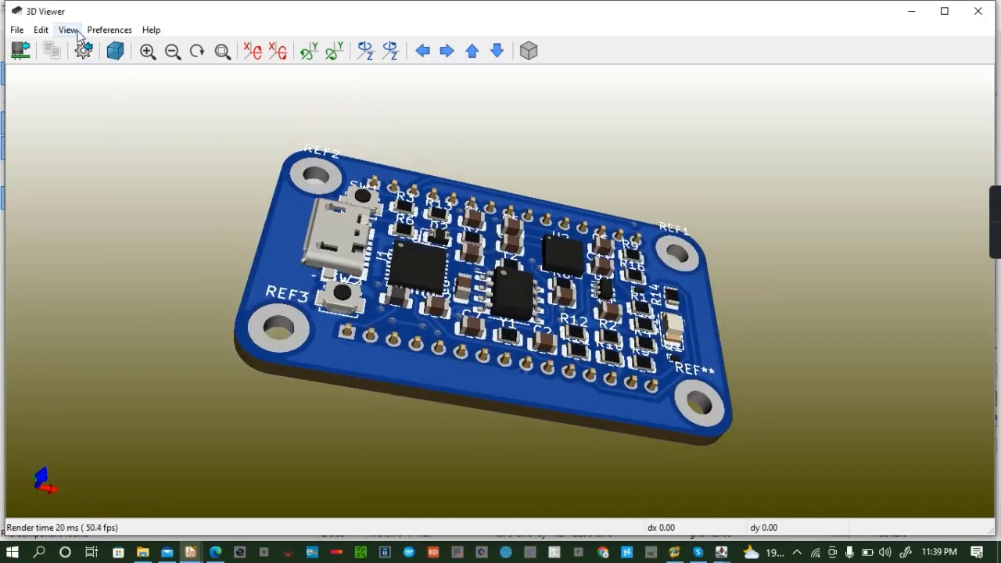
Set the 3D viewer's solder mask colour to the predefined Black instead of blue
click(110, 29)
mouse_move(172, 111)
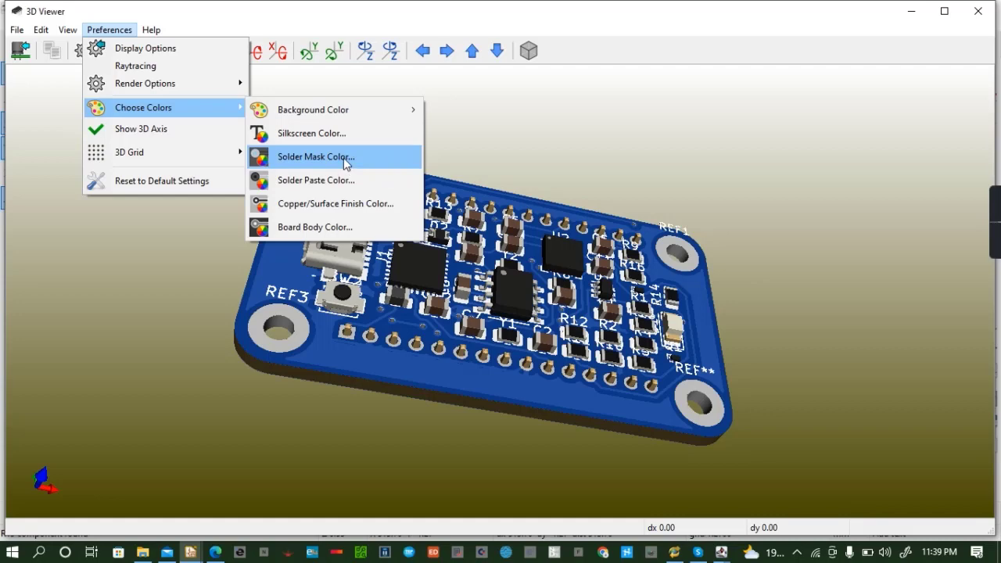
click(344, 160)
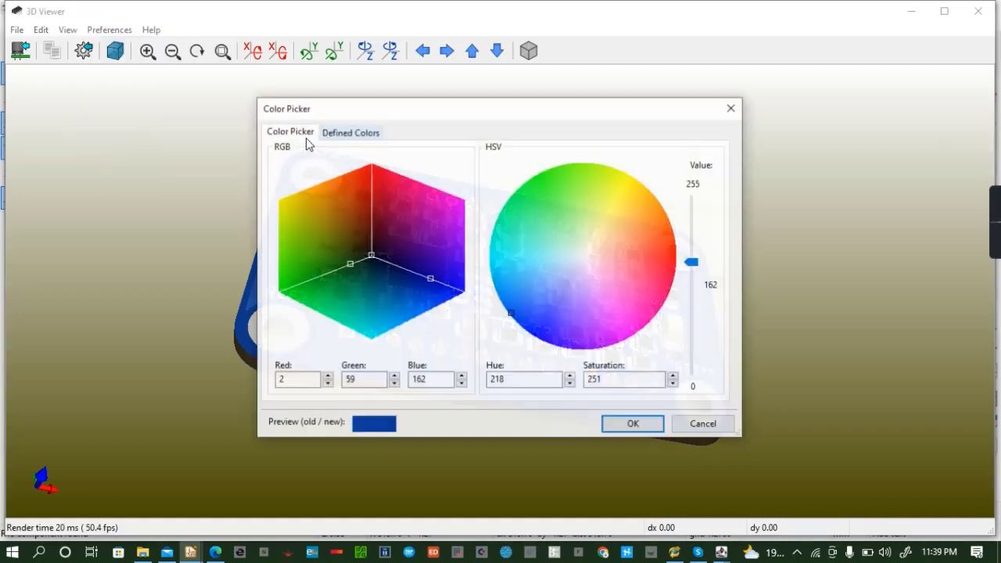
click(370, 137)
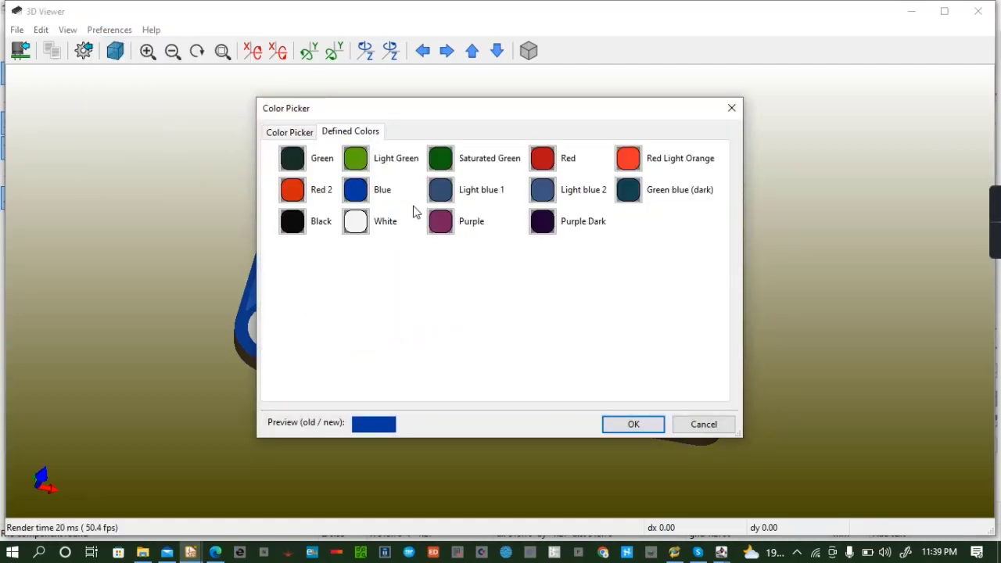
click(289, 223)
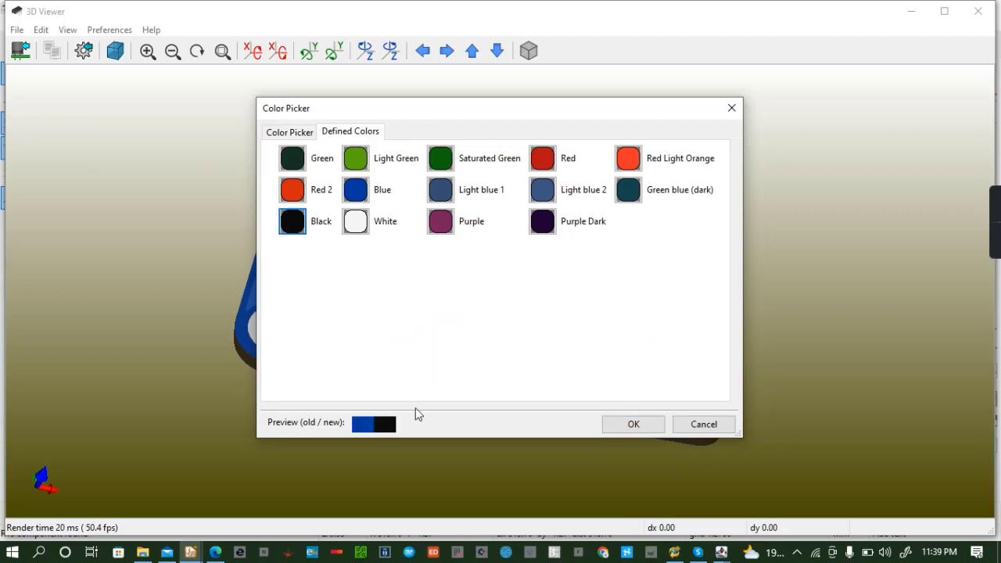
click(625, 422)
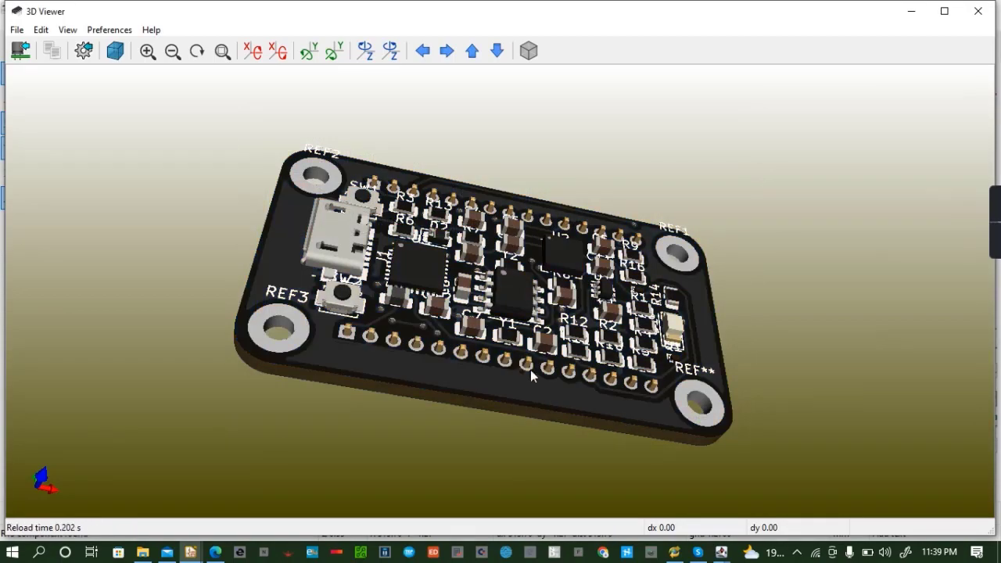
drag(531, 370, 384, 176)
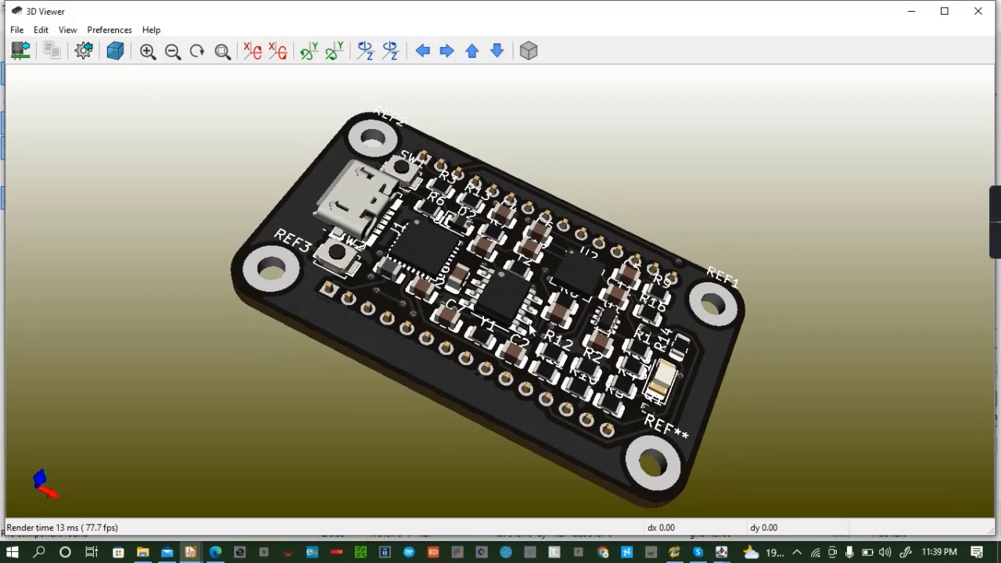
drag(520, 322, 521, 286)
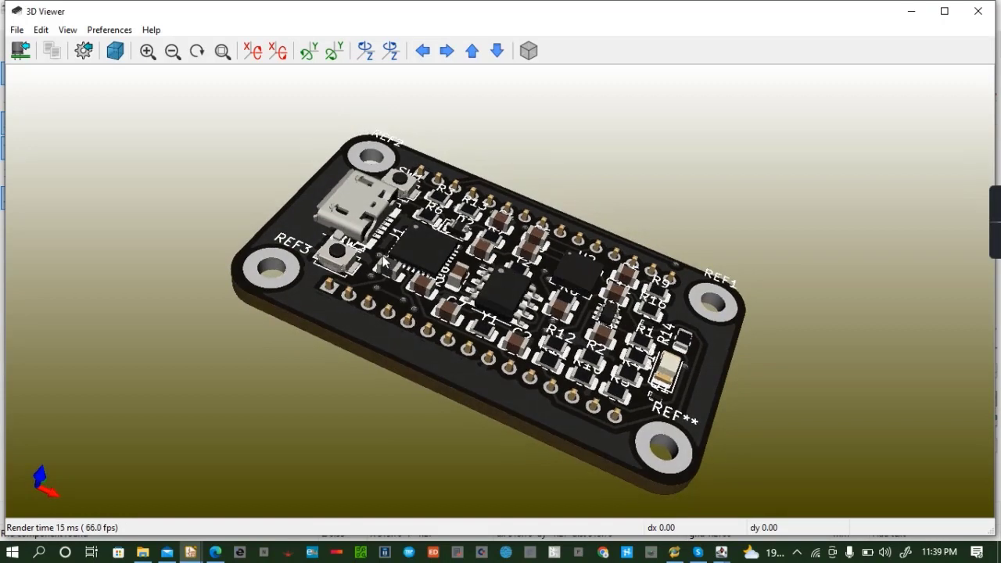
drag(384, 256, 386, 218)
drag(391, 314, 299, 301)
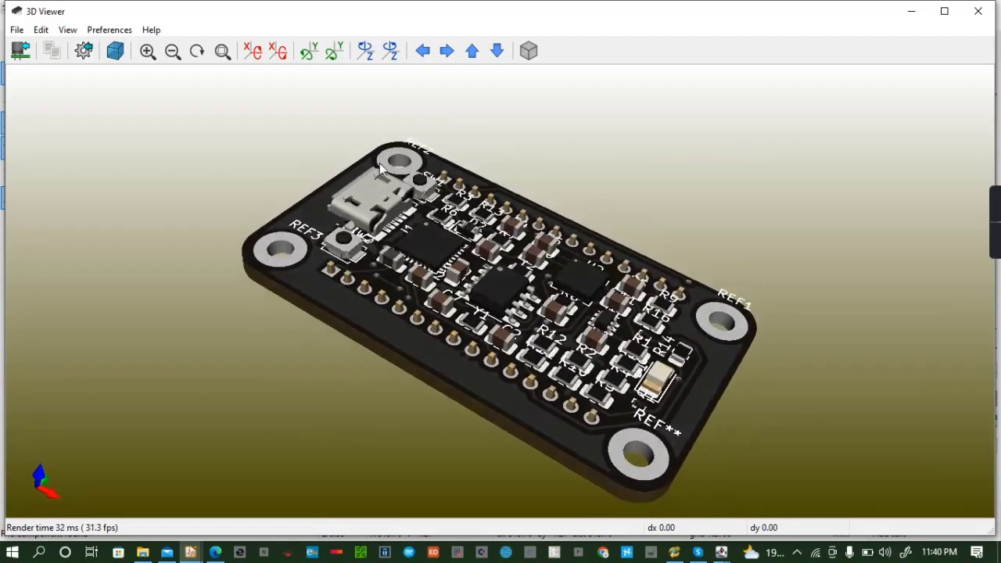
drag(632, 404, 369, 238)
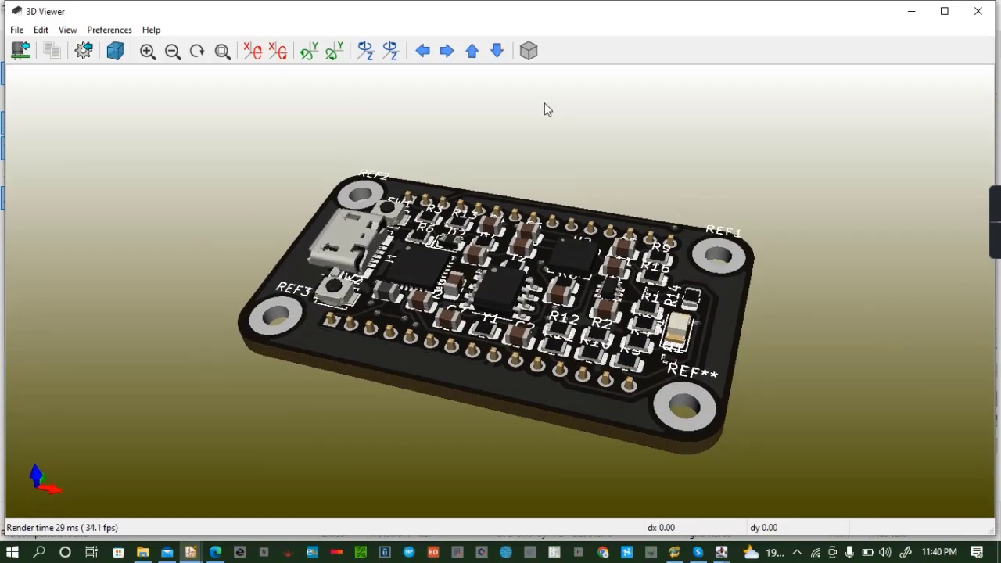
mouse_move(982, 235)
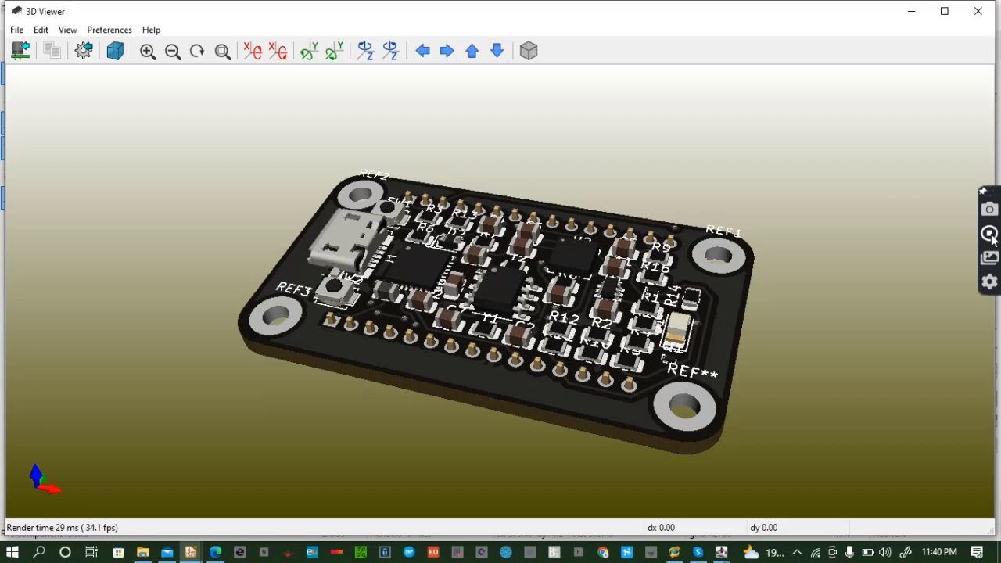
click(990, 234)
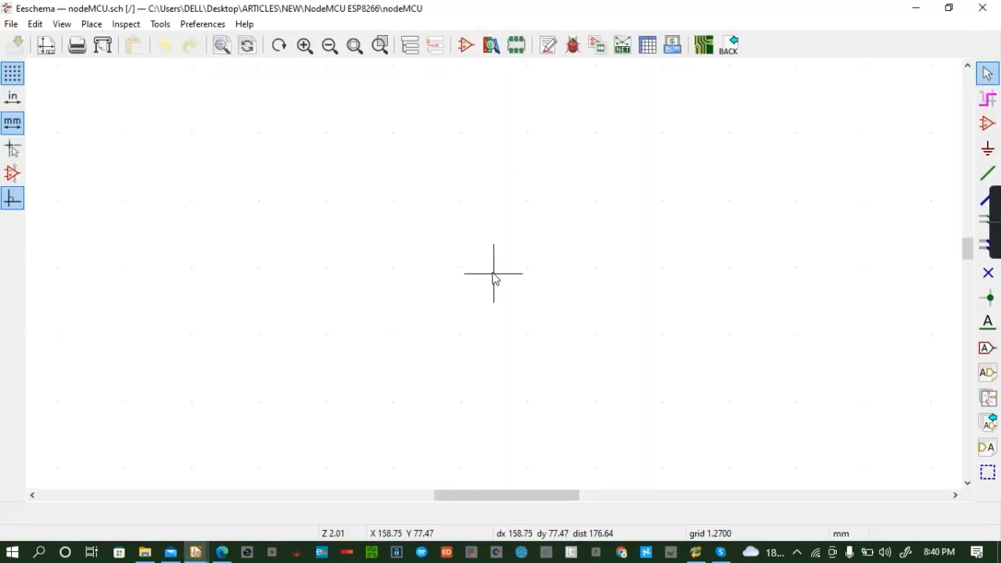
Start adding a component and tick 'Do not show again' on the missing-library error
scroll(494, 277, down, 3)
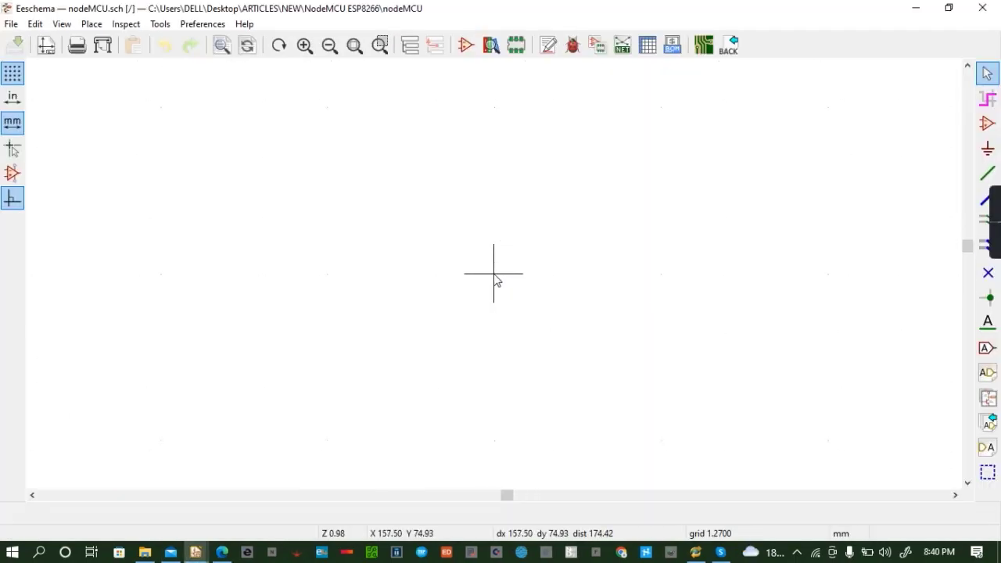
scroll(496, 280, up, 3)
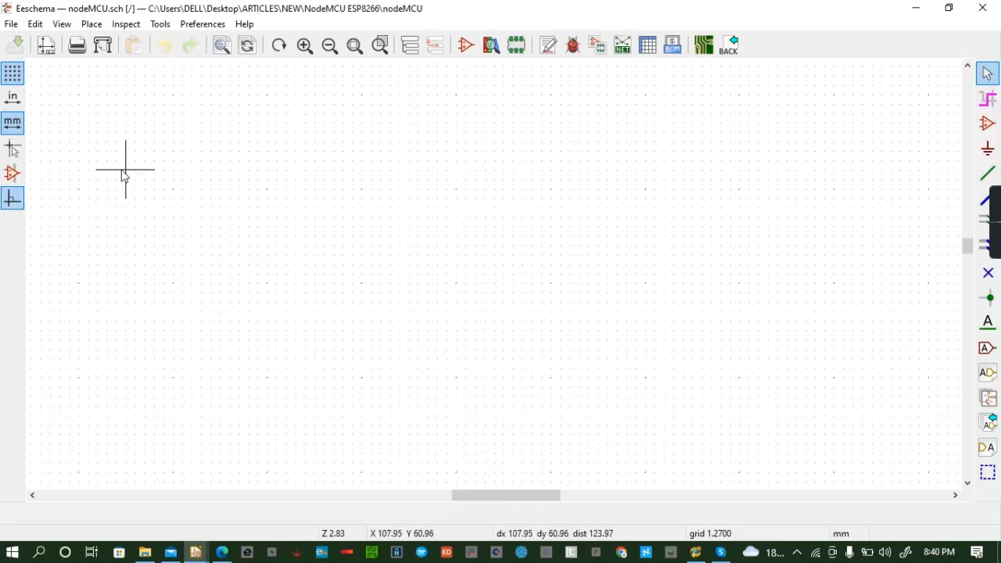
key(a)
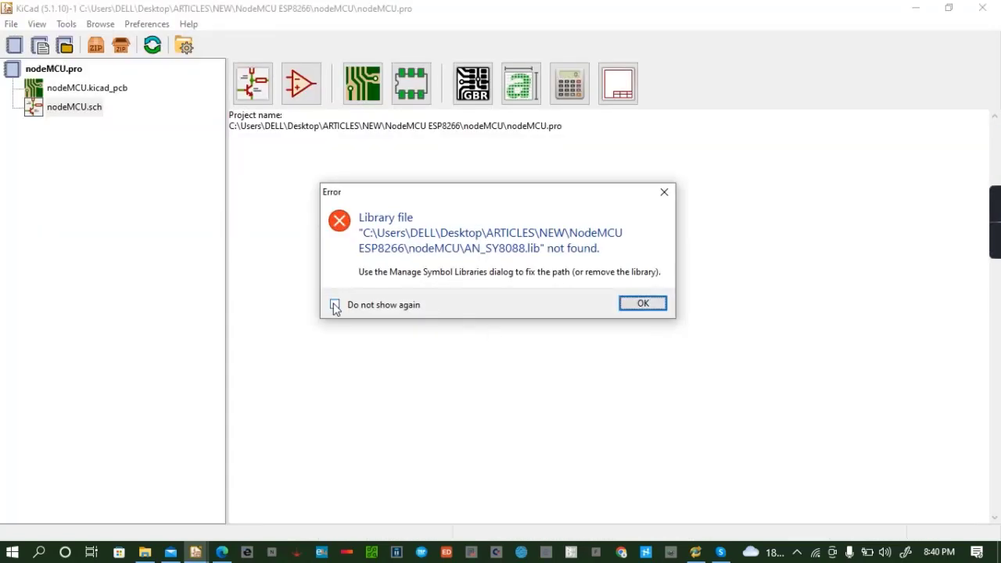
click(335, 305)
click(654, 307)
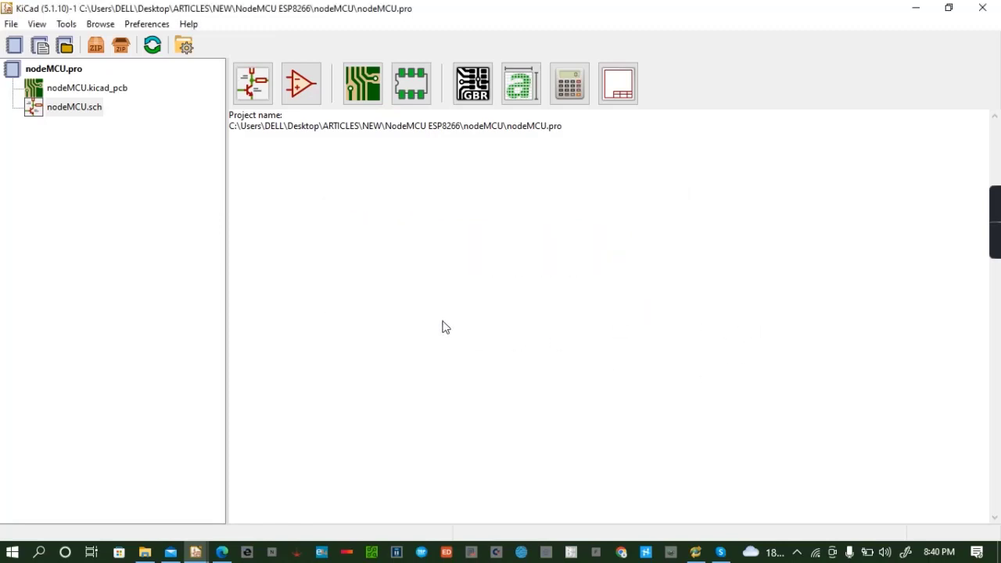
Return to the Eeschema schematic editor from the taskbar
mouse_move(196, 552)
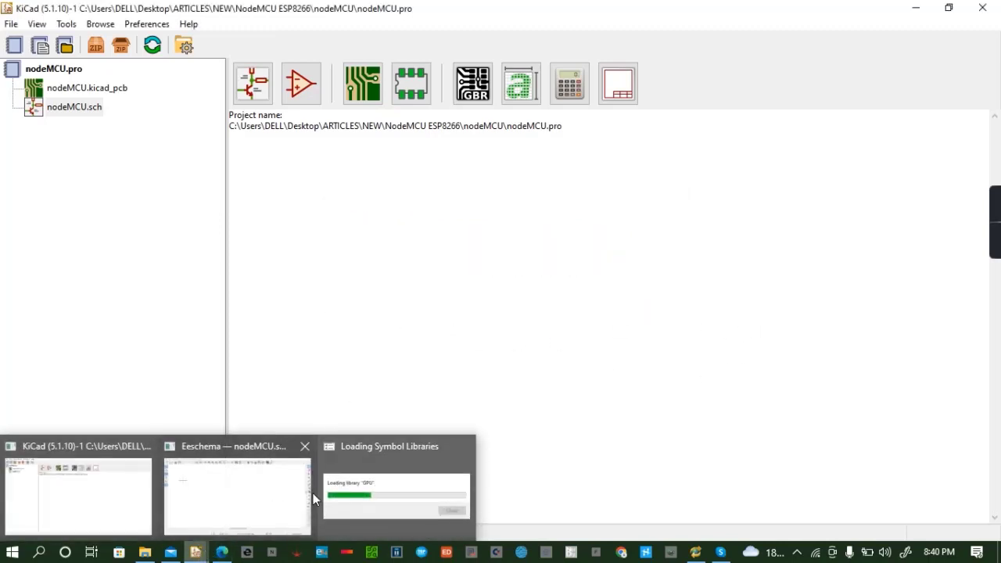
click(195, 552)
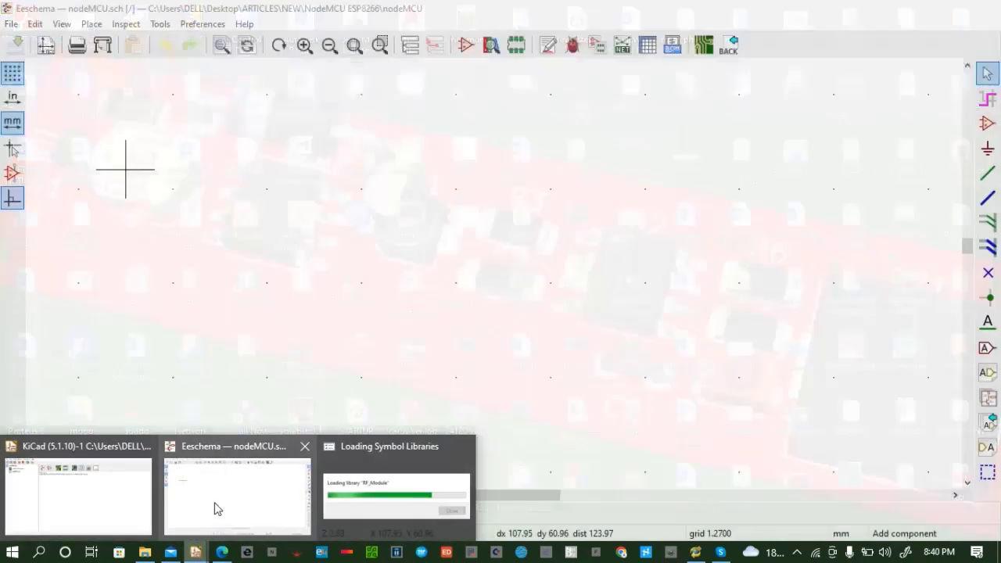
click(218, 509)
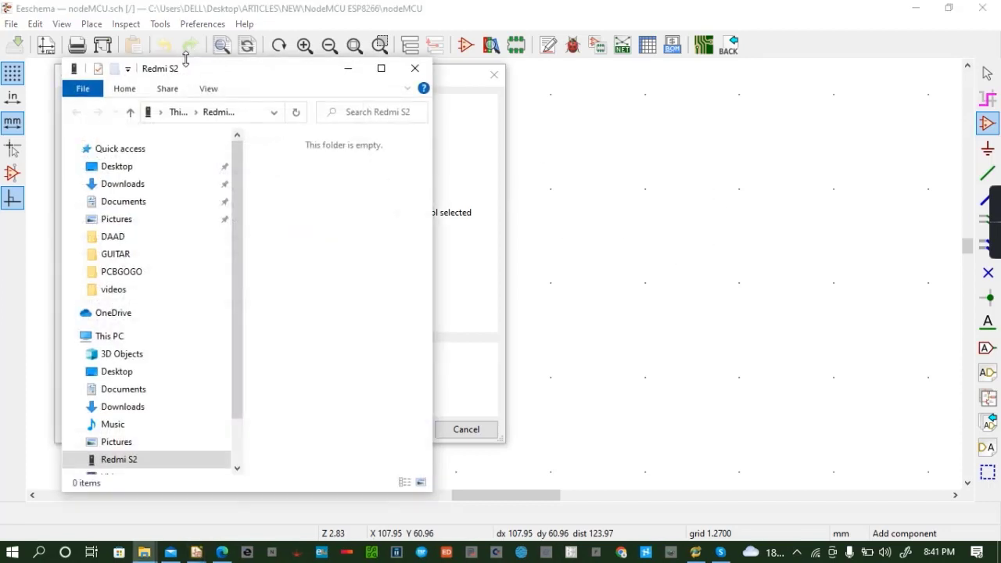
Close the stray phone folder window and the Choose Symbol dialog
click(414, 68)
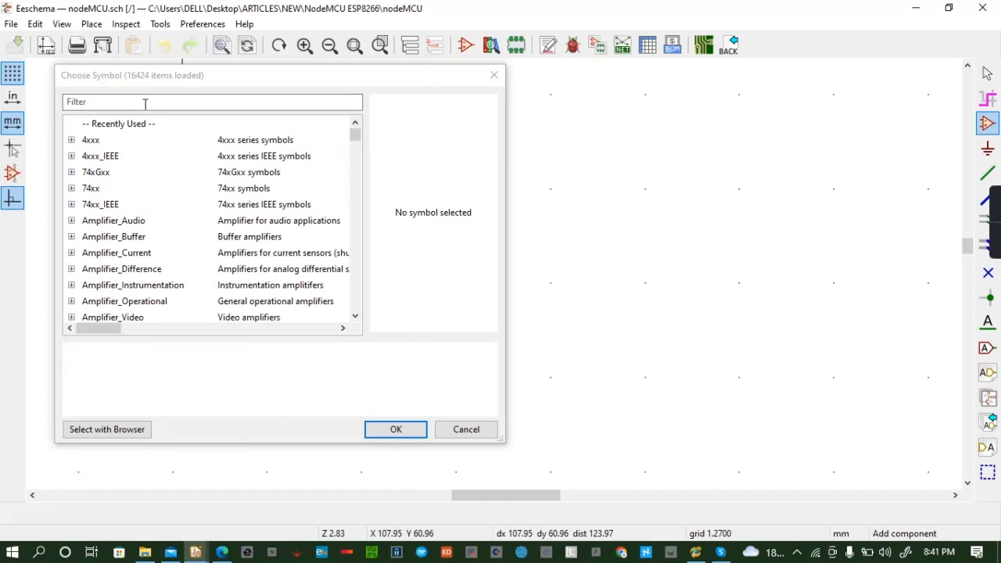
click(128, 97)
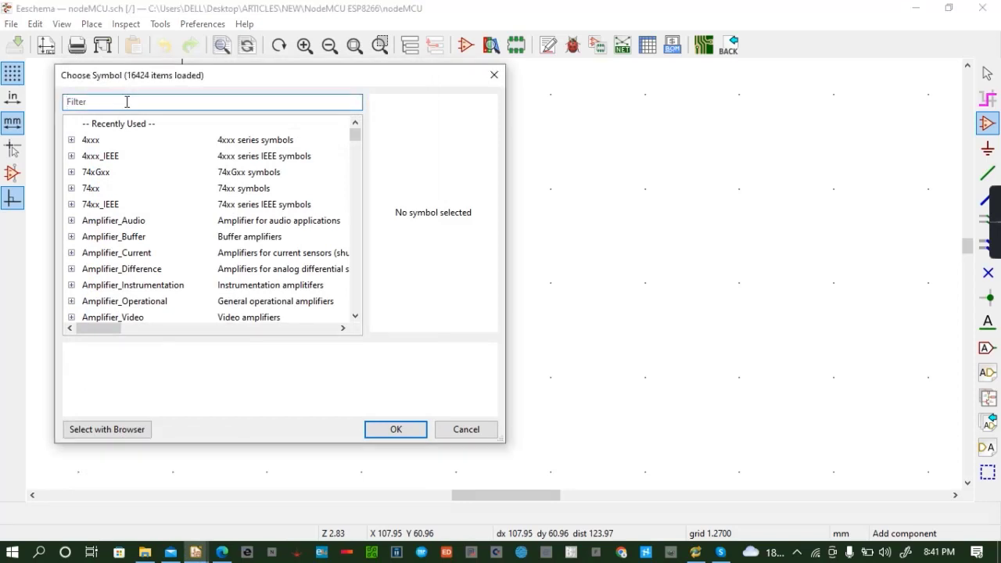
click(493, 74)
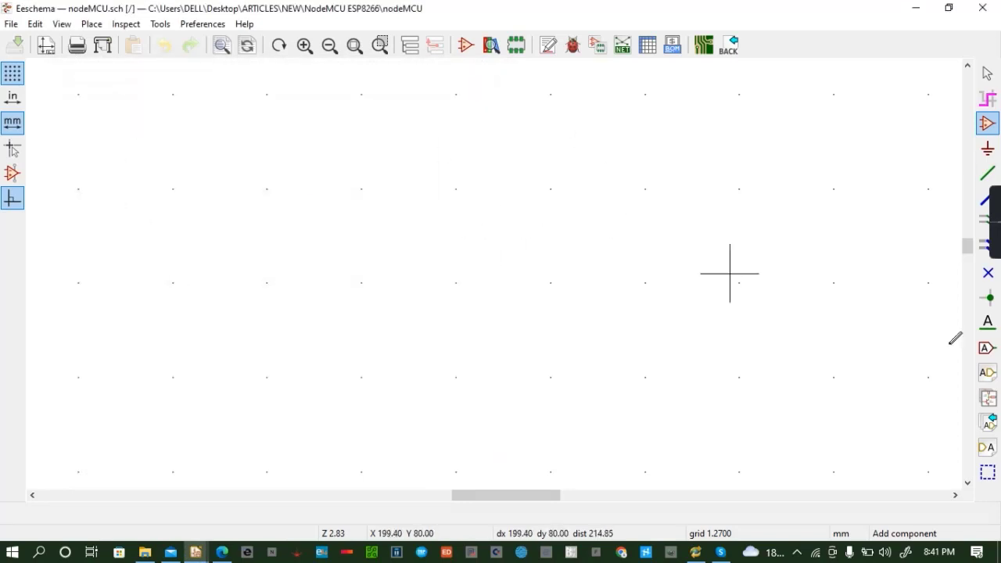
Zoom to the sheet's top-left corner and start adding a part there
scroll(494, 273, up, 1)
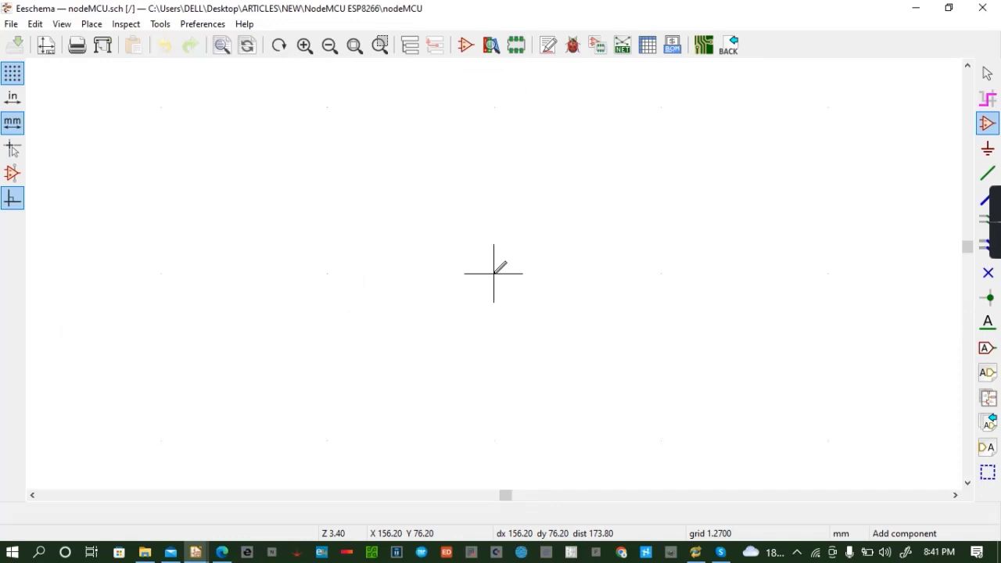
scroll(494, 270, down, 4)
scroll(488, 266, up, 3)
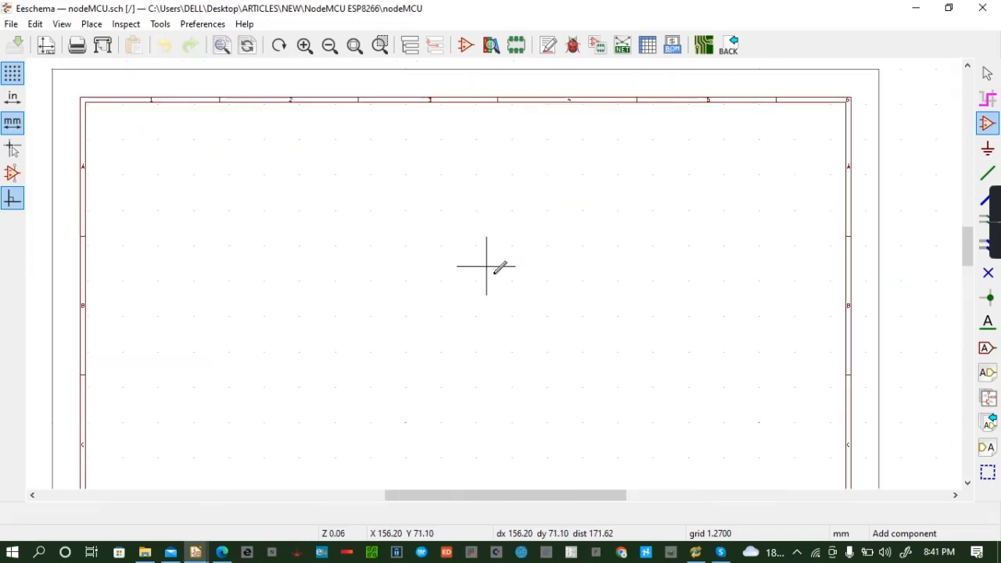
scroll(210, 161, up, 3)
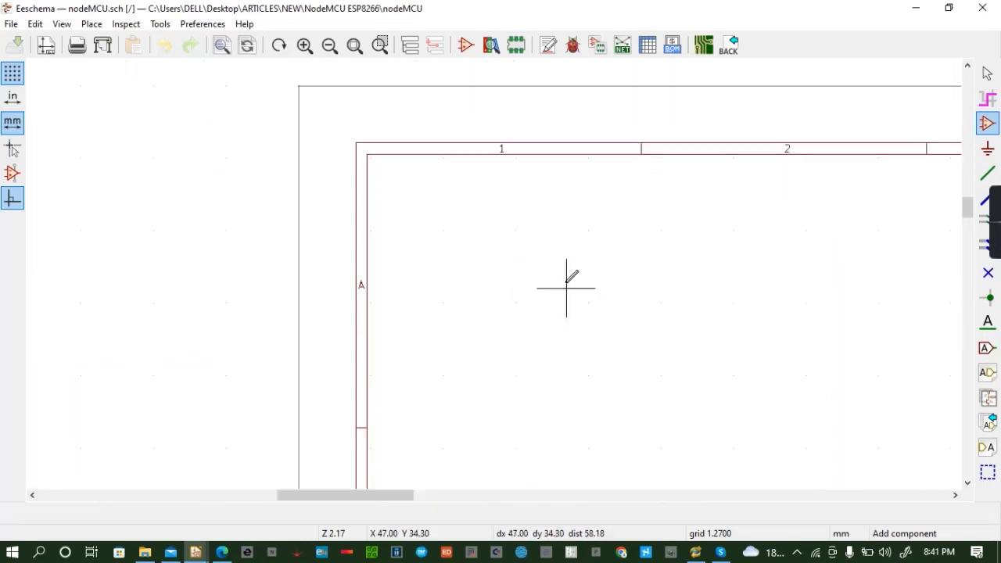
scroll(566, 288, up, 1)
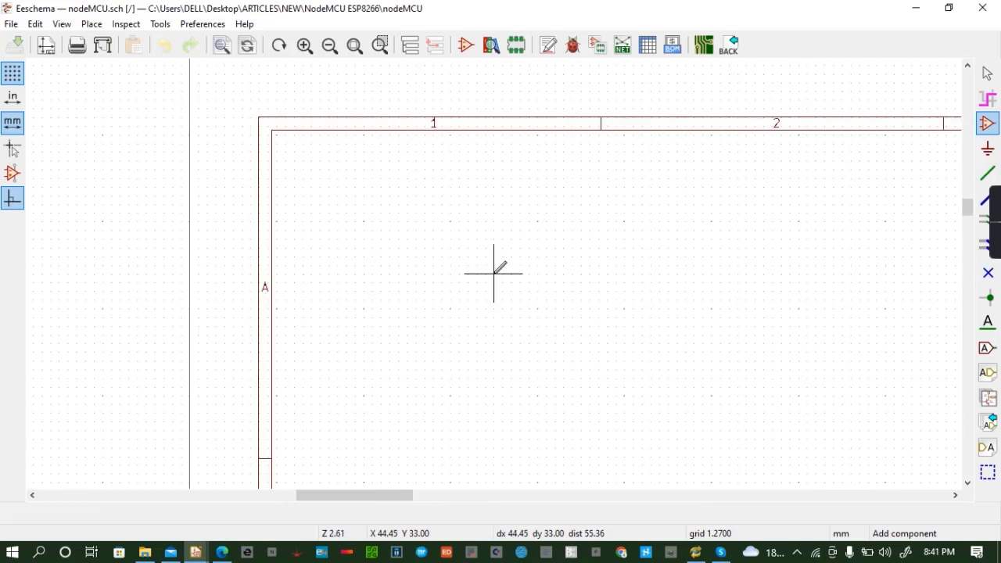
click(955, 495)
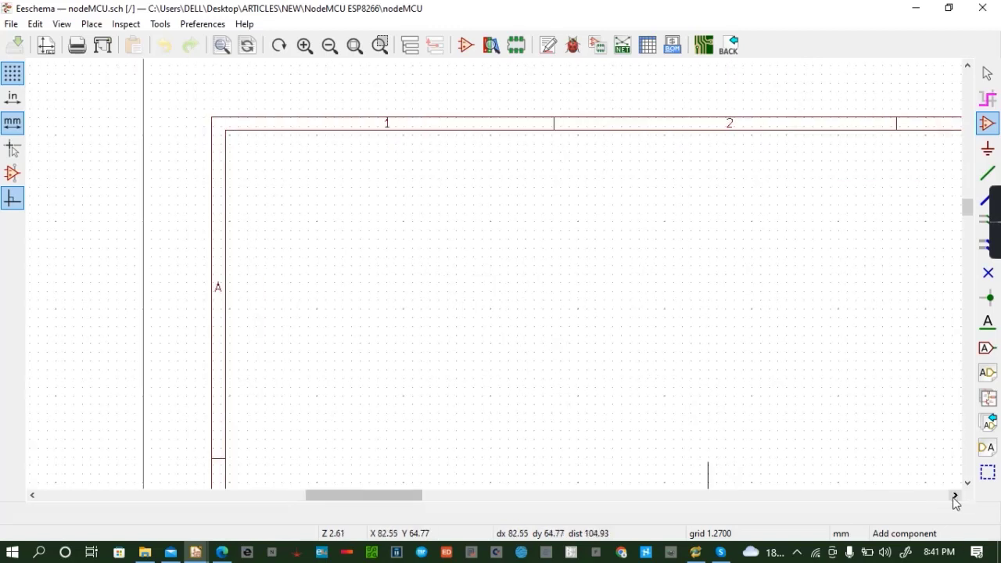
click(342, 229)
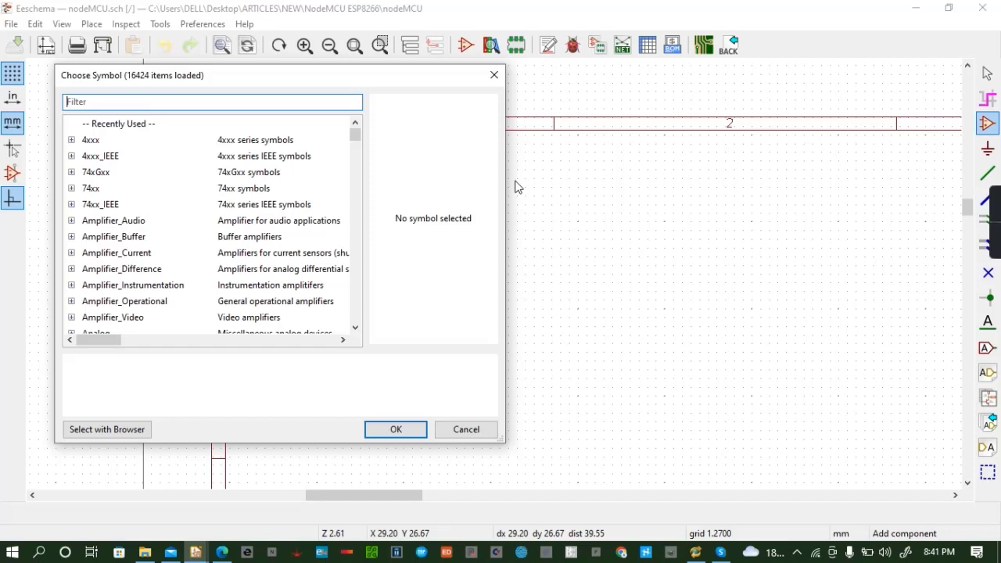
Search 'usb', choose USB_B_Micro and place it near the sheet's top-left corner
text(usb)
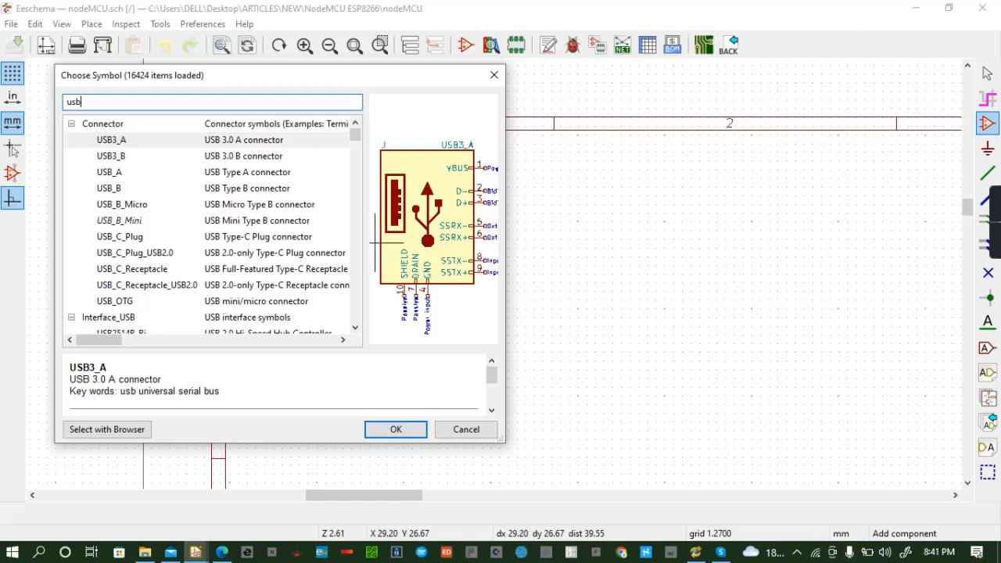
click(119, 157)
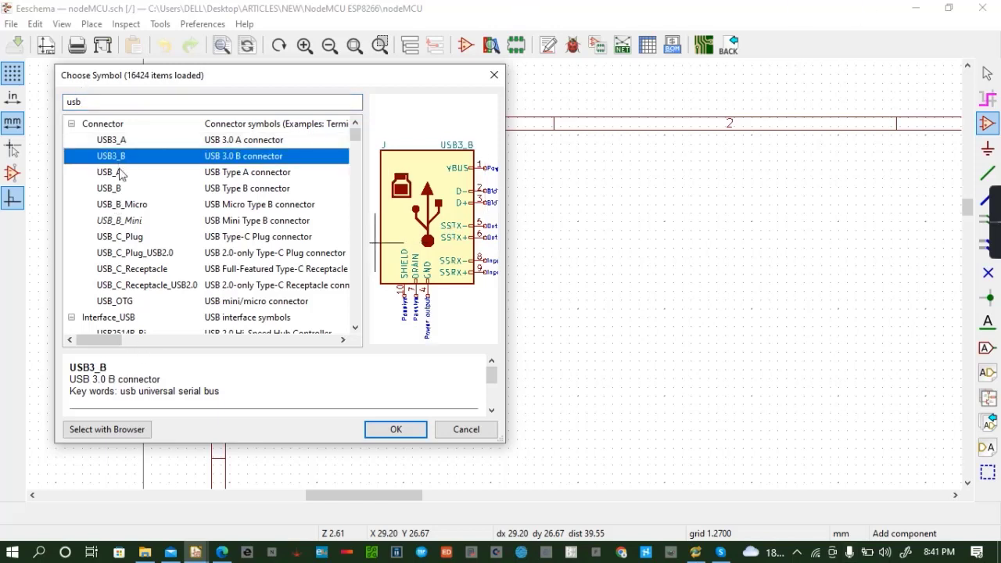
click(131, 239)
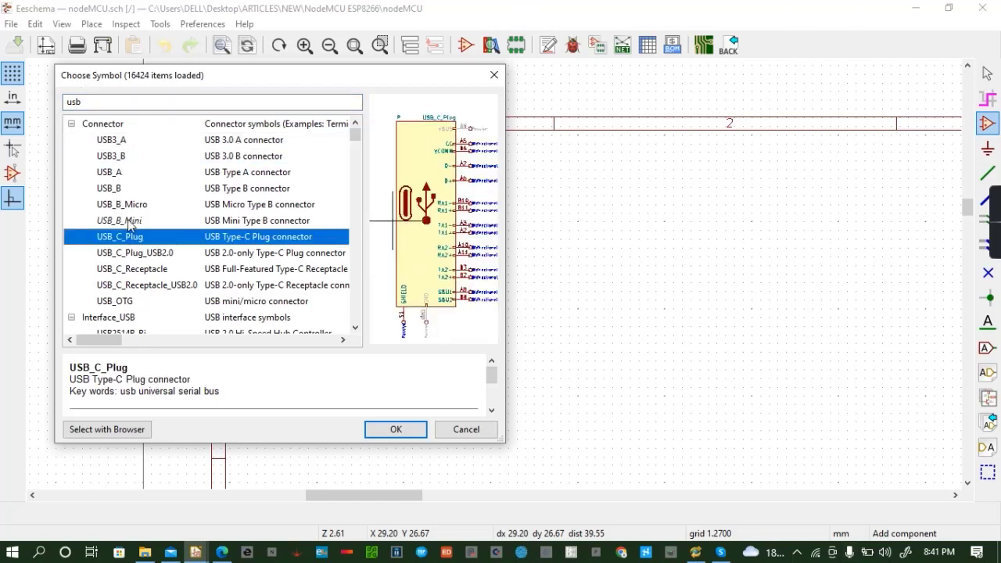
click(132, 222)
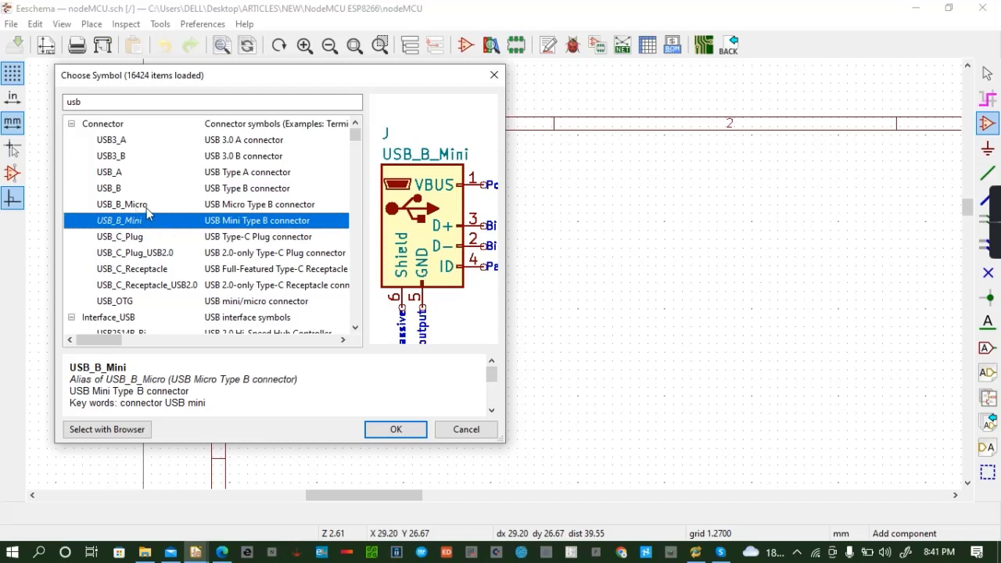
click(145, 206)
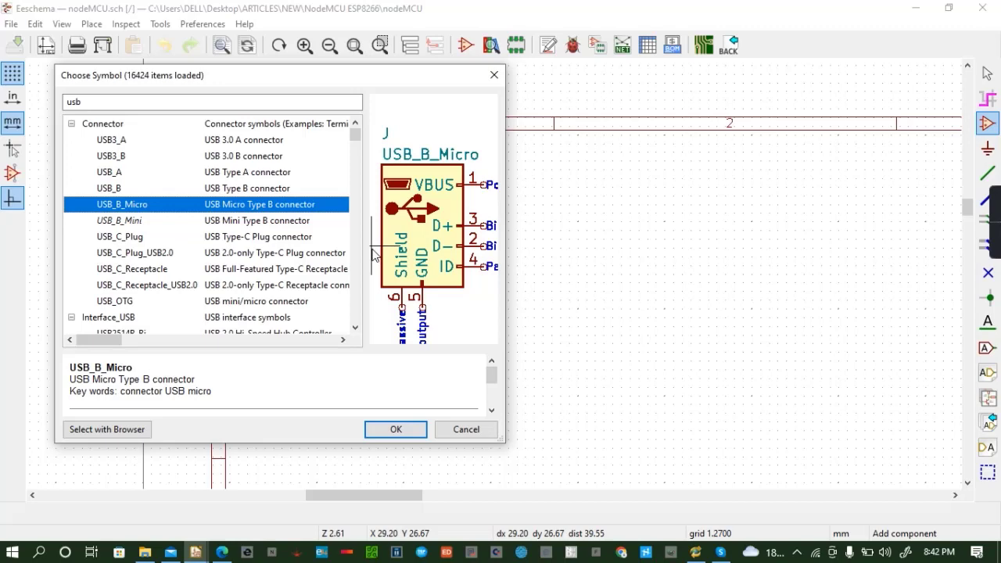
click(396, 430)
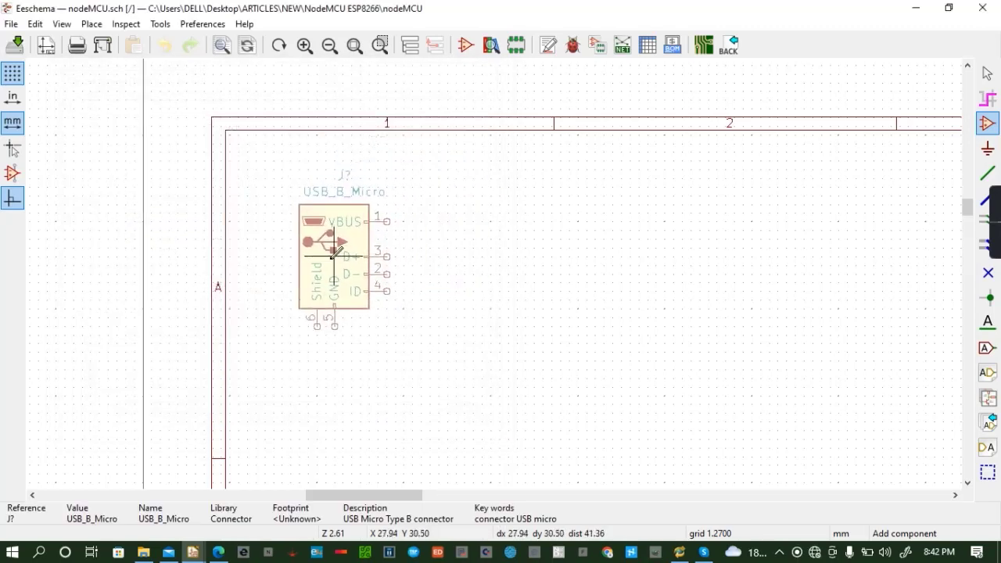
click(325, 282)
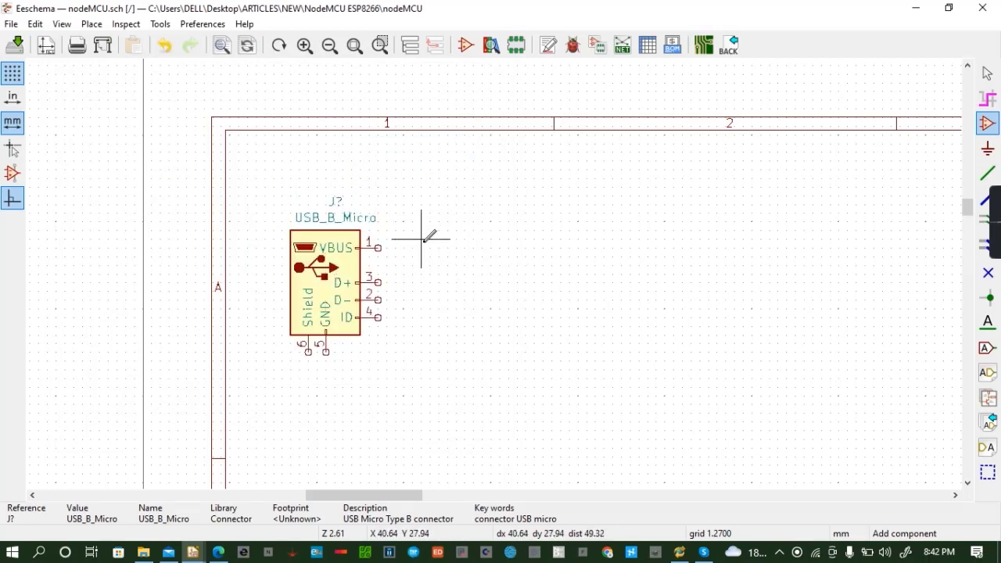
click(326, 385)
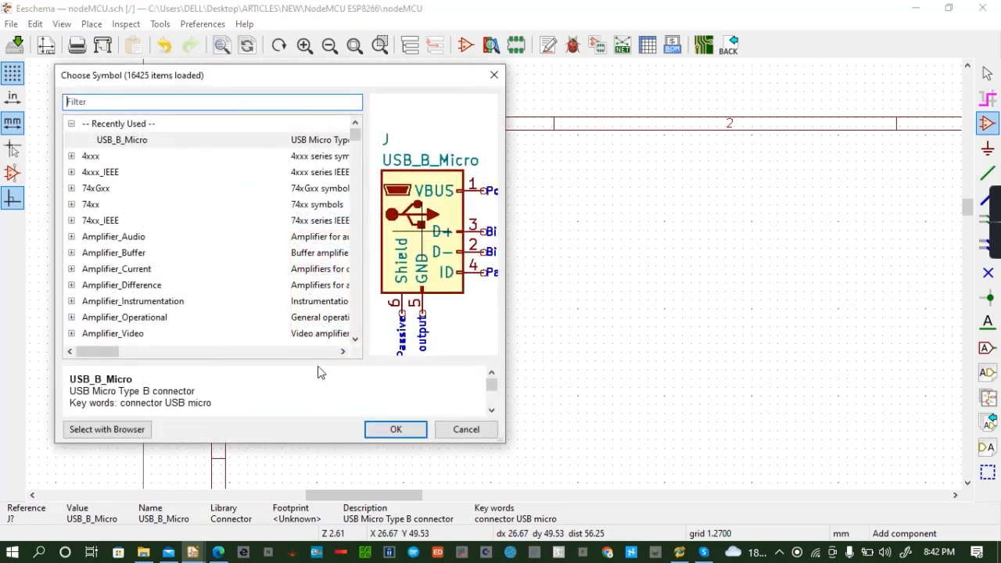
Place a GND power symbol below the connector's GND pin
text(gnd)
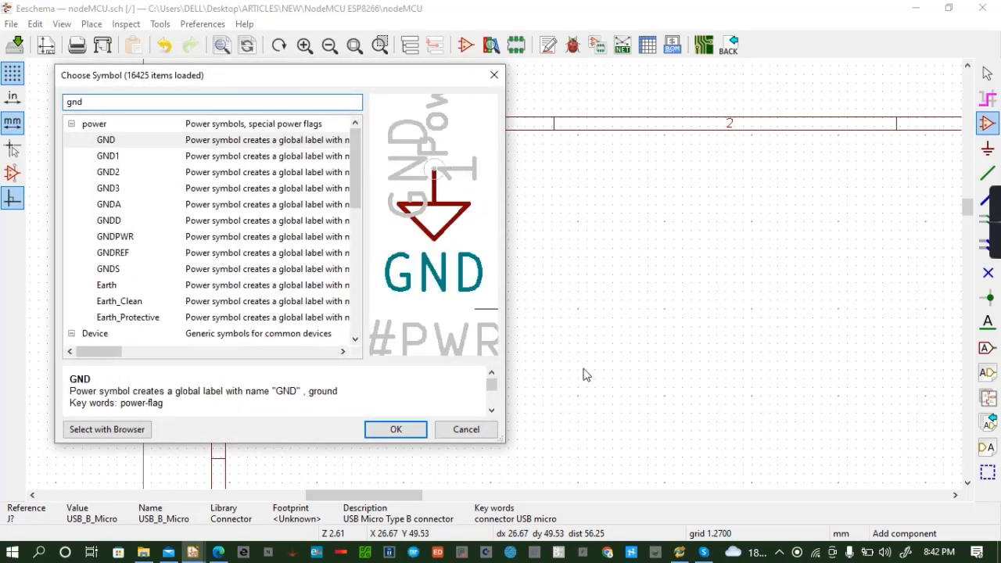
click(394, 430)
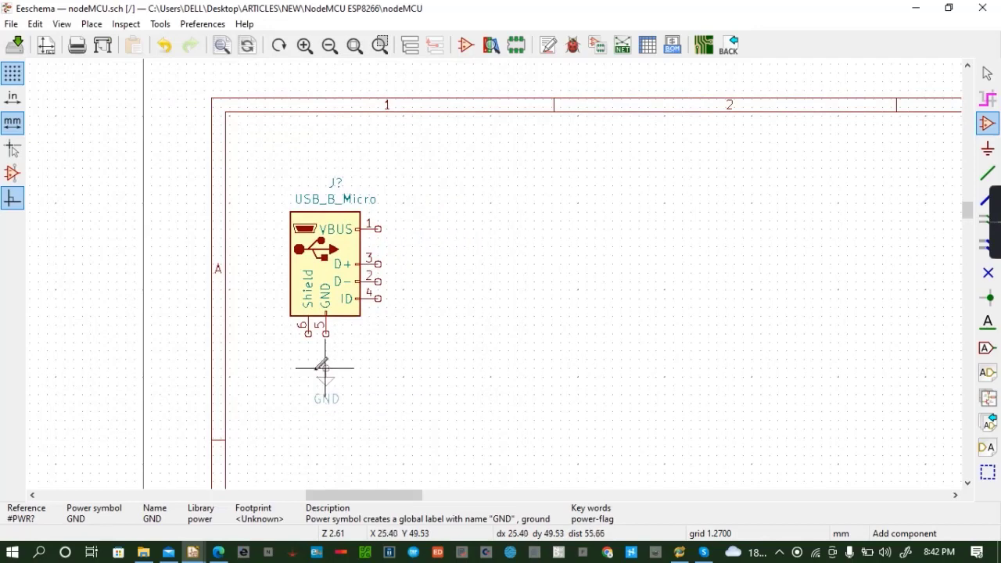
click(316, 360)
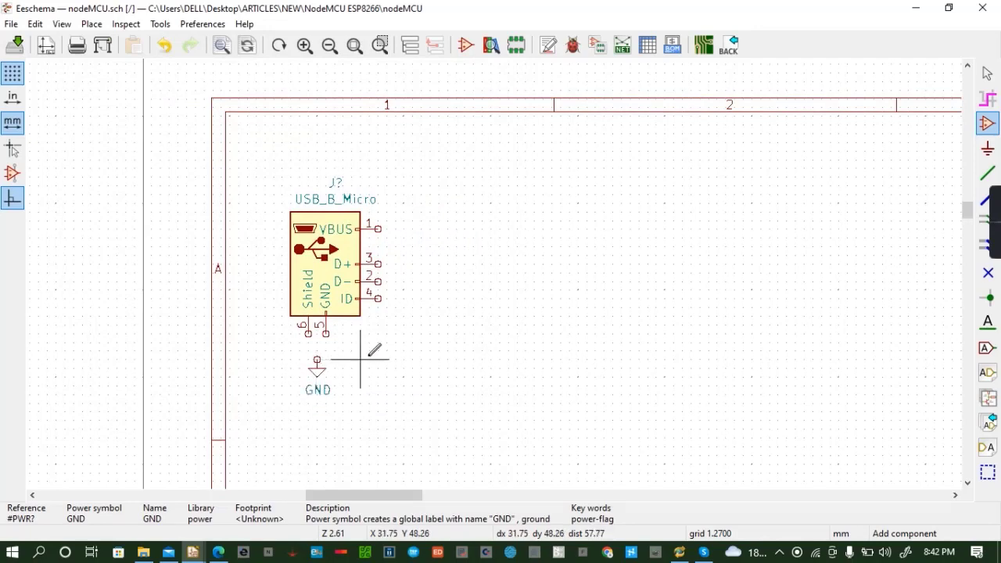
click(464, 332)
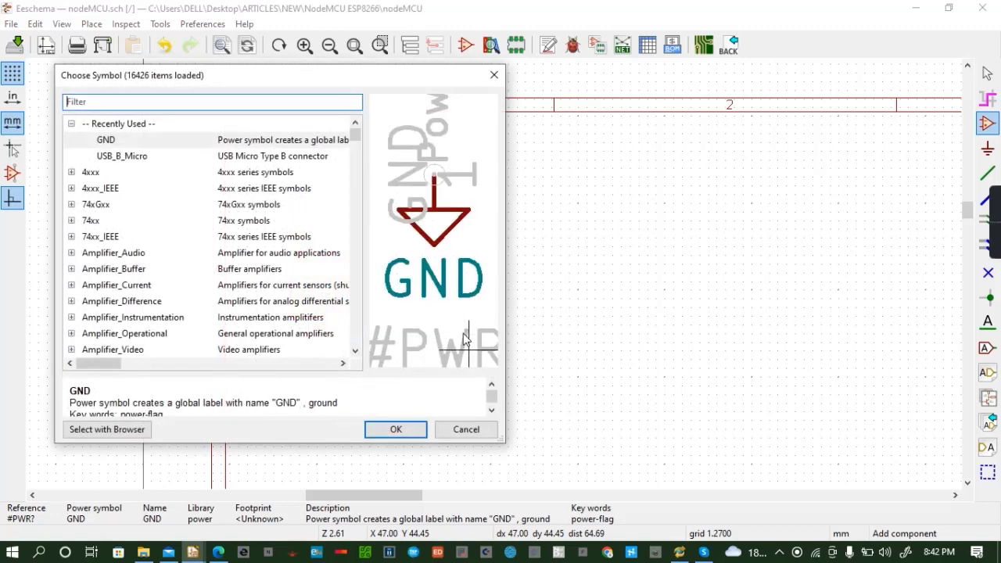
Add an R_Small resistor rotated horizontal to the right of the connector
text(re)
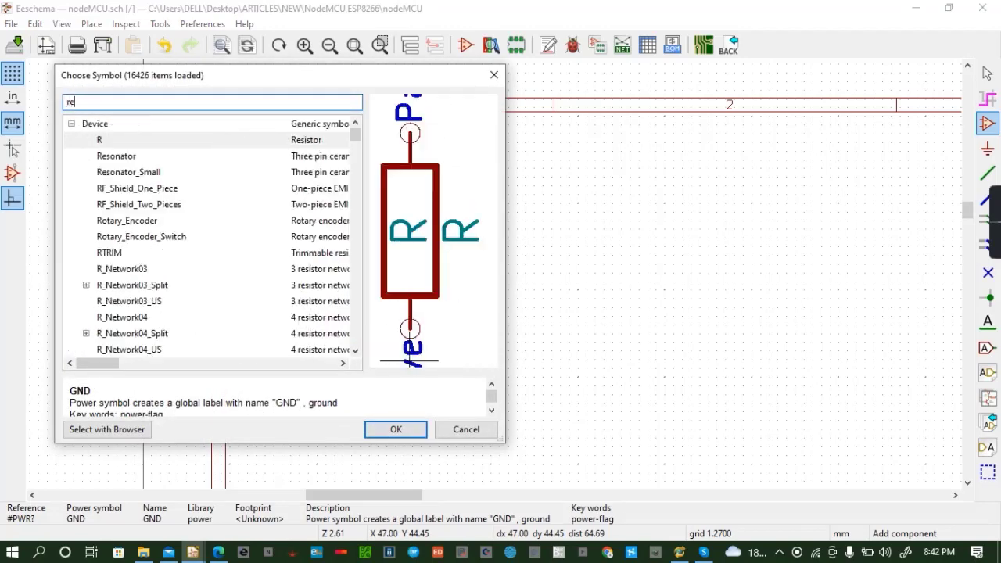
text(sist)
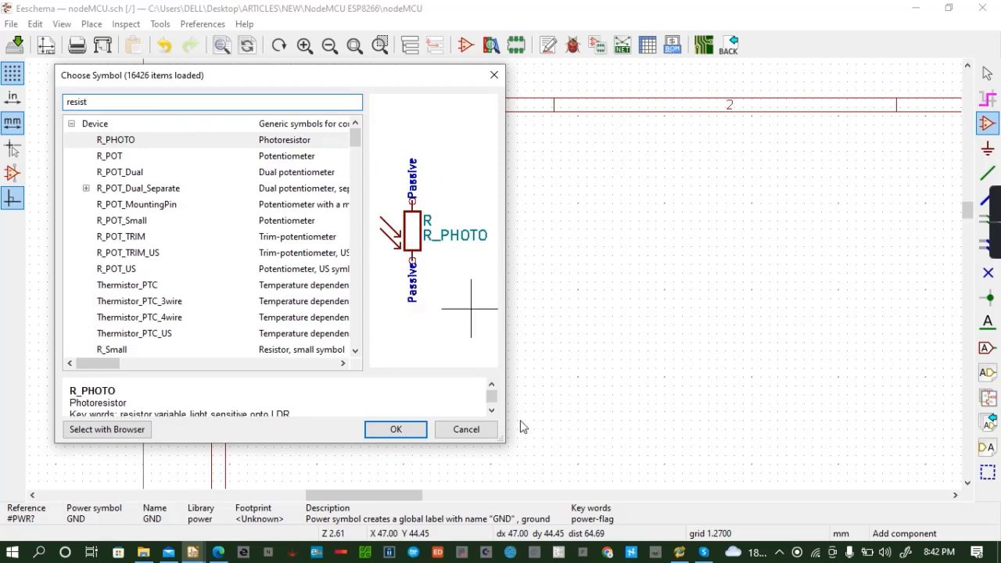
scroll(121, 250, down, 1)
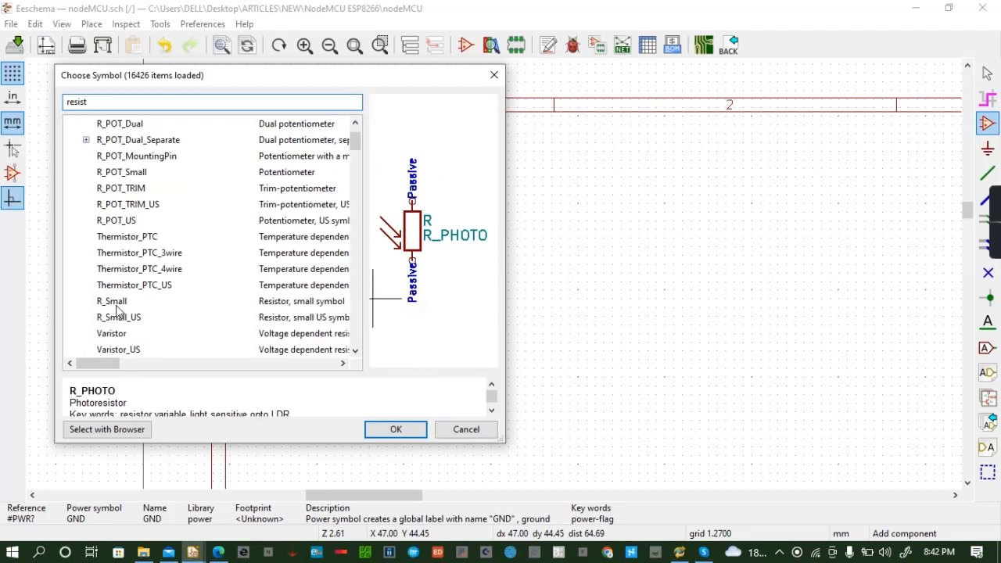
click(112, 301)
click(374, 432)
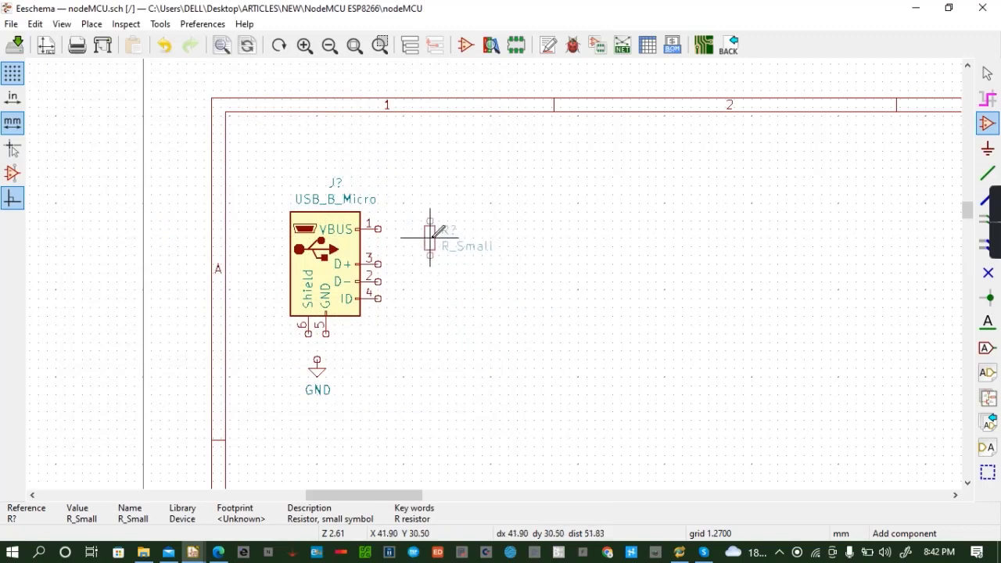
key(r)
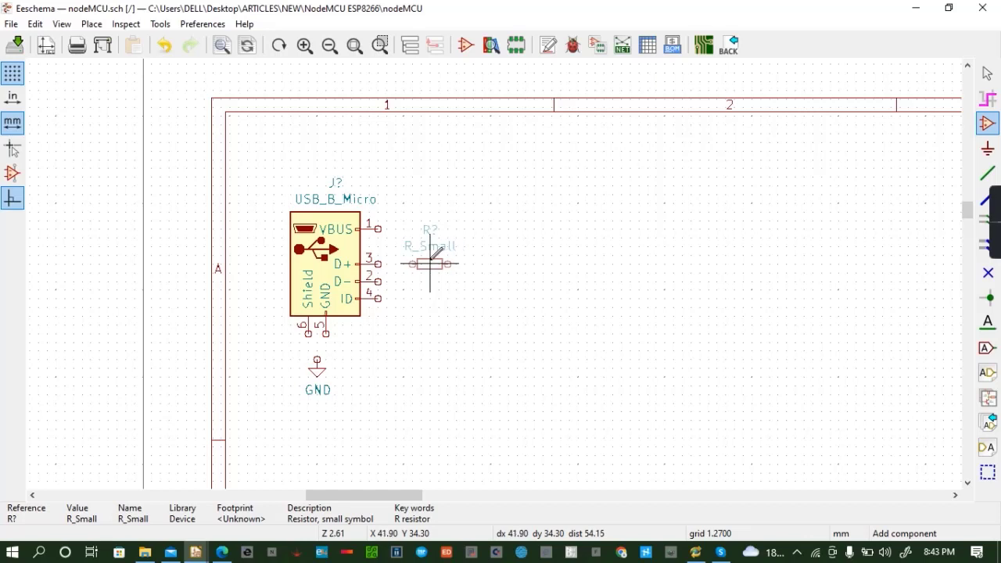
click(431, 255)
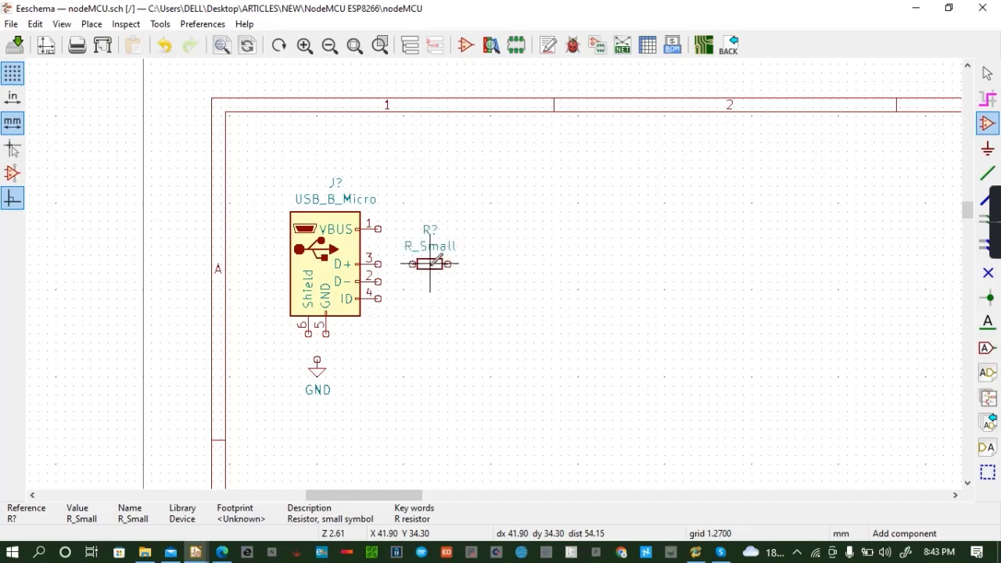
Set the resistor value to 22R and place two copies beside the D+ pin
key(v)
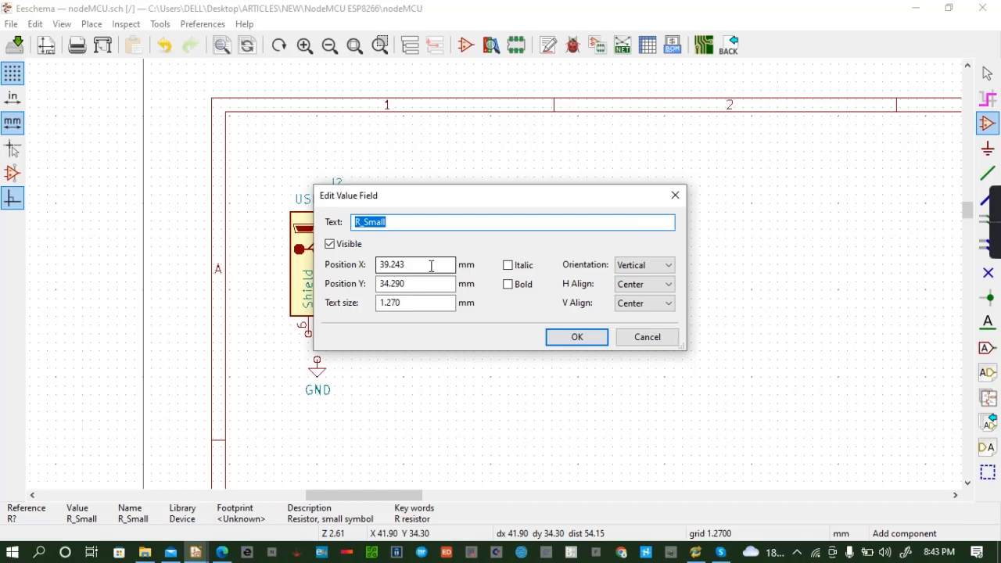
text(22R)
click(600, 337)
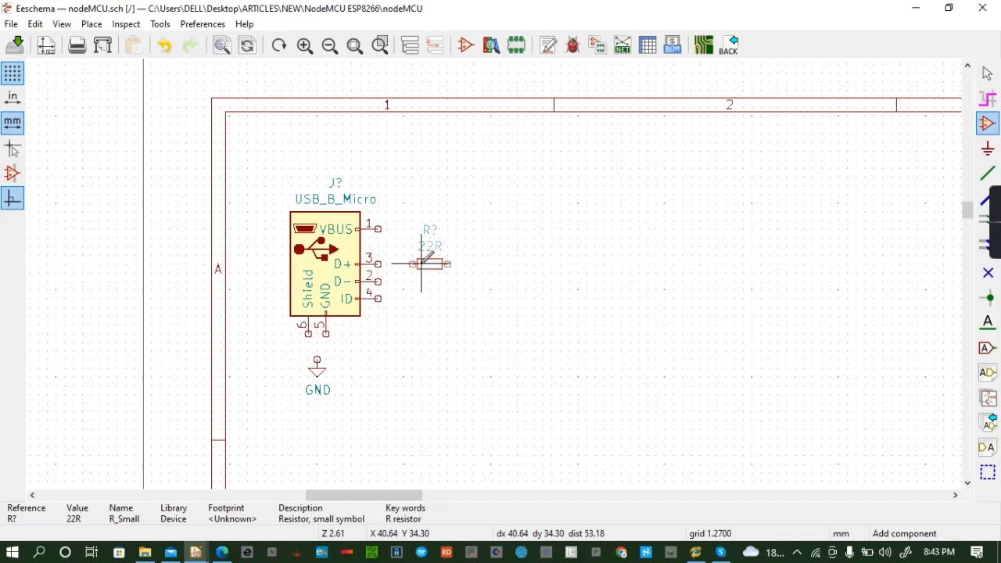
click(423, 264)
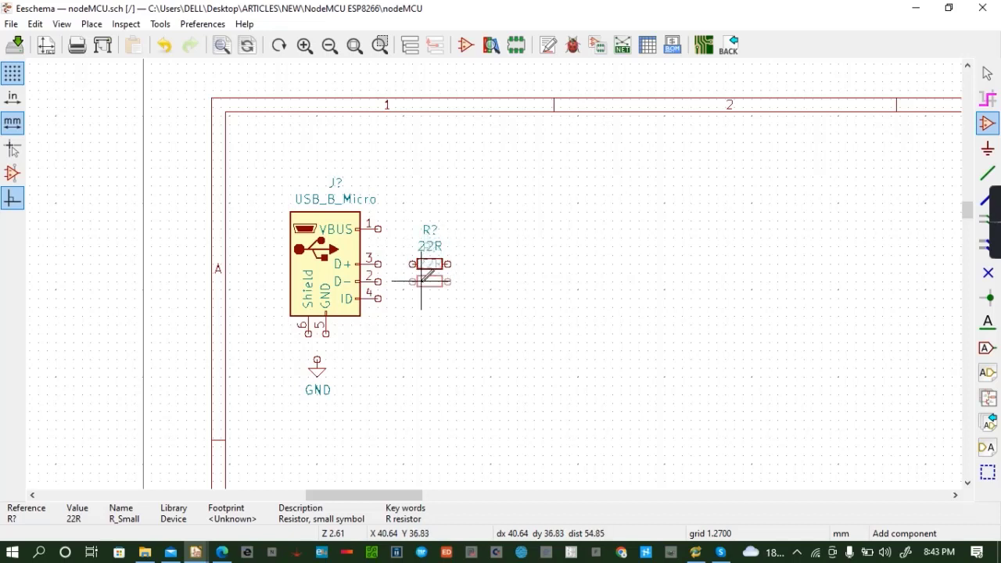
click(427, 282)
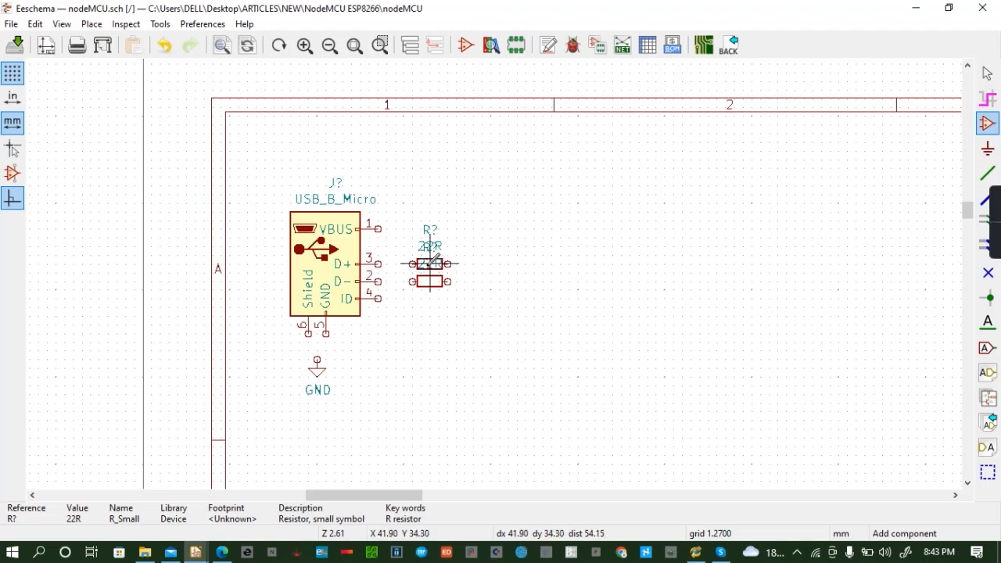
Move the second resistor lower right with its R? and 22R labels stacked beneath
click(433, 260)
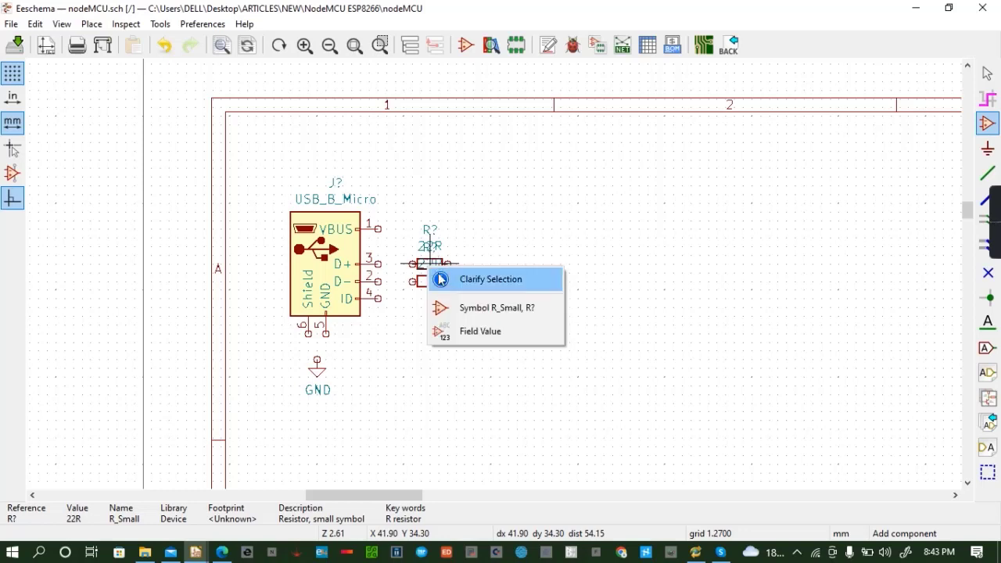
click(501, 309)
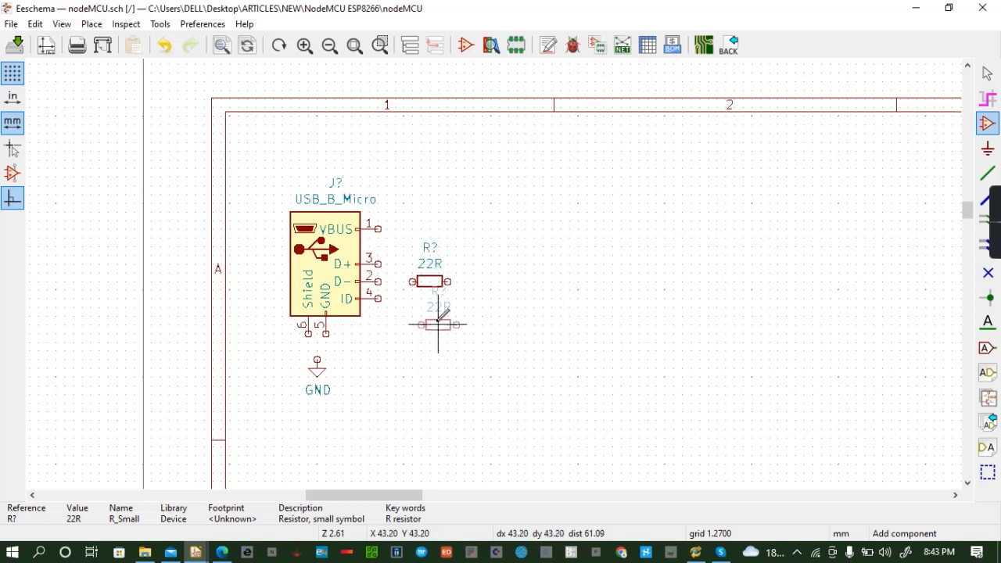
click(491, 307)
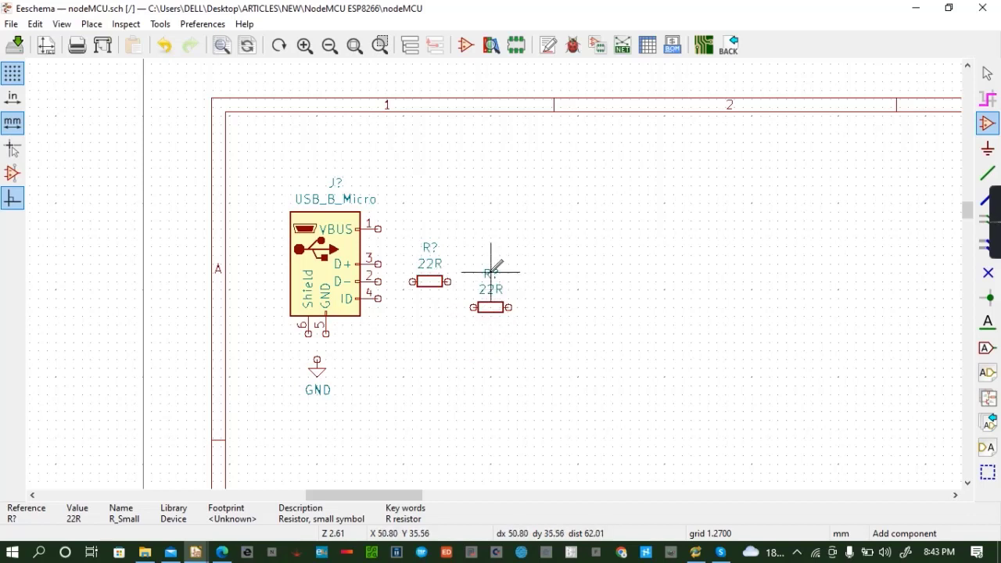
key(m)
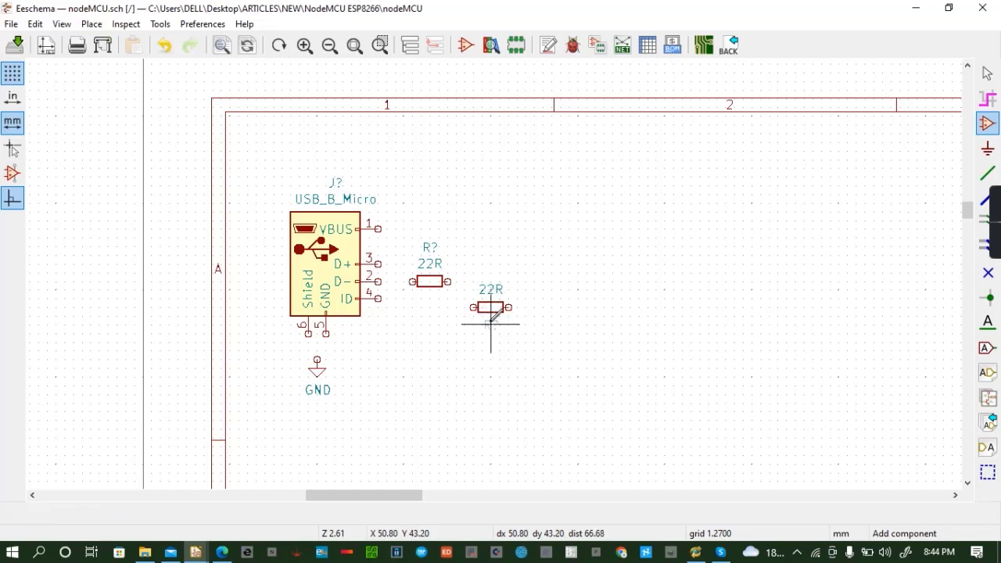
click(491, 325)
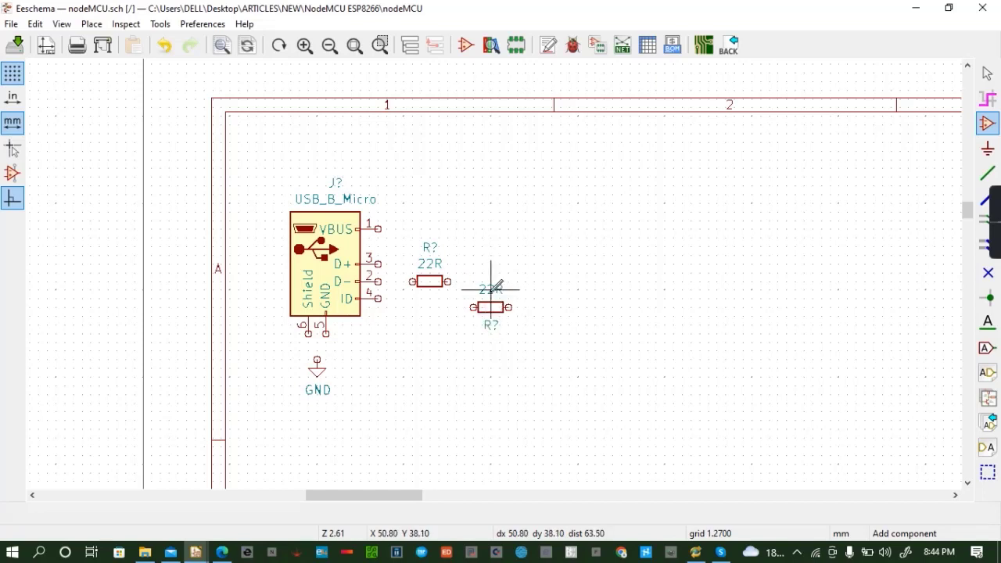
key(m)
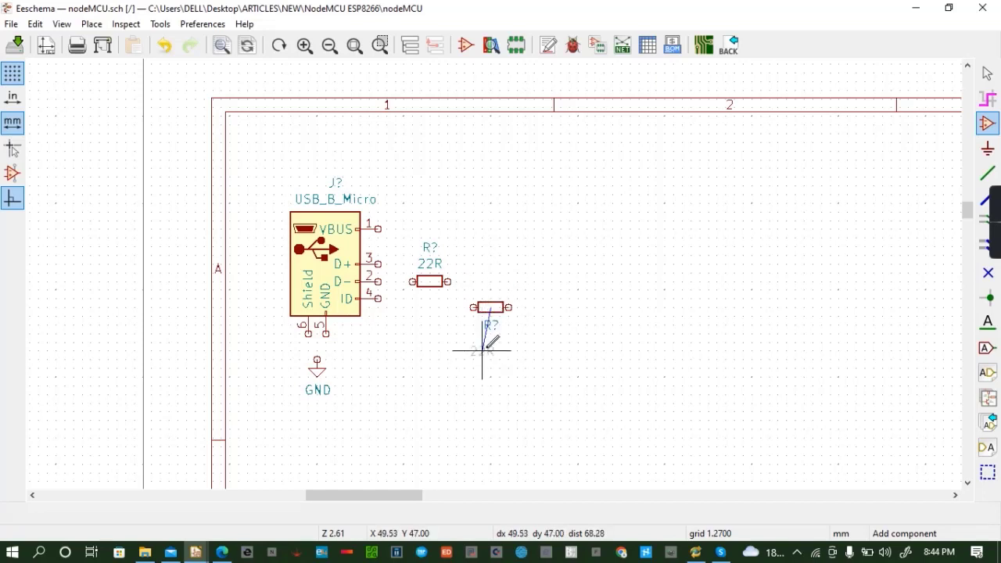
click(491, 342)
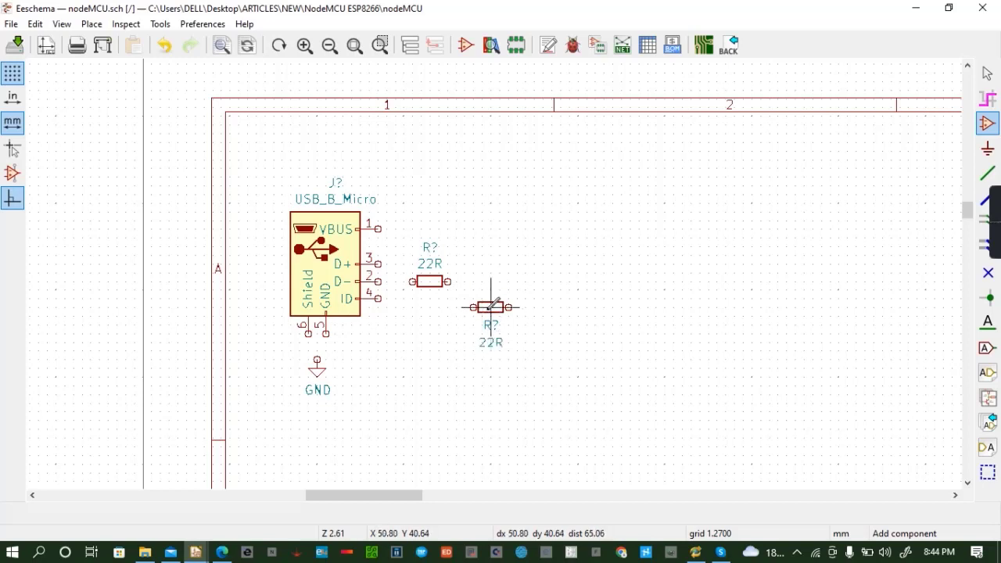
Align both 22R resistors beside the D+ and D- pins and save the schematic
key(m)
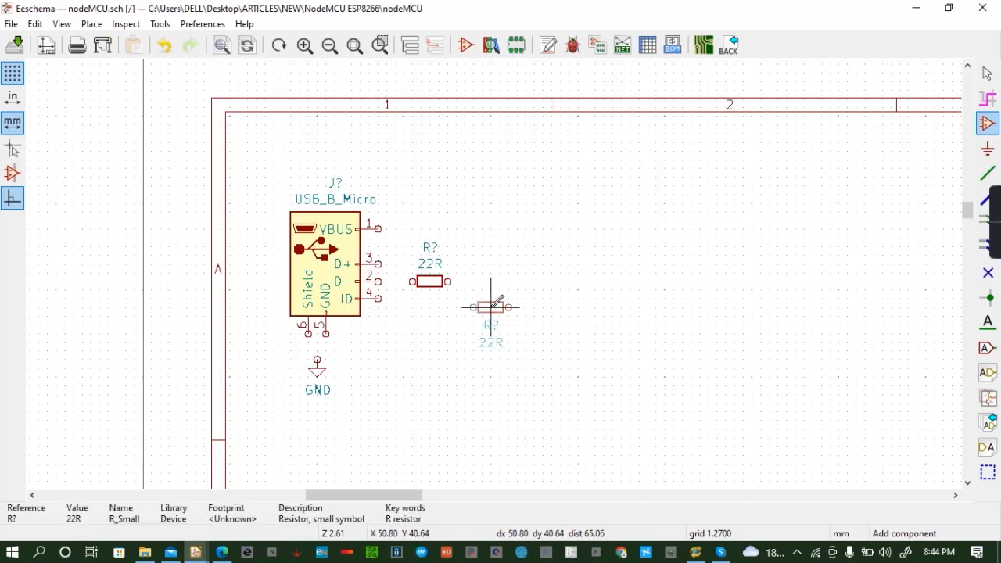
click(447, 315)
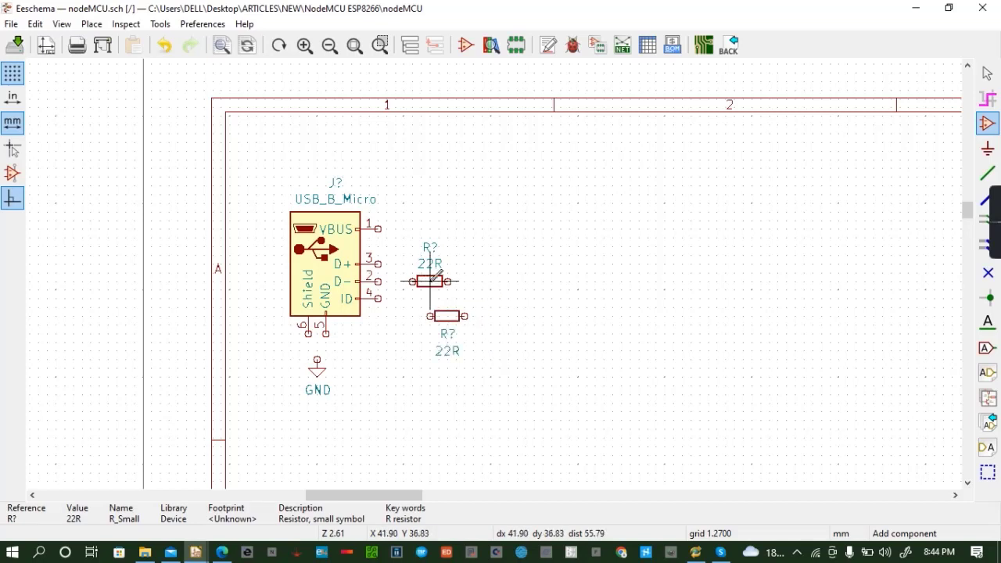
key(m)
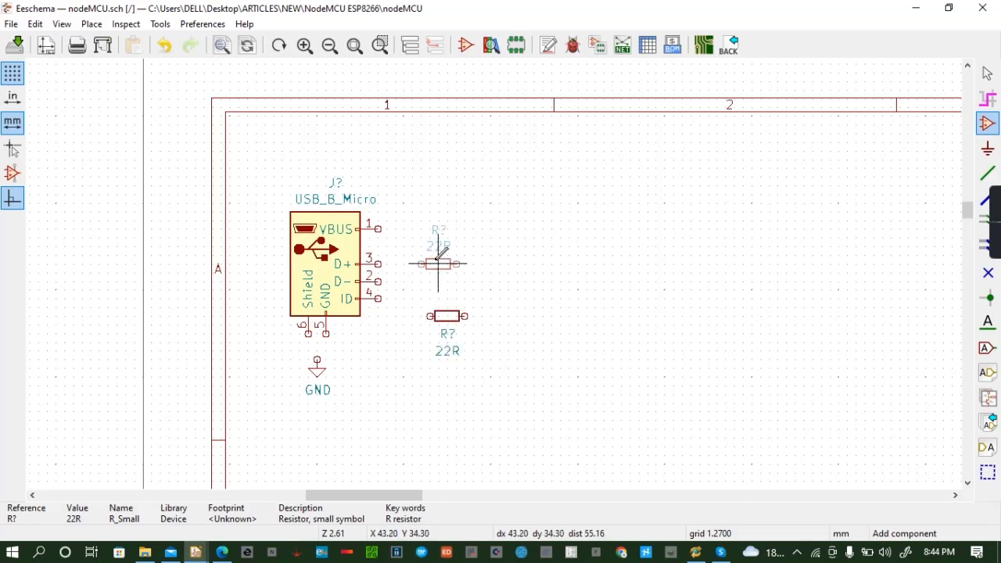
click(438, 264)
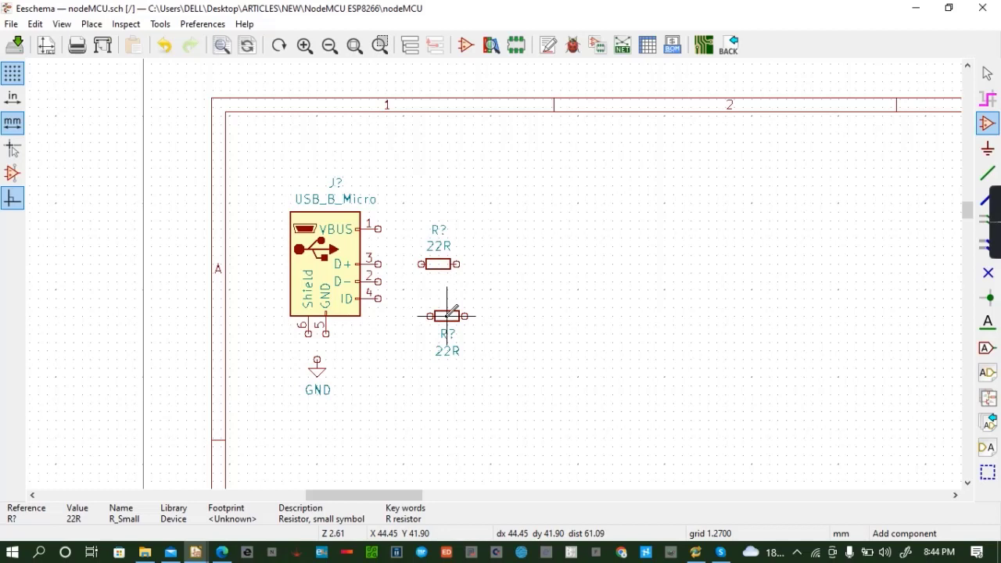
key(m)
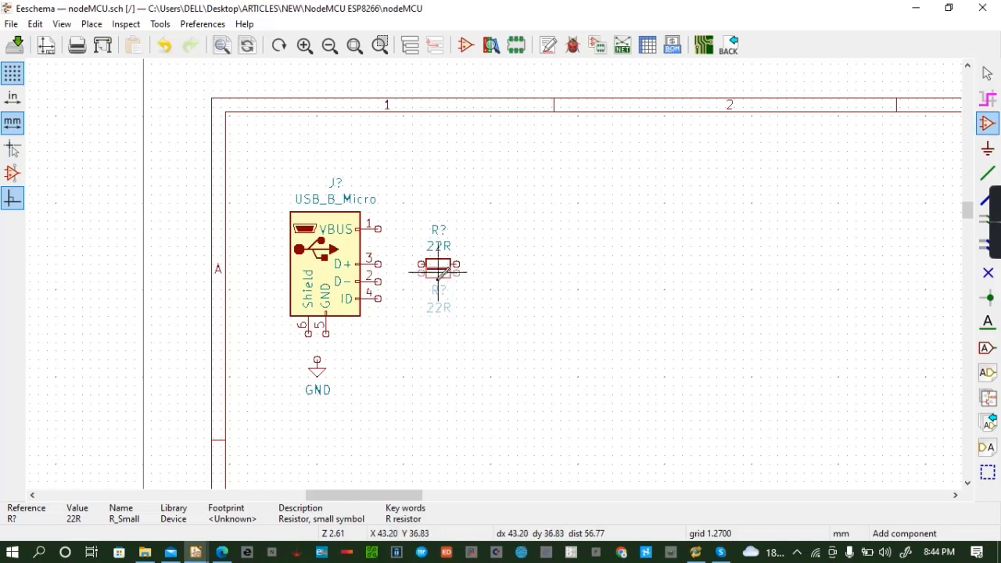
click(438, 280)
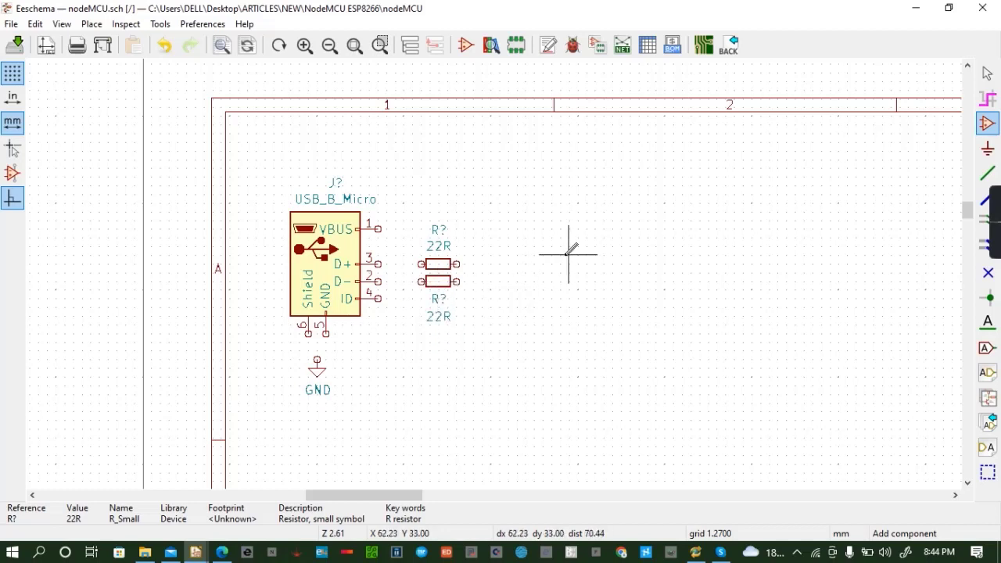
key(ctrl+s)
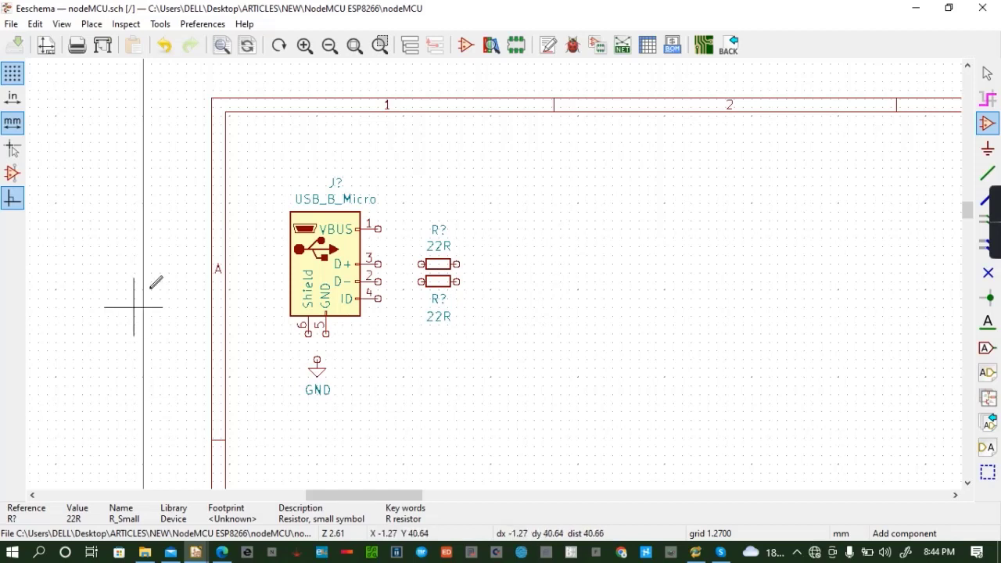
Wire D+ and D- to the upper and lower 22R resistors
key(w)
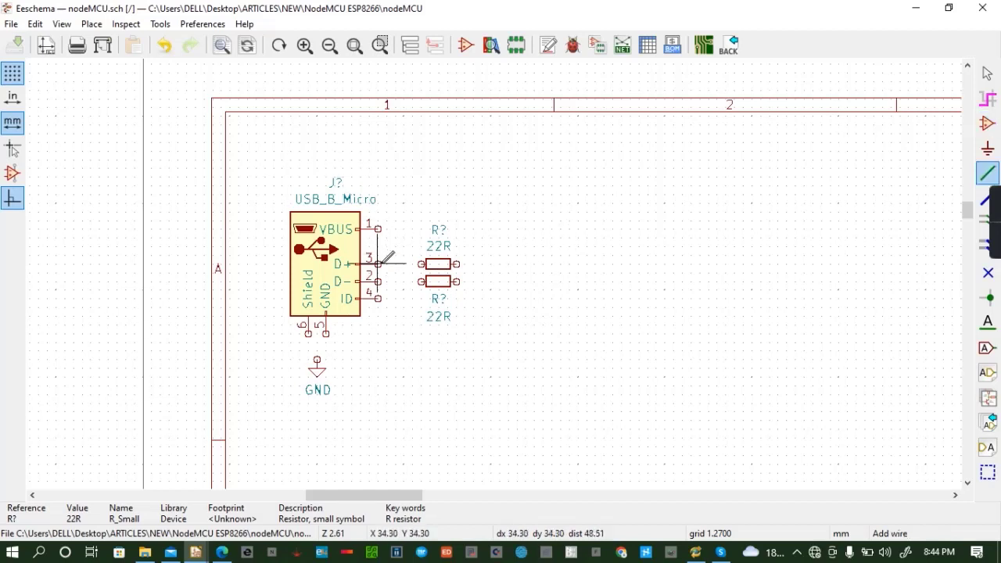
click(378, 264)
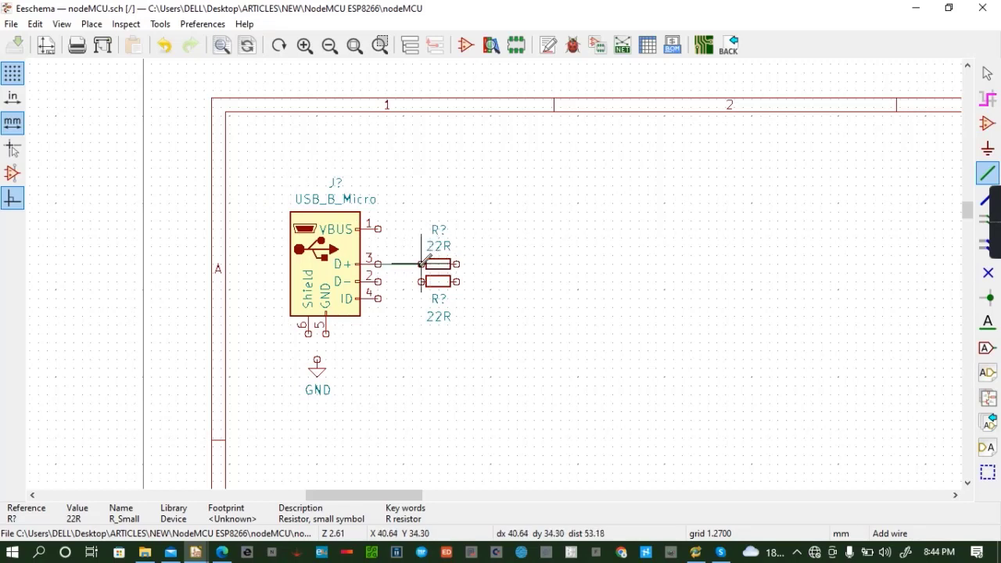
click(422, 263)
click(378, 281)
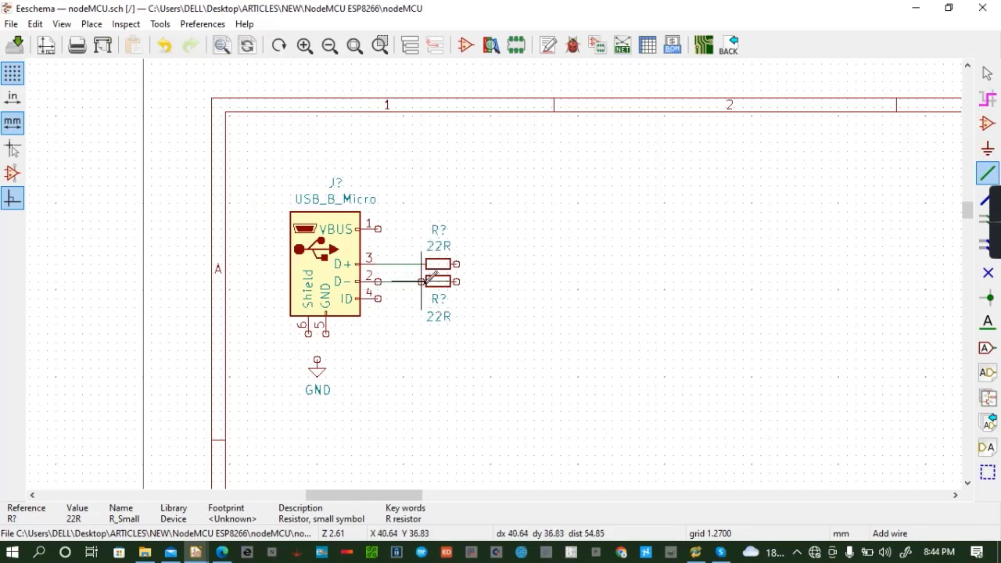
click(421, 281)
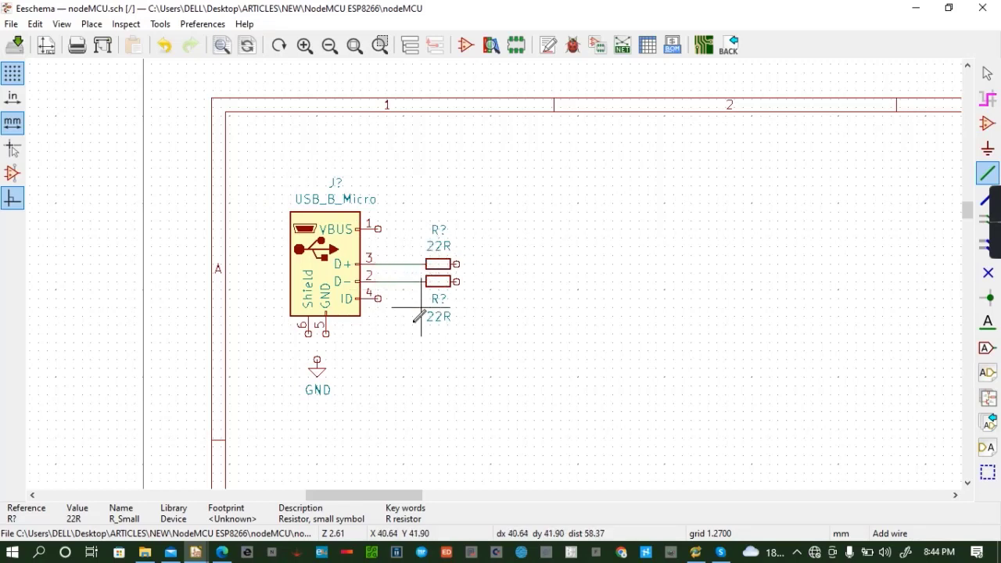
Connect GND pin 5 and Shield pin 6 to the ground symbol and save
click(317, 359)
click(326, 334)
click(308, 332)
click(317, 342)
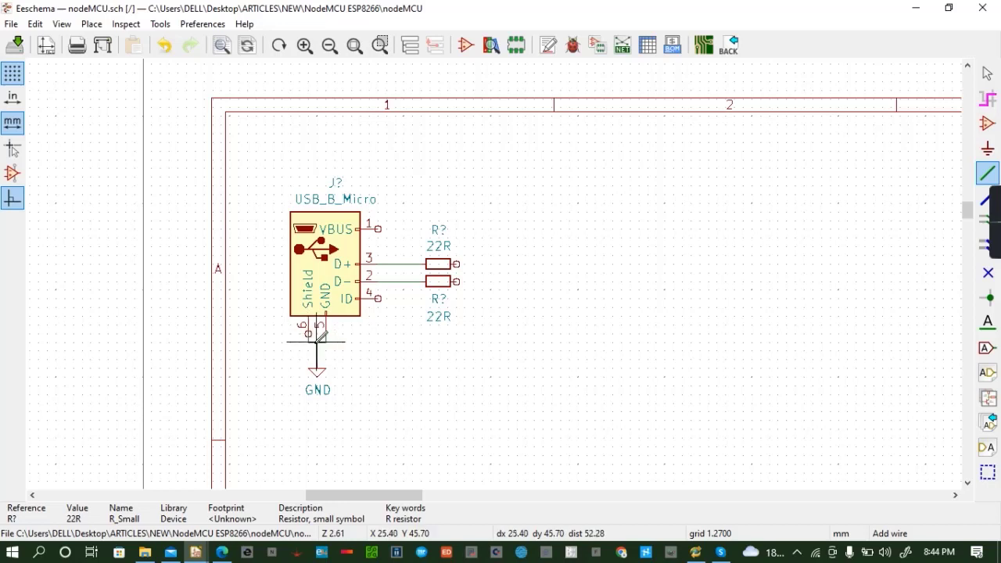
key(ctrl+s)
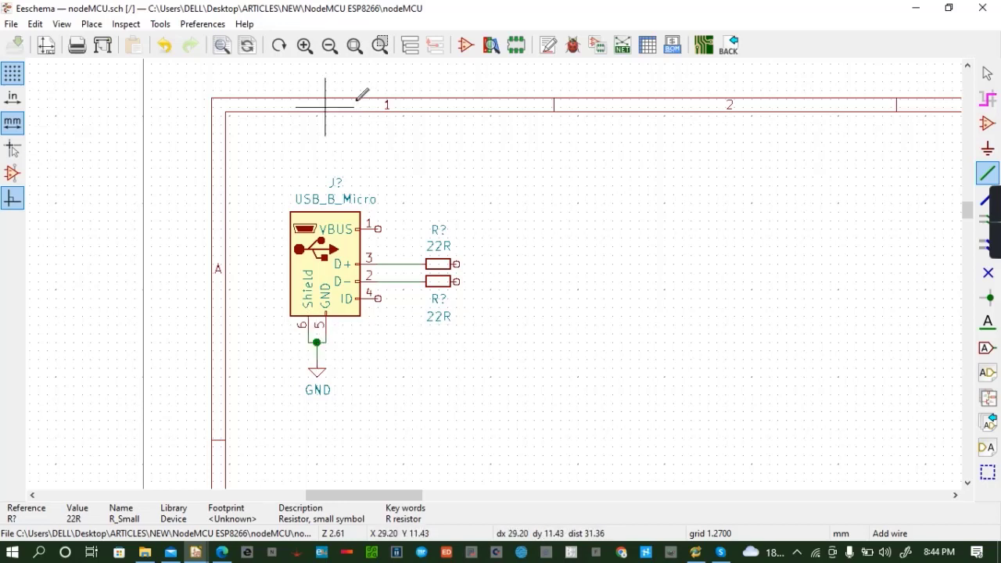
Put a No Connect flag on the ID pin 4
mouse_move(998, 269)
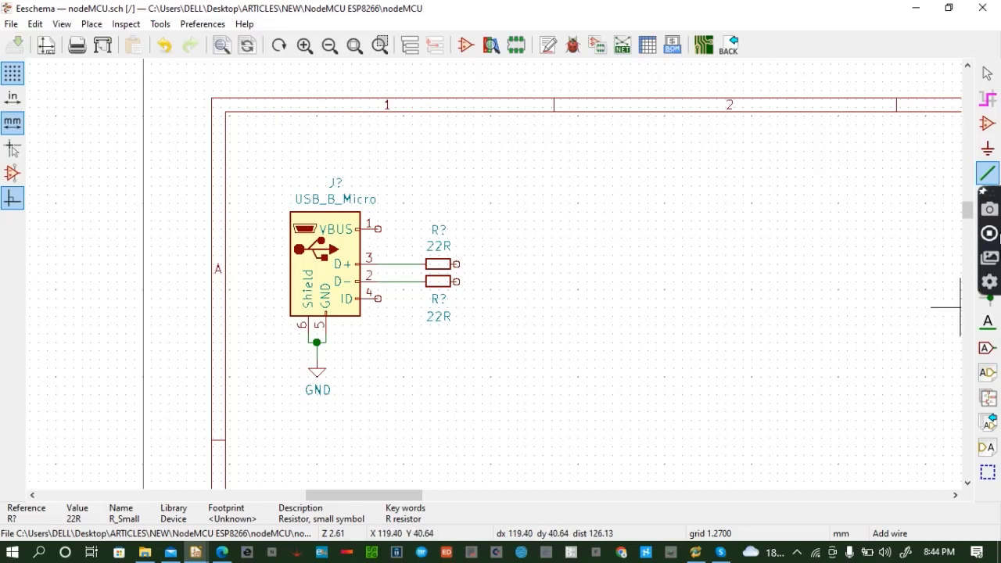
click(988, 273)
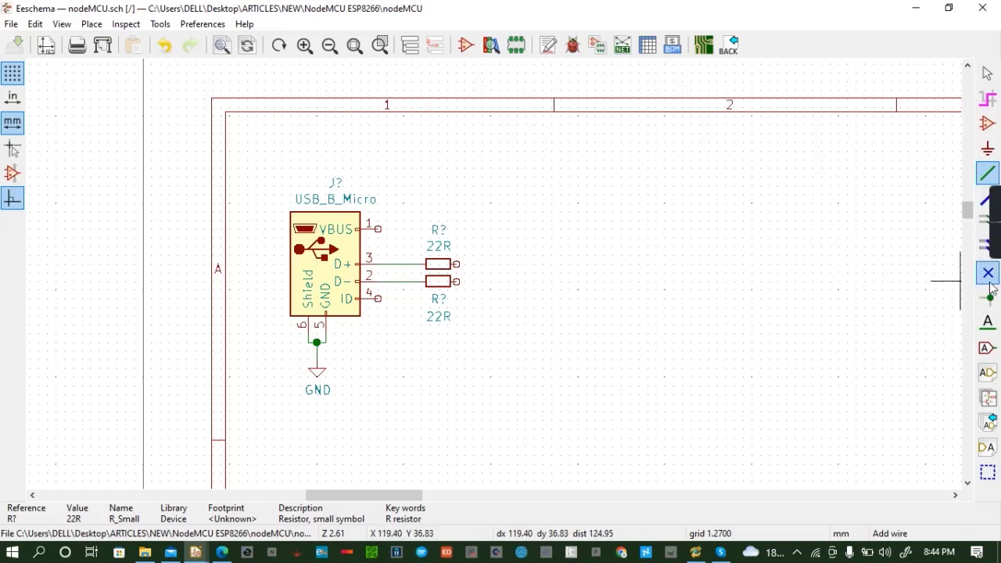
click(378, 298)
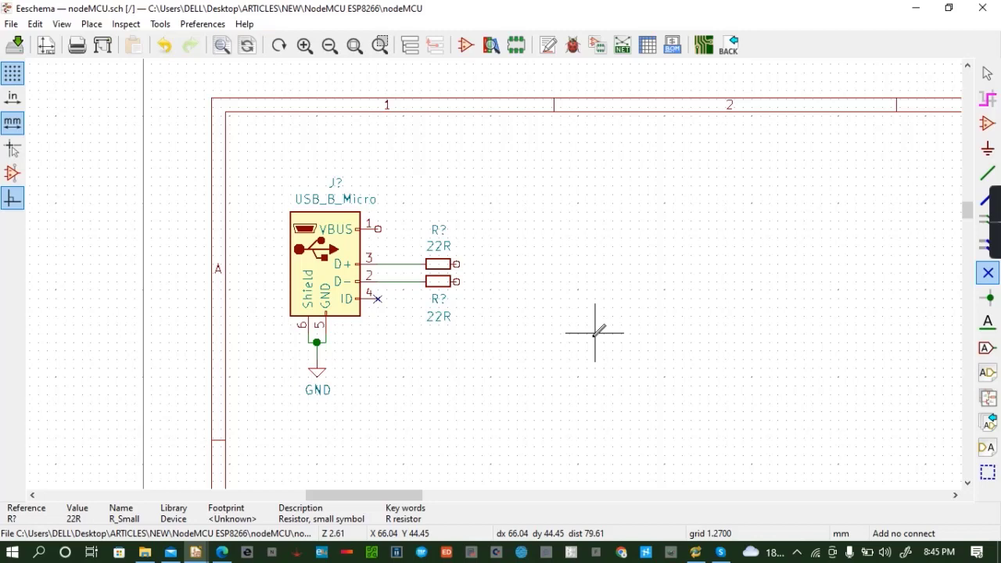
Search '1N5819' in the symbol chooser and select the 1N5819 Schottky diode
key(a)
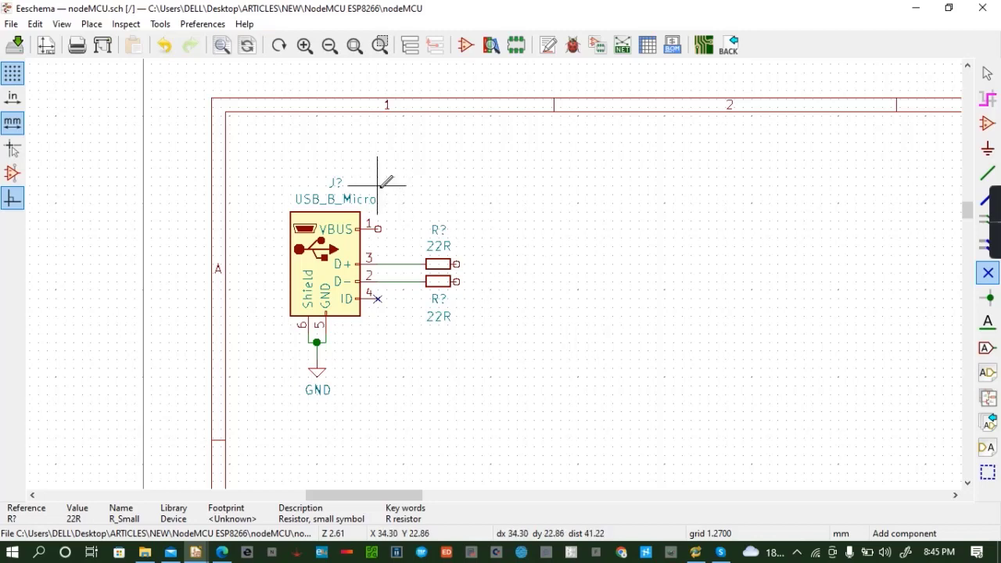
click(383, 182)
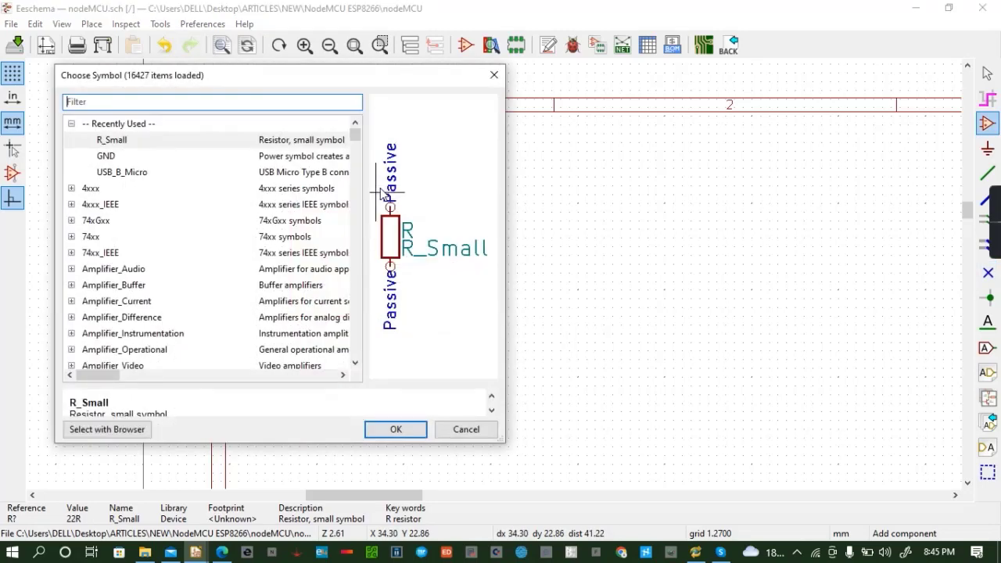
text(I)
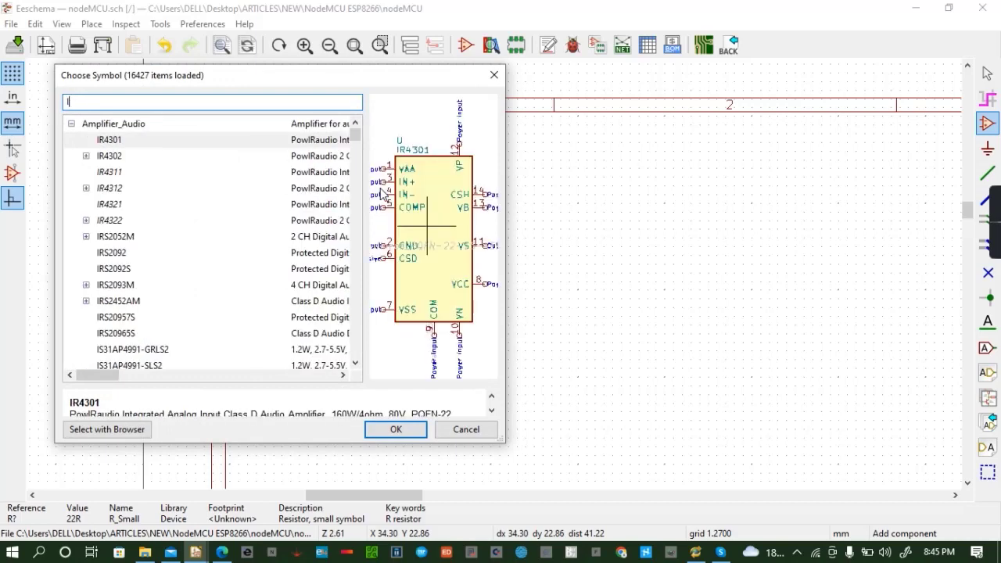
text(N)
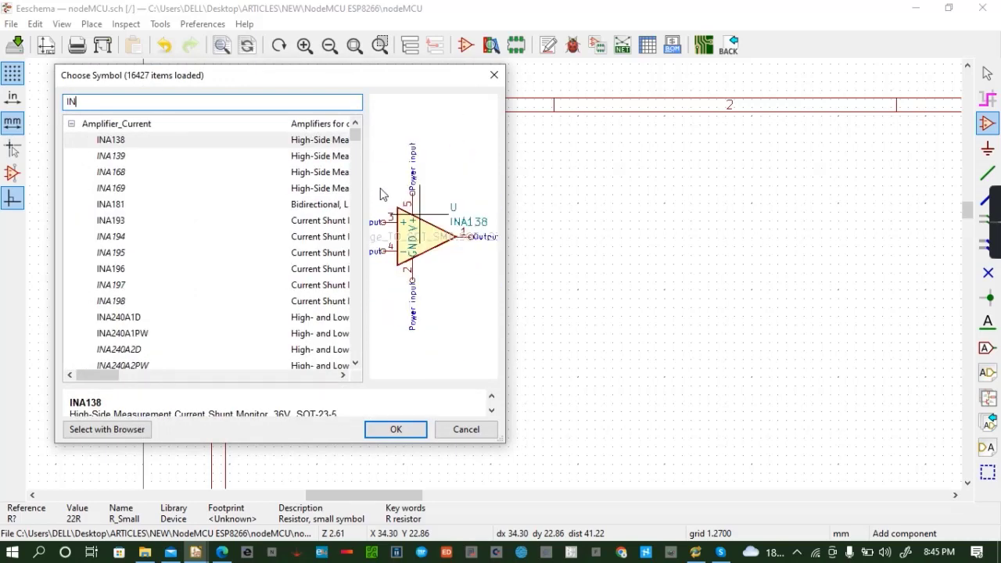
text(58)
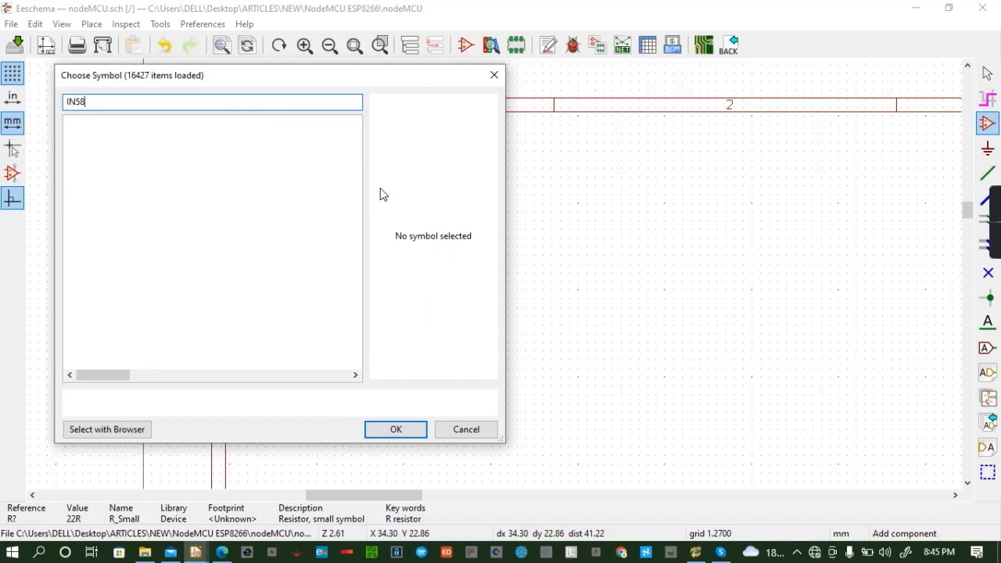
key(BackSpace)
key(BackSpace)
key(BackSpace)
key(BackSpace)
text(1)
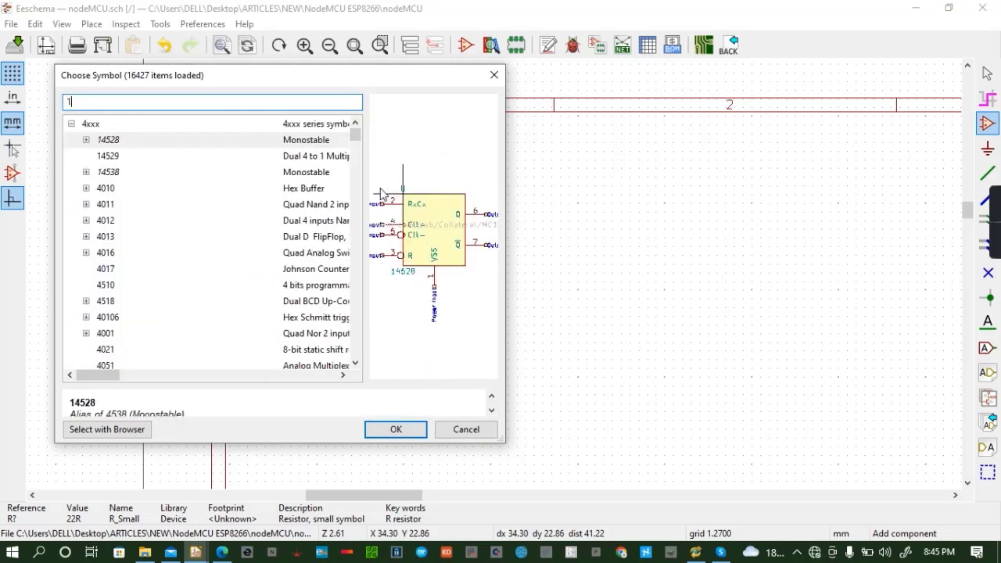
text(N58)
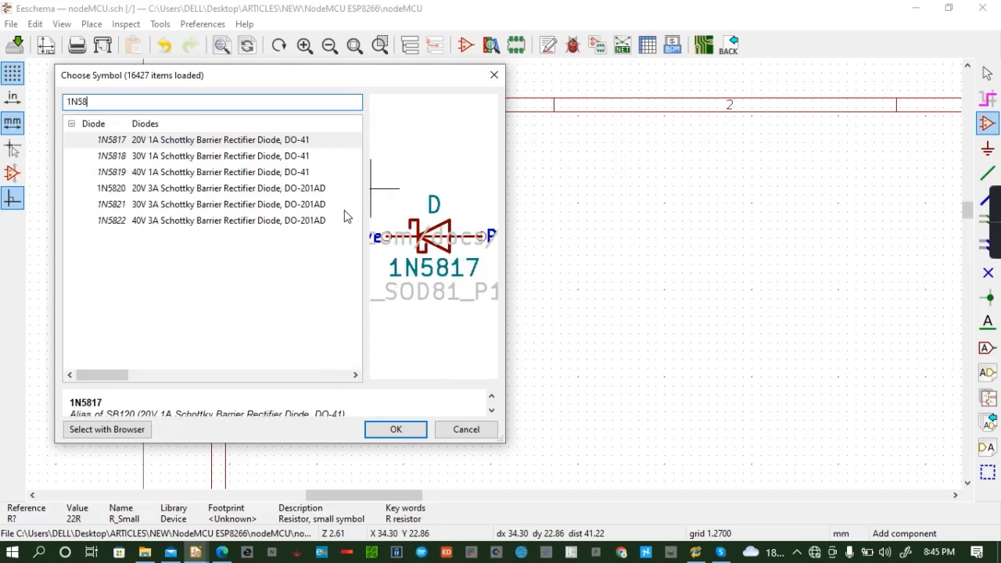
text(19)
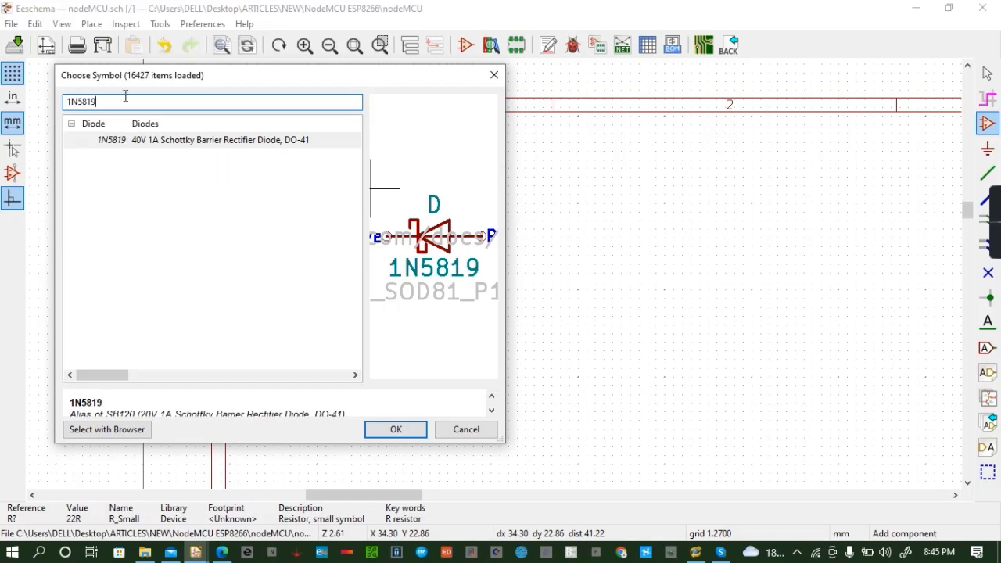
click(150, 141)
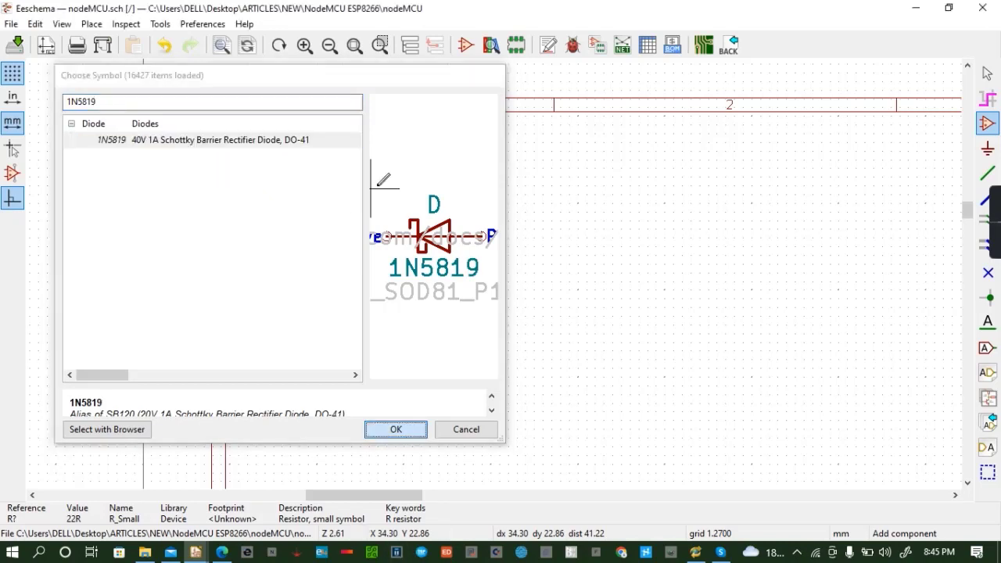
click(395, 429)
Place the 1N5819 diode vertically above VBUS and shift the whole USB circuit lower
key(r)
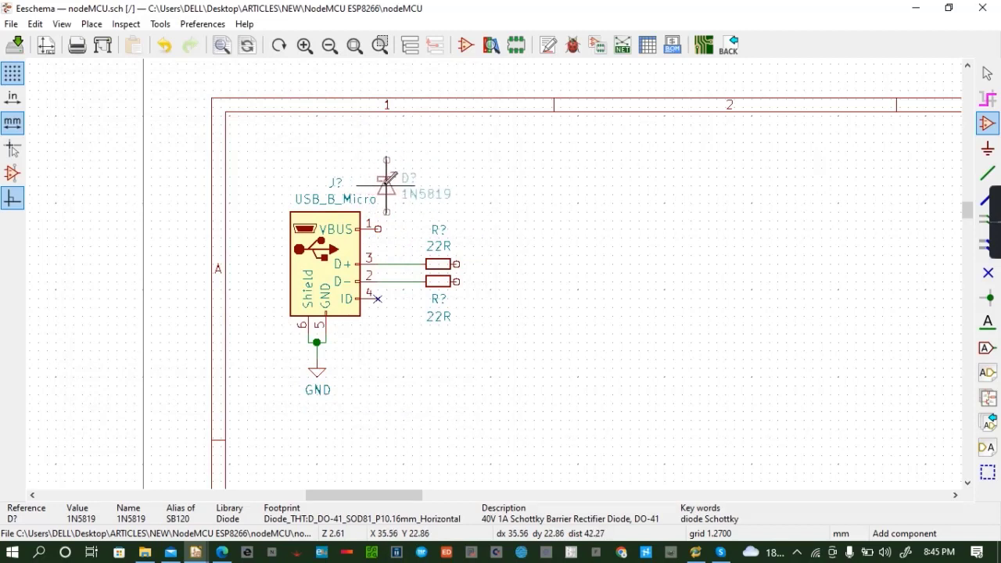
click(389, 176)
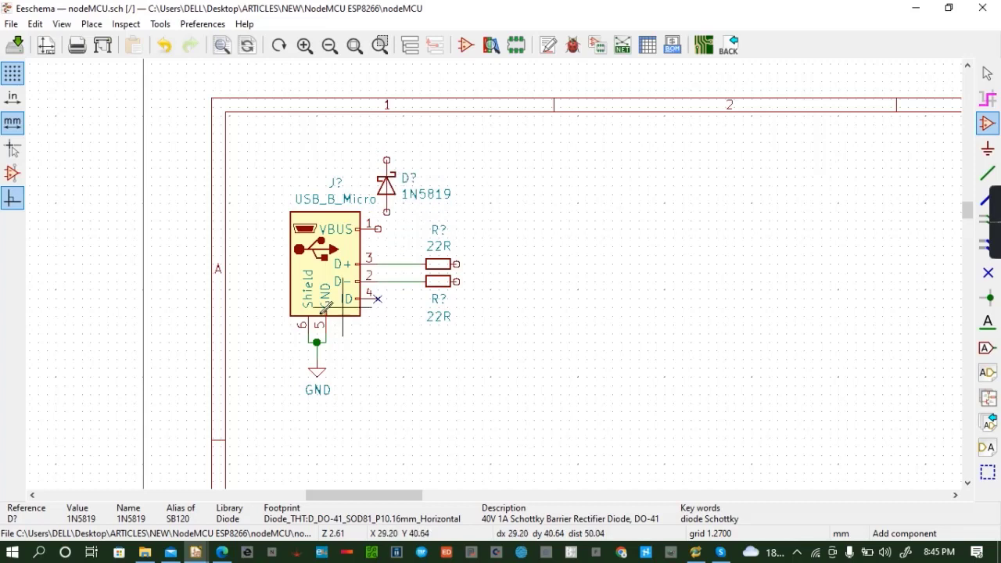
drag(264, 133, 481, 422)
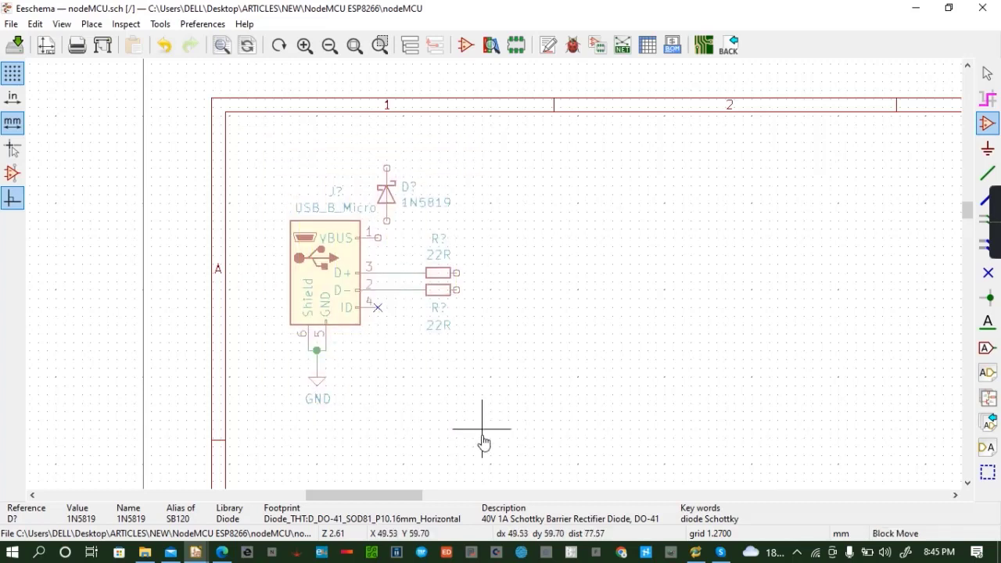
click(482, 454)
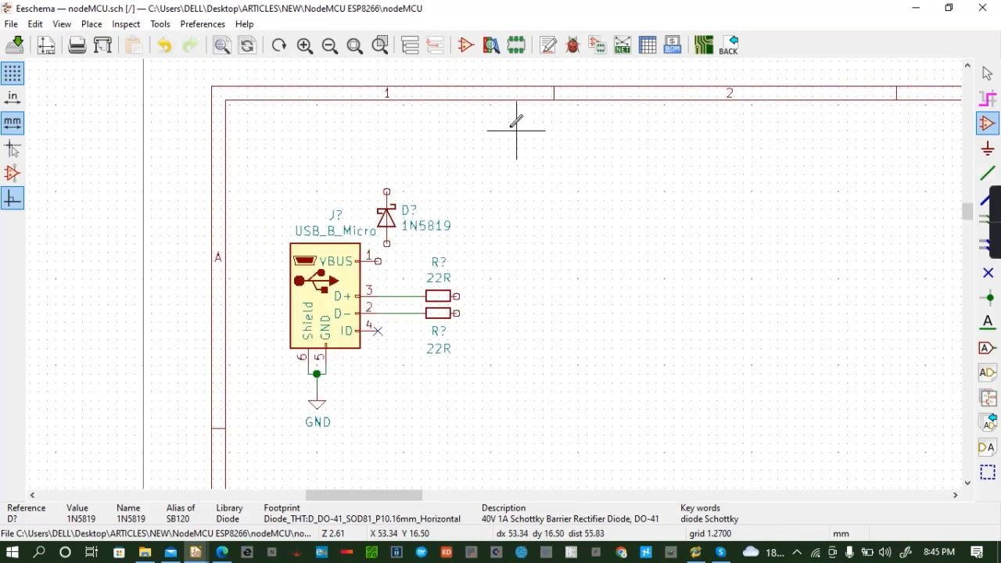
click(389, 155)
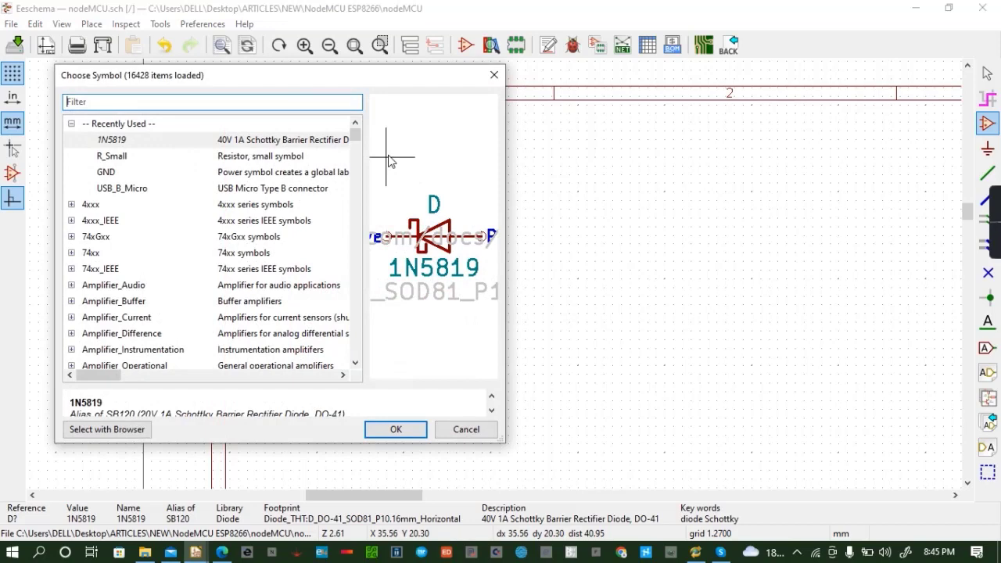
text(VIN)
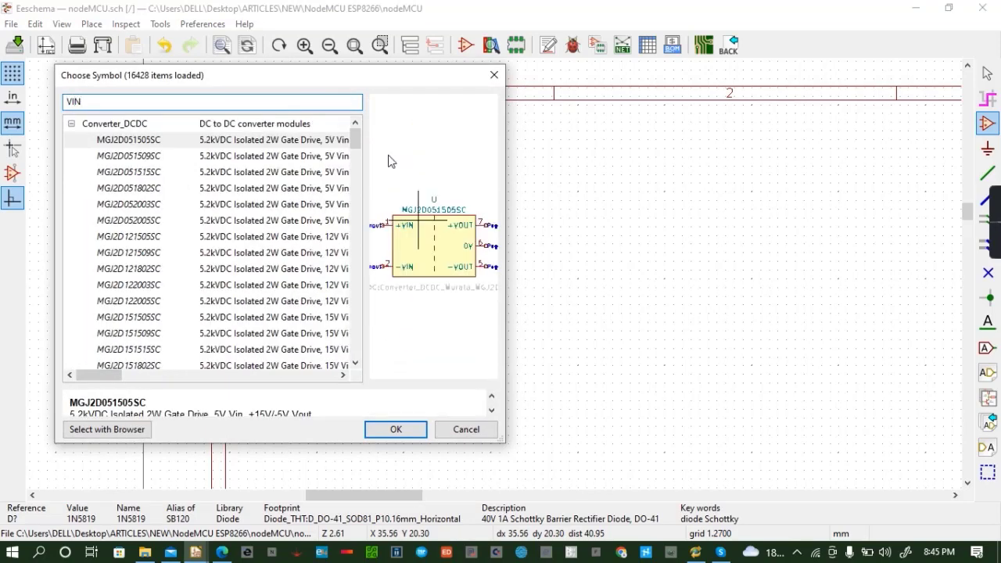
scroll(185, 224, down, 15)
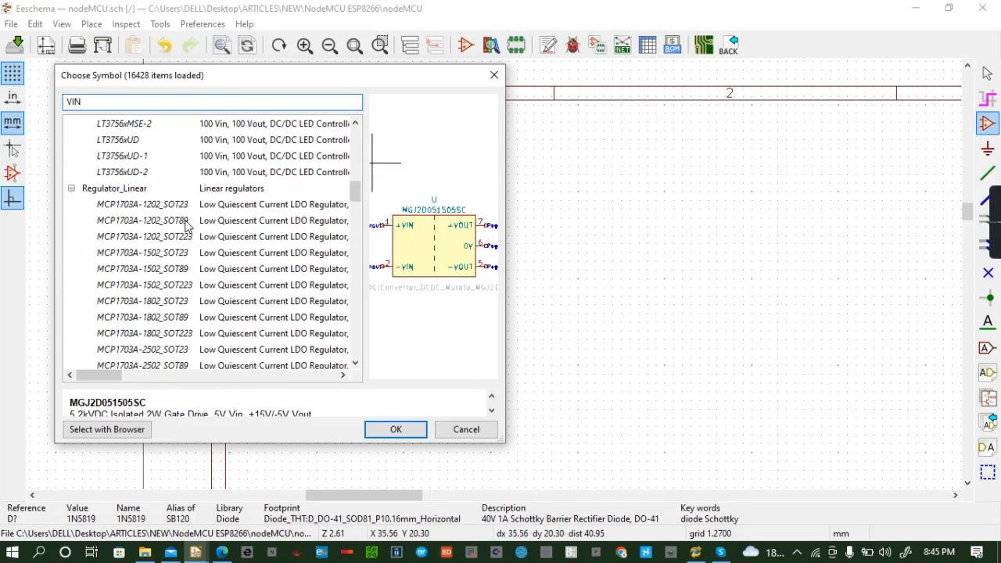
scroll(185, 224, down, 20)
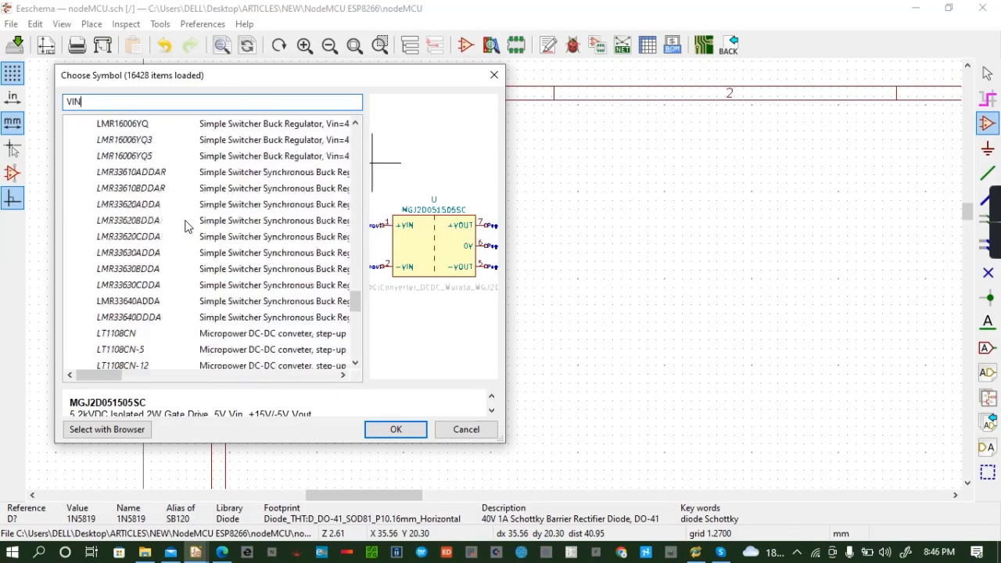
scroll(185, 226, down, 8)
scroll(186, 227, up, 2)
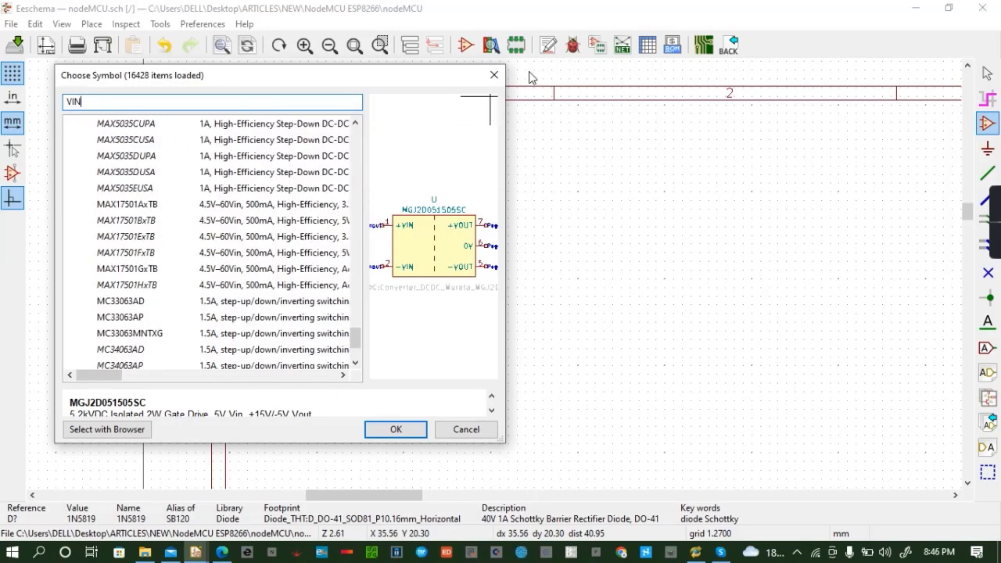
click(494, 75)
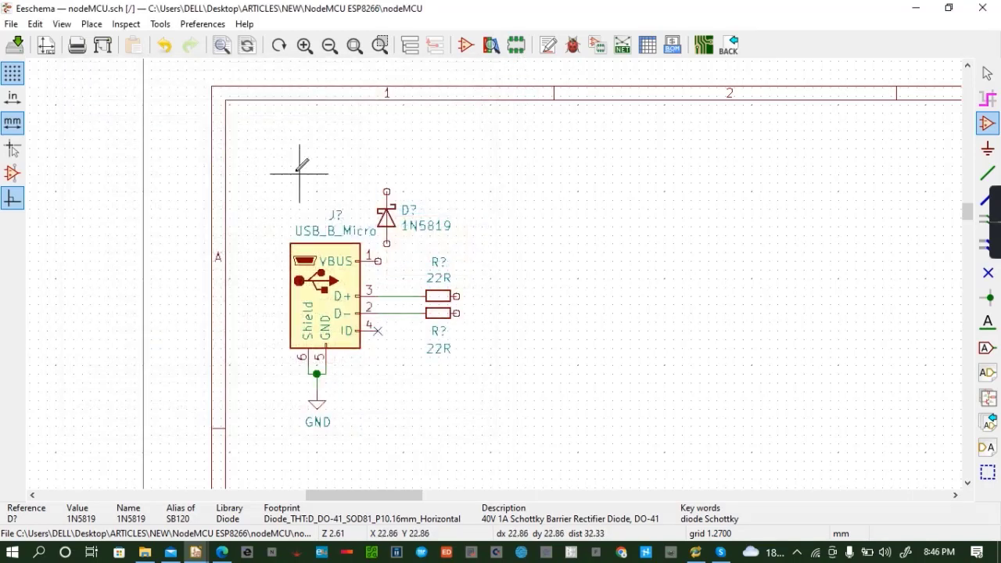
key(p)
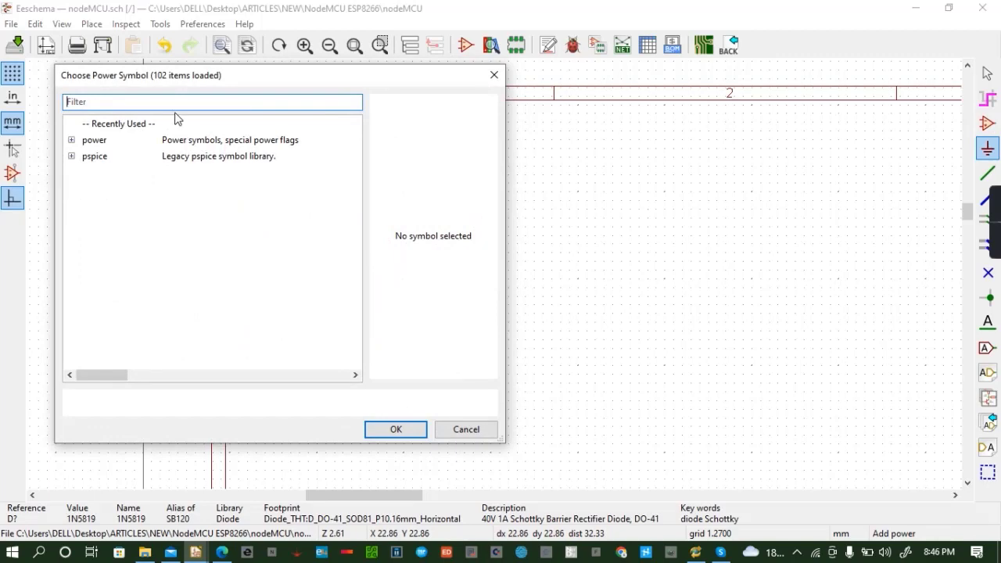
text(VIN)
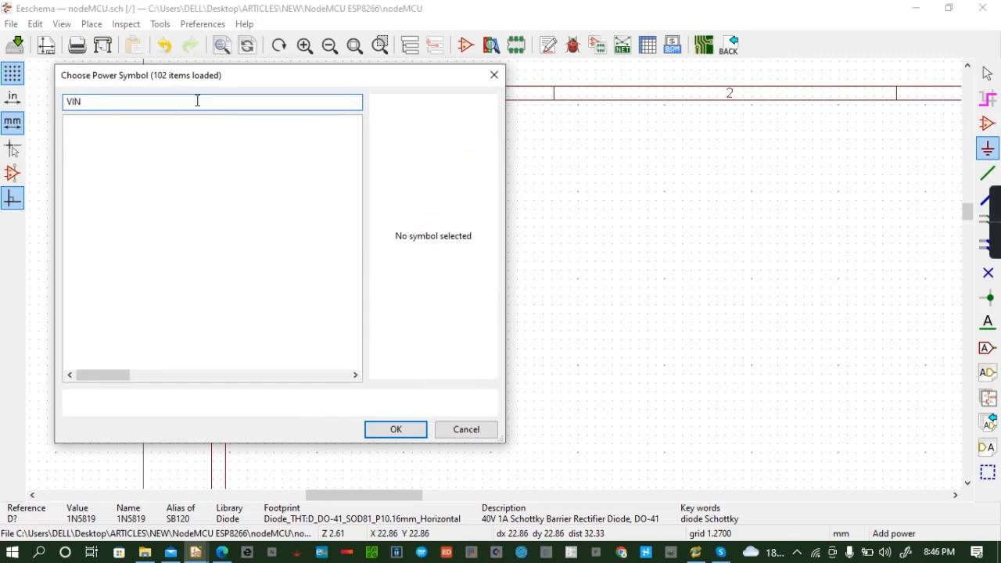
key(BackSpace)
key(BackSpace)
key(BackSpace)
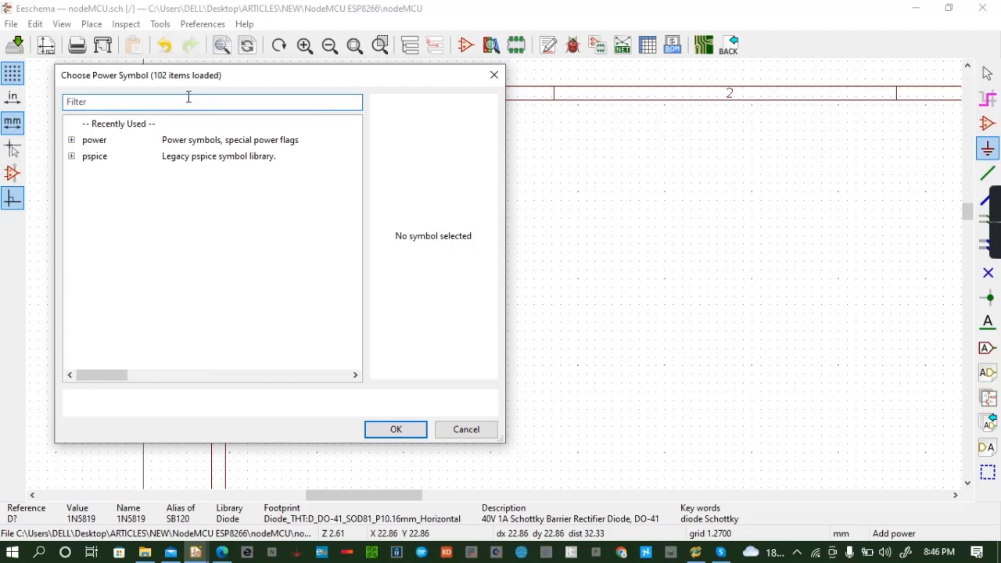
click(495, 73)
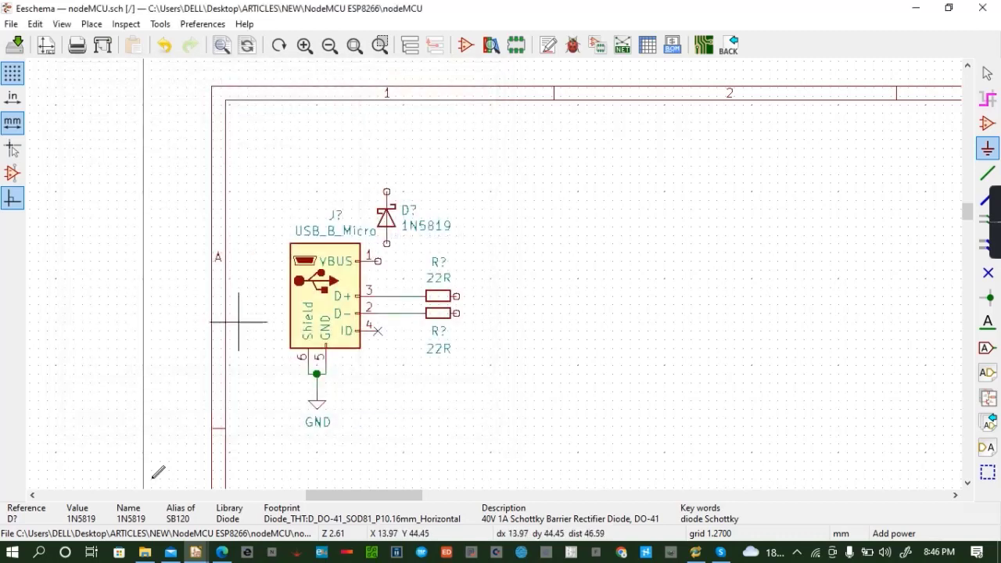
Launch the Symbol Editor from the KiCad project window and start a new symbol
mouse_move(196, 552)
mouse_move(156, 520)
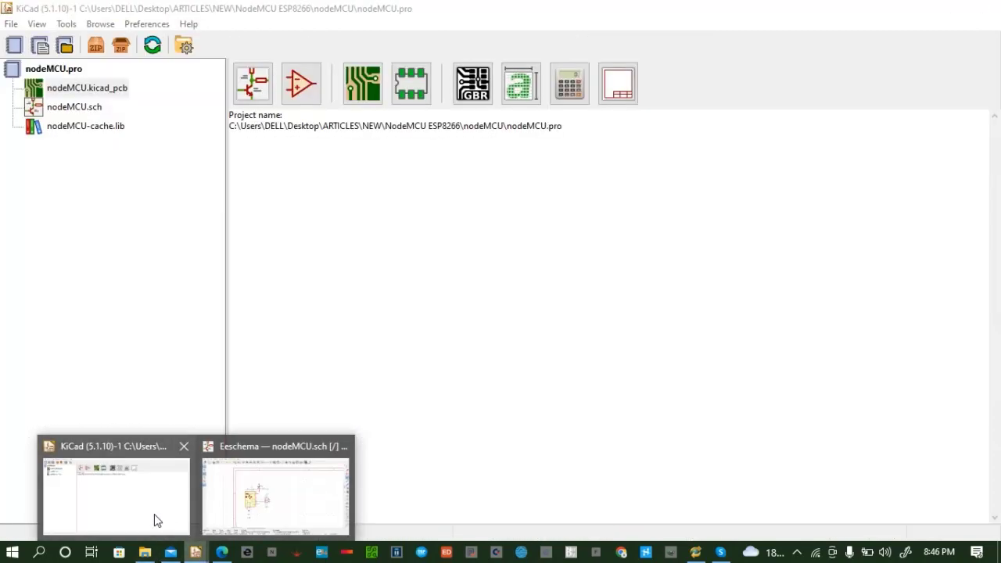
mouse_move(252, 509)
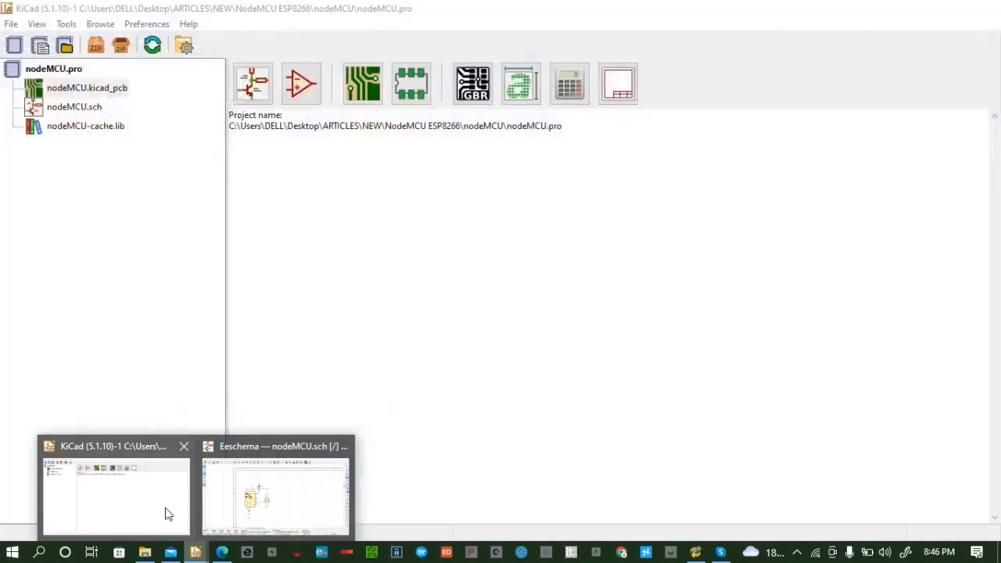
click(166, 512)
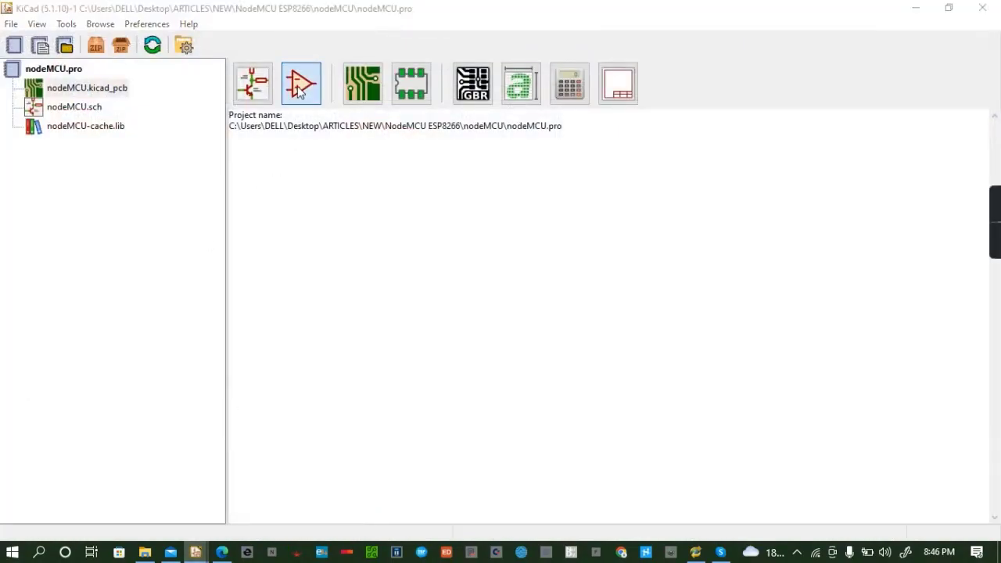
click(302, 83)
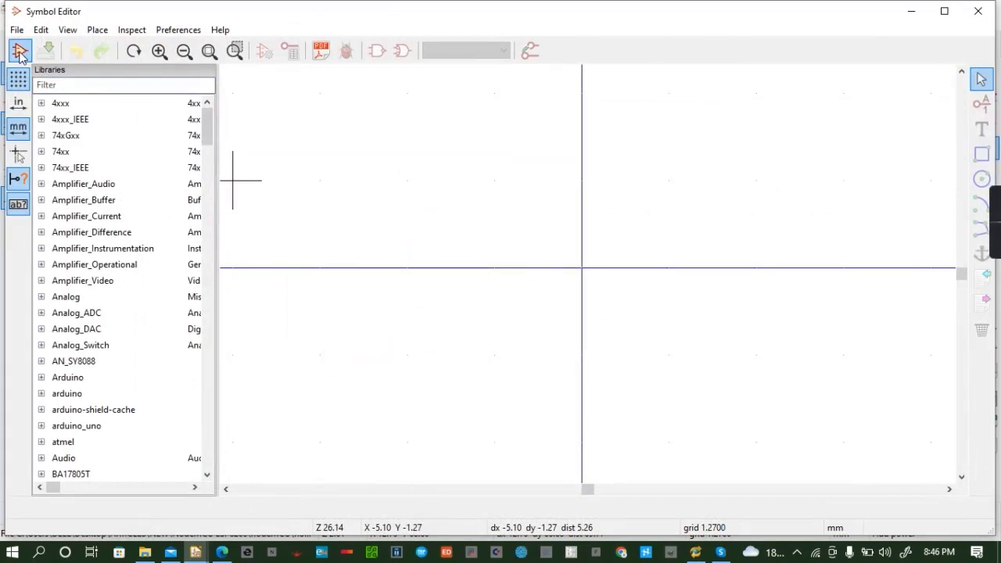
click(20, 50)
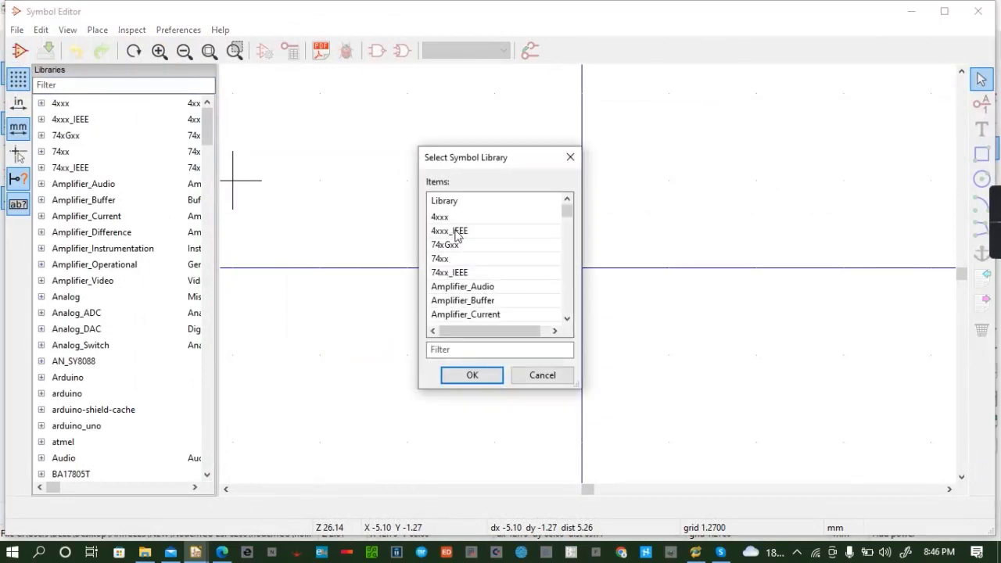
Choose the power library from the library list for the new symbol
scroll(457, 237, down, 5)
scroll(451, 238, up, 1)
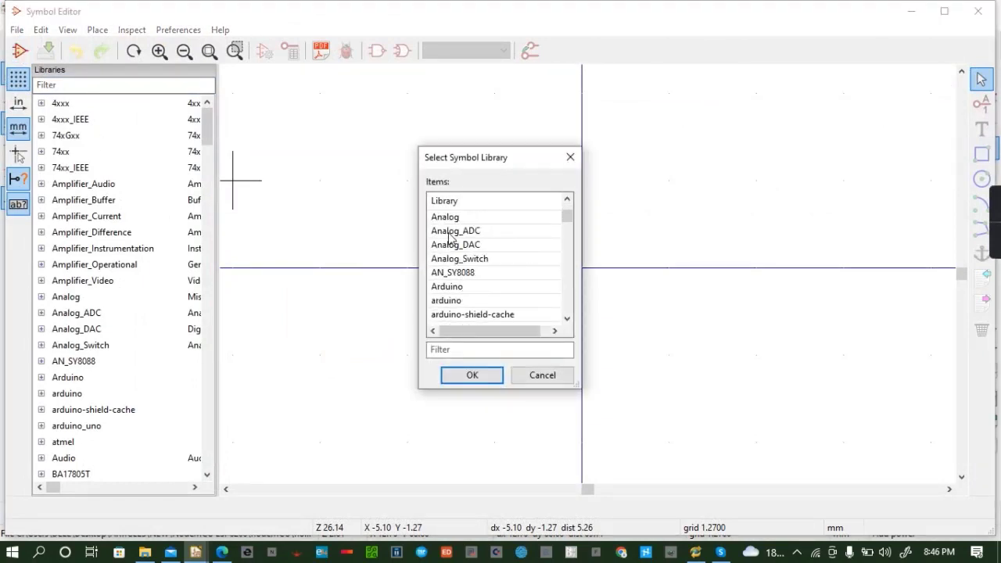
scroll(451, 239, up, 4)
scroll(450, 238, down, 5)
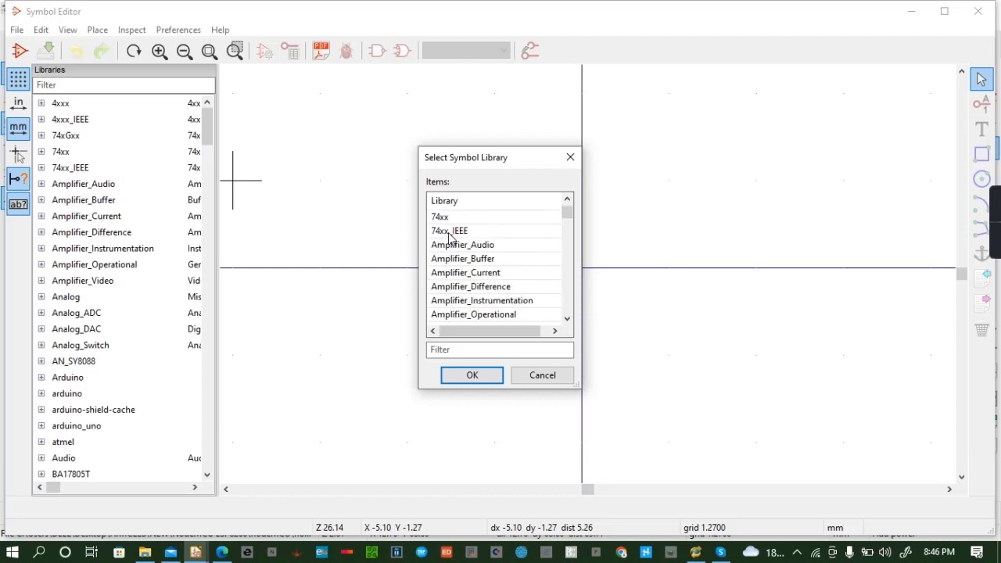
scroll(451, 238, down, 1)
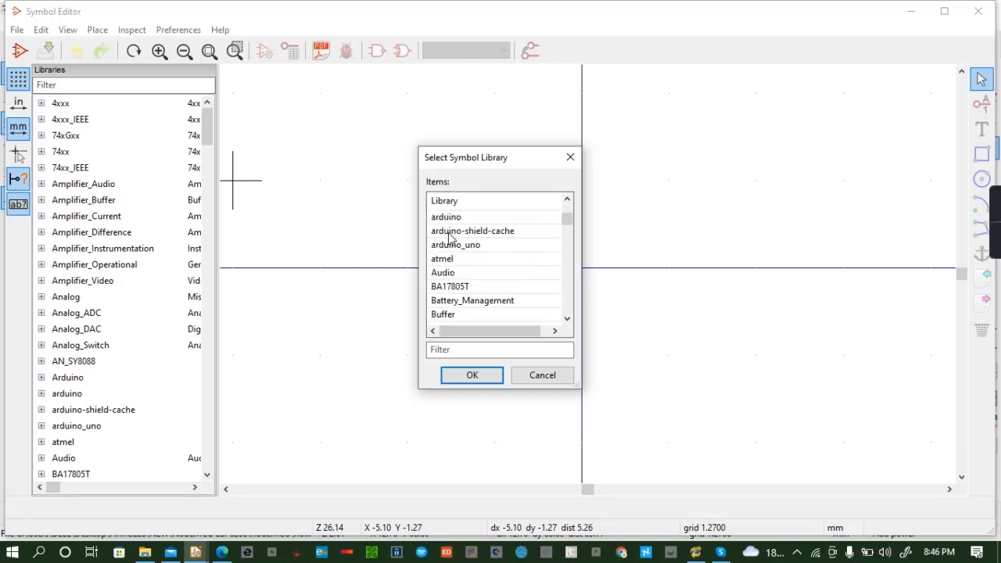
scroll(446, 250, down, 6)
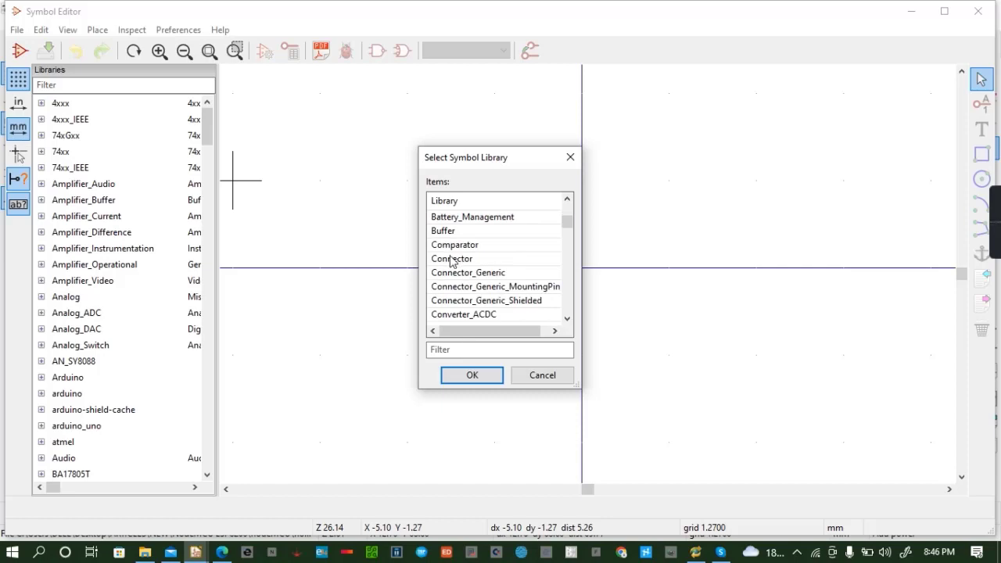
scroll(449, 269, down, 12)
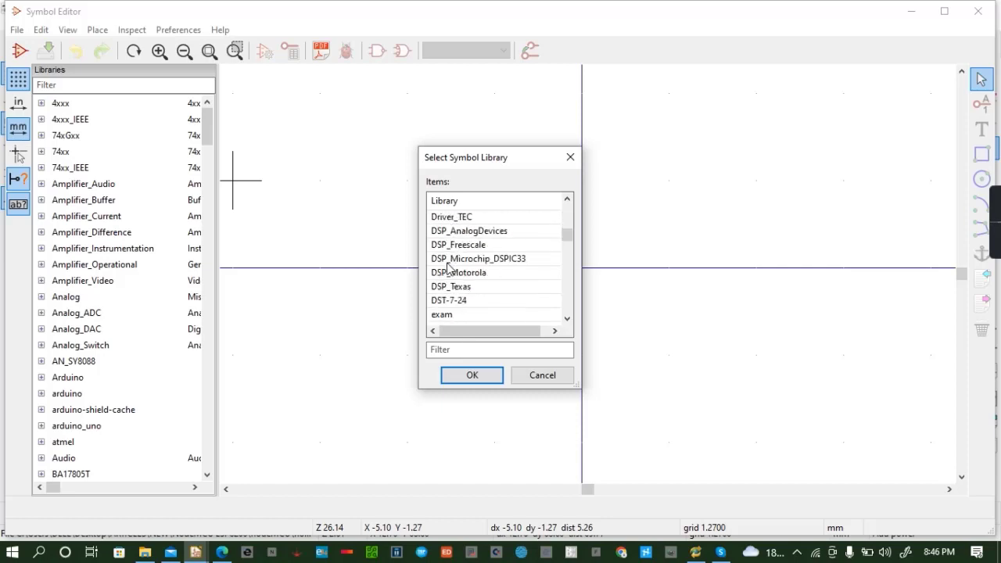
scroll(449, 269, up, 20)
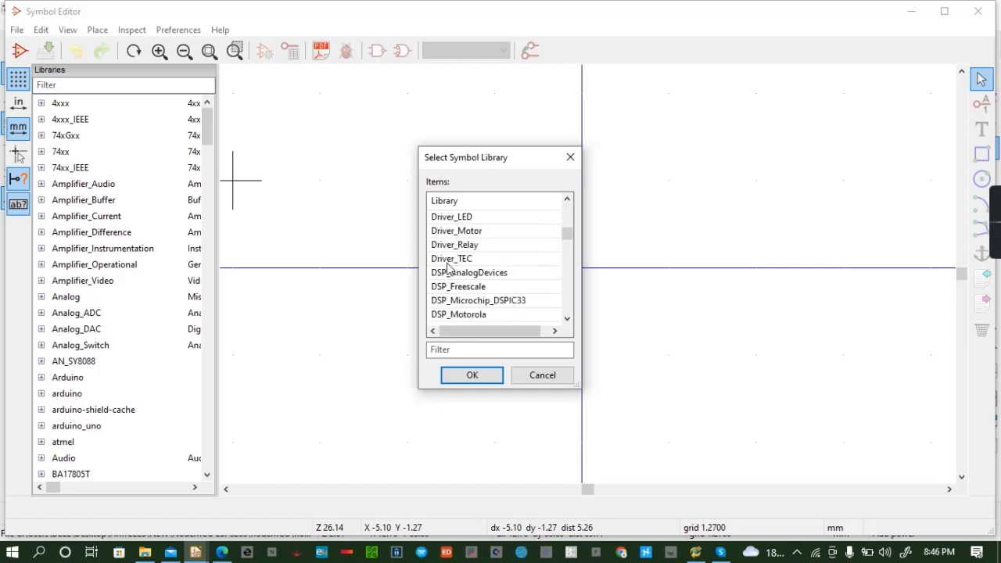
scroll(449, 268, up, 2)
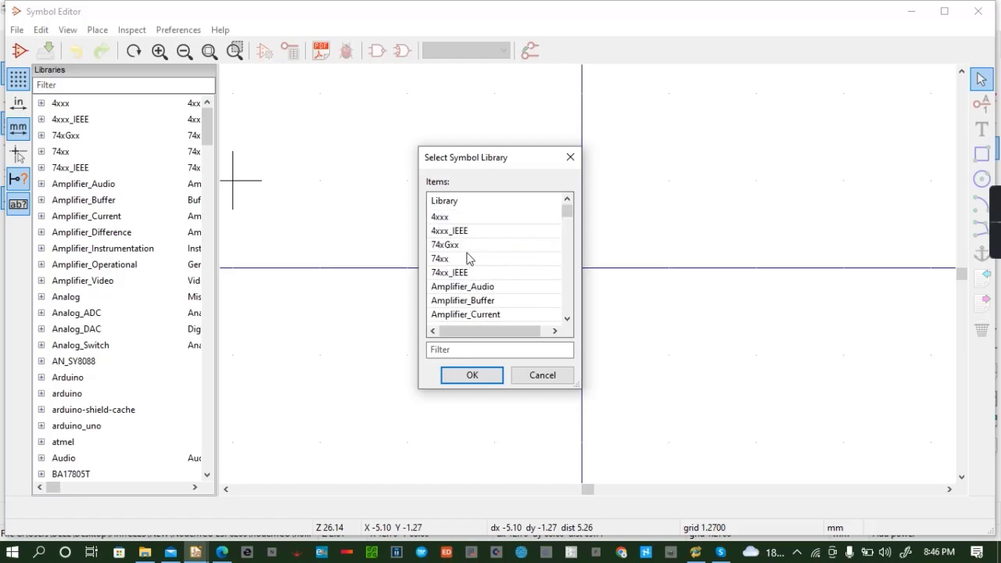
scroll(470, 258, down, 20)
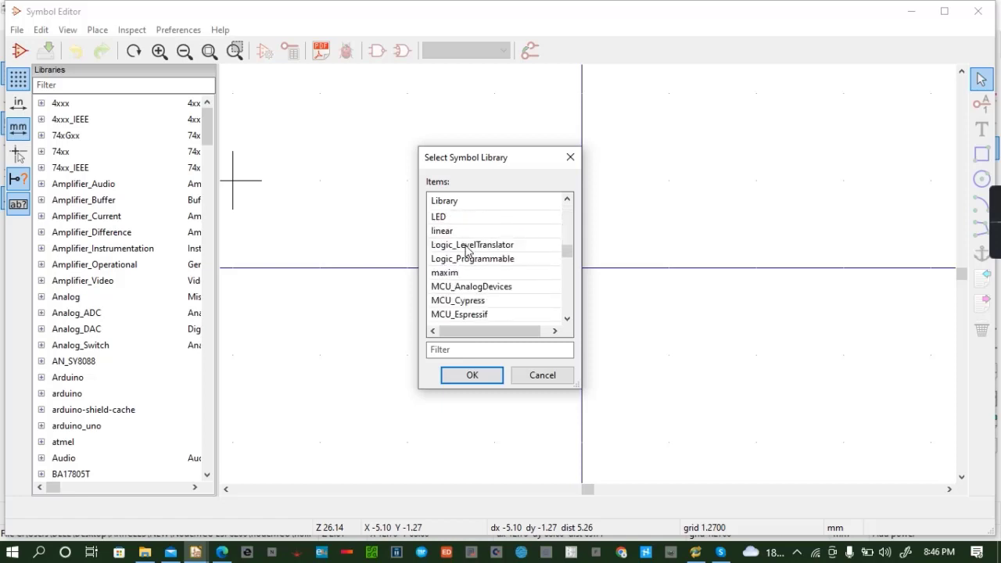
scroll(460, 269, down, 18)
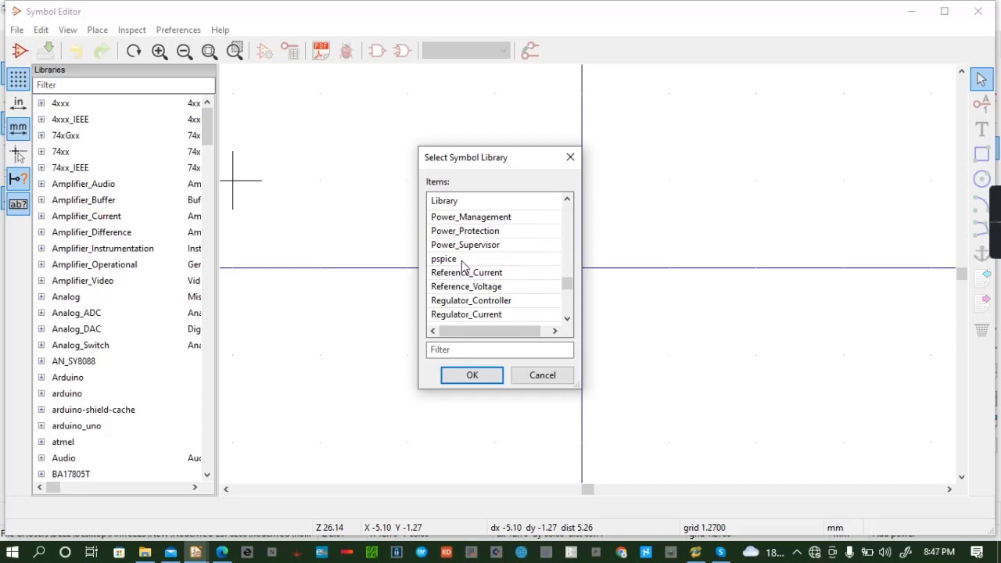
click(460, 260)
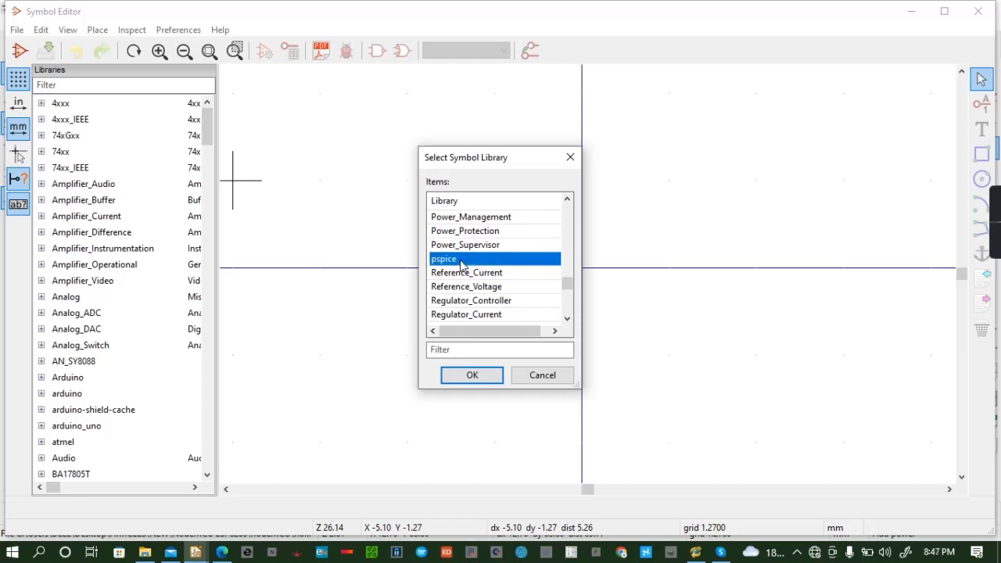
scroll(461, 266, up, 1)
click(449, 246)
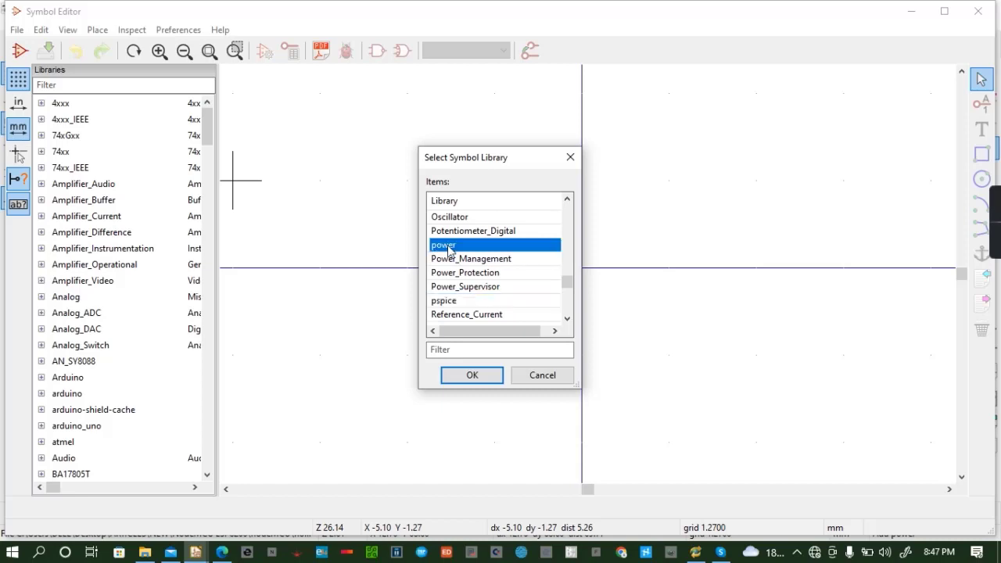
click(486, 379)
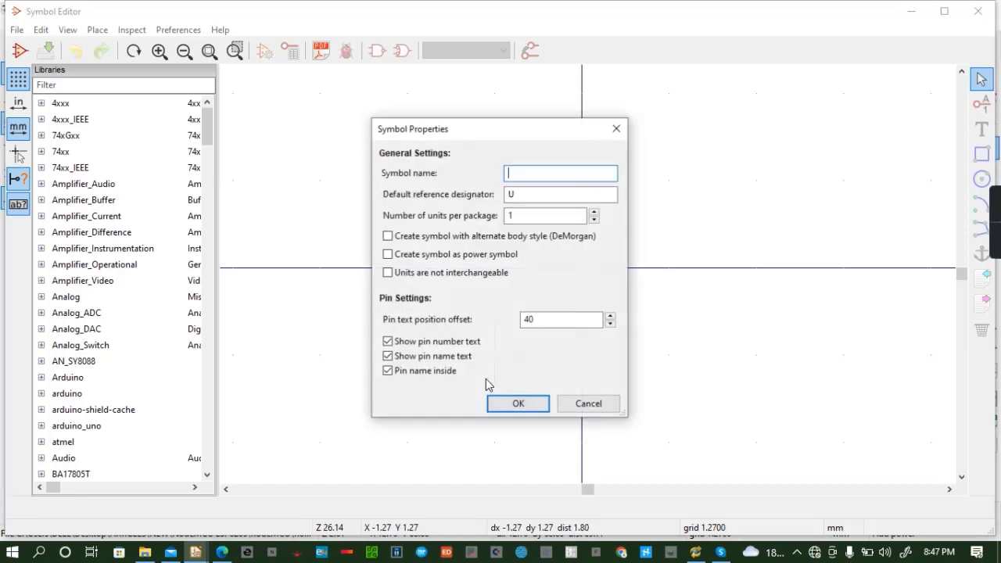
Give the new symbol default reference VIN and name PWR, clearing the empty-name error, and accept
click(526, 197)
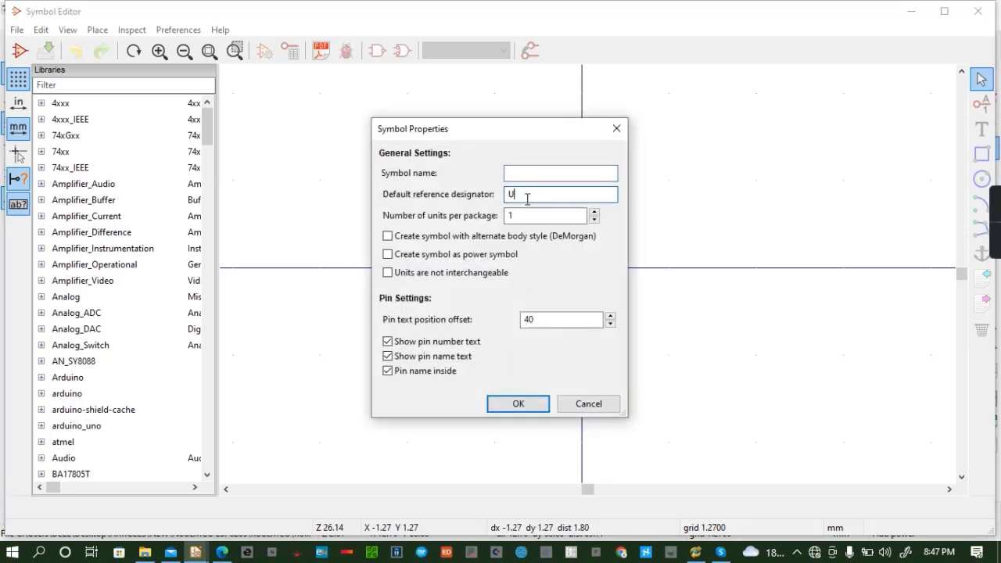
key(super+e)
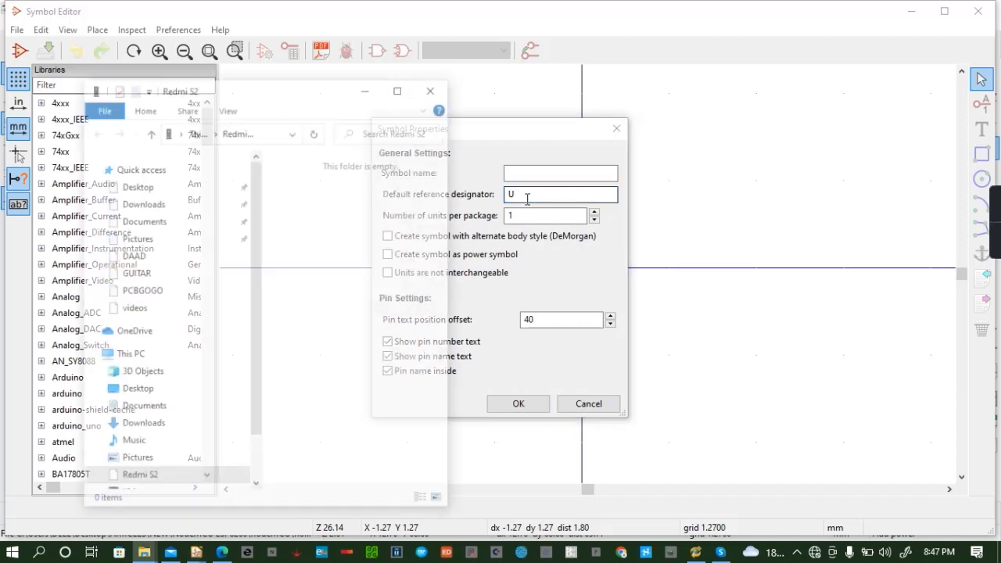
click(434, 87)
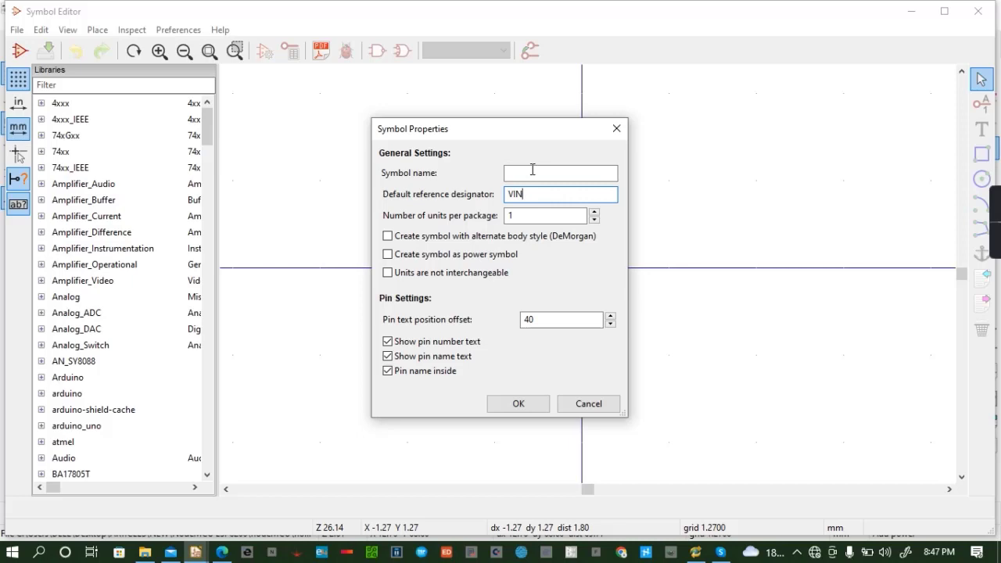
click(532, 172)
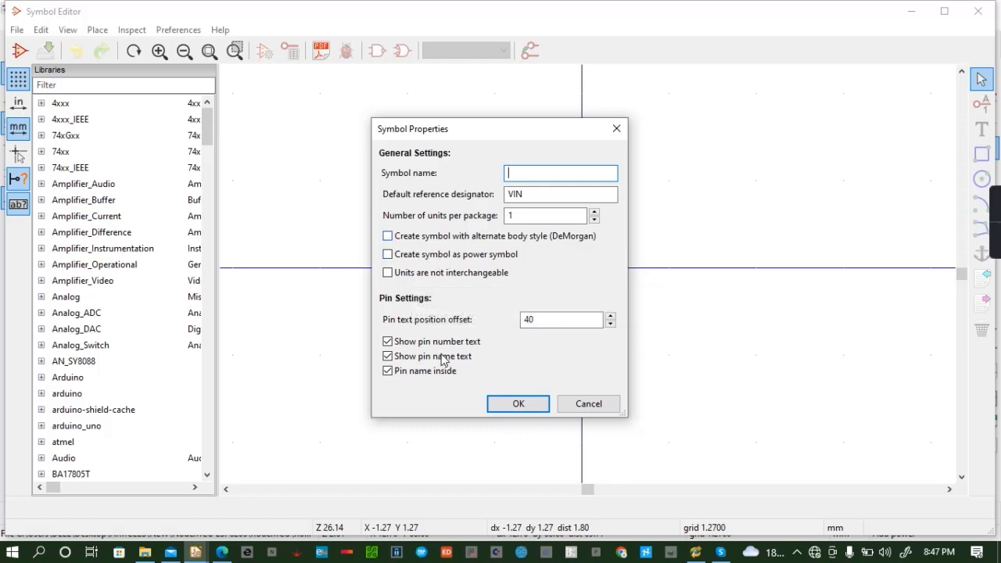
click(517, 404)
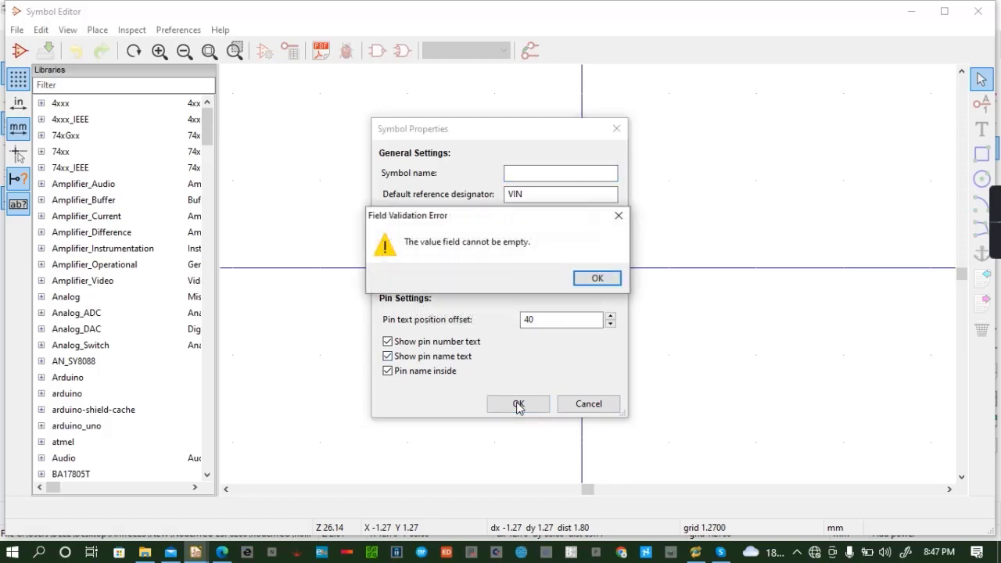
click(618, 216)
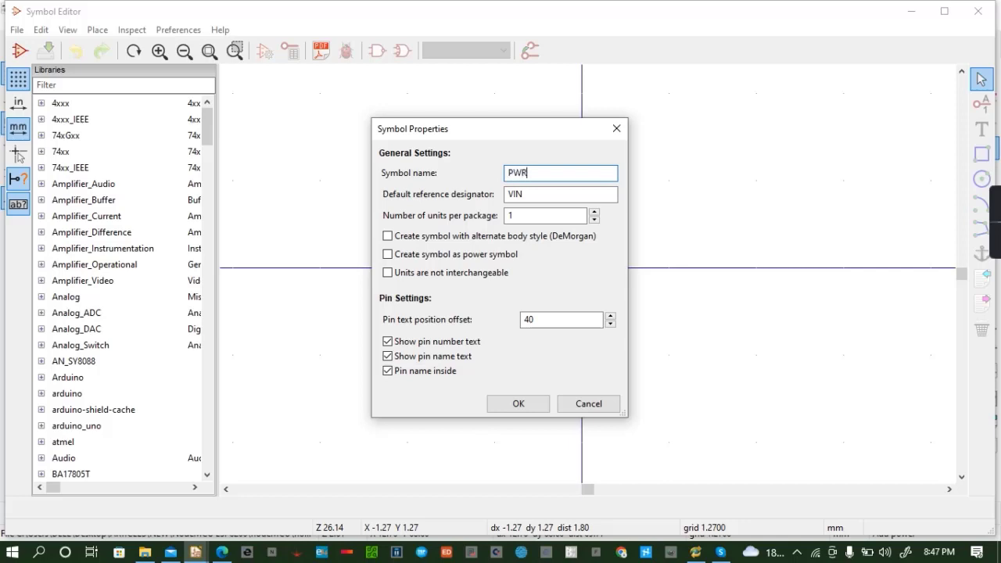
click(518, 403)
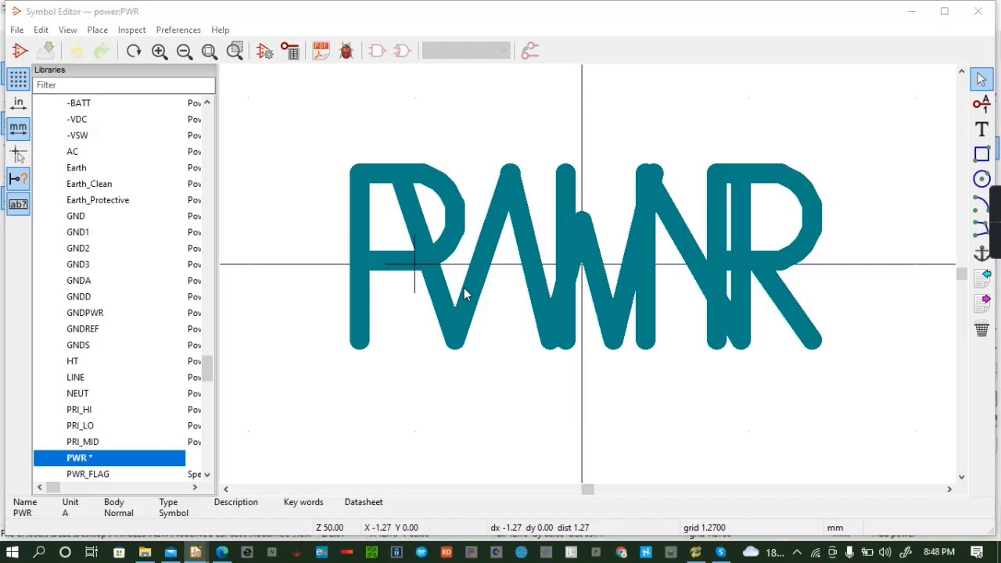
Move the VIN reference field below PWR and nudge the PWR value field up one grid step
click(451, 108)
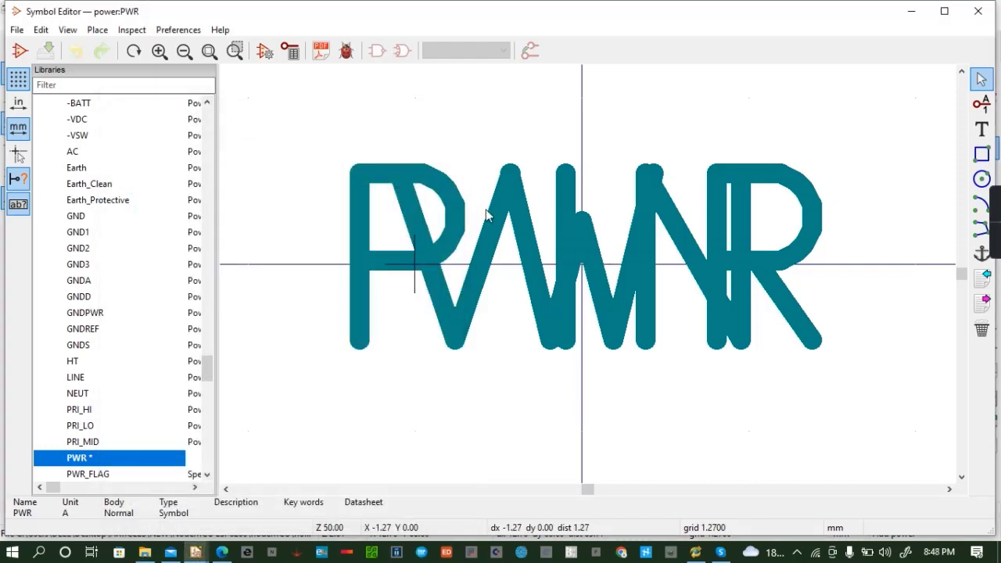
click(503, 211)
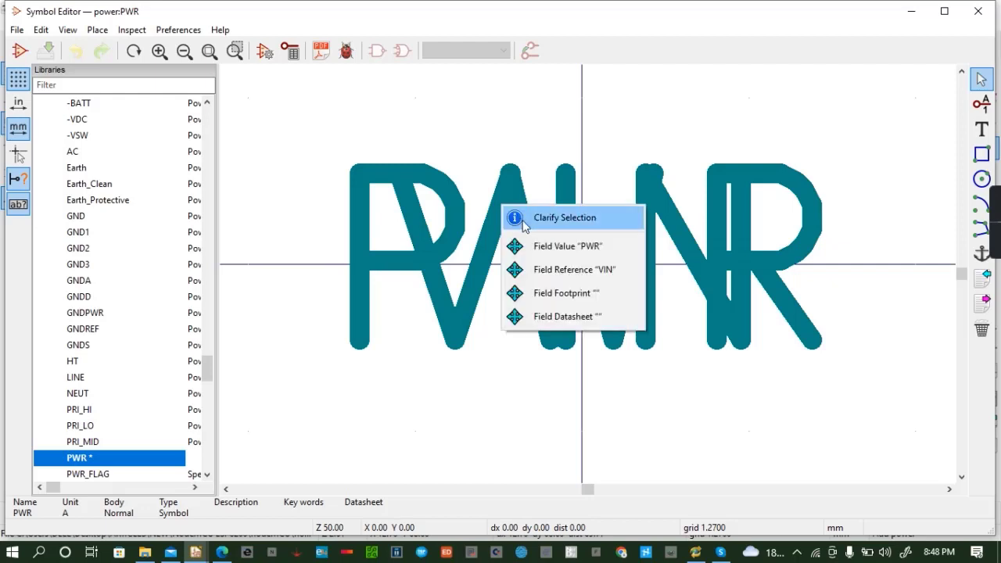
click(579, 269)
drag(582, 269, 559, 381)
click(537, 273)
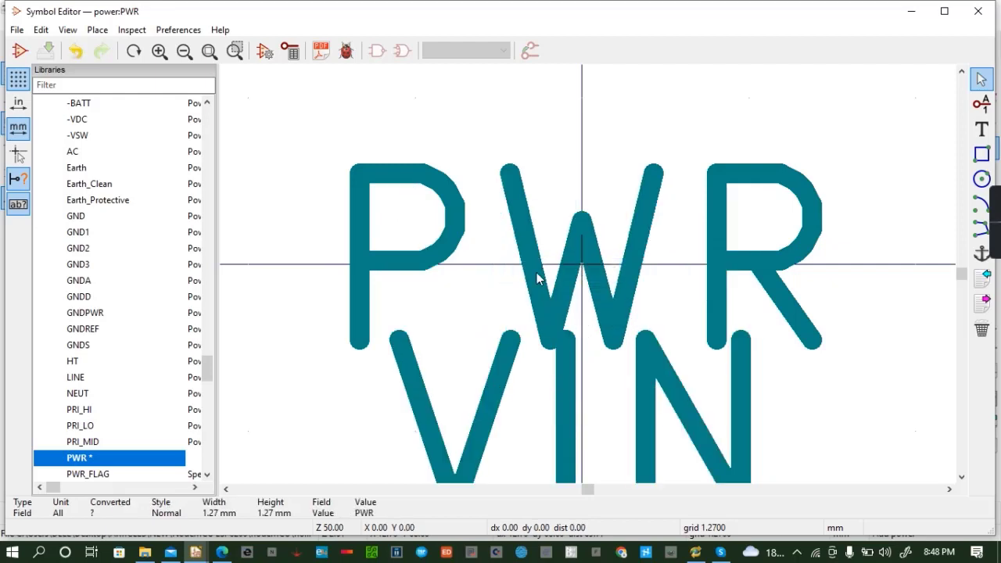
click(615, 314)
drag(599, 206, 597, 185)
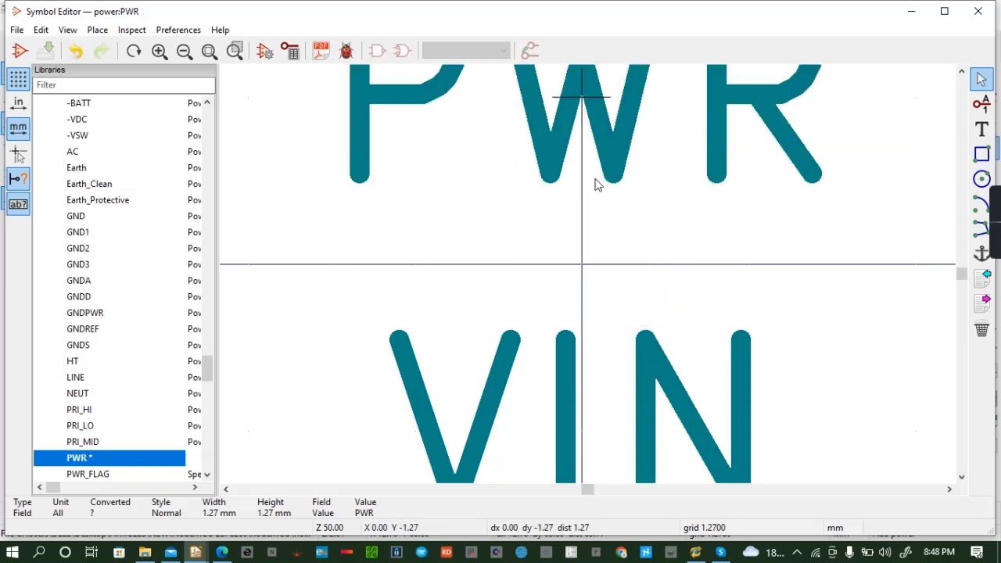
scroll(595, 184, down, 8)
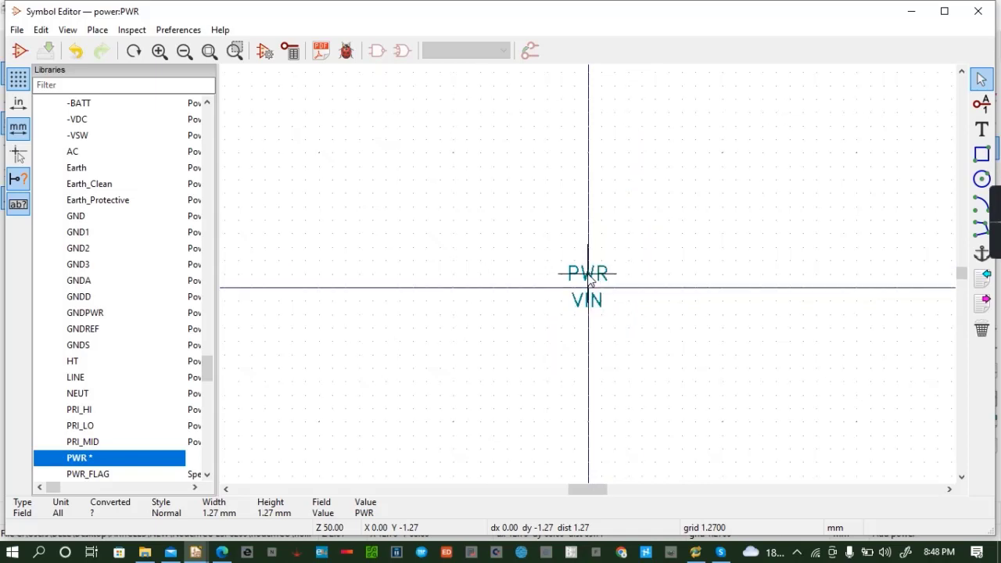
scroll(591, 282, down, 3)
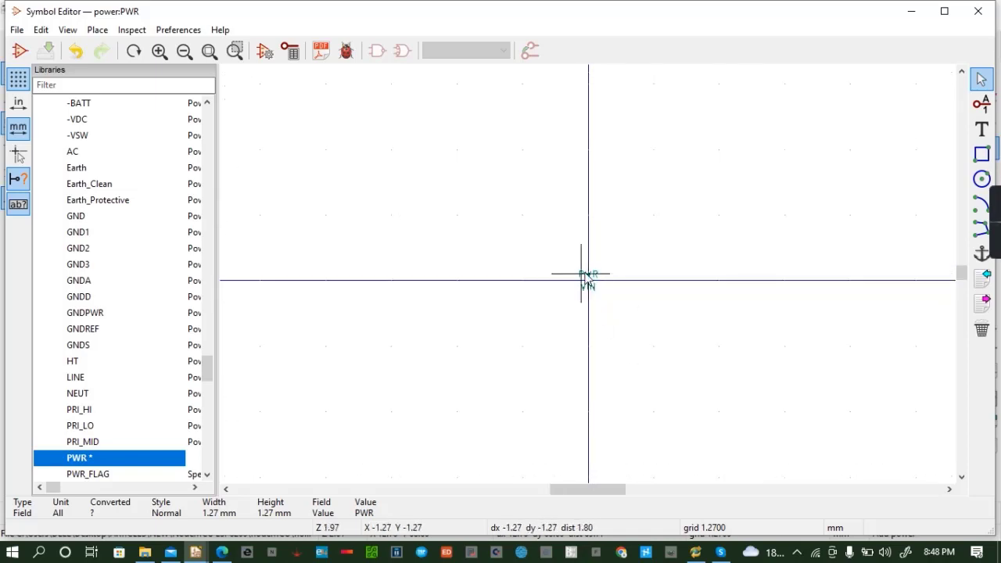
scroll(588, 279, up, 4)
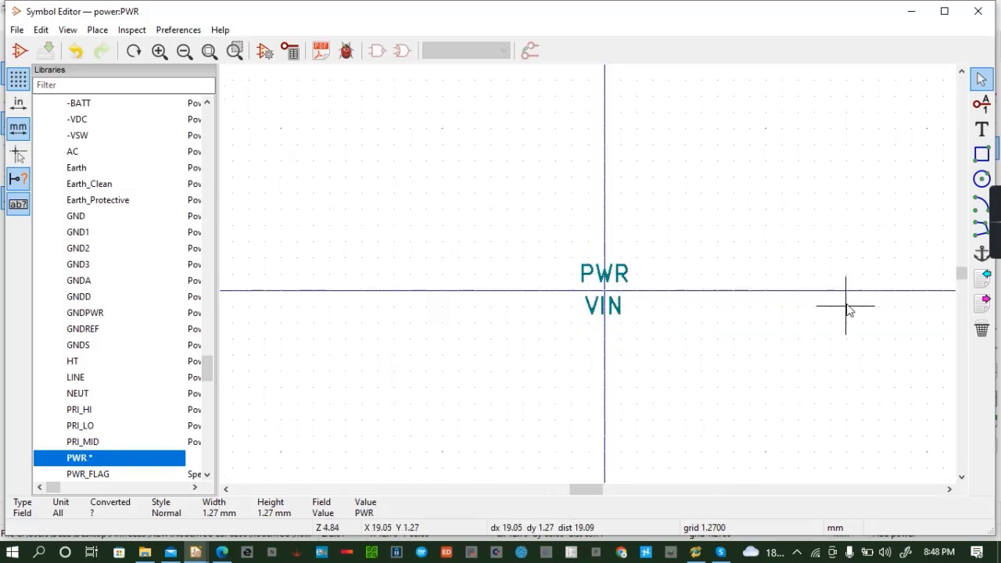
Draw a horizontal bar under VIN and a short vertical stem down from its centre
click(982, 227)
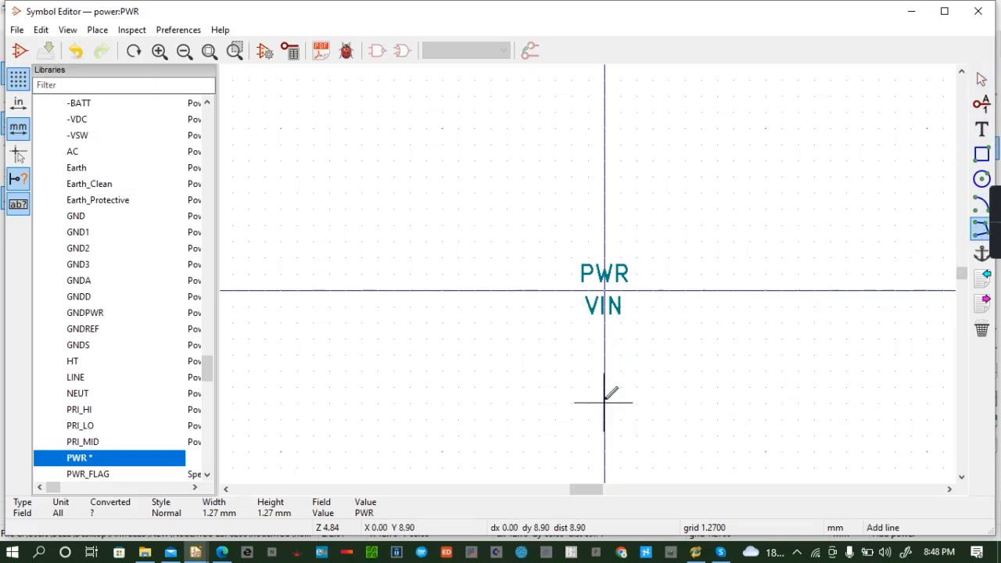
click(604, 338)
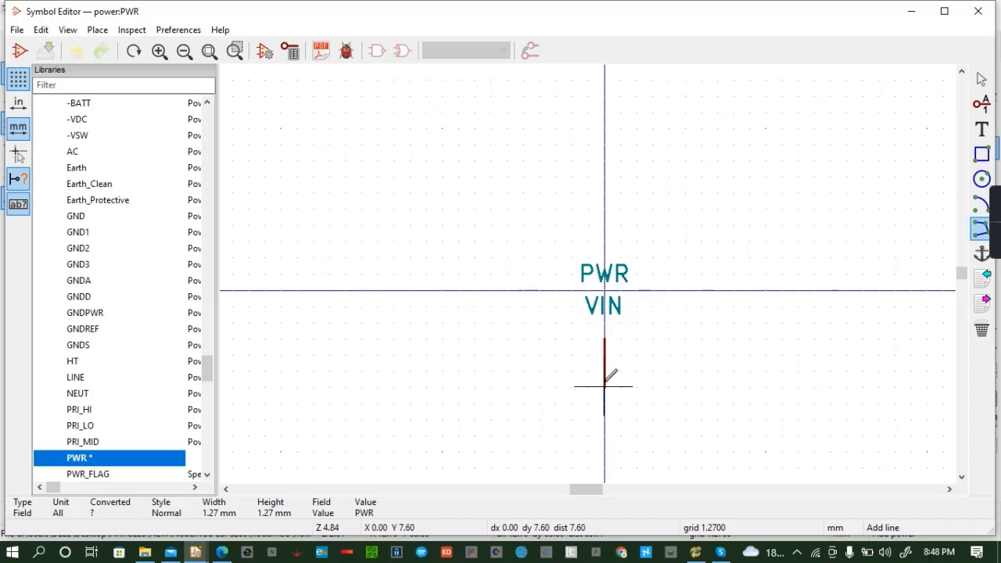
double_click(605, 381)
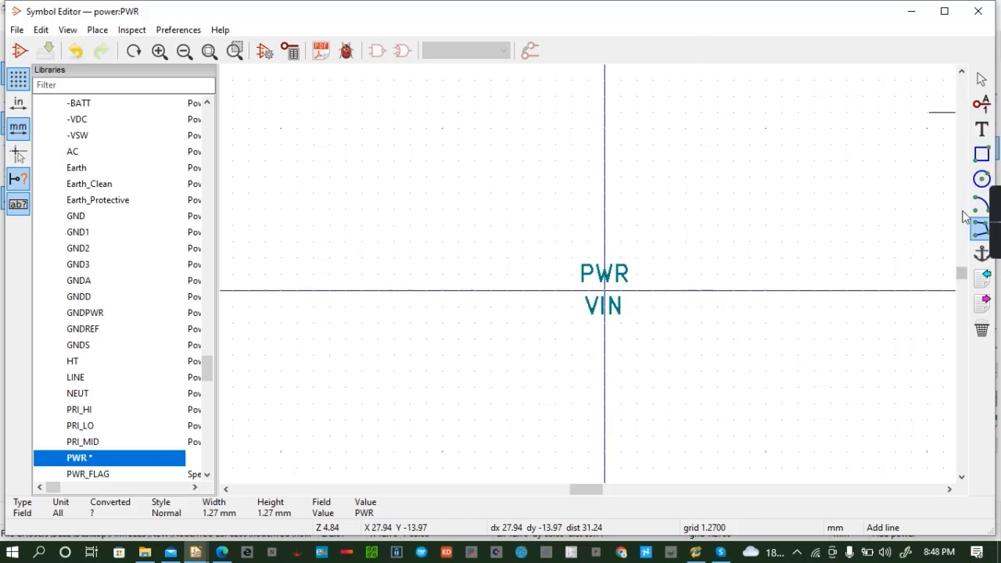
click(571, 338)
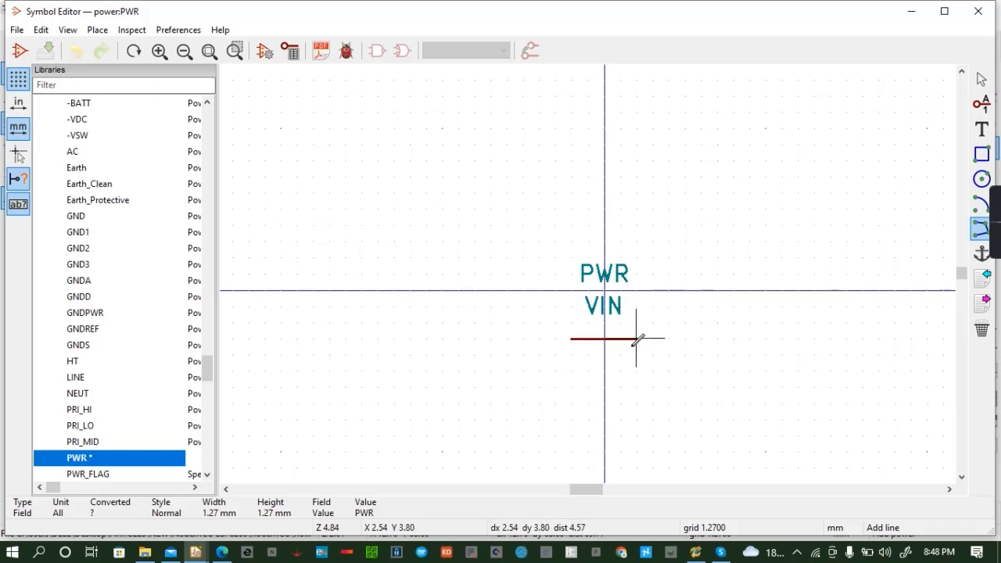
double_click(638, 338)
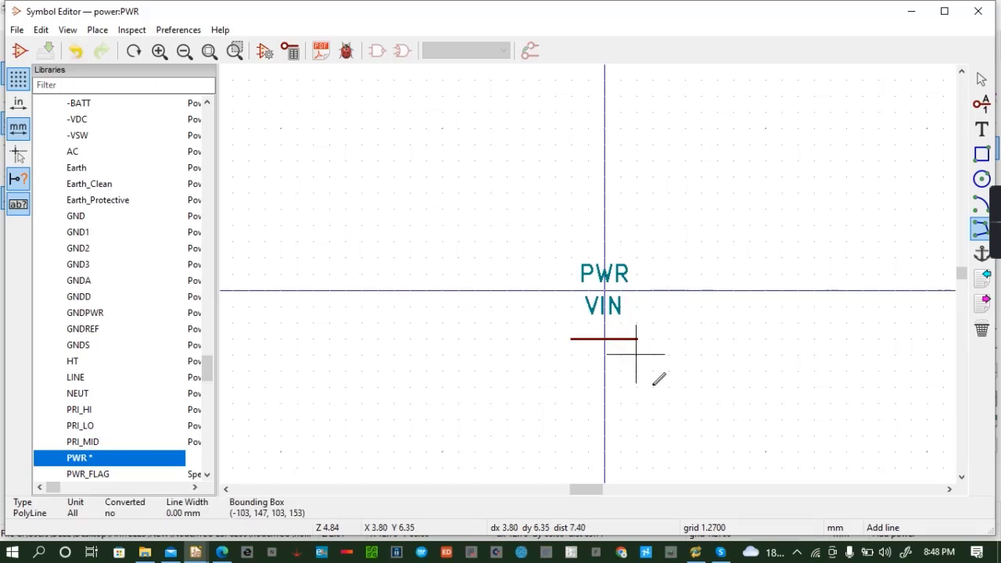
click(982, 103)
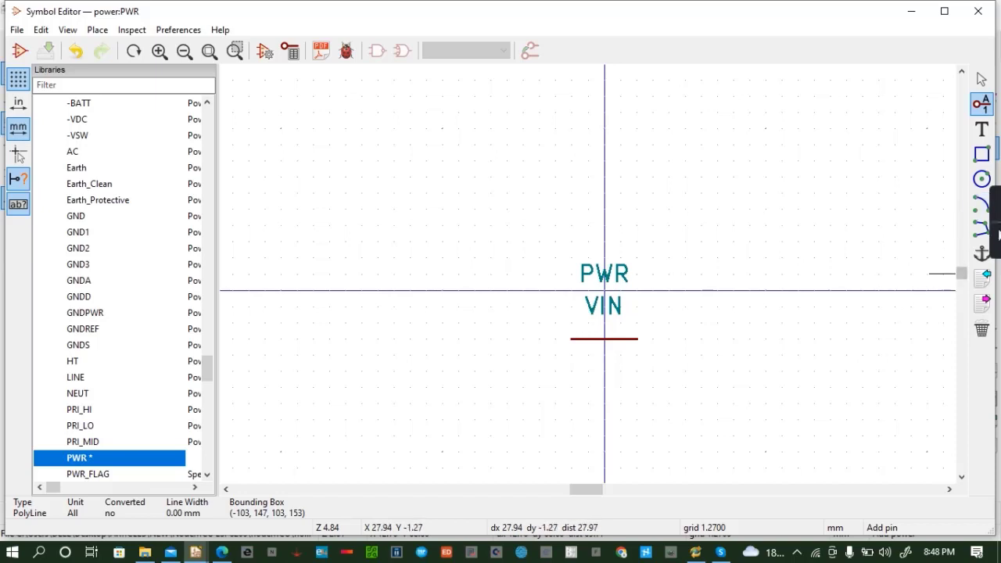
click(982, 228)
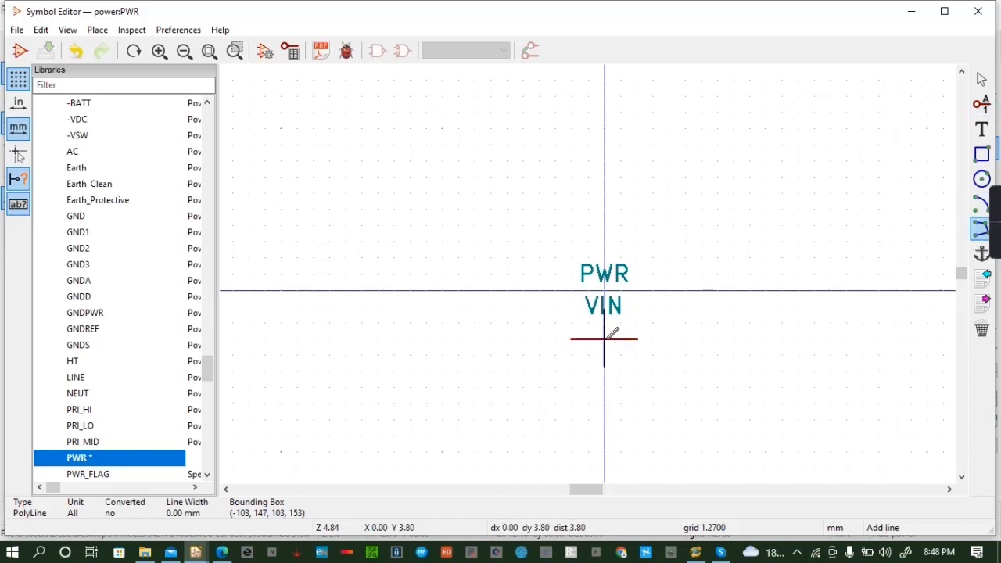
click(604, 339)
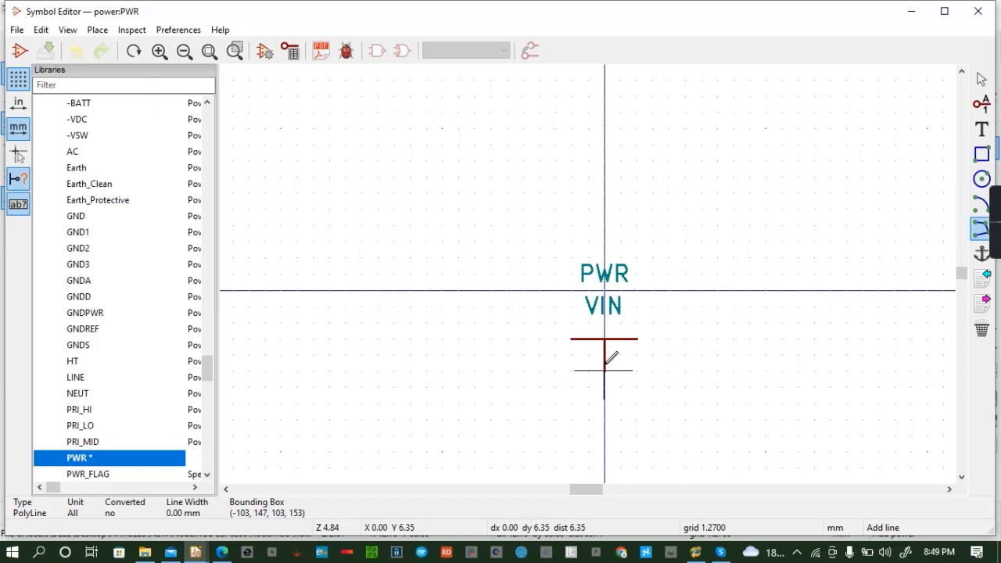
double_click(604, 370)
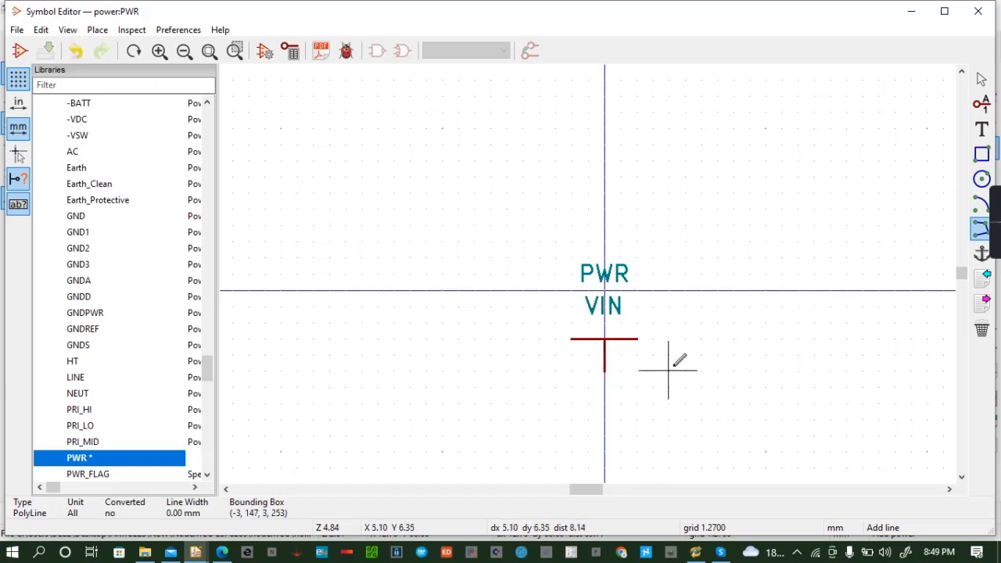
click(982, 102)
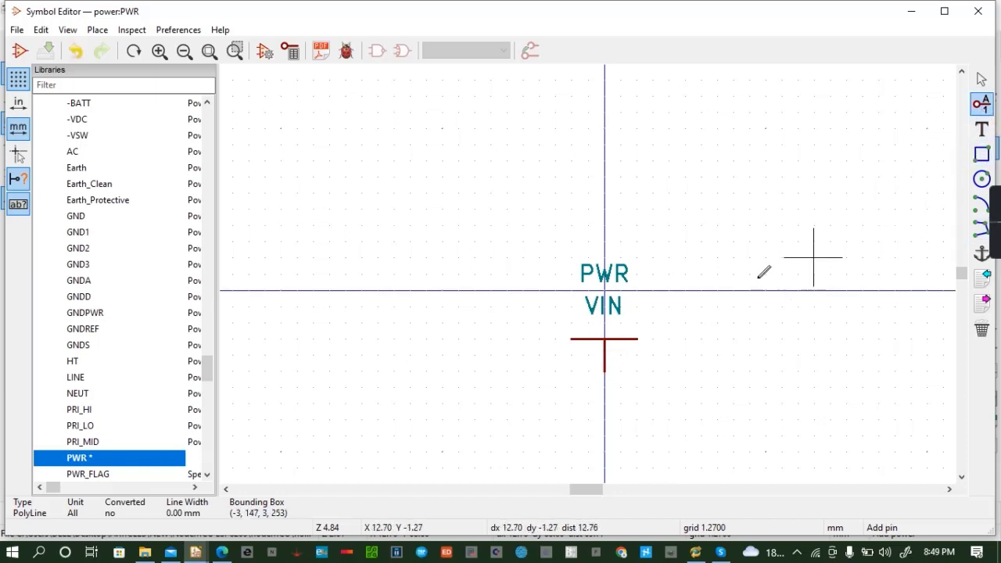
Add a 2.540 mm Input pin, rotated vertical, at the bottom end of the stem
click(615, 377)
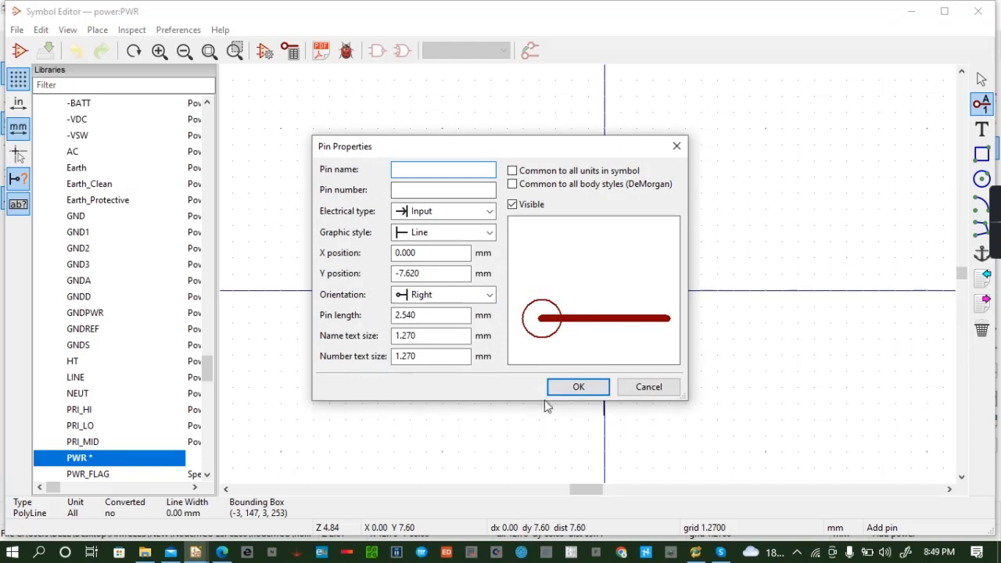
click(578, 387)
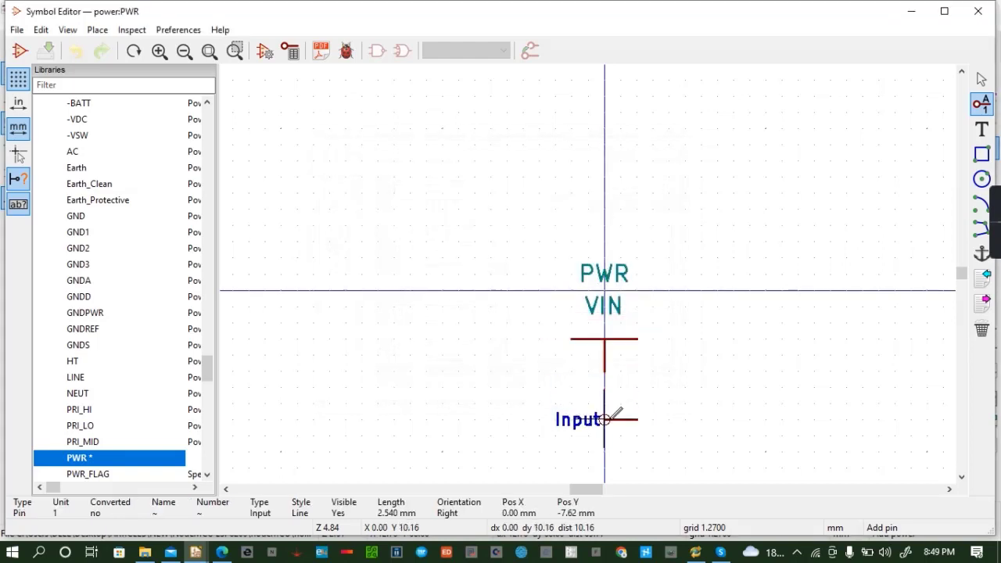
key(r)
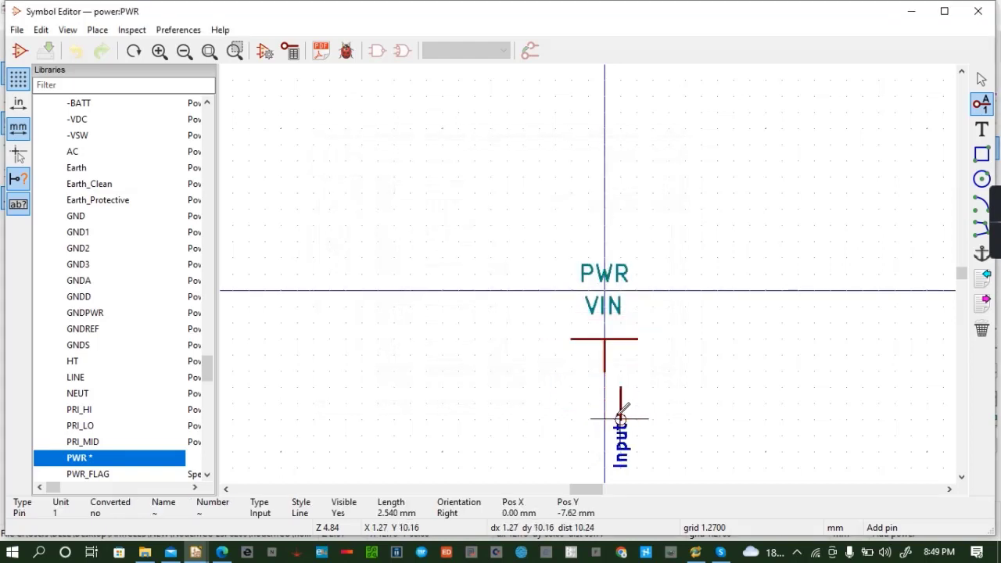
click(604, 403)
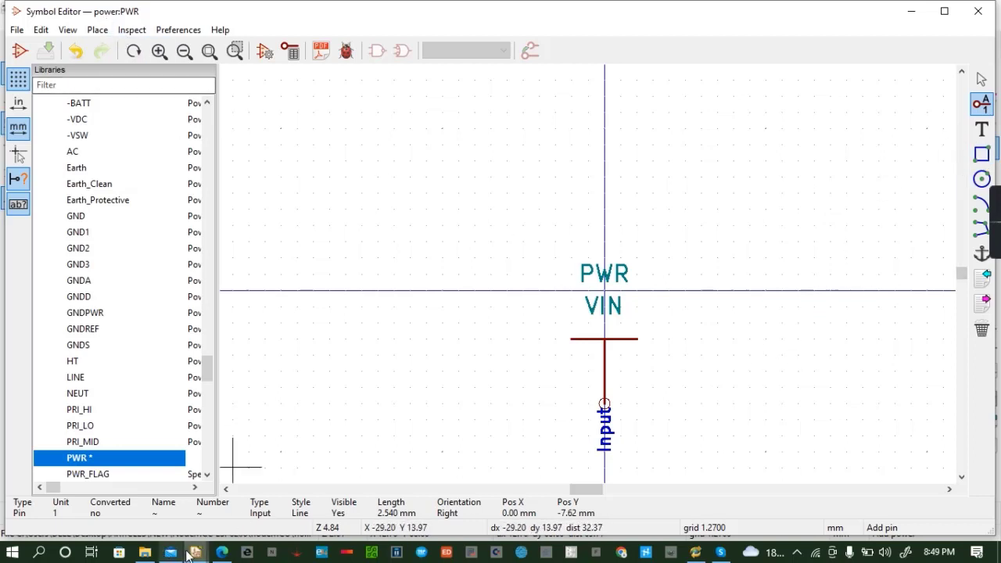
mouse_move(187, 554)
click(387, 502)
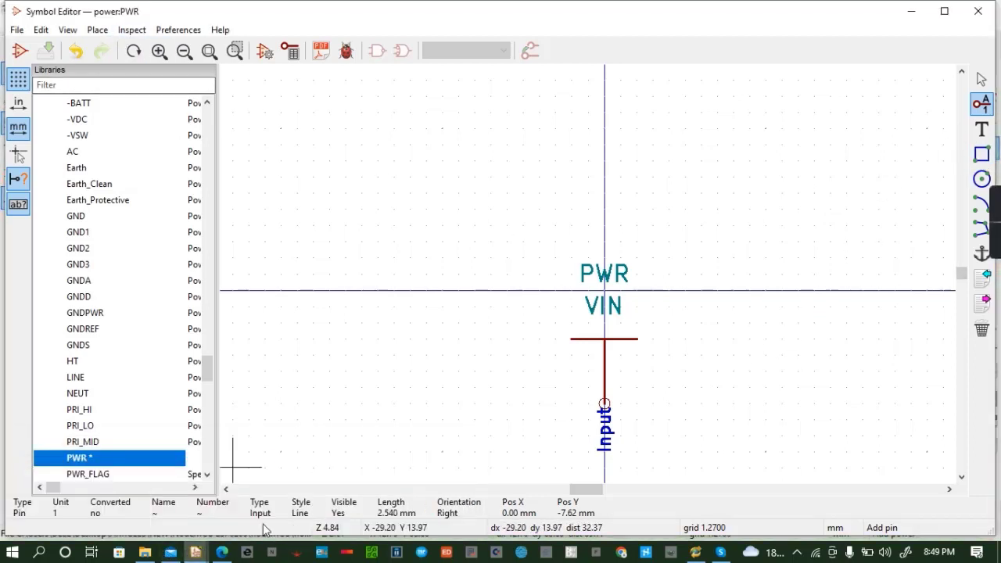
click(235, 489)
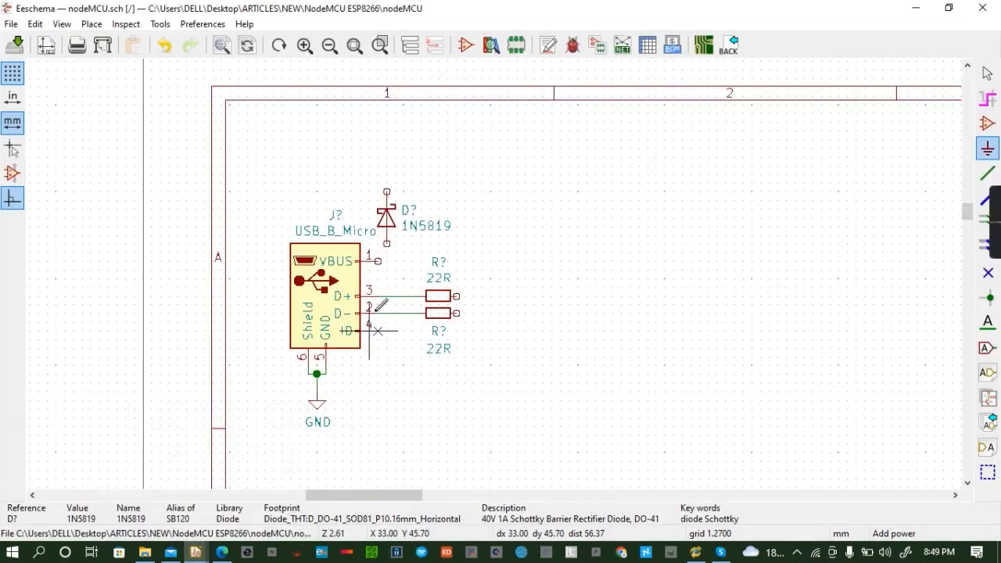
click(391, 160)
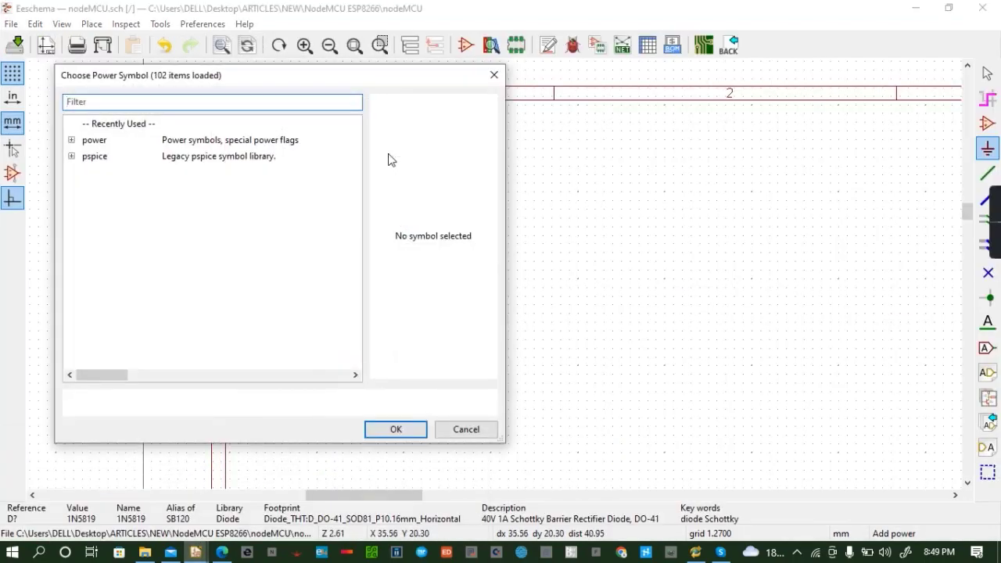
click(71, 157)
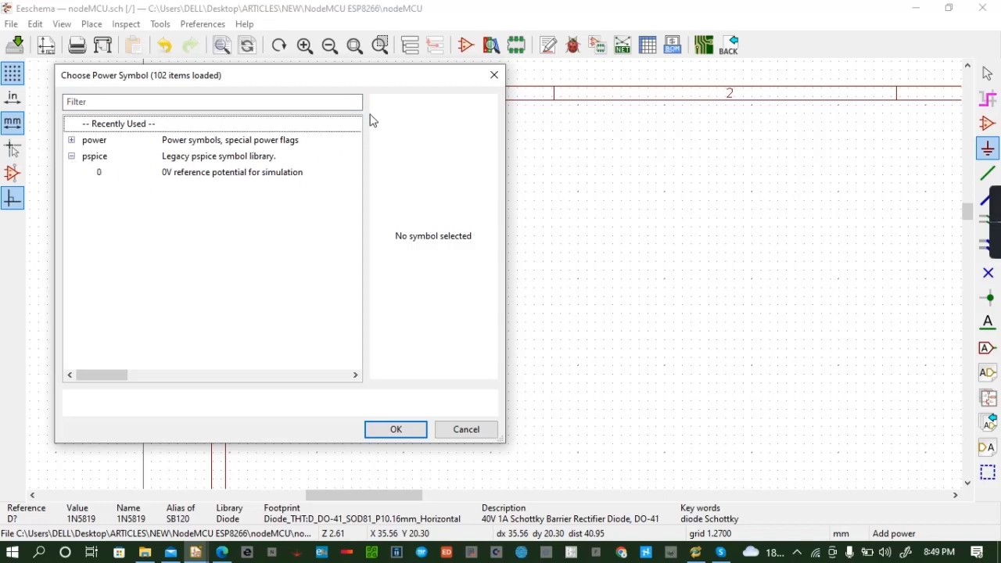
click(71, 141)
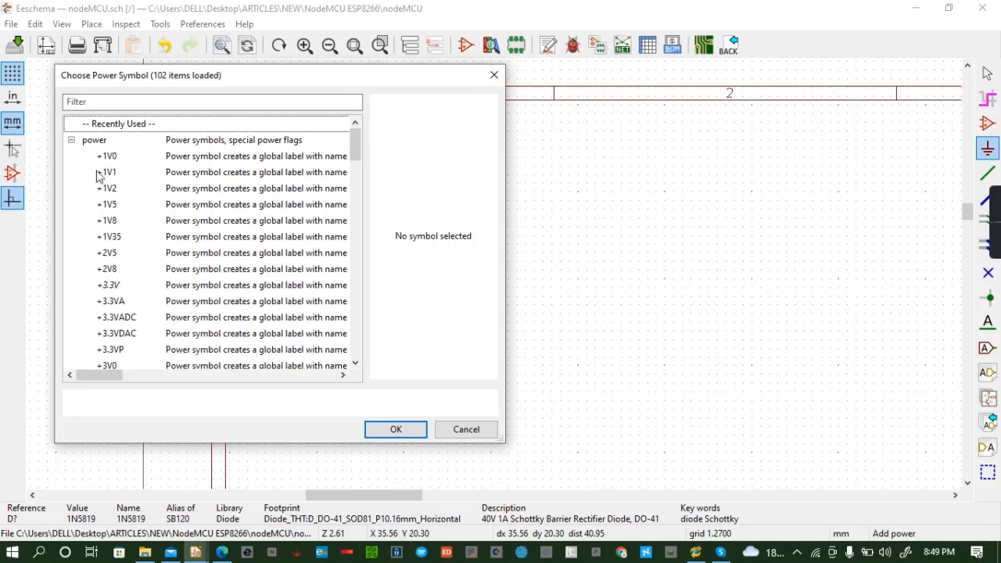
scroll(127, 279, down, 9)
scroll(130, 281, down, 14)
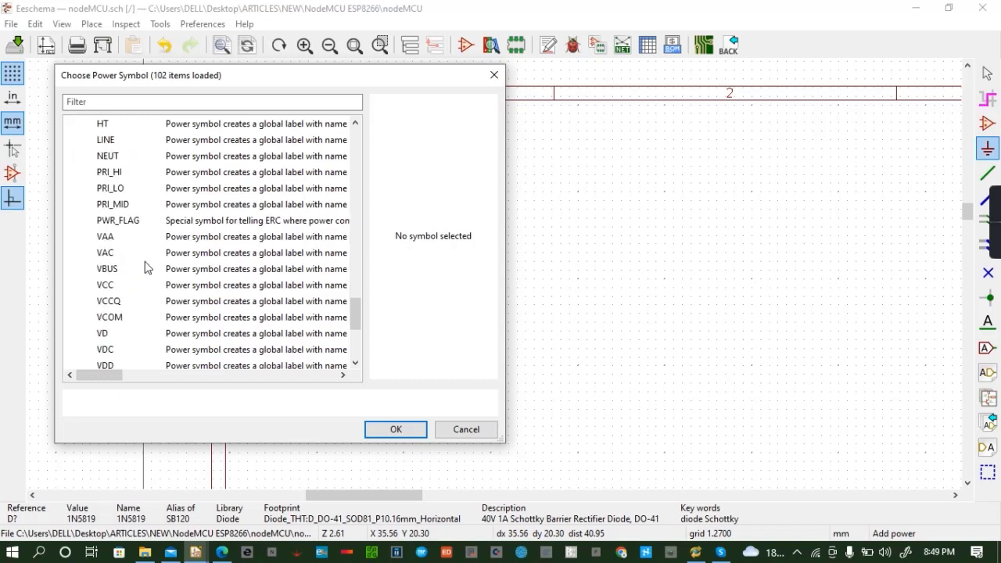
scroll(135, 225, up, 1)
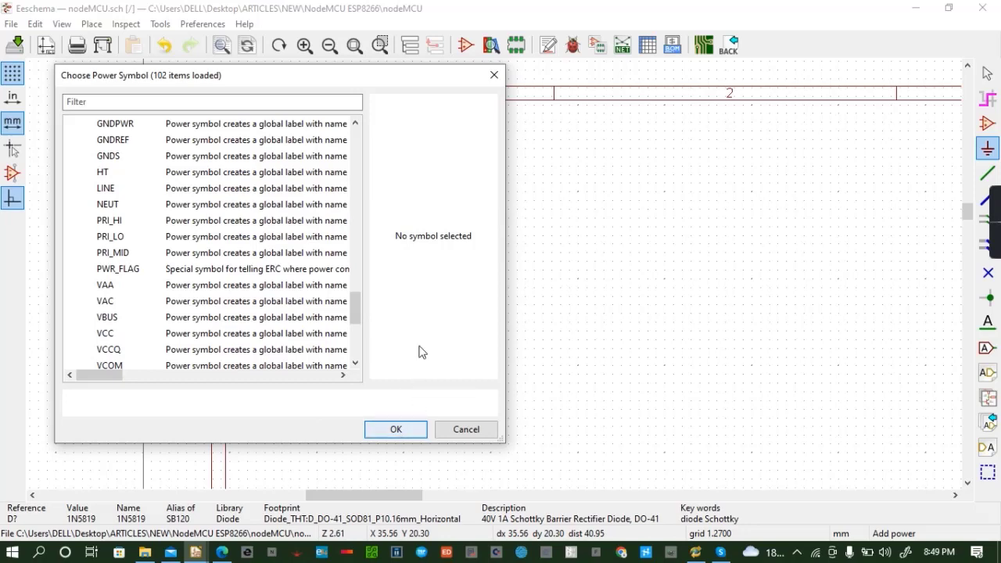
click(493, 75)
click(275, 161)
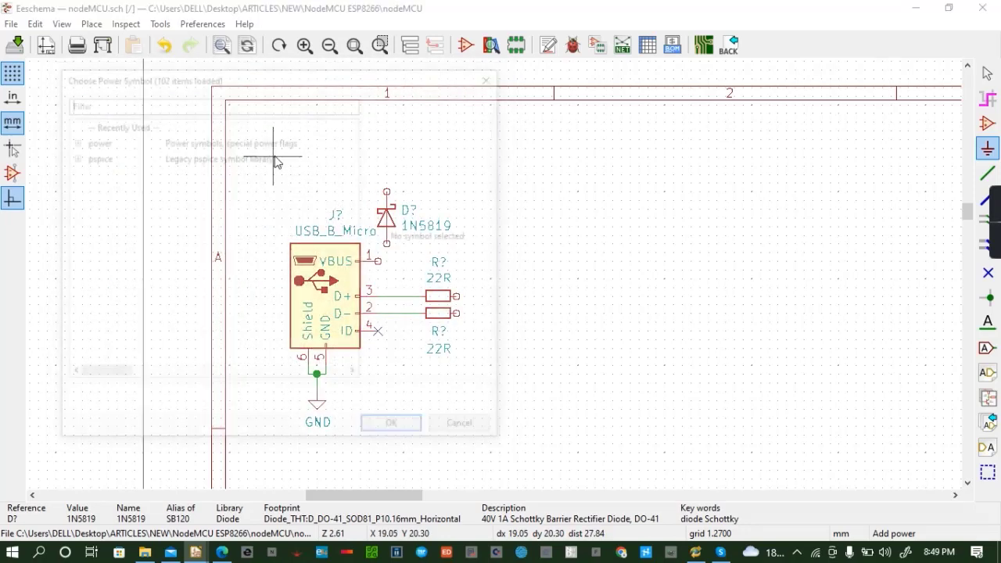
click(72, 140)
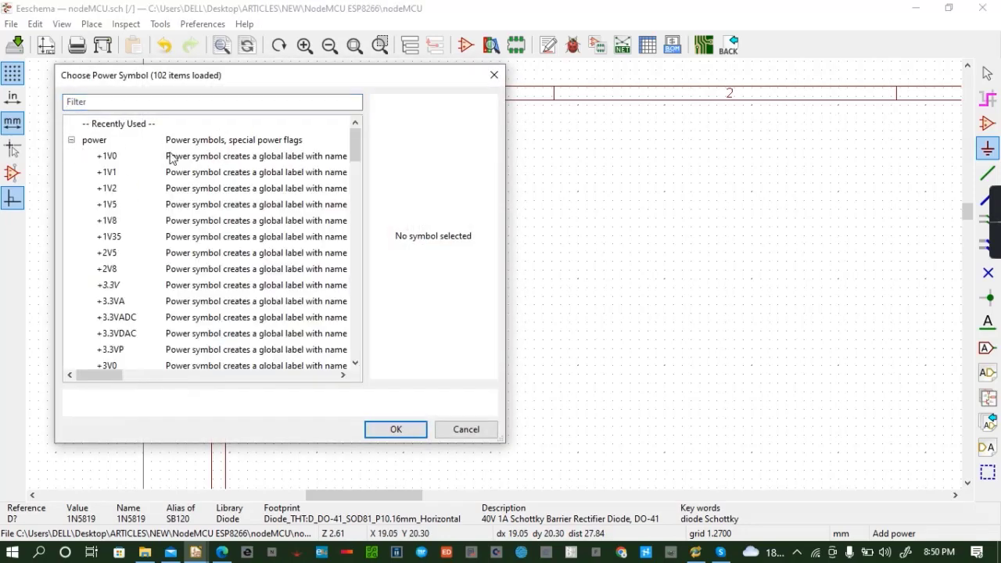
click(139, 100)
text(PWR)
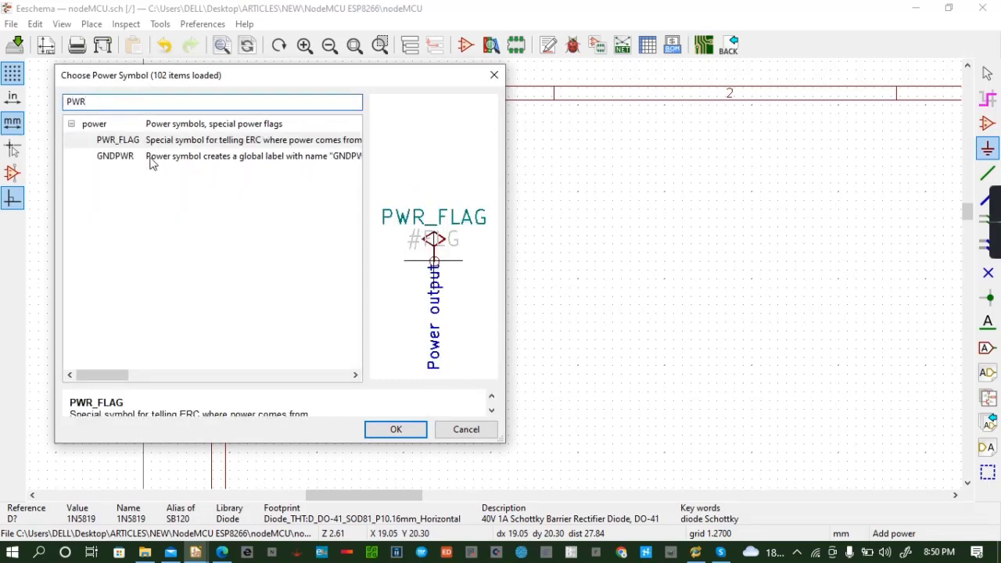
click(153, 161)
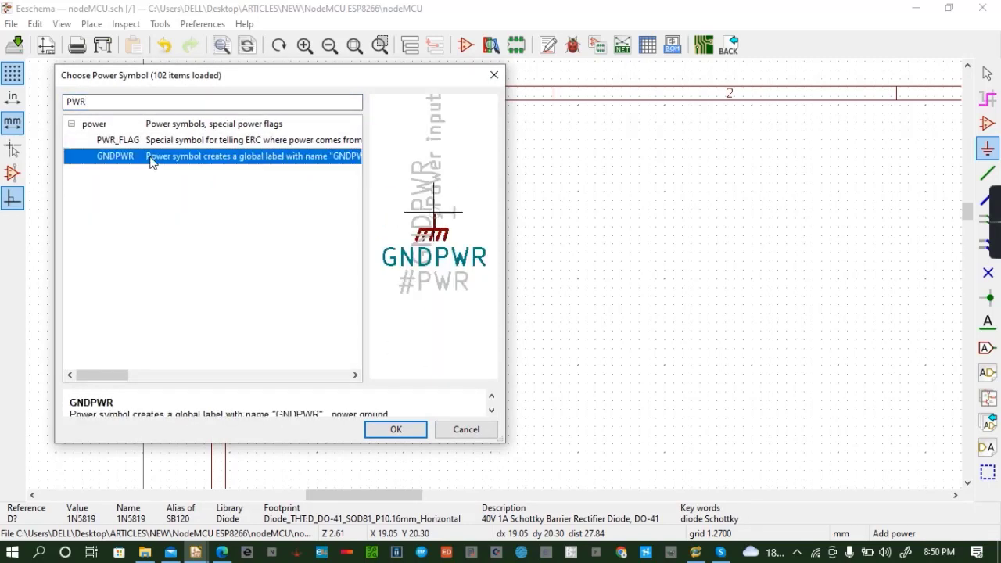
click(137, 143)
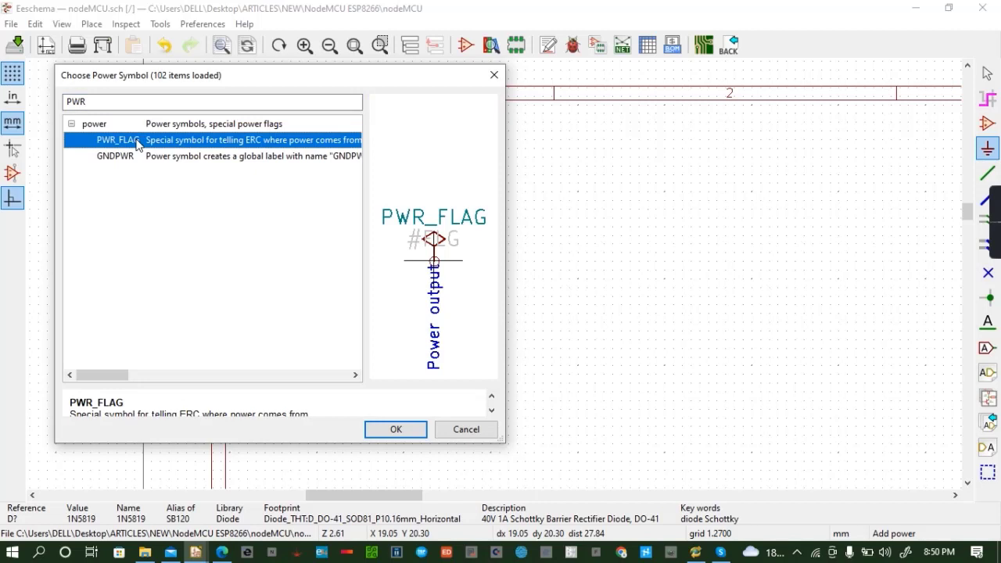
click(494, 76)
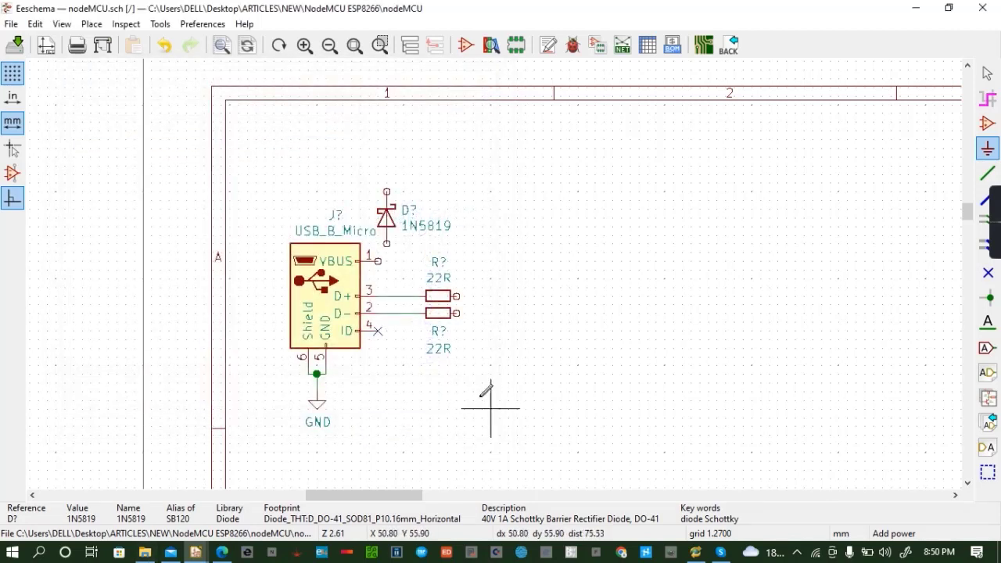
click(196, 553)
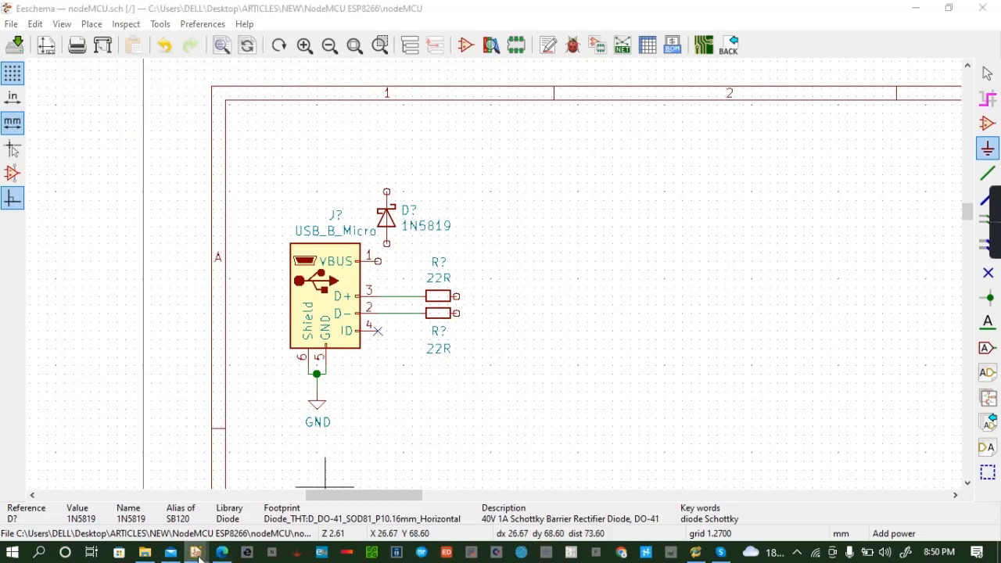
click(397, 494)
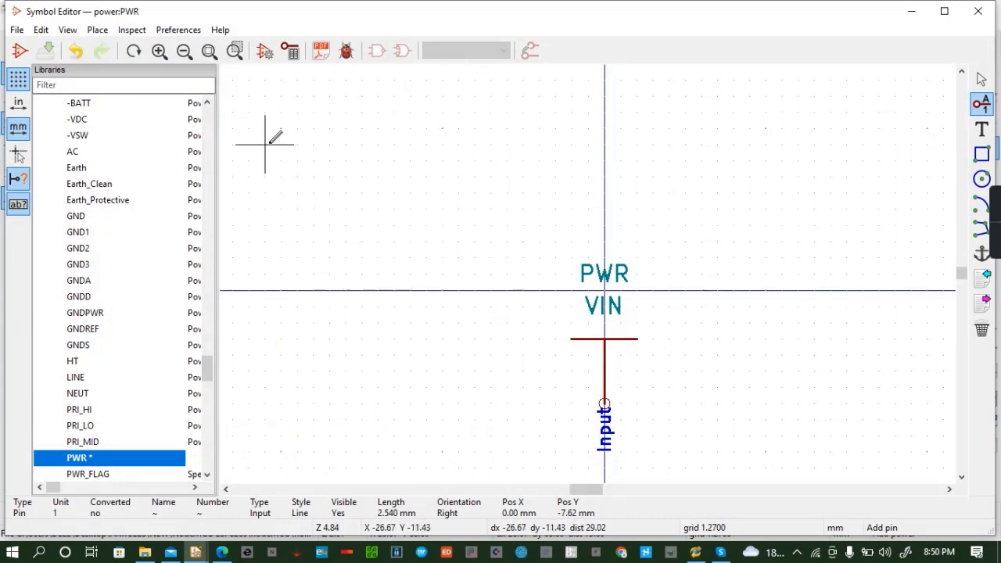
Close the Symbol Editor, trying to save power.lib and cancelling after the write-permission error
click(979, 12)
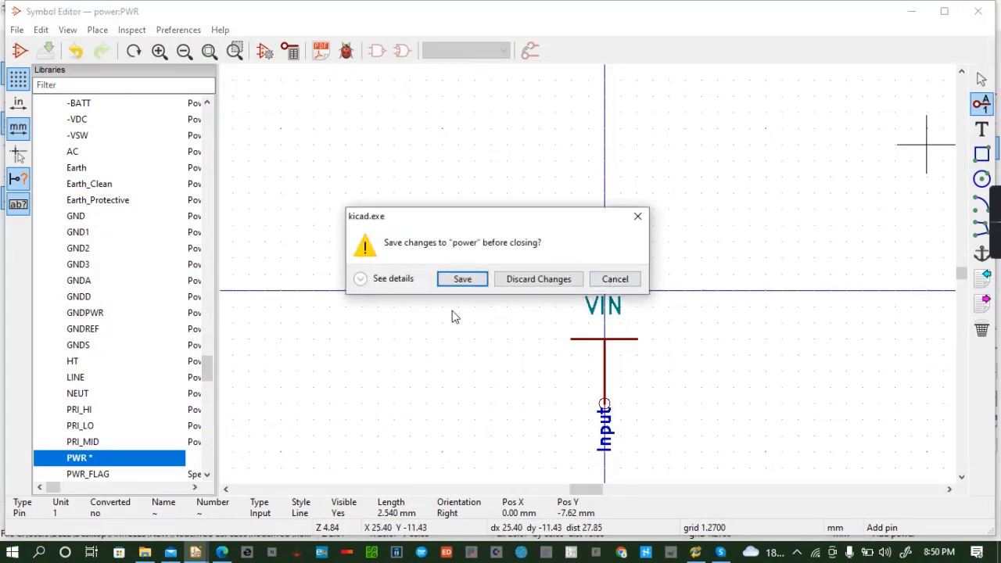
click(462, 280)
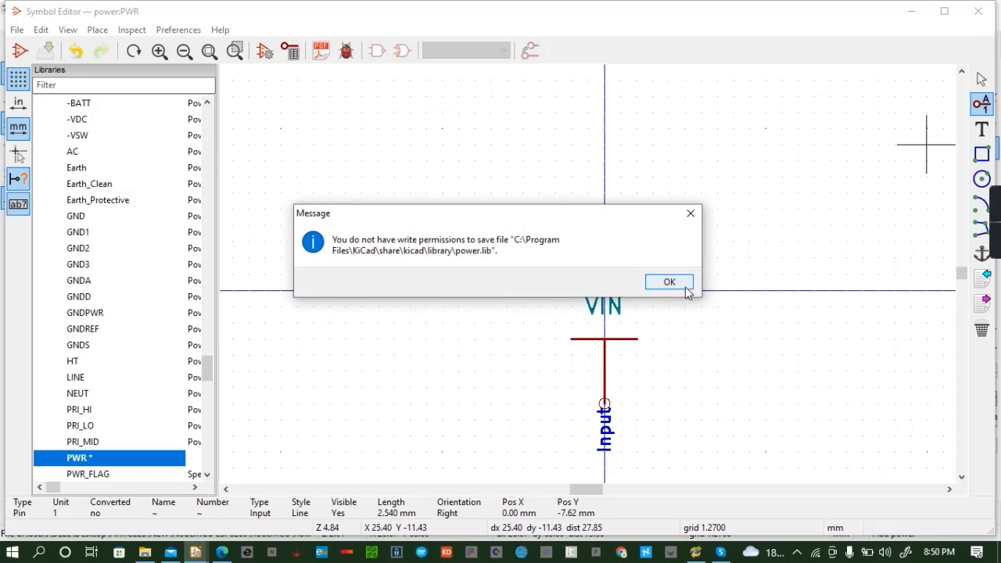
click(691, 213)
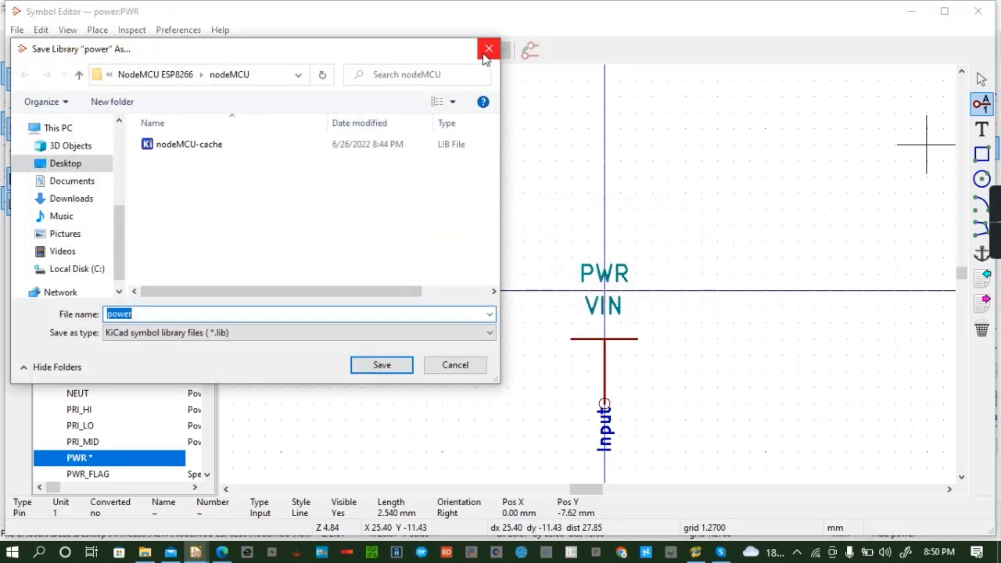
click(406, 364)
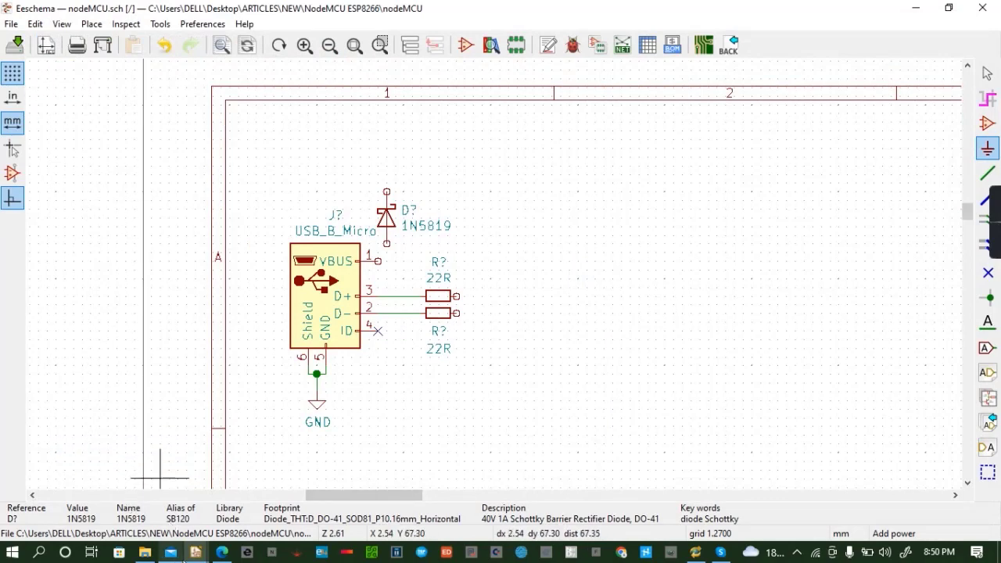
From the project manager, open the Symbol Editor and start a new library from the 4xxx_IEEE row's menu
click(192, 554)
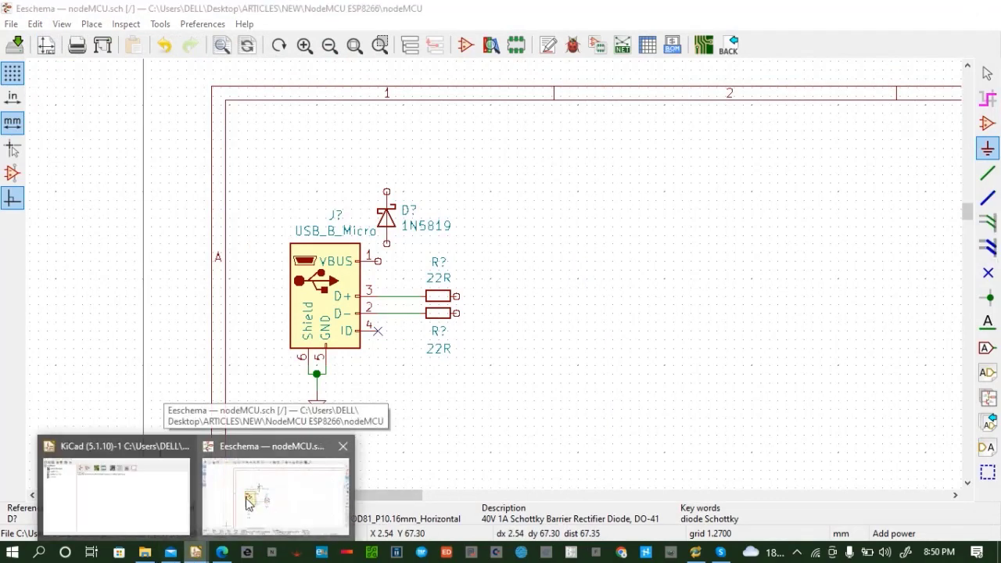
click(156, 513)
click(303, 92)
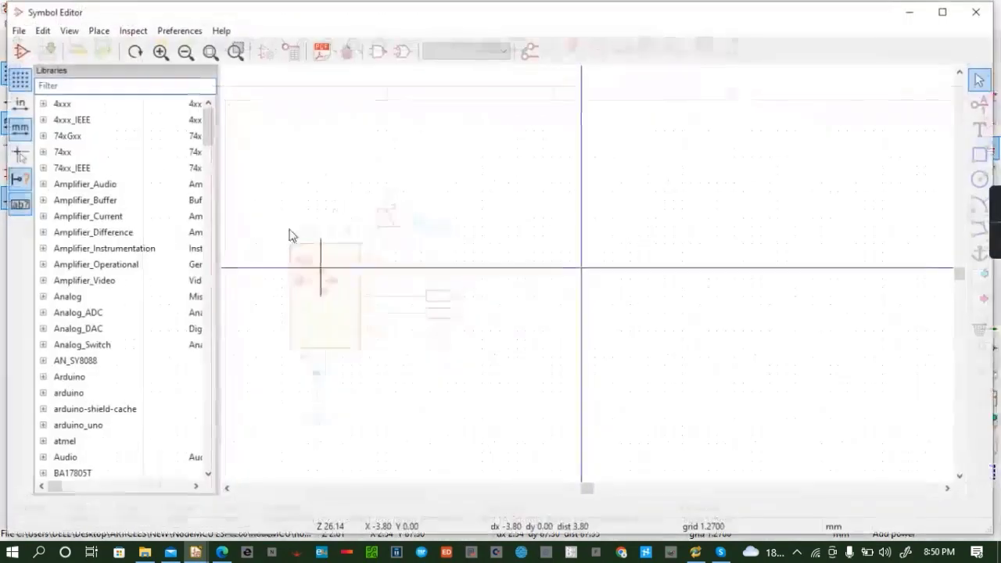
click(100, 86)
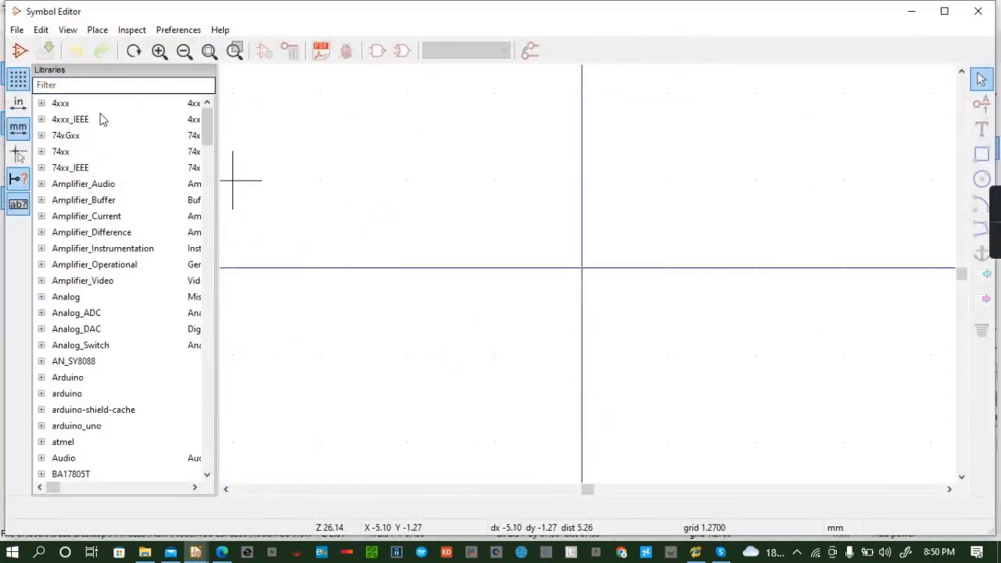
click(119, 118)
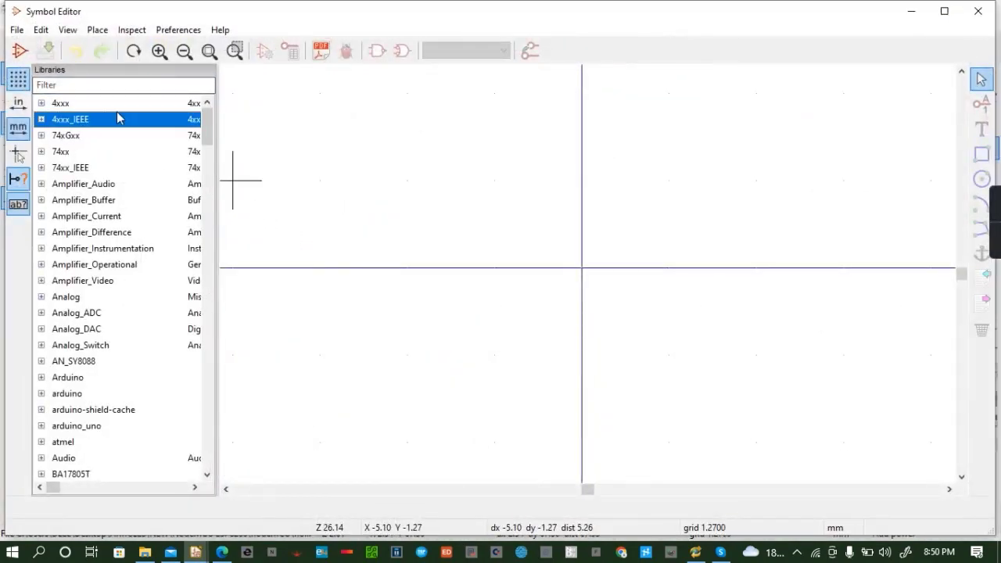
right_click(119, 118)
click(161, 127)
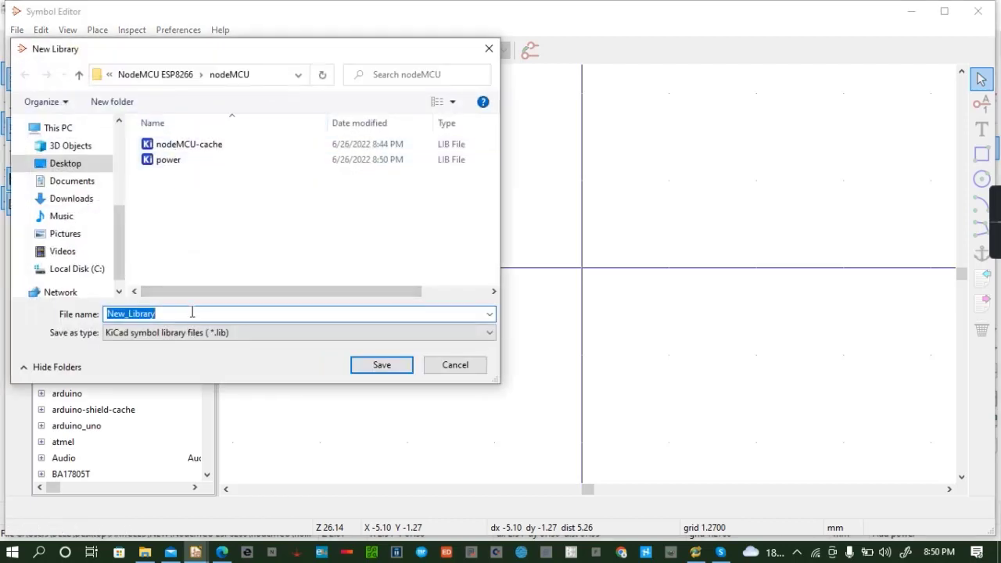
Decline overwriting power.lib and rename the library file to 'PWR VIN'
click(179, 162)
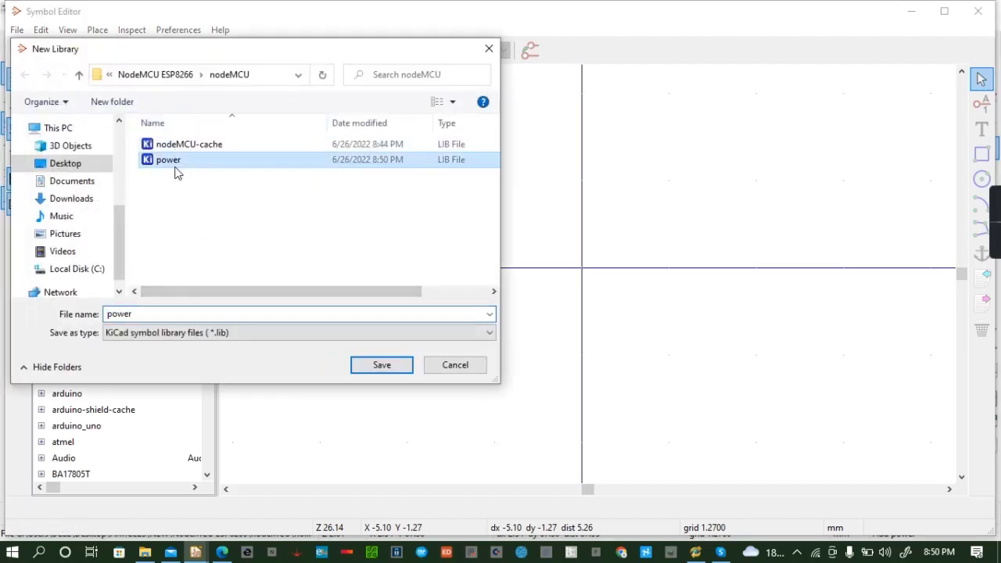
click(380, 366)
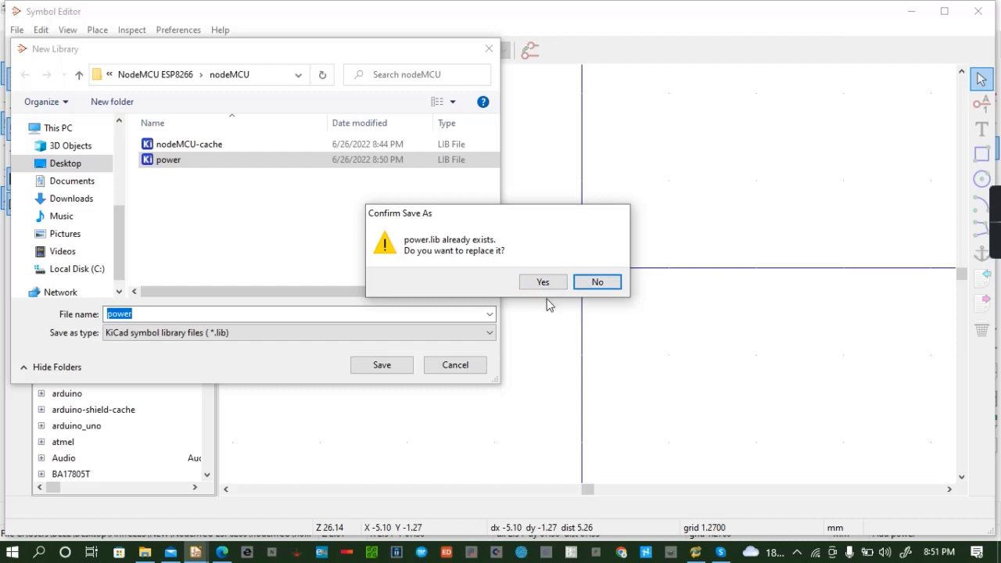
click(593, 283)
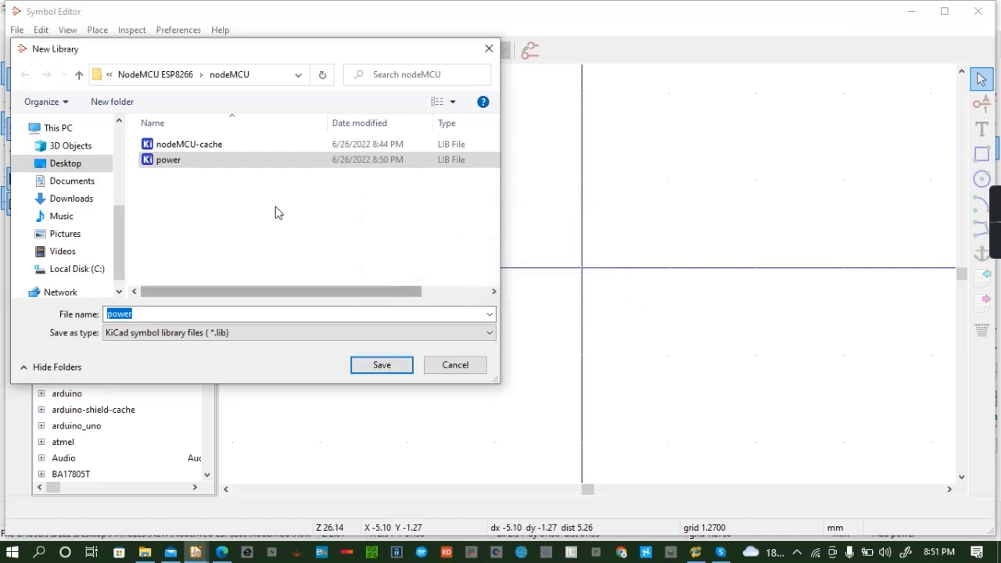
right_click(245, 169)
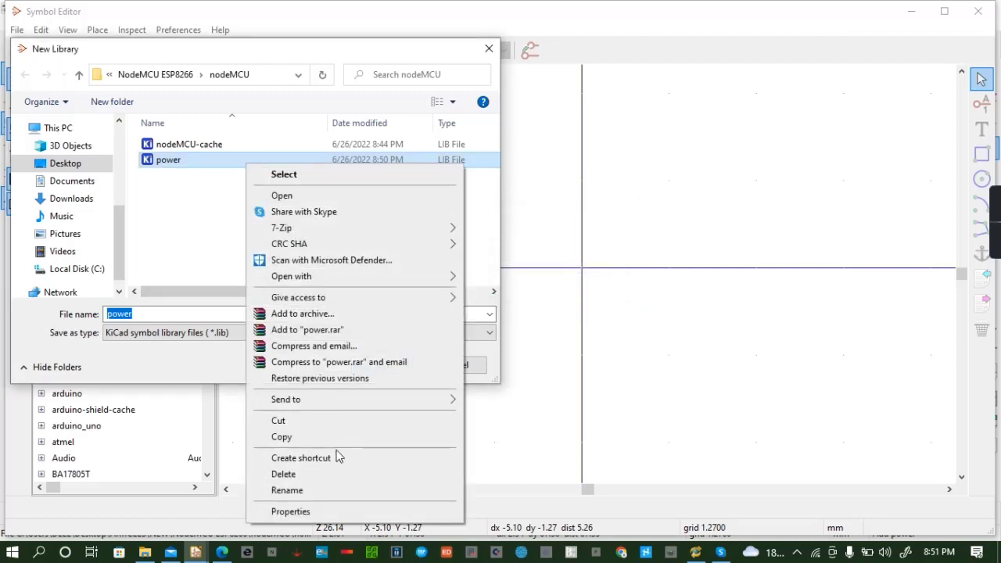
click(298, 491)
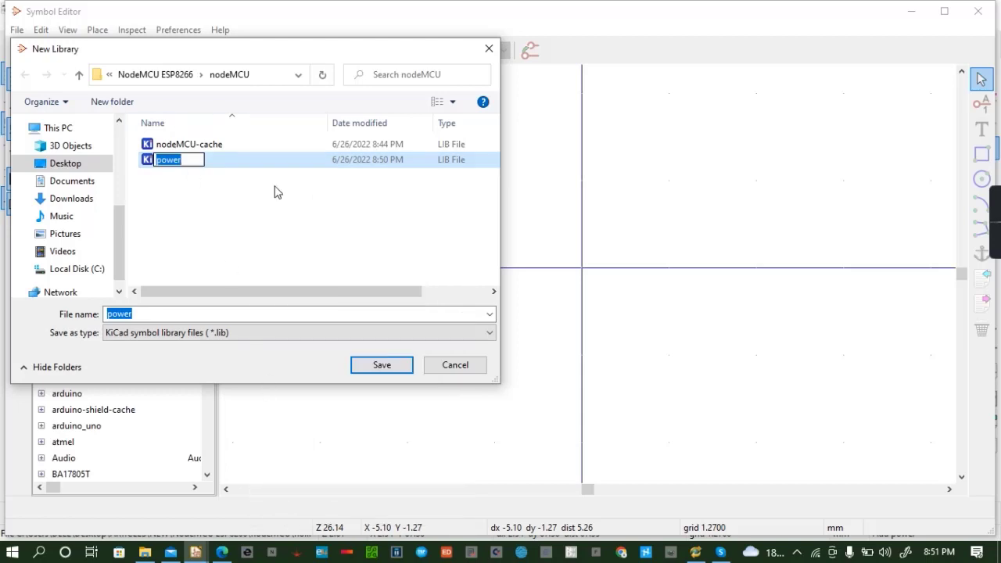
key(BackSpace)
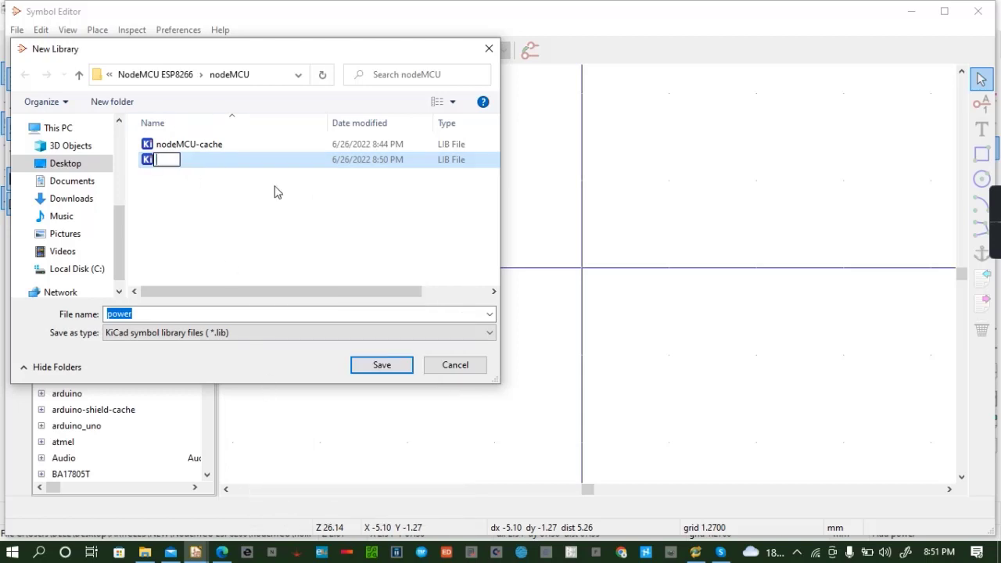
text(PWR VIN)
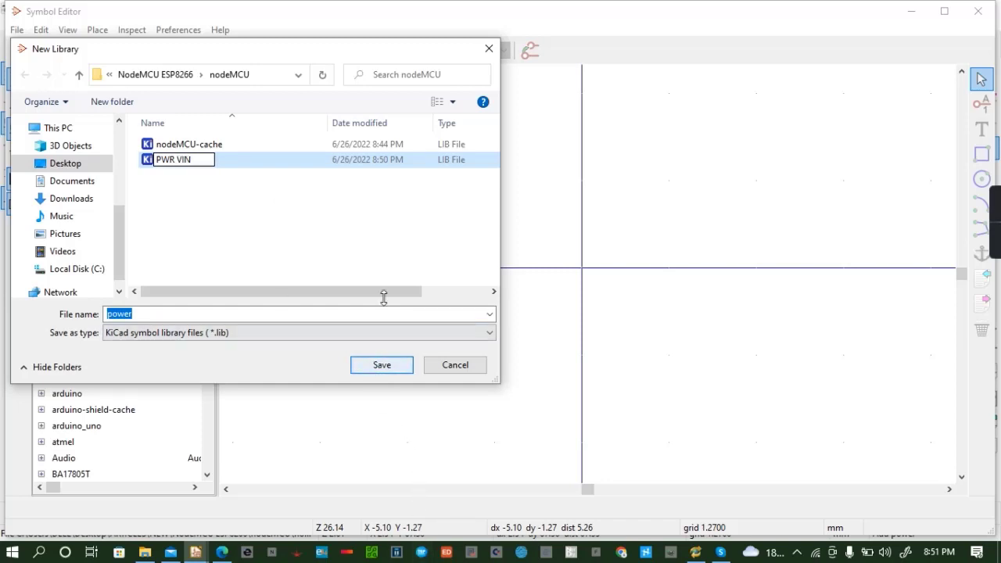
click(366, 248)
Save PWR VIN.lib, add it to the Global table, and dismiss the write-permission warning
click(242, 160)
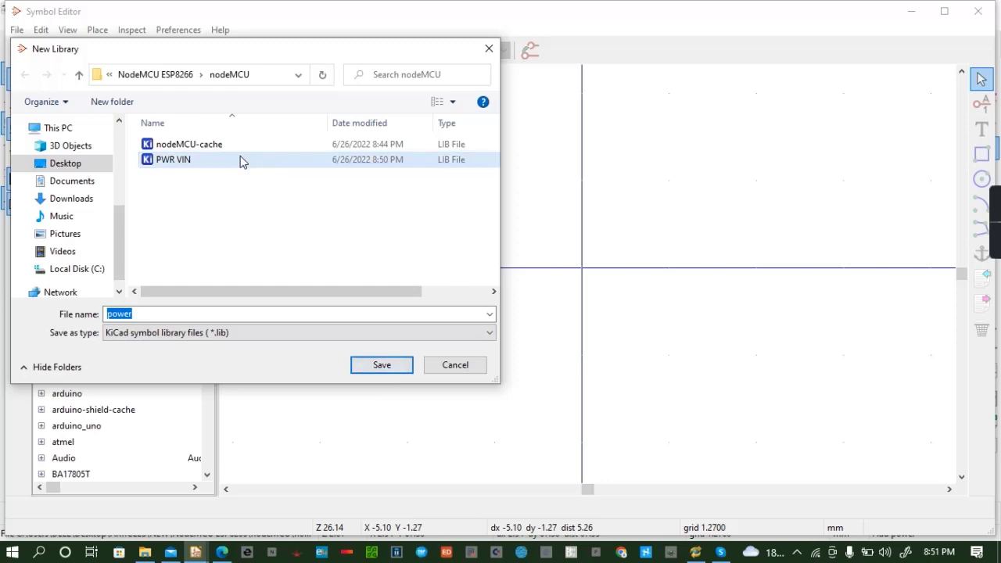
click(376, 364)
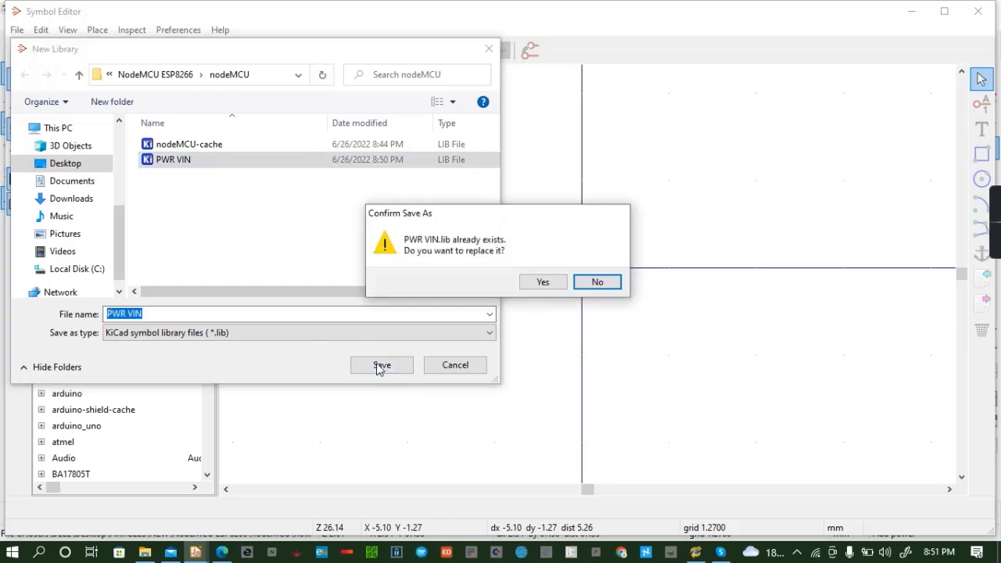
click(548, 284)
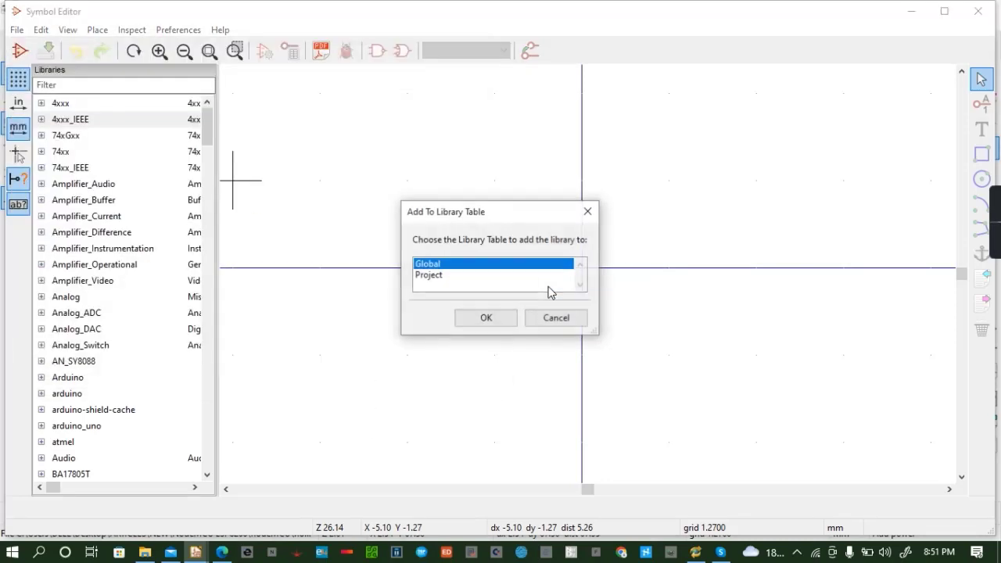
click(497, 319)
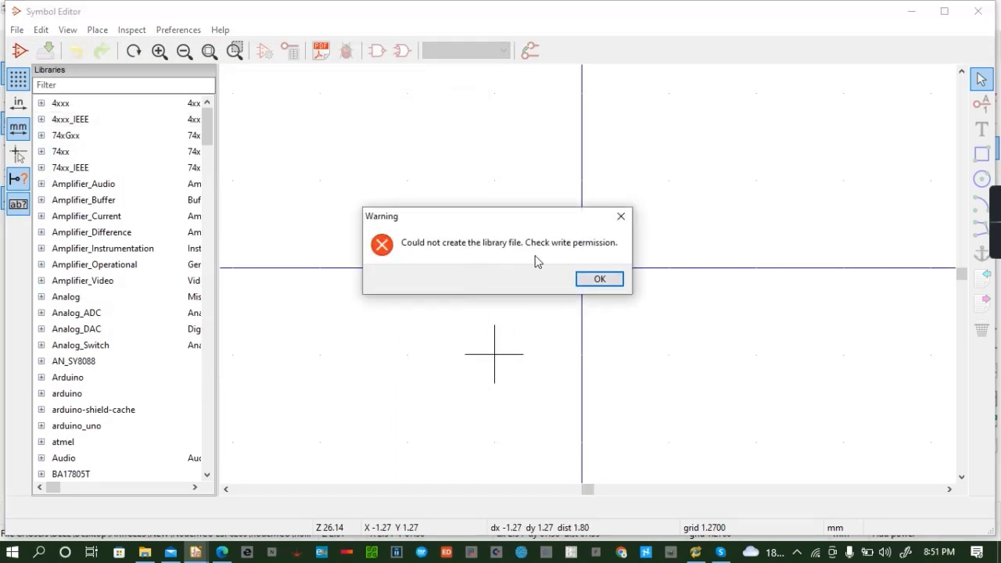
click(599, 280)
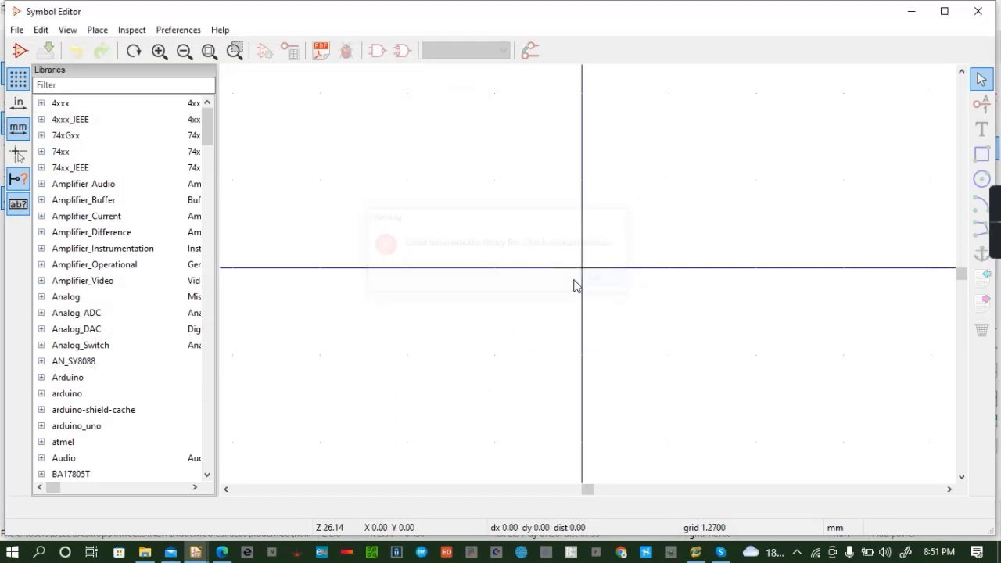
Create another new library file in the project folder and add it to the Global library table
right_click(121, 111)
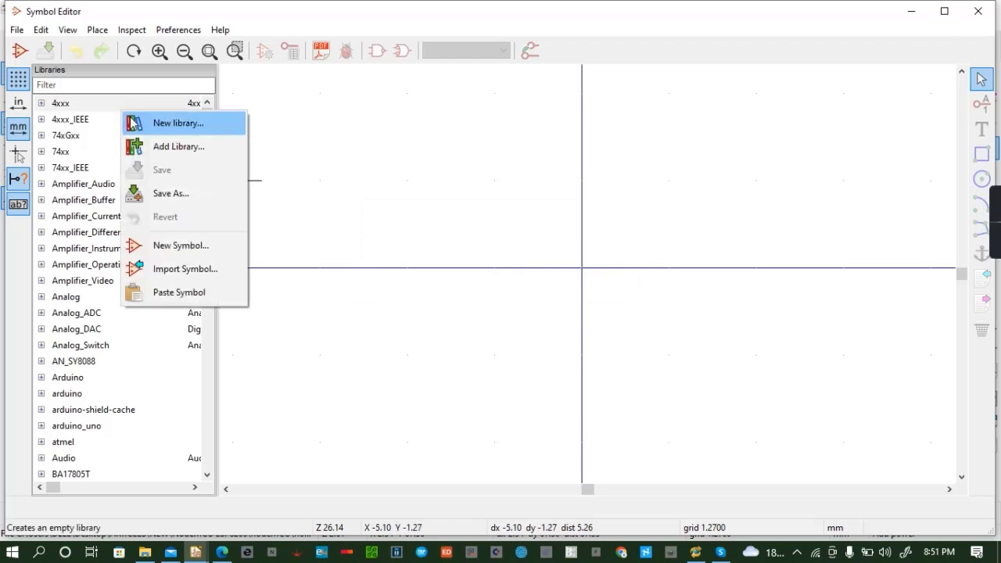
click(171, 130)
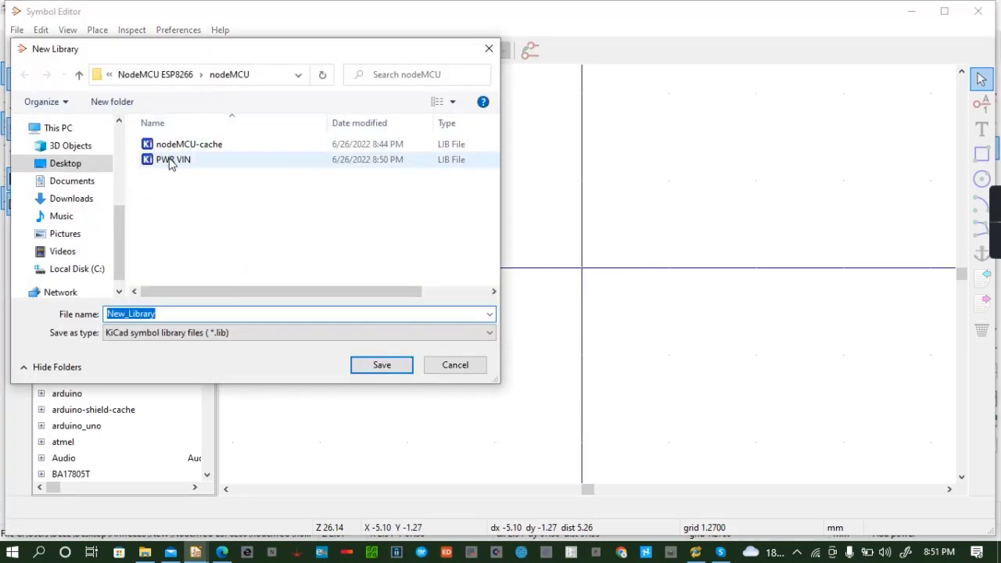
key(BackSpace)
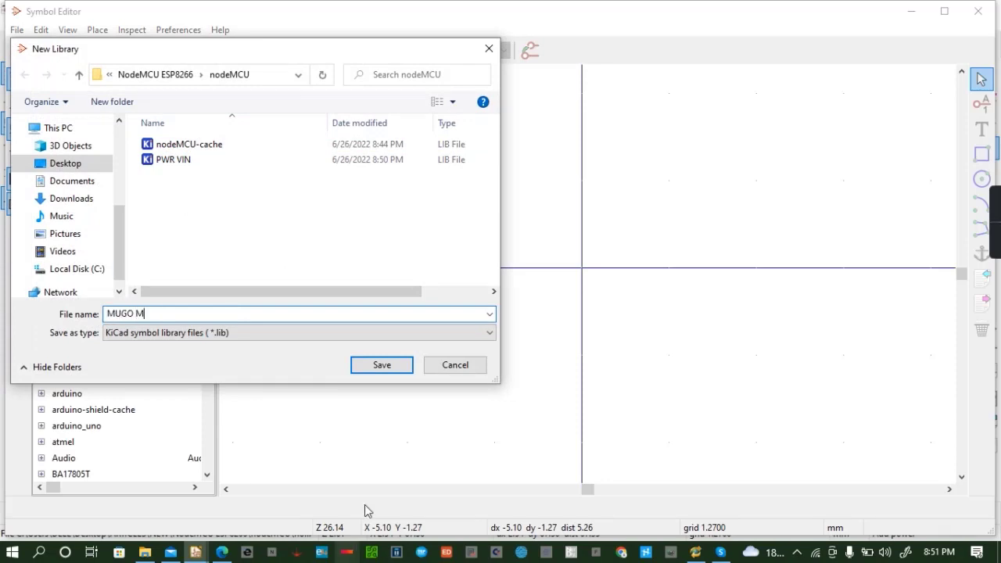
click(387, 365)
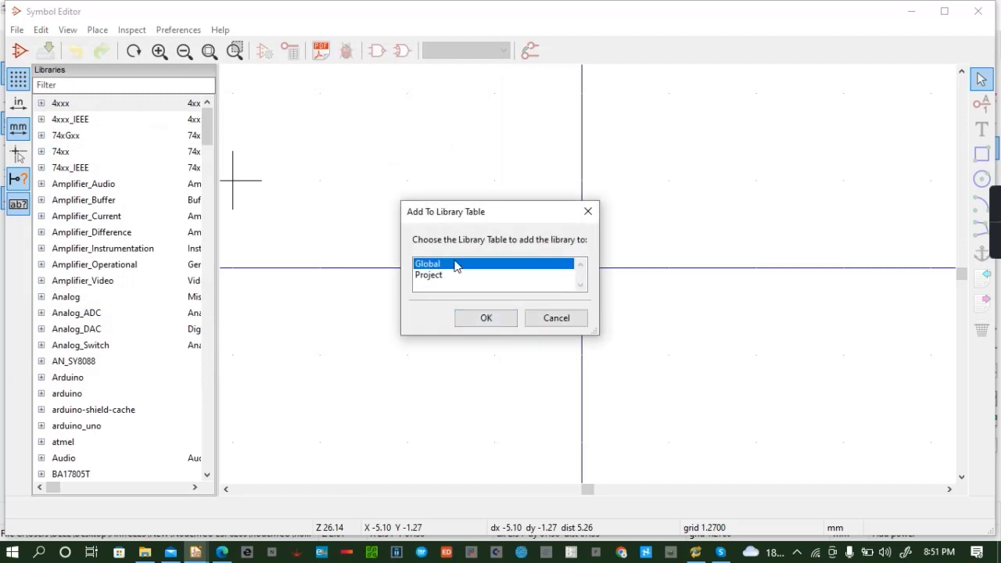
click(435, 278)
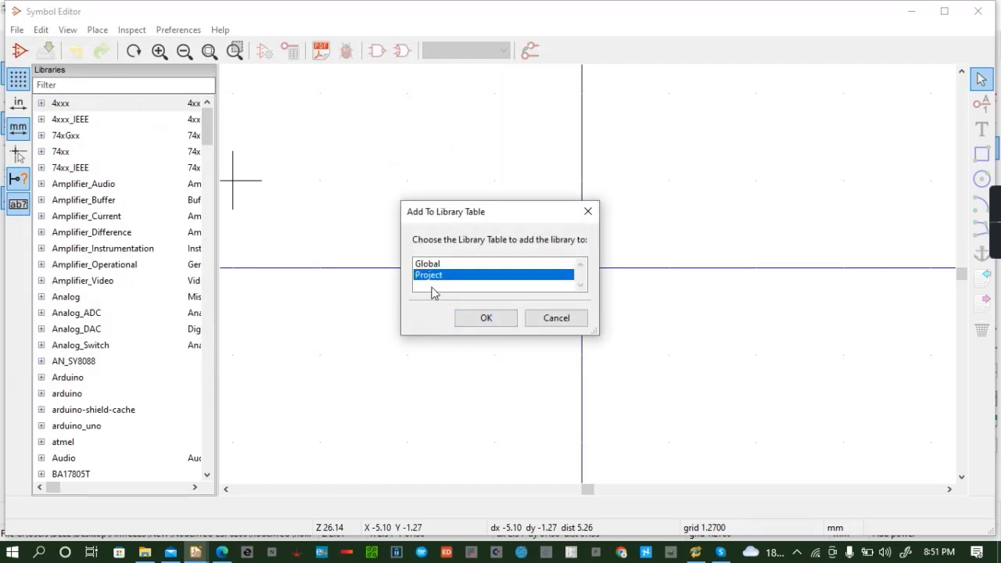
click(452, 264)
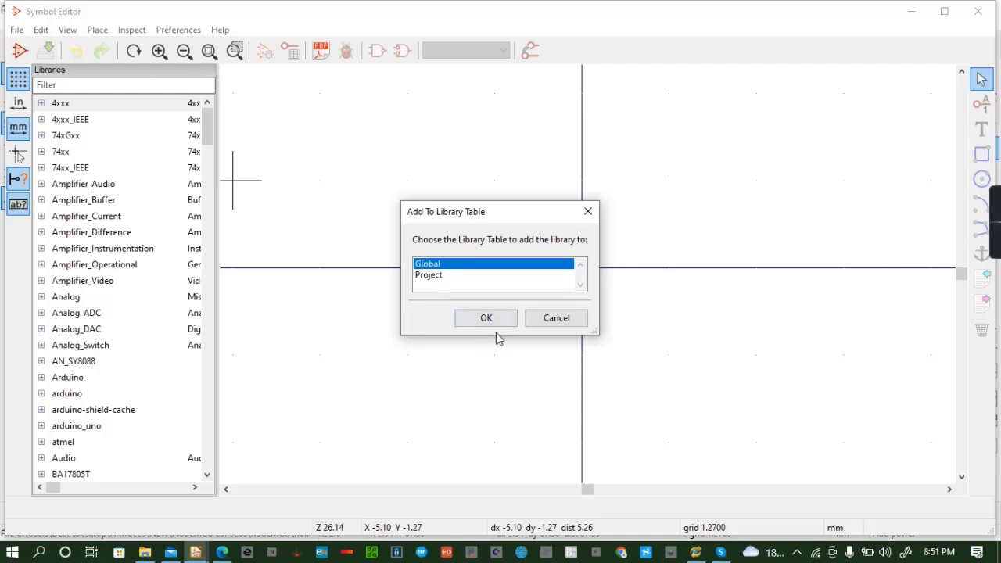
click(490, 318)
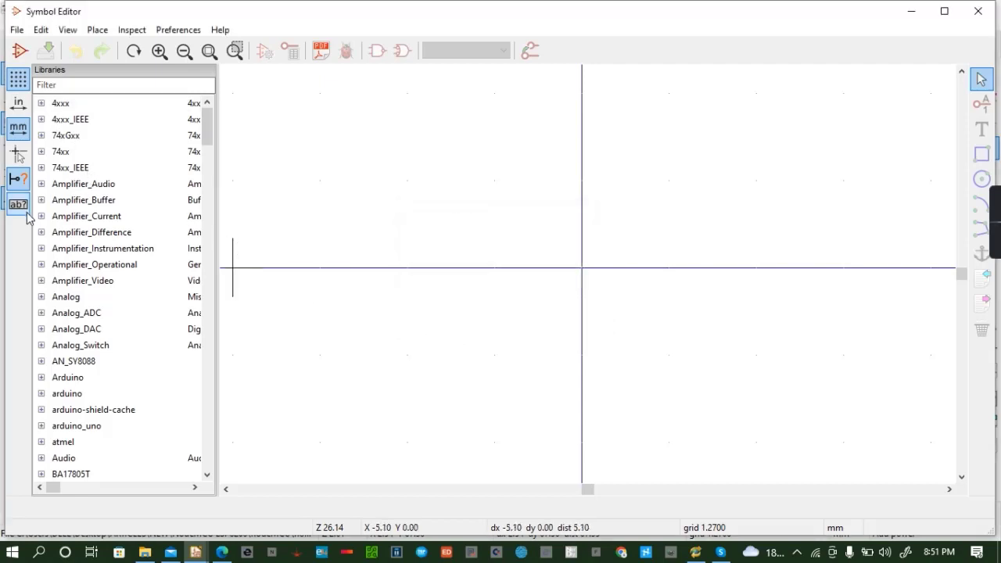
scroll(139, 289, down, 10)
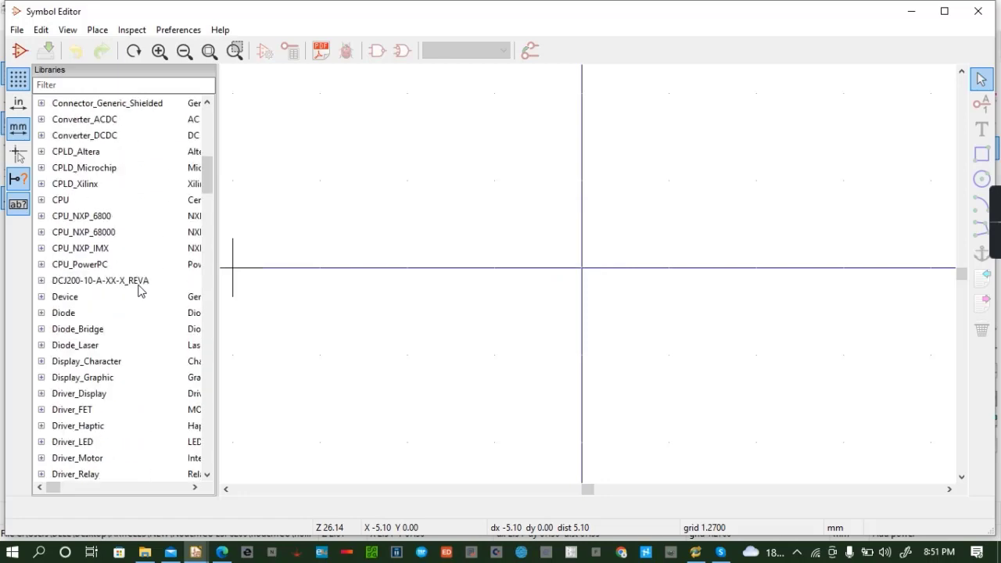
scroll(141, 237, up, 5)
scroll(135, 226, down, 6)
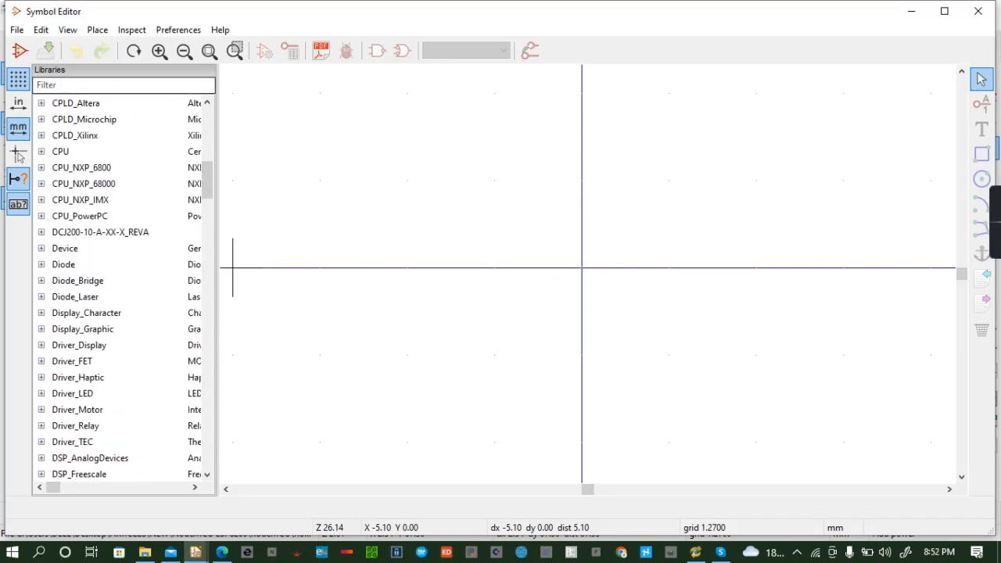
click(178, 30)
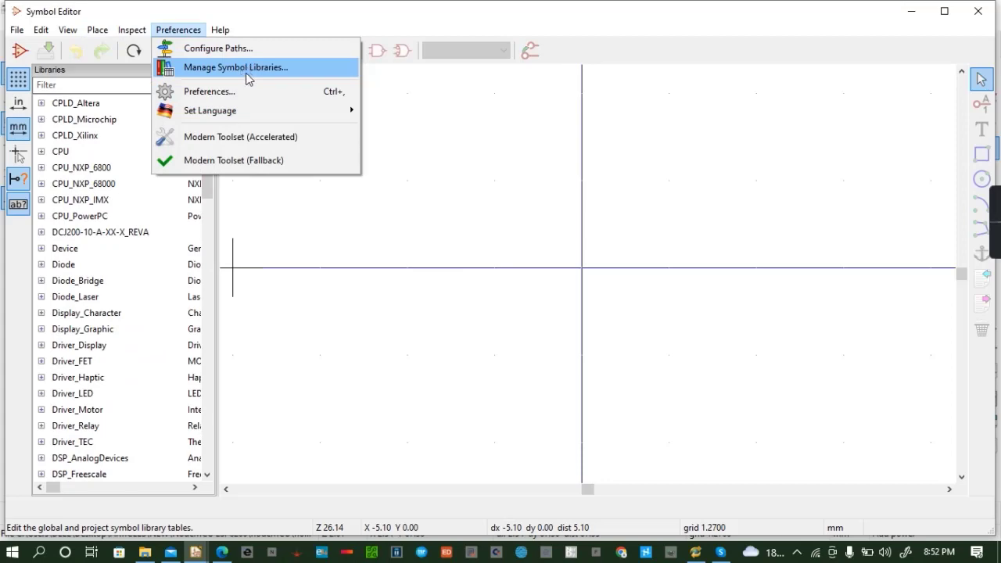
Add the PWR VIN library file to the symbol library table, dismissing the illegal-nickname errors
click(247, 69)
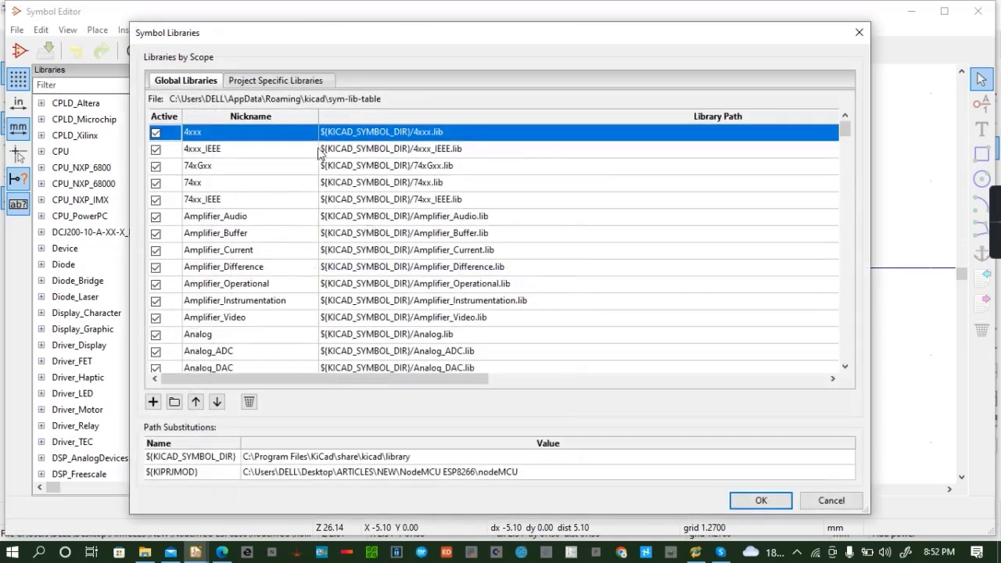
click(174, 402)
click(308, 182)
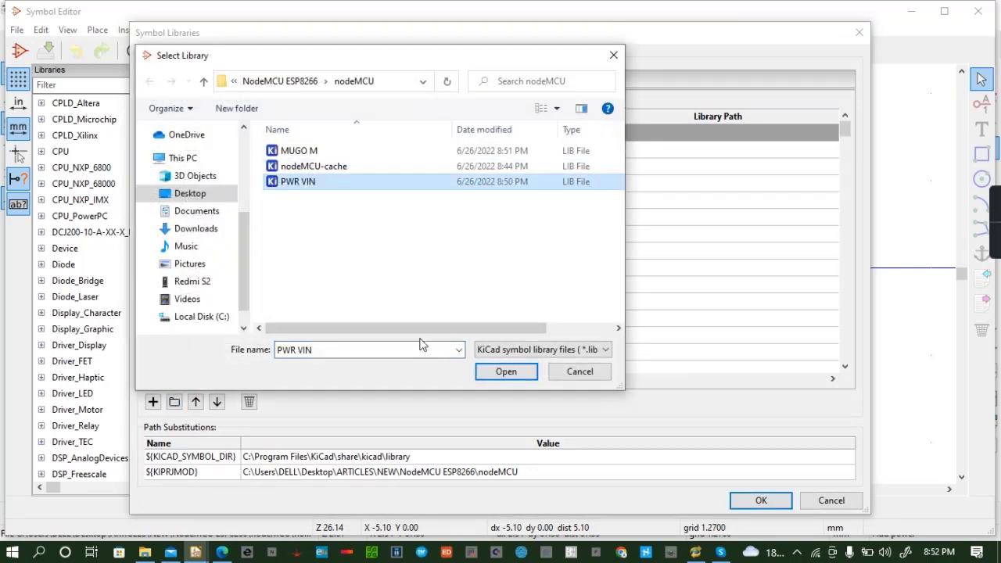
click(507, 372)
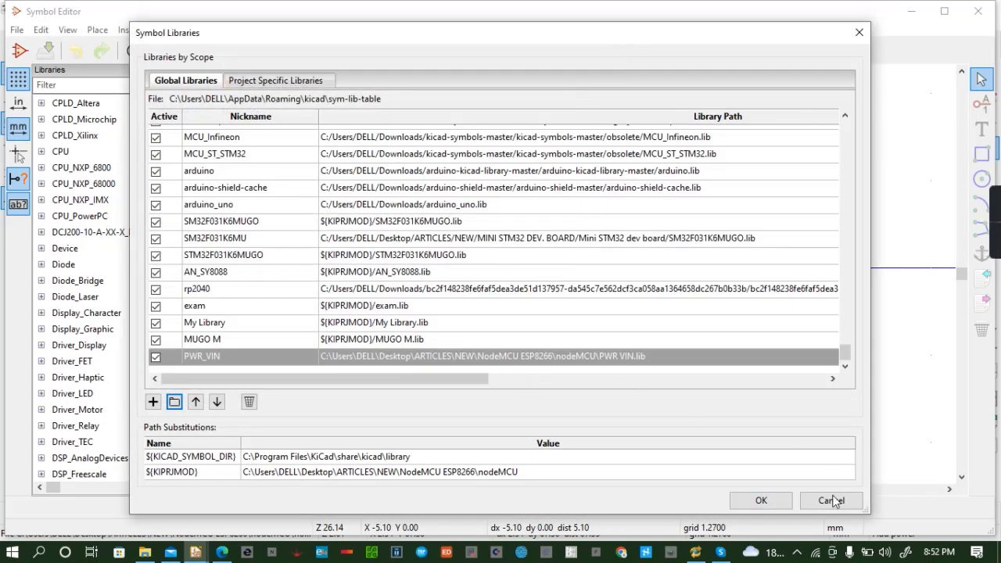
click(765, 501)
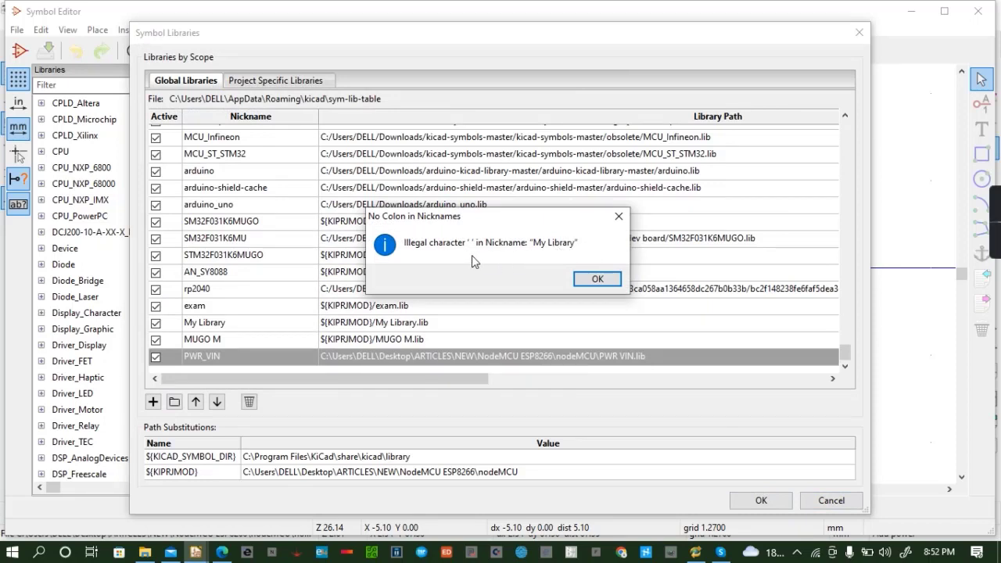
click(618, 216)
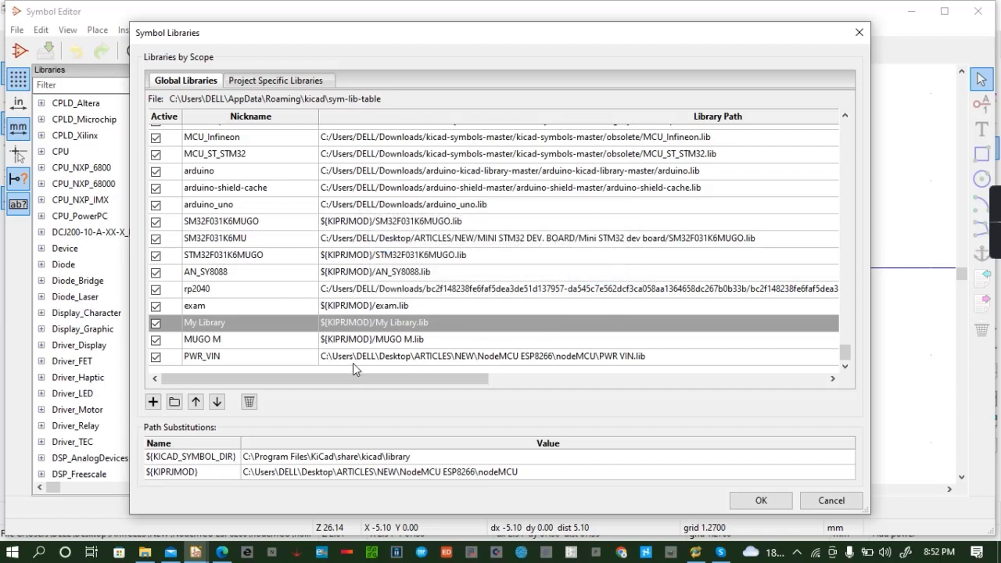
click(772, 508)
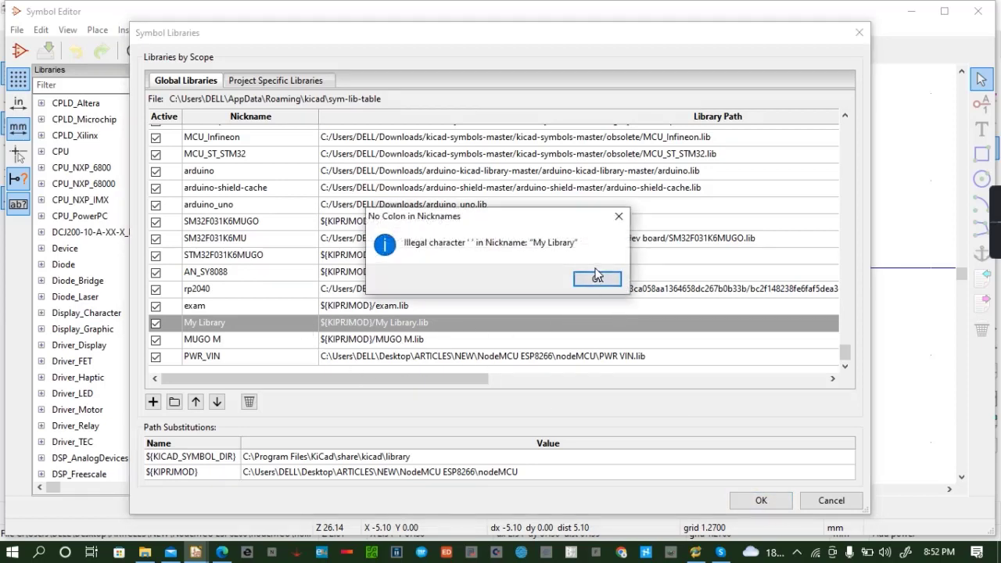
click(619, 216)
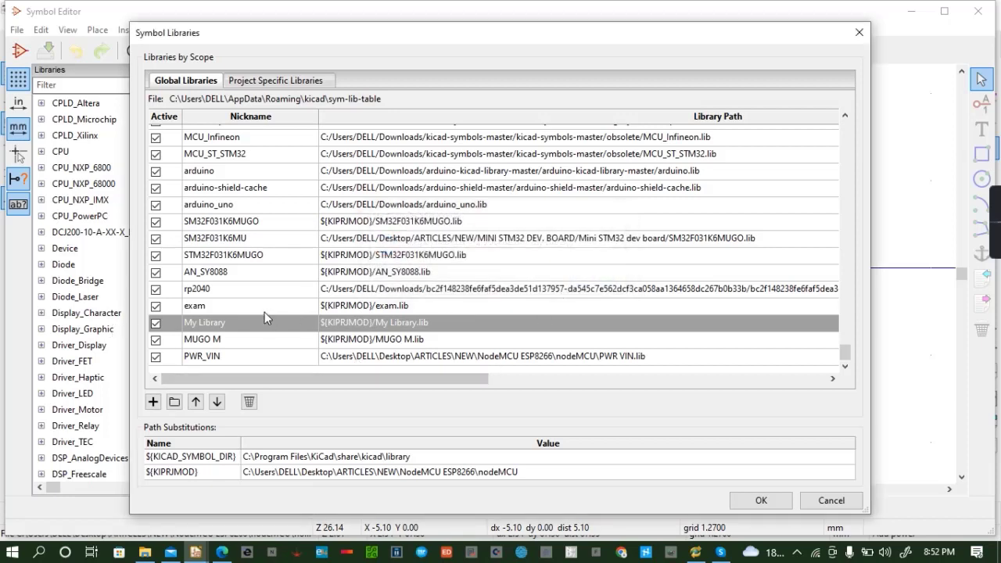
Delete the My Library and MUGO M entries and save the library table
click(249, 402)
click(763, 502)
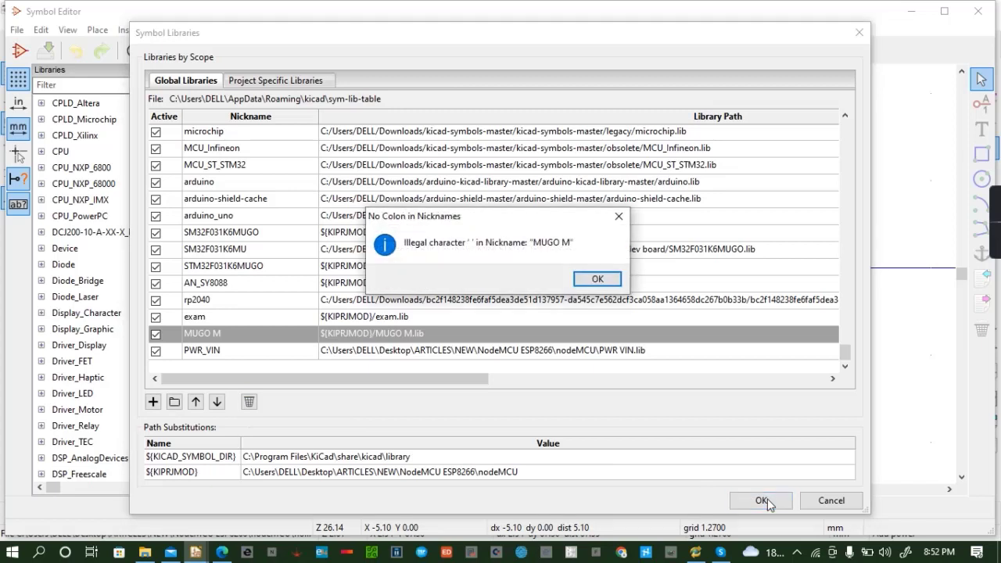
click(619, 216)
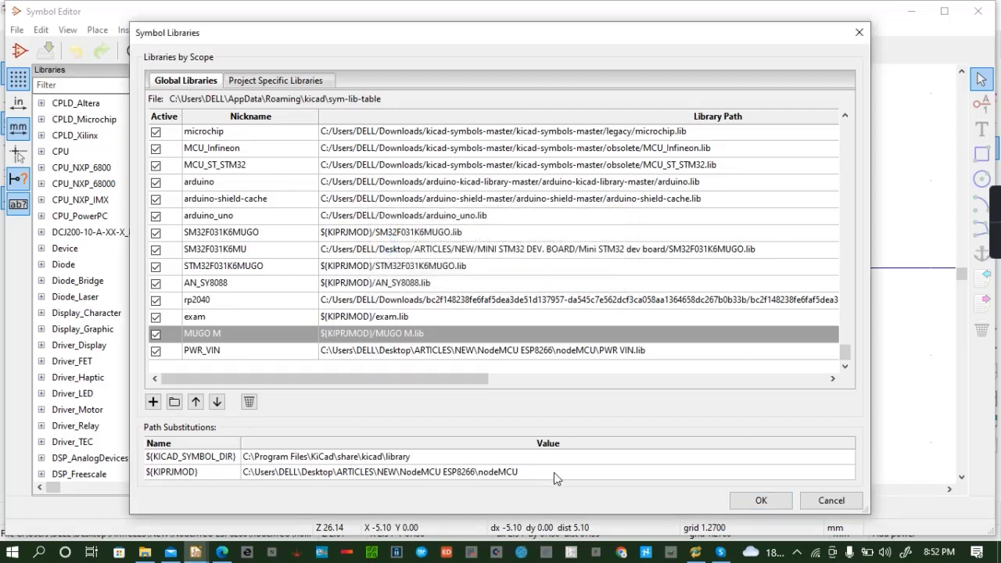
click(248, 402)
click(760, 501)
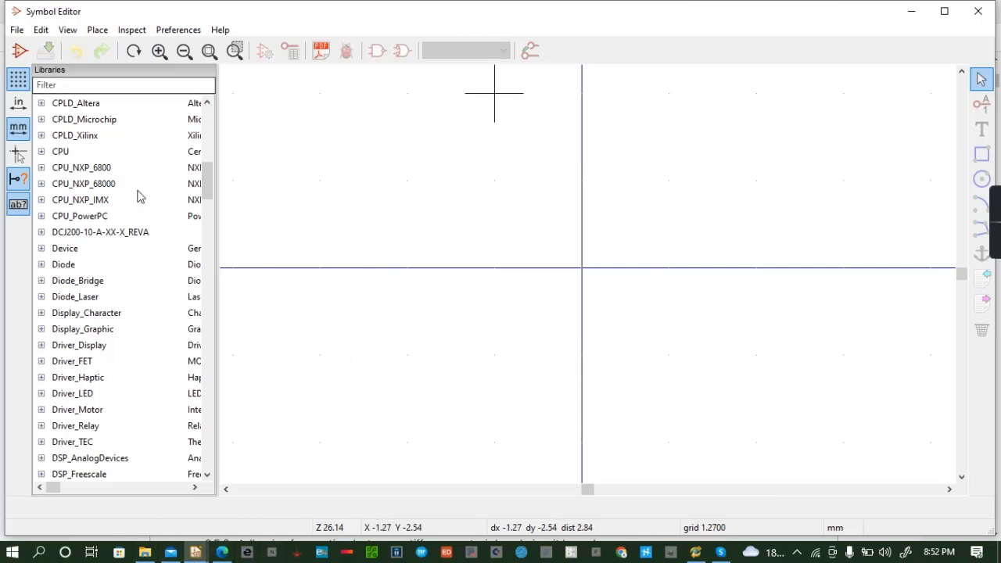
In the nodeMCU schematic, open the power symbol chooser and expand the PWR_VIN library
mouse_move(196, 552)
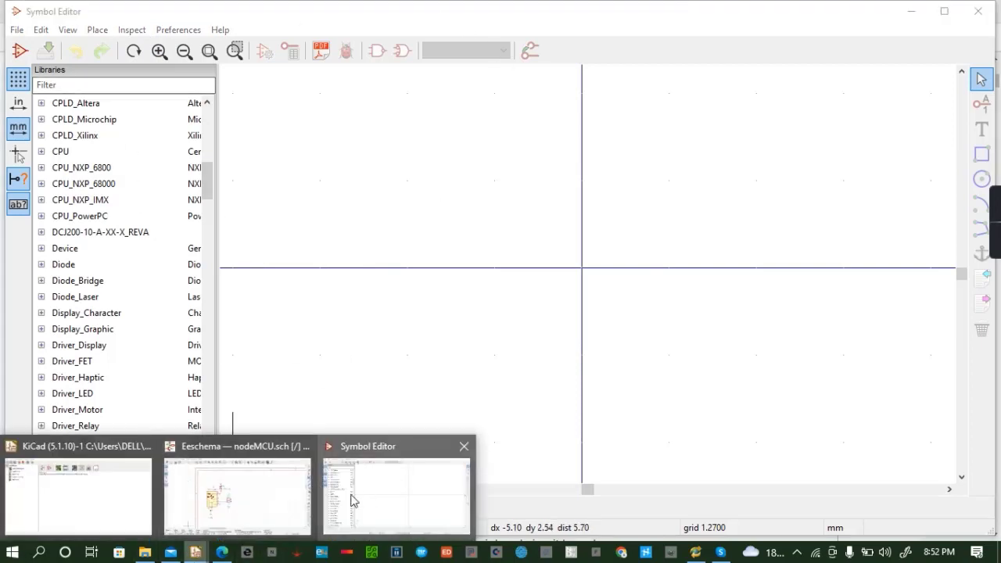
click(261, 503)
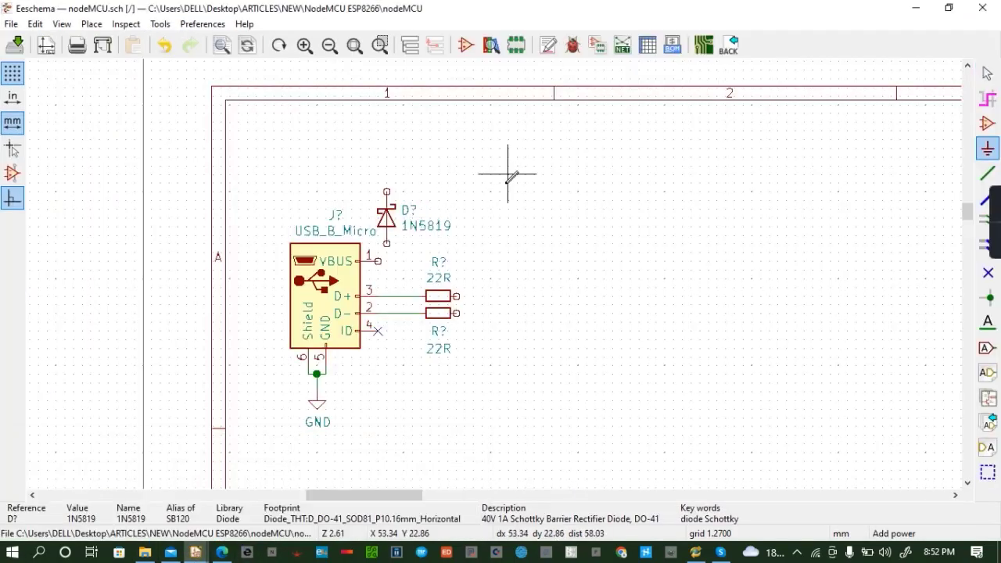
click(342, 147)
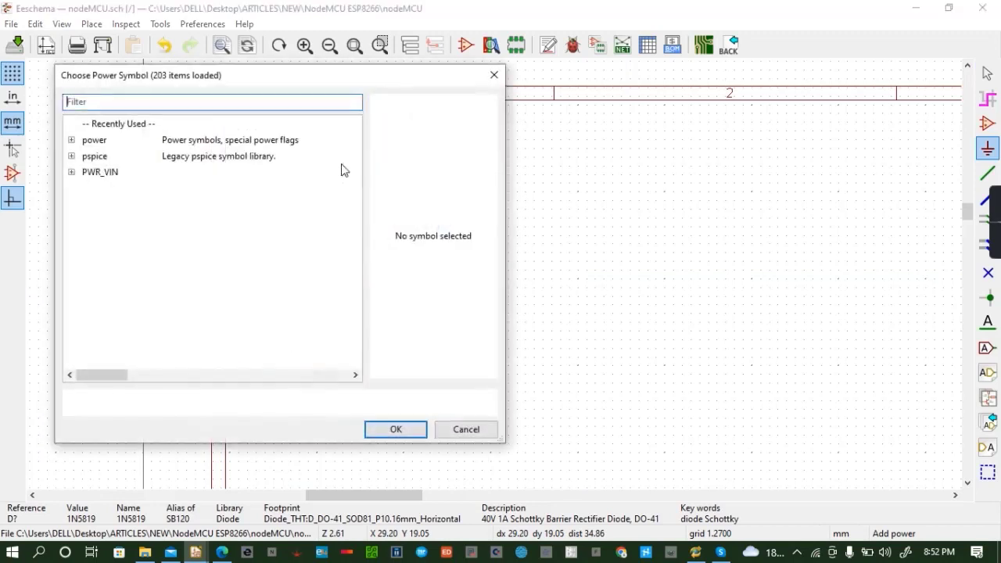
click(102, 172)
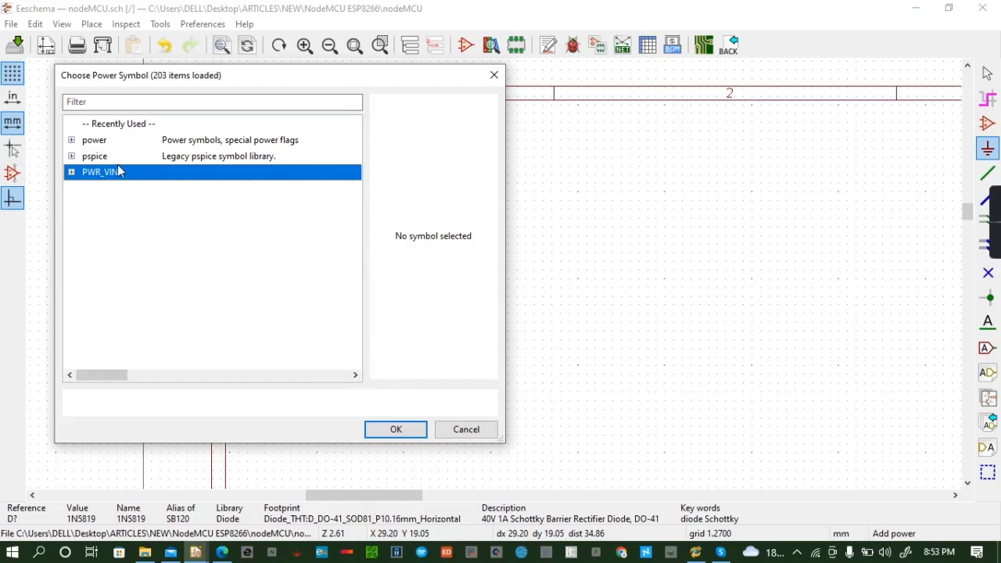
click(71, 172)
Browse the PWR_VIN symbols, choose +BATT over +VDC, and accept it for placement
scroll(117, 184, down, 12)
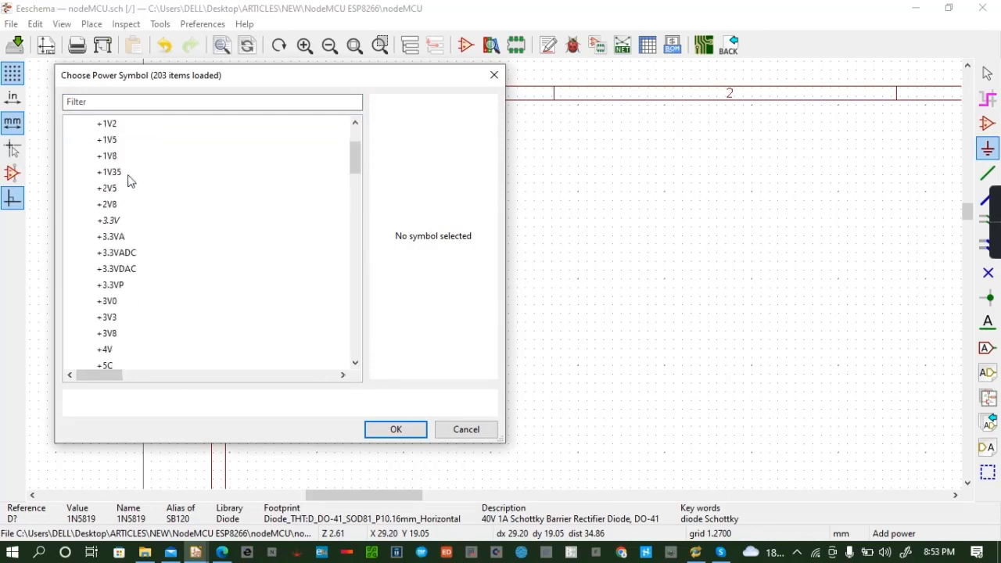
scroll(129, 180, down, 5)
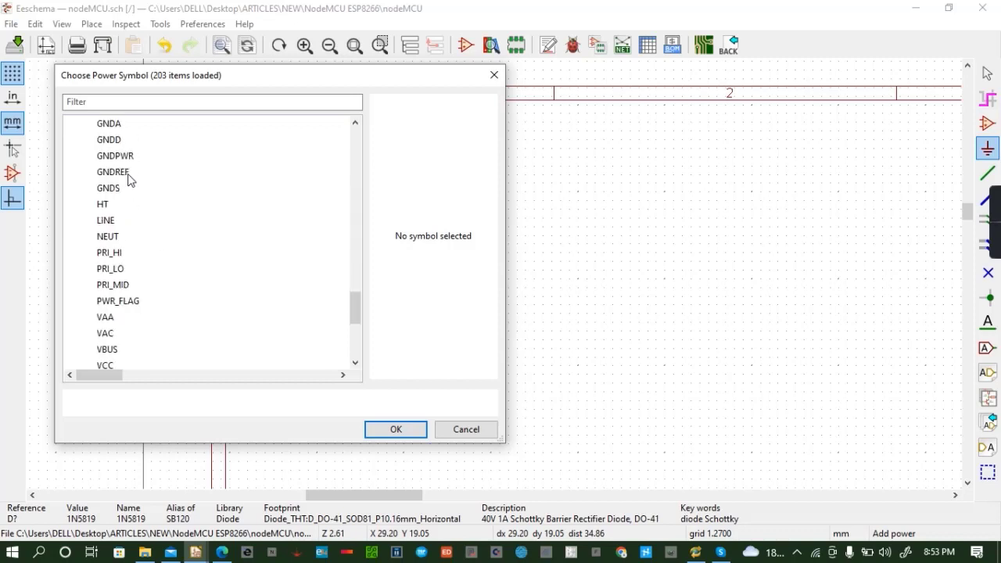
scroll(129, 180, up, 3)
scroll(129, 180, down, 8)
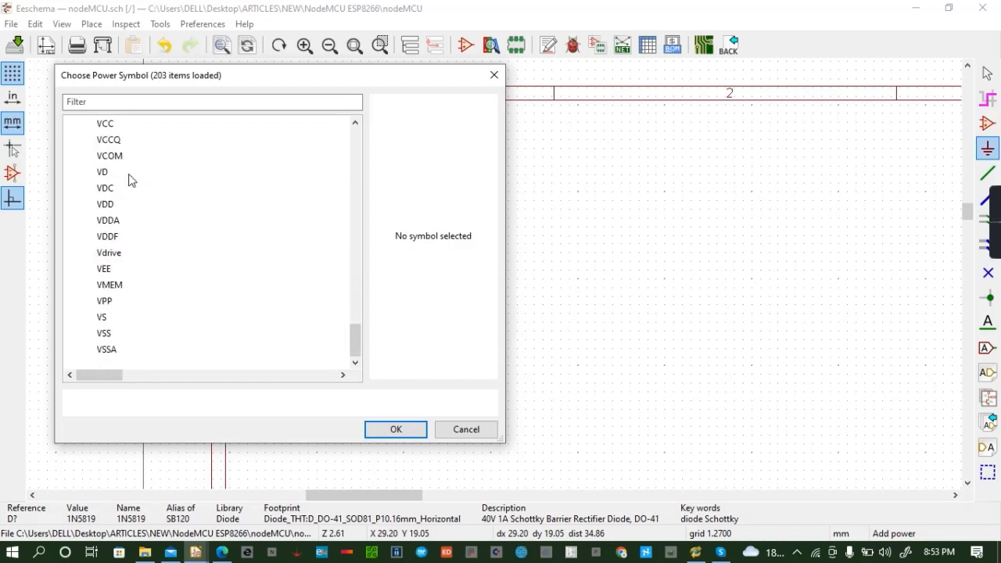
scroll(130, 180, up, 15)
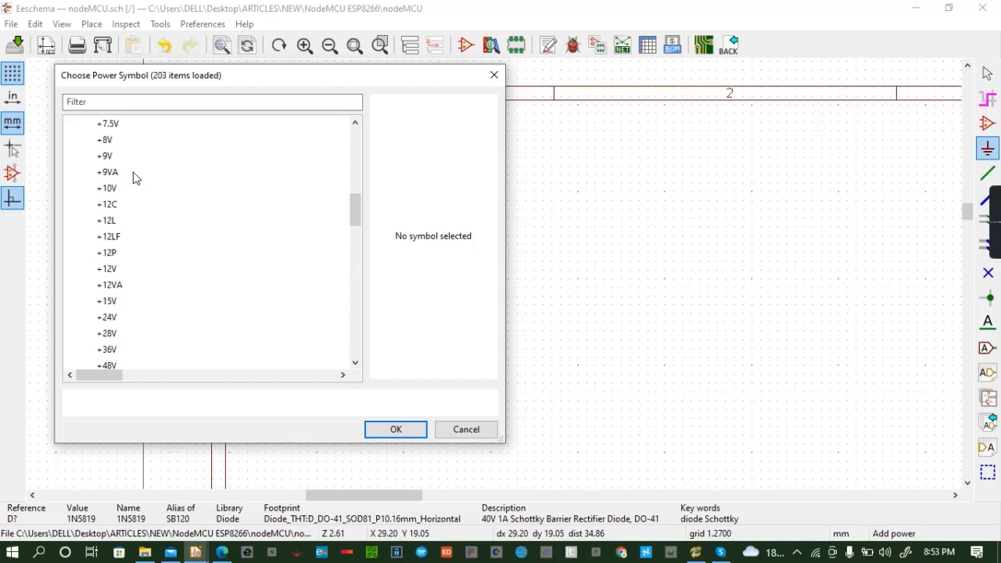
scroll(134, 177, up, 8)
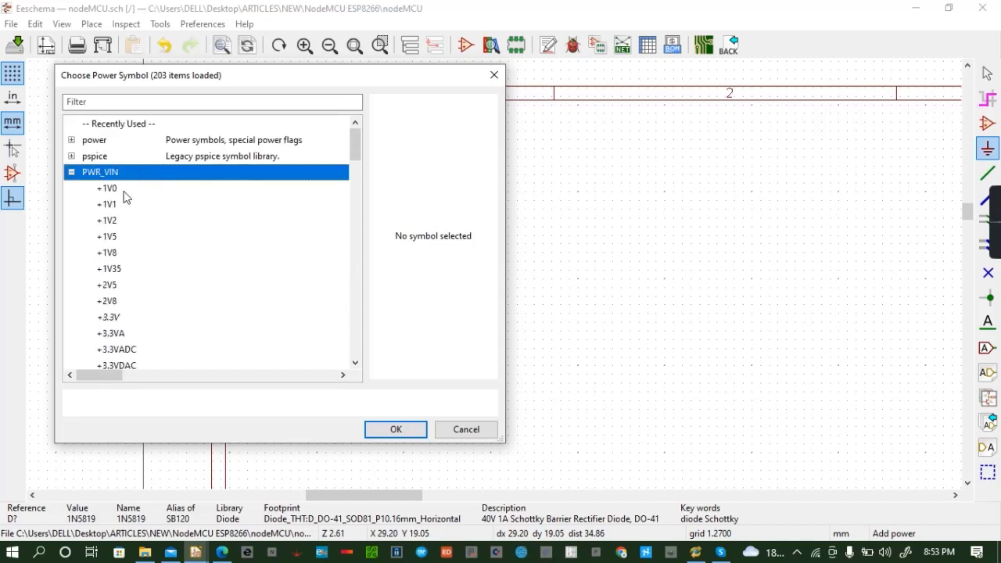
scroll(90, 230, down, 2)
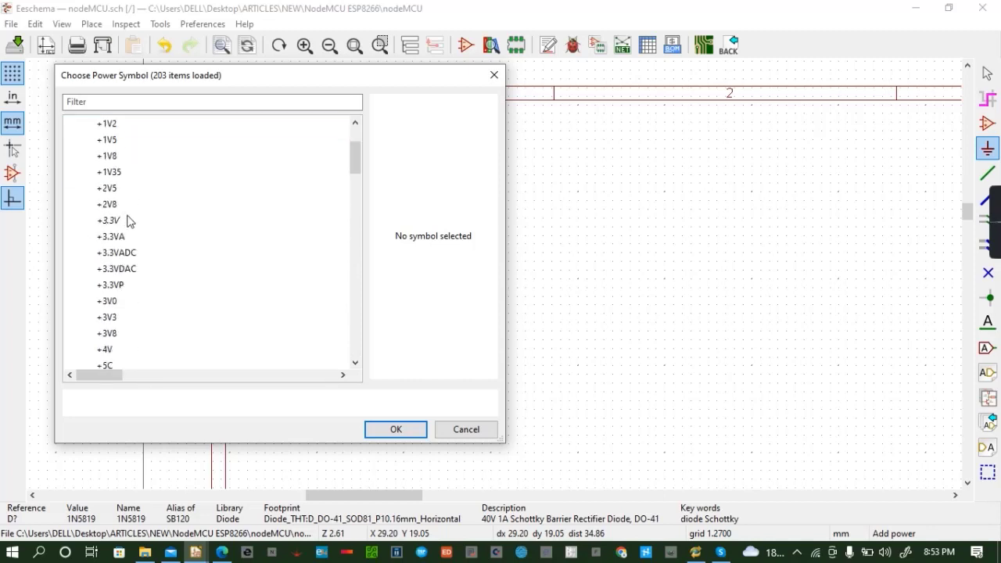
scroll(129, 222, down, 11)
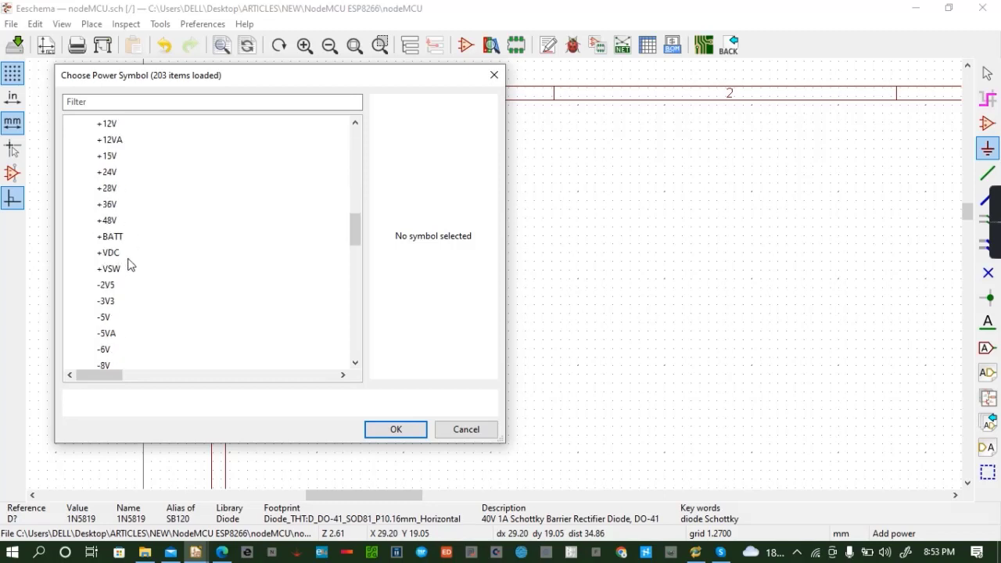
click(114, 253)
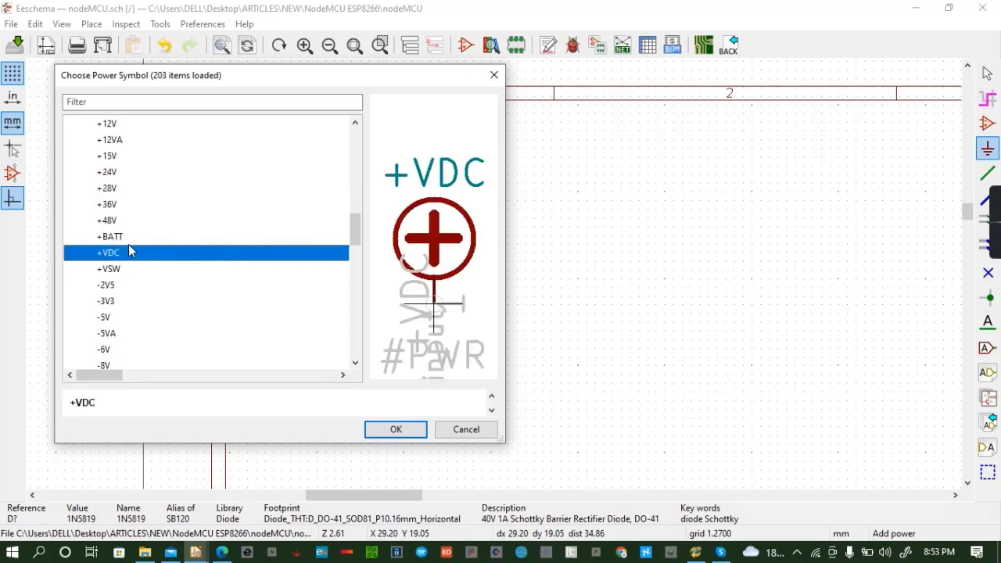
click(122, 238)
scroll(120, 243, down, 2)
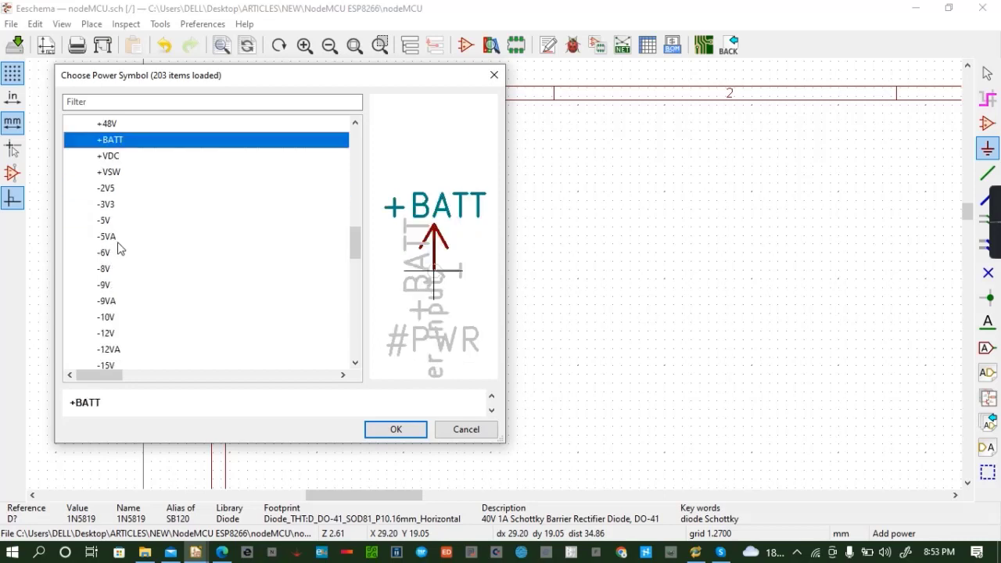
scroll(119, 250, up, 1)
scroll(116, 258, up, 1)
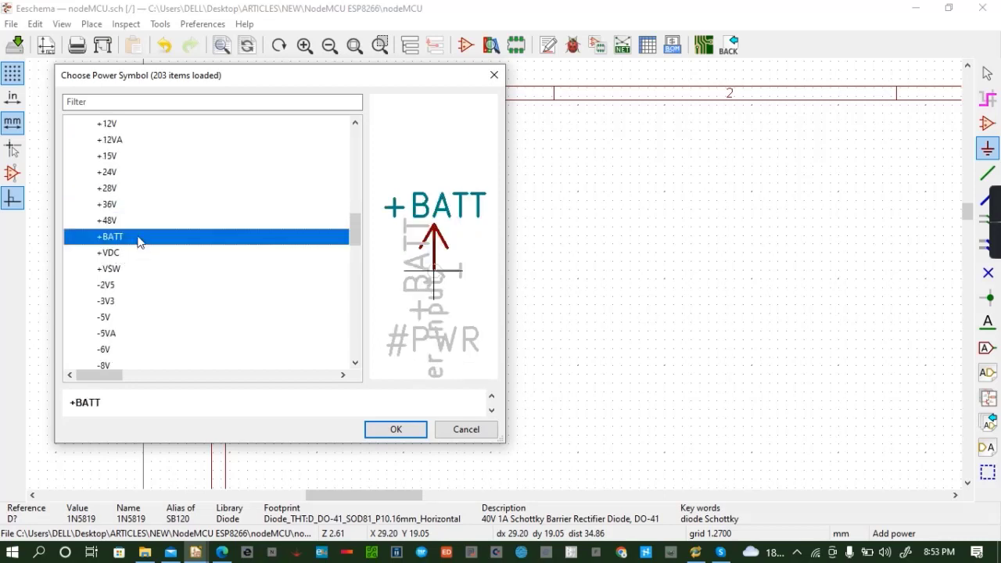
click(394, 431)
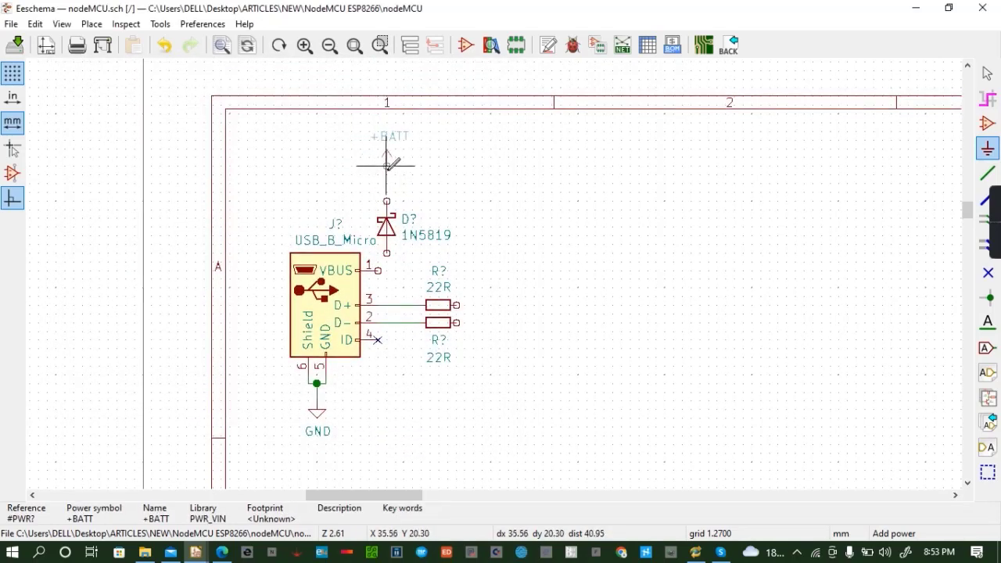
Place the +BATT symbol above the diode, leaving its label text settings unchanged
click(387, 165)
key(v)
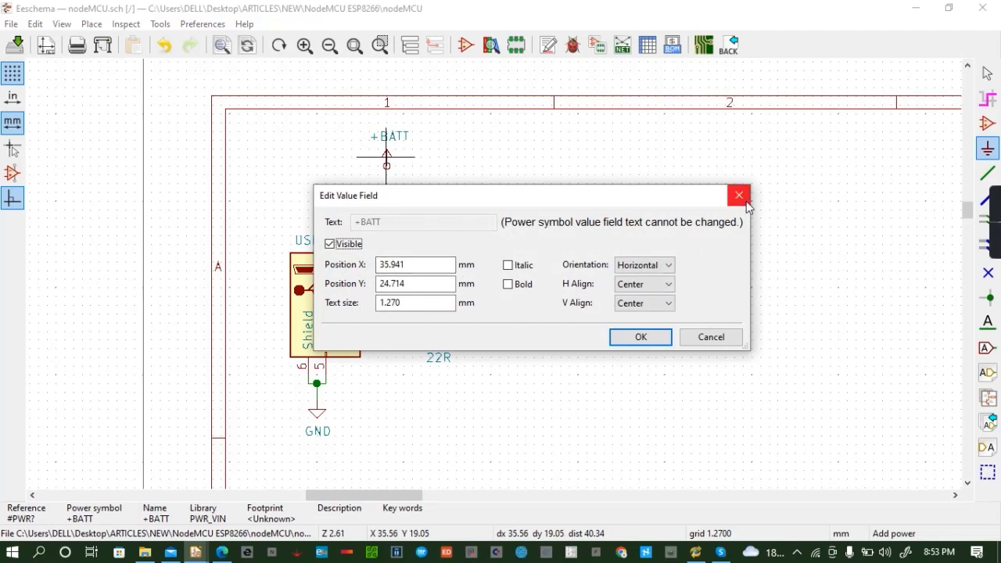
click(744, 200)
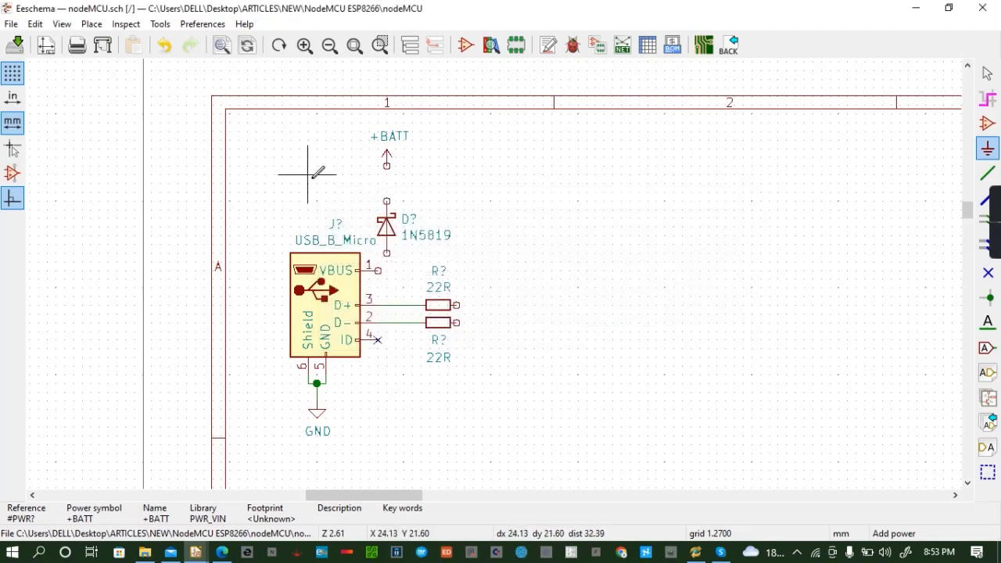
Change its reference to VIN with Show checked, hide the +BATT value, and place it above the diode
double_click(387, 154)
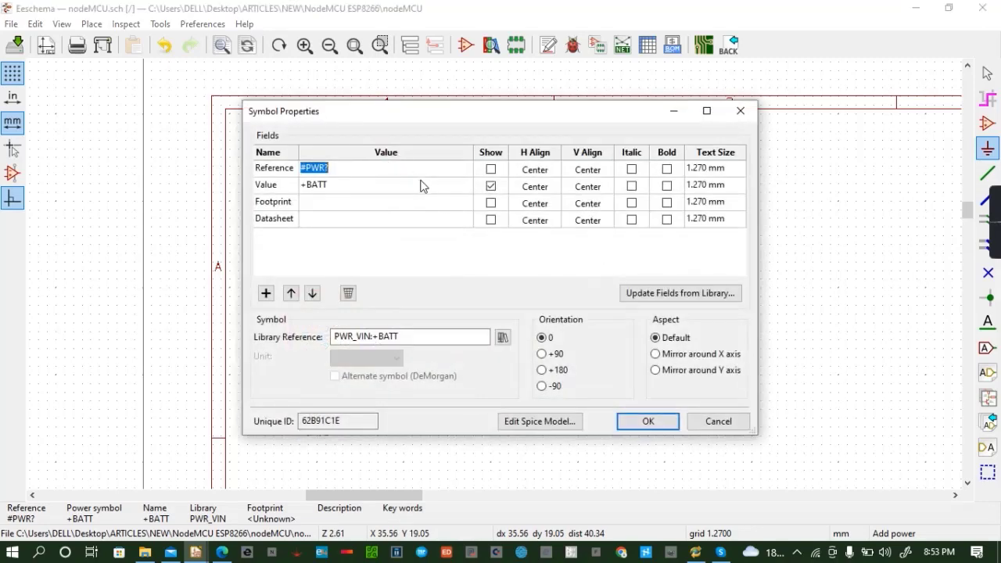
click(350, 188)
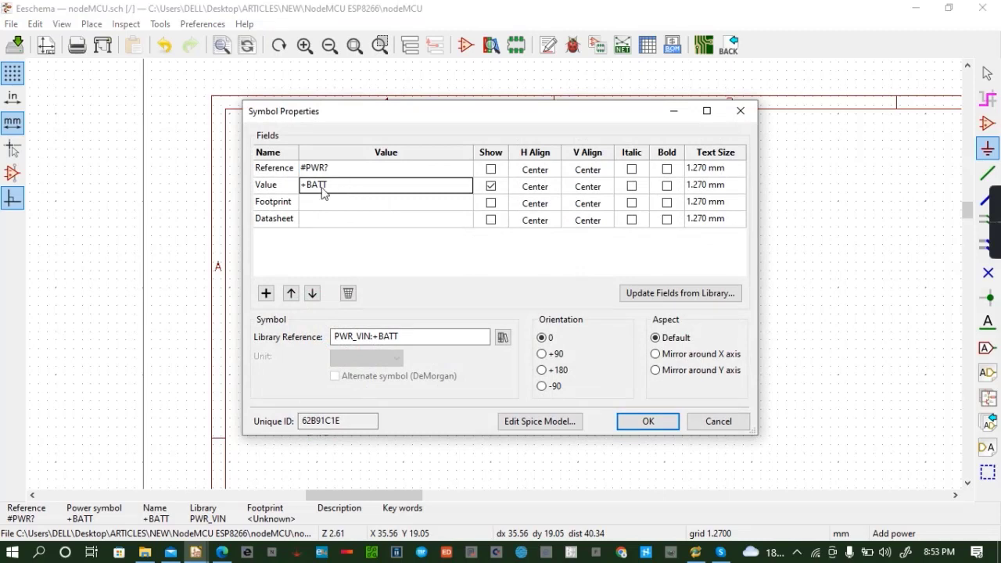
click(490, 187)
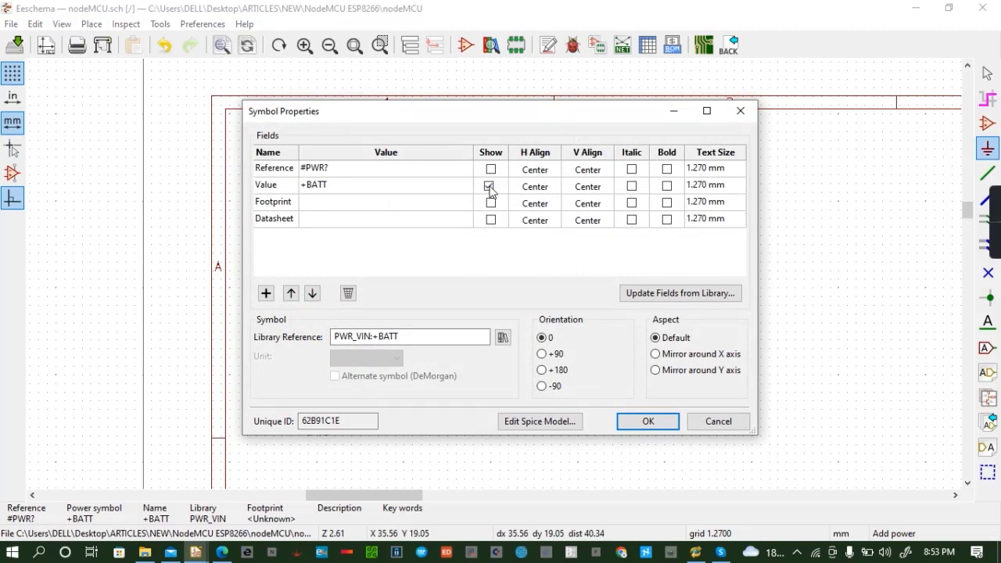
click(343, 168)
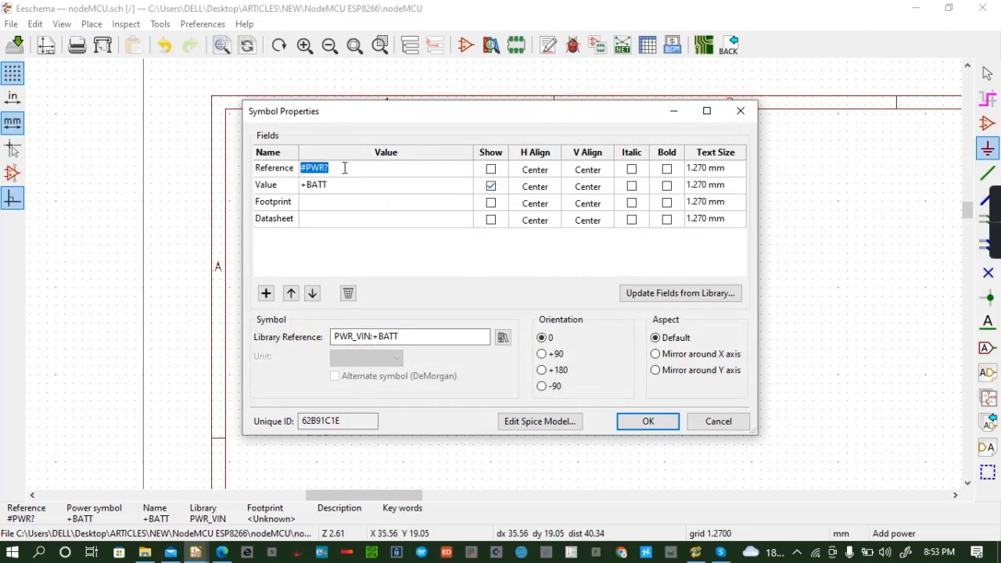
key(BackSpace)
click(490, 170)
click(493, 188)
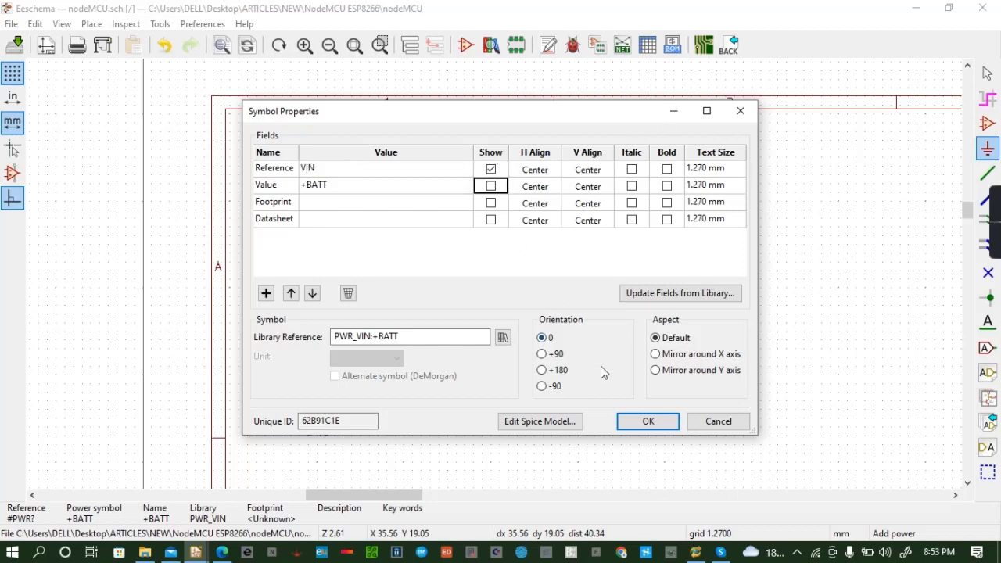
click(662, 421)
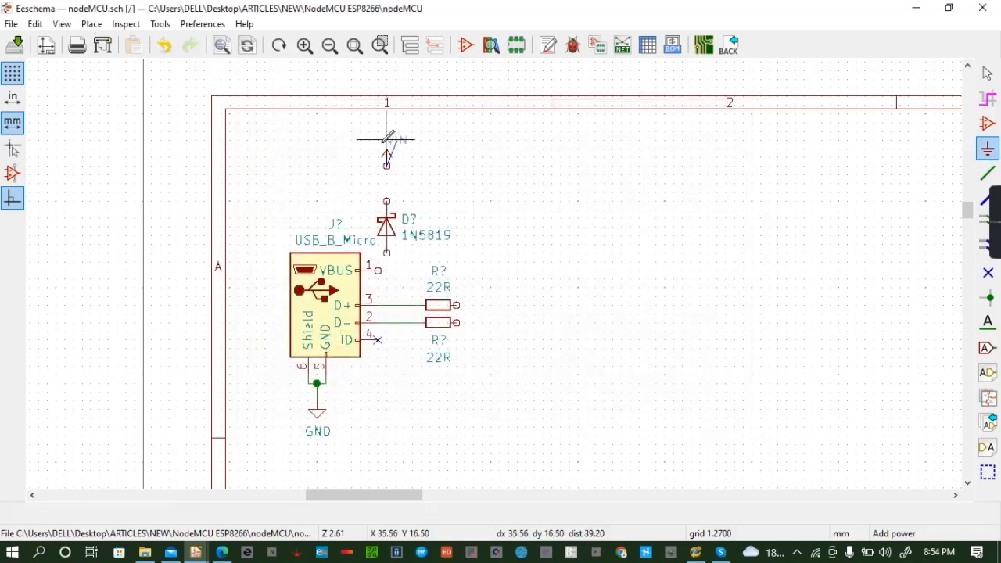
click(385, 139)
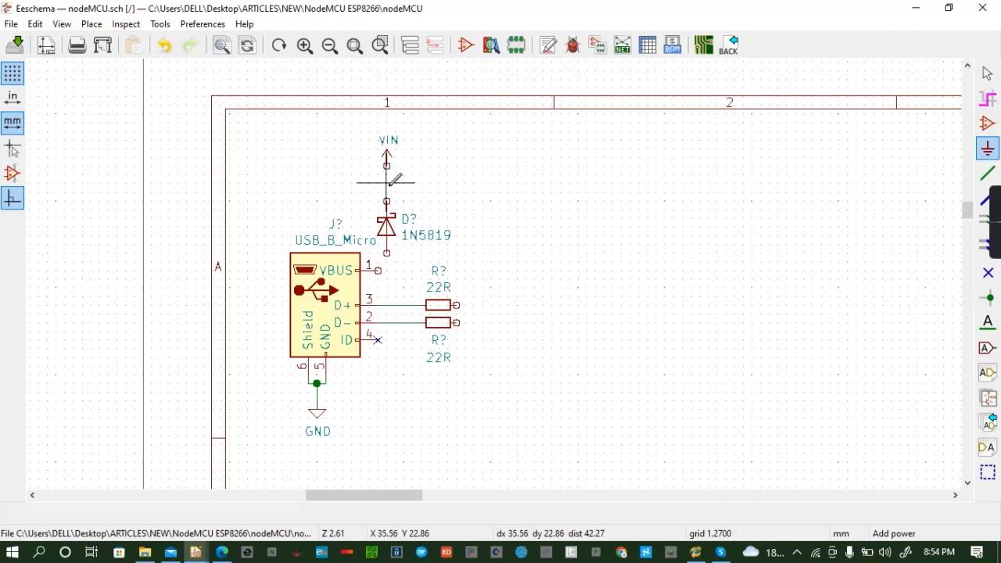
Wire the USB VBUS line to the 1N5819 diode and the diode up to VIN, then save
key(w)
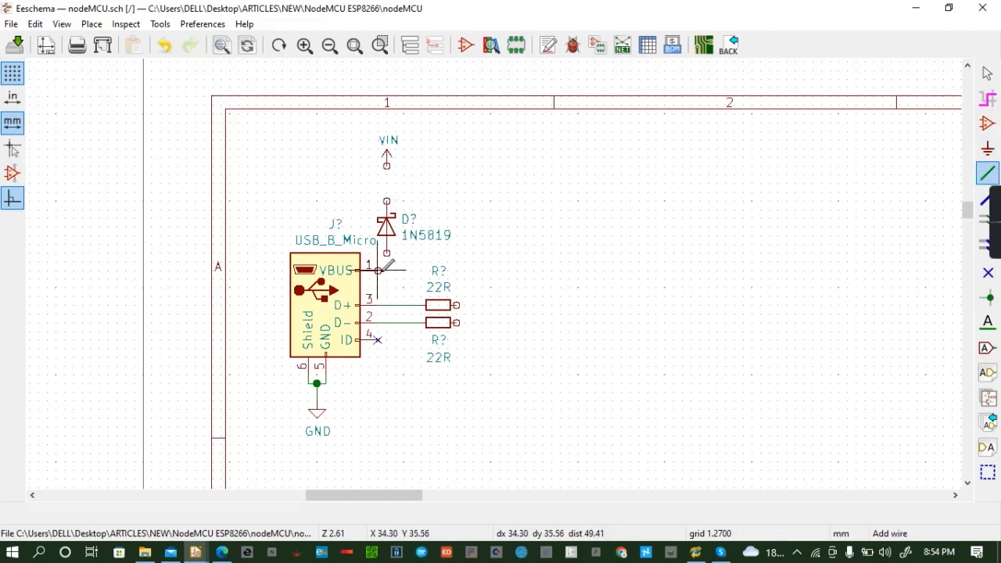
click(387, 243)
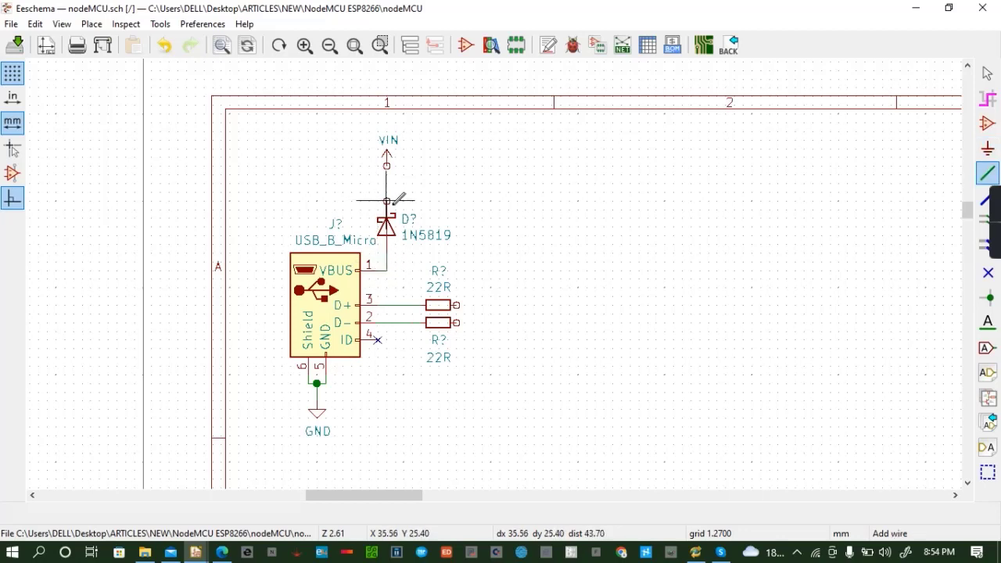
click(386, 202)
click(386, 165)
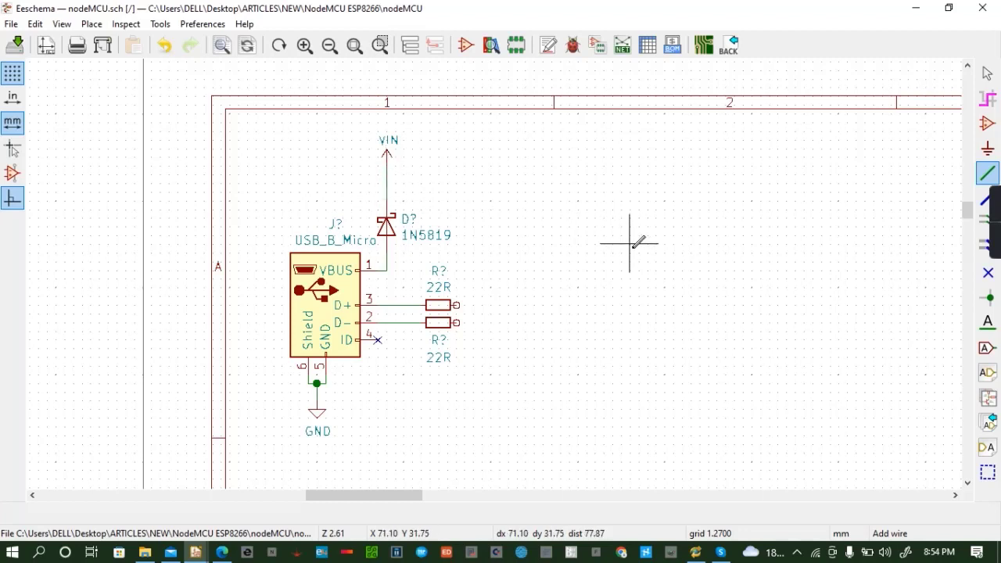
key(ctrl+s)
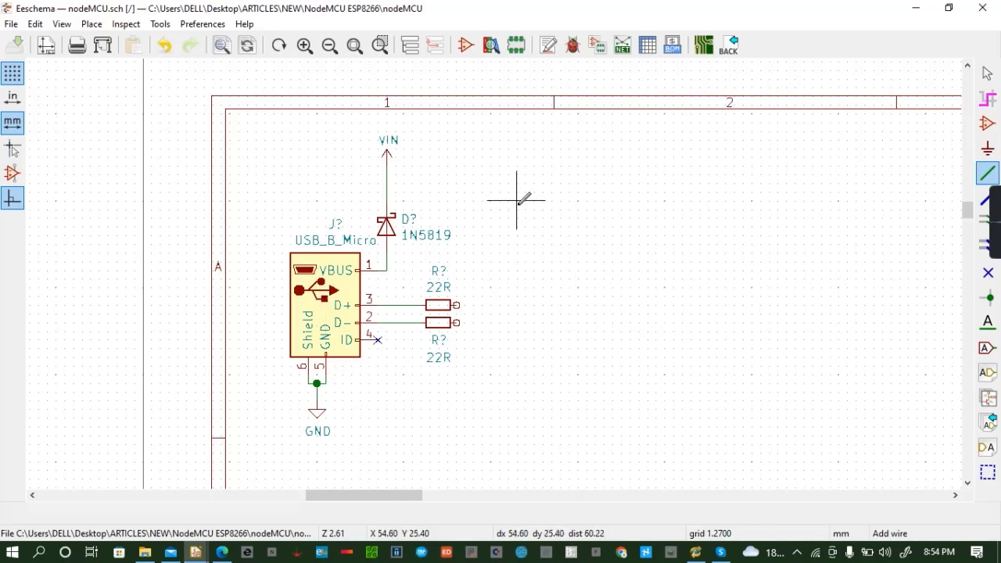
Add a CH340G USB-serial converter symbol and place it right of the 22R resistors
key(a)
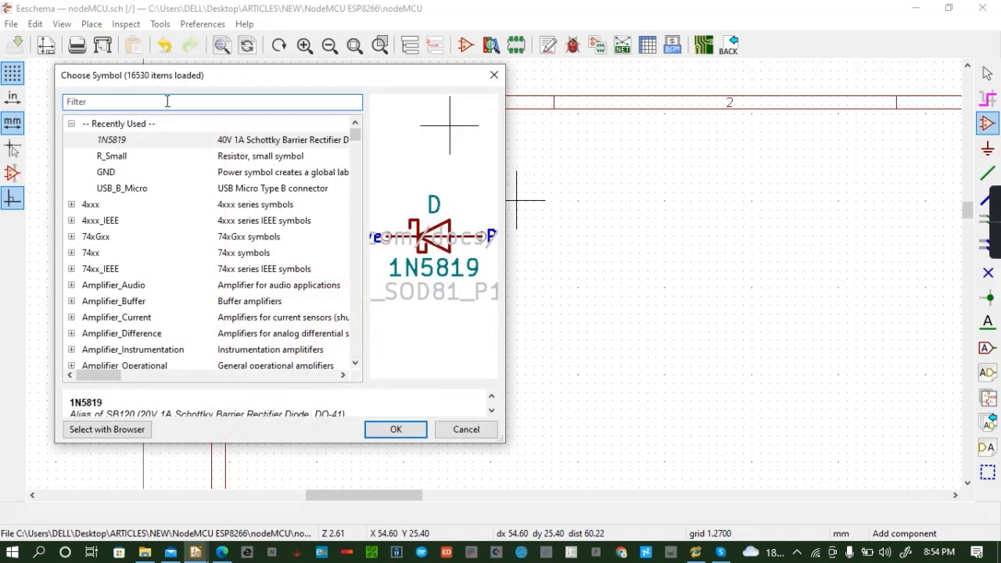
text(CH)
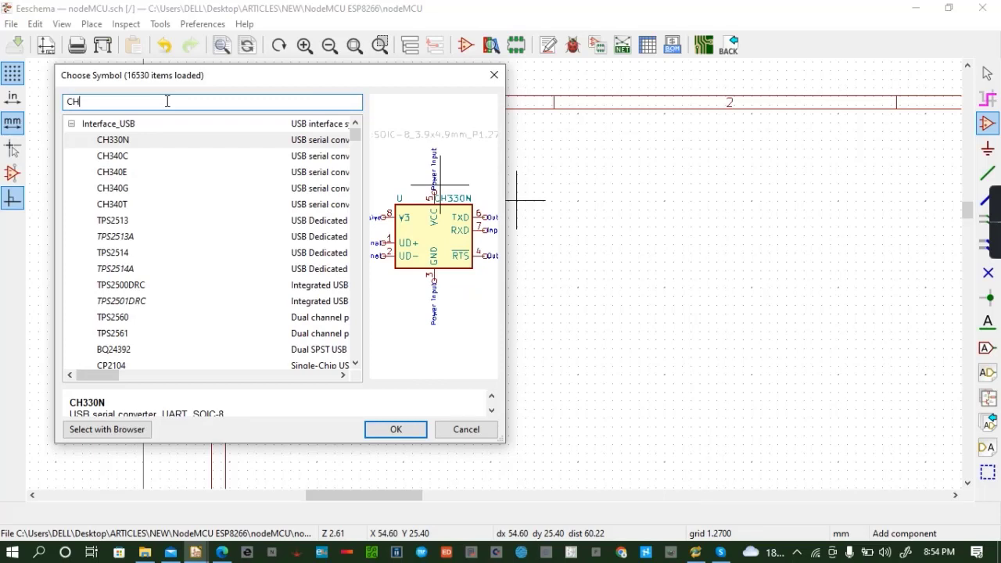
text(340)
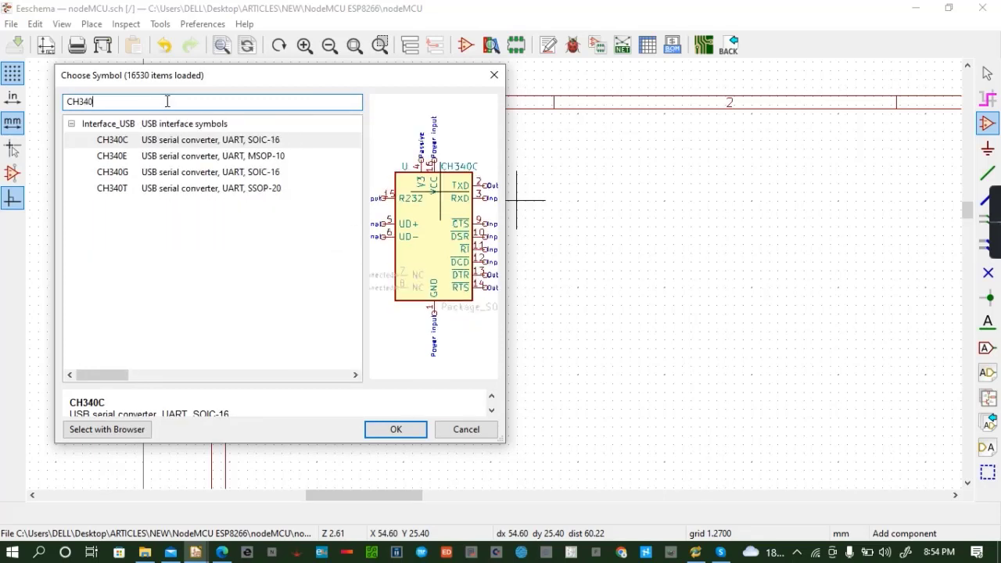
text(G)
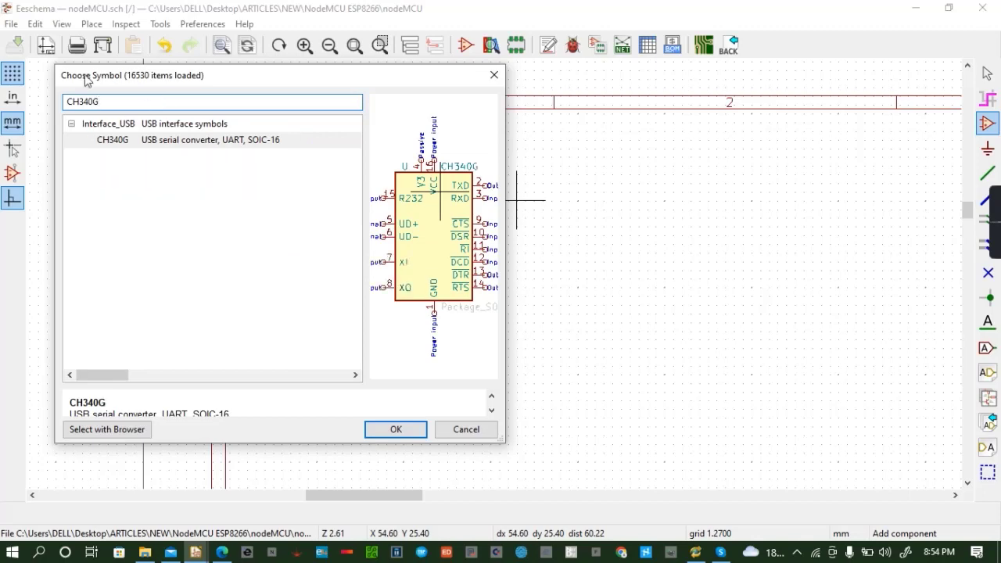
click(173, 147)
click(396, 430)
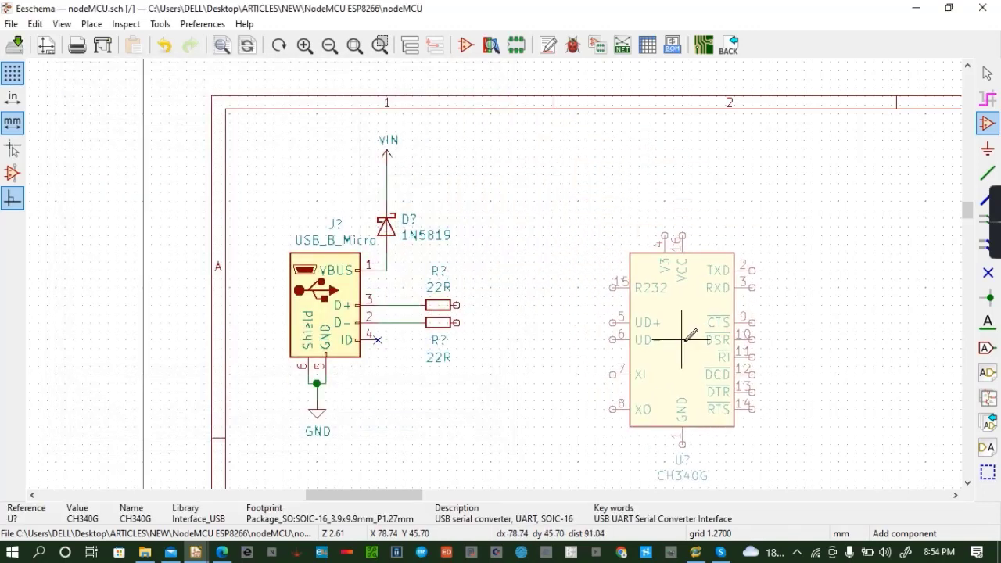
click(716, 357)
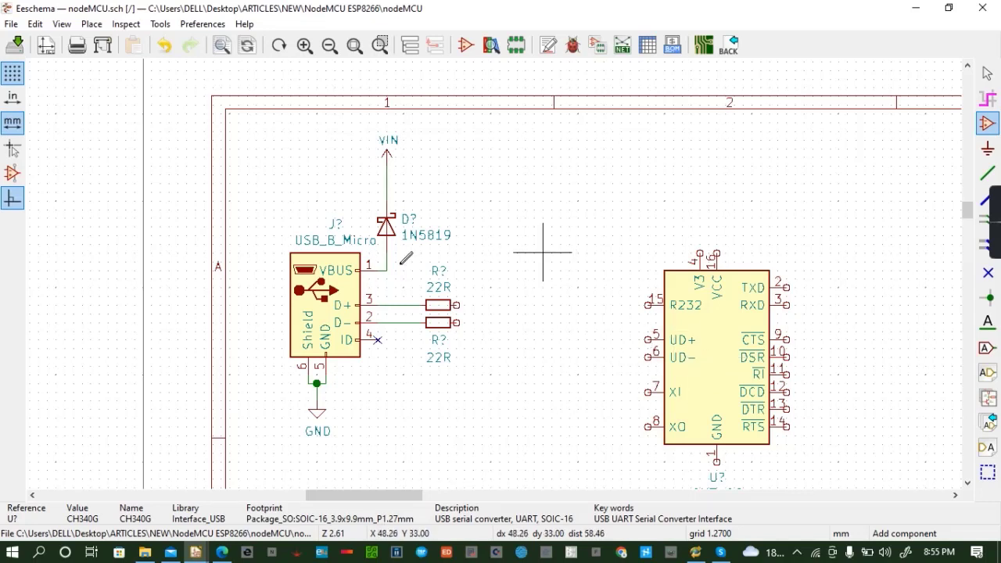
Drop the CH340G symbol in its final position and dismiss the symbol chooser
click(708, 322)
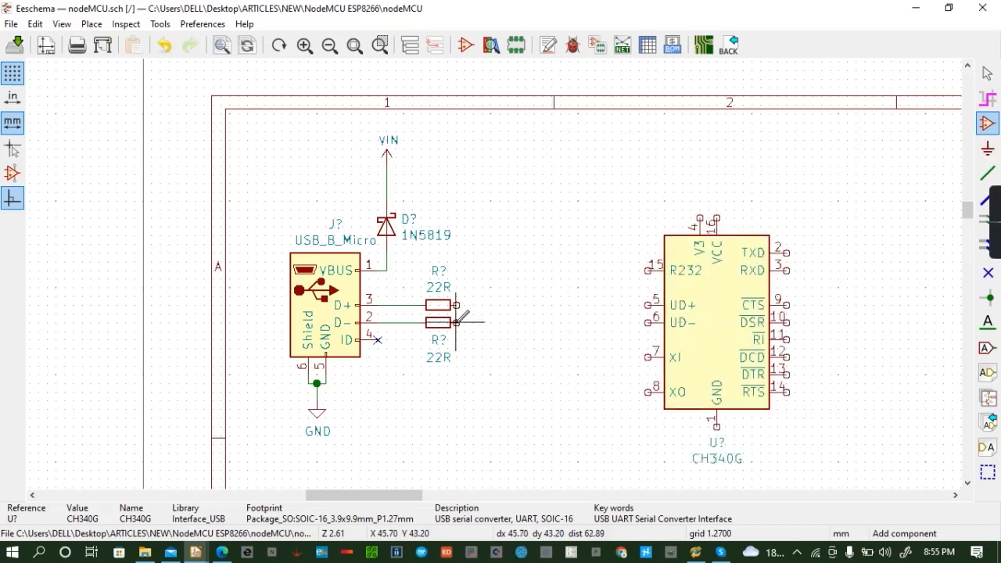
click(507, 308)
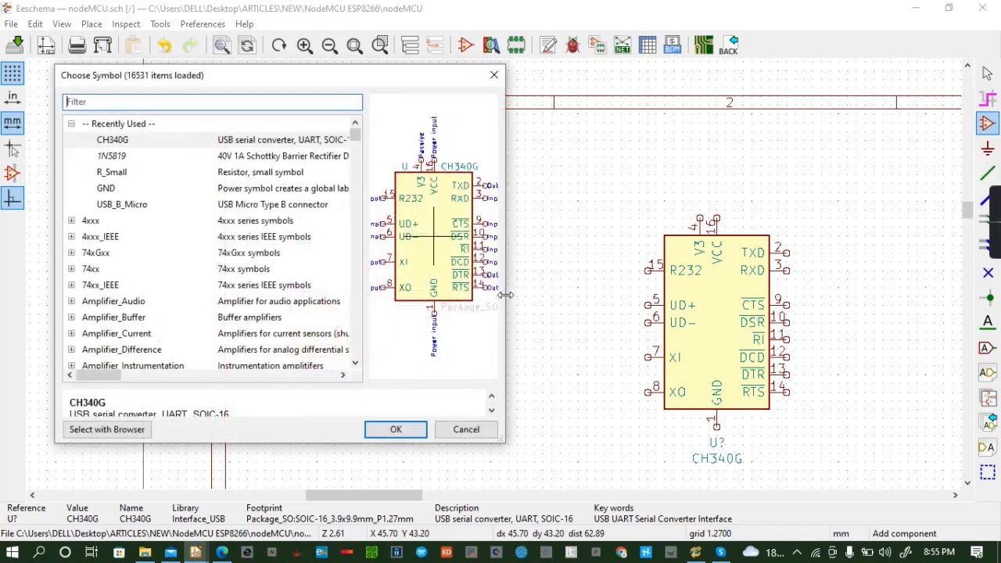
click(495, 75)
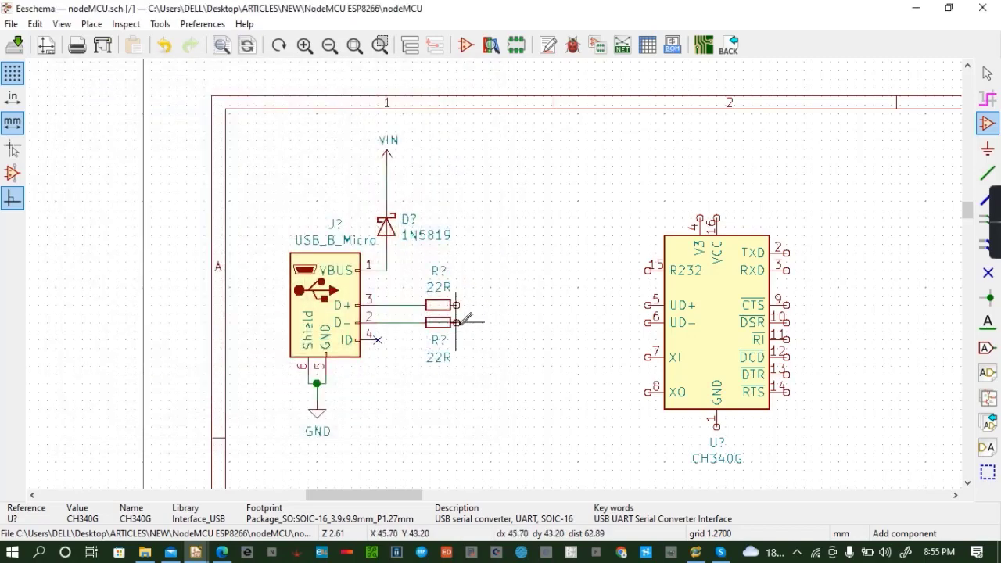
Draw wires from the two 22R resistor ends to the CH340G UD+ and UD- pins
key(w)
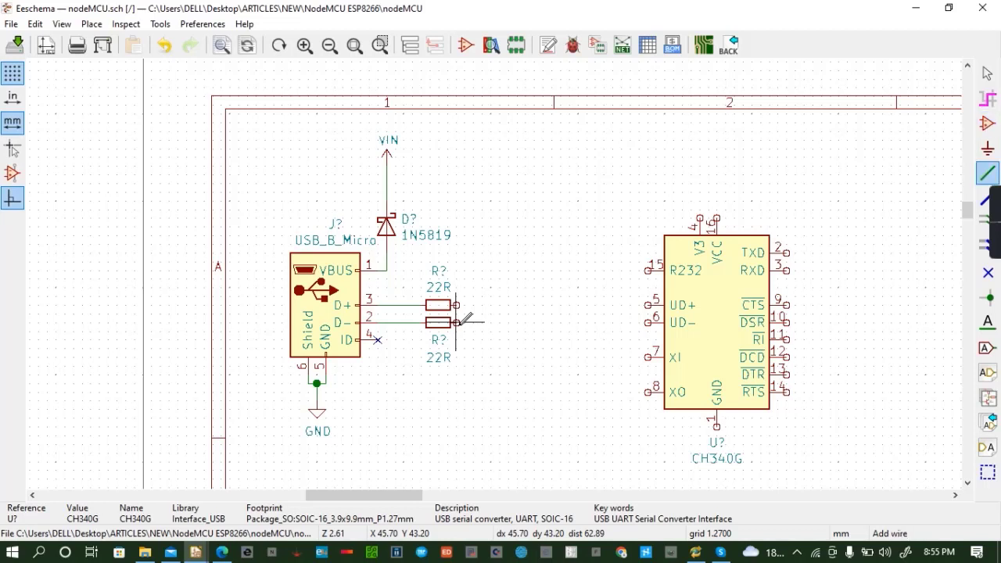
click(456, 321)
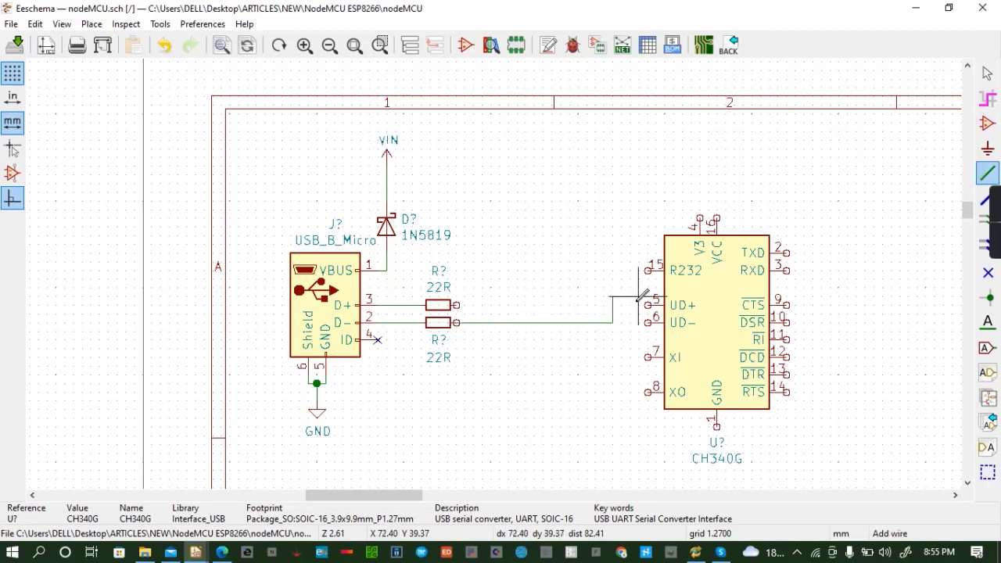
click(648, 305)
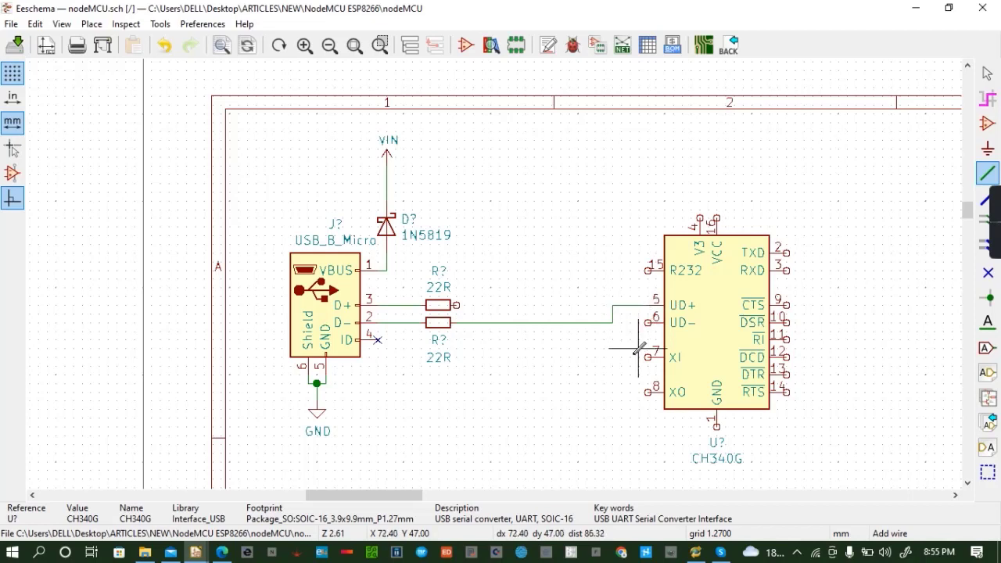
click(456, 305)
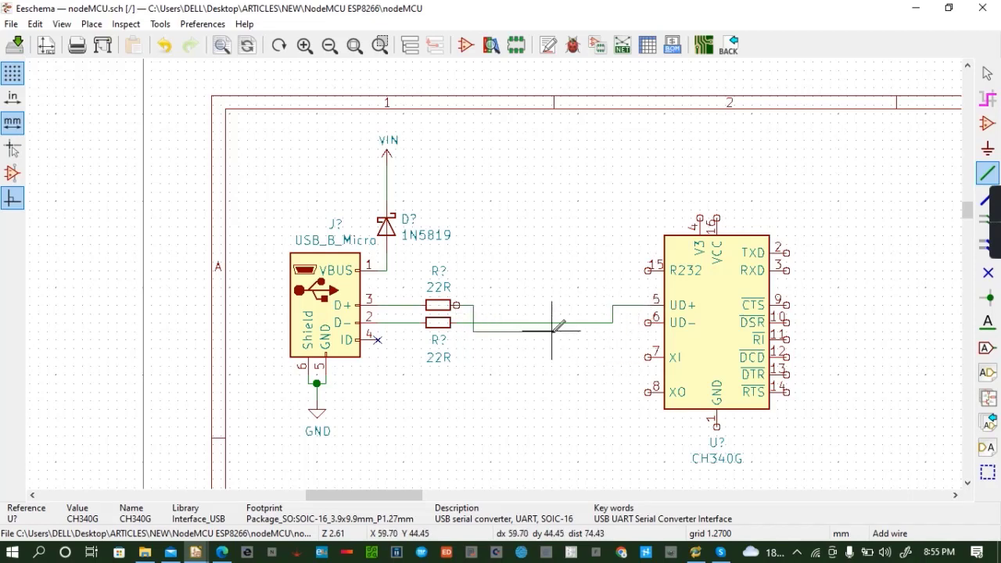
click(648, 322)
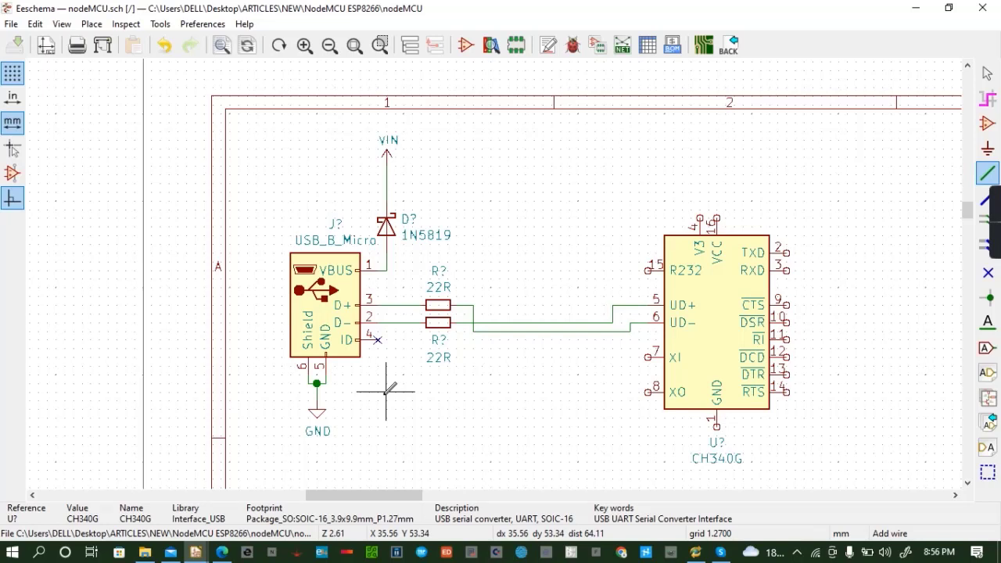
Undo the crossed wires and redraw upper resistor to UD+, lower resistor to UD- straight
click(163, 44)
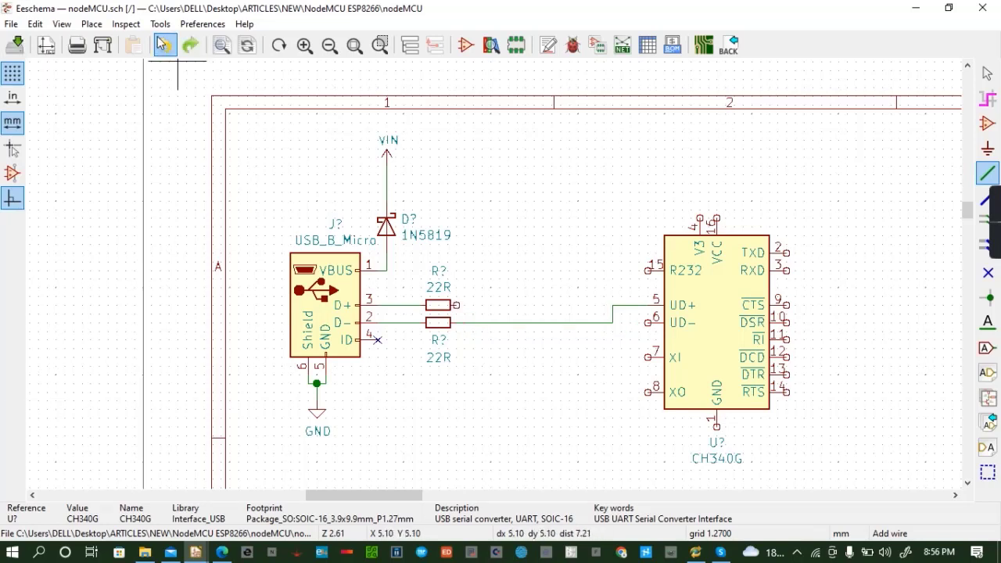
click(164, 45)
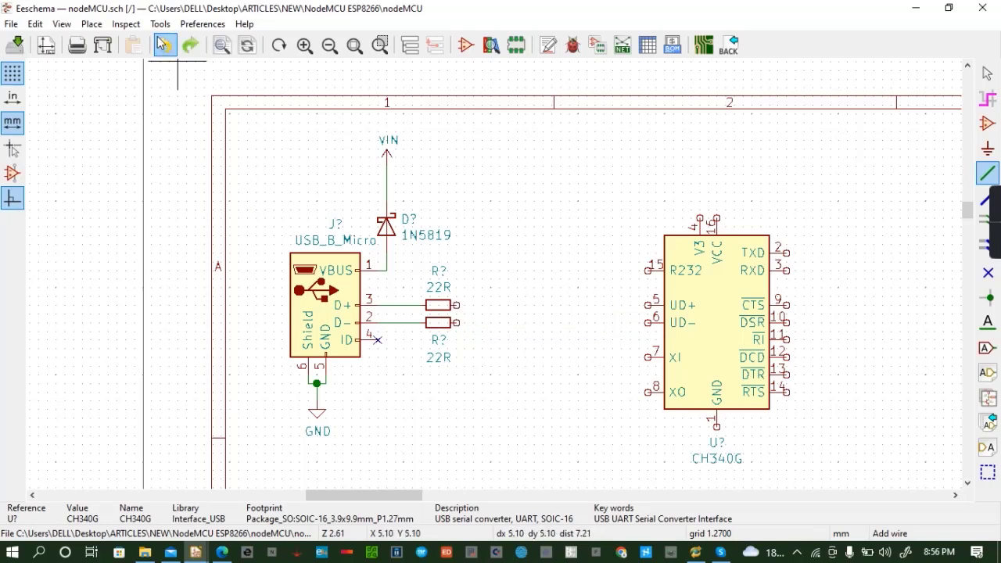
click(457, 304)
click(648, 305)
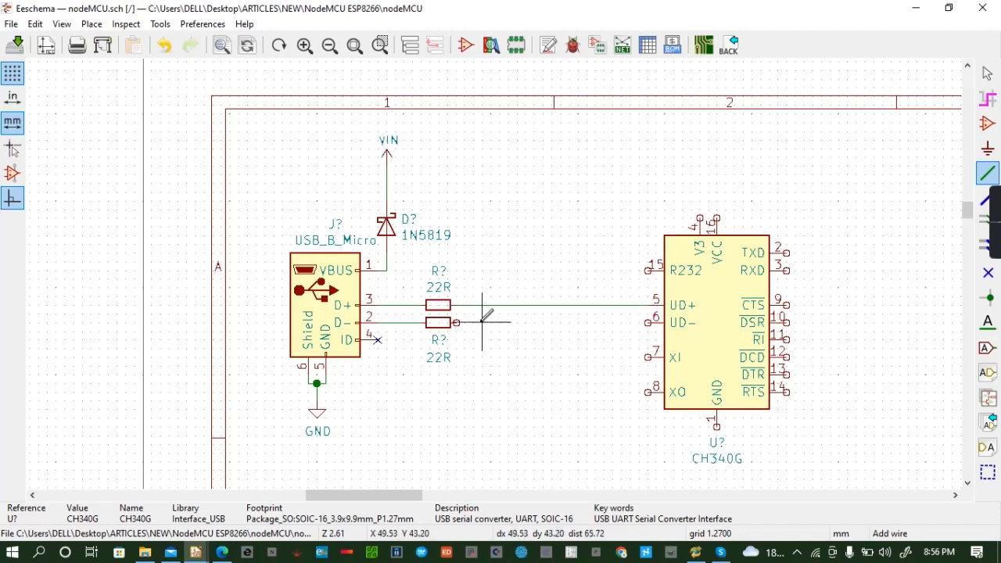
click(456, 322)
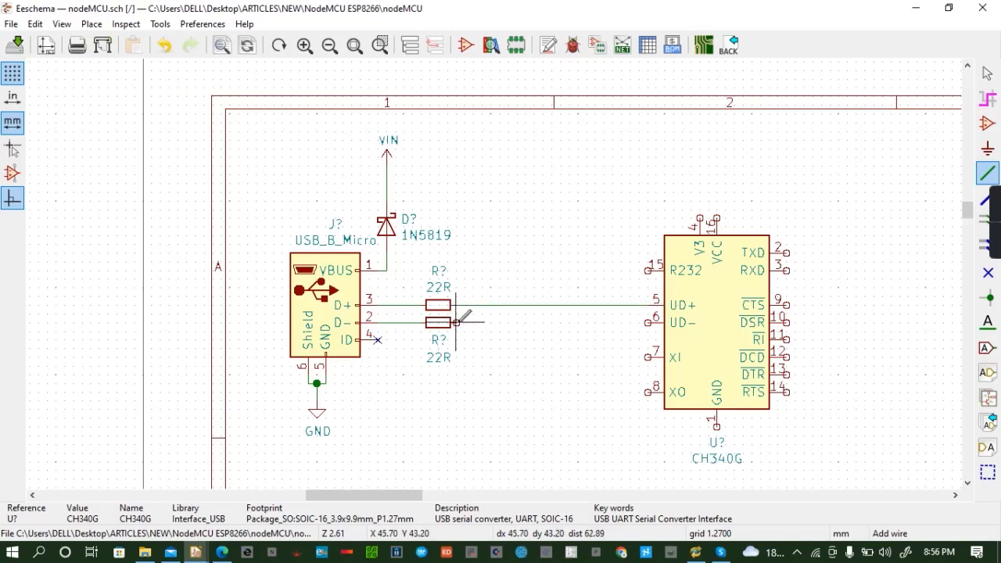
click(650, 322)
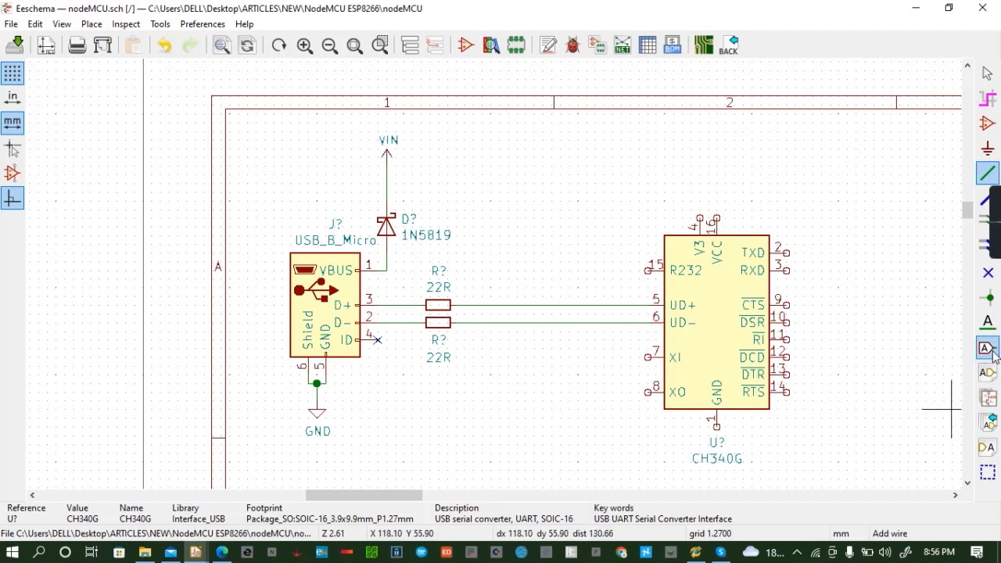
Place an RD+ net label on the upper resistor-to-UD+ wire
click(987, 321)
click(504, 303)
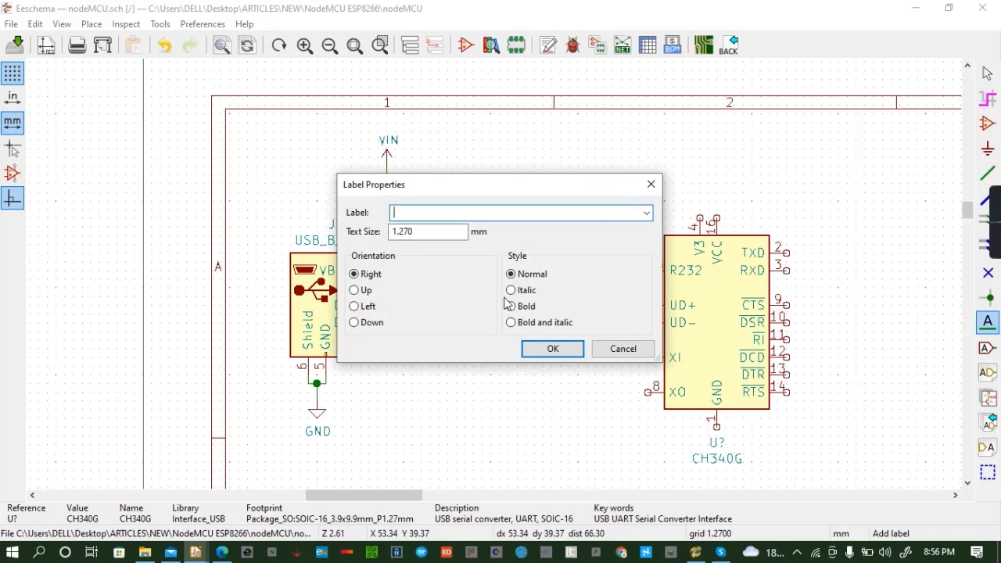
text(RD+)
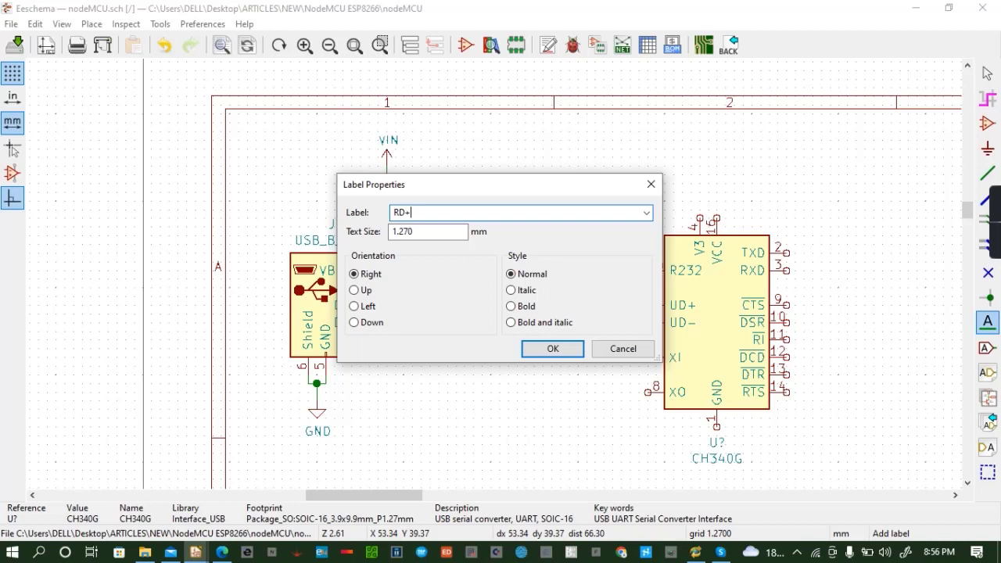
click(552, 349)
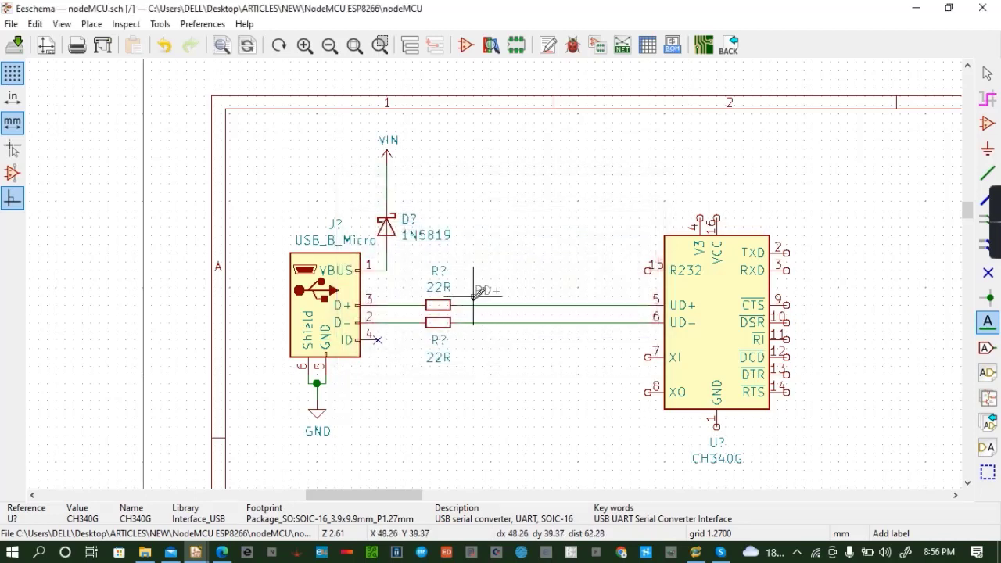
click(475, 303)
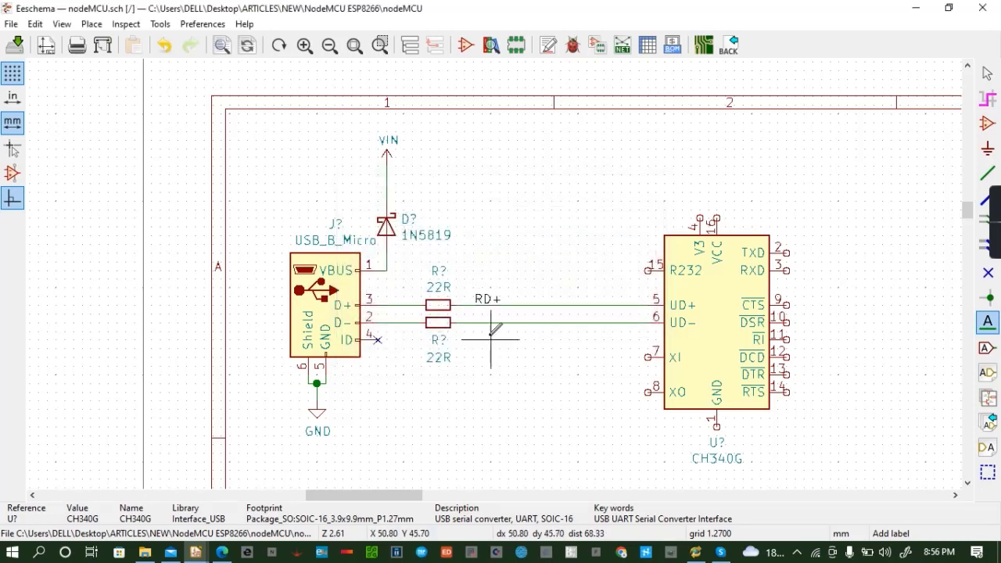
Place a bold RD- net label on the lower resistor-to-UD- wire
click(483, 320)
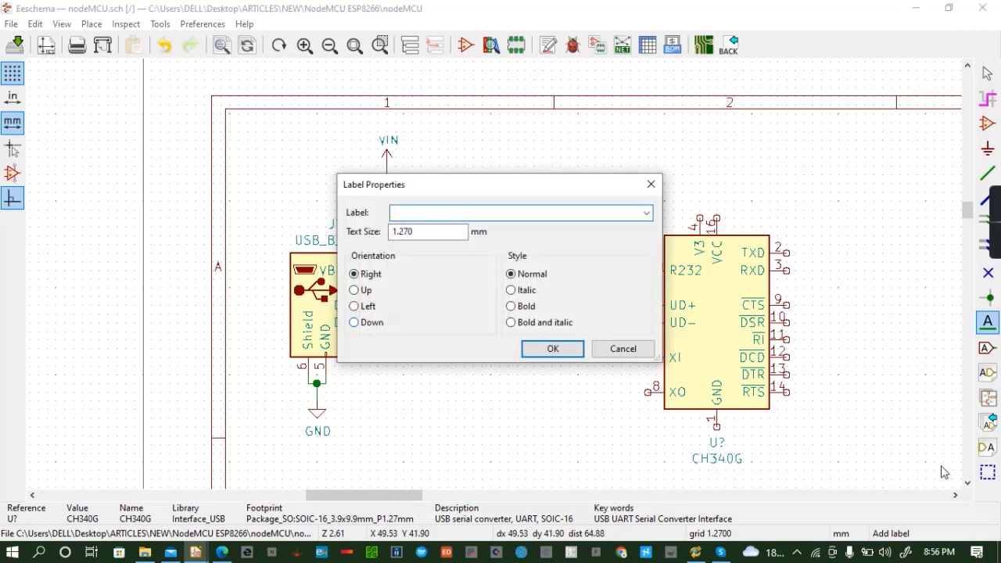
text(RD-)
click(511, 307)
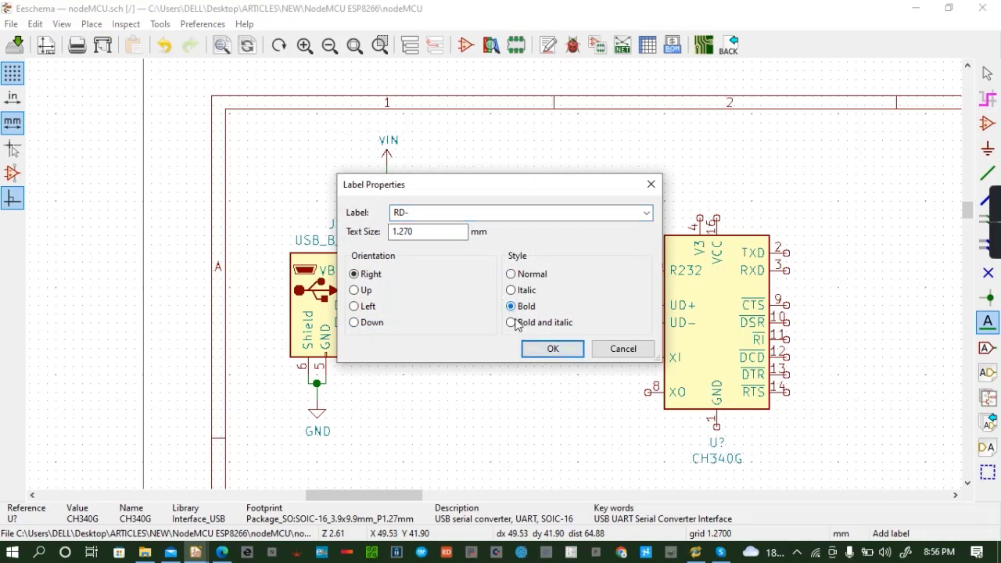
click(548, 349)
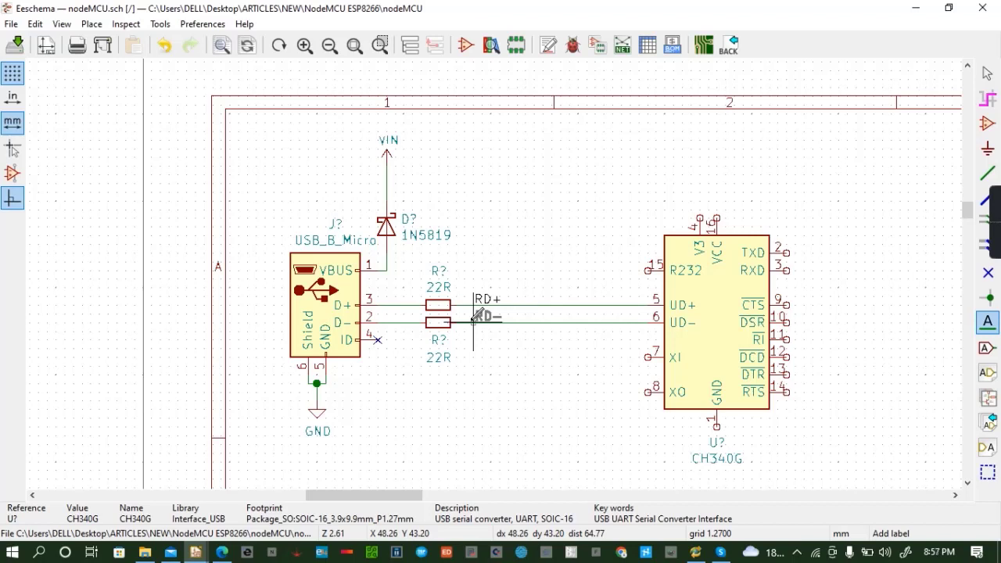
click(475, 320)
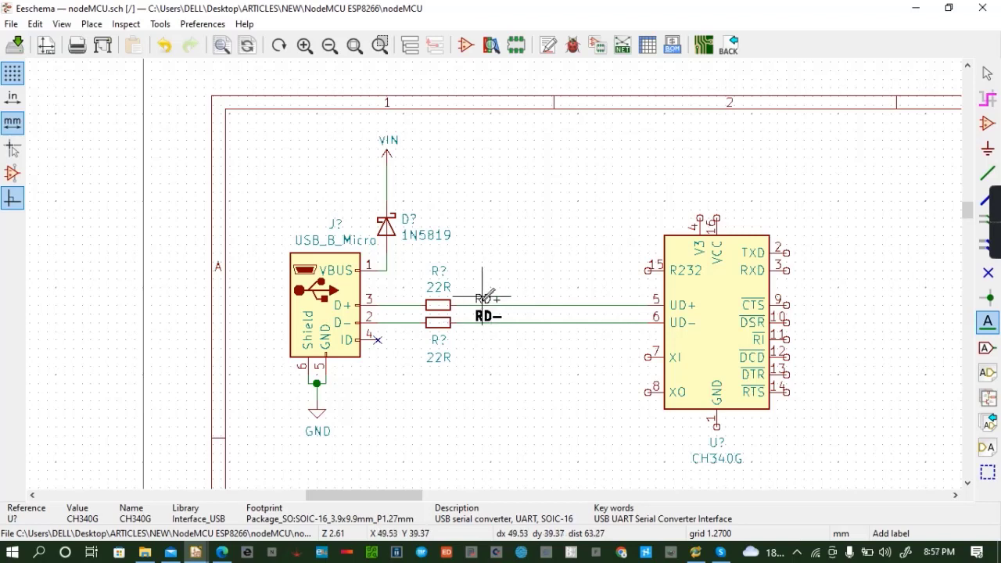
Change the RD+ label style to Bold and save the schematic
double_click(485, 298)
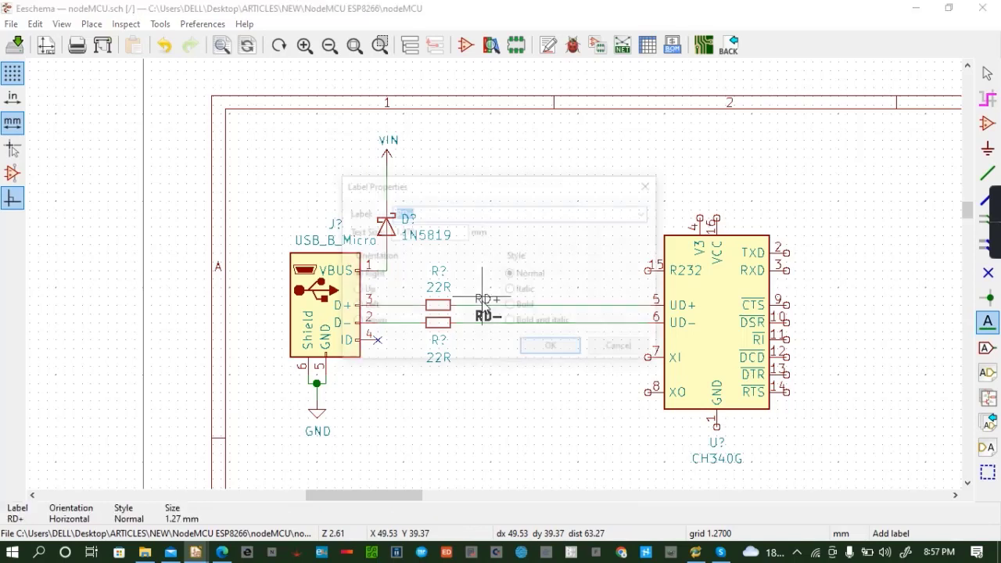
click(513, 305)
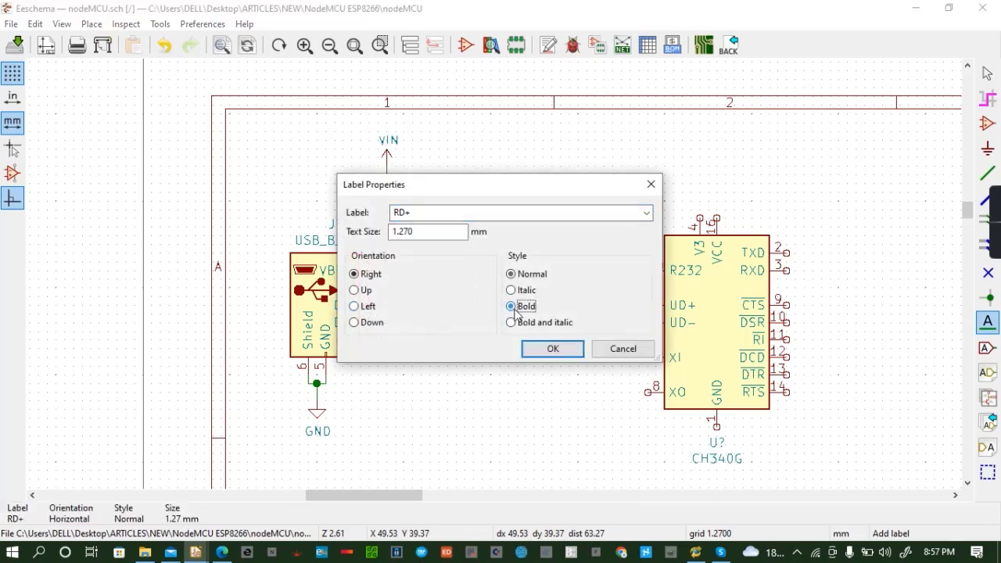
click(551, 349)
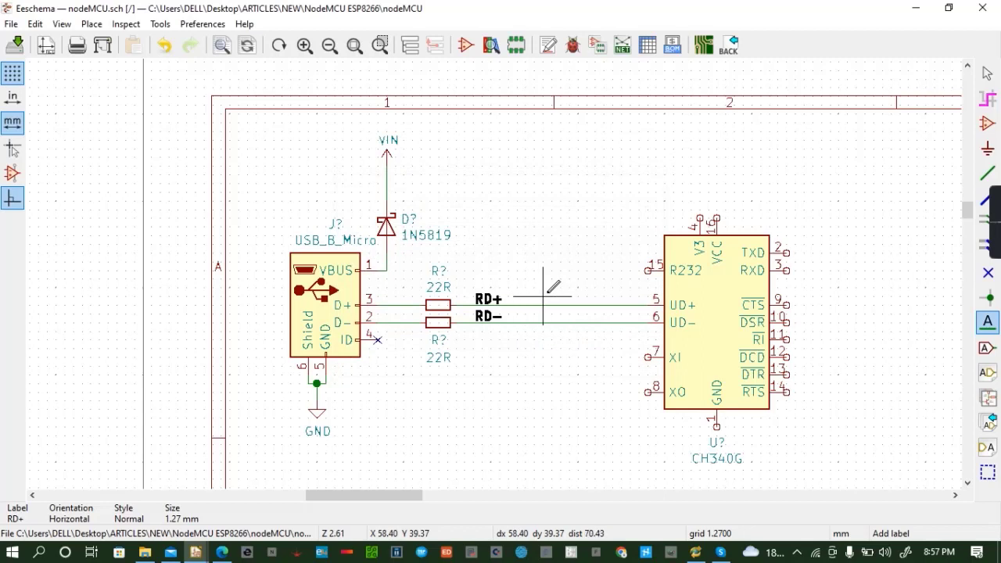
key(ctrl+s)
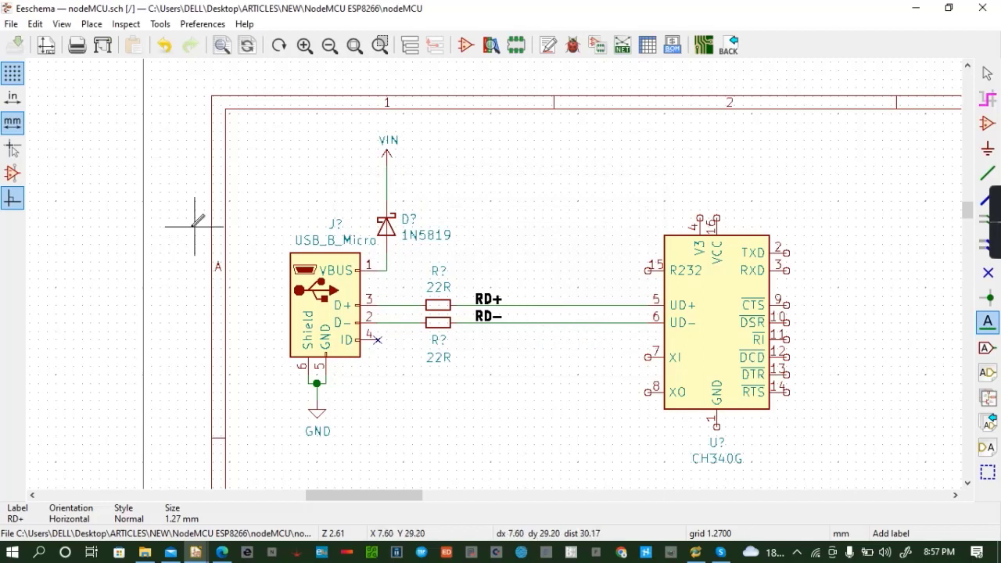
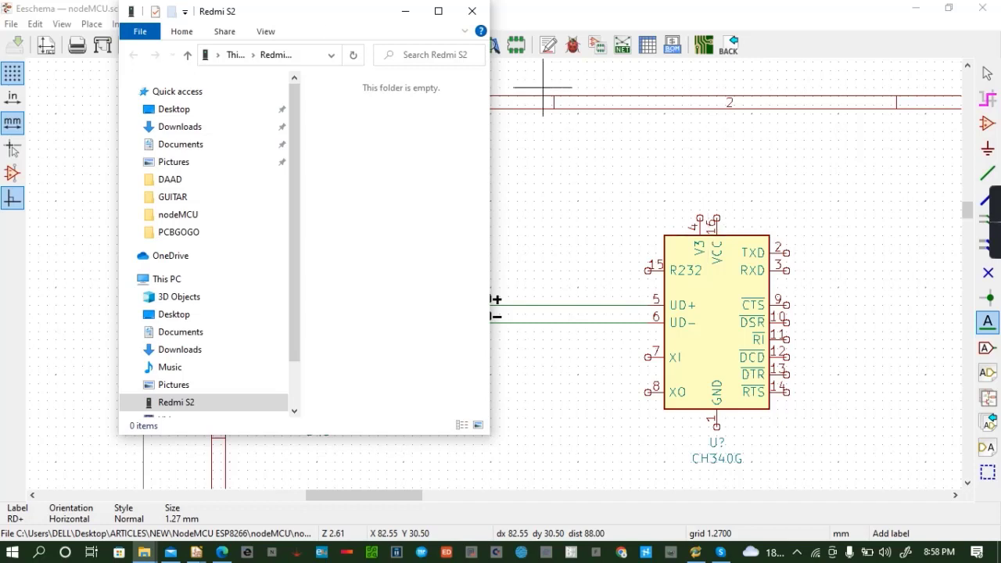
Close the Redmi S2 folder window and duplicate a 22R data-line resistor
click(471, 10)
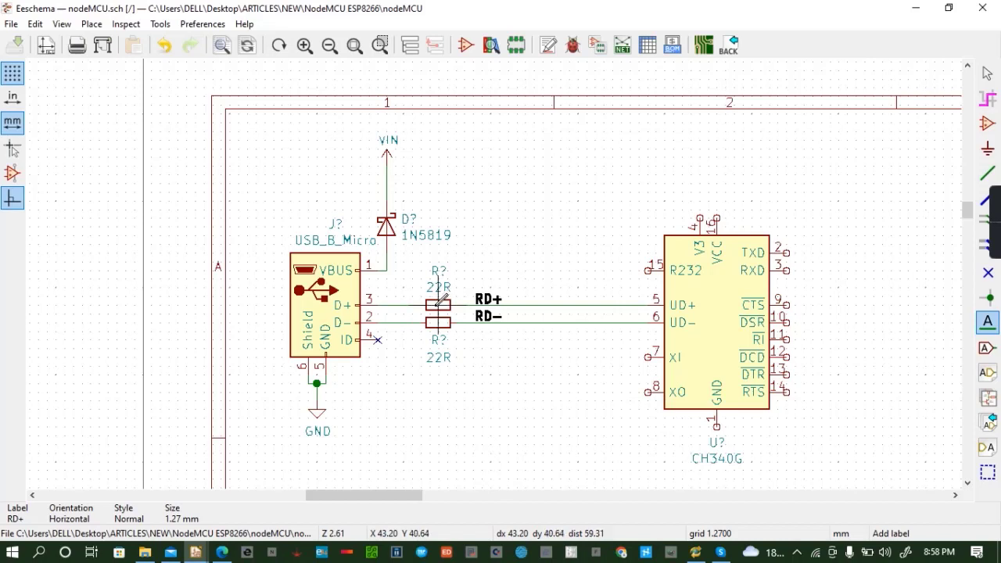
key(ctrl+d)
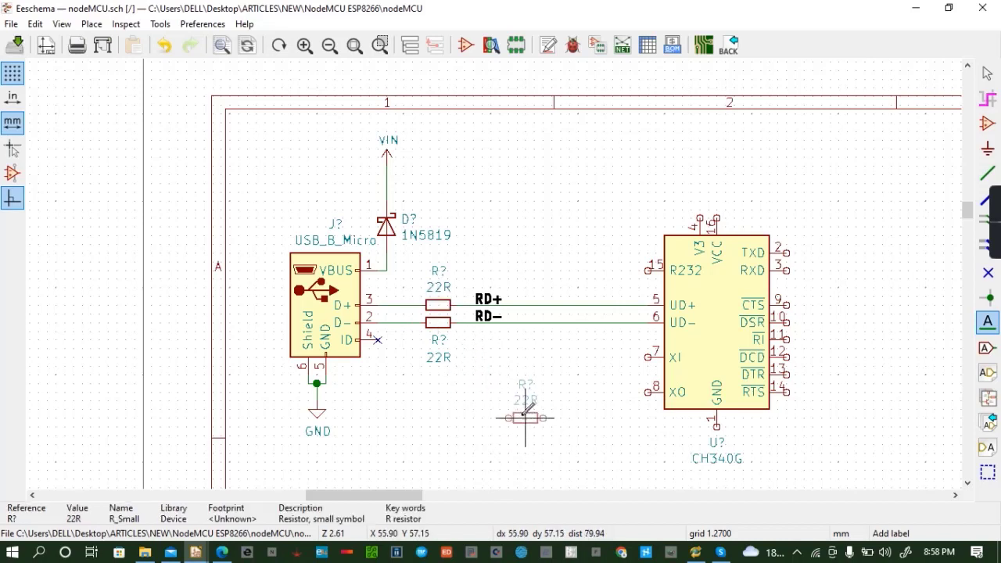
Place the resistor copy and change its value from 22R to 1M
click(538, 417)
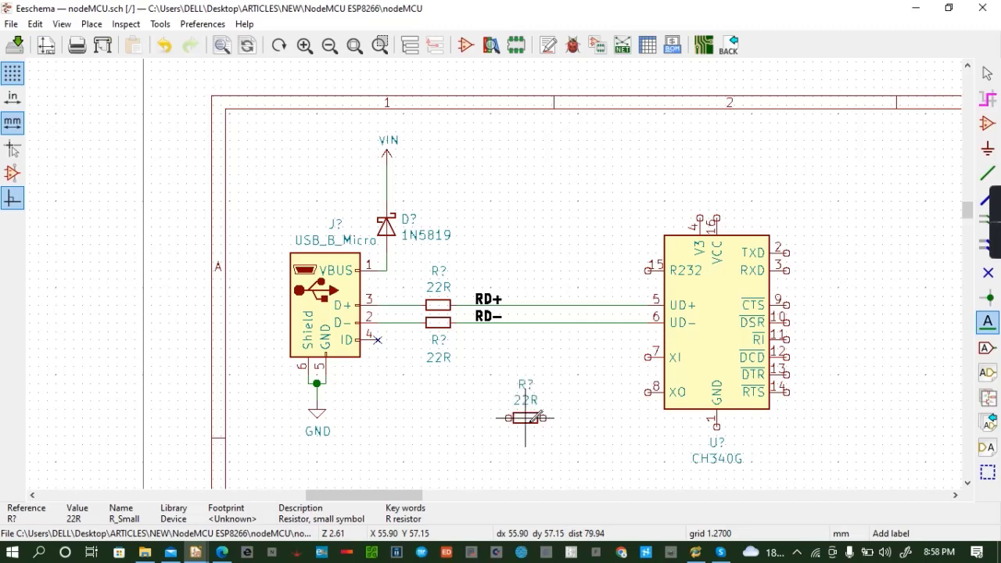
double_click(539, 416)
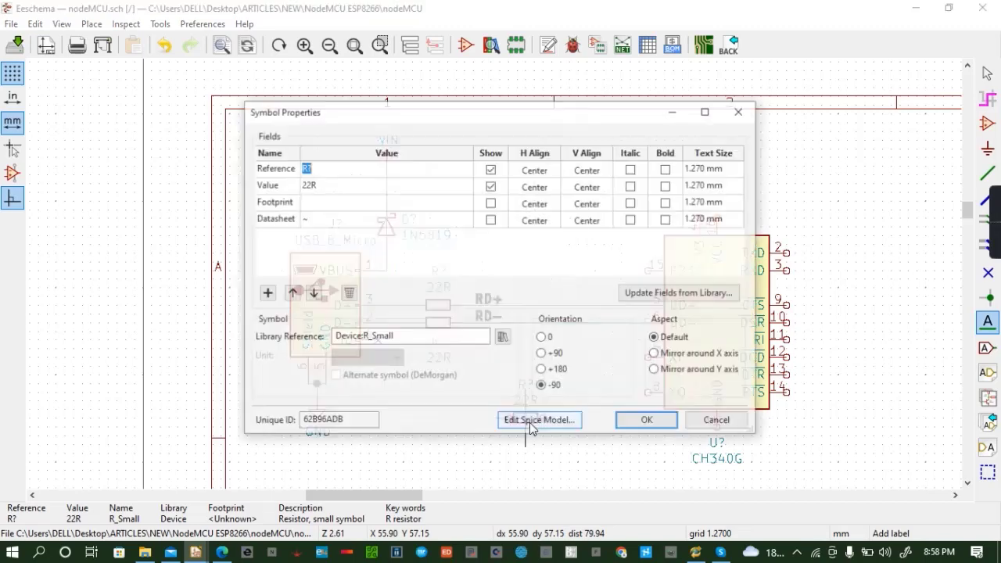
click(340, 190)
key(BackSpace)
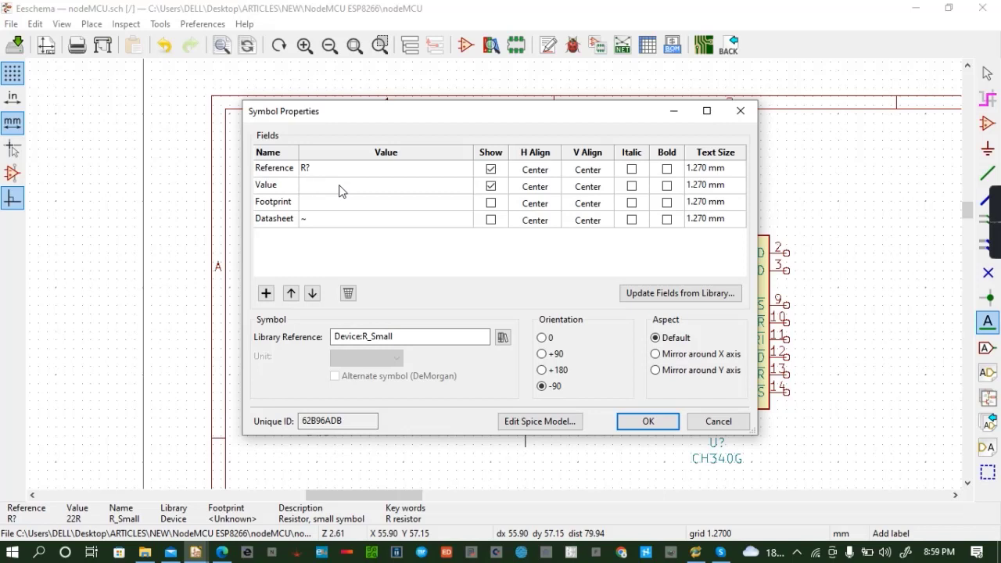
text(1M)
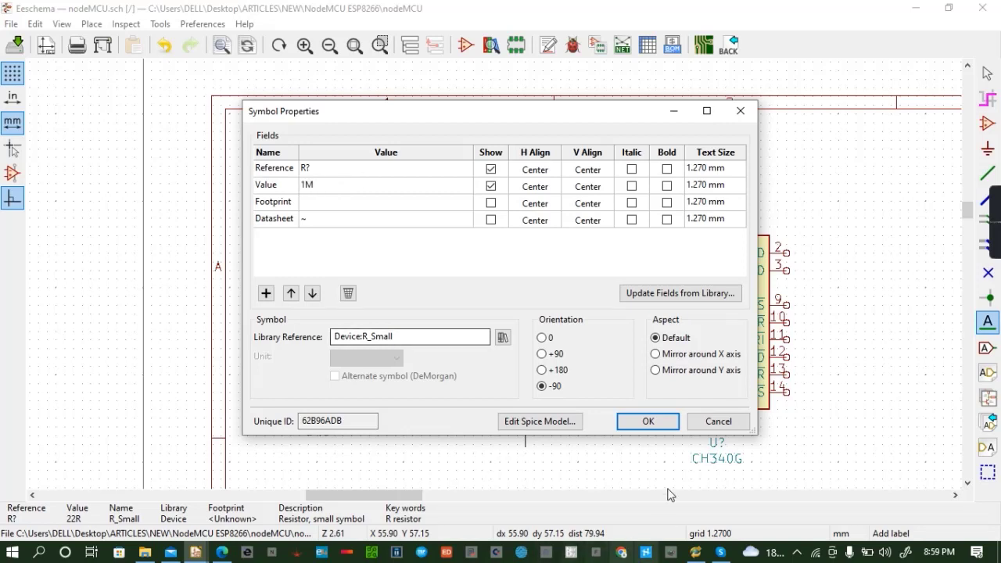
click(649, 421)
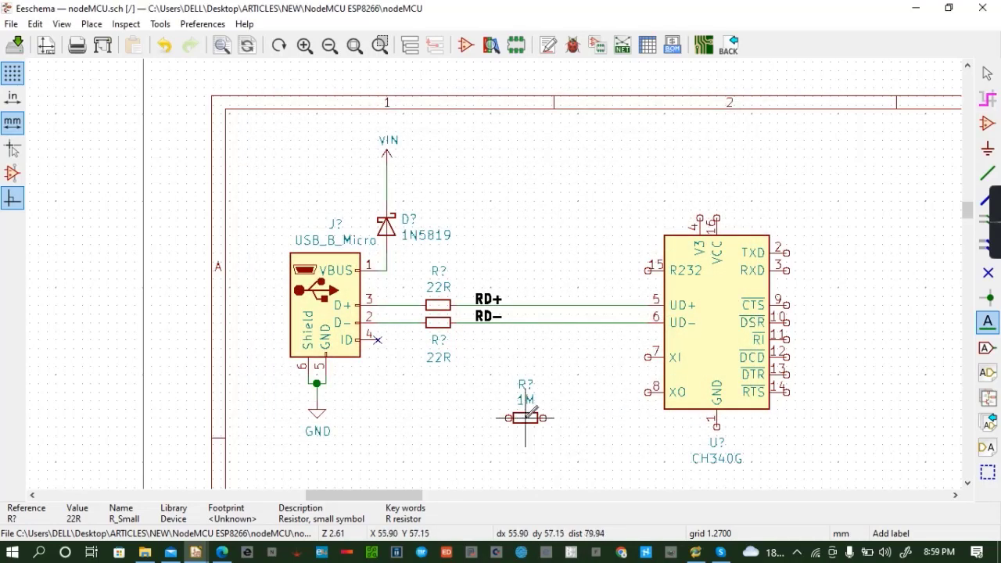
Move the 1M resistor to its spot below the two 22R resistors
key(m)
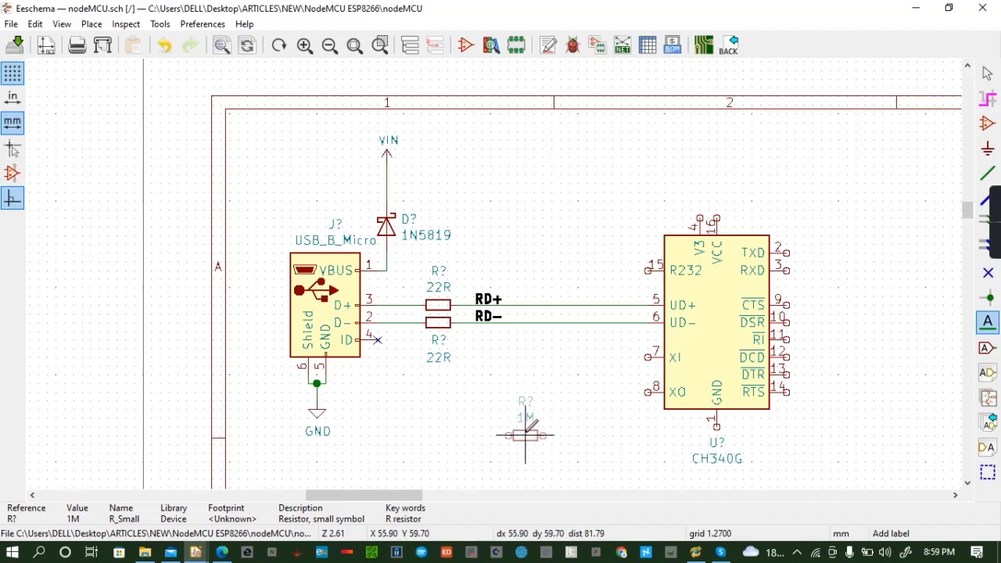
click(526, 435)
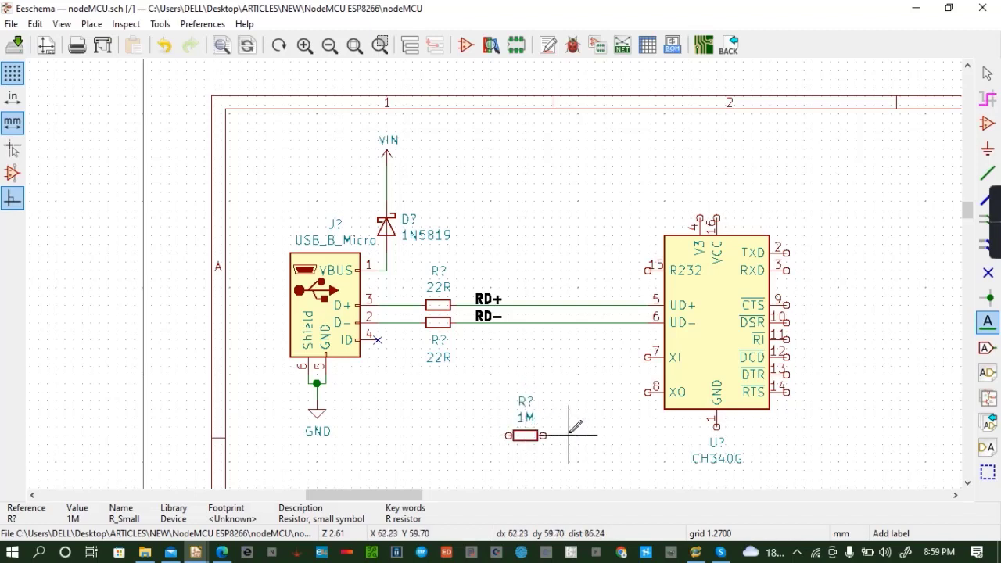
click(968, 483)
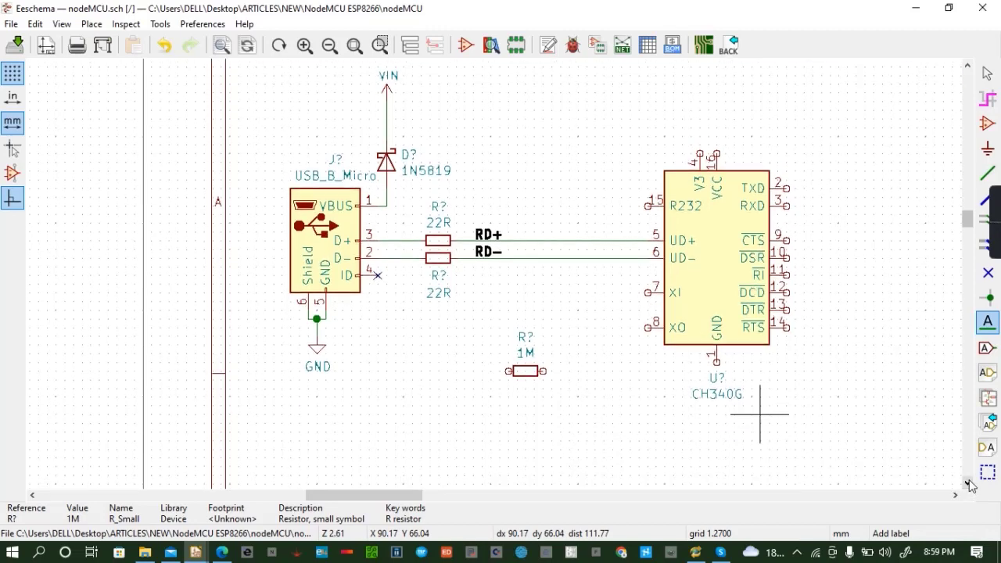
click(968, 484)
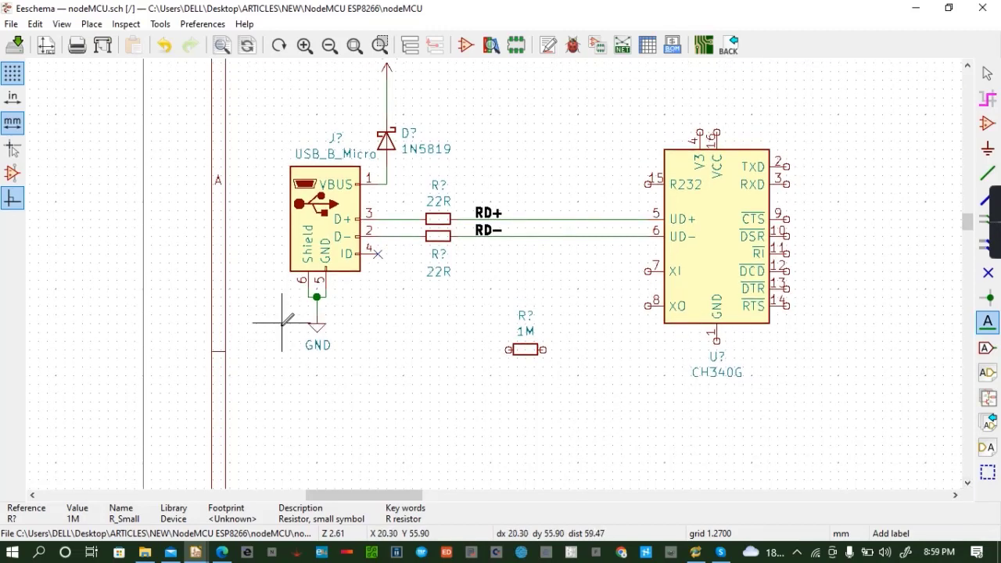
Choose the Crystal_Small symbol from the library by filtering for CR
key(a)
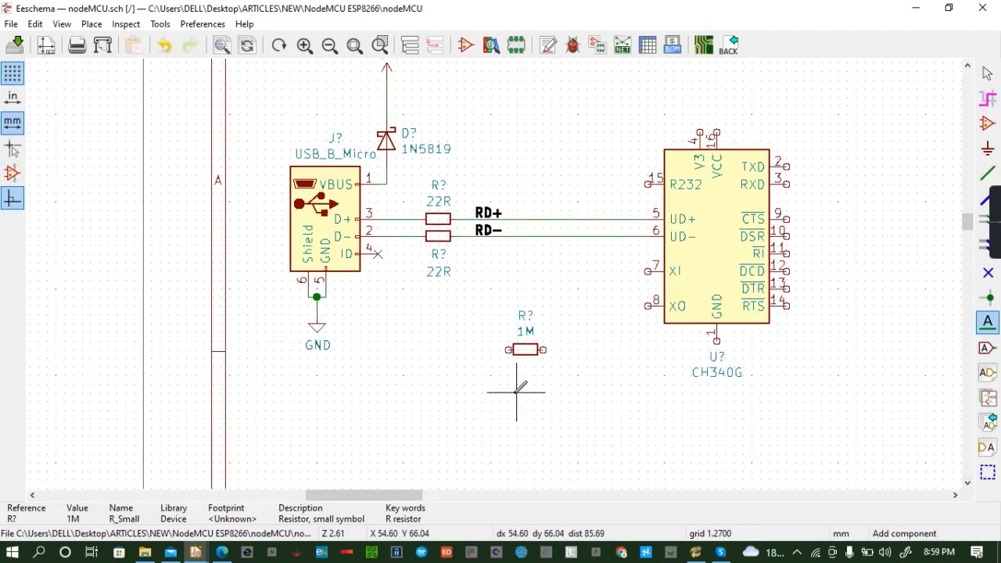
click(516, 392)
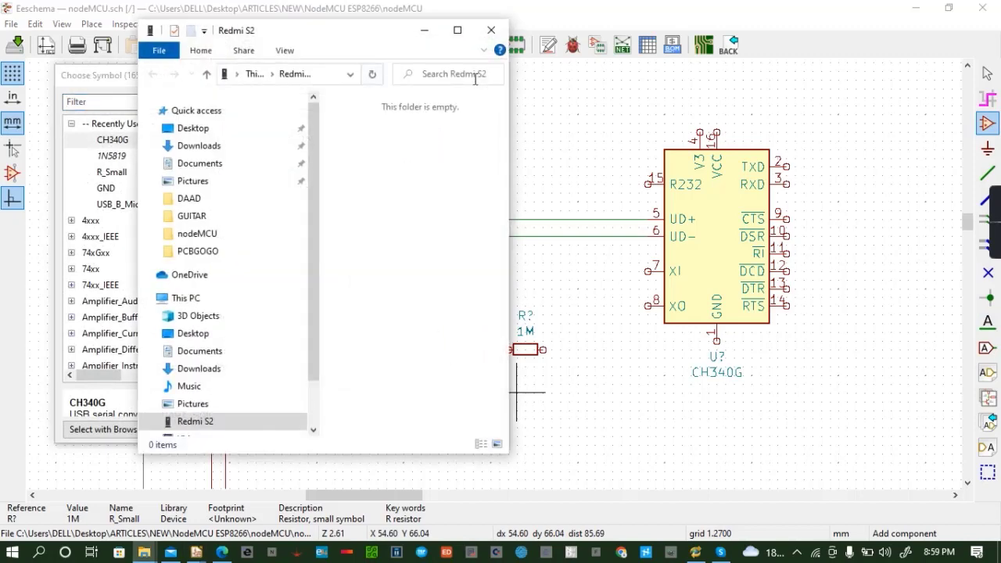
click(491, 30)
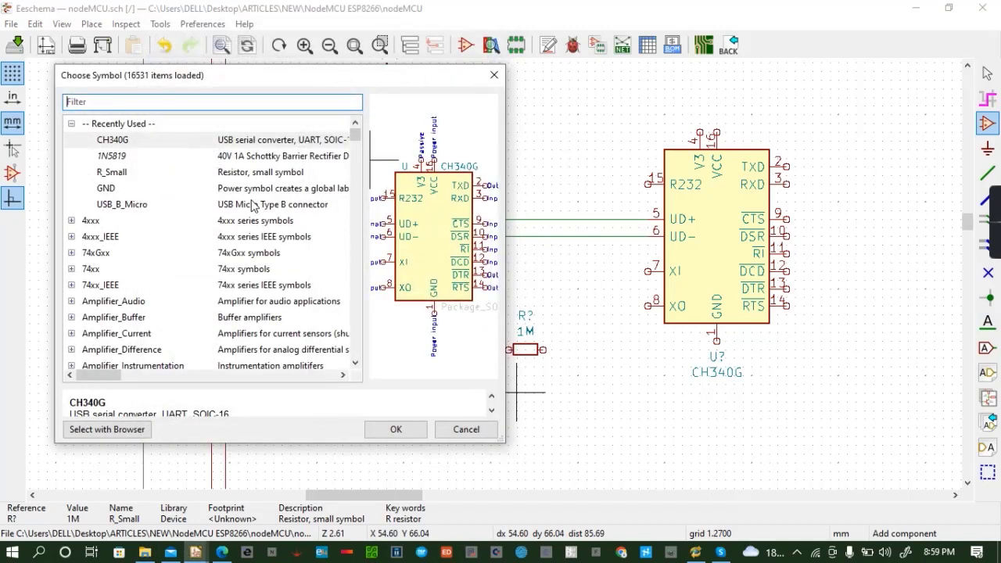
text(CR)
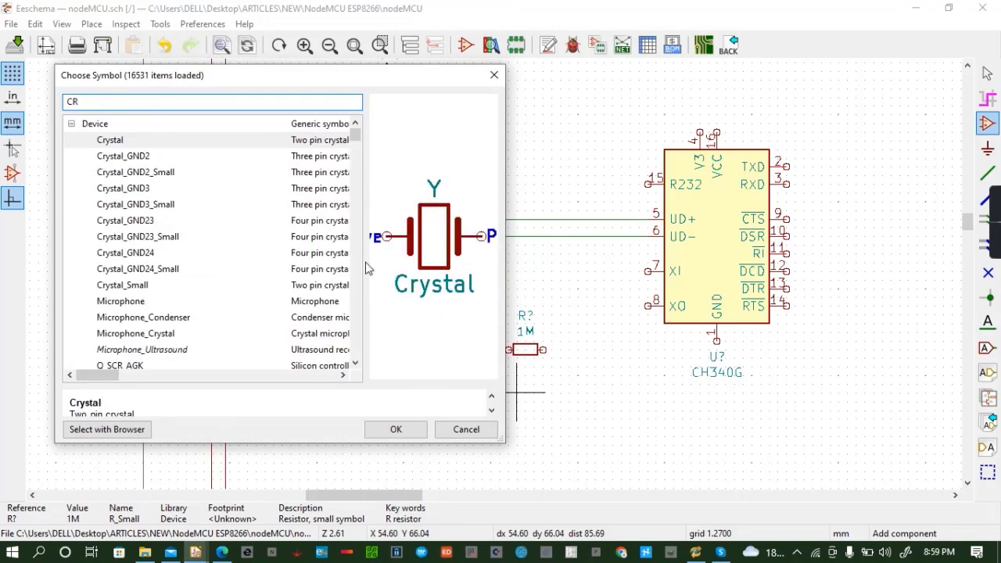
click(147, 287)
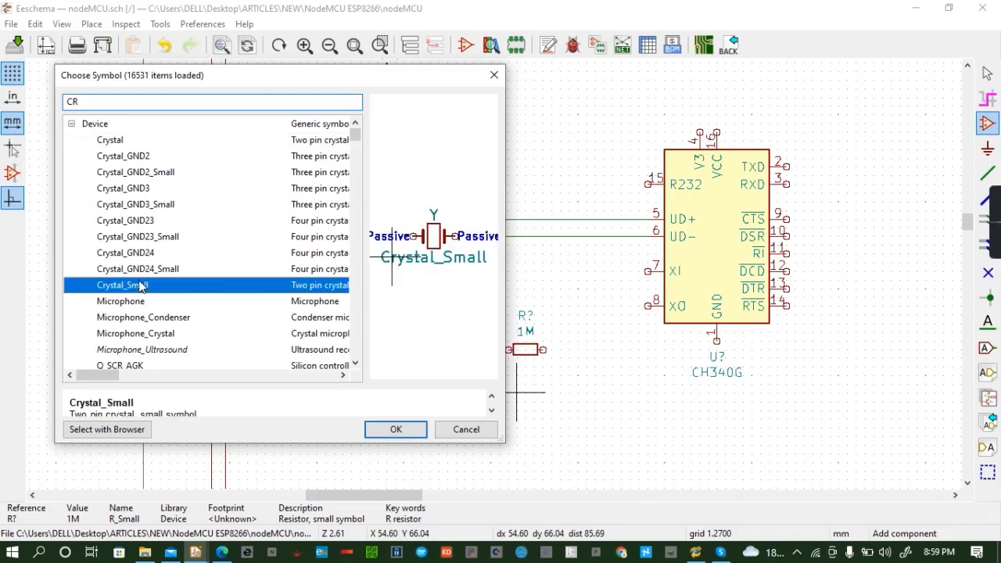
click(393, 429)
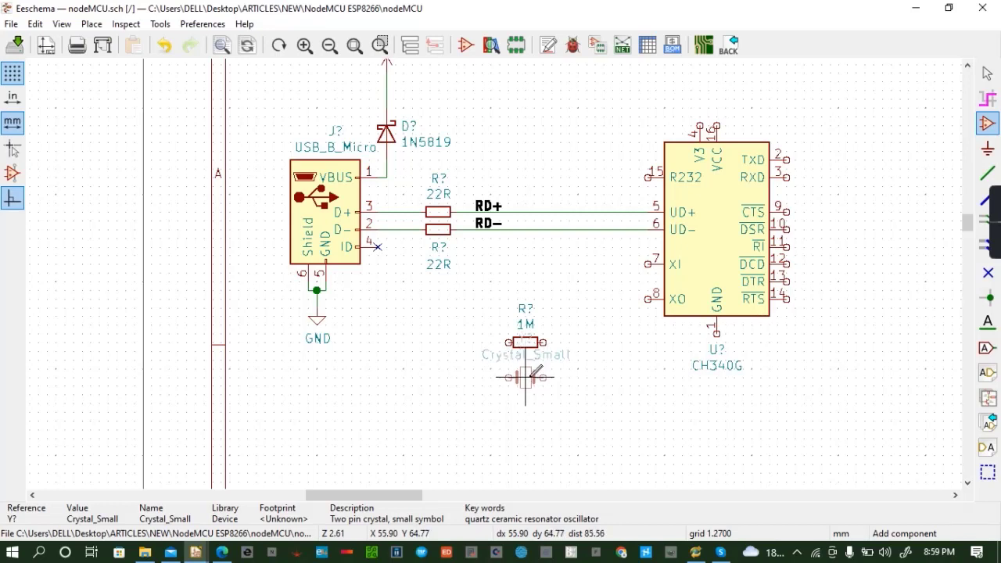
Place the crystal below the 1M resistor and set its value to 12MHz
click(535, 371)
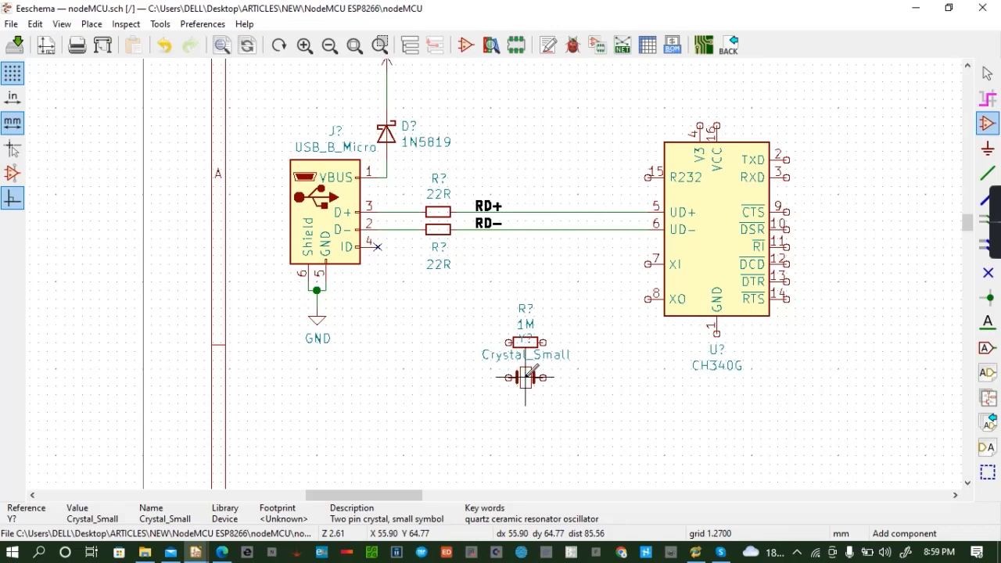
key(v)
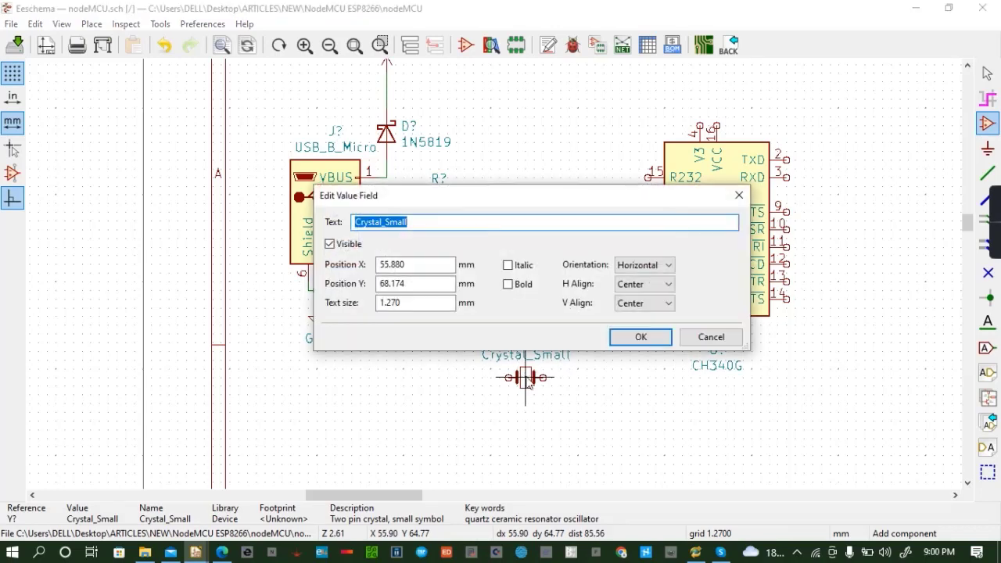
text(12M)
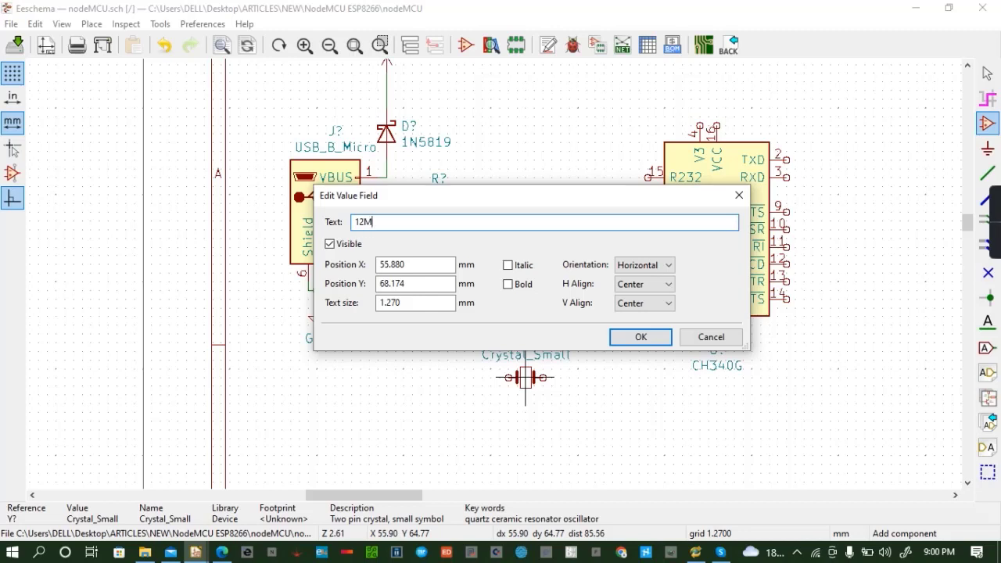
text(Hz)
click(641, 337)
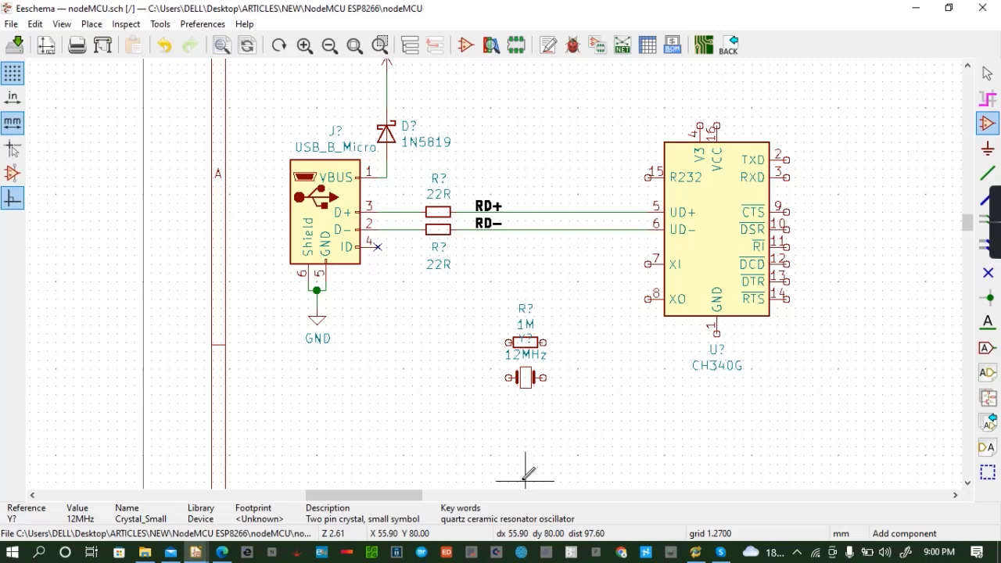
Search the library for 'cap' and choose the C_Small capacitor symbol
click(421, 358)
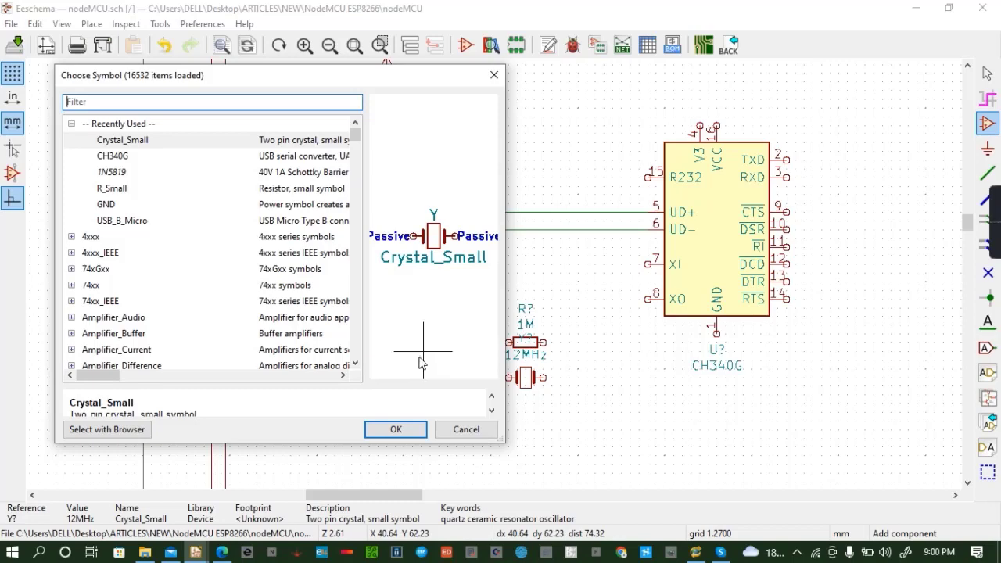
text(cap)
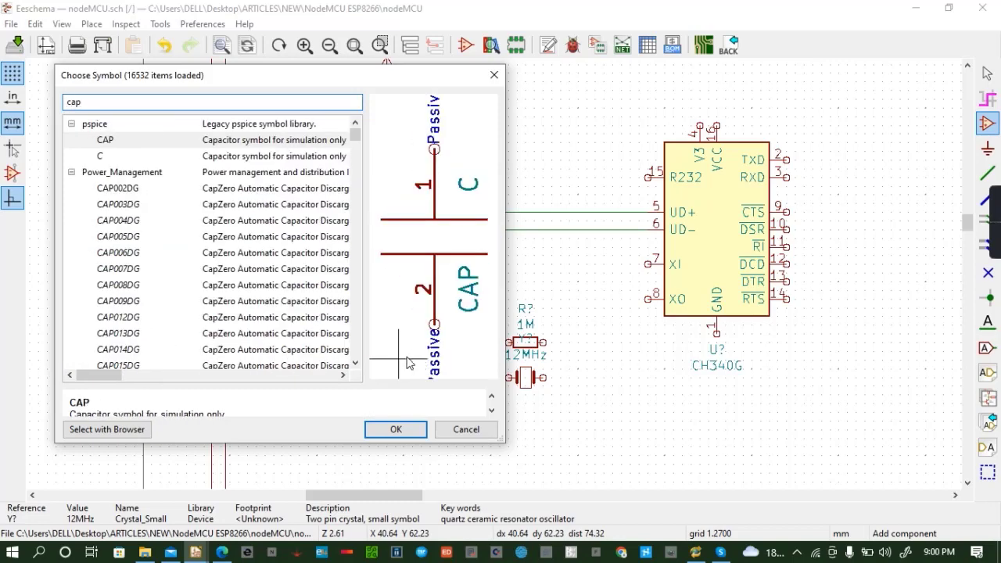
click(200, 160)
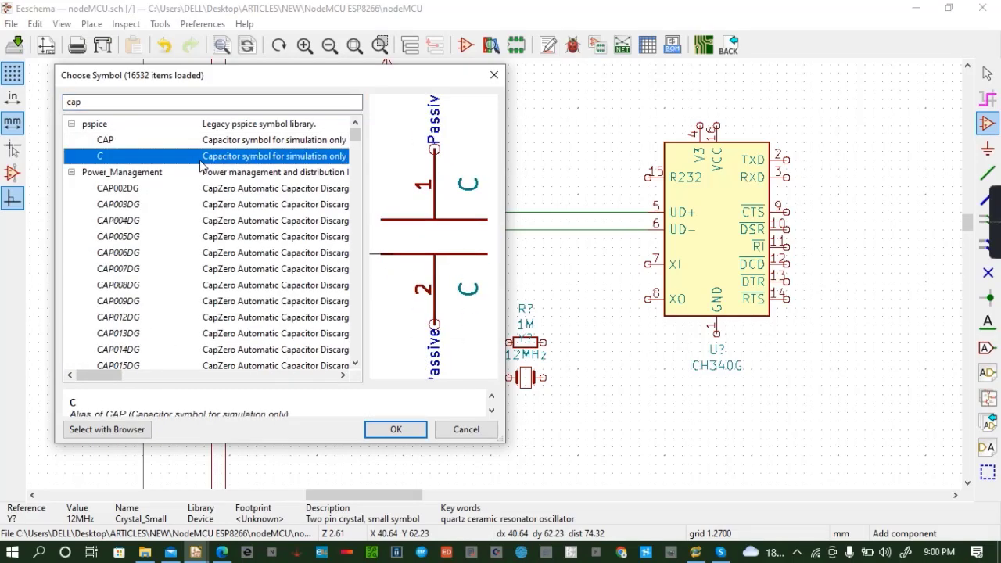
scroll(200, 166, down, 12)
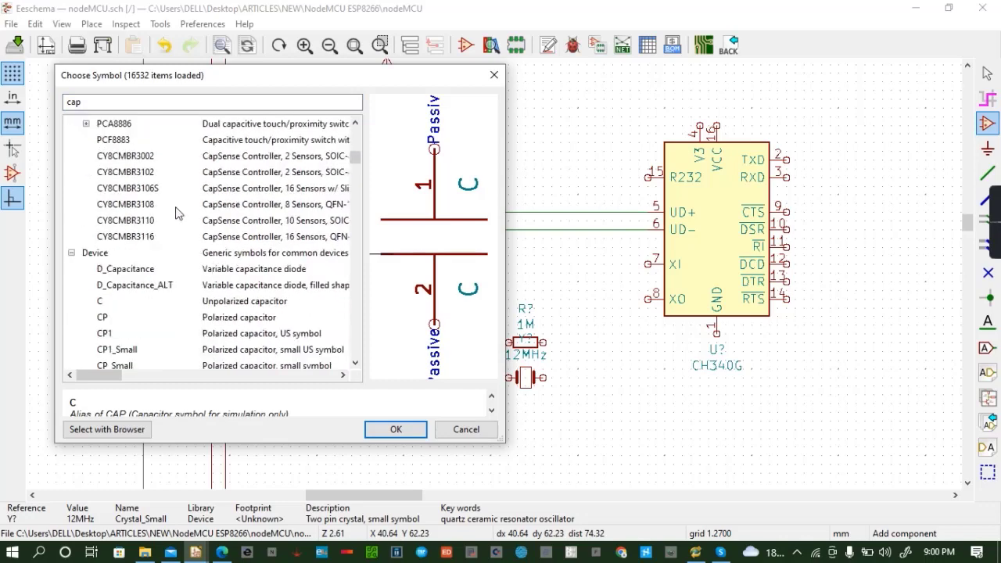
click(140, 318)
click(131, 302)
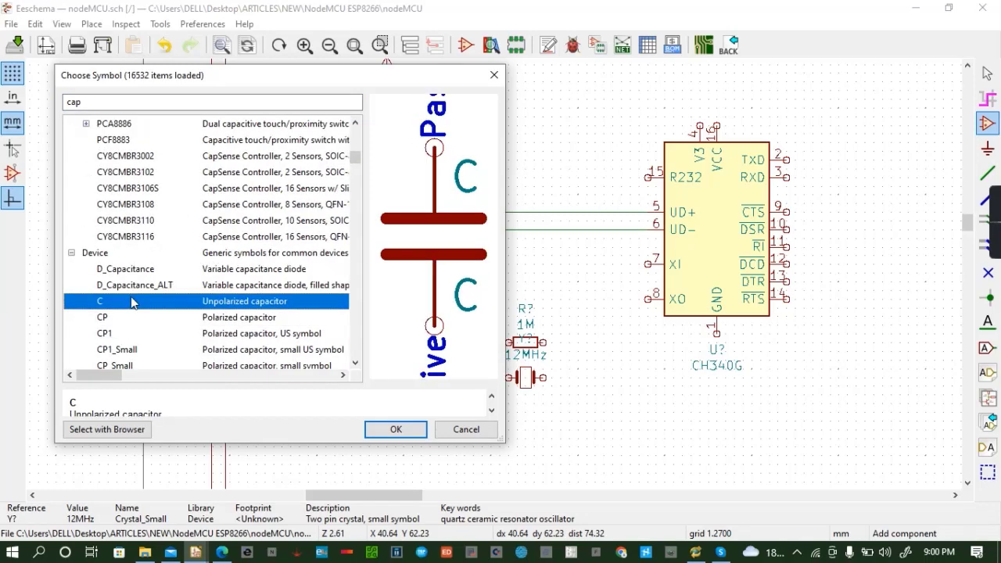
scroll(132, 301, down, 1)
click(127, 288)
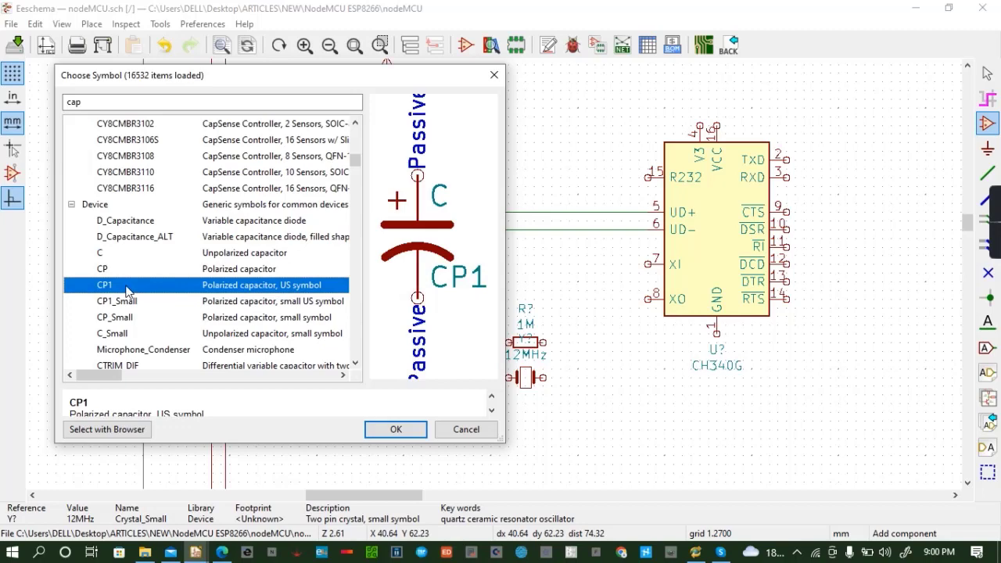
click(131, 332)
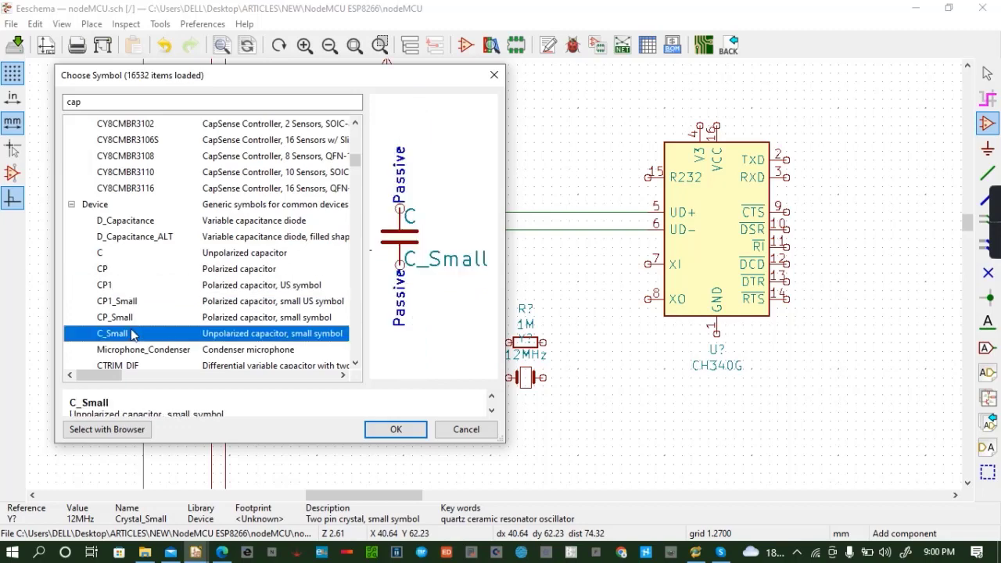
click(385, 434)
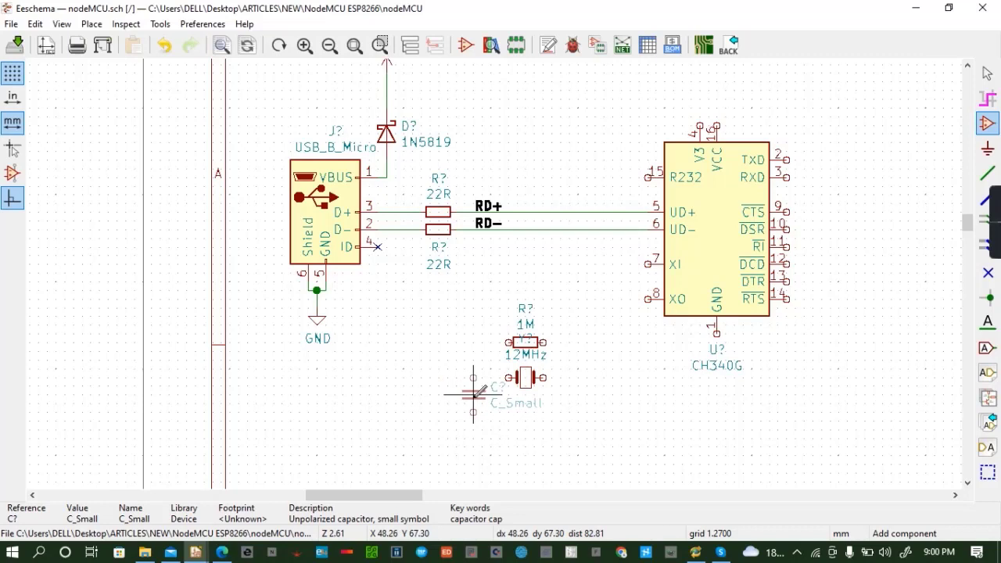
Place a 22P C_Small capacitor below the crystal and a second copy to its right
click(480, 391)
key(v)
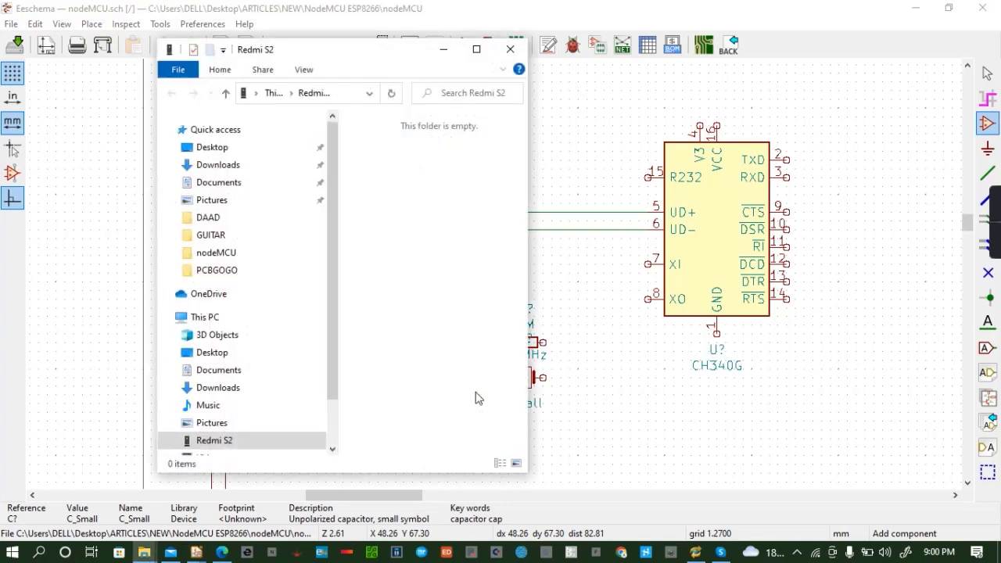
click(510, 49)
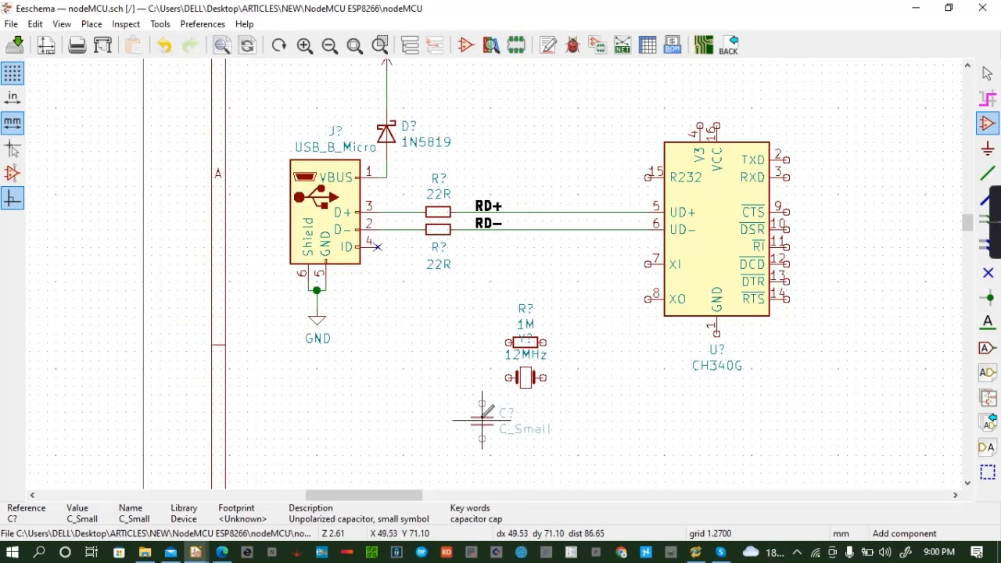
click(483, 415)
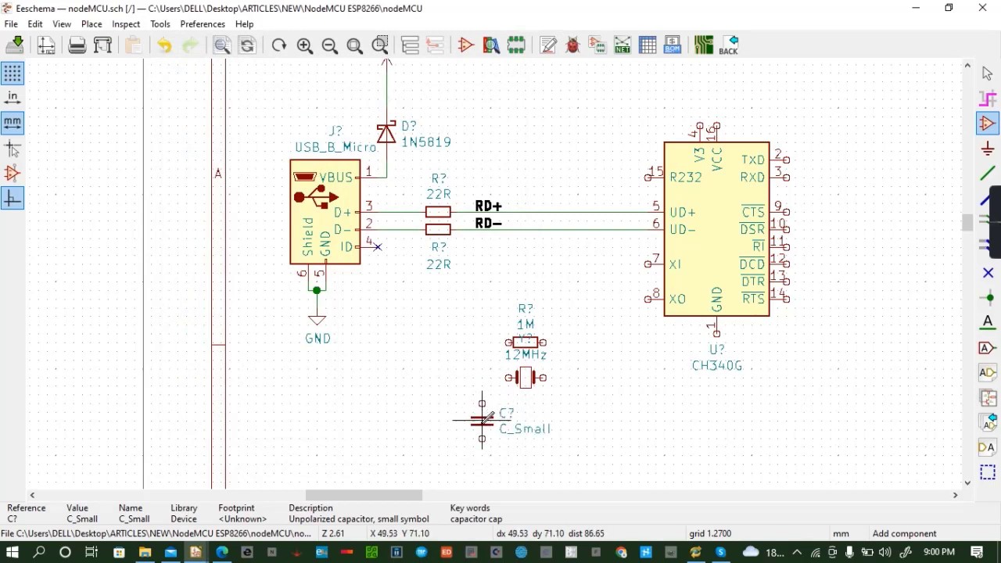
text(v)
text(22)
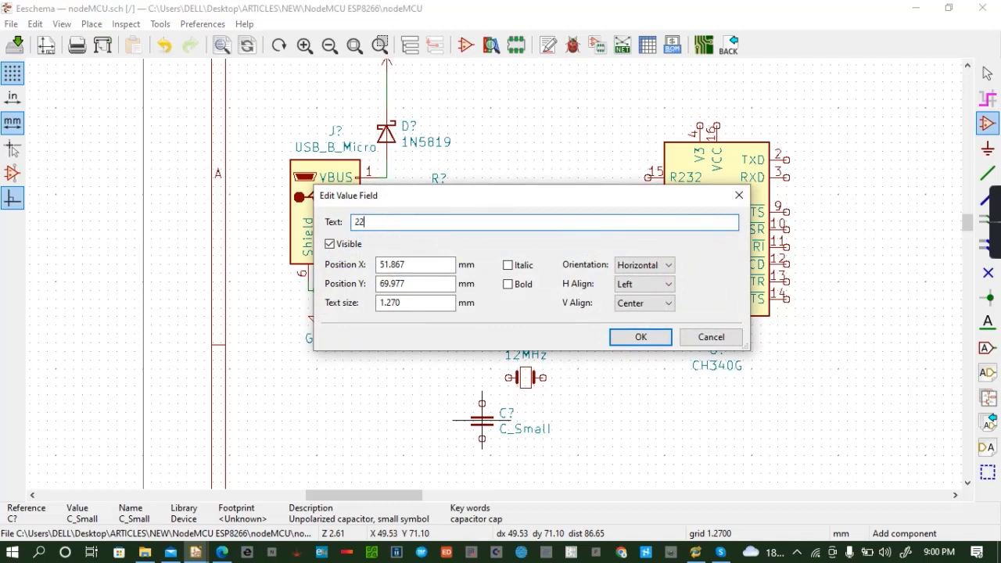
text(p)
key(BackSpace)
text(P)
click(639, 336)
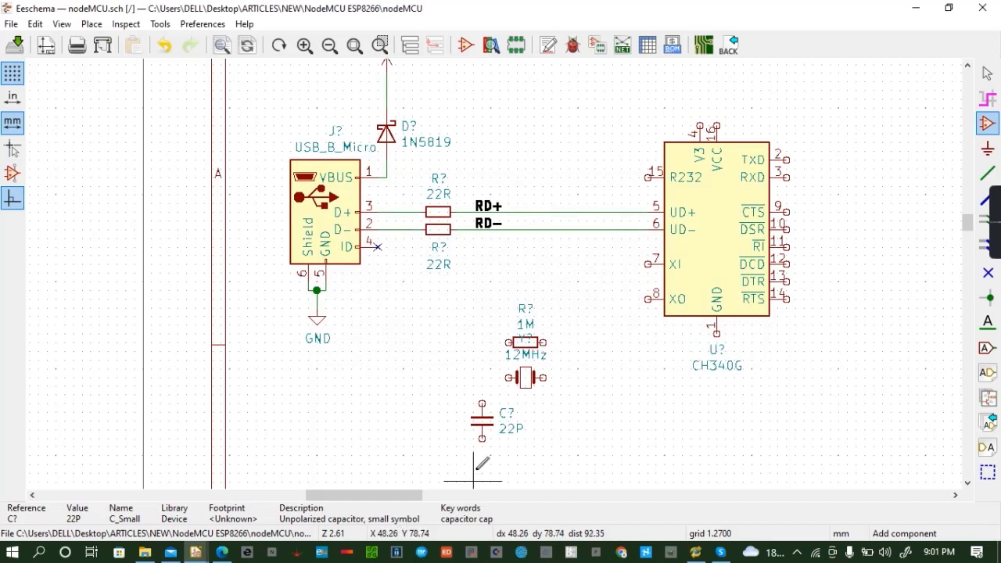
click(482, 420)
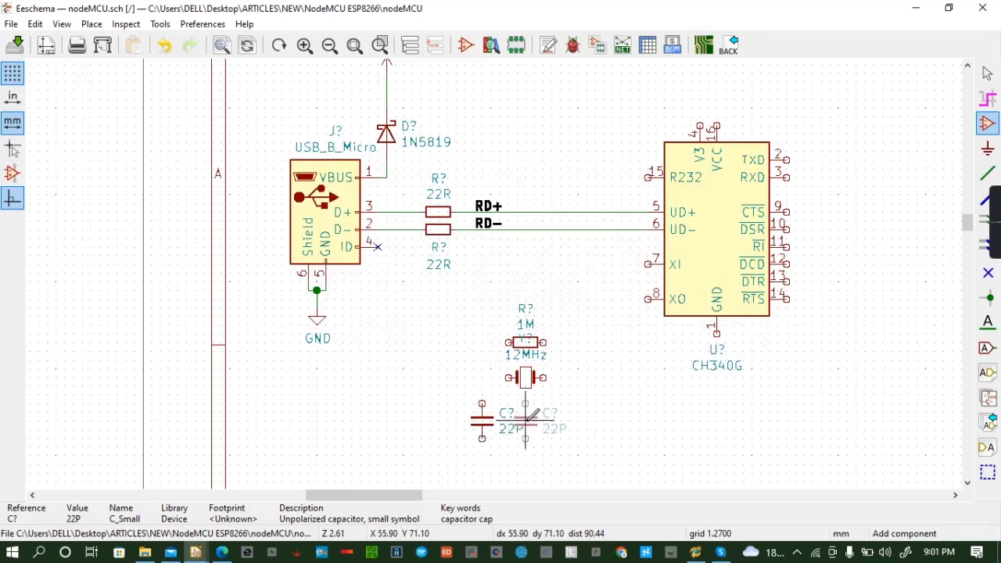
click(569, 420)
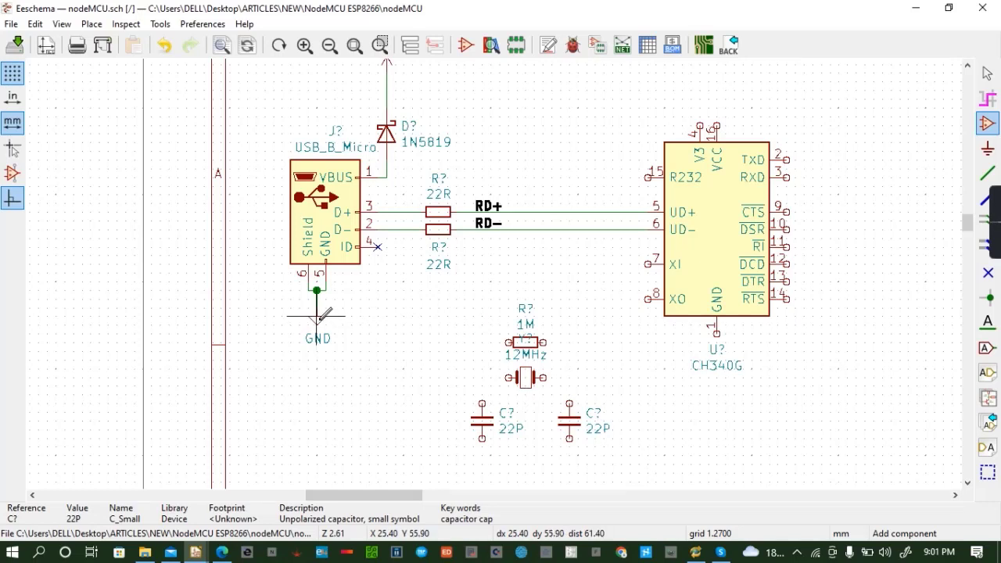
Add a GND symbol below the capacitors and wire both capacitors' lower pins to it
key(m)
click(317, 315)
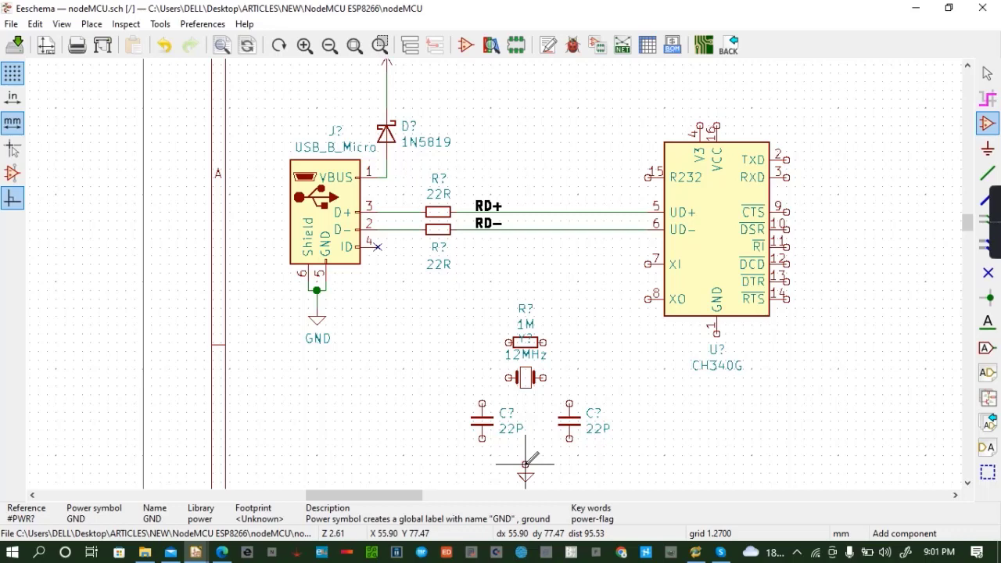
key(w)
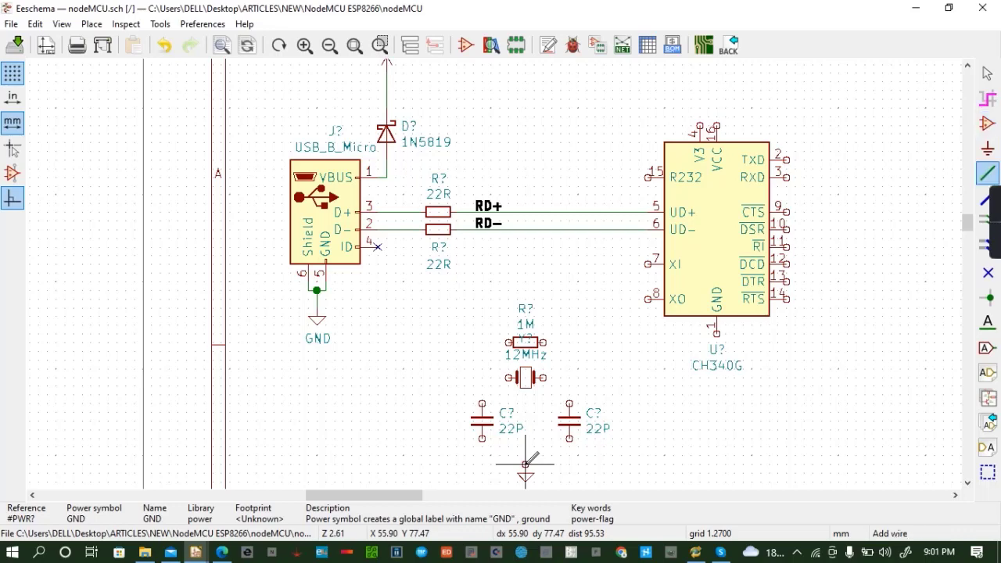
scroll(530, 458, down, 1)
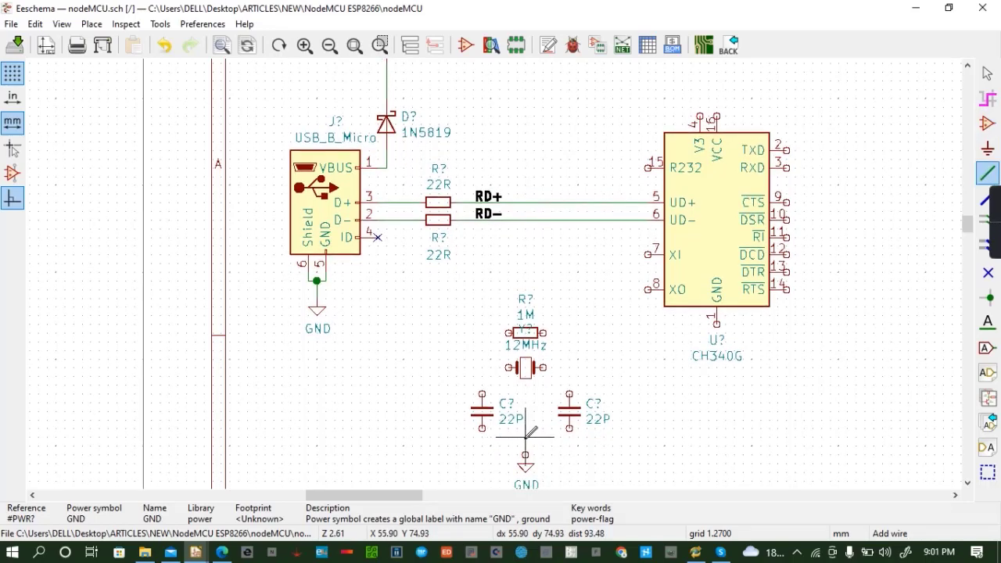
click(526, 437)
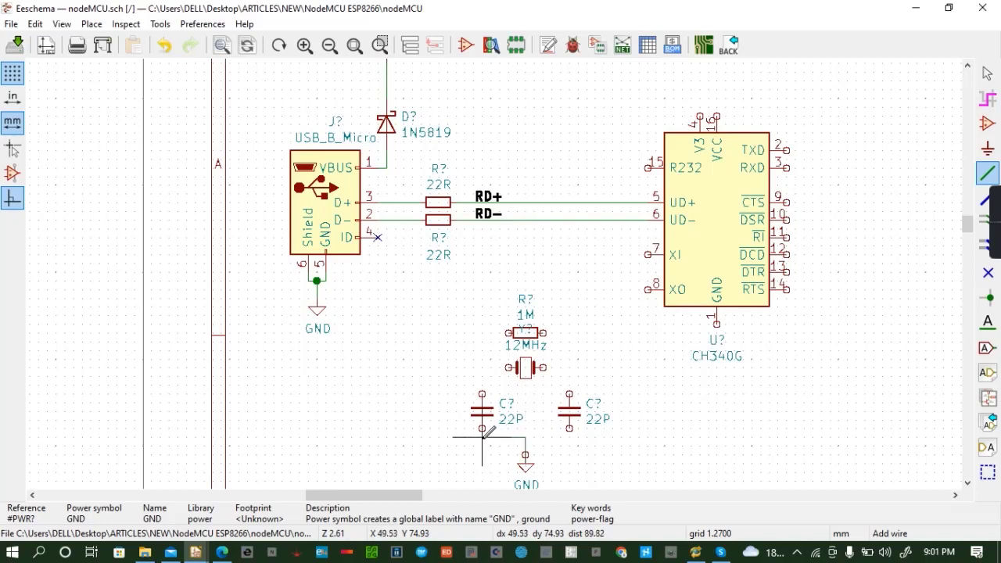
click(482, 429)
click(570, 428)
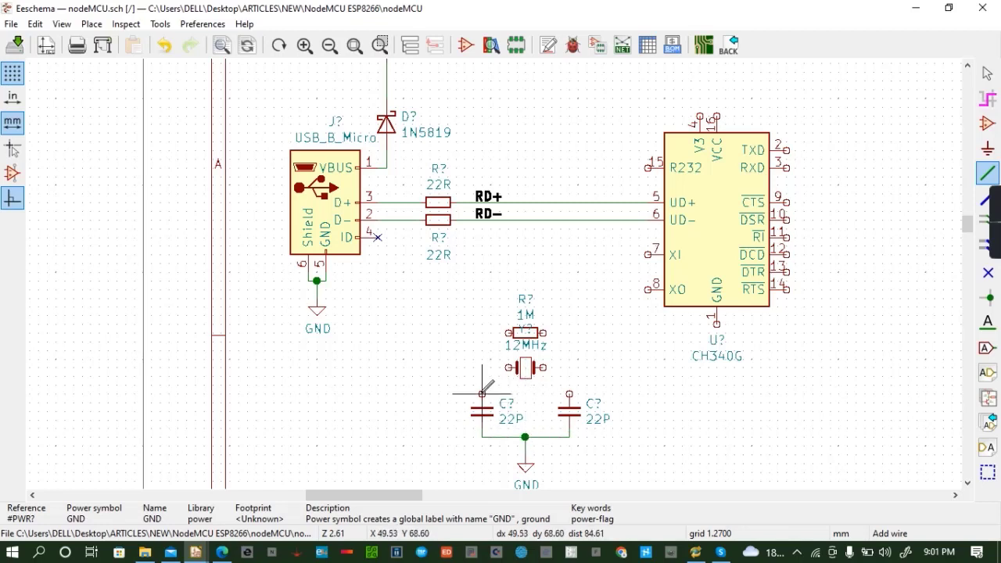
Wire the capacitors, 1M resistor and 12MHz crystal to the CH340G XI and XO pins
click(482, 394)
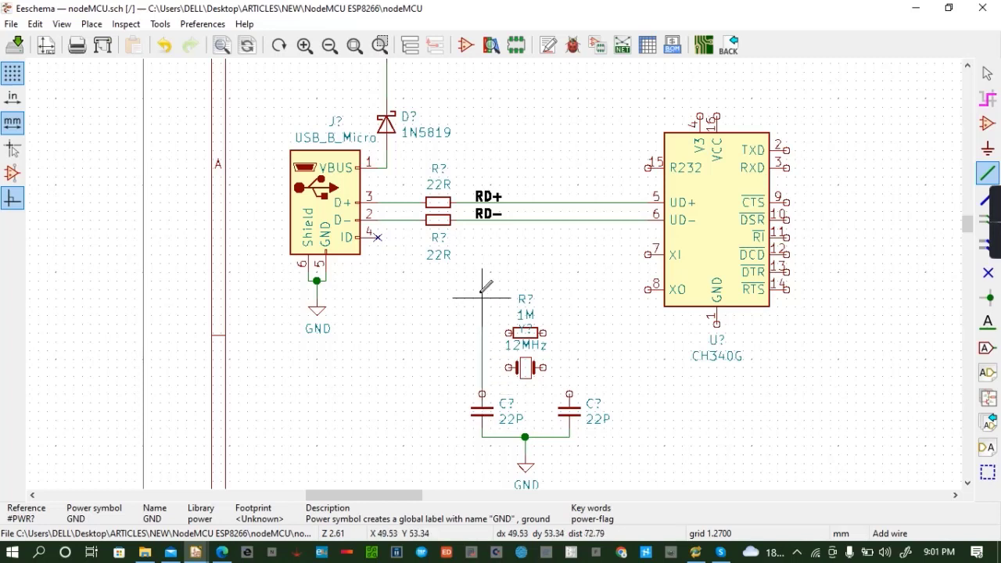
click(649, 254)
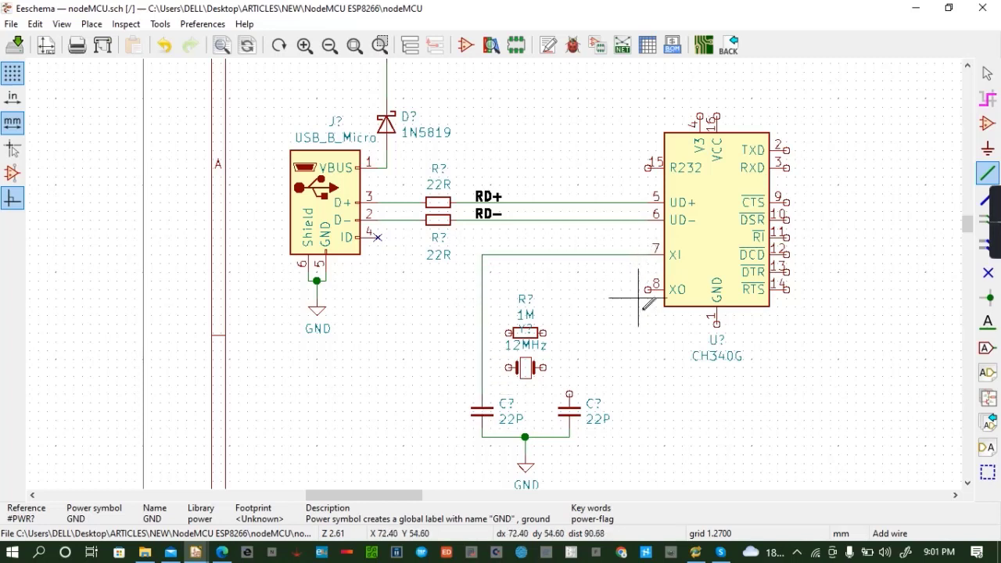
click(569, 388)
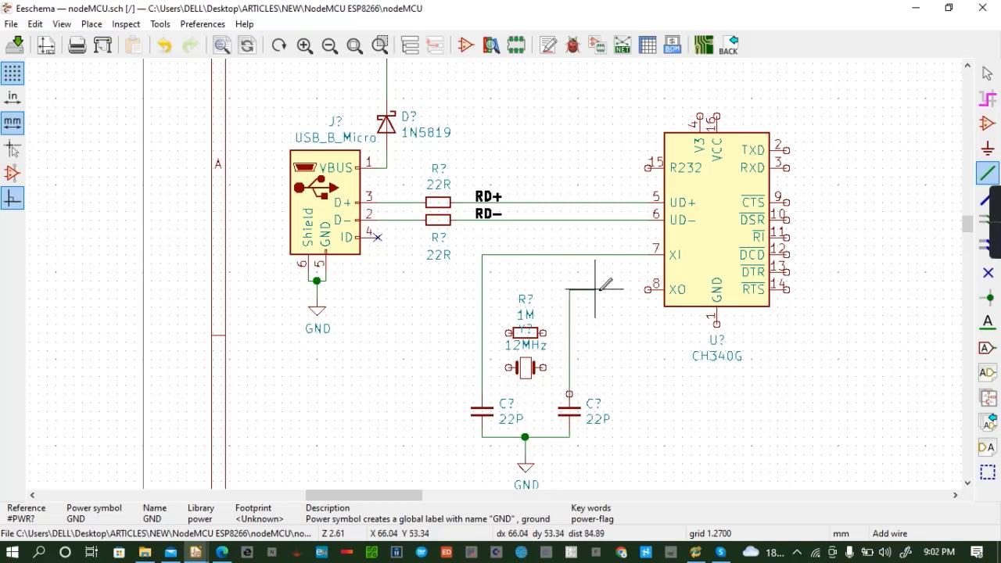
click(648, 290)
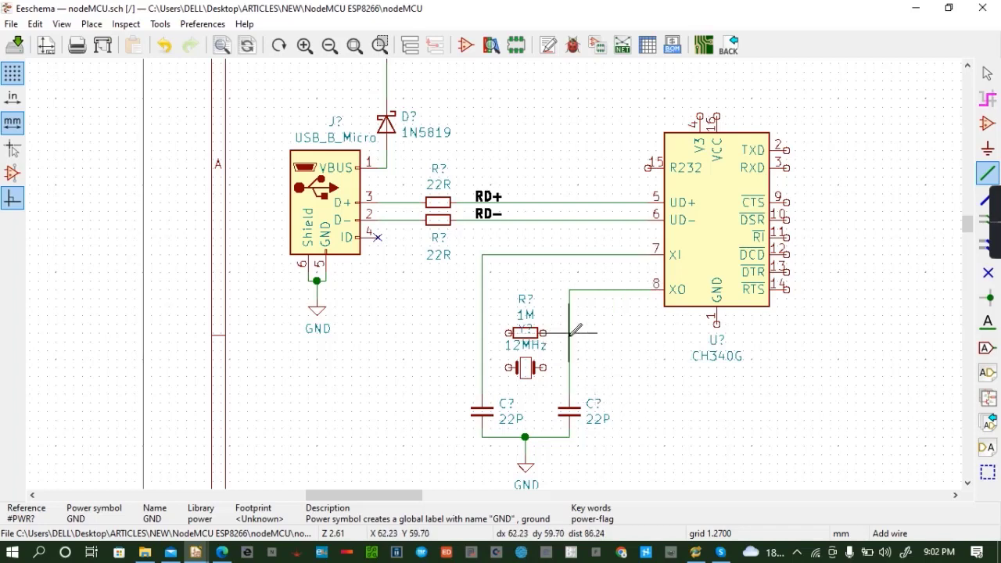
click(568, 332)
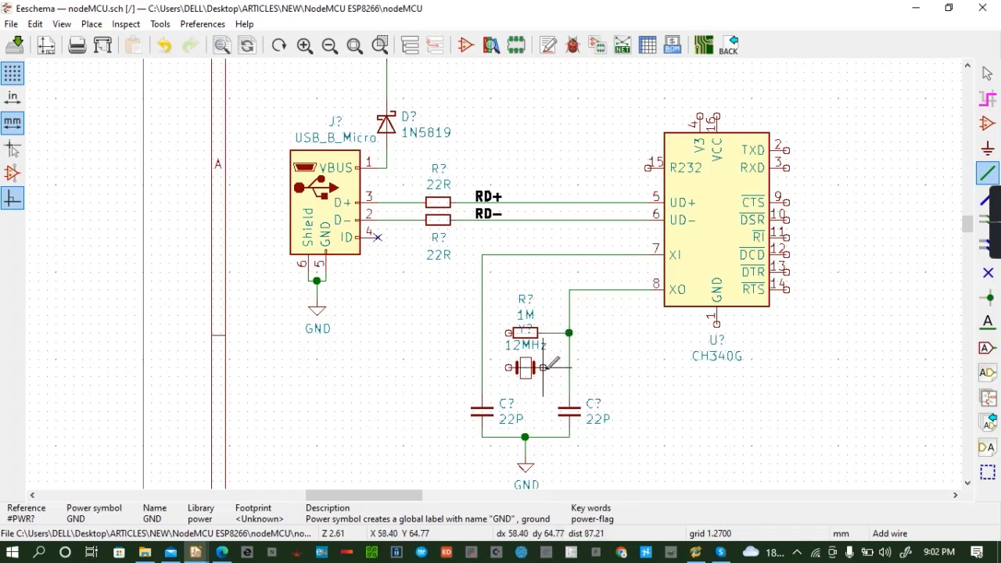
click(543, 367)
click(568, 367)
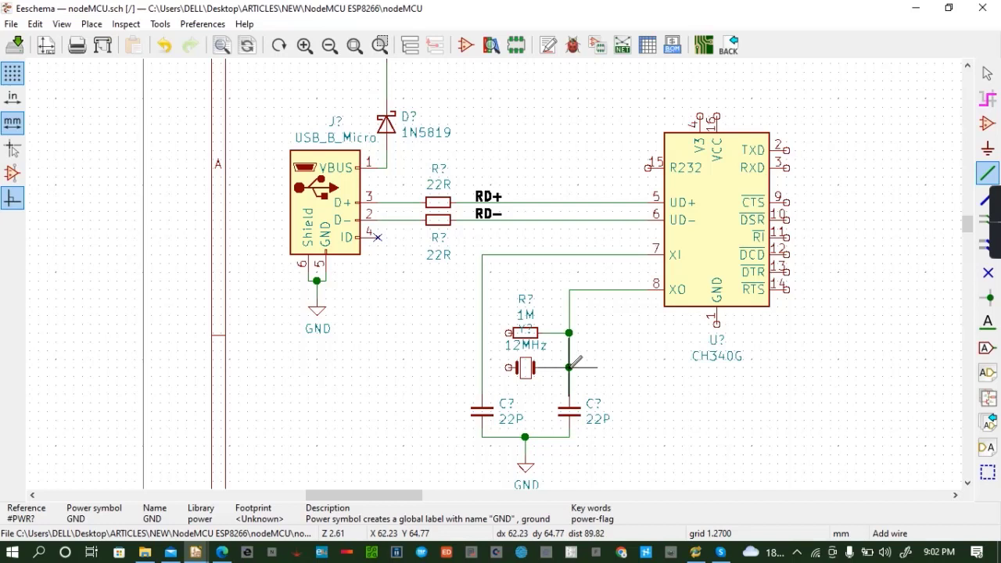
click(481, 367)
click(508, 367)
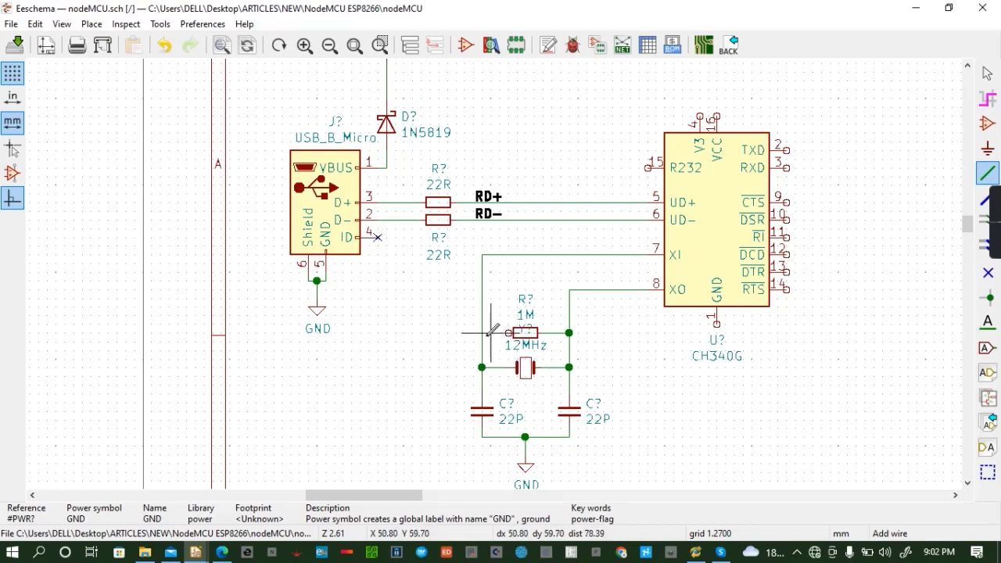
click(482, 334)
click(509, 333)
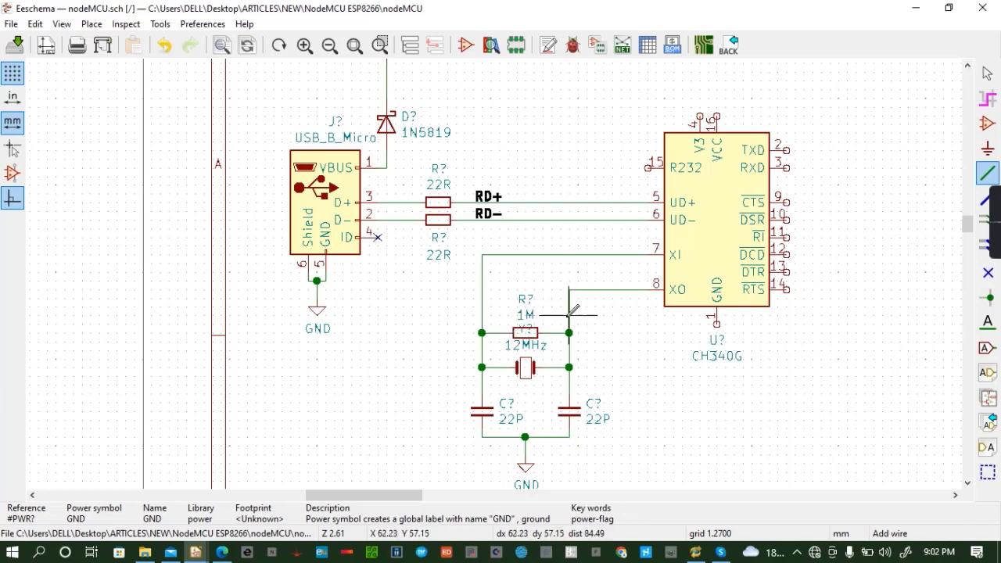
Move the crystal's Y? reference beside it and save the schematic
right_click(529, 330)
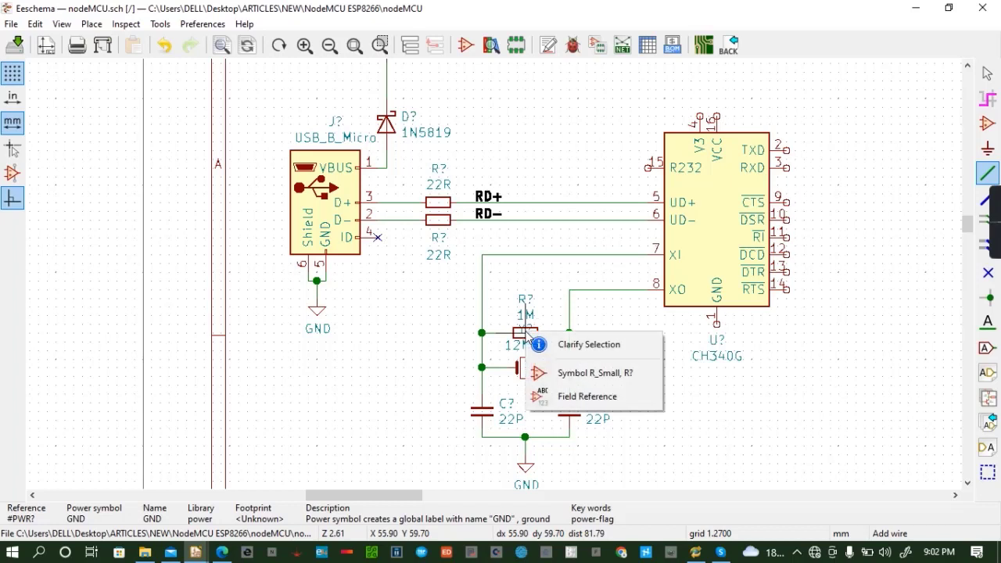
click(596, 401)
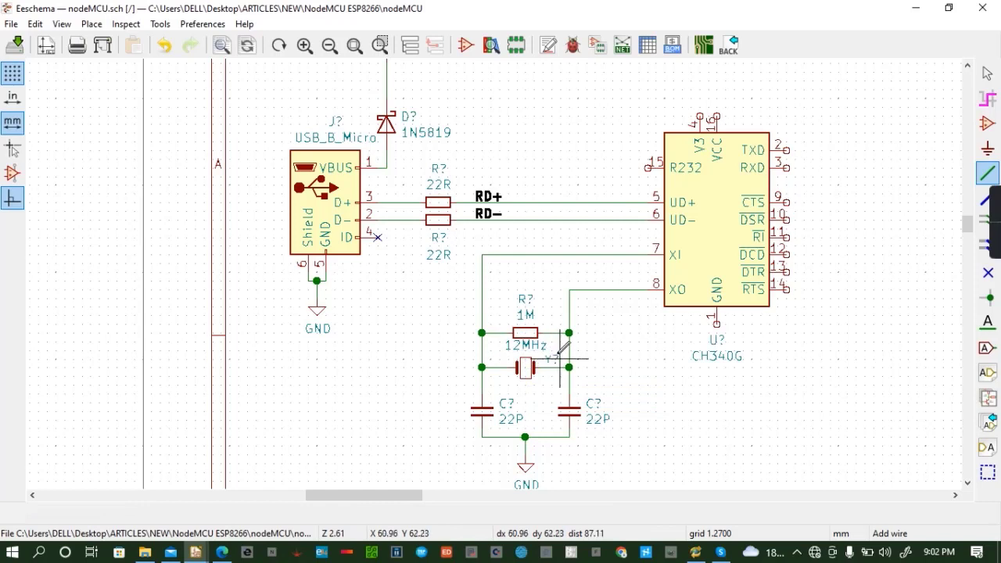
click(553, 361)
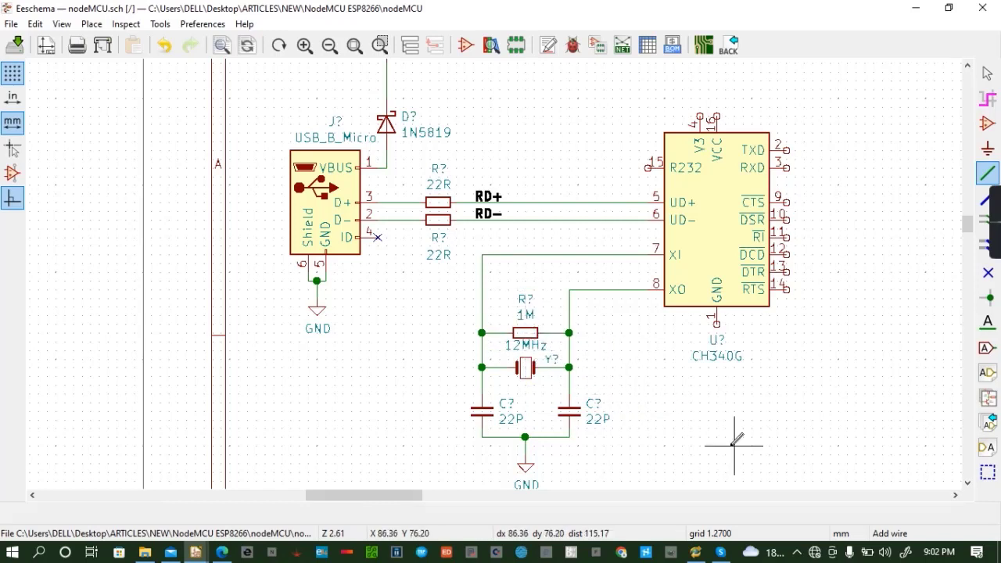
key(ctrl+s)
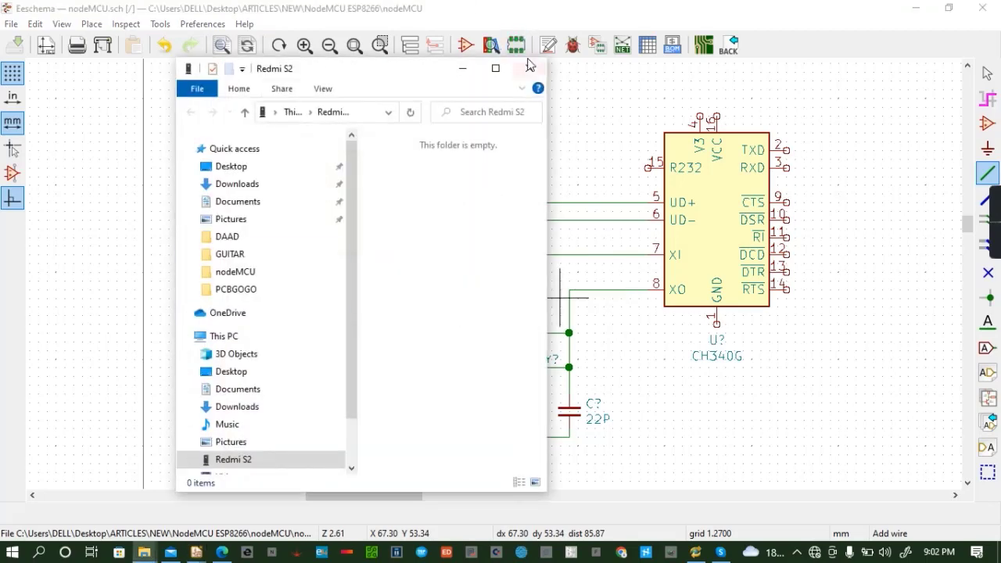
click(532, 68)
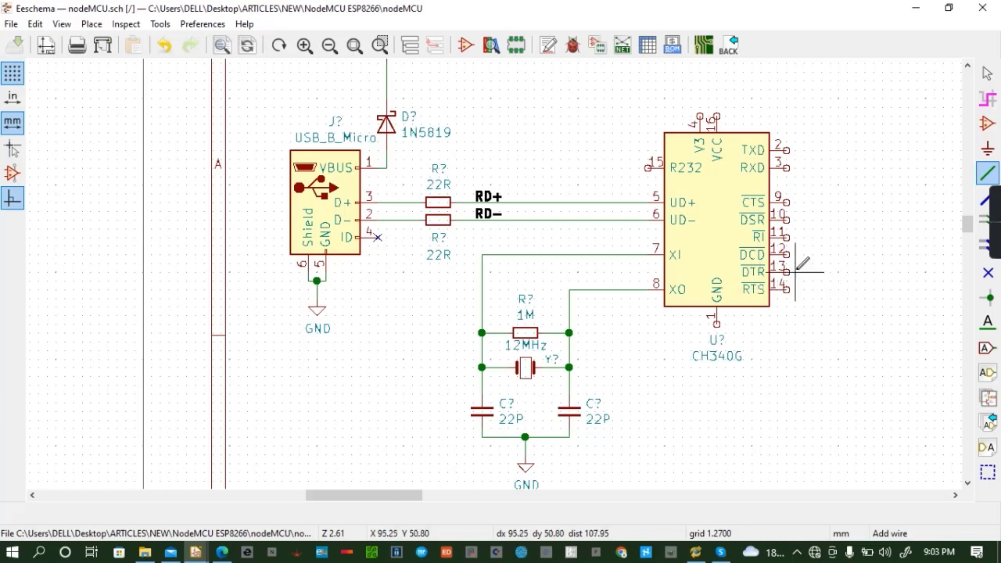
Attach an RTS global label to CH340G pin 14
click(988, 348)
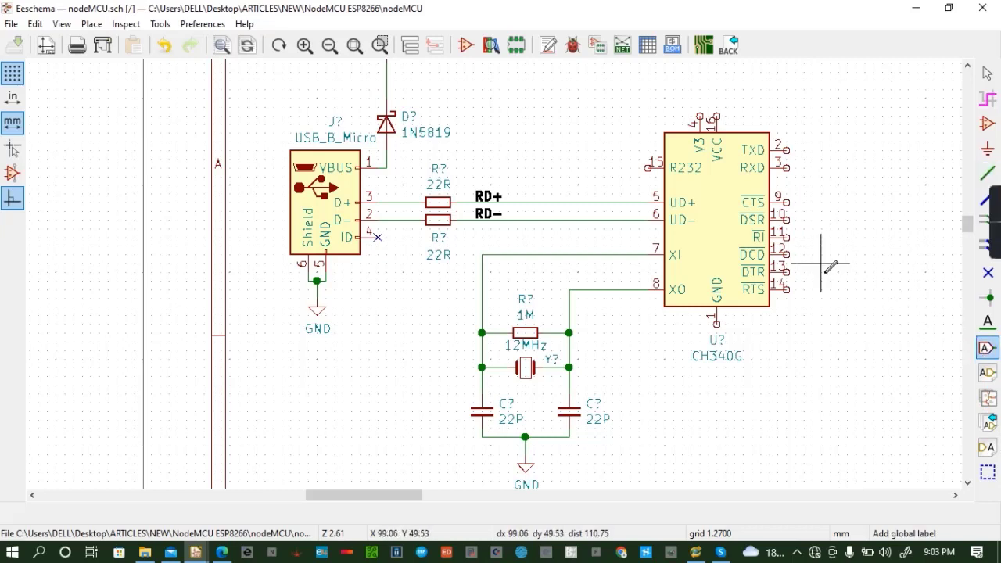
click(839, 290)
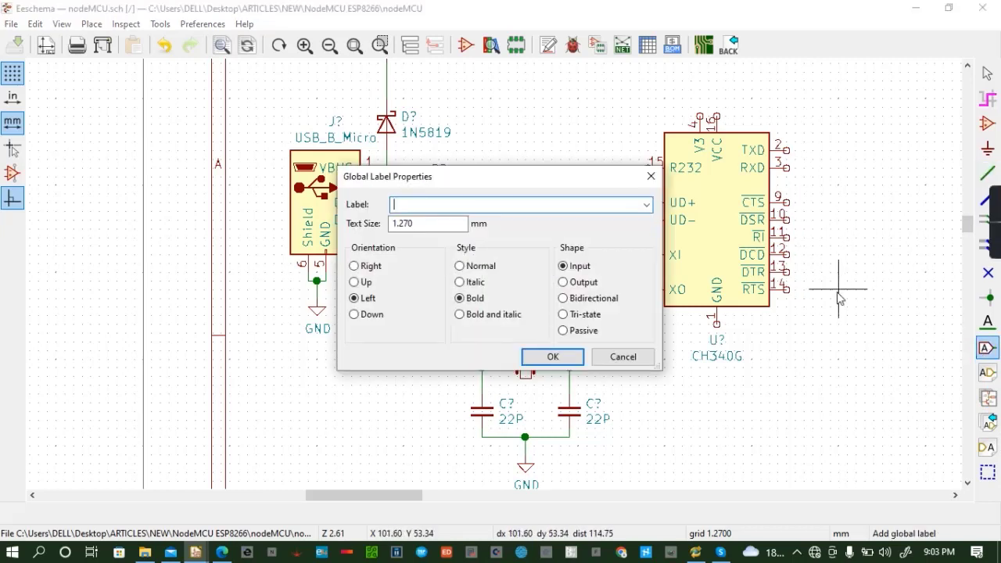
text(RTS)
click(550, 357)
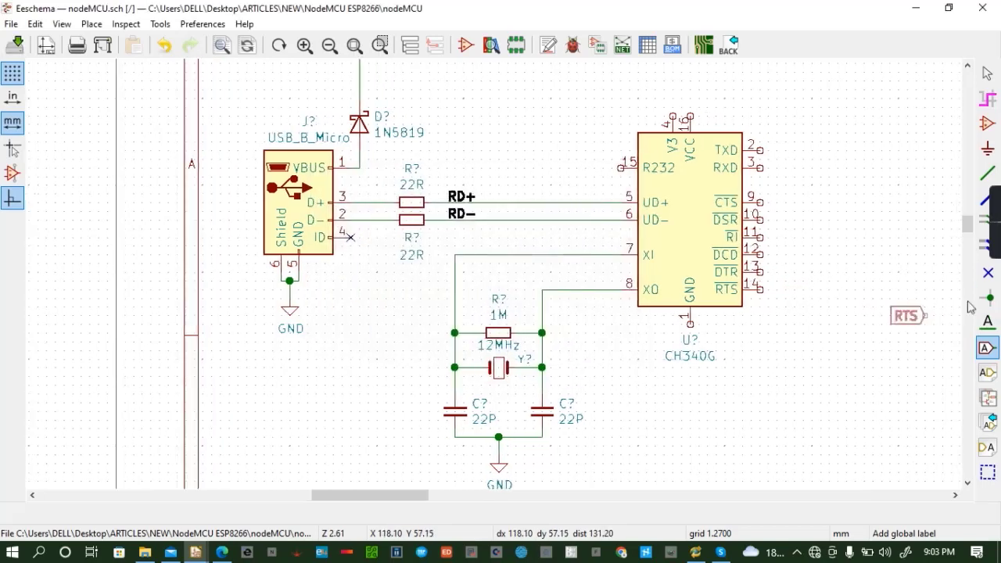
key(r)
key(r)
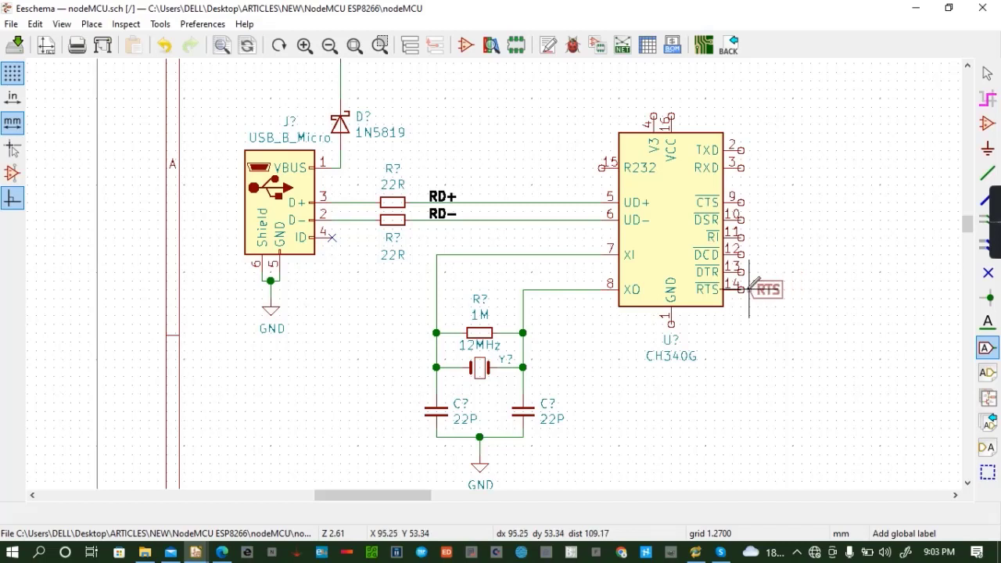
click(741, 290)
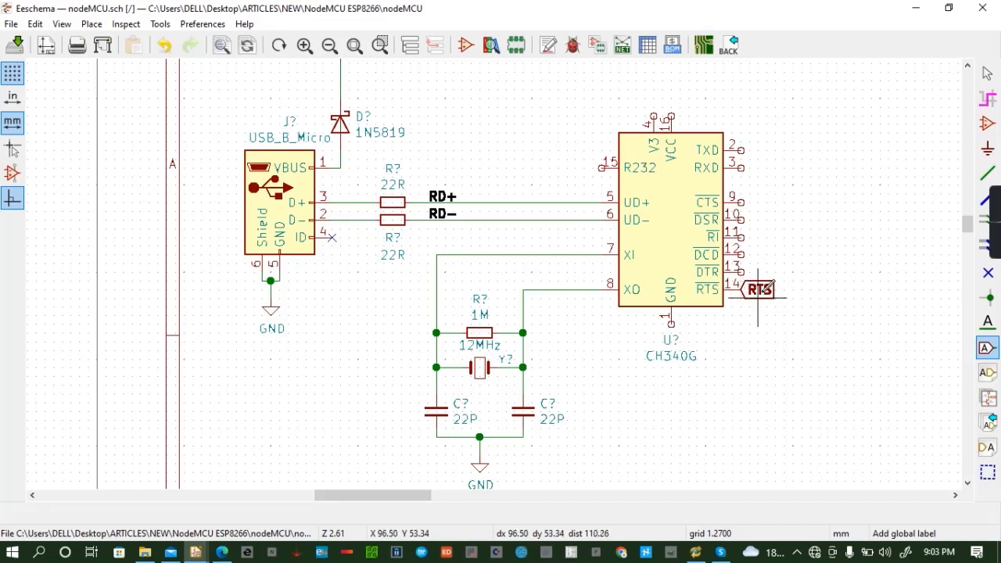
Copy the label onto pin 13 and rename it DTR
key(ctrl+d)
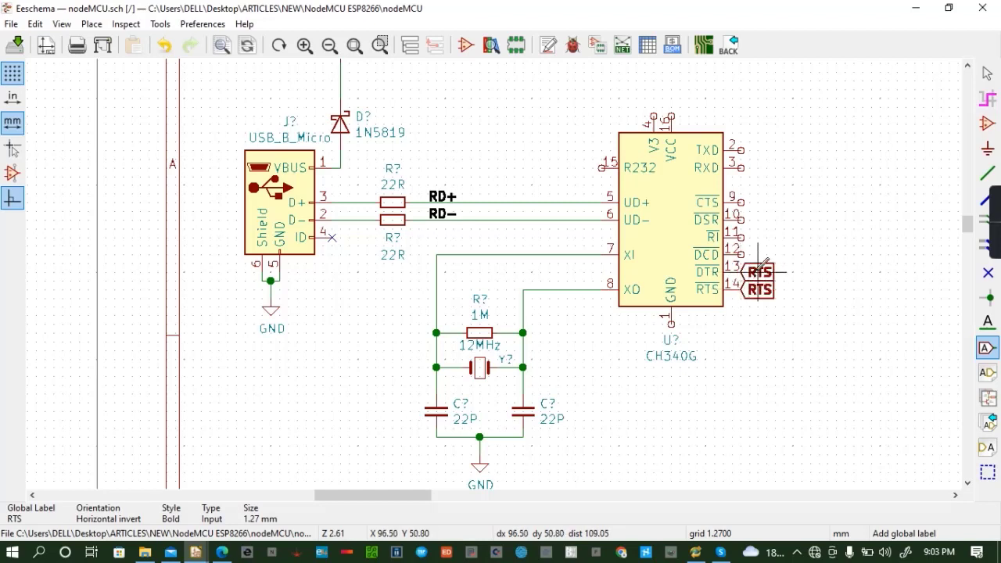
double_click(760, 272)
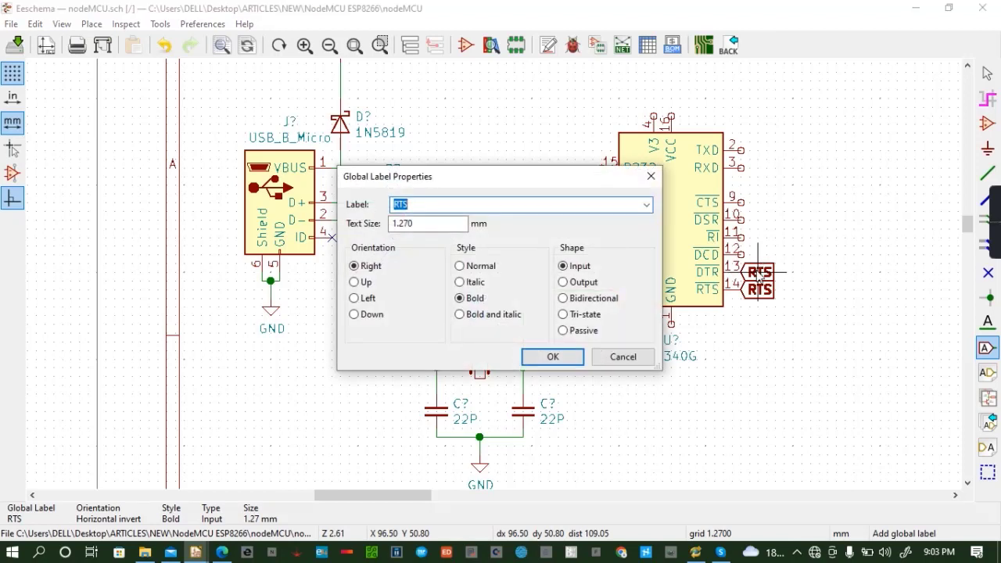
text(DTR)
click(572, 362)
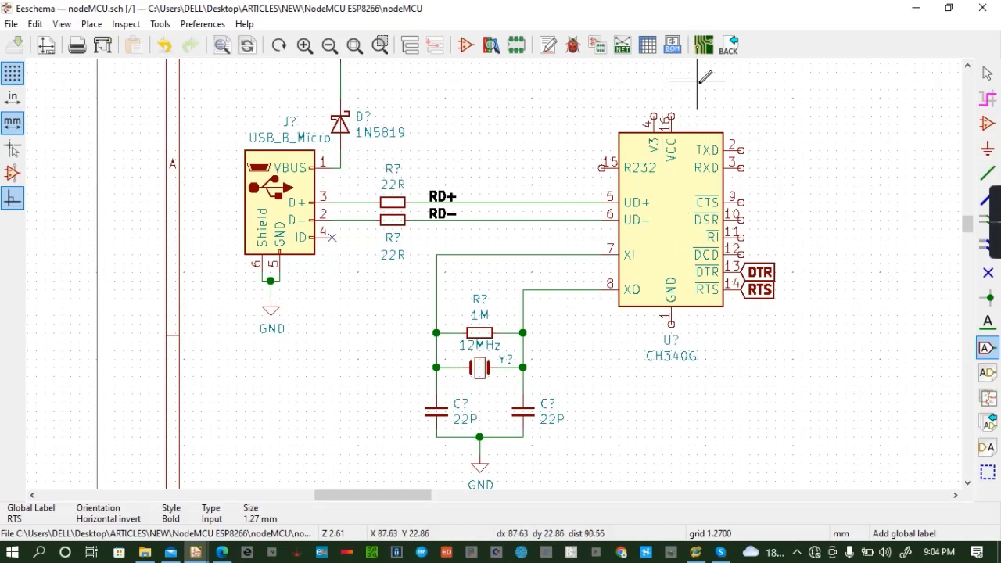
Place a rotated 22P capacitor above the CH340G near pin 4
click(440, 406)
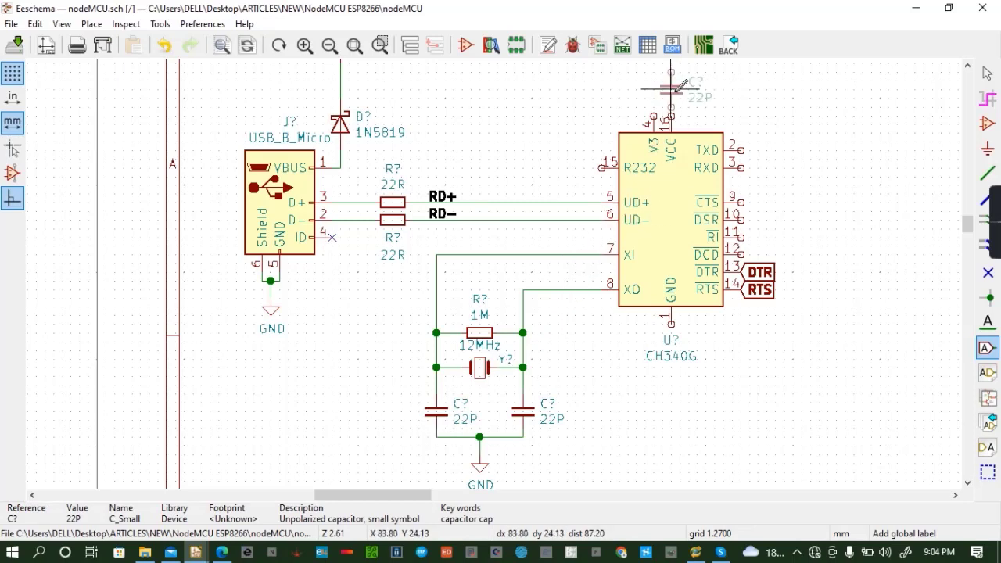
key(r)
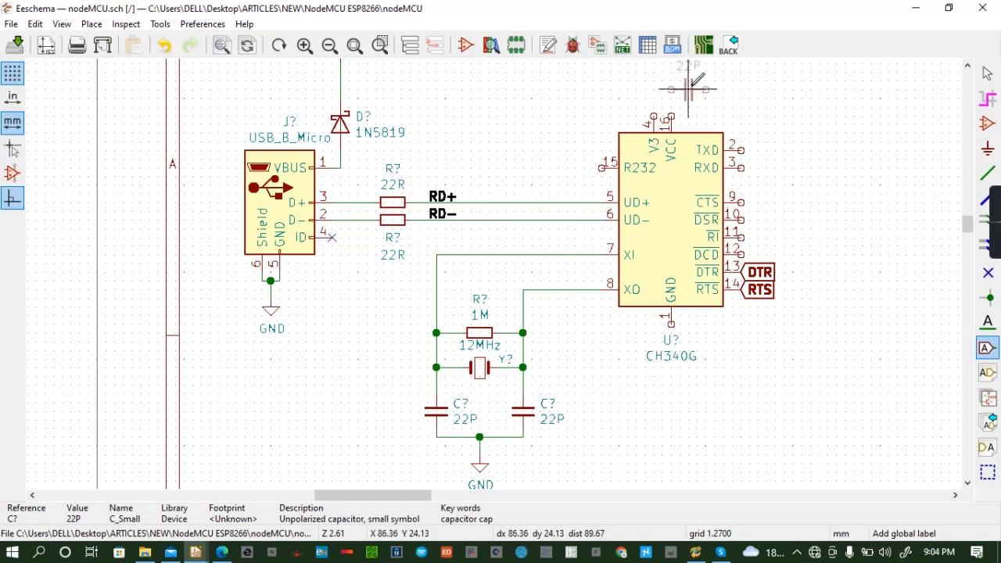
click(692, 88)
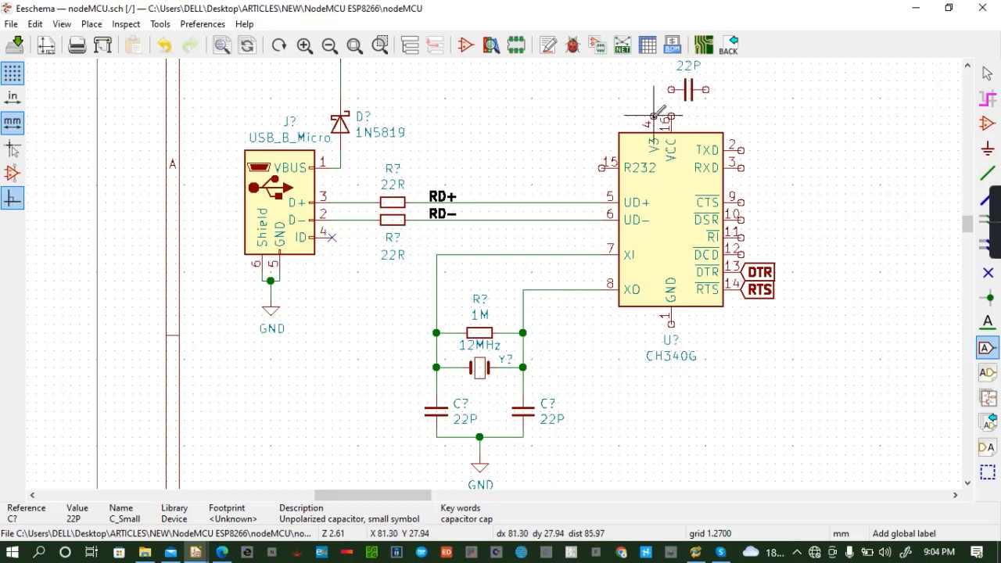
click(654, 115)
key(Escape)
Wire the capacitor to pin 4 and around the chip's right side to GND pin 1, then save
key(w)
scroll(665, 113, up, 1)
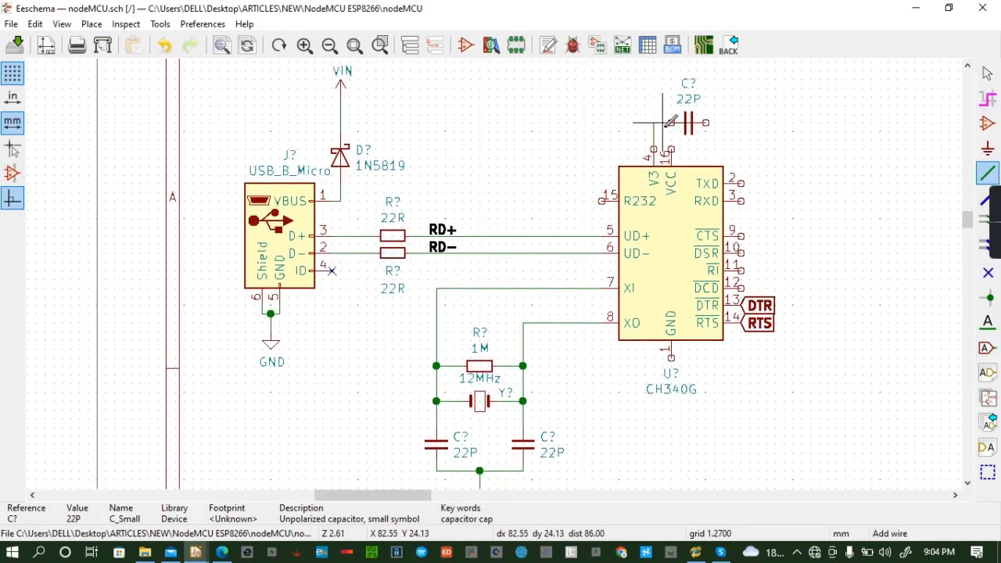
click(679, 122)
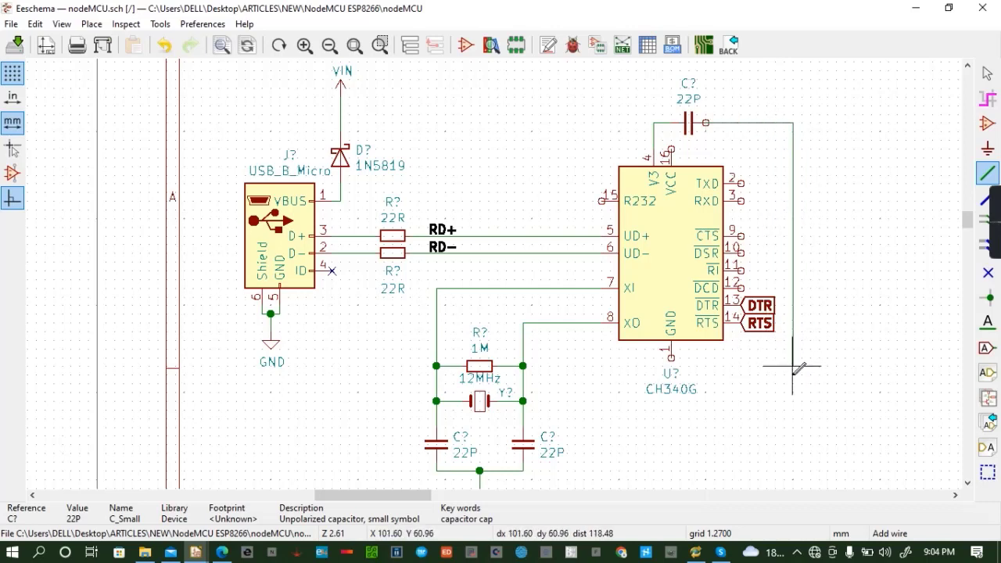
click(794, 365)
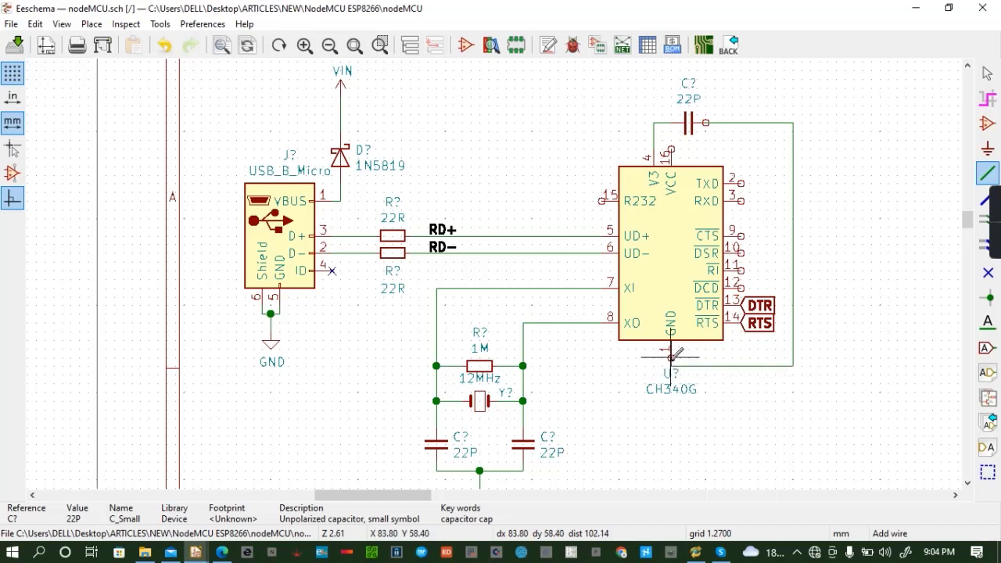
click(671, 356)
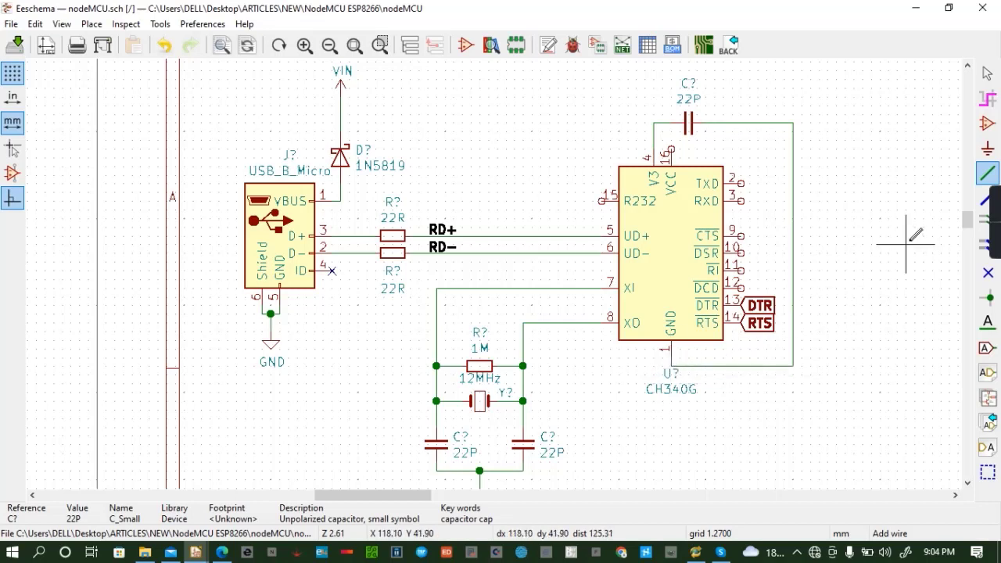
key(ctrl+s)
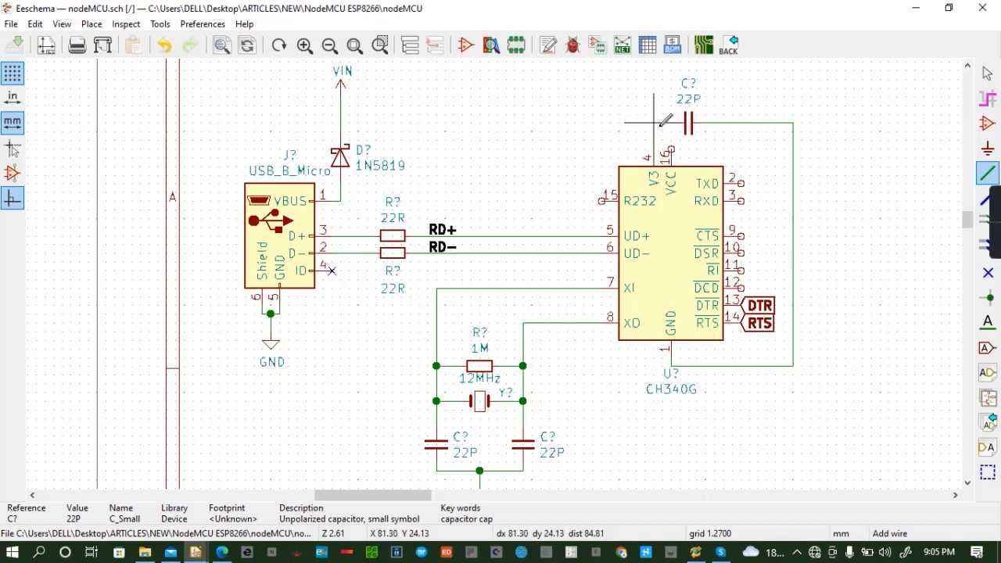
Drag the 22P capacitor higher and realign both wire corners to its level
key(g)
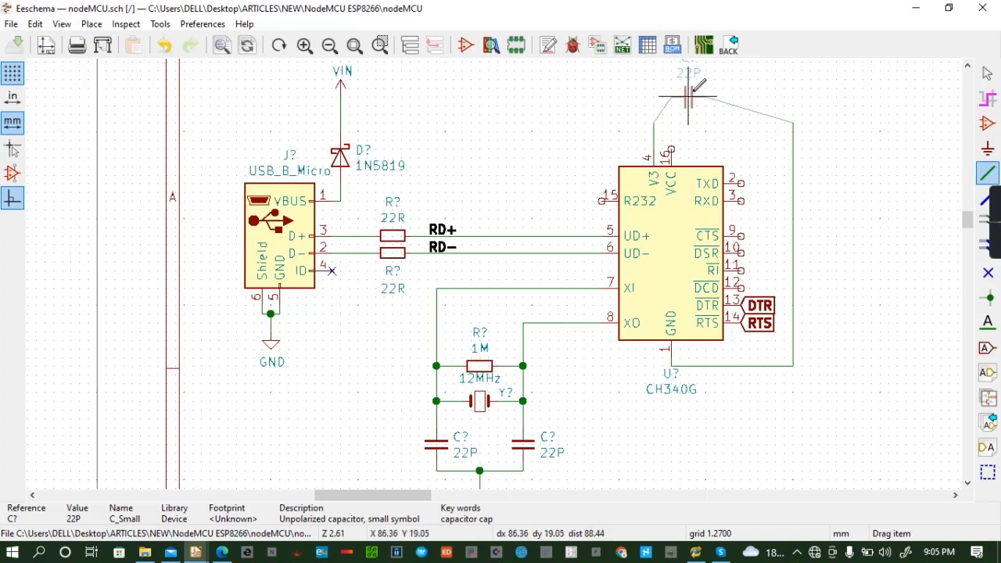
click(697, 90)
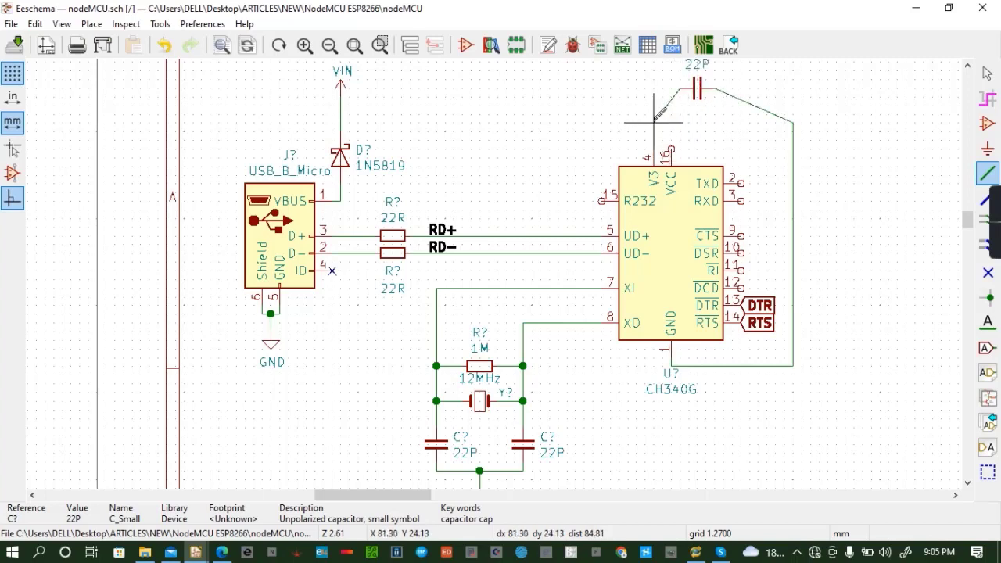
key(g)
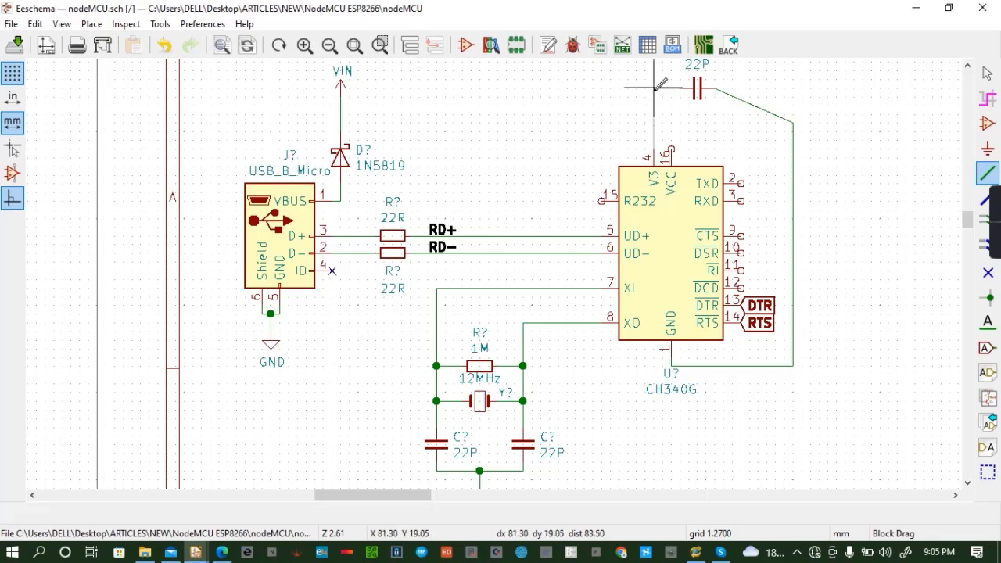
click(654, 87)
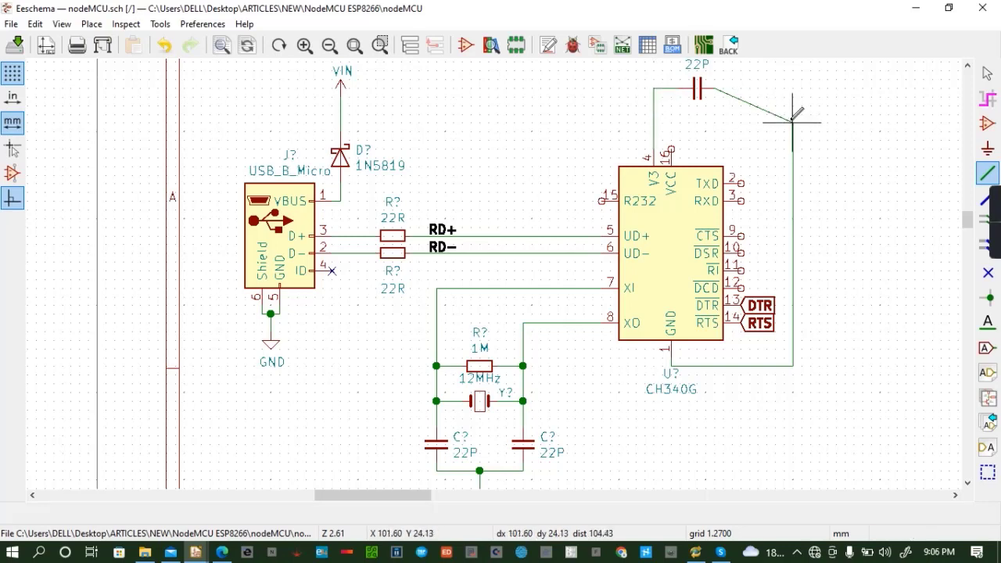
key(g)
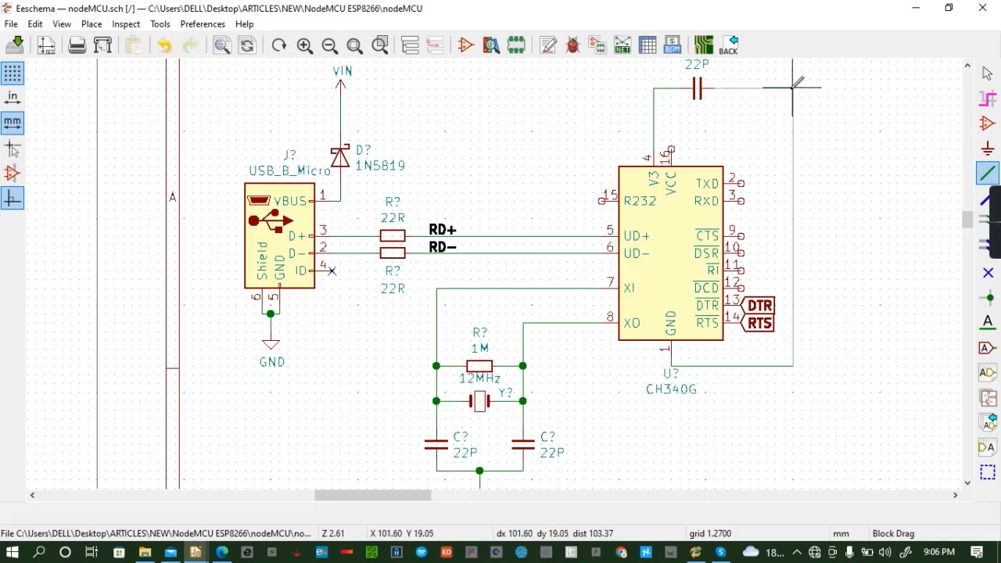
click(792, 88)
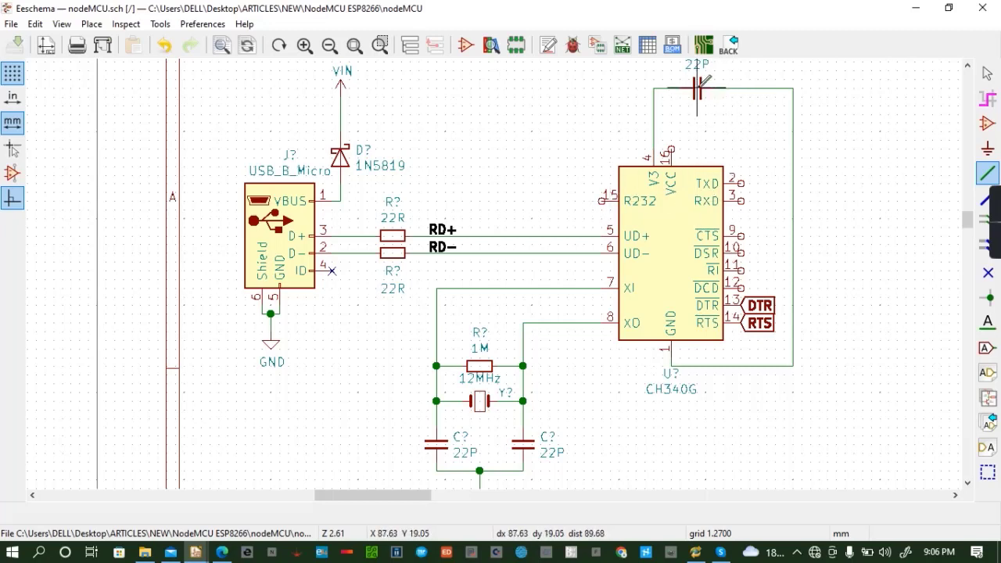
Place a copy of the capacitor below the original and change the top one's value to CP-Small
key(c)
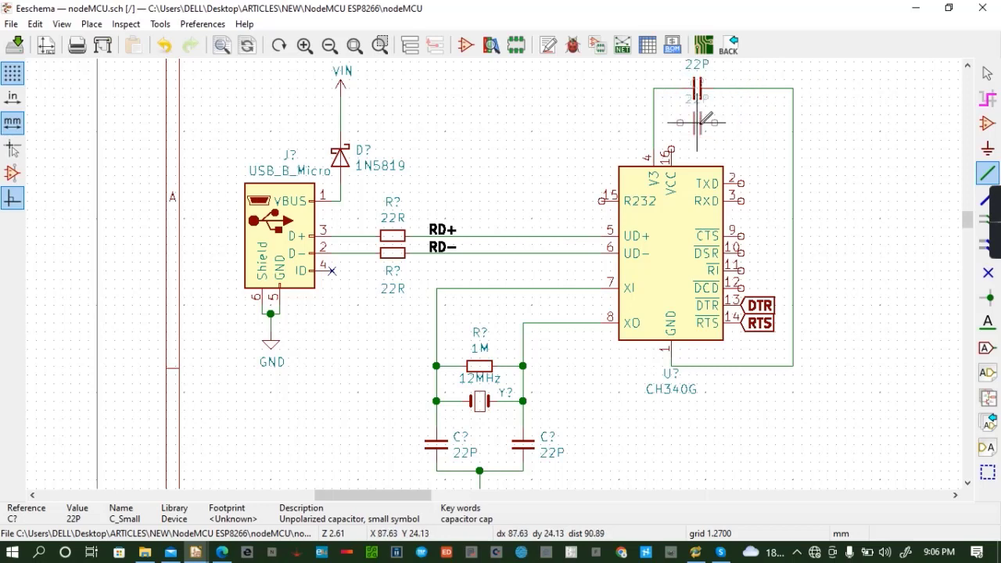
click(706, 118)
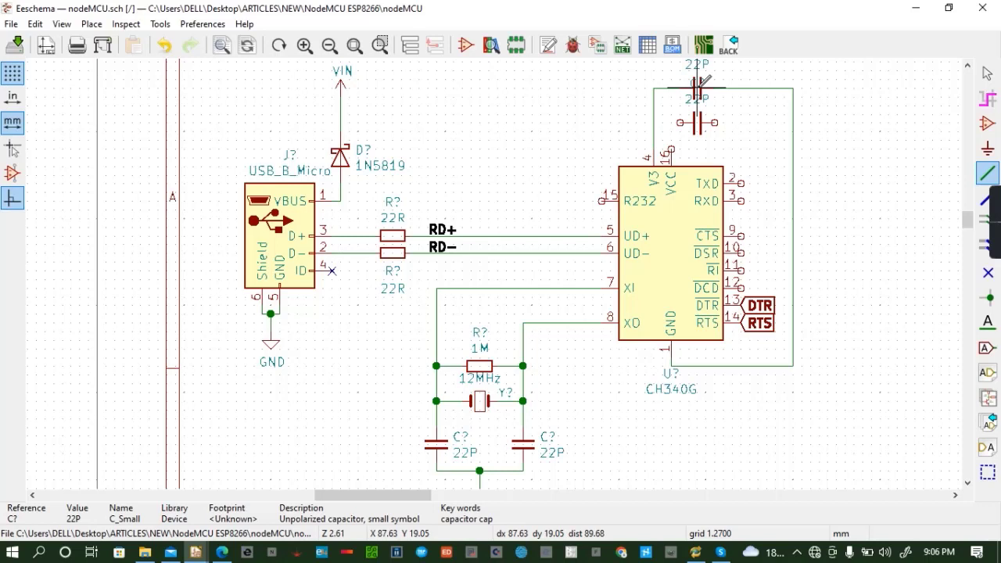
key(v)
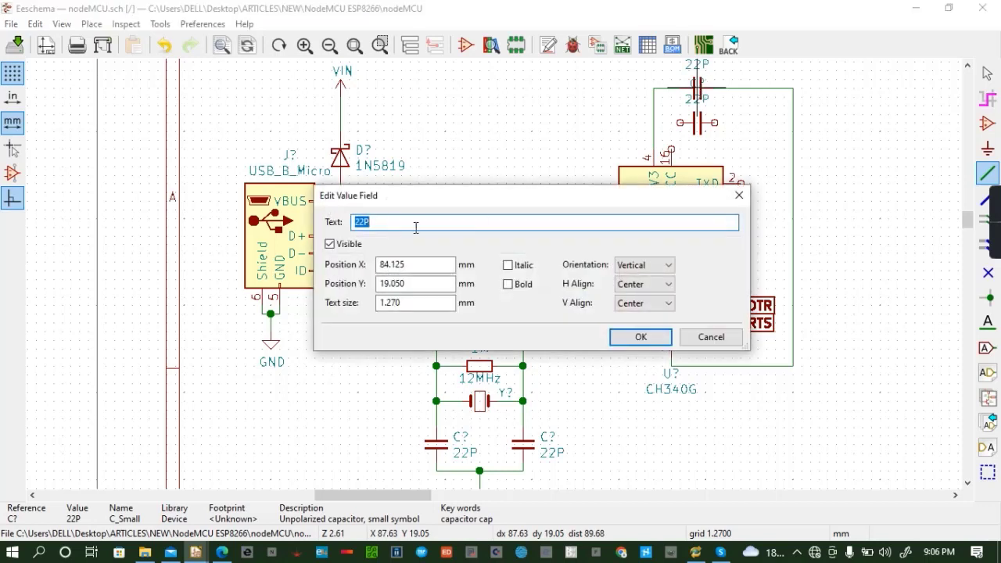
key(BackSpace)
text(CP-SM)
key(BackSpace)
click(641, 337)
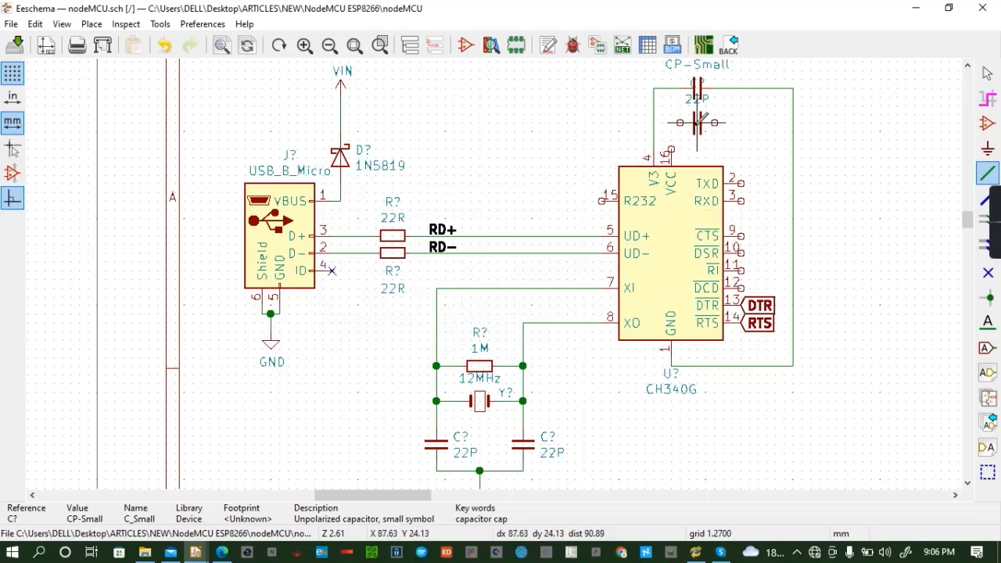
Set the copied capacitor's value to 100nF
key(v)
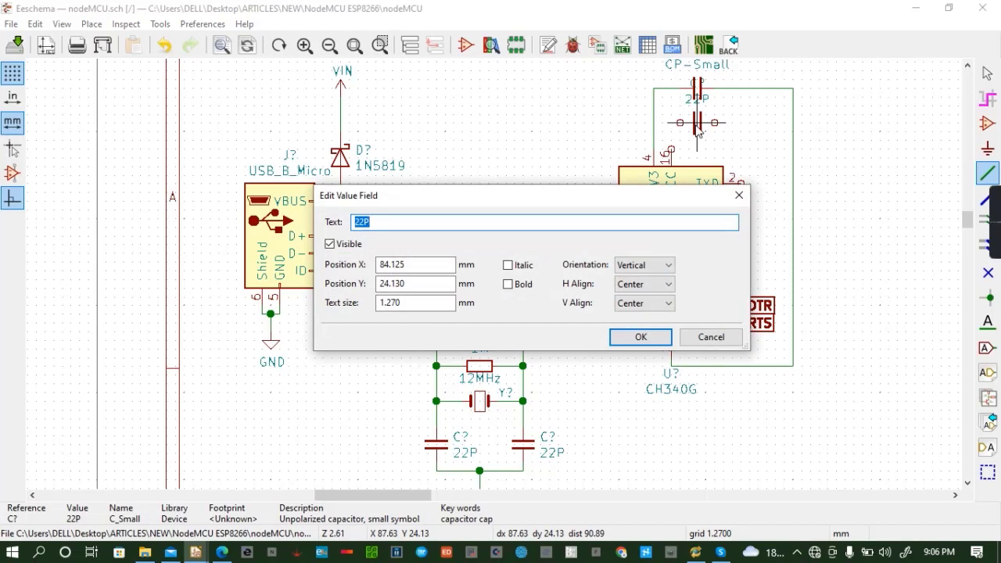
text(100nF)
key(Return)
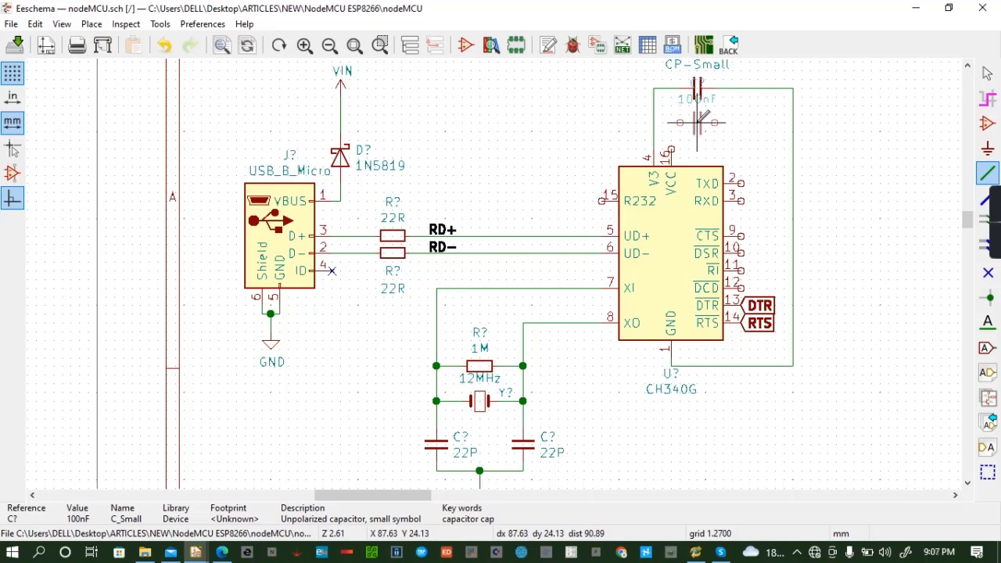
Move the 100nF capacitor beside VCC pin 16, wire it to the right-hand wire, and save
key(m)
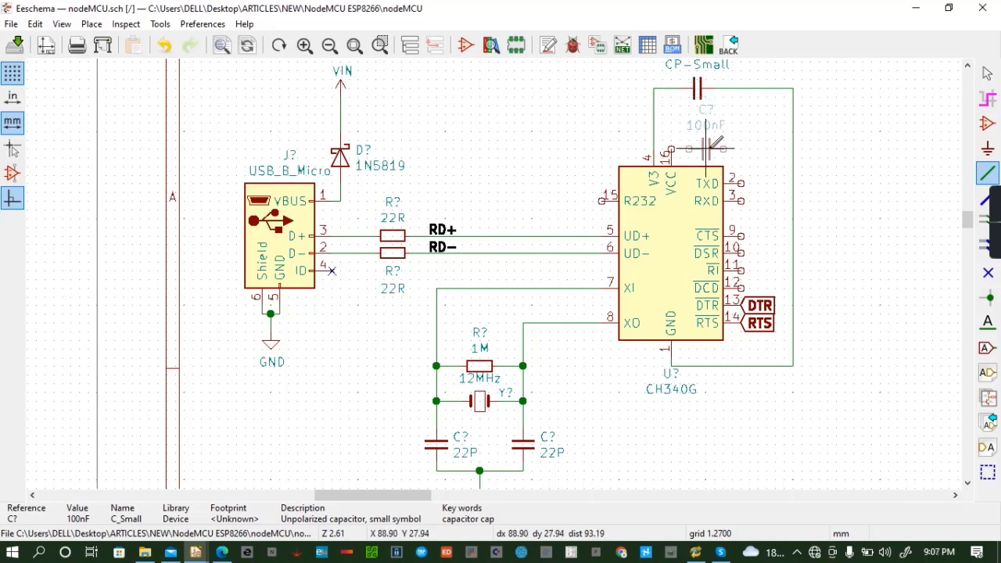
click(717, 148)
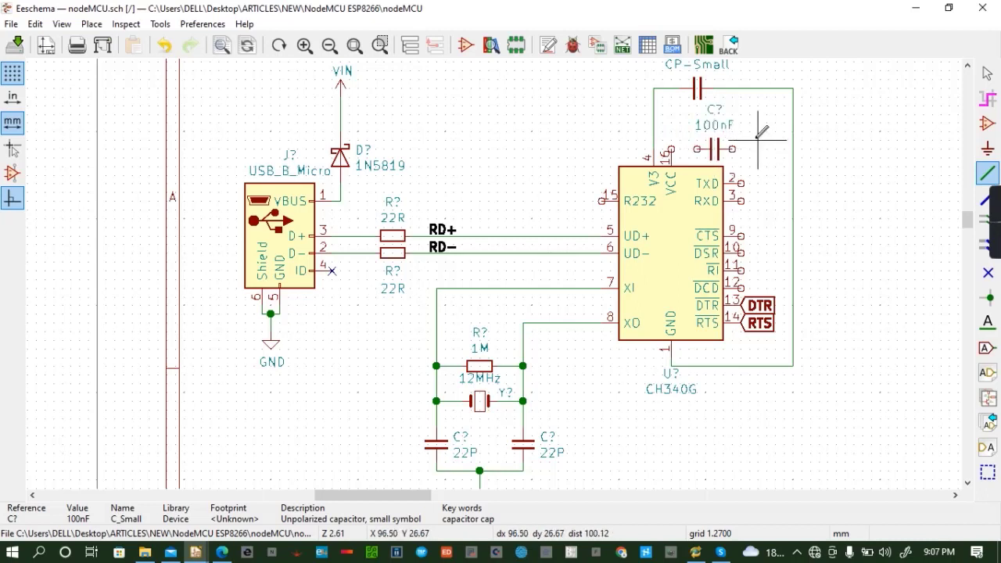
click(671, 149)
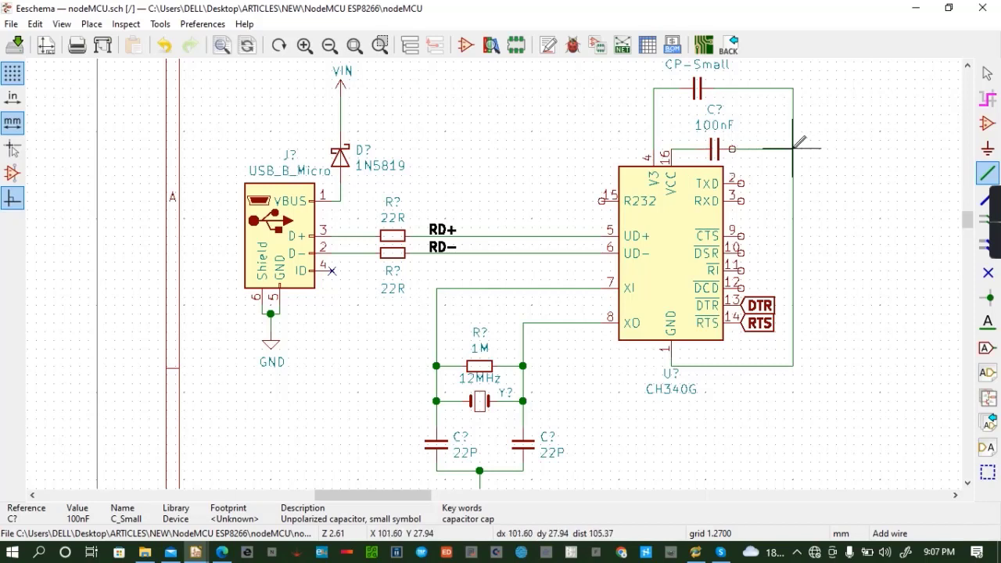
click(793, 149)
key(ctrl+s)
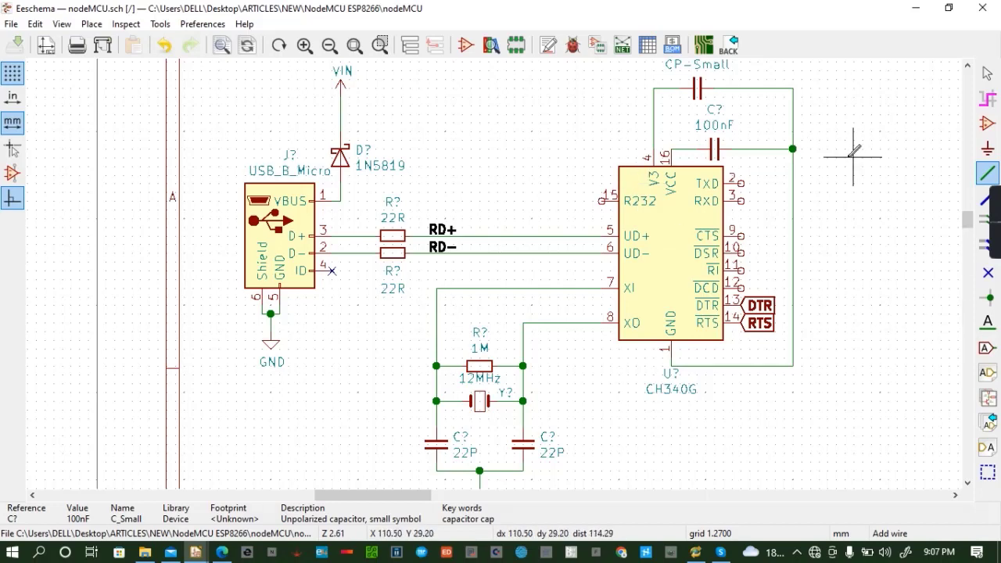
Box-select the entire USB-serial circuit for moving
scroll(763, 194, up, 1)
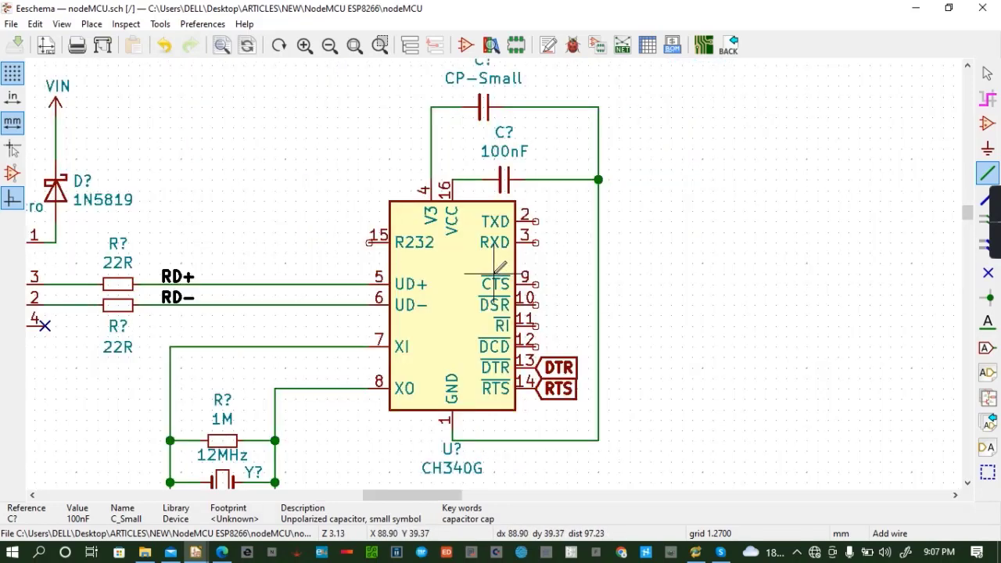
scroll(547, 277, down, 4)
scroll(497, 273, up, 1)
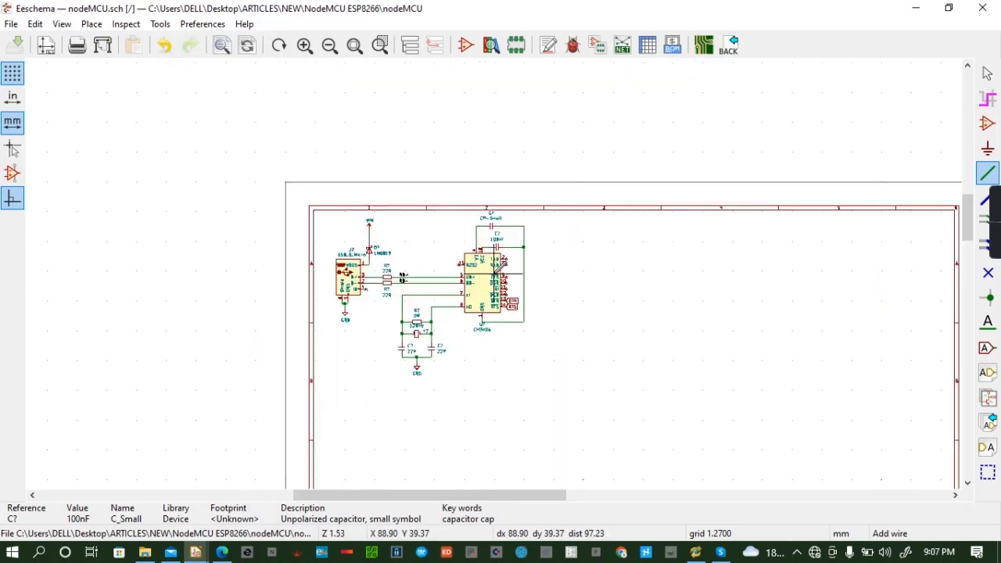
scroll(497, 272, up, 3)
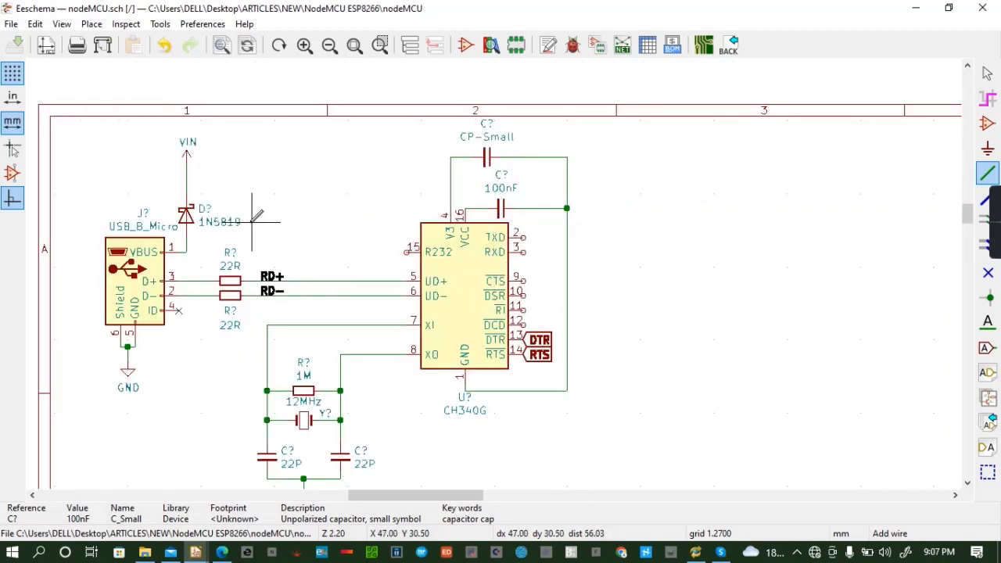
scroll(496, 274, down, 3)
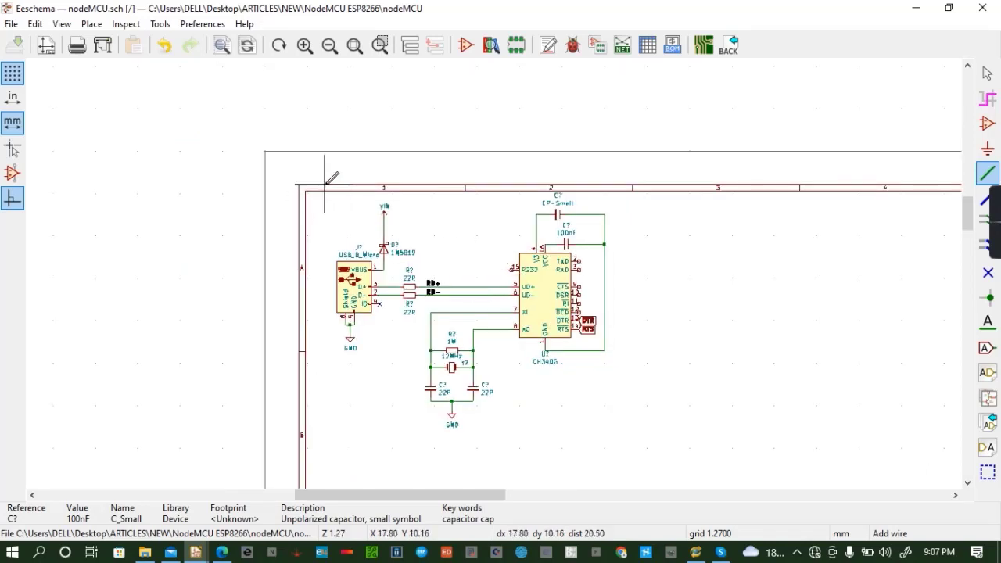
drag(325, 185, 656, 450)
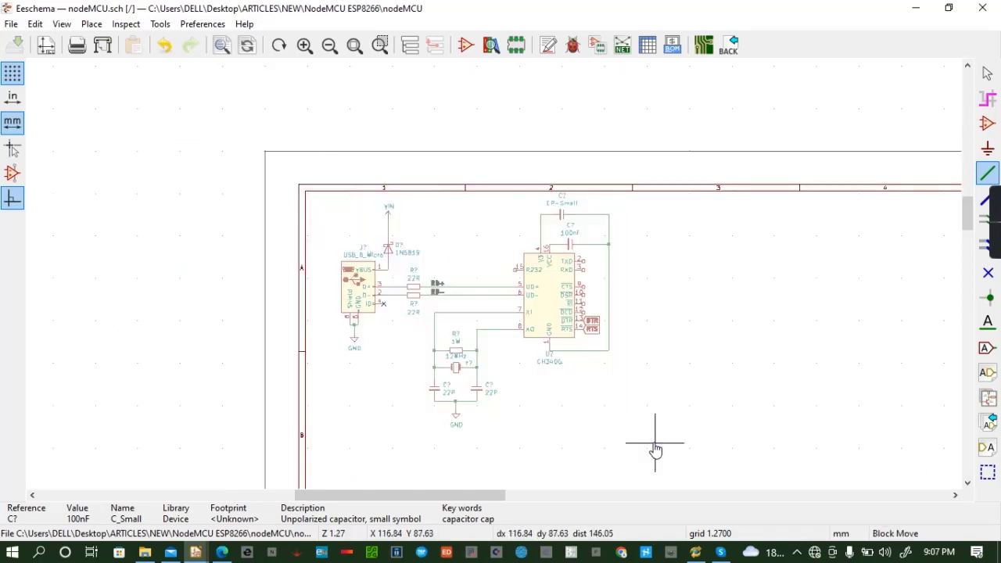
Drop the moved USB-serial block in its new spot and bring the empty area right of the CH340G into view
click(696, 427)
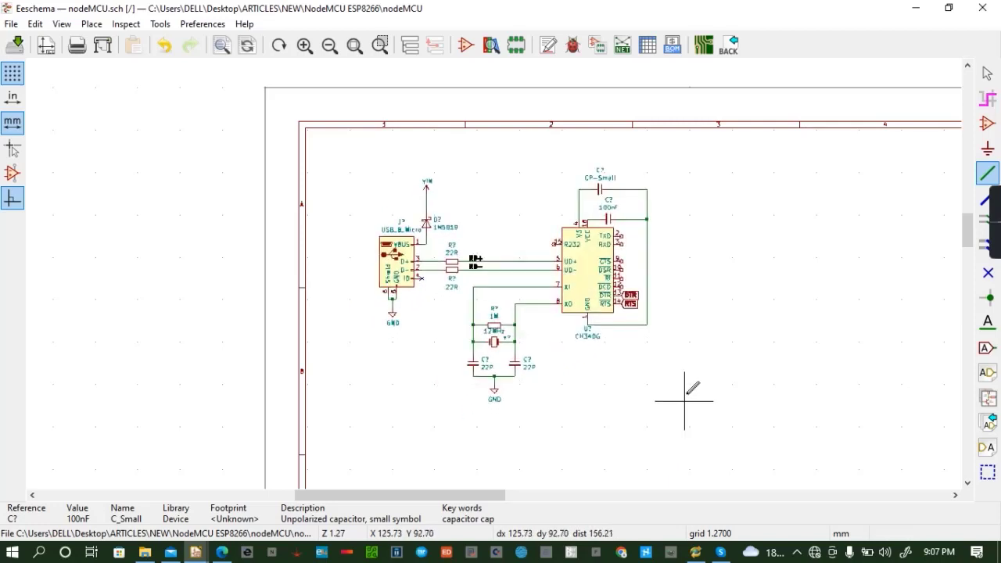
click(967, 483)
click(968, 483)
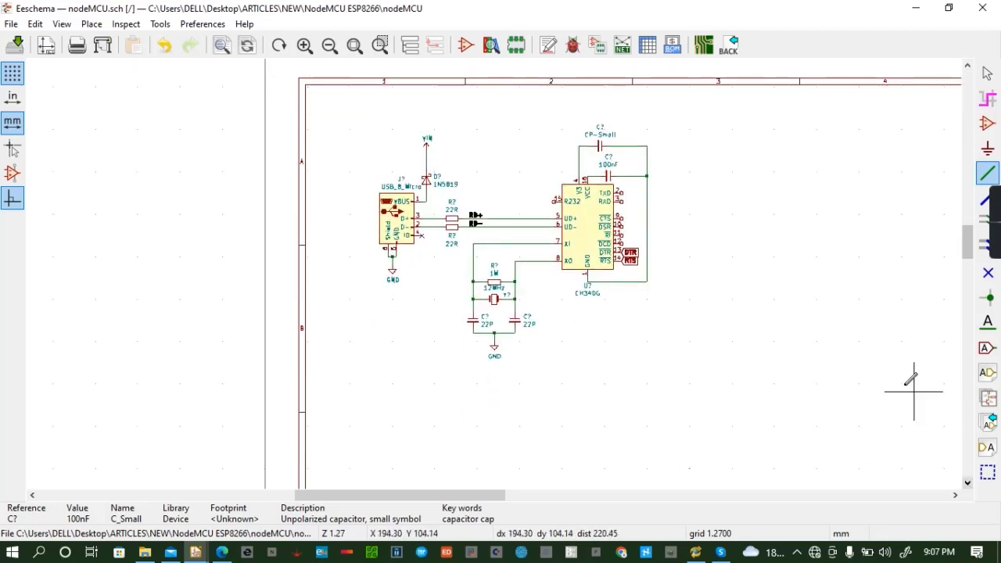
click(955, 495)
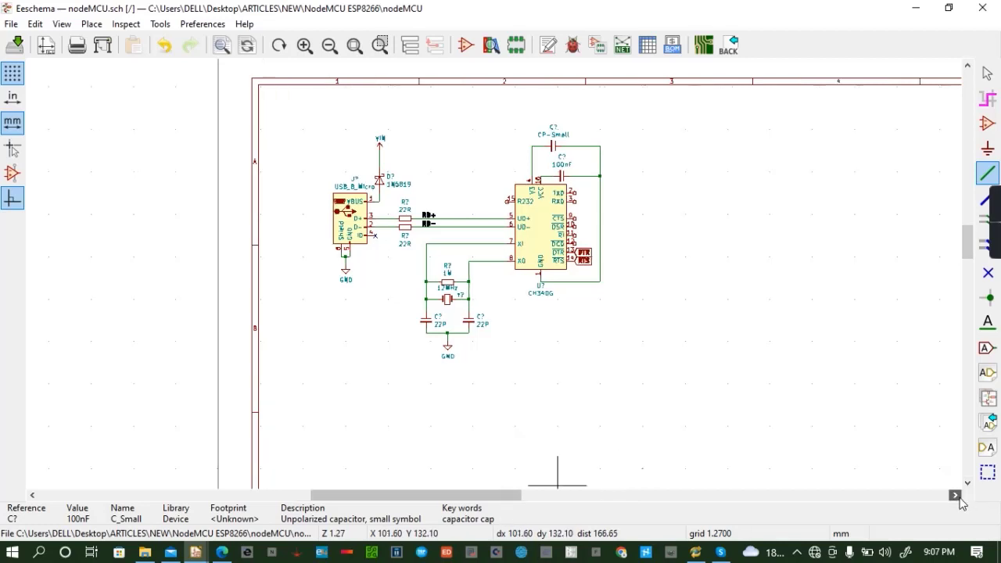
click(955, 495)
click(955, 495)
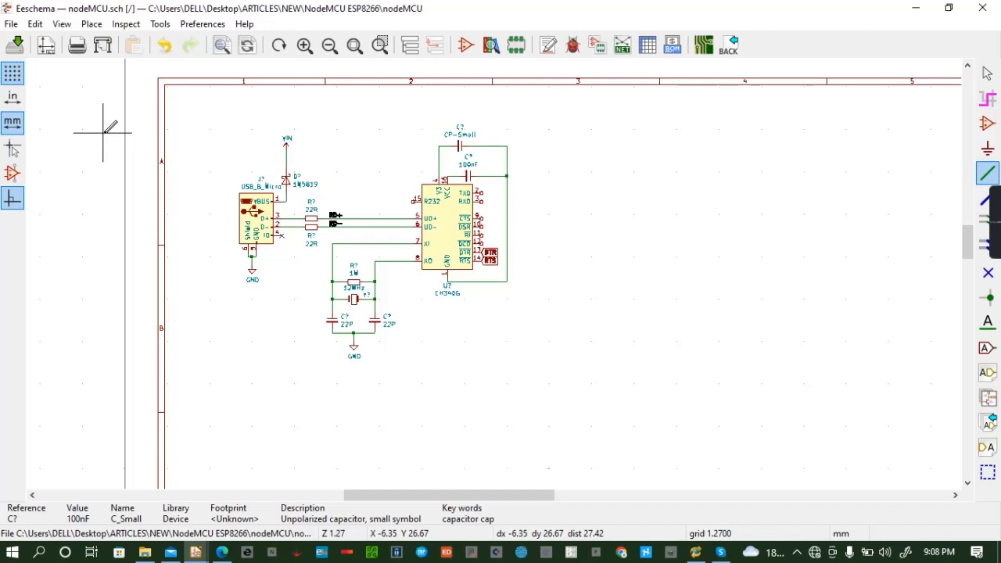
click(582, 197)
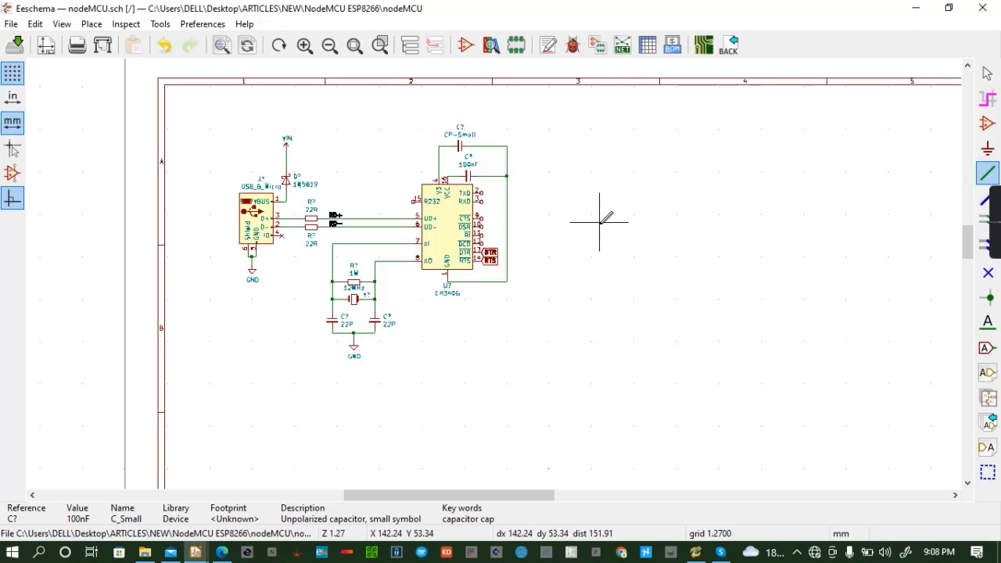
Add a mirrored 2N2219 NPN transistor from the BJT search to the right of the CH340G
key(a)
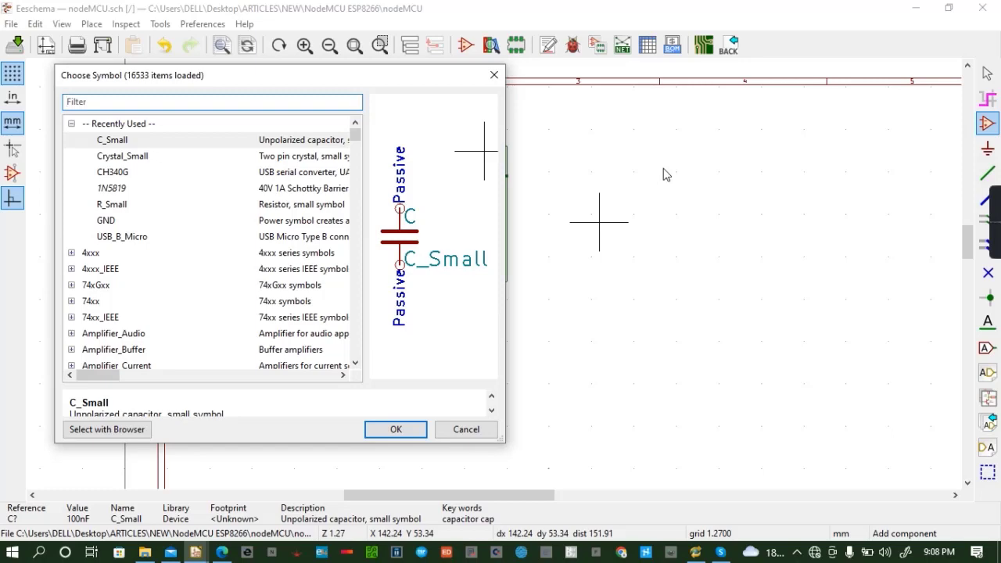
text(BJT)
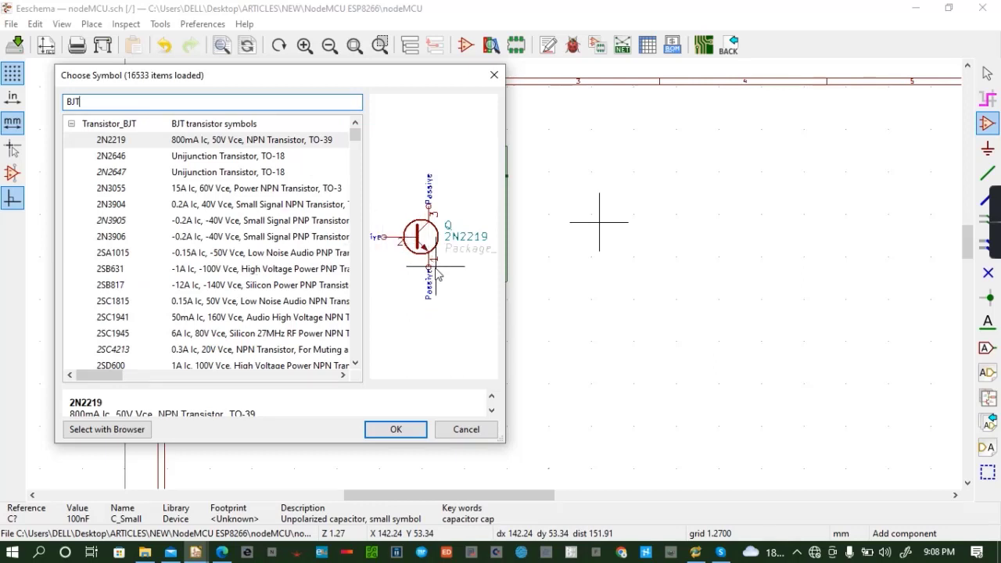
click(399, 431)
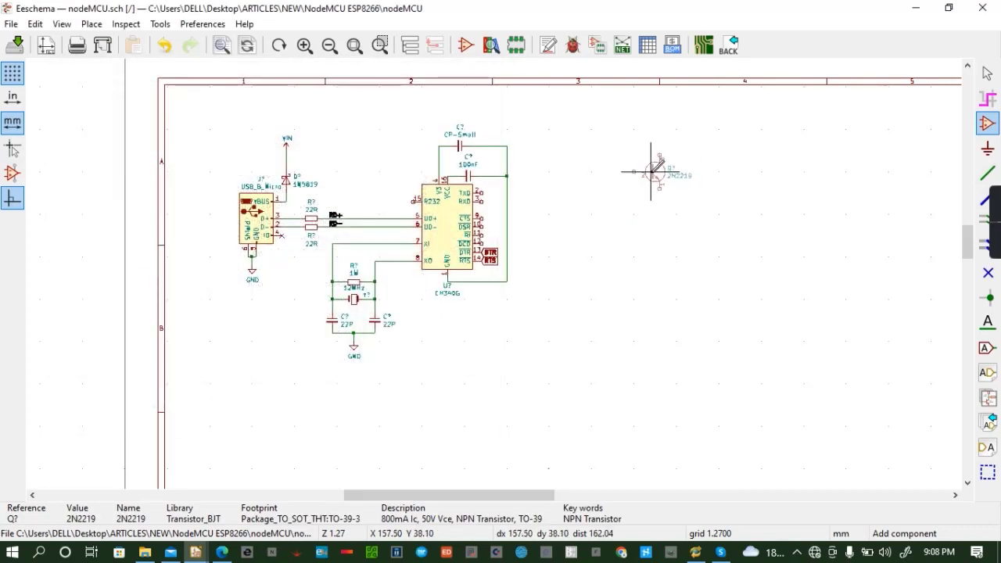
key(y)
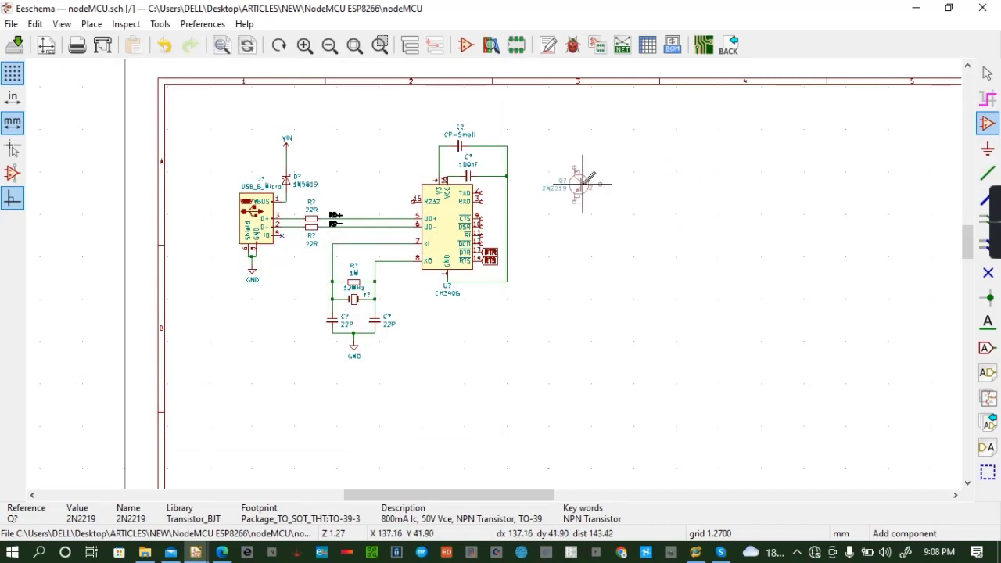
click(578, 188)
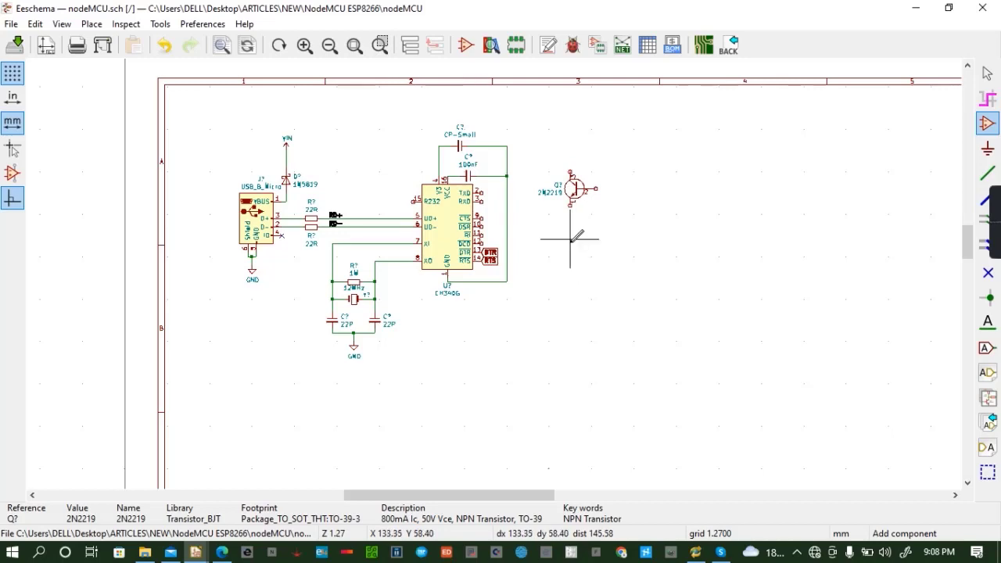
click(573, 244)
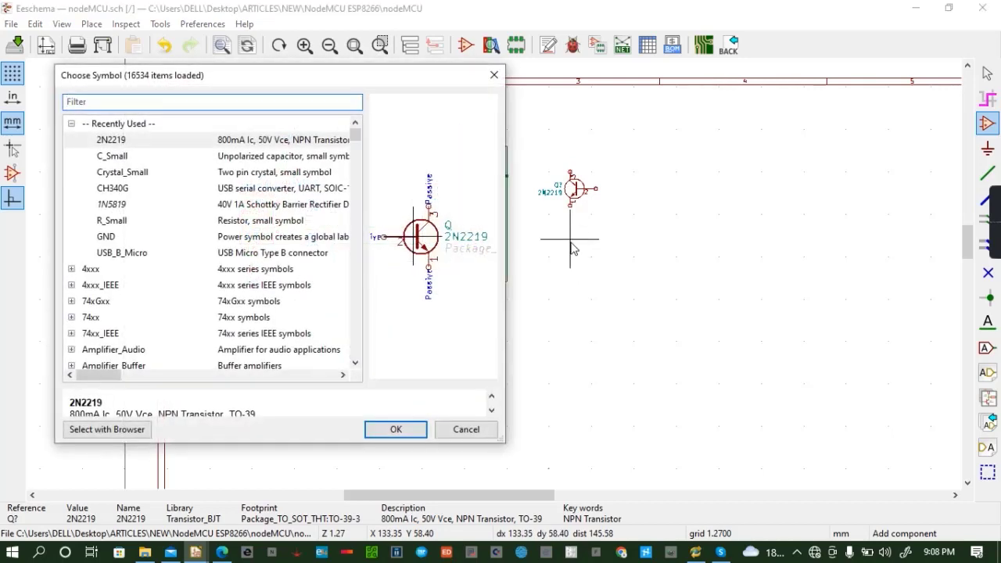
Browse BJT and NPN transistor symbols such as 2N2646, 2N2647 and Q_NPN_BCE
text(BJT)
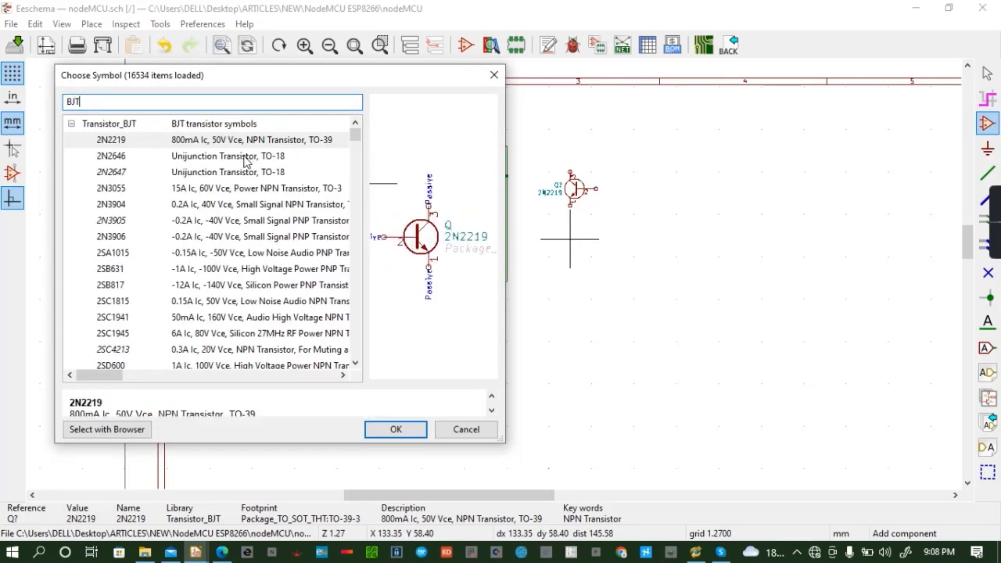
click(204, 161)
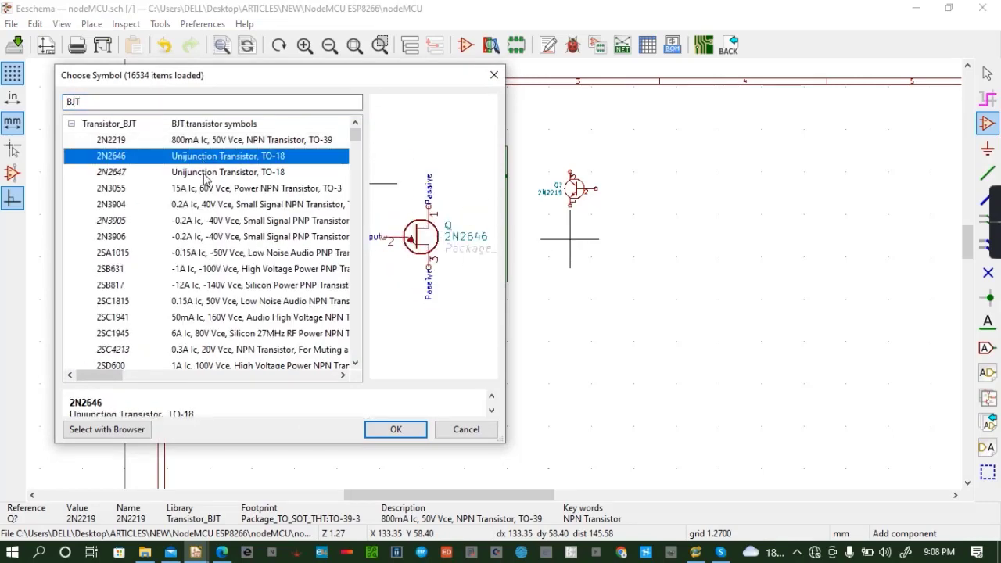
click(203, 173)
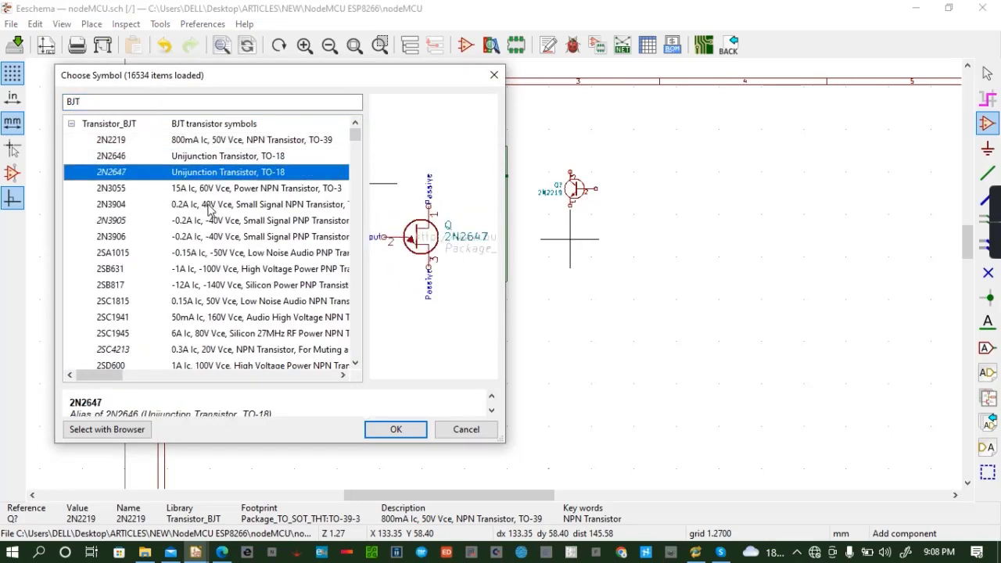
click(121, 105)
key(BackSpace)
key(BackSpace)
key(BackSpace)
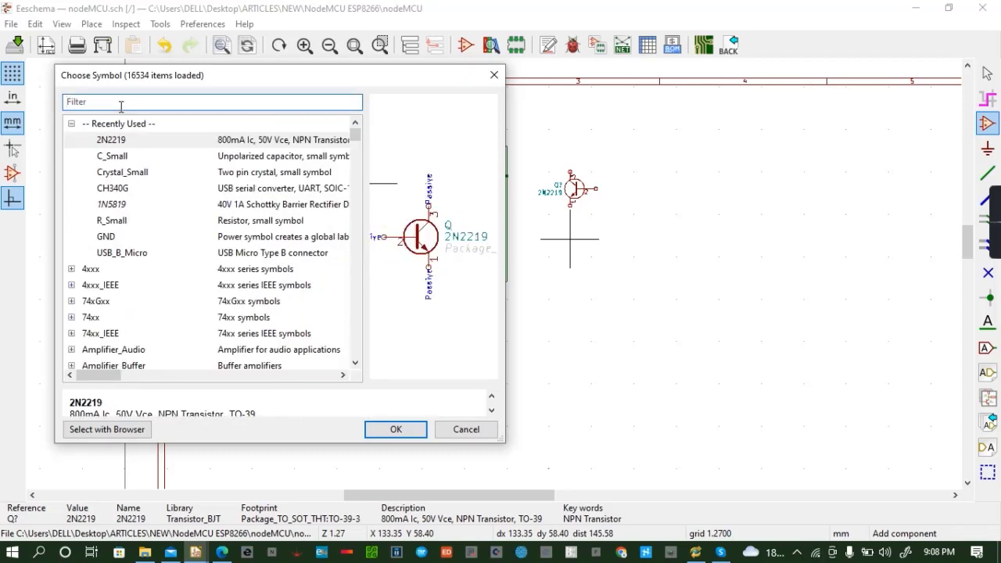
text(NPN)
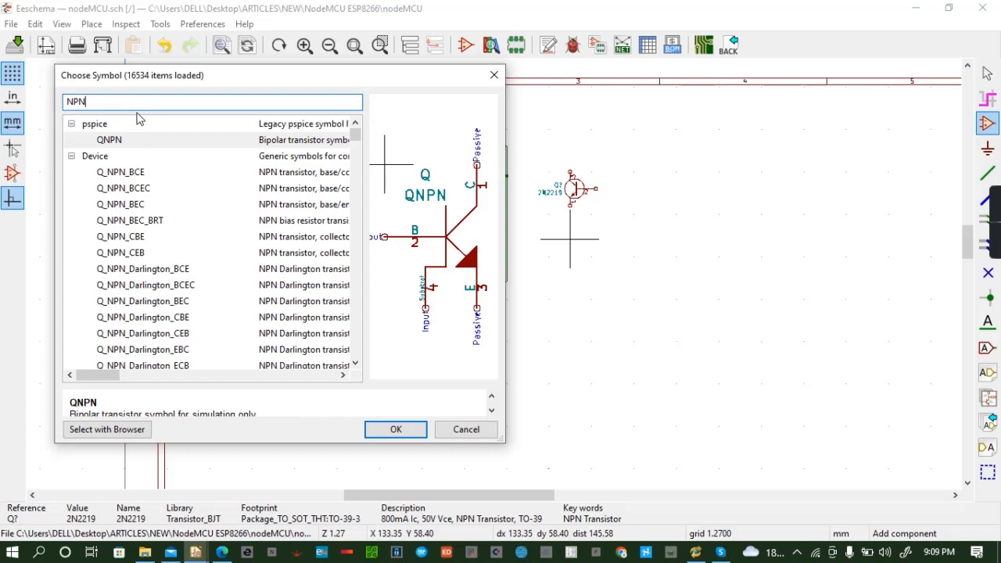
click(136, 173)
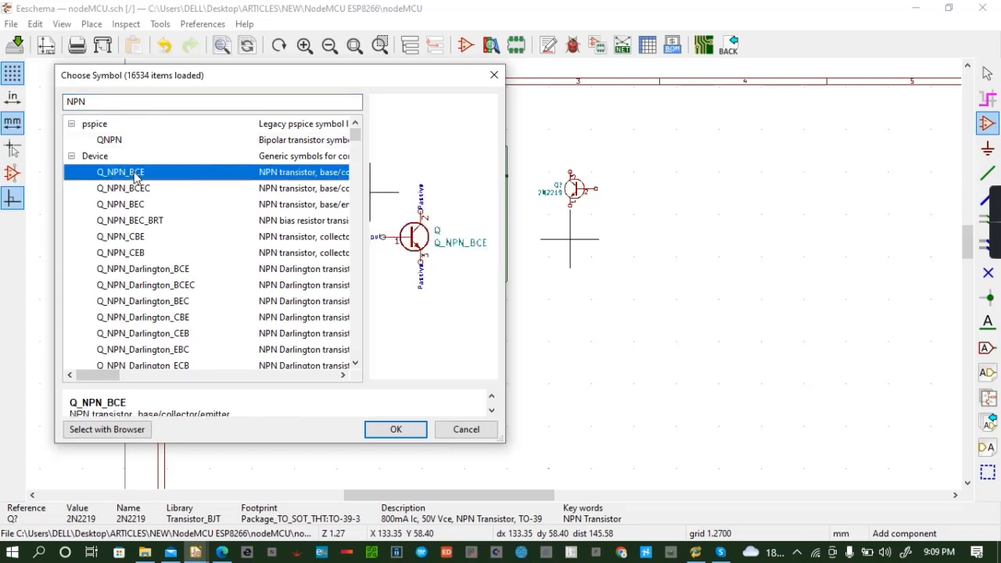
click(129, 189)
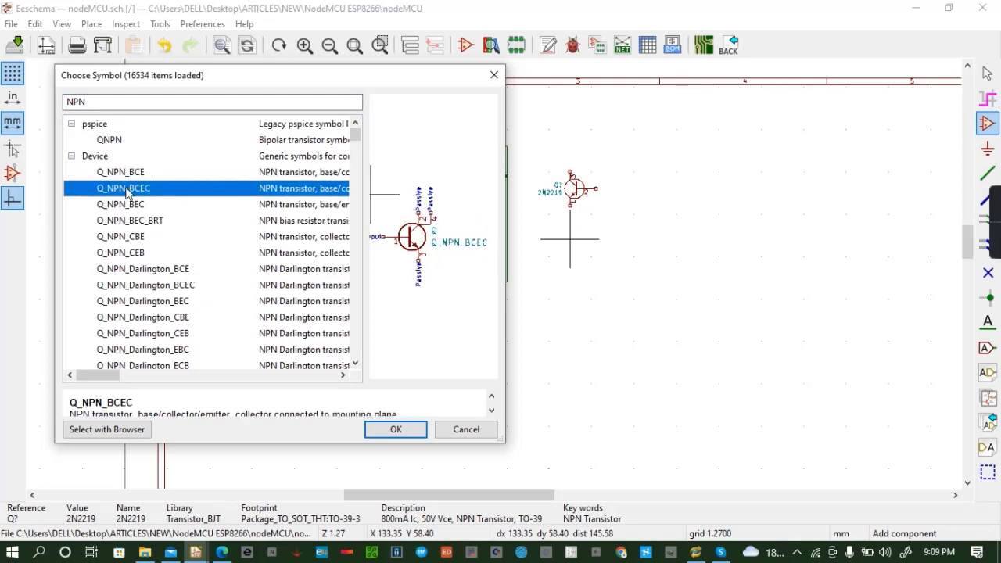
click(127, 206)
click(141, 222)
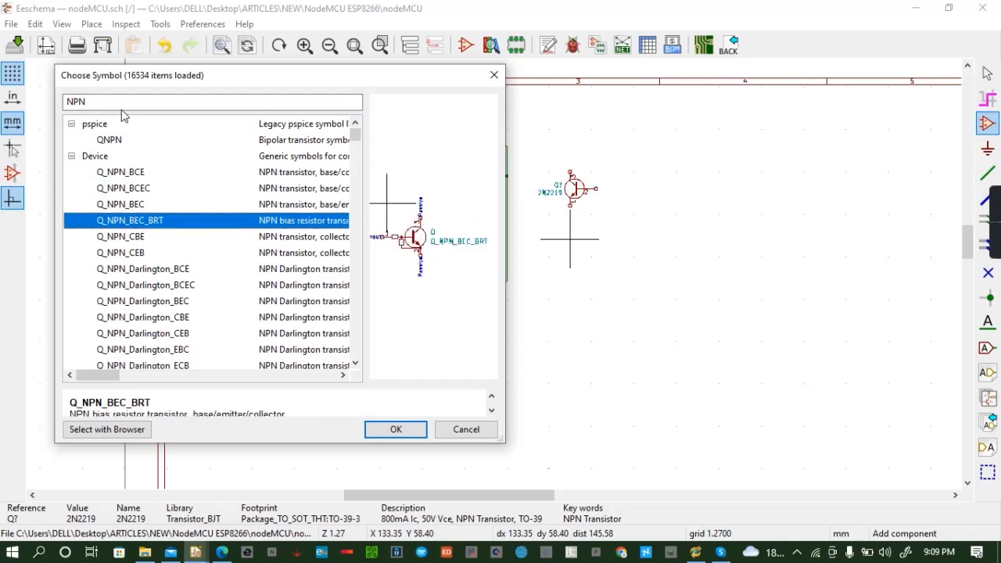
click(116, 100)
key(BackSpace)
key(BackSpace)
key(BackSpace)
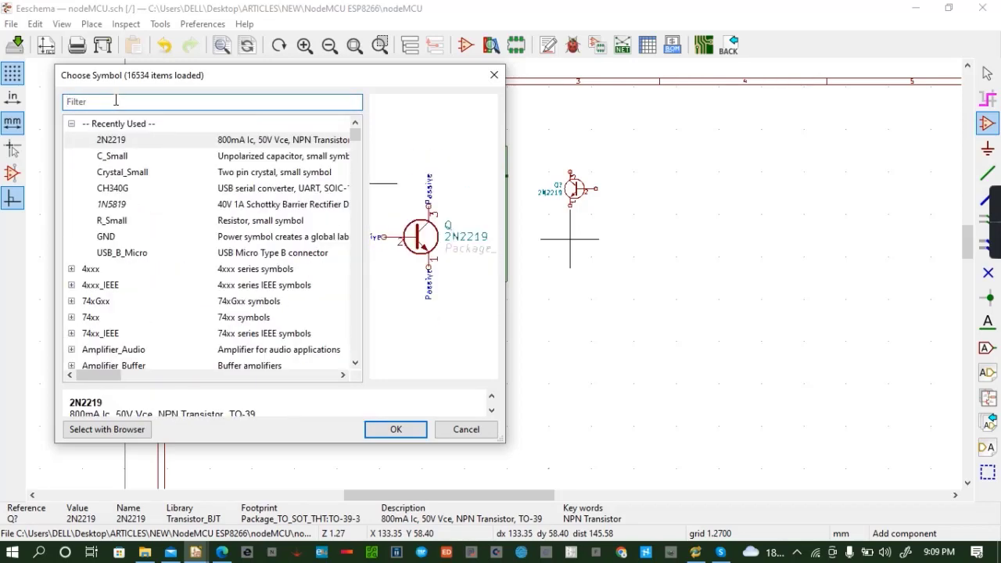
Add a mirrored Q_PNP_BCE transistor below the 2N2219
text(PNP)
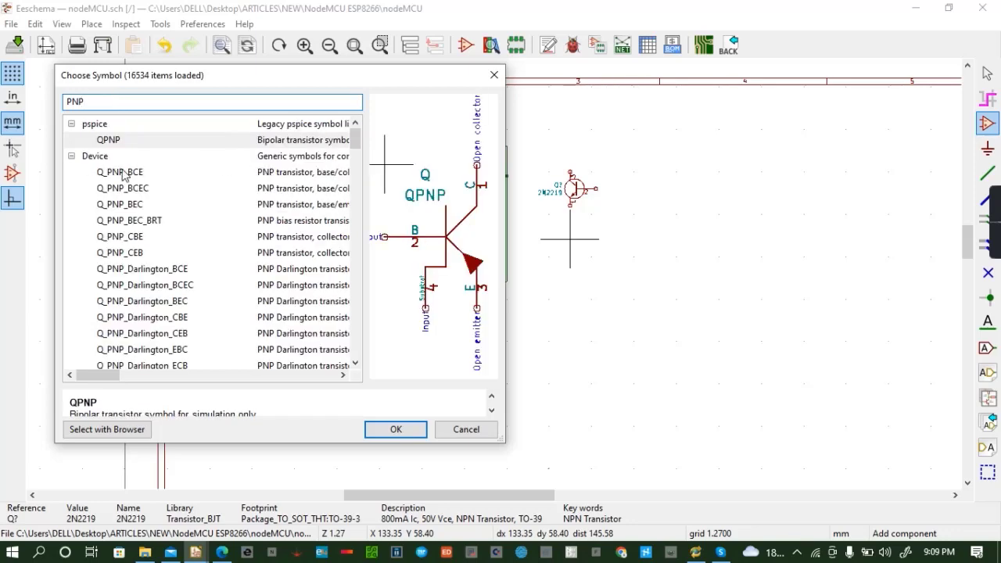
click(125, 172)
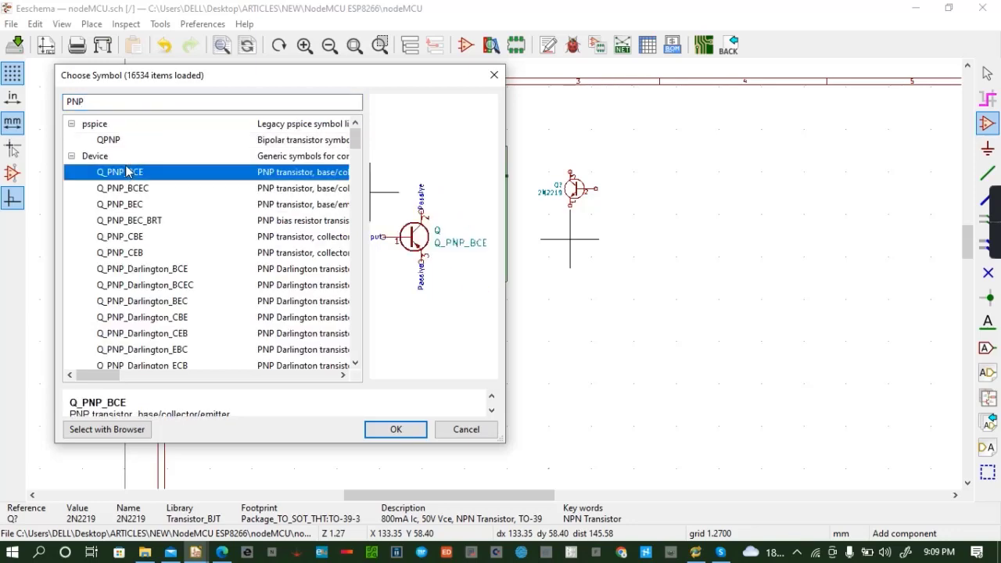
click(401, 431)
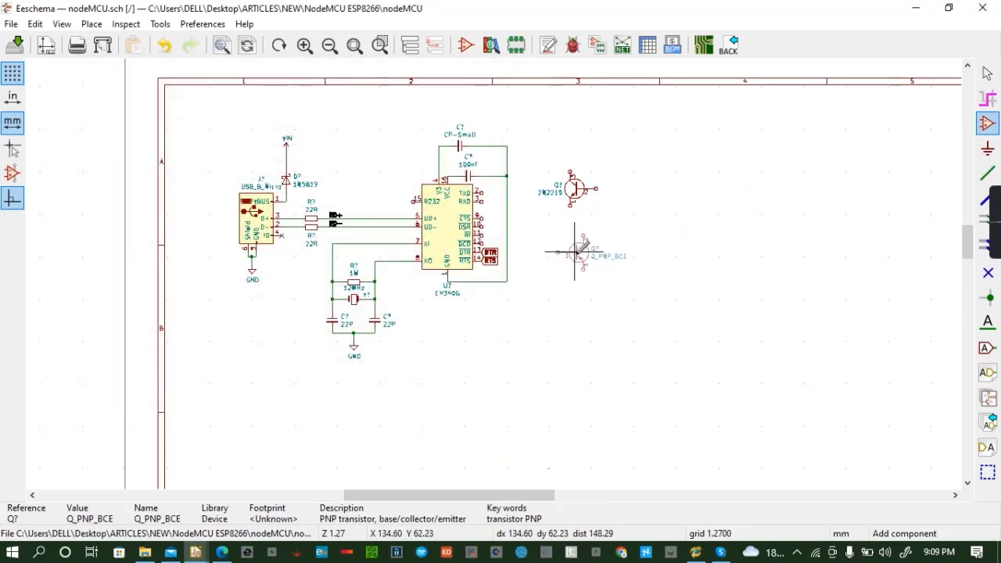
key(y)
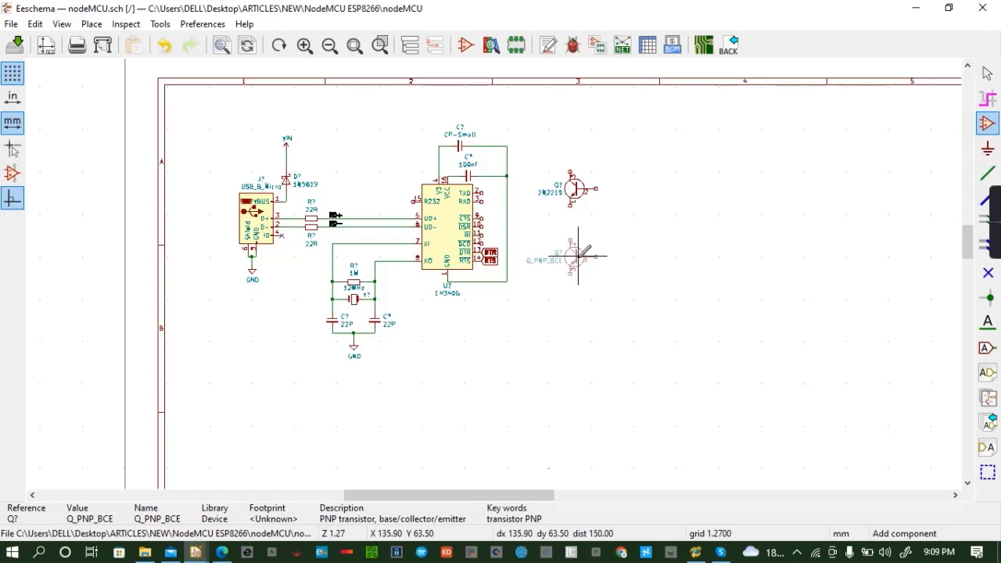
click(579, 254)
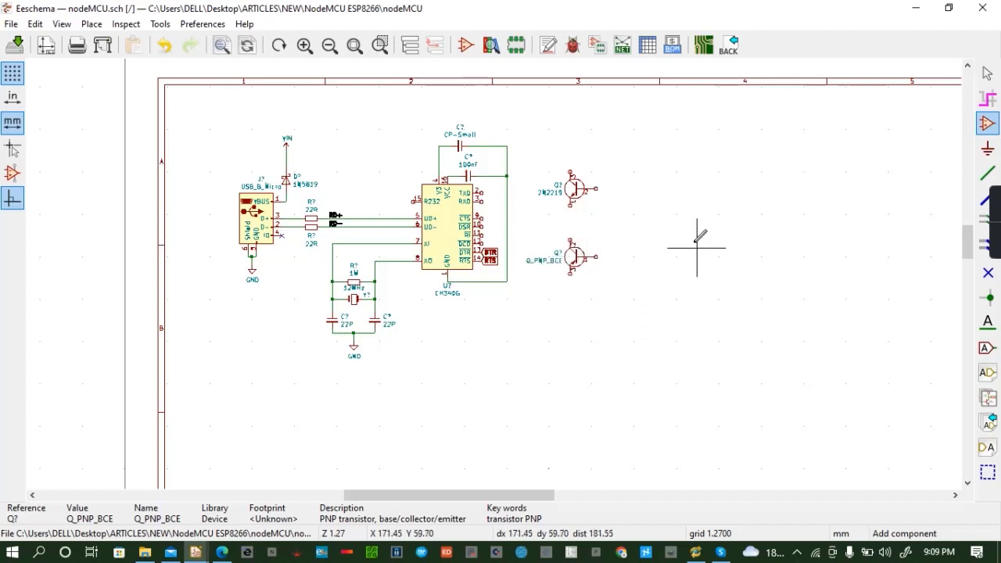
click(637, 184)
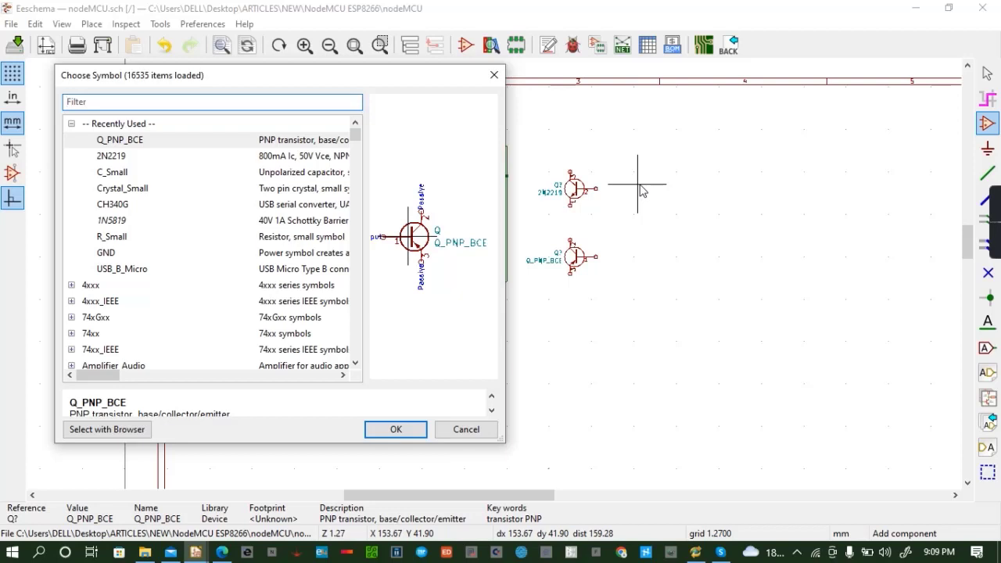
Place two rotated R_Small_US resistors, right of the 2N2219 and right of the Q_PNP_BCE
text(RESI)
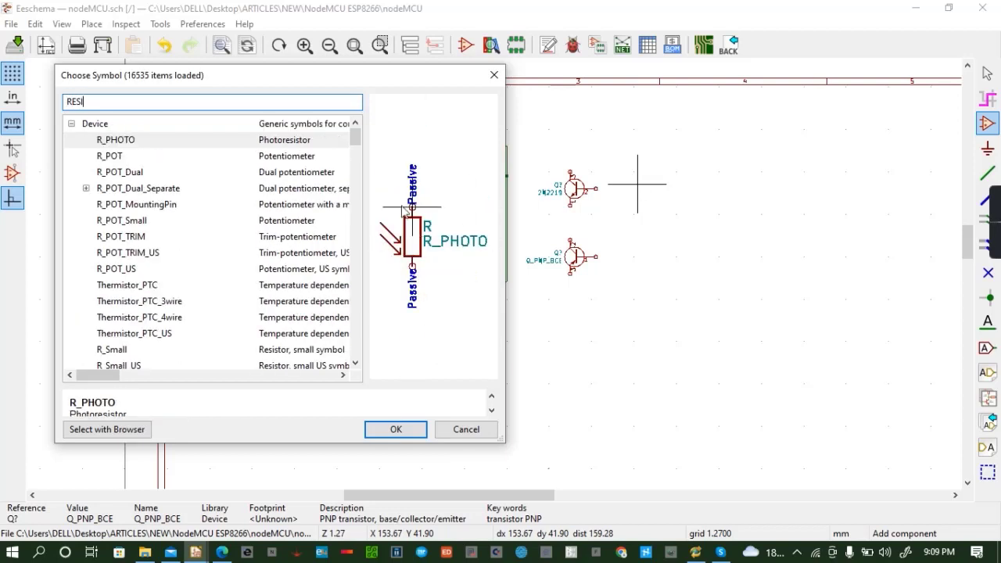
click(133, 350)
scroll(176, 285, down, 2)
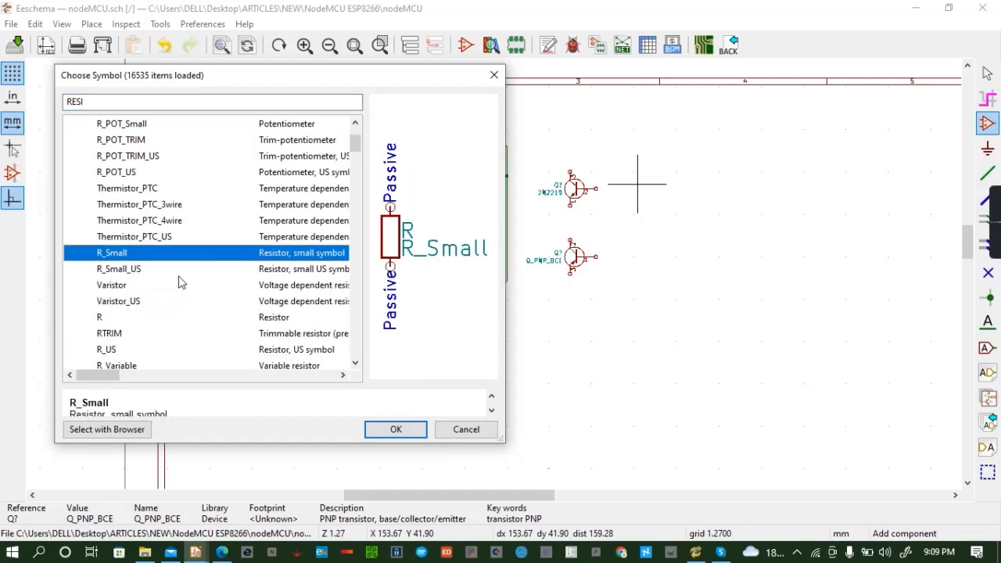
click(139, 270)
click(396, 430)
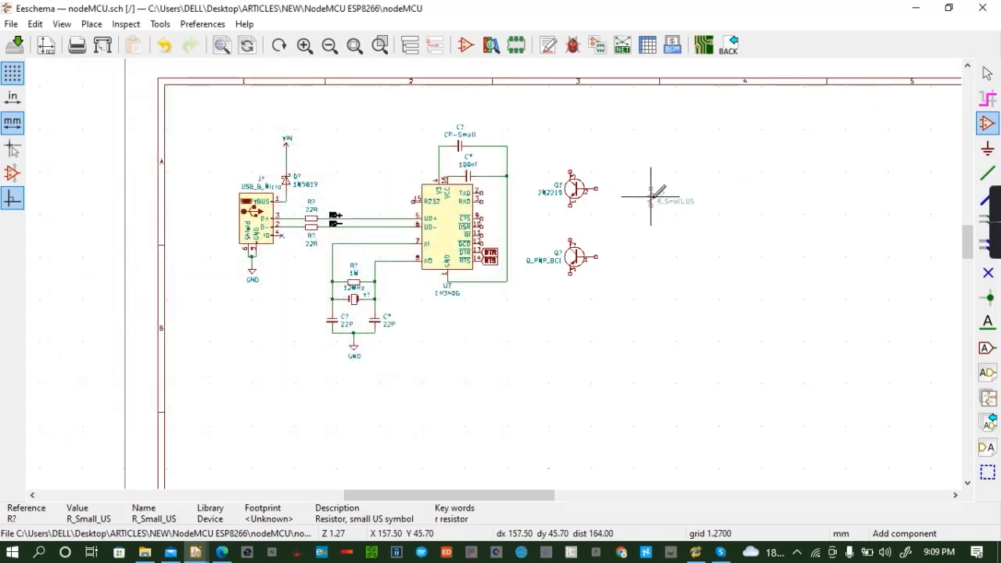
key(r)
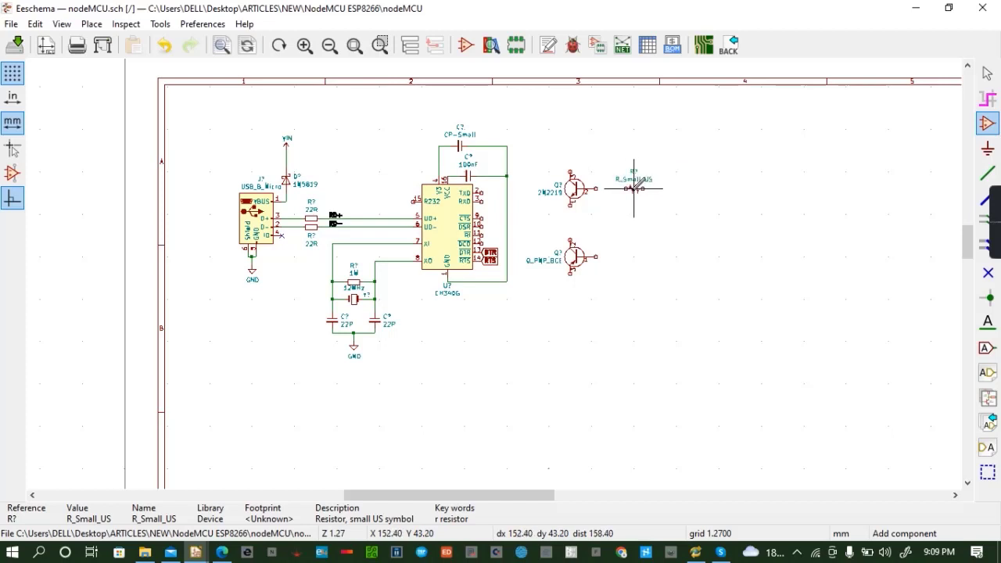
scroll(634, 188, up, 1)
scroll(494, 274, up, 2)
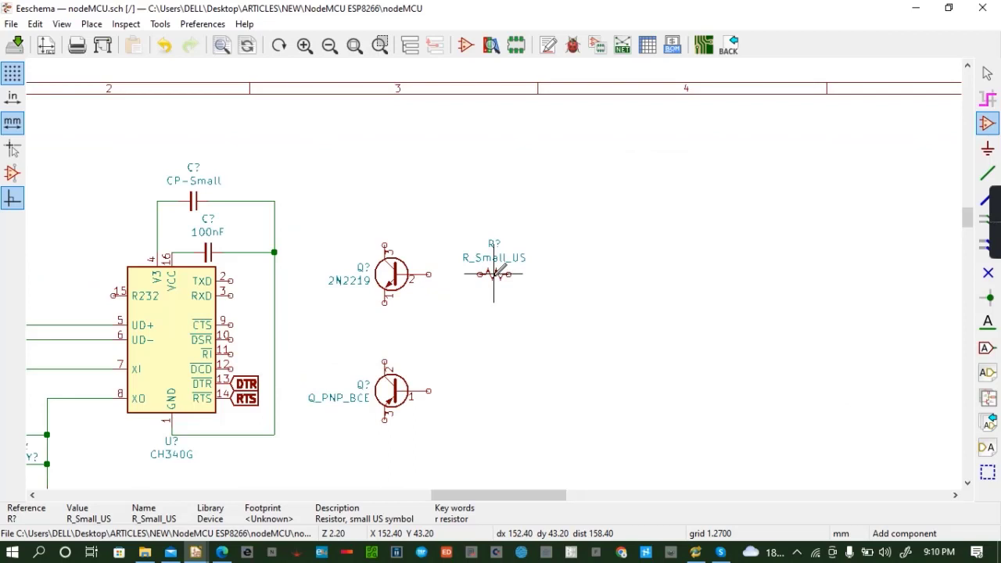
click(494, 273)
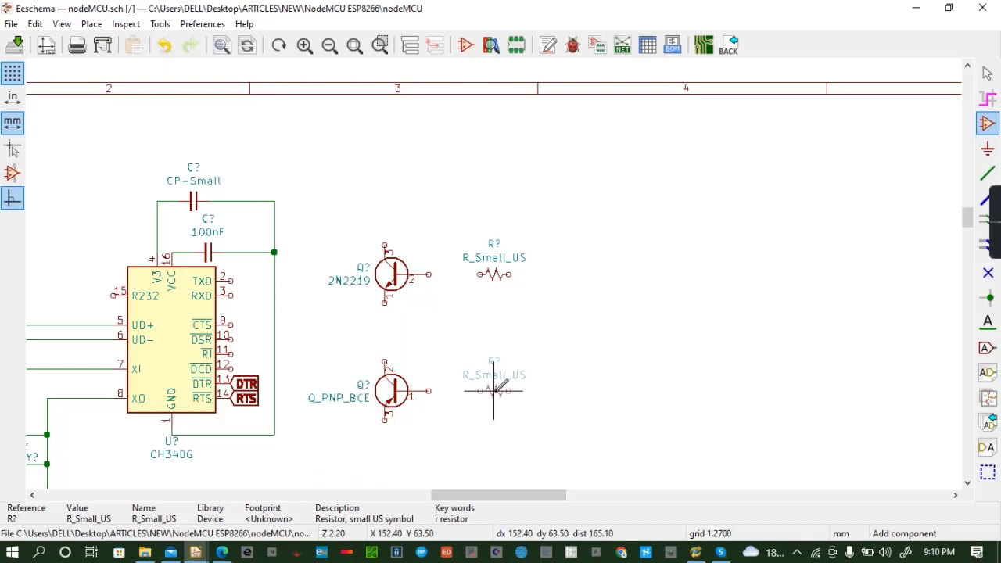
click(493, 388)
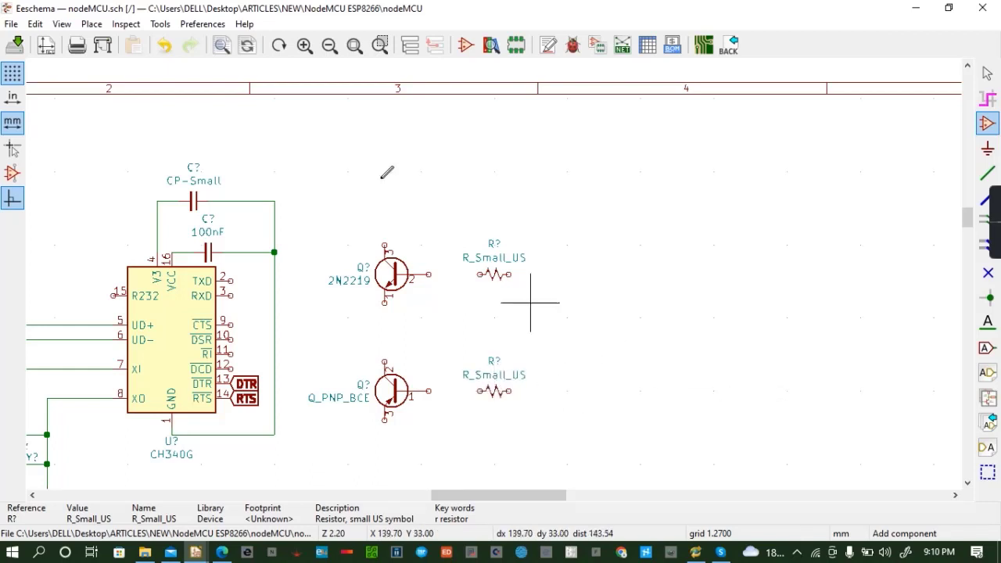
Wire the 2N2219 to the upper resistor and the Q_PNP_BCE to the lower resistor
key(w)
click(428, 273)
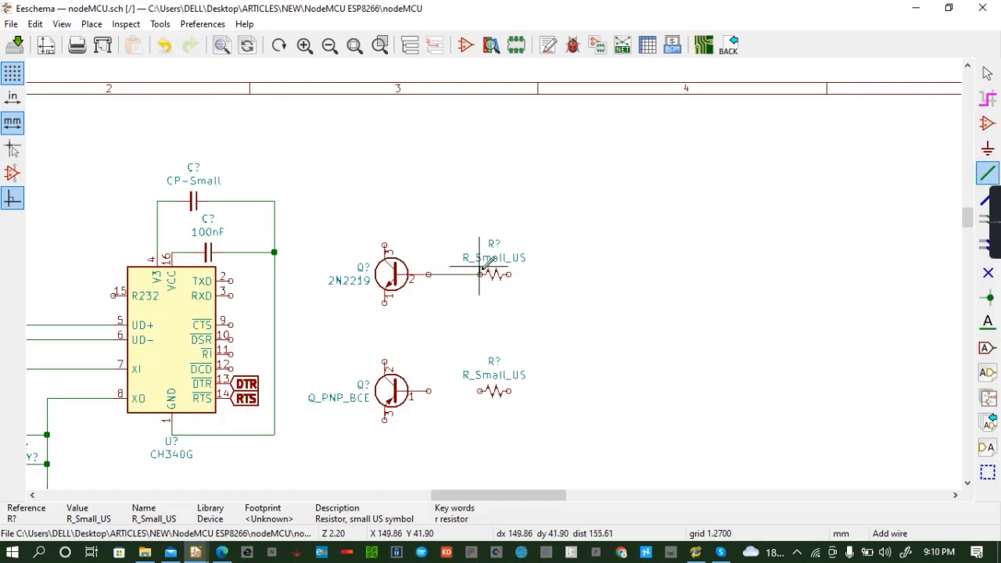
click(478, 273)
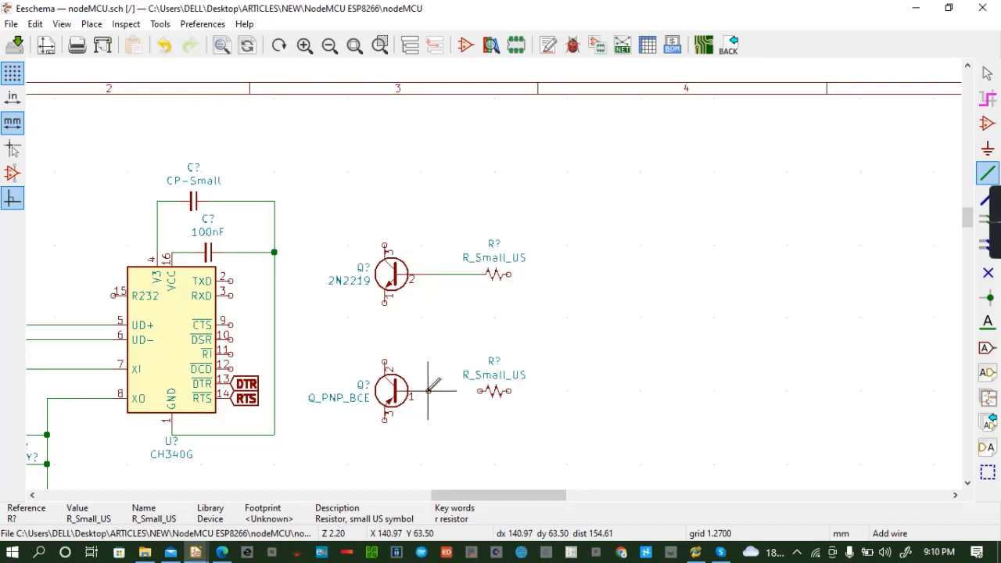
click(428, 391)
click(479, 391)
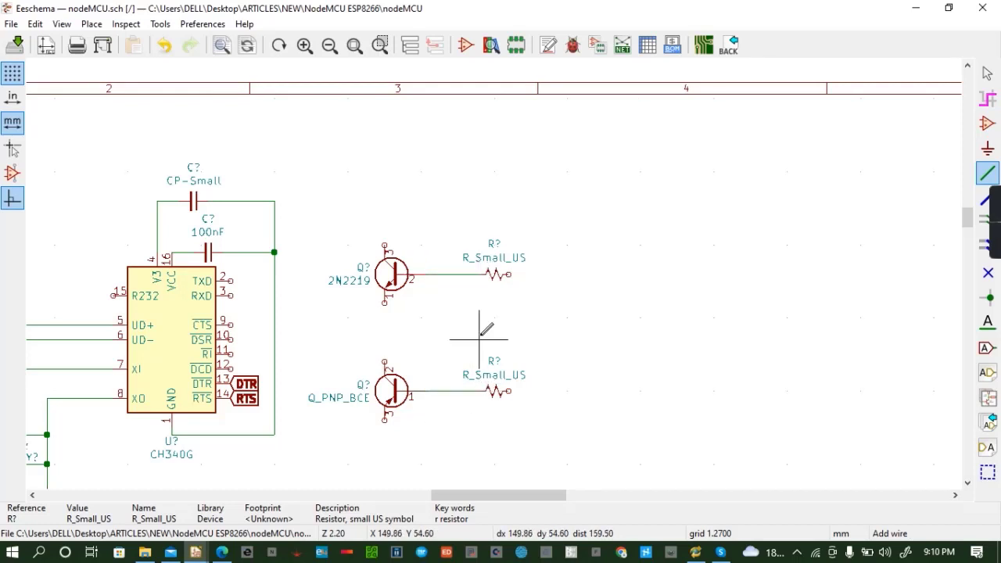
Cross-connect each transistor to the opposite resistor's right pin
click(384, 307)
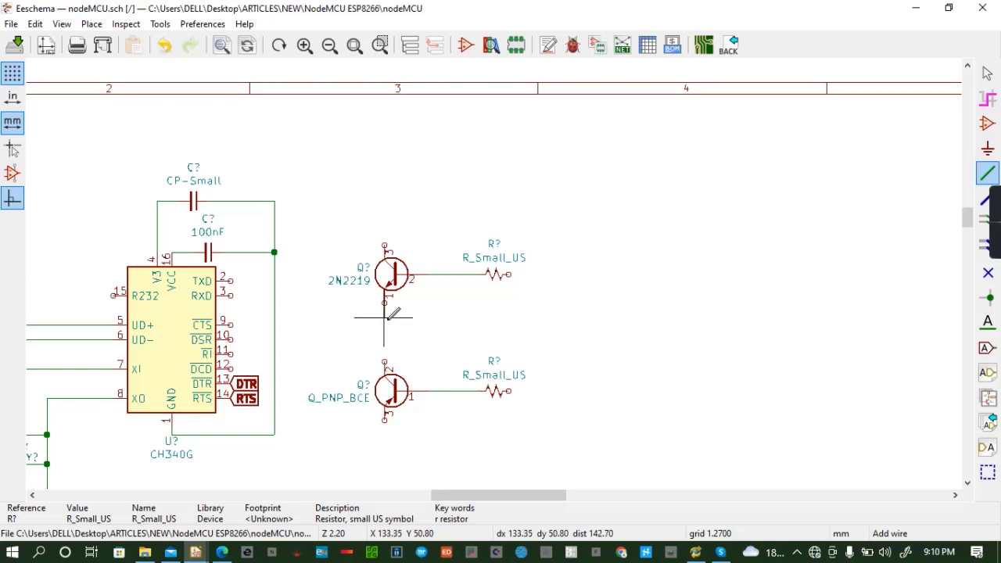
click(384, 318)
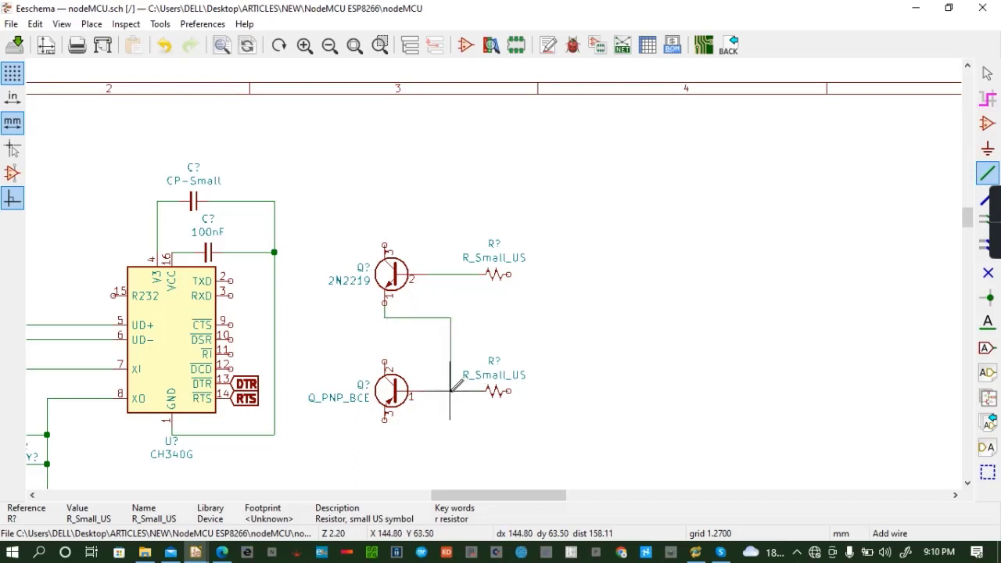
click(546, 390)
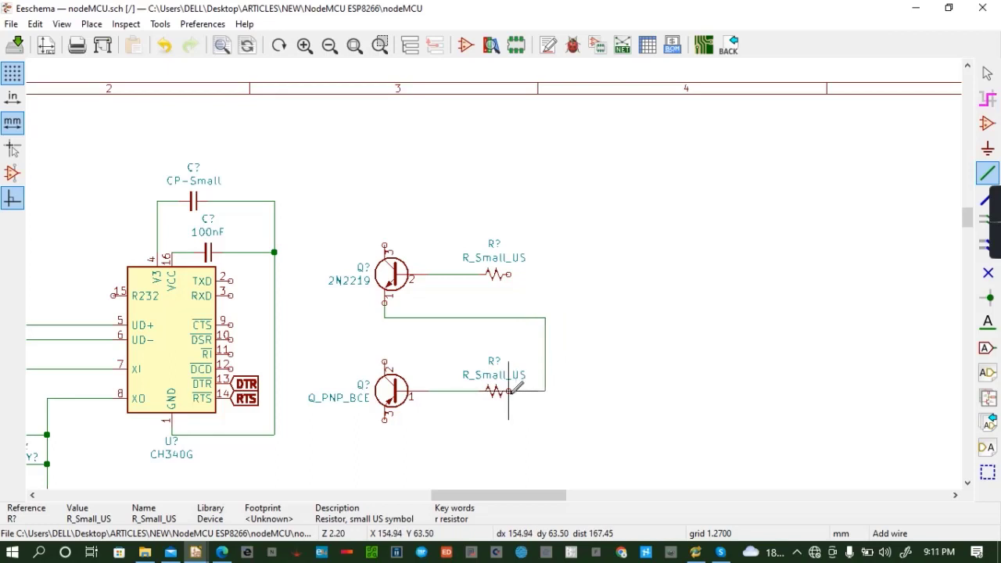
click(509, 391)
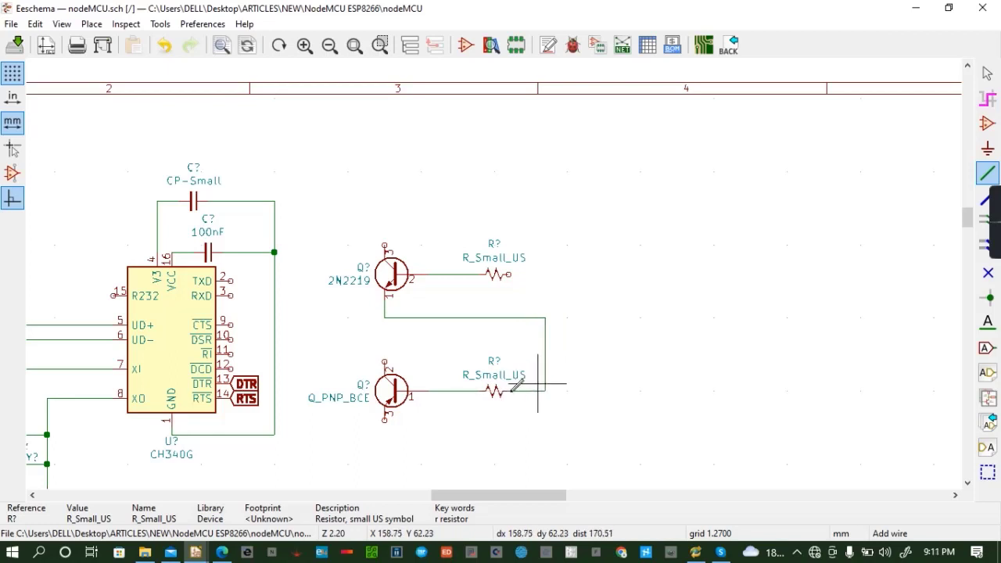
click(384, 362)
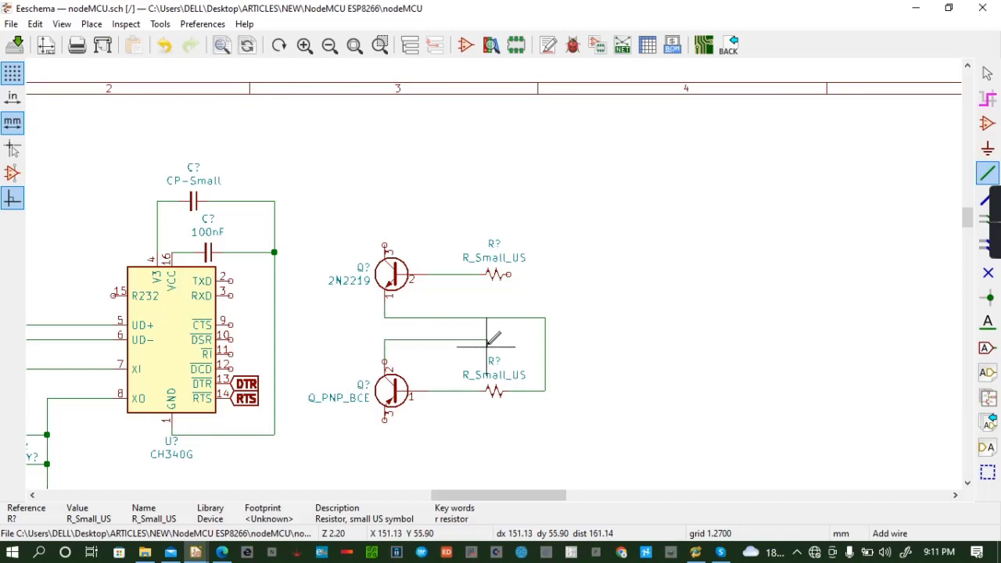
click(537, 340)
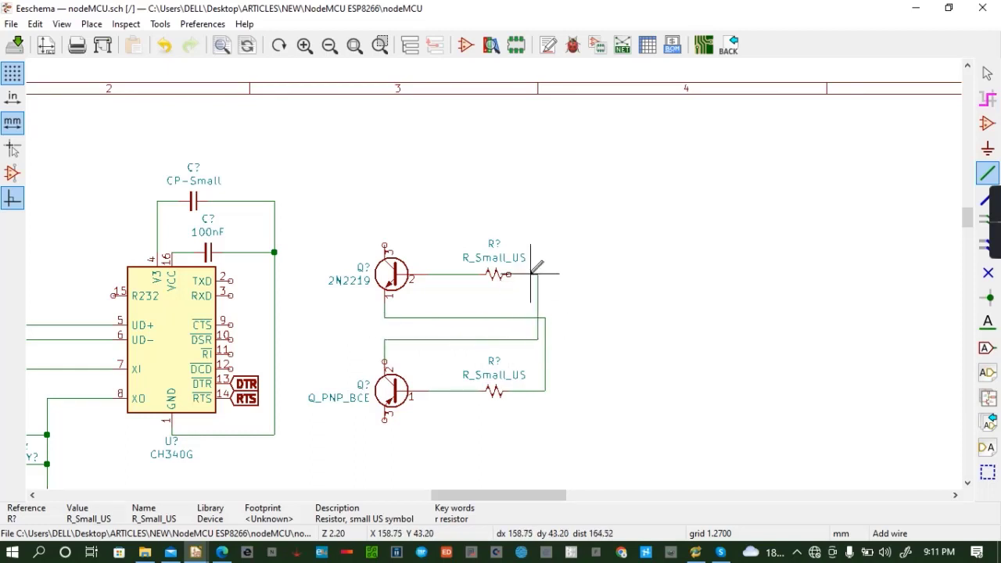
click(509, 274)
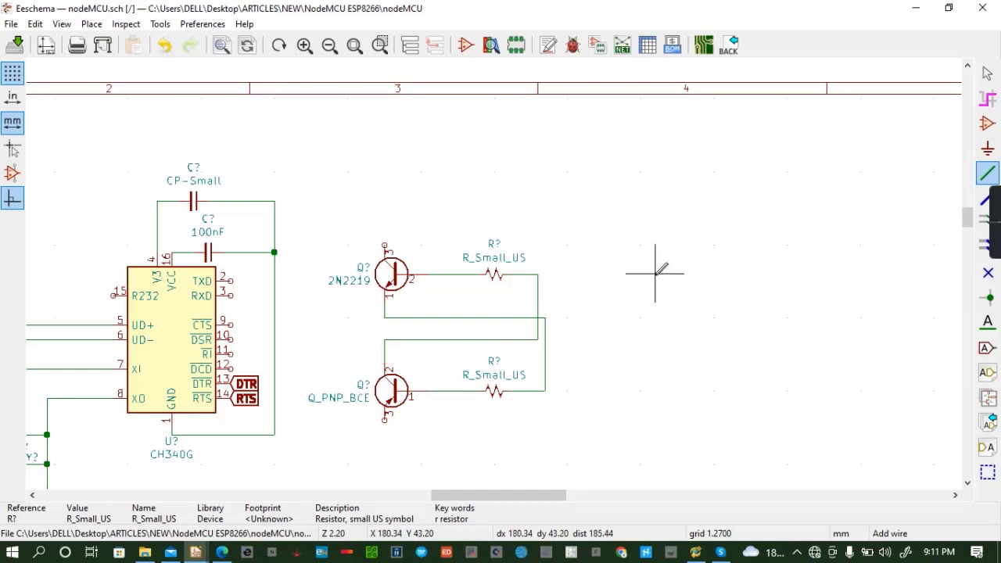
Extend both resistor outputs to the right as open-ended wires
drag(538, 274, 546, 274)
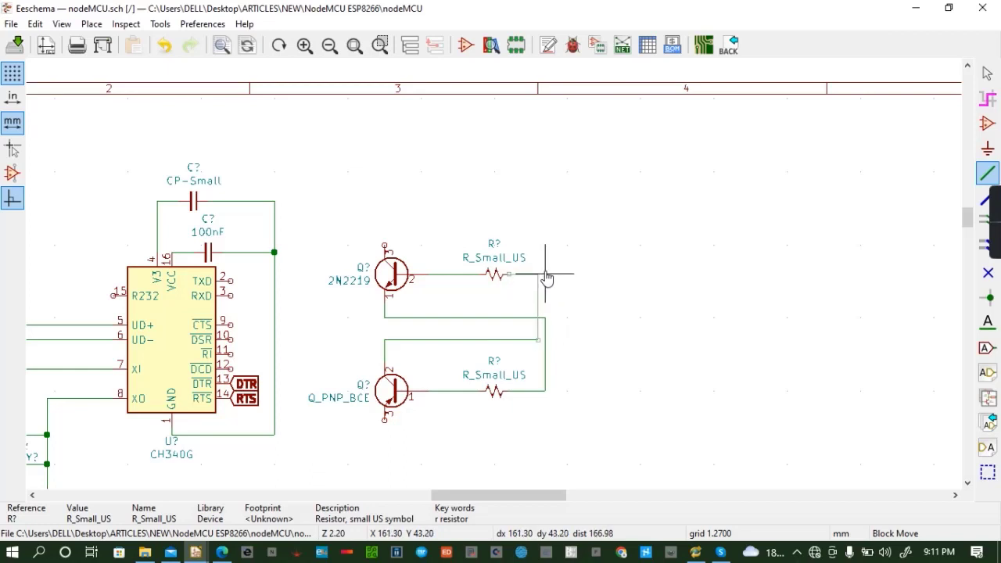
key(Escape)
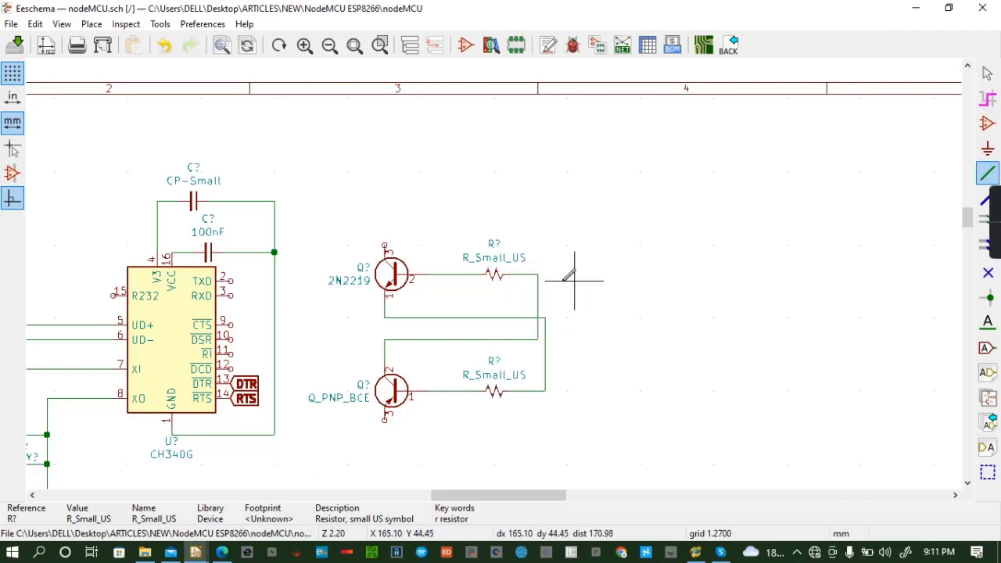
click(537, 274)
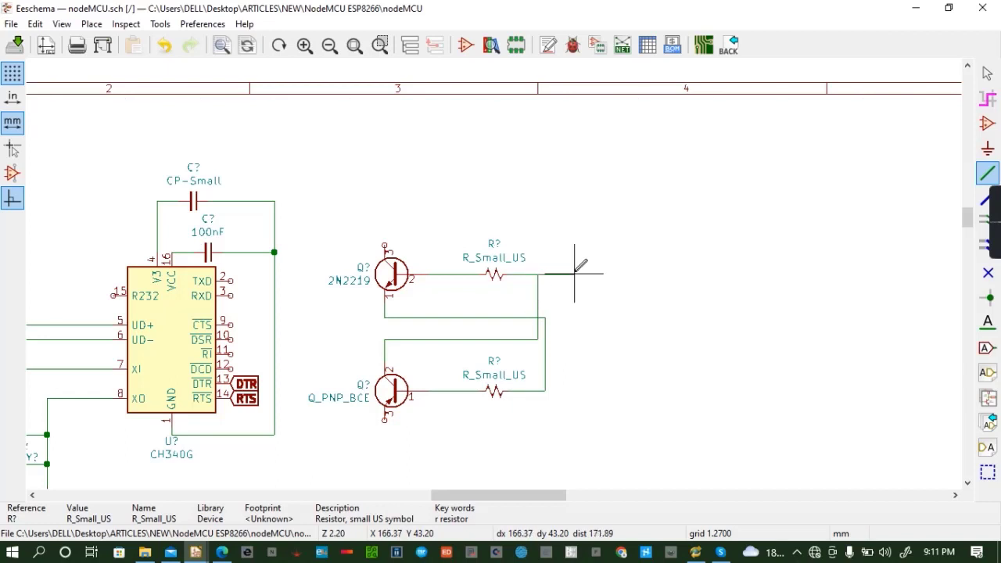
double_click(575, 274)
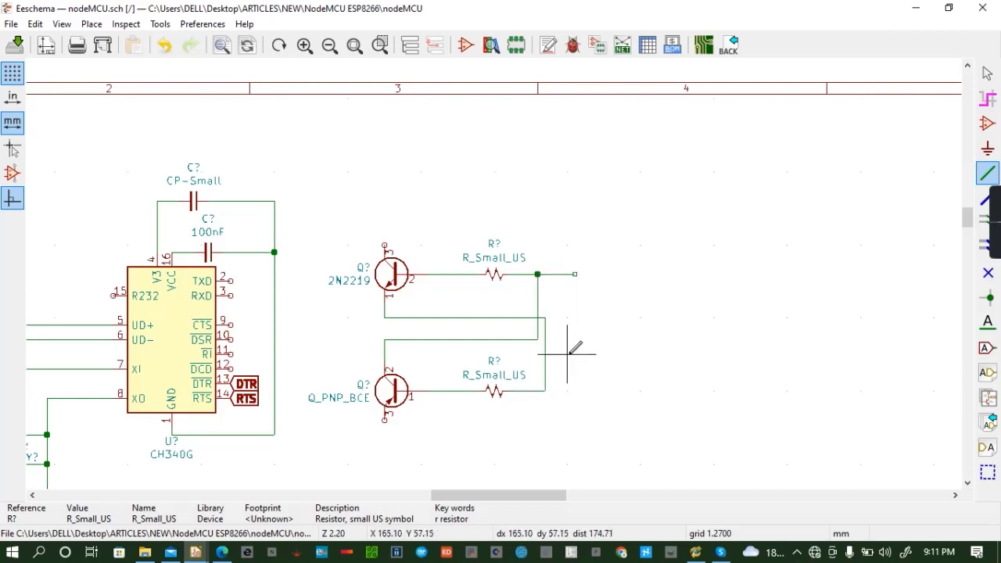
click(545, 391)
double_click(575, 391)
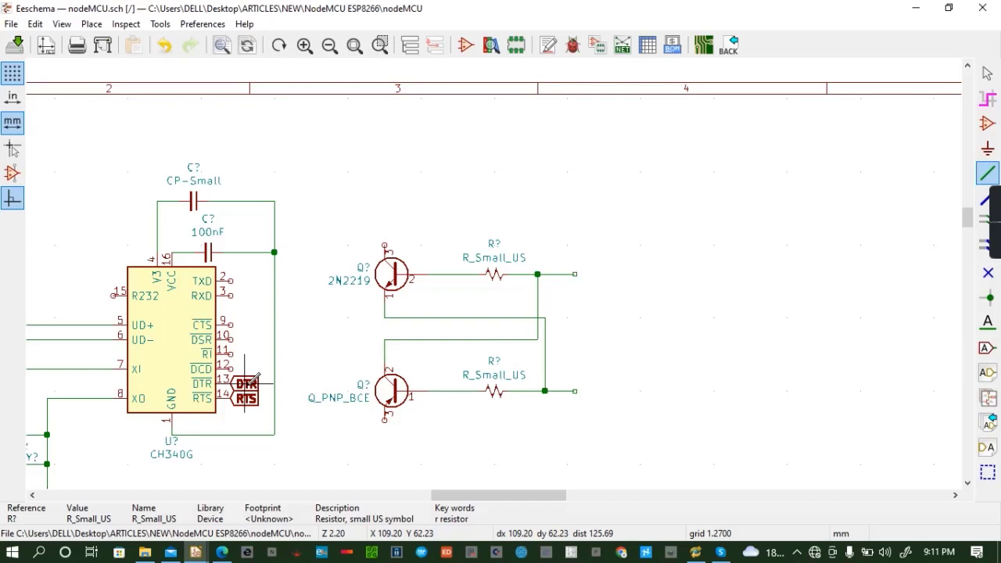
Duplicate DTR and RTS global labels onto the upper and lower resistor output wires
key(ctrl+d)
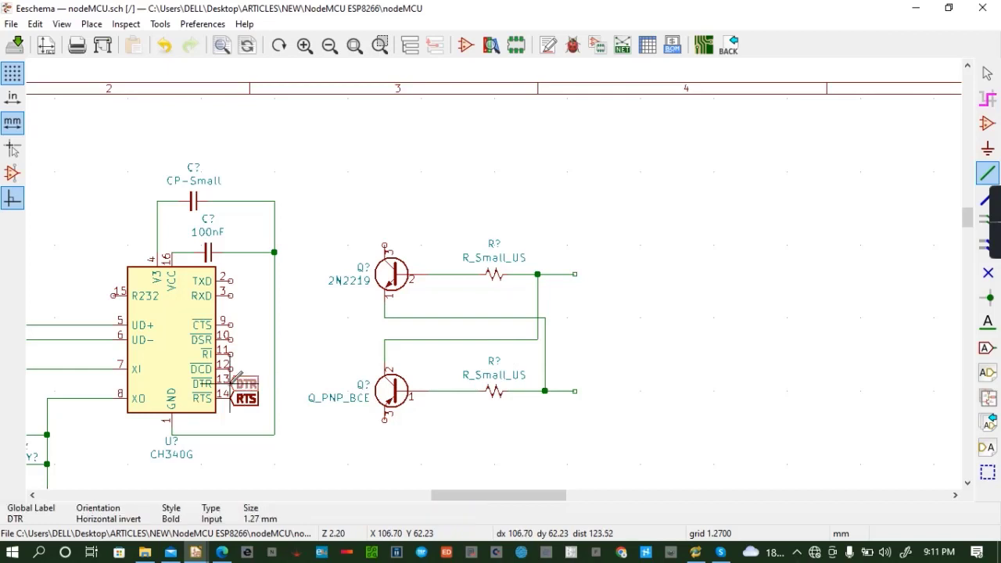
click(576, 274)
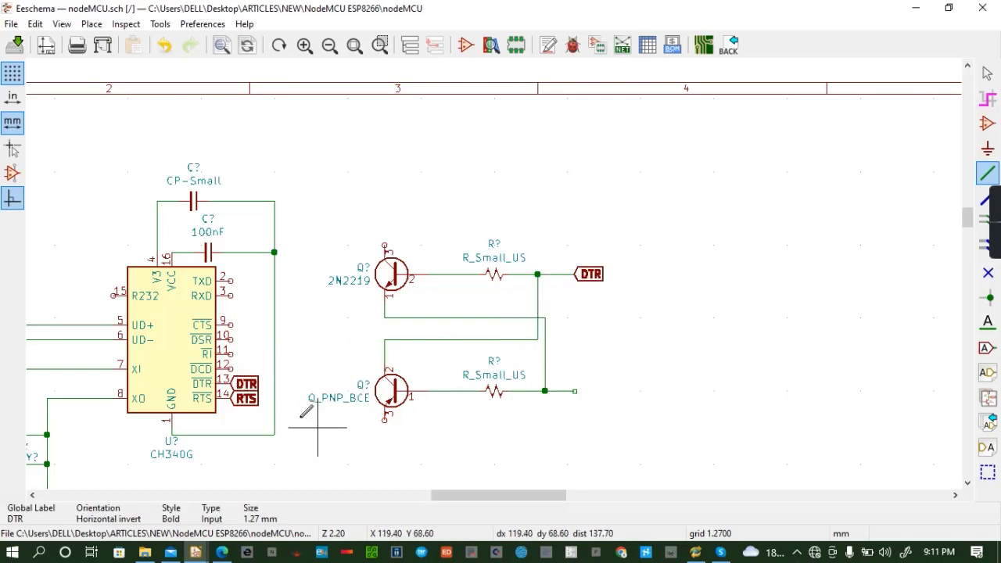
key(ctrl+d)
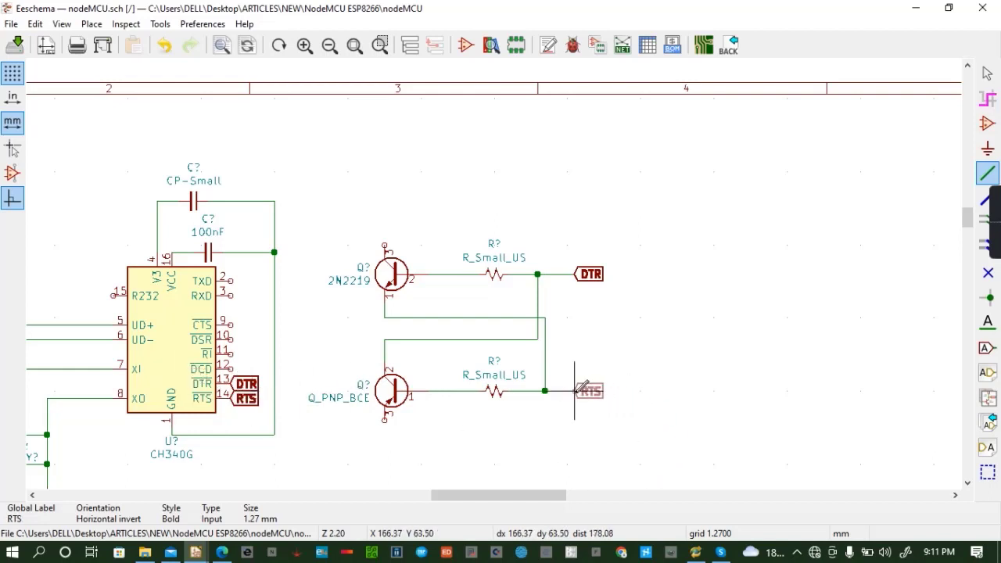
click(576, 391)
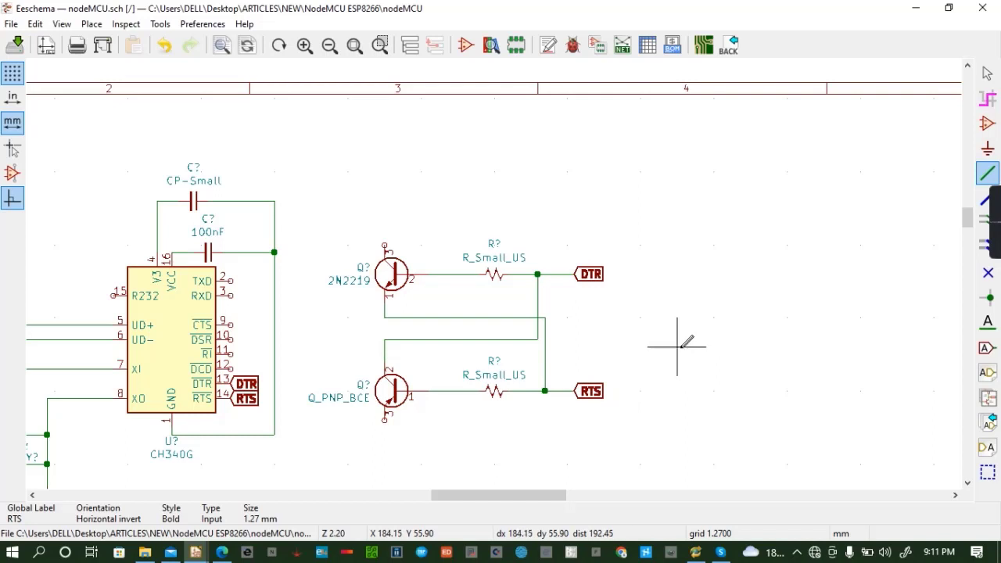
Run open wires from the 2N2219's top pin and the Q_PNP_BCE's bottom pin
double_click(413, 208)
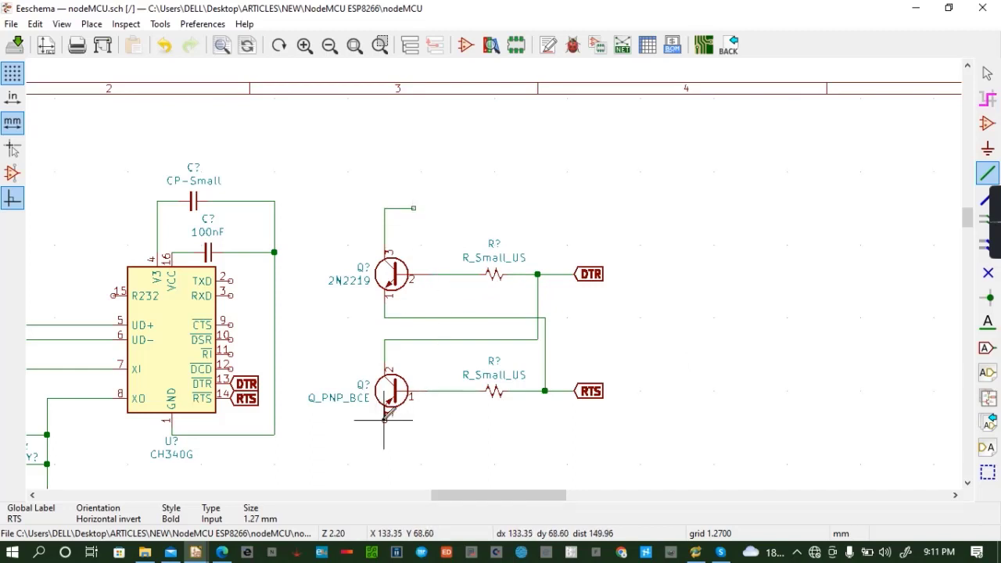
click(391, 420)
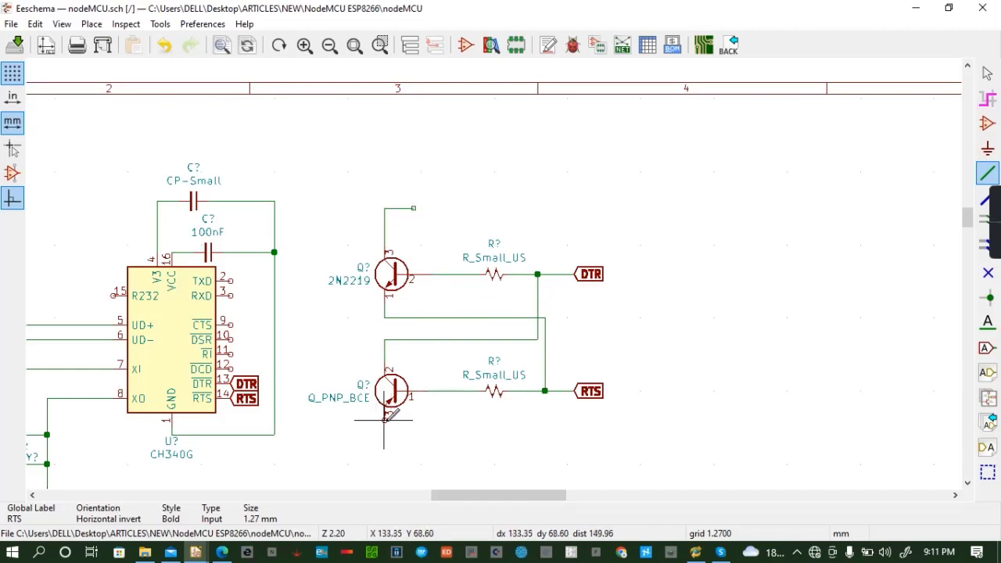
double_click(421, 434)
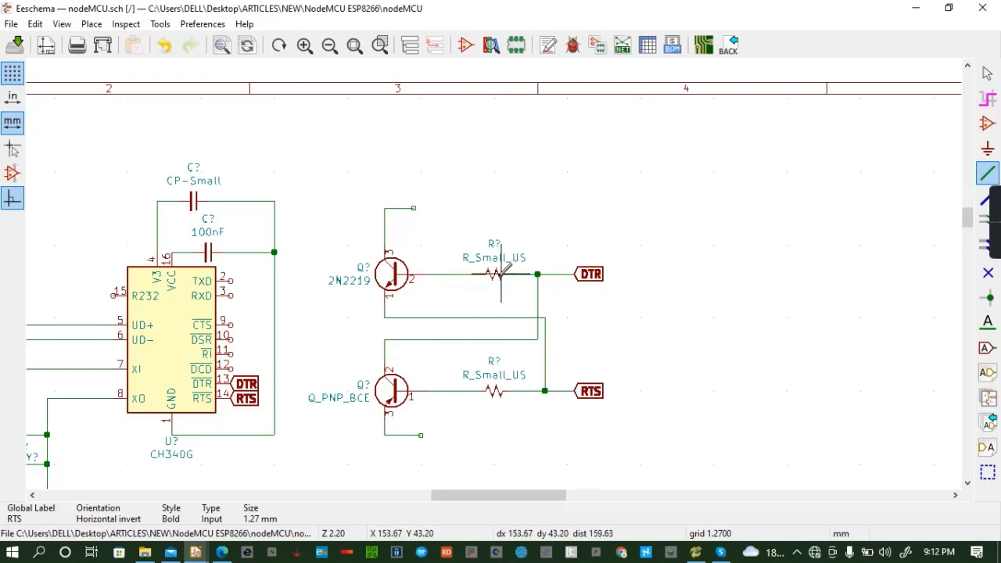
Untick Show for the Value field on both R_Small_US resistors, leaving only R? visible
key(v)
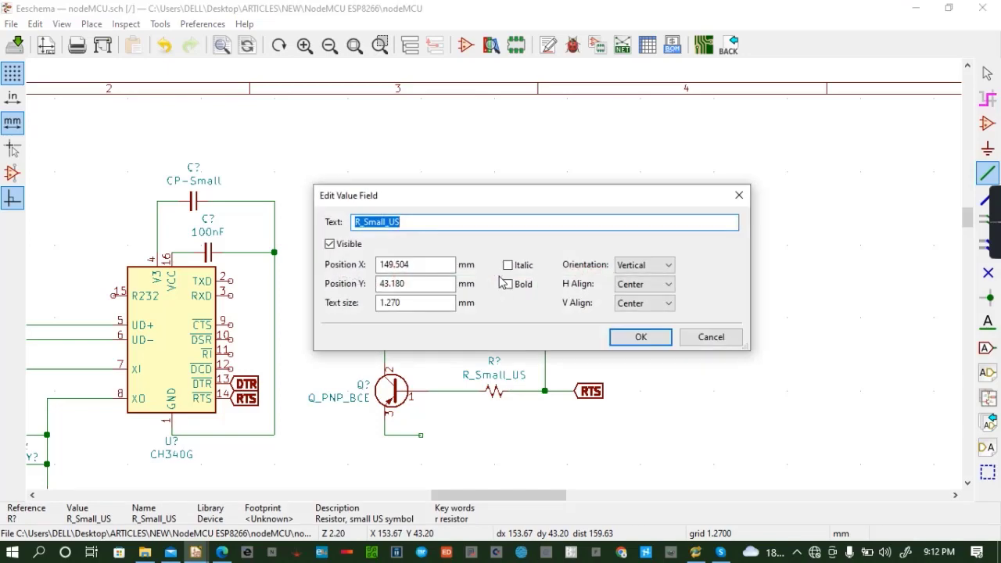
click(739, 194)
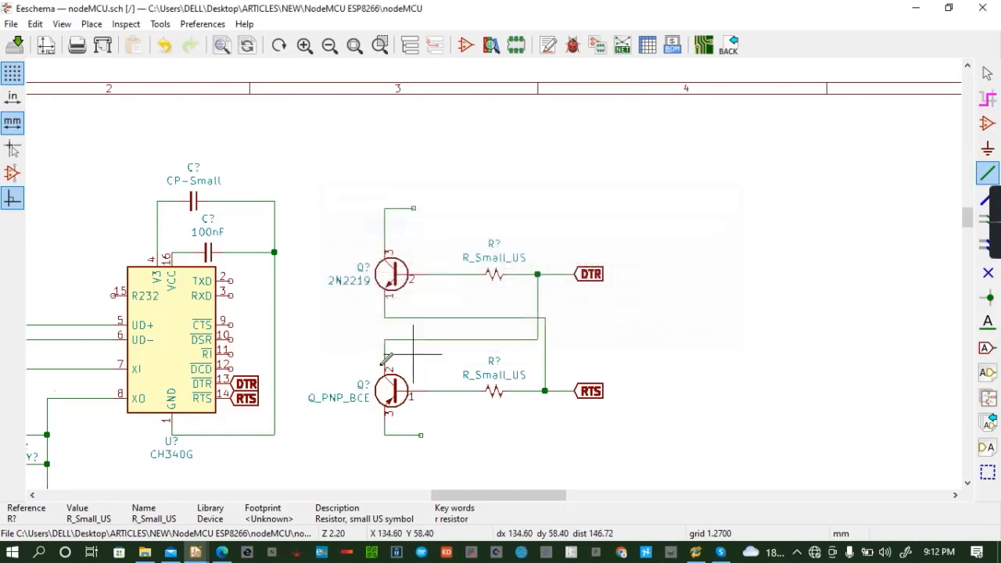
key(e)
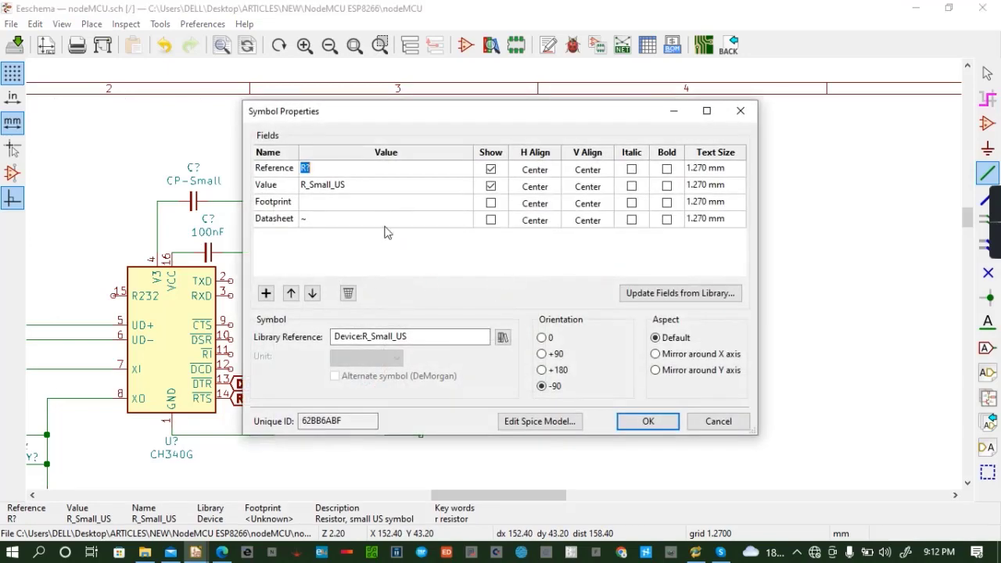
click(492, 186)
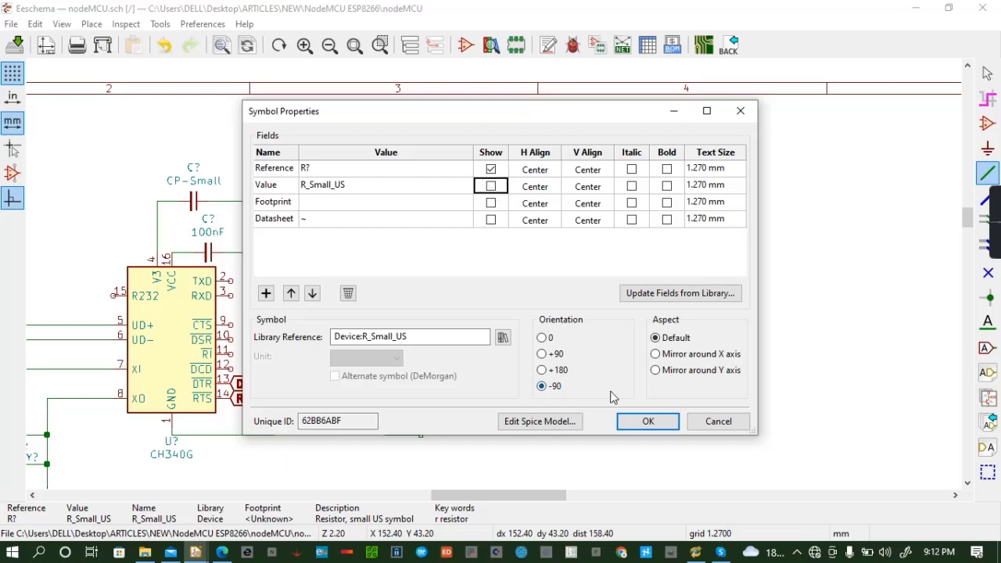
click(646, 420)
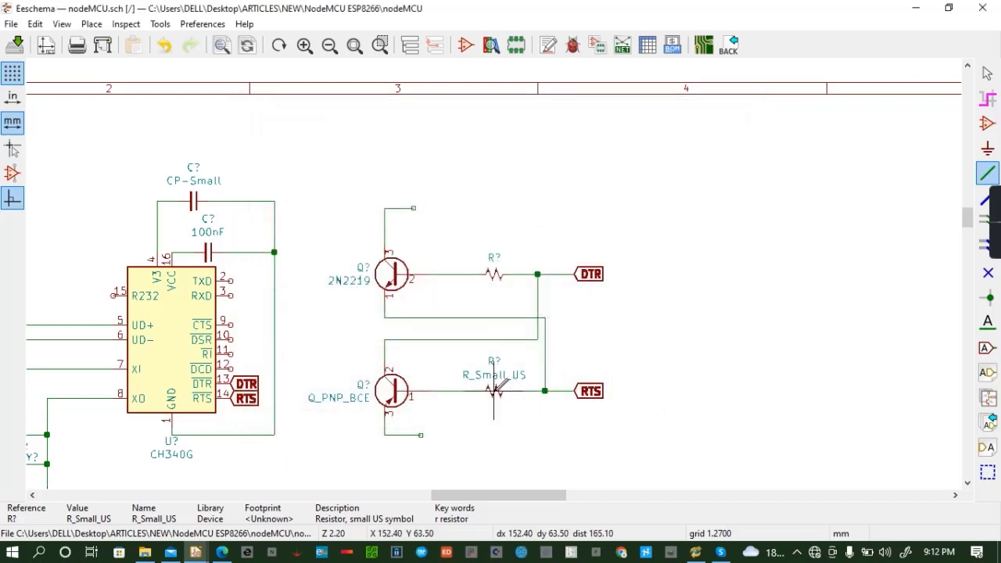
key(e)
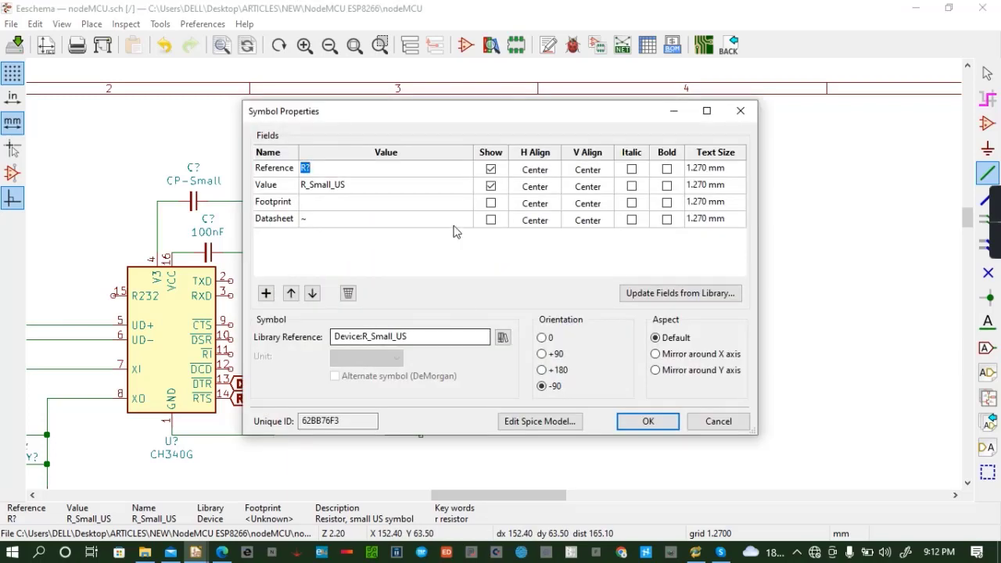
click(491, 186)
click(648, 421)
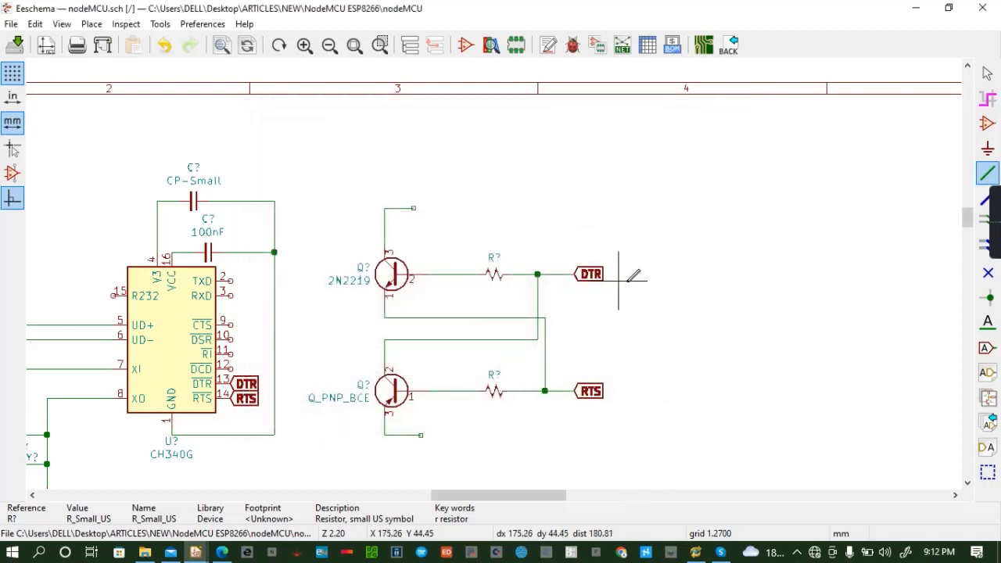
Place a left-pointing nRST global label at the upper transistor's wire end
click(988, 348)
click(442, 200)
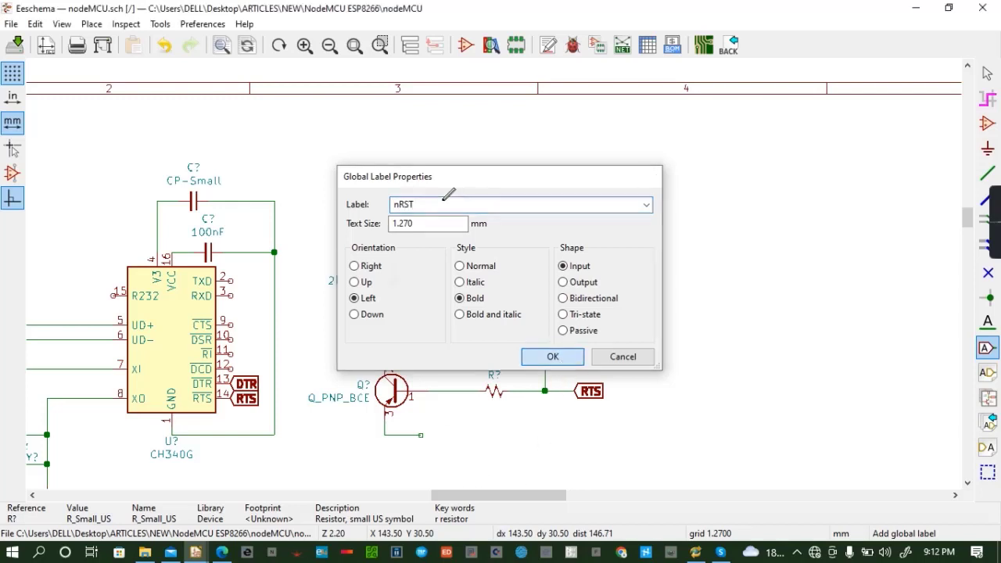
click(553, 357)
key(r)
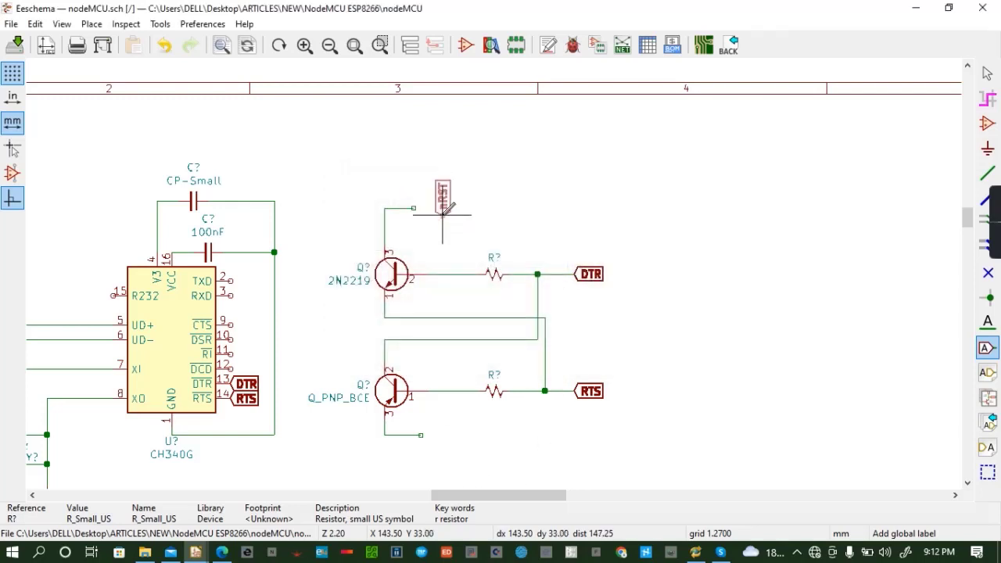
key(r)
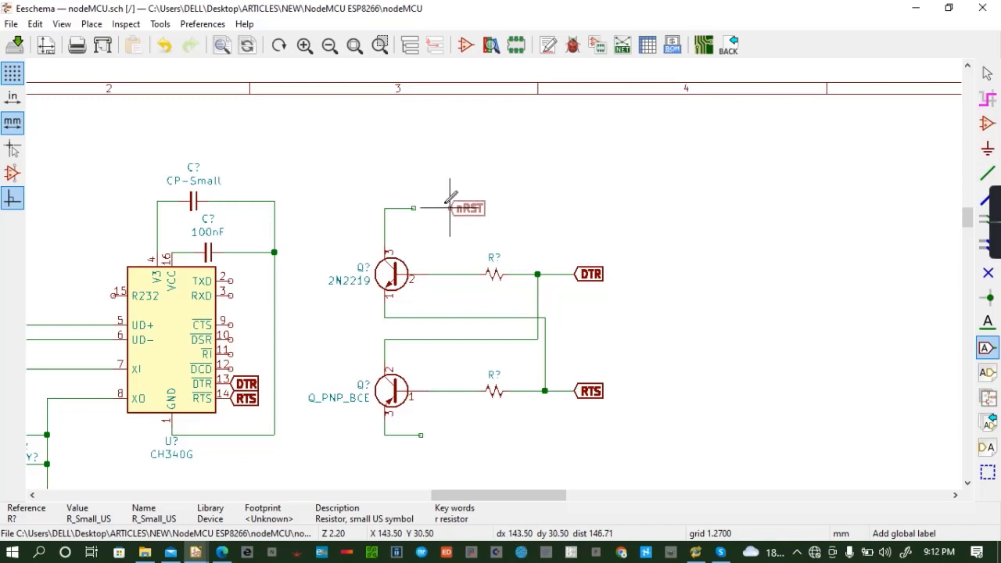
click(413, 208)
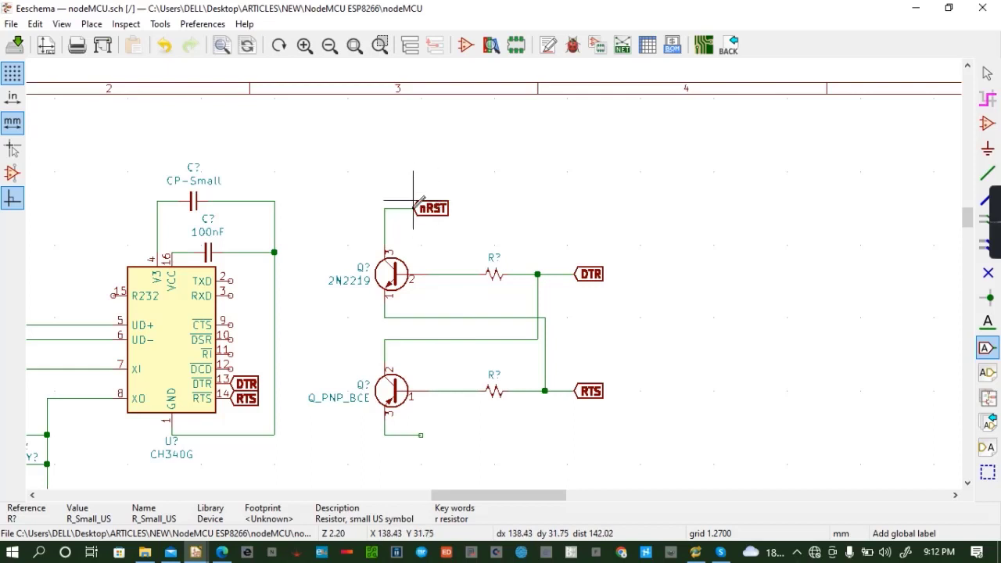
Copy the label to the lower transistor's wire and rename it GPIO0
key(ctrl+d)
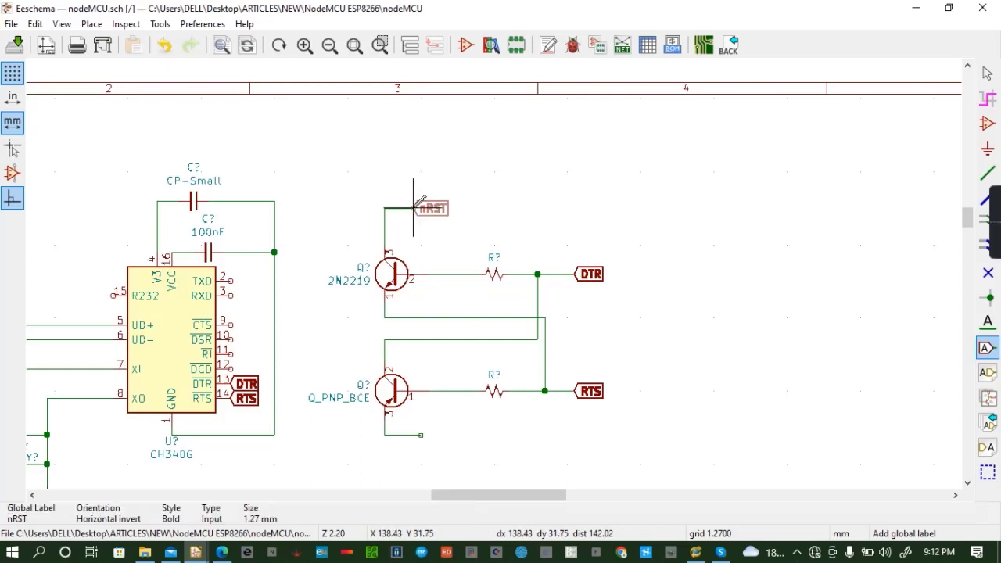
click(427, 435)
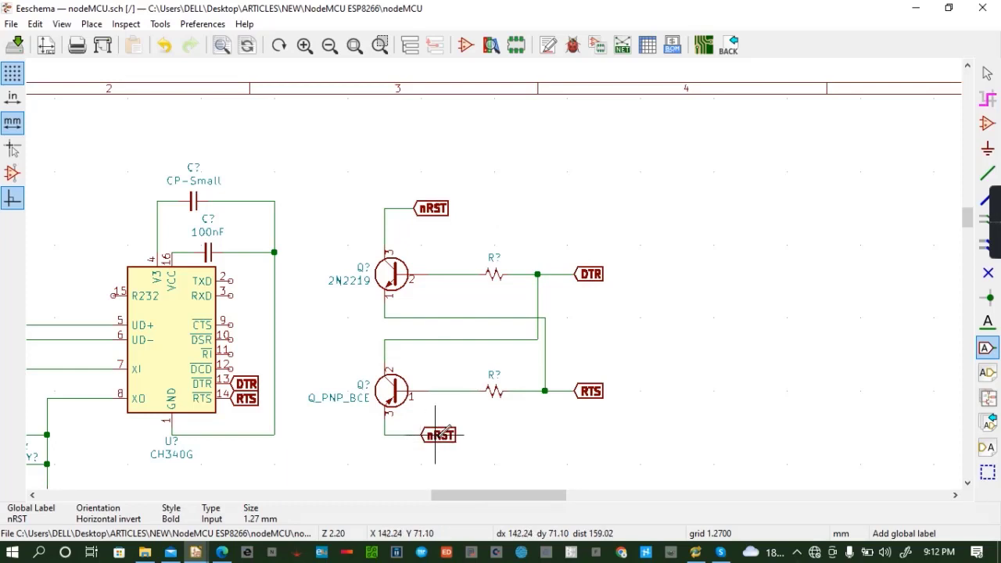
key(Escape)
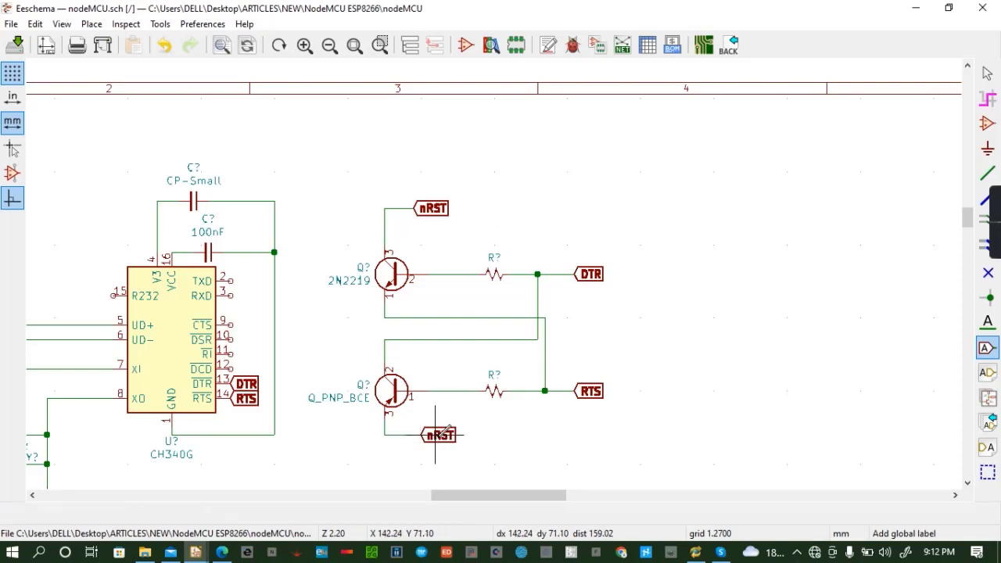
double_click(438, 436)
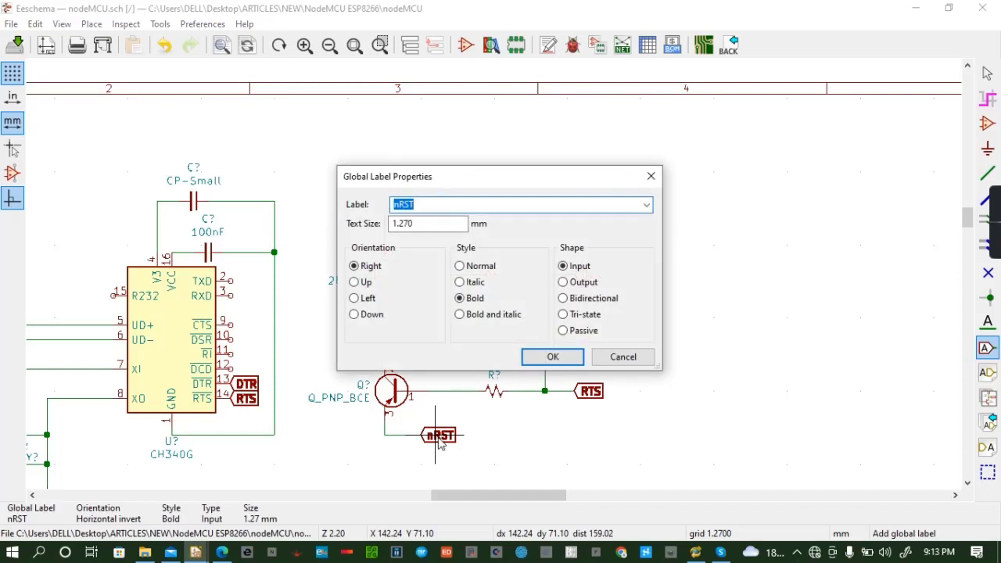
key(BackSpace)
text(GPIO0)
click(552, 357)
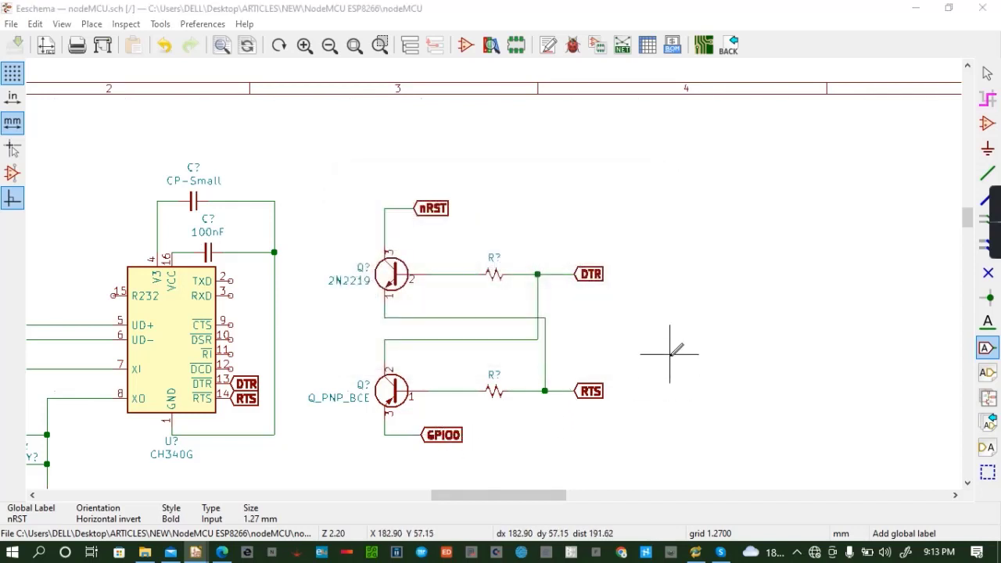
Close the stray File Explorer window and dismiss the Redmi S2 disconnected-device error
click(568, 105)
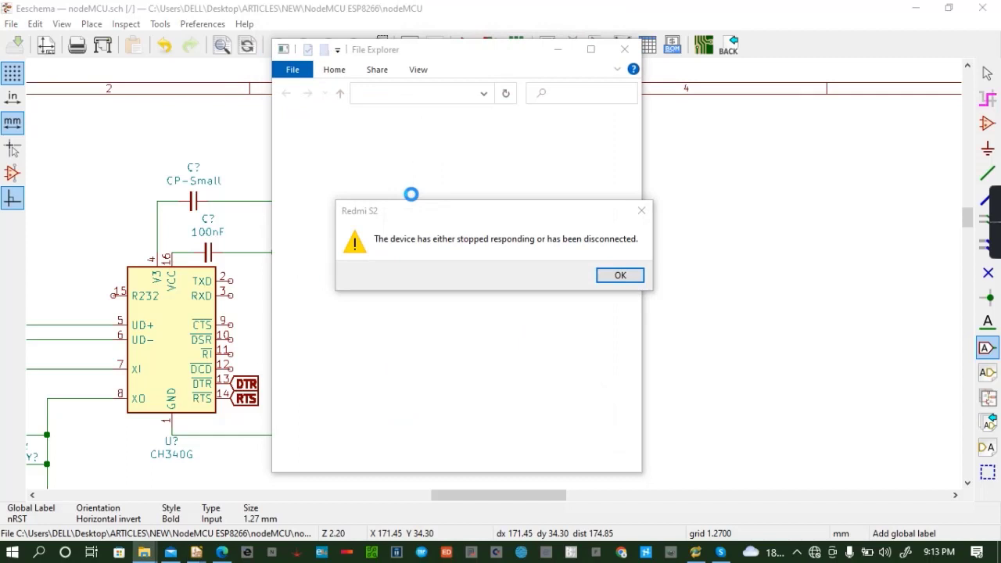
click(642, 210)
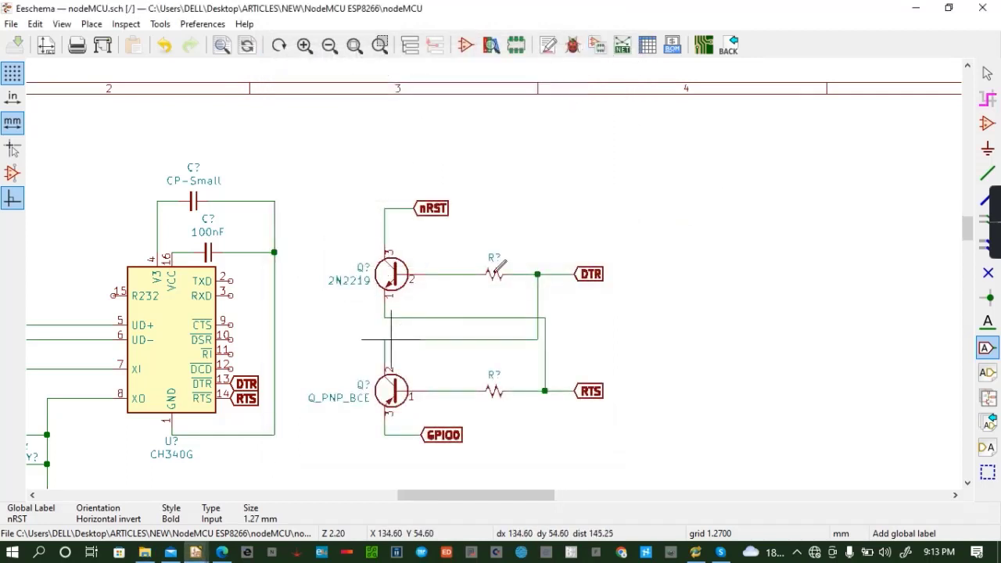
scroll(391, 344, down, 3)
scroll(496, 272, up, 3)
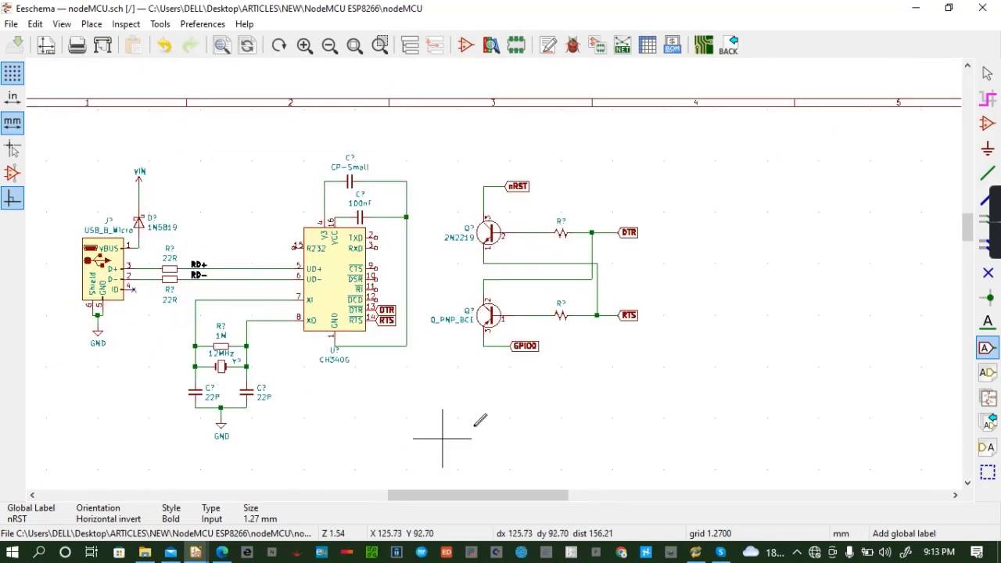
Draw a dashed graphic-line rectangle around the whole USB-serial and transistor circuit
click(988, 481)
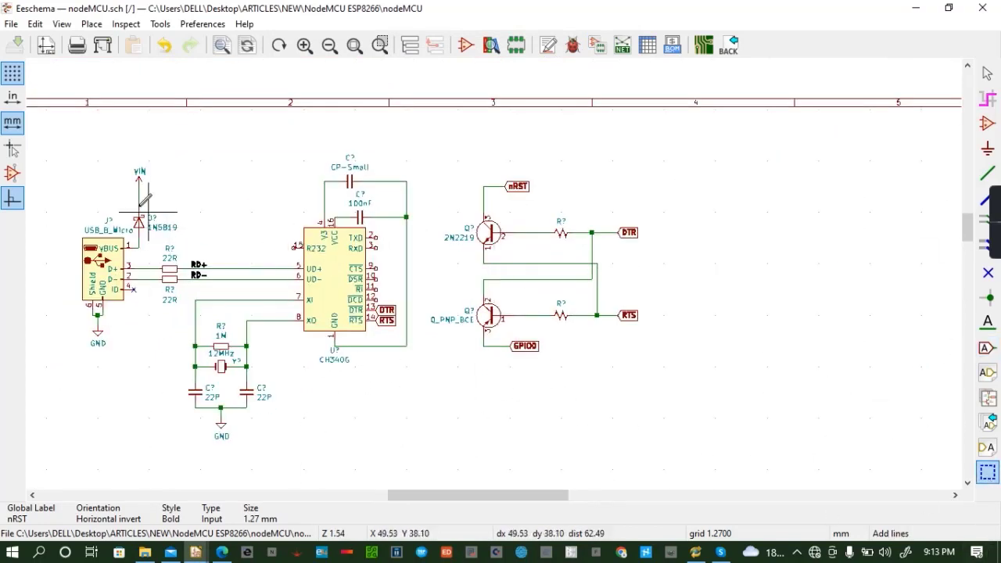
click(61, 133)
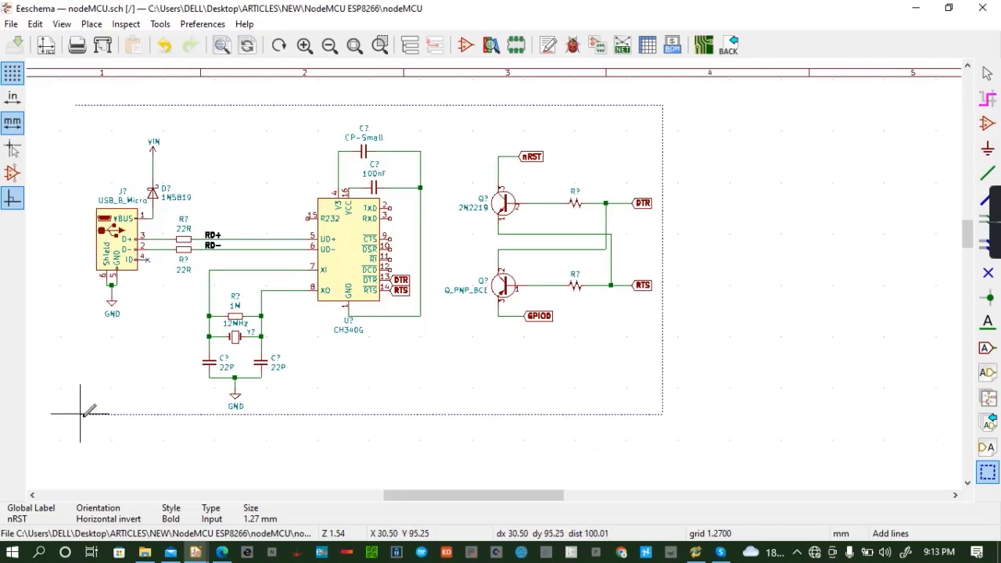
click(79, 414)
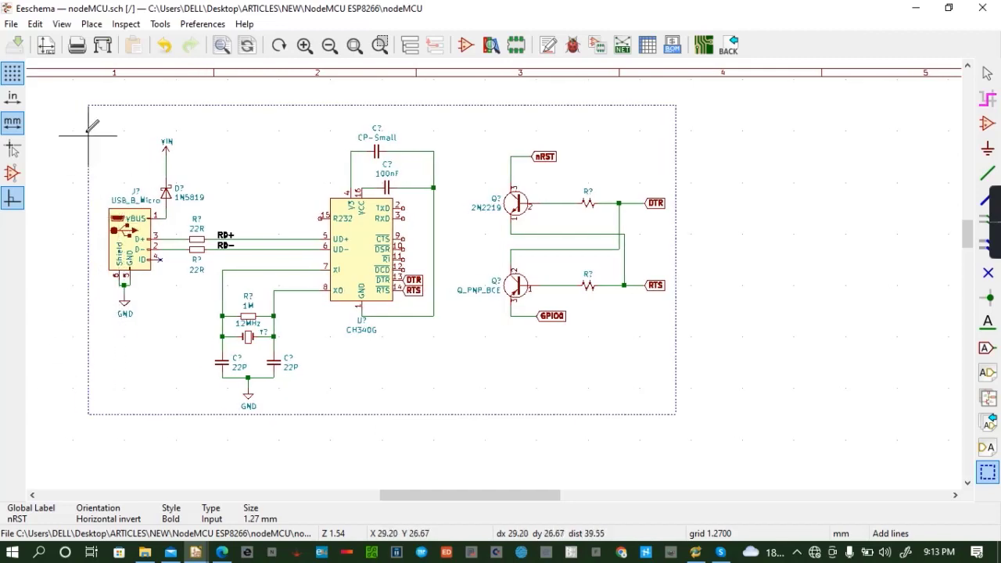
double_click(88, 104)
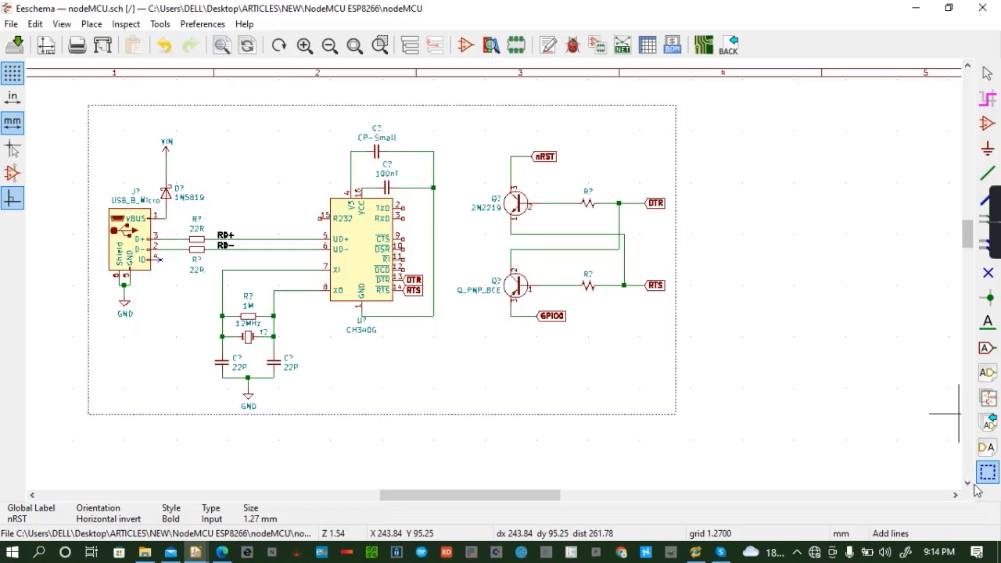
Choose Place > Graphic Text to begin adding a text note
click(61, 24)
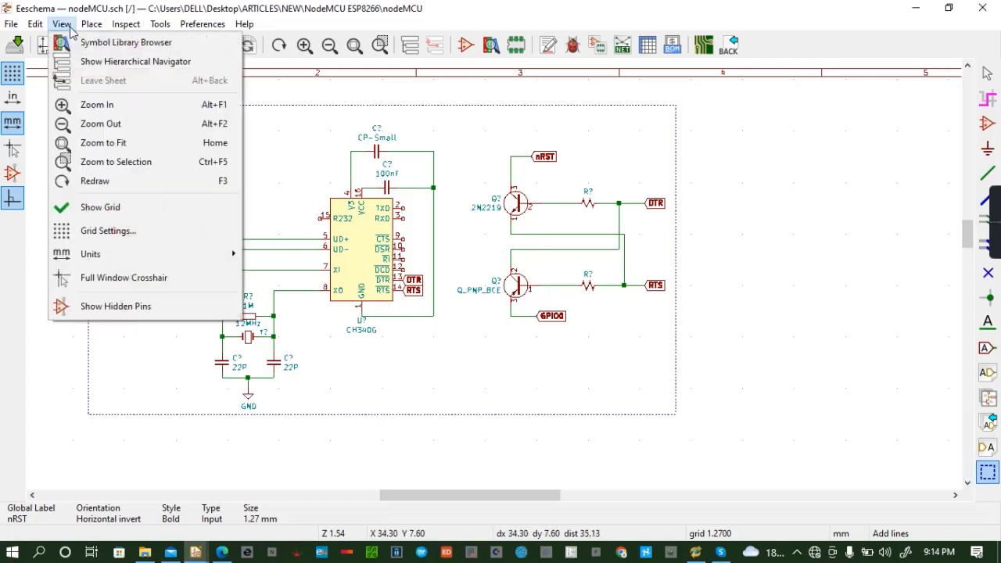
mouse_move(92, 24)
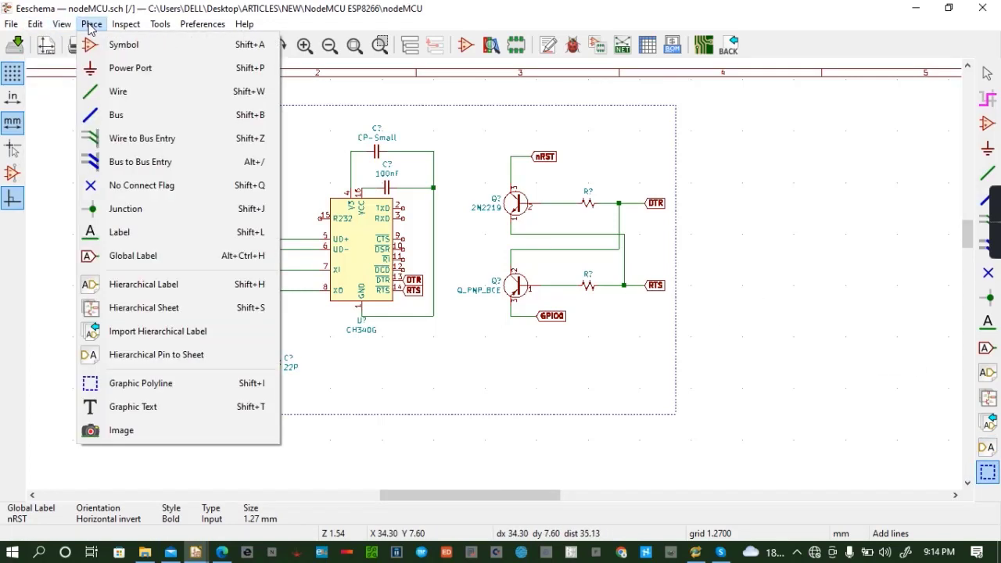
click(130, 409)
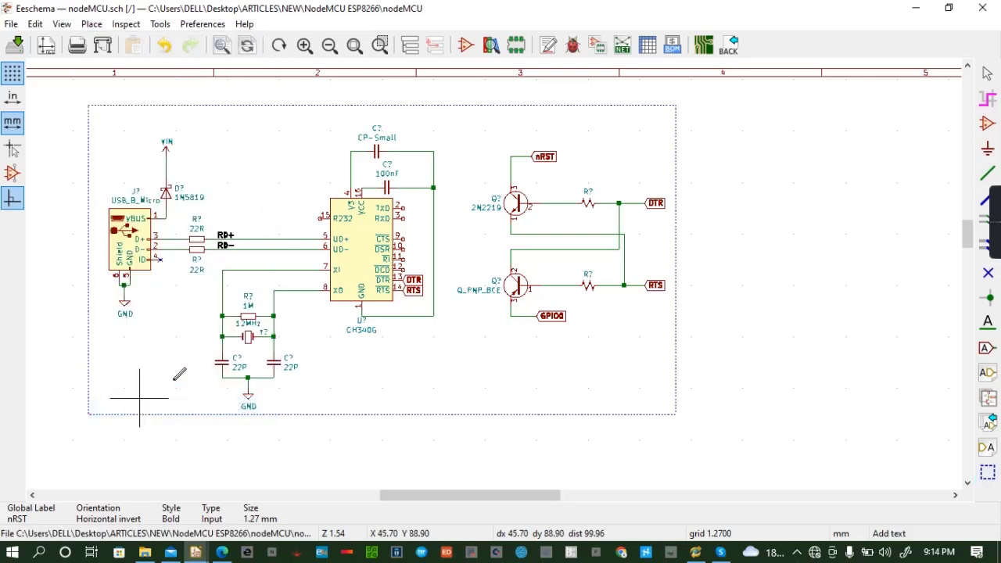
Add a bold text note 'USB Serial communication unit' near the dashed box's bottom edge
click(356, 383)
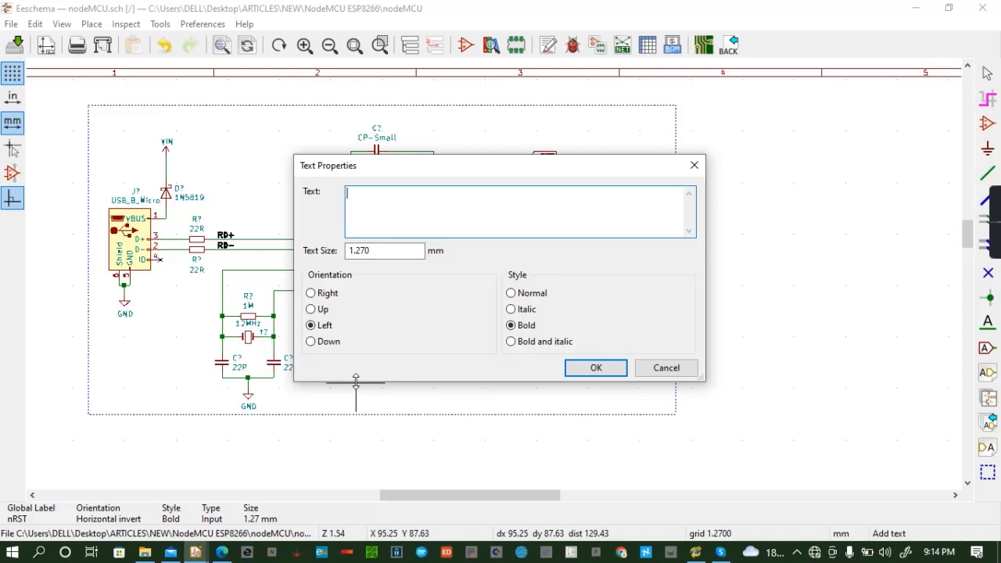
text(USB Serial communica)
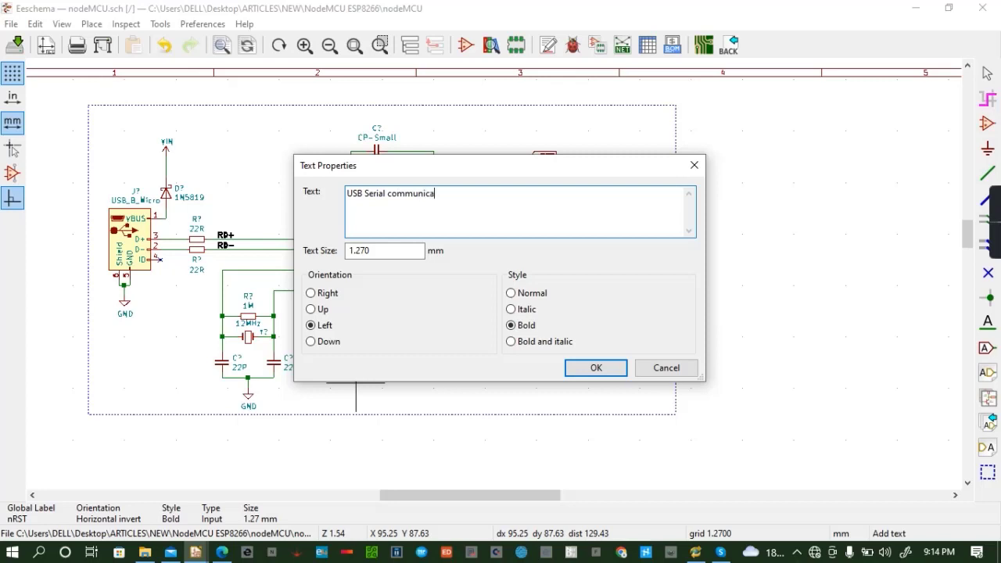
text(tion unit)
click(594, 368)
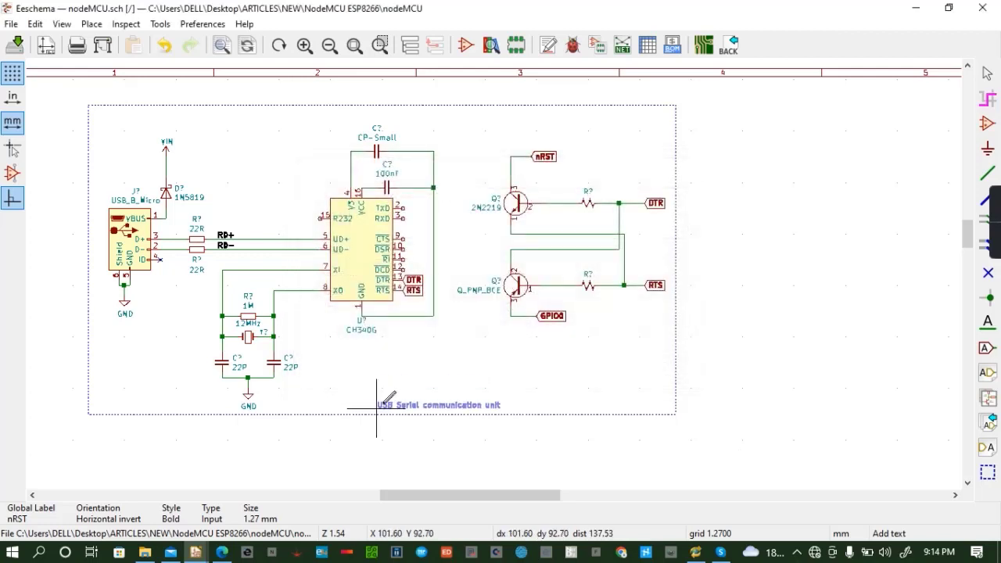
click(413, 384)
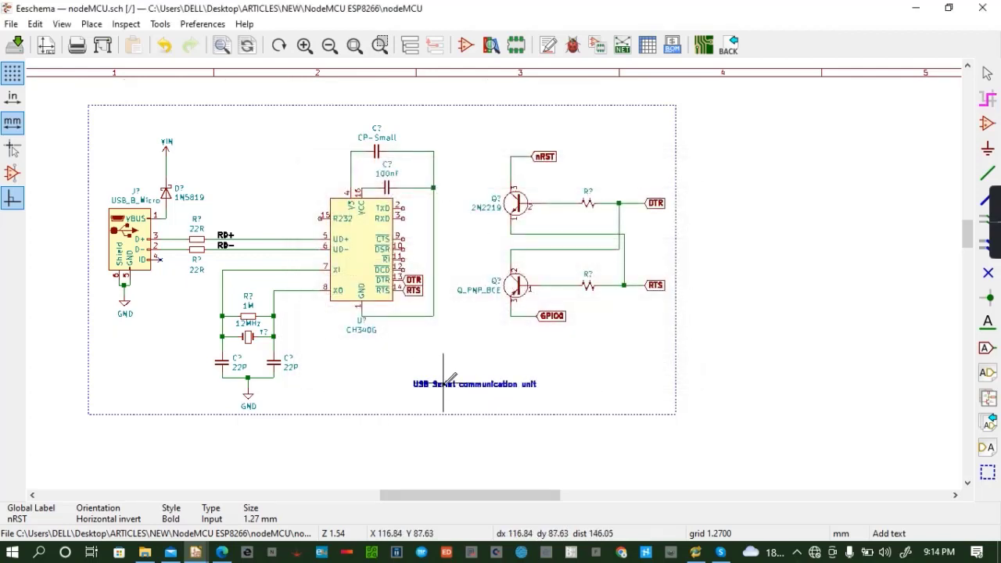
Change the title's text size to 1.5 mm, then to 2 mm
double_click(449, 380)
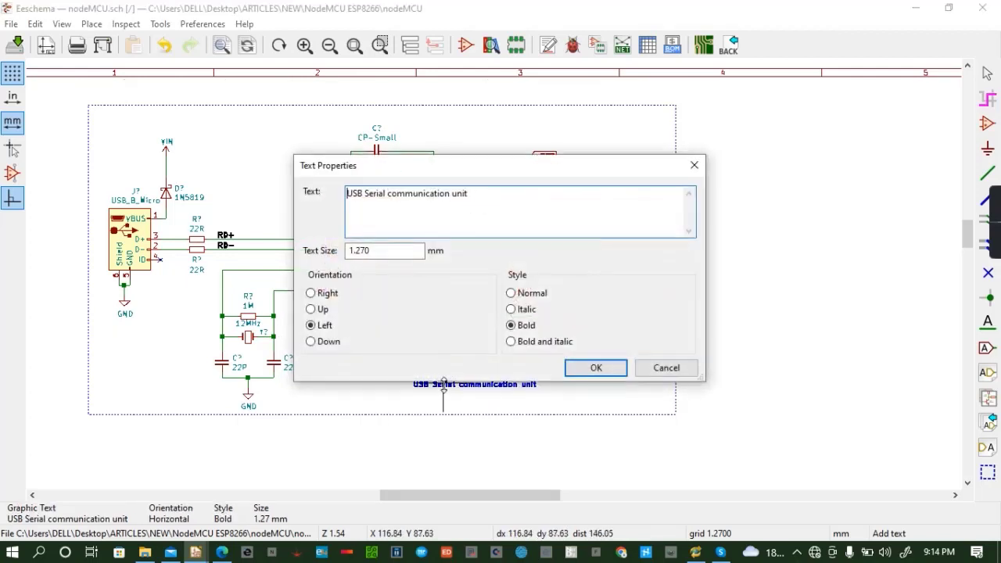
click(383, 252)
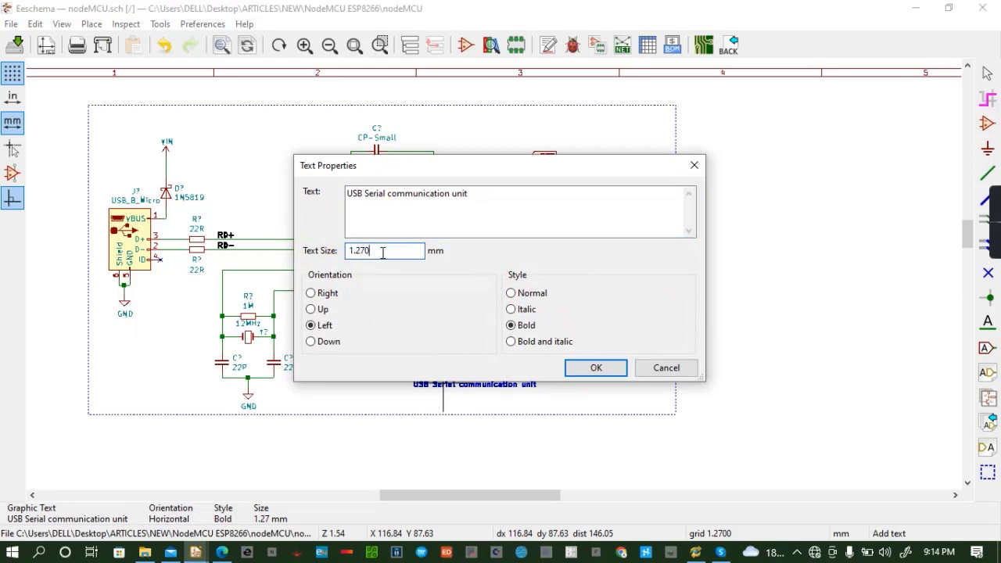
key(BackSpace)
key(BackSpace)
key(BackSpace)
text(5)
click(596, 368)
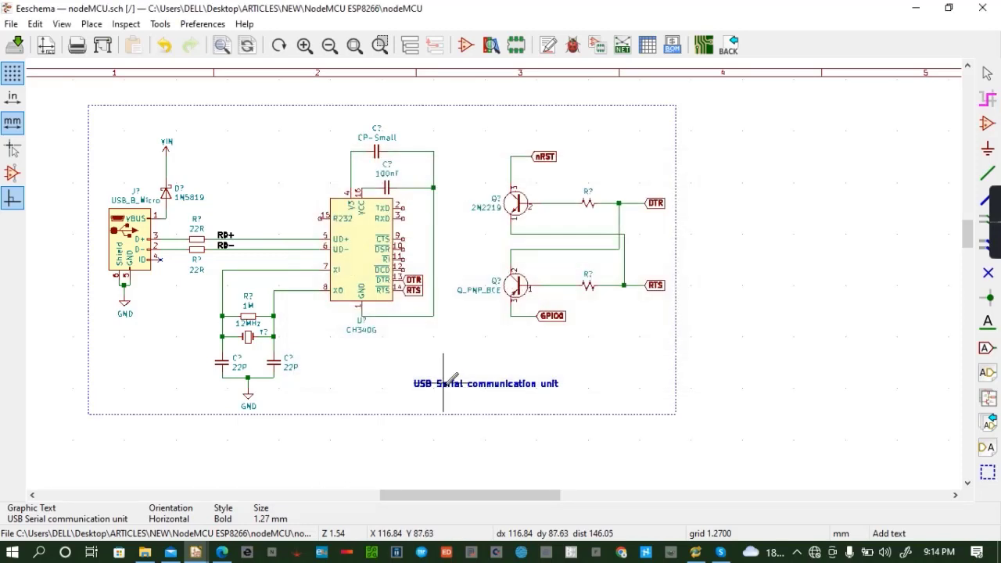
key(e)
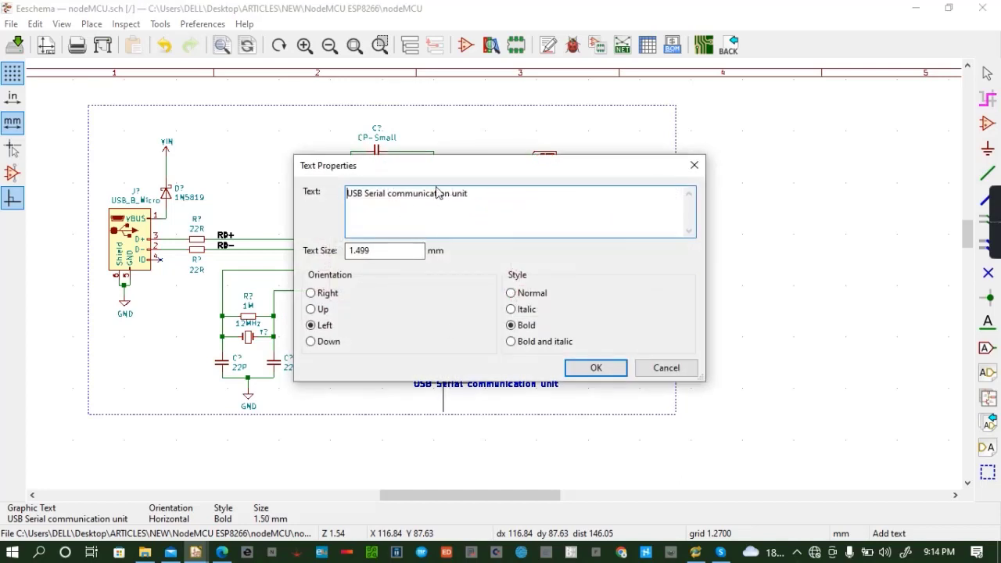
click(380, 250)
key(BackSpace)
key(BackSpace)
key(BackSpace)
key(BackSpace)
key(BackSpace)
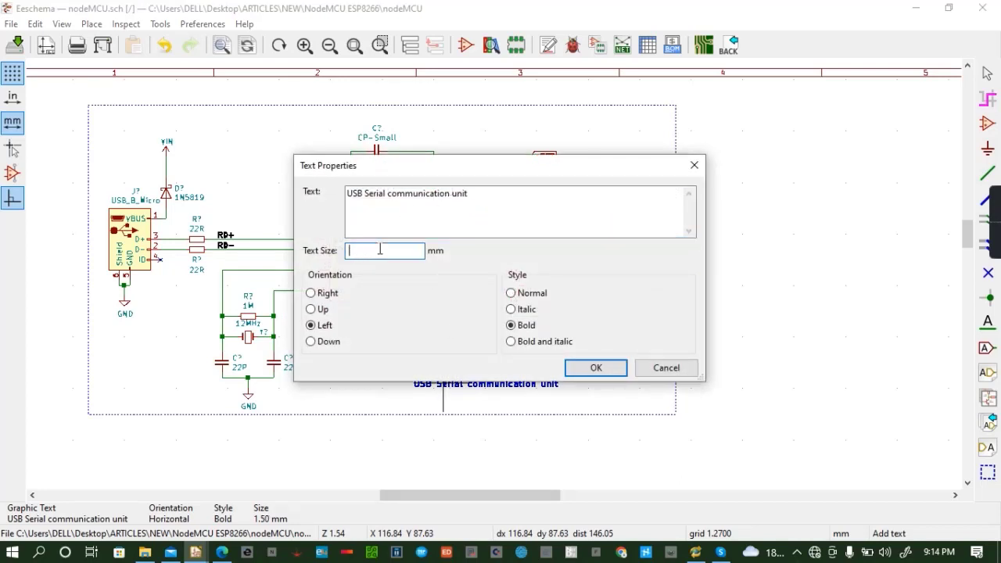
text(2)
click(596, 367)
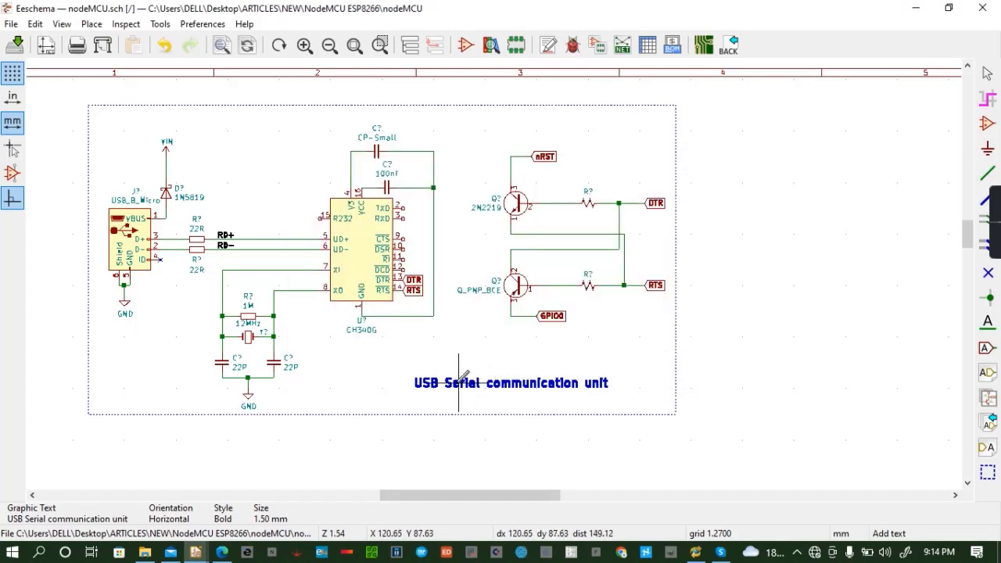
Enlarge the title's text size to 2.5 mm
double_click(462, 378)
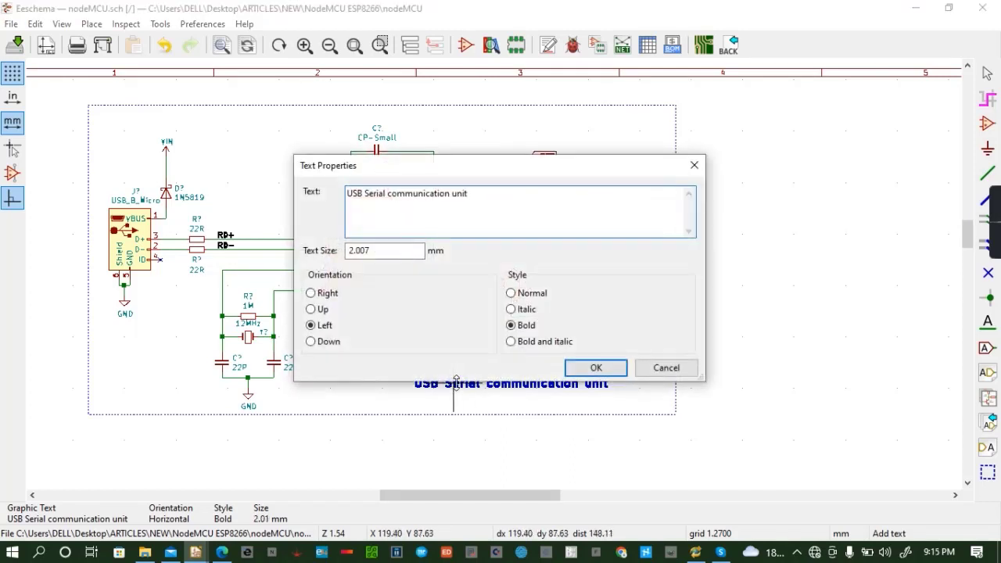
click(387, 250)
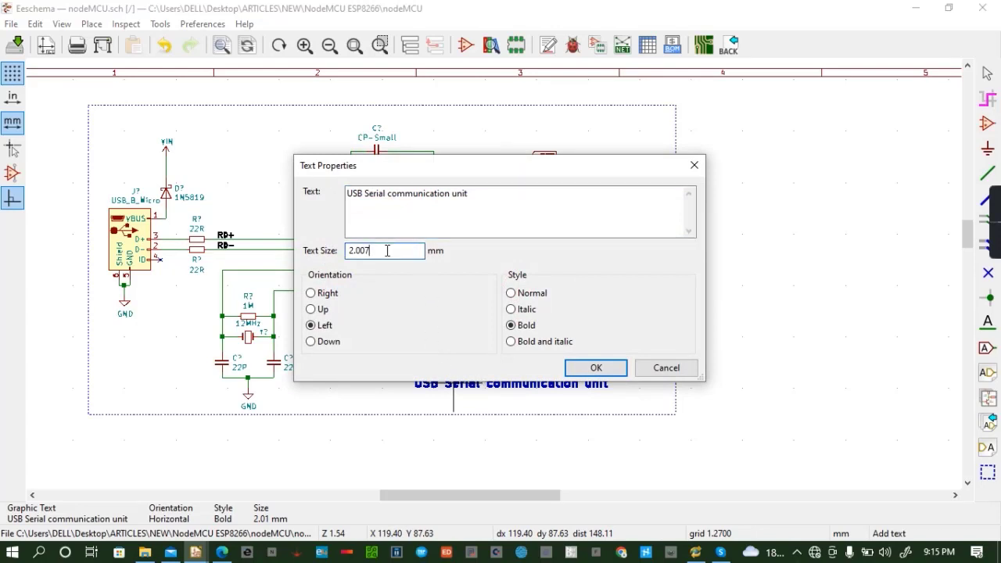
key(BackSpace)
key(BackSpace)
key(BackSpace)
key(BackSpace)
key(BackSpace)
text(2)
key(Return)
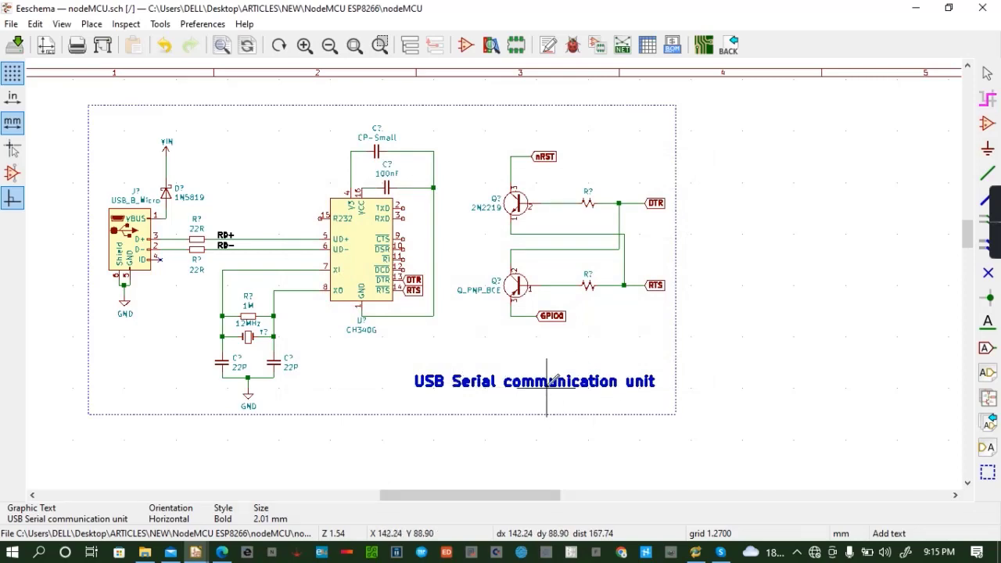
scroll(562, 383, down, 2)
scroll(499, 268, down, 2)
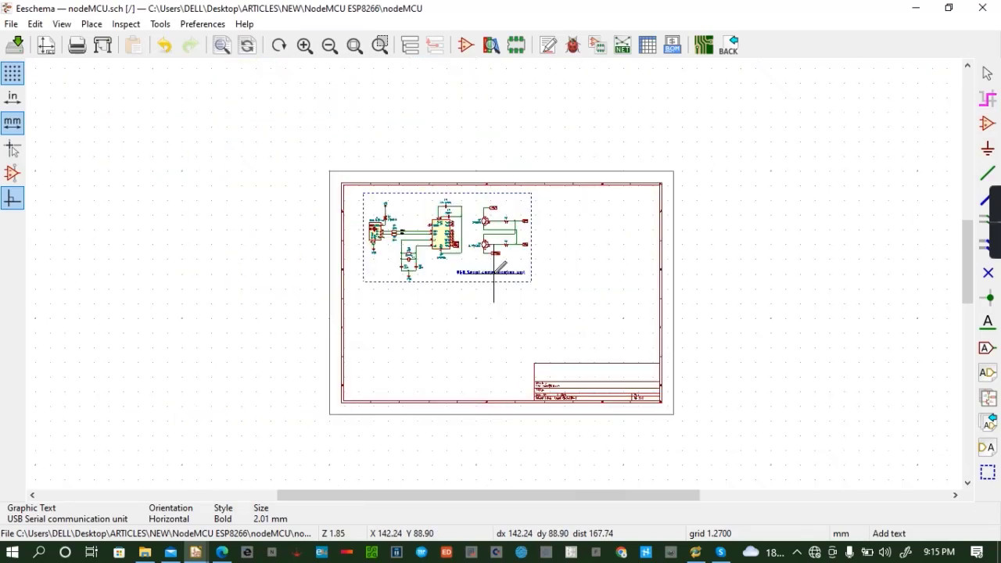
scroll(493, 266, up, 3)
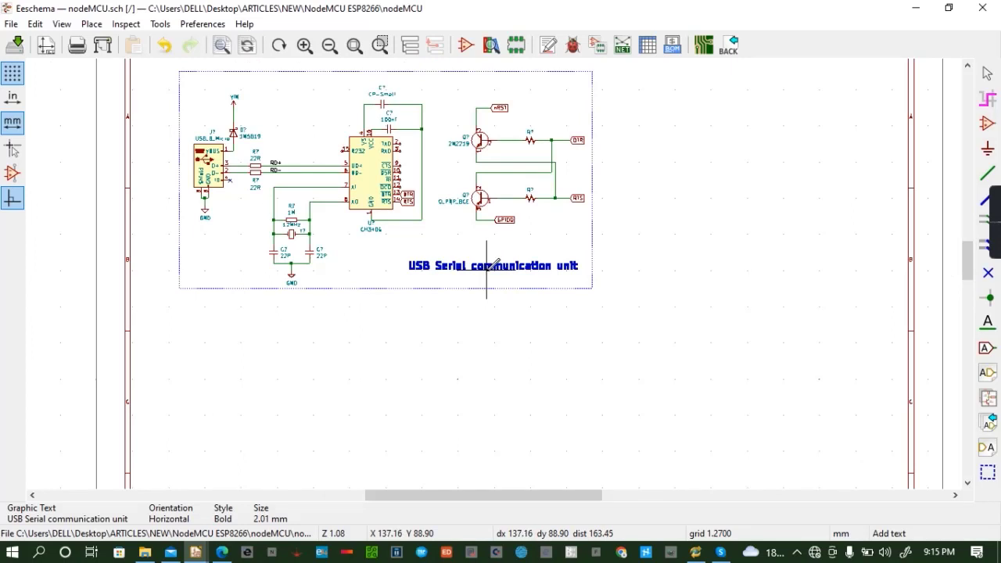
Resize the title to 5 mm, then settle on 4 mm and pick it up to move
double_click(486, 266)
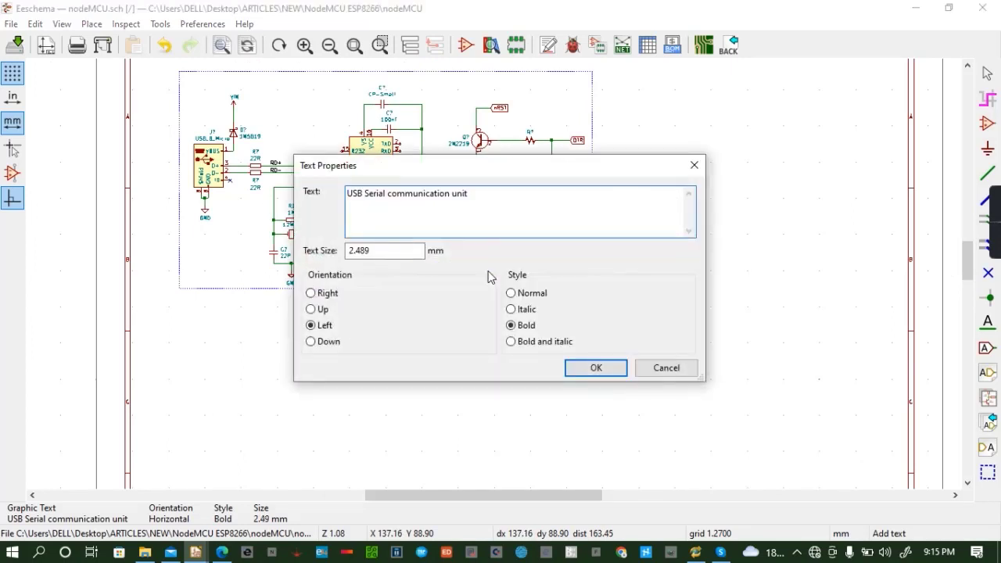
click(369, 251)
key(BackSpace)
key(BackSpace)
key(BackSpace)
key(BackSpace)
key(BackSpace)
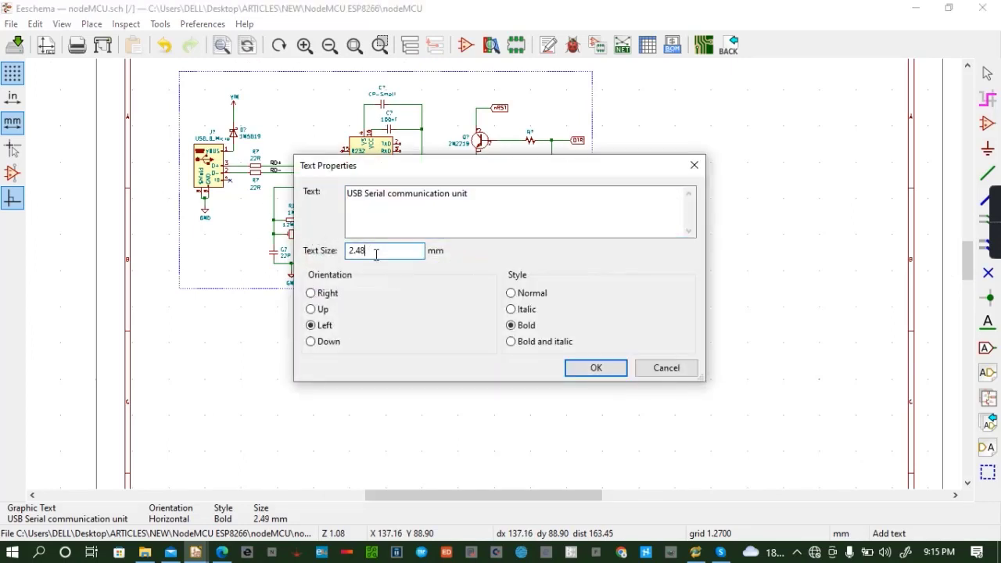
text(5)
click(618, 371)
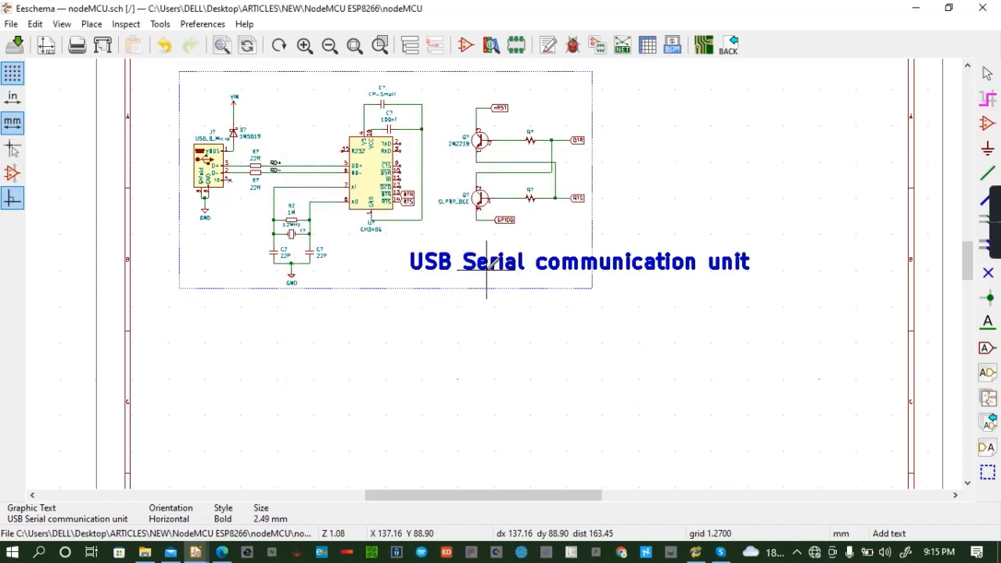
double_click(444, 262)
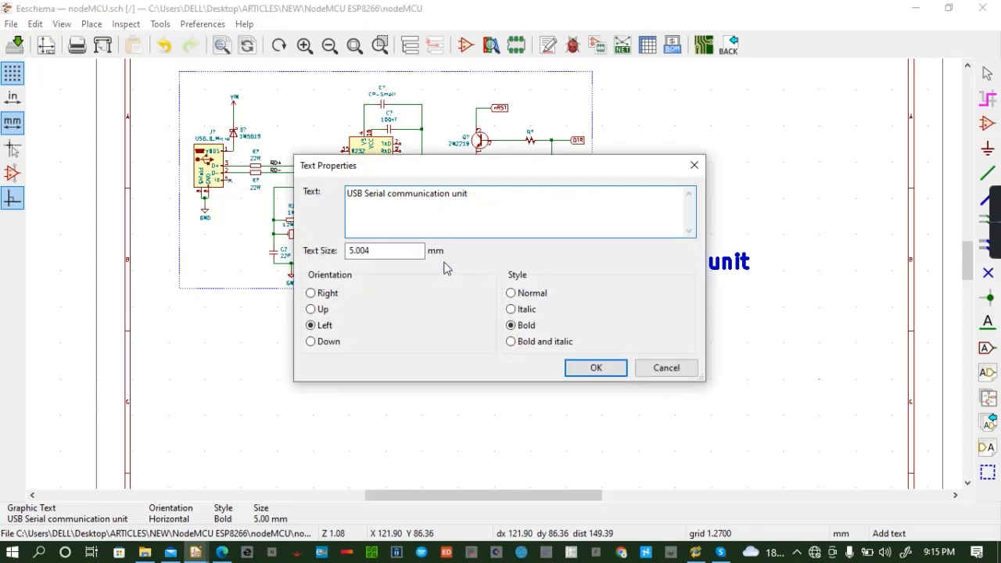
click(383, 252)
key(BackSpace)
key(BackSpace)
key(BackSpace)
key(BackSpace)
key(BackSpace)
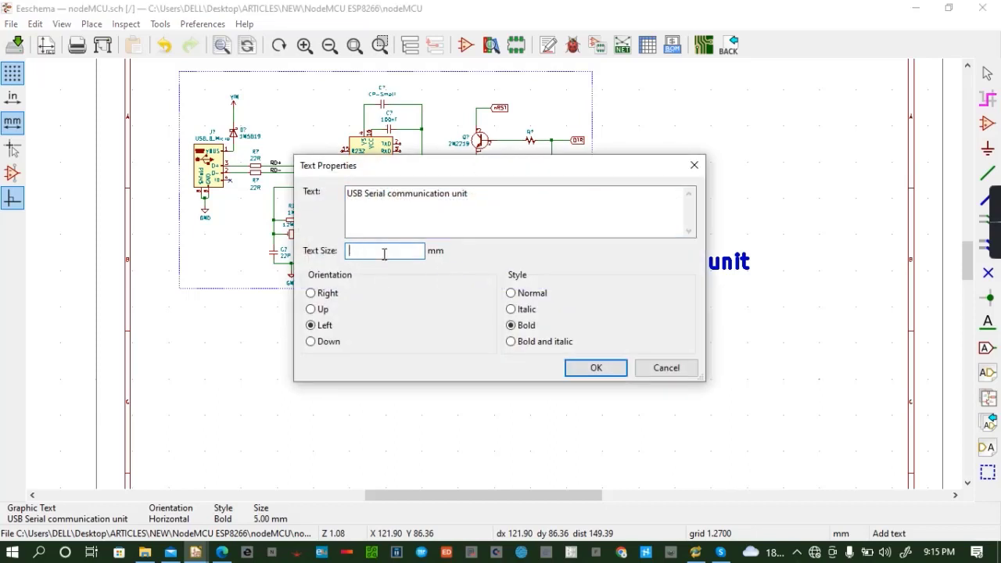
text(4)
click(595, 368)
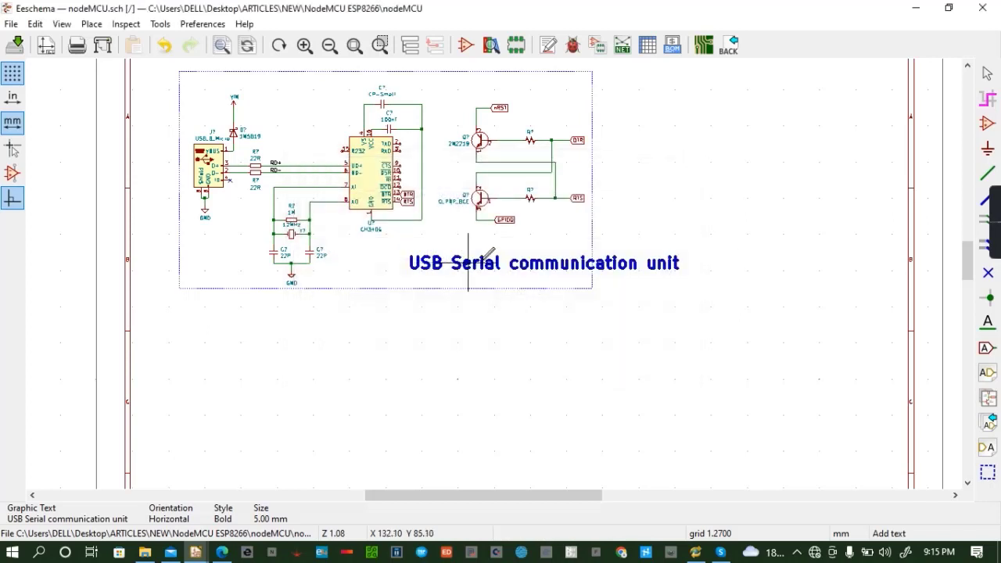
key(m)
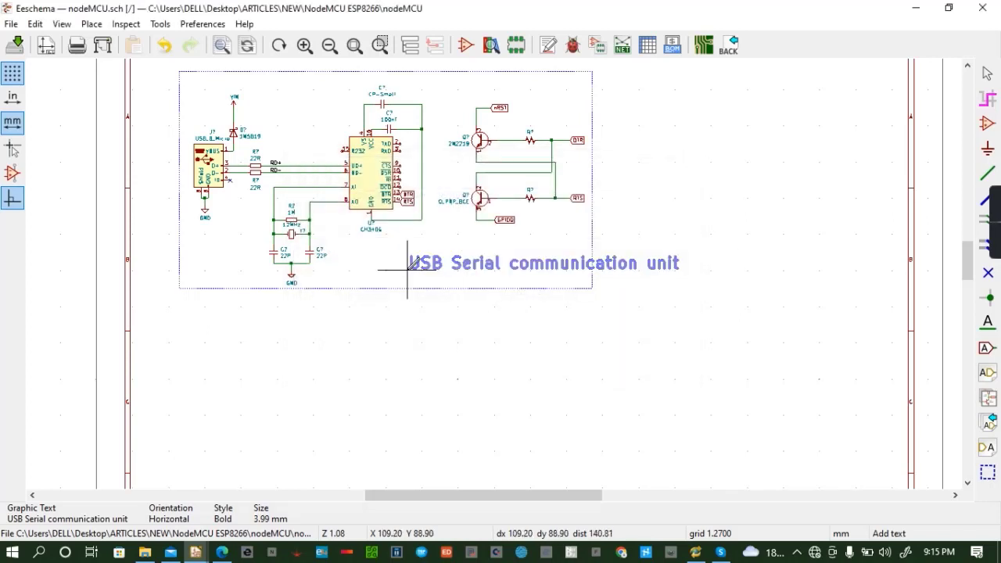
Drop the 4 mm title inside the dashed box's bottom edge and recenter the view on the unit
click(305, 280)
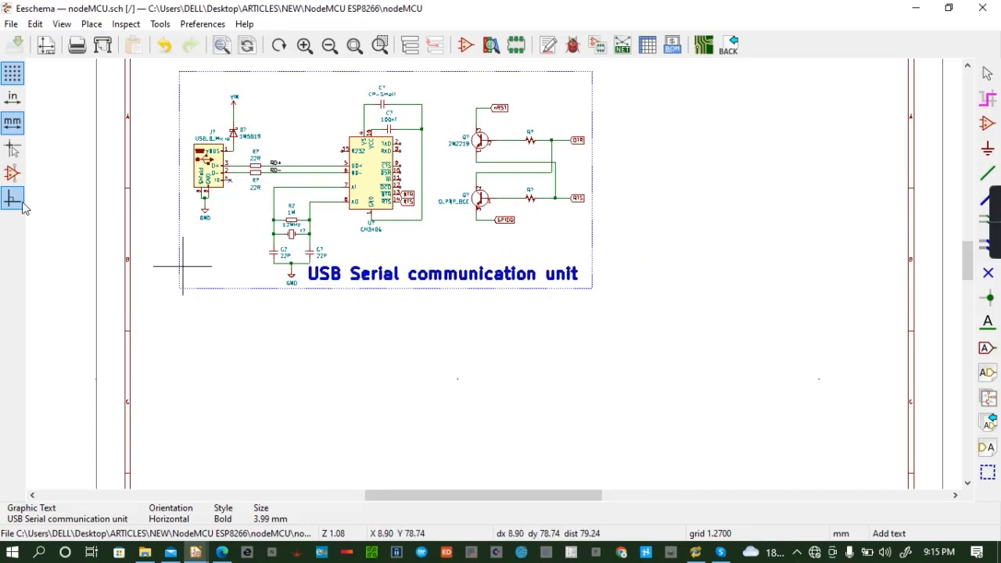
scroll(631, 225, up, 1)
scroll(493, 272, down, 1)
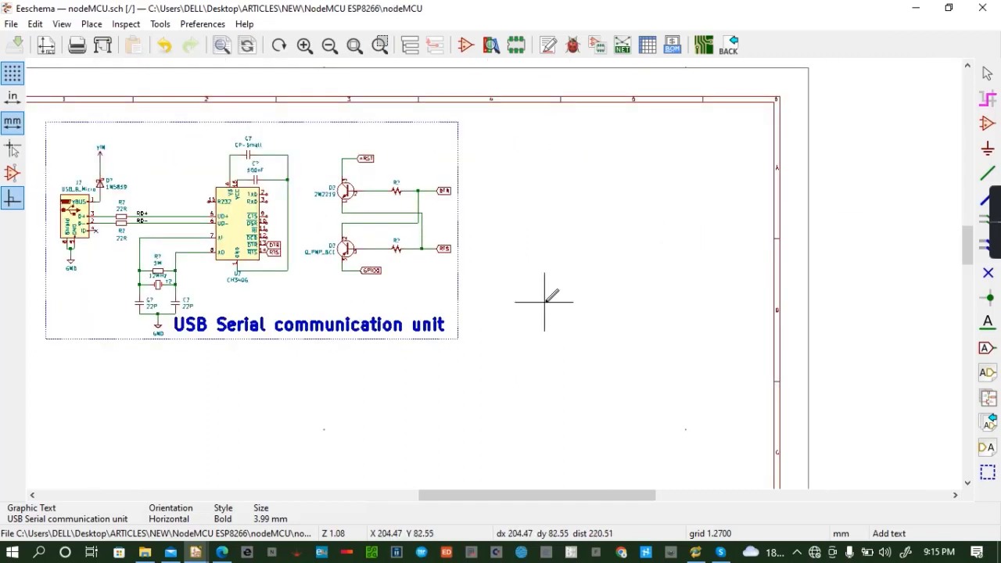
click(32, 495)
click(32, 495)
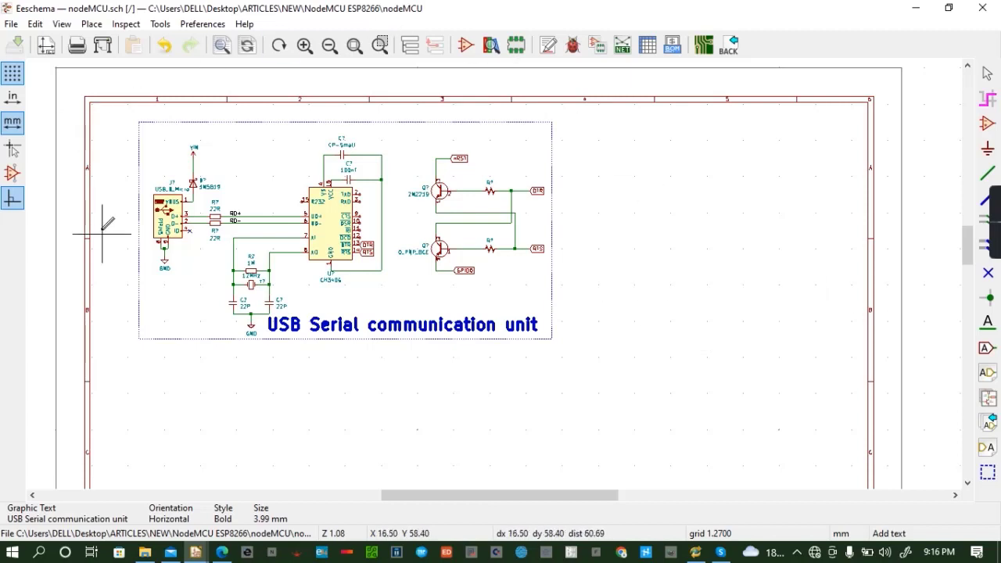
Discard the stray text label and open the symbol chooser filtered by 'flash'
click(623, 172)
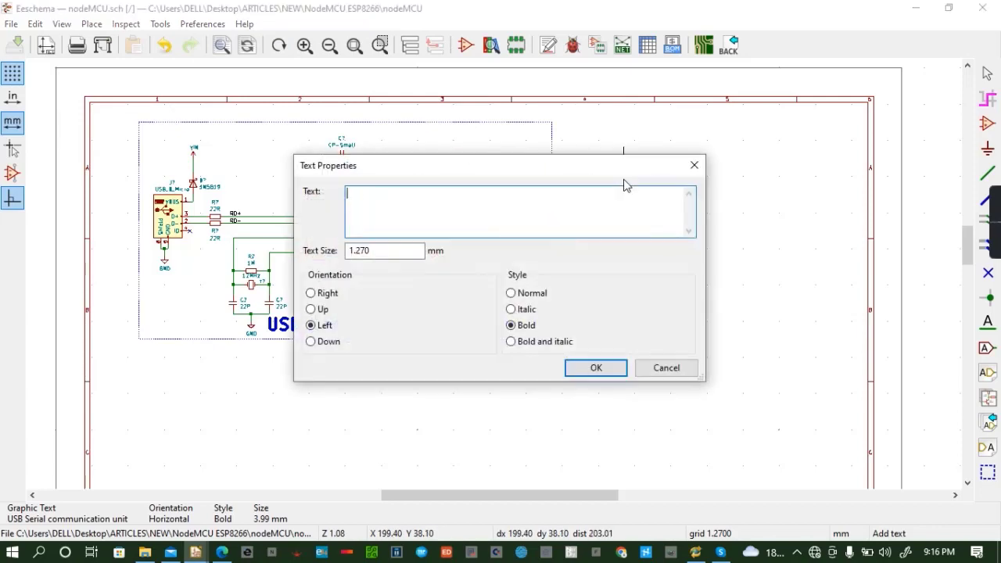
click(695, 166)
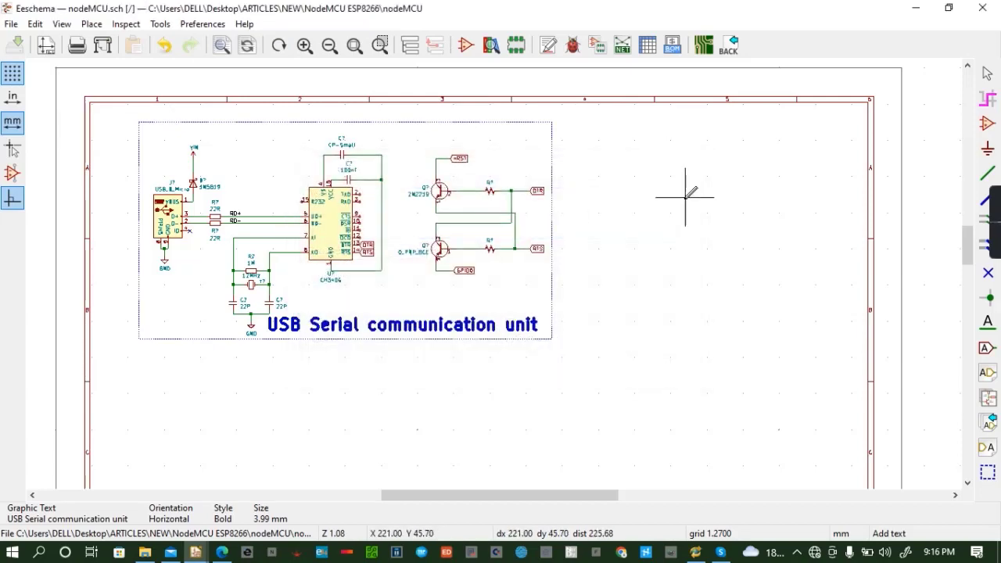
key(a)
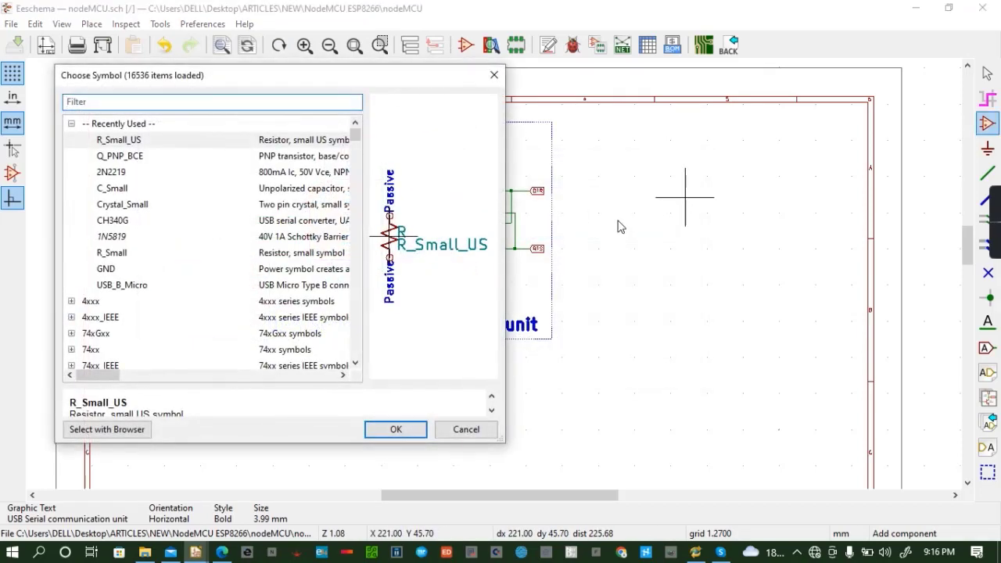
text(flash)
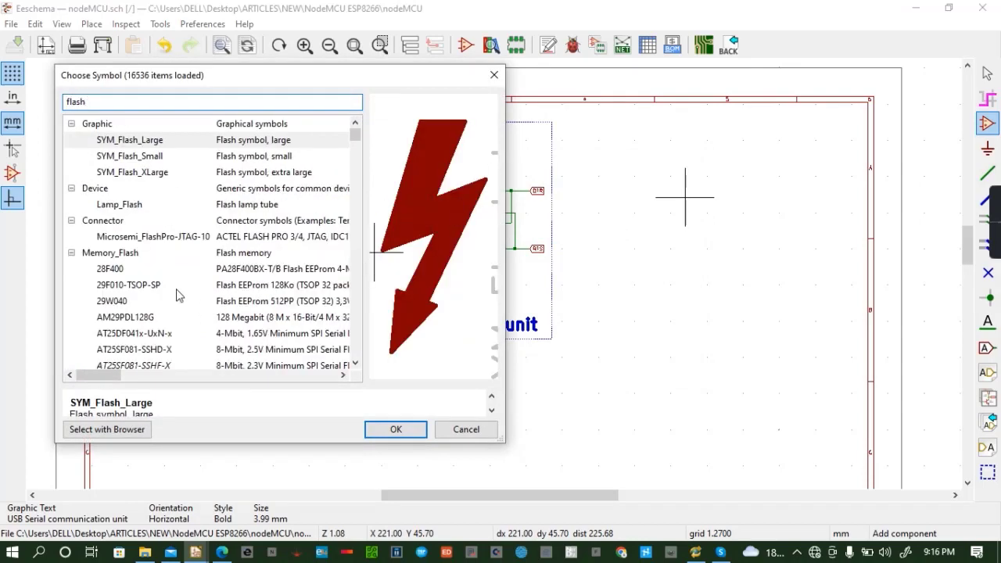
Preview flash symbols such as 28F400, 29W040, AT45DB161-TC, M25PX32-VMW and SST39SF010
click(159, 269)
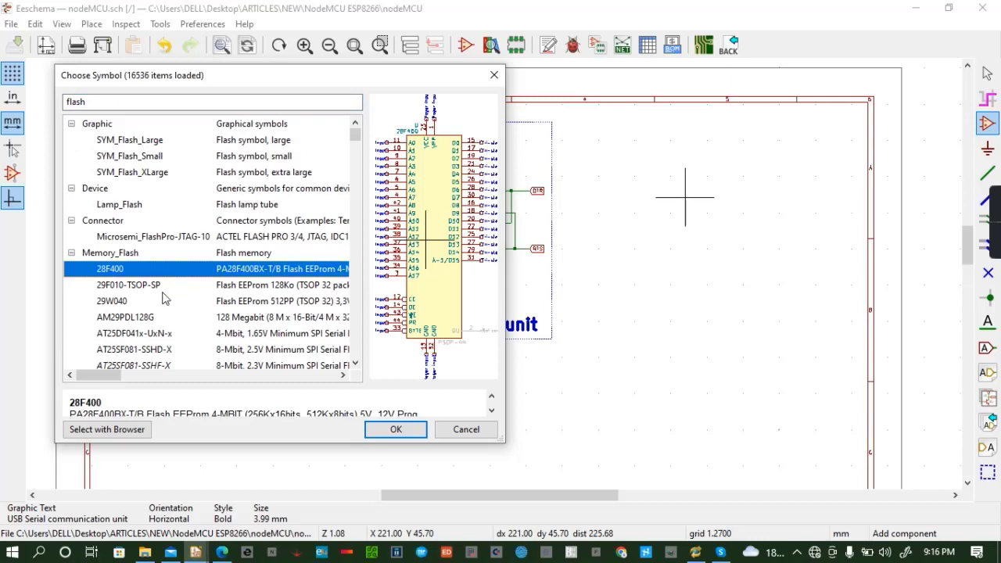
click(162, 291)
click(149, 304)
scroll(178, 296, down, 3)
click(151, 302)
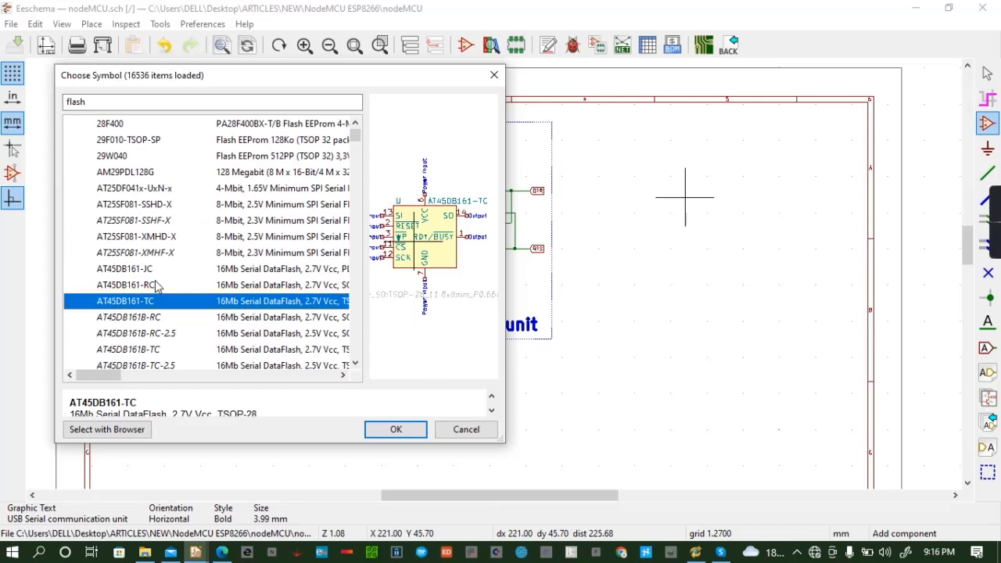
scroll(155, 297, down, 3)
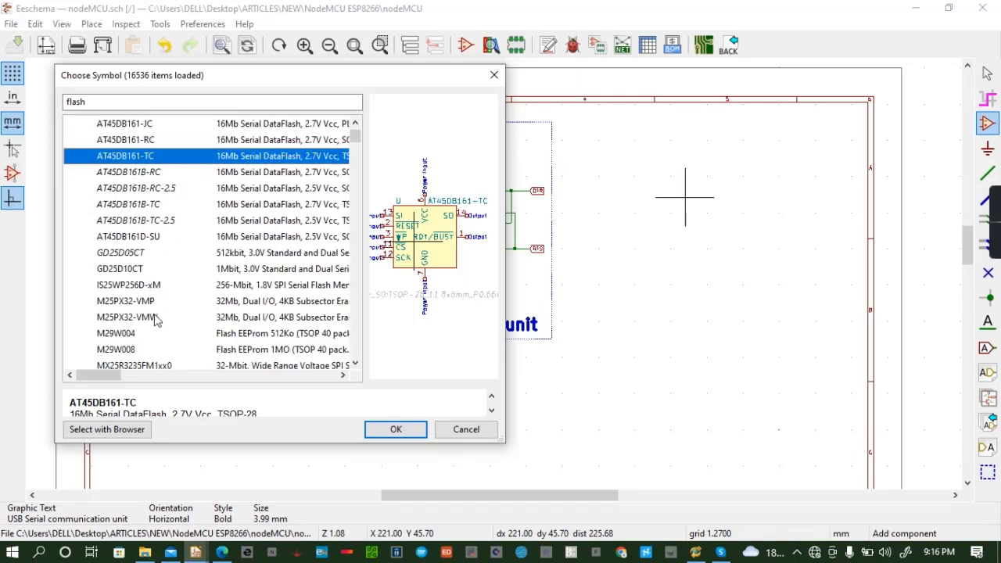
click(139, 321)
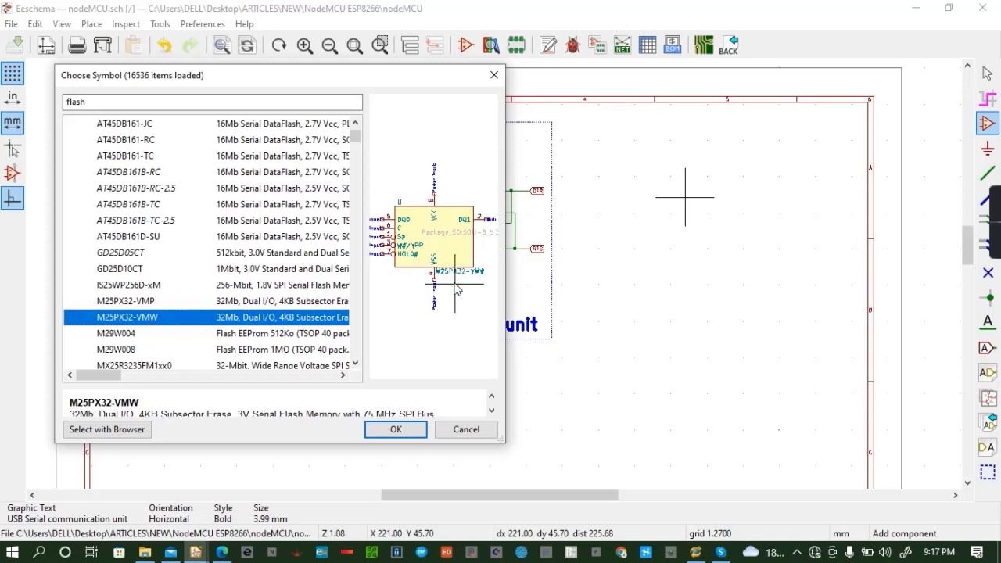
click(137, 335)
scroll(138, 336, down, 3)
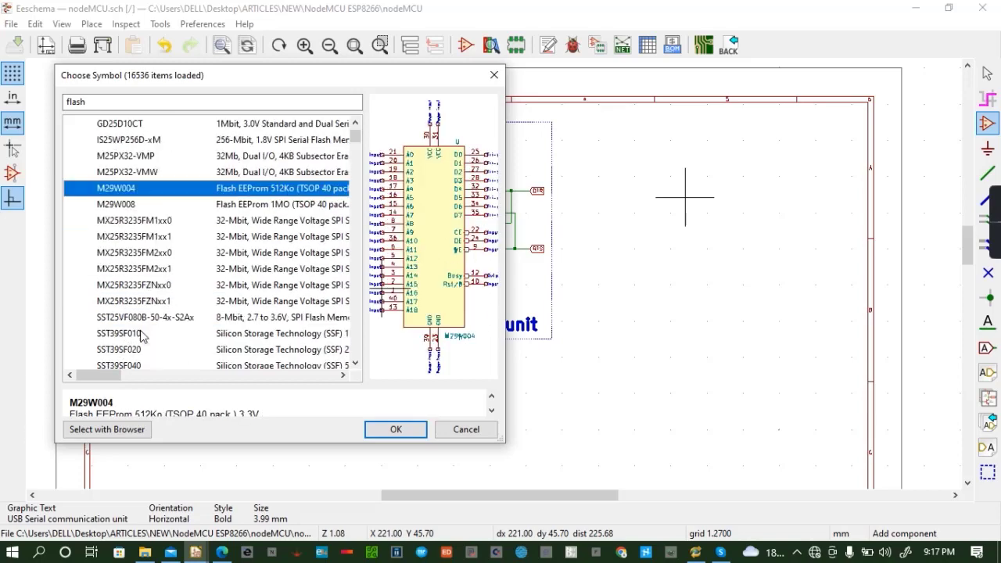
click(143, 335)
scroll(144, 335, down, 4)
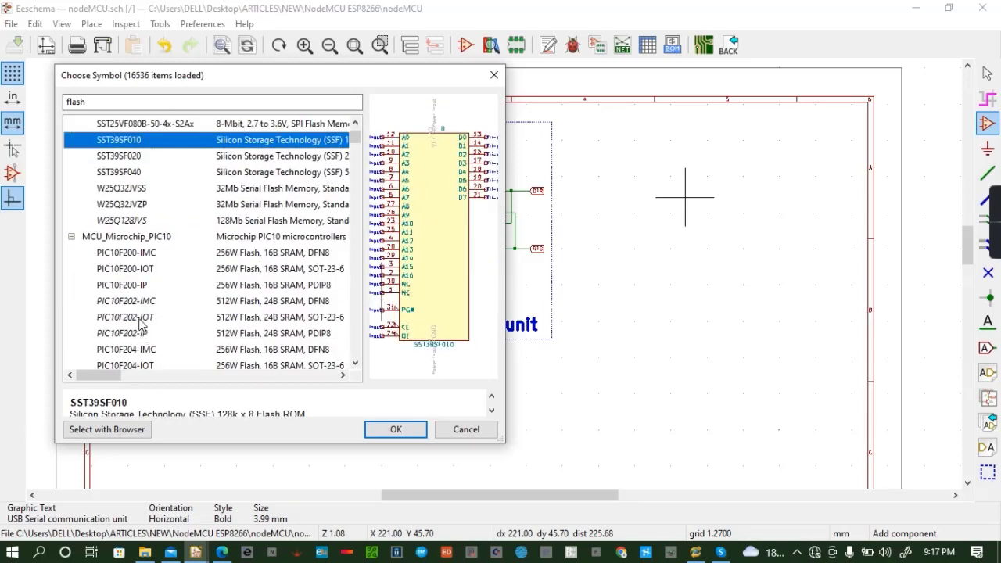
click(141, 317)
scroll(140, 322, up, 6)
scroll(140, 324, up, 5)
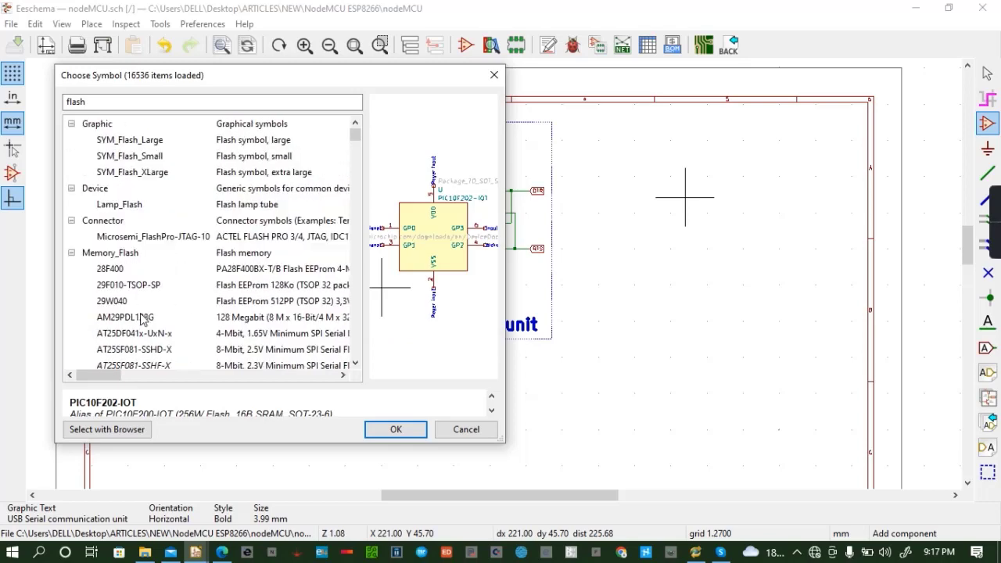
Select the AT25SF081-SSHD-X serial flash memory symbol in the list
click(120, 271)
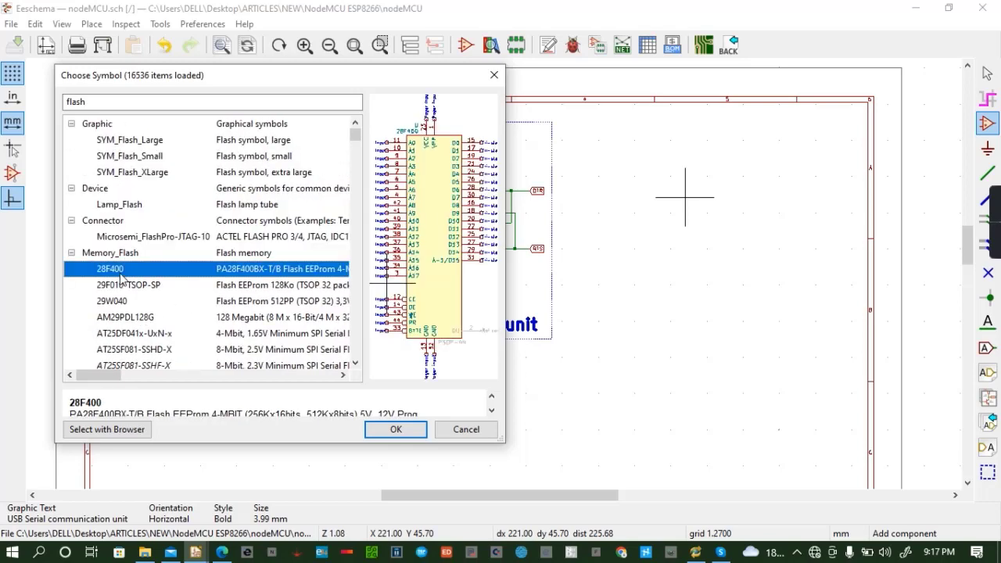
key(Down)
key(Down)
key(Down)
key(Down)
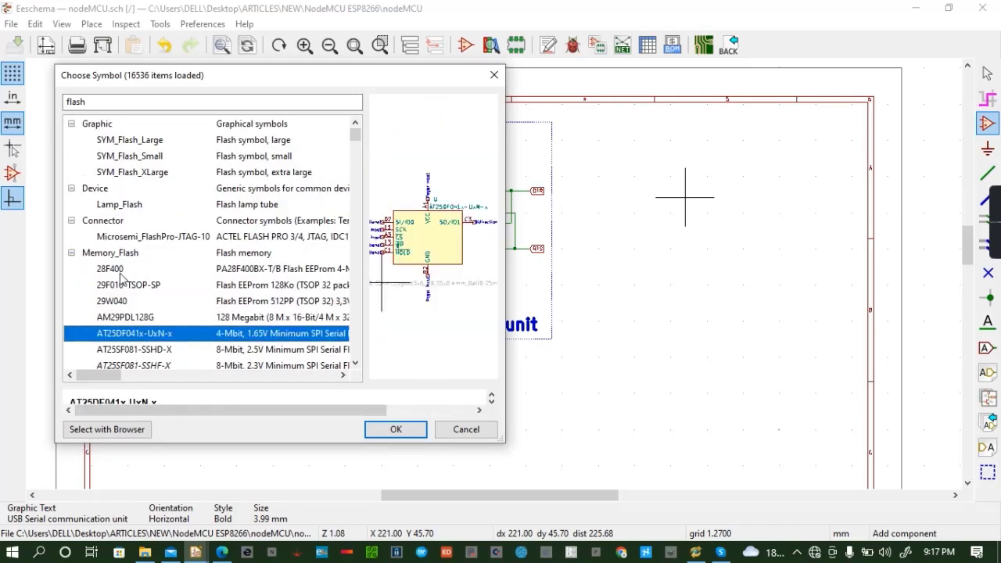
key(Down)
key(Up)
key(Up)
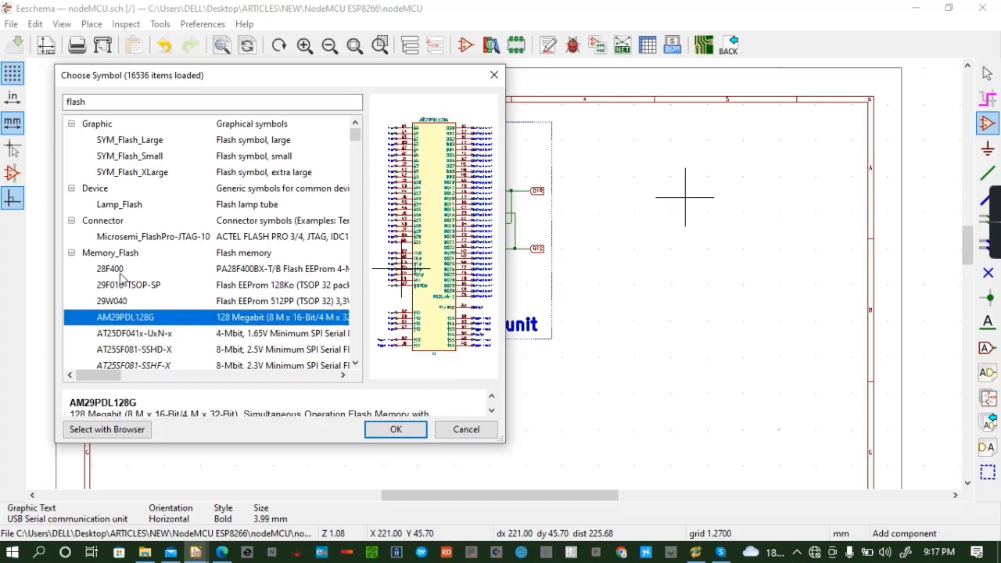
key(Down)
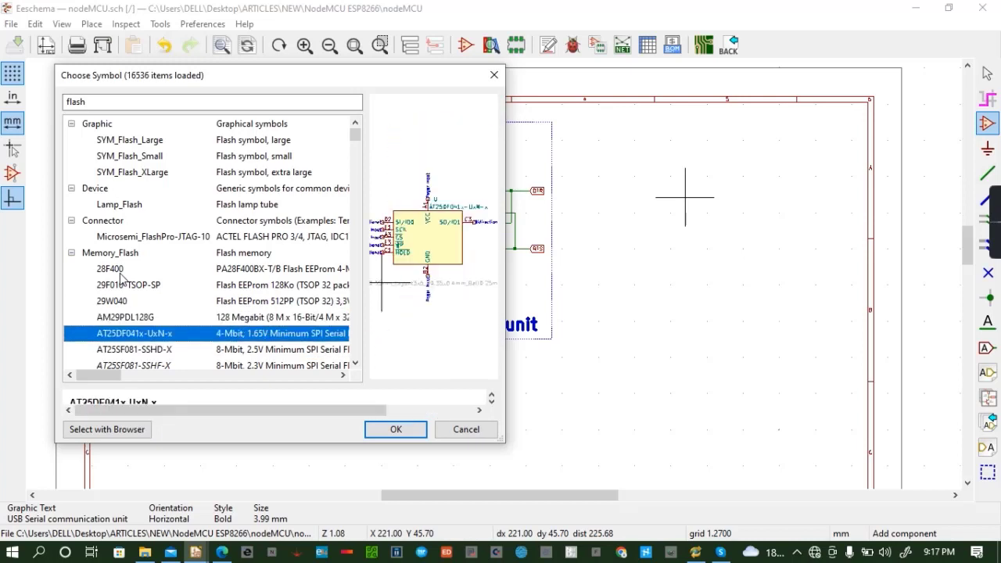
key(Down)
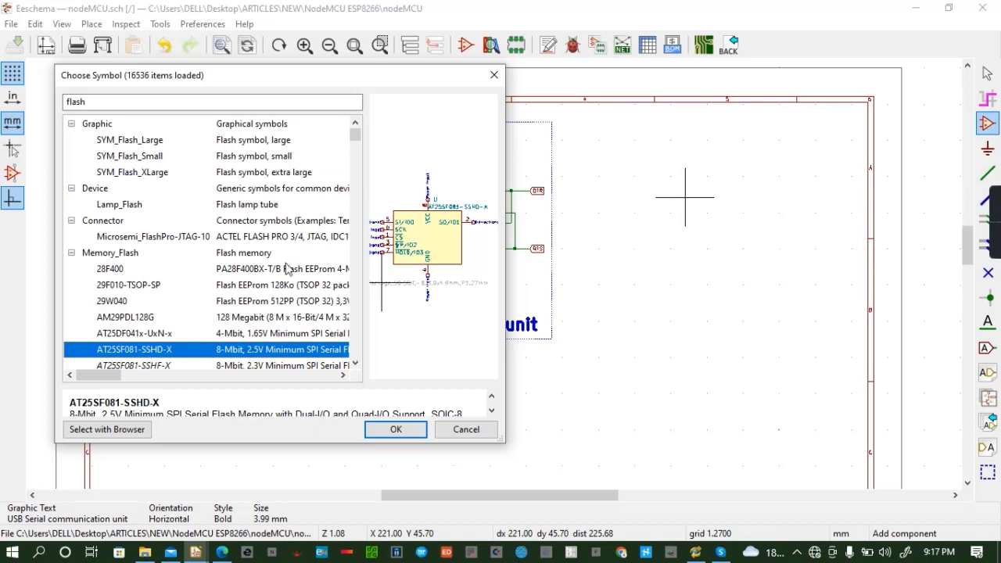
scroll(400, 249, up, 3)
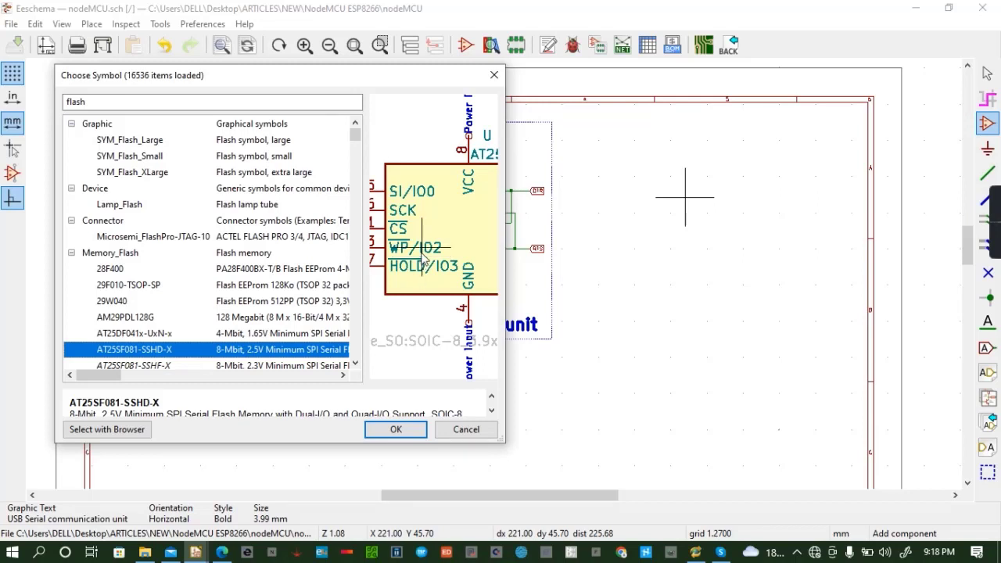
Place the AT25SF081-SSHD-X flash symbol on the sheet and zoom in on it
scroll(423, 261, down, 1)
scroll(424, 261, down, 1)
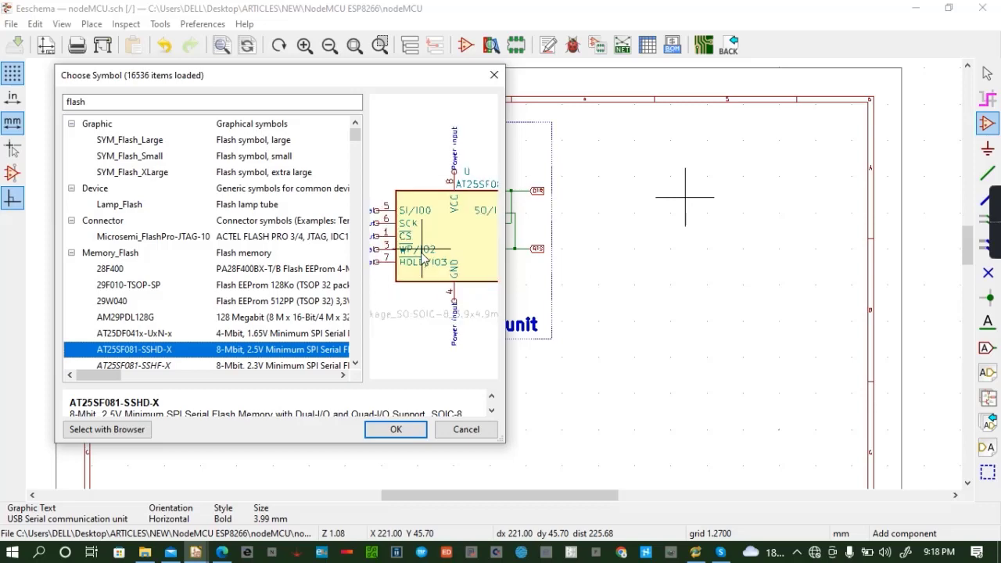
scroll(423, 261, down, 1)
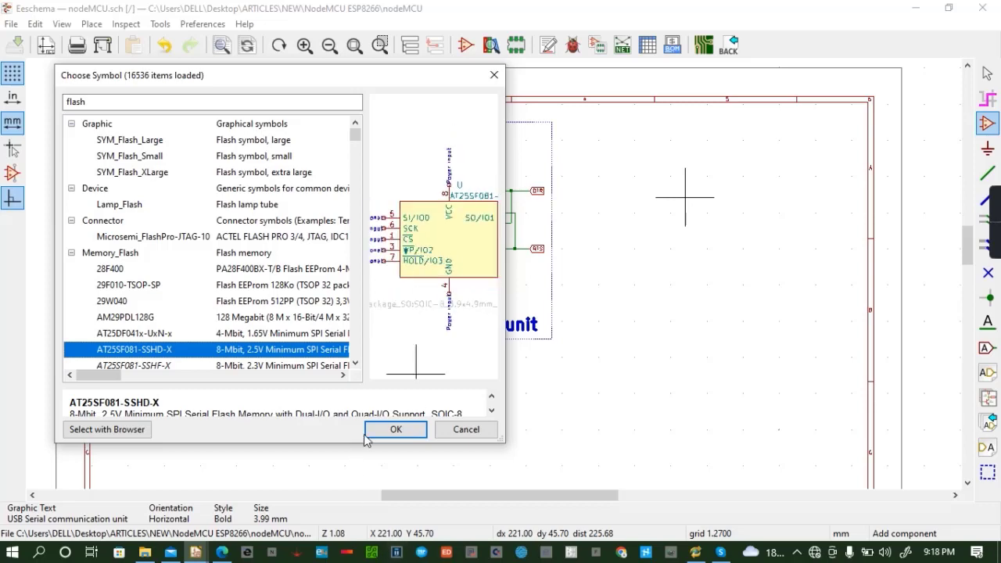
click(391, 430)
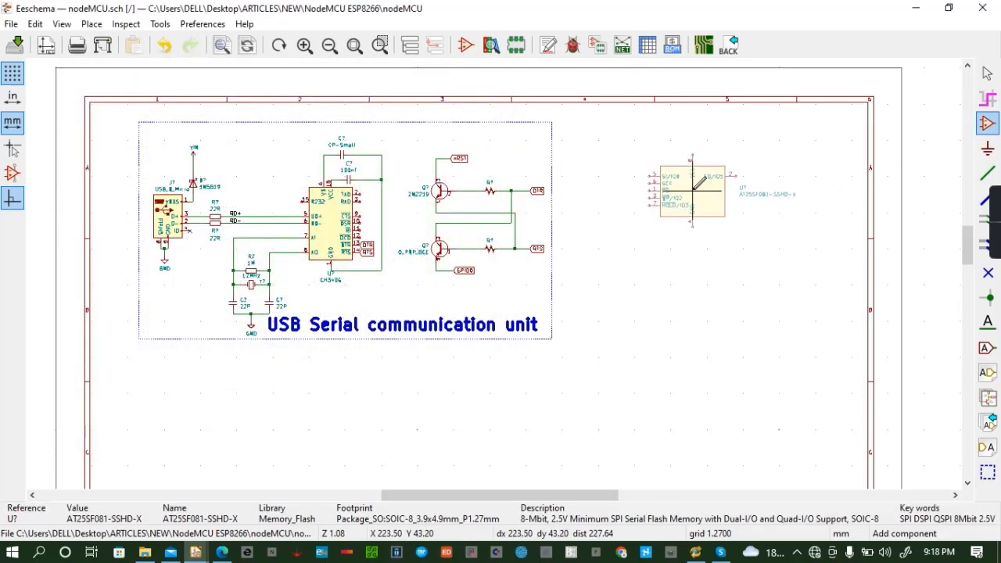
click(692, 187)
scroll(586, 223, up, 2)
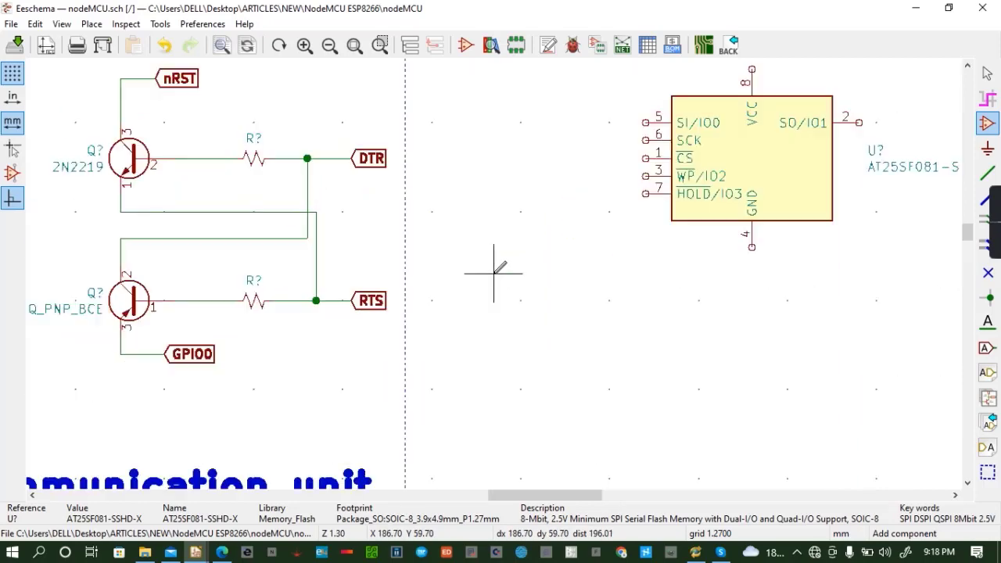
scroll(752, 158, up, 5)
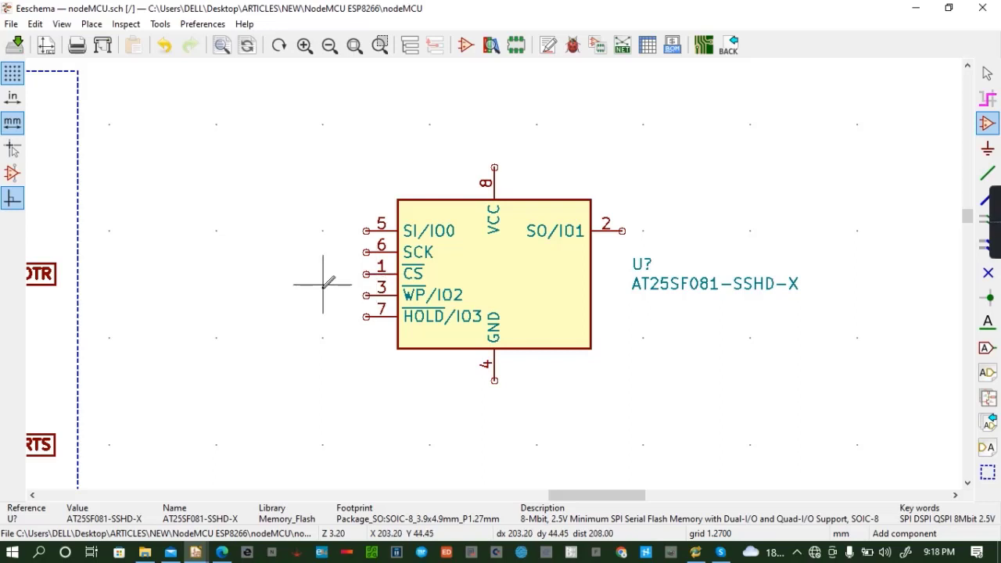
Create an SD_CMD global label and attach it to the flash chip's pin 1
click(988, 349)
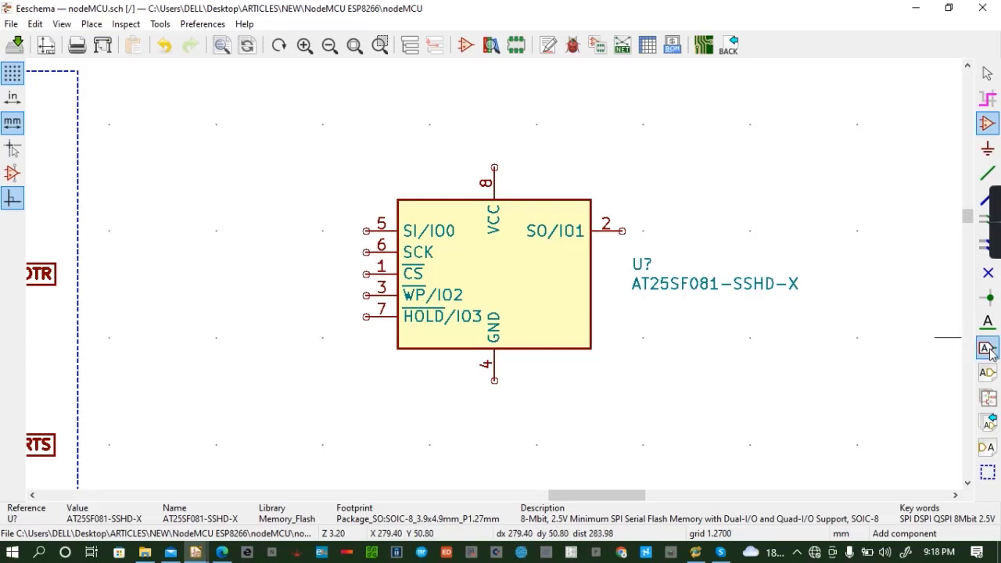
click(296, 232)
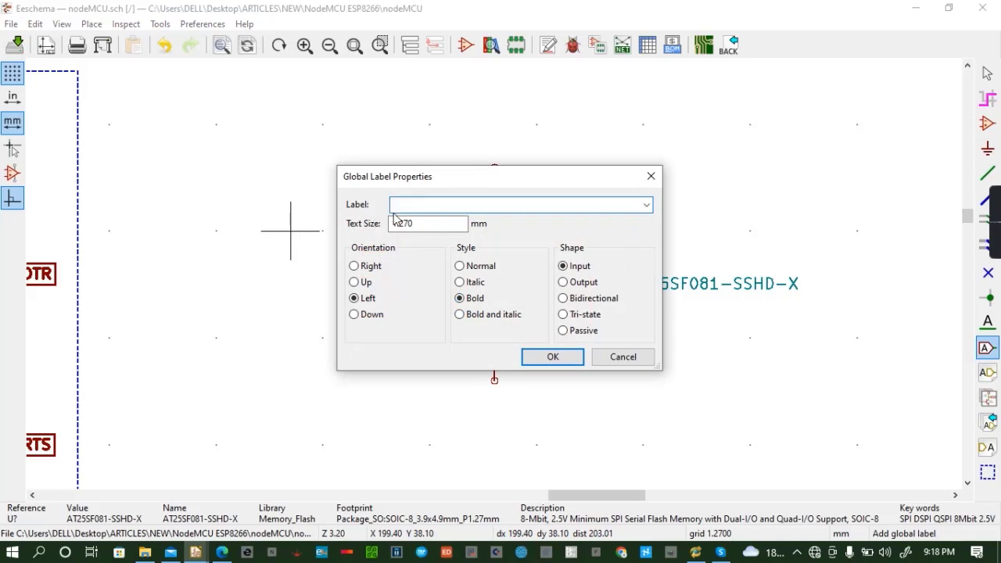
text(SD_CMD)
click(561, 361)
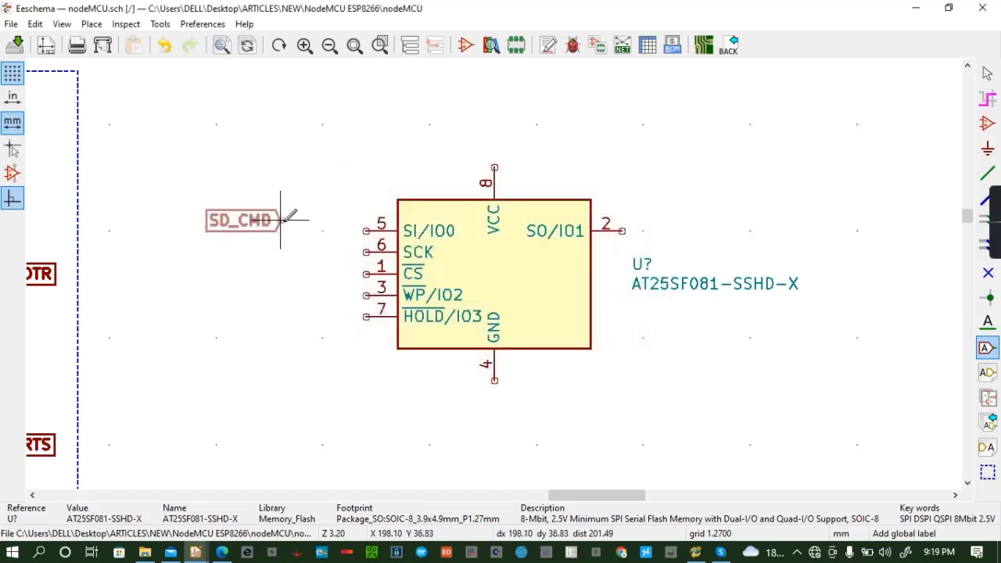
click(365, 231)
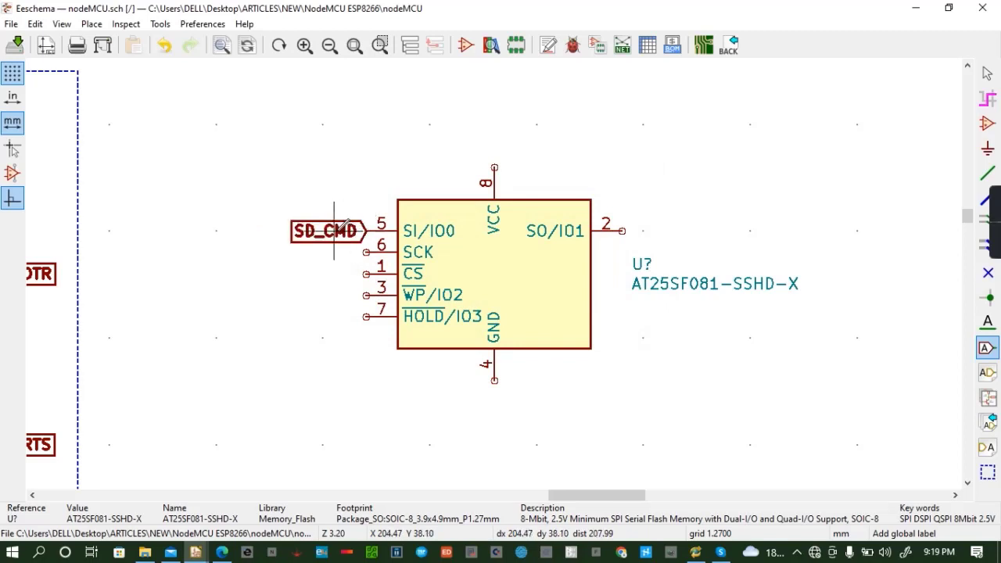
key(c)
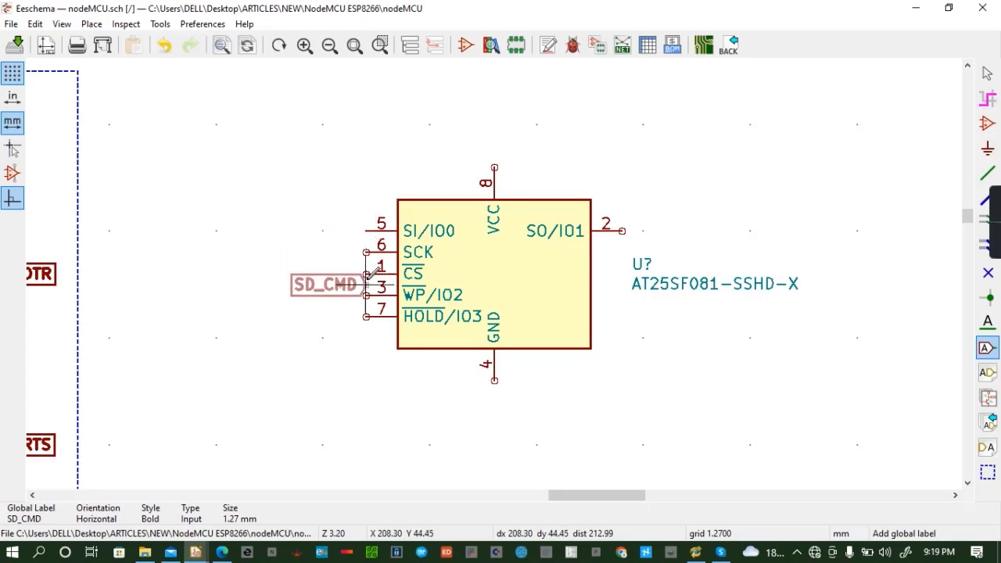
click(366, 285)
key(m)
click(371, 271)
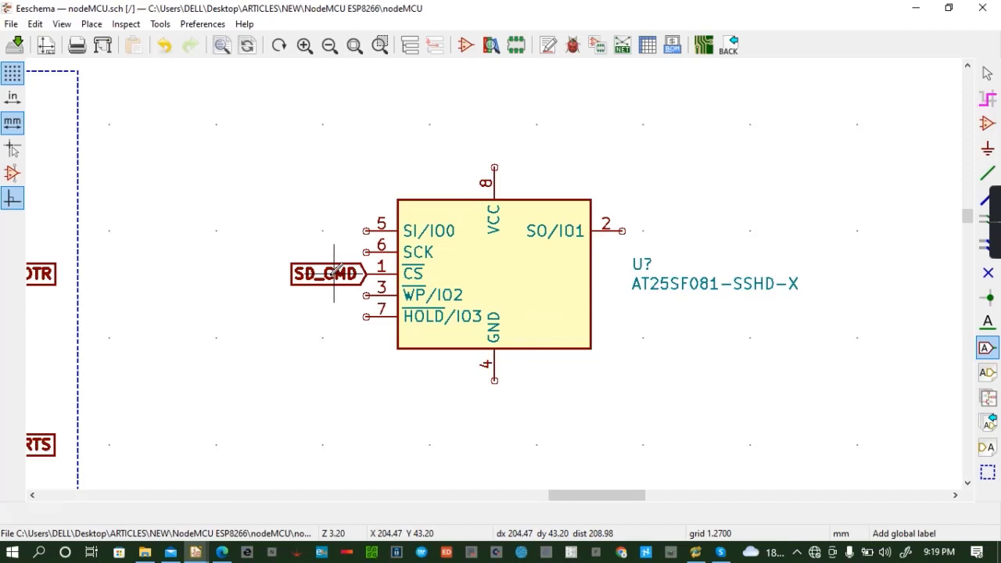
Copy the label onto pin 2 and rename it SD_D0
key(c)
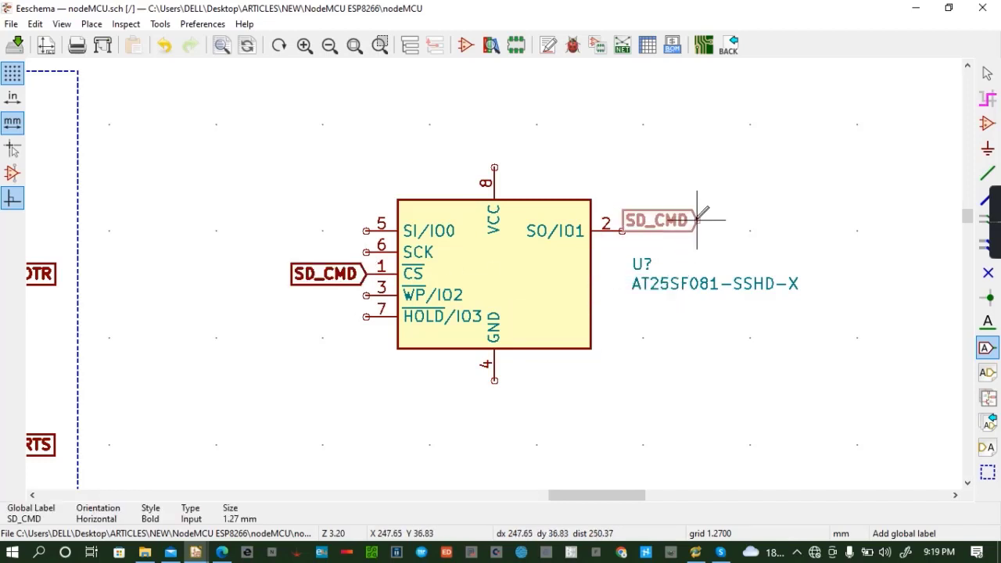
click(632, 231)
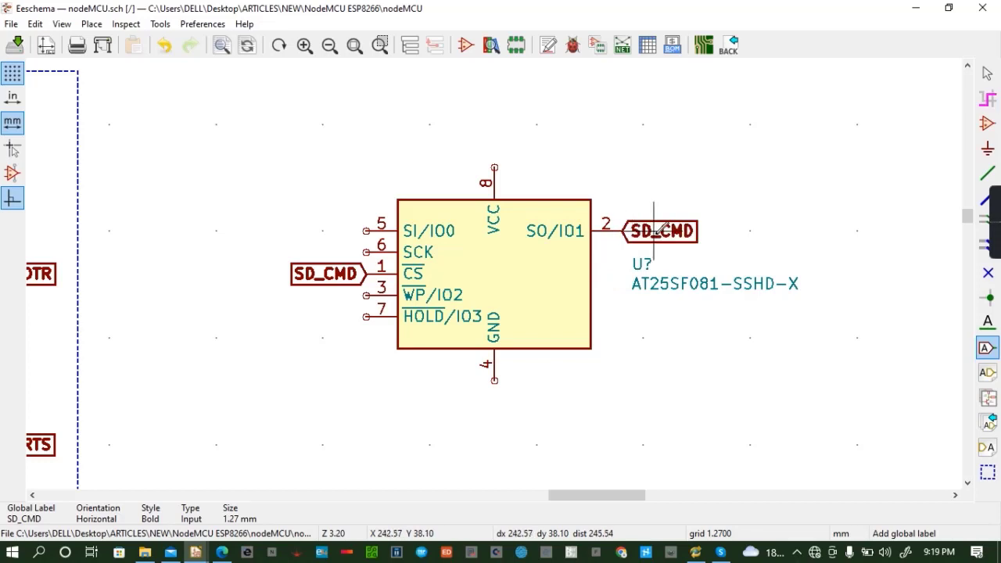
double_click(659, 229)
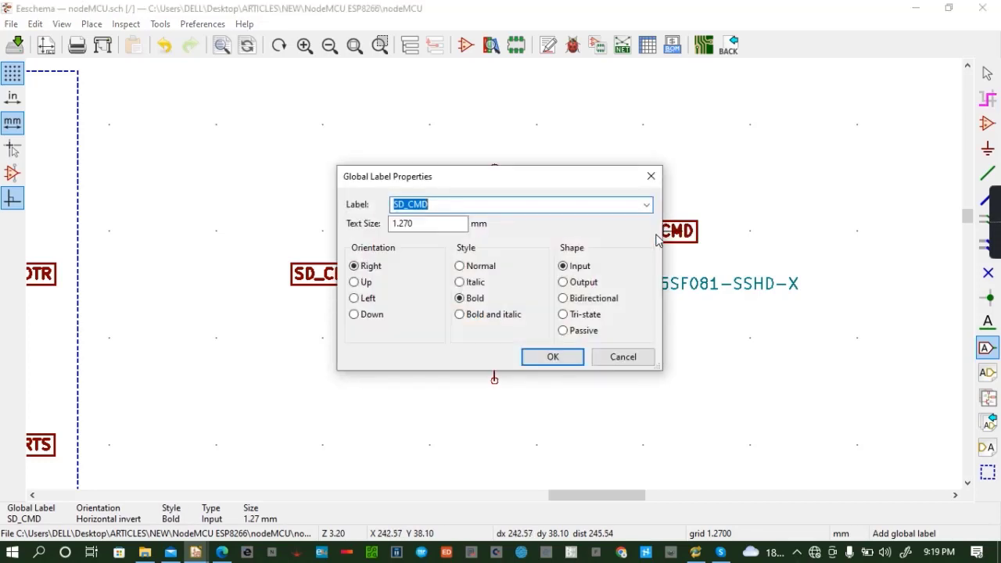
click(444, 203)
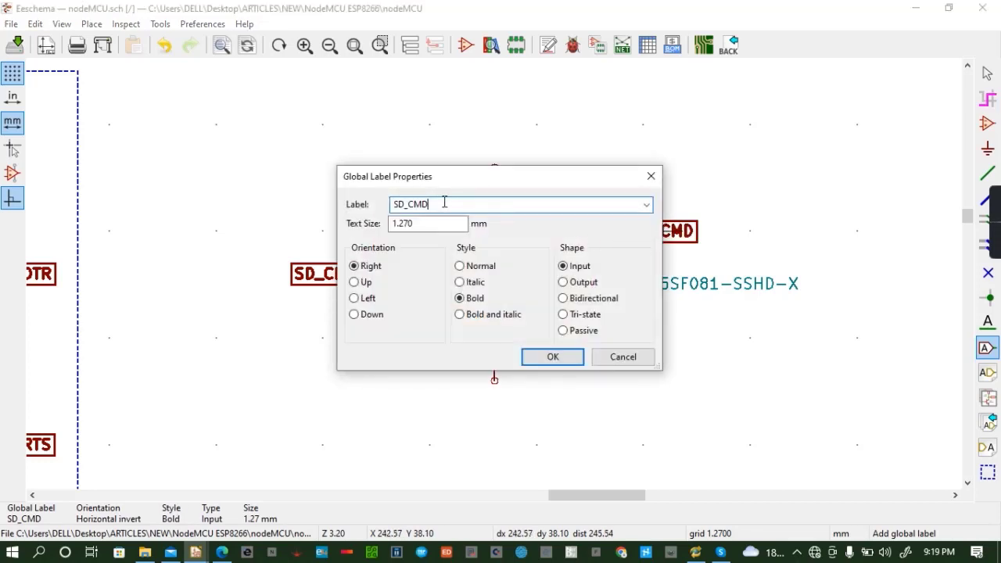
key(BackSpace)
key(BackSpace)
key(BackSpace)
text(D0)
click(550, 357)
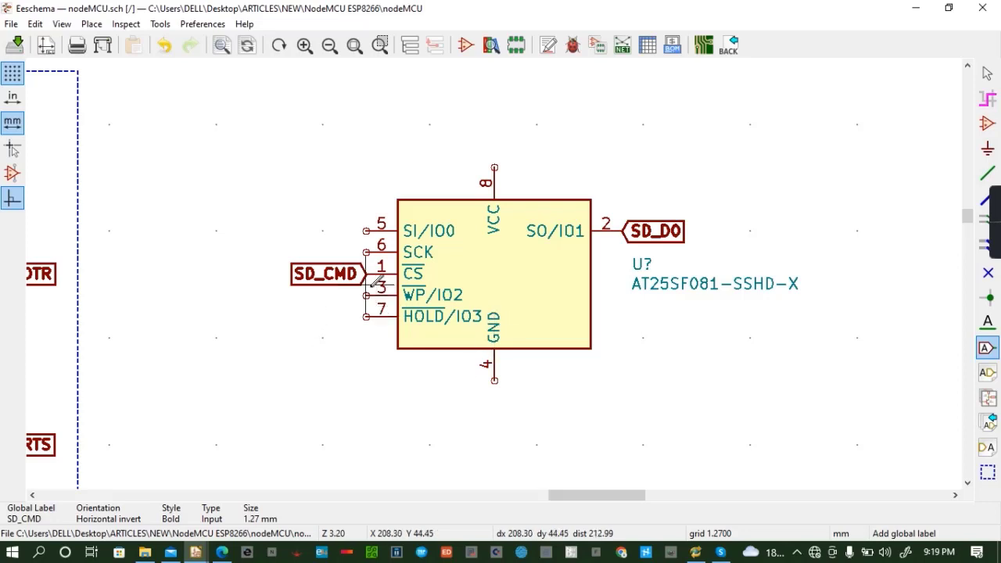
Copy the label onto pin 3 and rename it SD_D3
key(c)
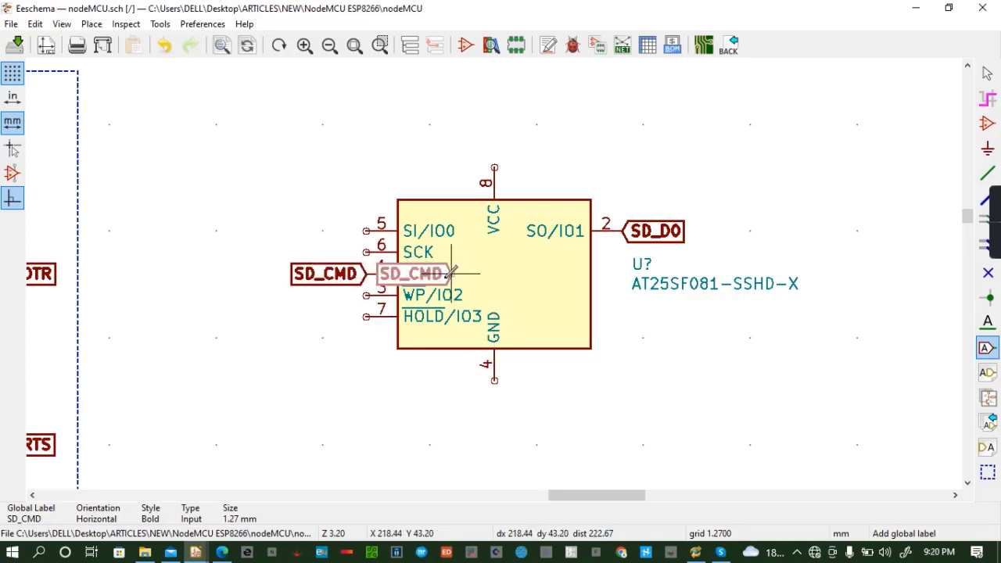
click(369, 291)
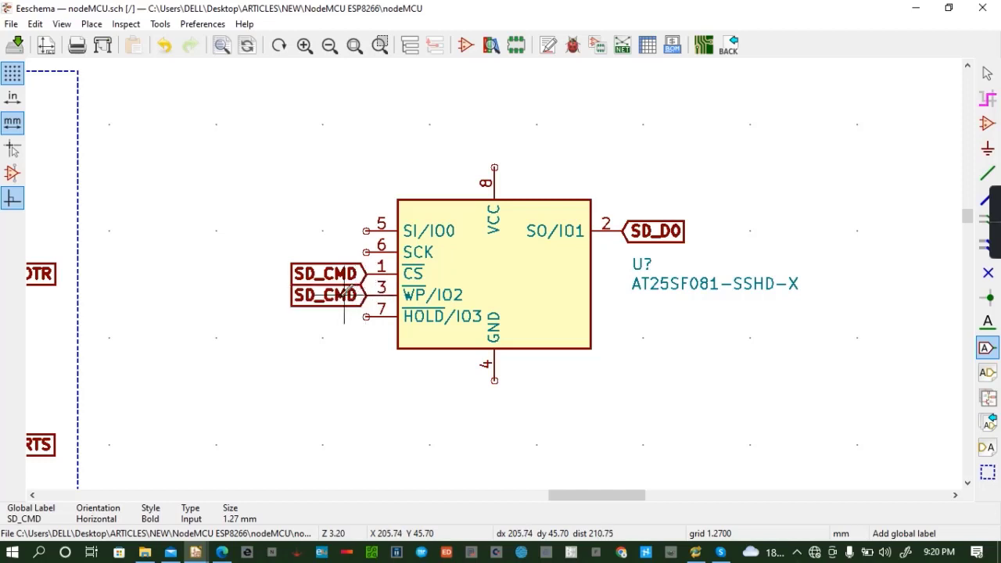
double_click(342, 303)
text(S)
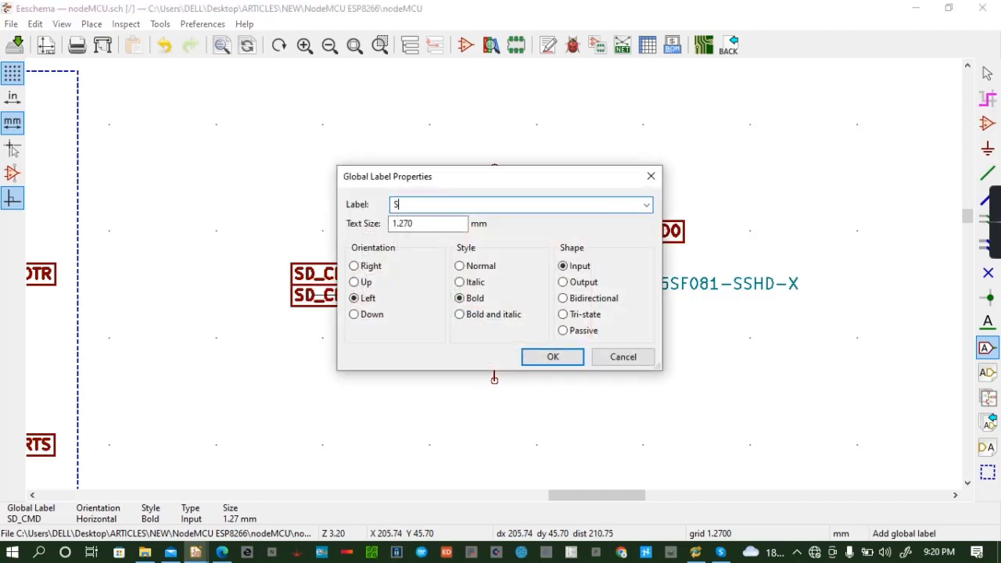
text(D_03)
key(BackSpace)
key(BackSpace)
text(D3)
key(Return)
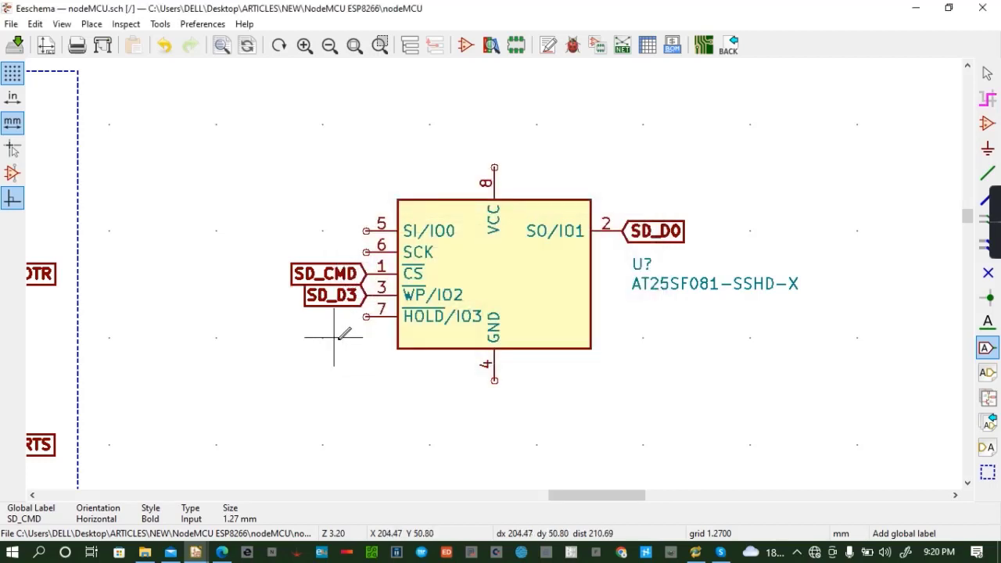
click(430, 134)
click(651, 177)
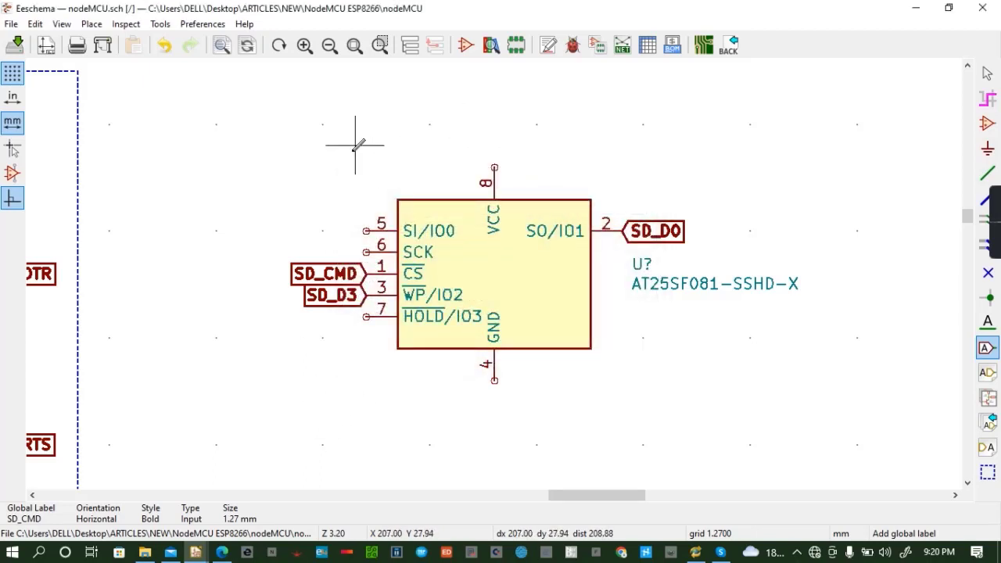
Place a GND power symbol under pin 4, wire it to the pin, and save
key(a)
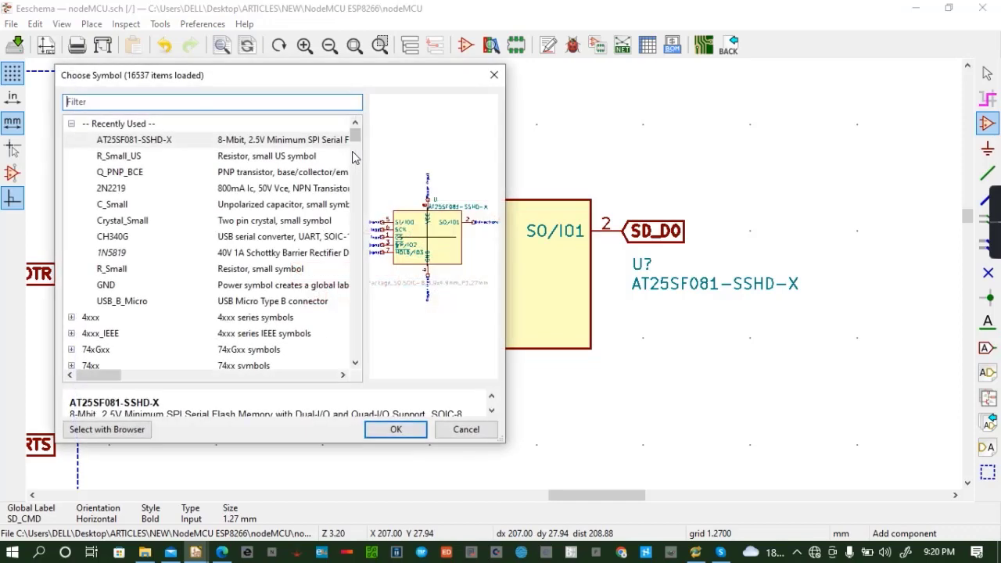
text(GND)
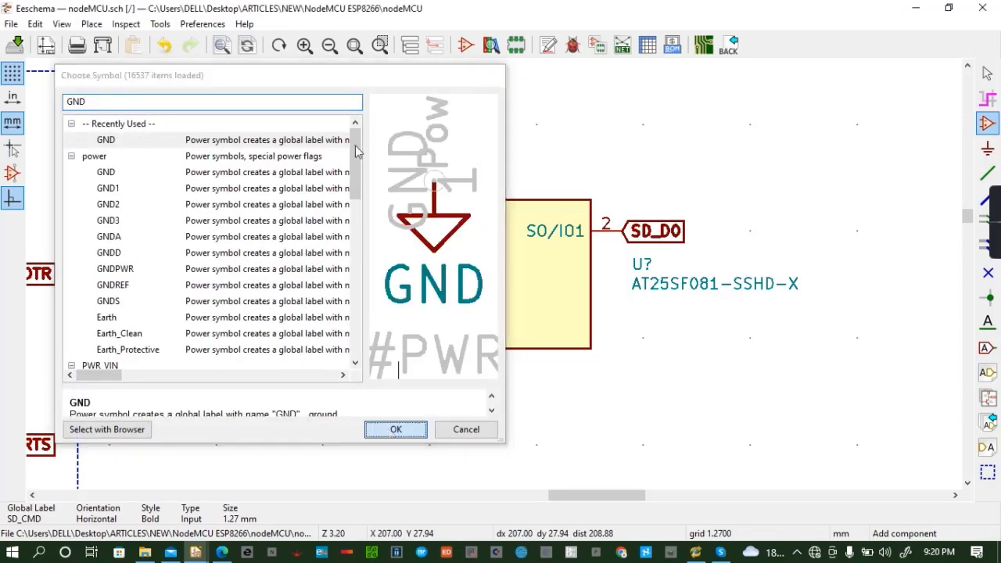
key(Return)
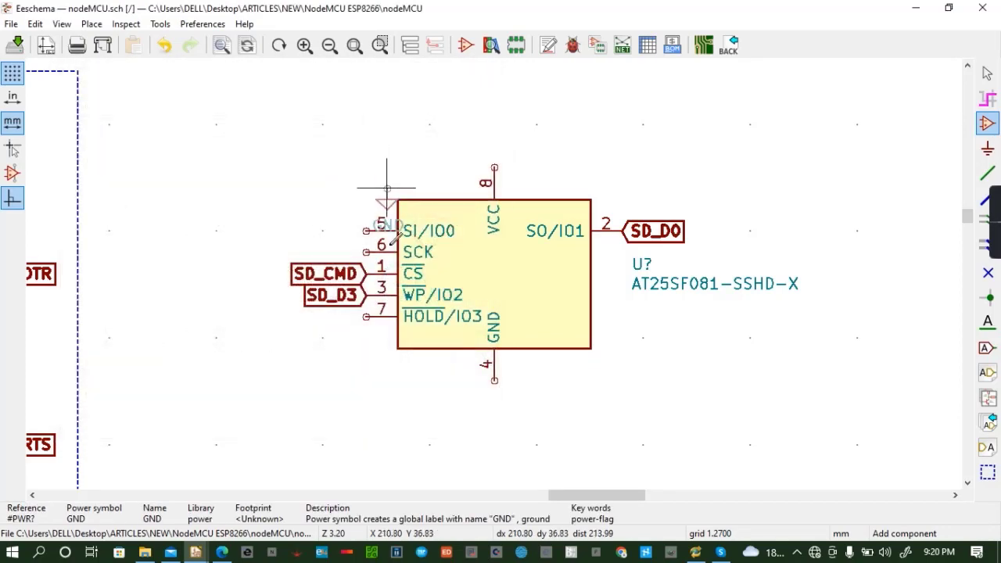
click(494, 401)
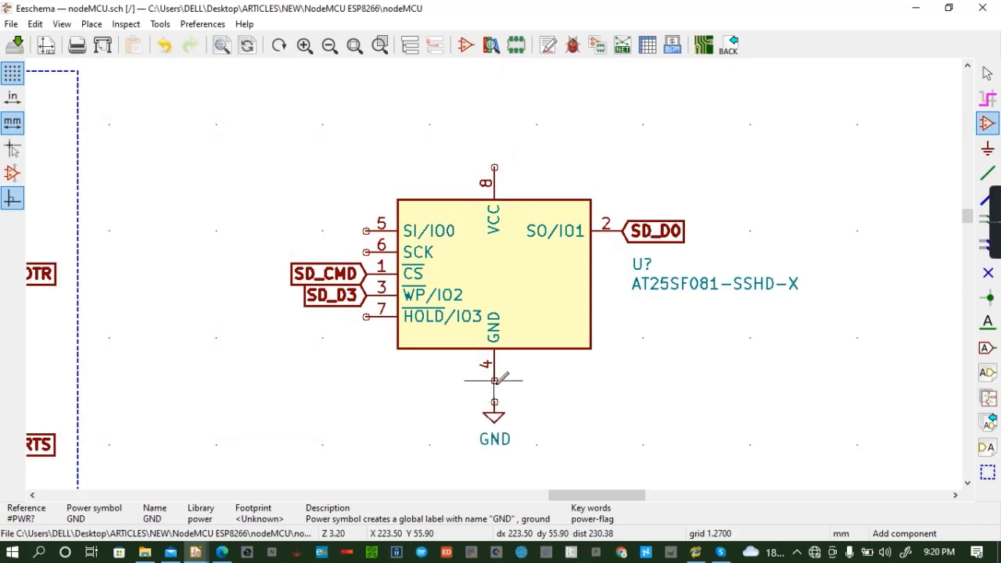
key(w)
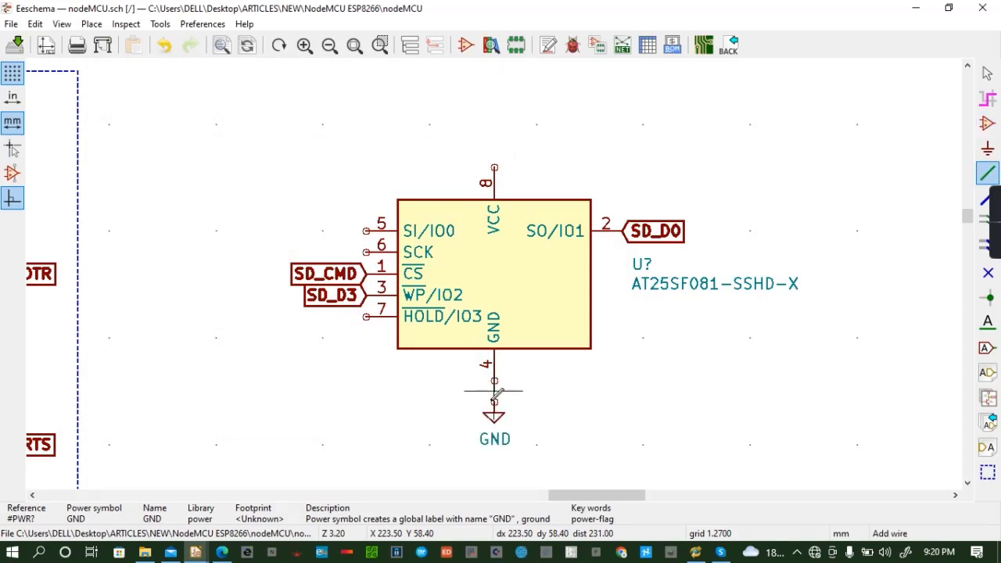
click(495, 401)
key(ctrl+s)
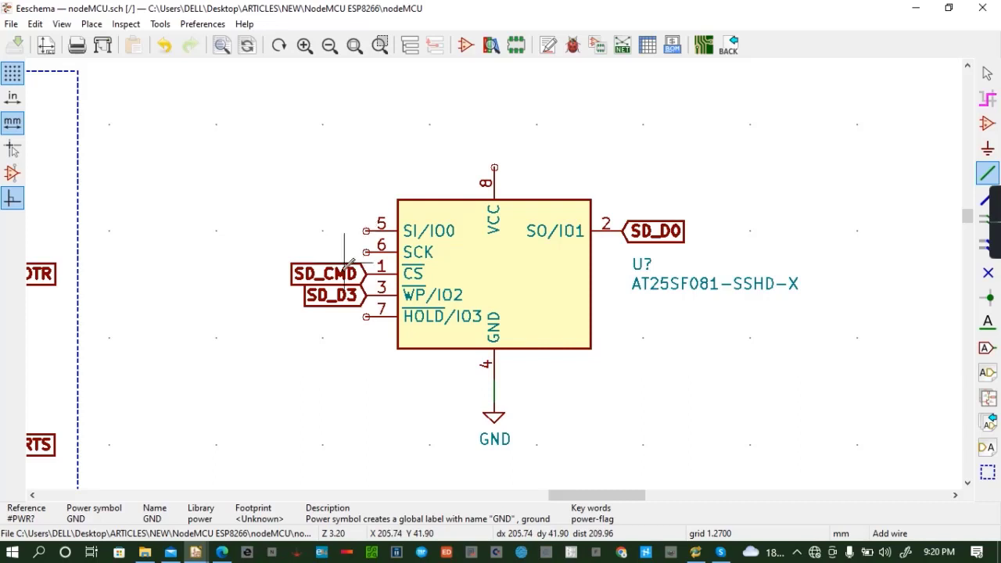
Add the SD_D1 global label on pin 5 and SD_SCK on pin 6
key(ctrl+d)
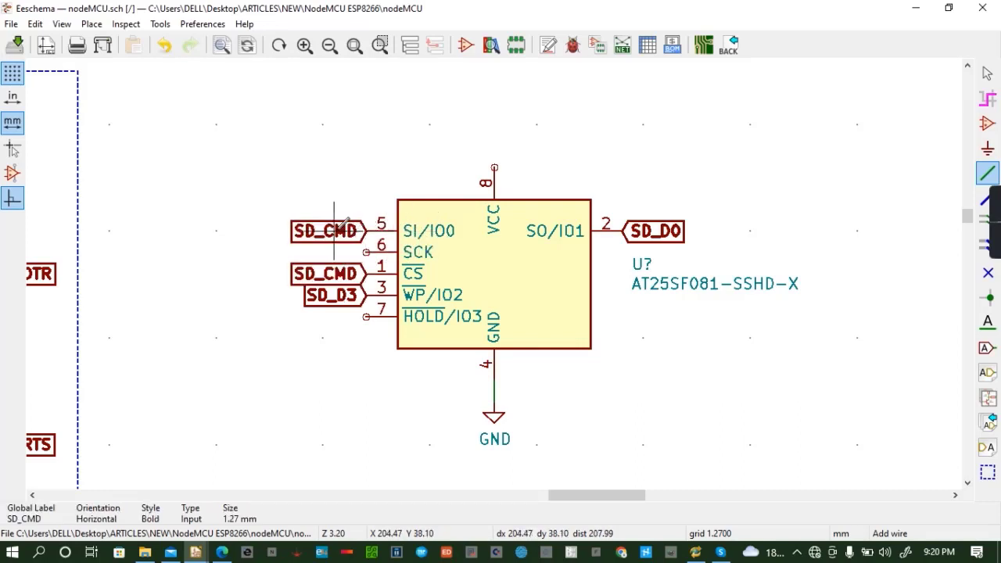
text(e)
text(SD)
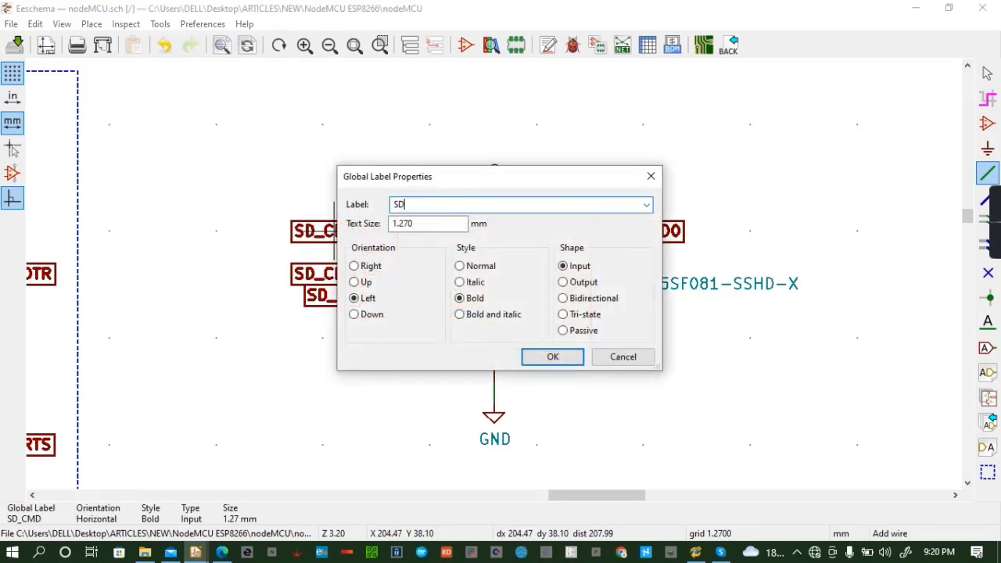
text(_D1)
click(549, 356)
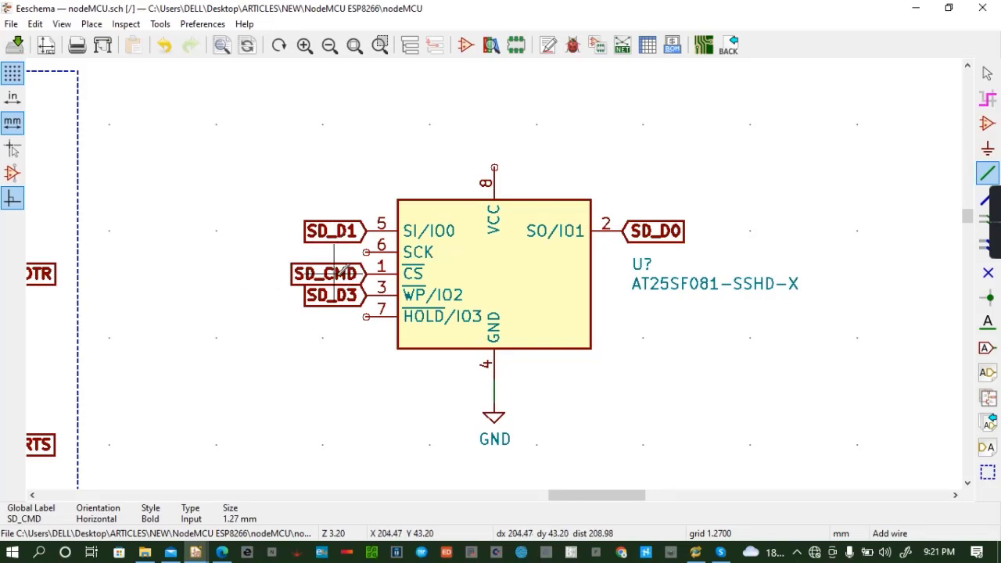
key(c)
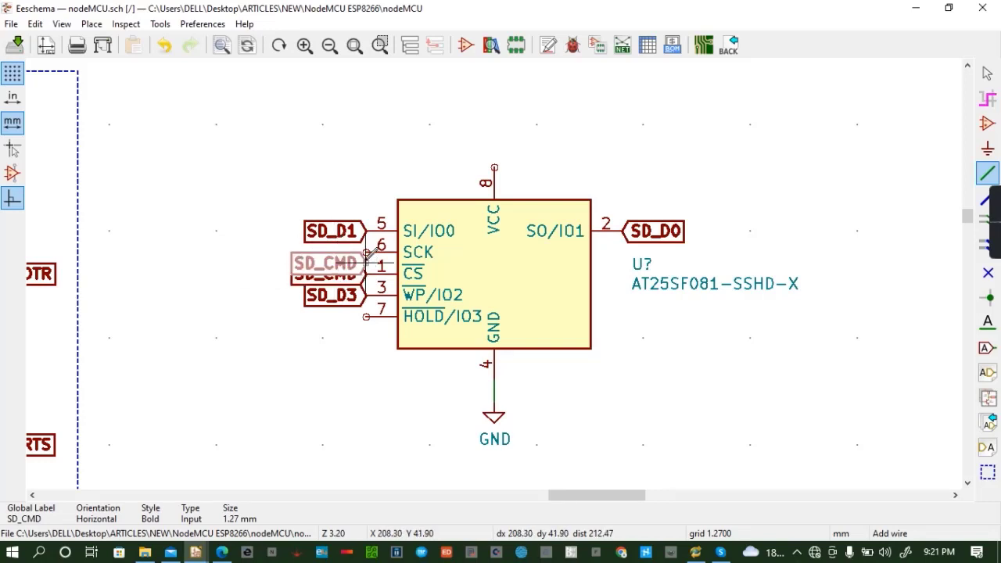
click(367, 249)
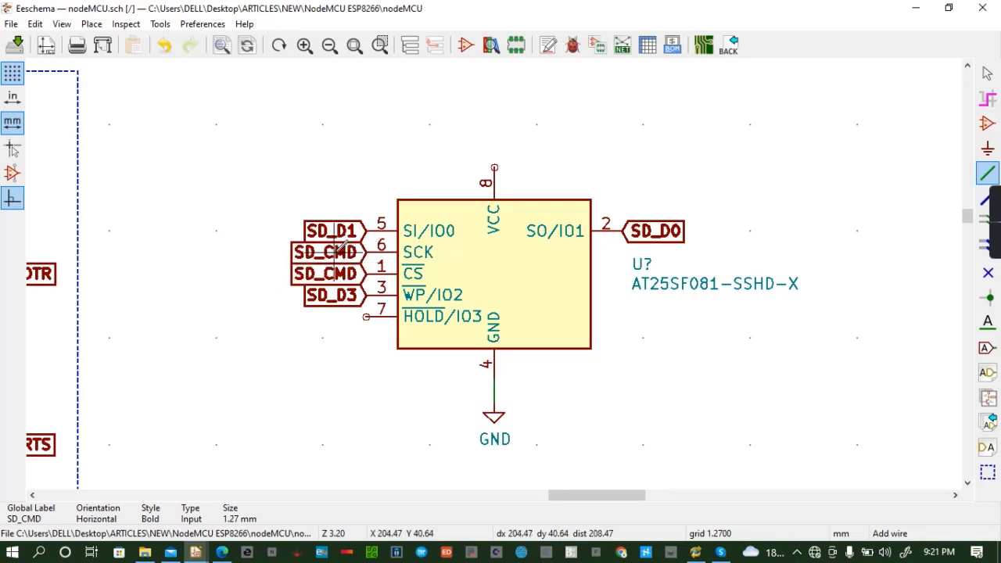
text(eS)
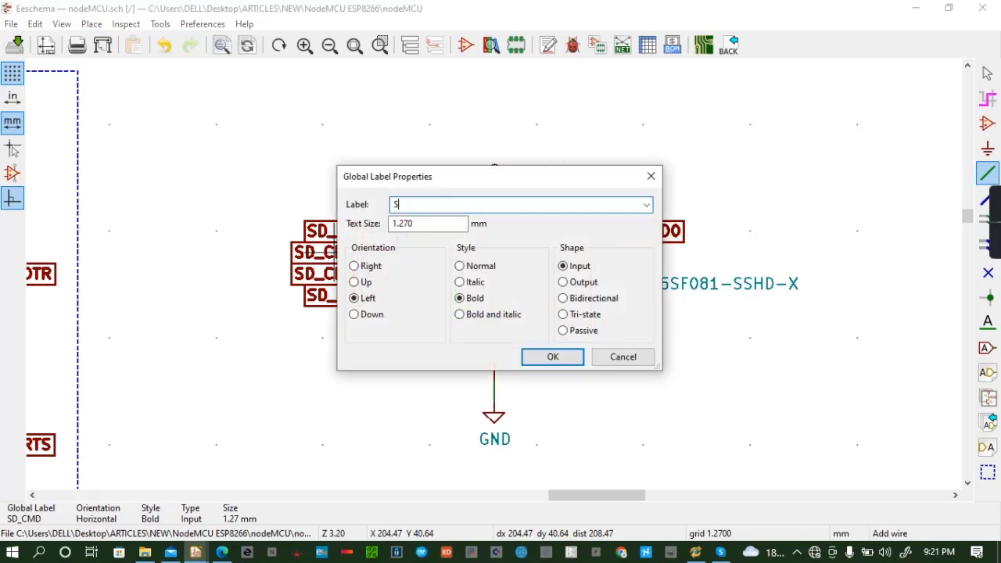
text(D_SCK)
click(574, 362)
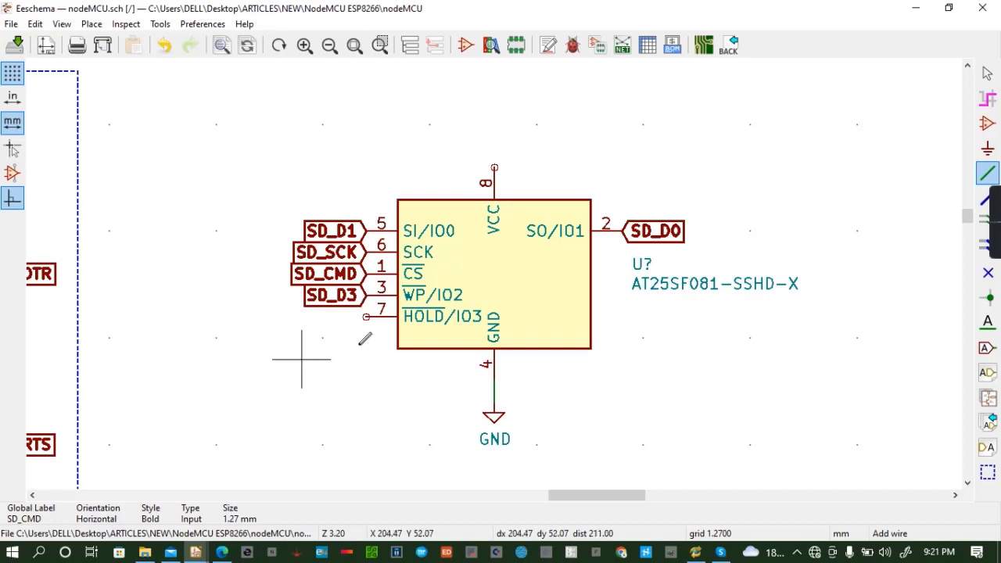
Copy a label onto pin 7 and rename it SD_D2
key(ctrl+d)
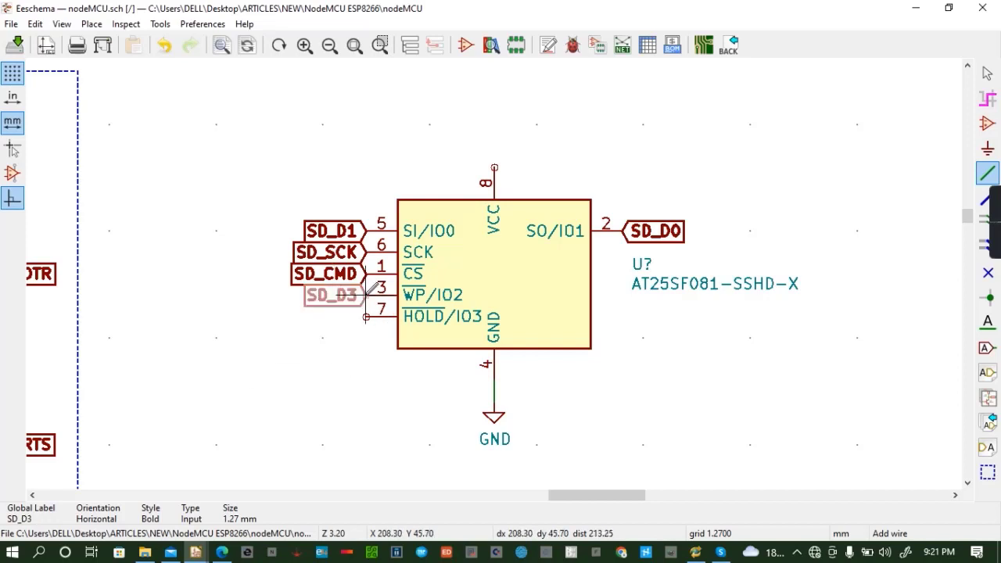
click(365, 316)
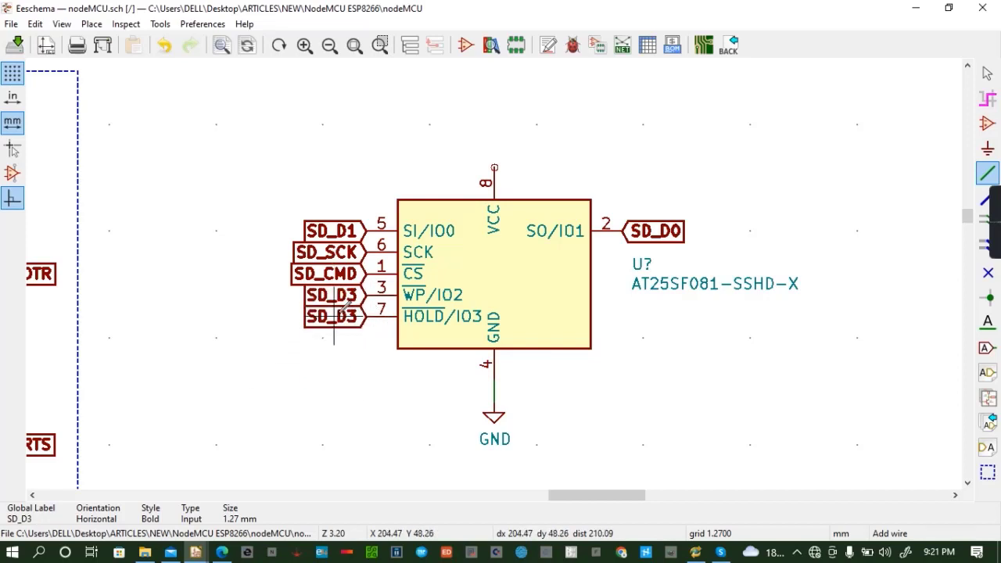
double_click(337, 316)
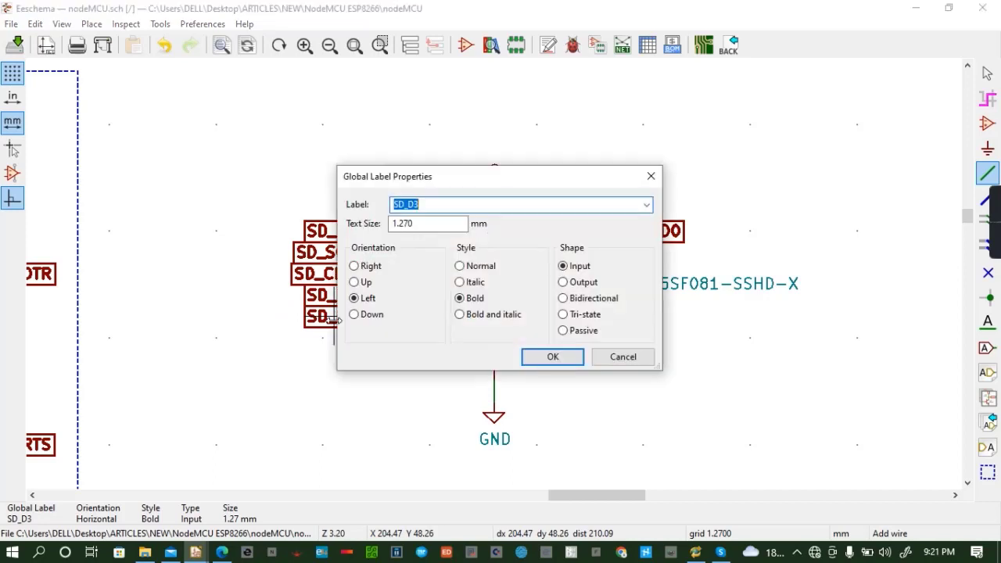
text(SD_D2)
click(543, 359)
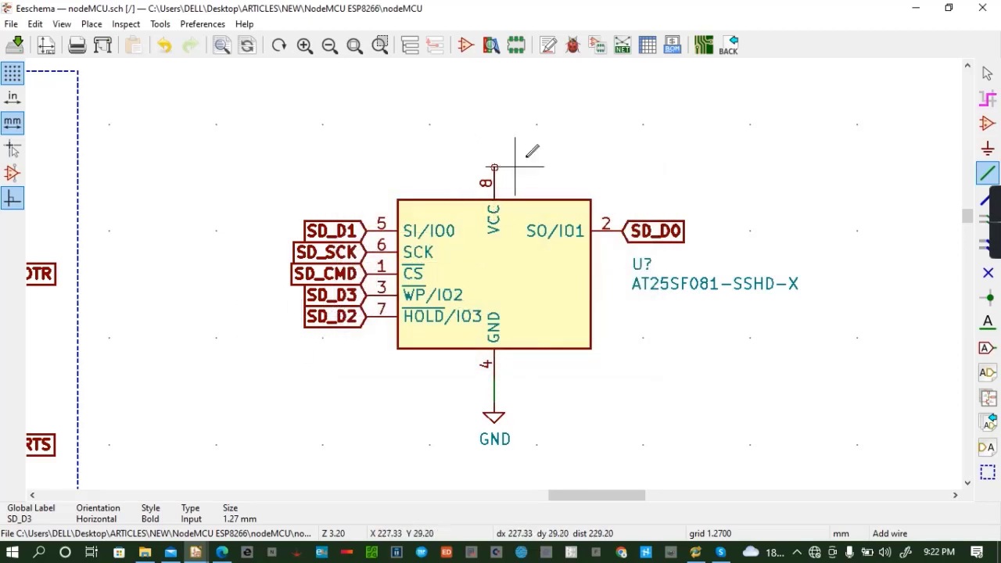
key(a)
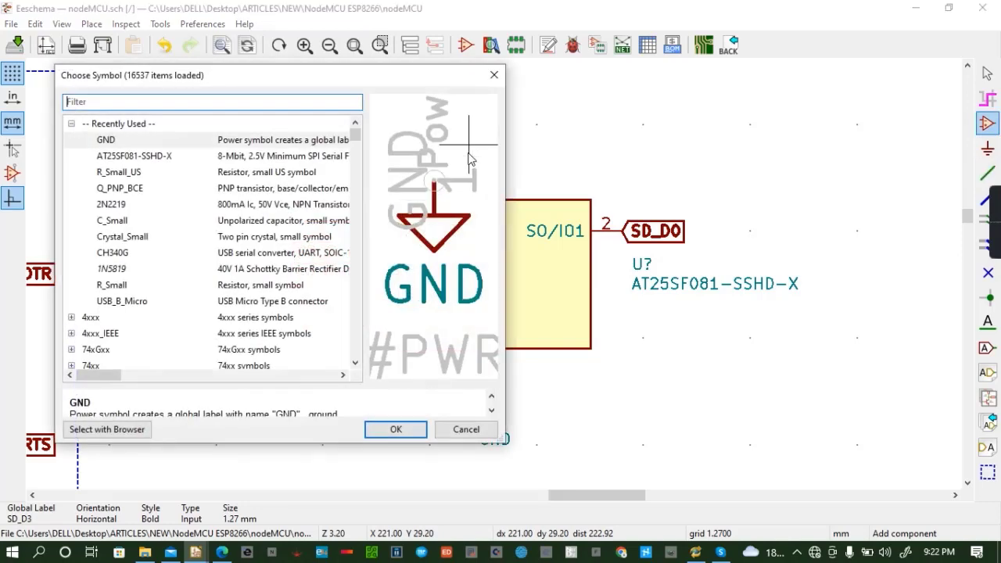
Place a +3V3 power symbol above pin 8, wire it to VCC, and save
text(3V3)
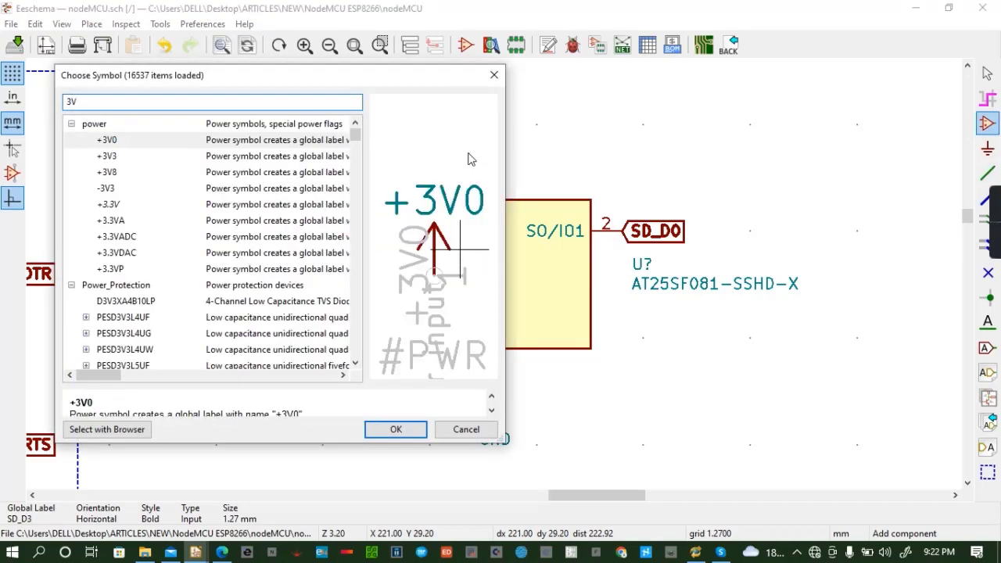
click(395, 430)
scroll(510, 142, up, 1)
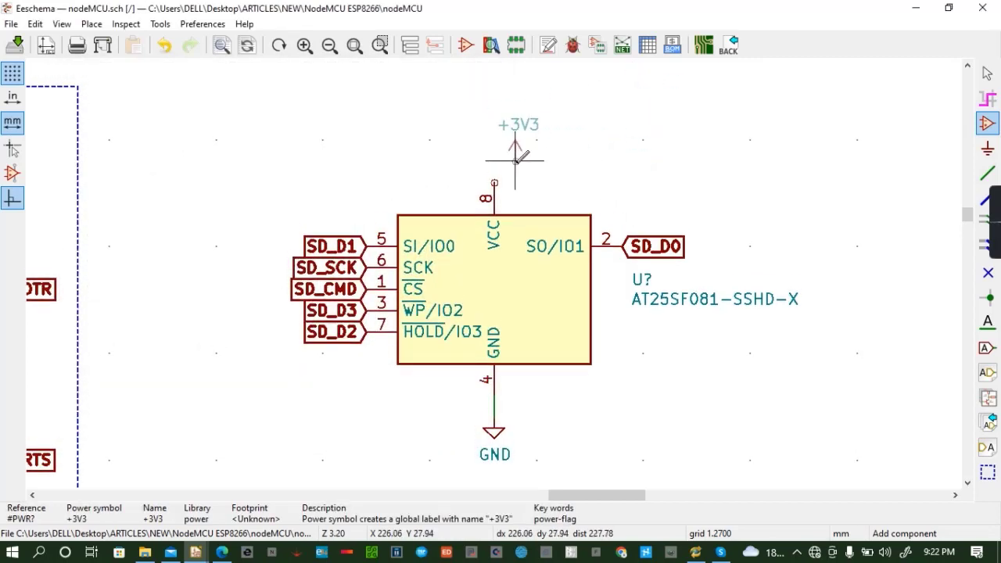
click(494, 150)
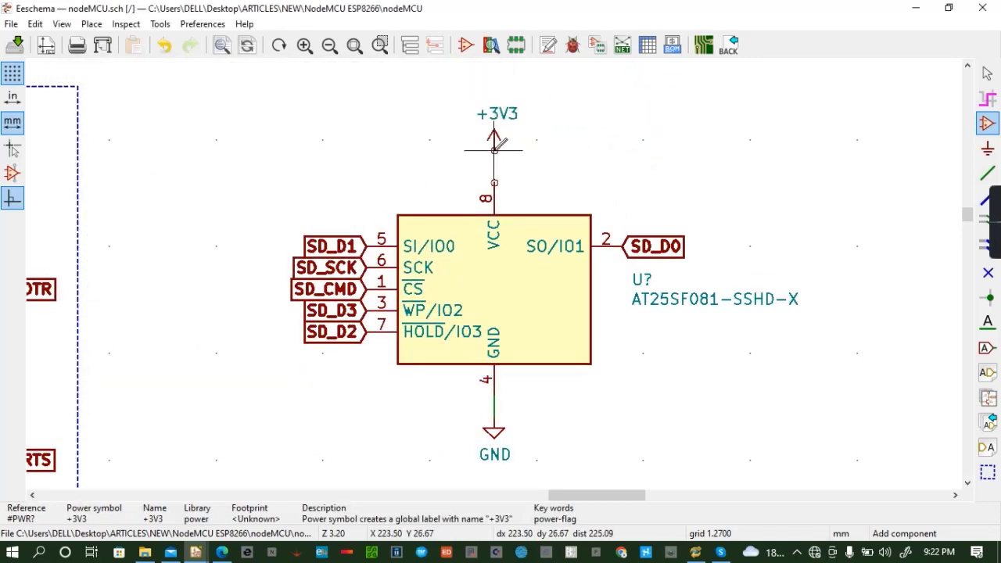
key(w)
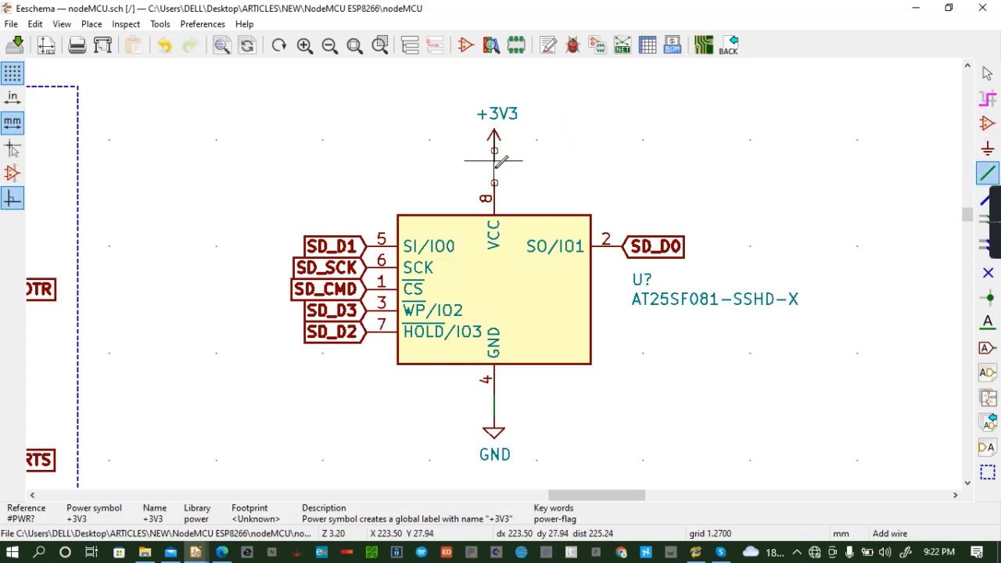
click(493, 181)
click(494, 150)
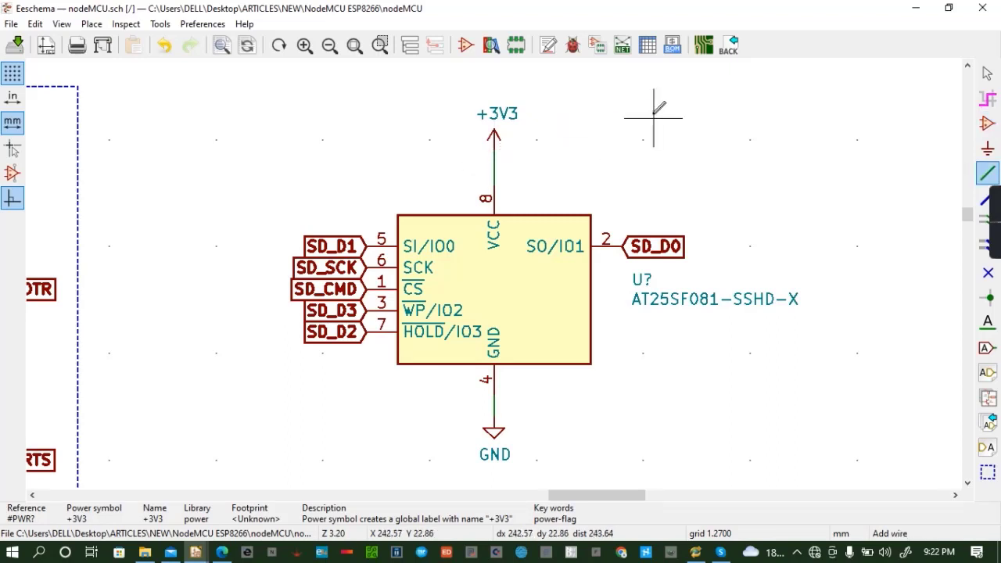
key(ctrl+s)
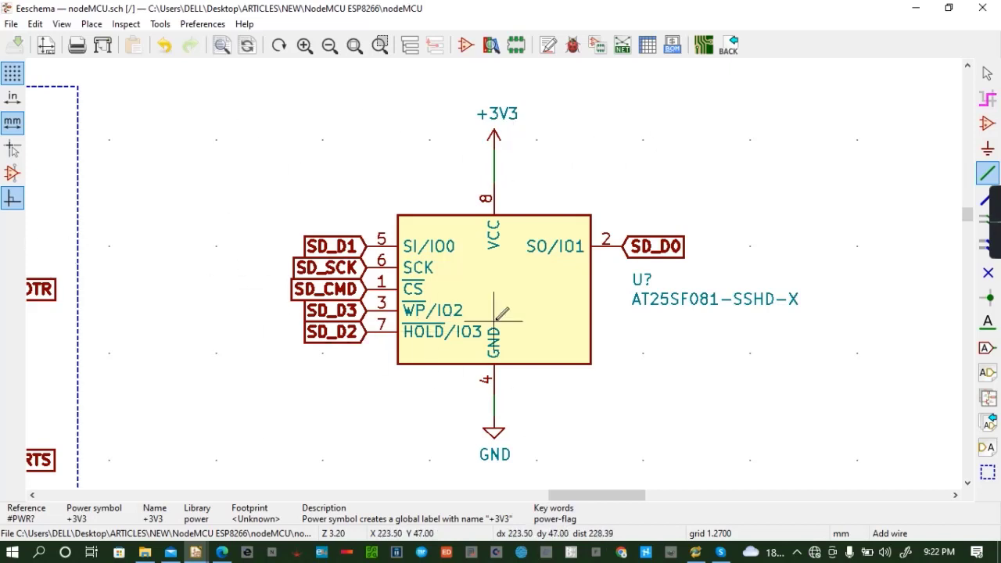
scroll(495, 313, down, 2)
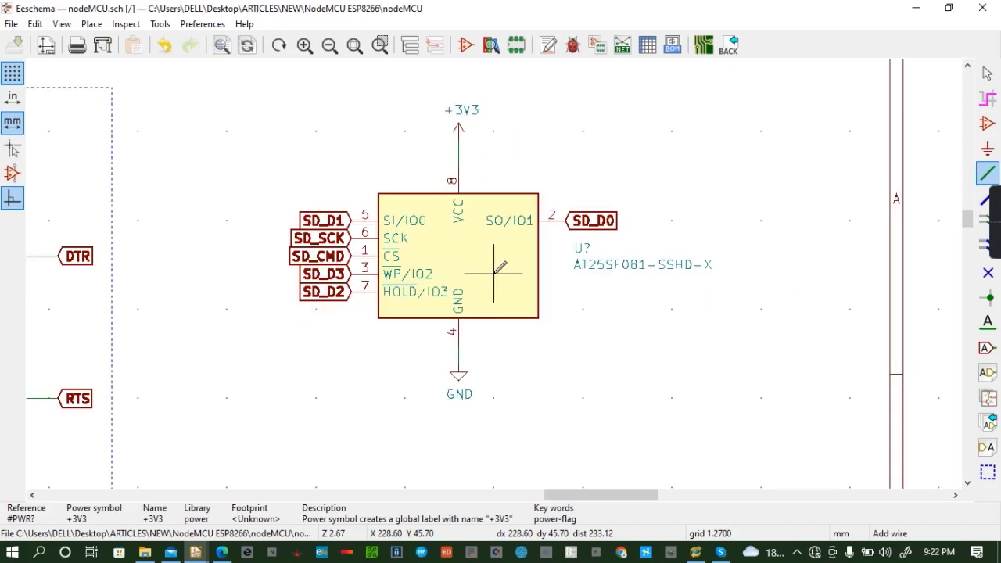
Draw a four-corner dashed graphic border around the flash chip with full-window crosshair on
scroll(494, 272, down, 1)
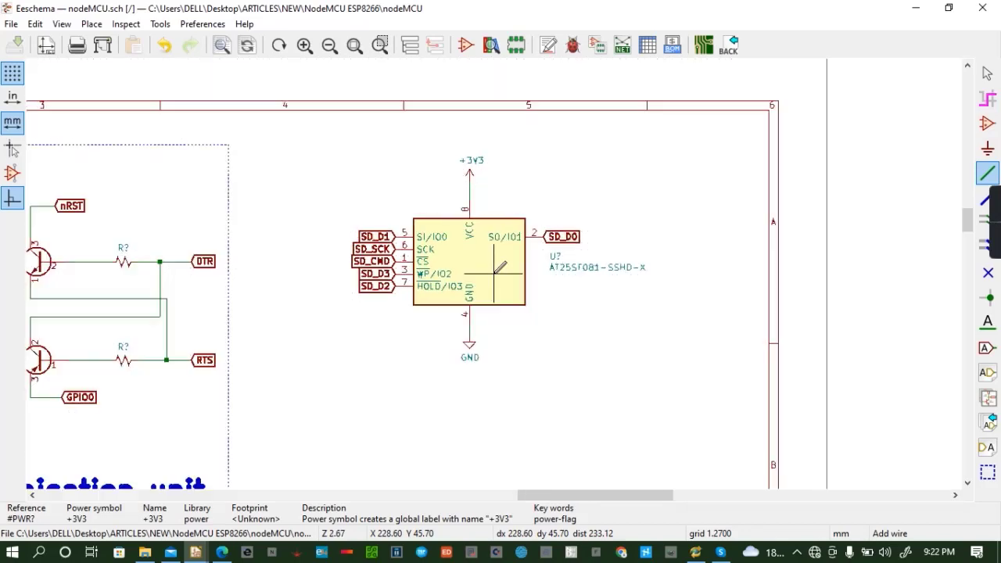
click(994, 480)
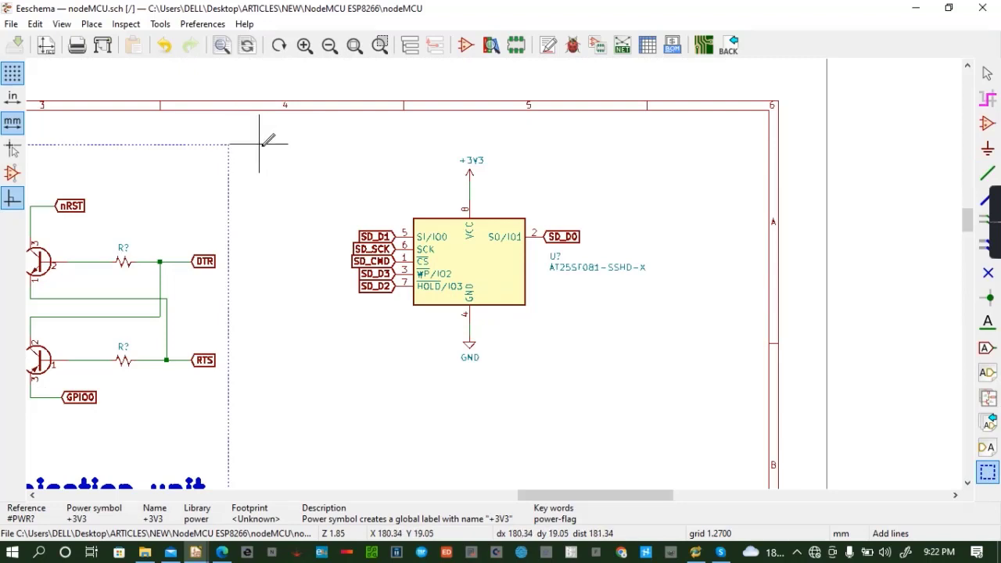
click(14, 151)
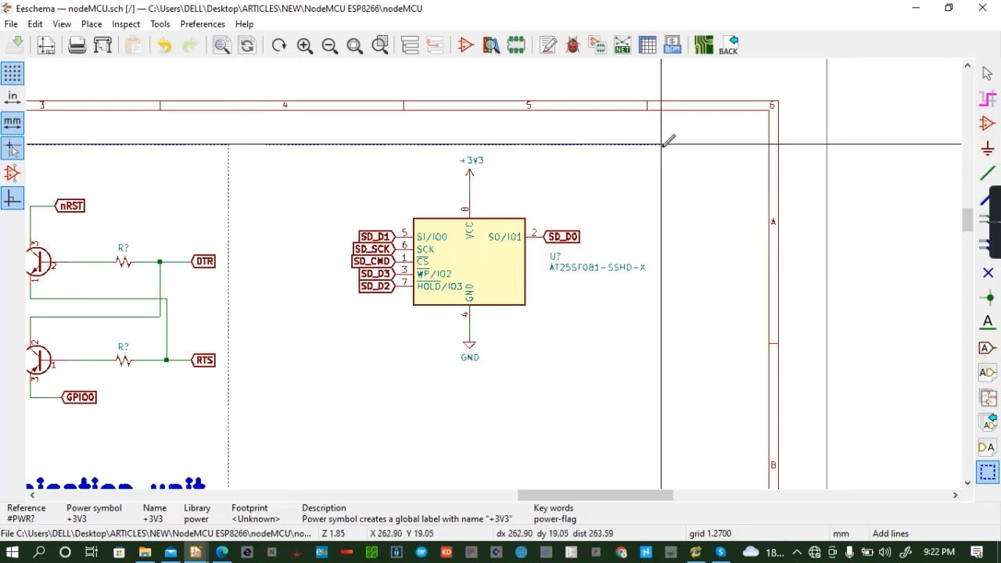
click(716, 143)
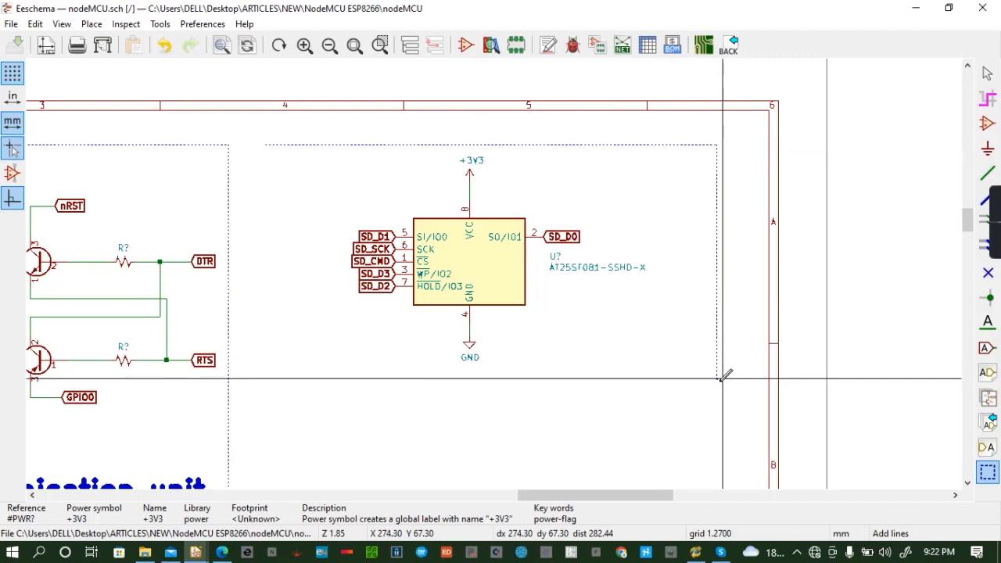
click(717, 379)
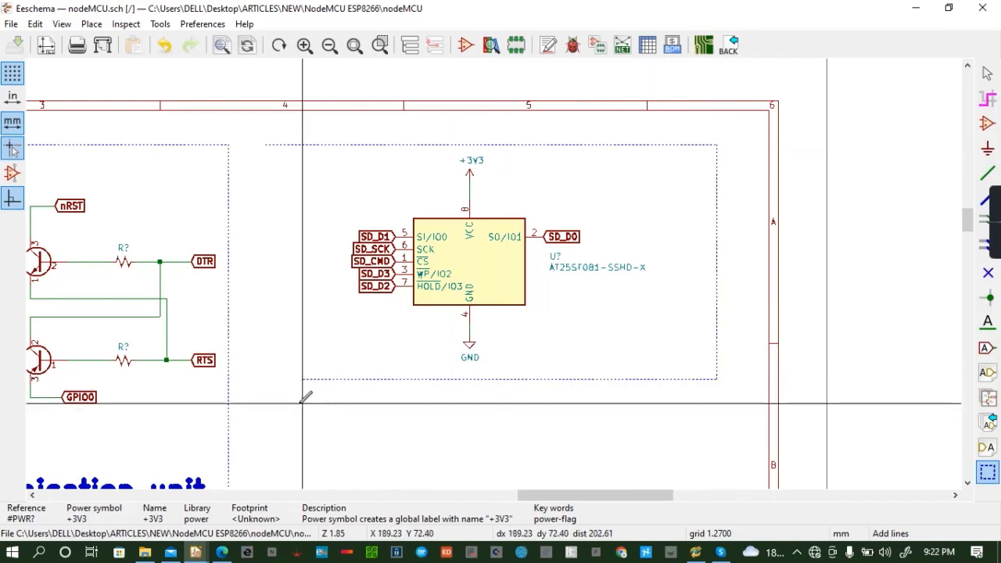
click(266, 374)
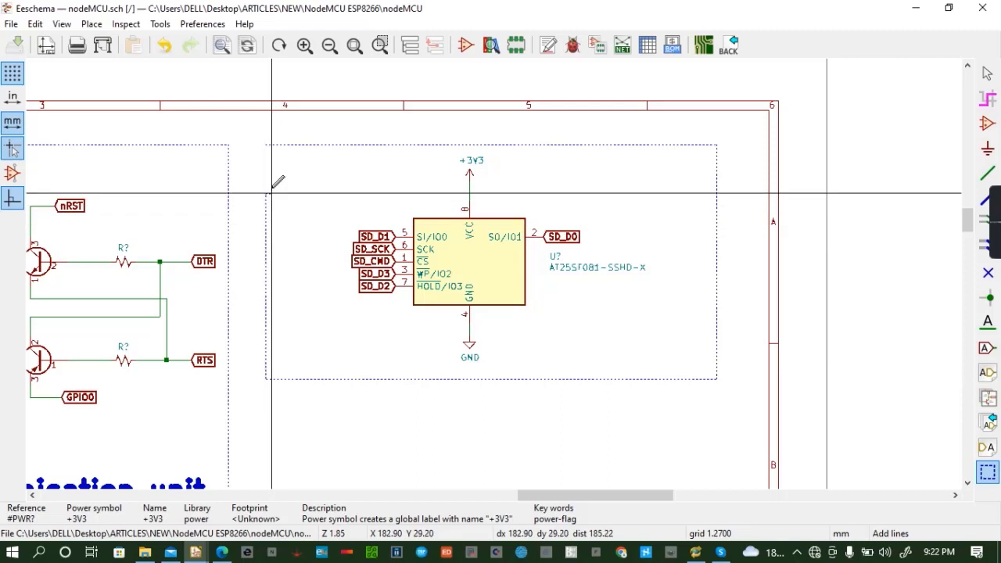
double_click(266, 144)
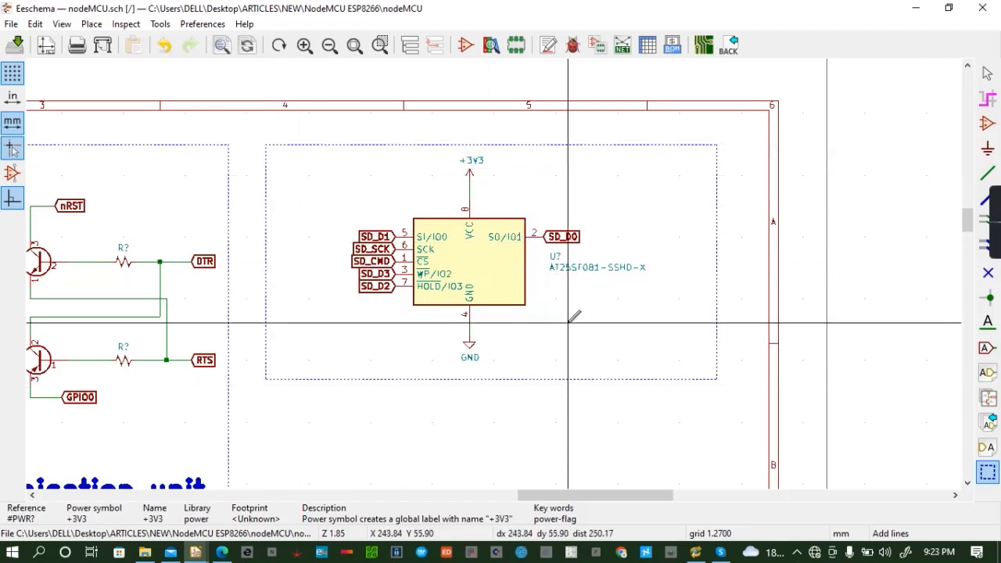
Start placing a graphic text note from the menus
click(60, 24)
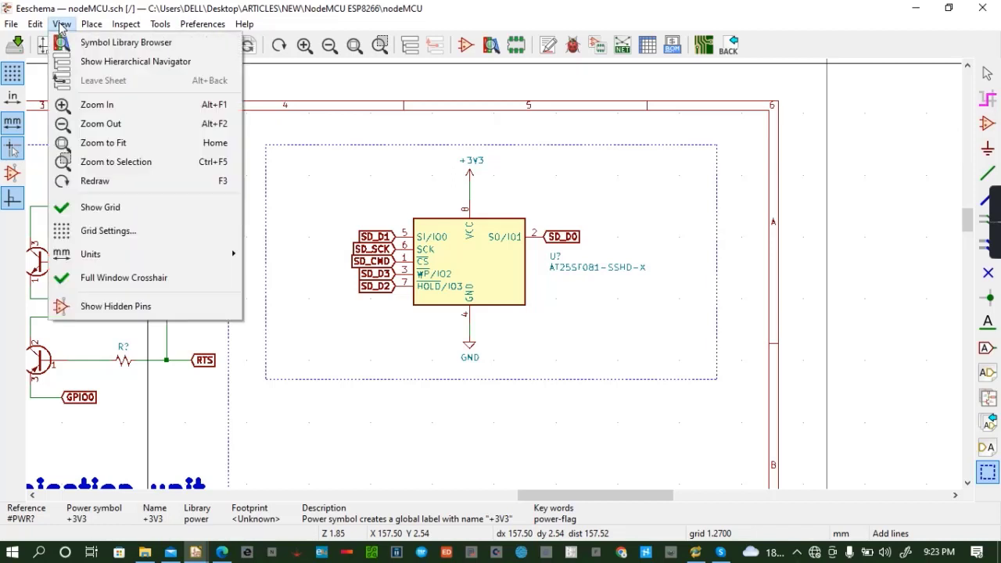
mouse_move(43, 25)
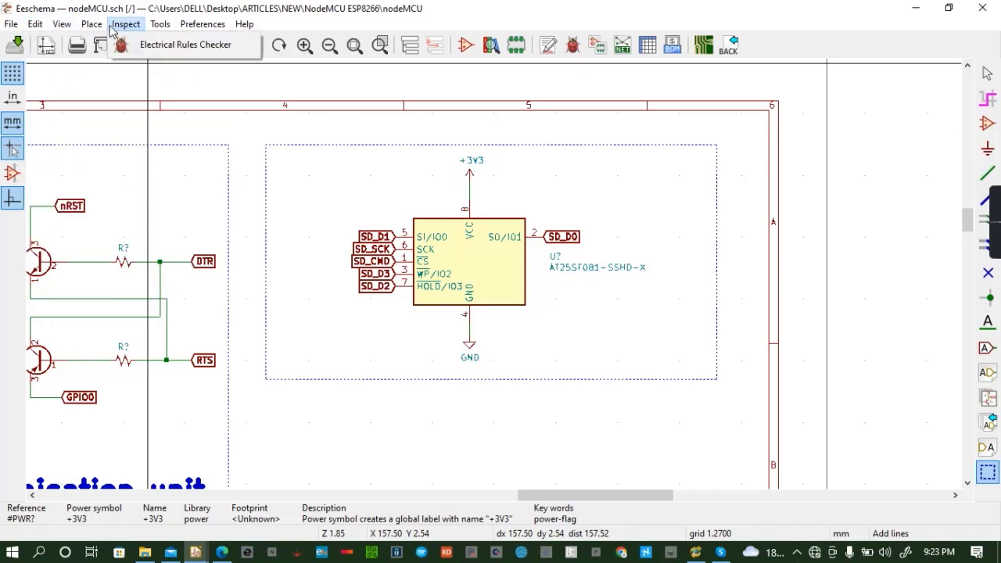
mouse_move(91, 23)
click(151, 411)
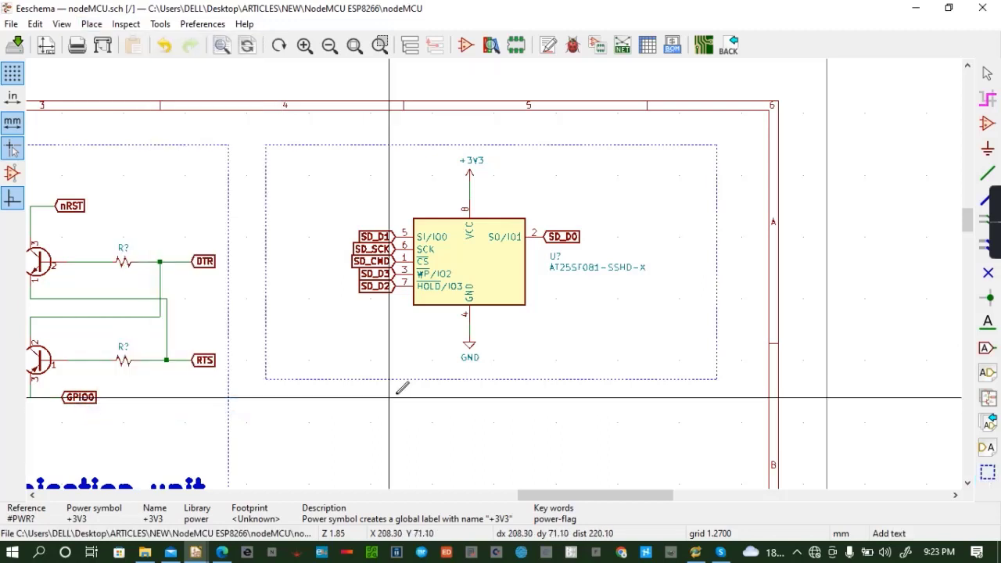
Add 'FLASH' text at 4 mm size below the flash chip inside the border
click(536, 331)
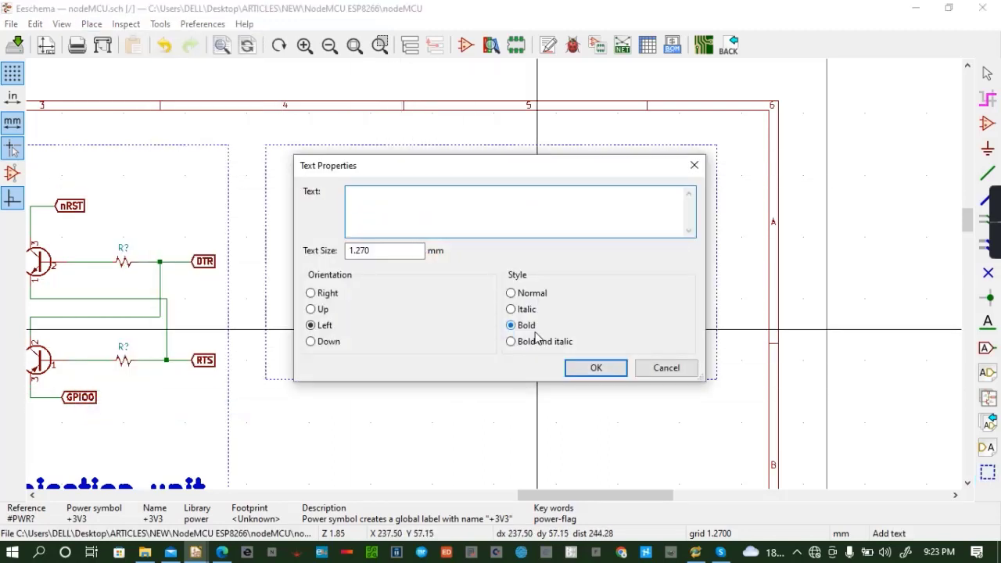
text(FLASH)
click(406, 251)
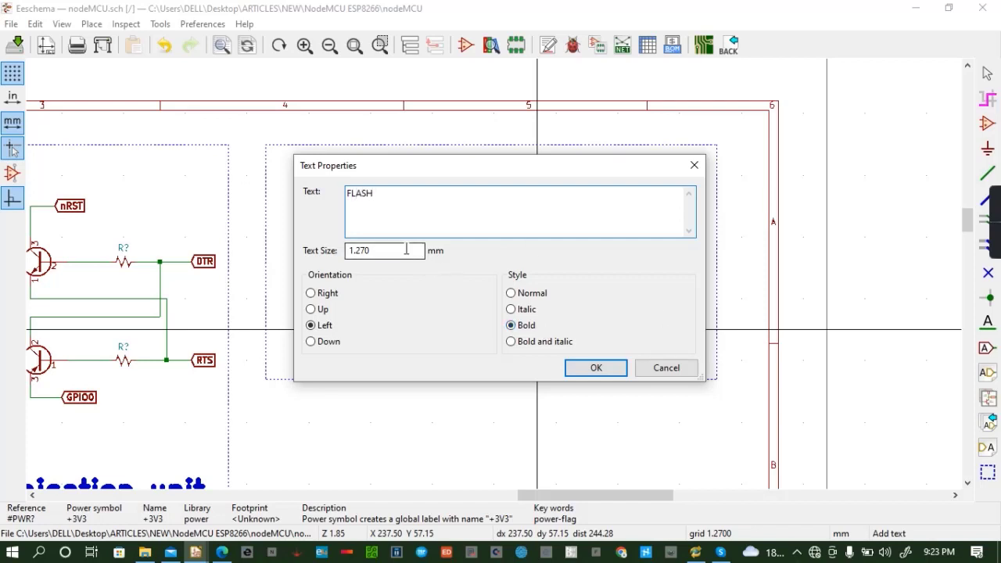
key(BackSpace)
key(BackSpace)
key(BackSpace)
key(BackSpace)
key(BackSpace)
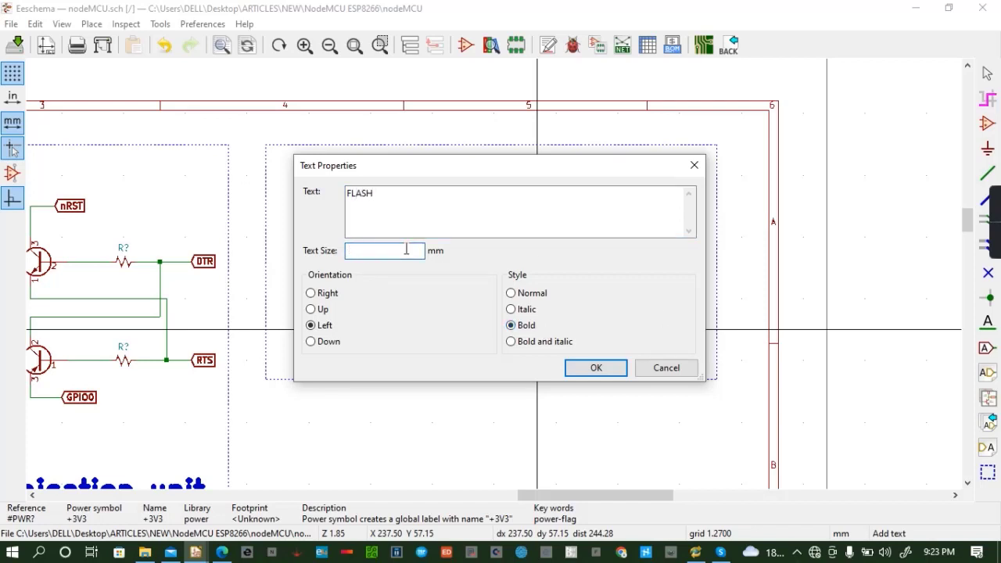
text(4)
click(602, 373)
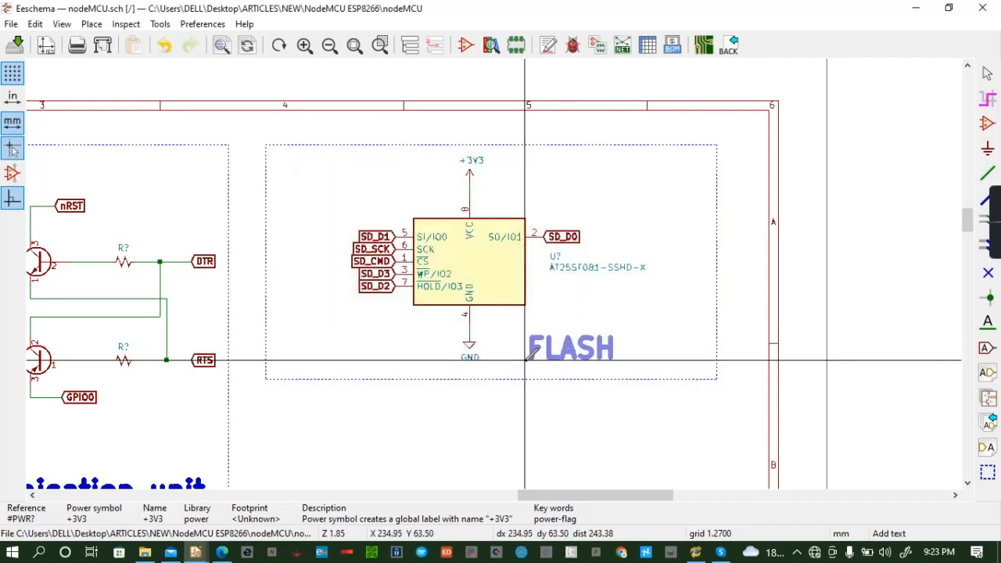
click(519, 355)
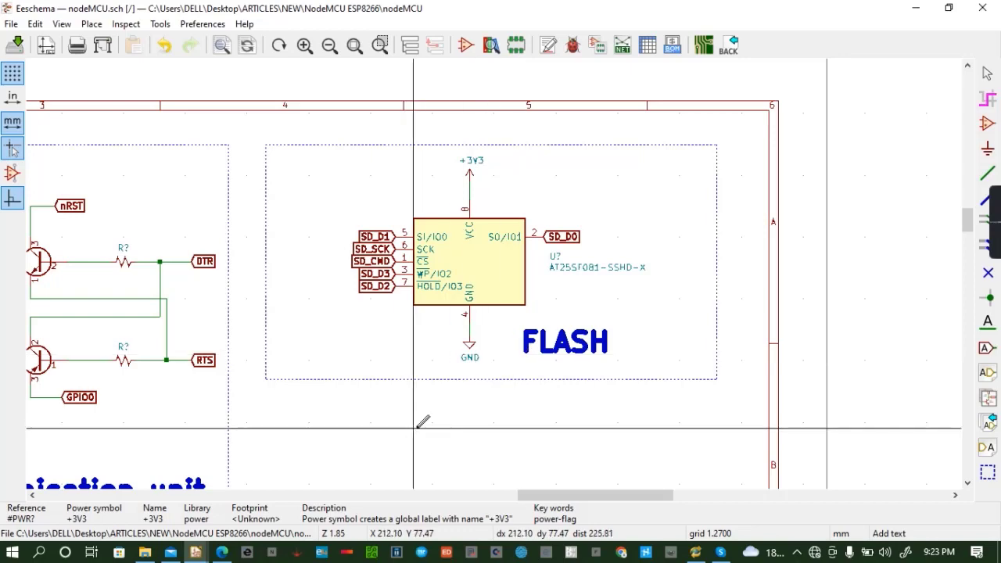
scroll(419, 427, down, 1)
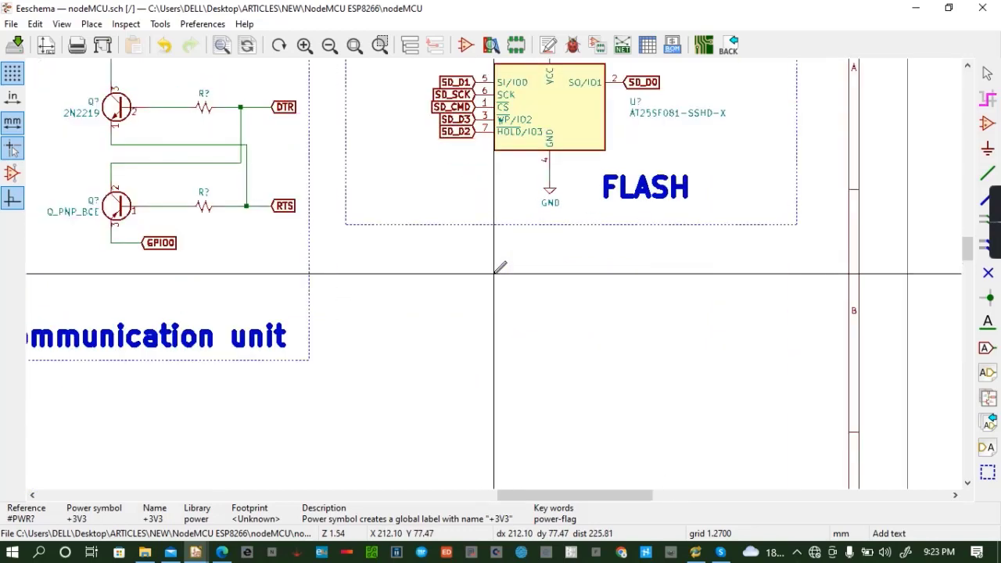
Zoom out to check the whole sheet, save, then zoom back near the FLASH block
scroll(501, 267, down, 3)
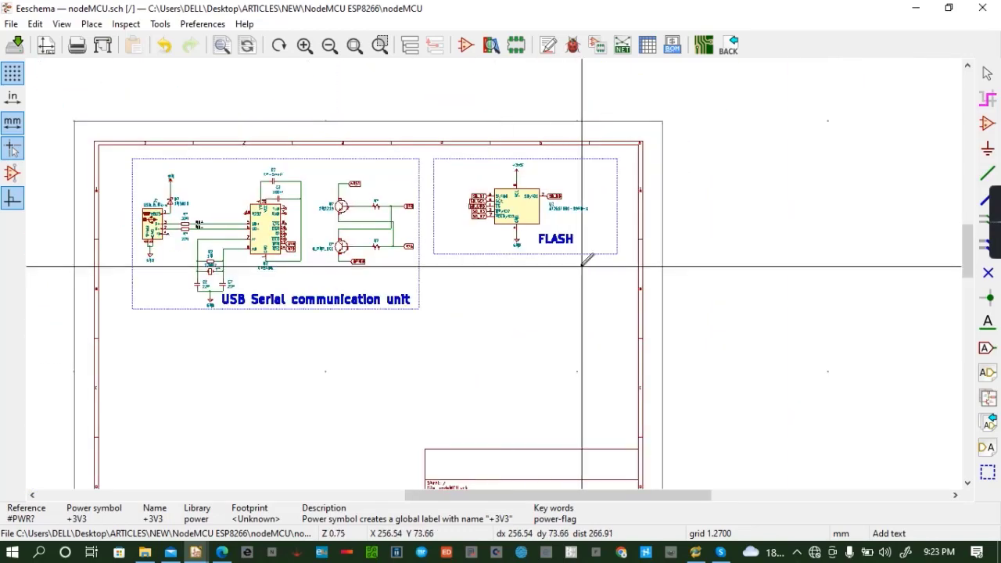
key(ctrl+s)
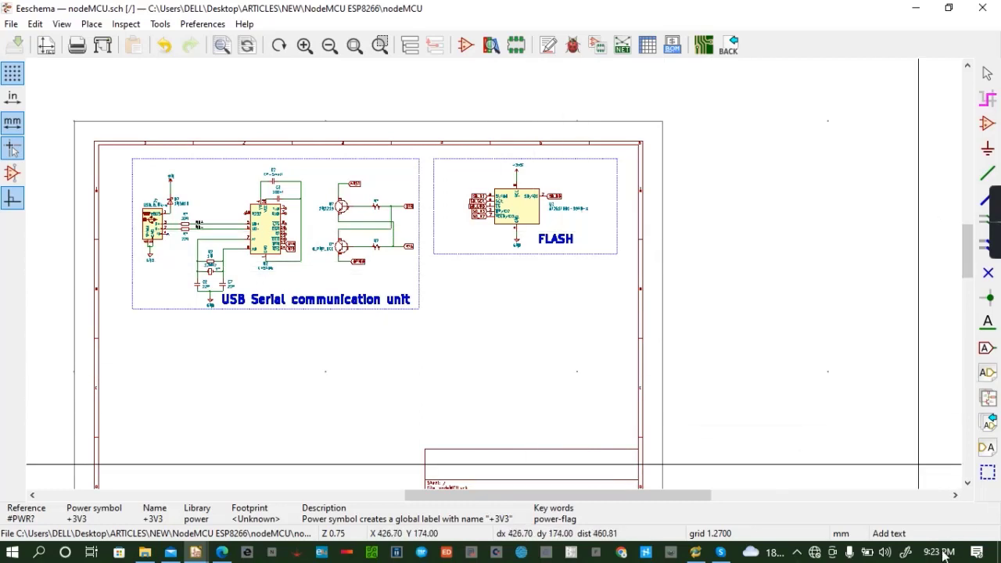
click(968, 483)
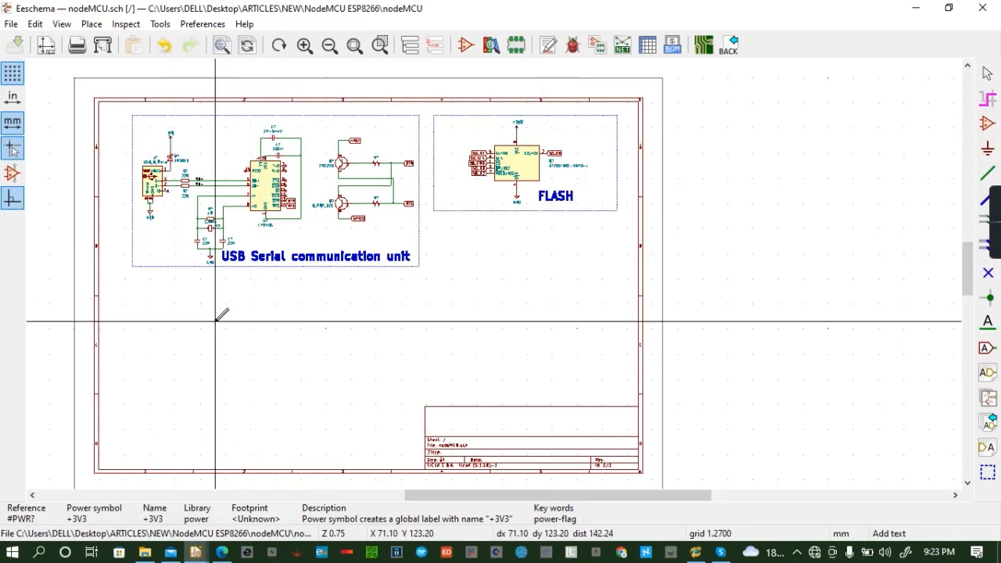
scroll(216, 319, up, 2)
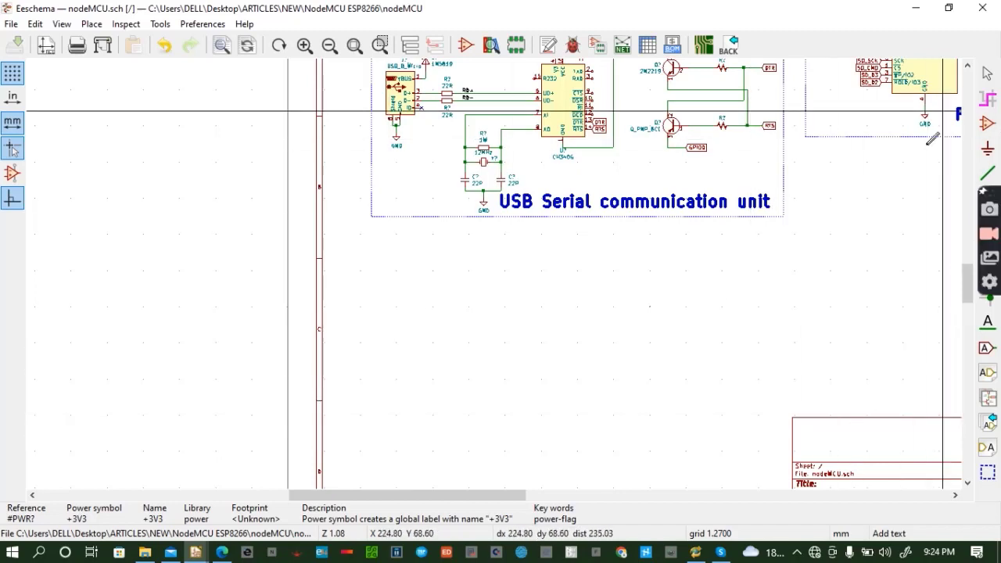
scroll(919, 215, up, 4)
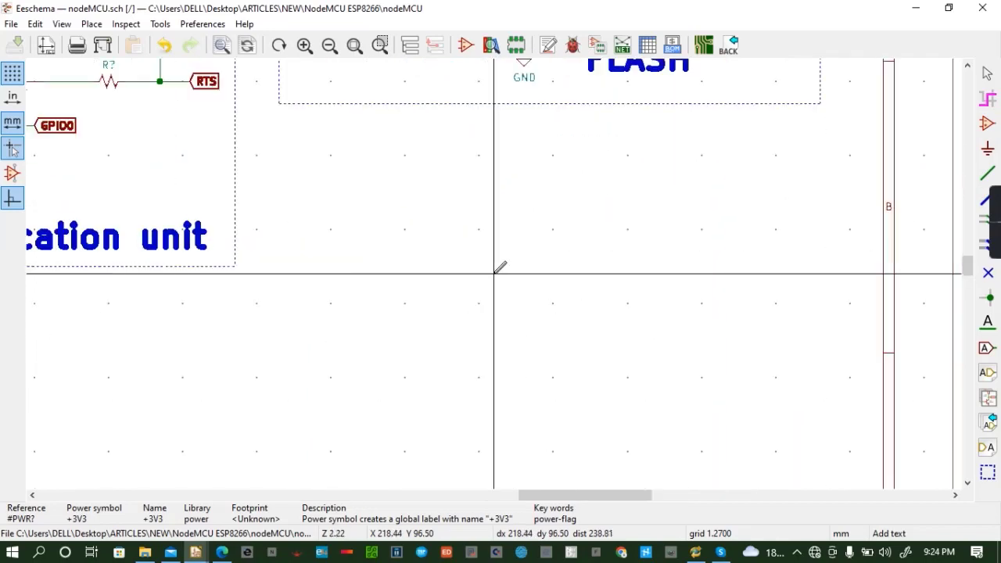
Search the symbol library for ESP8266 and preview ESP8266EX, HUZZAH breakout and ESP-WROOM-02
key(a)
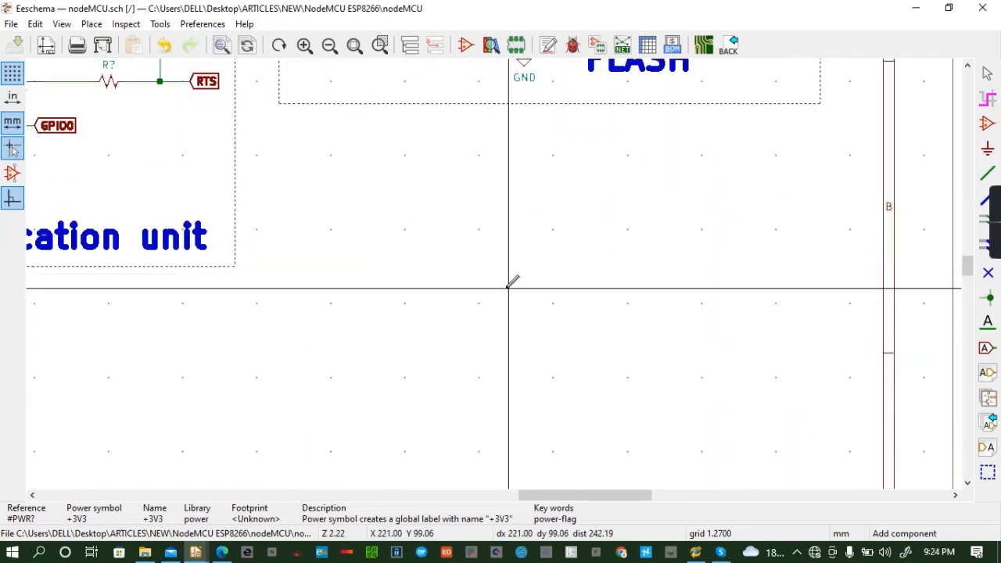
click(509, 287)
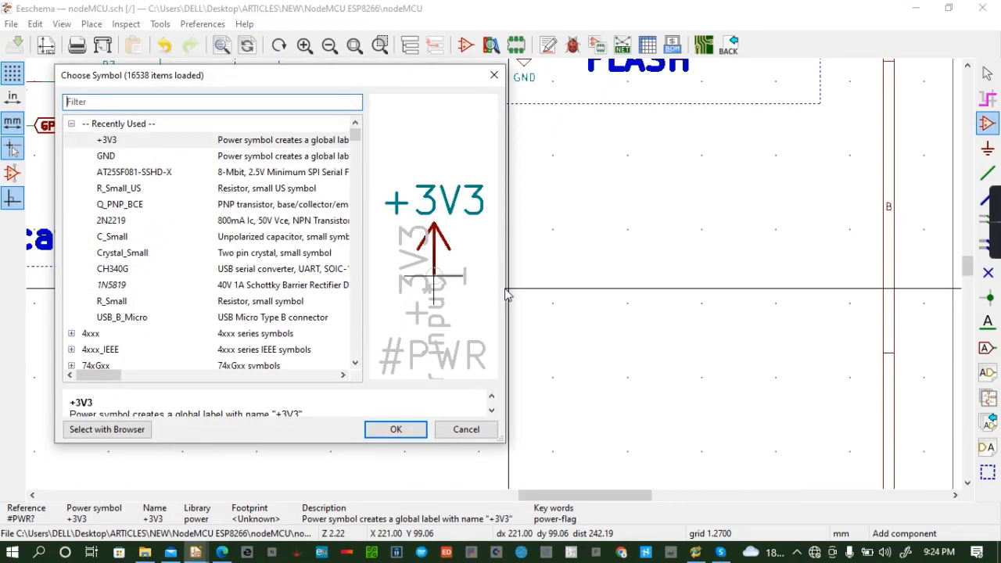
text(ESP)
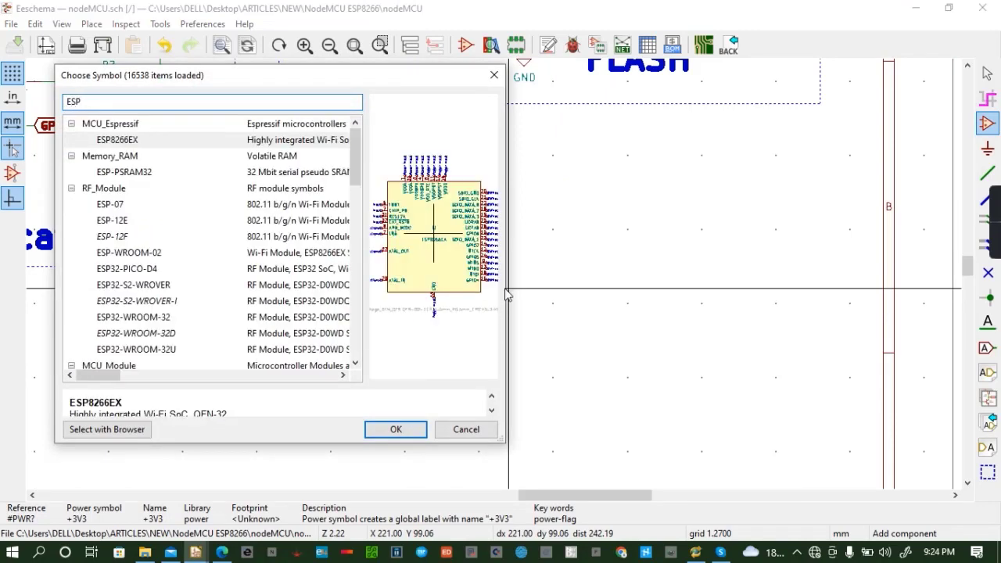
text(82)
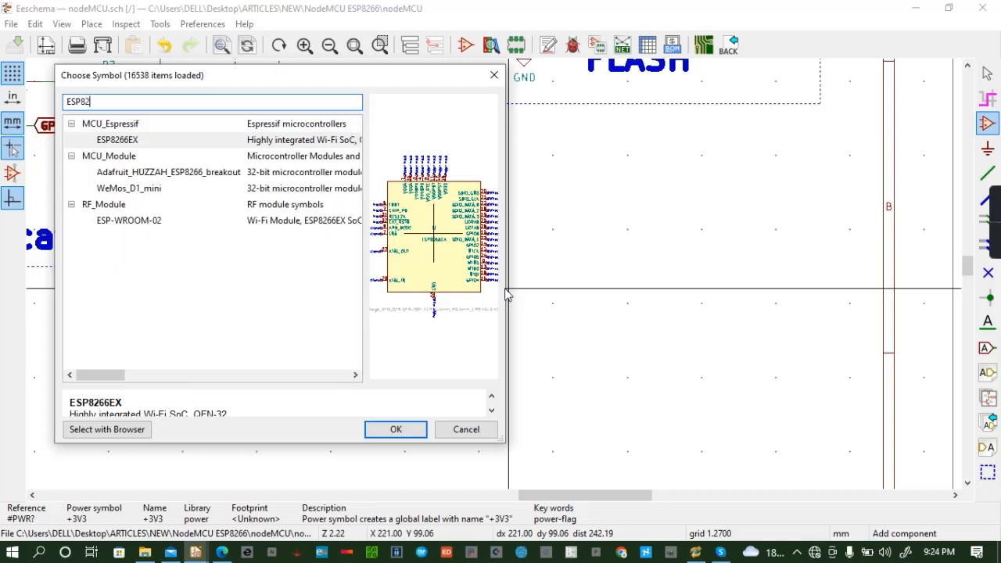
text(66)
click(146, 146)
click(168, 176)
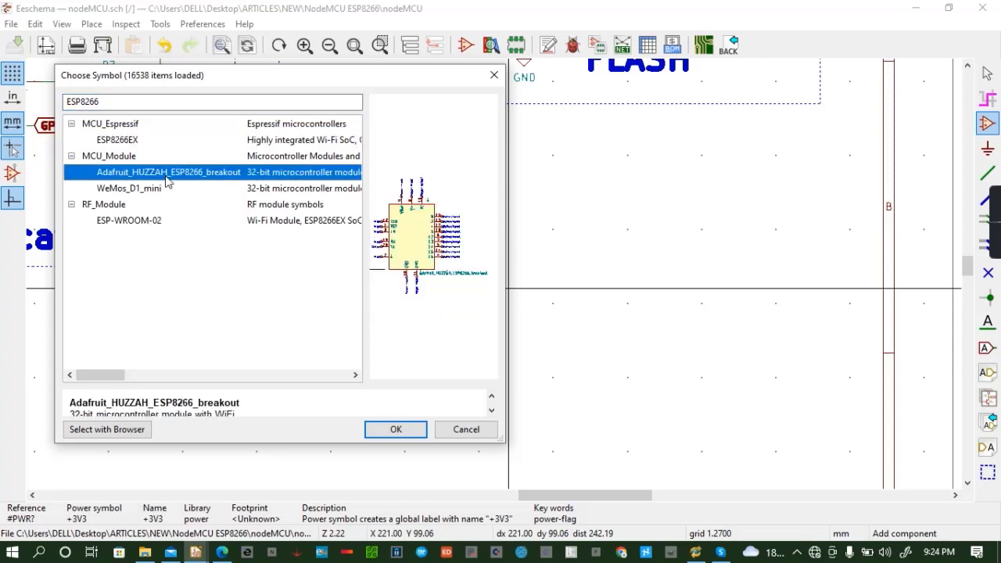
click(154, 221)
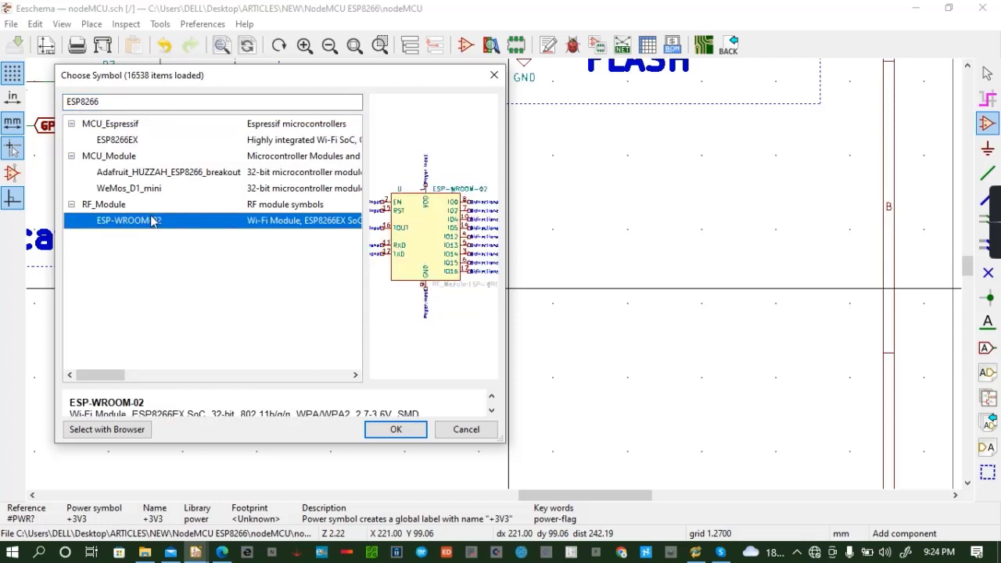
Choose the MCU_Espressif ESP8266EX chip symbol and confirm it for placement
click(135, 145)
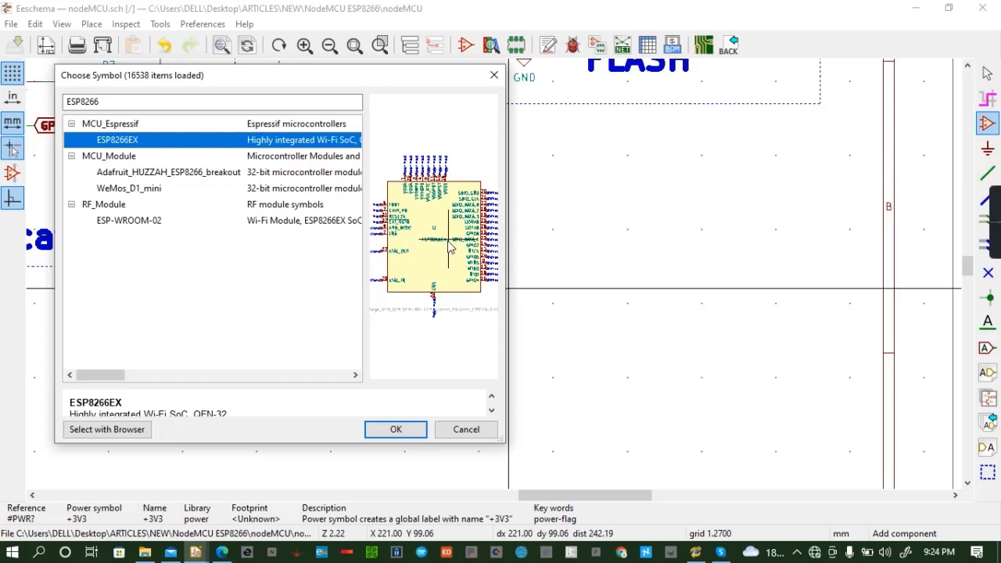
scroll(473, 244, up, 3)
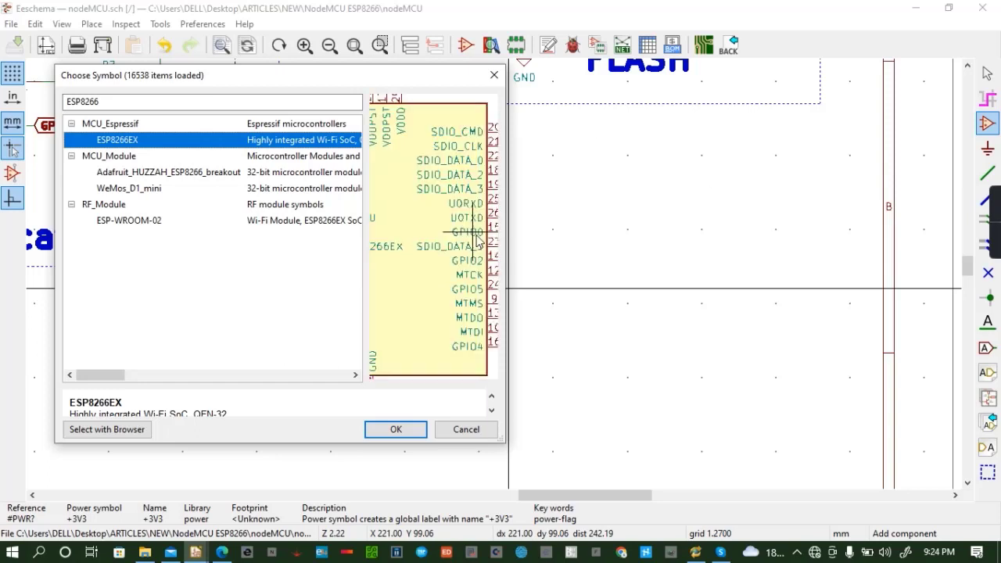
scroll(454, 230, up, 1)
scroll(454, 230, down, 1)
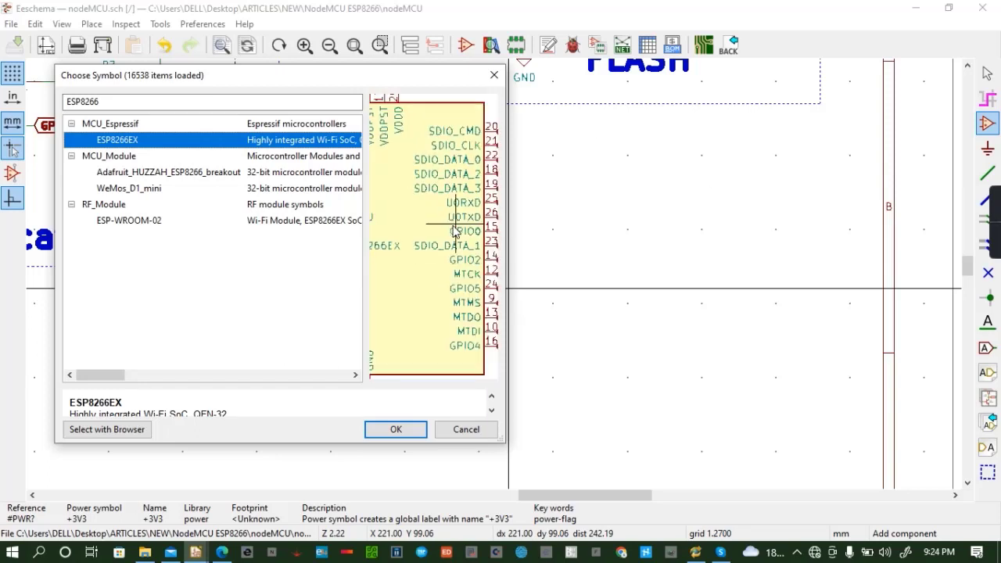
scroll(478, 199, up, 1)
scroll(478, 201, down, 3)
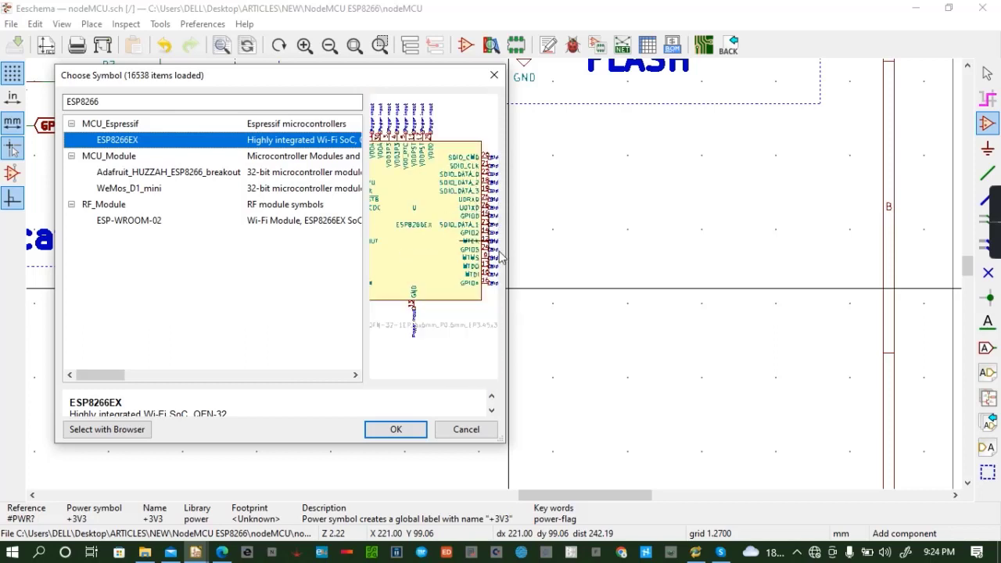
scroll(384, 151, up, 4)
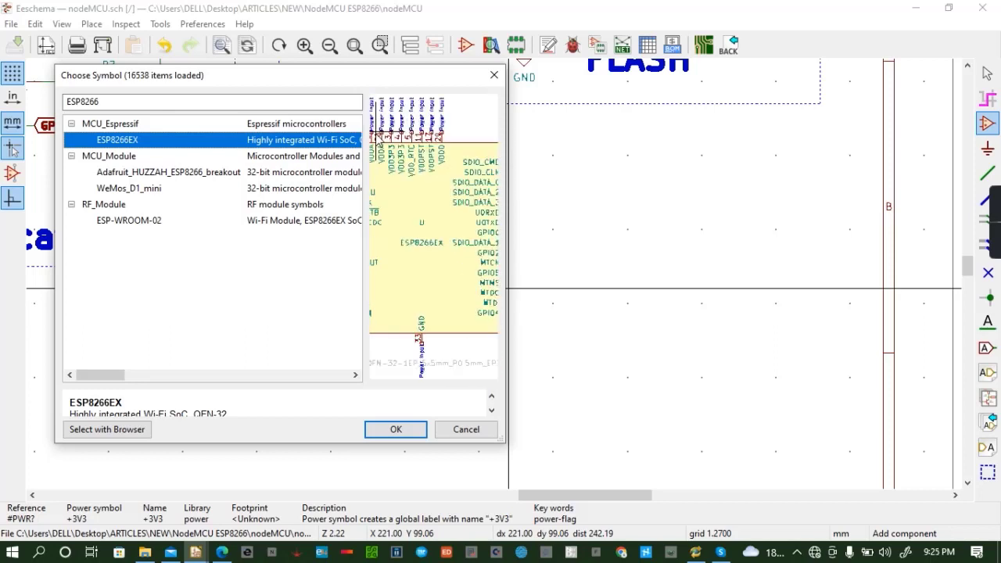
scroll(384, 151, down, 4)
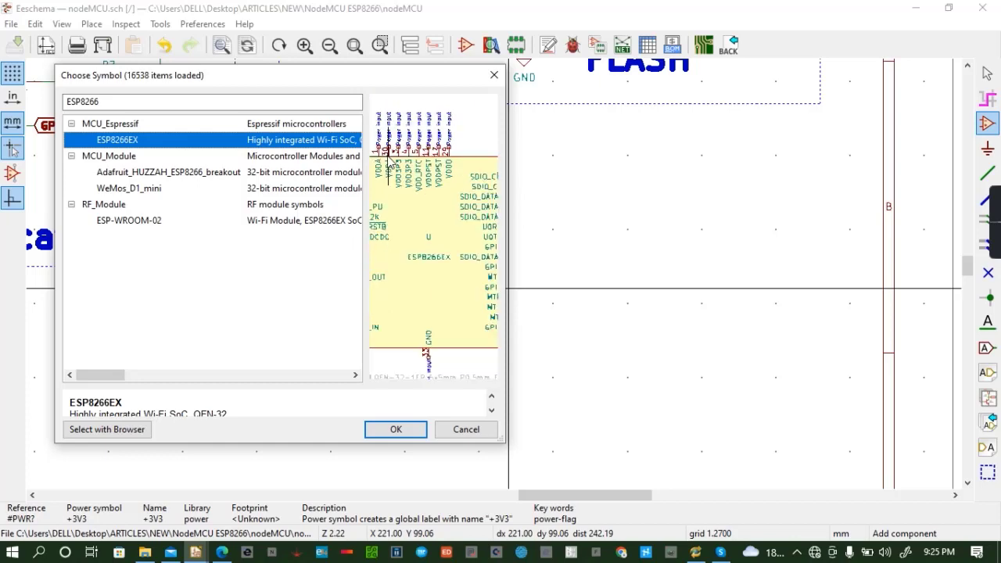
click(394, 429)
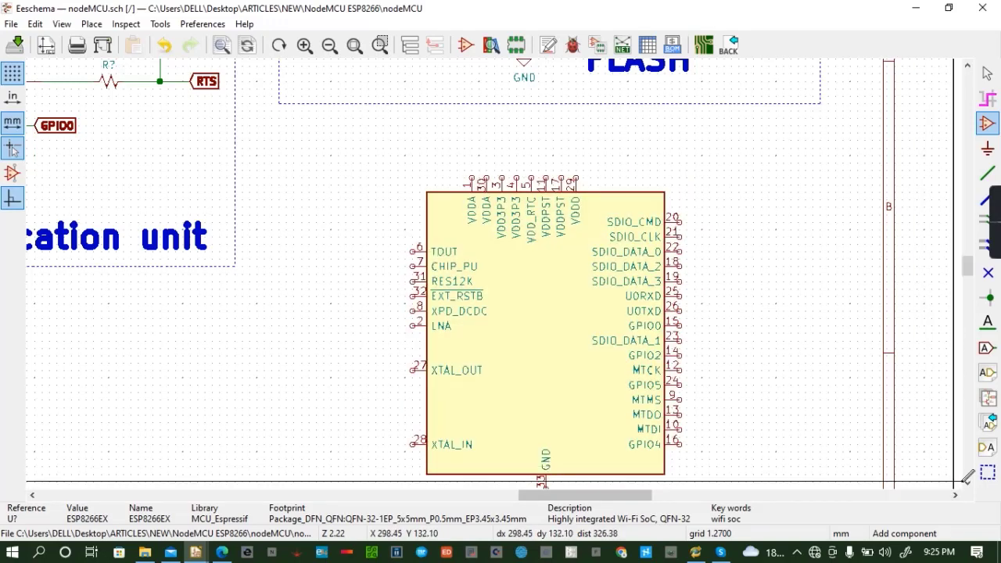
Zoom out and drop the ESP8266EX symbol below the FLASH block
click(968, 484)
click(966, 484)
click(967, 484)
click(967, 484)
click(967, 485)
click(967, 485)
click(967, 484)
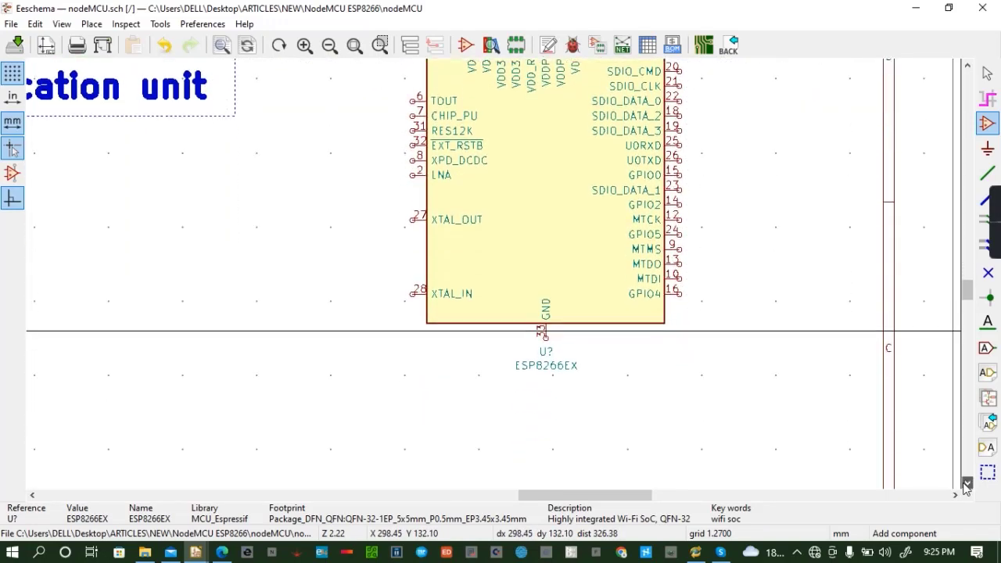
click(966, 484)
click(967, 484)
click(967, 485)
click(966, 484)
click(967, 484)
click(967, 485)
click(967, 484)
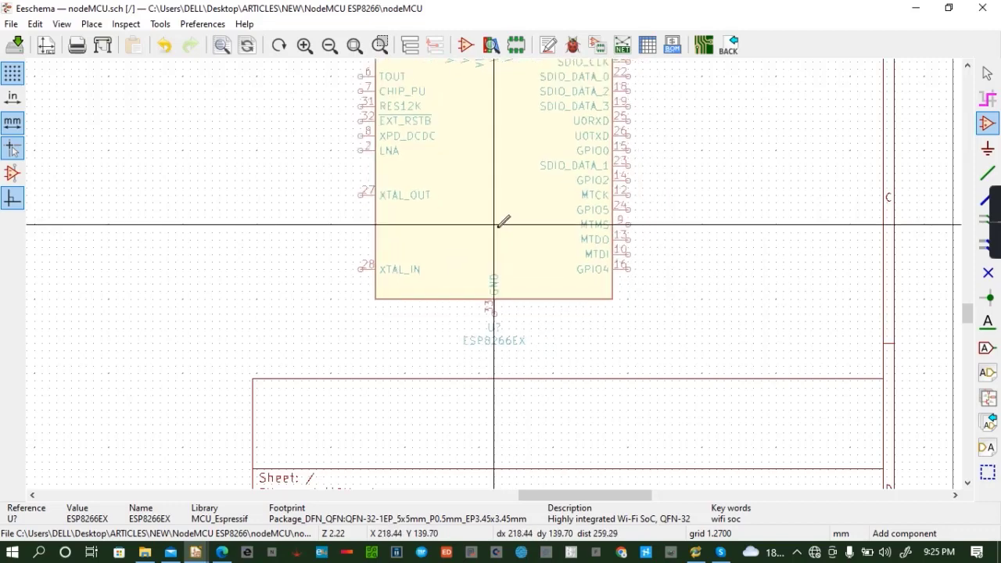
click(494, 225)
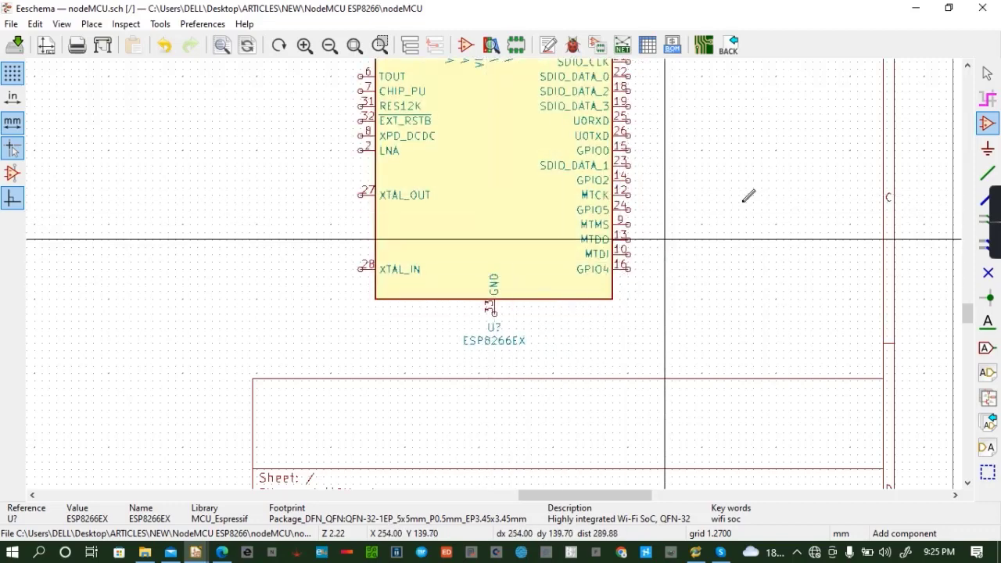
Adjust the view and fix the ESP8266EX symbol at its final position
click(968, 84)
click(968, 84)
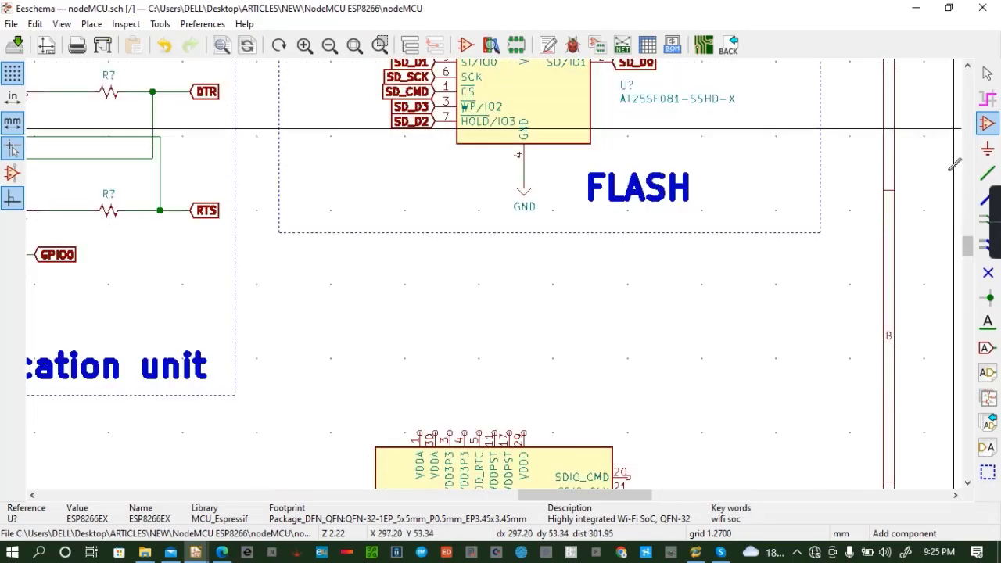
click(970, 482)
click(970, 481)
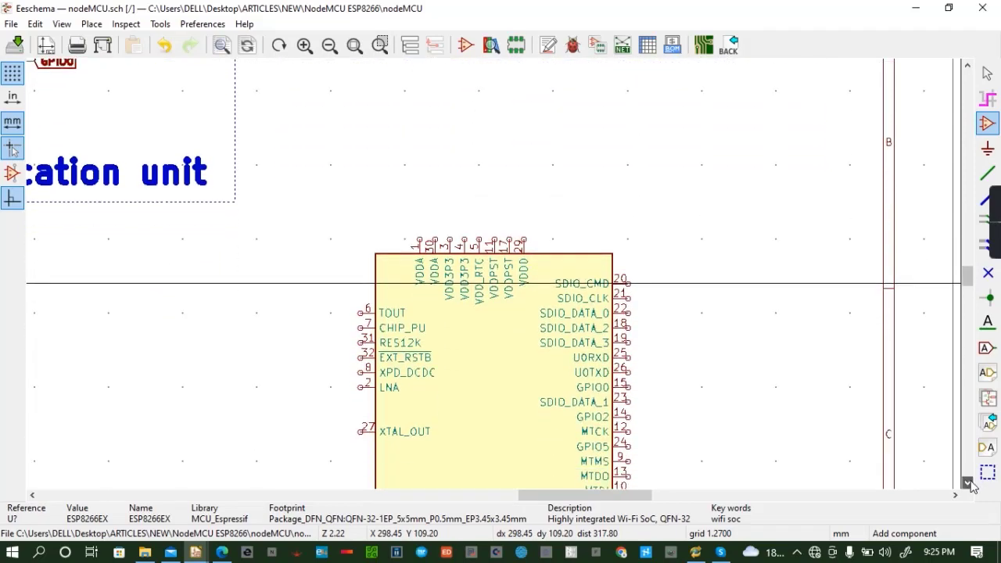
click(969, 484)
click(969, 484)
click(969, 485)
click(969, 485)
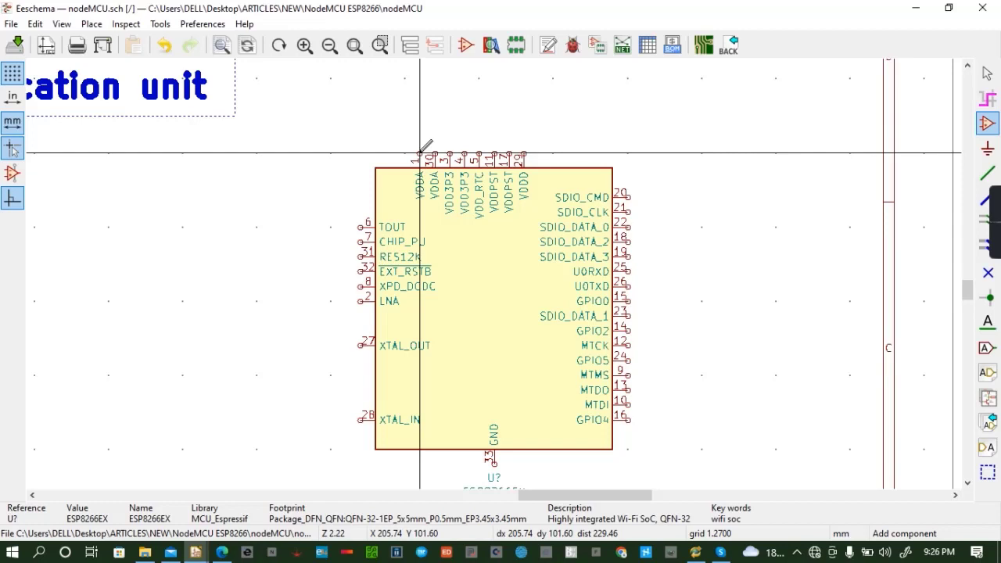
click(420, 153)
Wire VDDA pin 1, pin 3 and VDD3P3 pin 4 together into one supply net
key(w)
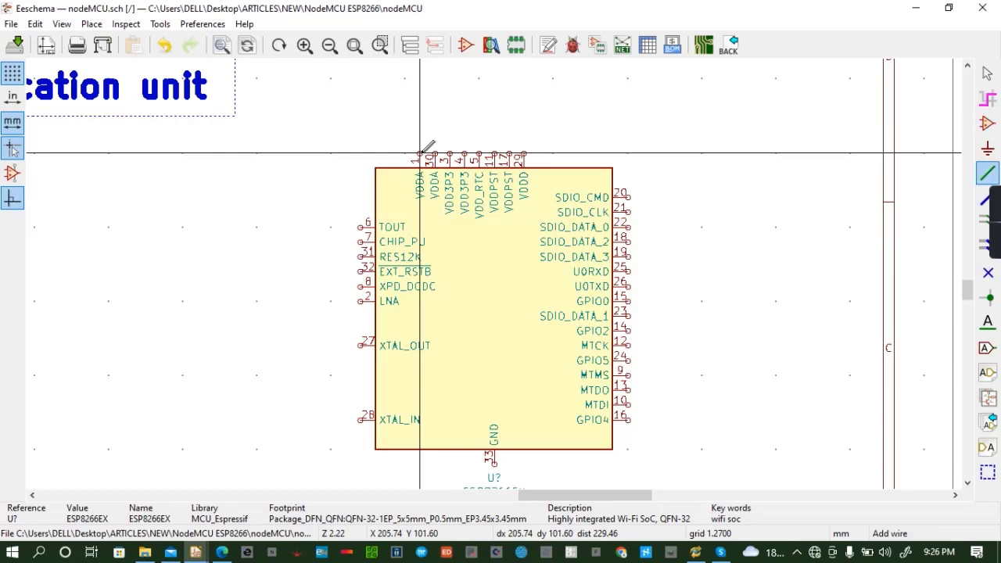
click(420, 153)
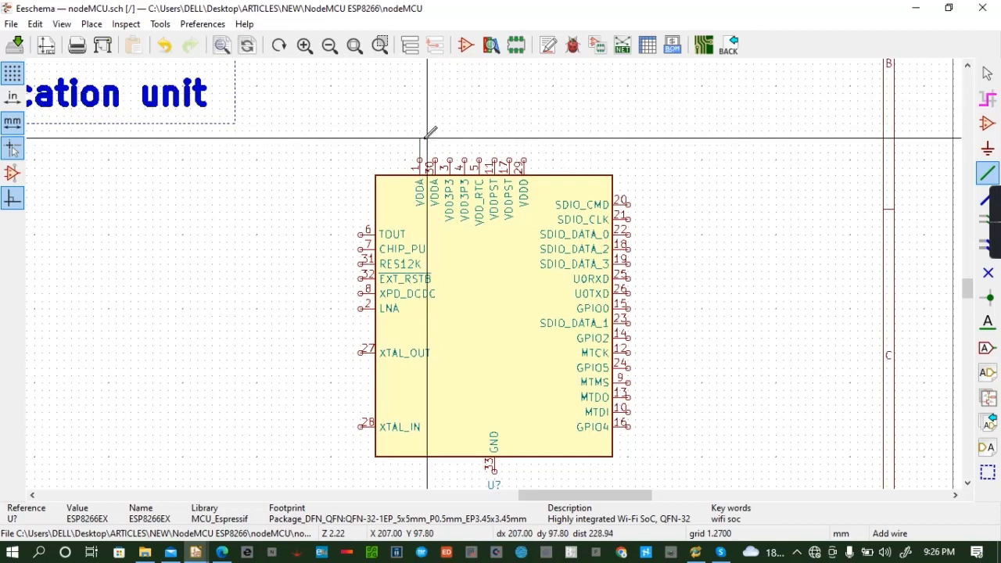
click(421, 139)
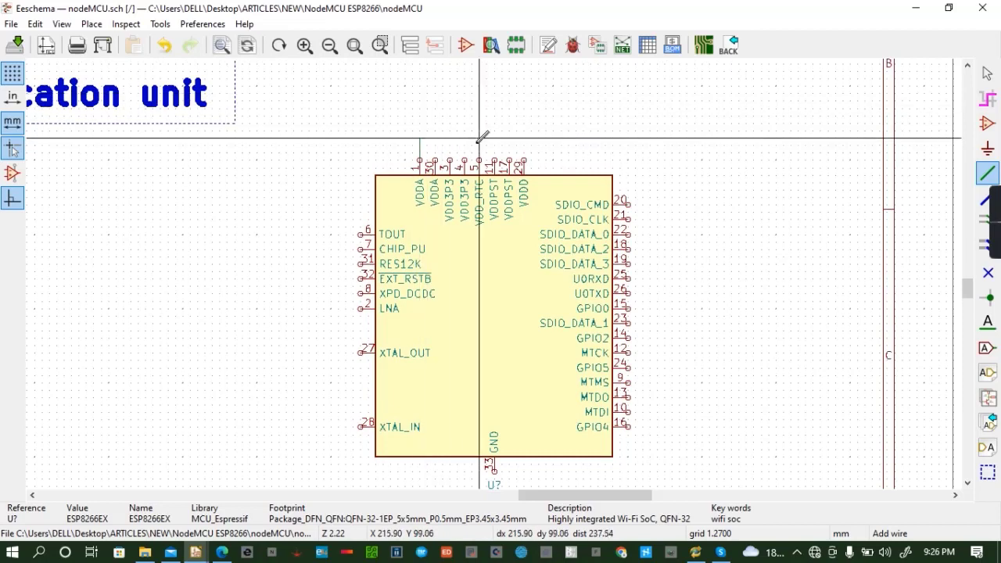
click(465, 159)
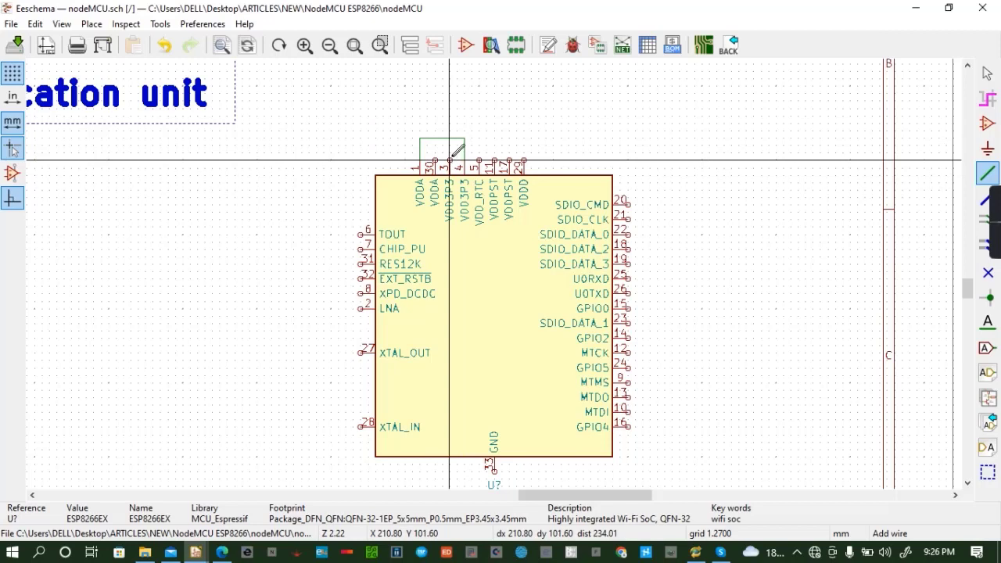
click(450, 138)
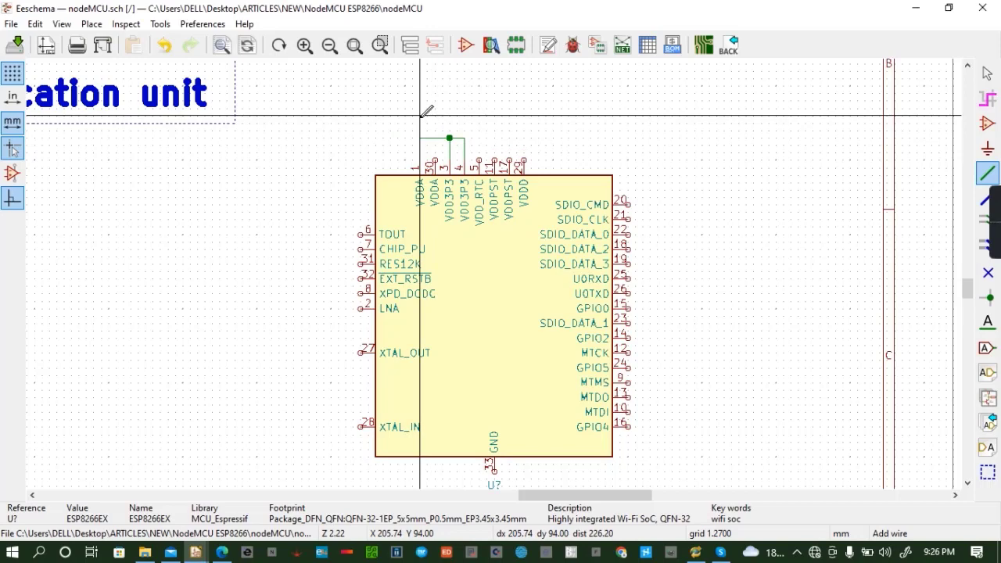
Place a +3V3 power symbol above pin 1, wire it to the supply net, and save
key(p)
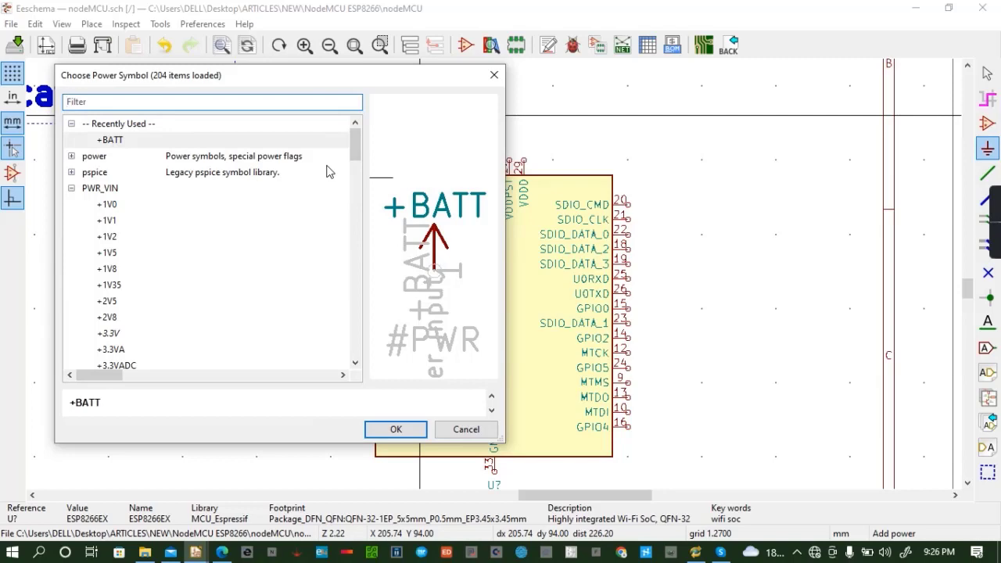
text(3V3)
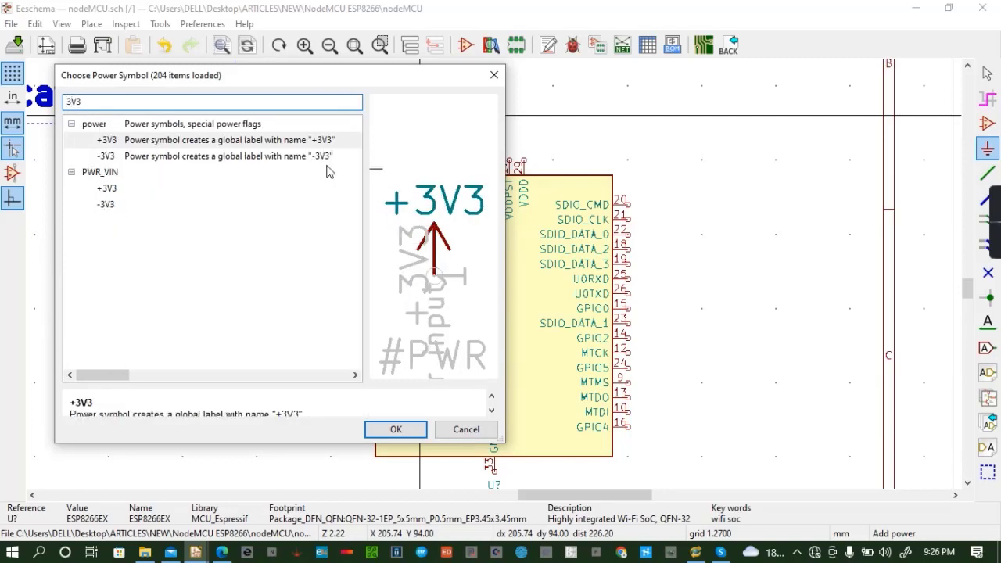
click(396, 429)
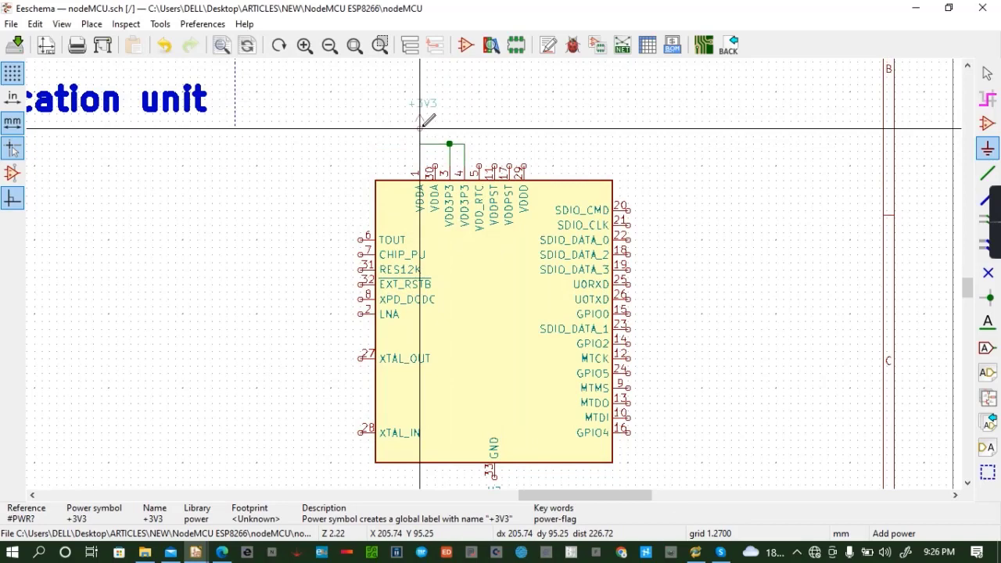
click(420, 121)
click(420, 121)
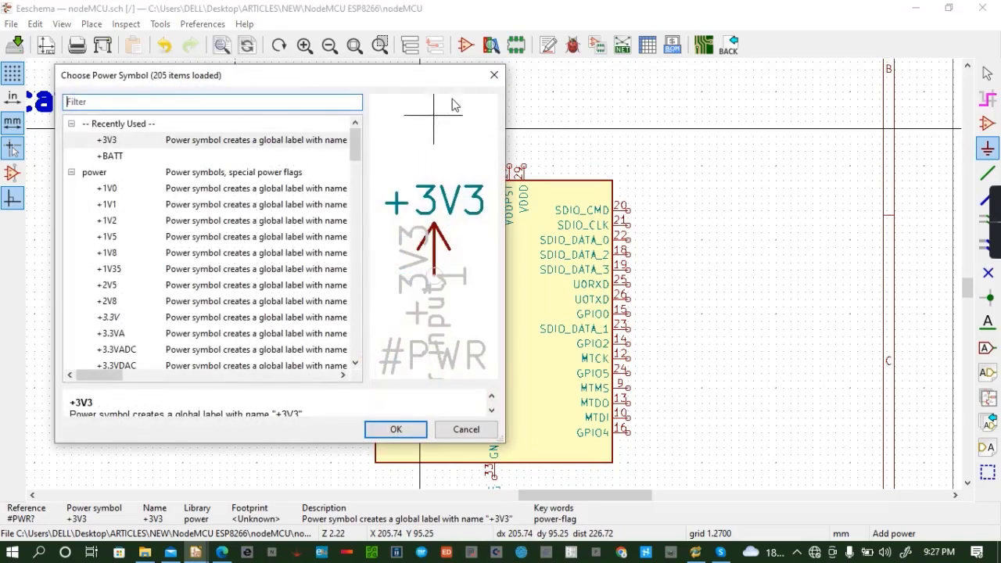
click(494, 75)
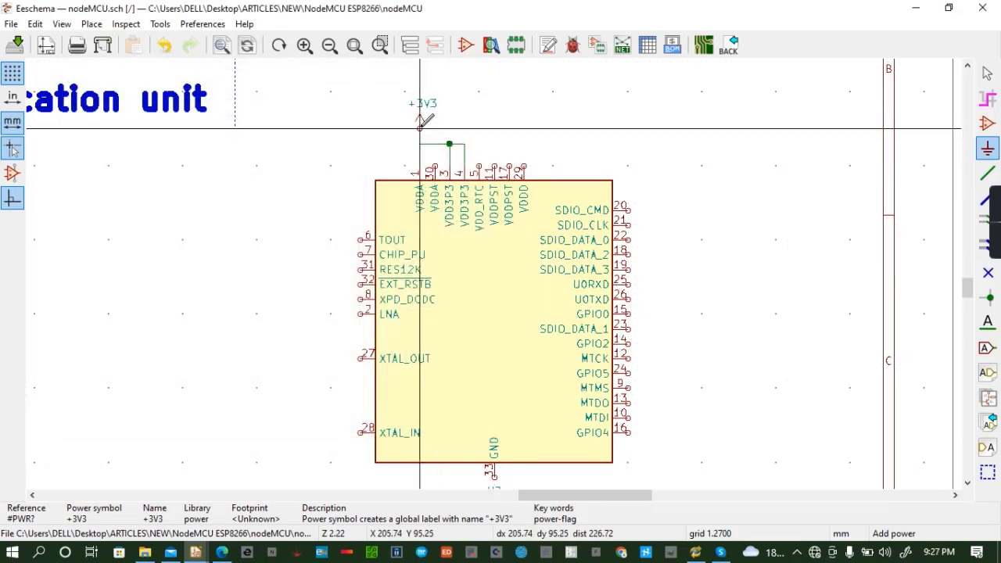
key(w)
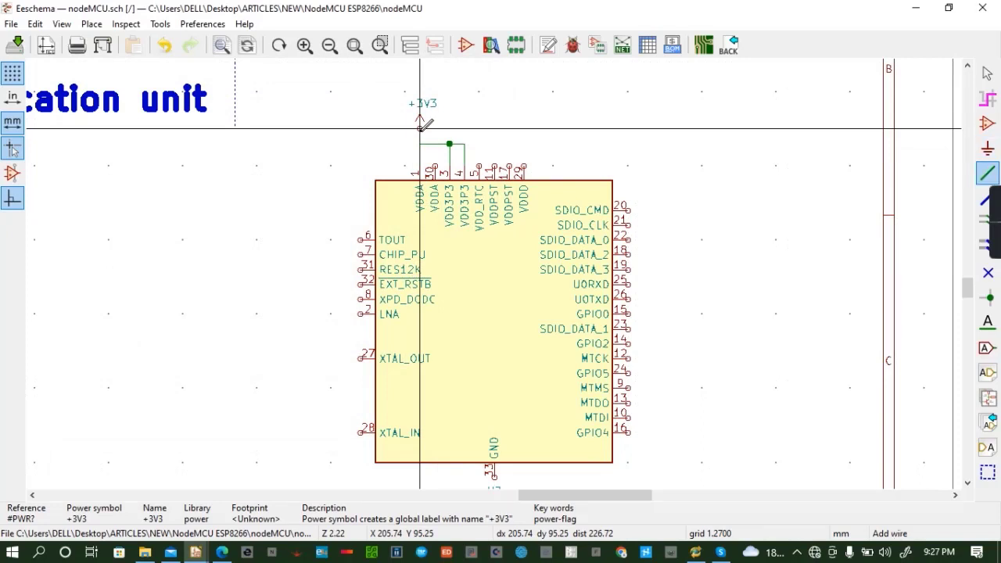
click(420, 143)
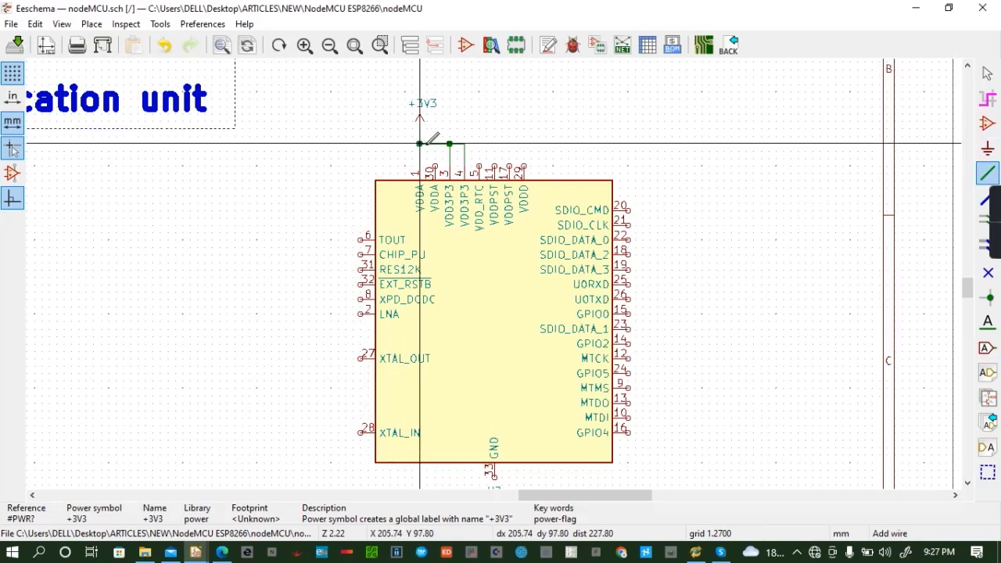
key(ctrl+s)
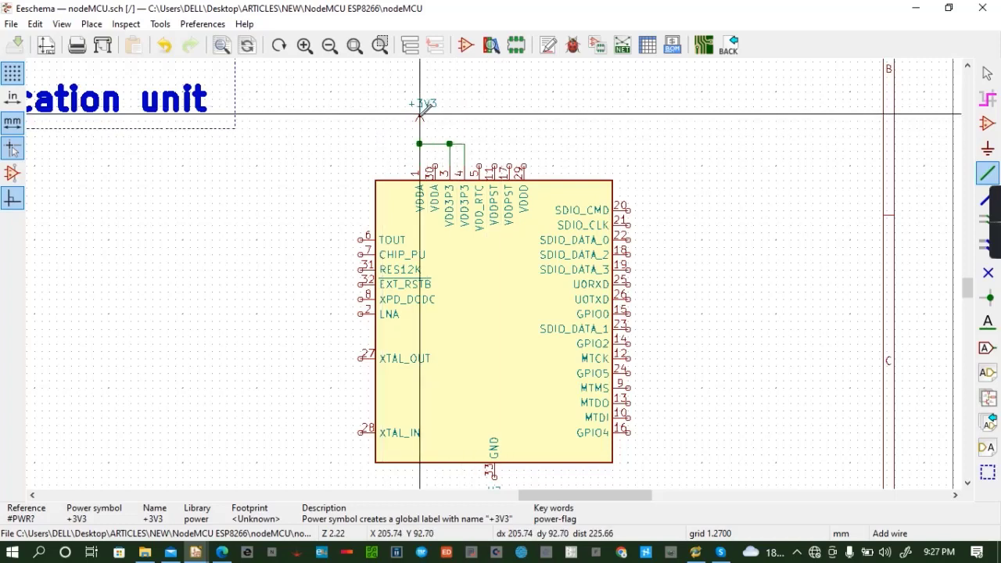
key(e)
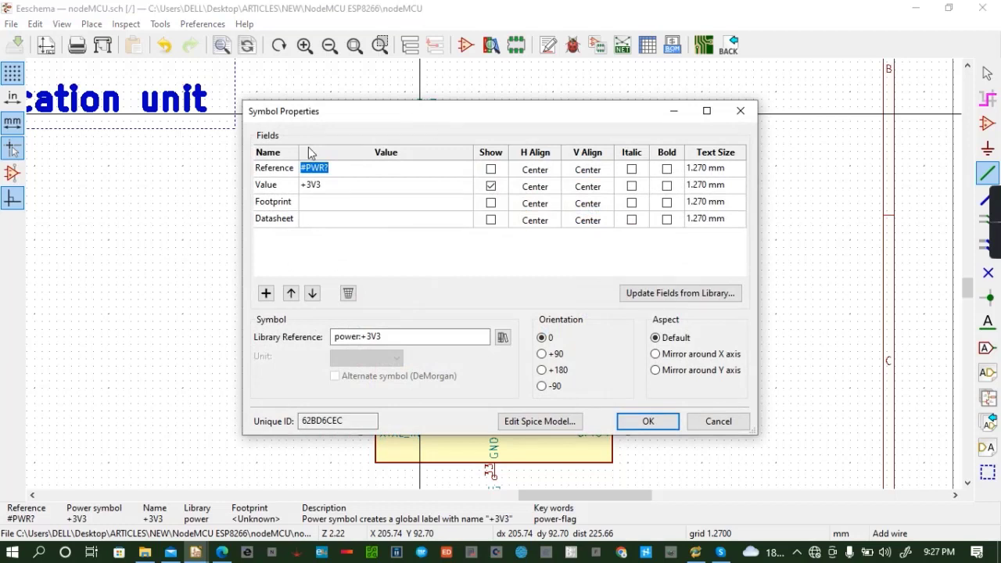
click(309, 184)
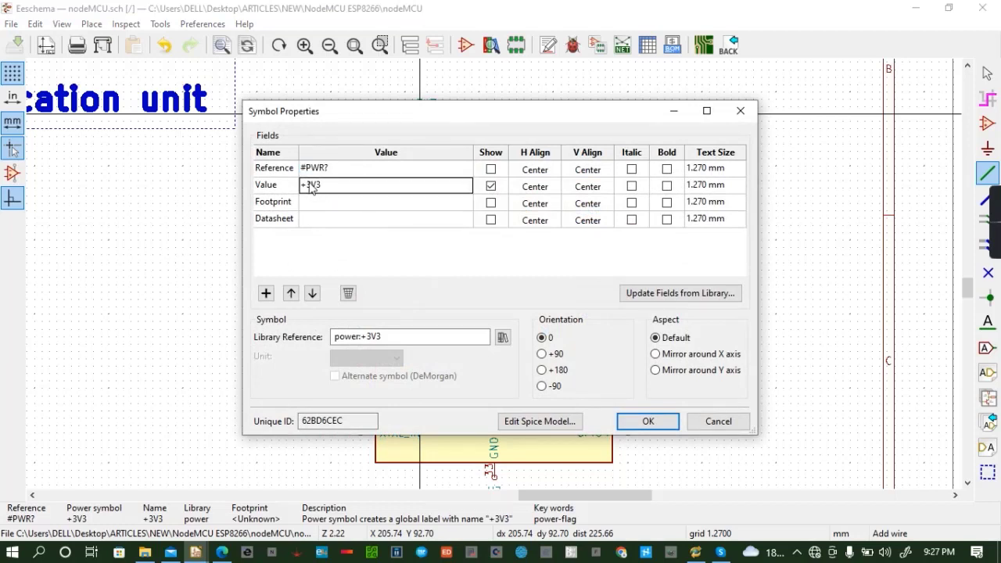
double_click(365, 174)
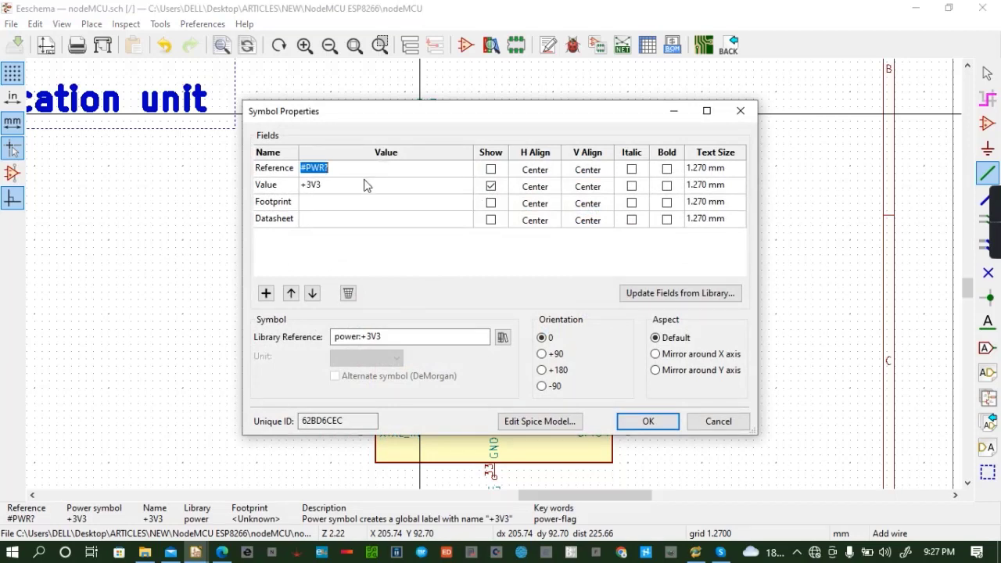
click(363, 183)
click(290, 187)
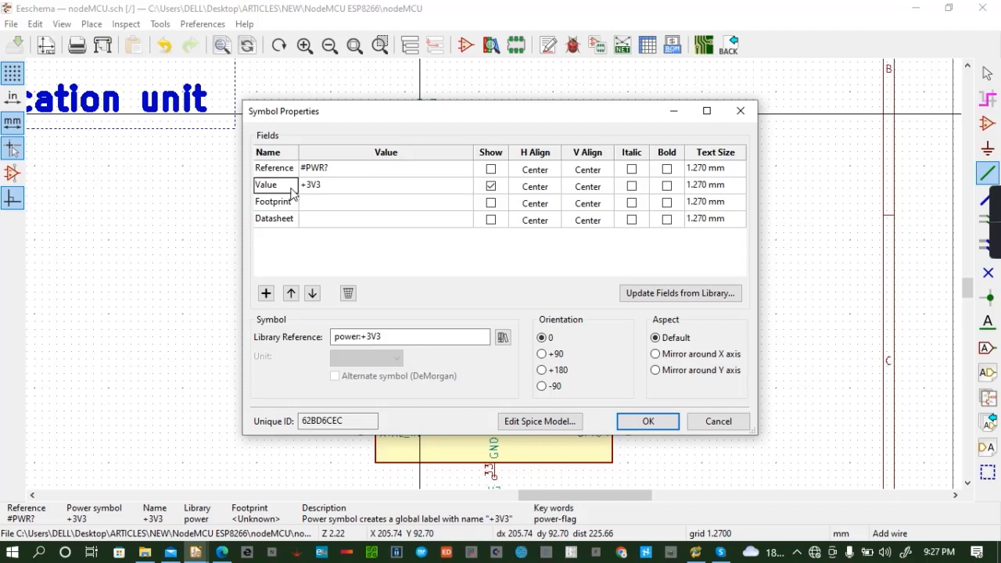
click(327, 184)
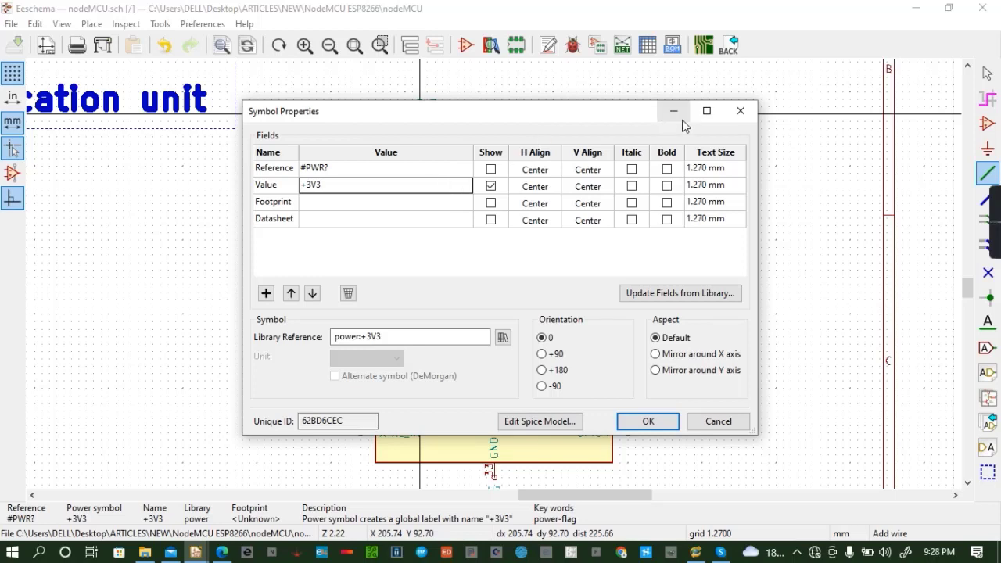
click(740, 112)
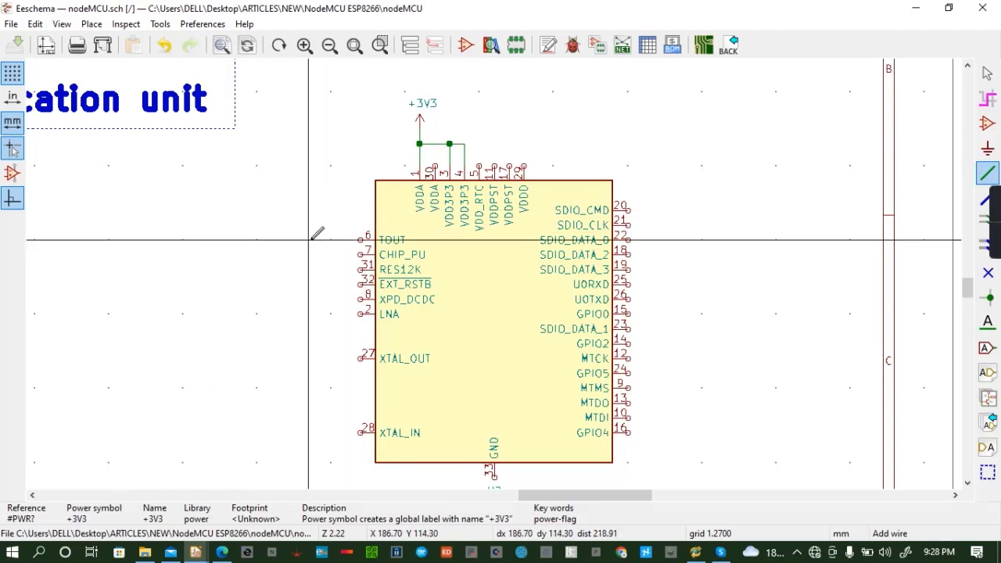
Search the symbol library for INDUCTOR and pick the pspice INDUCTOR symbol
key(a)
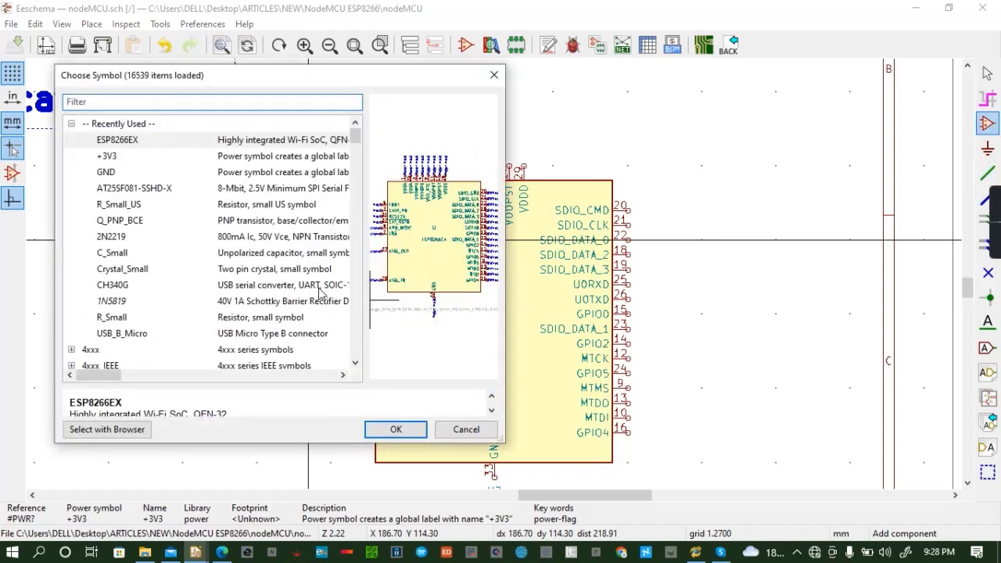
text(IND)
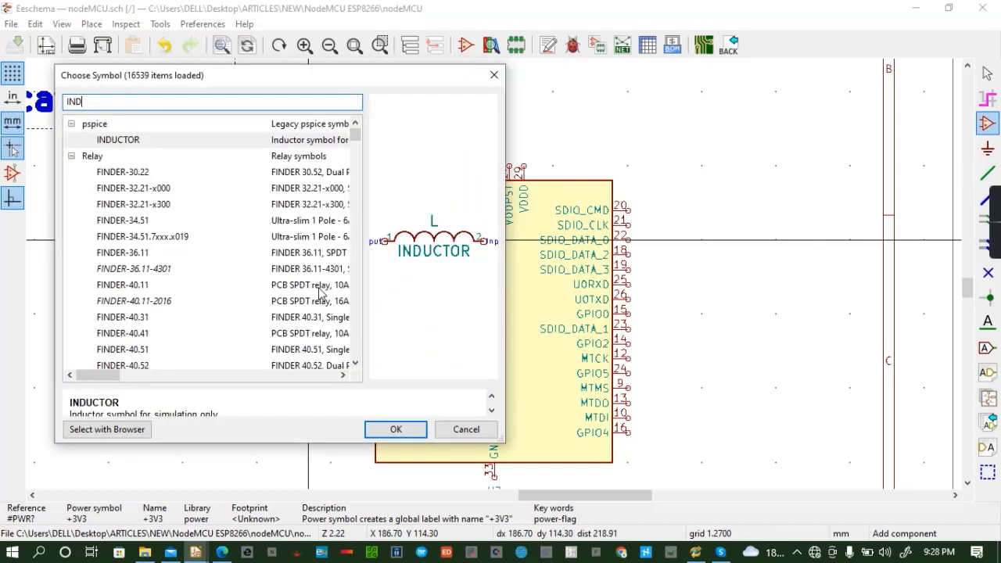
scroll(157, 270, down, 10)
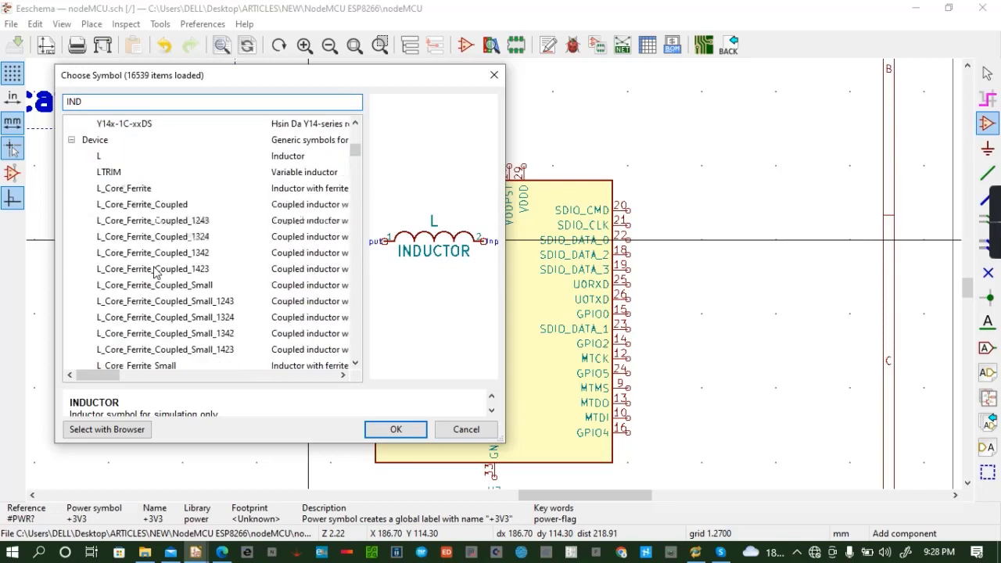
scroll(154, 270, up, 10)
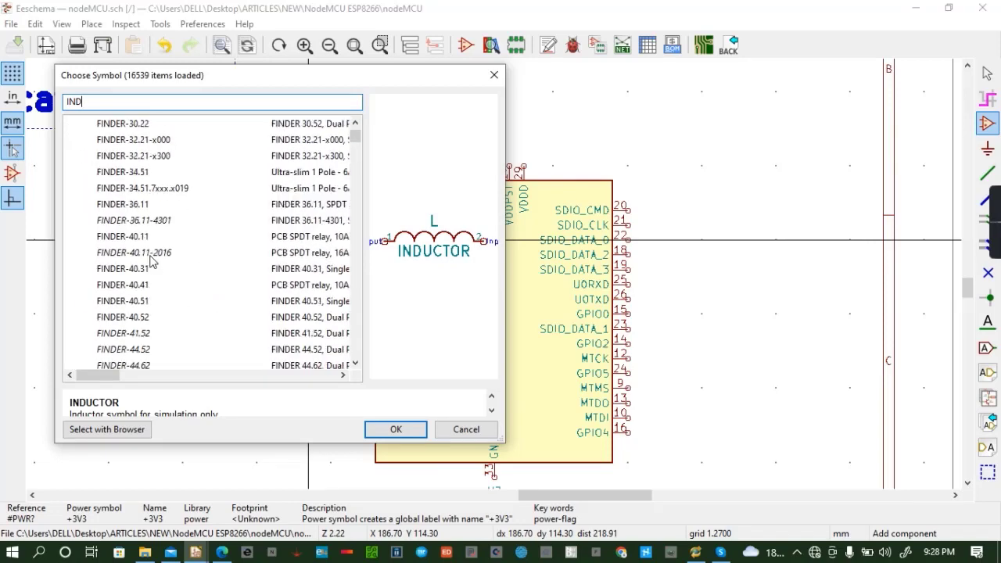
scroll(152, 262, up, 1)
text(UCTOR)
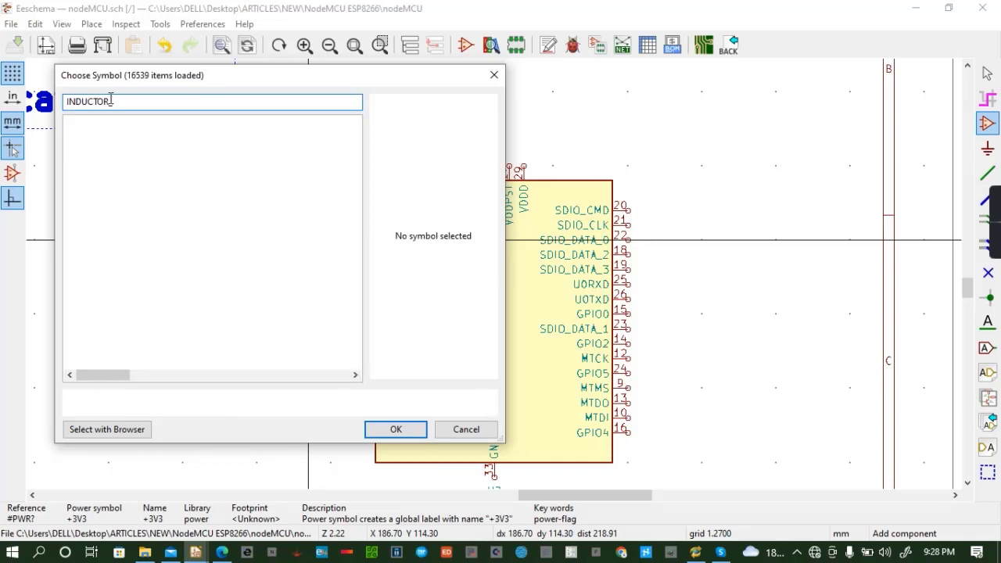
key(BackSpace)
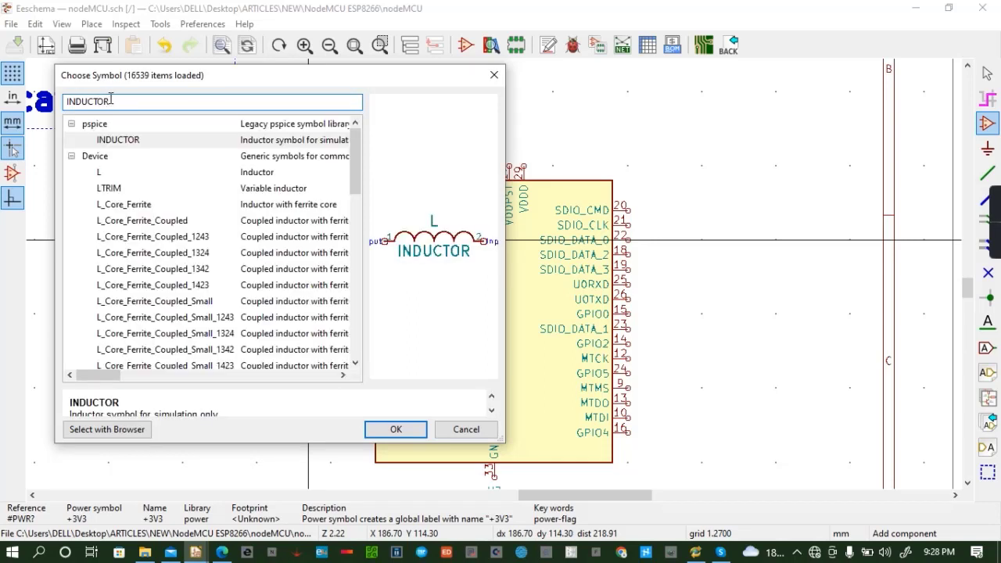
click(373, 433)
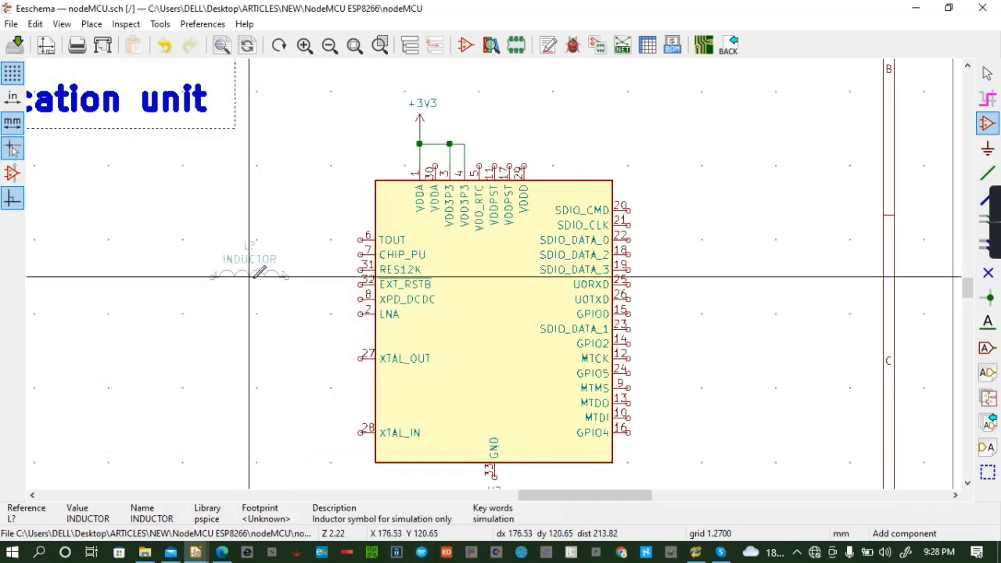
Place the inductor in line with the LNA pin and a horizontal C_Small capacitor left of it
click(295, 314)
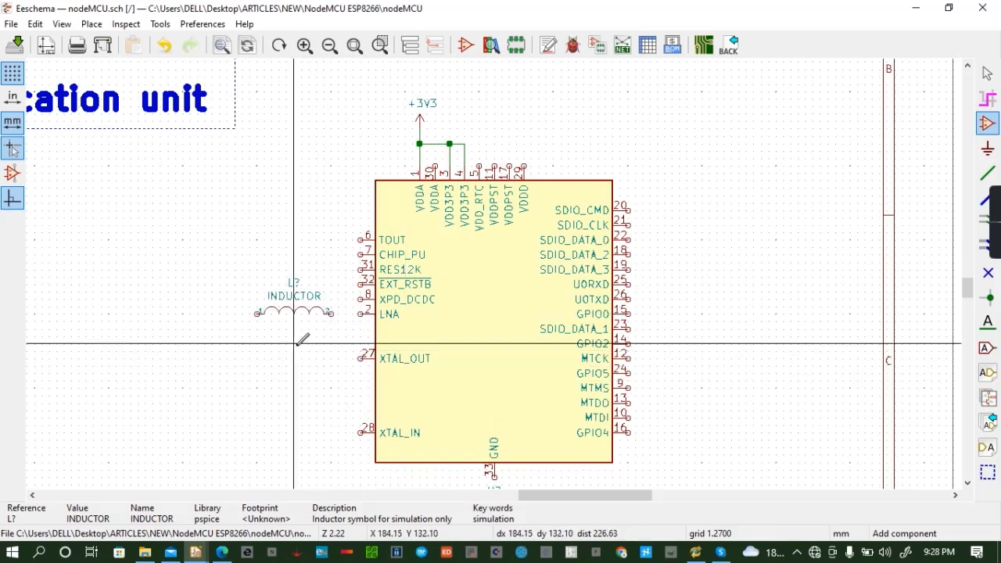
click(221, 312)
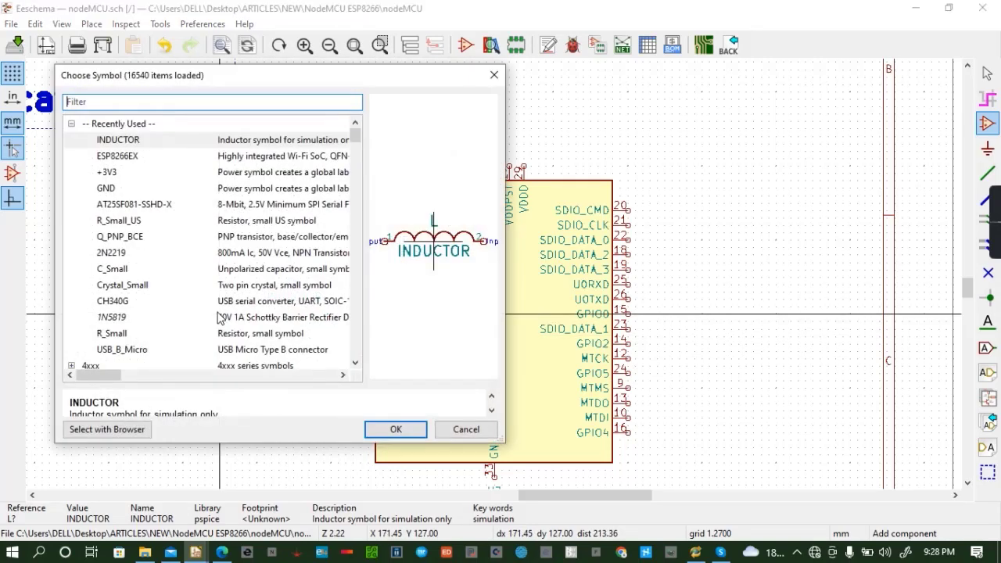
text(v)
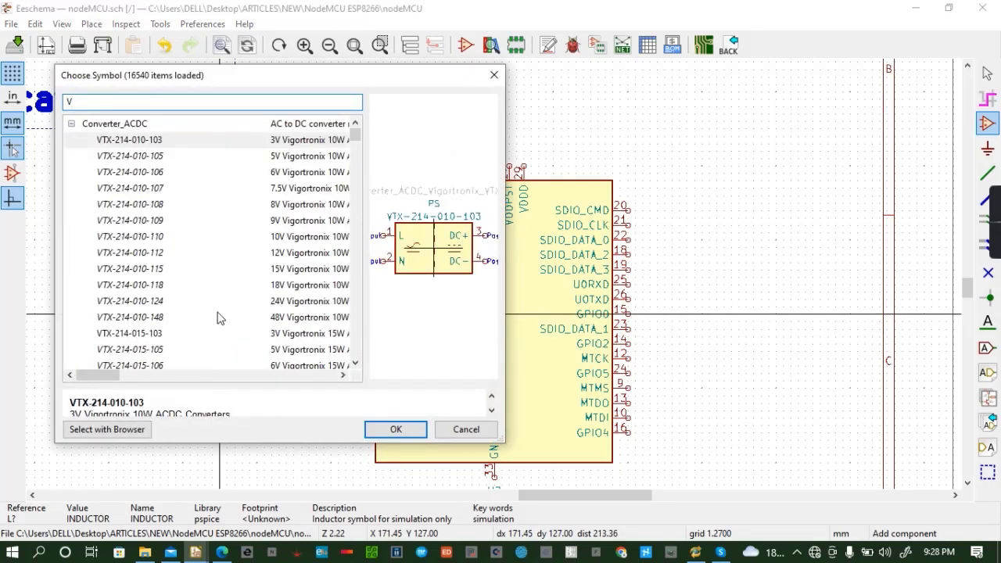
key(BackSpace)
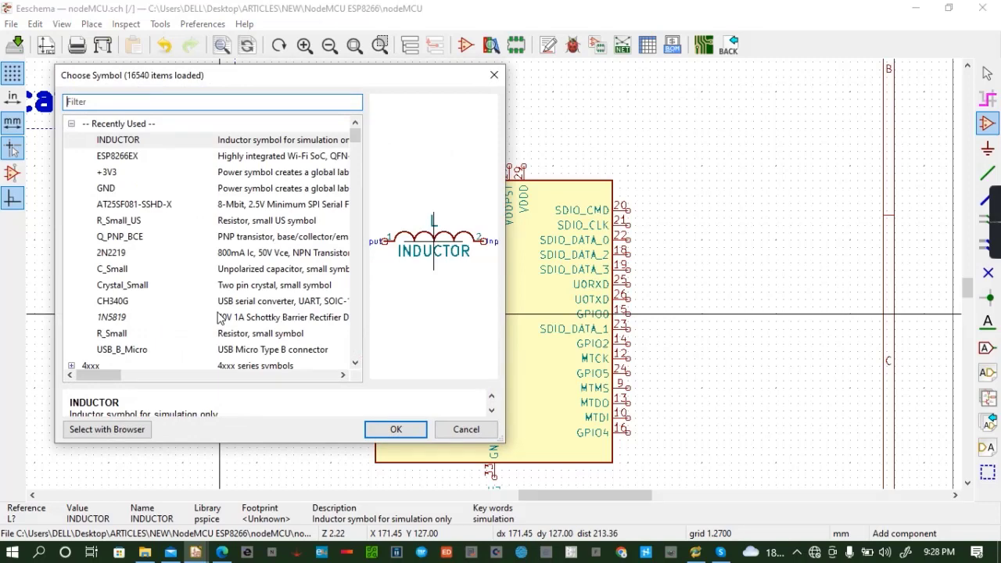
click(193, 273)
click(395, 429)
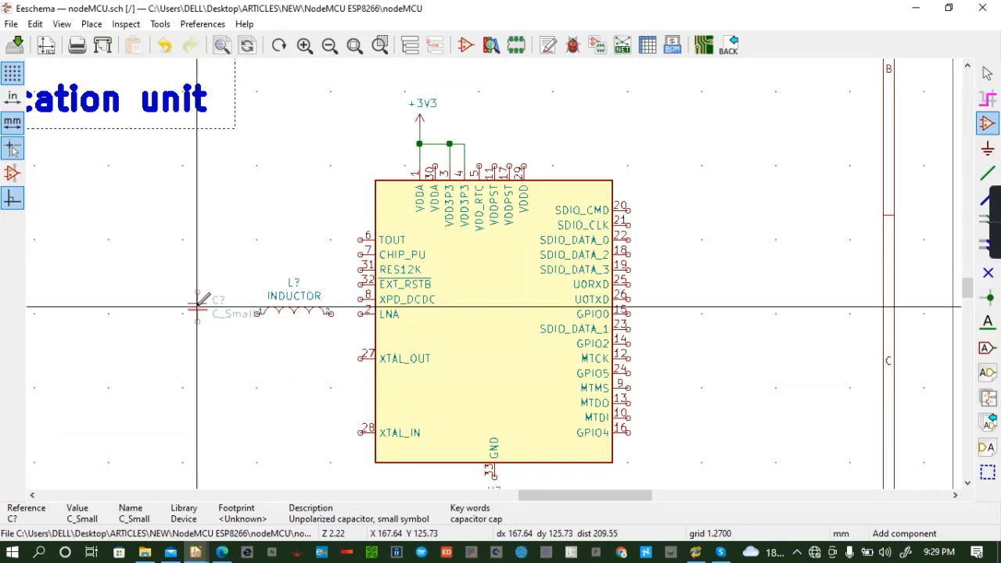
key(r)
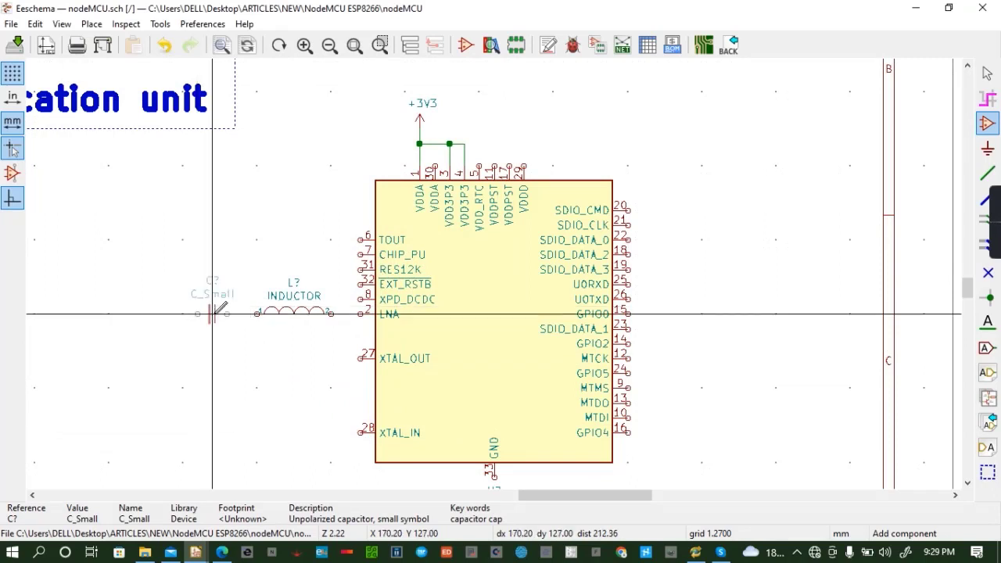
click(212, 314)
click(988, 349)
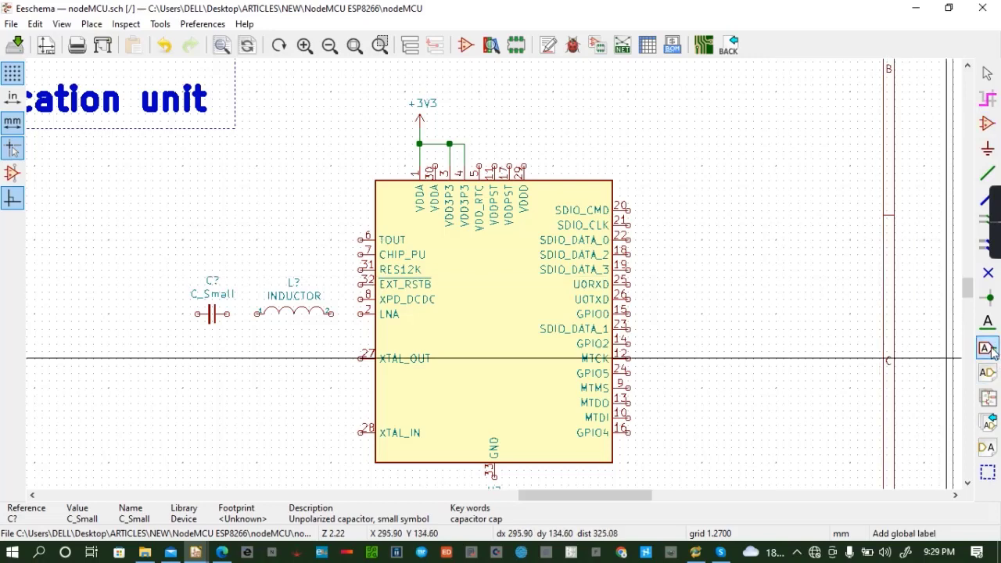
Add a UFL global label at the capacitor's left end
click(135, 321)
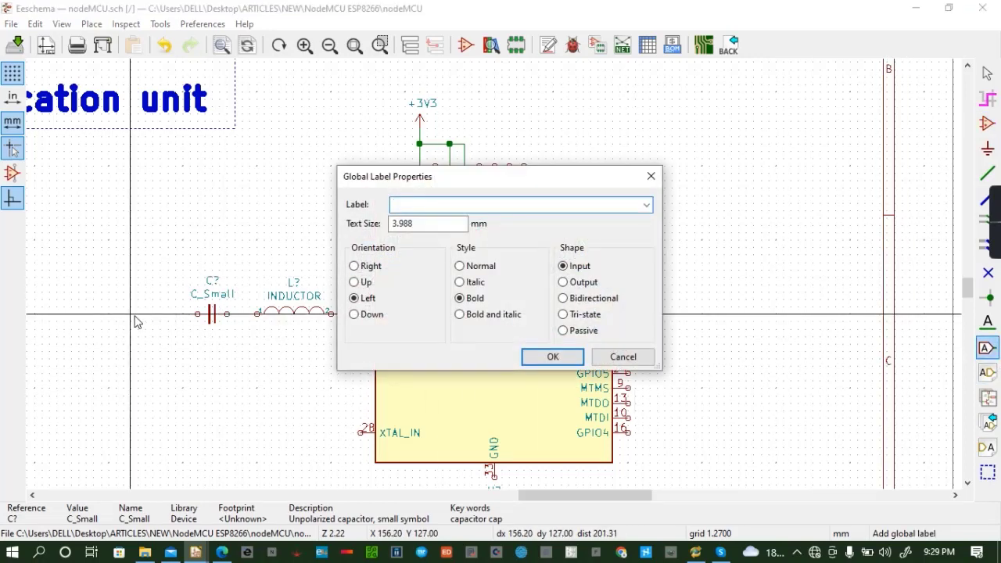
text(UFL)
click(553, 357)
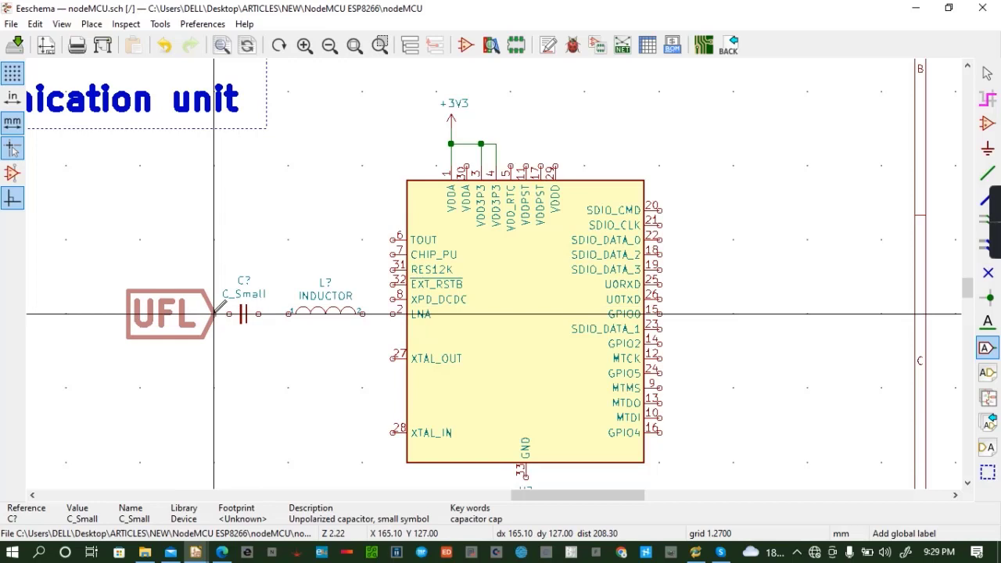
click(214, 313)
Wire UFL to the capacitor, the capacitor to the inductor, and the inductor to LNA
key(w)
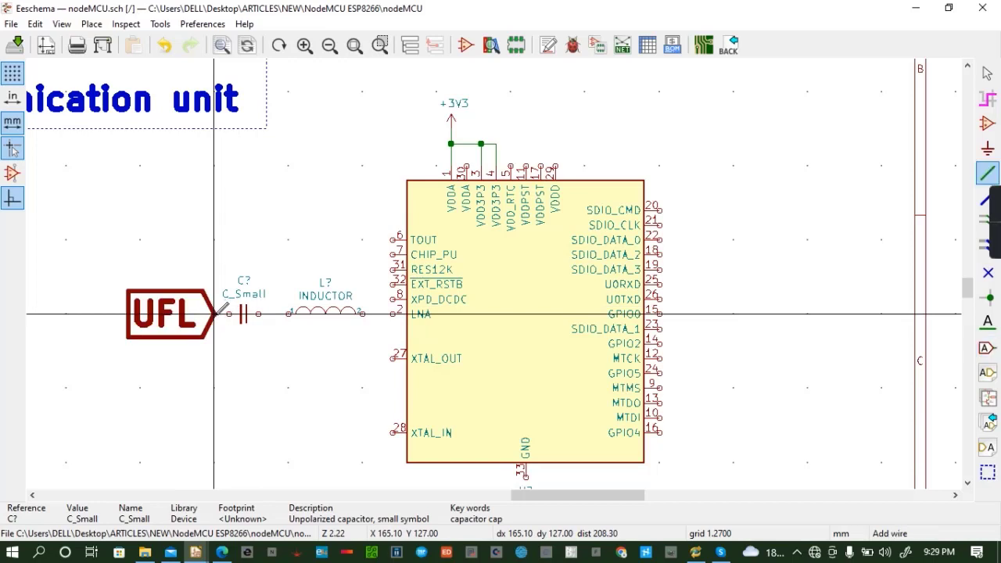
click(229, 314)
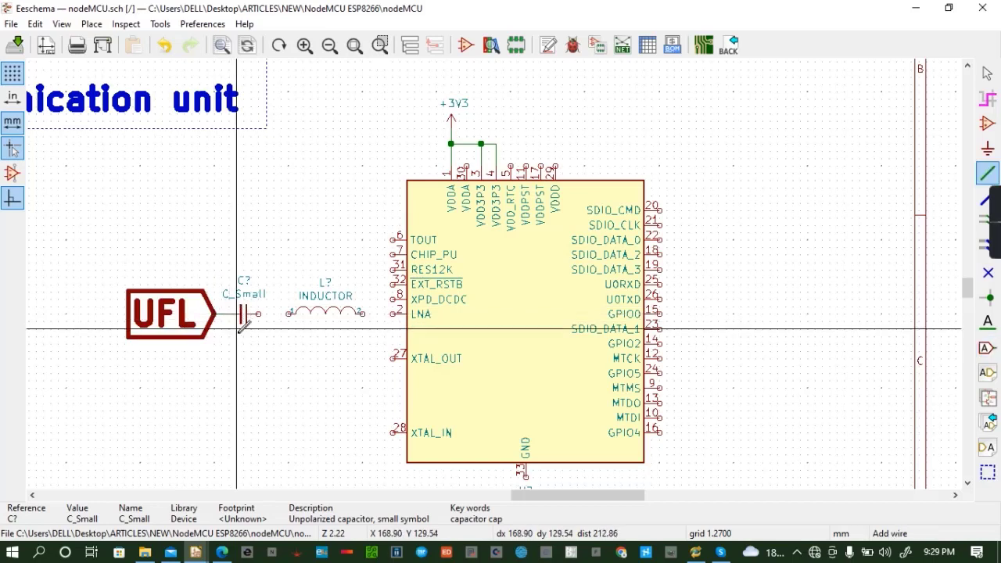
click(288, 314)
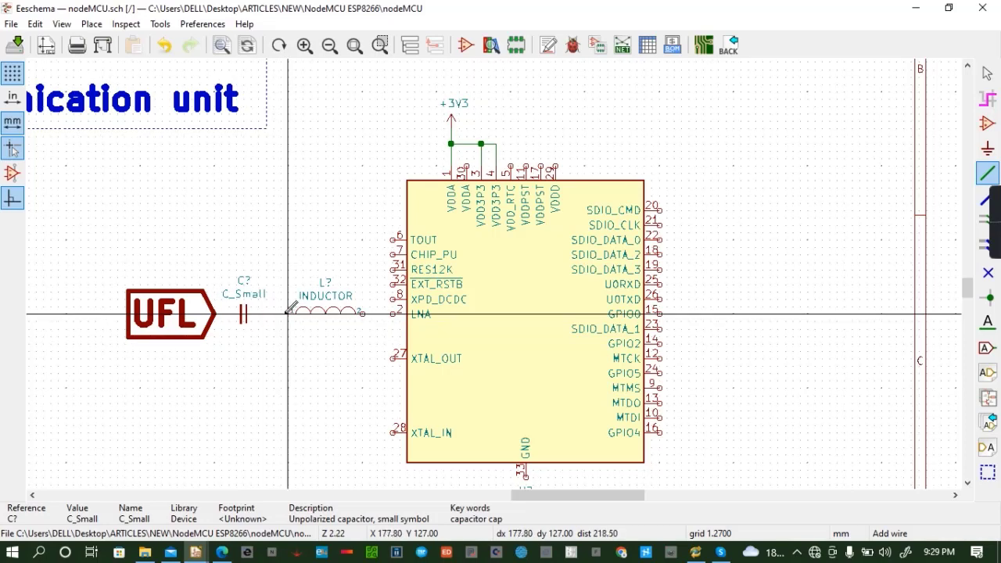
click(394, 314)
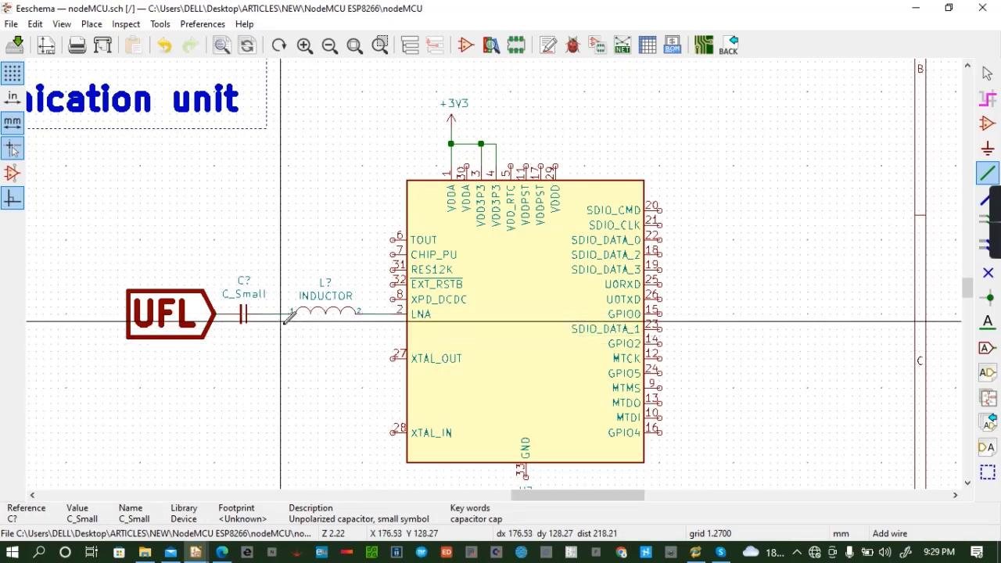
scroll(287, 315, up, 3)
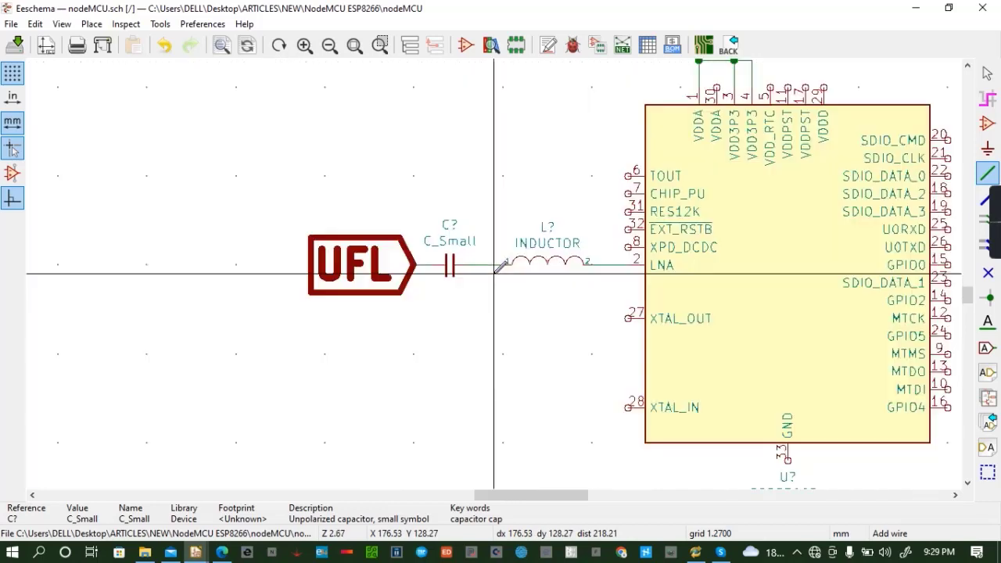
scroll(493, 273, down, 4)
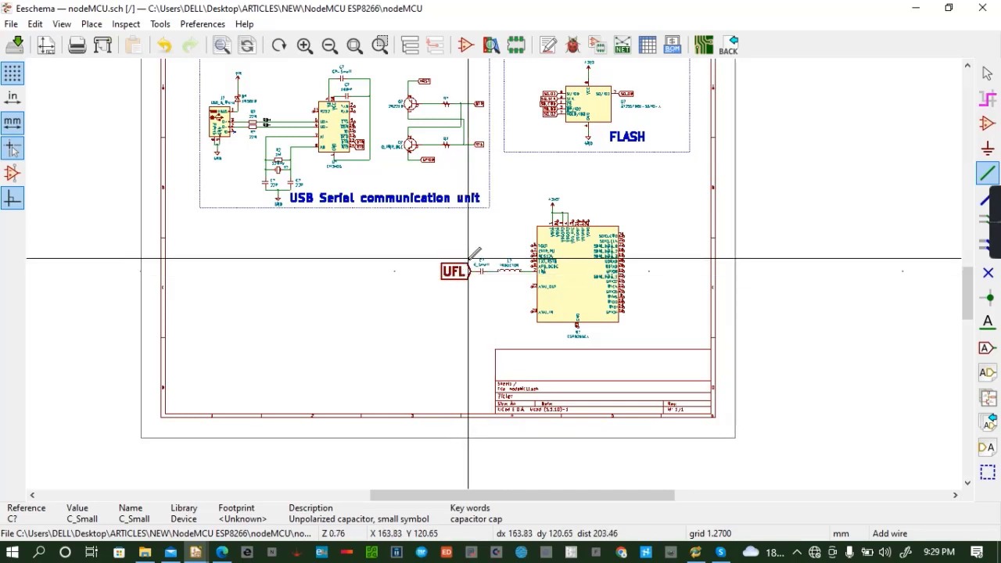
Compare the UFL label's properties with the GPIO0 label's text size
double_click(461, 271)
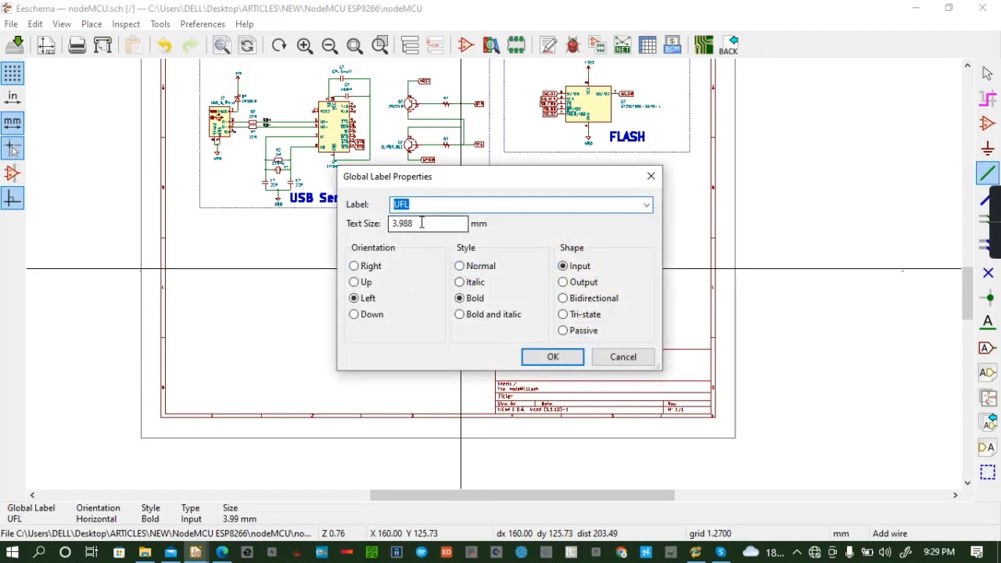
click(651, 176)
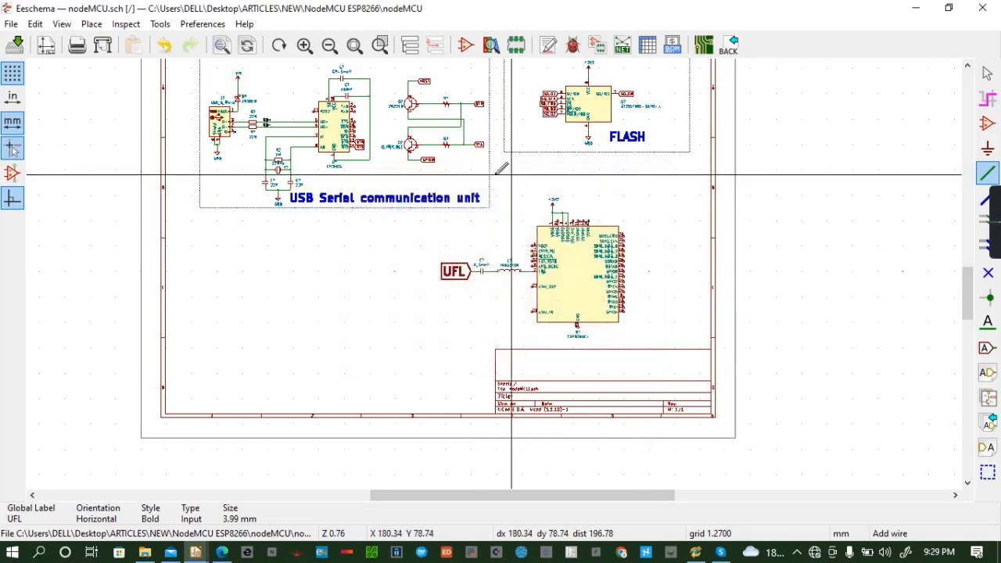
click(430, 162)
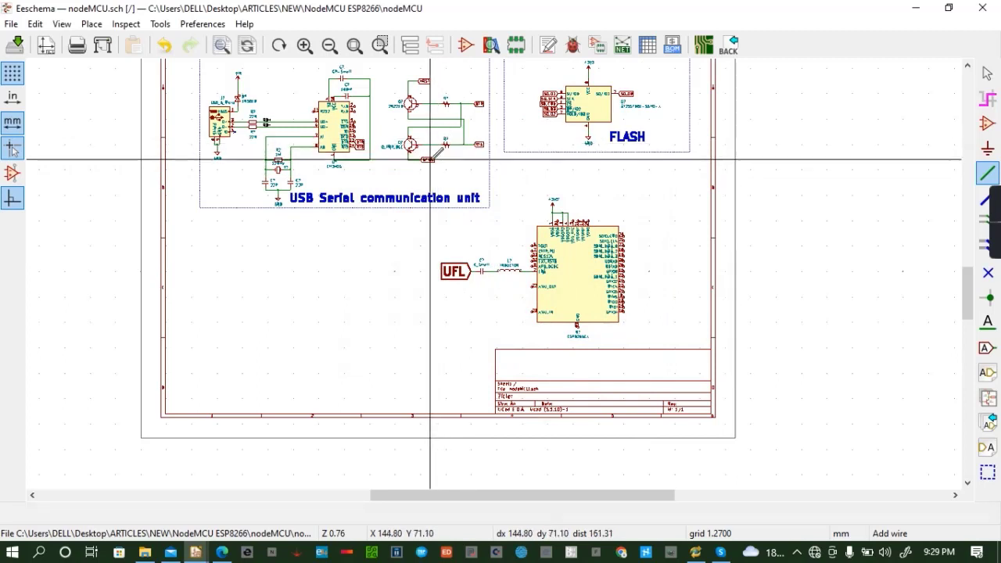
double_click(430, 162)
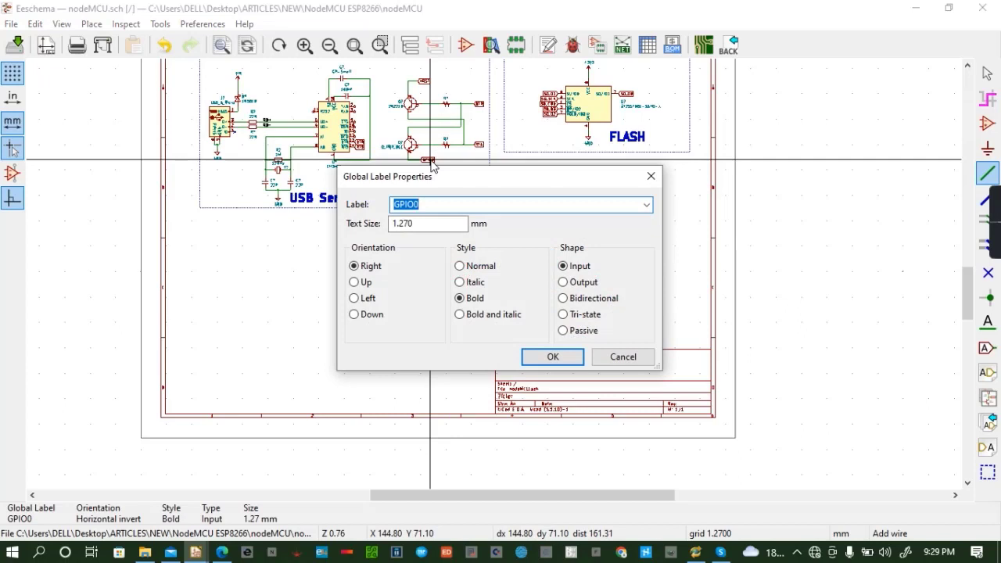
click(651, 176)
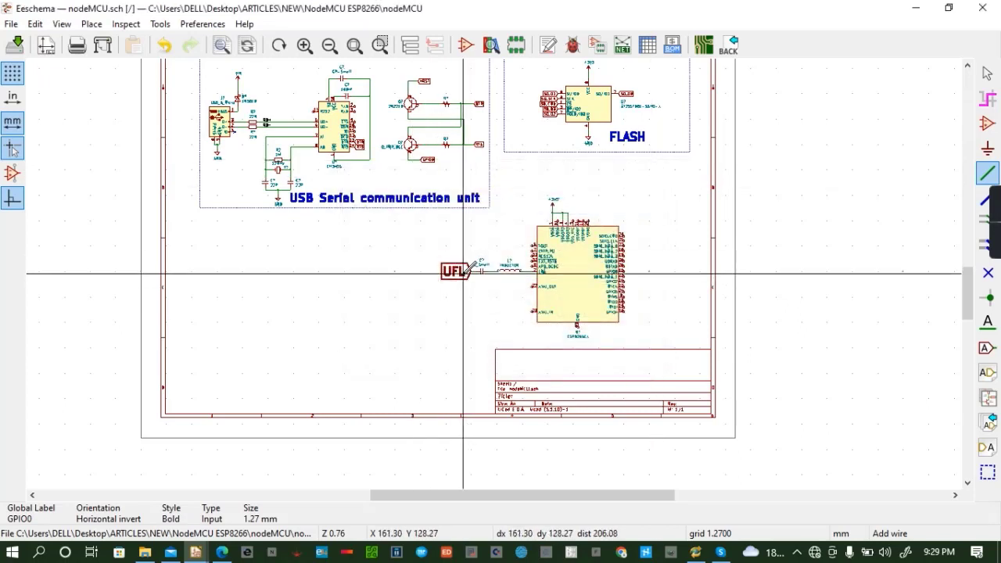
Change the UFL label's text size from 3.988 to 1.27 mm
double_click(463, 274)
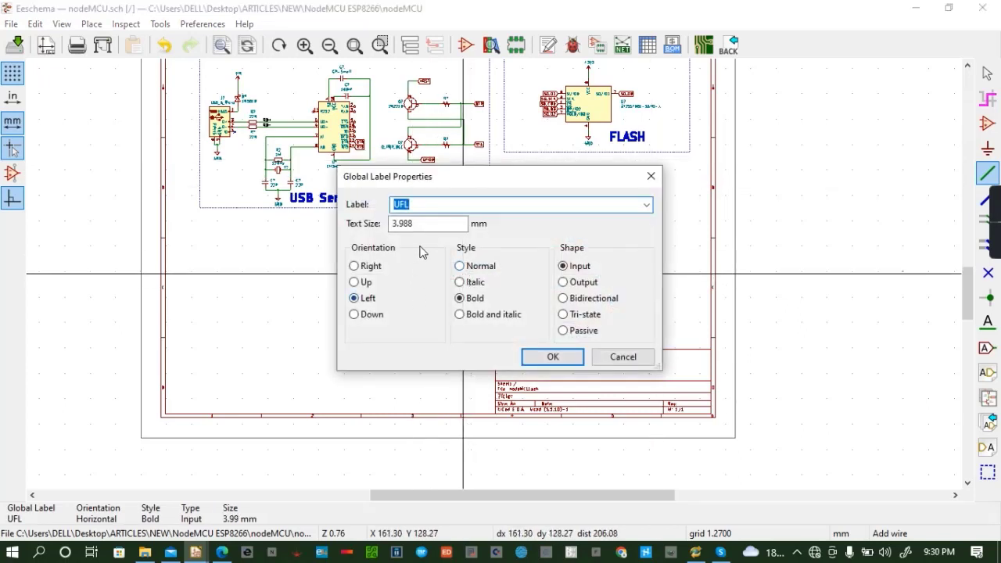
click(443, 226)
key(BackSpace)
key(BackSpace)
key(BackSpace)
key(BackSpace)
key(BackSpace)
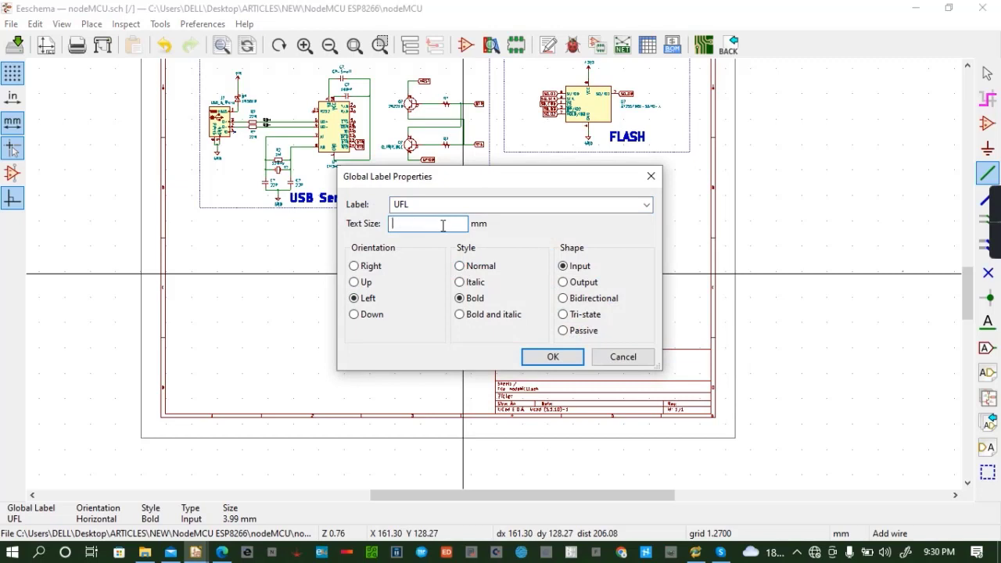
text(1.27)
key(Return)
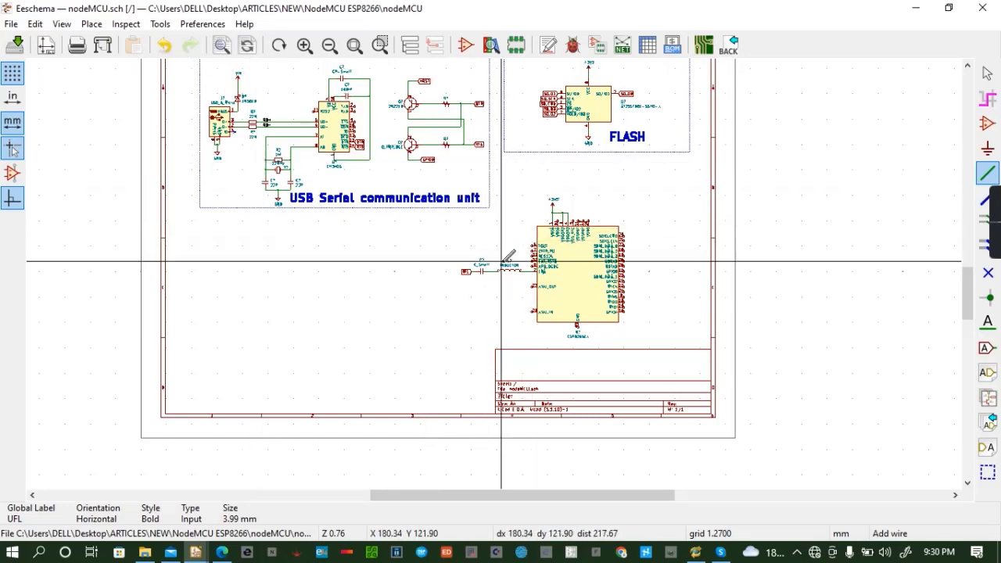
Put a no-connect flag on the ESP8266EX's VDD_RTC pin 5
scroll(502, 263, up, 4)
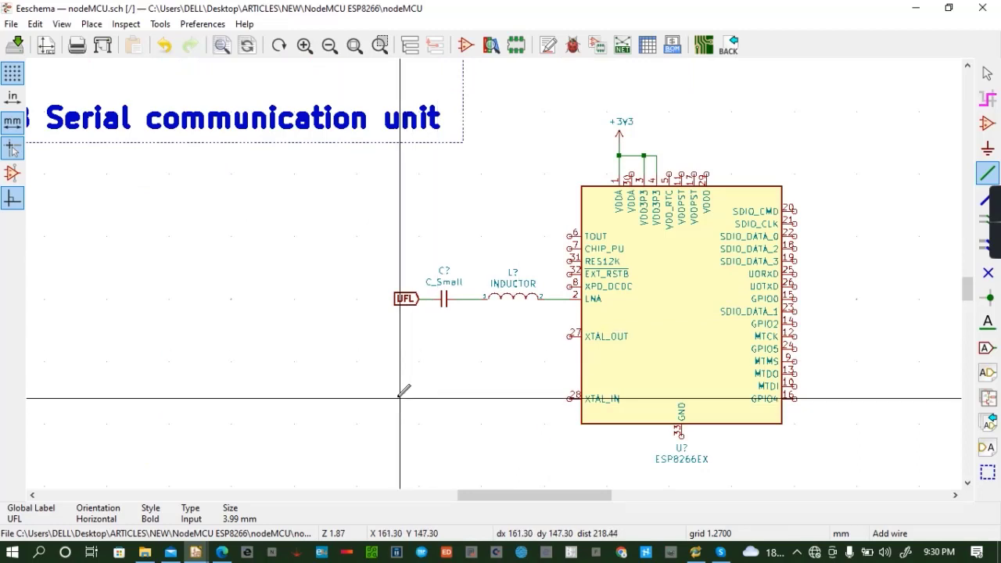
click(988, 273)
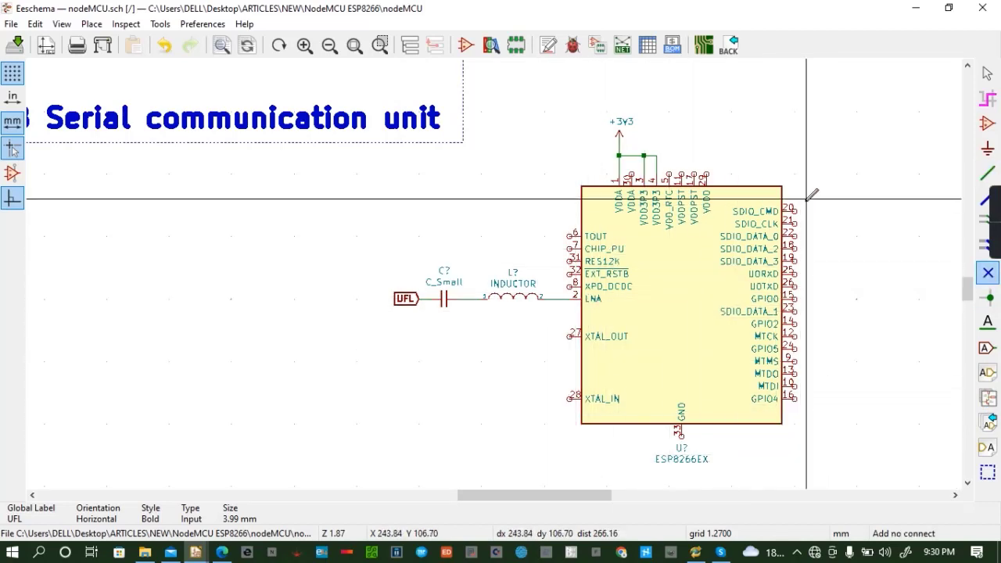
click(669, 174)
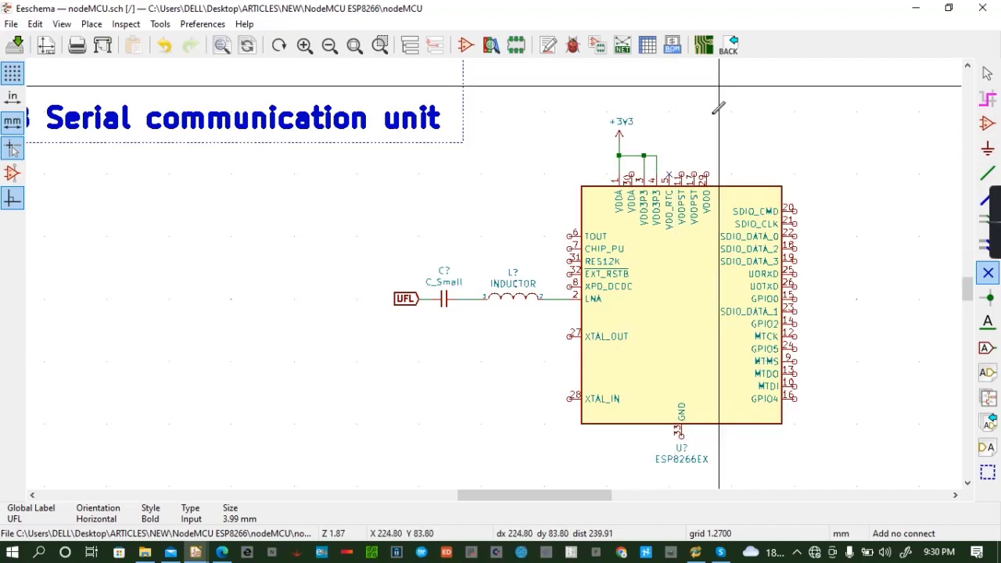
scroll(590, 259, up, 1)
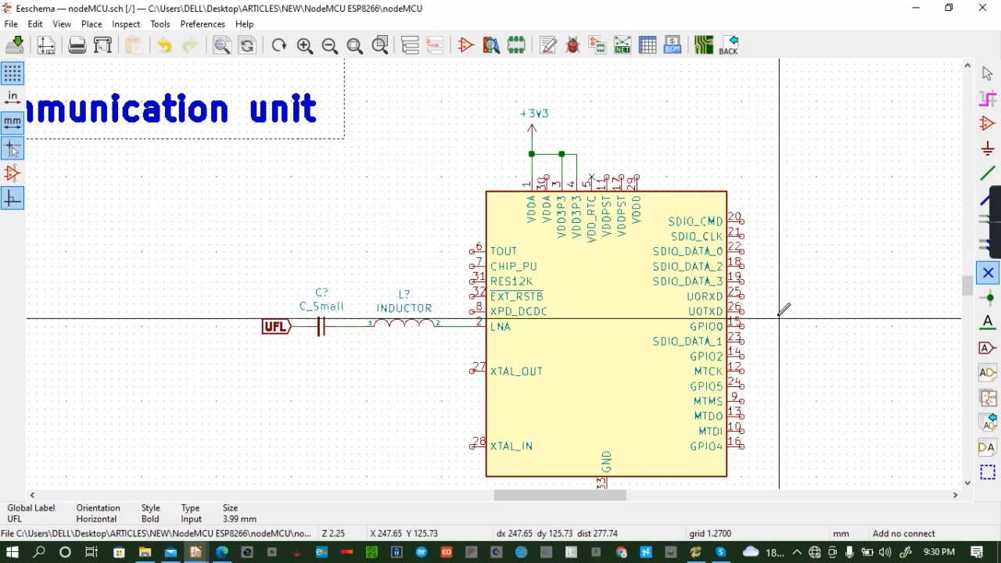
Tag the TOUT pin with a small ADC global label copied from UFL
click(987, 348)
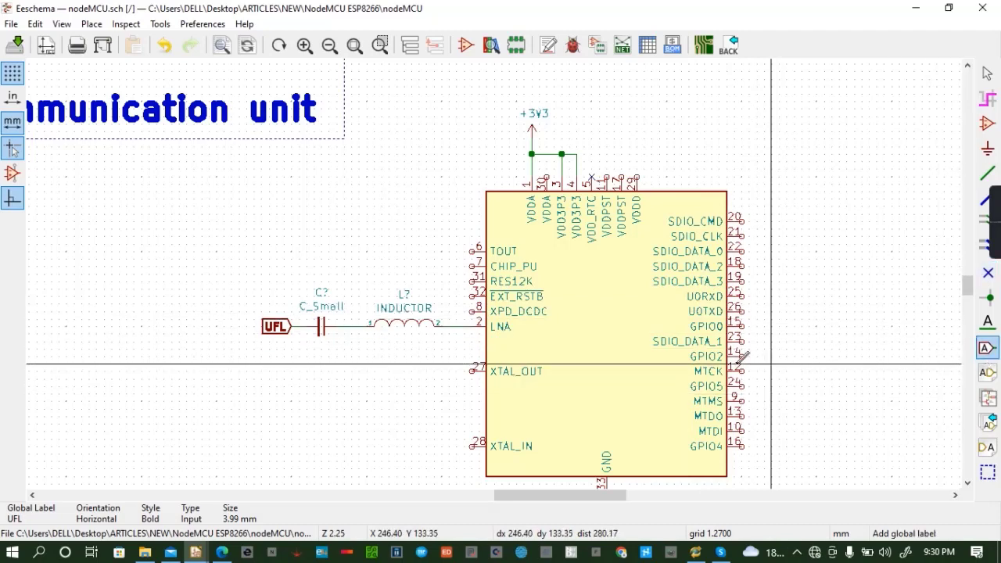
click(442, 251)
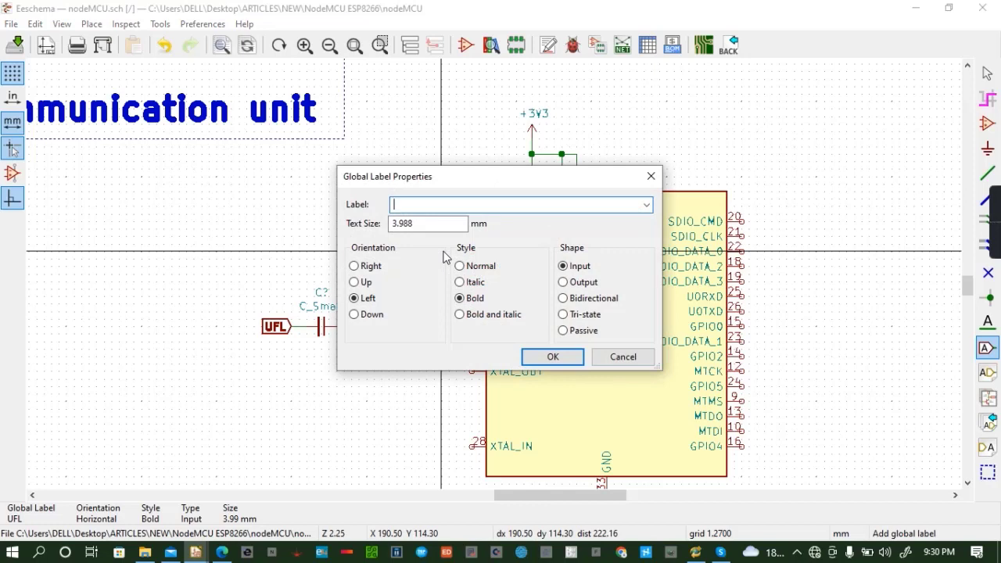
text(ADC)
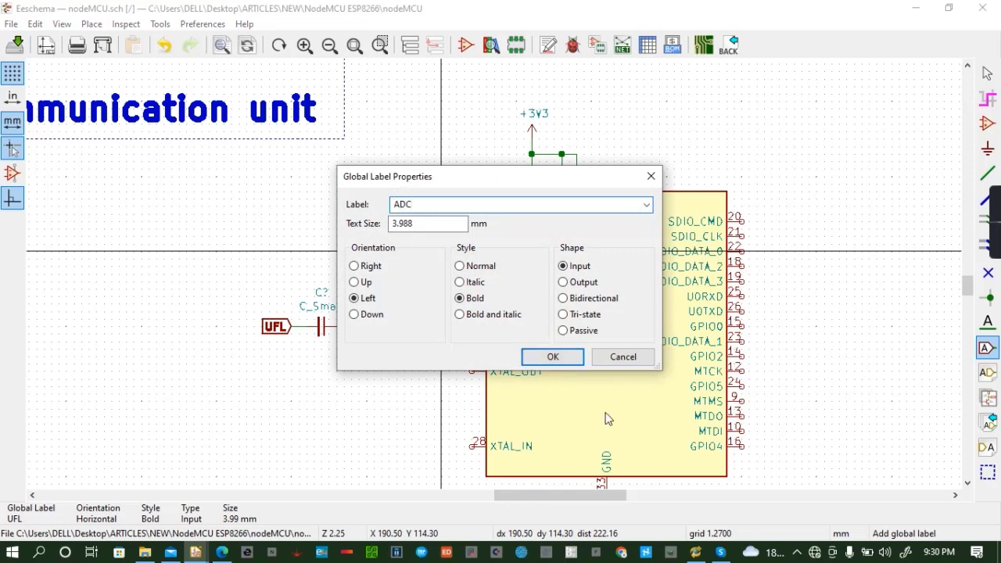
click(552, 357)
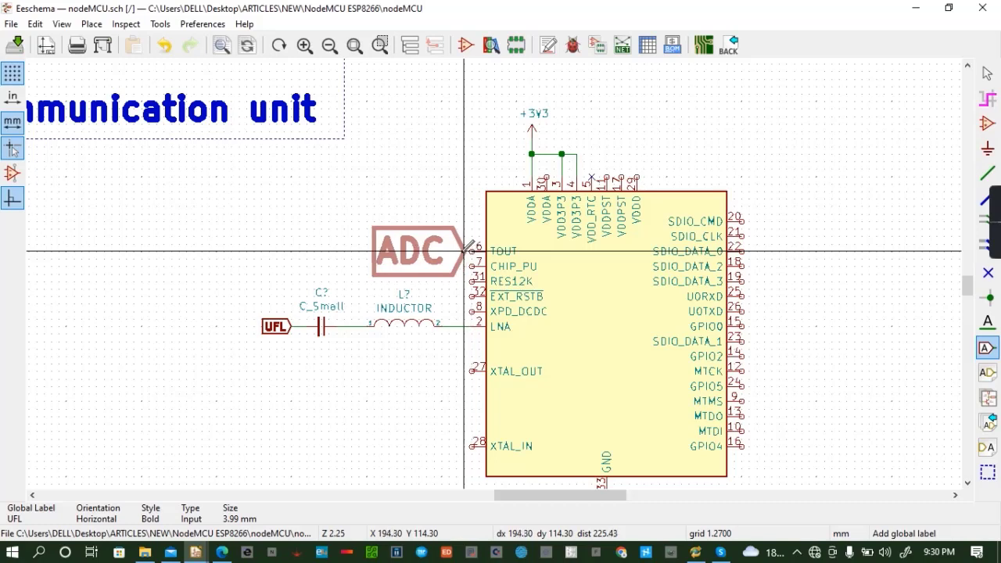
key(Escape)
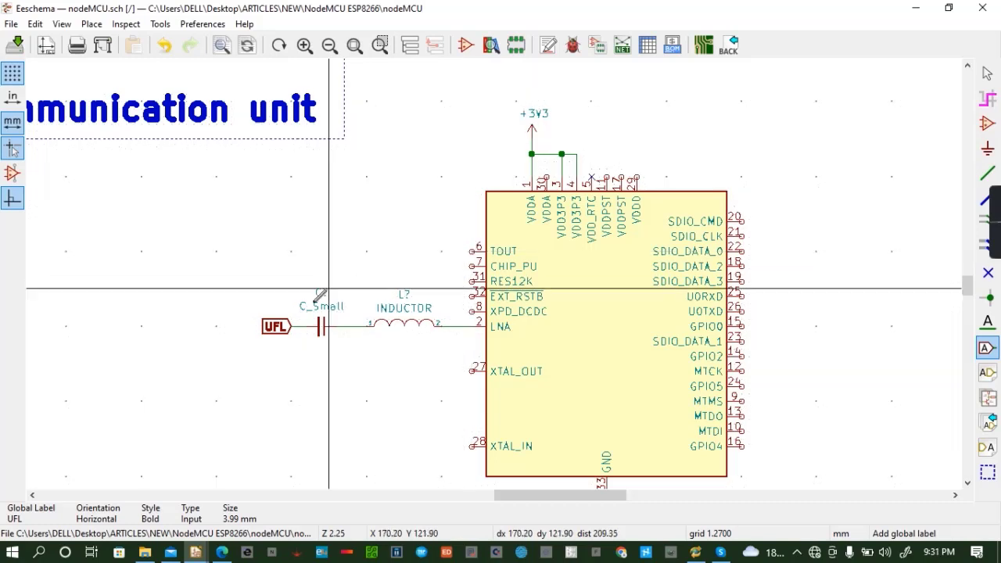
key(m)
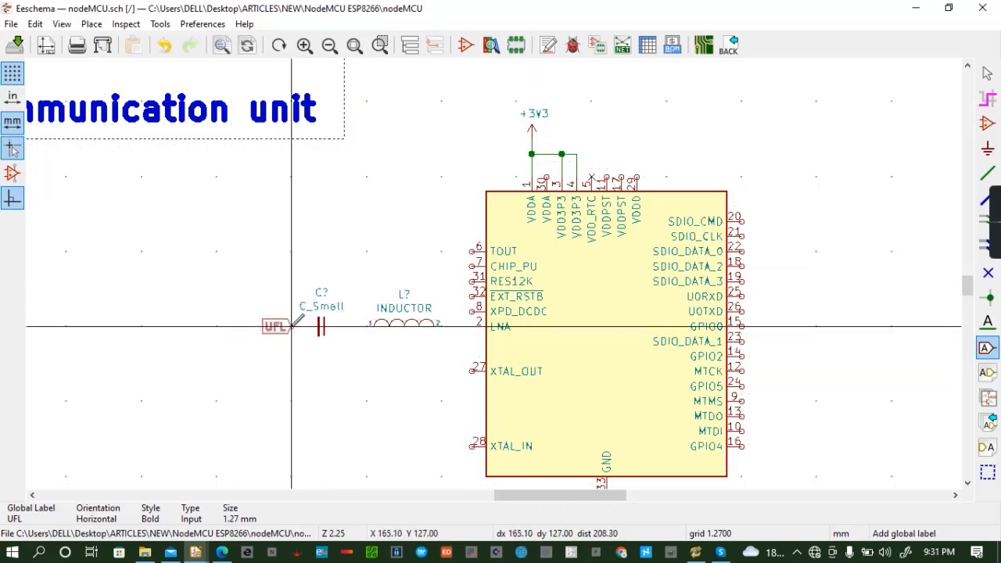
double_click(457, 251)
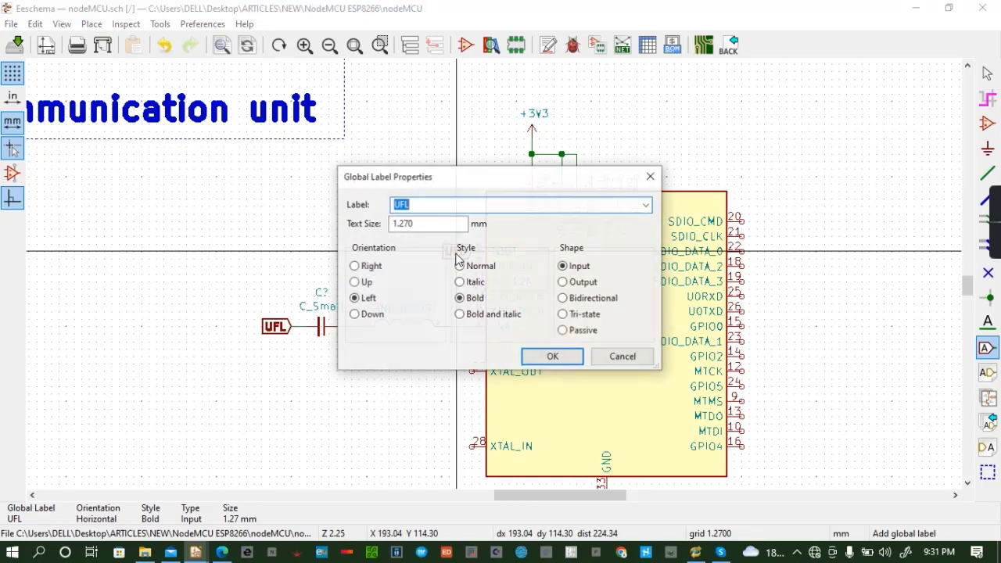
text(ADC)
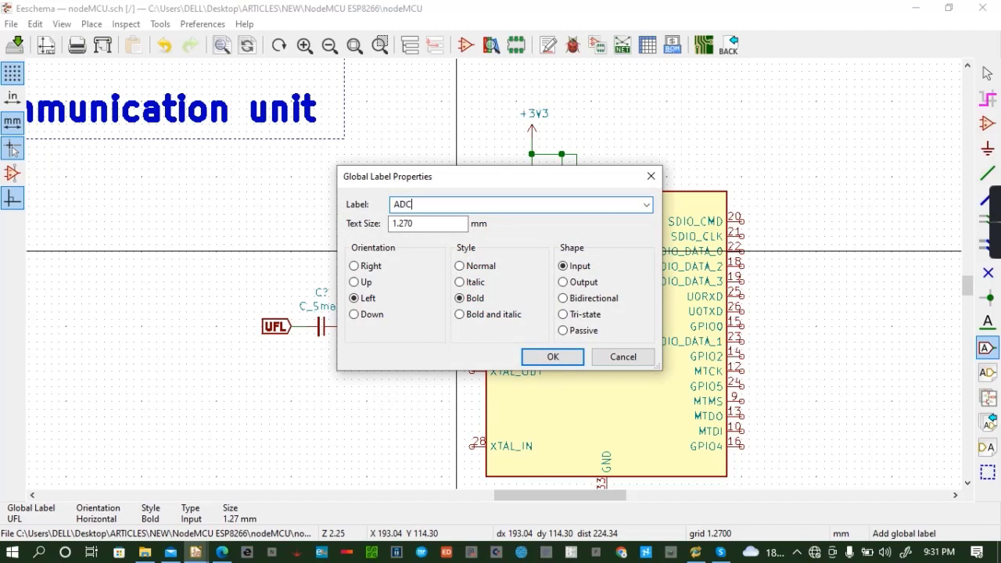
click(577, 356)
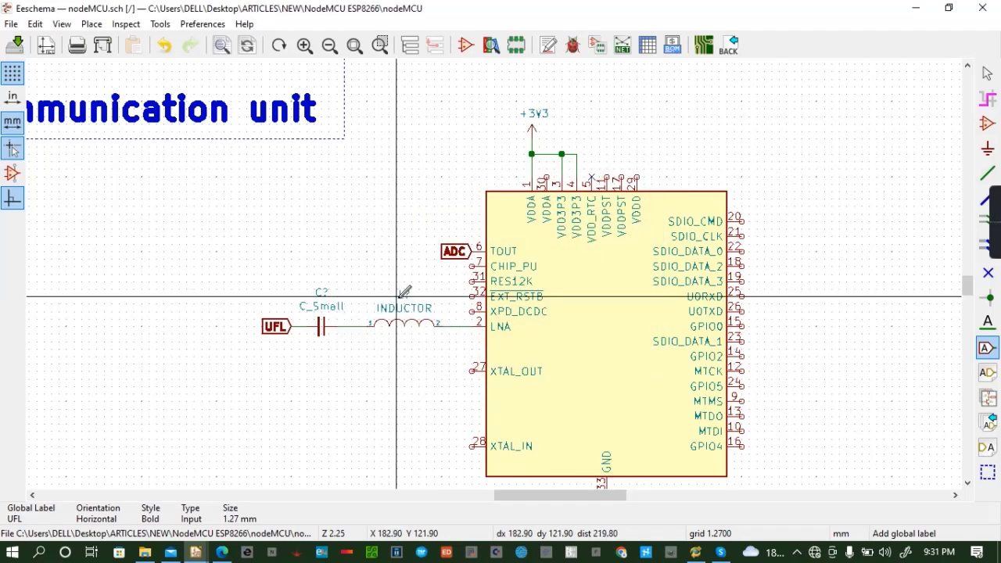
Duplicate the ADC label onto CHIP_PU pin 7 and rename it CH_PD
click(469, 251)
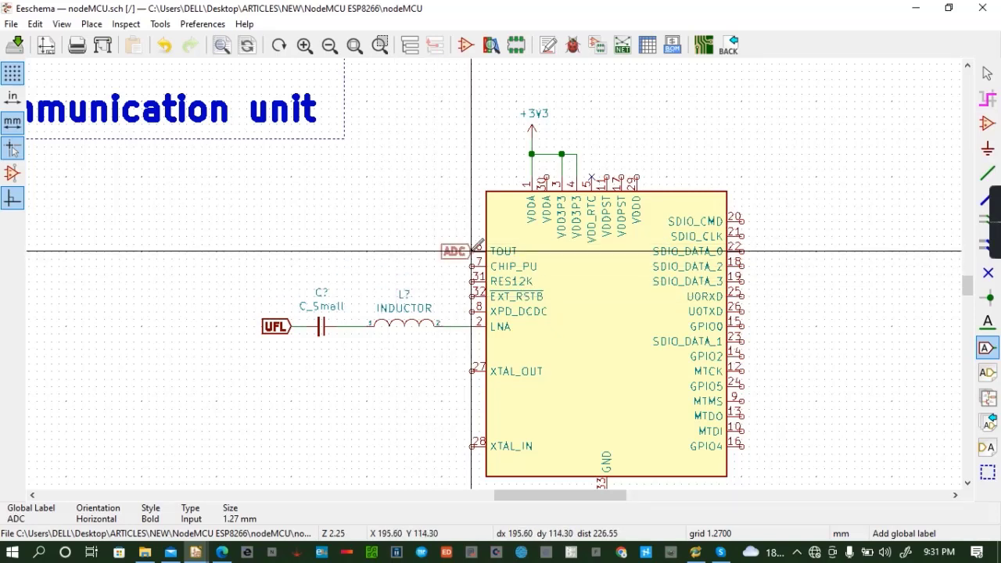
key(Insert)
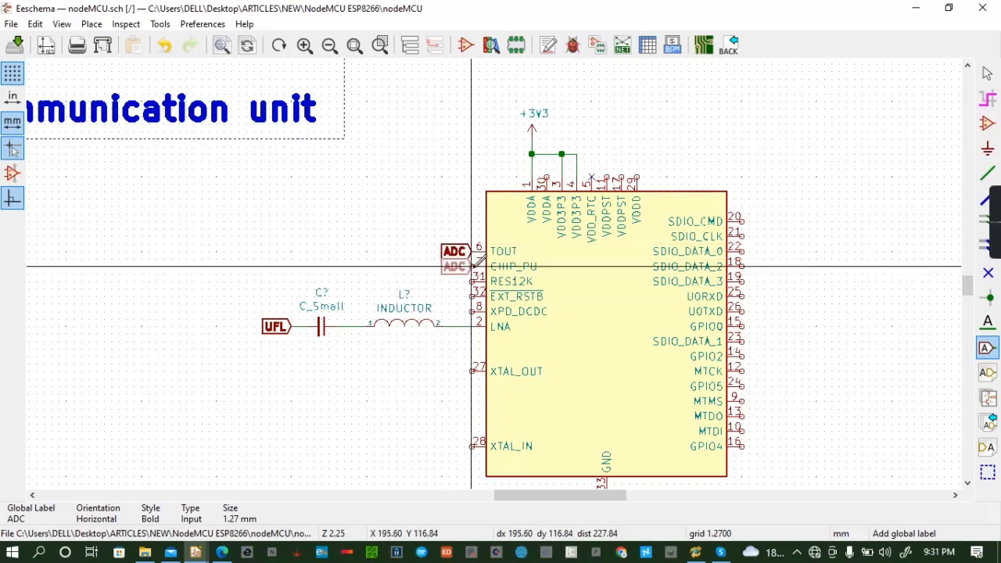
click(471, 267)
double_click(457, 267)
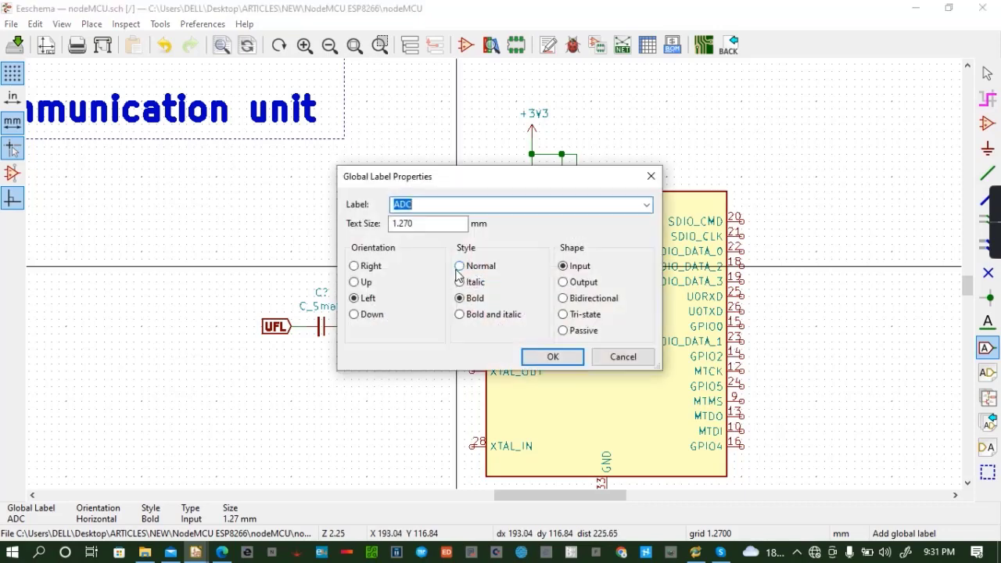
text(CH_PD)
click(554, 357)
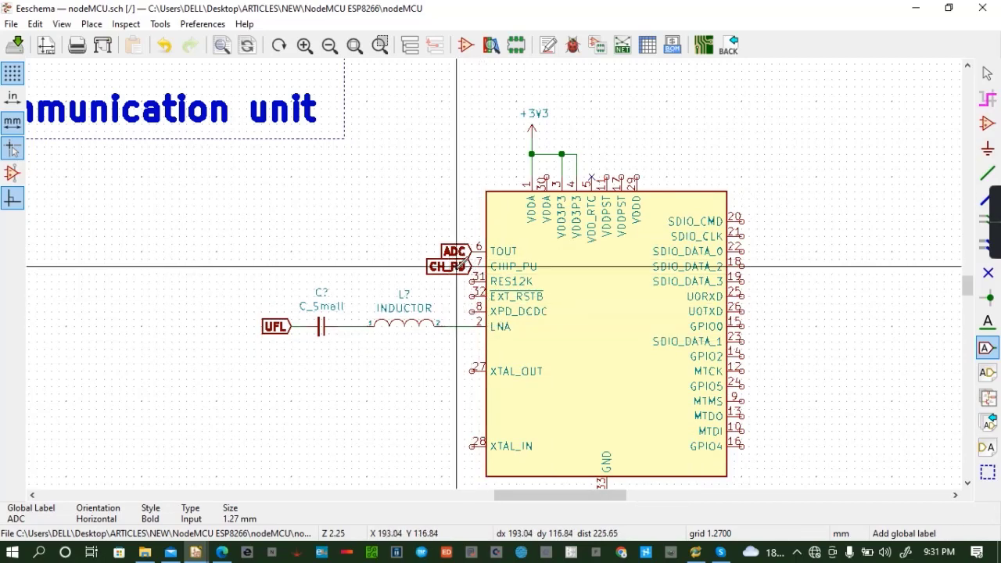
Label the XPD_DCDC pin 8 with a GPIO16 global label
click(470, 266)
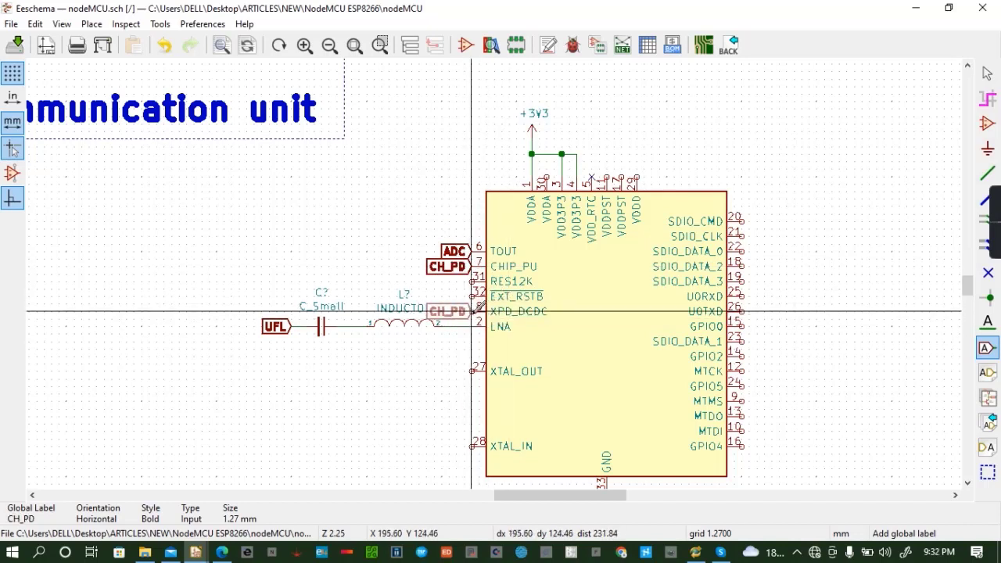
click(465, 311)
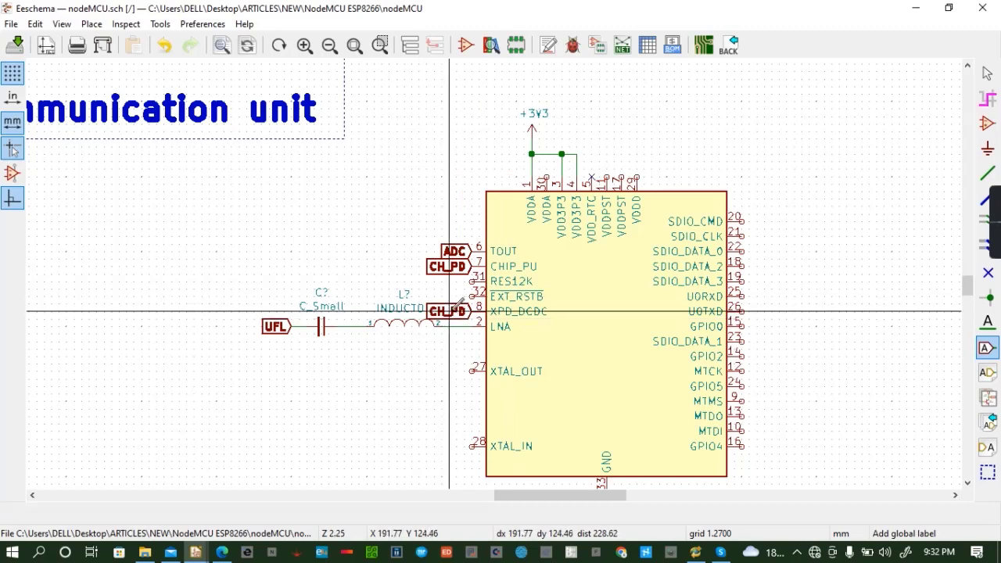
double_click(452, 313)
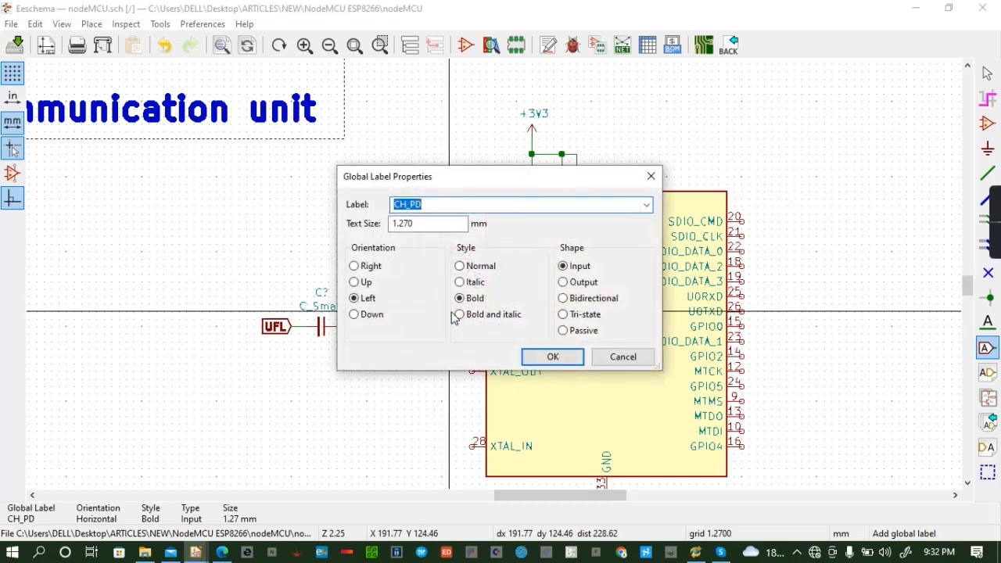
text(GPIO16)
key(Return)
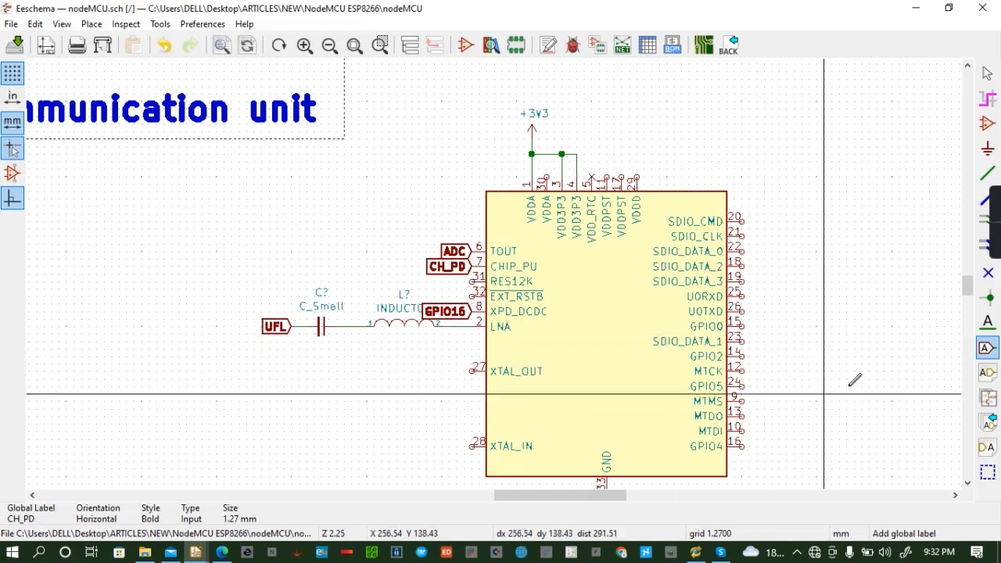
click(750, 402)
text(GPIO16)
key(Return)
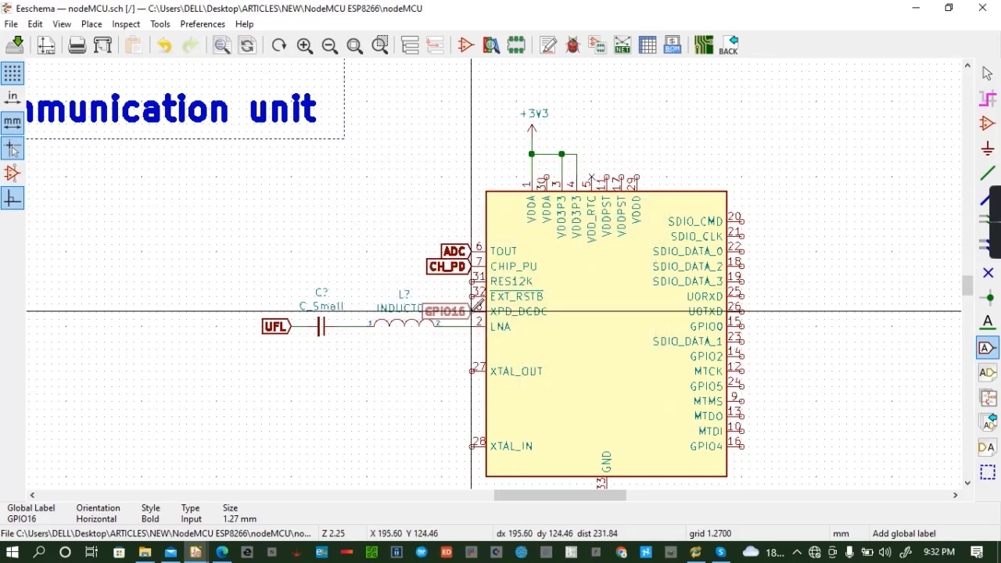
click(472, 310)
Place a mirrored label on MTMS pin 9 and rename it GPIO14
key(r)
key(r)
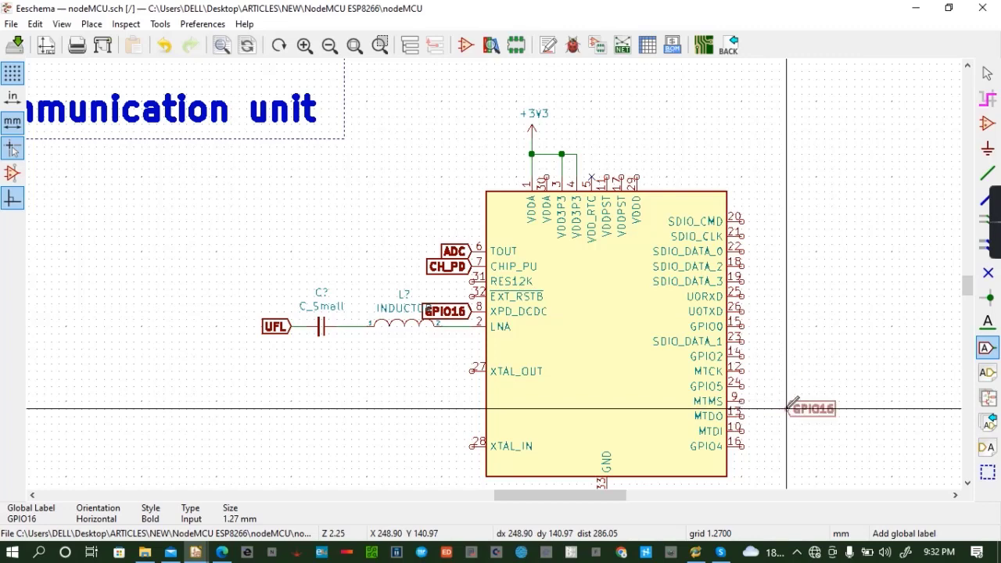
click(743, 401)
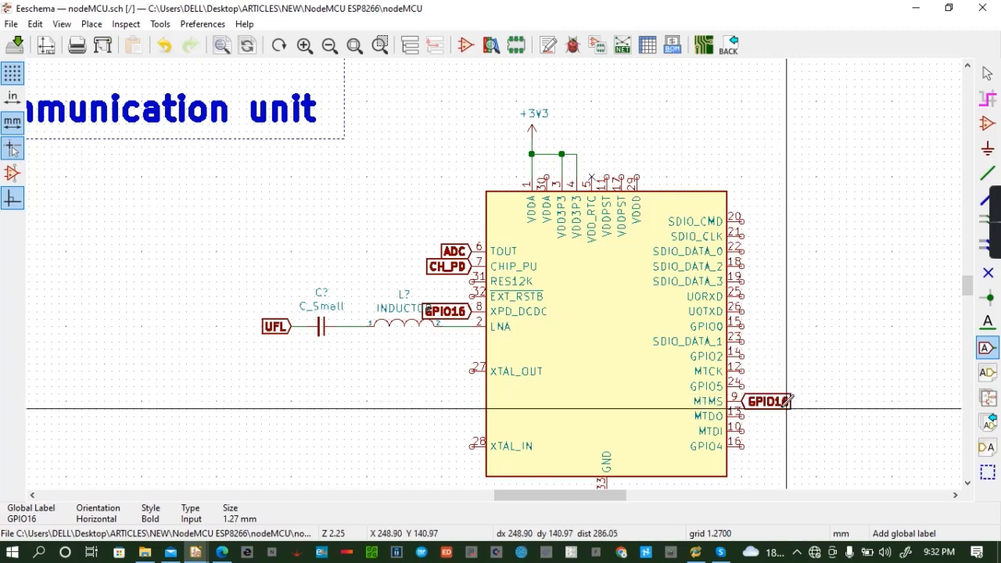
double_click(771, 401)
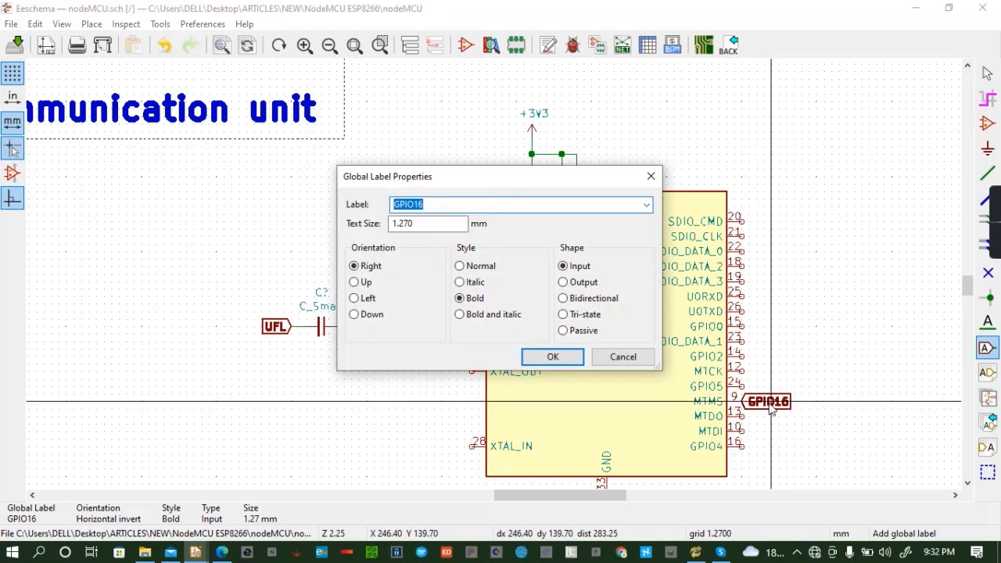
text(GPIO14)
key(Return)
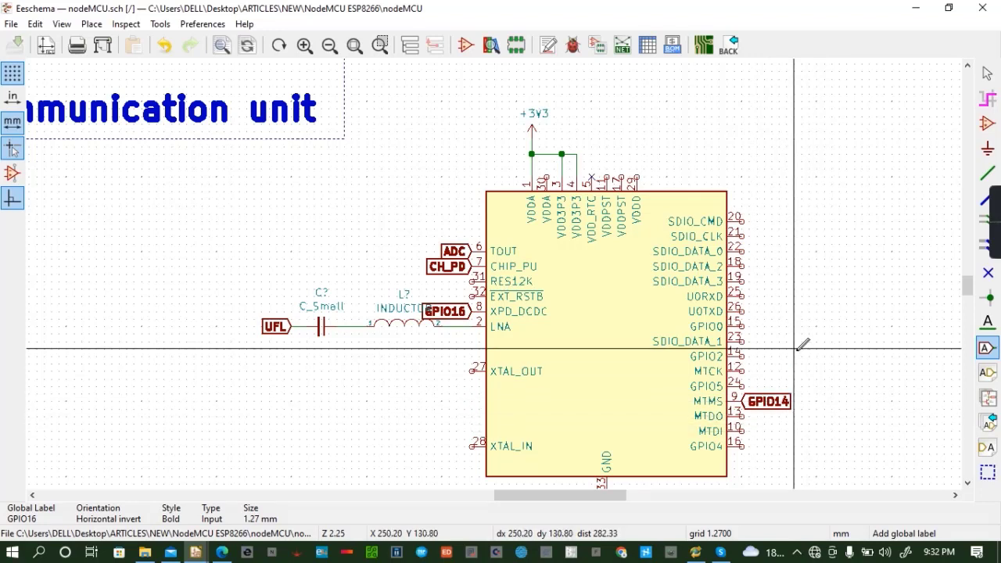
Copy the GPIO14 label onto MTDI pin 10 and rename it GPIO12
click(744, 401)
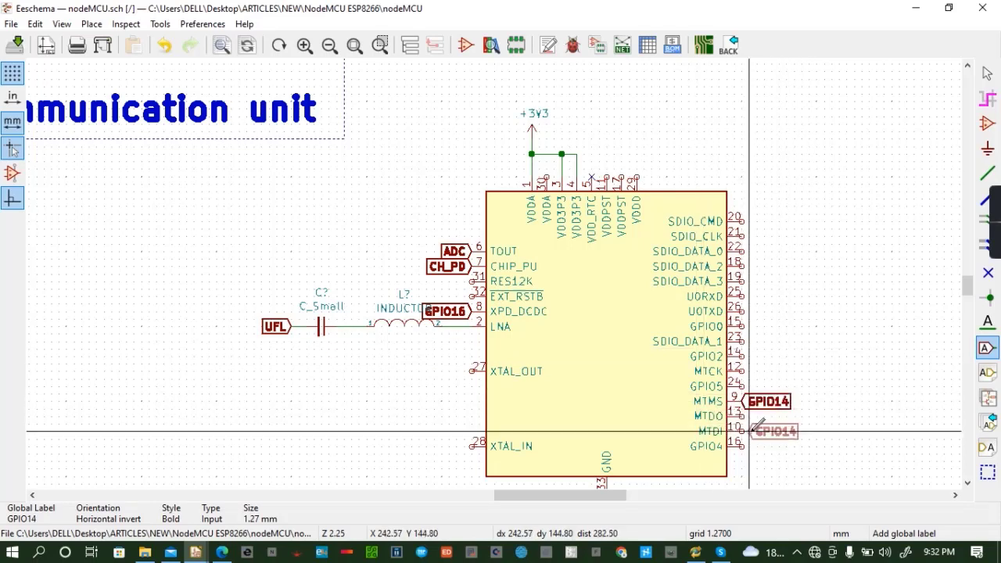
click(747, 431)
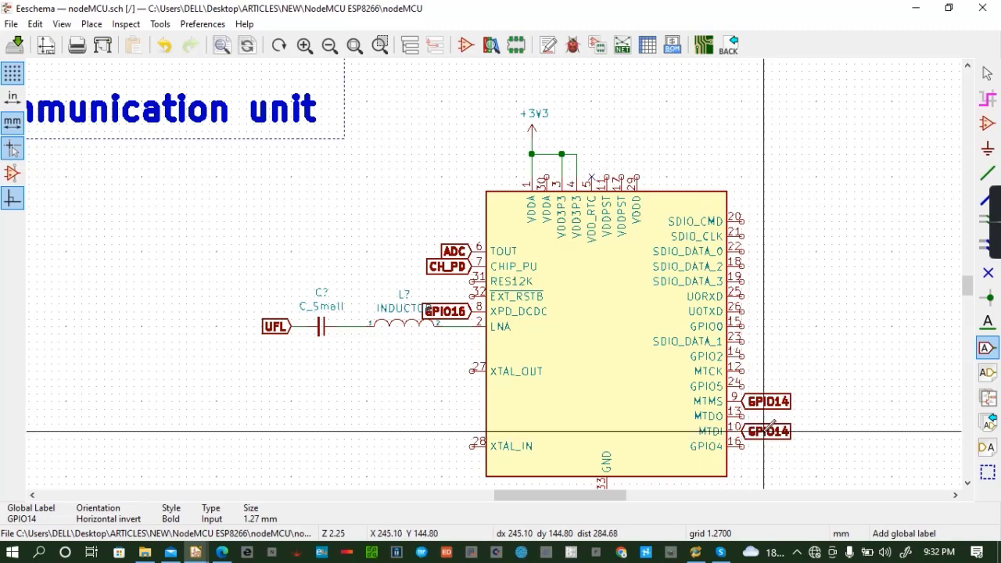
click(765, 431)
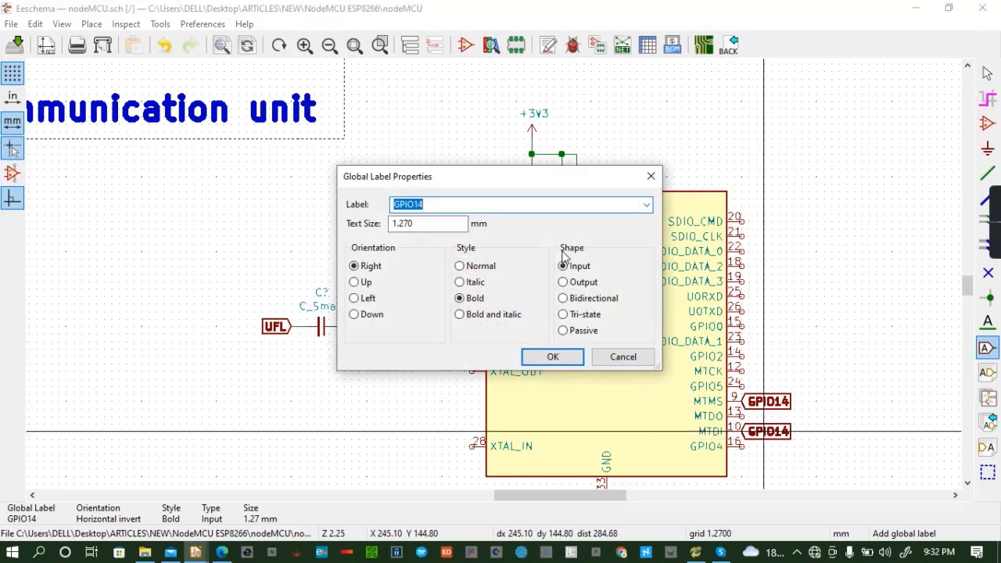
key(BackSpace)
text(GPIO12)
click(567, 357)
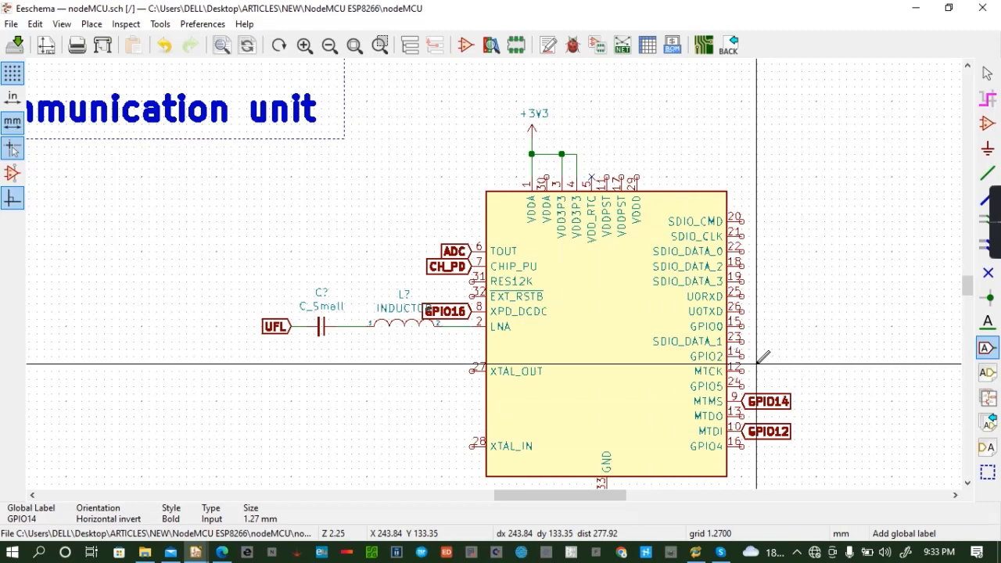
Place a copied upright +3V3 symbol above VDDPST pin 11, wire it, and save
click(537, 122)
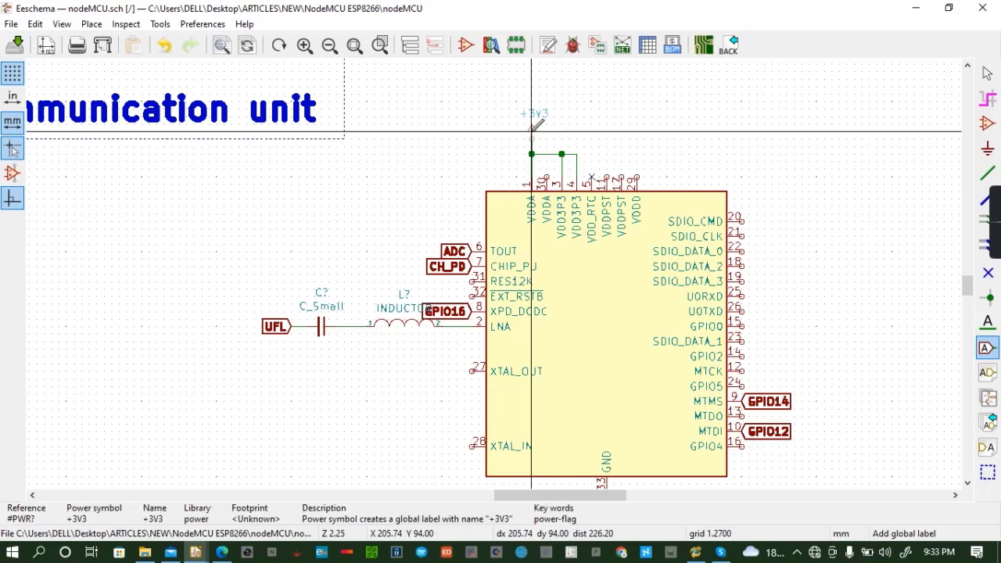
key(r)
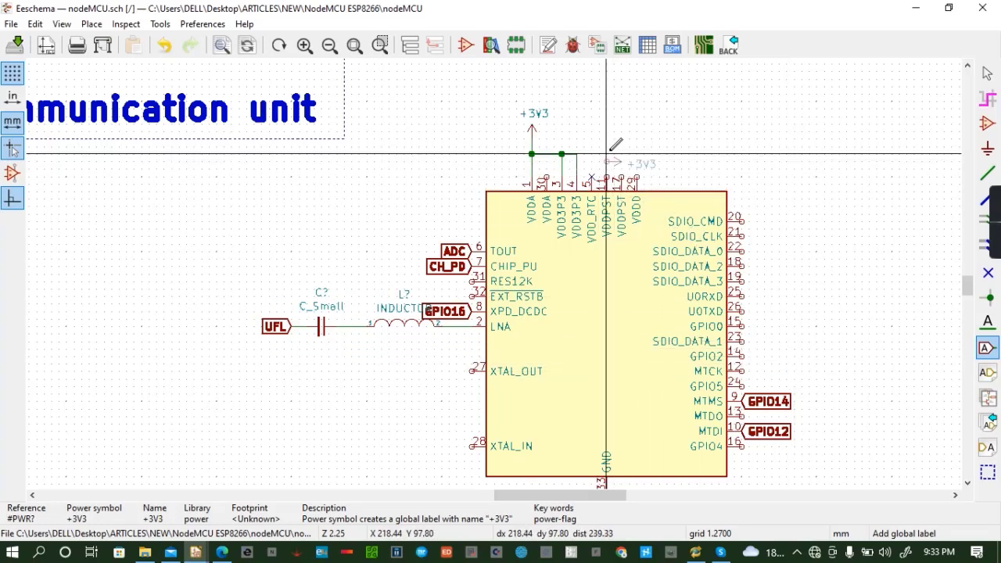
key(r)
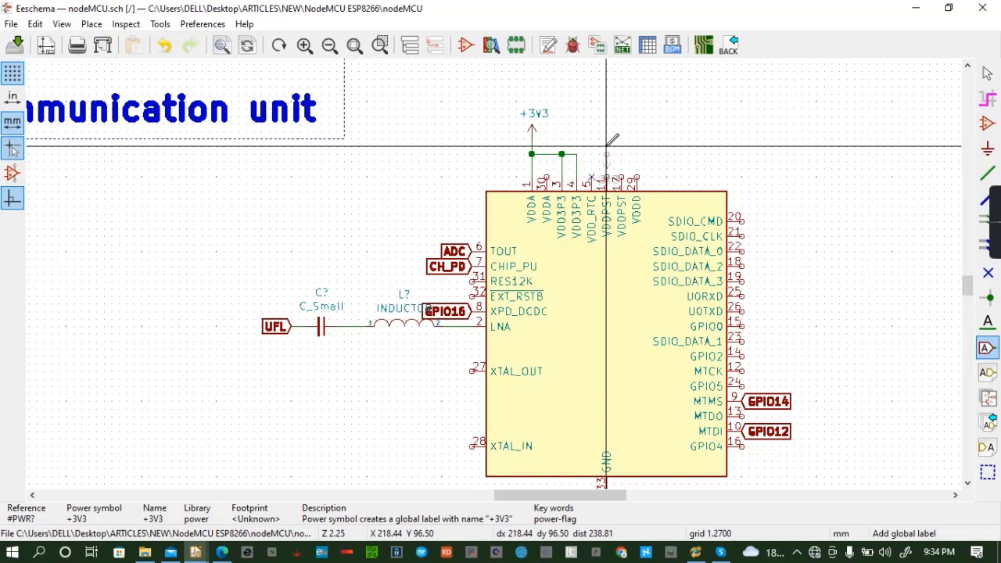
key(r)
key(r)
click(607, 131)
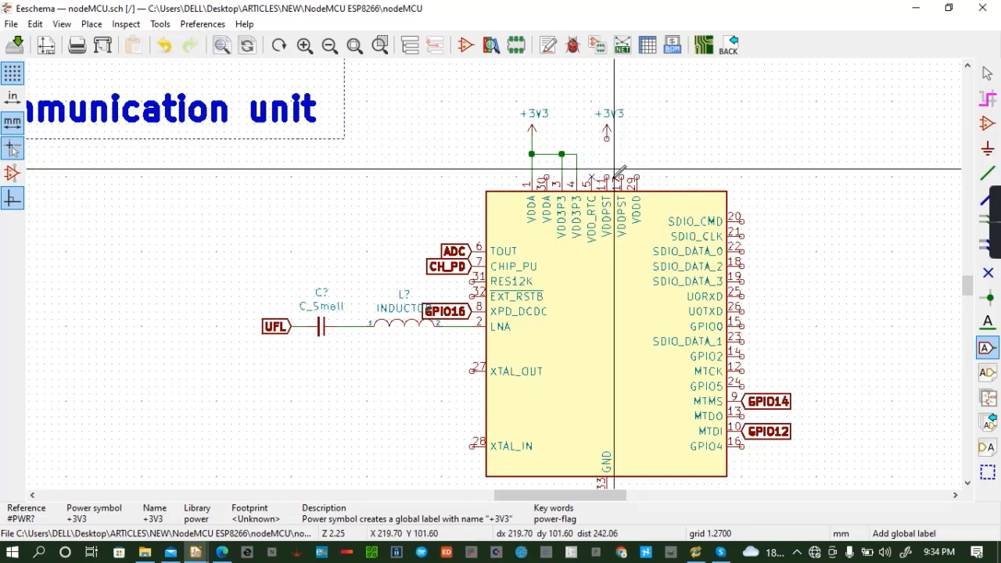
click(607, 138)
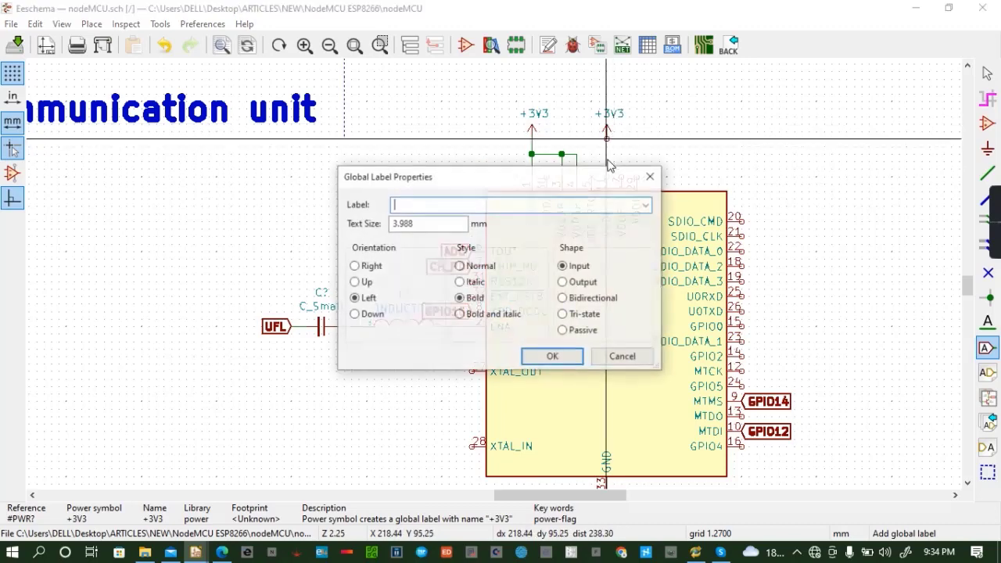
click(650, 177)
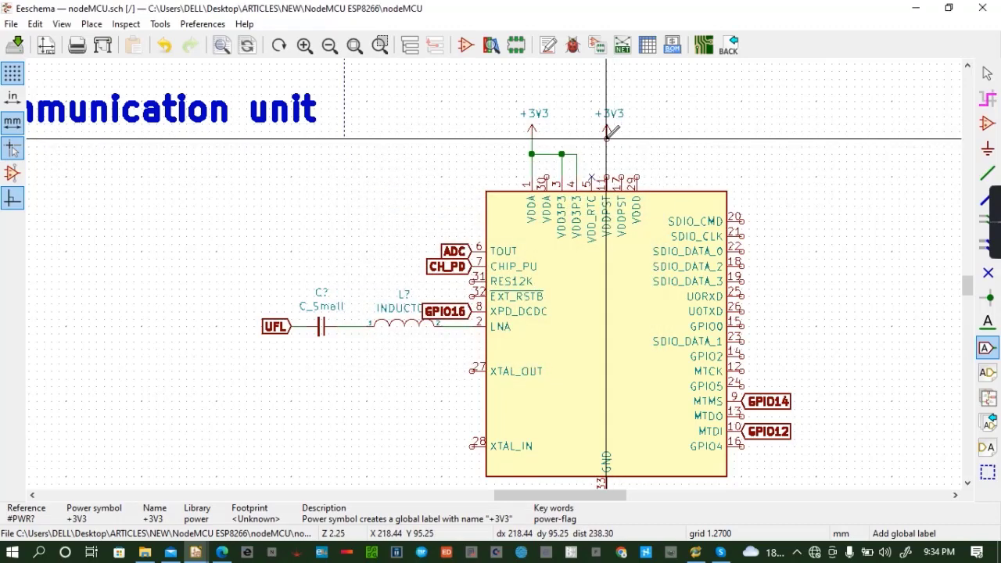
key(w)
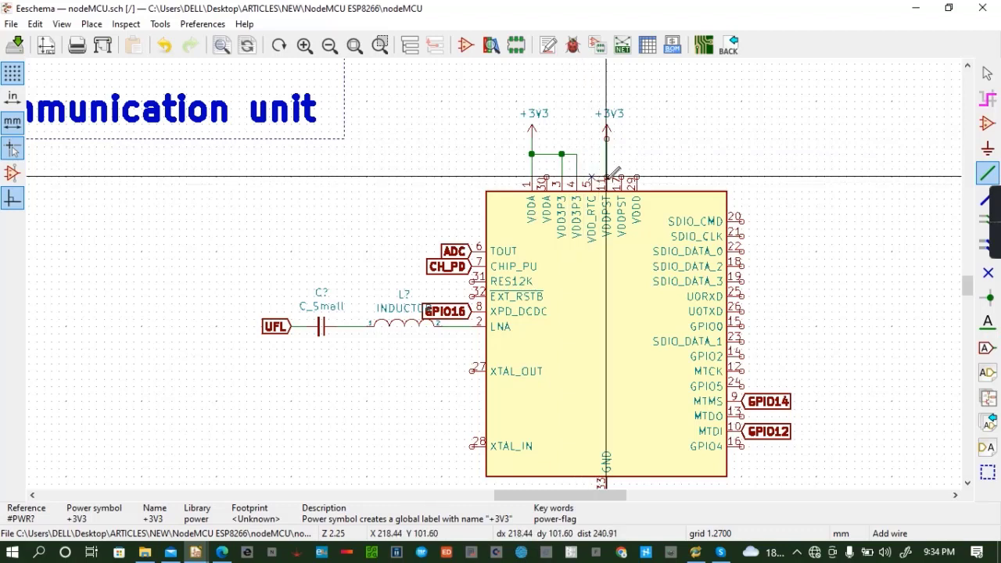
key(ctrl+s)
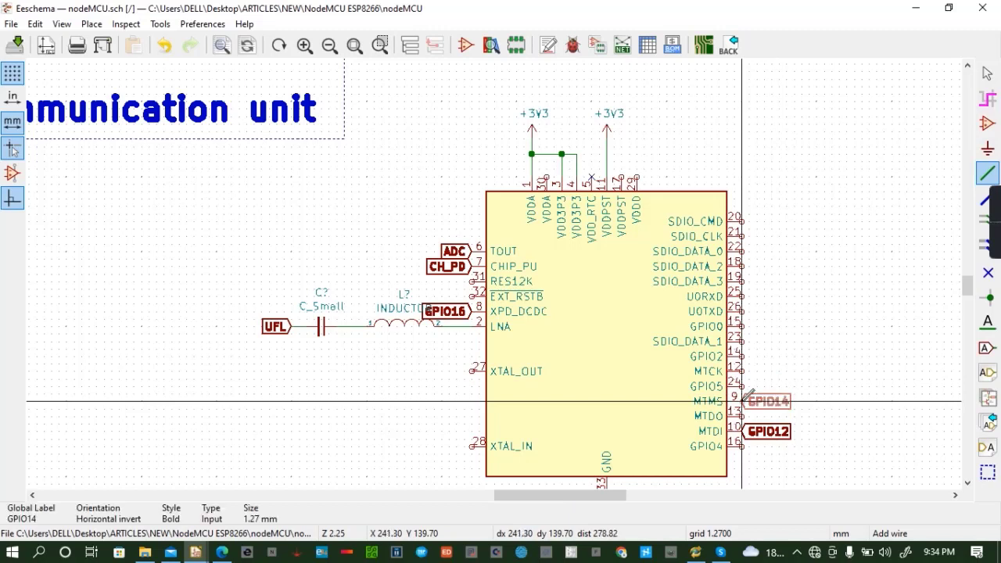
Duplicate the GPIO14 global label onto MTCK pin 12 and rename it GPIO13
key(ctrl+d)
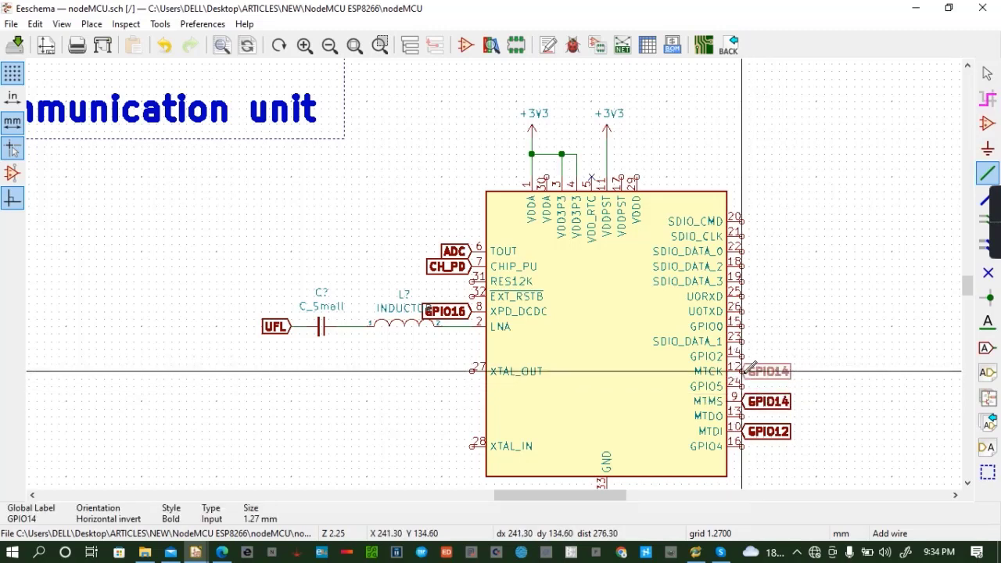
click(742, 372)
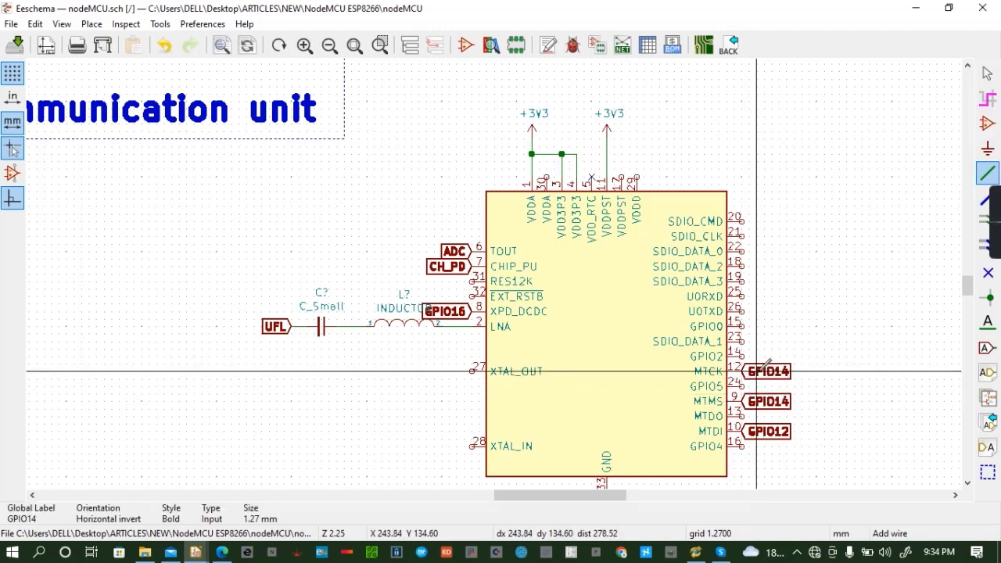
double_click(756, 372)
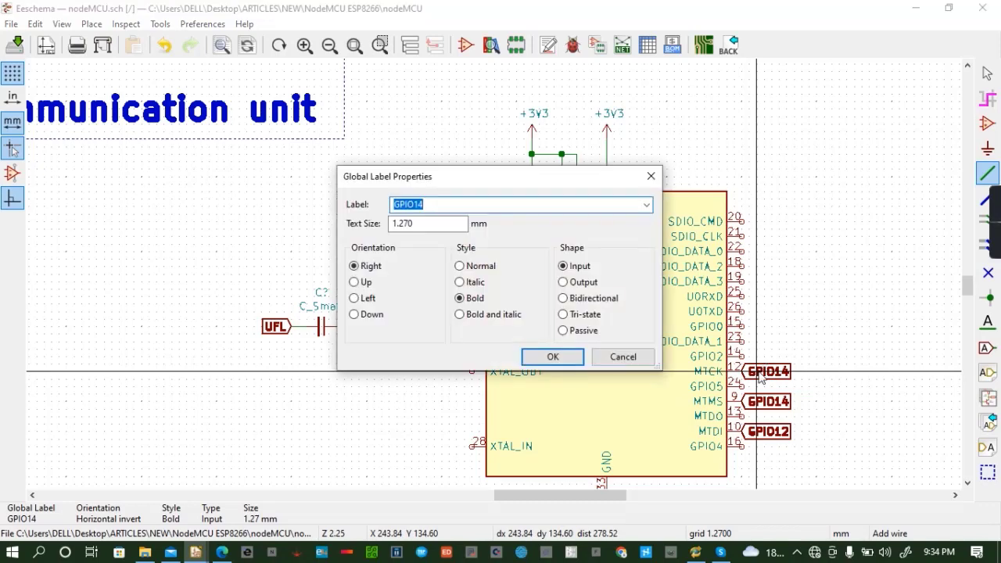
text(GPIO13)
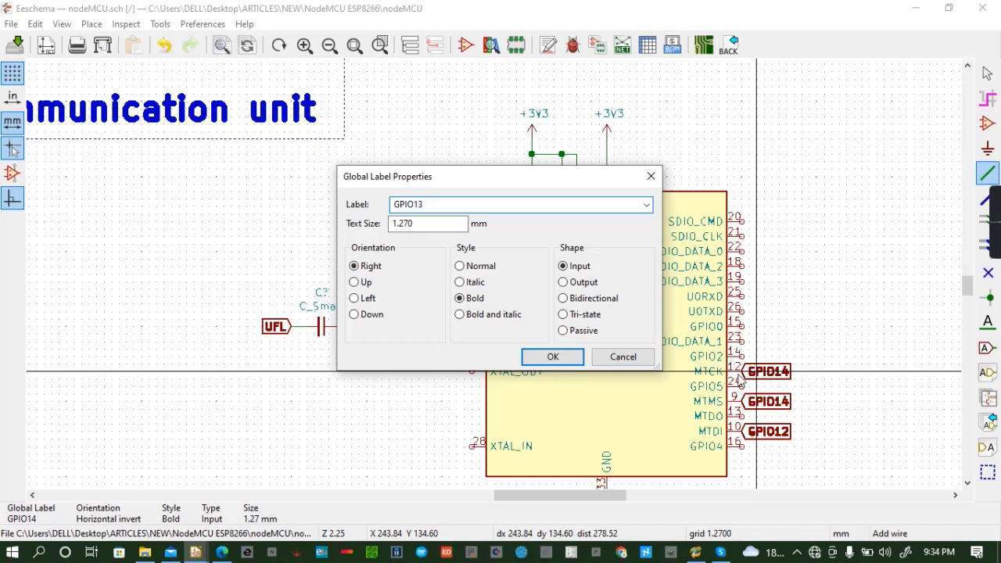
click(579, 357)
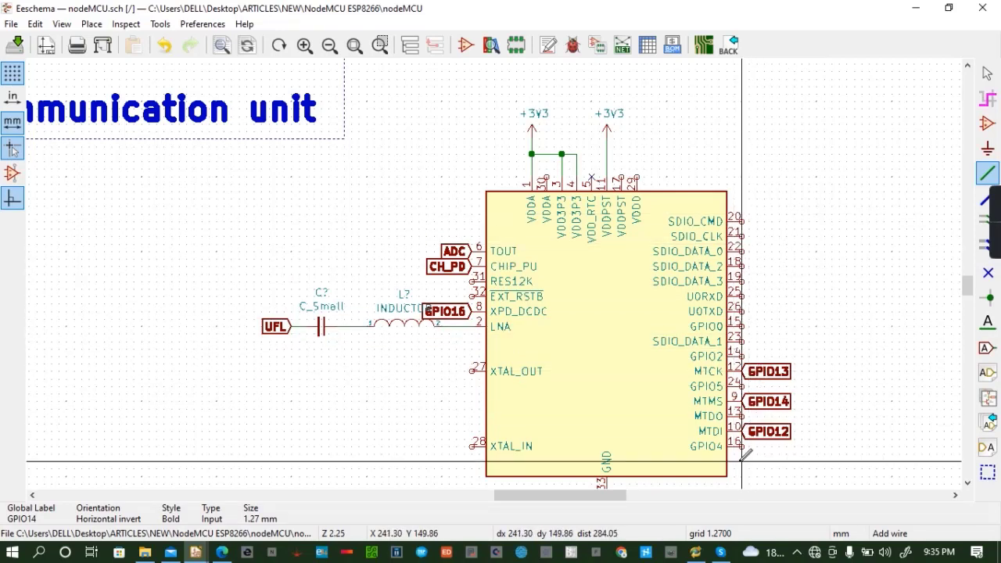
Copy a global label onto the MTDO pin and rename it GPIO15
key(c)
click(741, 416)
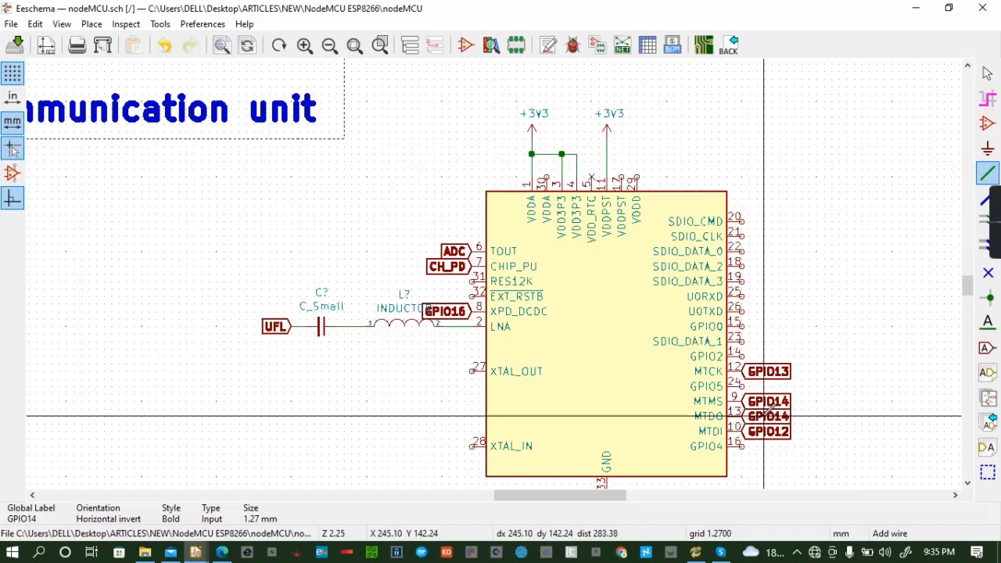
key(e)
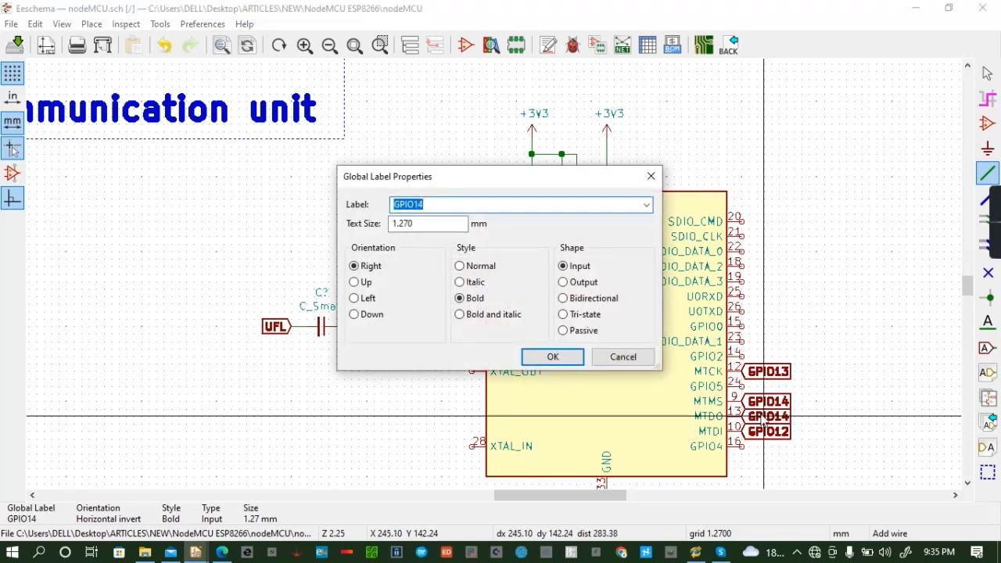
text(GPIO15)
key(Return)
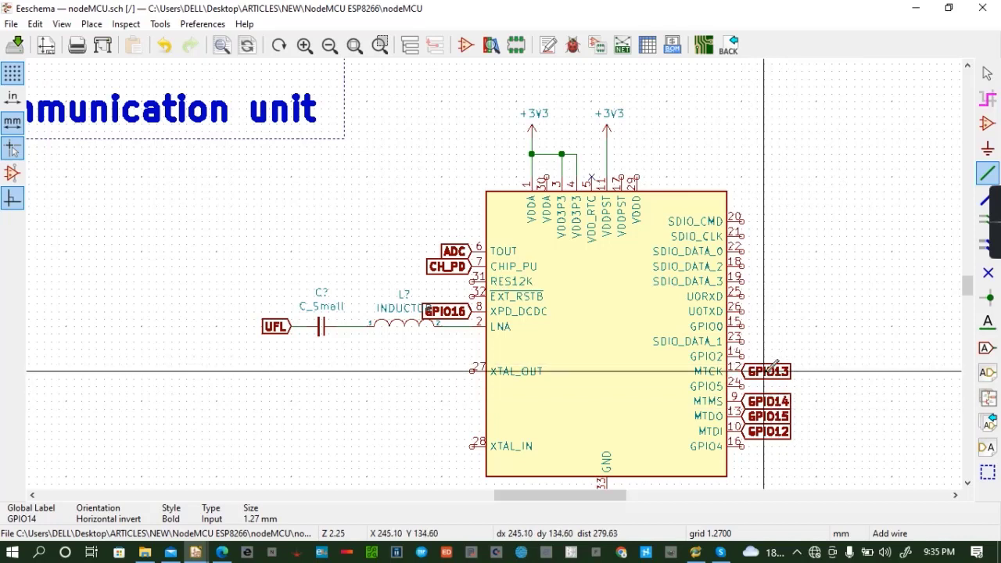
Place a copied label on the GPIO2 pin named GPIO14, then save
key(m)
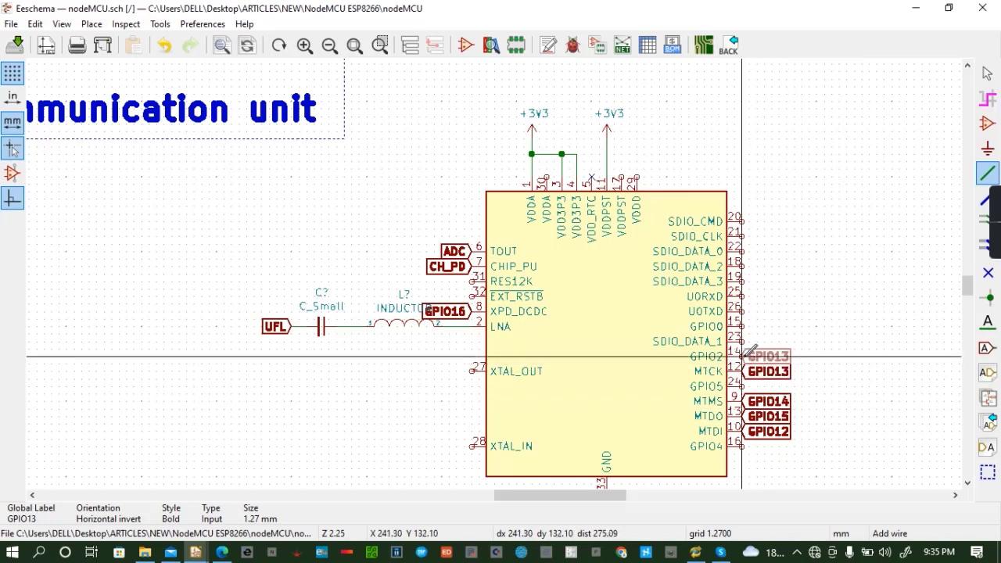
click(742, 356)
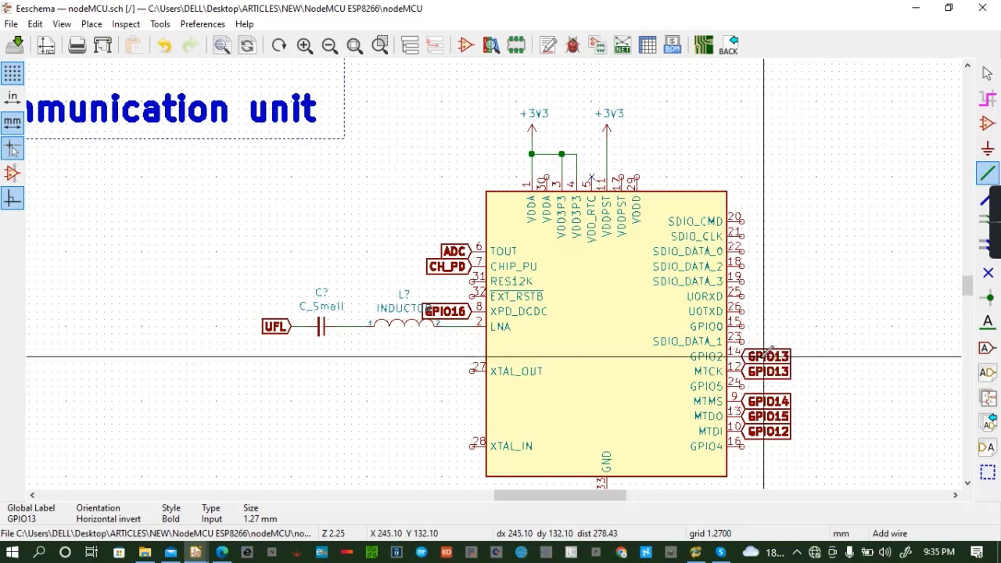
text(e)
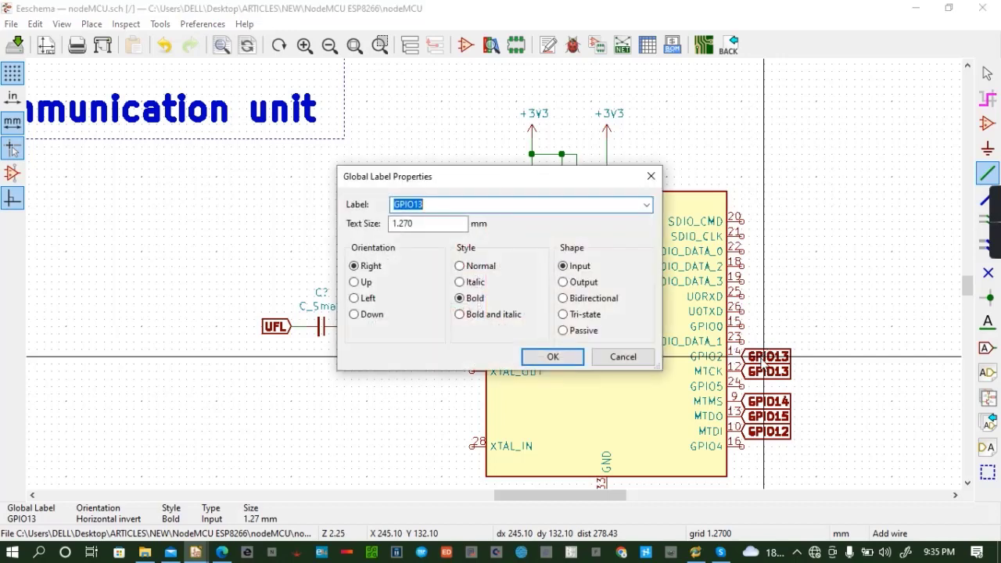
text(GPIO0)
key(BackSpace)
text(14)
key(Return)
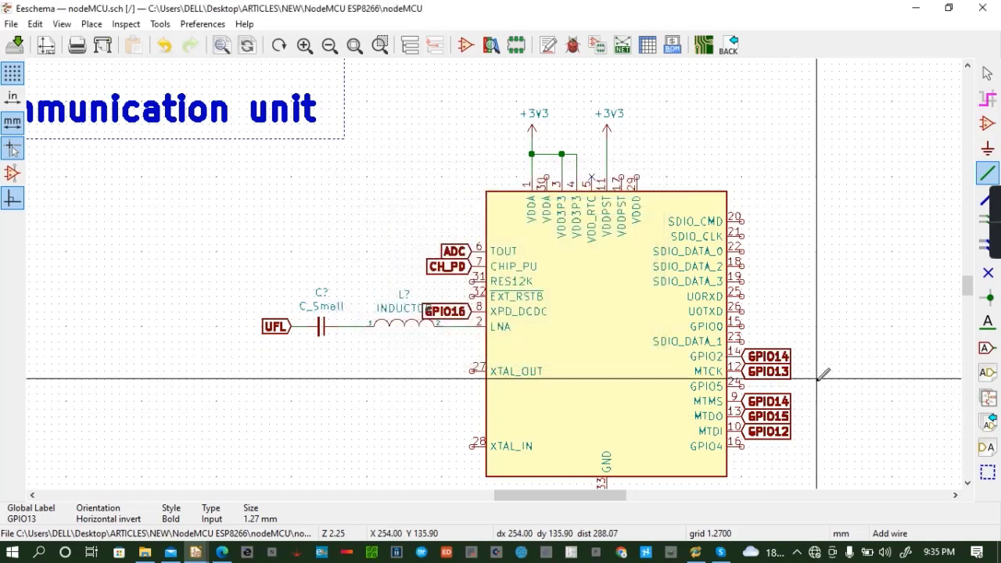
key(ctrl+s)
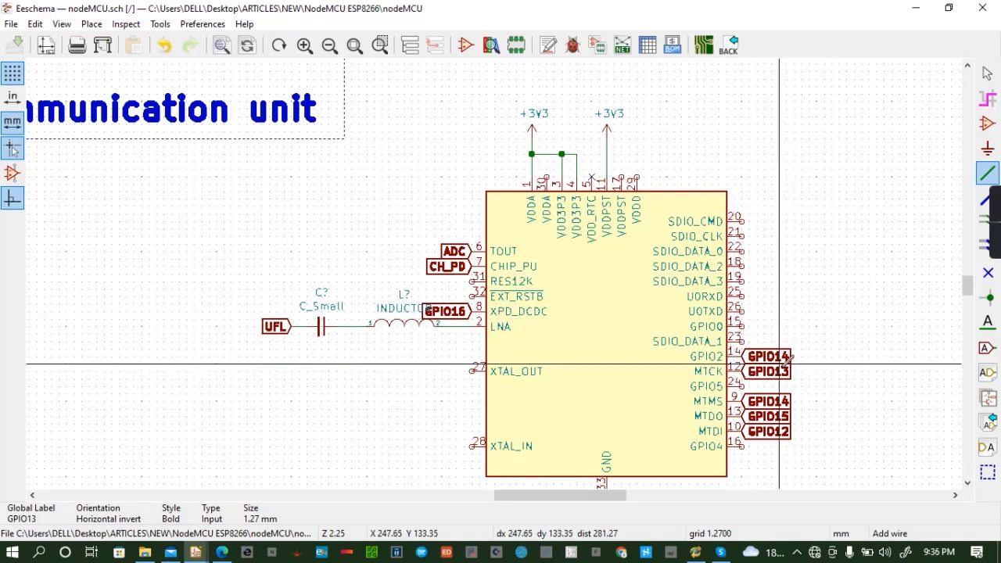
Copy a label onto the GPIO0 pin, name it GPIO0, and save
key(m)
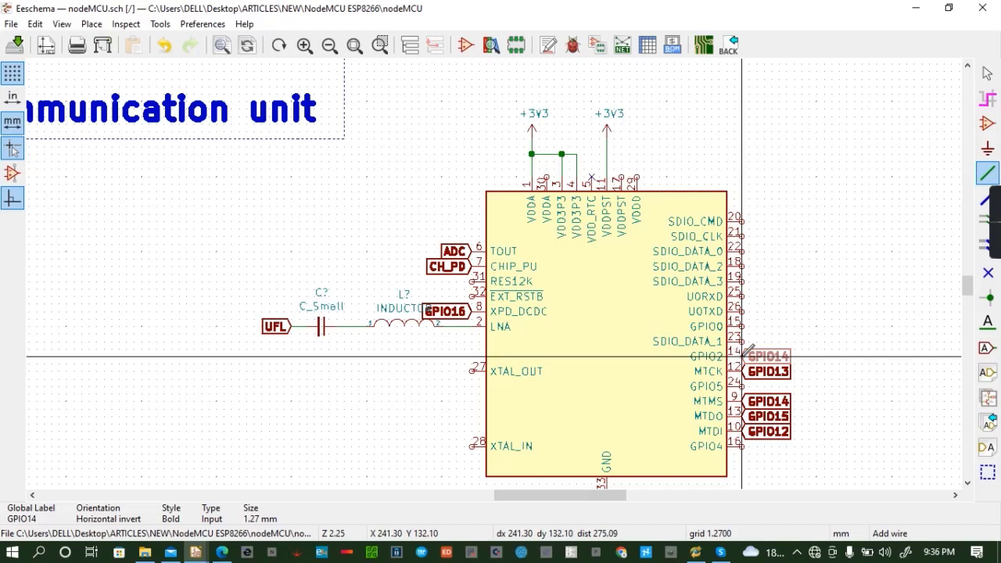
click(742, 326)
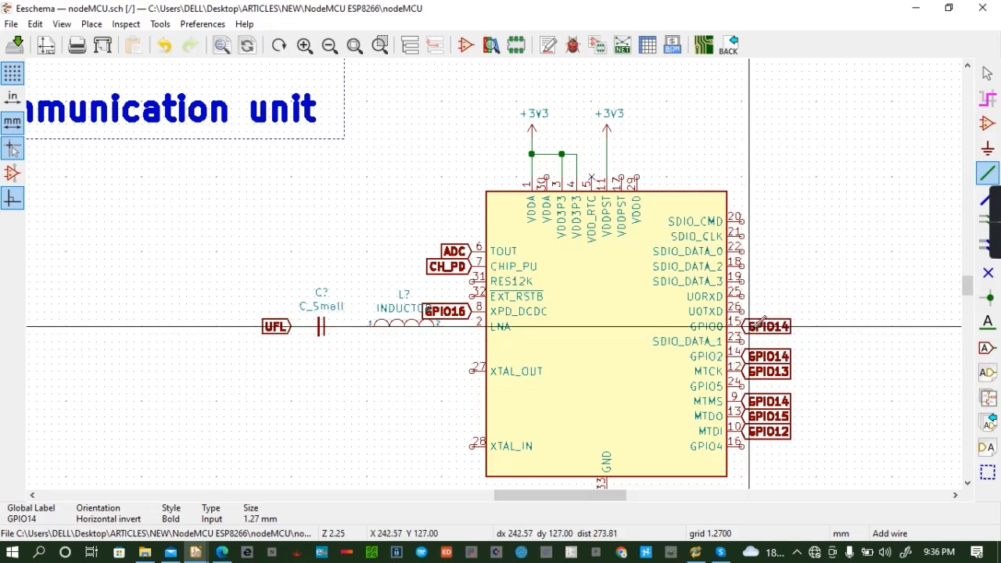
text(eGPIO)
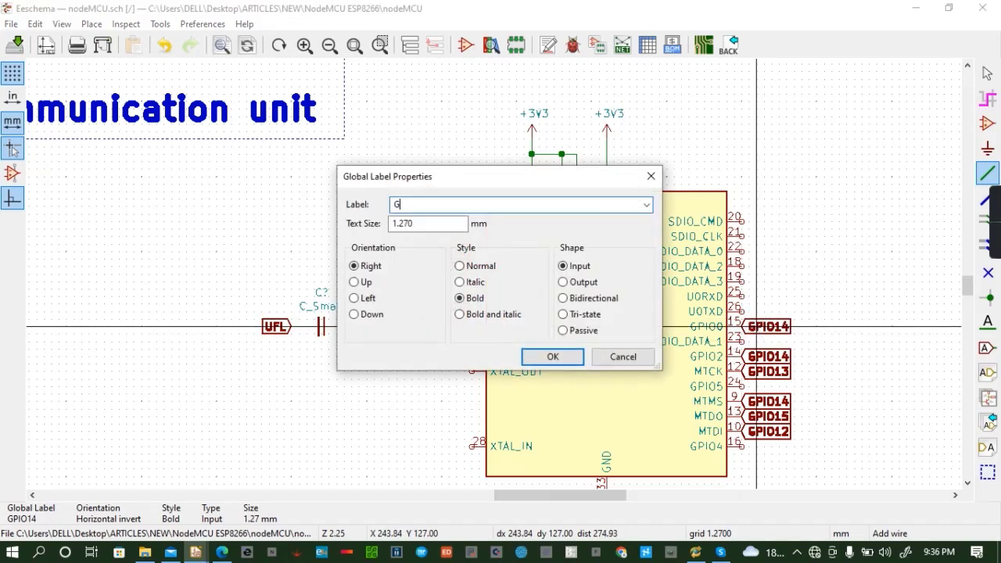
text(0)
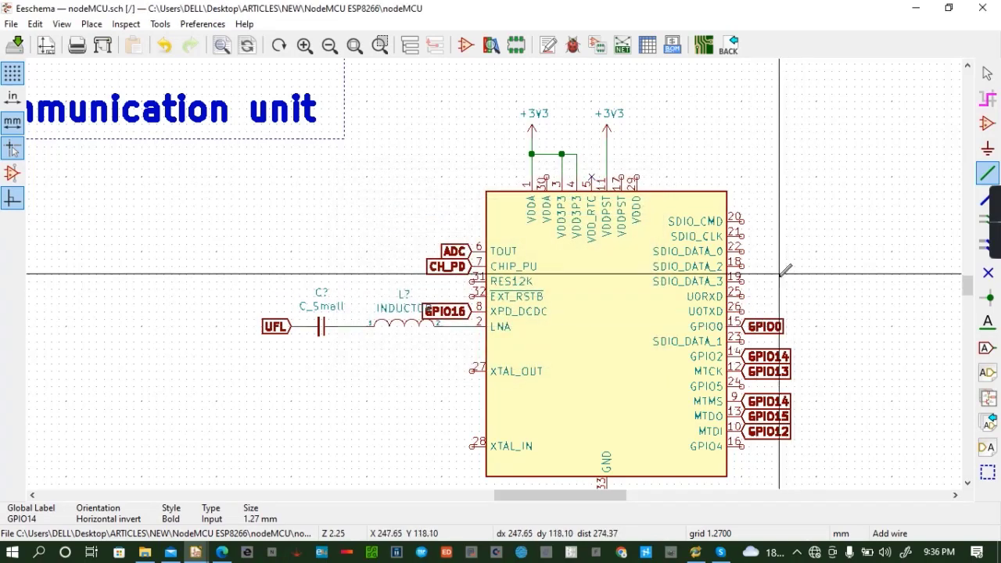
key(ctrl+s)
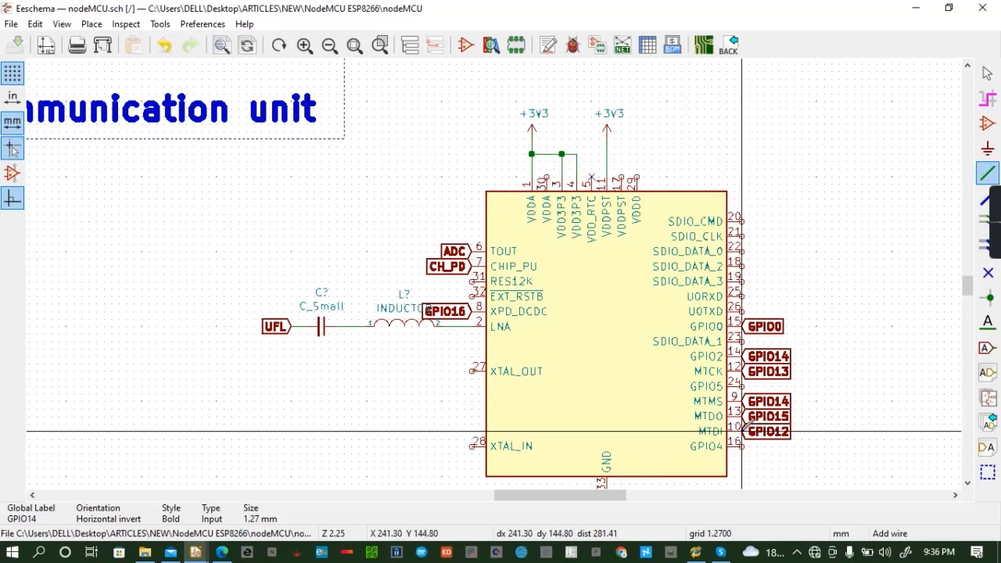
Copy the GPIO12 label onto pin 16, rename it GPIO4, and save
key(c)
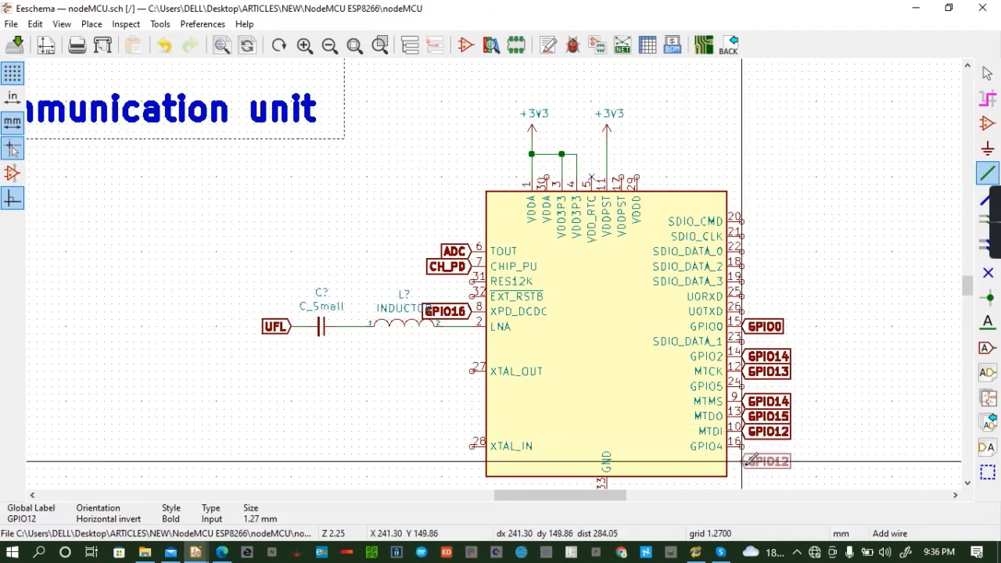
click(750, 447)
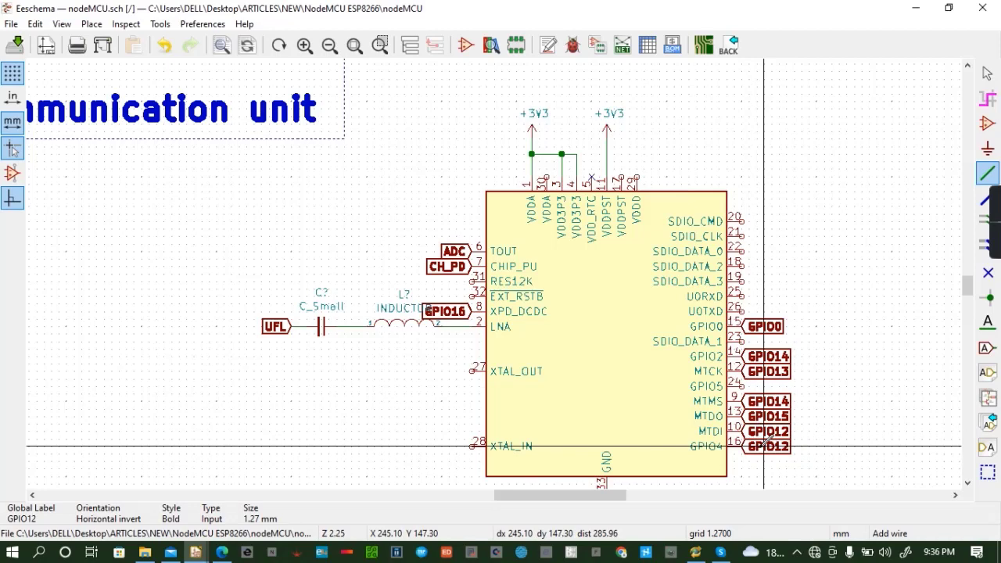
double_click(764, 447)
text(G)
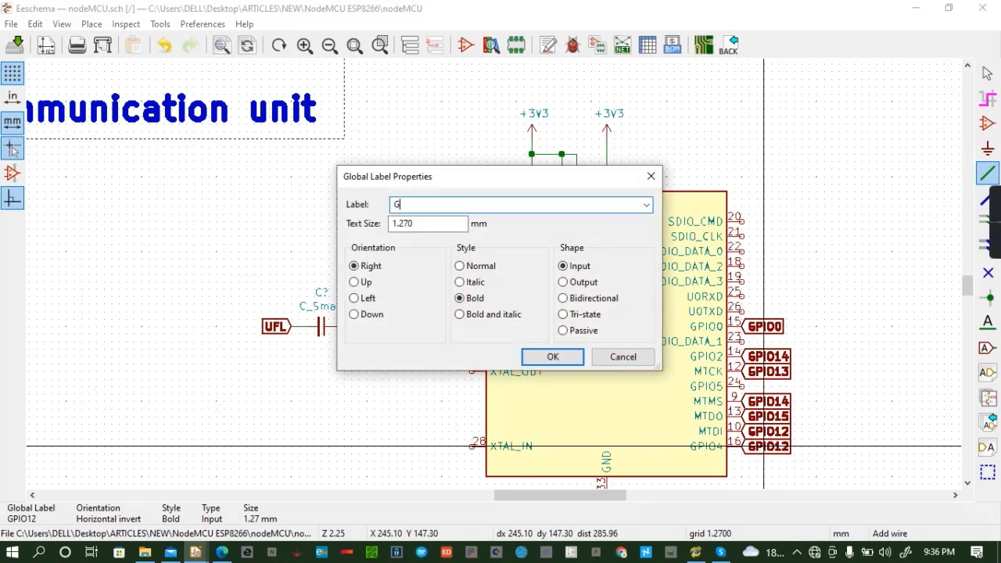
text(PIO4)
key(Return)
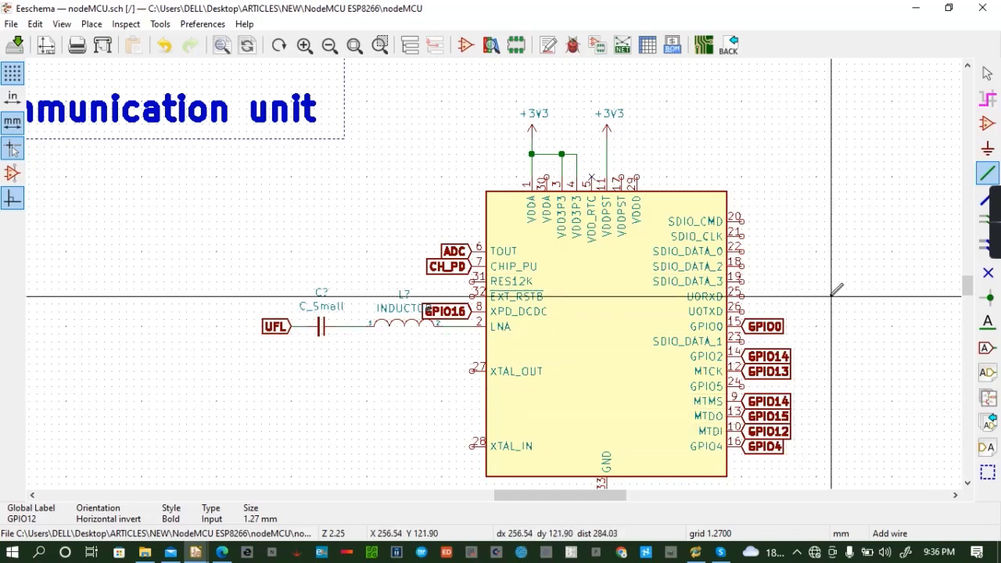
key(ctrl+s)
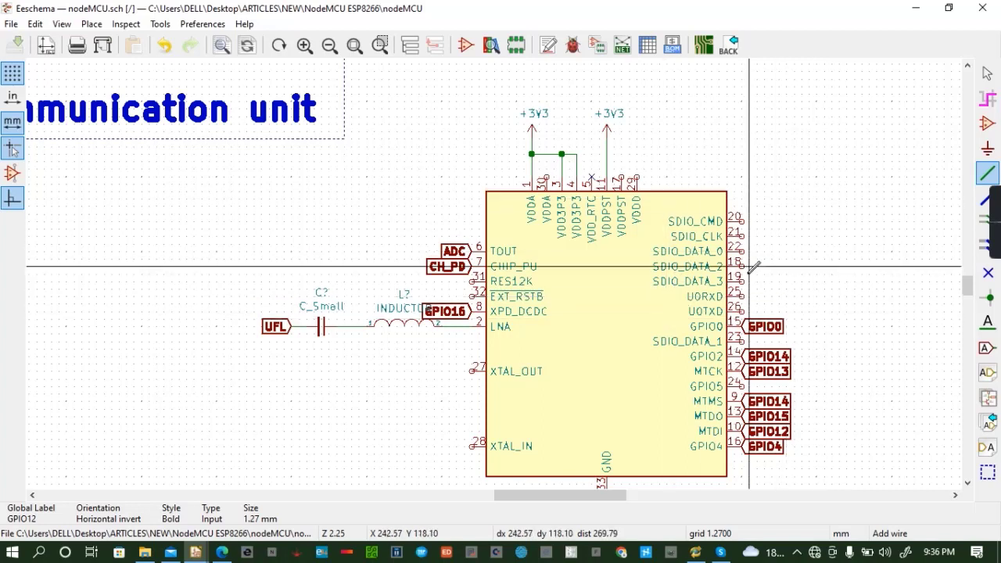
Wire VDDPST pin 17 up to the +3V3 supply line and save the schematic
click(622, 176)
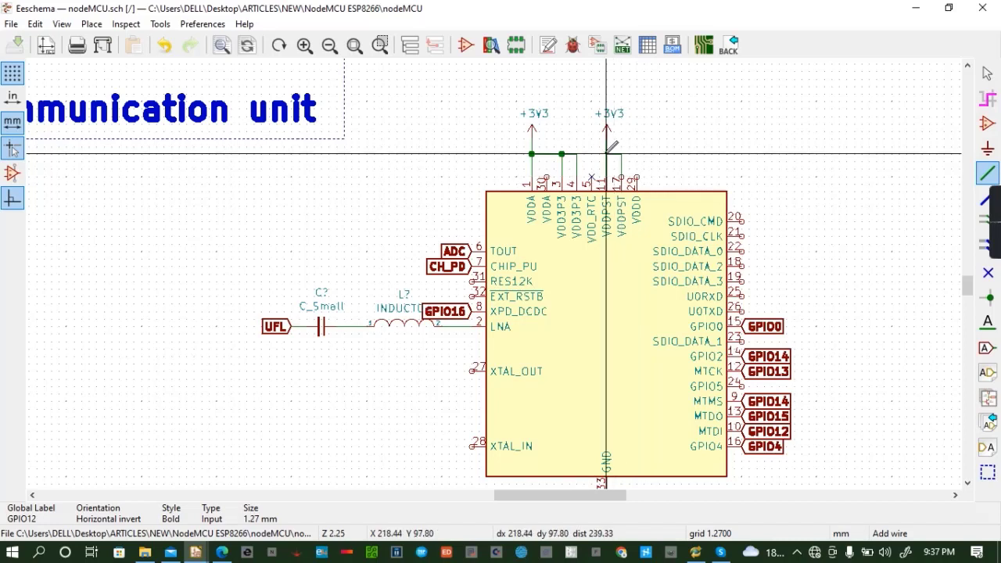
click(607, 153)
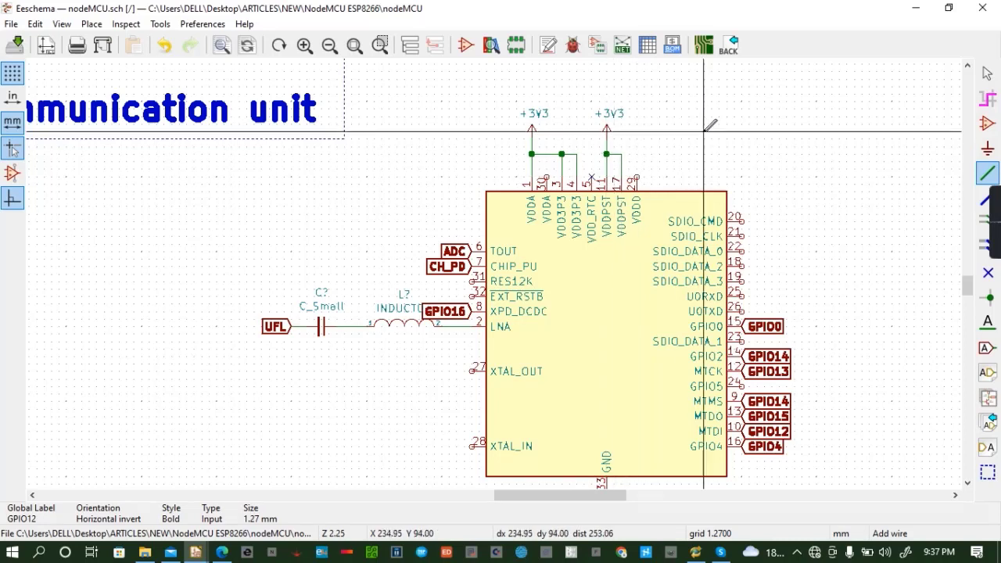
key(ctrl+s)
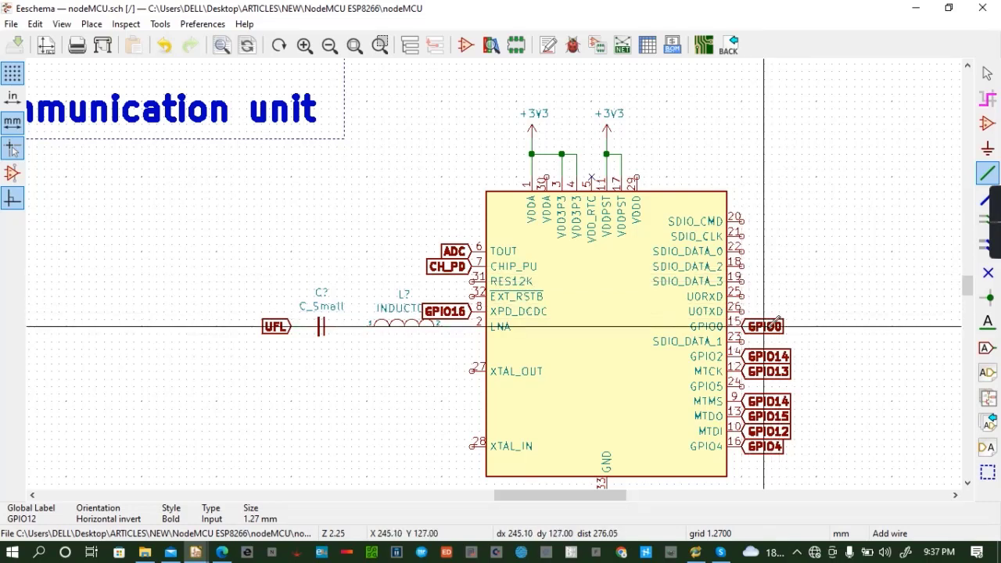
Add SD_D2 and SD_D3 global labels to the SDIO_DATA_2 and SDIO_DATA_3 pins
key(c)
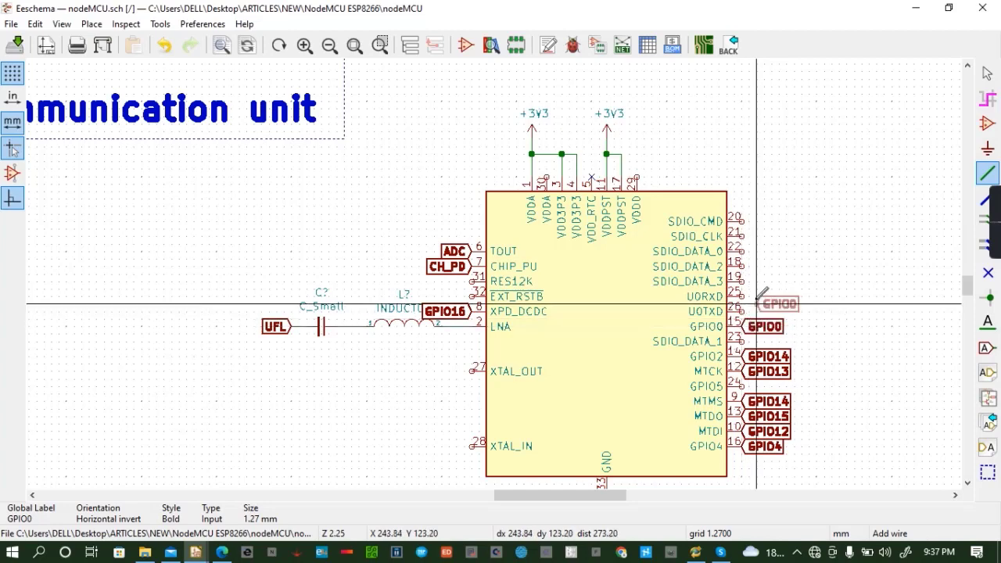
click(741, 266)
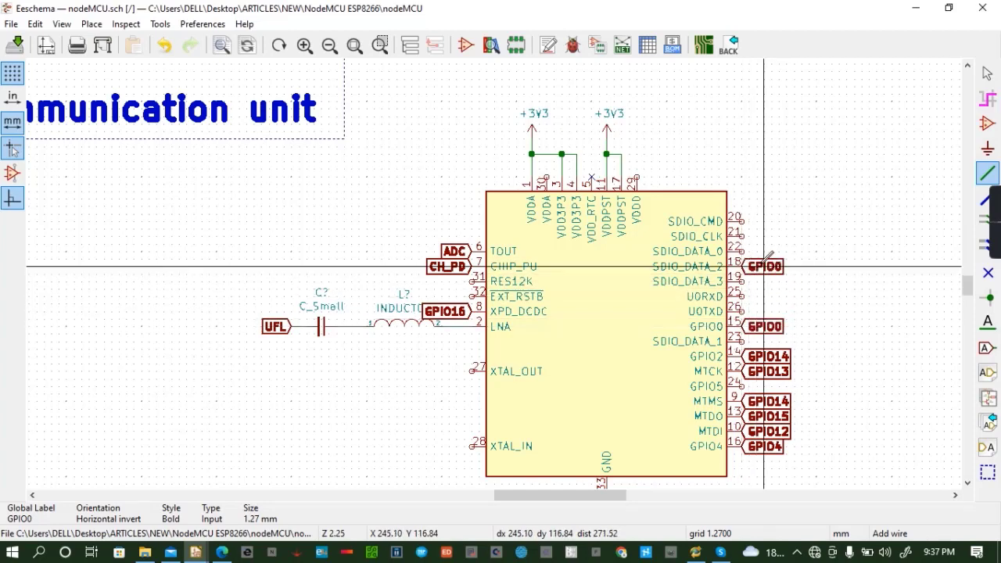
text(eSD)
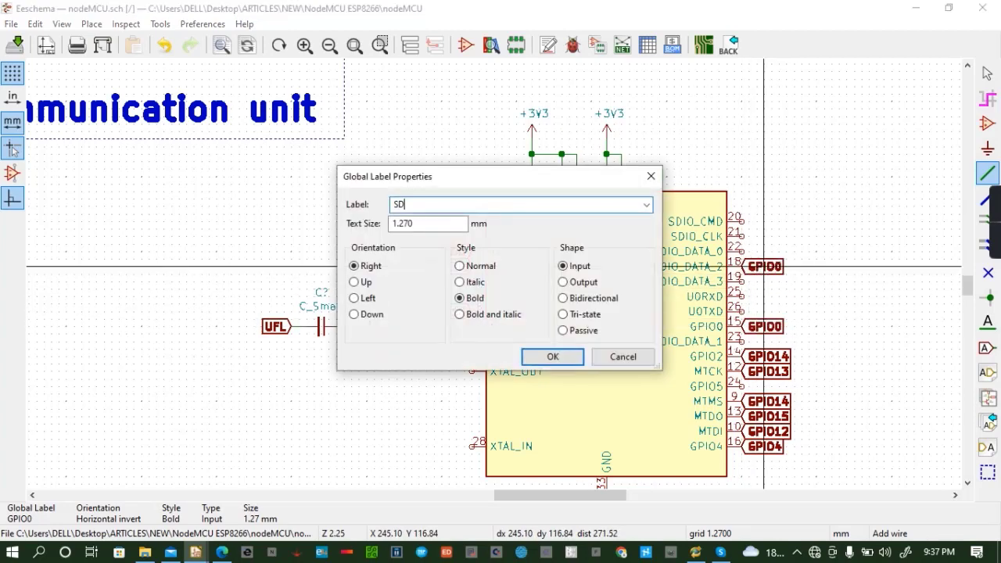
text(_D2)
key(Return)
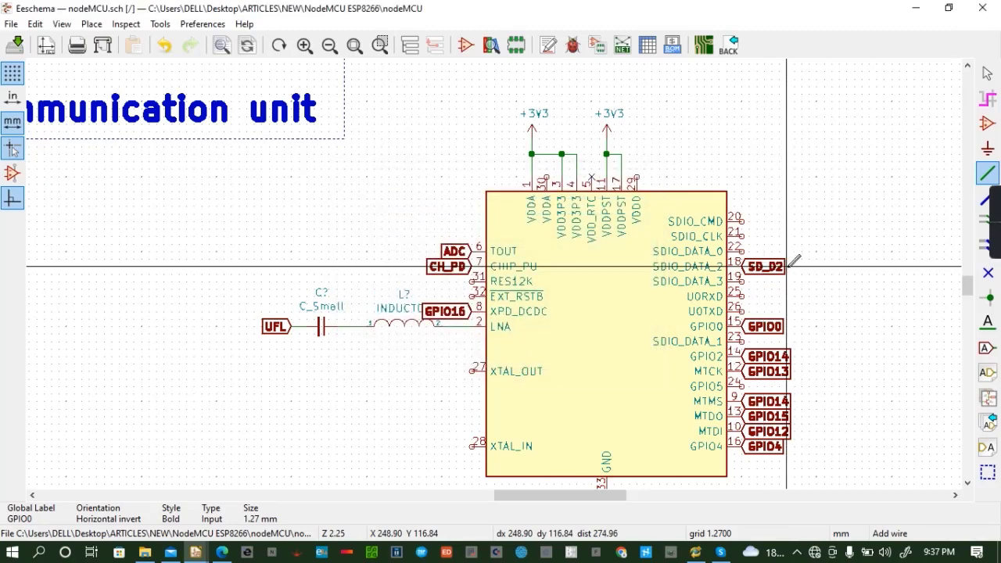
key(c)
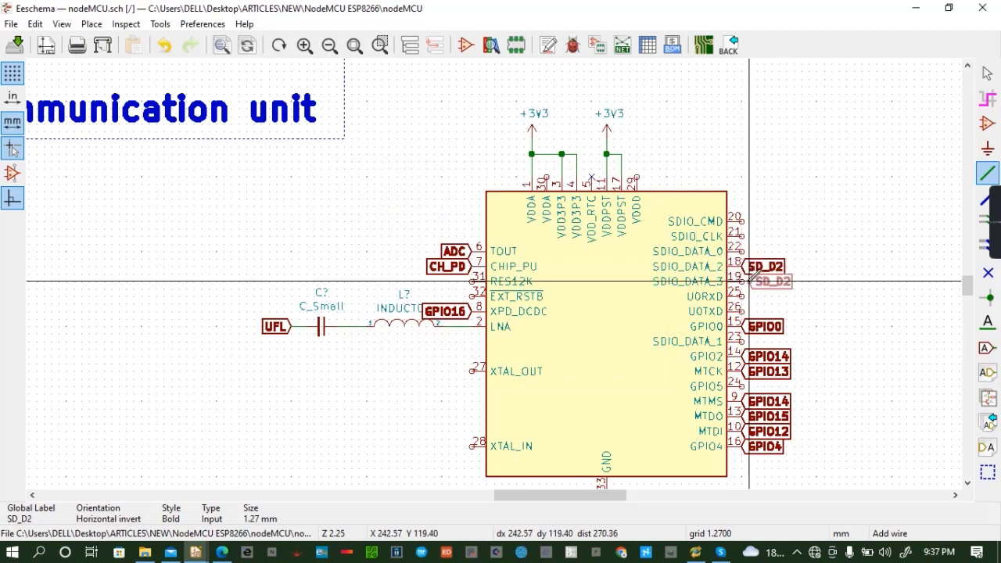
click(742, 280)
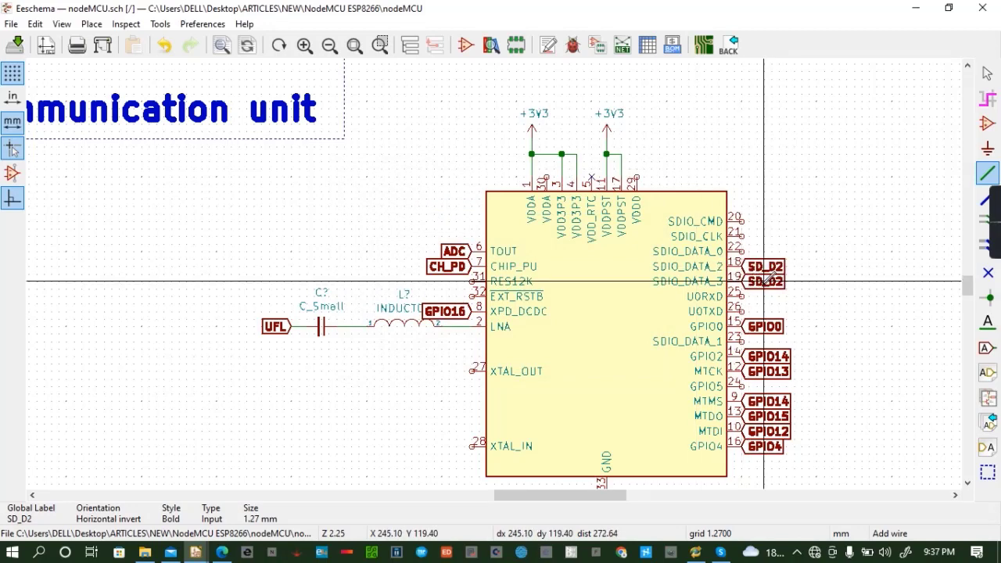
text(e)
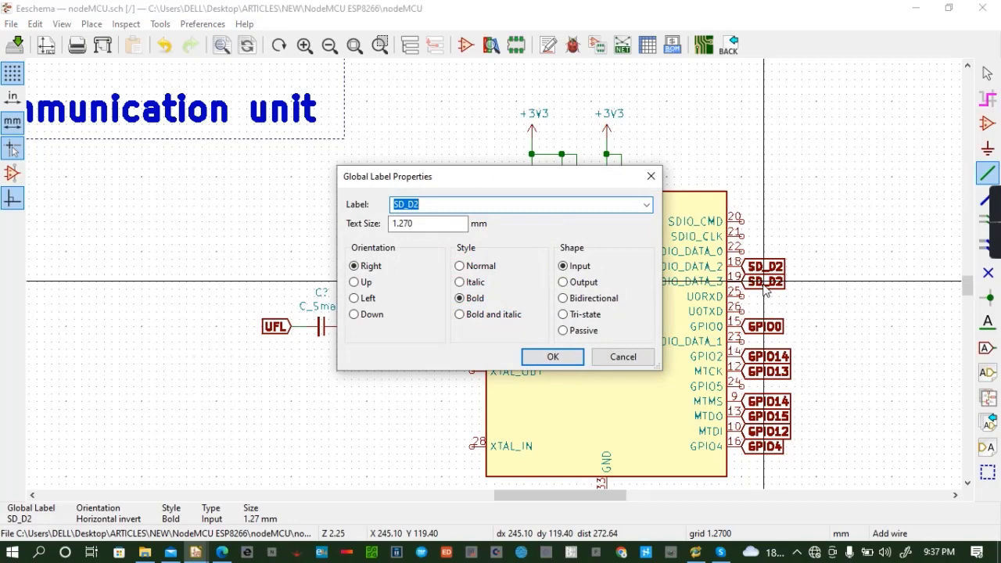
text(SD_D3)
key(Return)
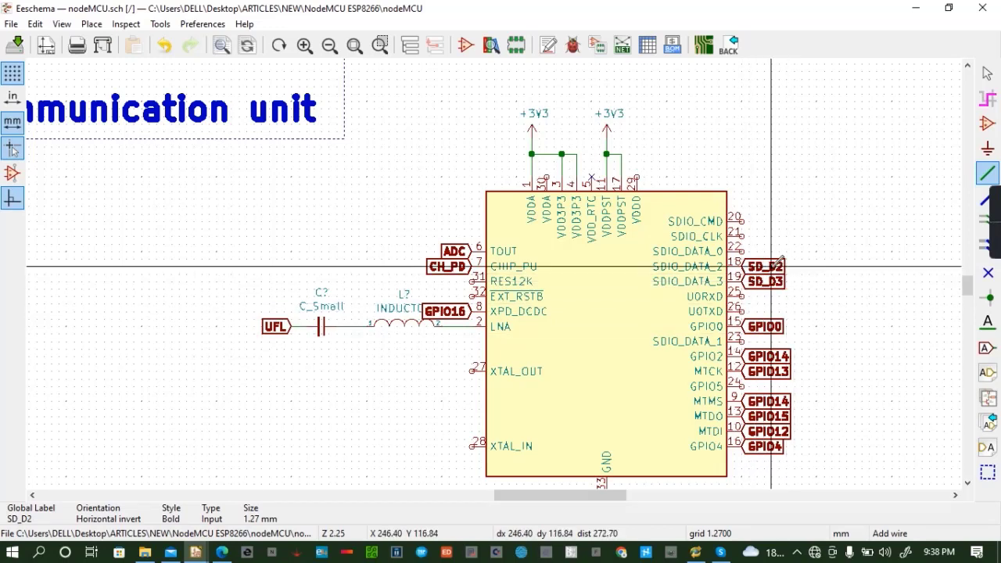
Label SDIO_CMD pin 20 as SD_CMD and place a copy on pin 21
key(c)
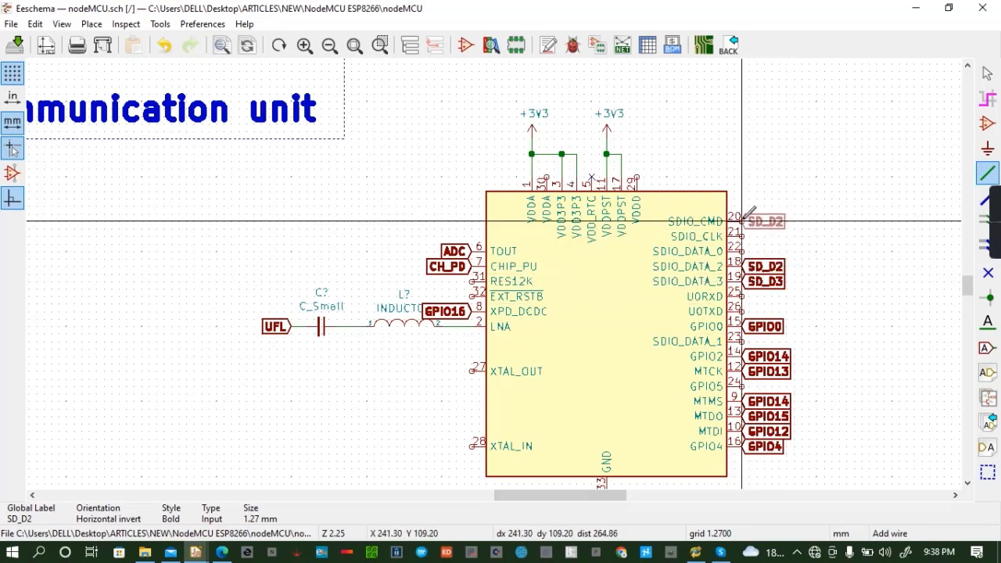
click(742, 221)
text(e)
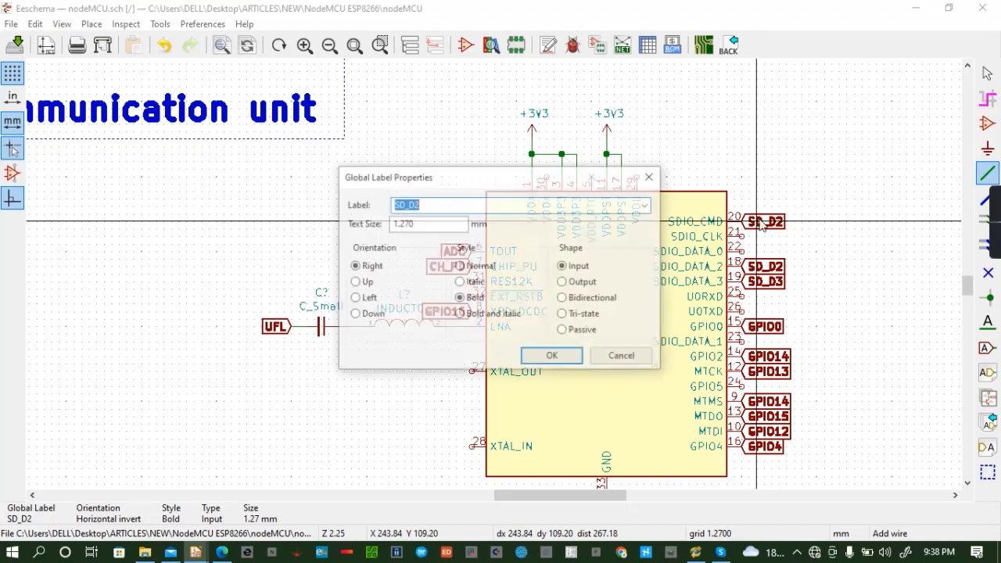
text(SD_D)
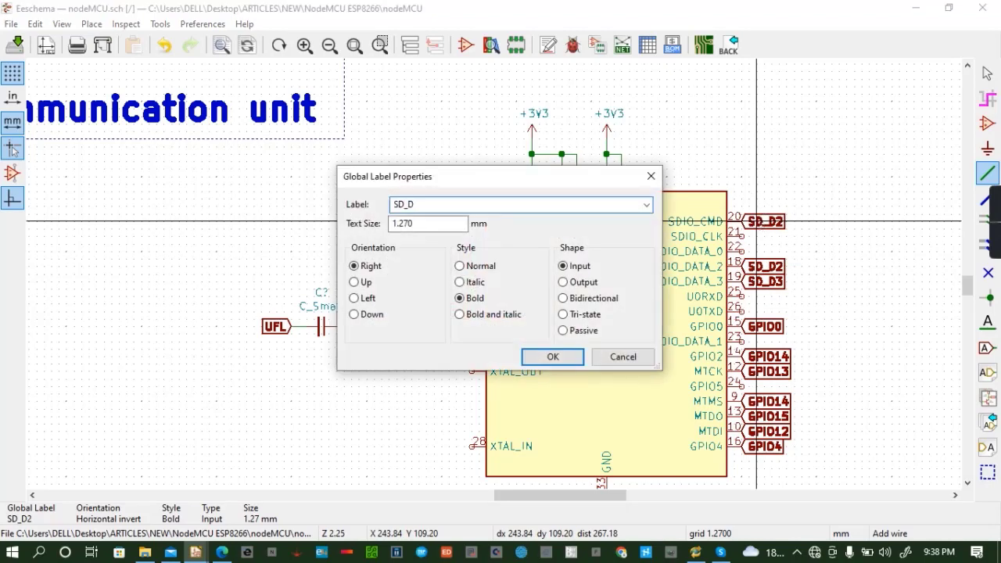
key(BackSpace)
text(CMD)
key(Return)
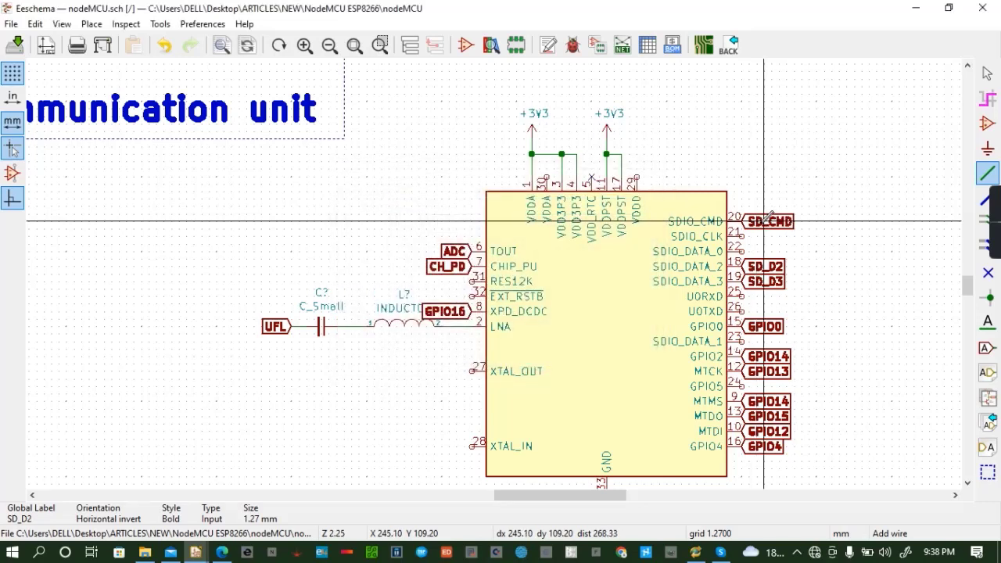
key(c)
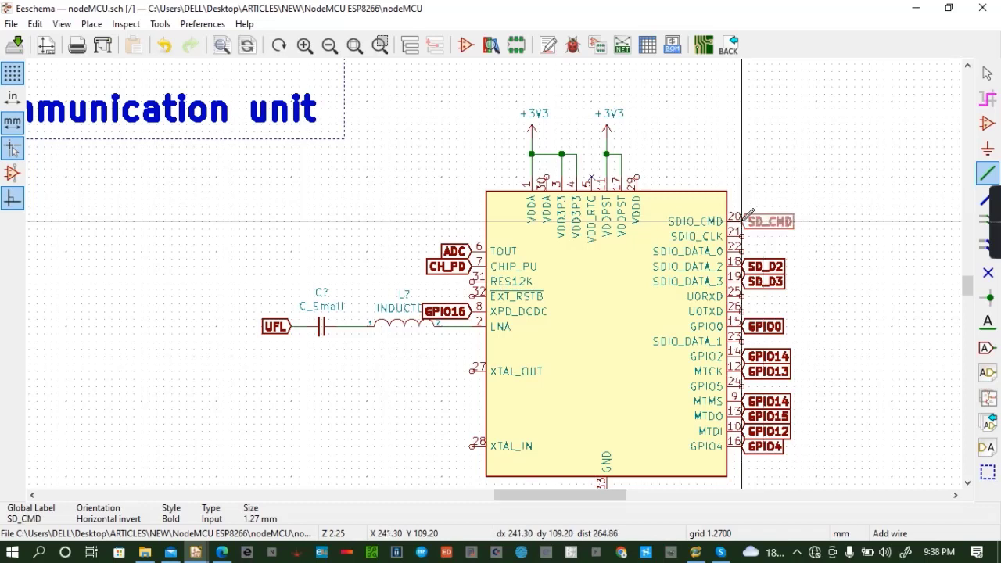
click(742, 237)
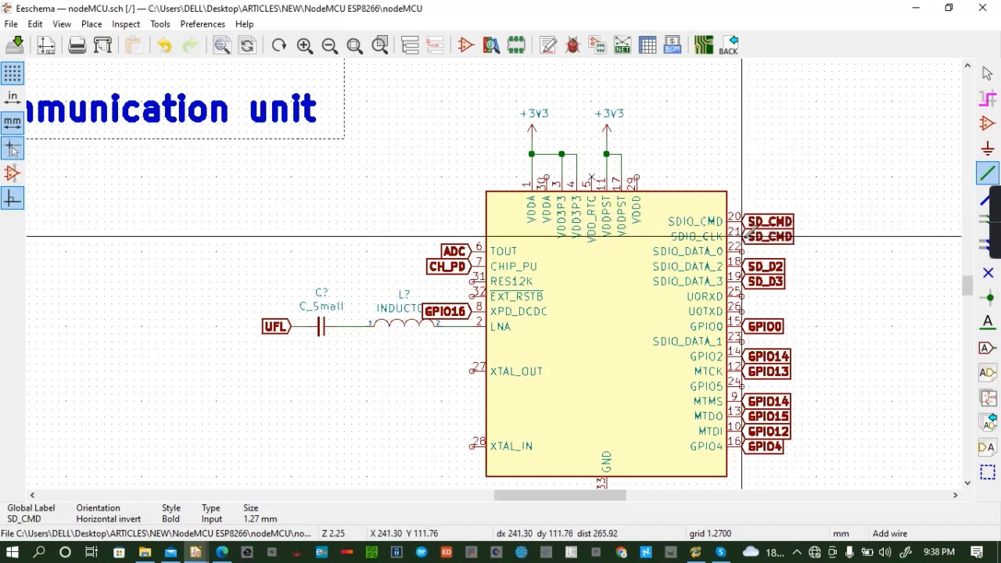
click(743, 236)
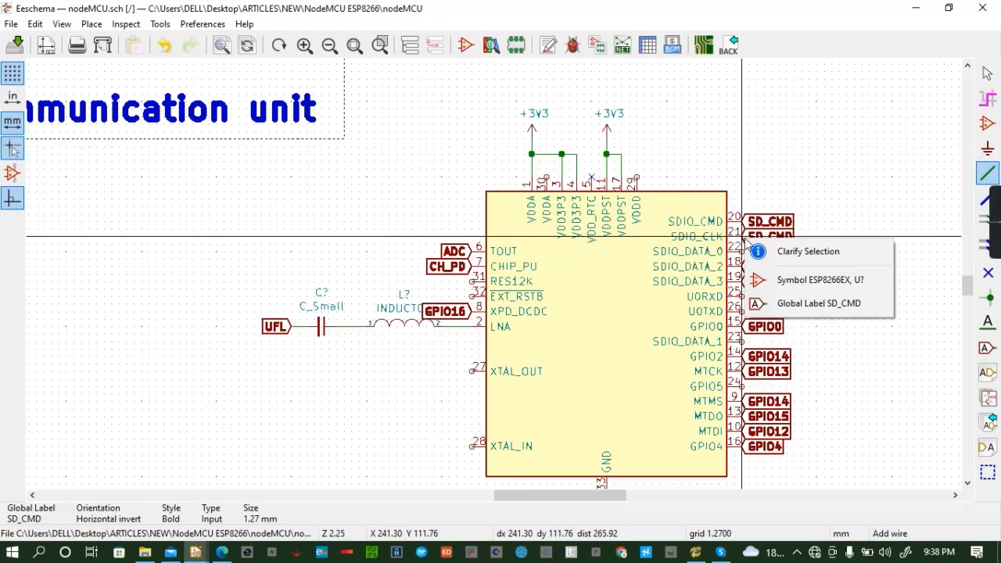
Rename the pin 21 global label to SD_SCK
click(821, 303)
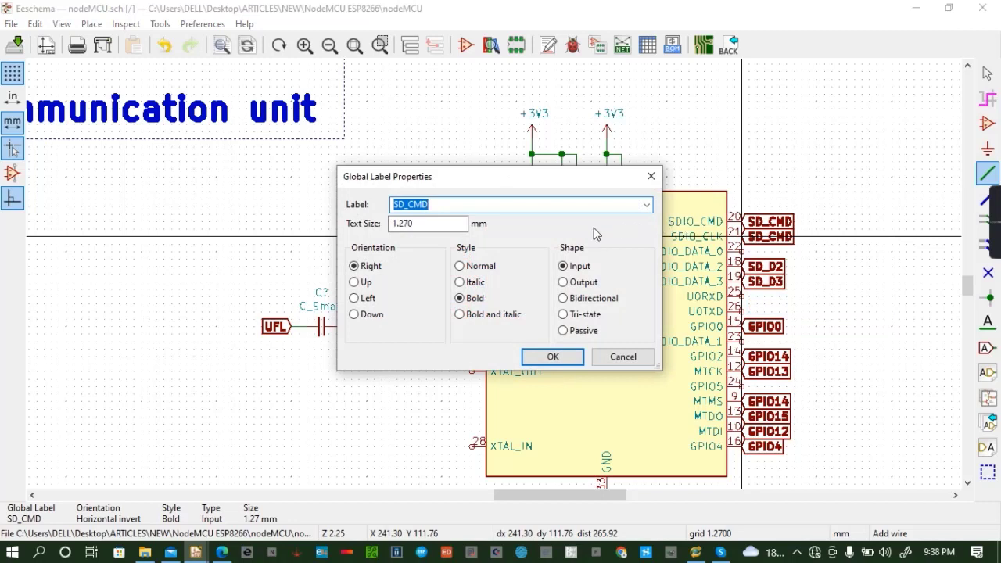
text(SD_SCK)
click(576, 359)
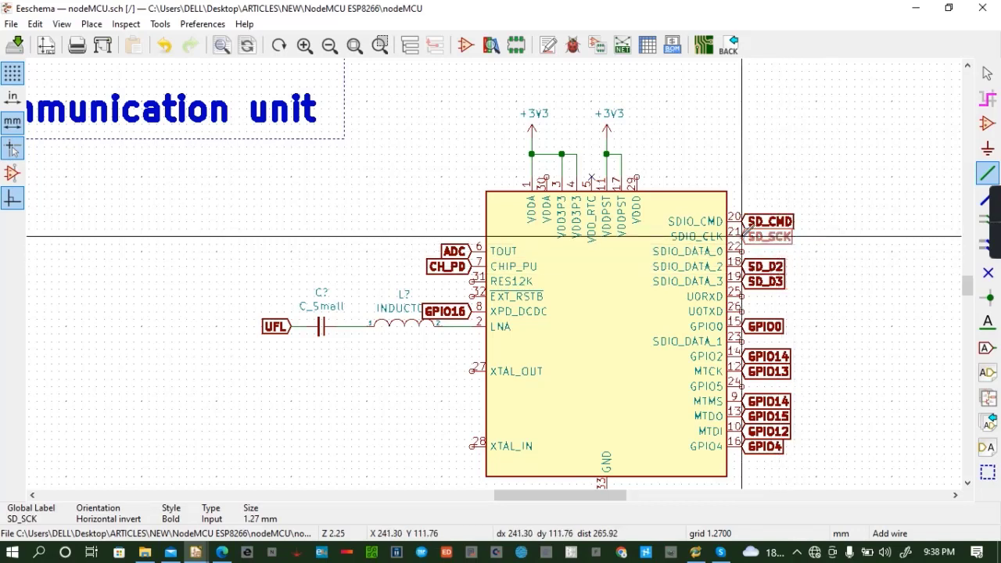
Copy the SD_SCK label onto pin 22 and rename it SD_D0
key(Insert)
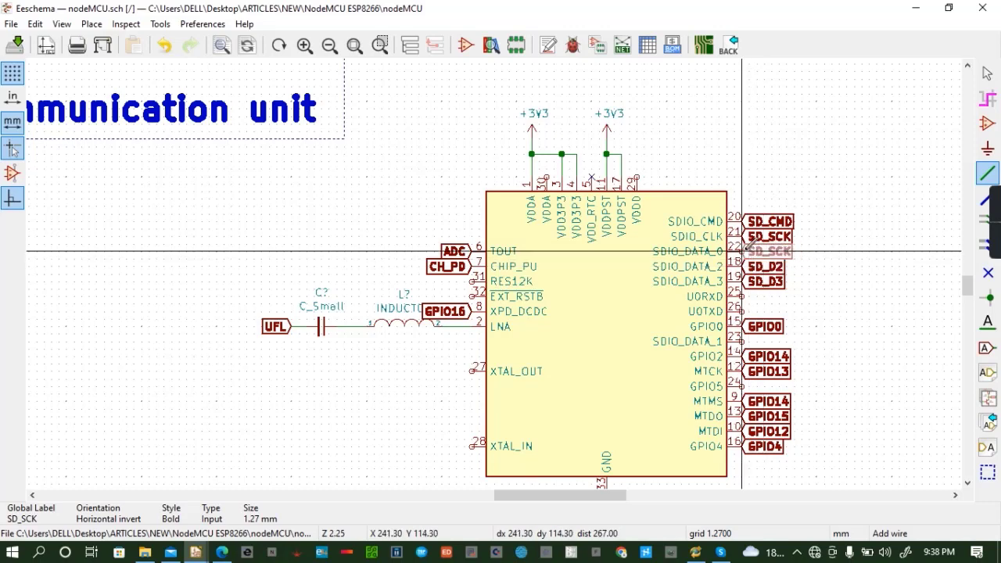
click(742, 251)
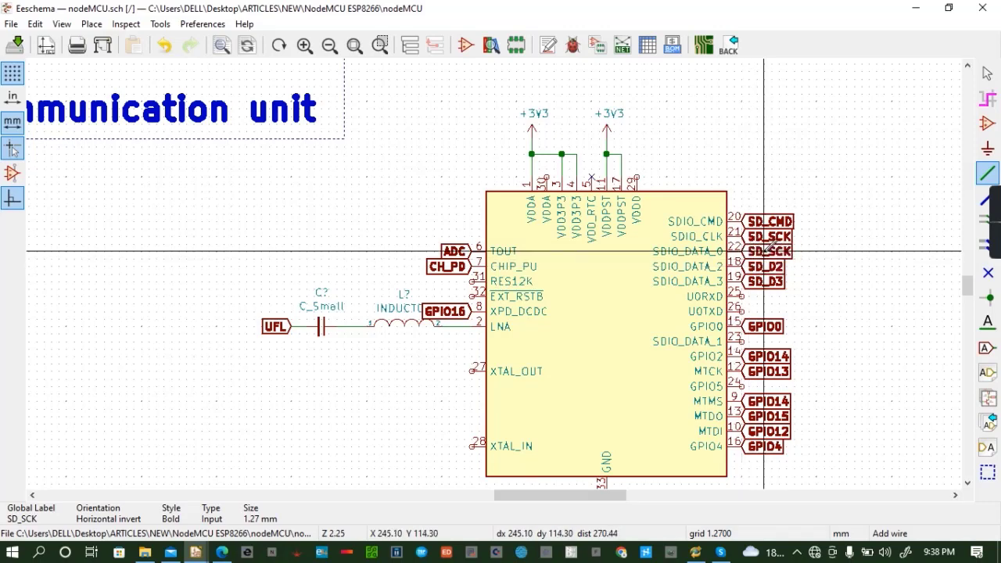
text(e)
text(SD-)
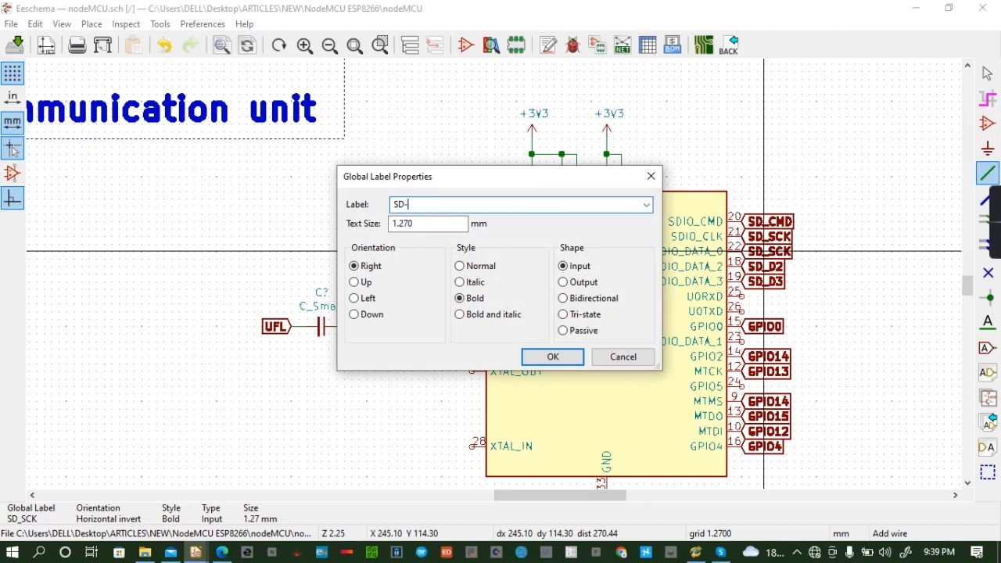
key(BackSpace)
text(_0)
key(BackSpace)
text(D0)
click(553, 357)
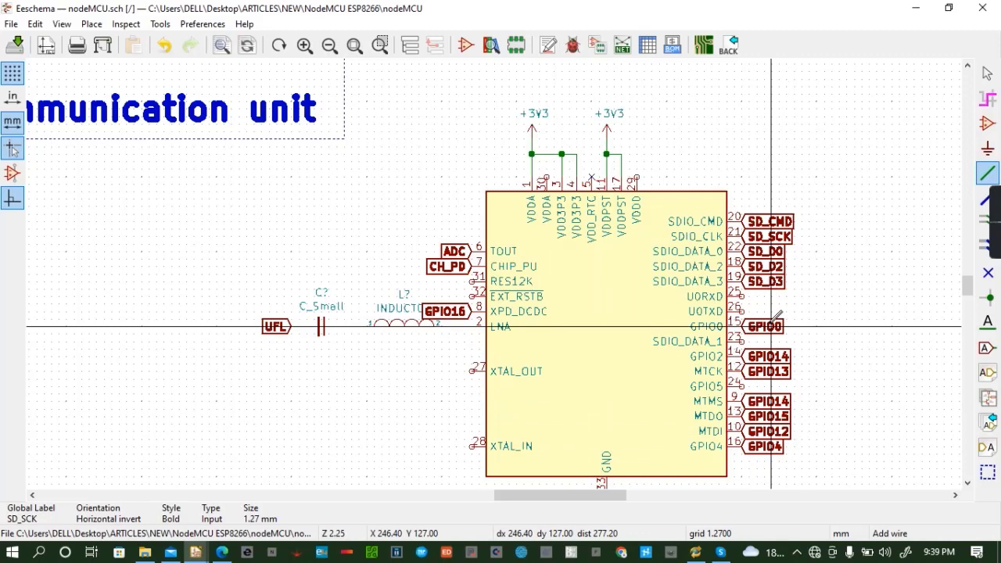
Copy the GPIO0 label onto SDIO_DATA_1 pin 23 and rename it SD_D1
key(c)
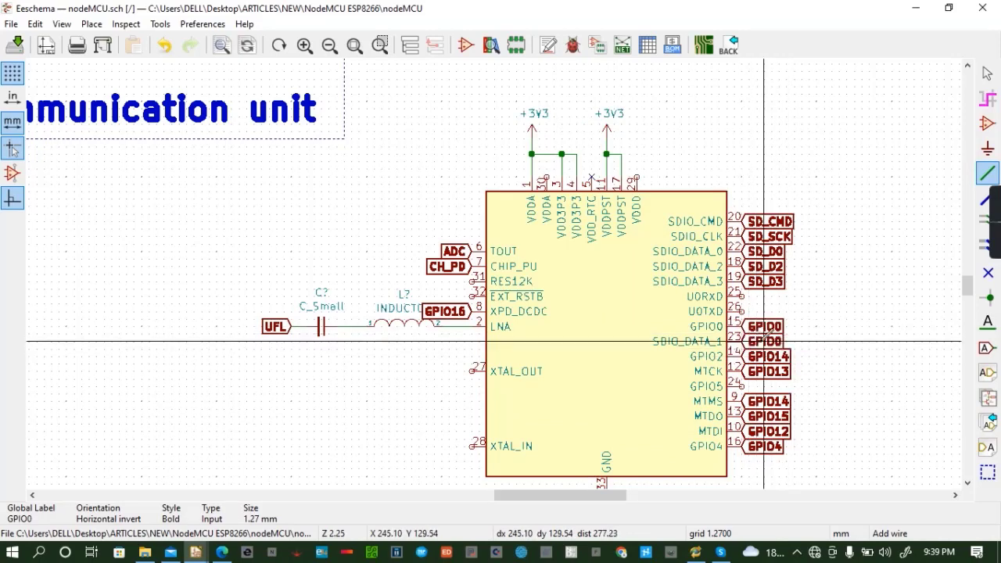
click(765, 341)
double_click(764, 341)
text(SD)
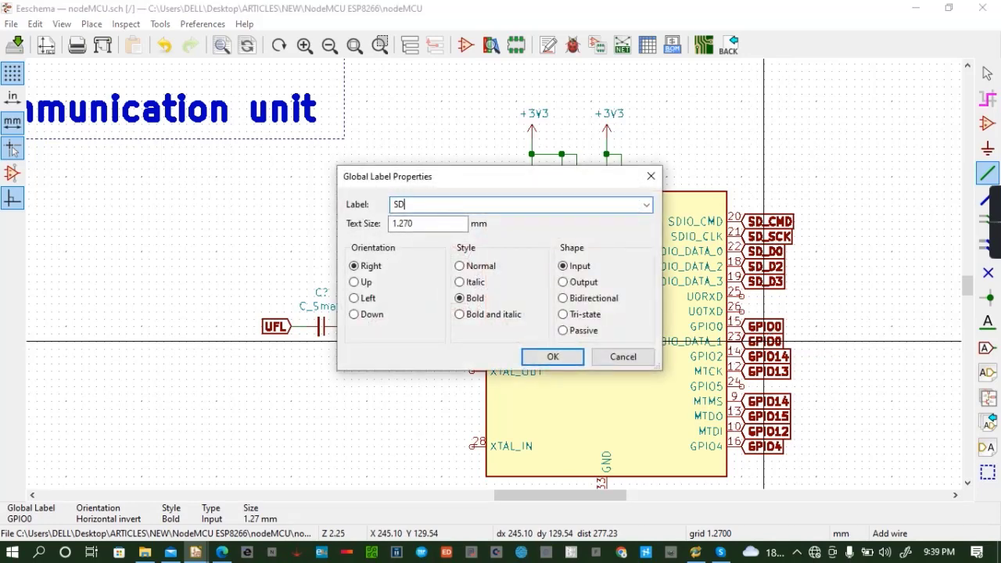
text(_D1)
key(Return)
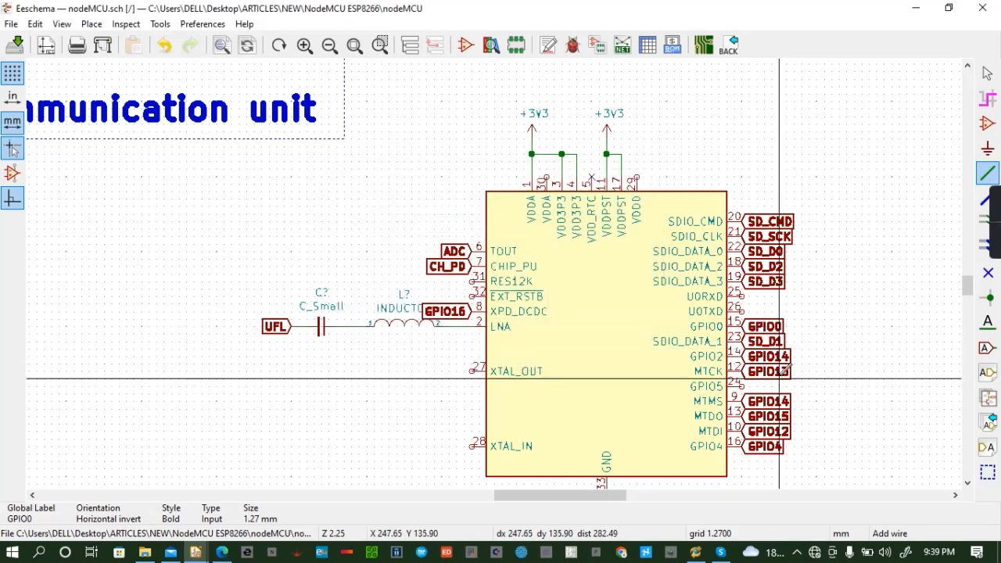
Copy the GPIO13 label onto pin 24 and rename it GPIO5
key(c)
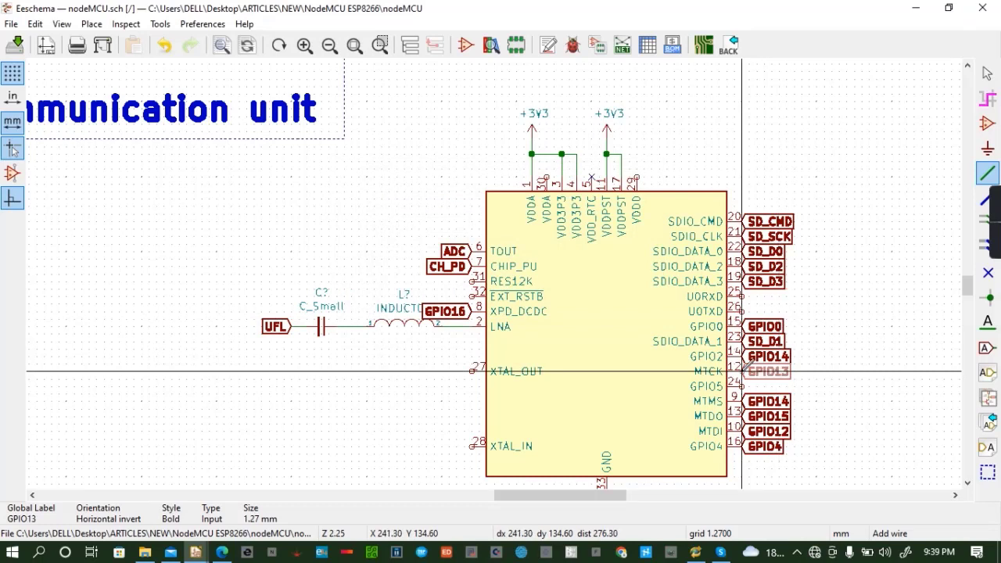
click(742, 386)
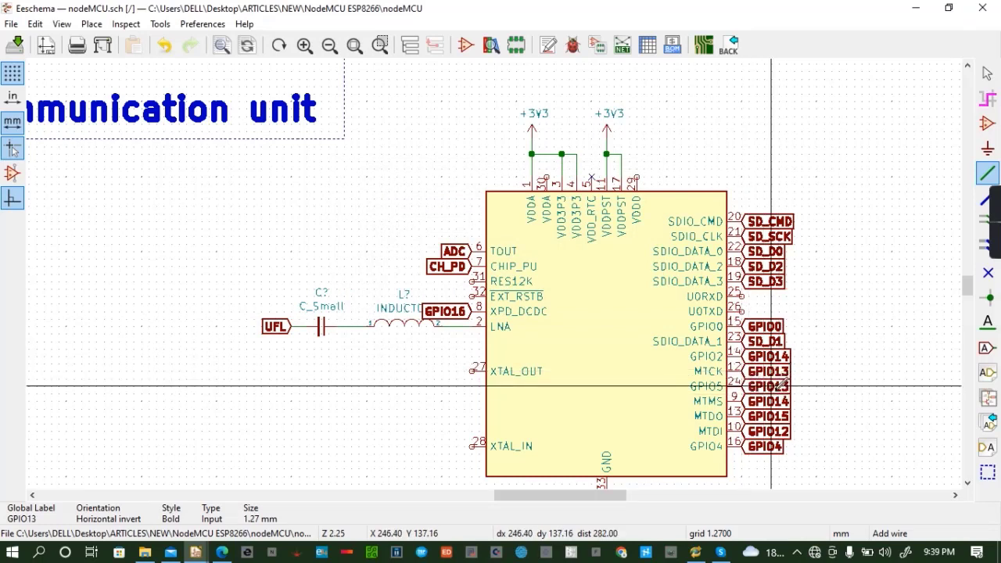
key(e)
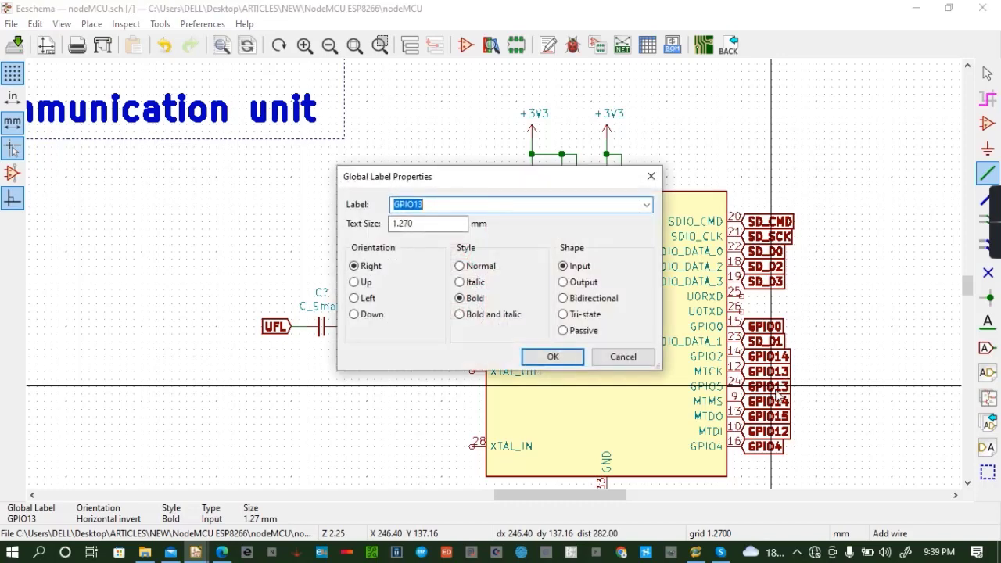
text(GPIO)
text(5)
click(553, 359)
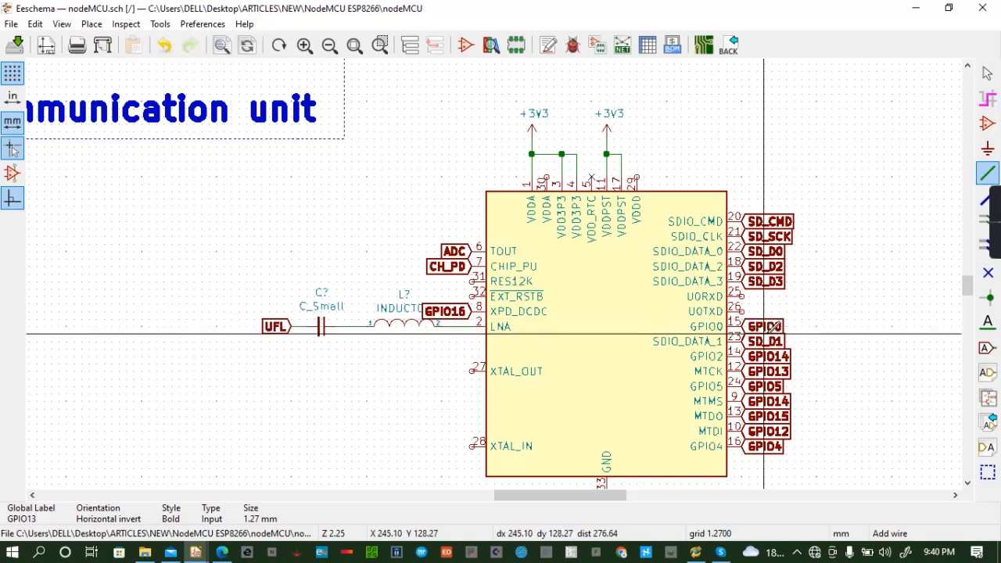
Copy the GPIO0 label onto U0RXD pin 25 and rename it RXD0
key(c)
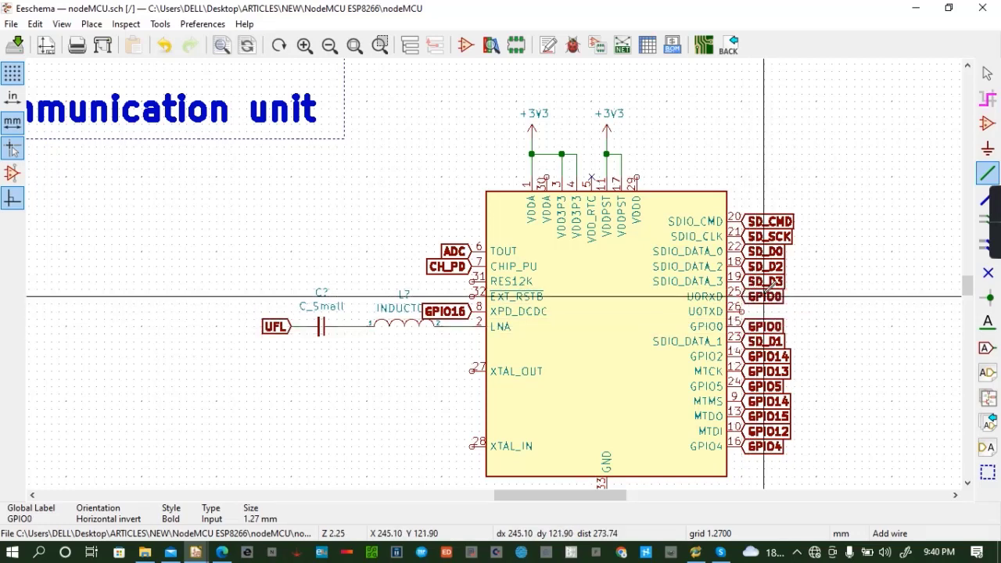
click(764, 296)
double_click(764, 297)
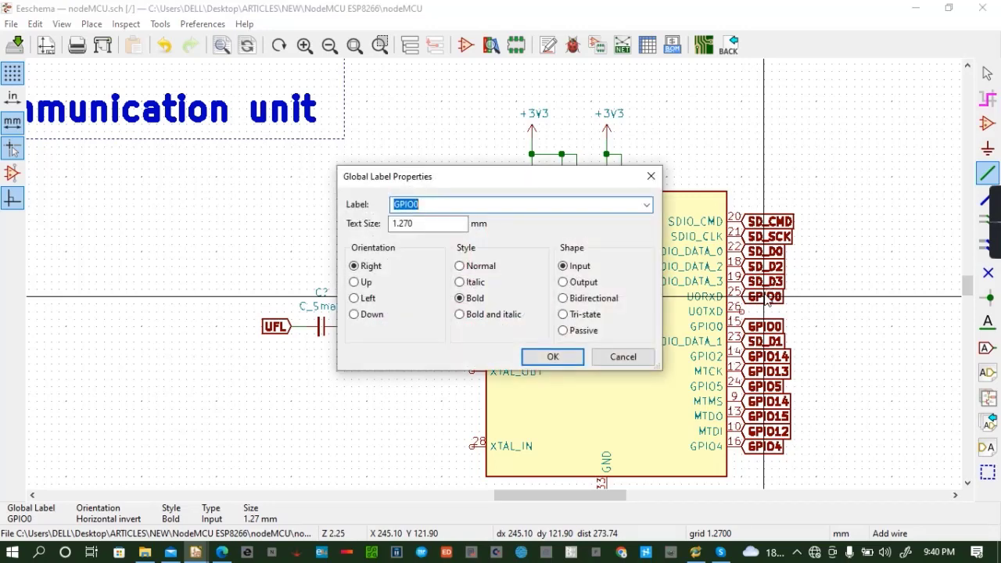
text(RXD0)
key(Return)
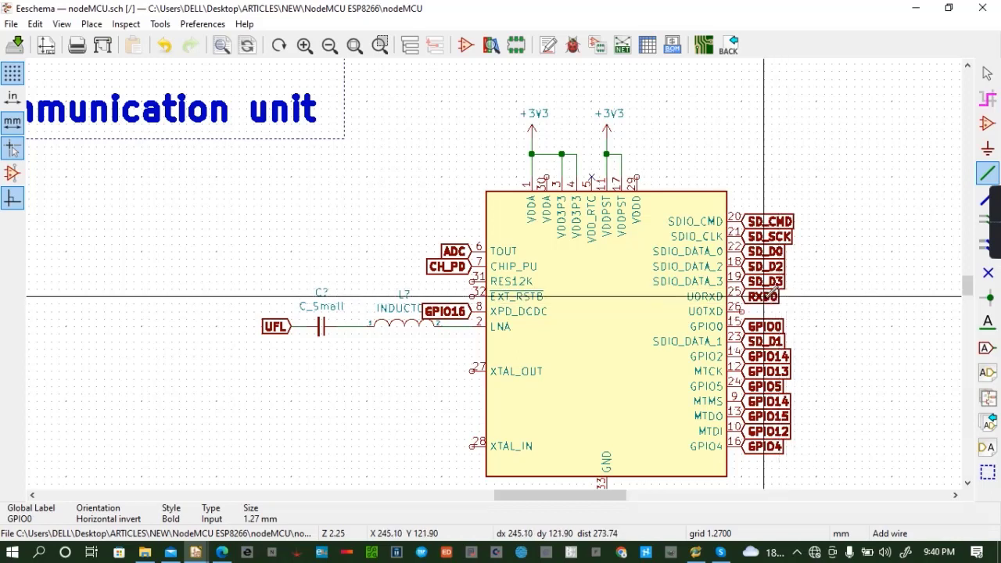
Copy the RXD0 label onto U0TXD pin 26 and rename it TXD0
click(764, 296)
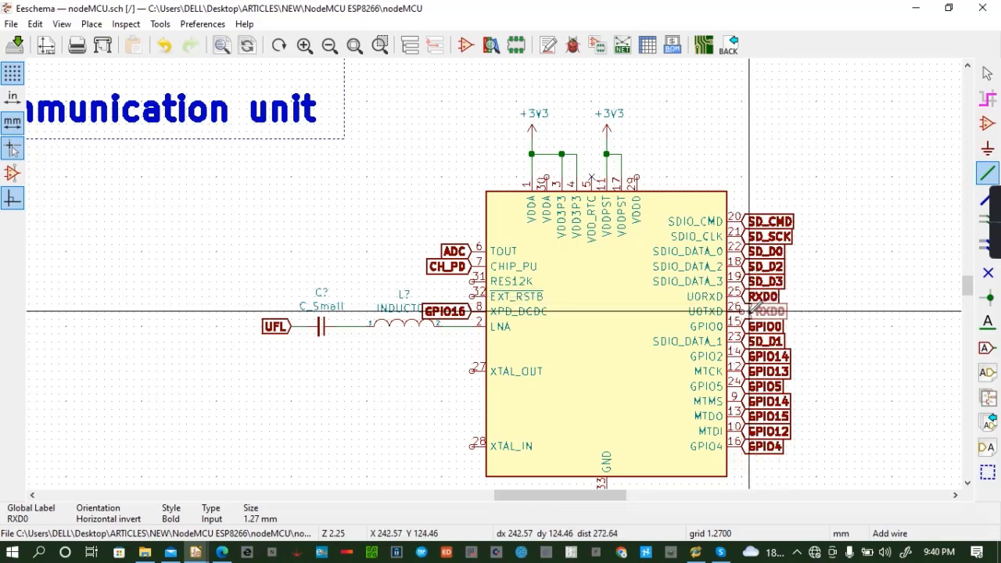
click(742, 311)
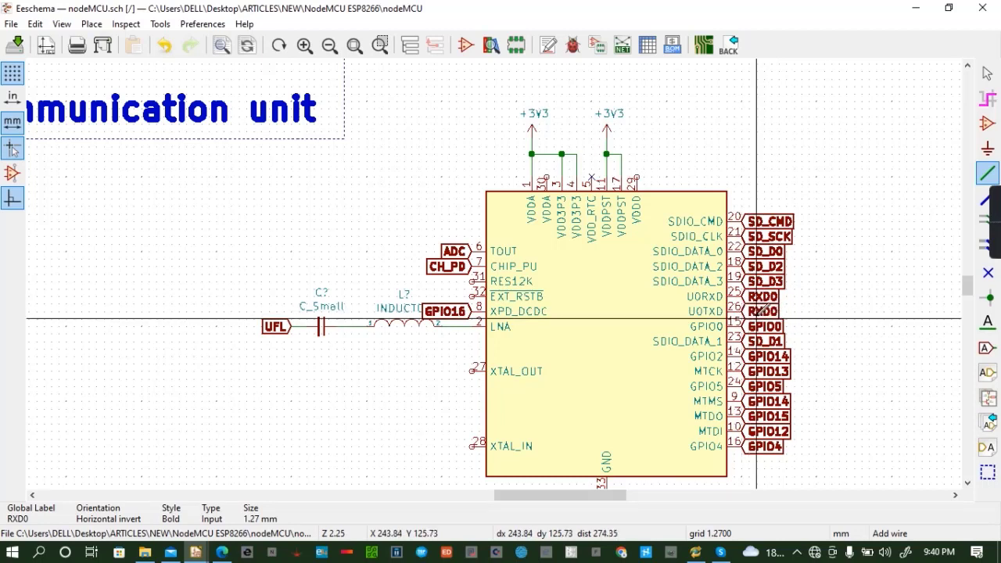
key(e)
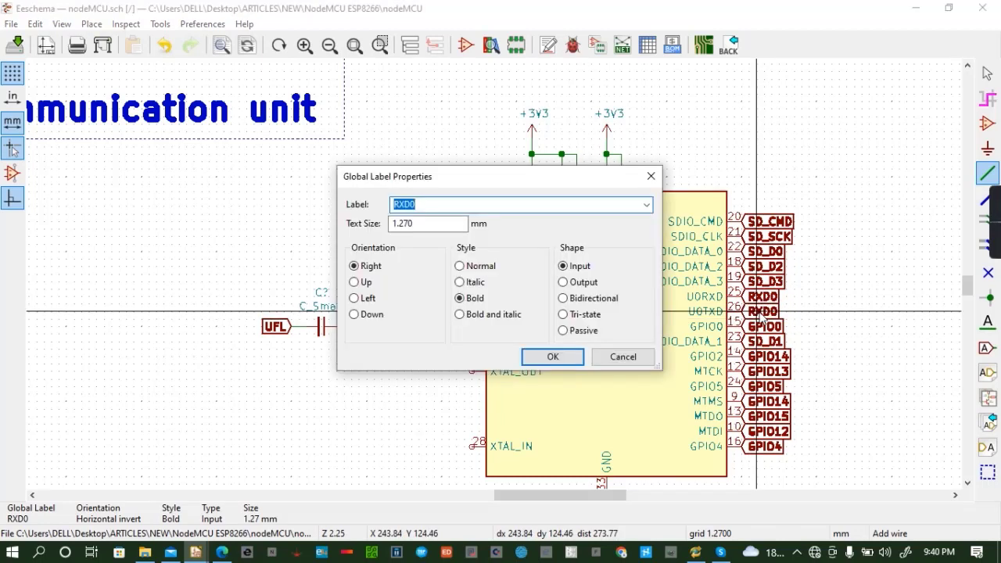
text(TXD0)
click(562, 357)
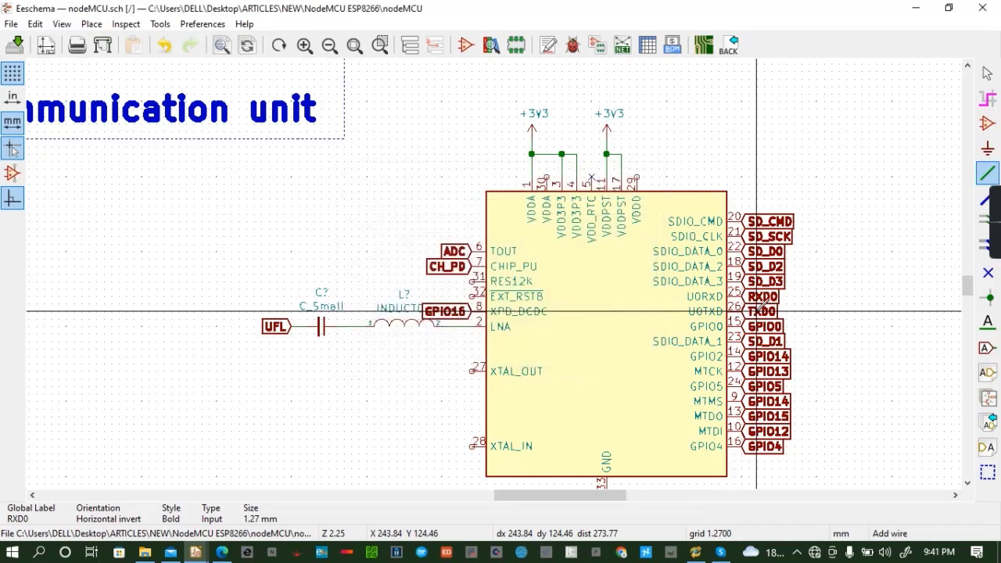
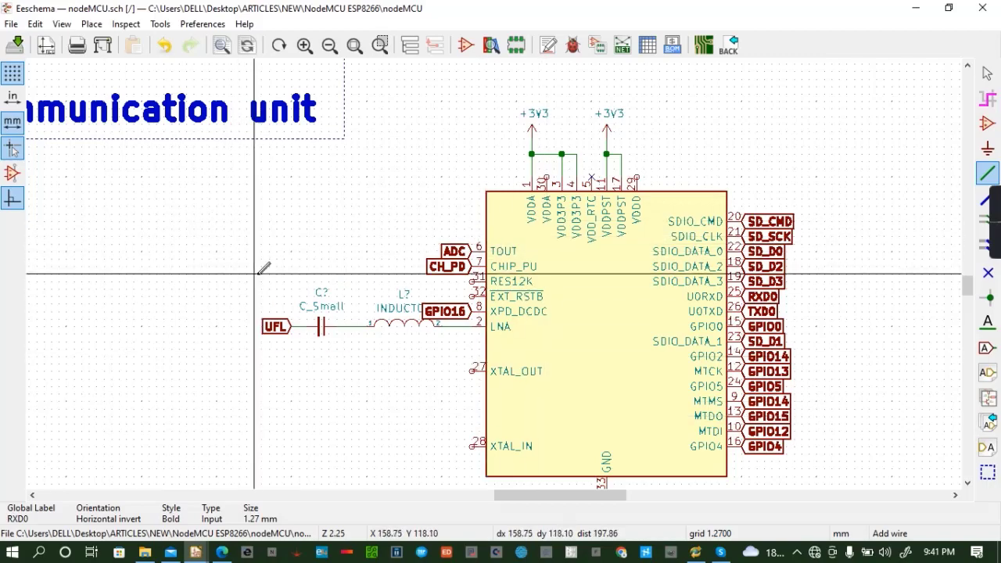
Duplicate the 12MHz crystal and place the copy below the USB serial block
scroll(259, 274, up, 1)
scroll(495, 273, down, 2)
scroll(494, 273, down, 3)
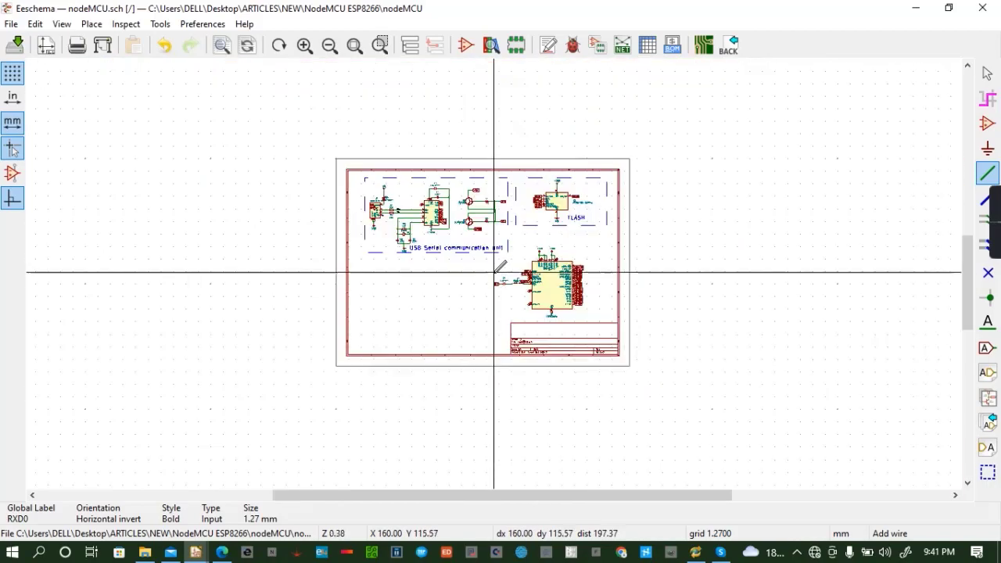
scroll(494, 274, up, 2)
scroll(274, 187, up, 1)
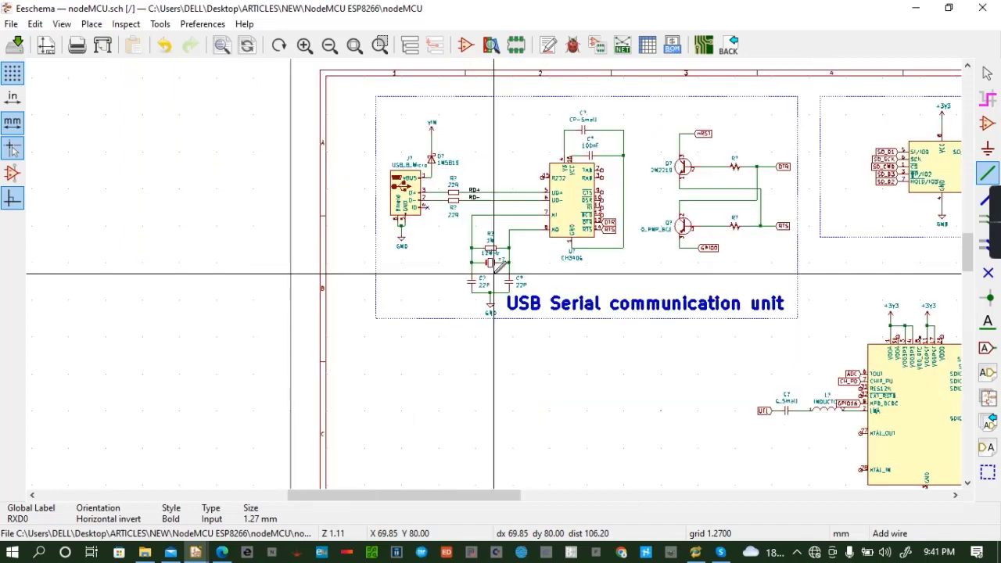
scroll(530, 274, up, 1)
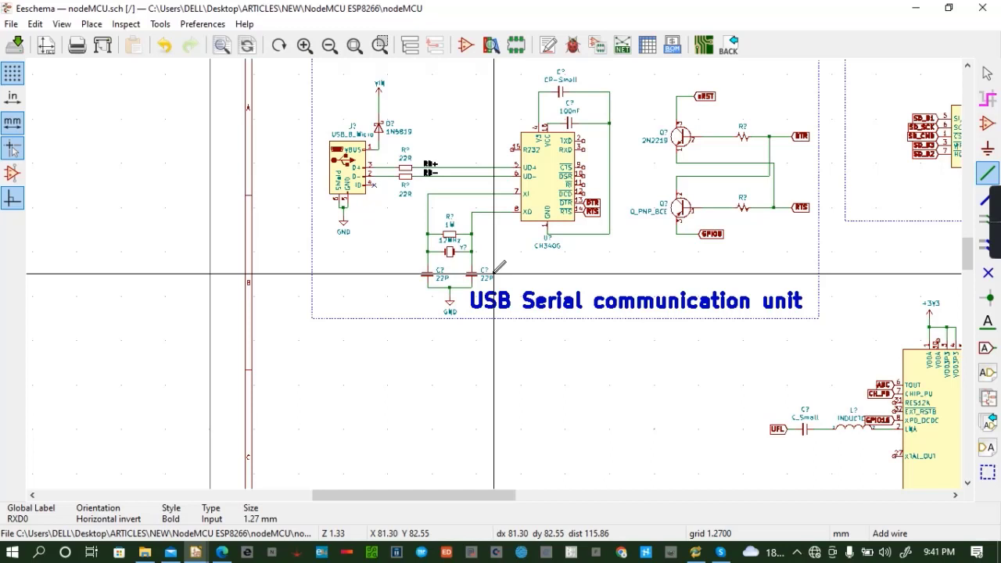
scroll(446, 252, up, 1)
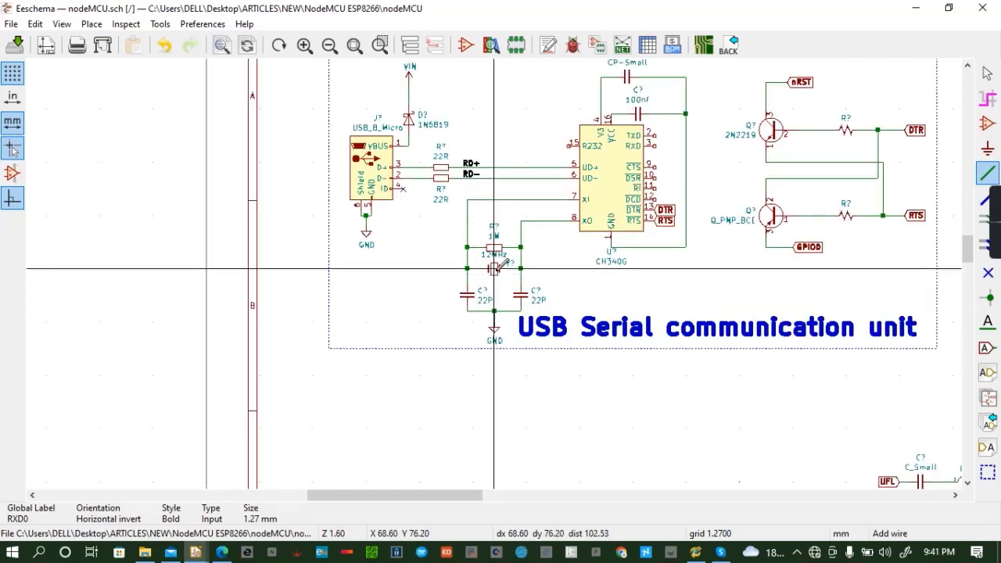
key(ctrl+d)
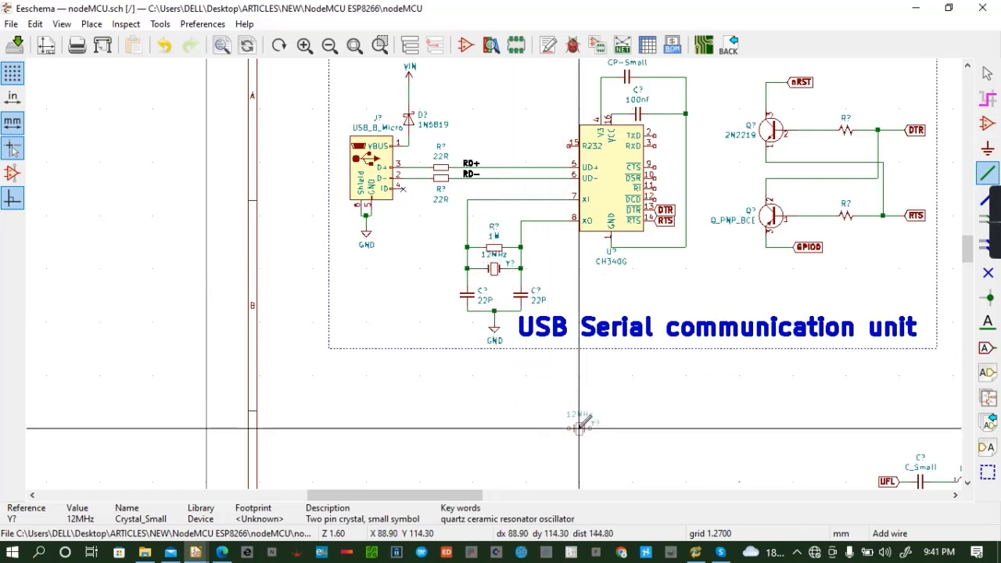
click(583, 417)
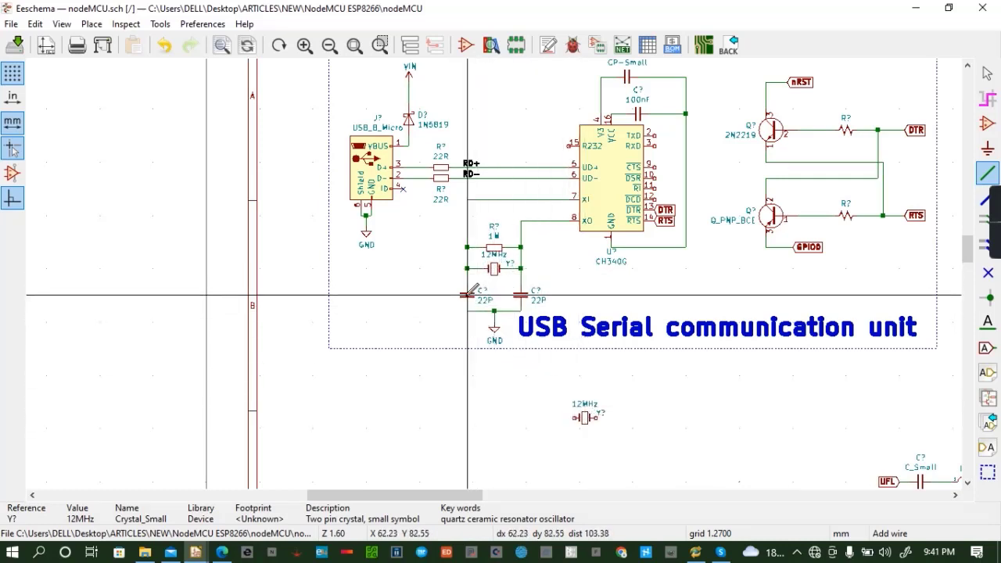
Make two 22P capacitor copies beside the new crystal and box-select all three parts
key(ctrl+d)
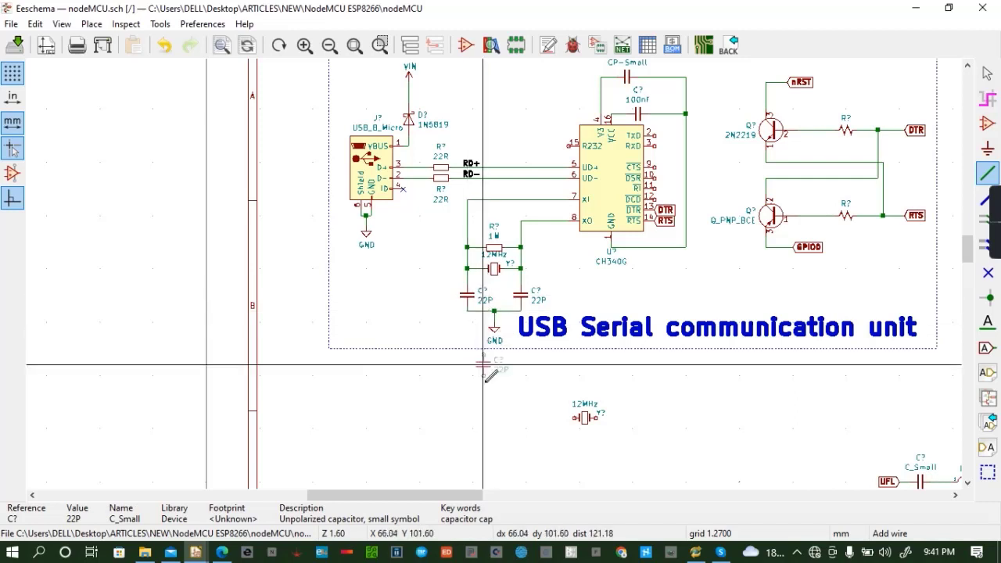
click(564, 445)
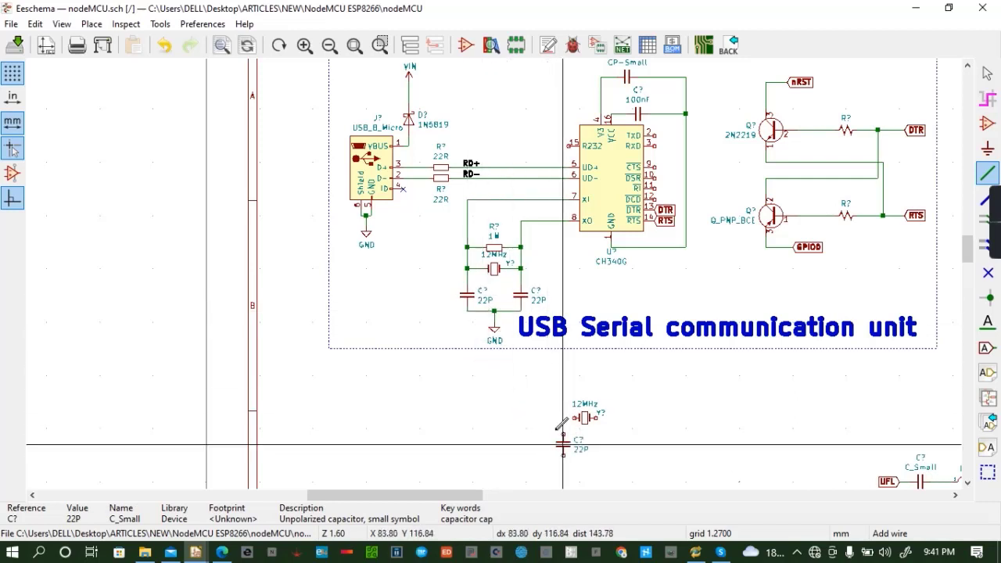
key(ctrl+d)
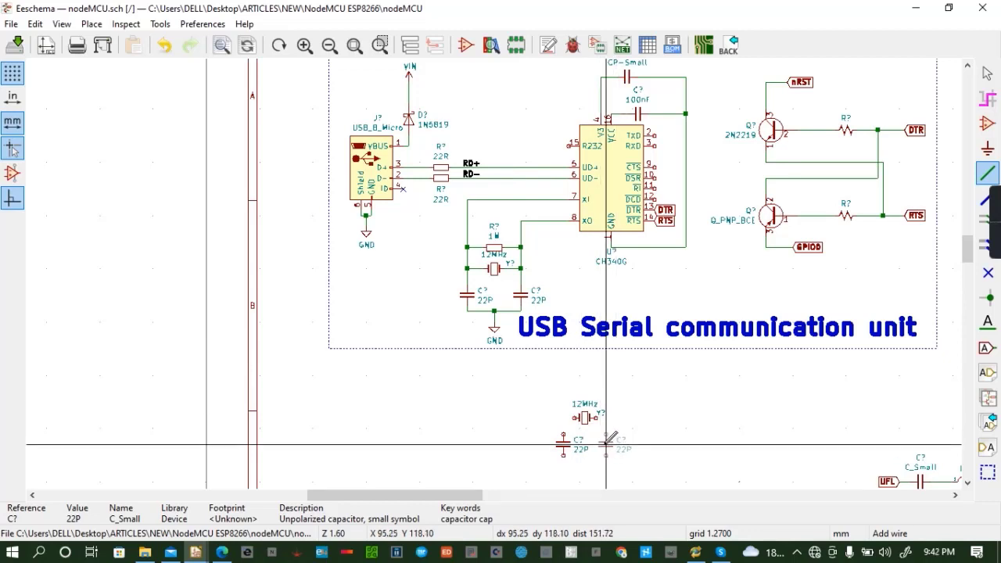
click(606, 444)
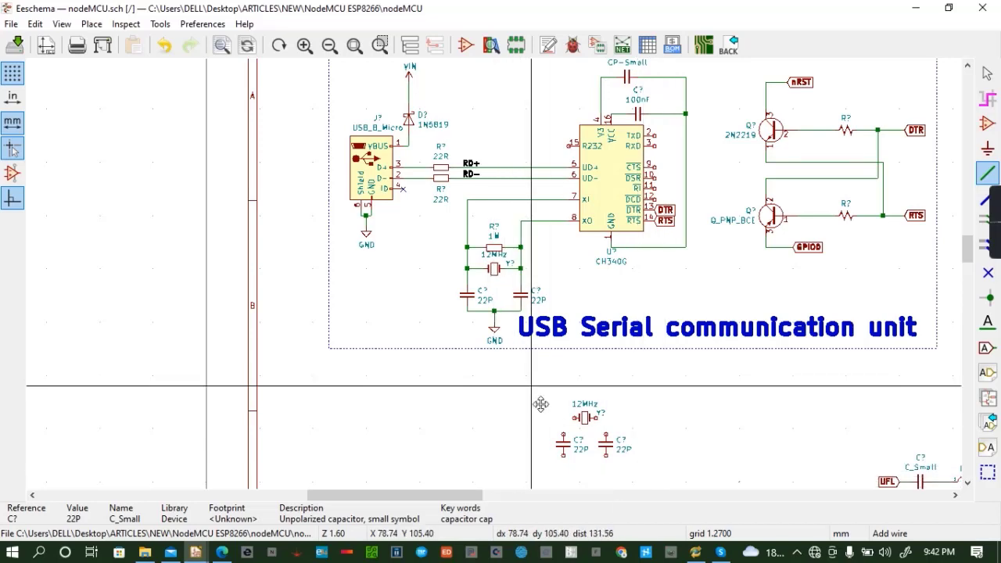
drag(541, 404, 643, 461)
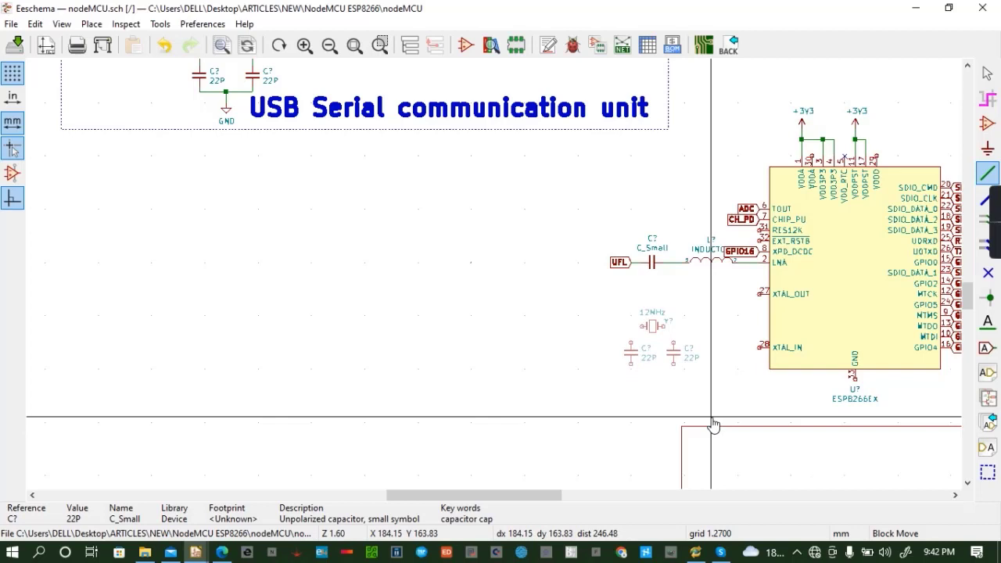
Rotate the crystal-and-capacitor group three quarter turns, mirror it, and drop it left of the XTAL pins
key(r)
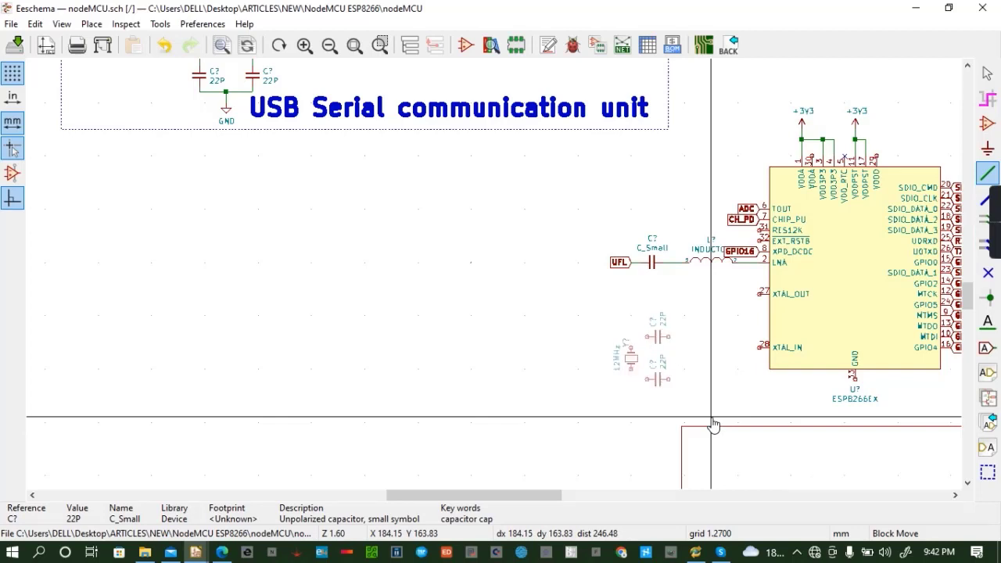
key(r)
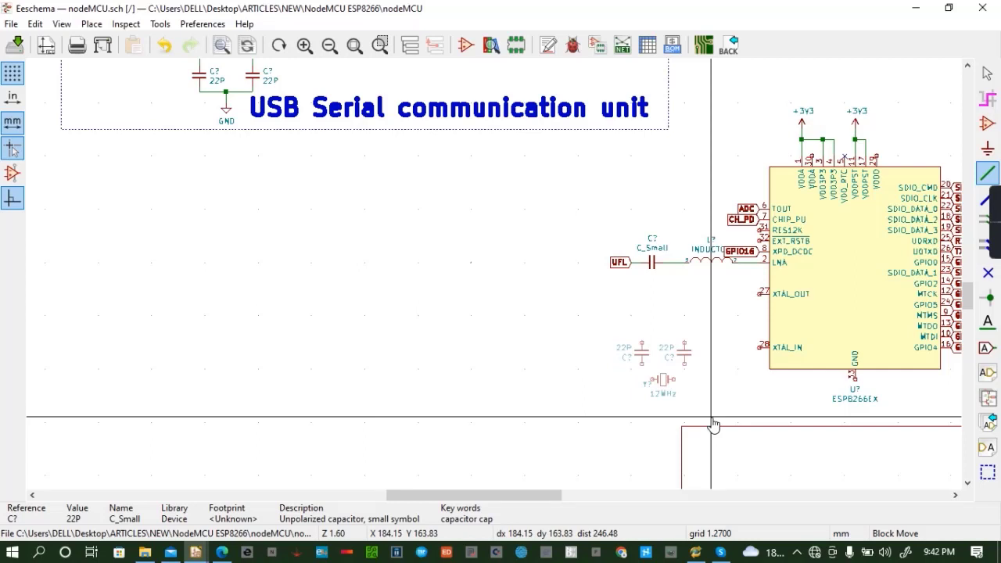
key(r)
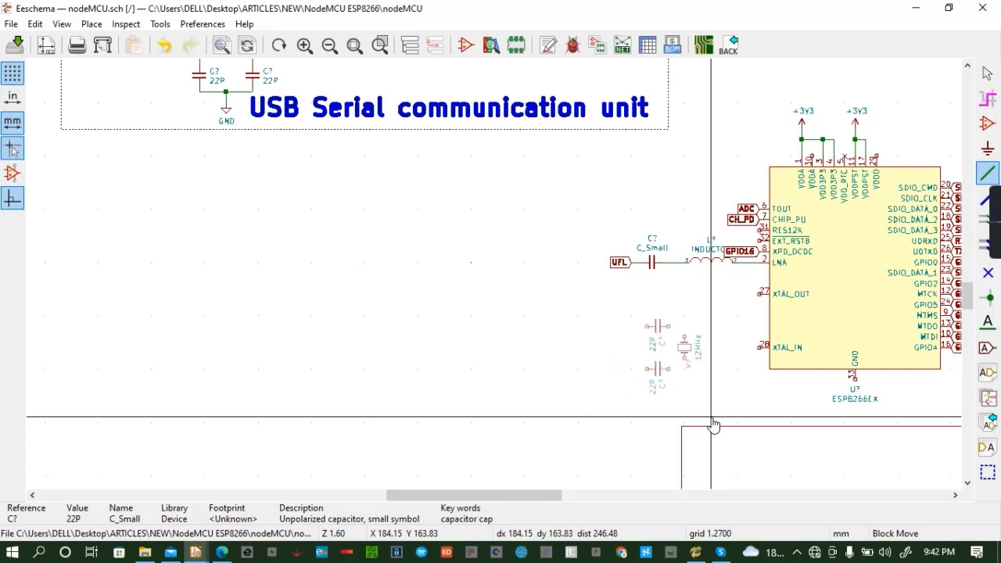
key(y)
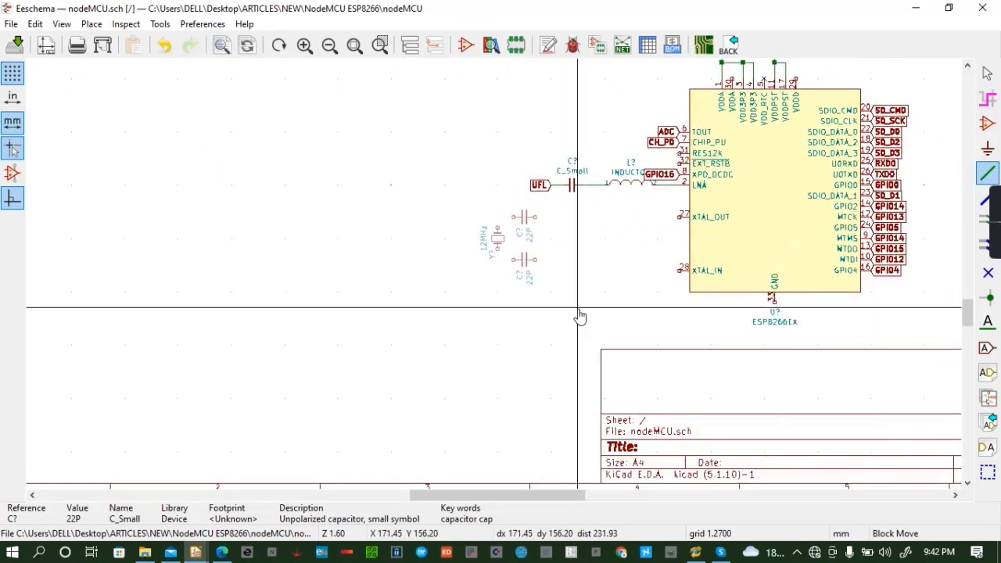
click(611, 316)
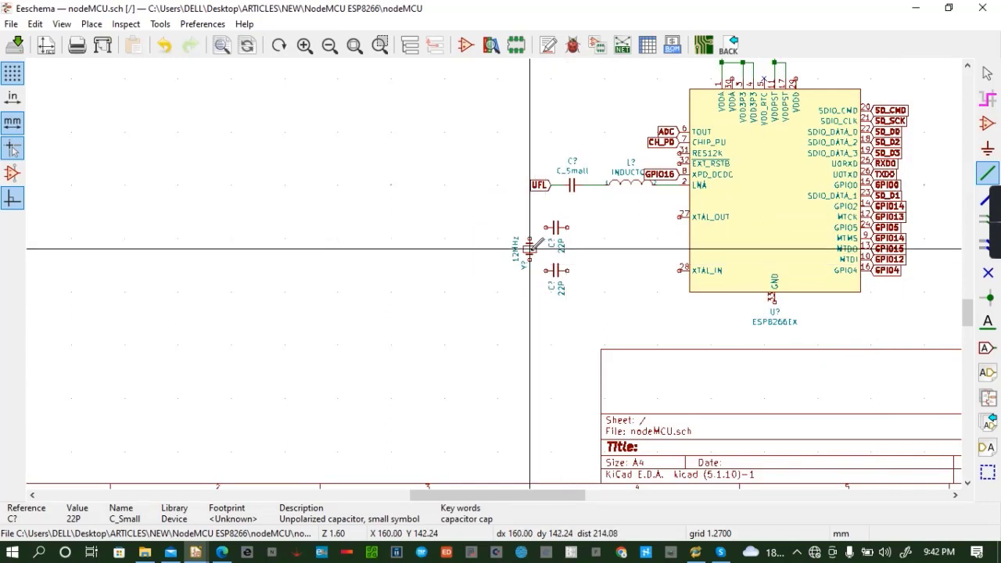
Move the crystal between the XTAL pins and shift both 22P capacitors alongside it
key(m)
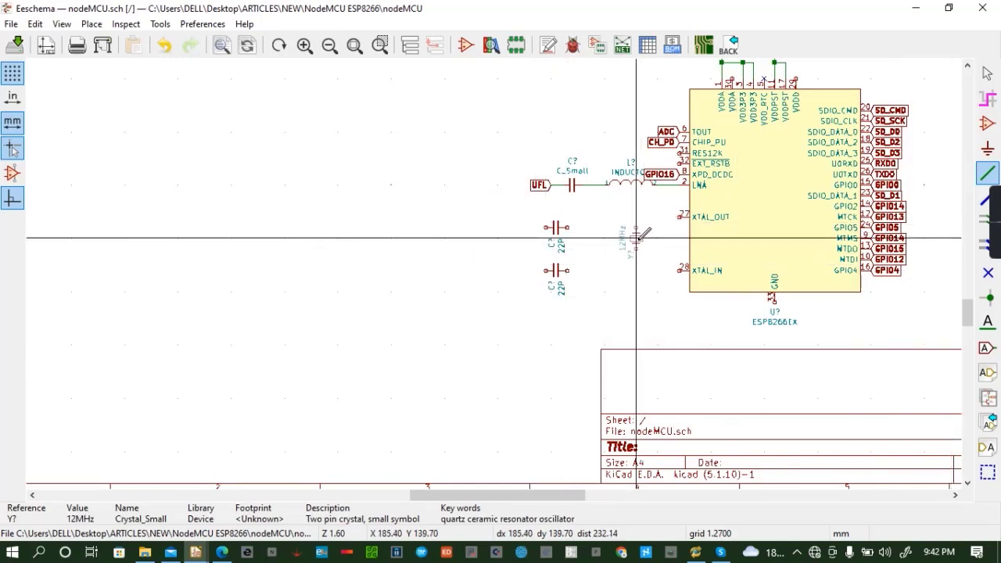
click(639, 234)
drag(534, 214, 581, 293)
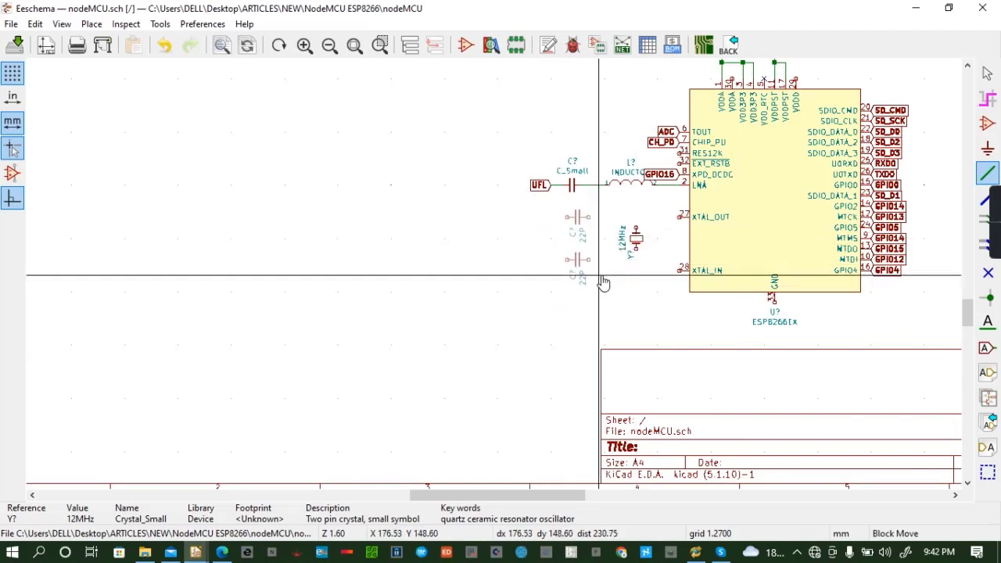
click(600, 276)
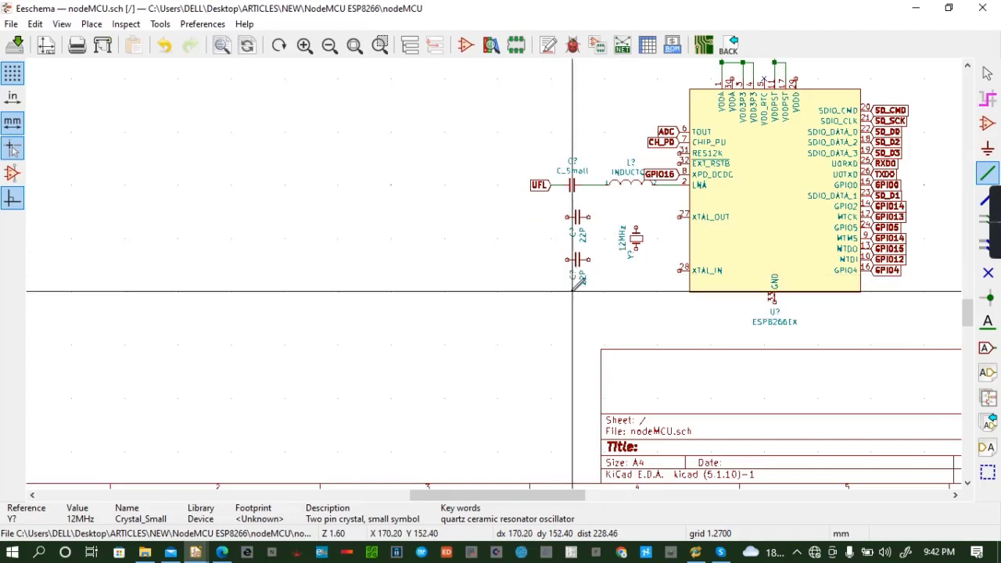
Wire the upper capacitor to XTAL_OUT pin 27, and realign and wire the lower one to XTAL_IN pin 28
click(589, 217)
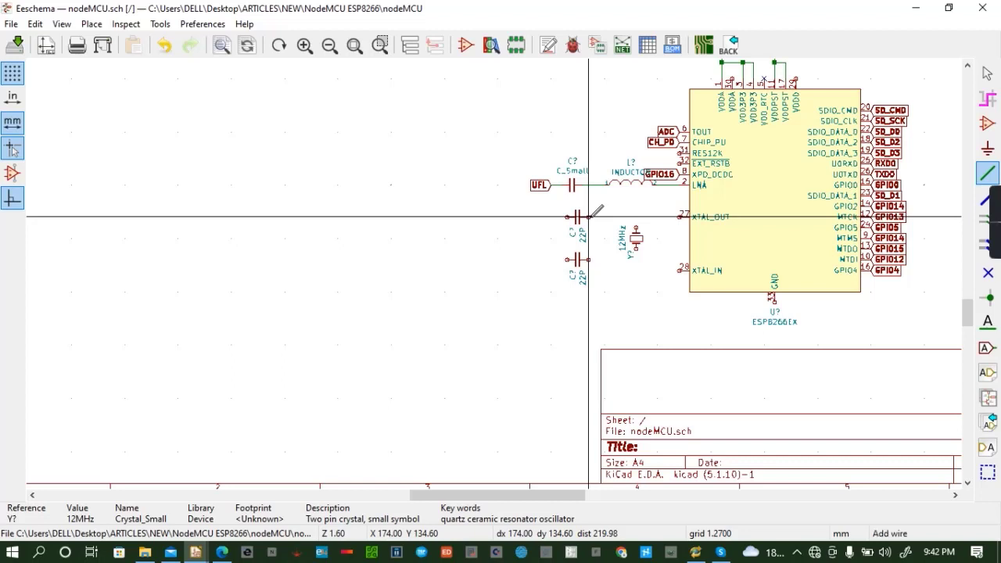
click(680, 217)
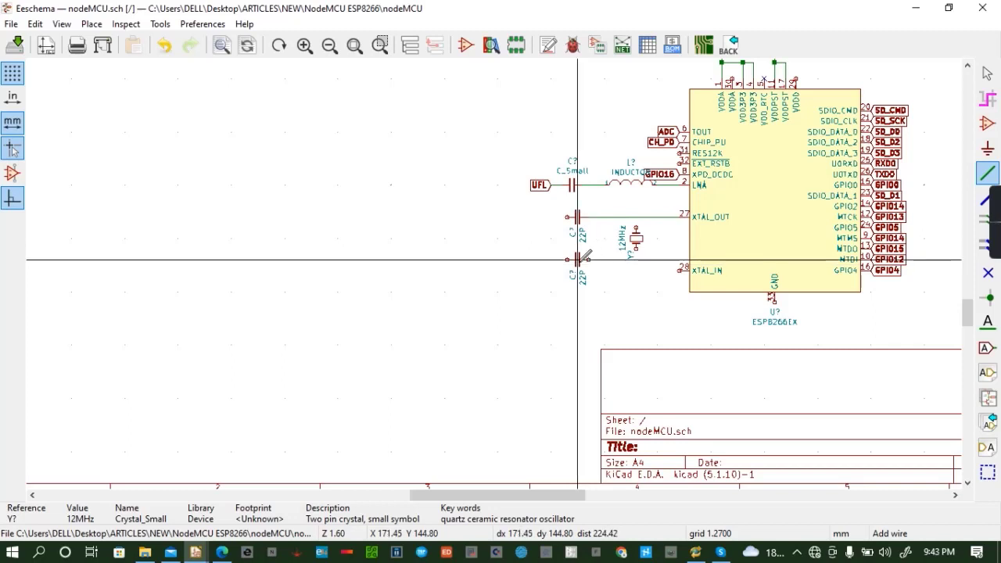
key(m)
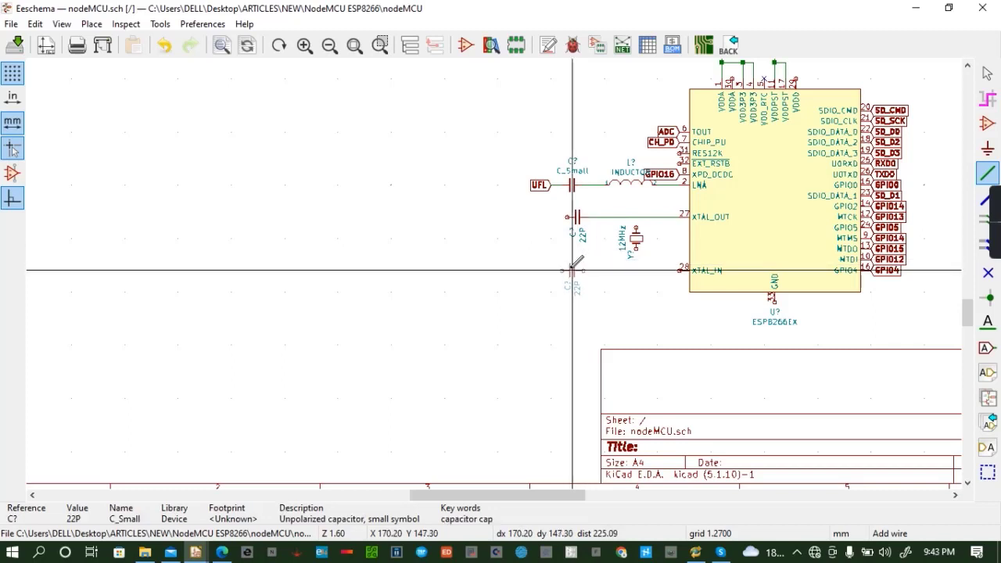
click(572, 270)
click(583, 270)
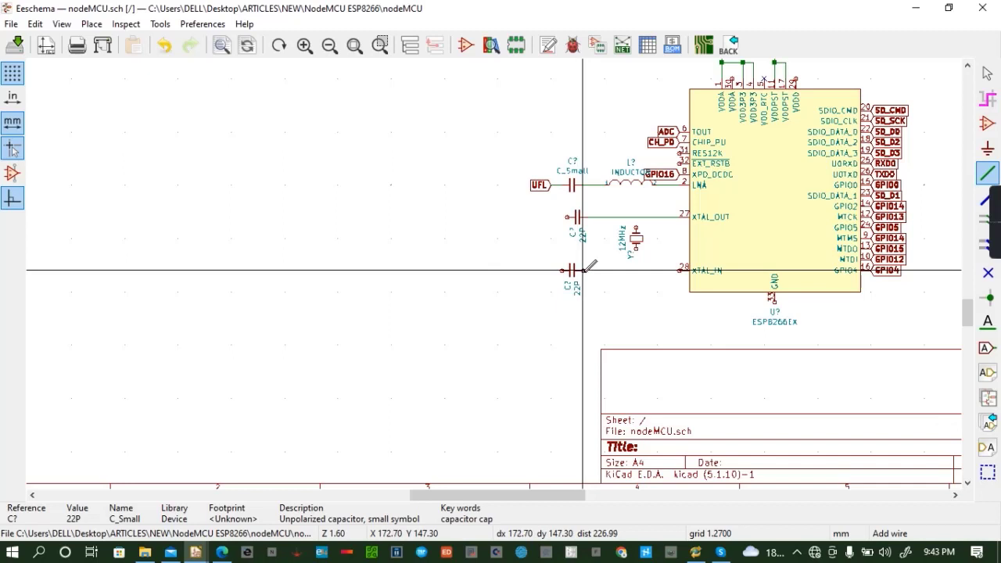
click(677, 270)
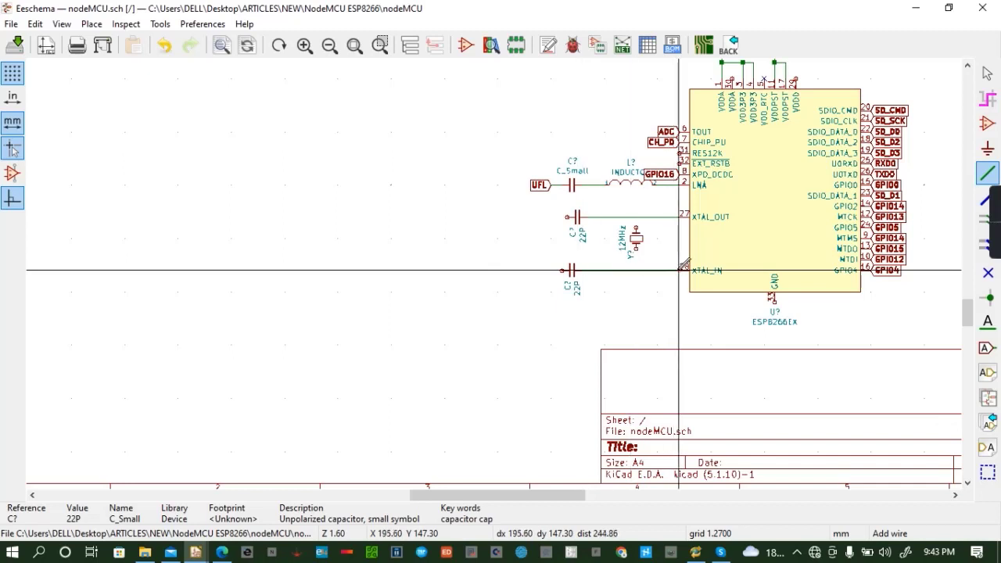
Join both capacitors' left pins, wire the crystal between the XTAL lines, and save
click(567, 217)
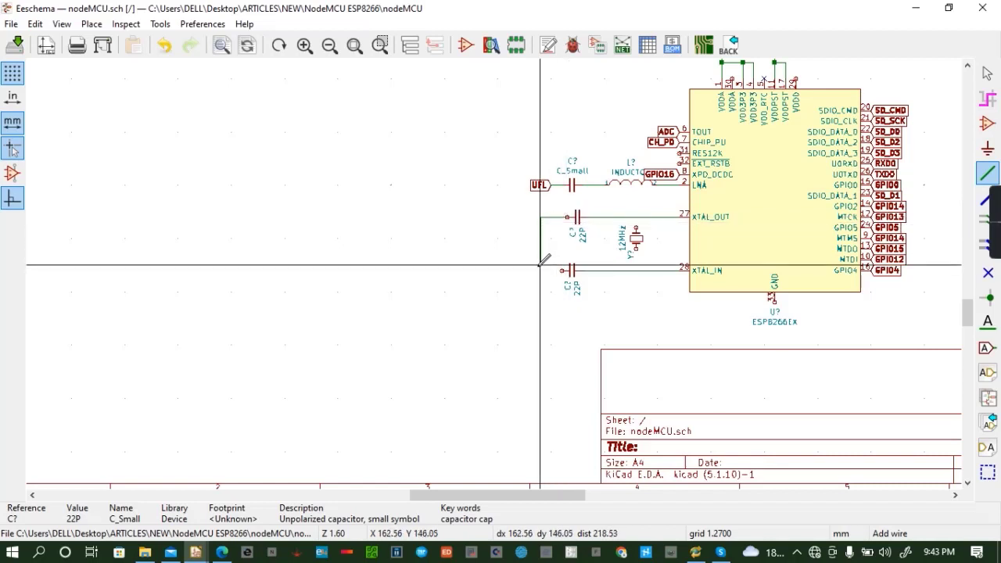
click(545, 270)
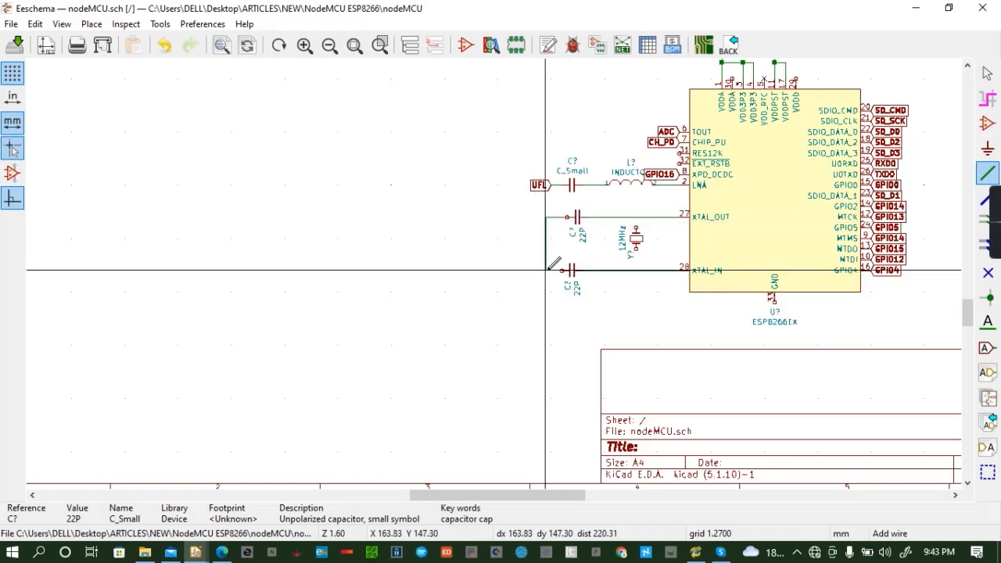
click(567, 270)
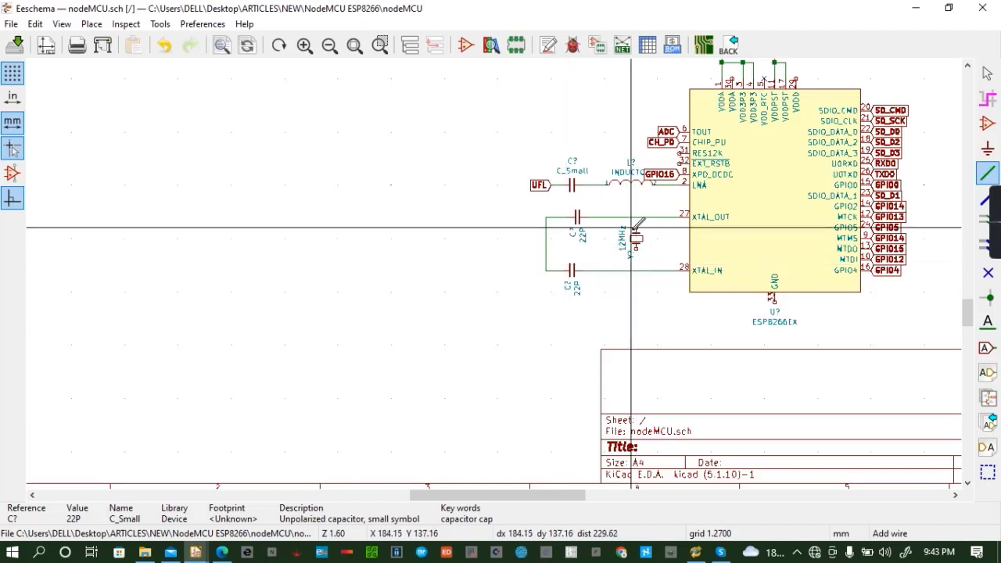
click(636, 217)
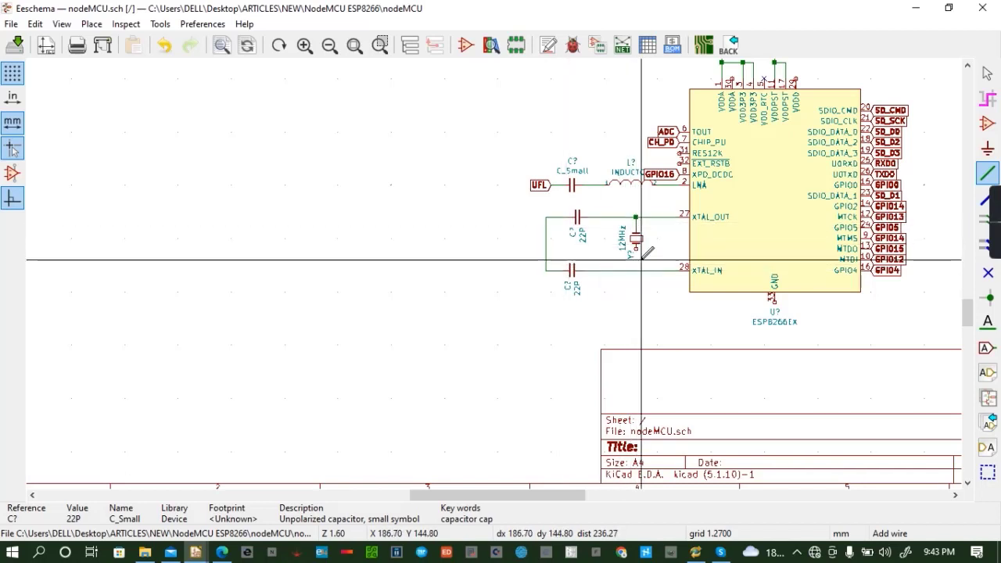
click(636, 270)
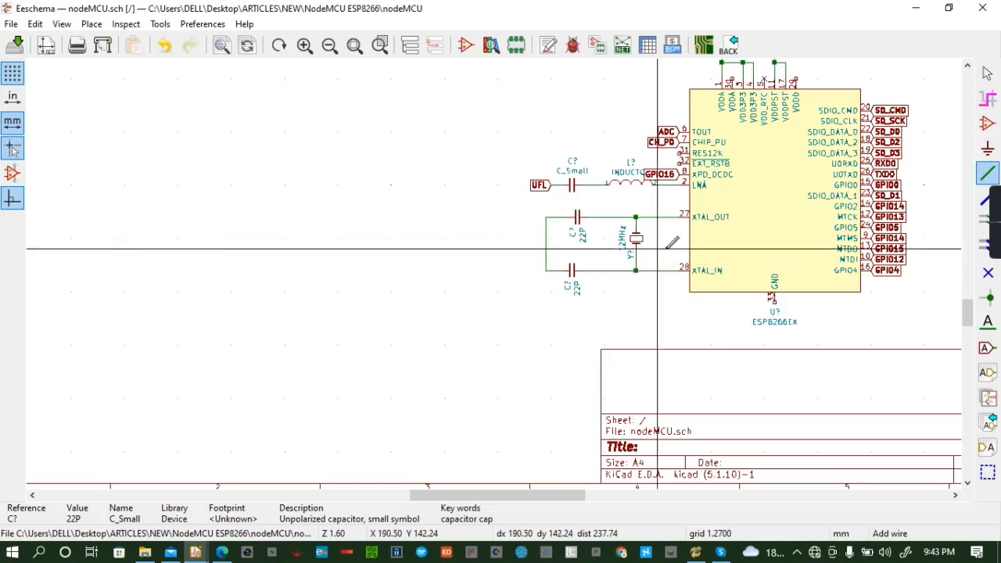
key(ctrl+s)
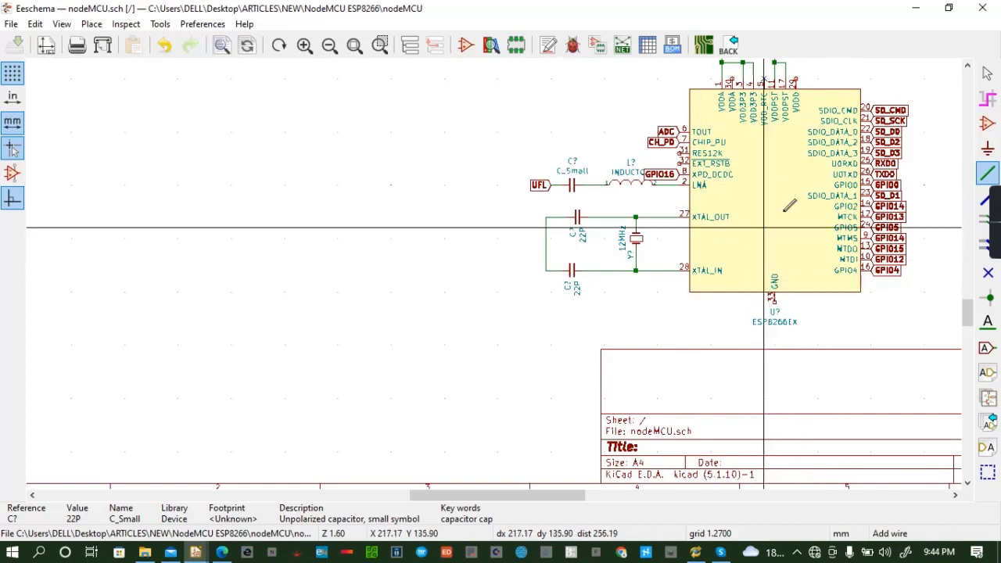
Run a wire from VDDD pin 29 over the top of the ESP8266 to VDDA pin 30
click(967, 68)
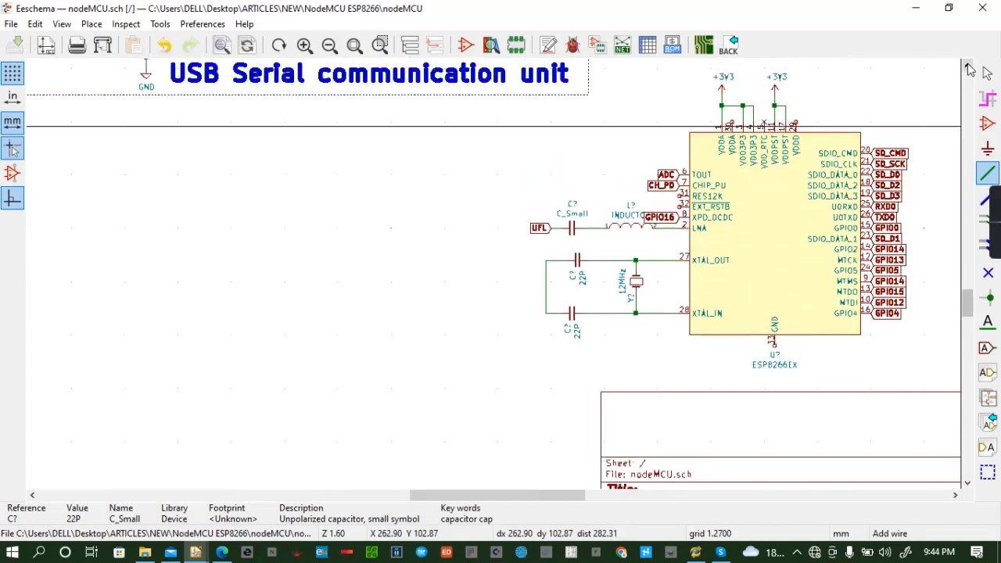
click(967, 67)
click(967, 67)
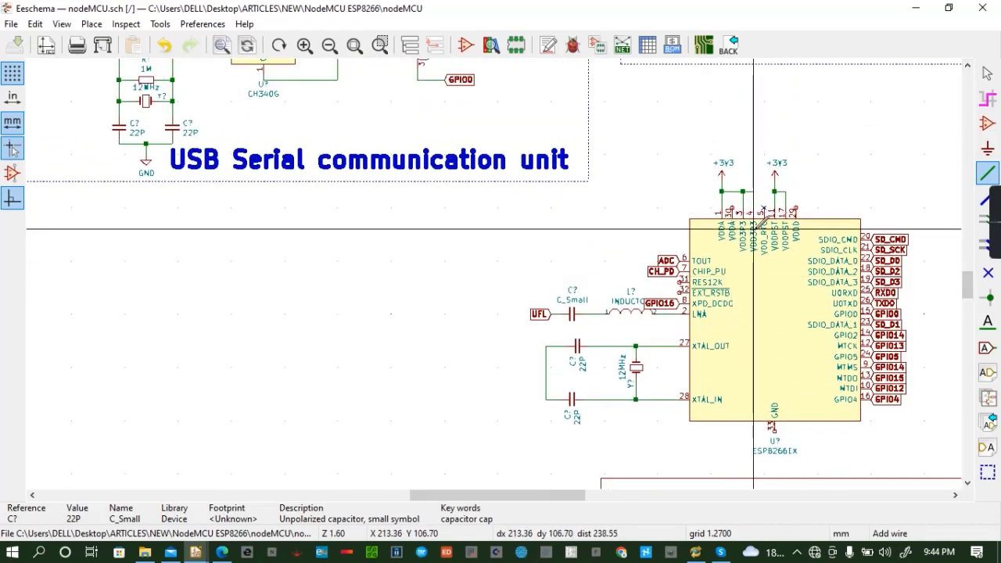
scroll(753, 230, up, 2)
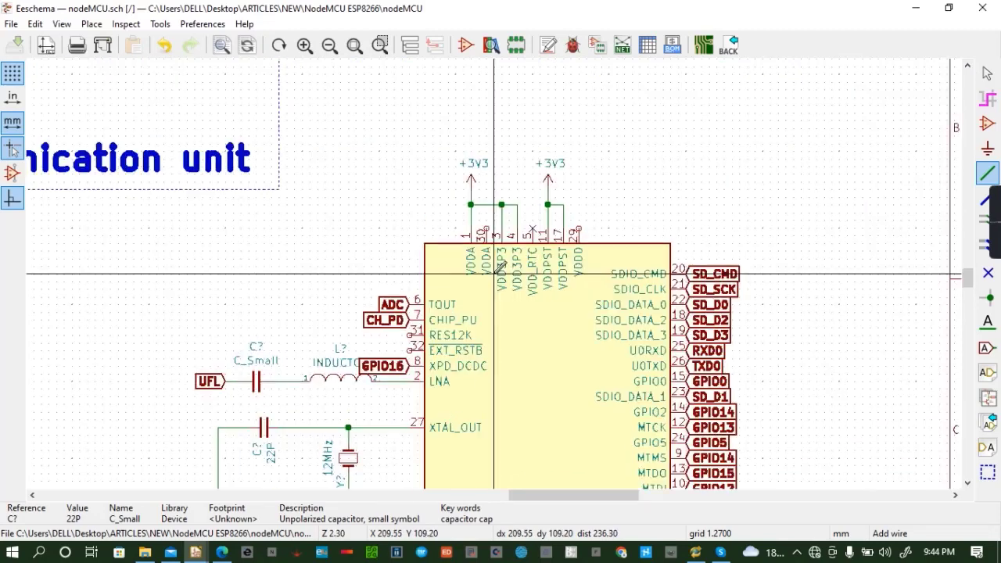
scroll(494, 274, up, 1)
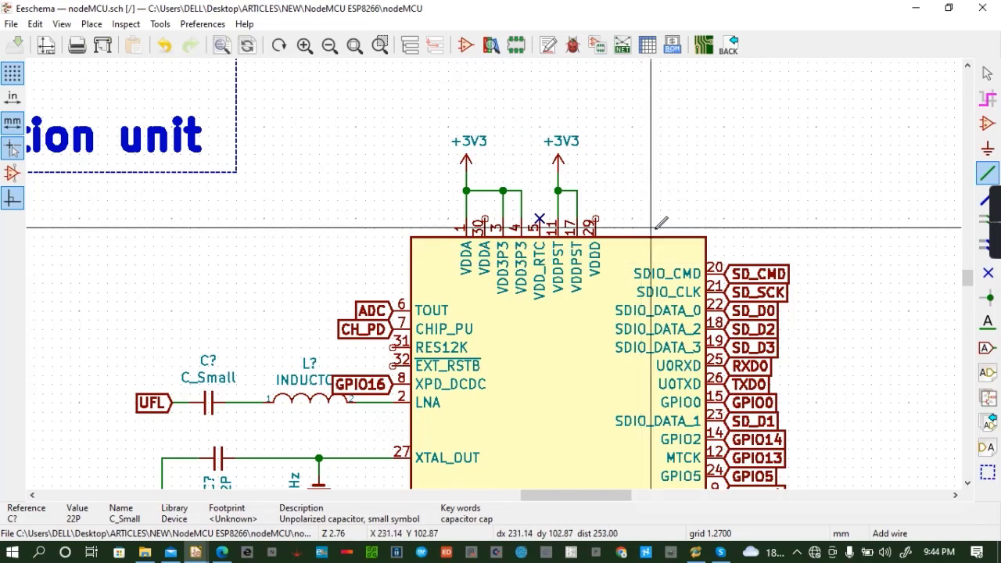
click(596, 219)
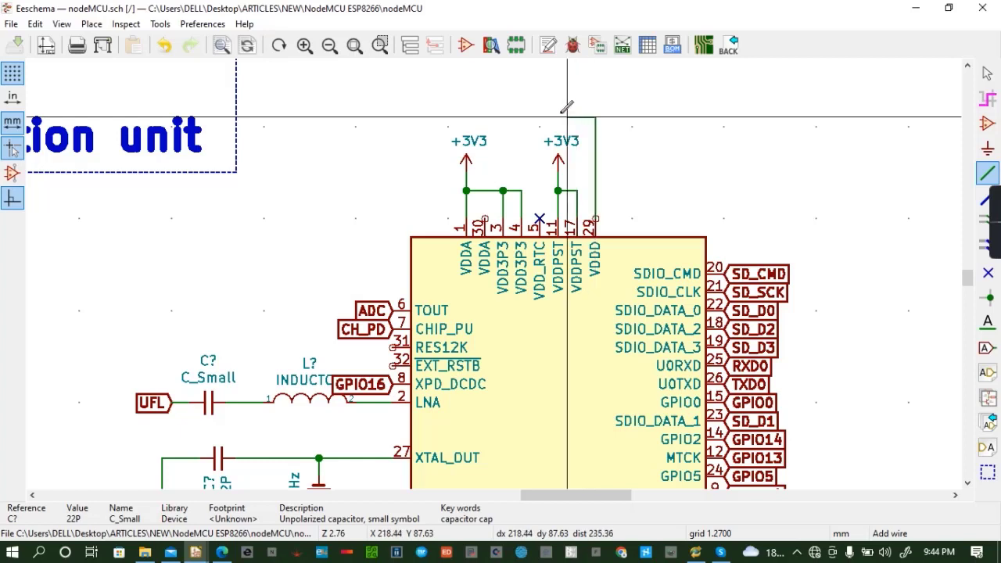
click(486, 118)
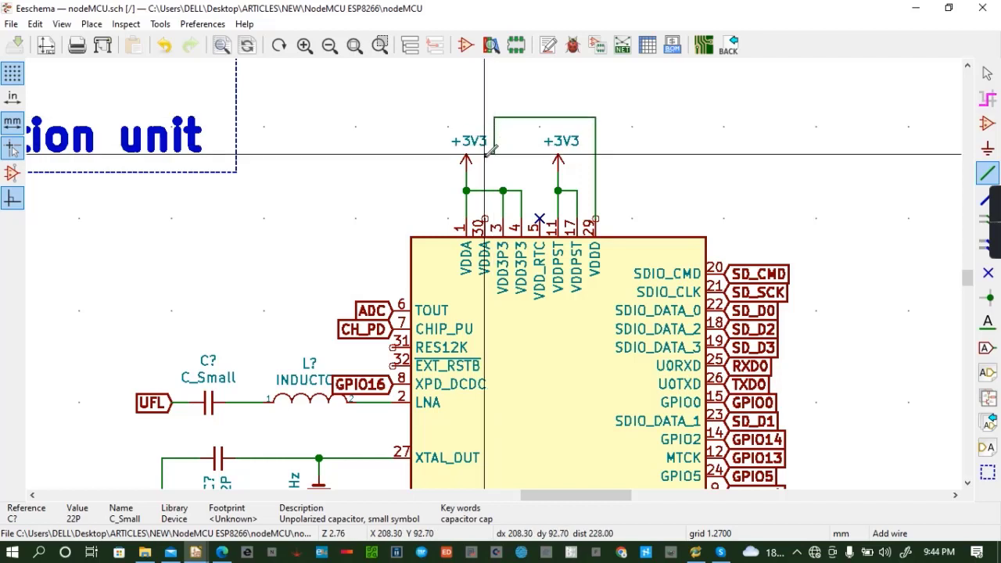
click(485, 220)
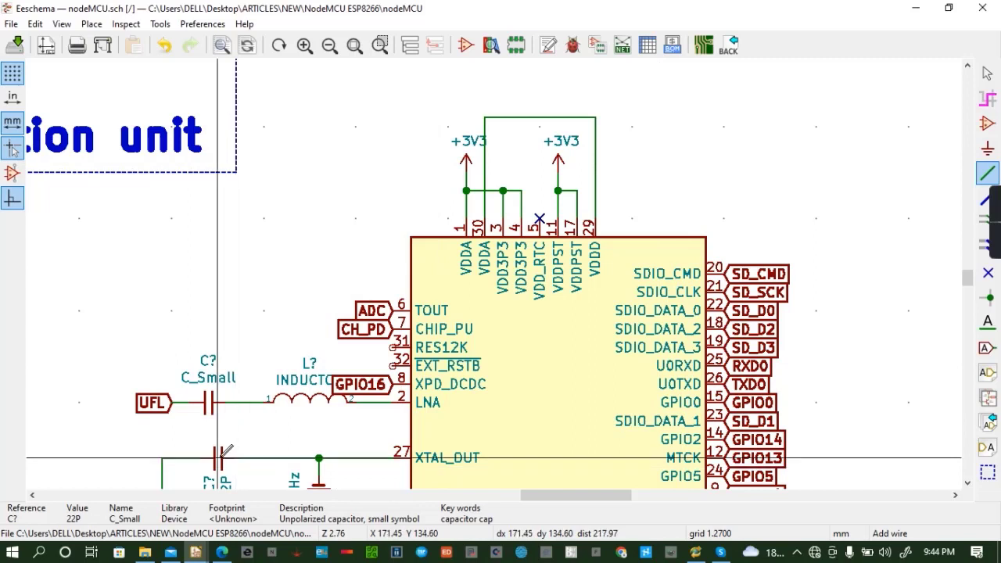
Place an upright 22P capacitor copy and wire its top pin to the supply wire
key(c)
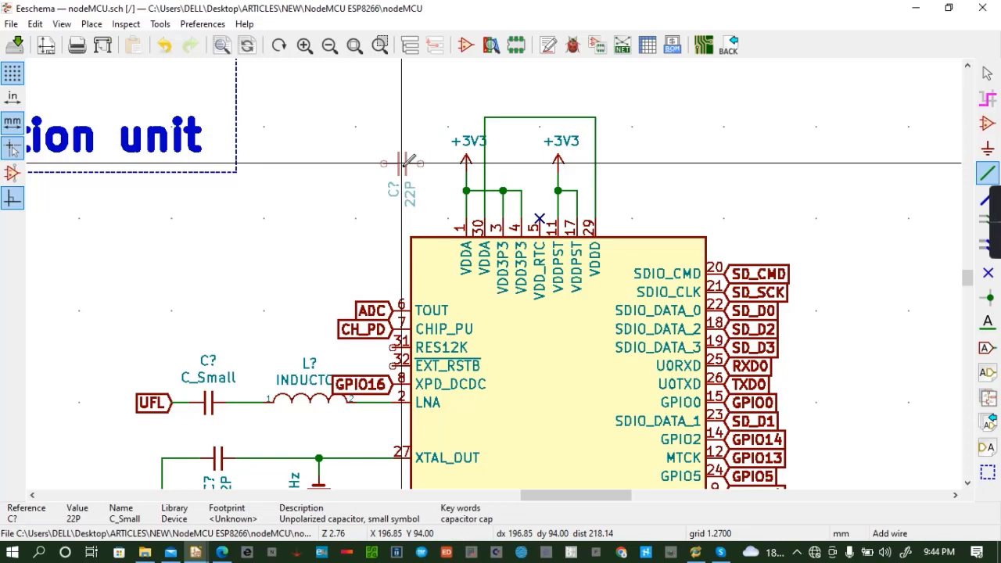
key(r)
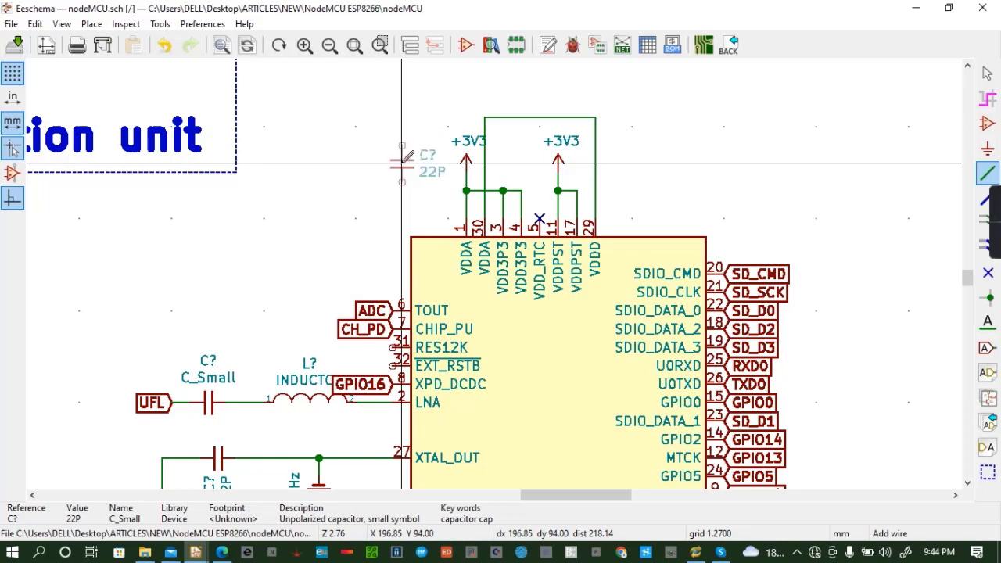
click(410, 154)
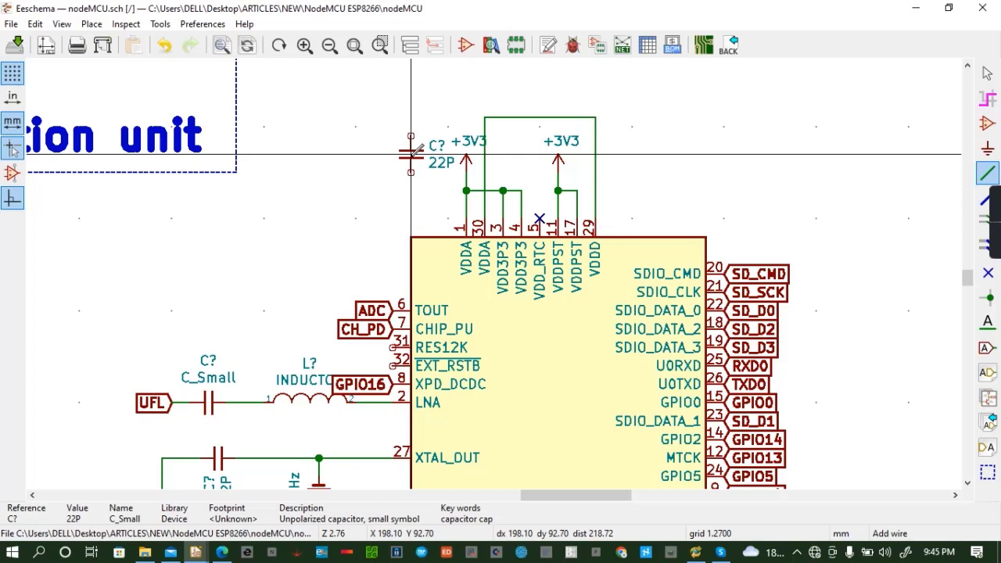
click(410, 136)
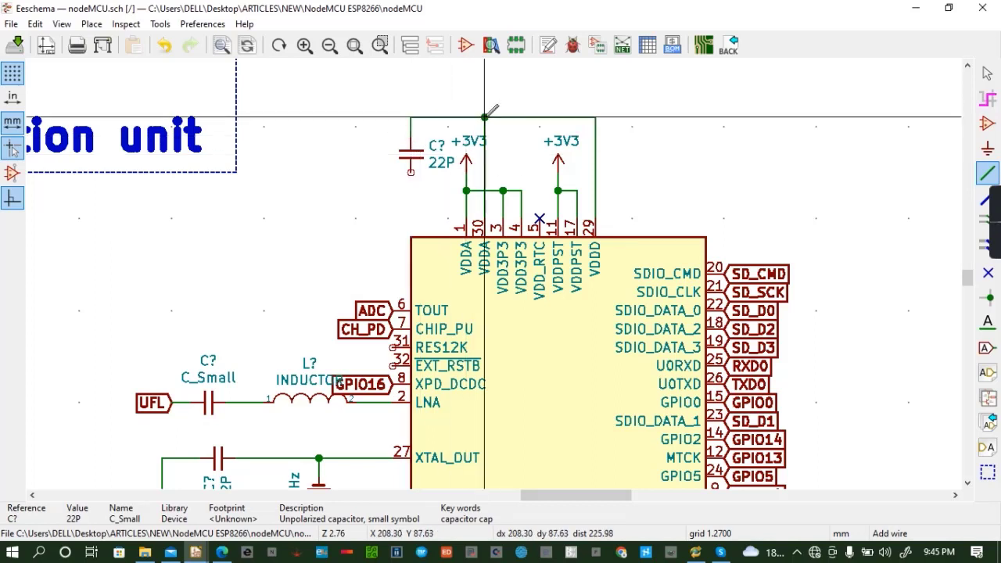
click(485, 117)
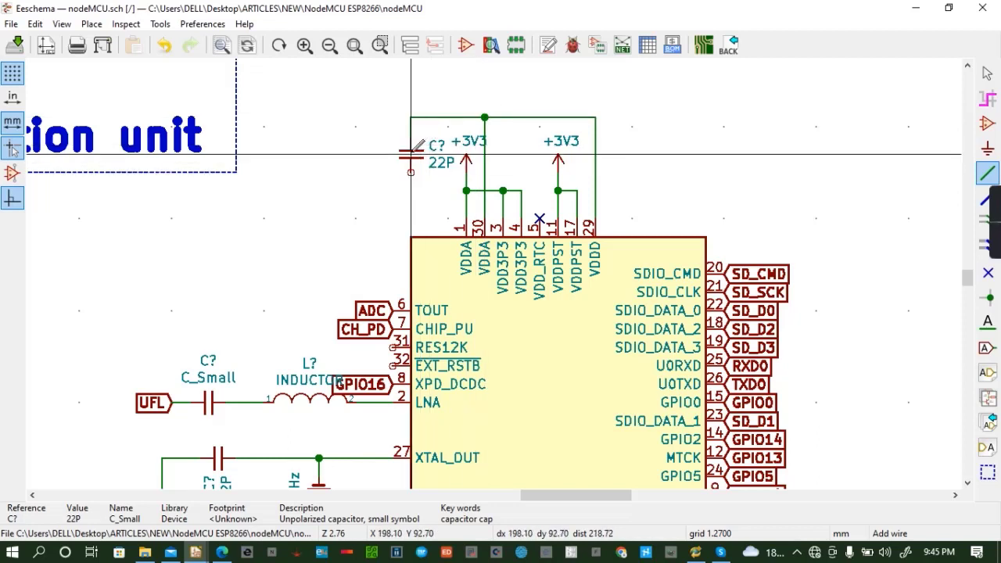
Add a second 22P capacitor to its left, wire it to the supply, and join both bottom pins
key(ctrl+d)
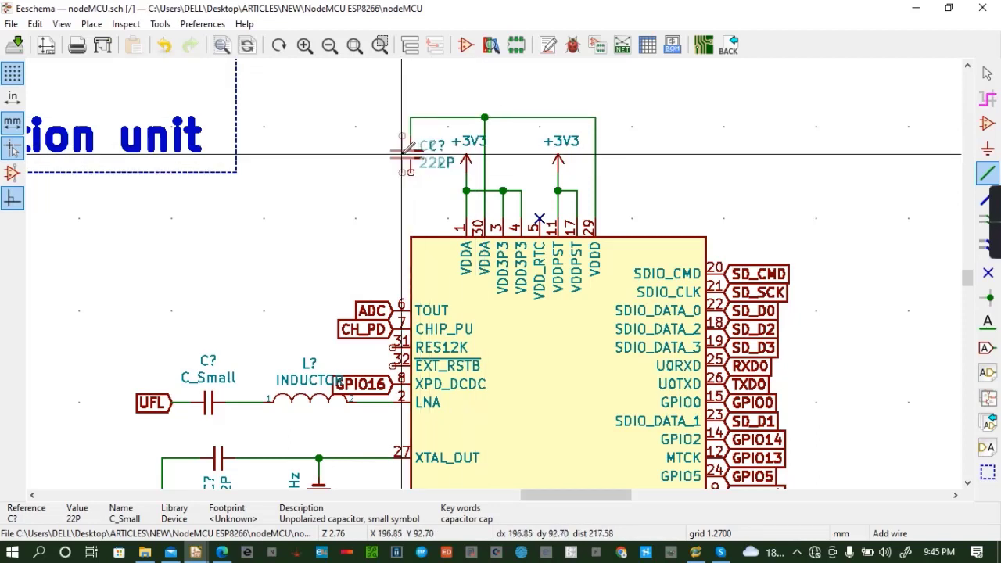
click(337, 136)
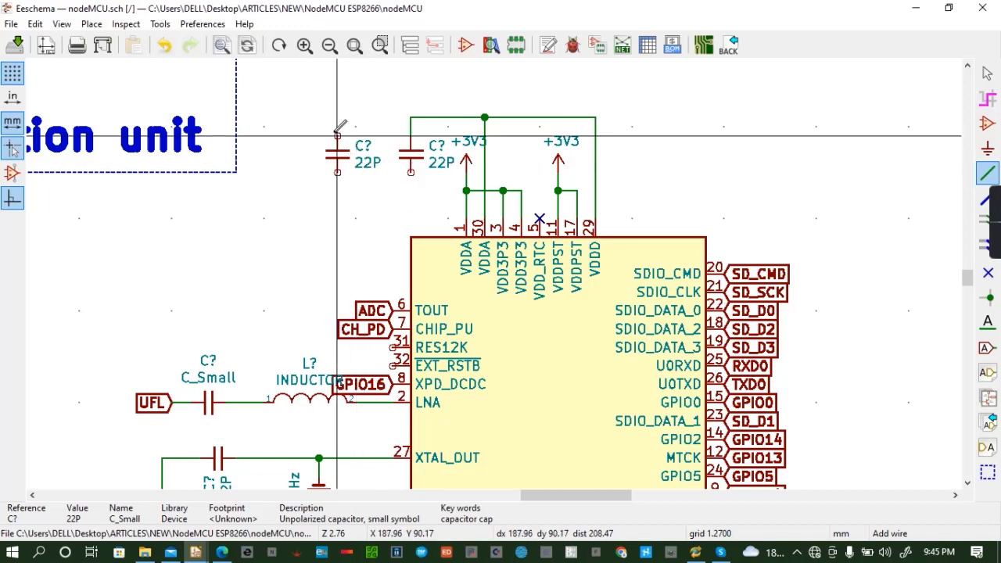
click(338, 136)
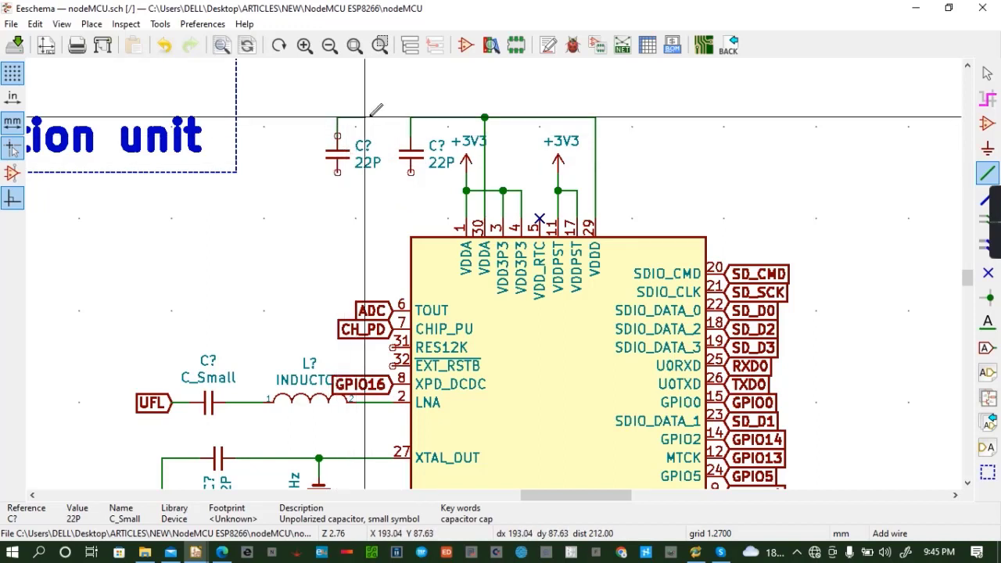
click(411, 117)
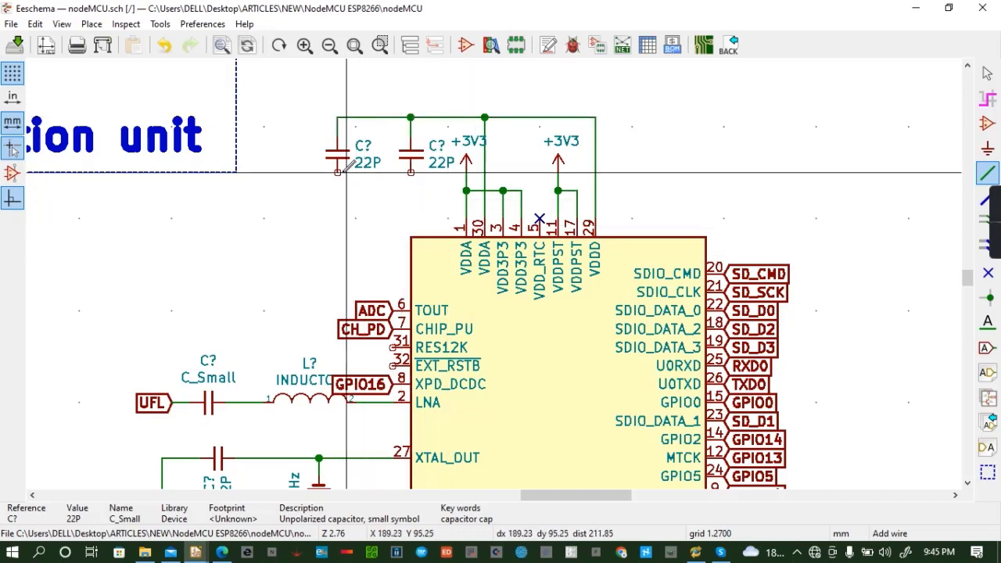
click(411, 173)
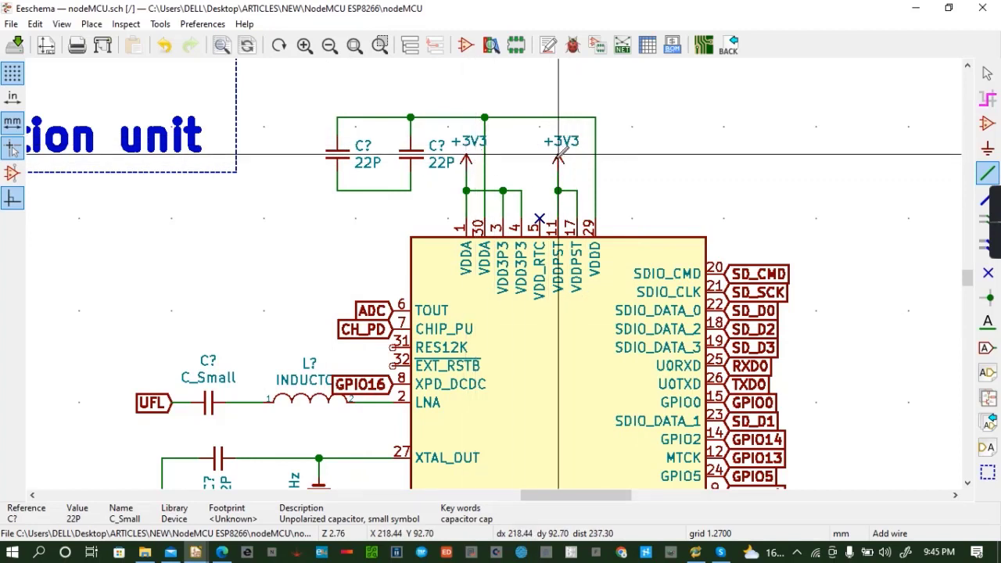
Copy a +3V3 power symbol above the capacitors, wire it in, and save
key(c)
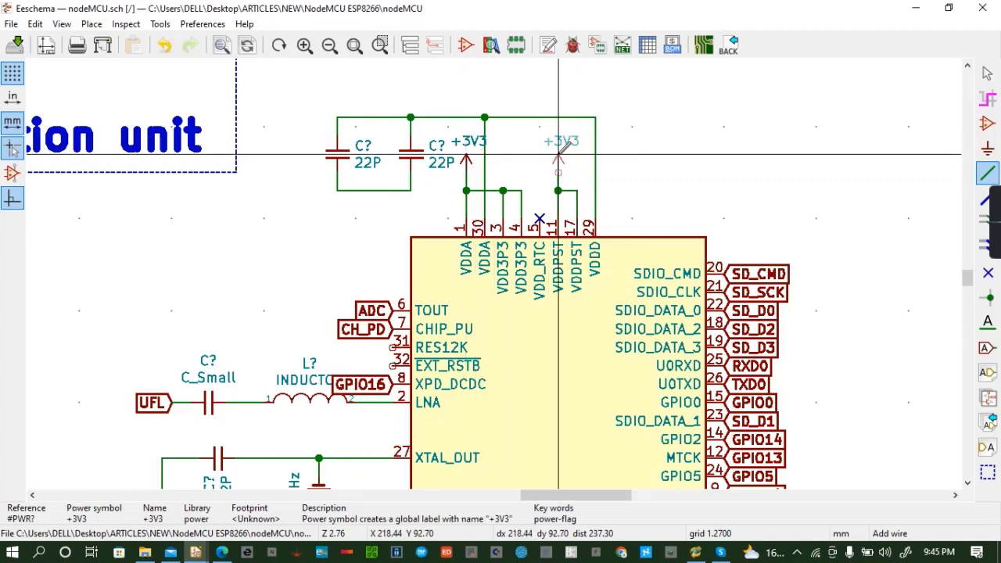
click(383, 86)
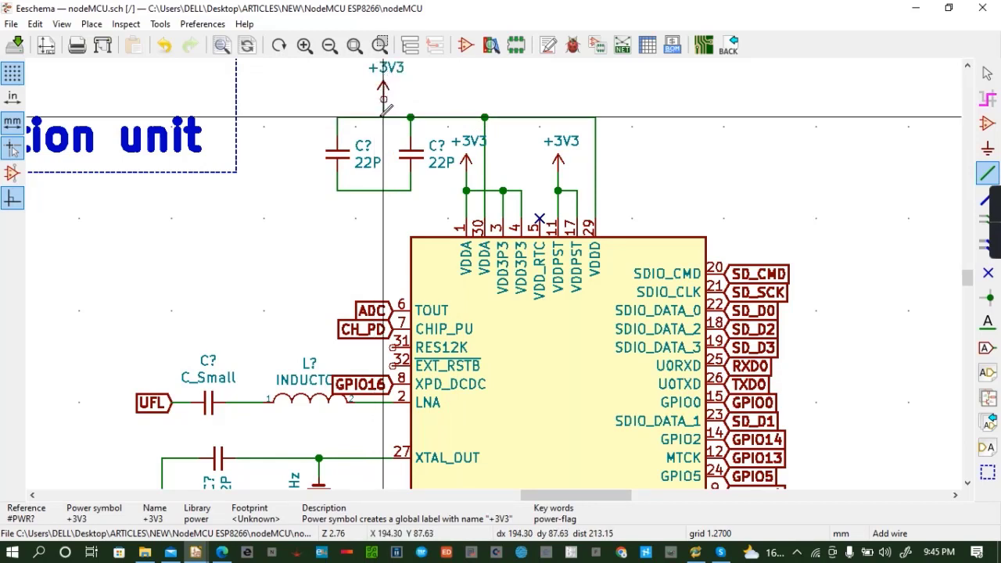
click(383, 117)
key(ctrl+s)
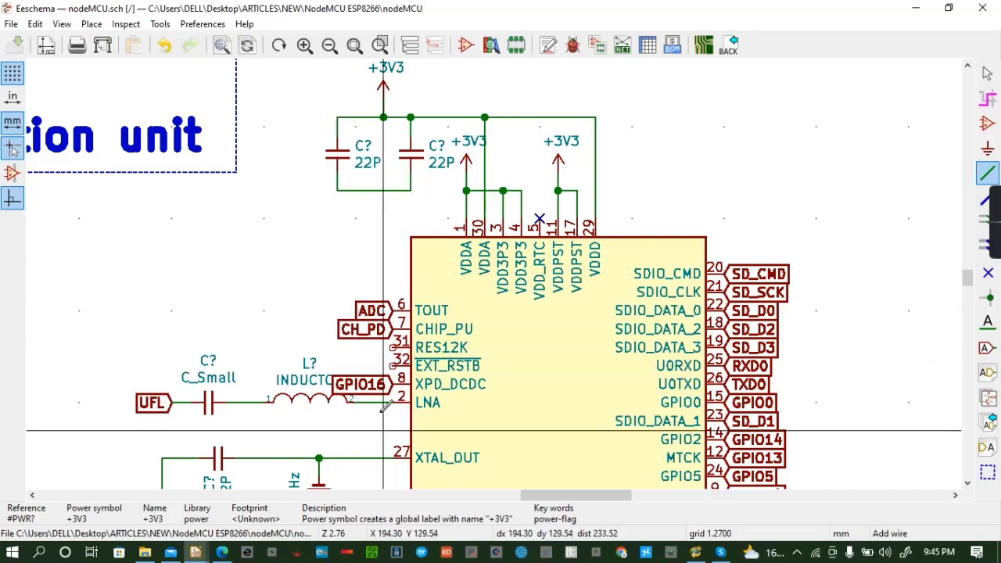
key(a)
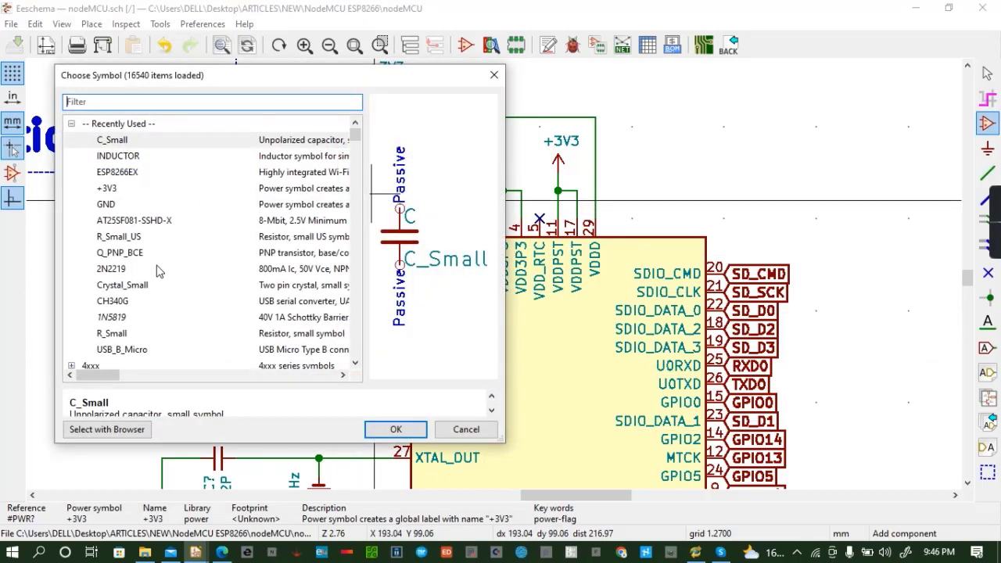
Place a GND symbol under the capacitors, wire their shared bottom to it, and save
click(104, 205)
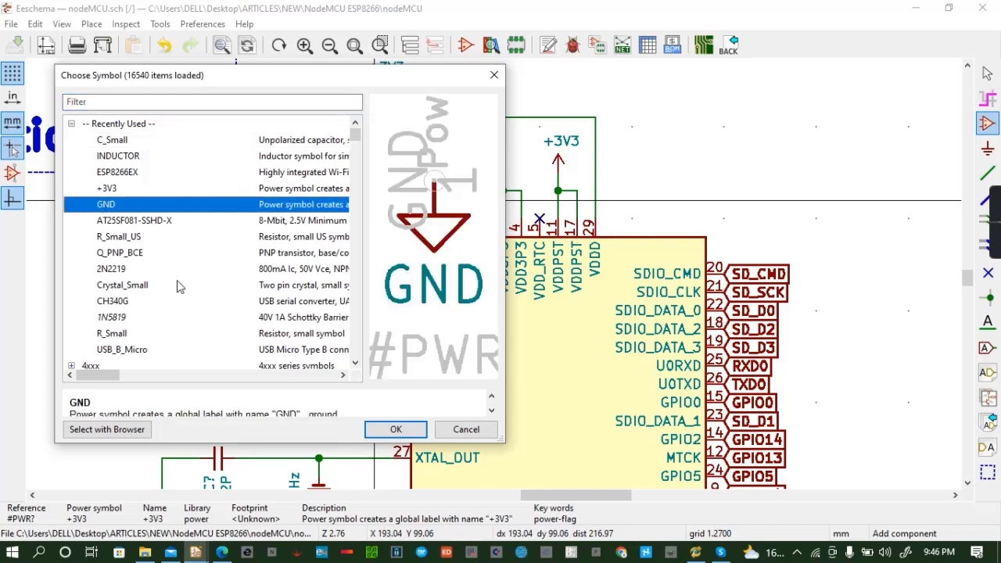
click(393, 430)
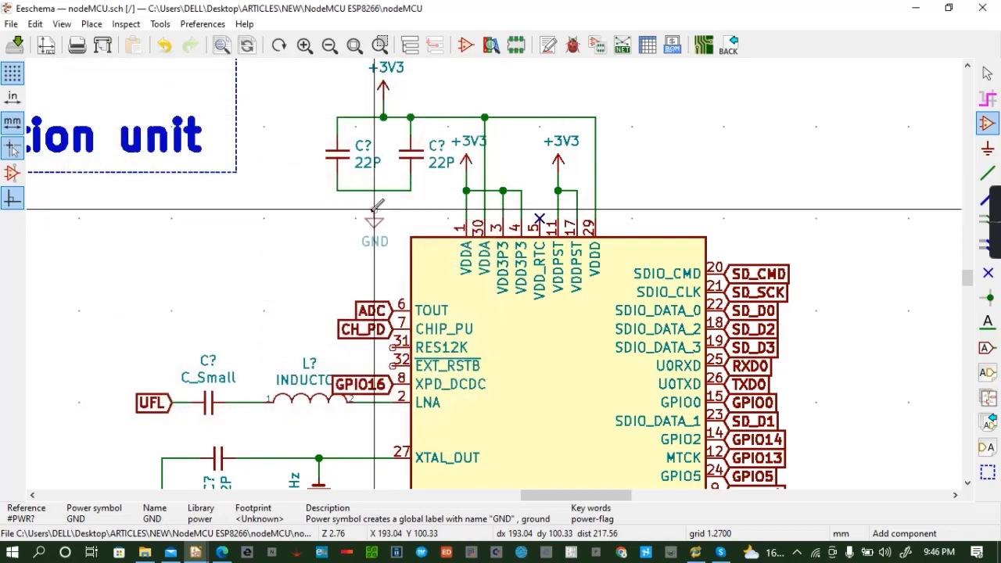
click(374, 209)
key(w)
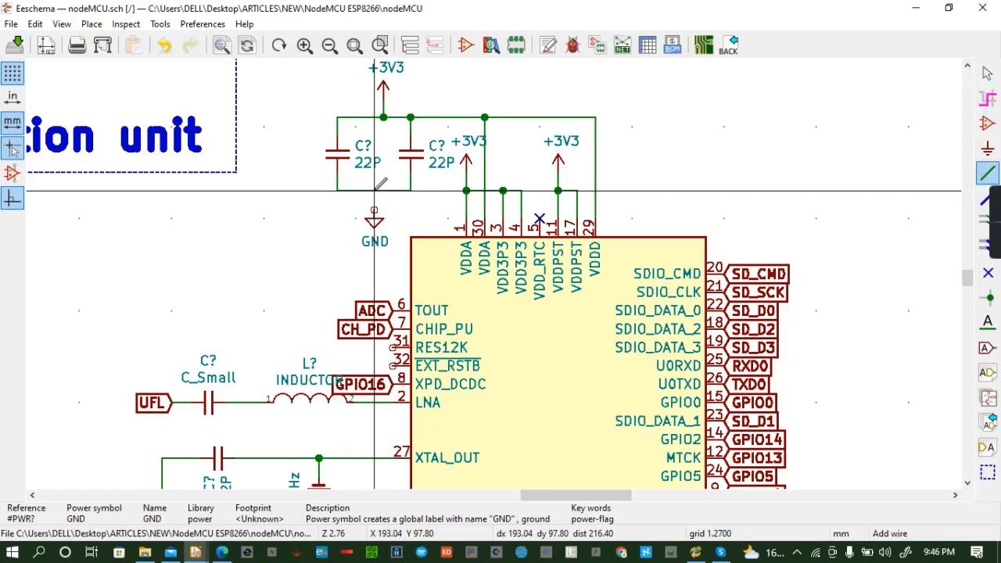
click(374, 190)
click(374, 209)
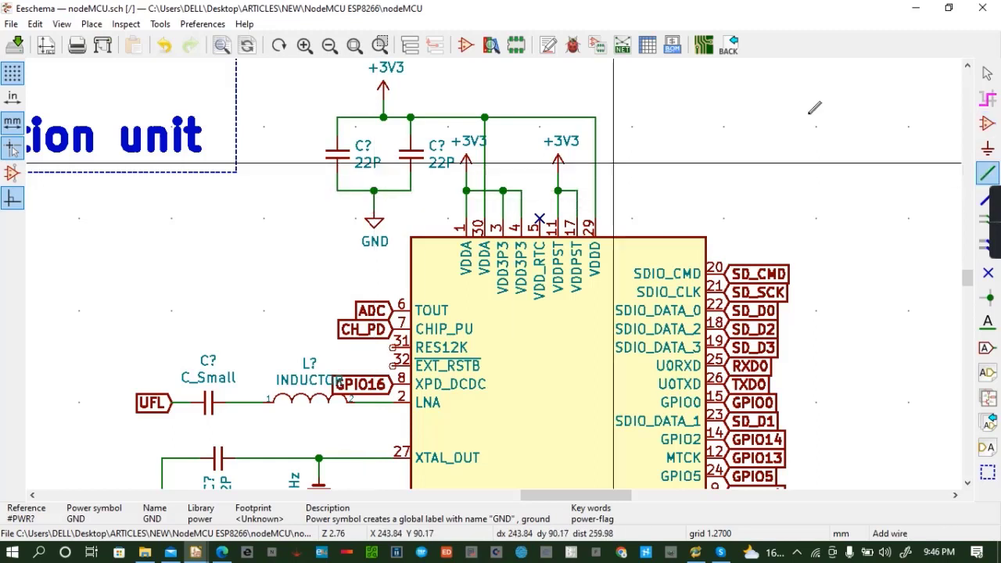
key(ctrl+s)
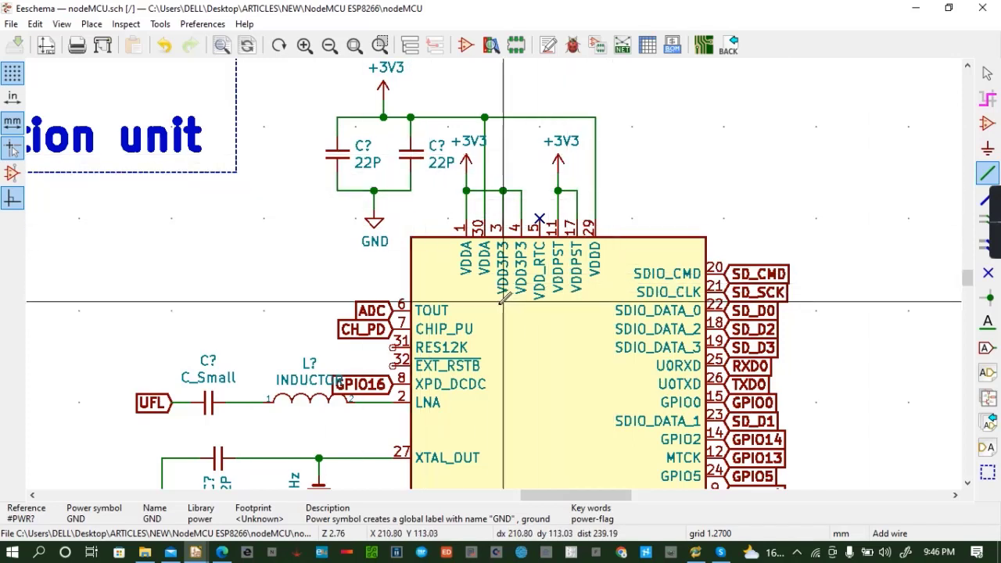
Route a wire from RES12K pin 31 around the chip to the grounded capacitor wire and save
click(393, 347)
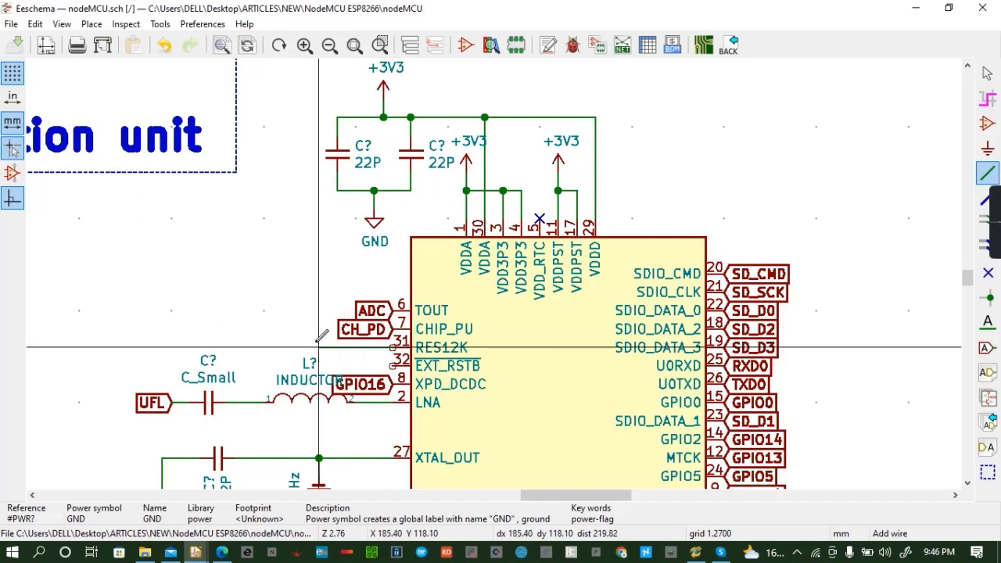
click(328, 282)
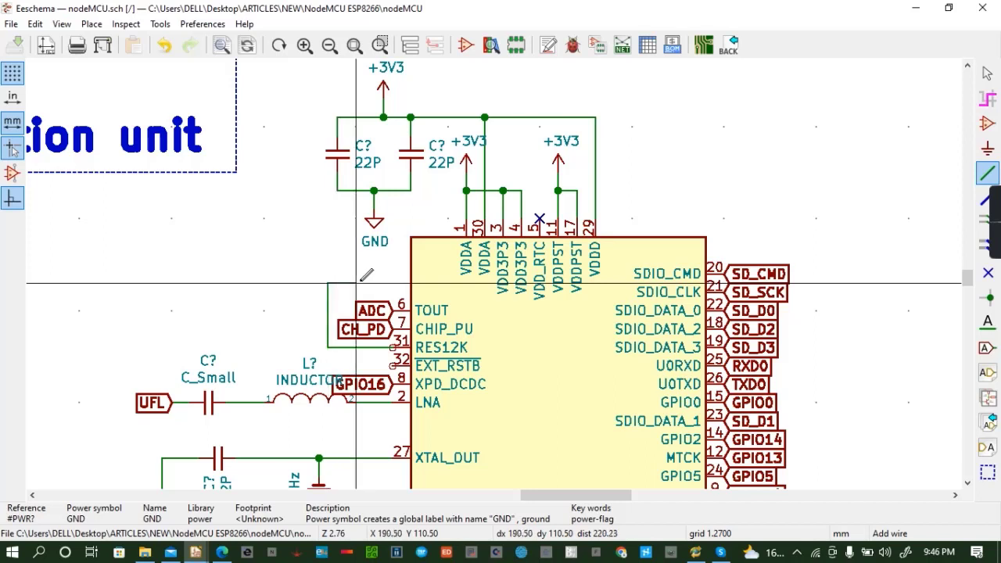
click(403, 255)
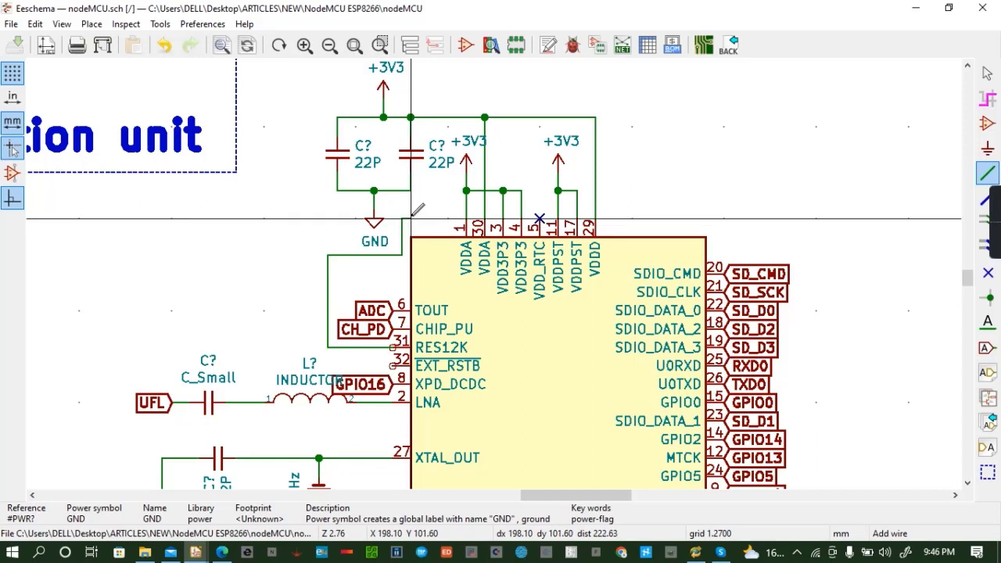
click(411, 191)
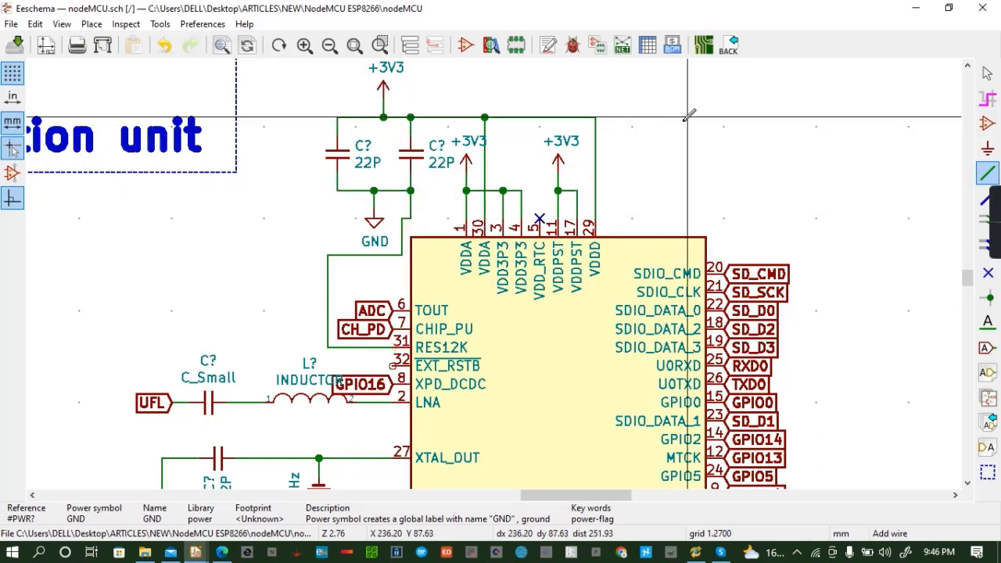
key(ctrl+s)
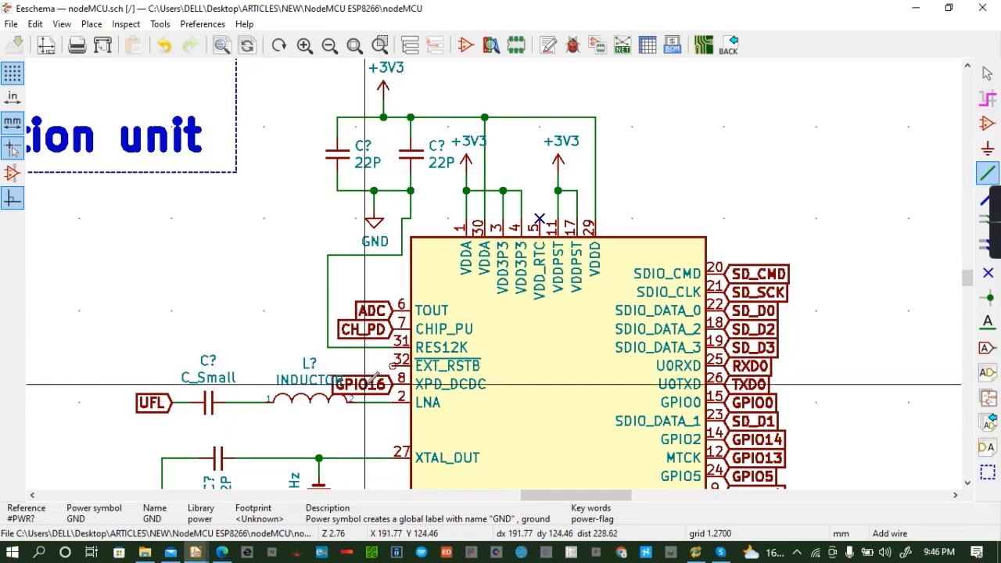
Copy the GPIO16 label onto EXT_RSTB pin 32 and rename it nRST
key(c)
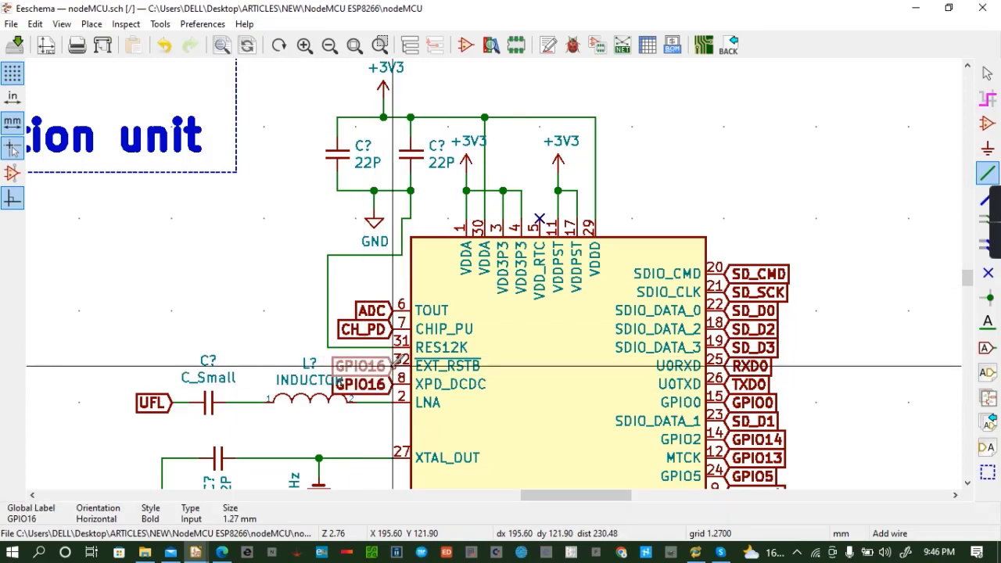
click(393, 367)
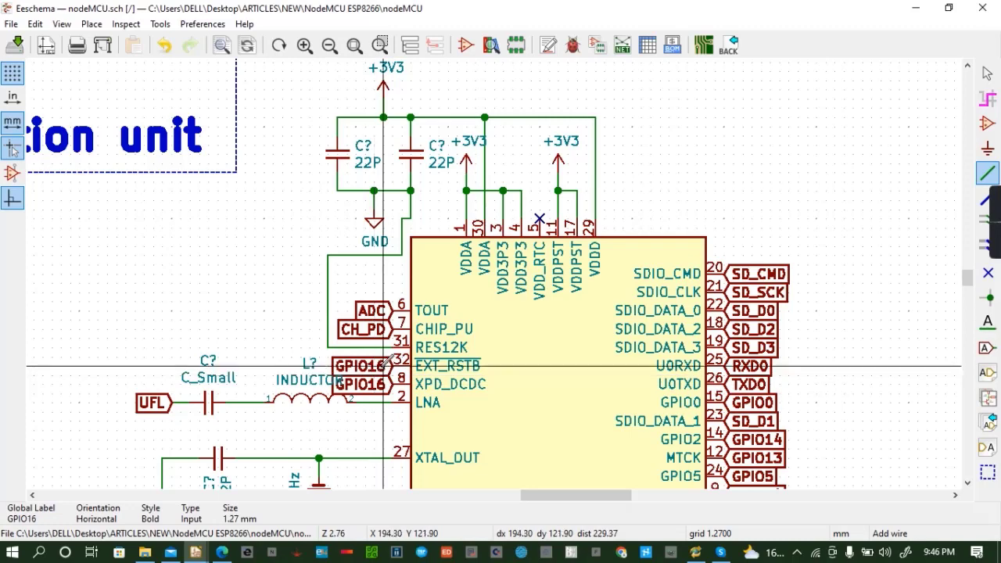
double_click(384, 366)
text(n)
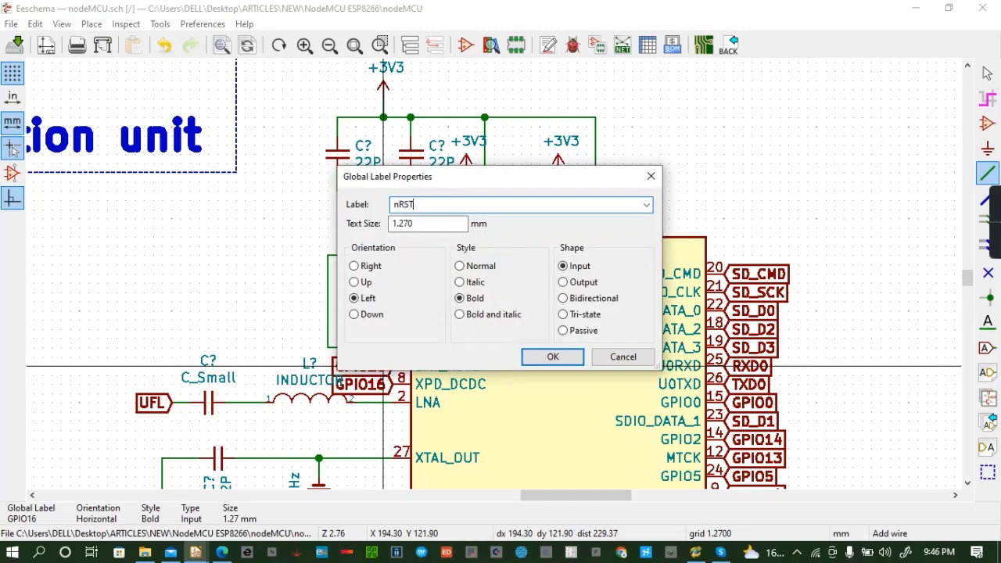
text(RST)
click(552, 357)
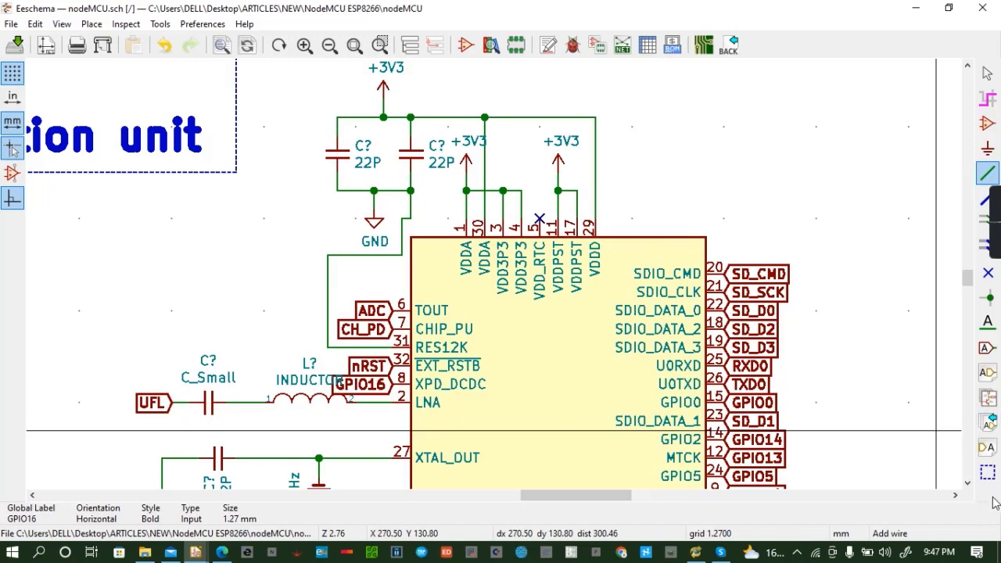
click(967, 484)
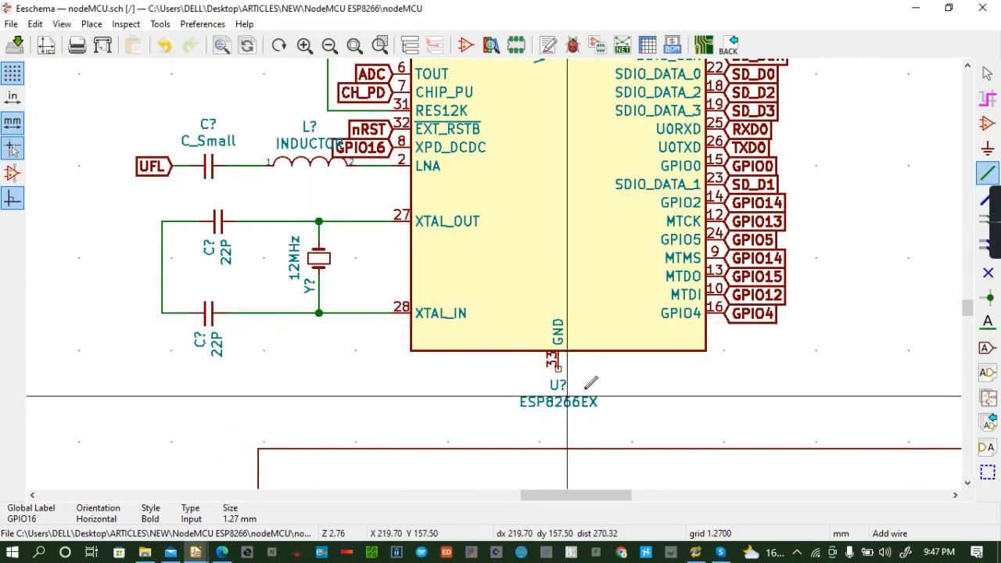
Attach a GND power symbol directly to the ESP8266's GND pin 33
key(a)
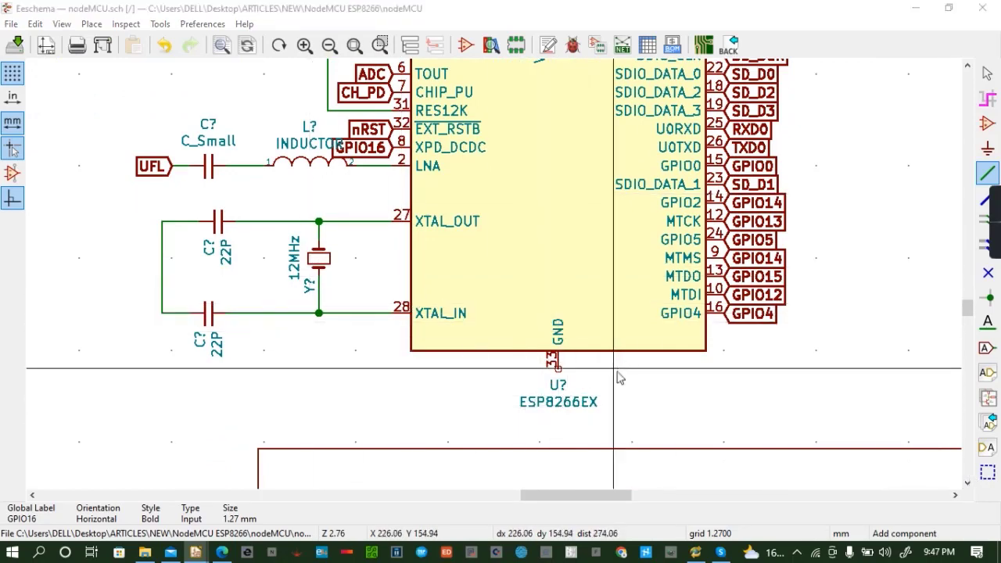
click(134, 142)
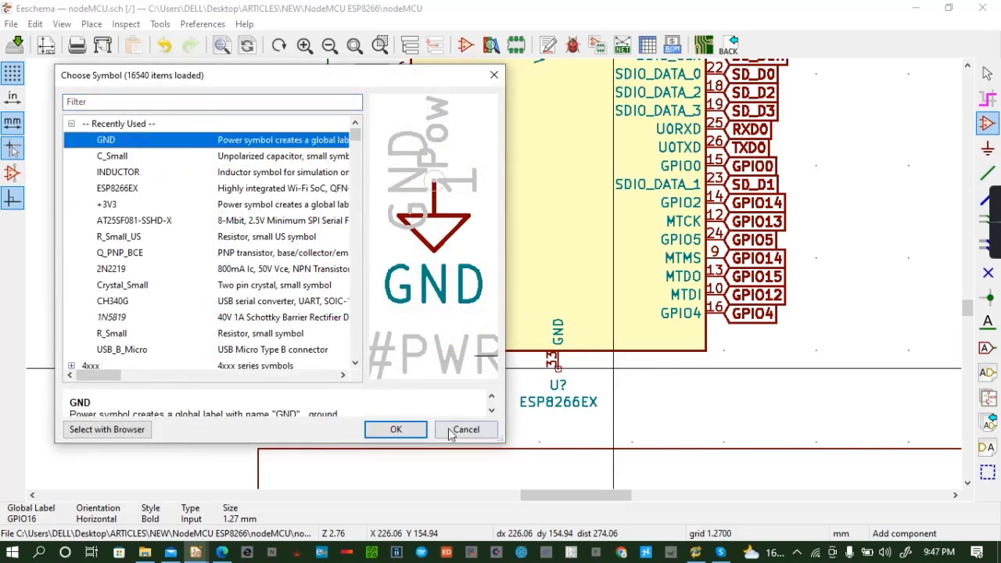
click(416, 430)
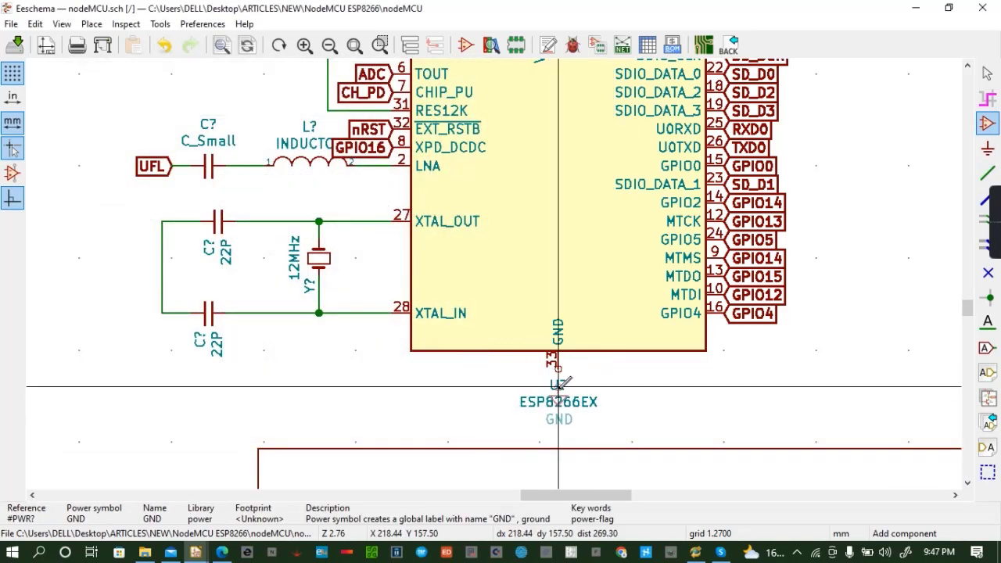
click(558, 386)
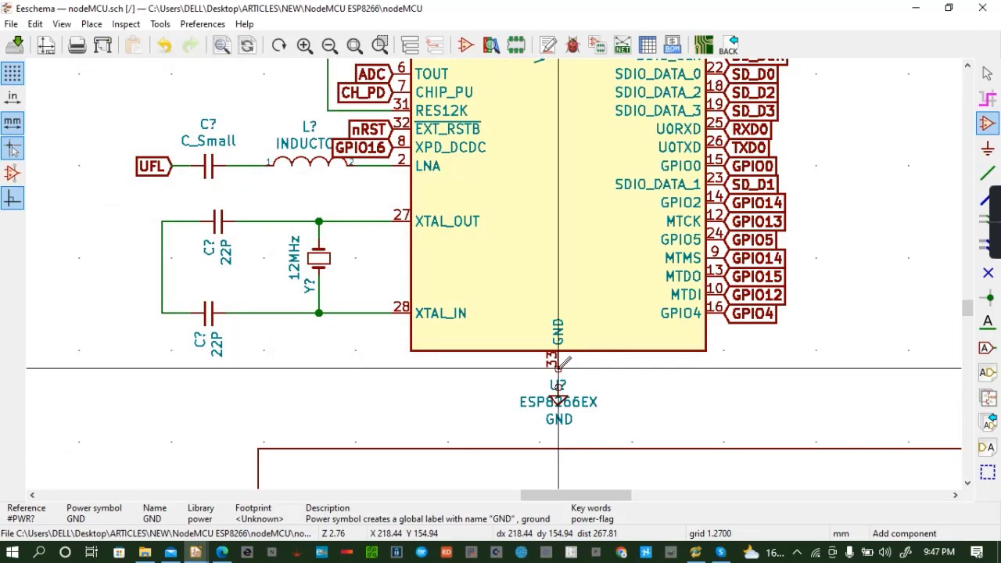
key(w)
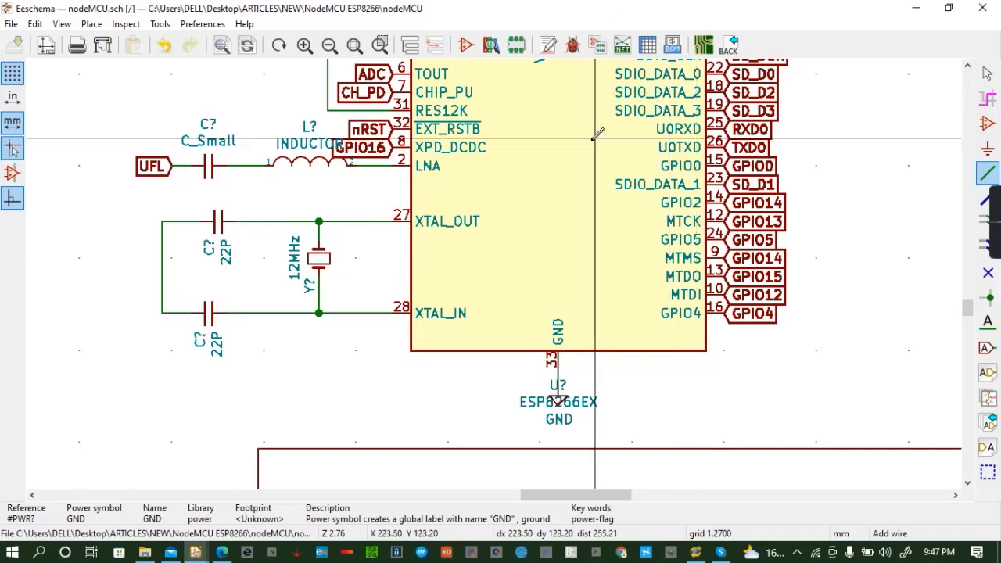
key(F4)
Zoom out to frame the whole ESP8266 circuit and pick the graphic lines tool
scroll(500, 267, down, 3)
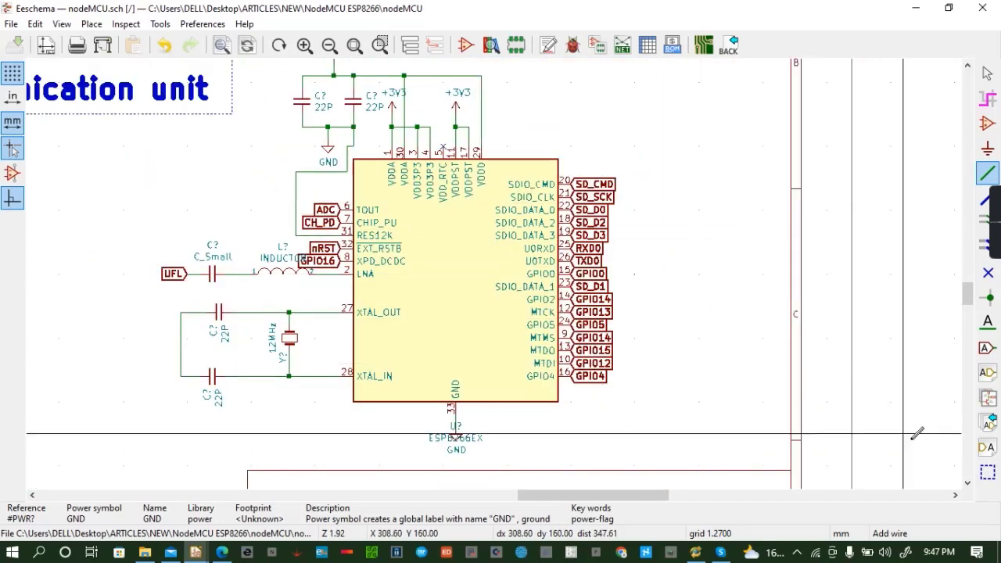
click(968, 66)
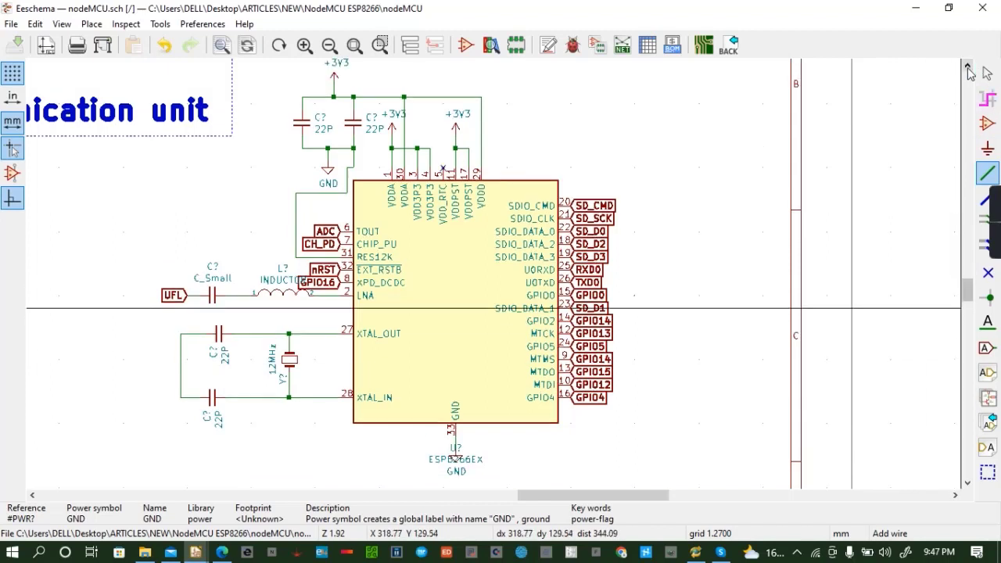
click(967, 65)
click(968, 66)
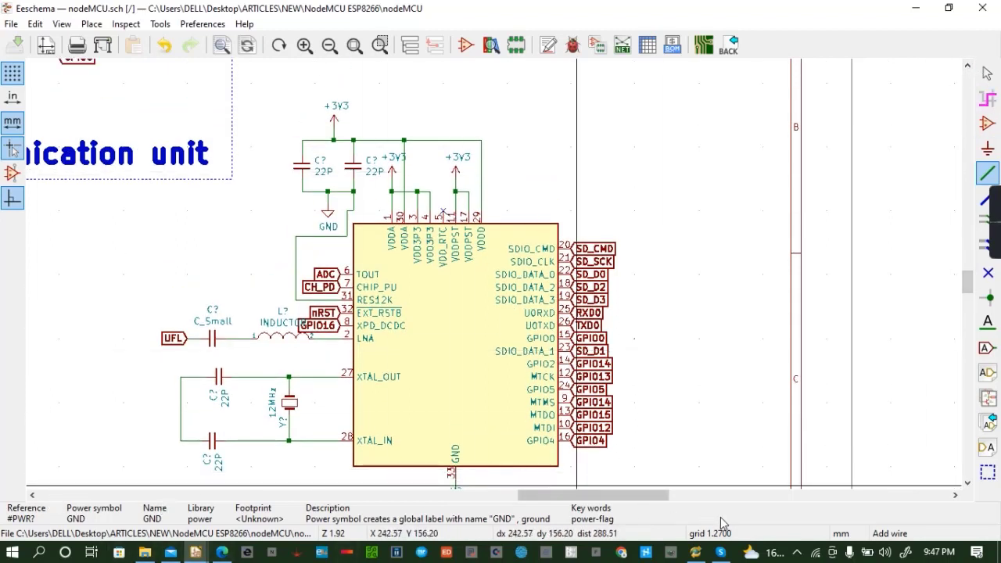
click(33, 495)
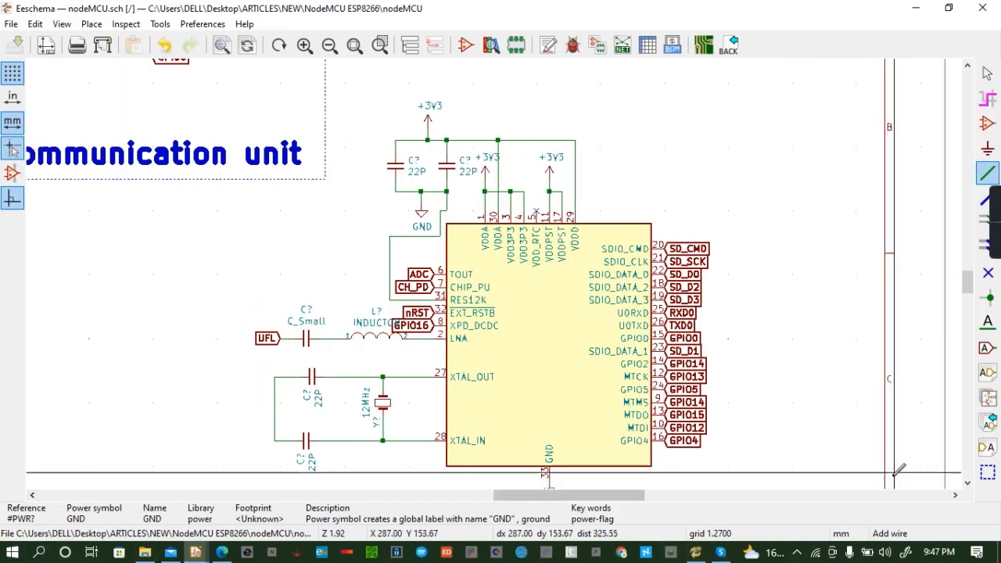
click(967, 482)
click(968, 484)
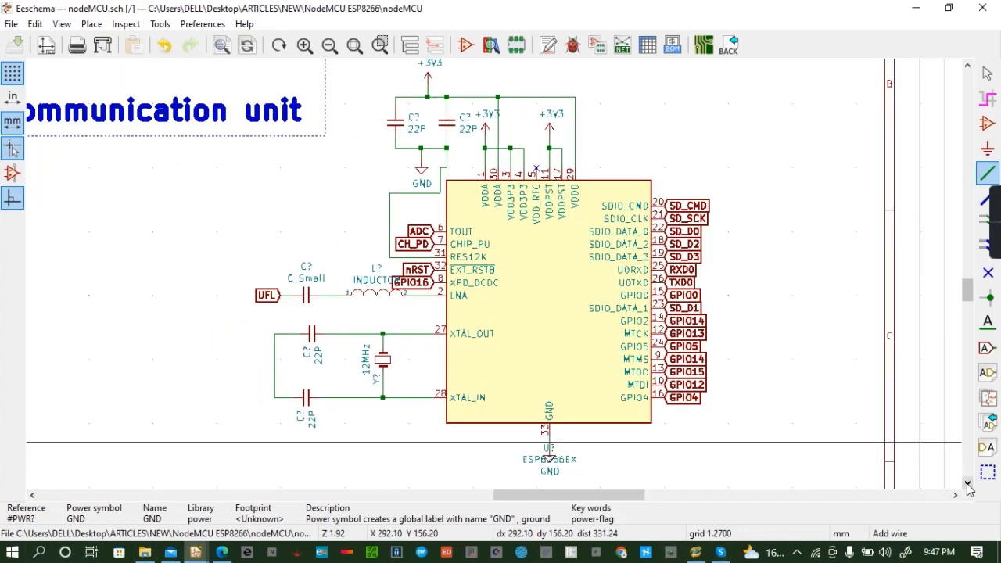
scroll(537, 289, down, 1)
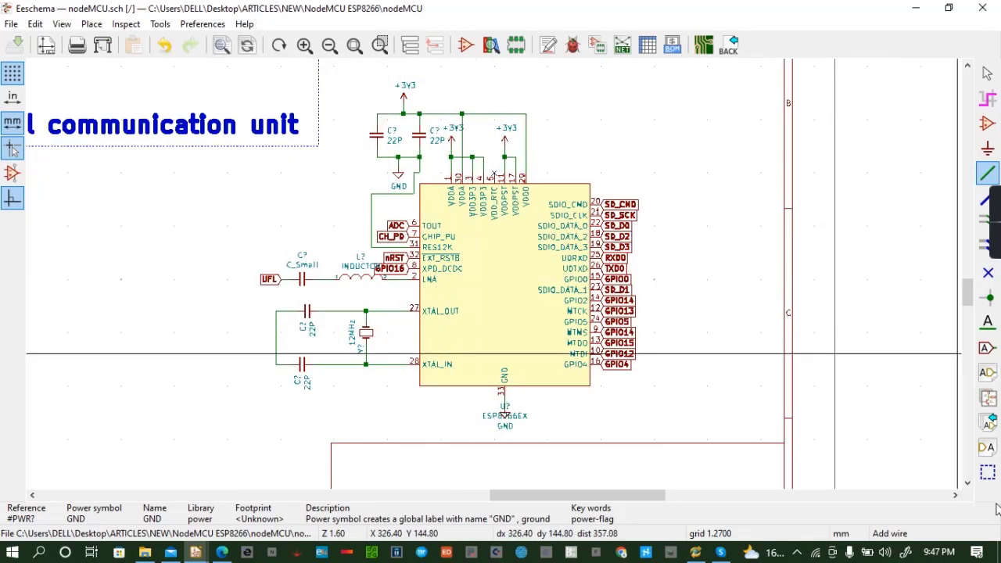
click(988, 471)
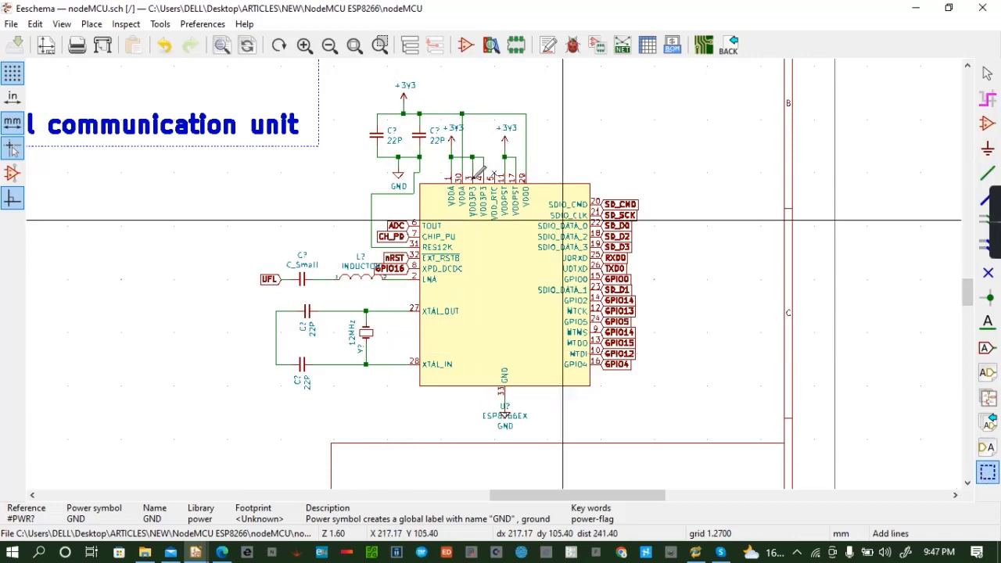
Begin the dashed outline at the top-left corner above the ESP8266 circuit
click(340, 61)
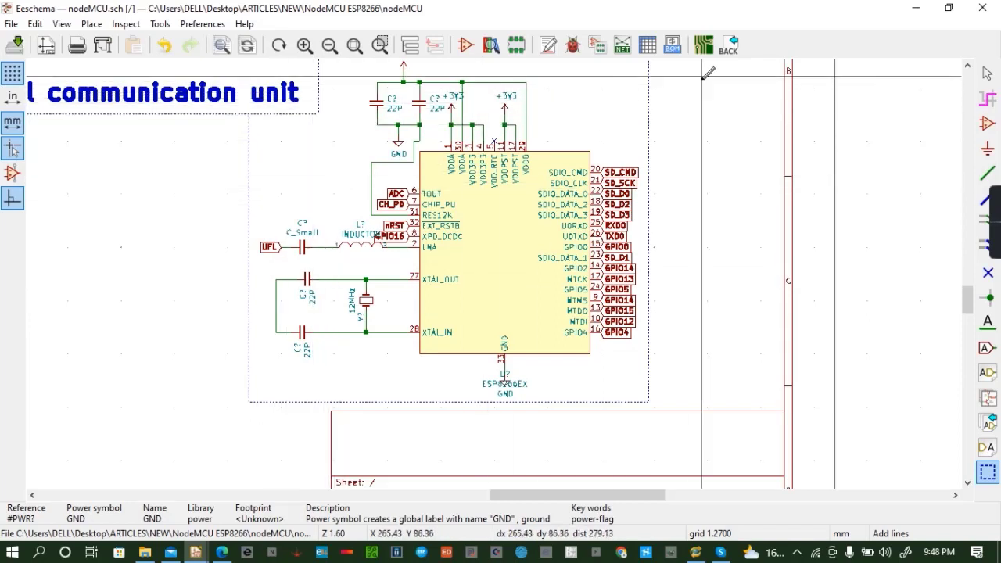
click(967, 67)
click(968, 66)
click(967, 67)
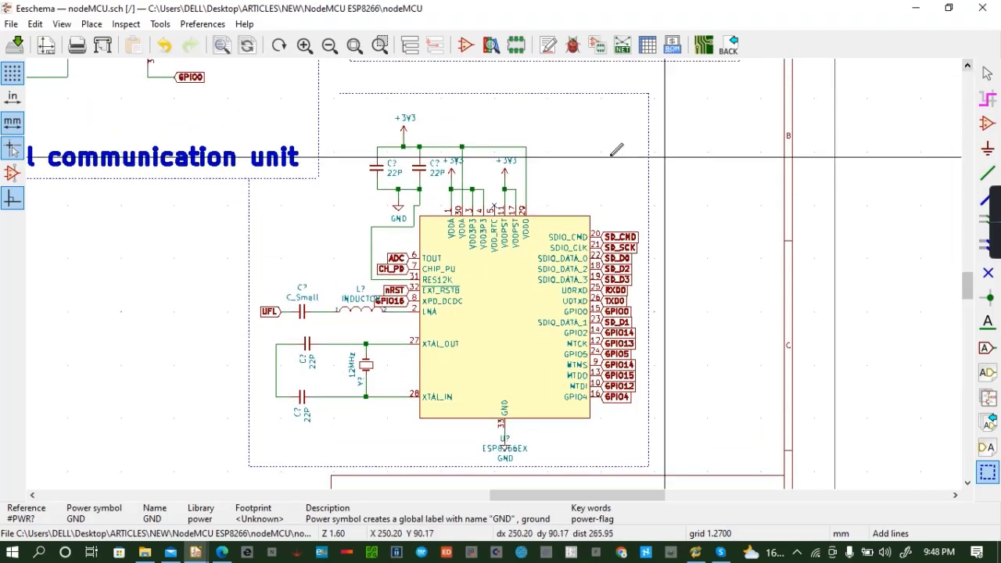
scroll(335, 90, up, 1)
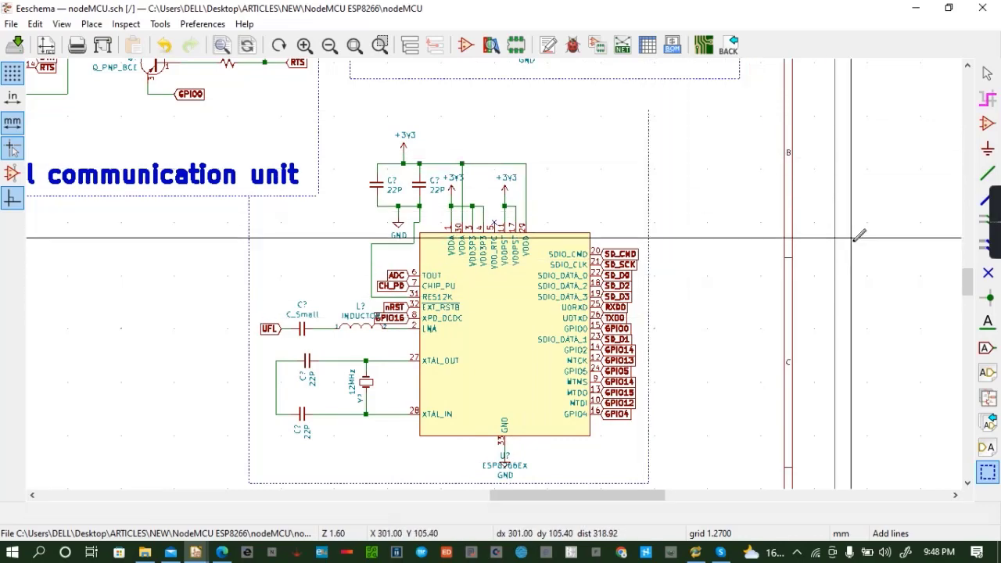
Draw the right and bottom edges of the dashed outline to close the box around the ESP8266 circuit
click(969, 69)
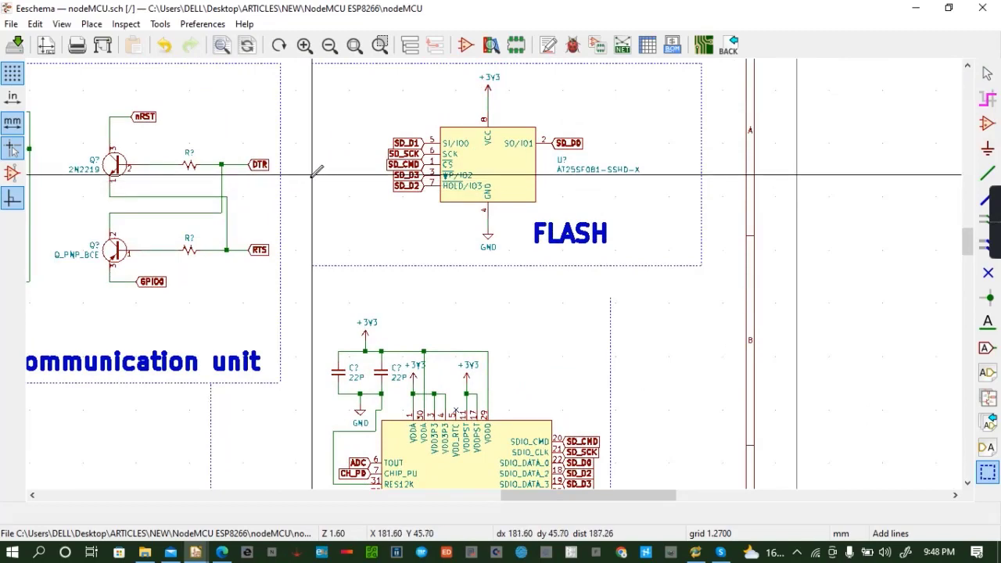
scroll(316, 160, up, 2)
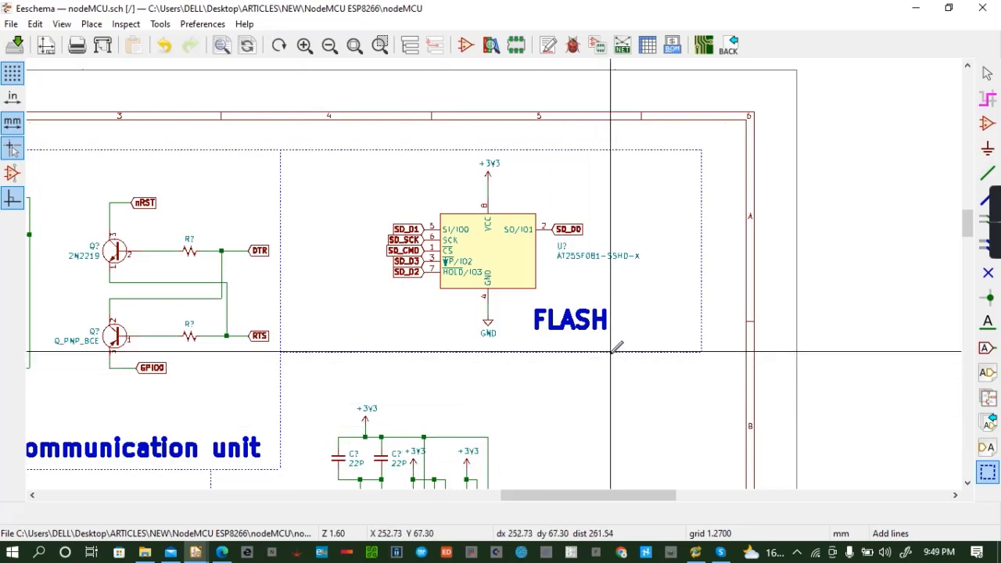
click(967, 483)
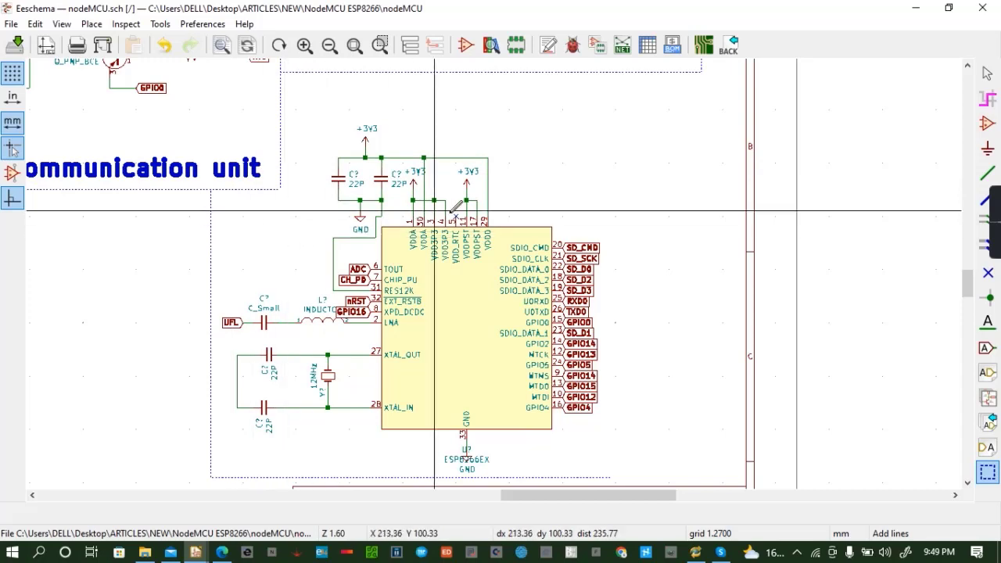
click(701, 72)
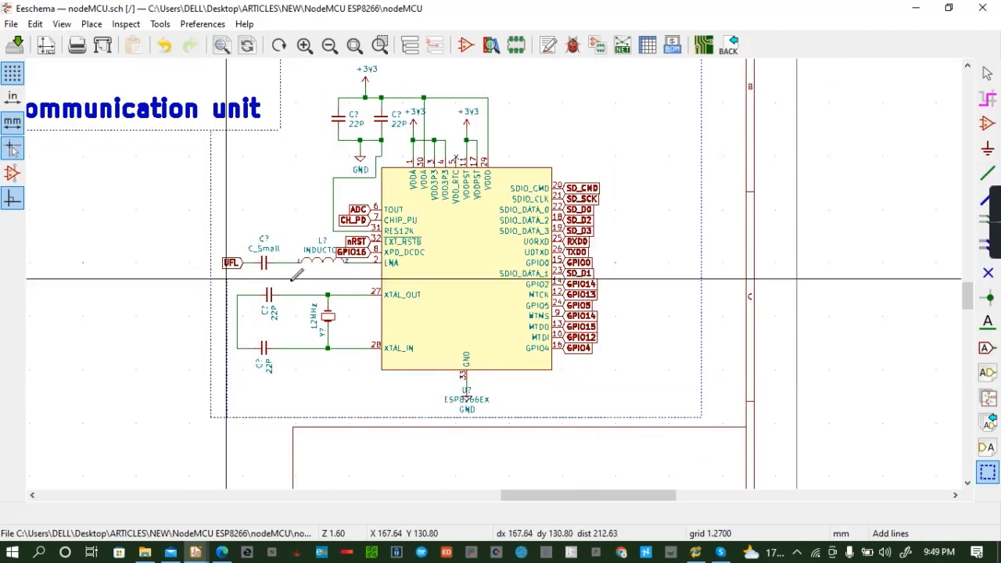
scroll(291, 269, down, 2)
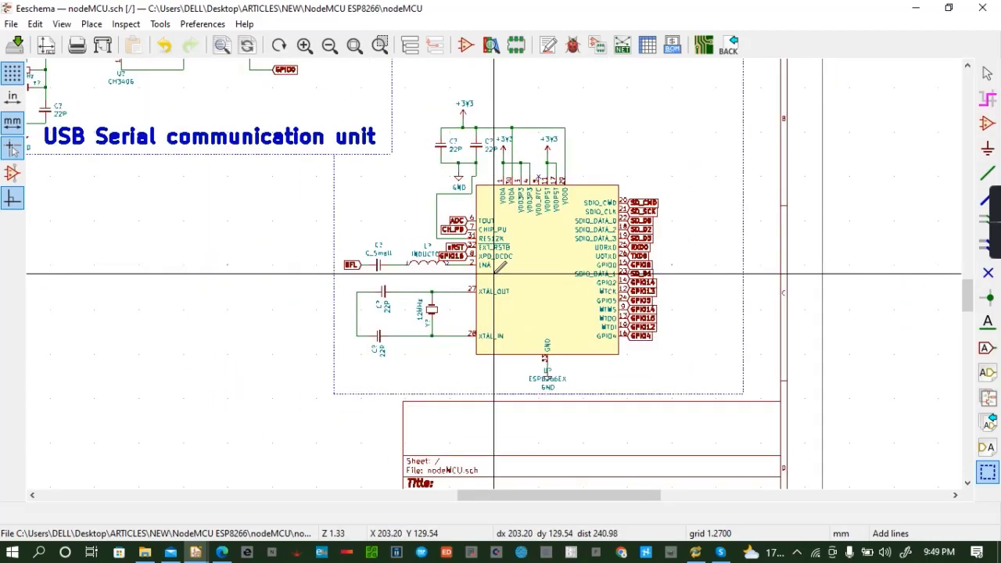
scroll(494, 274, down, 1)
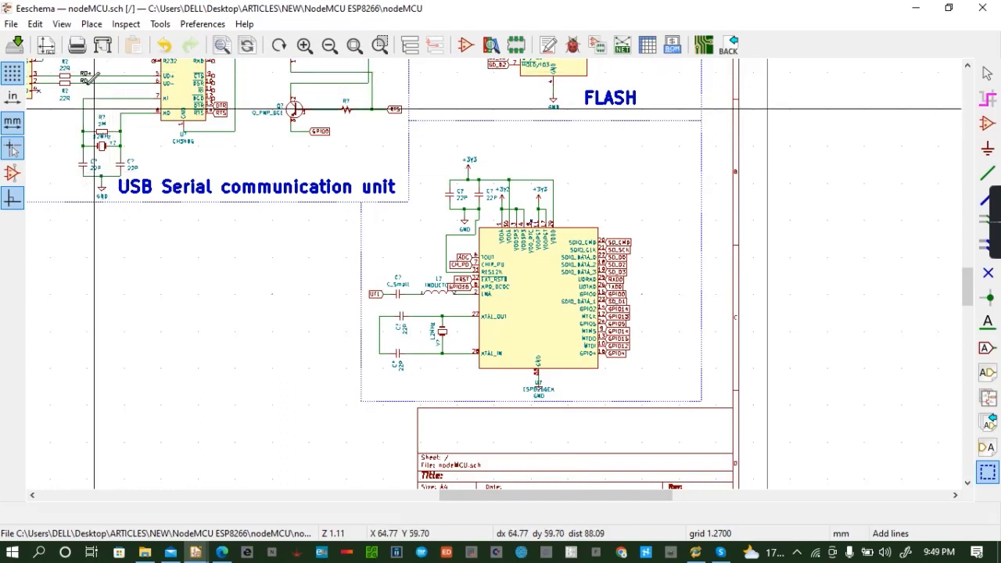
Place a bold 'ESP8266' graphic text heading above the dashed chip block
click(91, 23)
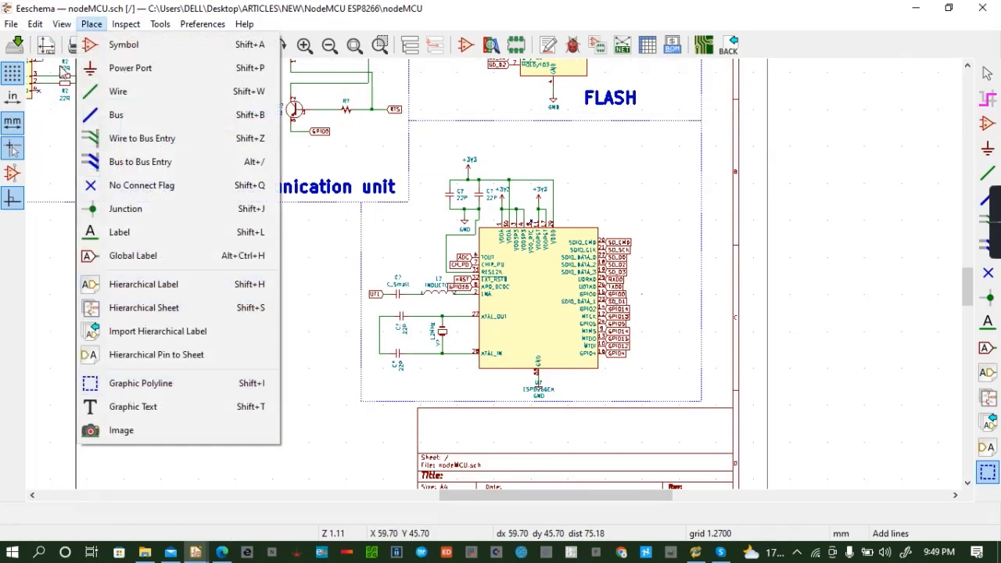
click(154, 408)
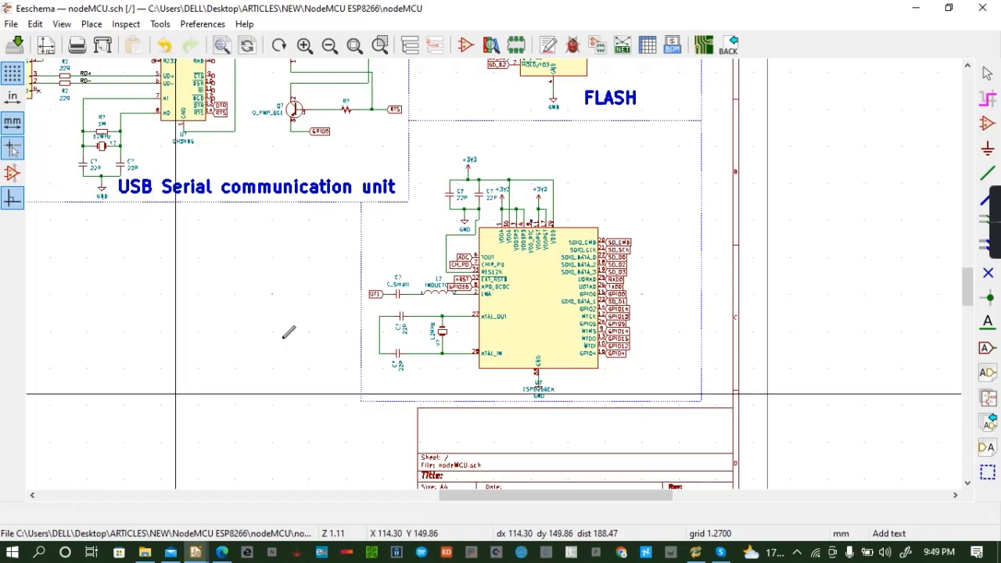
click(501, 139)
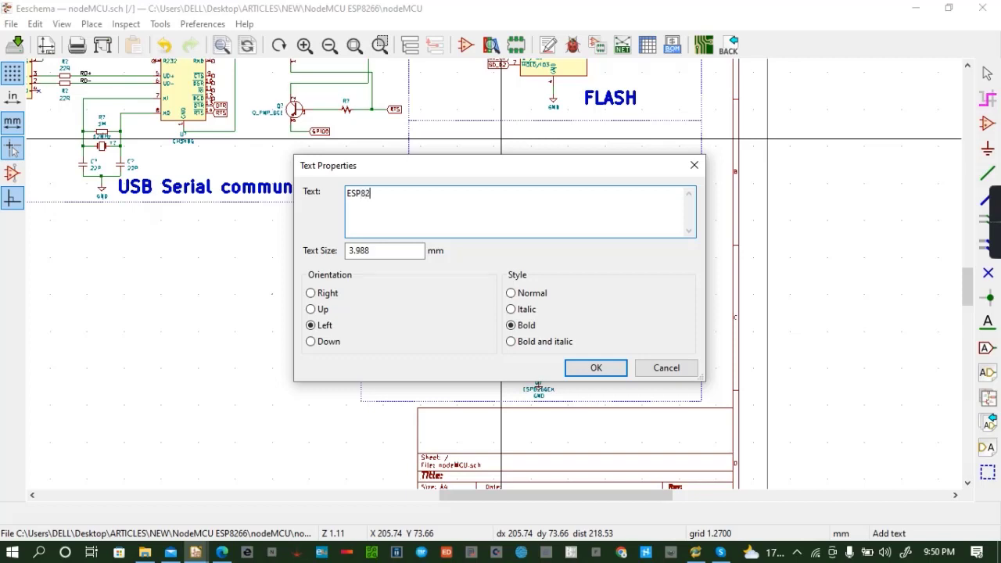
click(598, 369)
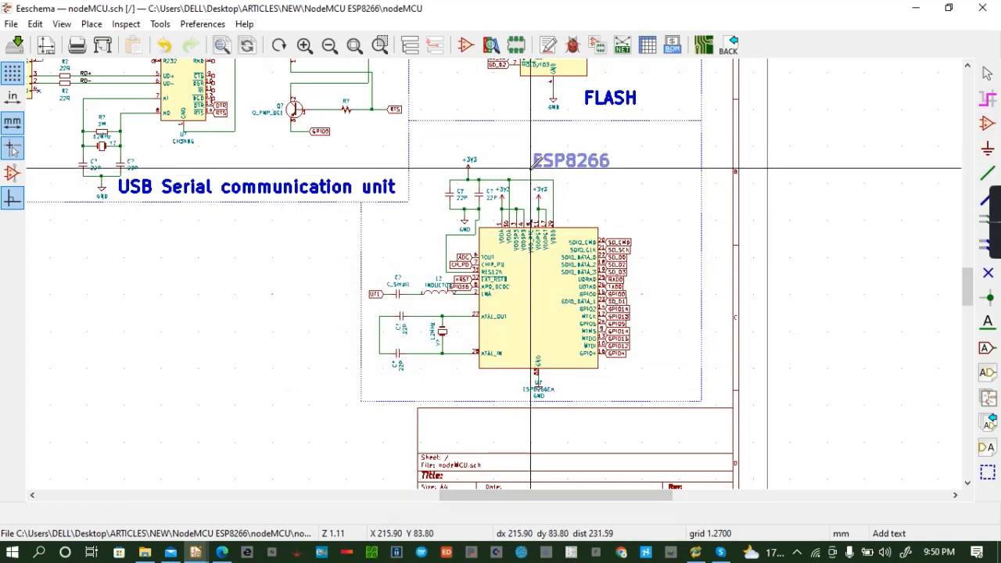
click(532, 167)
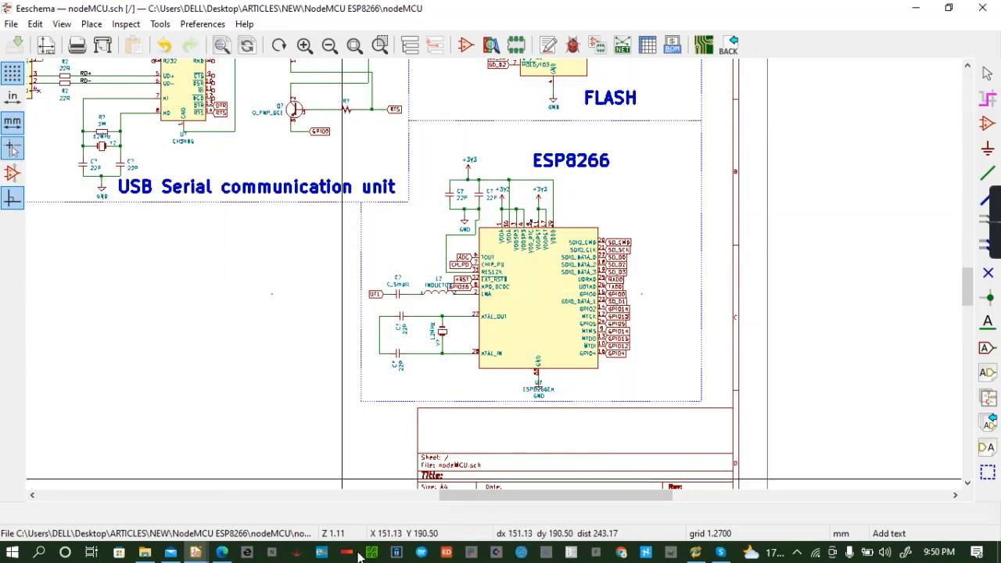
Pan the schematic to show the inductor, crystal and capacitors left of the chip and its top pins
drag(516, 510, 431, 529)
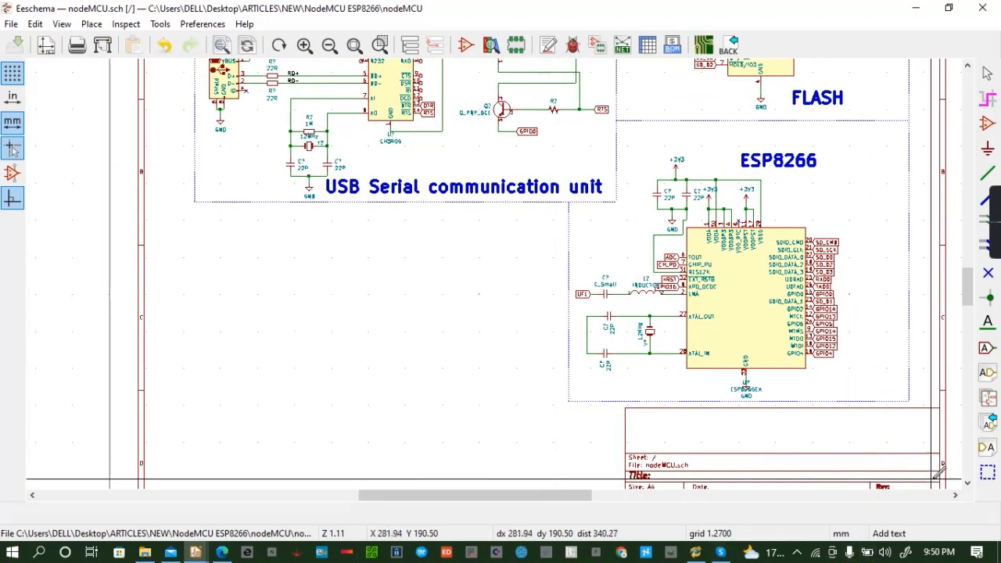
click(967, 489)
click(967, 486)
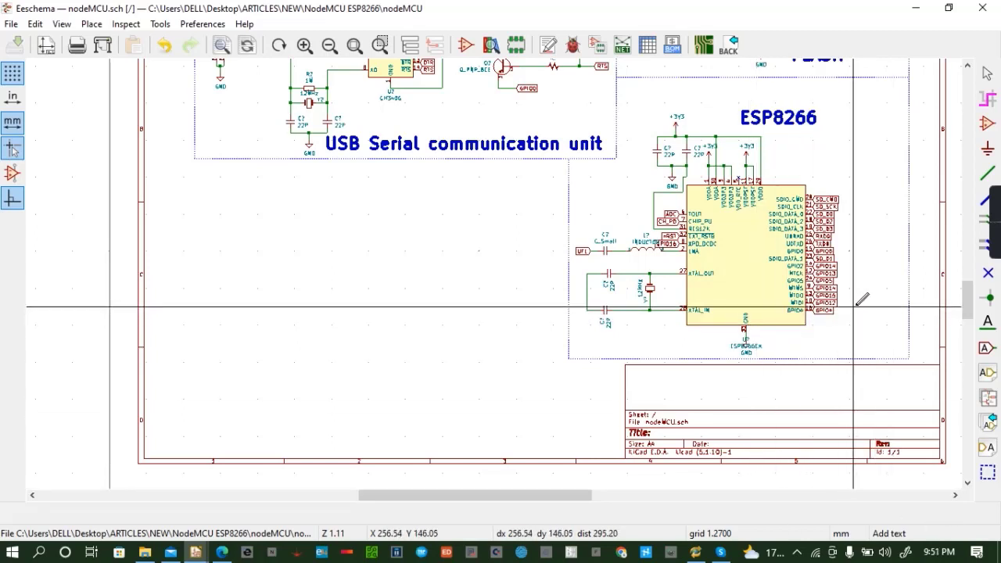
scroll(864, 302, up, 3)
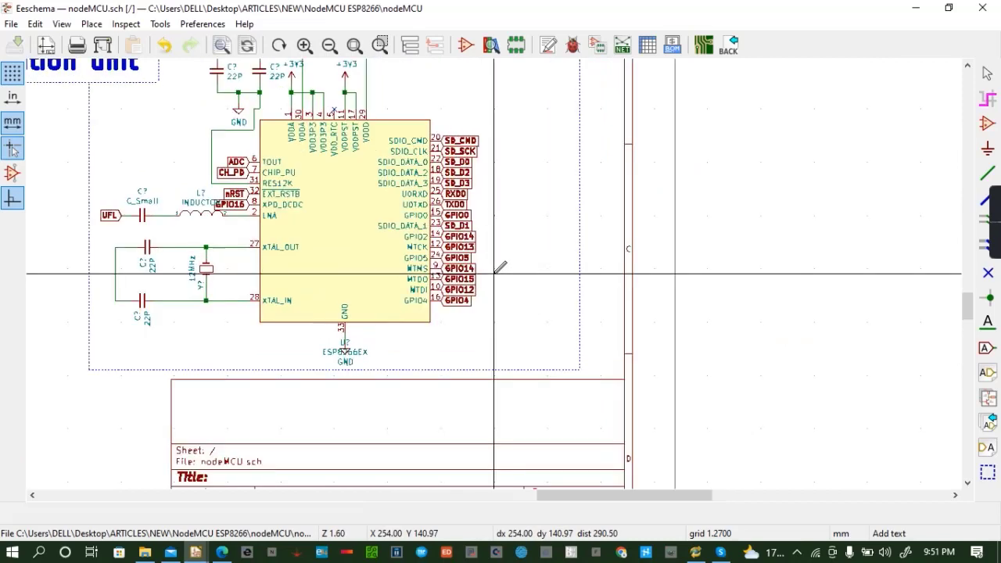
click(34, 498)
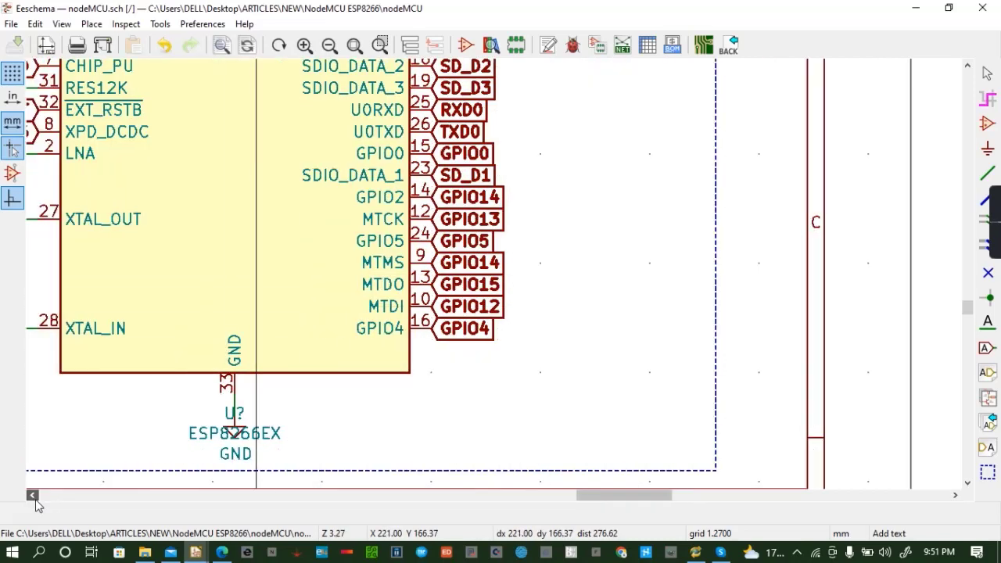
click(34, 497)
click(967, 65)
click(967, 65)
click(968, 67)
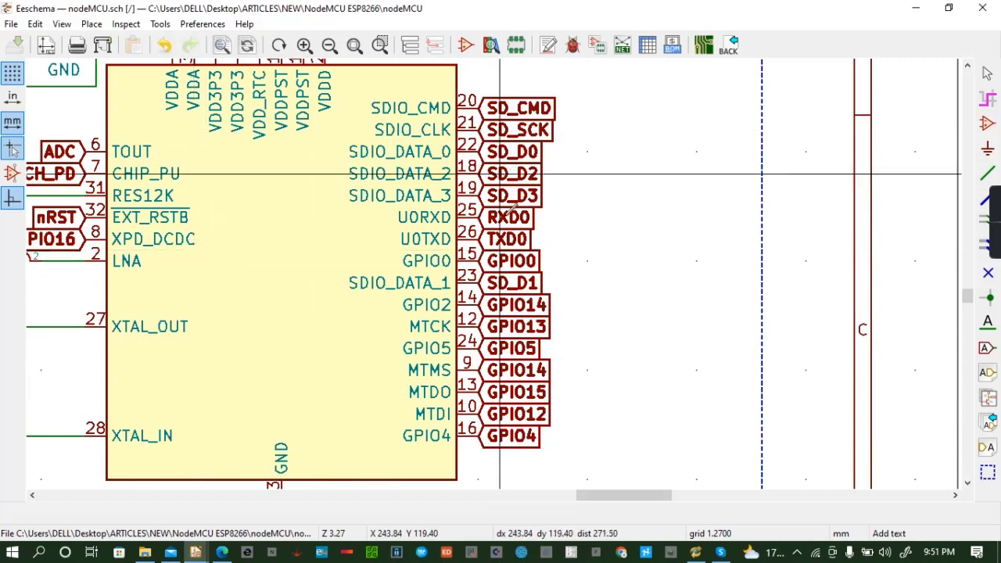
click(32, 495)
click(32, 495)
click(32, 495)
click(33, 496)
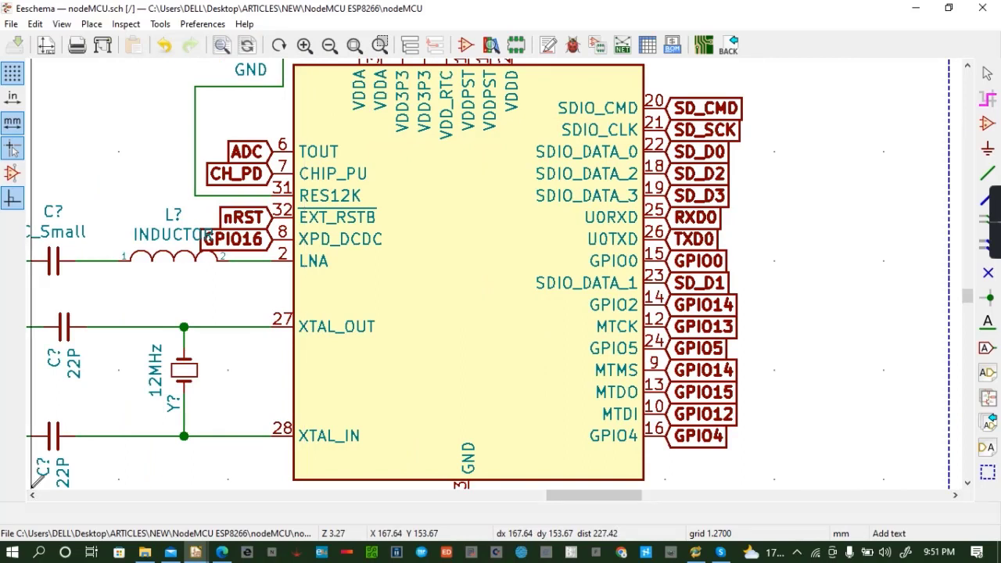
click(969, 68)
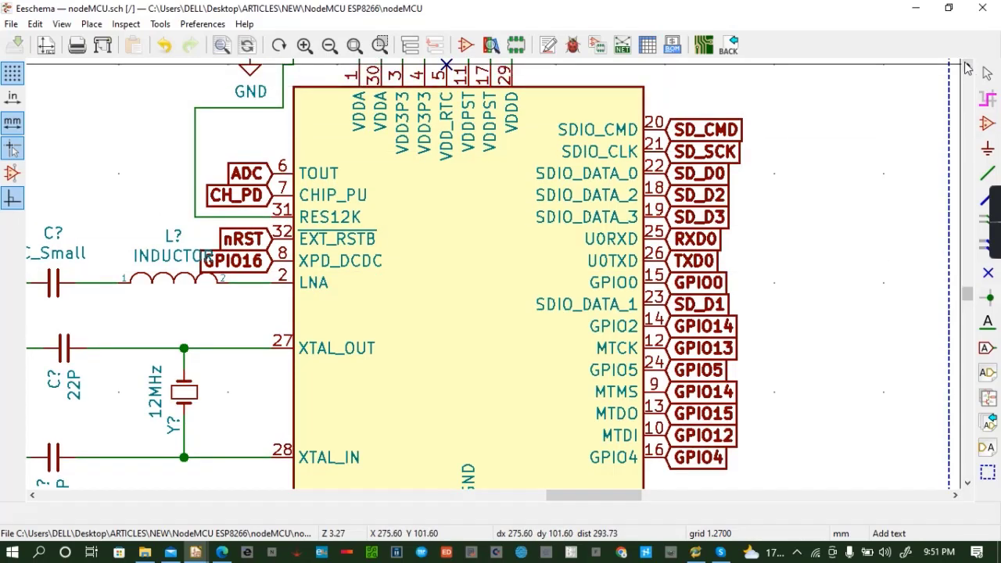
click(968, 68)
click(968, 68)
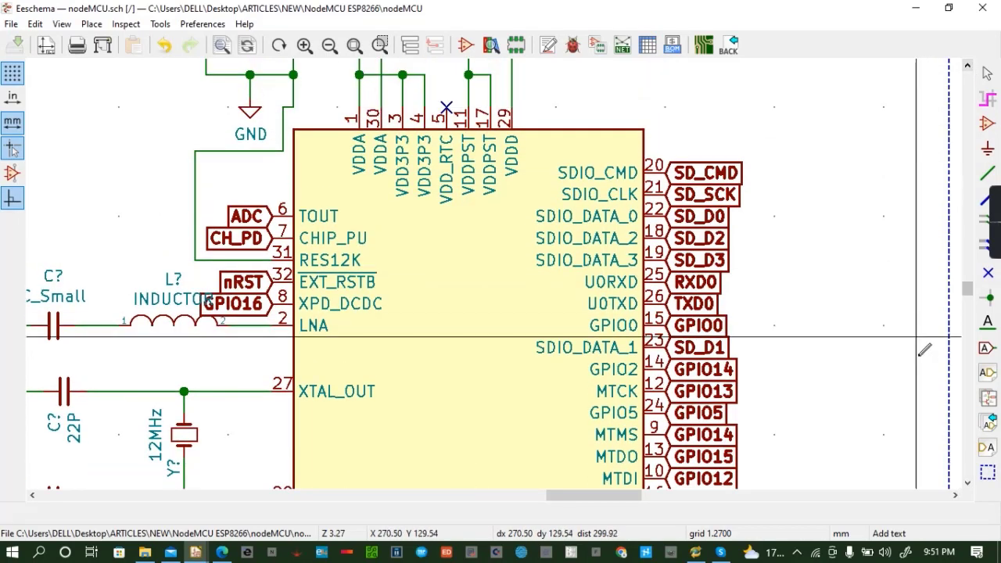
click(968, 483)
click(967, 482)
click(968, 482)
click(967, 483)
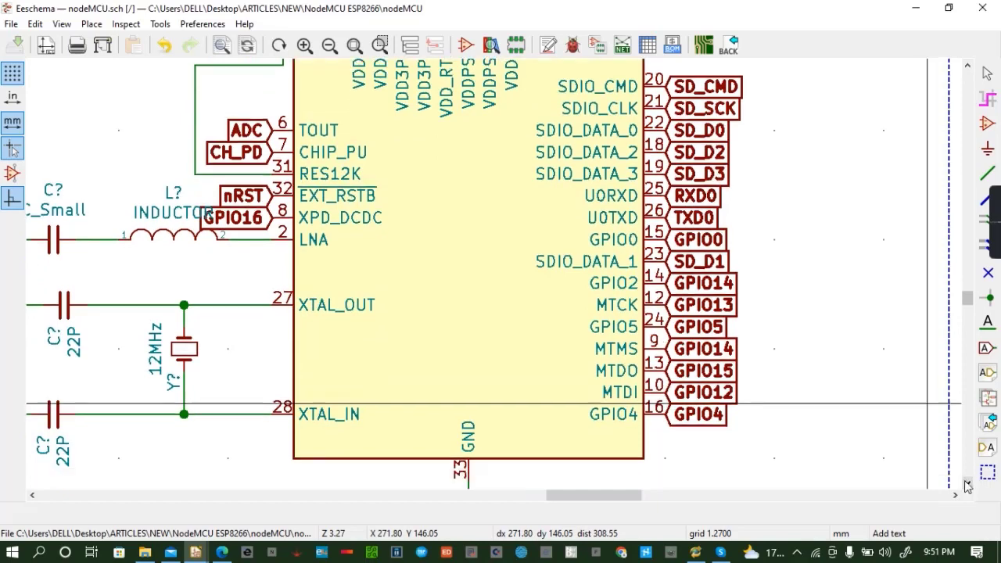
click(968, 69)
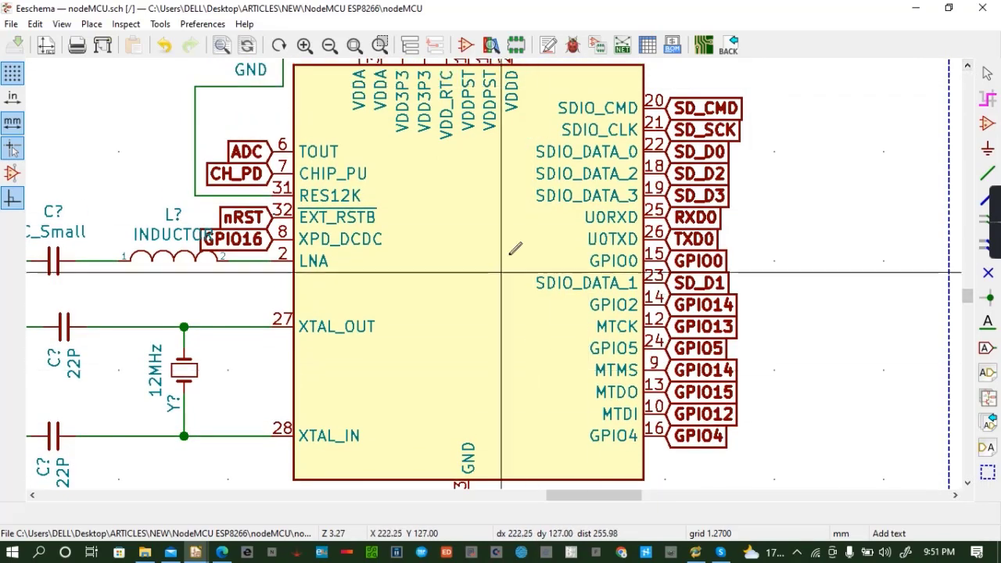
click(968, 69)
click(968, 69)
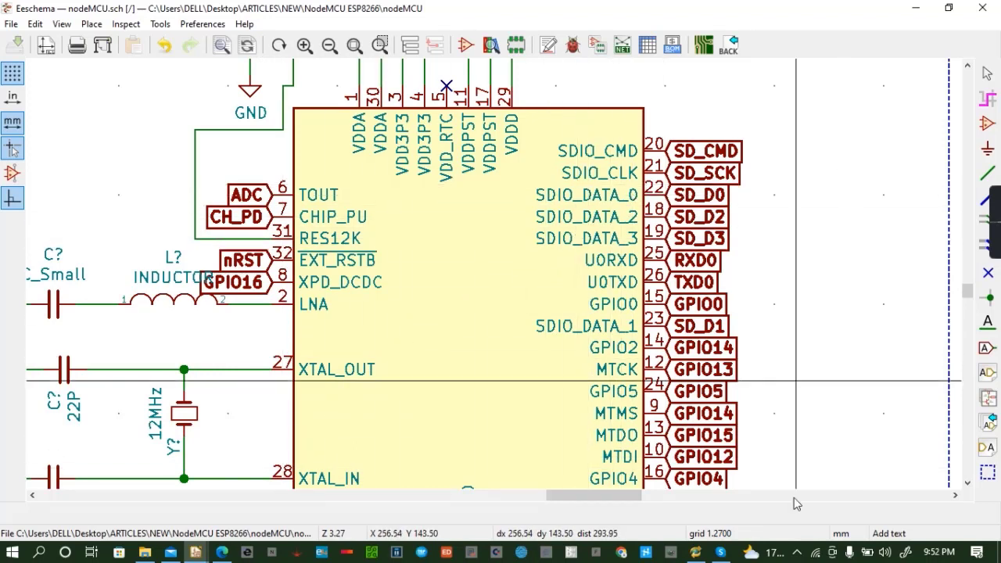
click(968, 483)
click(967, 482)
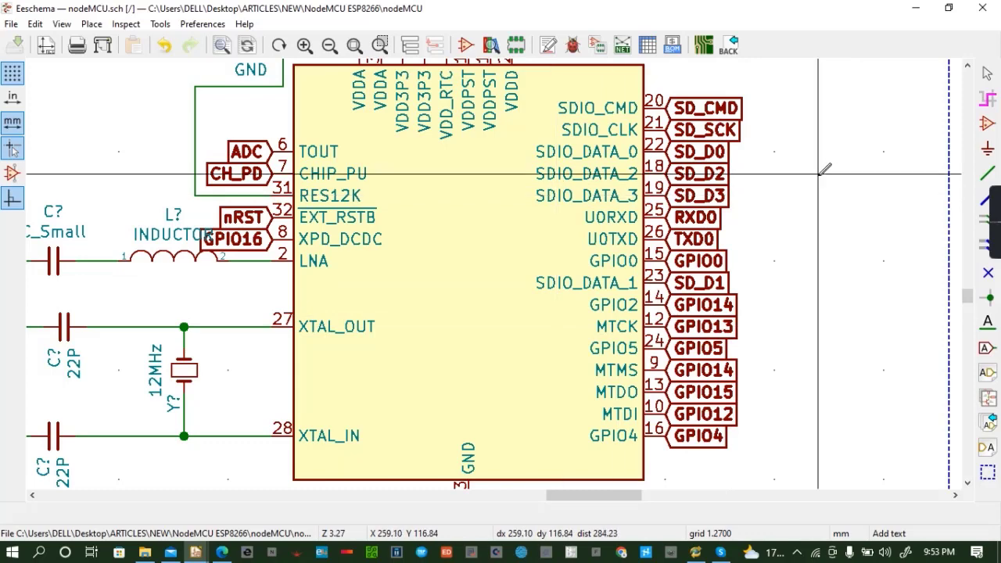
Add a Conn_01x15 header symbol to the right of the ESP8266 chip
key(a)
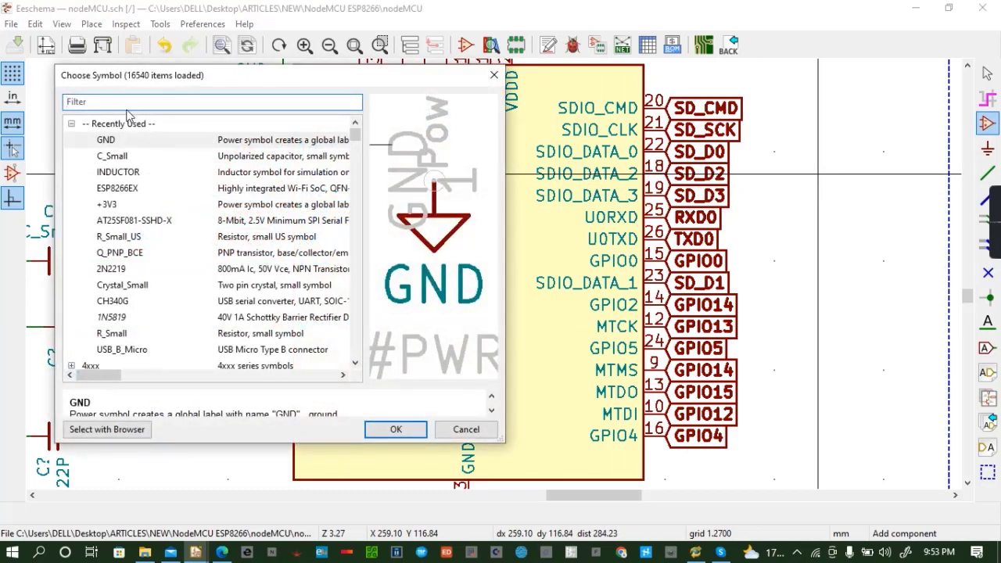
text(CO)
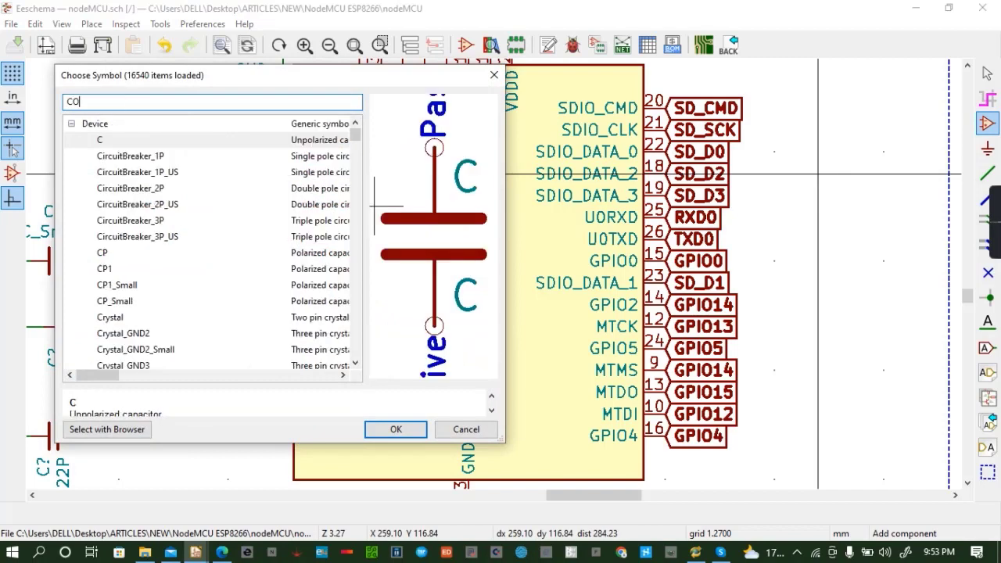
text(NN)
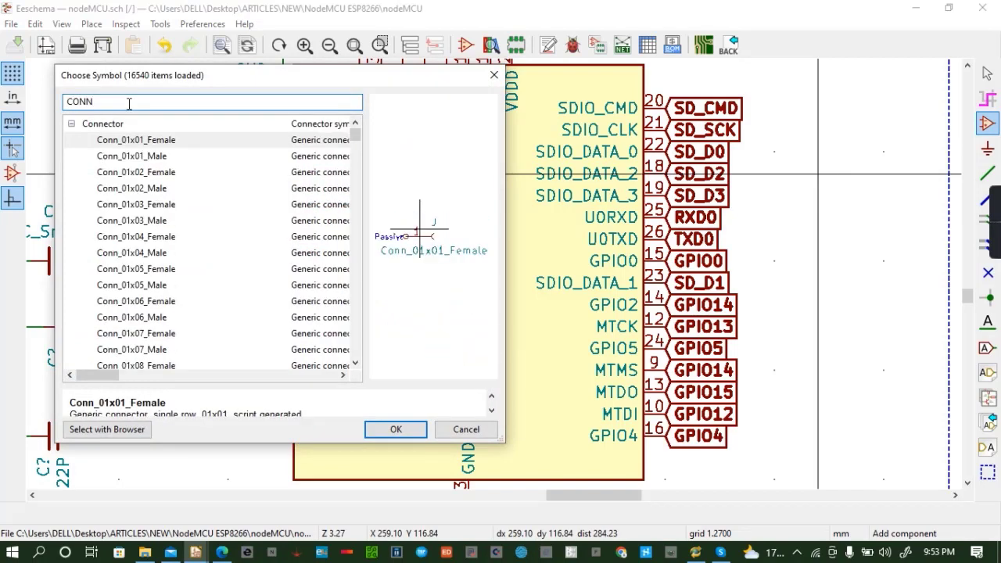
text(_01X)
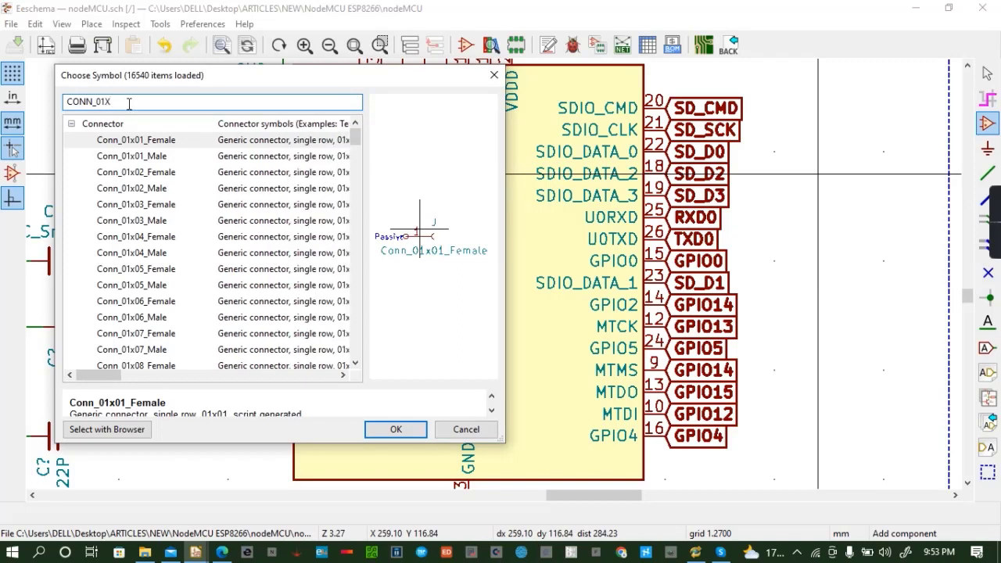
text(1)
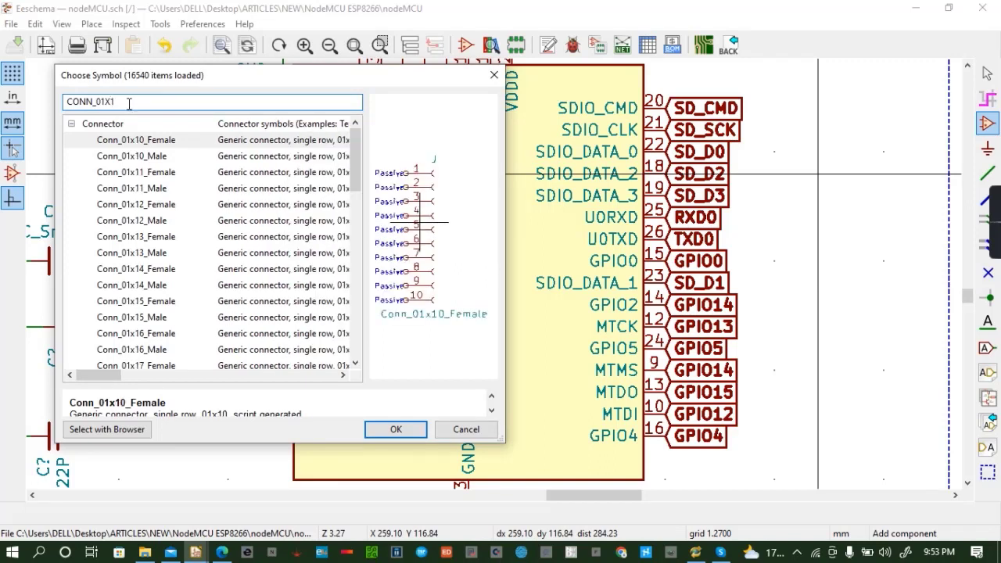
text(5)
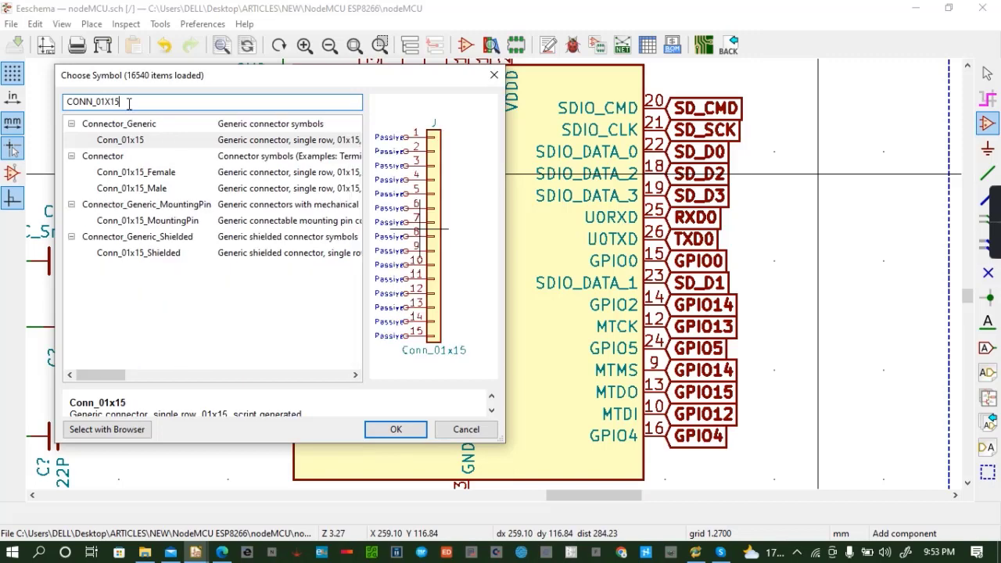
click(396, 429)
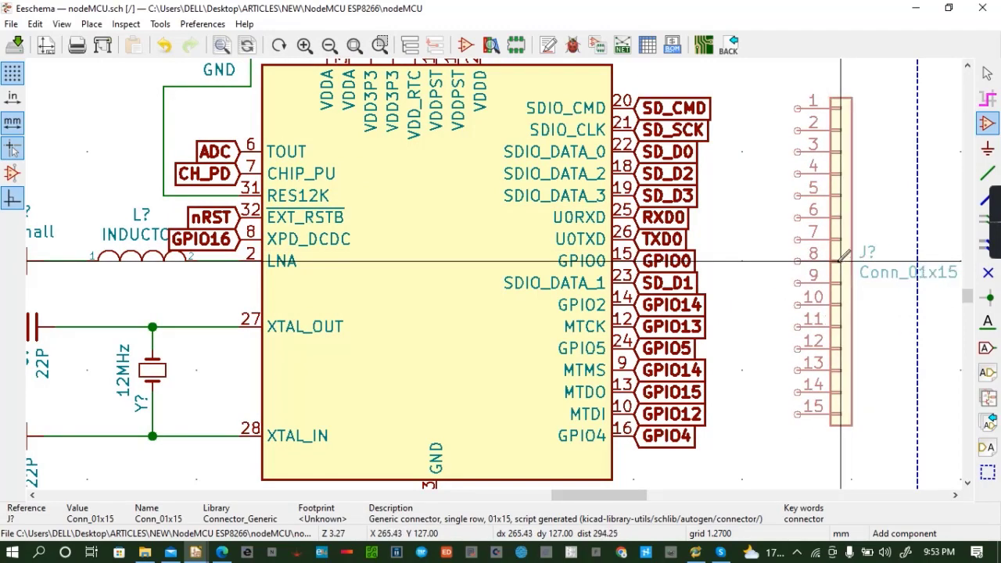
click(842, 261)
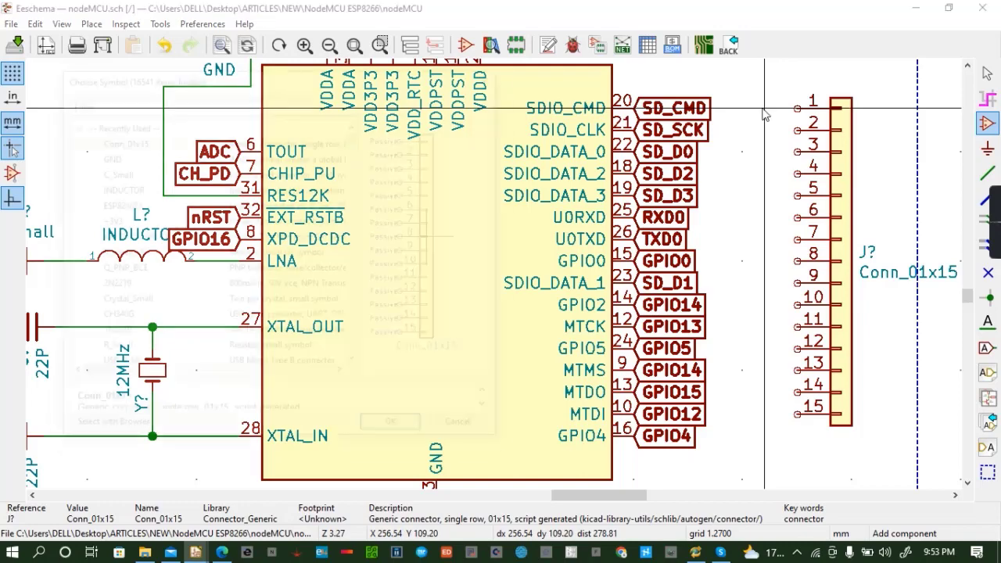
Place a +3V3 power symbol and wire it to header pin 1
click(764, 108)
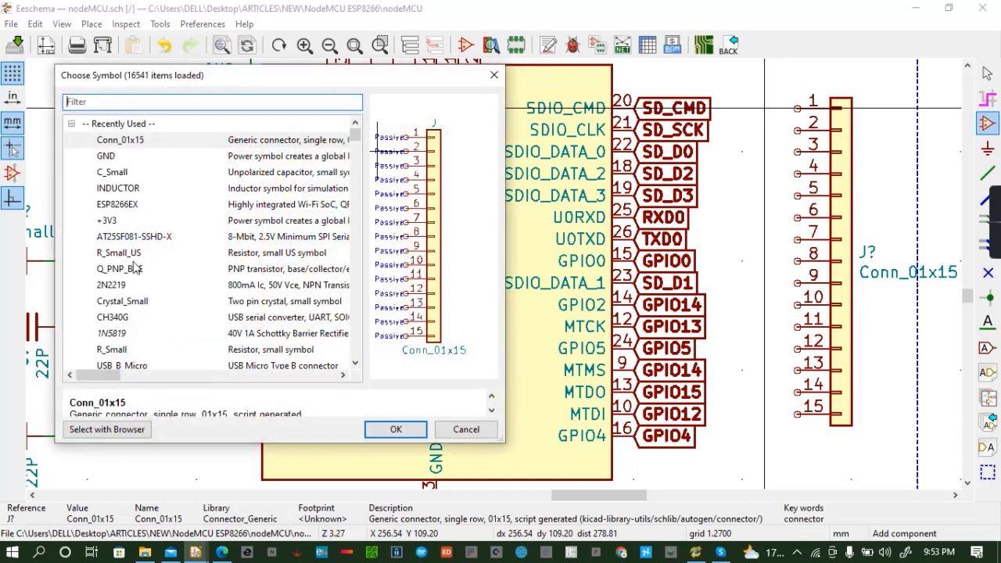
click(121, 221)
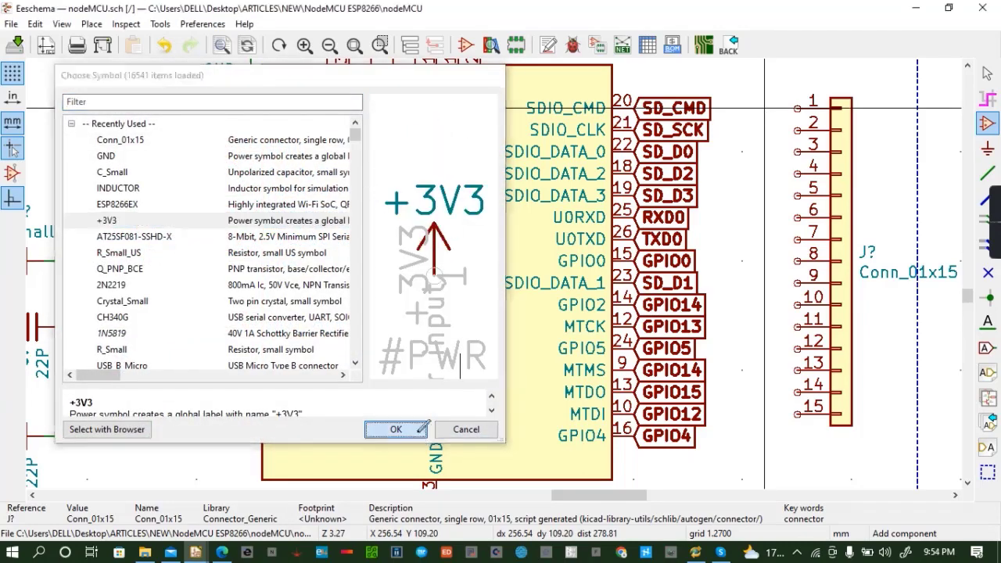
click(393, 429)
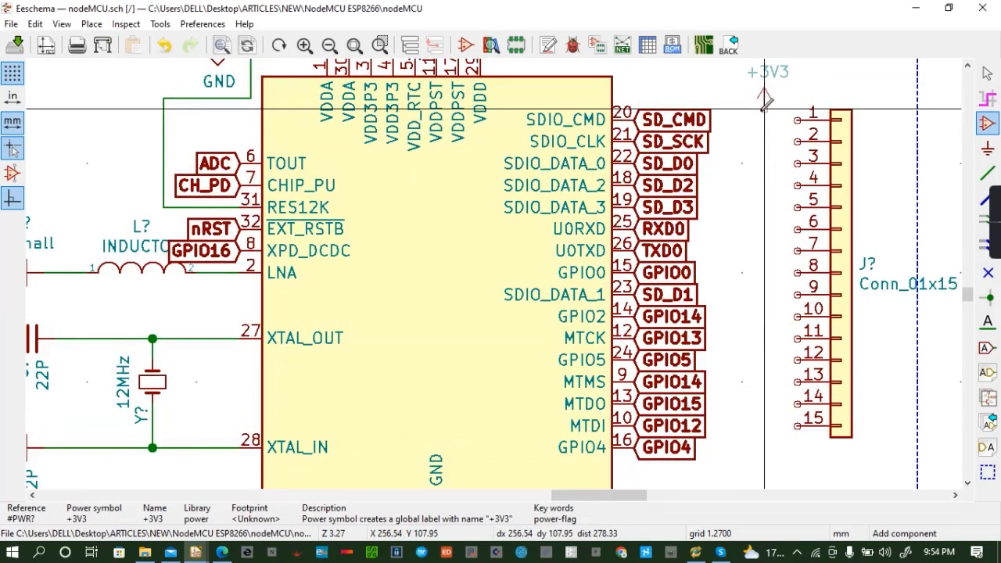
click(765, 106)
key(w)
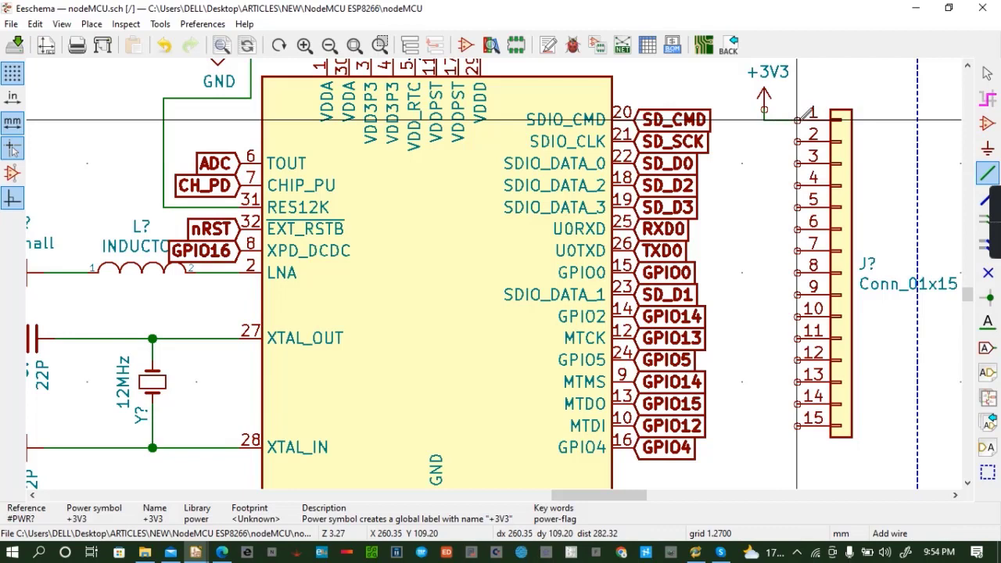
click(797, 120)
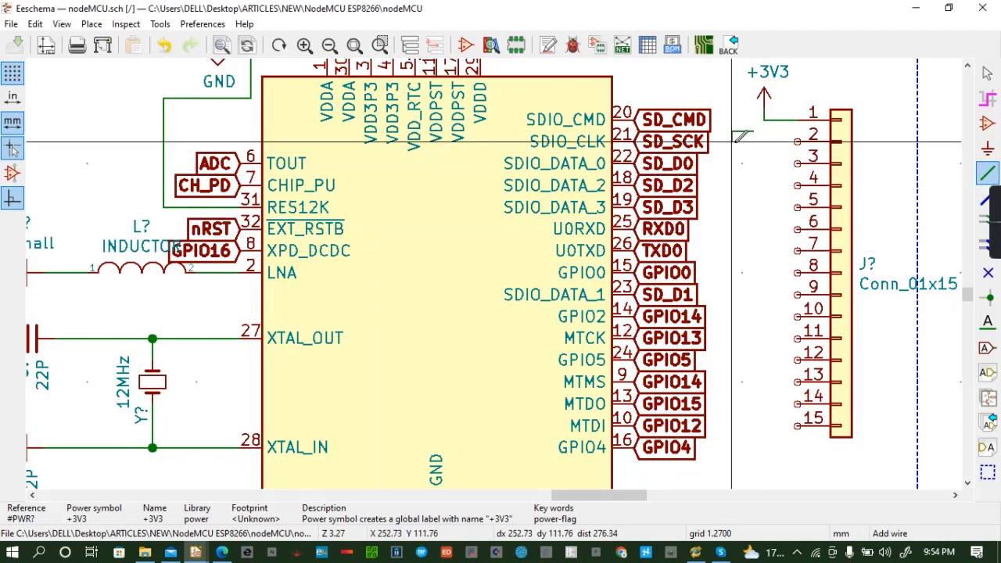
Place a GND symbol and wire it to header pin 2
key(a)
click(133, 172)
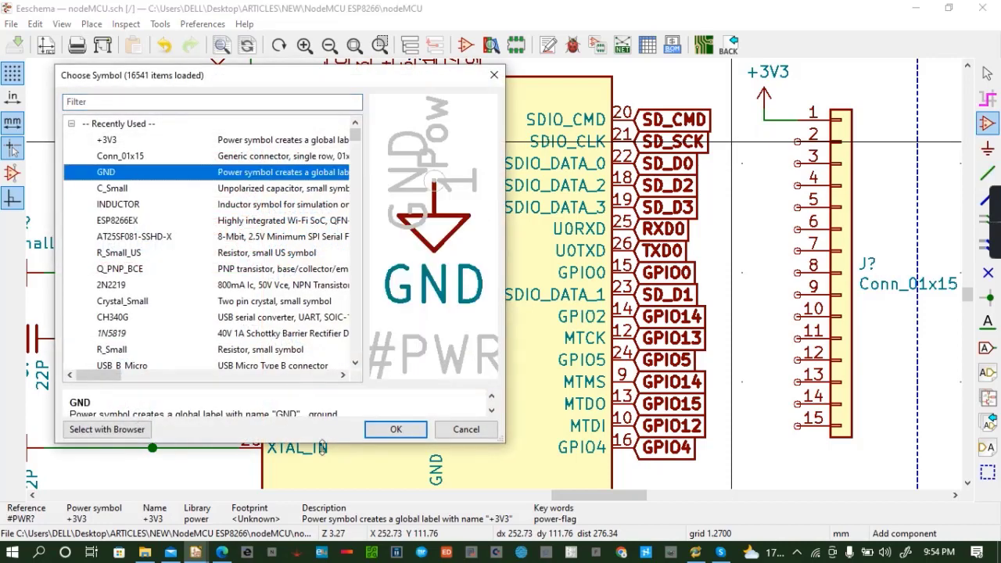
click(396, 429)
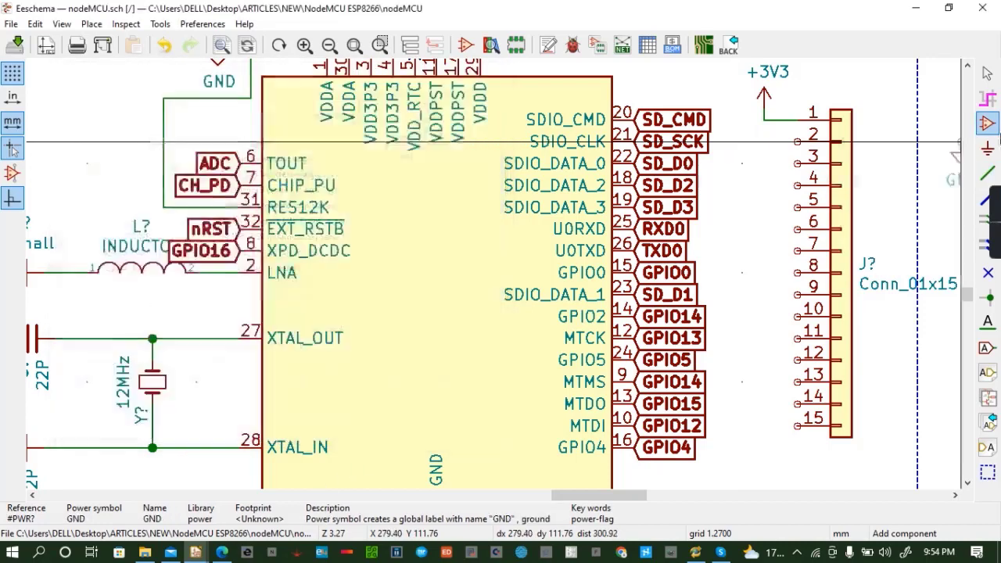
click(742, 154)
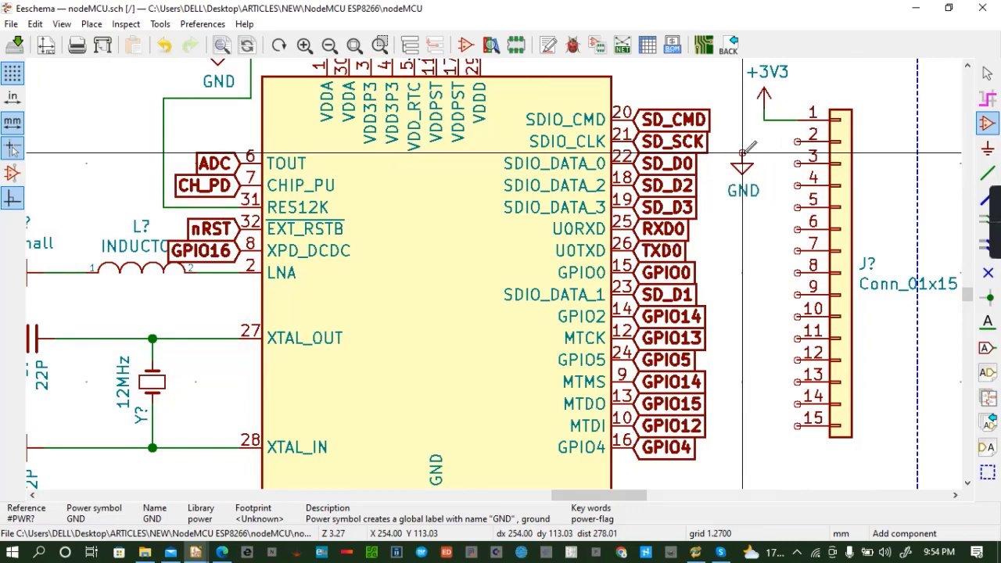
key(w)
click(742, 154)
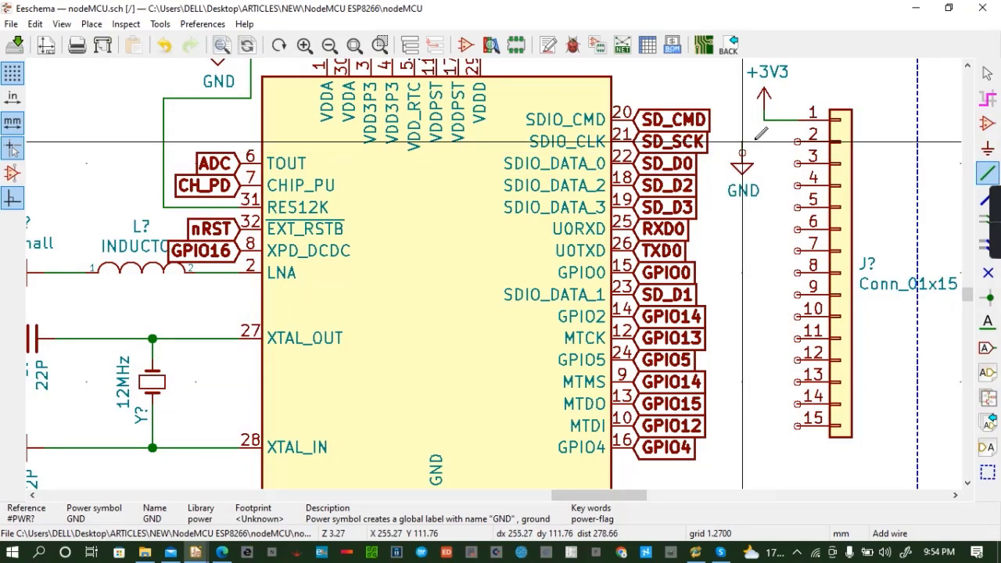
click(797, 141)
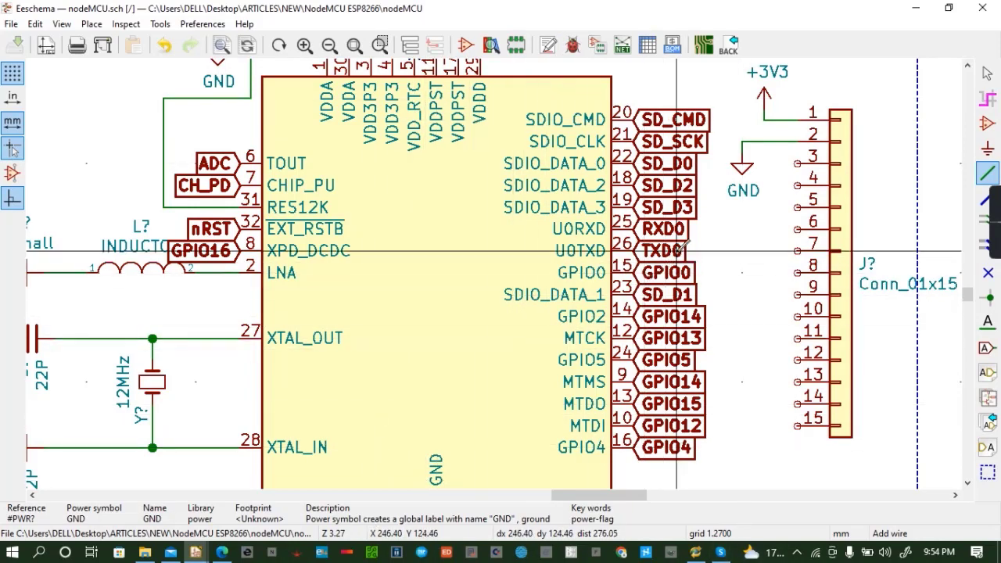
Copy the TXD0 label onto header pin 3, move the GND symbol clear, and save
click(633, 252)
key(c)
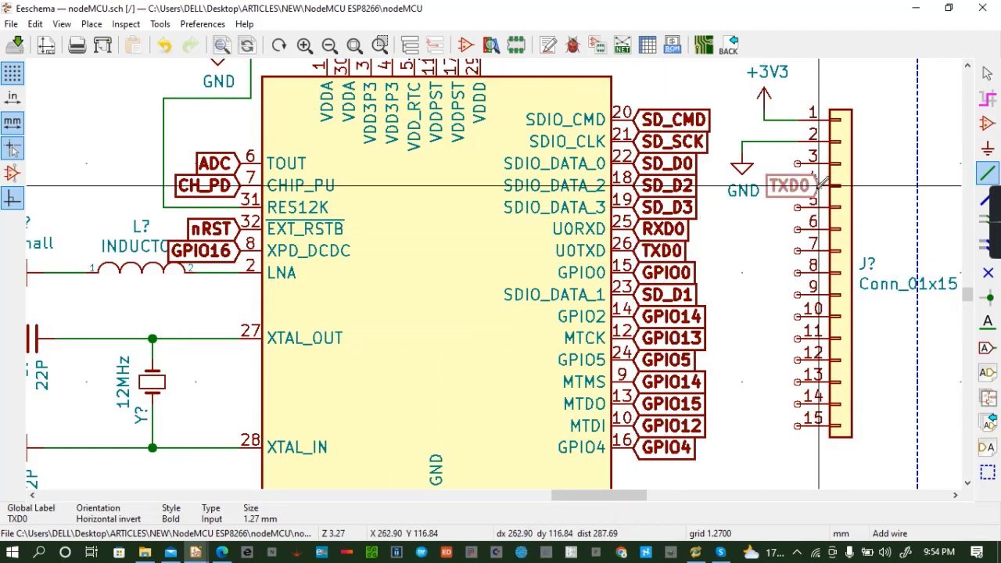
click(797, 164)
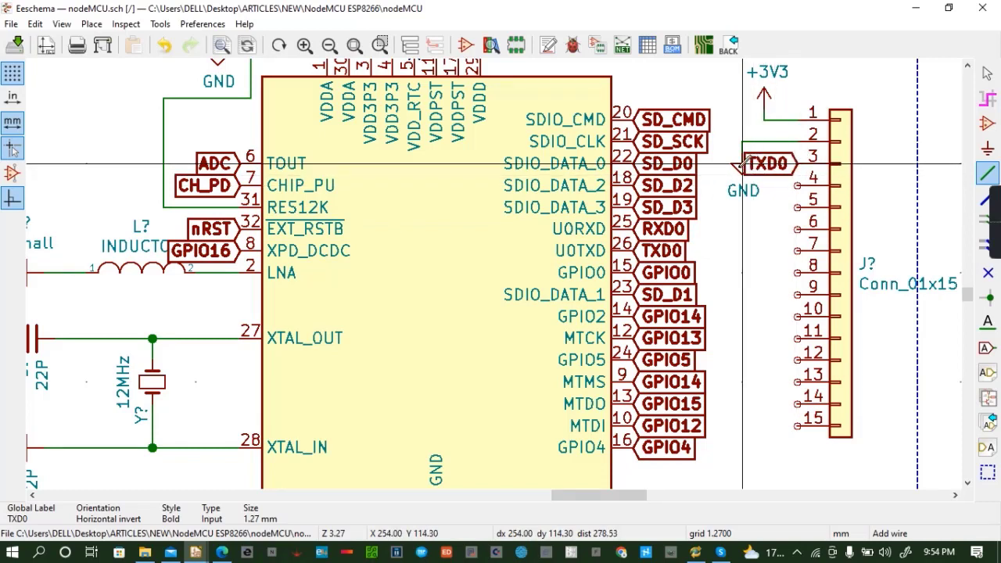
key(m)
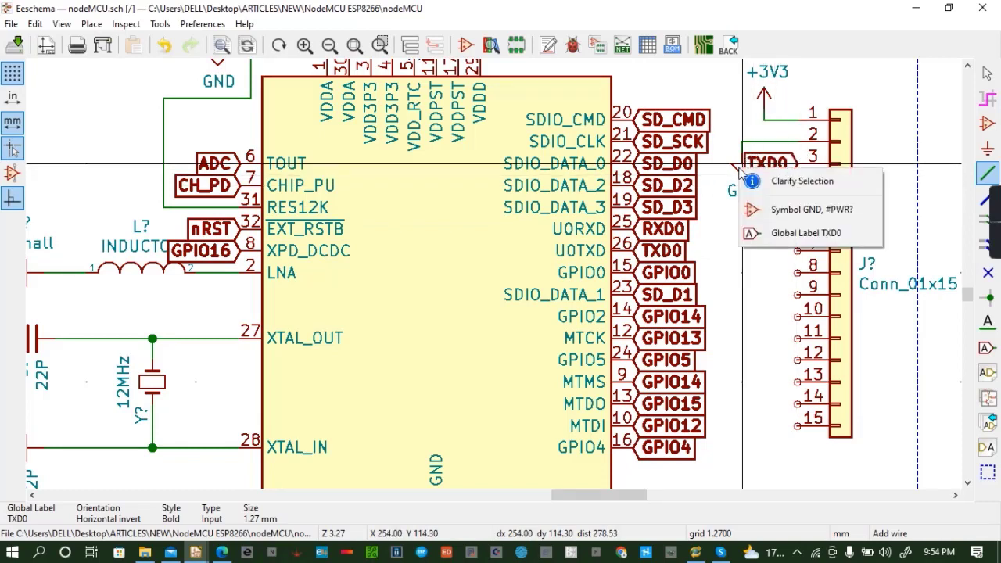
click(801, 210)
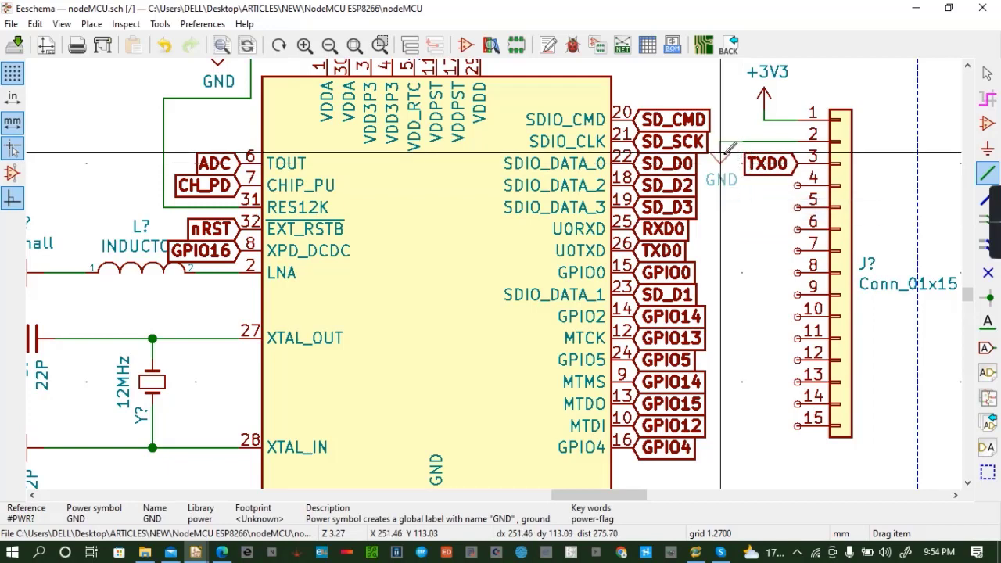
click(721, 151)
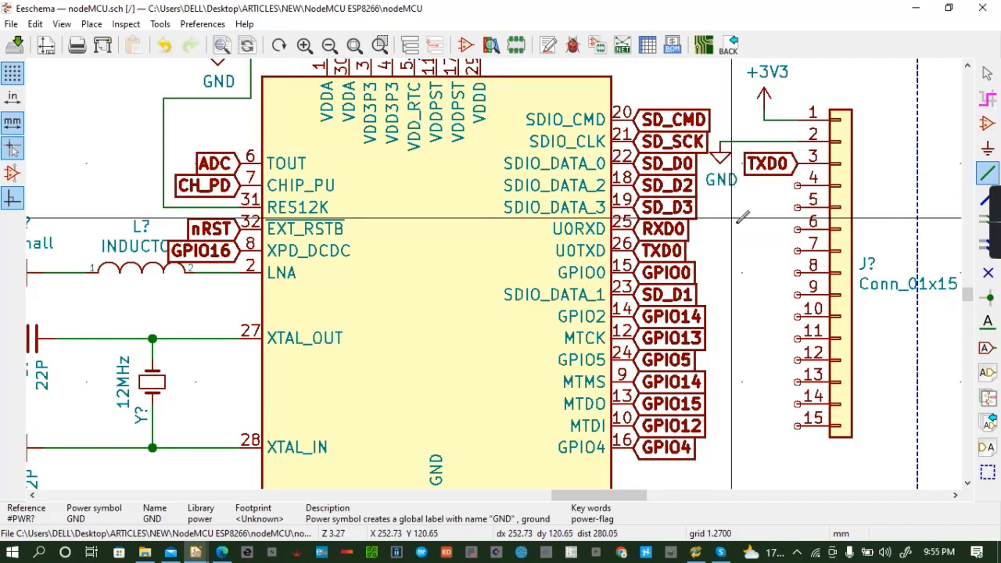
key(ctrl+s)
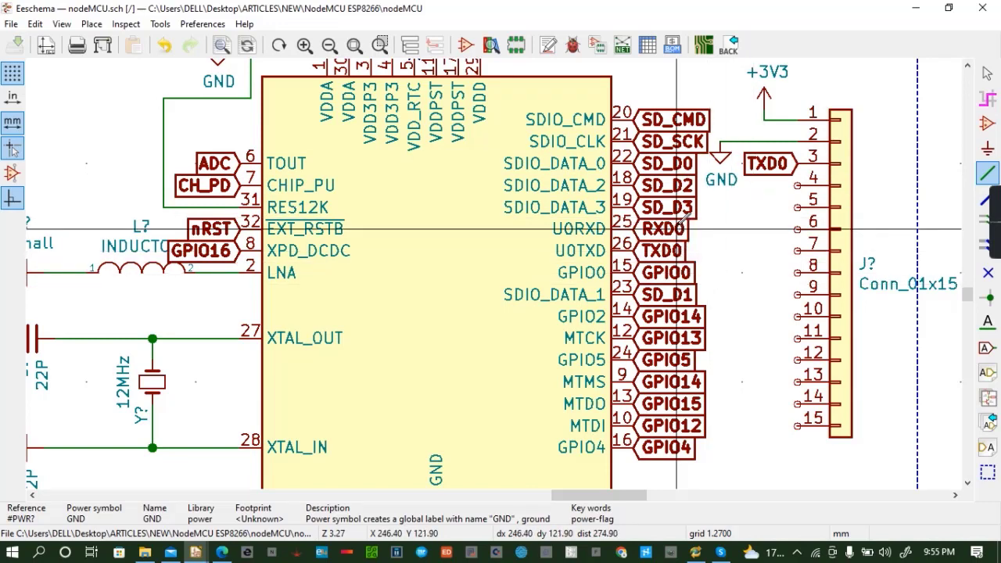
Copy the RXD0 and GPIO15 labels onto header pins 4 and 5
key(c)
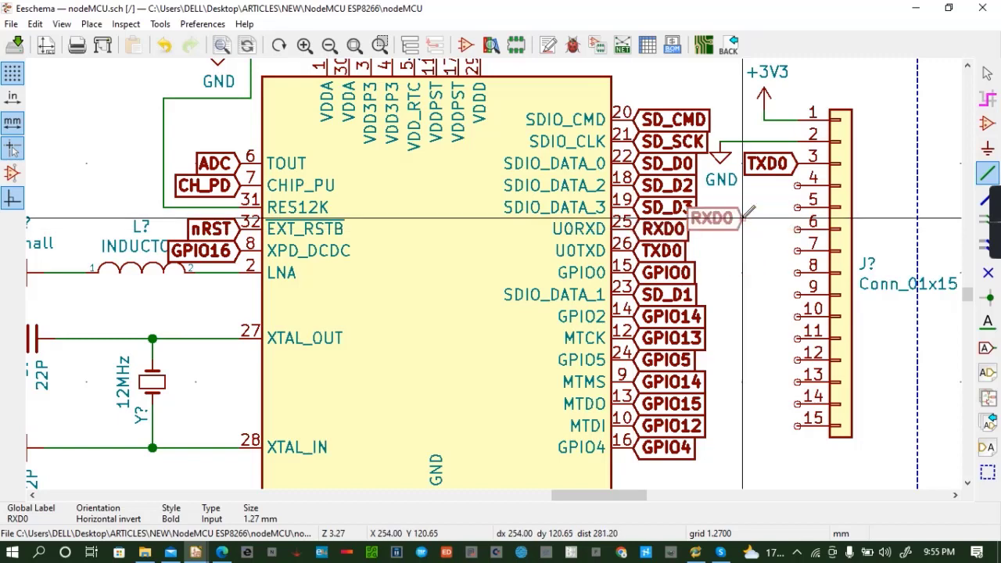
click(797, 185)
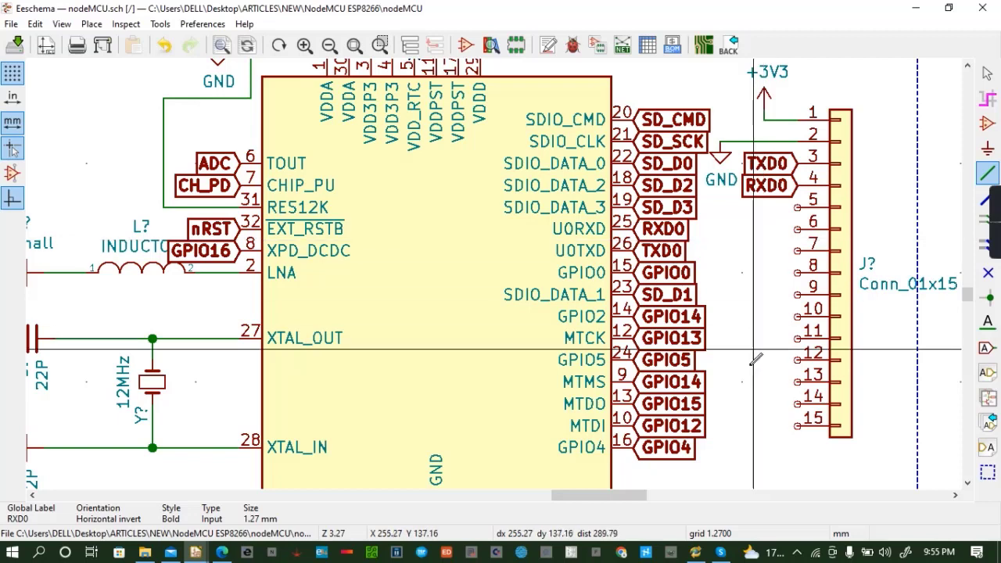
key(c)
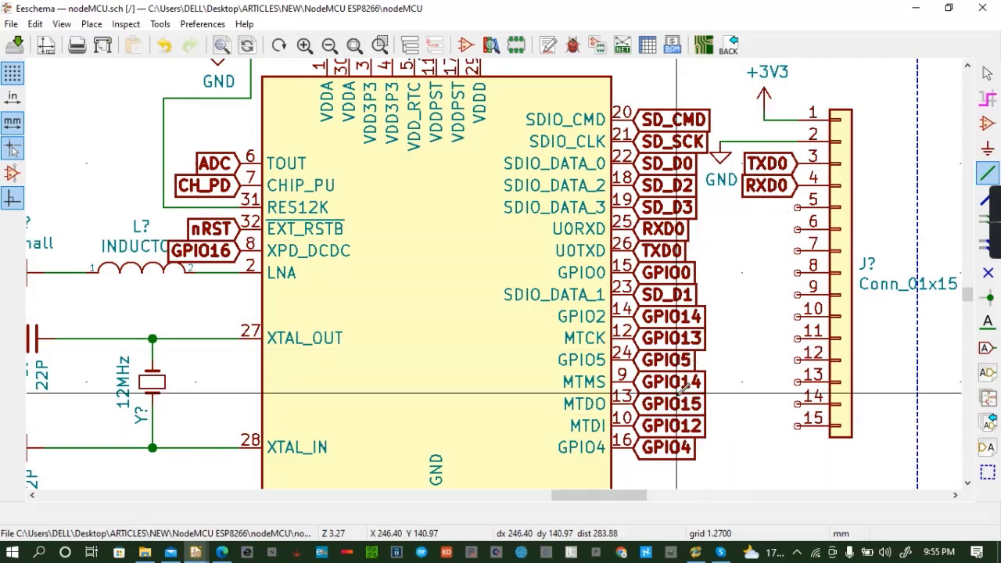
key(c)
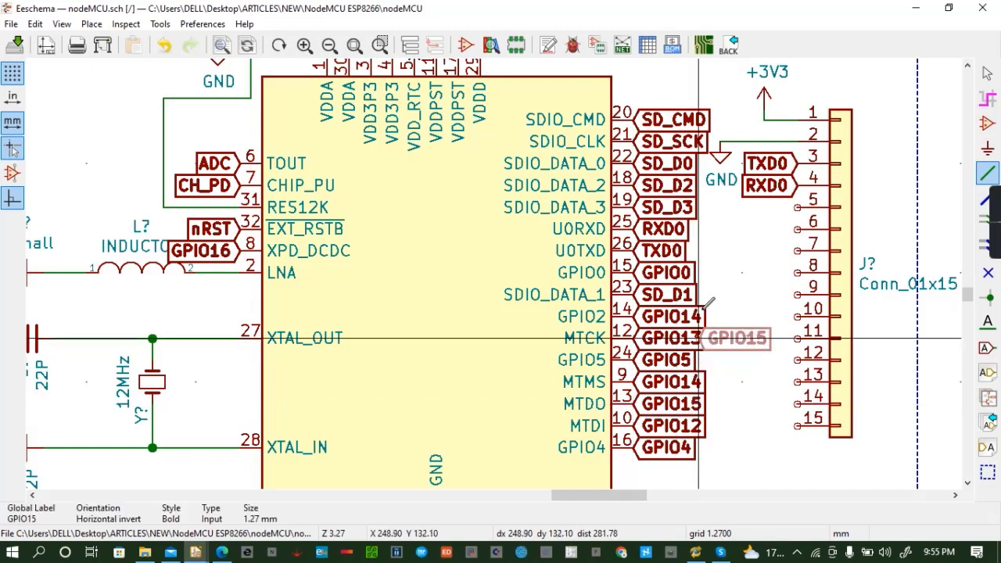
click(797, 207)
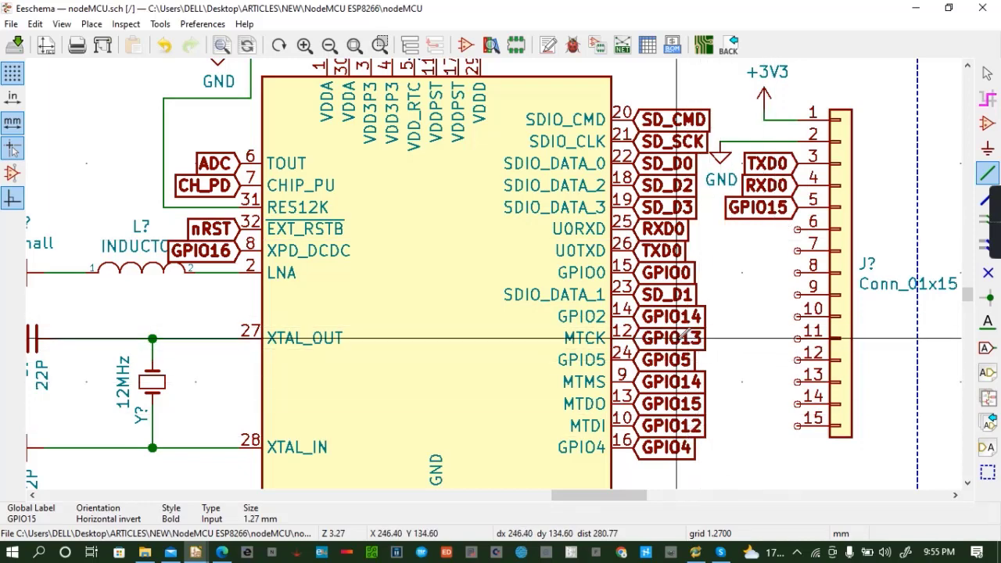
Copy the GPIO13, GPIO12 and GPIO14 labels onto header pins 6, 7 and 8
key(ctrl+d)
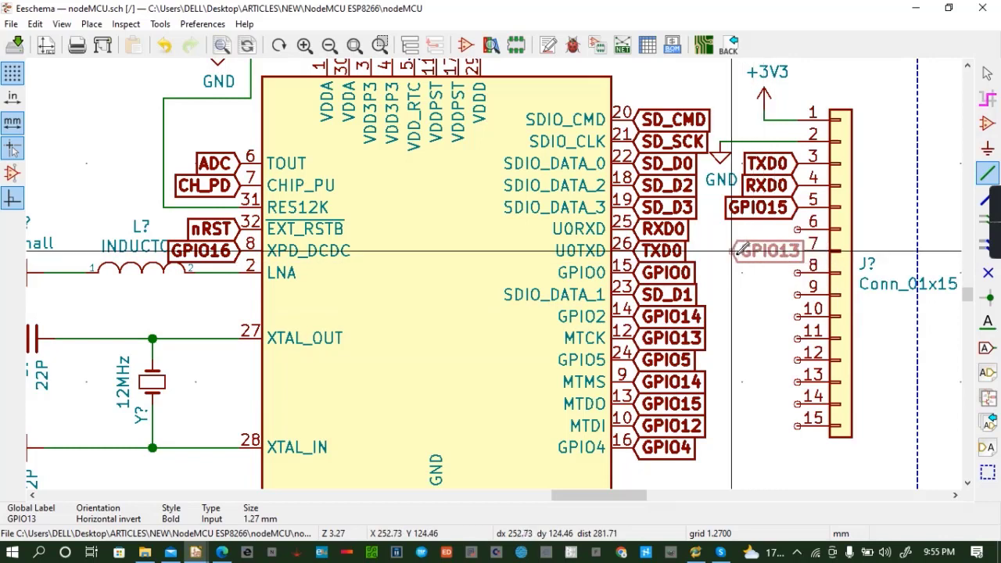
key(r)
key(r)
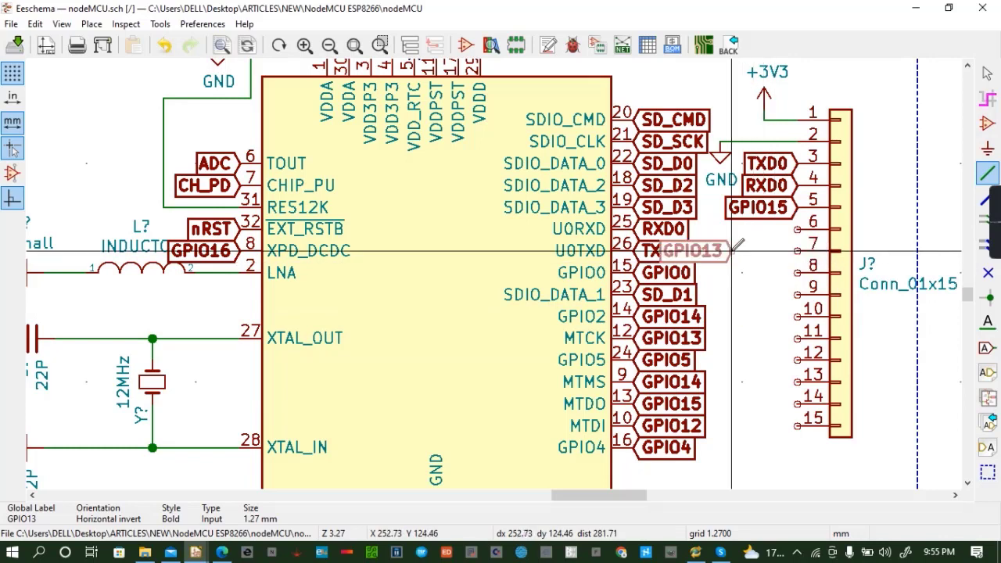
click(797, 228)
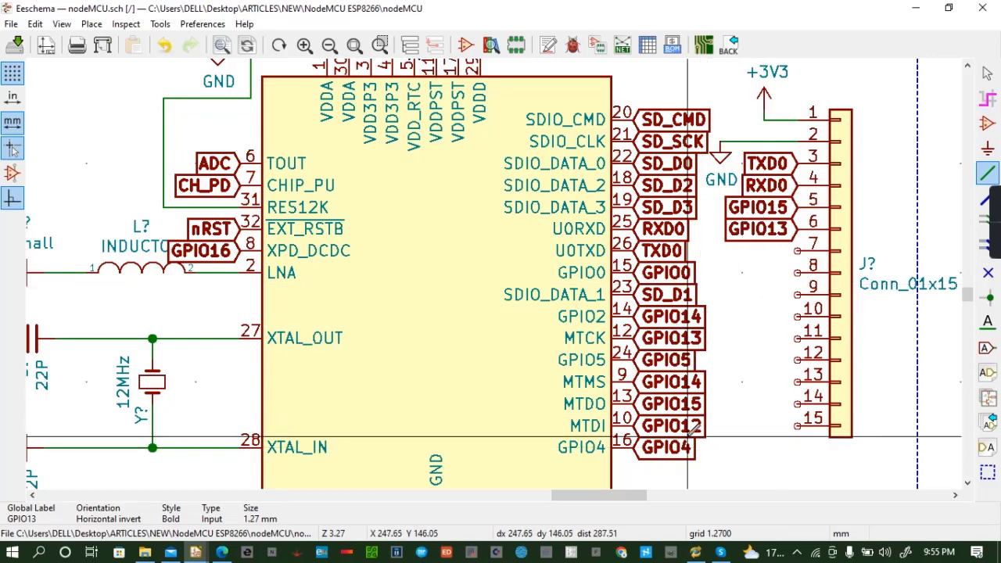
key(c)
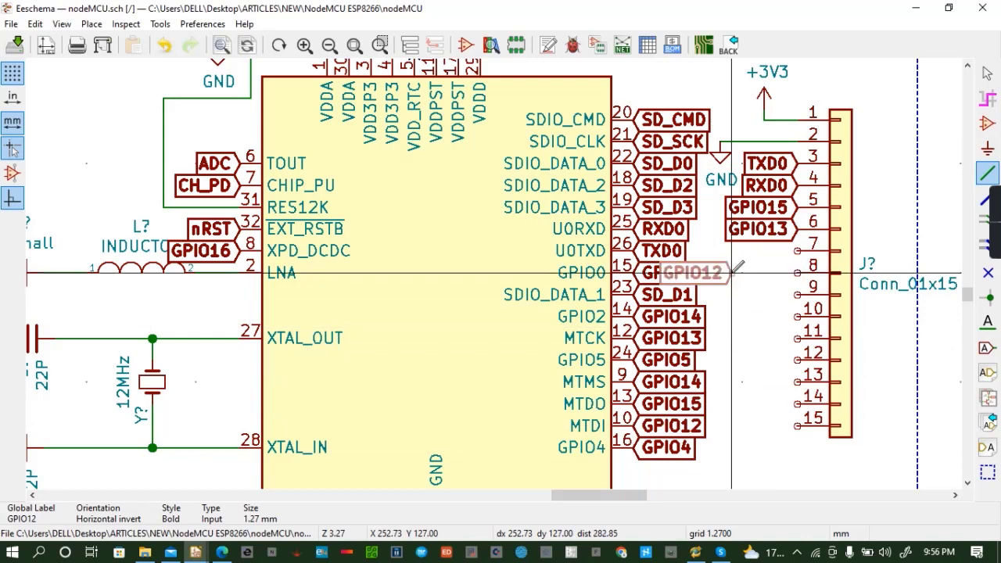
click(797, 252)
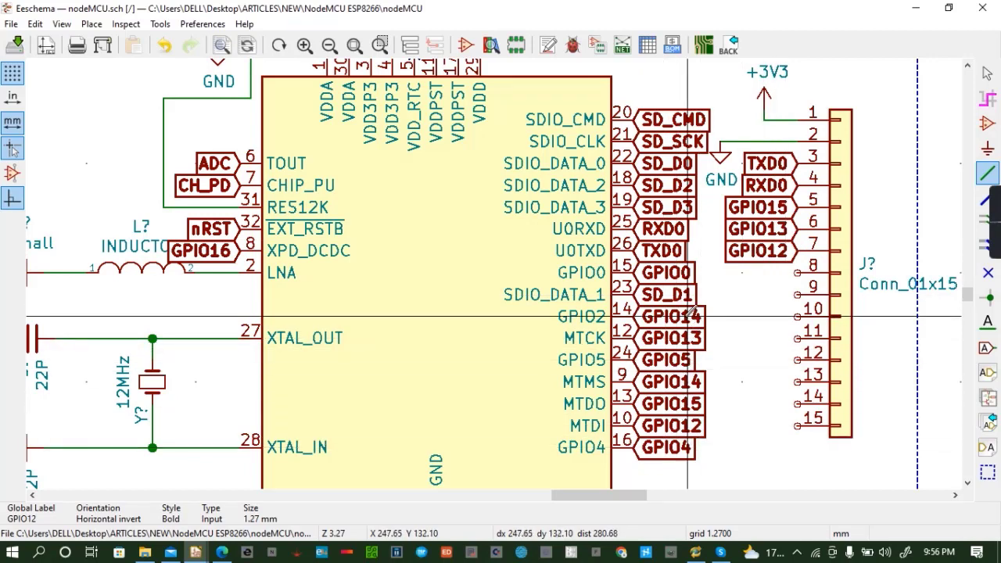
key(c)
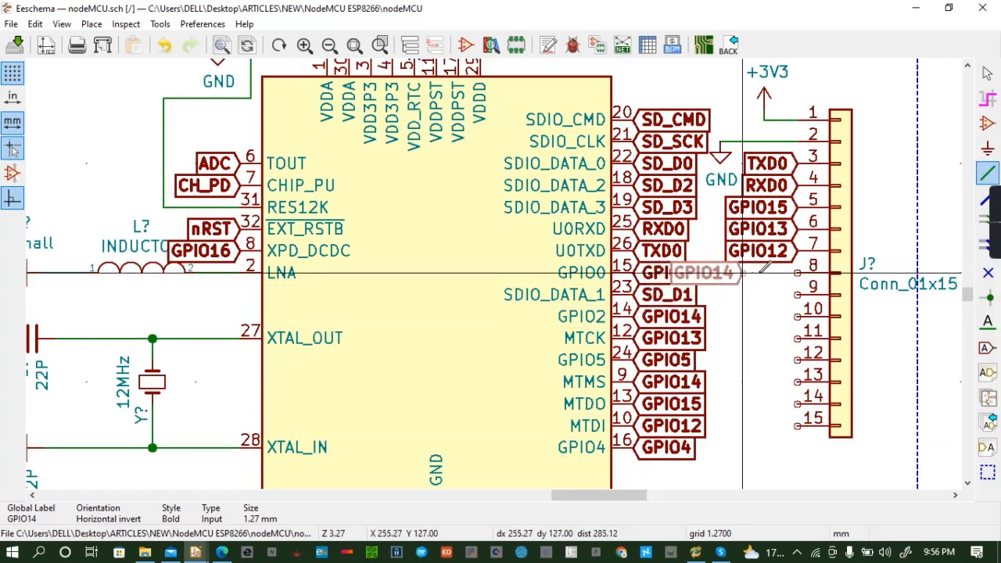
click(796, 273)
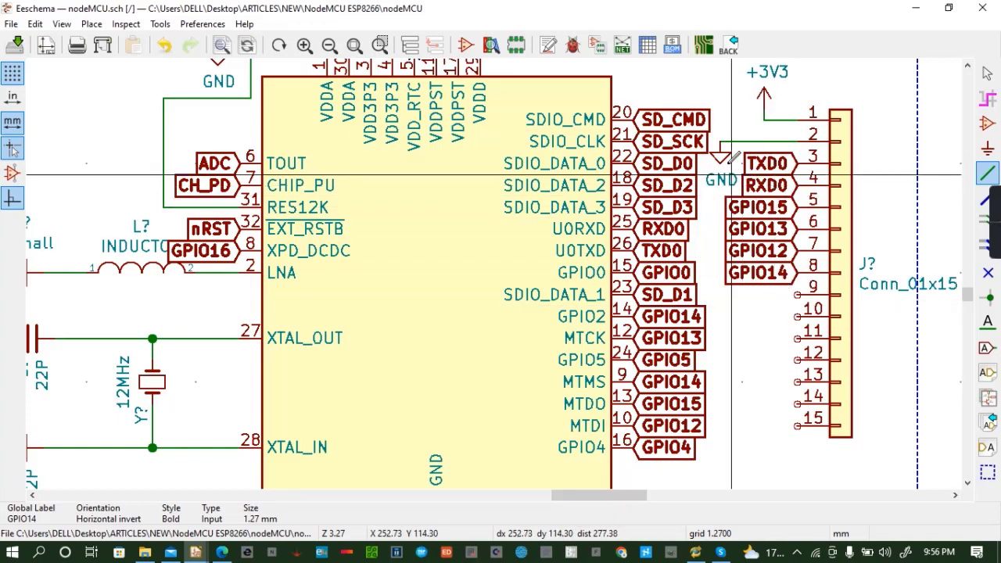
Wire a copied ground symbol to pin 9 and place a rotated +3V3 at pin 10
key(c)
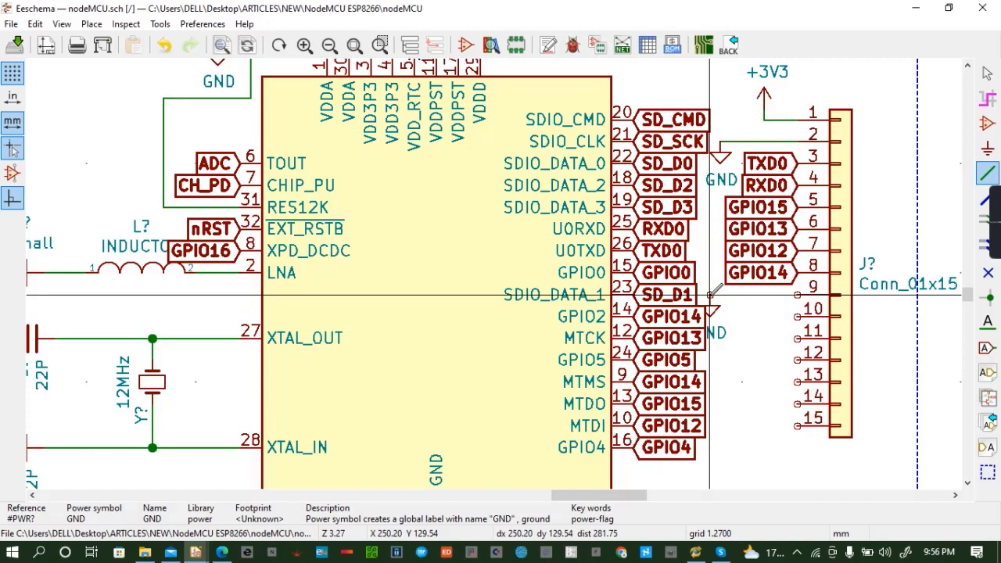
key(w)
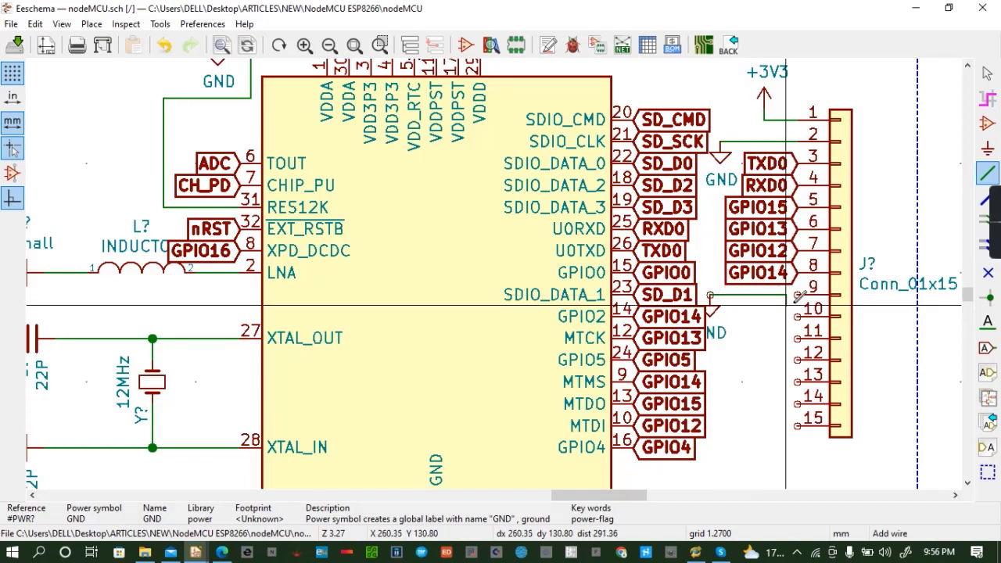
click(798, 295)
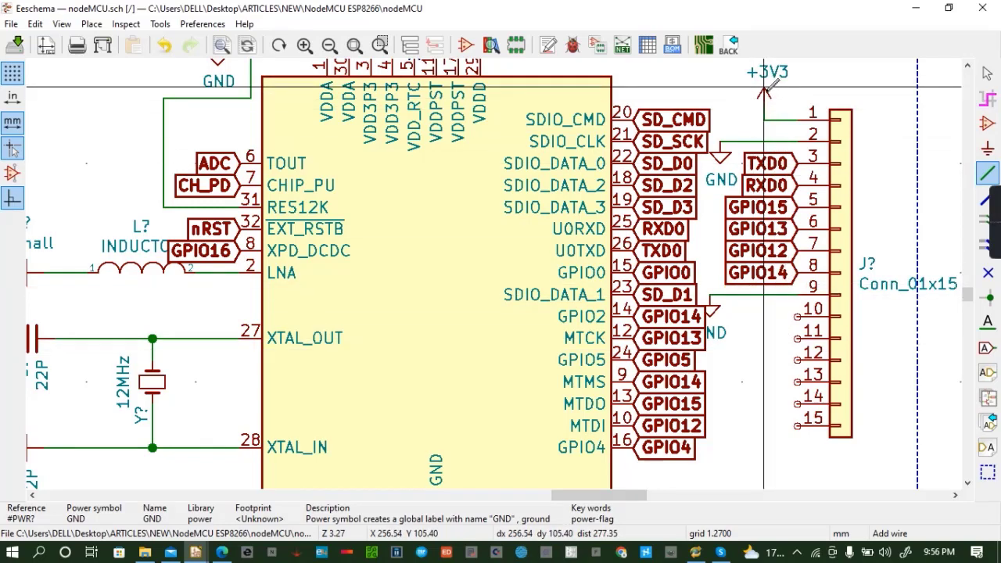
key(c)
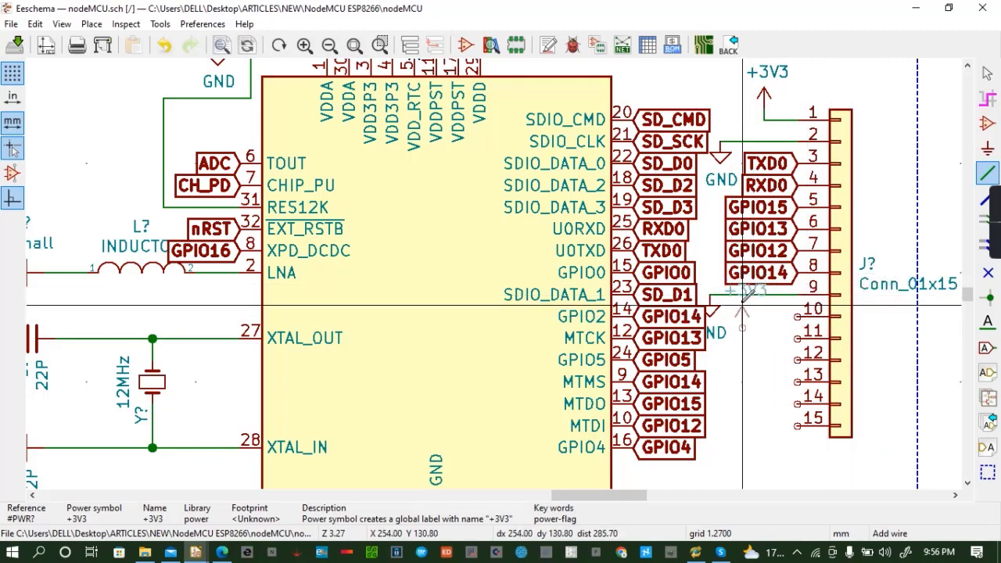
key(r)
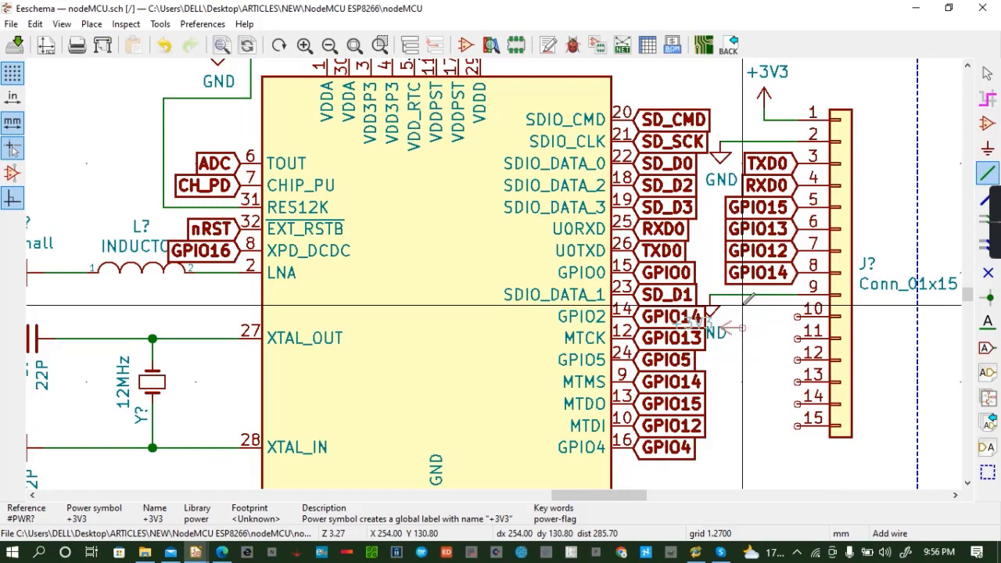
click(796, 316)
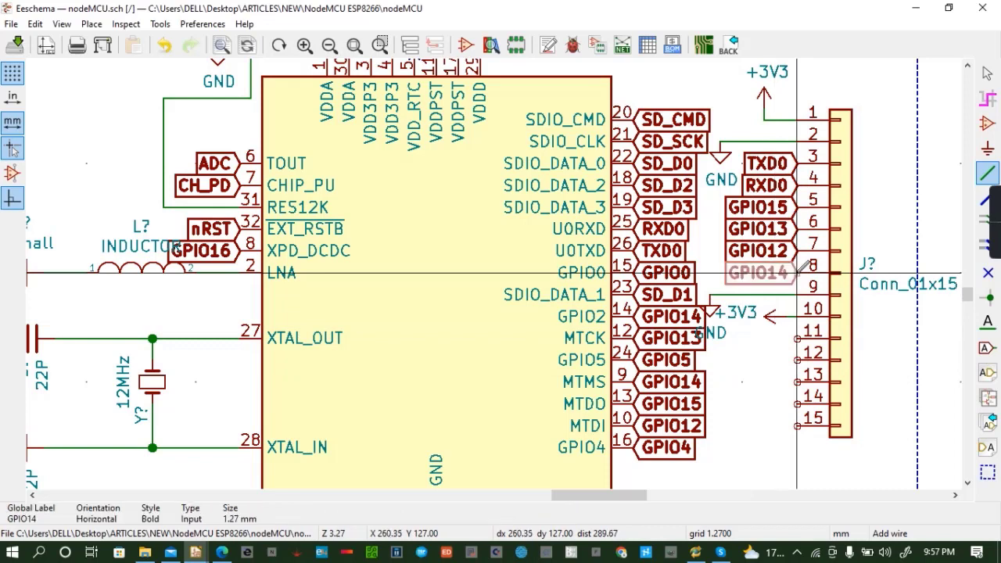
Copy a global label onto header pin 11 and rename it GPIO2
key(c)
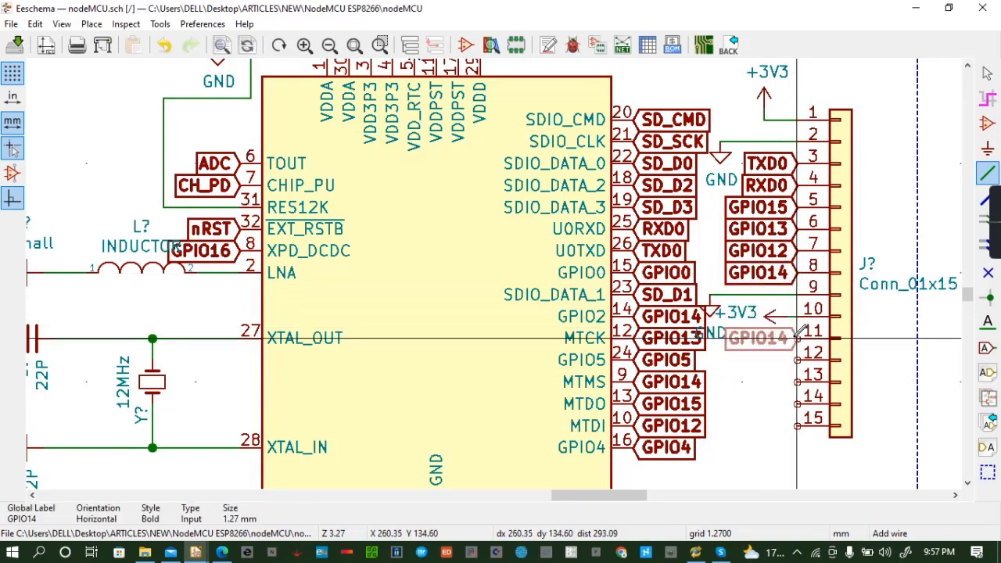
click(796, 337)
double_click(753, 338)
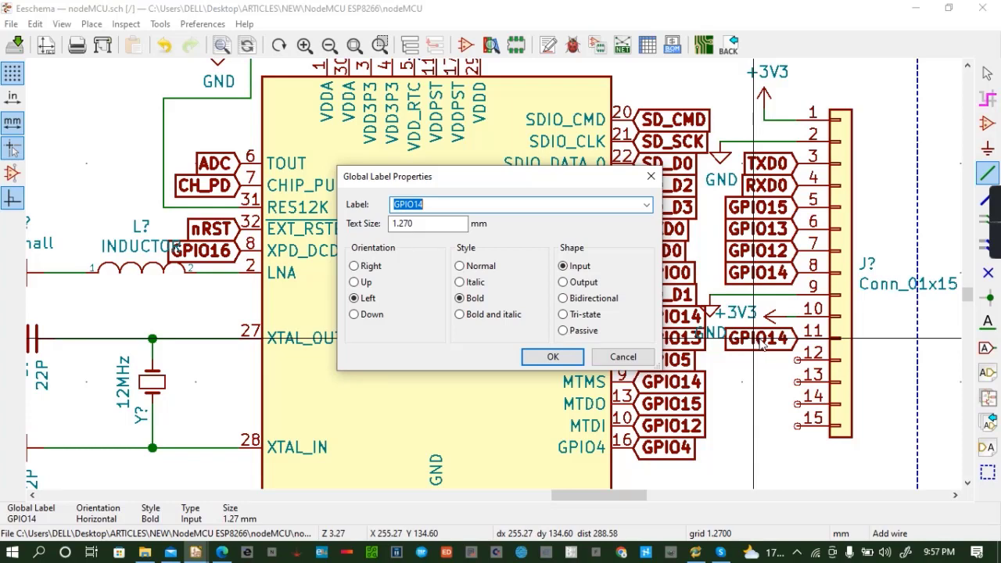
text(GPO2)
click(553, 356)
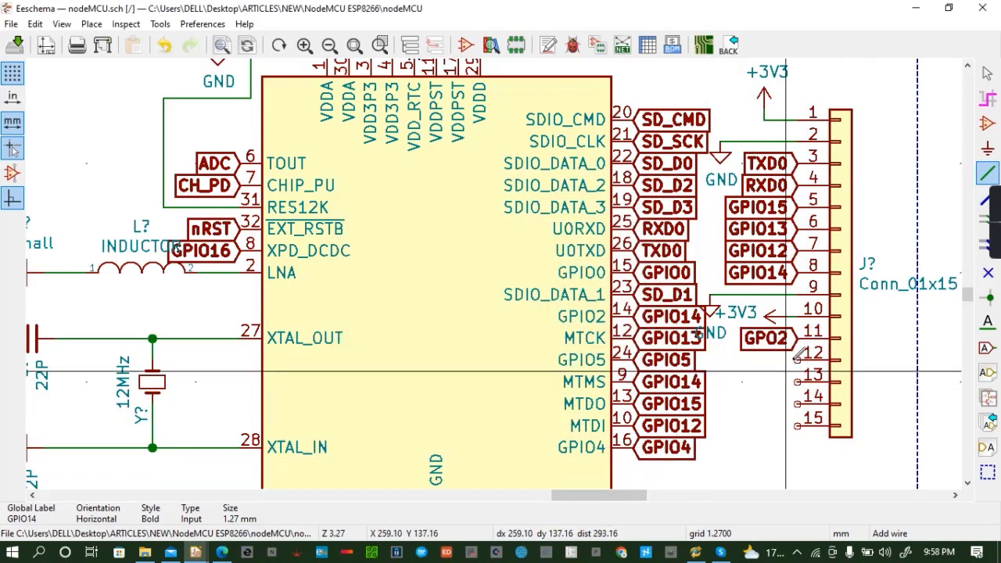
double_click(759, 342)
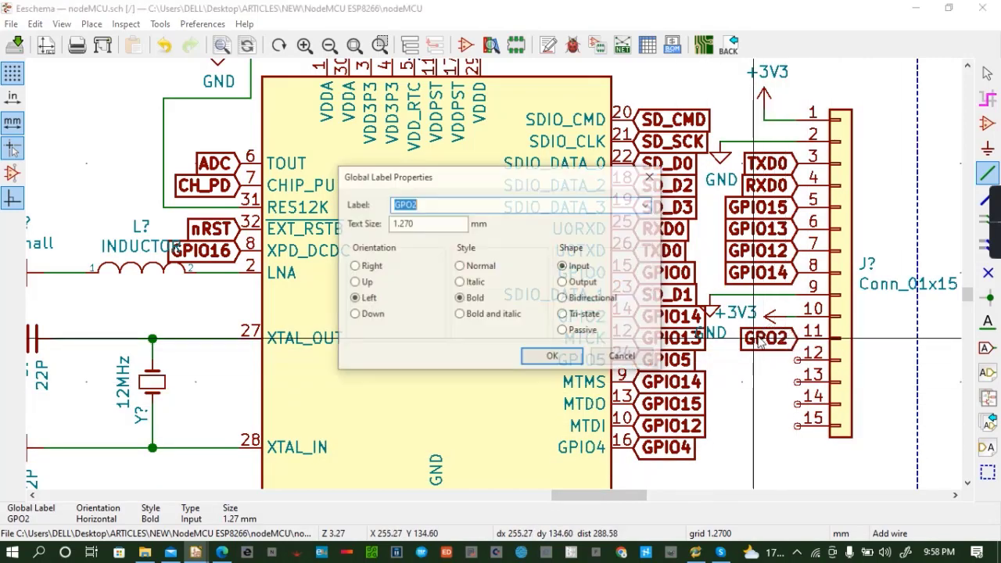
text(GPIO2)
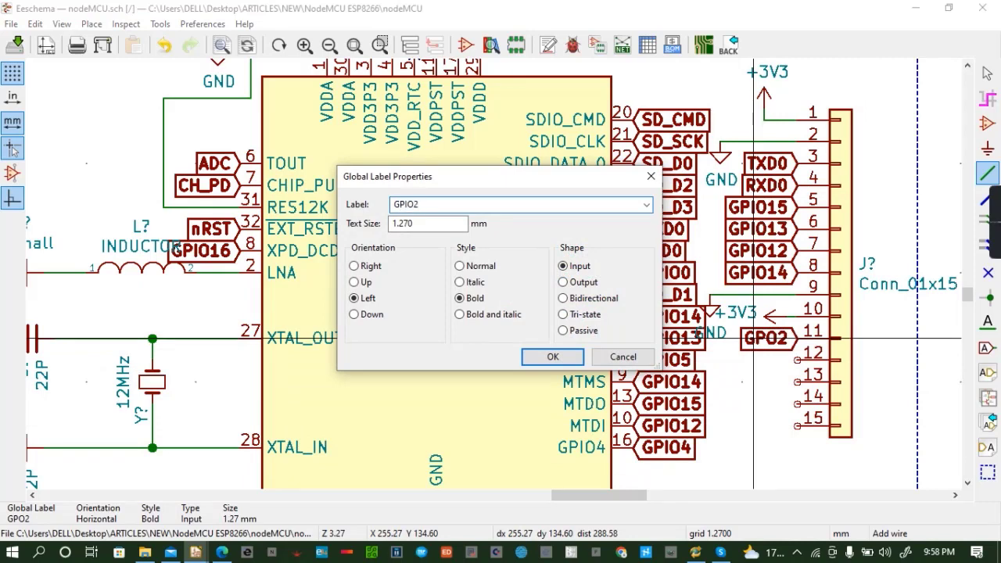
key(Return)
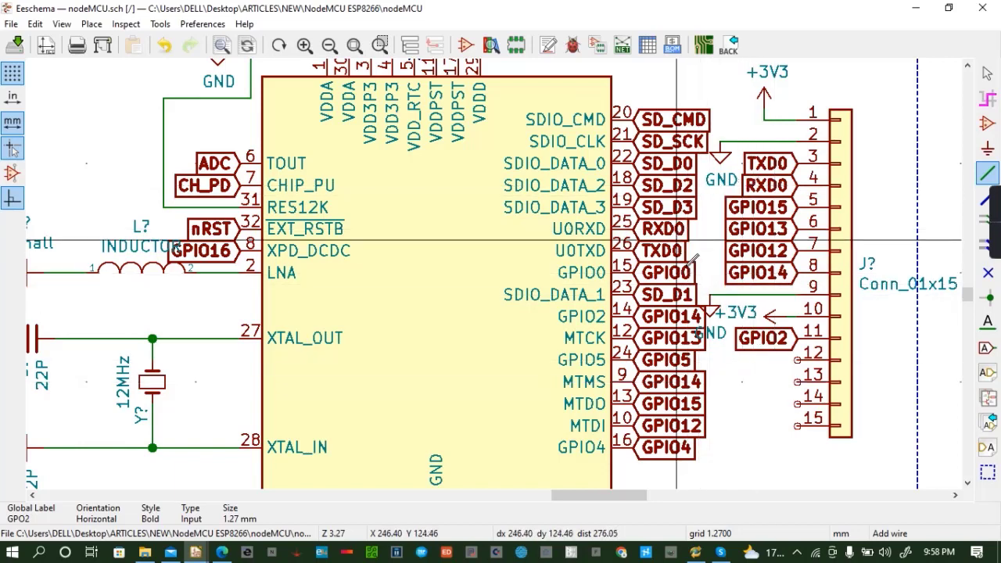
Copy the GPIO0 and GPIO4 labels onto header pins 12 and 13
key(c)
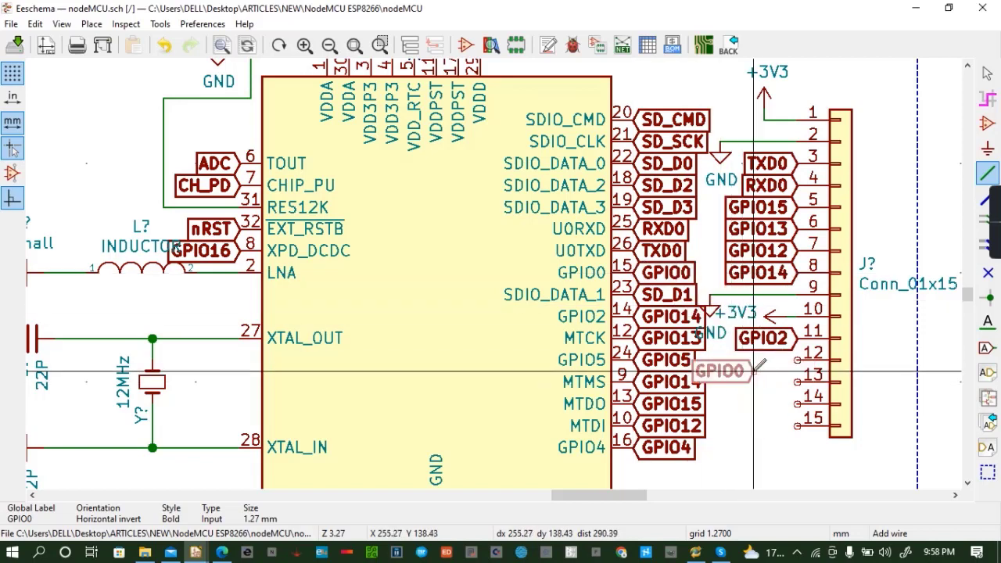
click(797, 361)
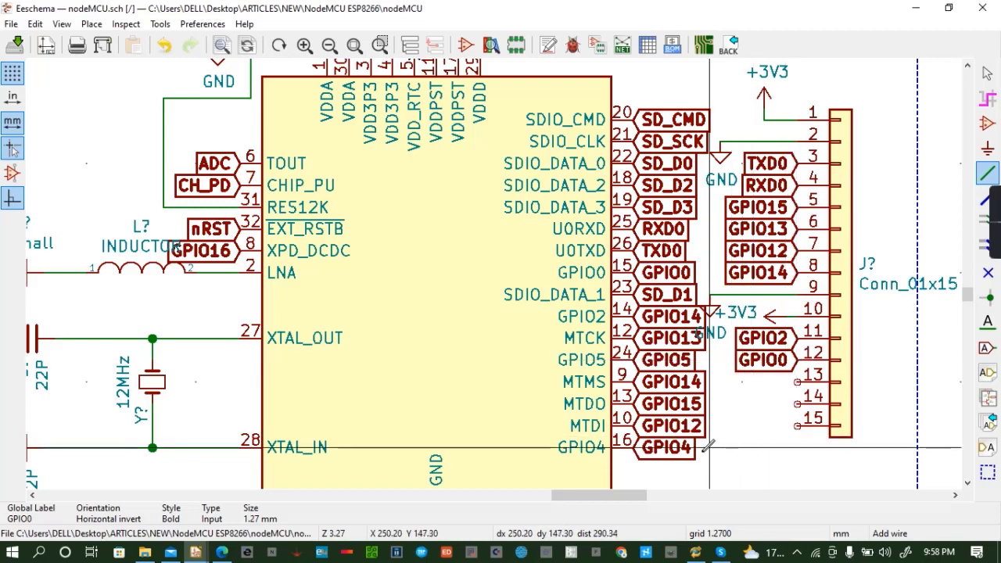
key(c)
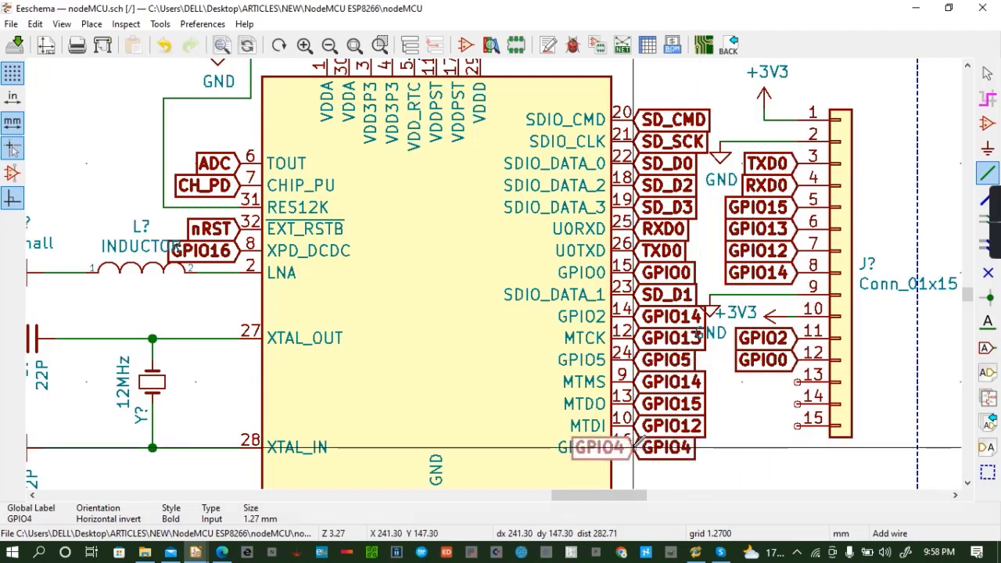
click(797, 382)
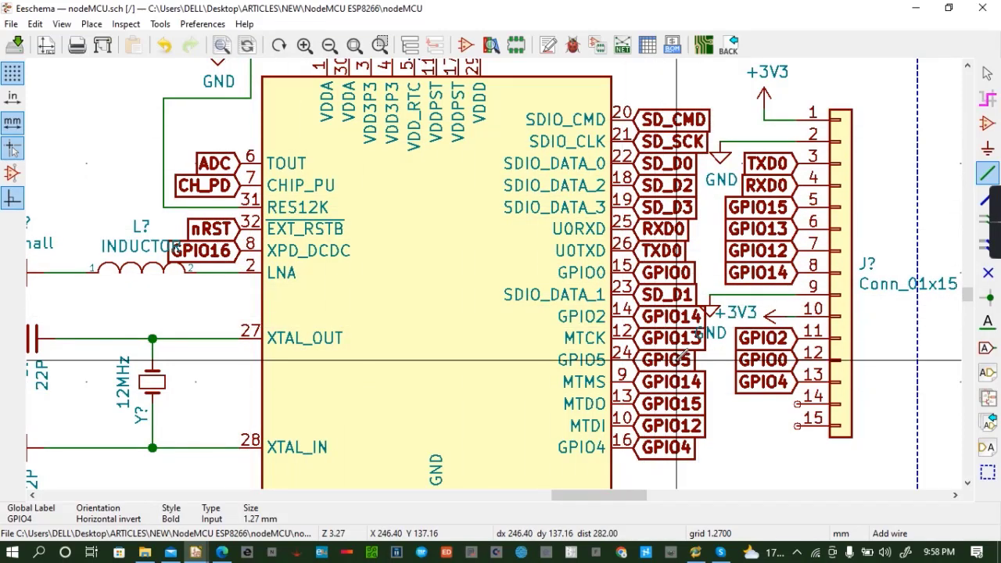
Put a rotated GPIO5 label on header pin 14 and a GPIO16 label on pin 15
key(c)
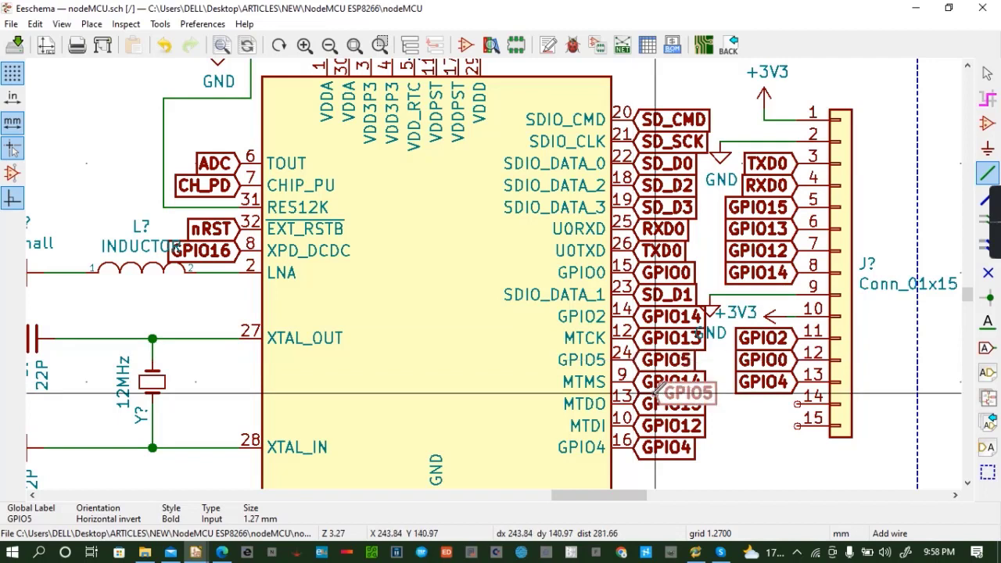
key(e)
click(653, 176)
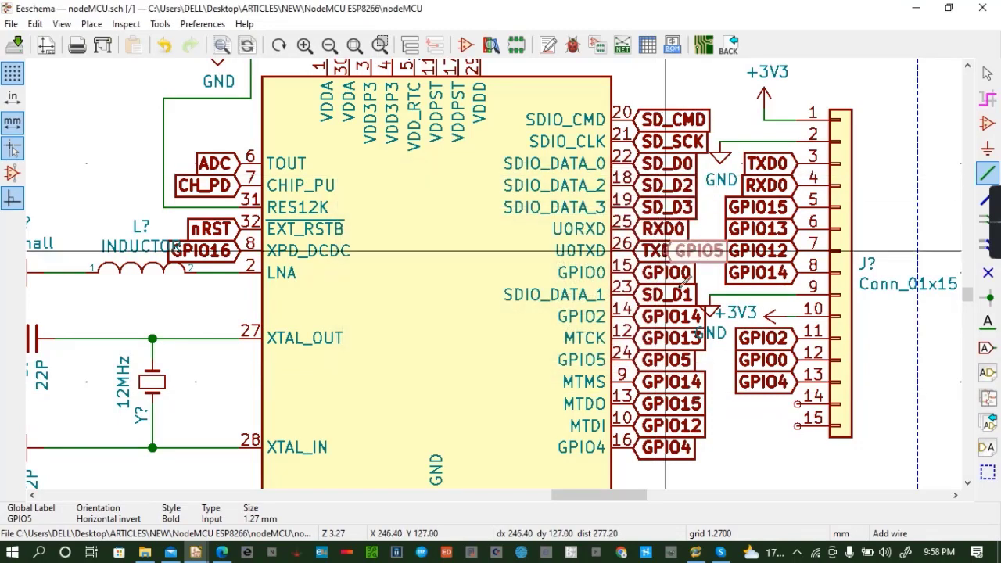
key(e)
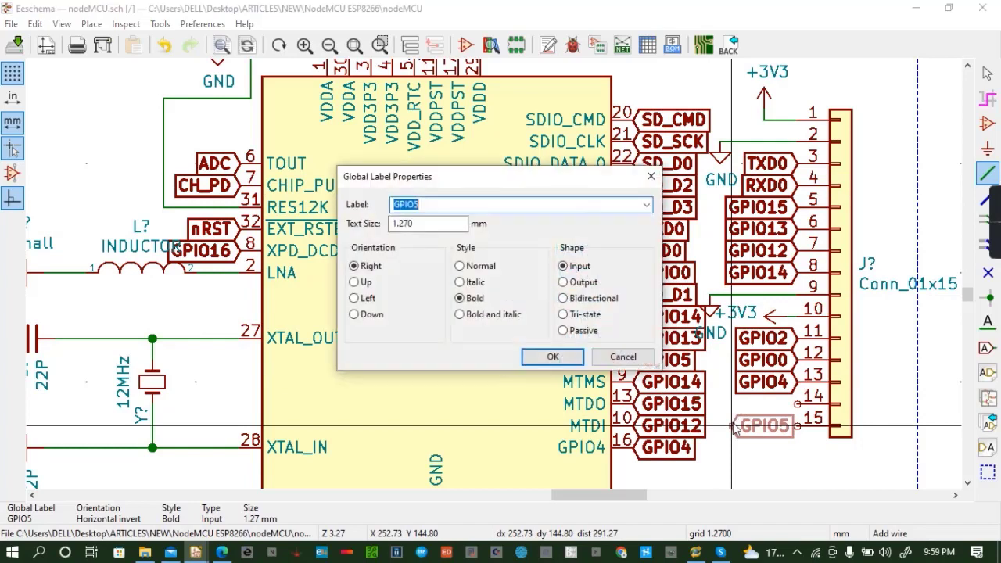
click(651, 176)
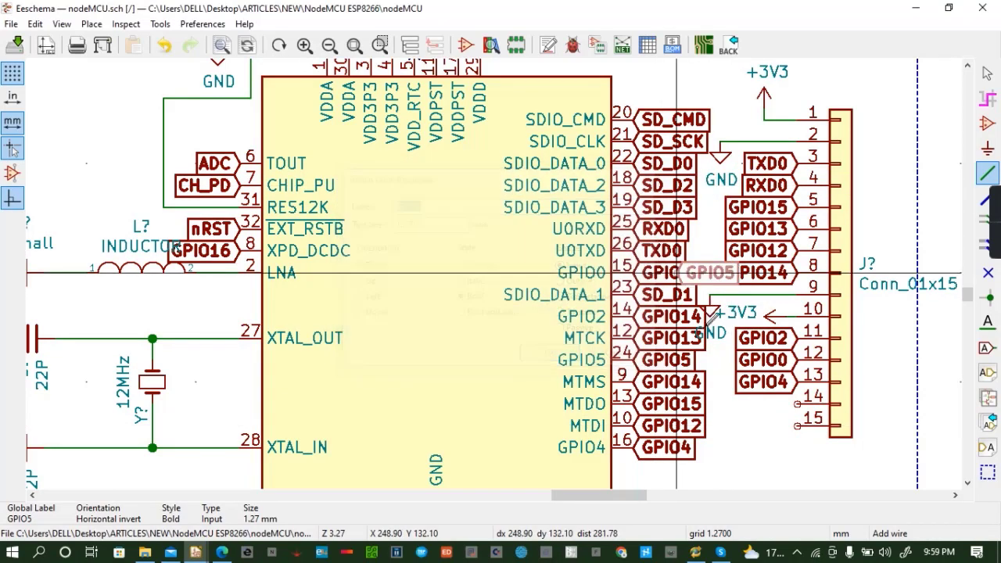
key(r)
key(r)
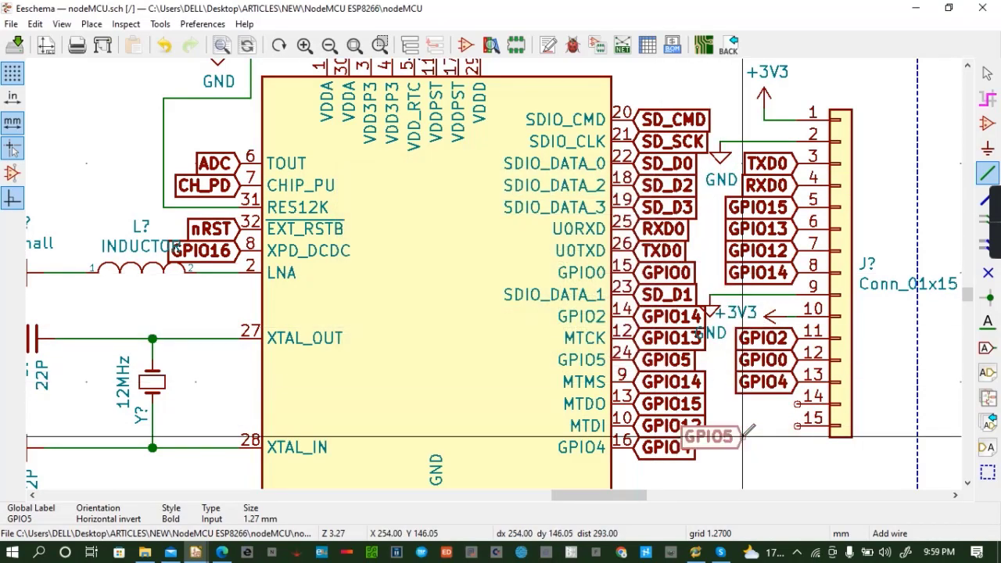
click(797, 404)
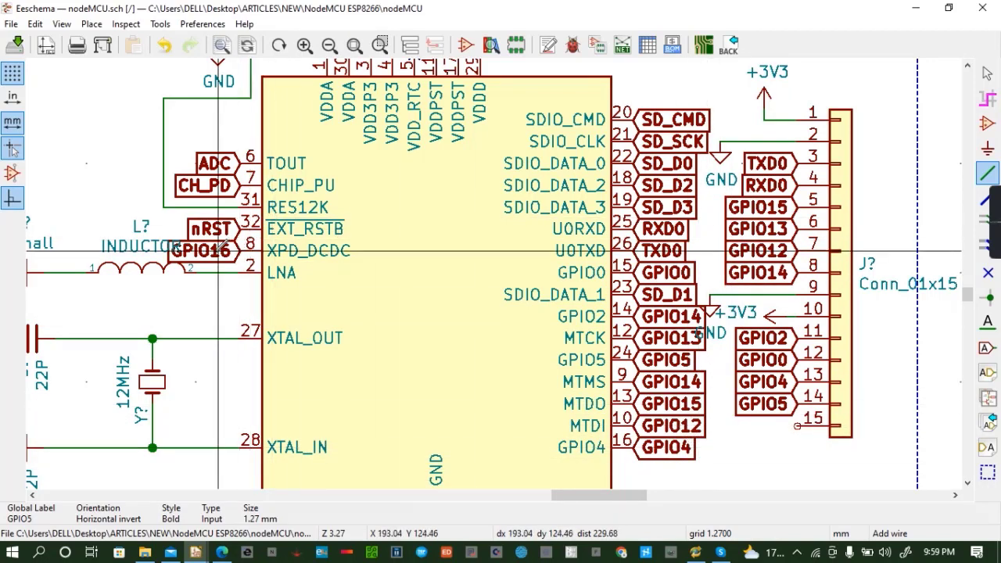
key(c)
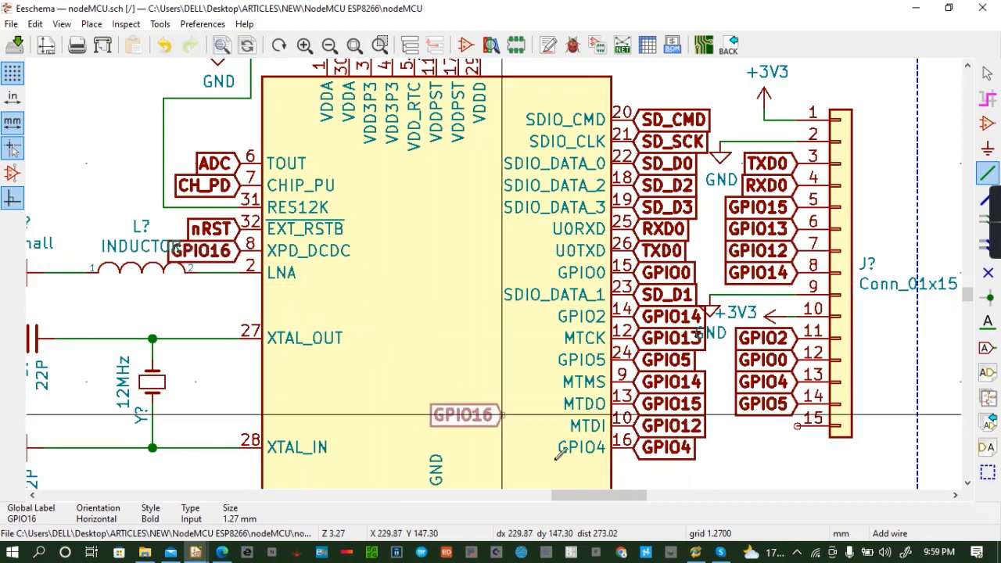
click(798, 426)
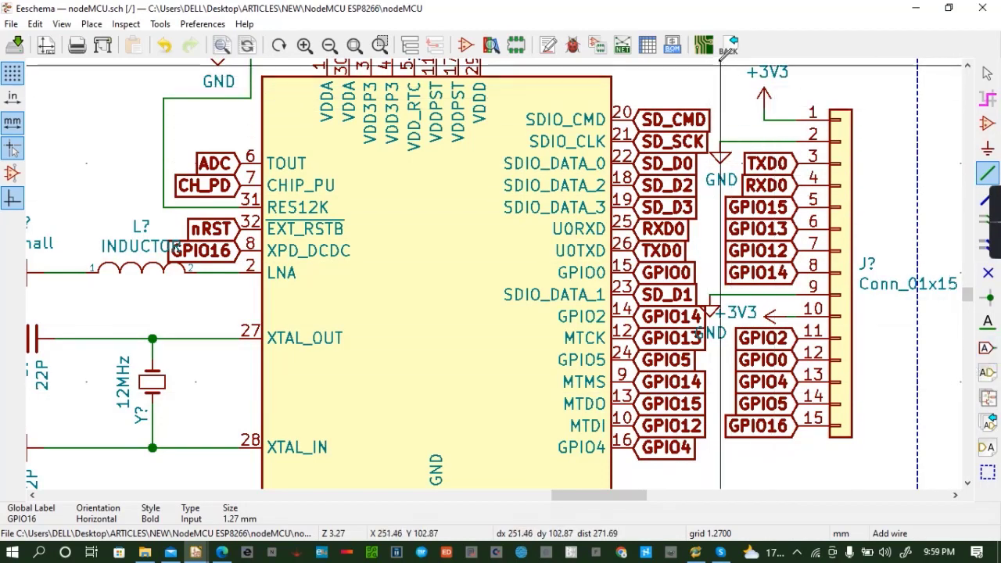
Block-select the header with its labels and drop it at a new spot
drag(721, 66, 856, 436)
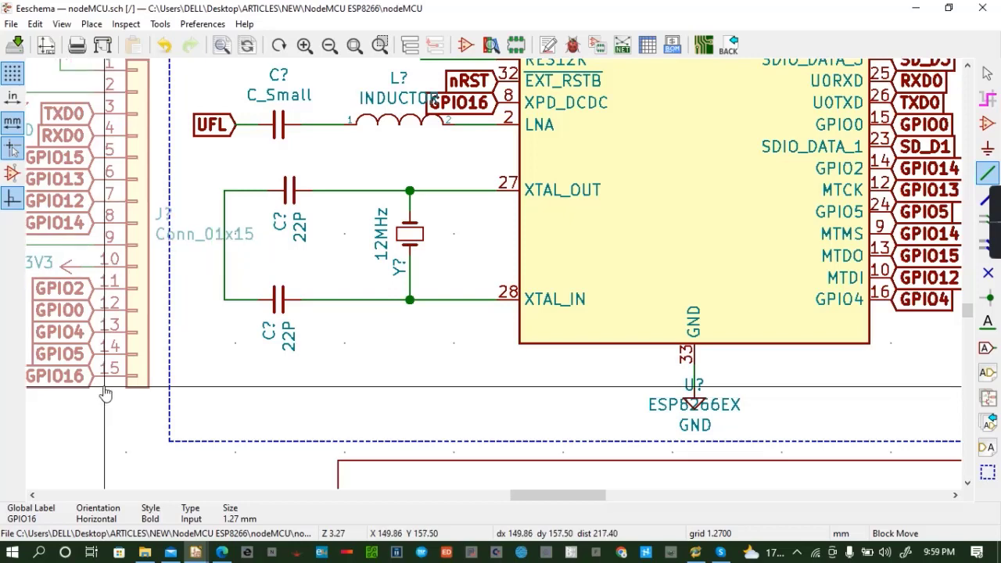
click(108, 380)
scroll(105, 383, up, 1)
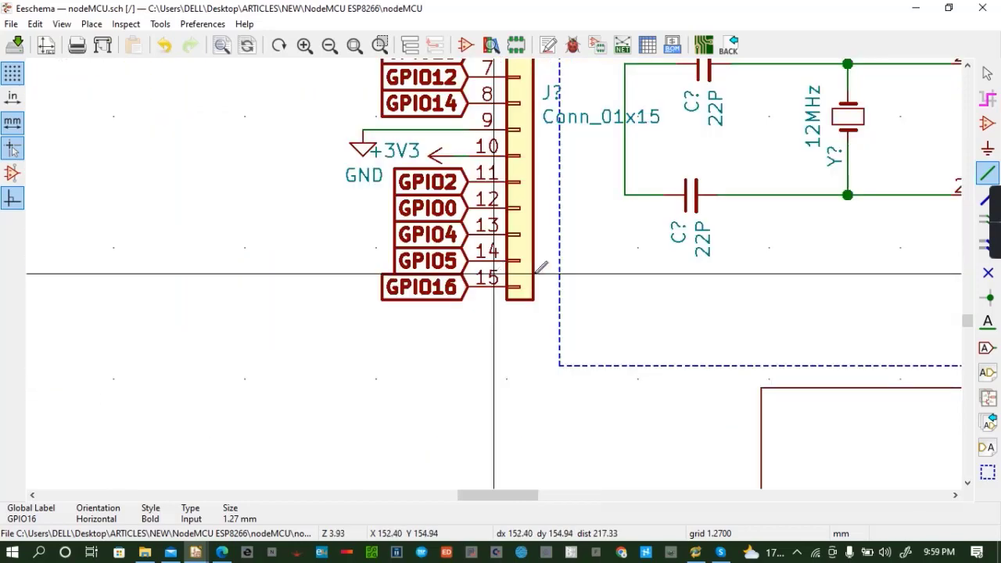
scroll(485, 262, up, 1)
scroll(489, 252, down, 1)
scroll(495, 269, down, 1)
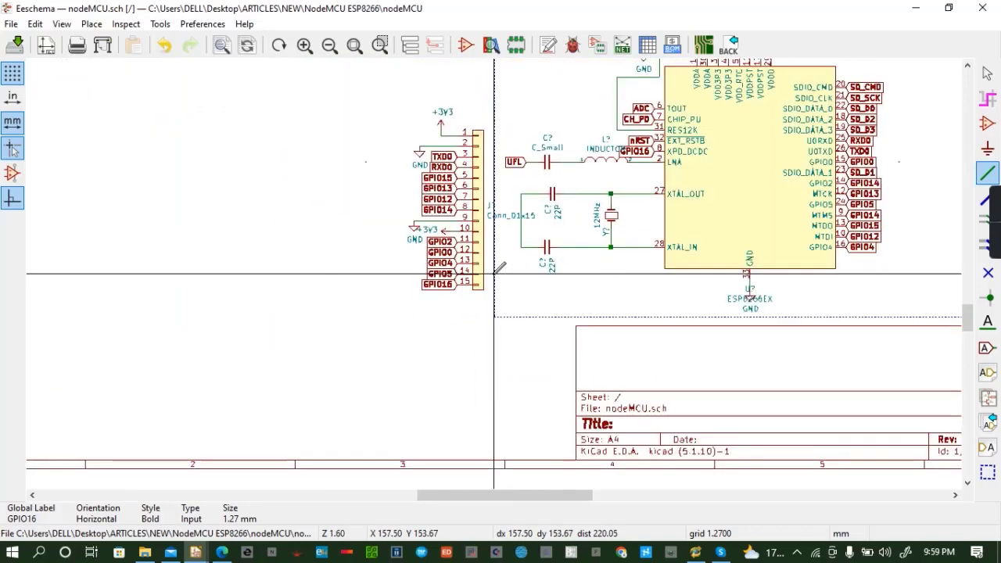
scroll(496, 268, down, 1)
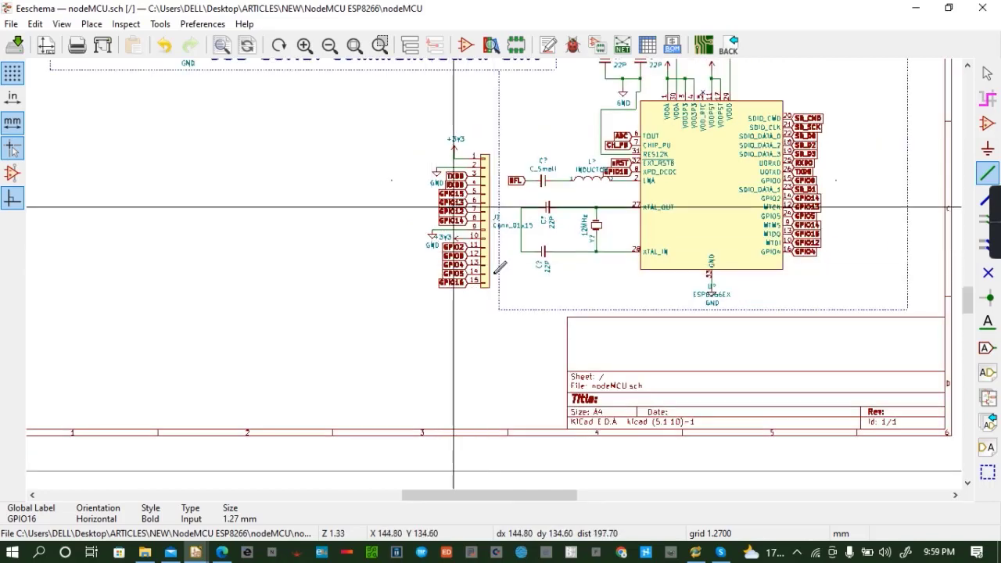
scroll(449, 216, up, 1)
Reposition the labelled header left of the ESP8266 block, below the USB Serial unit
drag(458, 180, 536, 387)
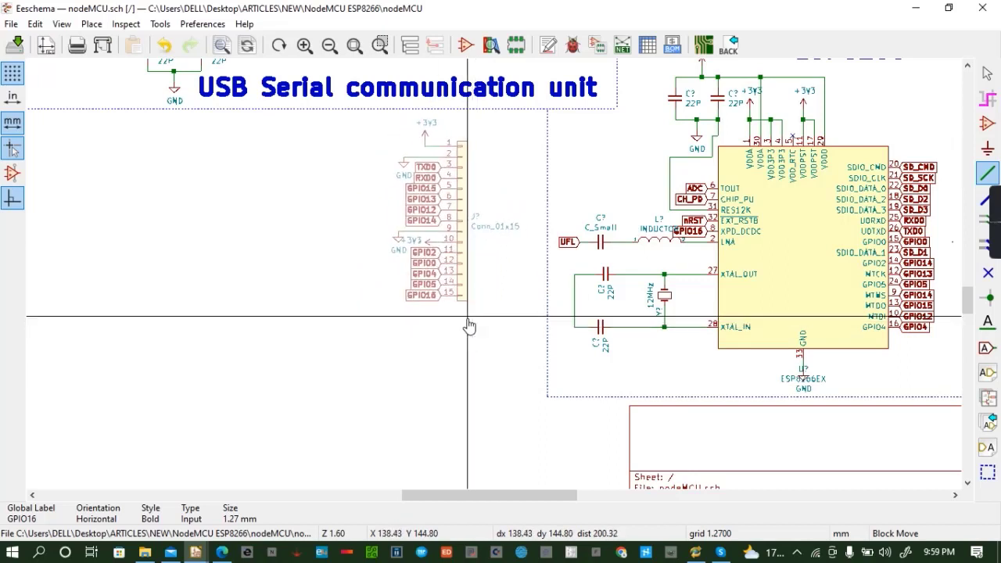
click(469, 327)
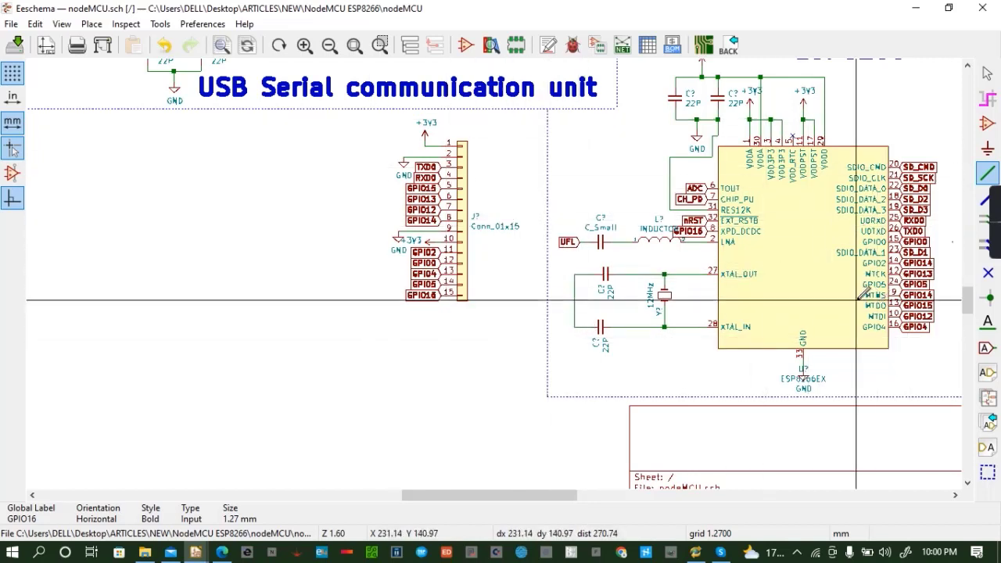
scroll(860, 234, up, 2)
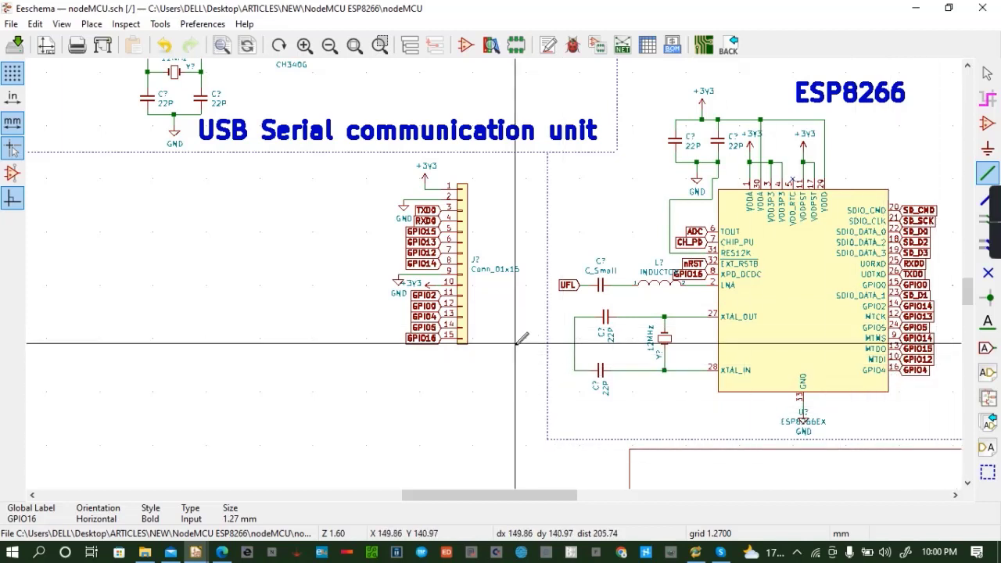
click(955, 499)
click(955, 499)
click(955, 499)
scroll(705, 237, up, 1)
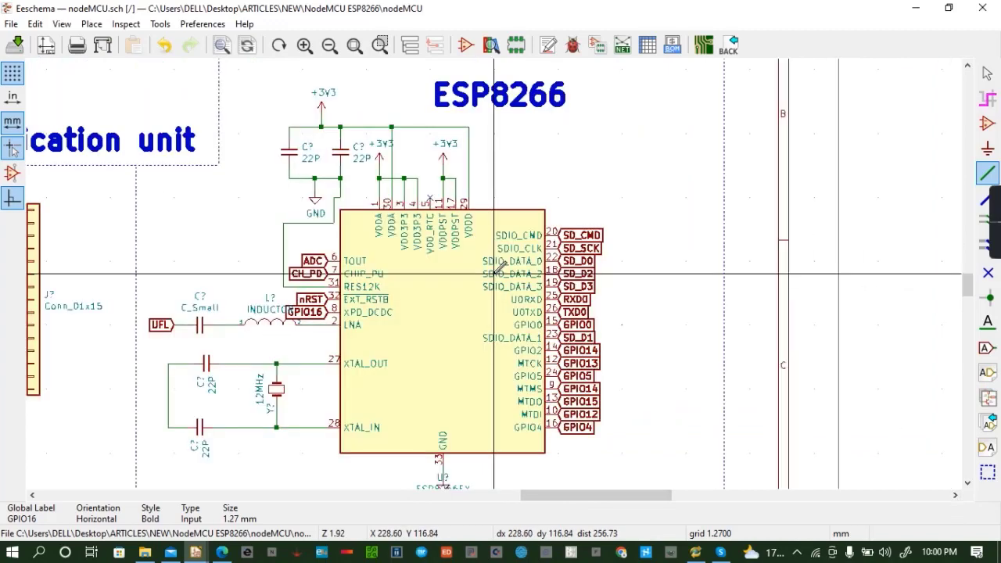
scroll(501, 267, up, 1)
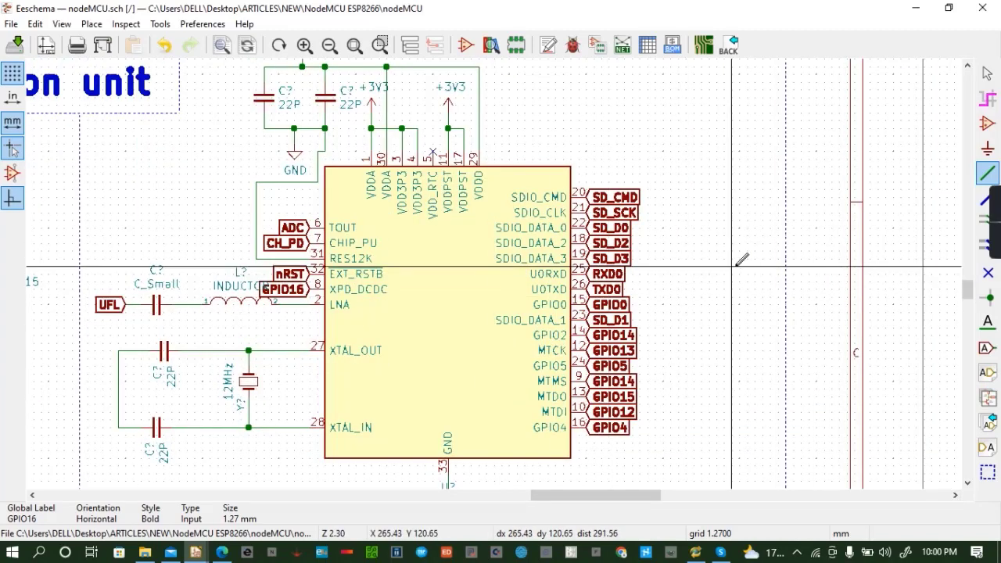
Place another Conn_01x15 header from Recently Used just right of the ESP8266 chip
key(a)
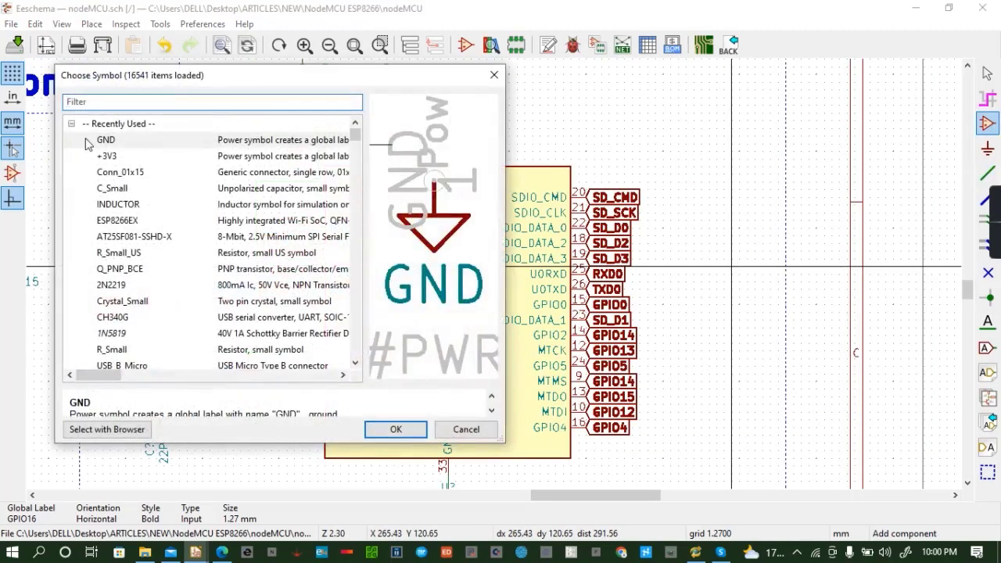
click(147, 173)
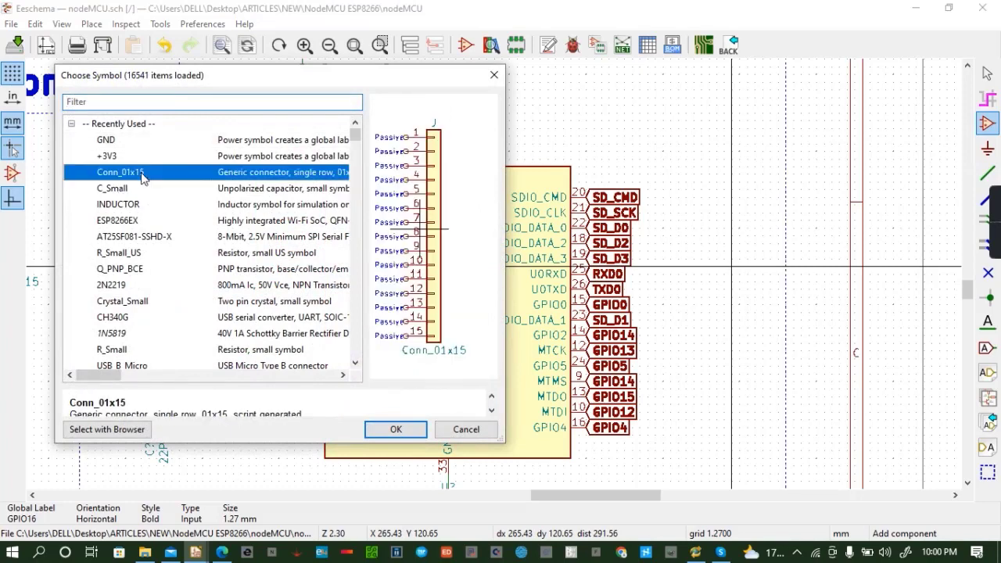
click(395, 431)
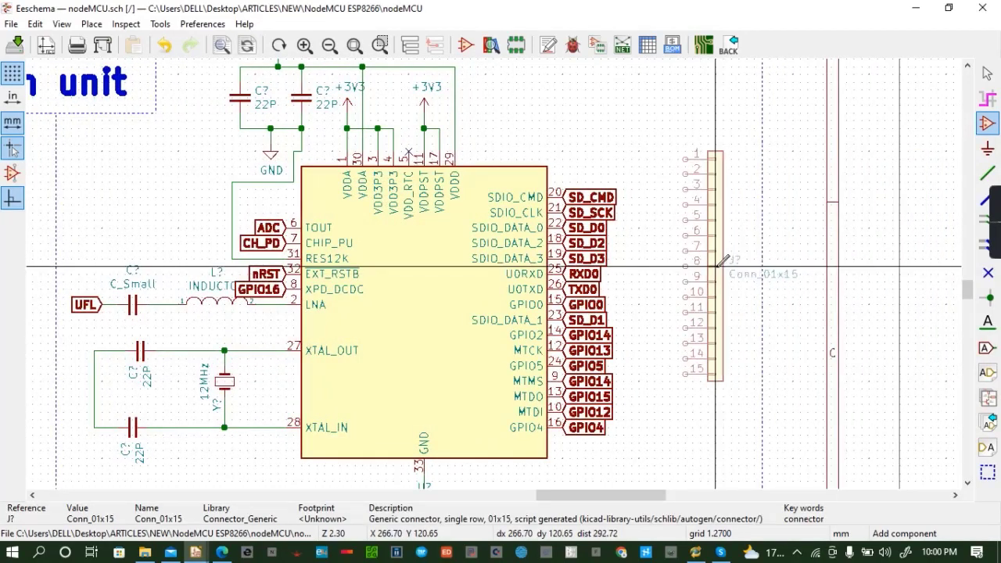
click(746, 266)
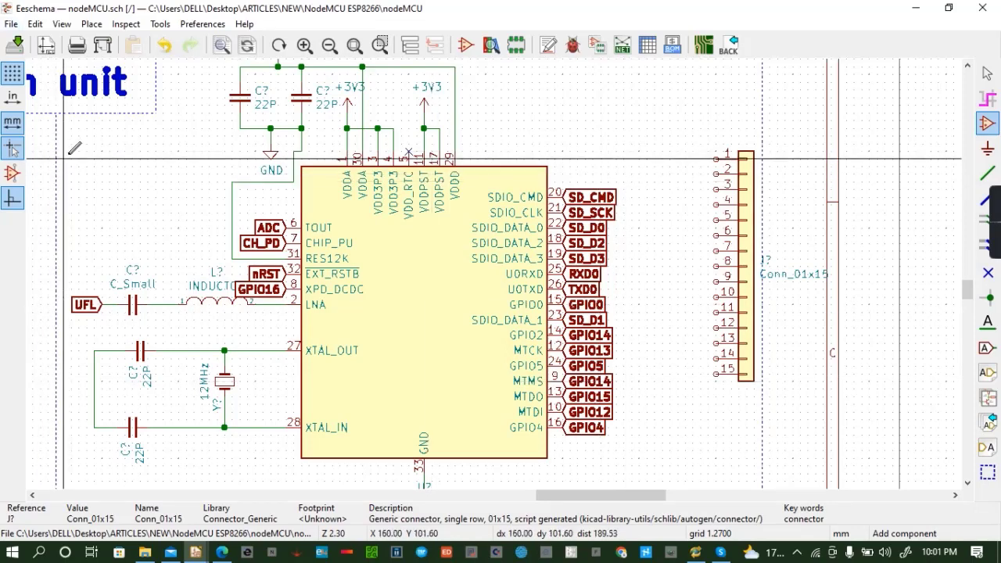
scroll(625, 381, down, 3)
scroll(495, 270, up, 3)
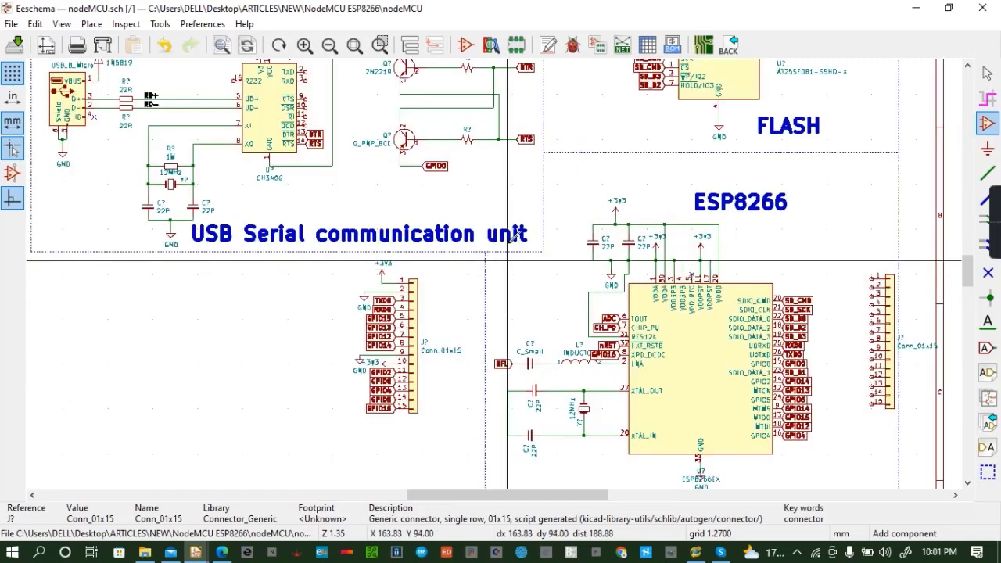
scroll(213, 116, up, 1)
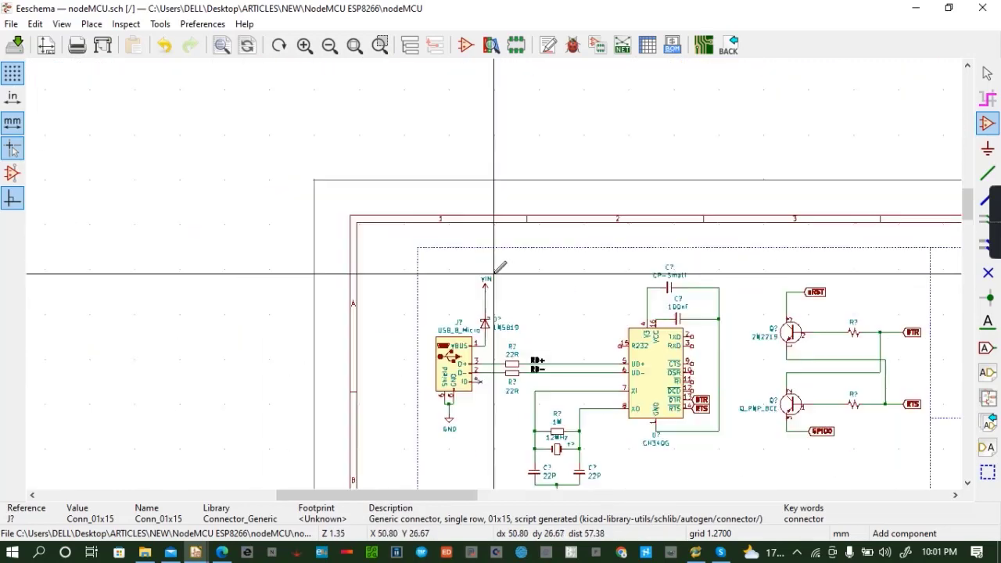
scroll(501, 291, down, 1)
scroll(495, 272, up, 3)
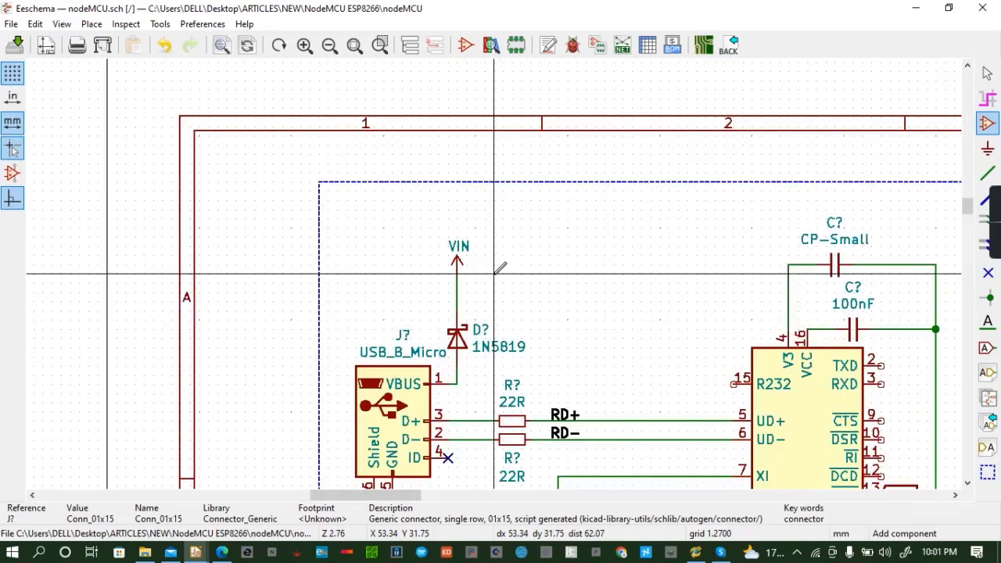
scroll(493, 274, down, 5)
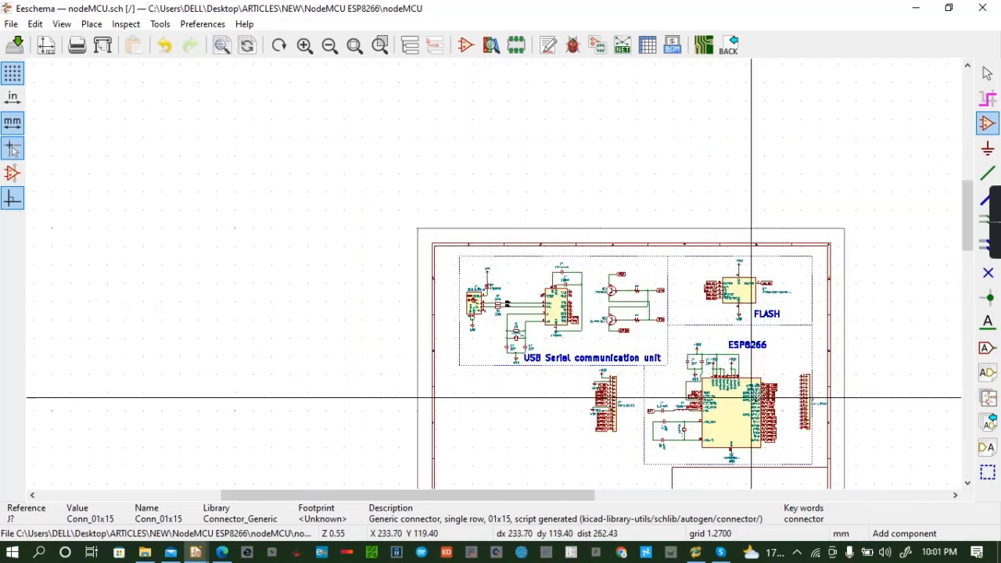
scroll(804, 429, up, 4)
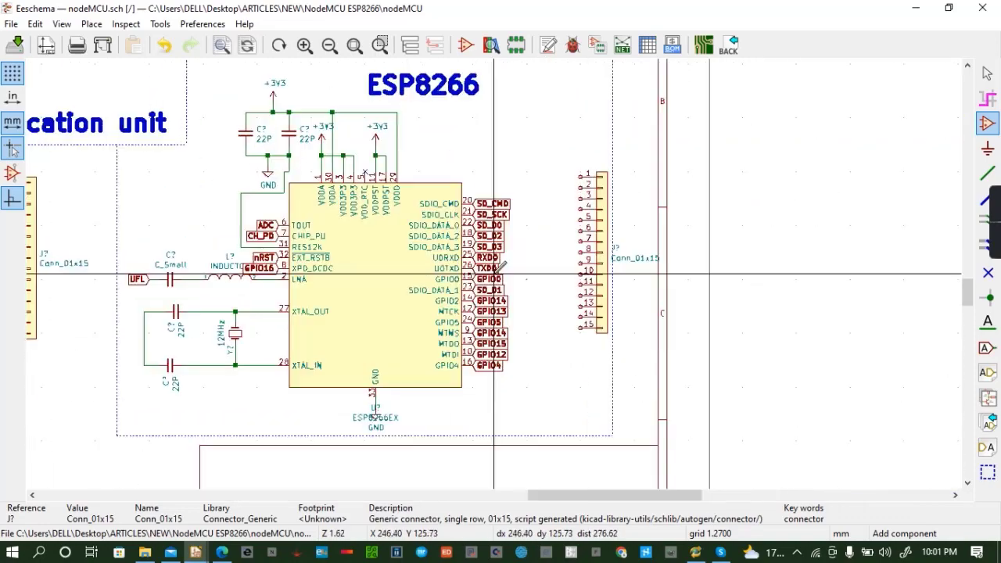
scroll(495, 272, up, 1)
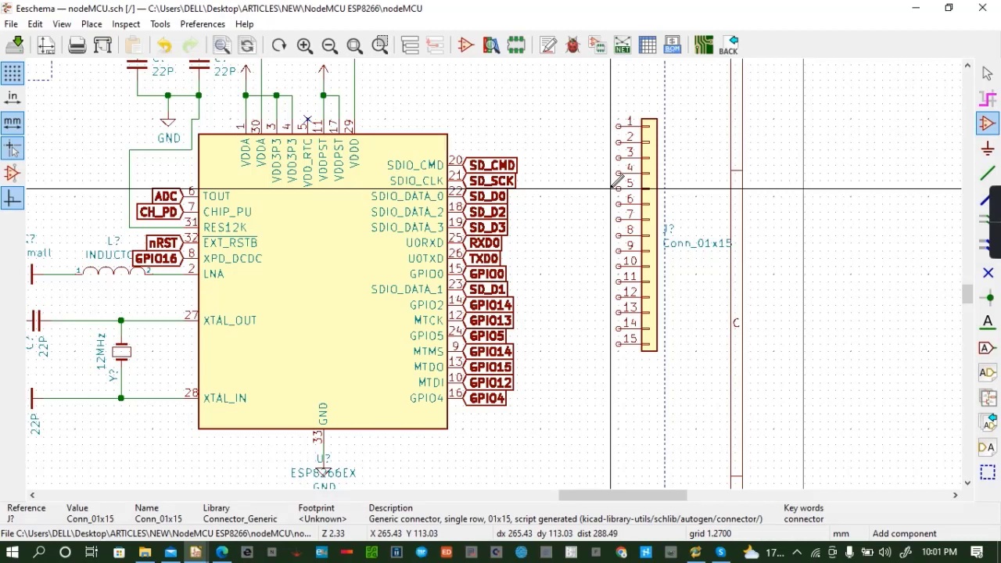
click(592, 116)
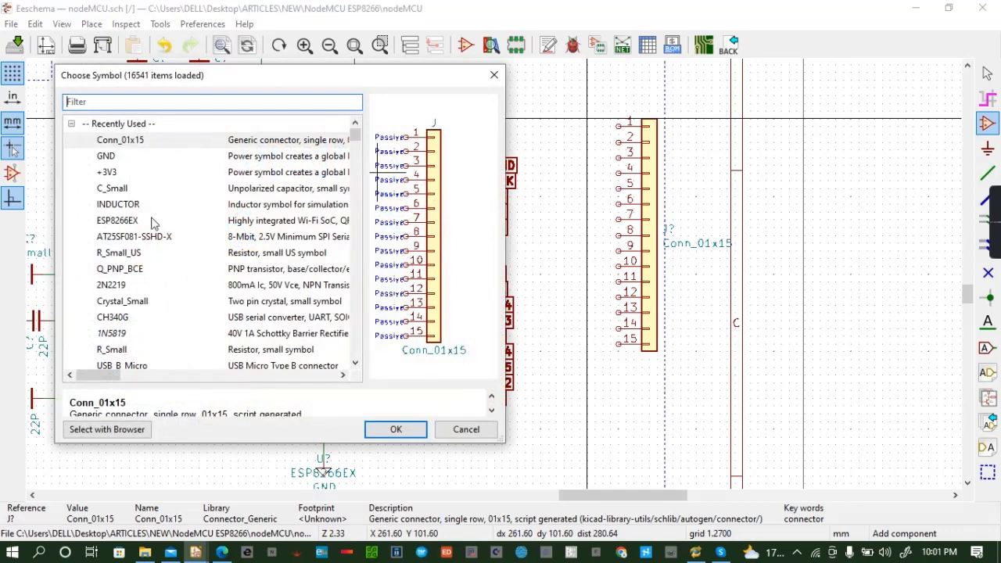
scroll(154, 224, down, 2)
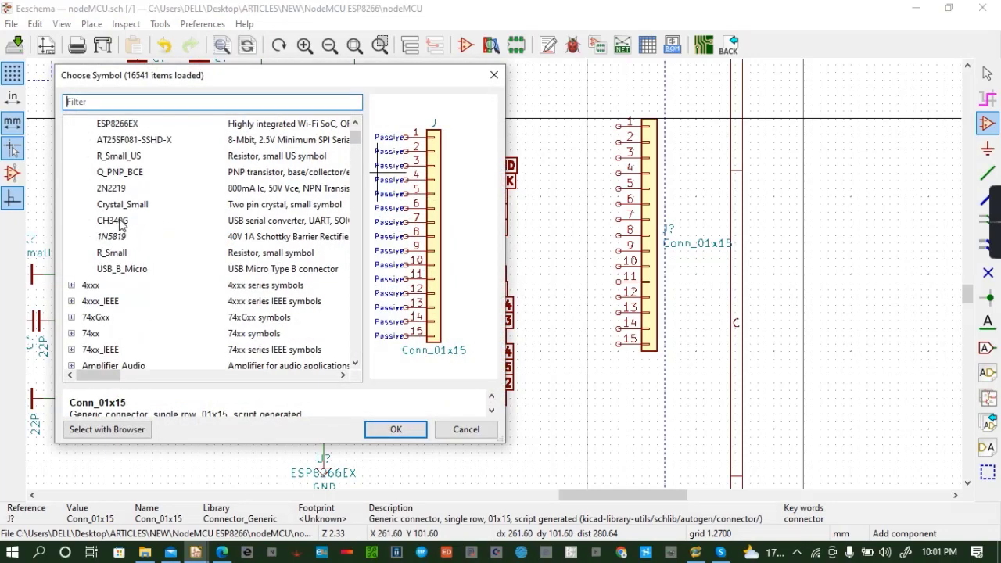
scroll(121, 225, up, 1)
scroll(121, 224, up, 1)
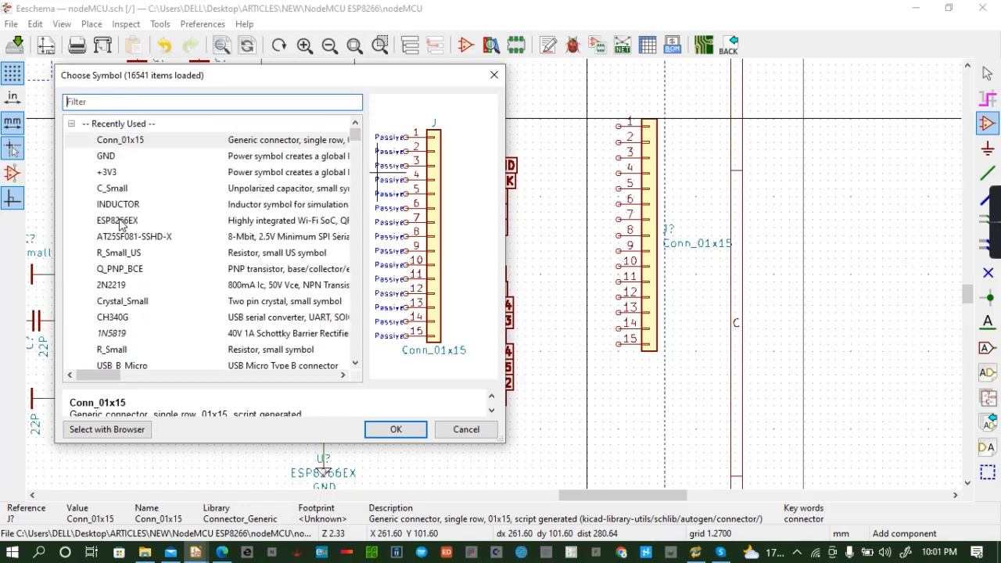
scroll(121, 225, down, 1)
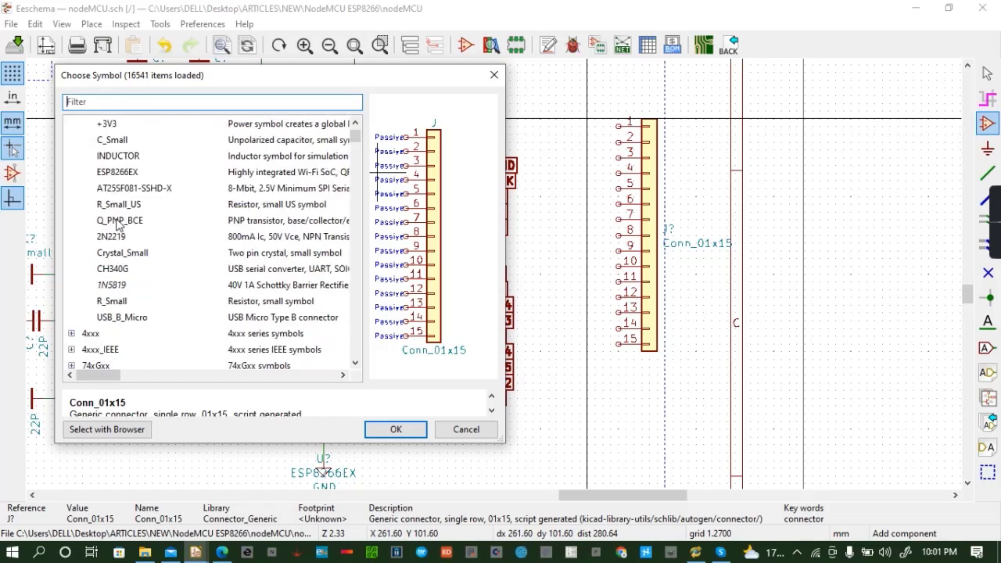
click(115, 288)
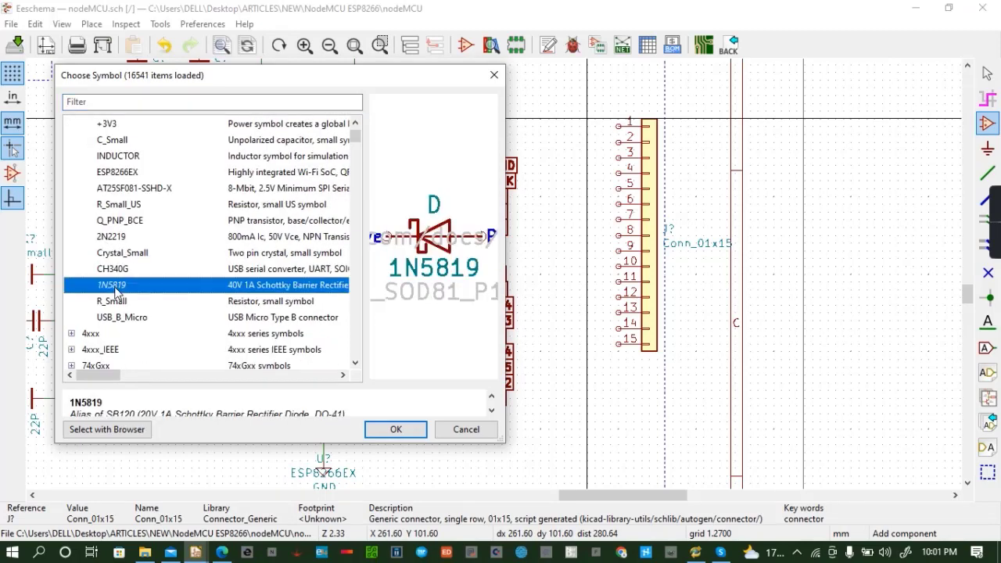
click(123, 303)
click(129, 313)
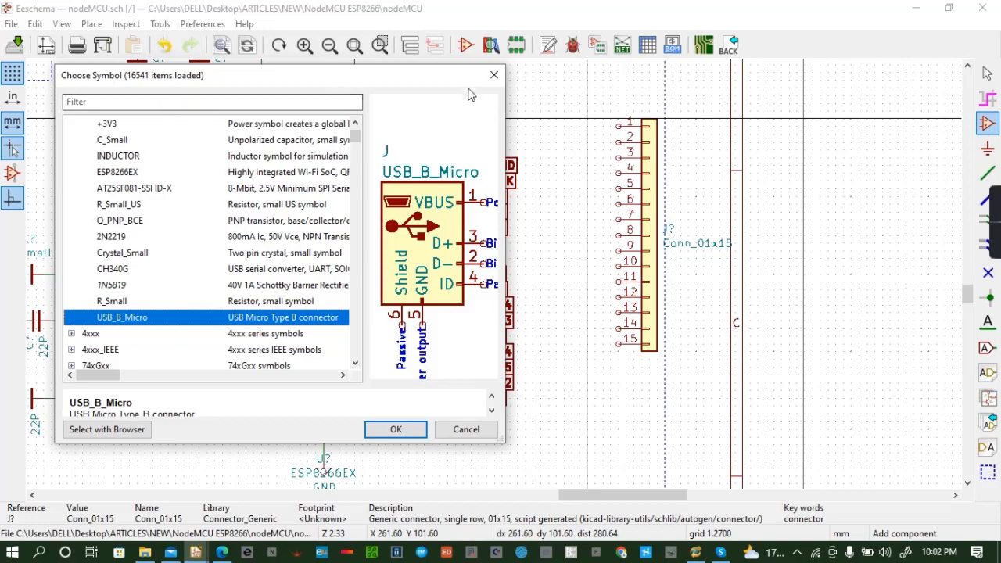
click(494, 74)
scroll(345, 165, down, 5)
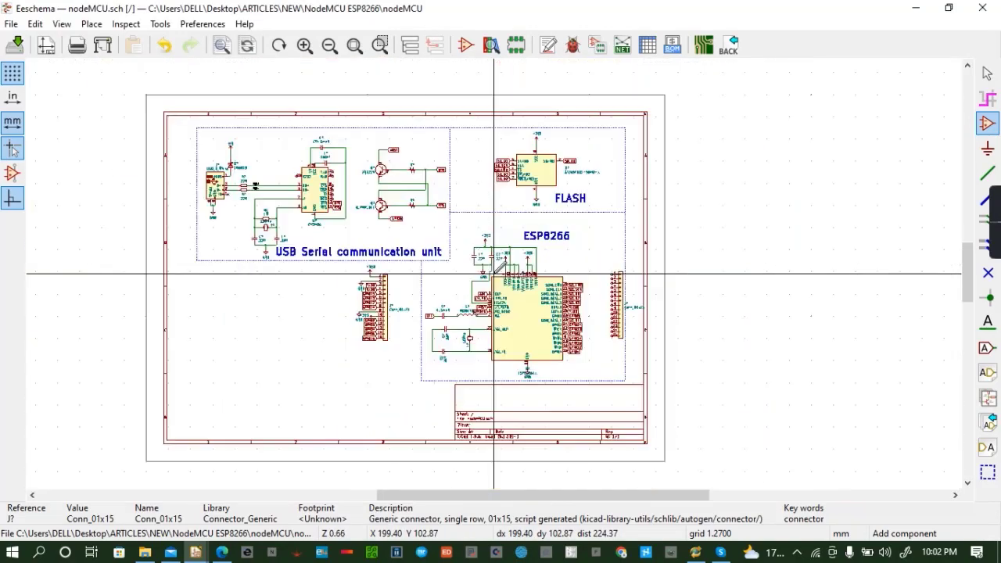
Place a VIN power symbol above the header and wire it to pin 1
scroll(230, 147, up, 5)
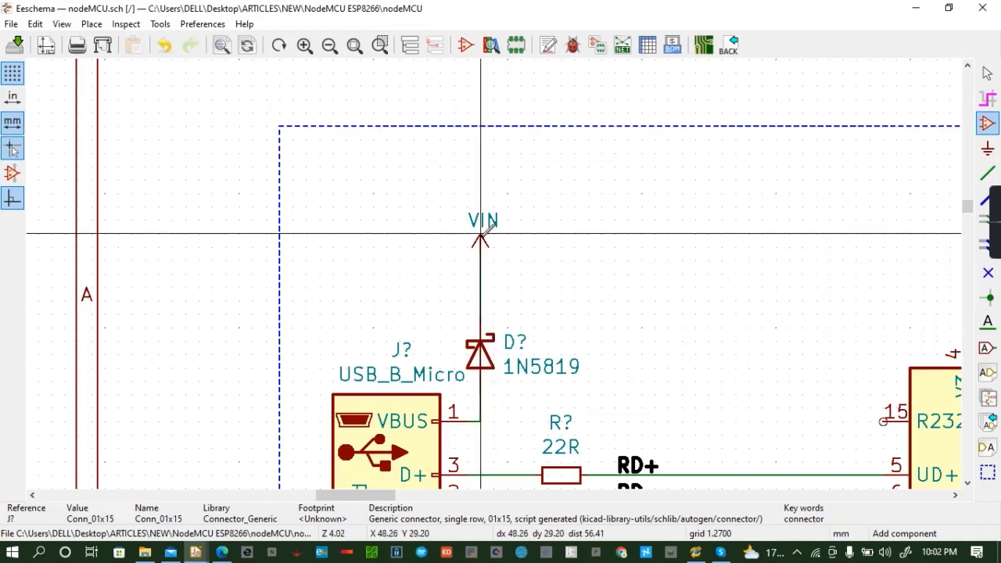
click(480, 233)
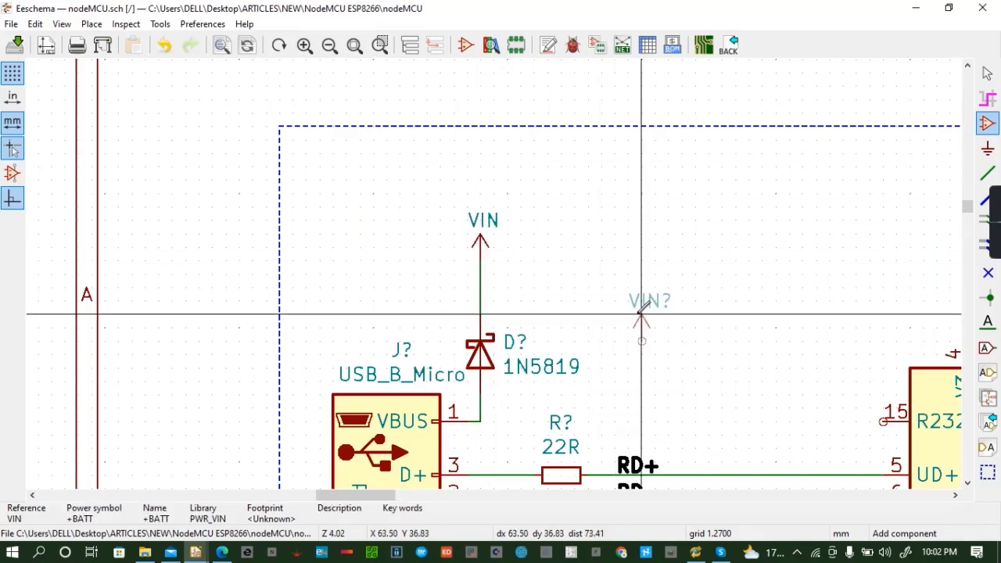
scroll(642, 309, down, 2)
scroll(494, 274, down, 6)
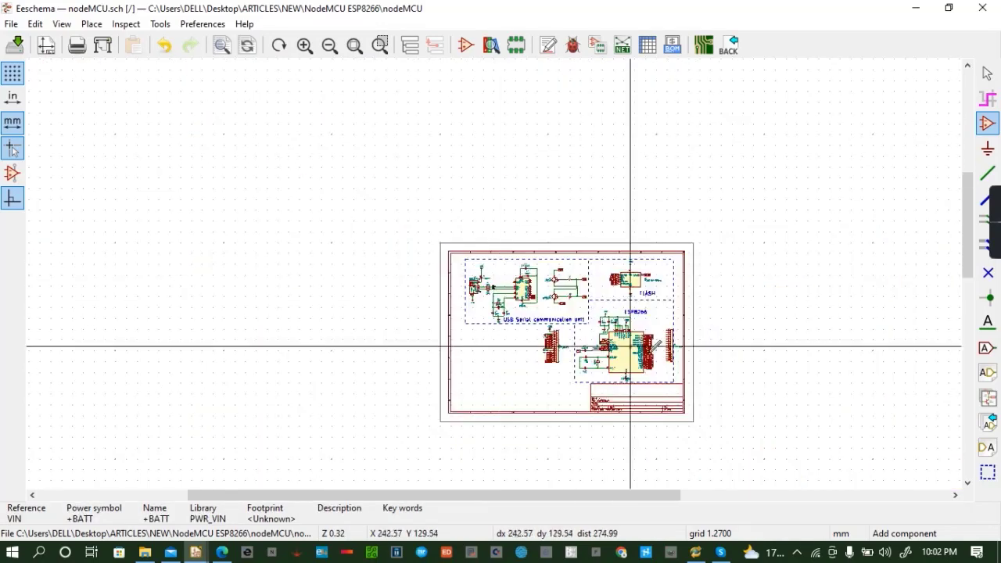
scroll(662, 343, up, 7)
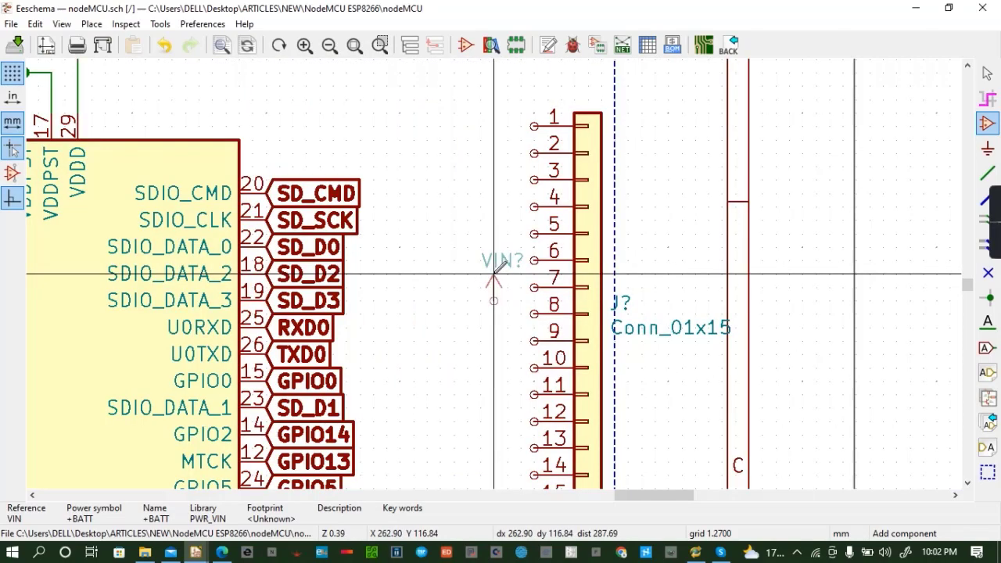
click(507, 111)
key(w)
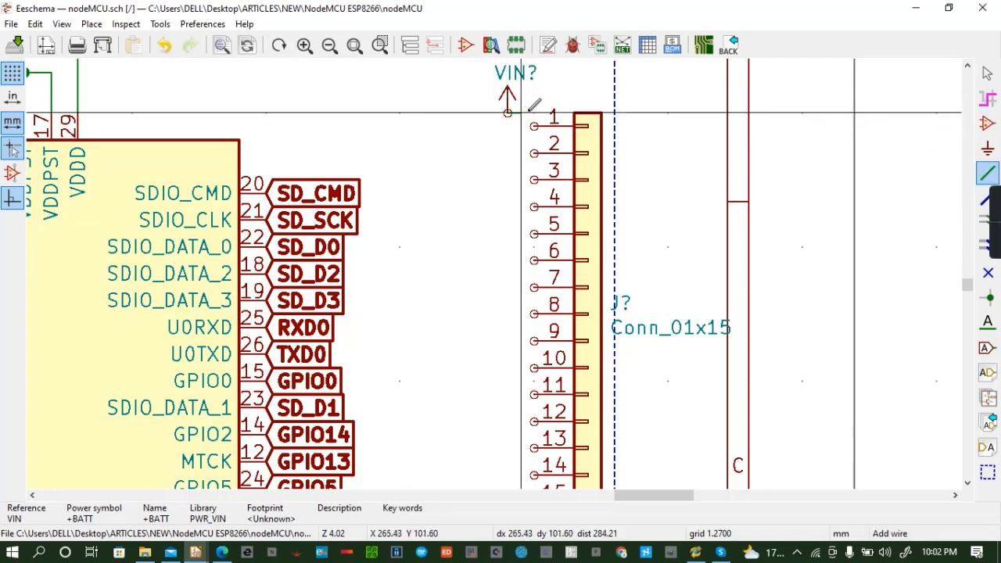
click(533, 125)
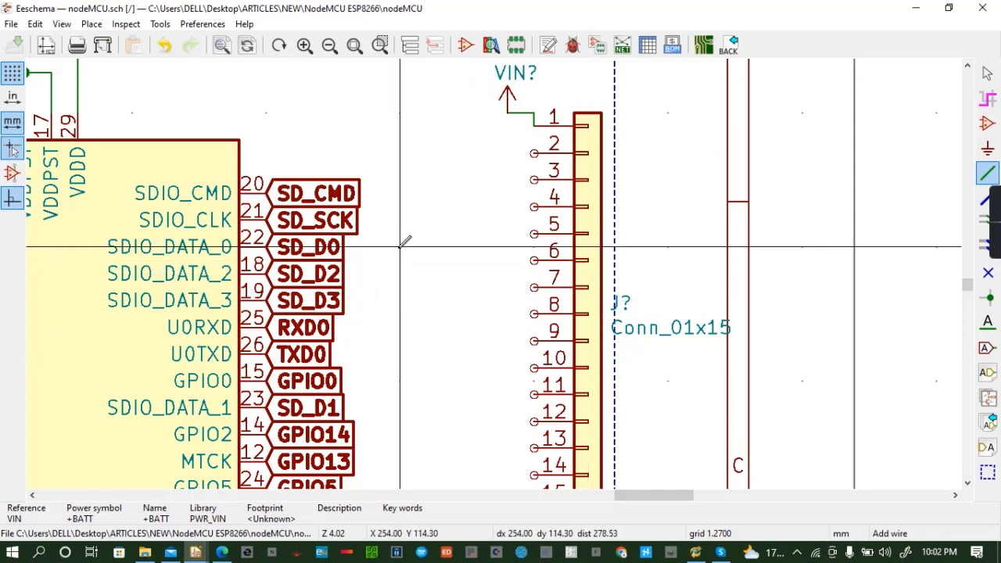
Wire header pin 6 to pin 2 through a corner point
scroll(405, 243, down, 1)
scroll(495, 273, down, 1)
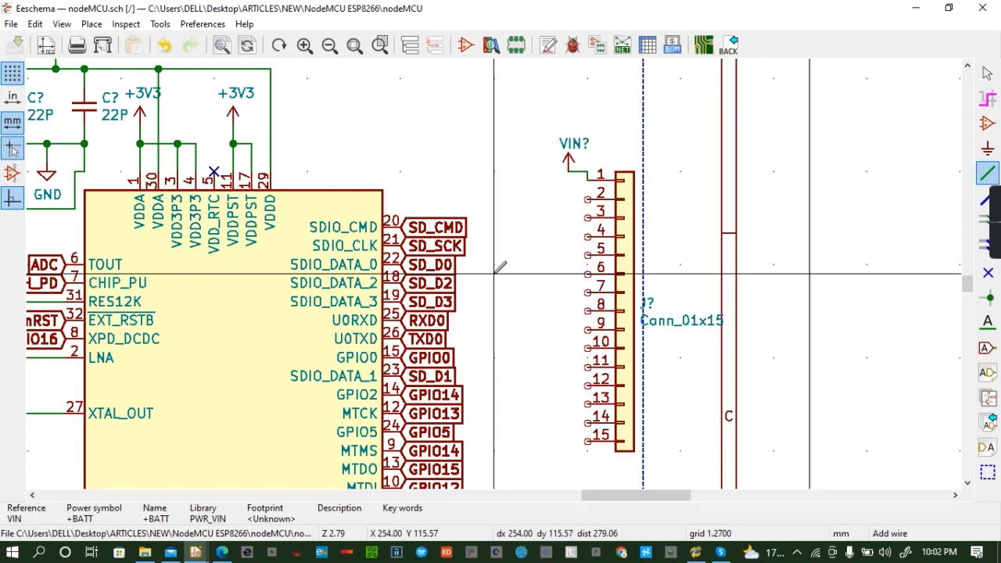
click(588, 273)
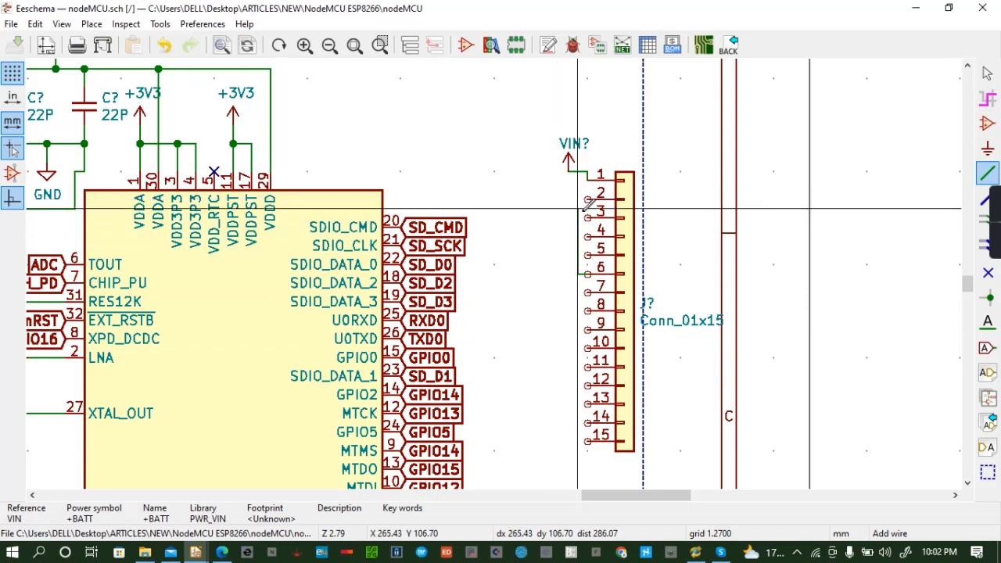
click(494, 200)
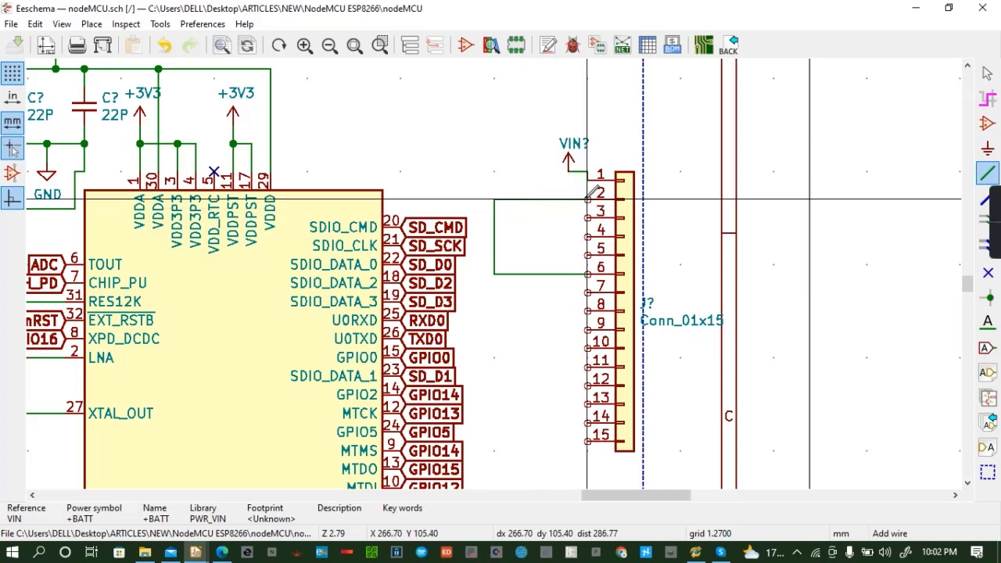
click(587, 199)
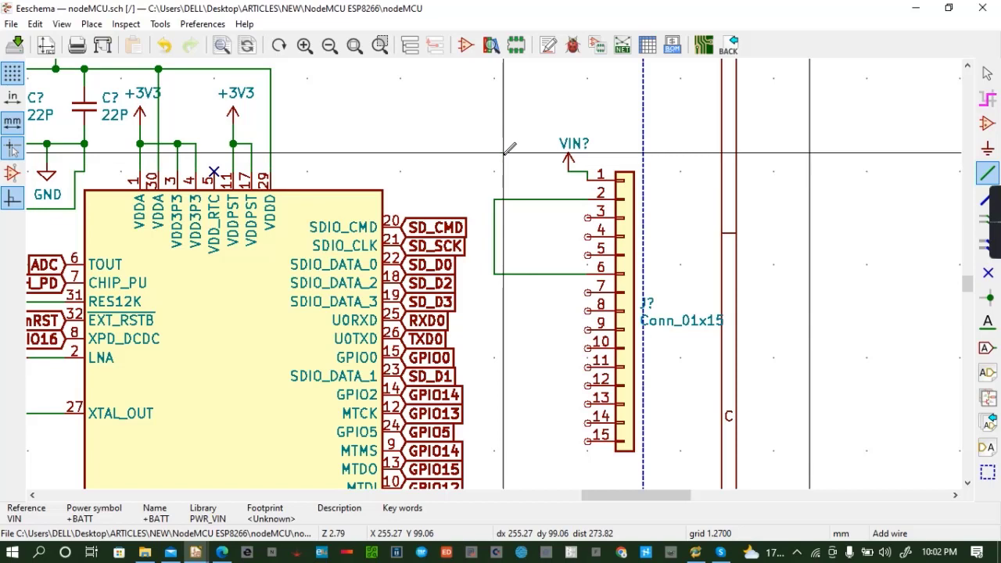
key(a)
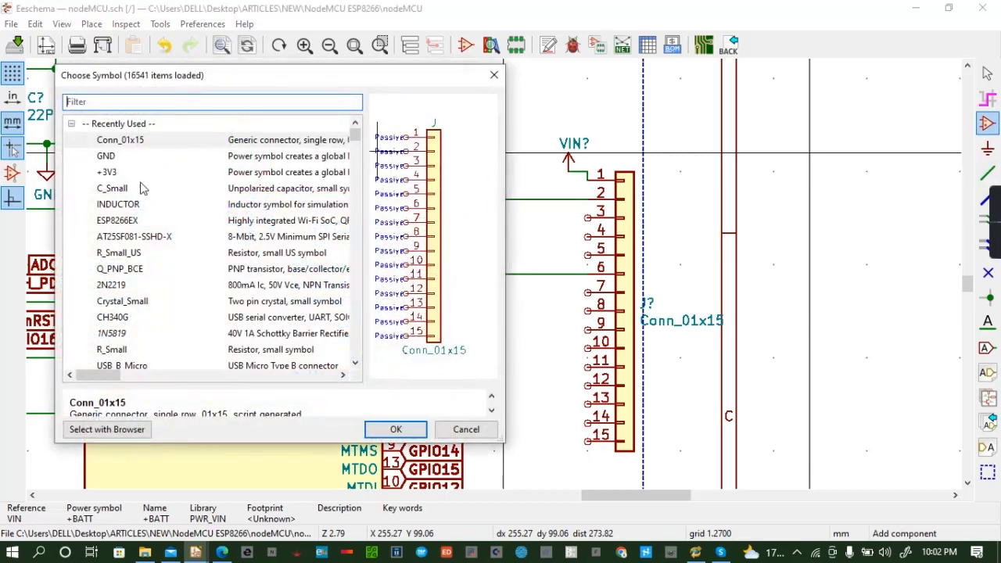
Place a GND symbol on the wire linking pins 6 and 2
click(129, 158)
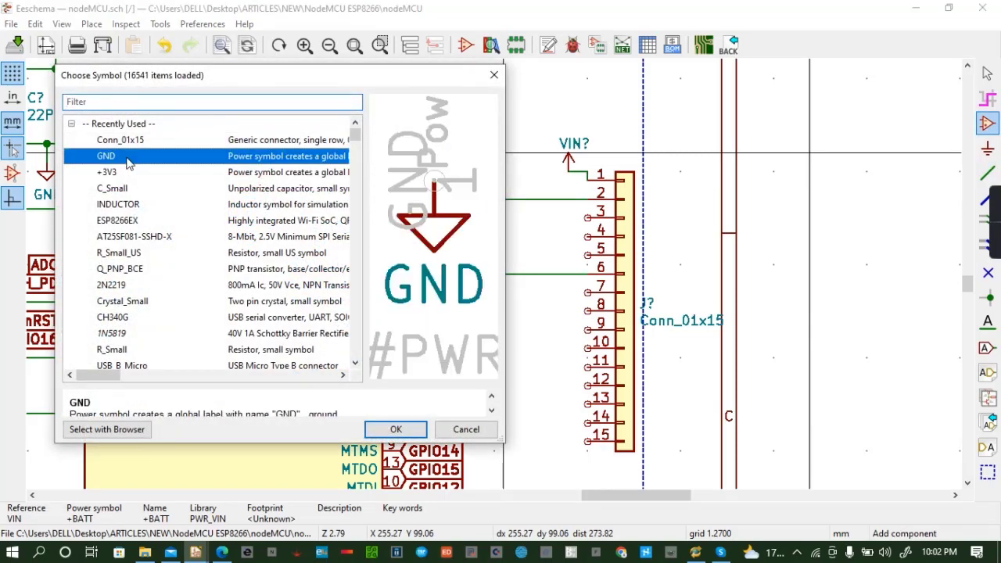
click(394, 434)
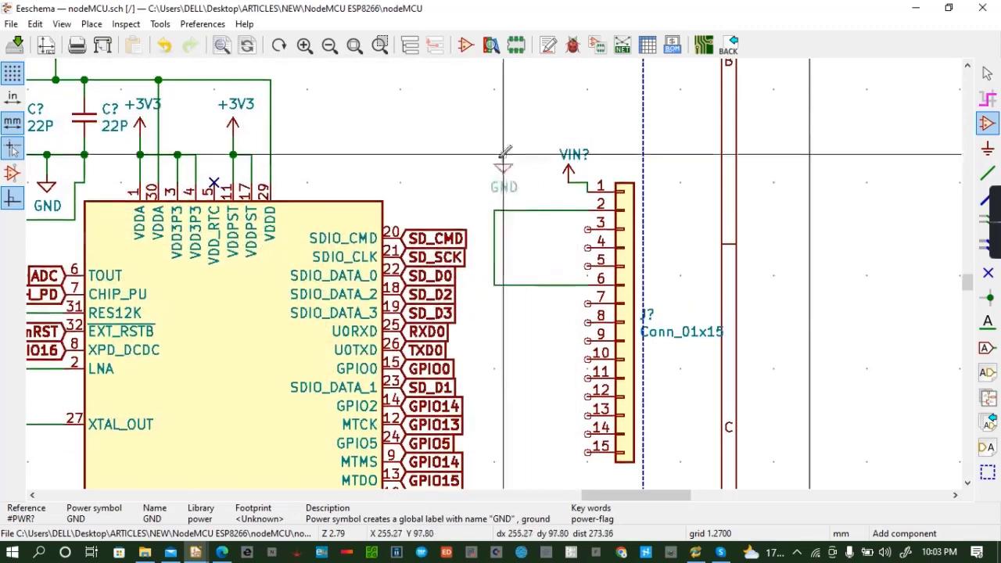
click(494, 285)
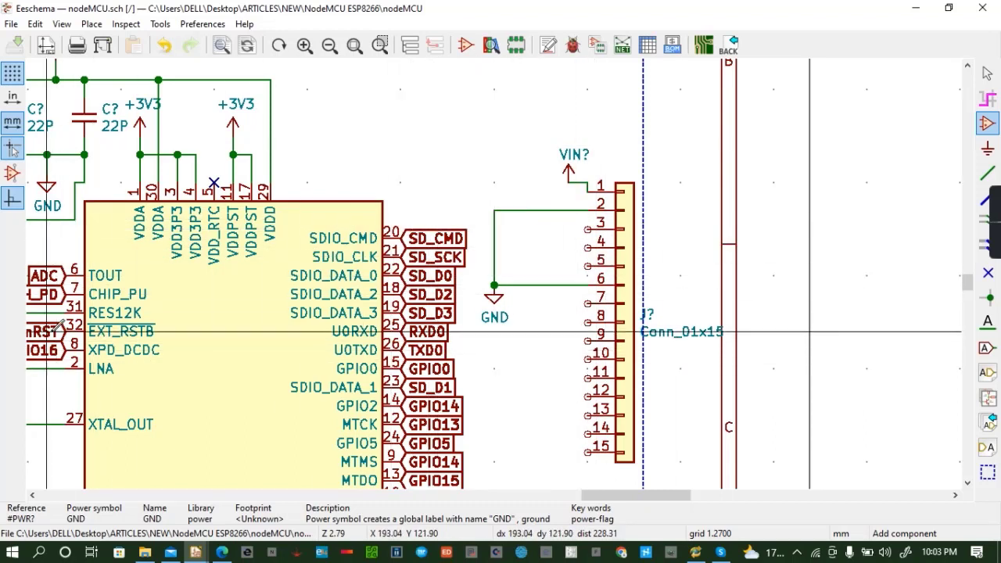
Copy the nRST and CH_PD global labels onto header pins 3 and 4
key(c)
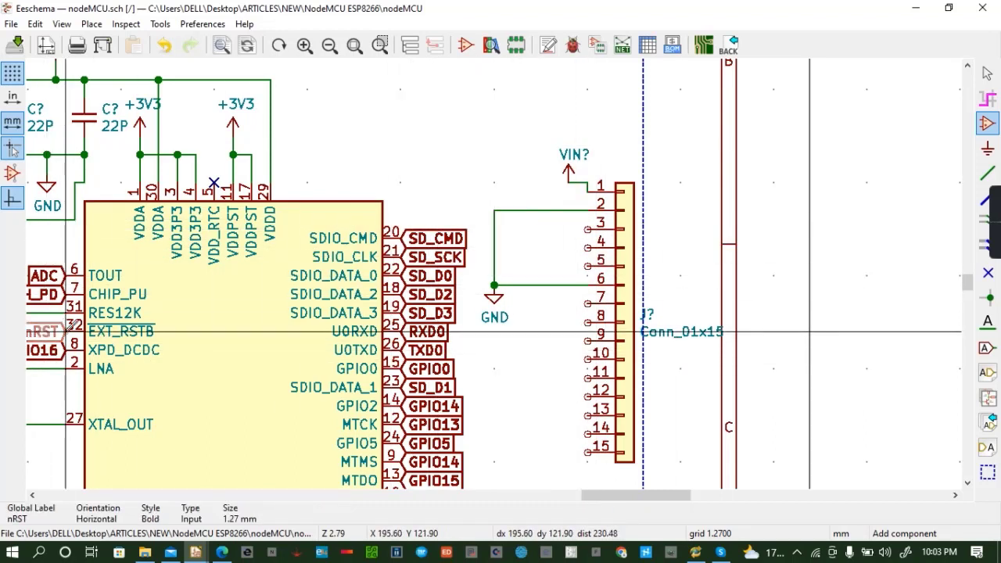
click(587, 230)
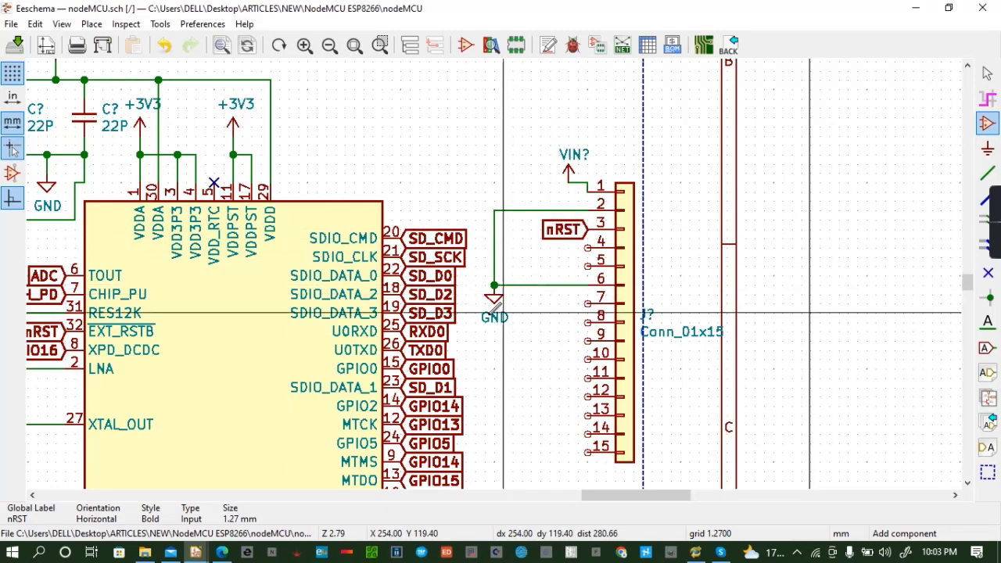
click(32, 495)
click(32, 496)
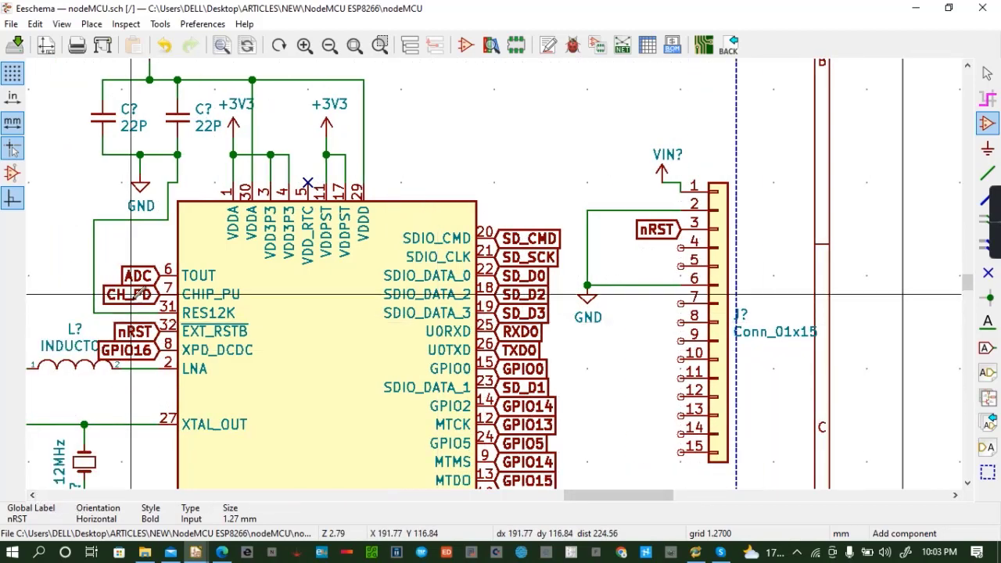
key(c)
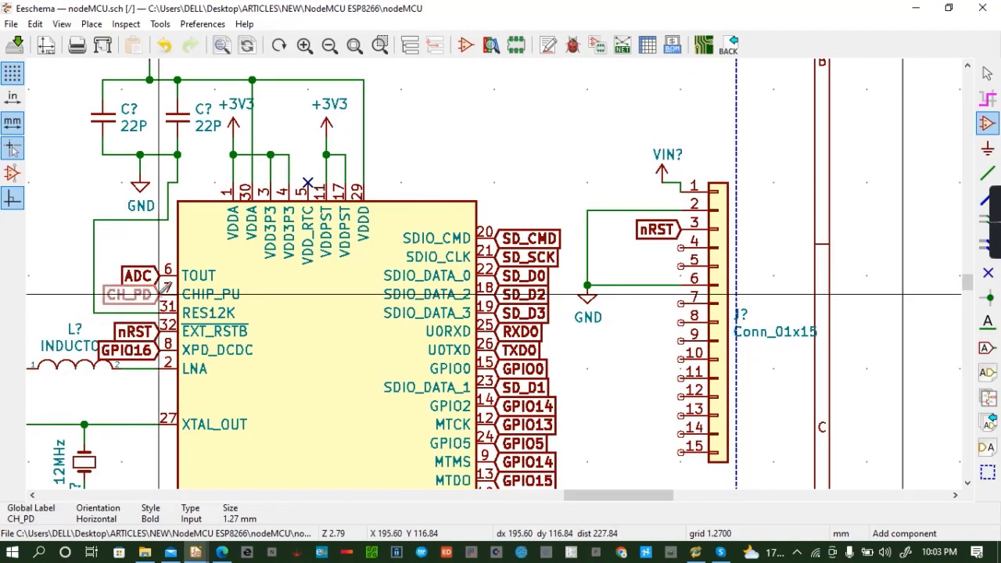
click(681, 247)
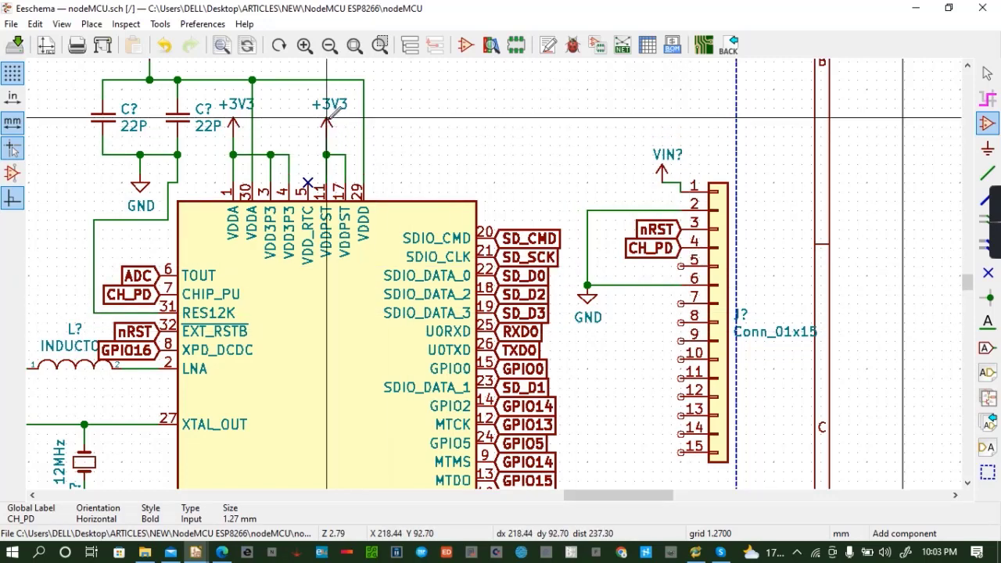
Add a left-facing +3V3 symbol copy and wire it to header pin 5
key(c)
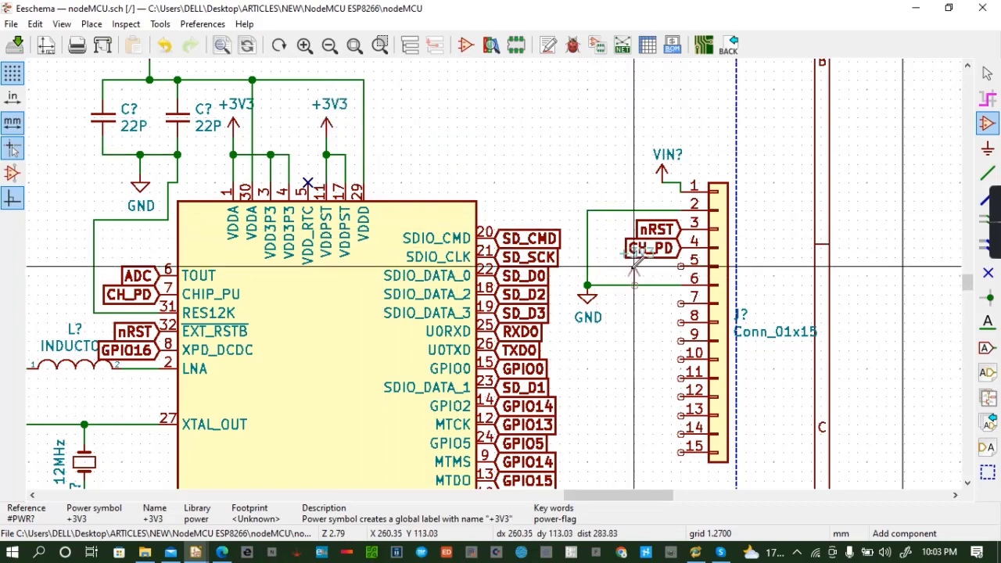
key(r)
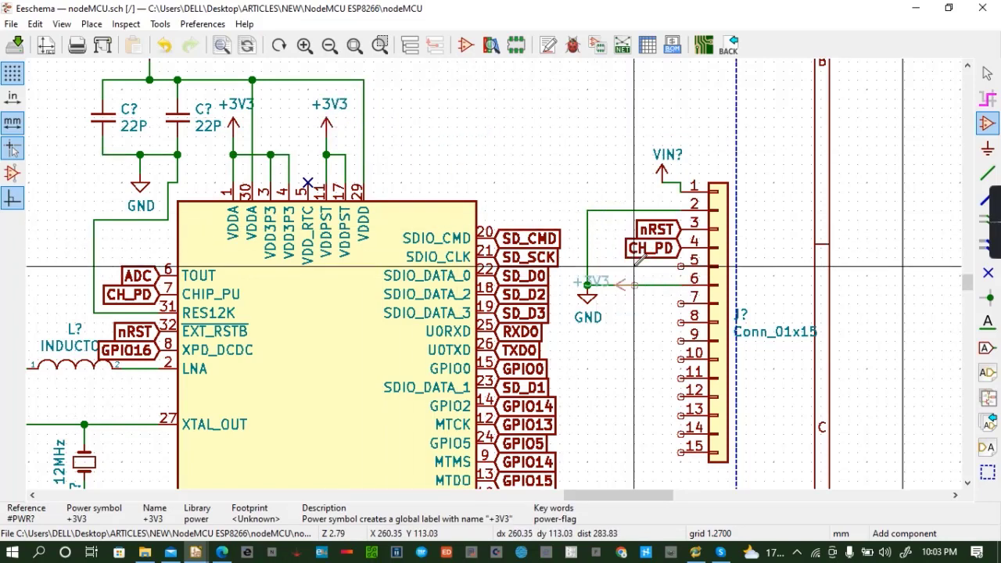
click(634, 248)
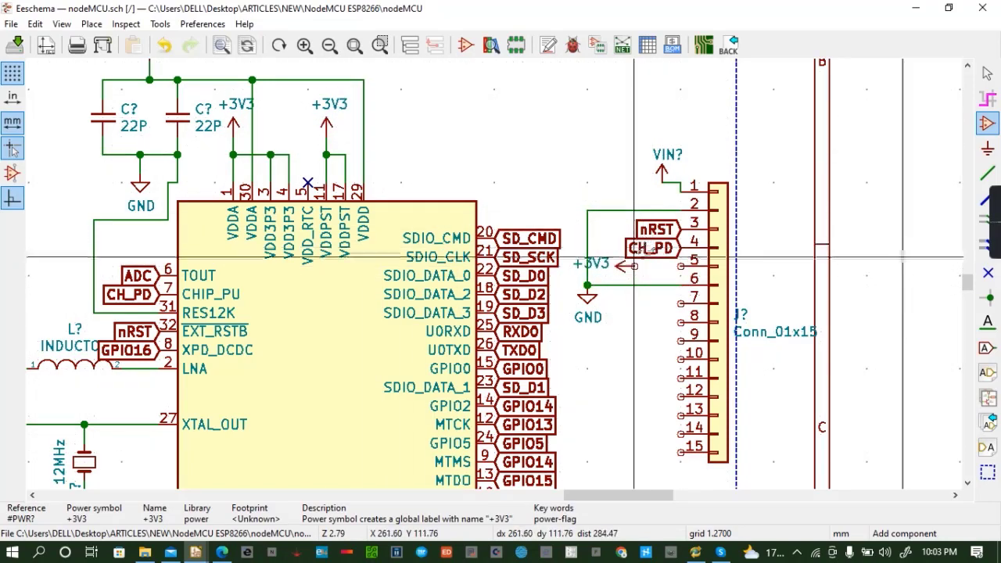
key(w)
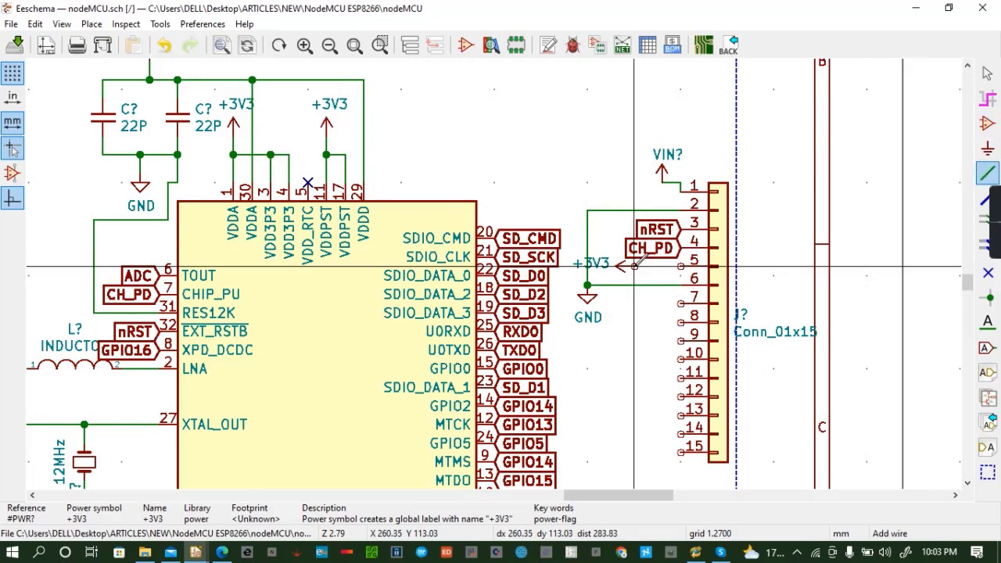
click(680, 266)
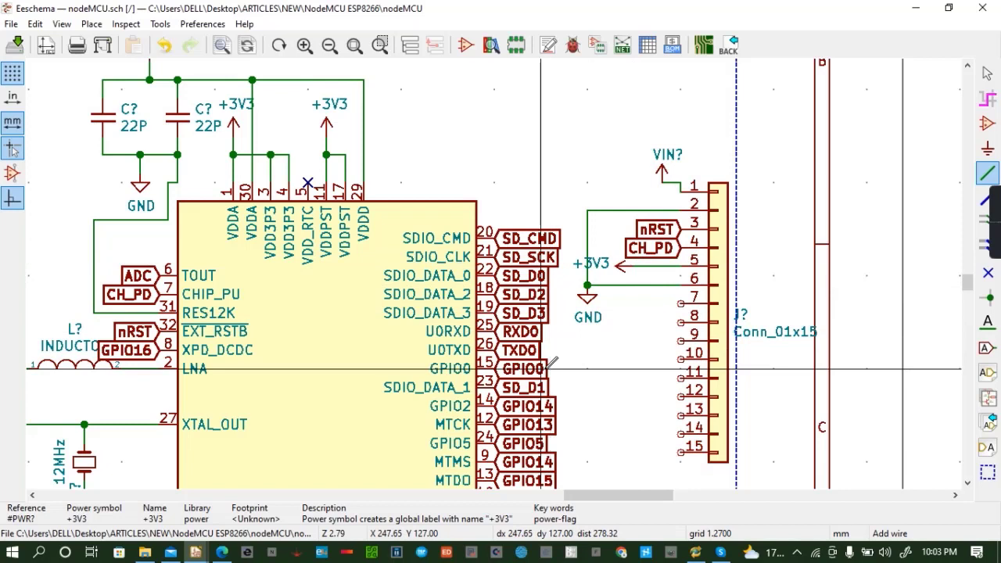
Copy the SD_SCK and SD_D0 labels onto header pins 7 and 8
click(495, 256)
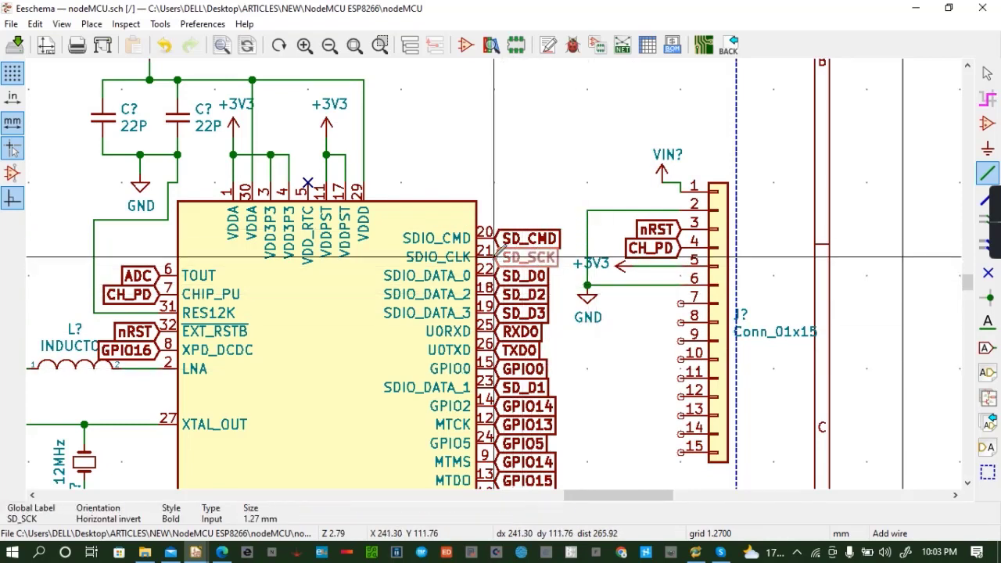
key(ctrl+d)
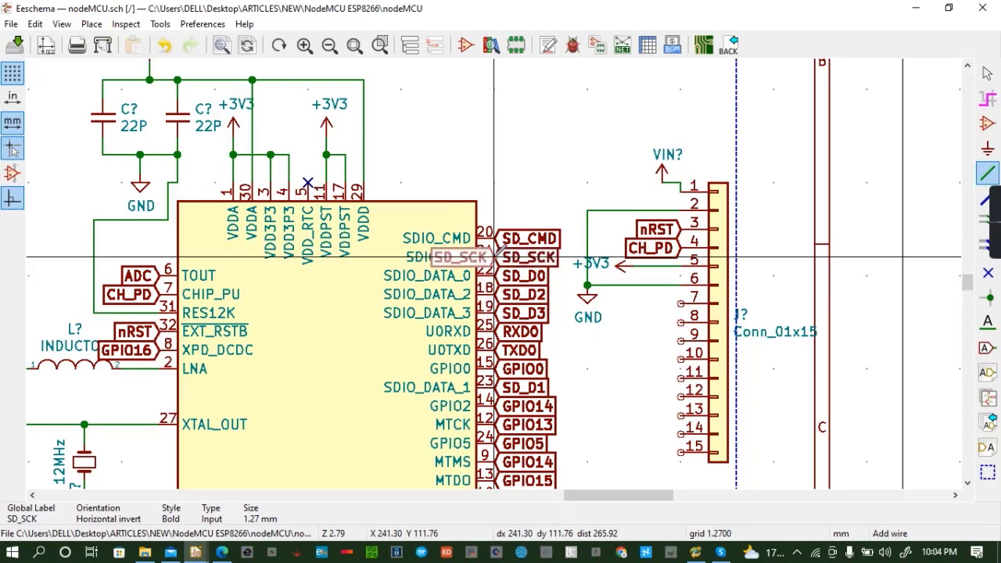
click(680, 304)
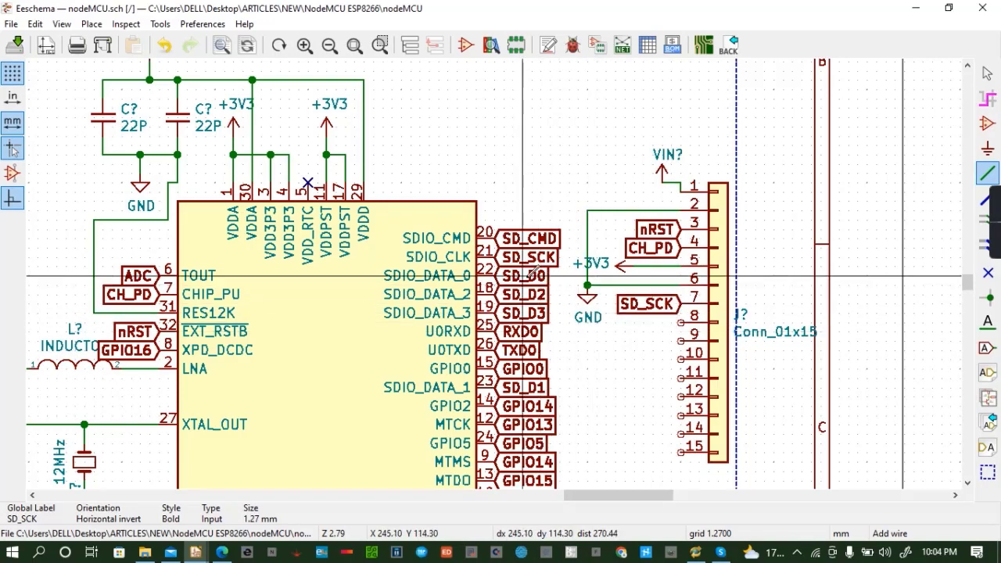
key(c)
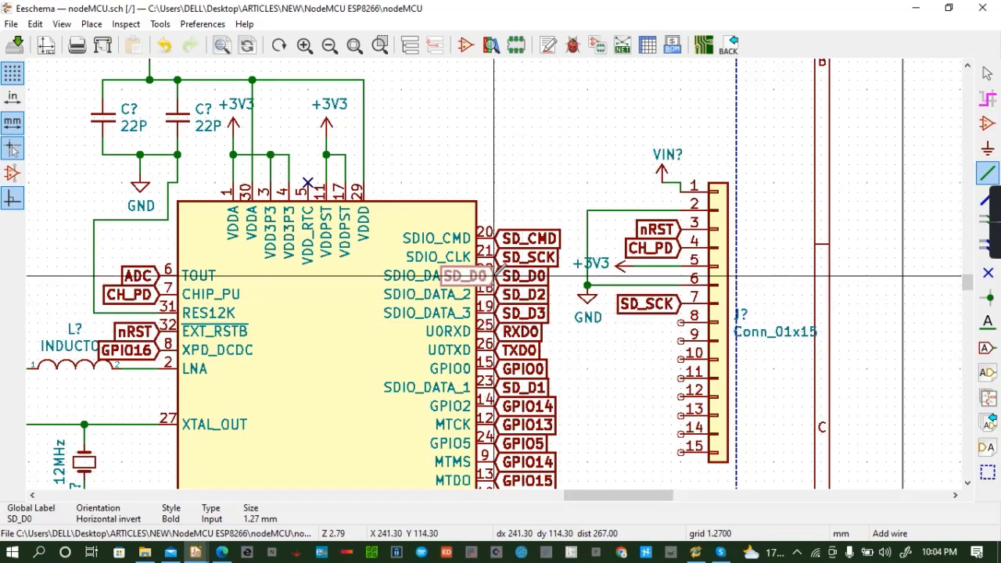
click(677, 321)
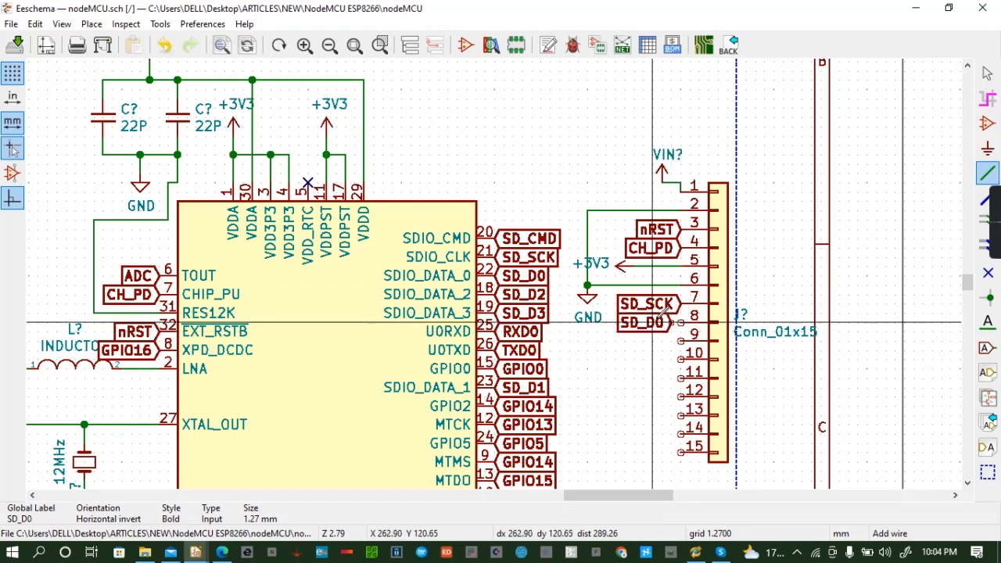
key(m)
click(681, 322)
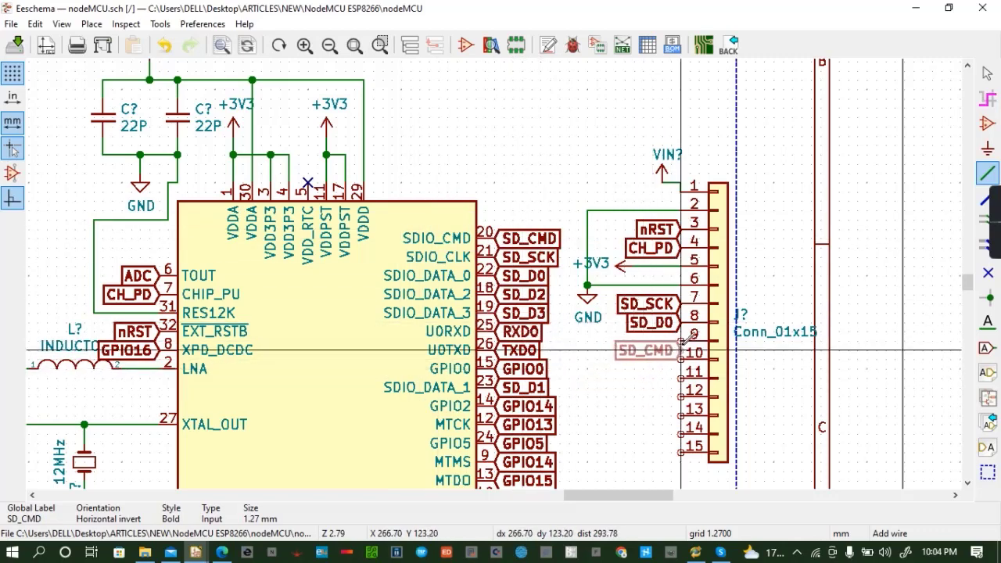
Place SD_CMD, SD_D1, SD_D2 and SD_D3 label copies on pins 9 through 12
click(680, 341)
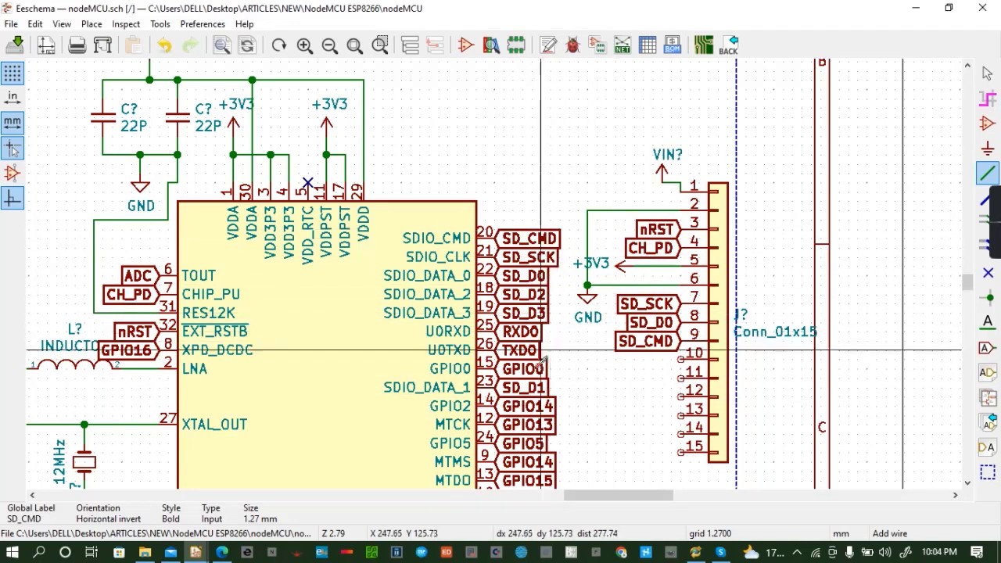
key(c)
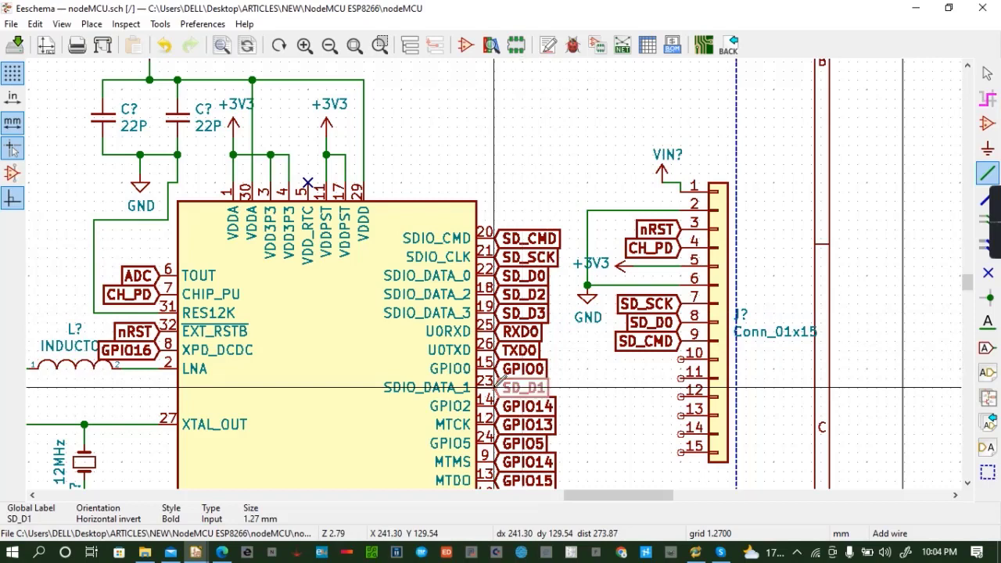
key(r)
key(r)
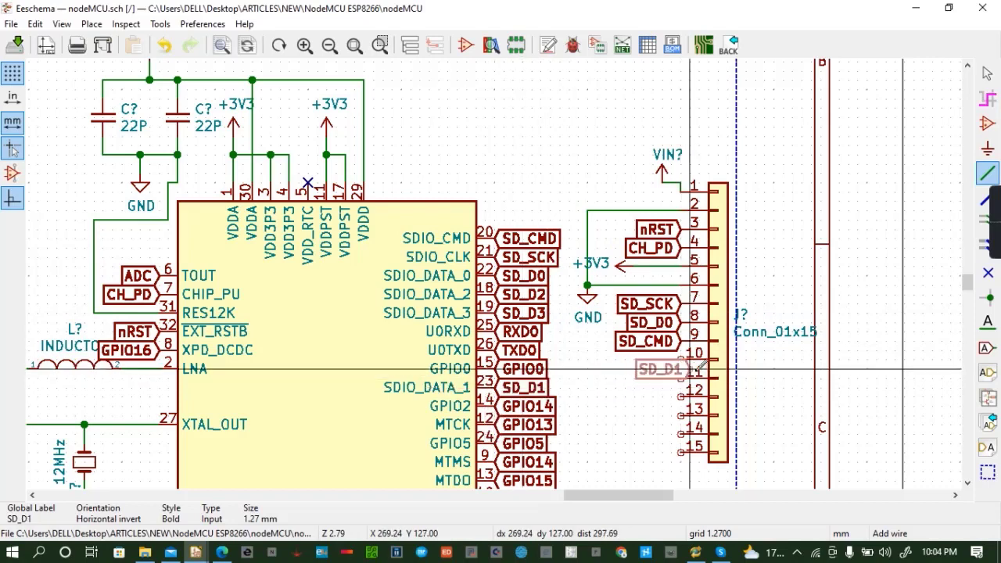
click(671, 350)
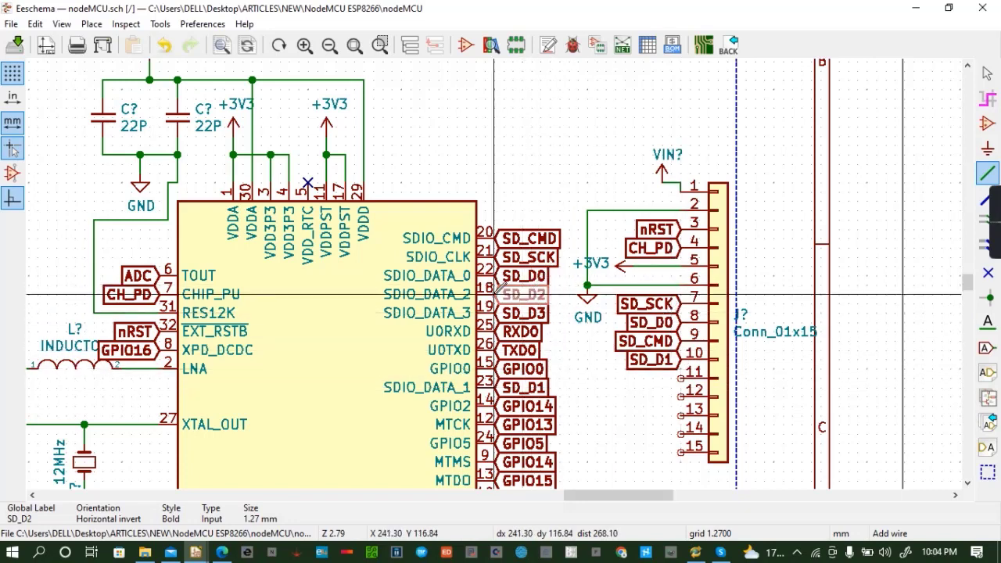
key(c)
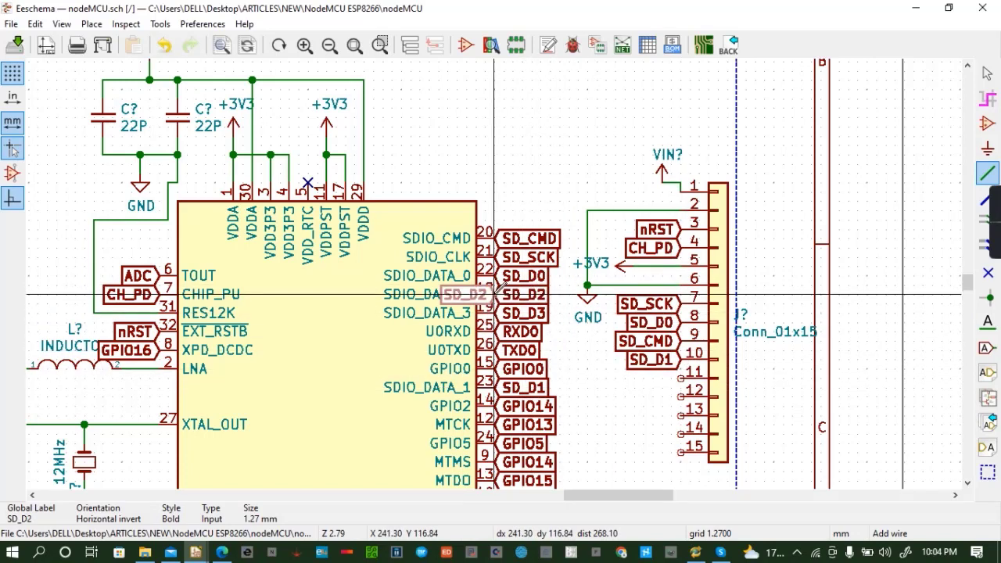
click(680, 378)
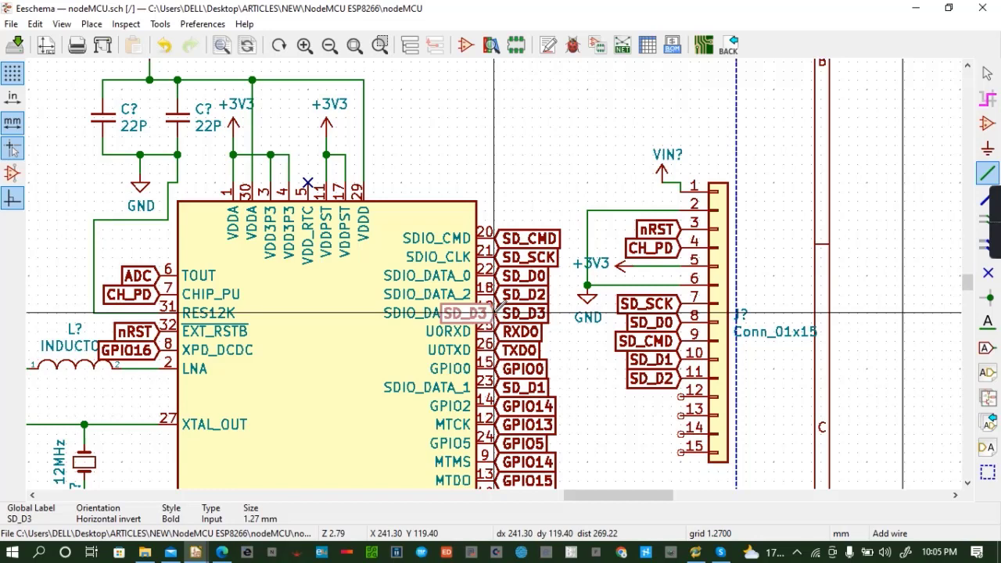
key(c)
click(677, 397)
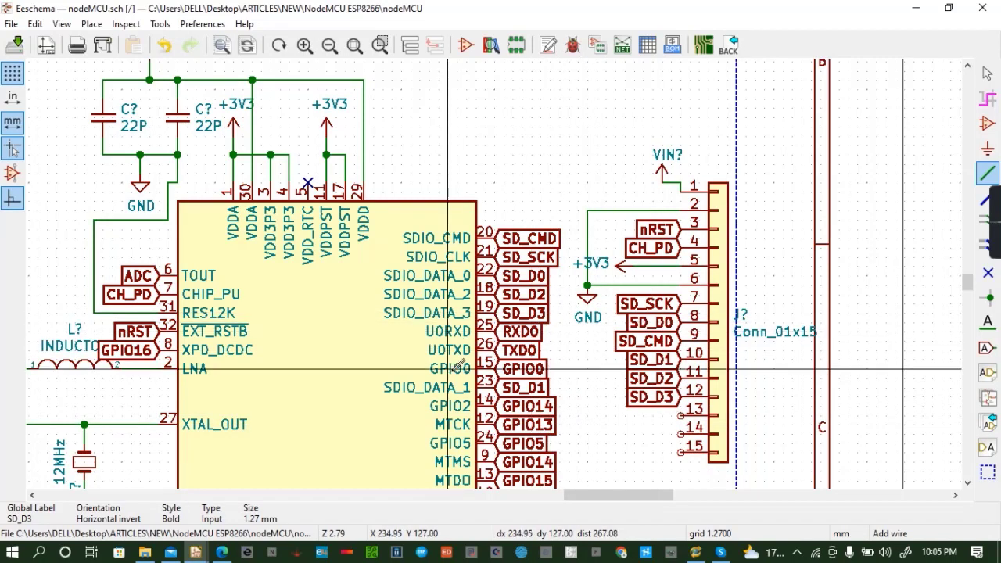
Create a RESV global label with 1.27 mm text and place it on pin 13
click(988, 347)
click(654, 425)
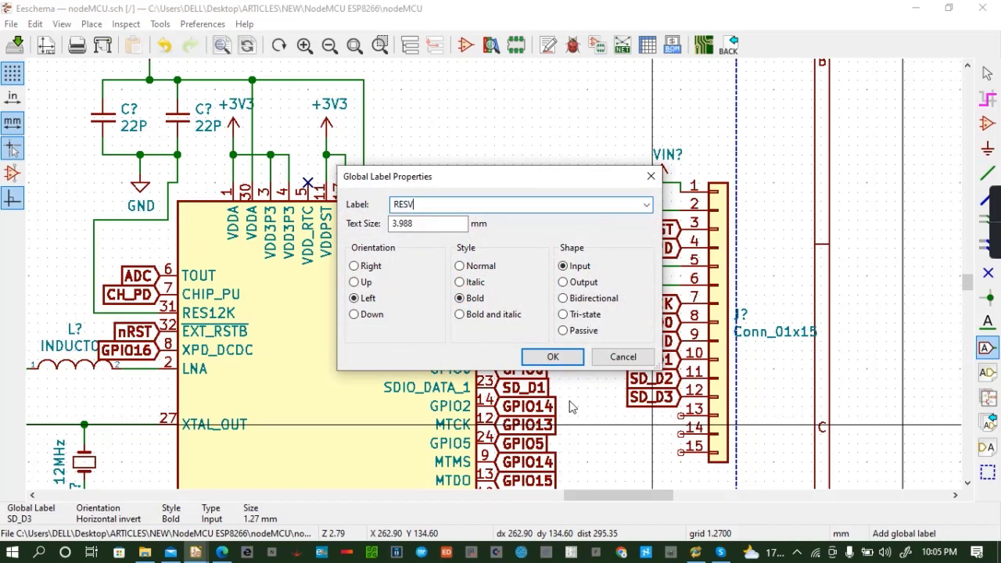
click(553, 356)
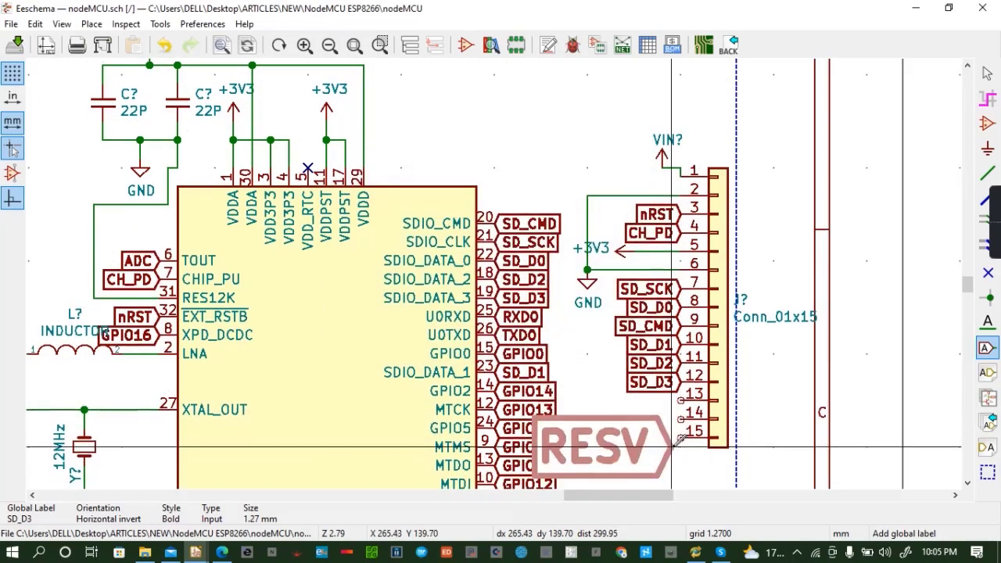
click(677, 382)
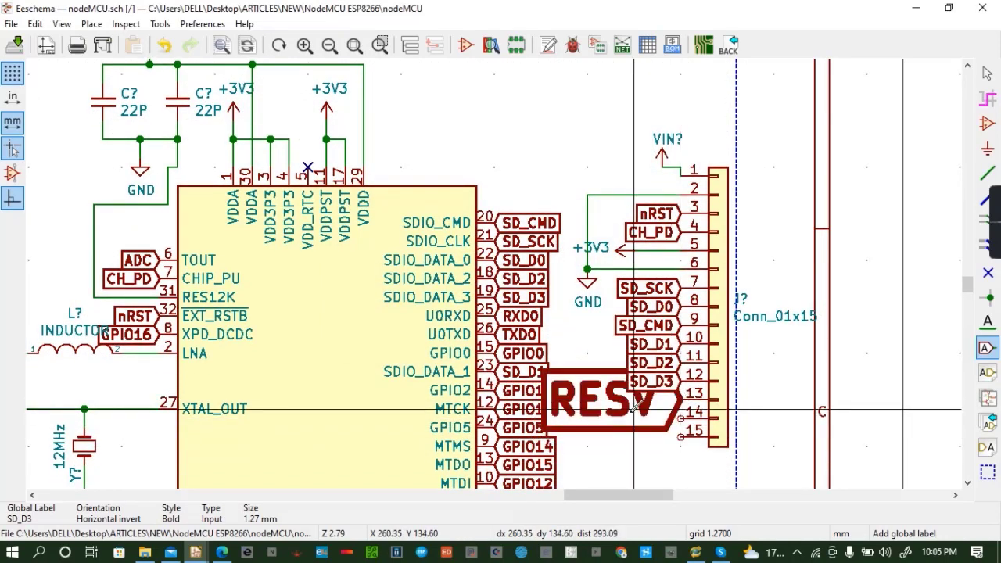
key(e)
click(434, 222)
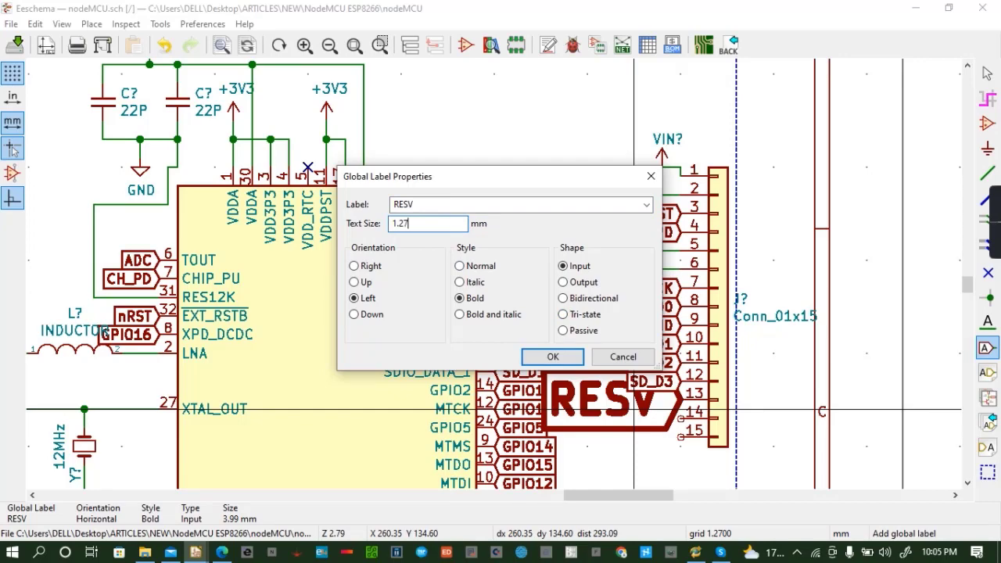
key(Return)
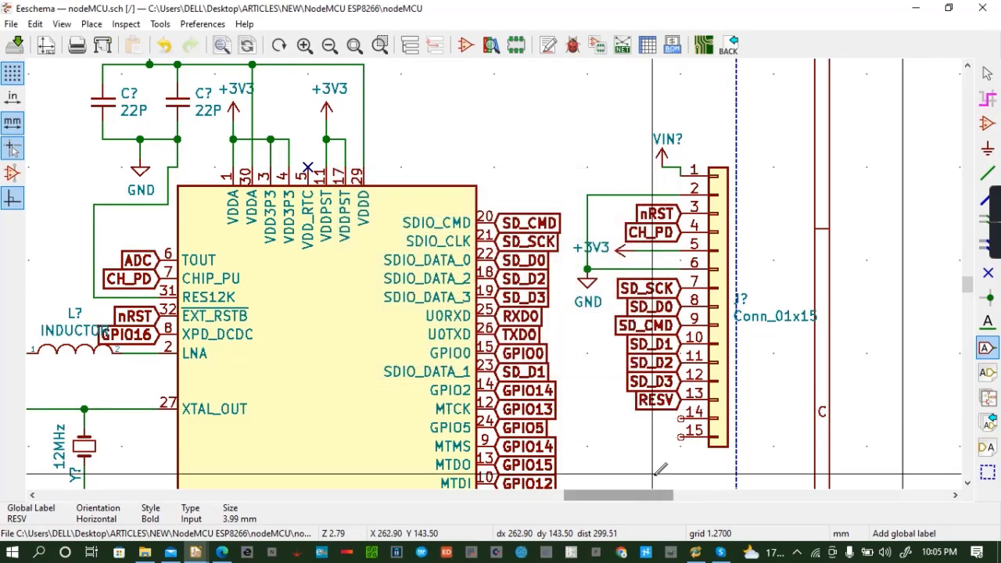
click(669, 400)
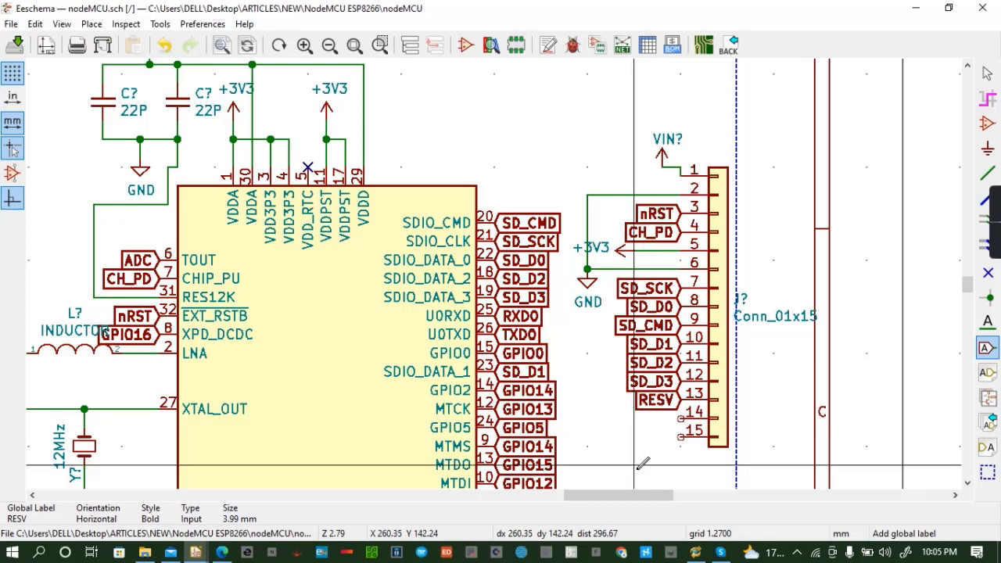
Create a small ADC global label and place it on pin 14
click(688, 412)
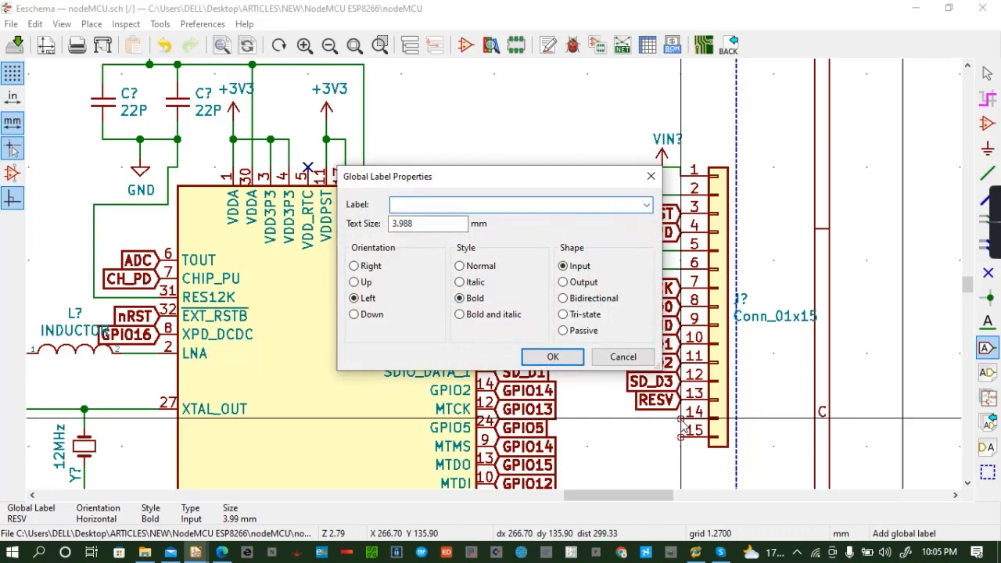
text(ADC)
click(444, 225)
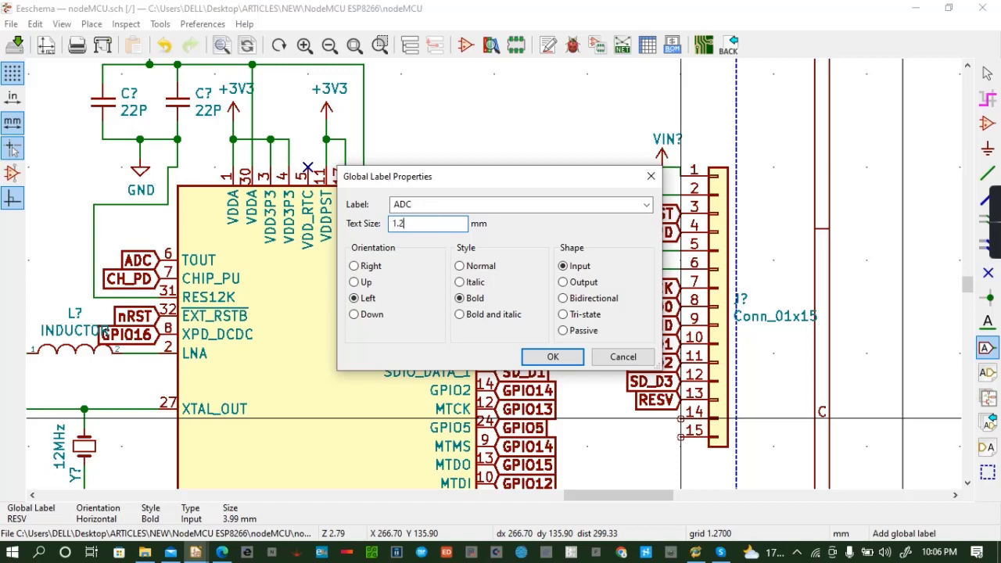
click(553, 357)
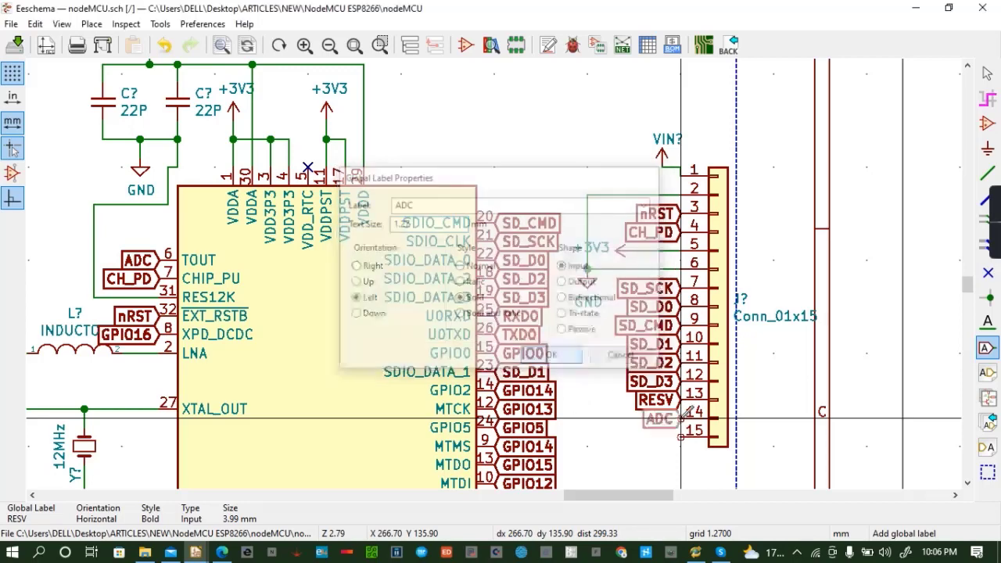
click(681, 410)
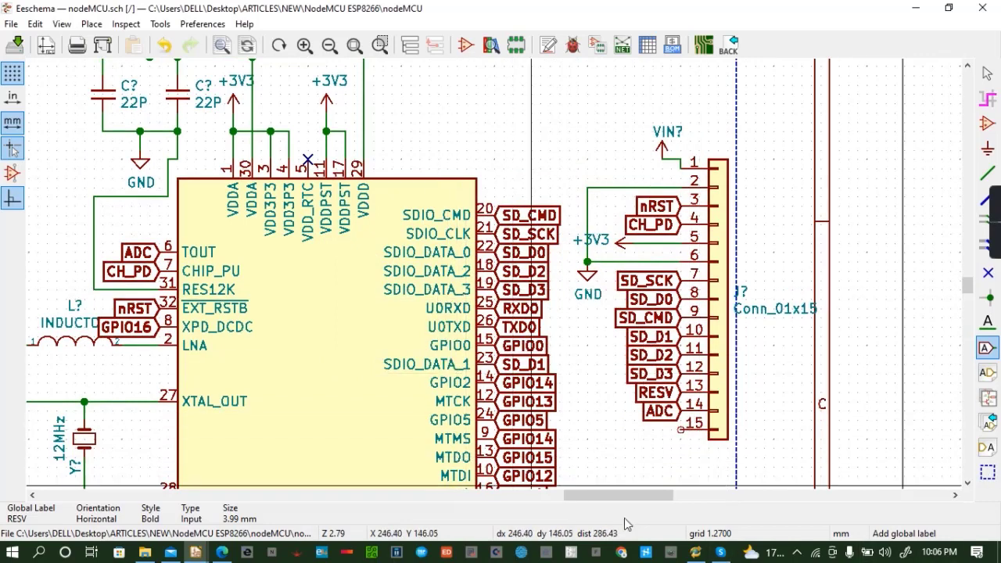
Create an A0 global label and position it on pin 15
click(668, 439)
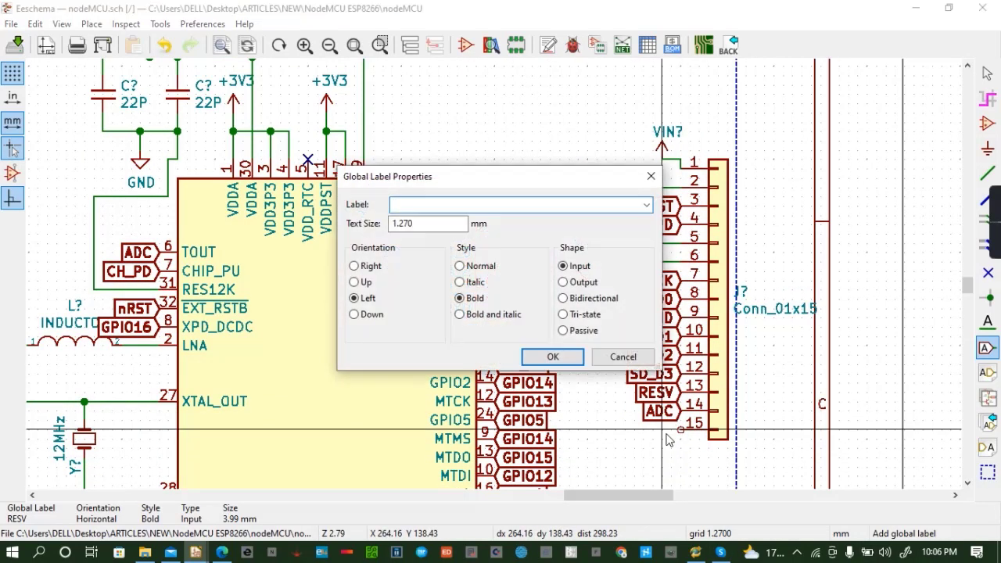
text(A0)
click(553, 358)
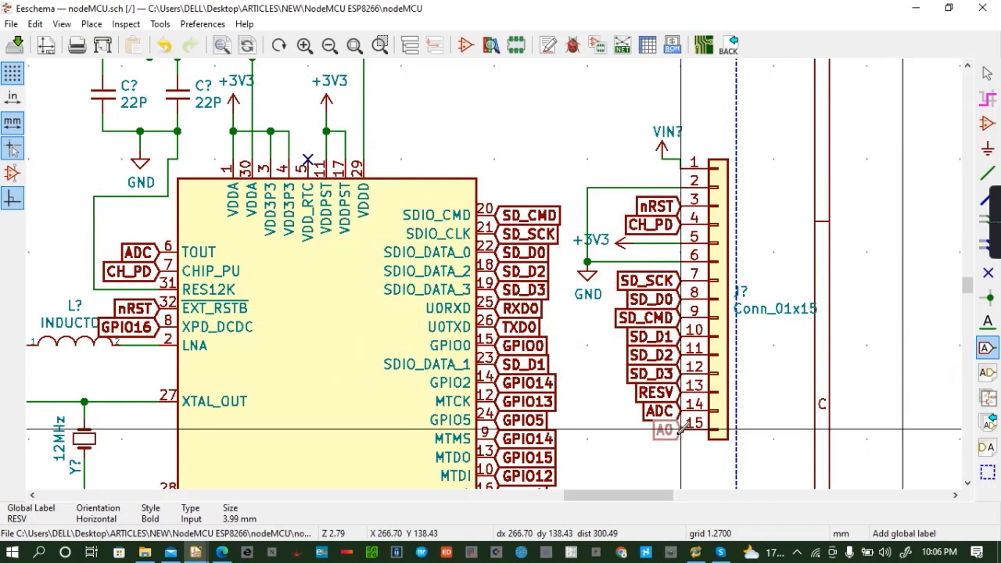
click(676, 439)
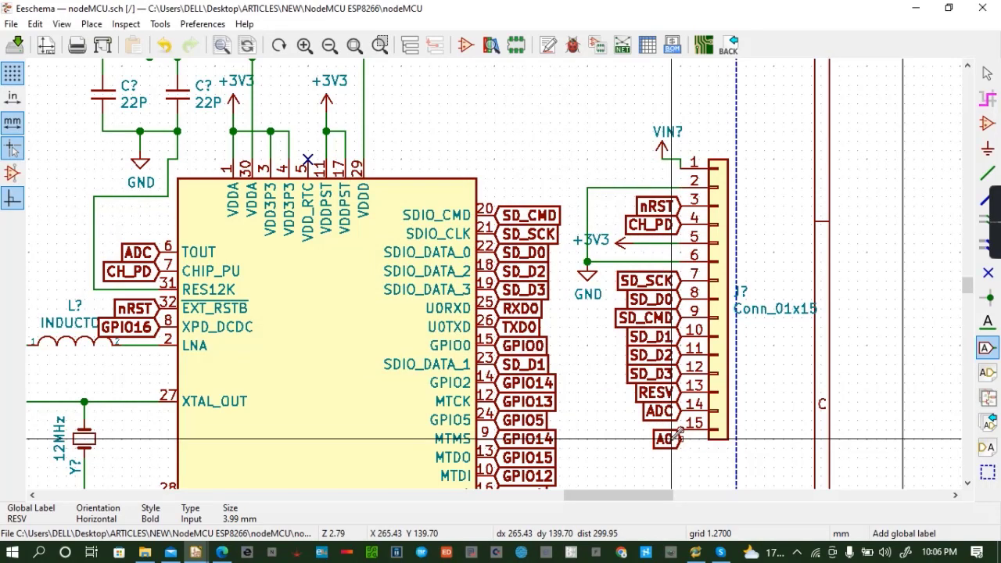
key(m)
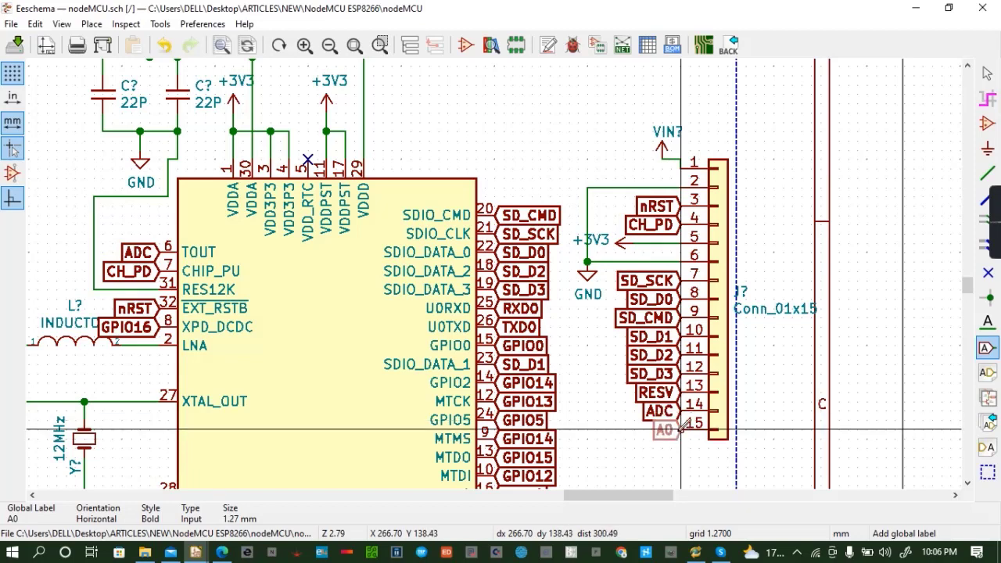
click(679, 429)
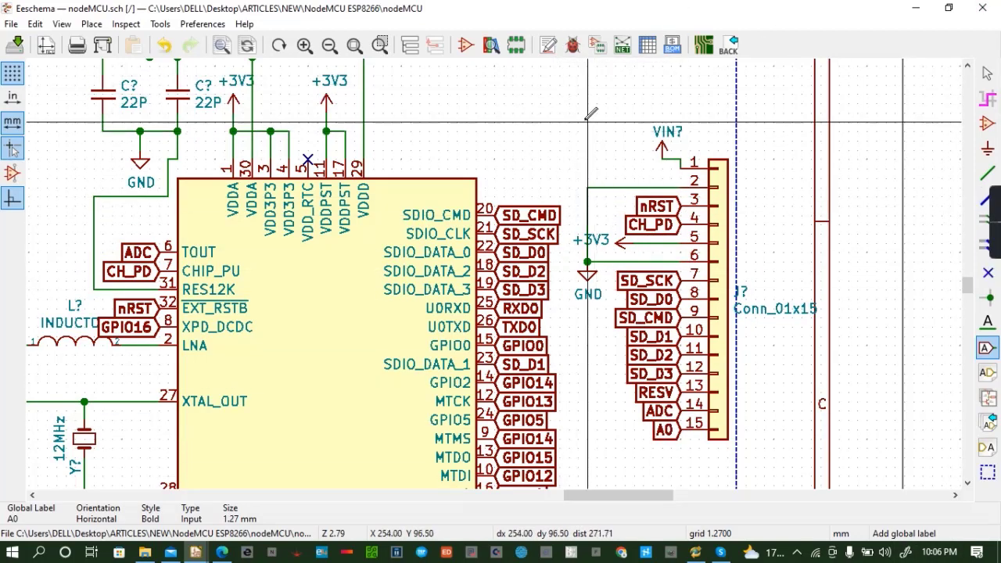
Move the labelled header block beside the GPIO connector
drag(578, 113, 717, 450)
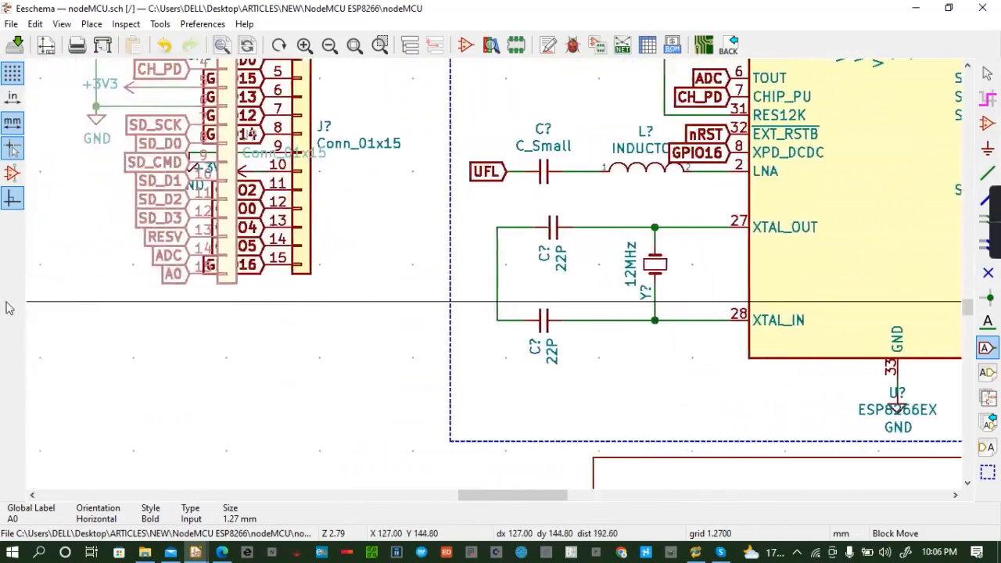
click(214, 298)
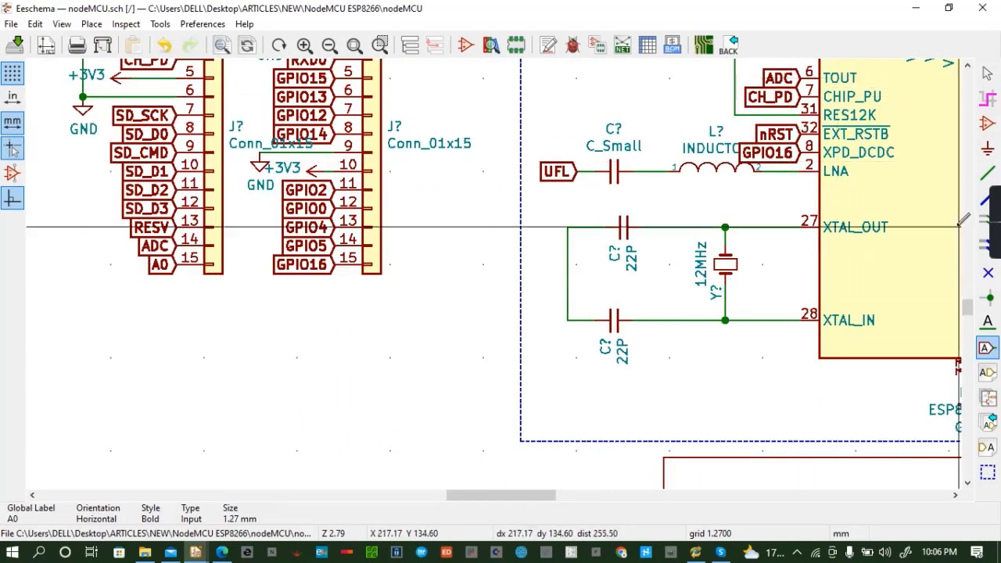
drag(968, 68, 967, 67)
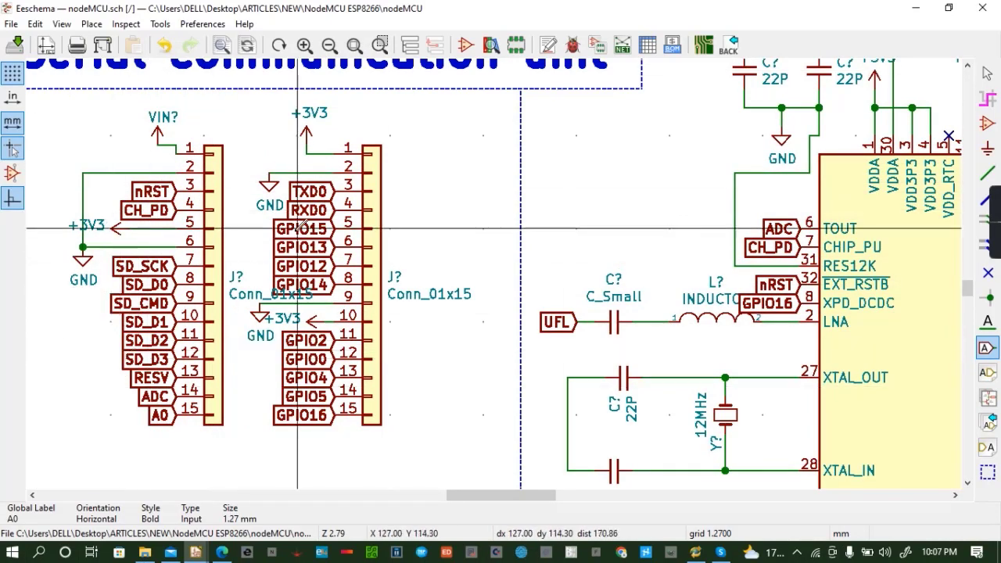
Draw a dashed graphic-line rectangle around both 15-pin headers
click(988, 472)
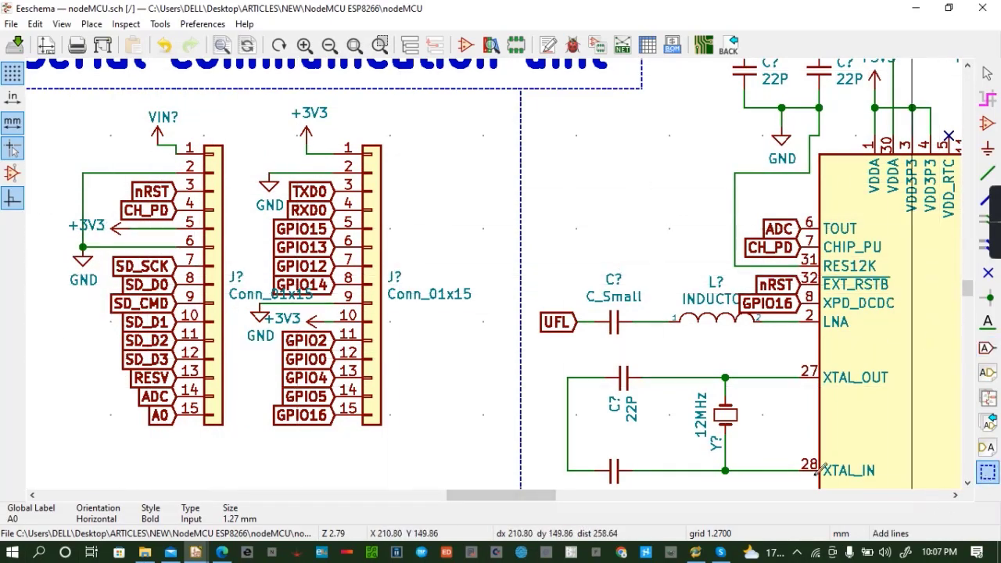
click(46, 87)
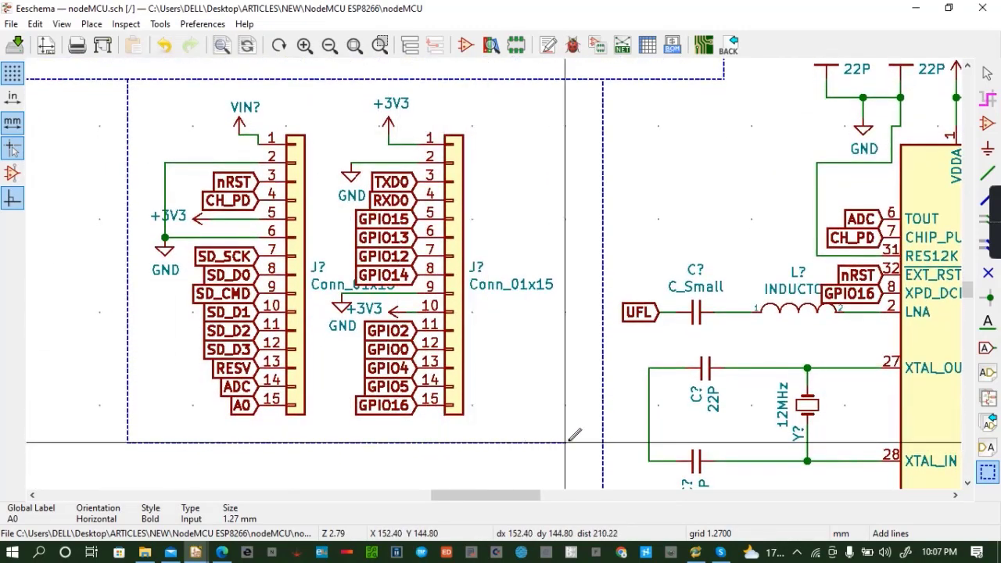
click(601, 443)
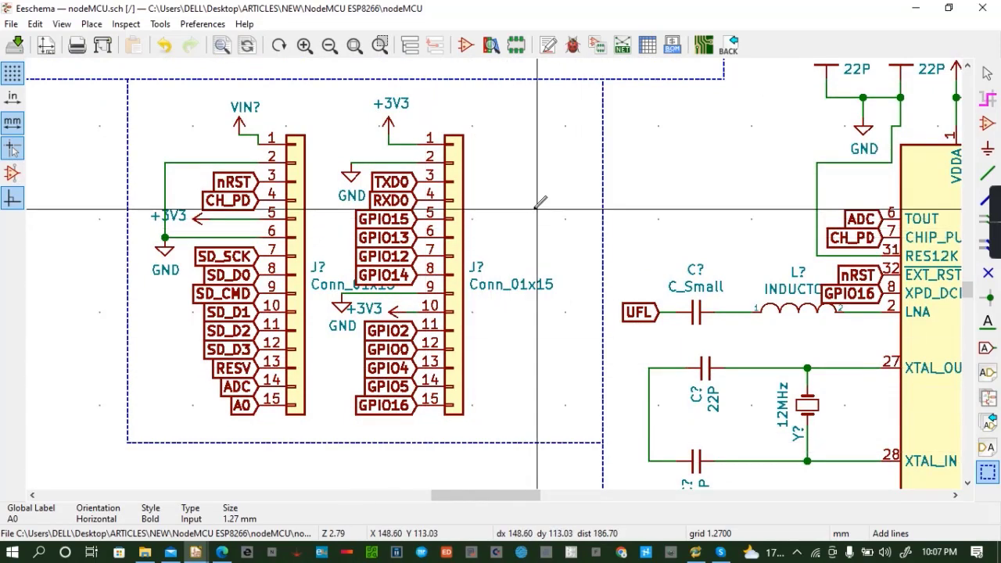
Add an 'I/O PORTS' text note at size 4 atop the connector box
click(91, 24)
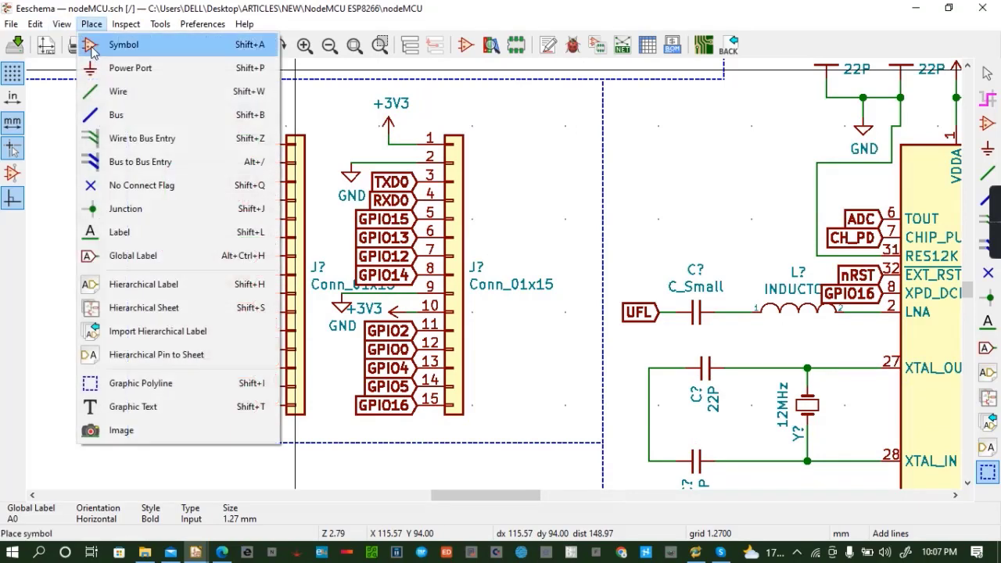
click(101, 406)
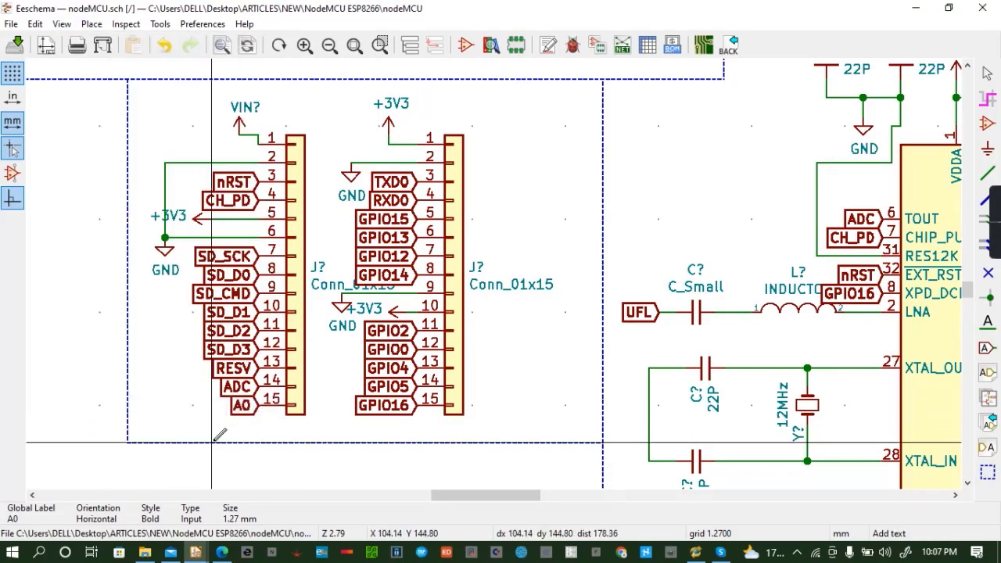
click(491, 117)
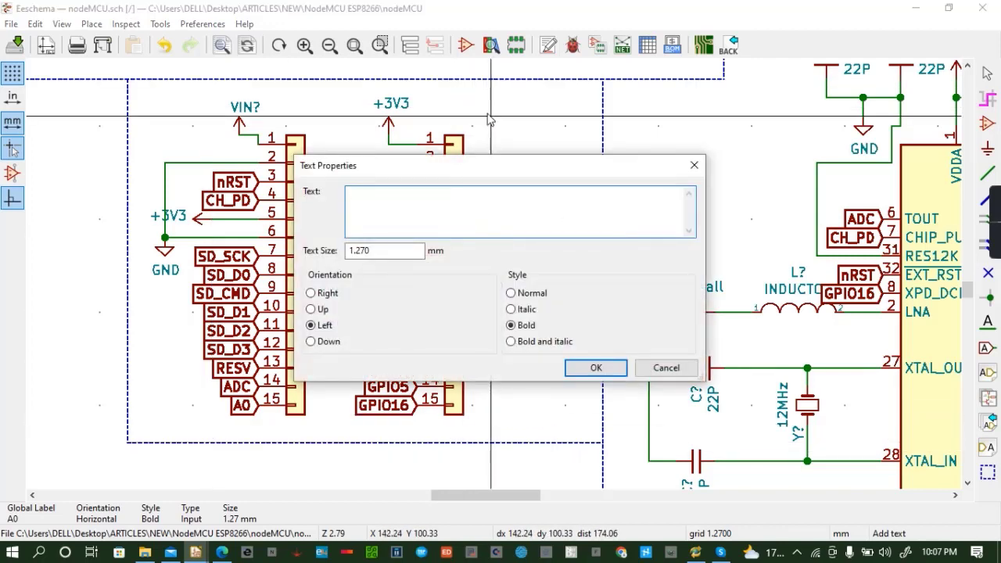
text(I/O PORTS)
click(376, 251)
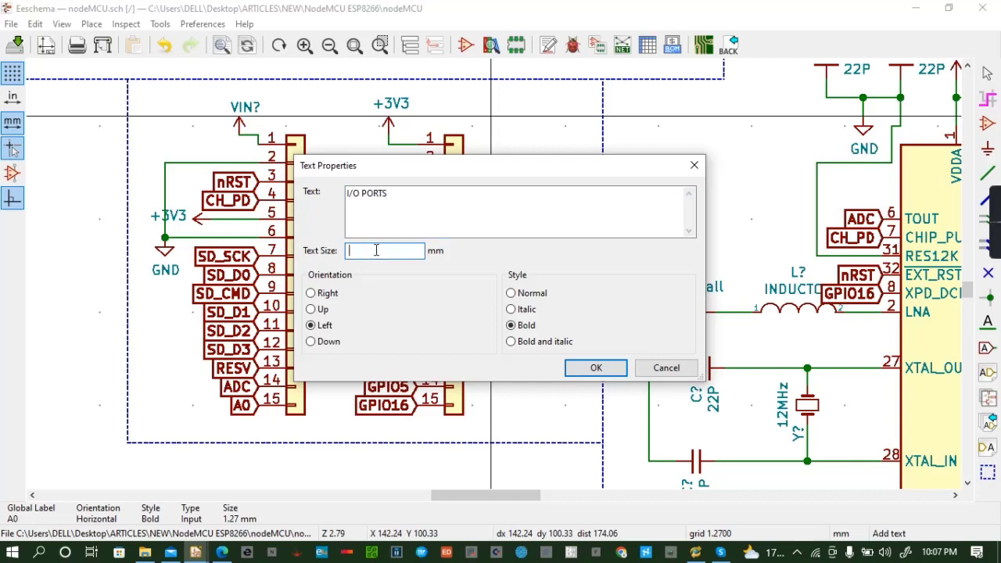
text(4)
click(597, 367)
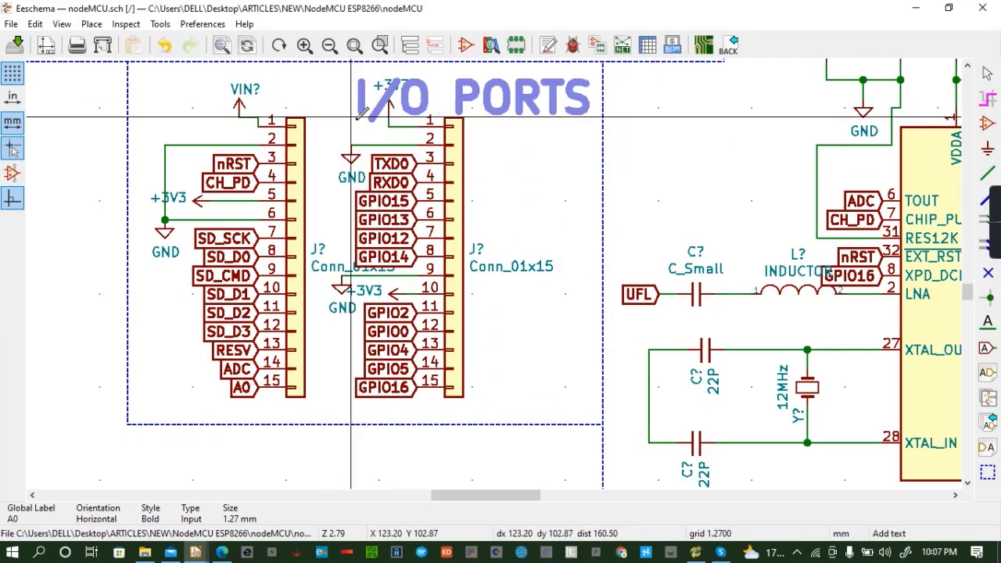
click(370, 107)
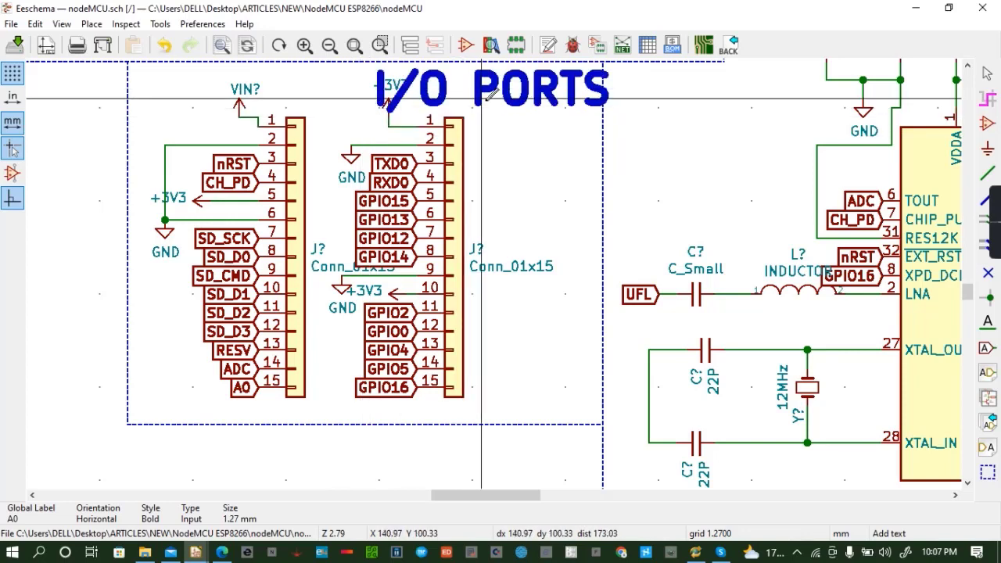
Set the heading to 3 mm, reword it 'I/O Ports', and move it top-right
double_click(491, 98)
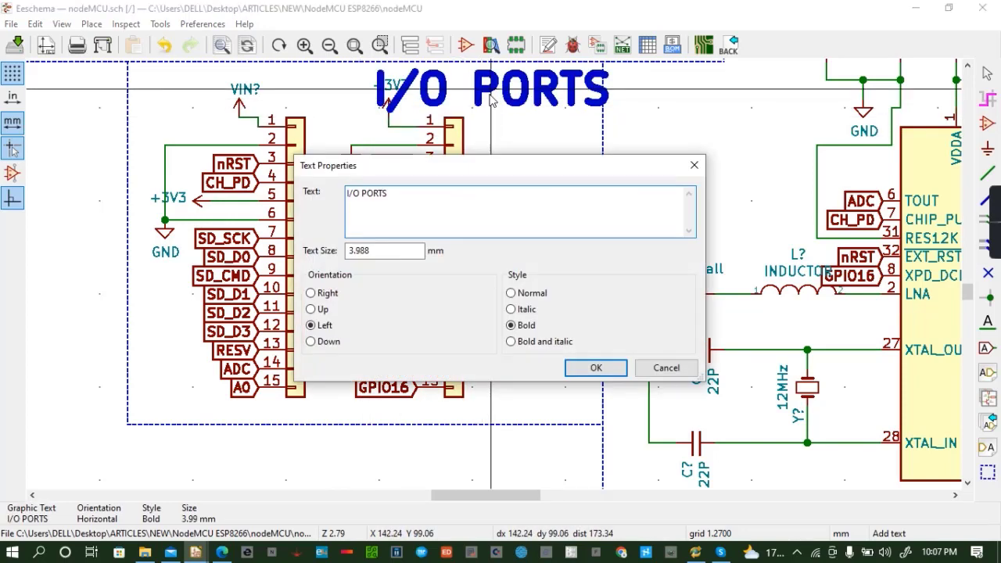
click(380, 251)
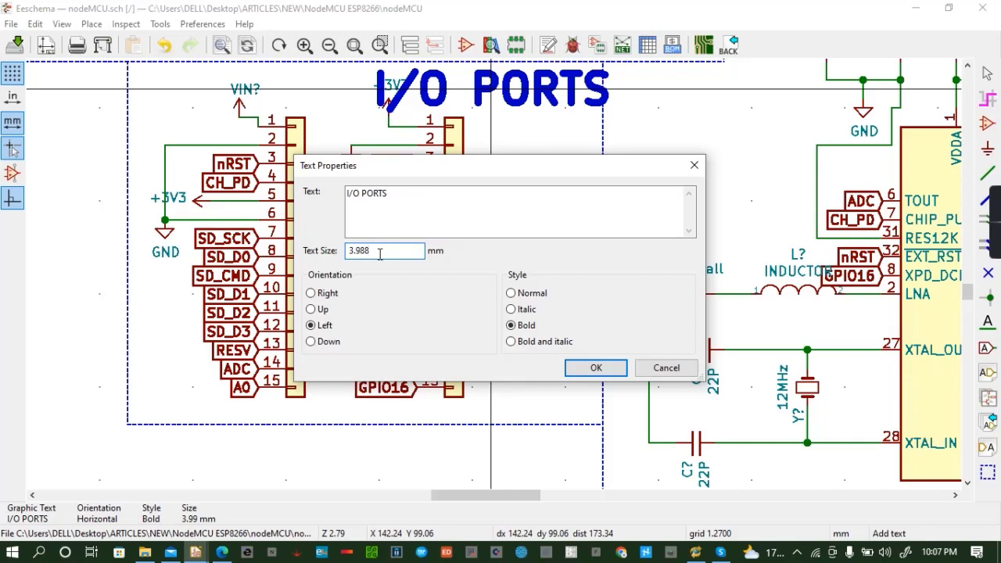
key(BackSpace)
key(BackSpace)
key(BackSpace)
key(BackSpace)
key(BackSpace)
key(Return)
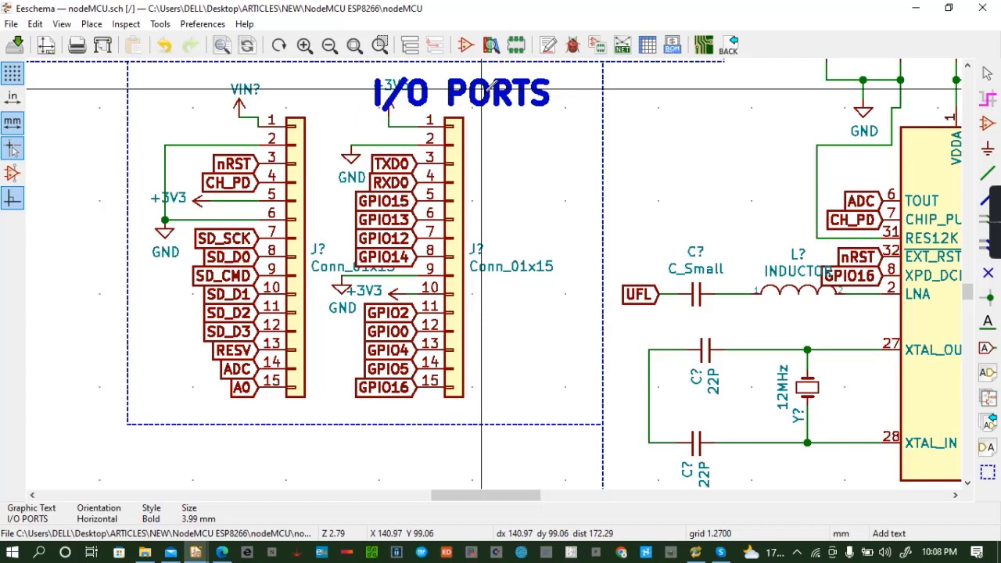
double_click(488, 93)
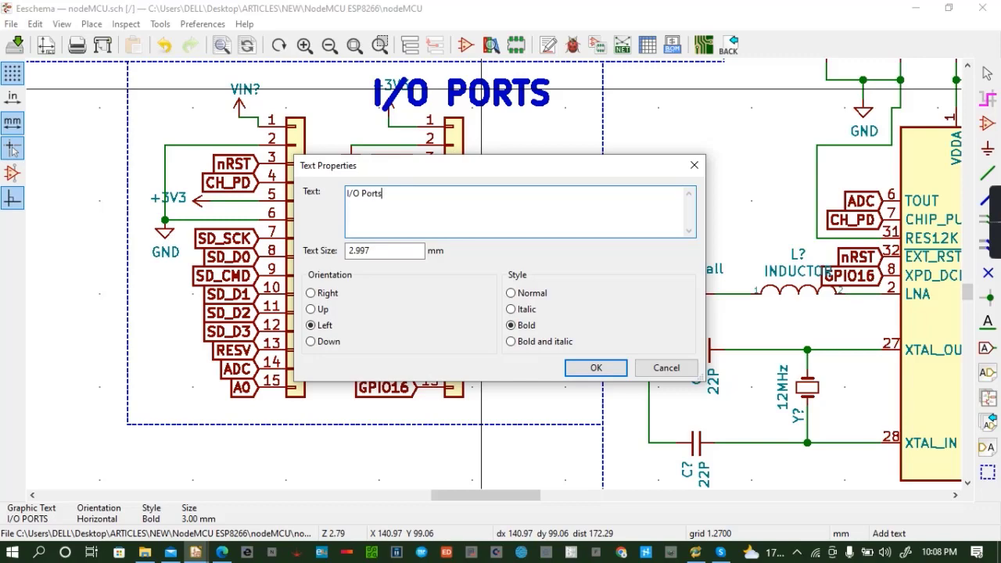
click(596, 368)
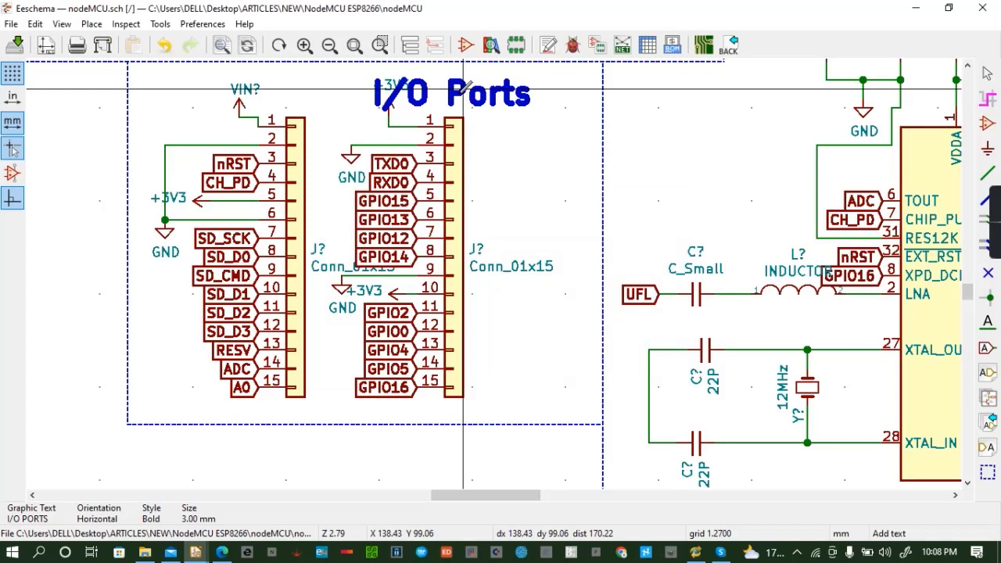
key(m)
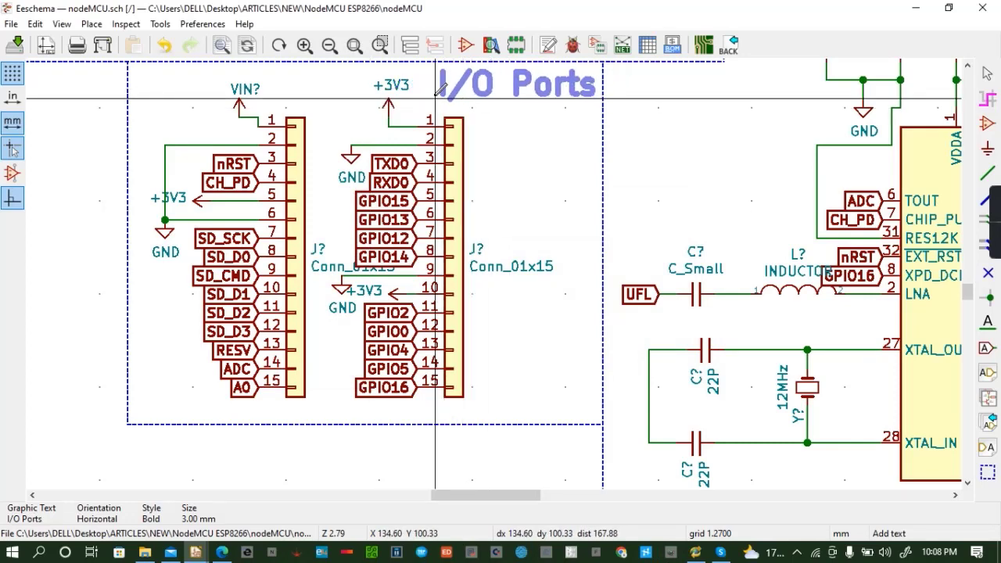
click(435, 99)
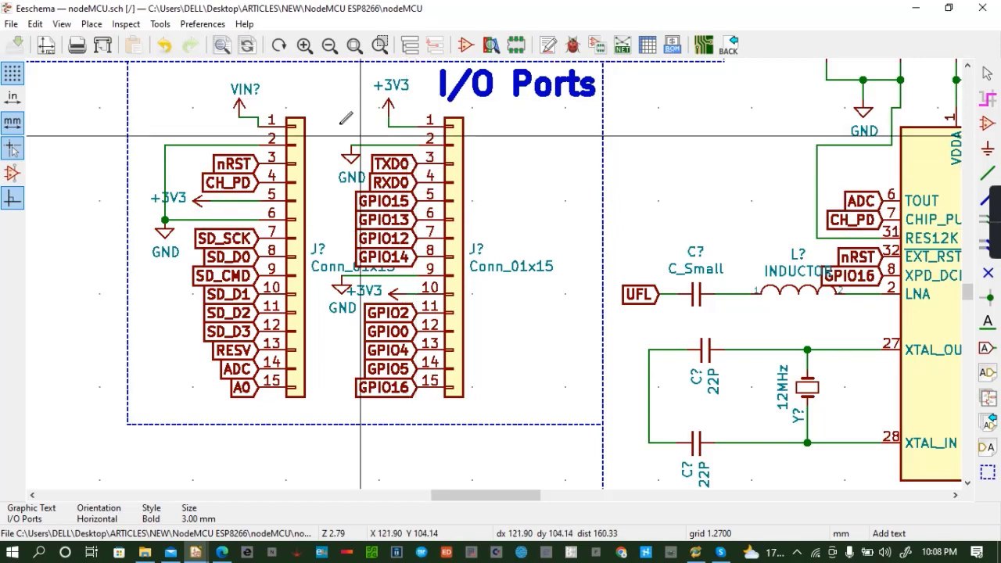
scroll(491, 169, down, 3)
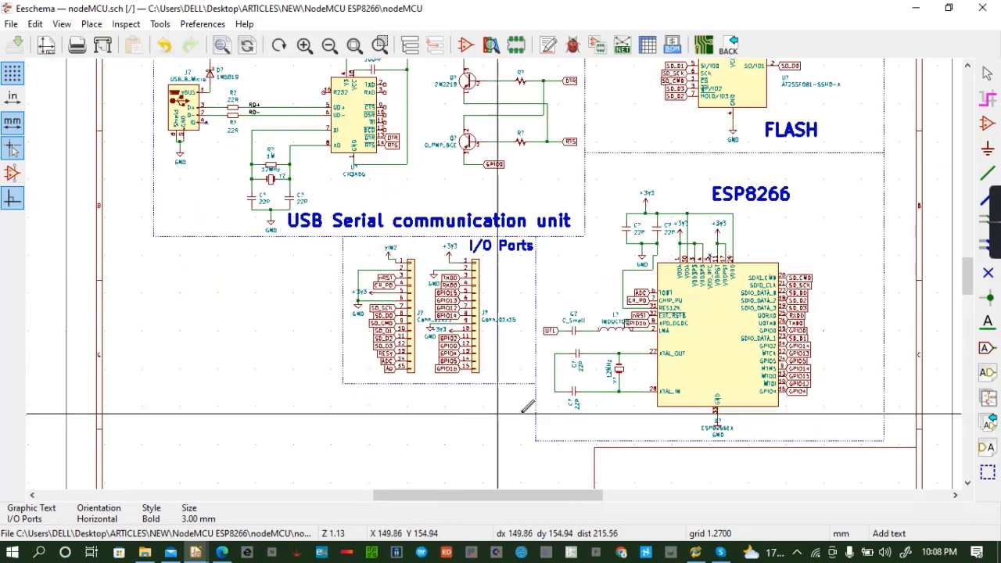
click(968, 484)
click(968, 483)
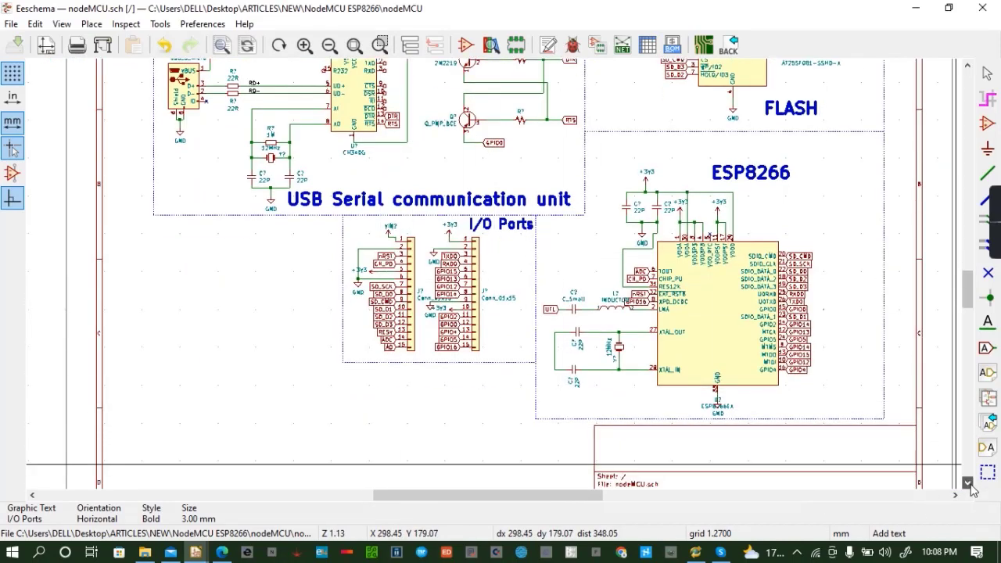
click(968, 483)
click(967, 484)
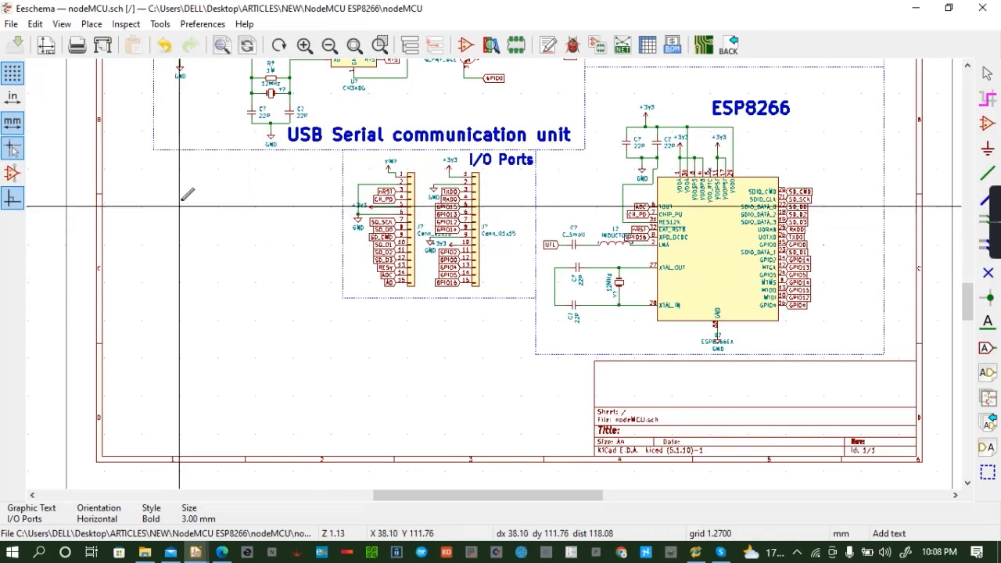
scroll(184, 192, up, 1)
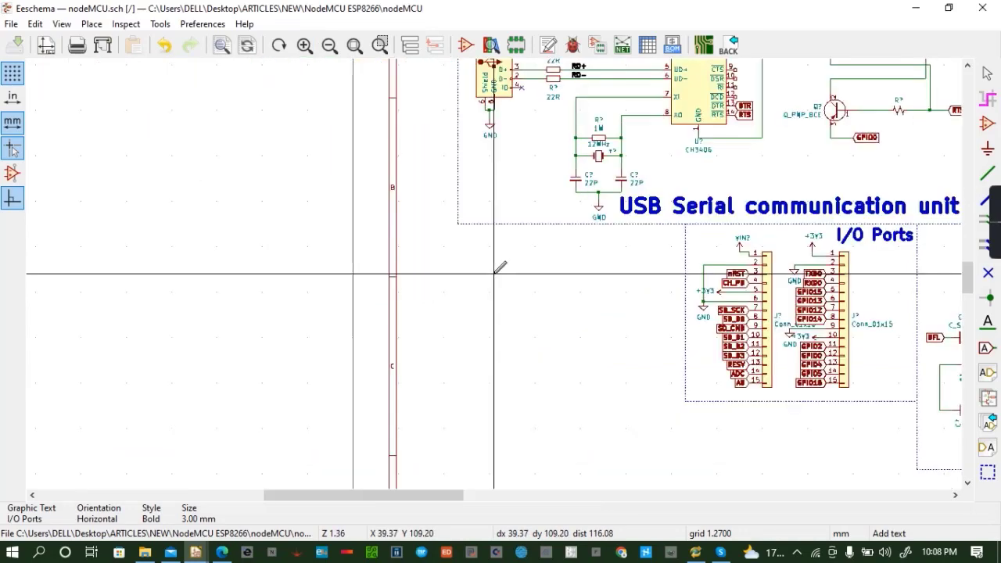
scroll(495, 273, up, 4)
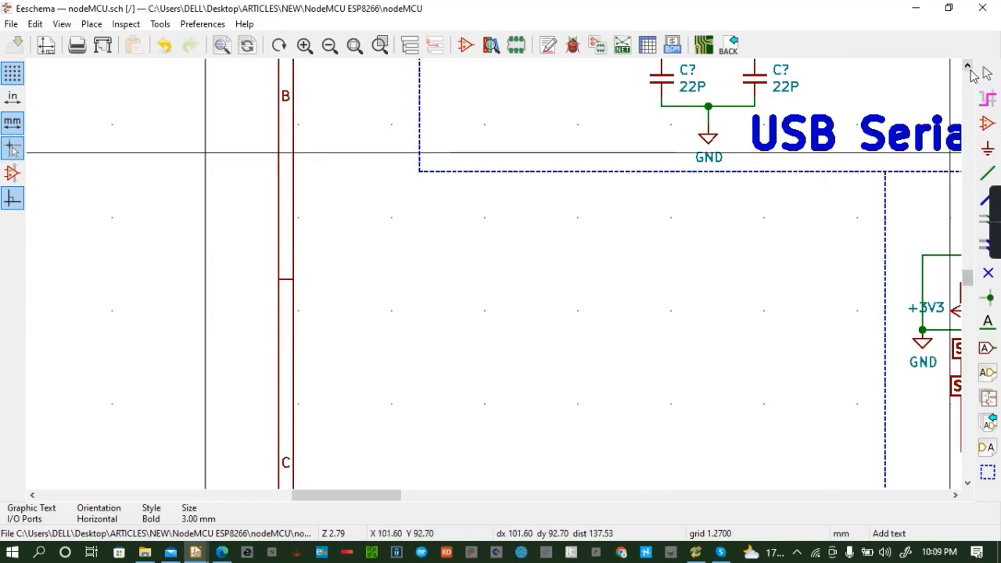
scroll(974, 74, up, 5)
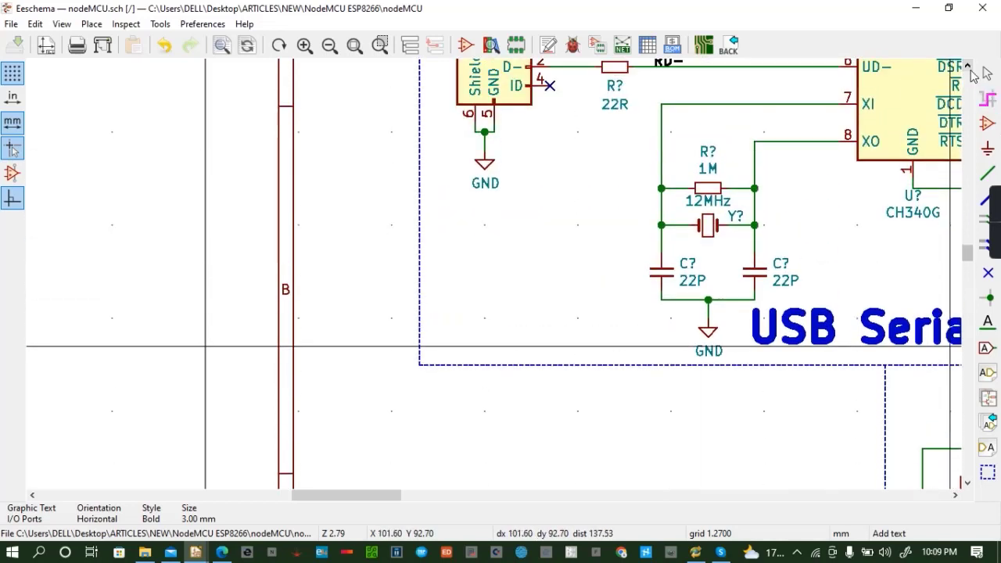
scroll(970, 72, up, 3)
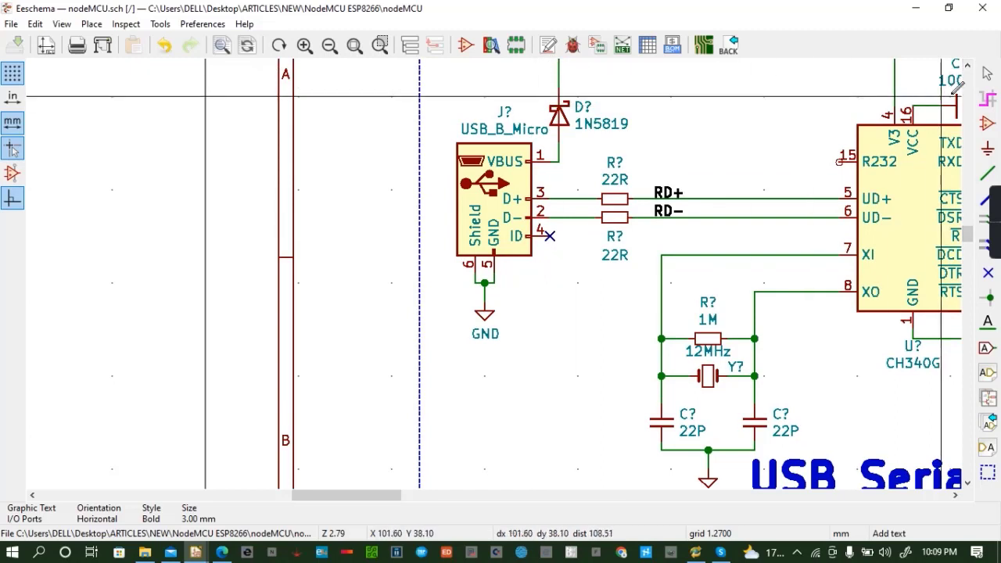
scroll(970, 74, up, 2)
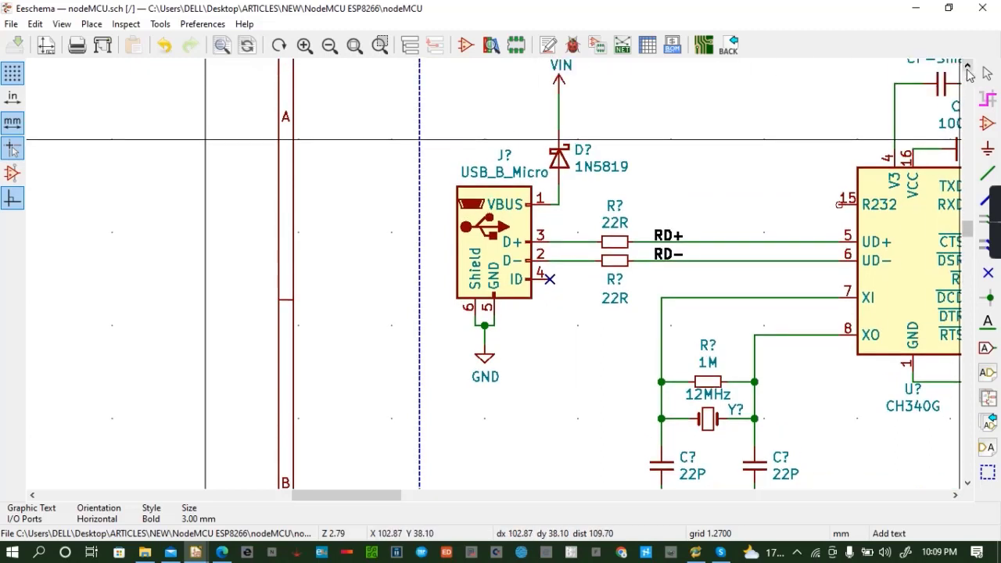
Duplicate the VIN power symbol and drop the copy below the USB Serial block
click(561, 96)
key(c)
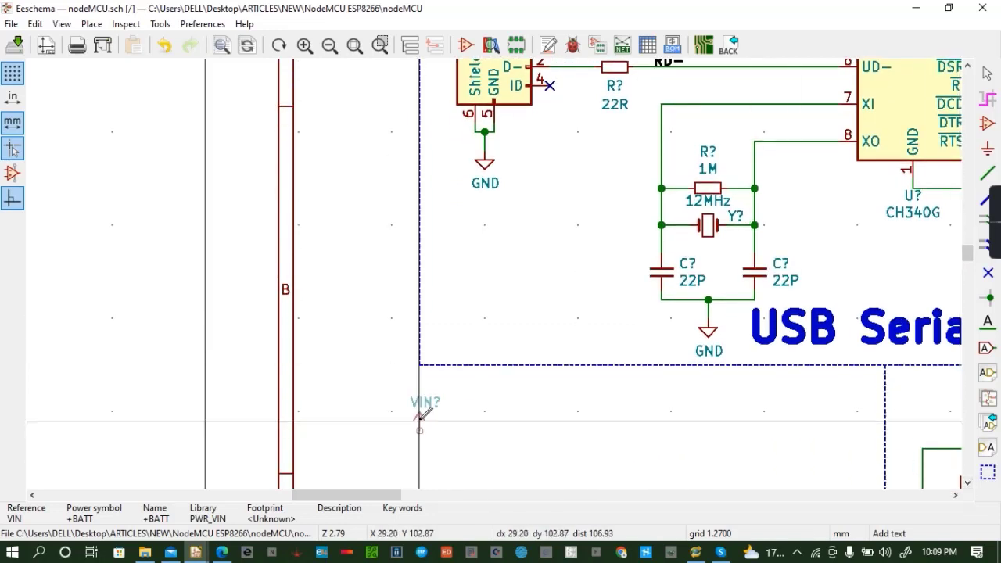
click(355, 415)
click(968, 484)
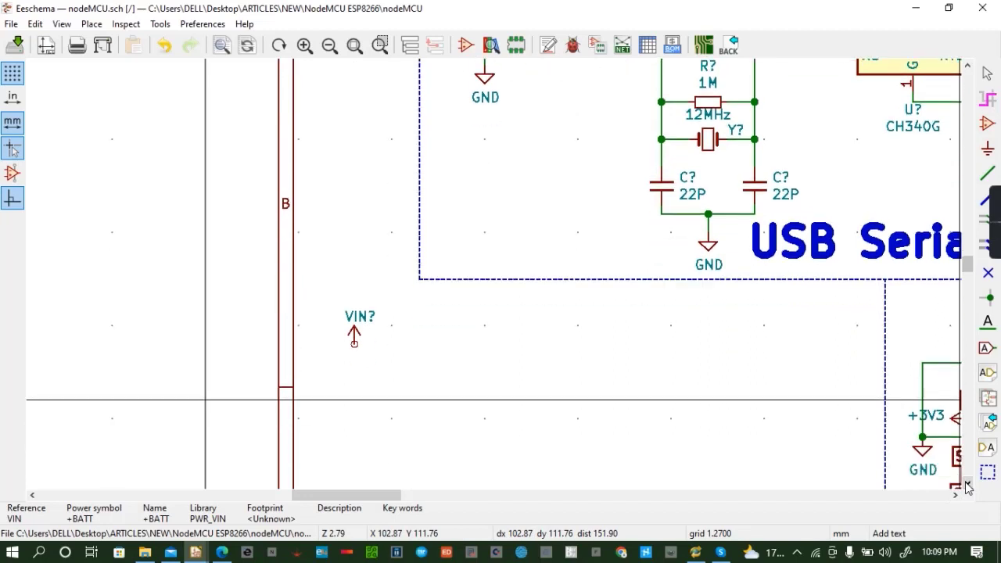
click(966, 483)
click(966, 483)
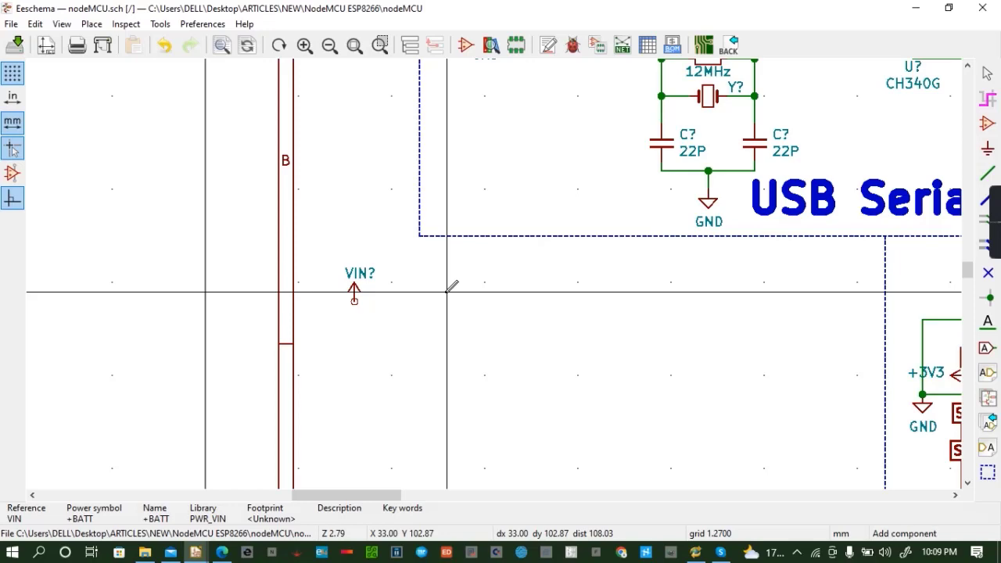
Filter symbols by '3v3' and preview PESD3V3L4UG, LM5165Y, LM5166Y, then LTC3525-3.3
key(a)
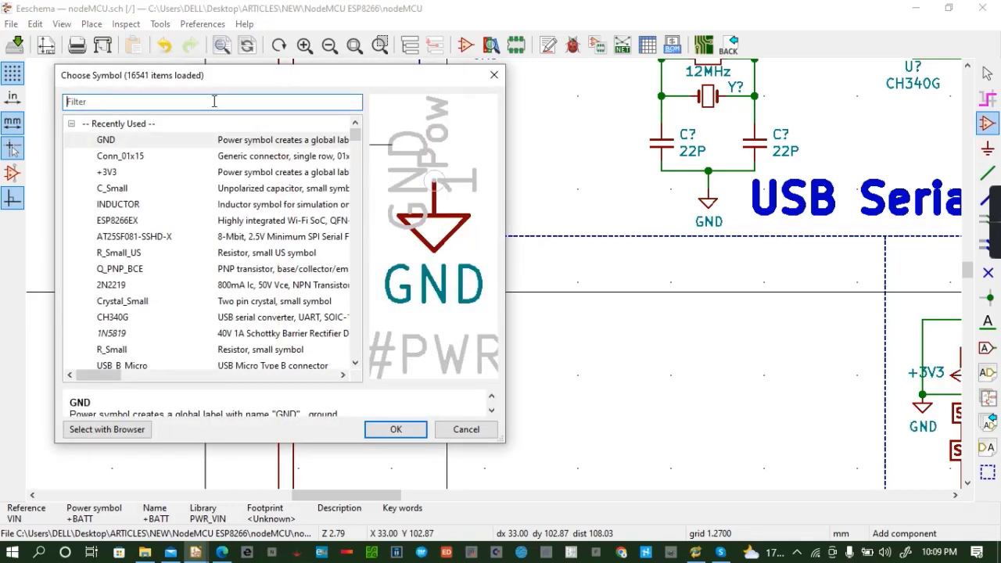
text(3v3)
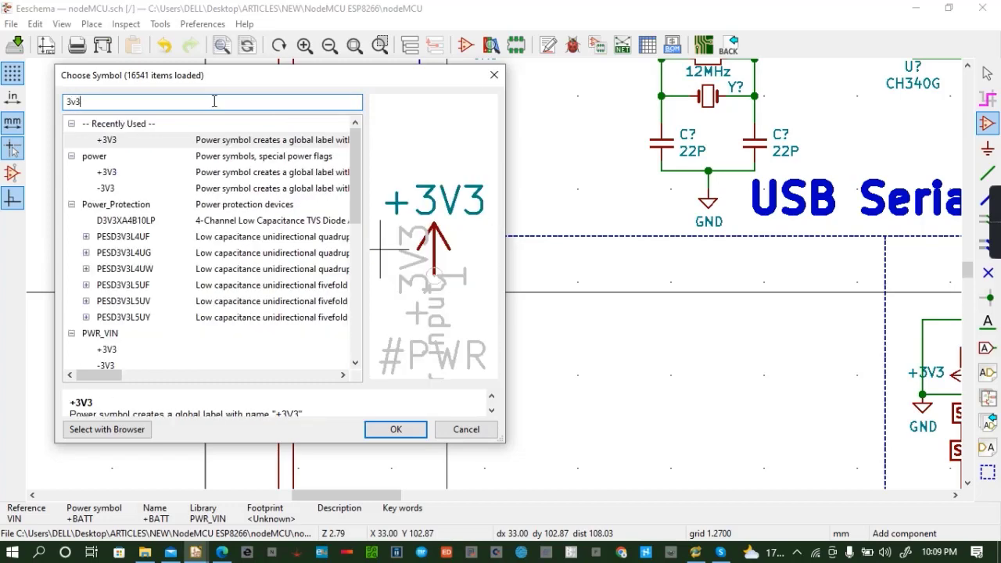
click(134, 224)
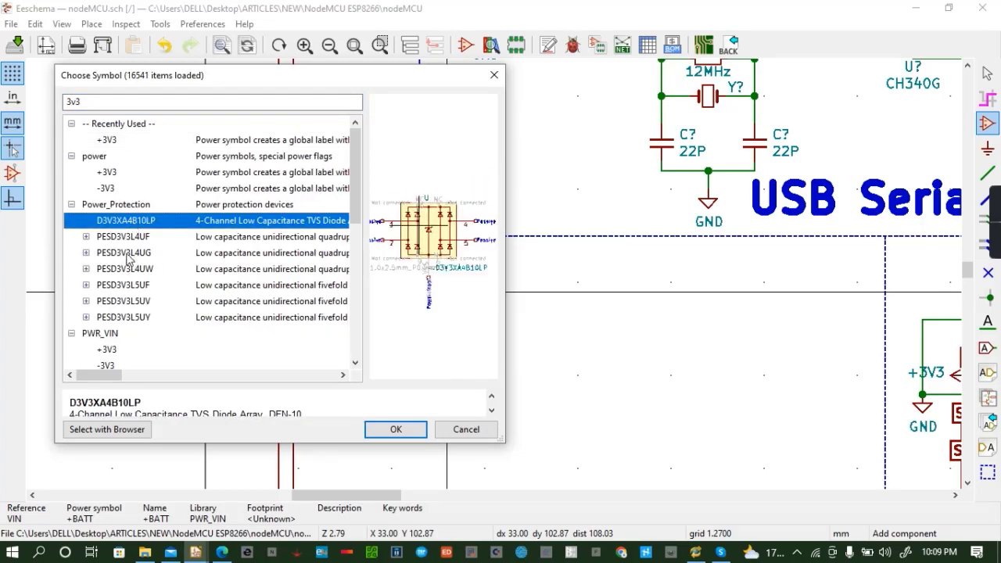
click(131, 254)
scroll(134, 239, down, 7)
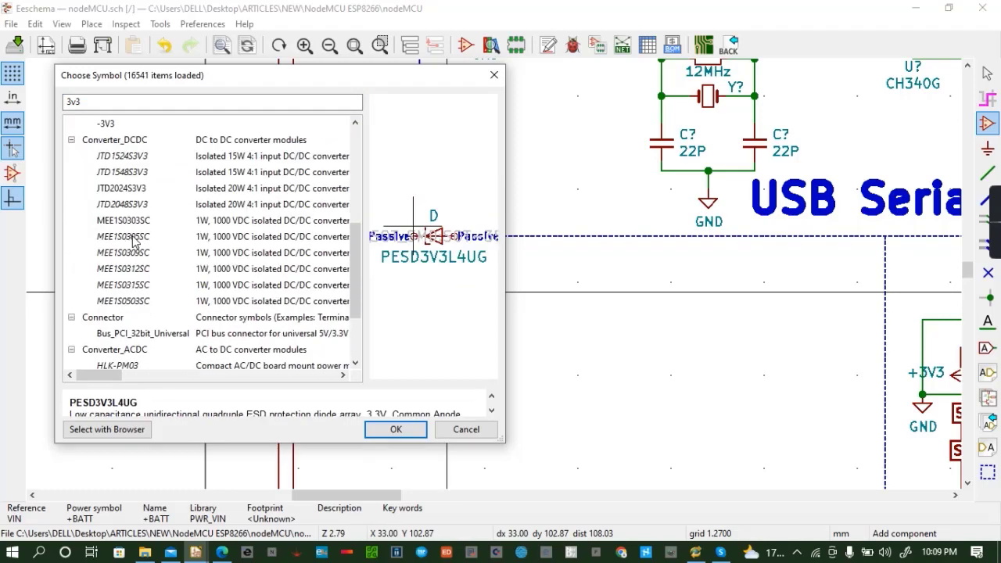
click(122, 305)
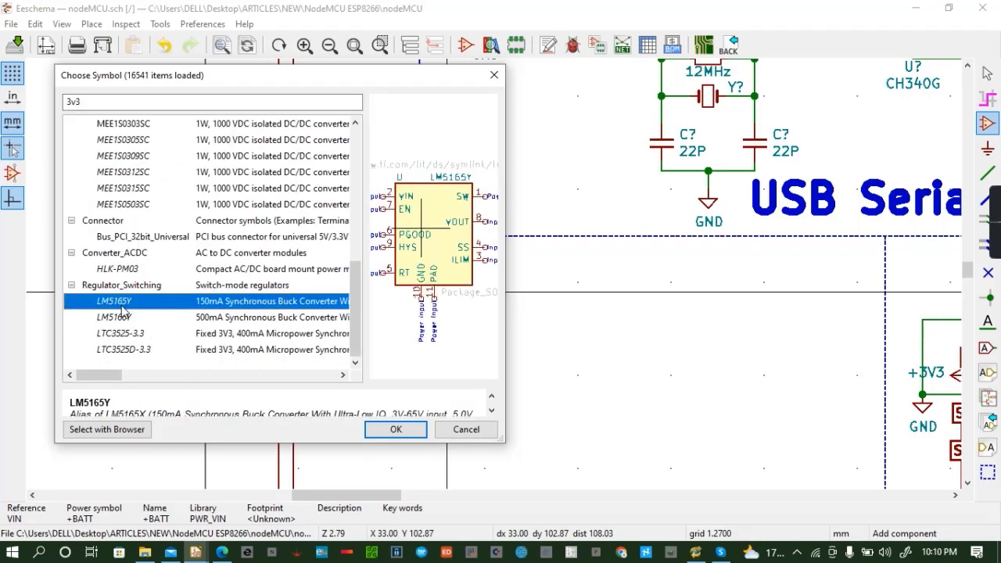
click(128, 325)
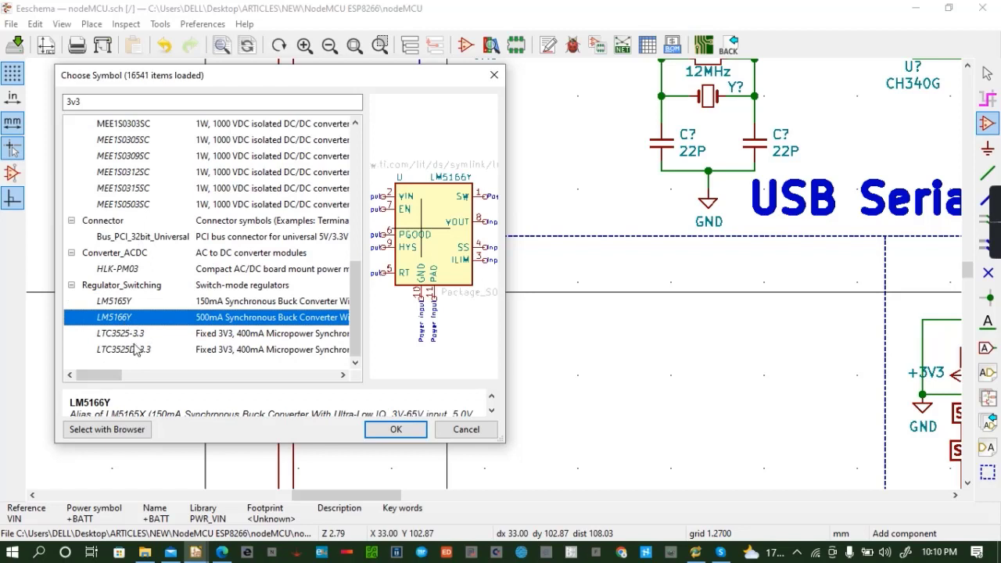
click(135, 336)
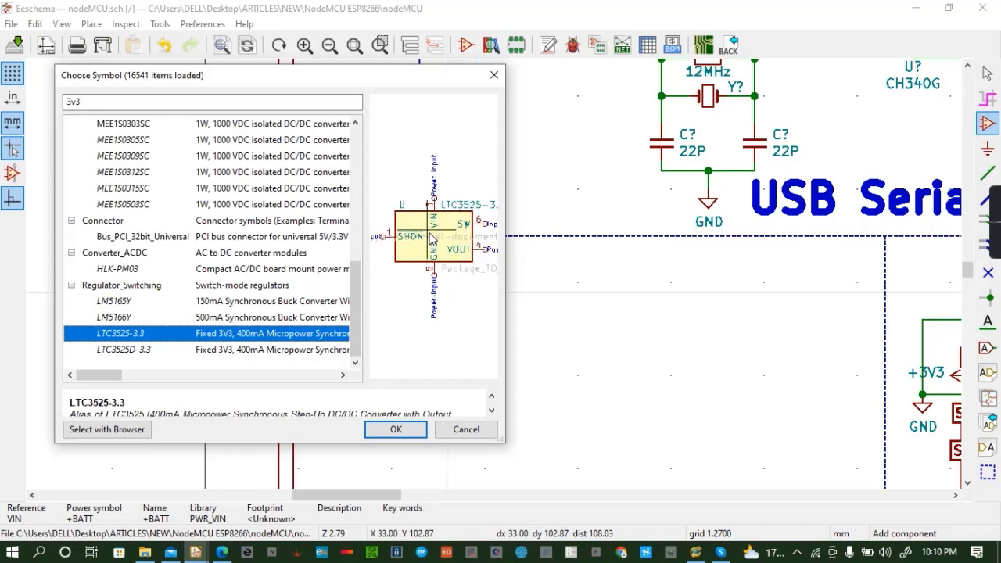
Choose the LTC3525-3.3 regulator from the 3v3 results and place it right of VIN?
click(250, 352)
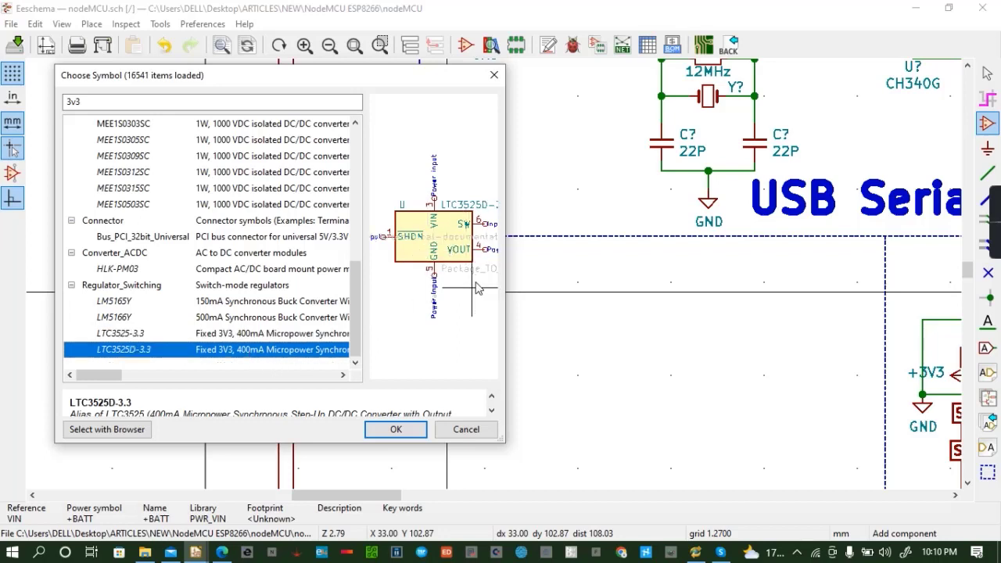
click(265, 335)
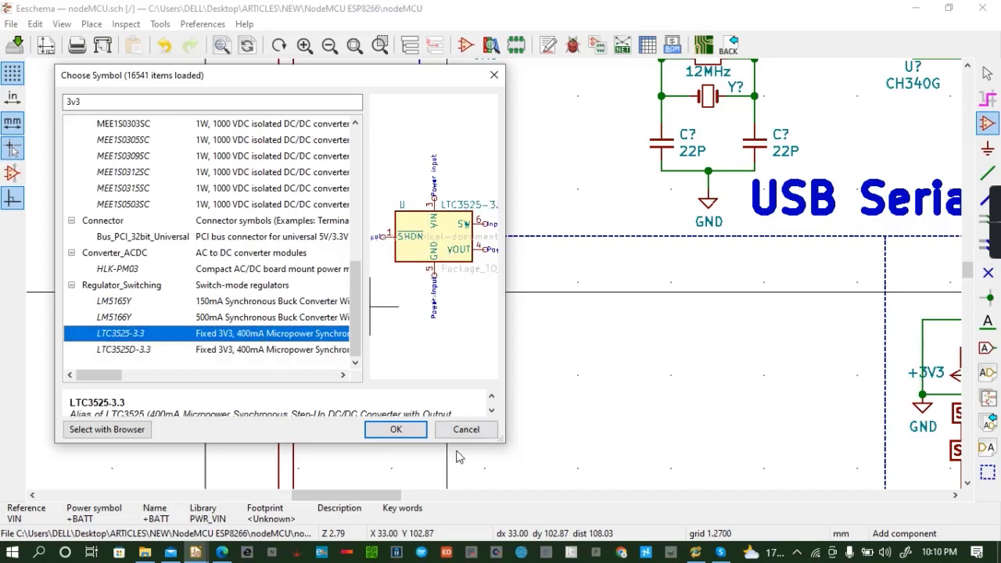
click(395, 430)
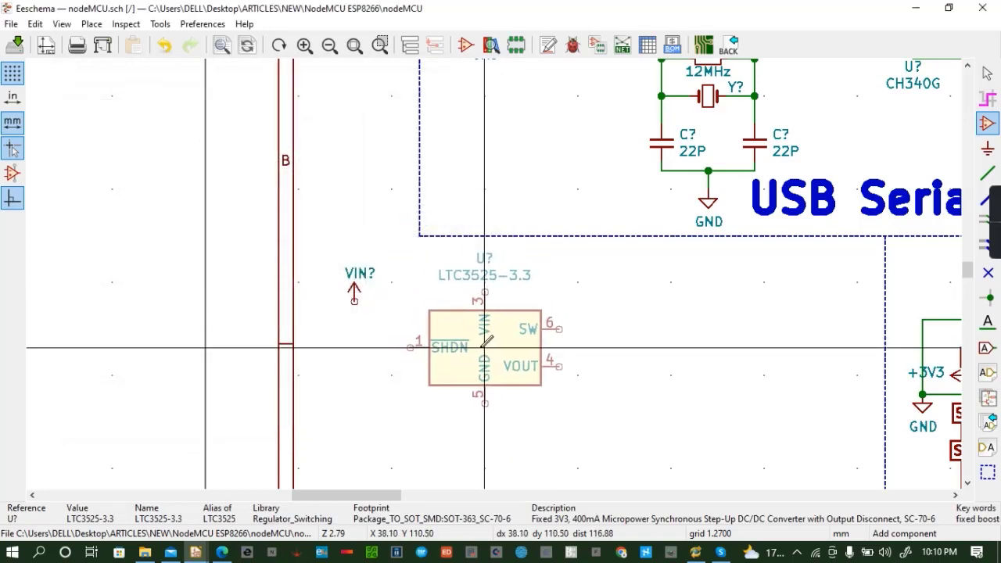
click(474, 362)
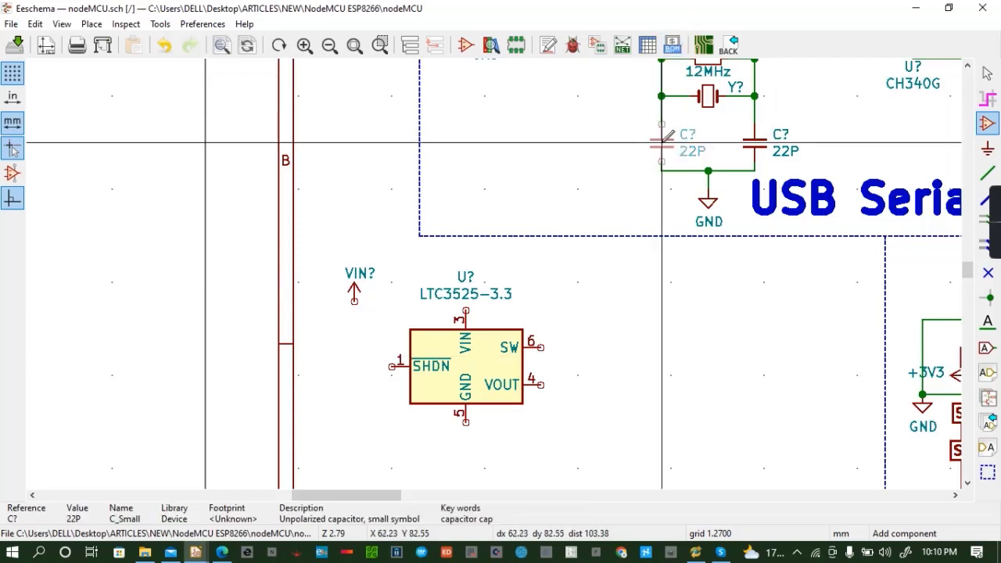
Copy the 22P capacitor beside the regulator and change its value to C-small
key(c)
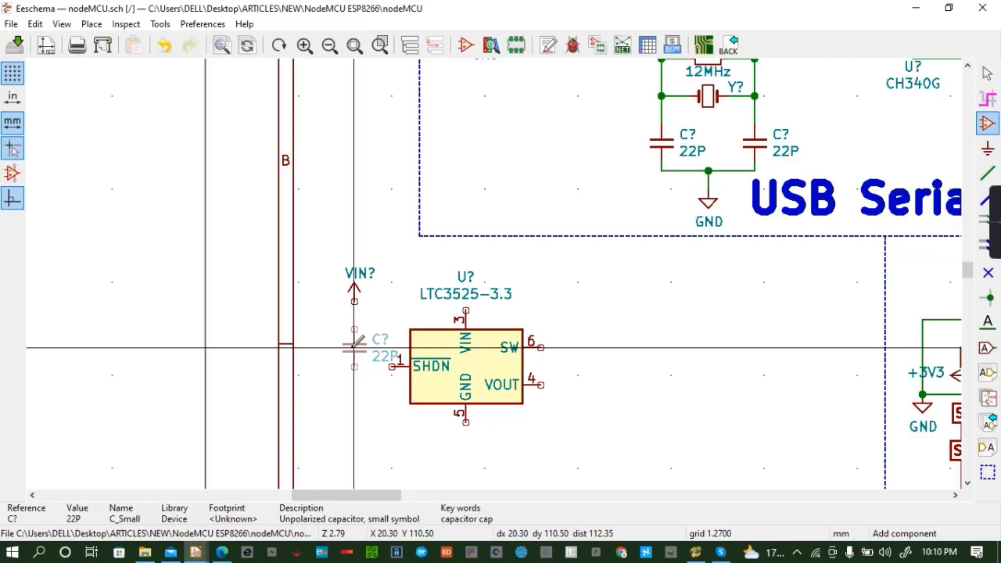
click(353, 347)
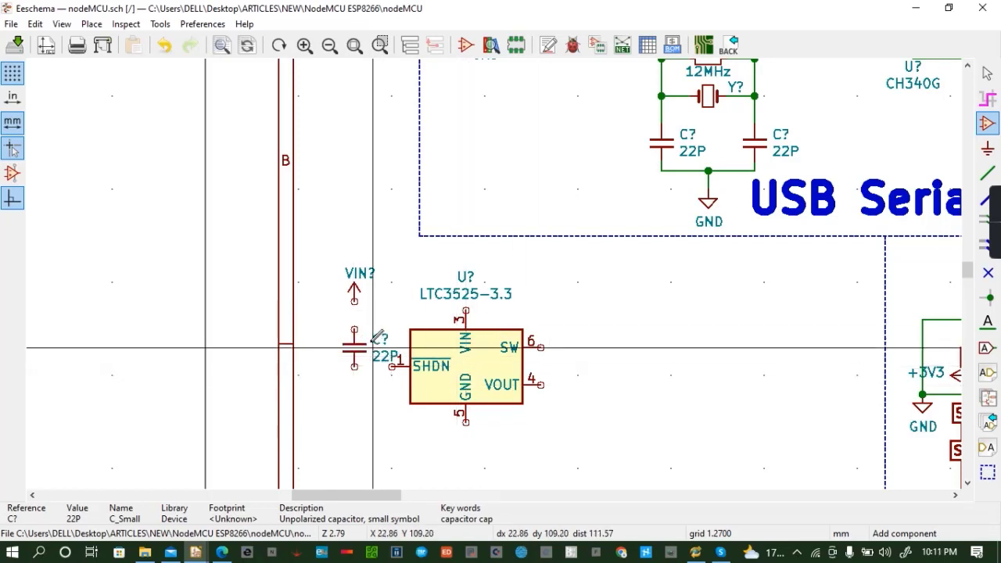
double_click(353, 347)
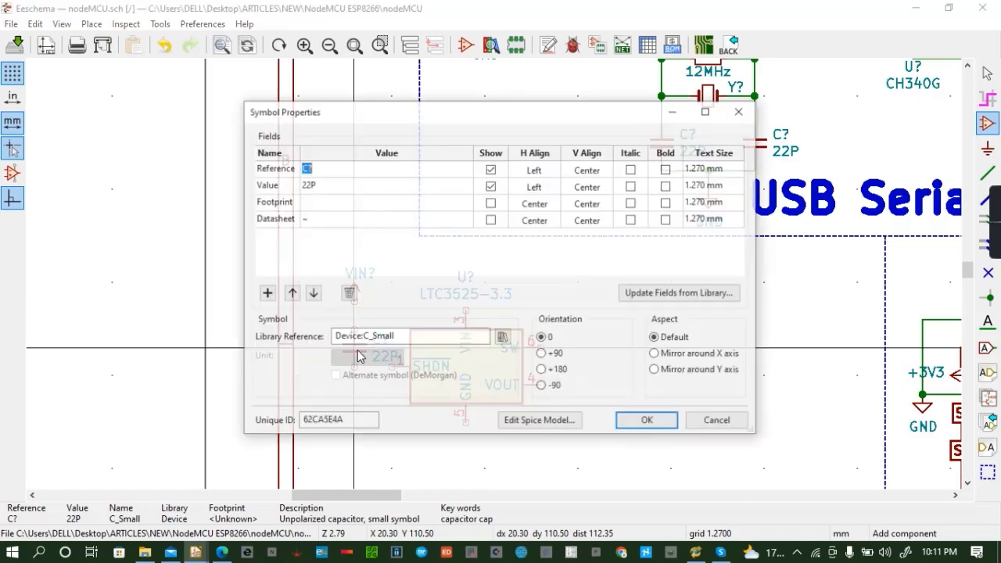
click(321, 186)
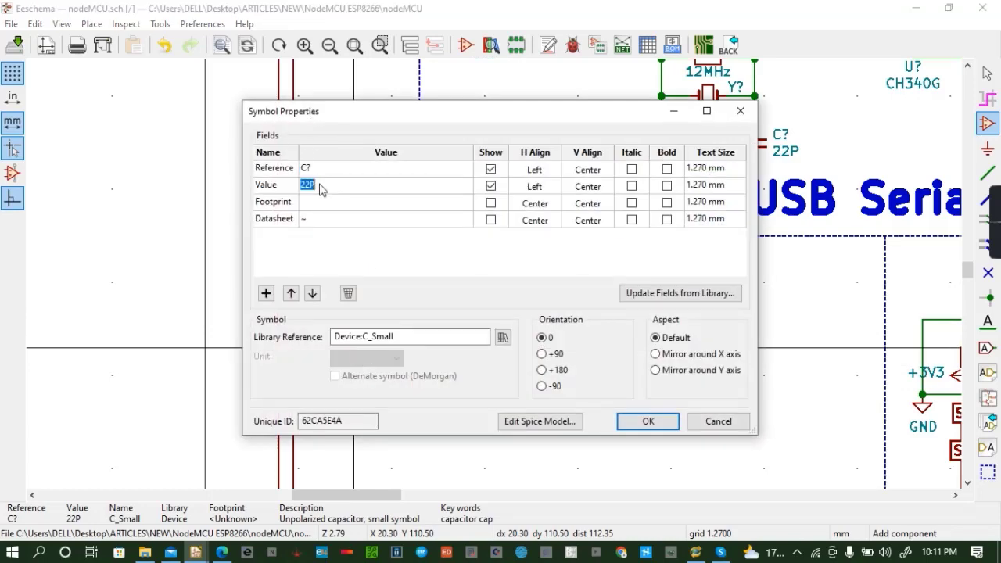
key(BackSpace)
text(C-small)
click(647, 420)
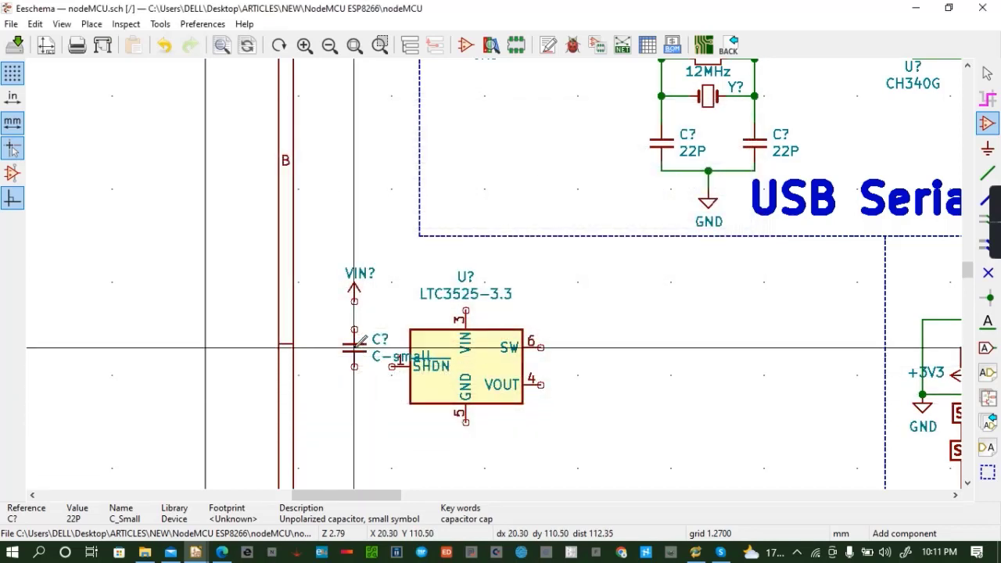
click(617, 338)
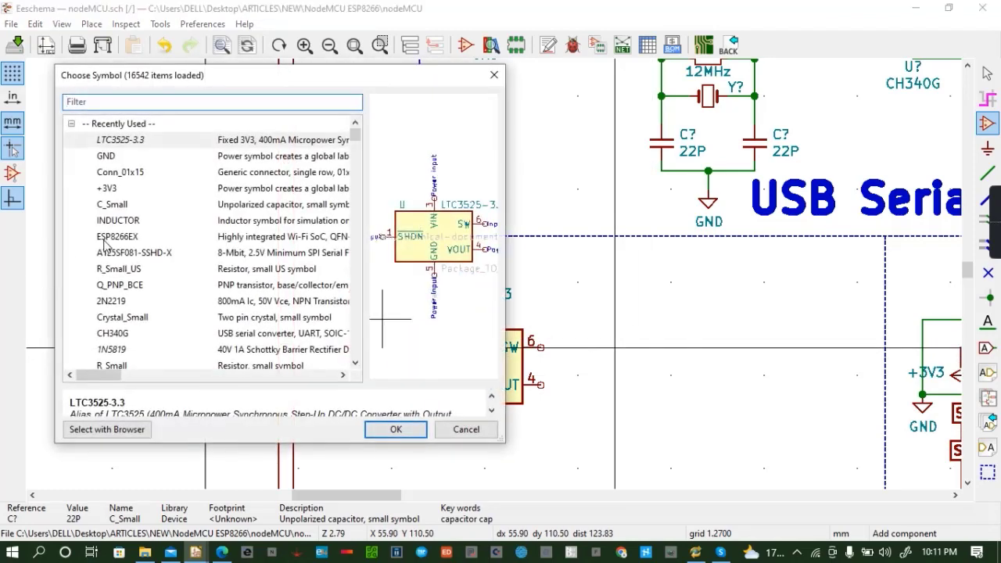
Filter symbols by 'cap' and place a CP1_Small polarized capacitor below VOUT
text(cap)
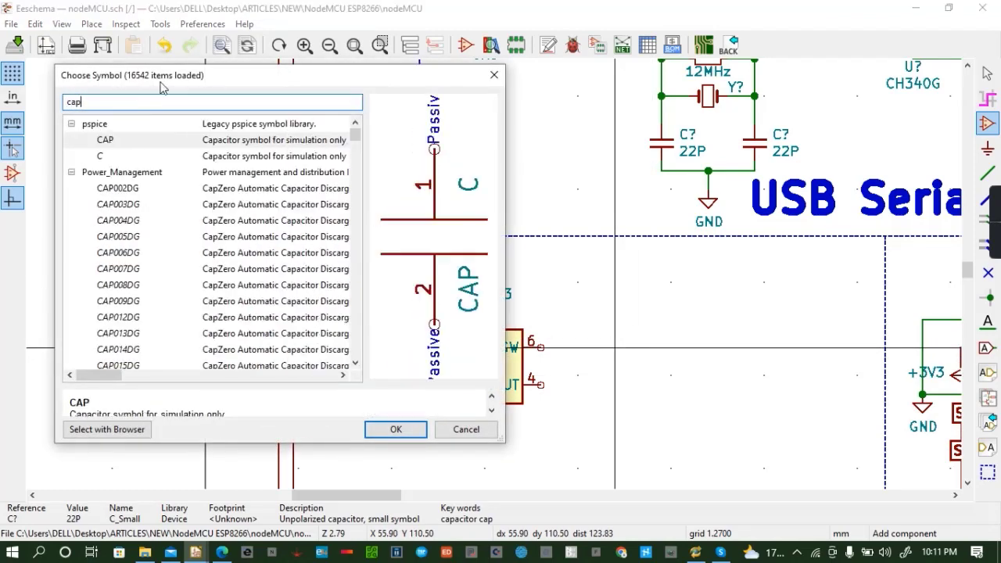
scroll(126, 210, down, 12)
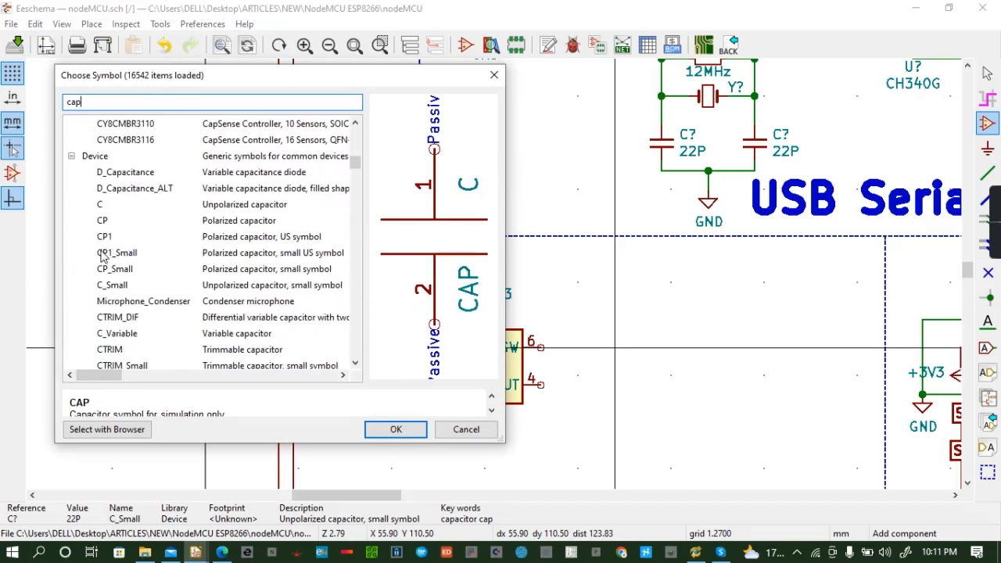
click(130, 265)
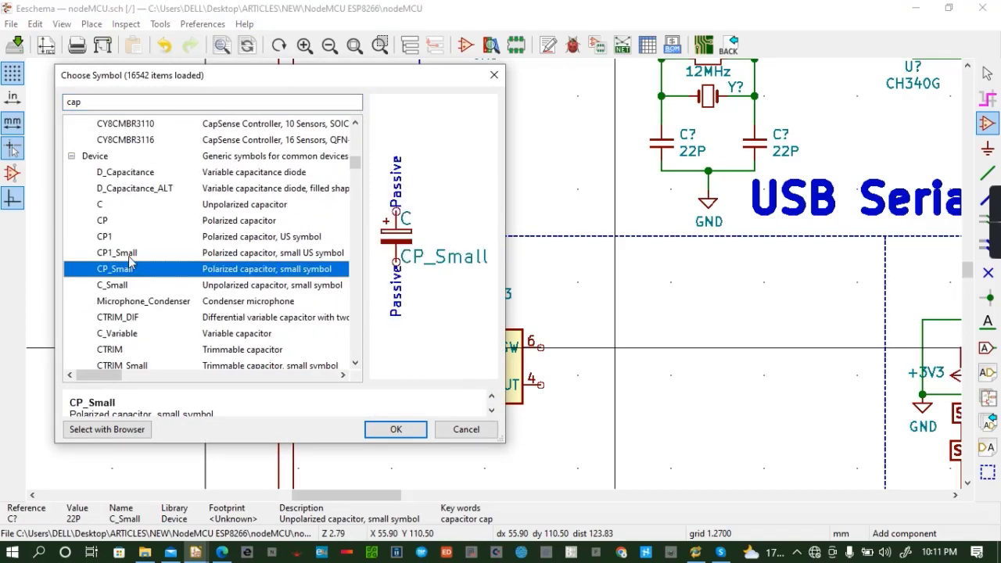
click(130, 256)
click(395, 429)
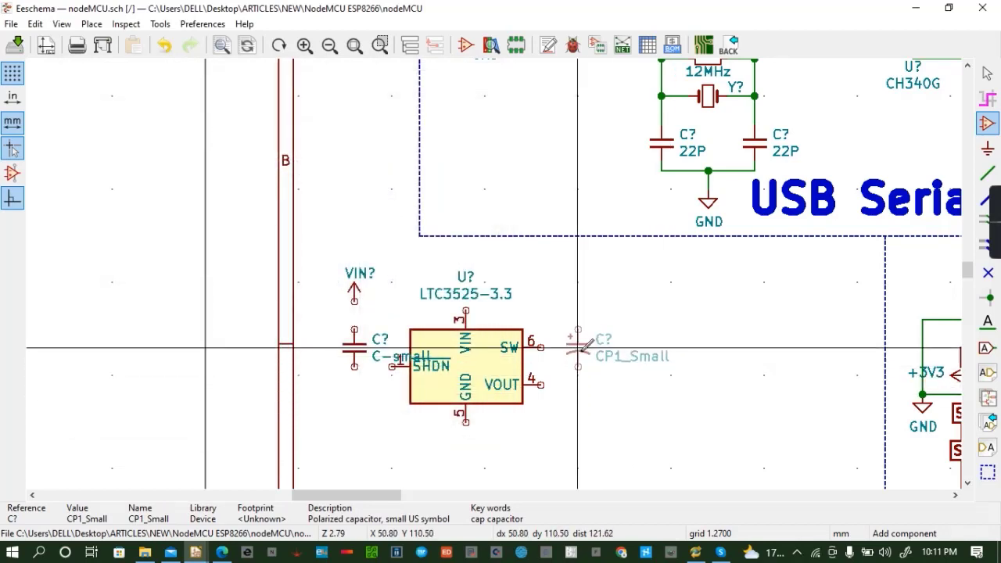
click(577, 413)
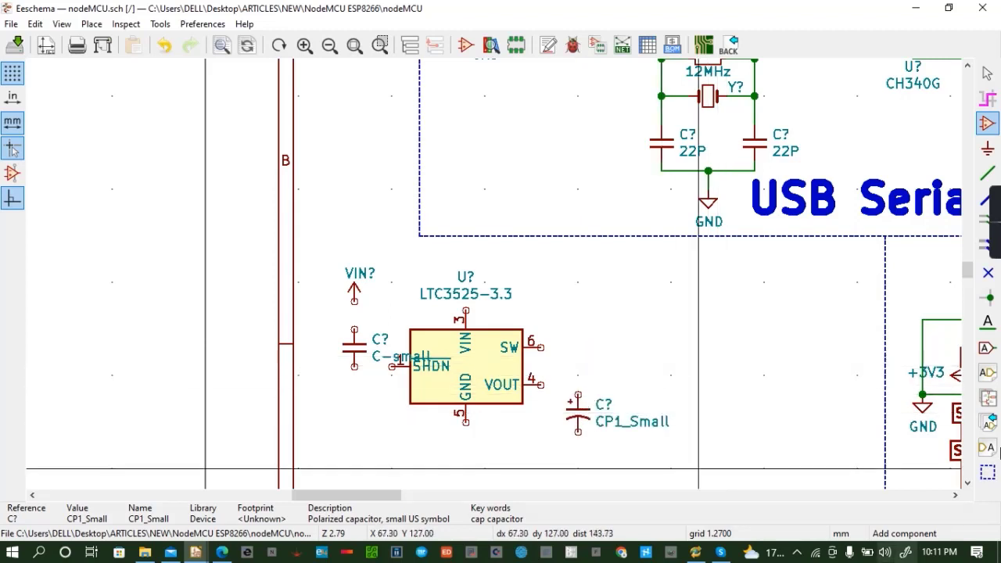
Mark the regulator's SHDN and SW pins as no-connect
click(988, 272)
click(392, 366)
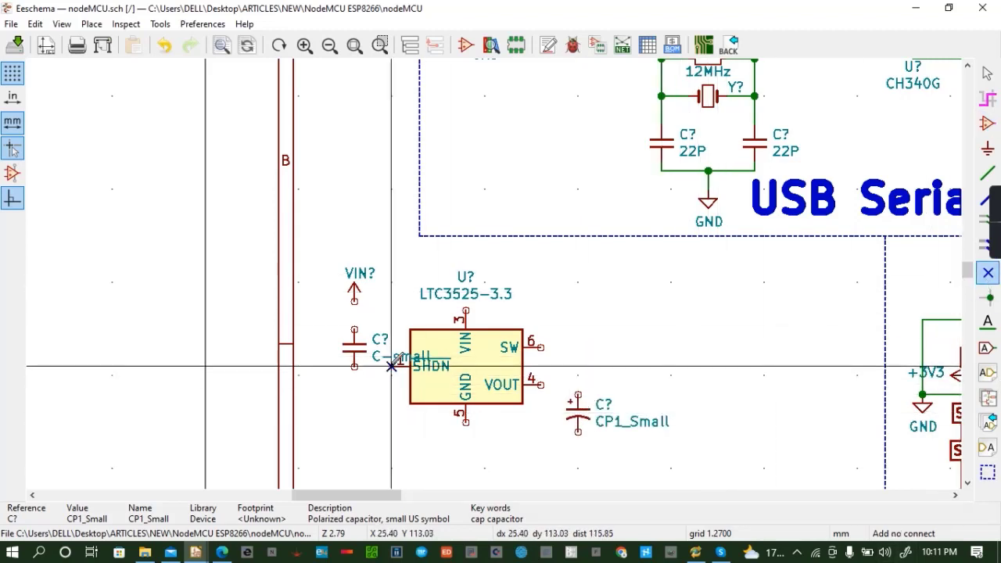
click(542, 345)
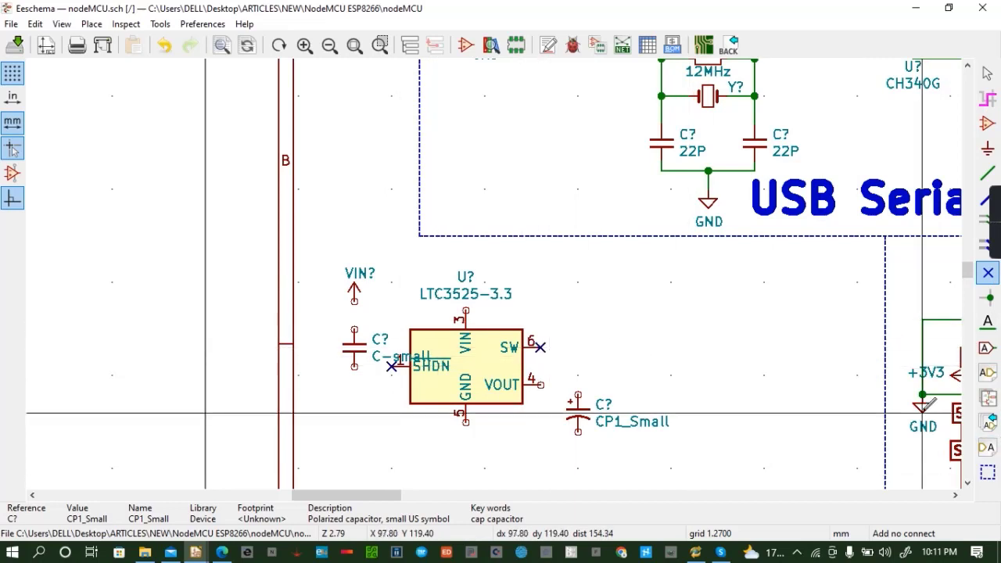
Copy a GND symbol below pin 5 and begin a wire at VIN?
key(c)
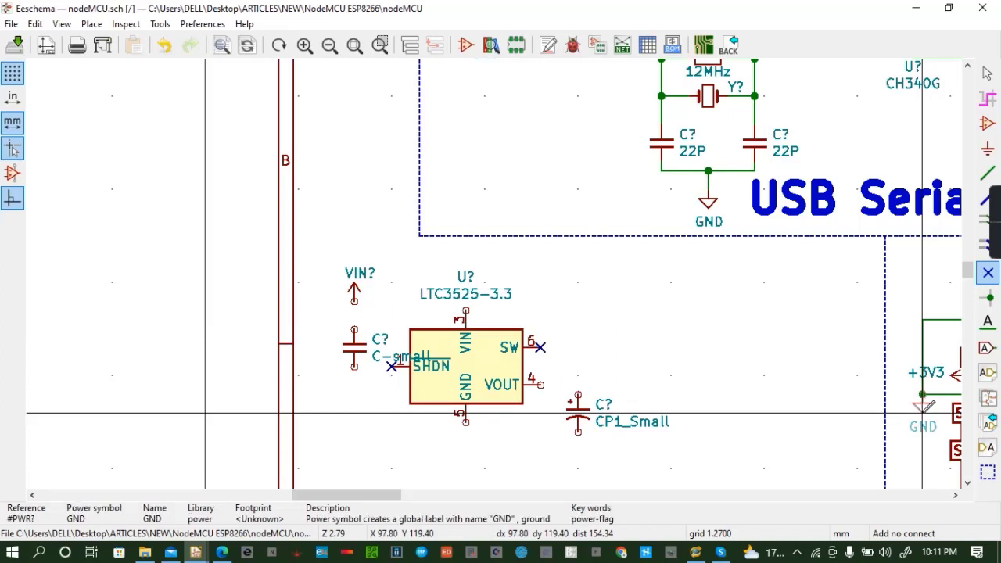
click(466, 460)
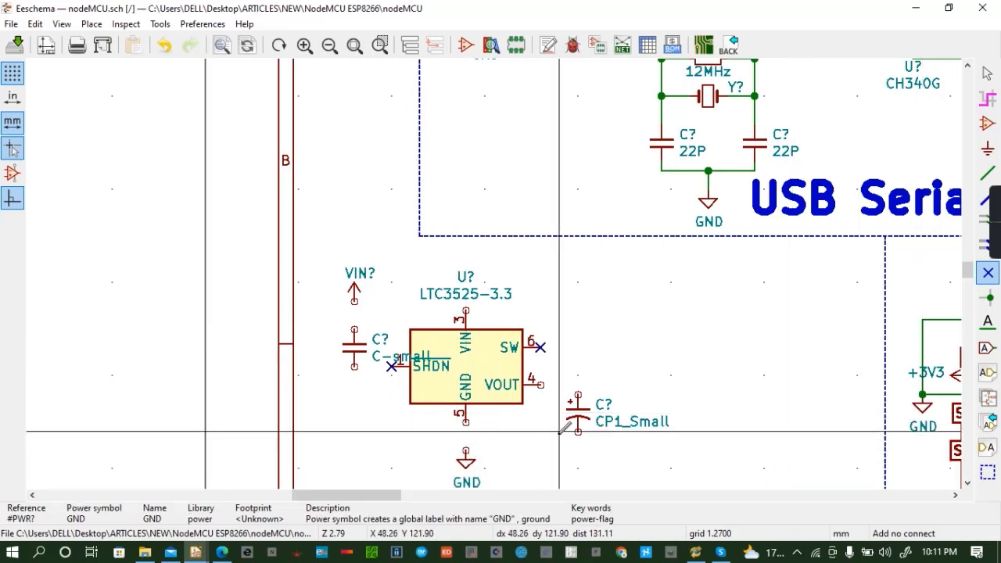
key(w)
click(354, 299)
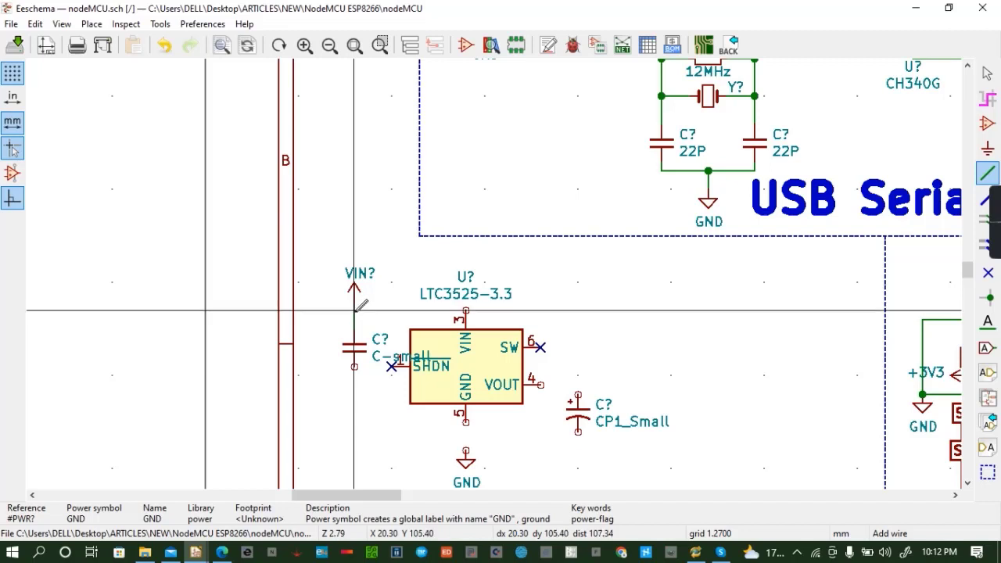
Wire VIN? to the regulator, VOUT to the polarized capacitor, both capacitors to GND, and save
click(467, 311)
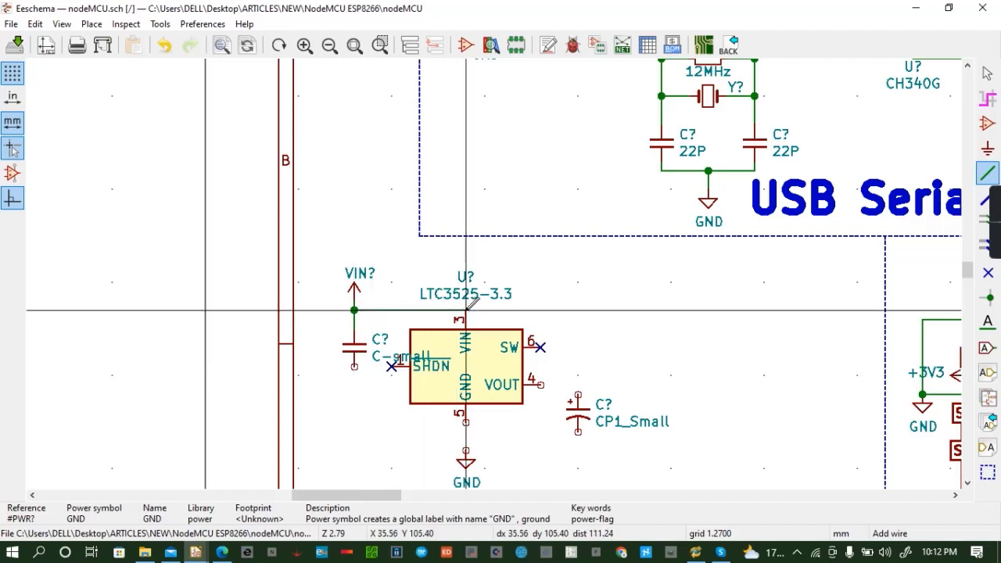
click(541, 385)
click(579, 396)
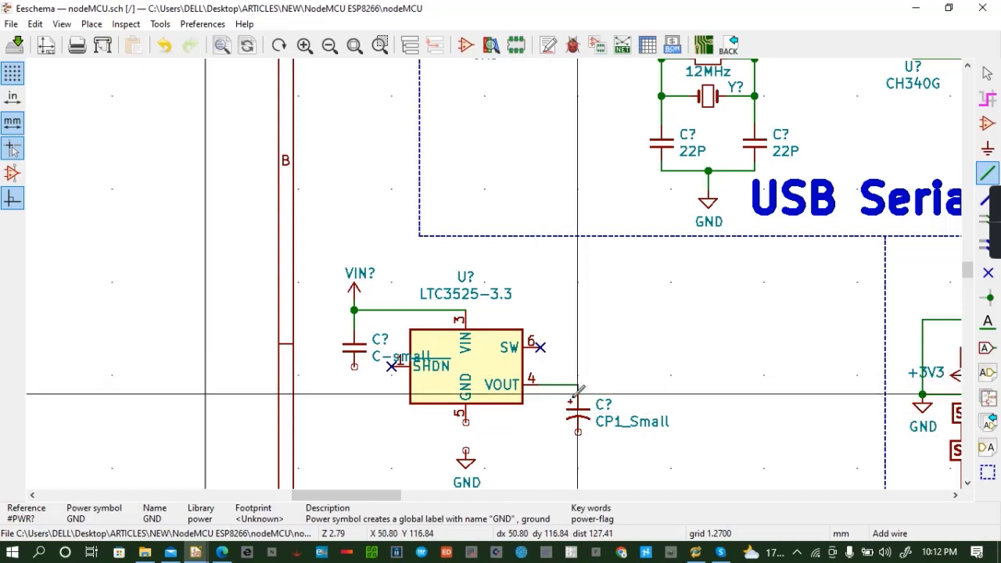
click(355, 366)
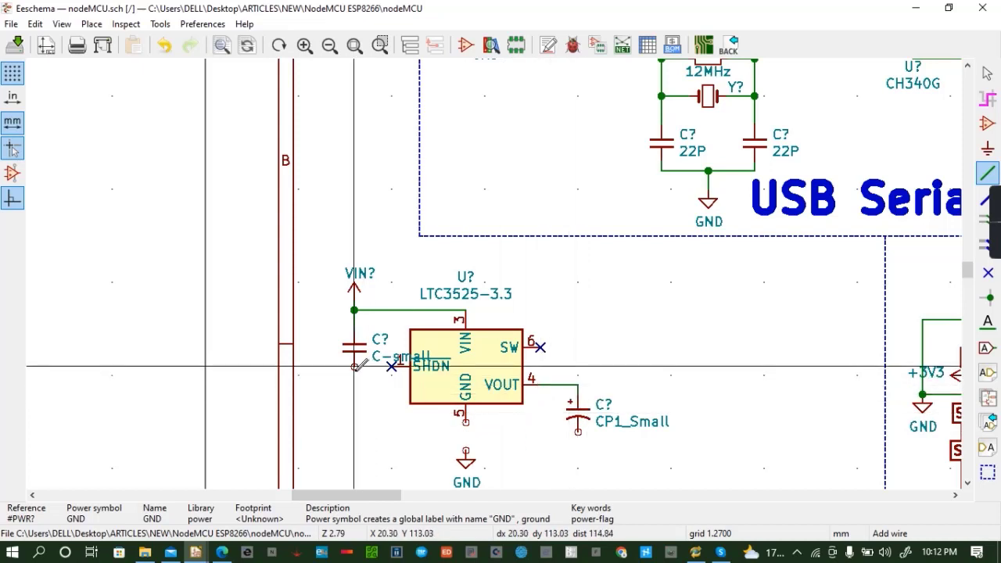
click(466, 431)
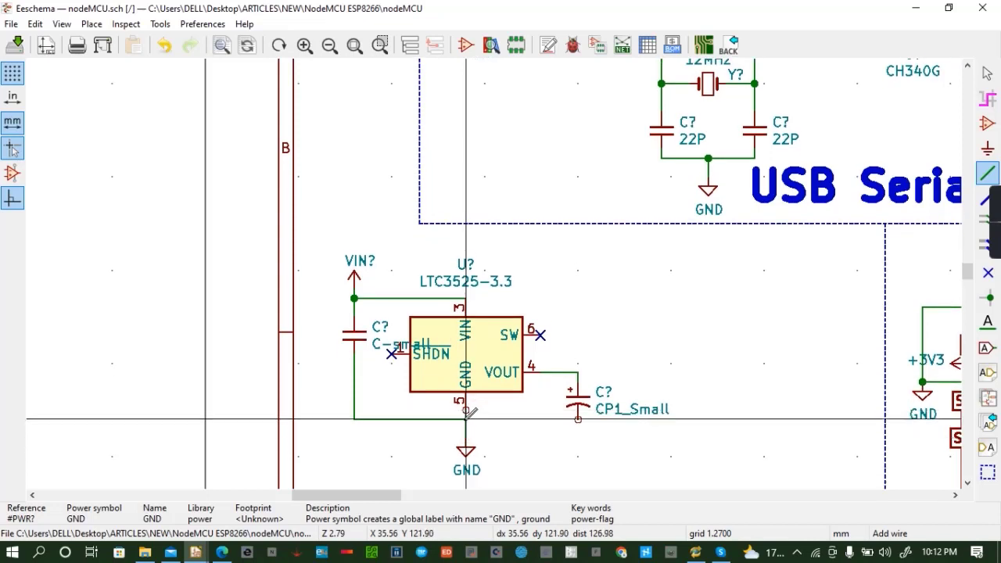
click(466, 420)
click(578, 418)
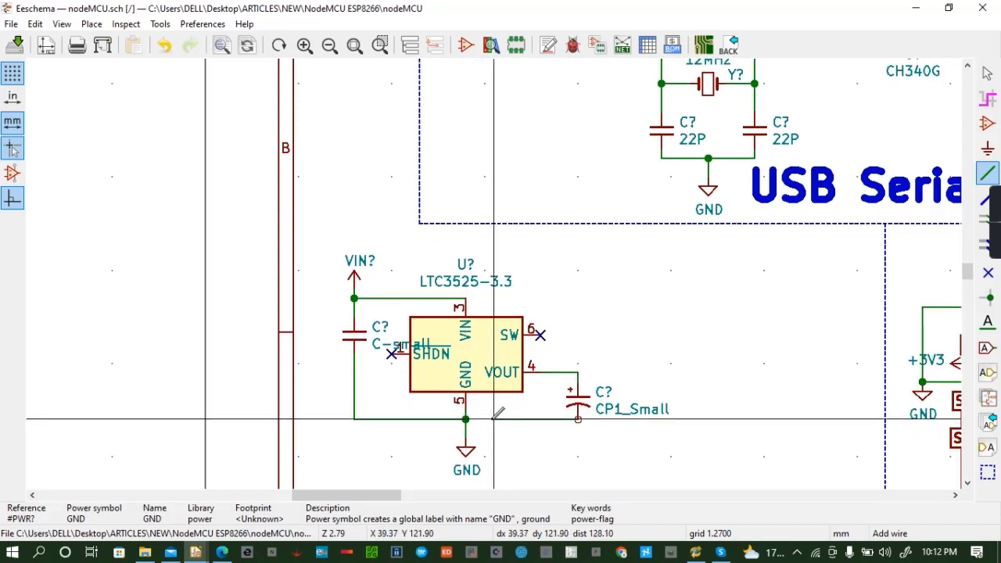
click(465, 420)
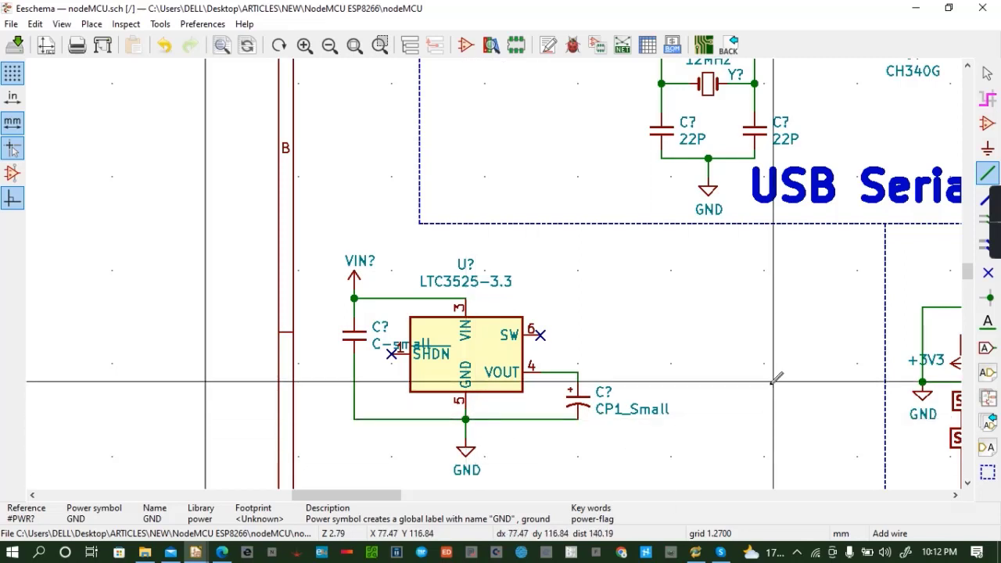
key(ctrl+s)
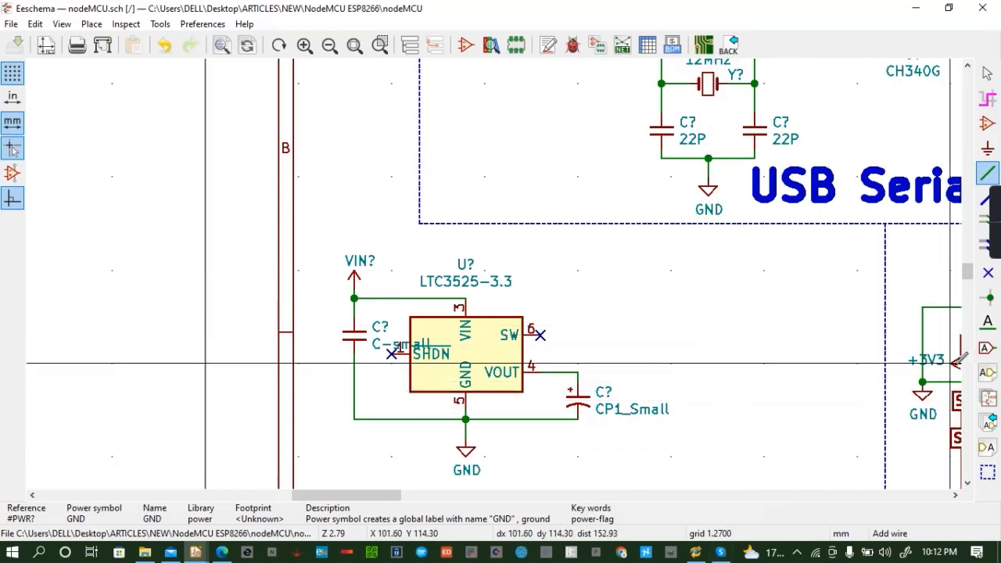
Add an upward +3V3 symbol wired to the VOUT net and save
key(c)
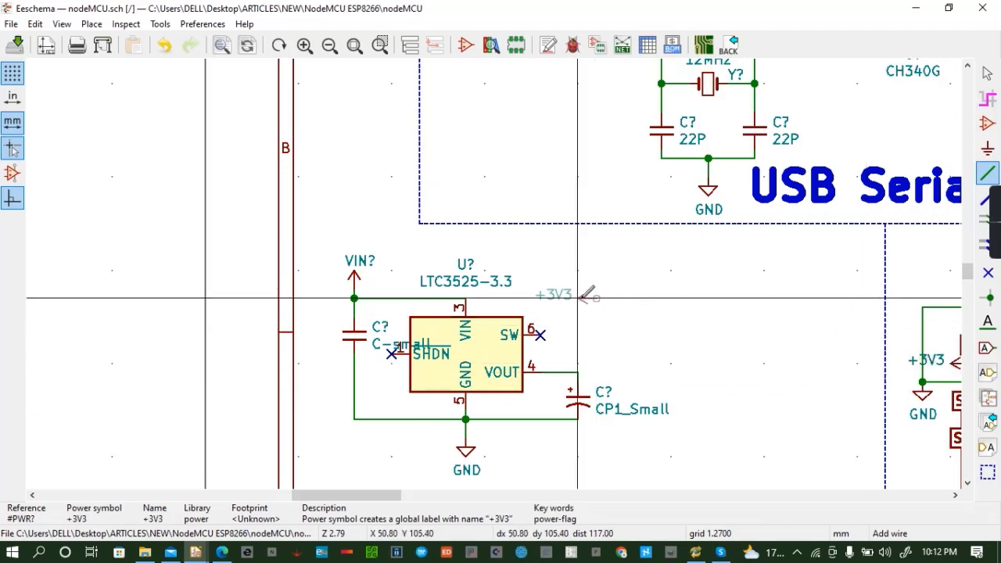
key(r)
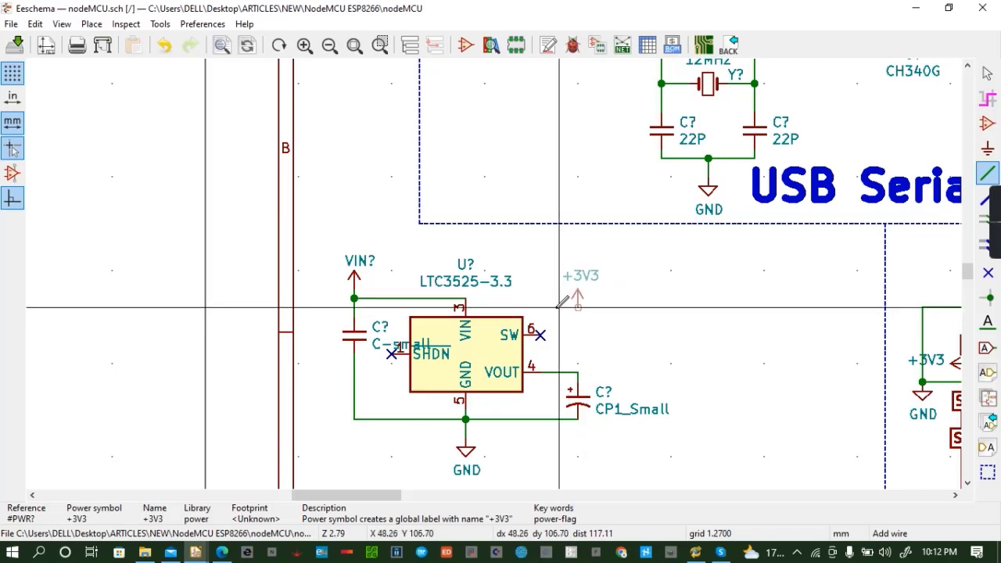
click(579, 308)
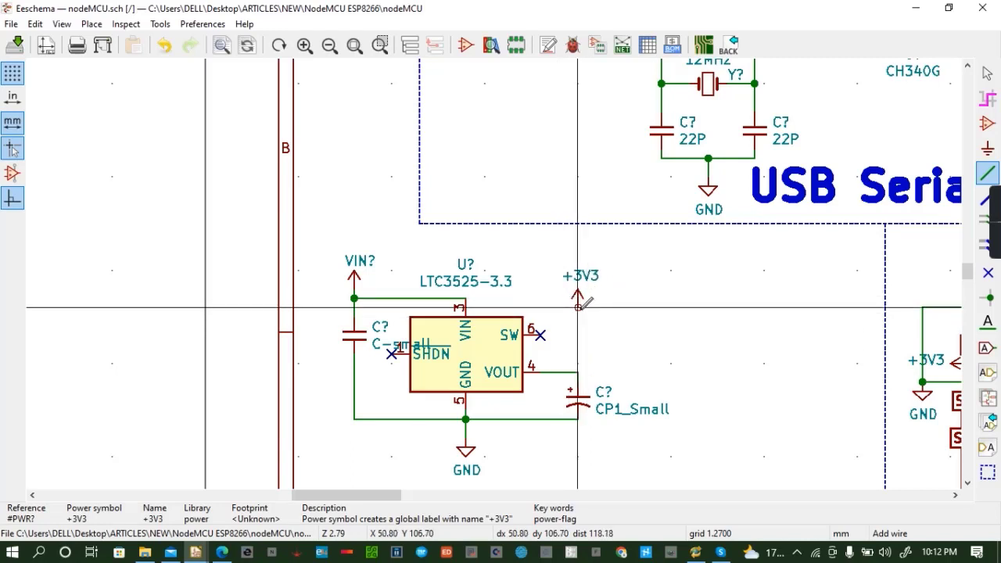
click(577, 372)
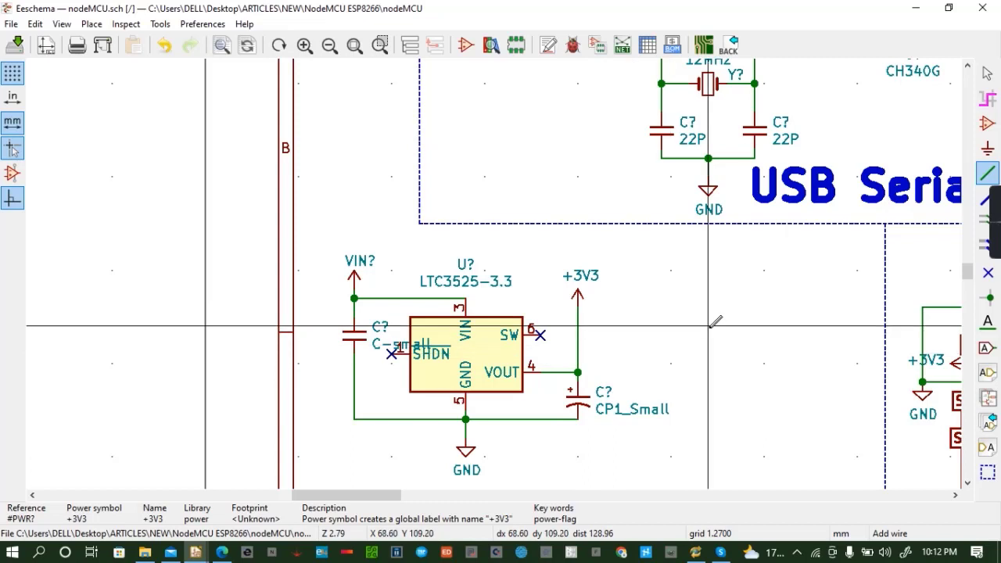
key(ctrl+s)
Draw a dashed rectangle around the LTC3525-3.3 regulator circuit, joining the existing dashed border
click(968, 485)
click(968, 485)
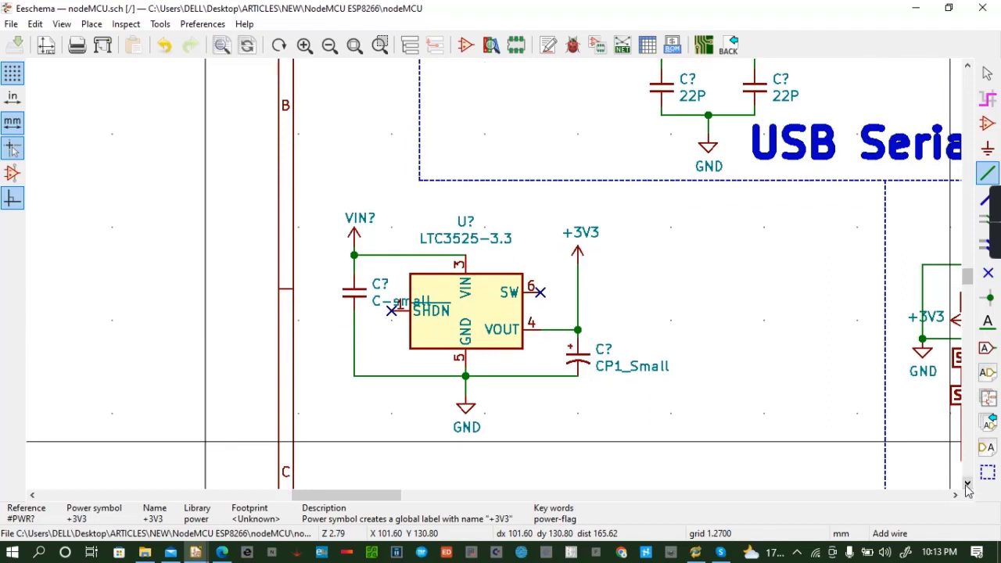
click(967, 484)
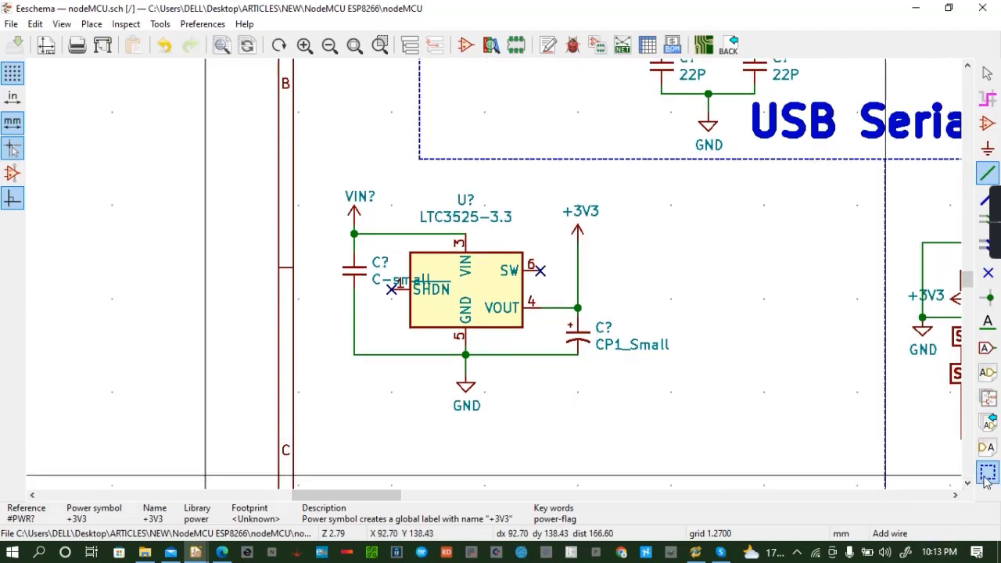
click(988, 472)
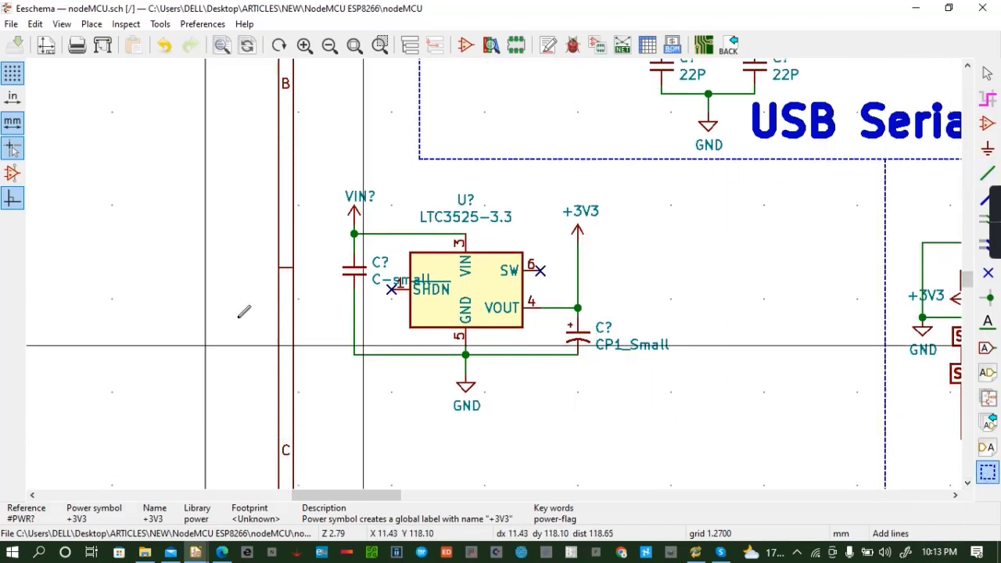
click(420, 159)
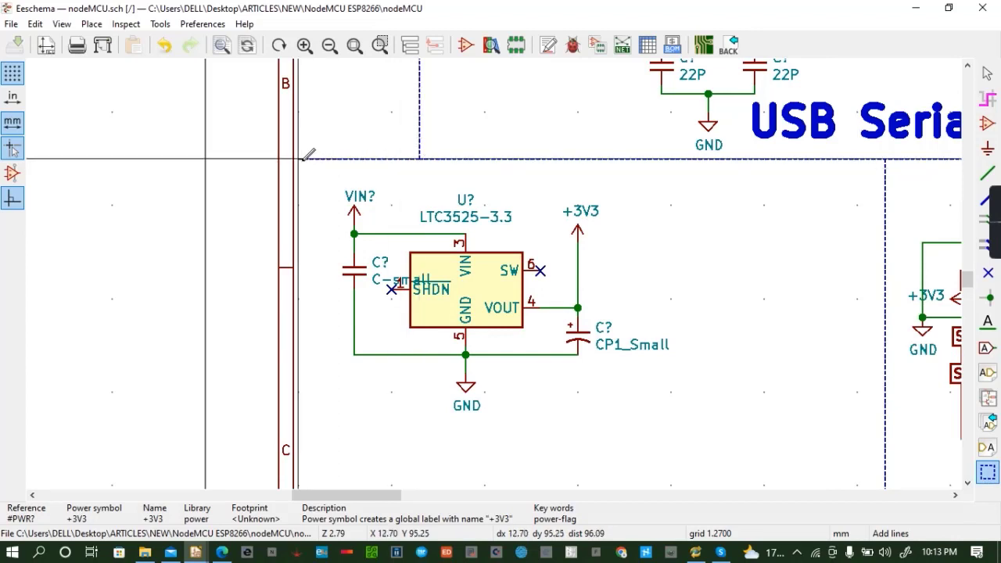
click(307, 159)
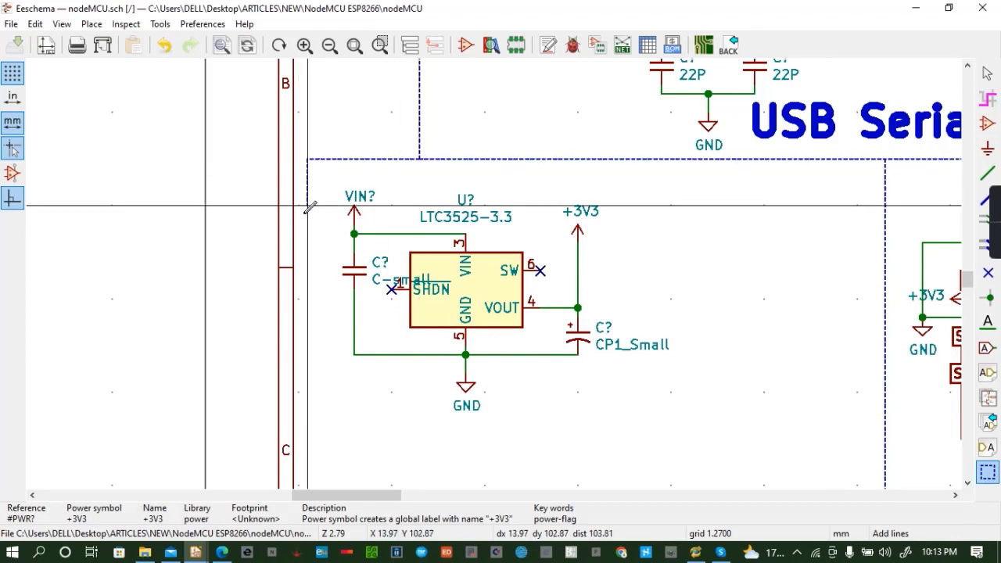
click(317, 420)
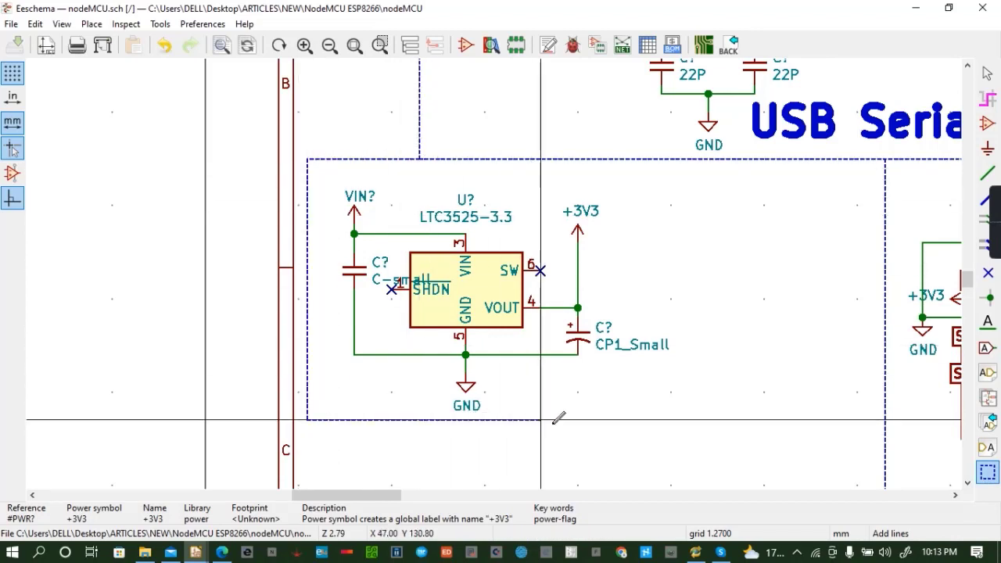
double_click(671, 159)
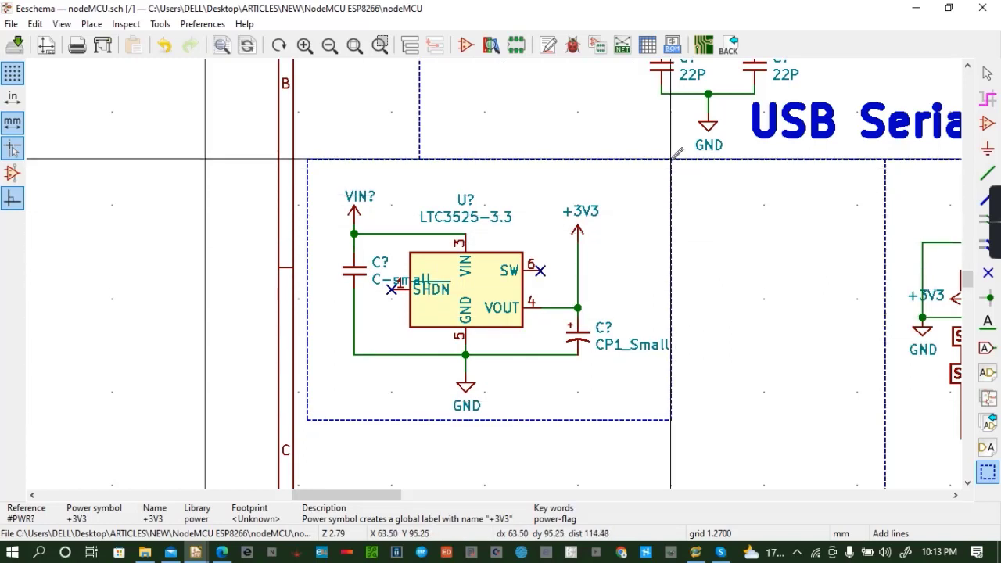
click(91, 23)
Add 'POWER' text in the box's lower right and save the schematic
click(165, 407)
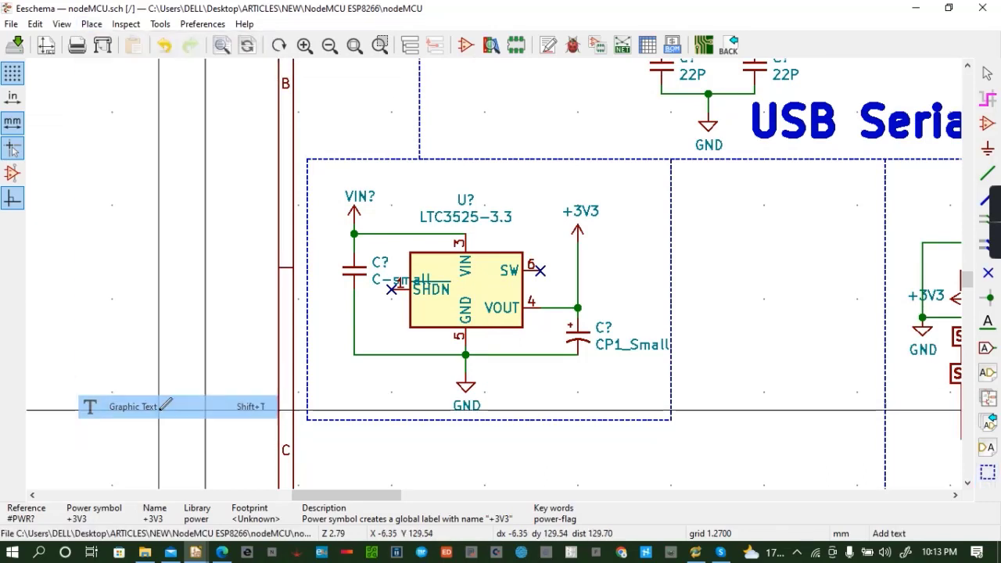
click(559, 168)
text(p)
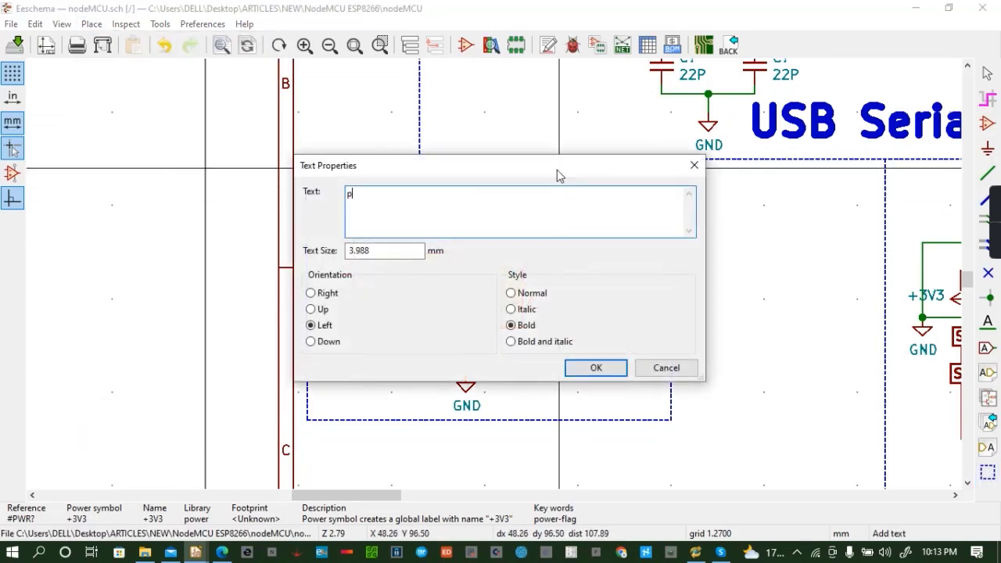
text(OWE)
key(BackSpace)
key(BackSpace)
key(BackSpace)
key(BackSpace)
text(POWER)
click(597, 368)
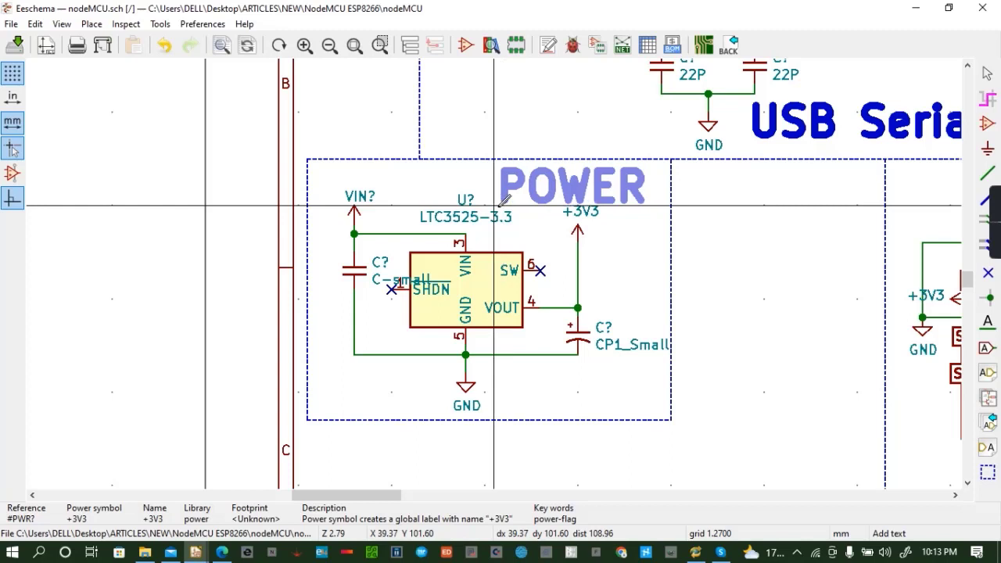
click(505, 402)
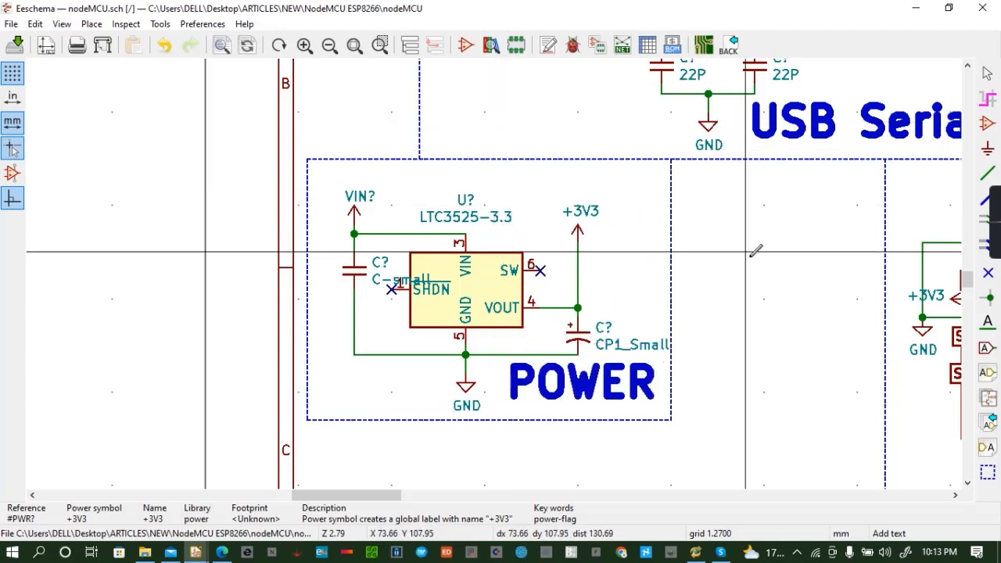
key(ctrl+s)
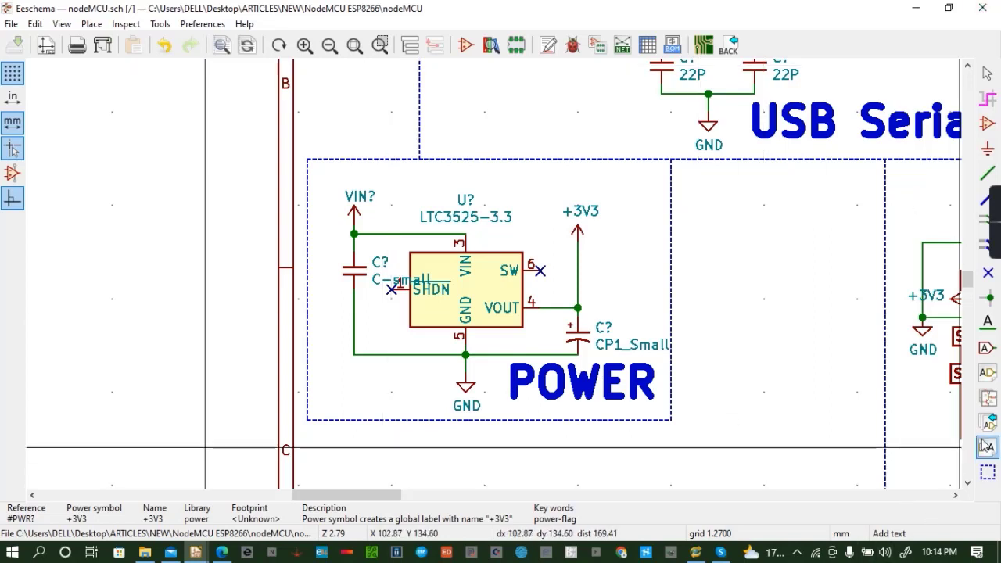
Cancel the stray text item and place a +3V3 symbol below the POWER box
scroll(970, 493, down, 5)
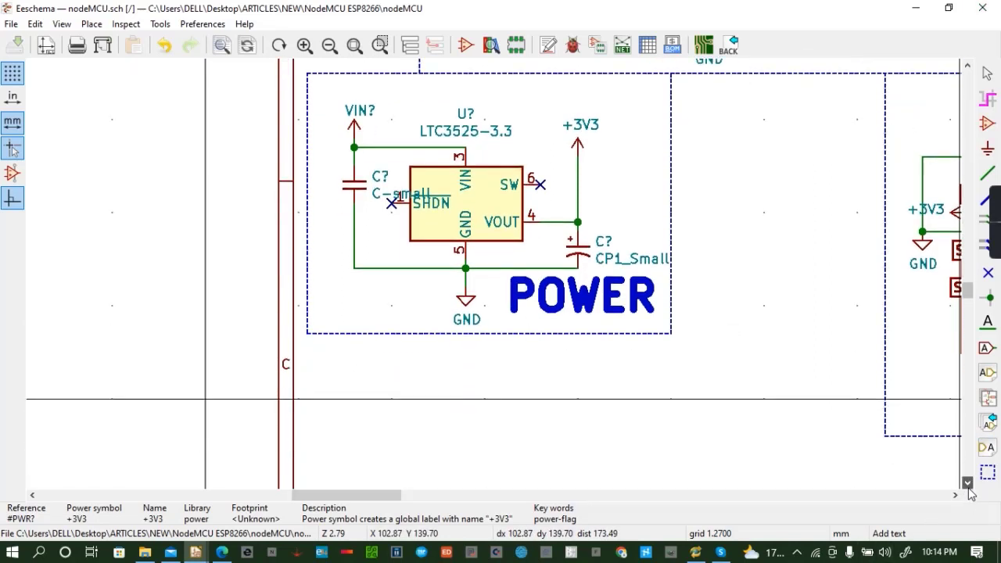
click(969, 486)
click(969, 487)
click(968, 487)
click(968, 487)
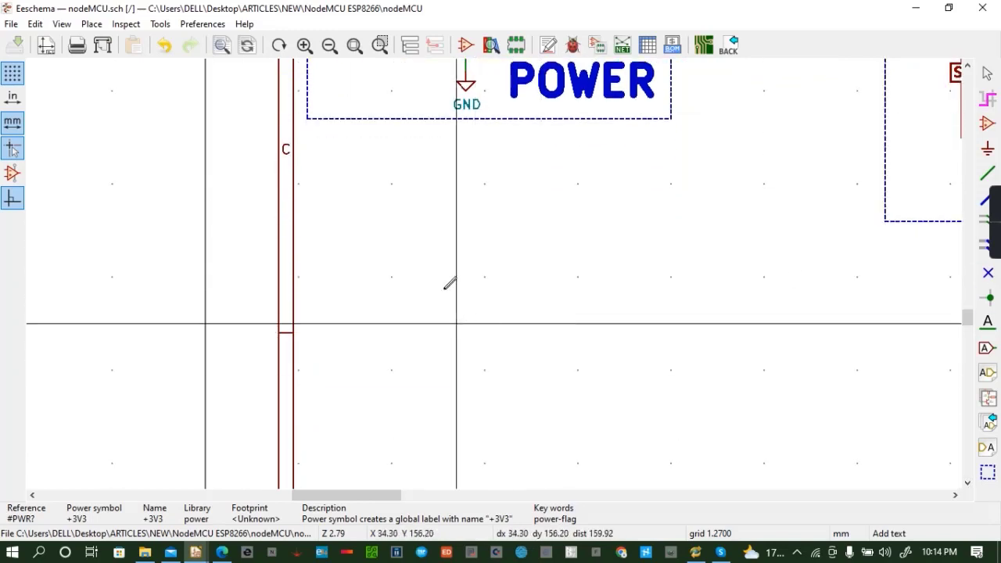
click(438, 221)
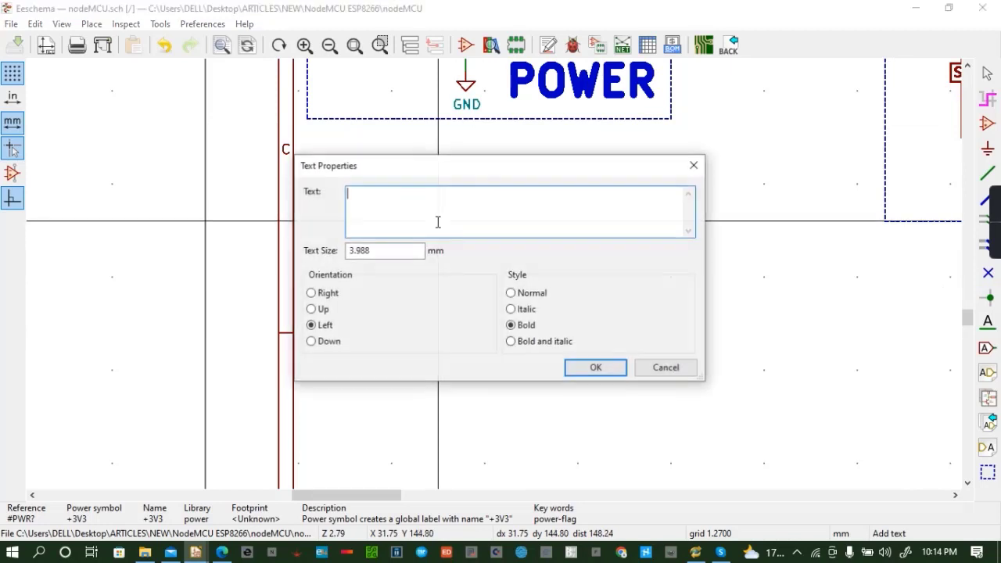
key(Escape)
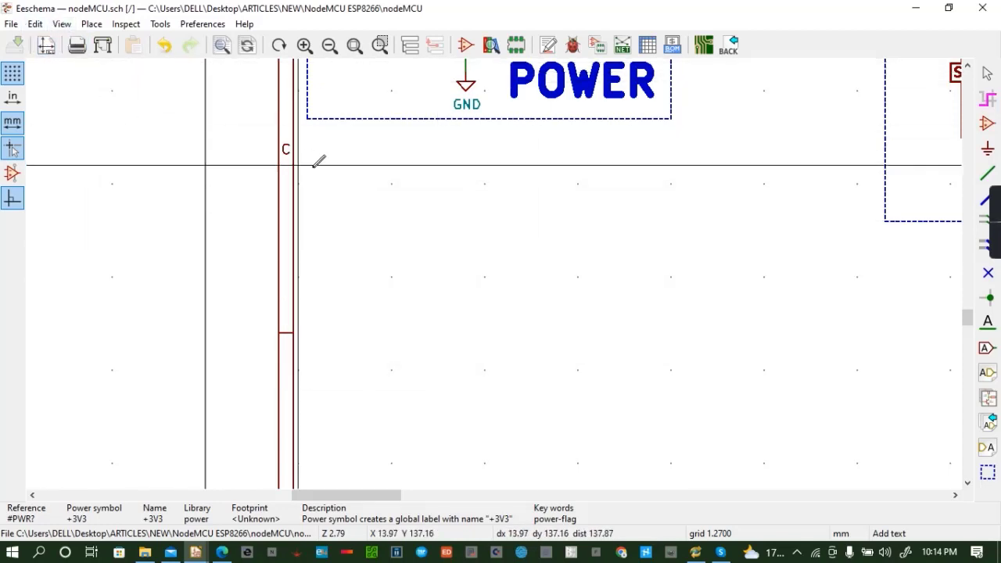
key(a)
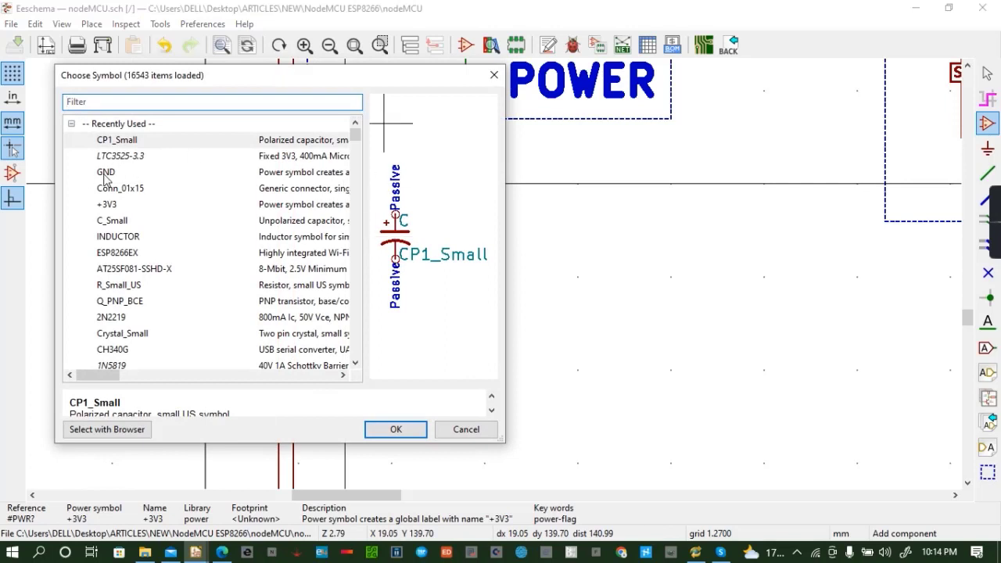
click(124, 207)
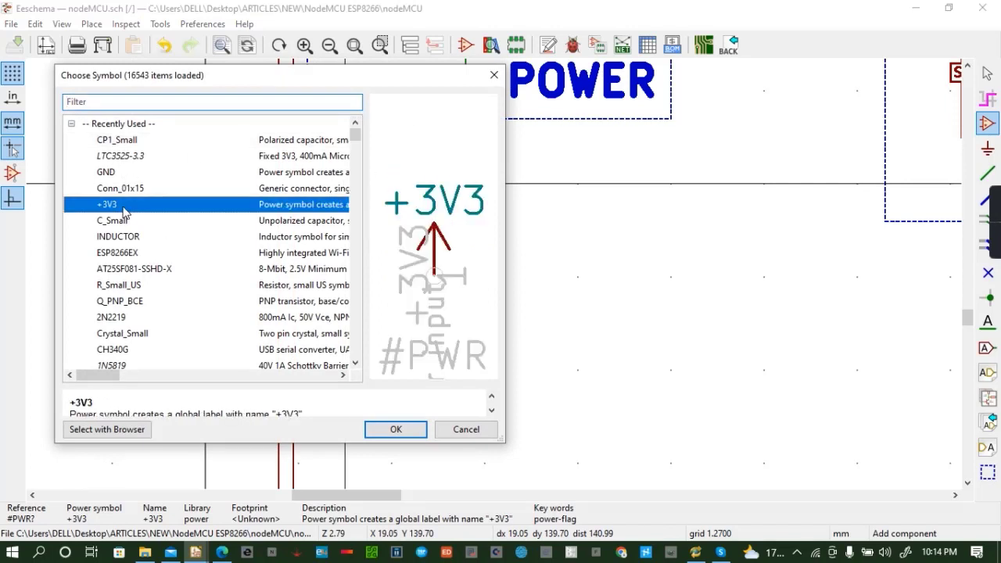
click(413, 431)
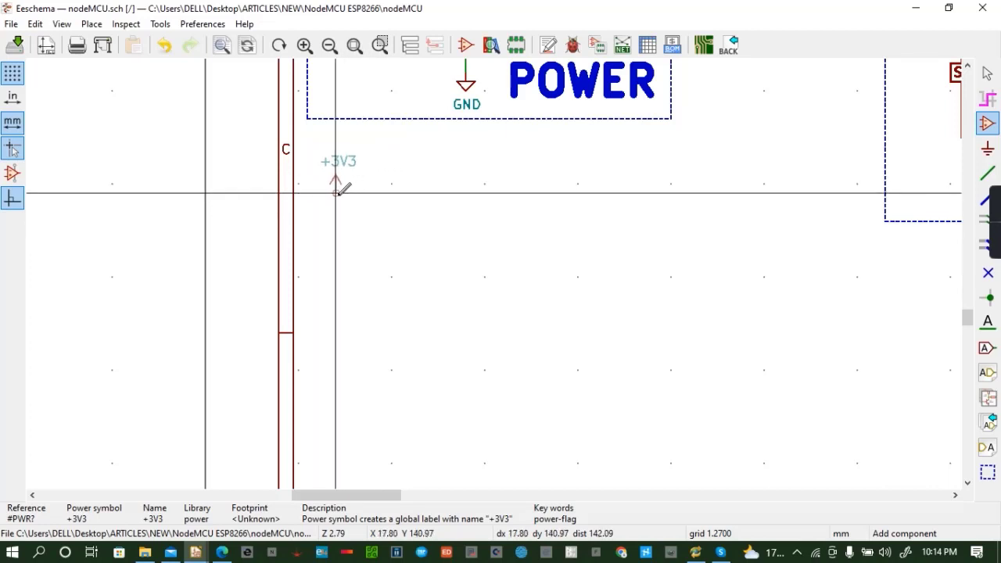
click(420, 205)
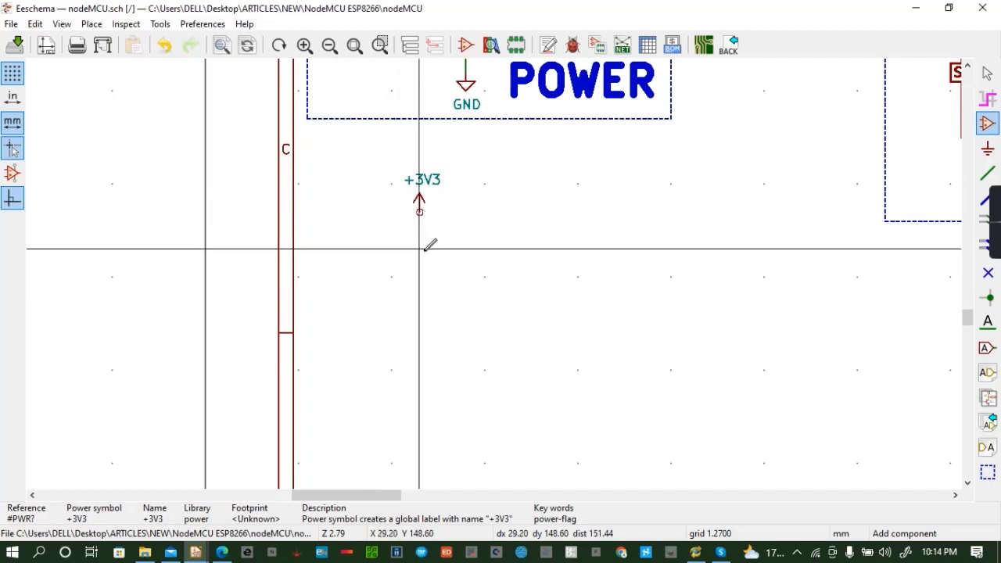
click(444, 229)
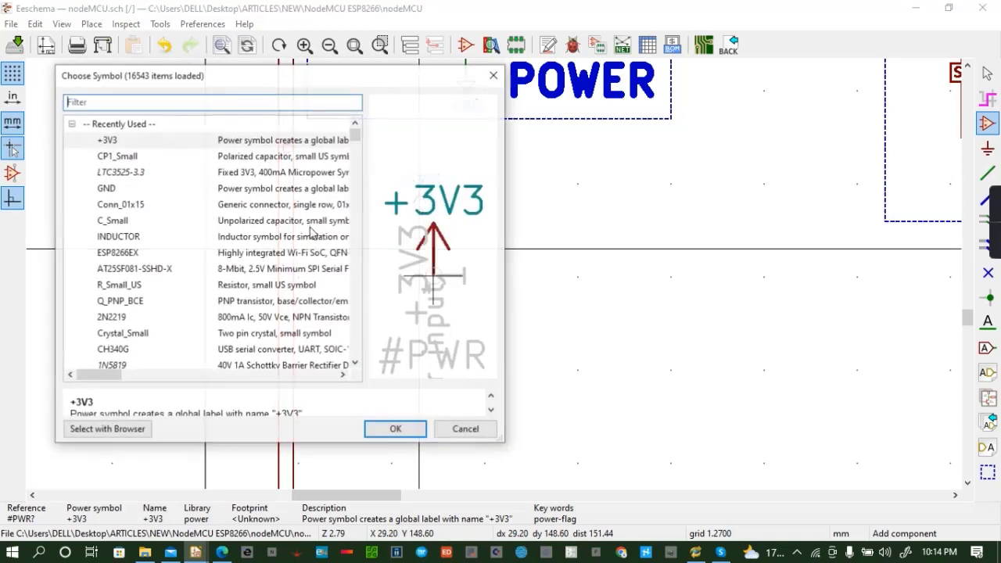
Place an R_Small_US resistor under the new +3V3 symbol
click(118, 286)
click(396, 429)
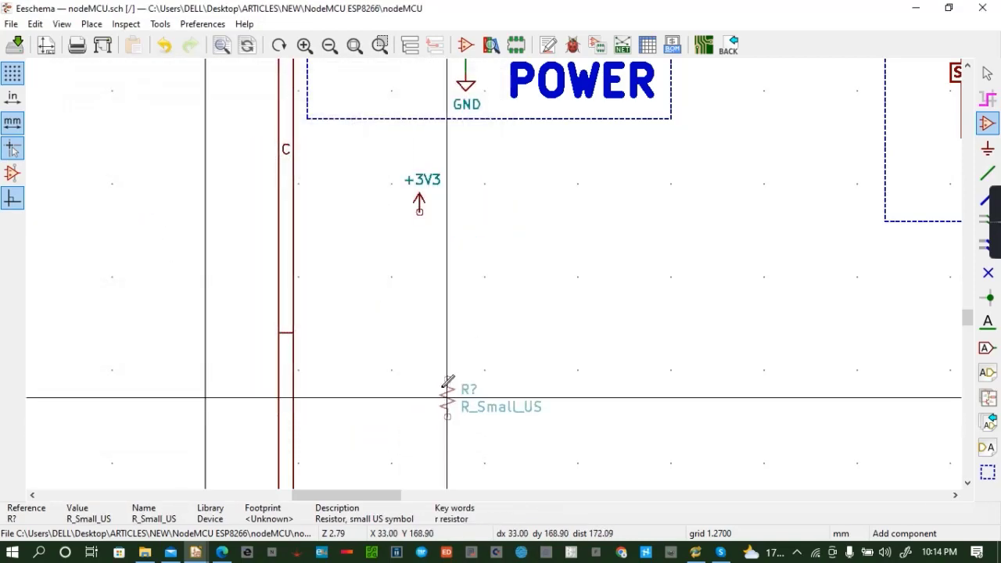
click(420, 247)
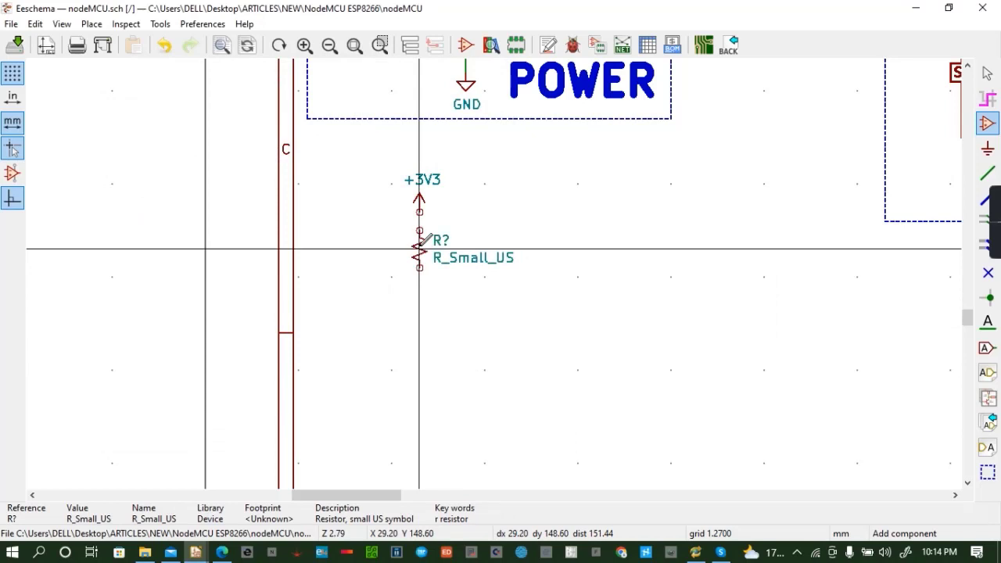
Add a LED_Small, rotated and mirrored to stand vertical, below the resistor
click(418, 296)
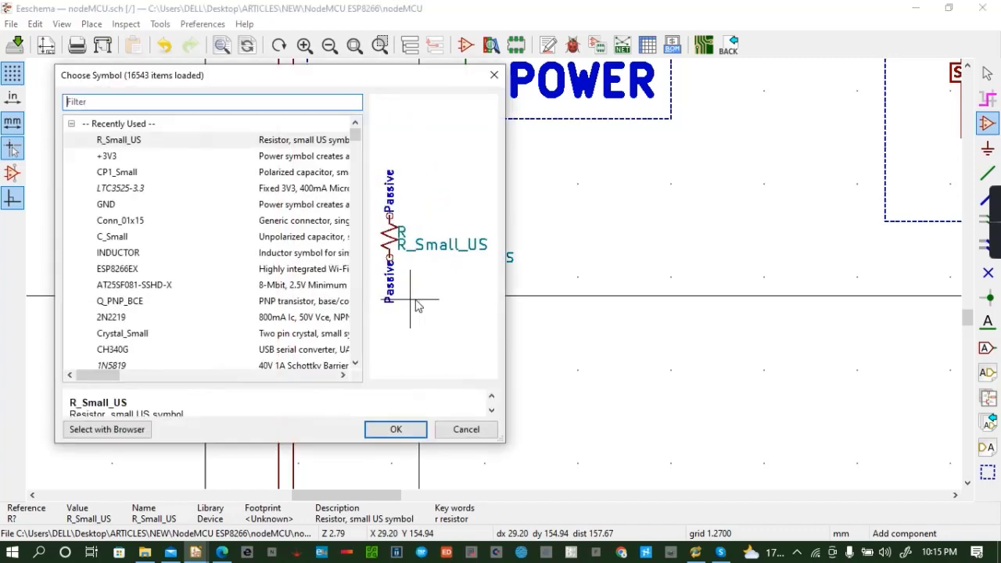
text(LED)
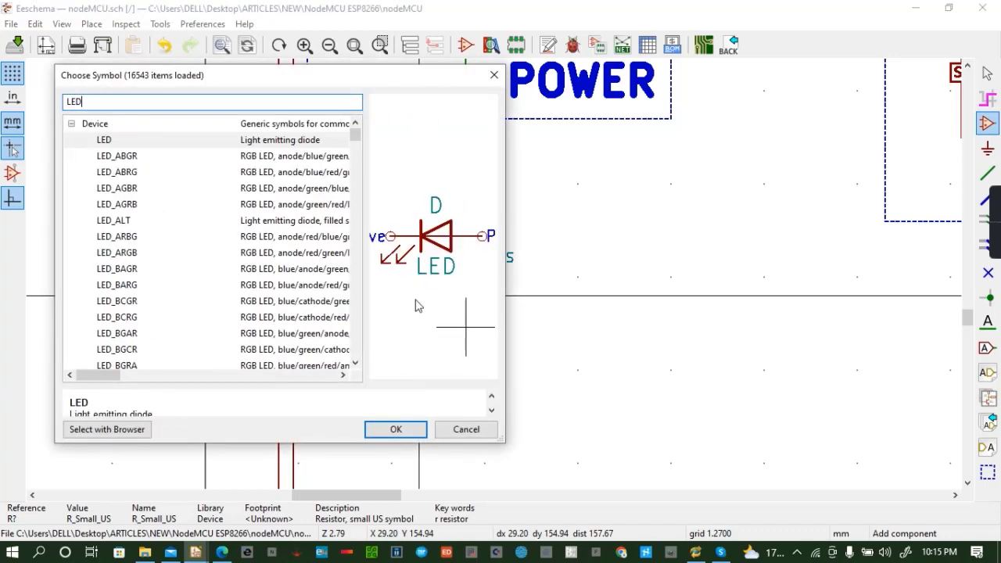
text(_)
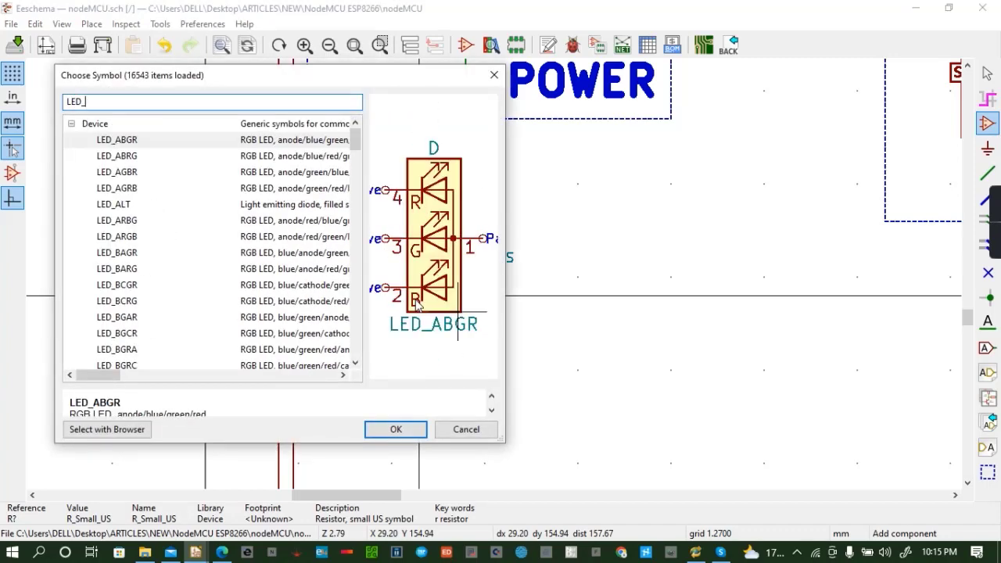
text(SM)
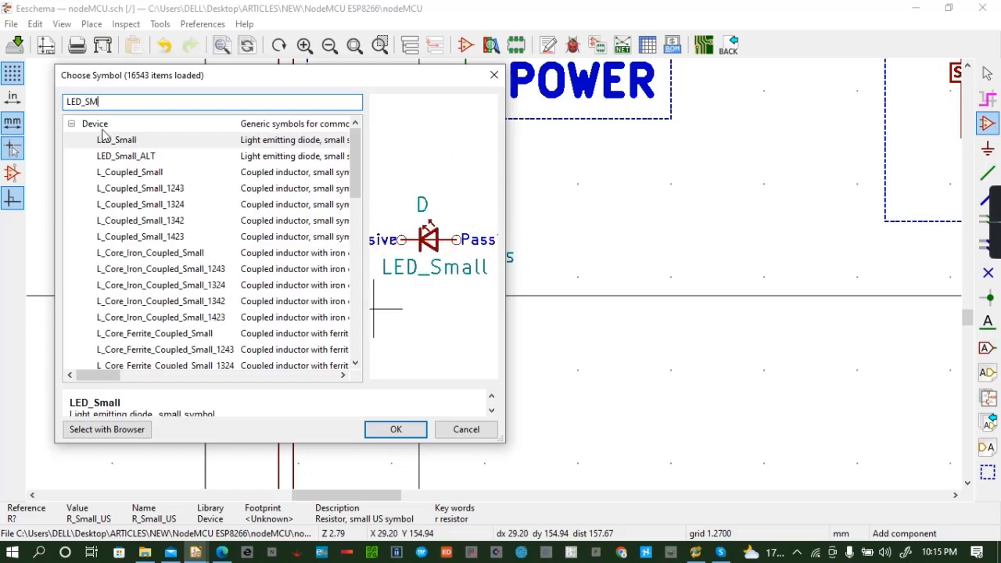
click(395, 429)
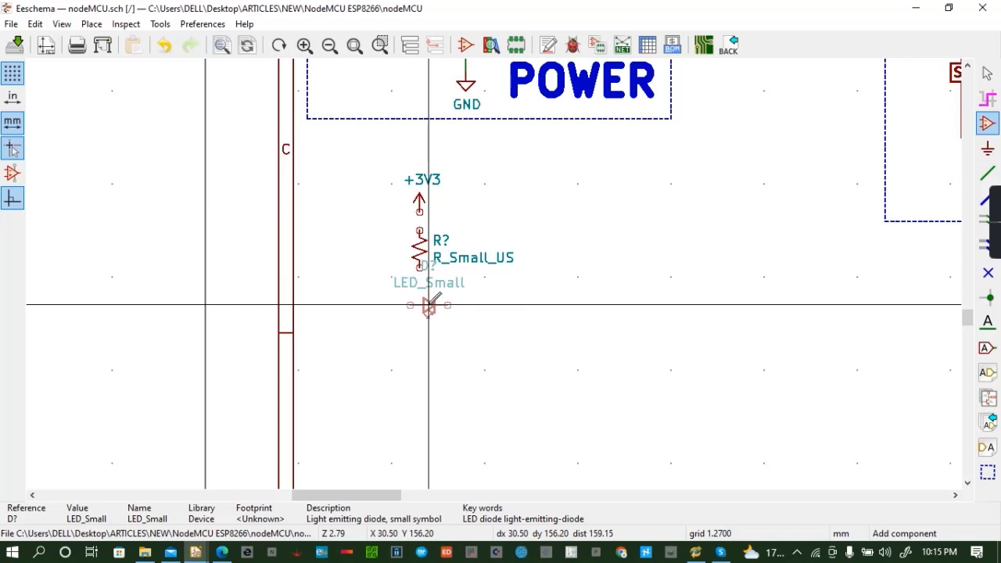
key(r)
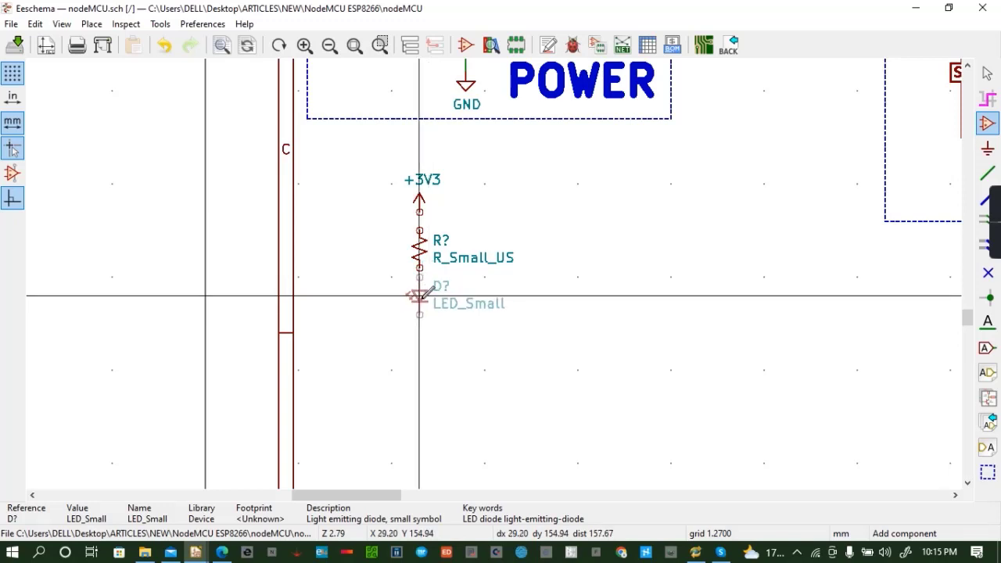
key(y)
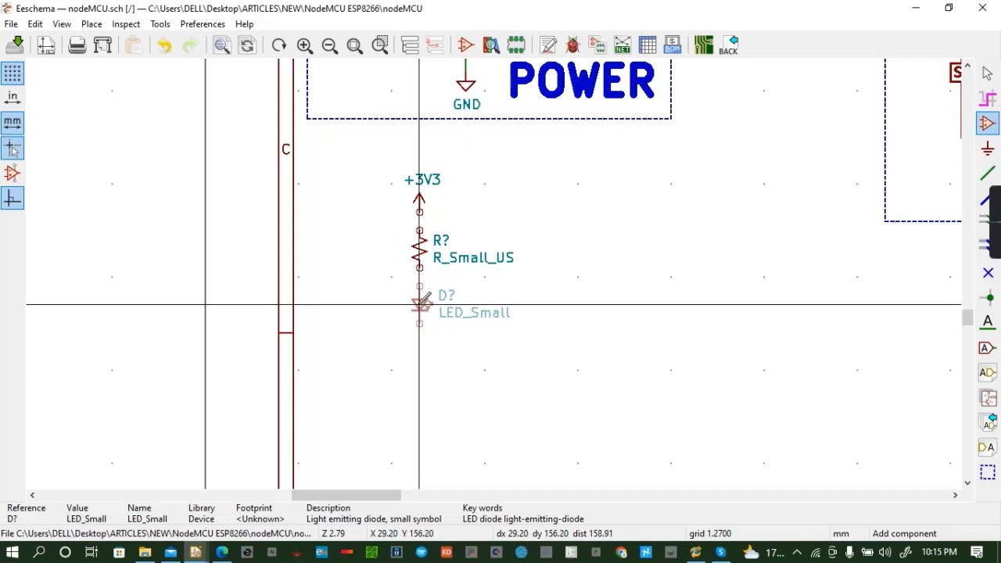
click(420, 304)
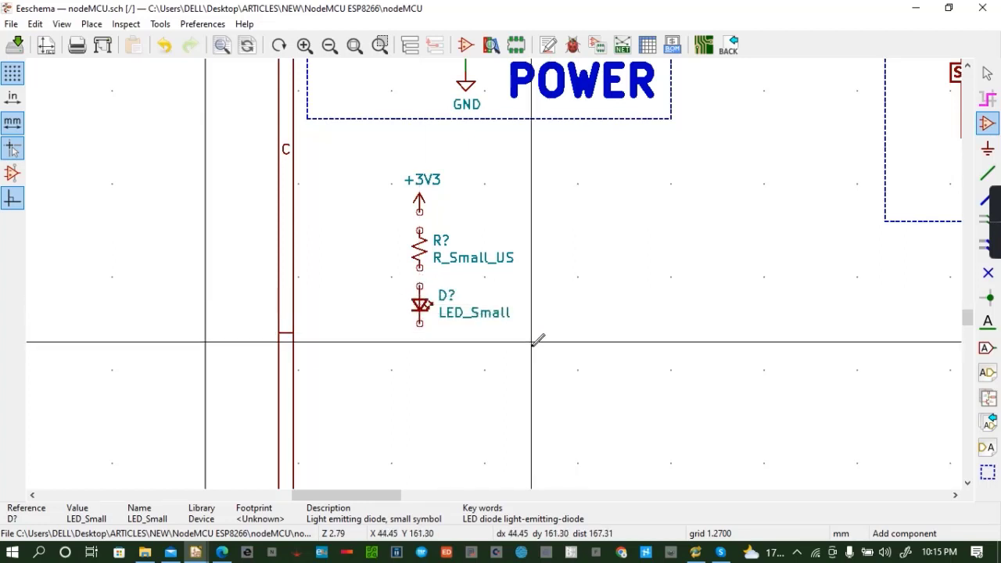
Place a GPIO16 global label at the LED's lower pin
click(987, 349)
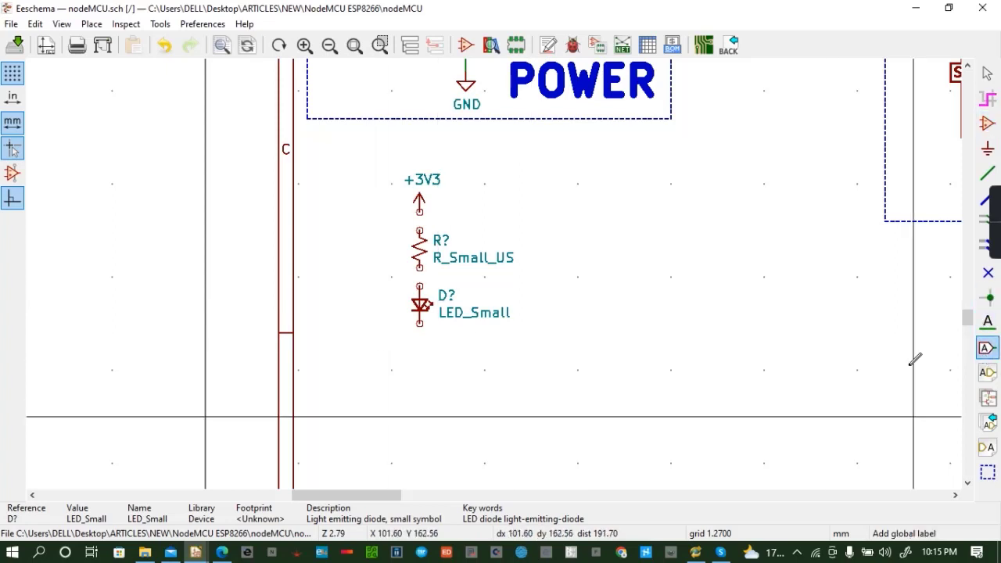
click(369, 345)
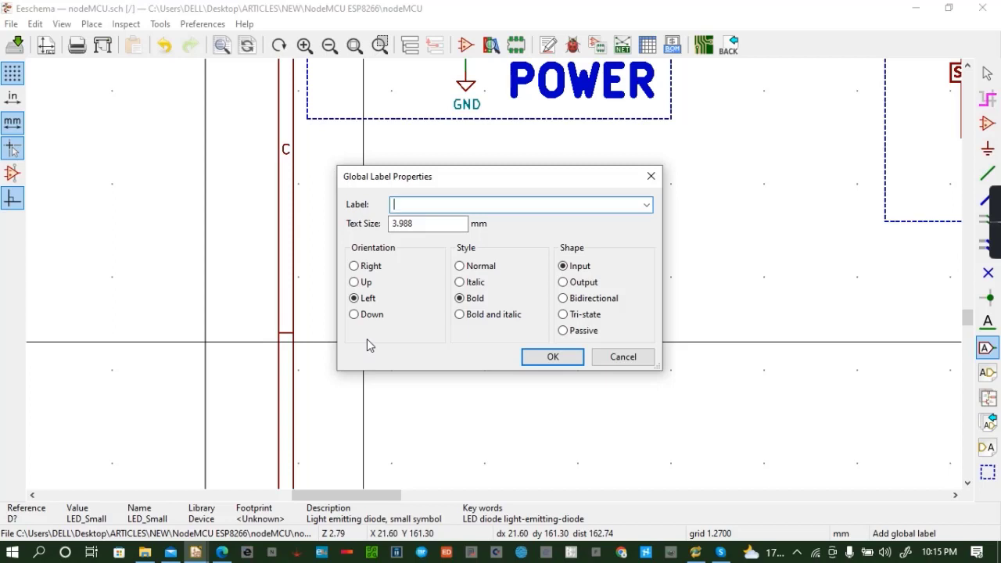
text(GPIO16)
click(553, 357)
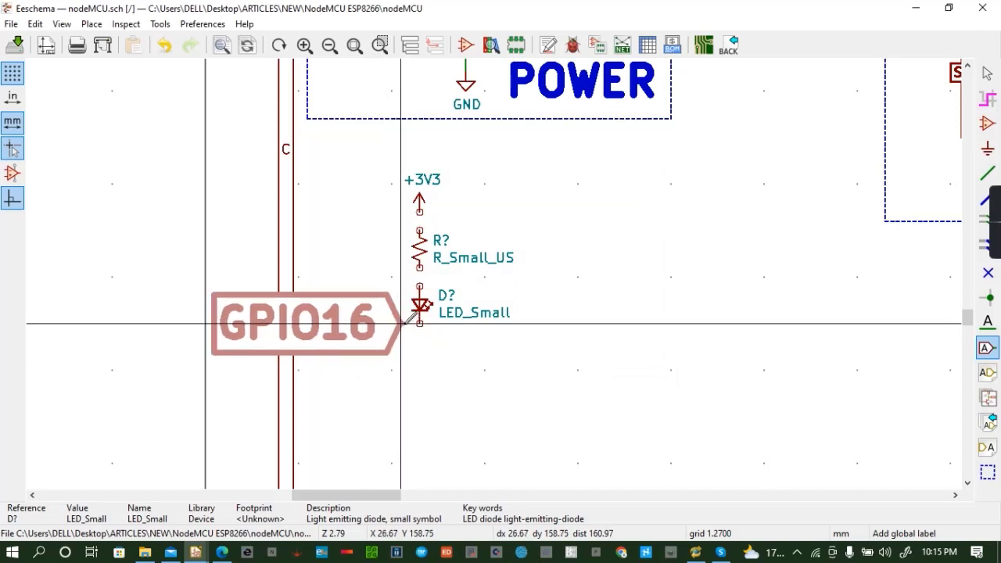
click(402, 323)
Shrink the GPIO16 label's text size from 3.988 to 1.27 mm
double_click(351, 313)
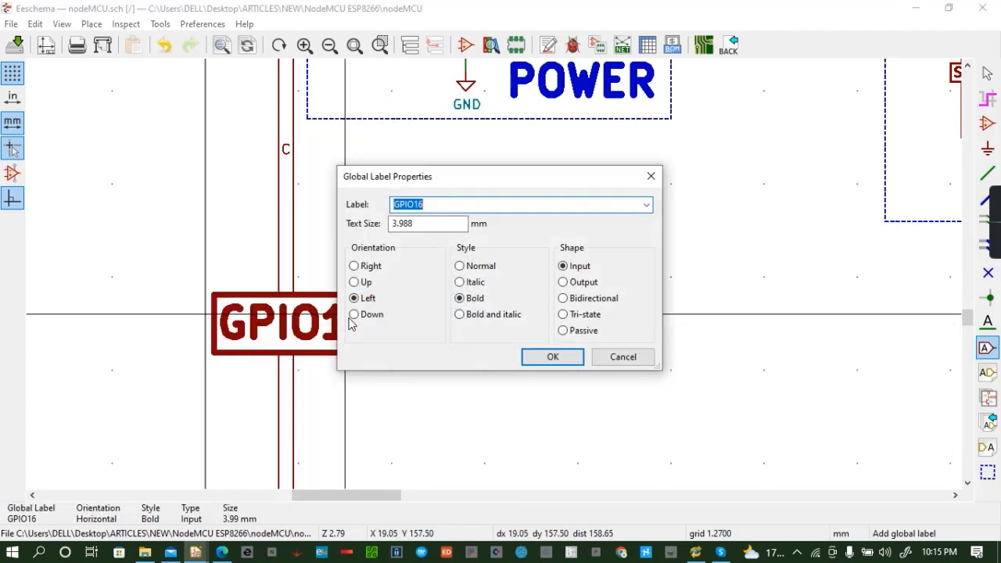
click(435, 223)
key(BackSpace)
key(BackSpace)
key(BackSpace)
key(BackSpace)
key(BackSpace)
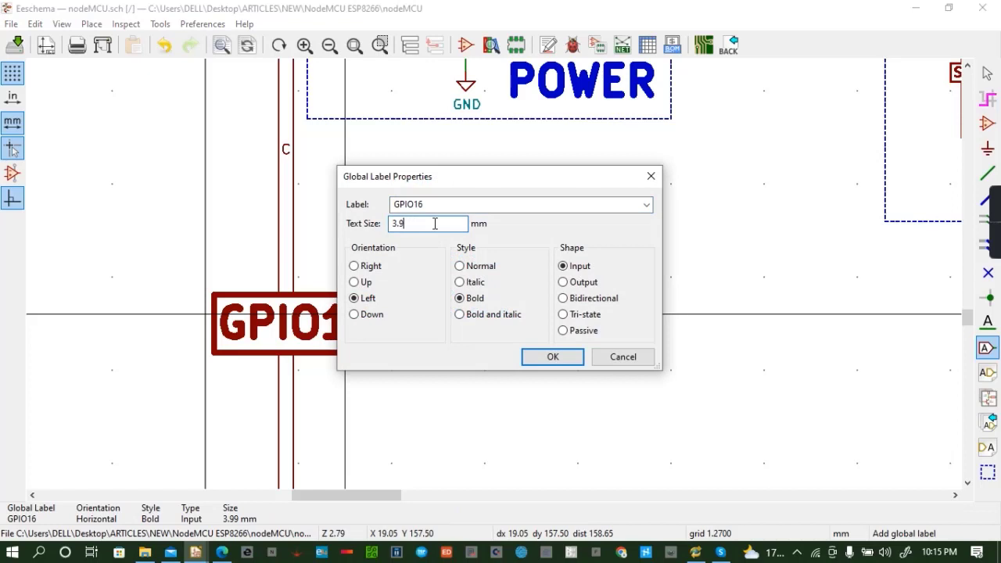
text(1.27)
click(564, 358)
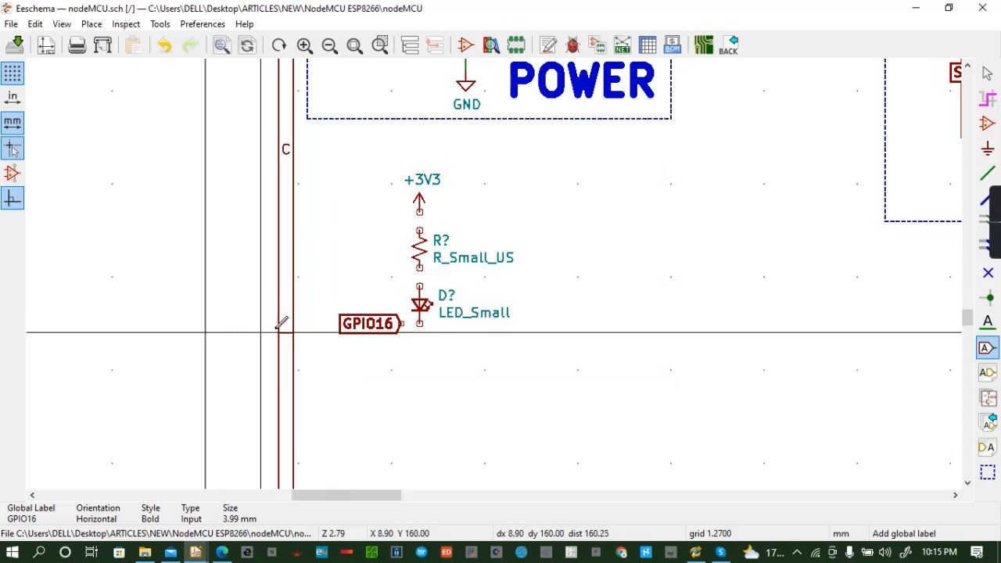
click(373, 324)
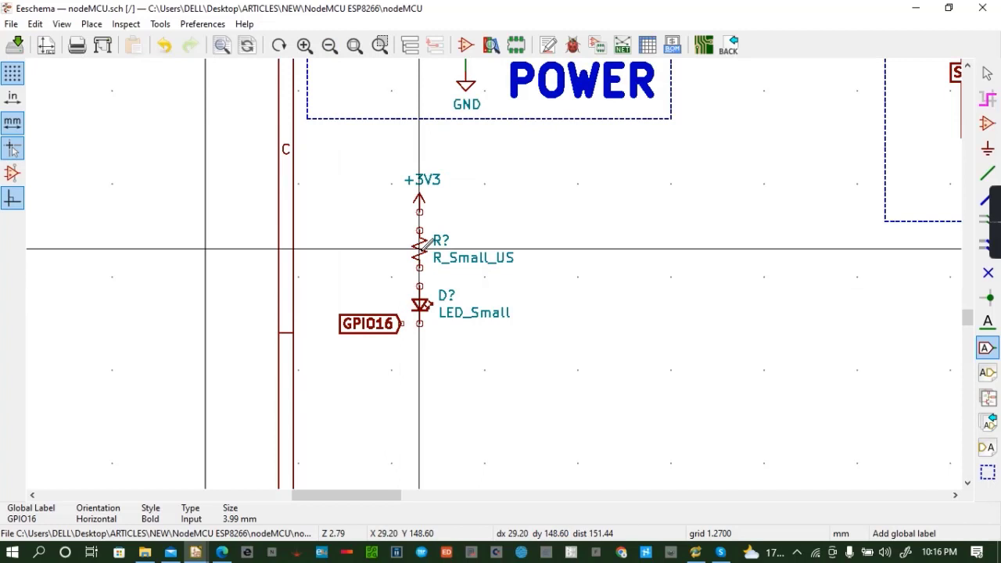
Duplicate the resistor, rotate it horizontal and place it beside the LED
key(ctrl+d)
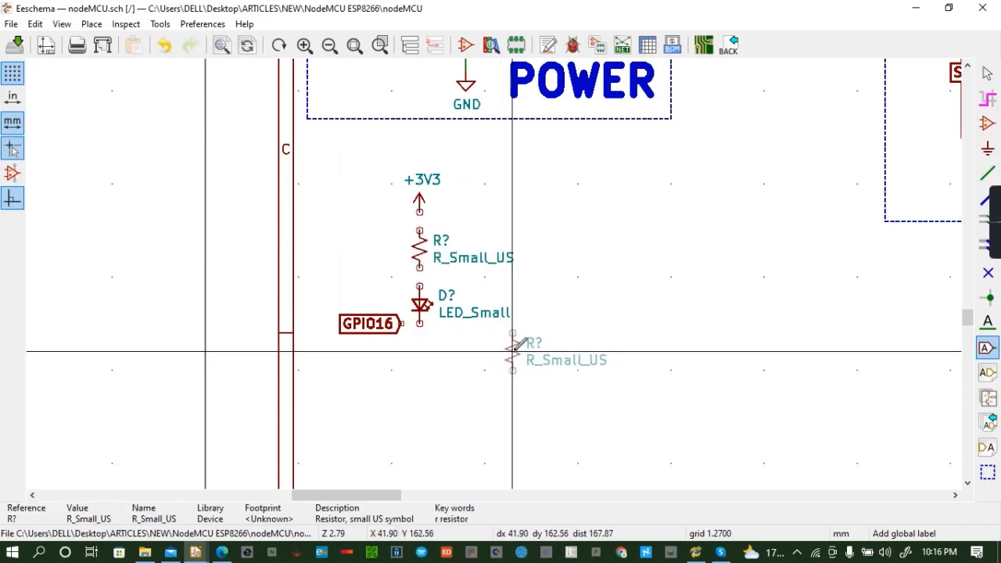
key(r)
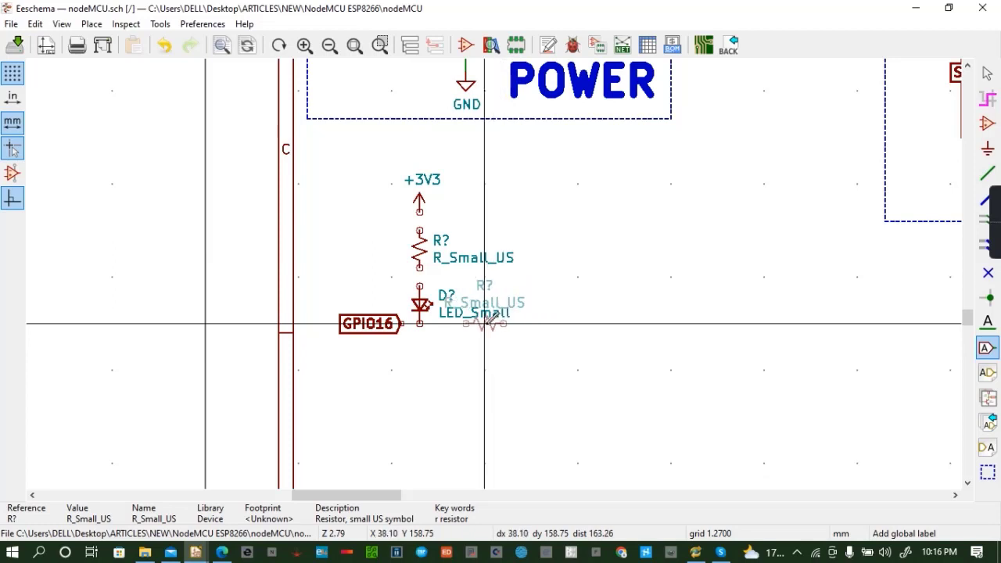
click(485, 323)
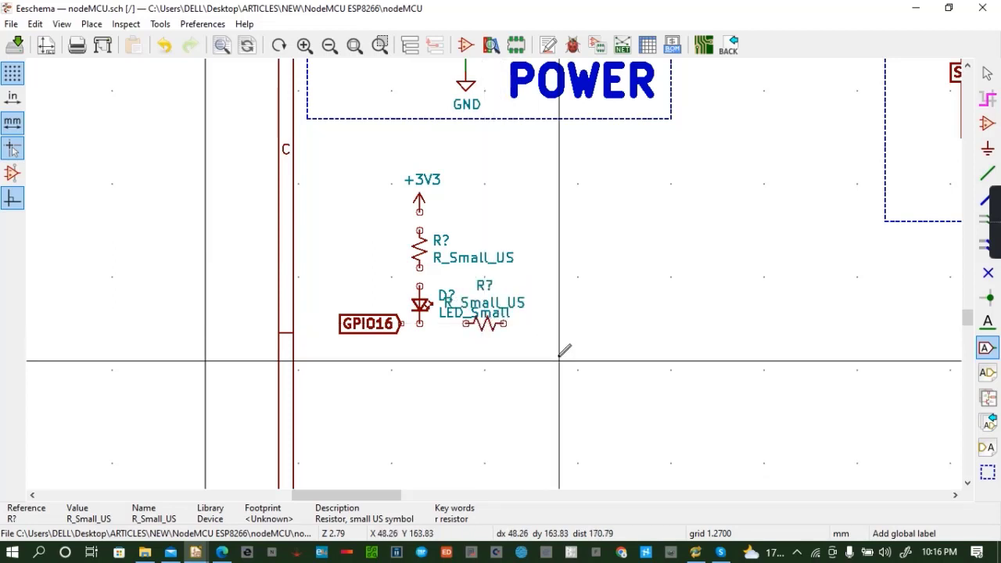
click(532, 220)
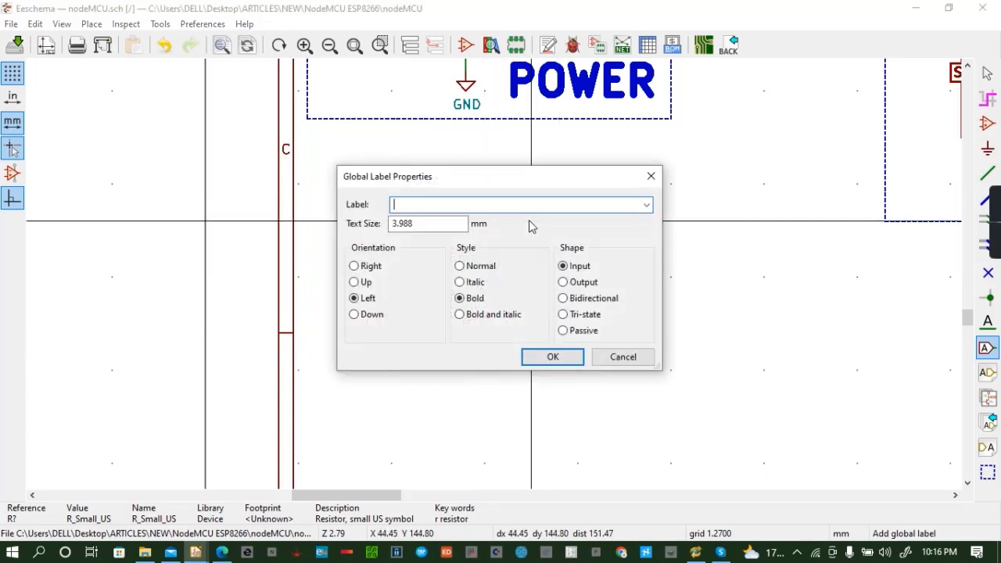
click(651, 177)
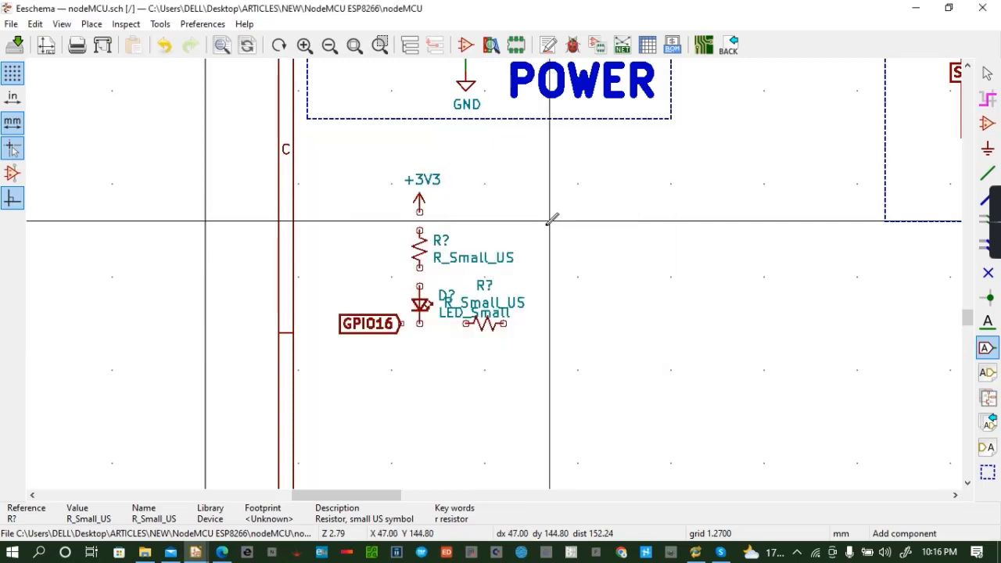
Add a SW_Push push-button, rotated vertical and mirrored, to the right of the resistor
key(a)
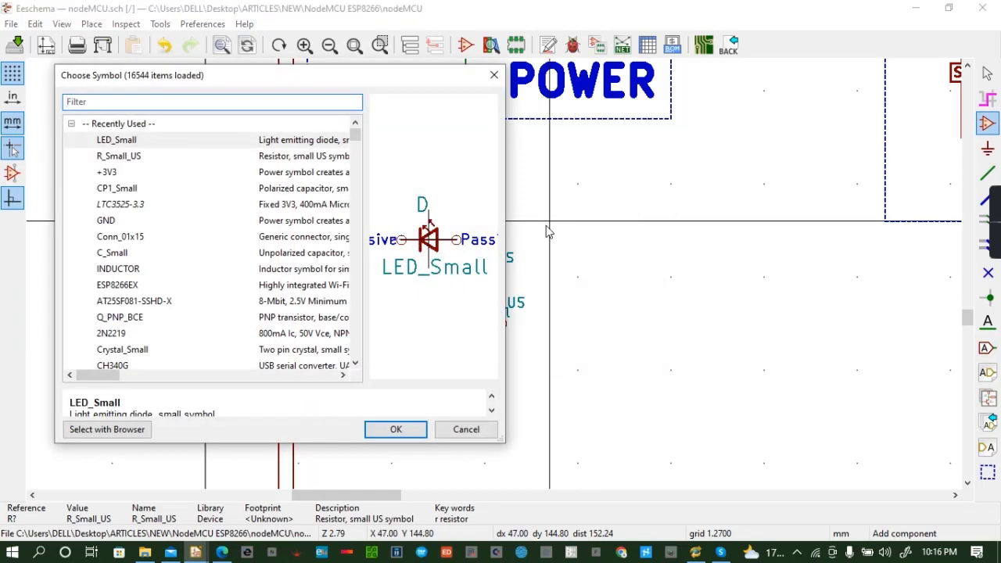
text(PUS)
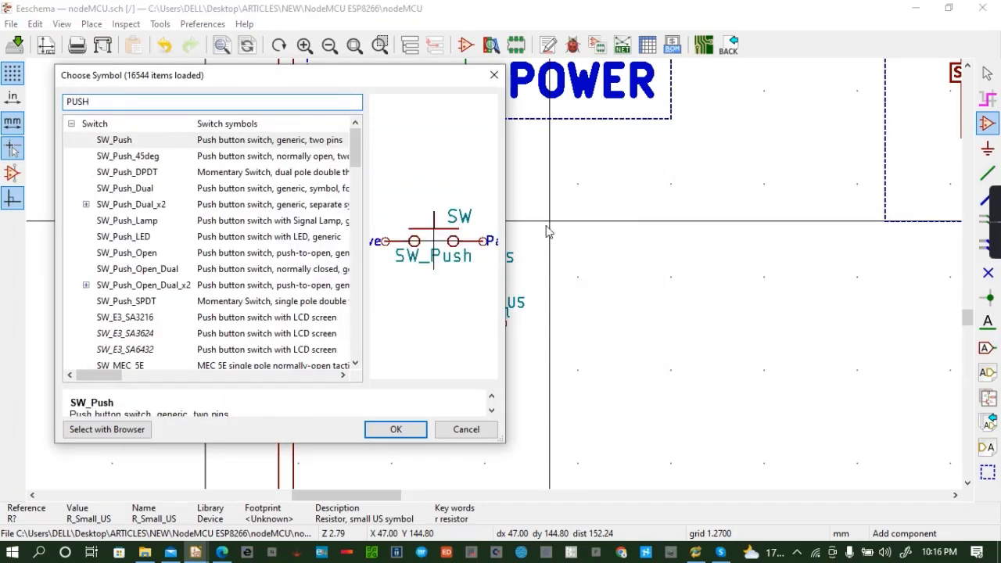
text(H)
click(408, 431)
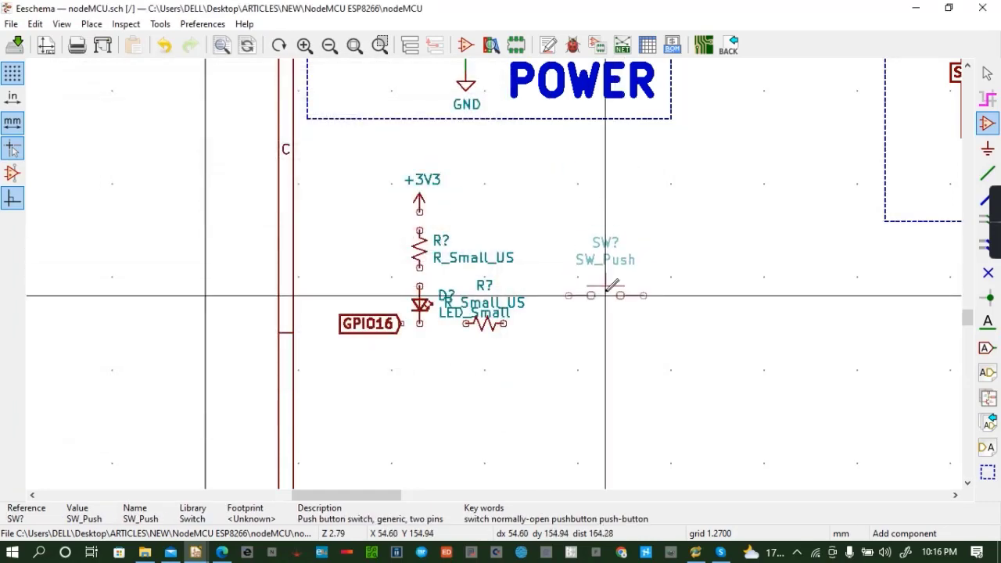
key(r)
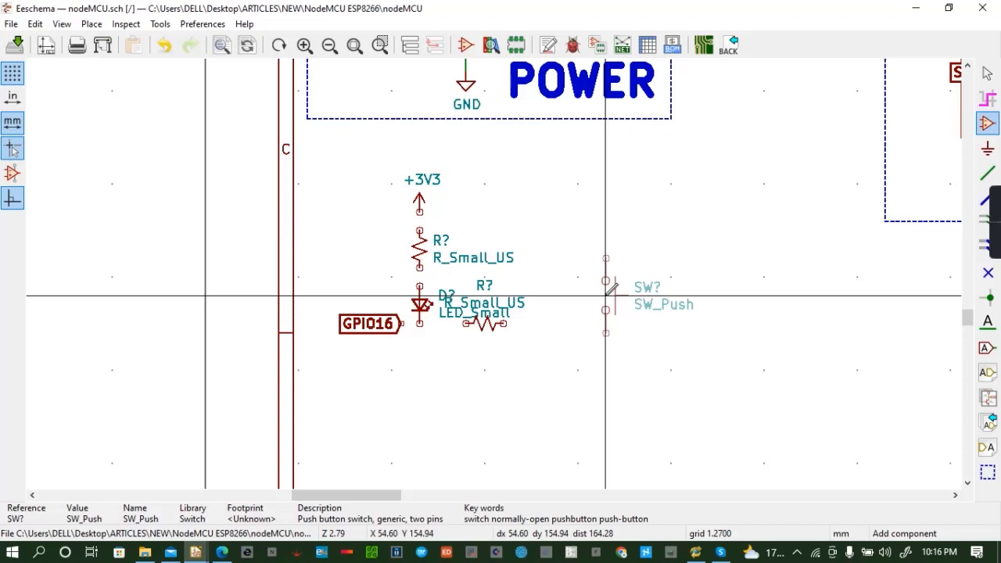
key(y)
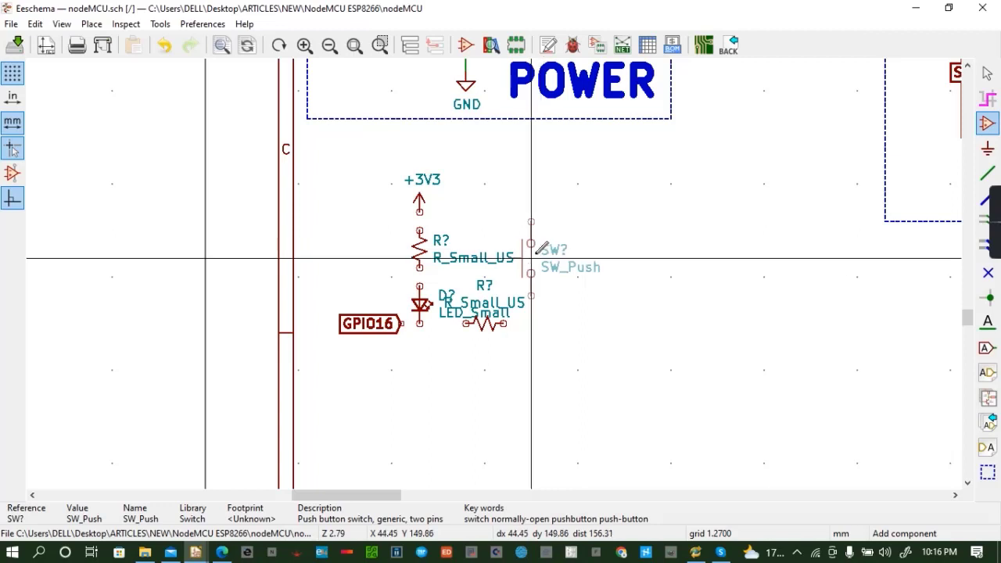
click(539, 247)
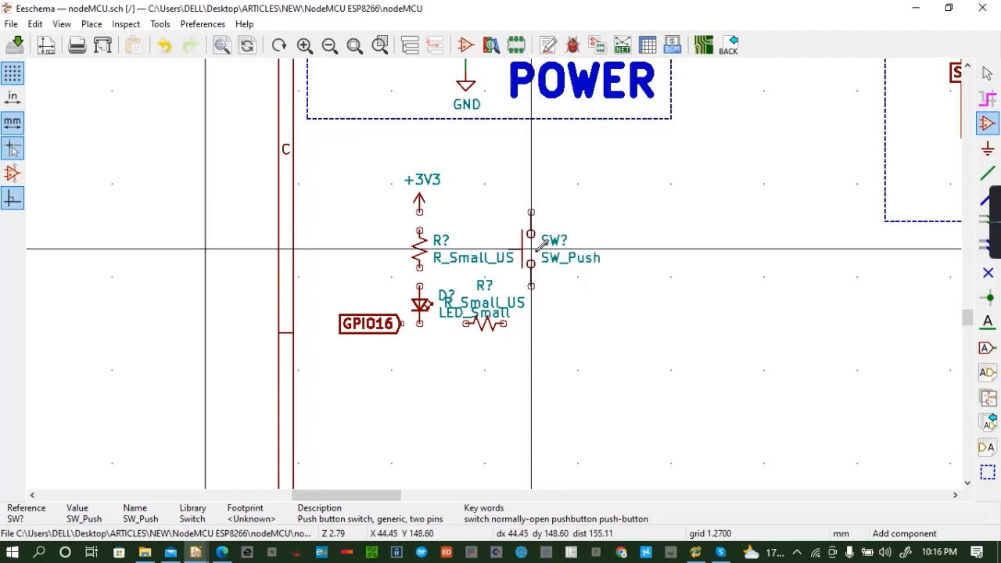
Place a GND symbol above-right of the push switch
click(640, 186)
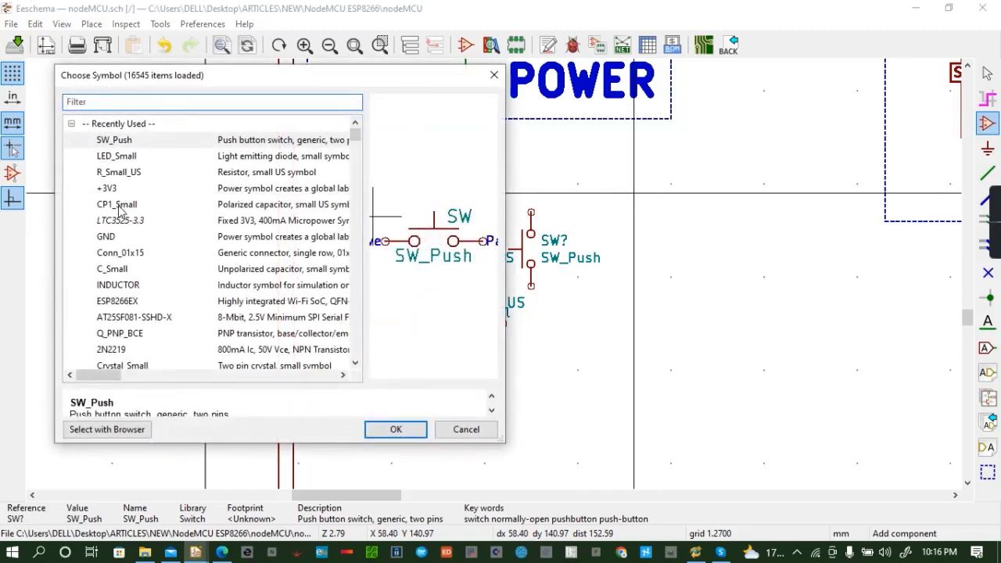
click(105, 237)
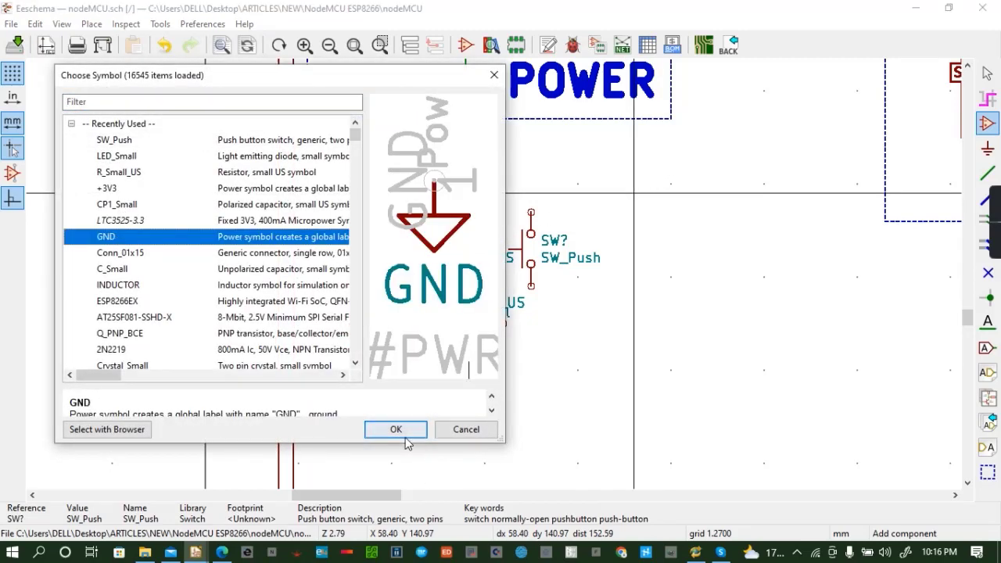
click(399, 431)
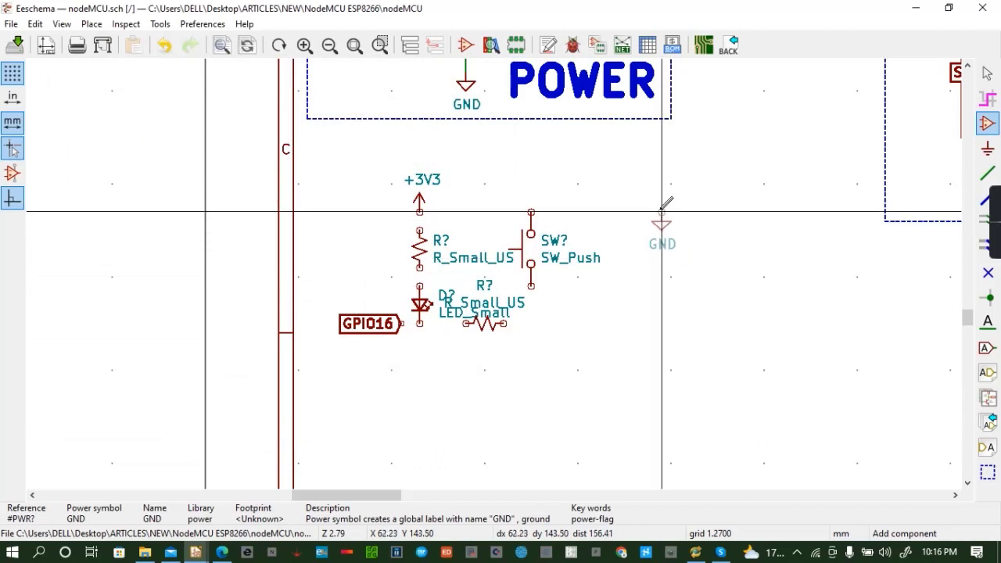
click(610, 201)
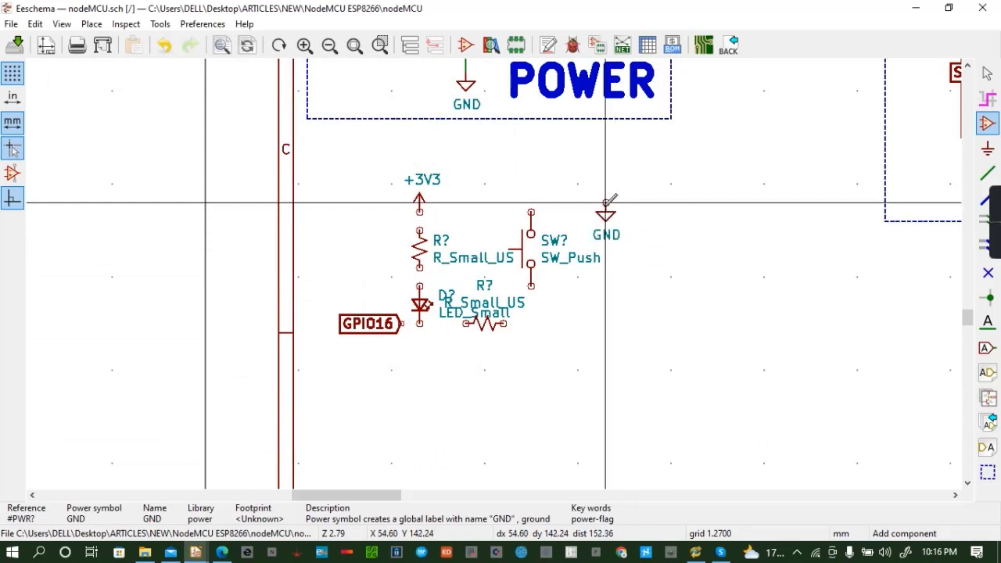
Place two more resistors along the GPIO16 row and start copying the GPIO16 label
click(485, 323)
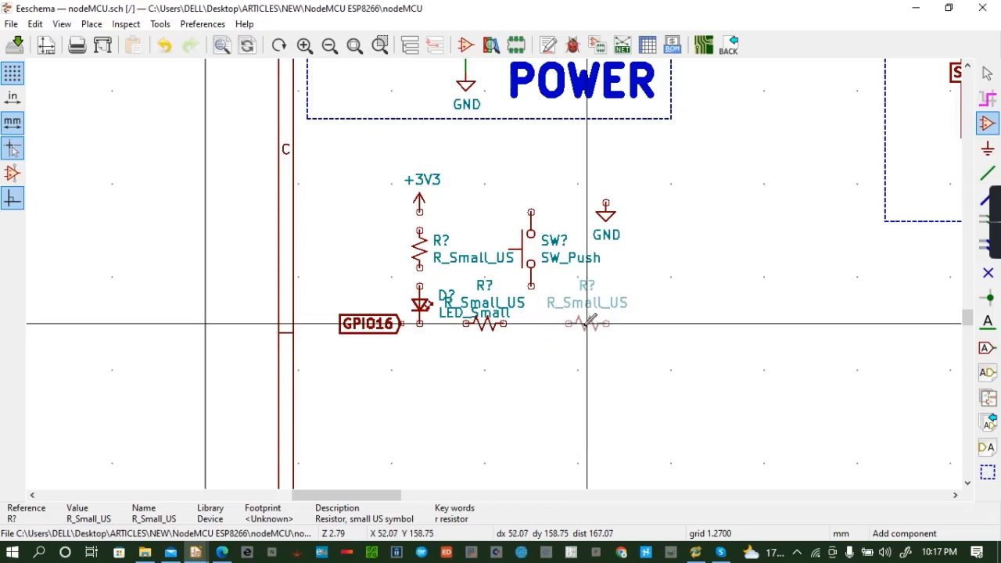
click(587, 324)
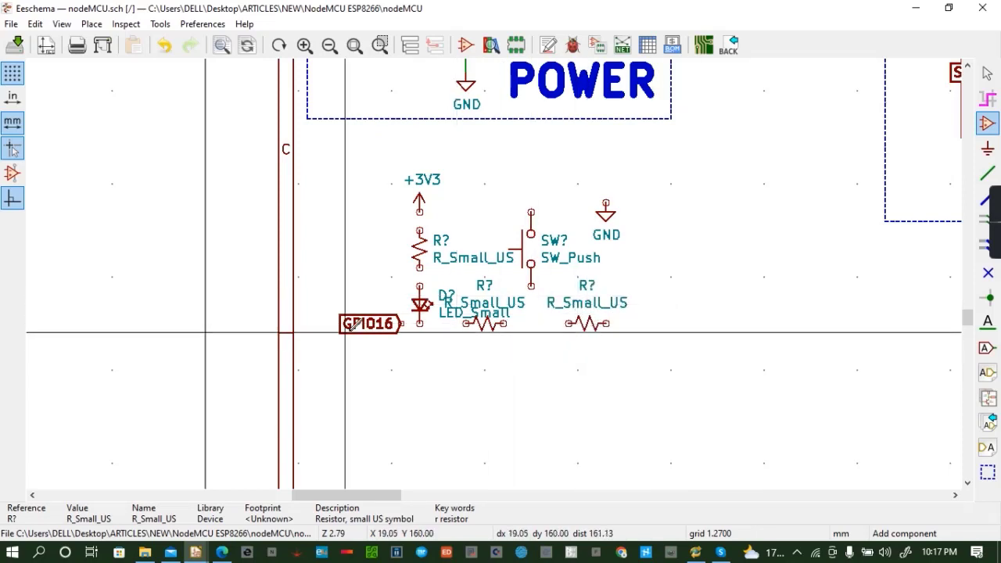
key(m)
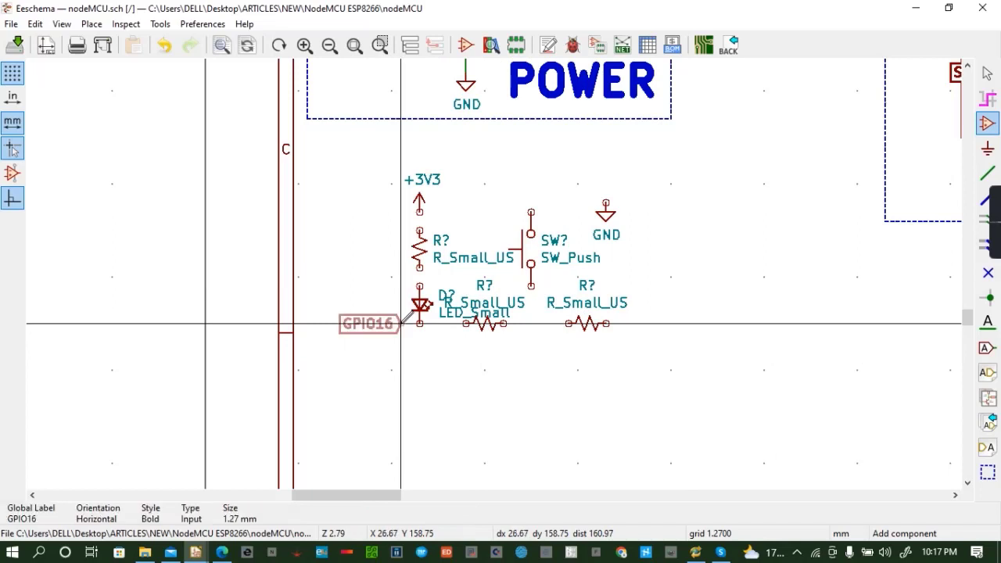
key(Escape)
key(c)
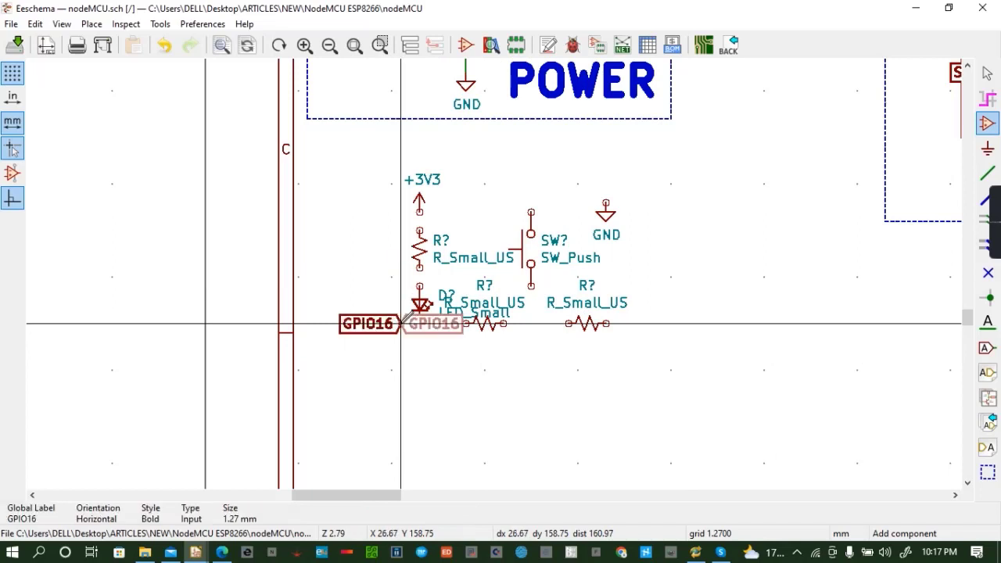
Drop the copied label at the chain's right end and rename it nRST
click(653, 323)
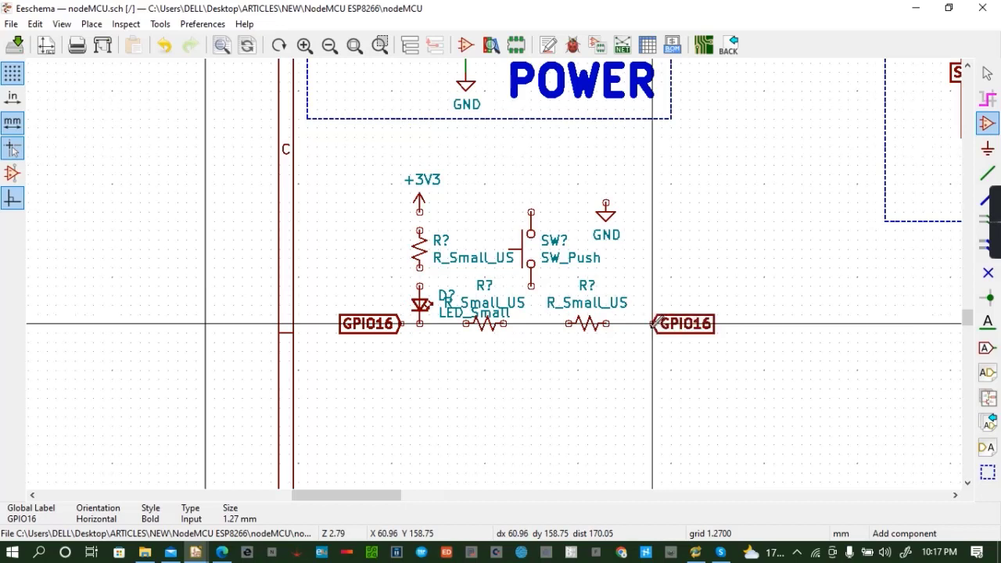
double_click(670, 323)
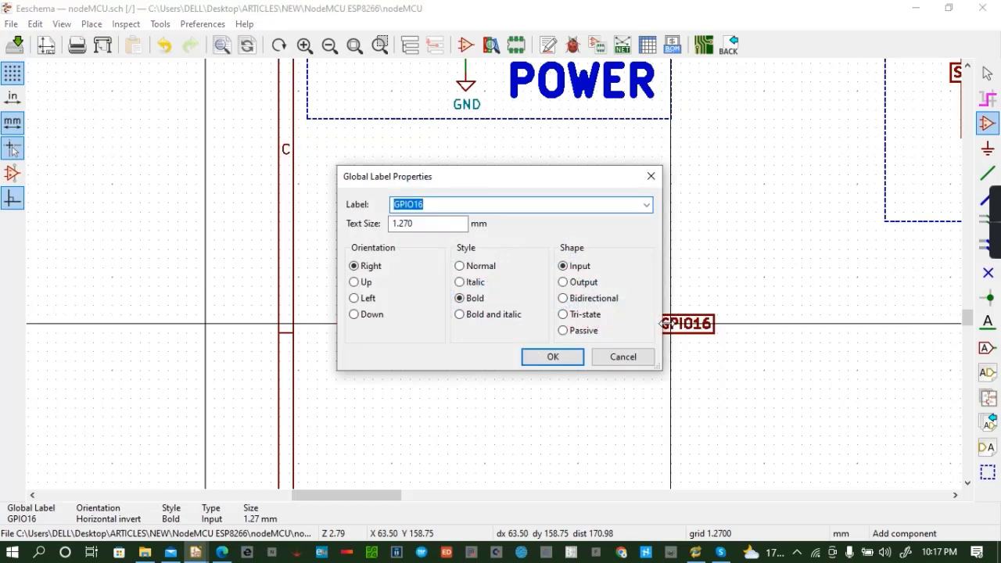
text(nRST)
click(569, 359)
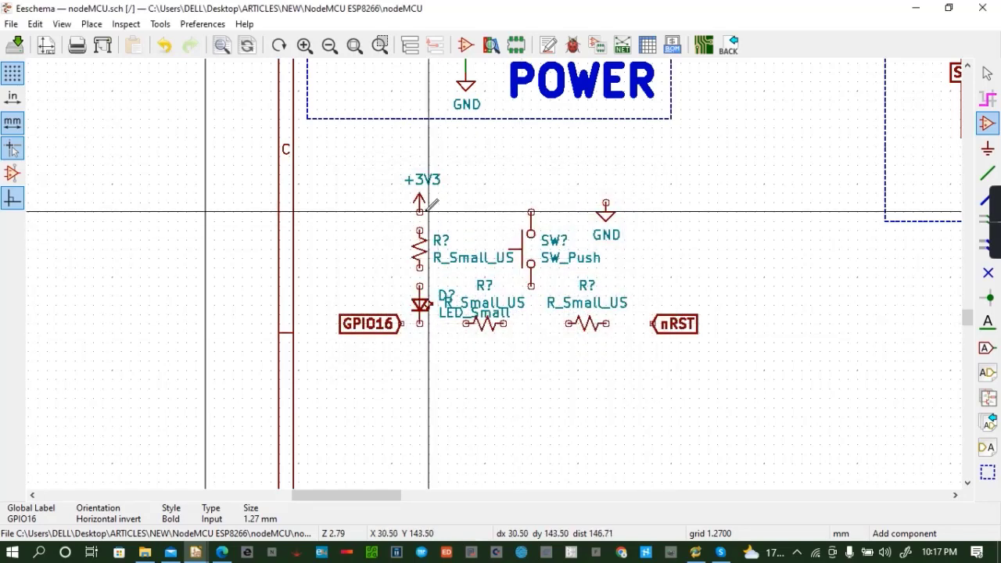
Wire GPIO16, the LED, both resistors, the switch and nRST together, and the switch top to GND
key(w)
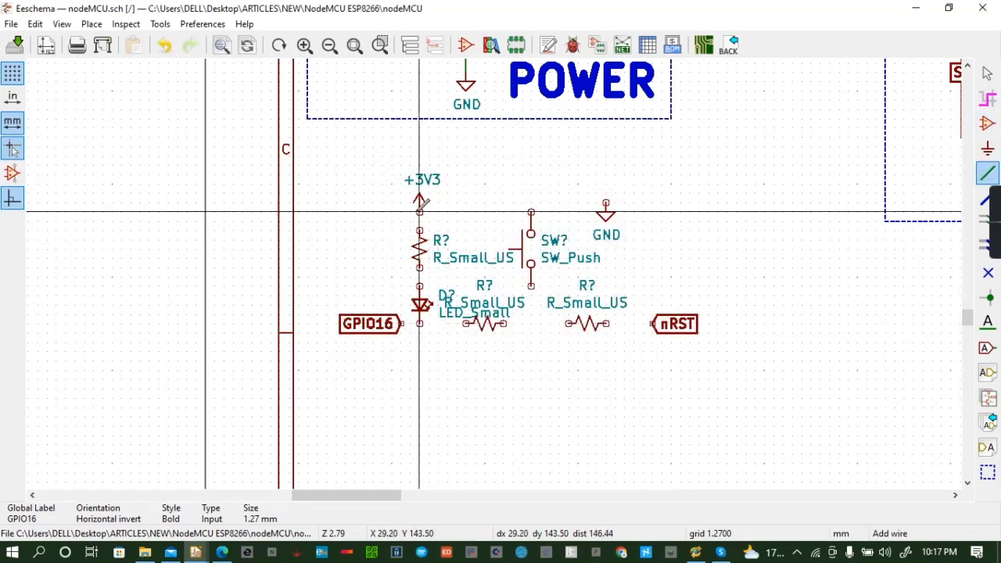
click(419, 211)
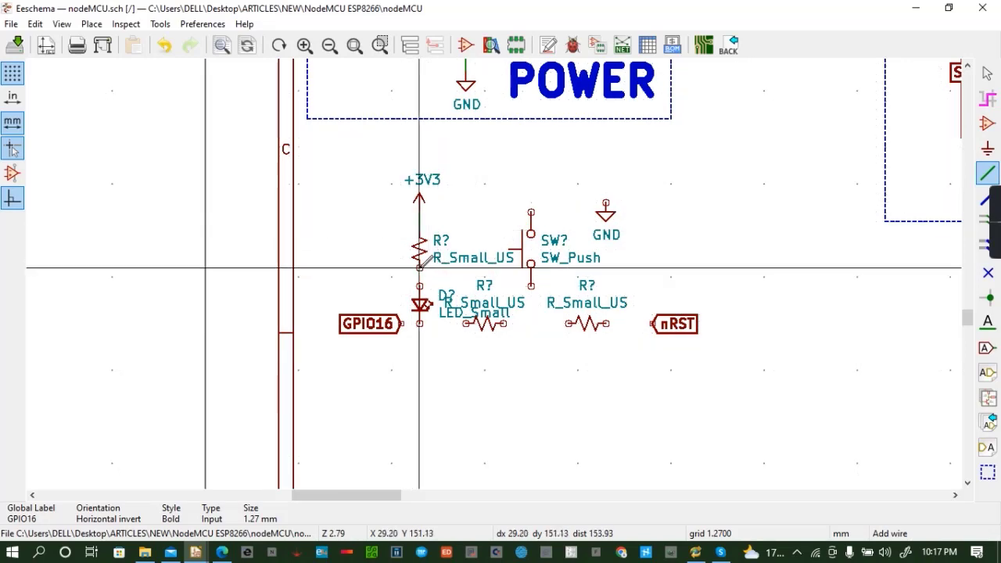
click(420, 323)
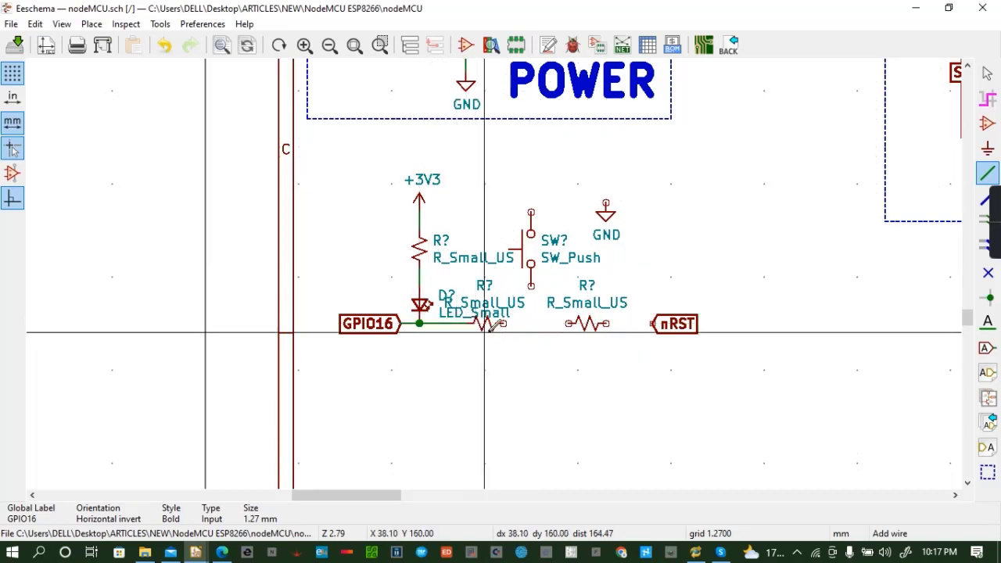
click(569, 323)
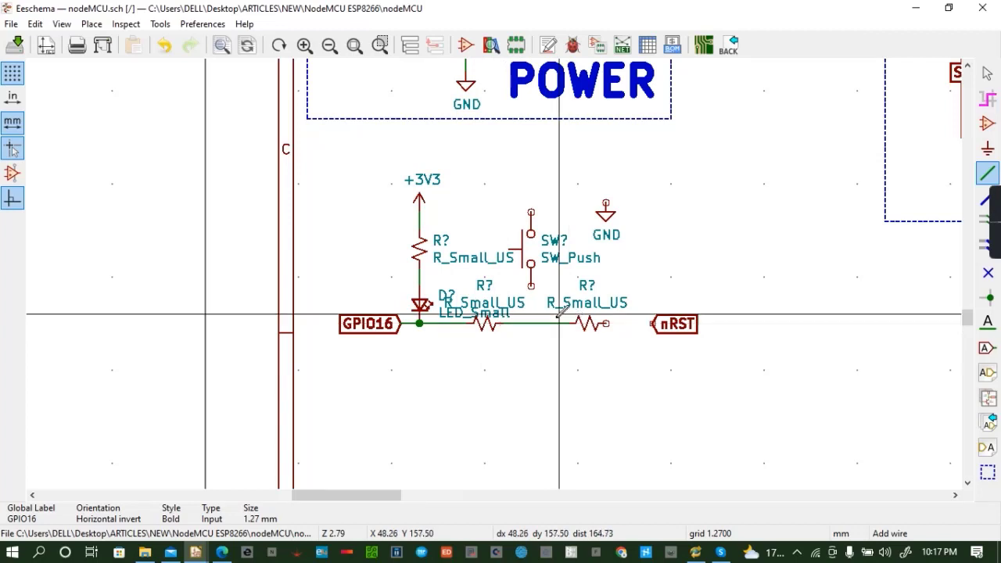
click(531, 286)
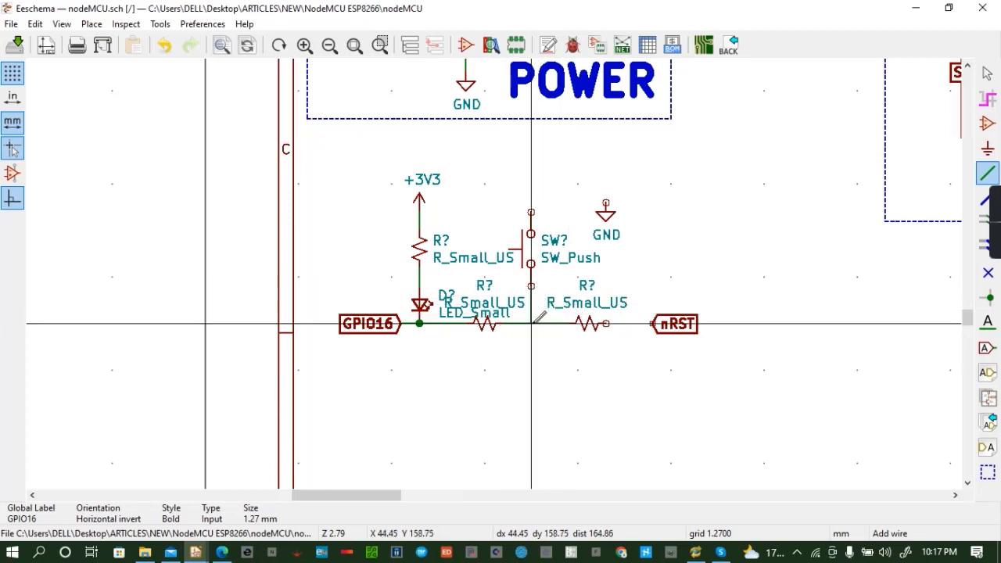
click(531, 323)
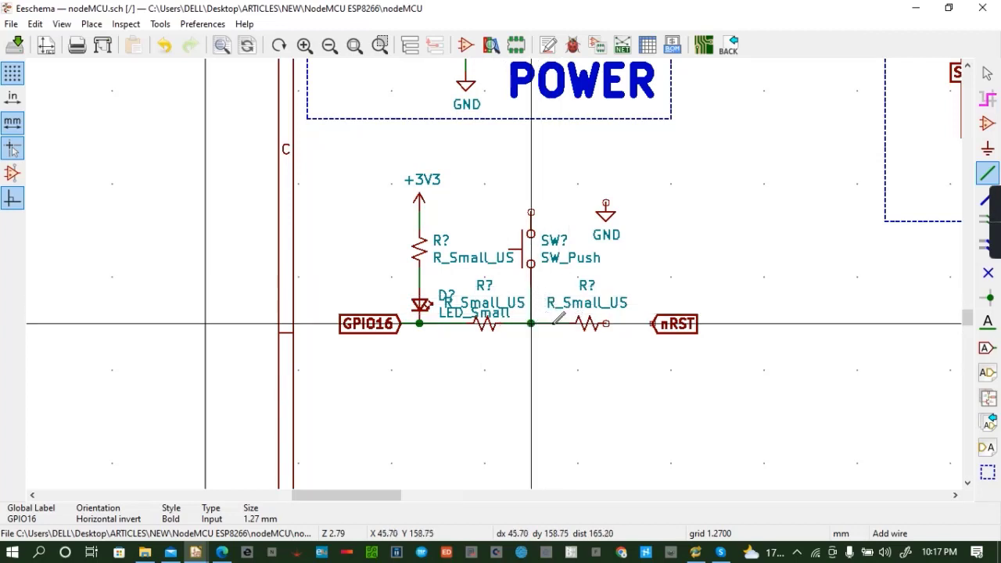
click(651, 323)
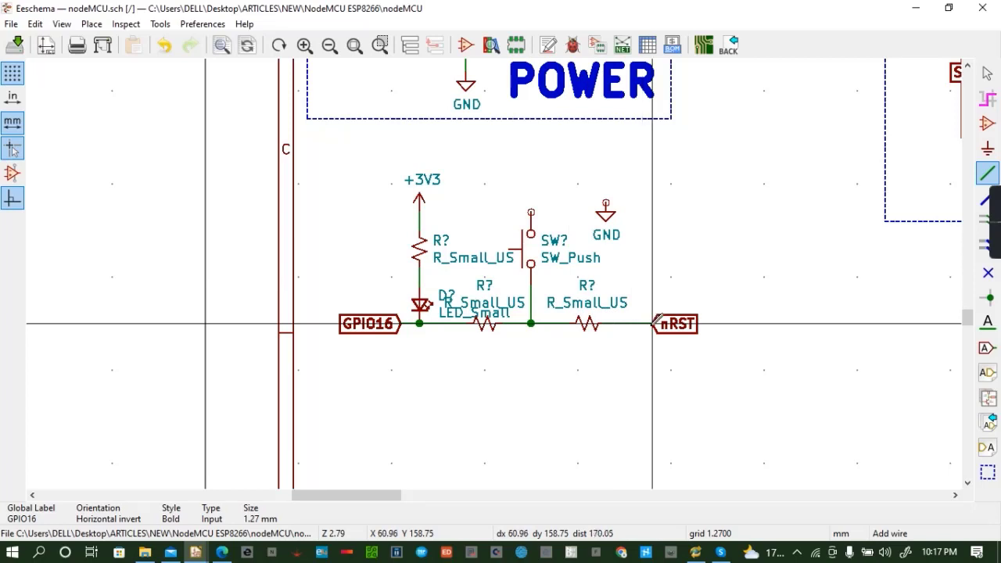
click(531, 212)
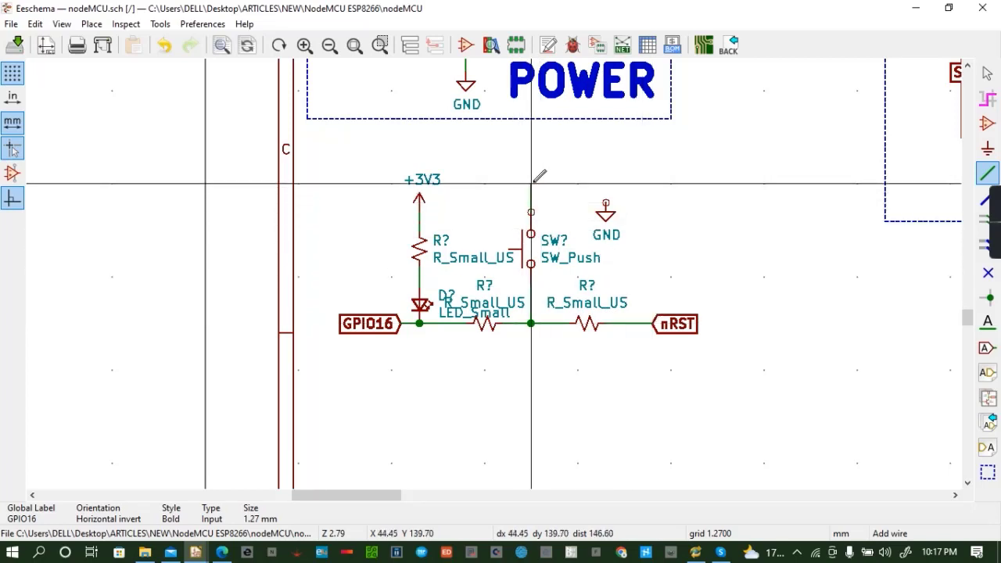
click(605, 204)
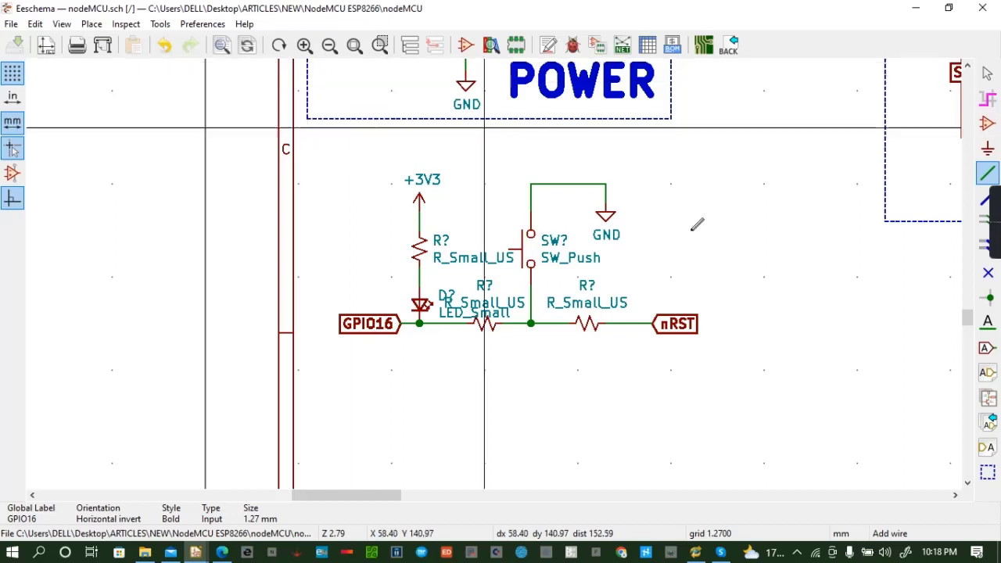
Copy a resistor twice to stack two vertical resistors on the right side
click(423, 239)
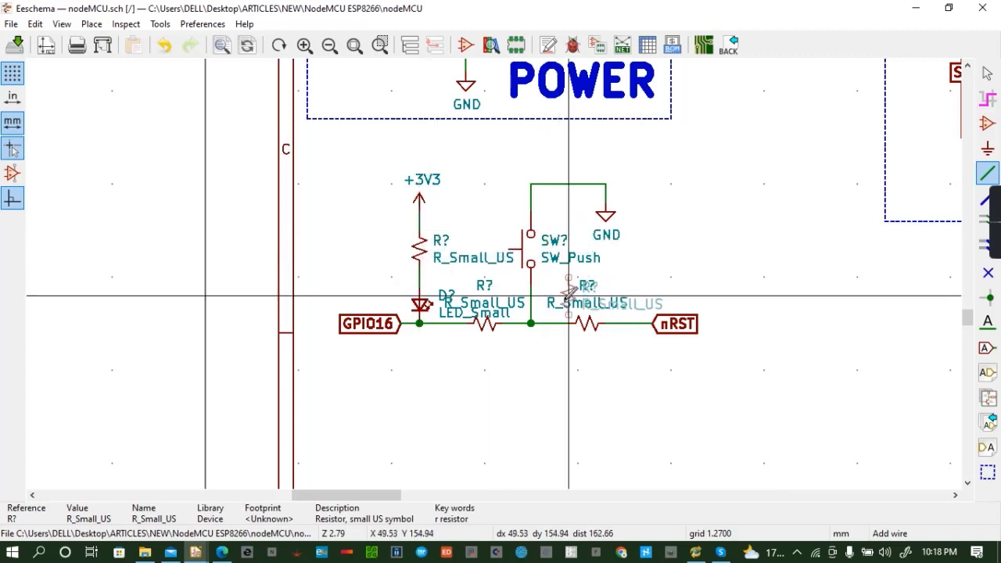
click(757, 206)
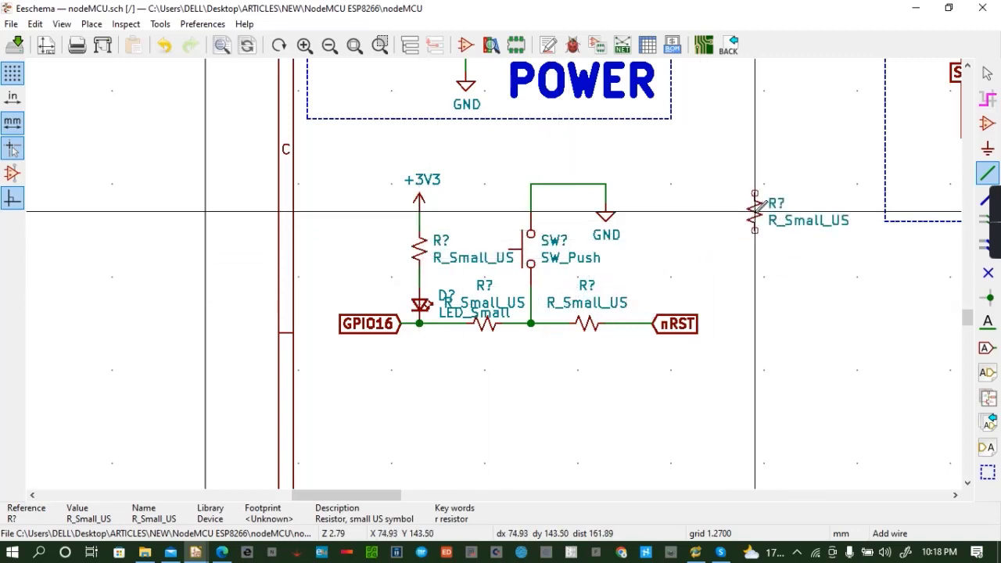
key(c)
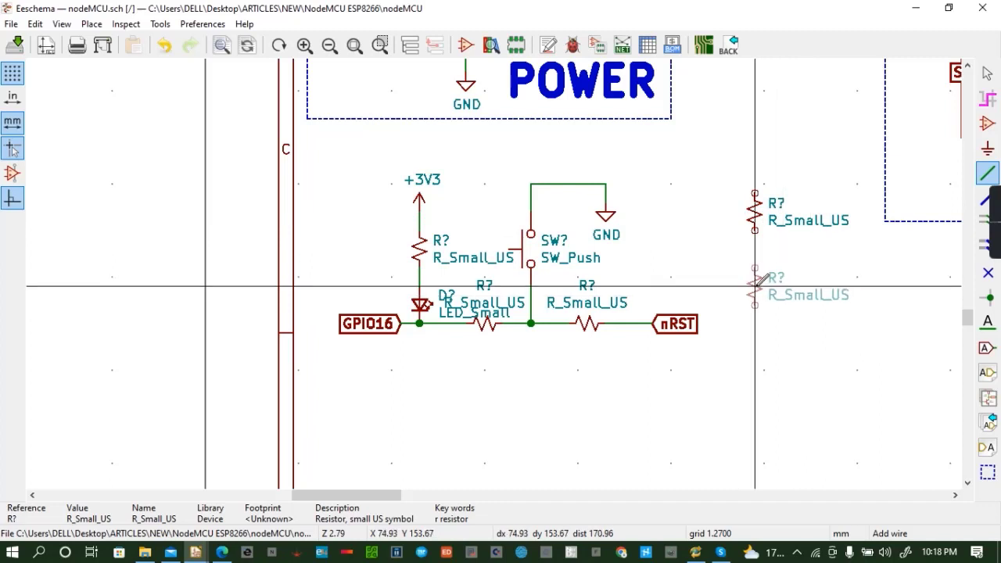
click(754, 287)
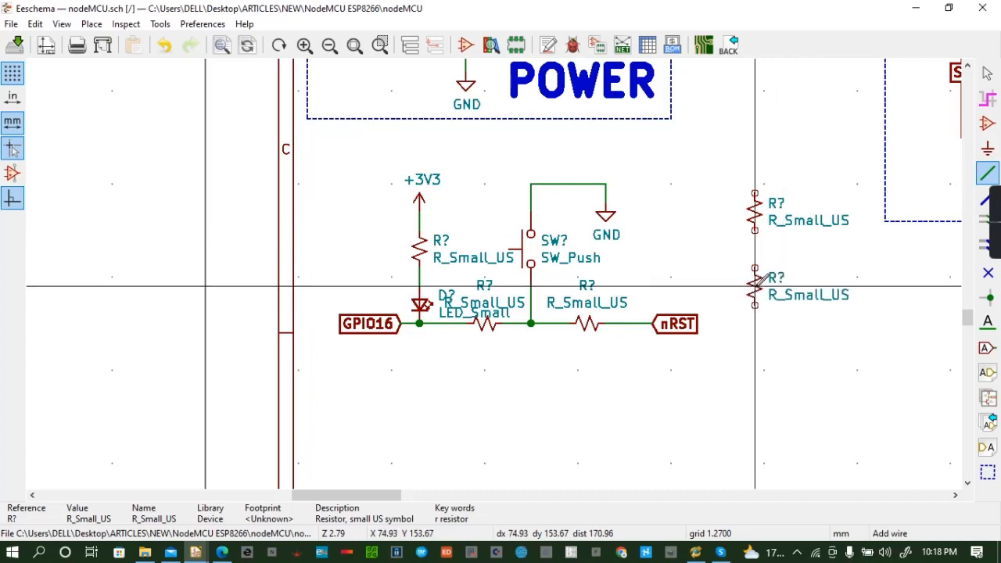
Copy the nRST label beside them as ADC, and place a rotated ADC copy above the top resistor
key(ctrl+d)
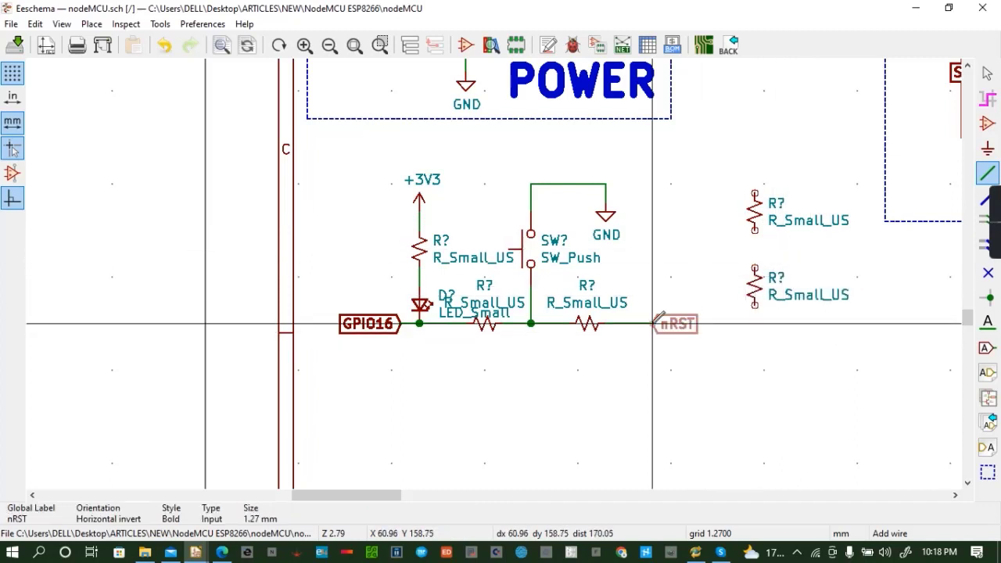
click(793, 248)
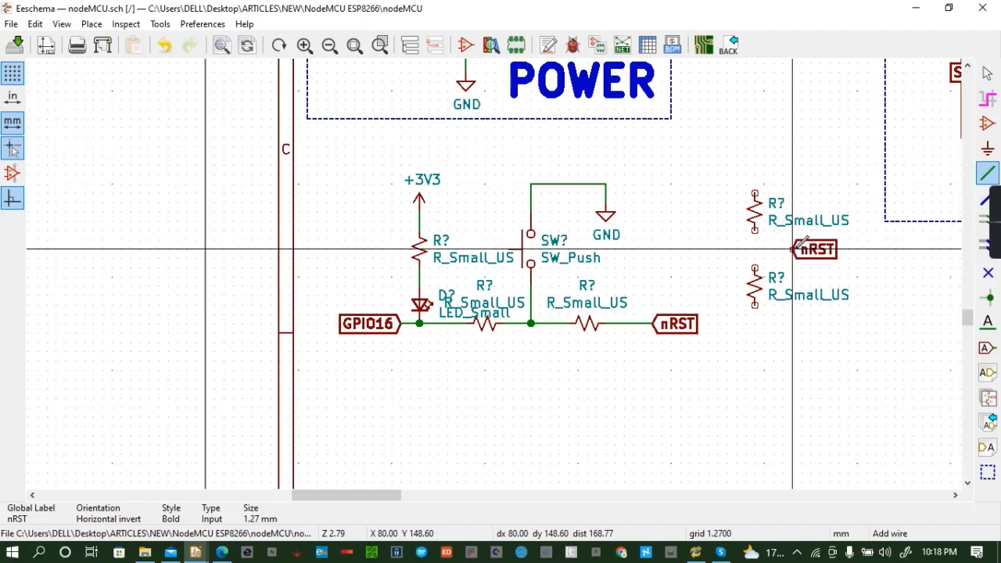
double_click(812, 249)
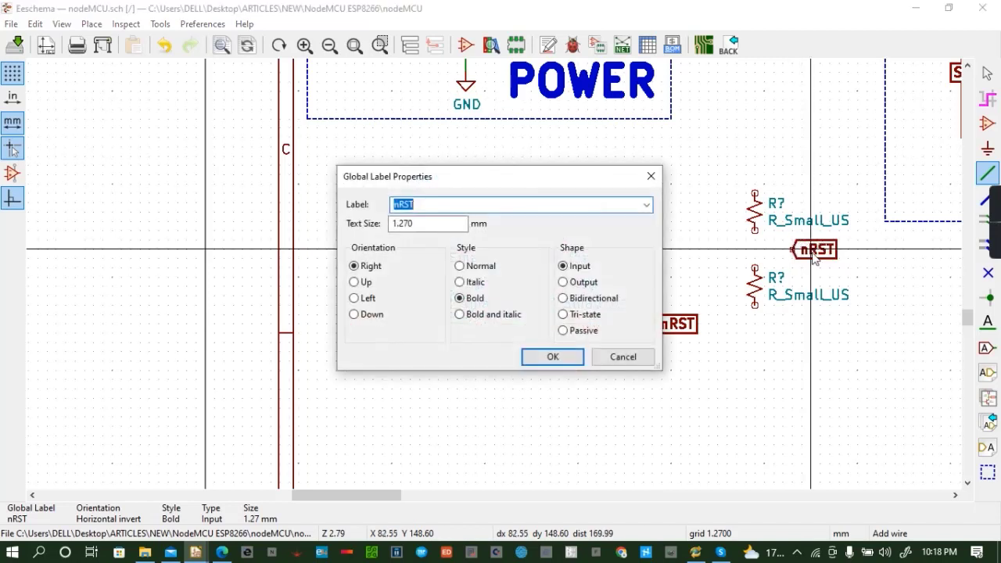
text(ADC)
key(Return)
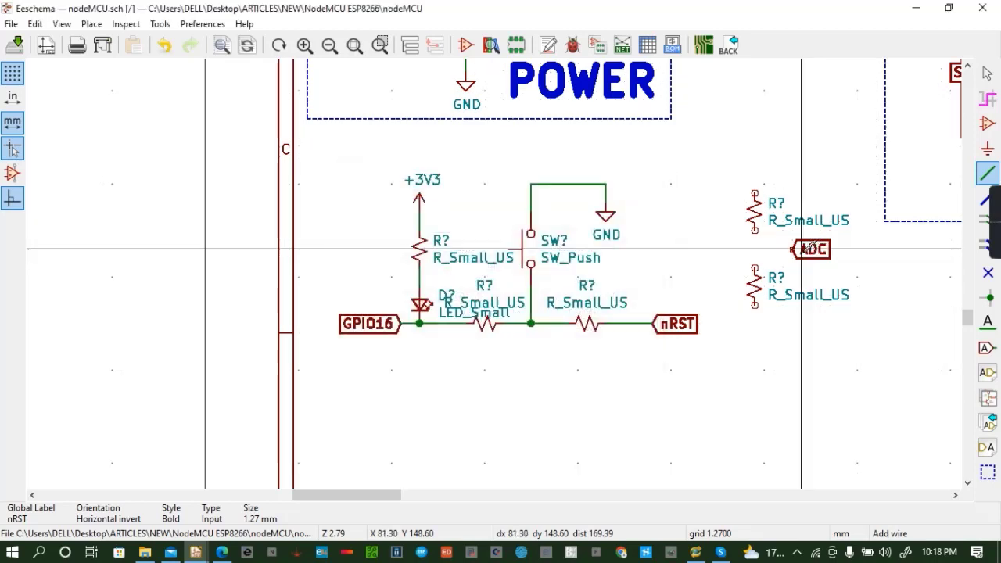
key(m)
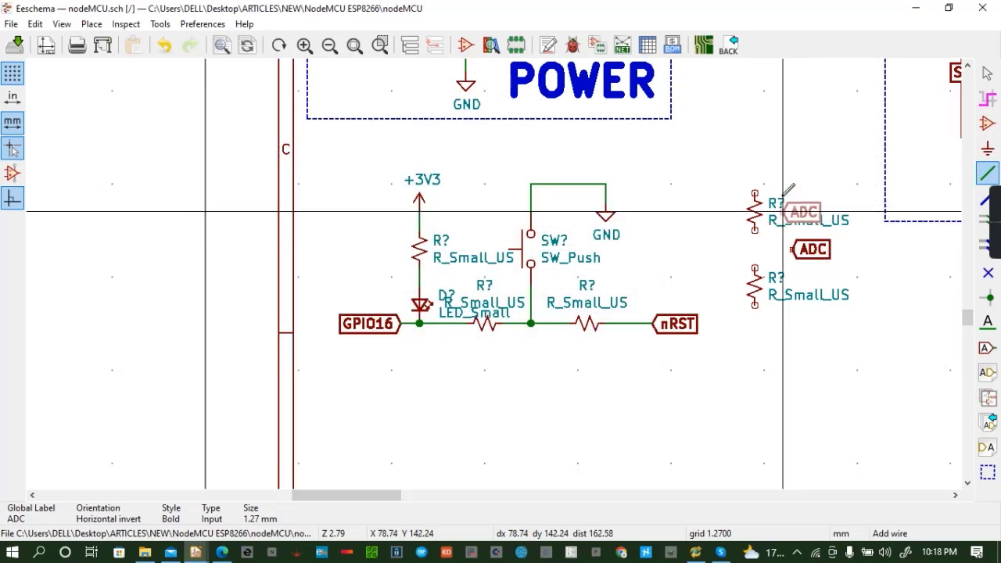
key(r)
key(r)
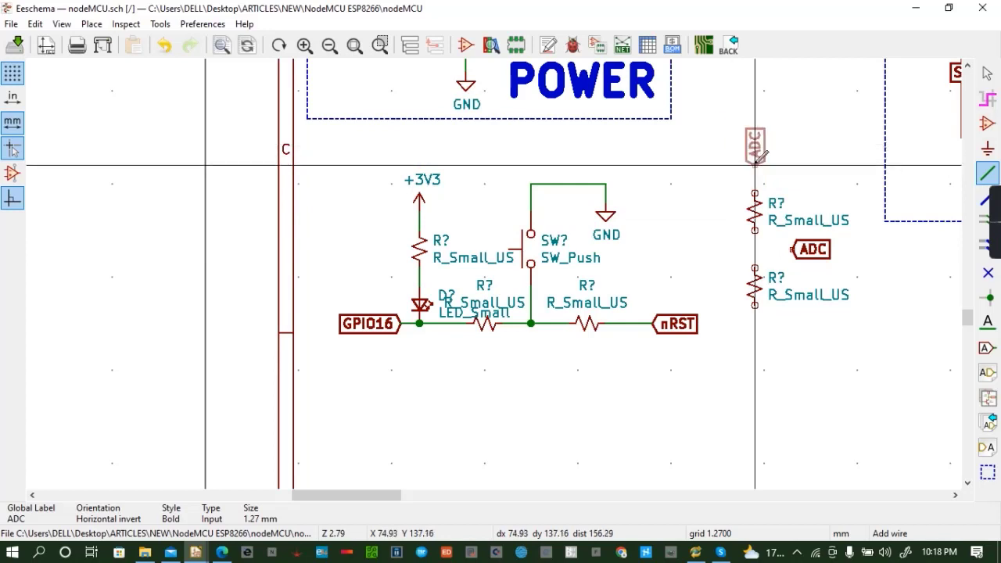
click(755, 165)
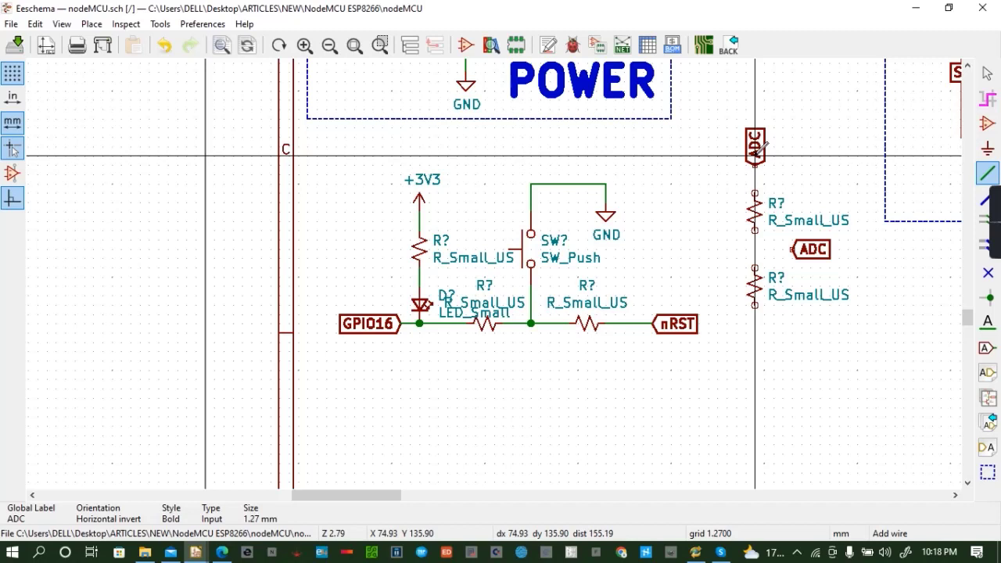
Rename the top label to A0 and copy a GND symbol under the bottom resistor
double_click(756, 148)
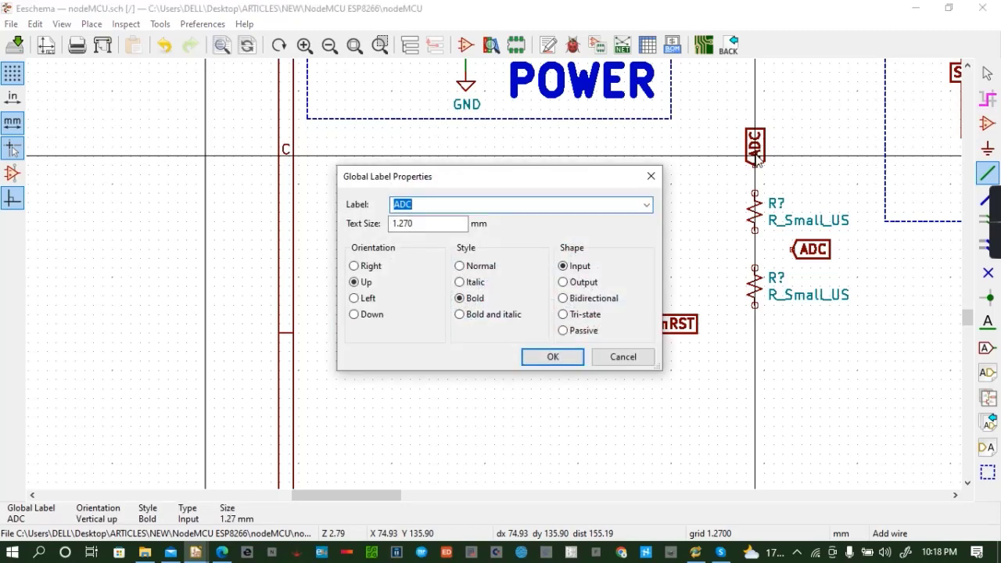
text(A0)
click(564, 363)
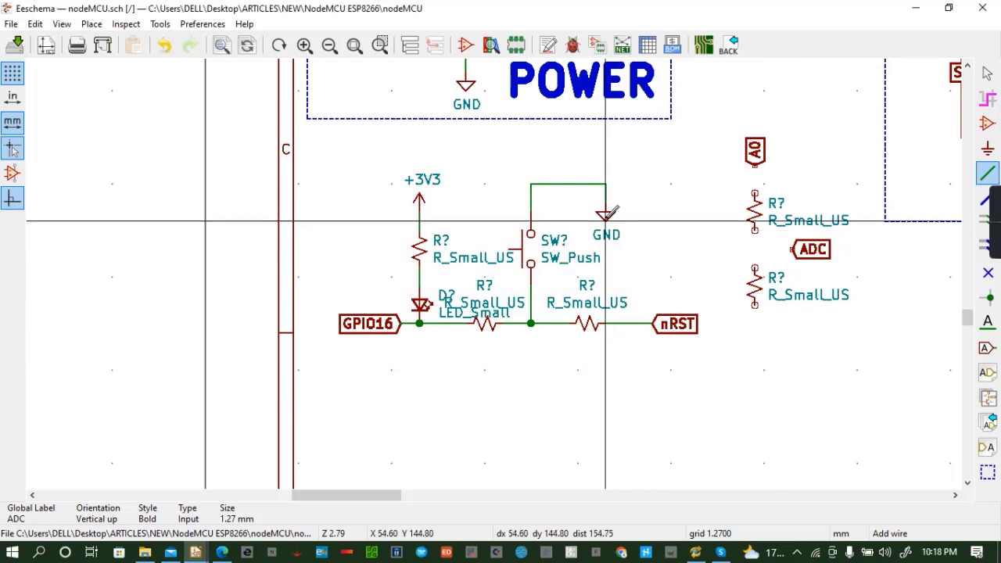
key(c)
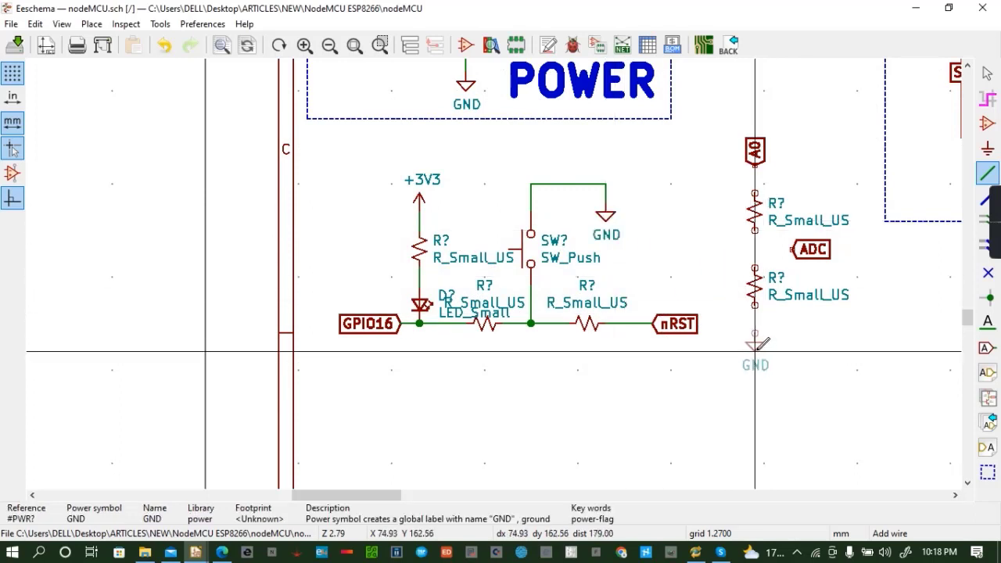
click(755, 352)
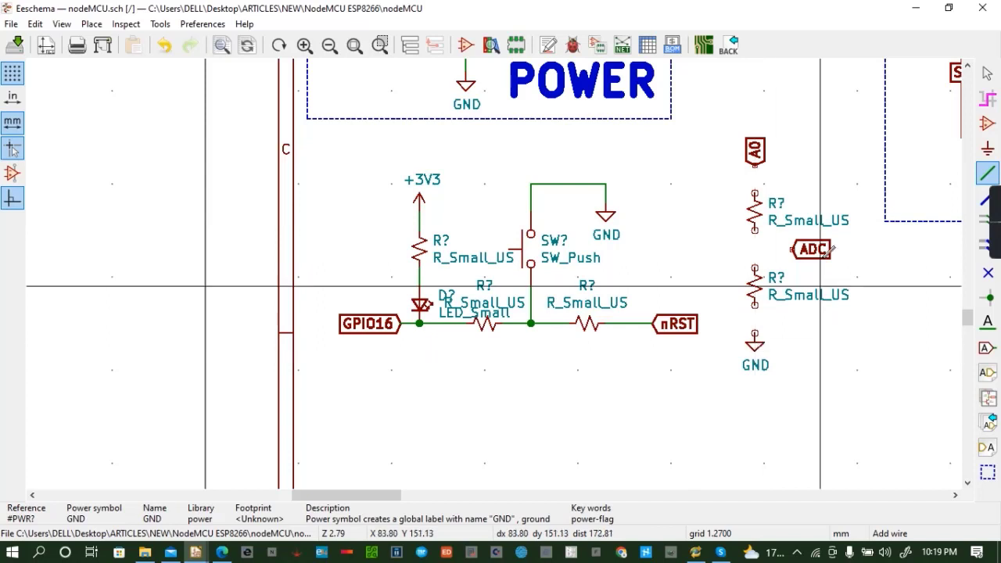
Wire A0 to the upper resistor, the two resistors together, the lower one to GND, and ADC to the midpoint
click(756, 165)
click(755, 194)
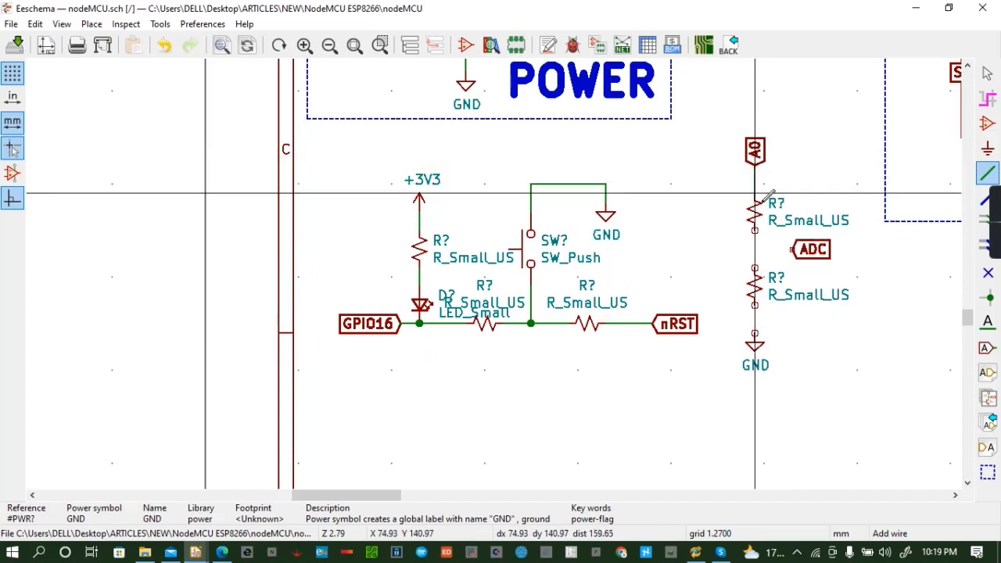
click(756, 231)
click(756, 268)
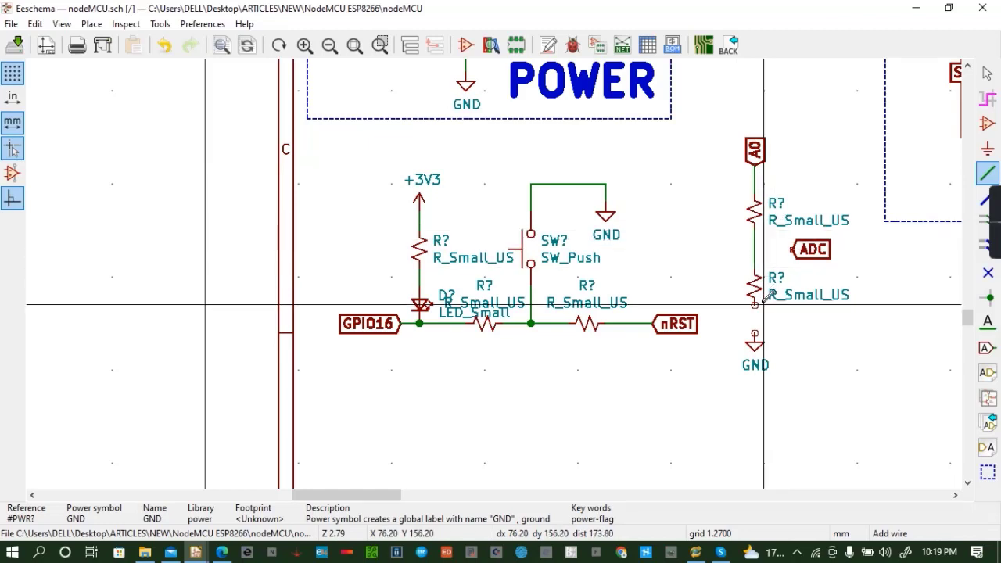
click(756, 304)
click(755, 335)
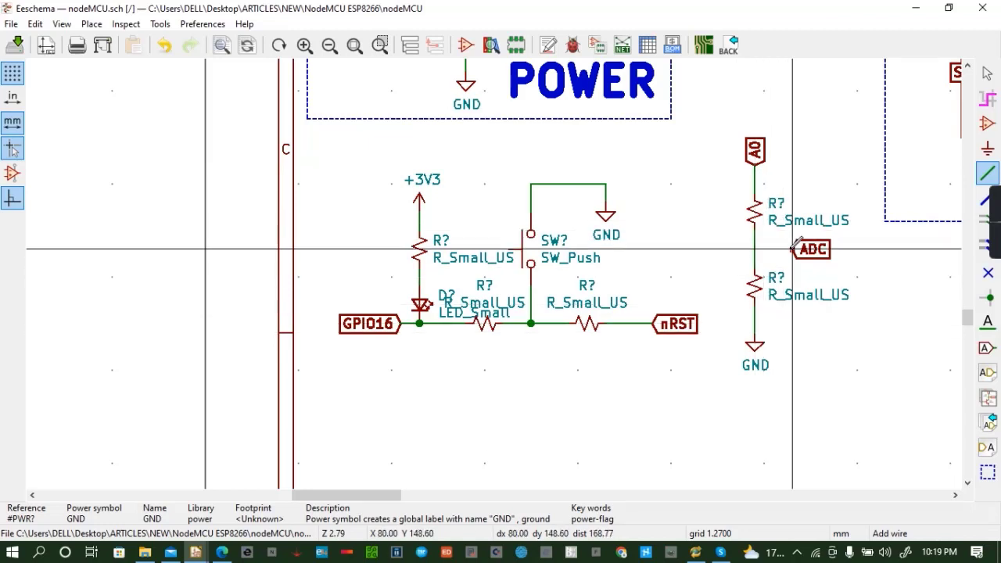
click(755, 250)
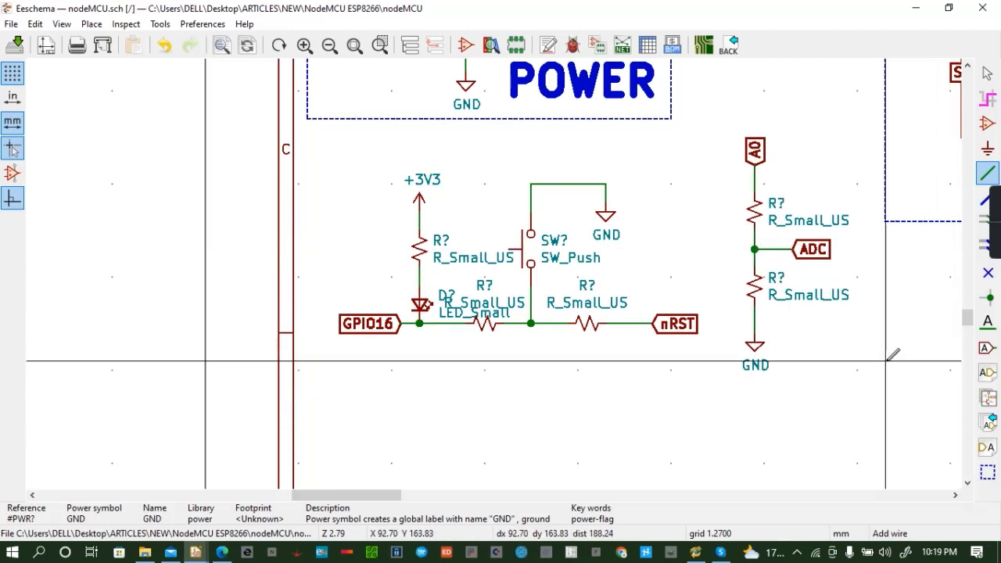
Save the schematic with Ctrl+S and scroll to review the area below the circuits
key(ctrl+s)
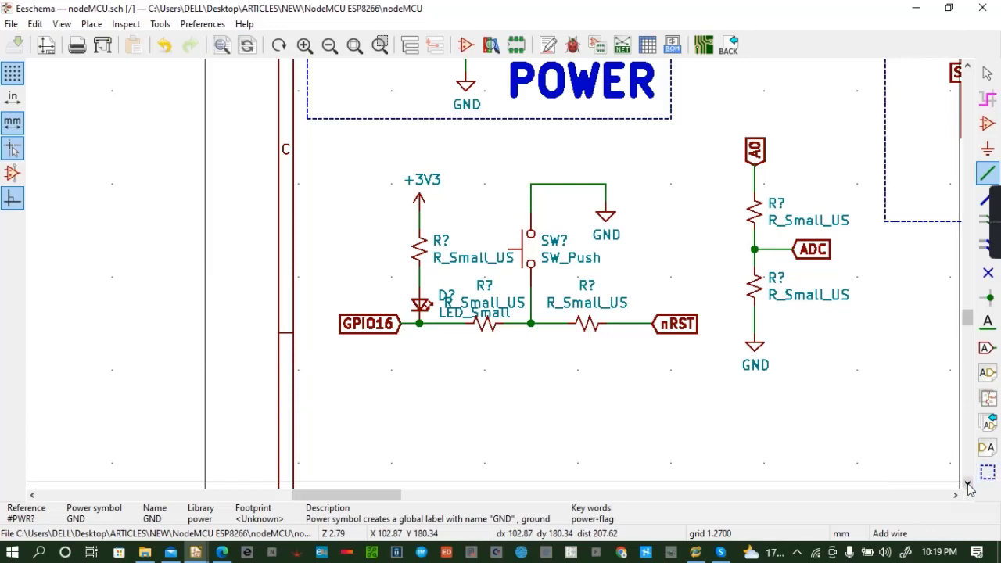
scroll(969, 487, down, 2)
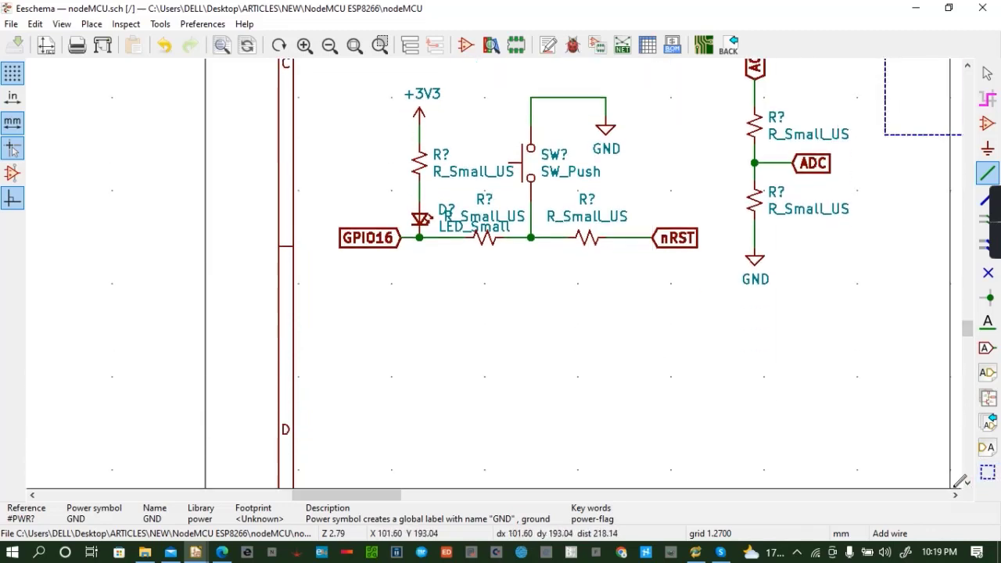
scroll(968, 485, down, 1)
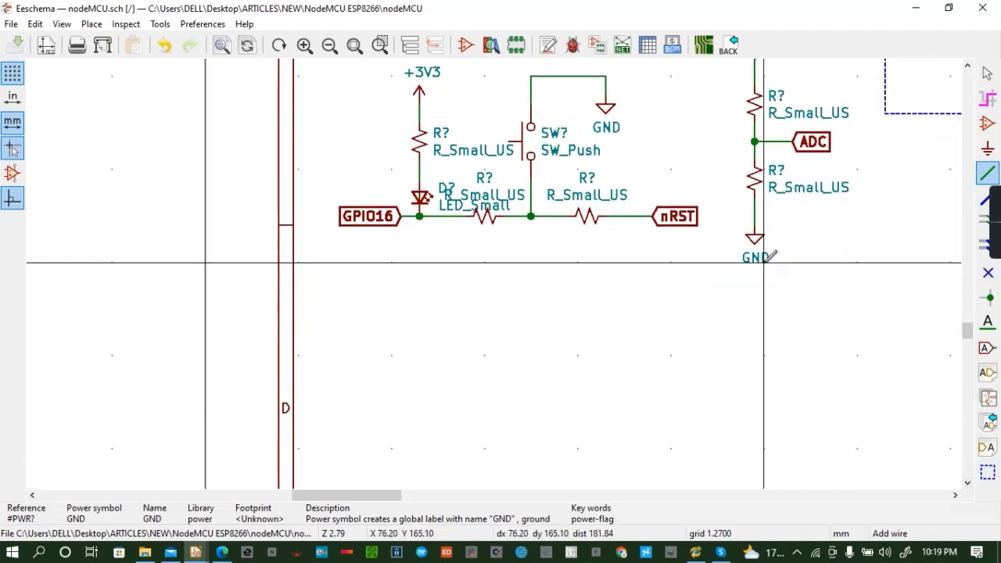
scroll(756, 243, up, 1)
scroll(494, 273, down, 4)
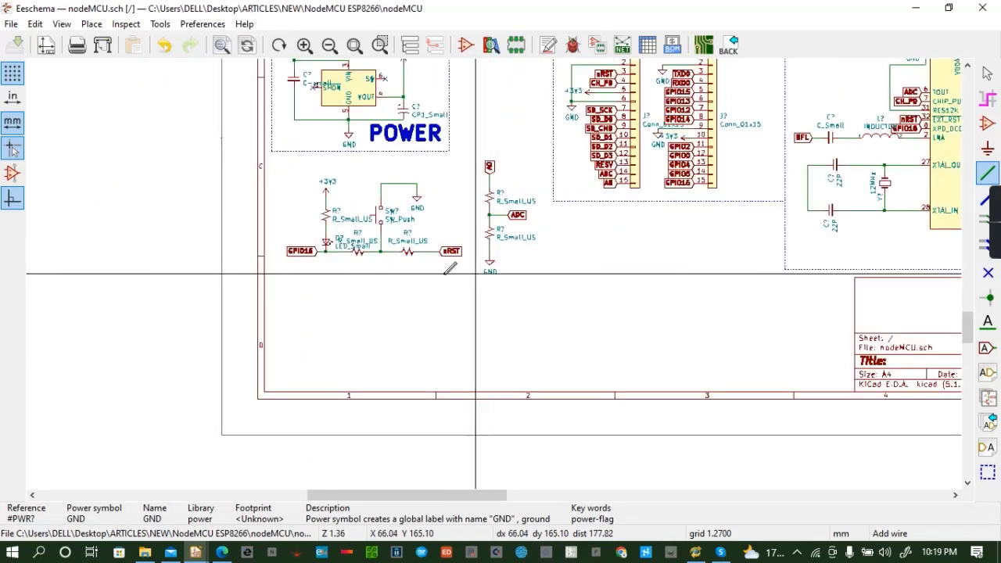
scroll(402, 255, up, 2)
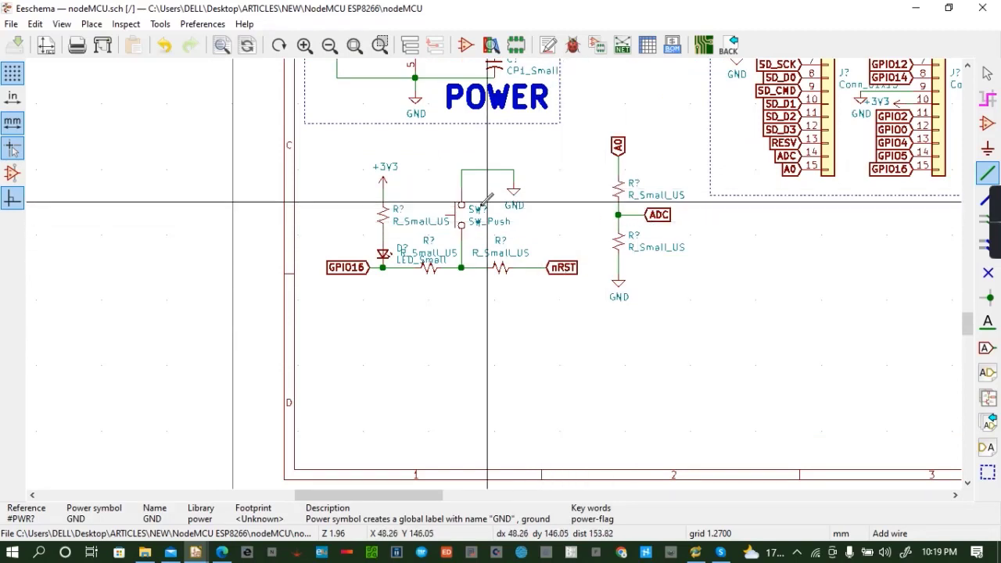
Copy the switch (turned horizontal), a resistor and the GPIO16 label into a new row below
key(c)
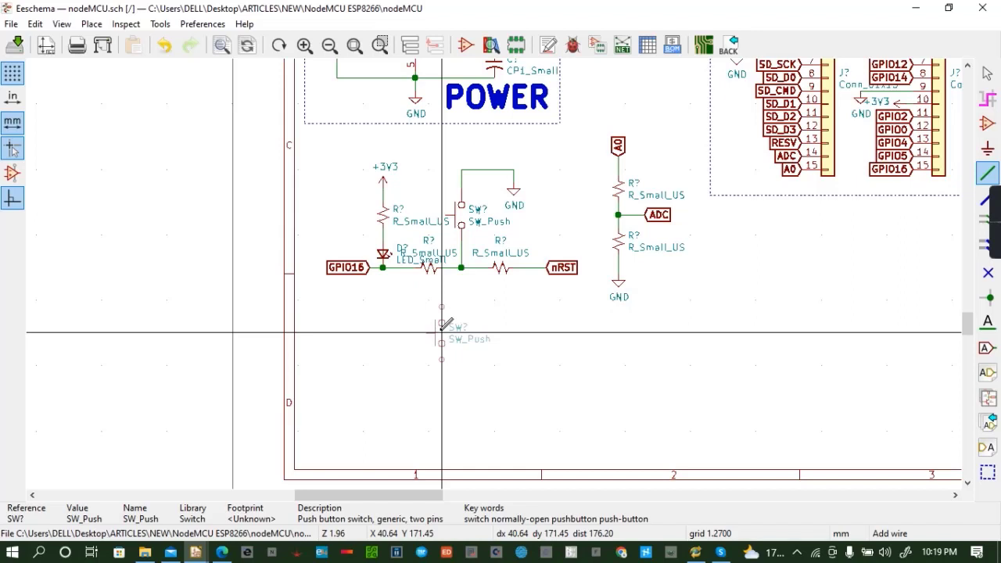
key(r)
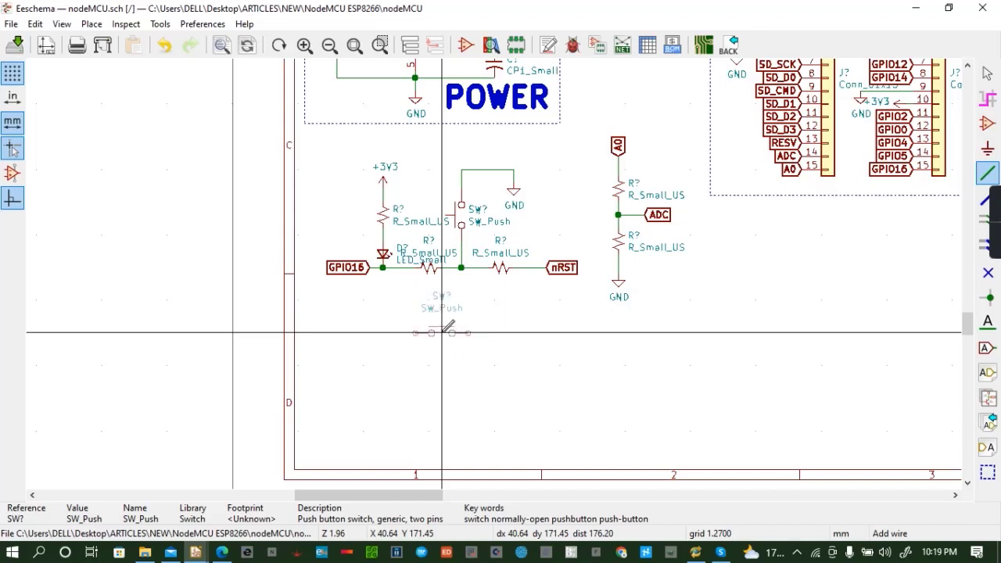
click(455, 333)
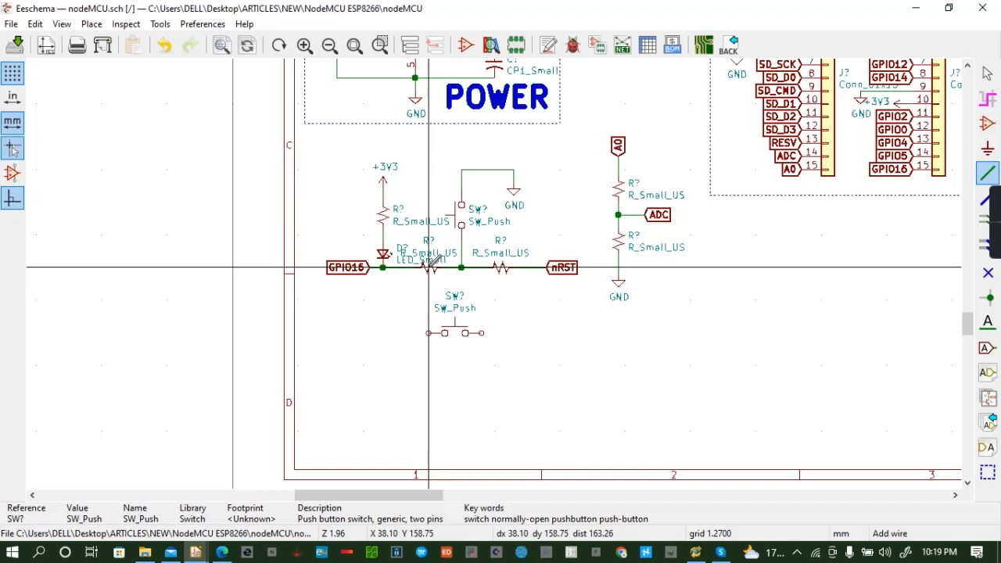
key(c)
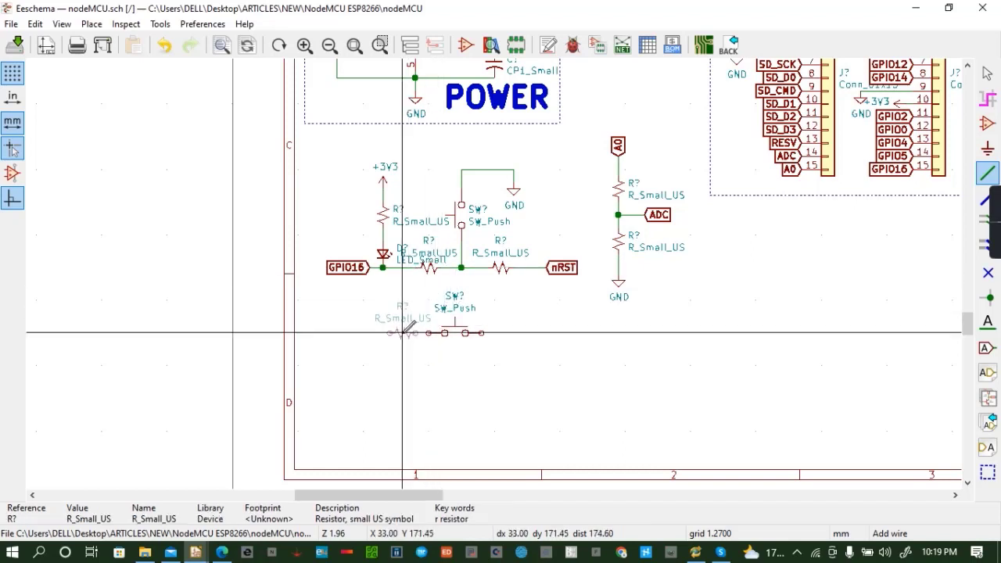
click(403, 333)
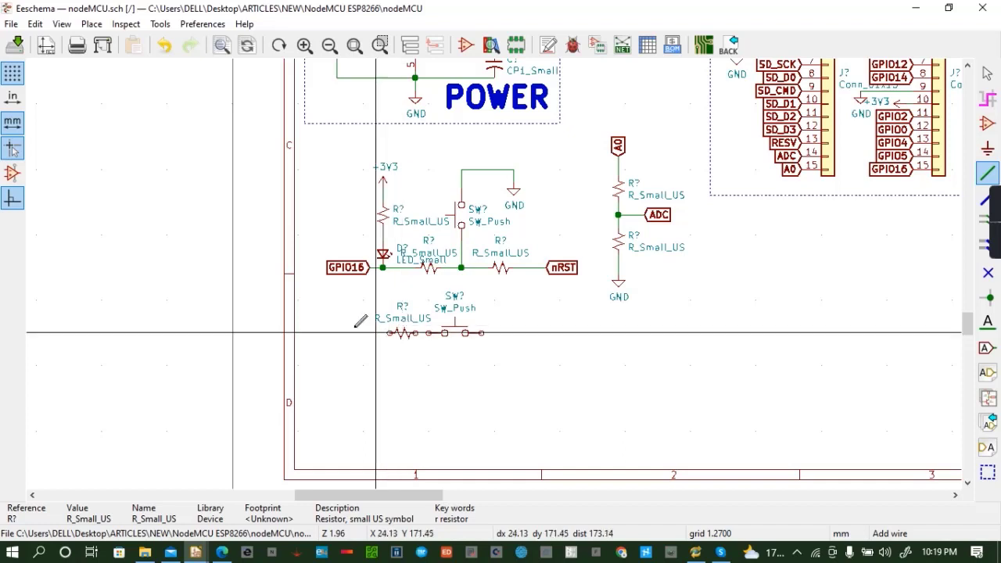
key(c)
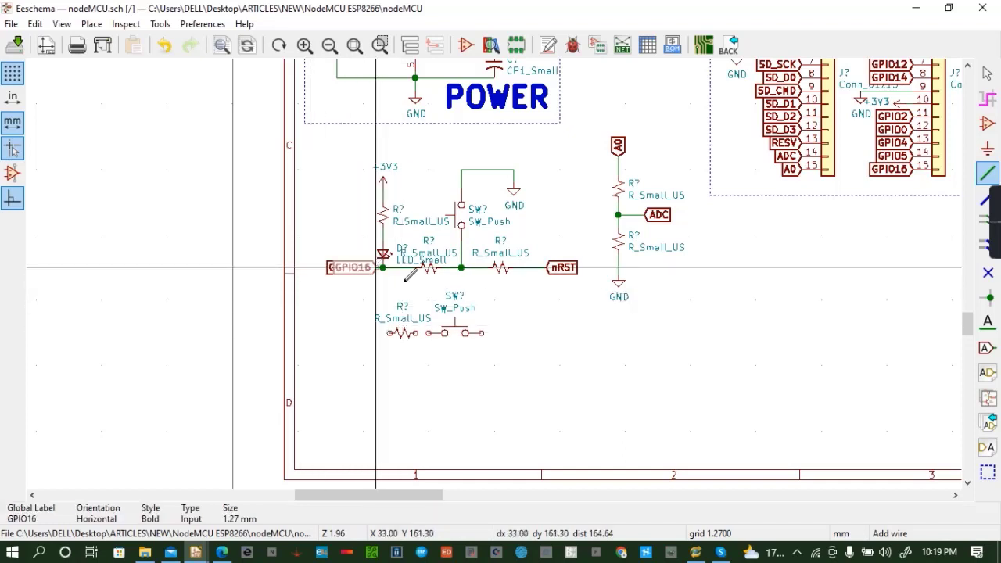
click(369, 332)
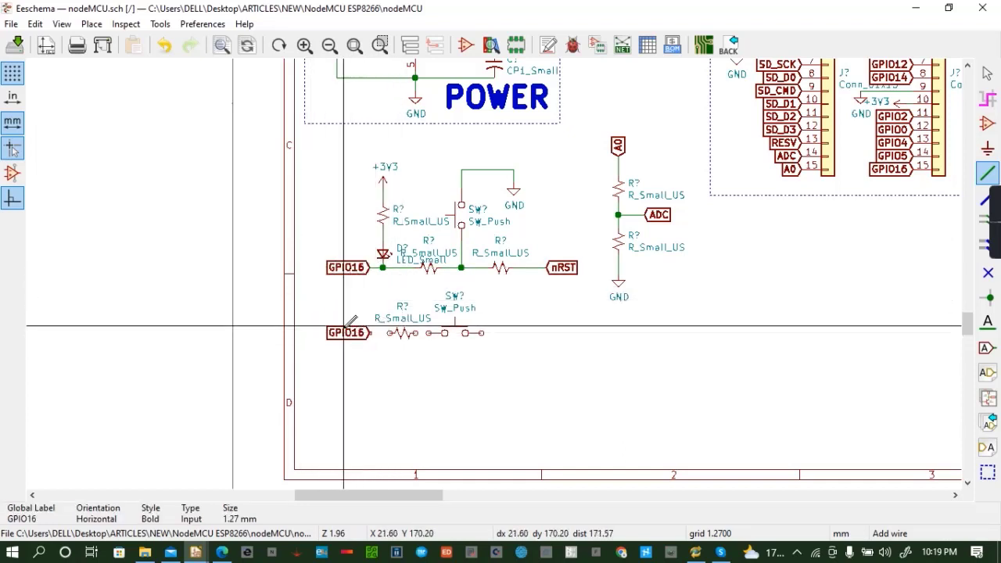
Rename the new row's label to GPIO1 and add a sideways GND at the row's right end
key(e)
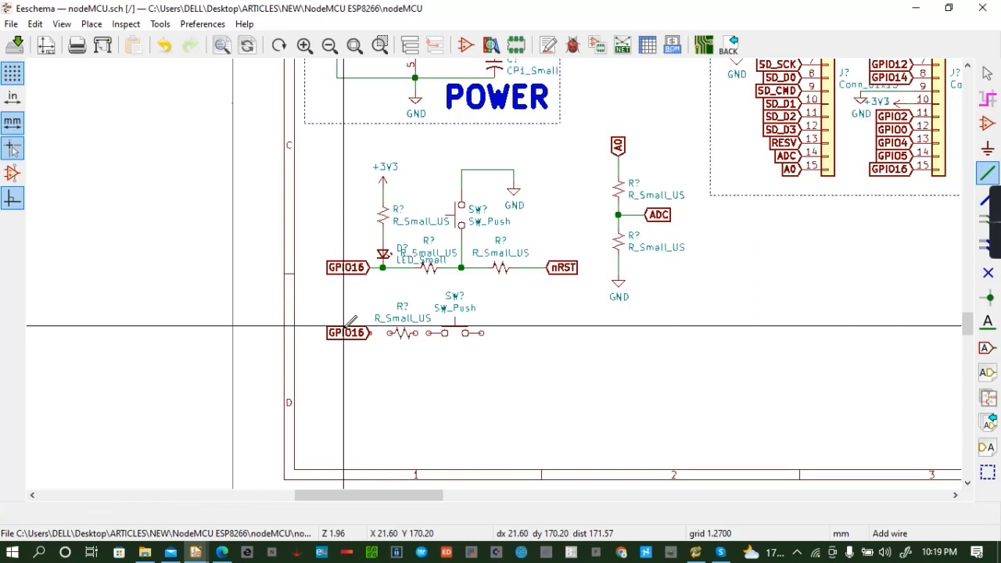
double_click(362, 330)
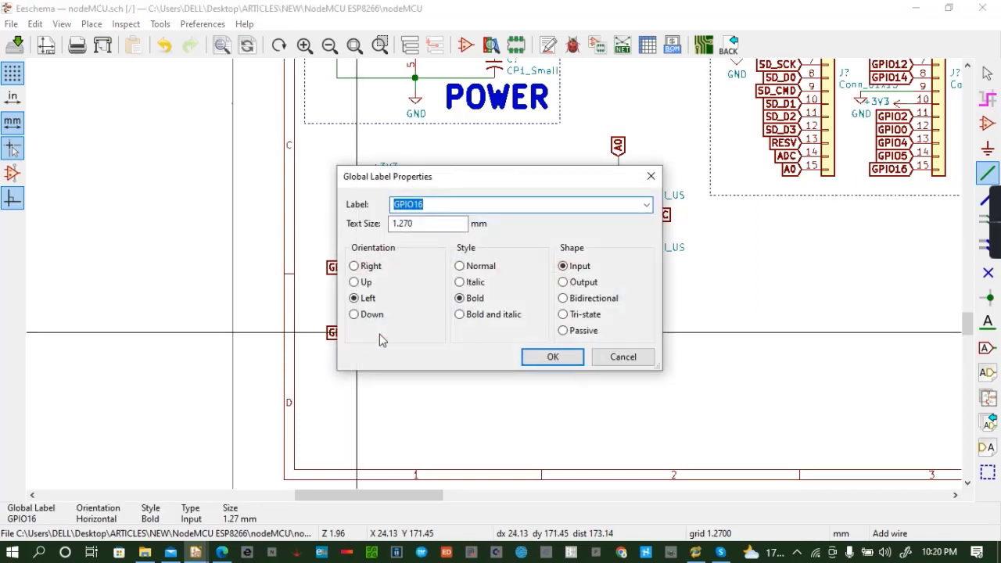
text(GP)
click(553, 360)
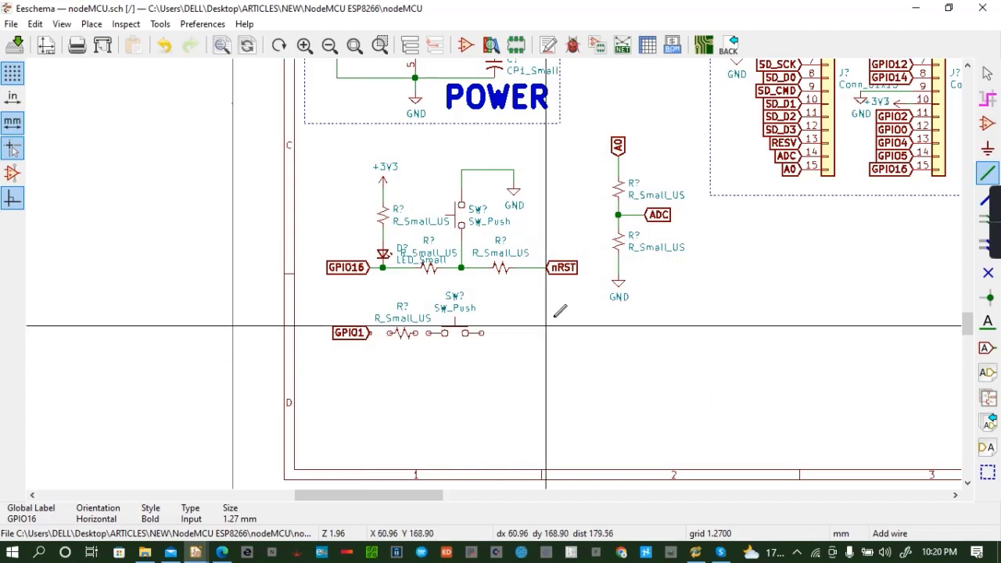
key(ctrl+d)
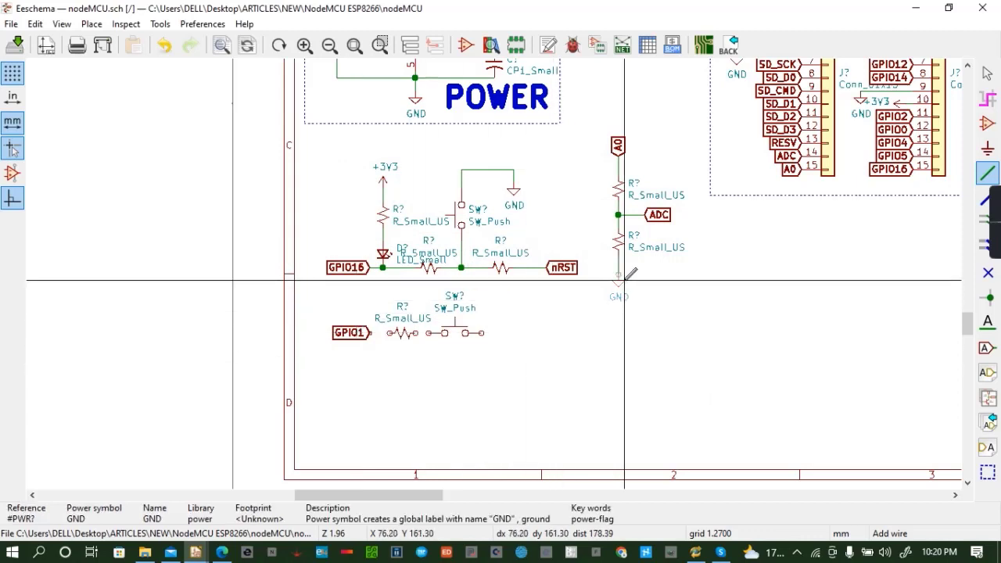
key(r)
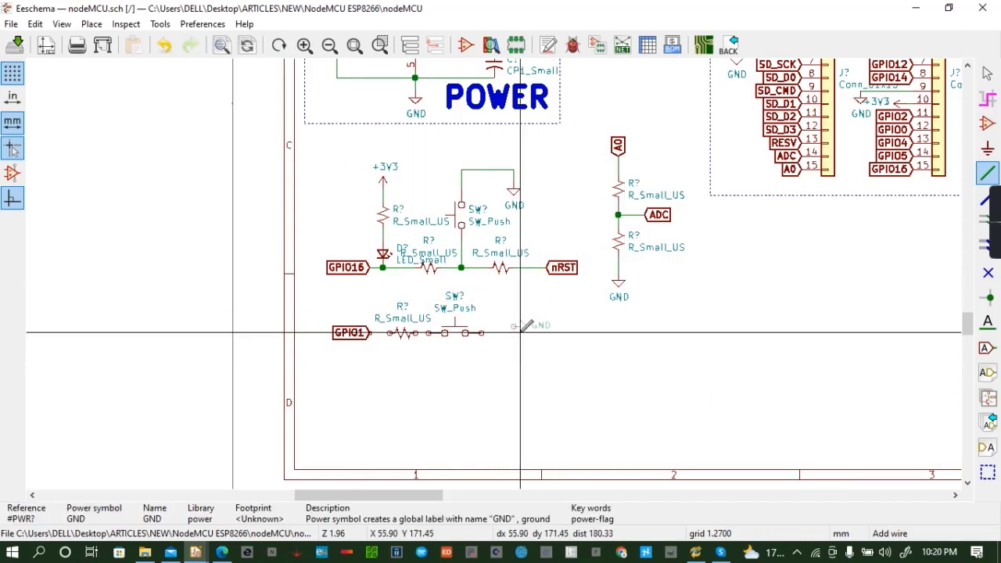
click(513, 333)
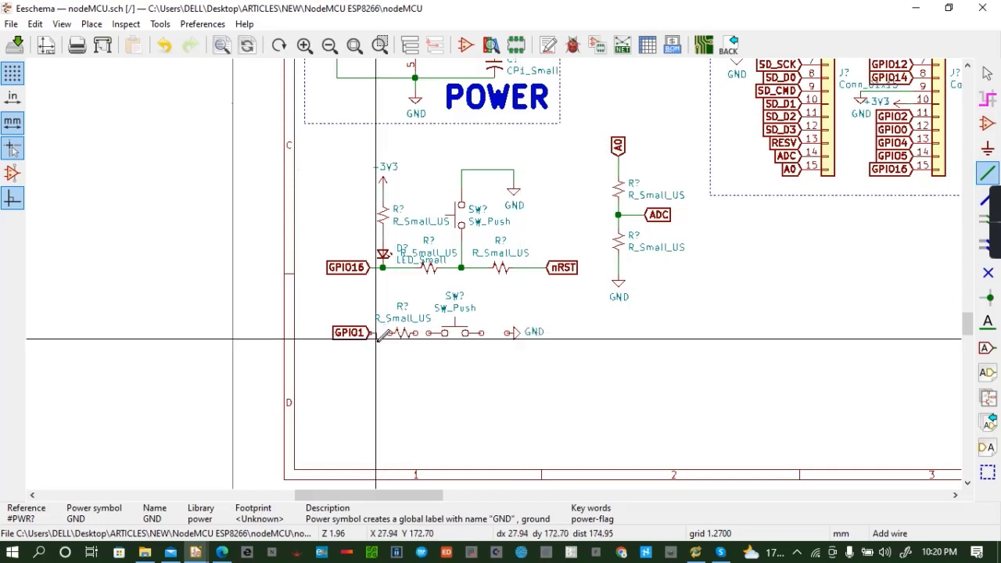
Wire the resistor through the switch to GND and save the schematic
click(429, 333)
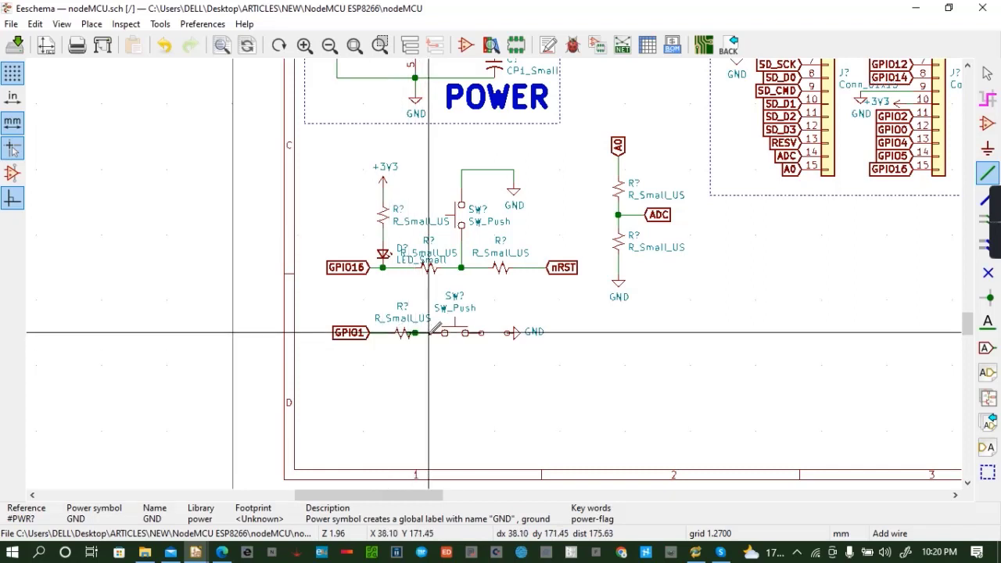
click(167, 52)
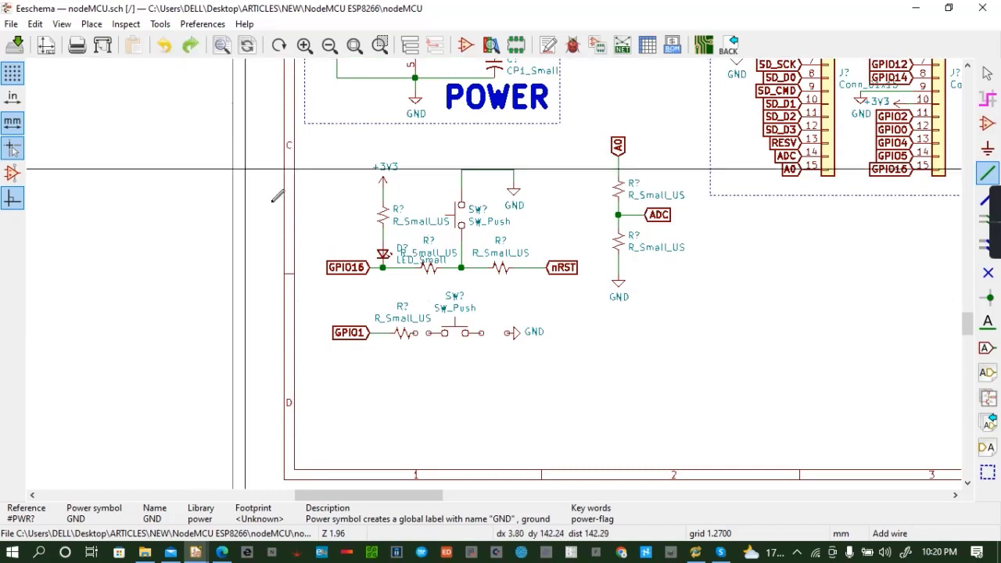
click(422, 333)
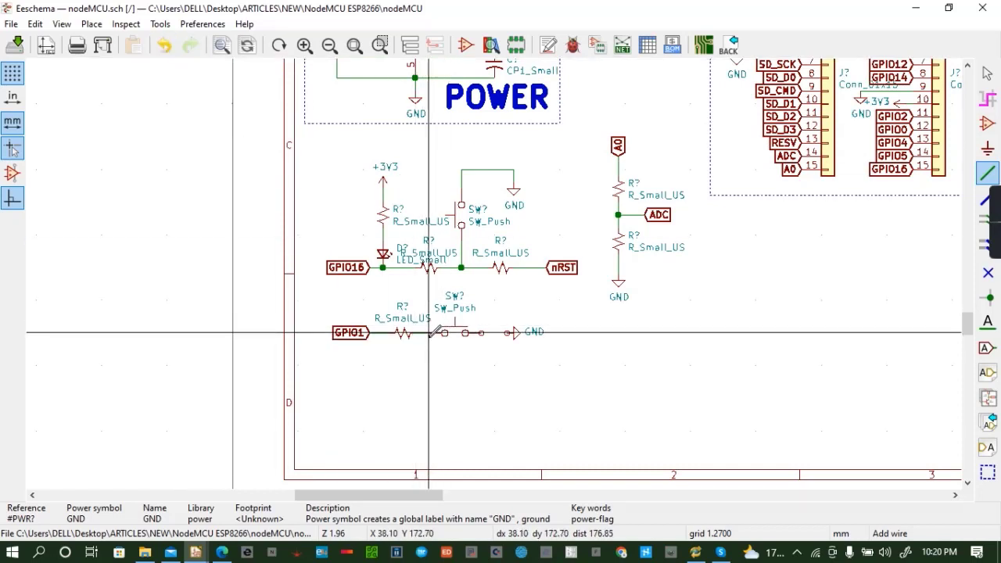
click(510, 333)
key(ctrl+s)
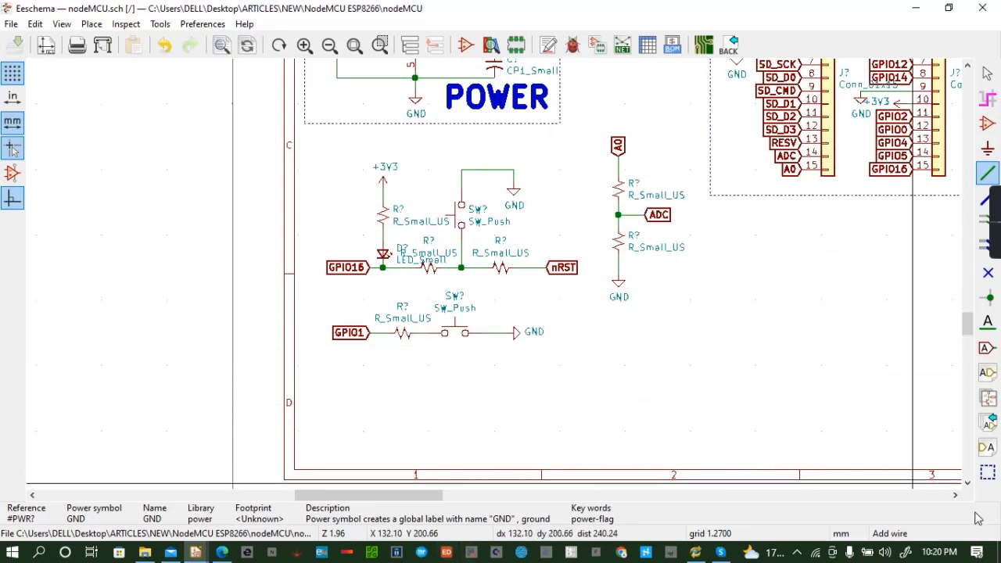
click(956, 496)
click(957, 496)
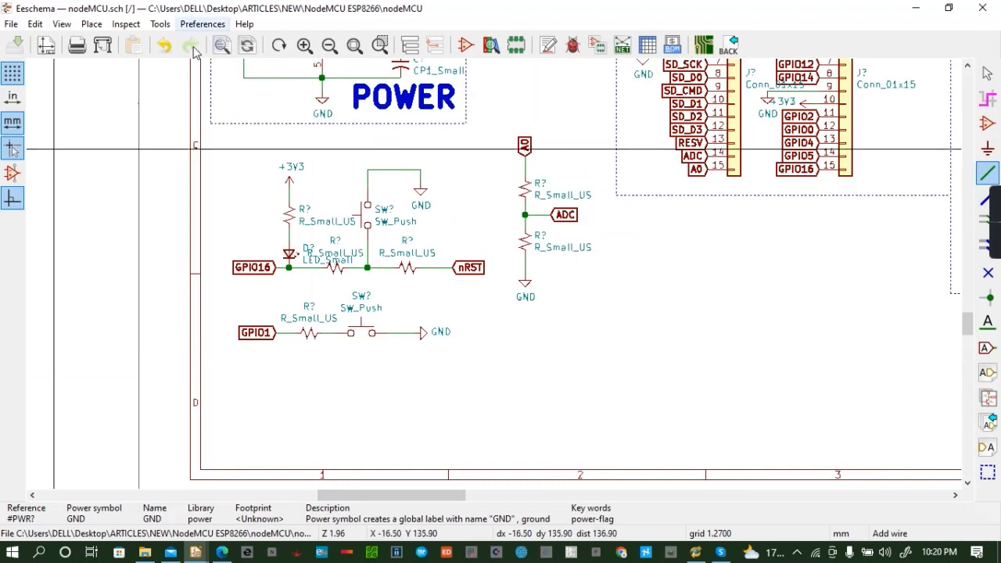
Place a +3V3 power symbol and copy a resistor into a column of four to its right
click(289, 182)
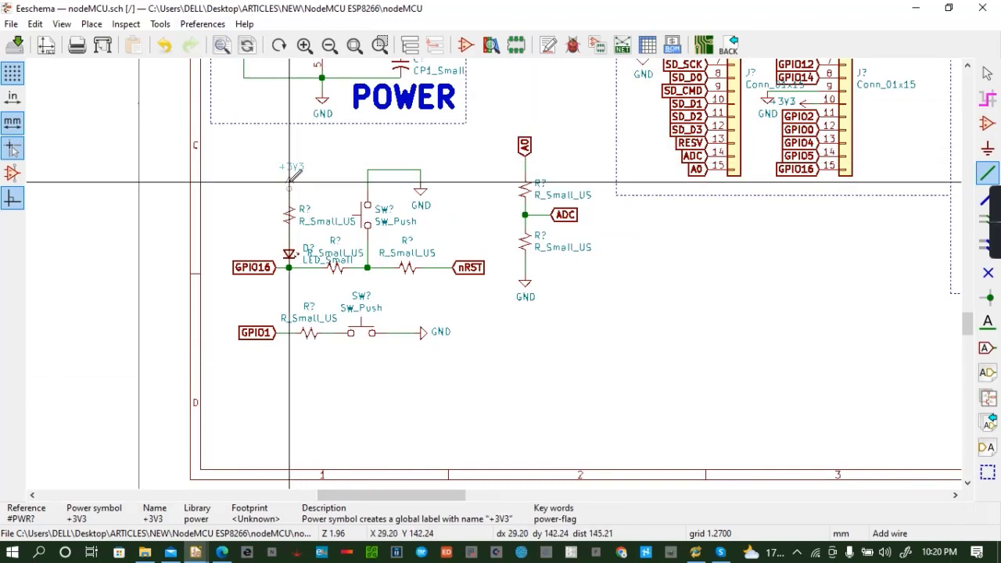
click(682, 234)
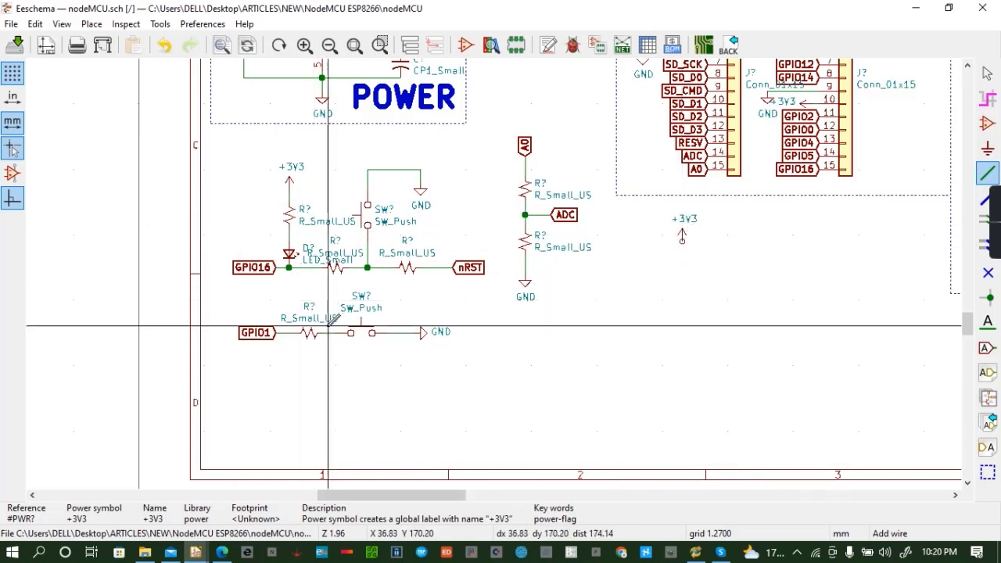
key(c)
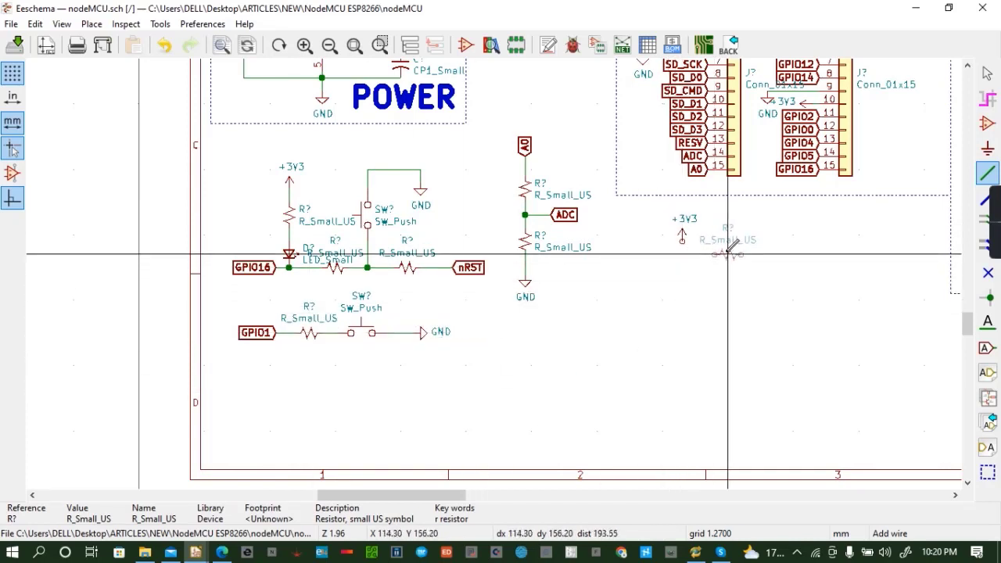
click(727, 247)
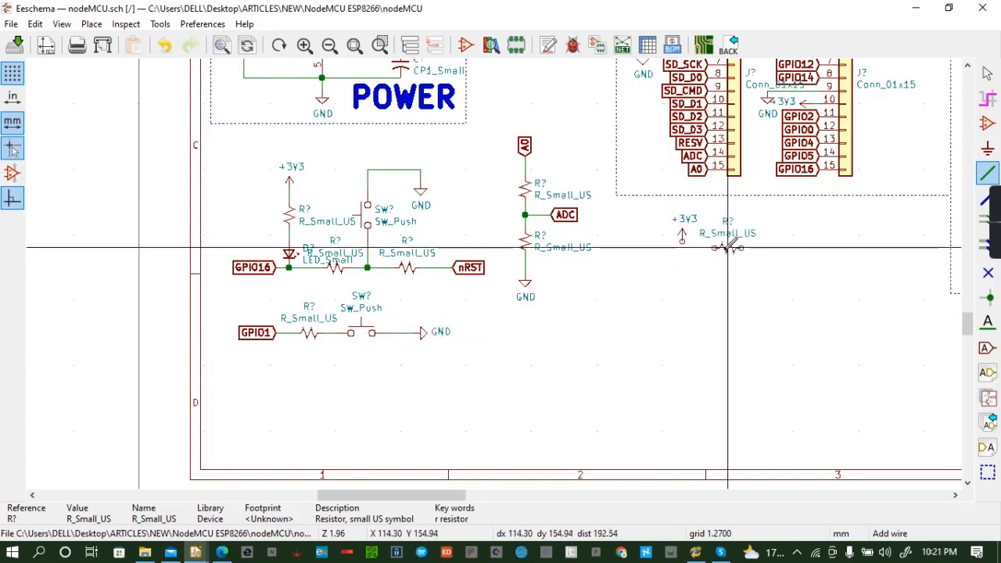
key(c)
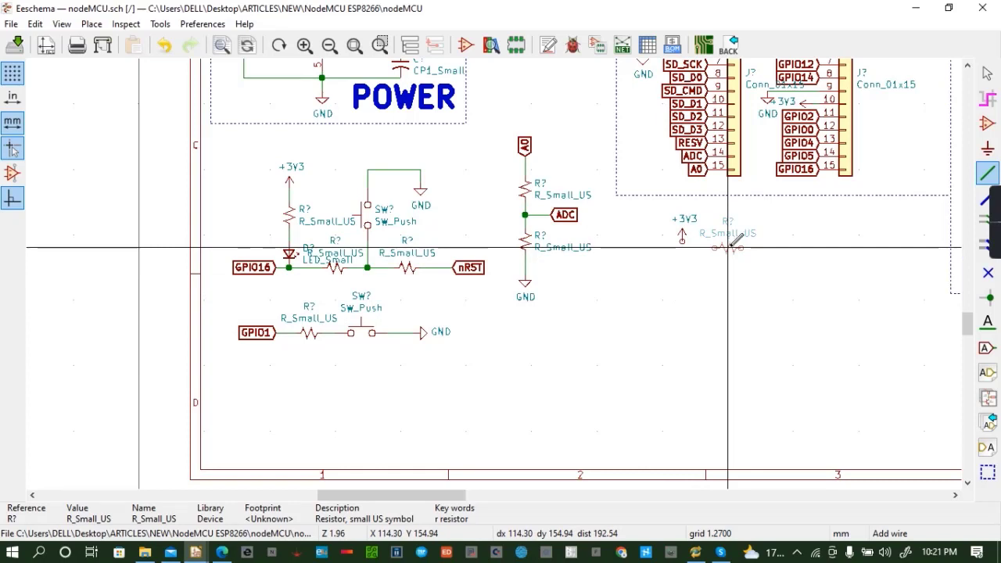
click(727, 279)
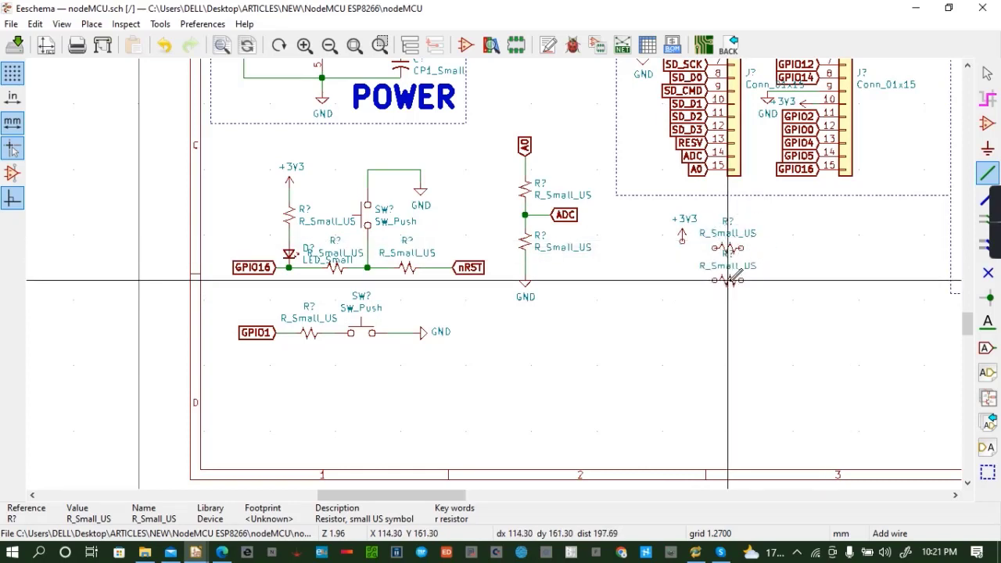
key(c)
click(727, 280)
key(c)
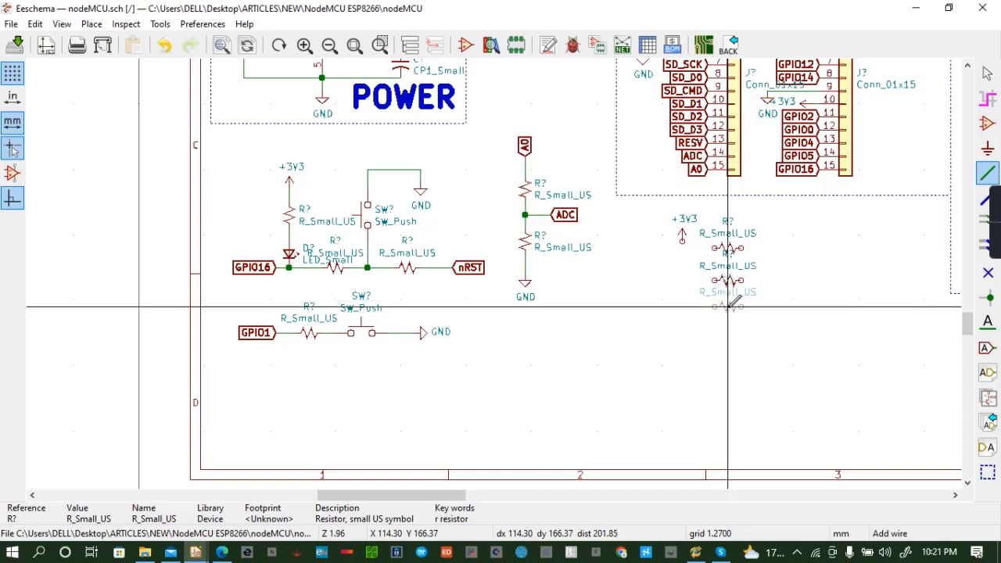
click(727, 306)
key(c)
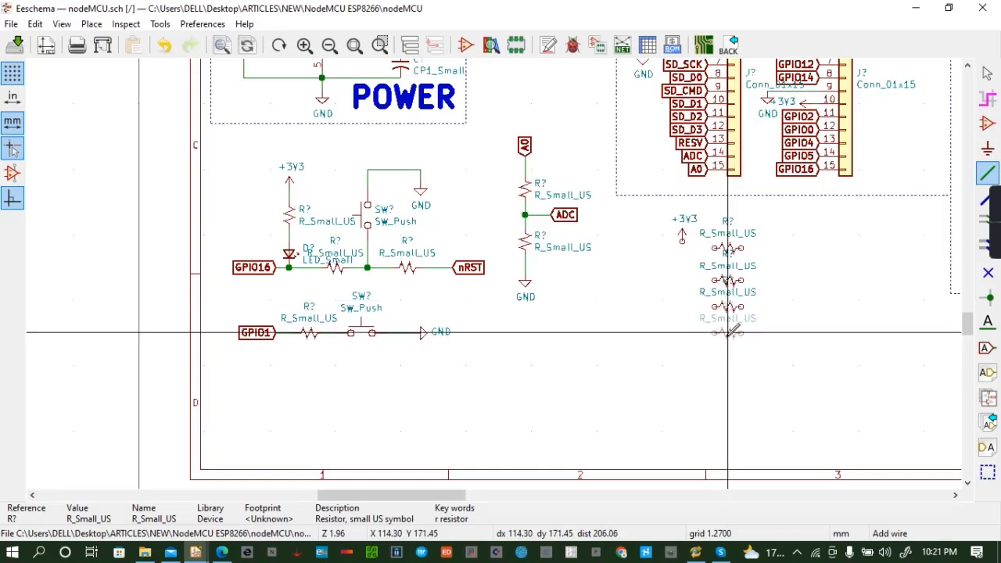
click(728, 332)
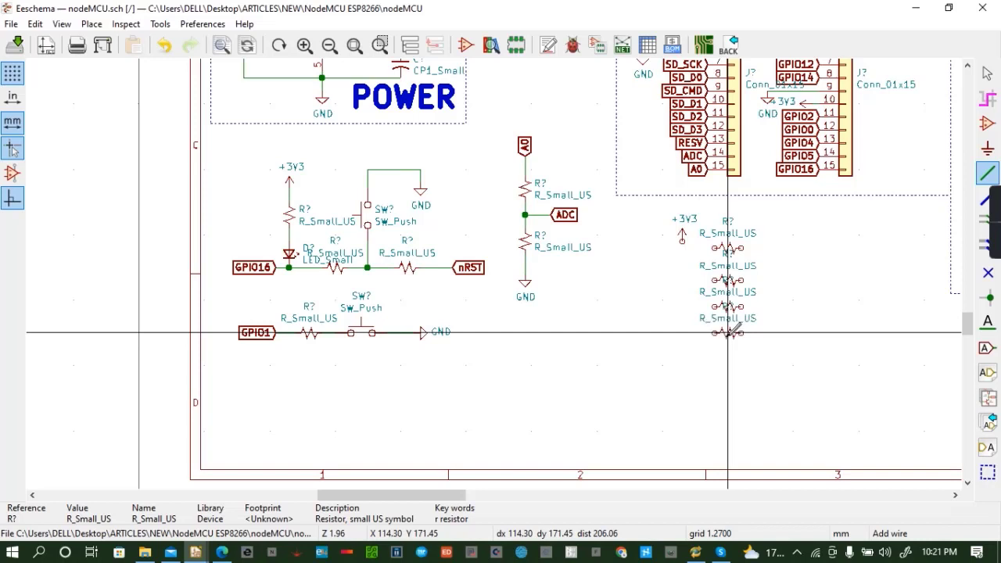
Wire the +3V3 supply to the left ends of all four resistors
click(682, 241)
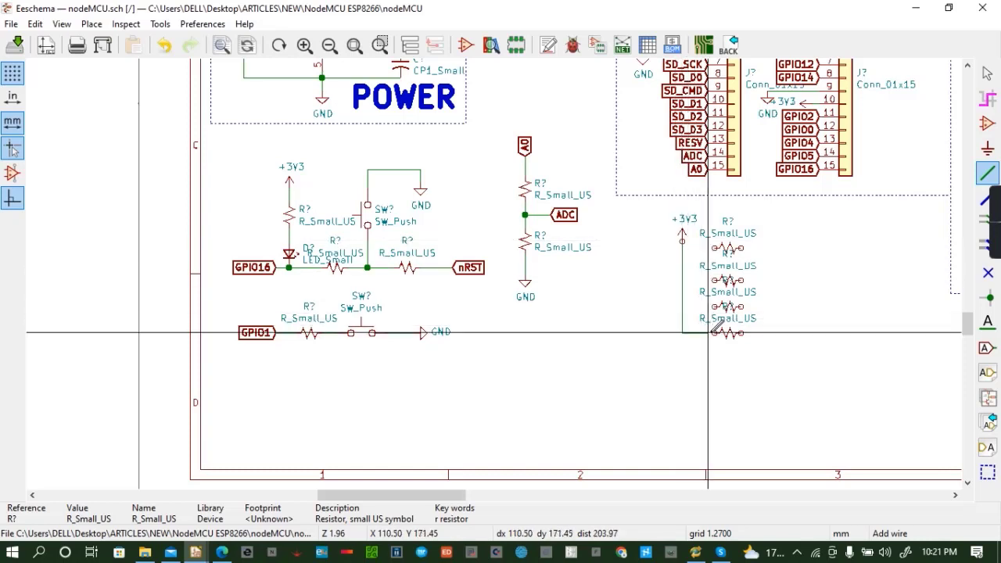
click(710, 332)
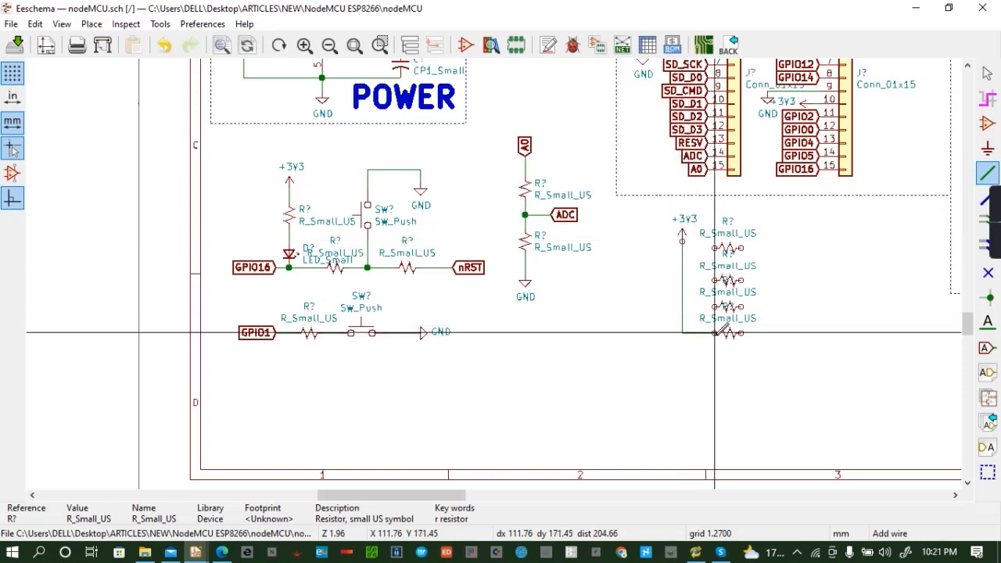
click(682, 307)
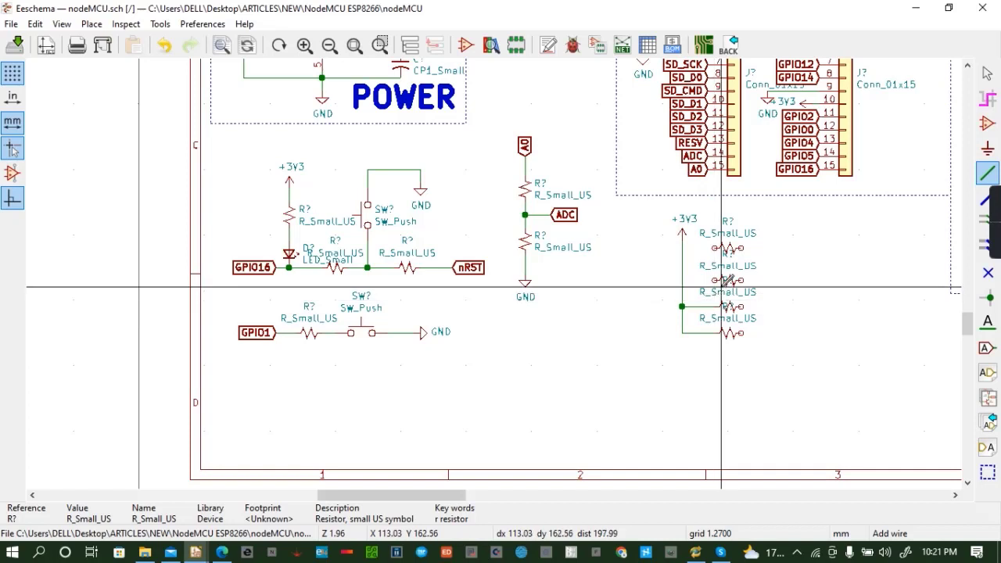
click(683, 280)
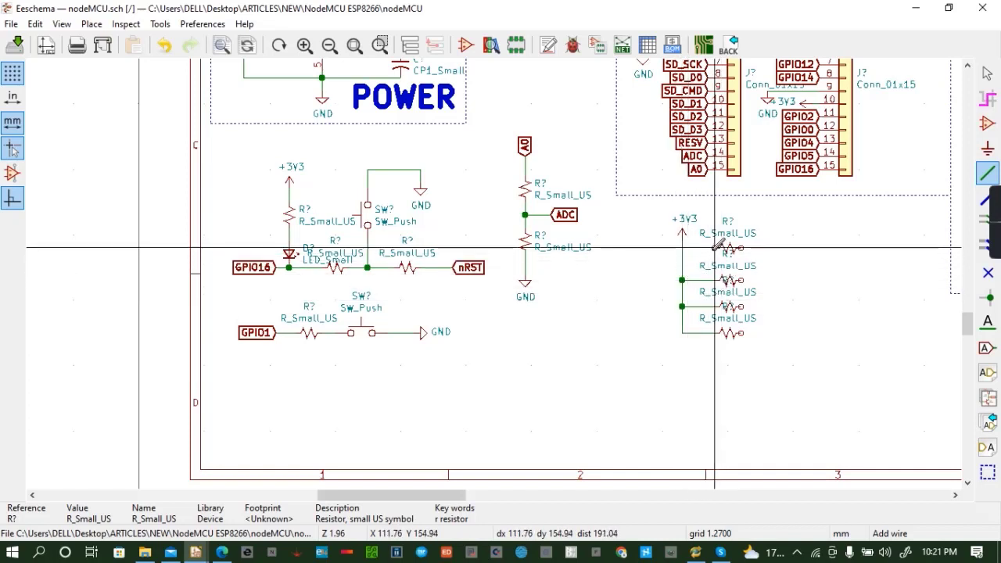
click(682, 248)
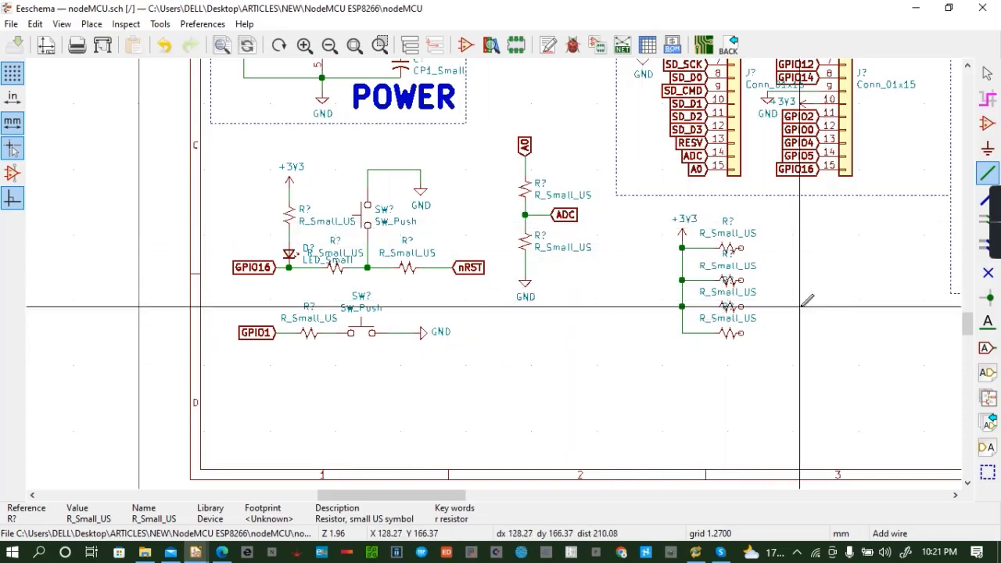
key(a)
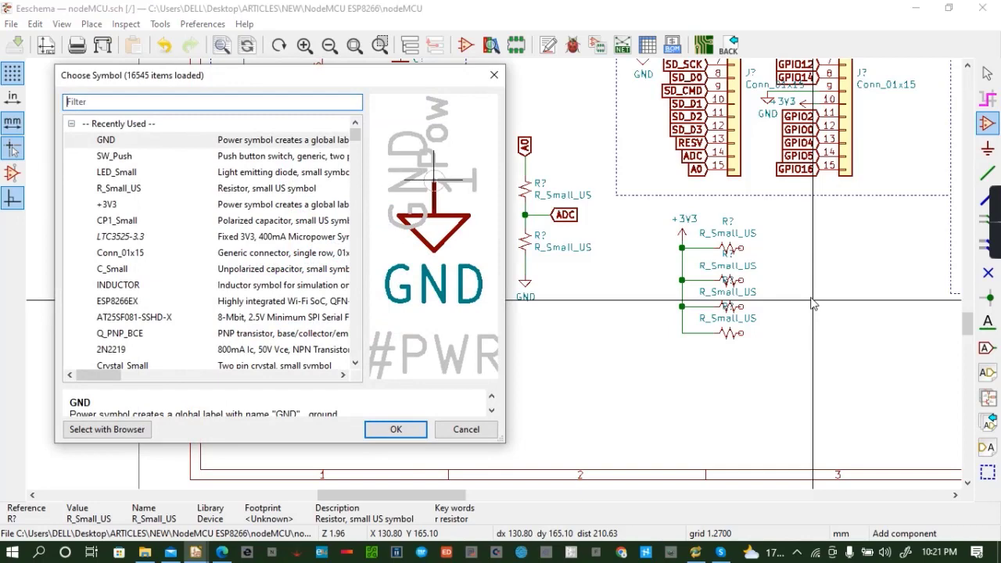
Place a horizontal C_Small capacitor after the bottom resistor and wire it to a new GND symbol
click(128, 270)
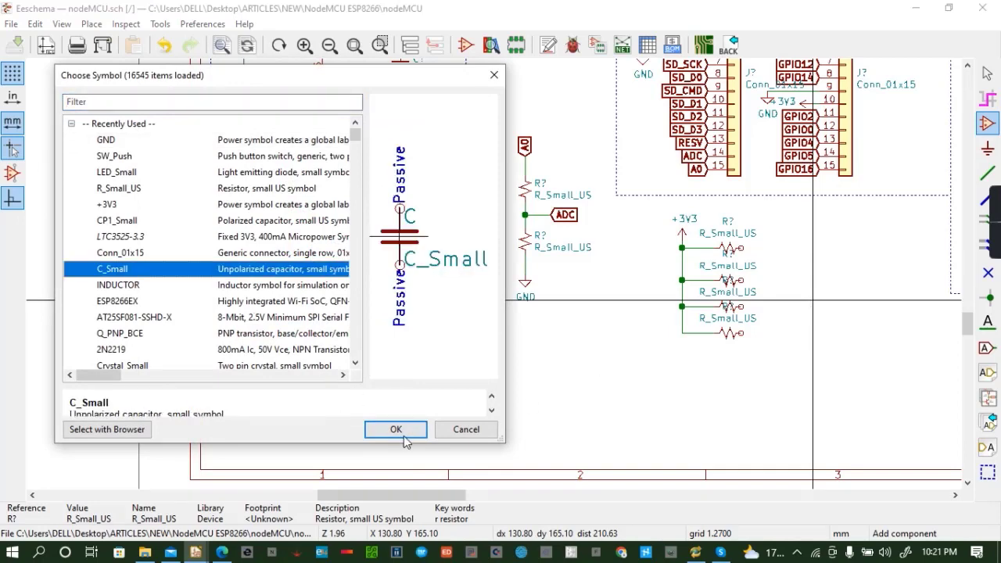
click(396, 430)
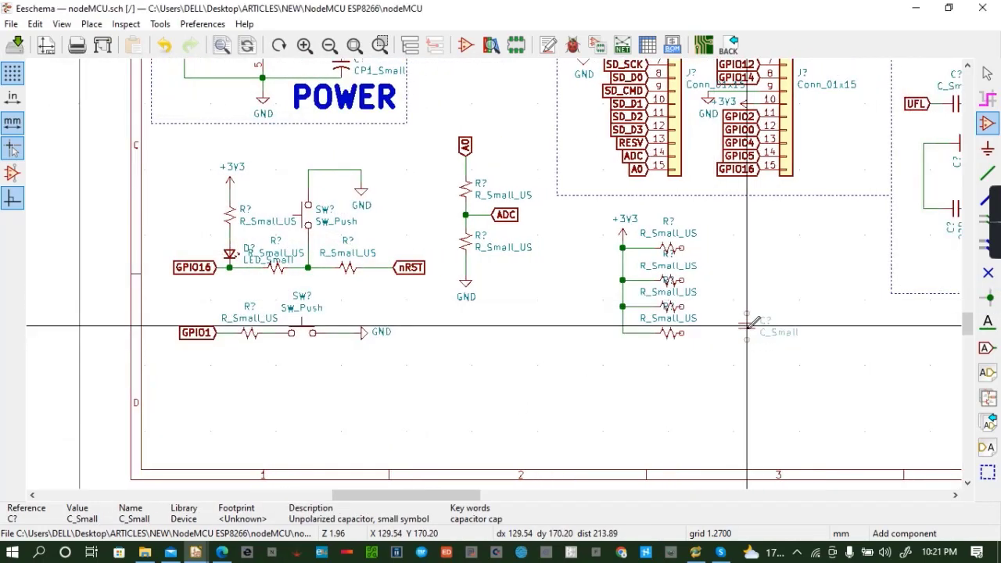
key(r)
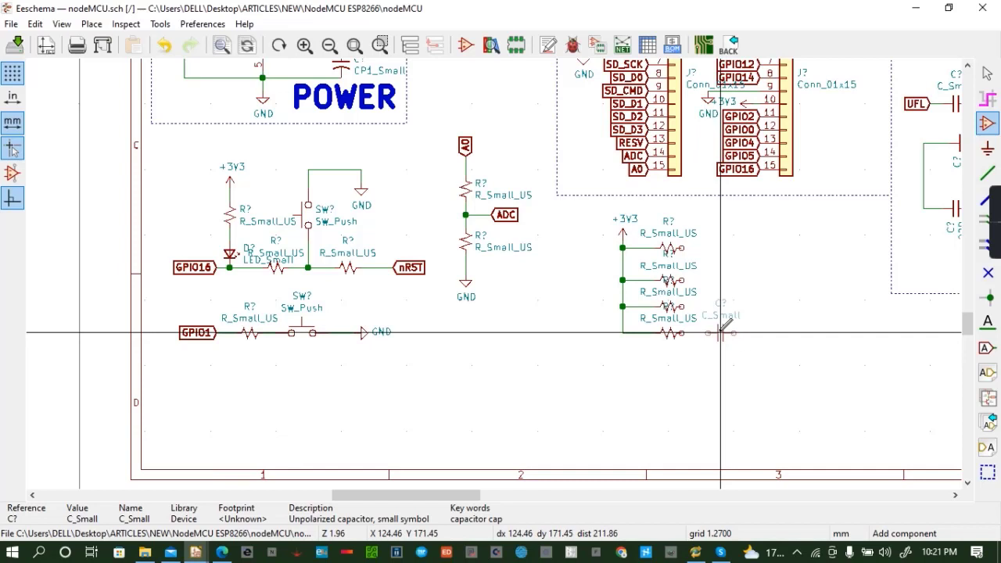
click(720, 332)
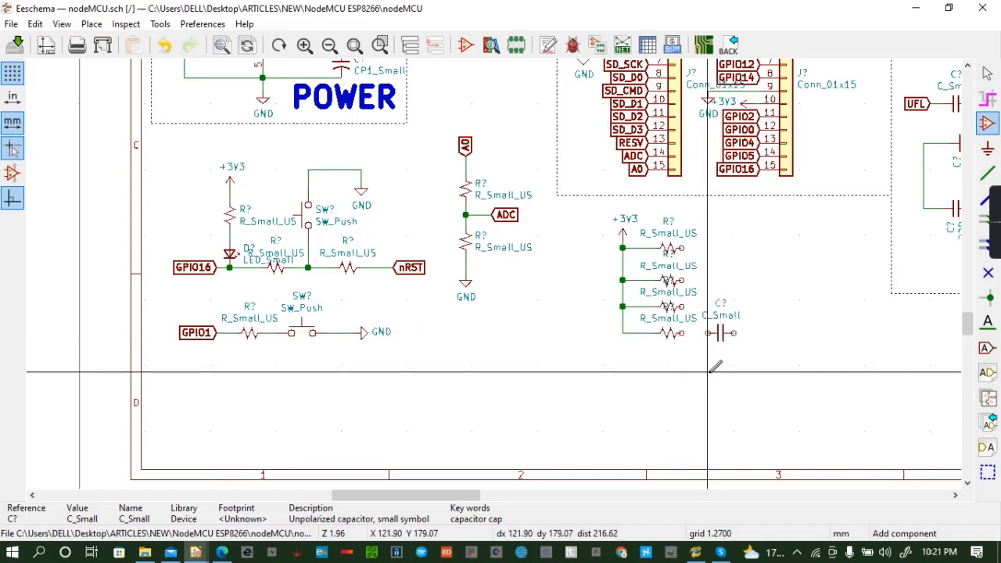
click(361, 333)
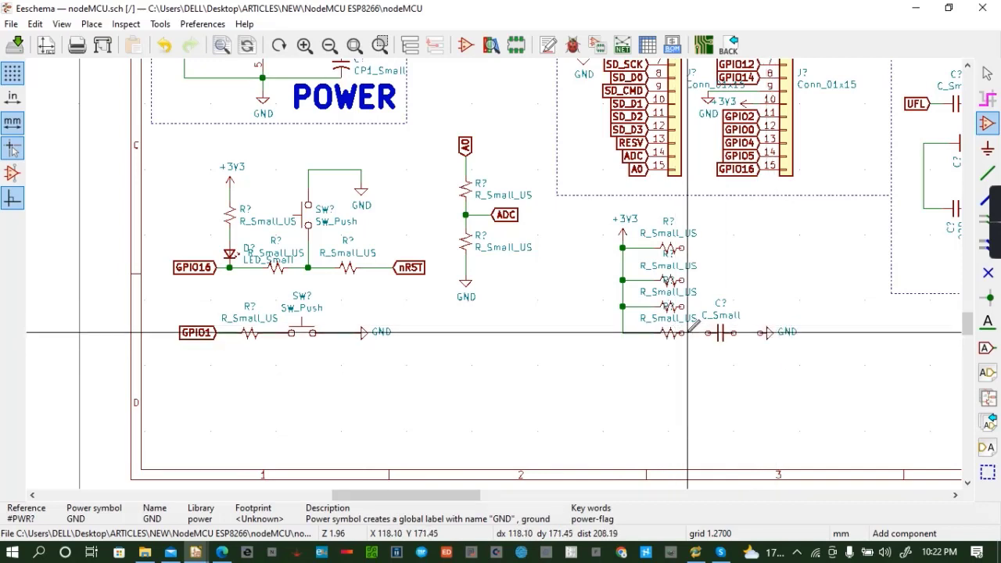
key(w)
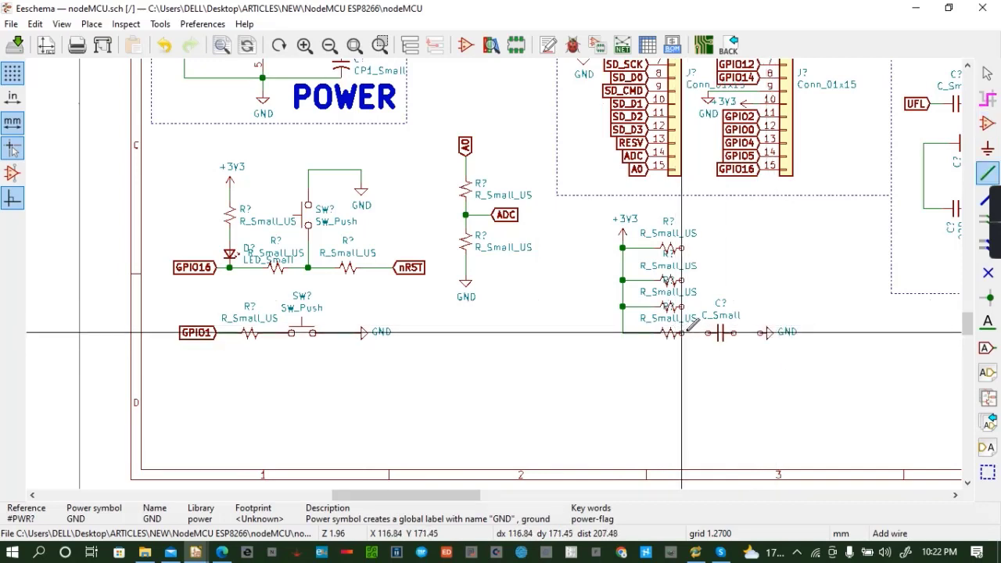
click(760, 333)
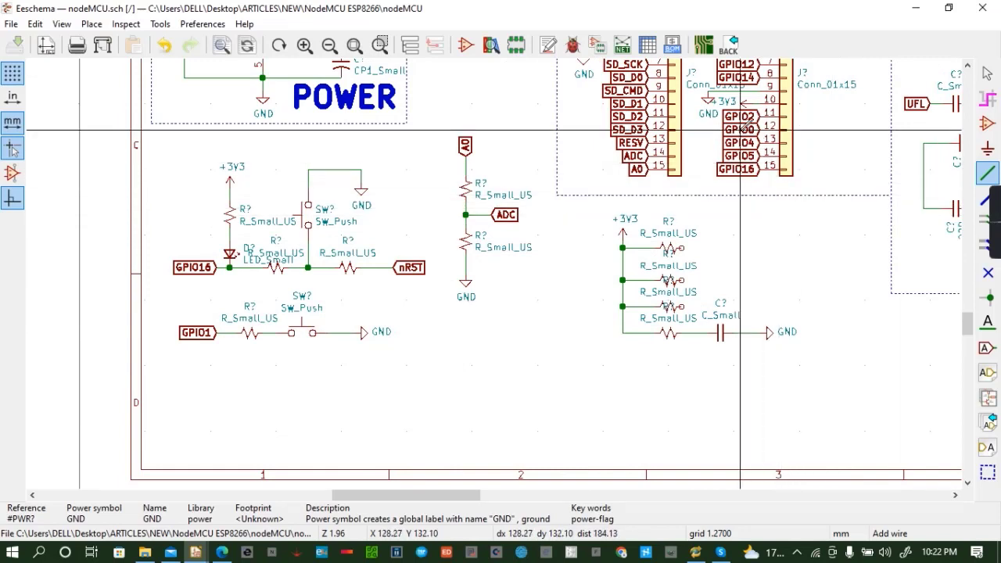
Copy the GPIO0 and GPIO2 labels, flip them, and place them at the top two resistors
key(c)
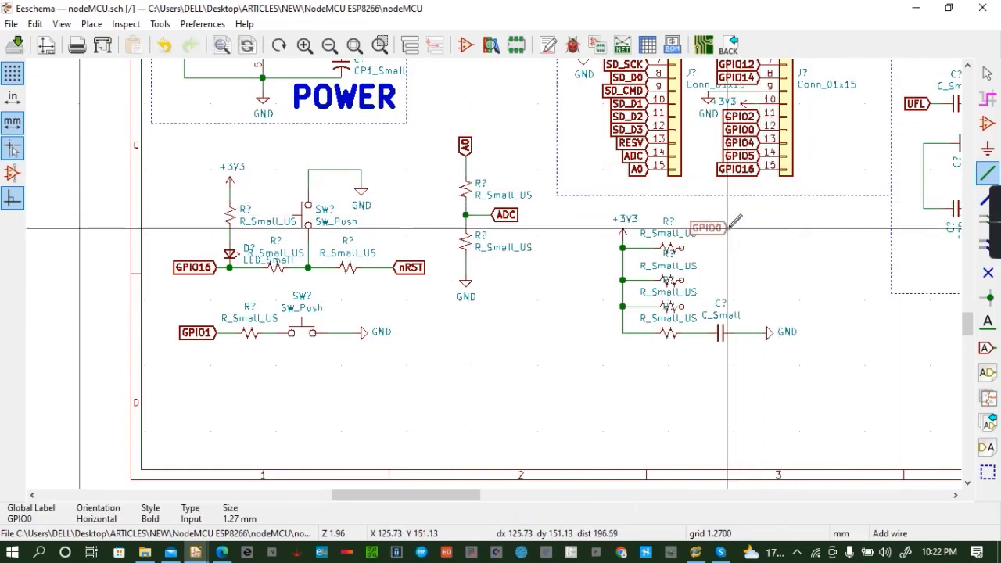
key(r)
key(r)
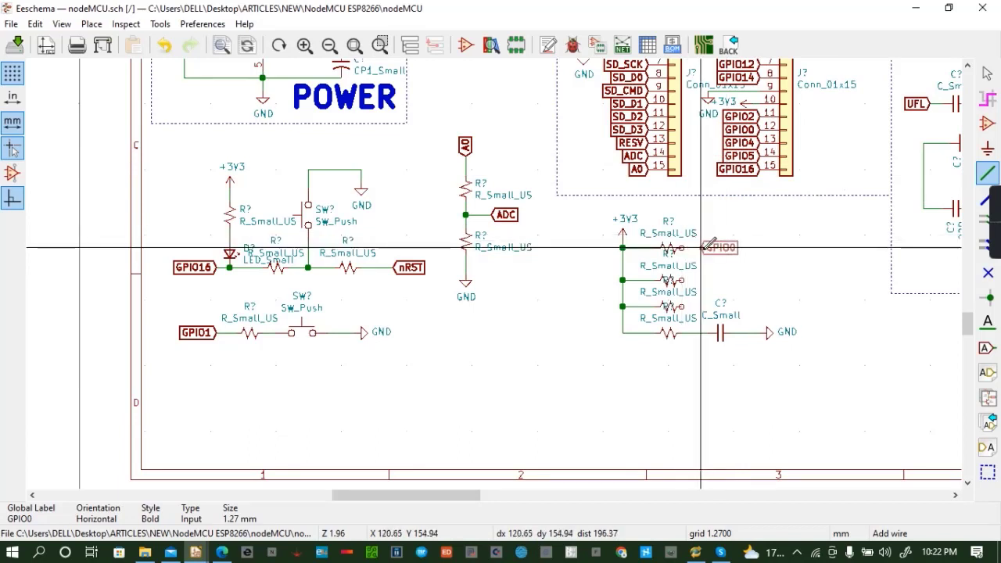
click(708, 247)
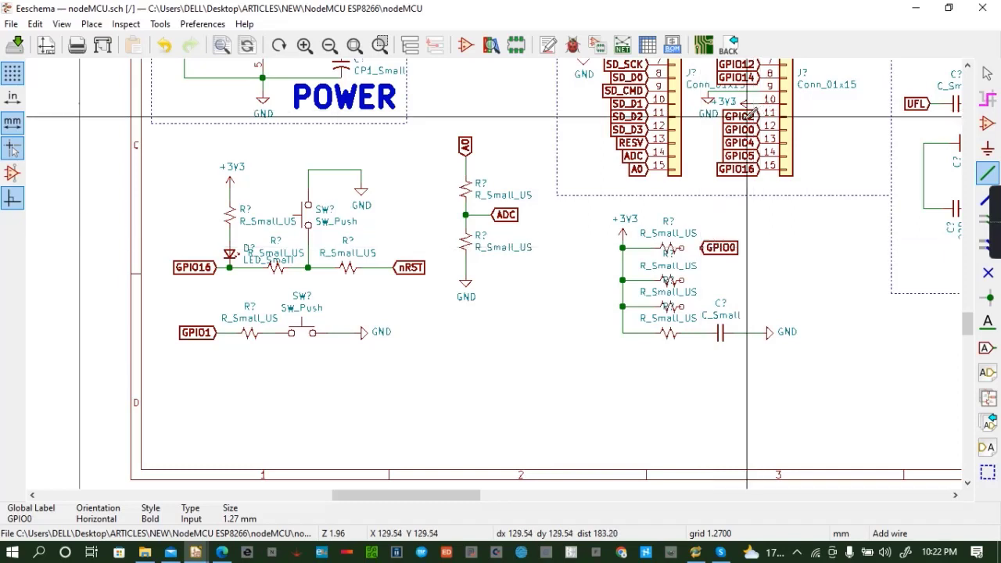
key(c)
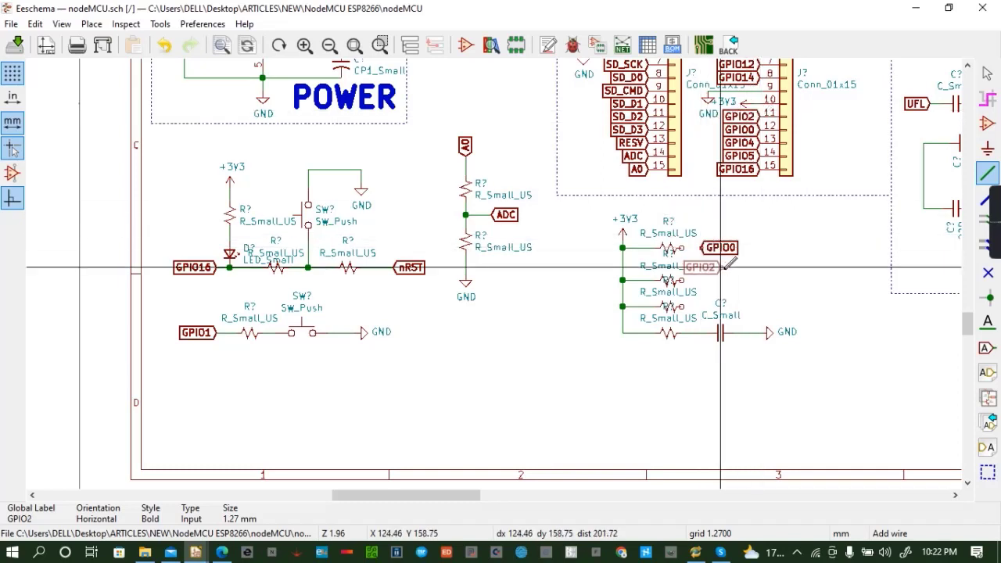
key(r)
key(r)
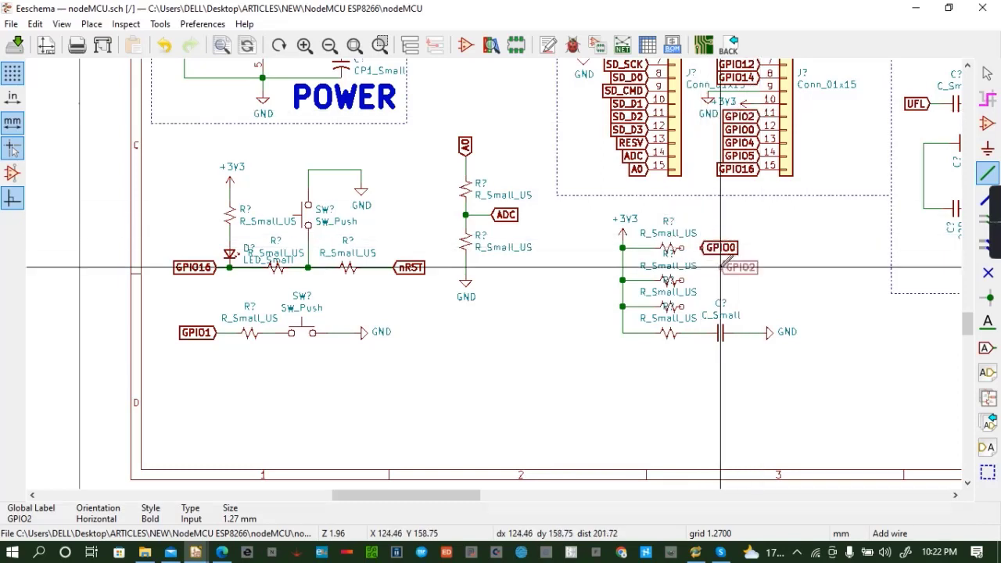
click(701, 281)
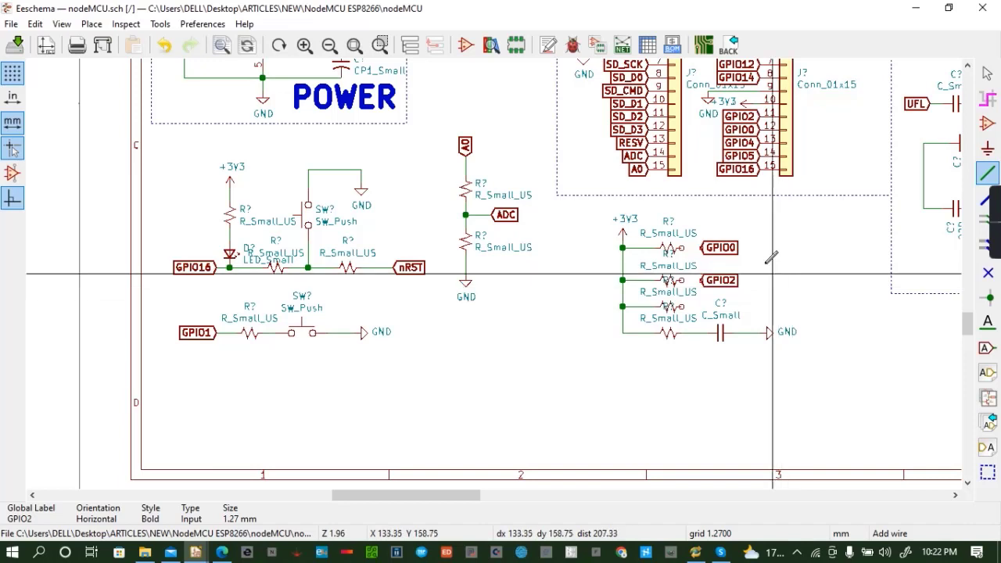
Copy the CH_PD global label, mirror it, and place it at the third resistor's end
click(969, 68)
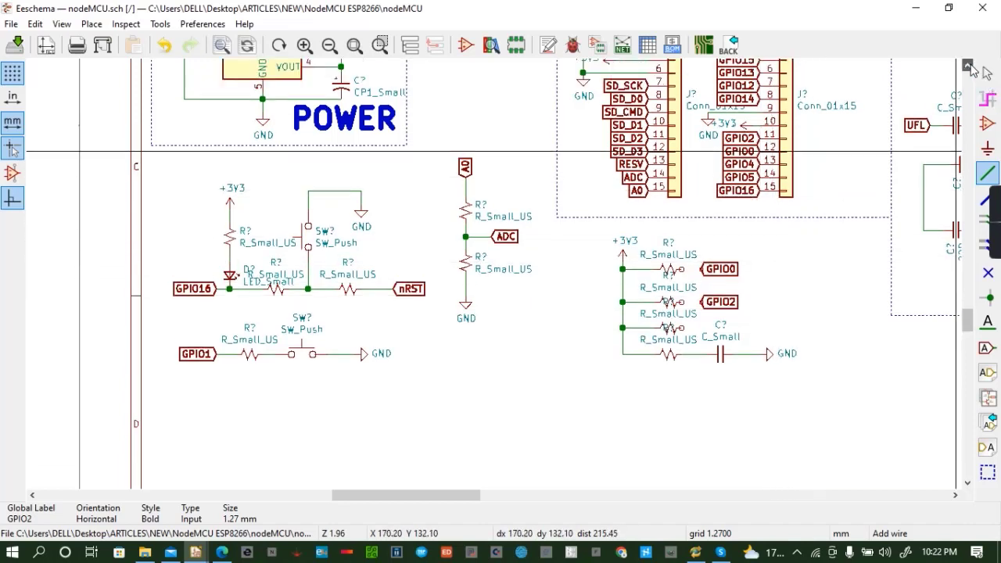
click(970, 69)
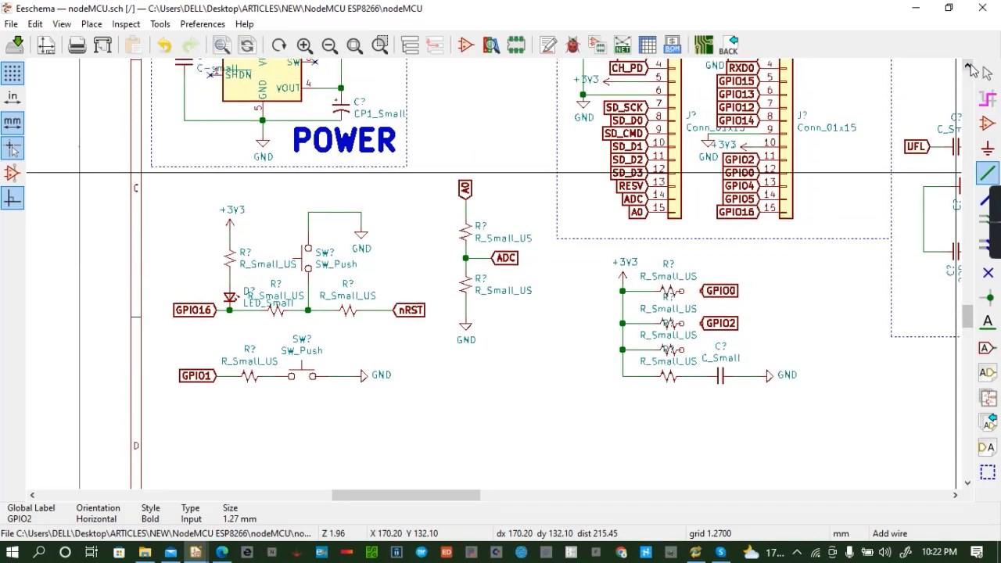
click(970, 68)
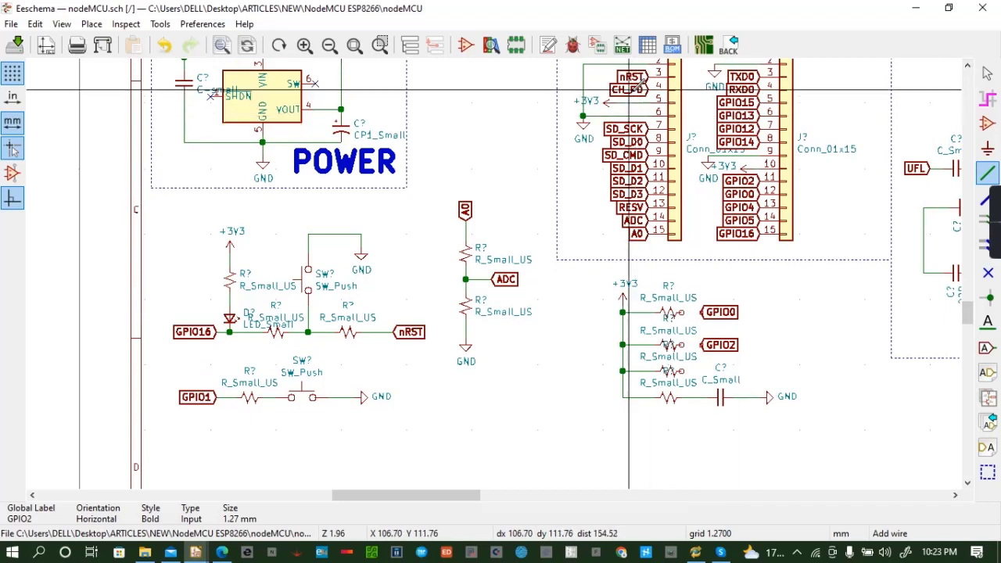
key(c)
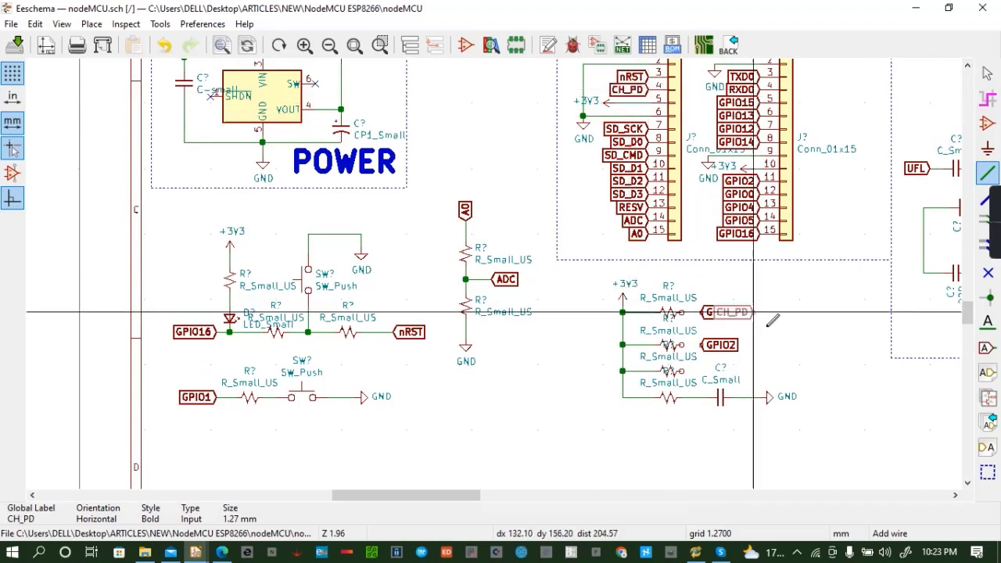
key(r)
key(r)
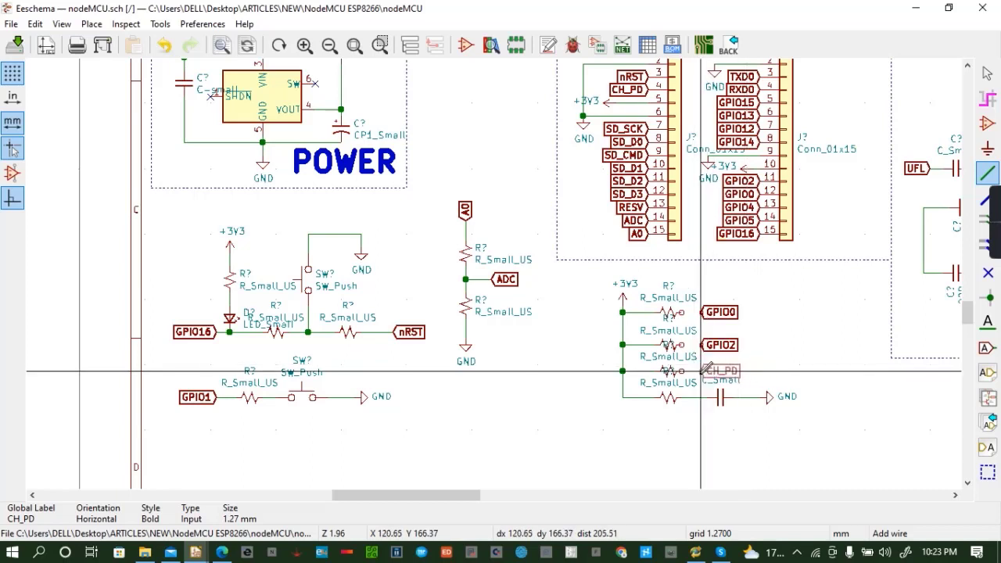
click(701, 372)
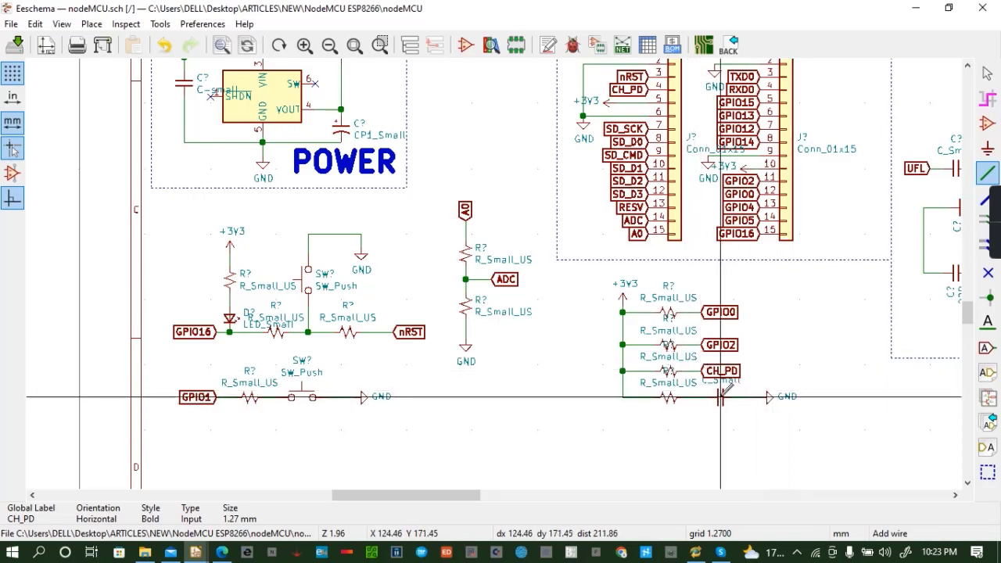
Slide the C_Small capacitor and its GND right along the bottom resistor's wire in two moves
drag(720, 397, 821, 397)
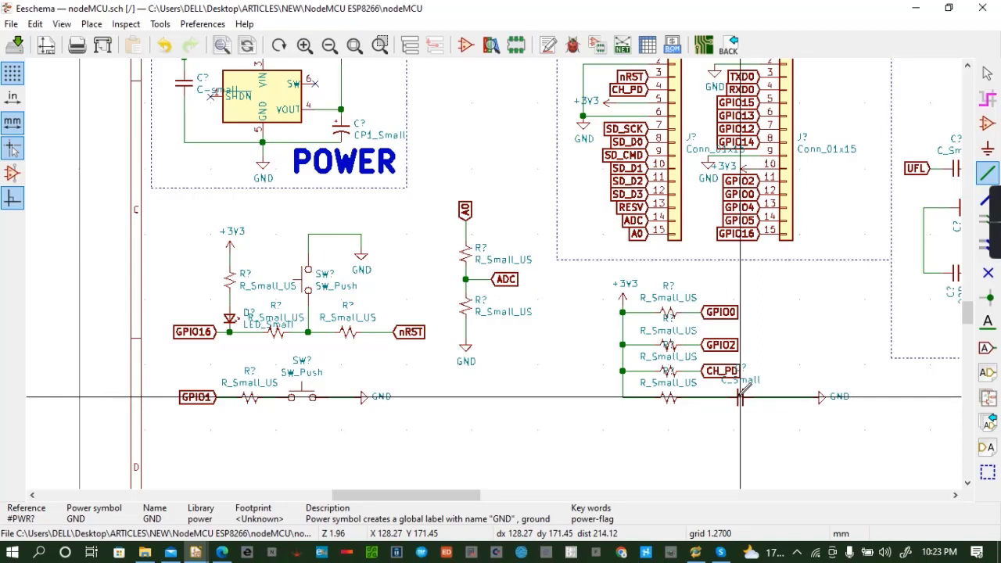
drag(740, 398, 786, 397)
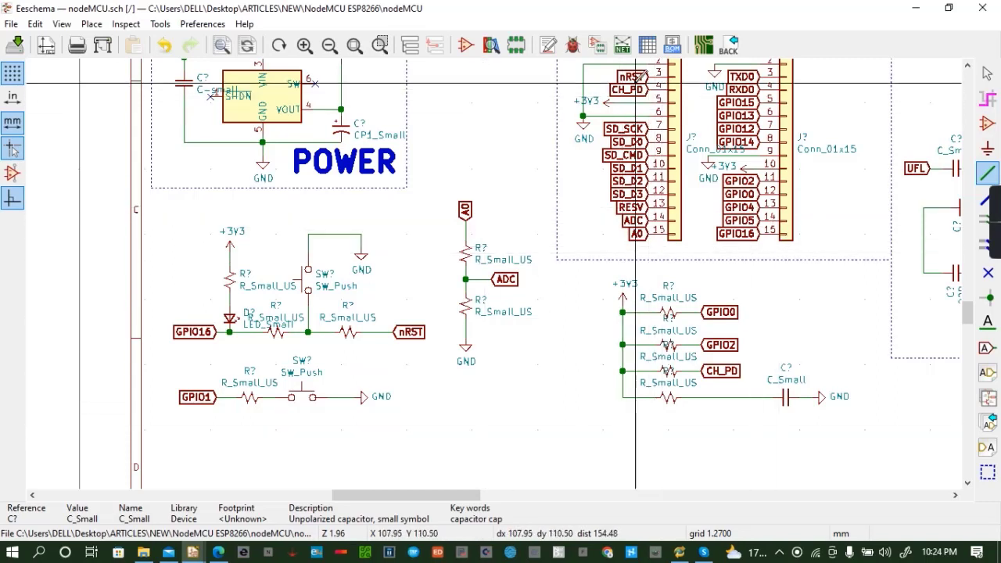
Hang an upward nRST label from the resistor–capacitor node and place GND at the capacitor's end
key(c)
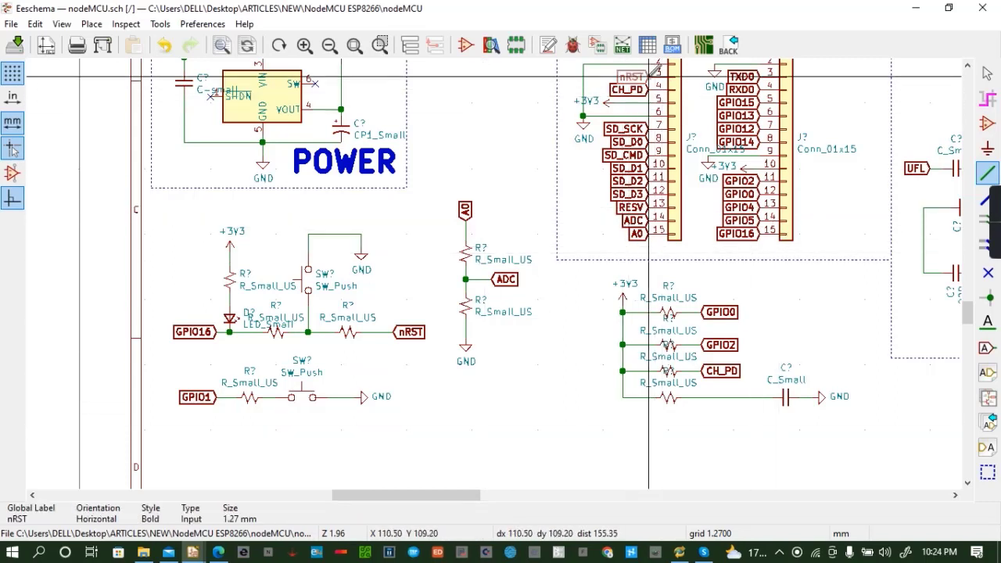
key(r)
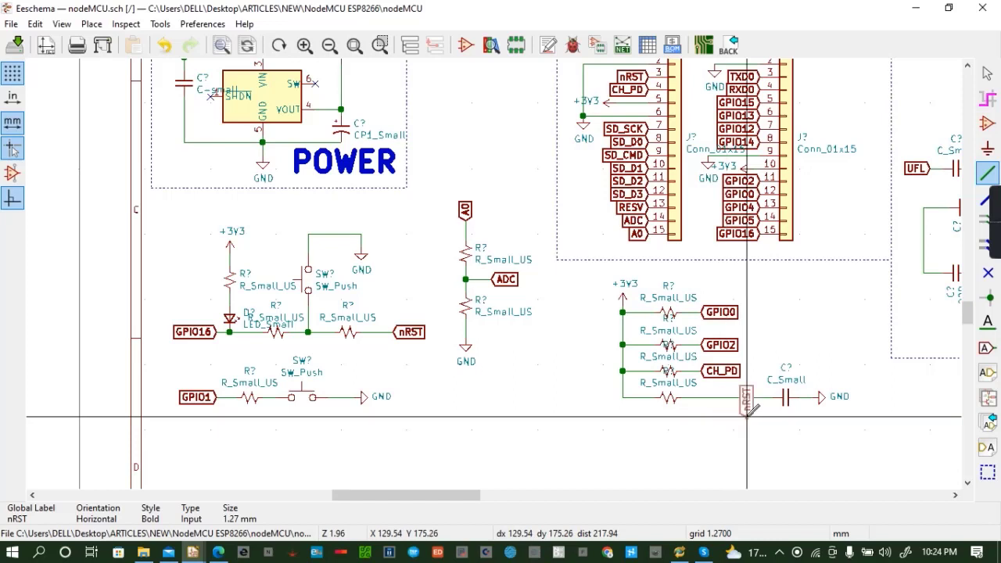
key(r)
key(r)
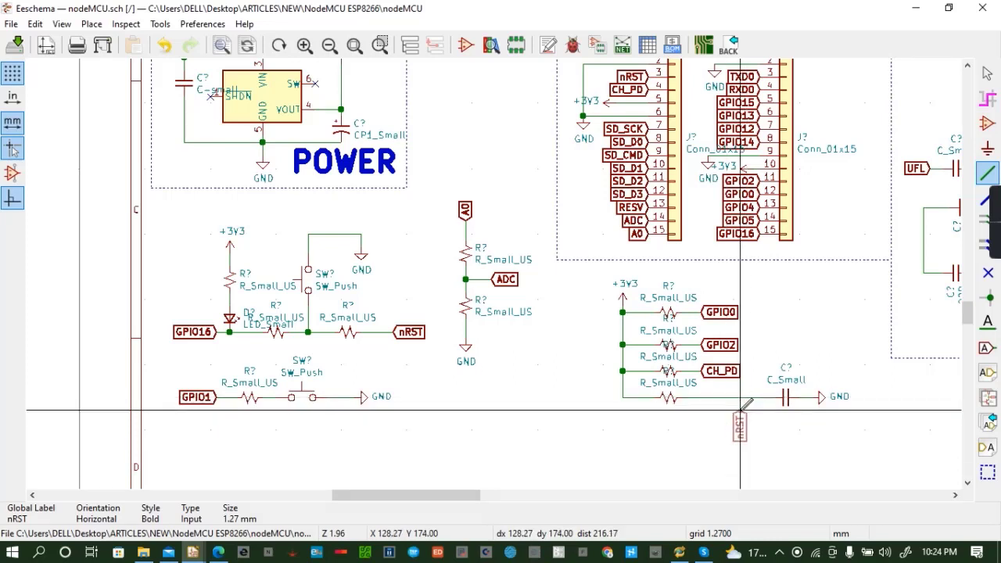
click(740, 409)
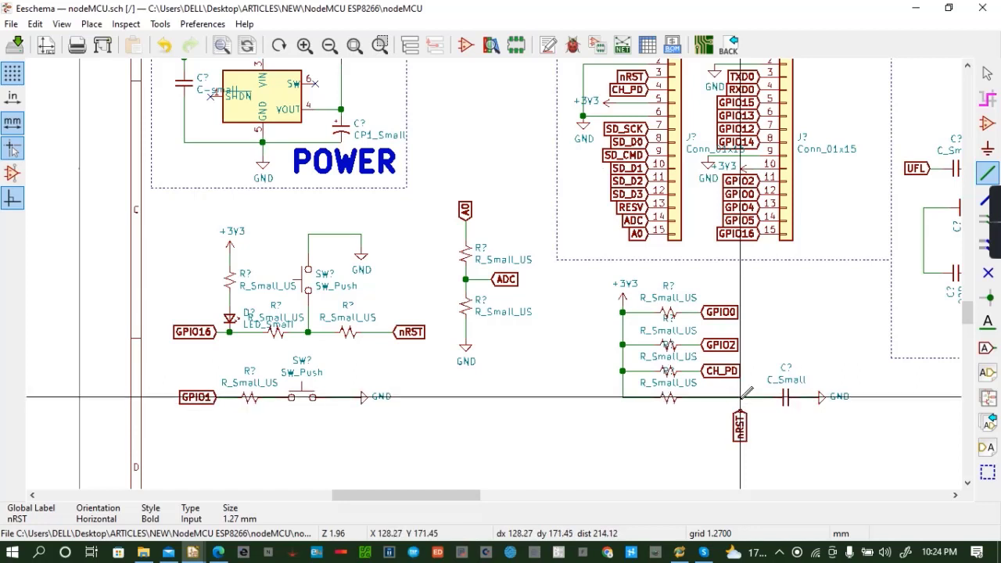
click(741, 397)
click(741, 410)
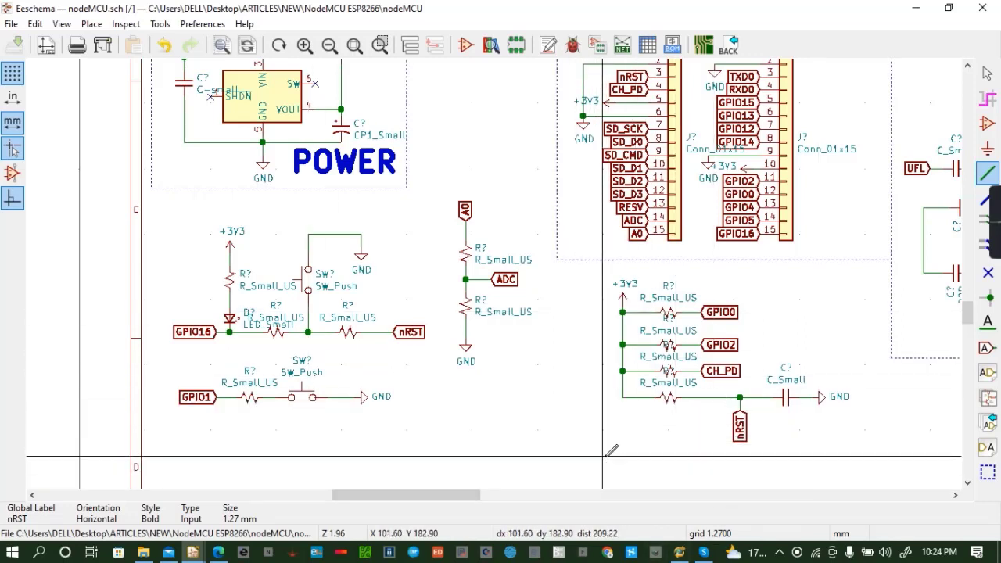
click(822, 397)
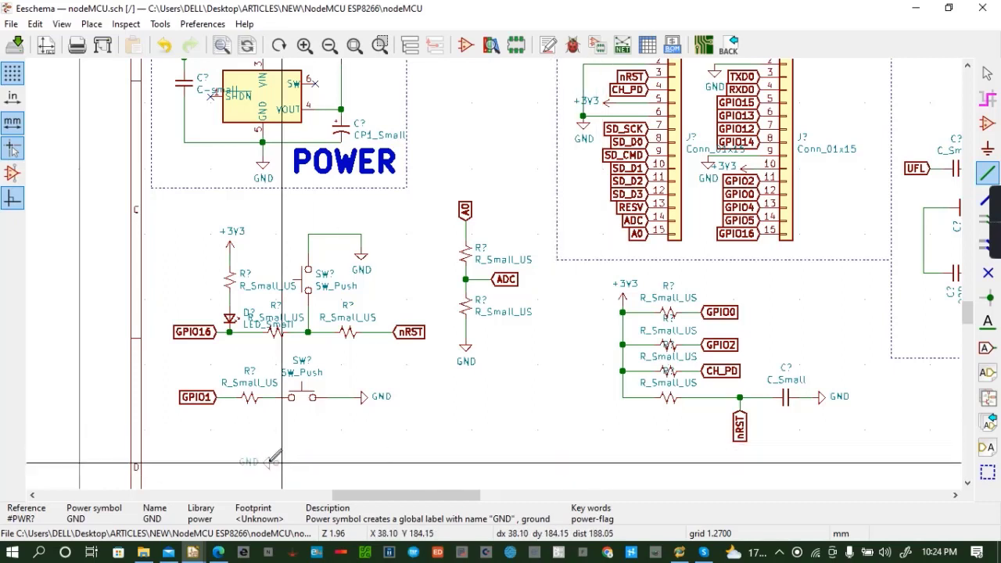
Place a GND symbol, an R_Small_US resistor copy, and a horizontal GPIO15 label below the GPIO01 line
click(197, 456)
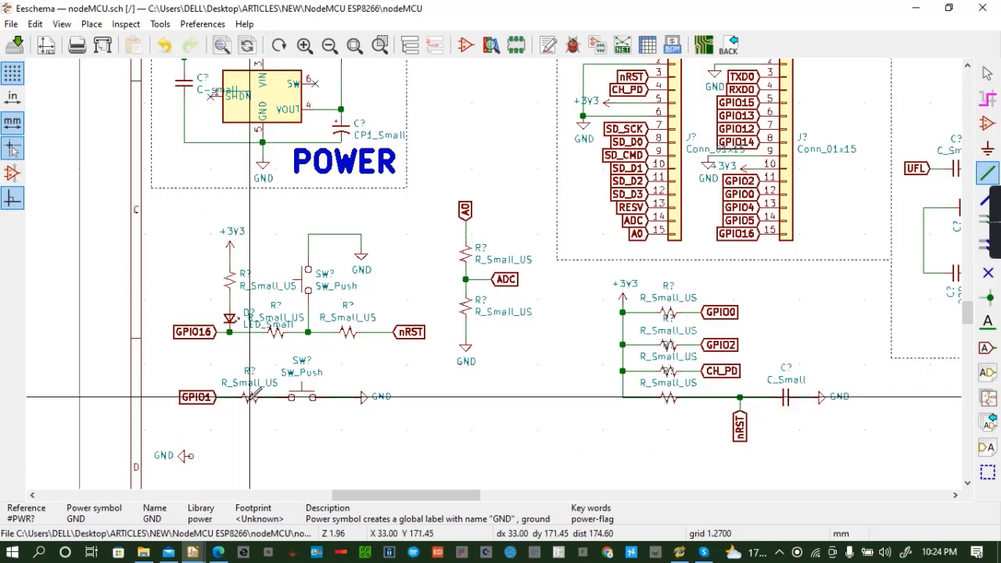
click(250, 398)
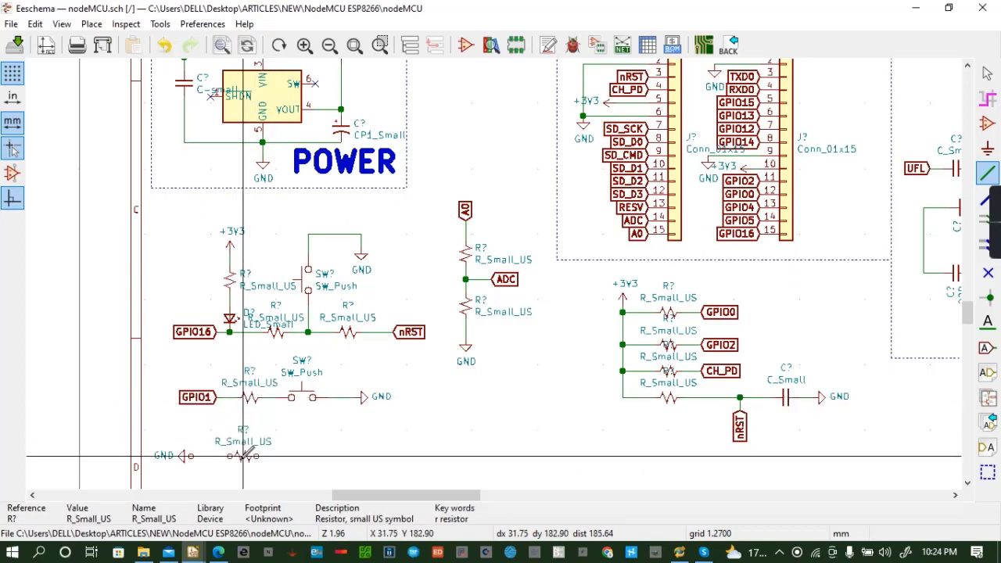
click(244, 456)
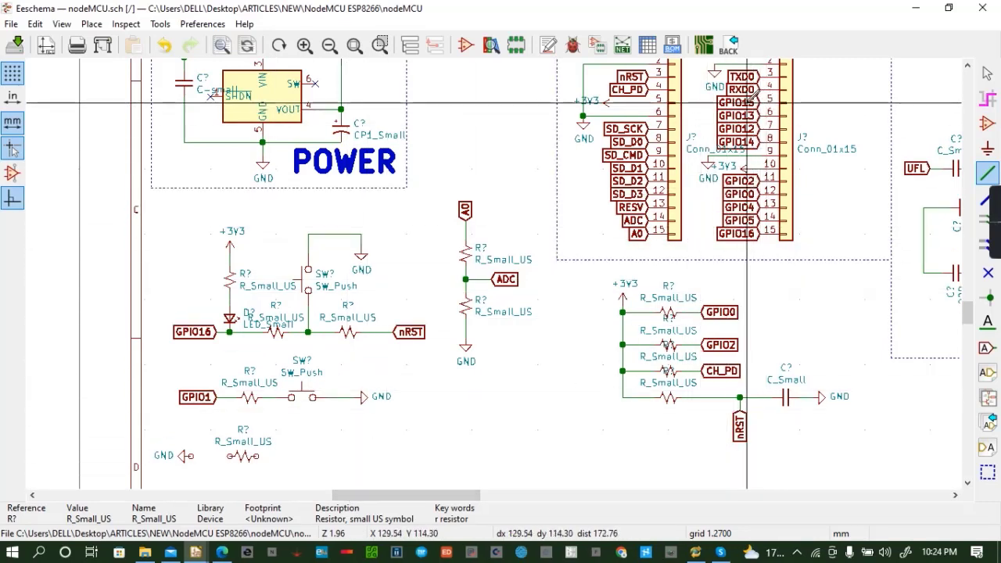
key(c)
key(r)
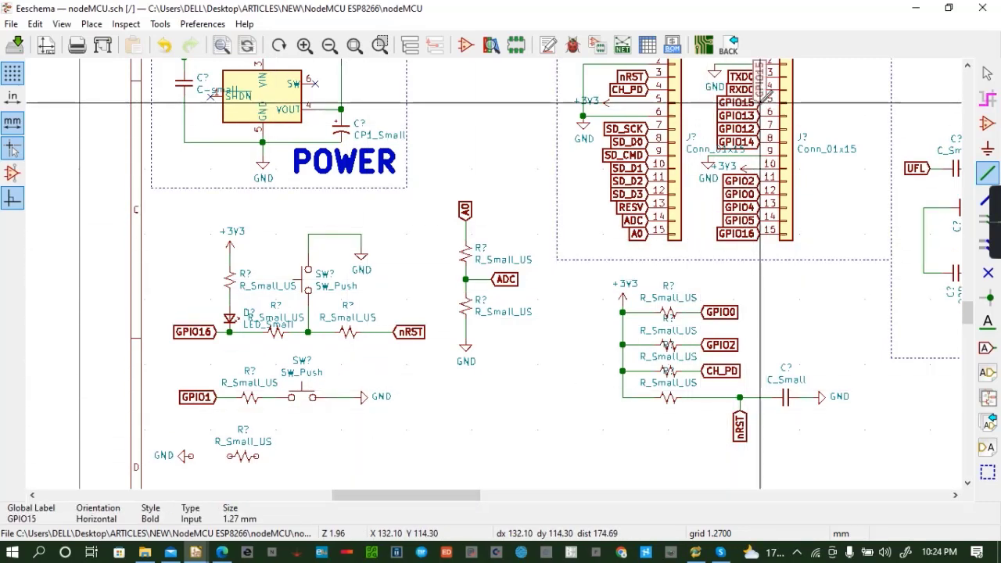
key(r)
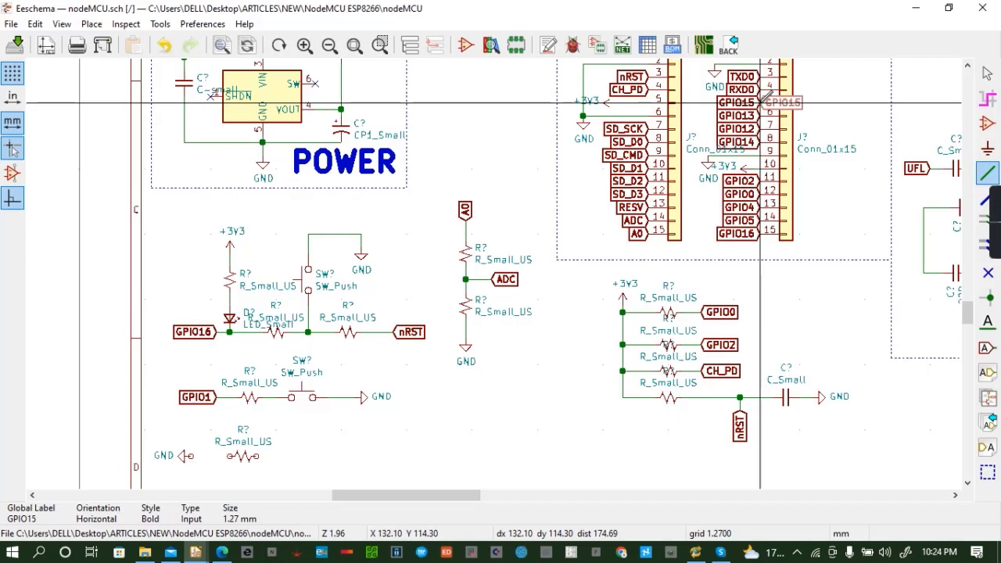
click(315, 456)
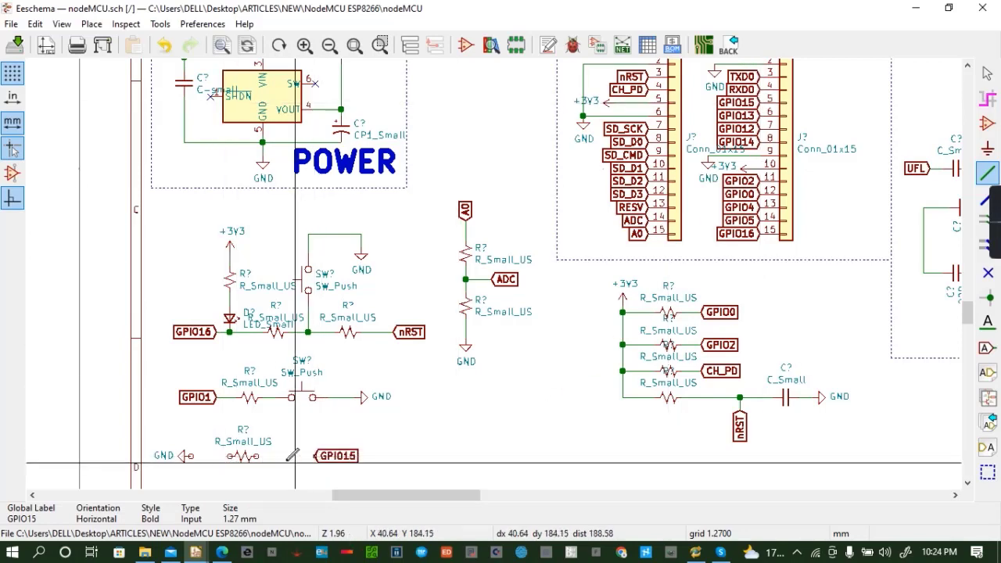
Wire GND to the resistor and the resistor to the GPIO15 label, redoing the last wire
click(191, 456)
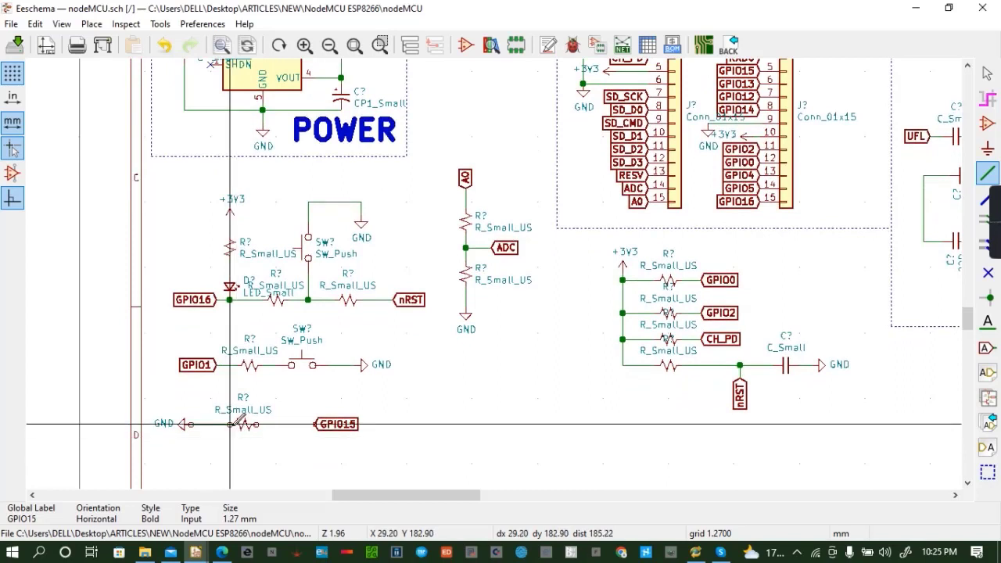
click(230, 424)
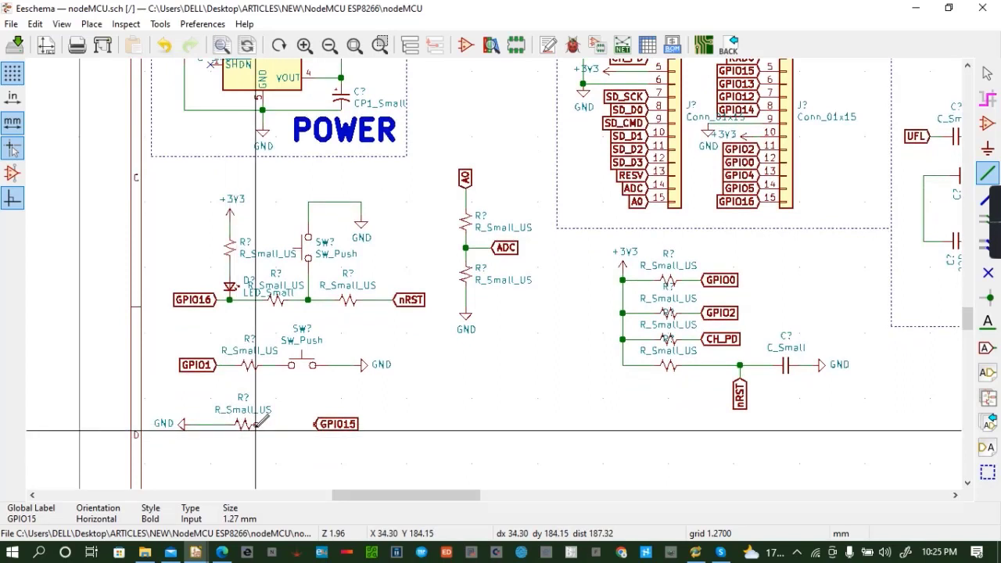
click(256, 424)
click(315, 424)
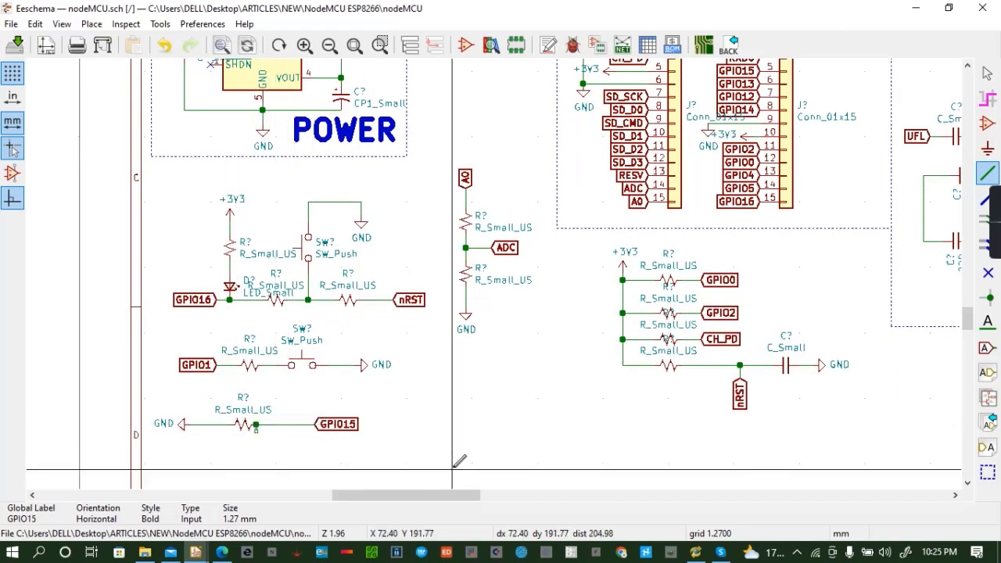
click(164, 45)
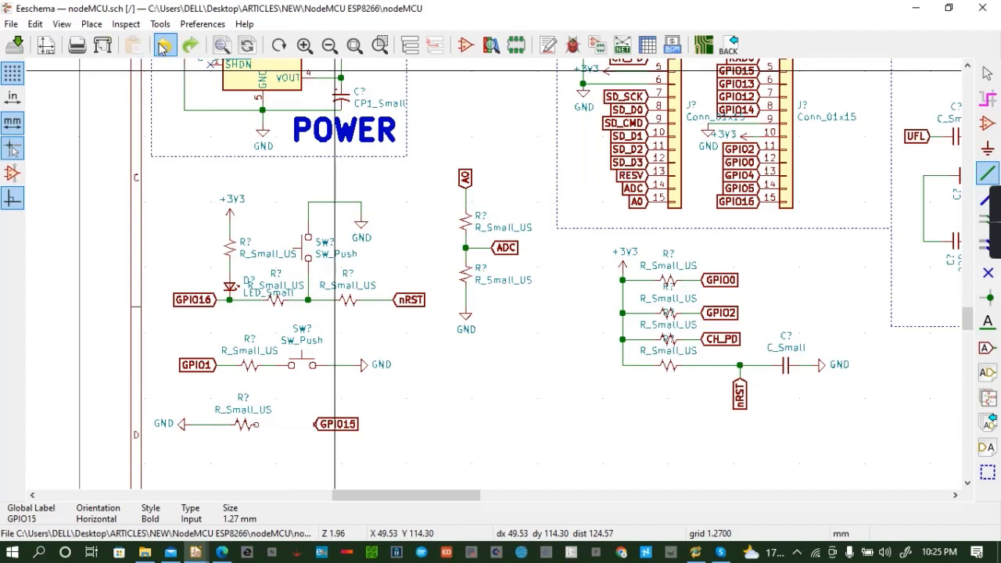
click(315, 424)
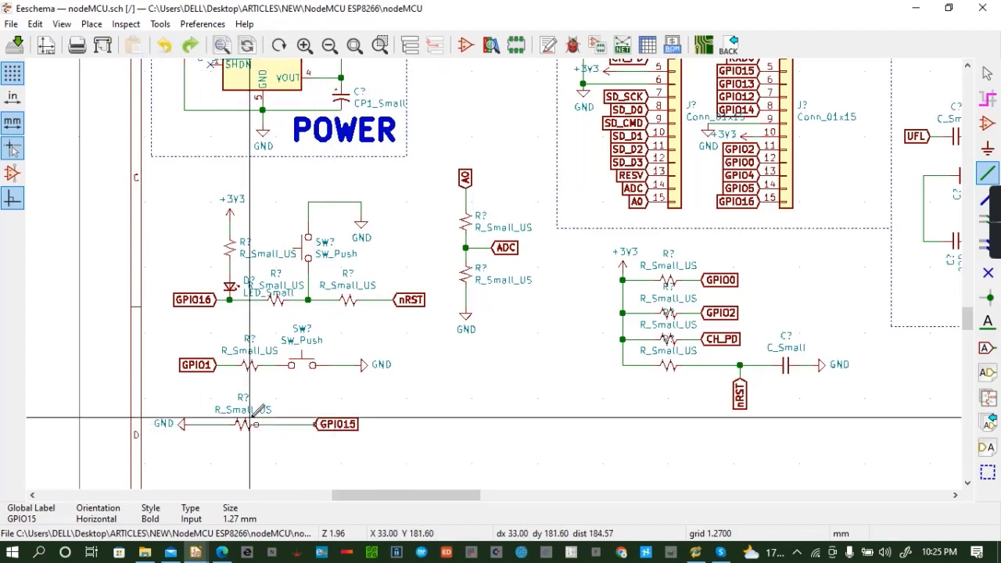
click(256, 424)
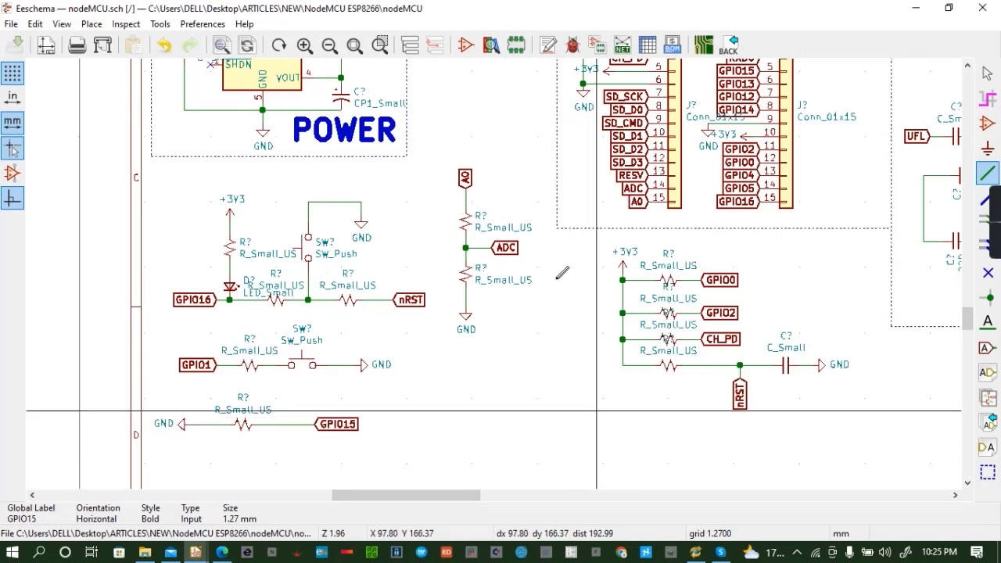
scroll(512, 319, down, 3)
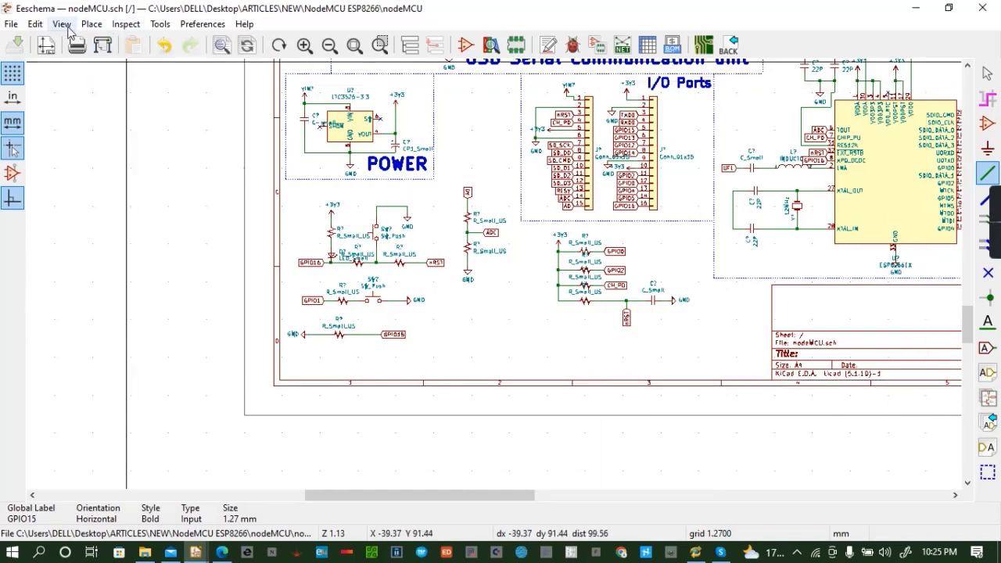
Place the graphic text 'BIAS FOR I/Os' beneath the bias resistor section
click(92, 25)
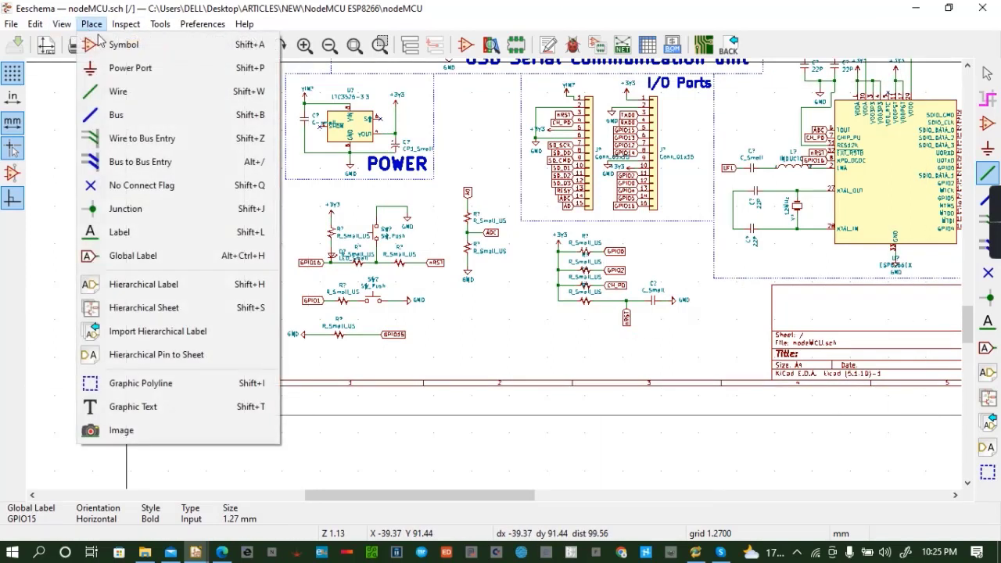
click(129, 408)
click(505, 358)
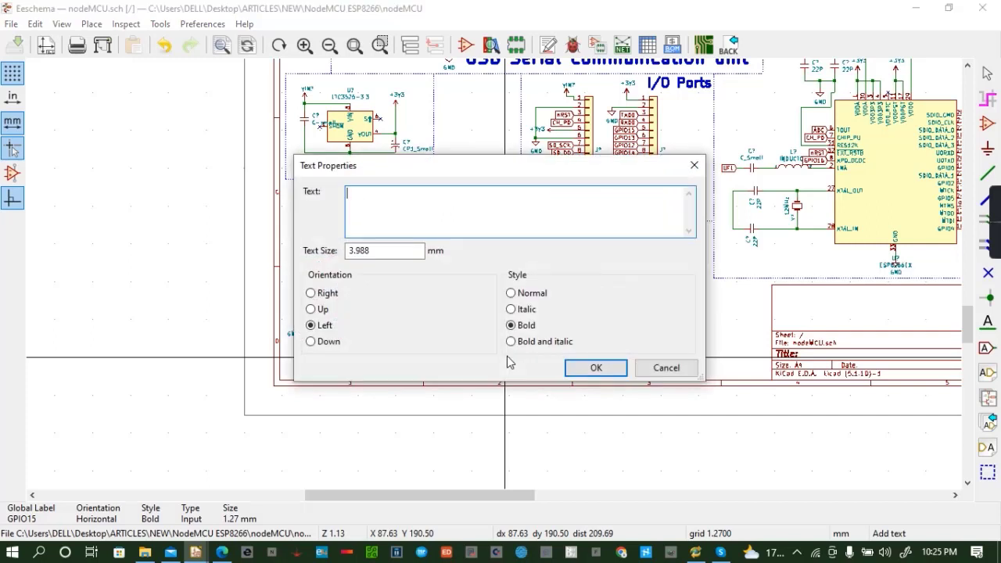
text(B)
text(OR I/Os)
click(588, 369)
click(524, 361)
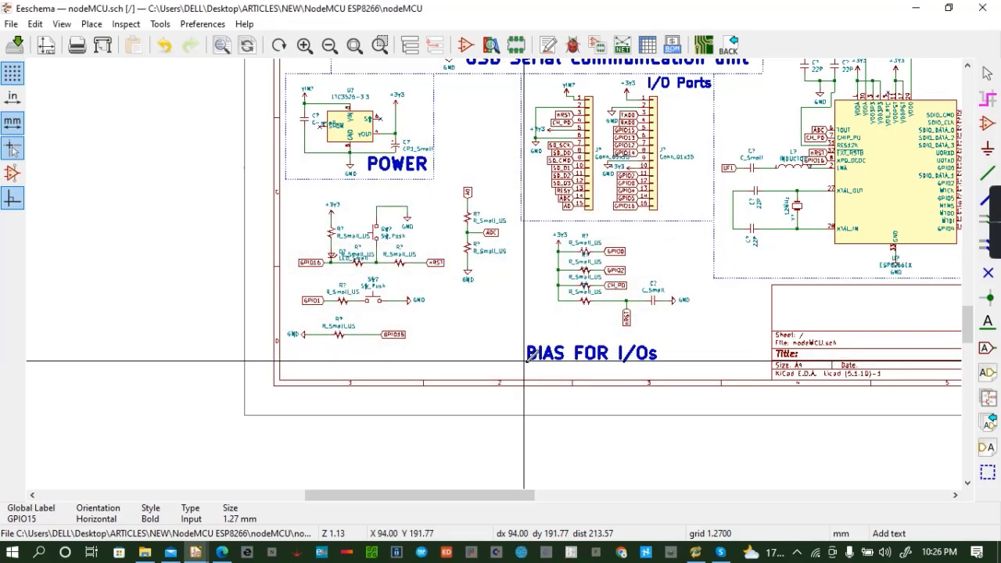
Draw dotted graphic lines around the BIAS FOR I/Os section, then zoom out
click(988, 472)
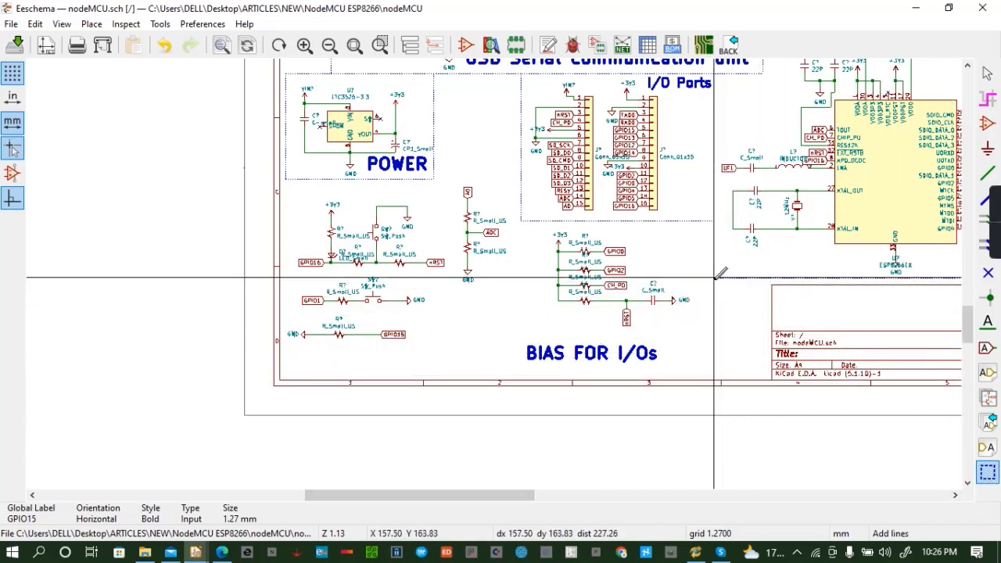
click(710, 372)
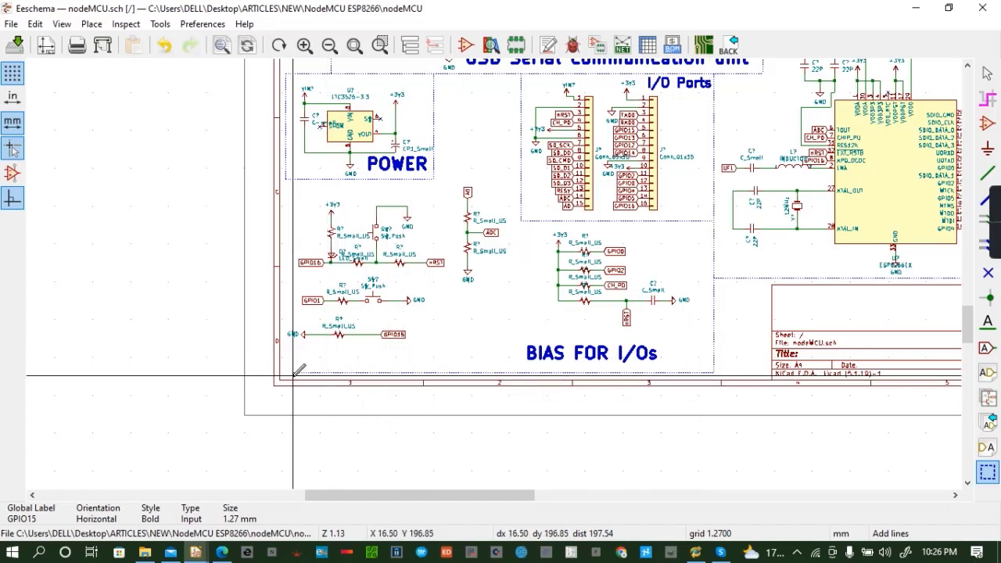
click(286, 375)
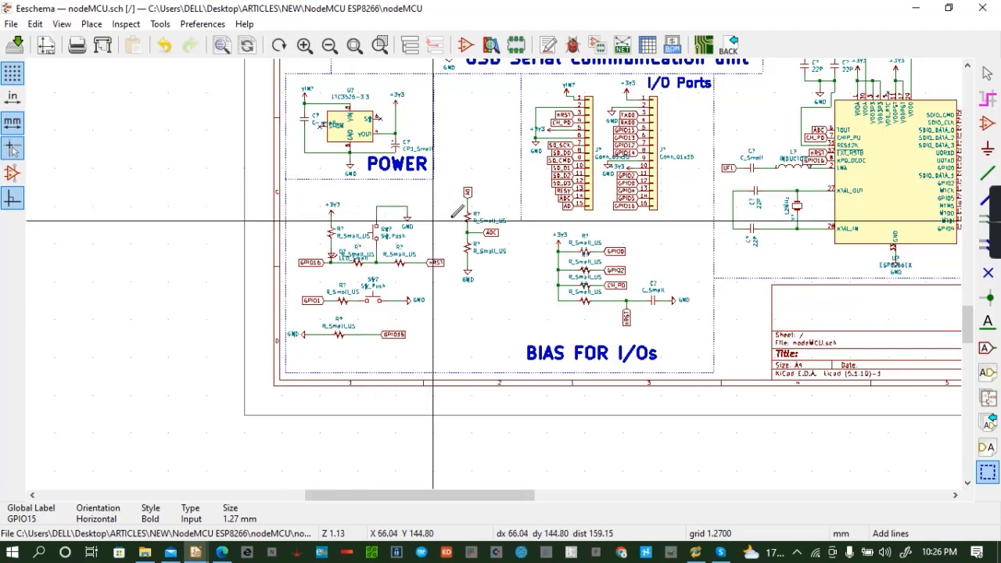
click(968, 66)
click(968, 67)
click(967, 67)
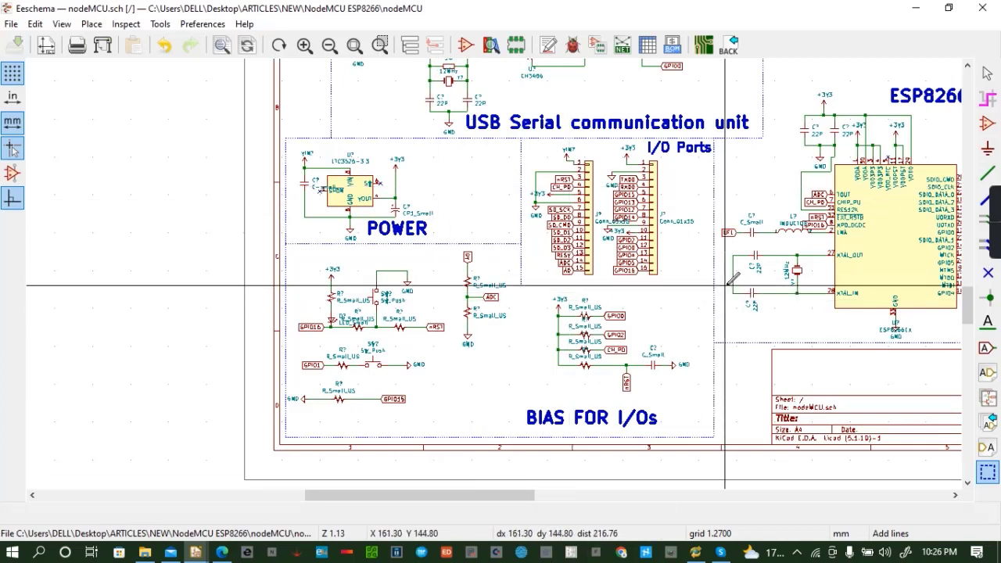
scroll(688, 191, down, 1)
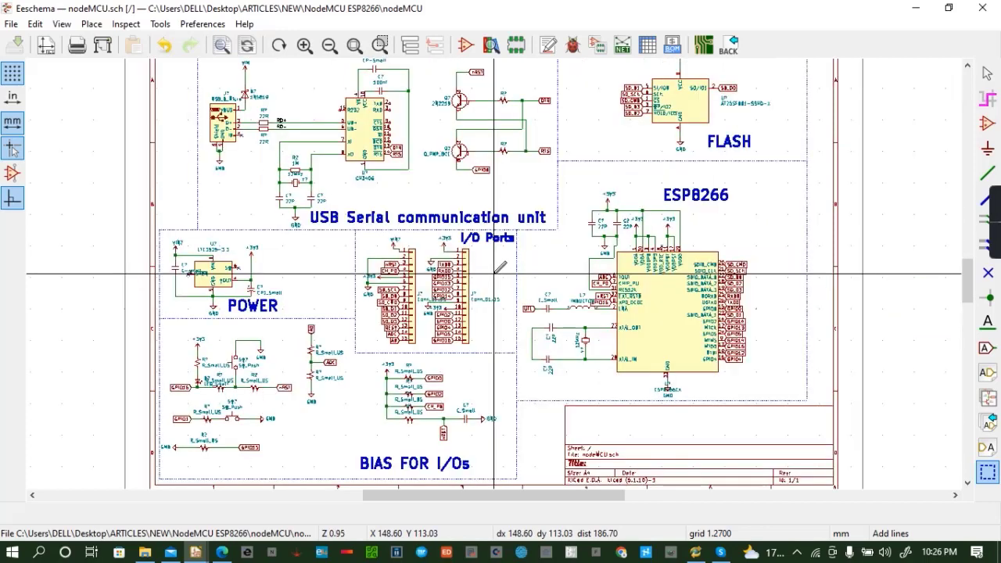
scroll(494, 274, down, 1)
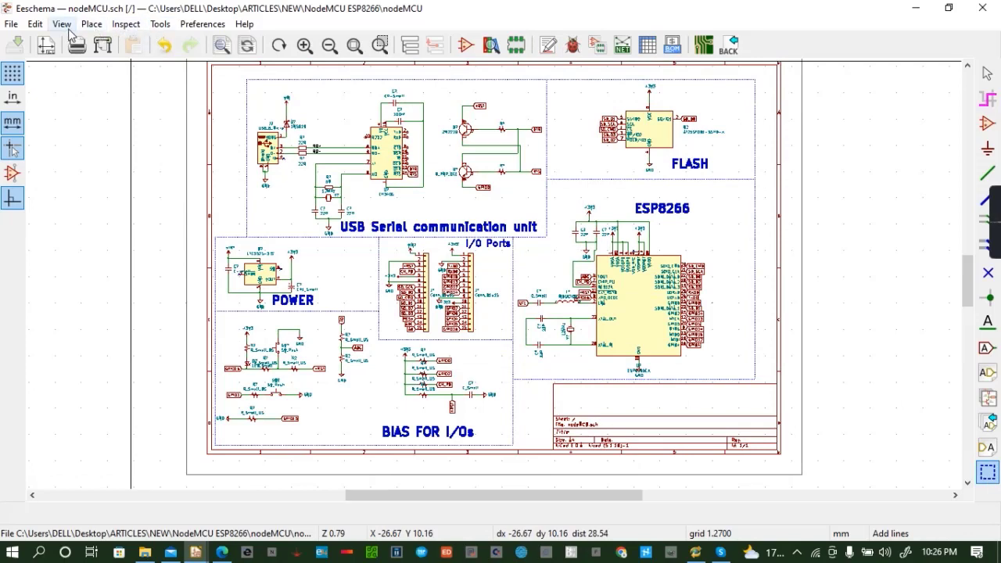
Add the graphic text 'NODEMCU ESP8266+CH340G' at size 5 above the USB Serial section
click(92, 28)
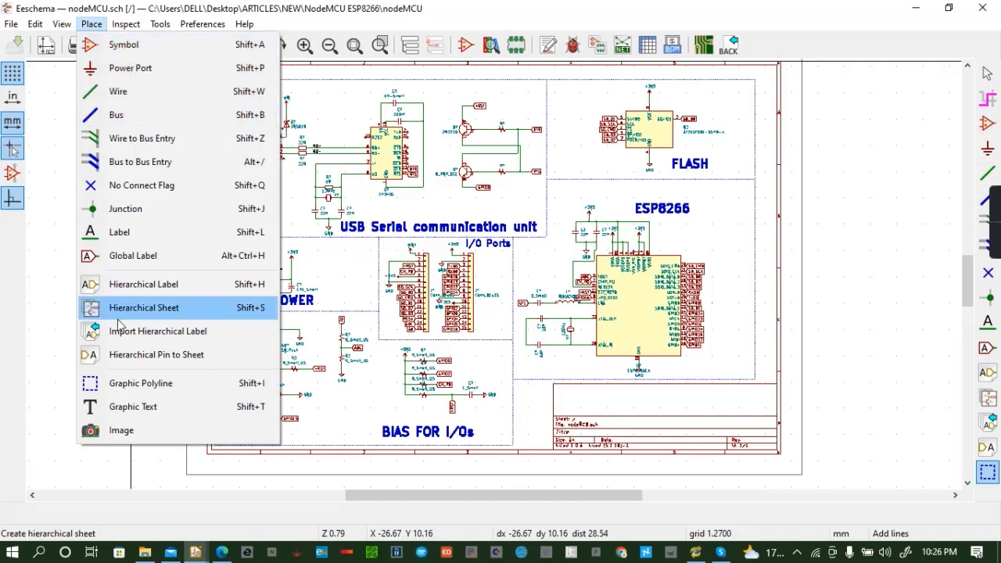
click(133, 407)
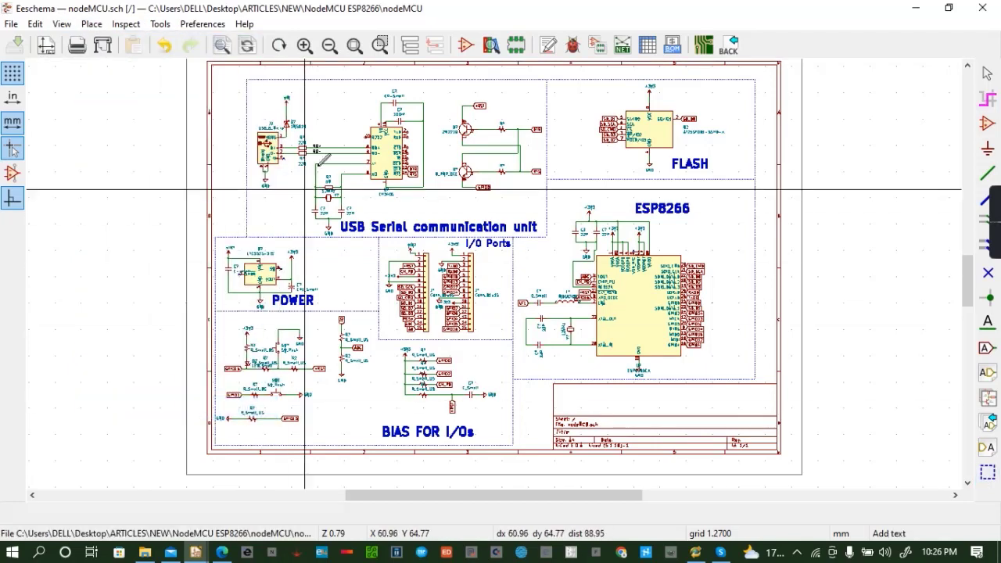
click(389, 72)
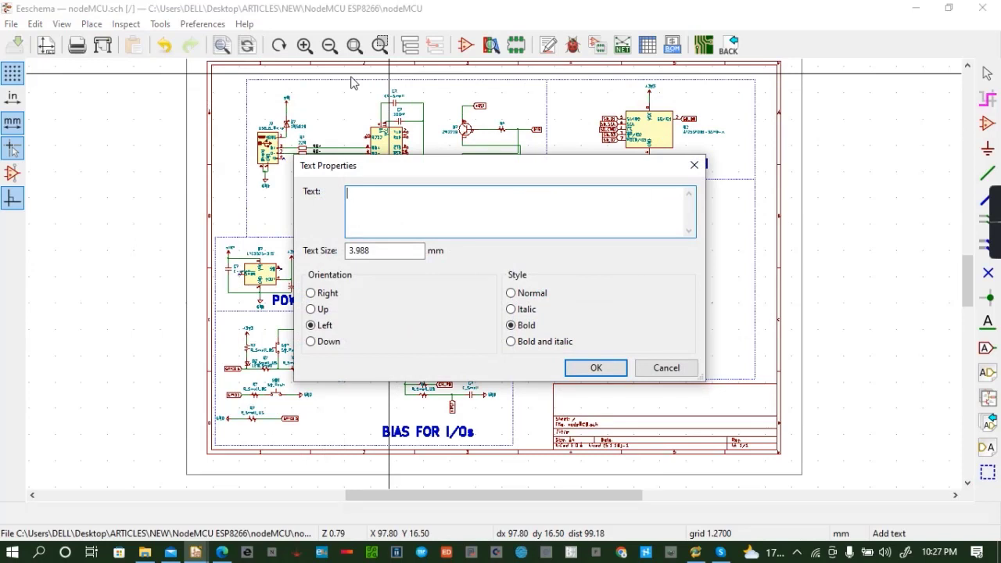
text(NODEMCU ESP8266)
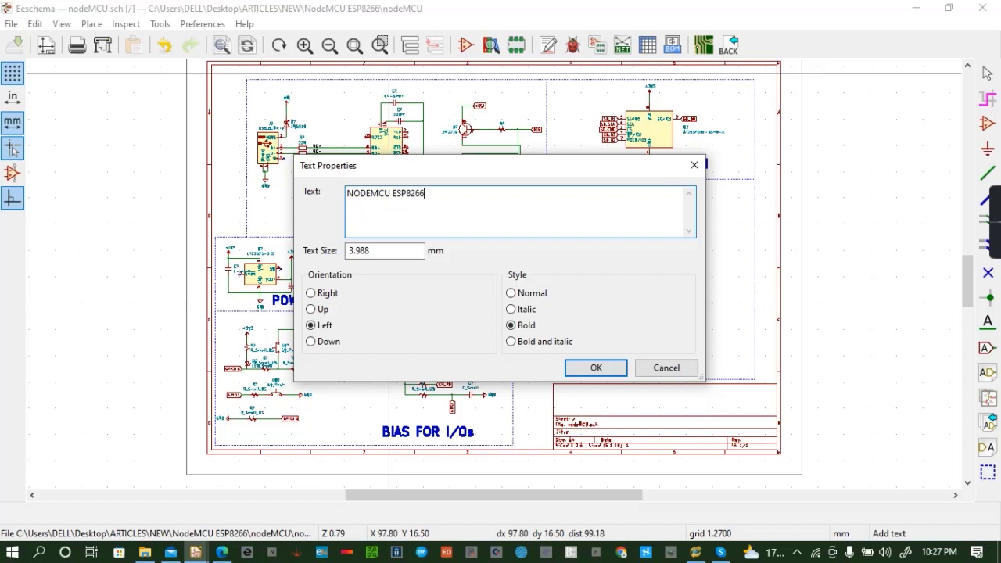
text(+CH)
text(340G)
click(375, 251)
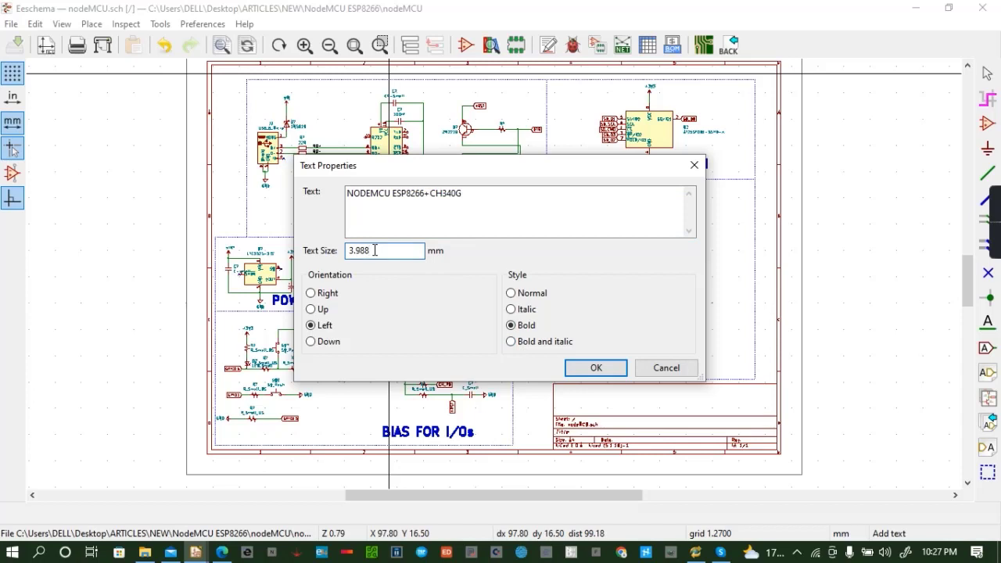
key(BackSpace)
key(BackSpace)
key(BackSpace)
key(BackSpace)
key(BackSpace)
text(D)
click(597, 368)
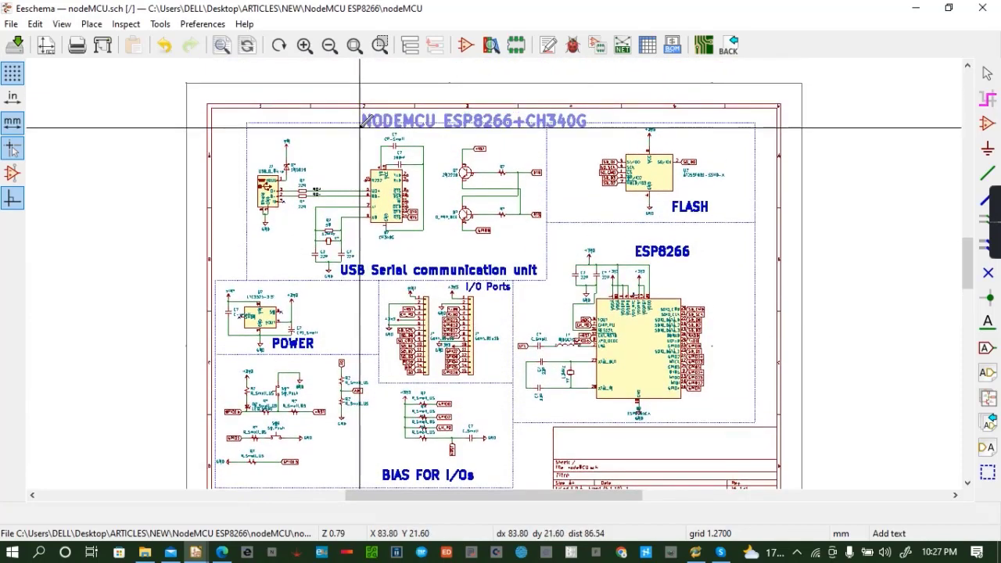
click(360, 127)
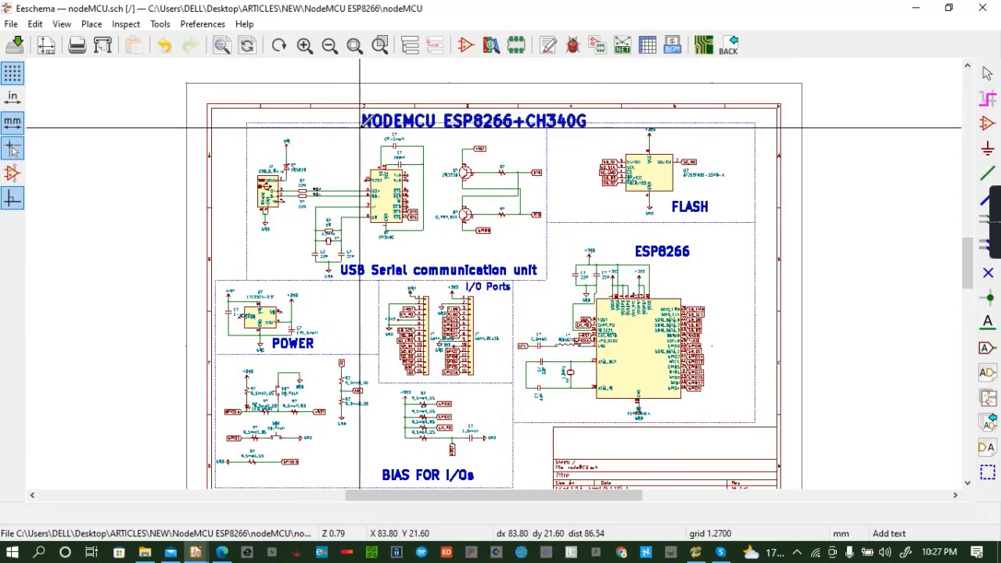
Change the NODEMCU ESP8266+CH340G title's style to Bold and italic in its text properties
right_click(491, 121)
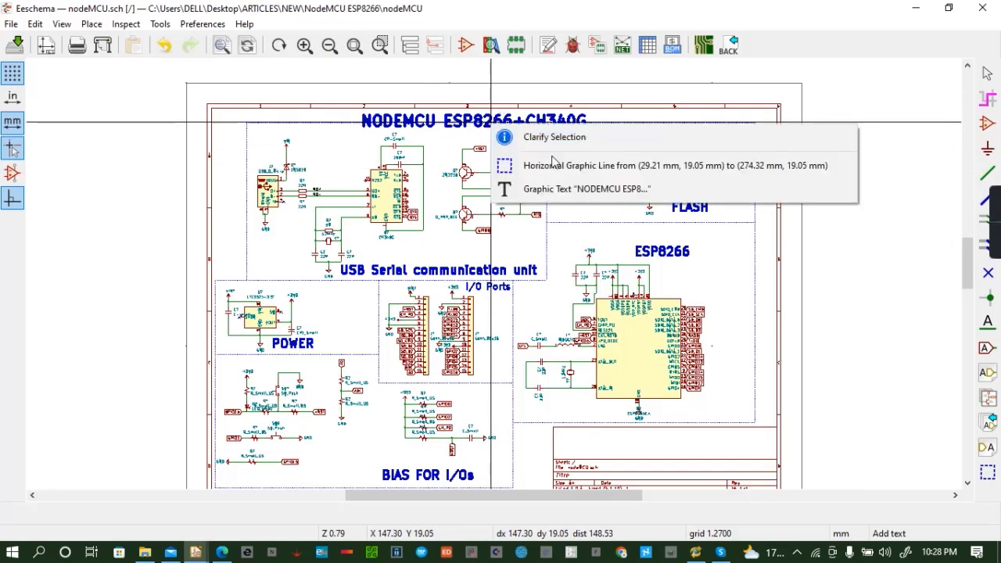
click(567, 188)
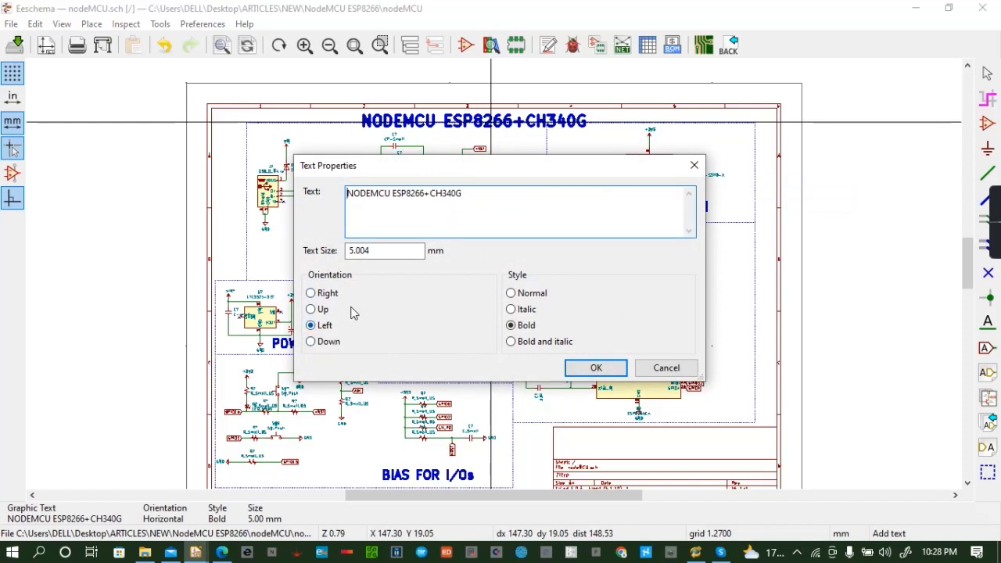
click(513, 344)
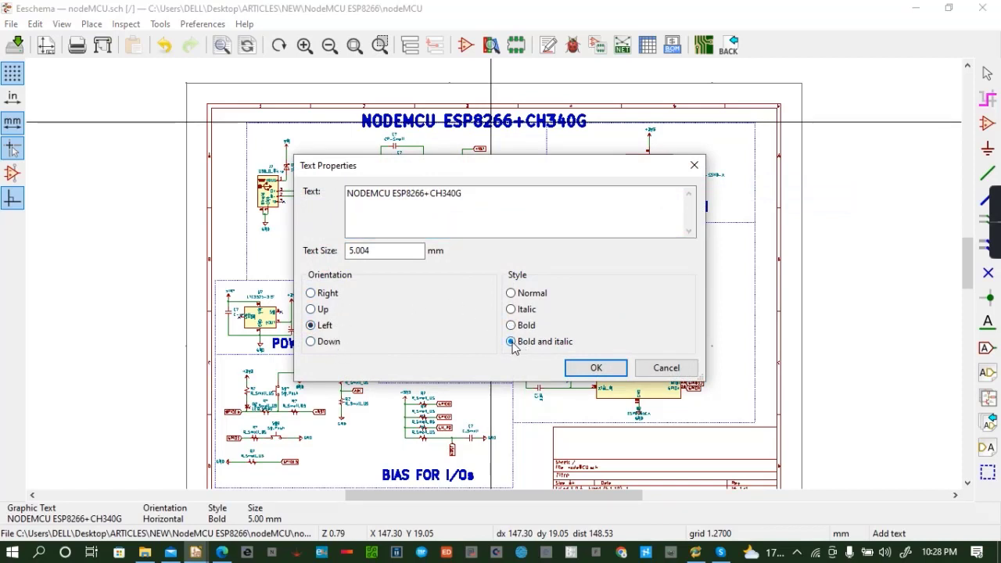
click(597, 370)
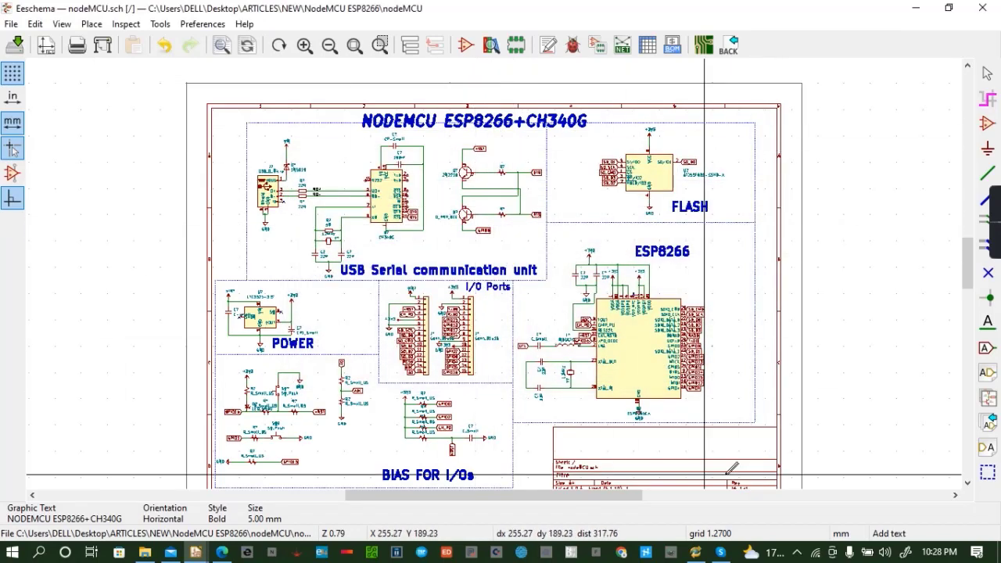
click(967, 483)
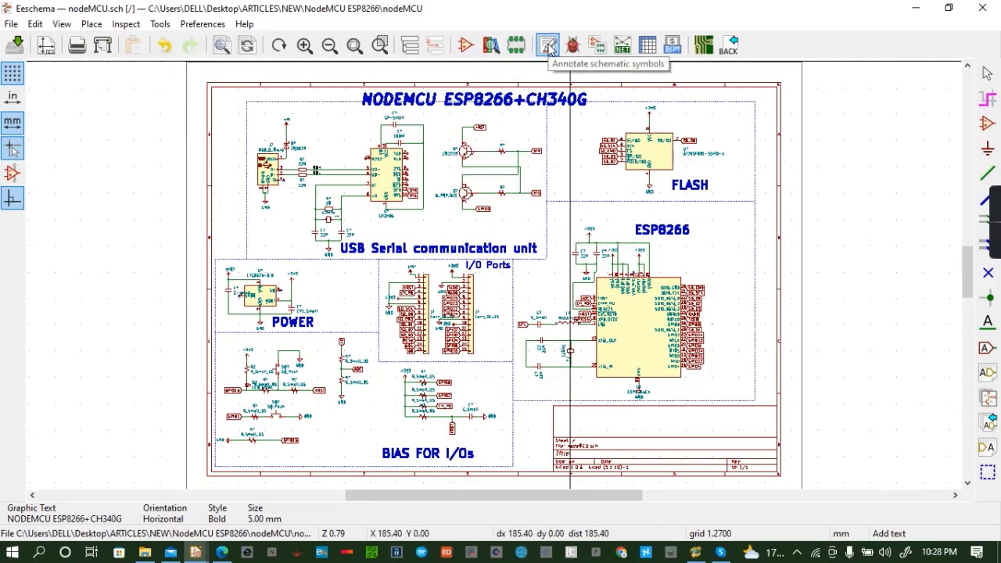
Annotate all unannotated schematic components, then launch Assign PCB footprints
click(549, 47)
click(603, 422)
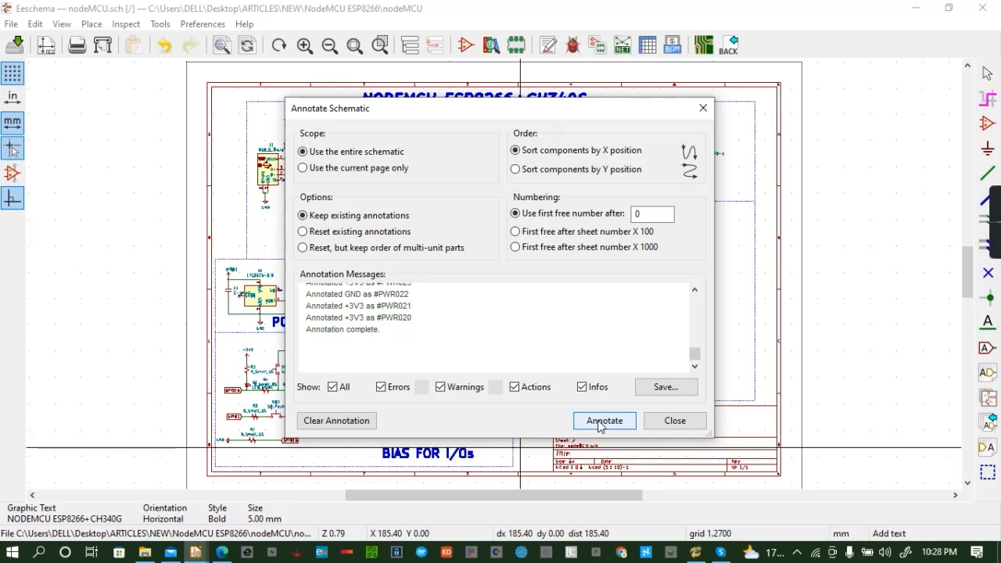
click(687, 421)
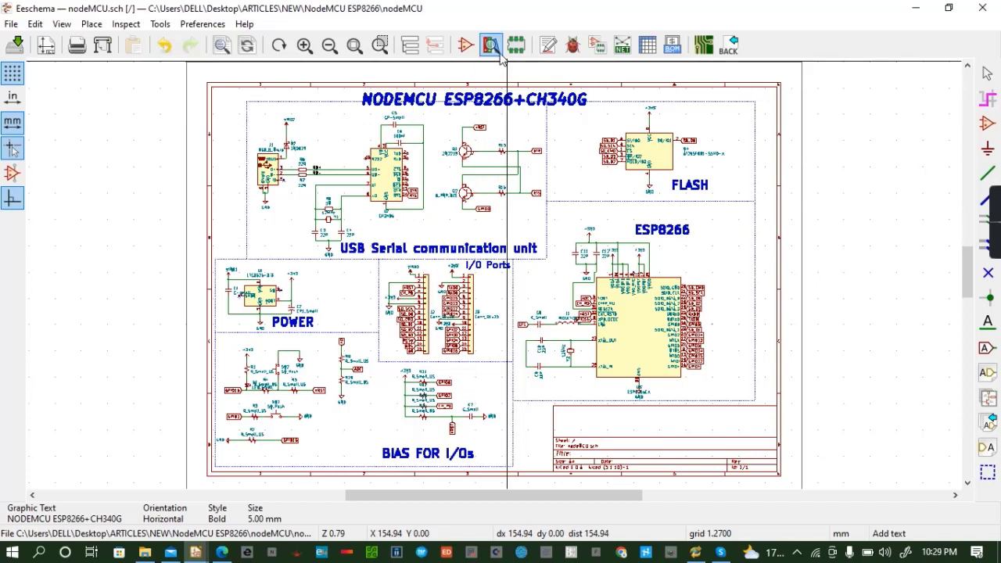
click(595, 46)
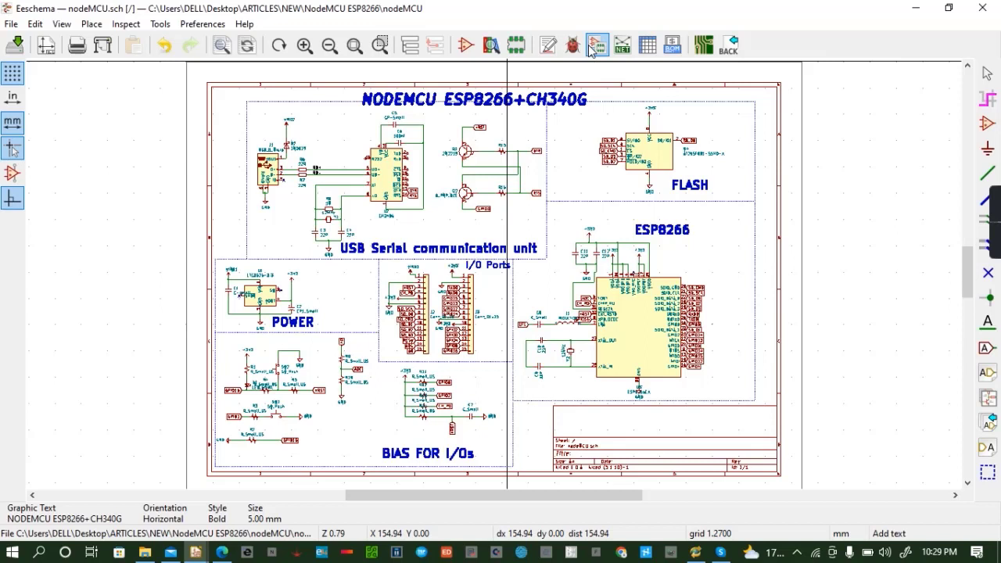
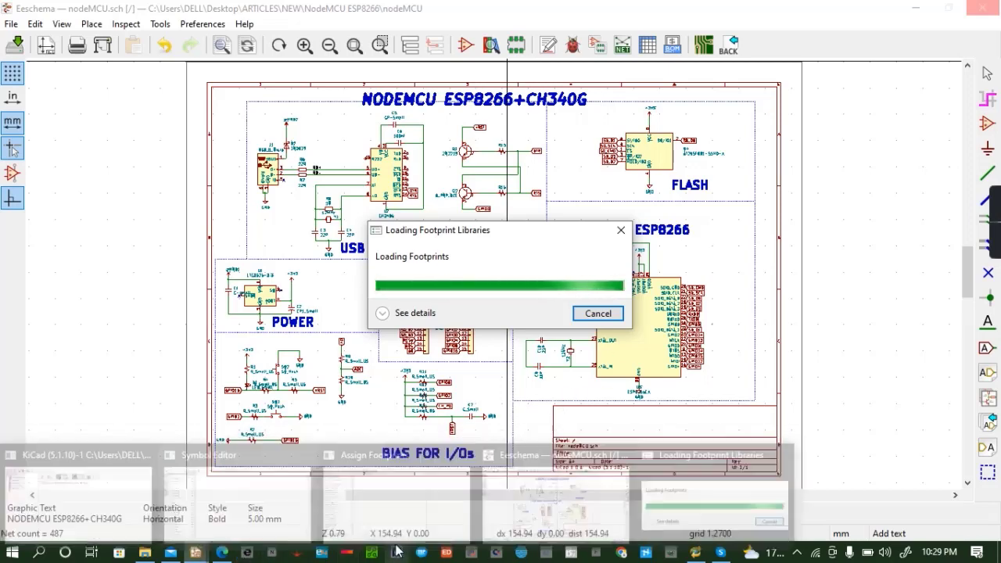
Switch to the loading CvPcb Assign Footprints window from the taskbar preview
mouse_move(197, 553)
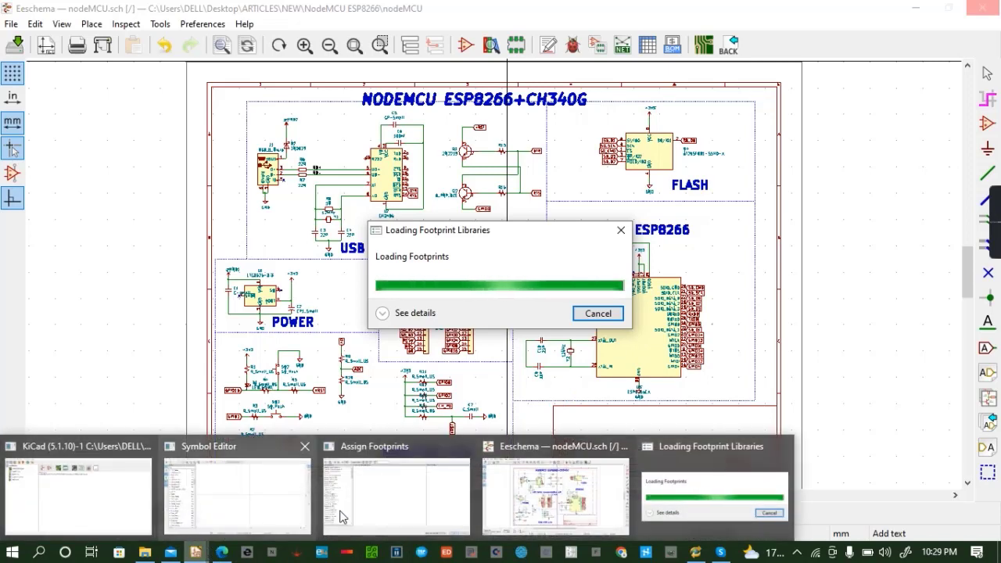
click(382, 505)
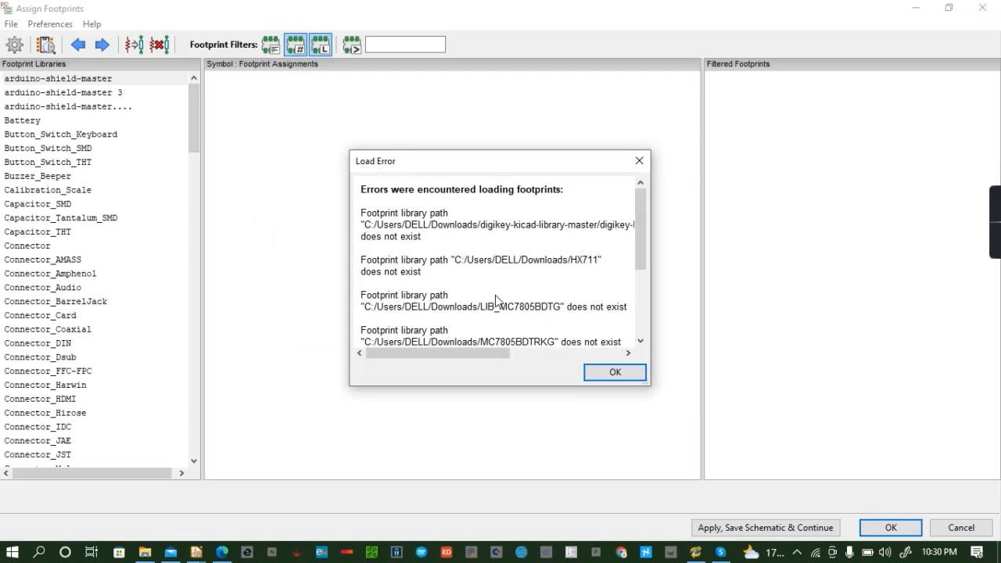
Dismiss the footprint library load error and list the Capacitor_SMD footprints
click(610, 371)
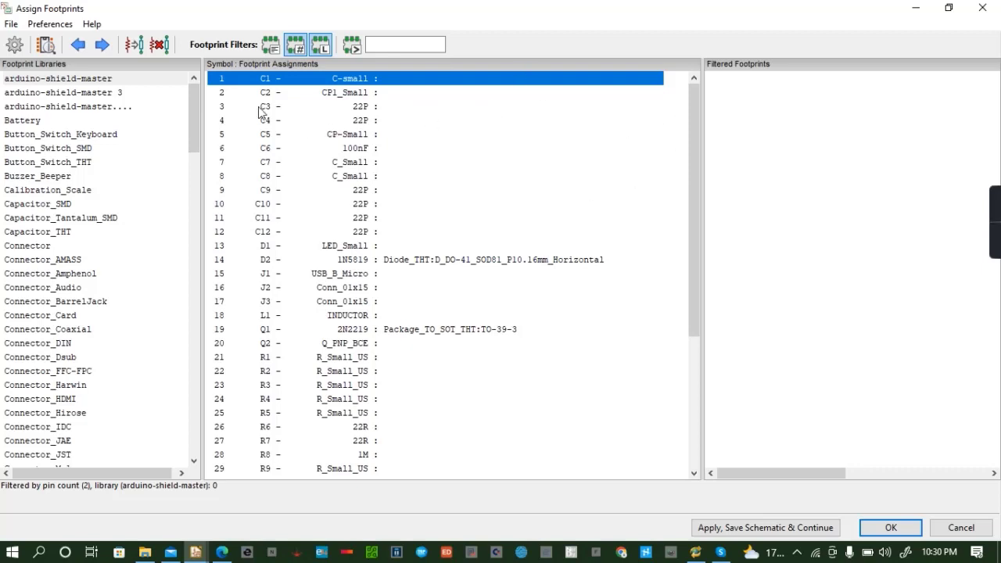
click(62, 204)
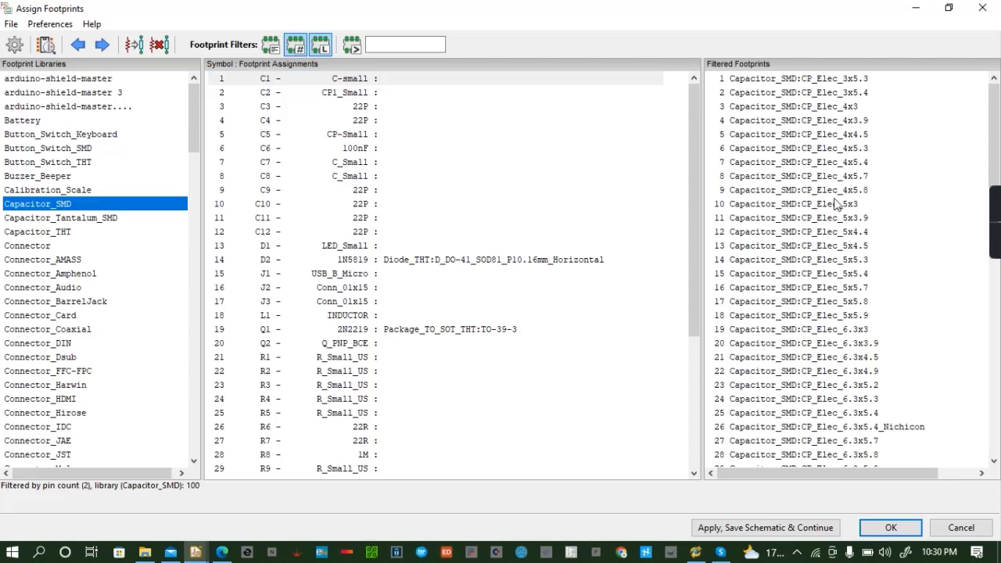
scroll(837, 203, down, 5)
scroll(835, 204, down, 10)
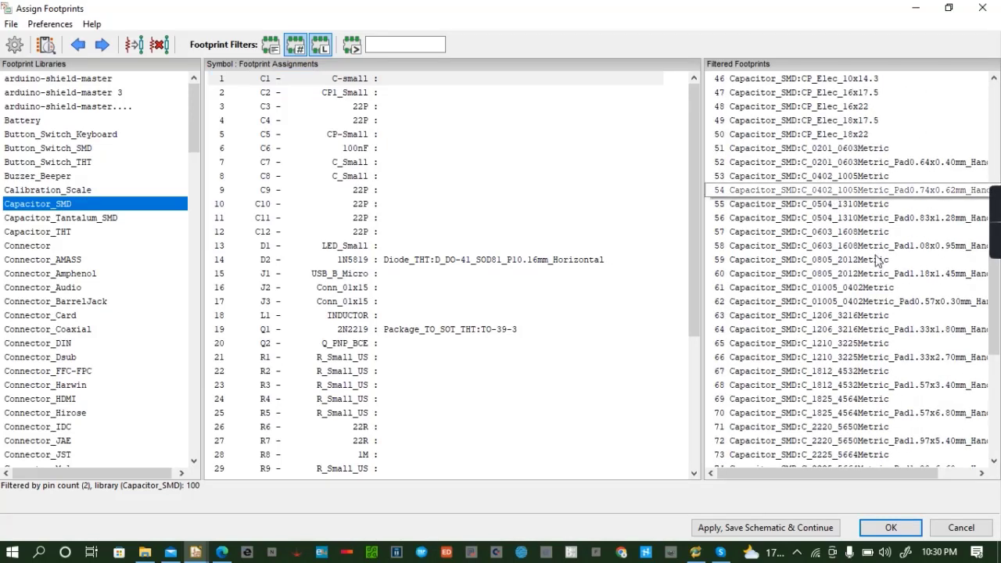
Assign C_0805_2012Metric to each capacitor in turn, C1 through C12
double_click(851, 266)
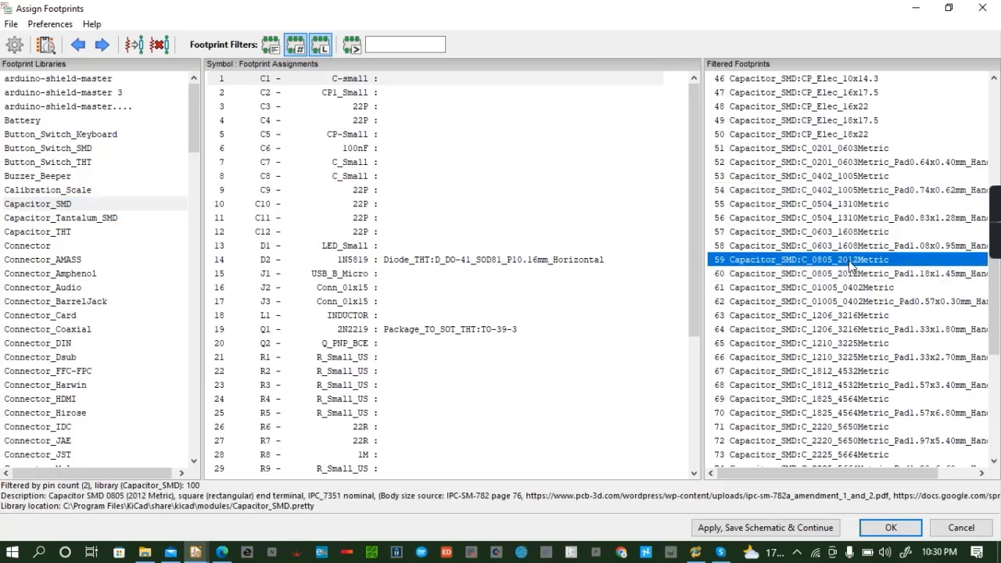
double_click(850, 265)
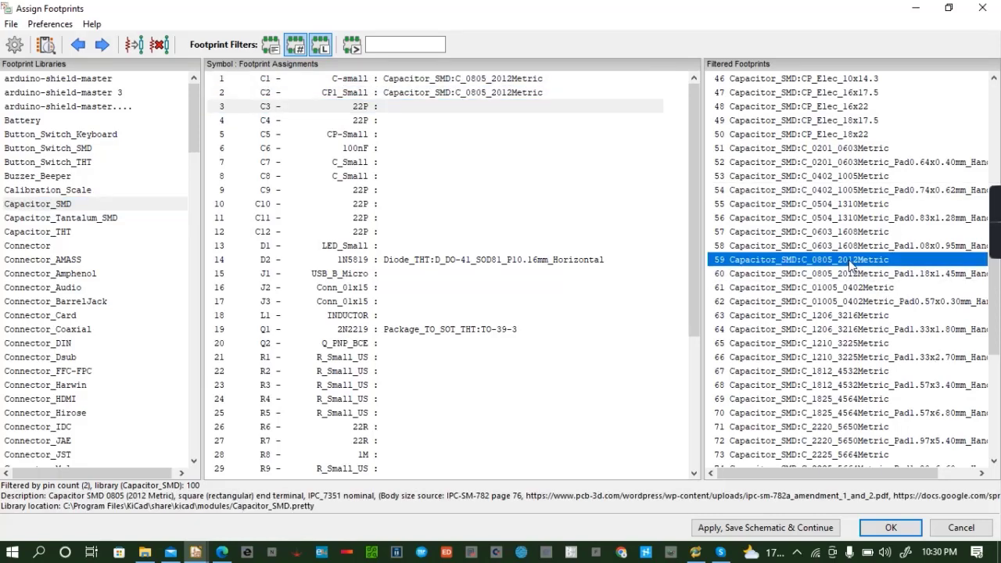
double_click(851, 266)
double_click(851, 266)
double_click(850, 266)
double_click(850, 266)
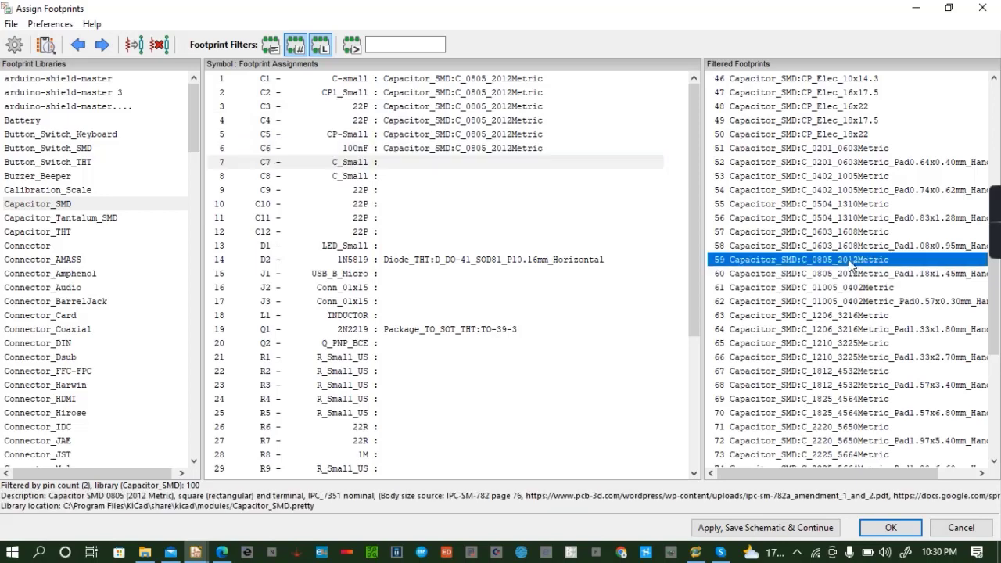
double_click(850, 266)
double_click(850, 266)
double_click(850, 265)
double_click(850, 266)
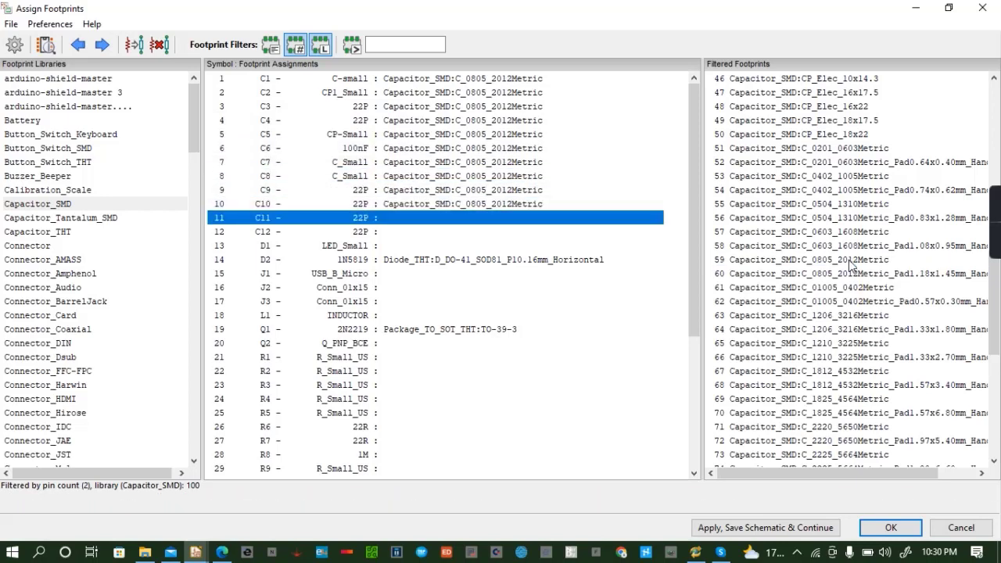
double_click(850, 266)
double_click(851, 266)
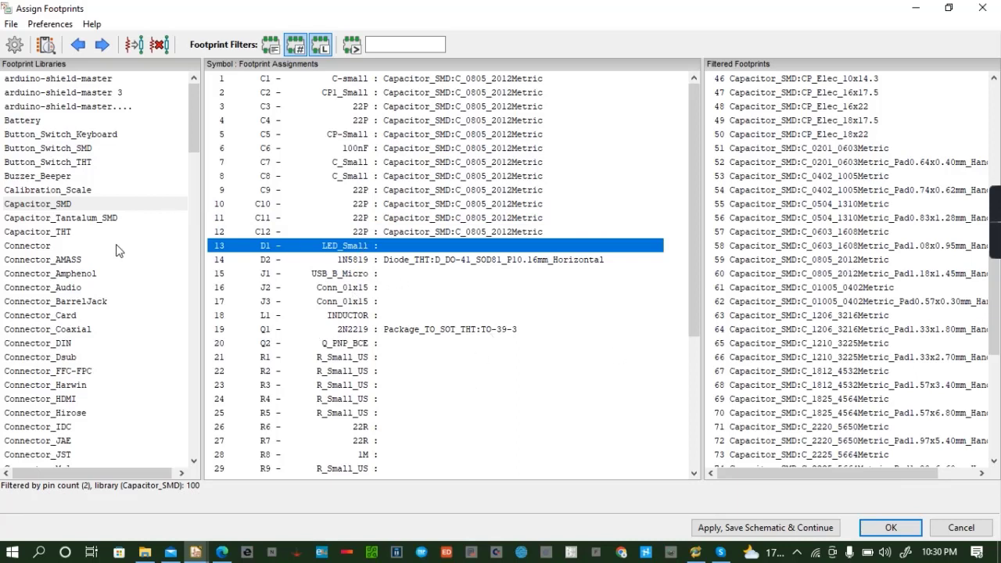
Assign LED_SMD:LED_1206_3216Metric to LED D1
click(48, 259)
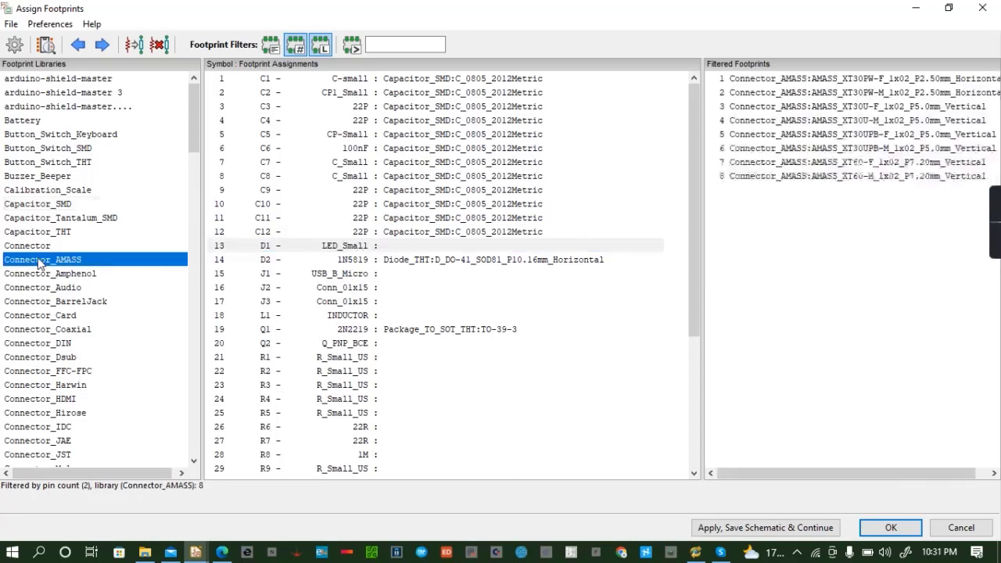
key(l)
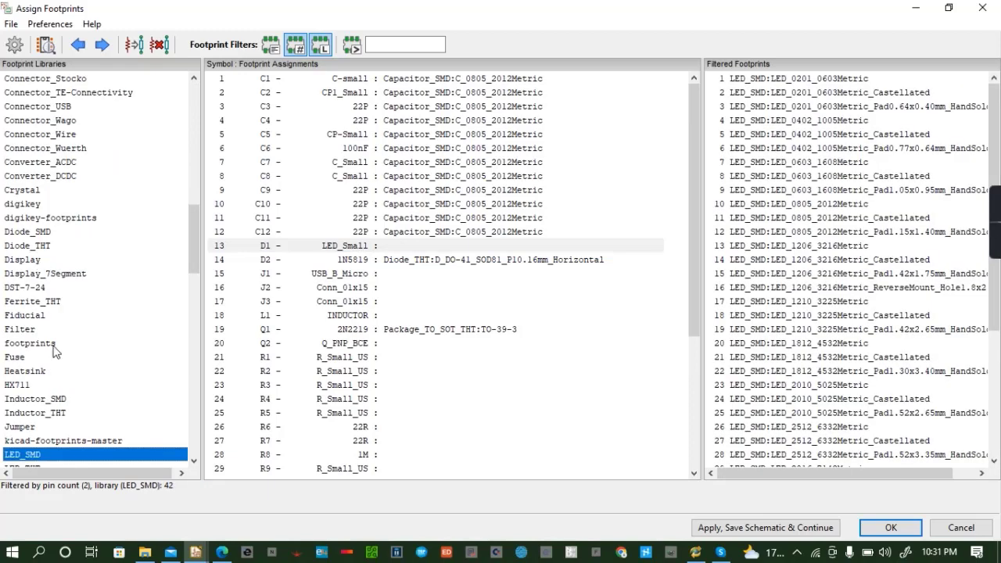
scroll(810, 241, down, 1)
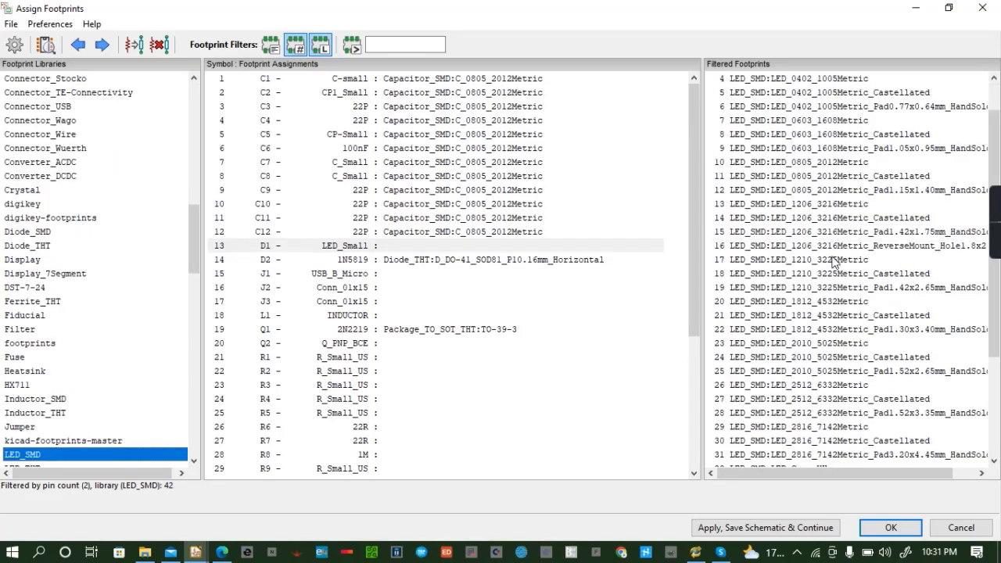
click(813, 205)
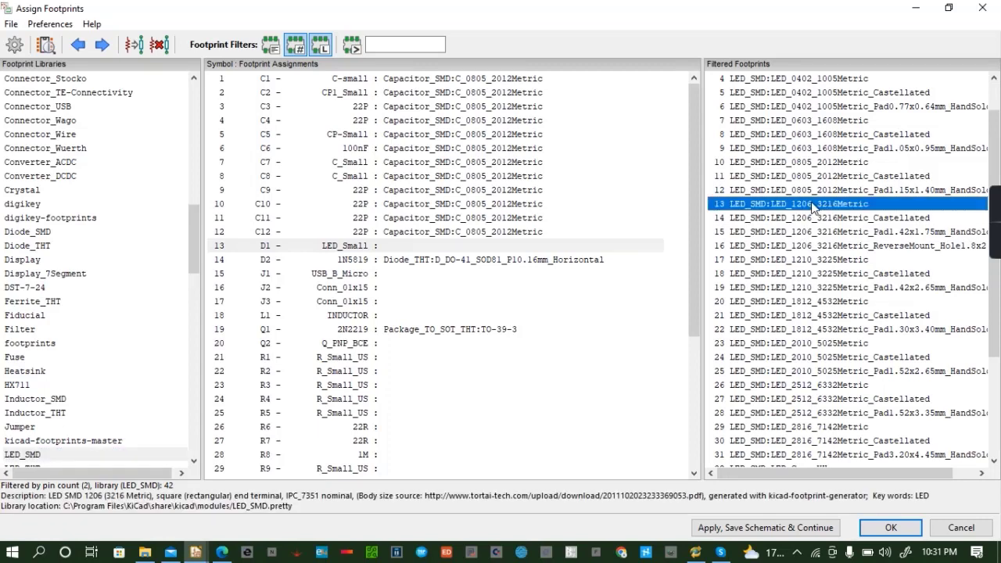
double_click(813, 205)
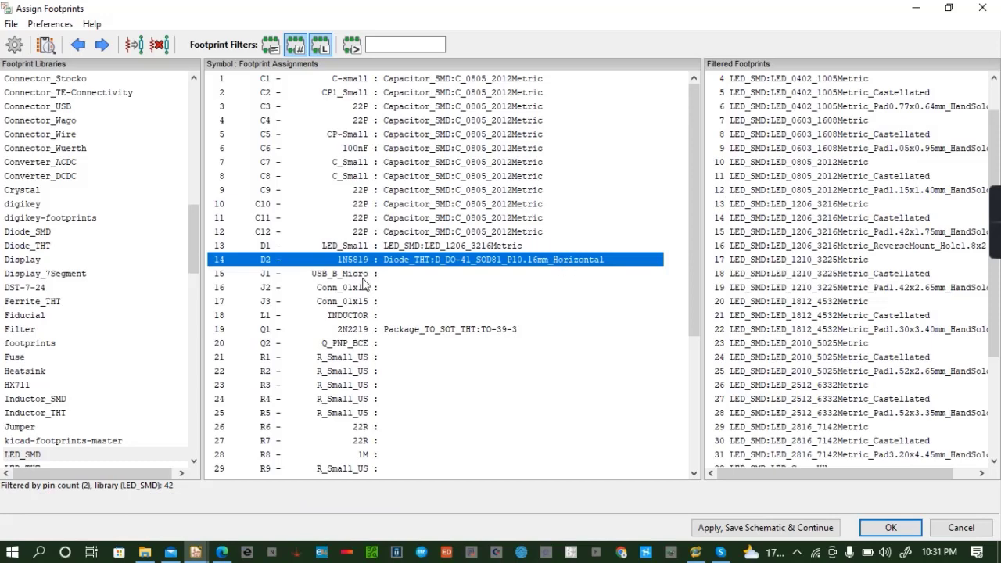
Assign Diode_SMD:D_0805_2012Metric to diode D2
click(24, 329)
key(d)
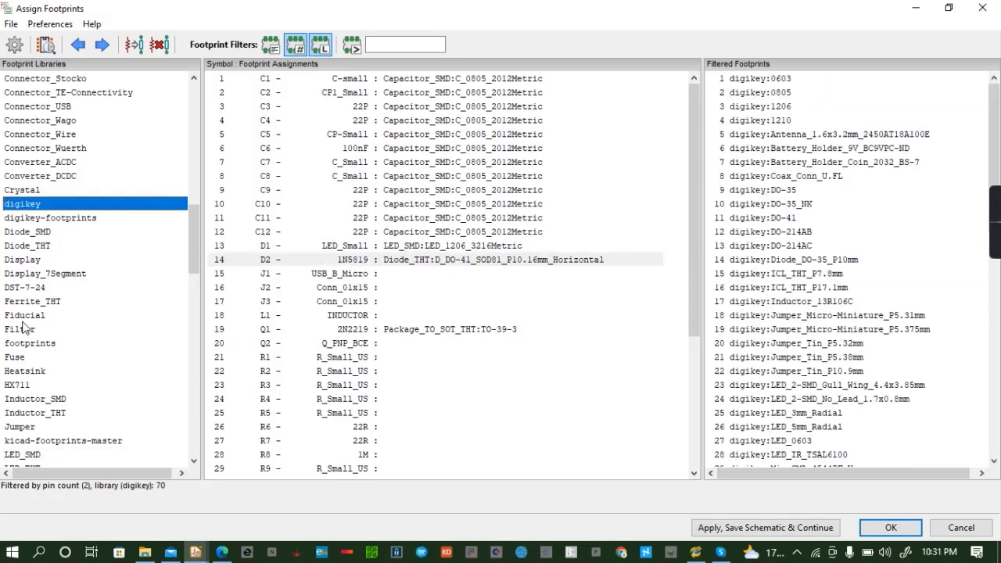
scroll(19, 252, down, 1)
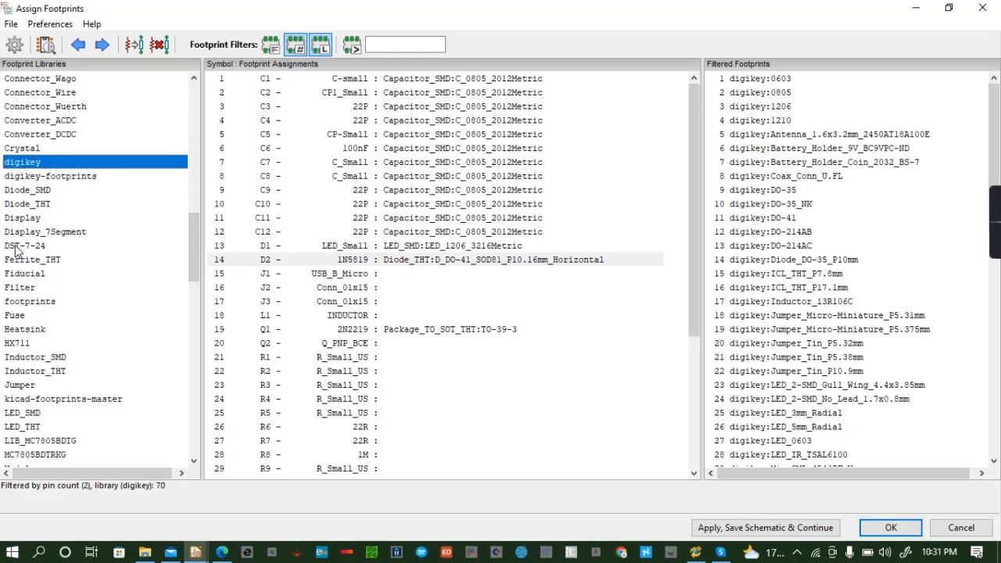
click(37, 190)
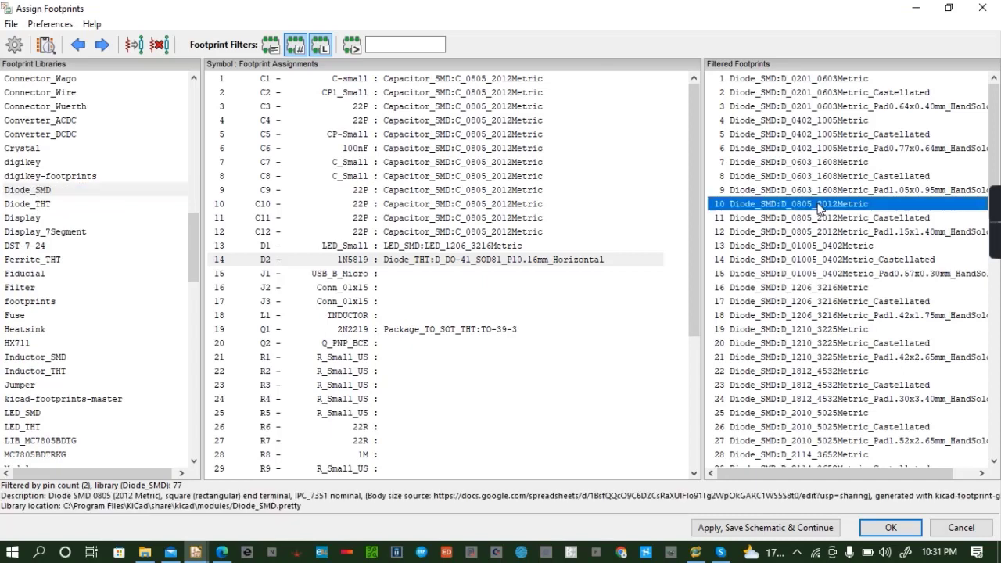
double_click(819, 205)
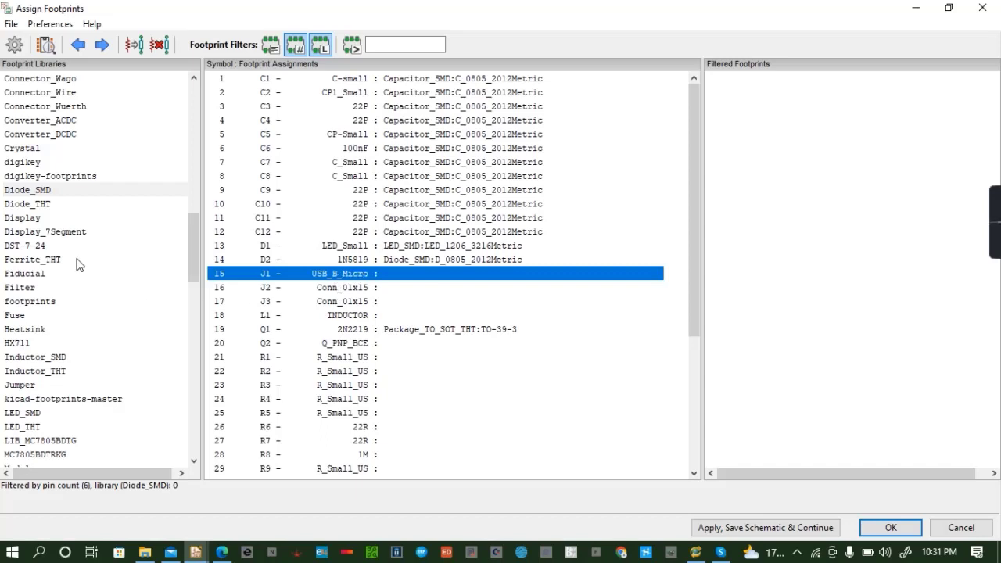
Browse to Connector_USB and select the Molex USB_Micro-B 47346-0001 footprint
click(29, 260)
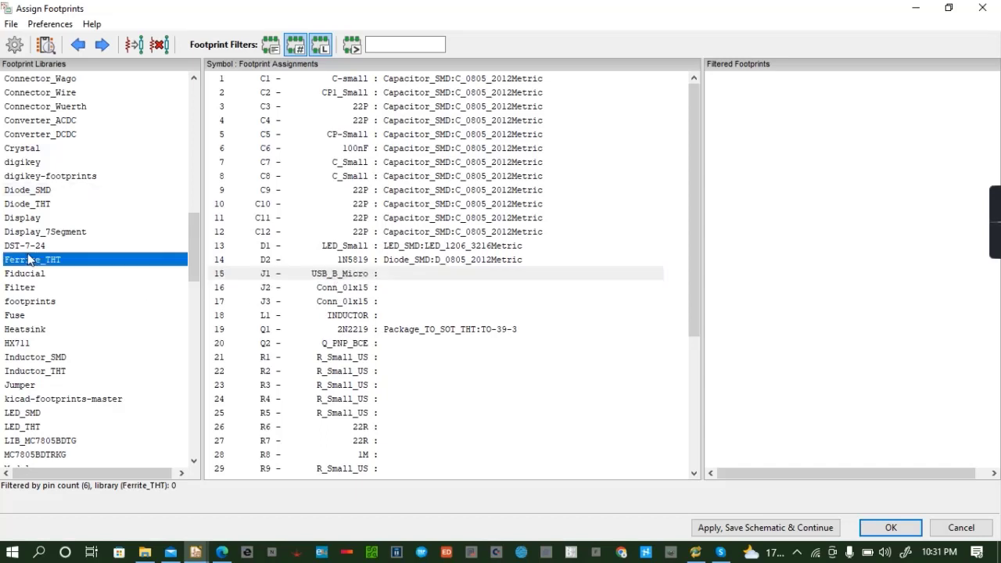
scroll(28, 260, down, 3)
key(c)
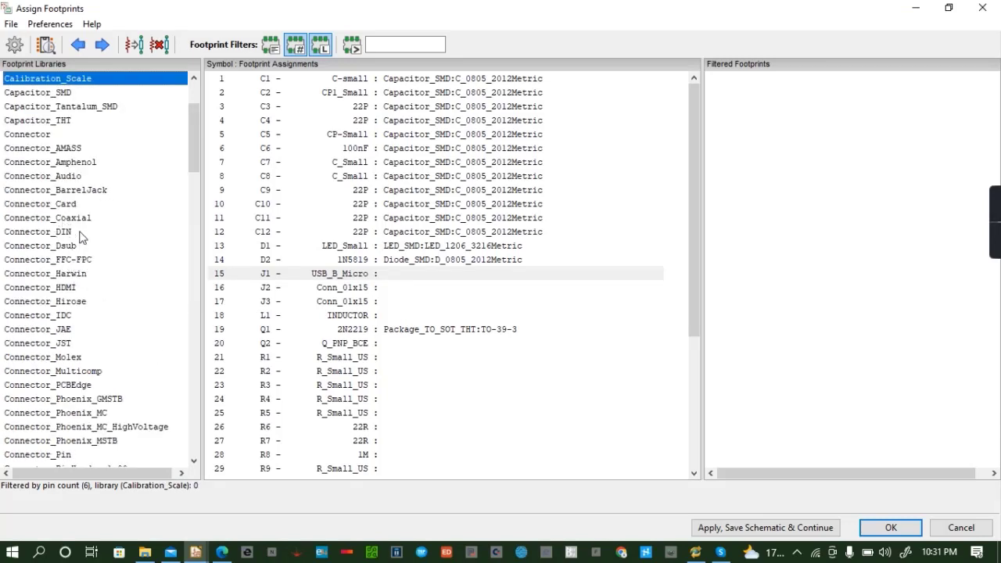
scroll(68, 264, down, 1)
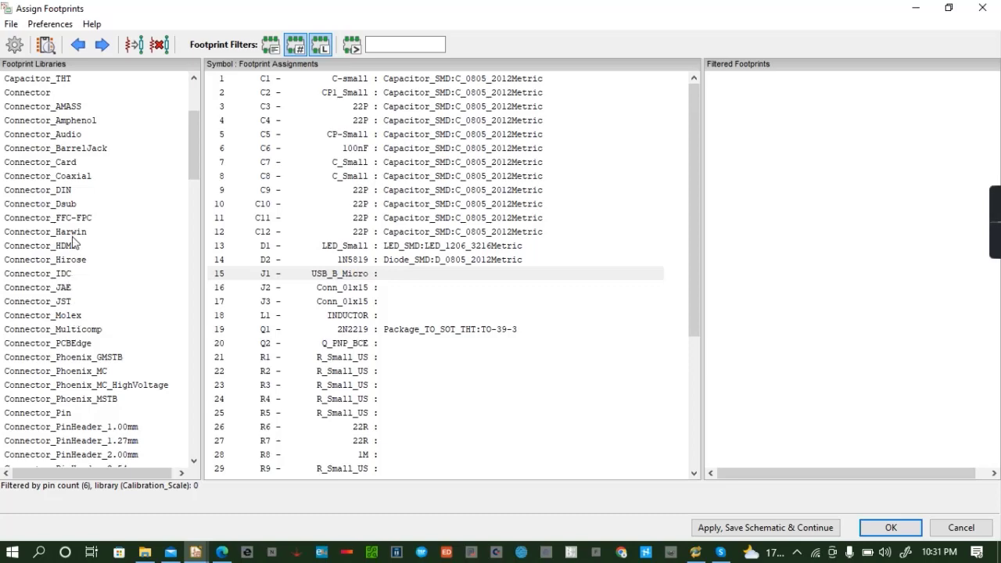
scroll(73, 231, down, 9)
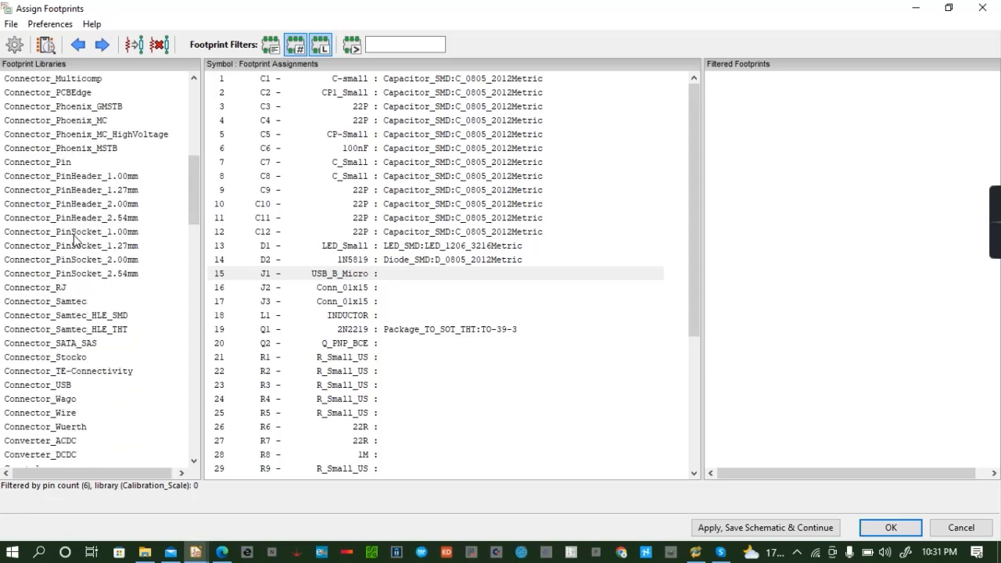
click(72, 262)
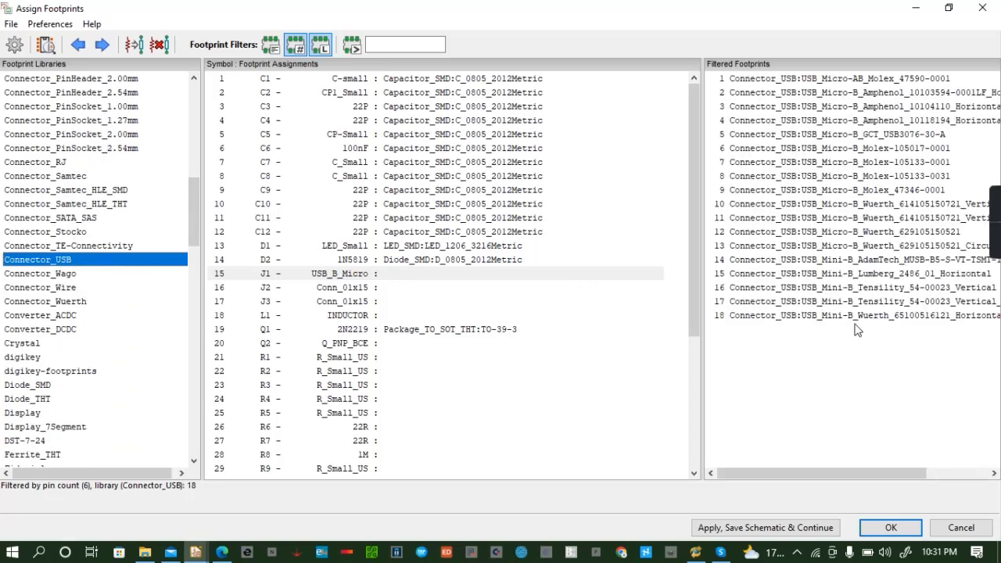
click(876, 192)
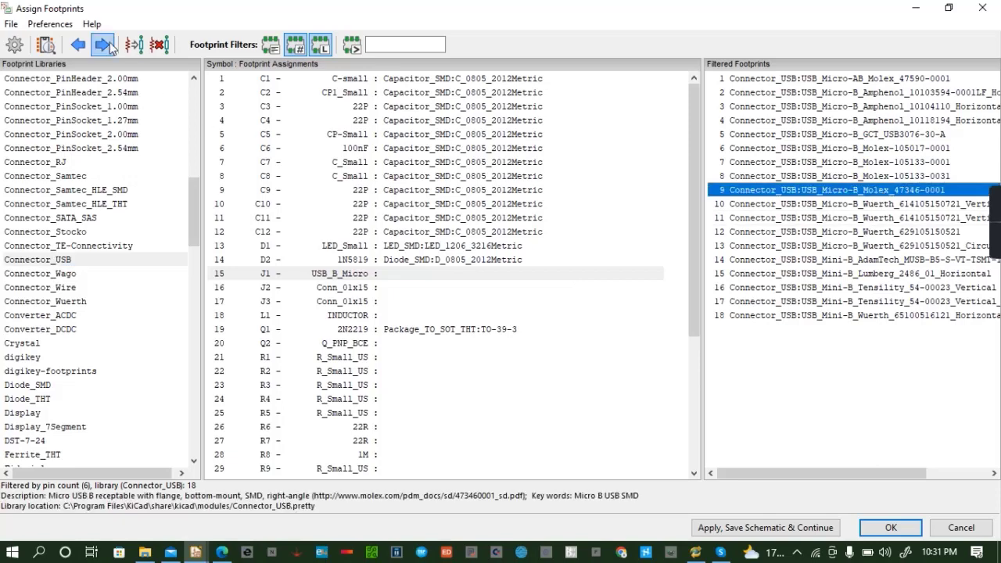
Preview the Molex micro-USB footprint in 2D and 3D, then assign it to J1
click(45, 44)
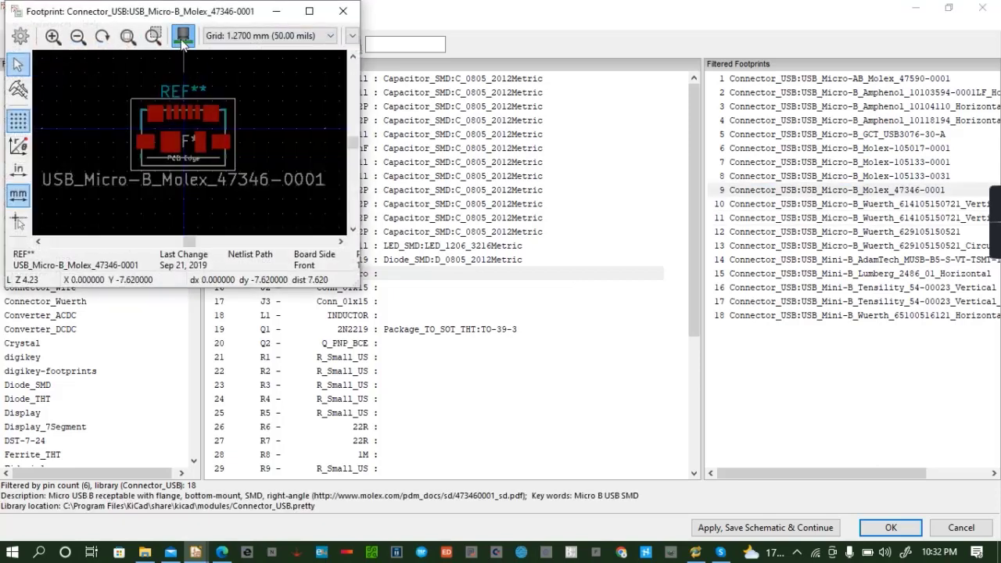
click(177, 39)
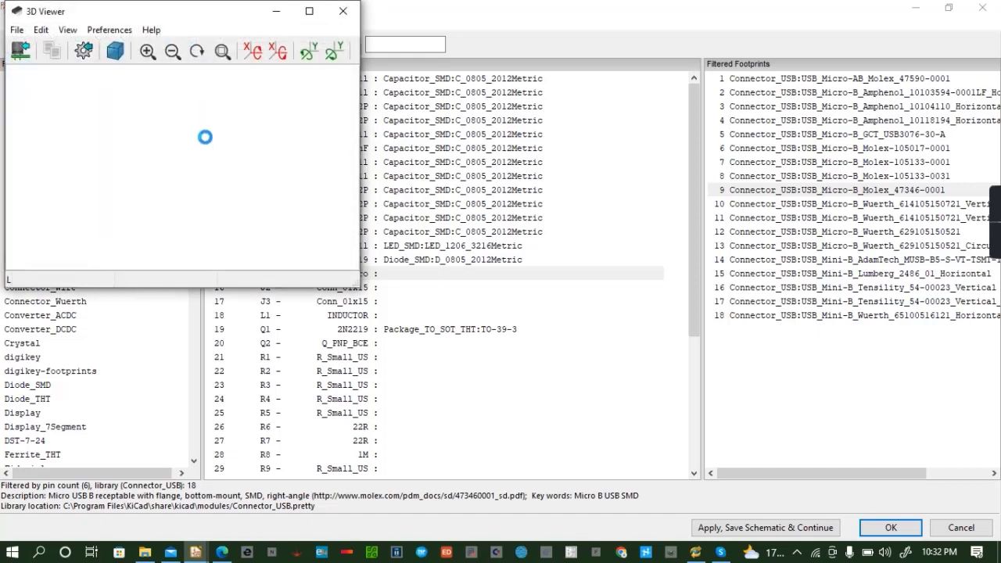
mouse_move(206, 165)
mouse_down()
mouse_move(208, 107)
mouse_move(188, 129)
mouse_move(197, 170)
mouse_up()
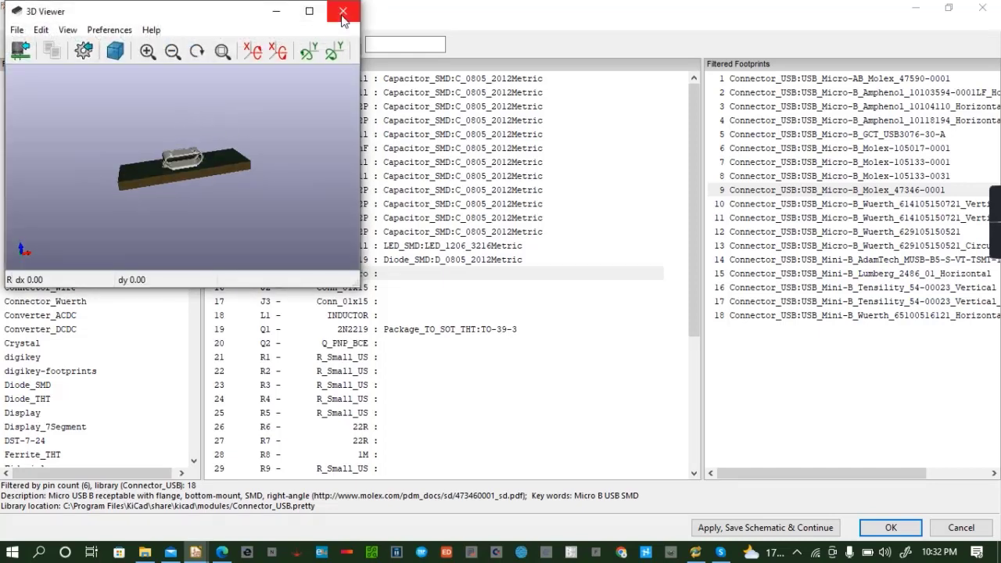
click(343, 11)
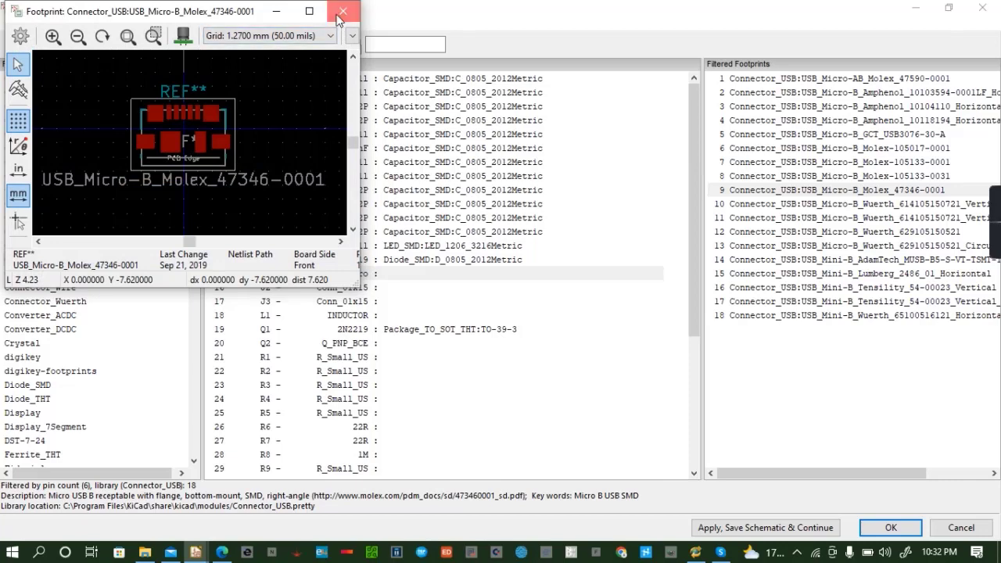
click(343, 11)
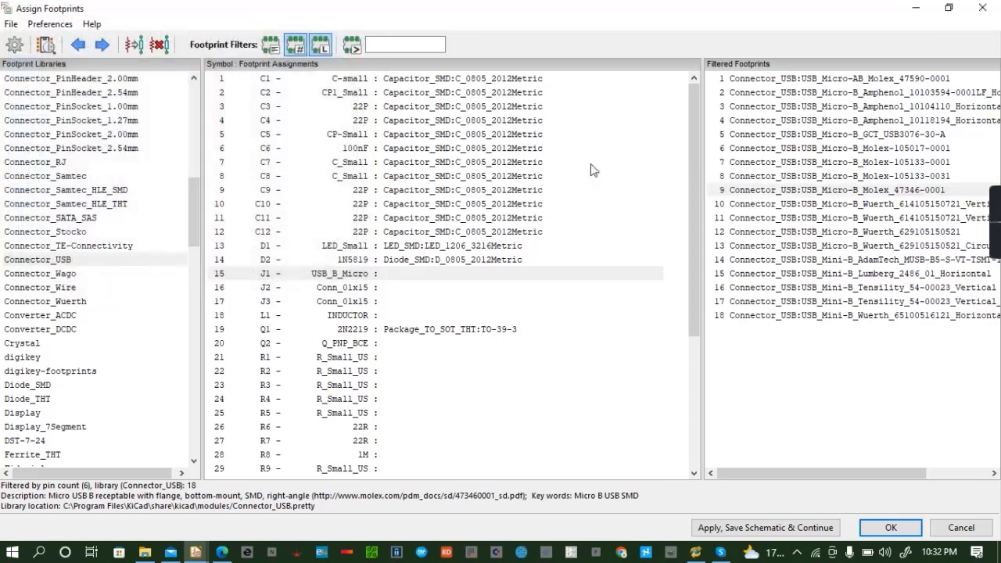
double_click(866, 192)
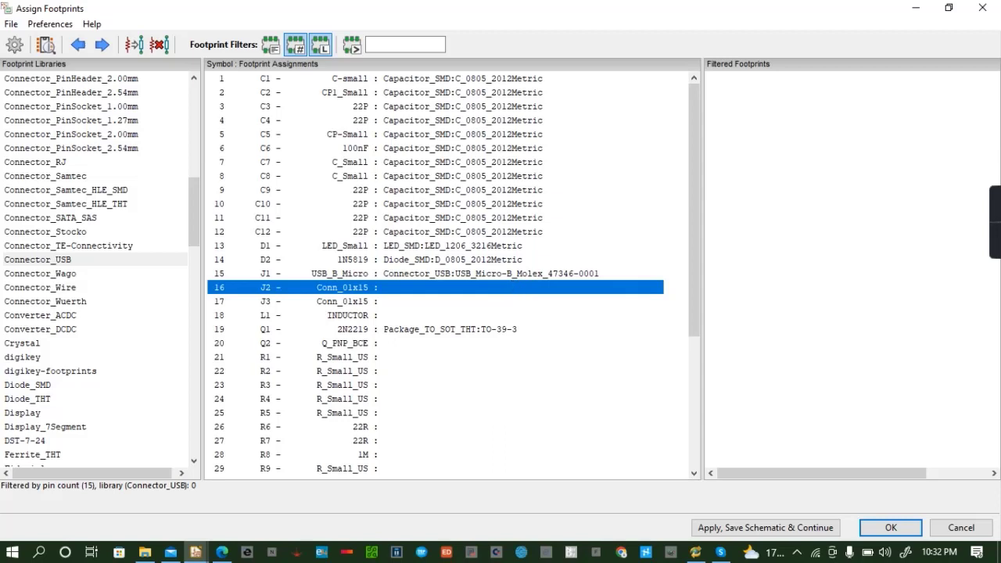
scroll(83, 205, up, 2)
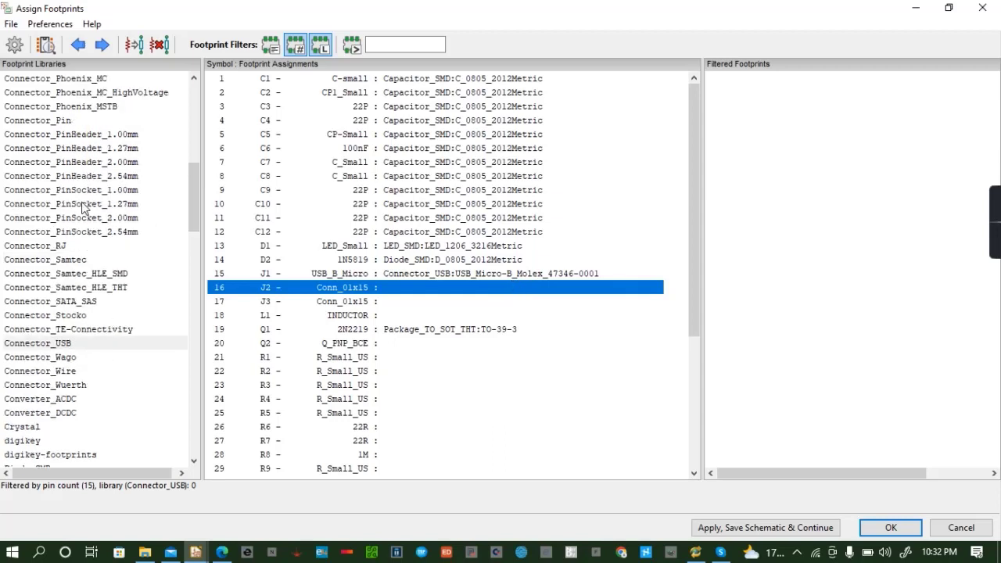
scroll(88, 209, up, 1)
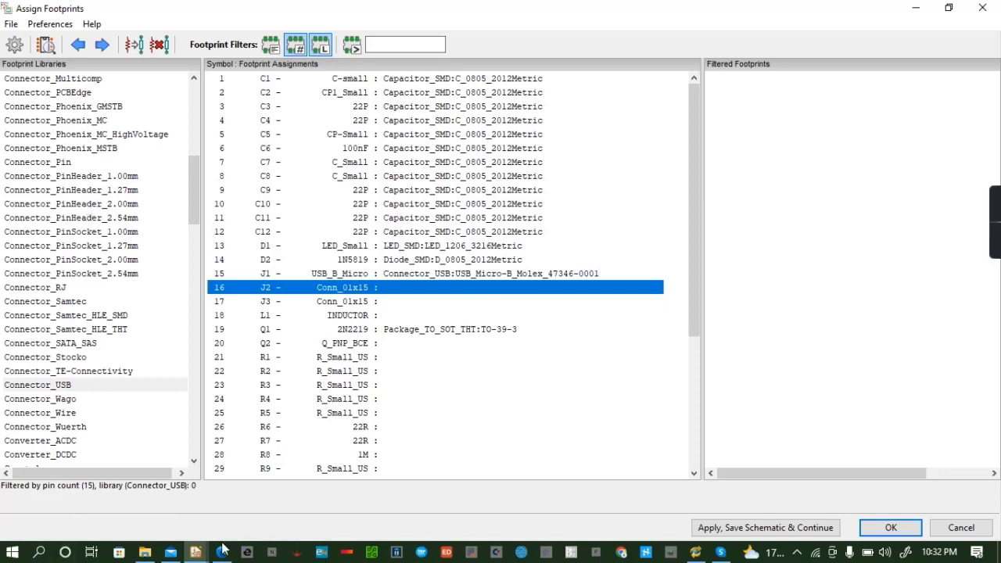
Search Bing for 'NODE MCU ESP8266' in a new Edge tab
click(223, 553)
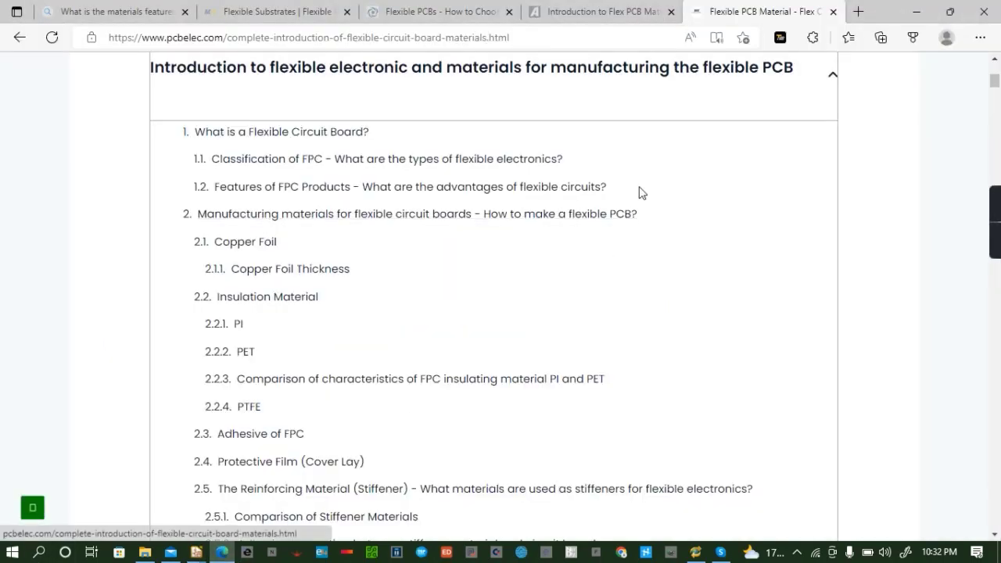
key(ctrl+t)
click(595, 37)
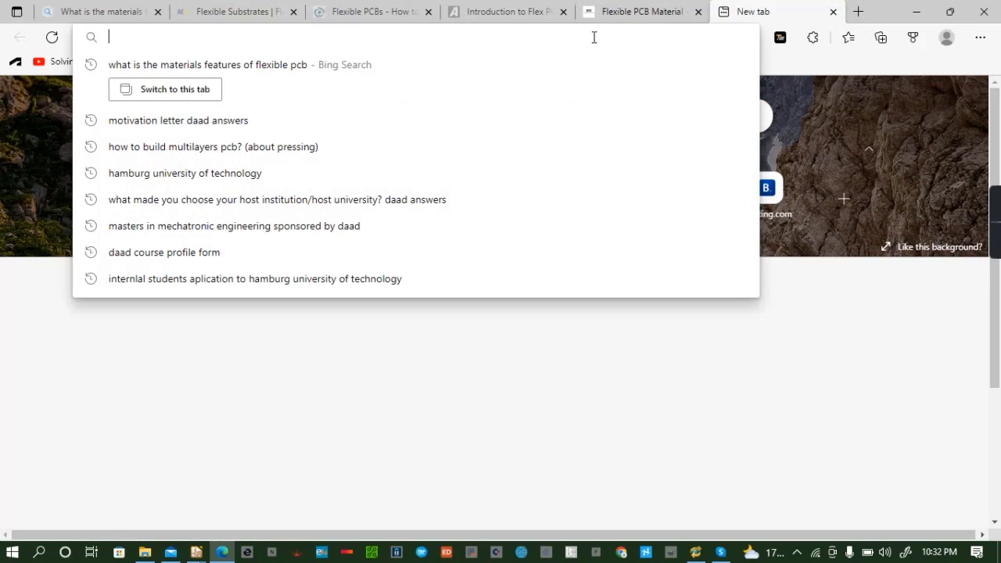
text(NODE M)
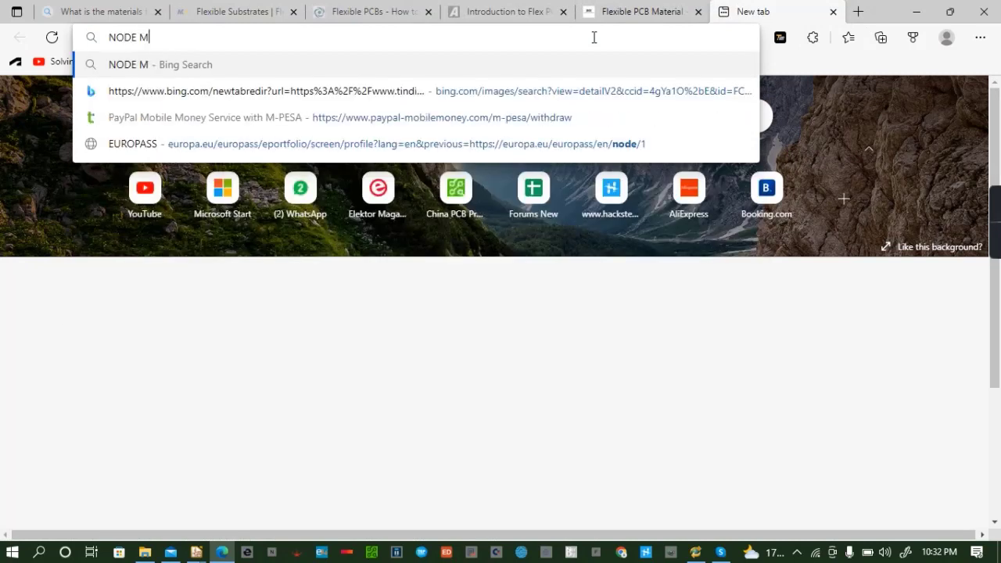
text(CU)
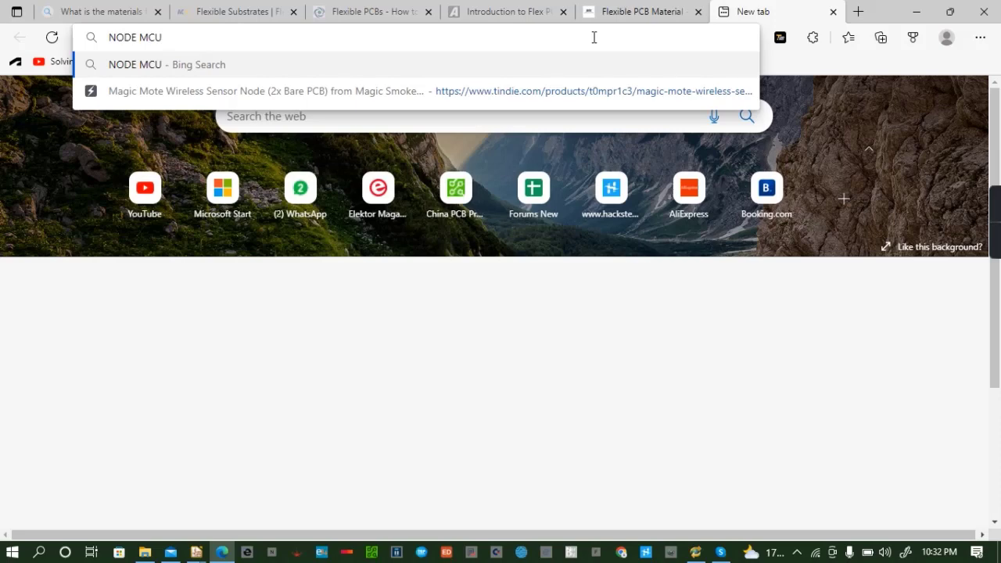
text(ESP8)
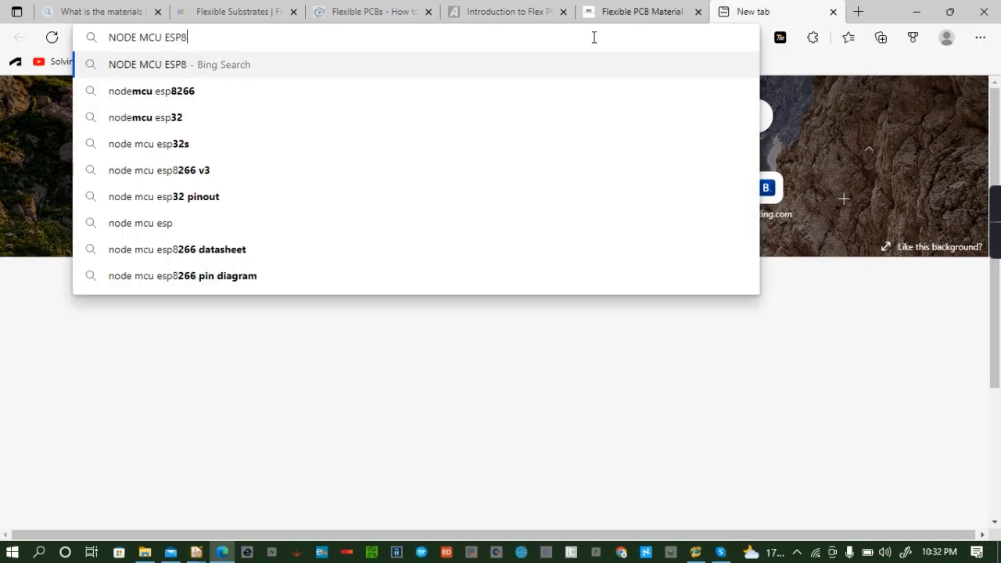
text(266)
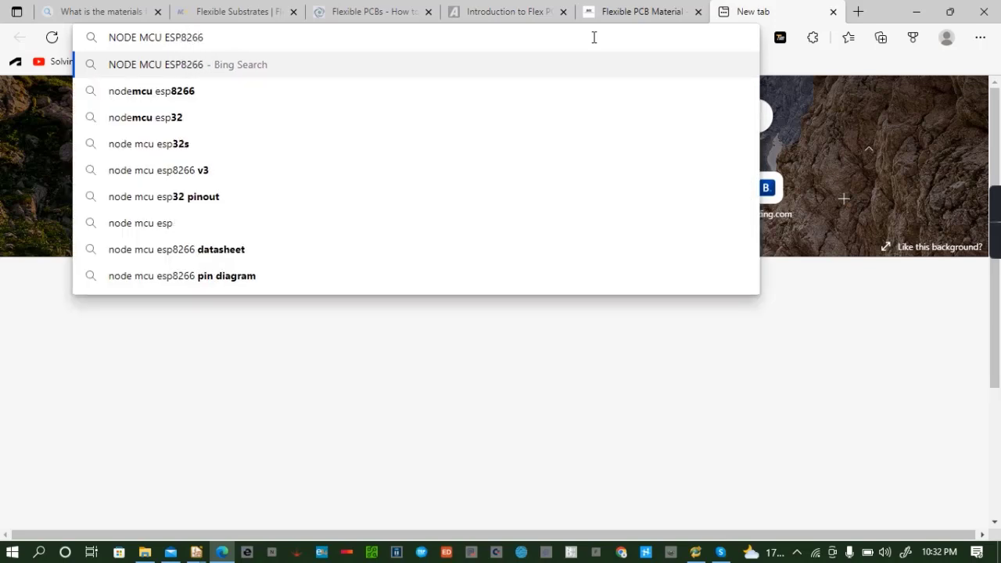
click(198, 91)
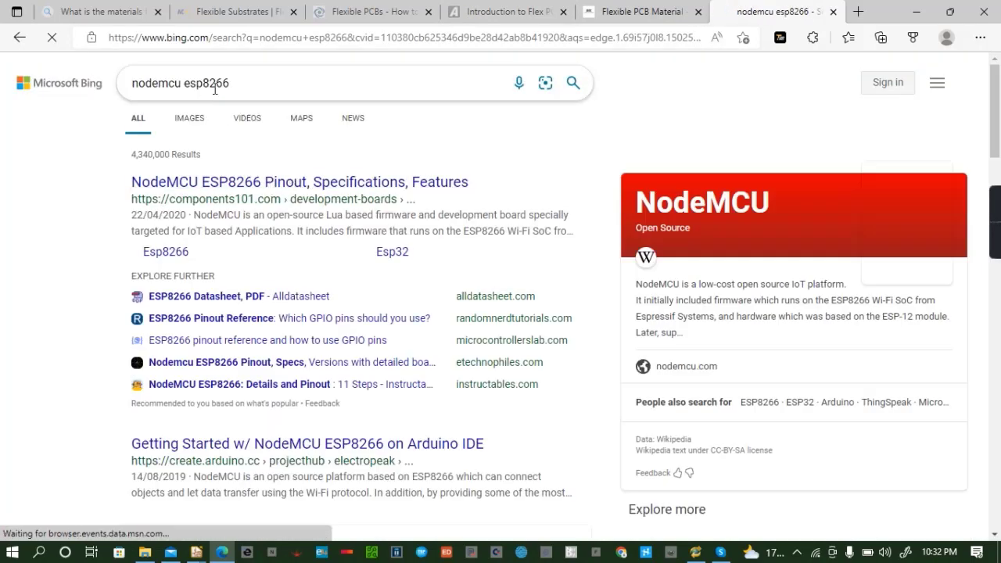
Show the image results and enlarge the NodeMCU DEVKIT board photo
click(193, 122)
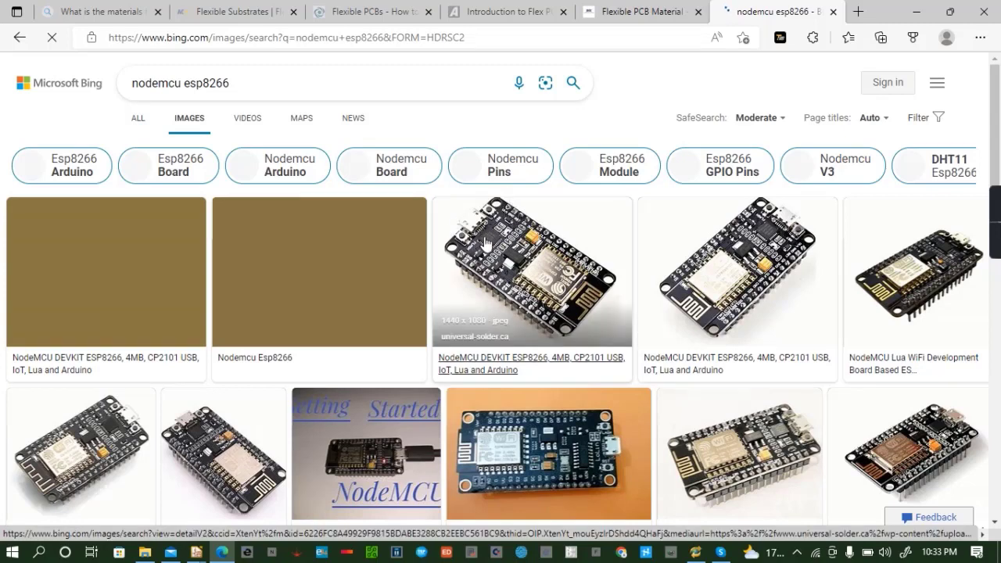
click(597, 278)
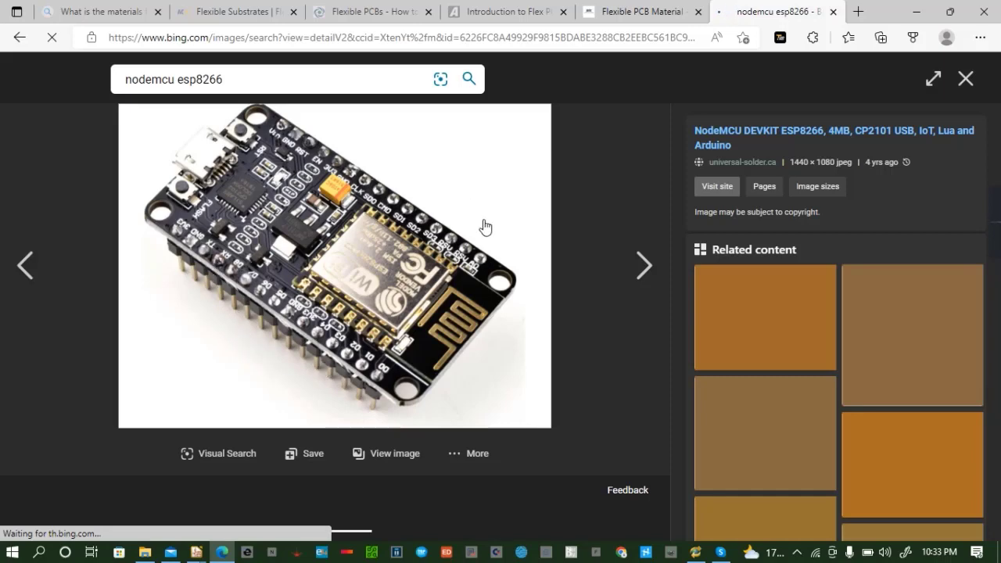
mouse_move(196, 552)
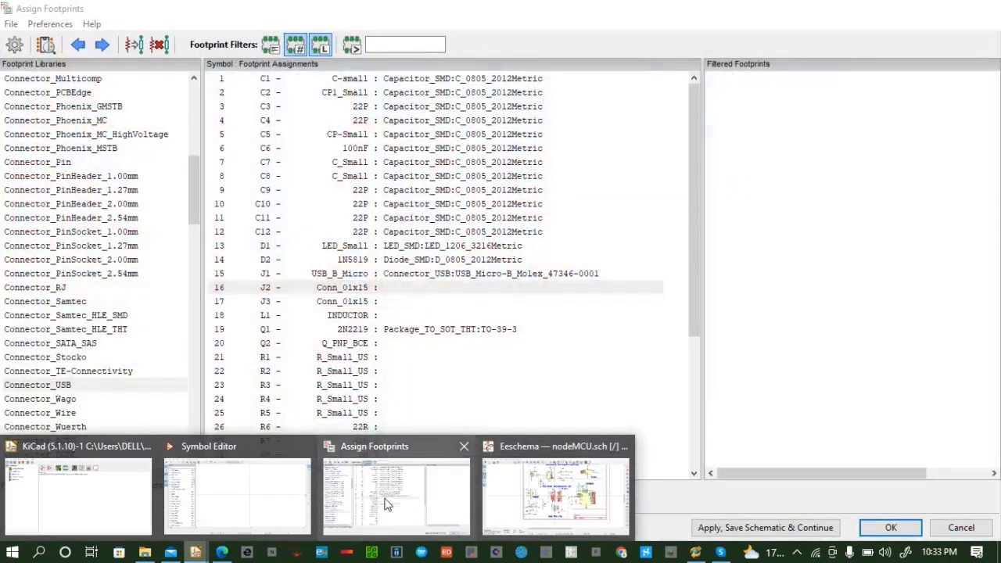
Back in Assign Footprints, preview a Connector_PinHeader_2.00mm footprint in 2D and 3D
click(397, 496)
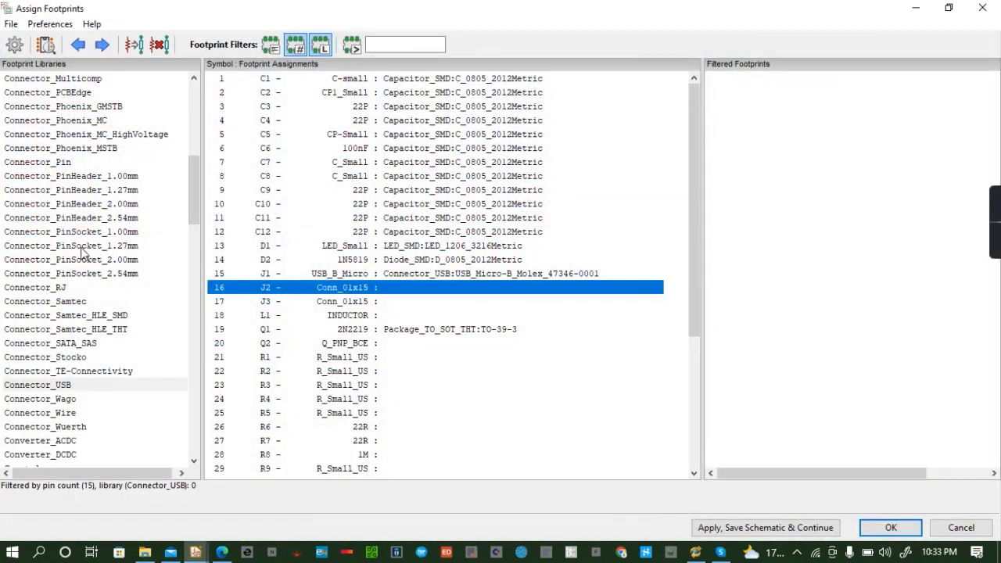
scroll(83, 252, down, 3)
scroll(83, 252, down, 3)
scroll(83, 251, up, 6)
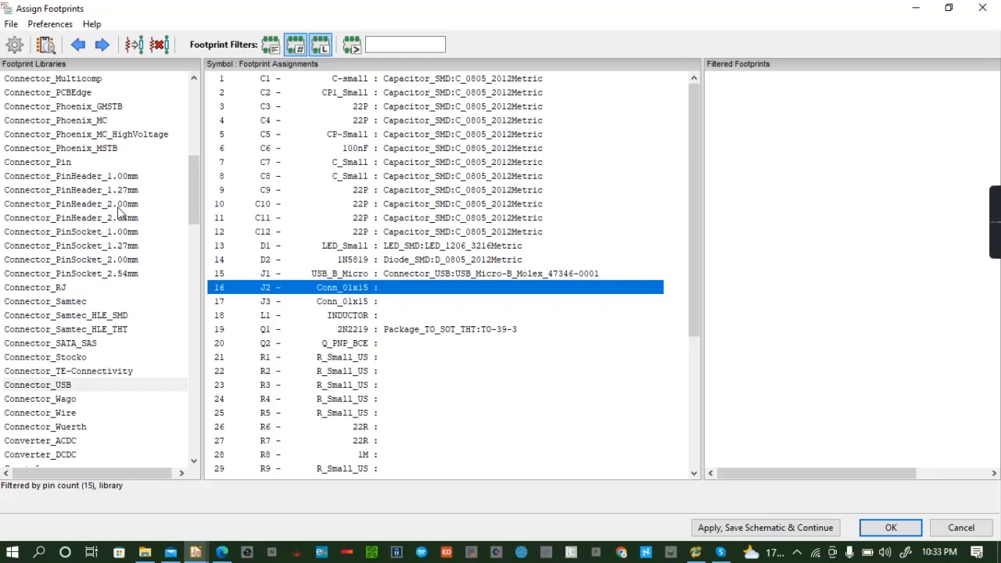
click(118, 204)
click(45, 44)
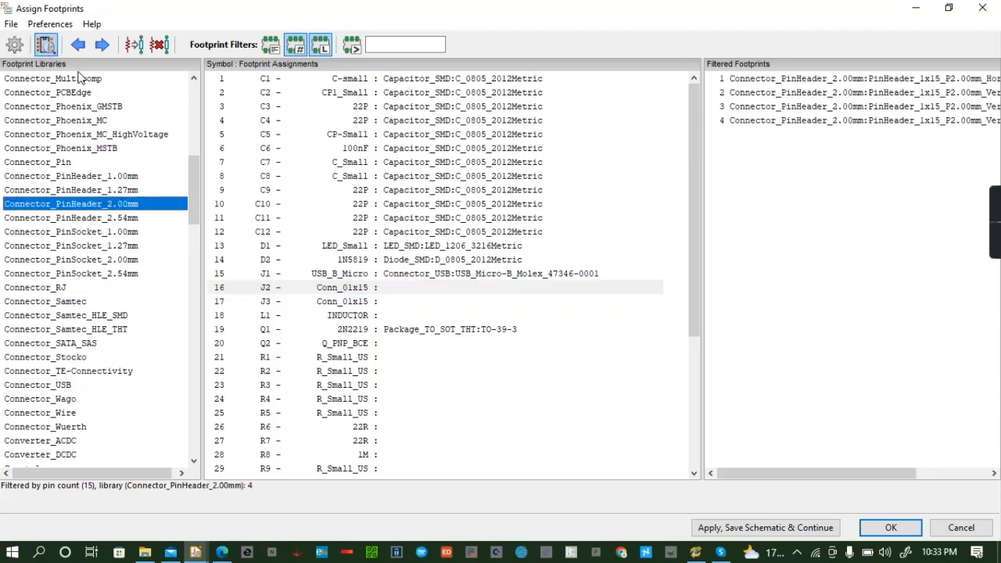
click(182, 39)
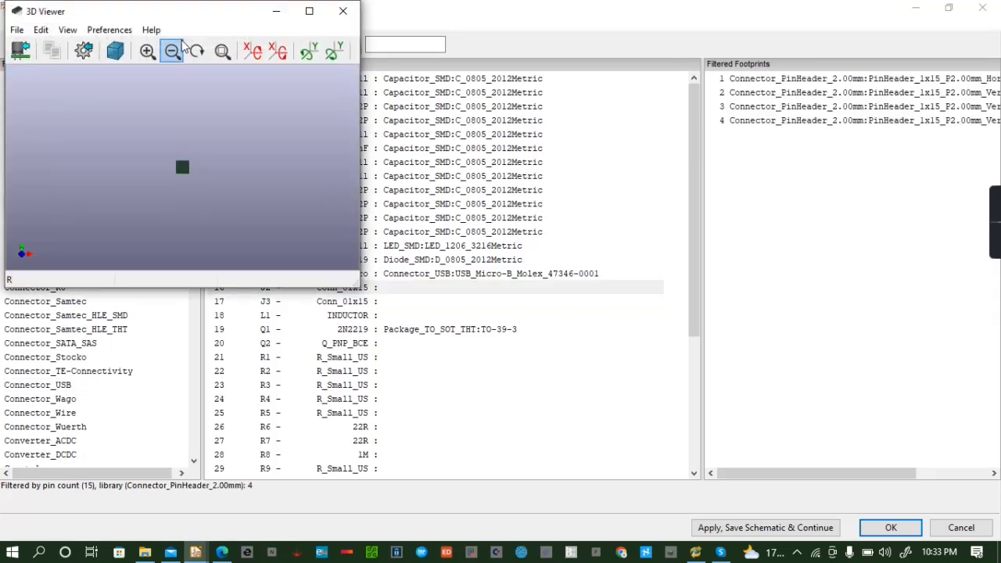
click(348, 19)
click(347, 16)
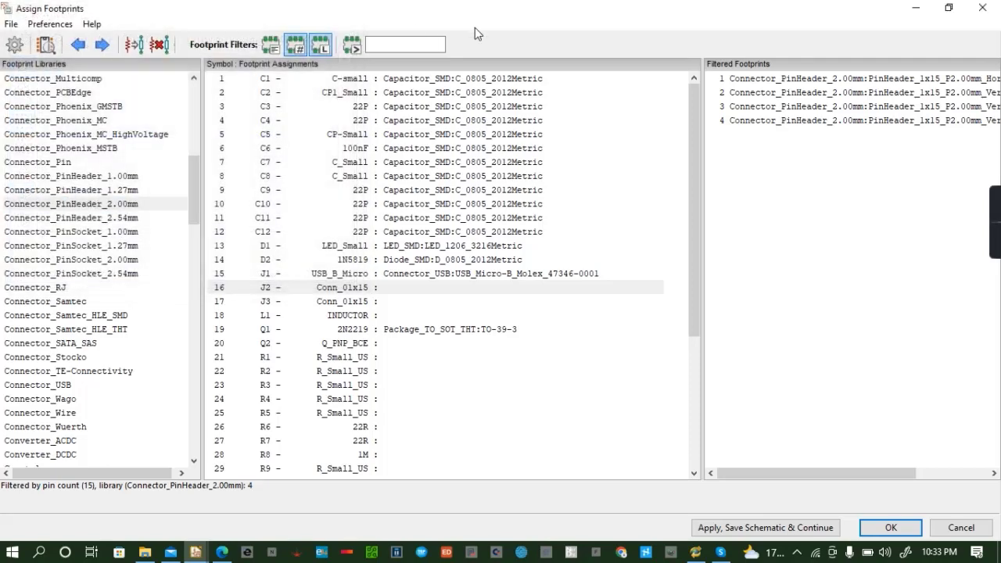
Compare 1x15 header candidates in Connector_Pin, then return to Connector_PinHeader_2.00mm
click(846, 93)
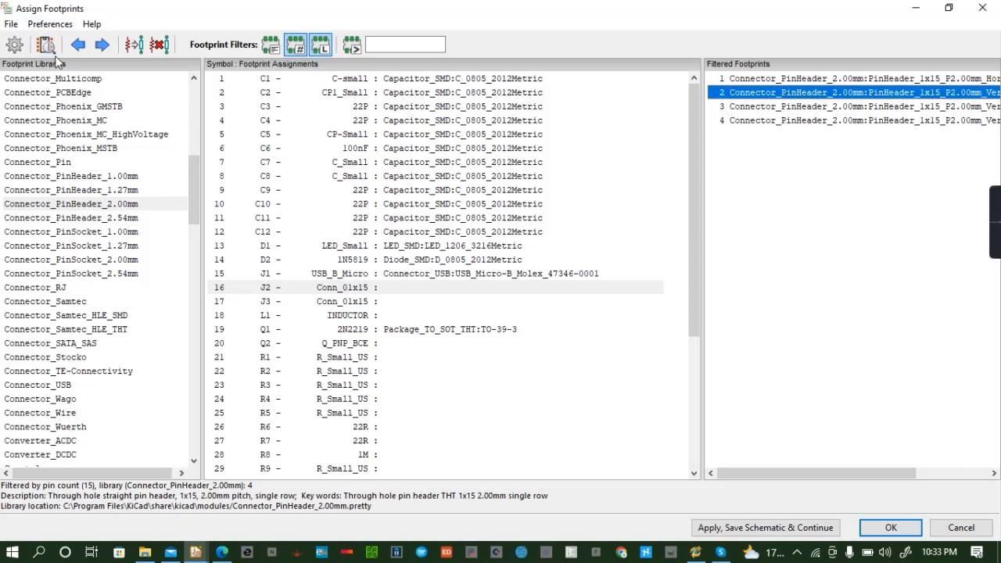
click(50, 24)
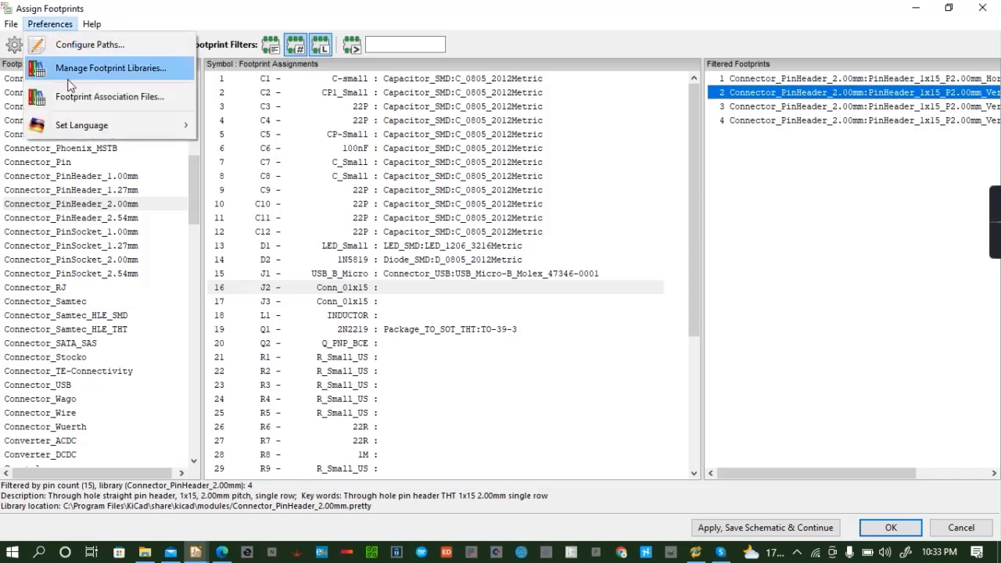
click(126, 162)
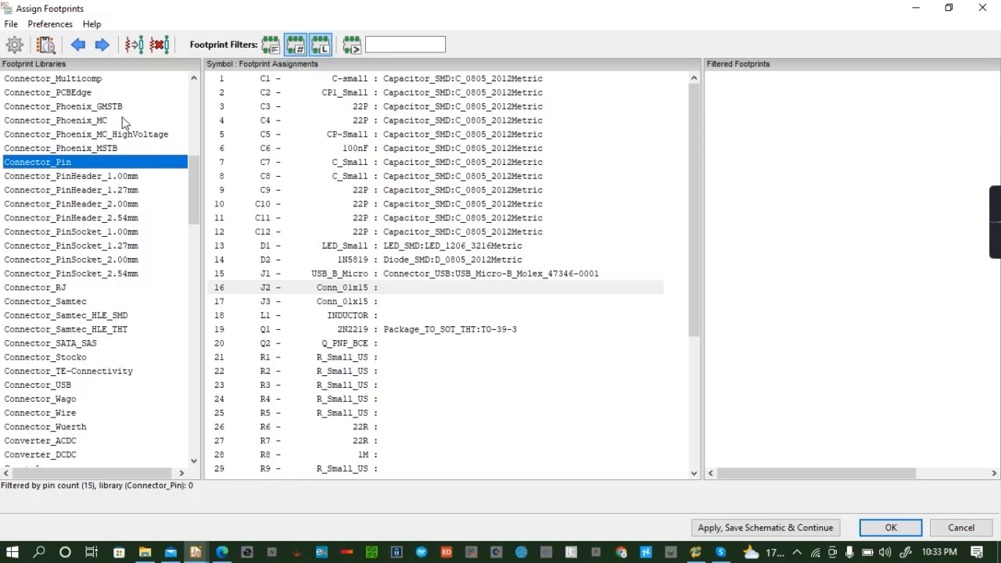
click(116, 204)
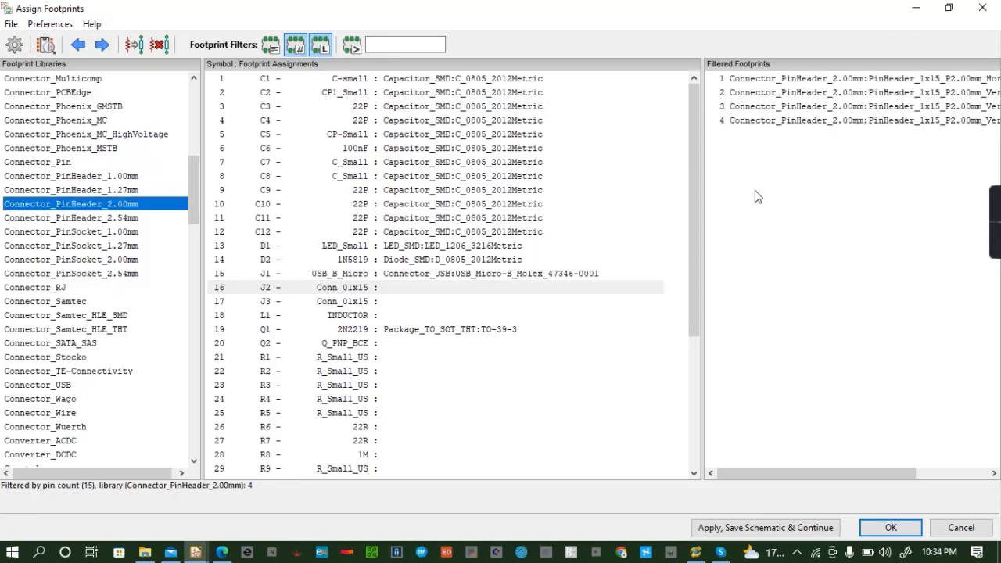
Preview PinHeader_1x15_P2.00mm_Vertical in 3D and assign it to J2 and J3
click(805, 93)
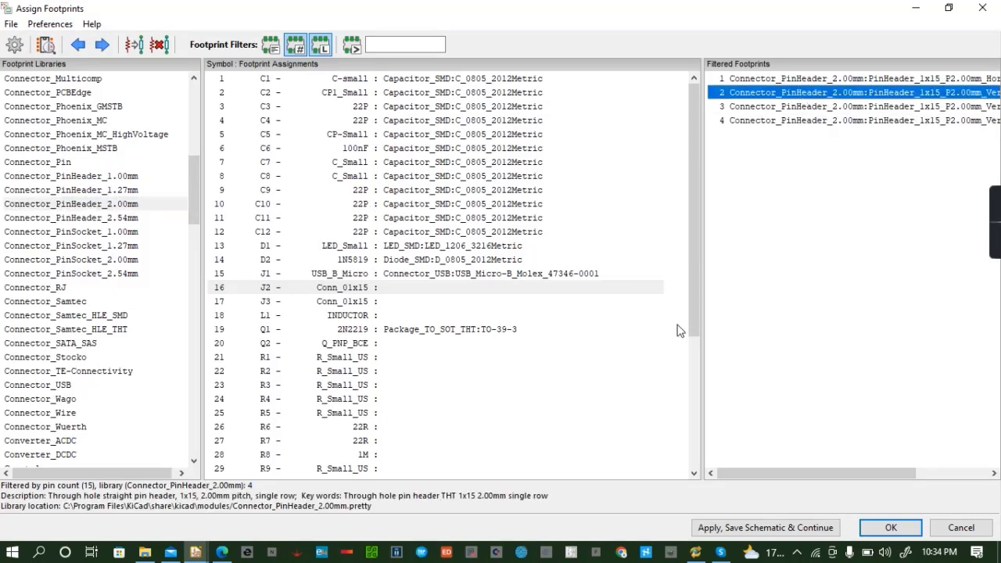
click(45, 45)
click(183, 36)
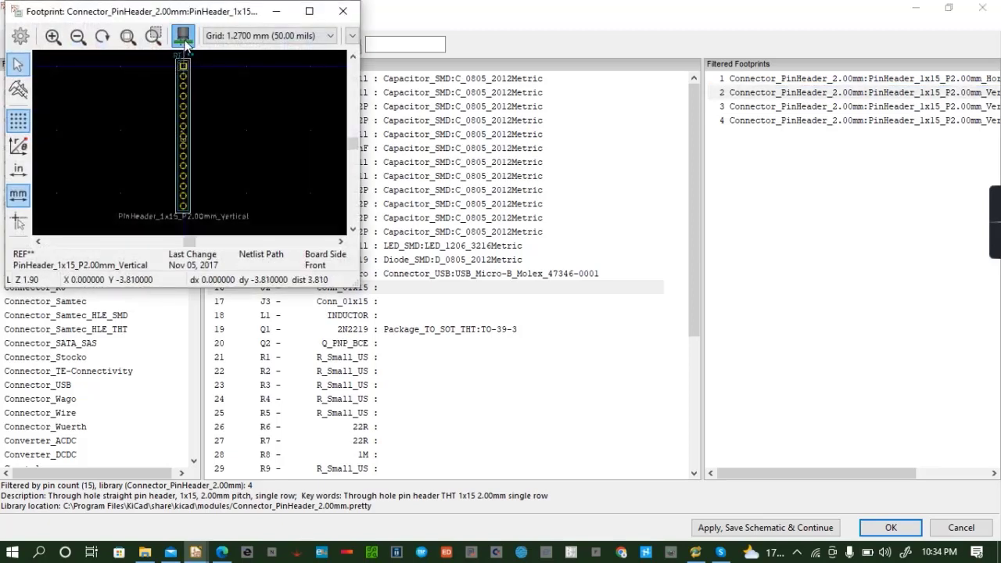
drag(223, 188, 191, 155)
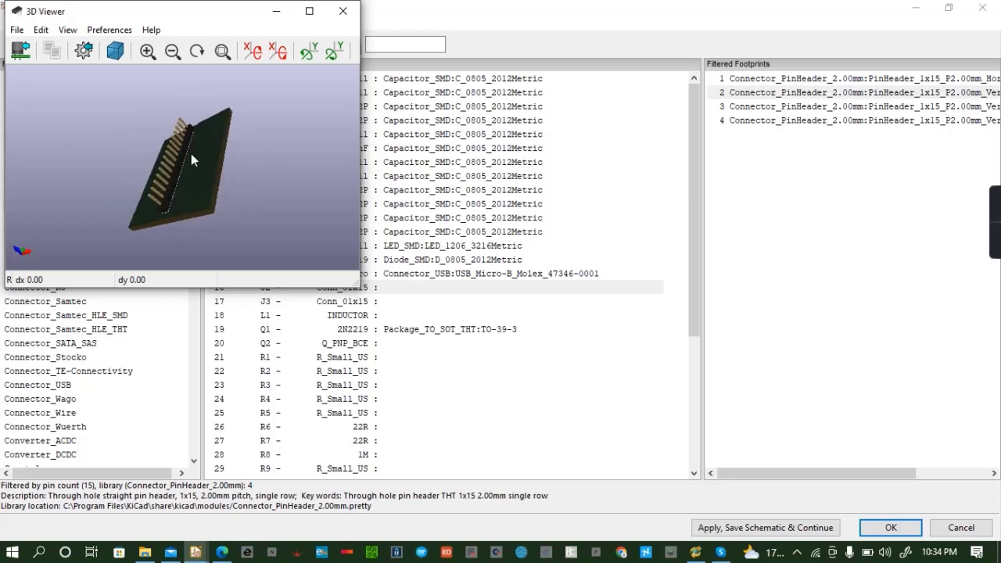
click(344, 12)
click(348, 16)
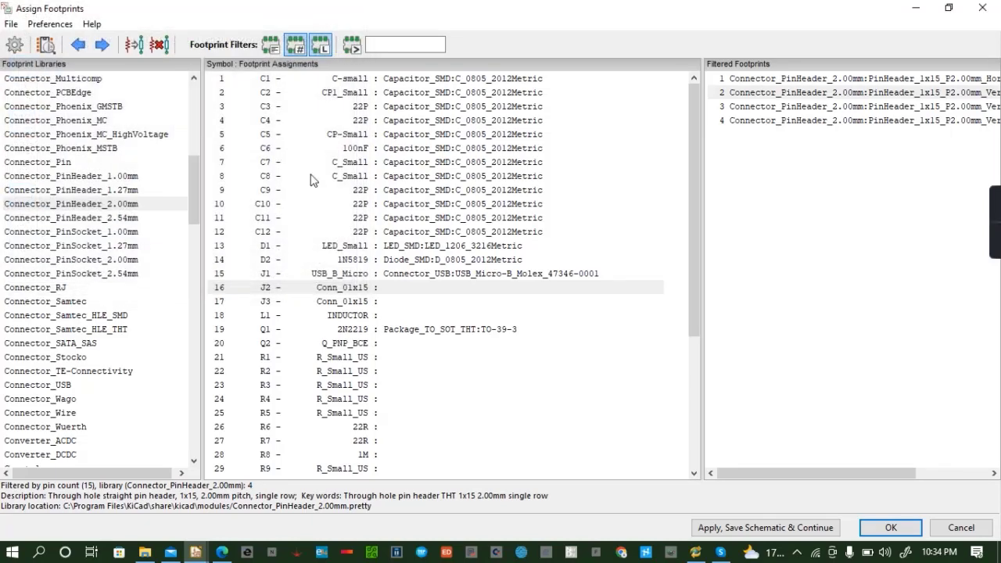
double_click(843, 95)
double_click(843, 95)
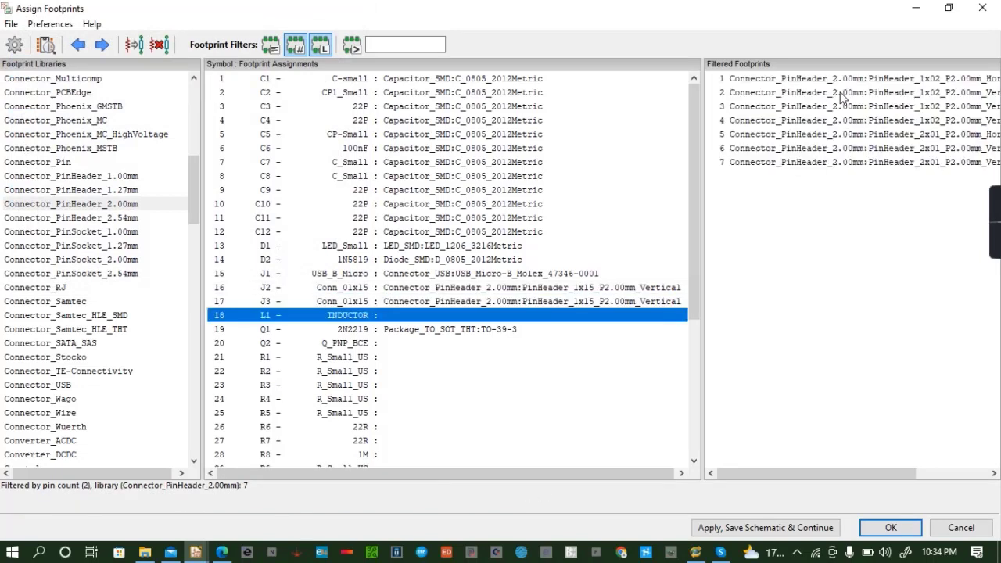
Jump to Inductor_SMD, glance at Inductor_THT, then reselect Inductor_SMD for L1
click(47, 343)
key(i)
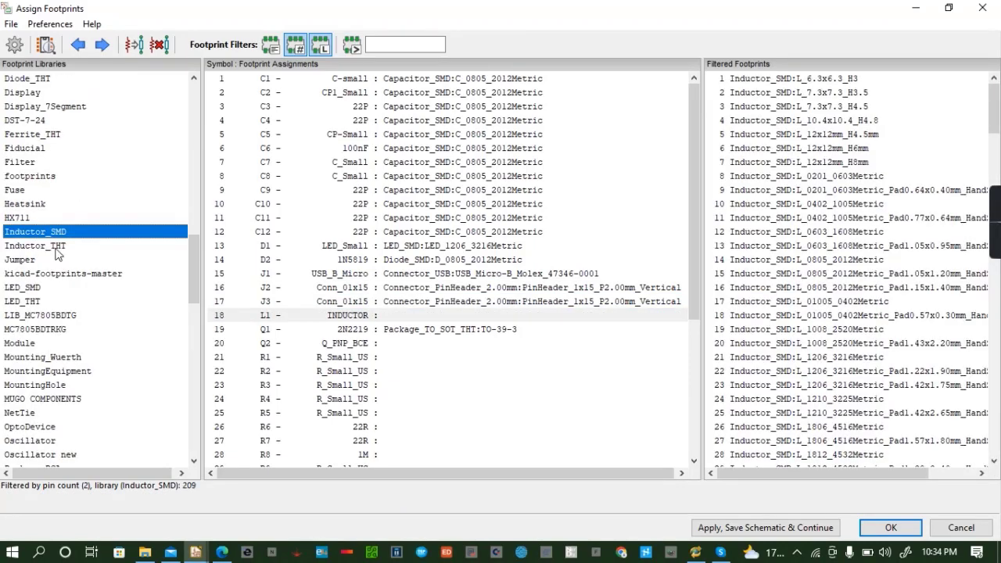
click(56, 246)
click(64, 232)
mouse_move(196, 552)
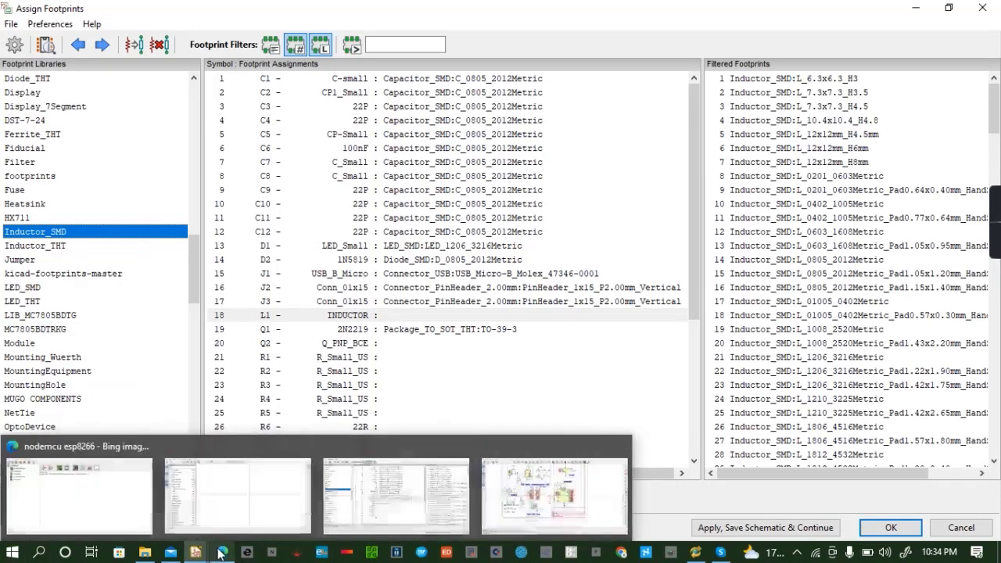
click(226, 553)
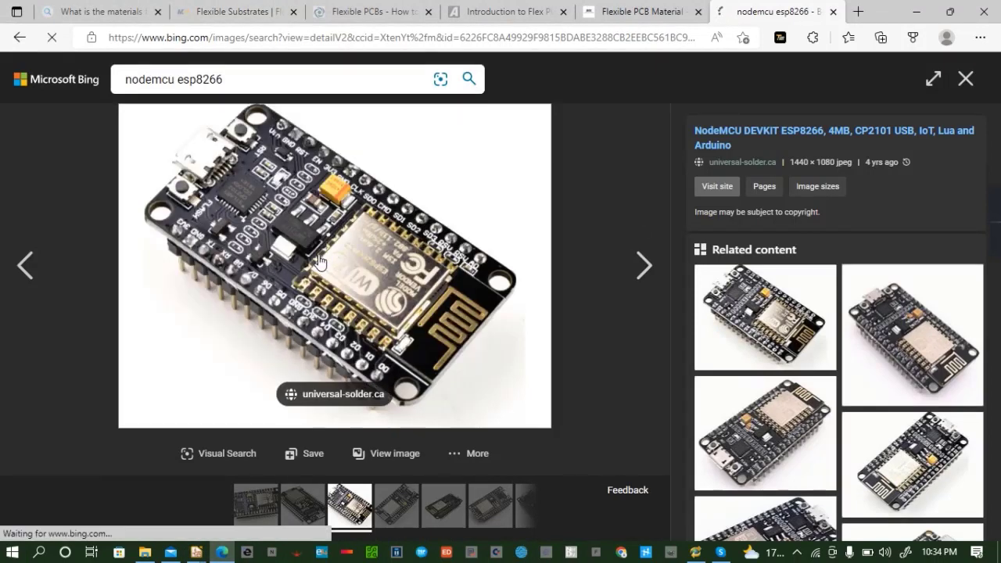
Run a Bing visual search on the NodeMCU photo, then return to KiCad's Assign Footprints
drag(321, 235, 327, 242)
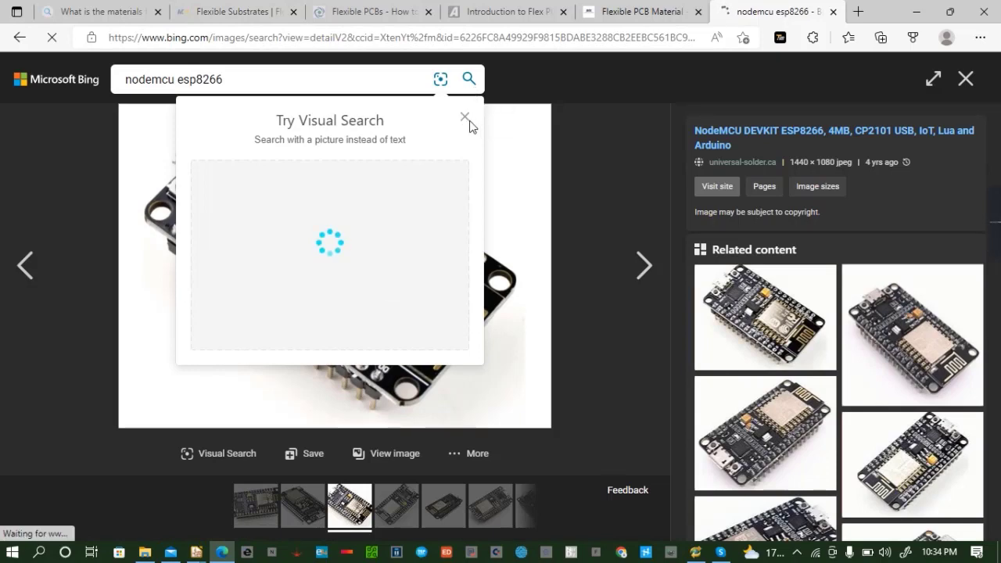
scroll(502, 189, down, 1)
scroll(492, 320, down, 1)
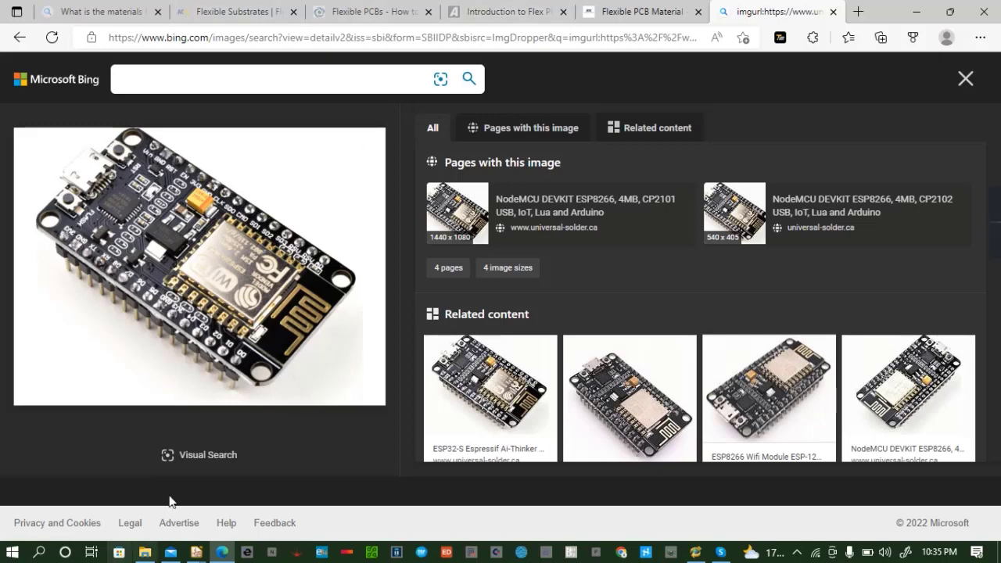
click(197, 552)
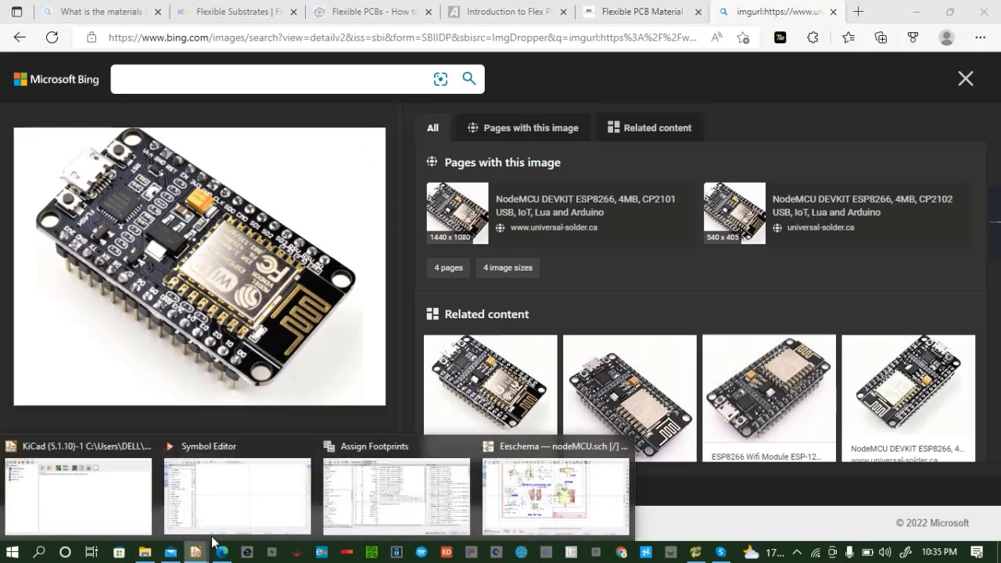
click(366, 507)
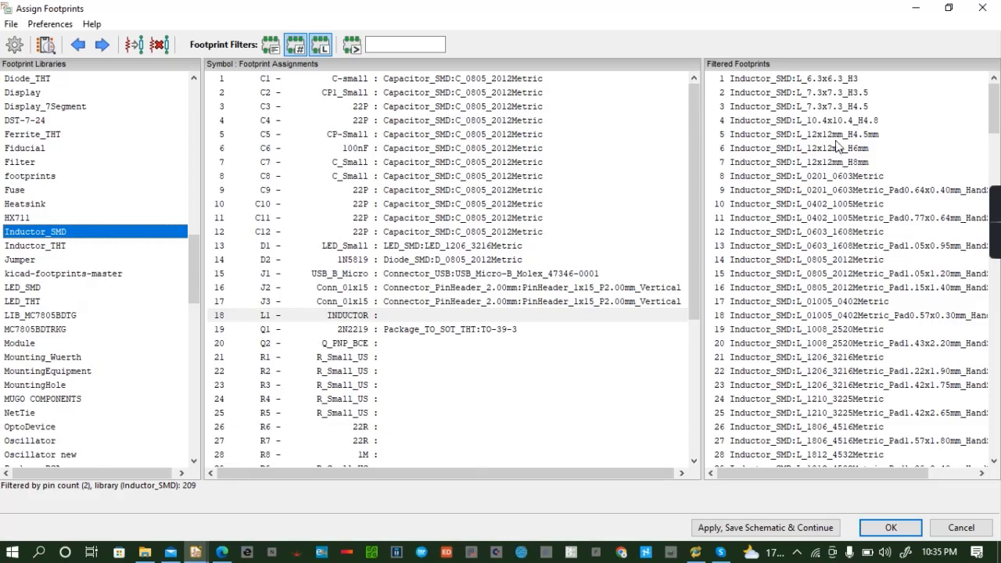
Assign Inductor_SMD:L_0805_2012Metric to inductor L1, then select transistor Q2
scroll(818, 151, down, 2)
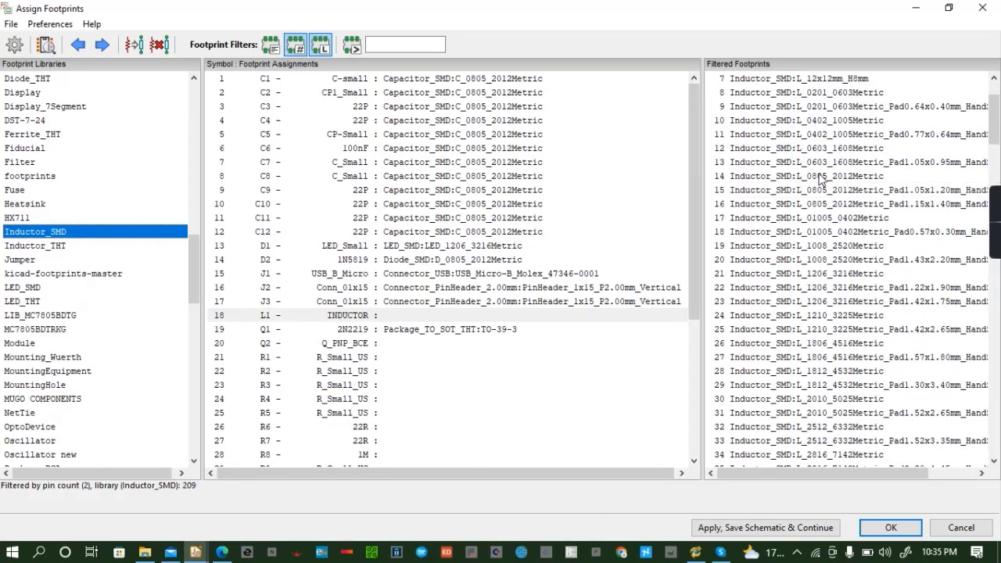
double_click(818, 179)
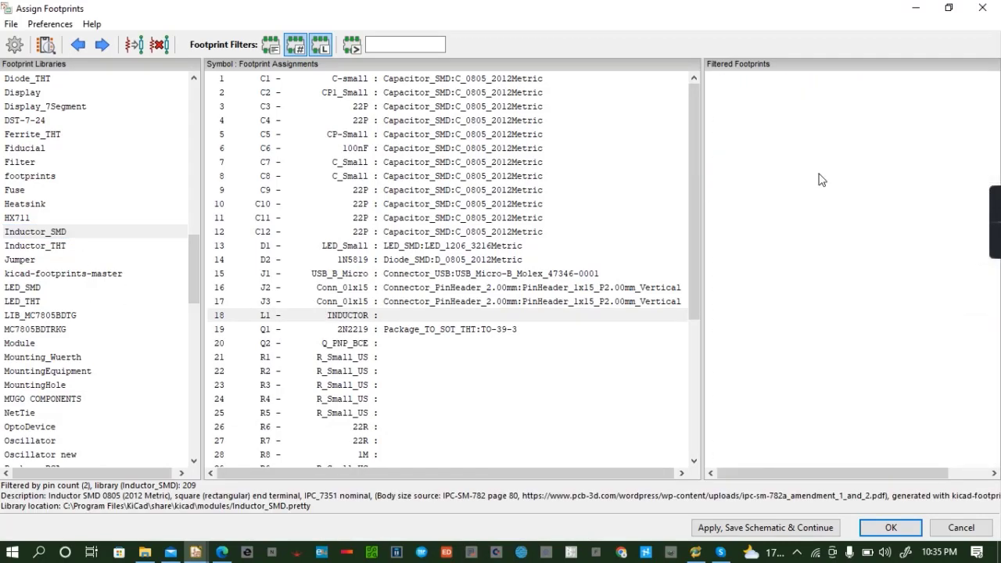
click(366, 344)
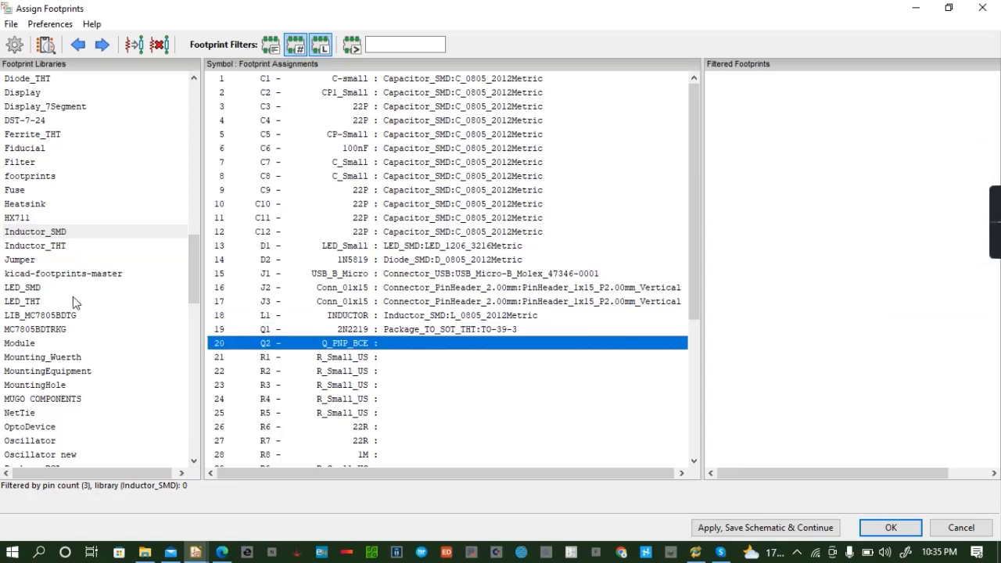
scroll(72, 297, down, 2)
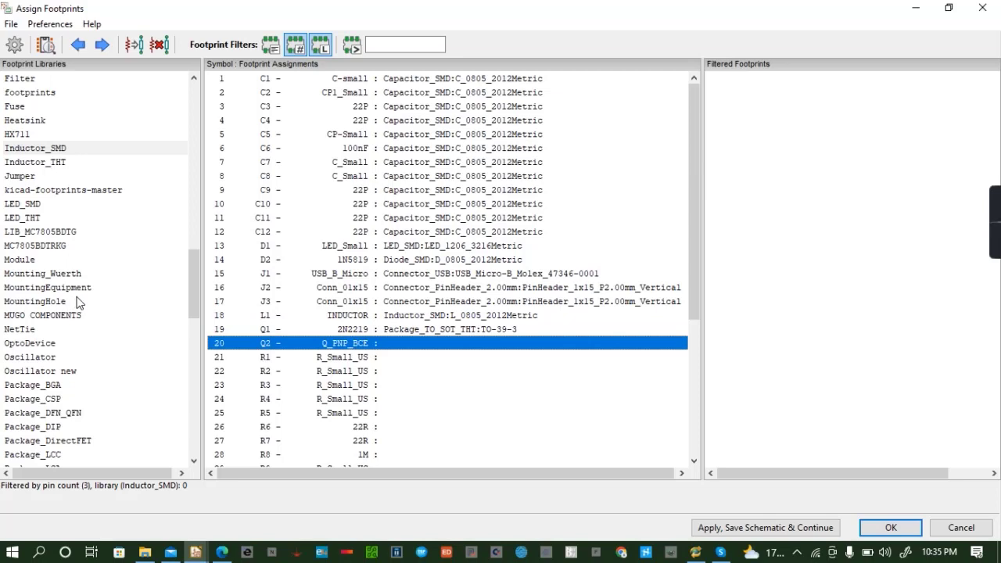
scroll(77, 303, down, 4)
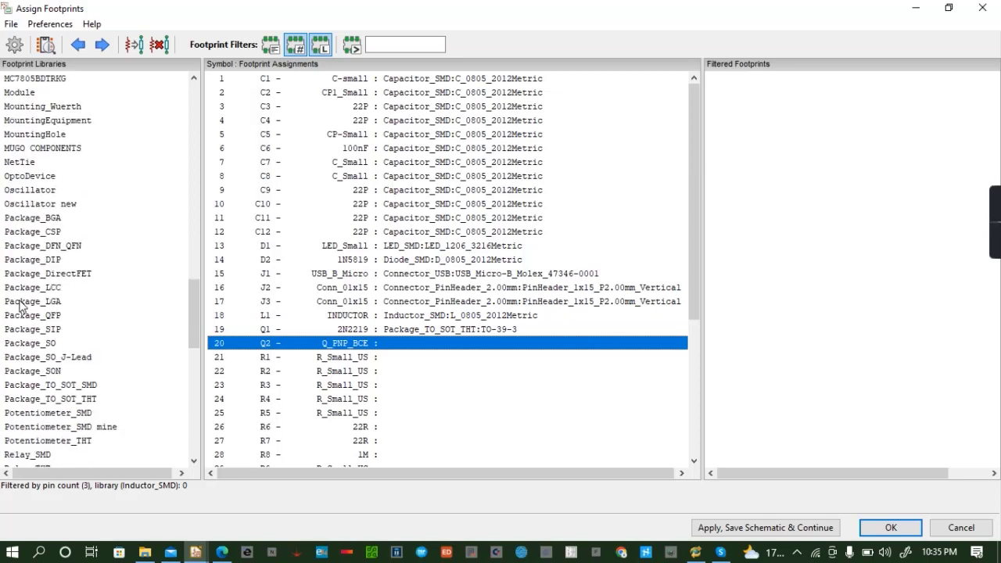
Preview the Vishay_HVM-DIP-3 and DirectFET_L4 footprints as candidates for Q2
click(21, 303)
click(52, 288)
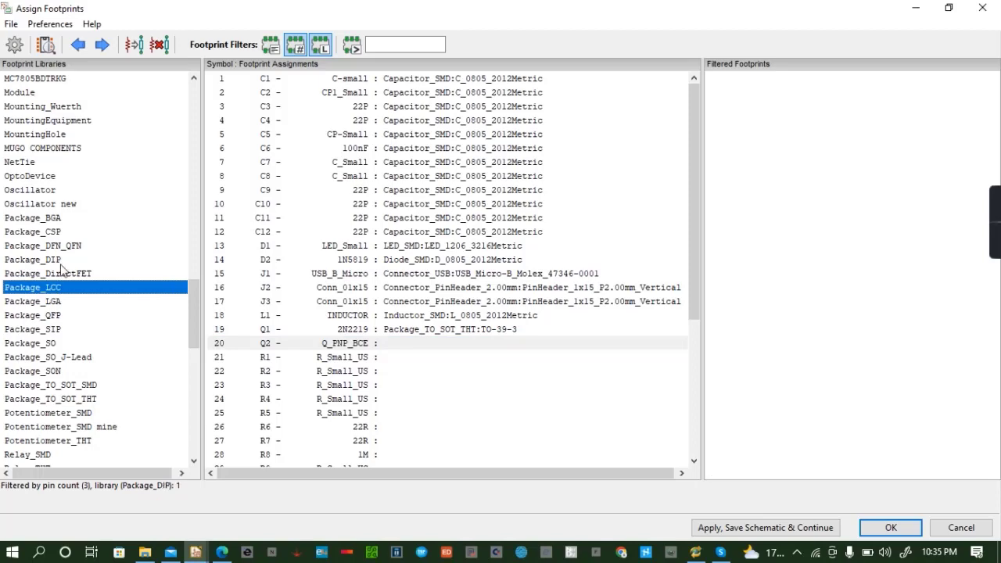
click(61, 261)
click(816, 79)
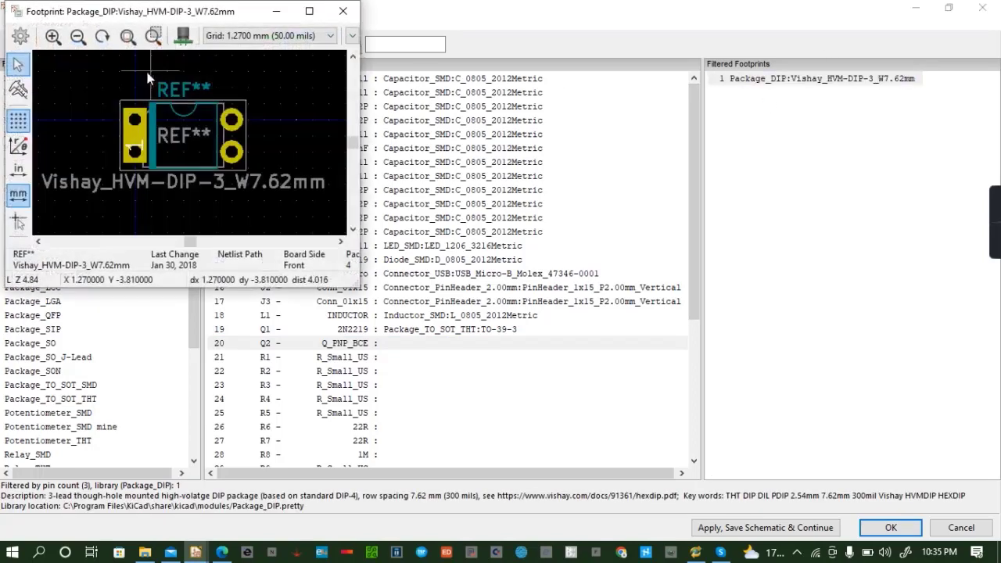
click(184, 38)
drag(183, 221, 189, 199)
click(342, 11)
click(342, 13)
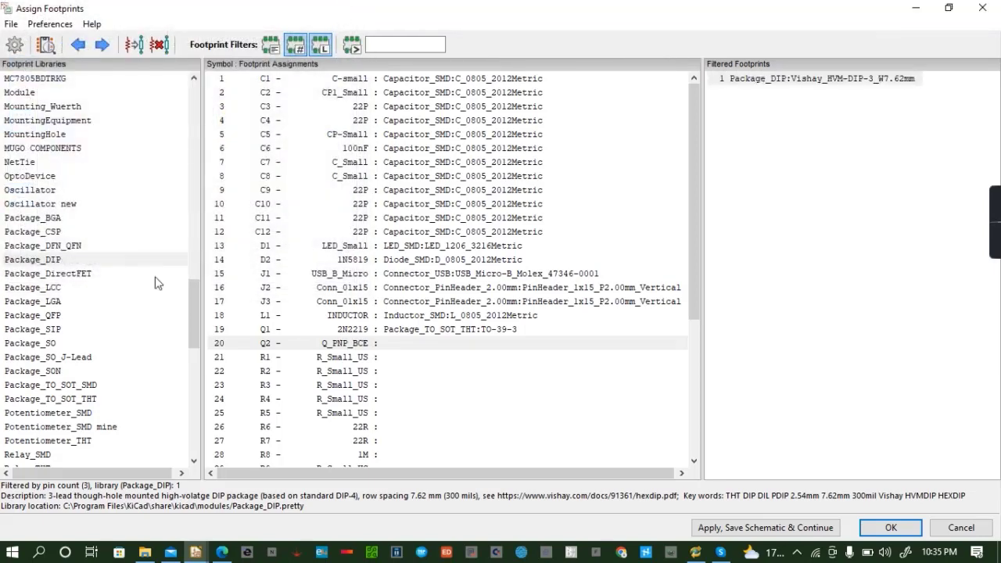
click(62, 277)
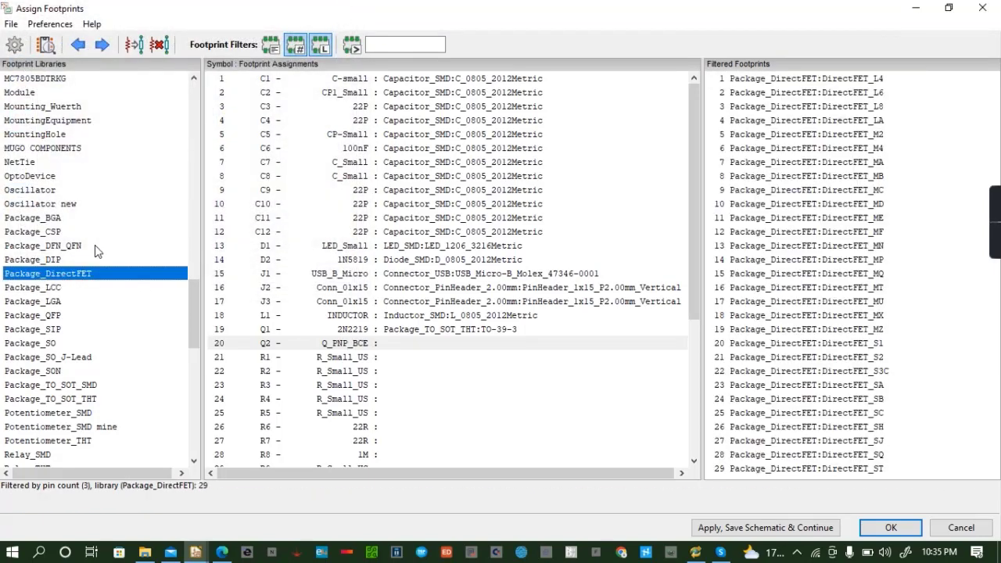
click(788, 80)
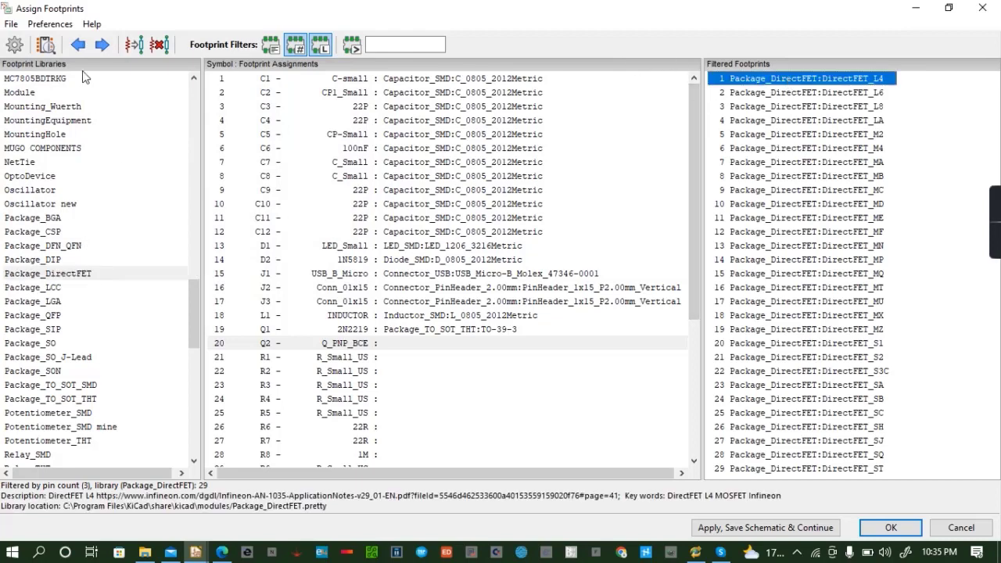
click(45, 45)
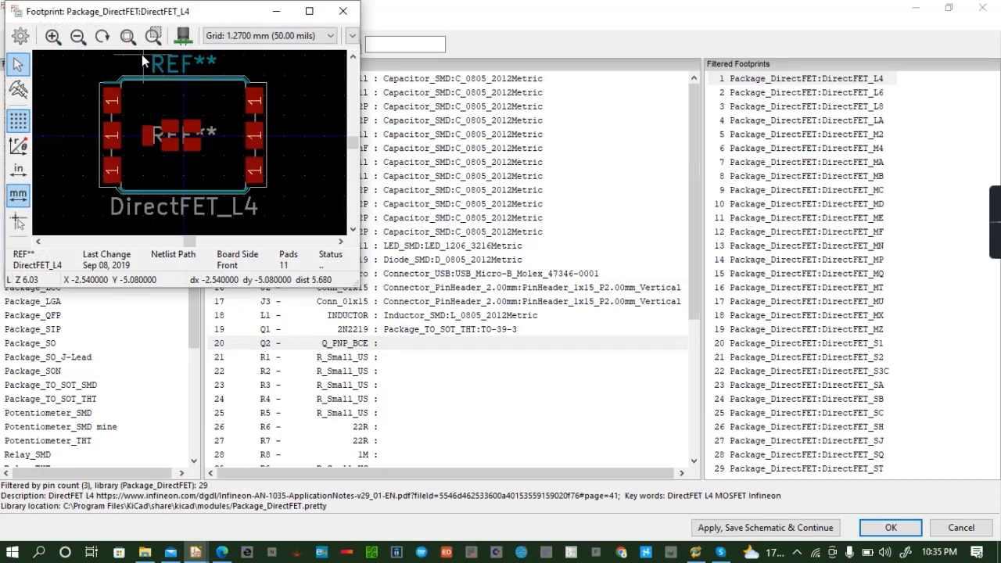
click(342, 11)
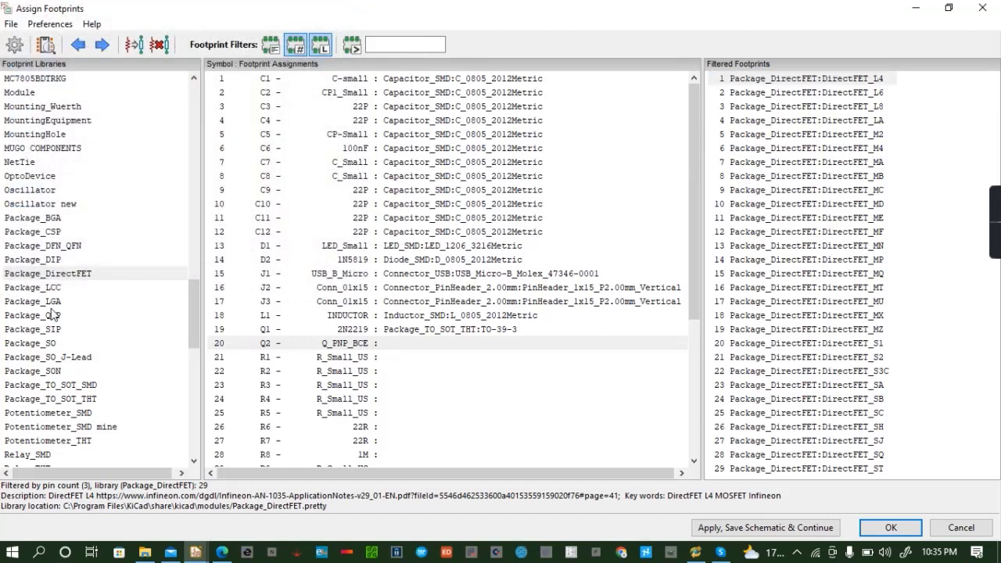
Preview Package_TO_SOT_SMD:ATPAK-2 in 3D and assign it to transistor Q2
scroll(21, 292, down, 2)
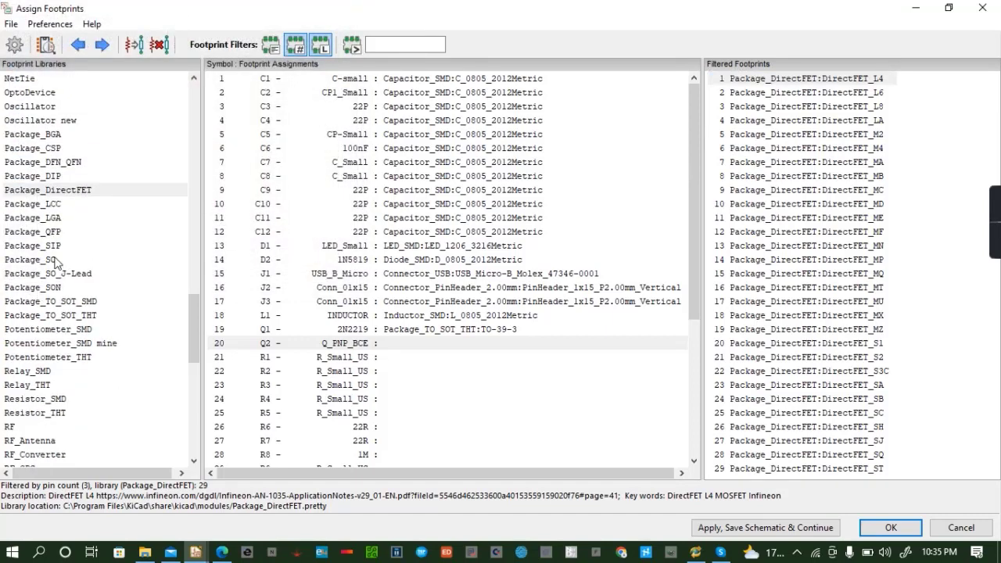
click(75, 302)
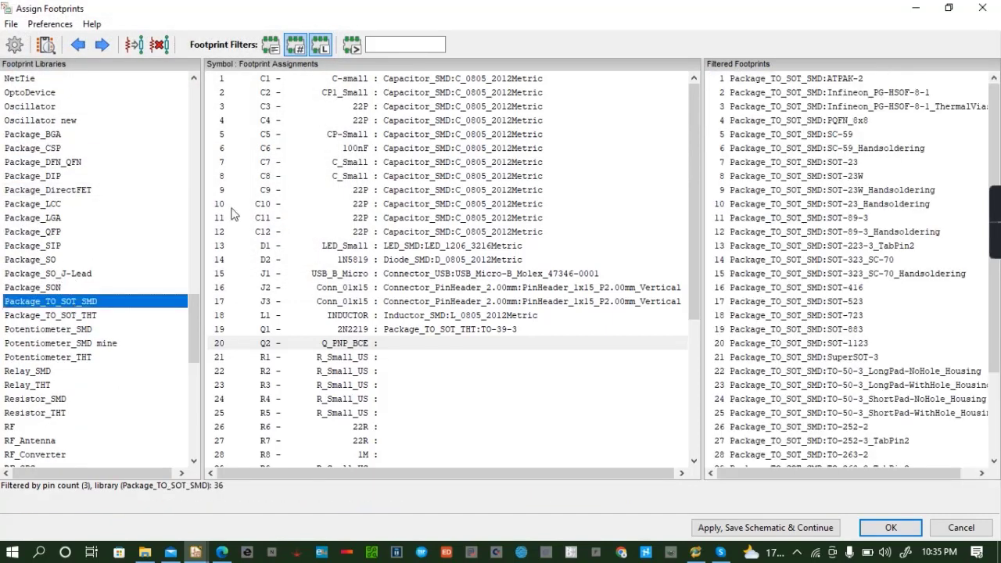
click(768, 78)
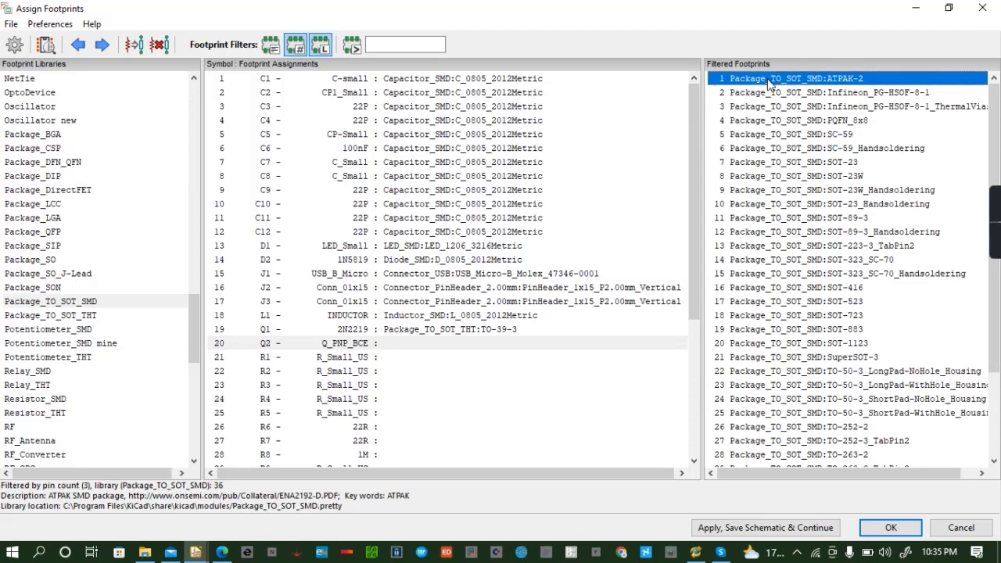
click(45, 47)
click(183, 39)
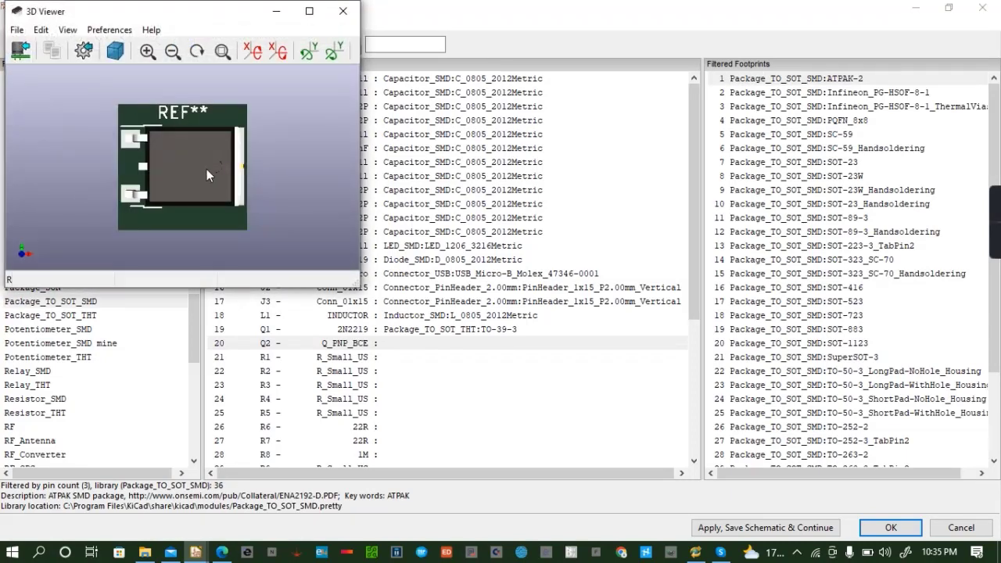
drag(206, 169, 145, 181)
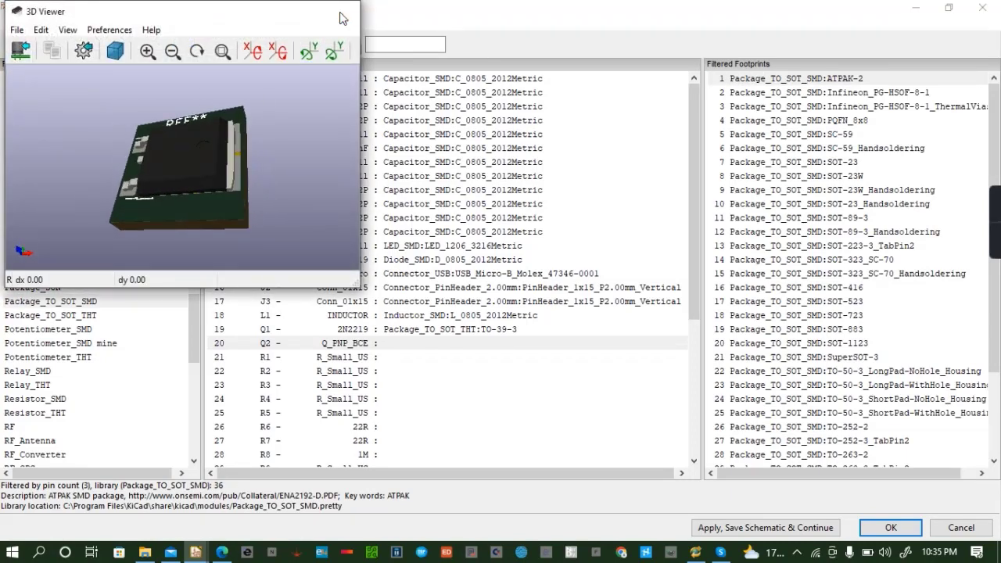
click(341, 14)
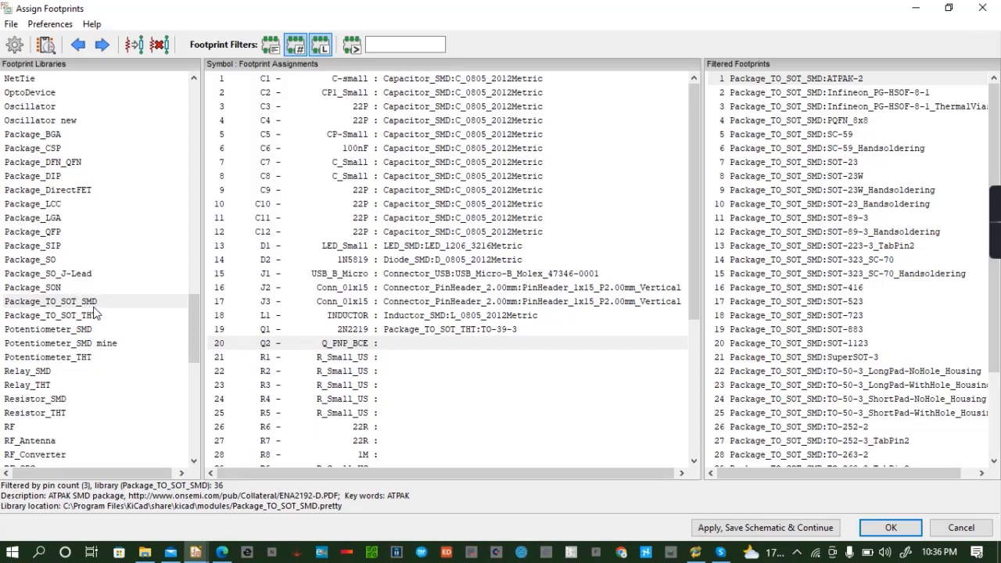
double_click(790, 81)
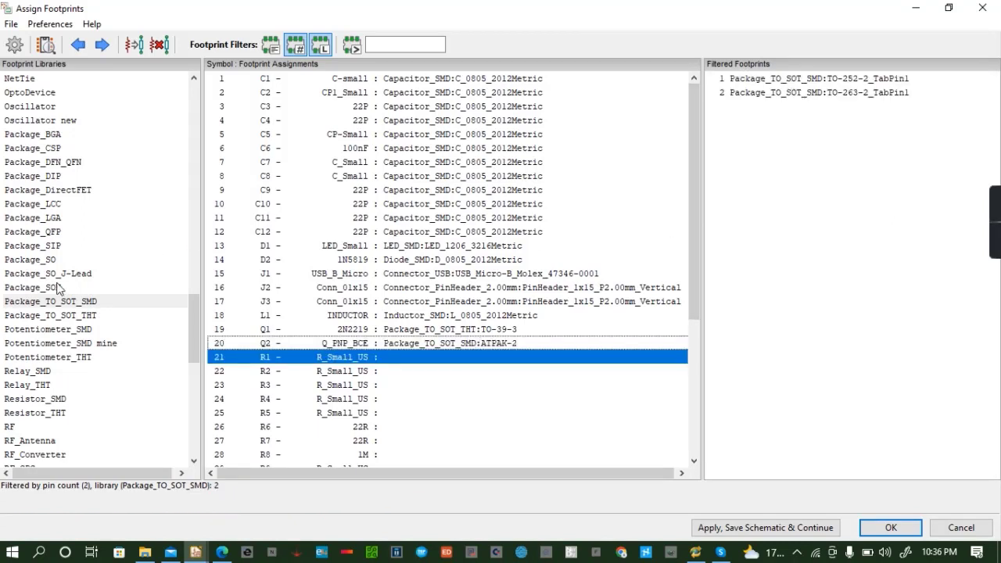
Assign Resistor_SMD:R_0805_2012Metric to resistors R1 through R5
click(43, 401)
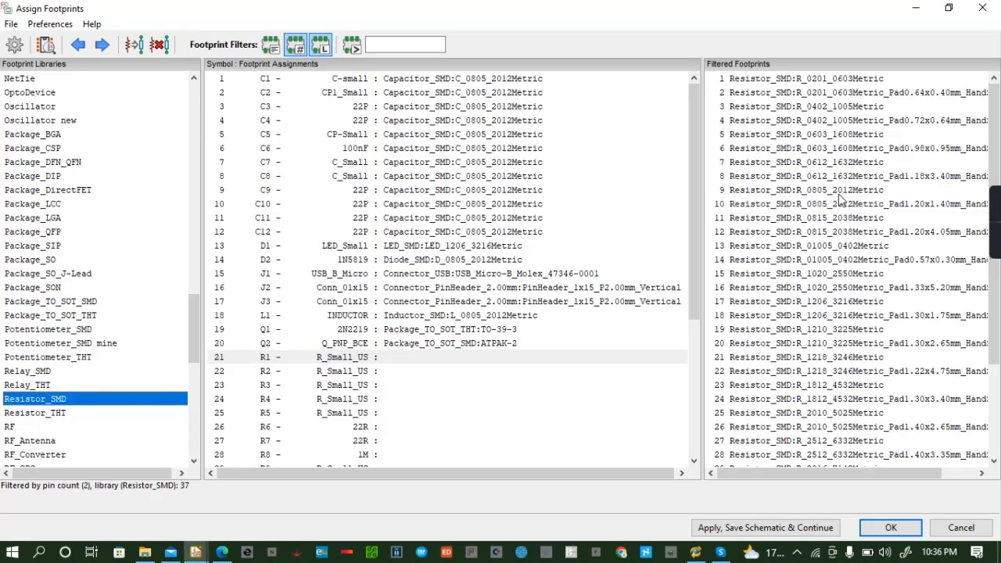
double_click(841, 190)
double_click(841, 190)
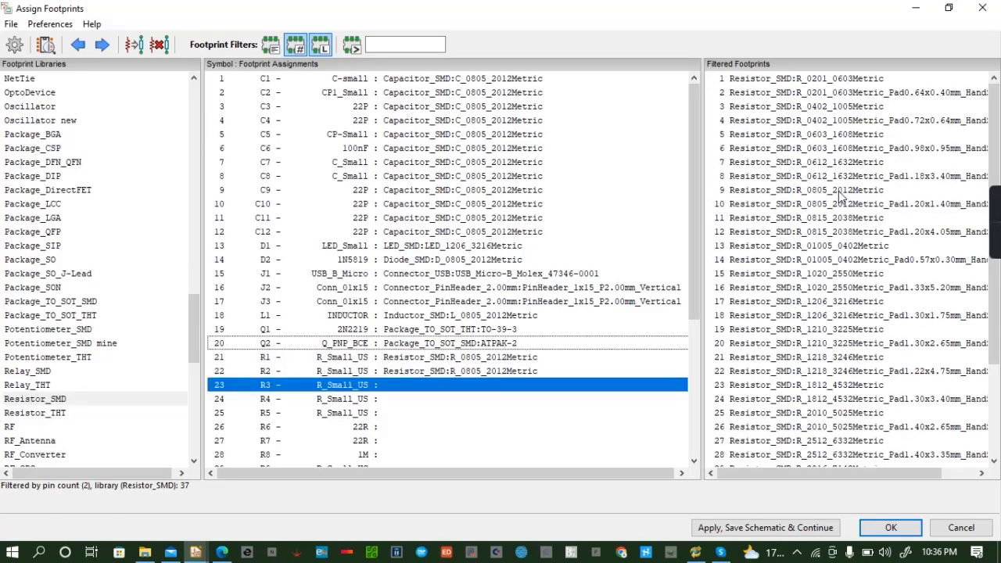
double_click(841, 190)
double_click(841, 190)
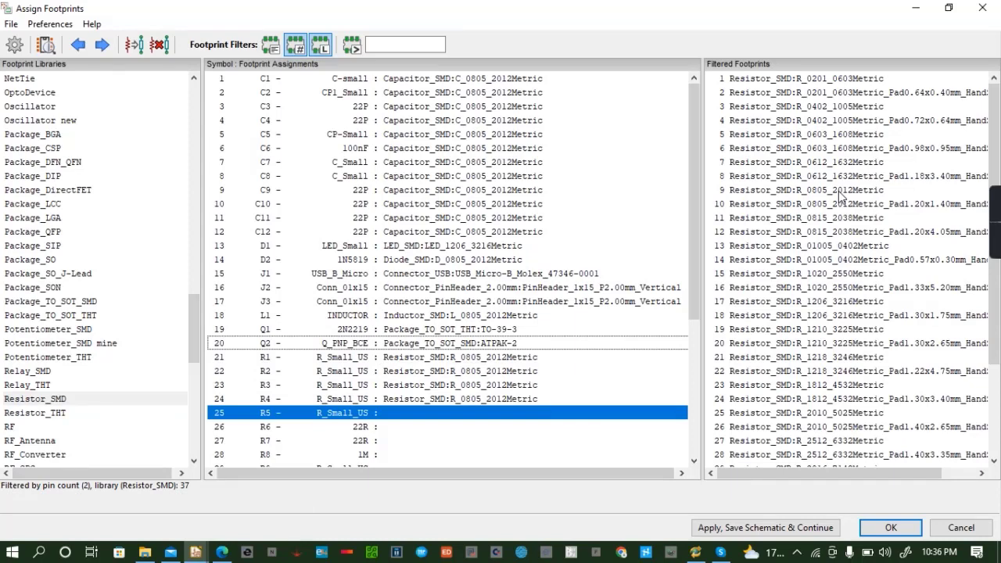
double_click(841, 190)
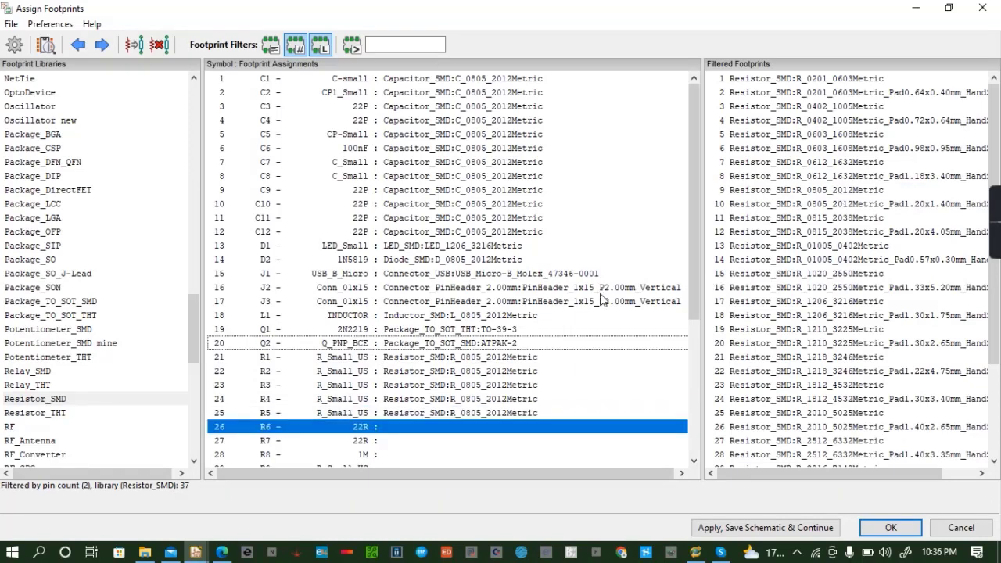
Assign R_0612_1632Metric to resistors R6 through R13
double_click(884, 163)
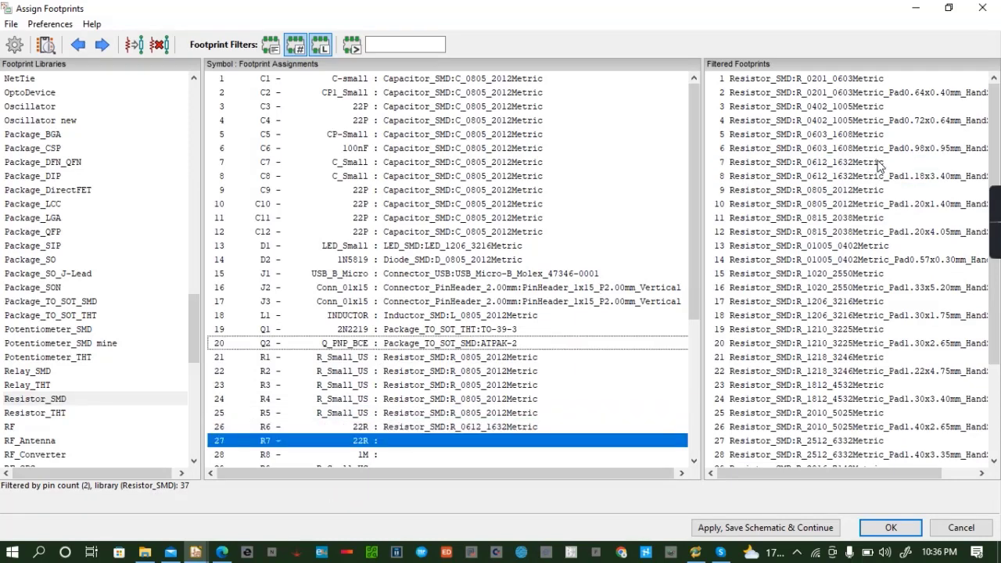
double_click(882, 163)
click(880, 163)
double_click(880, 163)
double_click(880, 163)
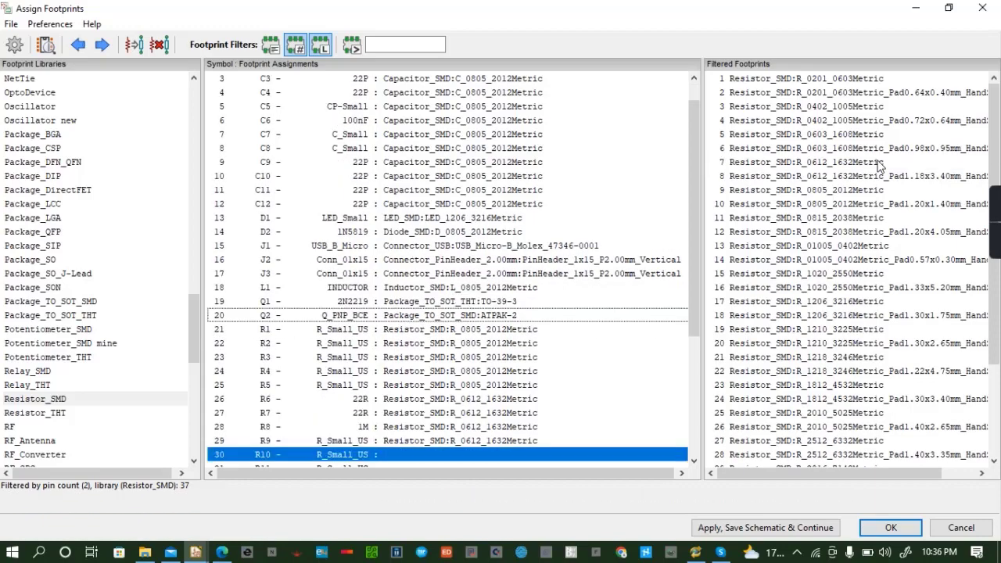
double_click(880, 162)
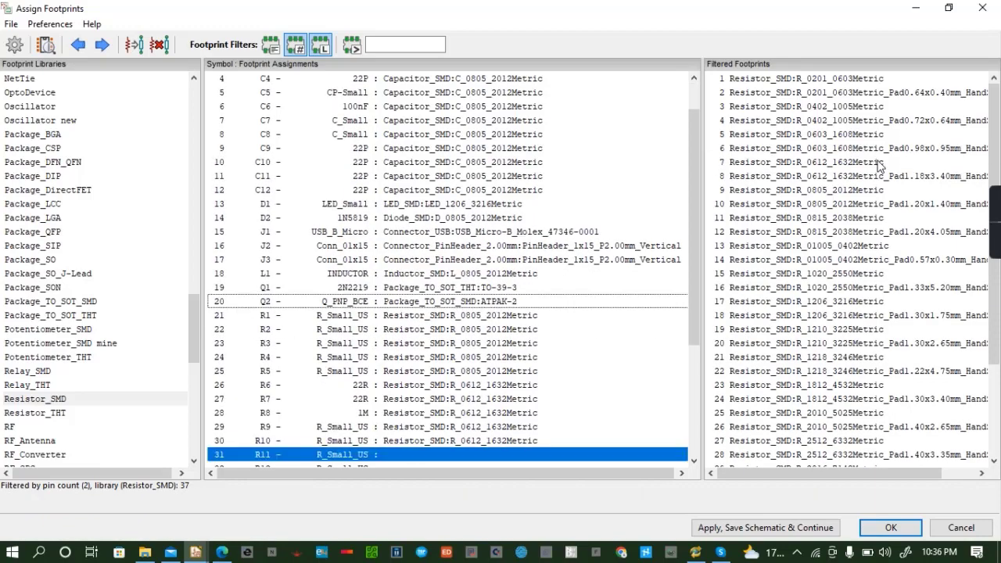
double_click(880, 162)
double_click(880, 163)
double_click(880, 162)
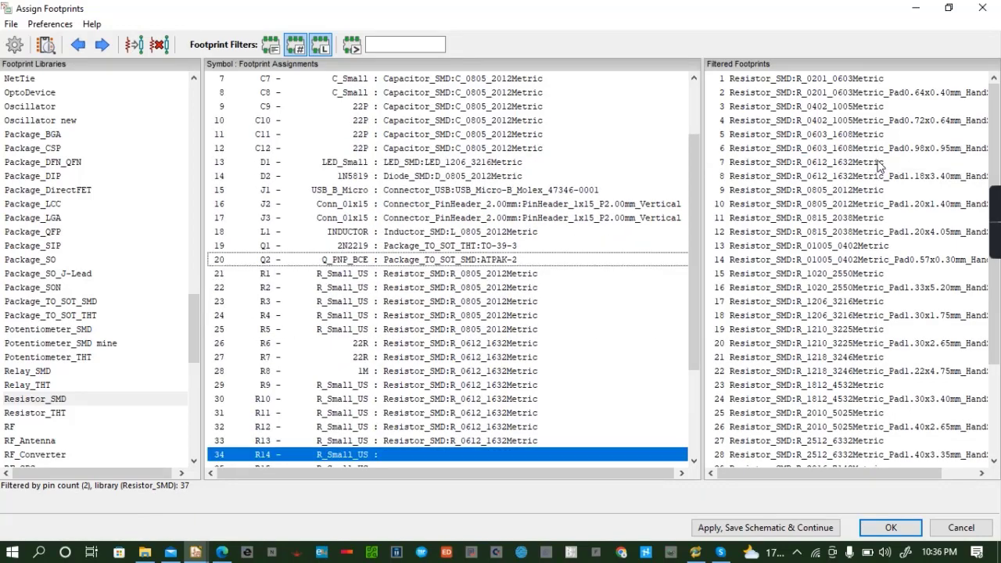
Assign R_0805_2012Metric to the remaining resistors R14, R15 and R16
click(694, 461)
click(694, 461)
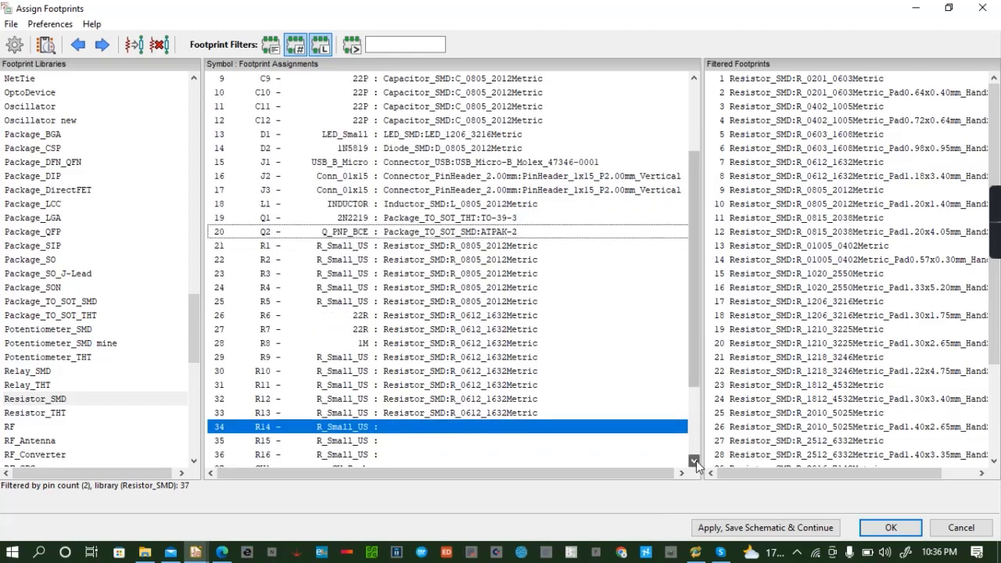
click(694, 461)
click(694, 461)
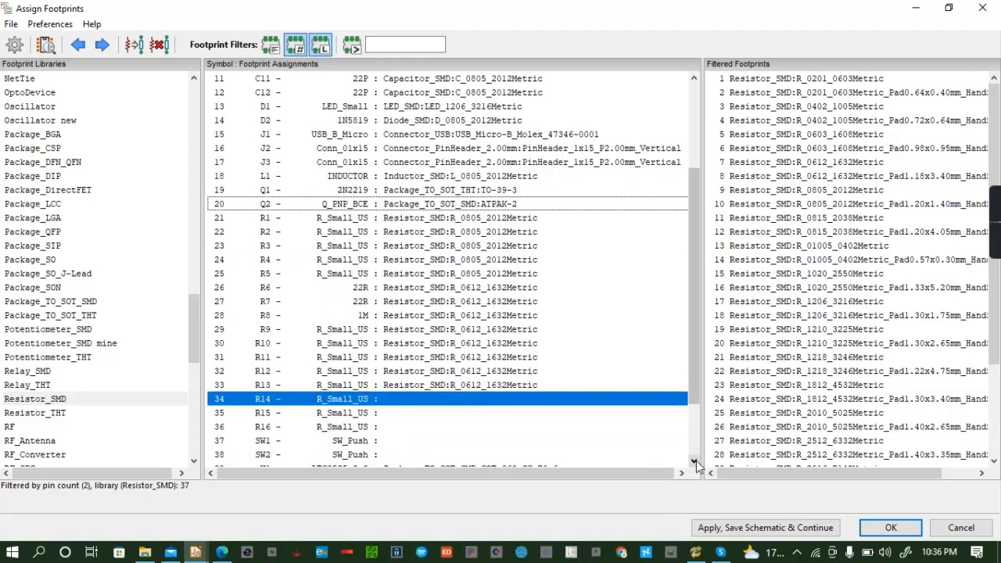
double_click(864, 193)
double_click(864, 192)
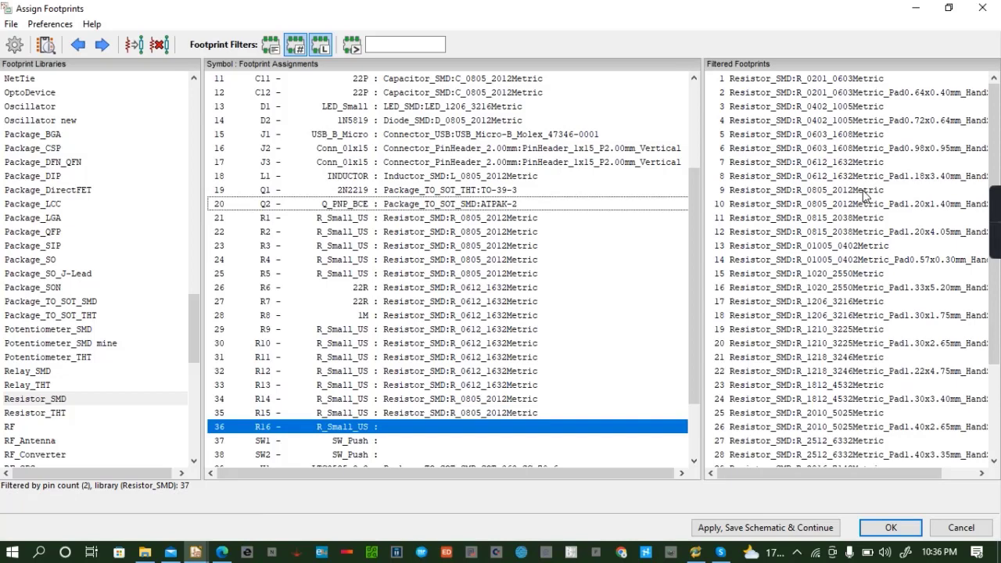
double_click(865, 192)
scroll(526, 334, down, 2)
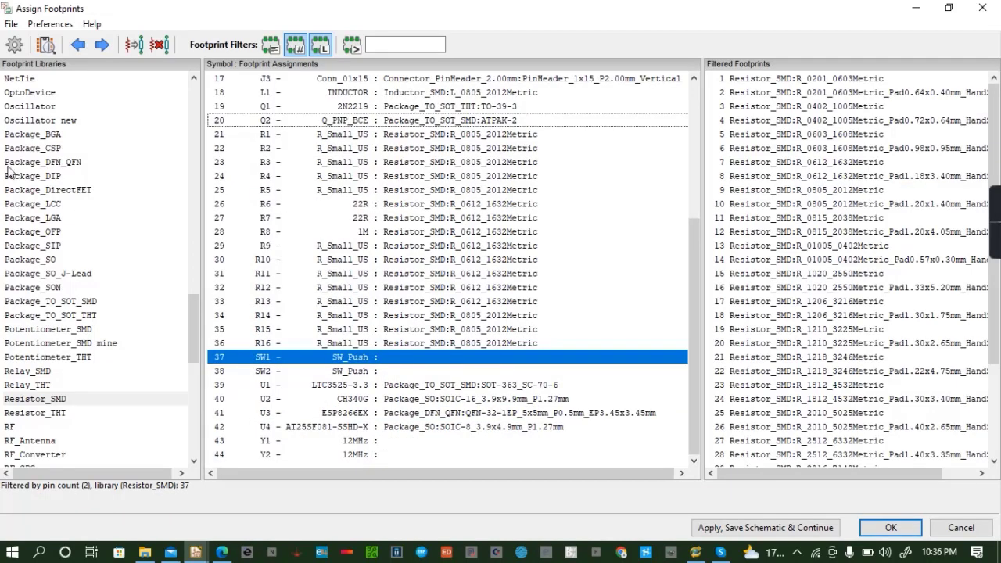
scroll(46, 158, up, 20)
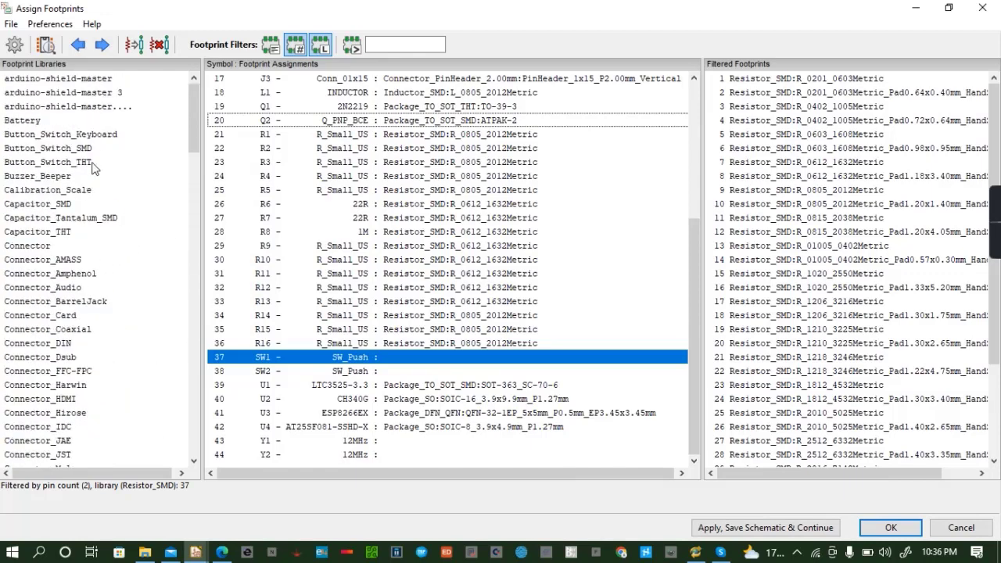
click(102, 136)
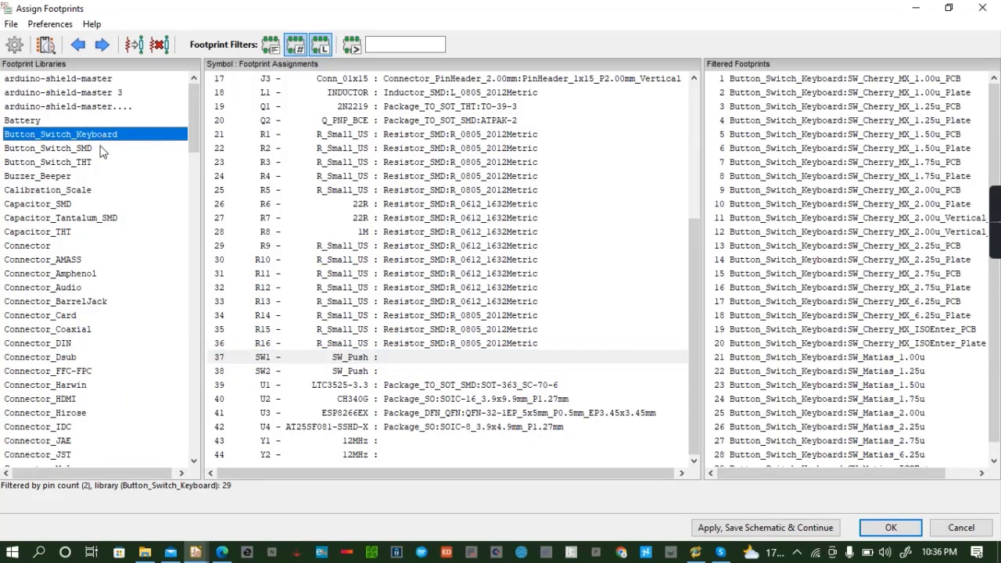
List Button_Switch_SMD footprints and inspect Panasonic_EVQPUJ_EVQPUA in the footprint and 3D viewers
click(95, 149)
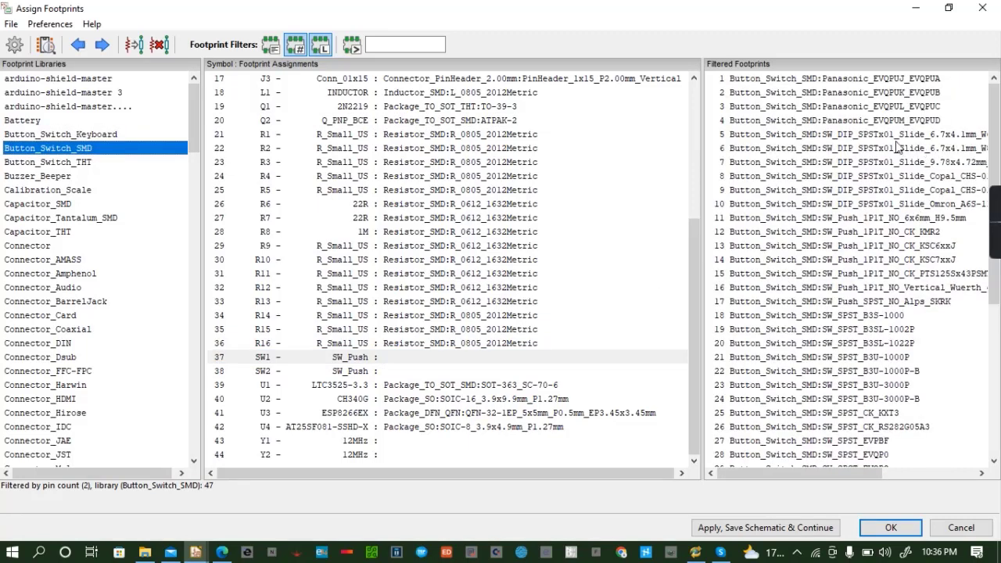
click(853, 78)
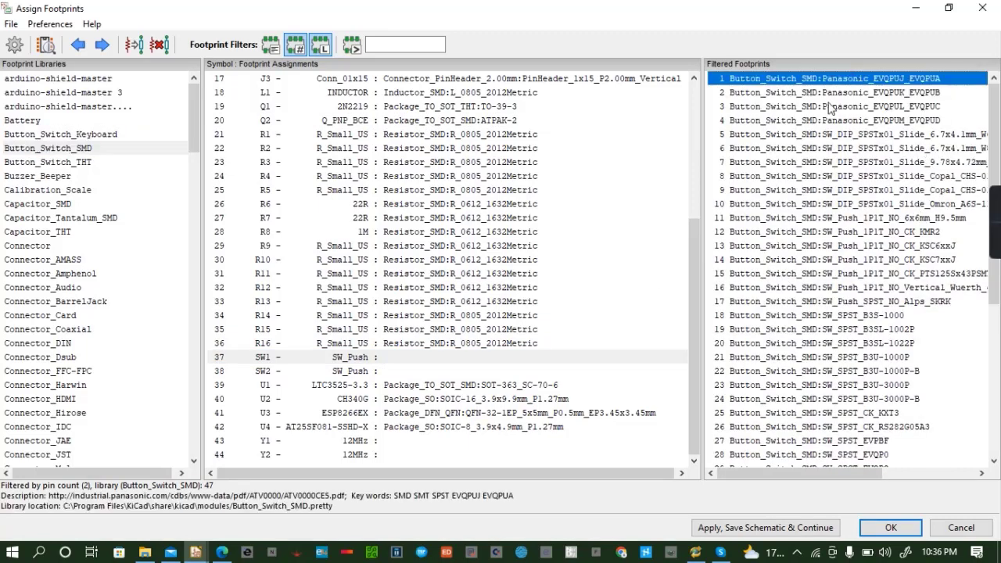
click(44, 45)
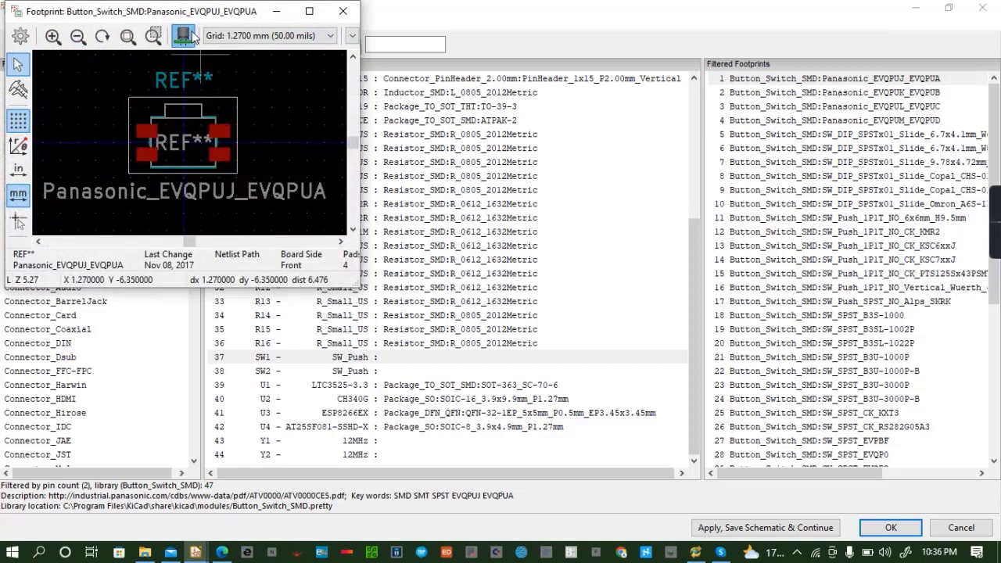
click(186, 36)
drag(214, 166, 220, 136)
click(342, 11)
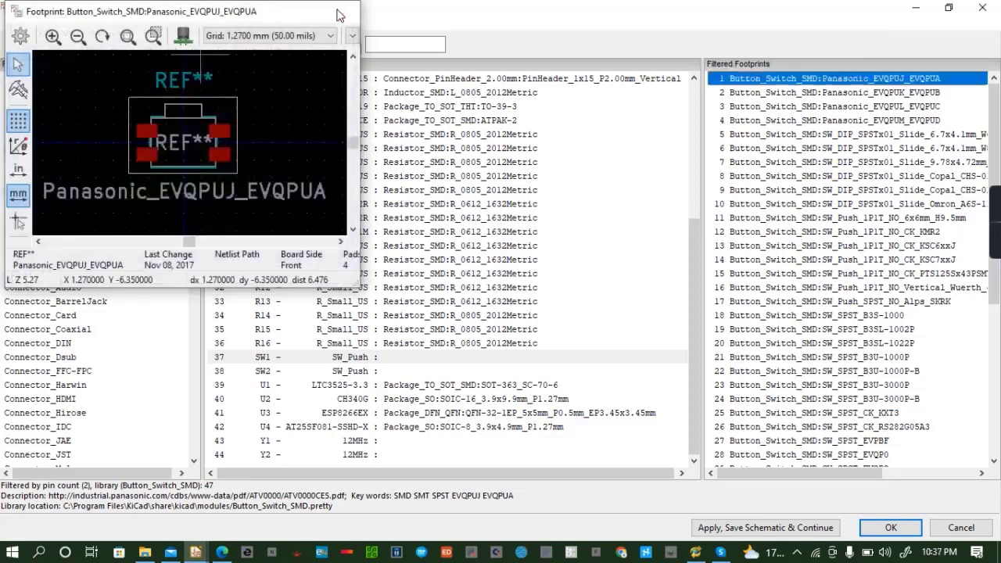
click(345, 10)
Inspect the Panasonic_EVQPUK_EVQPUB footprint in the footprint and 3D viewers
click(810, 94)
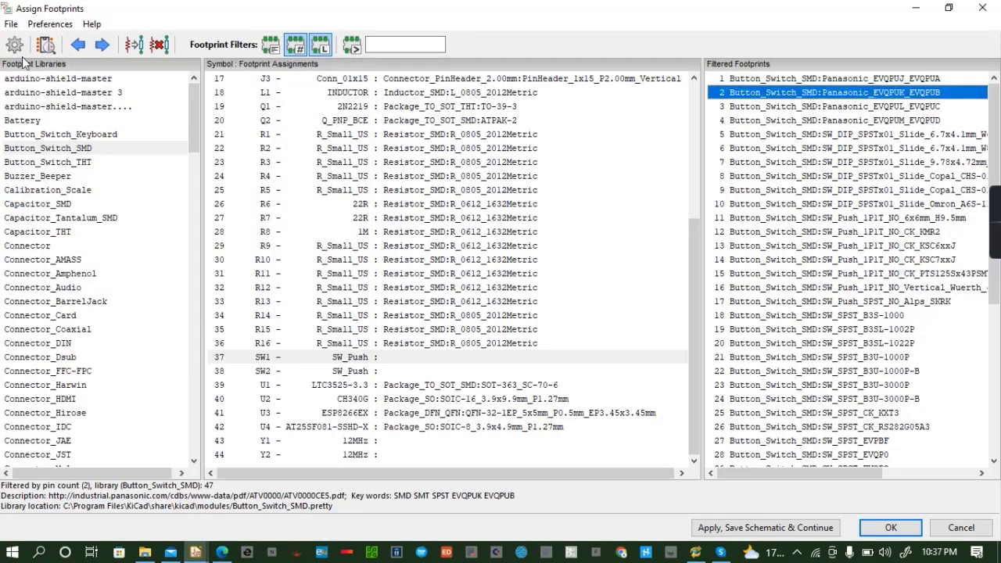
click(44, 46)
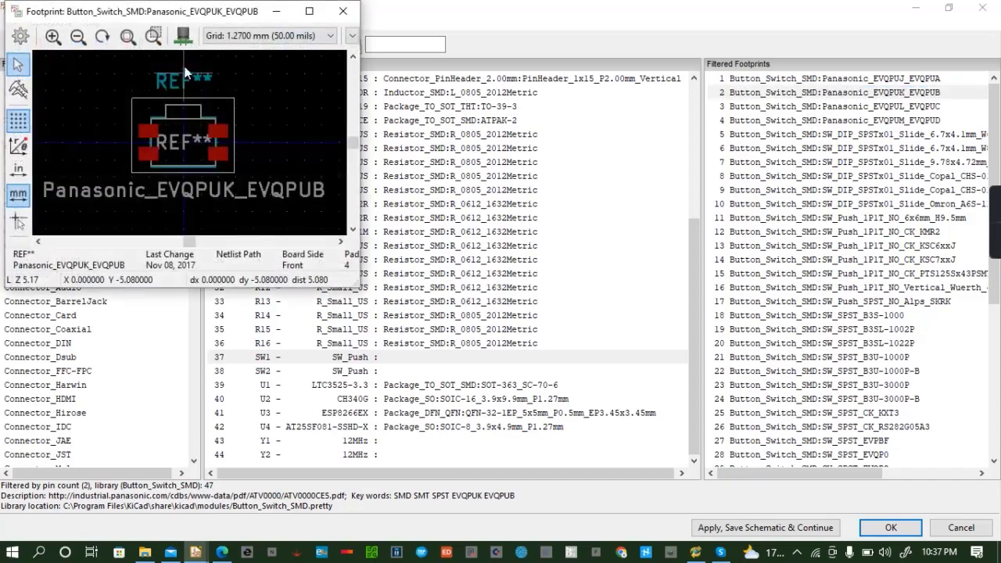
click(183, 36)
drag(188, 189, 230, 95)
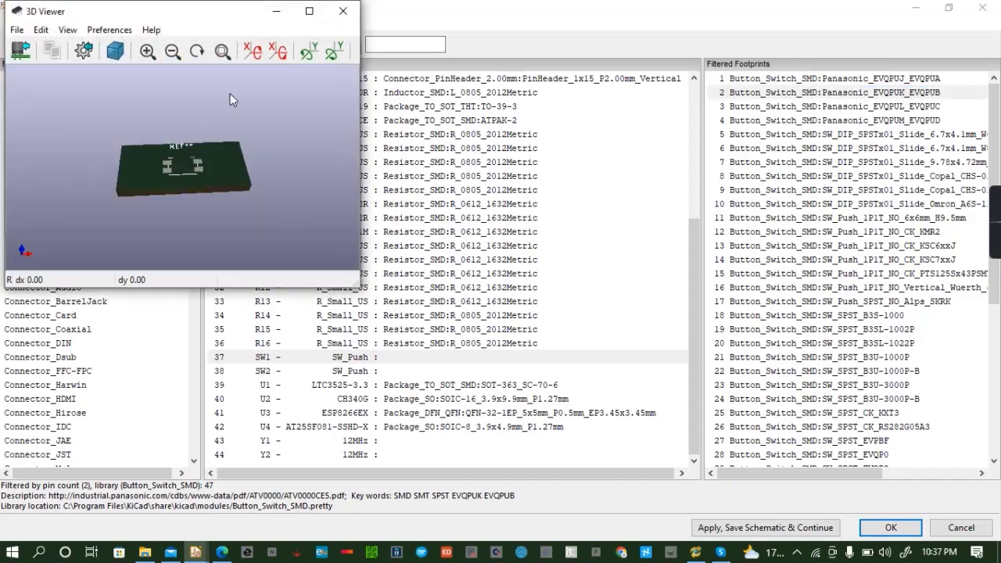
click(340, 9)
click(342, 11)
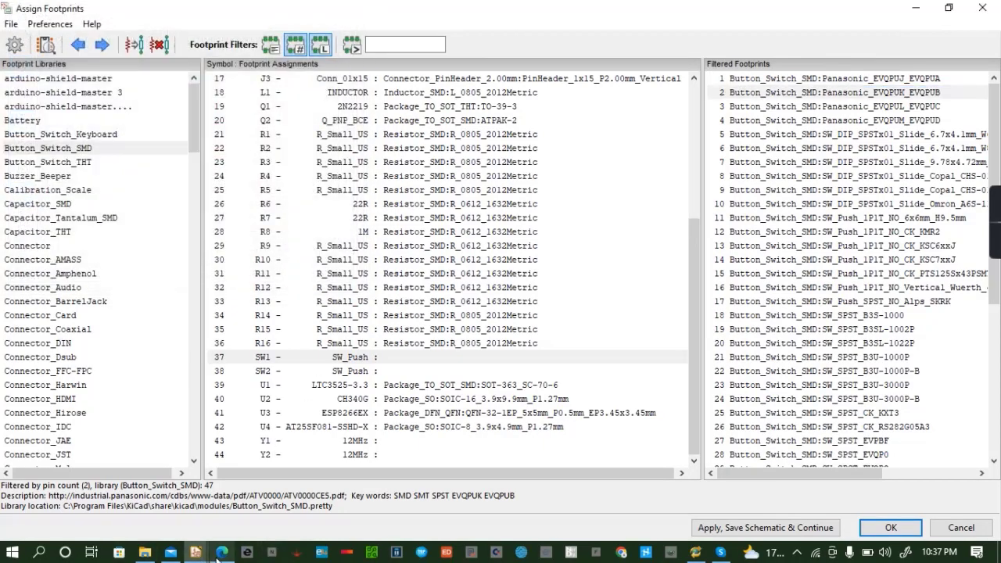
Show the Bing results for 'What is the materials features of flexible PCB' in Edge
click(227, 554)
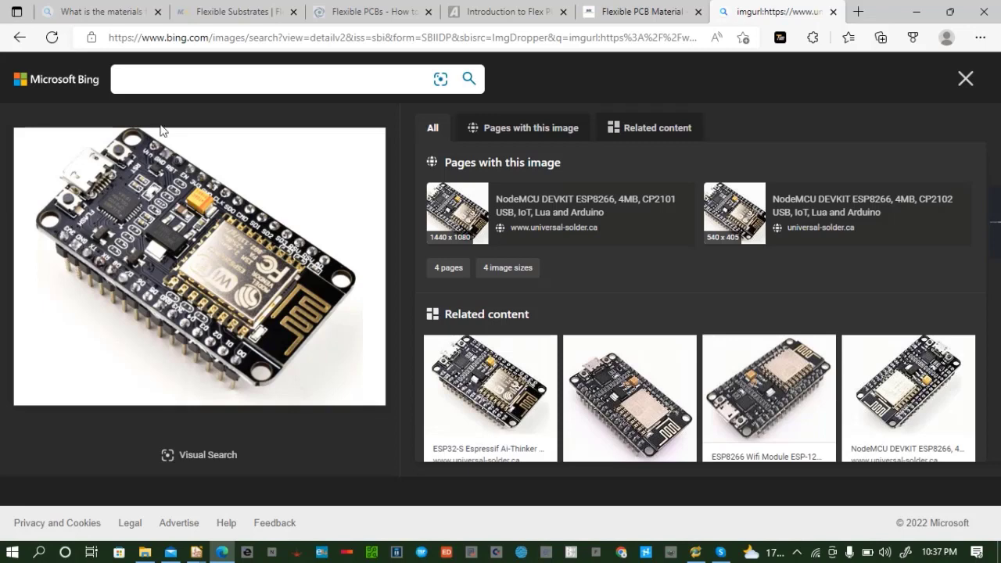
click(112, 13)
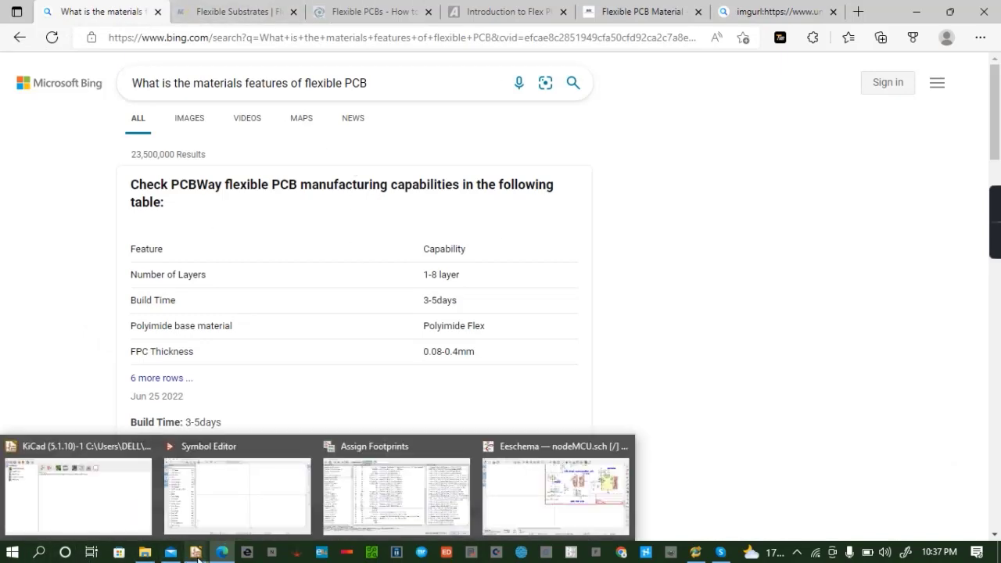
Back in Assign Footprints, inspect the SW_SPST_B3U-3000P footprint in 2D and 3D
click(397, 495)
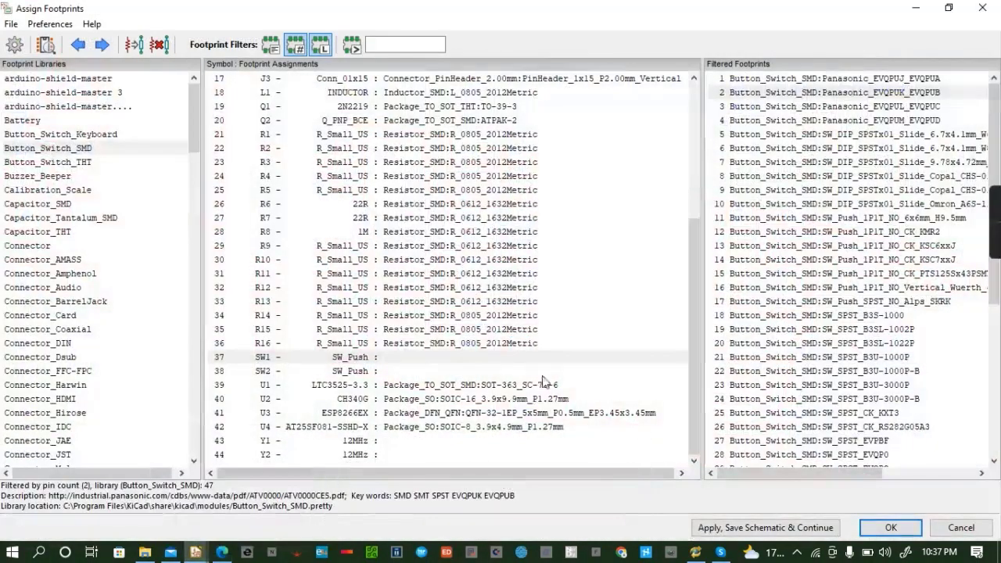
click(816, 386)
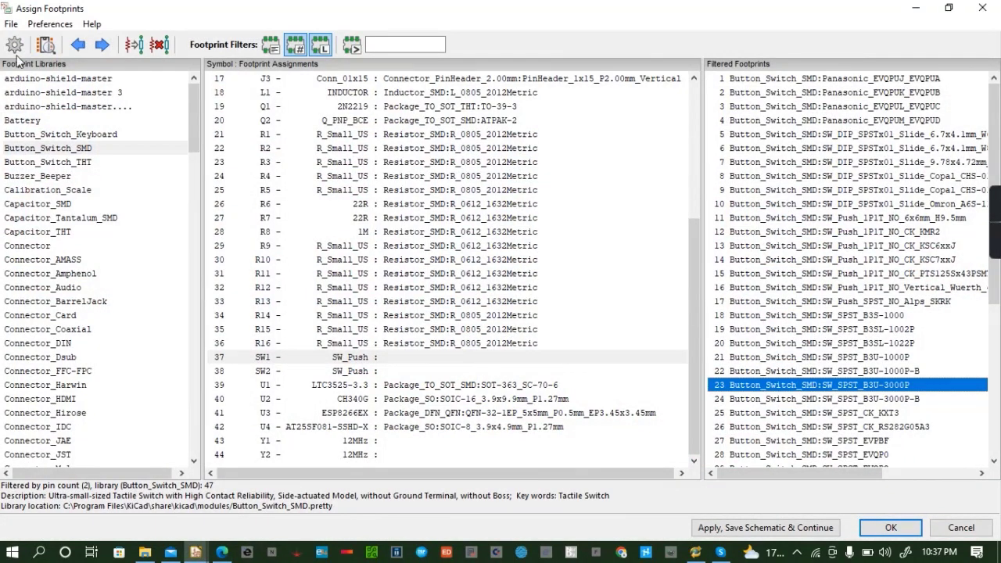
click(46, 45)
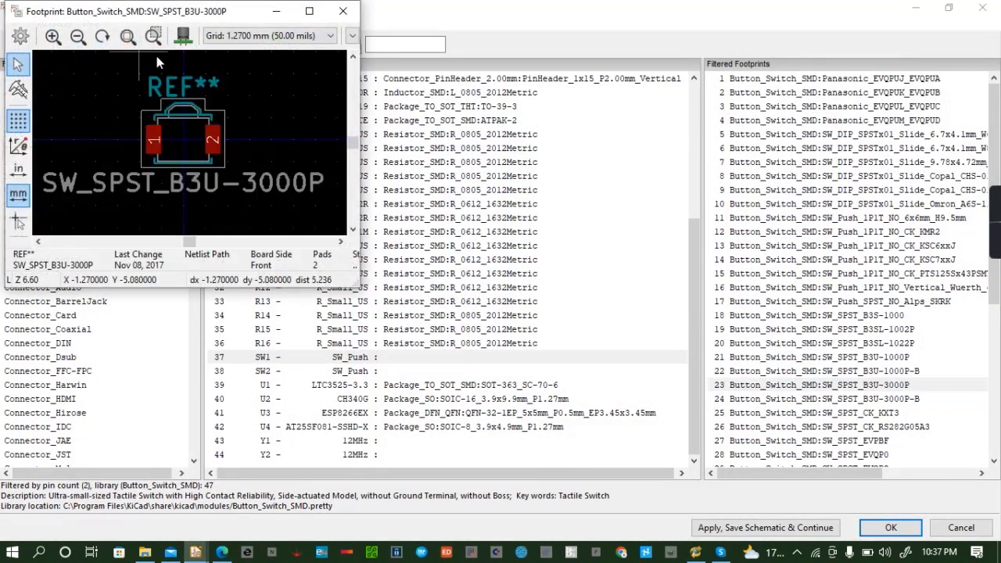
click(182, 38)
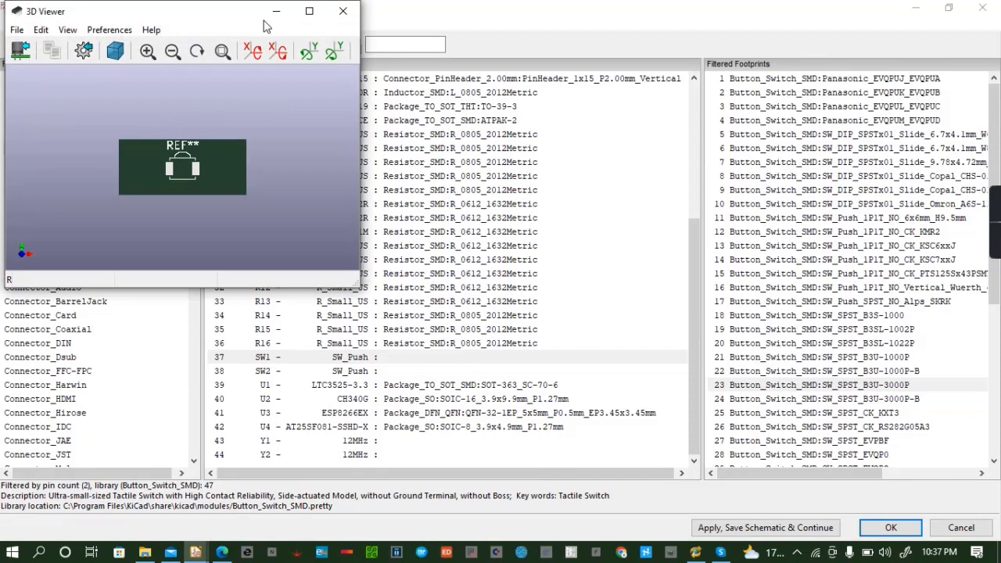
click(343, 11)
click(338, 9)
Inspect the SW_SPST_EVQPE1 footprint in 2D and 3D
scroll(845, 432, down, 2)
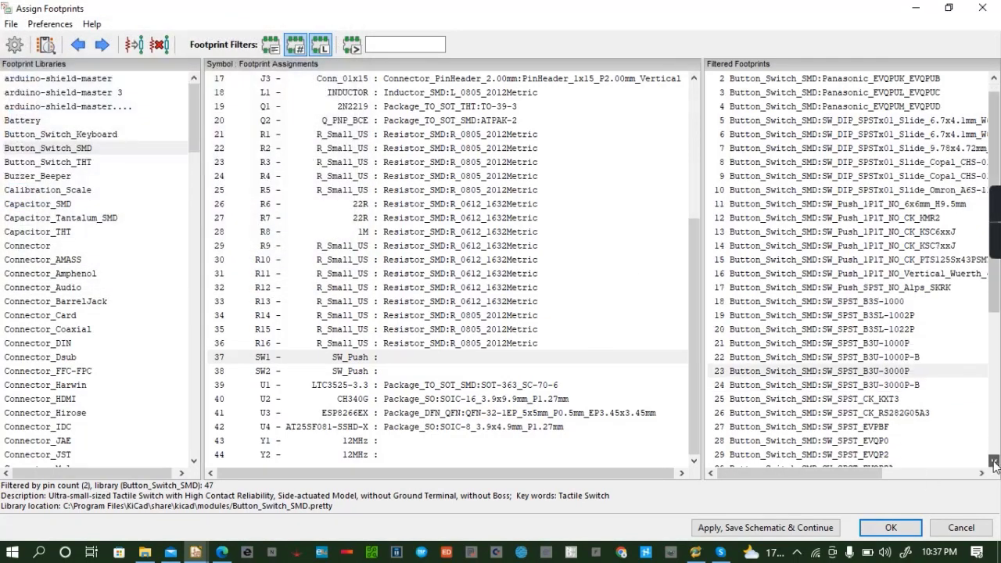
click(844, 427)
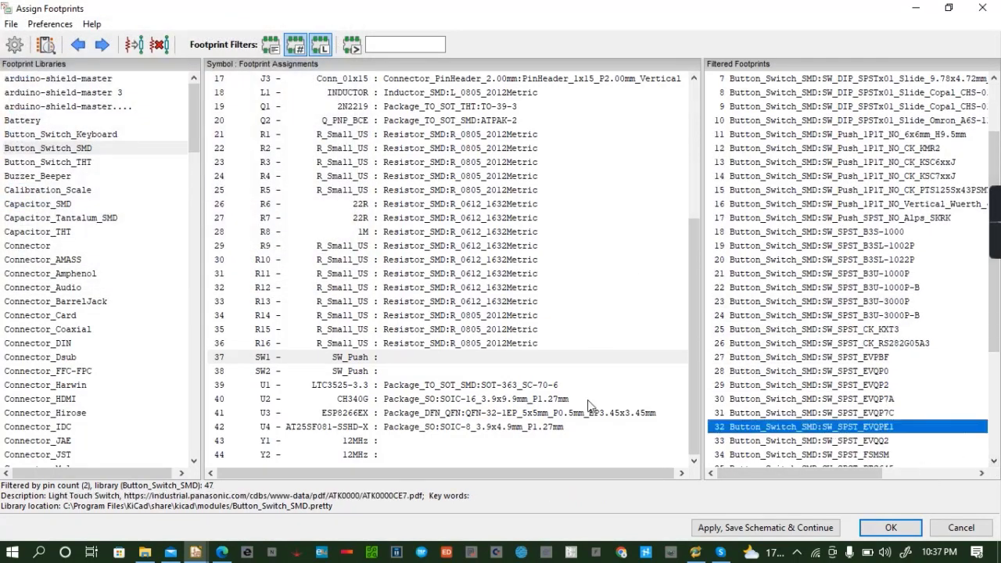
click(46, 45)
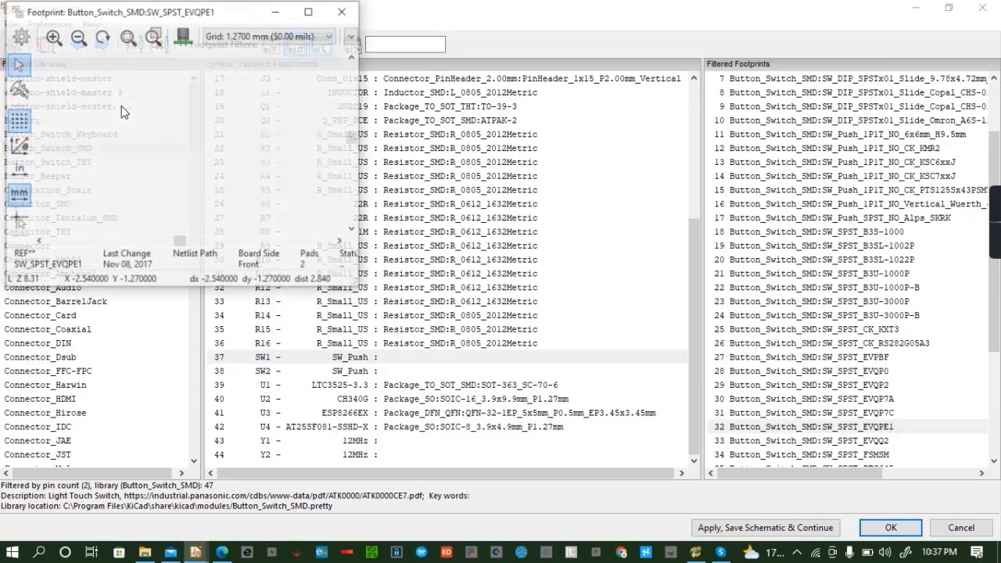
click(178, 40)
drag(187, 180, 205, 163)
click(343, 12)
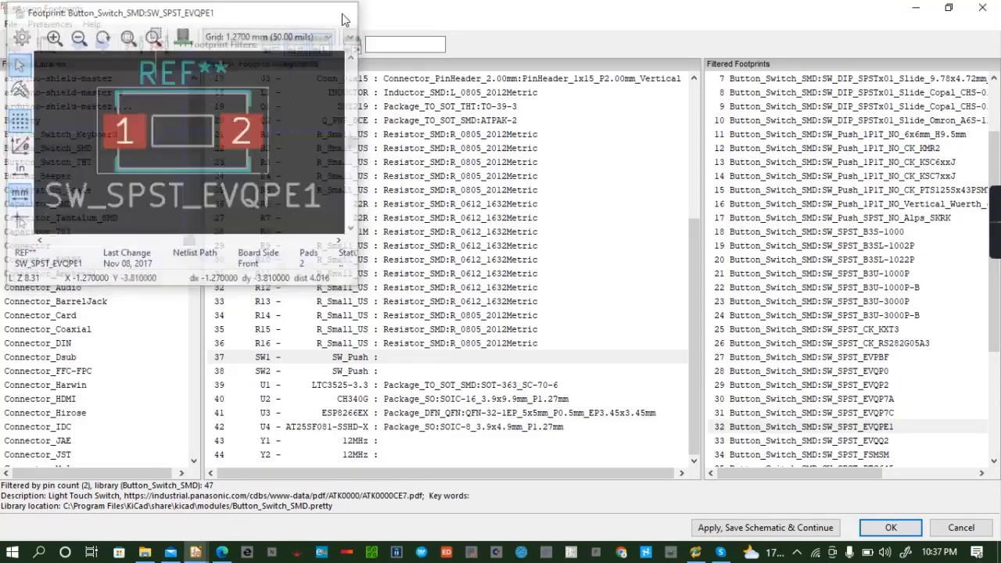
click(342, 12)
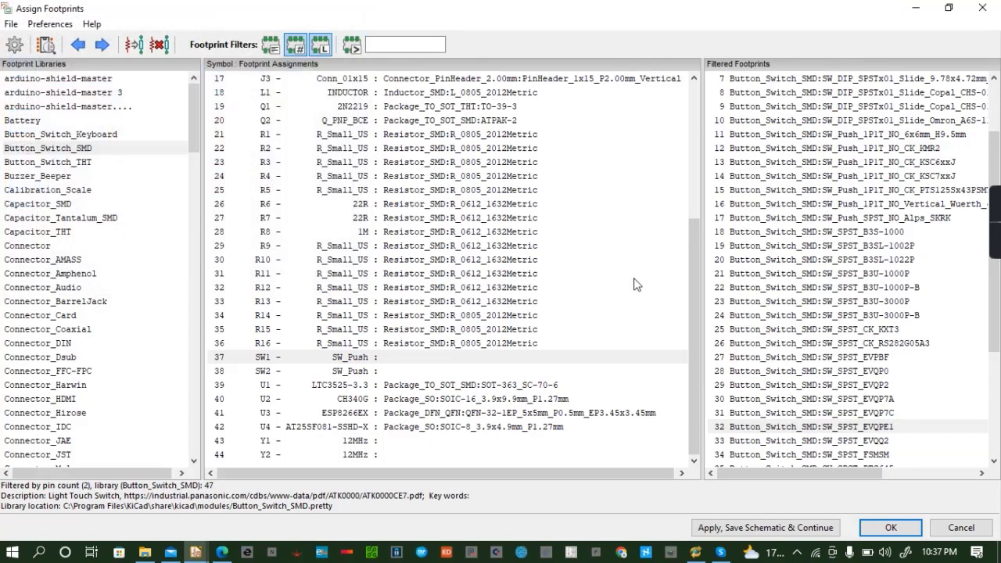
Inspect the SW_SPST_TL3342 footprint in 2D and 3D
click(994, 461)
click(994, 462)
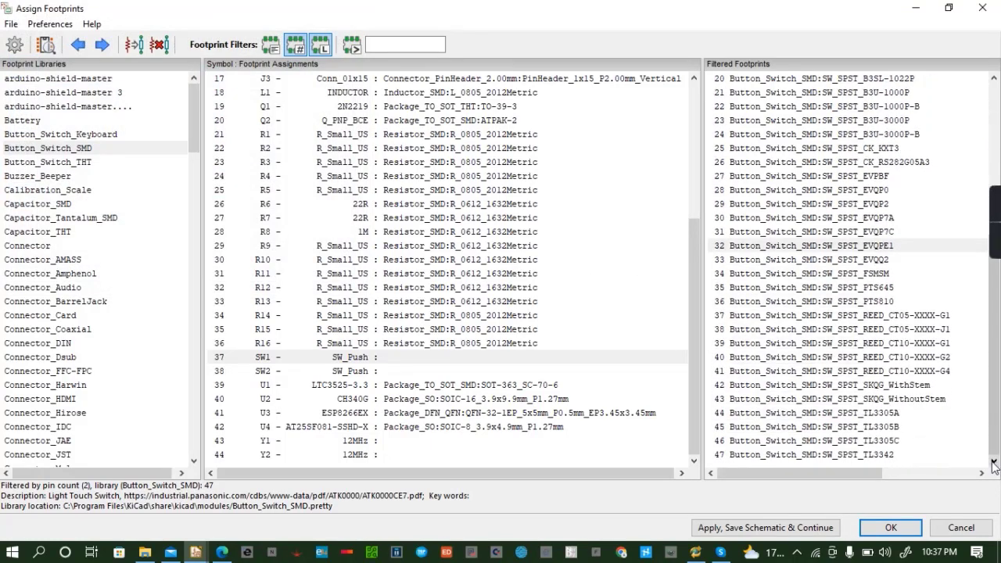
click(847, 454)
click(39, 52)
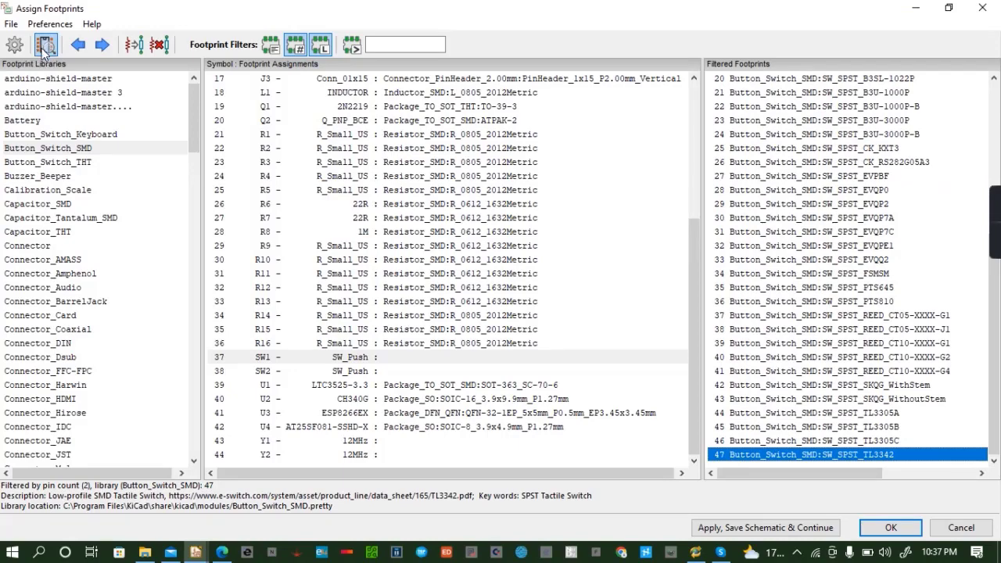
click(184, 39)
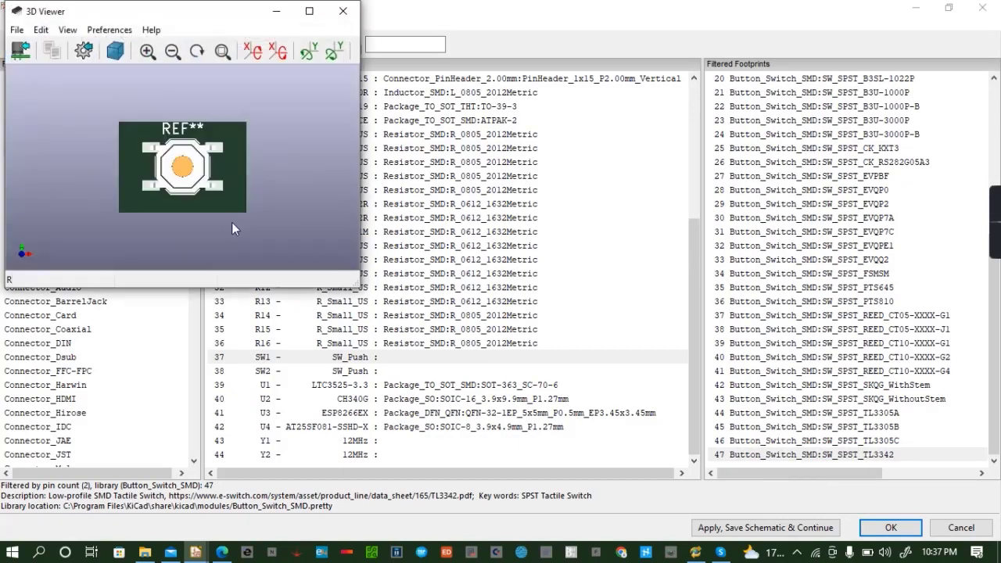
click(351, 16)
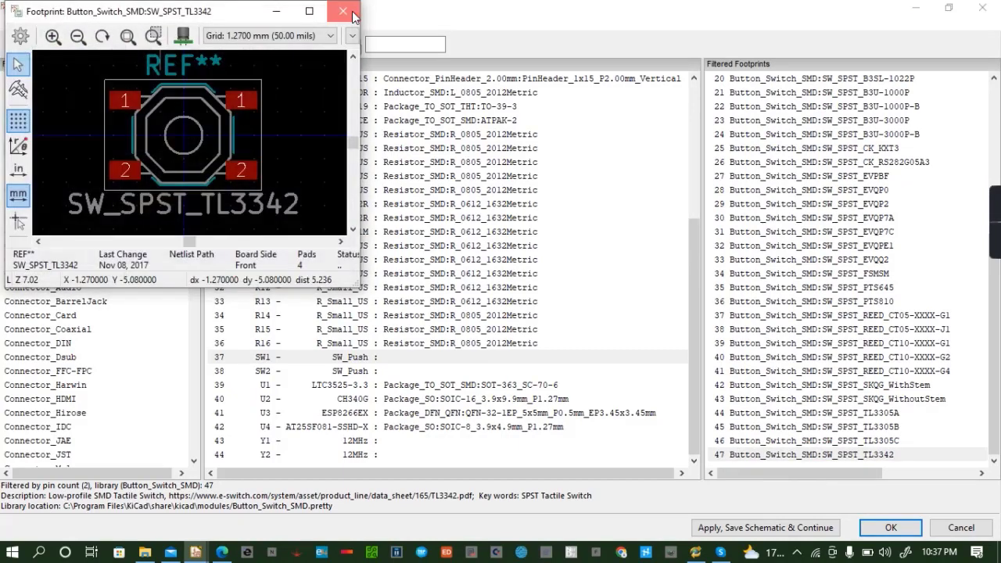
click(347, 9)
Inspect SW_SPST_TL3305C in 2D and 3D, then select SW_SPST_REED_CT05-XXXX-G1
click(813, 442)
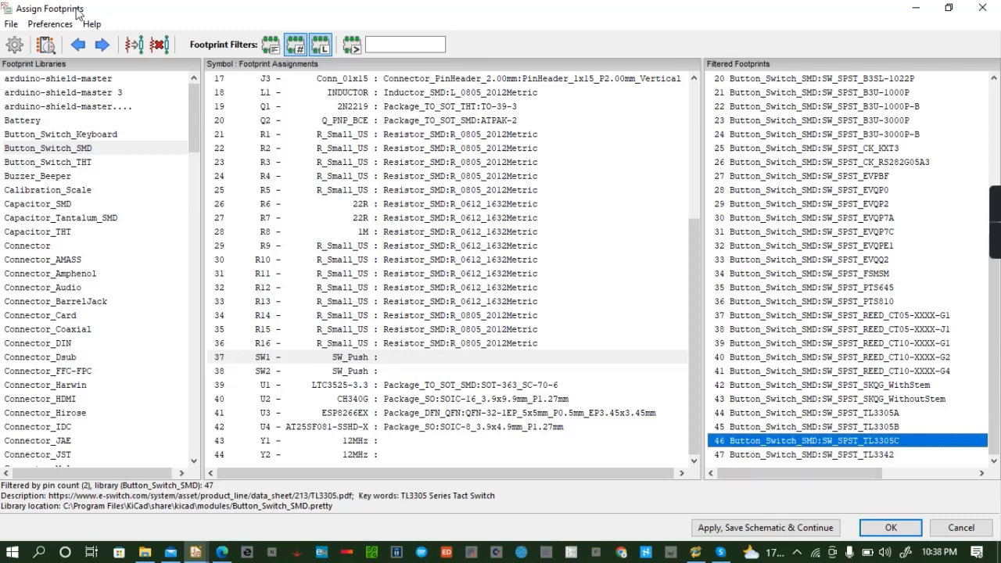
click(52, 50)
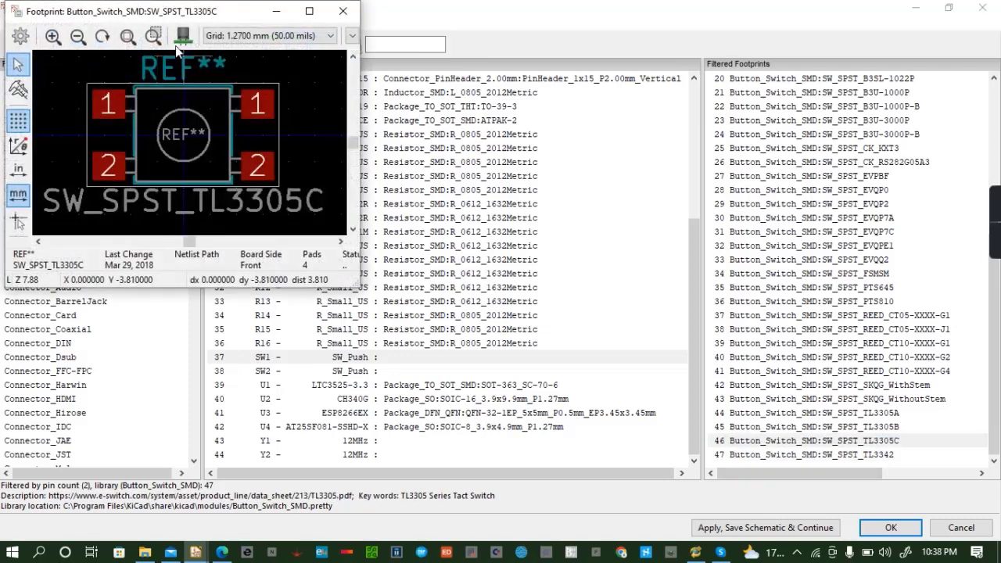
click(184, 39)
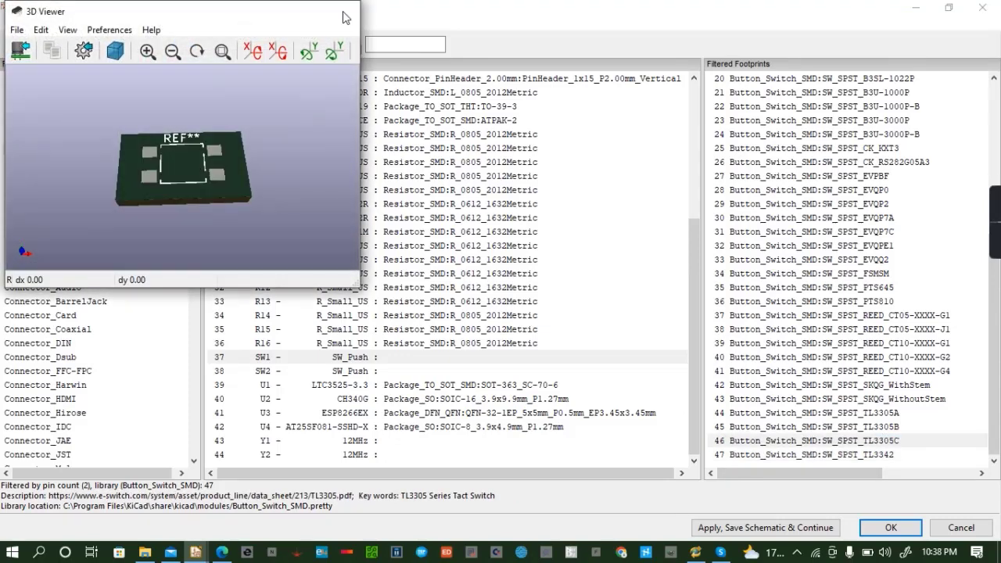
click(342, 11)
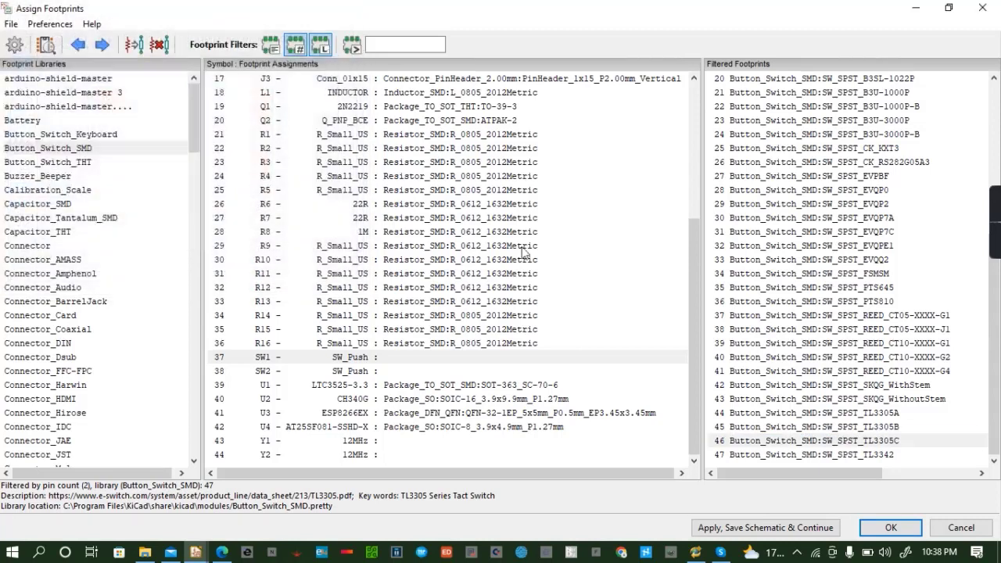
click(844, 317)
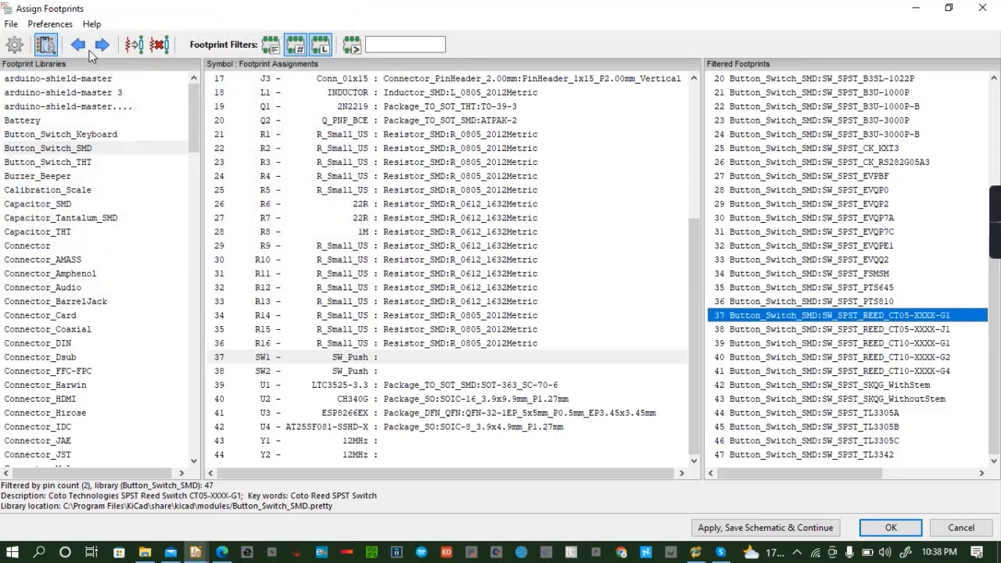
Inspect the REED_CT05-XXXX-G1 and SW_SPST_EVPBF footprints in 2D and 3D
click(46, 45)
click(184, 39)
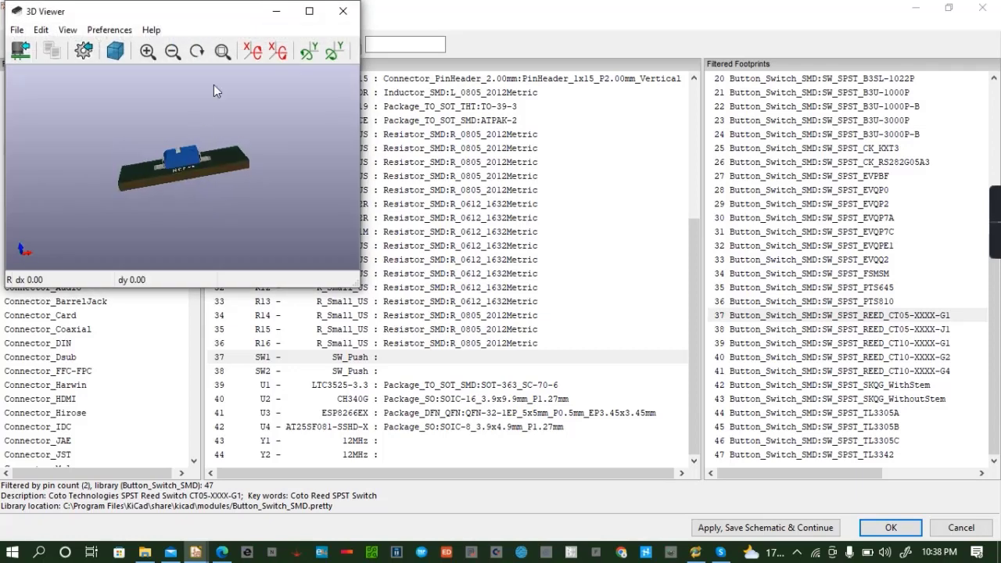
click(343, 11)
click(340, 8)
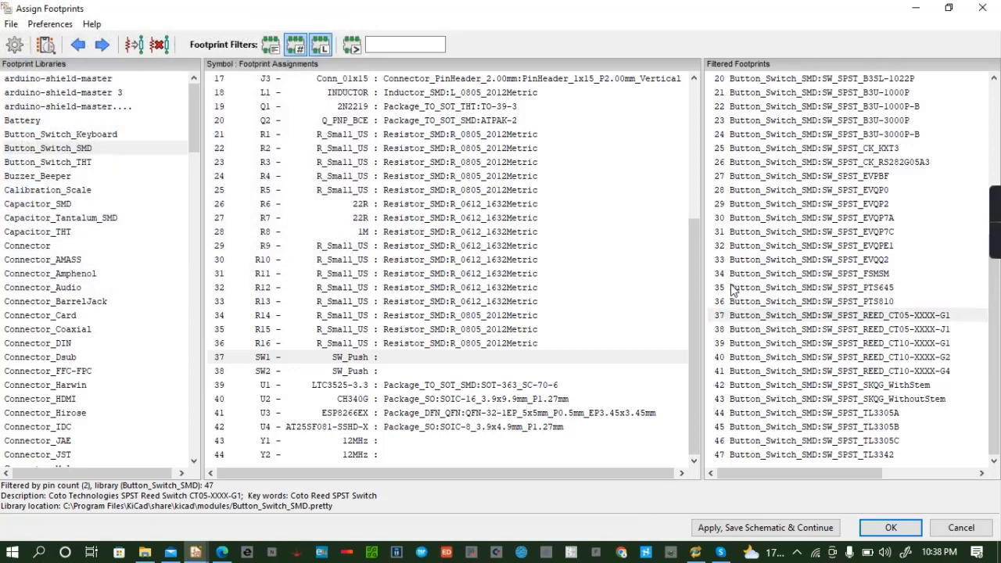
scroll(734, 290, up, 1)
click(852, 219)
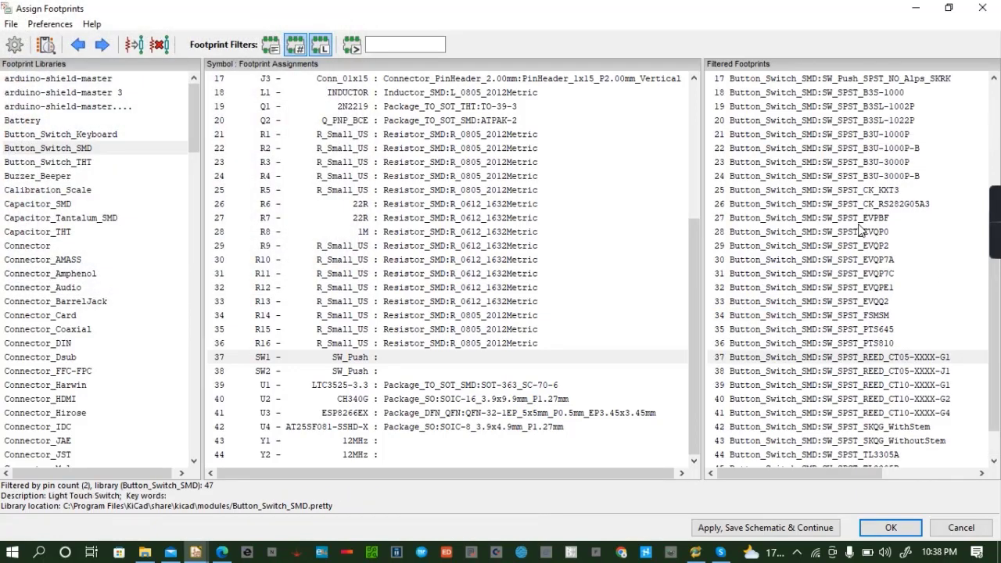
click(45, 44)
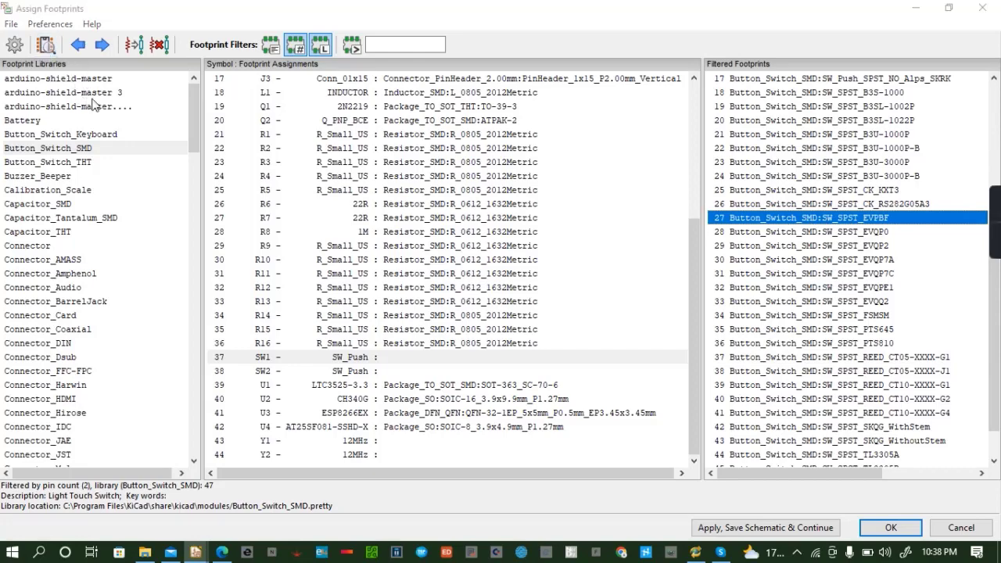
click(182, 37)
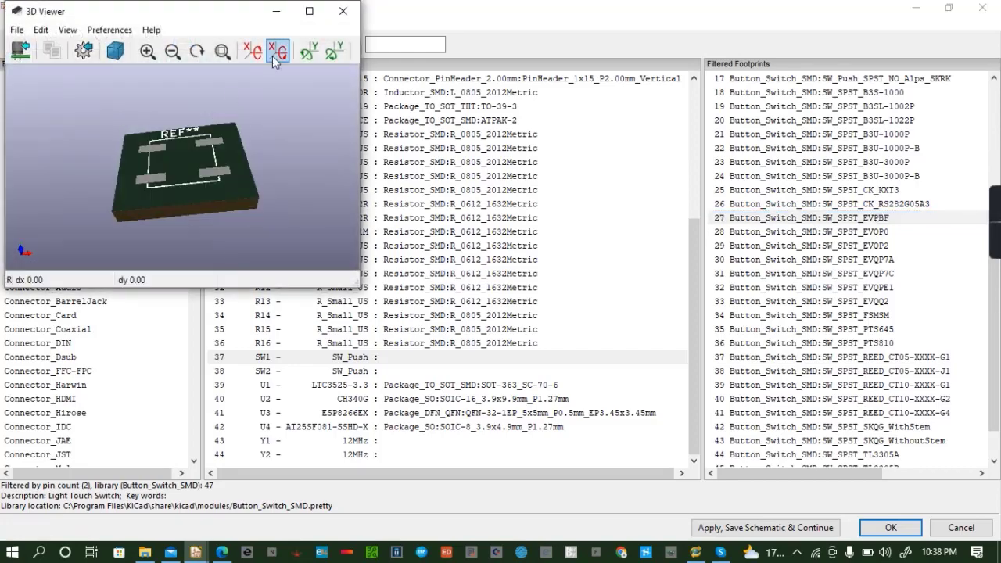
click(341, 8)
click(341, 14)
Inspect the SW_SPST_B3S-1000 footprint in 2D and 3D
scroll(846, 244, up, 2)
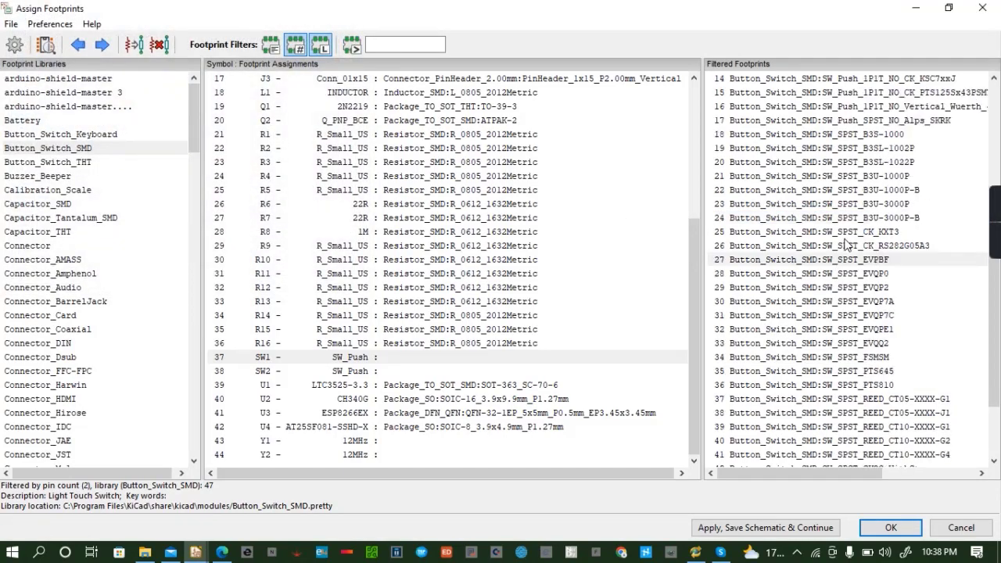
click(842, 178)
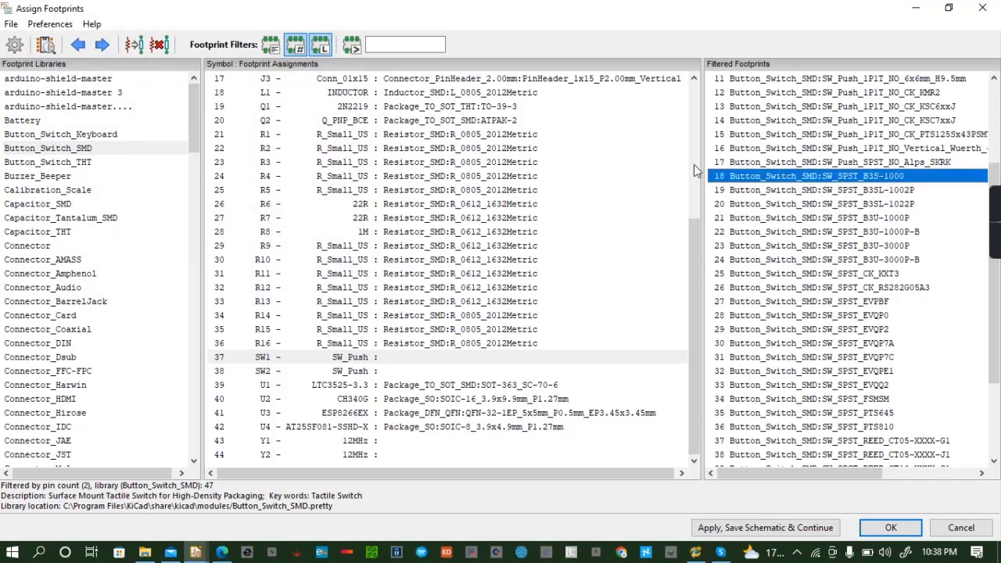
click(46, 44)
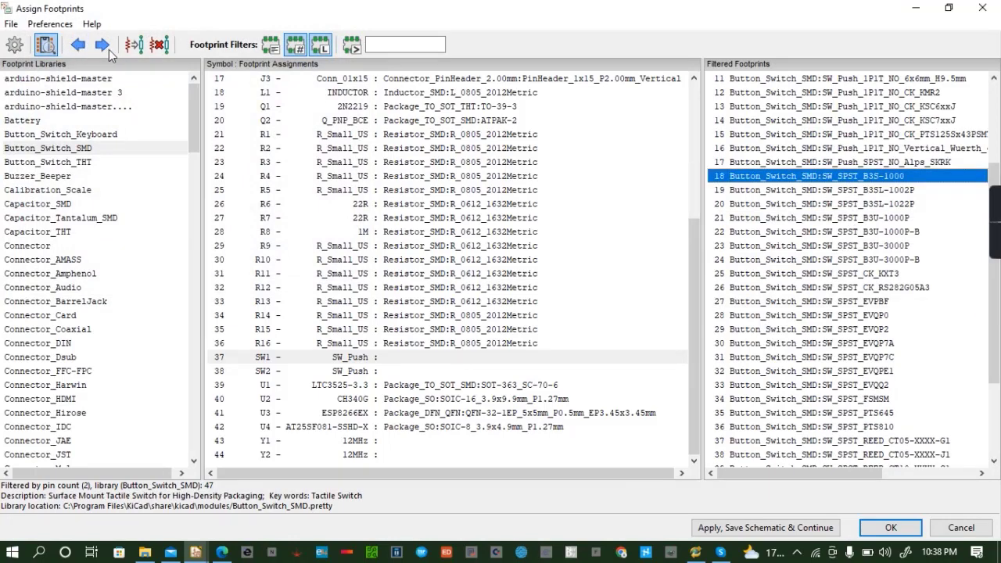
click(183, 37)
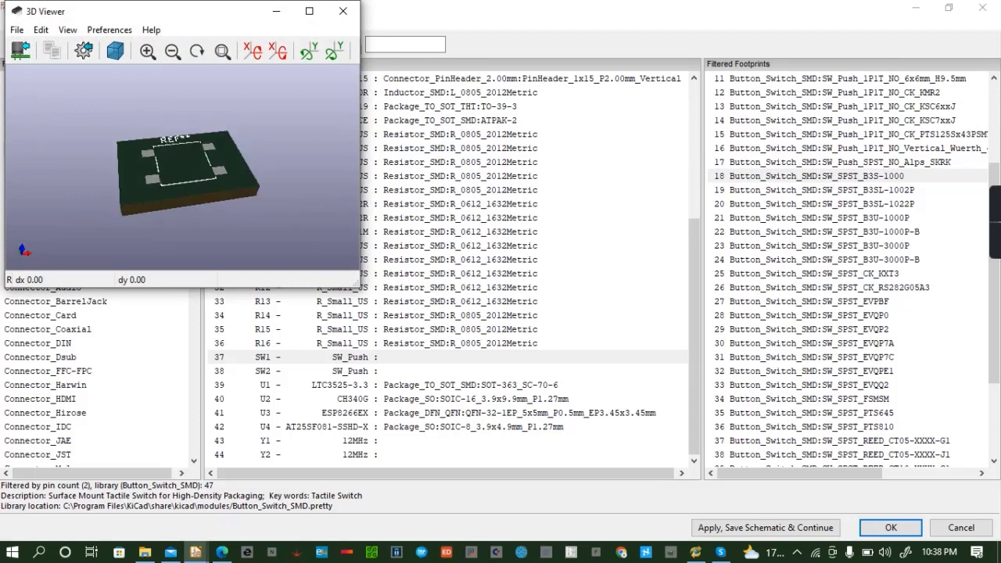
click(343, 11)
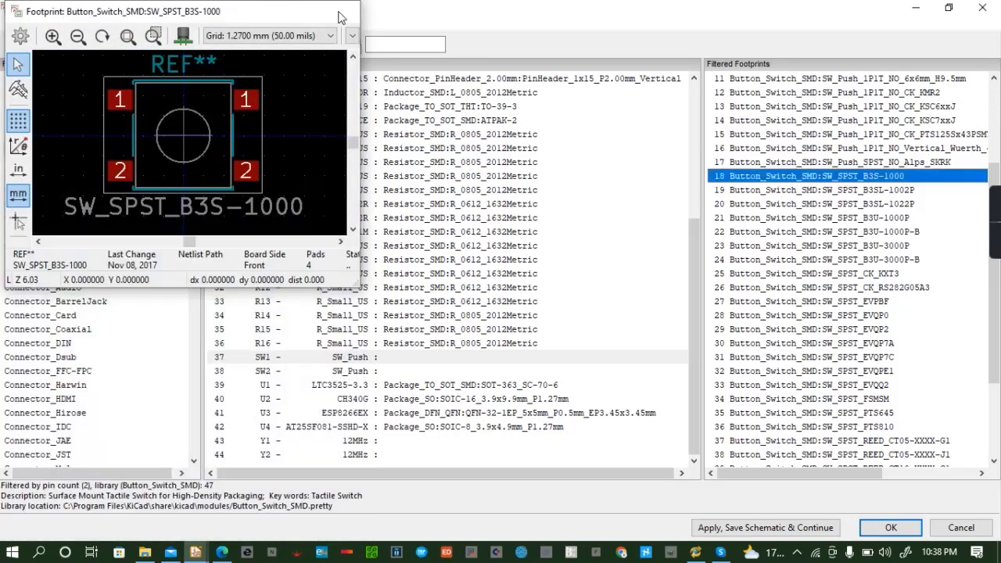
click(343, 11)
Inspect the SW_Push_1P1T_NO_6x6mm_H9.5mm footprint in 2D and 3D
scroll(814, 179, up, 2)
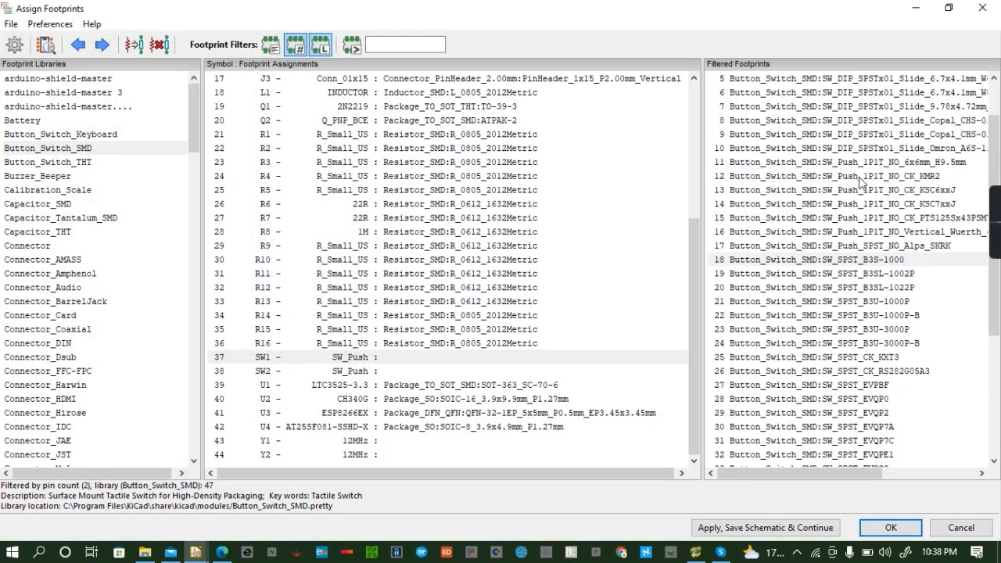
click(823, 163)
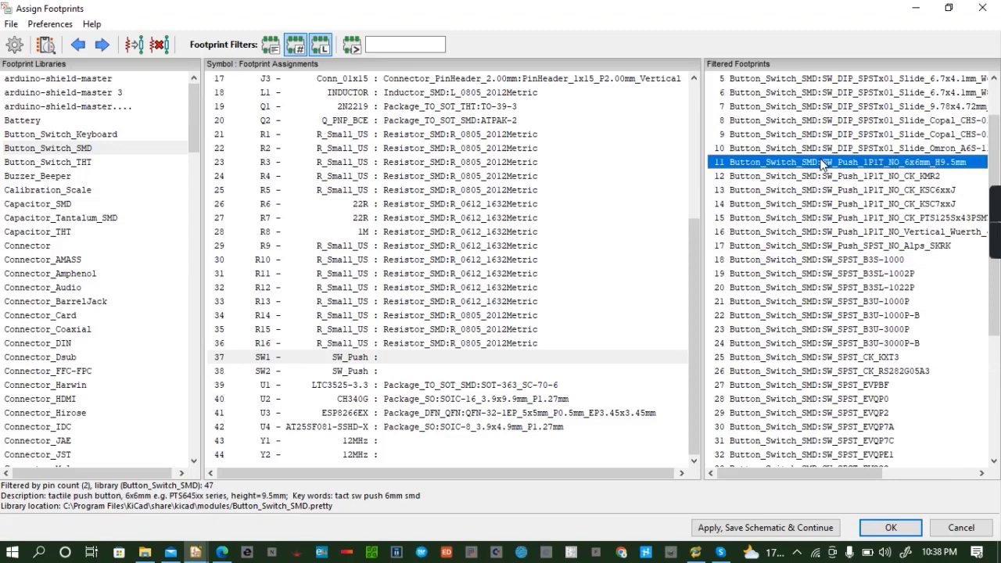
click(47, 45)
click(190, 36)
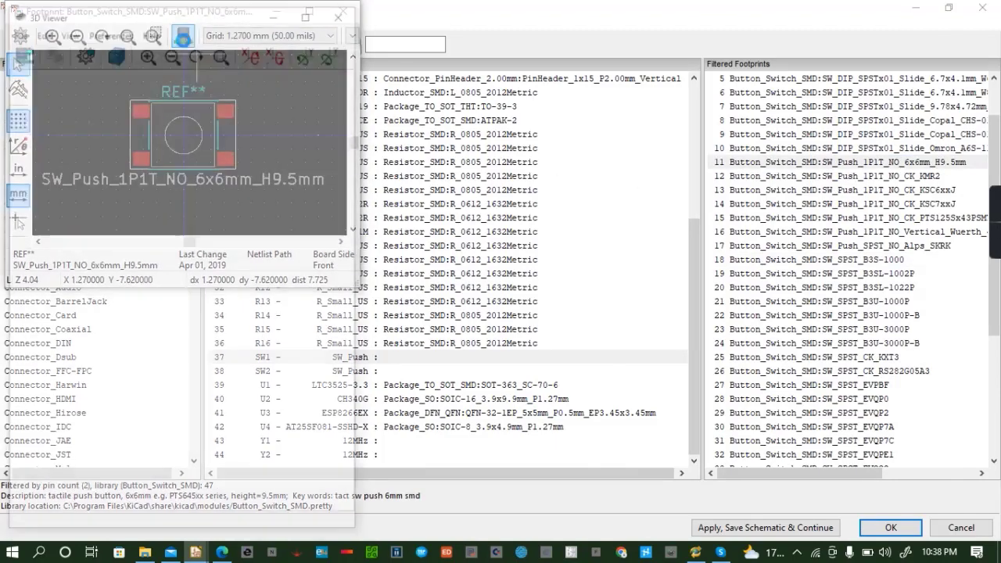
click(345, 9)
click(347, 9)
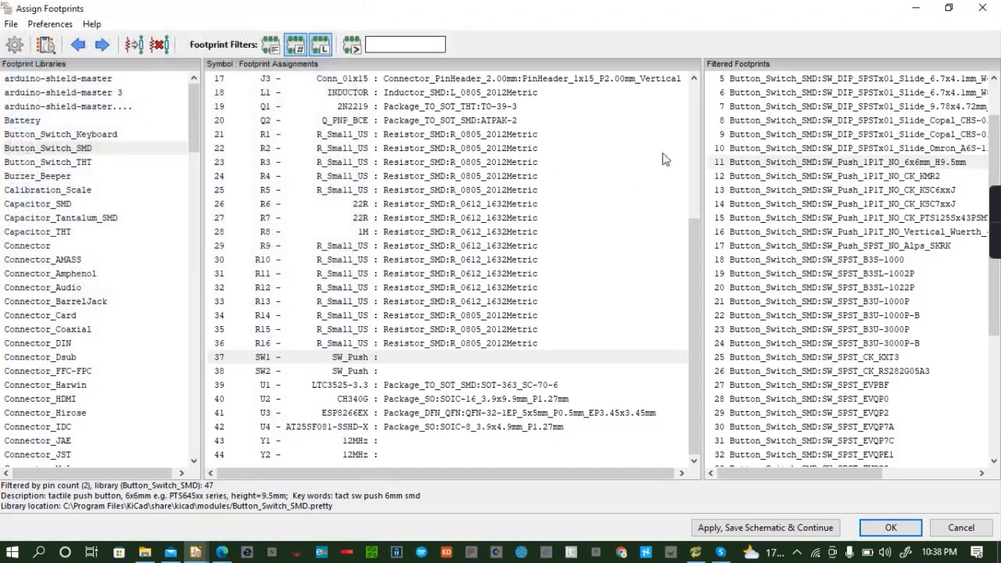
Inspect the SW_Push_1P1T_NO_CK_KMR2 and SW_Push_SPST_NO_Alps_SKRK footprints in 2D and 3D
click(785, 179)
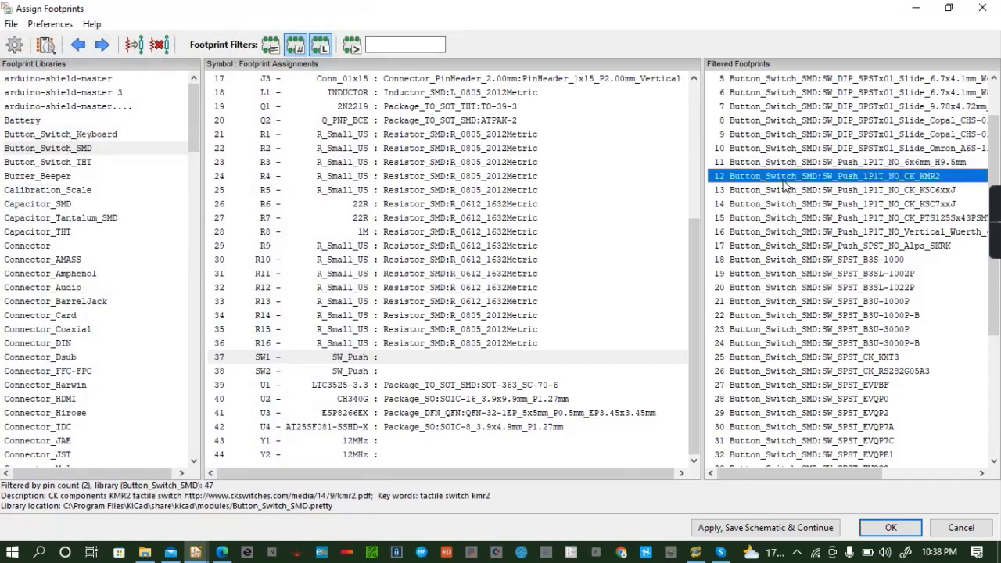
click(47, 45)
click(180, 36)
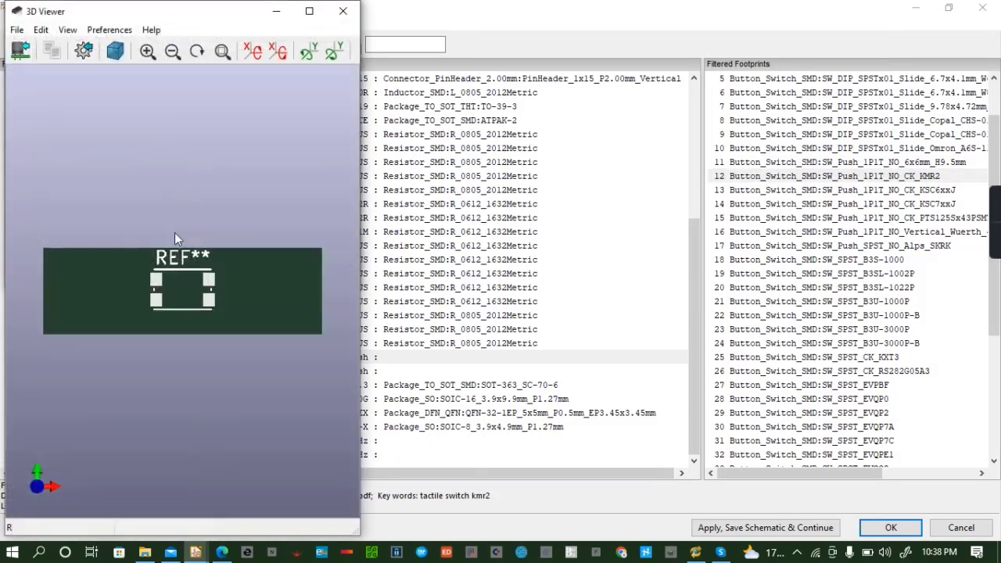
click(343, 11)
click(322, 11)
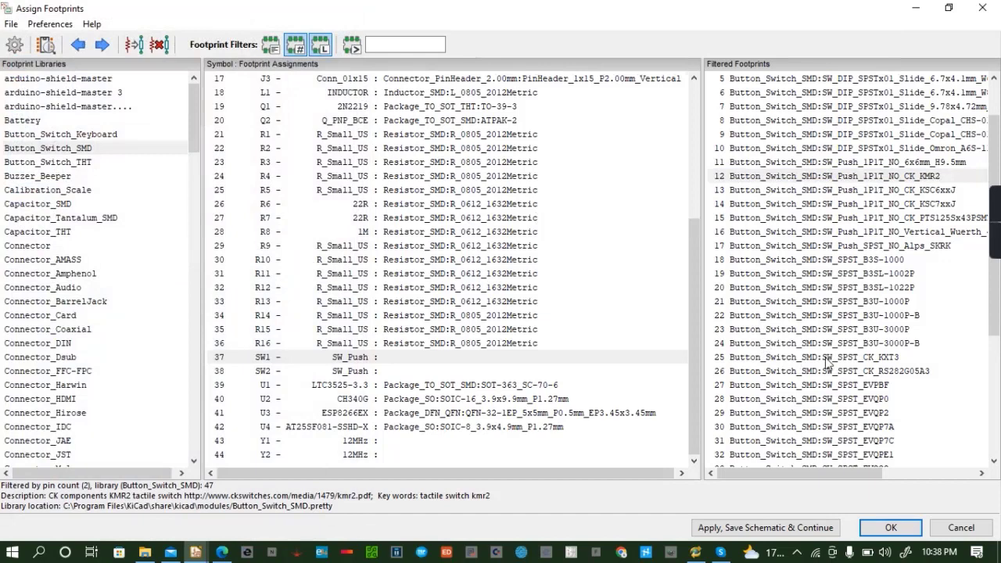
click(821, 245)
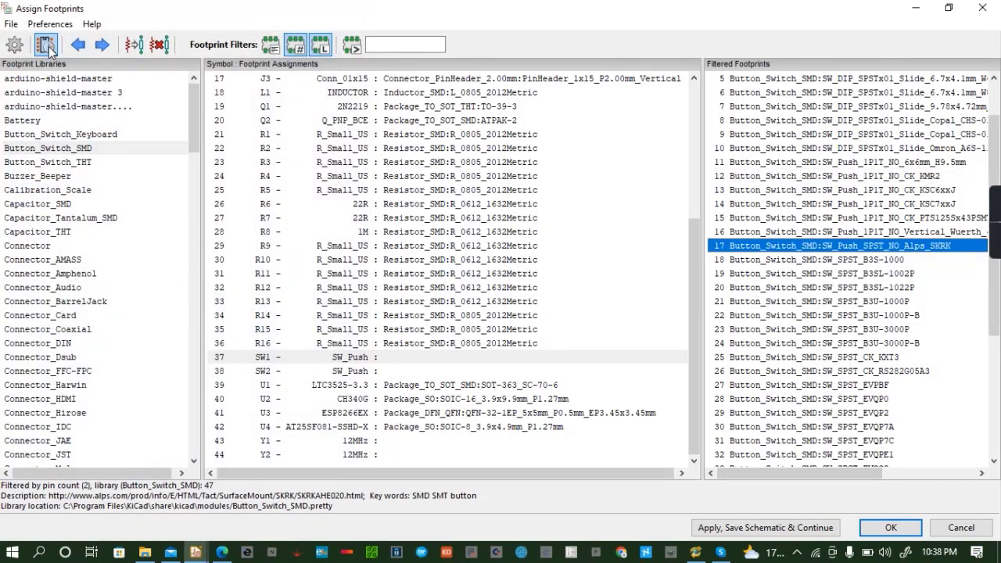
click(180, 36)
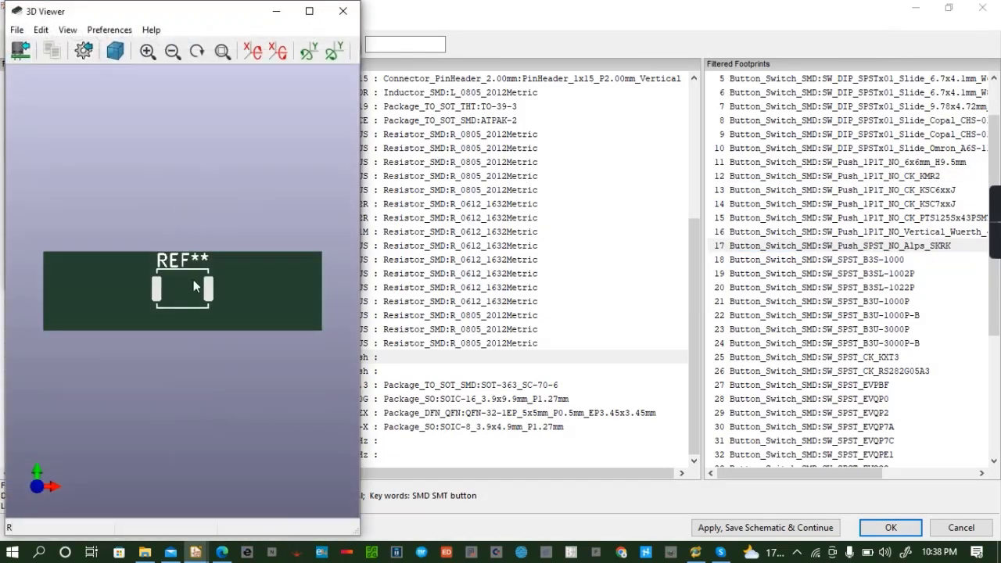
click(341, 8)
click(322, 11)
Inspect the first 6.7x4.1mm slide DIP switch footprint in 2D and 3D
scroll(814, 214, up, 2)
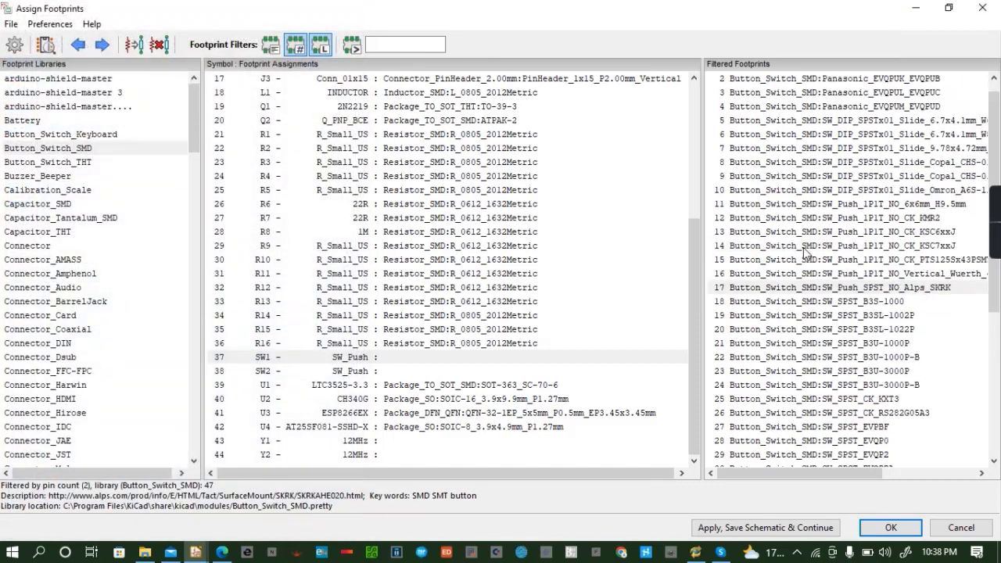
click(809, 134)
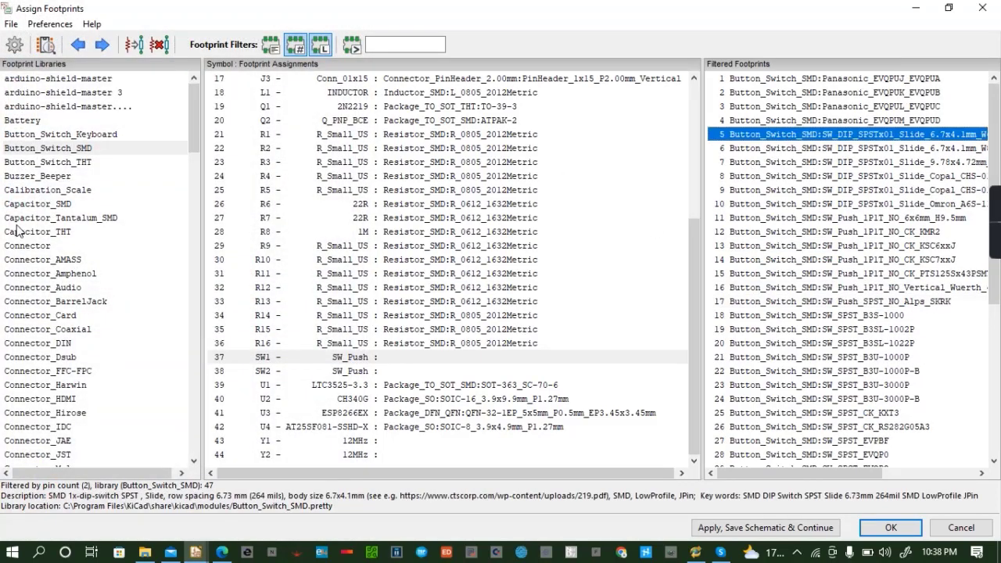
click(45, 44)
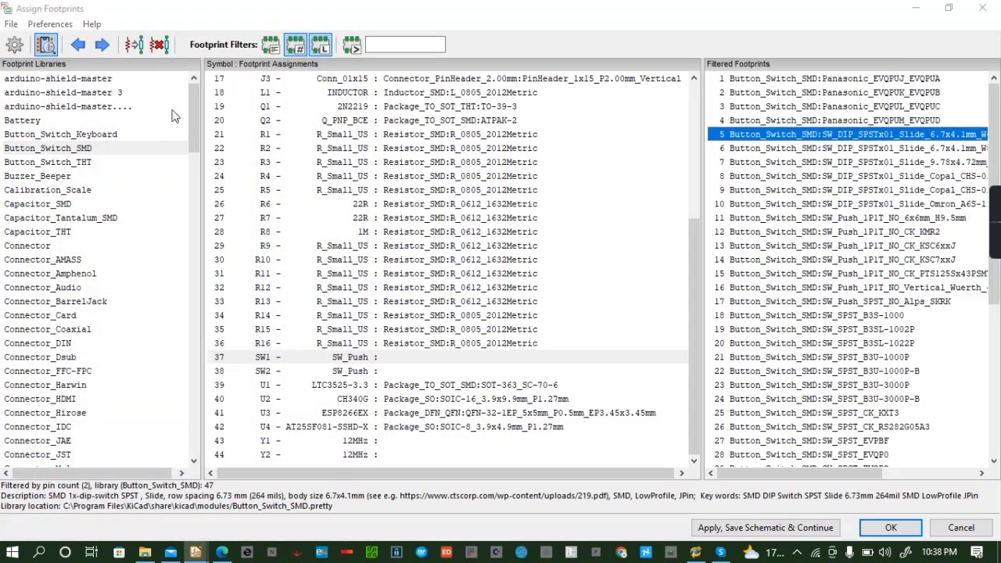
click(189, 40)
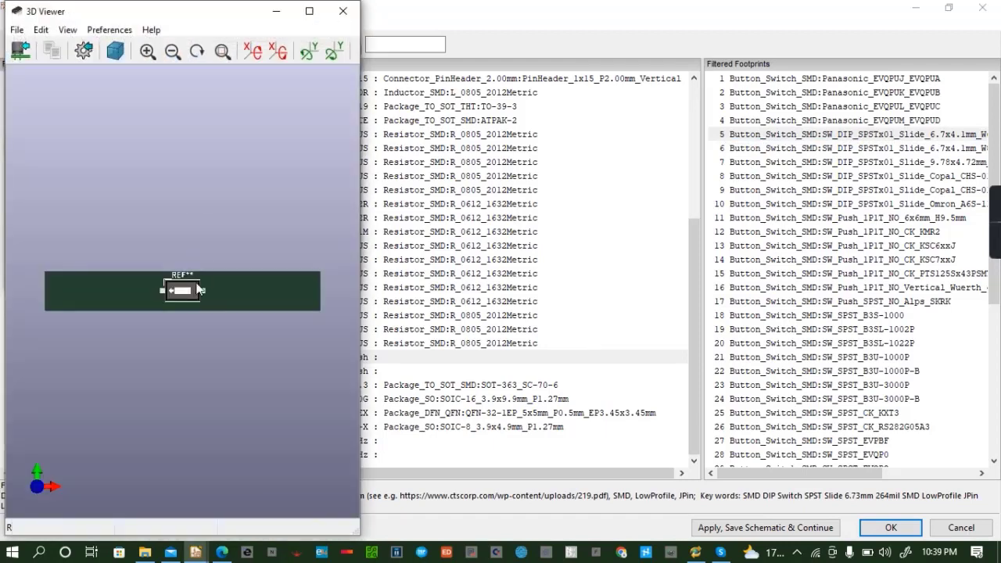
drag(197, 287, 202, 205)
scroll(173, 294, up, 4)
click(343, 11)
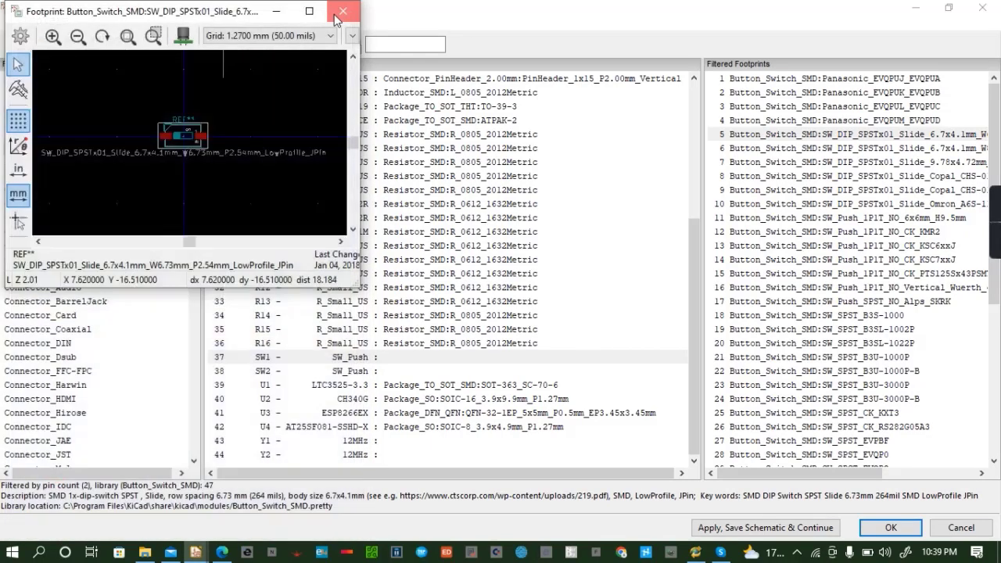
click(338, 11)
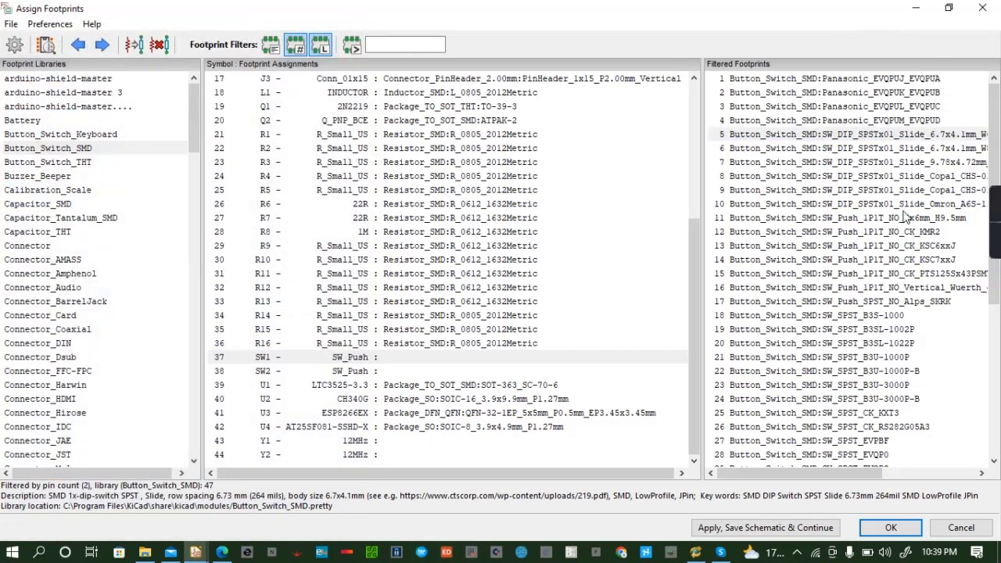
Inspect the SW_DIP_SPSTx01_Slide_Copal_CHS-01A footprint in 2D and 3D
click(880, 178)
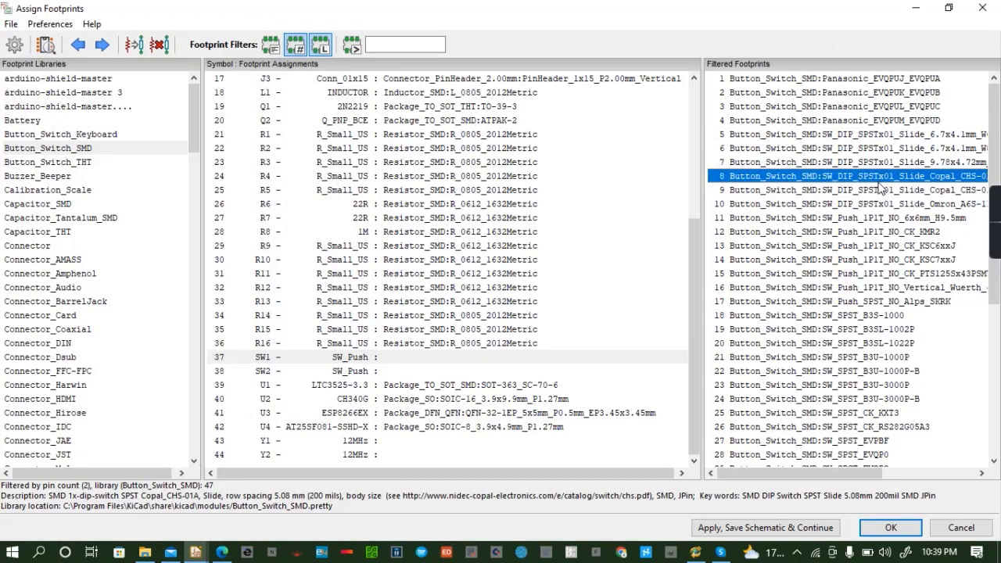
click(45, 45)
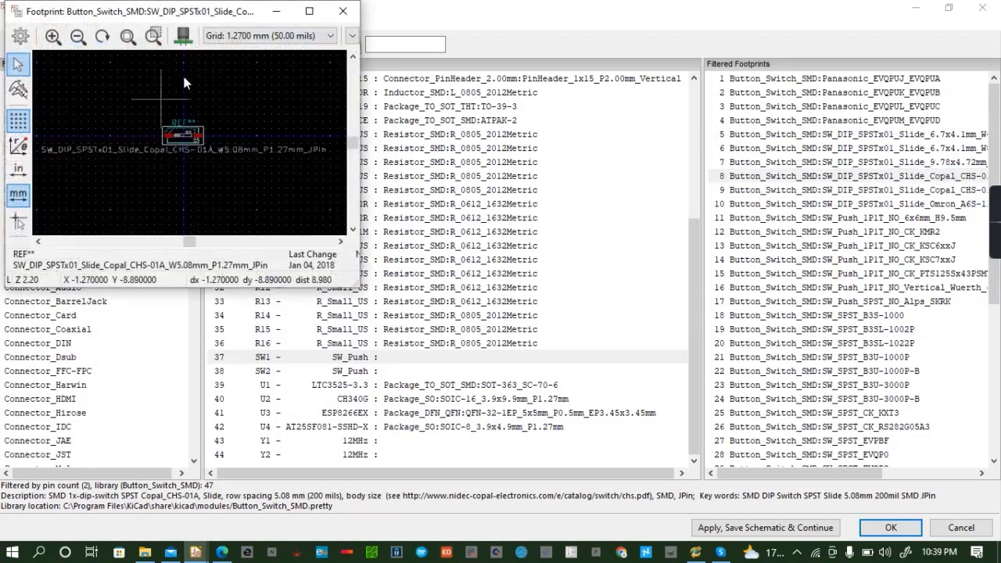
click(182, 36)
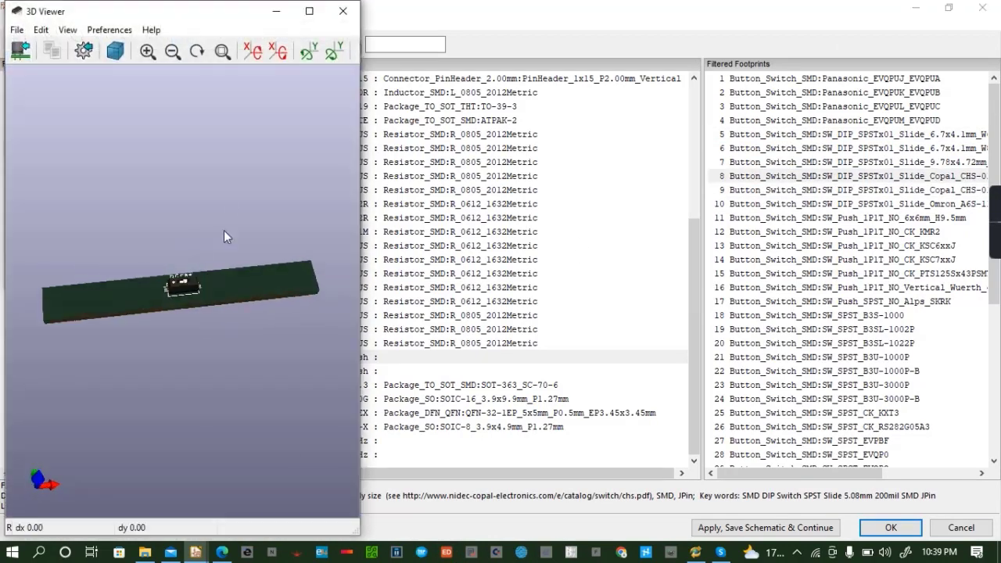
click(343, 11)
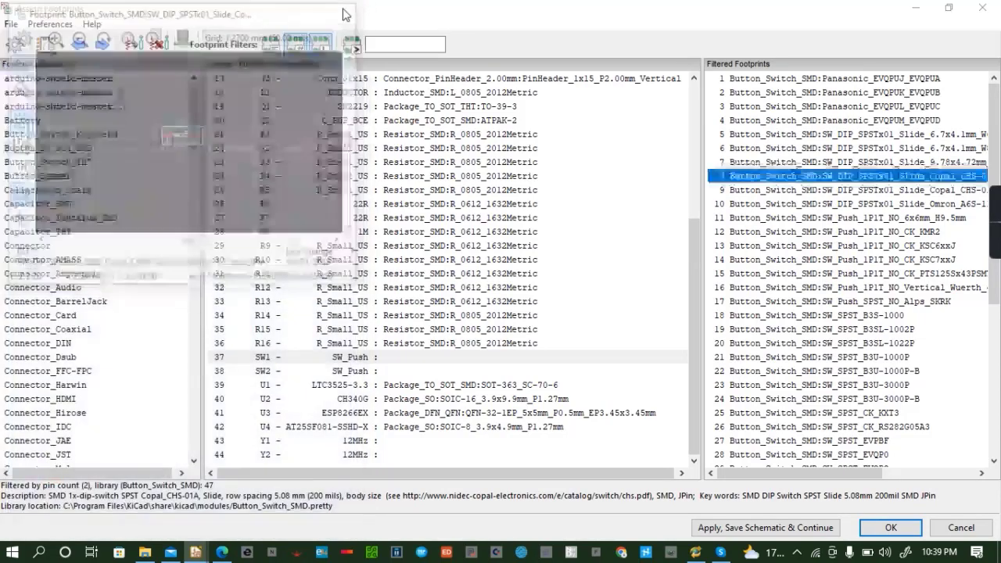
click(354, 11)
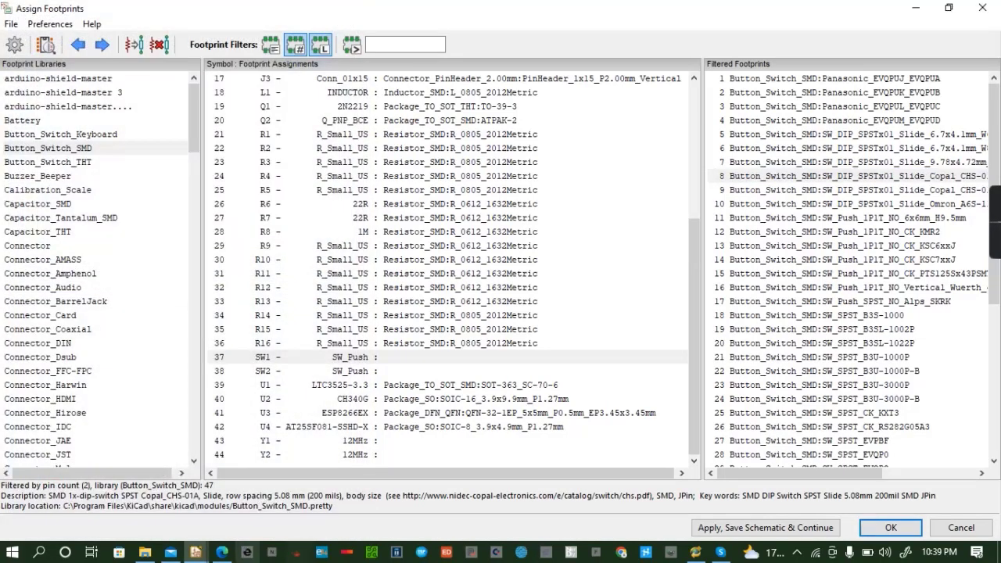
click(223, 553)
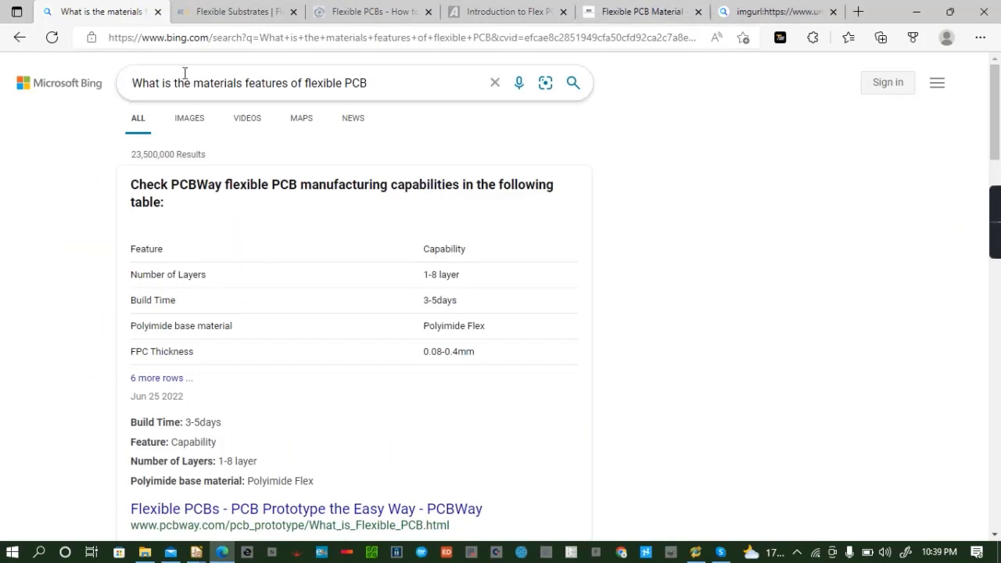
View the NodeMCU reference image on imgur in Edge, then return to Assign Footprints
click(766, 9)
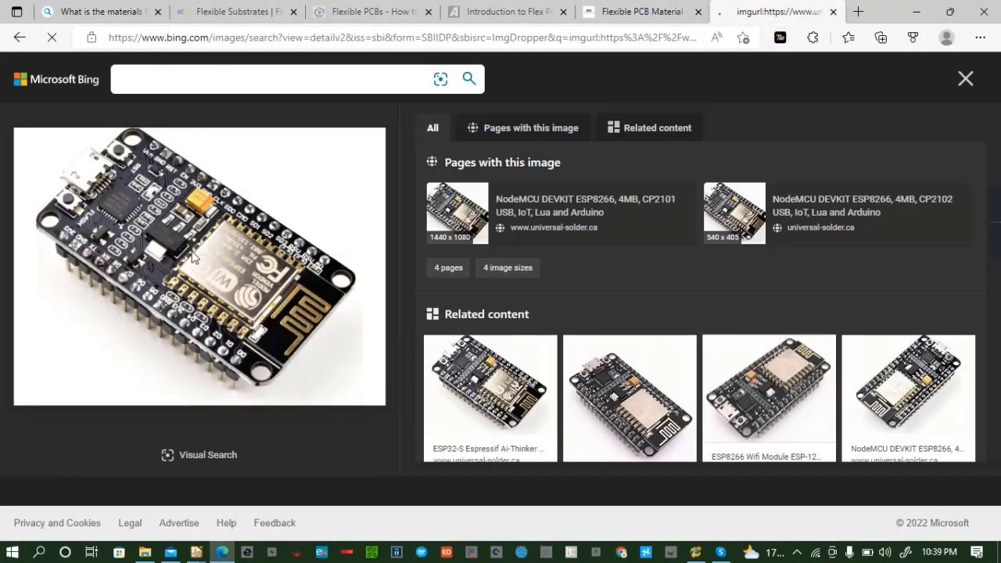
click(82, 80)
click(125, 8)
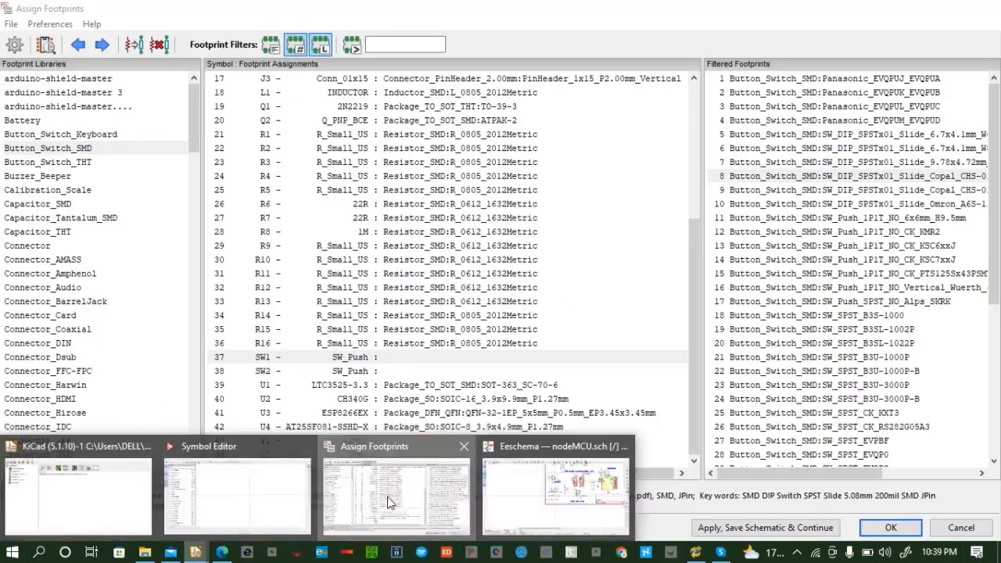
click(395, 493)
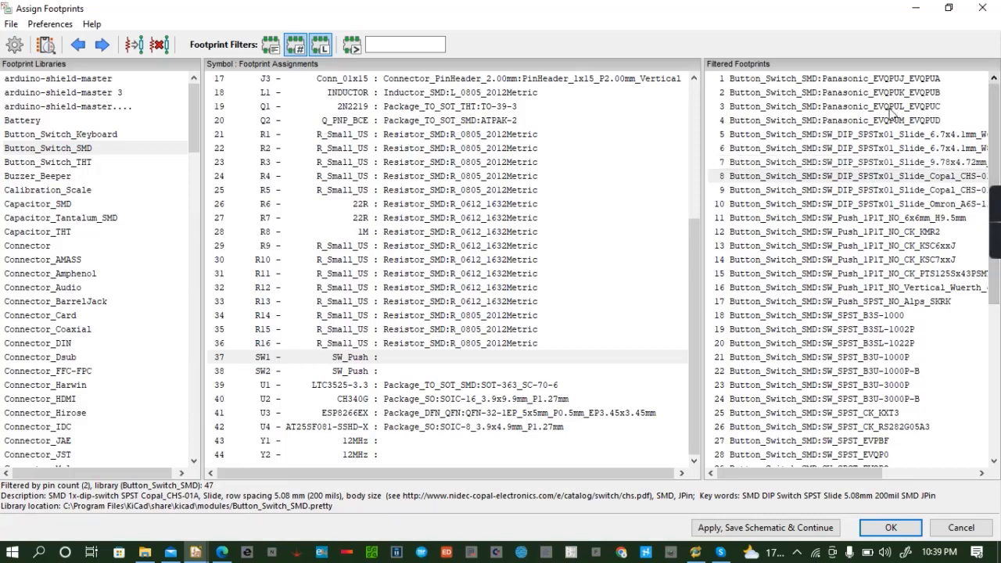
click(851, 79)
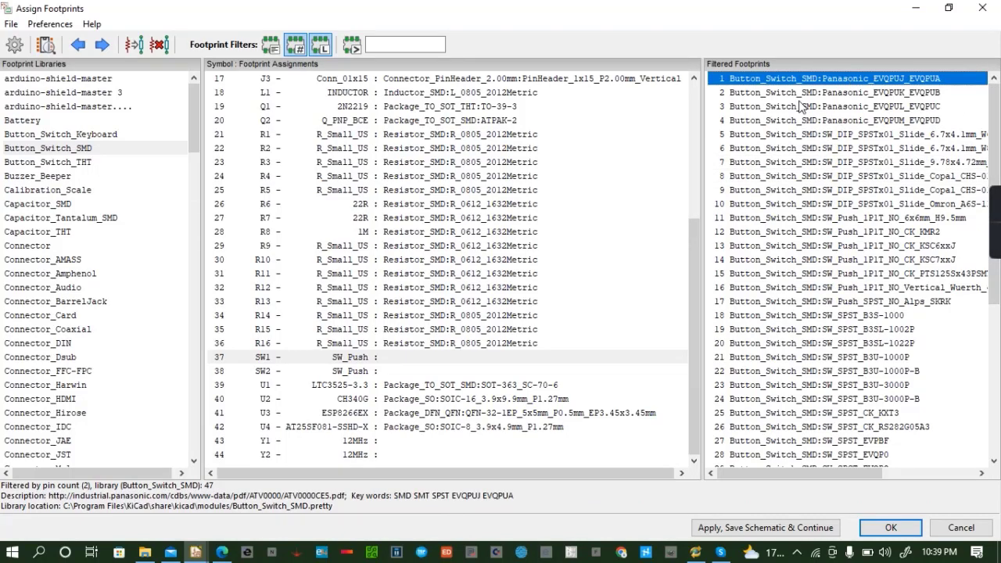
click(46, 44)
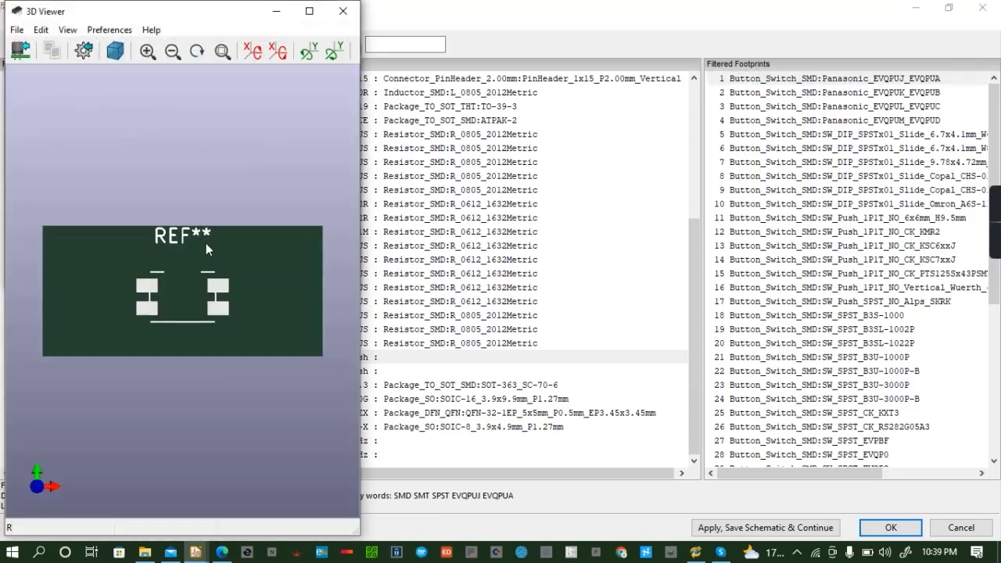
click(353, 19)
click(349, 18)
click(830, 121)
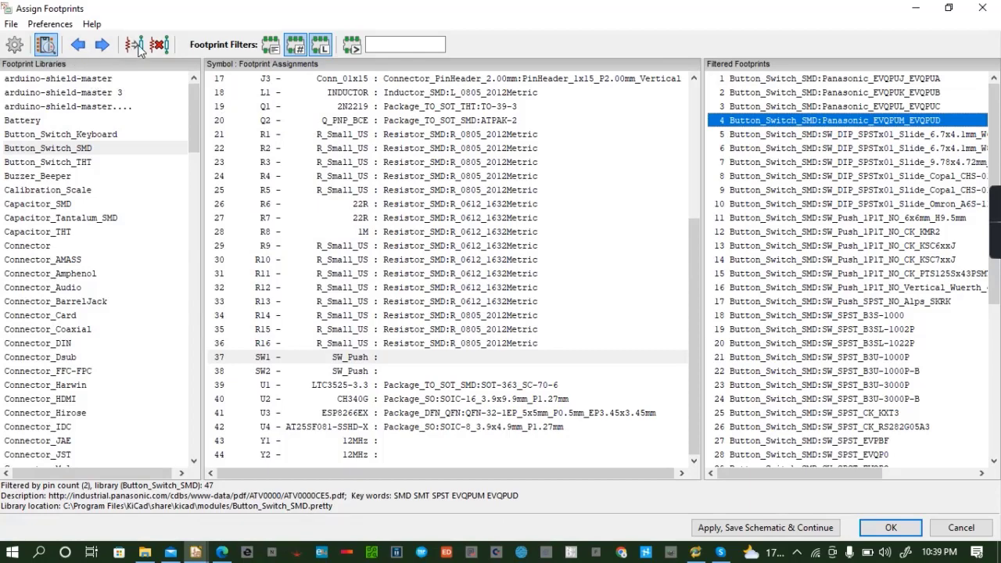
click(46, 45)
click(182, 36)
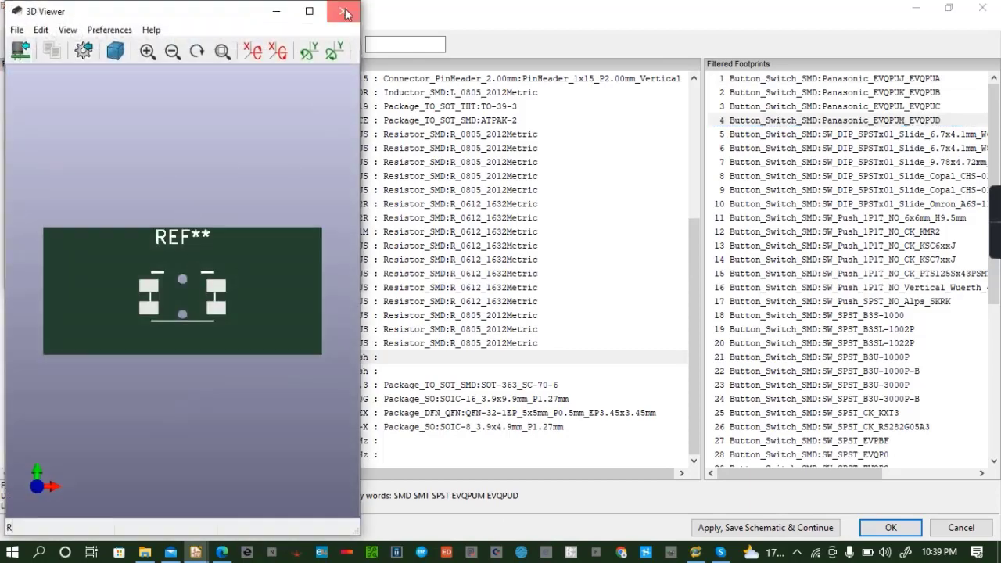
click(337, 9)
click(349, 17)
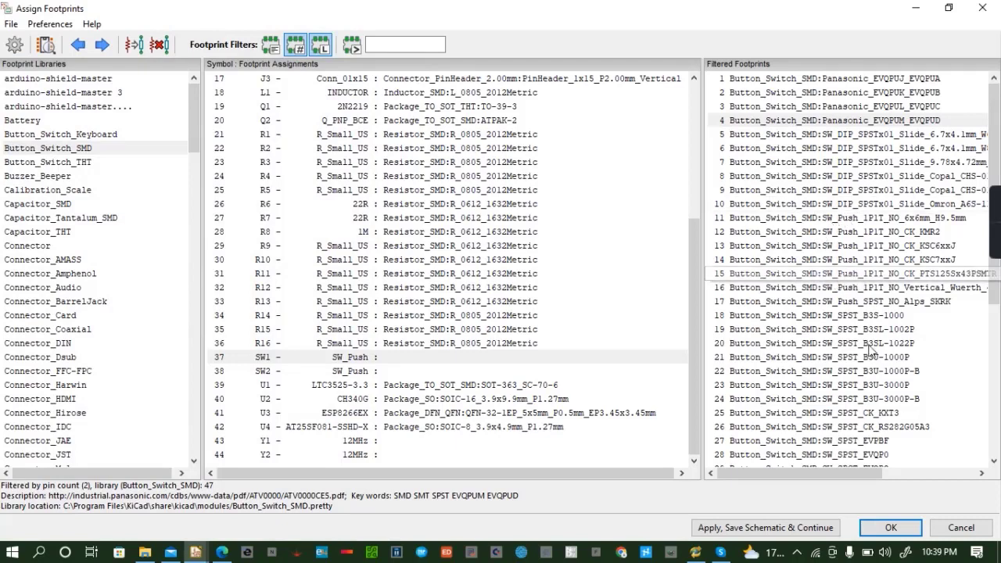
click(846, 275)
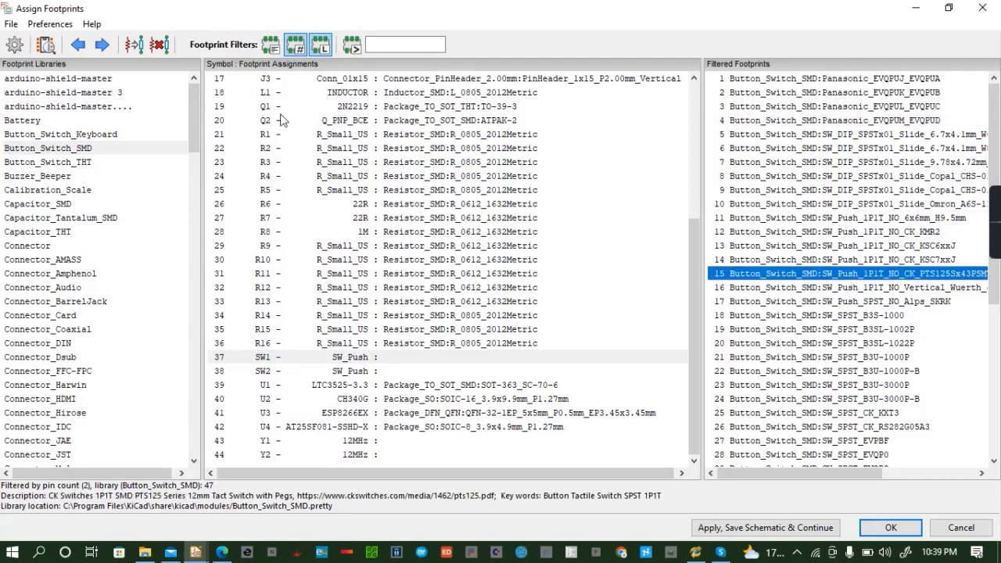
click(47, 53)
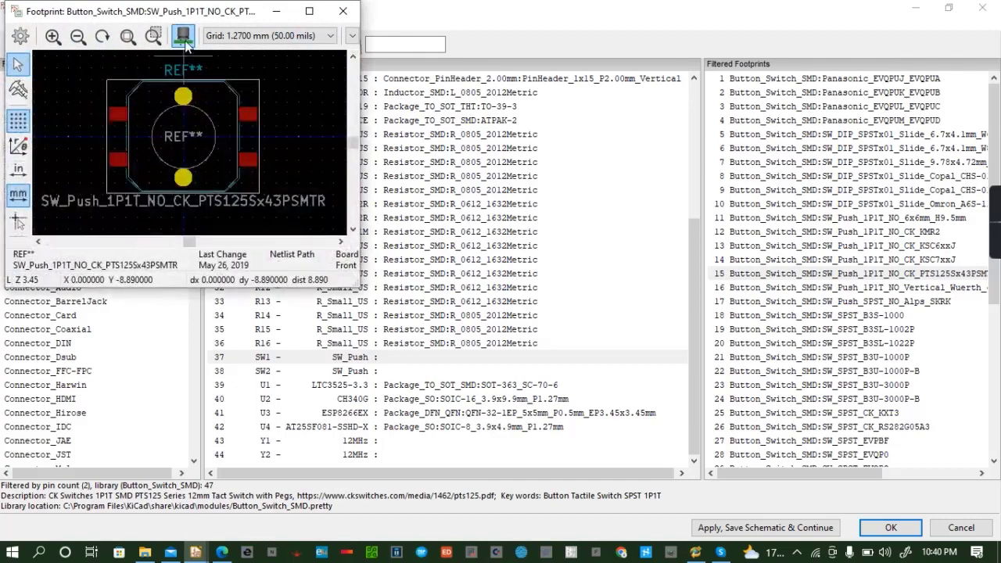
click(185, 38)
click(343, 11)
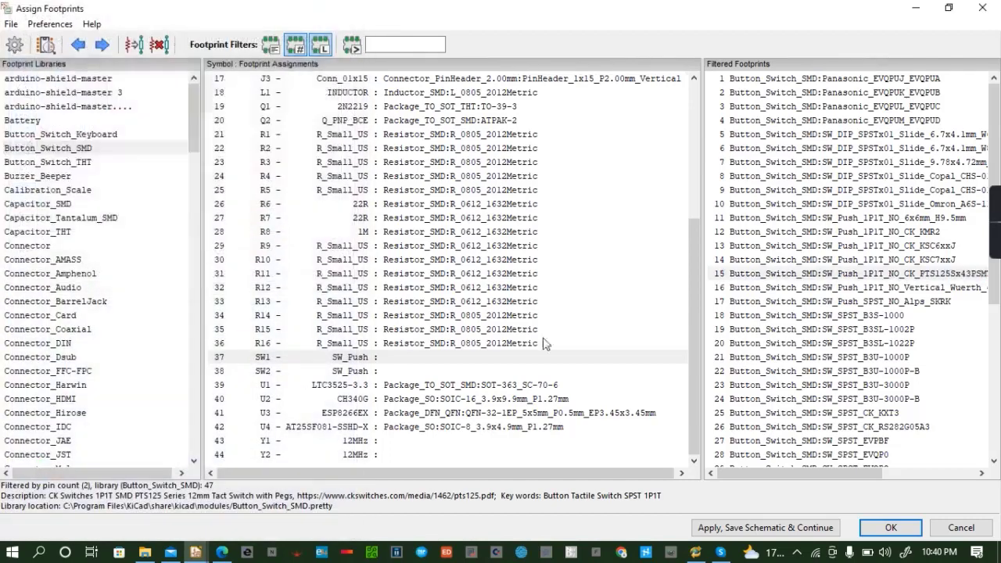
scroll(876, 416, down, 2)
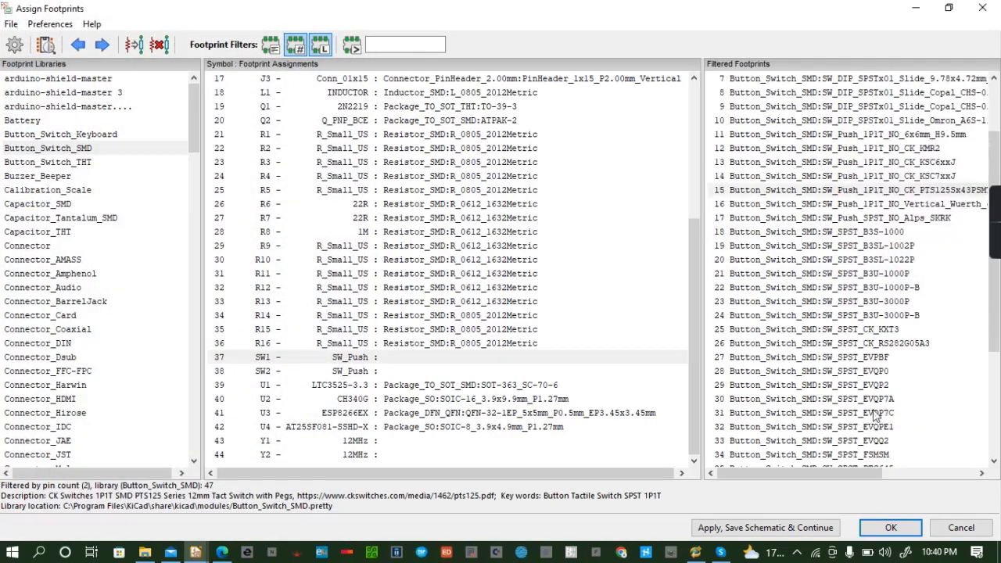
click(831, 346)
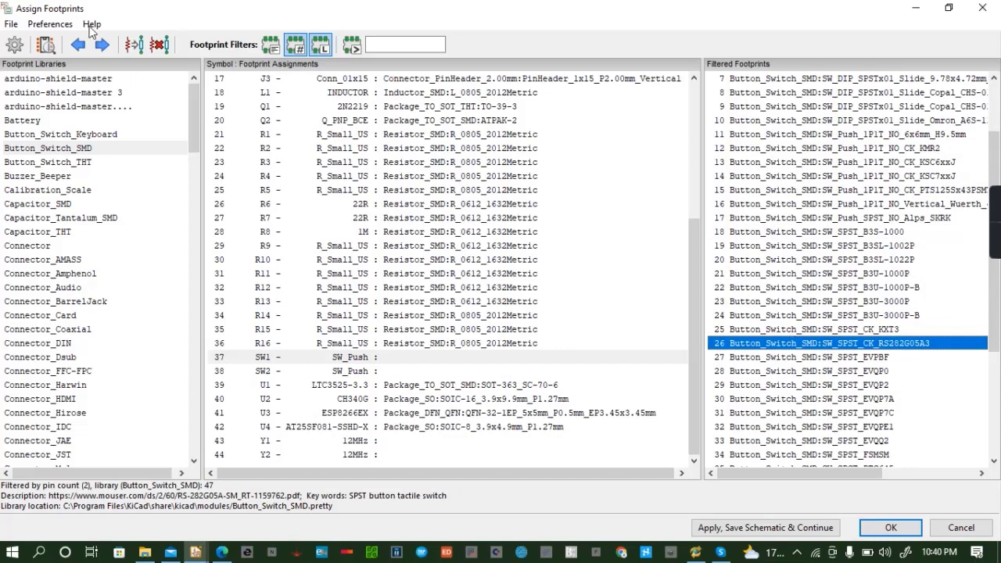
click(44, 48)
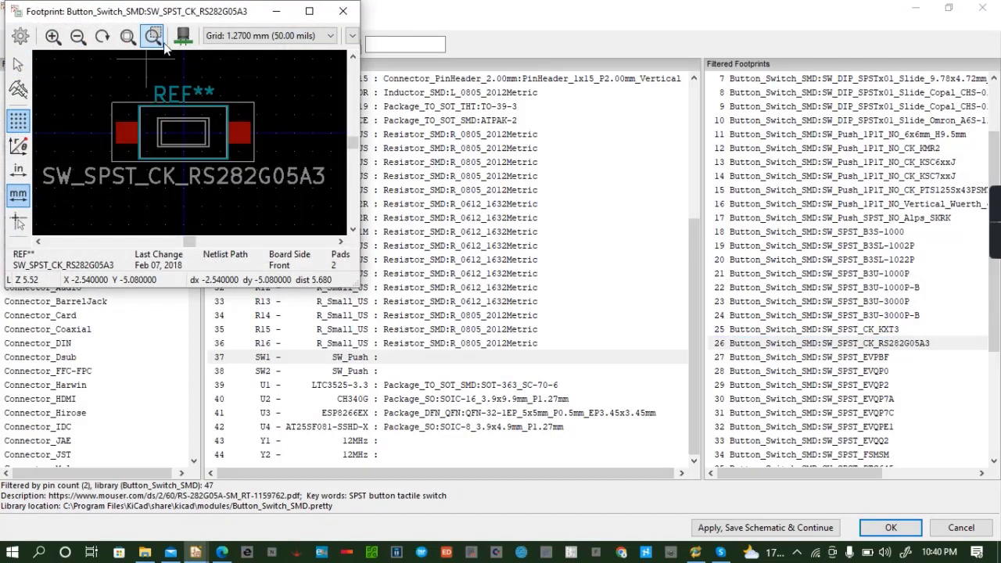
click(185, 37)
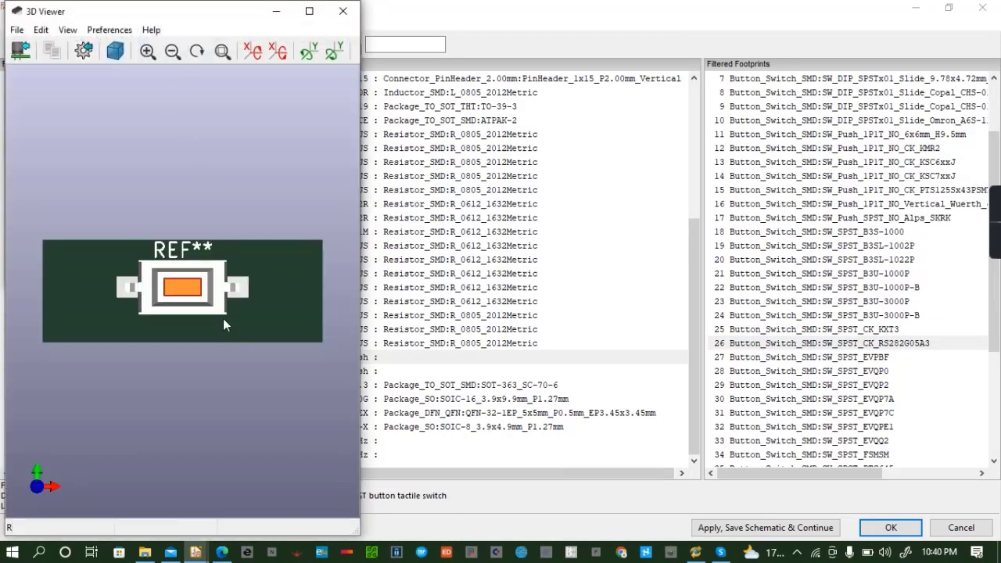
drag(223, 318, 195, 198)
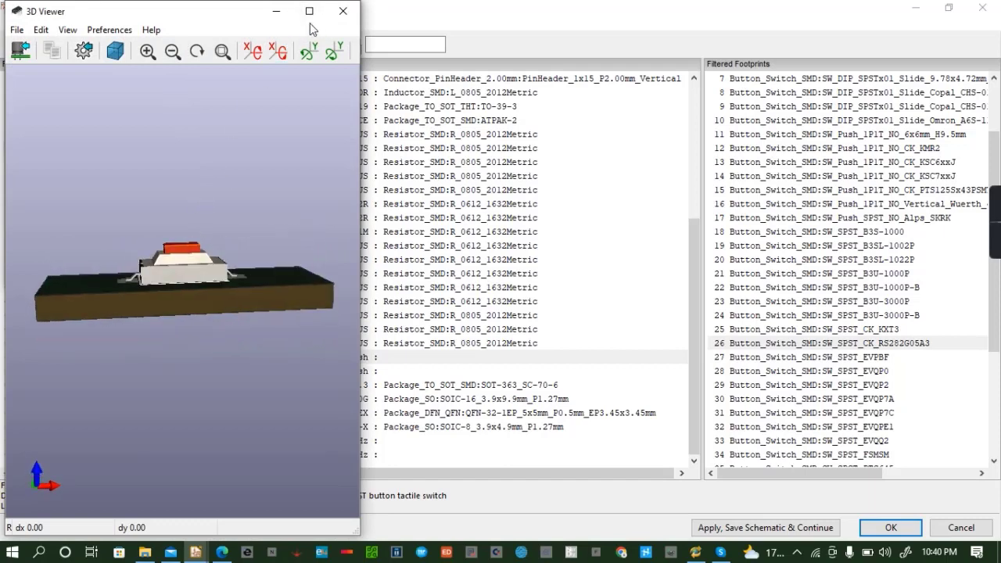
click(342, 11)
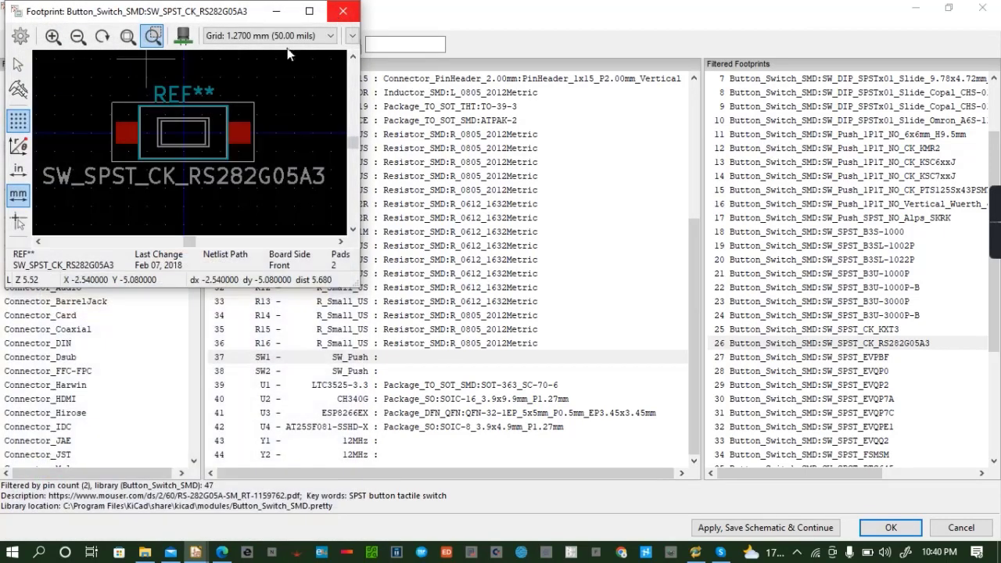
click(179, 38)
drag(197, 296, 207, 176)
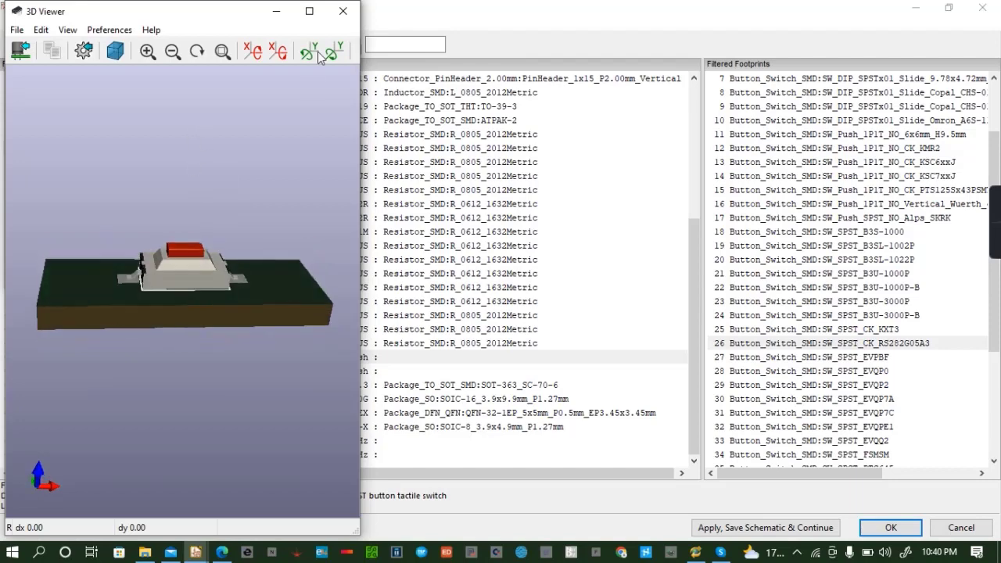
click(343, 11)
click(345, 9)
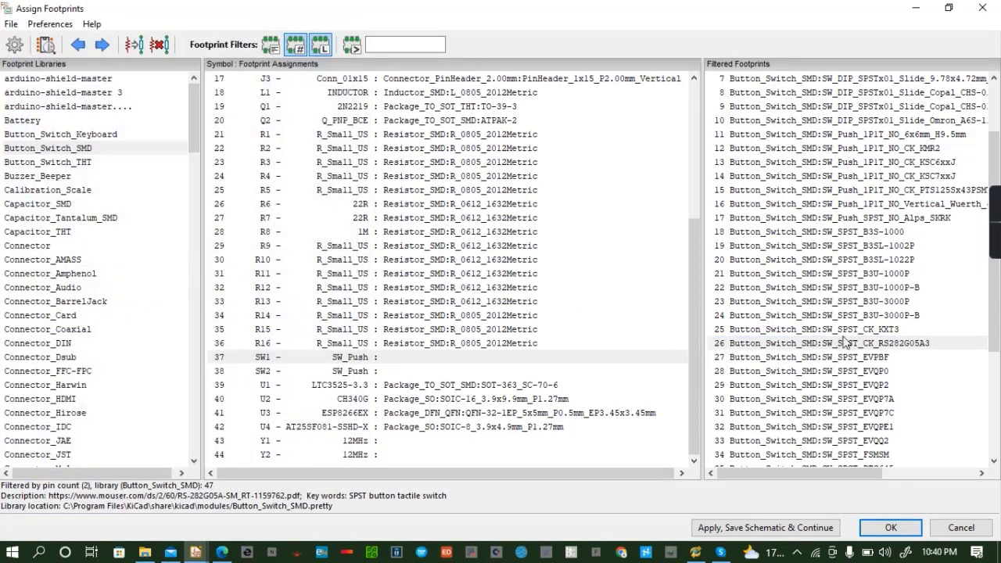
click(841, 359)
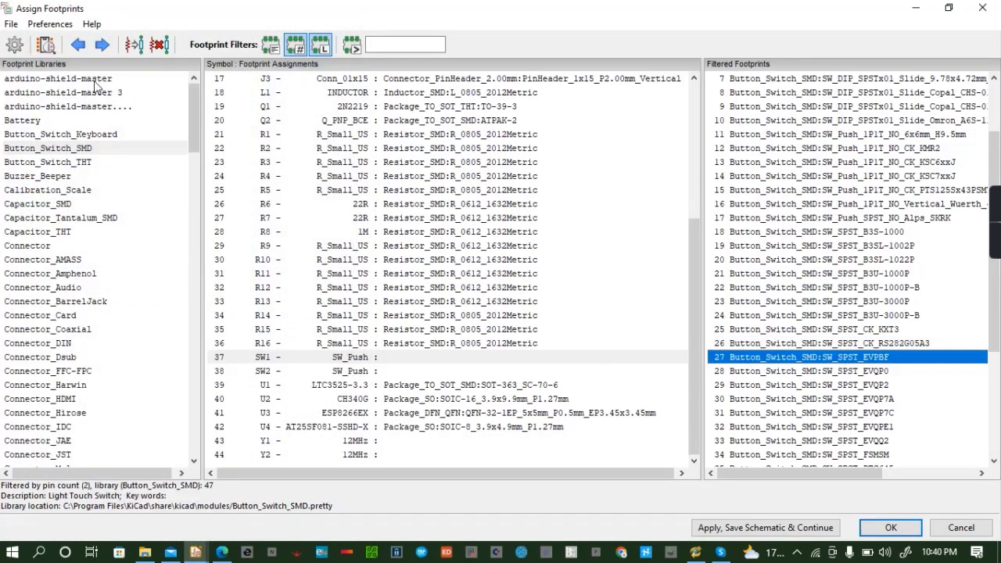
click(45, 45)
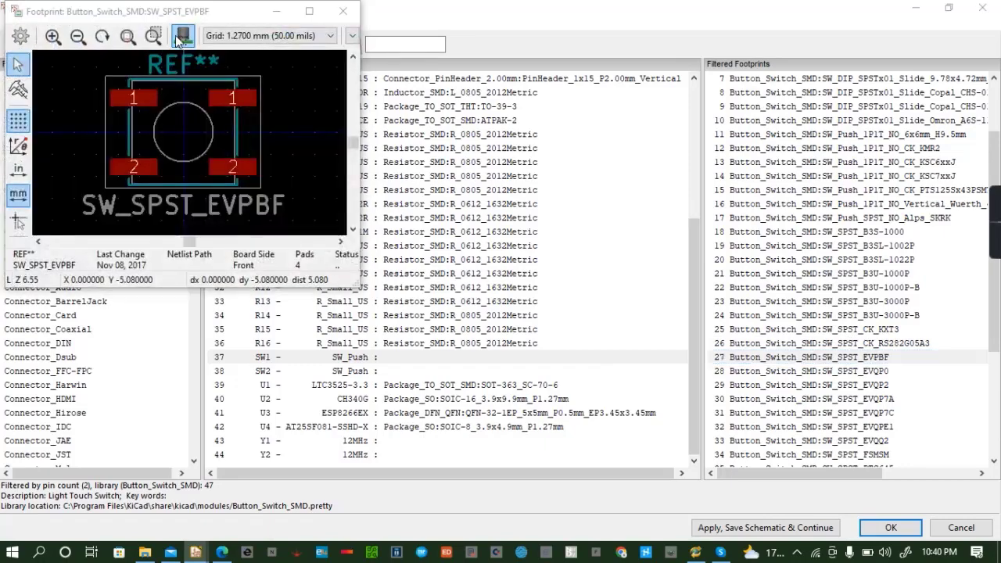
click(181, 36)
click(343, 11)
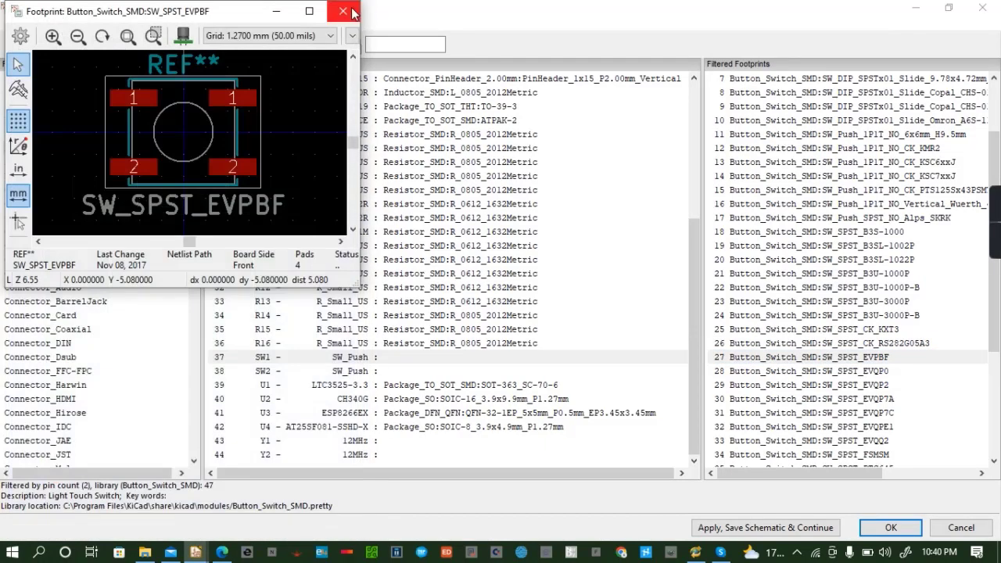
click(350, 12)
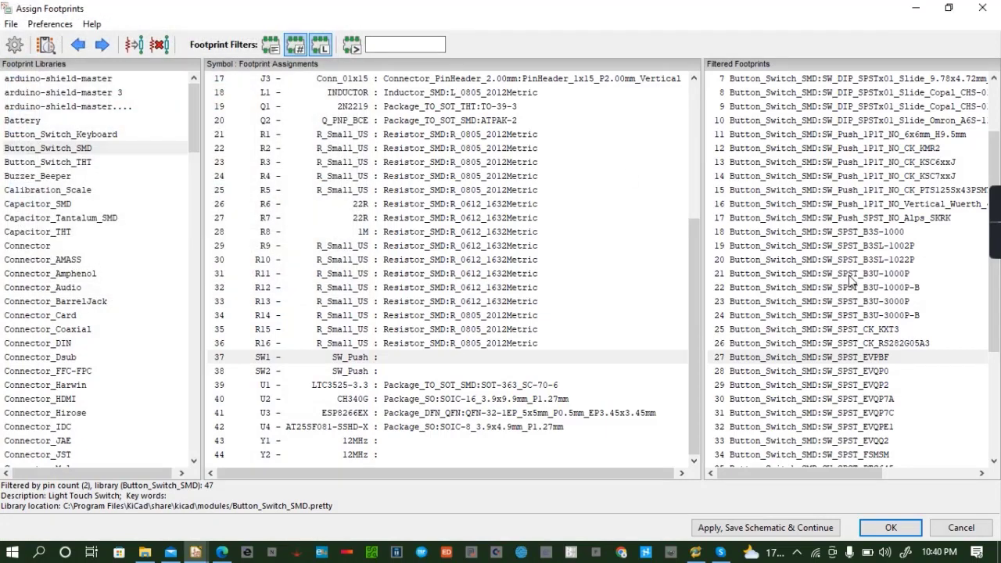
click(841, 287)
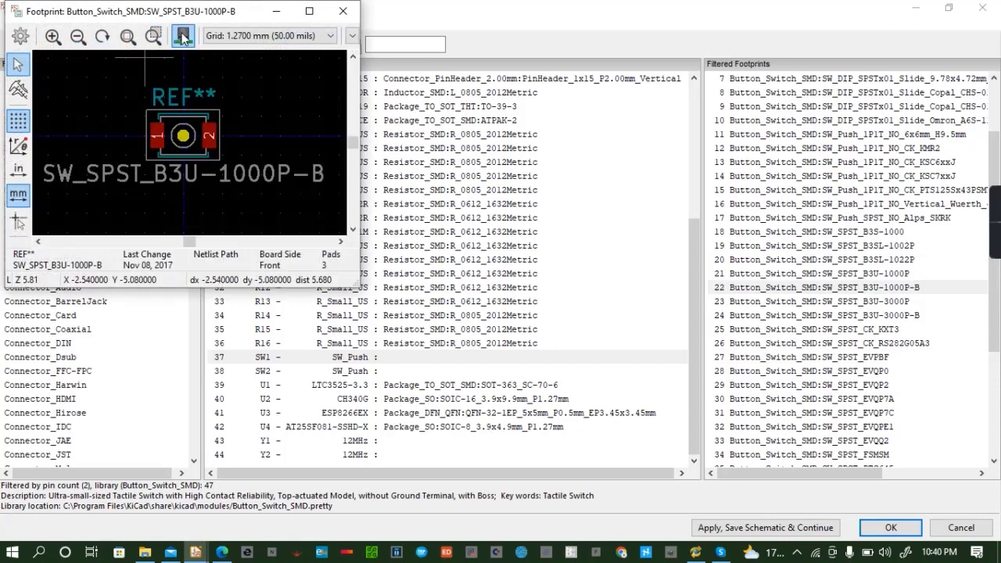
click(182, 35)
drag(205, 292, 201, 241)
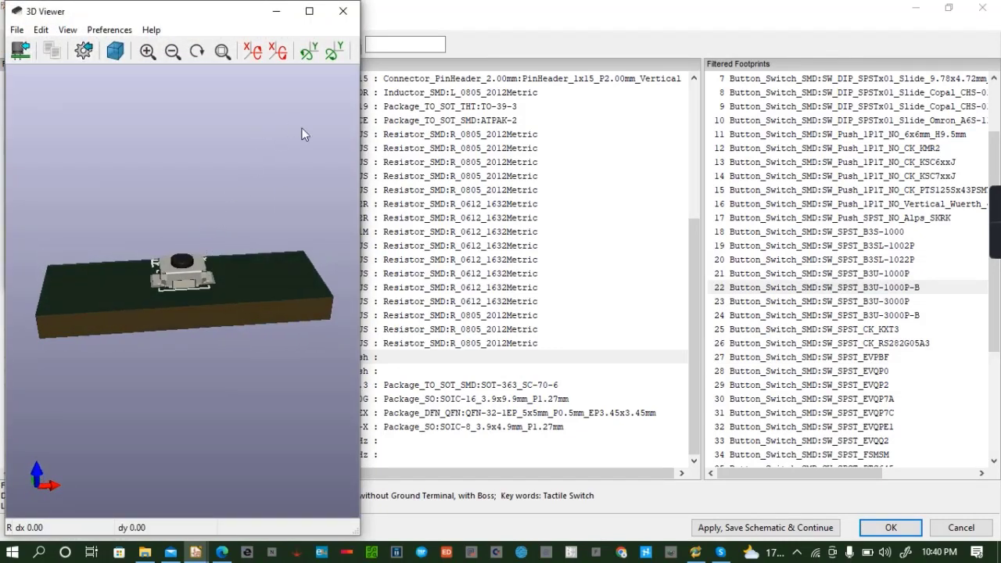
click(343, 11)
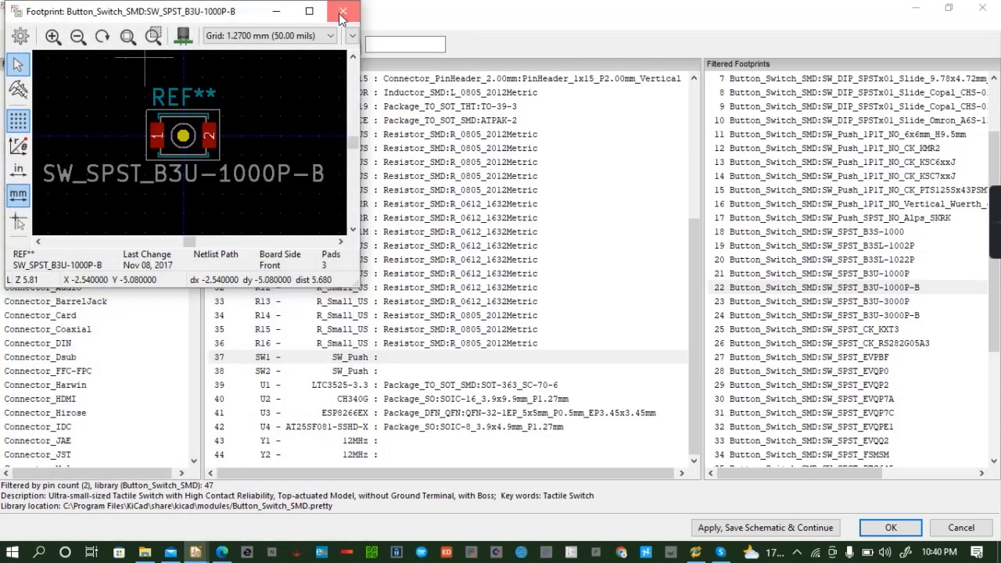
click(343, 11)
Assign SW_SPST_B3U-1000P-B to SW1 and SW2, check U1's SOT-363 in 3D, then select U2 CH340G
double_click(825, 288)
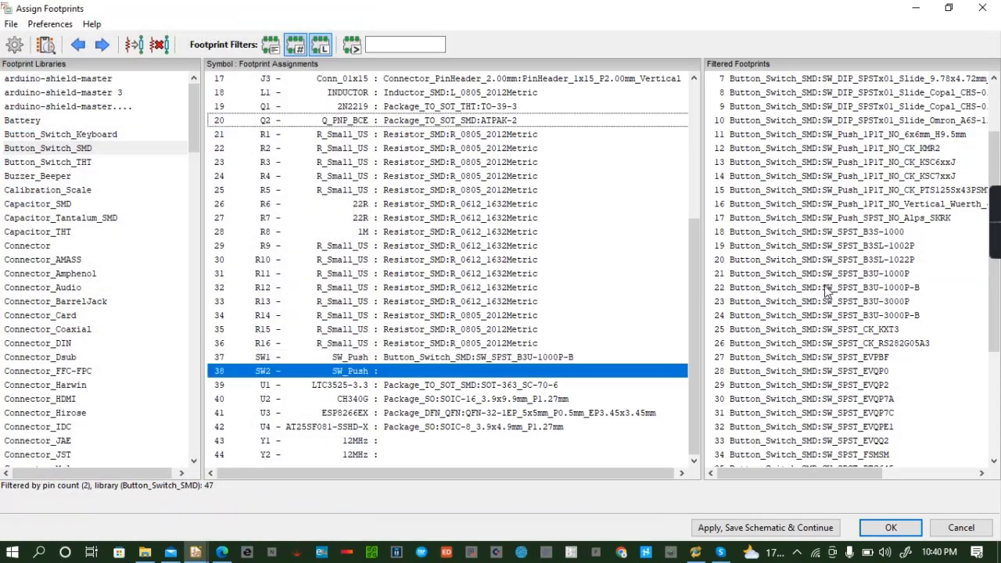
double_click(825, 288)
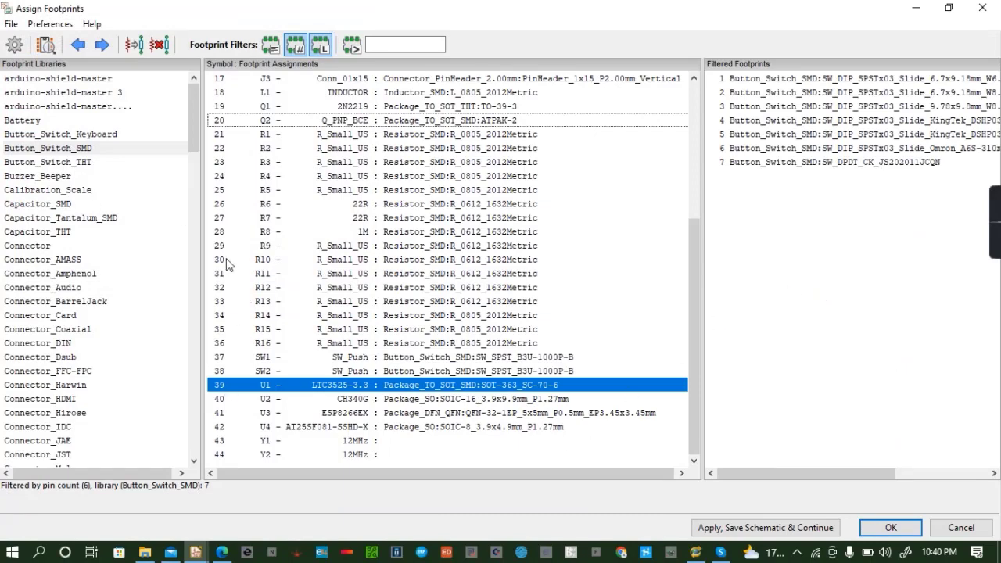
click(45, 45)
click(179, 38)
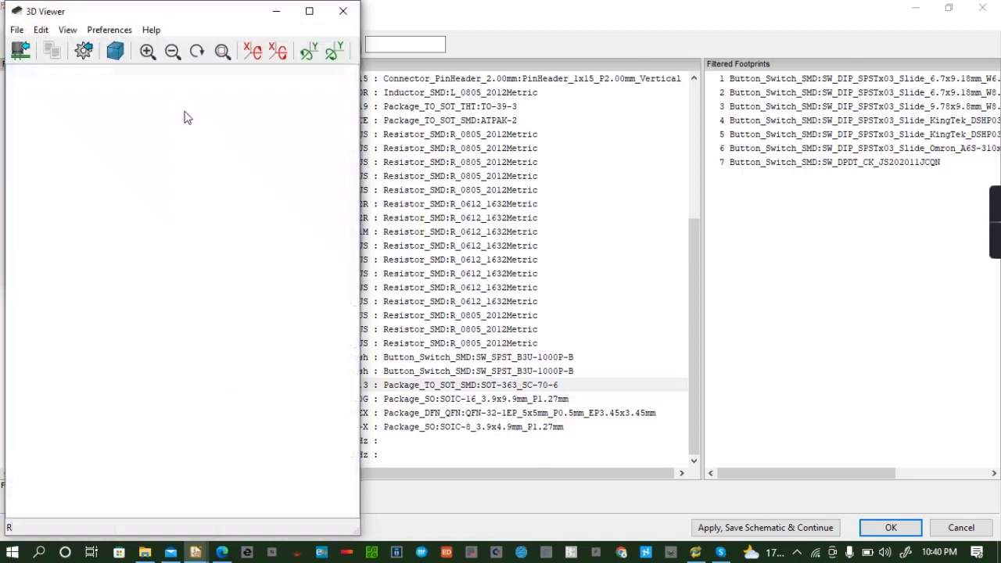
drag(223, 311, 227, 152)
click(341, 12)
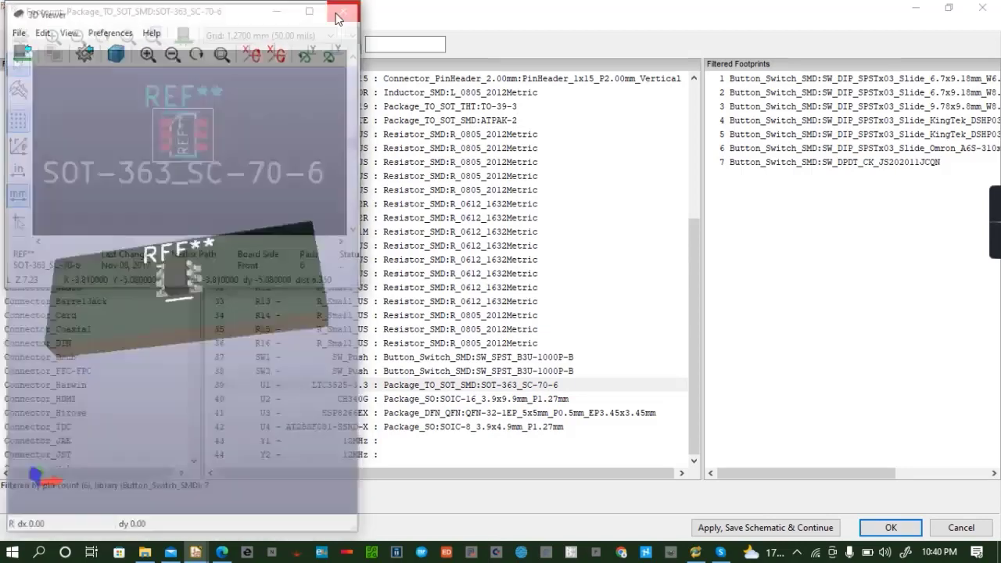
click(341, 11)
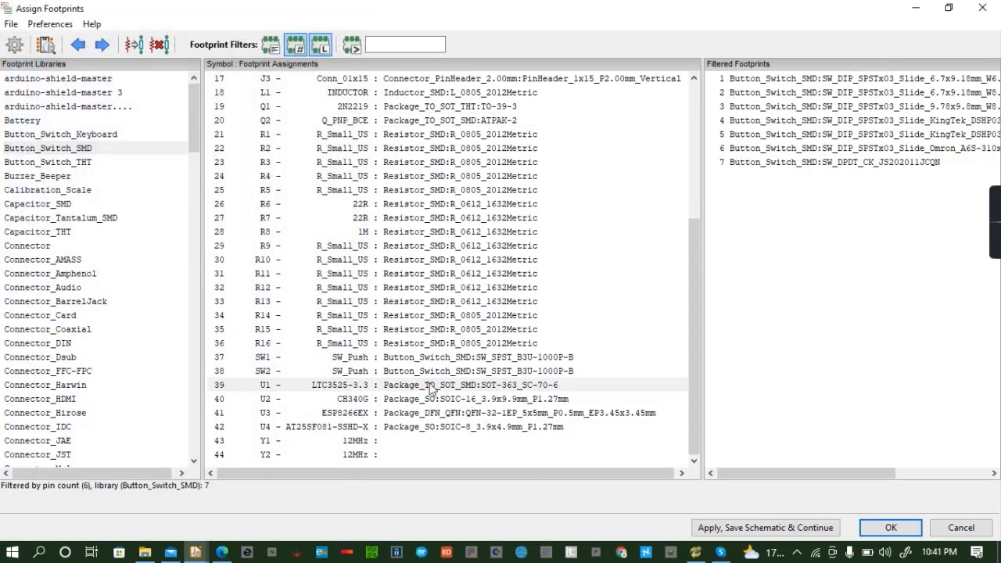
click(416, 400)
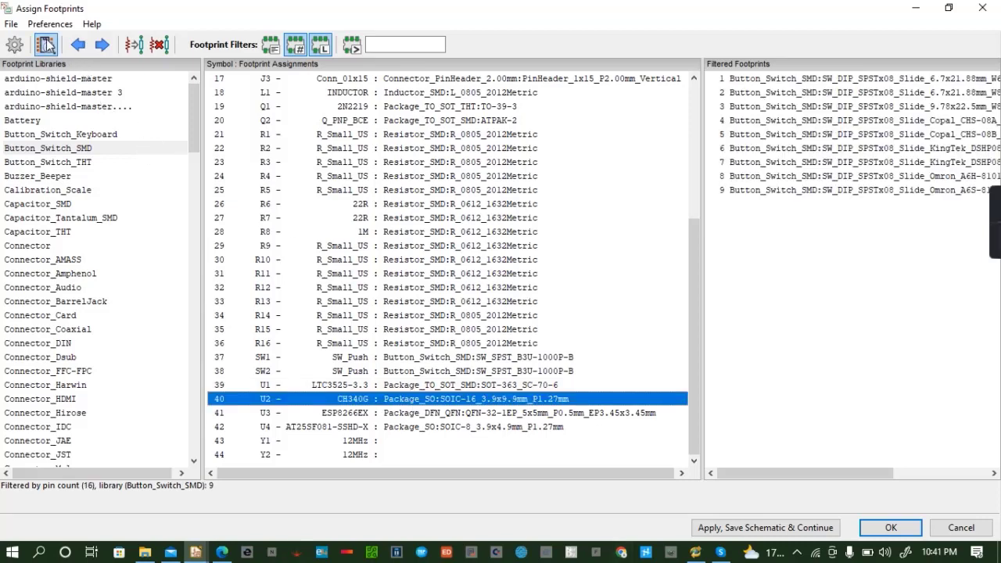
click(183, 37)
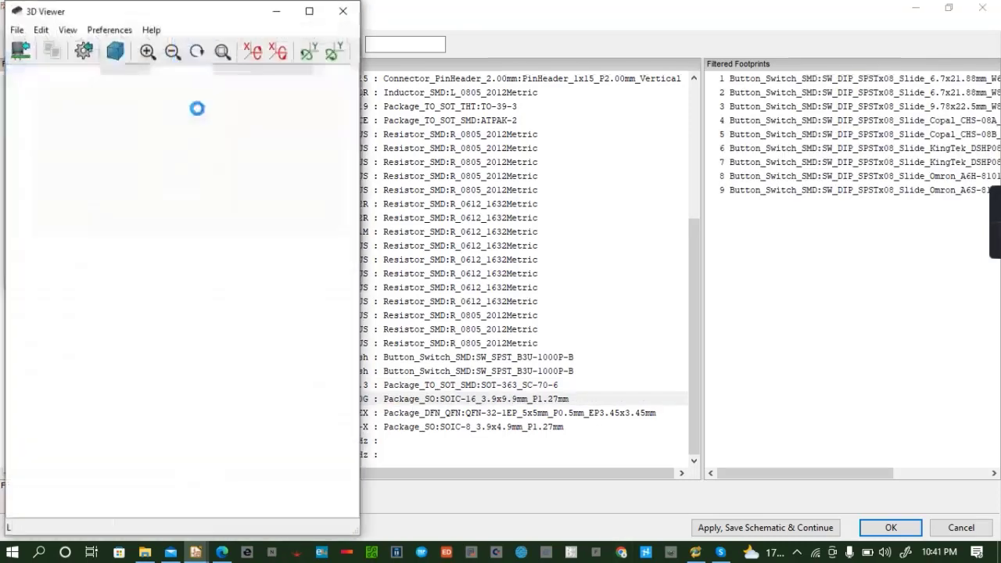
drag(236, 297, 190, 264)
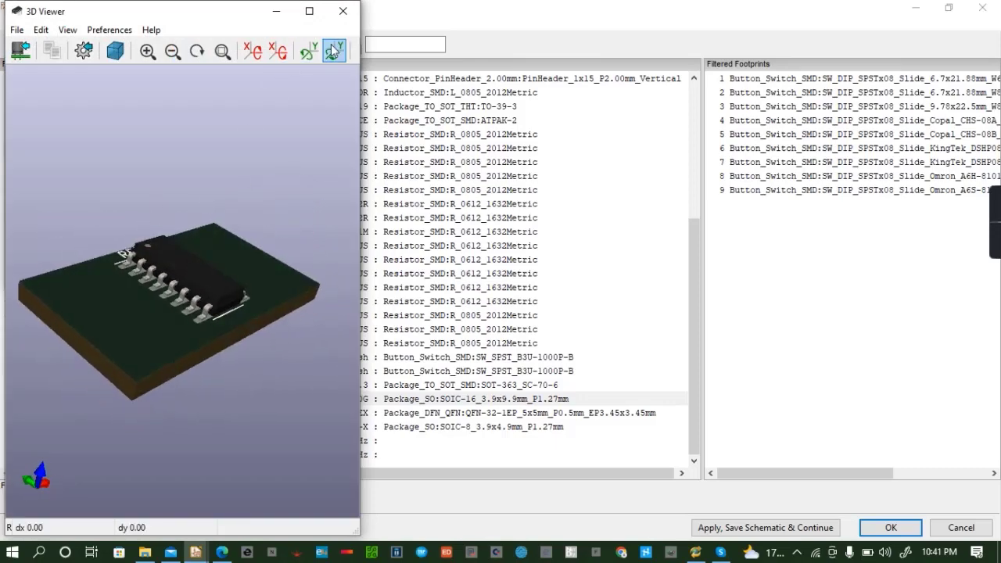
click(344, 12)
click(344, 12)
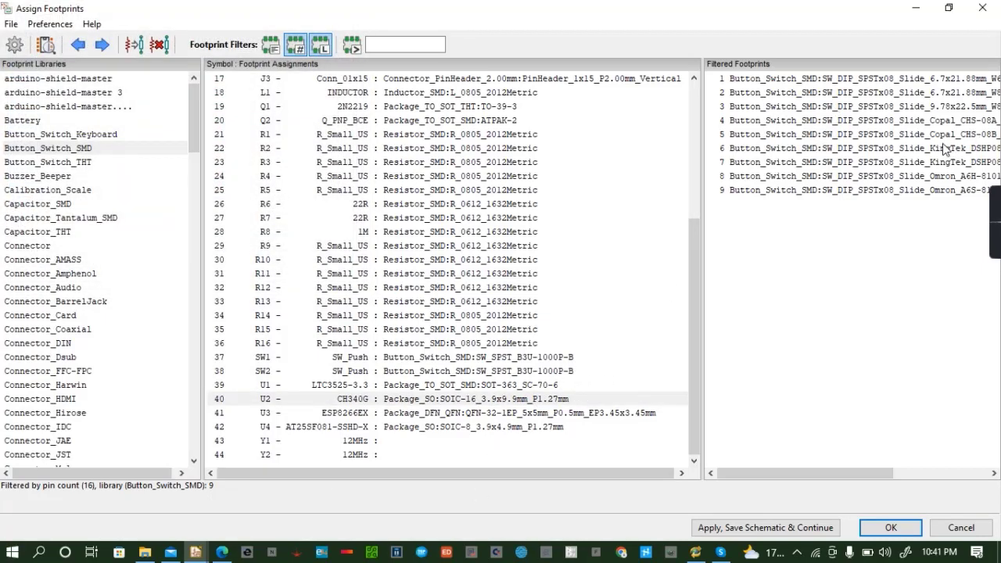
List Package_LGA 16-pin footprints and inspect LGA-16_3x3mm_P0.5mm in 2D and 3D
scroll(69, 224, down, 20)
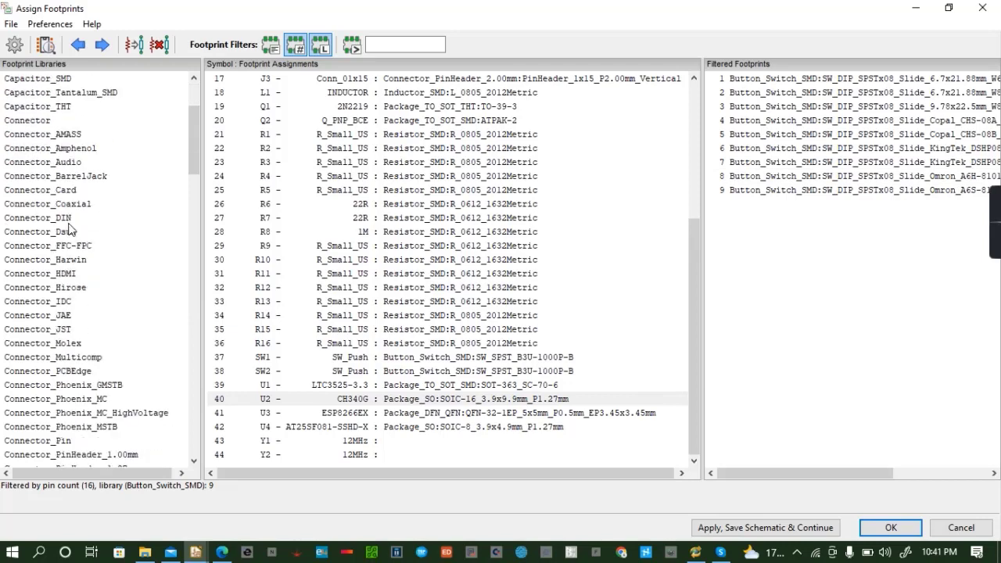
scroll(74, 223, up, 4)
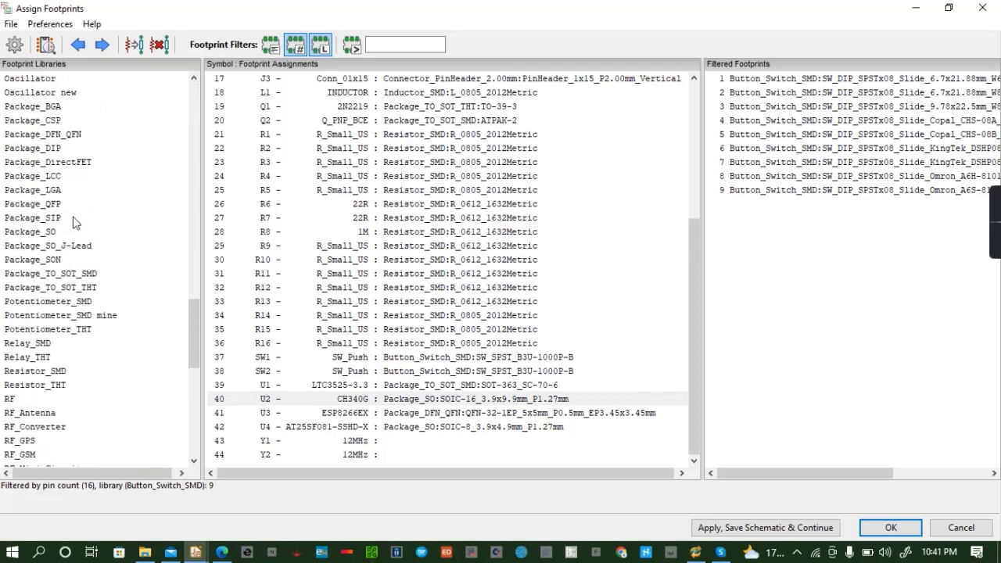
click(44, 204)
click(52, 189)
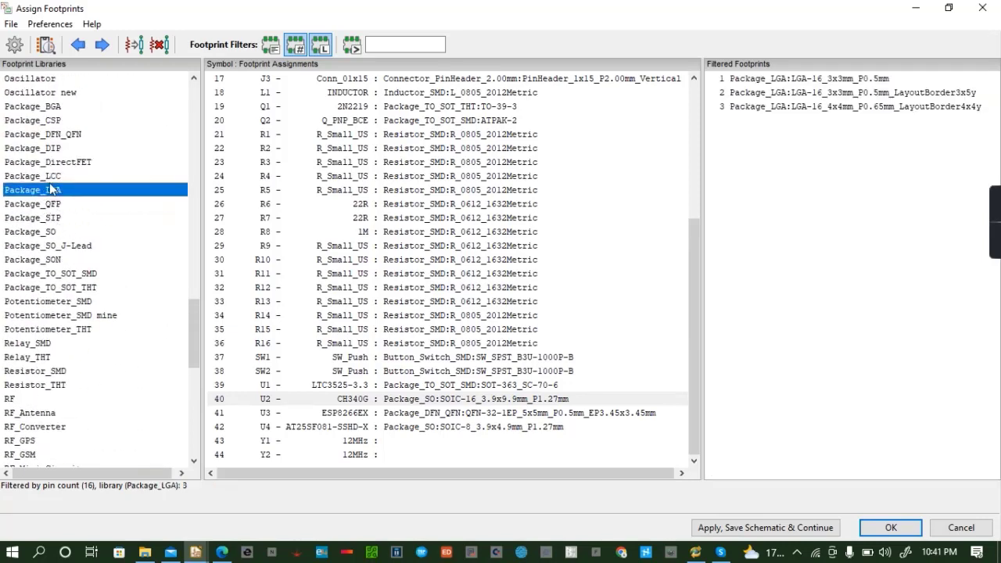
click(845, 80)
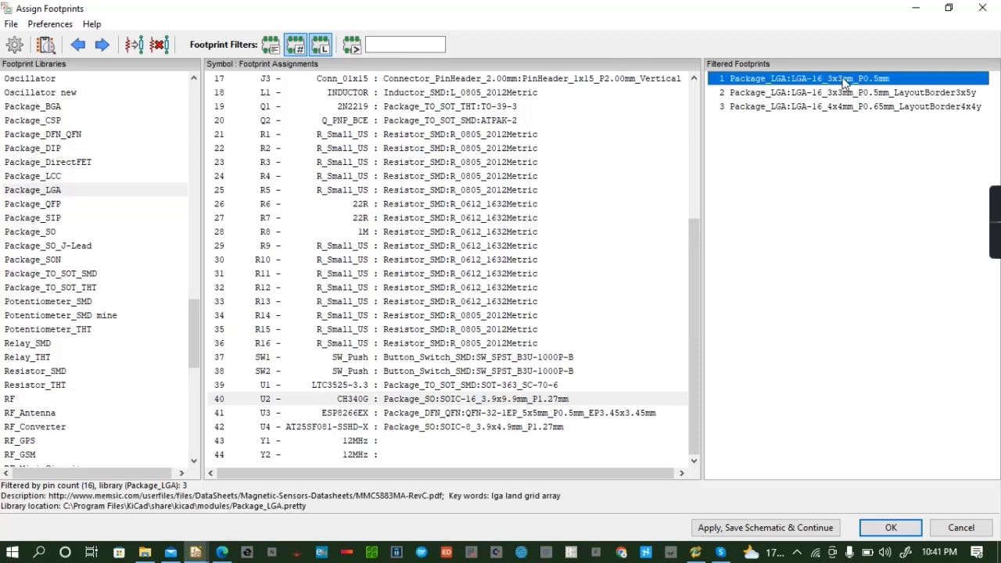
click(47, 45)
click(183, 36)
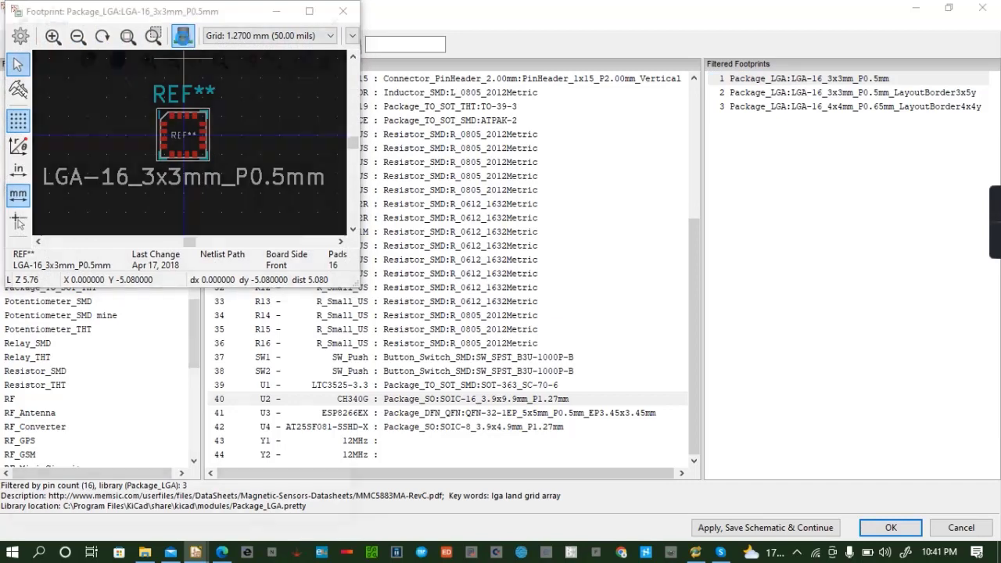
drag(178, 322, 168, 184)
click(343, 11)
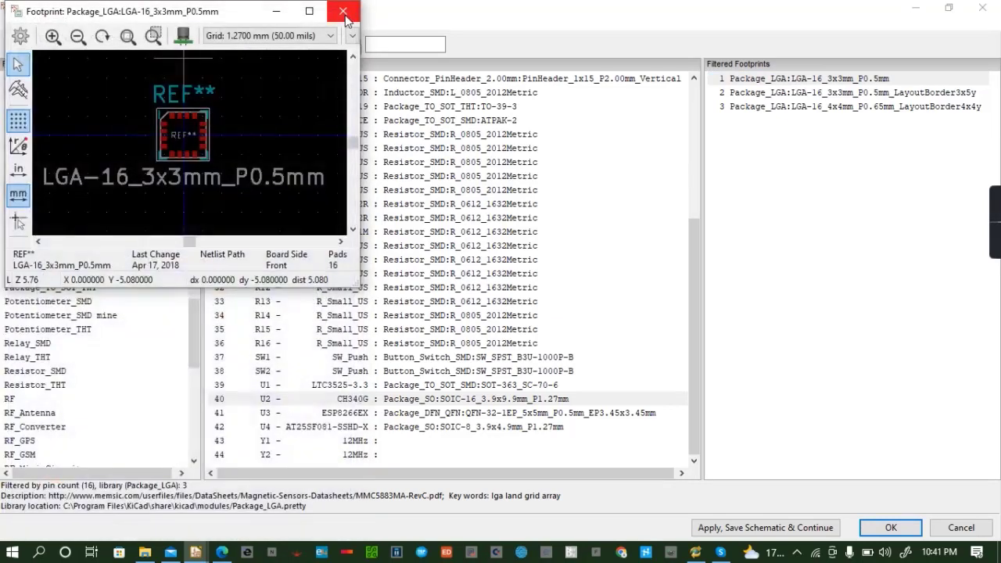
click(342, 11)
Inspect the LGA LayoutBorder3x5y footprint in 3D, then list the 18 Package_SO candidates
click(823, 93)
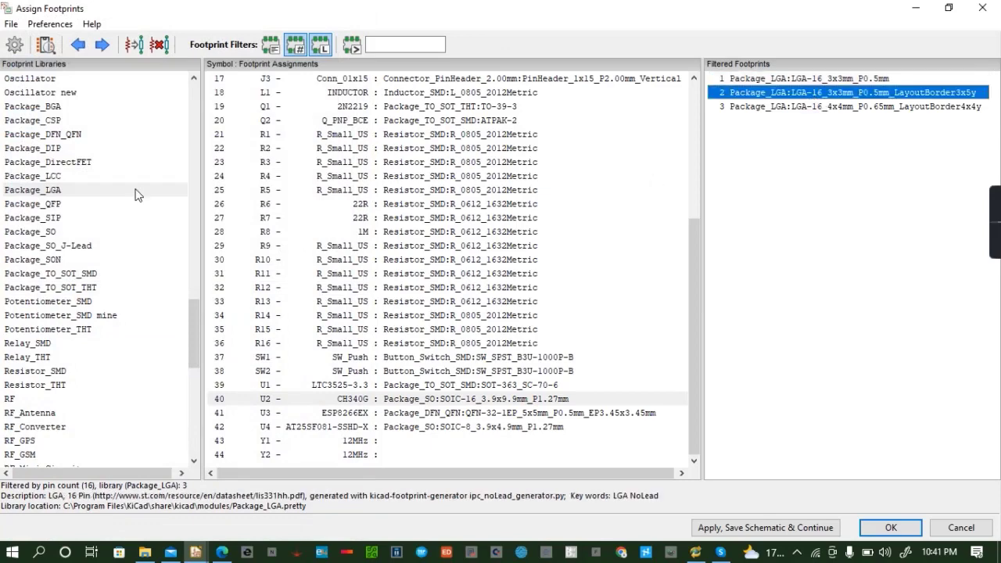
click(46, 45)
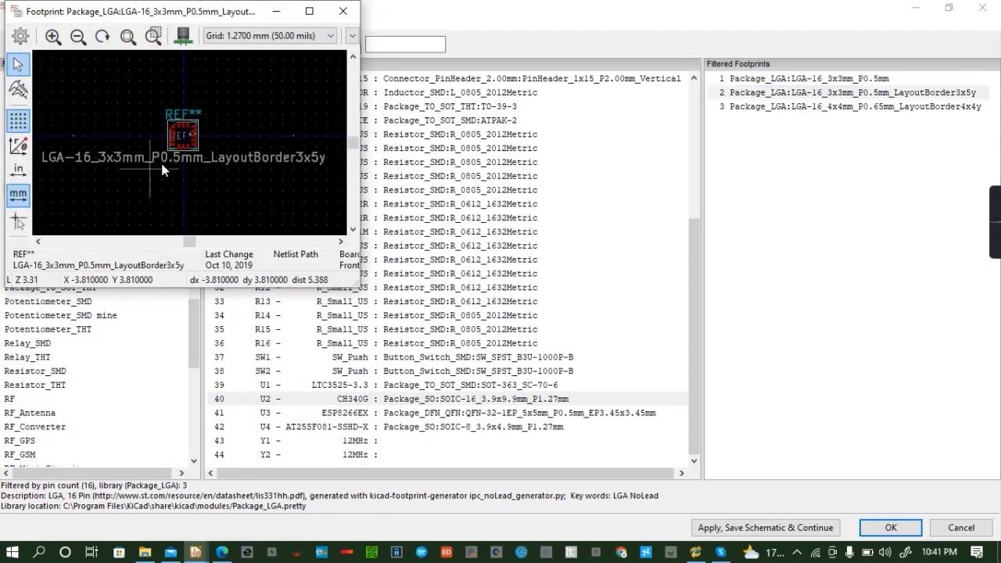
click(182, 36)
drag(212, 295, 296, 57)
click(342, 11)
click(342, 12)
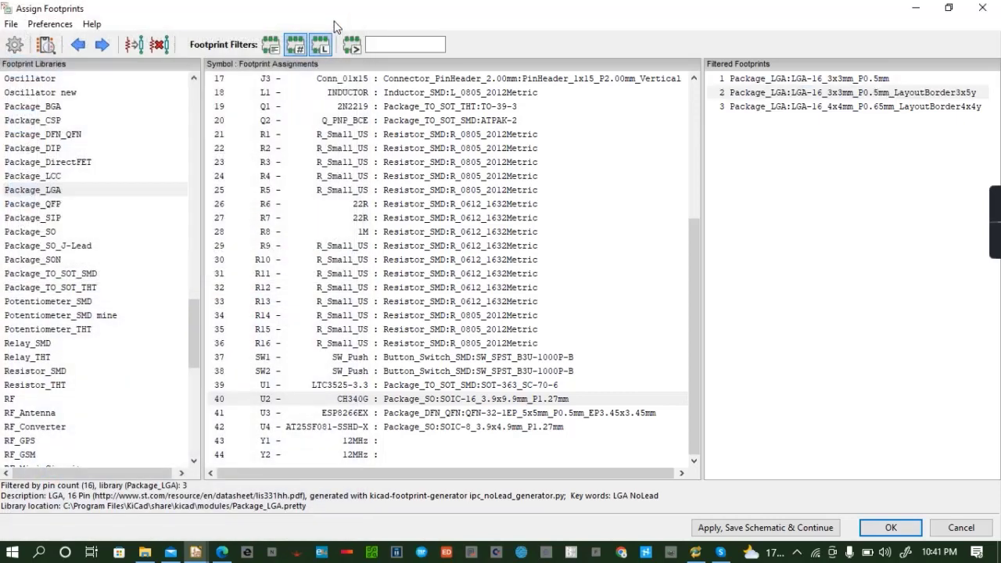
click(43, 231)
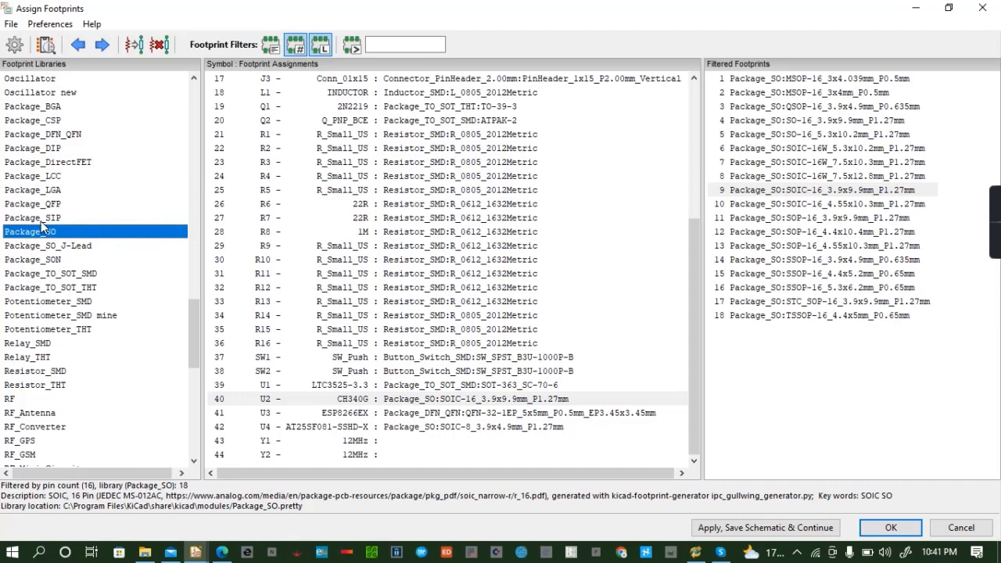
Browse the SIP, QFP, SO, SON, TO-SOT, Potentiometer, DFN-QFN and CSP libraries for 16-pin footprints
click(46, 219)
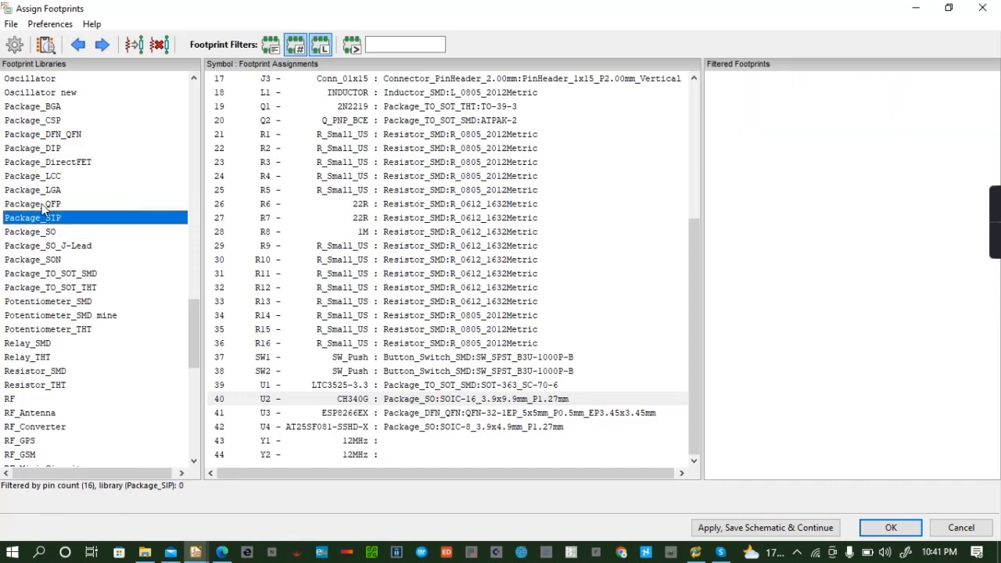
click(43, 205)
click(53, 248)
click(55, 260)
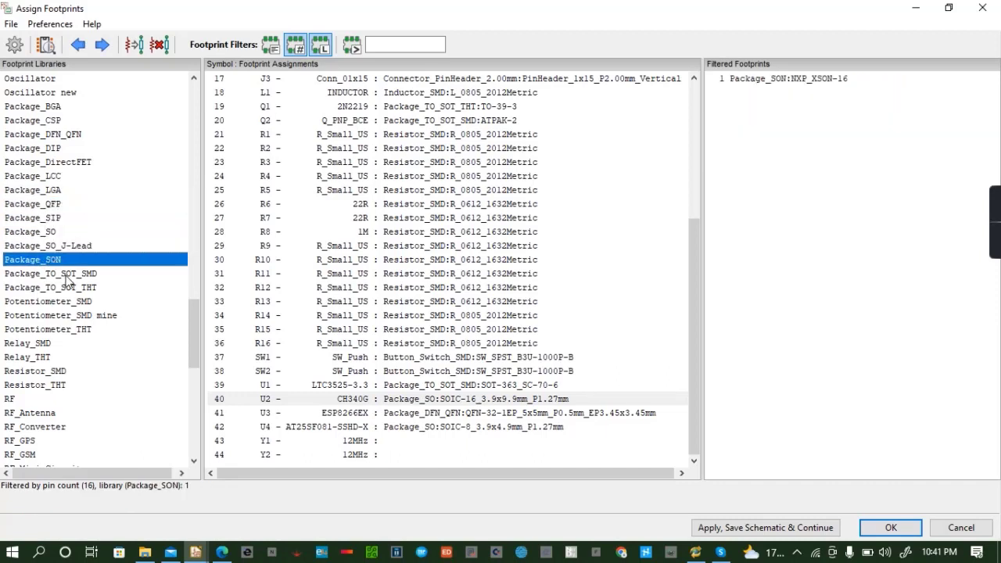
click(67, 274)
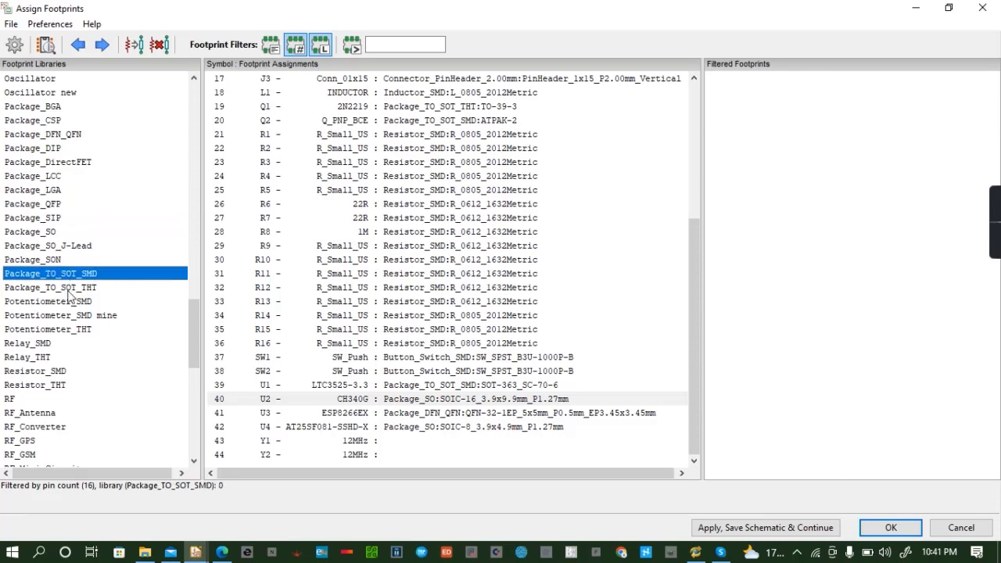
click(69, 288)
click(70, 302)
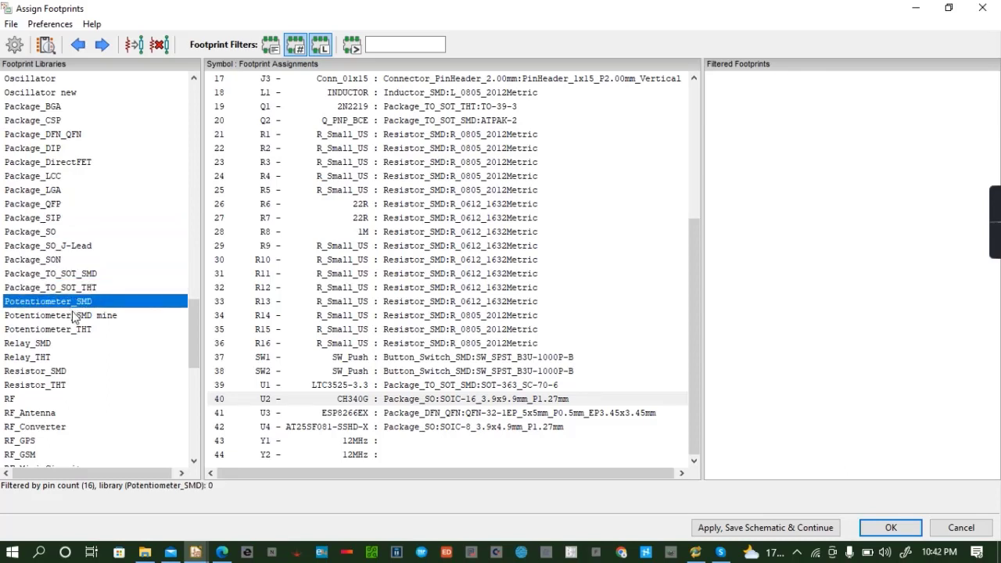
click(64, 248)
click(57, 232)
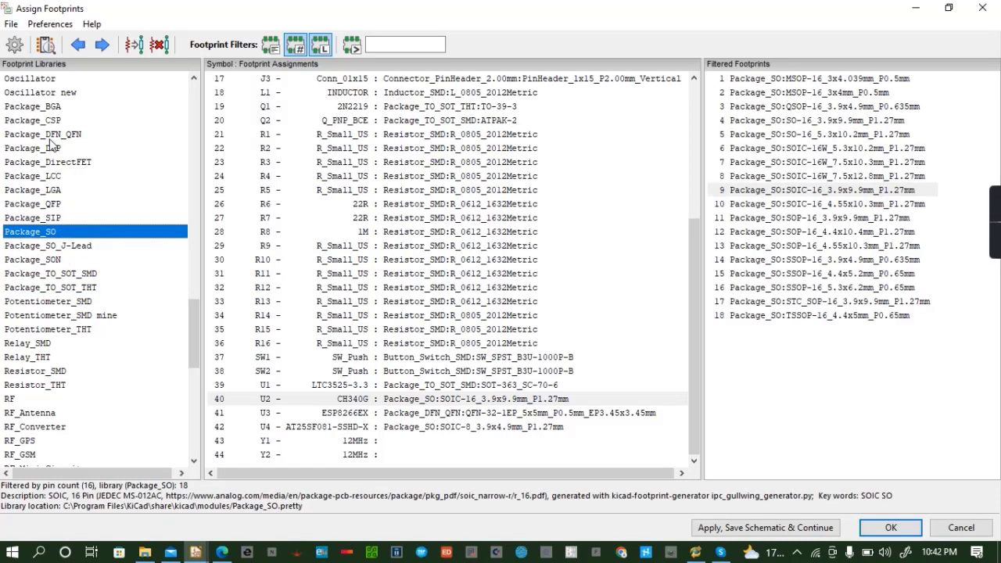
click(51, 136)
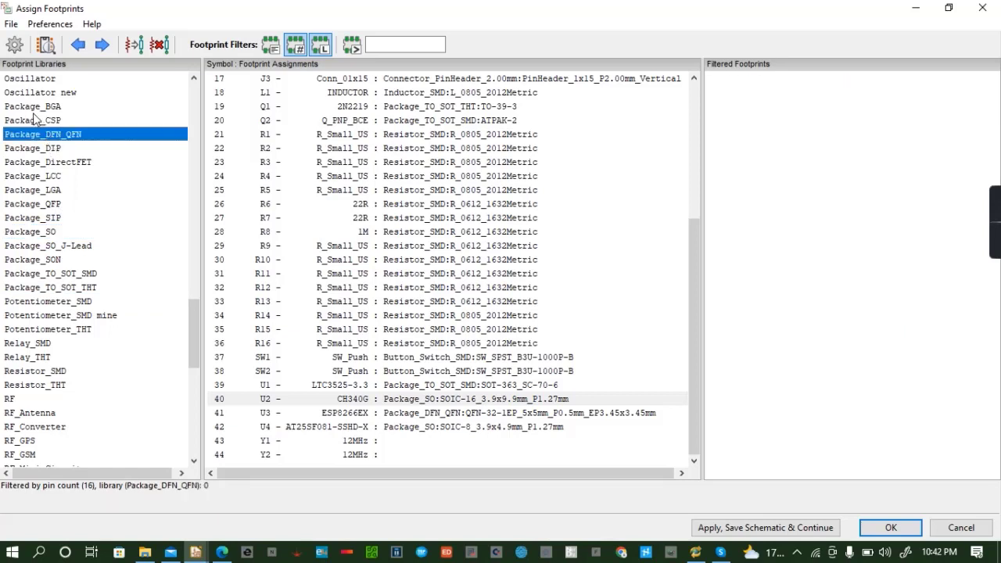
click(39, 121)
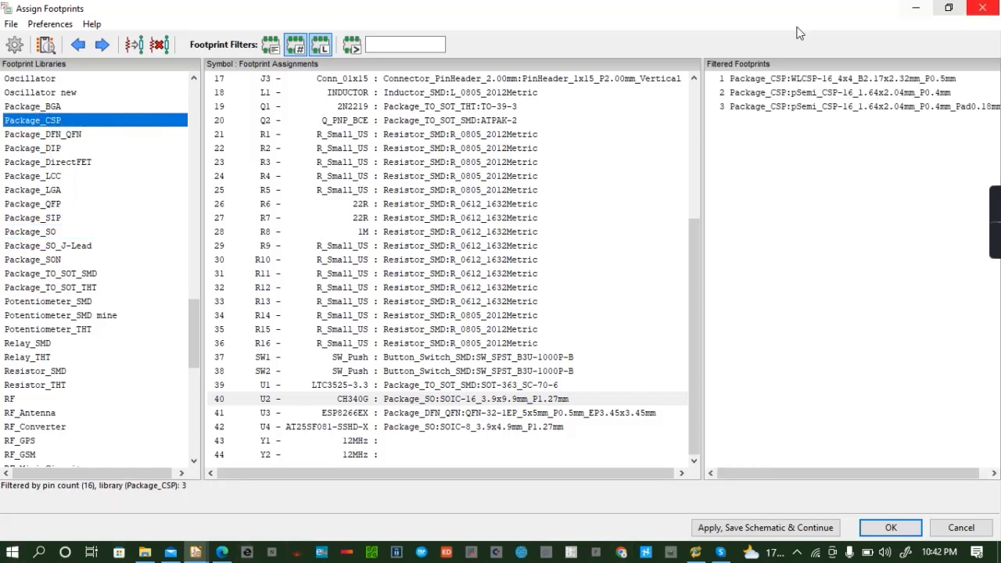
Pick the WLCSP-16 footprint from Package_CSP and inspect it in 3D
click(812, 79)
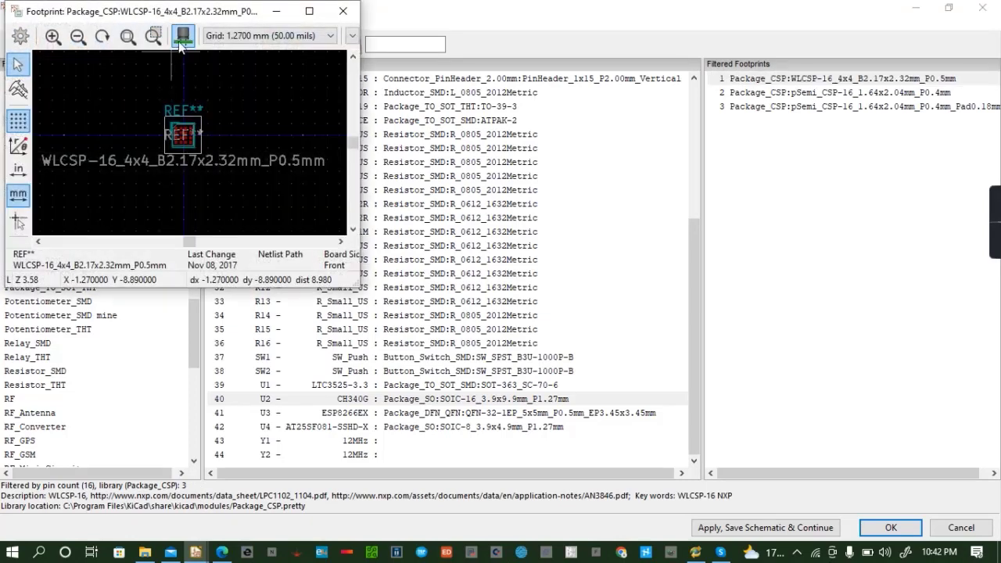
click(181, 37)
drag(188, 314, 214, 152)
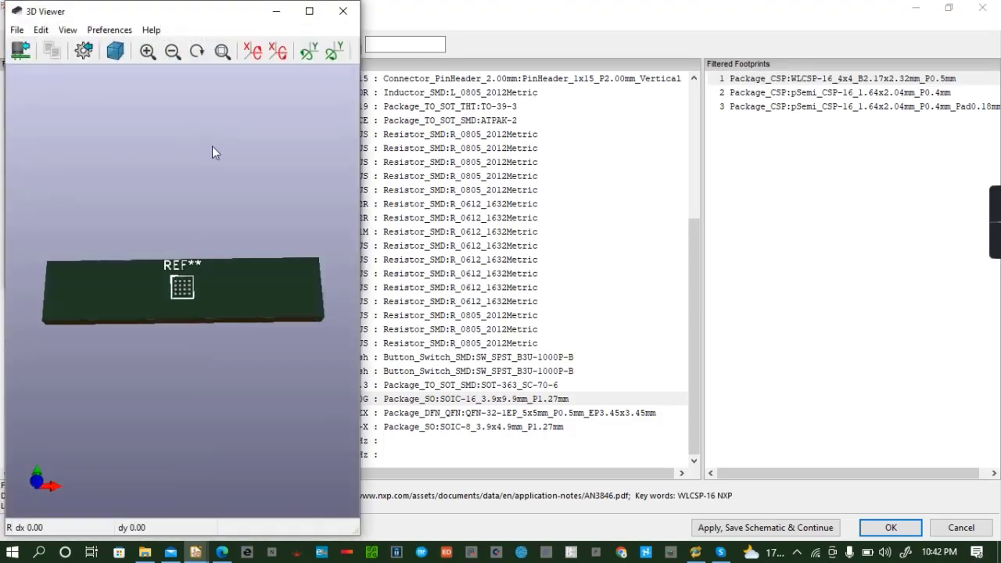
click(342, 11)
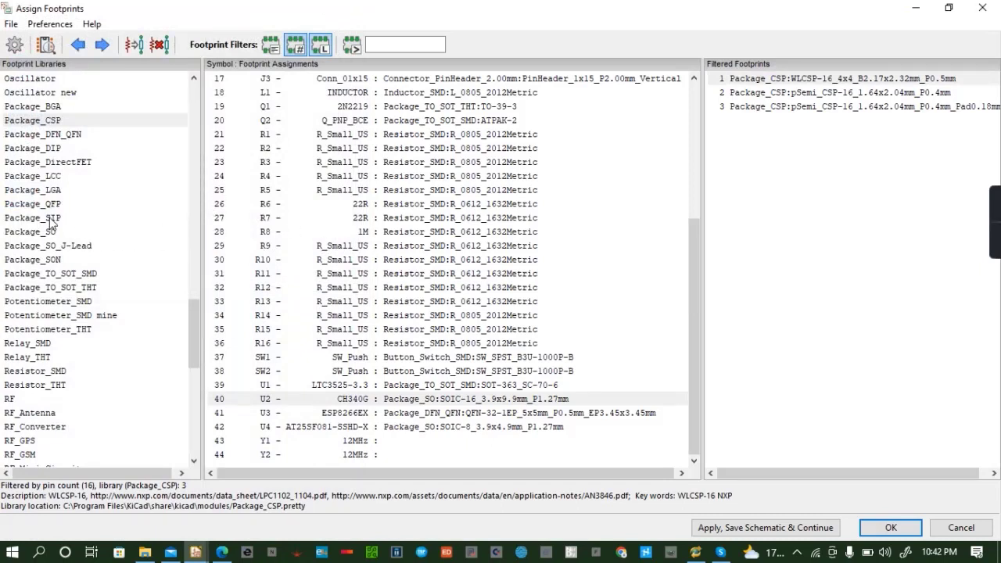
Recheck the SO, SO_J-Lead, SON, SIP, TO-SOT and QFP libraries, ending on Package_LGA's 16-pin list
click(51, 232)
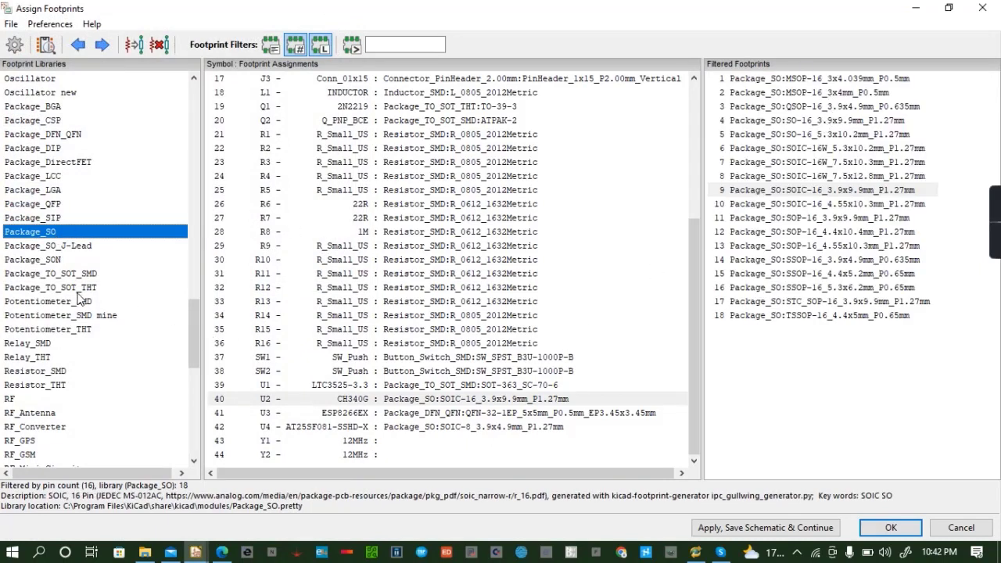
click(77, 247)
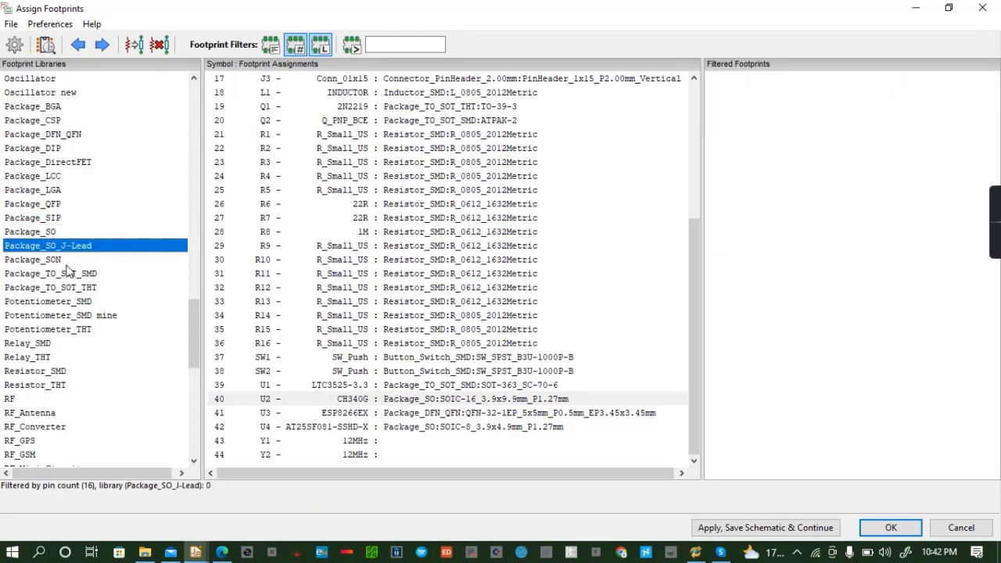
click(58, 261)
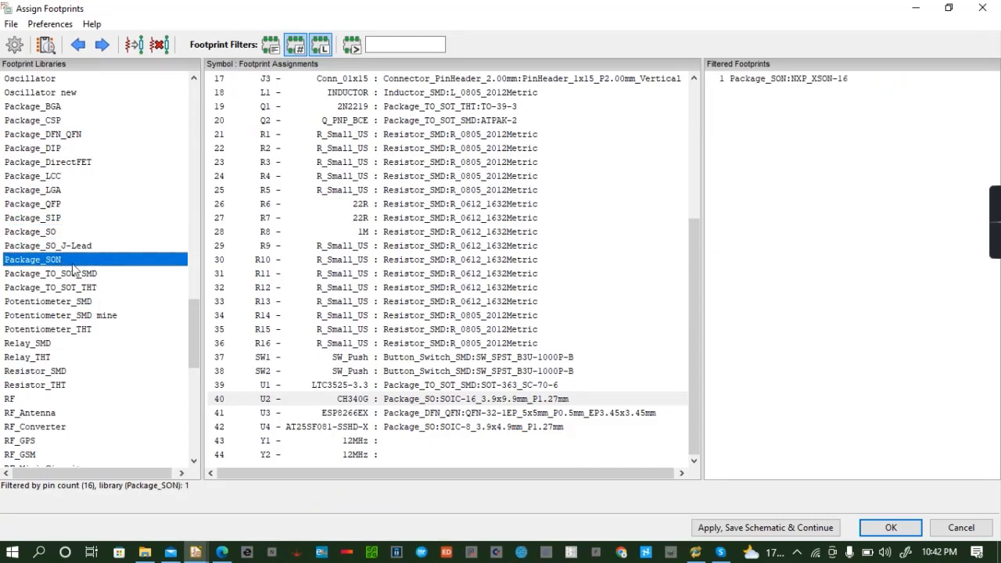
click(57, 232)
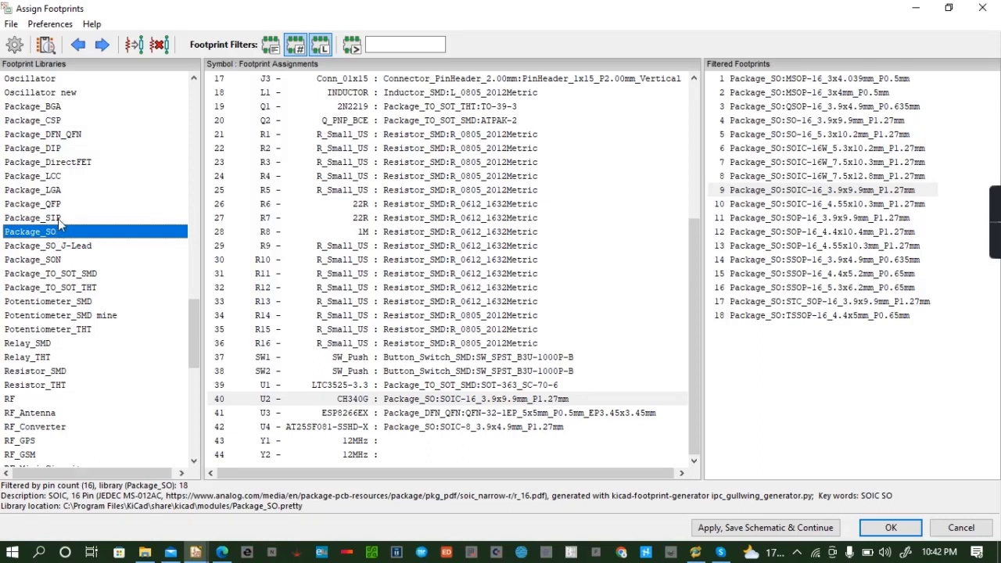
click(59, 219)
click(89, 275)
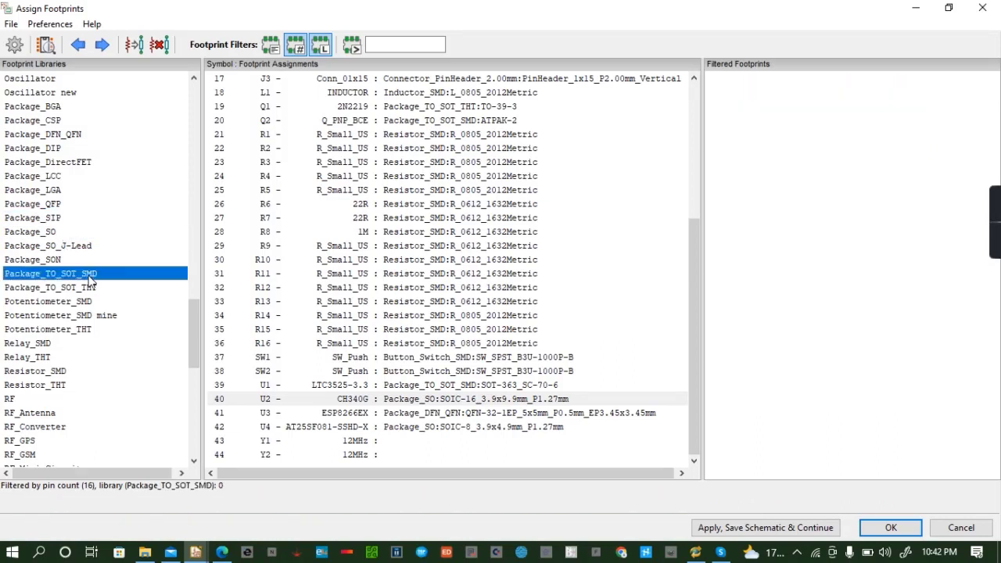
click(92, 289)
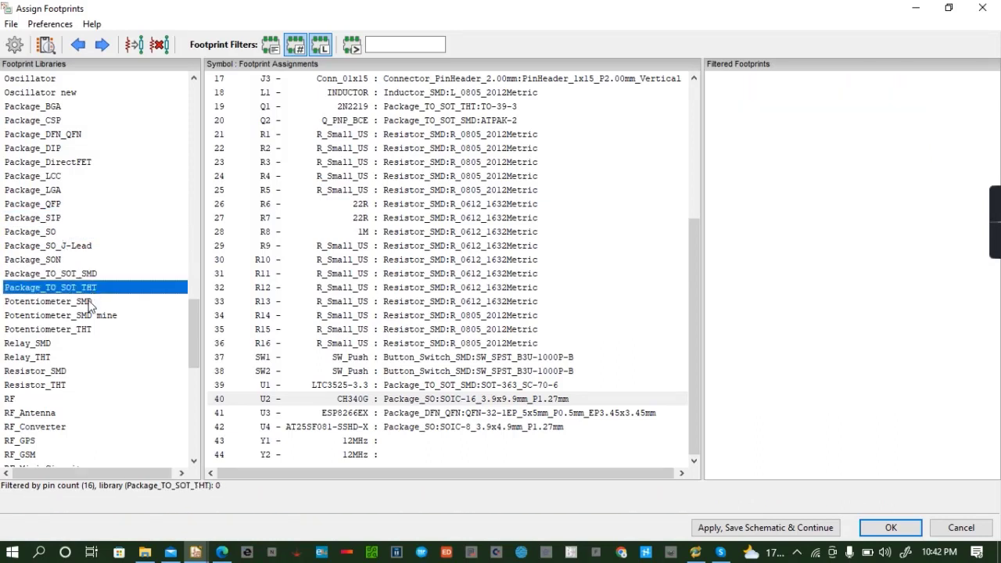
click(58, 218)
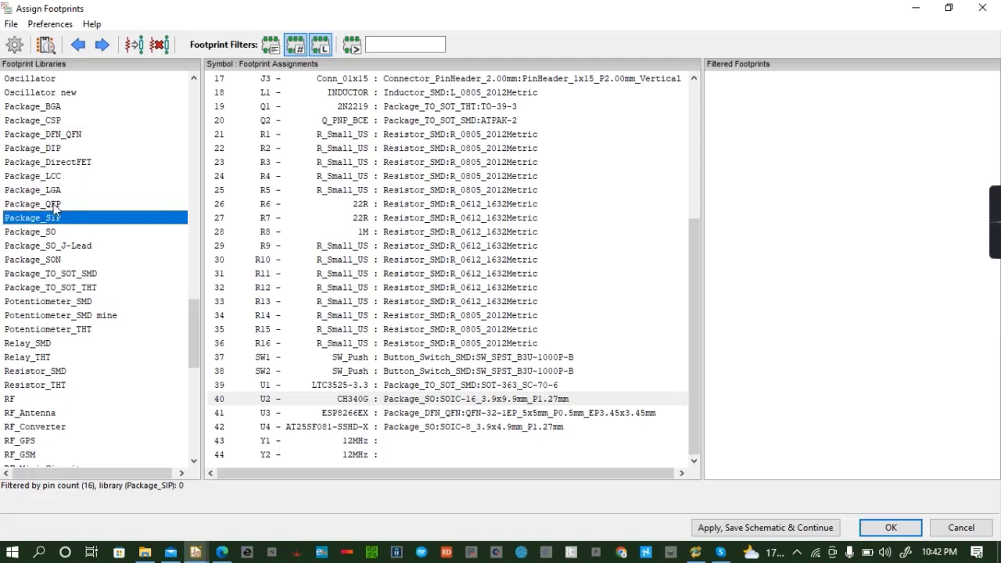
click(54, 203)
click(53, 191)
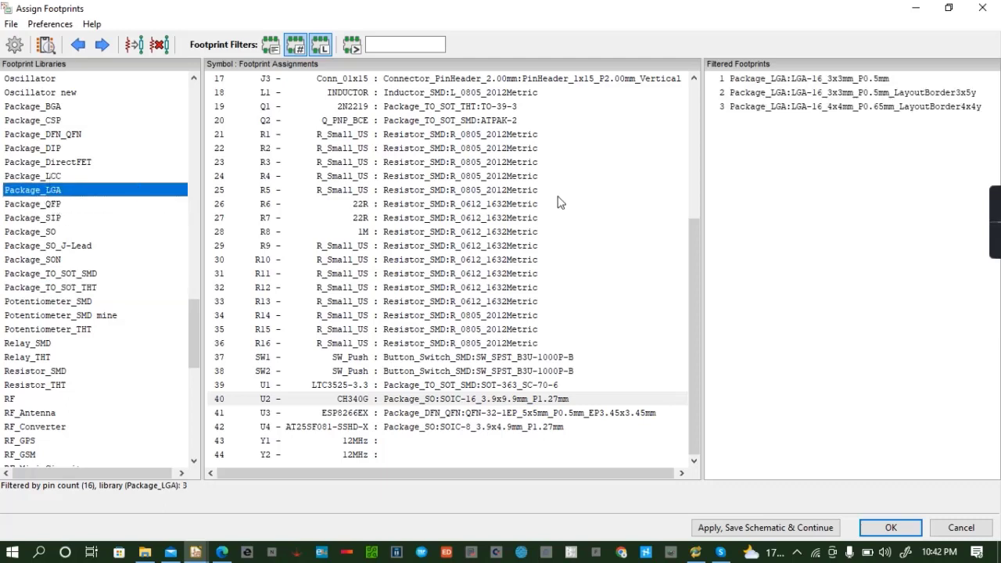
Inspect the LGA-16 4x4mm footprint in 2D and 3D, then switch to Edge
click(858, 107)
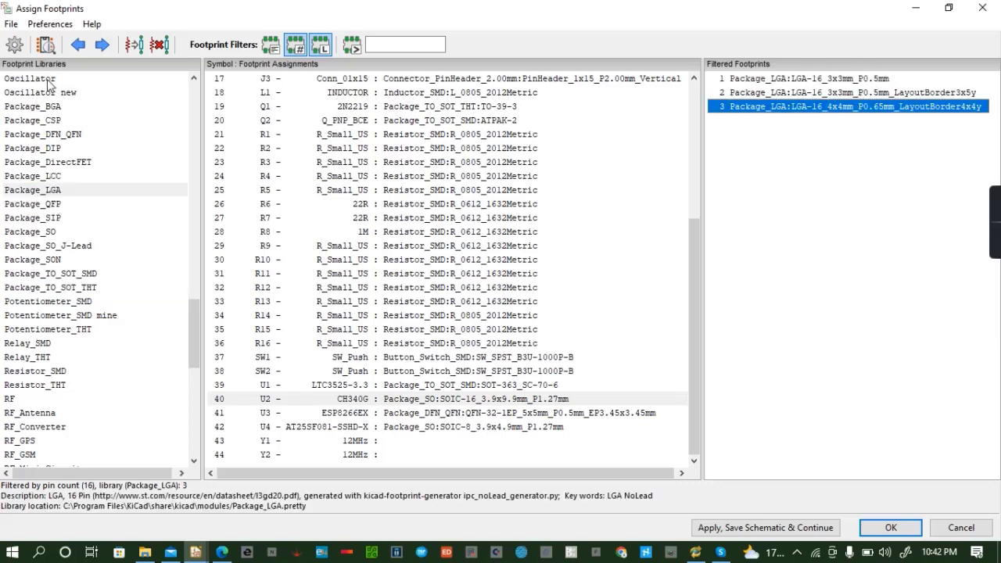
click(45, 47)
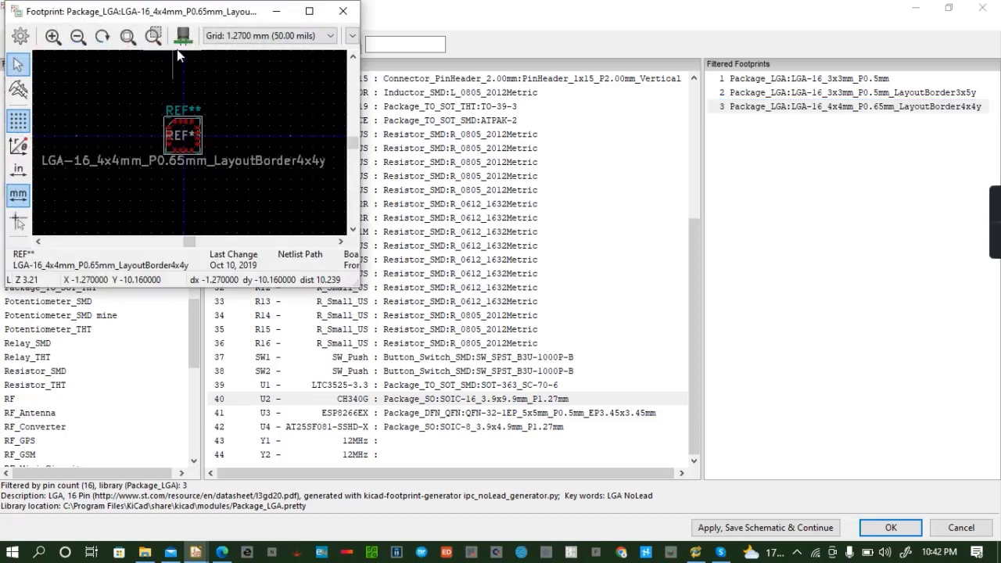
click(182, 37)
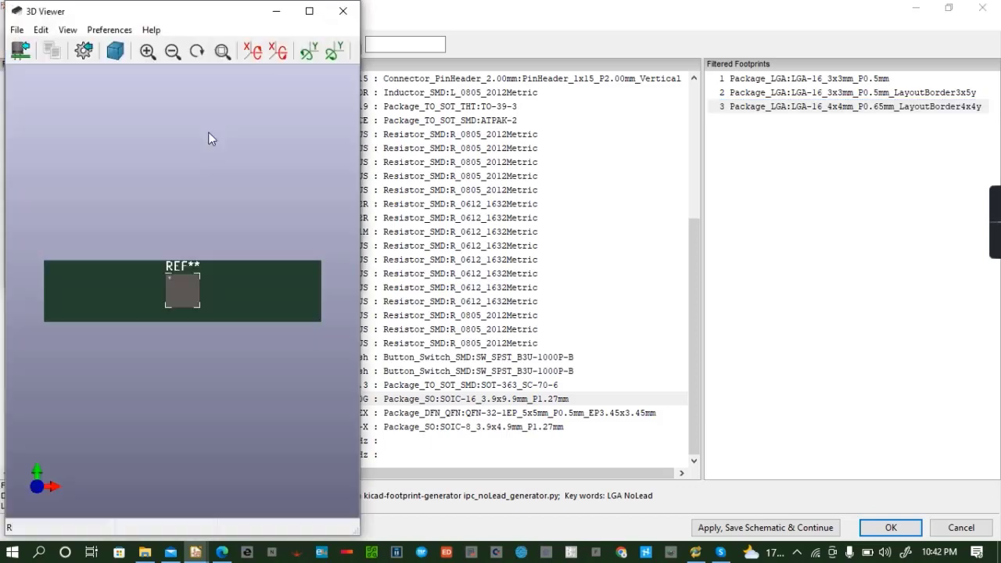
click(337, 15)
click(337, 15)
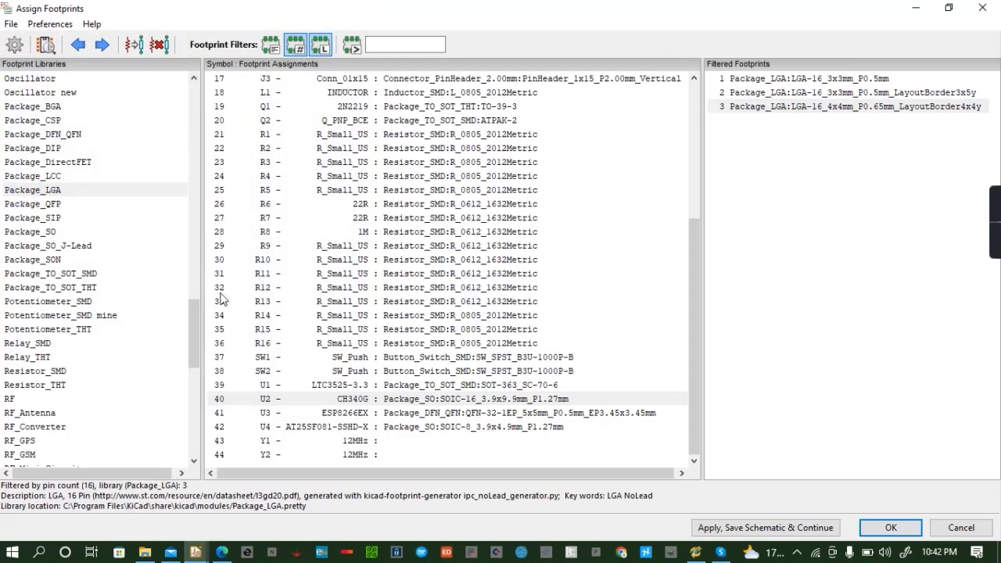
click(222, 552)
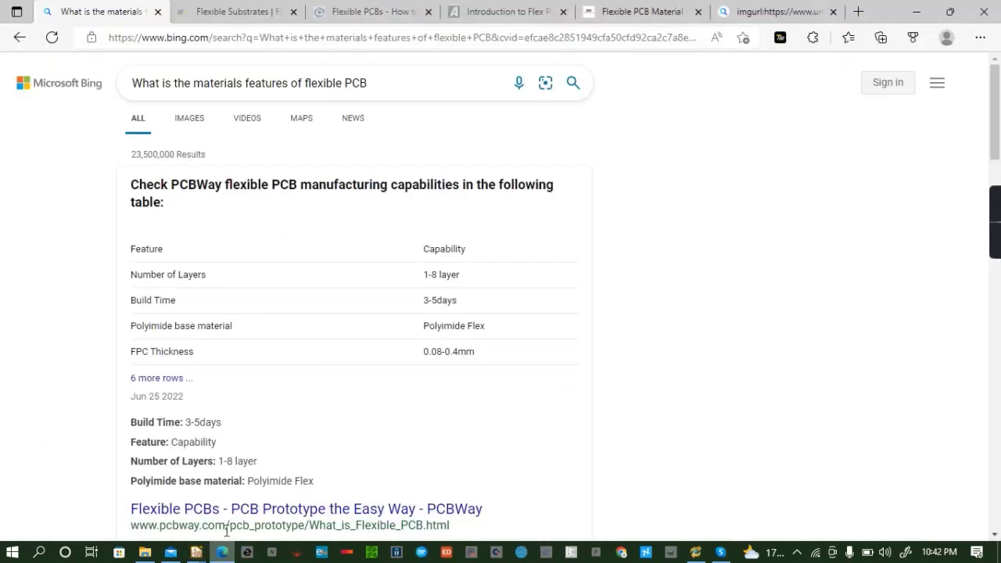
View the NodeMCU board image in Edge's visual-search tab, then return to KiCad's Assign Footprints window
click(779, 12)
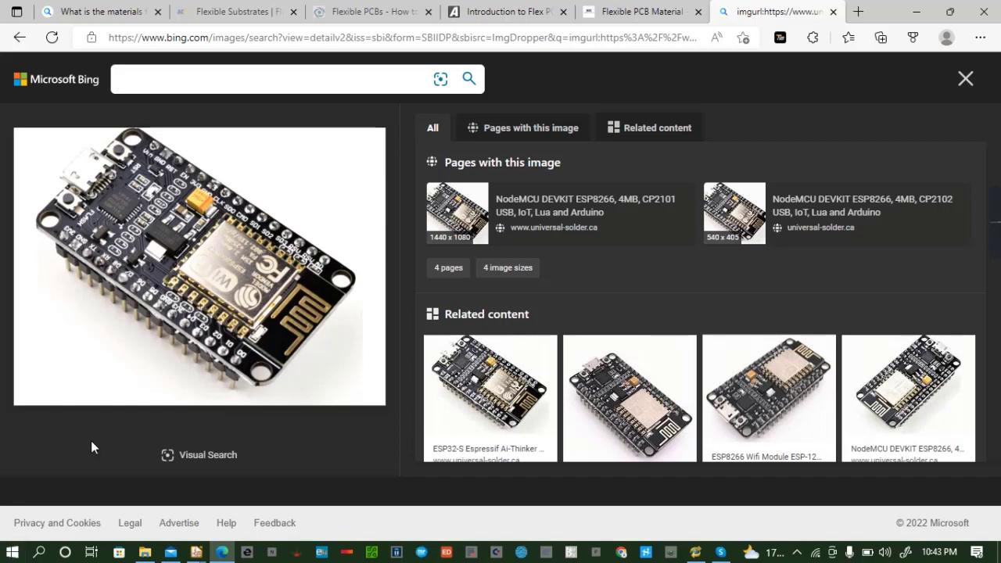
click(154, 551)
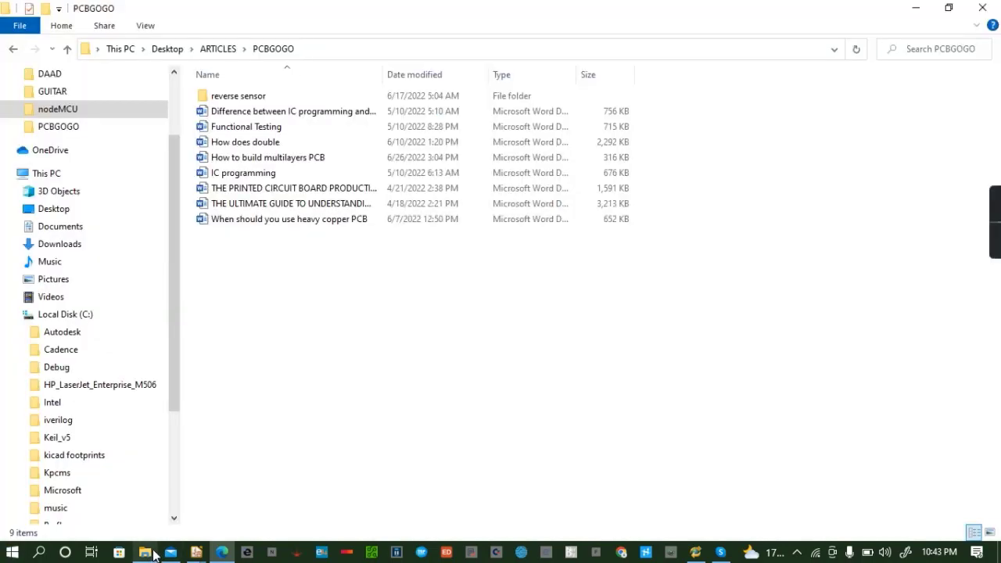
click(197, 553)
click(381, 497)
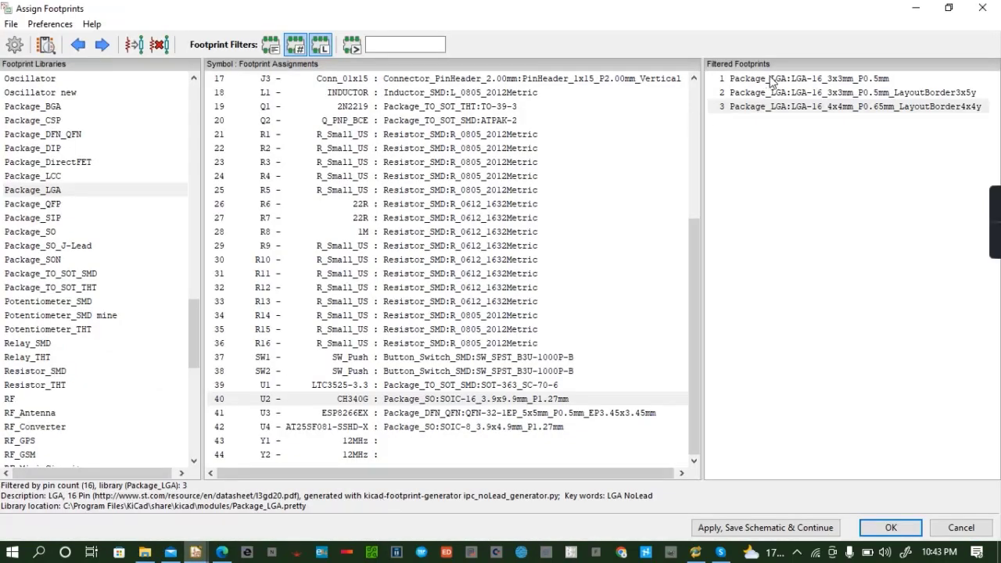
Assign LGA-16_4x4mm_P0.65mm to U2 and inspect U3's QFN-32 footprint in 2D and 3D
click(782, 110)
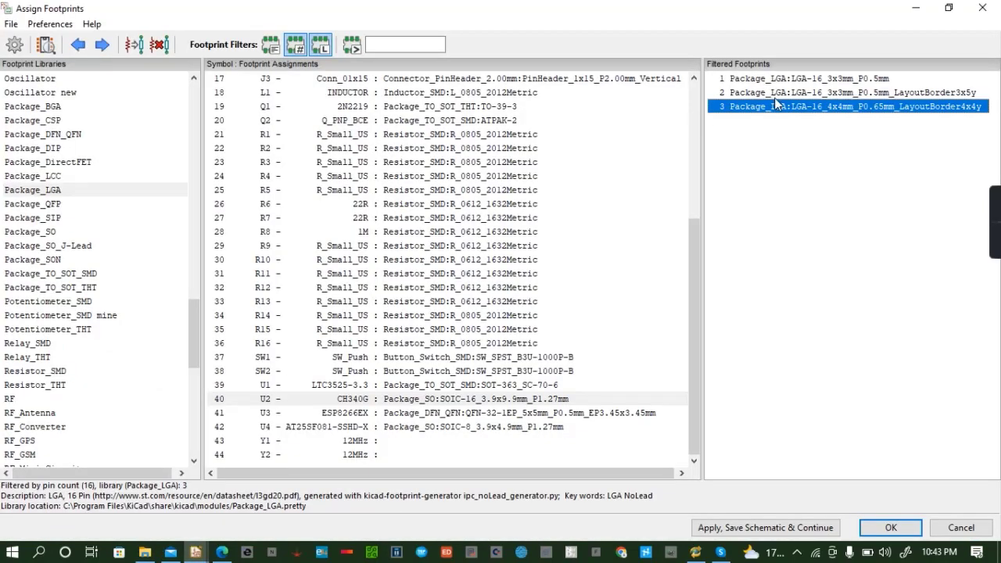
double_click(777, 108)
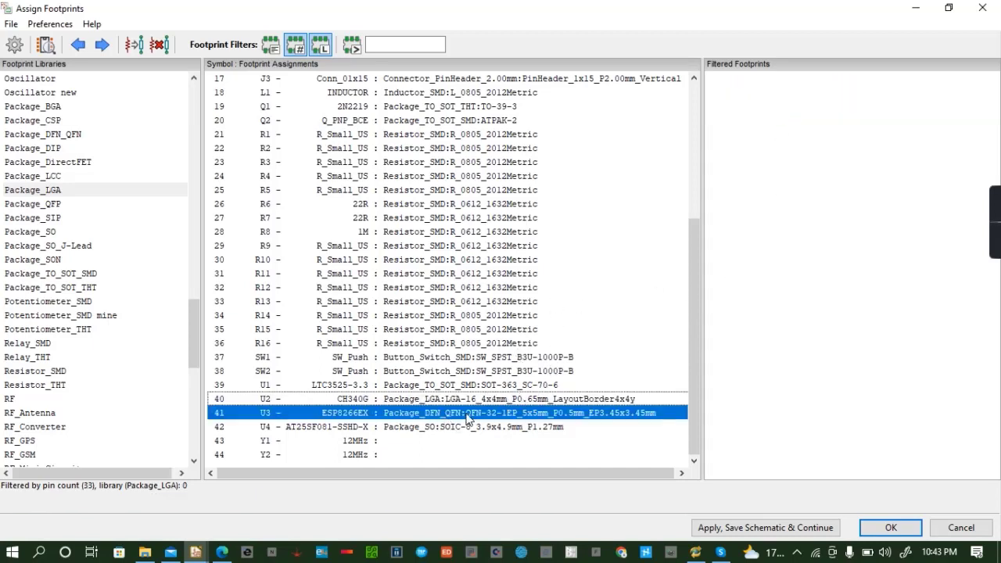
click(46, 45)
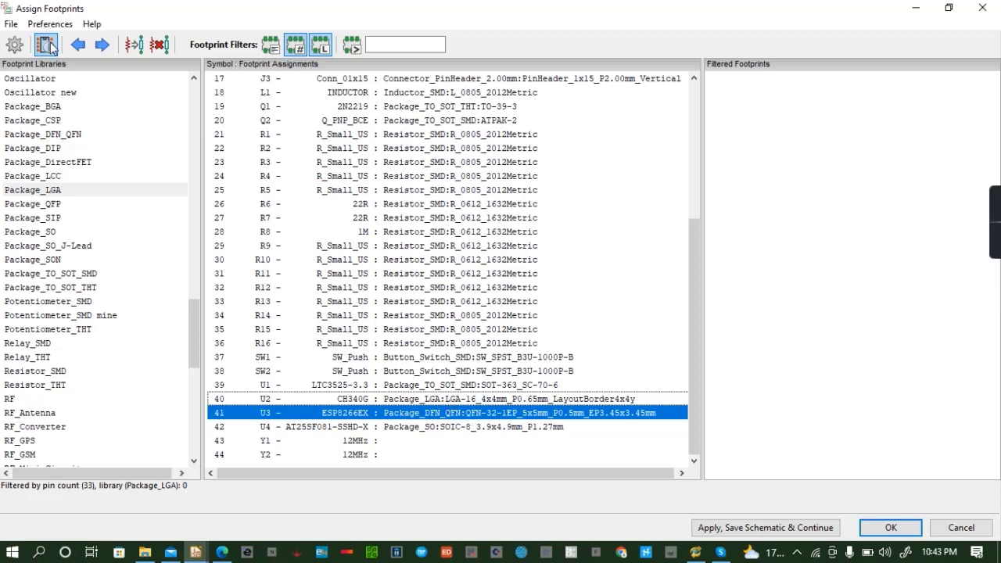
click(183, 35)
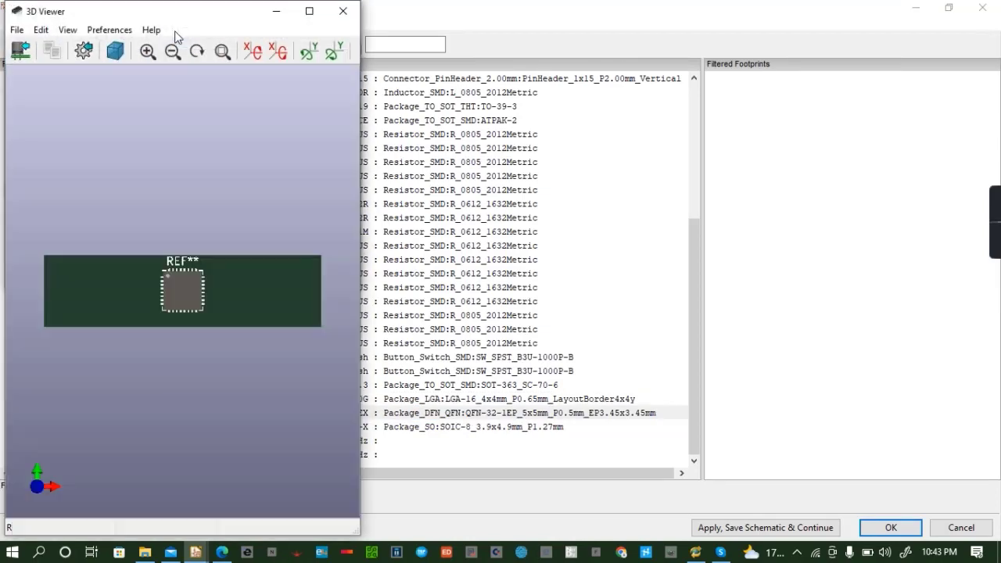
drag(187, 340, 210, 274)
click(346, 11)
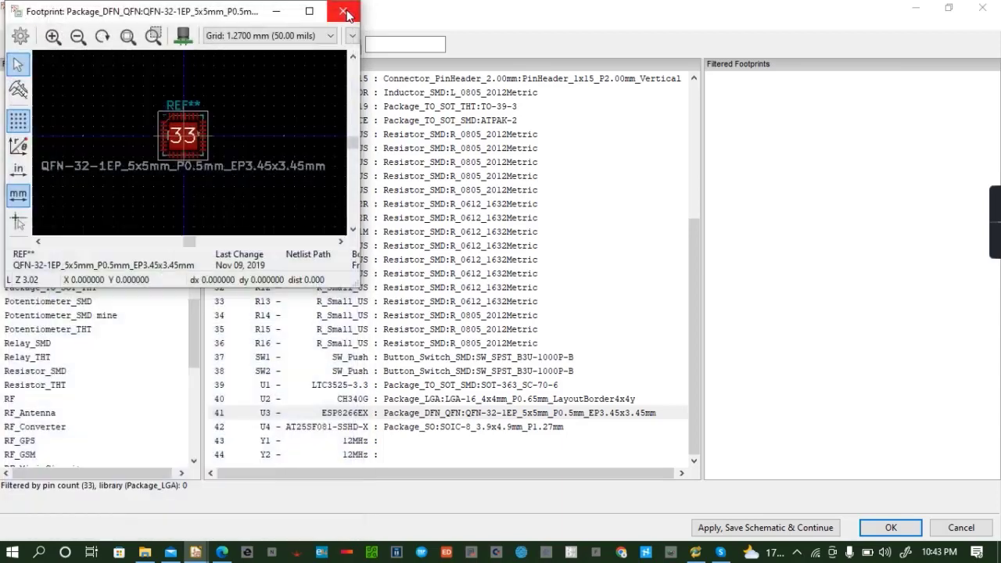
click(345, 11)
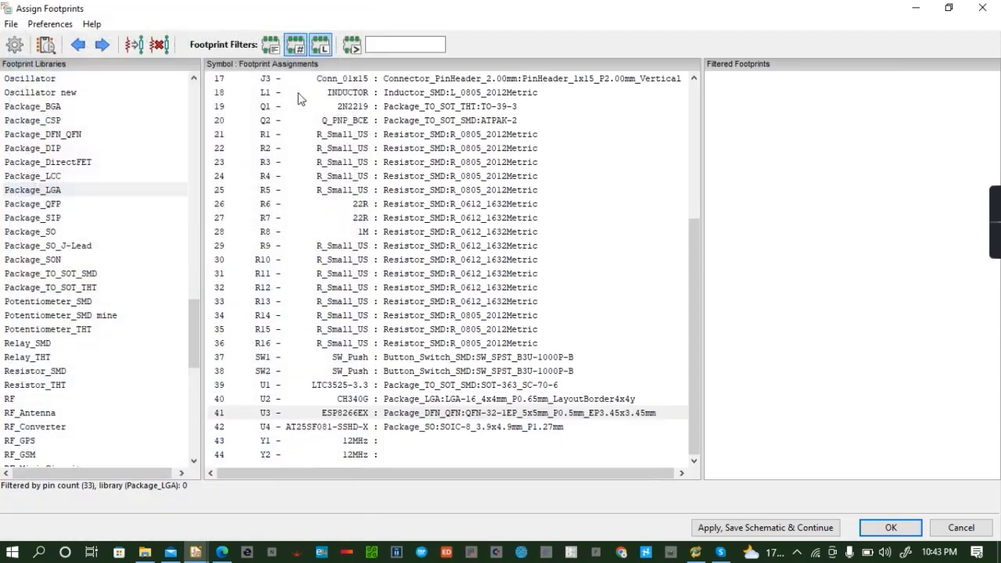
Inspect U4's SOIC-8 footprint in 2D and 3D, then select crystal Y1
click(394, 429)
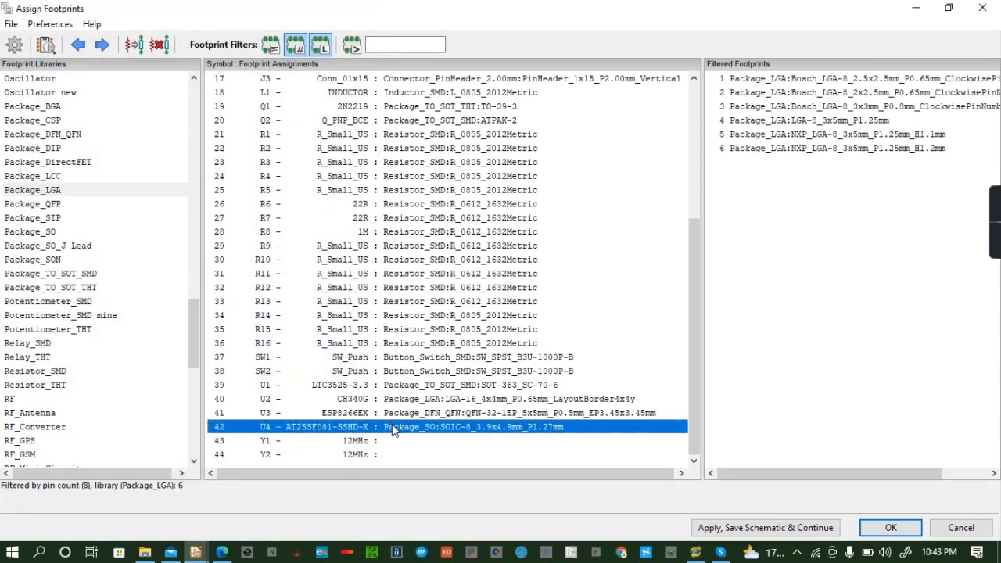
click(47, 45)
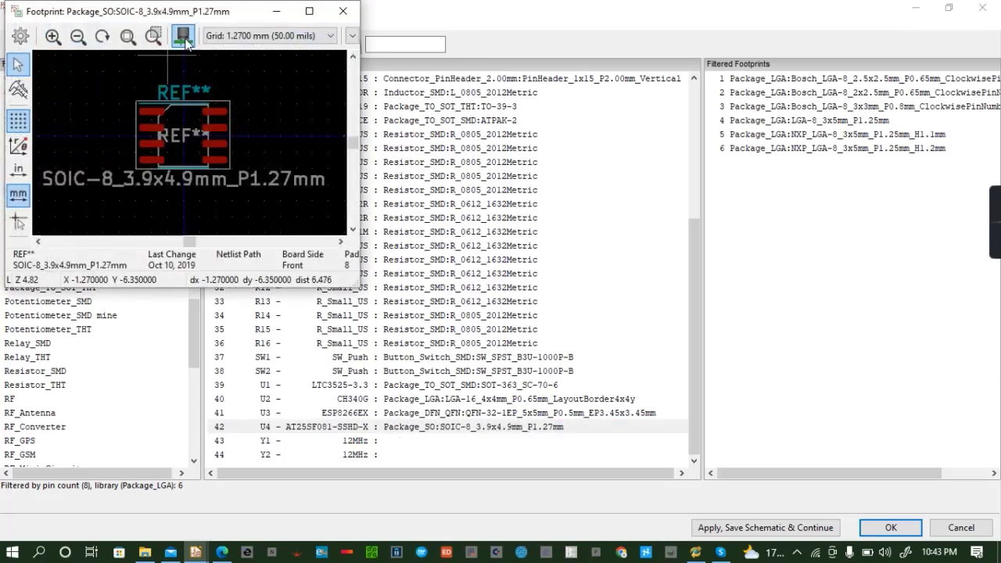
click(183, 36)
drag(239, 291, 226, 209)
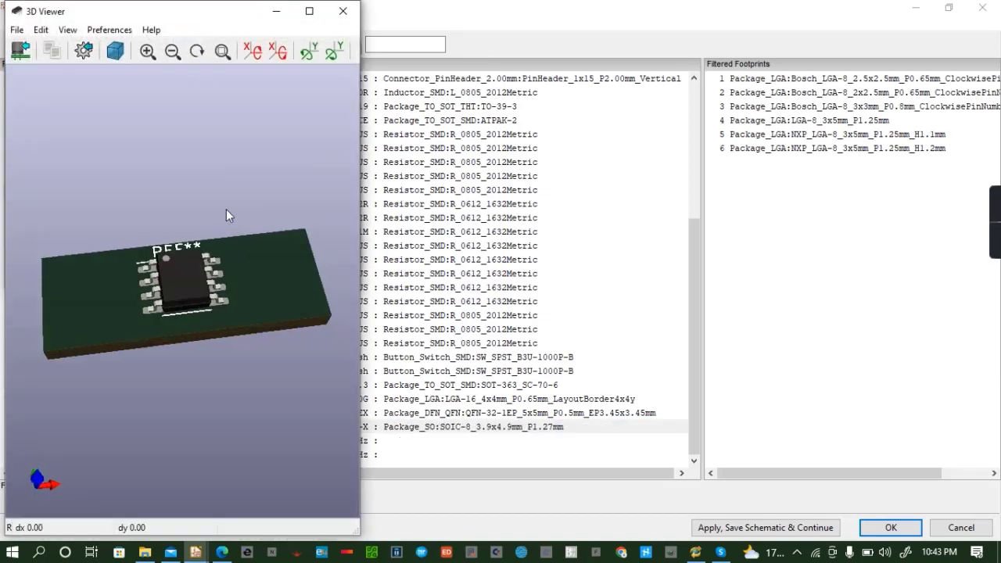
click(342, 13)
click(338, 9)
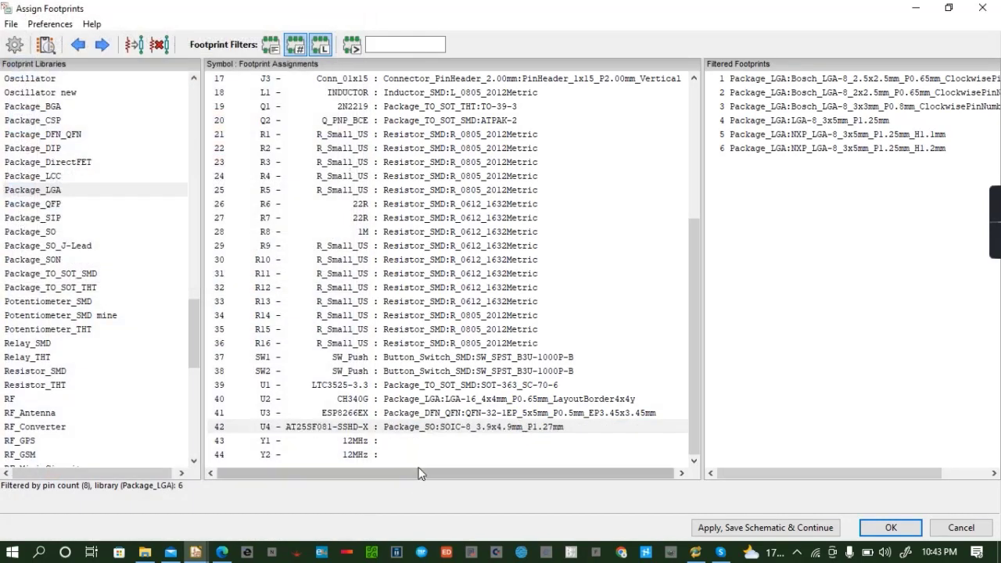
click(368, 441)
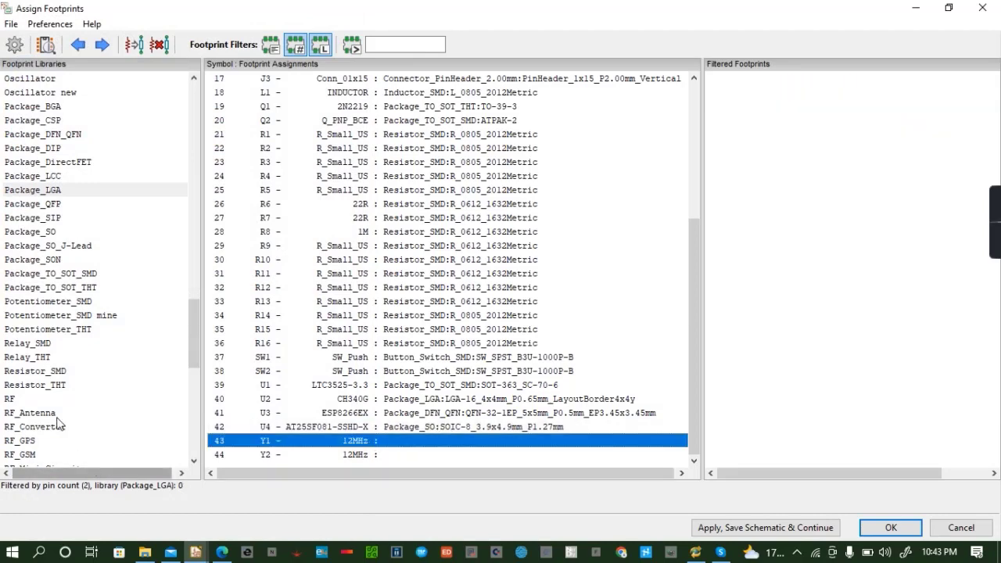
Scroll the Footprint Libraries list down to Crystal, showing its 85 footprints for 12MHz crystal Y1
click(47, 371)
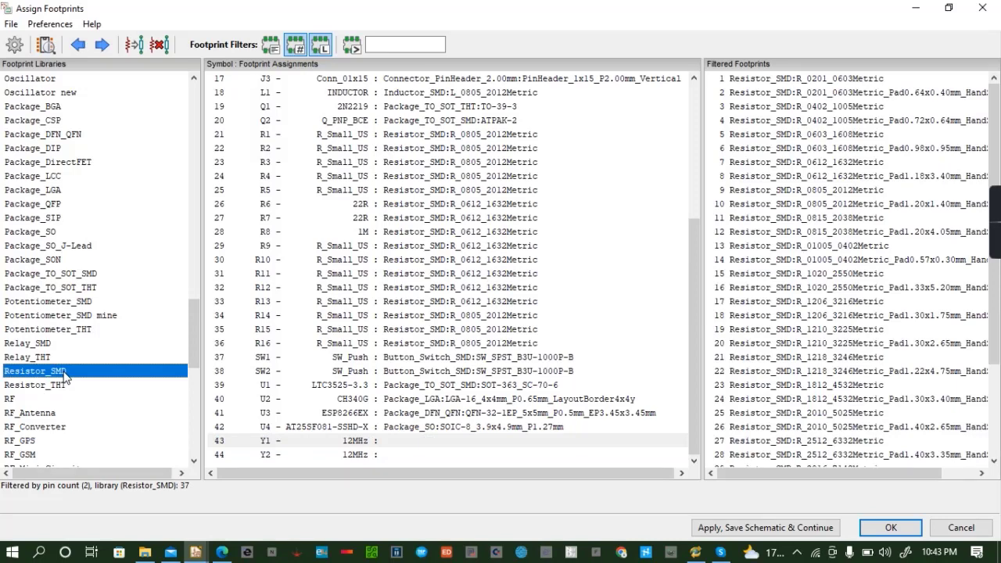
key(c)
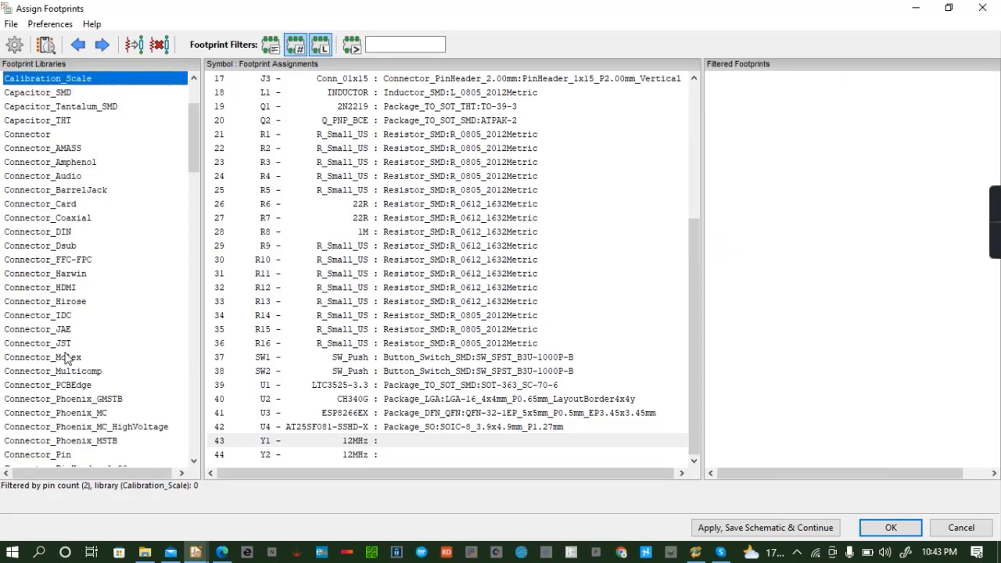
scroll(26, 286, down, 5)
scroll(26, 286, down, 2)
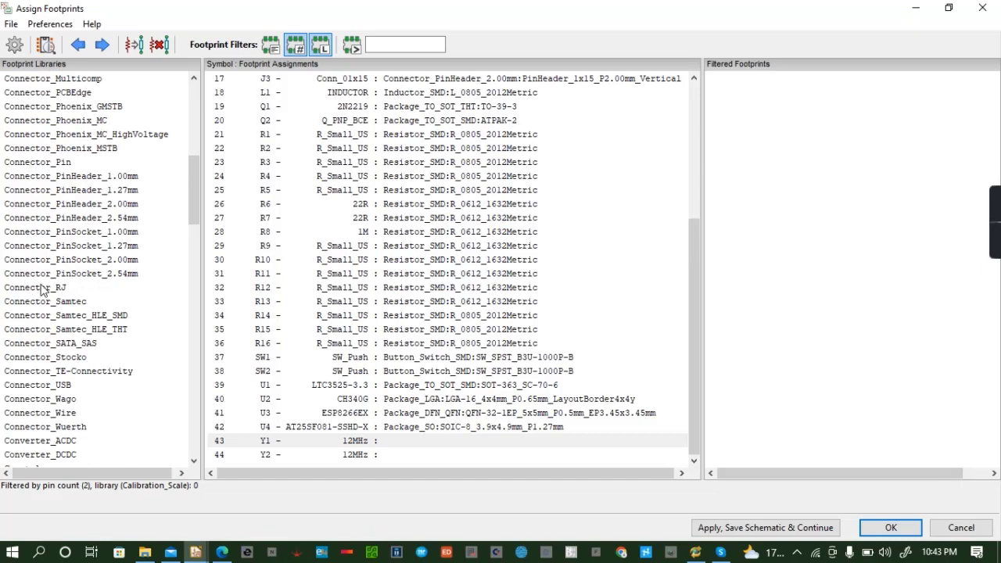
scroll(61, 294, down, 4)
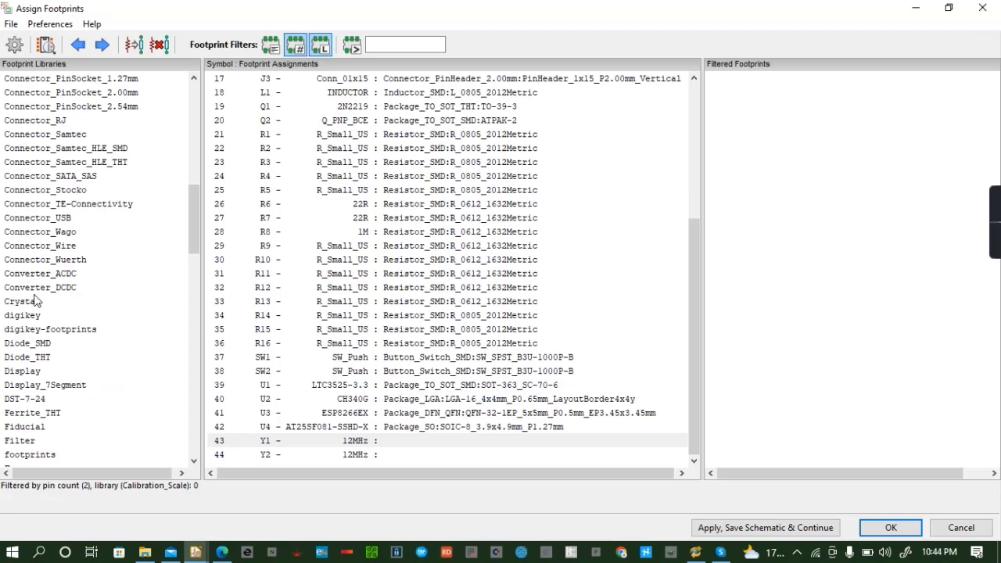
click(35, 301)
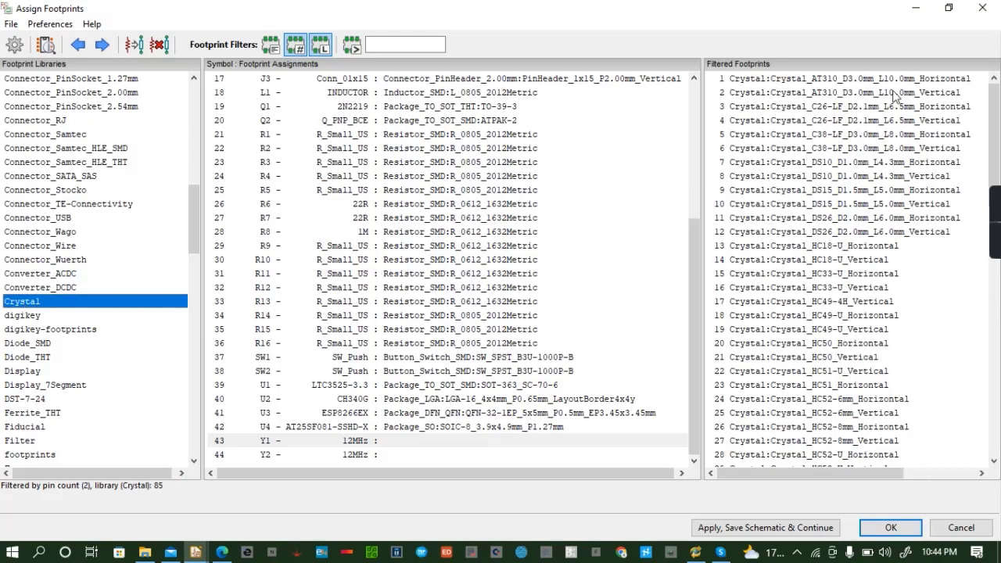
click(865, 81)
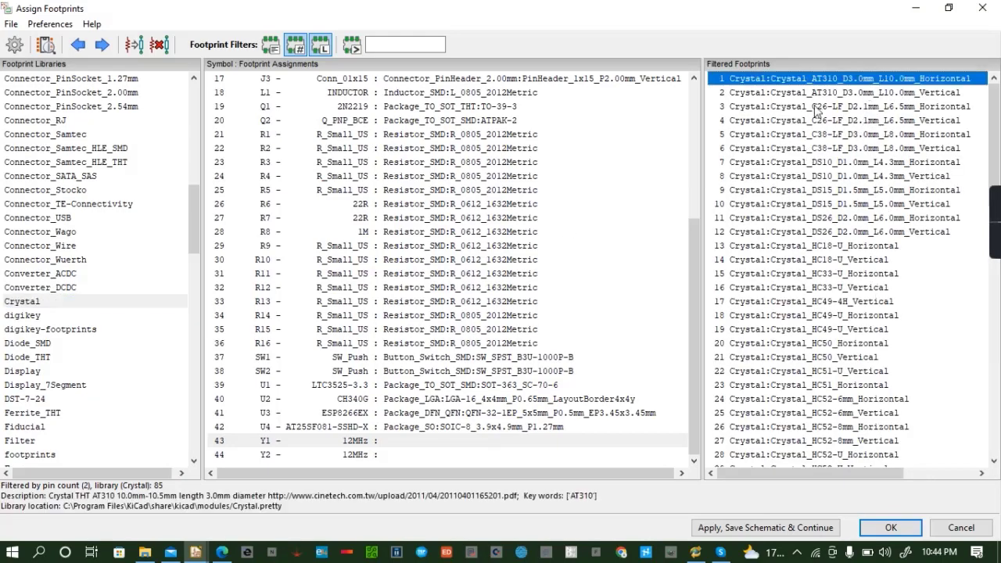
click(46, 44)
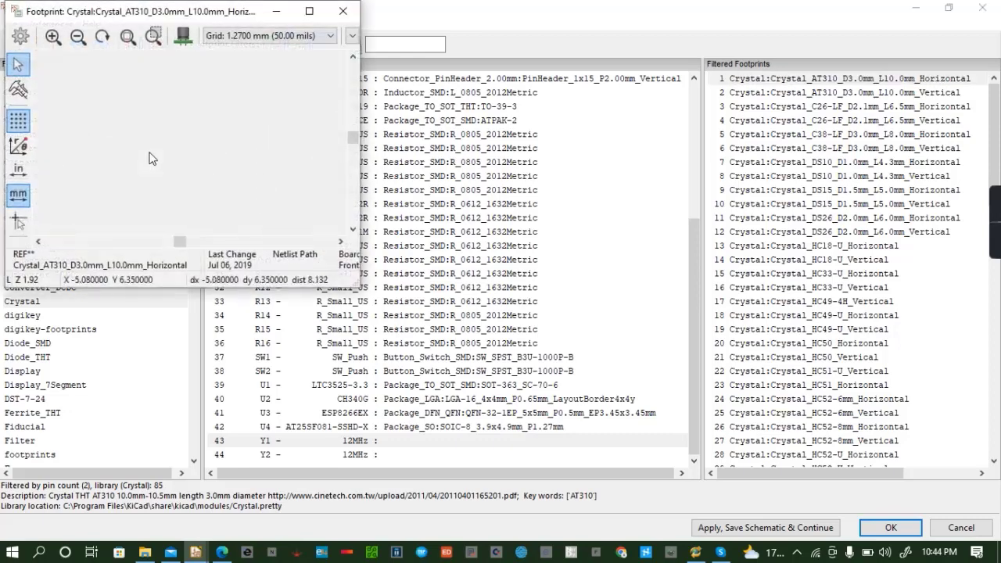
click(183, 36)
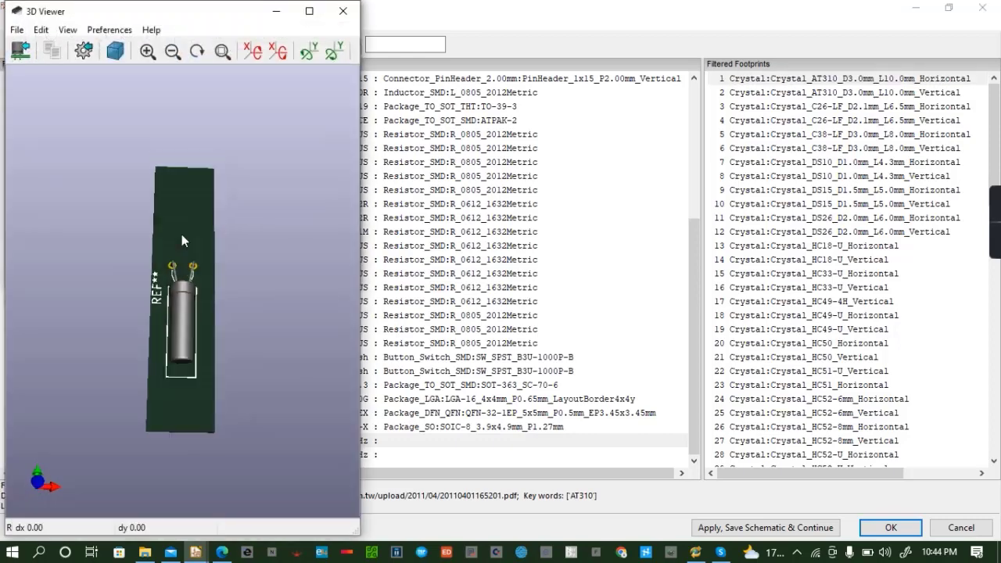
click(342, 11)
click(346, 10)
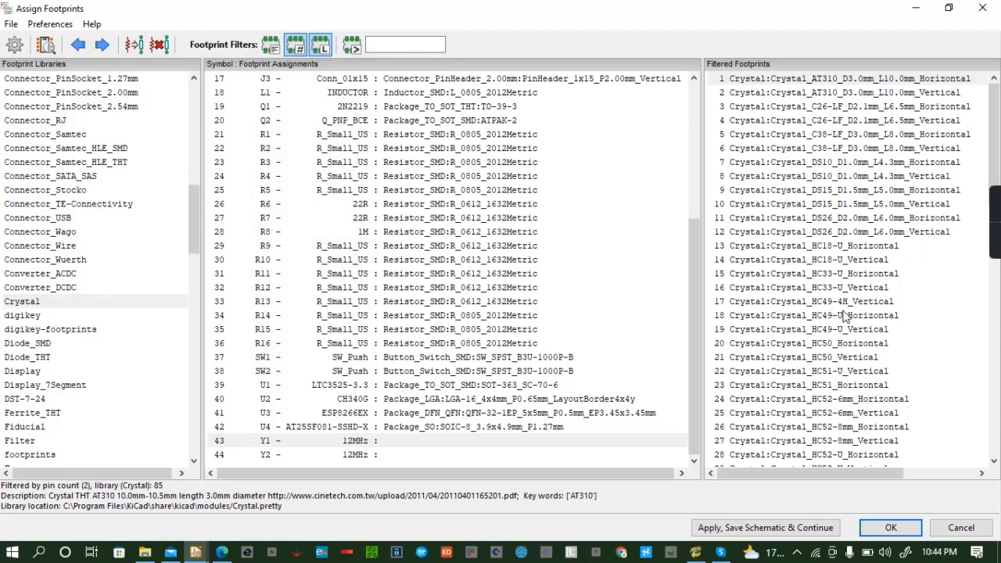
click(842, 247)
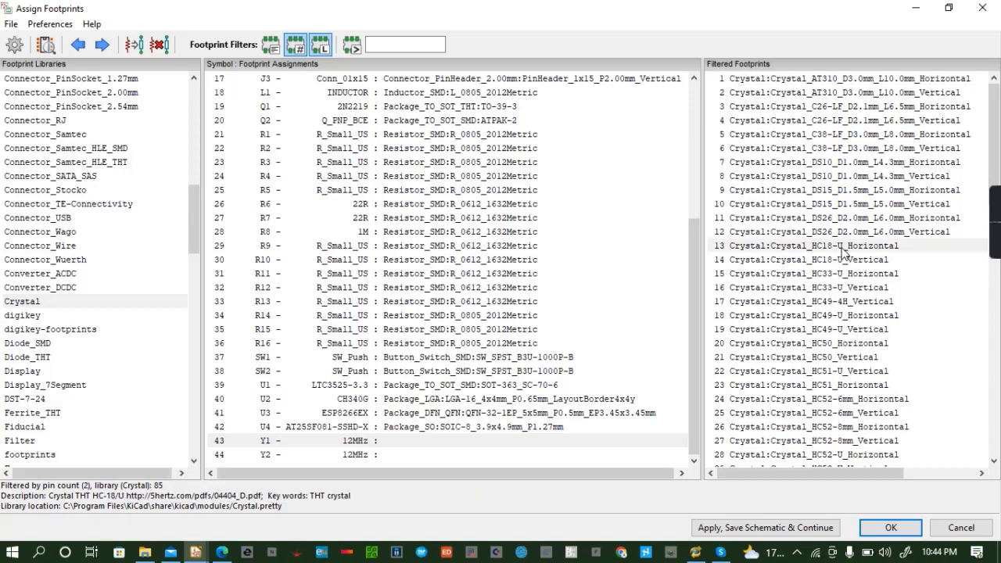
click(46, 50)
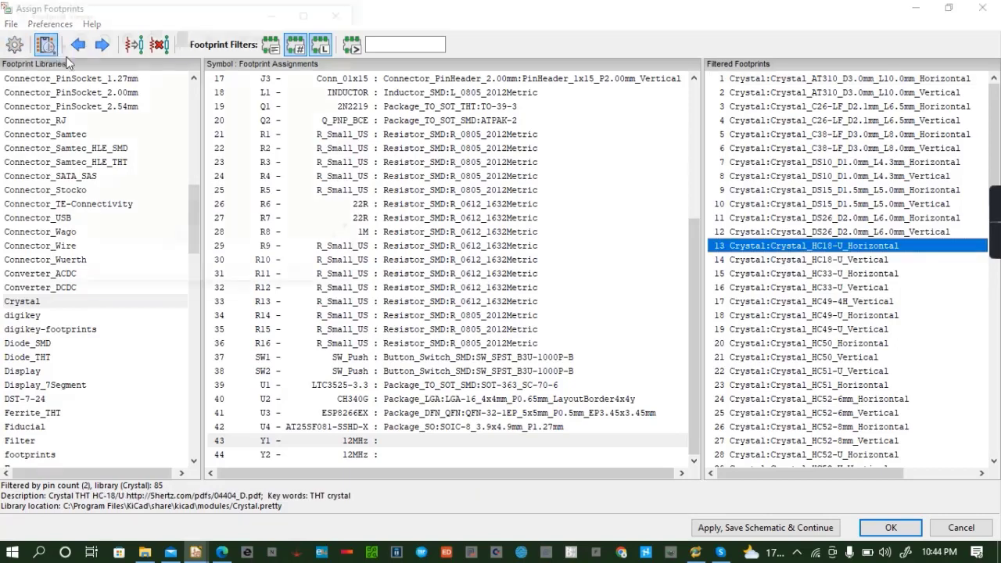
click(184, 38)
drag(175, 242, 186, 195)
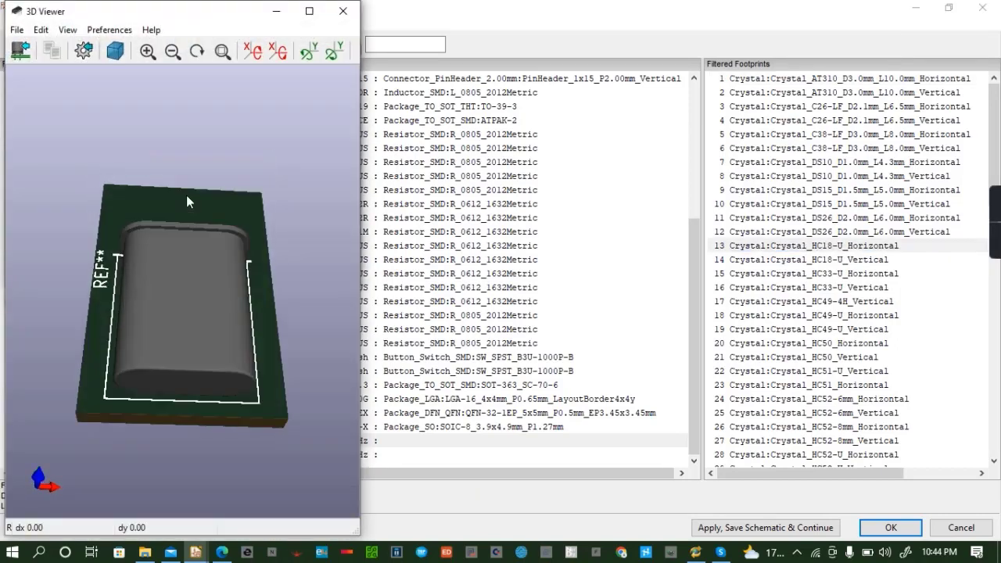
click(342, 11)
click(346, 15)
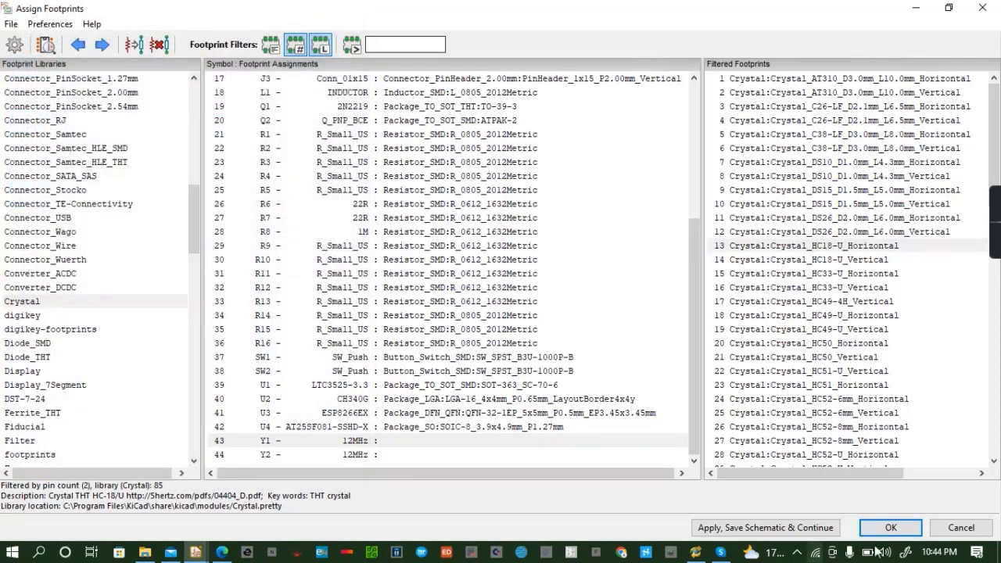
scroll(861, 307, down, 2)
scroll(860, 307, down, 4)
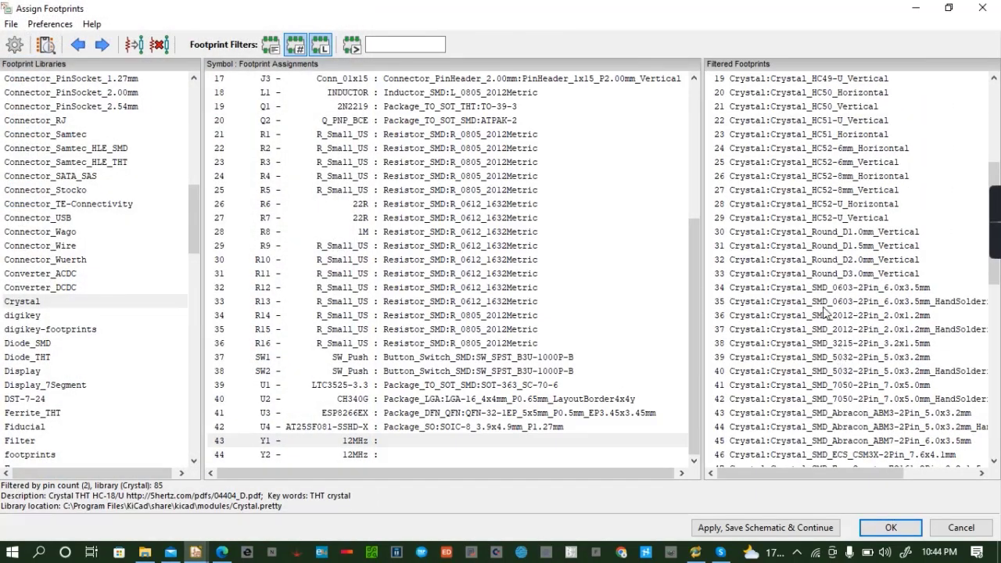
click(843, 287)
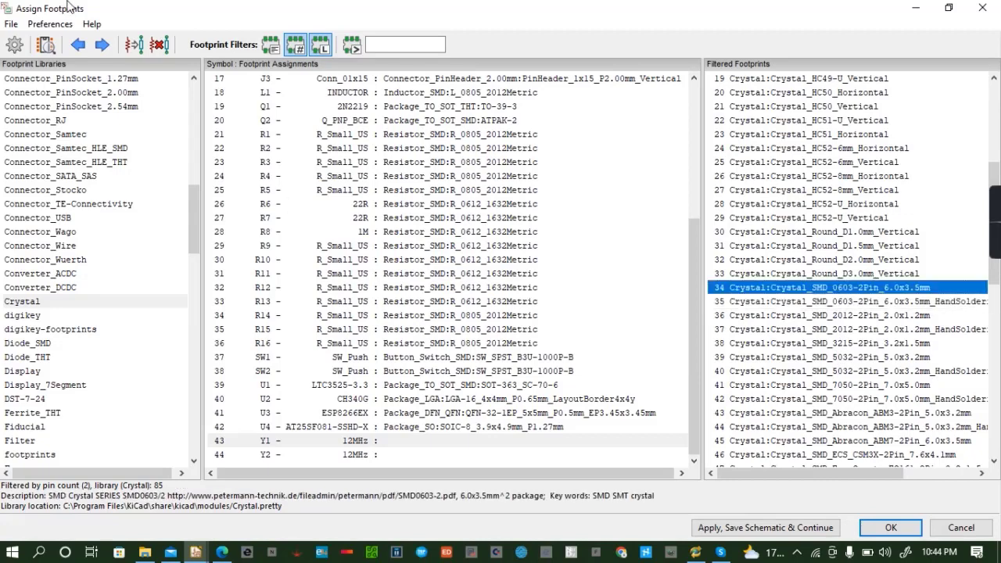
click(47, 45)
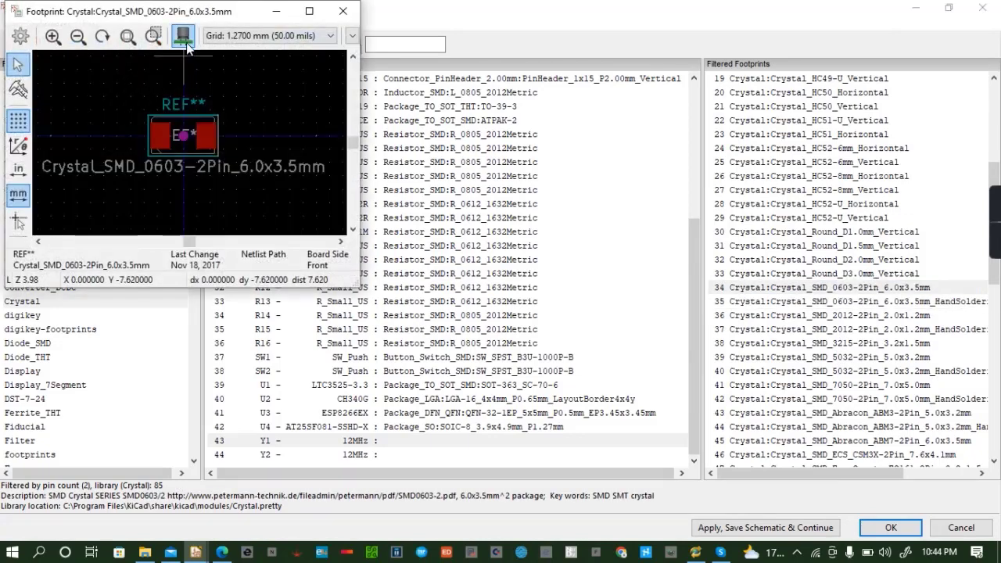
click(185, 40)
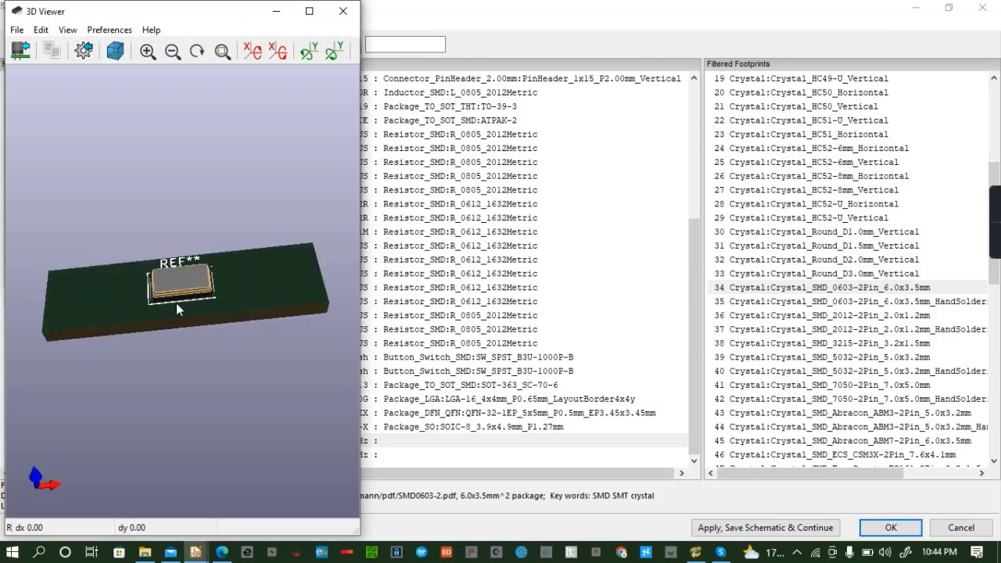
mouse_move(176, 303)
mouse_down()
mouse_move(216, 193)
mouse_move(194, 309)
mouse_up()
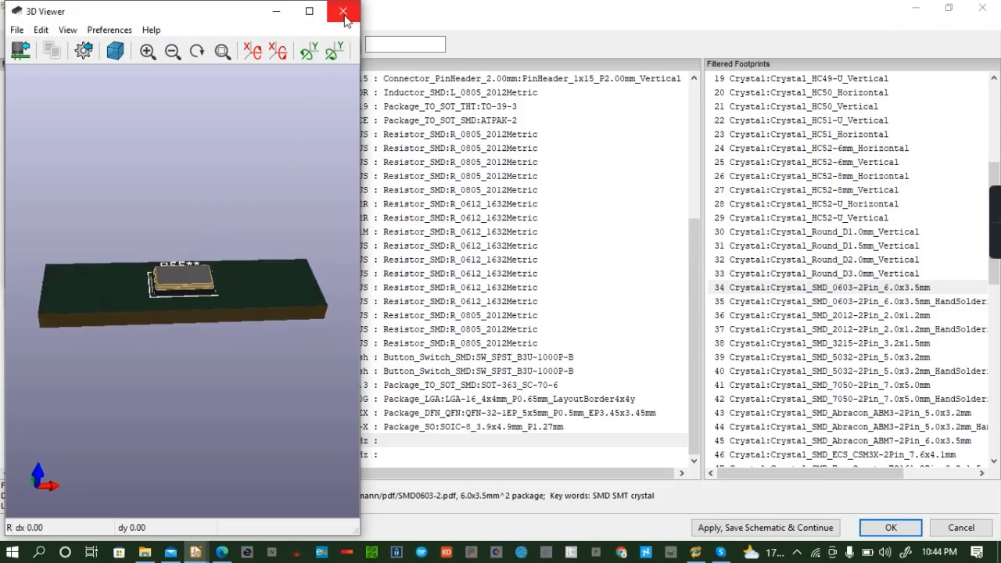
click(343, 11)
click(344, 12)
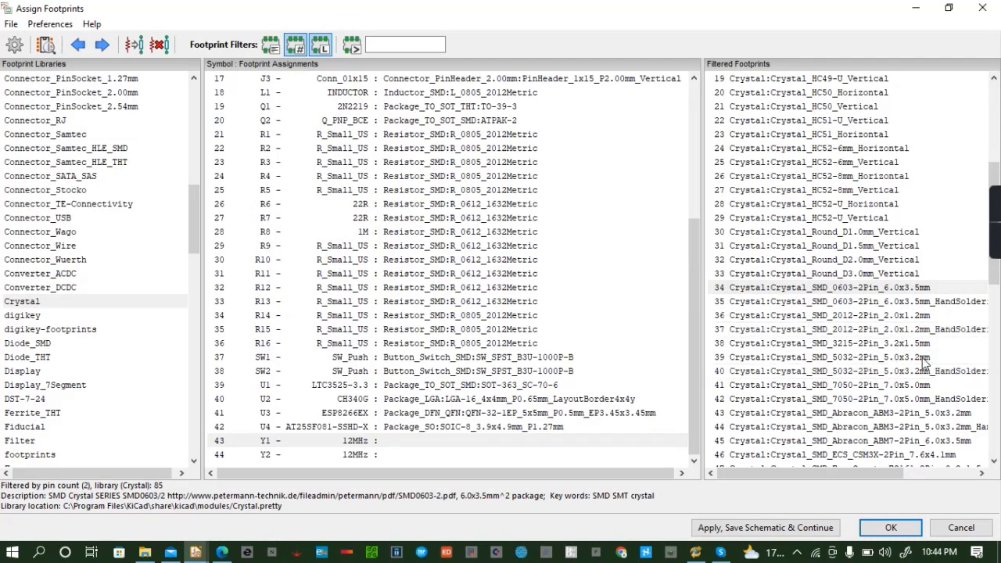
Preview the Crystal_SMD_7050-2Pin_7.0x5.0mm footprint in 2D and 3D
click(902, 387)
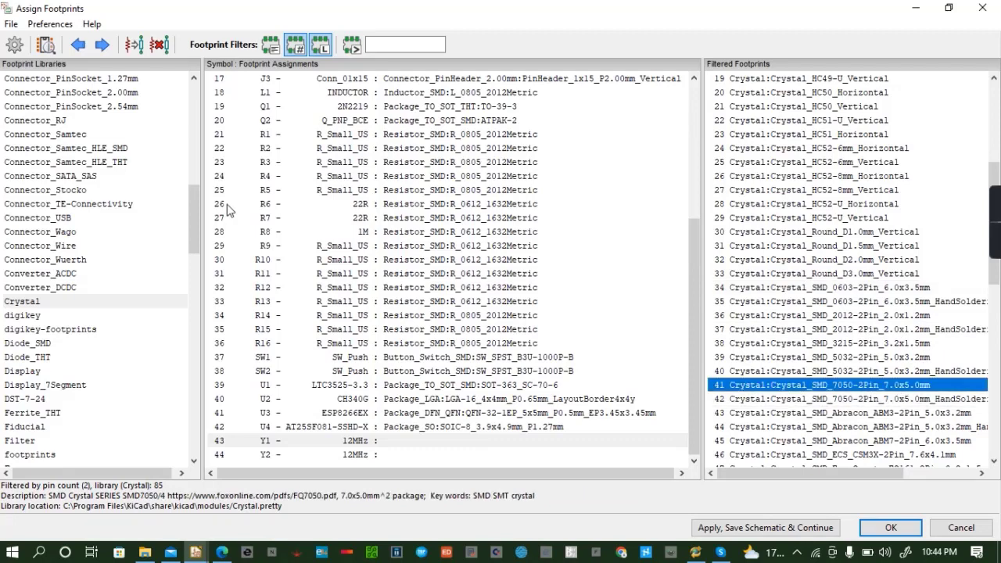
click(47, 46)
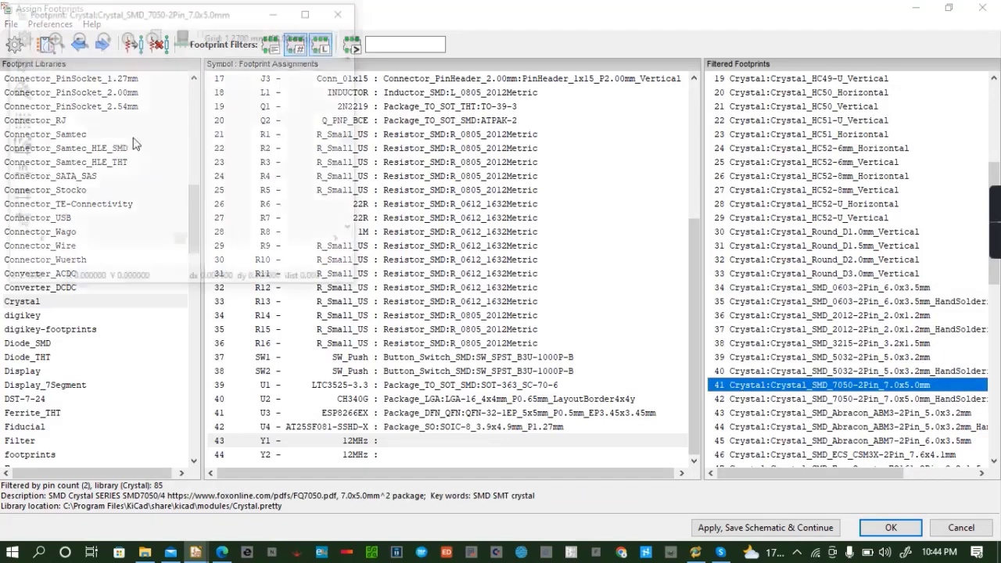
click(183, 36)
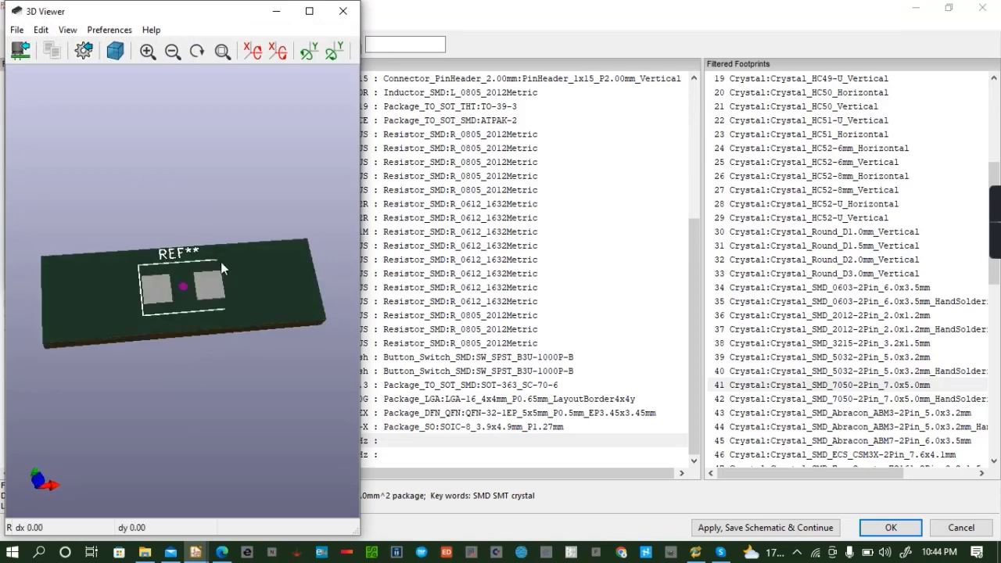
click(343, 11)
click(354, 10)
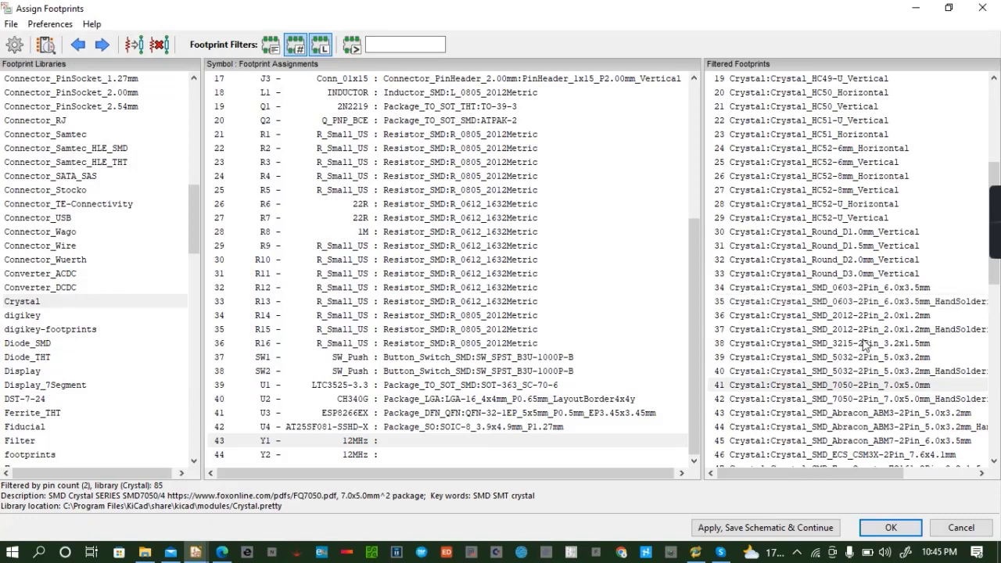
Preview the hand-soldering 7050 crystal footprint in 2D and 3D
scroll(859, 373, down, 3)
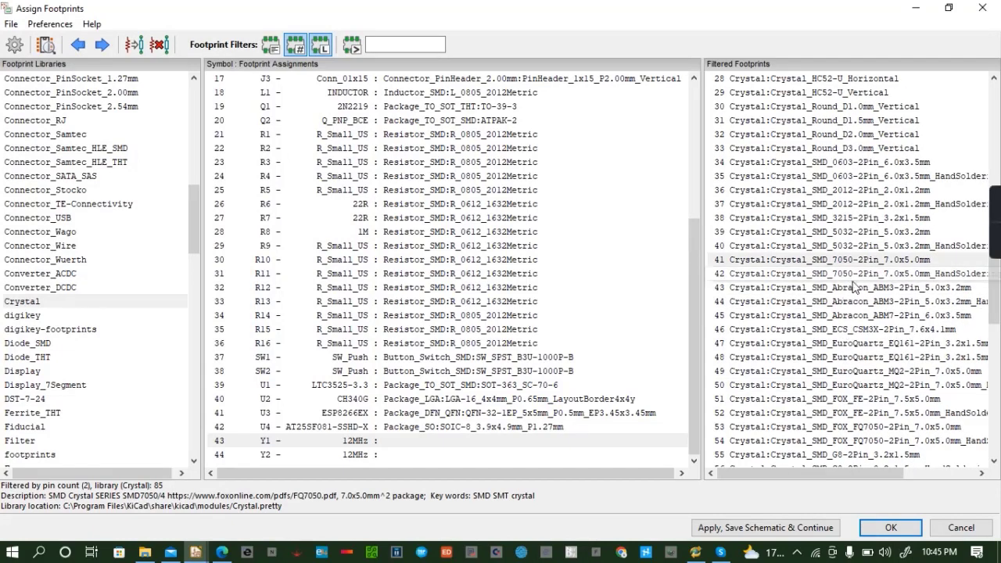
click(888, 275)
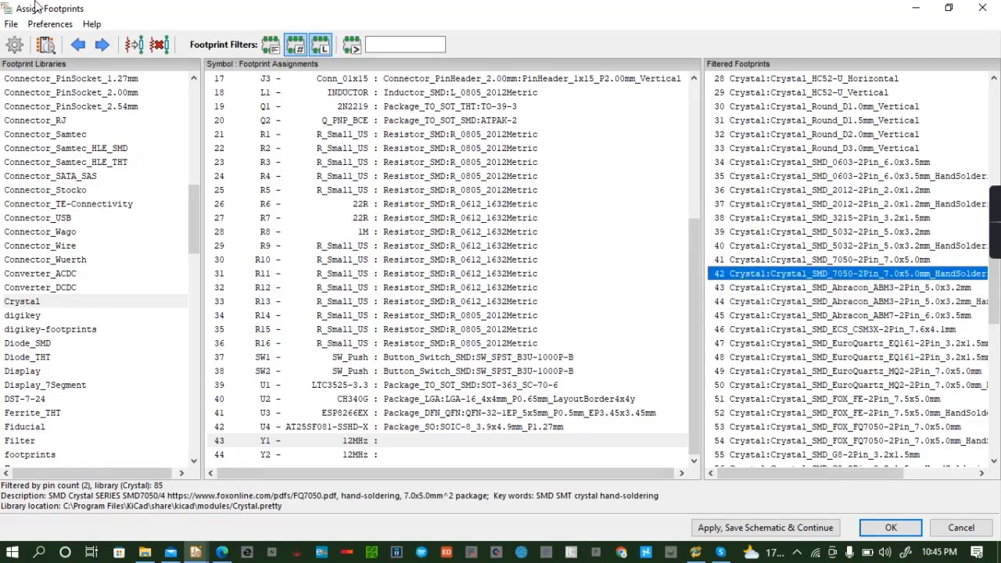
click(45, 49)
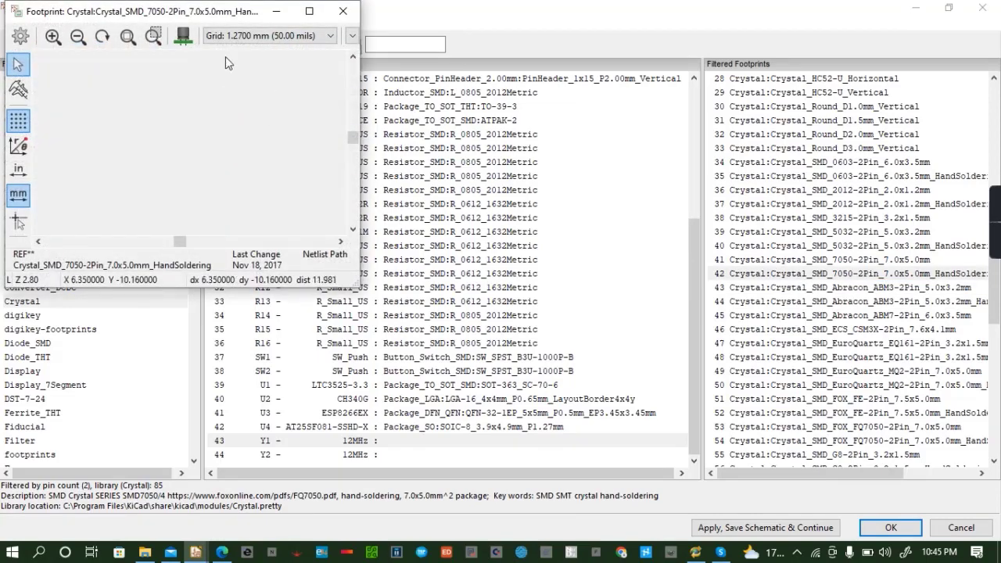
click(188, 35)
drag(196, 123, 251, 313)
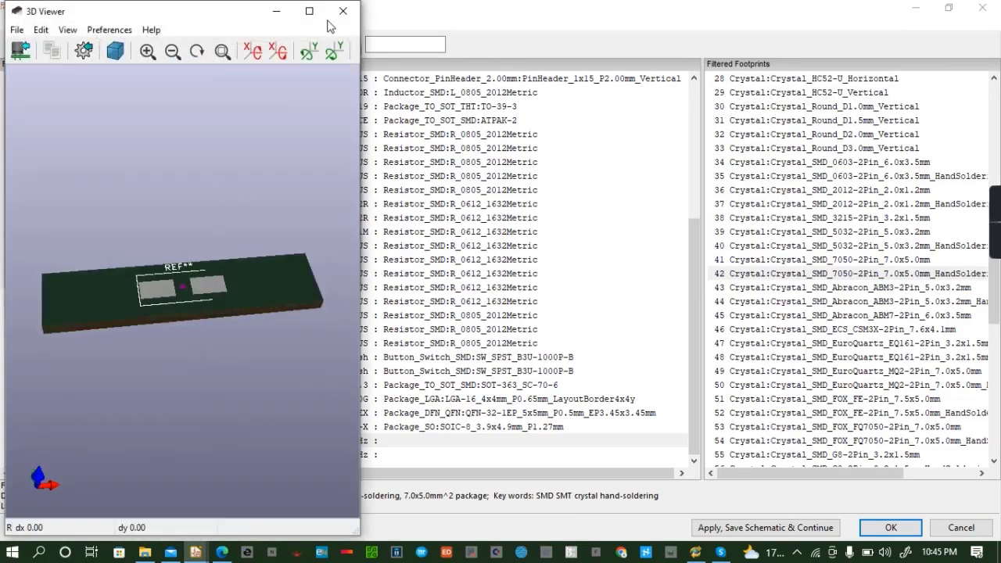
click(343, 11)
Preview the Crystal_SMD_HC49-SD_HandSoldering footprint in 2D and 3D
scroll(828, 383, down, 6)
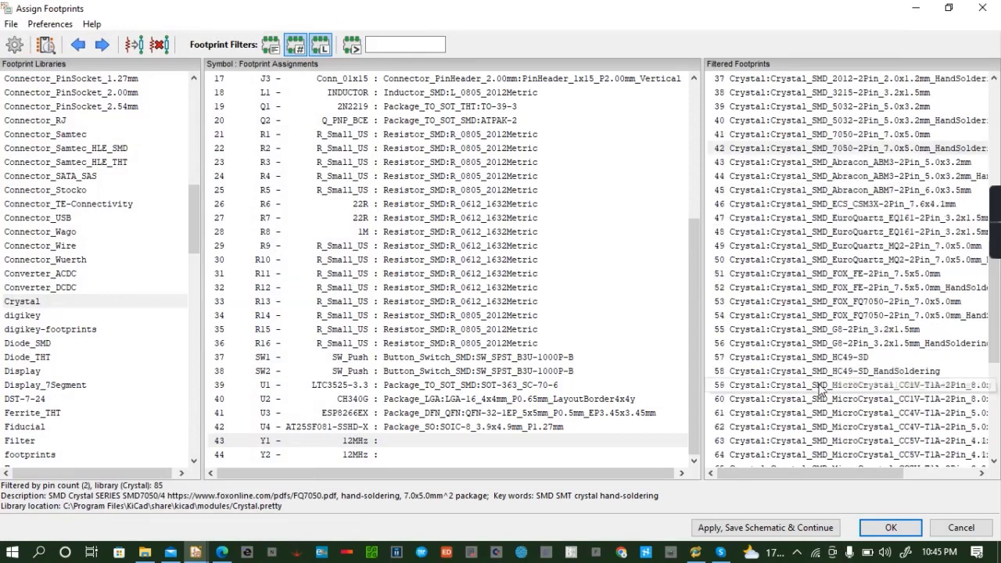
click(849, 247)
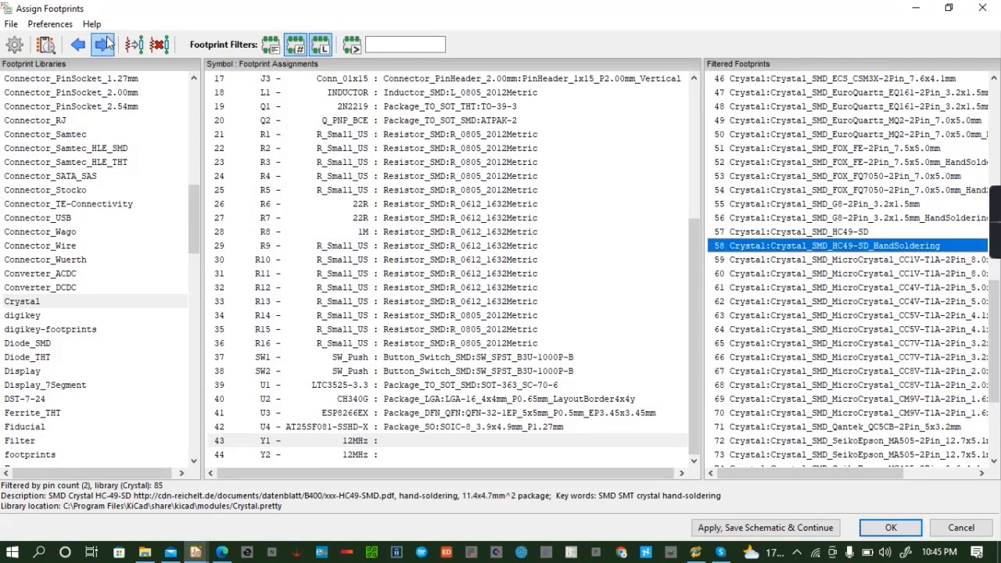
click(46, 44)
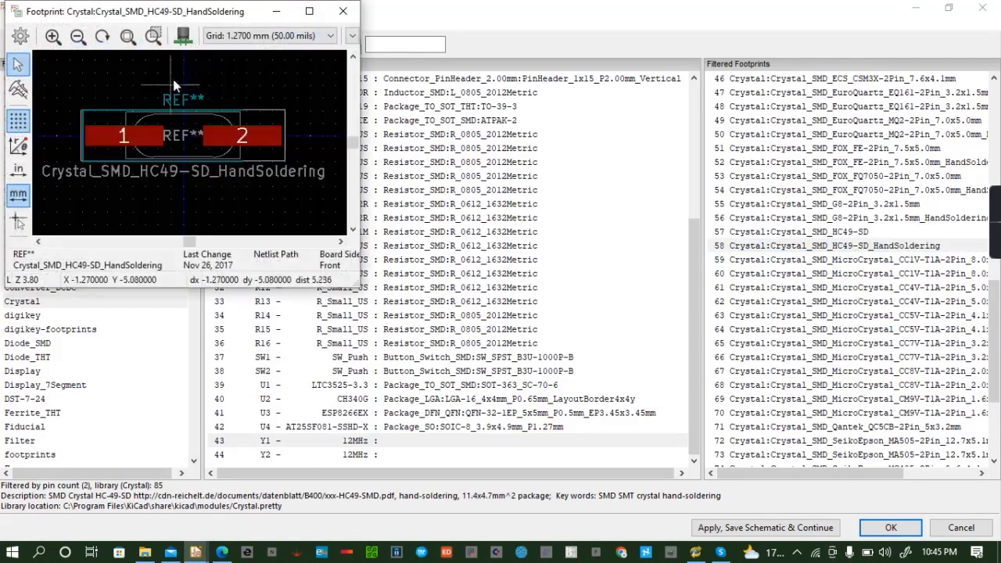
click(183, 36)
drag(203, 209, 169, 258)
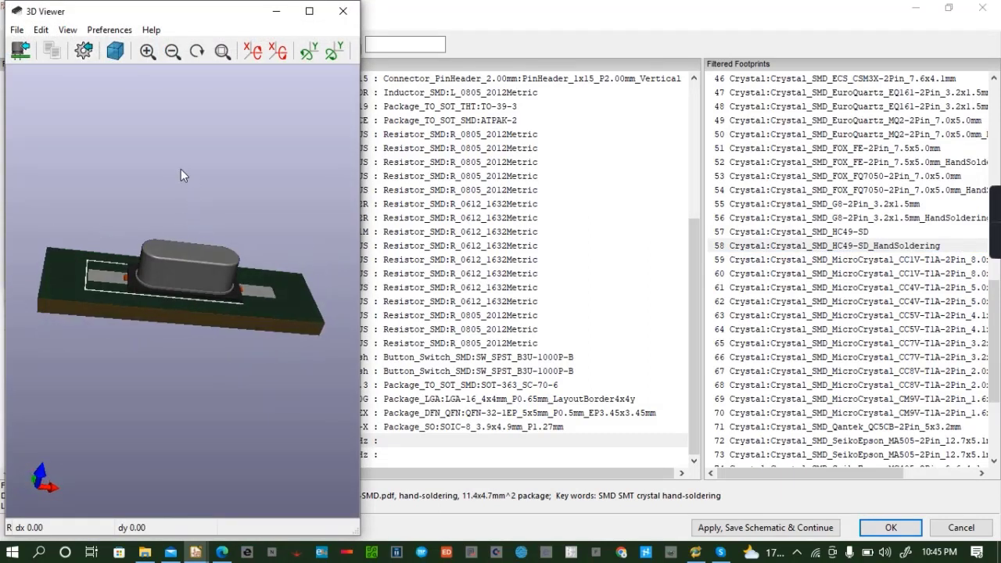
click(341, 11)
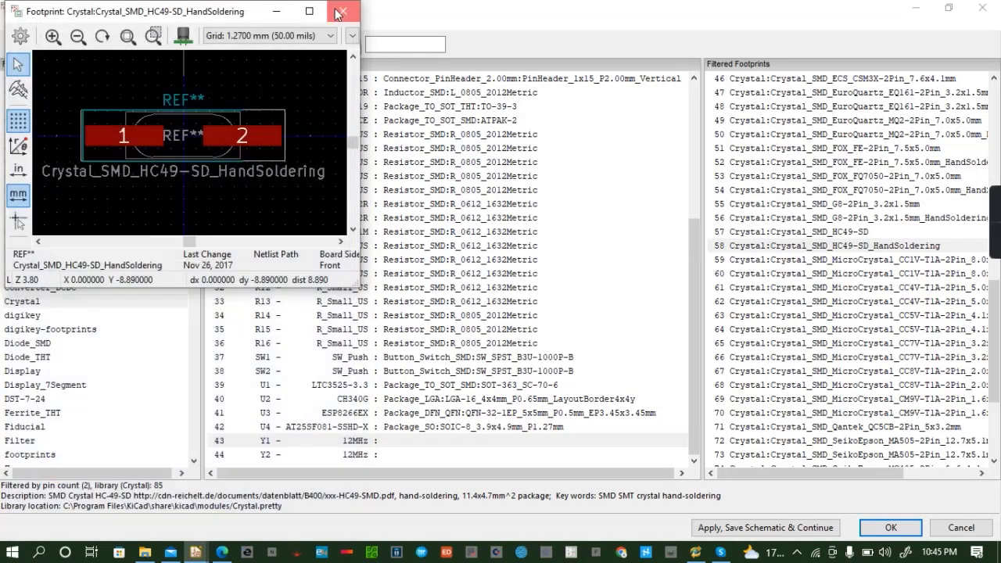
click(340, 12)
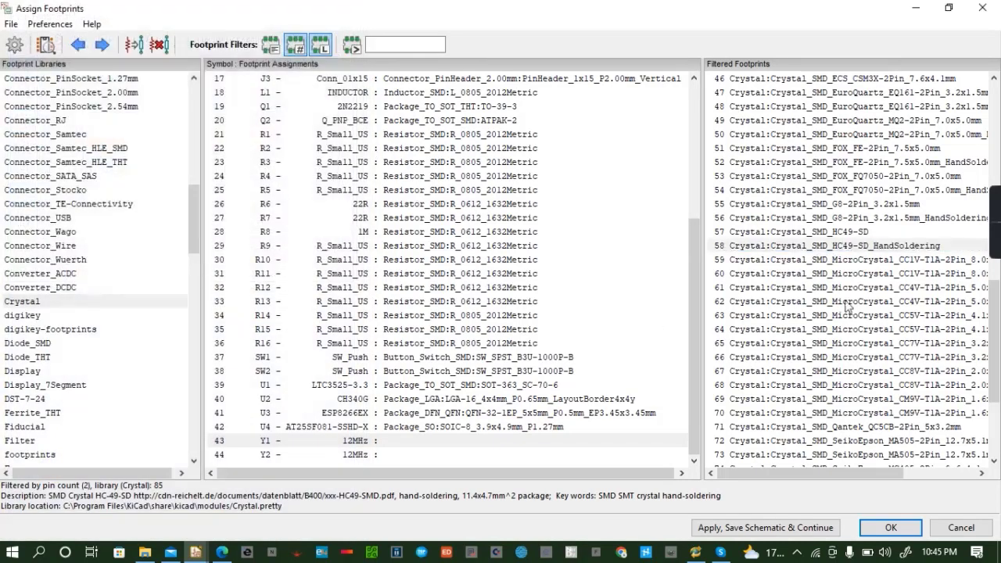
Assign Crystal_SMD_HC49-SD_HandSoldering to Y1 and Y2, save the schematic and finish
double_click(823, 246)
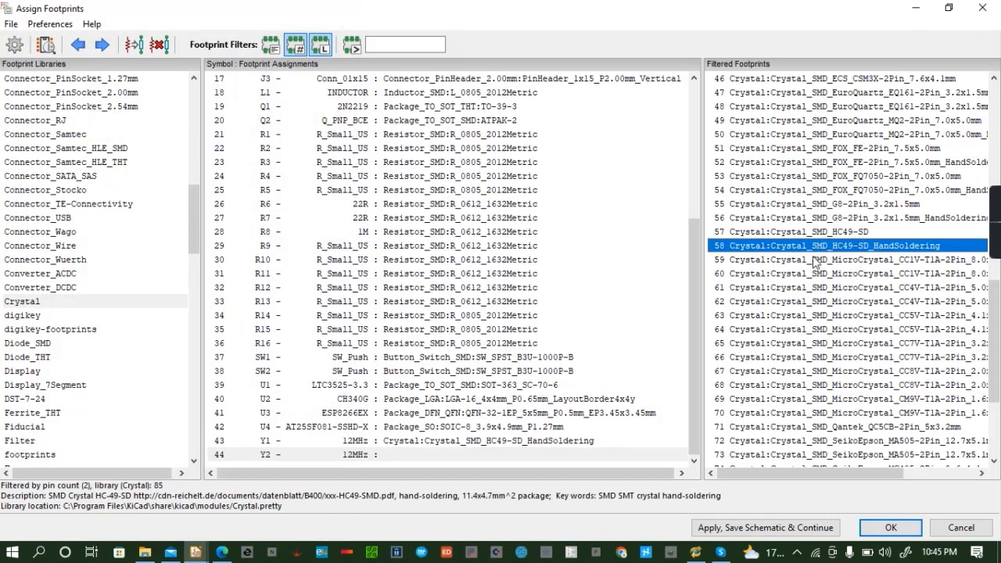
double_click(810, 247)
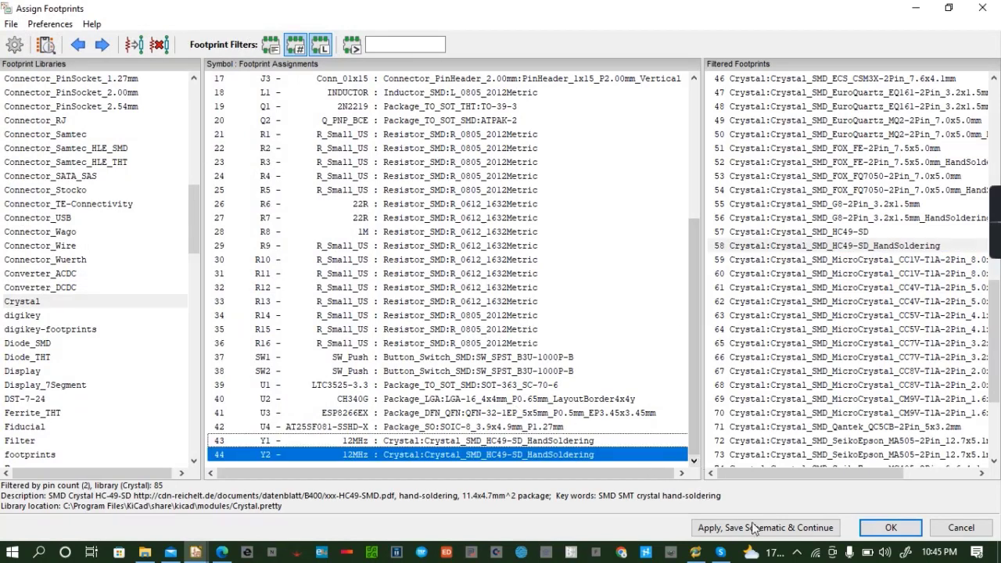
click(716, 528)
click(882, 528)
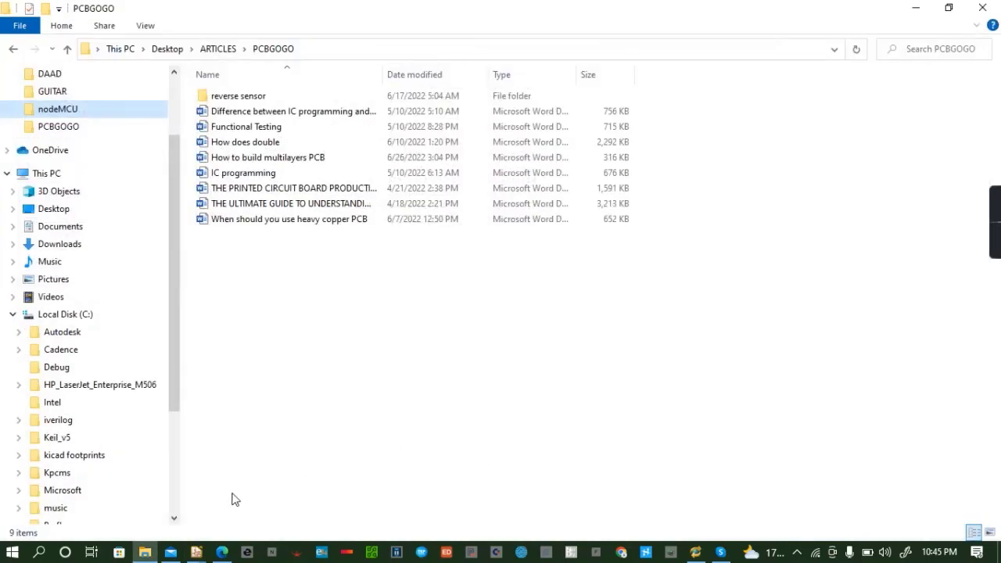
Bring the nodeMCU.sch Eeschema window forward and reopen Assign PCB footprints to confirm
click(196, 552)
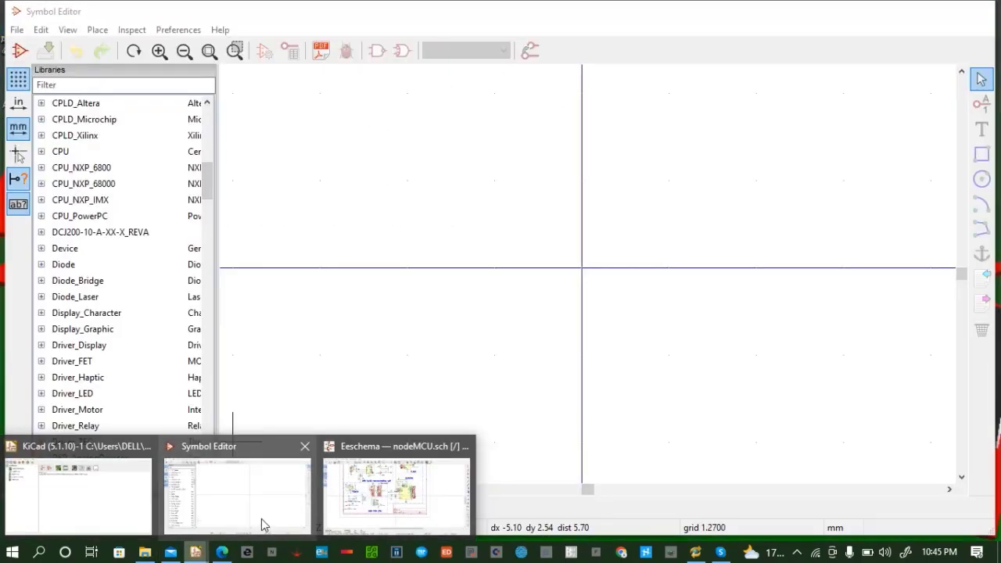
click(262, 517)
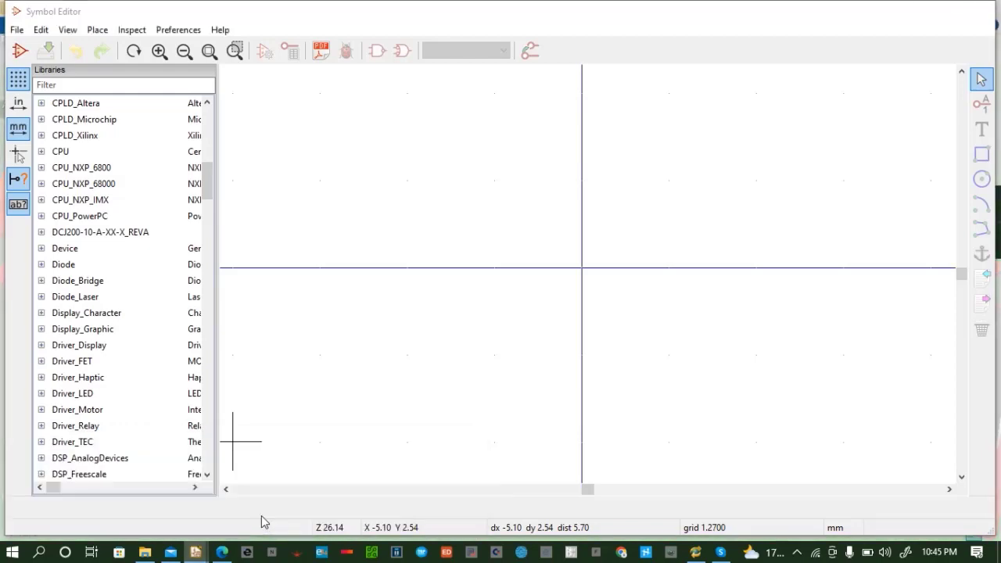
click(196, 552)
click(399, 500)
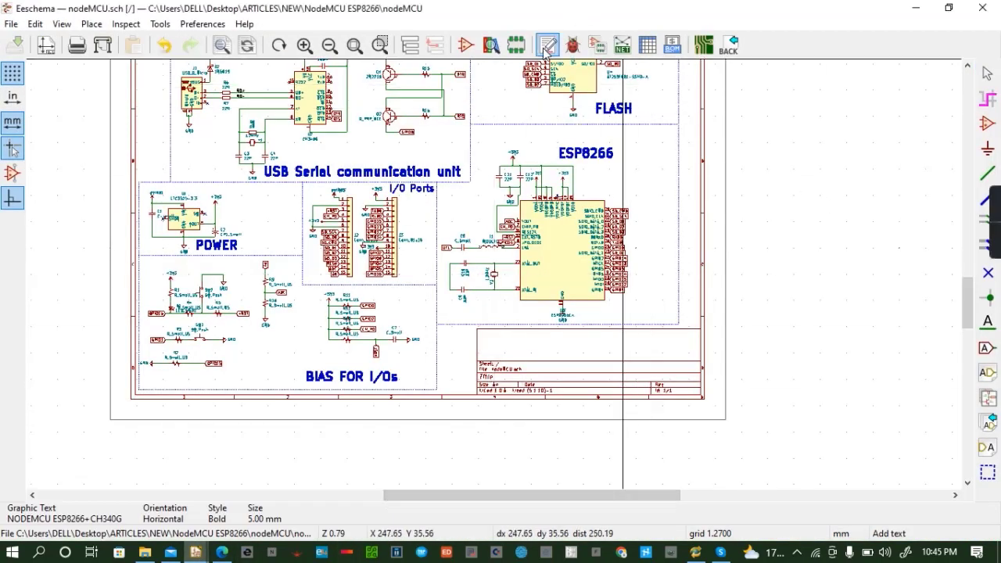
click(601, 48)
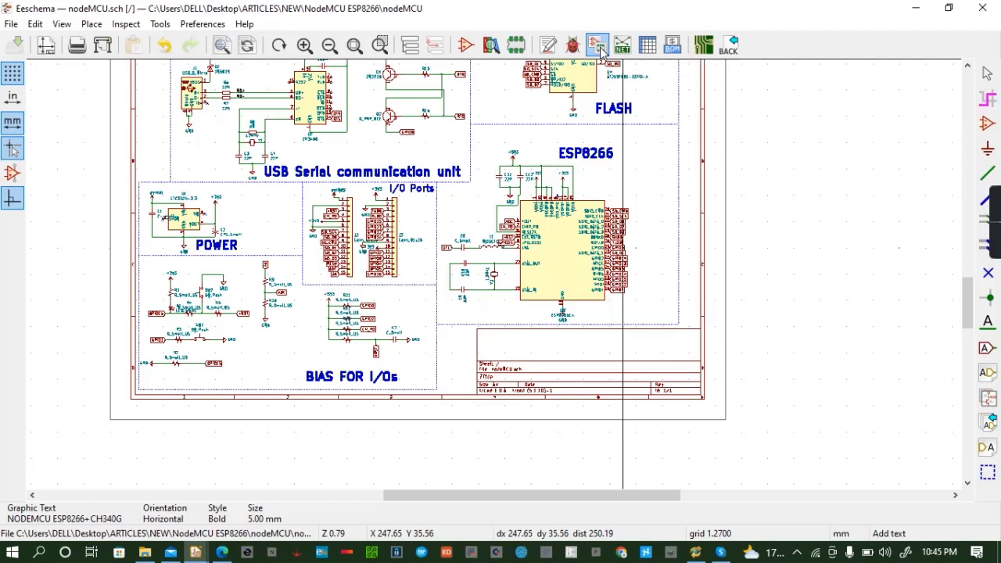
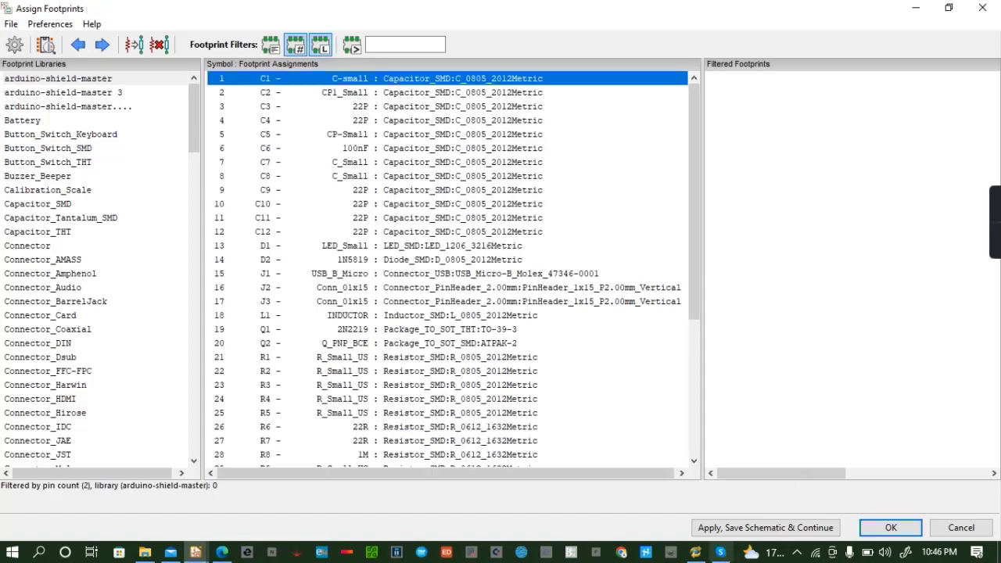
Save the footprint assignments into the schematic and close Assign Footprints
click(733, 528)
click(891, 527)
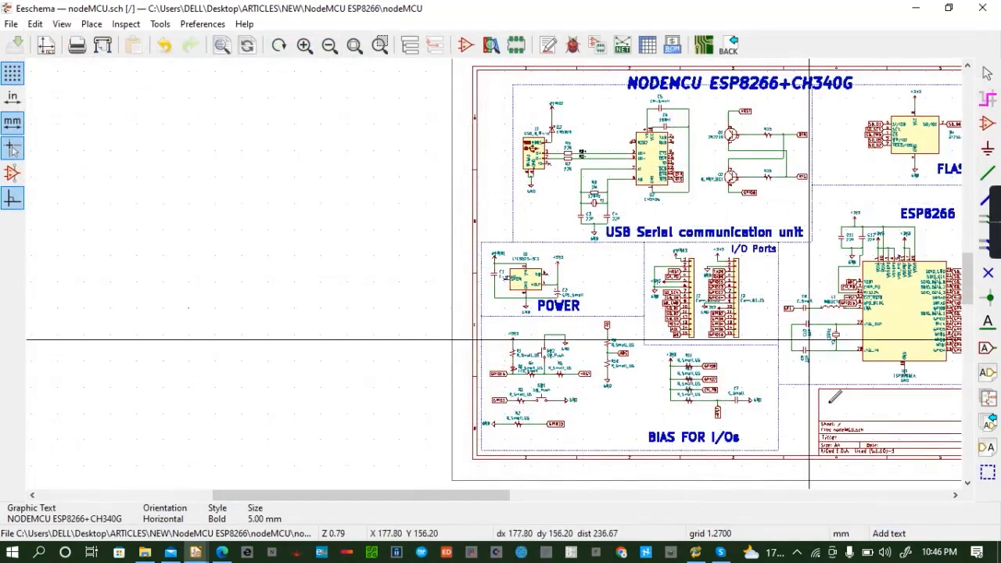
click(955, 495)
click(955, 495)
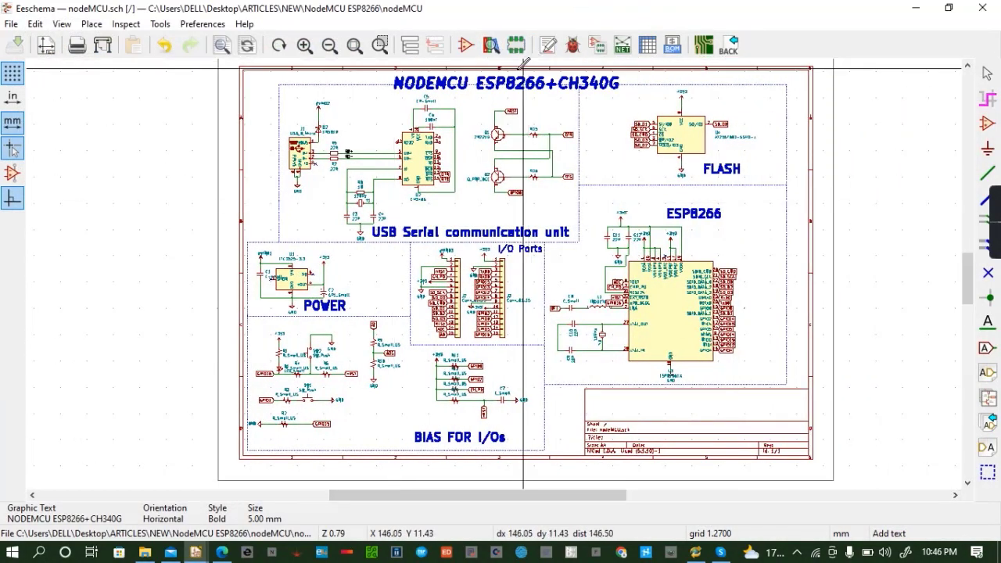
Generate the netlist and save it as nodeMCU.net
click(623, 47)
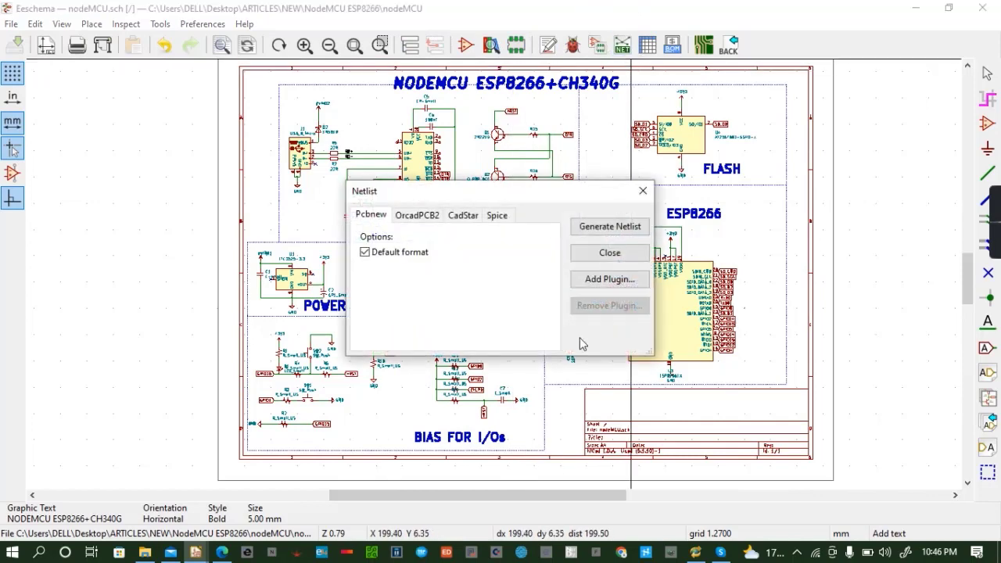
click(609, 227)
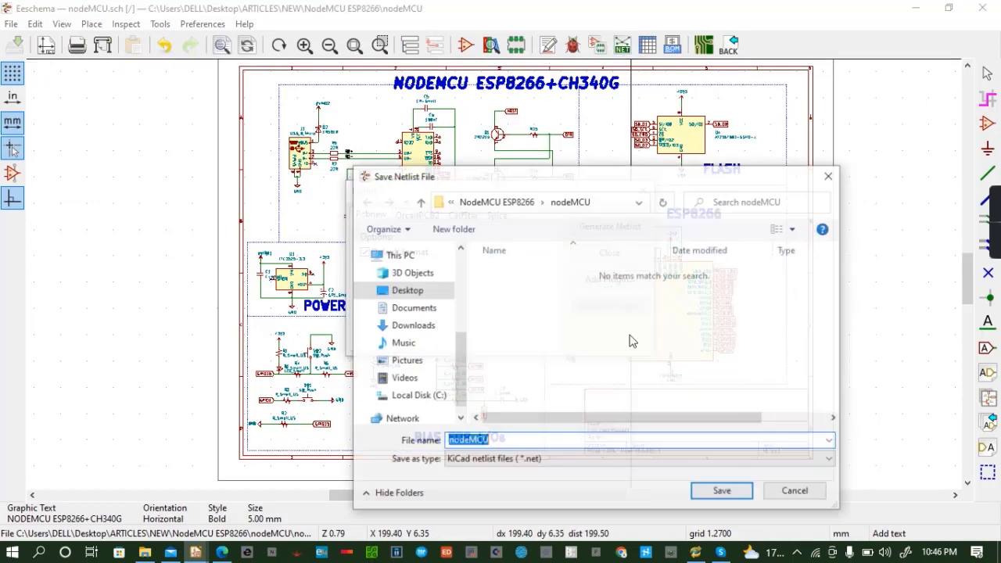
click(722, 492)
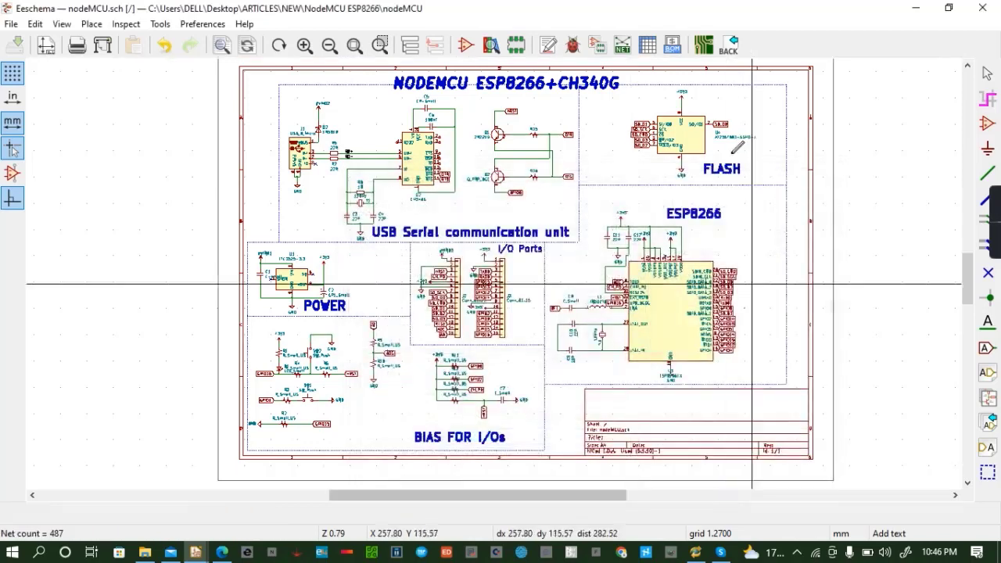
Import the updated schematic into Pcbnew and drop the footprints inside the board outline
click(704, 47)
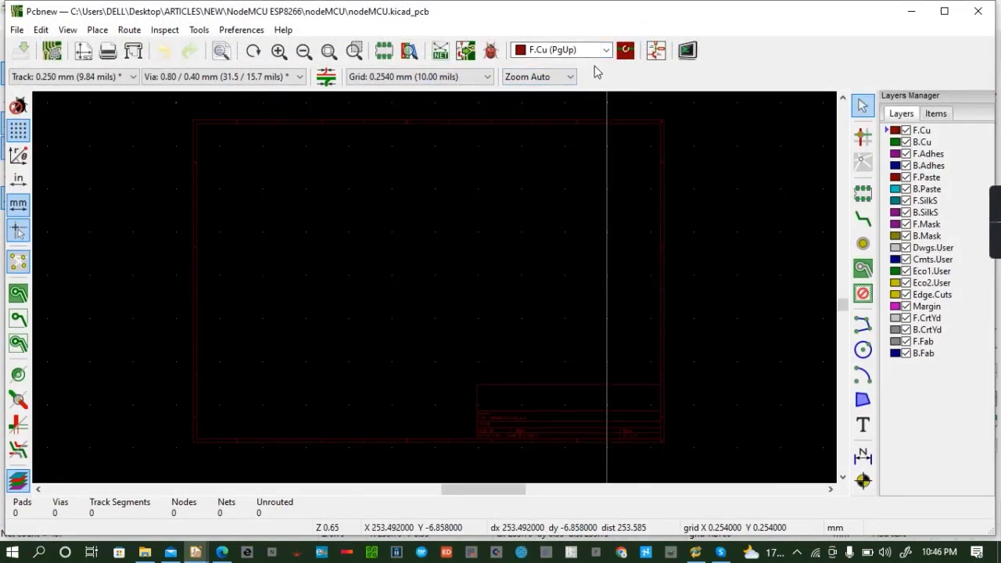
click(465, 50)
click(616, 428)
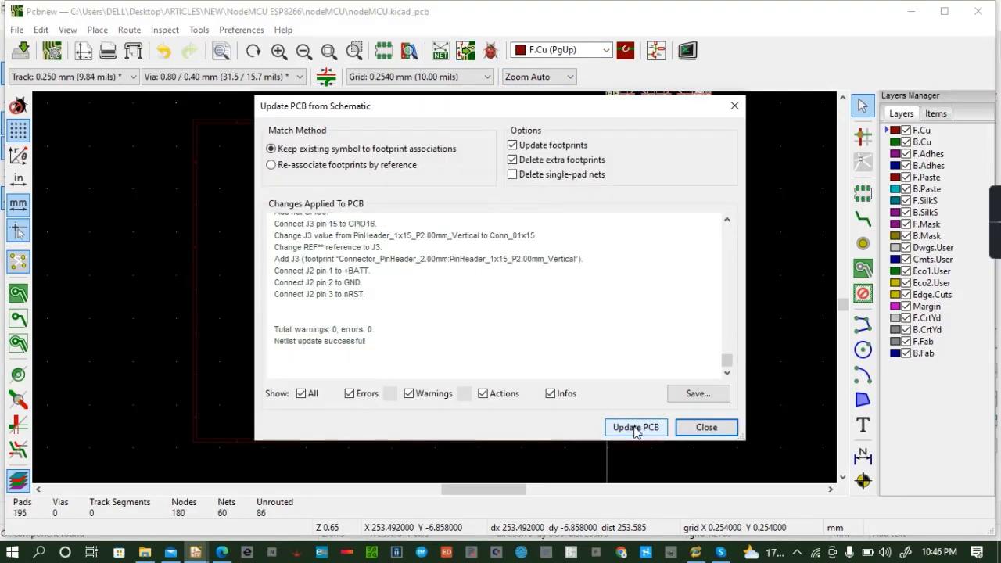
click(706, 427)
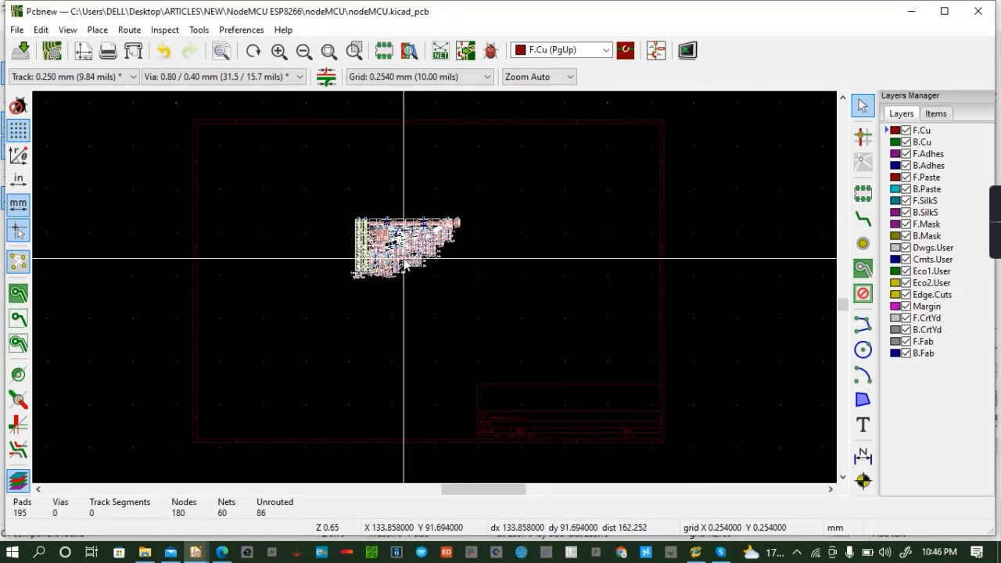
scroll(418, 234, up, 5)
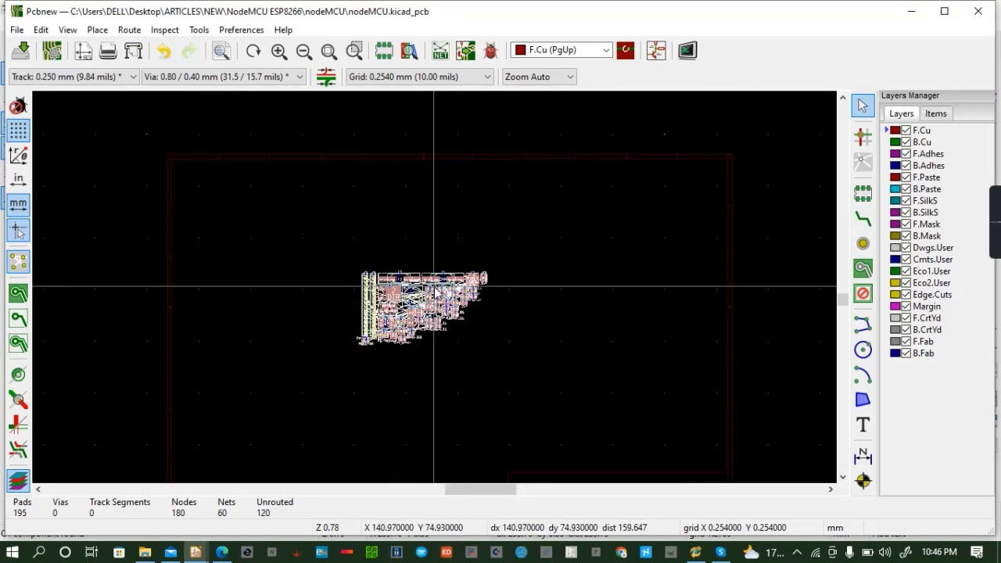
click(433, 286)
click(76, 29)
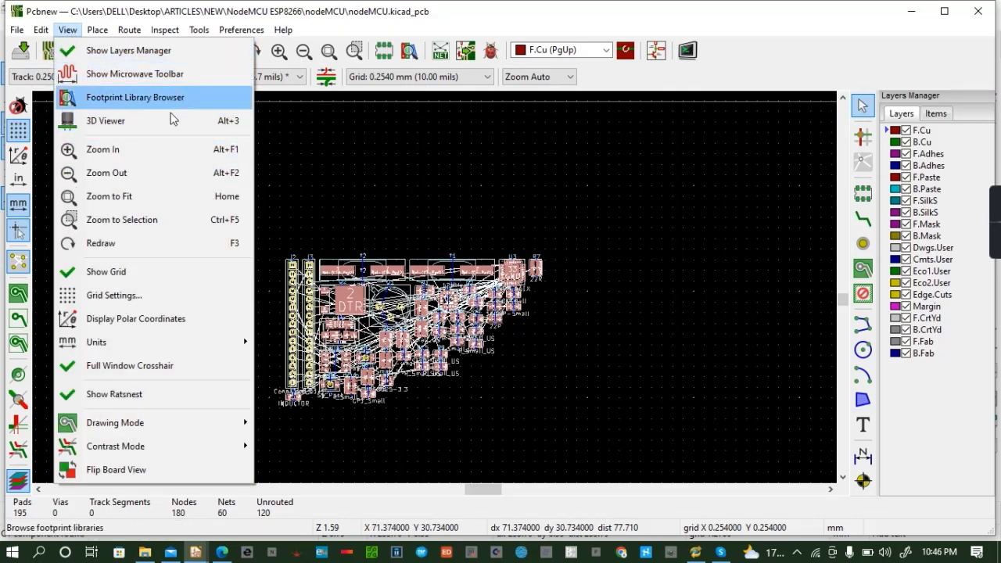
click(147, 123)
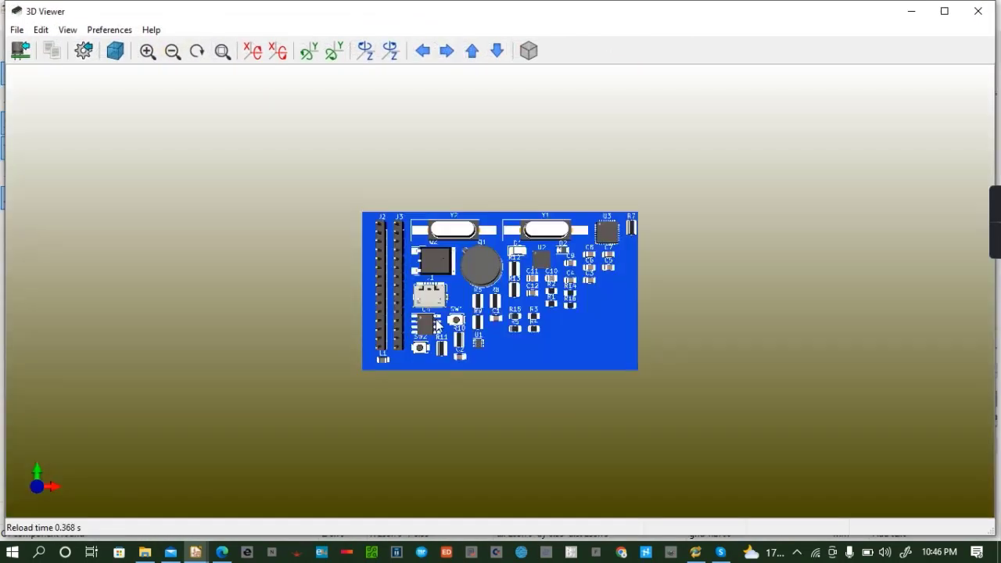
drag(507, 231, 452, 304)
scroll(452, 305, up, 5)
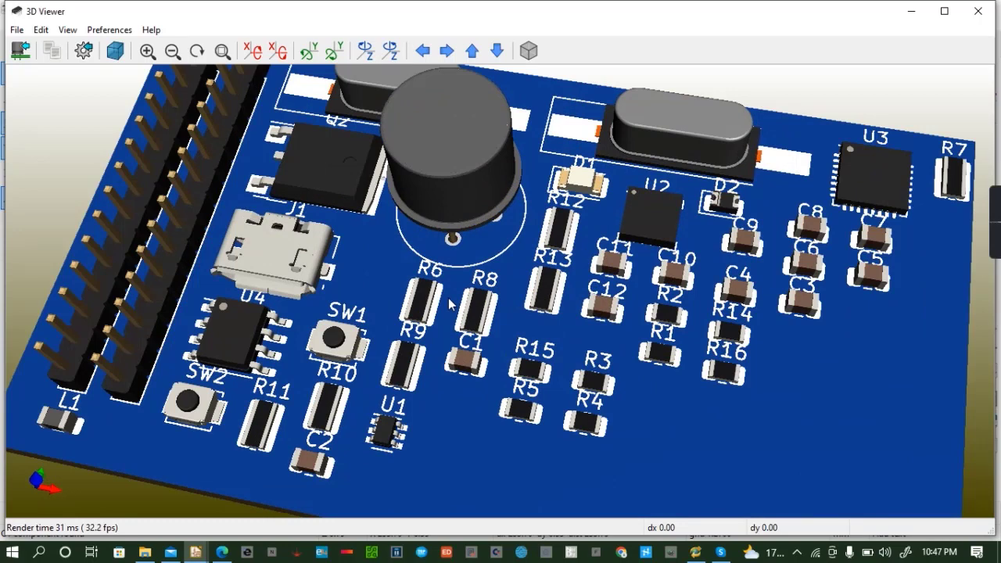
scroll(451, 305, down, 2)
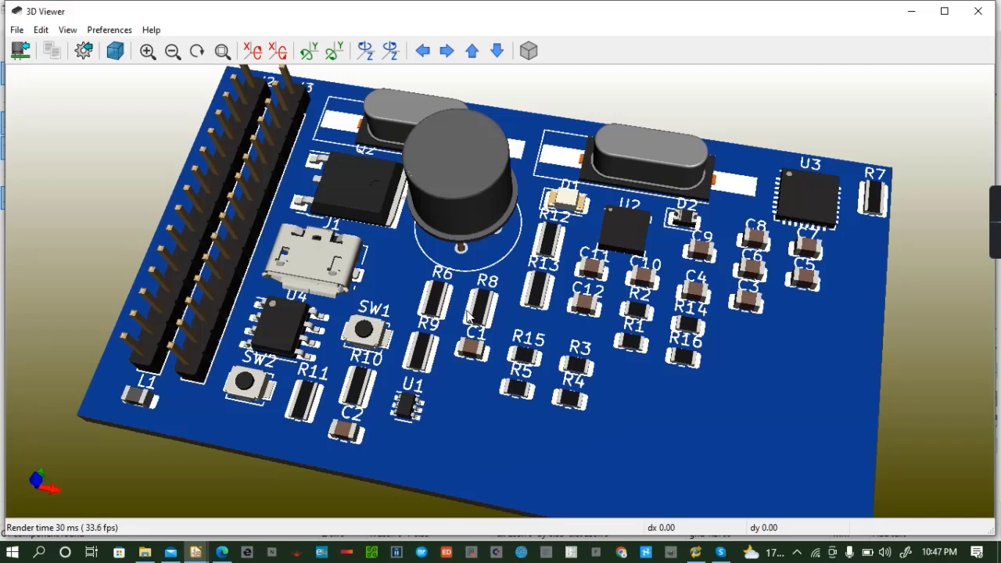
scroll(468, 316, down, 1)
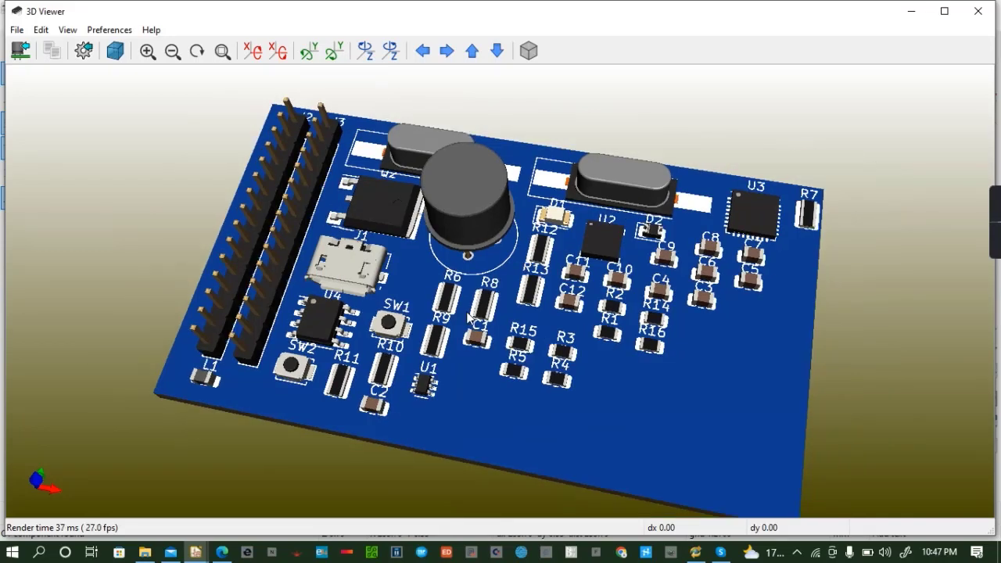
scroll(470, 317, down, 1)
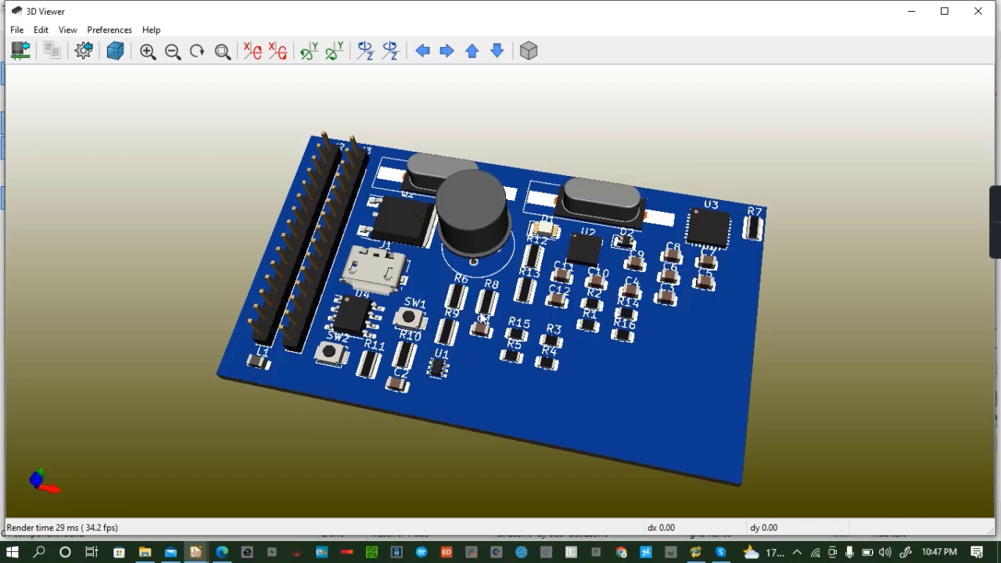
click(977, 10)
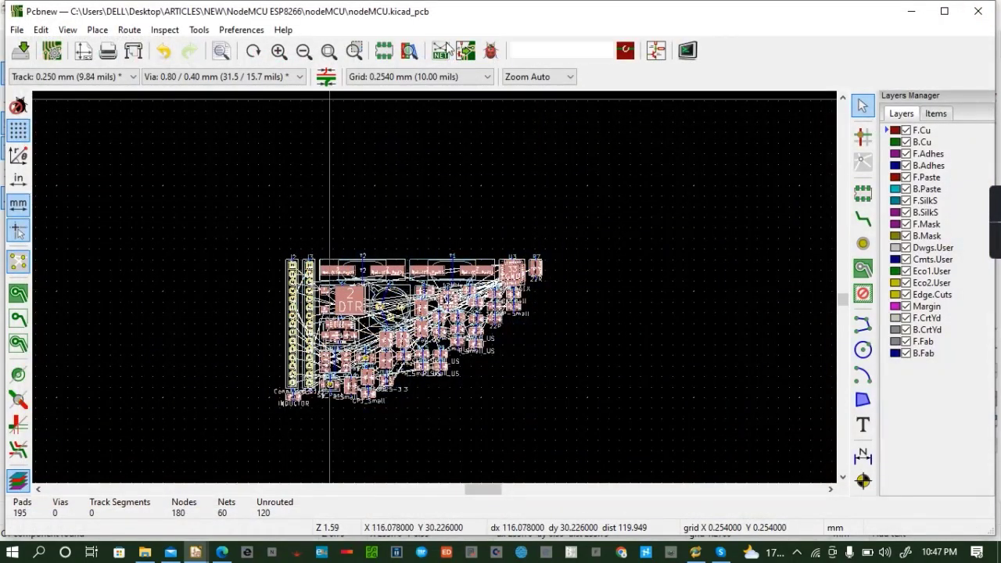
Reopen footprint assignment, select resistor R6, and list the Resistor_SMD library footprints
click(656, 50)
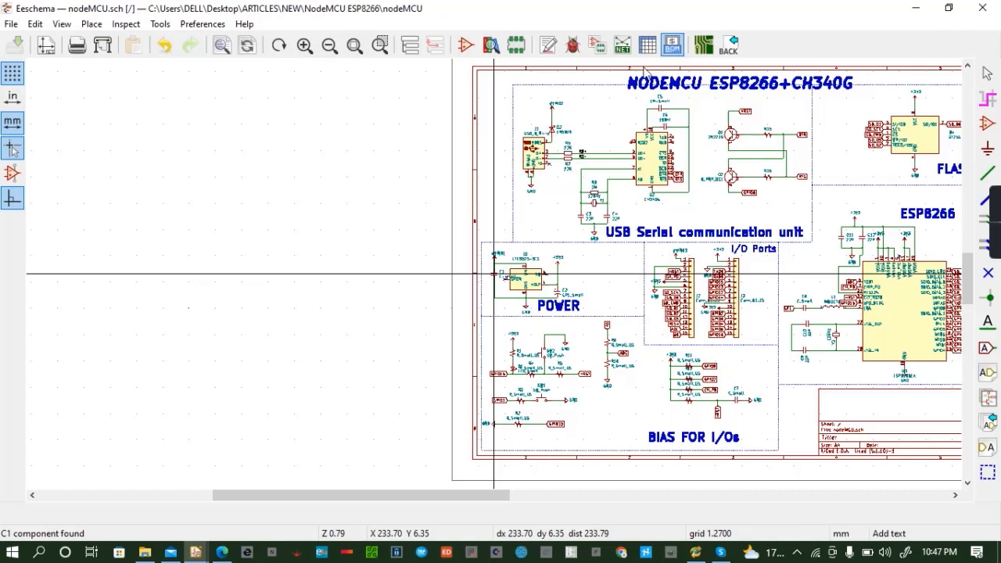
click(598, 47)
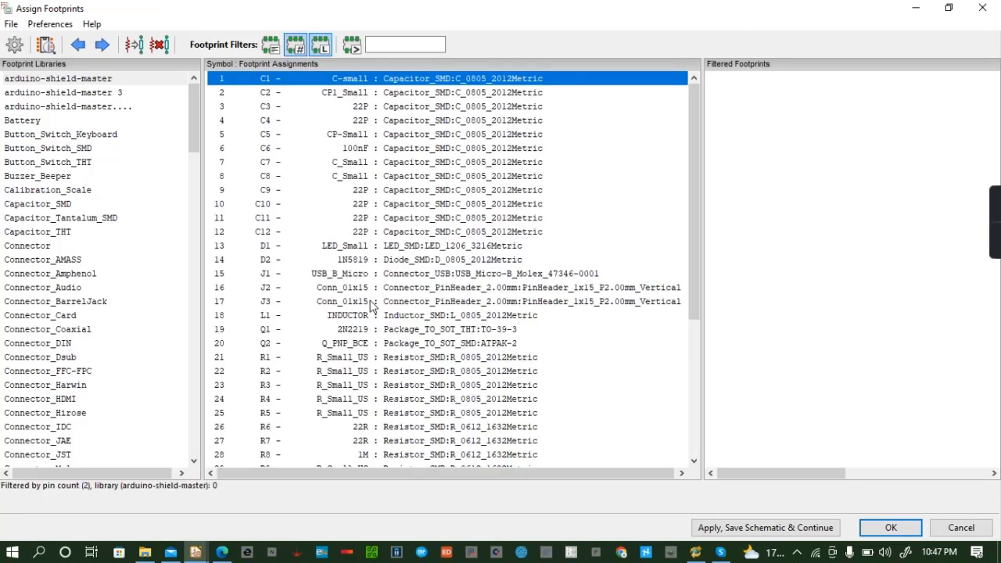
scroll(493, 377, down, 3)
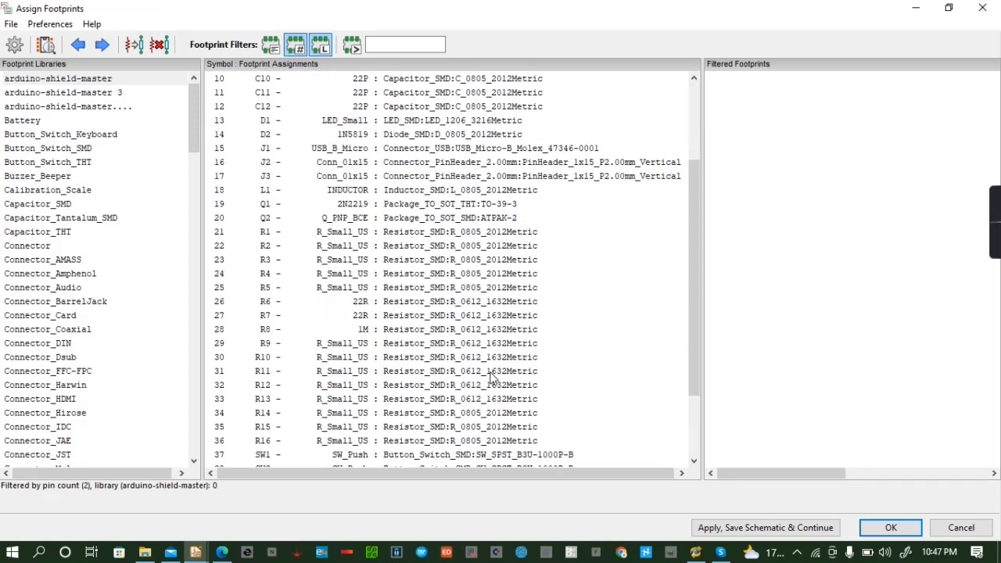
scroll(493, 377, down, 1)
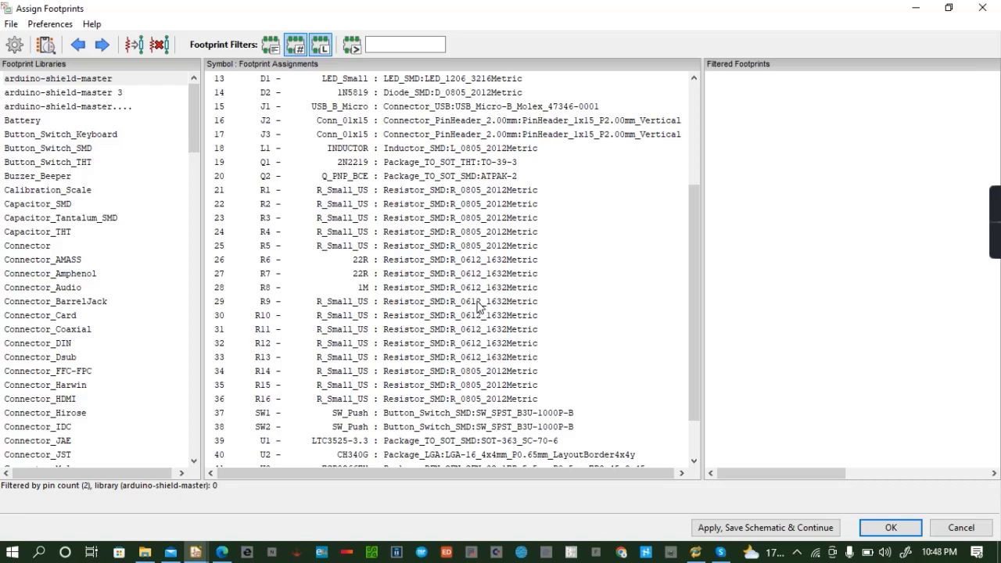
click(466, 264)
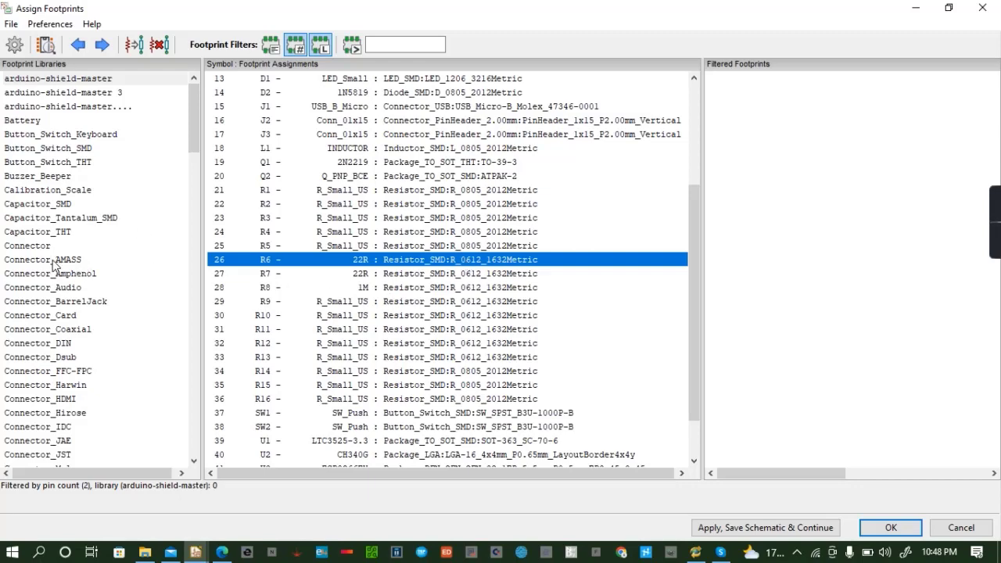
scroll(51, 268, down, 5)
scroll(55, 266, down, 20)
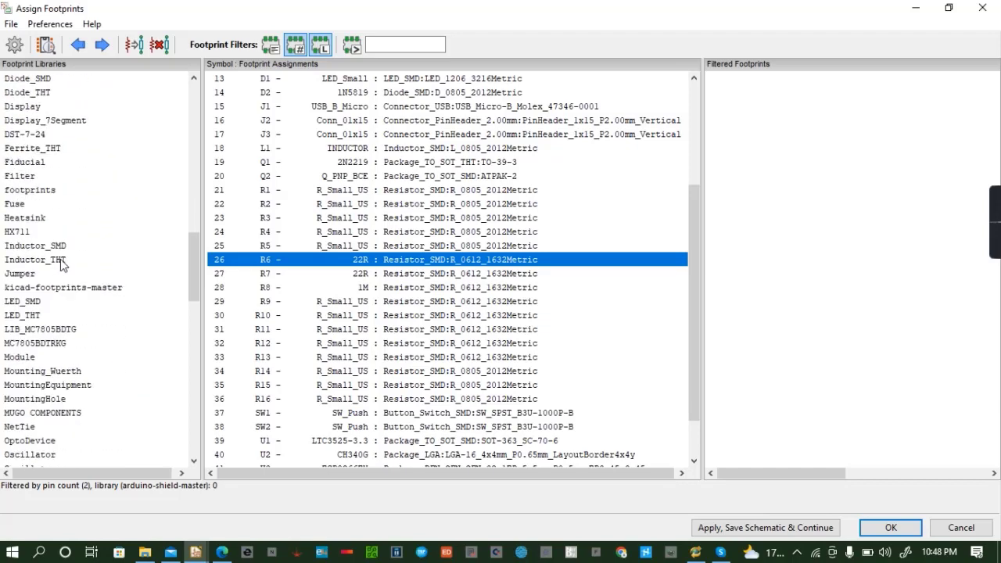
scroll(61, 262, down, 5)
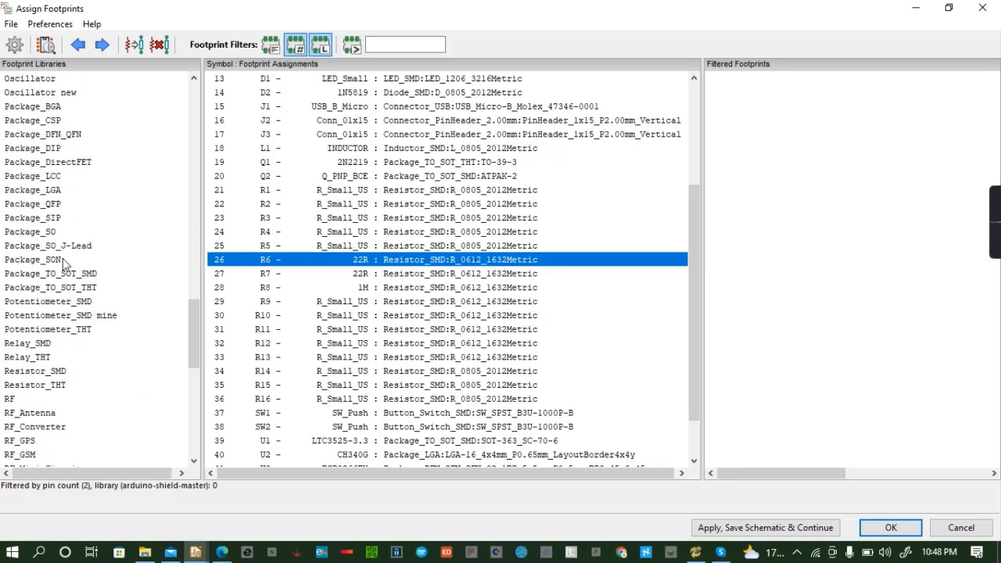
click(55, 372)
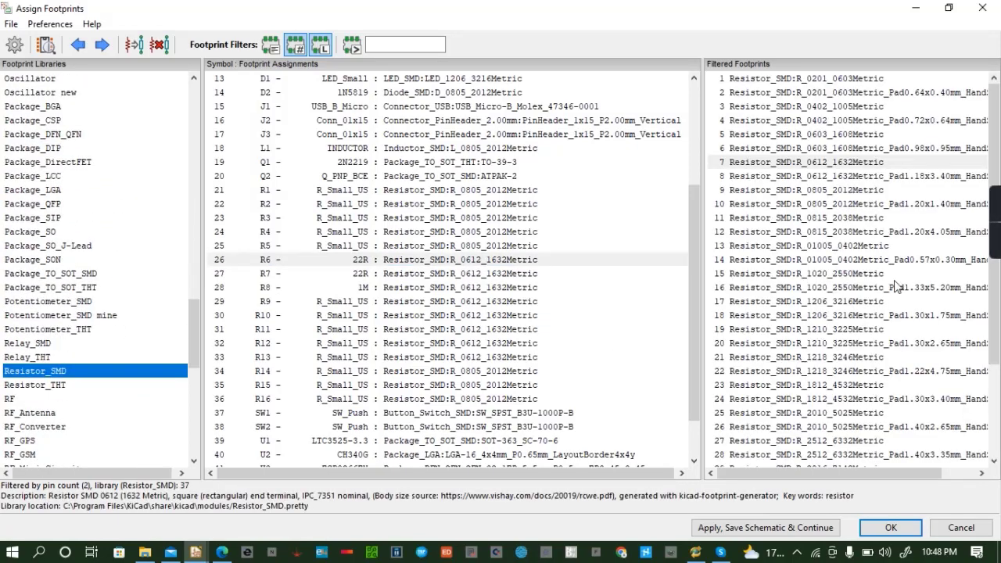
Assign R_0805_2012Metric to resistors R6 through R16 and save into the schematic
double_click(854, 191)
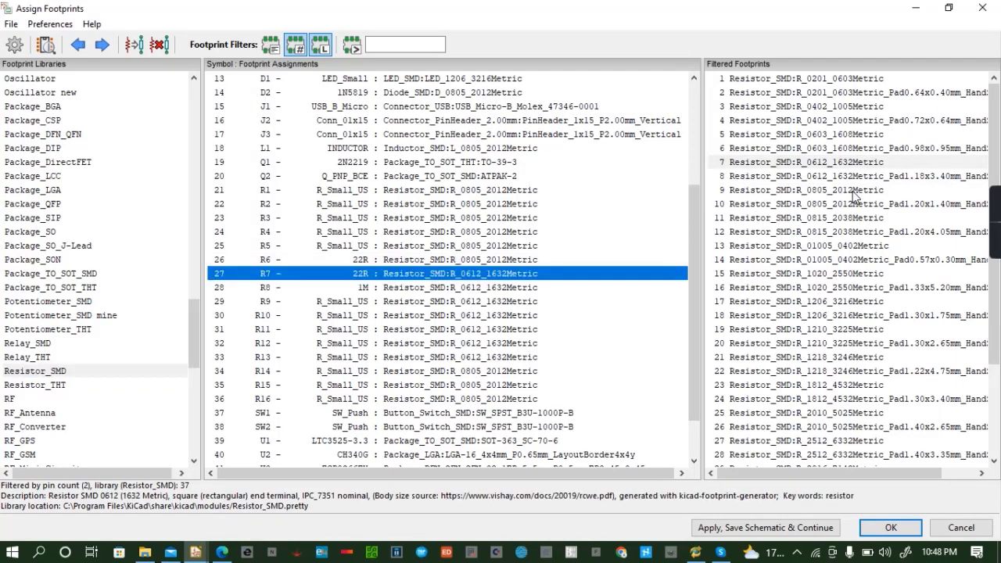
double_click(854, 190)
double_click(854, 190)
double_click(854, 190)
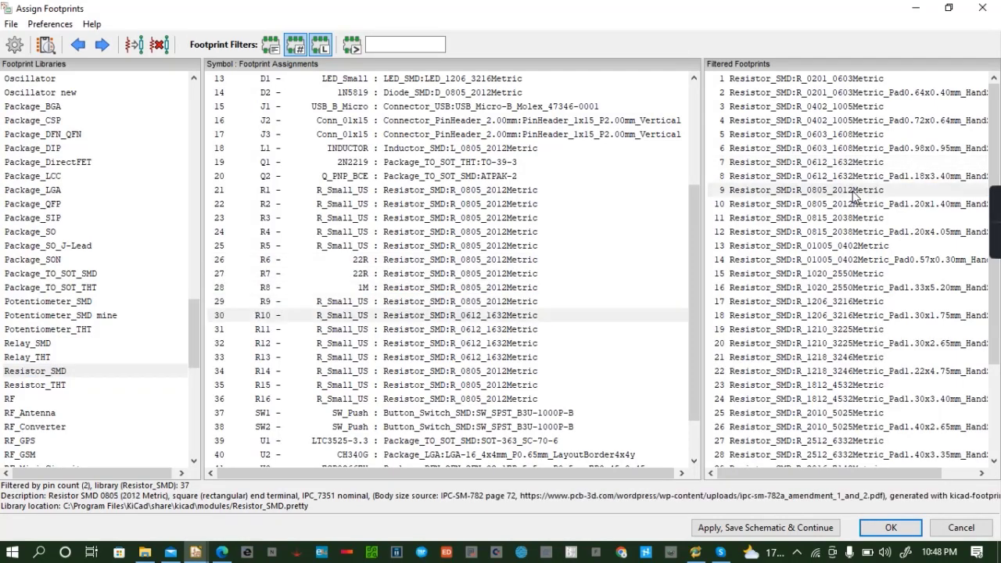
double_click(854, 190)
double_click(854, 190)
double_click(854, 191)
double_click(854, 191)
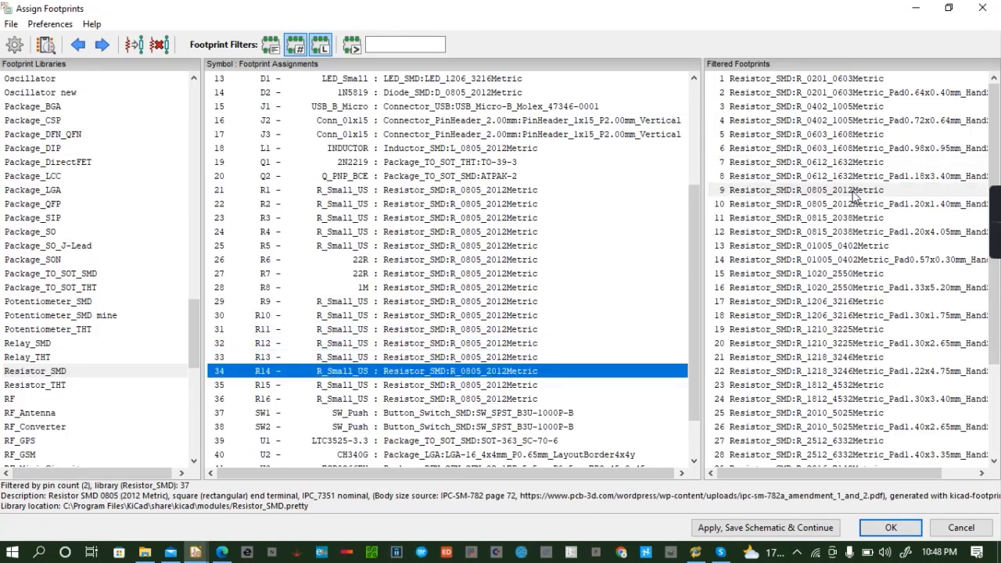
double_click(854, 190)
double_click(854, 190)
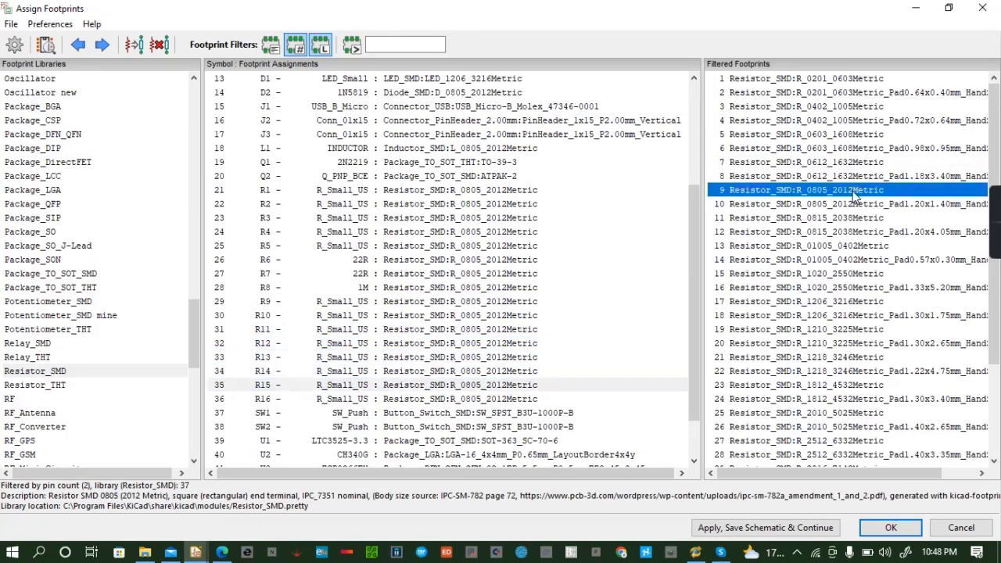
click(854, 190)
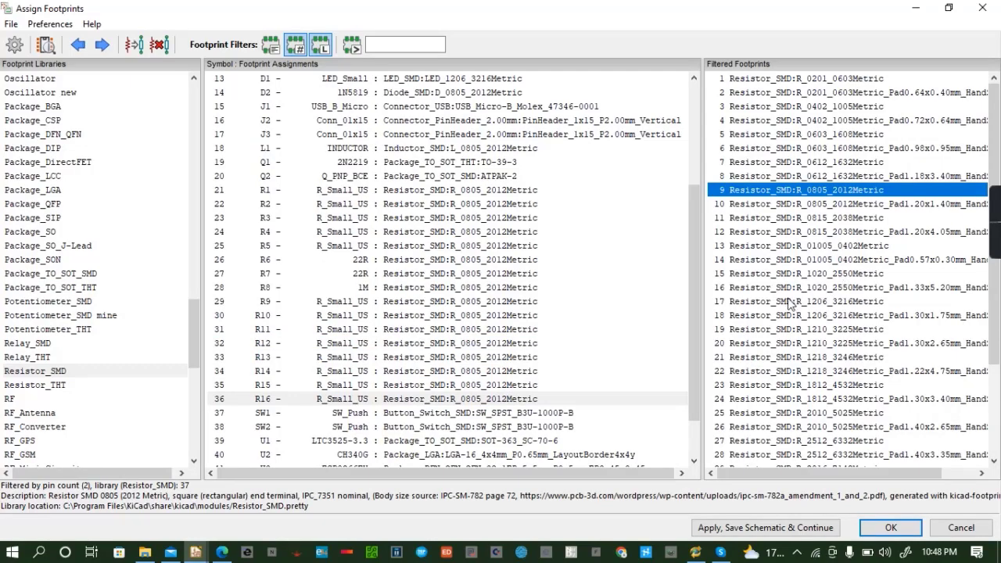
click(814, 530)
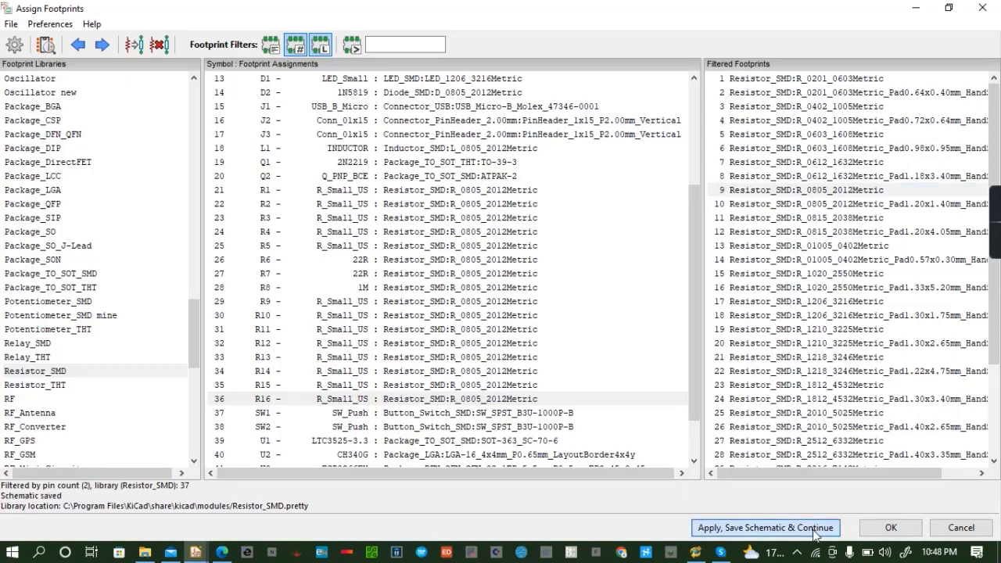
click(890, 528)
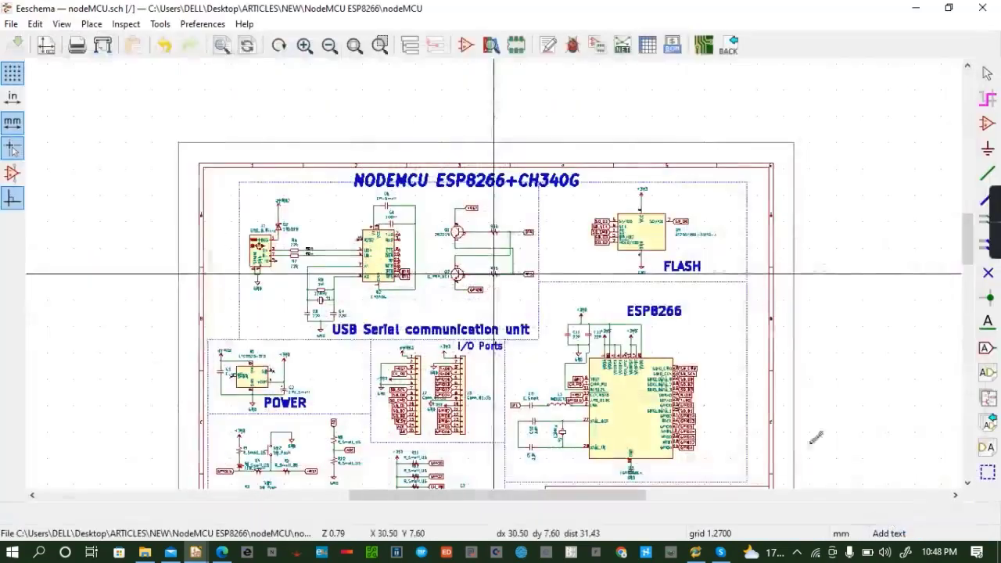
Regenerate and save the nodeMCU netlist
click(626, 45)
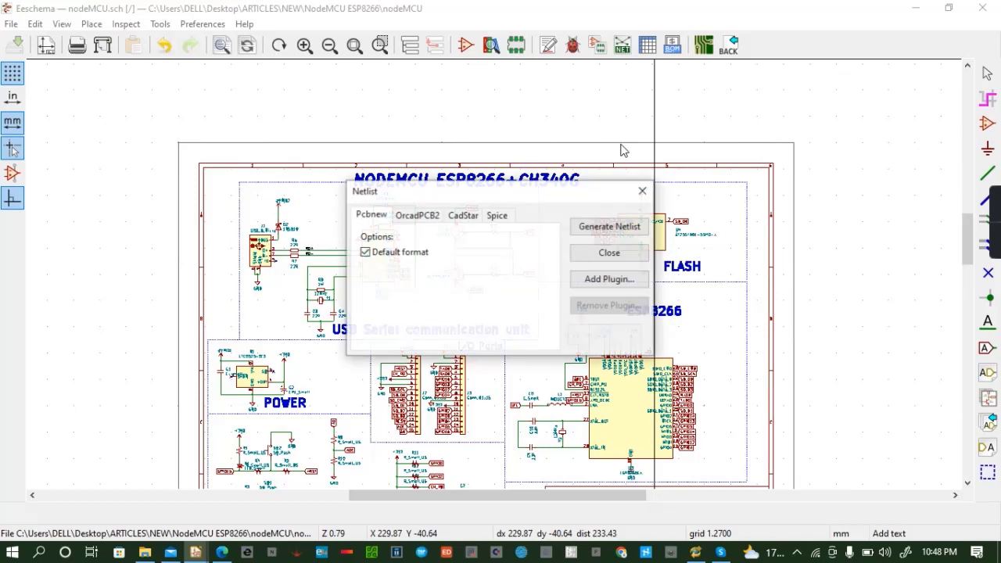
click(618, 226)
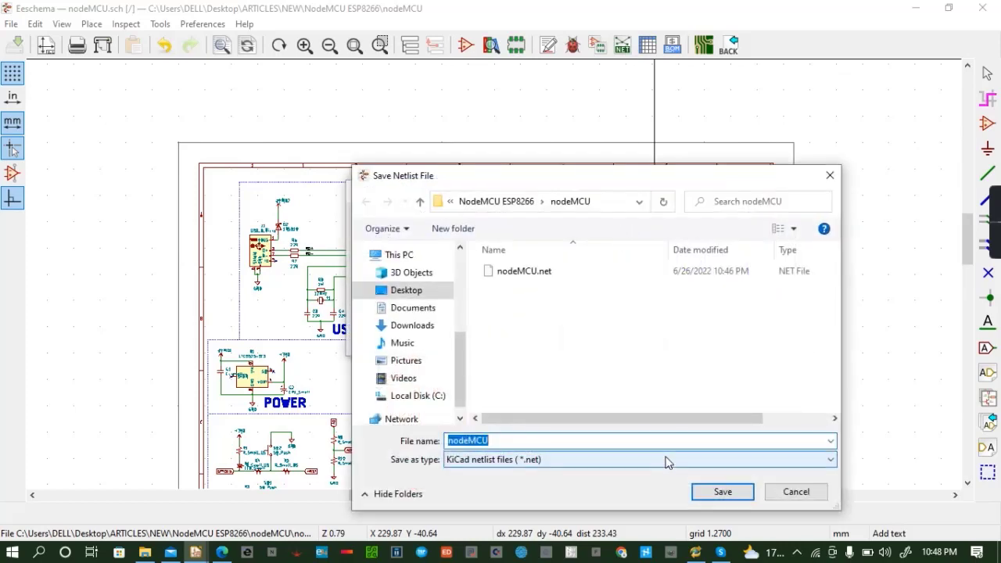
click(722, 491)
Update the board from the schematic, swapping resistors from R_0612_1632Metric to R_0805_2012Metric
click(701, 46)
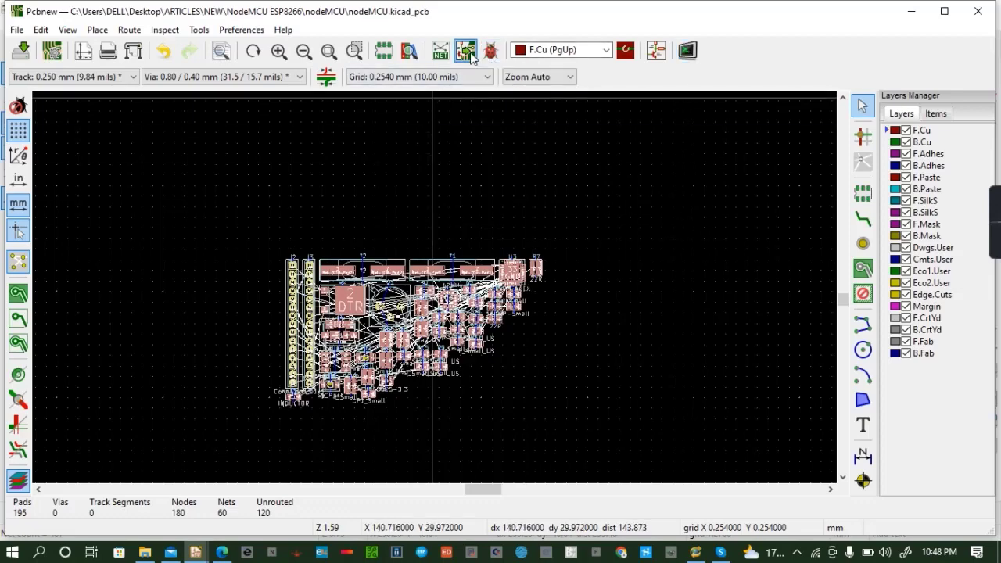
click(466, 50)
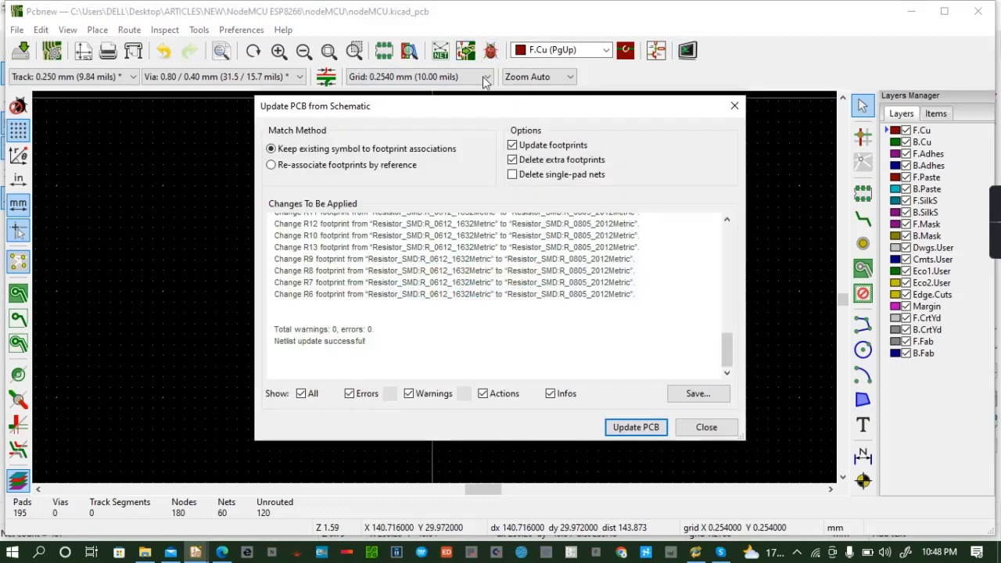
click(632, 432)
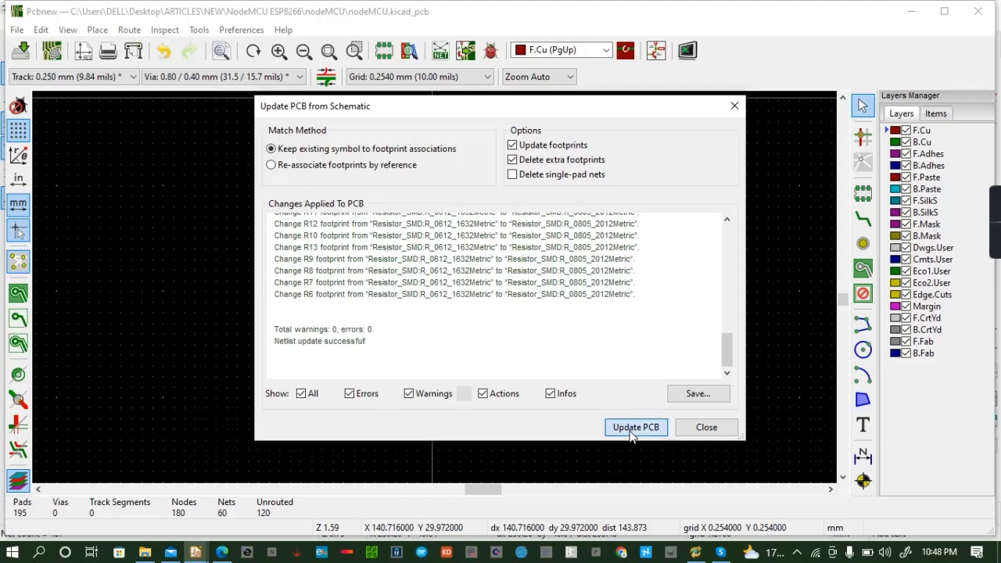
click(702, 427)
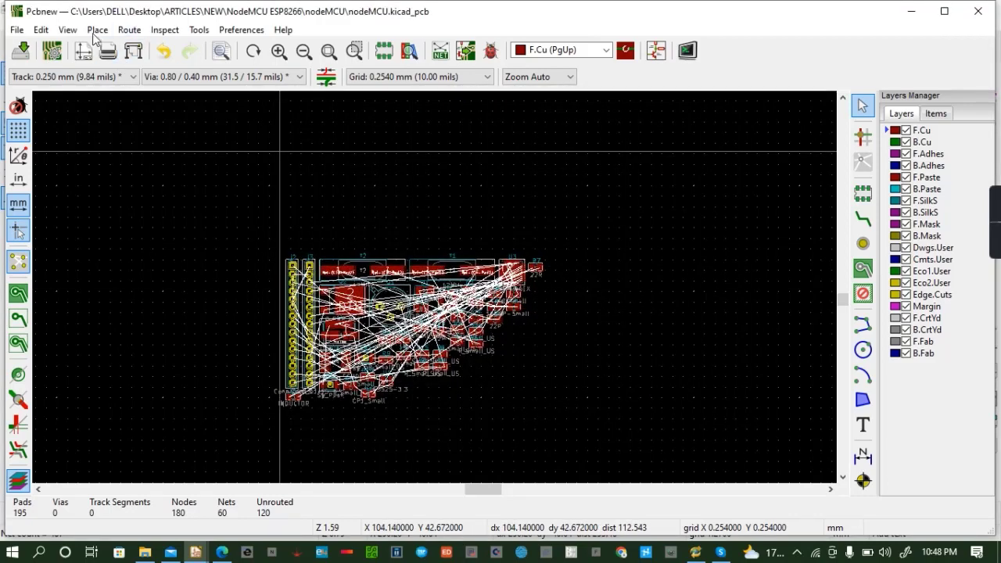
click(68, 31)
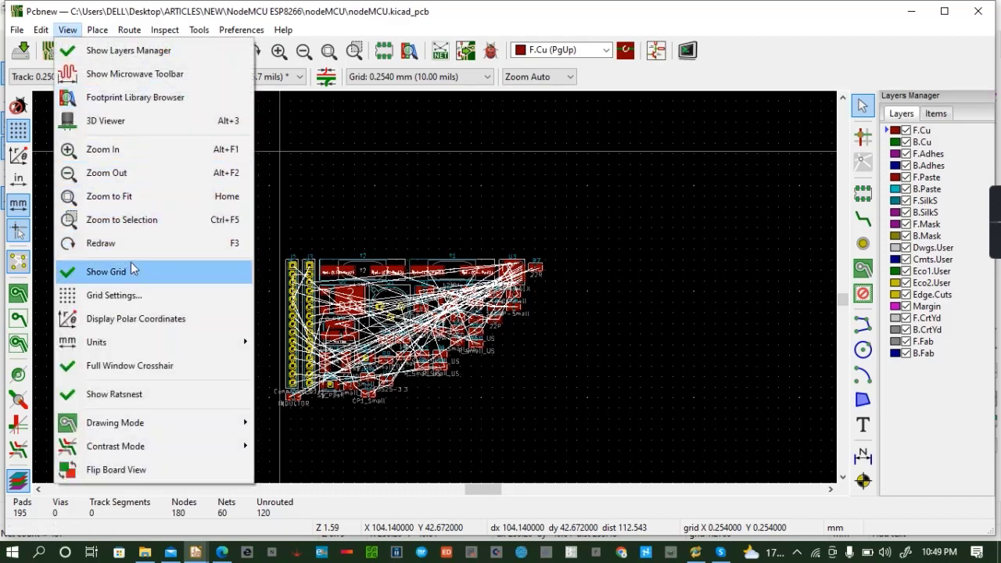
click(128, 121)
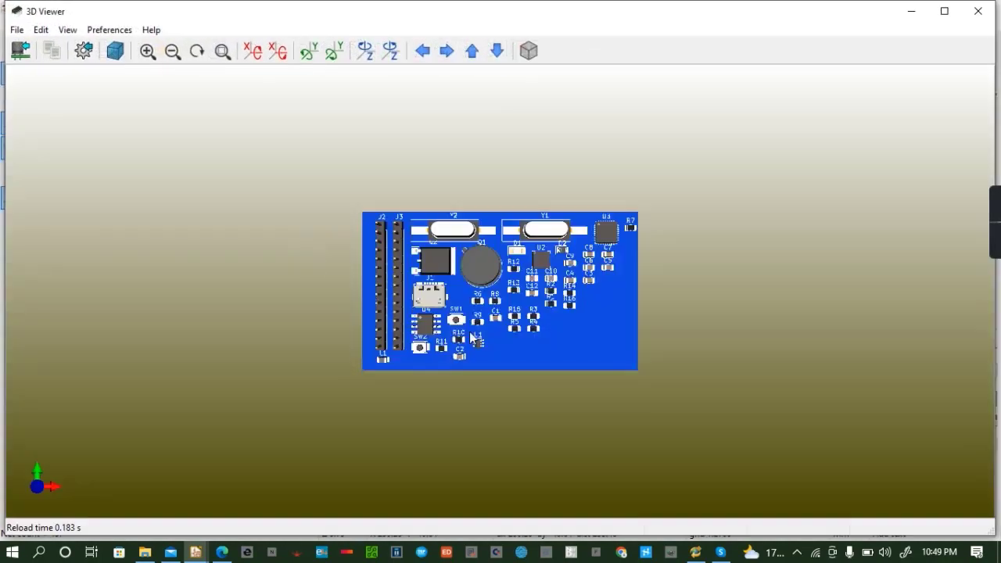
drag(470, 333, 499, 232)
drag(513, 309, 509, 220)
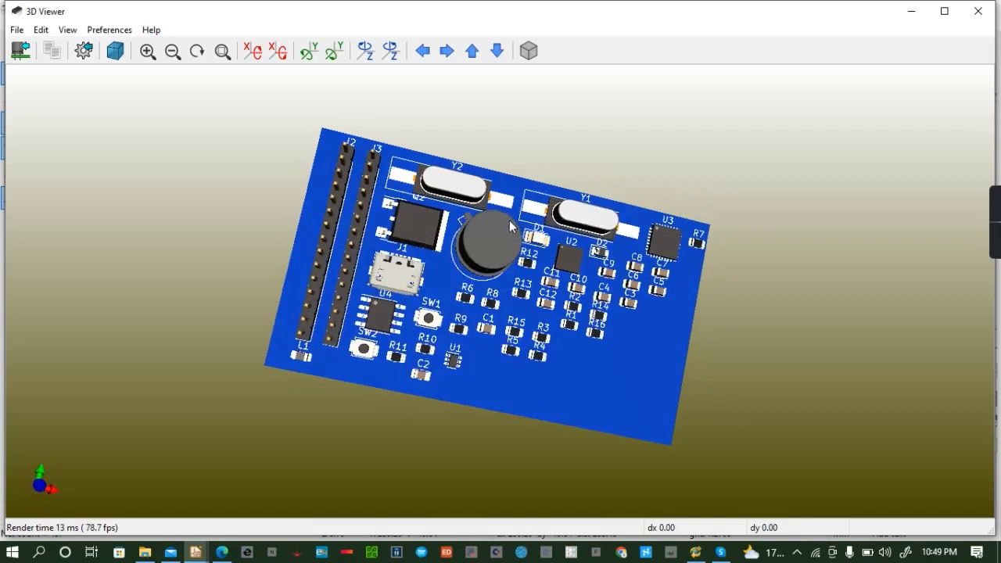
click(978, 12)
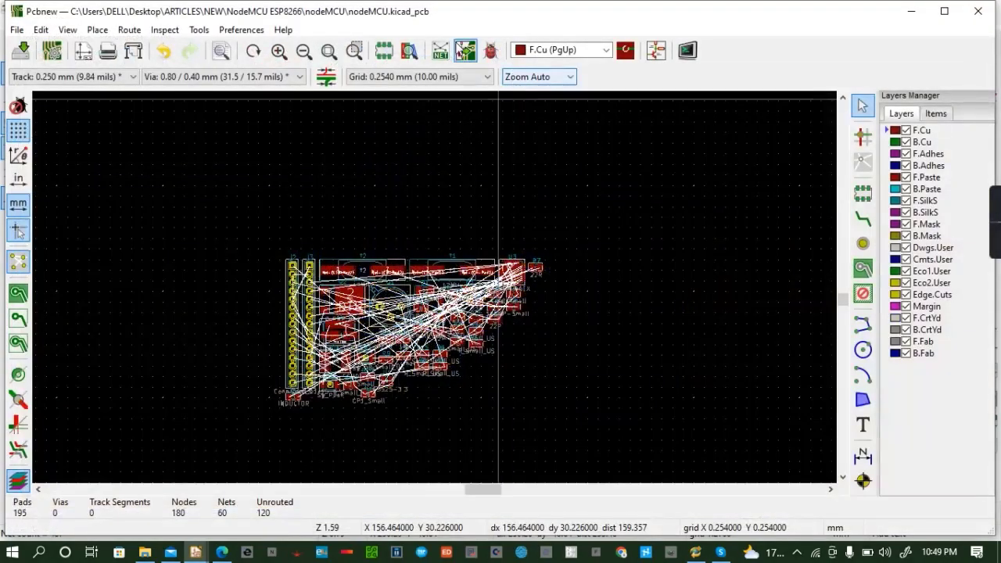
Switch to Eeschema and open the Assign PCB footprints list for all symbols
click(656, 51)
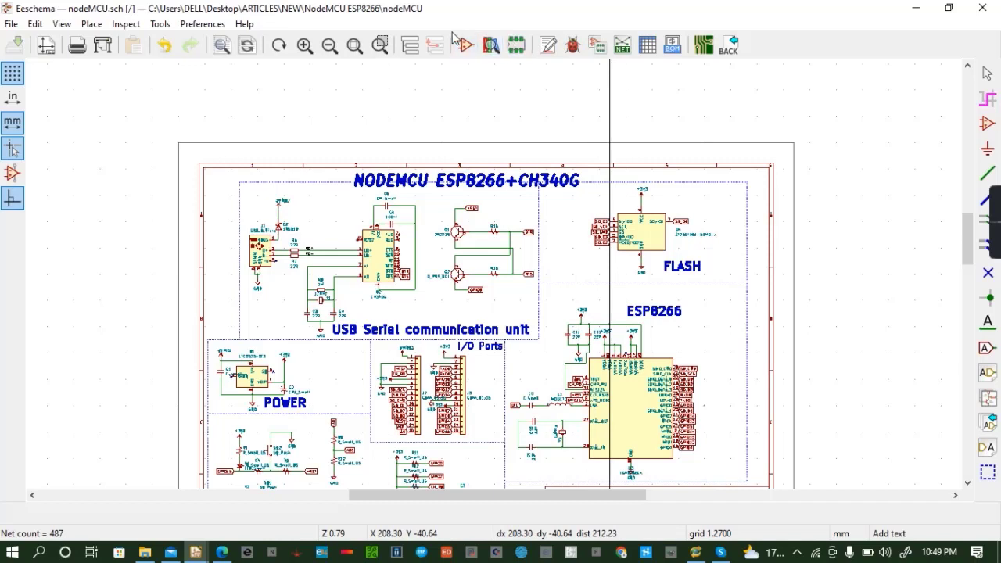
click(597, 45)
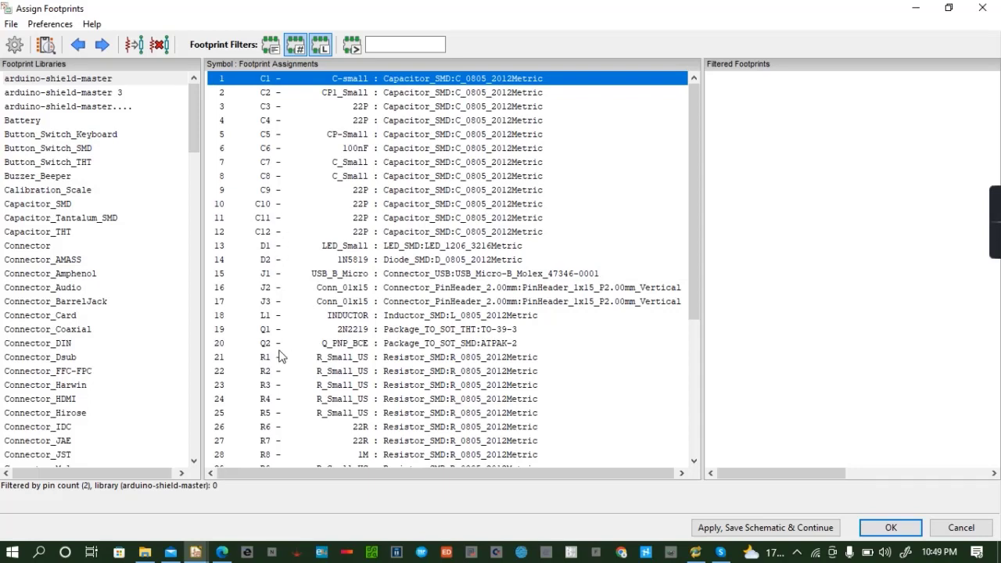
Assign Q2's Package_TO_SOT_SMD:ATPAK-2 footprint to Q1 and save it to the schematic
click(412, 345)
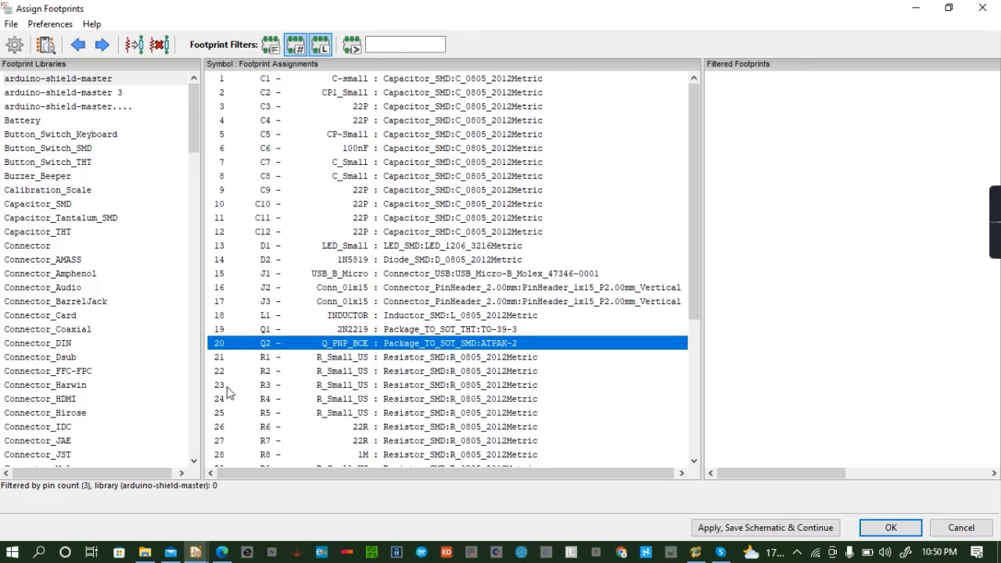
scroll(102, 378, down, 4)
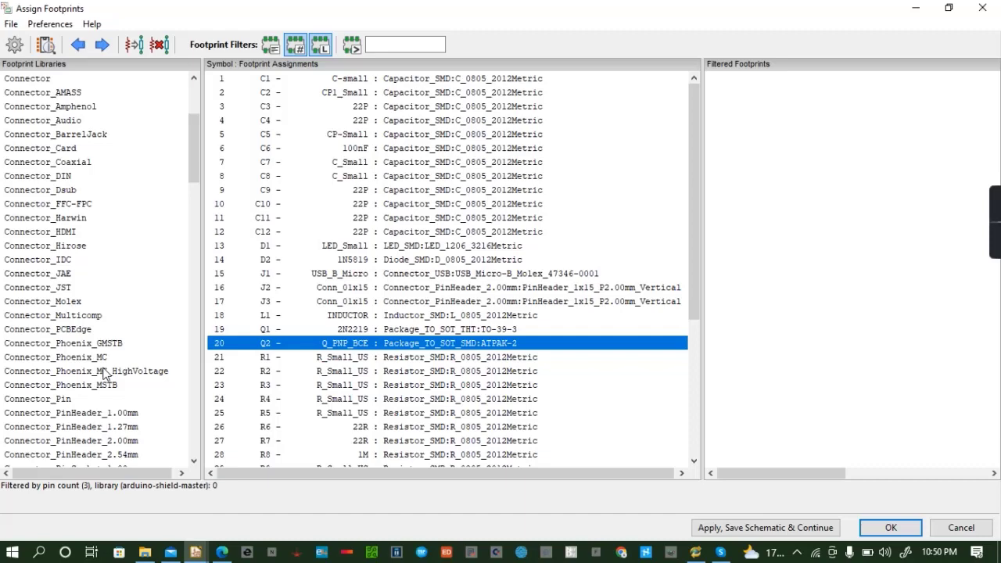
scroll(104, 373, down, 20)
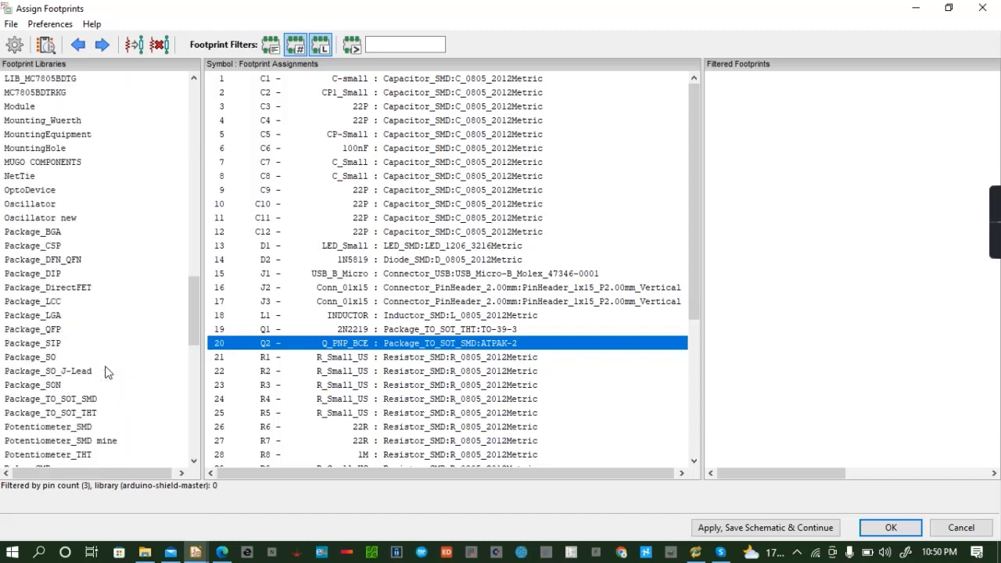
click(80, 400)
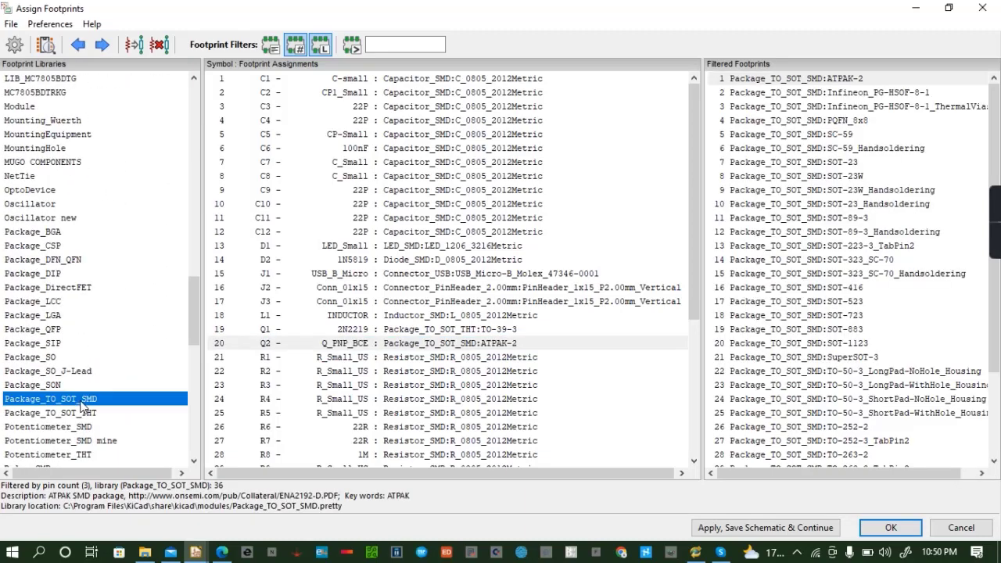
click(497, 346)
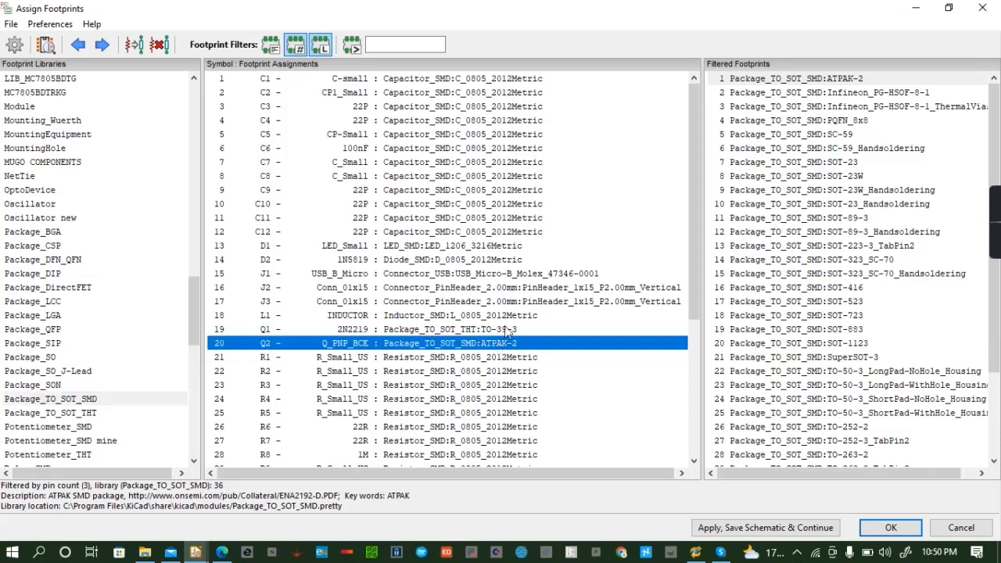
click(505, 330)
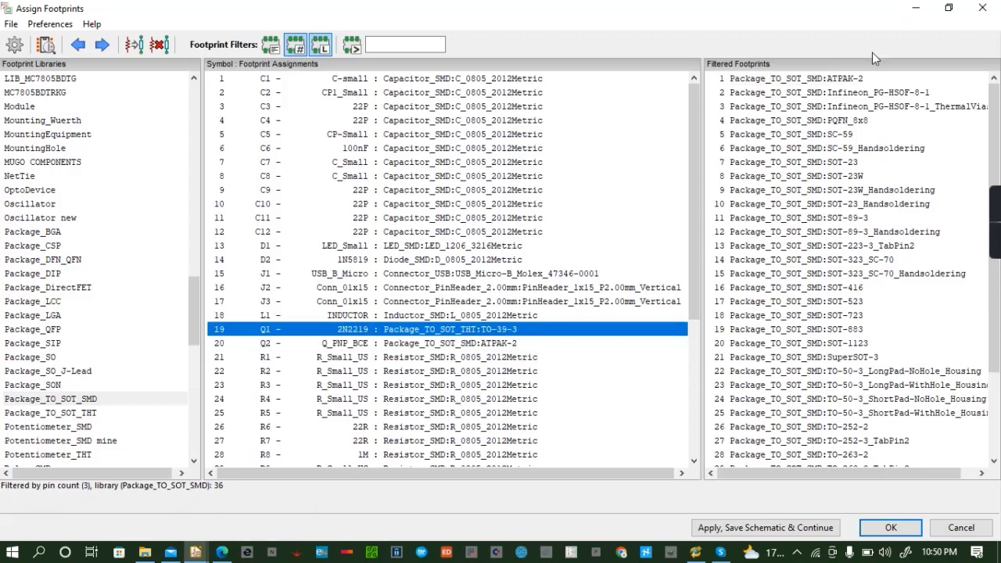
click(853, 79)
double_click(853, 79)
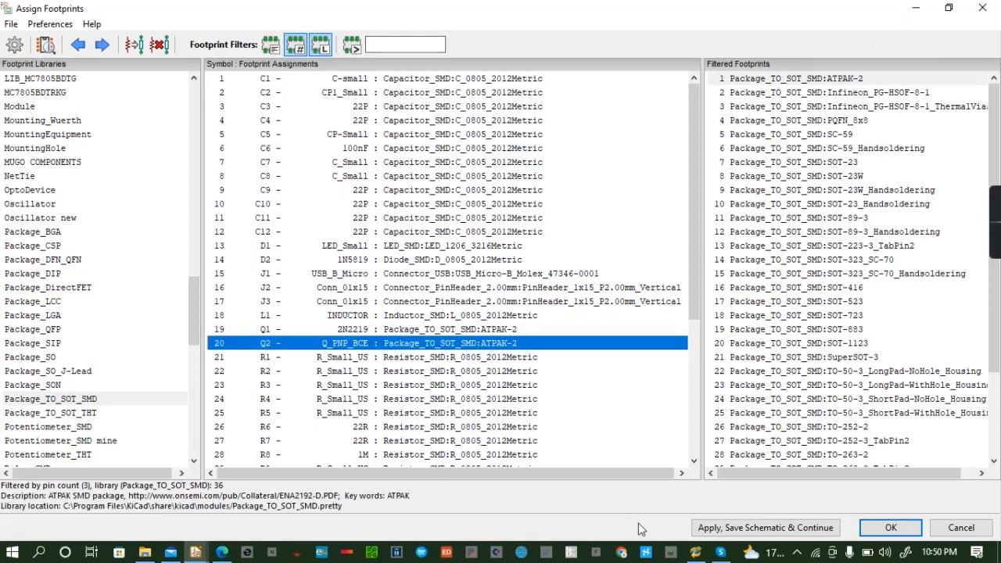
click(743, 535)
Close Assign Footprints, then regenerate and save the nodeMCU netlist
click(892, 528)
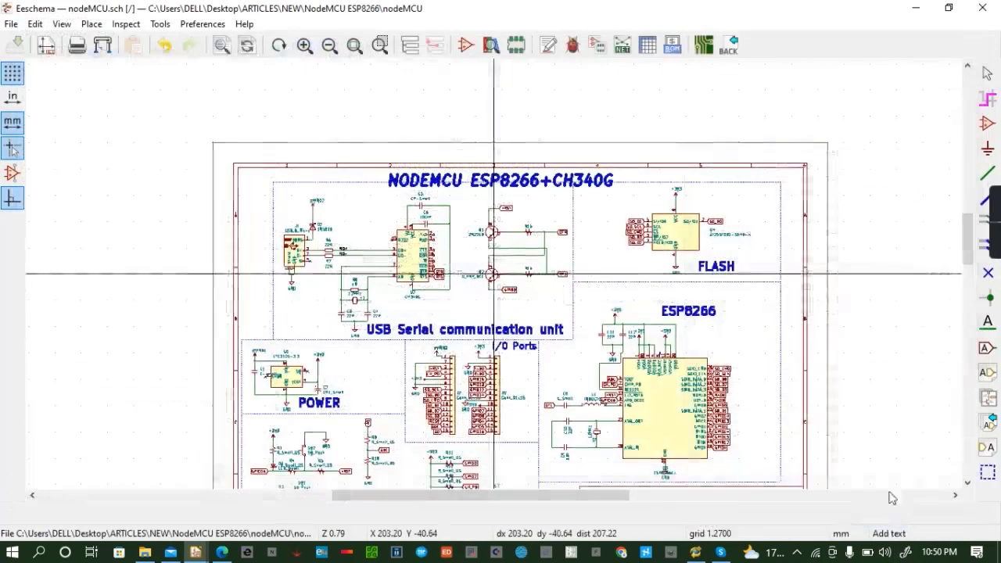
click(647, 45)
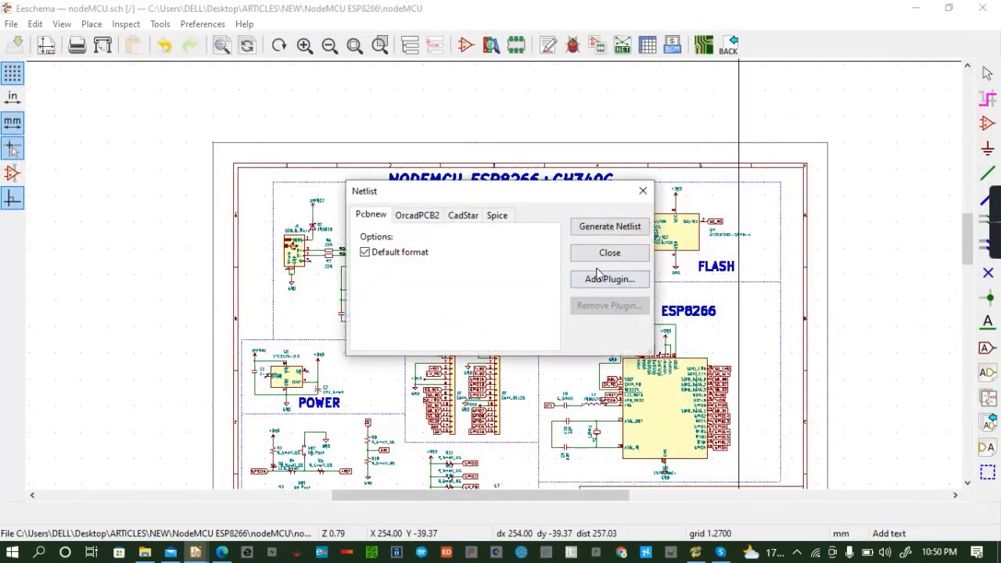
click(610, 226)
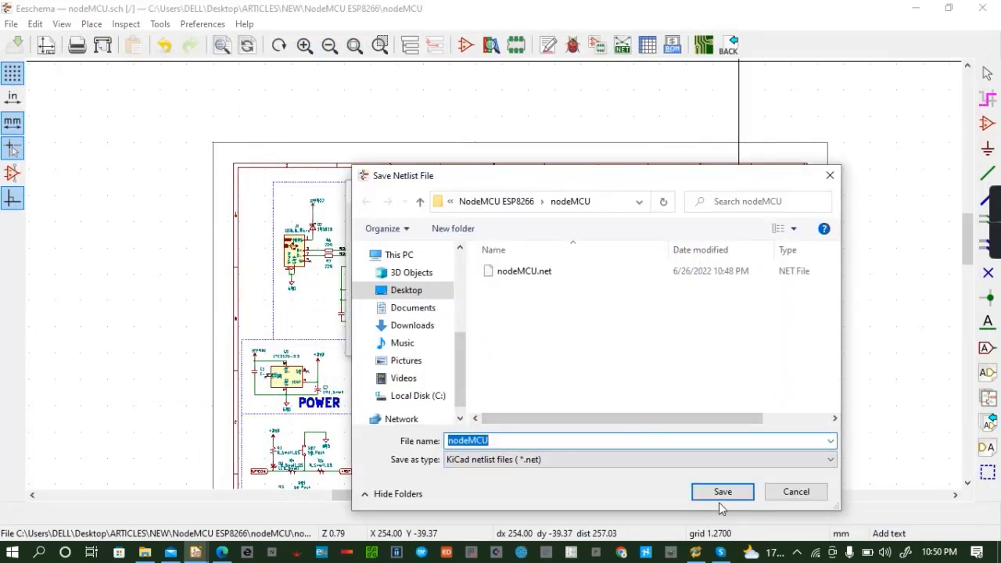
click(722, 492)
Update the board so Q1 becomes ATPAK-2, then open the 3D Viewer
click(703, 44)
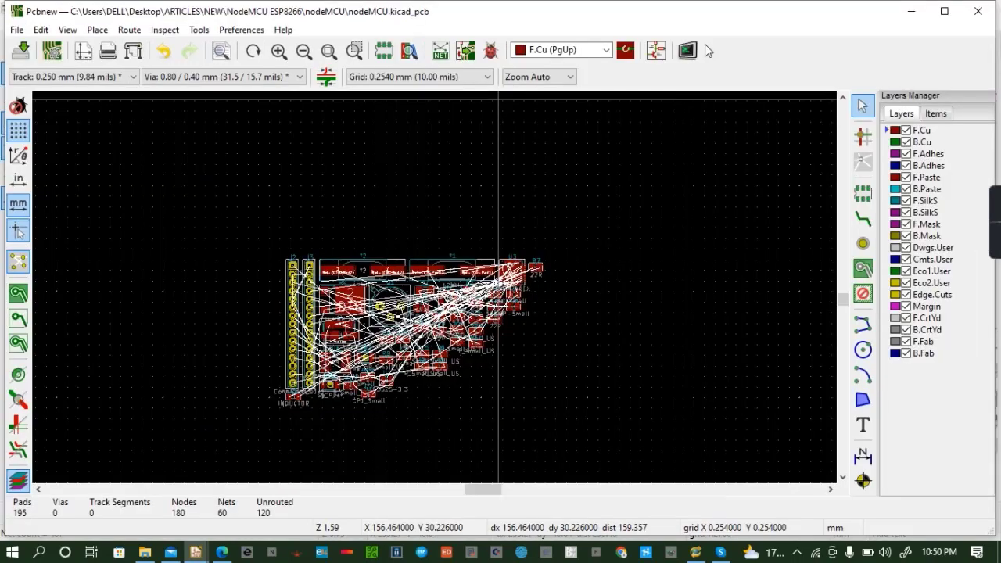
click(468, 59)
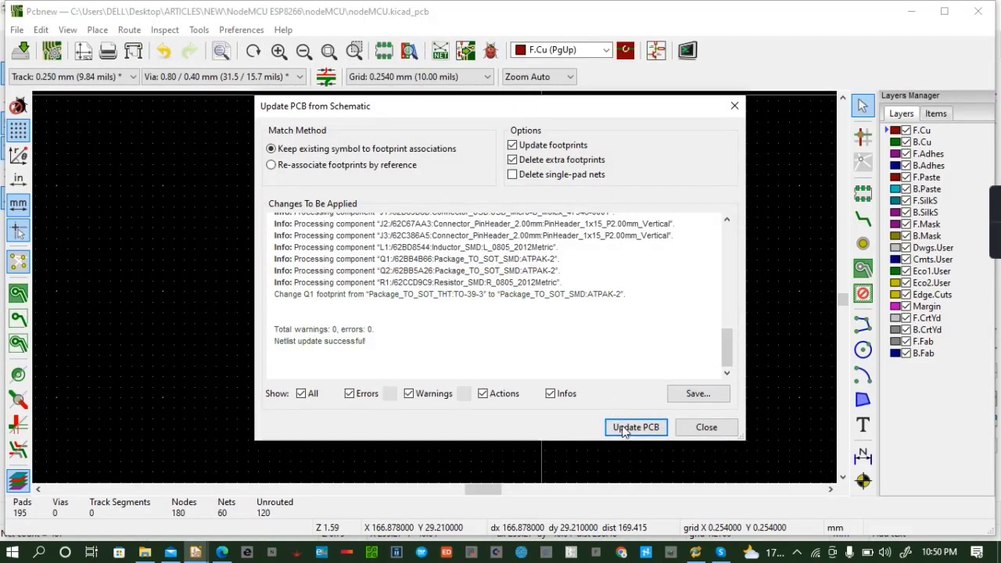
click(630, 428)
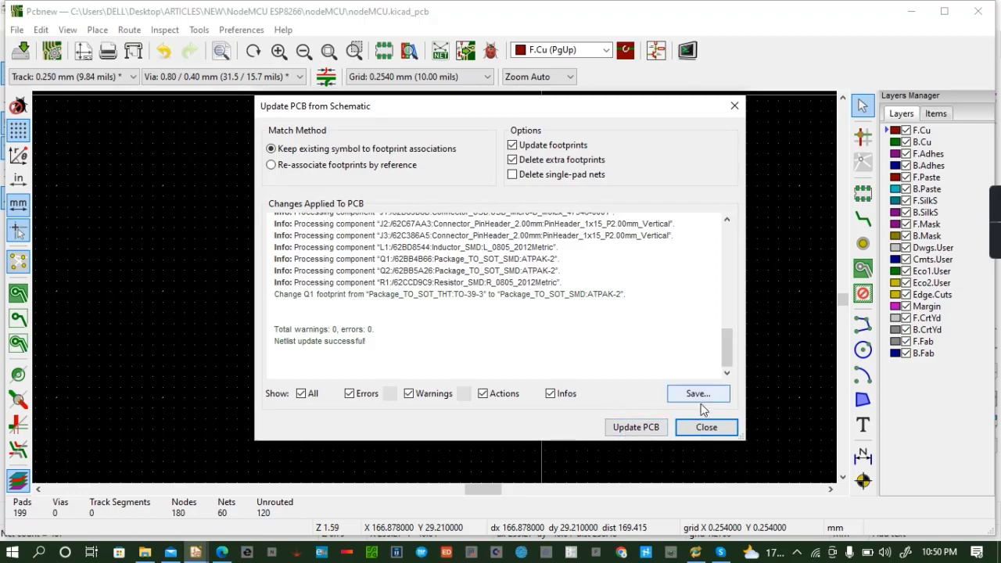
click(705, 427)
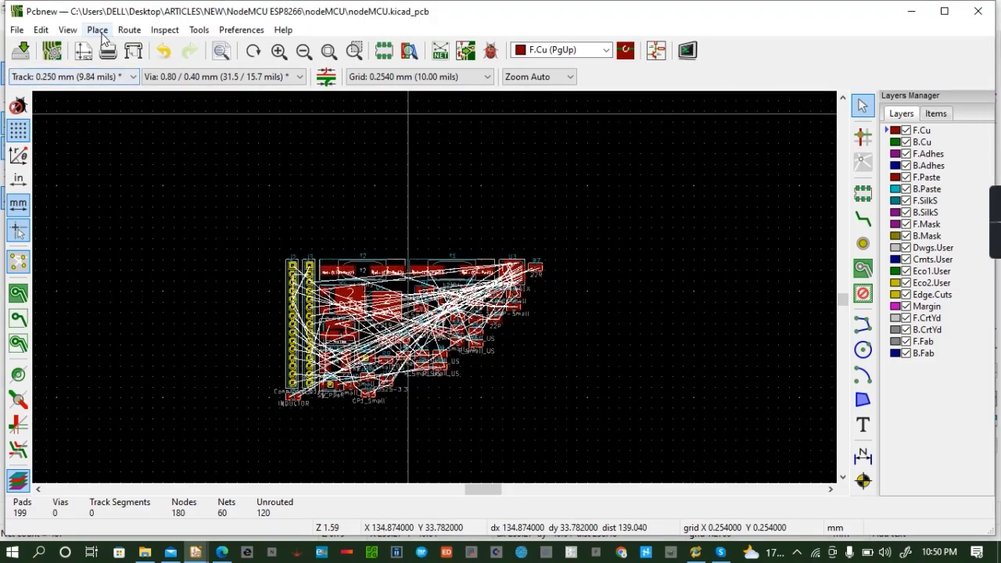
click(69, 30)
click(102, 118)
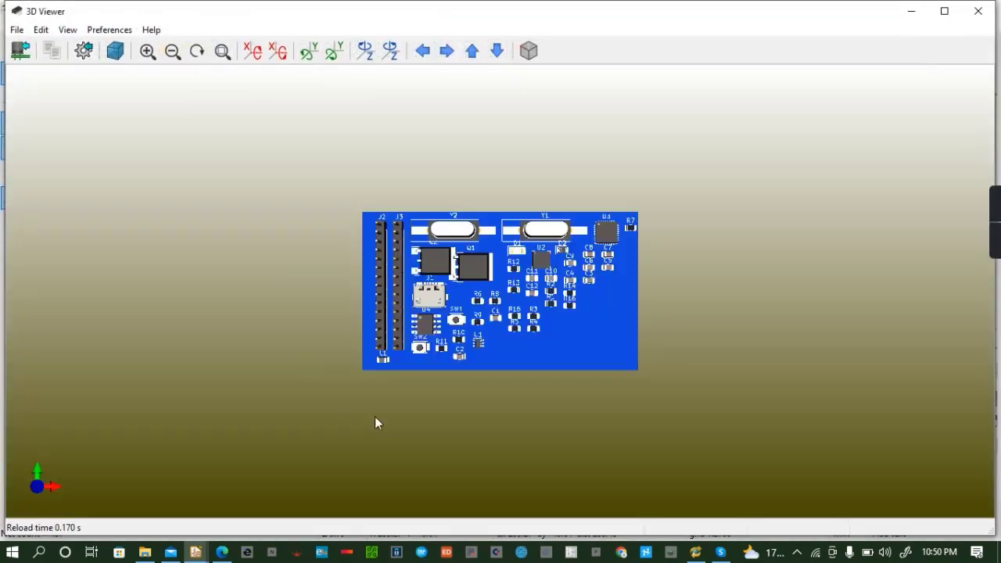
Tilt the 3D board to check both SMD transistors, then close the viewer
drag(415, 414, 428, 329)
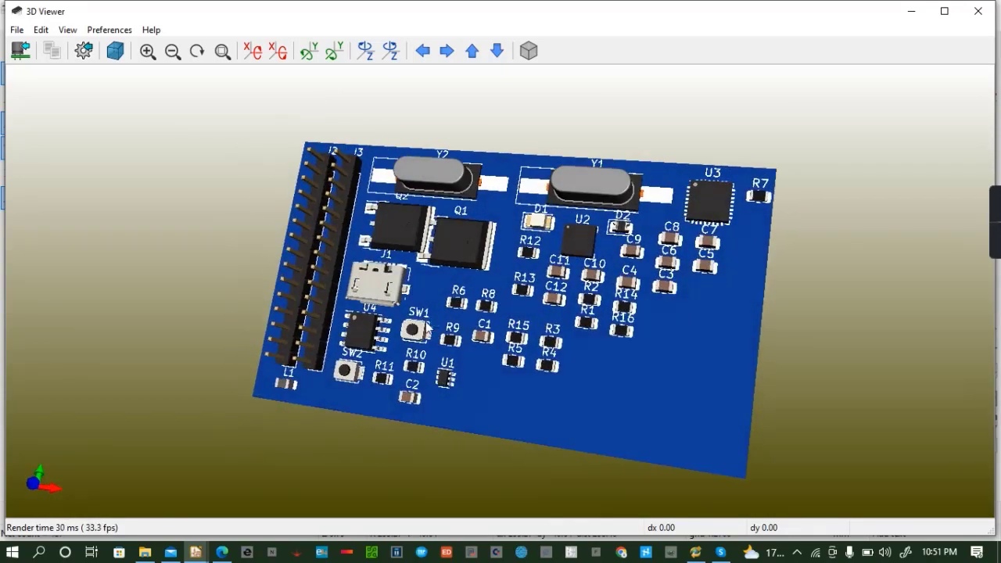
click(978, 11)
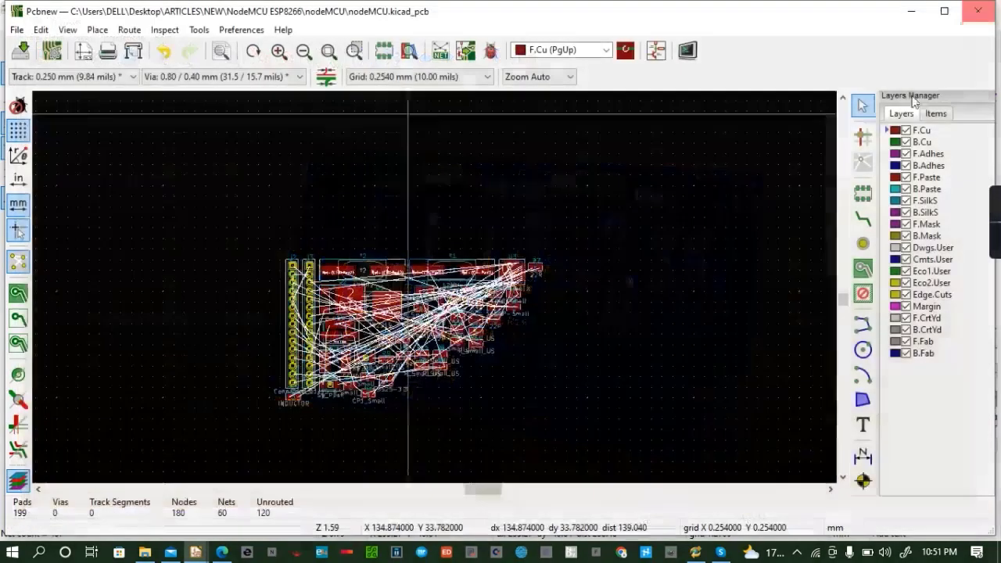
Move headers J2, J3 and chip U3 left of the board, rotating both headers 90° horizontal
click(291, 364)
scroll(301, 350, up, 4)
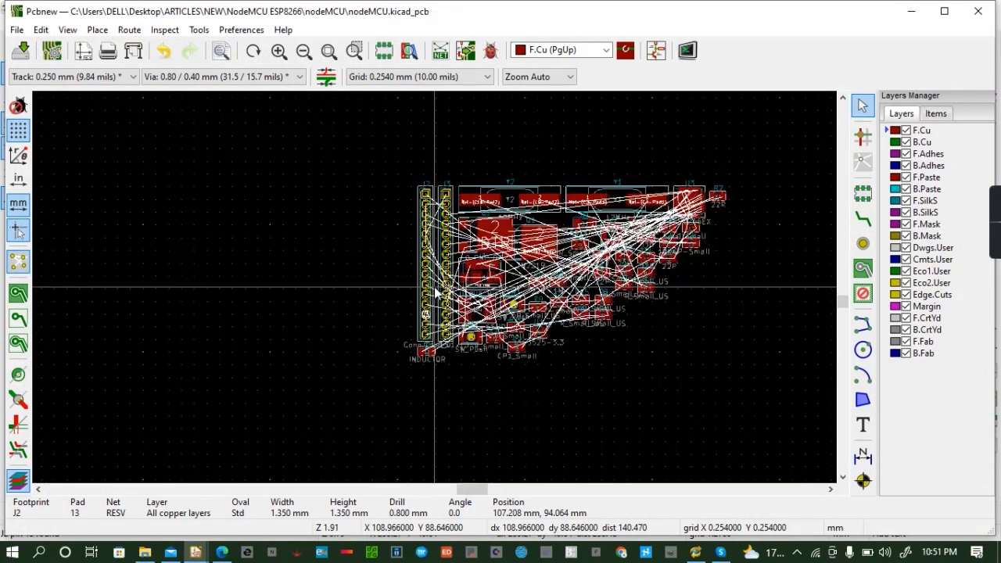
scroll(435, 288, down, 4)
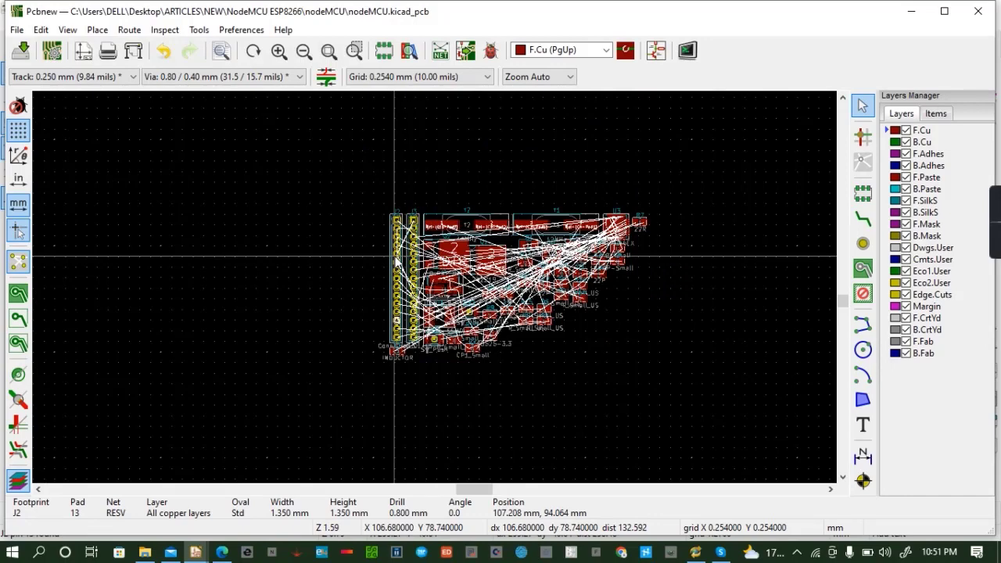
drag(395, 256, 197, 187)
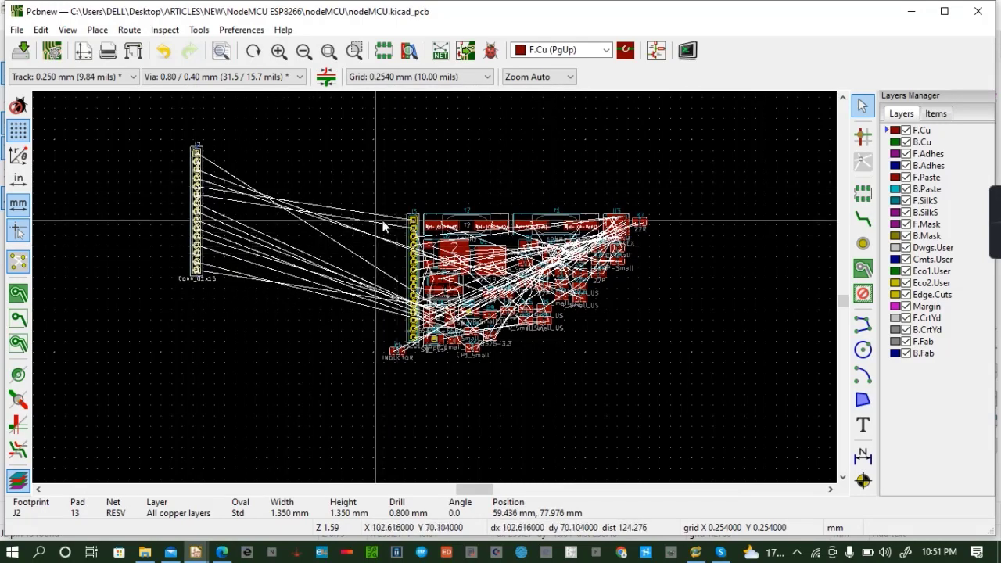
click(413, 223)
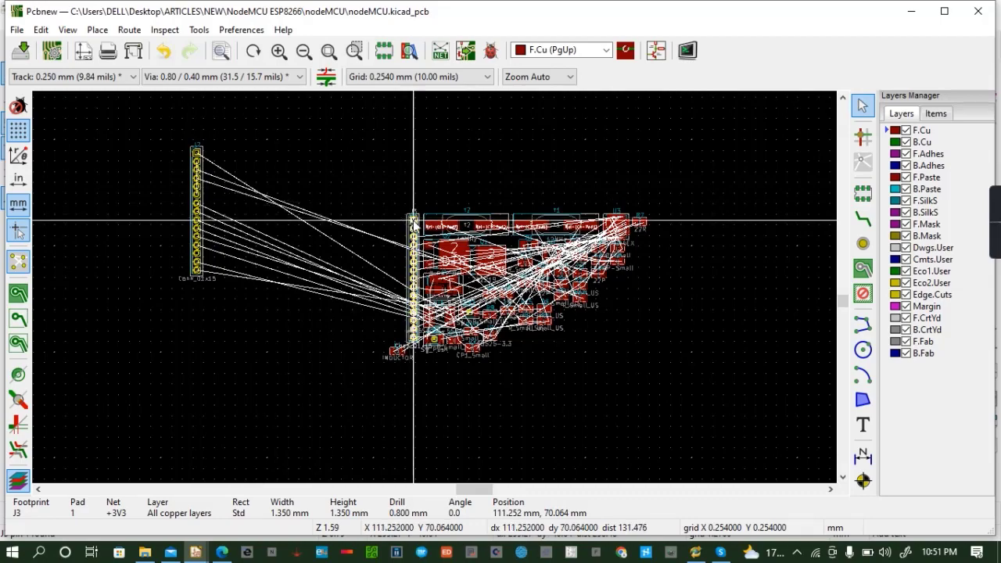
drag(412, 222, 192, 348)
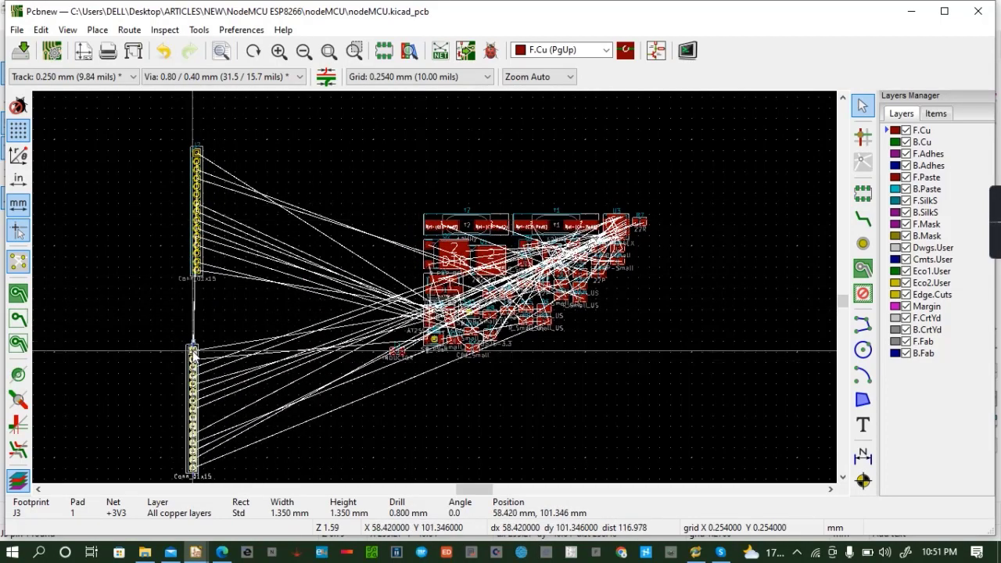
click(628, 227)
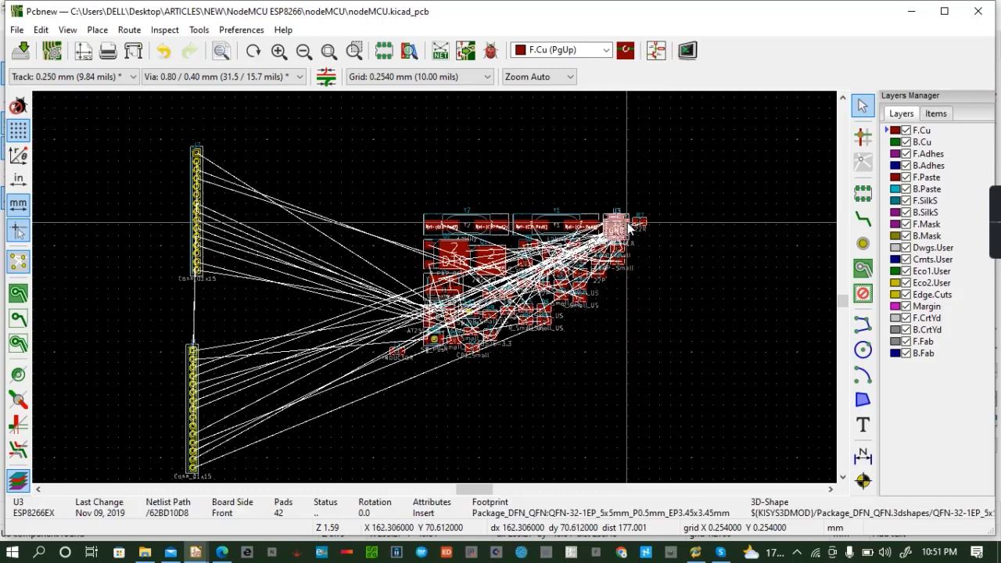
drag(628, 226, 276, 316)
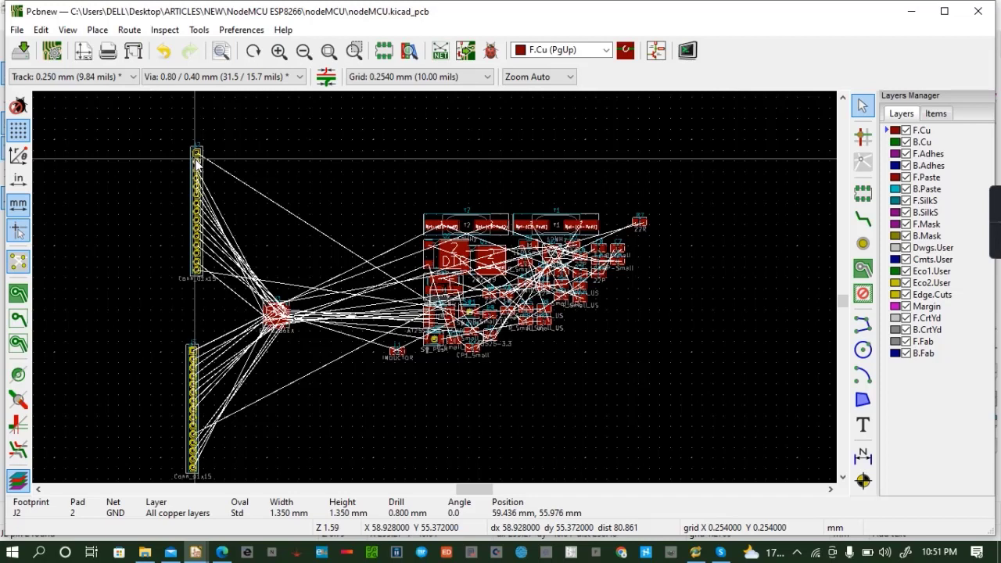
key(r)
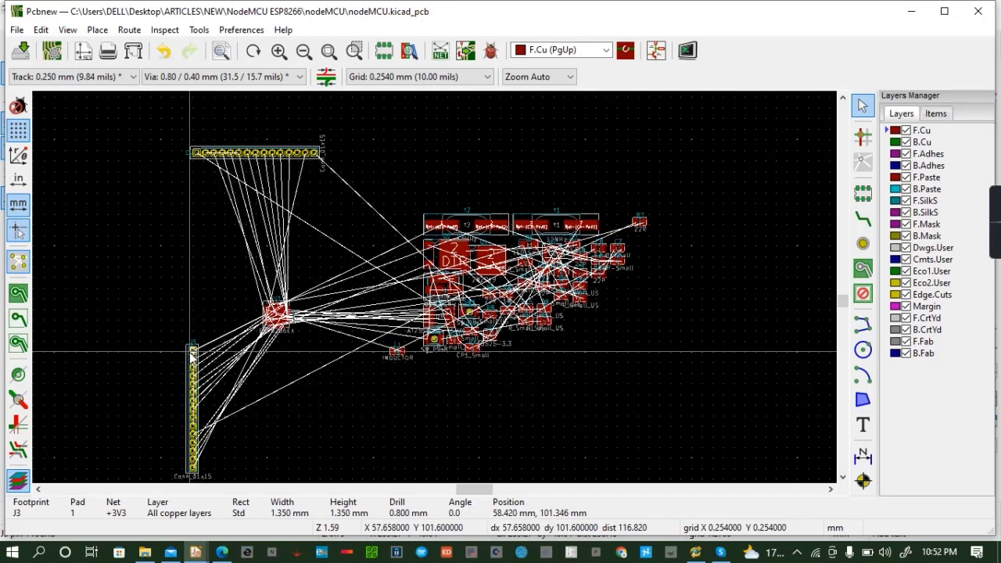
key(r)
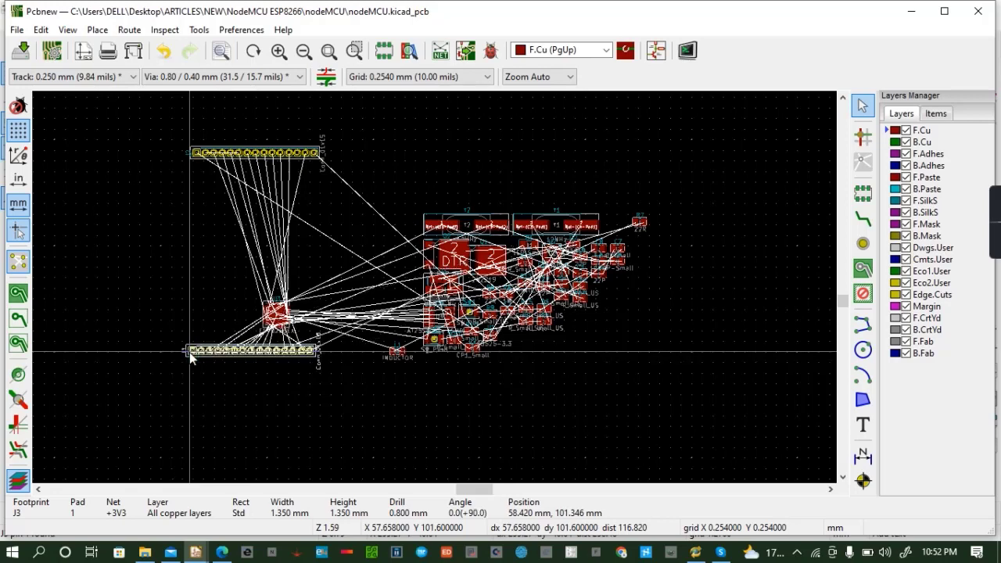
Select the ESP8266 chip U3 and move it to the left edge
click(282, 316)
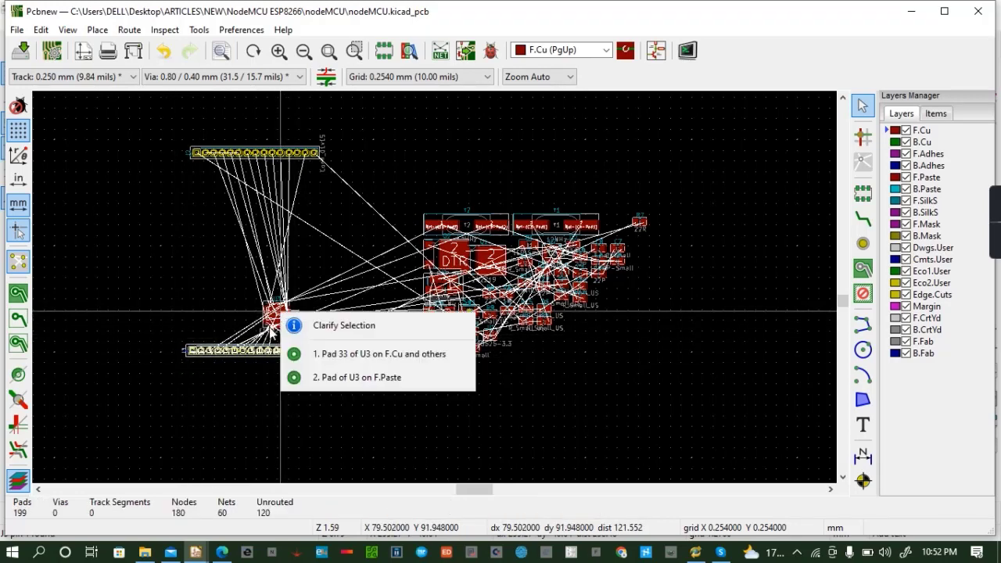
click(271, 322)
click(281, 311)
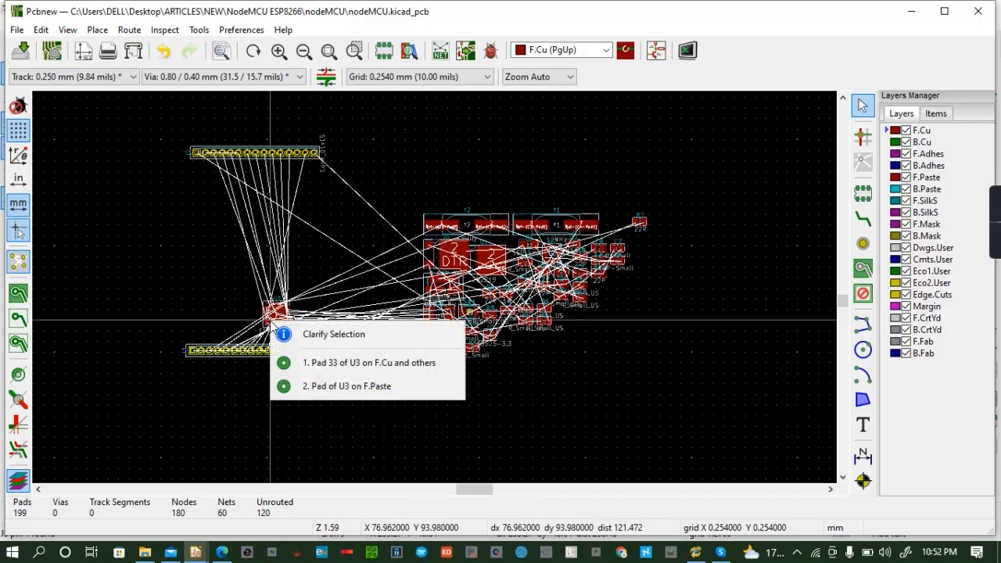
click(366, 361)
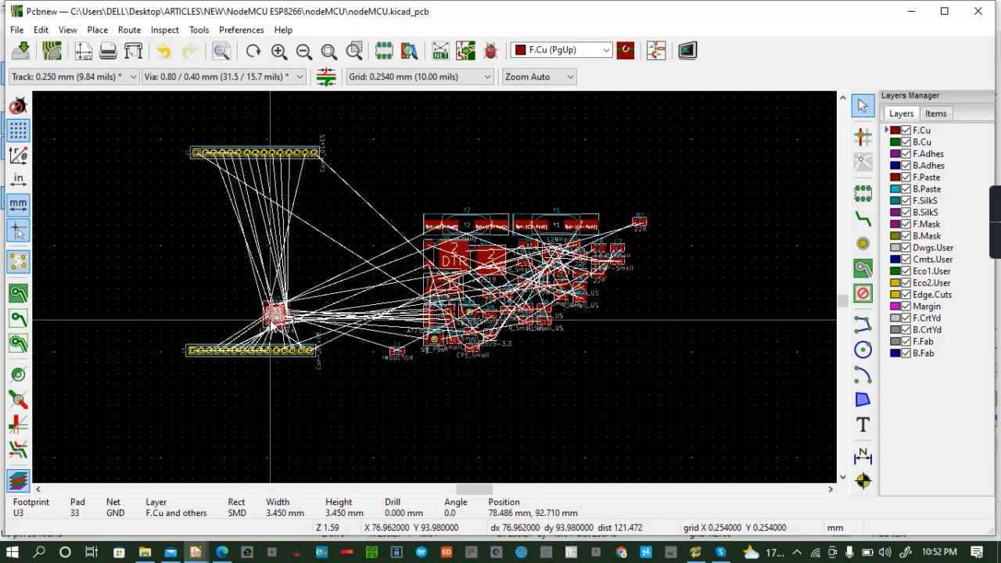
key(m)
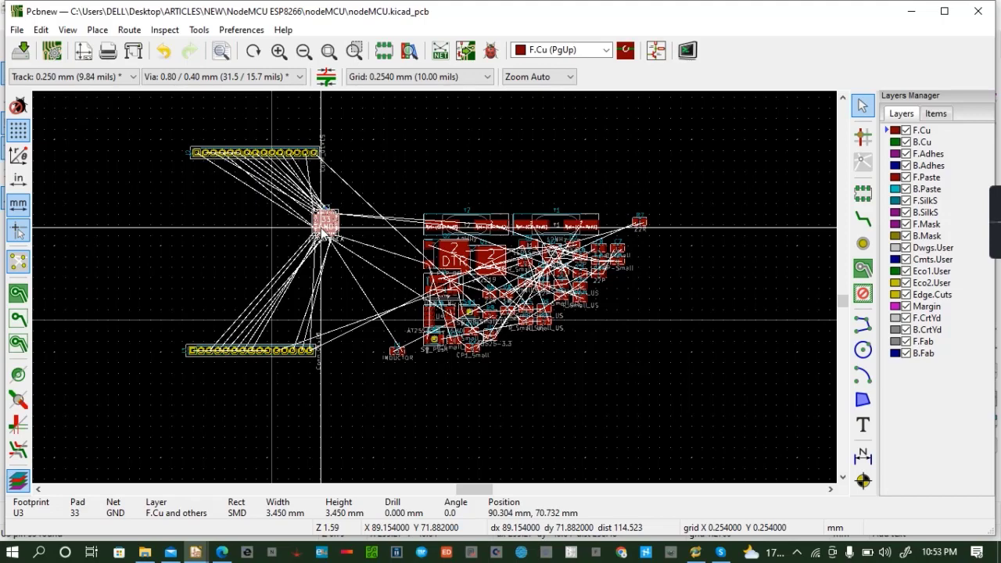
drag(321, 228, 186, 249)
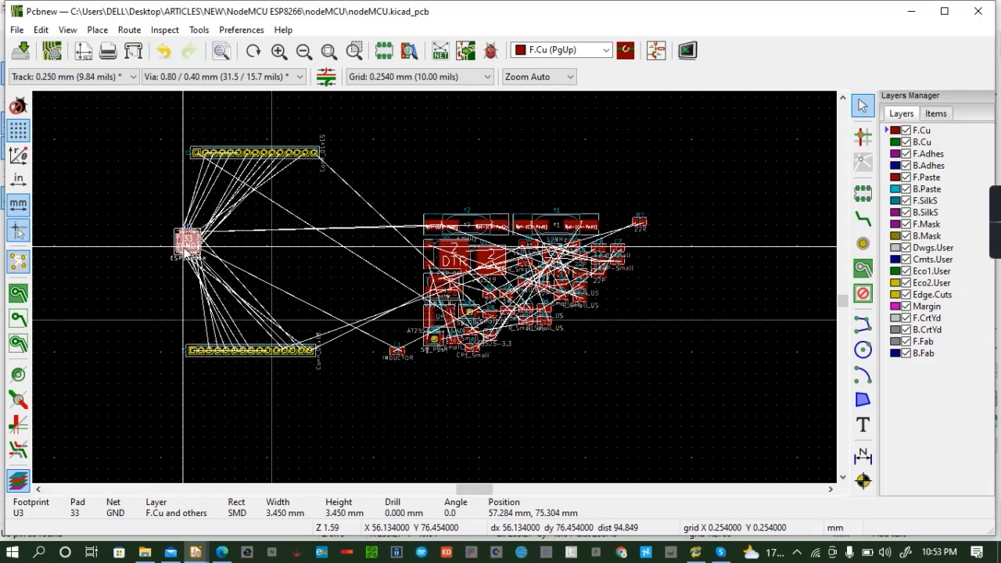
drag(184, 248, 196, 248)
click(195, 248)
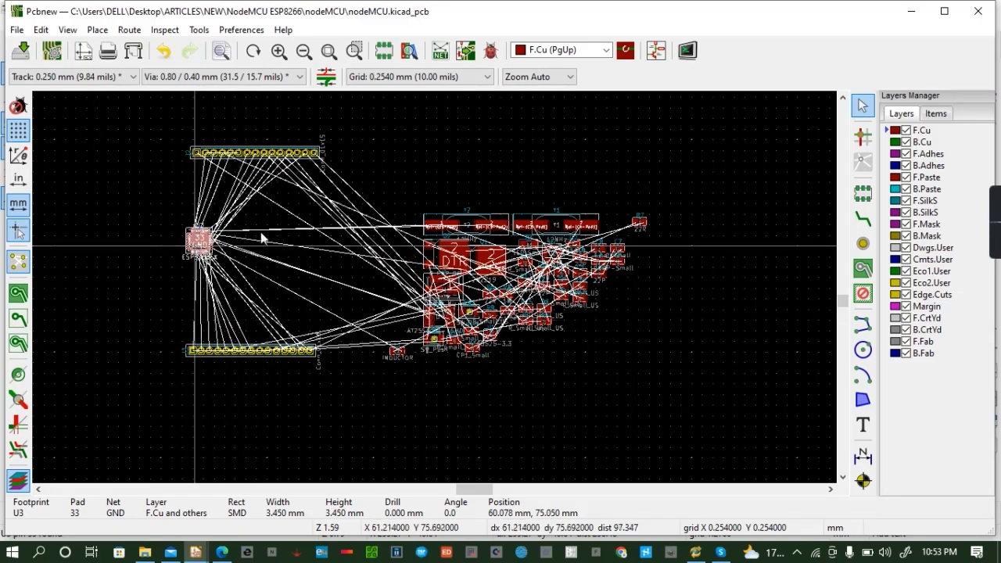
Bring header J2 down and header J3 up, closer around U3
click(276, 151)
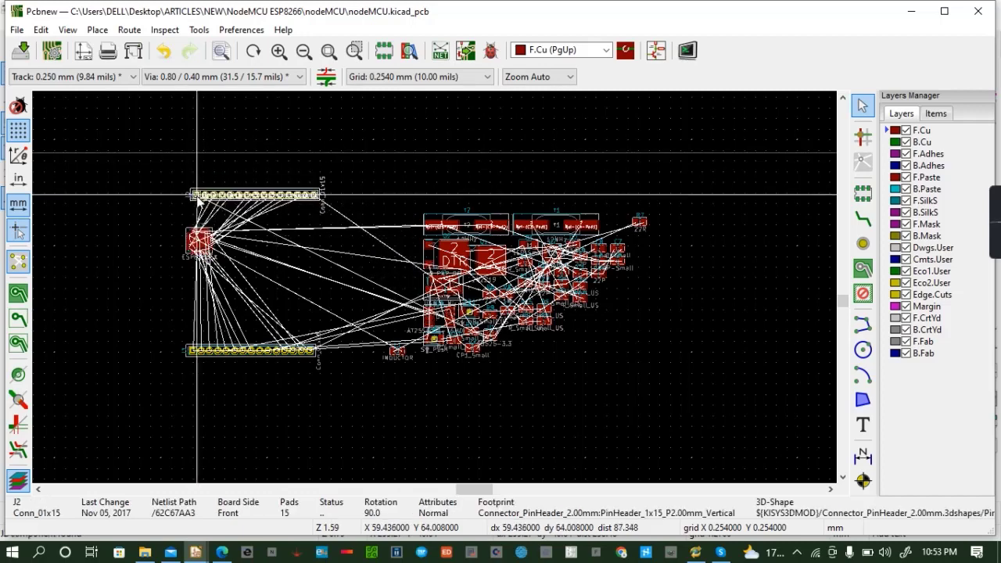
drag(196, 151, 193, 210)
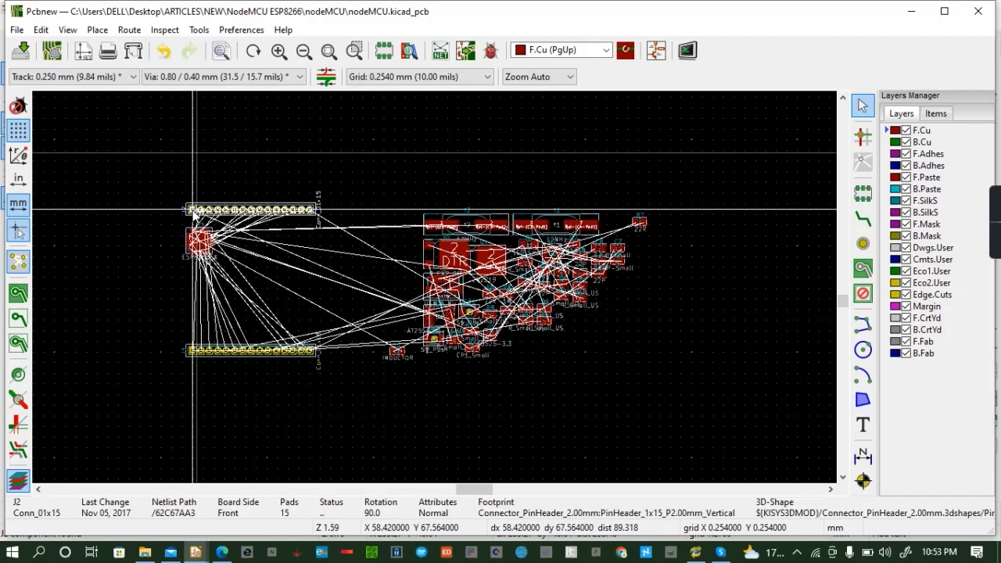
click(193, 210)
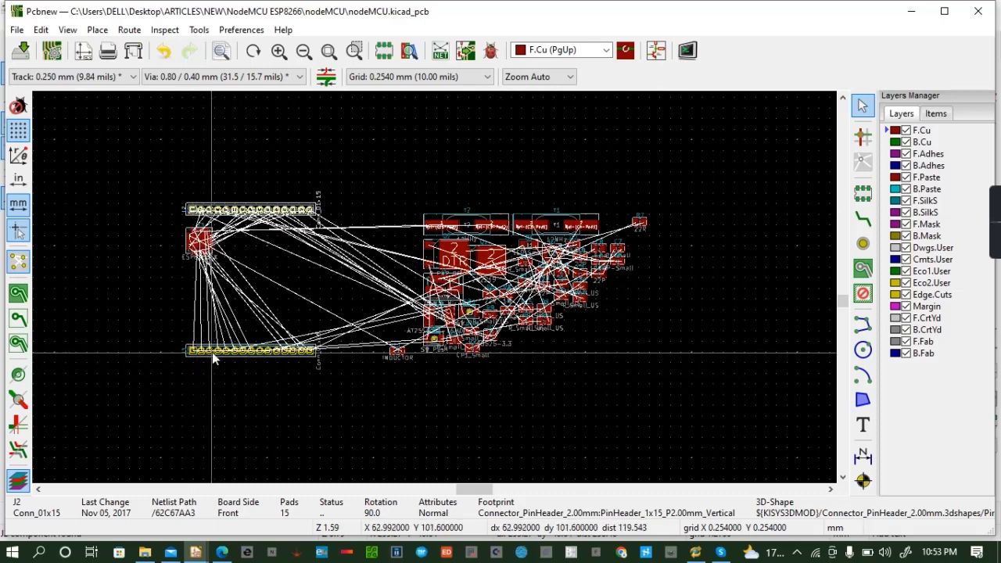
click(212, 352)
drag(212, 350, 203, 283)
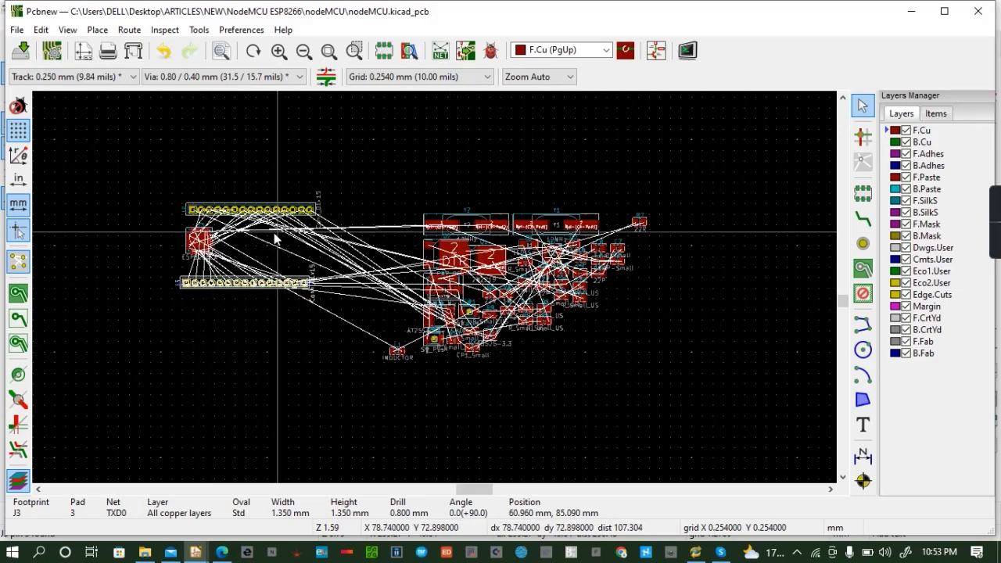
Flip header J3 to the back side of the board
right_click(226, 211)
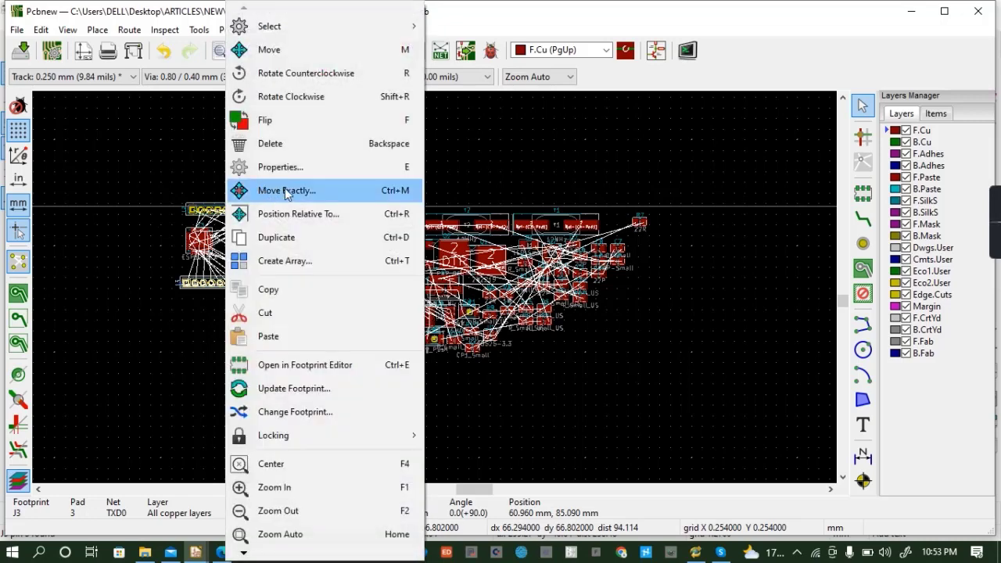
click(300, 169)
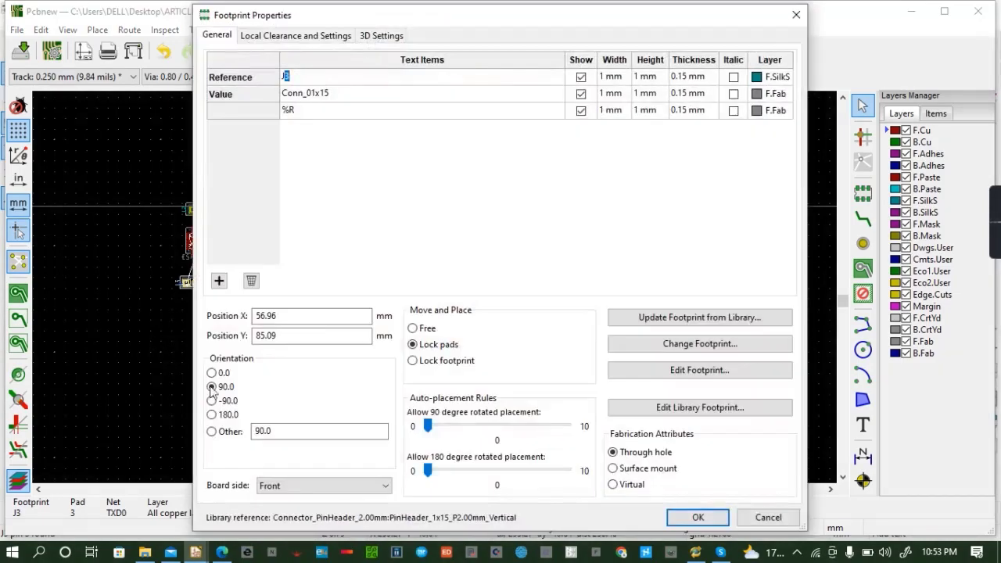
click(307, 486)
click(303, 513)
click(697, 517)
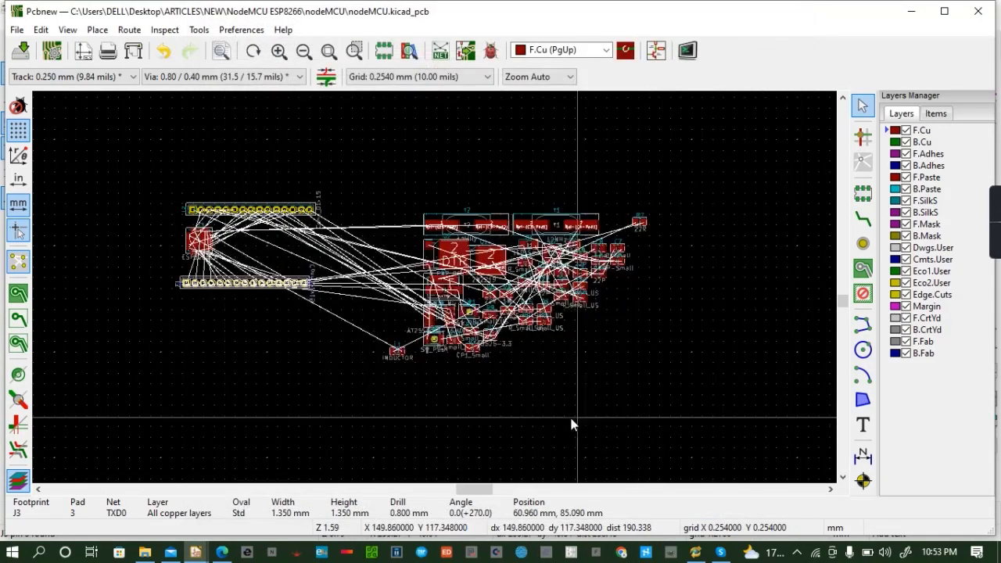
Inspect J3's pad 5 and footprint properties, closing both unchanged
click(221, 282)
right_click(221, 281)
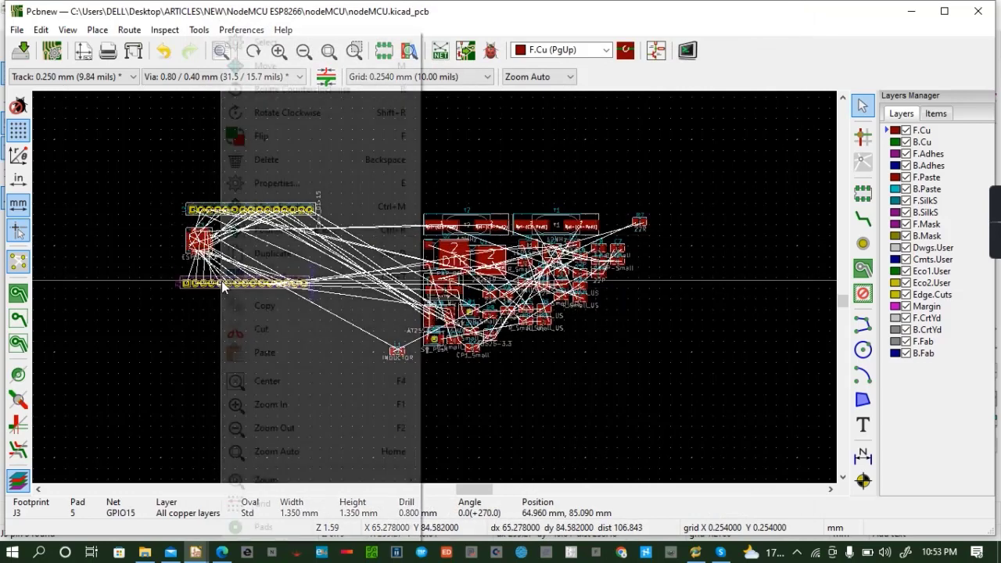
click(281, 183)
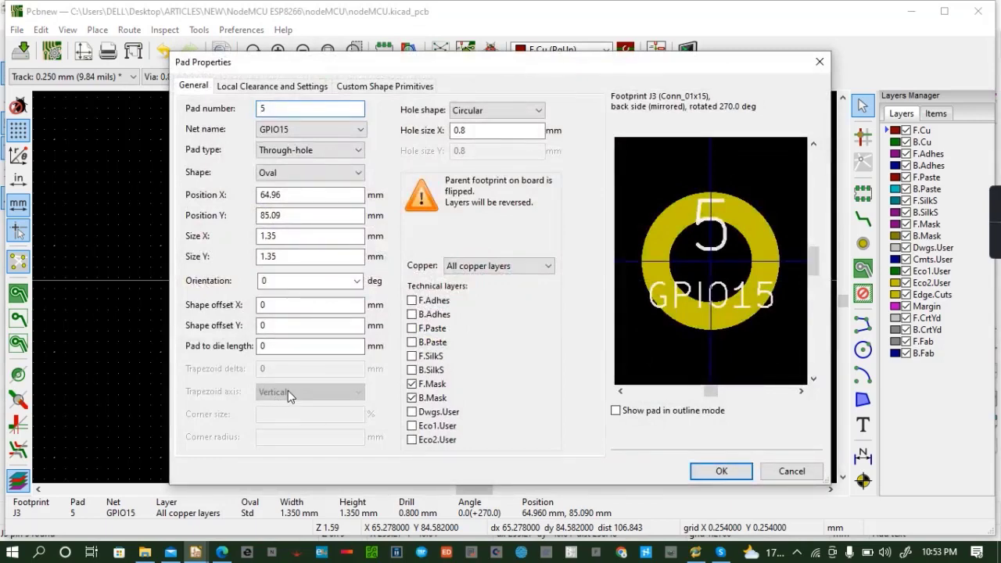
click(820, 61)
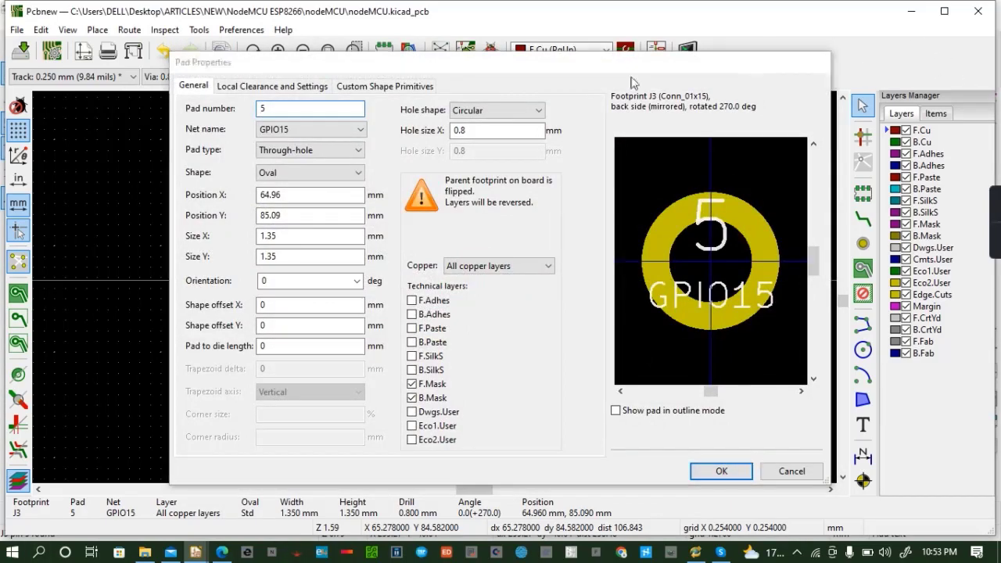
click(197, 289)
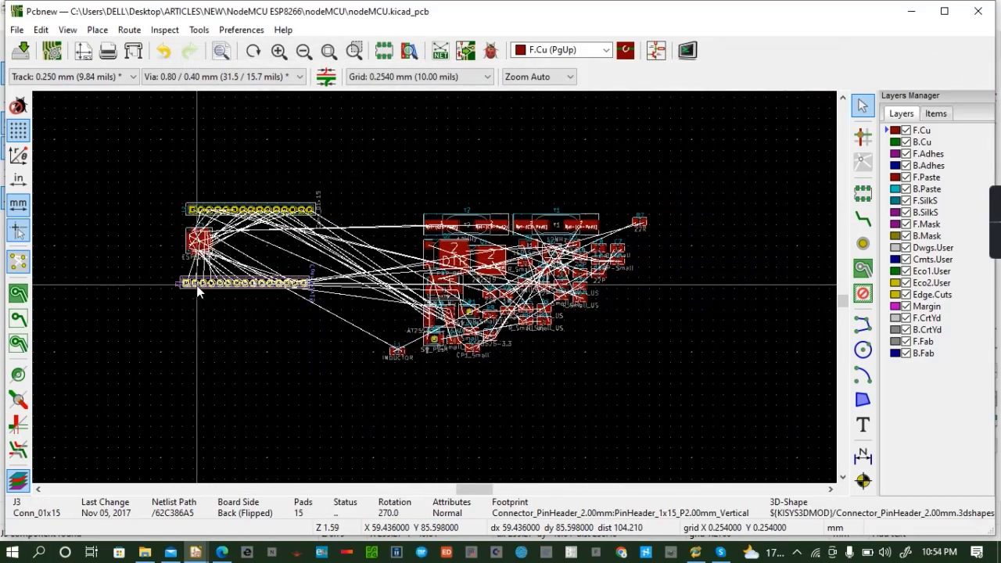
right_click(197, 289)
click(245, 167)
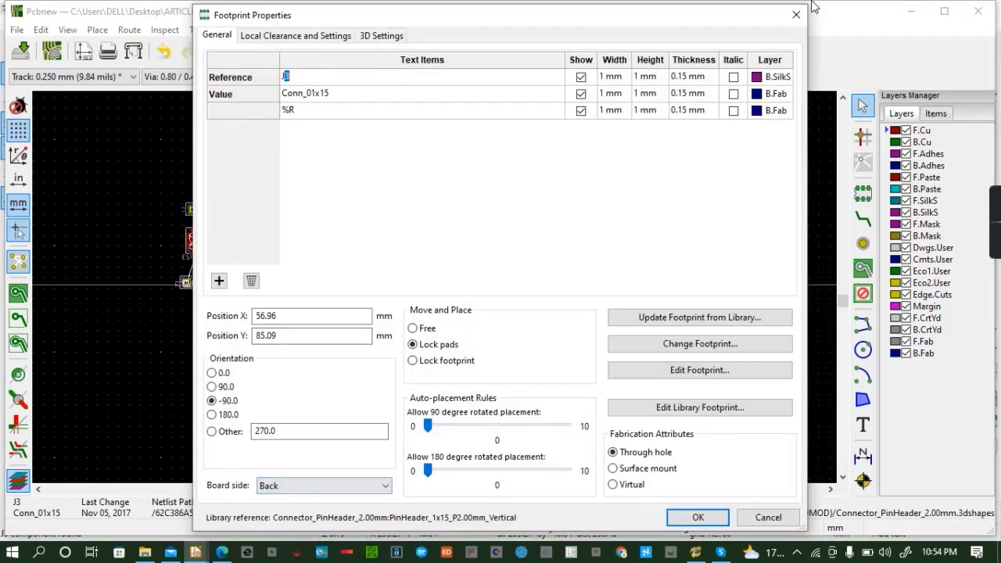
click(797, 14)
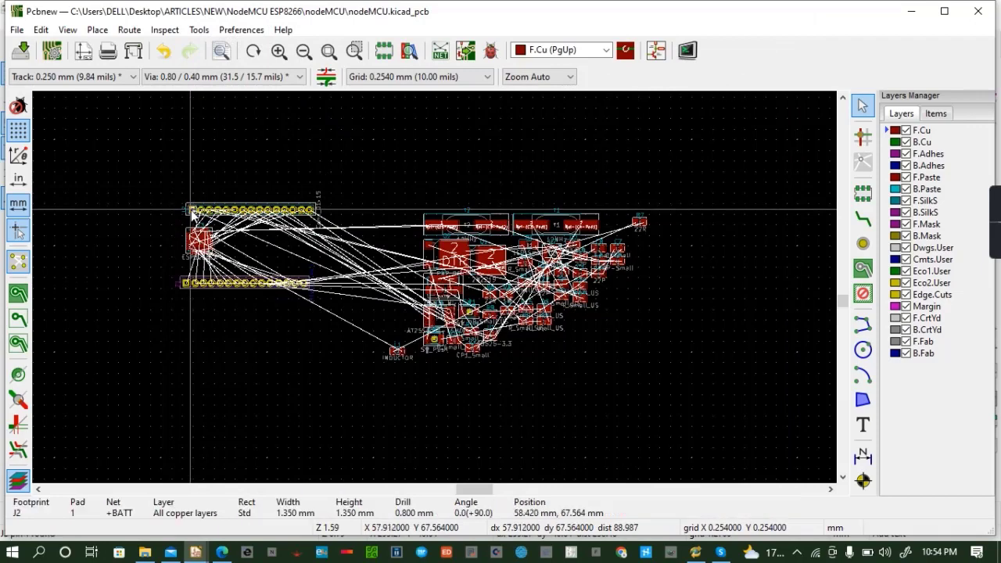
Set header J2's board side to Back in its footprint properties
right_click(193, 215)
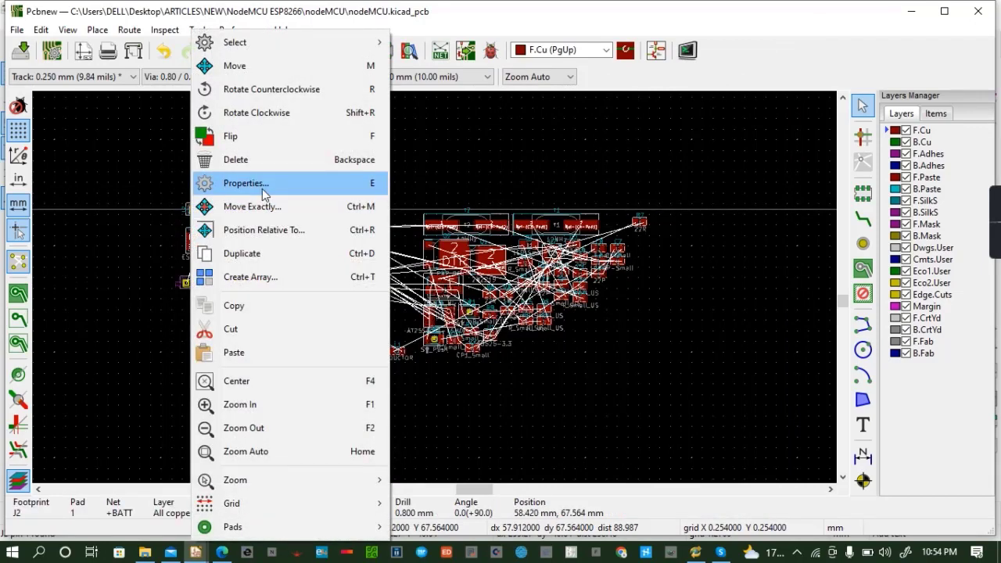
click(262, 188)
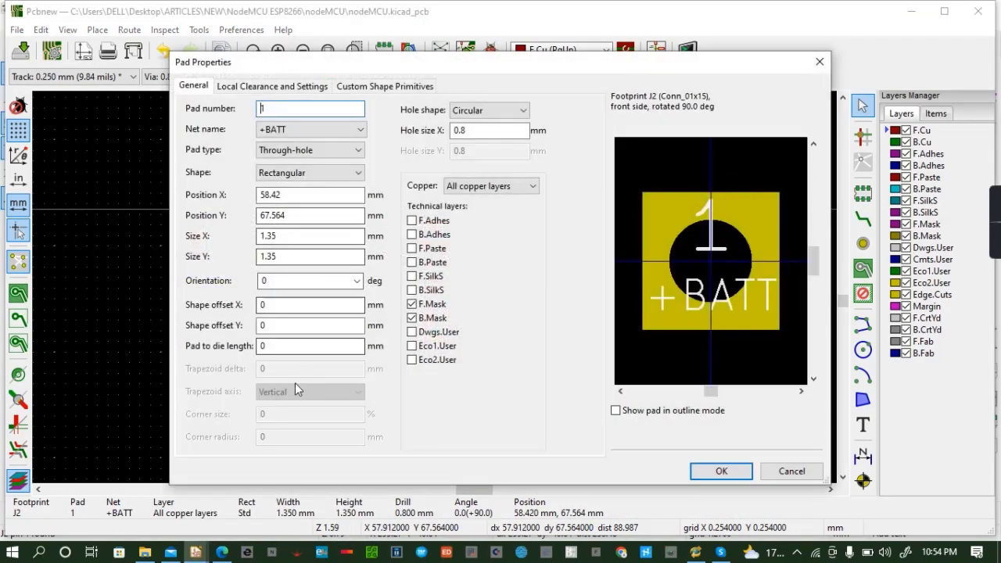
click(820, 61)
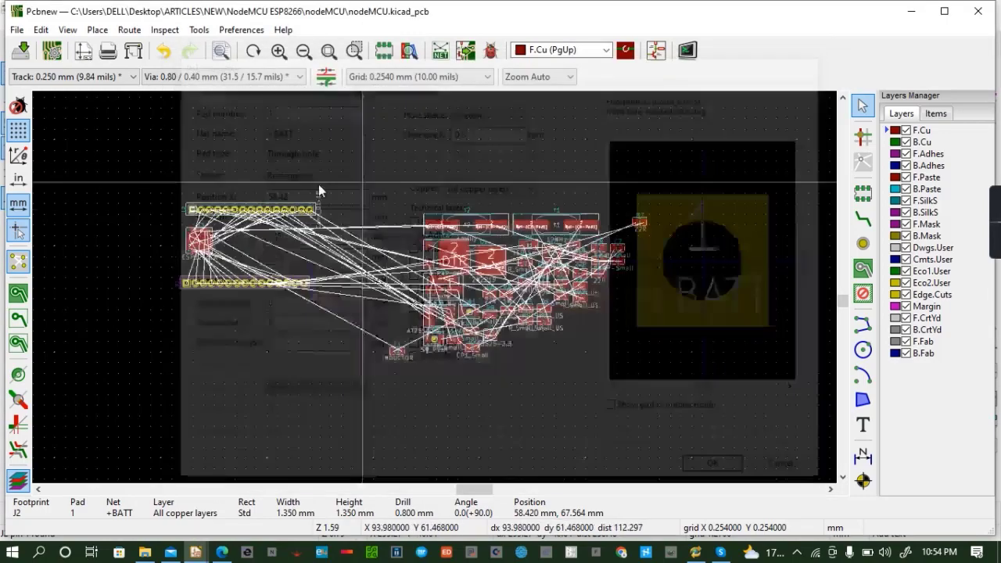
scroll(434, 286, up, 1)
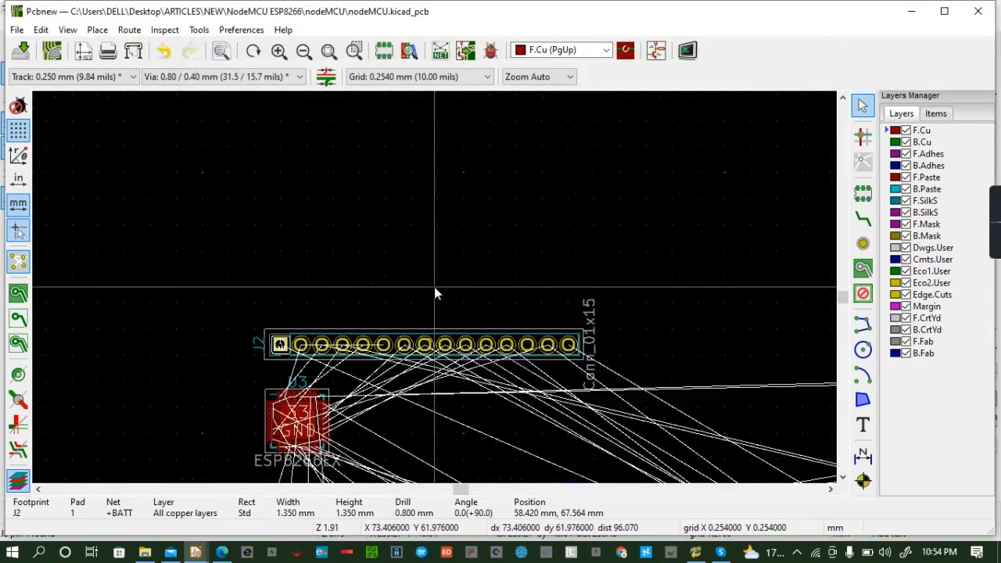
click(350, 342)
right_click(351, 345)
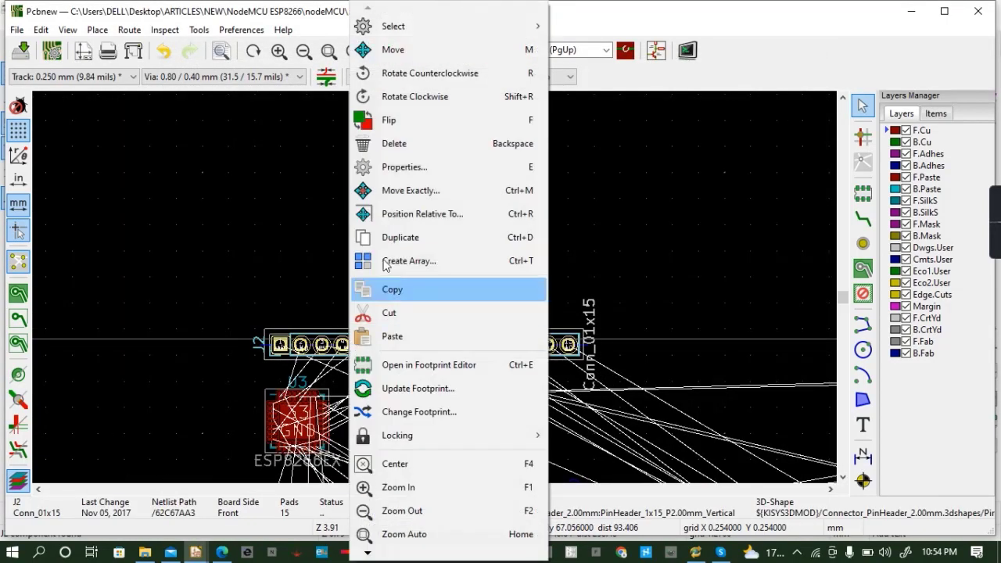
click(400, 168)
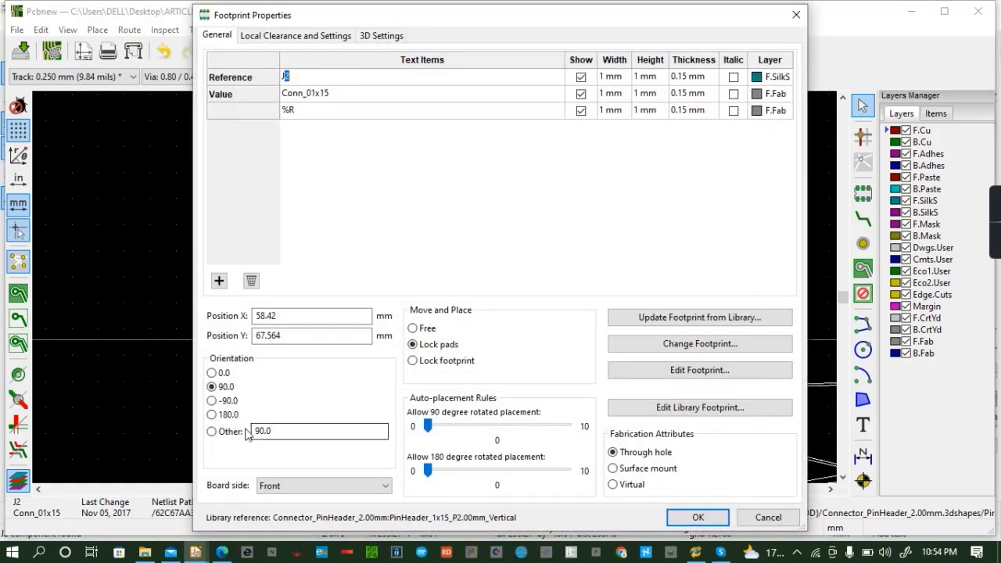
click(320, 485)
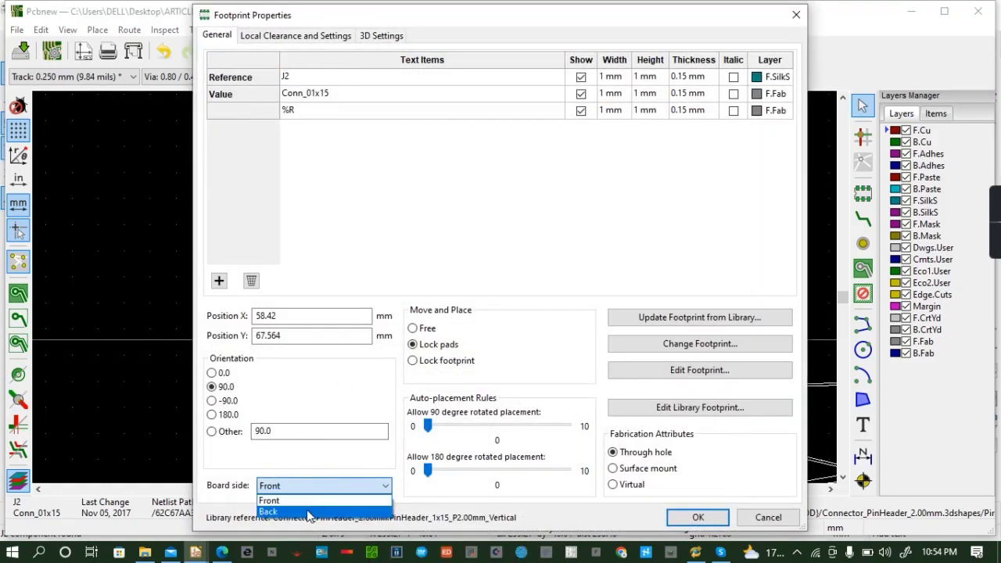
click(313, 514)
click(695, 518)
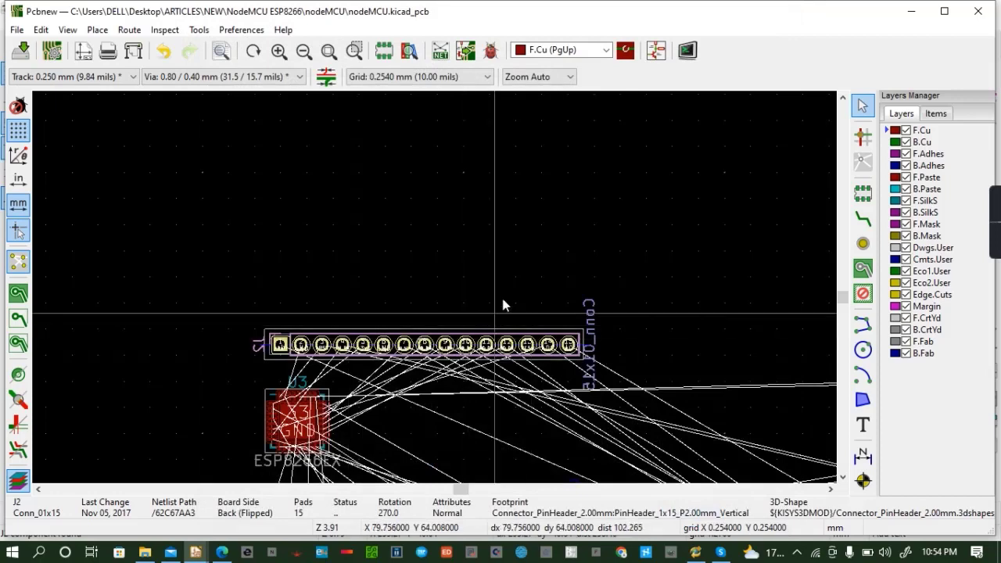
scroll(842, 485, down, 1)
Drag header J3 into line beneath J2
click(831, 490)
click(830, 489)
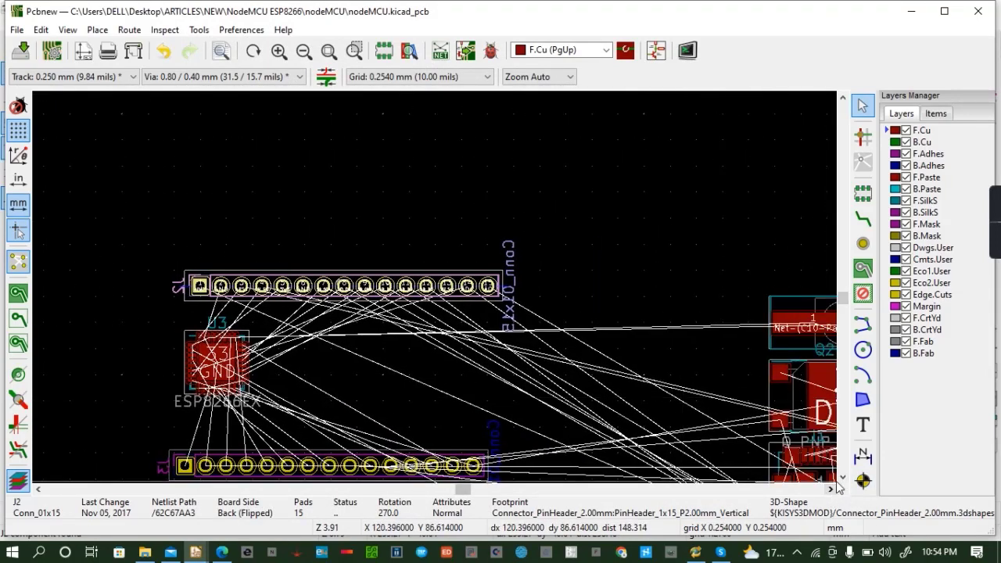
click(842, 480)
click(842, 480)
click(843, 485)
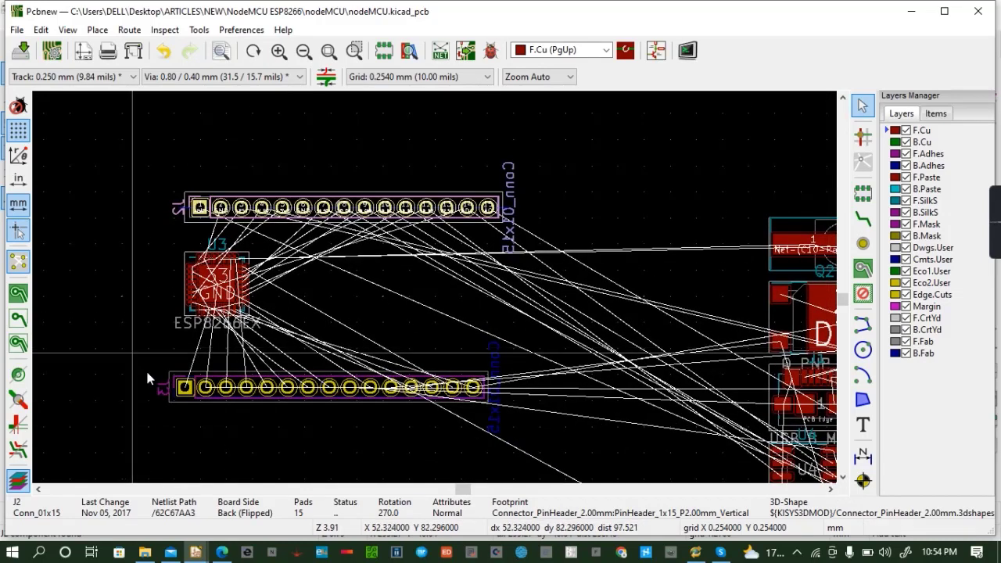
click(186, 404)
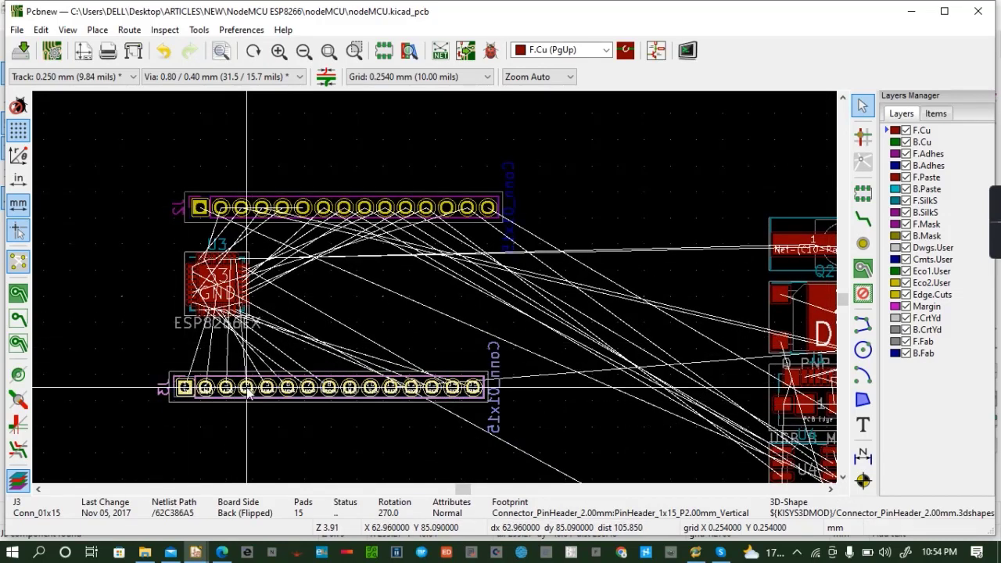
drag(246, 388, 264, 377)
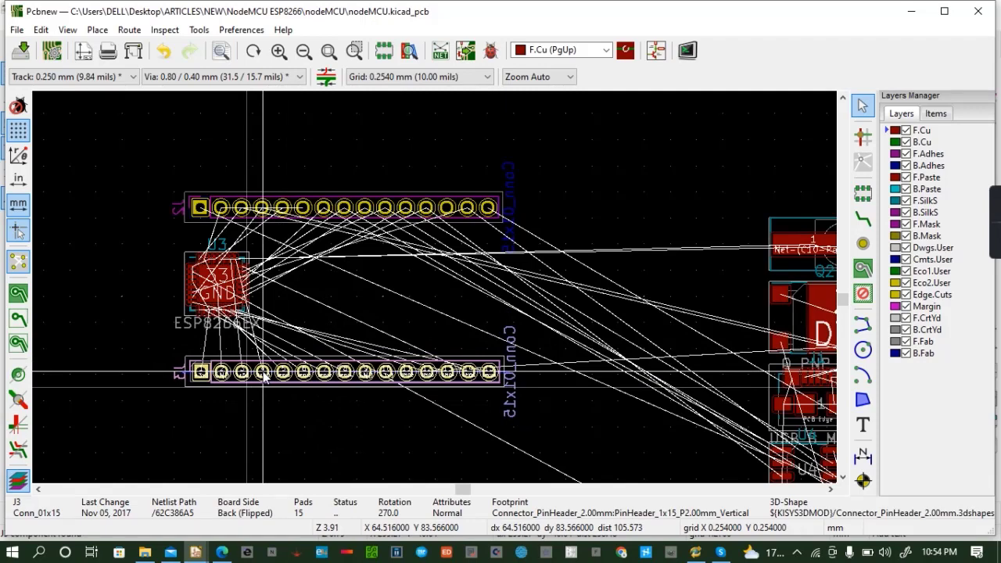
drag(265, 377, 265, 377)
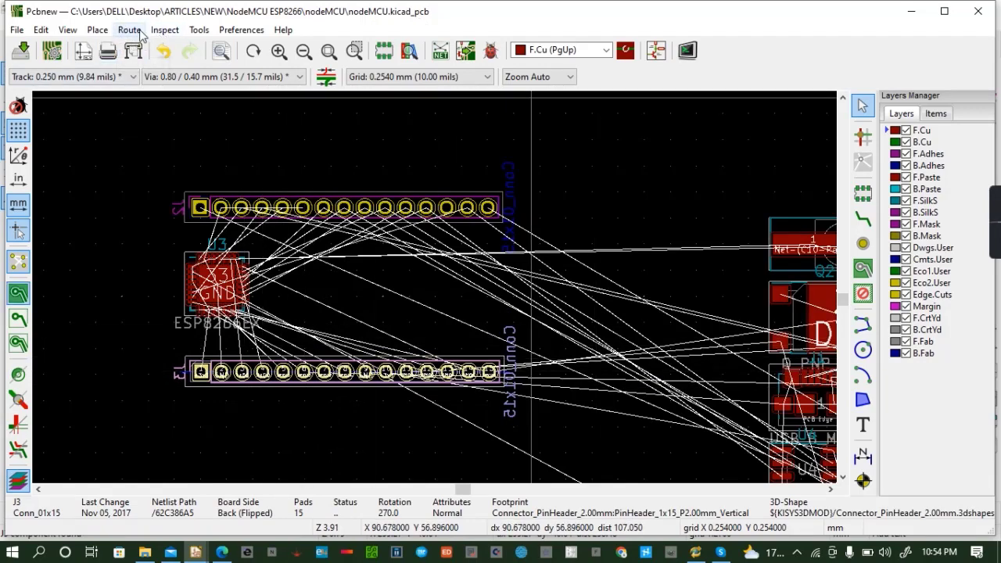
Rotate the board in the 3D viewer to inspect the header placement
click(69, 30)
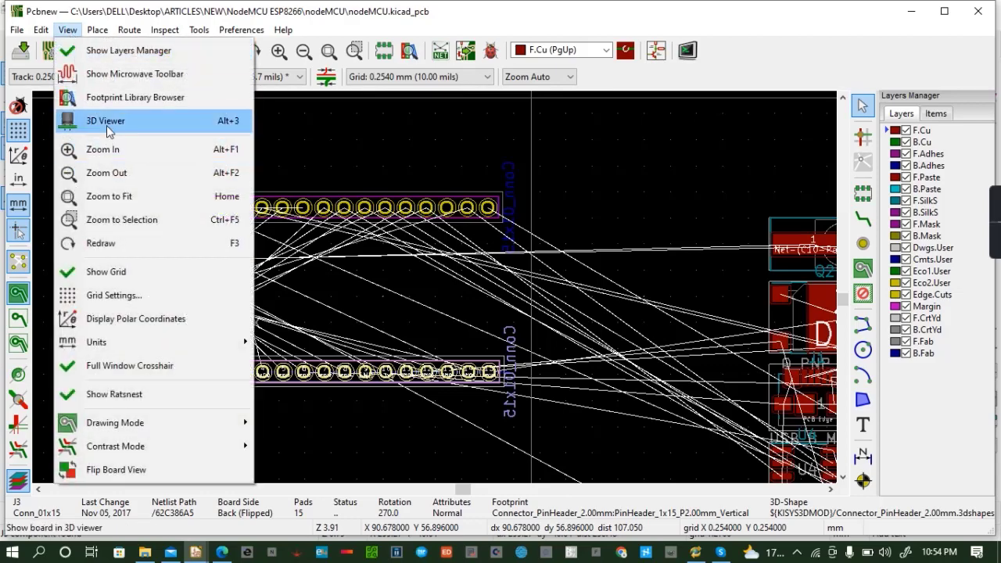
click(105, 122)
drag(419, 303, 701, 309)
click(978, 11)
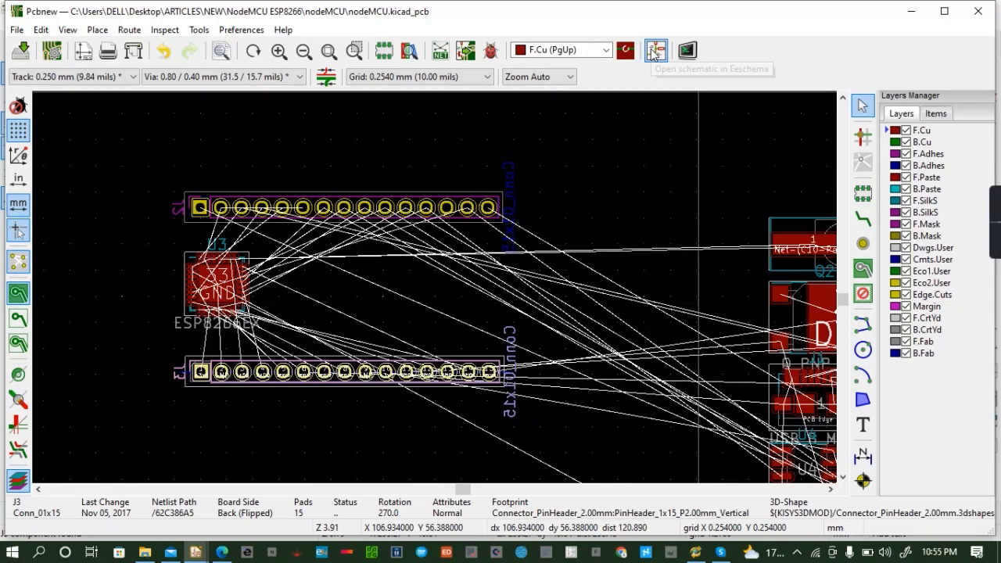
click(864, 193)
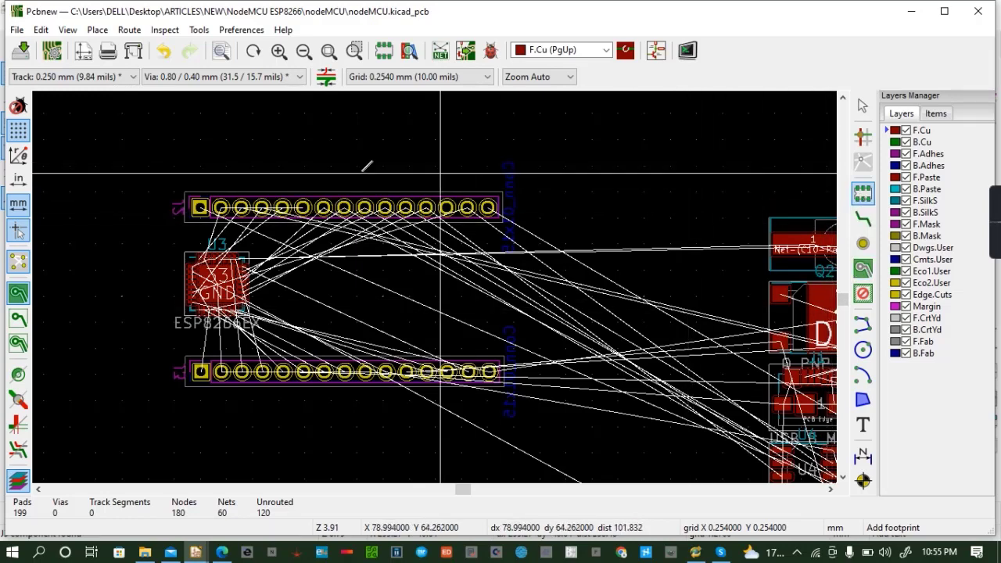
Place a MountingHole_2.5mm_Pad footprint, found by filtering MOUNT, left of J2
click(167, 163)
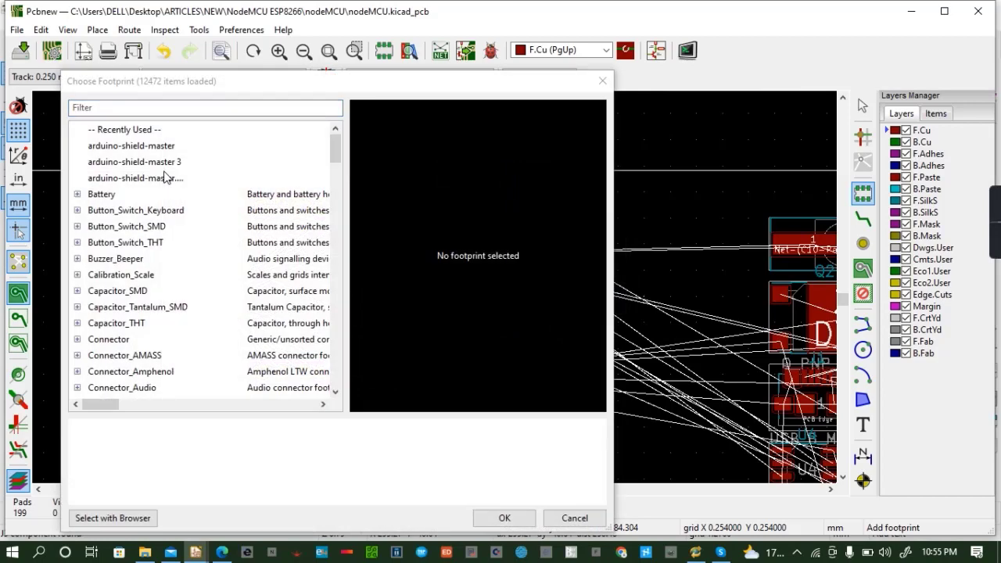
click(114, 108)
text(MOUNT)
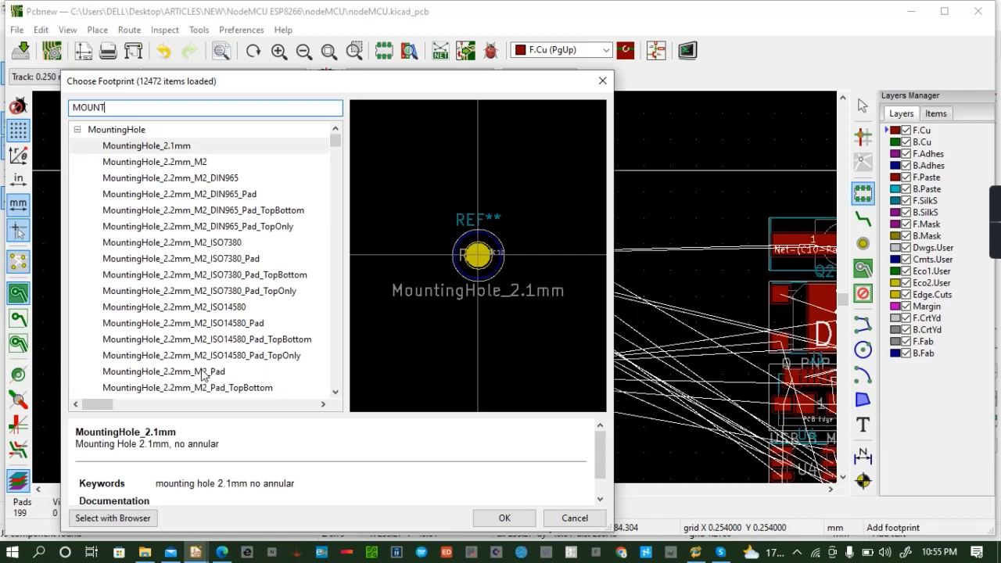
scroll(202, 375, down, 2)
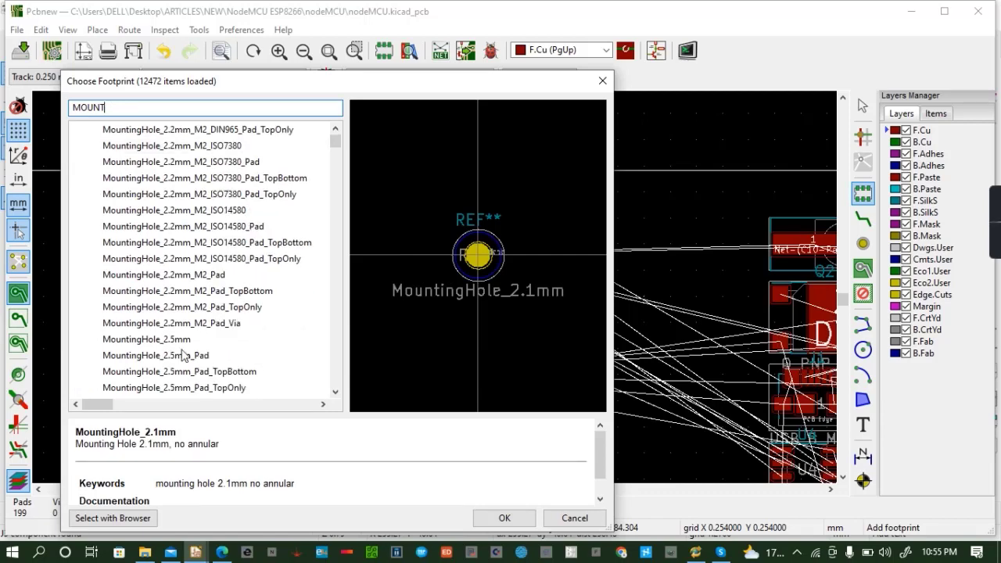
click(189, 355)
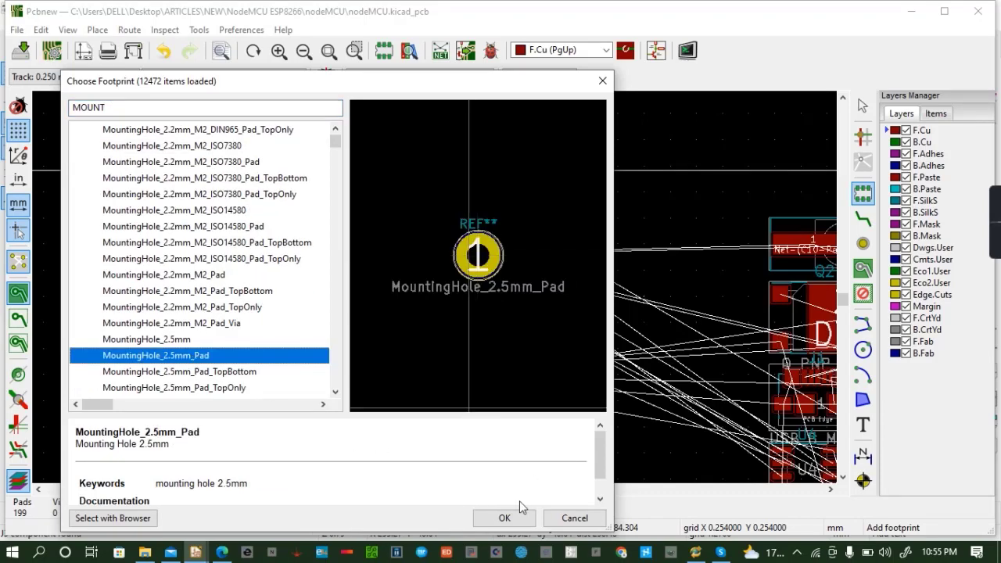
click(505, 518)
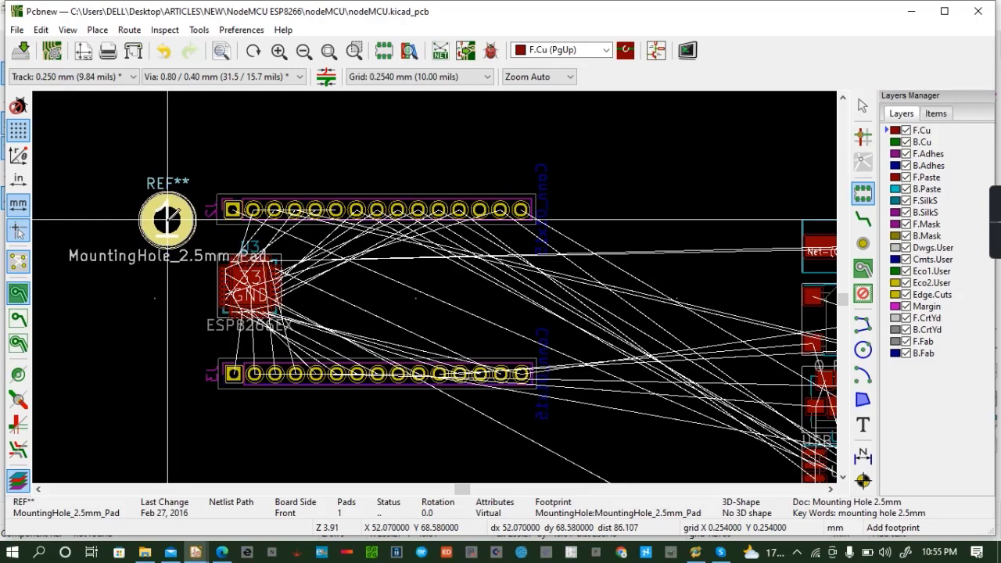
click(167, 221)
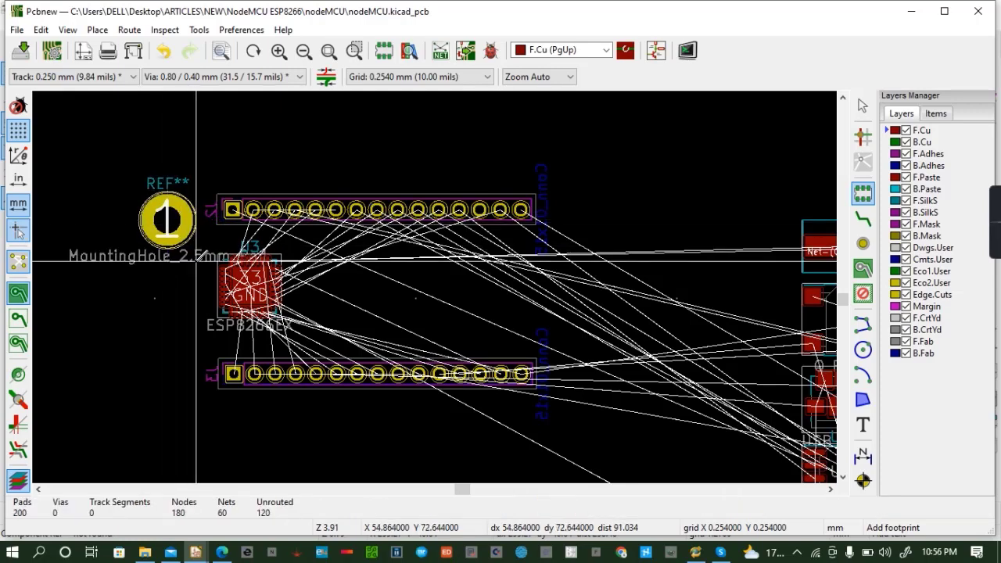
Place a second 2.5 mm mounting hole left of J3 and nudge it into position
click(177, 387)
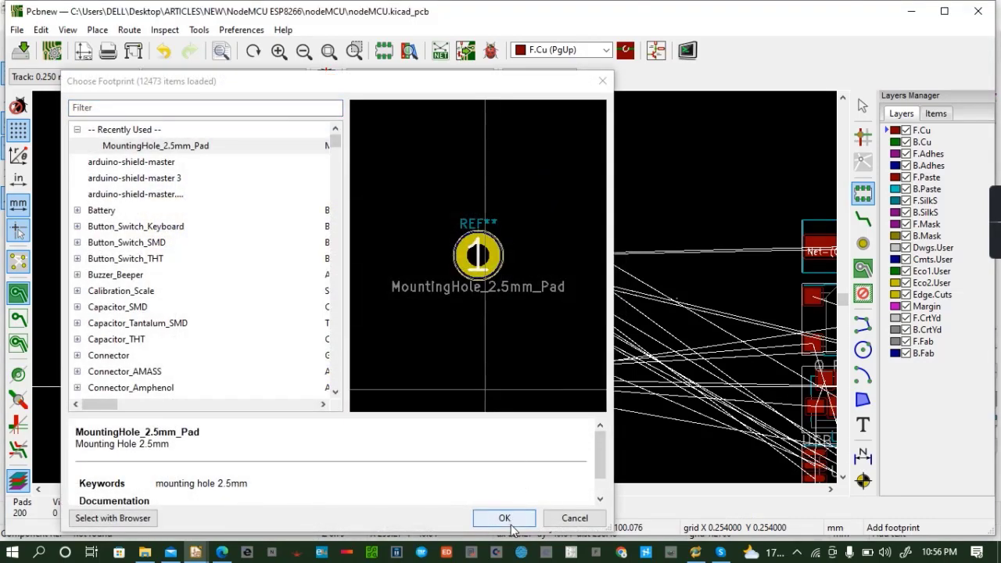
click(506, 518)
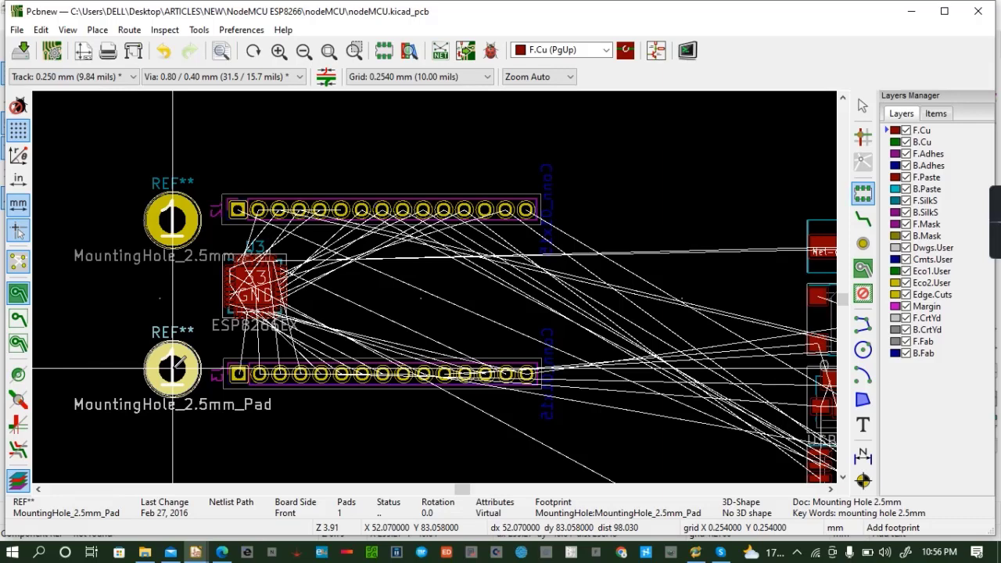
click(173, 369)
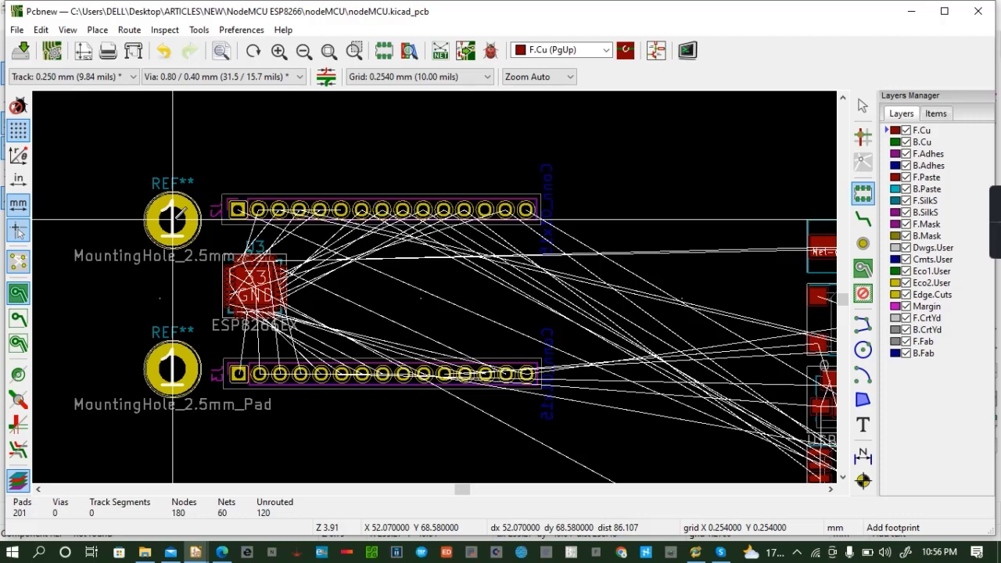
click(173, 367)
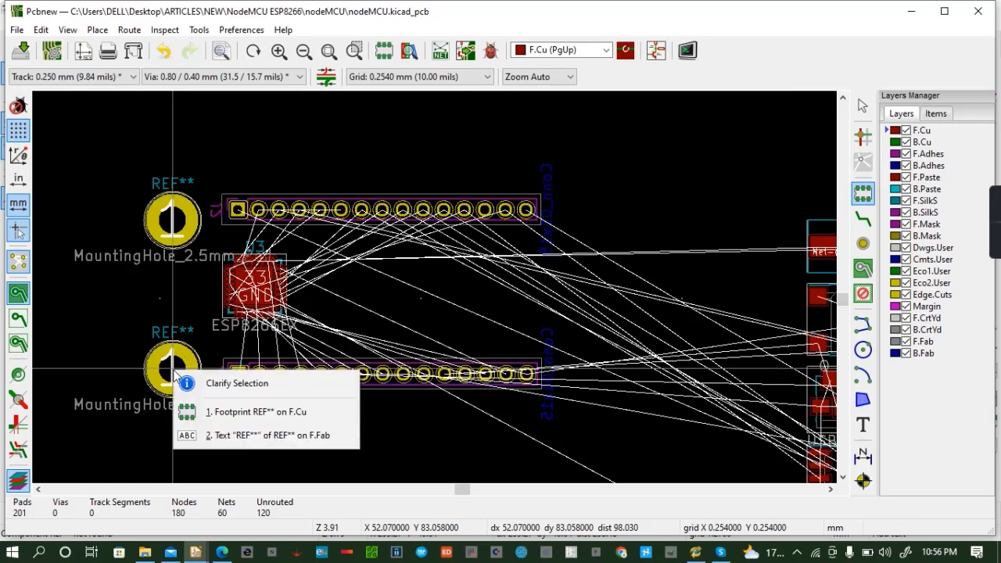
click(266, 412)
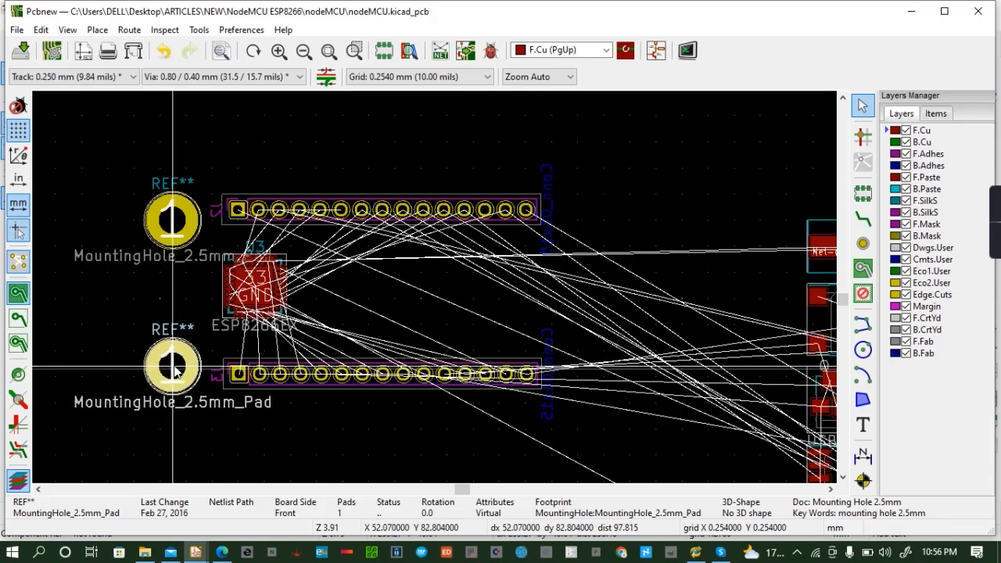
click(176, 373)
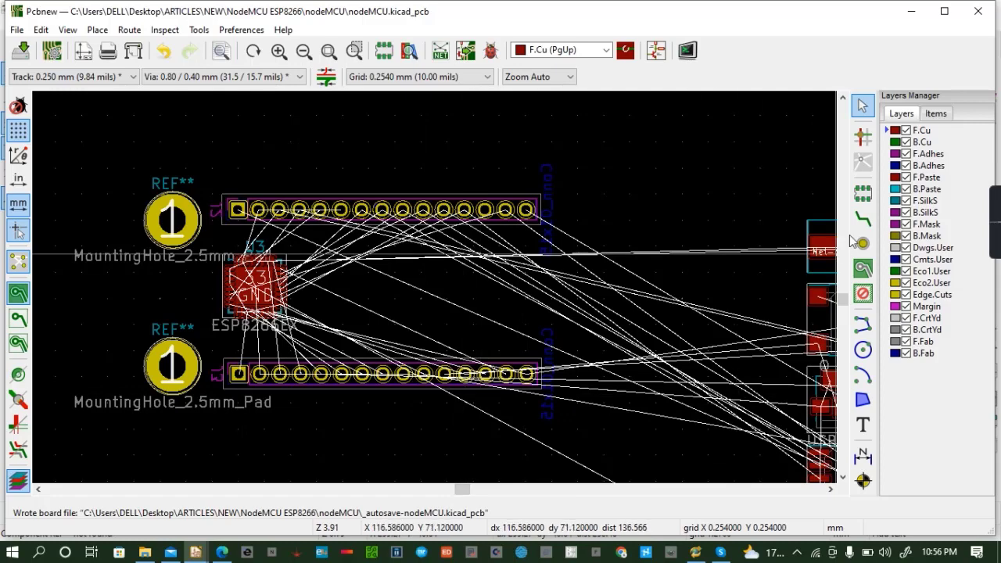
click(863, 193)
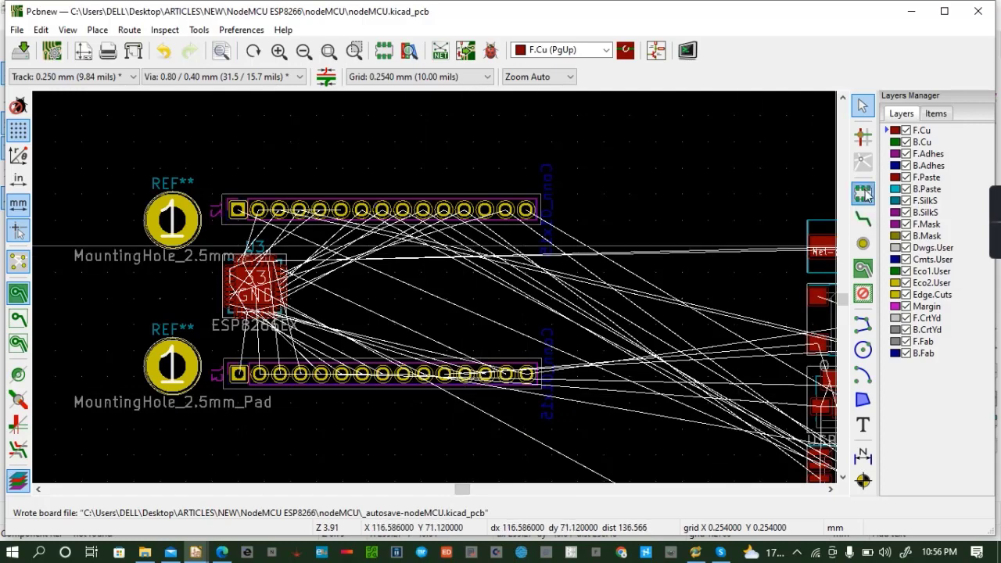
Place the third and fourth 2.5 mm mounting holes right of J3 and at the upper right
click(583, 409)
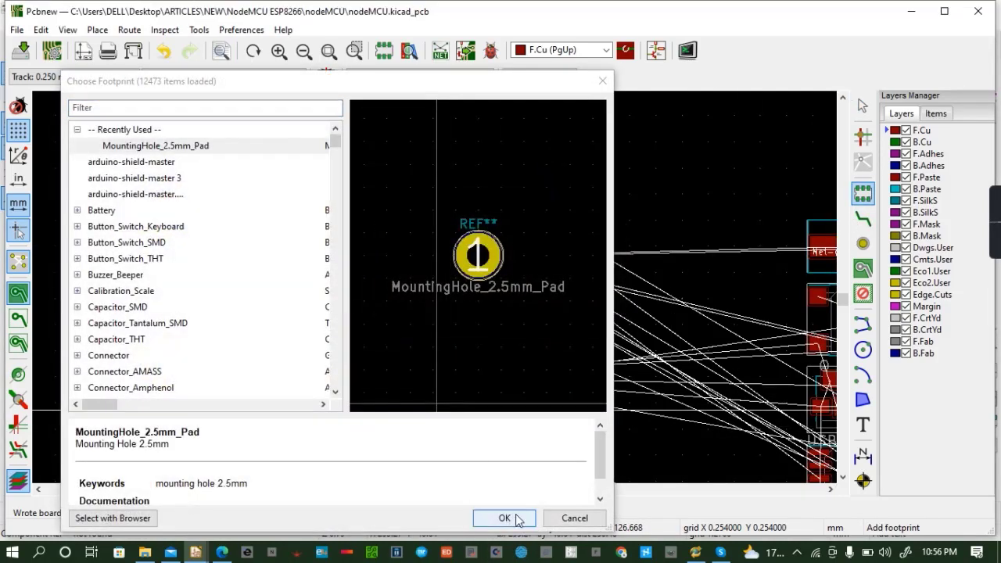
click(505, 519)
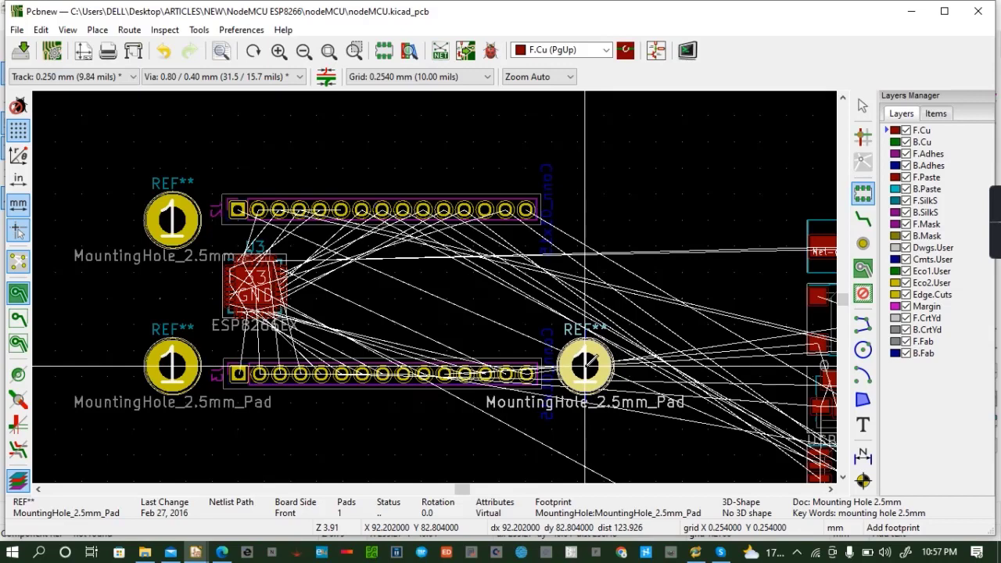
click(585, 364)
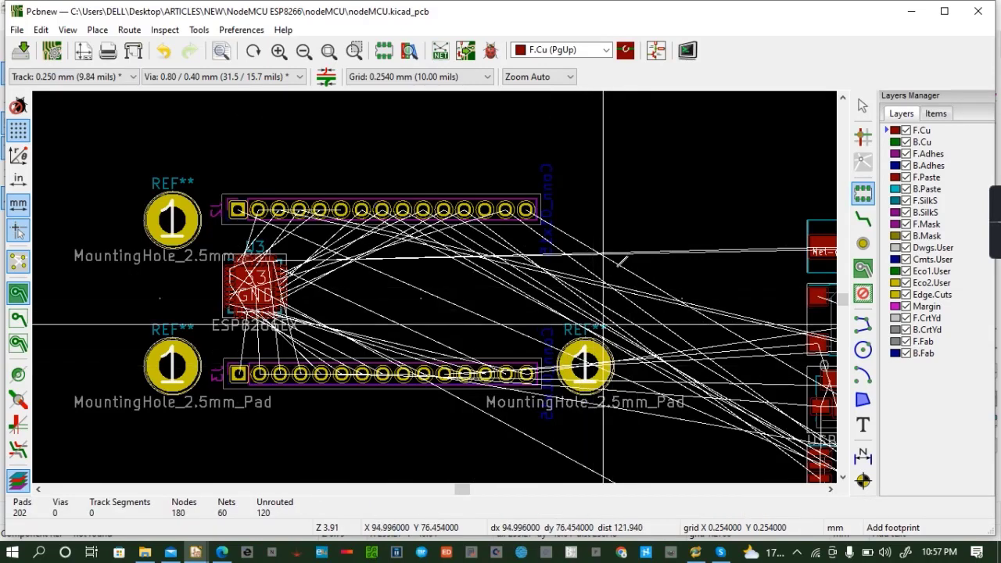
click(593, 208)
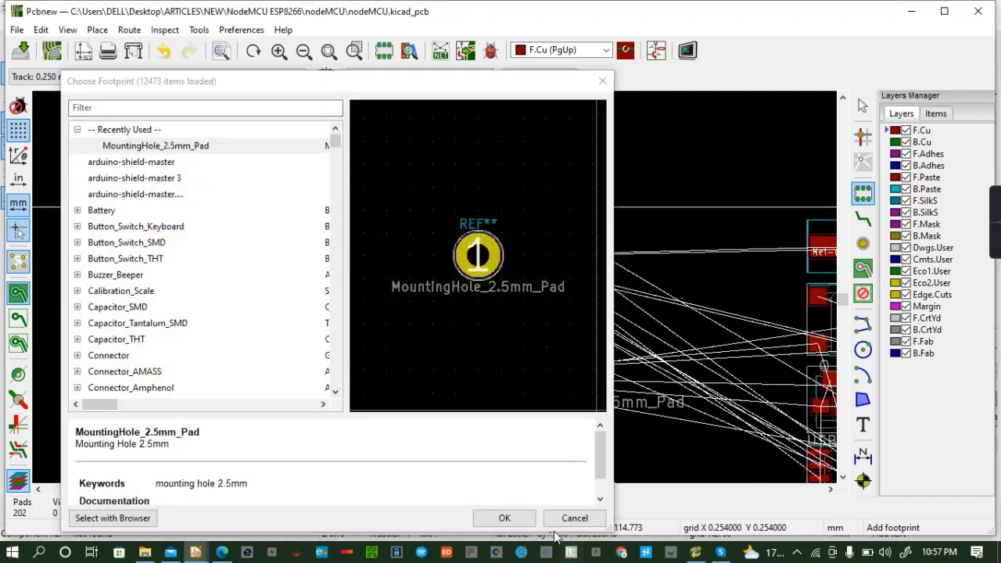
click(494, 519)
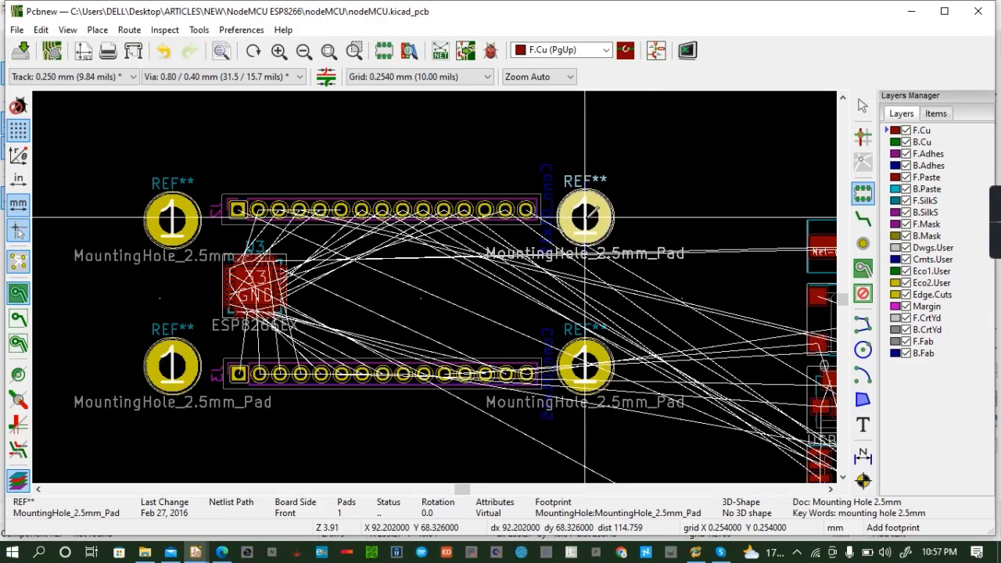
click(585, 211)
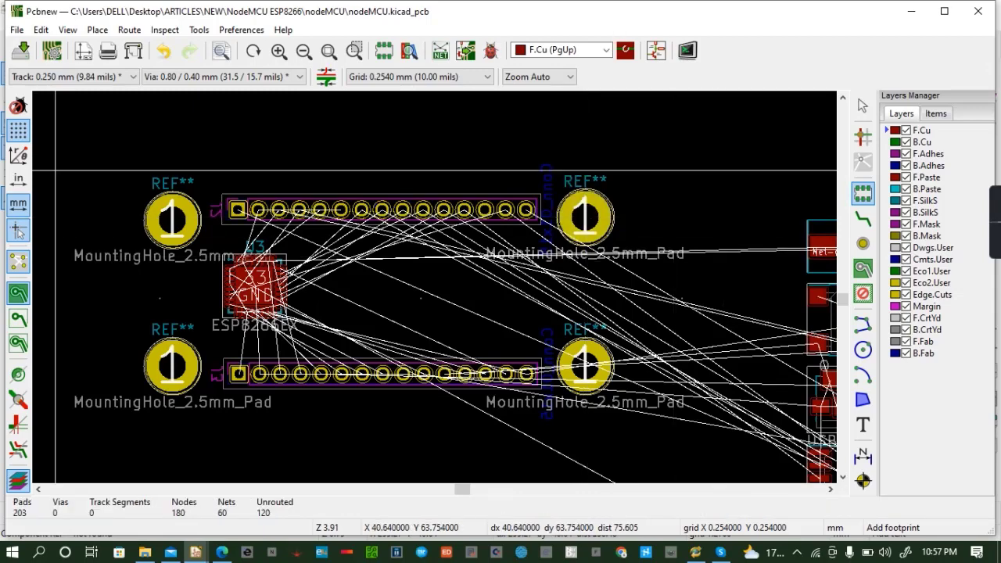
click(67, 29)
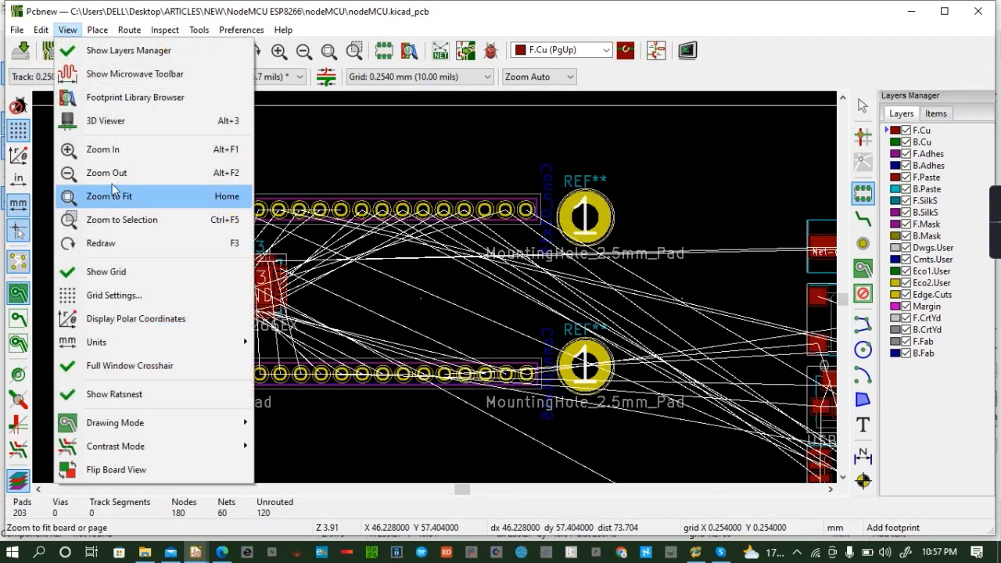
click(93, 123)
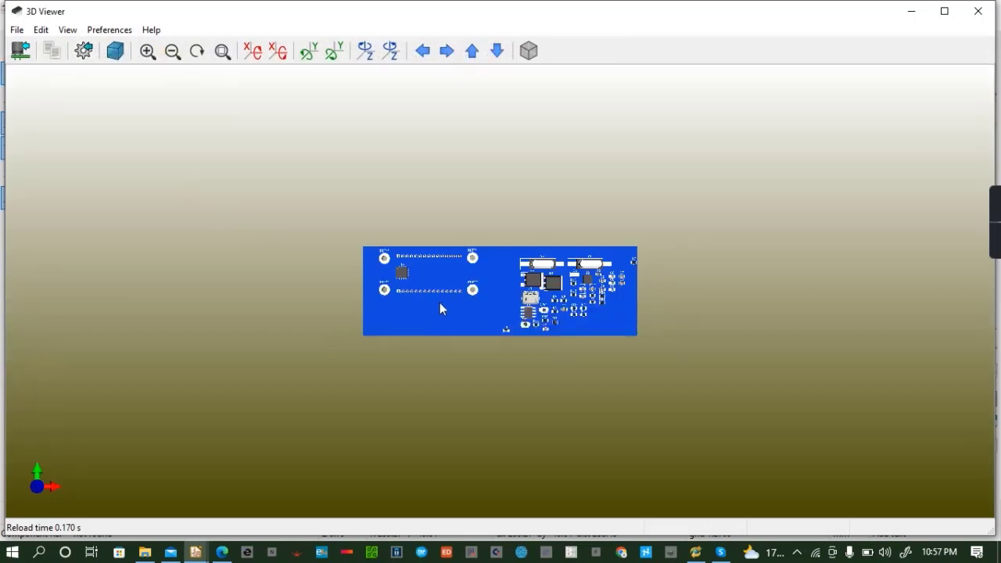
scroll(416, 276, up, 2)
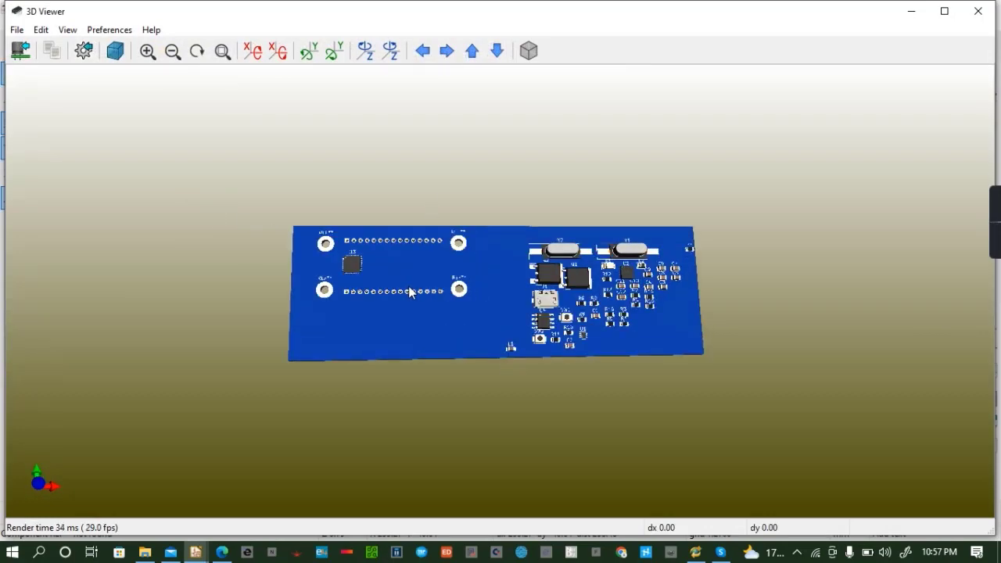
scroll(411, 292, up, 2)
drag(412, 290, 510, 265)
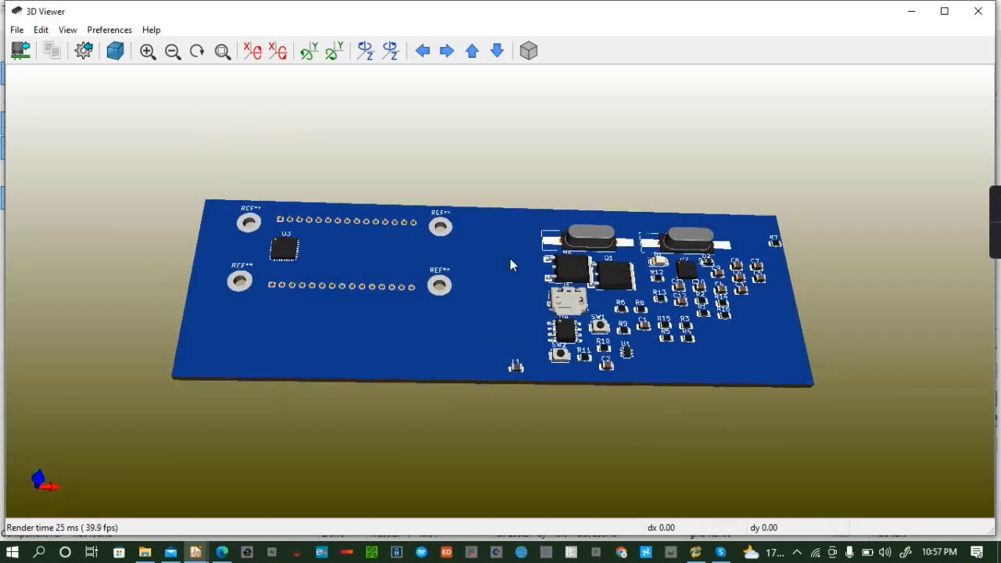
click(978, 11)
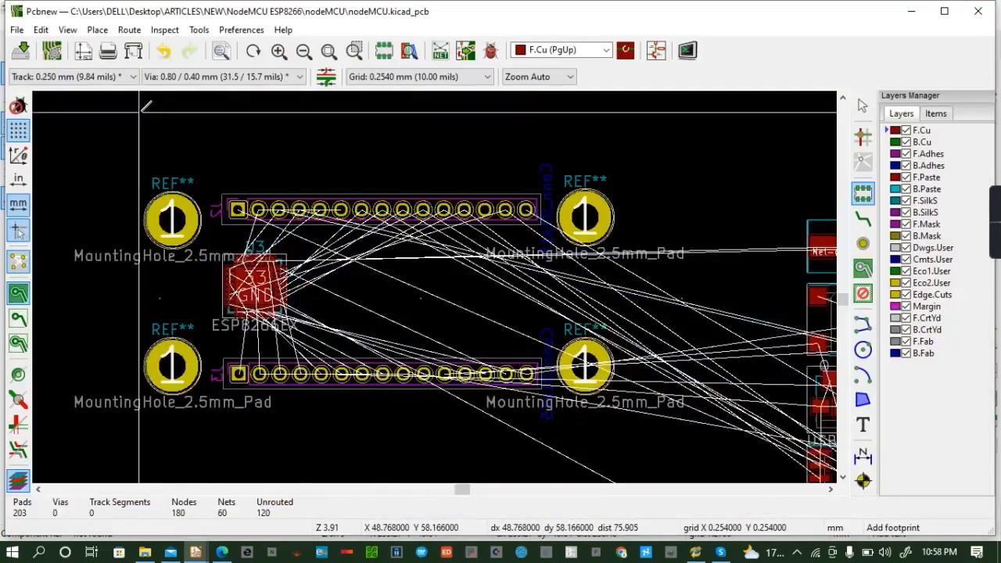
click(16, 30)
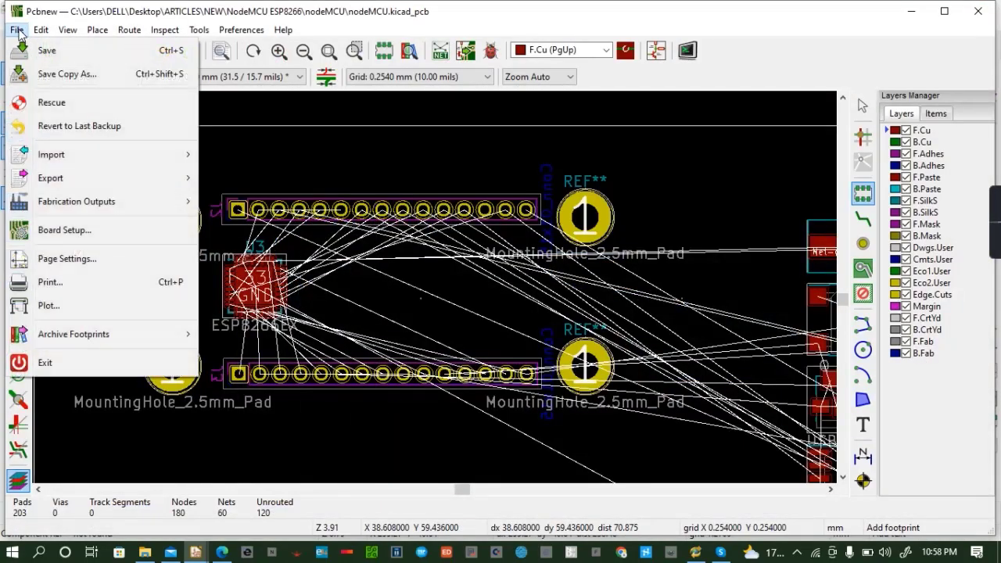
Use the four-layer Front & Back preset, naming inner layers PWR and GND as power planes
click(76, 230)
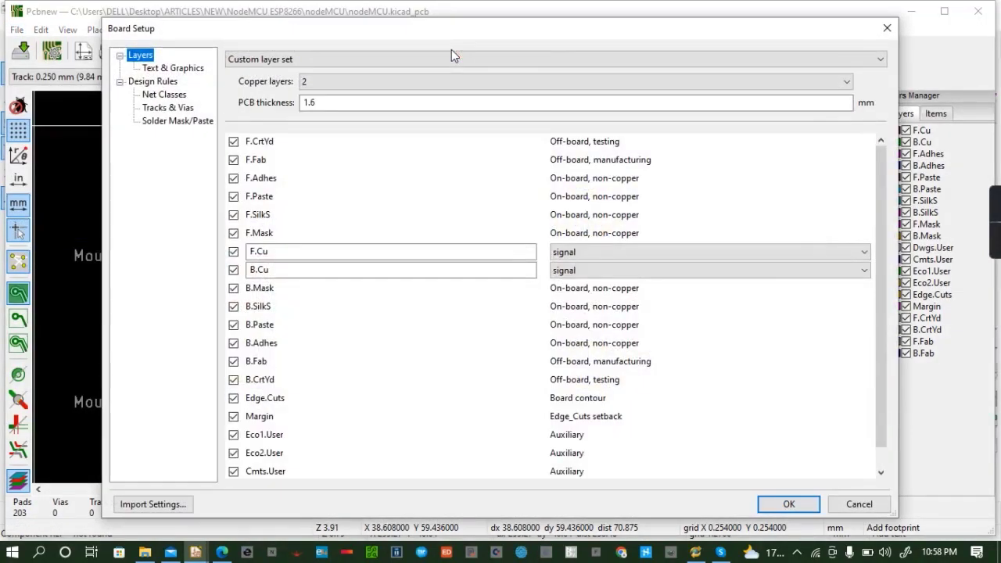
click(359, 64)
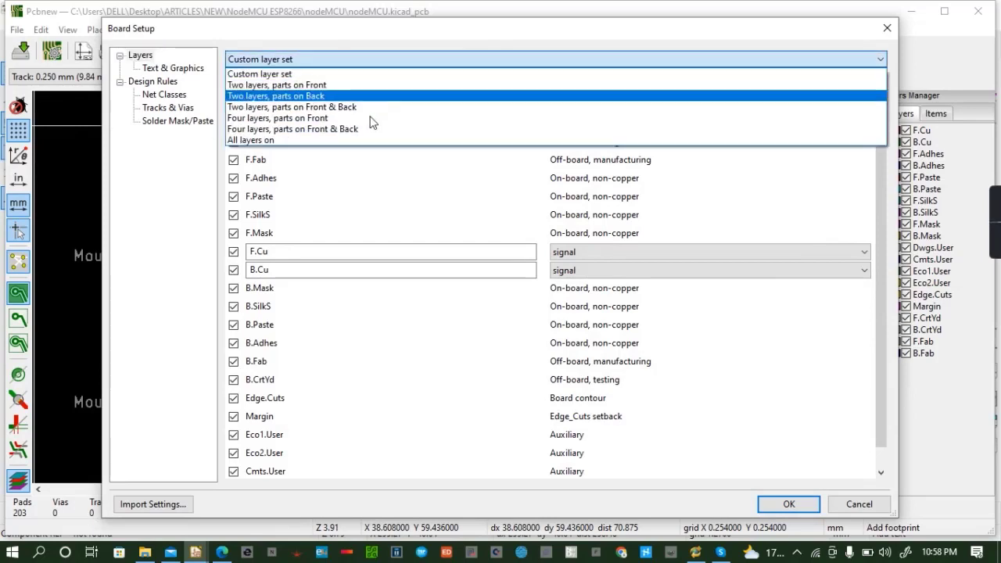
click(300, 130)
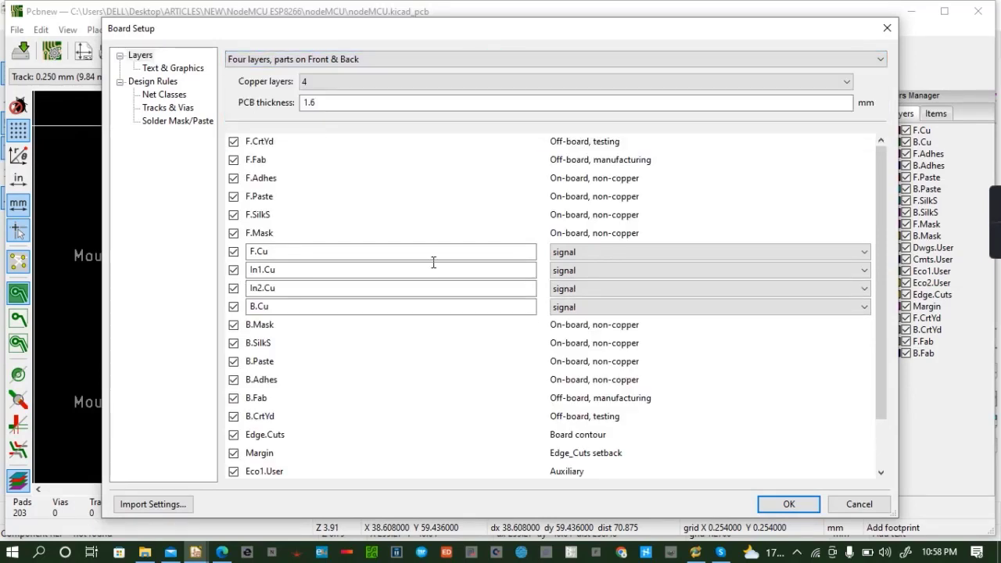
click(398, 269)
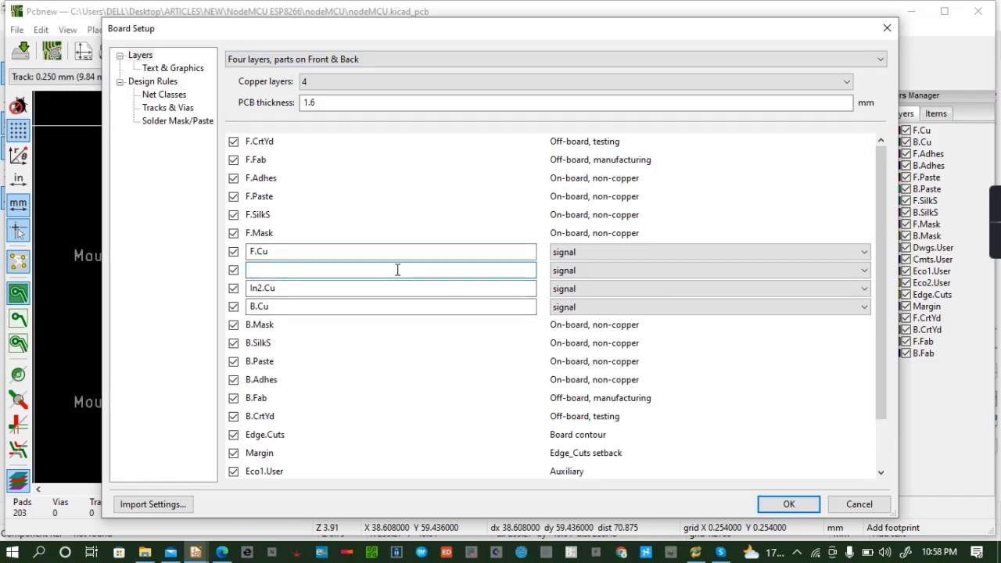
text(PWR)
click(310, 287)
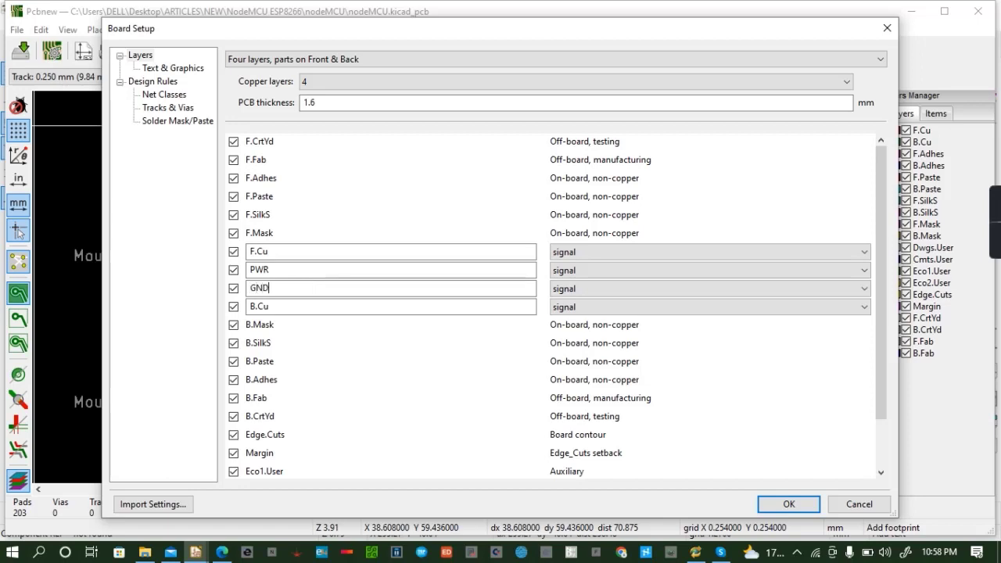
click(584, 271)
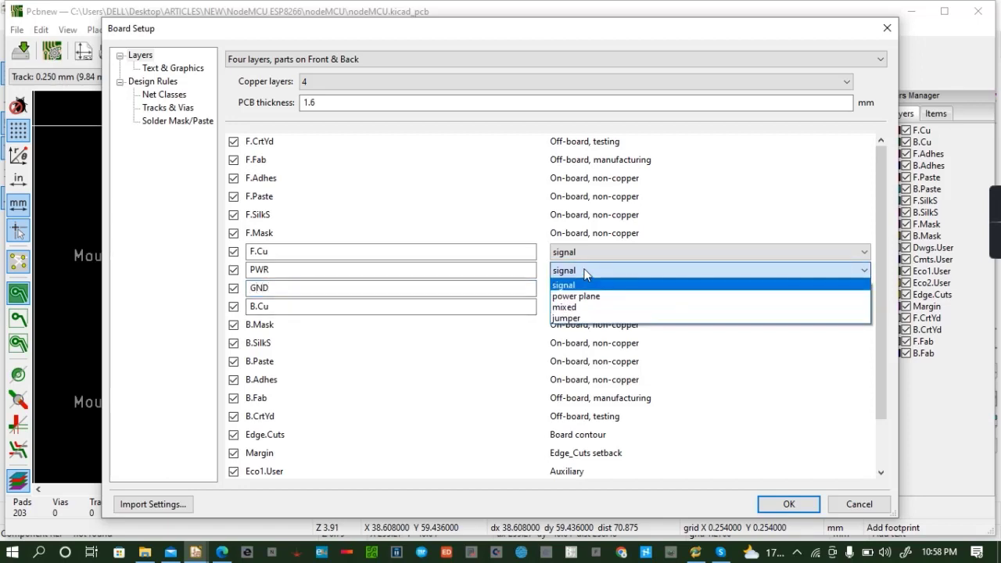
click(584, 271)
click(585, 270)
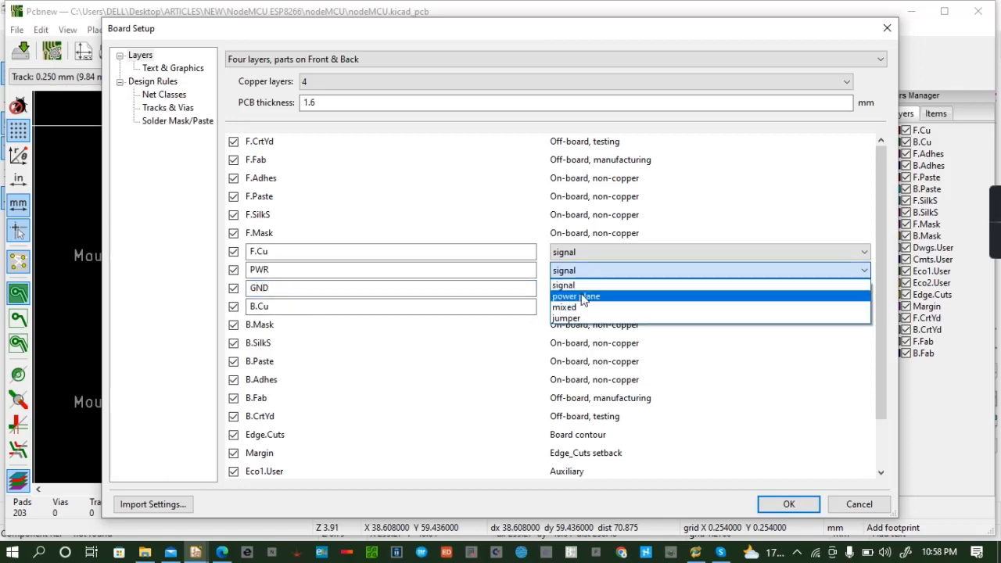
click(583, 297)
click(576, 289)
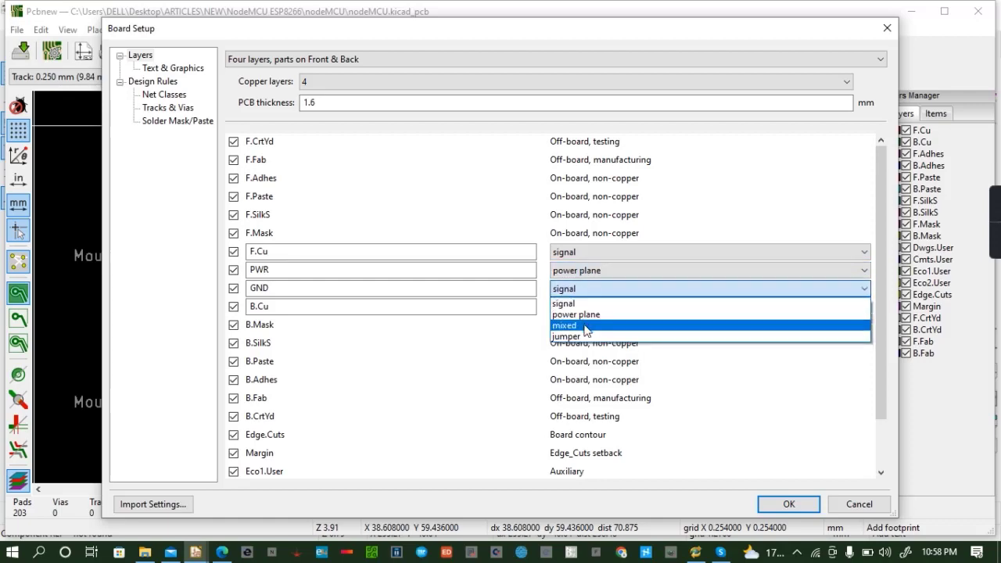
click(577, 316)
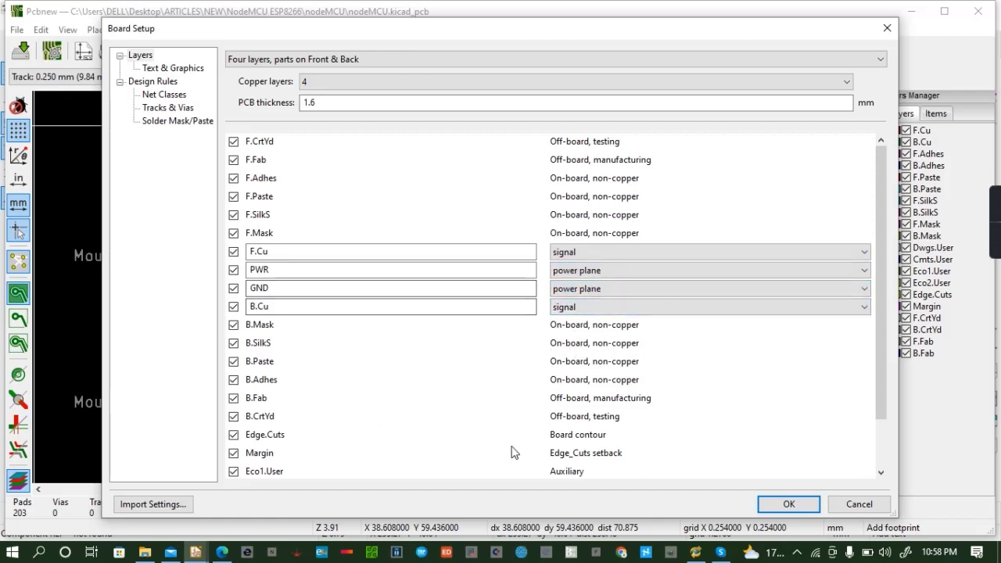
click(788, 505)
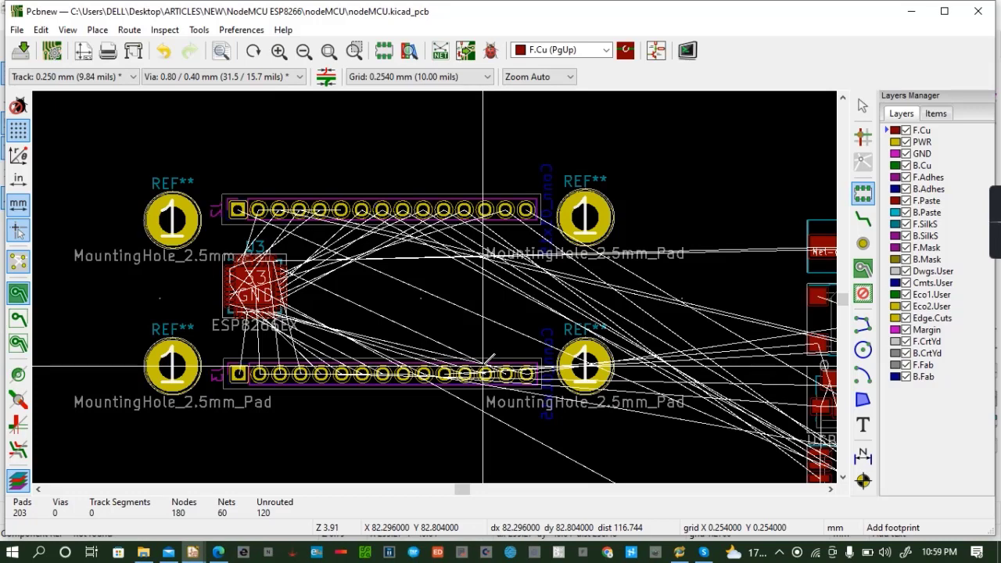
Drag the 12 MHz crystal Y2 into the gap between the two ESP header rows
scroll(483, 364, down, 5)
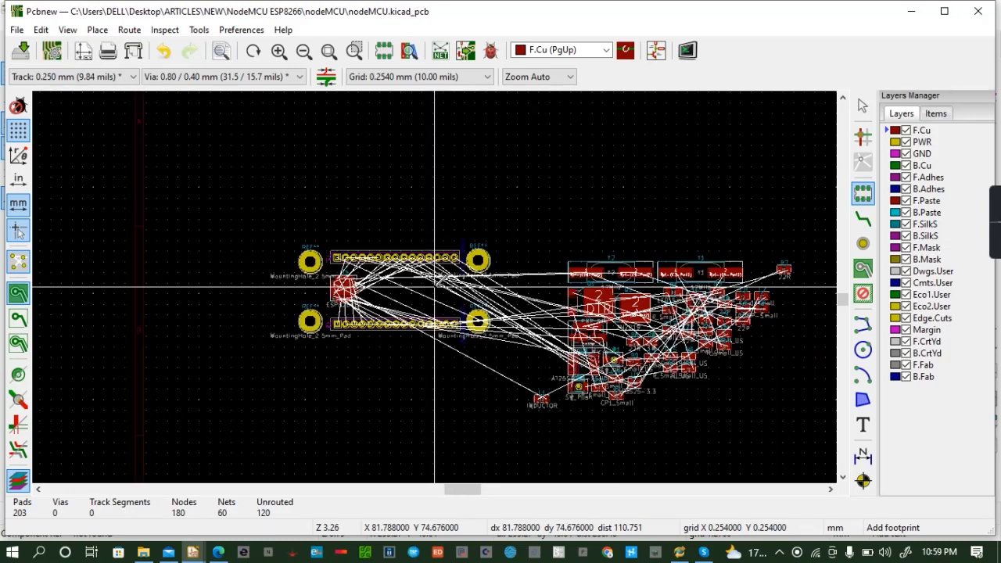
scroll(435, 288, up, 2)
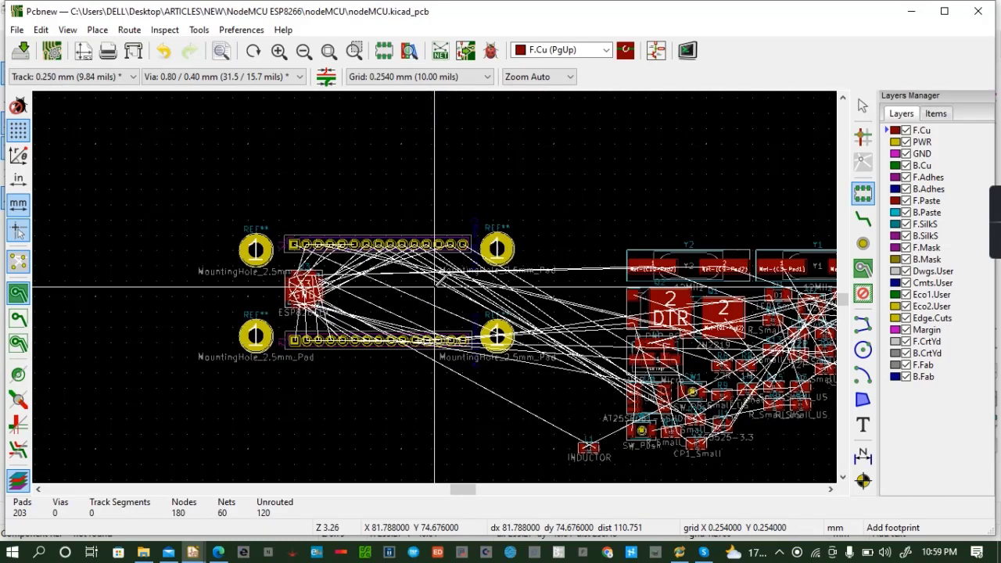
click(677, 269)
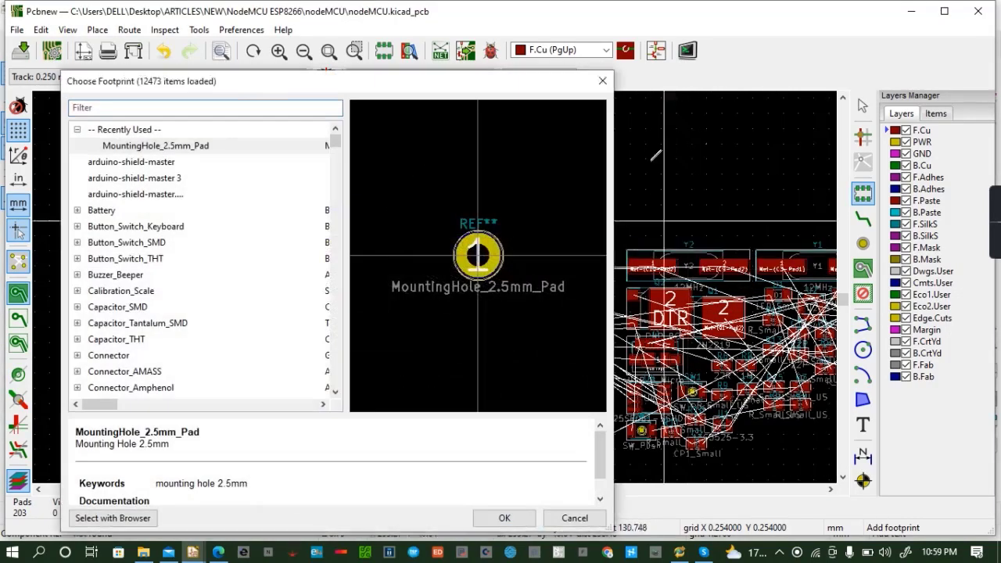
click(610, 81)
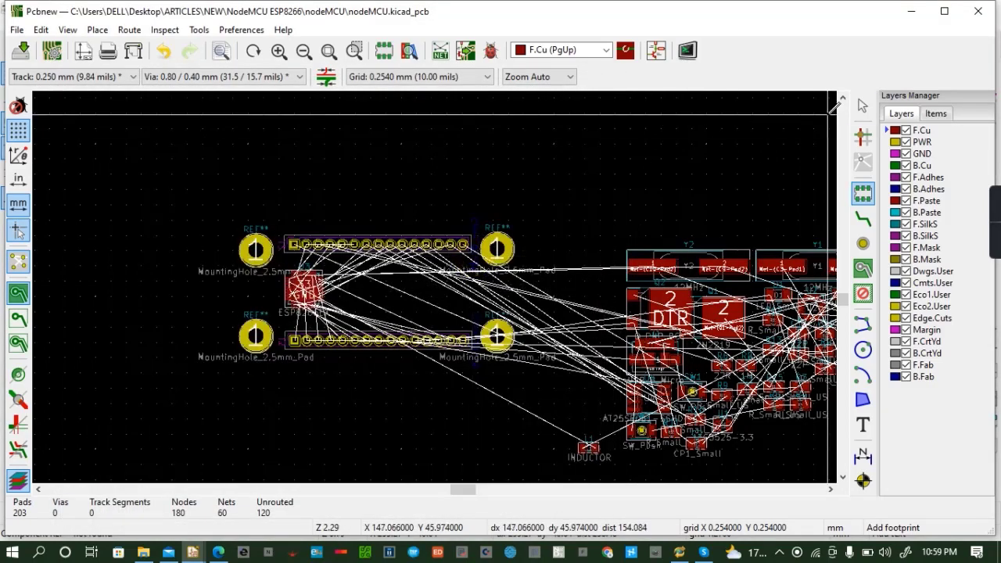
click(690, 265)
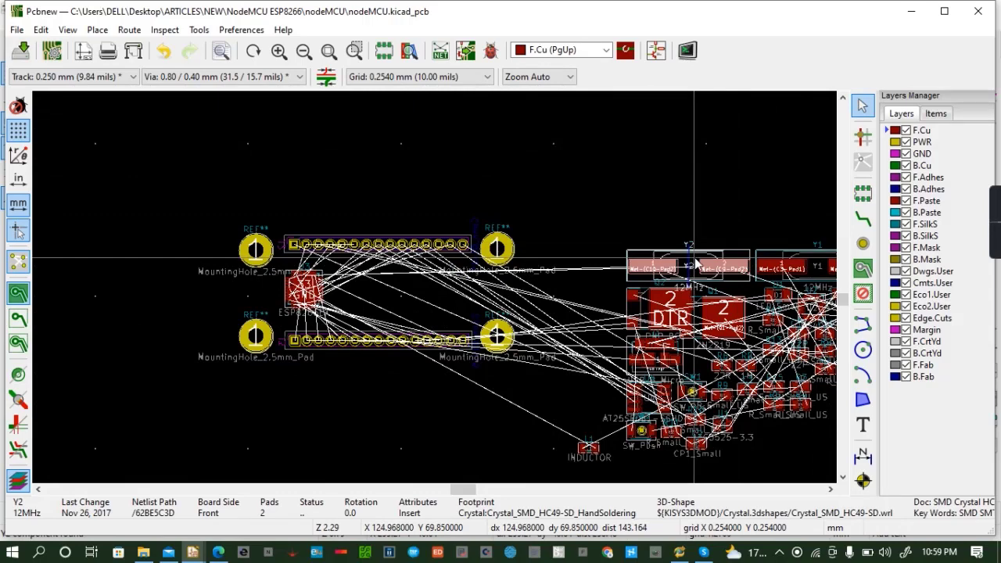
drag(695, 265, 385, 274)
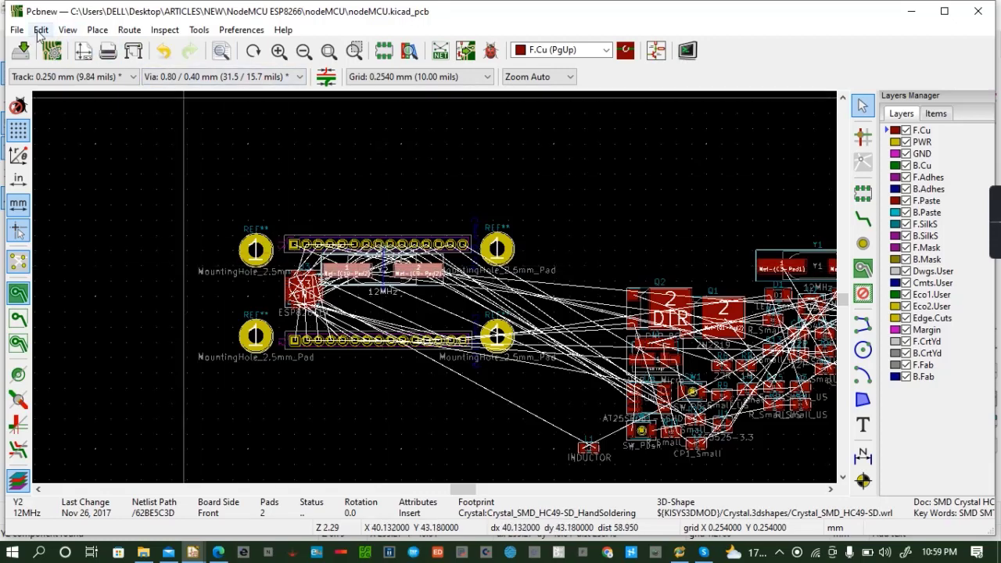
click(68, 29)
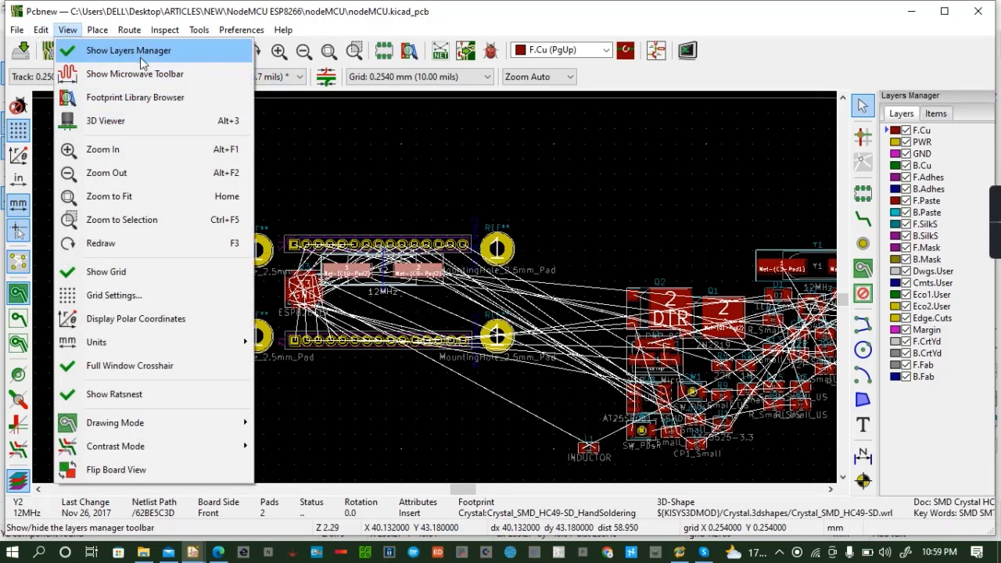
Preview the board in 3D, then move crystal Y1 between the header rows below Y2
click(133, 121)
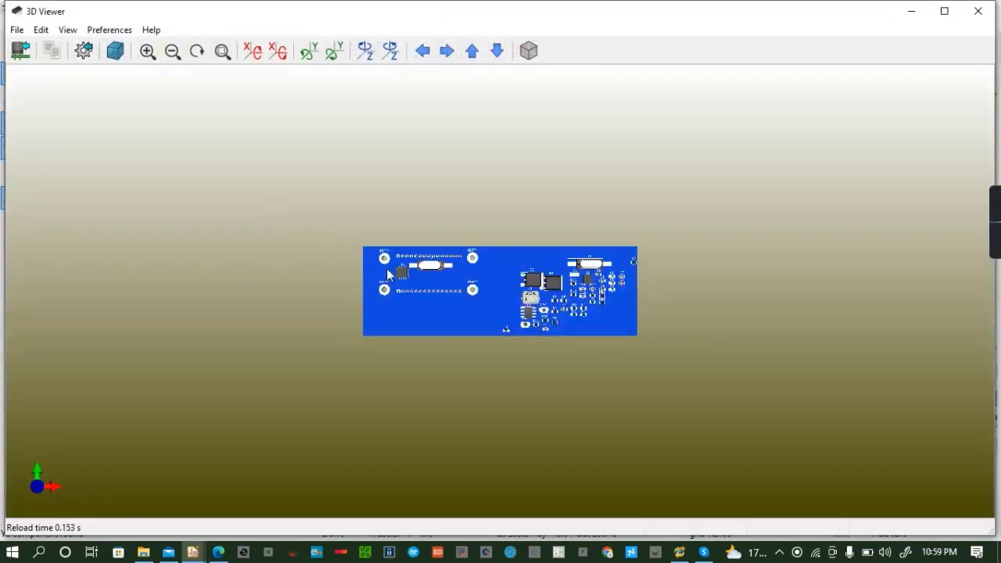
mouse_move(489, 291)
mouse_down()
mouse_move(476, 307)
mouse_move(477, 292)
mouse_up()
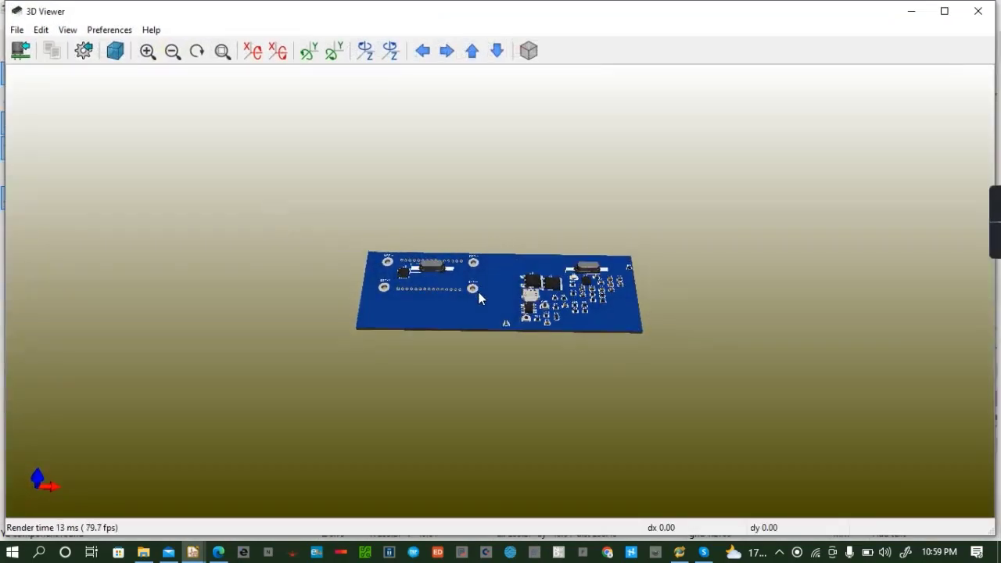
click(978, 11)
click(816, 269)
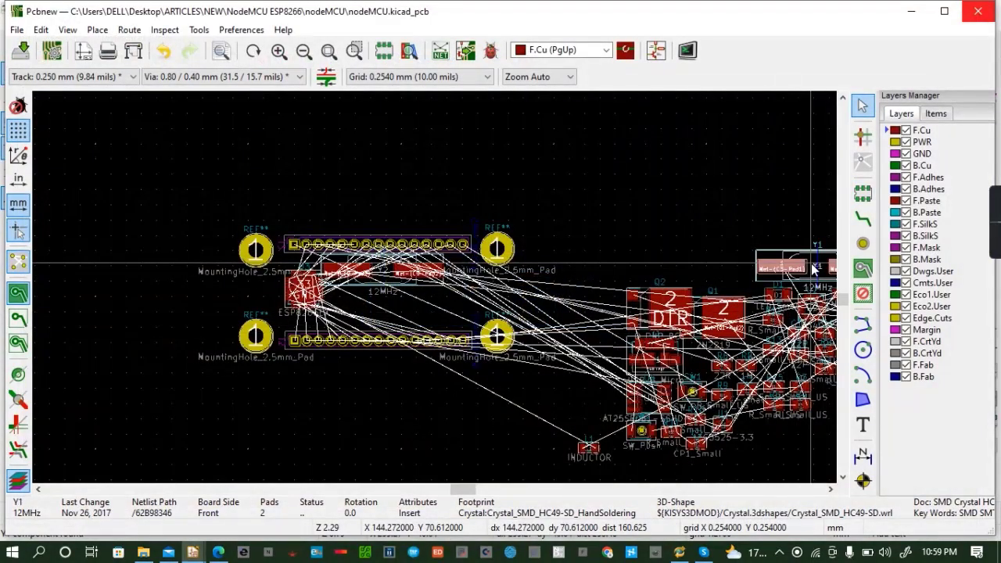
key(m)
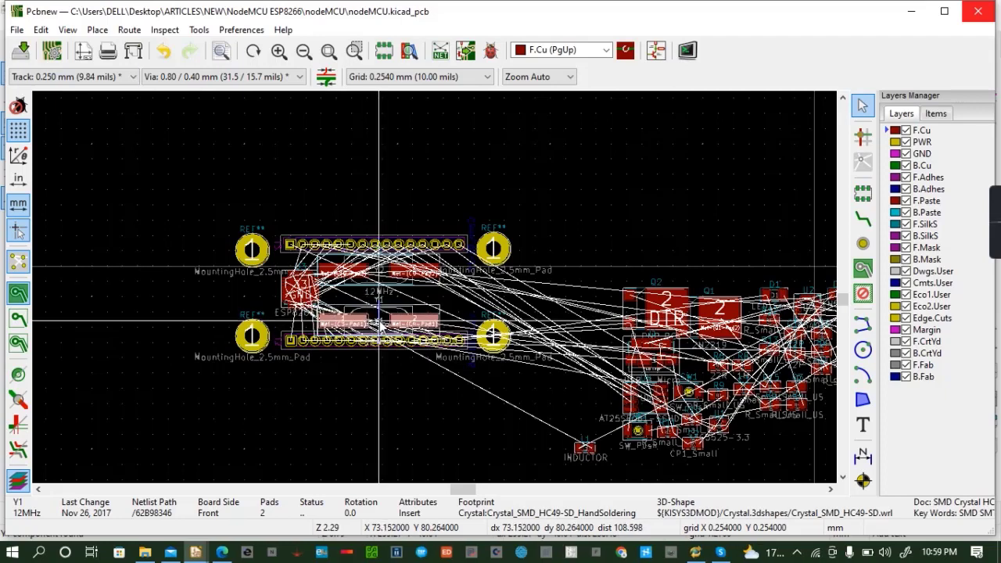
click(379, 321)
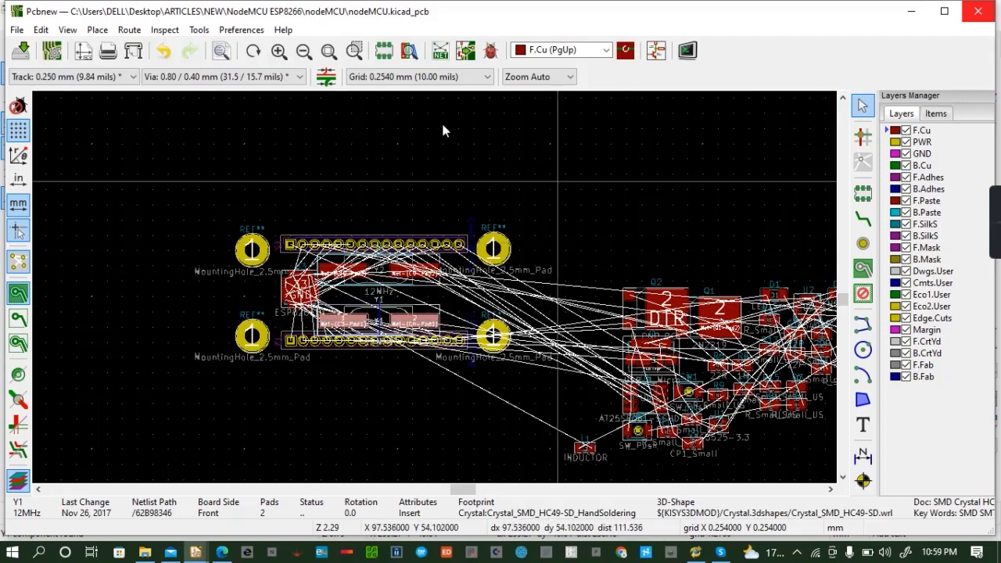
Tilt the board in the 3D viewer to check Y1's placement
click(67, 30)
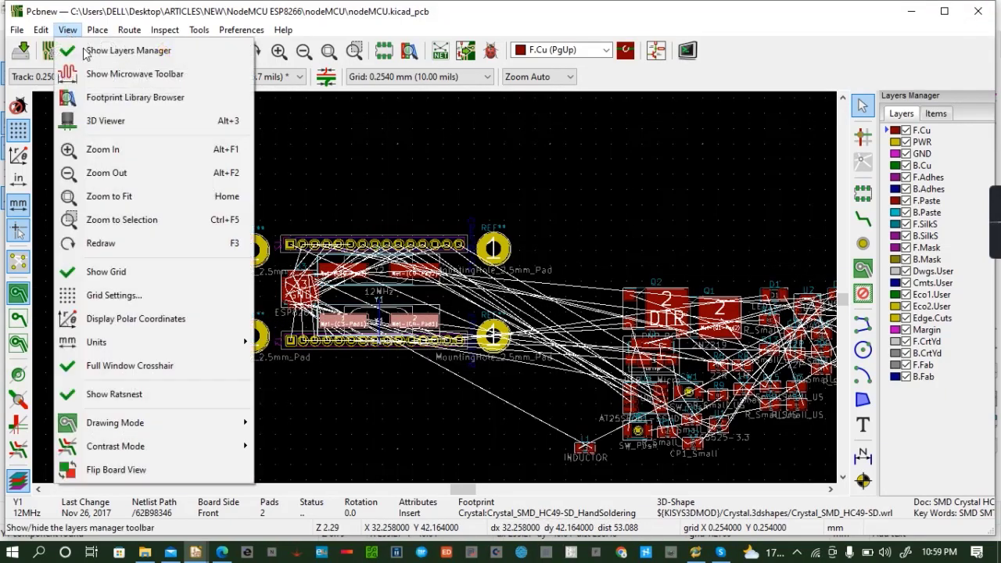
click(141, 118)
drag(496, 319, 696, 189)
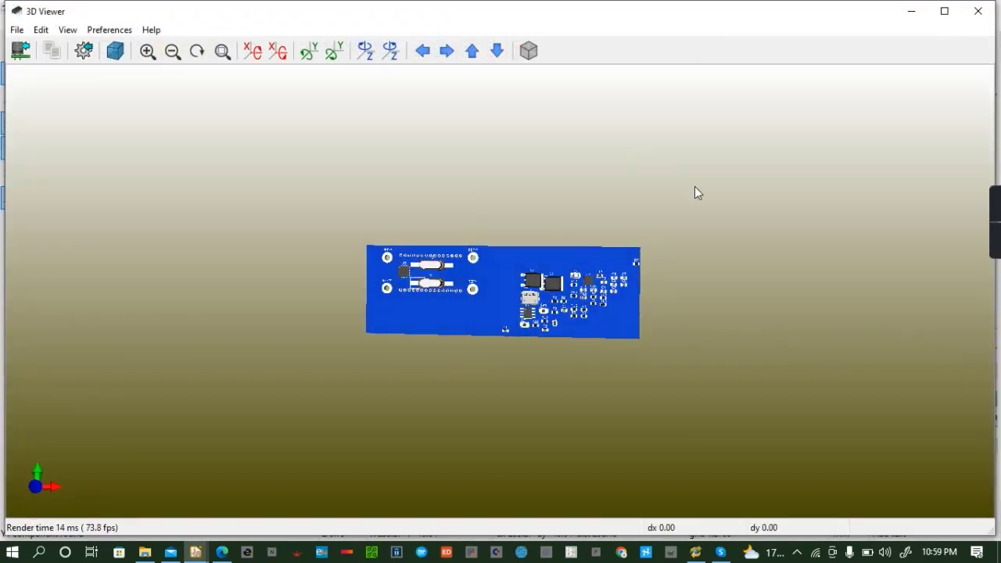
click(979, 12)
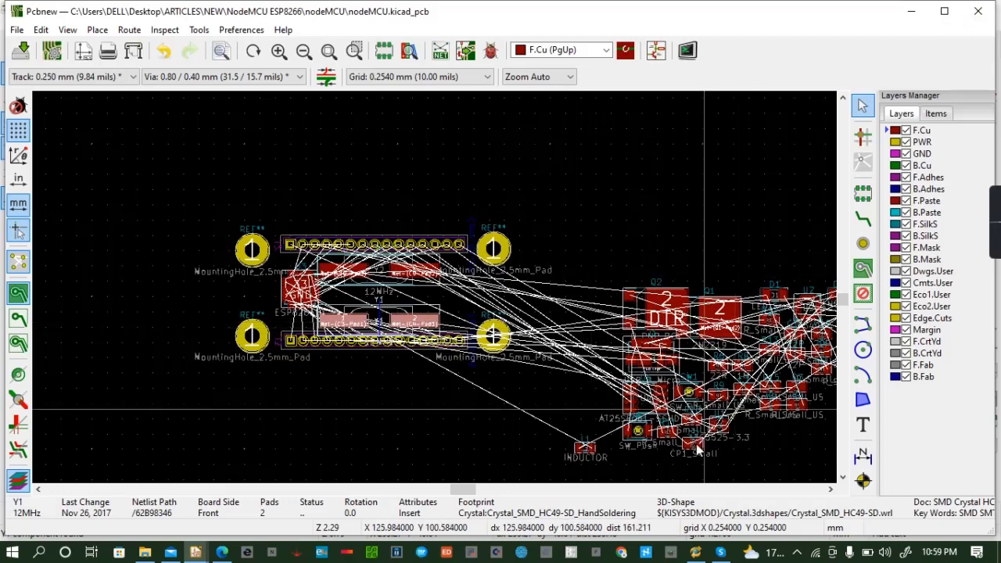
click(832, 489)
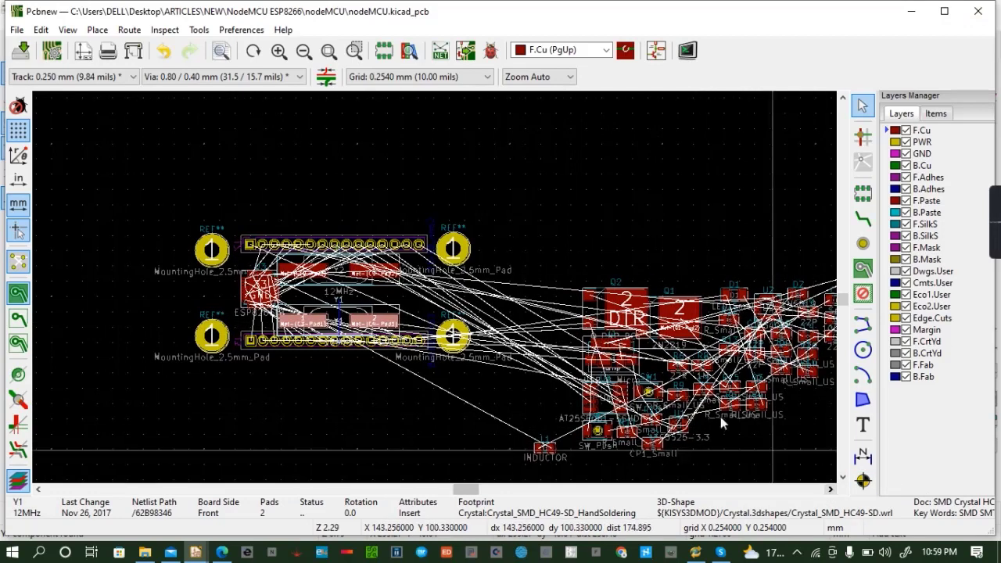
click(632, 295)
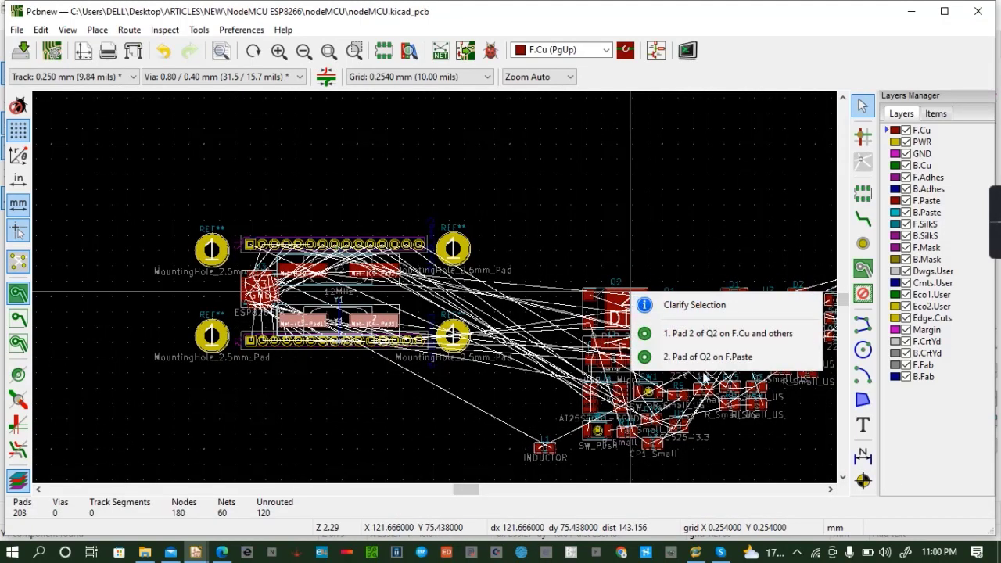
click(735, 334)
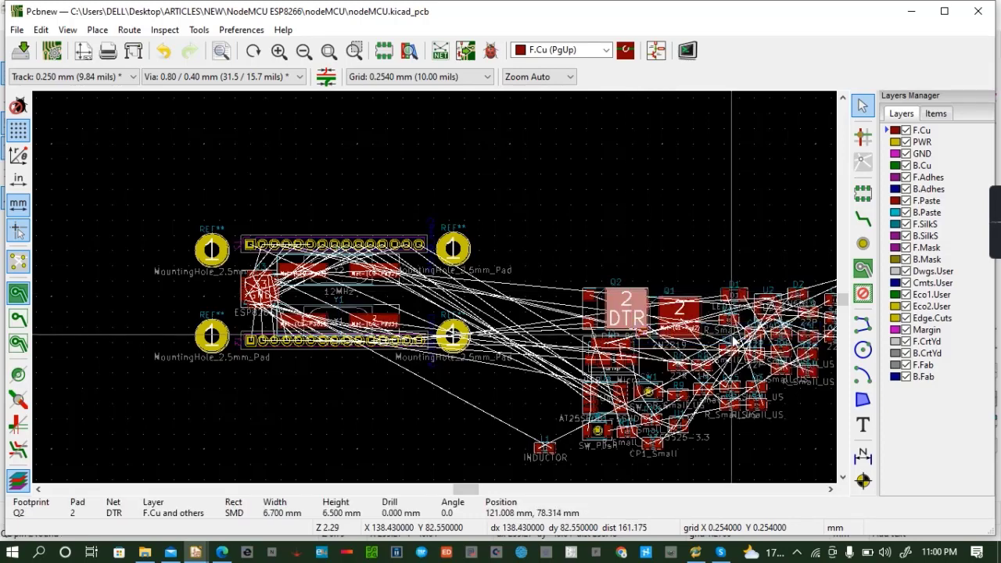
key(m)
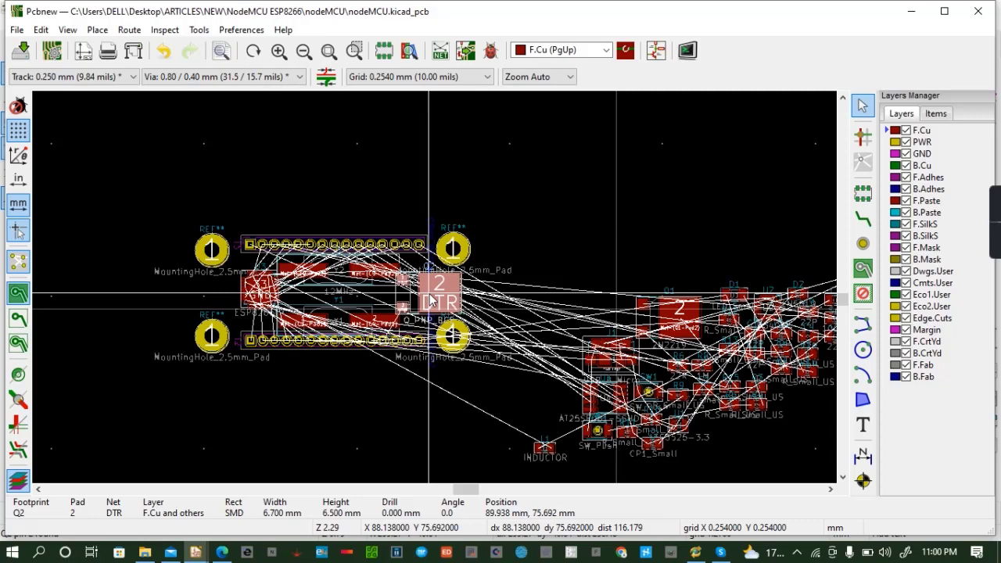
key(Escape)
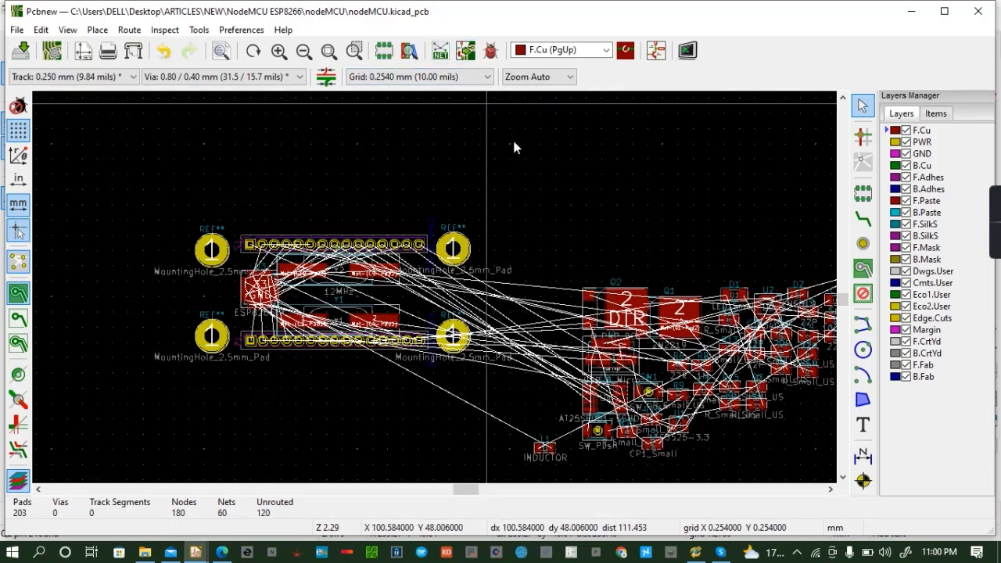
Move the upper-right and lower-right mounting holes further right
click(364, 245)
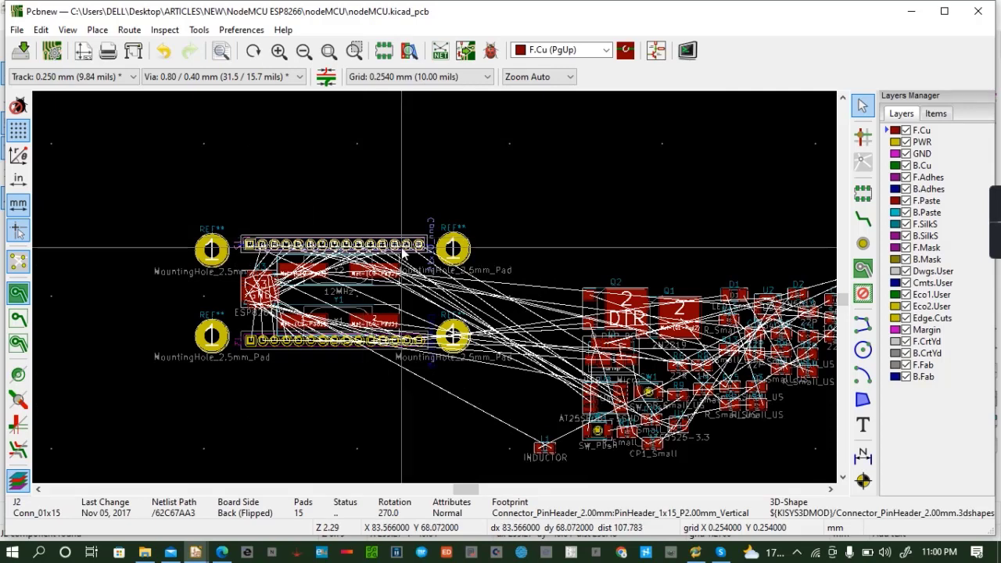
click(457, 251)
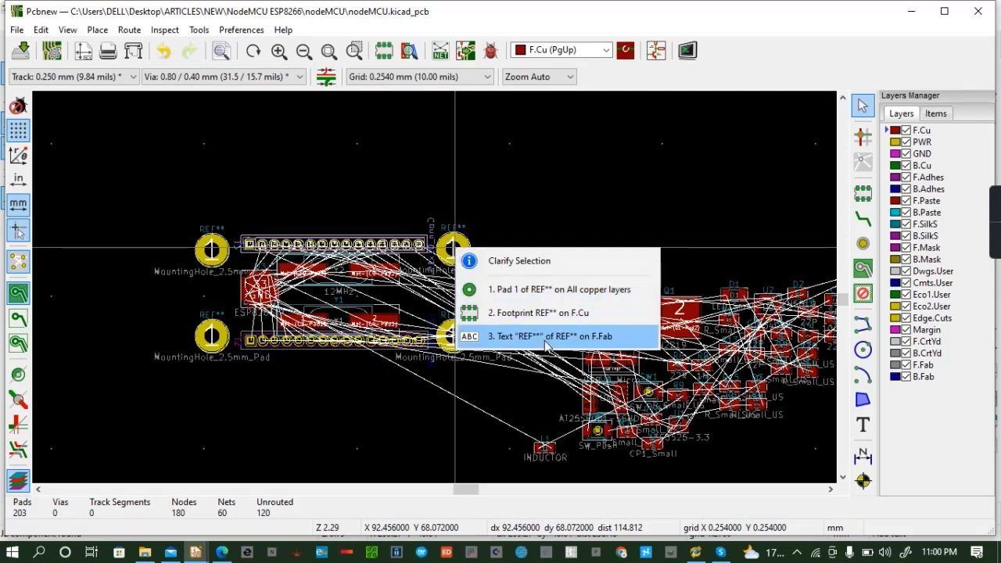
click(488, 288)
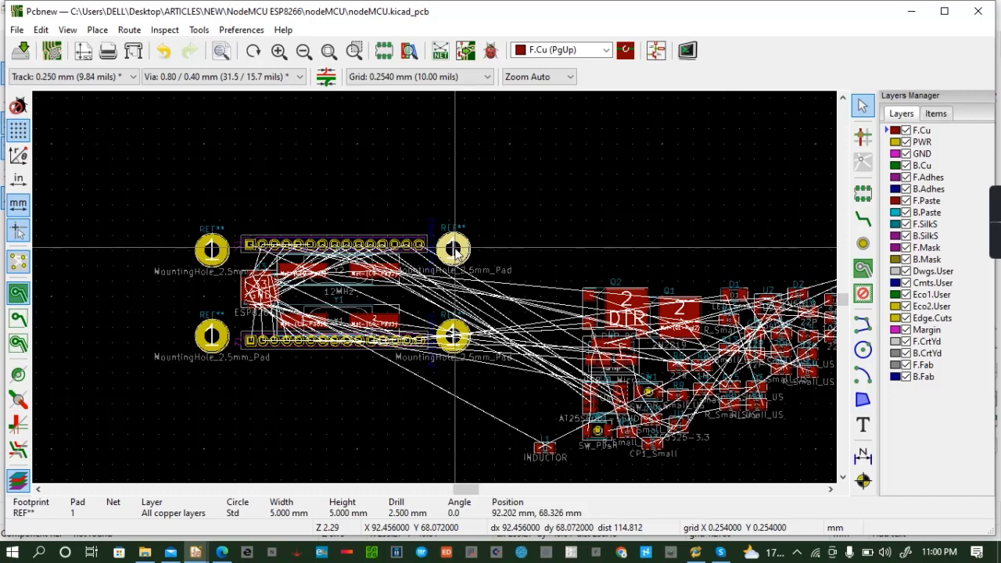
drag(456, 251, 490, 250)
click(475, 338)
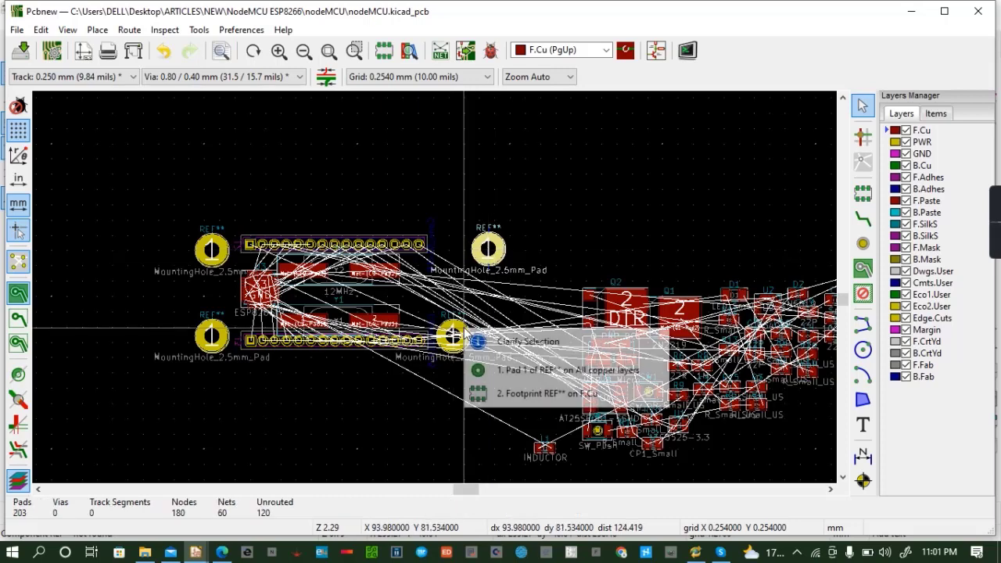
click(531, 393)
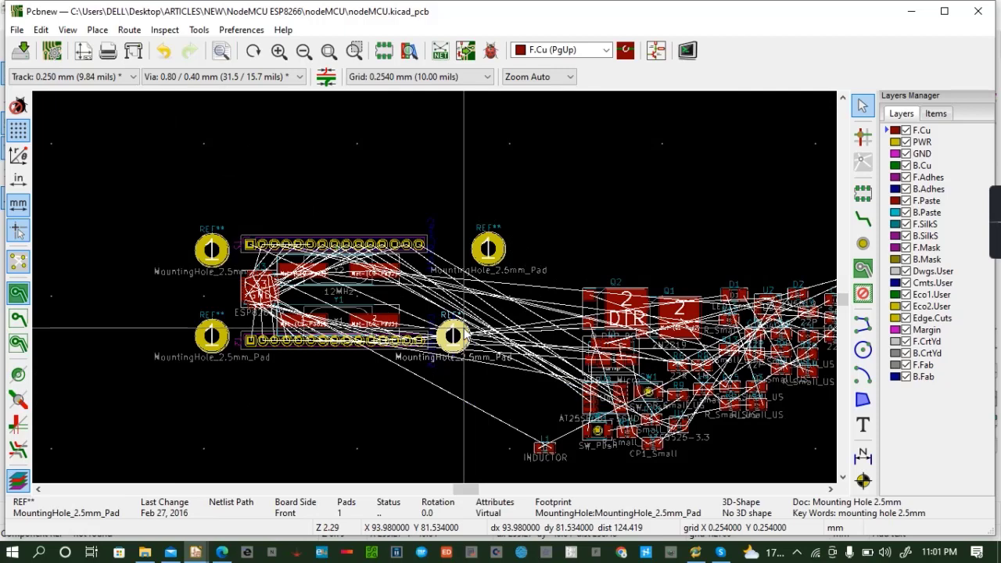
drag(464, 328, 493, 341)
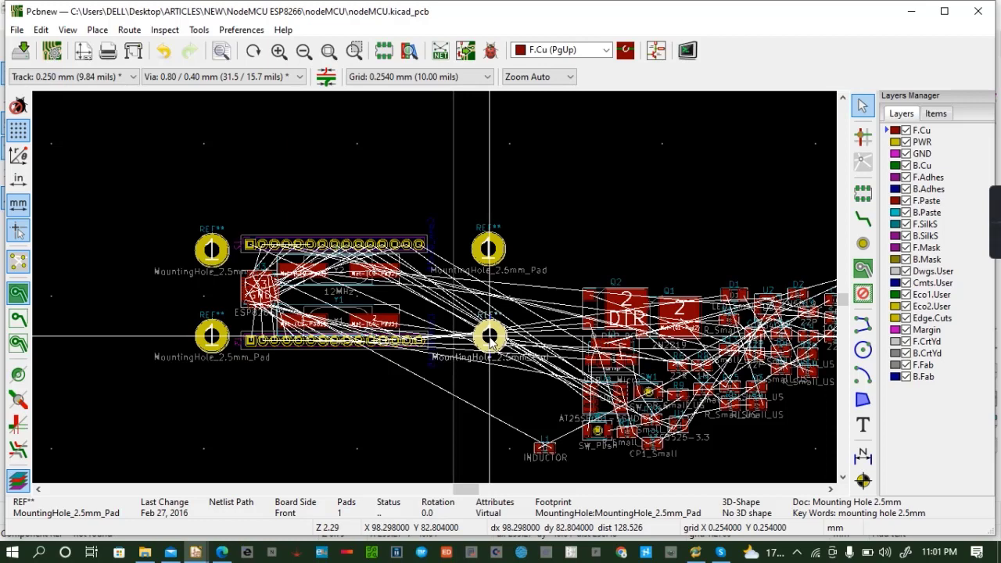
click(490, 338)
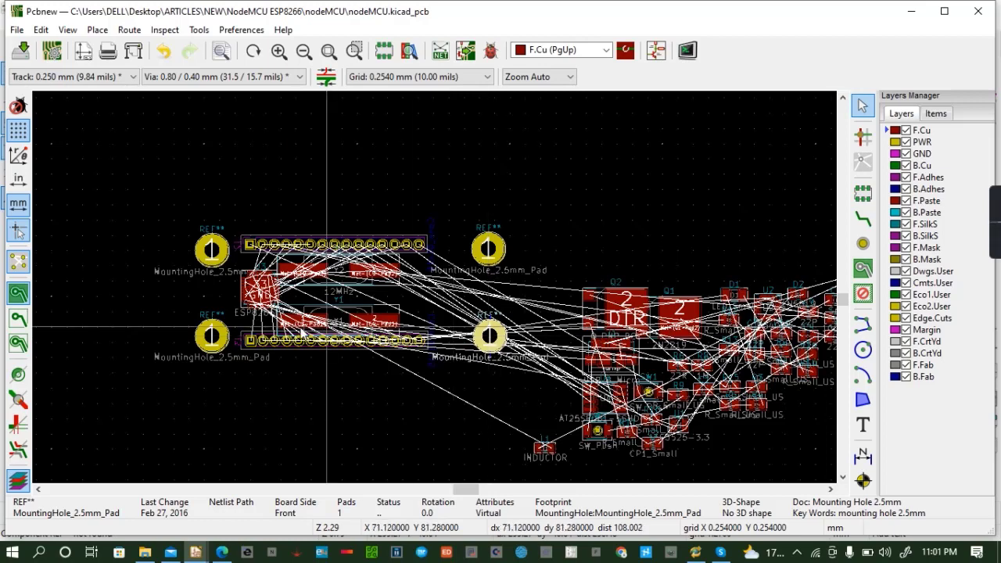
Move the lower-left and upper-left mounting holes further left
click(221, 329)
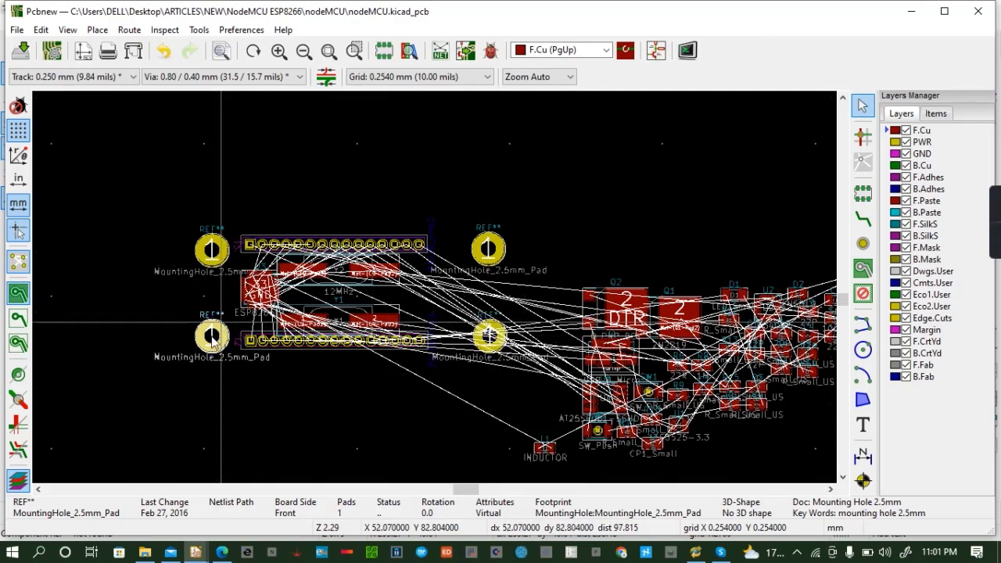
drag(214, 337, 186, 337)
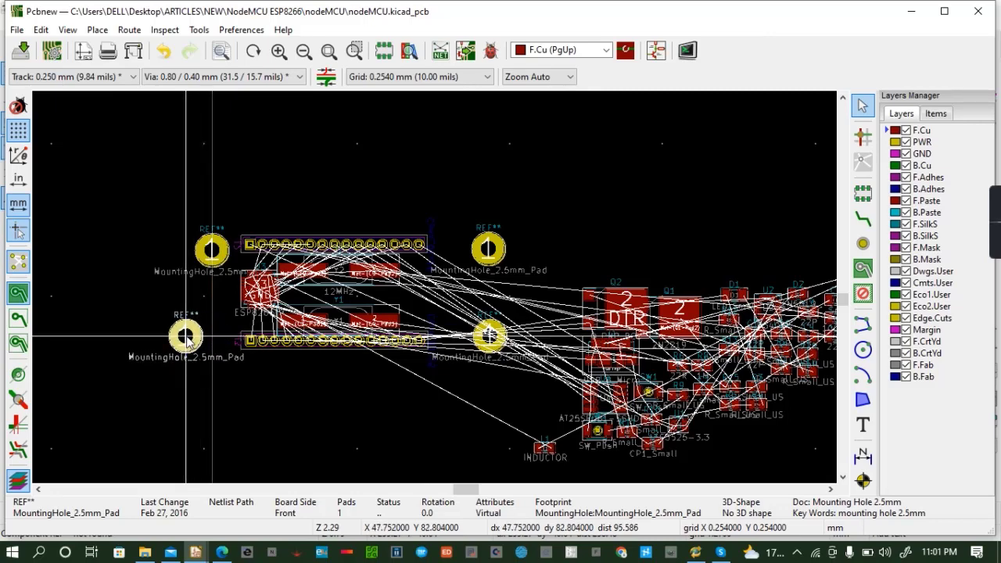
click(204, 249)
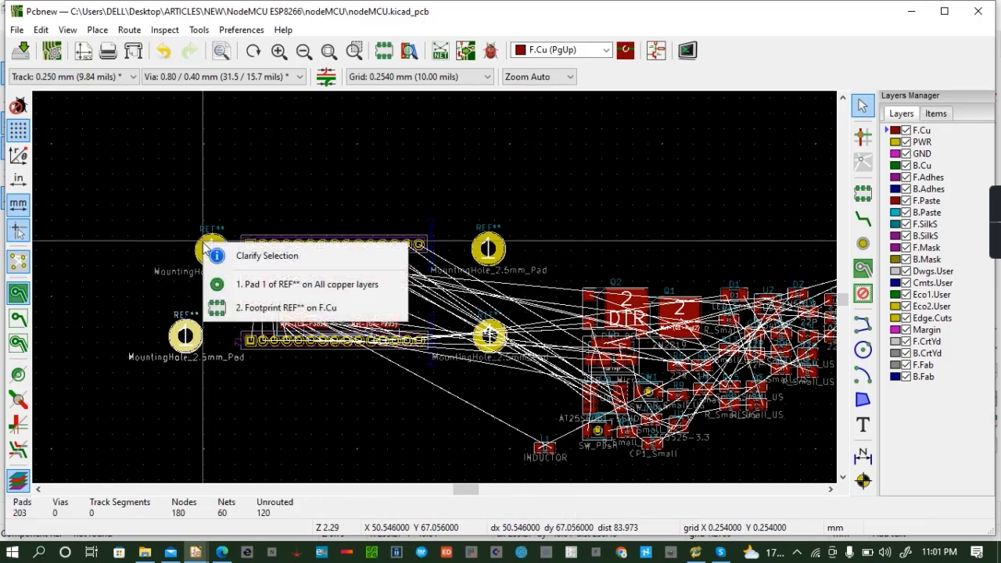
click(277, 287)
drag(209, 249, 186, 250)
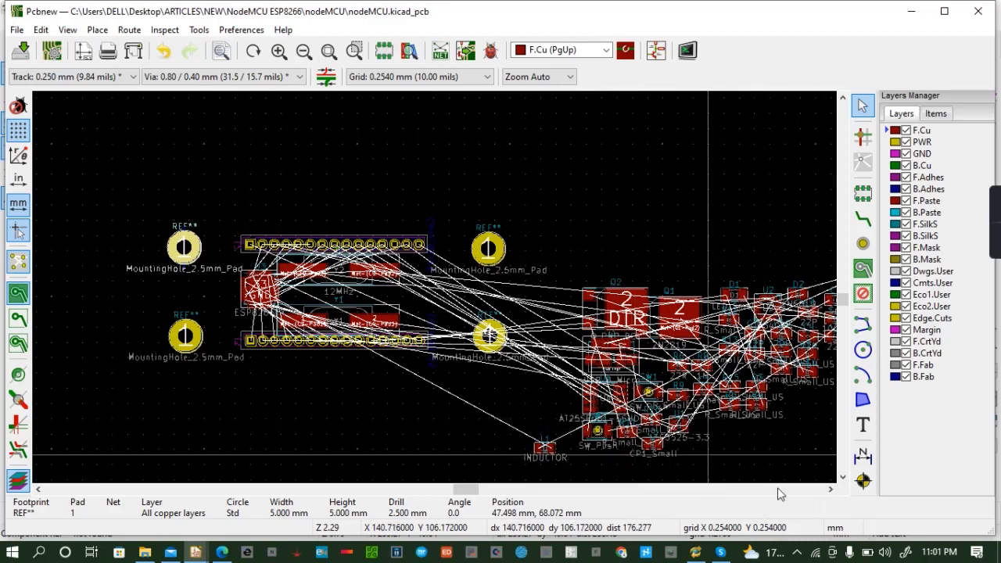
Drag the J1 USB_B_Micro connector to the left edge beside the holes
click(831, 490)
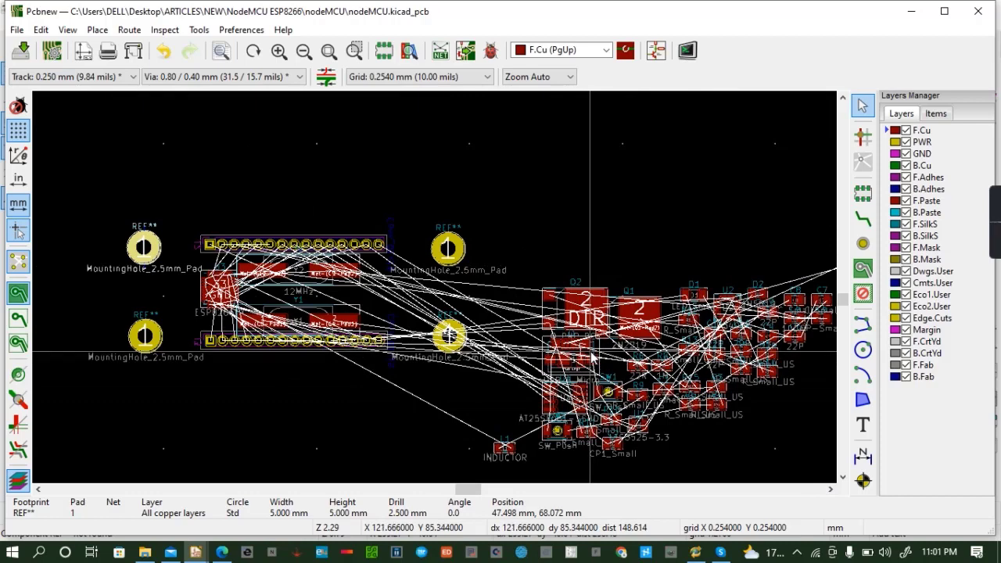
click(592, 358)
drag(593, 359, 154, 285)
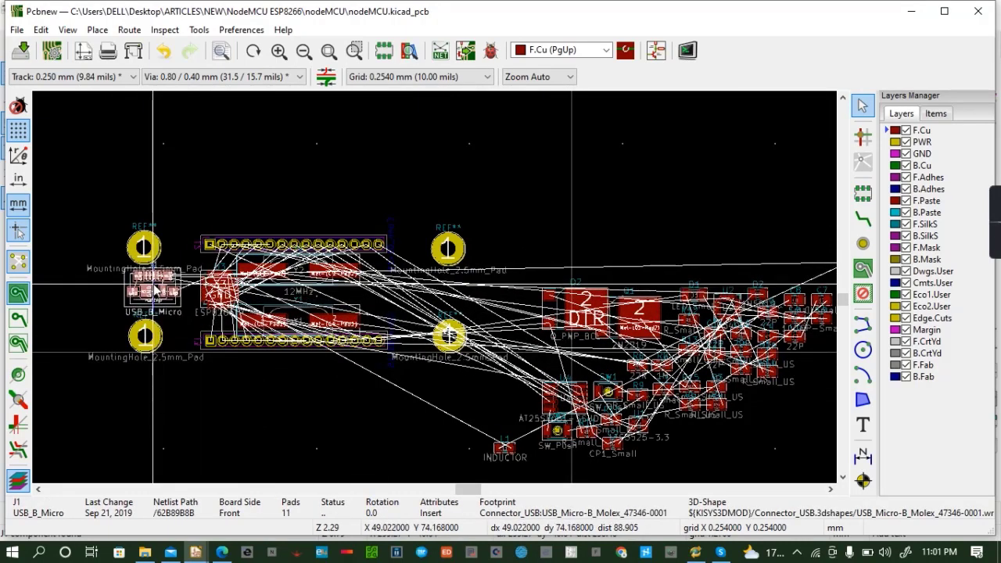
Rotate J1 to 270° and set it between the left mounting holes
key(r)
key(r)
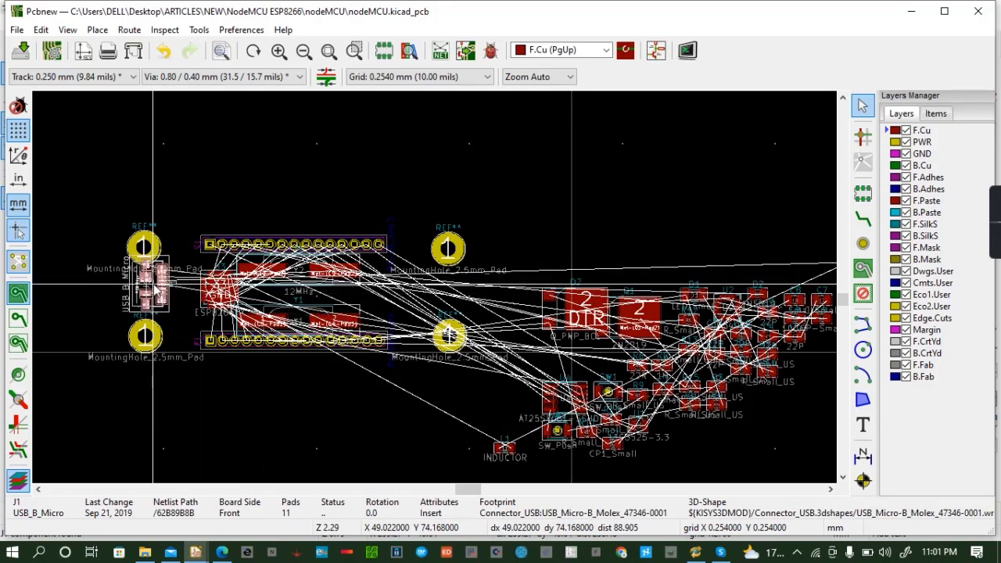
key(r)
click(152, 297)
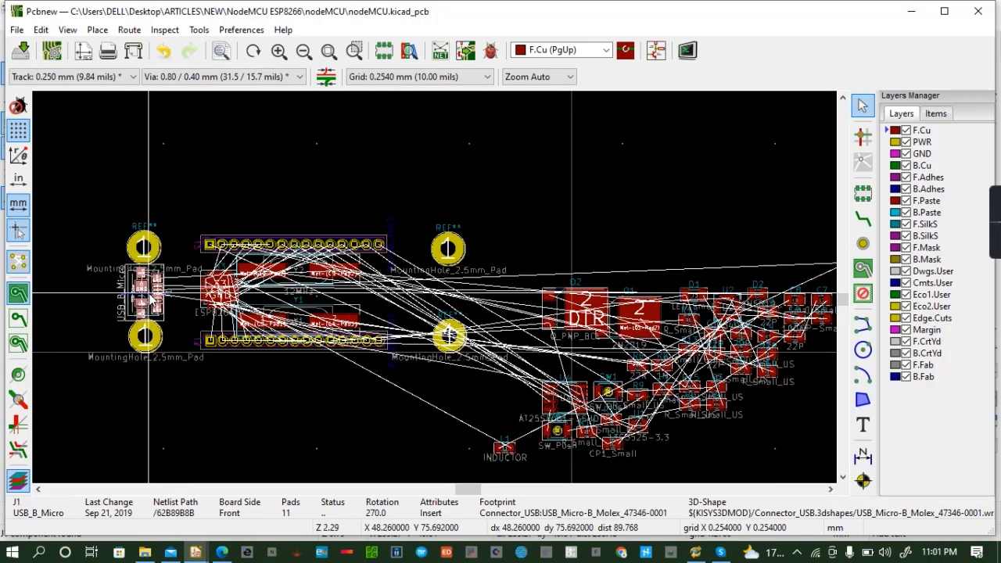
Tilt the board in the 3D viewer to check the J1 connector
click(67, 30)
click(129, 130)
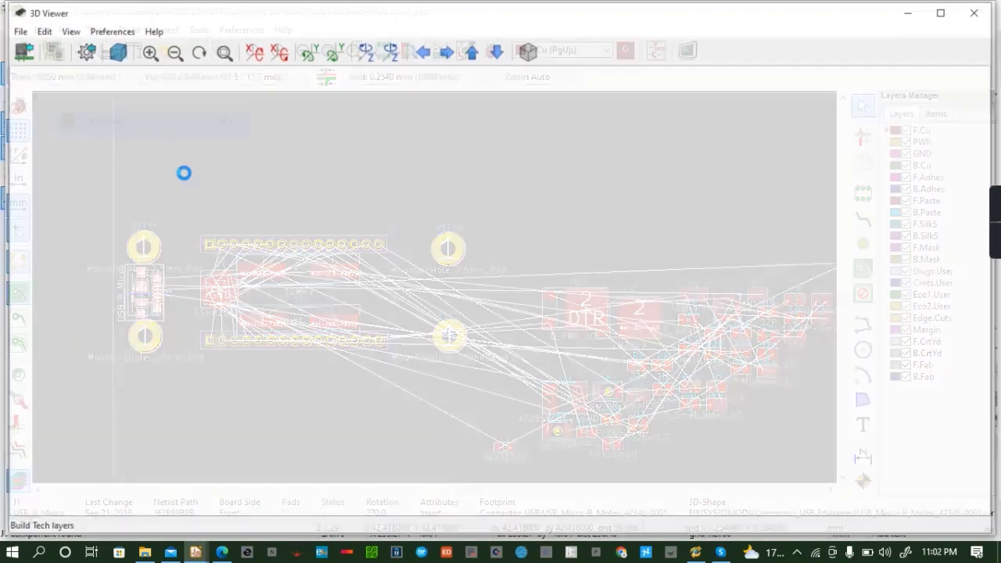
drag(362, 322, 413, 313)
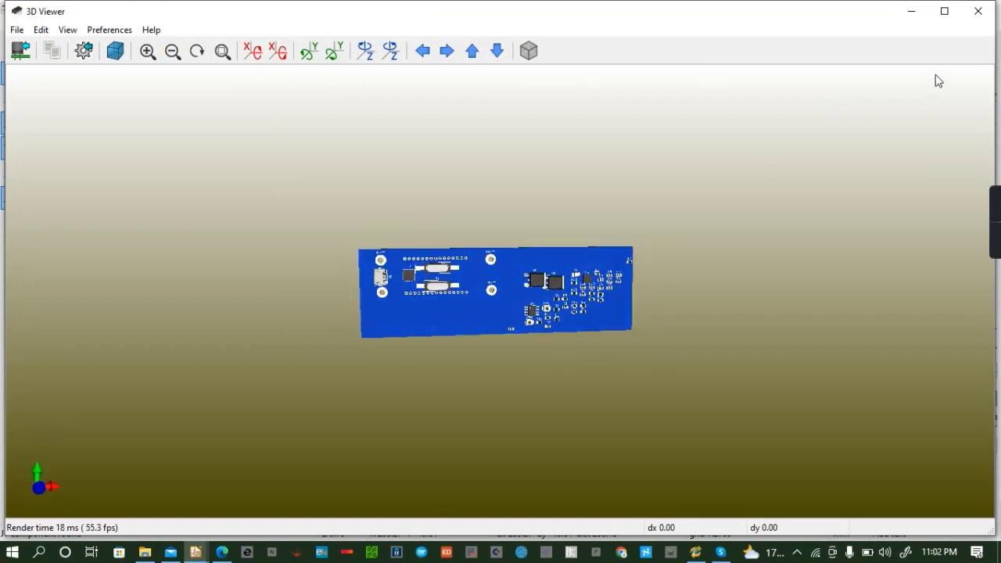
click(978, 11)
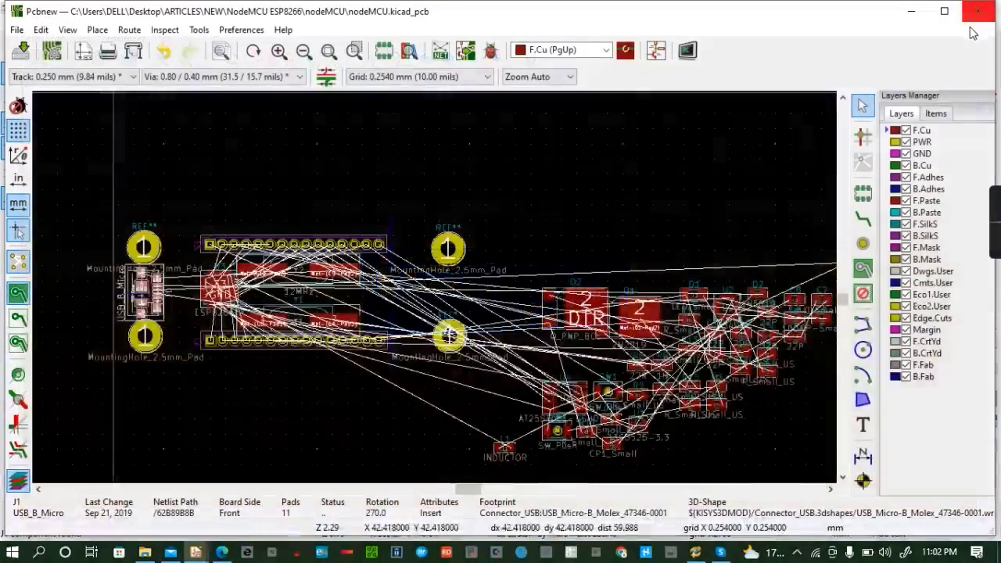
Move transistor Q2 near the top-right mounting hole
click(601, 309)
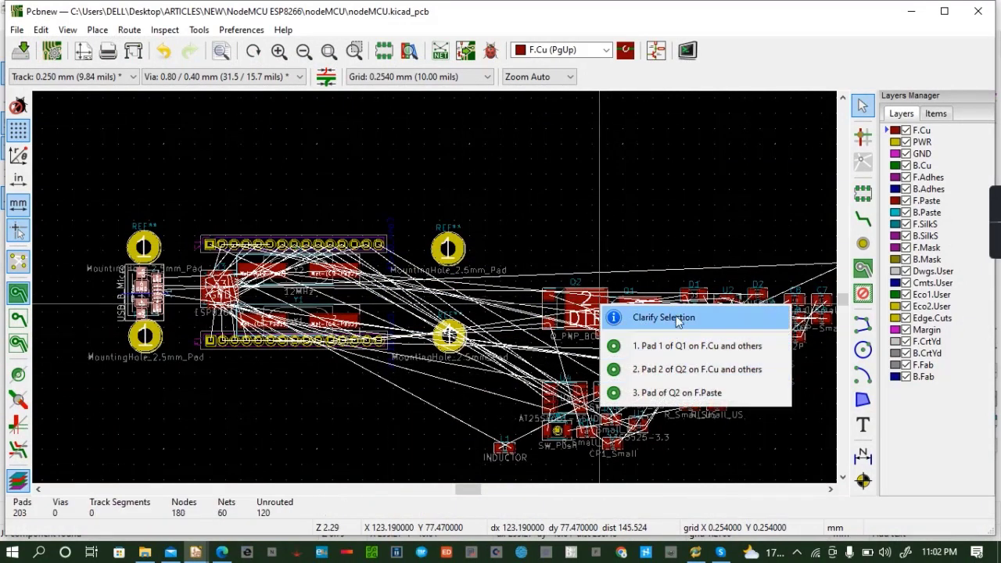
click(691, 369)
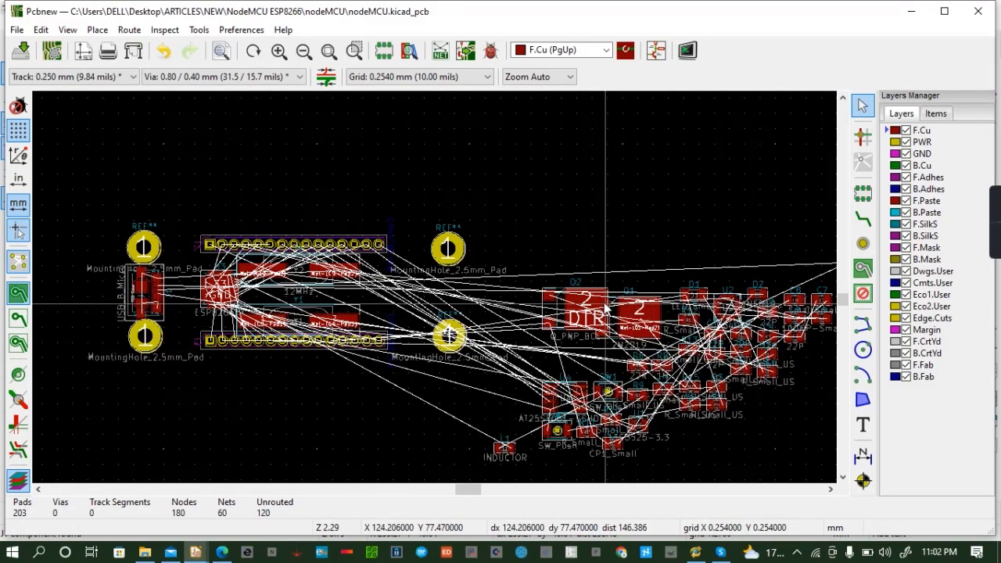
click(604, 308)
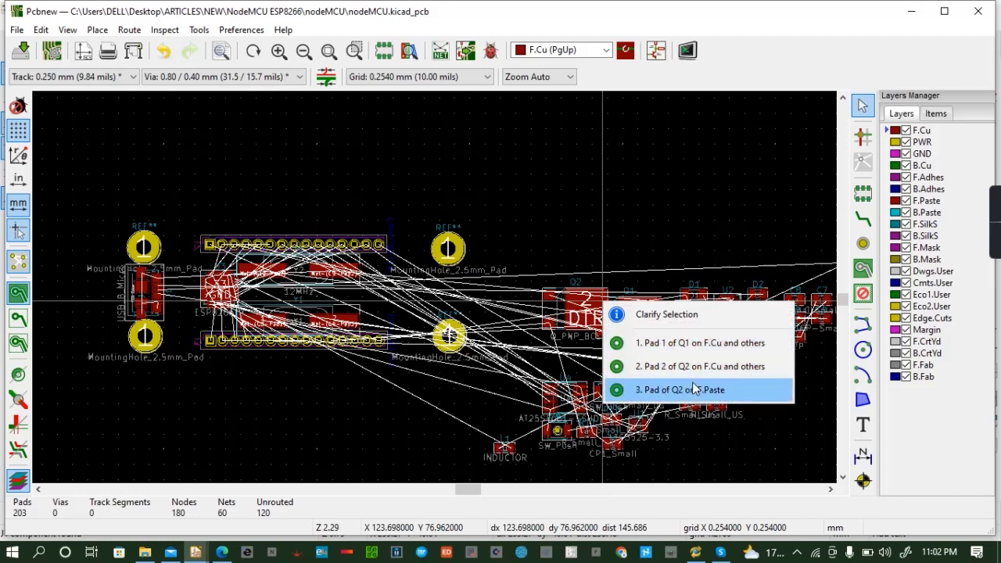
click(550, 312)
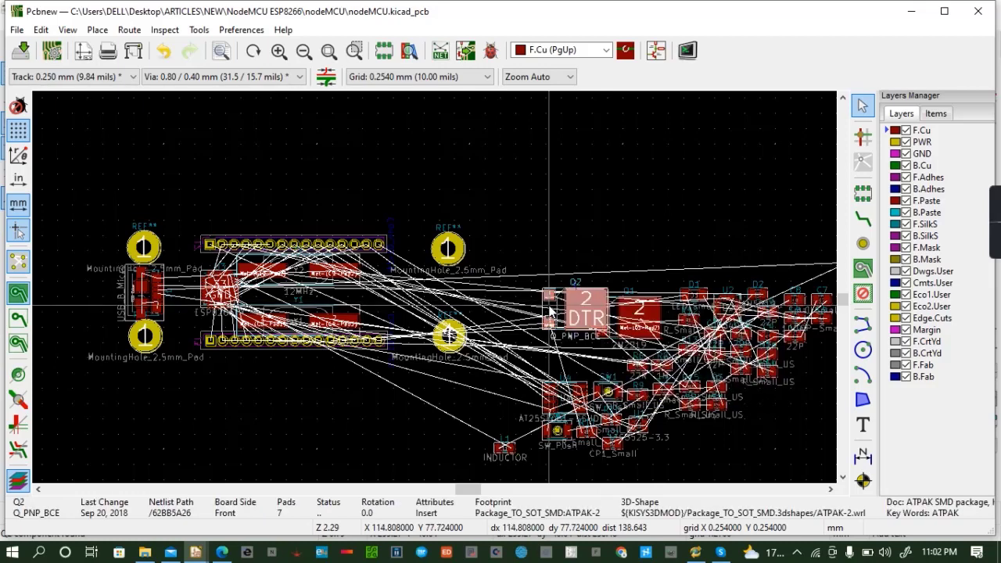
key(m)
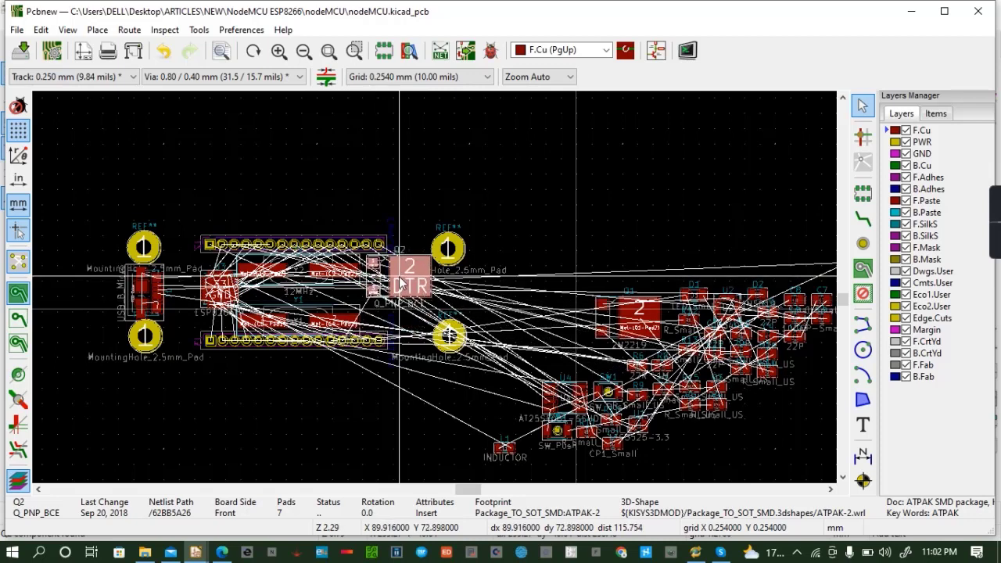
click(399, 286)
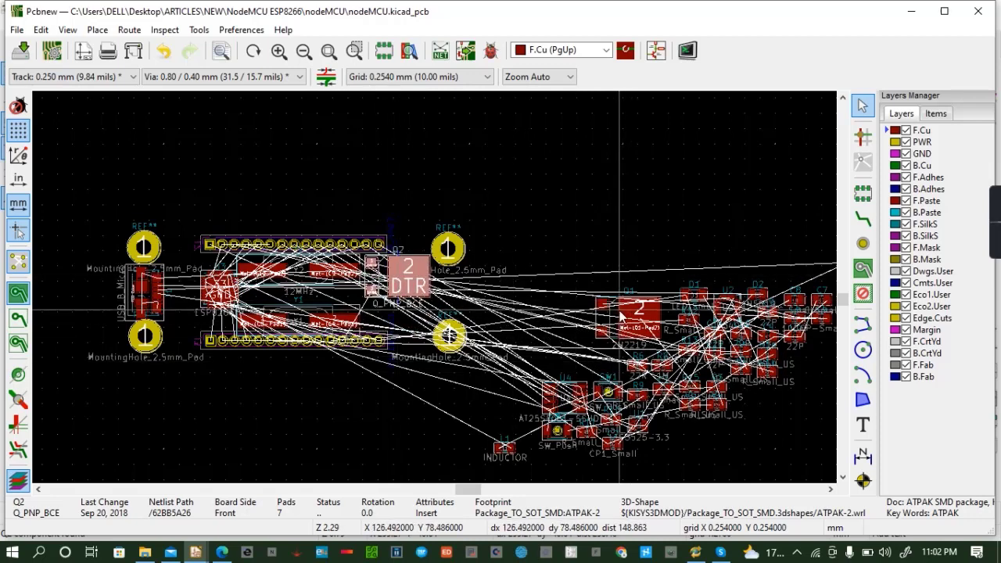
Move U4 between the pin headers and transistor Q1 just below Q2
click(580, 389)
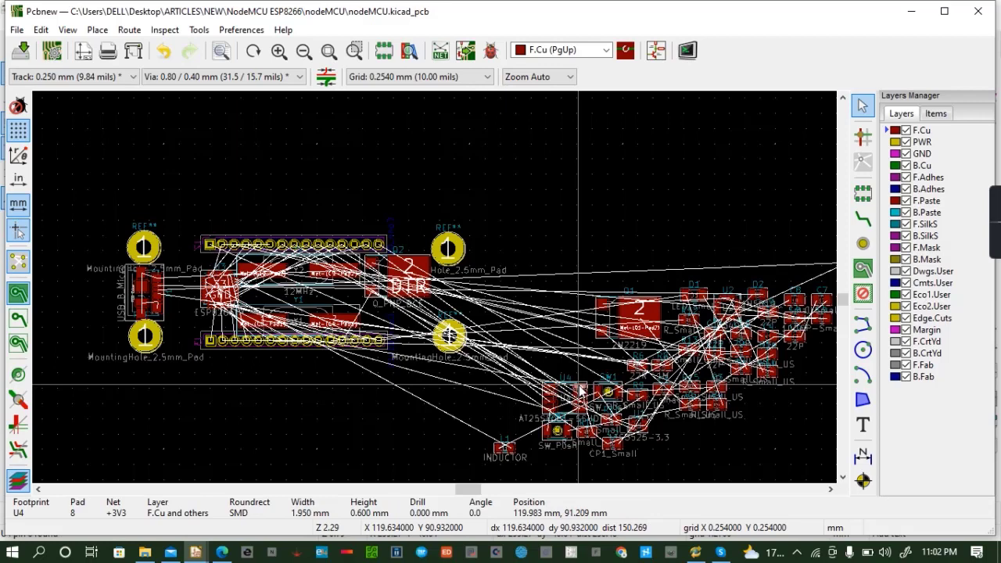
key(m)
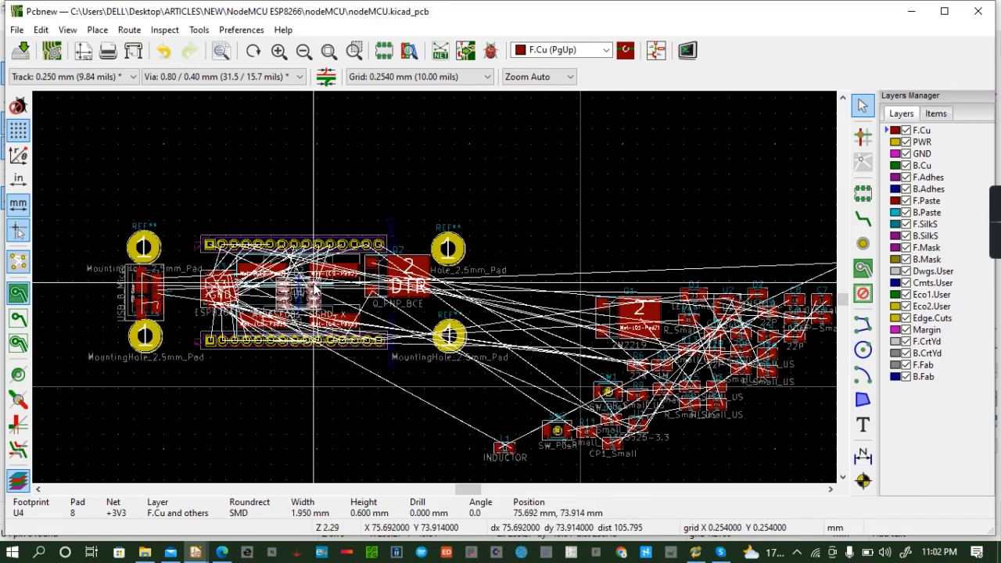
click(313, 288)
click(626, 310)
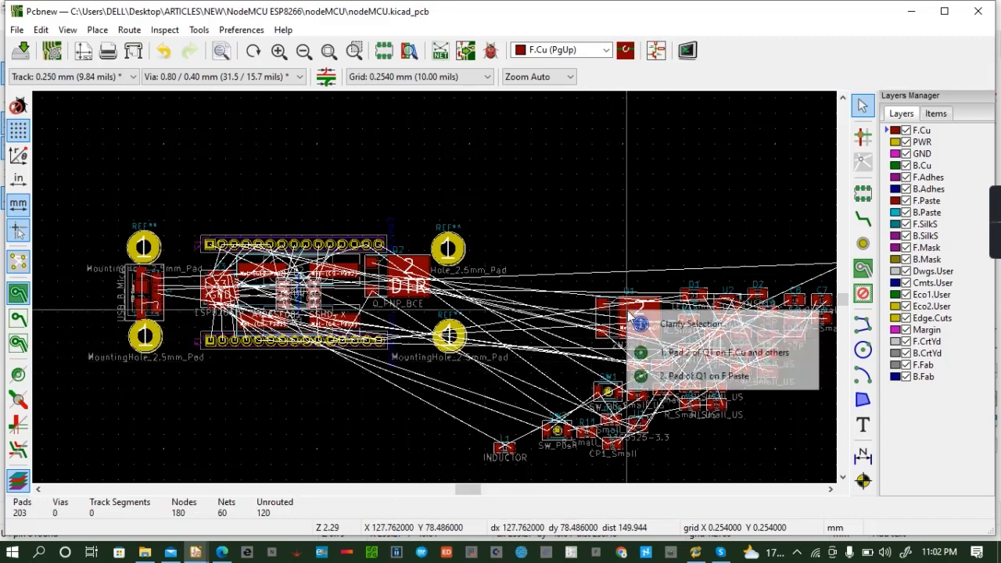
click(603, 320)
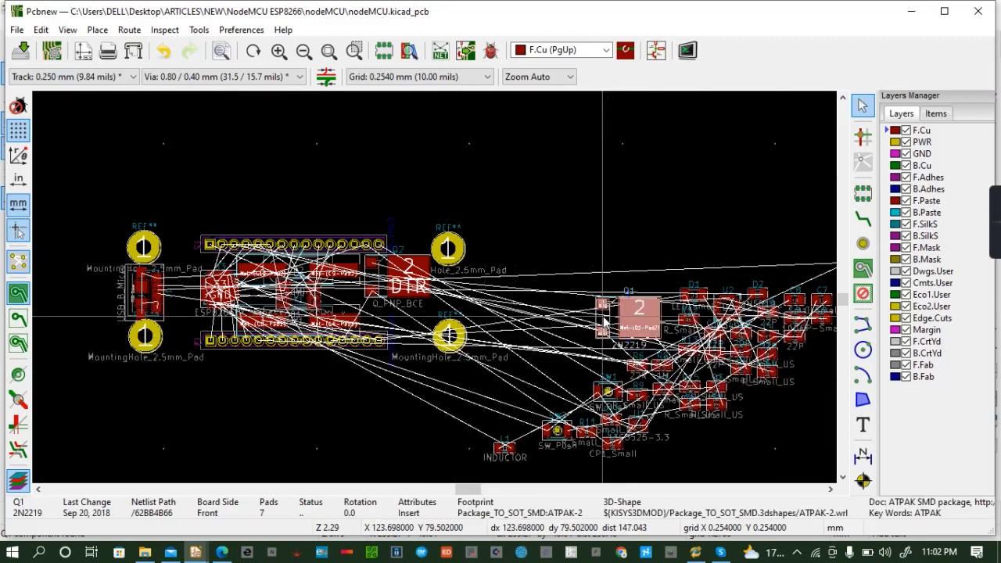
key(m)
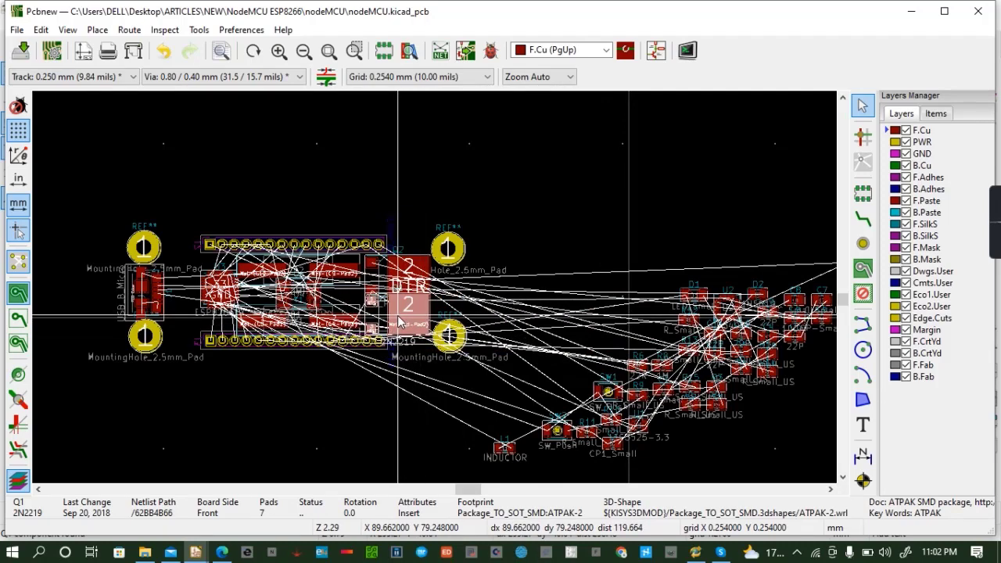
click(398, 315)
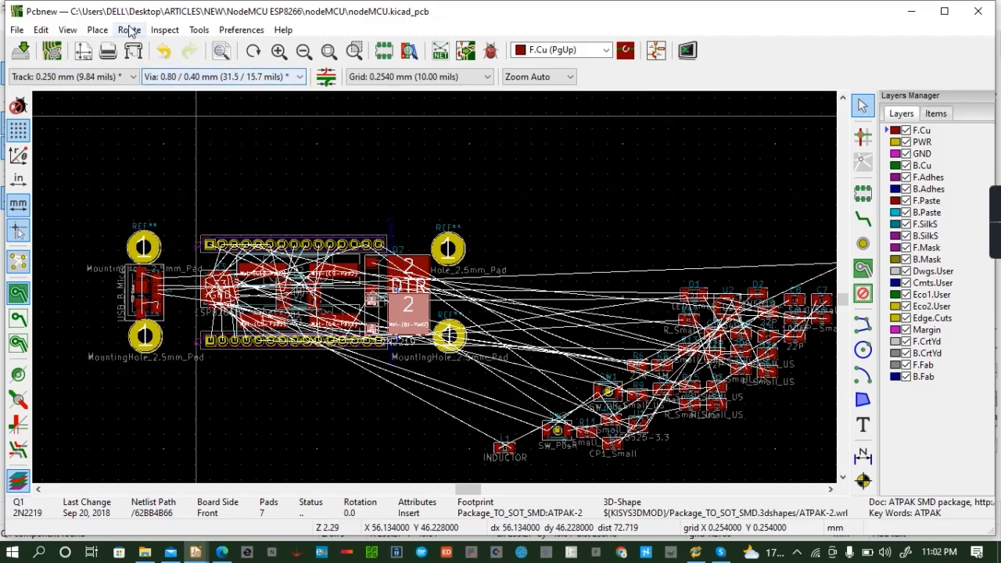
click(68, 30)
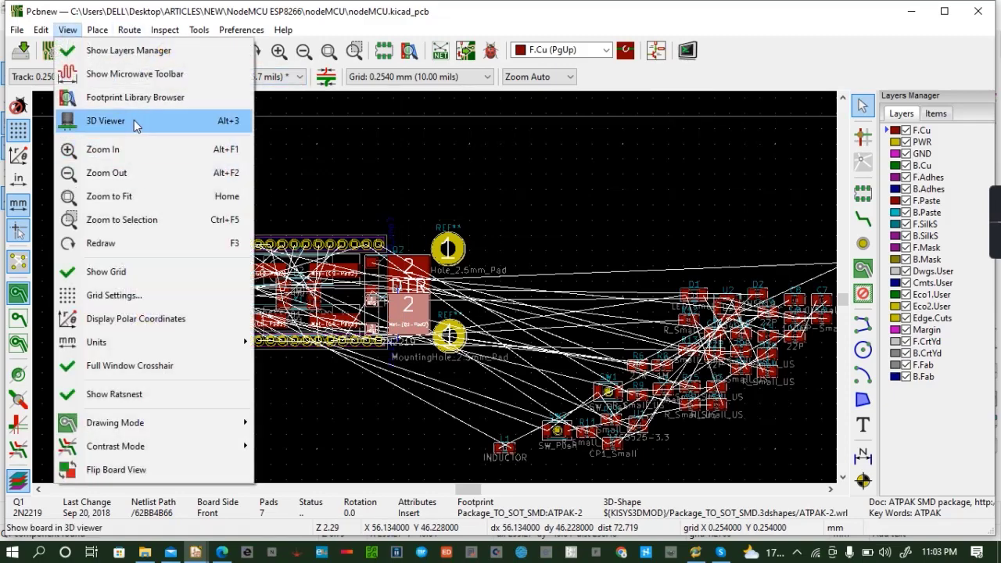
click(136, 122)
drag(356, 286, 480, 310)
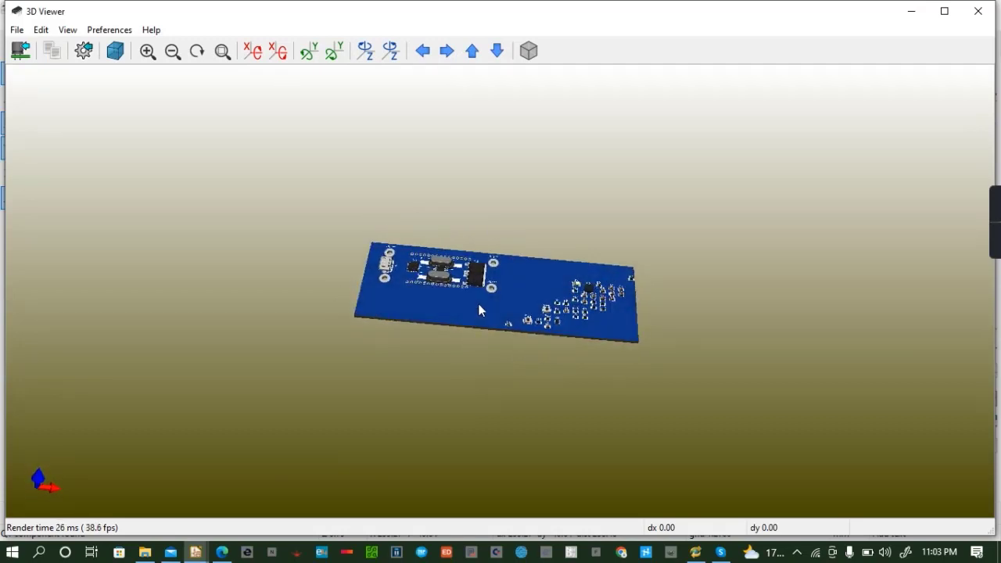
click(983, 9)
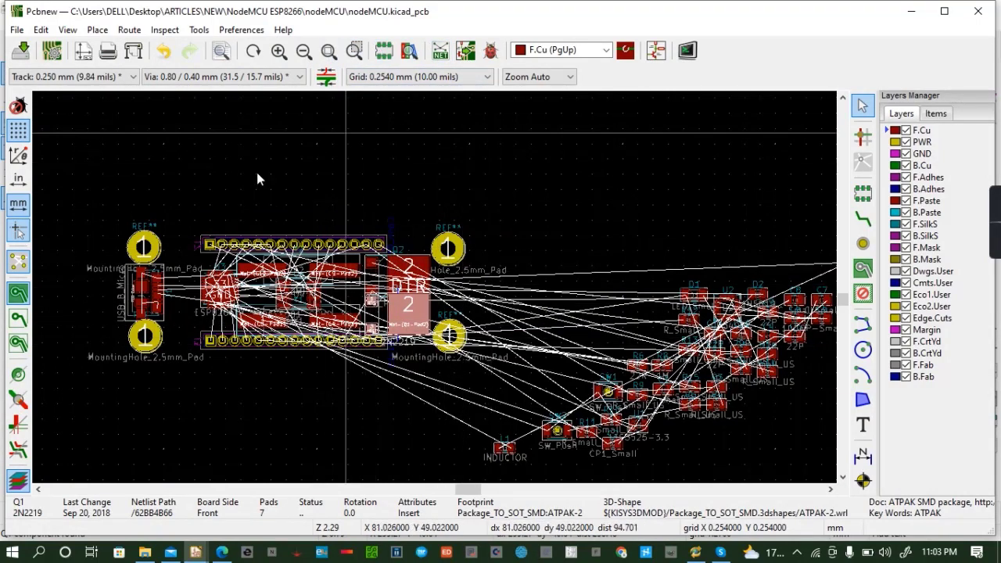
Switch to the NodeMCU schematic in Eeschema and open the CvPcb footprint assignment list
click(656, 50)
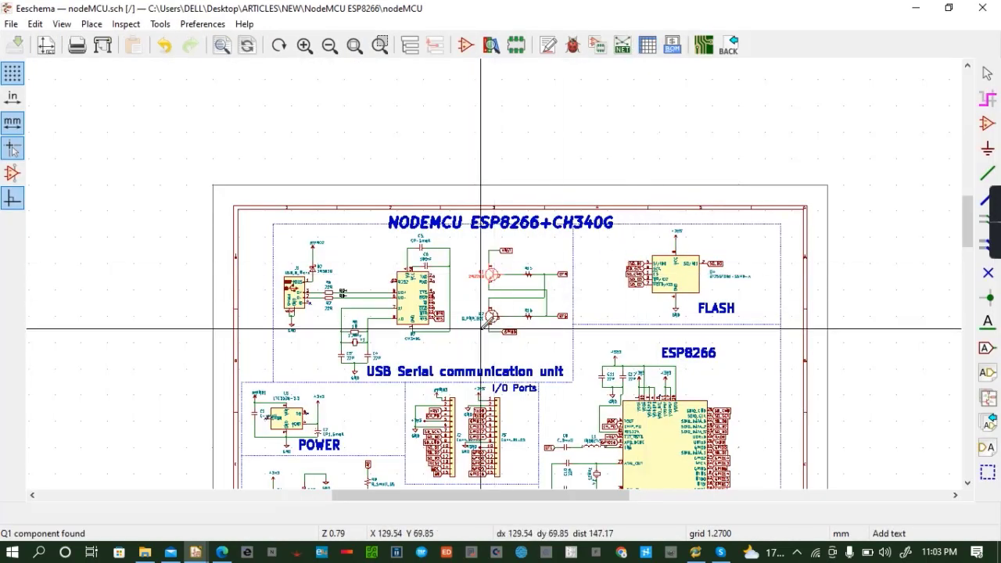
scroll(540, 277, up, 5)
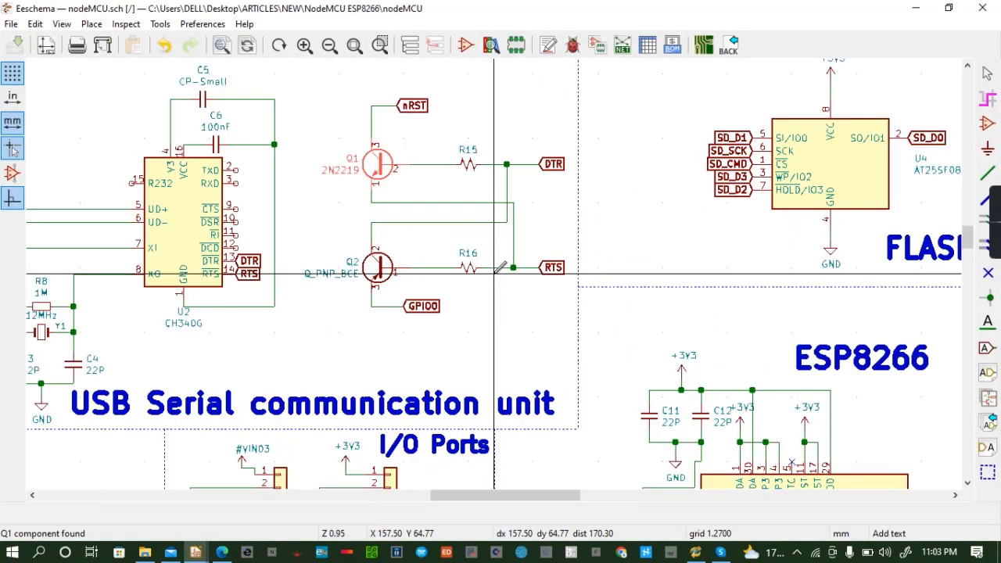
scroll(499, 270, down, 4)
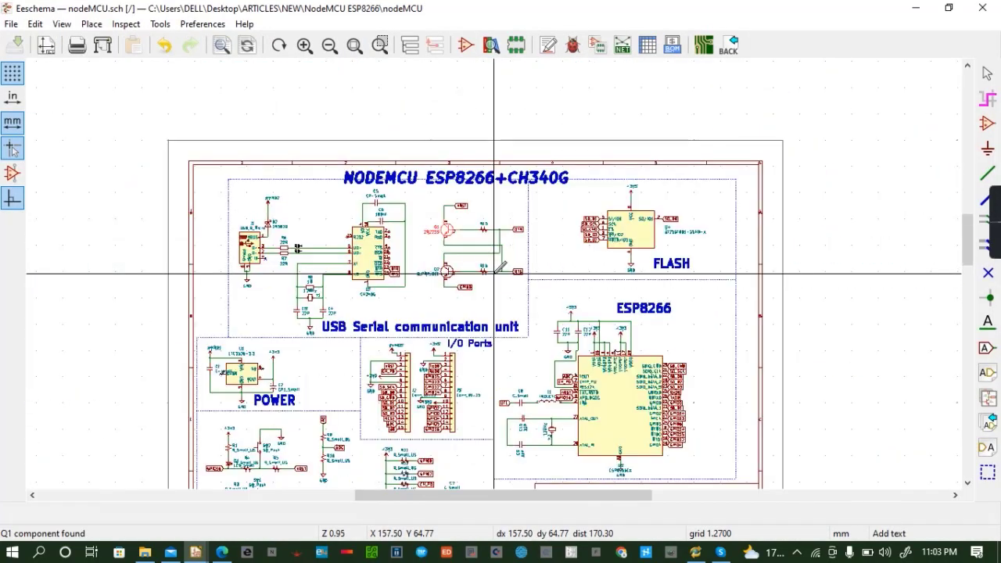
scroll(494, 273, down, 1)
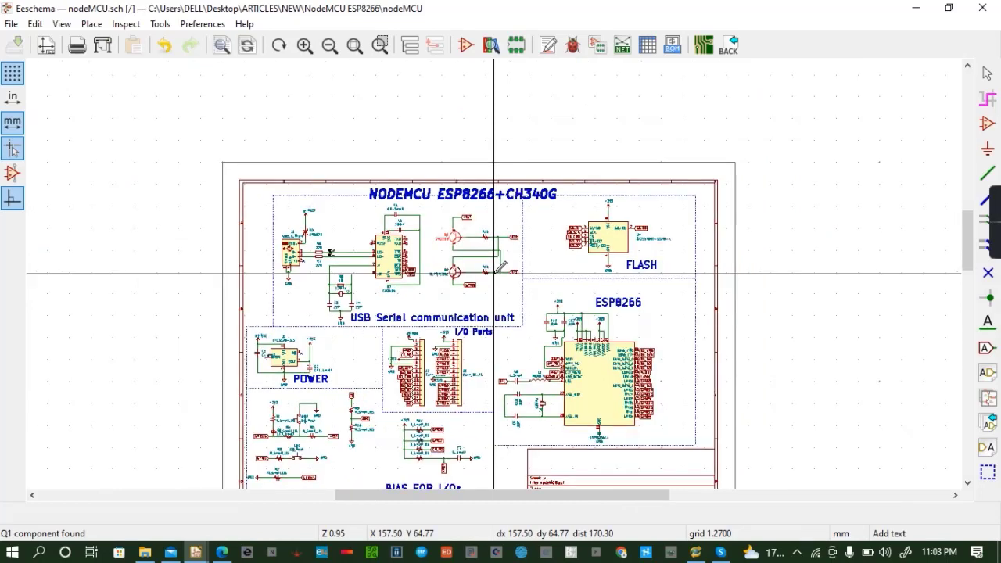
scroll(494, 273, down, 2)
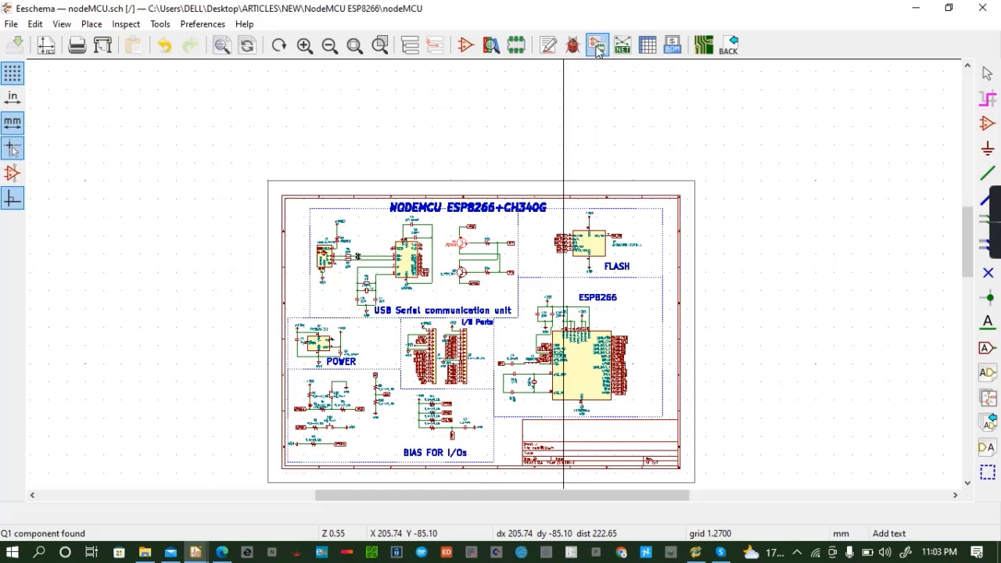
mouse_move(999, 249)
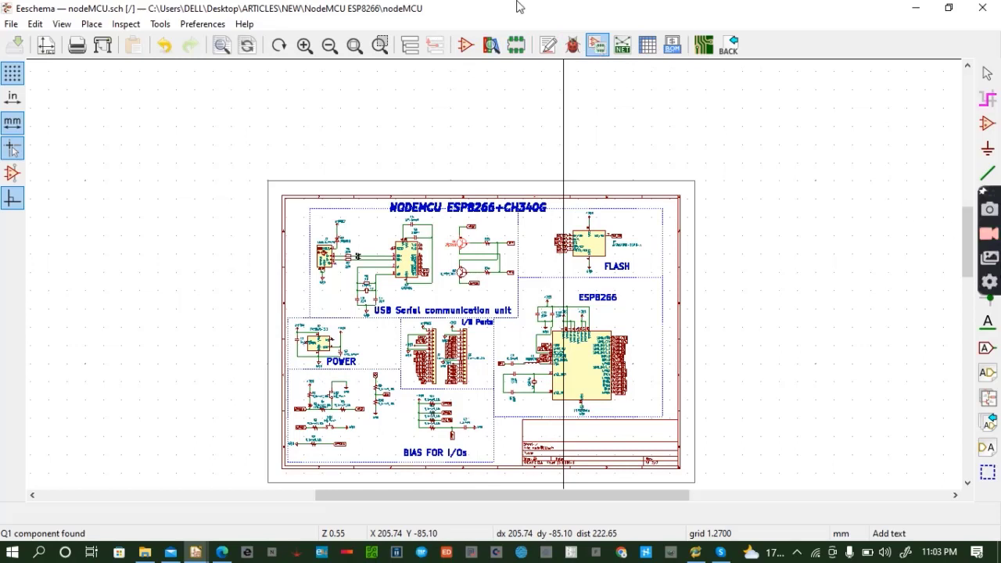
click(598, 47)
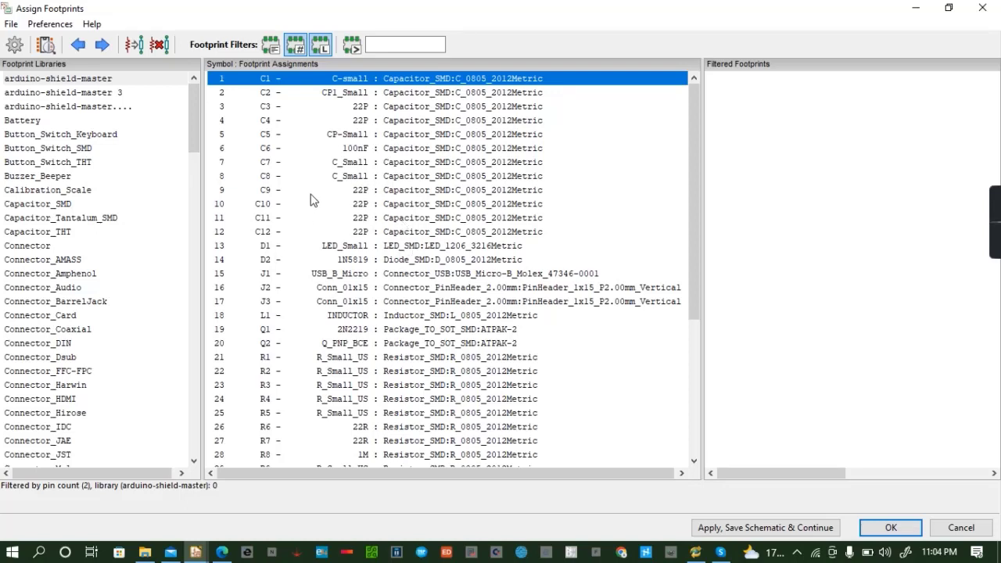
With Q1 selected, browse the CSP, LCC, DIP, SO and Potentiometer_SMD libraries for 3-pin footprints
click(282, 332)
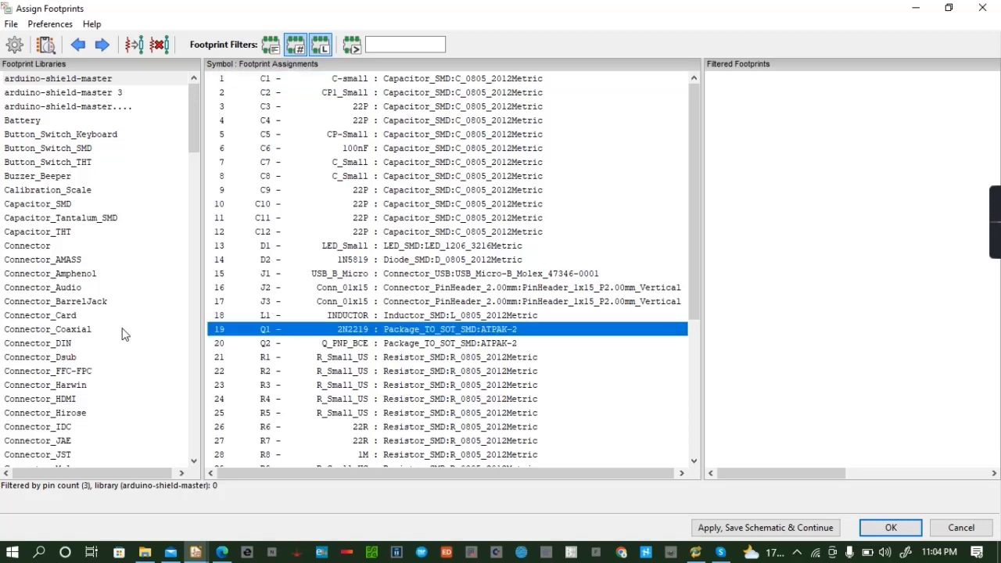
scroll(46, 306, down, 2)
click(76, 272)
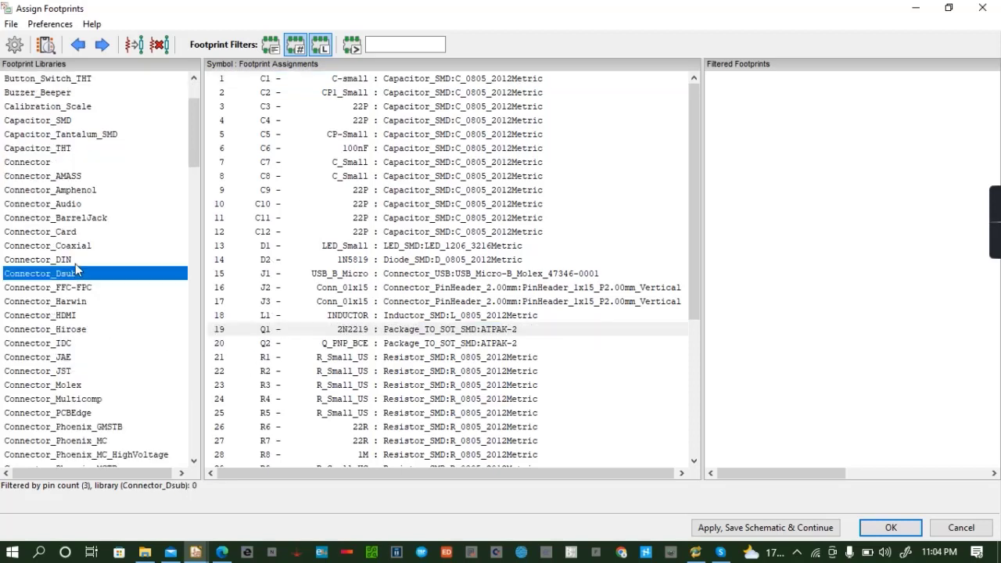
key(p)
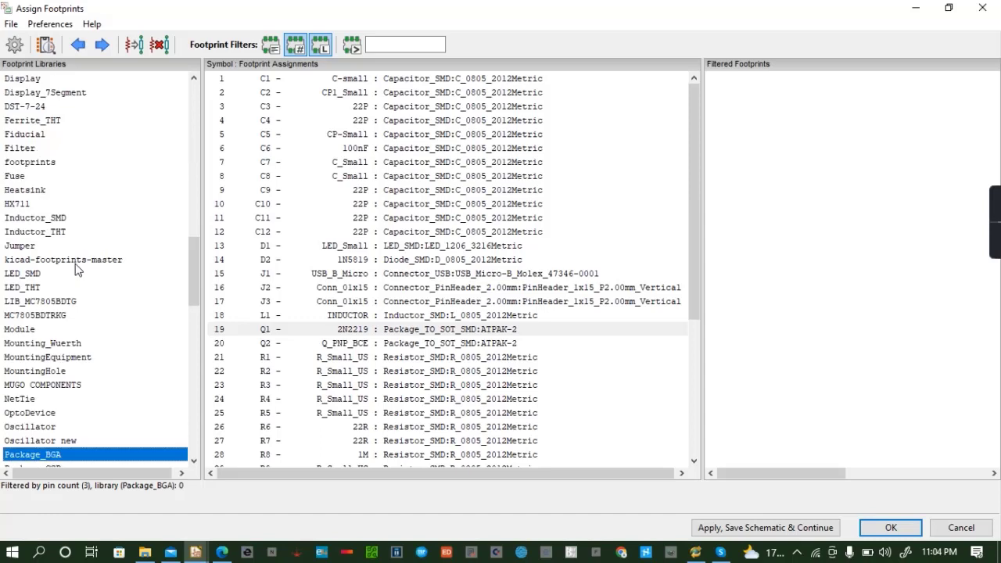
scroll(79, 342, down, 2)
click(56, 385)
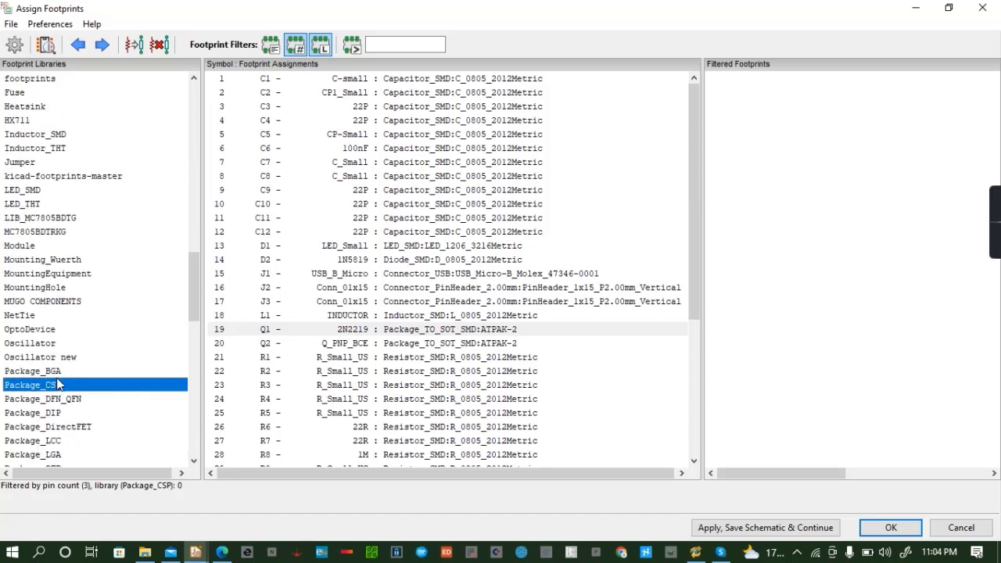
scroll(58, 381, down, 2)
click(58, 359)
click(55, 329)
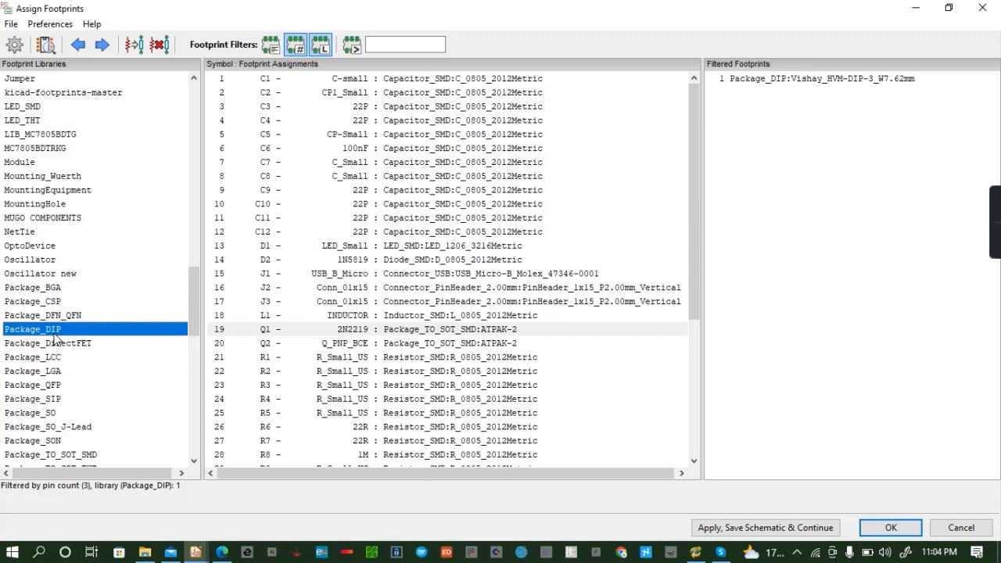
scroll(56, 336, down, 2)
click(55, 329)
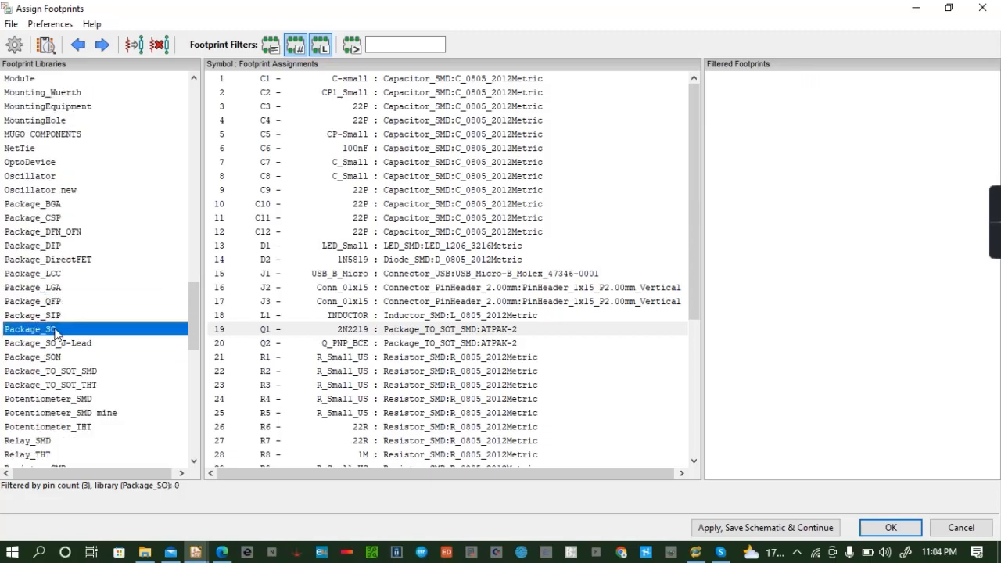
scroll(55, 332, down, 2)
click(69, 316)
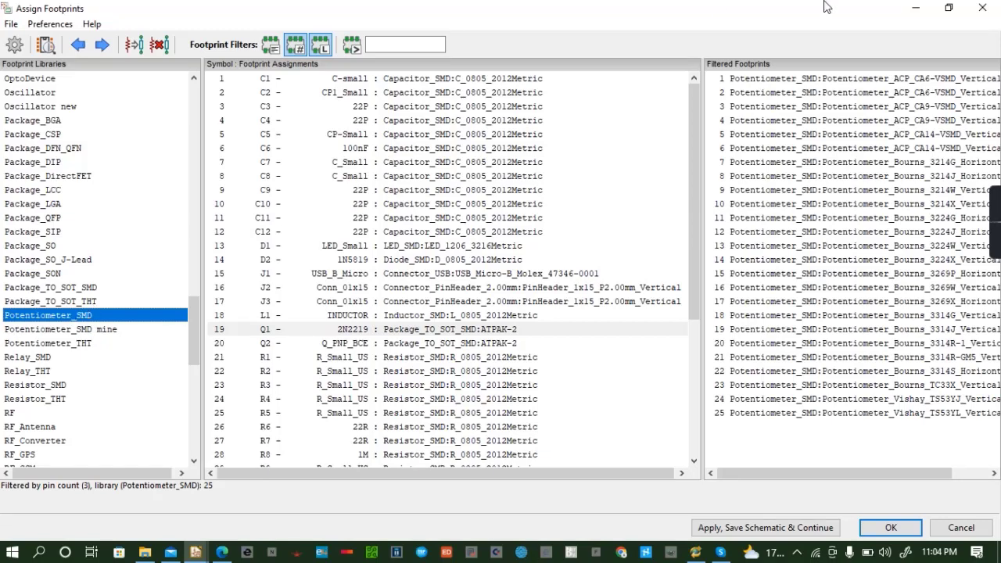
click(828, 83)
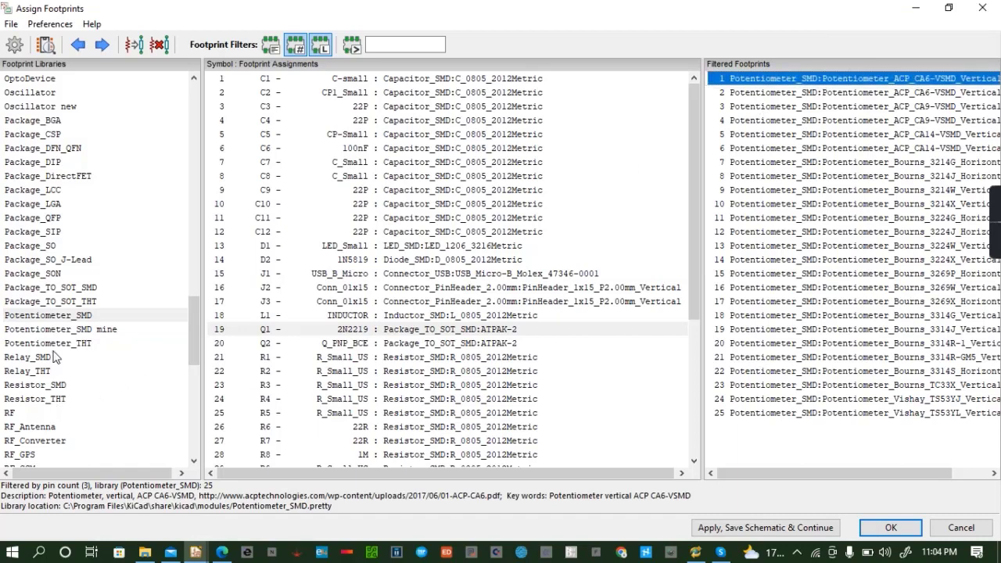
Preview the through-hole SIPAK_Vertical footprint in 2D and 3D
click(82, 305)
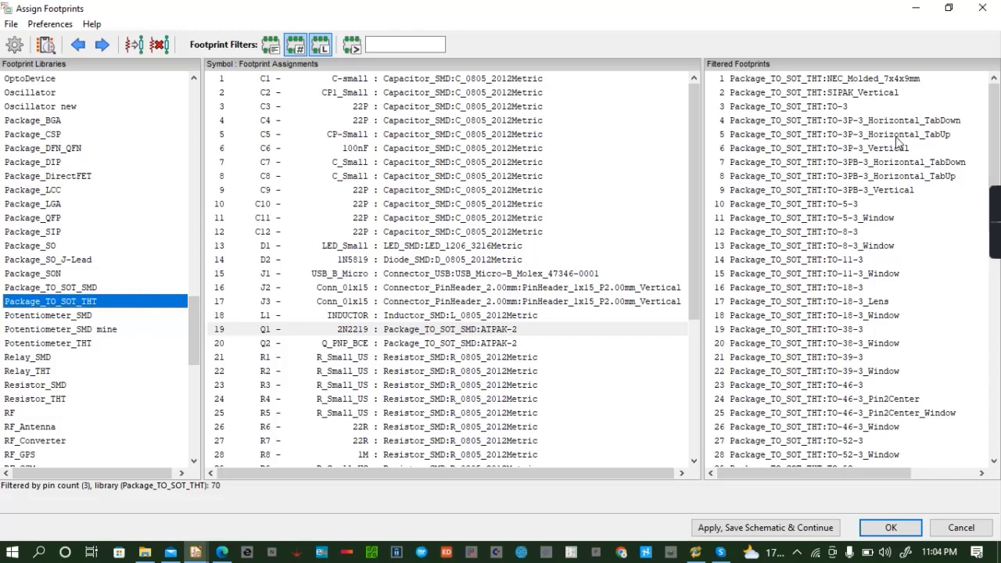
click(882, 94)
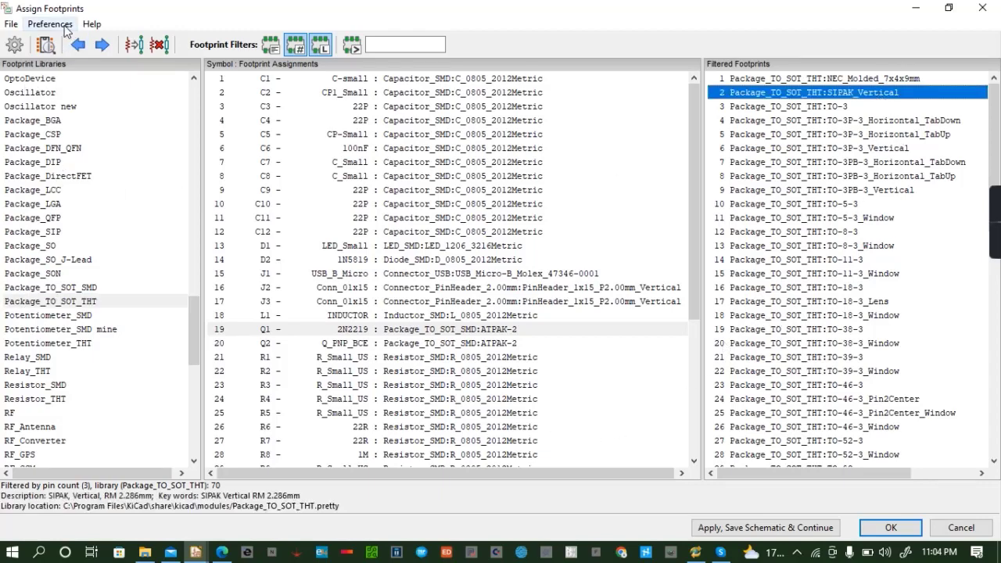
click(52, 48)
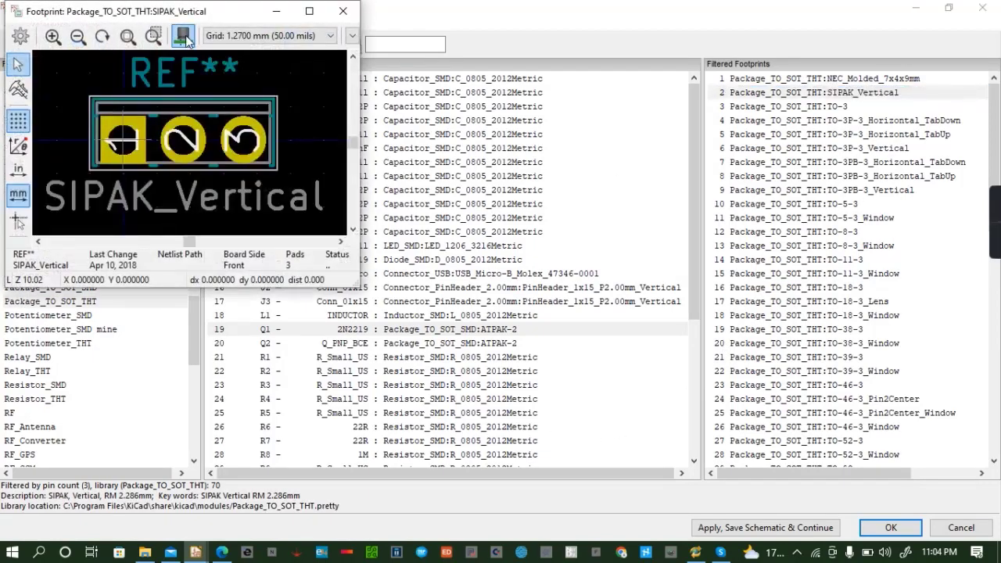
click(184, 39)
drag(196, 187, 255, 79)
click(343, 11)
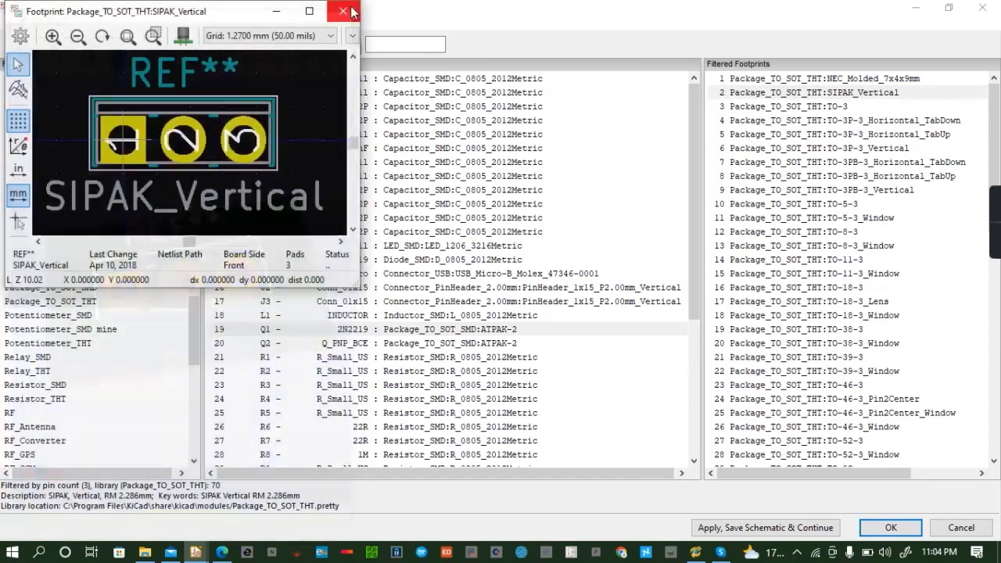
click(341, 9)
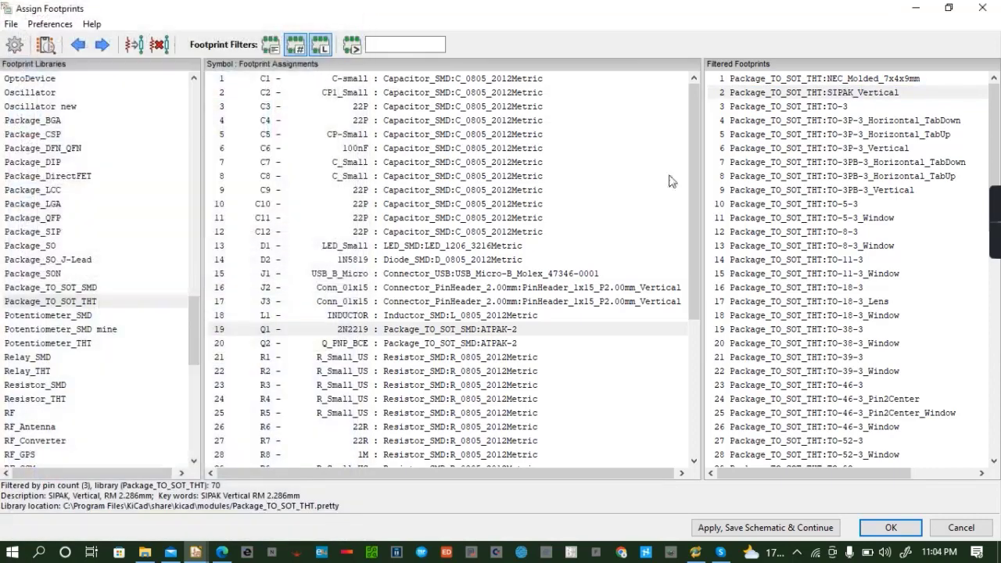
Preview the SOT-723 footprint from Package_TO_SOT_SMD in 2D and 3D
click(56, 289)
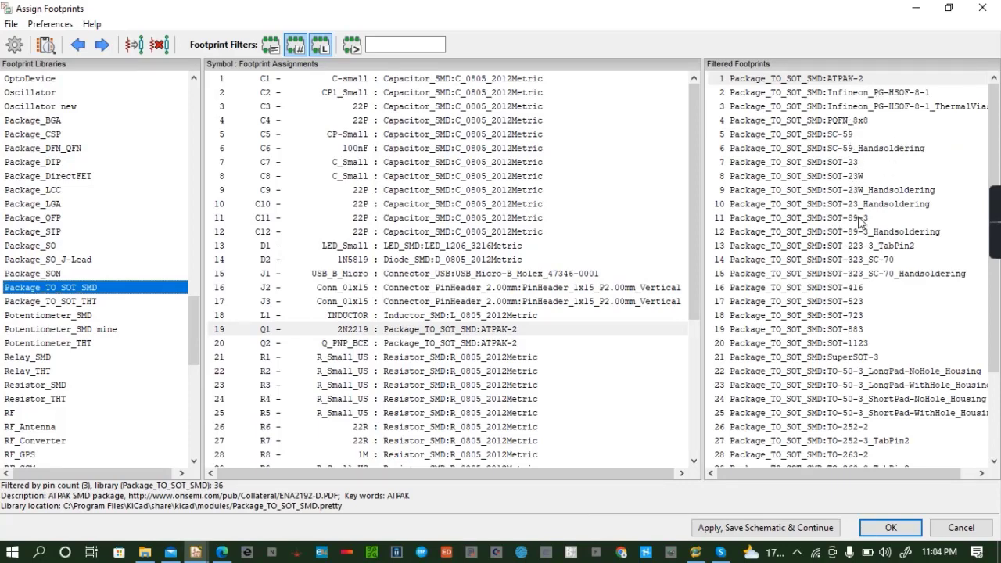
scroll(860, 222, down, 2)
click(805, 232)
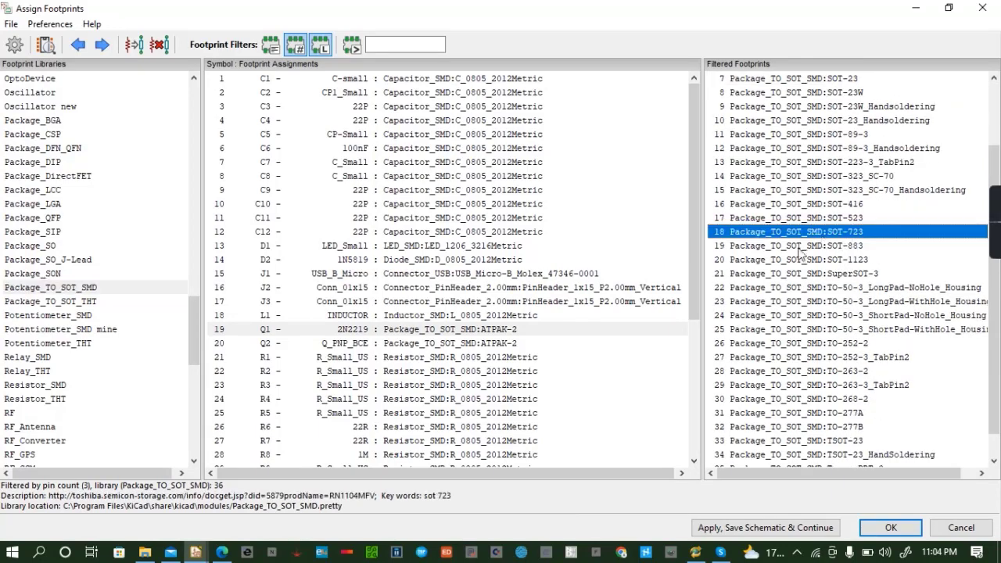
click(45, 45)
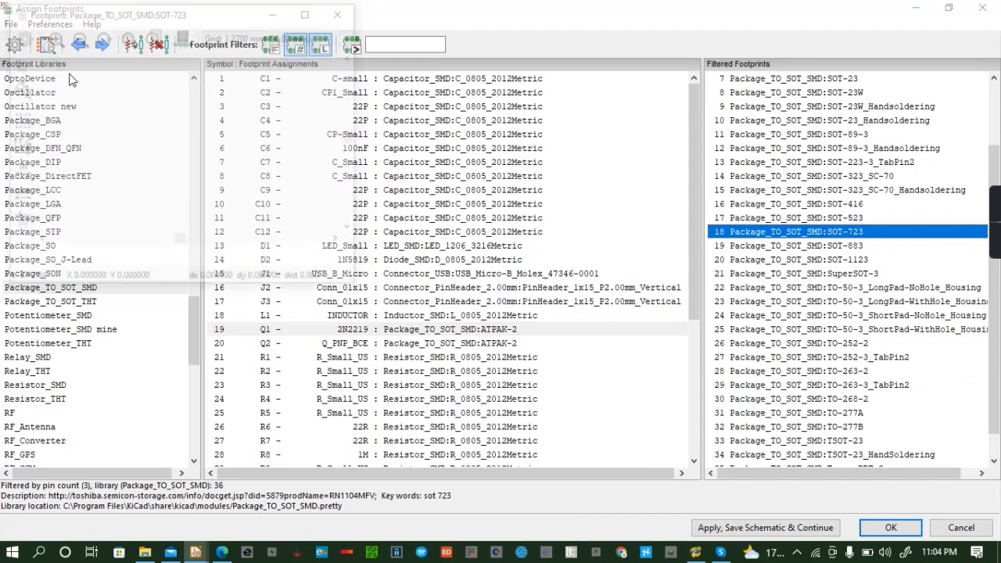
click(183, 36)
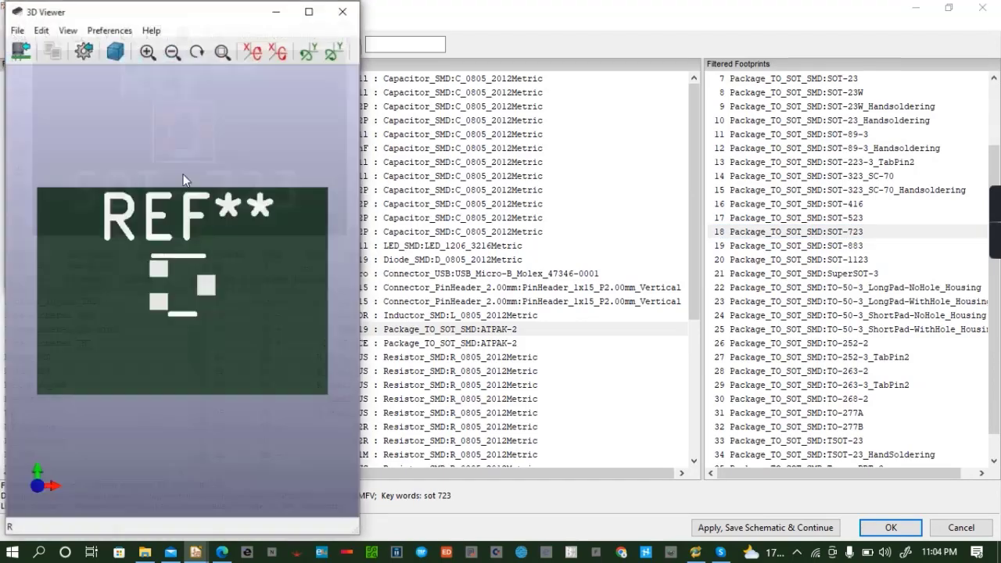
click(342, 11)
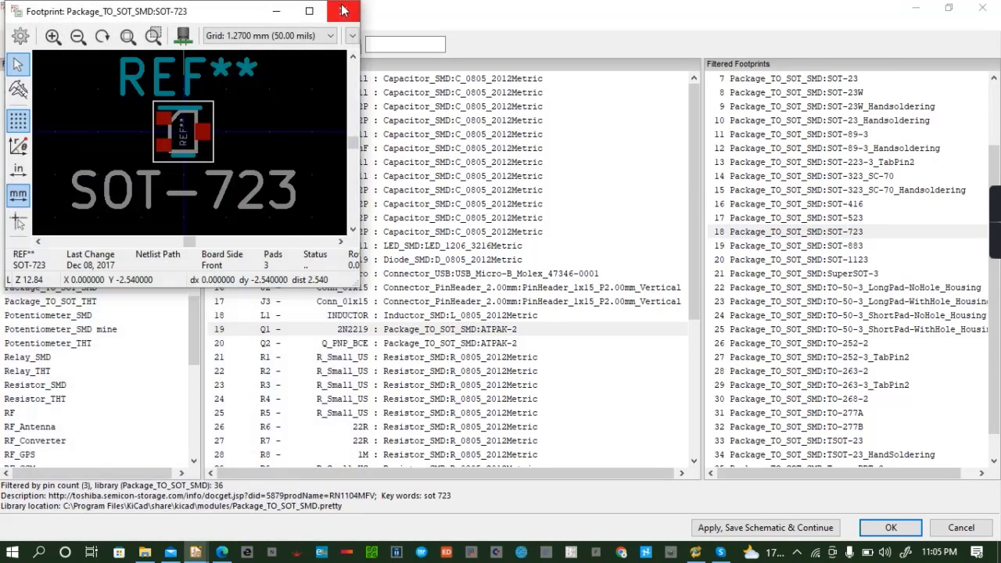
click(343, 11)
Preview the HUSON-3 footprint from Package_SON in 2D and 3D
scroll(831, 326, down, 1)
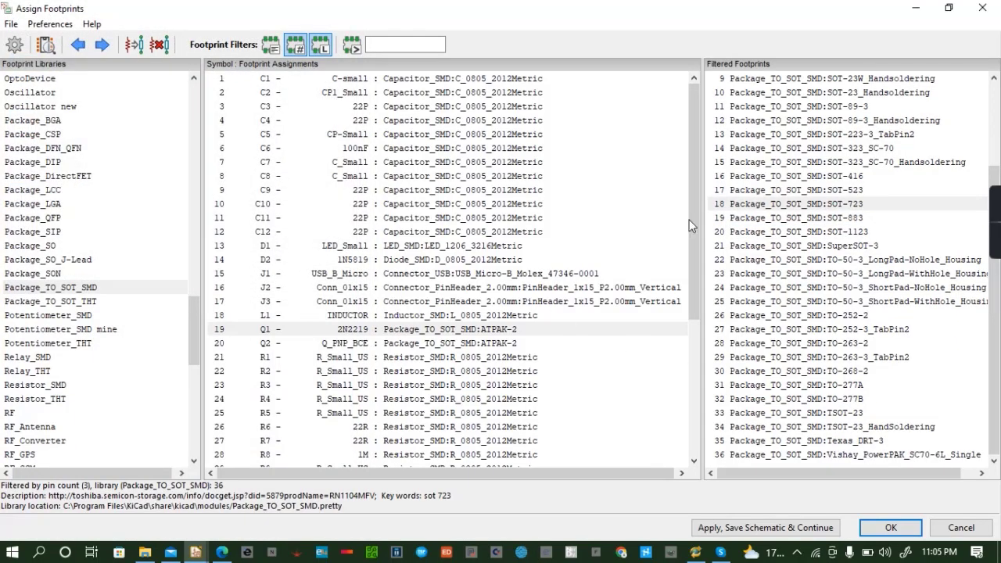
click(45, 273)
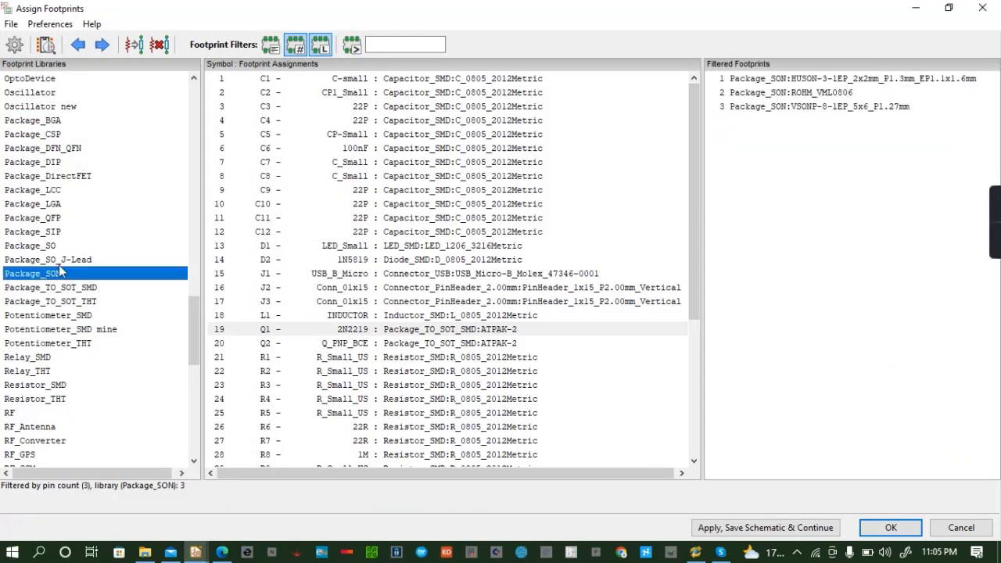
click(884, 79)
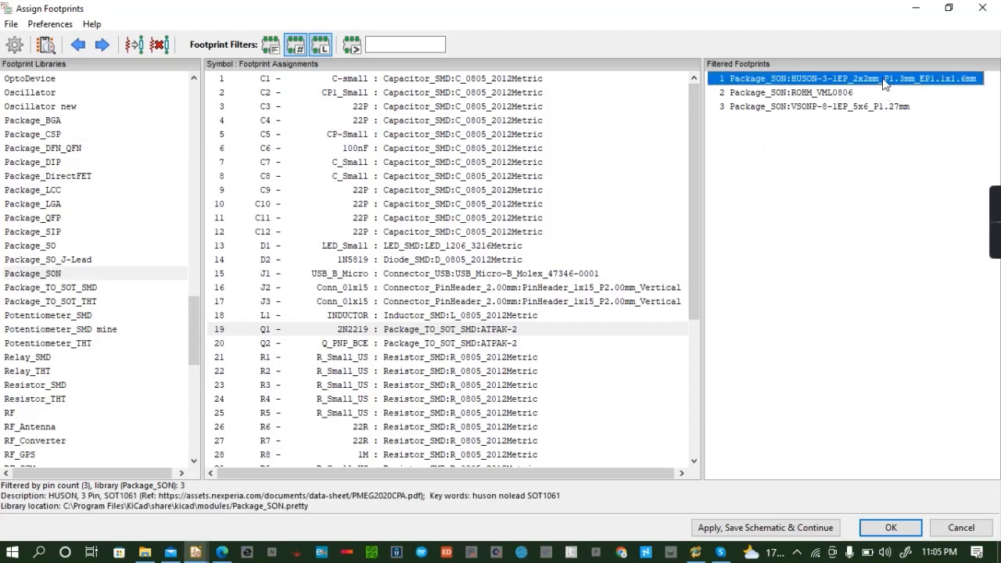
click(45, 45)
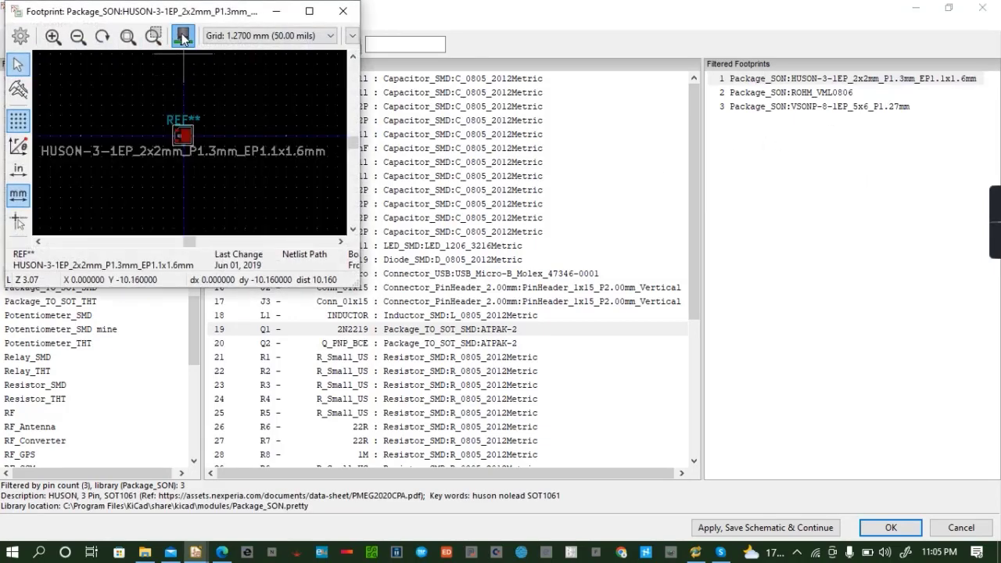
click(182, 35)
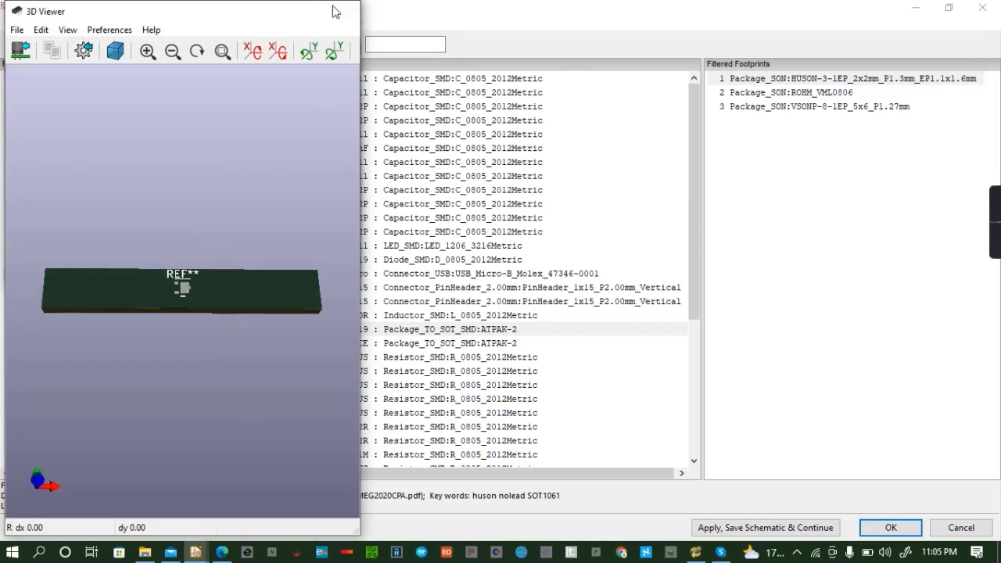
click(343, 11)
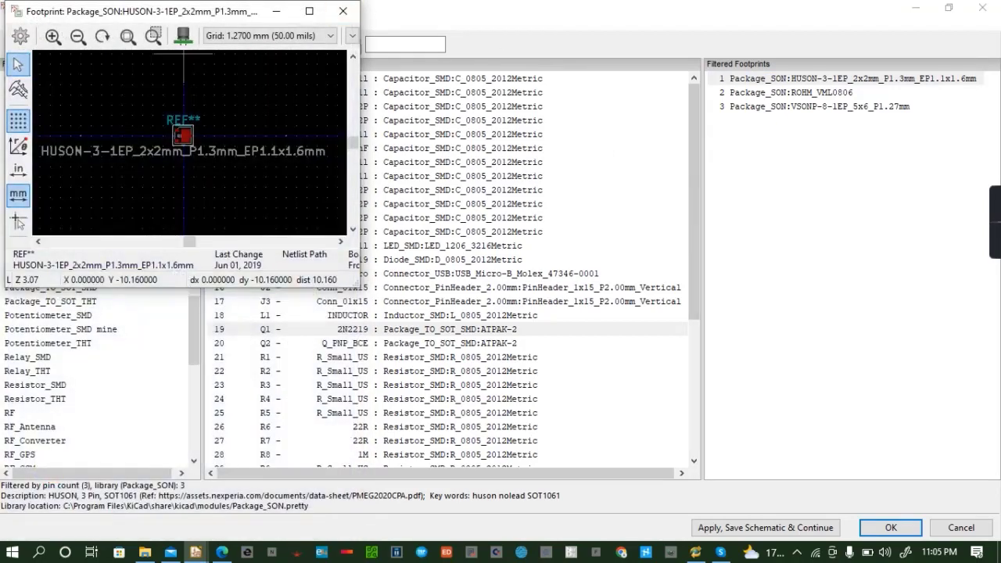
click(342, 11)
Preview the VSONP-8 footprint in 2D and 3D
click(808, 108)
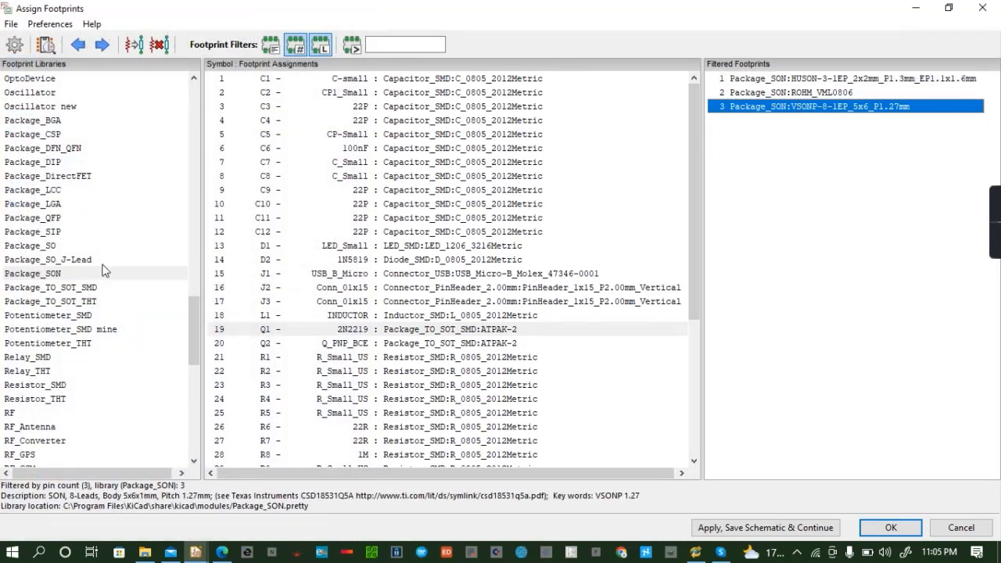
click(45, 46)
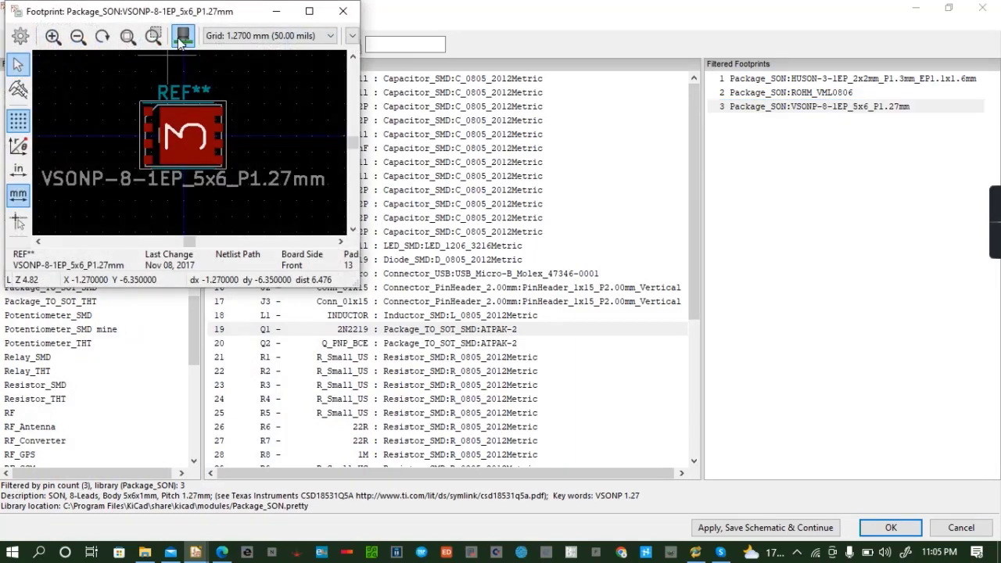
click(182, 37)
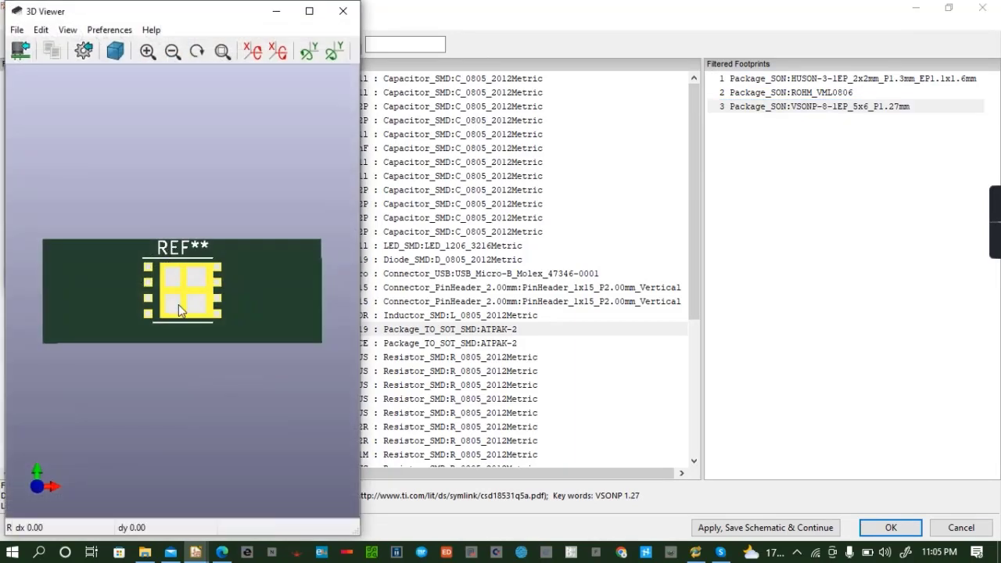
click(343, 11)
click(342, 11)
Preview the ROHM_VML0806 footprint in 2D and 3D, then check Package_SO_J-Lead
click(839, 94)
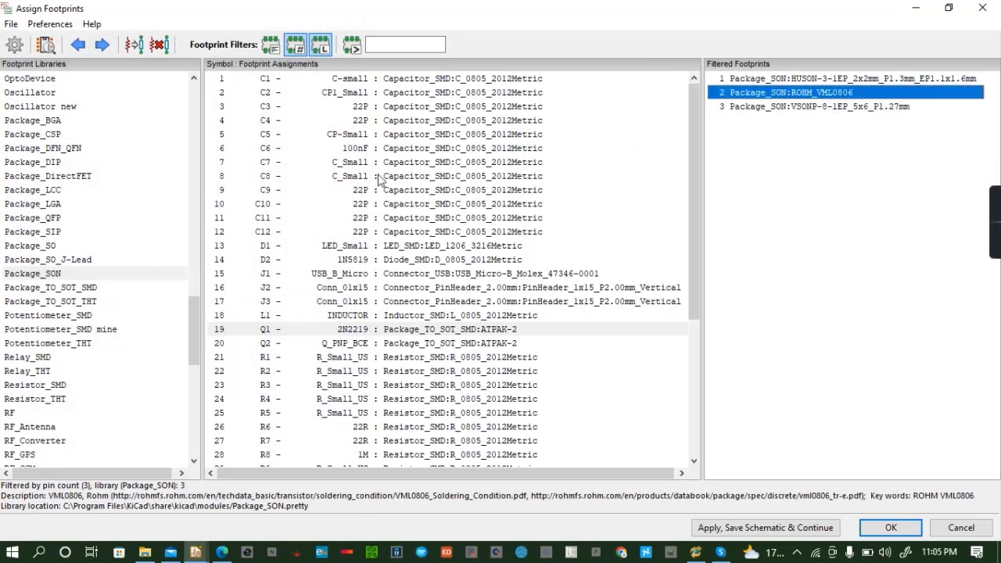
click(44, 45)
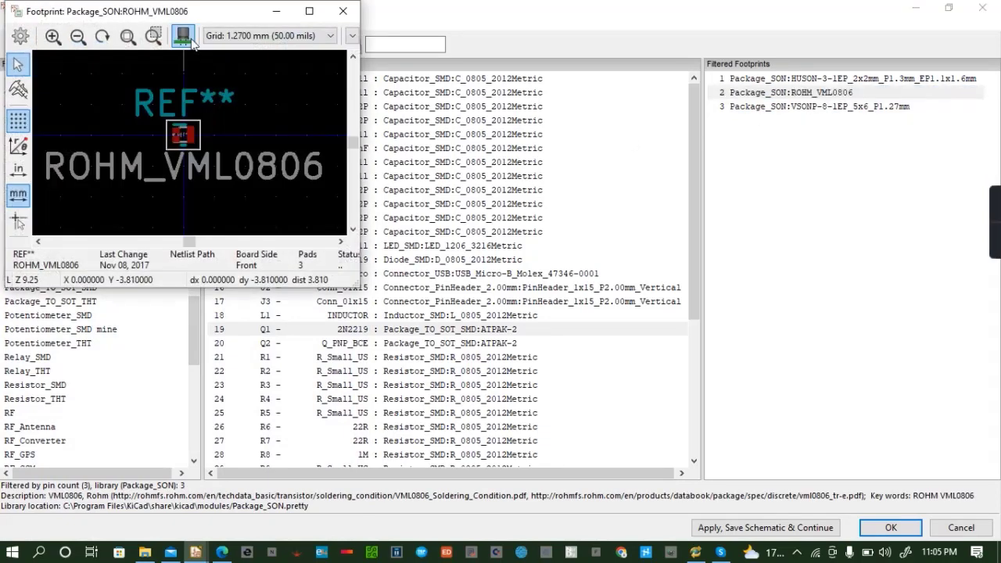
click(181, 36)
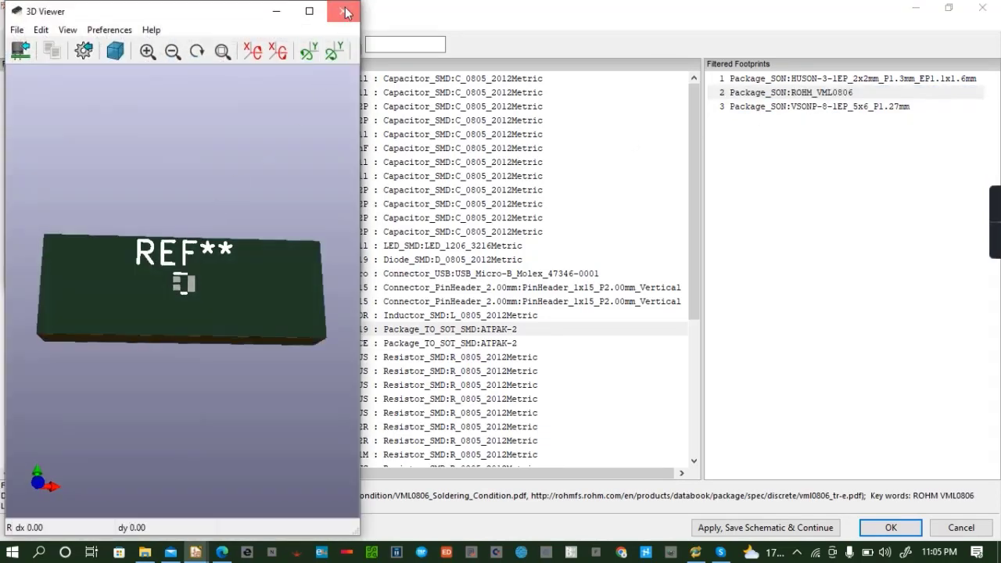
click(341, 10)
click(343, 11)
click(60, 260)
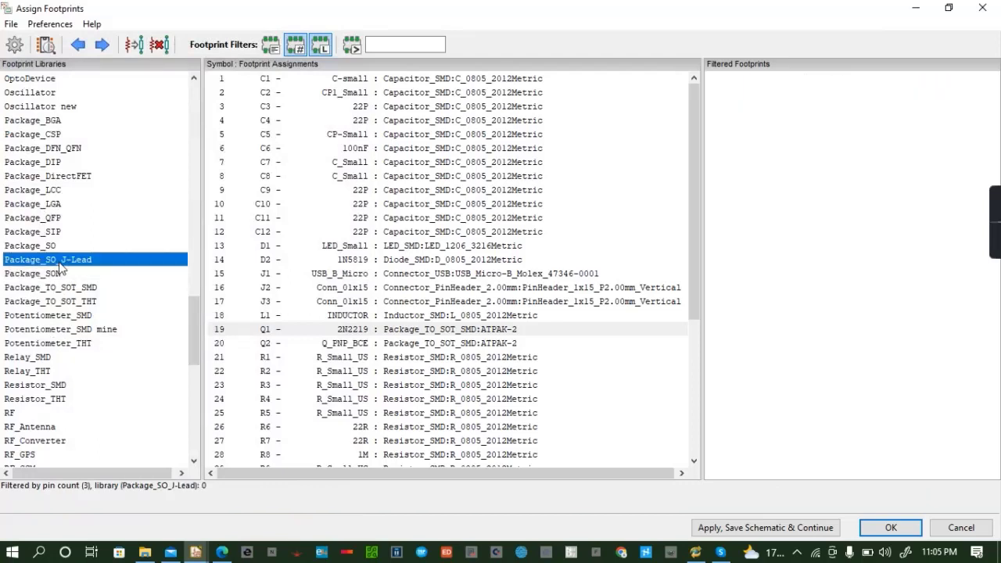
Check the SO, SIP, QFP, LGA and LCC libraries and preview DirectFET_L4 from Package_DirectFET
click(54, 247)
click(51, 234)
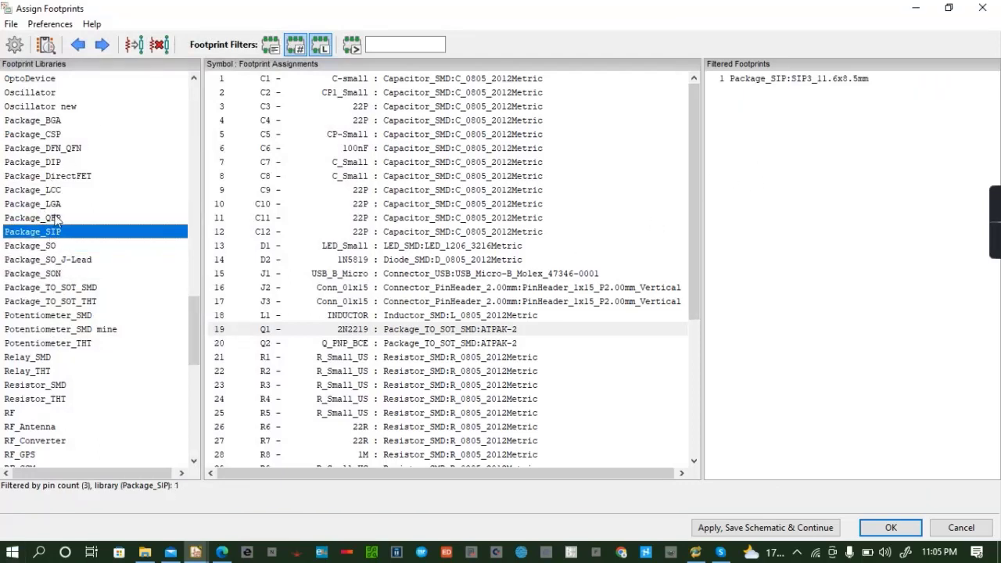
click(53, 220)
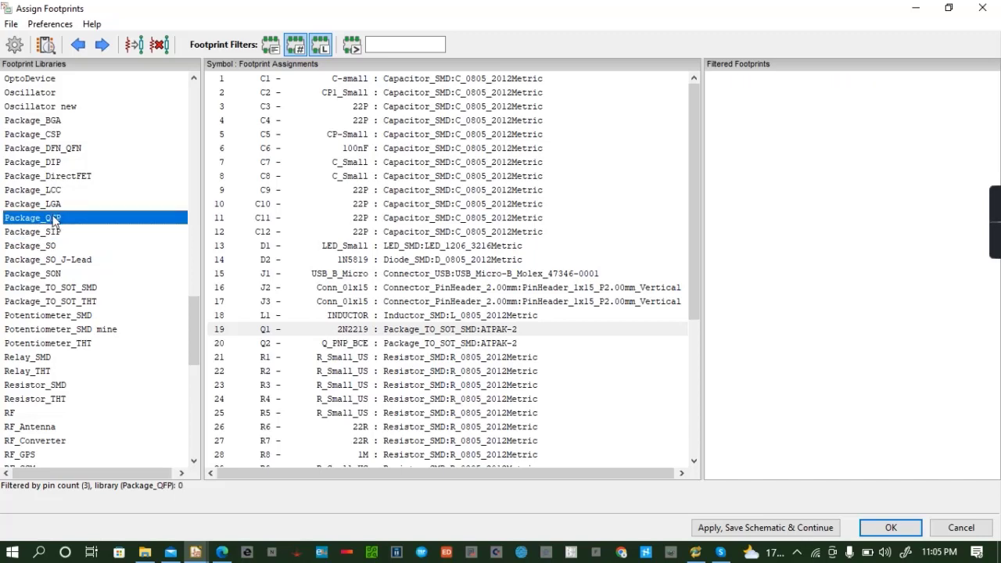
click(57, 205)
click(57, 192)
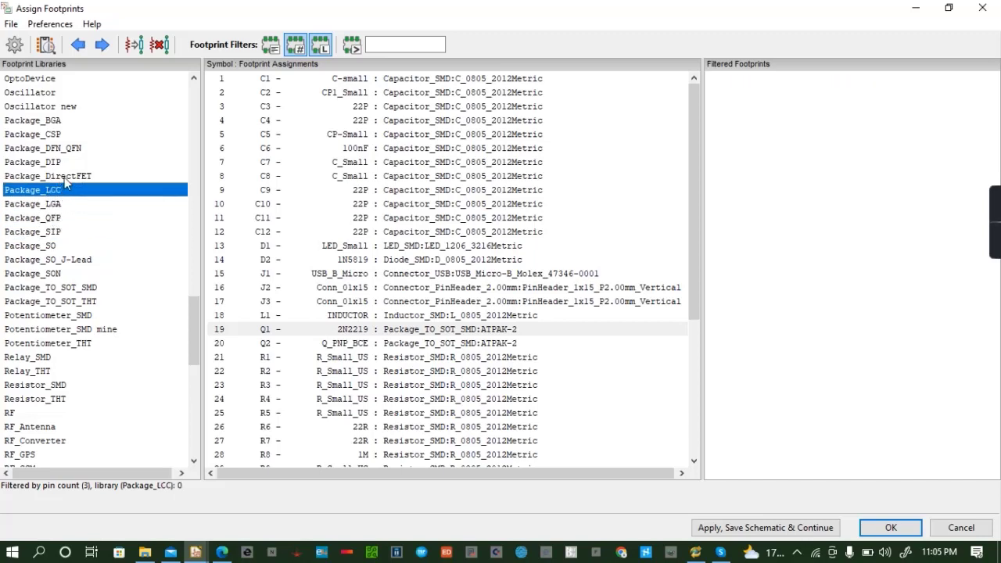
click(66, 177)
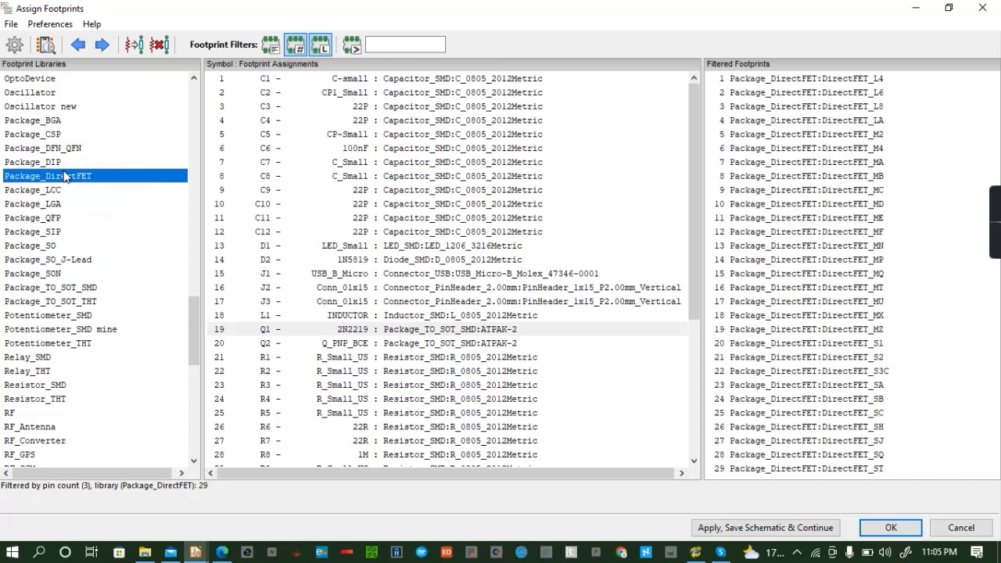
click(868, 81)
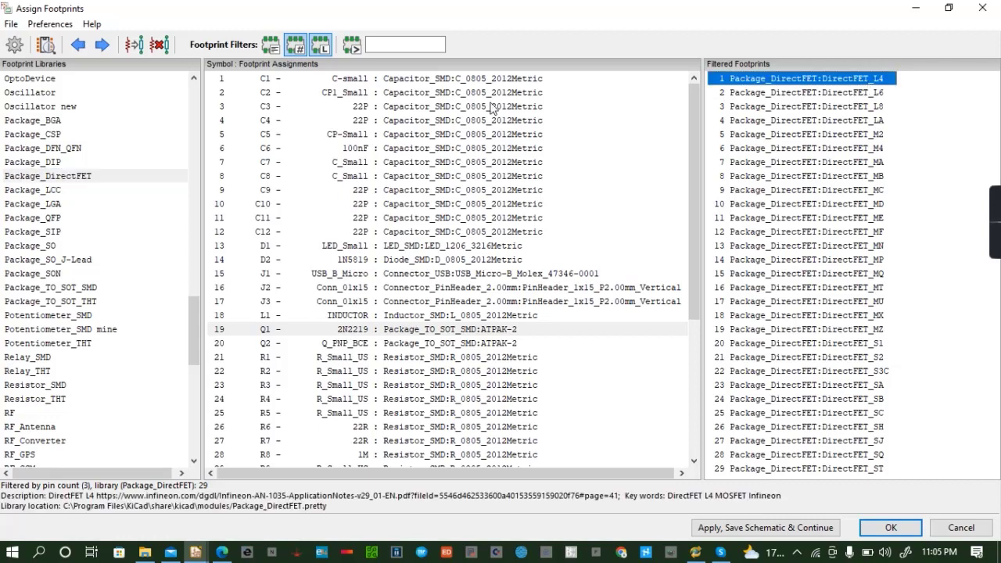
click(47, 44)
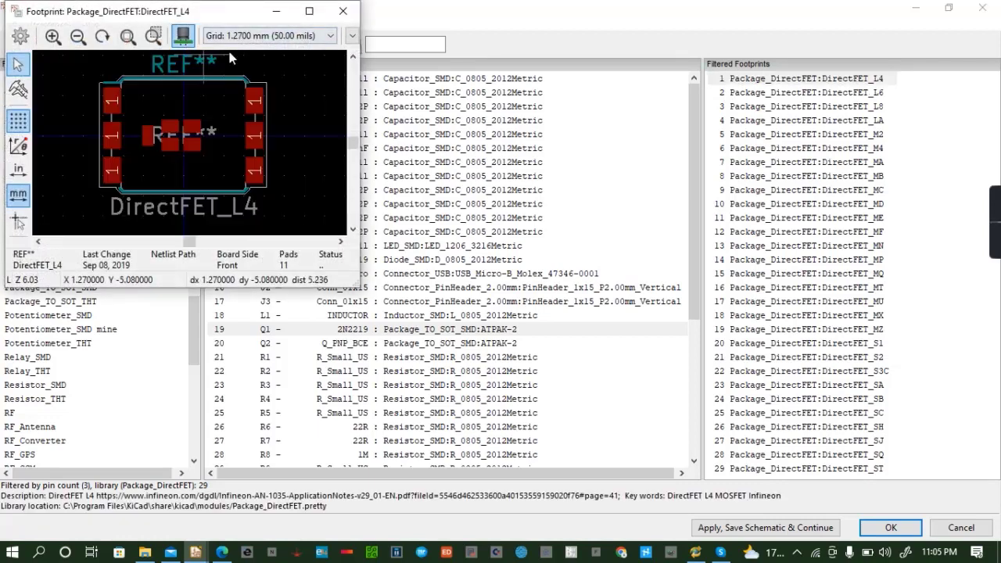
click(343, 10)
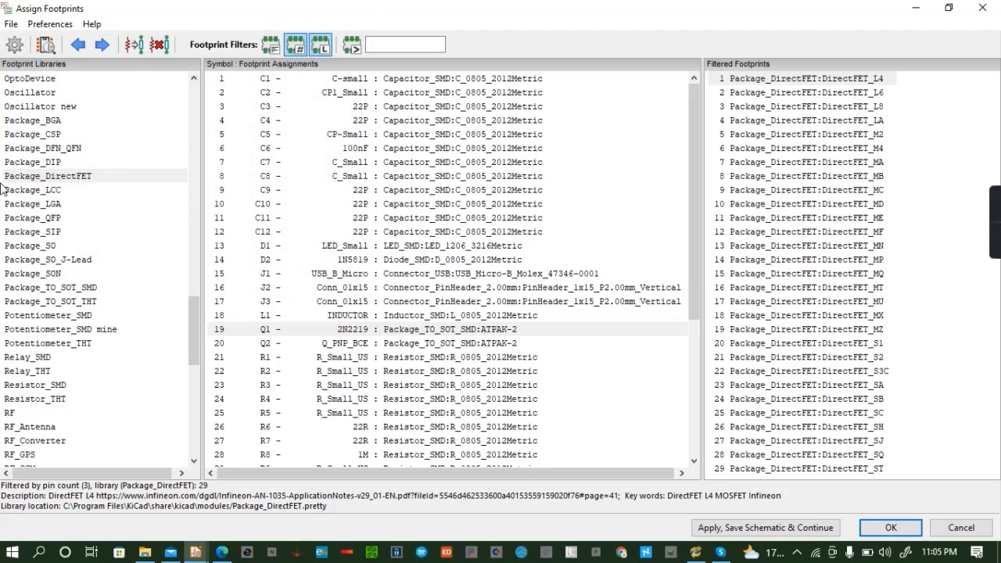
Preview Diodes_DFN1006-3 from Package_DFN_QFN in 3D and select it
click(41, 162)
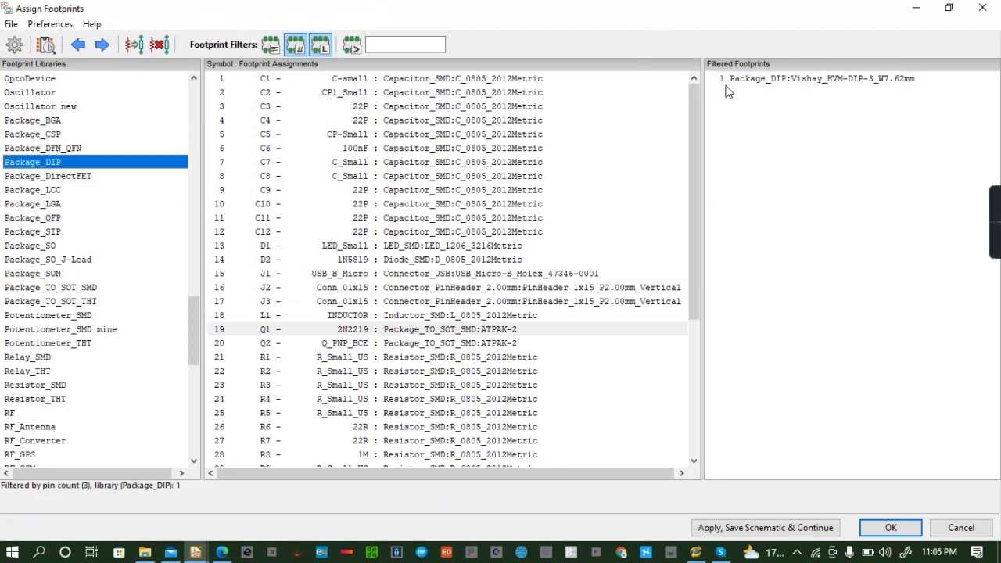
scroll(104, 203, up, 1)
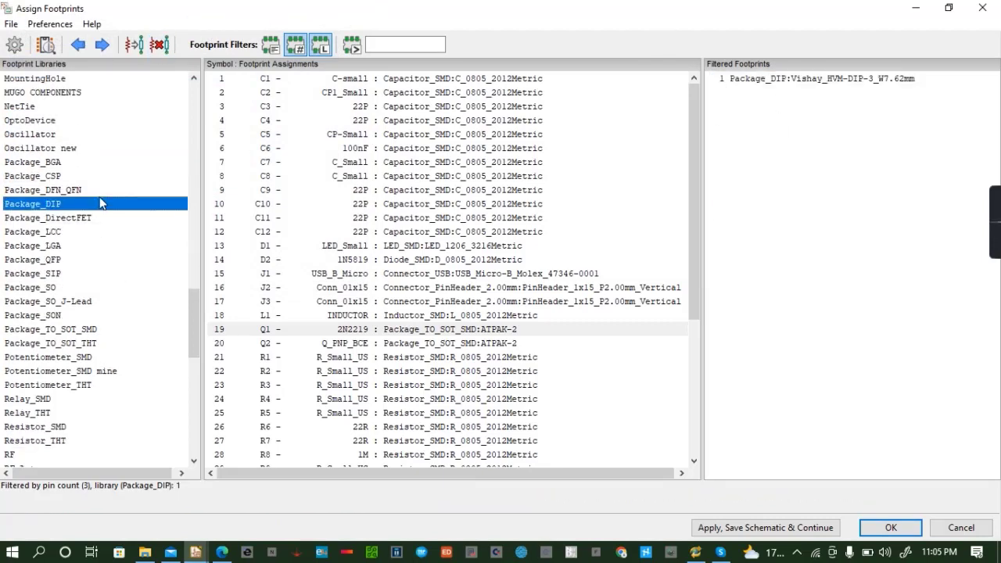
click(62, 191)
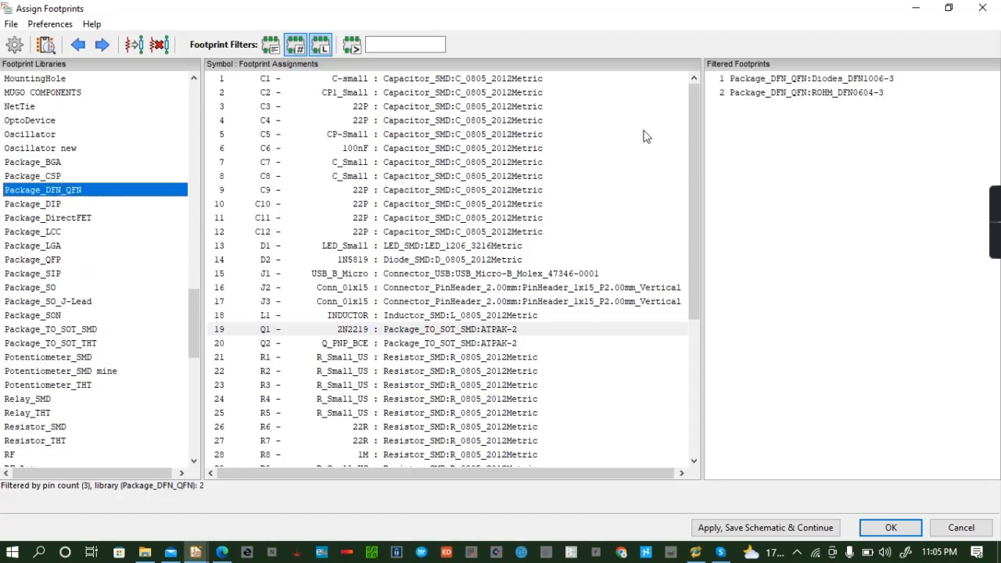
click(782, 80)
click(37, 47)
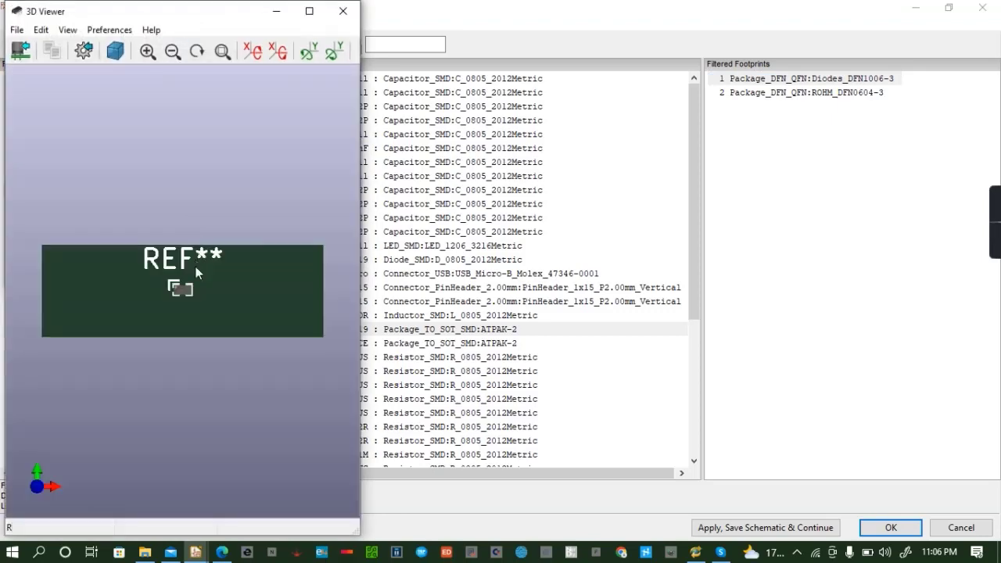
drag(196, 269, 187, 210)
drag(205, 282, 250, 90)
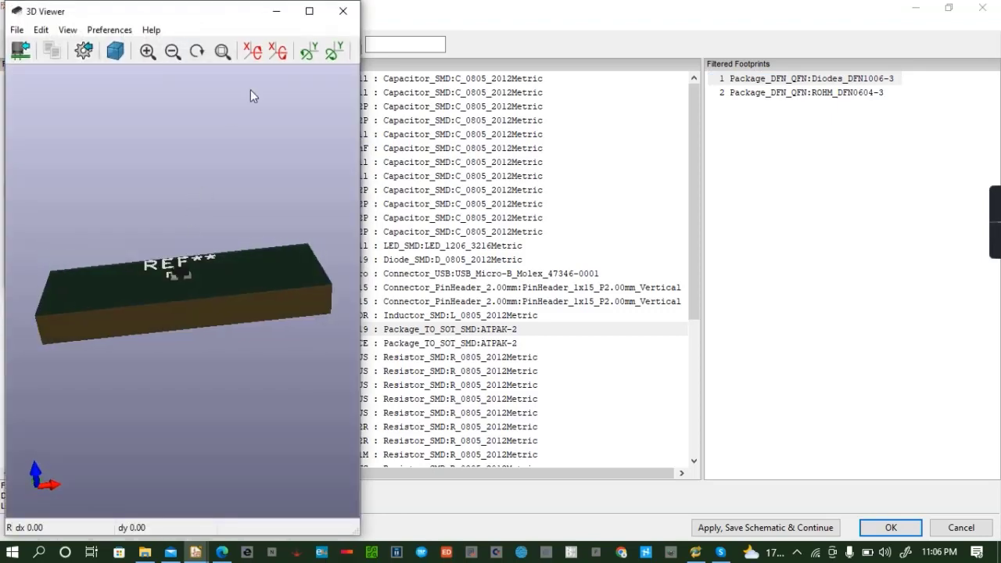
click(342, 11)
click(340, 11)
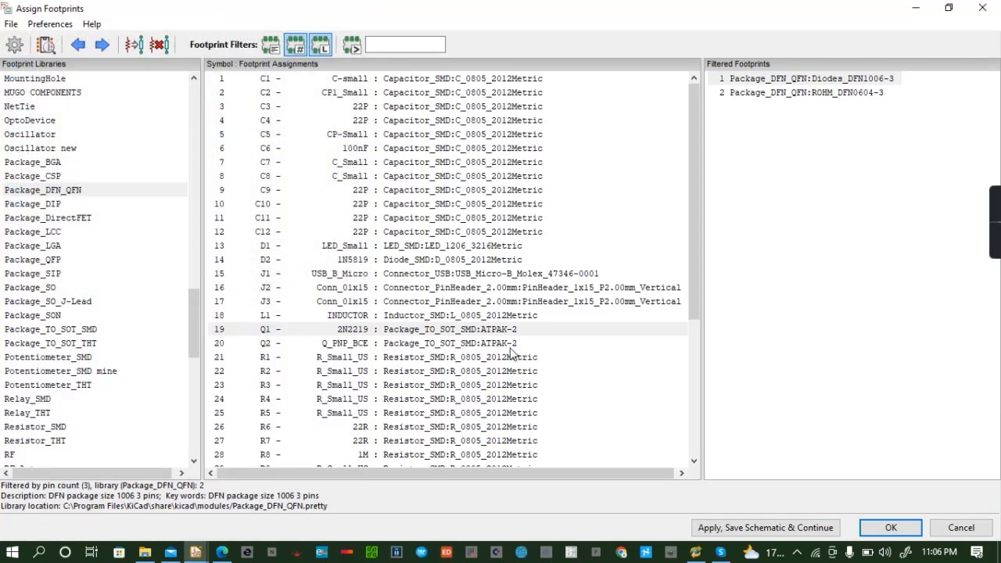
click(817, 79)
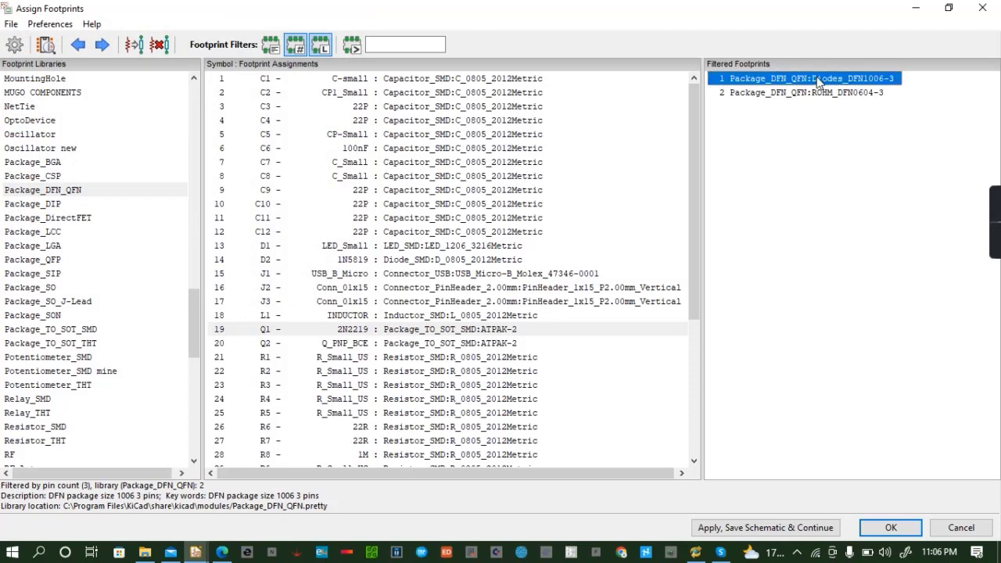
Assign Diodes_DFN1006-3 to Q1 and Q2 and save the schematic
double_click(818, 79)
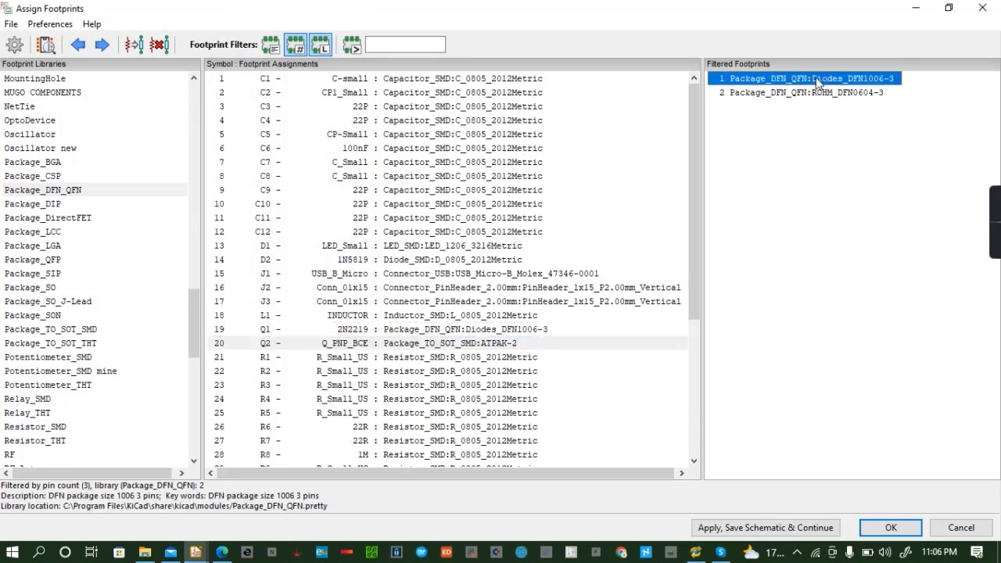
double_click(817, 79)
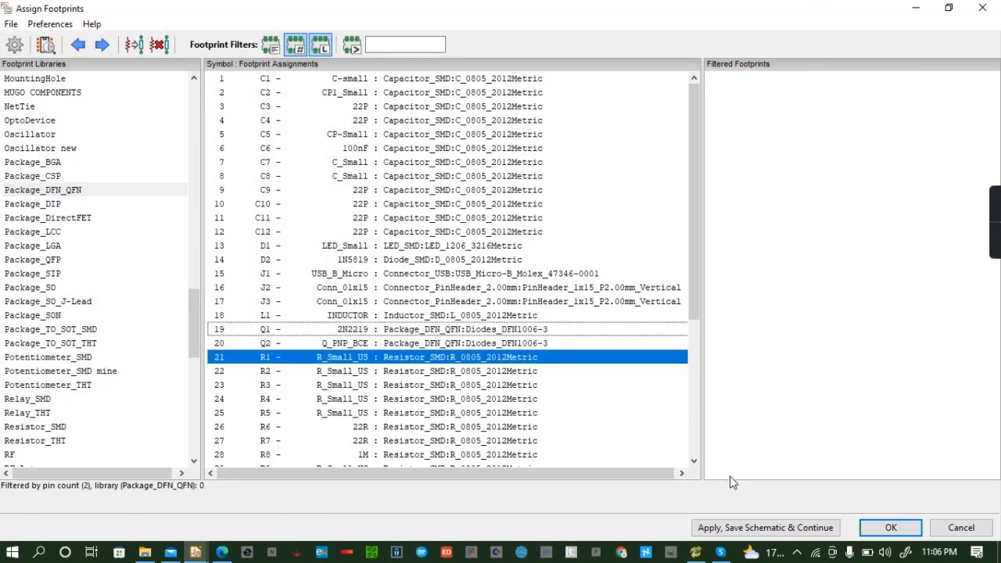
click(763, 528)
click(891, 528)
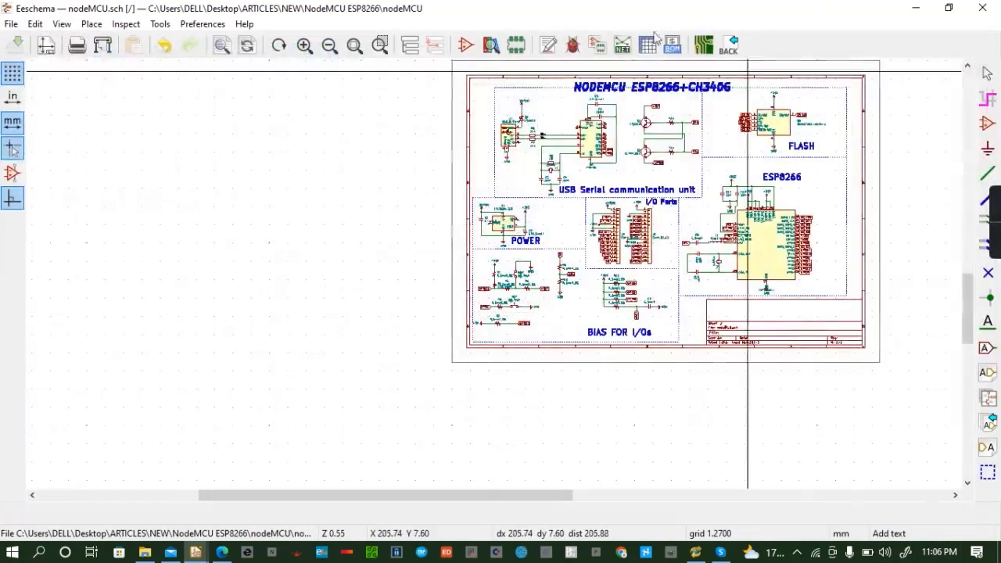
Generate and save the Pcbnew netlist as nodeMCU.net, then open the PCB layout
click(621, 45)
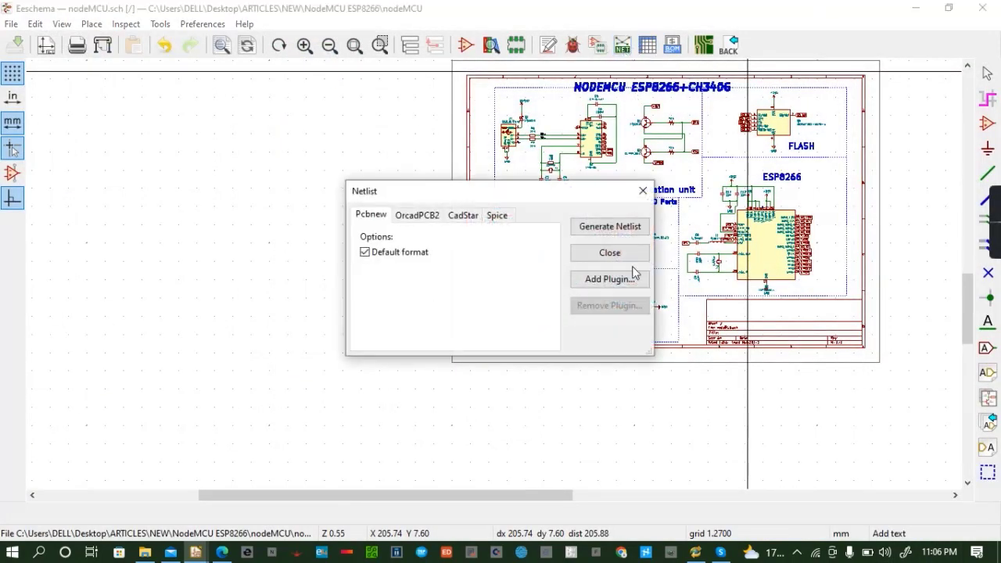
click(610, 226)
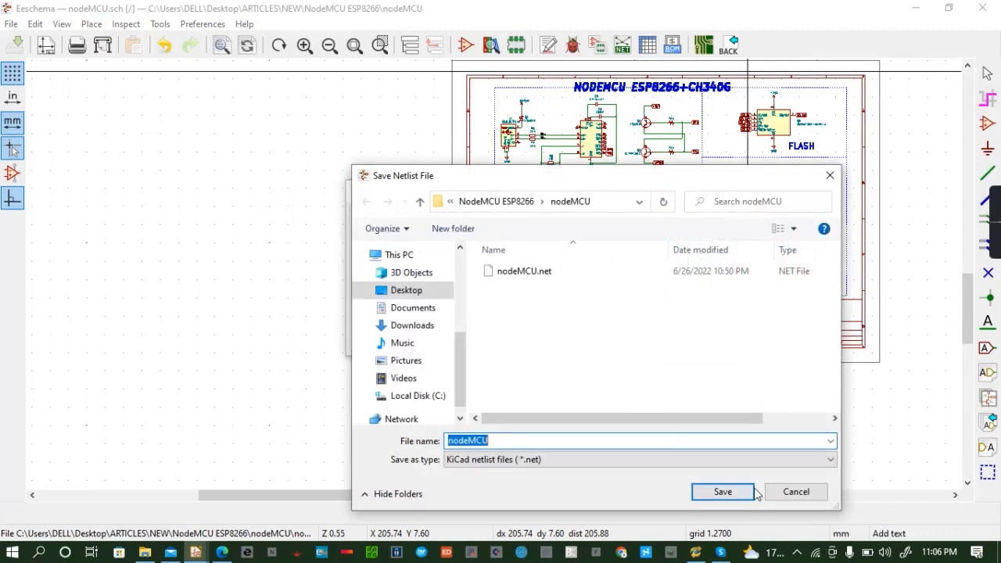
click(751, 492)
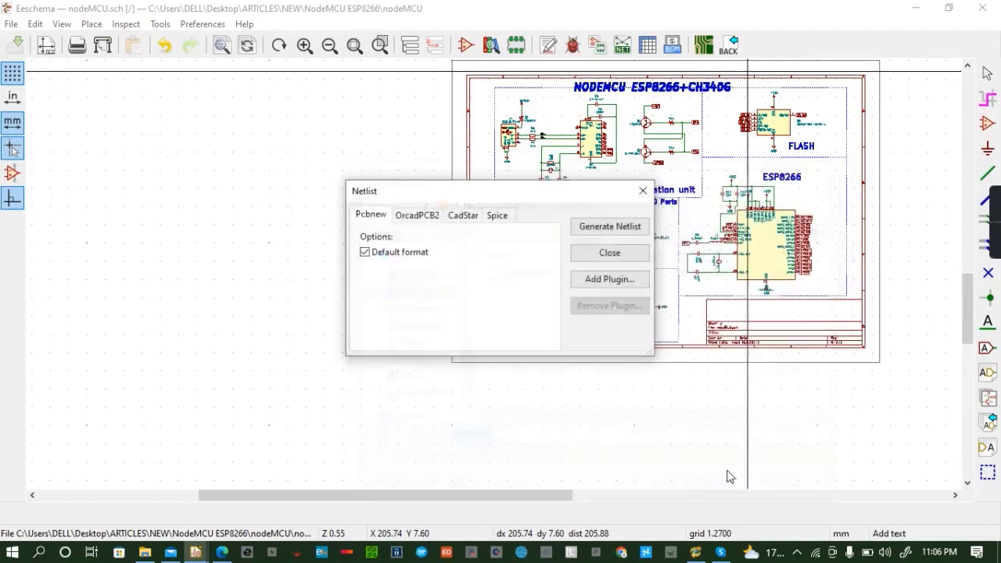
click(673, 44)
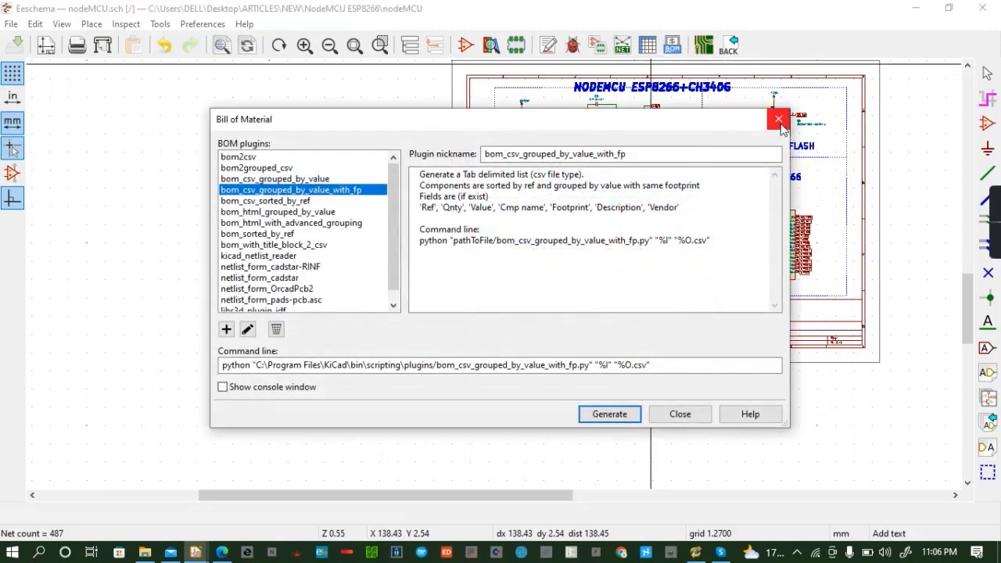
click(780, 118)
click(707, 47)
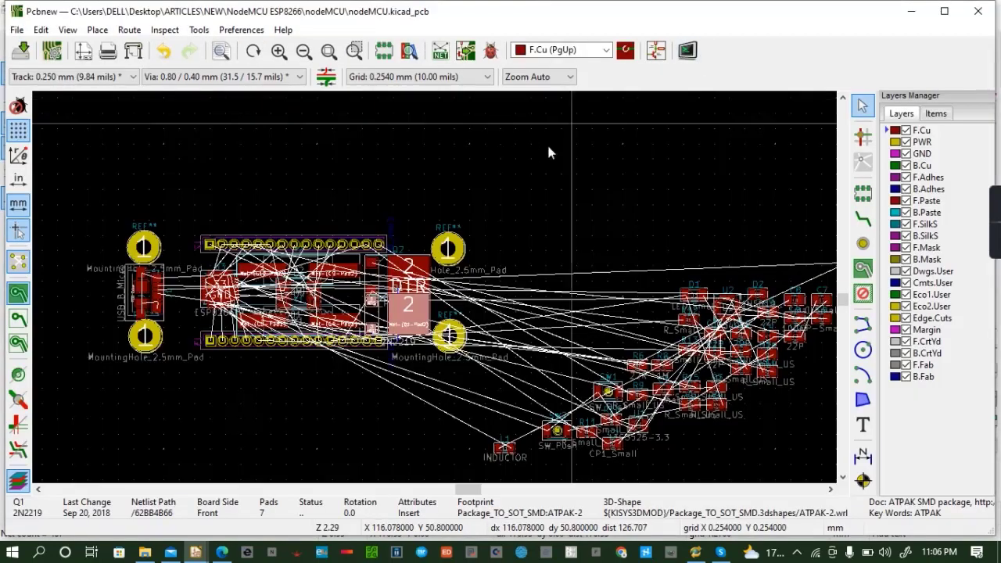
Update the PCB from the schematic, applying the Q1/Q2 DFN1006-3 footprint change
click(466, 51)
click(633, 427)
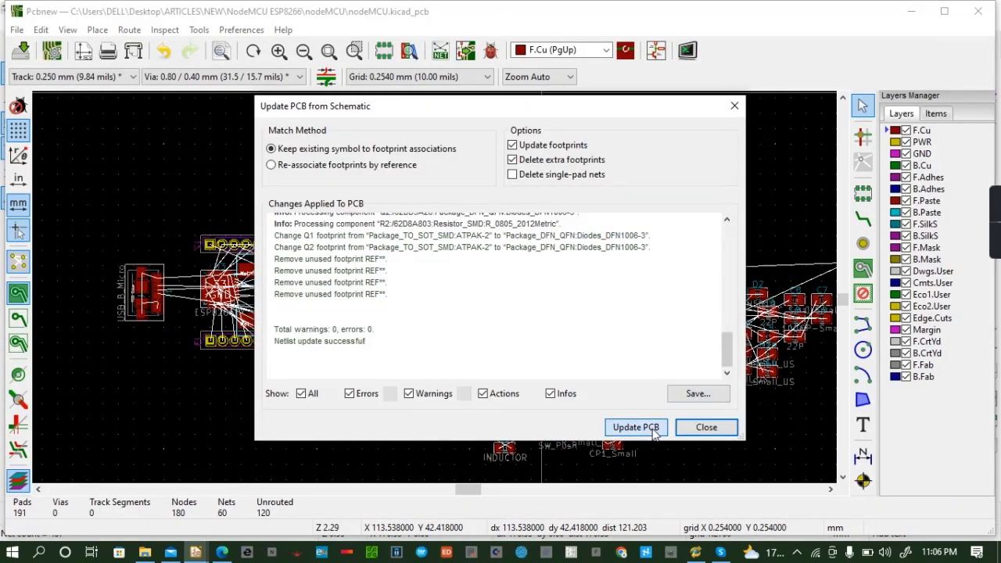
click(707, 428)
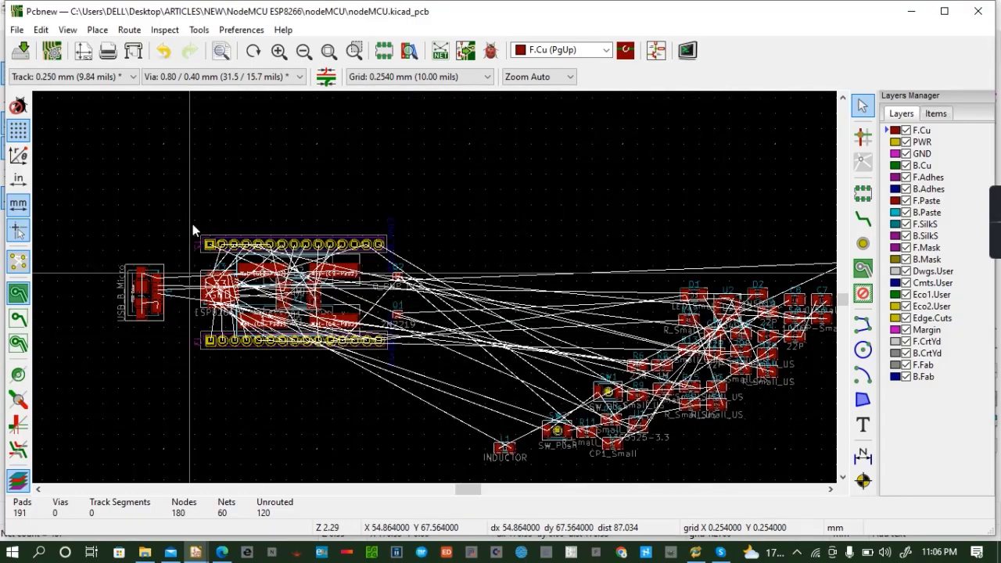
Open the 3D Viewer and orbit and zoom to inspect the DFN1006-3 transistors
click(67, 30)
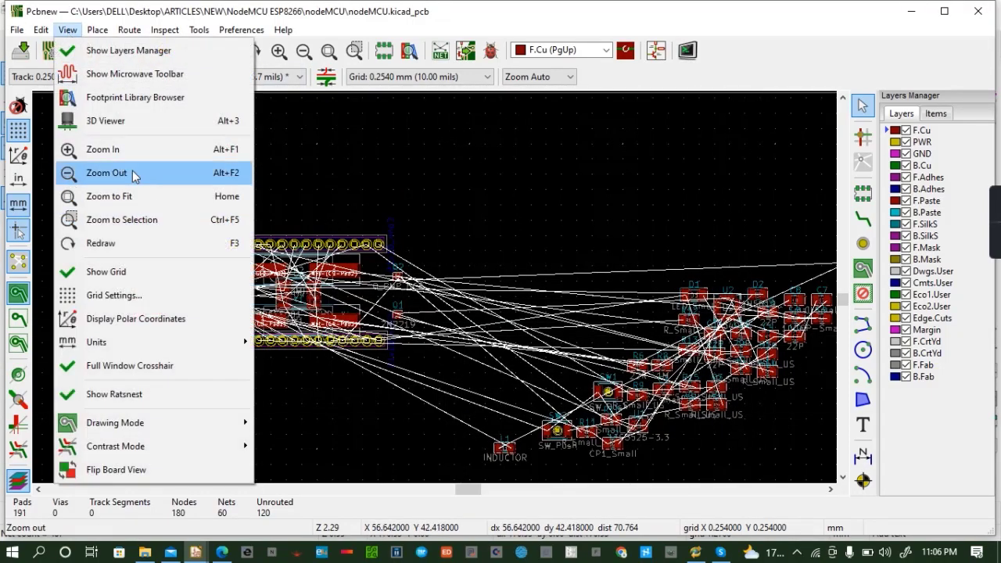
click(133, 125)
drag(443, 381, 412, 246)
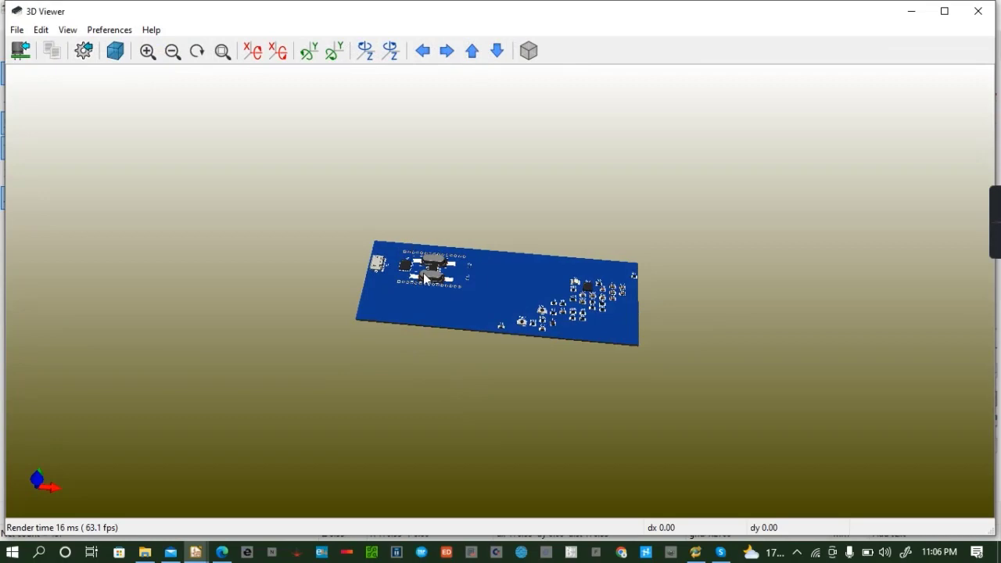
scroll(424, 274, up, 3)
drag(426, 287, 481, 349)
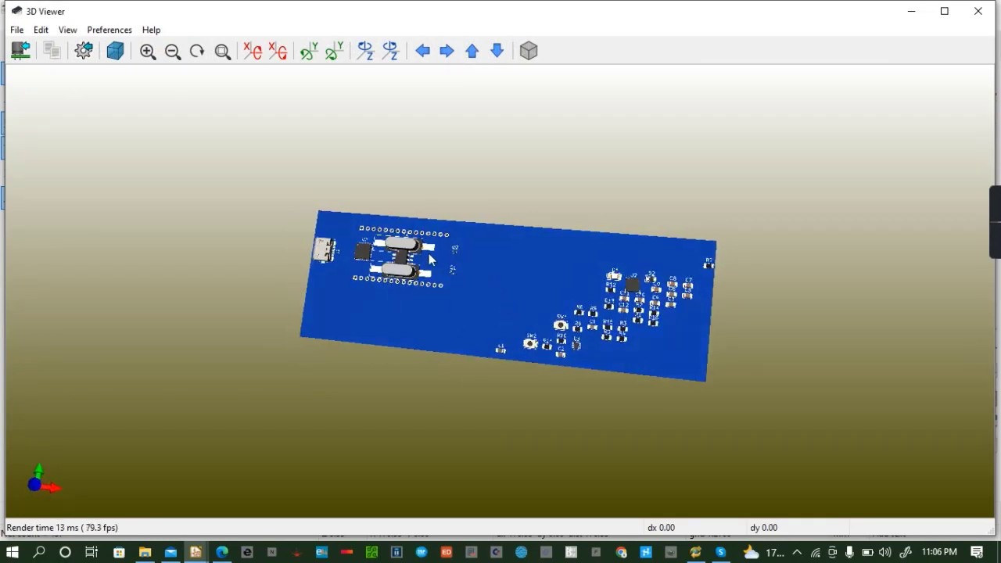
drag(429, 260, 452, 279)
scroll(452, 278, up, 2)
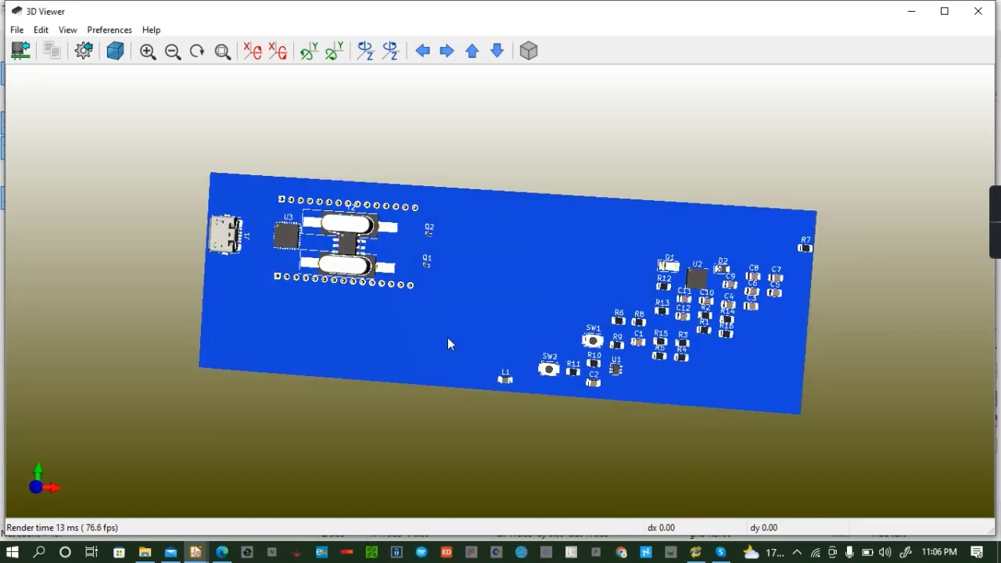
drag(448, 339, 429, 291)
scroll(412, 283, up, 2)
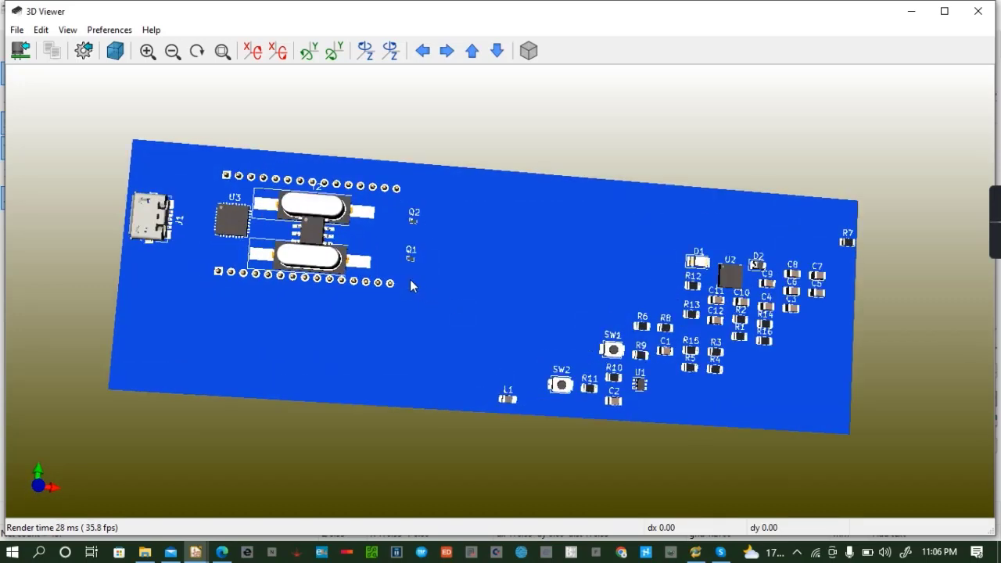
scroll(410, 279, up, 2)
scroll(409, 279, down, 2)
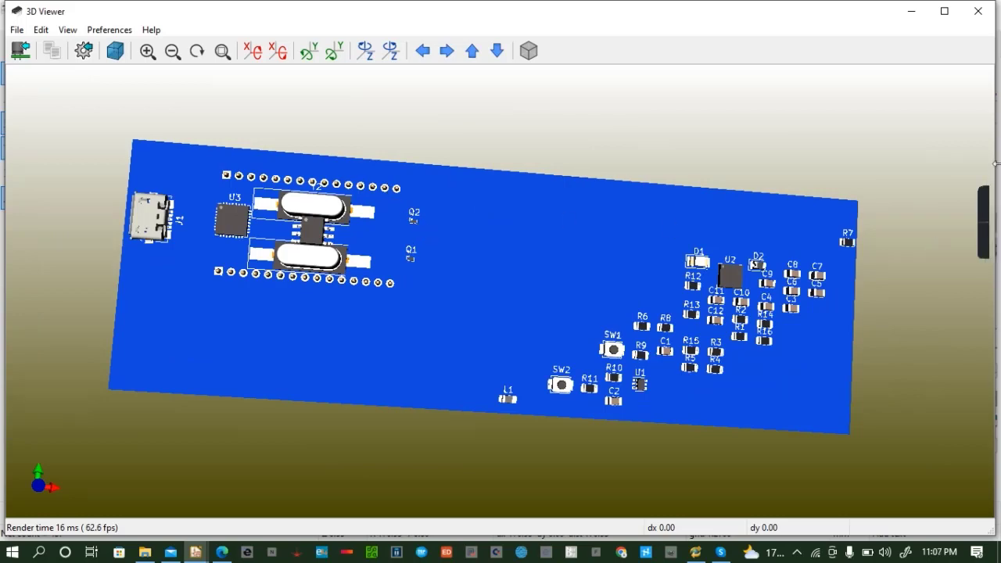
Close the 3D view, move Q2 beside header J2's right end, and return to the schematic
click(985, 19)
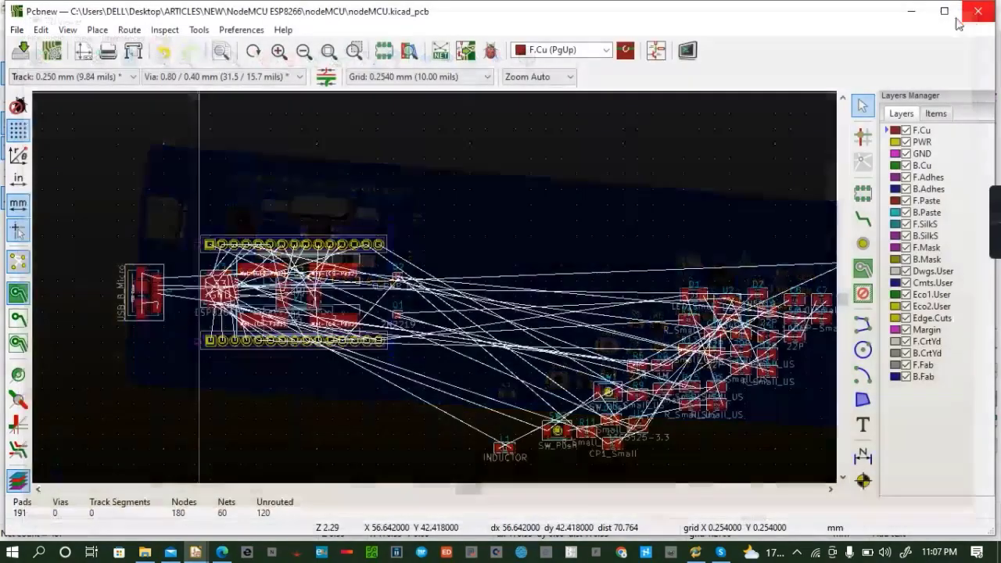
click(397, 277)
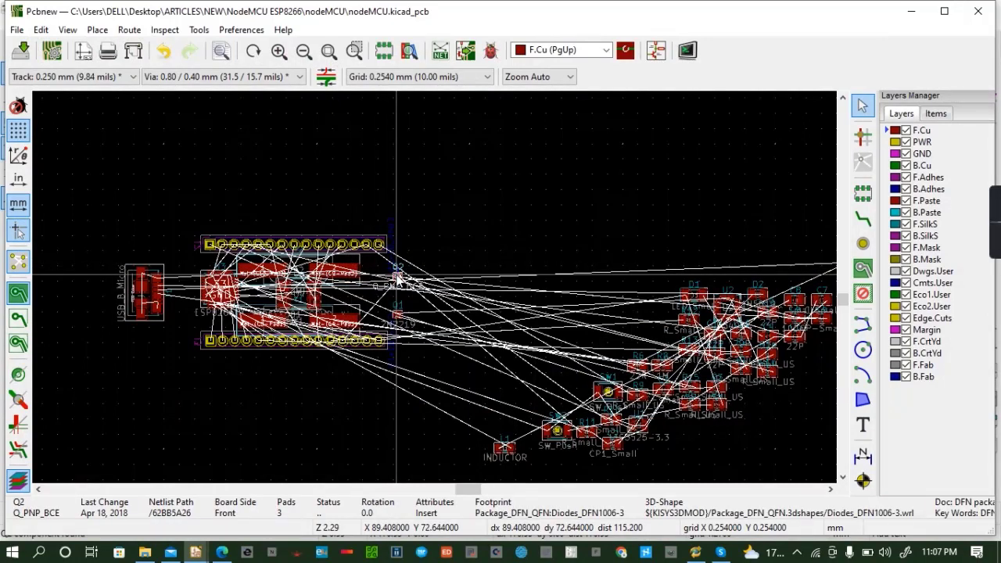
drag(397, 277, 379, 266)
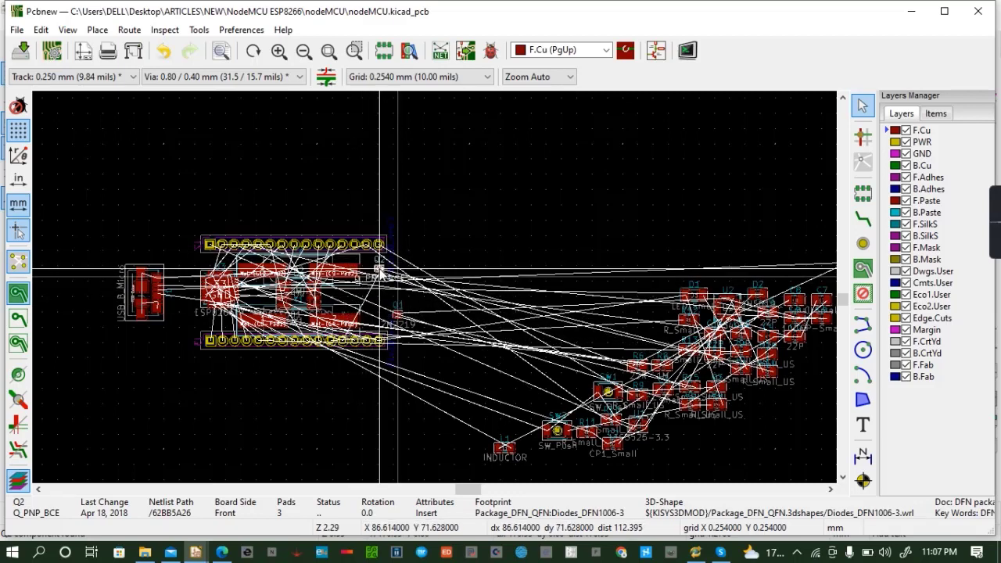
click(652, 50)
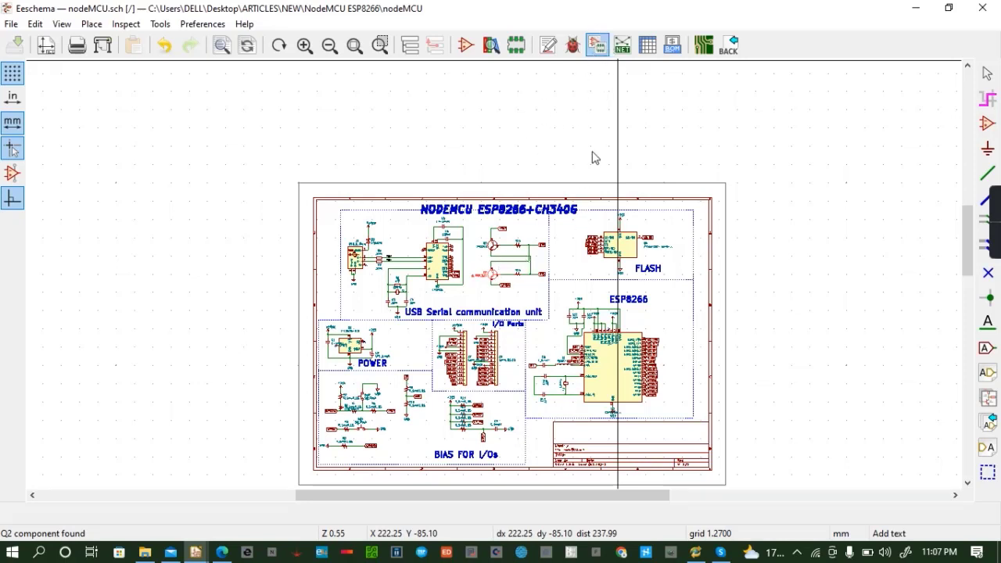
Select crystal Y1 and preview Resistor_SMD footprint R_0201_0603Metric in 2D and 3D
click(598, 45)
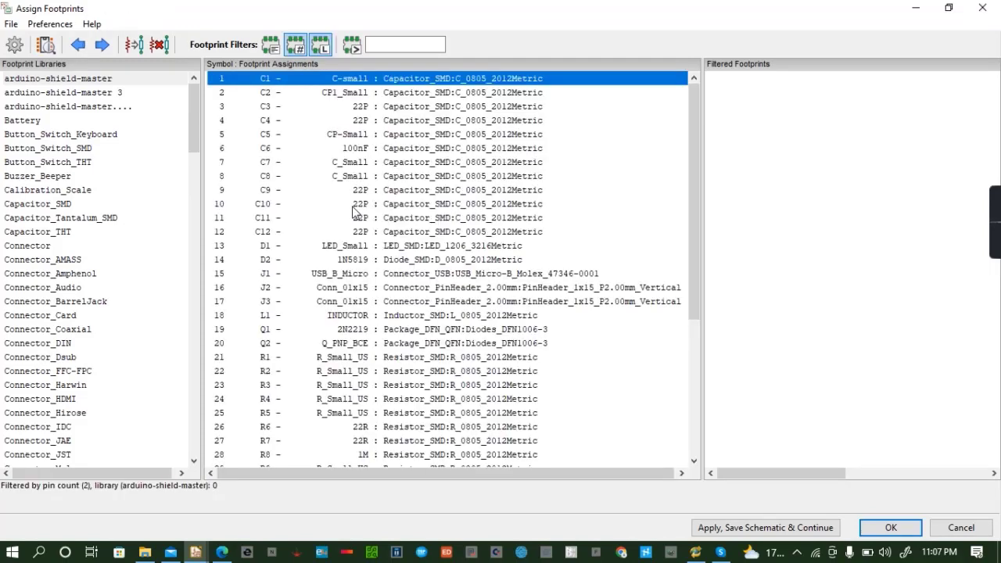
scroll(382, 275, down, 5)
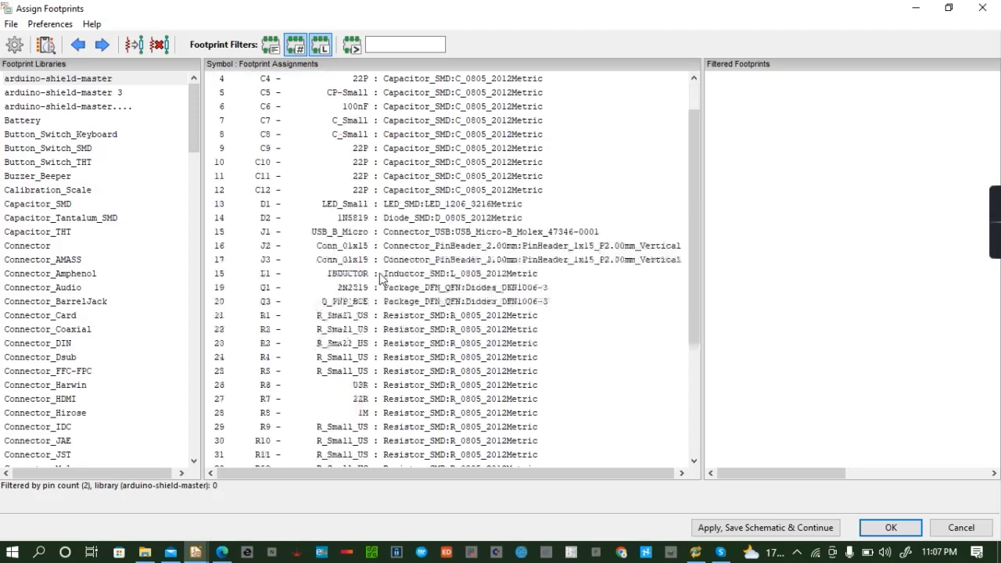
click(360, 443)
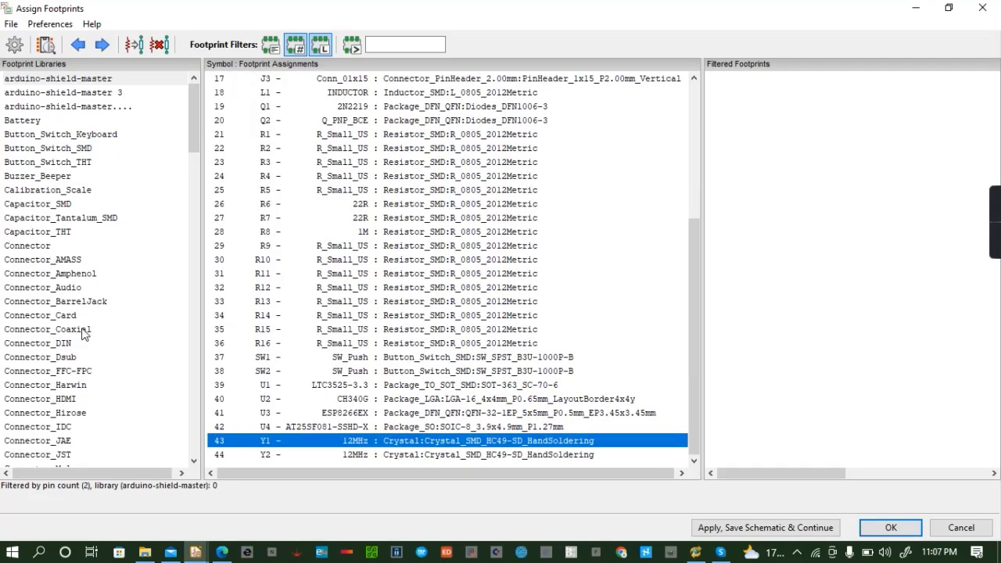
scroll(84, 332, down, 13)
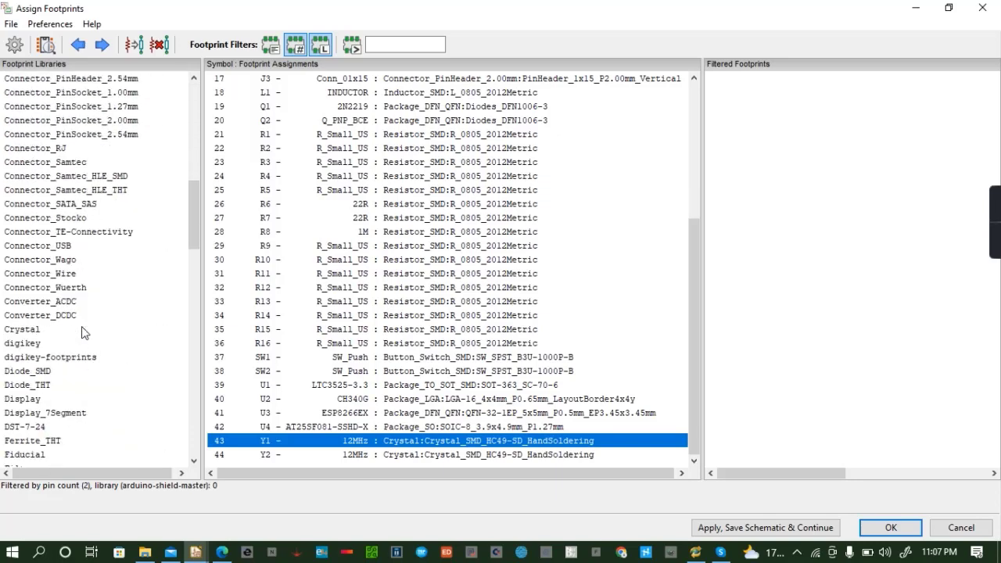
scroll(85, 333, down, 20)
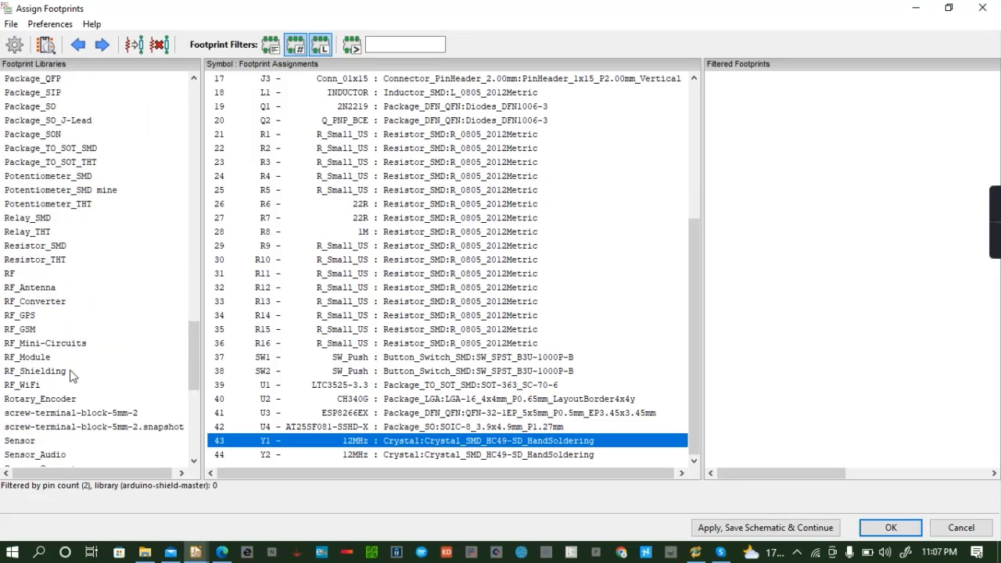
click(37, 246)
click(864, 78)
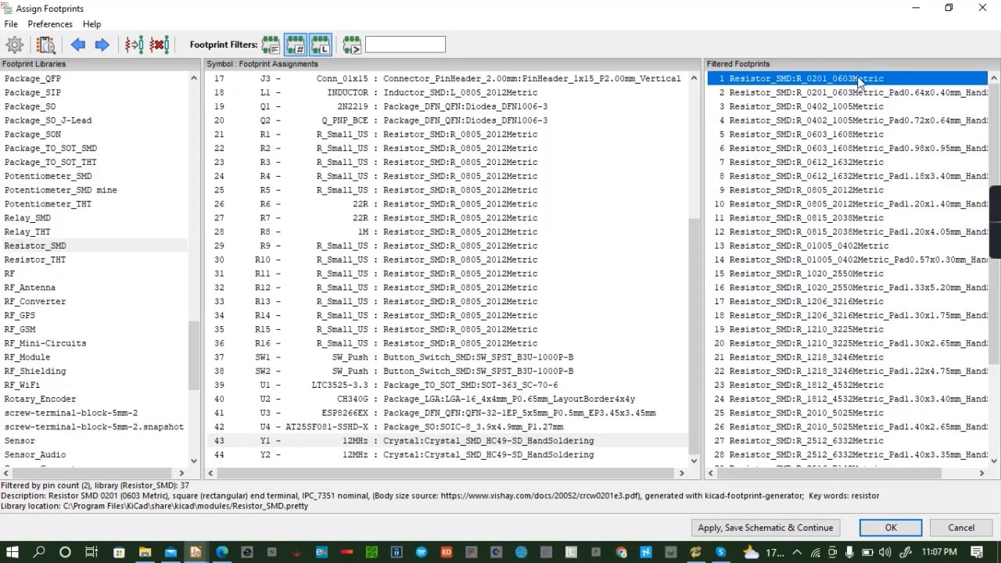
click(46, 44)
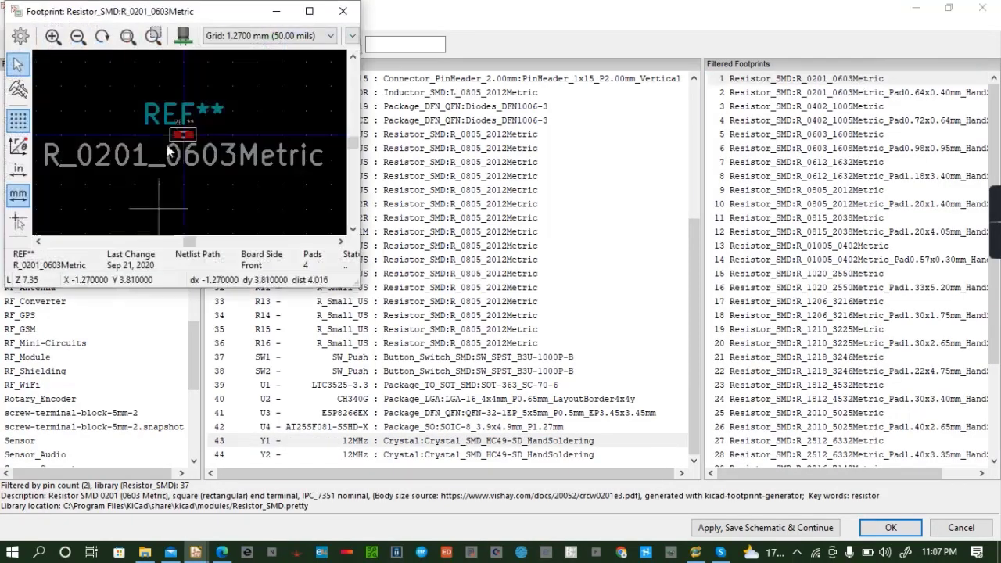
click(187, 37)
drag(186, 287, 219, 227)
click(346, 17)
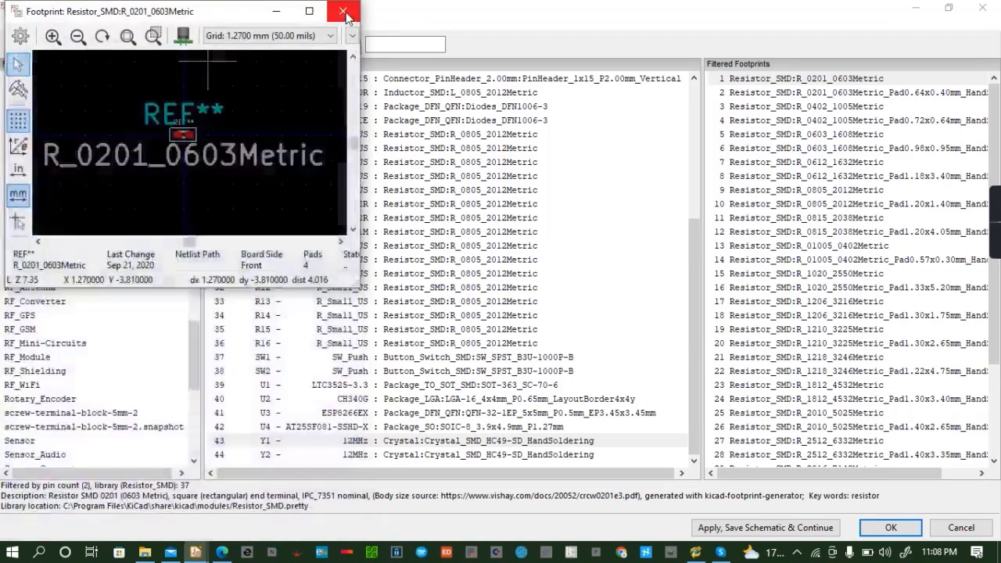
click(344, 11)
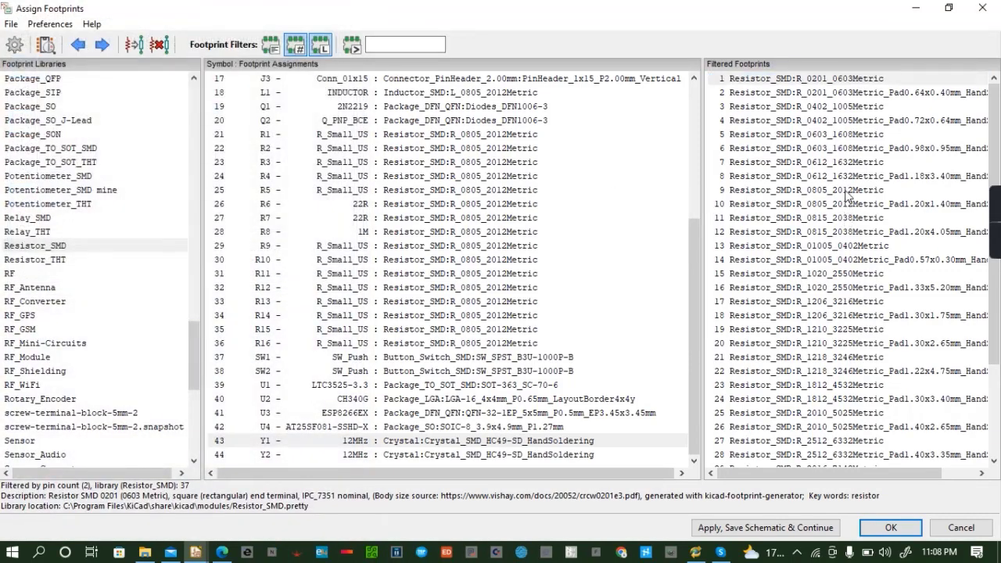
Assign R_0805_2012Metric to crystals Y1 and Y2 and save the schematic
double_click(847, 190)
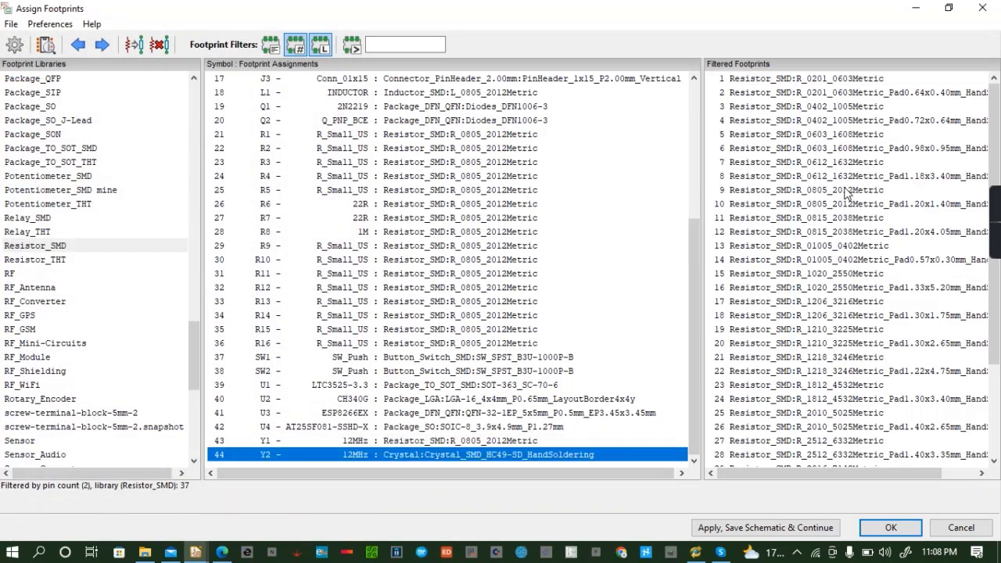
double_click(848, 190)
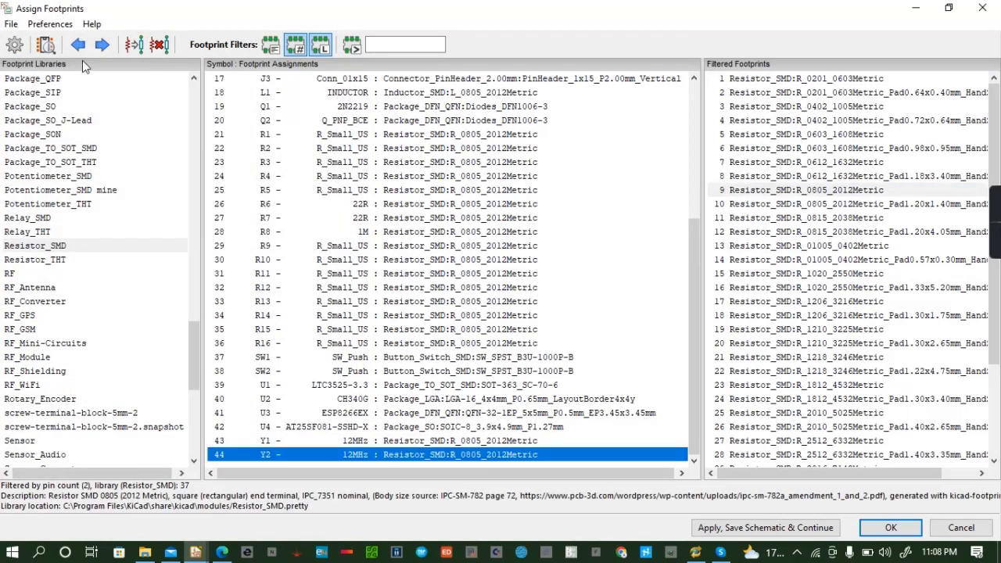
click(732, 529)
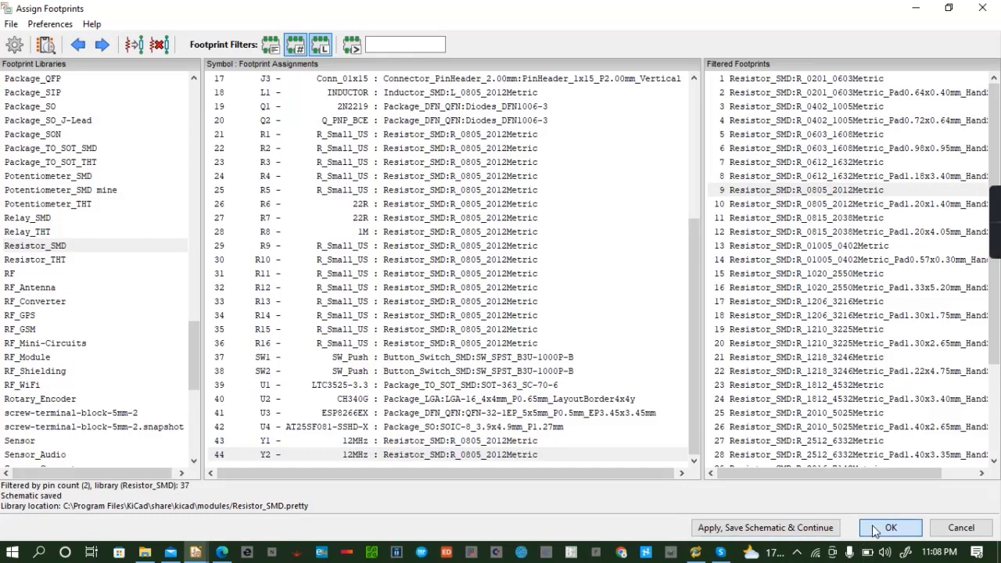
click(874, 530)
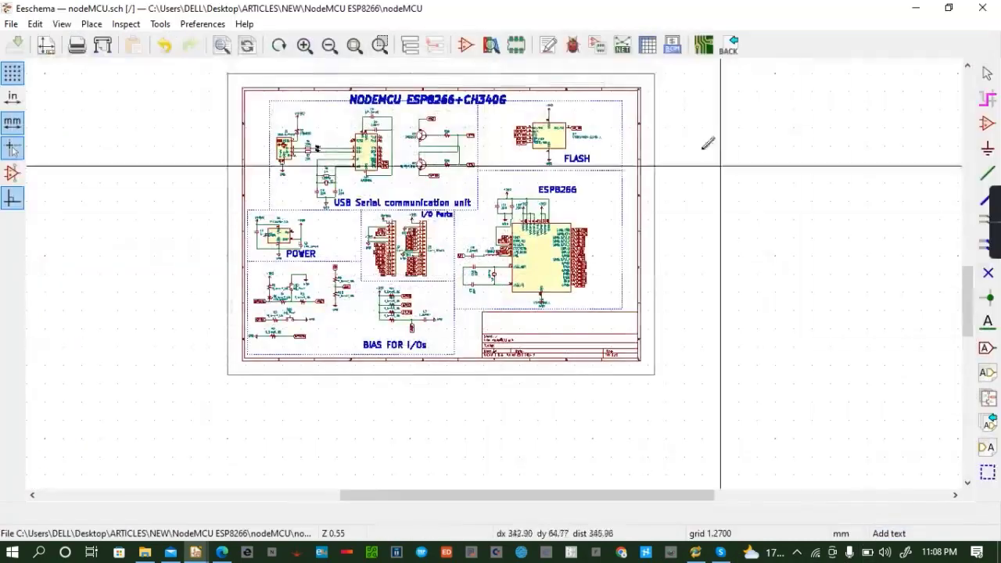
Generate and save a fresh netlist from the schematic
click(622, 47)
click(611, 229)
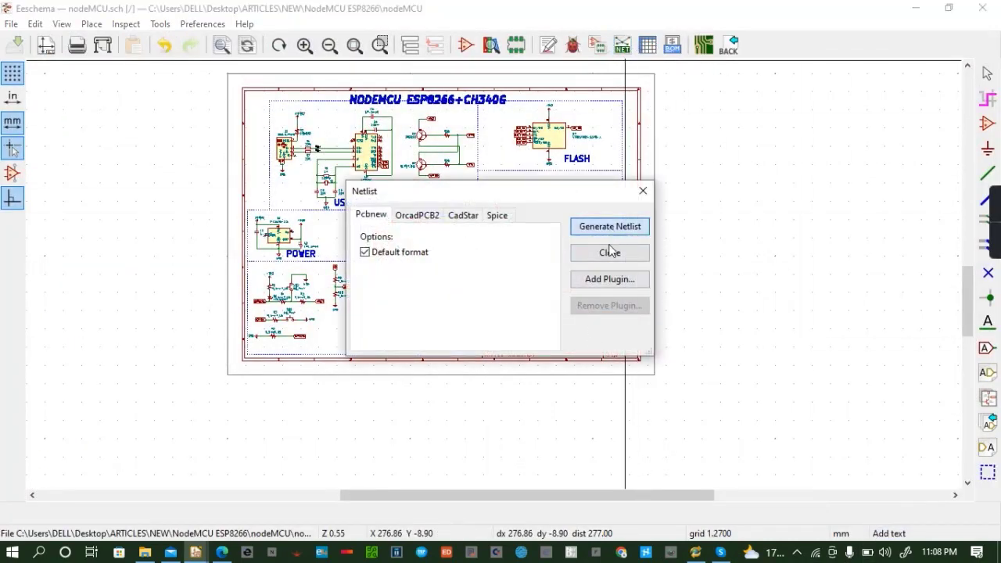
click(722, 492)
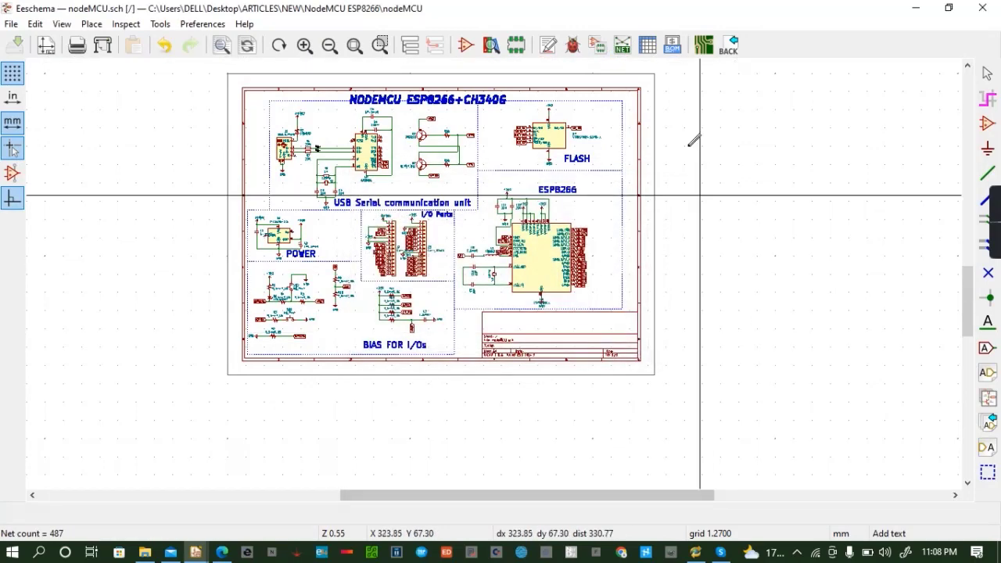
Update the PCB from the schematic so Y1 and Y2 use R_0805_2012Metric
click(703, 47)
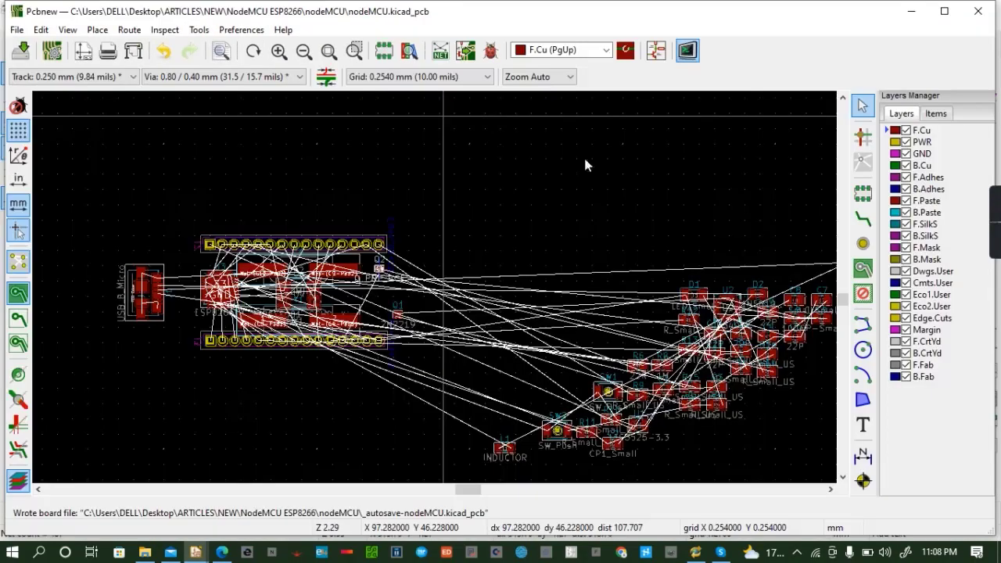
click(466, 50)
click(618, 427)
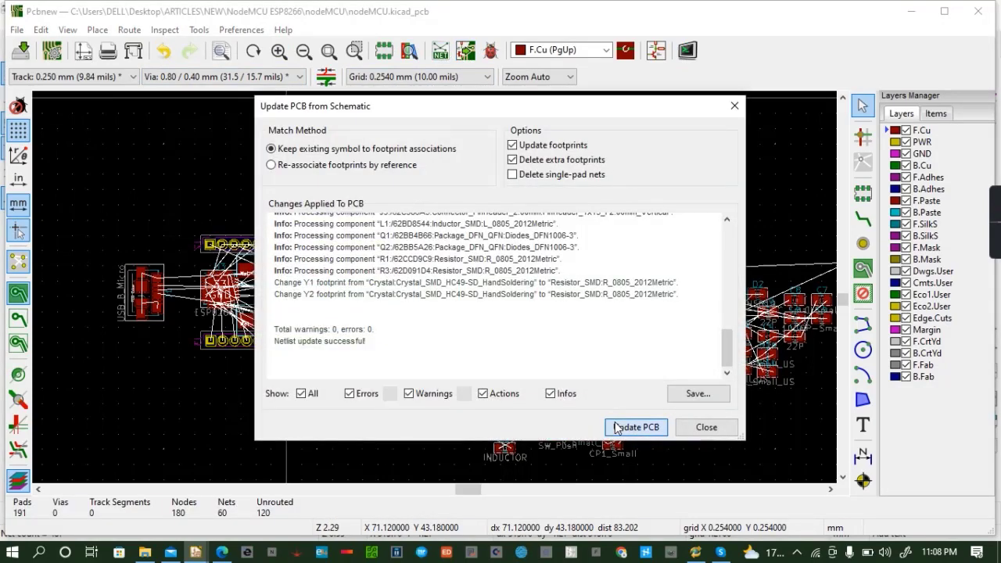
click(700, 428)
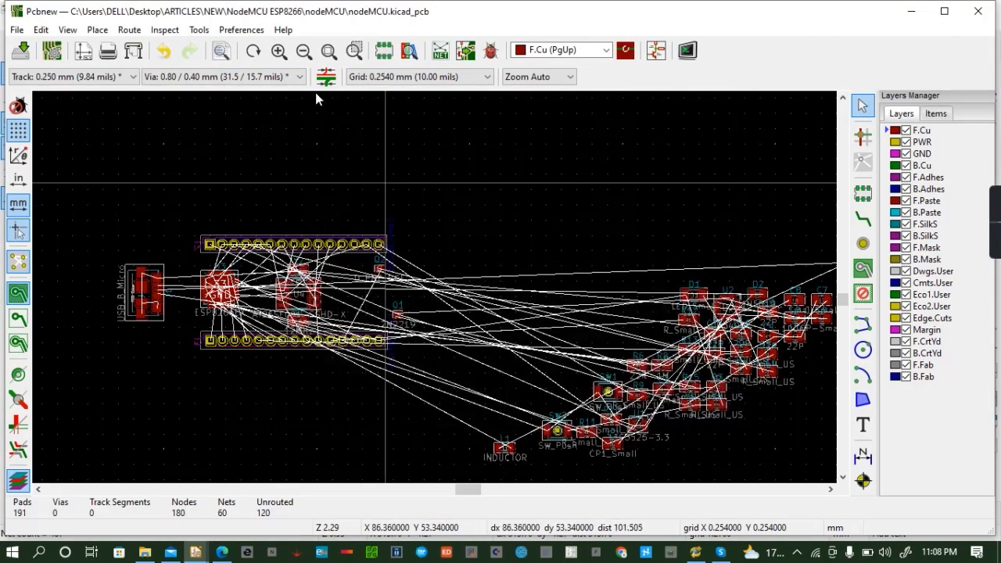
click(67, 30)
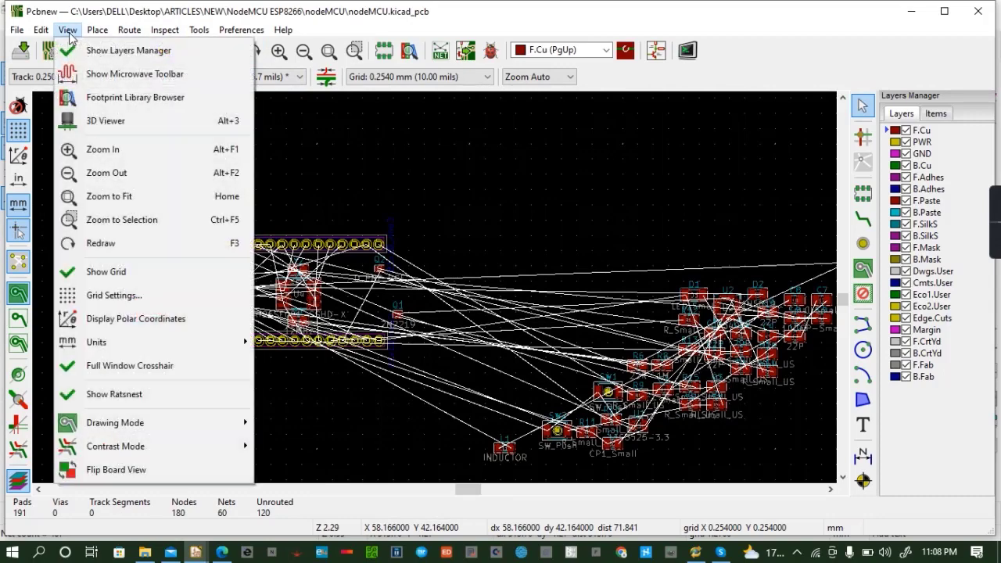
click(126, 121)
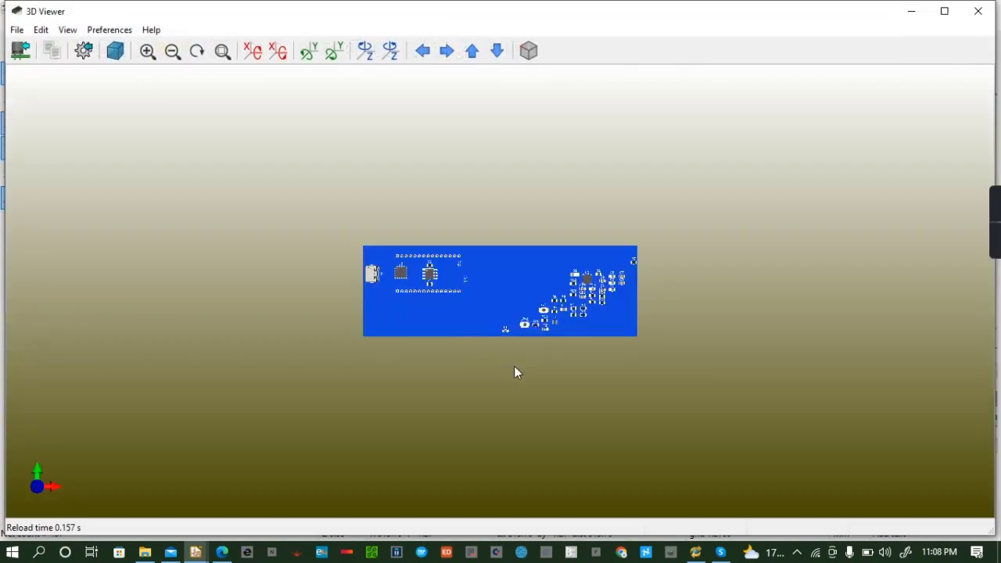
scroll(512, 281, up, 3)
scroll(512, 280, down, 2)
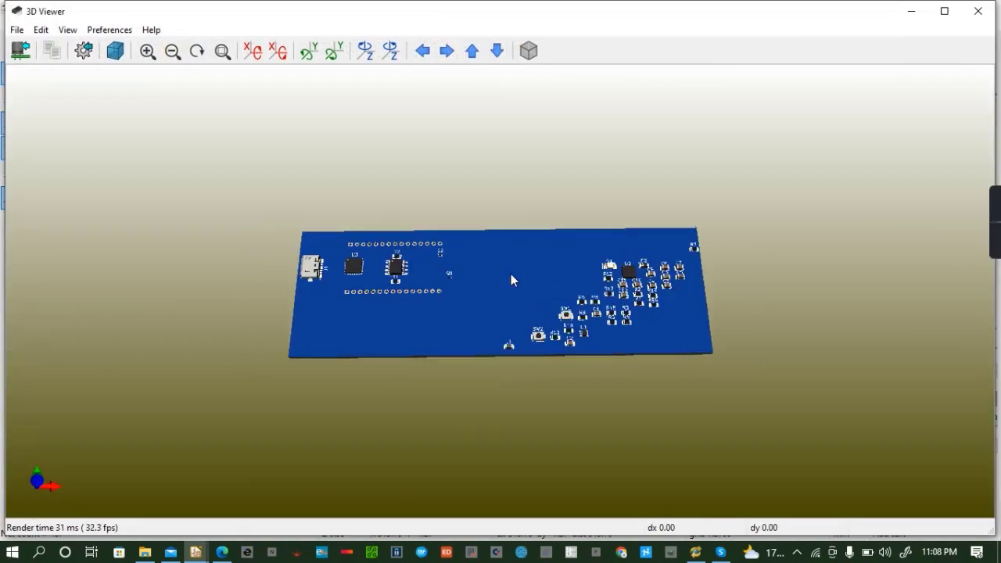
scroll(513, 280, up, 2)
scroll(520, 278, down, 2)
scroll(529, 270, up, 2)
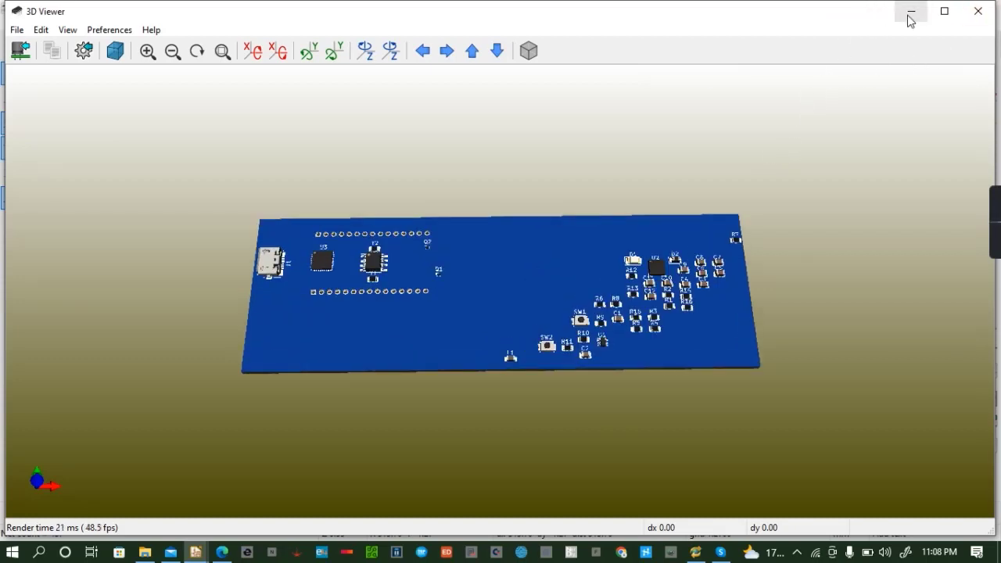
click(978, 13)
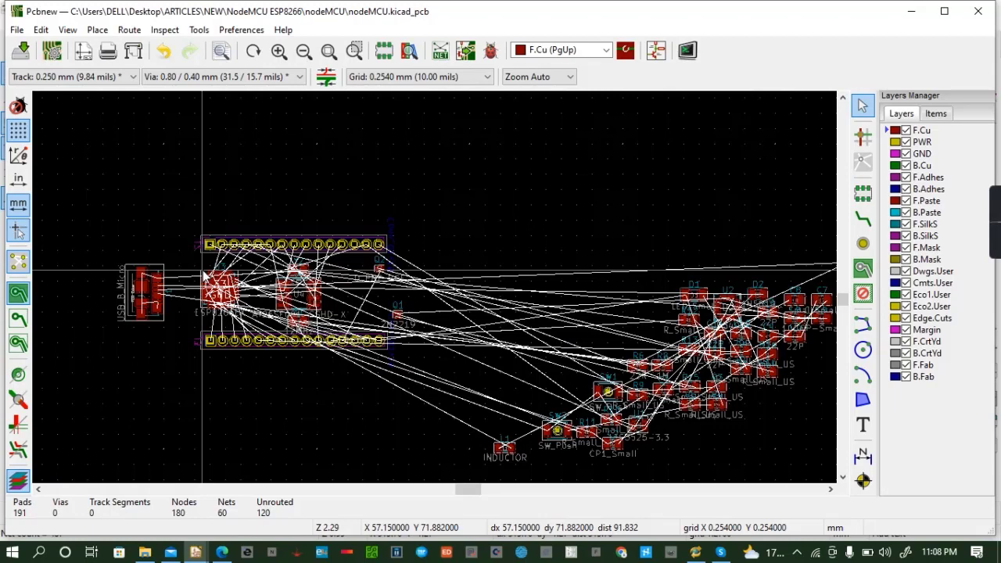
Place a MountingHole_2.5mm_Pad at the top header's left end and start a second at the lower header
scroll(204, 278, up, 1)
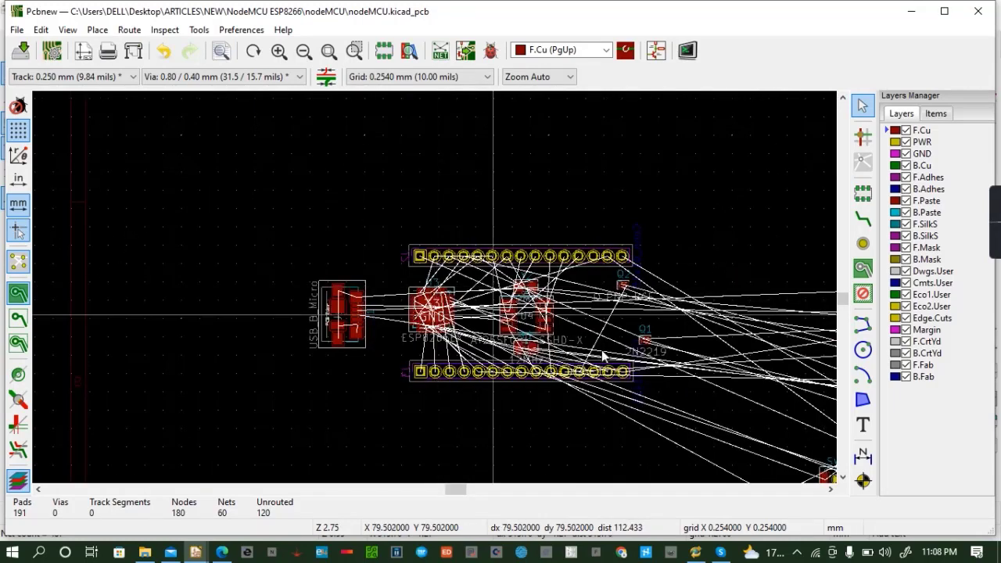
scroll(435, 293, up, 1)
scroll(434, 294, up, 1)
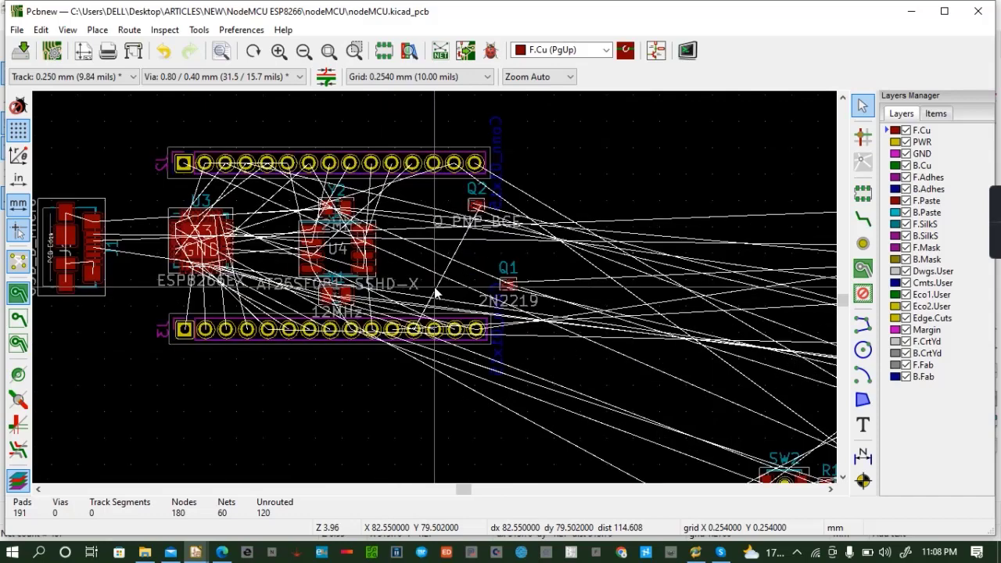
scroll(435, 289, up, 1)
scroll(441, 289, down, 1)
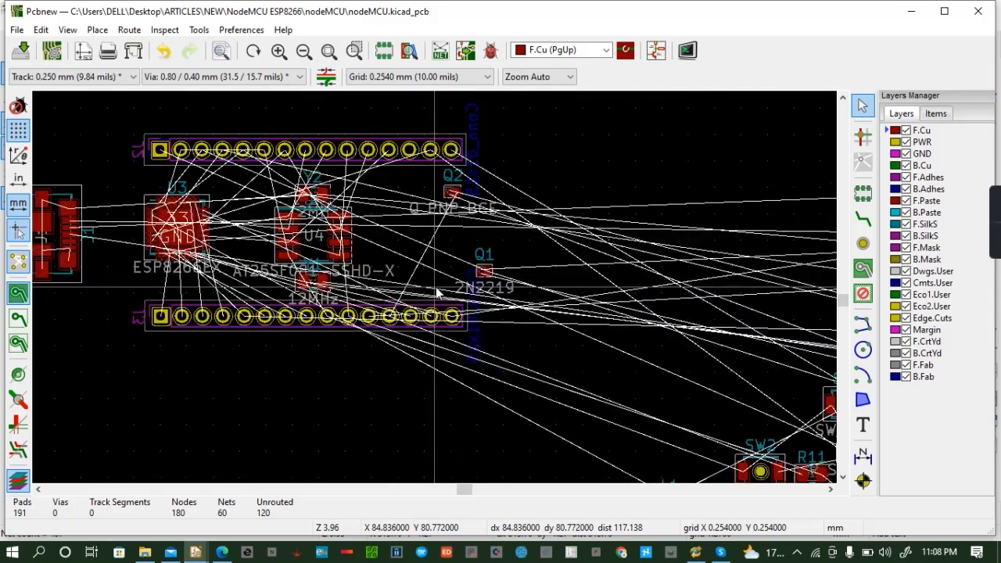
scroll(436, 292, down, 1)
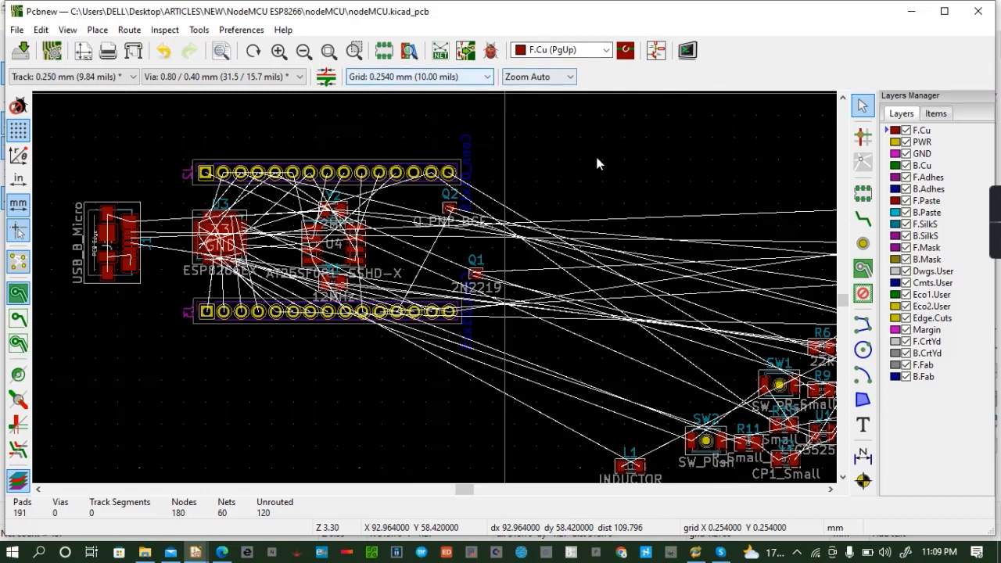
click(863, 193)
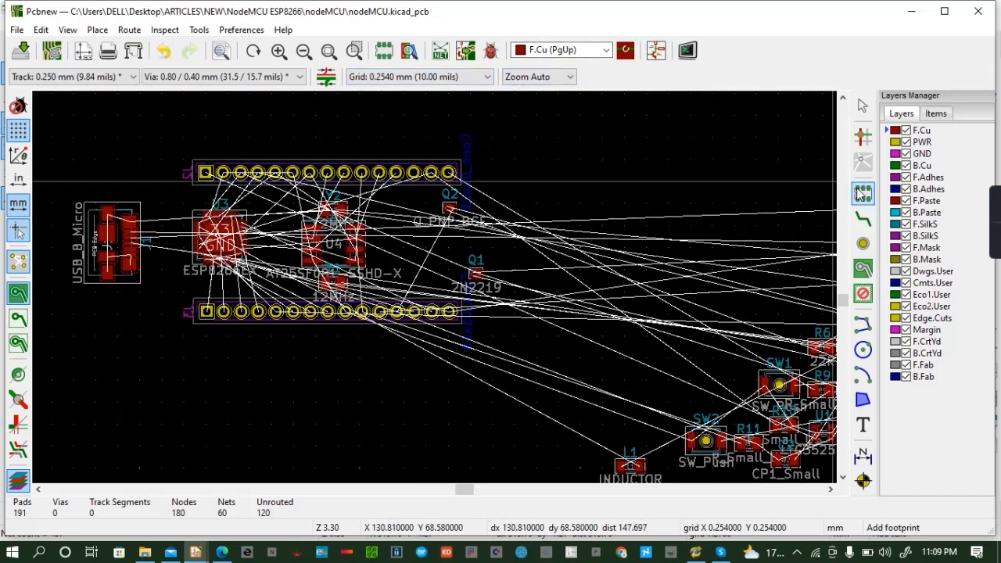
click(149, 160)
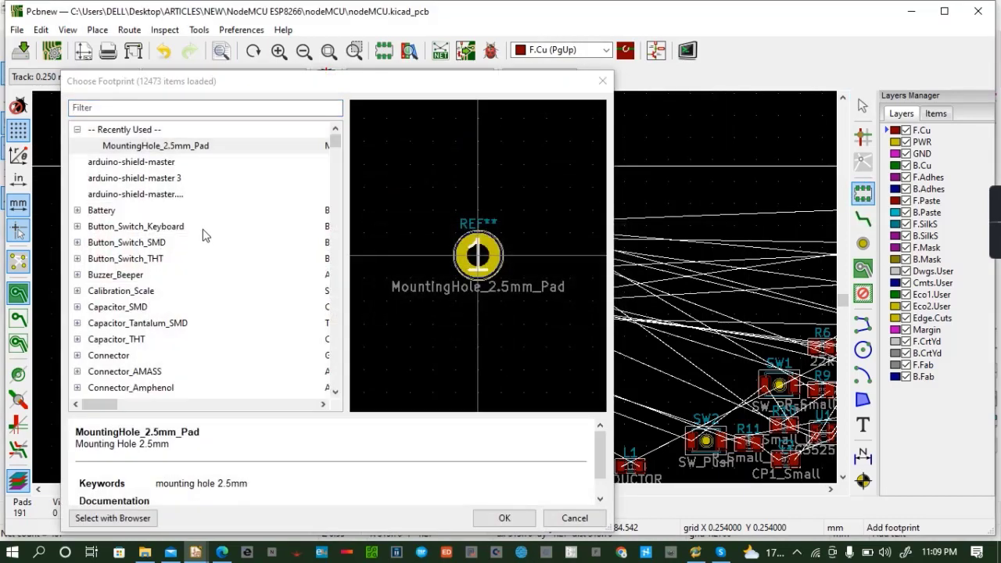
click(505, 518)
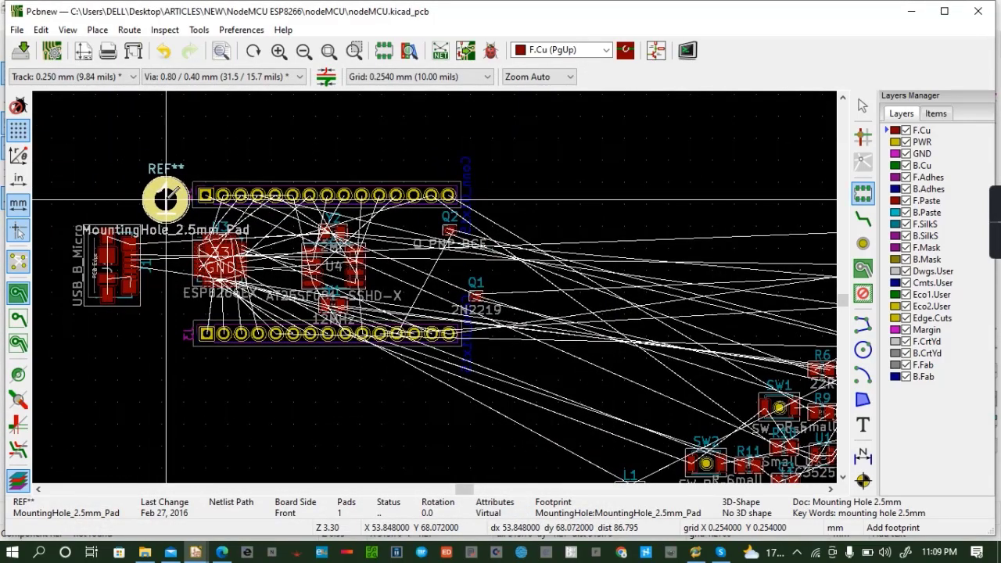
click(166, 200)
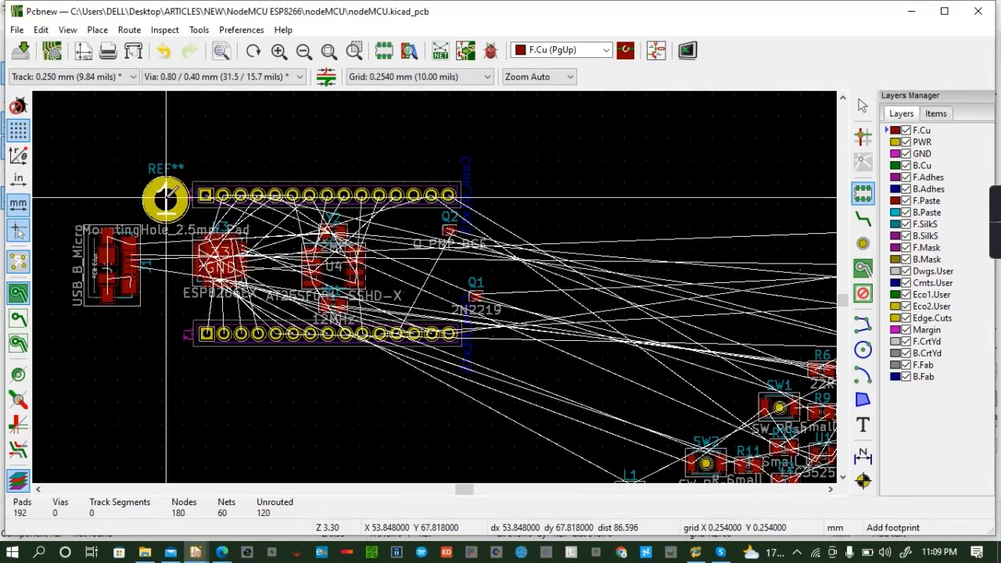
click(166, 337)
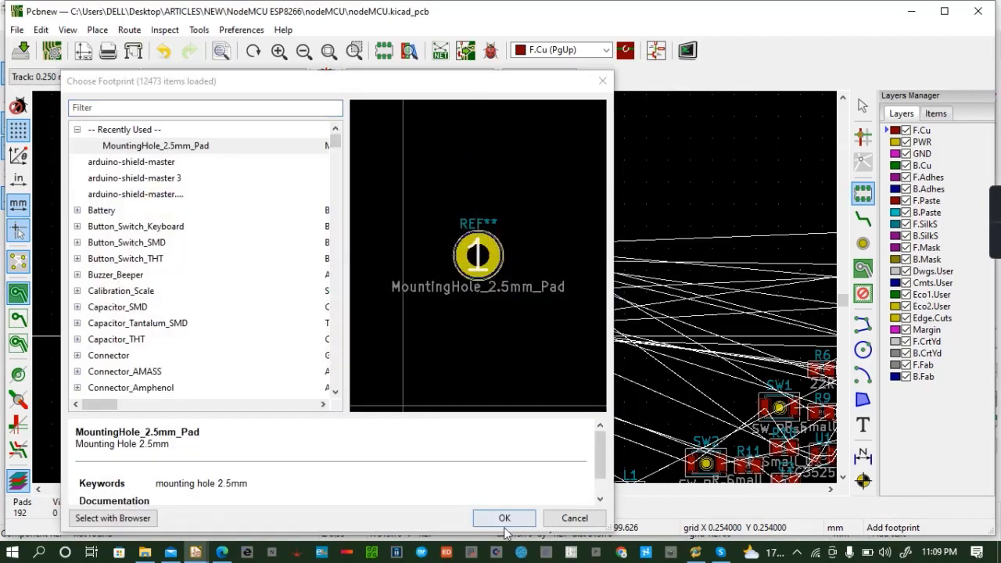
click(503, 517)
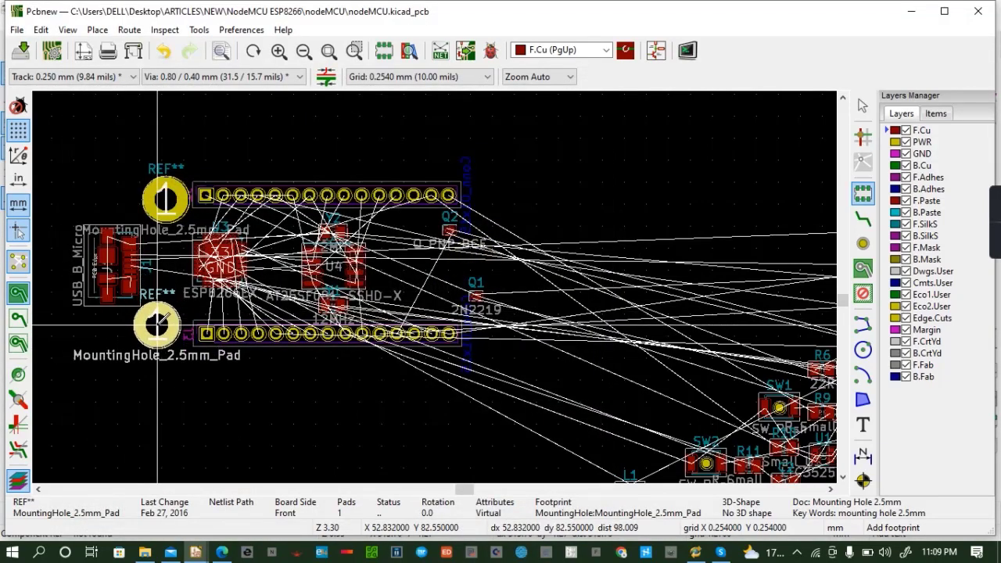
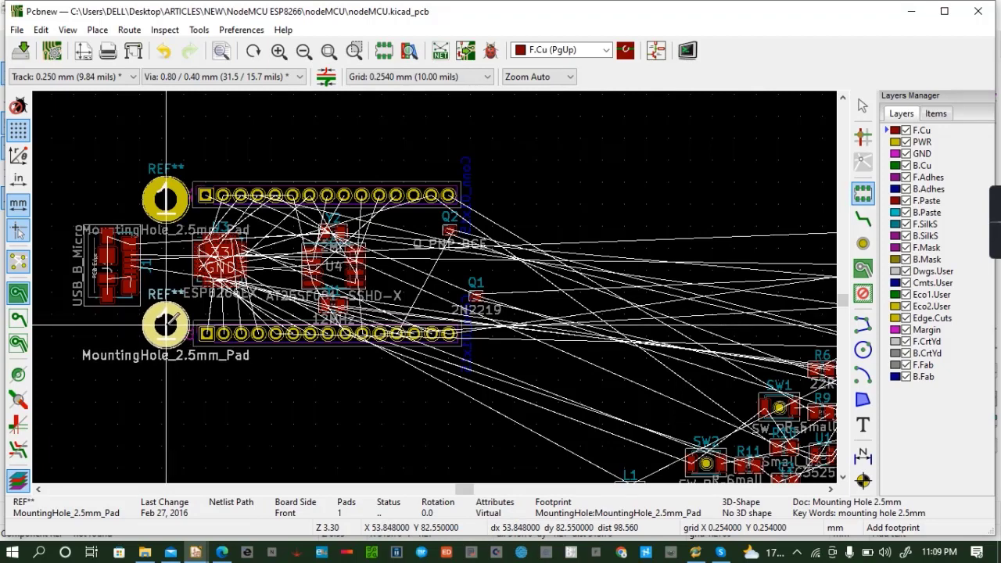
Drop the lower-header hole, then place two more MountingHole_2.5mm_Pad holes beside Q1 and Q2
click(166, 322)
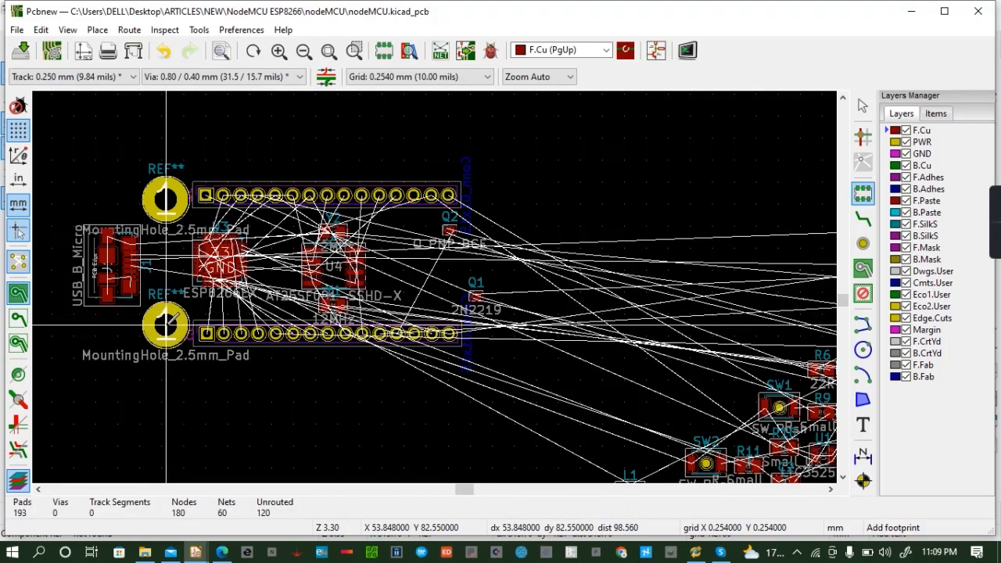
click(513, 325)
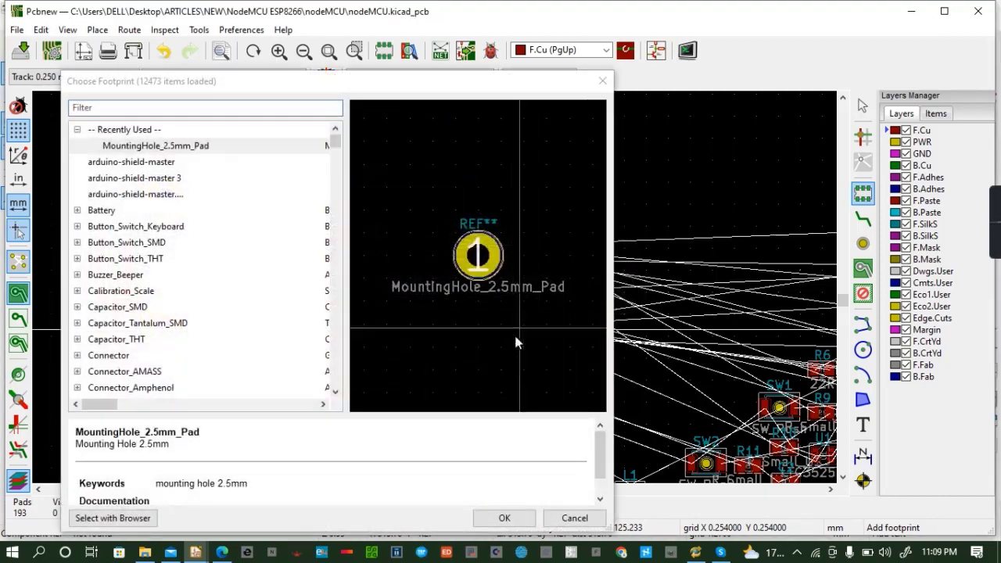
click(509, 517)
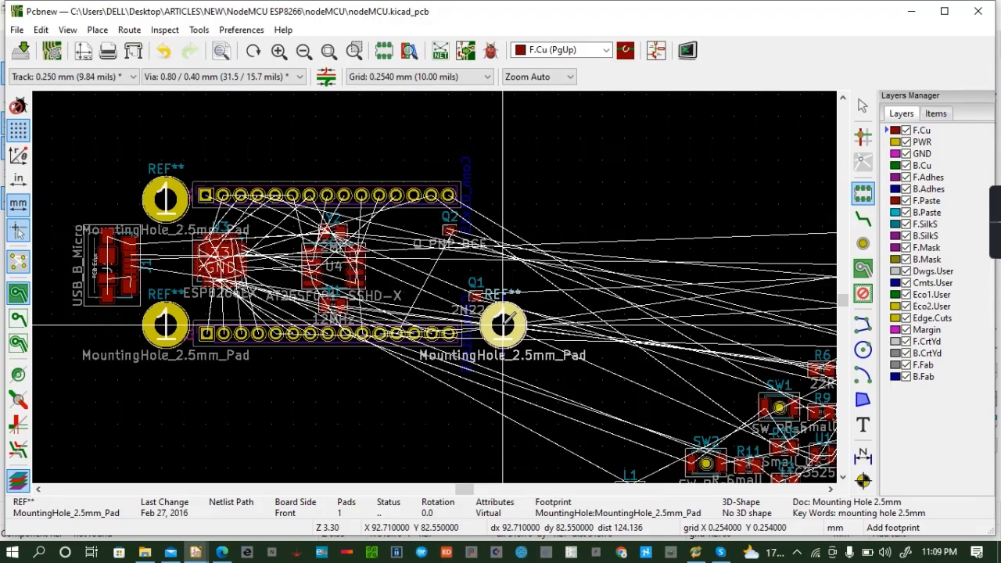
click(504, 326)
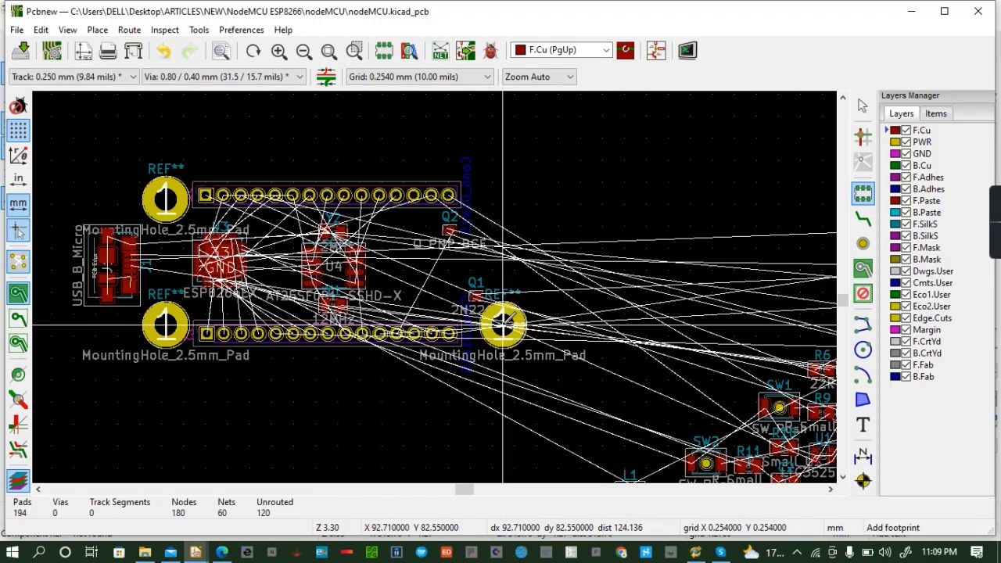
click(493, 193)
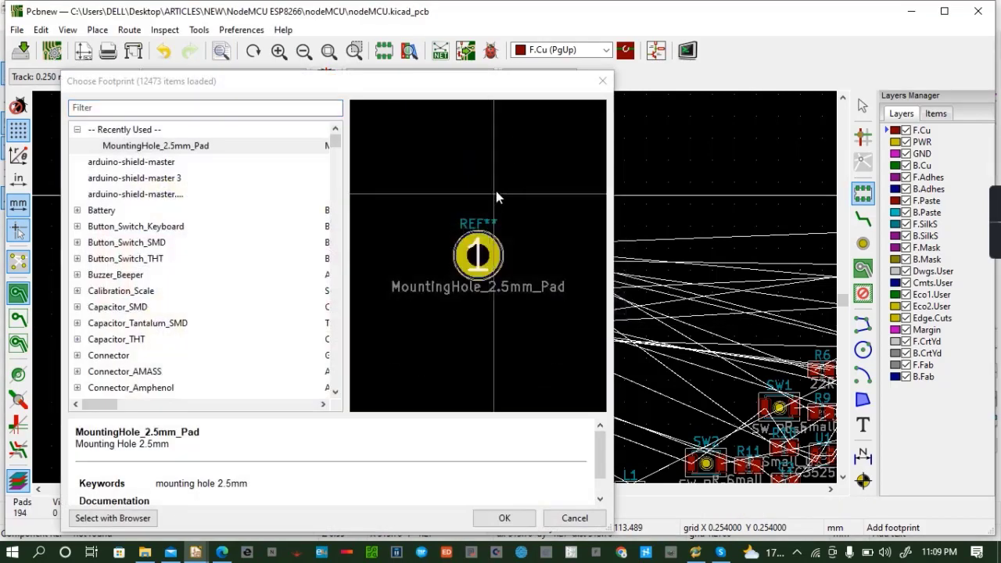
click(505, 517)
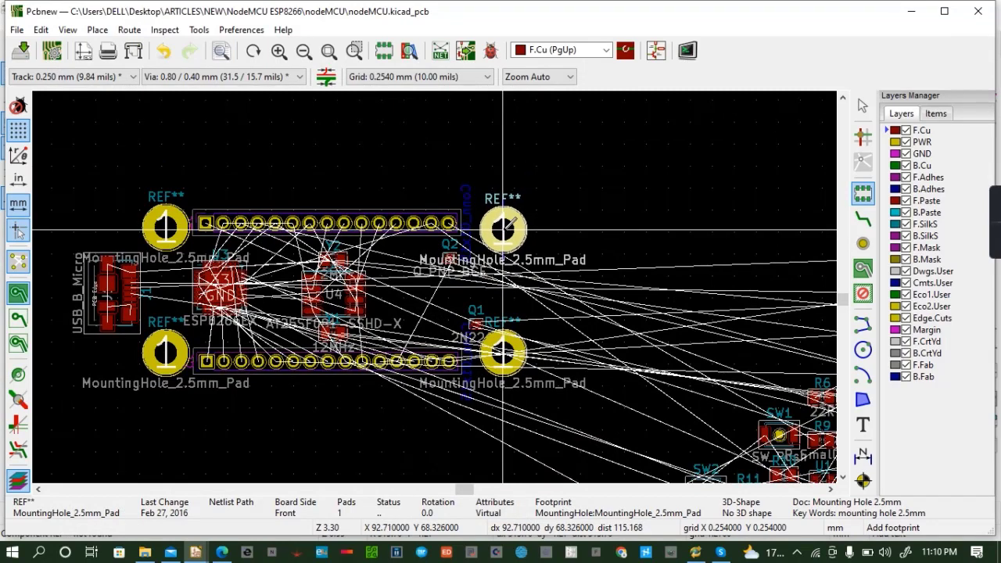
click(503, 231)
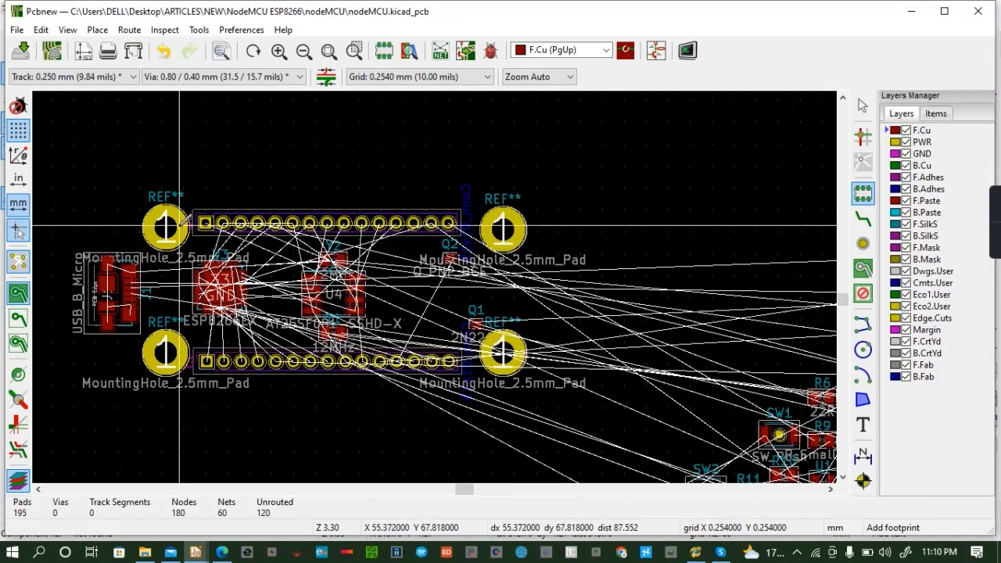
Nudge the upper-left and lower-left mounting holes slightly further left, away from the module
click(180, 227)
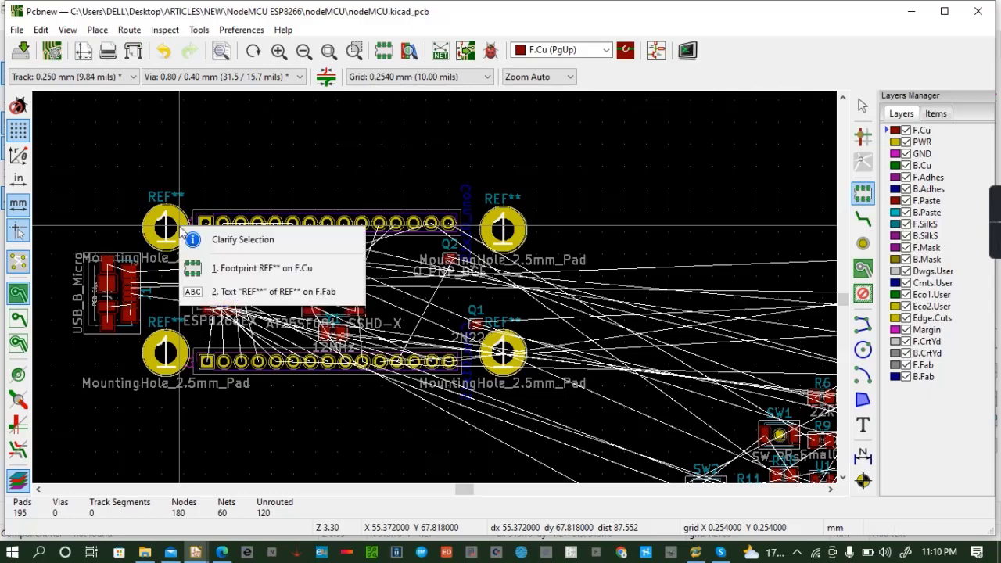
click(250, 268)
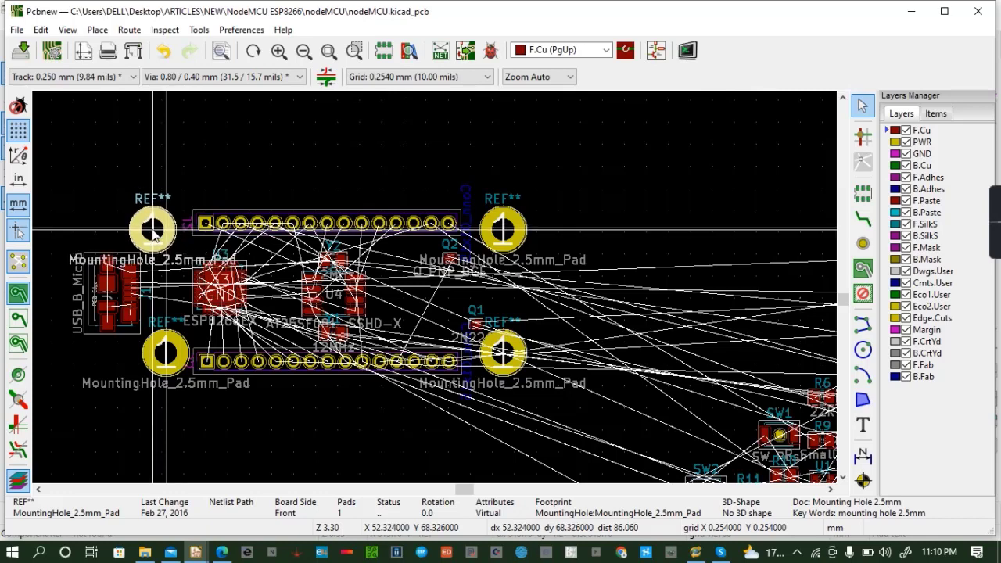
click(153, 227)
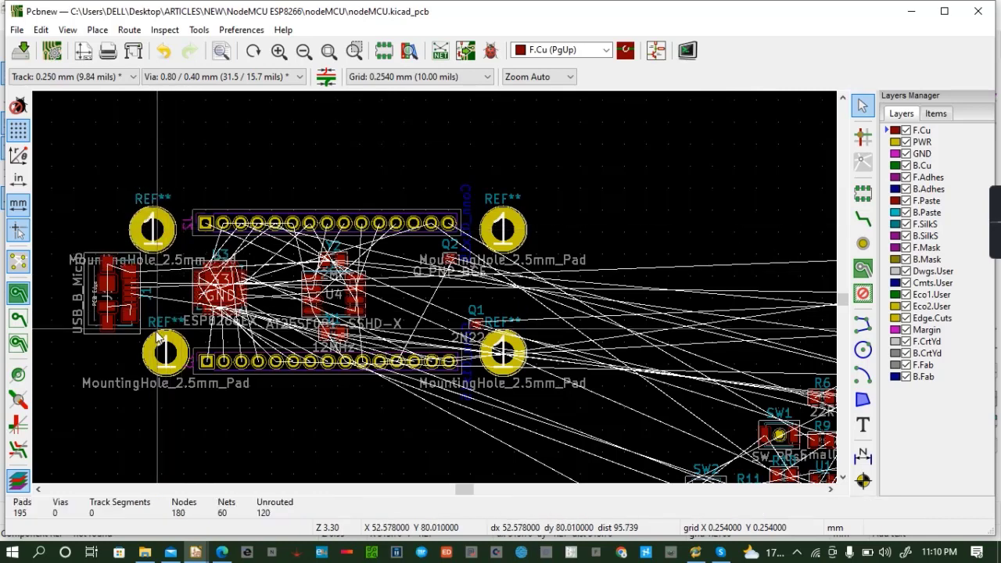
click(157, 338)
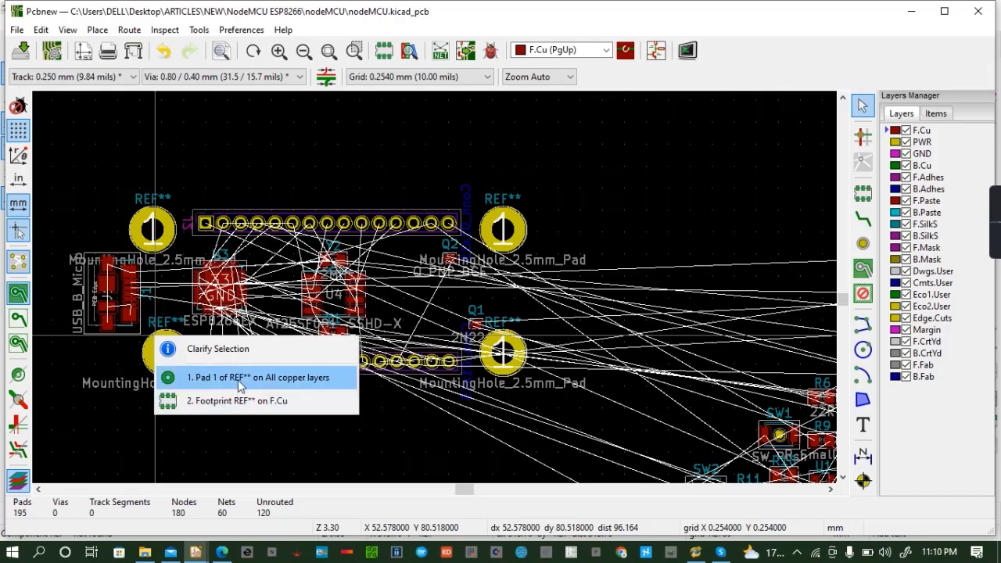
click(241, 400)
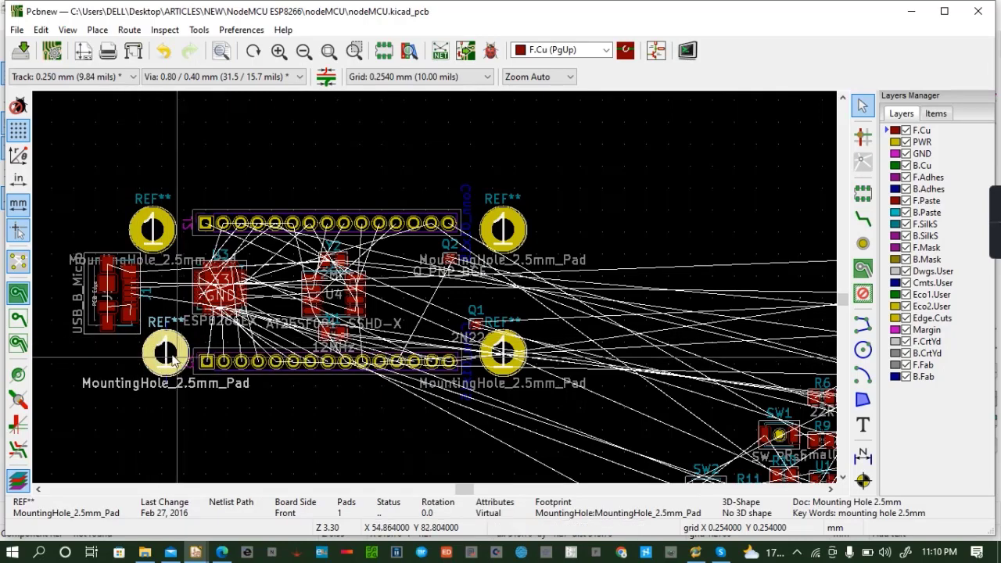
drag(172, 355, 153, 352)
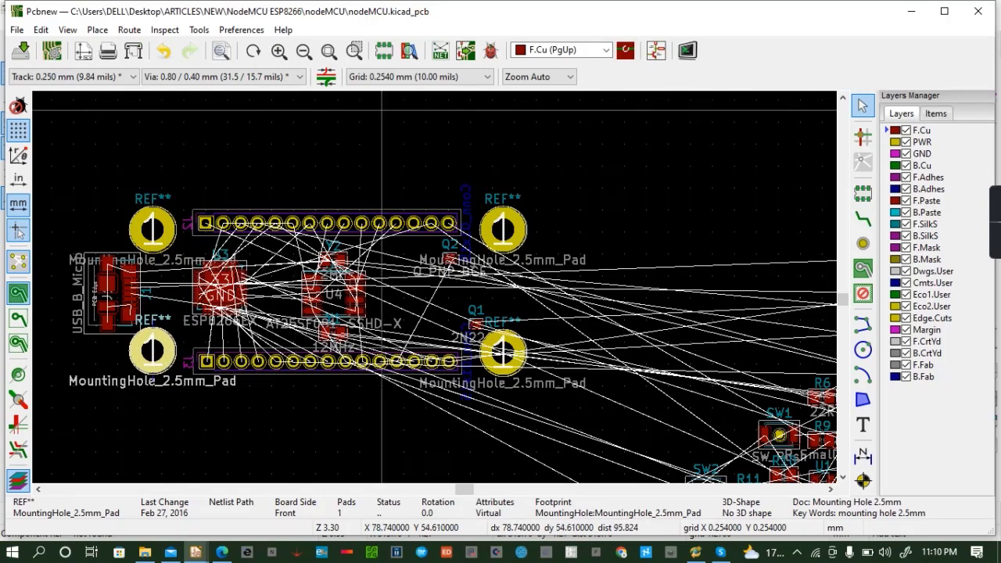
click(67, 29)
click(117, 120)
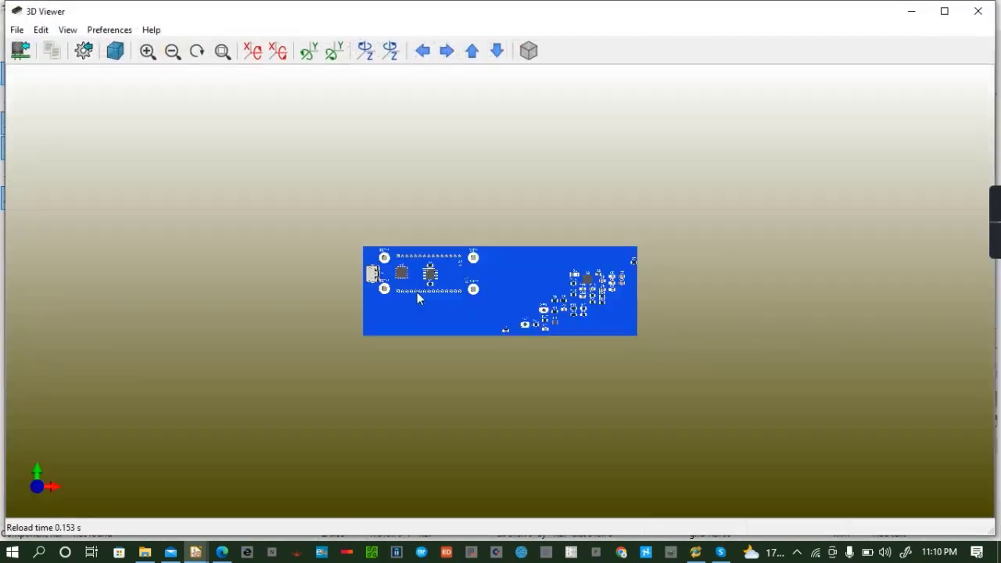
scroll(417, 283, up, 3)
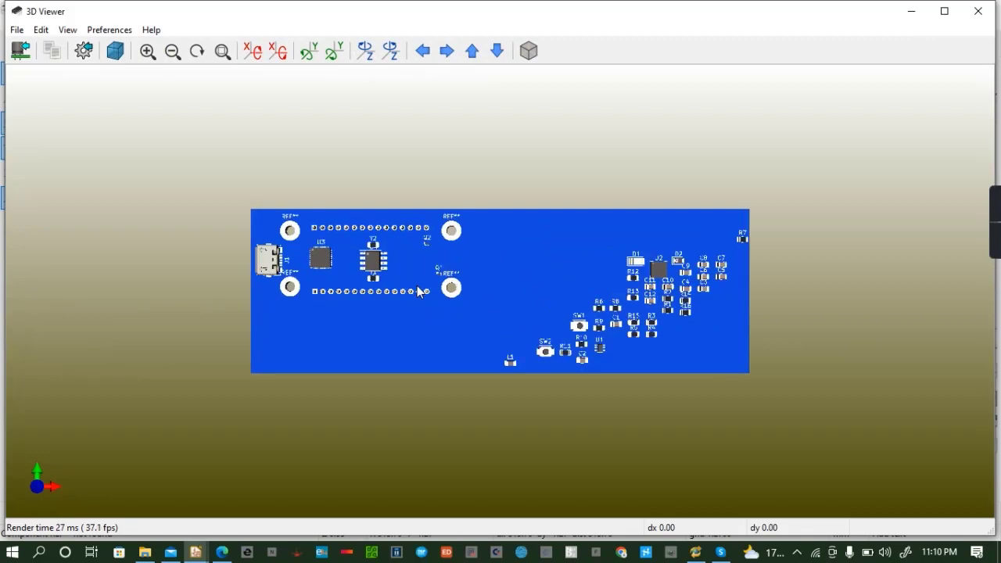
drag(417, 283, 434, 308)
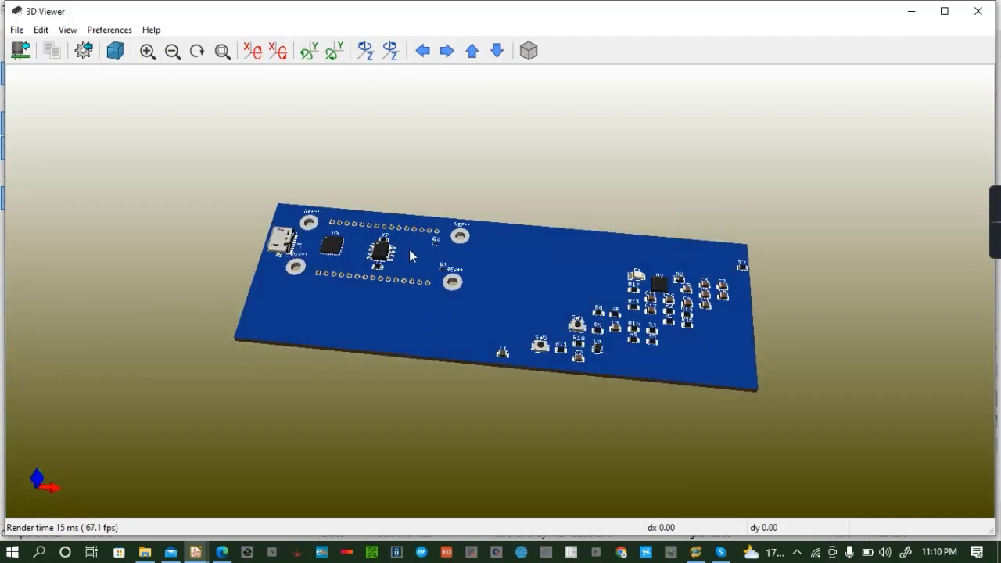
drag(409, 255, 720, 200)
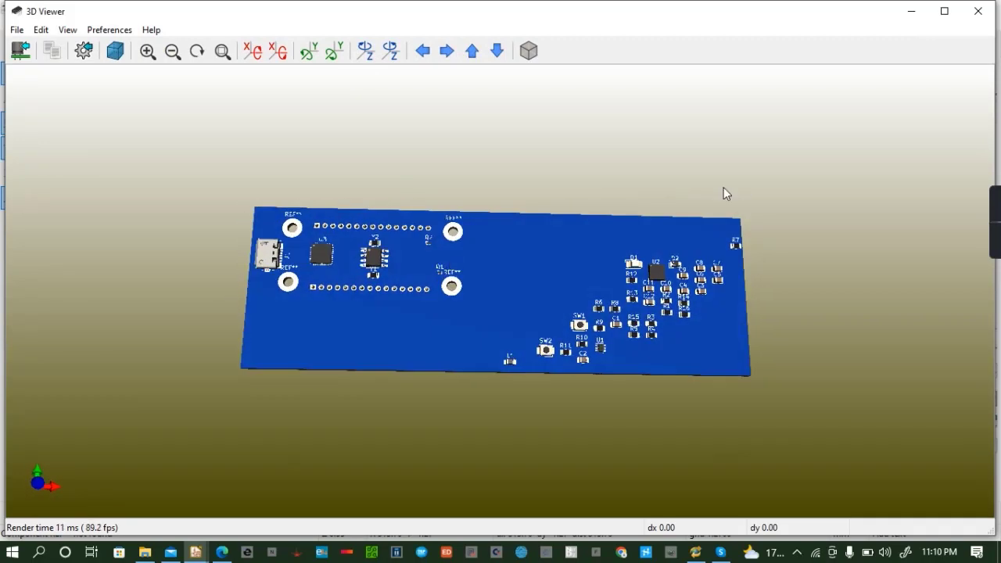
click(978, 11)
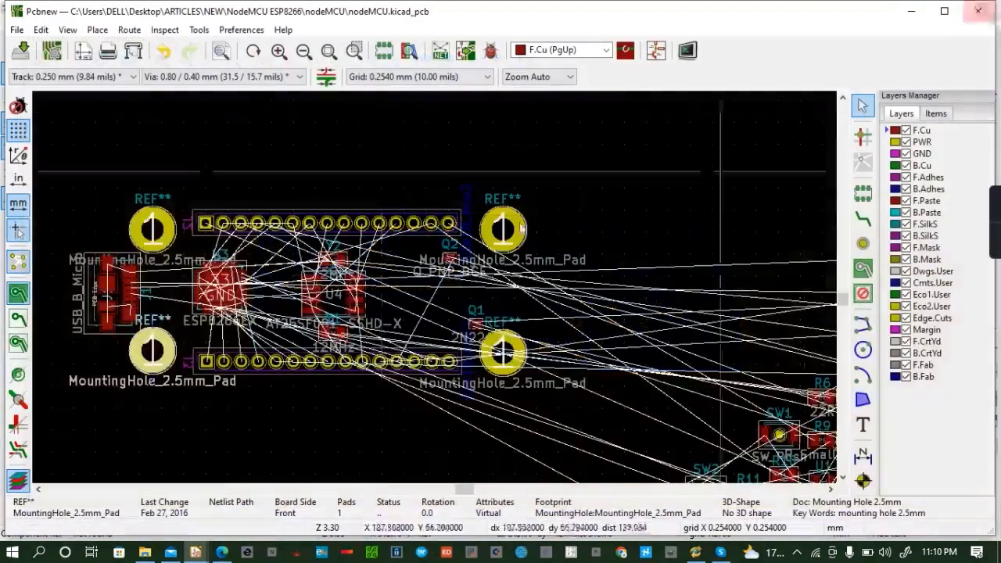
Move USB connector J1 to the right and raise pin header J2 higher on the board
click(128, 291)
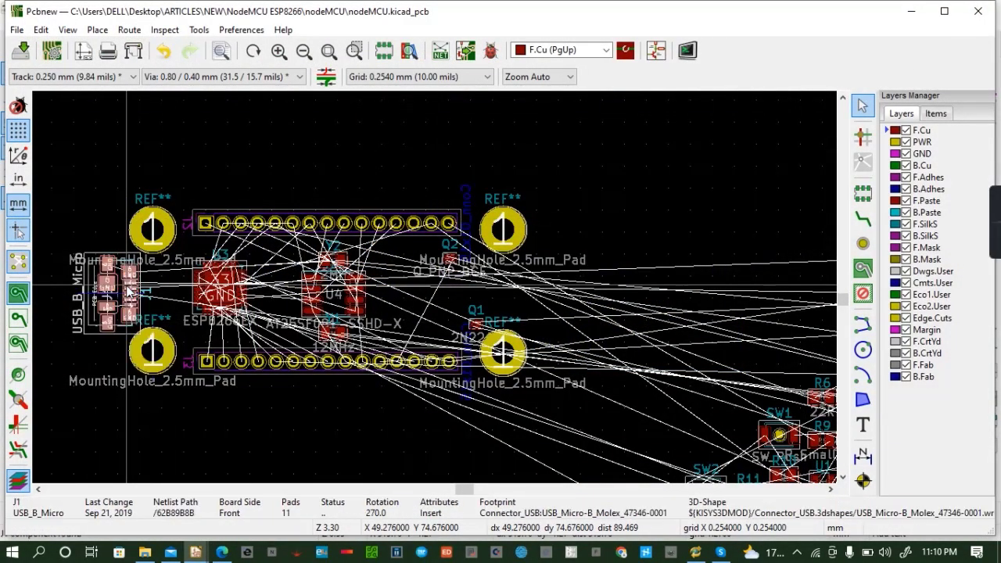
drag(119, 296, 164, 296)
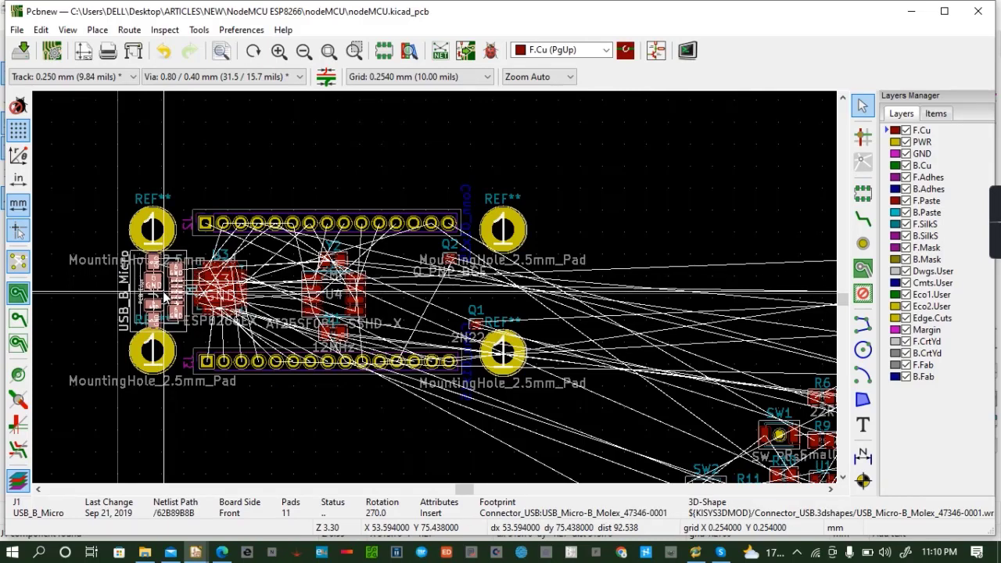
click(164, 293)
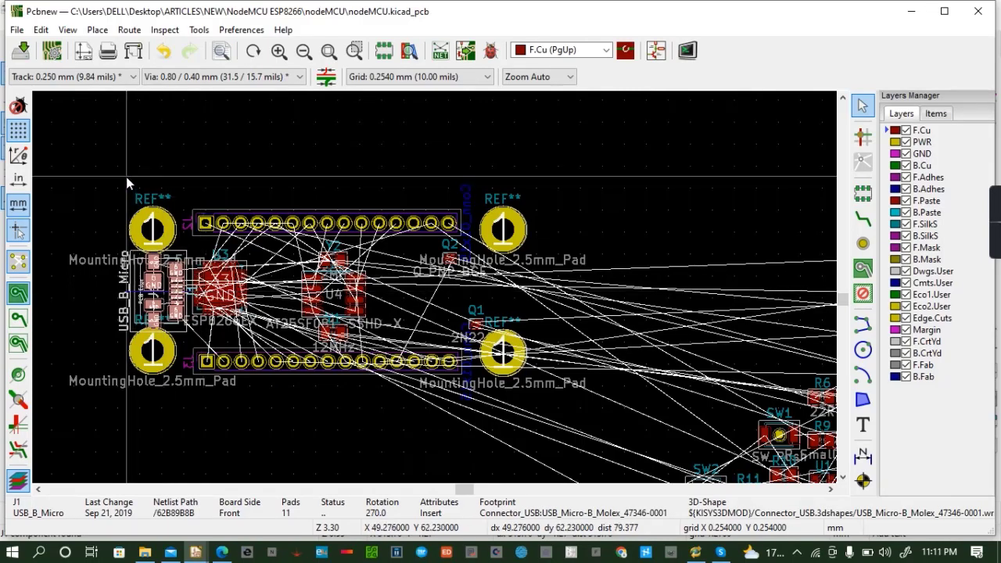
drag(126, 177, 524, 250)
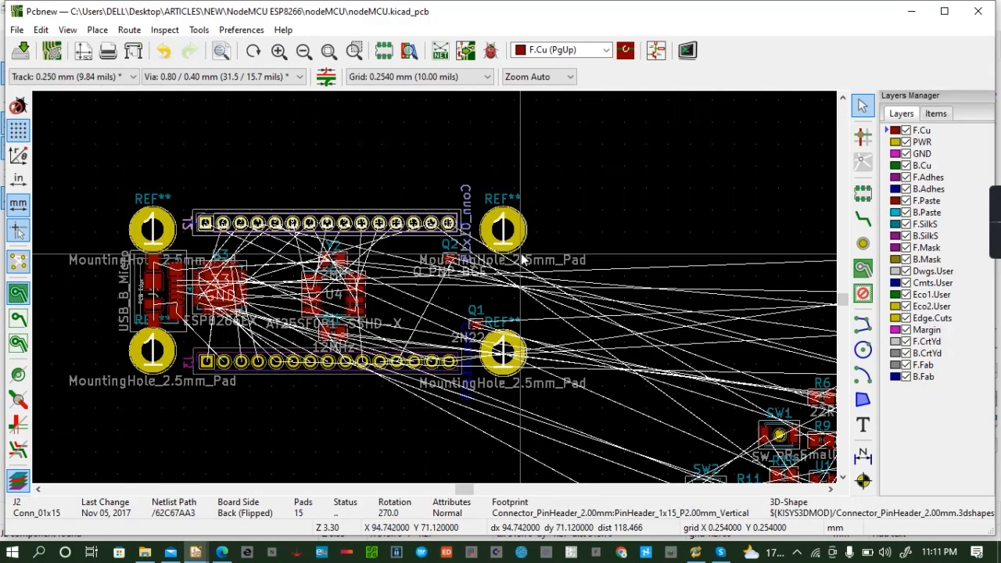
key(m)
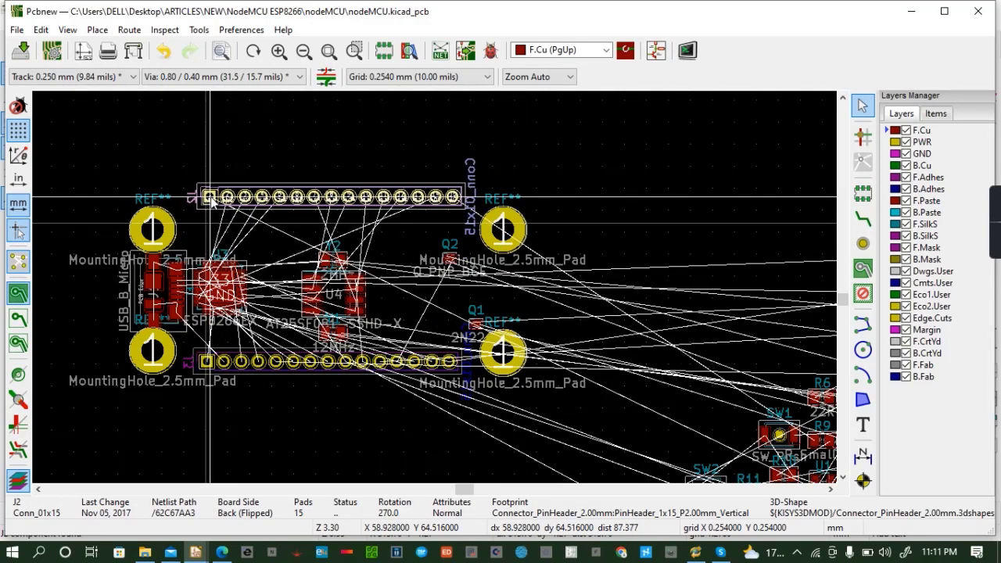
click(209, 199)
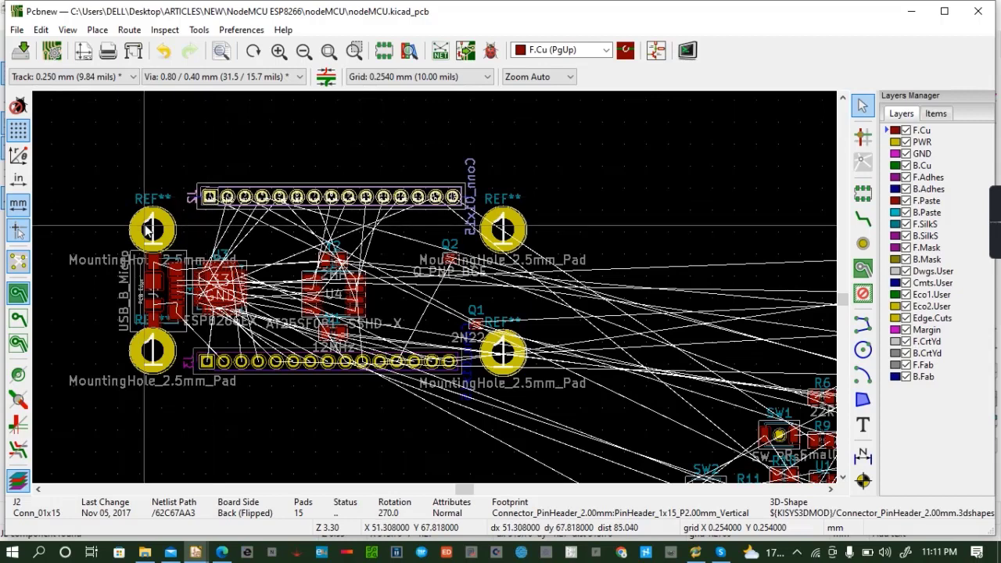
Move the upper-left mounting hole above J2 and the lower-left one below the module
click(146, 224)
key(Down)
key(Down)
key(Return)
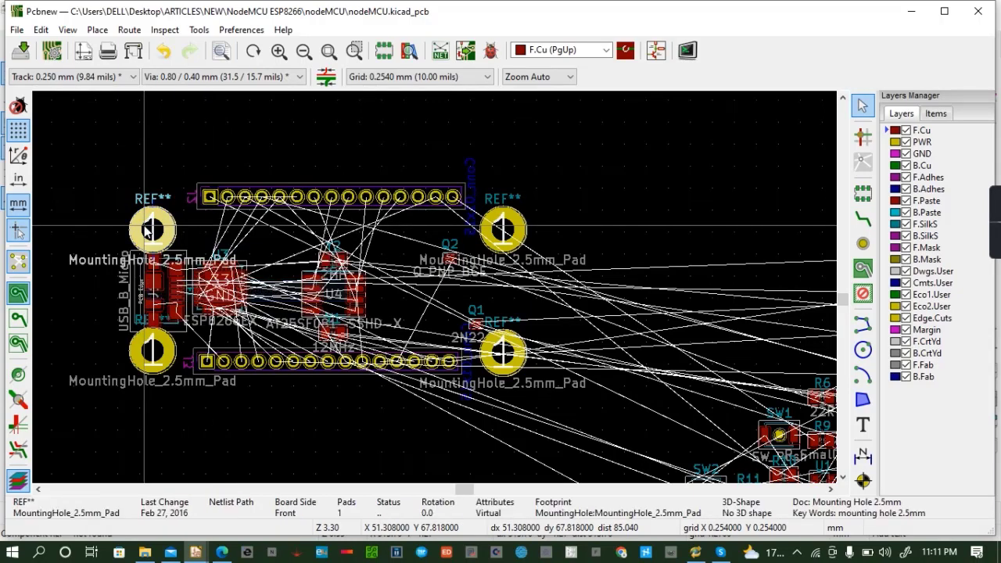
key(m)
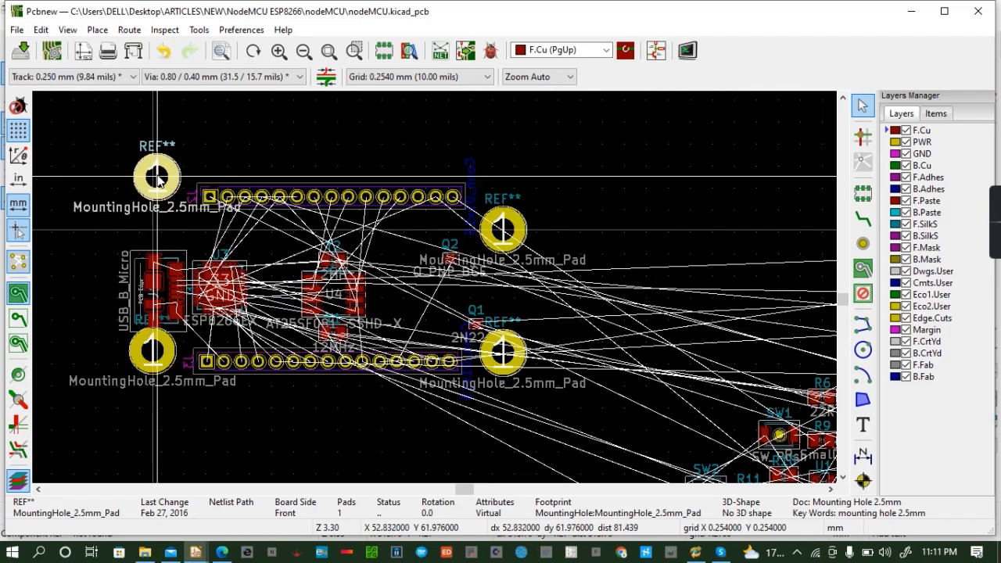
click(157, 176)
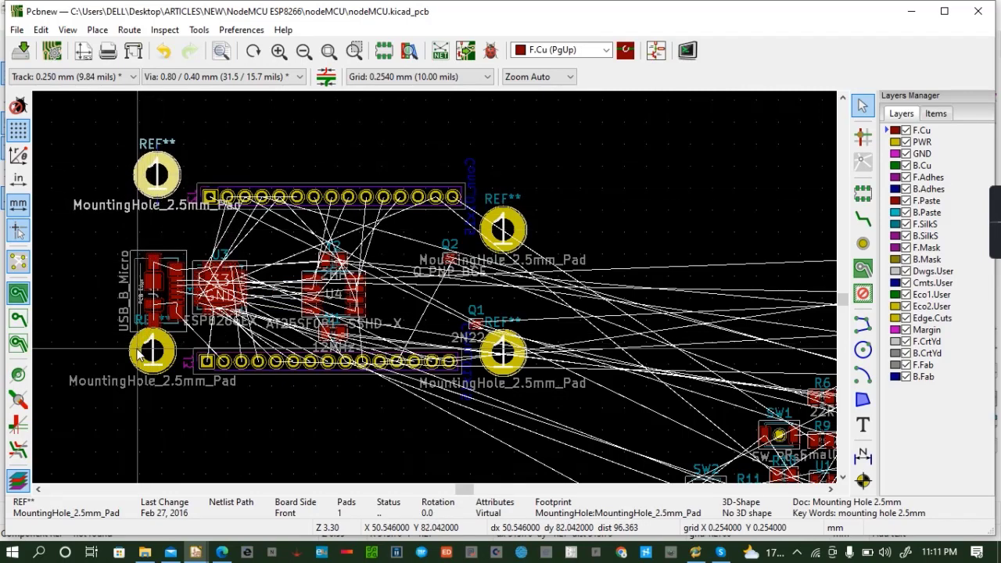
click(142, 351)
click(193, 420)
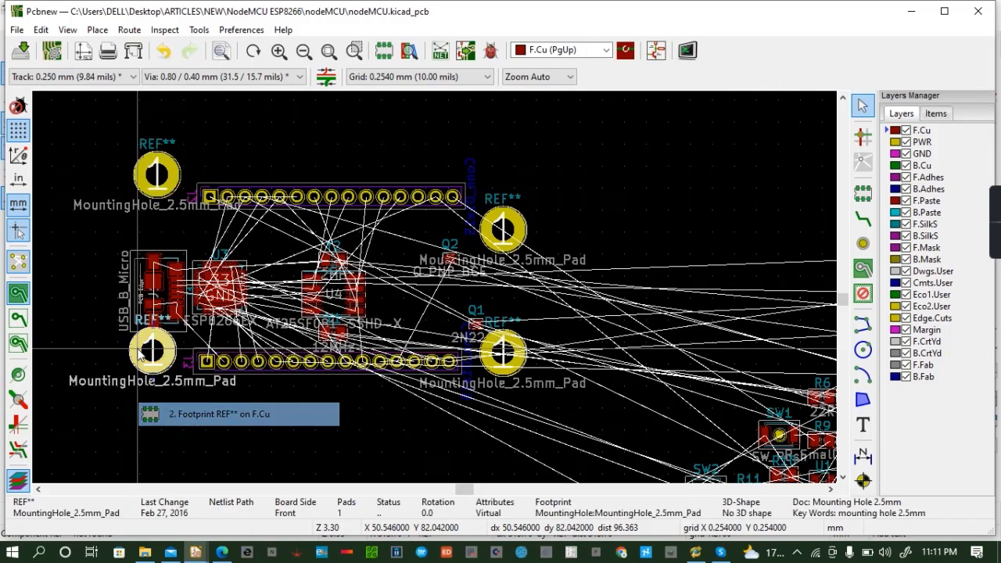
drag(140, 354, 153, 407)
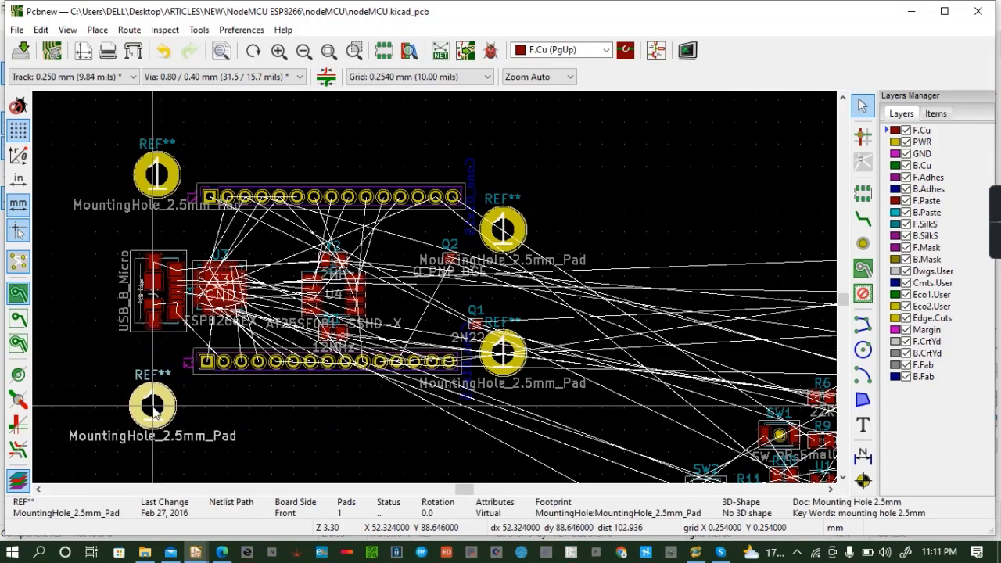
Move SW1 beside the top-left mounting hole and stack SW2 below it, next to the USB connector
click(831, 490)
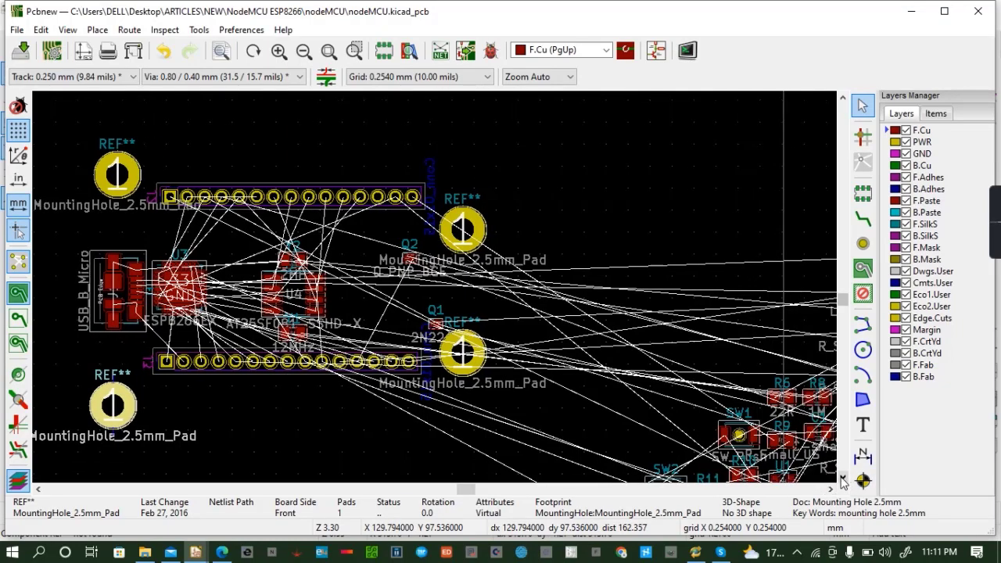
click(842, 478)
click(723, 413)
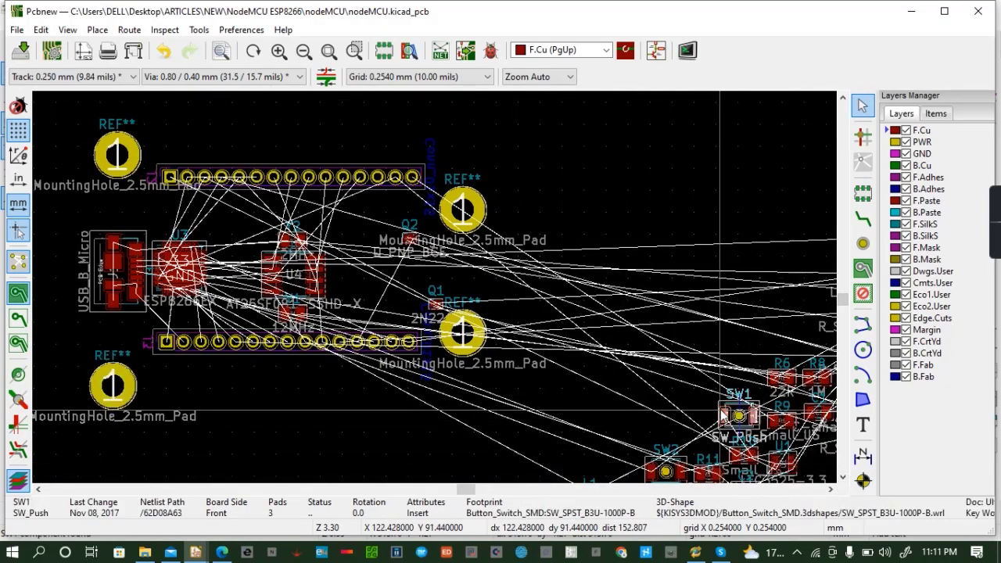
drag(723, 413, 151, 218)
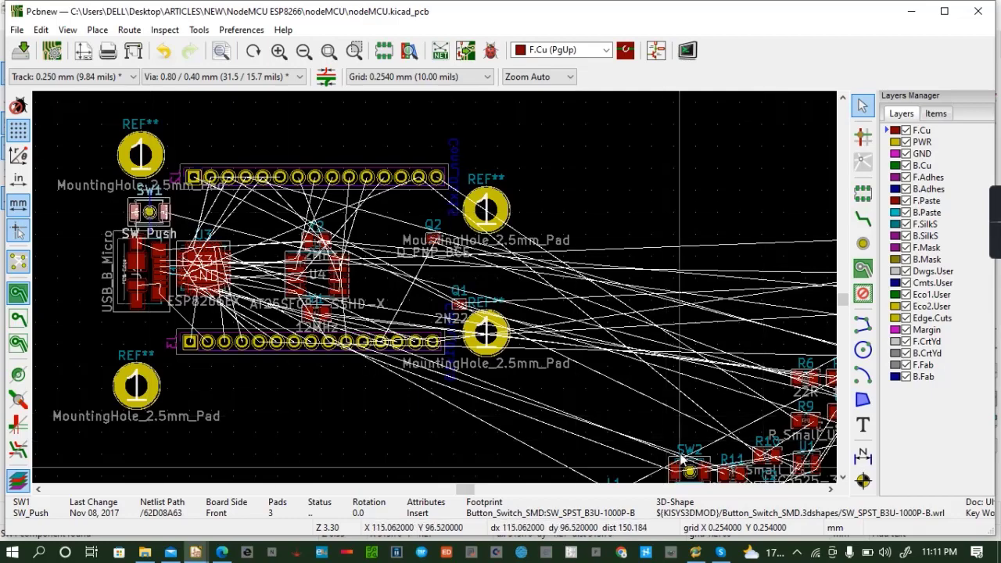
click(687, 470)
drag(686, 470, 145, 324)
mouse_move(149, 312)
mouse_down()
mouse_move(150, 321)
mouse_move(150, 311)
mouse_up()
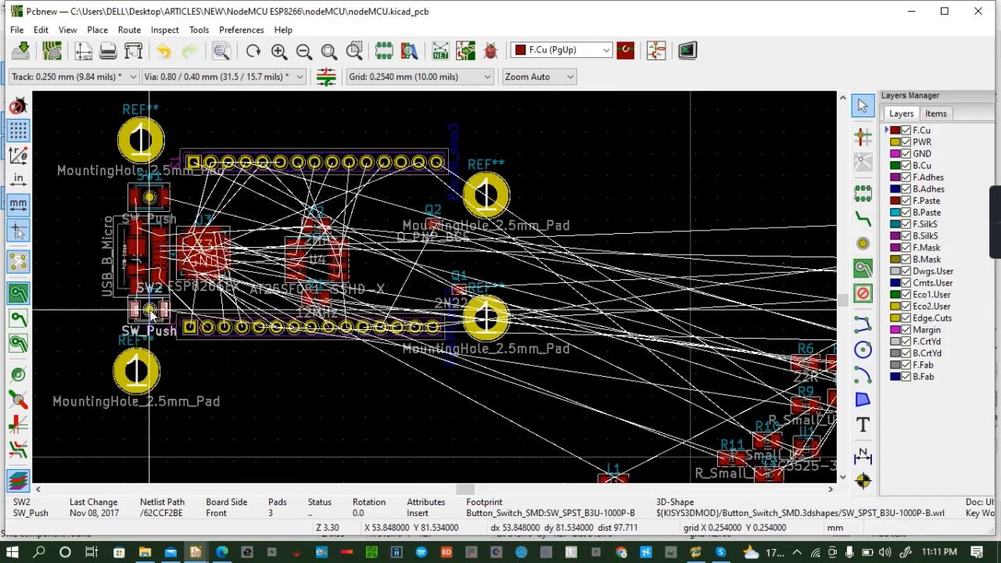
click(150, 311)
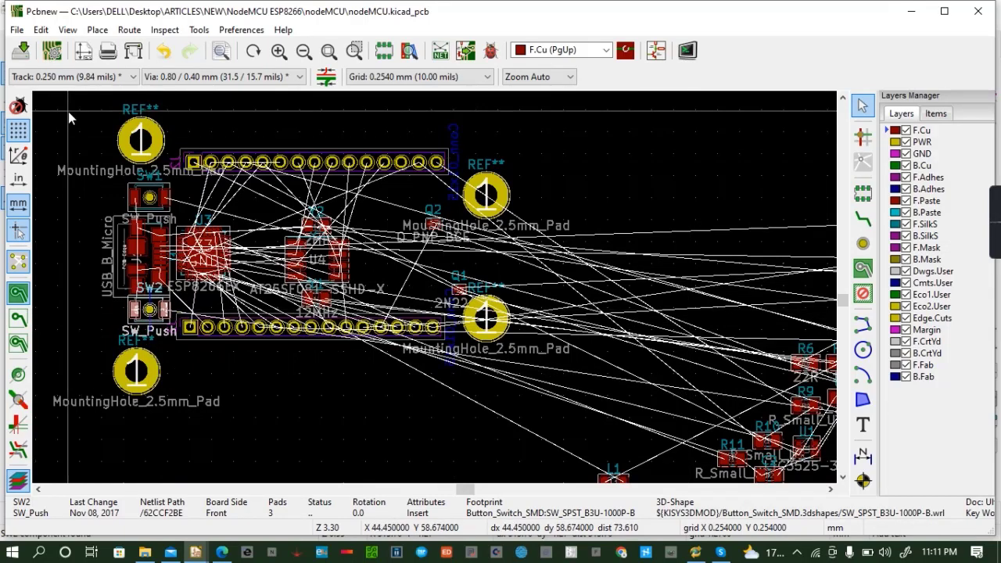
click(67, 30)
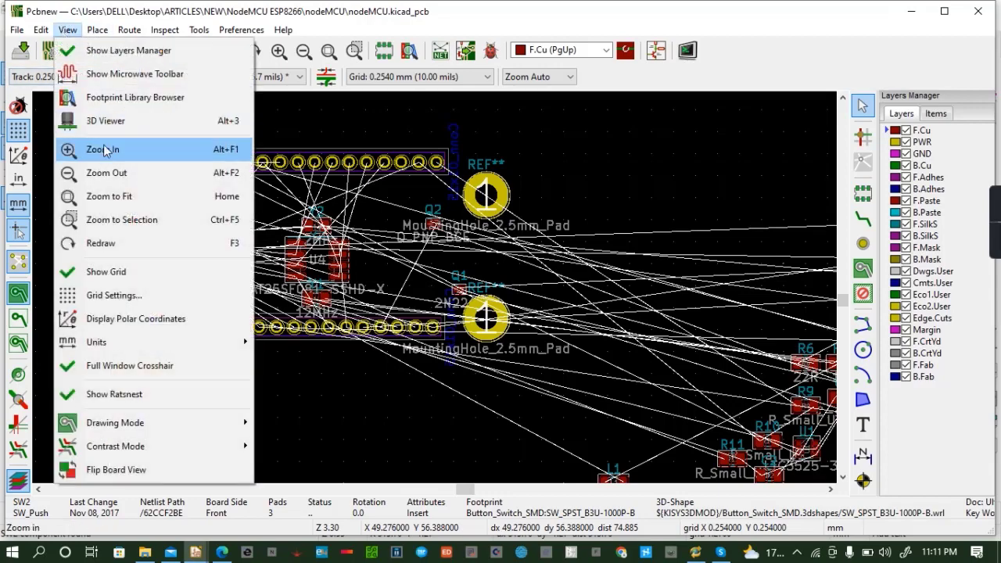
click(97, 123)
drag(397, 317, 384, 291)
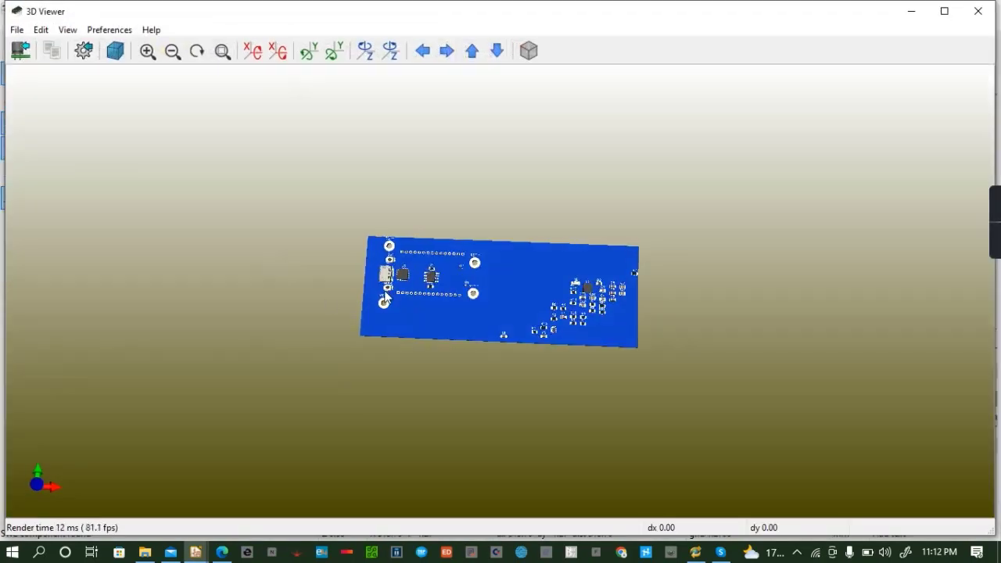
scroll(385, 291, up, 5)
drag(362, 323, 327, 287)
scroll(334, 305, up, 3)
click(978, 11)
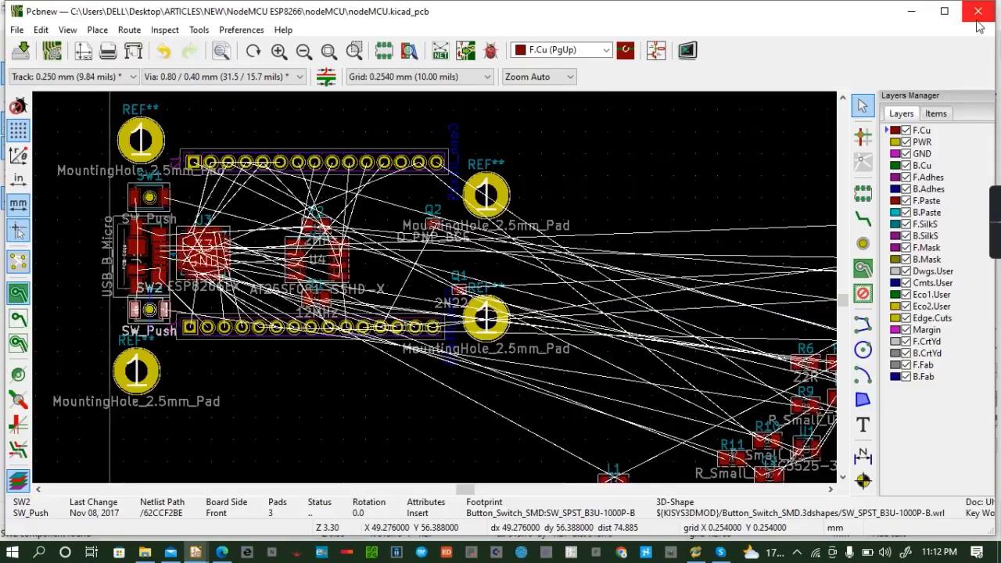
Lower SW1 by one grid step and bring up the 3D Viewer
click(135, 199)
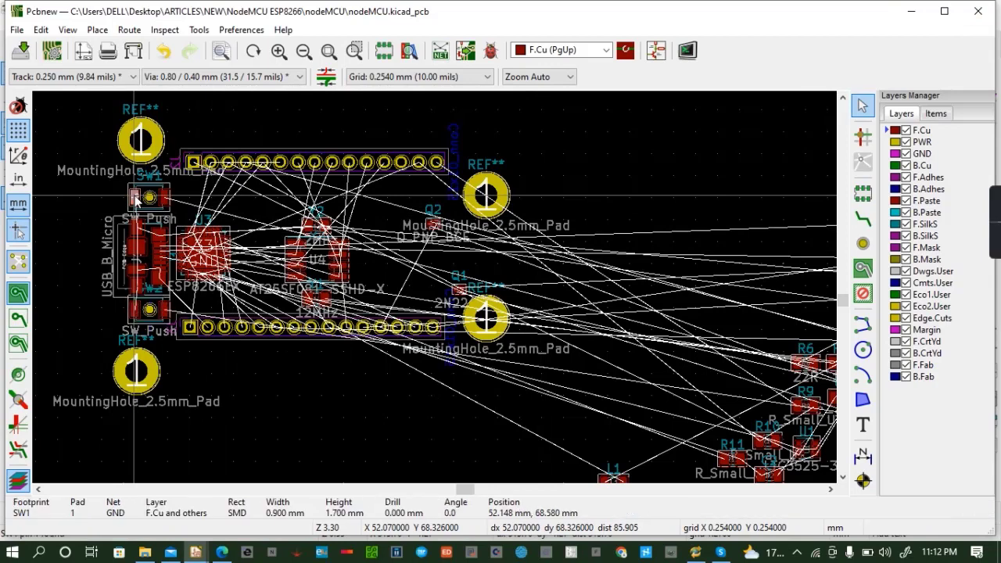
drag(136, 197, 137, 204)
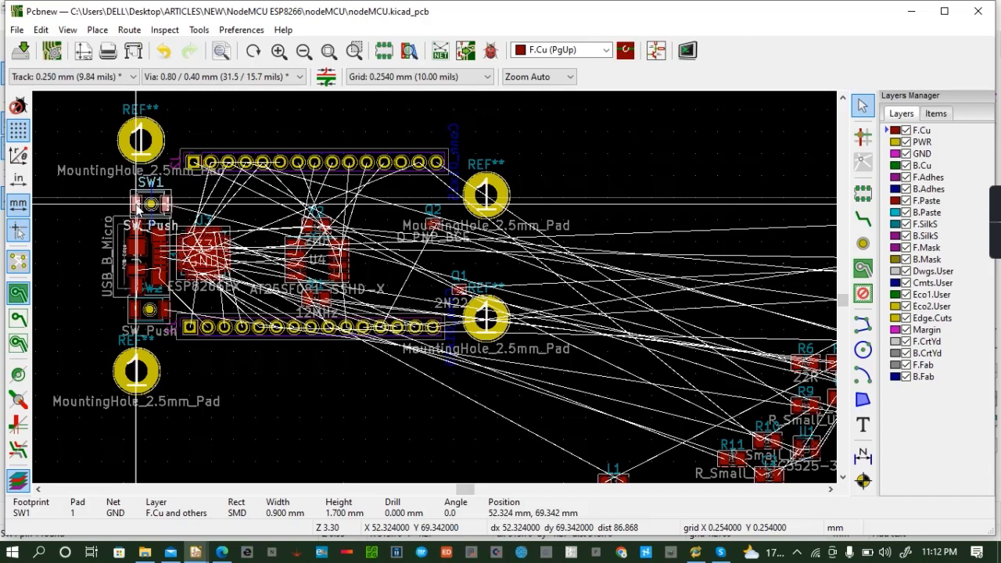
drag(136, 204, 138, 208)
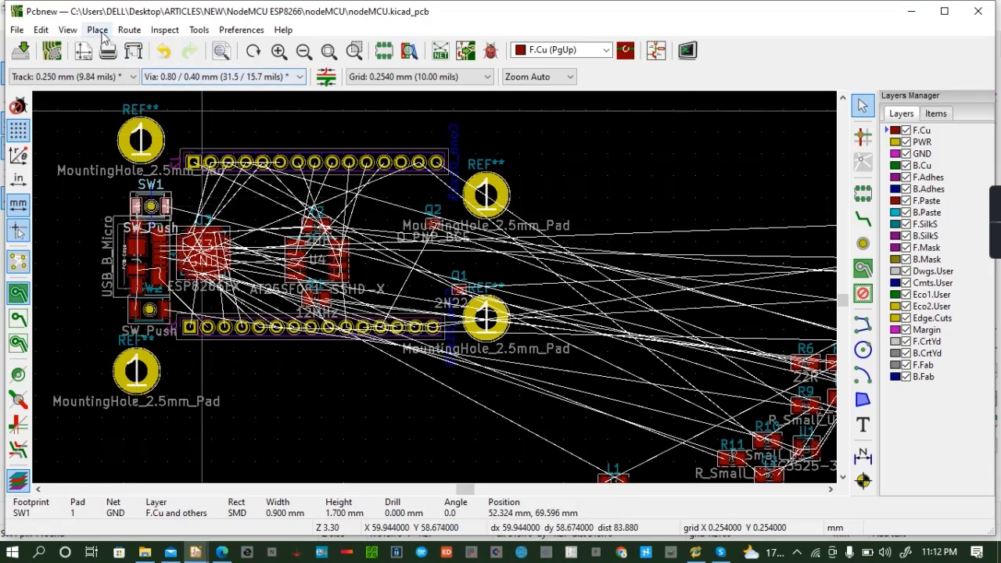
click(68, 30)
click(105, 121)
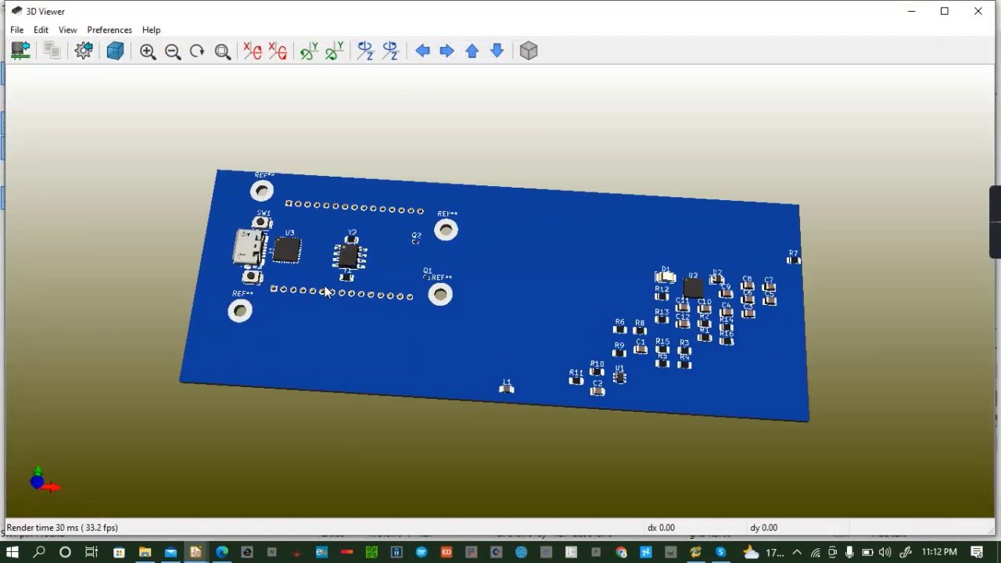
Rotate the 3D board to inspect it, then close the 3D Viewer
drag(321, 330, 327, 269)
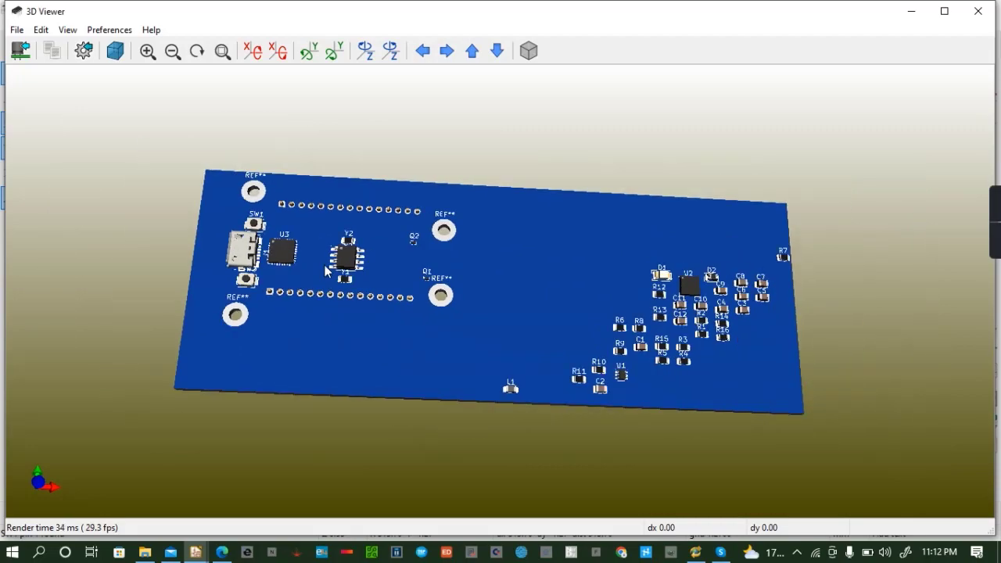
click(979, 11)
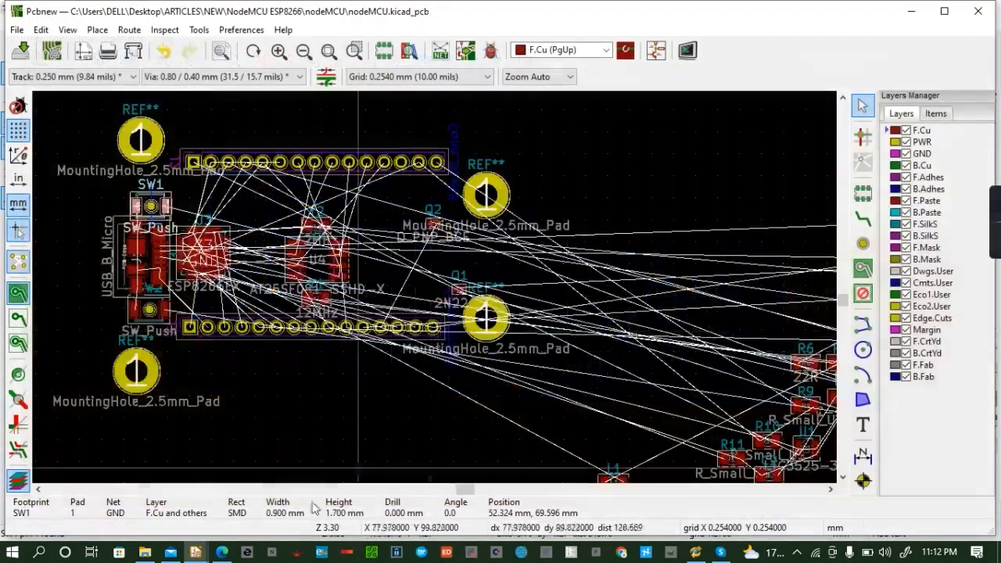
Reposition the lower-left and top-left mounting holes at the left corners of the module area
click(148, 367)
click(173, 432)
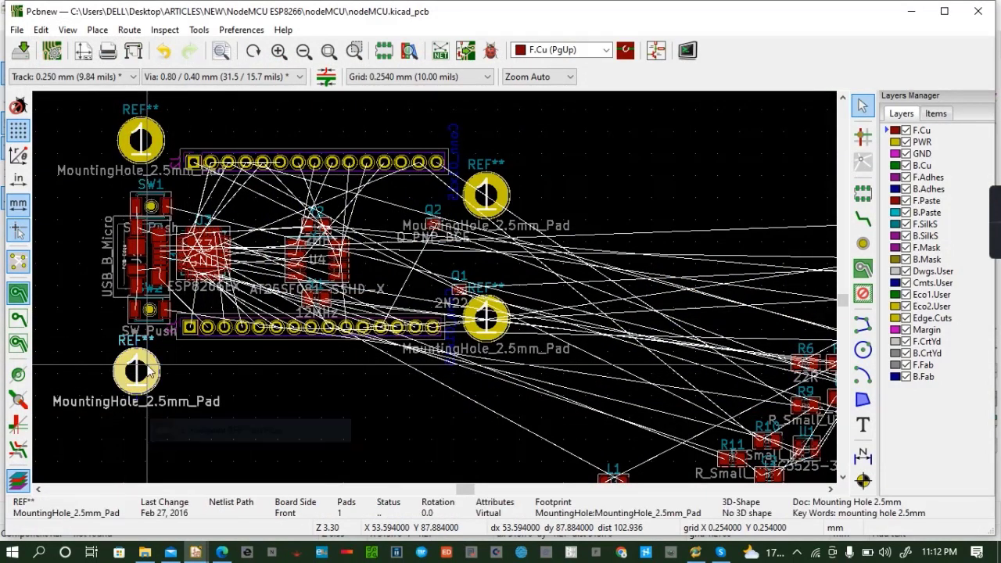
drag(147, 366, 126, 348)
click(139, 142)
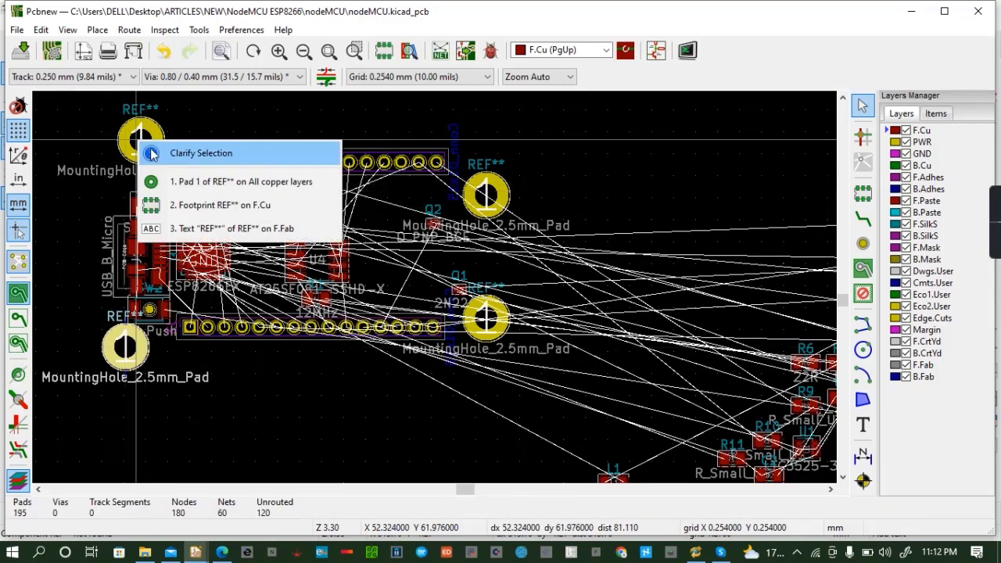
click(210, 205)
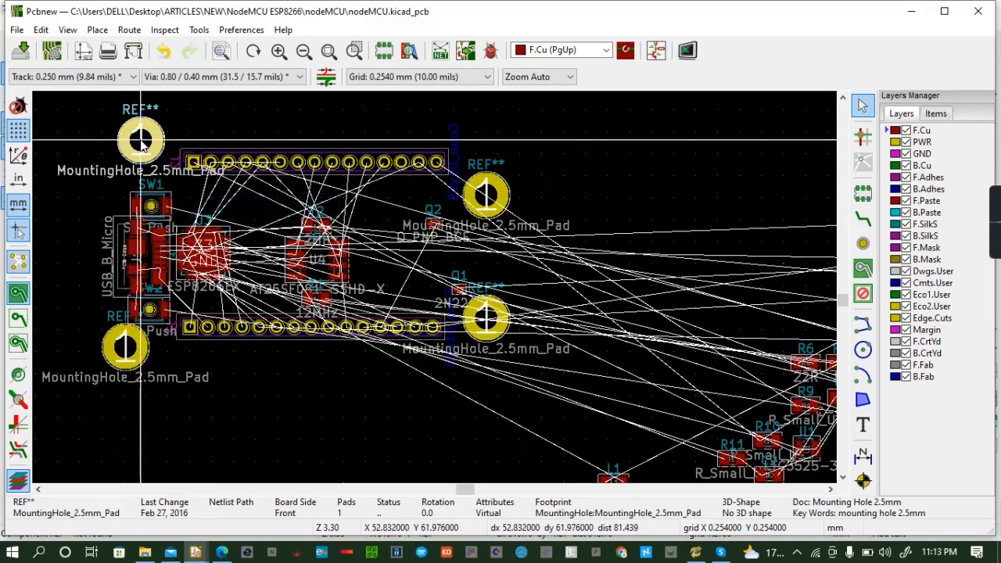
drag(140, 142, 127, 172)
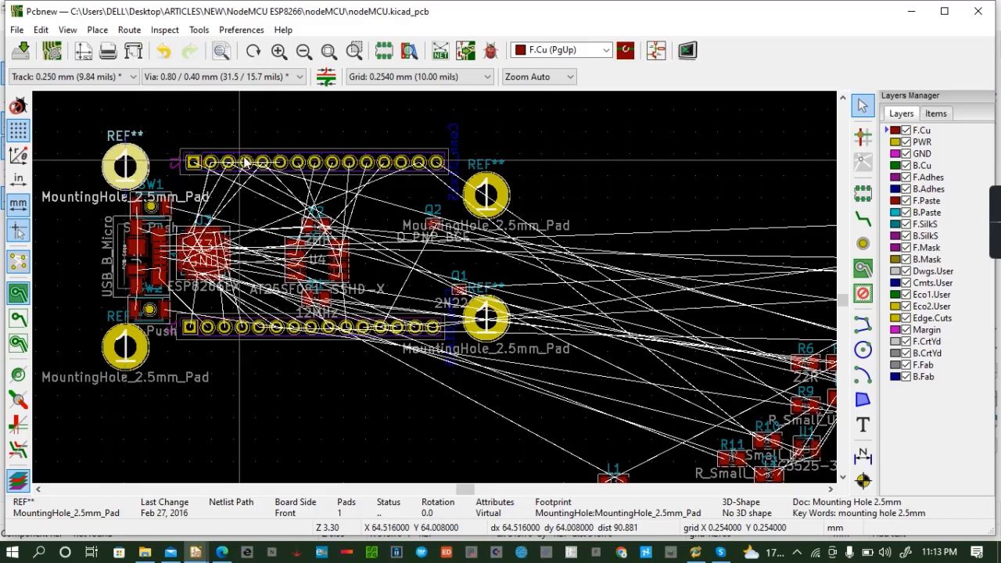
Raise the upper-right mounting hole and lower the lower-right one to the right corners
click(498, 190)
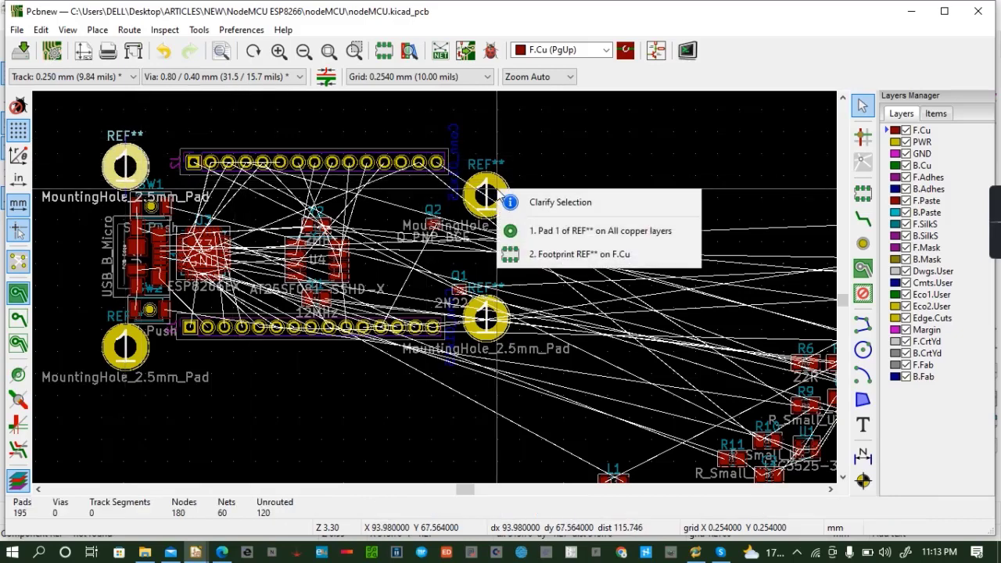
click(569, 255)
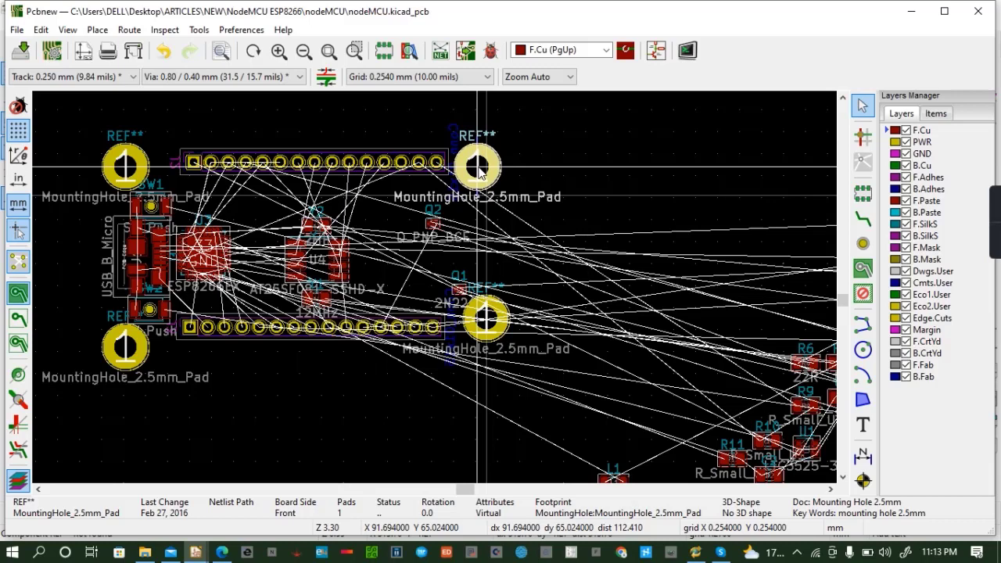
click(477, 168)
click(478, 328)
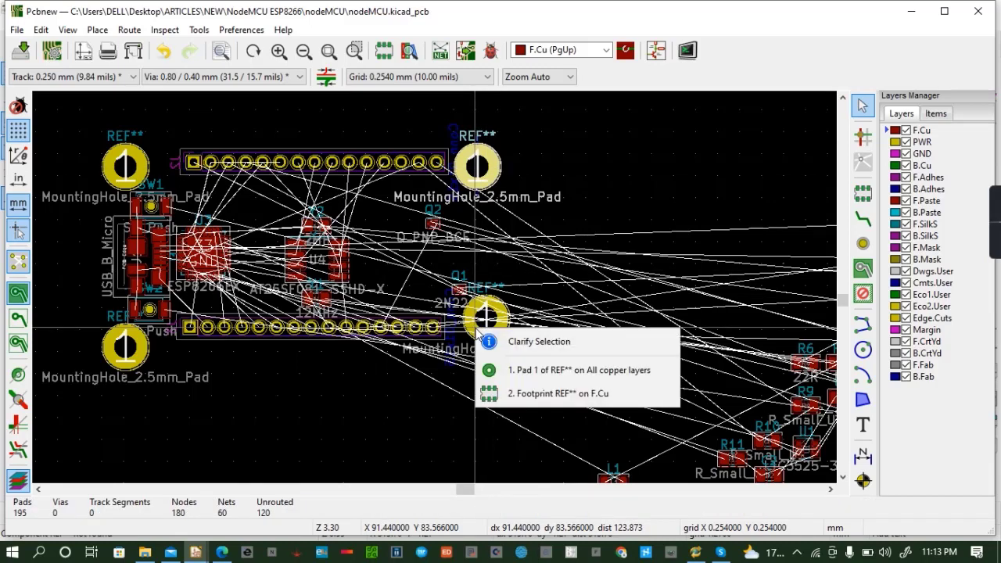
key(Down)
key(Down)
key(Return)
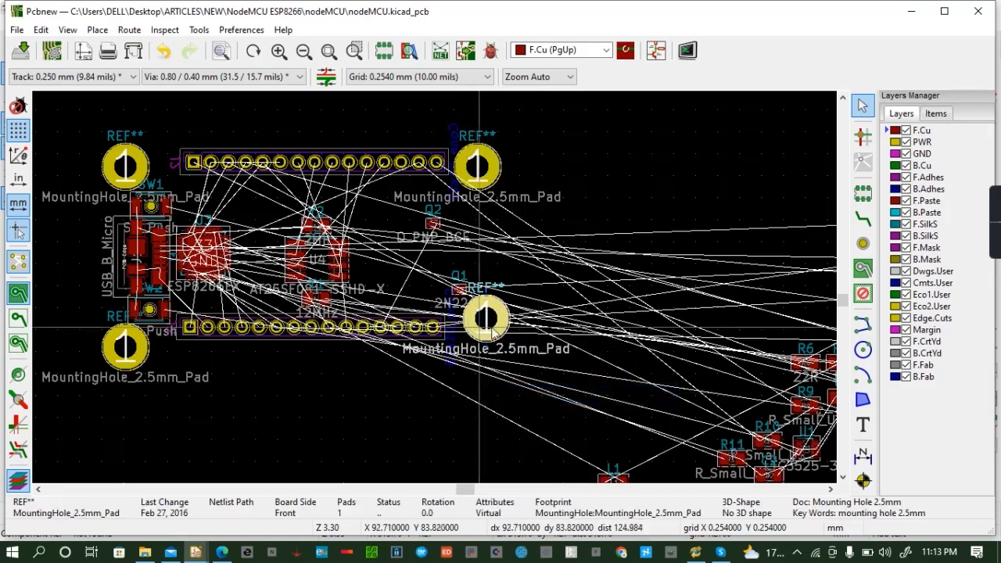
key(m)
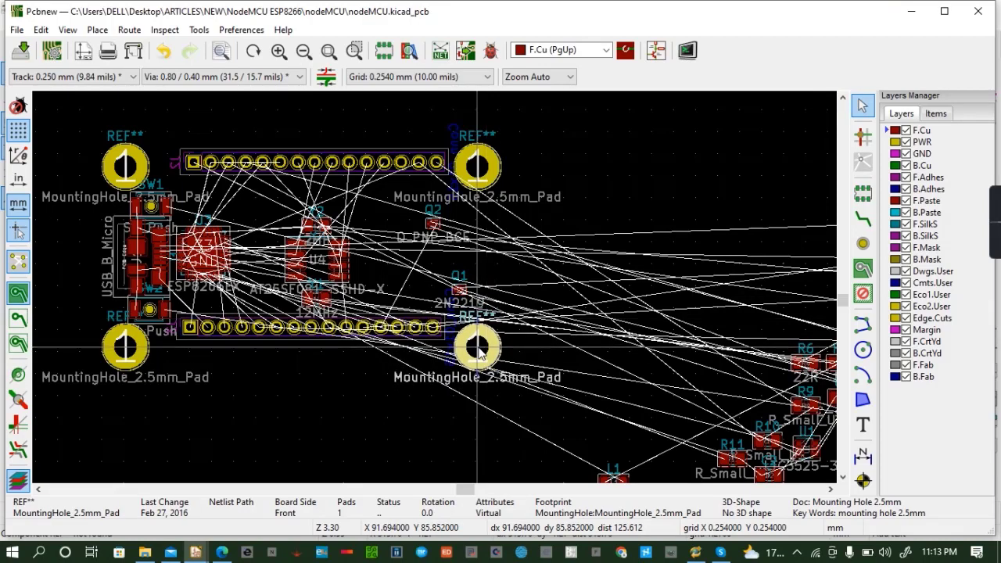
click(480, 354)
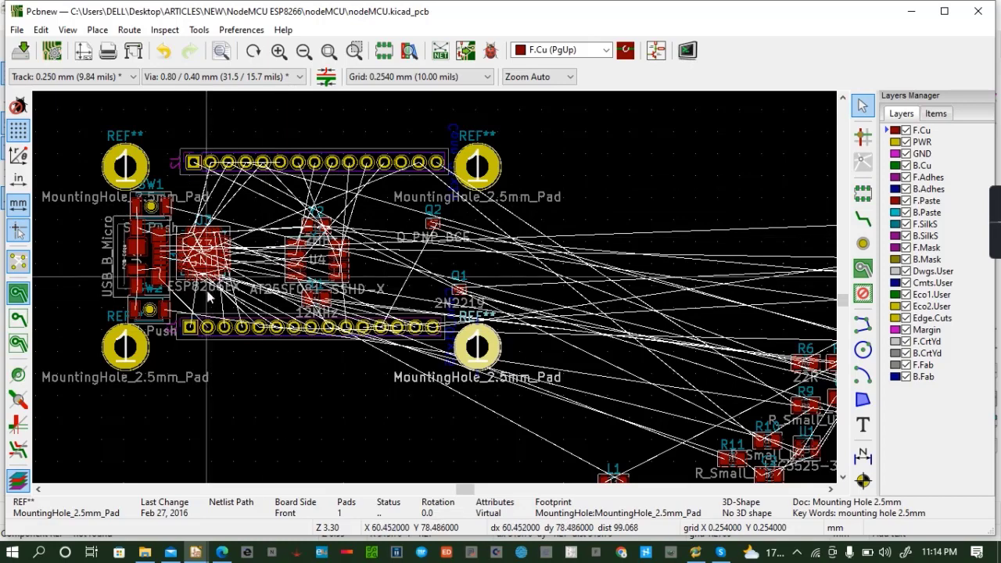
Move ESP8266EX chip U3 right beside U4 and shift SW1, SW2 and the USB connector together
click(209, 244)
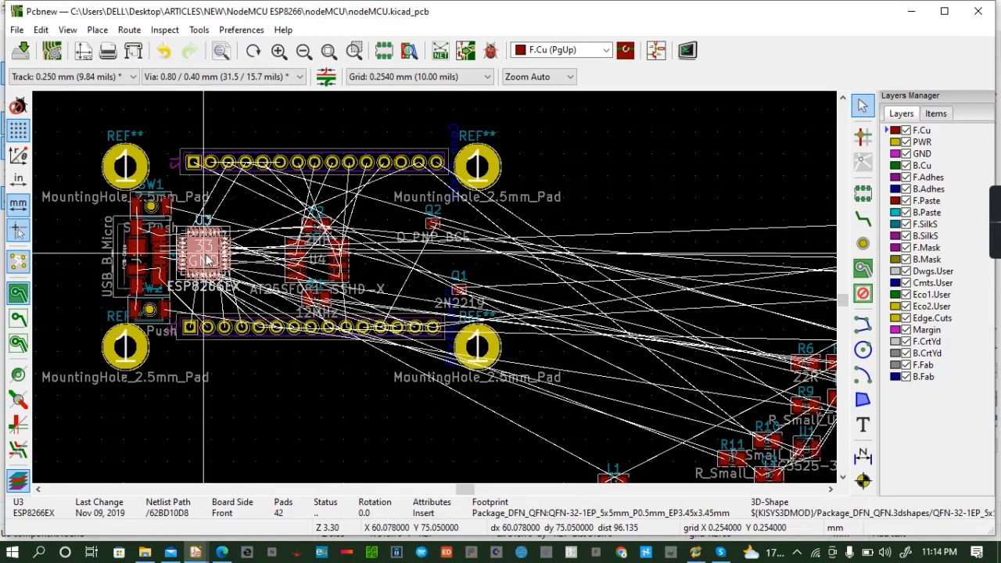
drag(208, 260, 243, 256)
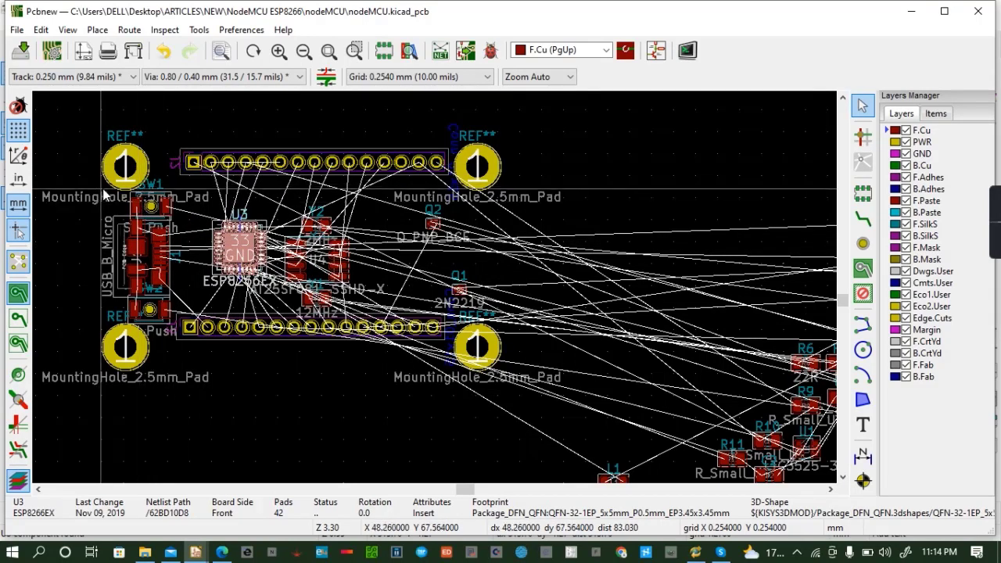
drag(103, 191, 188, 331)
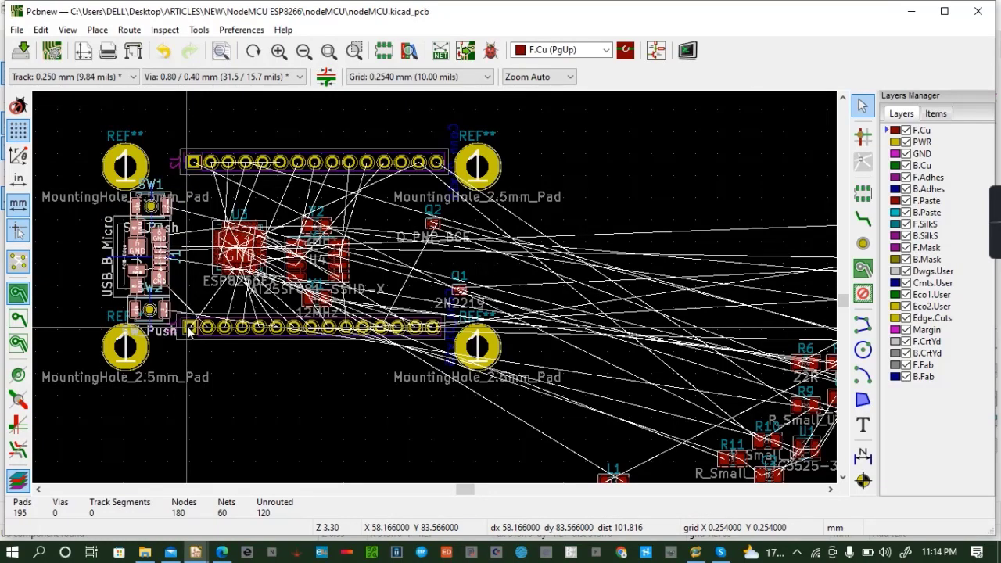
key(m)
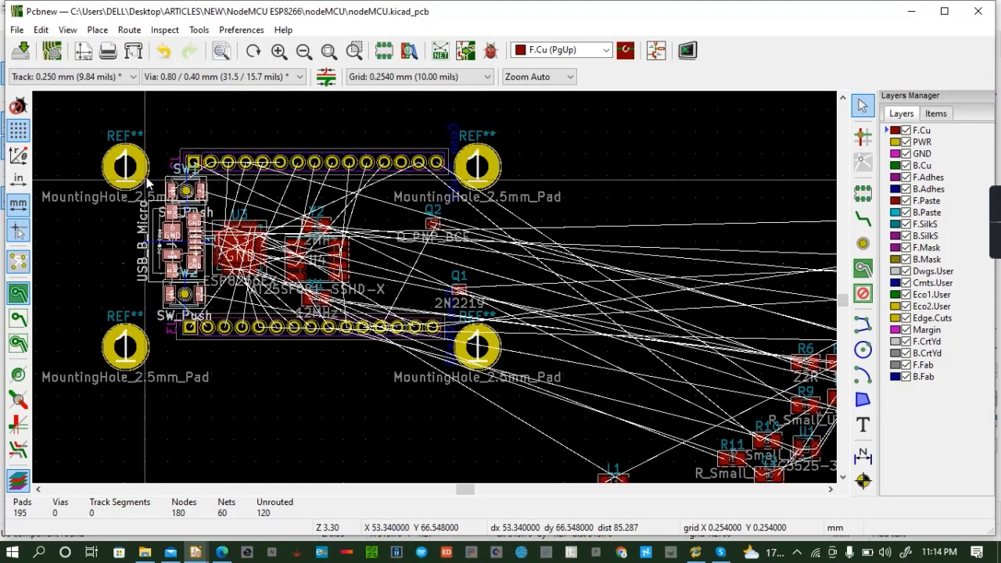
Move the top-left mounting hole right and the bottom-left one slightly further left
click(125, 168)
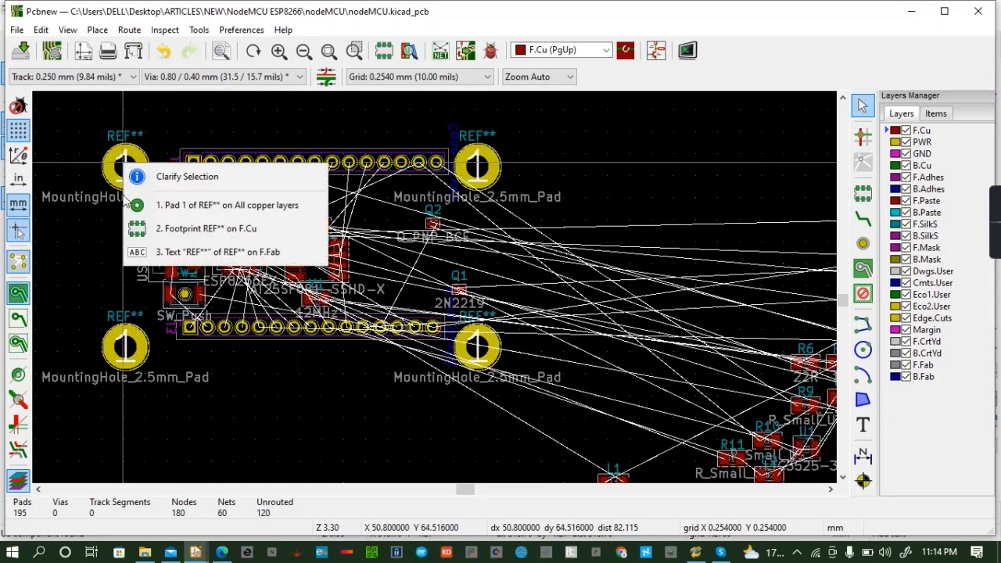
key(Down)
key(Down)
key(Return)
drag(124, 164, 147, 172)
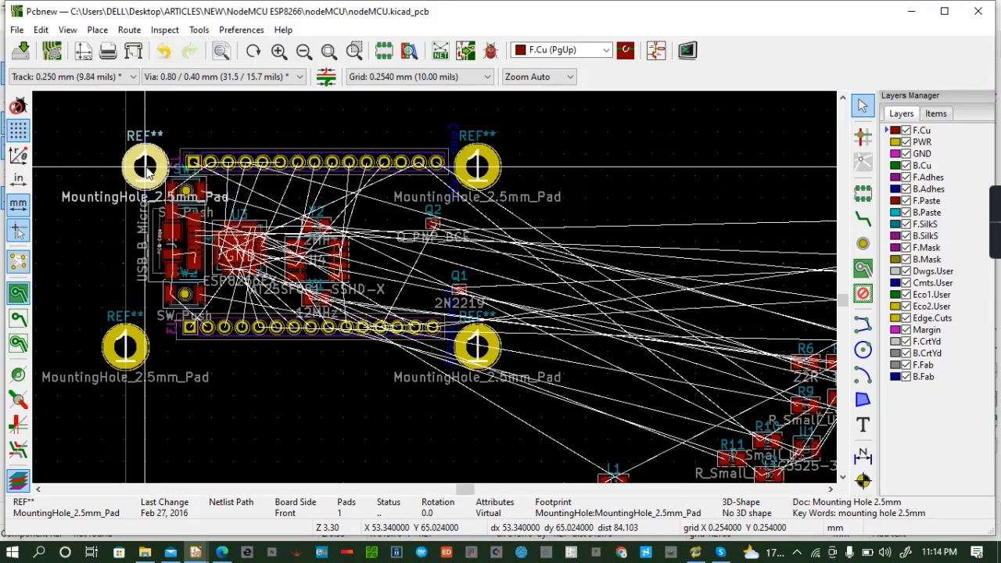
click(112, 338)
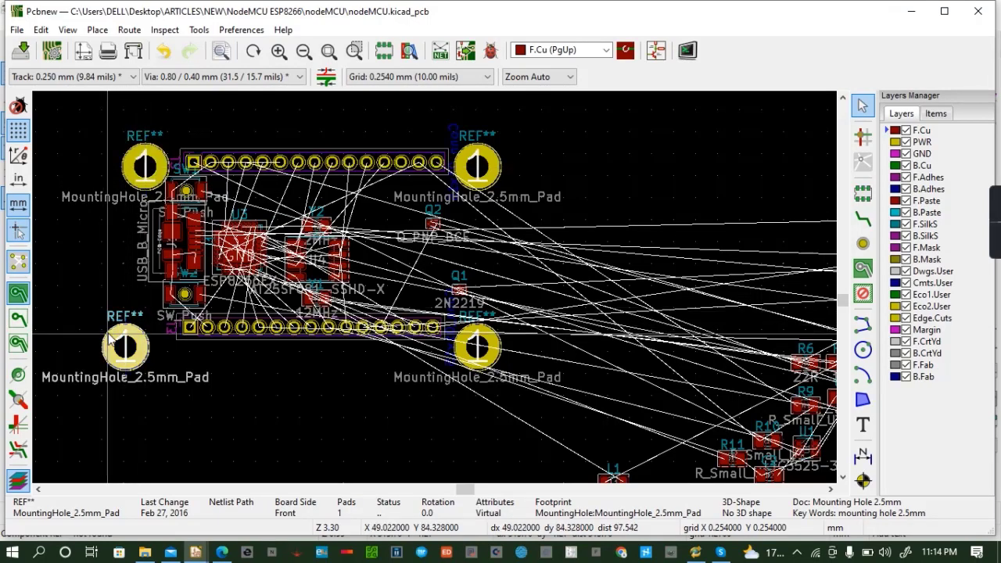
mouse_move(111, 338)
mouse_down()
mouse_move(134, 334)
mouse_move(107, 345)
mouse_up()
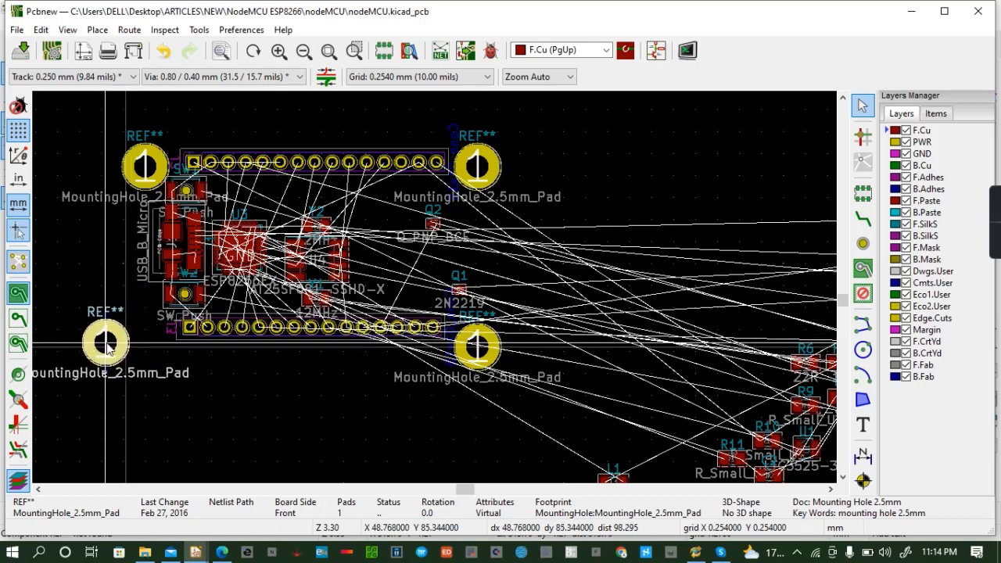
click(203, 345)
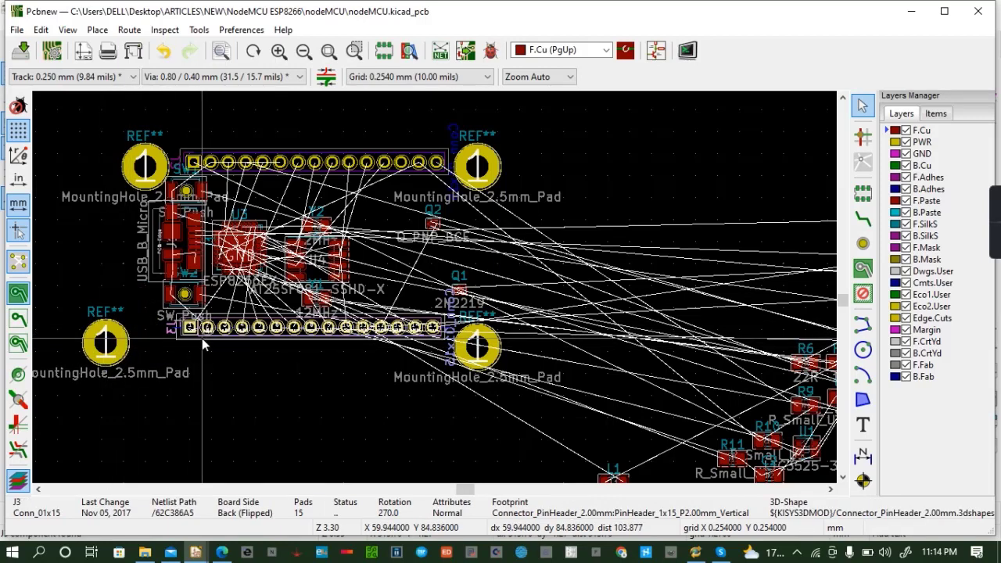
Nudge header J3 and move the lower-left mounting hole under the header corner
mouse_move(202, 339)
mouse_down()
mouse_move(190, 321)
mouse_move(196, 329)
mouse_up()
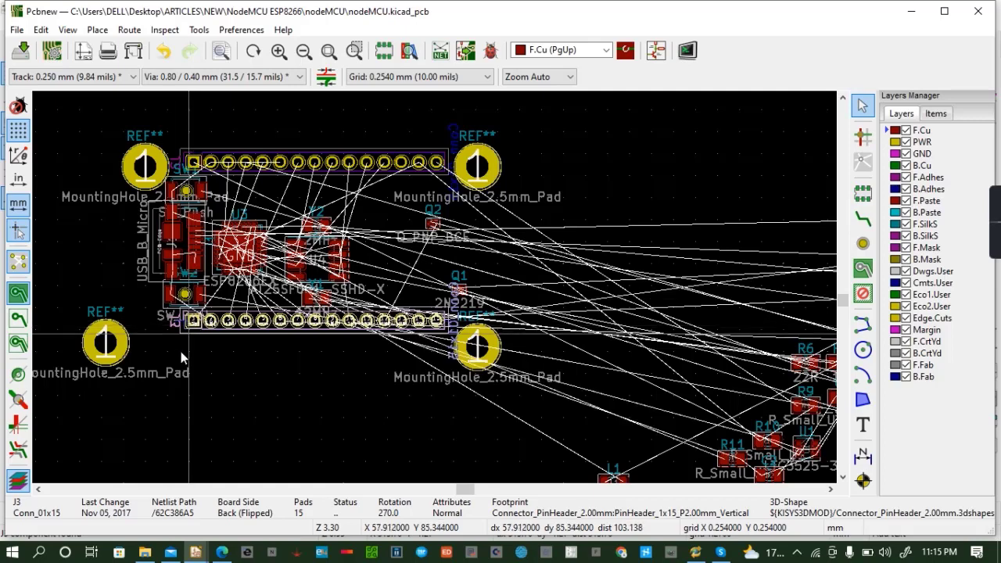
click(121, 343)
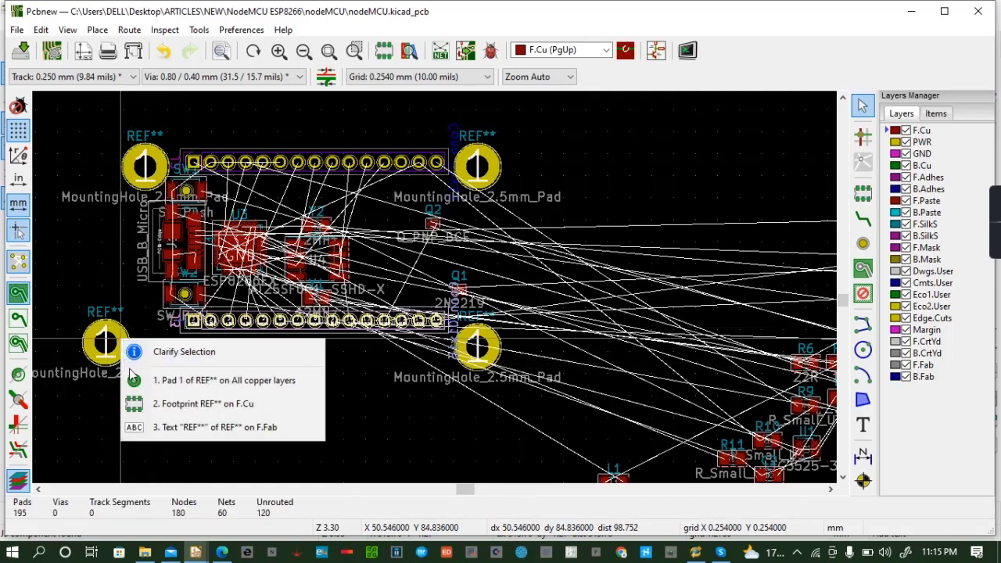
click(133, 404)
drag(121, 344, 145, 332)
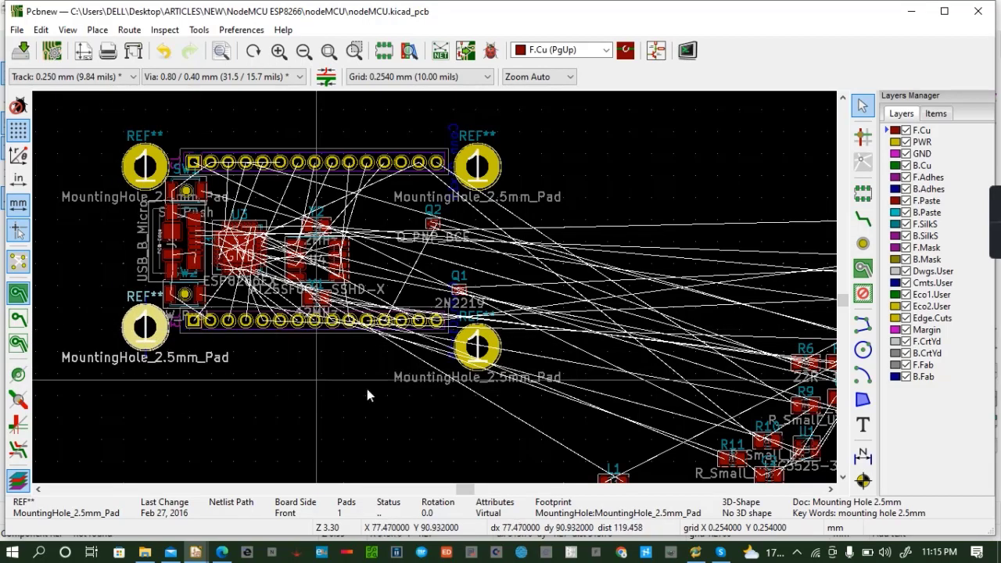
Bring the lower-right hole level with the header and the upper-right hole directly above it
click(493, 345)
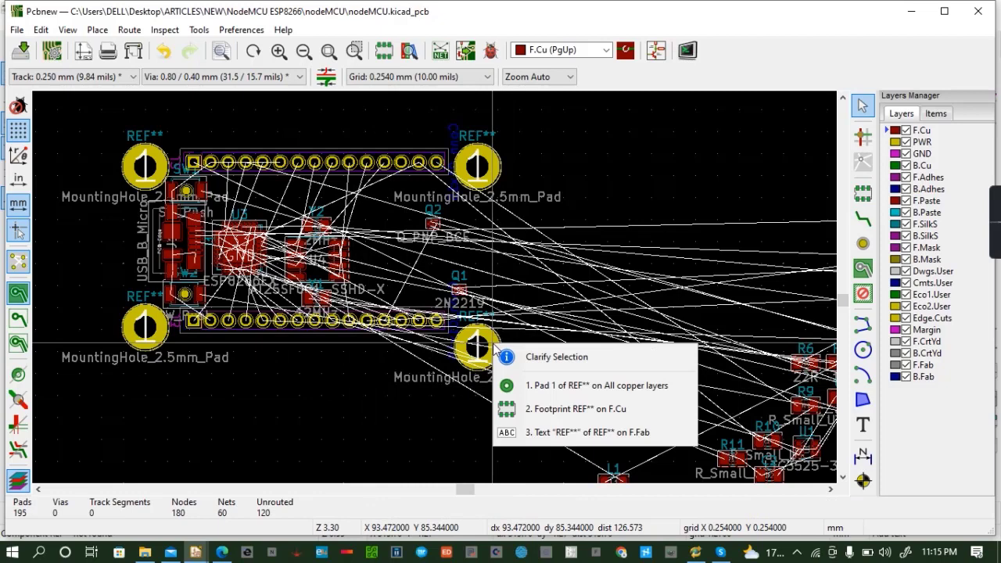
click(501, 409)
drag(479, 354, 480, 333)
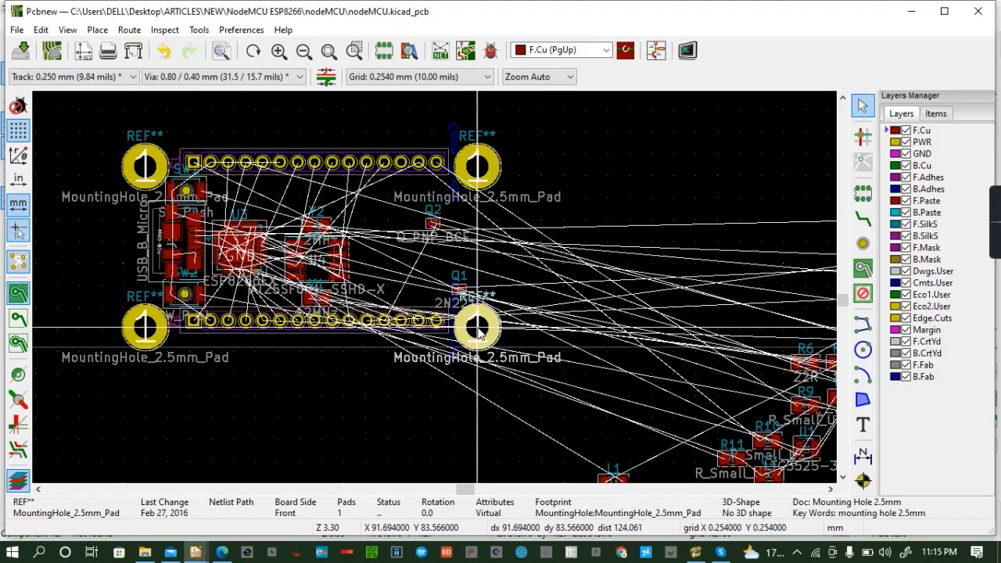
drag(479, 330, 479, 330)
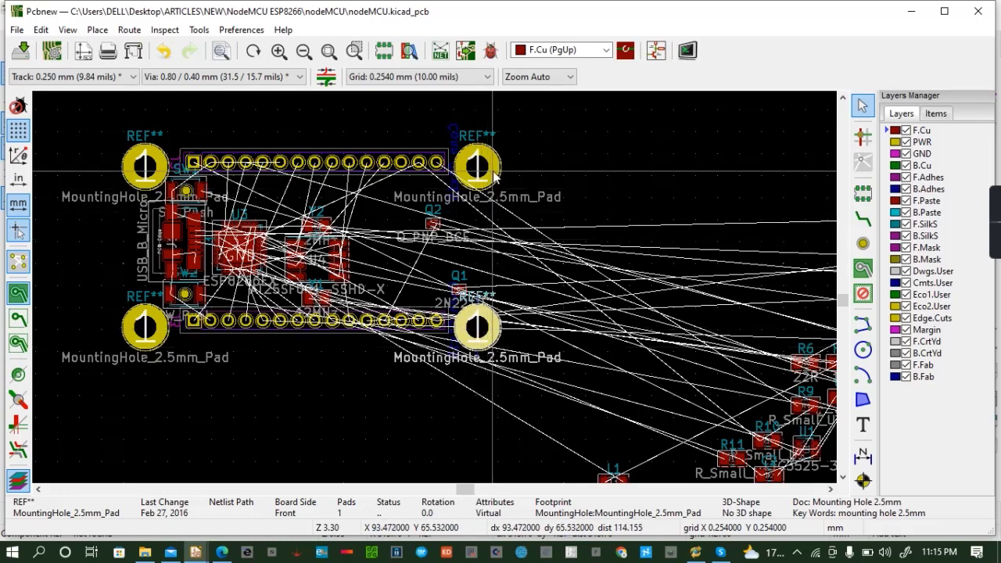
click(493, 169)
click(526, 239)
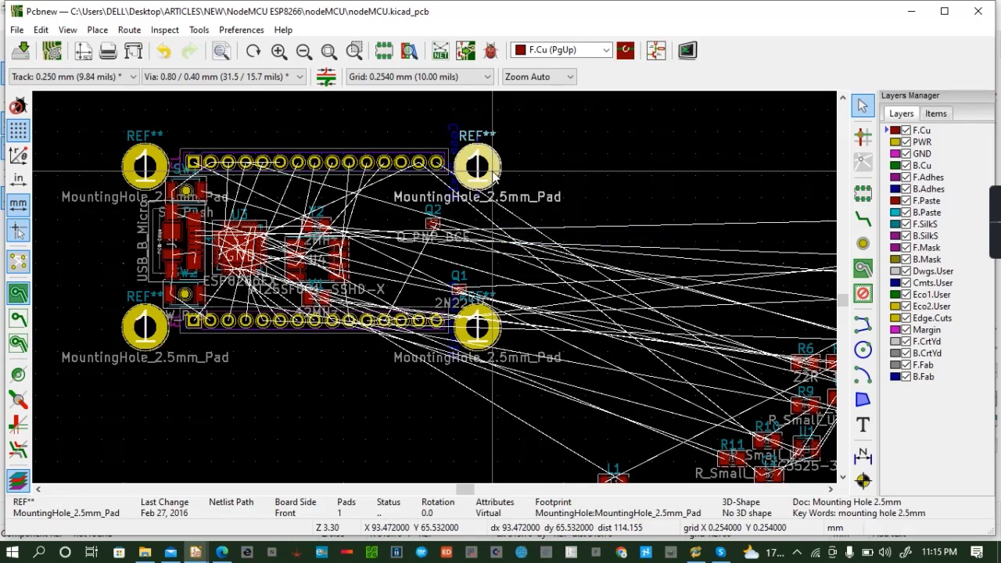
drag(478, 168, 476, 167)
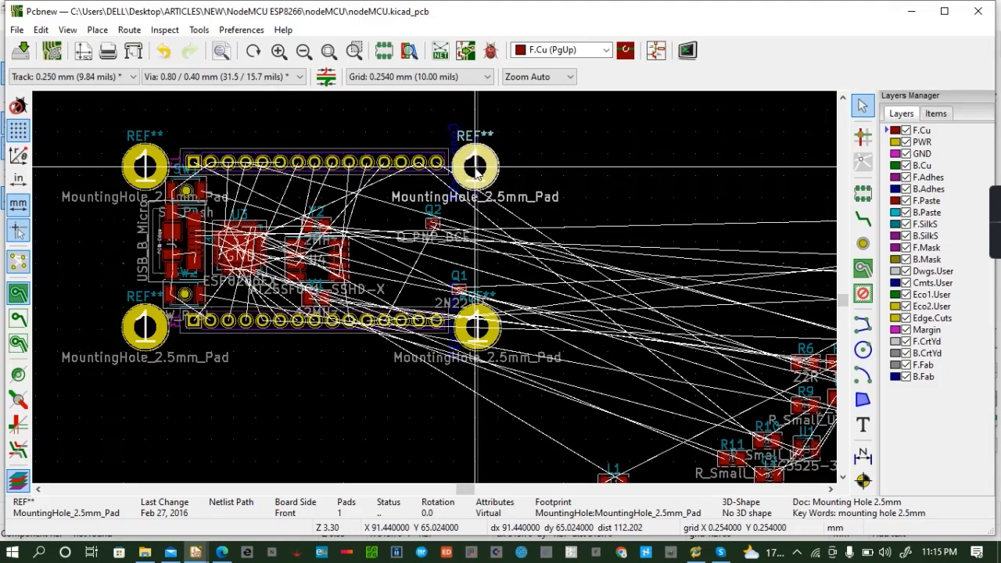
drag(475, 170, 480, 173)
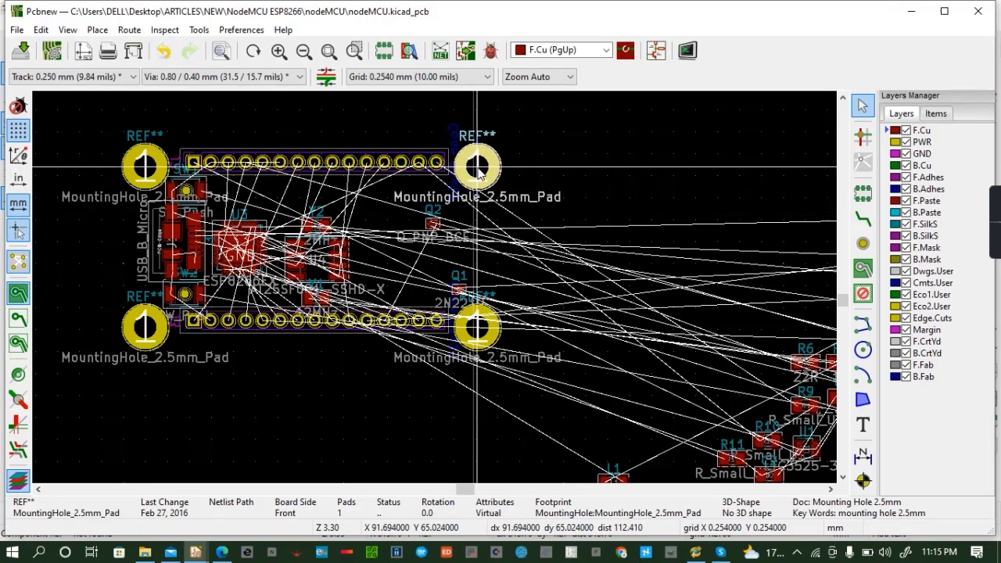
drag(479, 174, 478, 173)
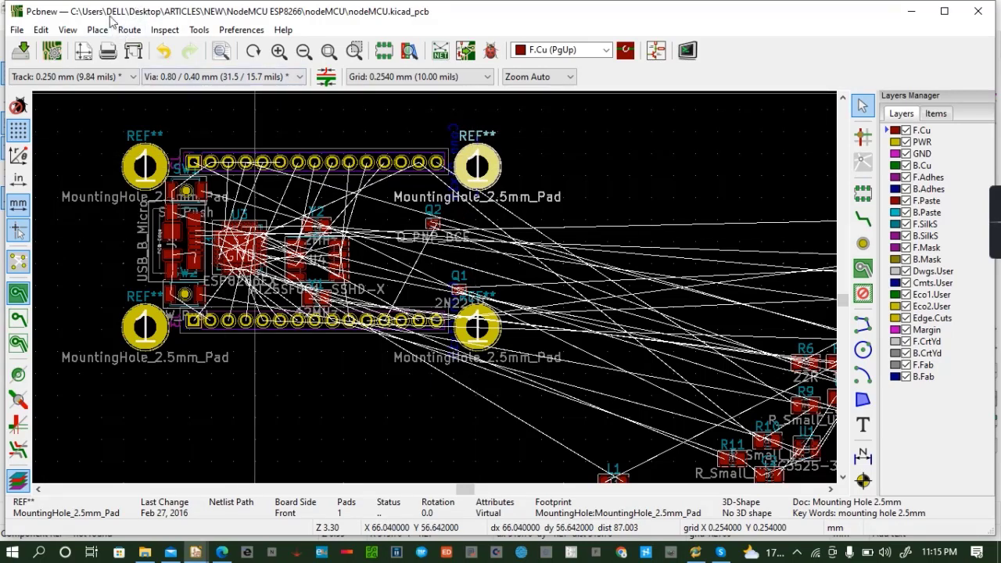
Inspect the board in the 3D Viewer, then close it
click(68, 29)
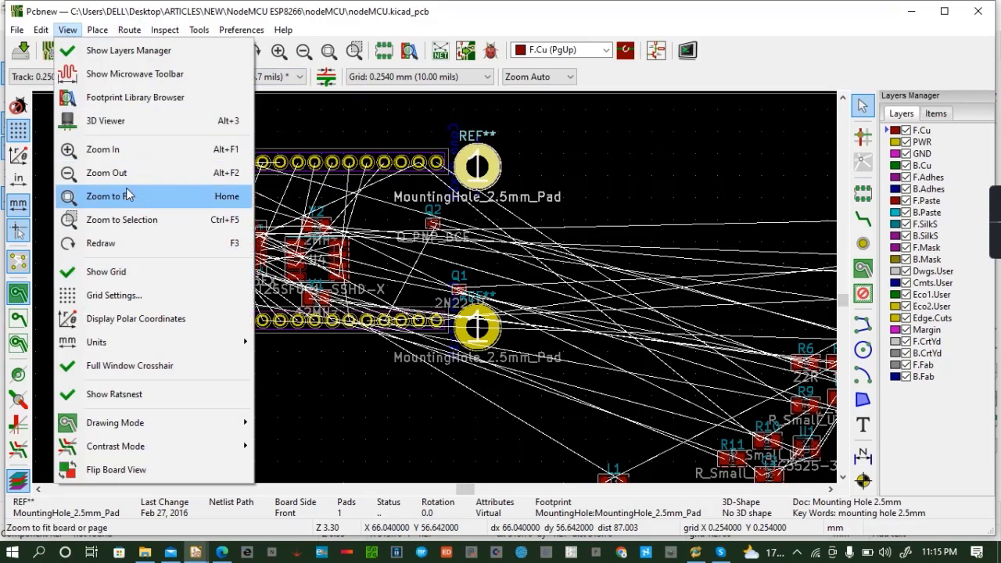
click(130, 130)
drag(440, 296, 463, 293)
click(977, 11)
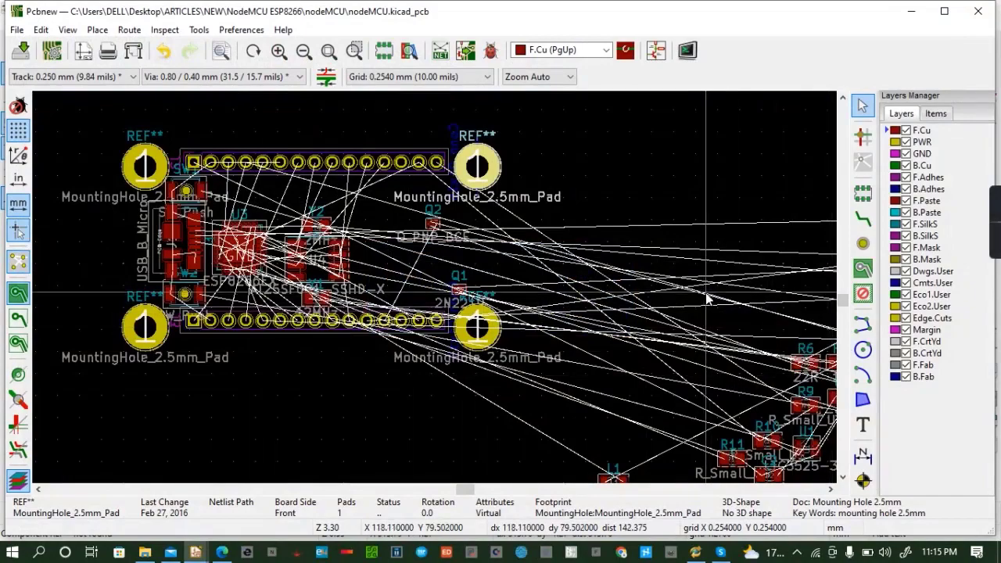
Gather the scattered small-component cluster beside the board and start moving inductor L1 onto it
scroll(706, 298, down, 1)
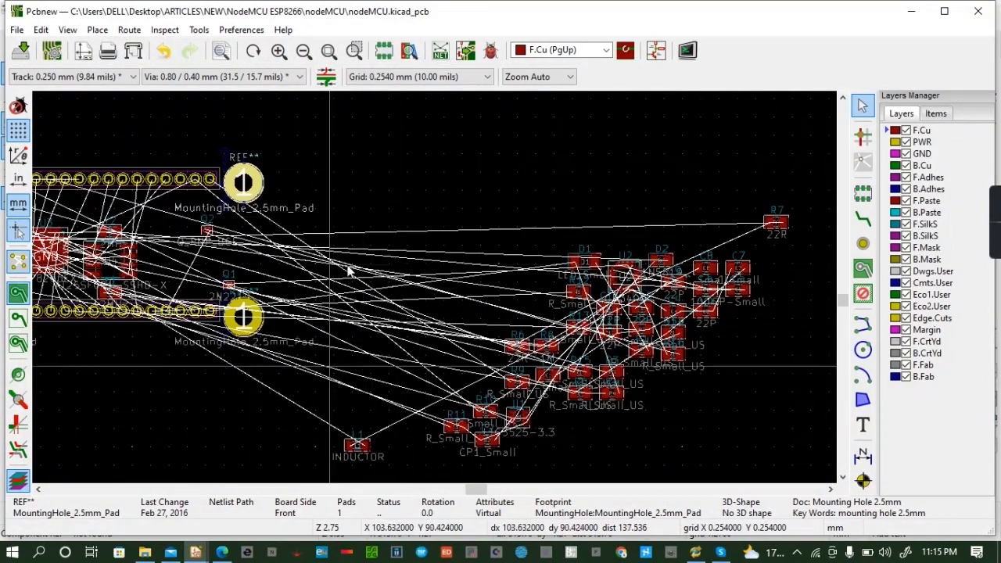
drag(344, 167, 689, 413)
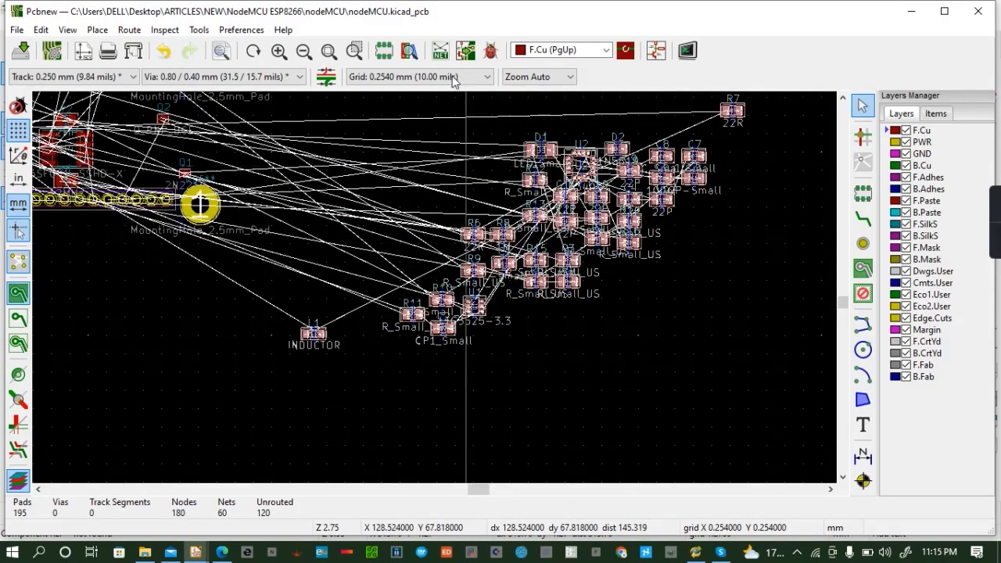
key(m)
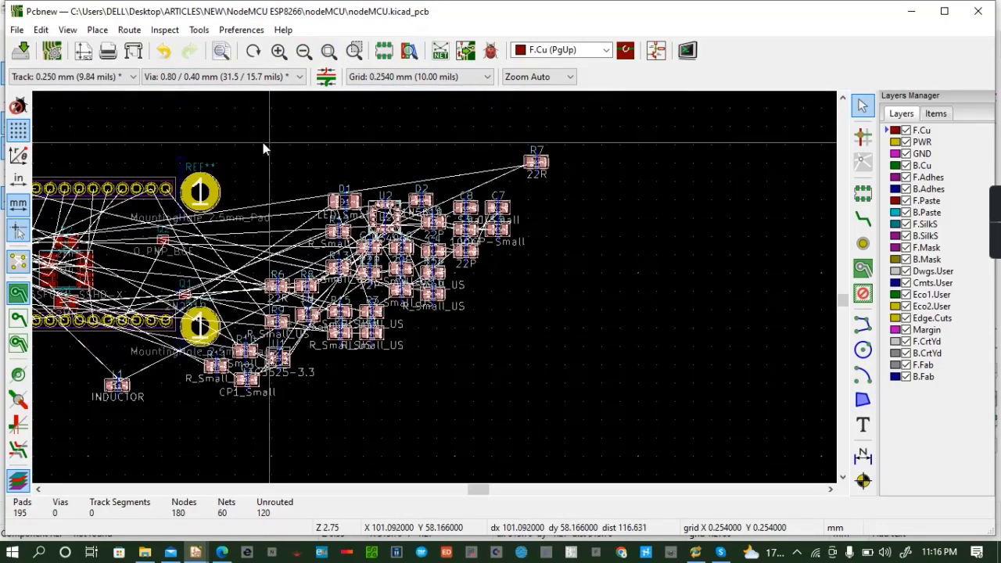
click(36, 490)
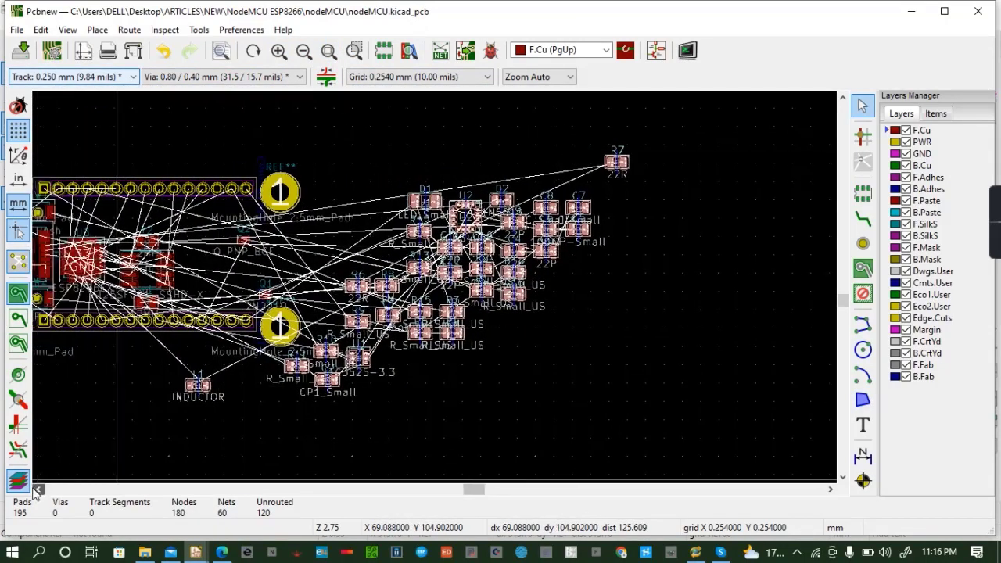
click(37, 490)
click(36, 491)
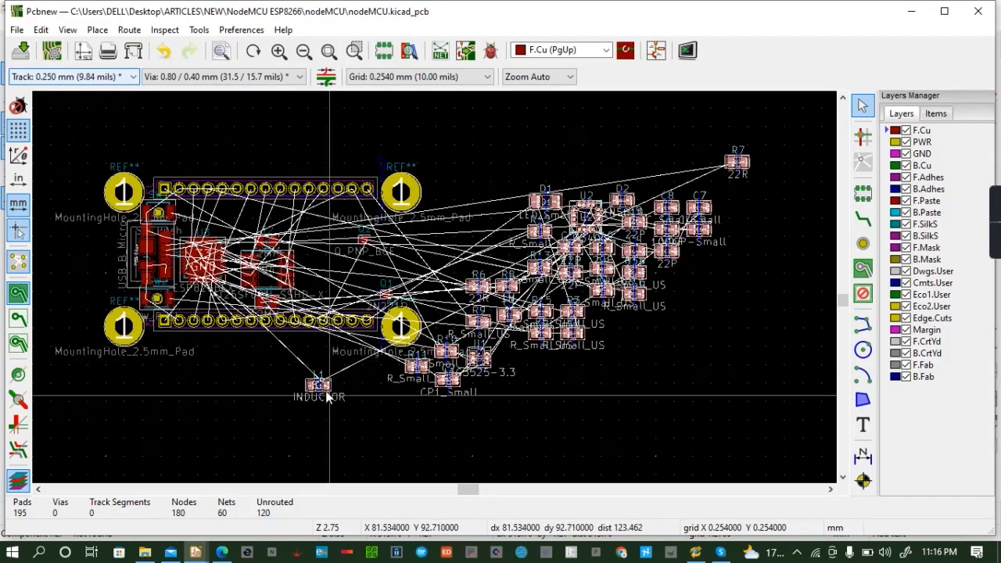
click(337, 408)
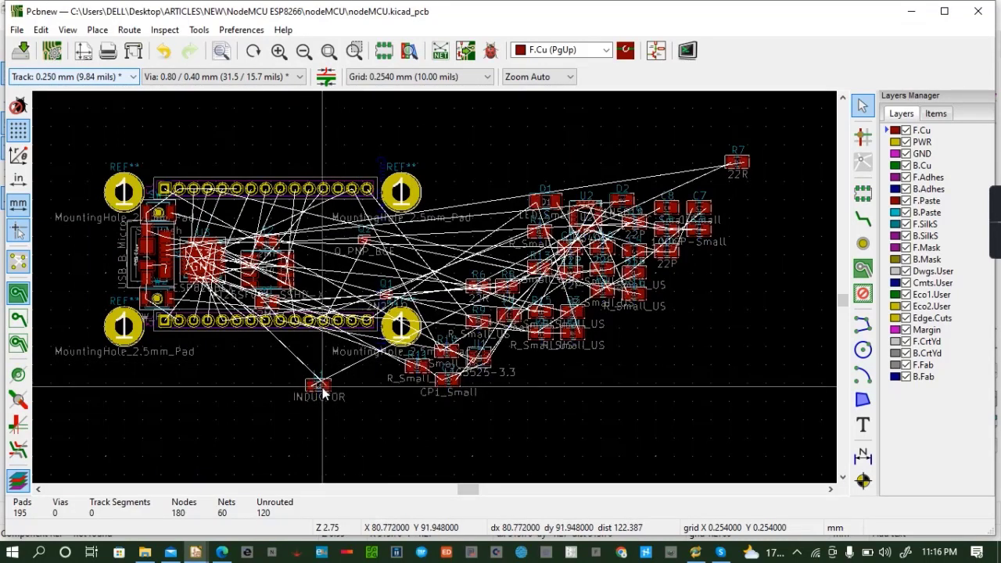
click(322, 387)
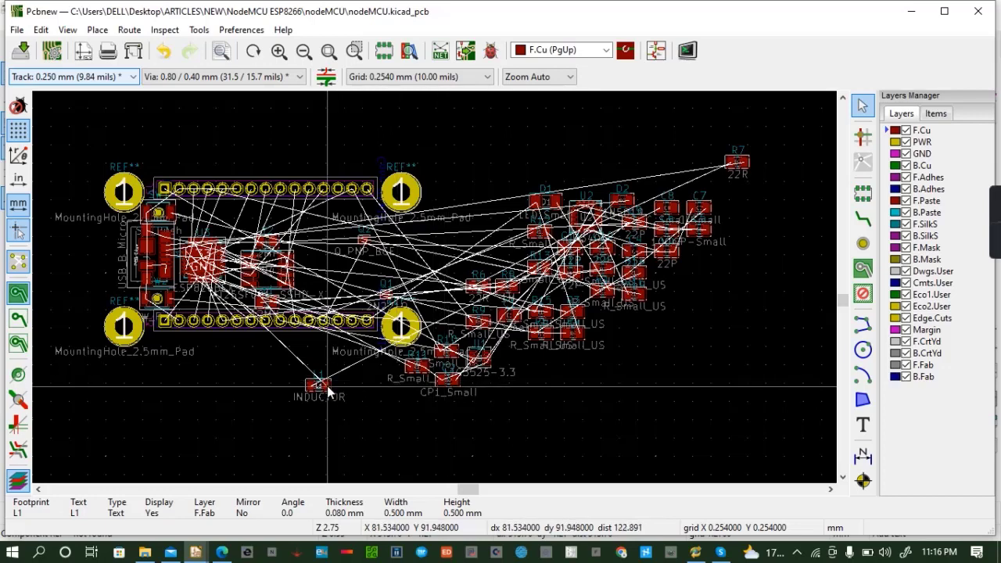
drag(327, 389, 199, 291)
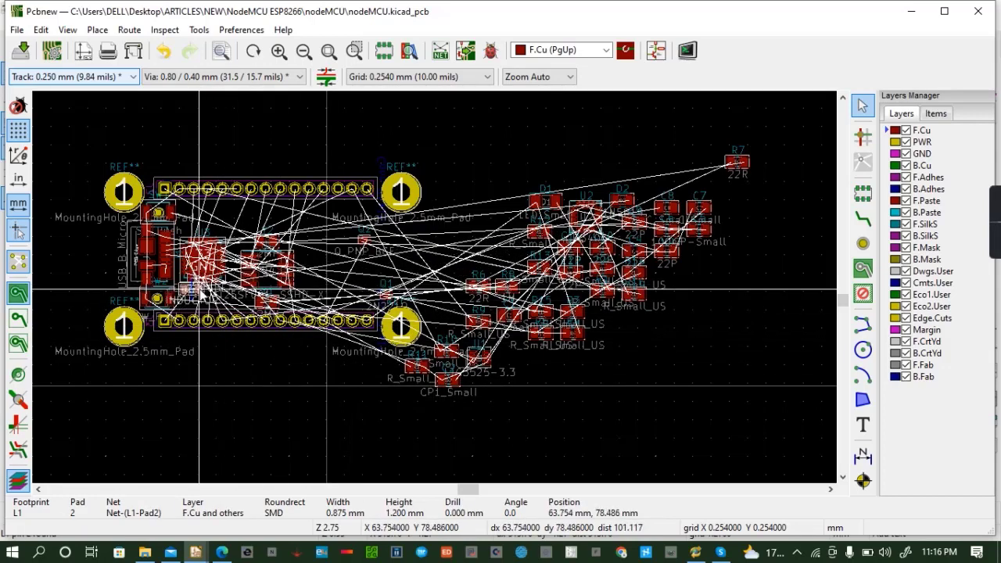
Drag resistor R11 and capacitor C2 onto the board beside the lower pin header
click(408, 374)
drag(409, 373, 322, 300)
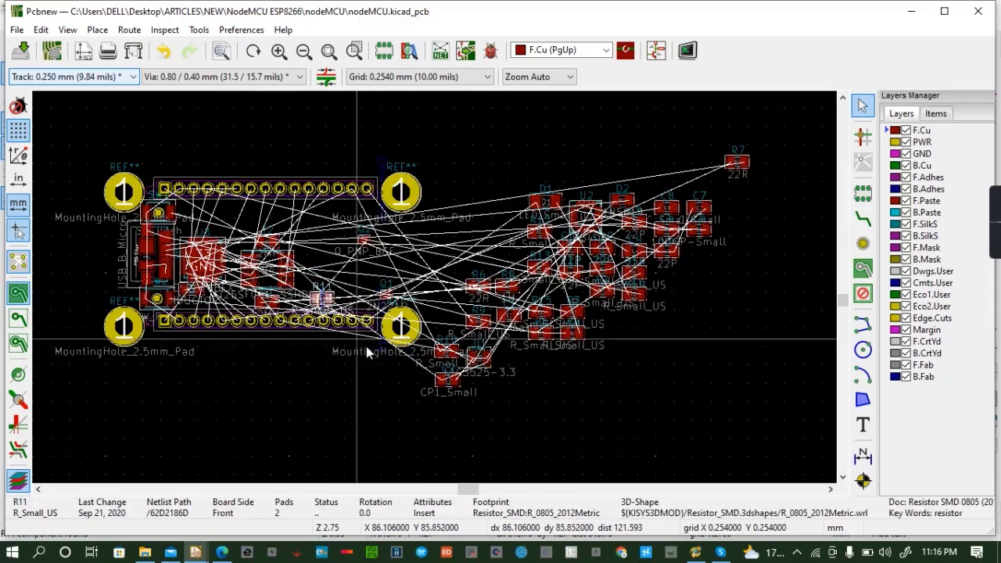
click(442, 381)
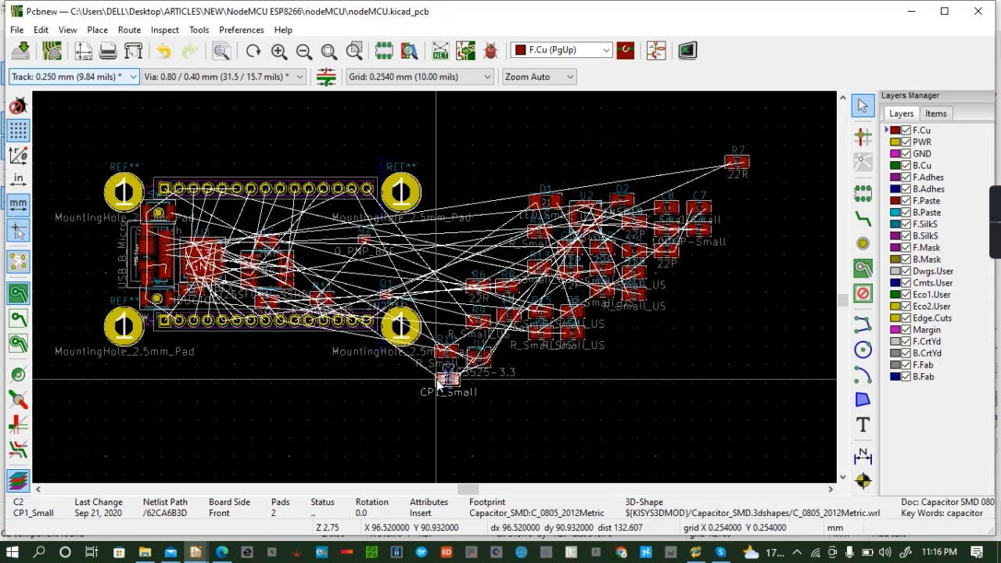
drag(449, 381, 296, 302)
click(330, 298)
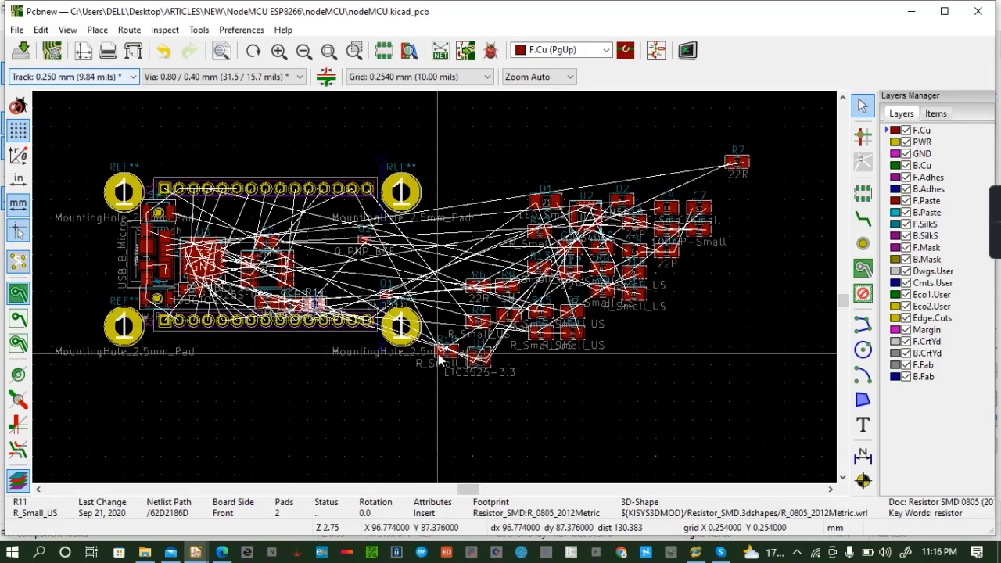
Move R10, regulator U1, R9 and R6 onto the board near the top header
scroll(438, 353, up, 1)
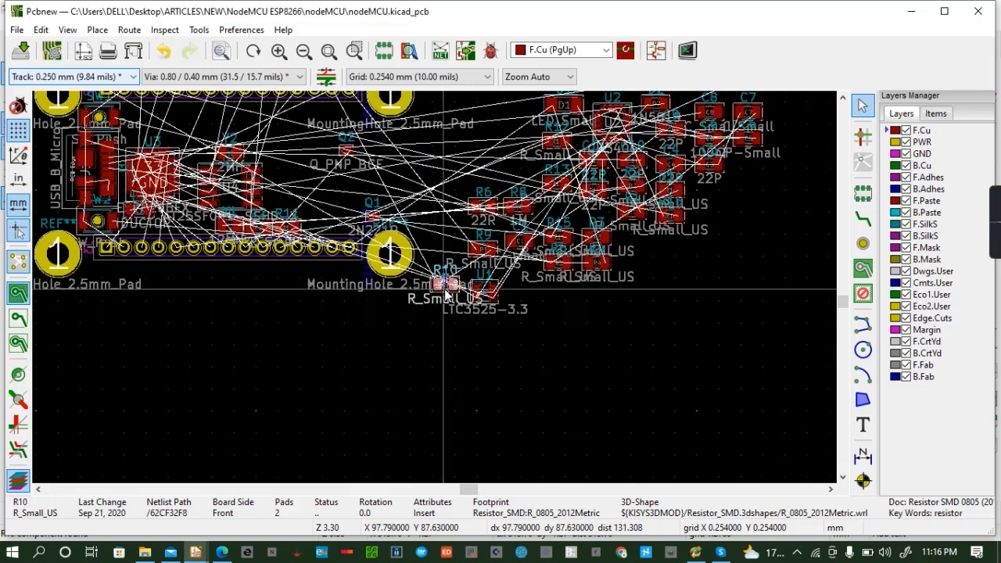
drag(445, 293, 316, 230)
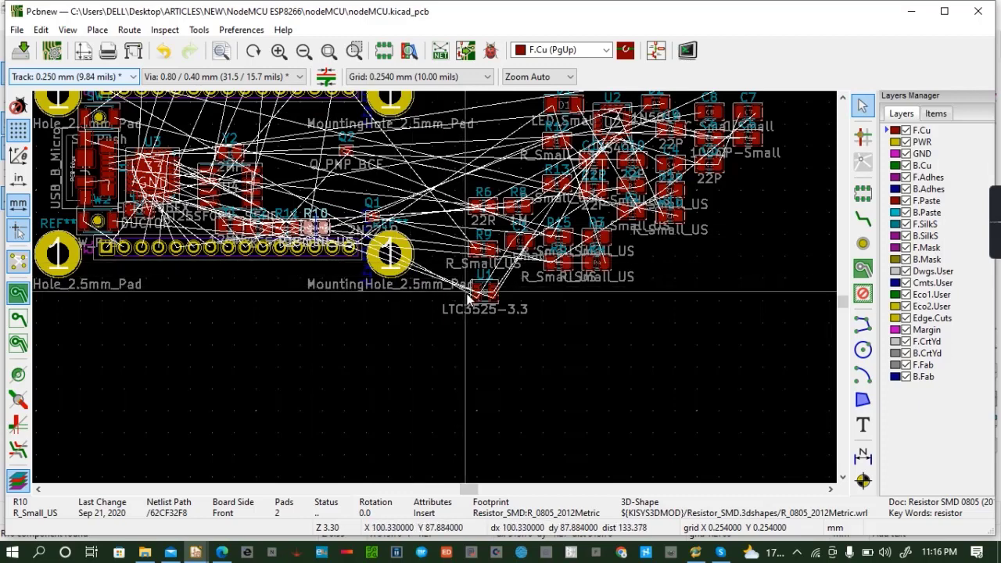
click(486, 303)
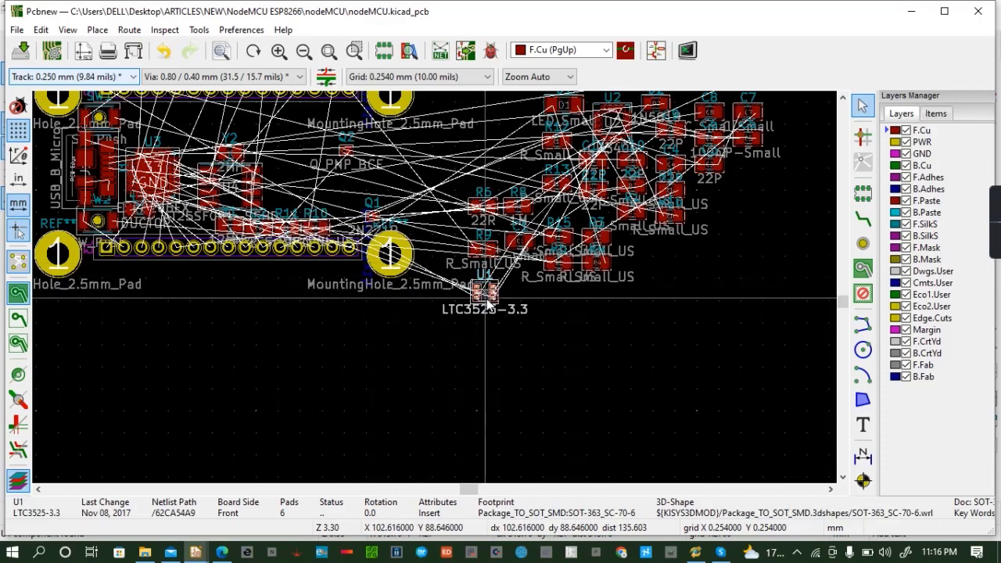
drag(488, 302, 319, 161)
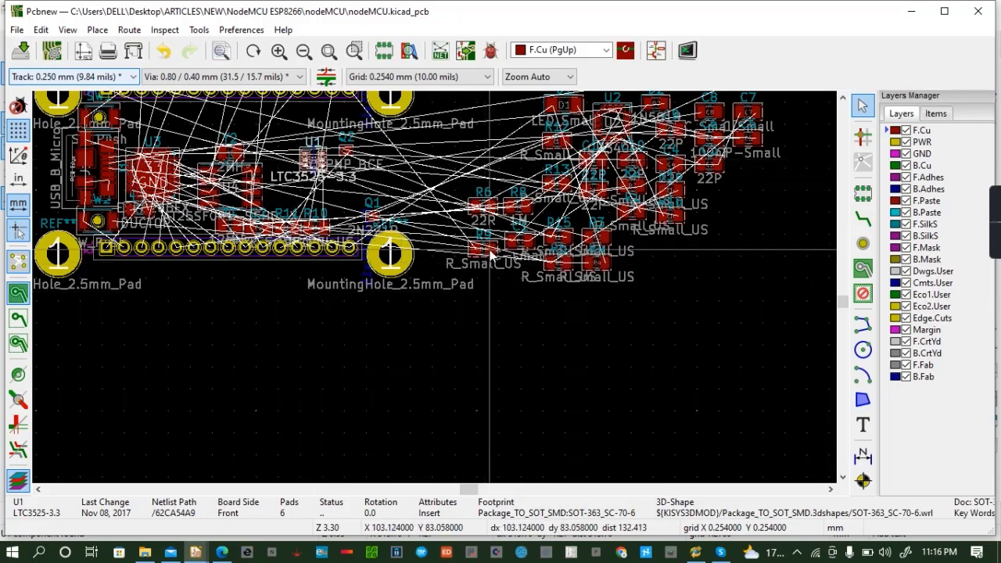
drag(491, 255, 353, 143)
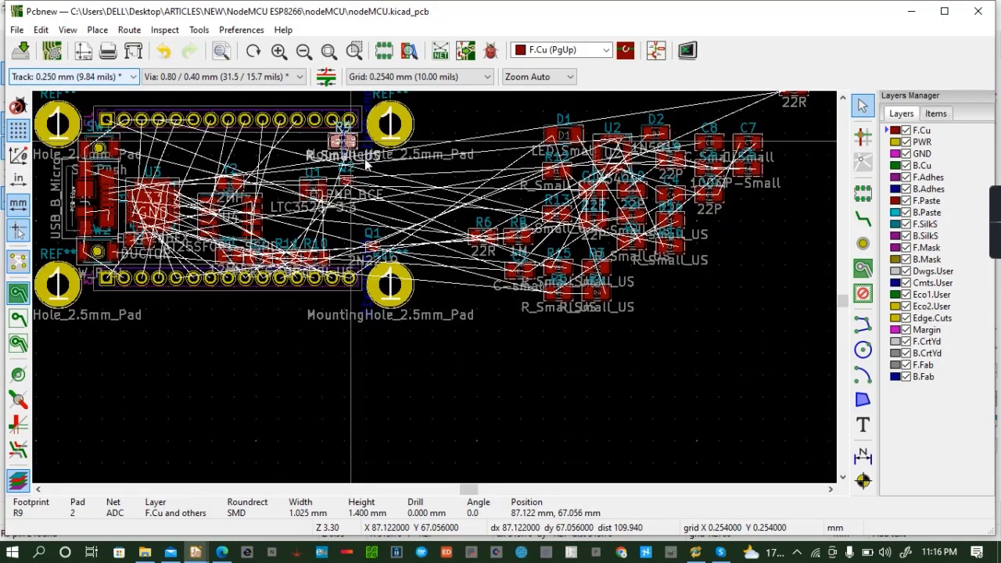
drag(472, 242, 137, 167)
Place C1, R5, R4 and R15 beside U1, and carry R3 toward the left header
click(521, 279)
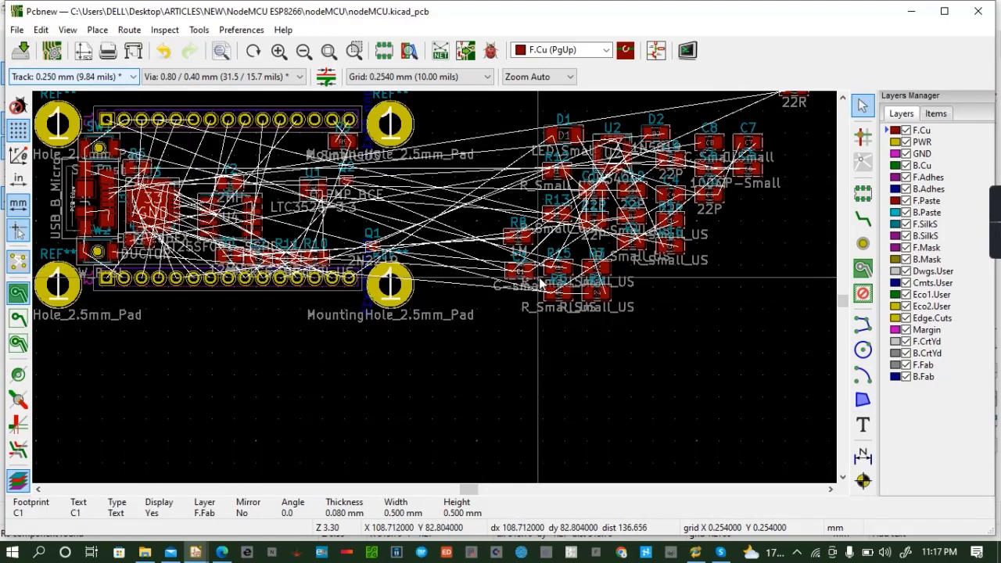
drag(529, 280, 325, 213)
click(325, 213)
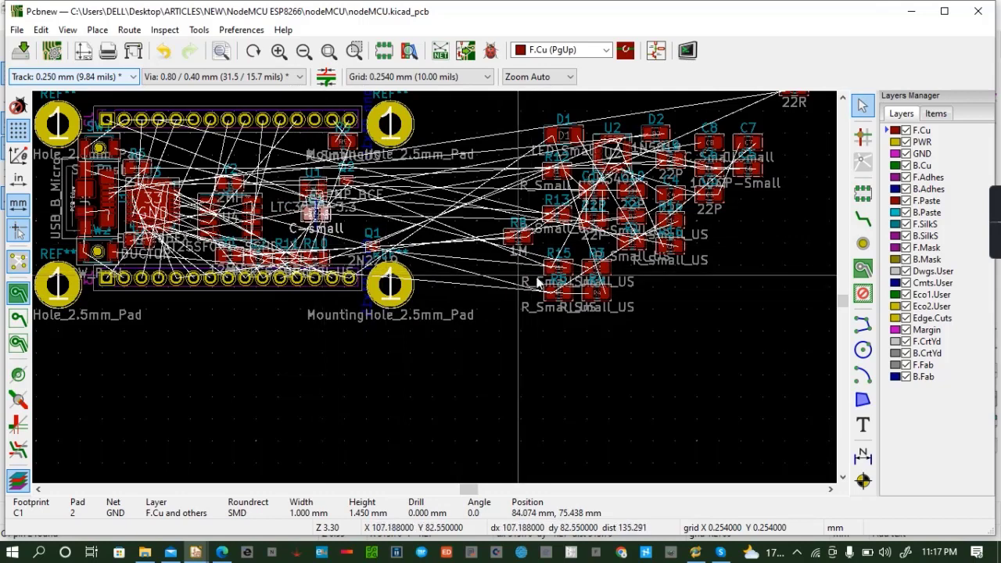
drag(563, 290, 357, 263)
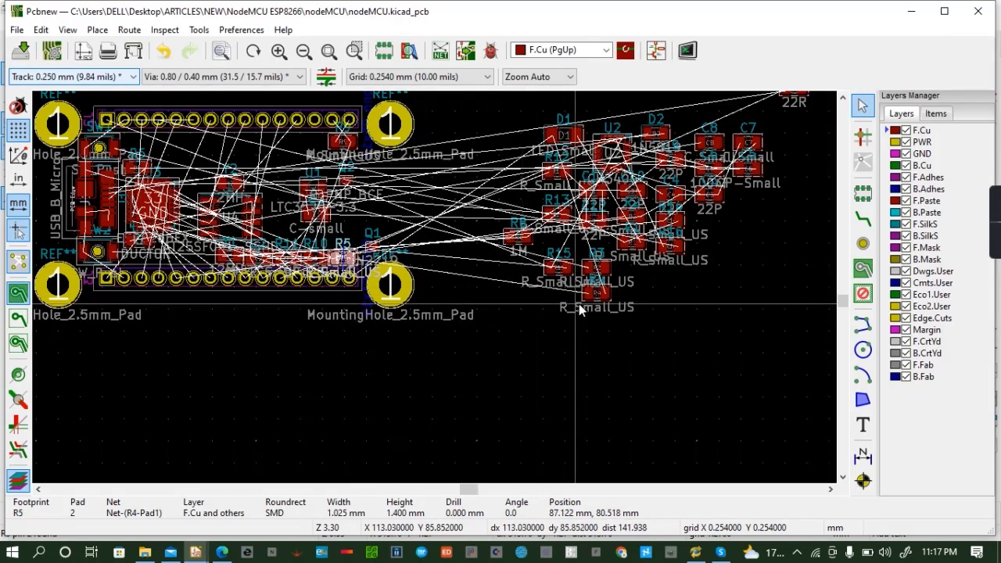
drag(595, 301, 346, 239)
drag(553, 273, 339, 222)
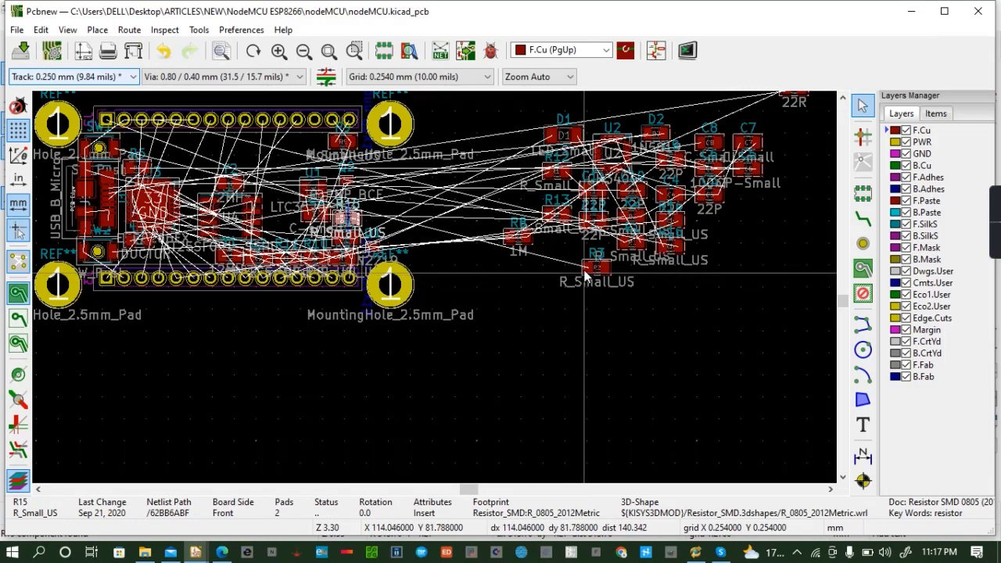
drag(580, 275, 135, 142)
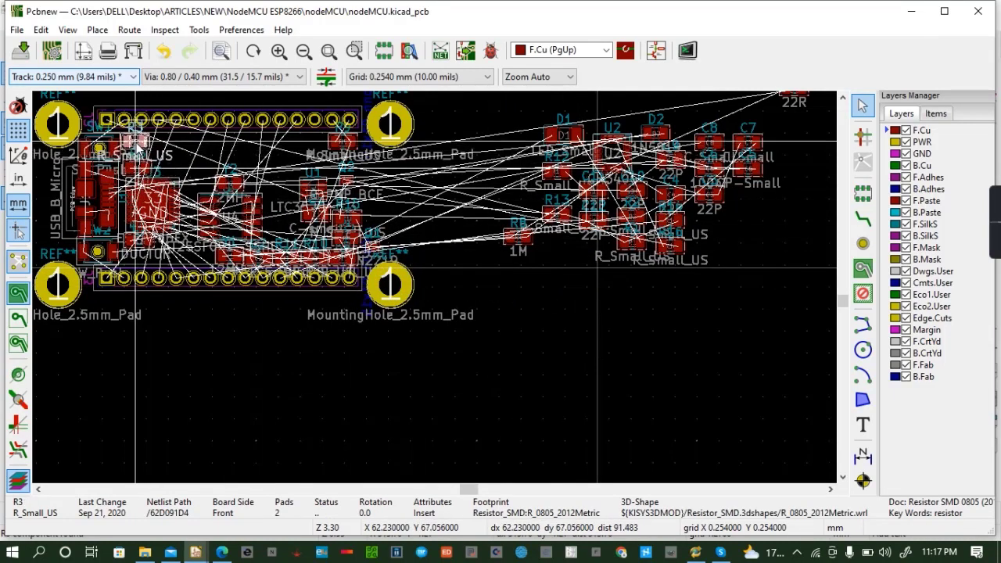
Move the CH340G chip U2 and resistor R8 onto the board near the left connector
click(527, 238)
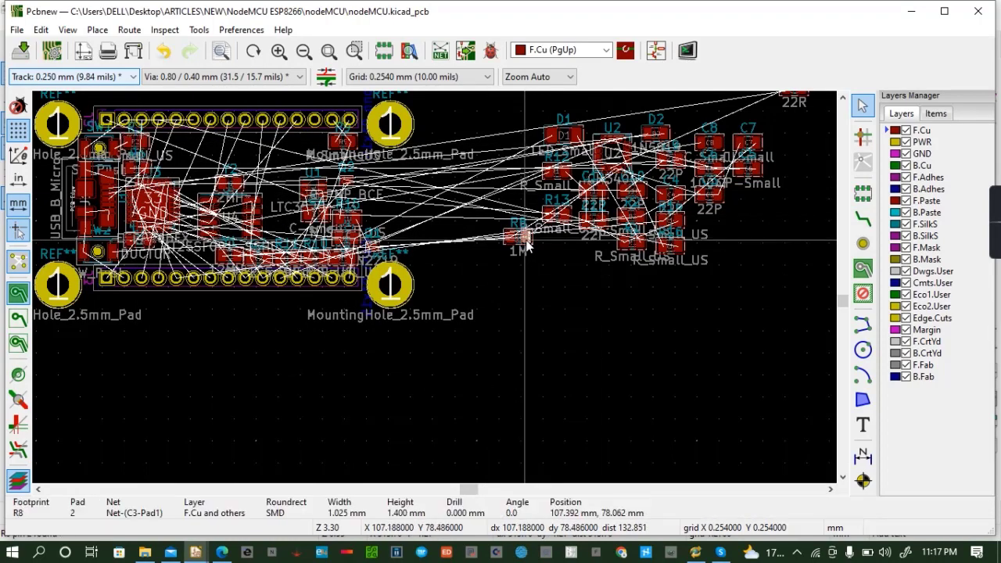
drag(527, 245, 505, 303)
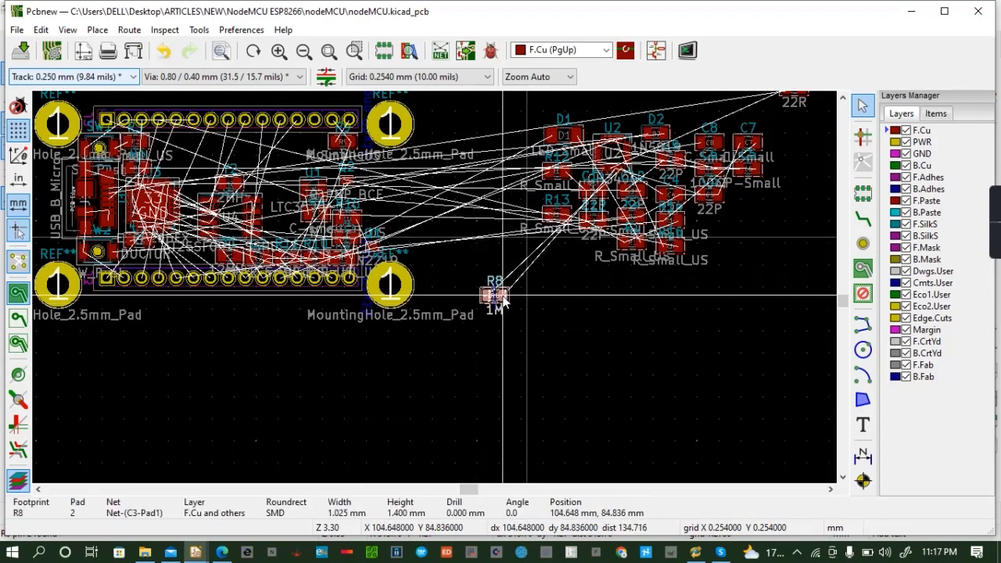
click(504, 304)
click(621, 156)
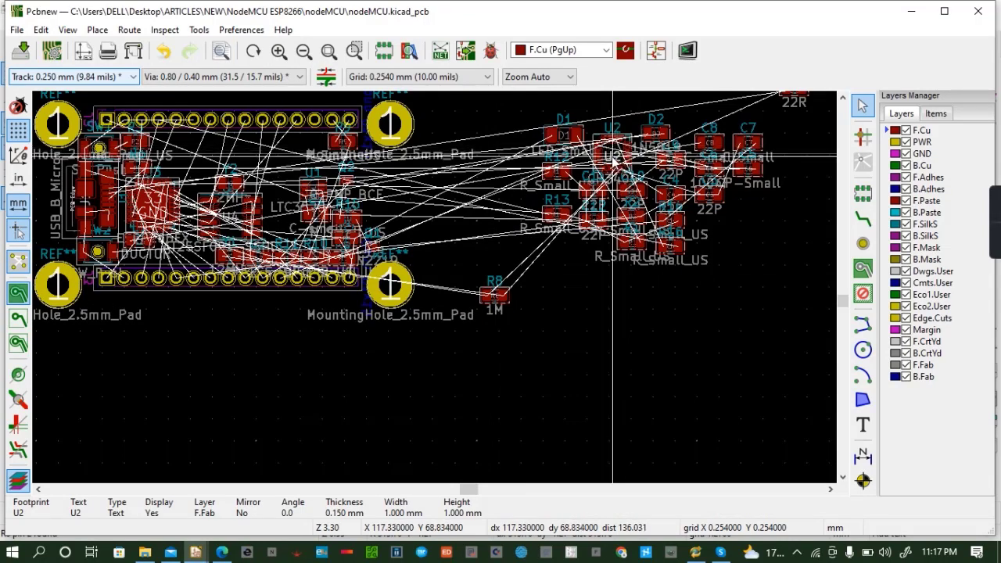
click(623, 155)
drag(623, 155, 277, 161)
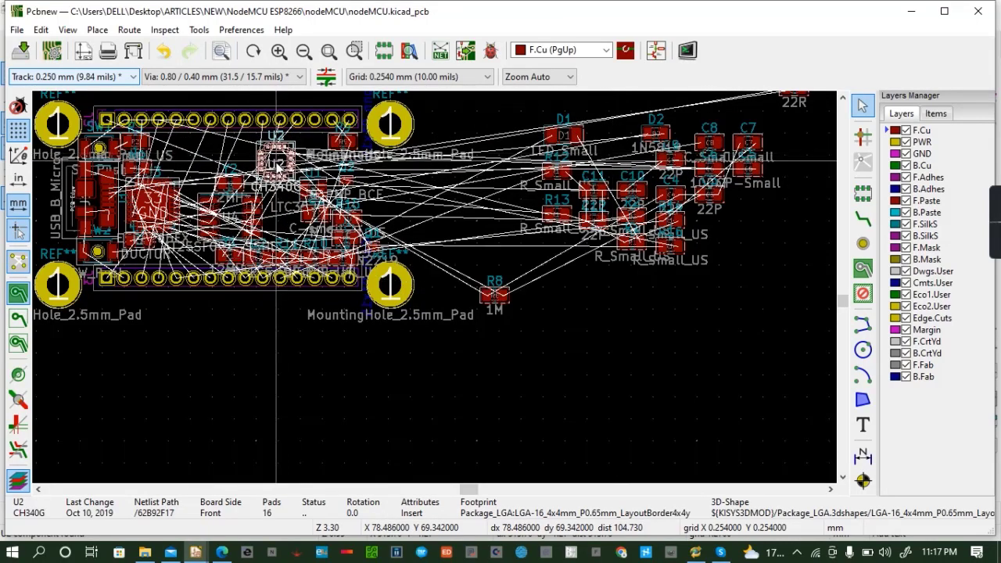
click(509, 301)
drag(509, 300, 279, 201)
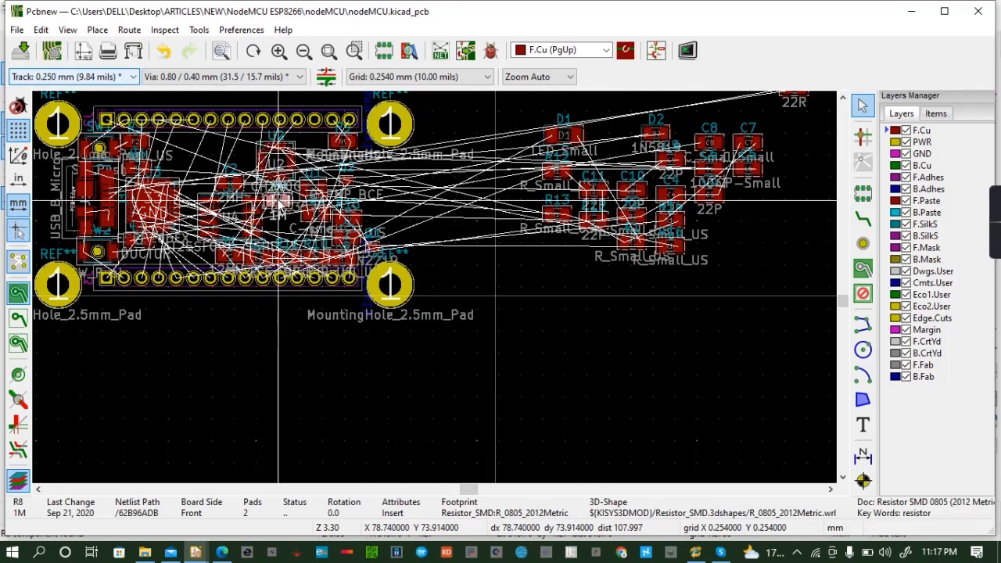
click(278, 200)
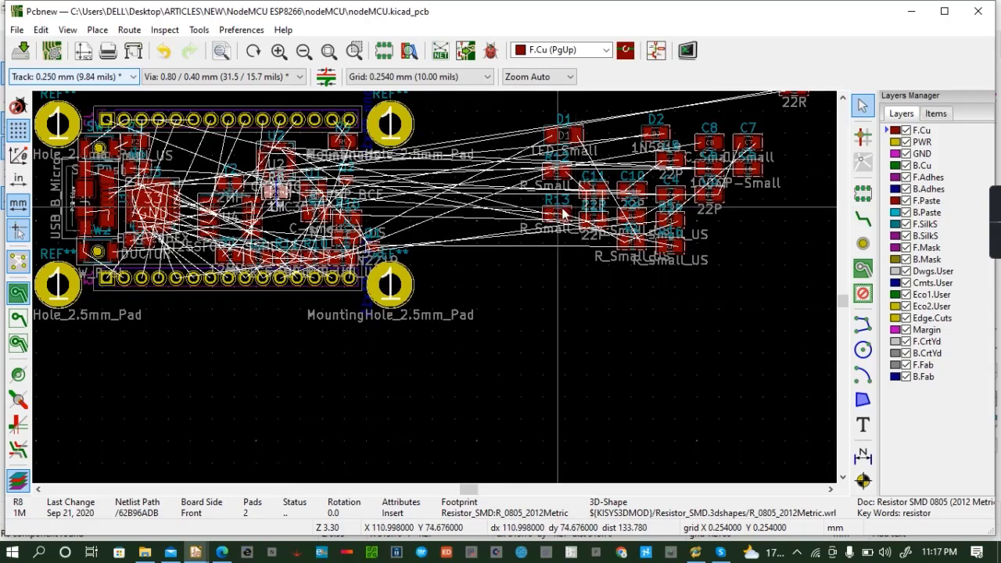
Place R13, R12 and R1 on the board and bring LED D1 over rotated 90°
click(562, 221)
click(618, 249)
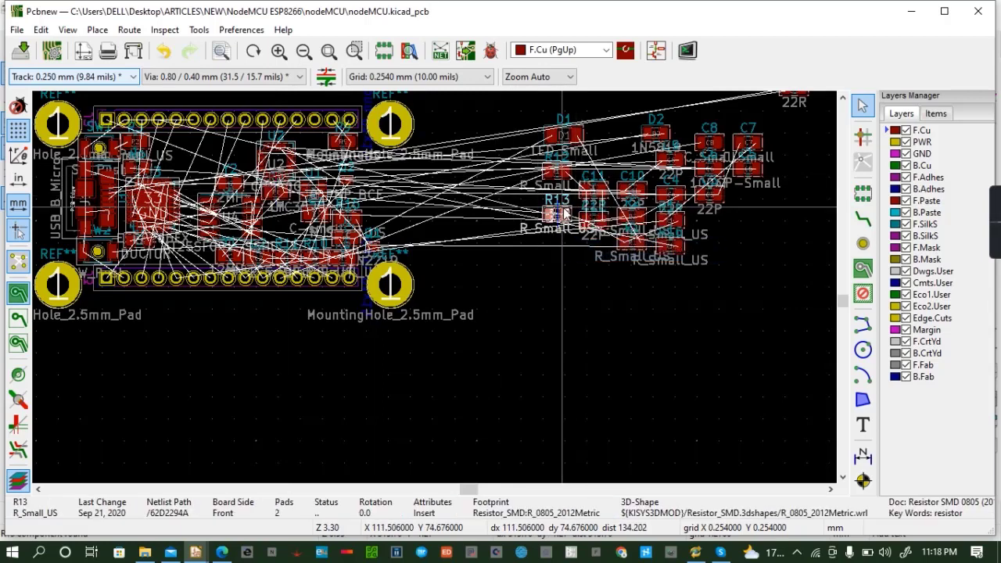
drag(564, 219, 173, 145)
click(173, 145)
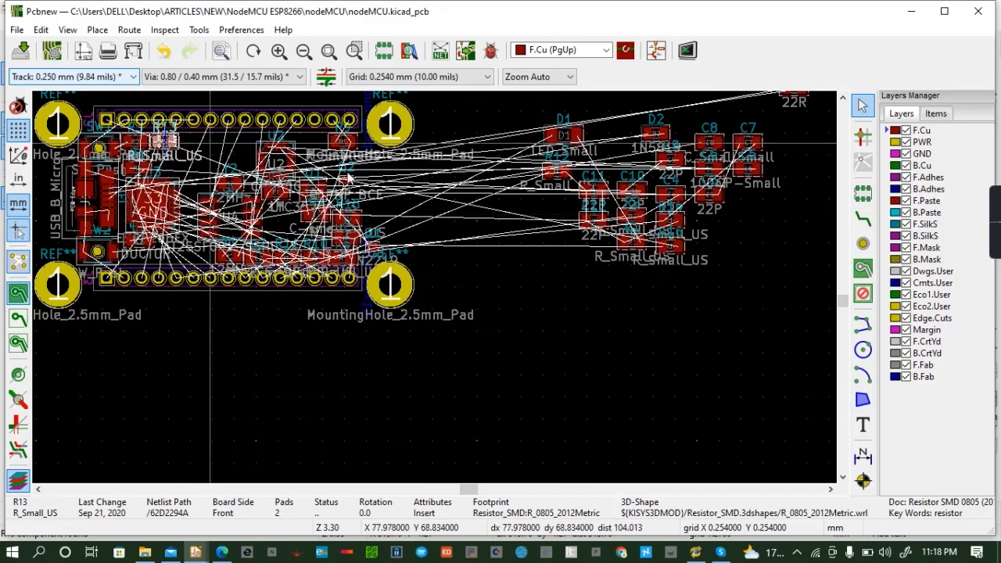
click(569, 180)
drag(568, 180, 293, 241)
click(631, 254)
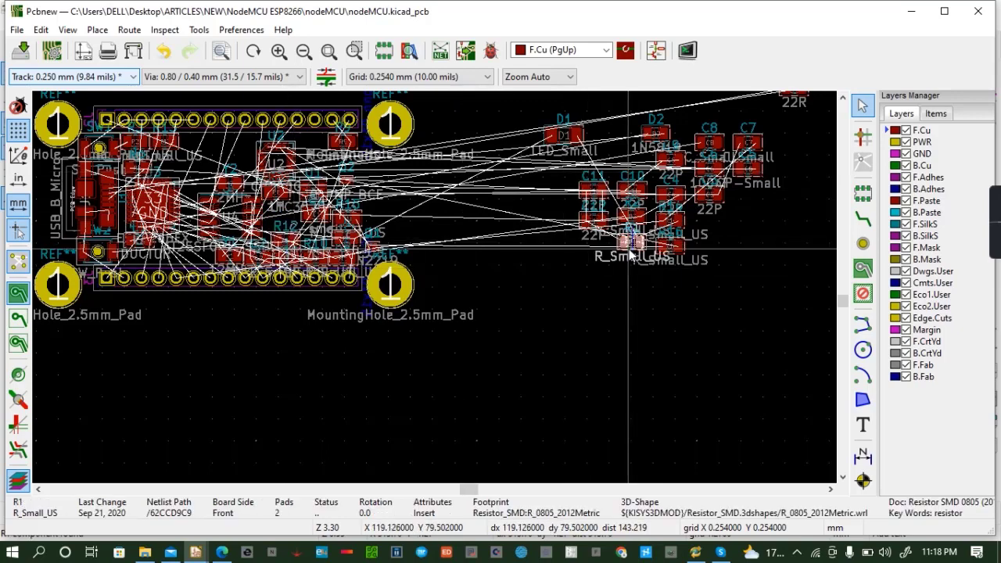
drag(630, 254, 347, 202)
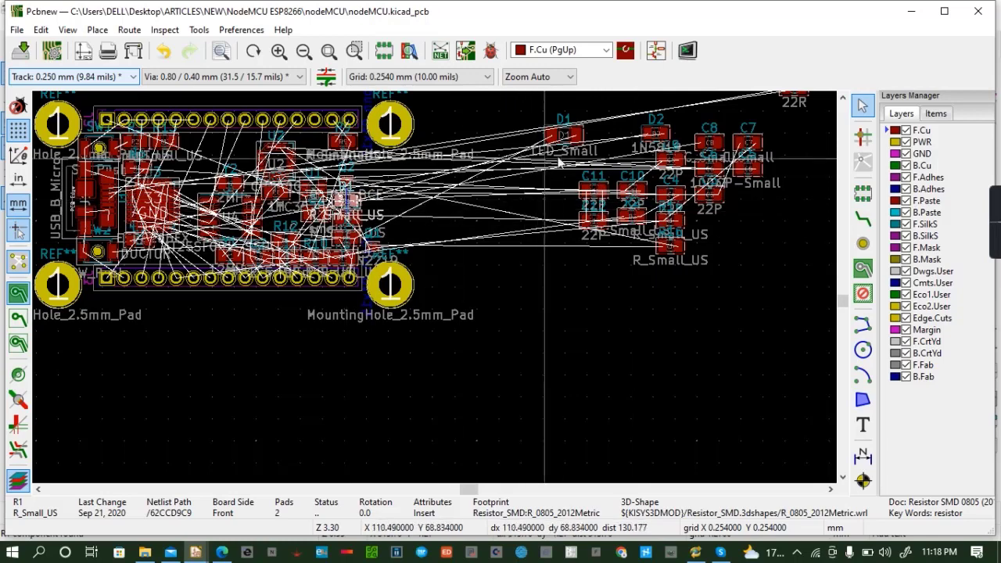
click(576, 134)
drag(576, 135, 374, 207)
key(r)
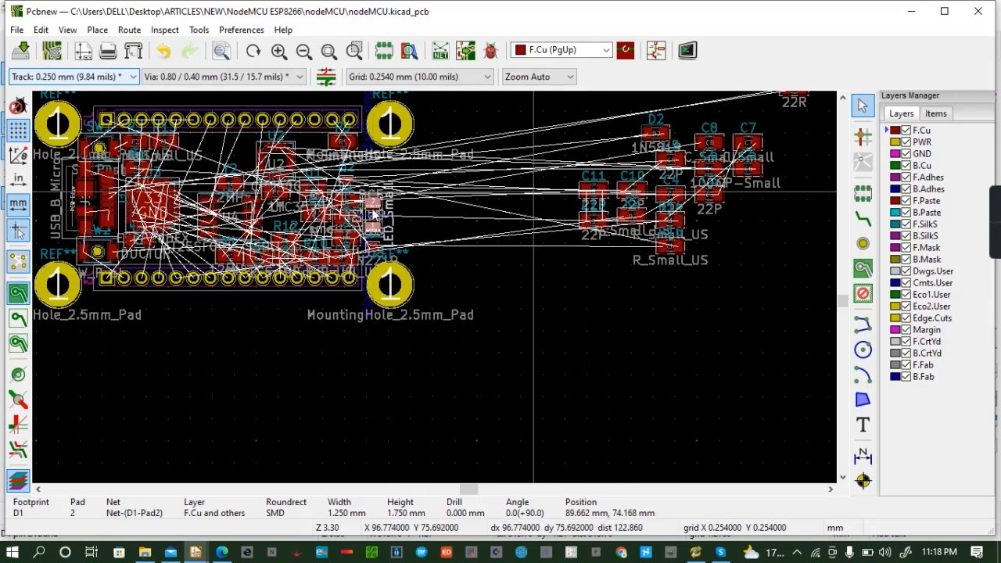
Inspect the component placement in the 3D Viewer, then close it
click(69, 31)
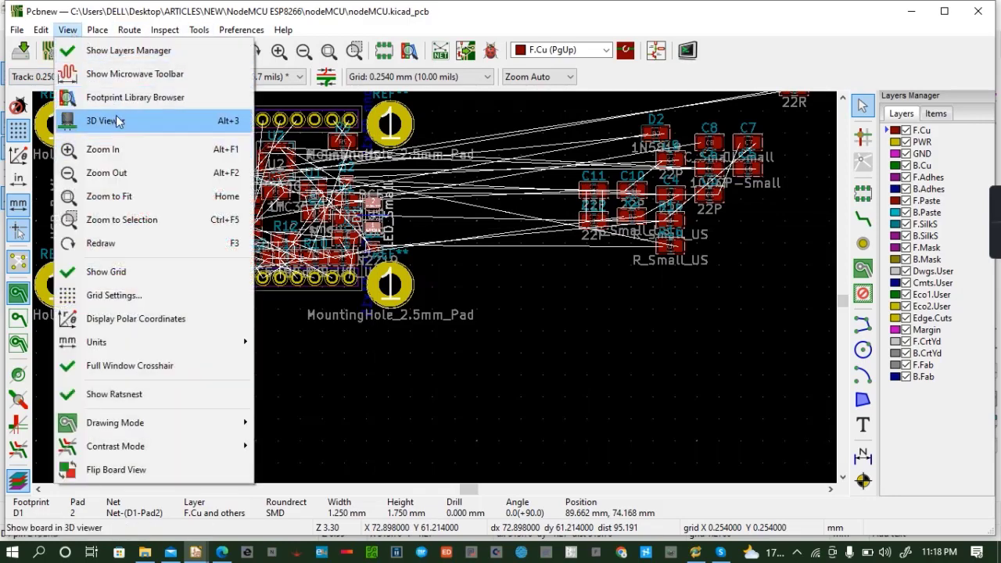
click(101, 121)
drag(471, 281, 460, 311)
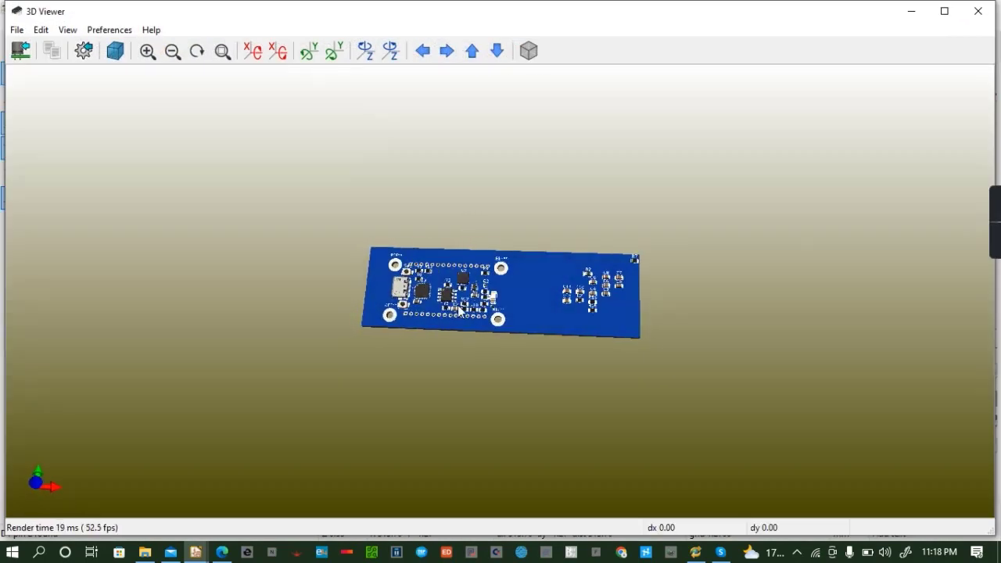
click(979, 12)
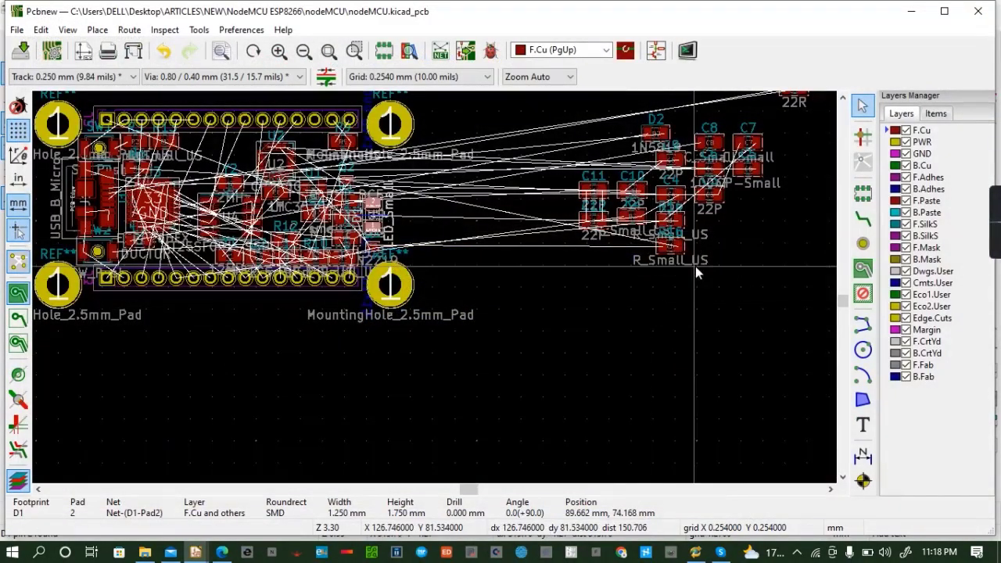
Move R16, C12 and R2 from the right side onto the board
click(679, 247)
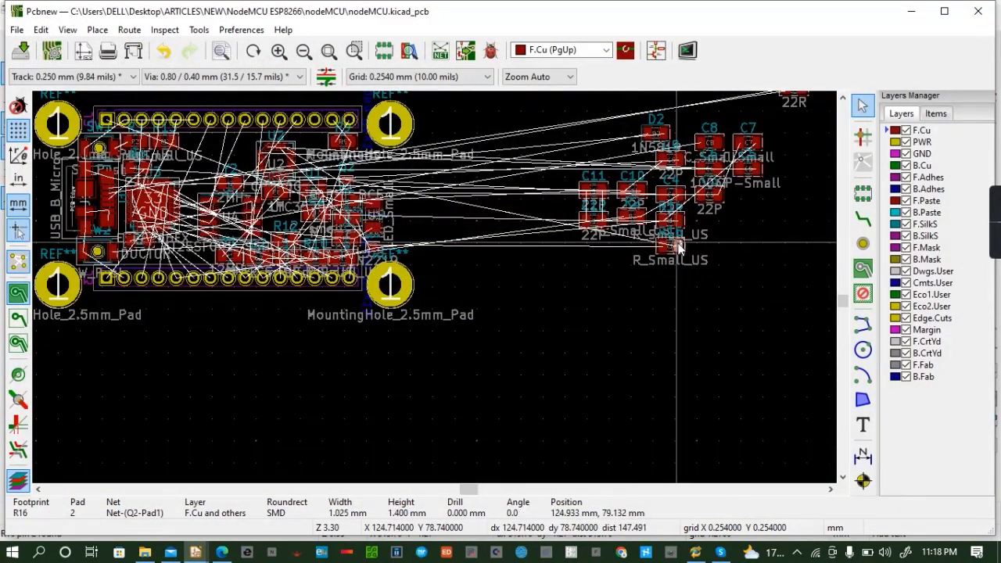
key(m)
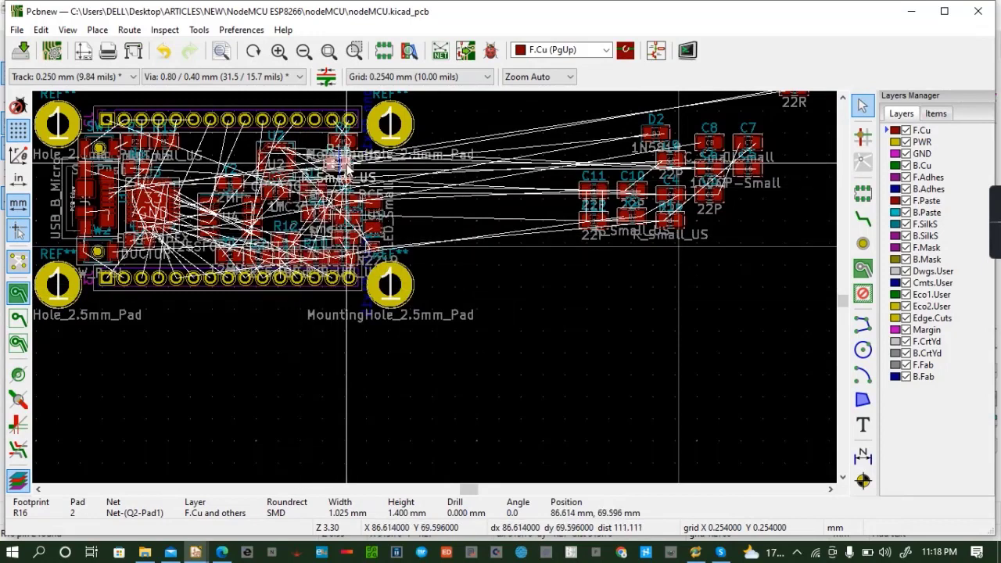
click(351, 168)
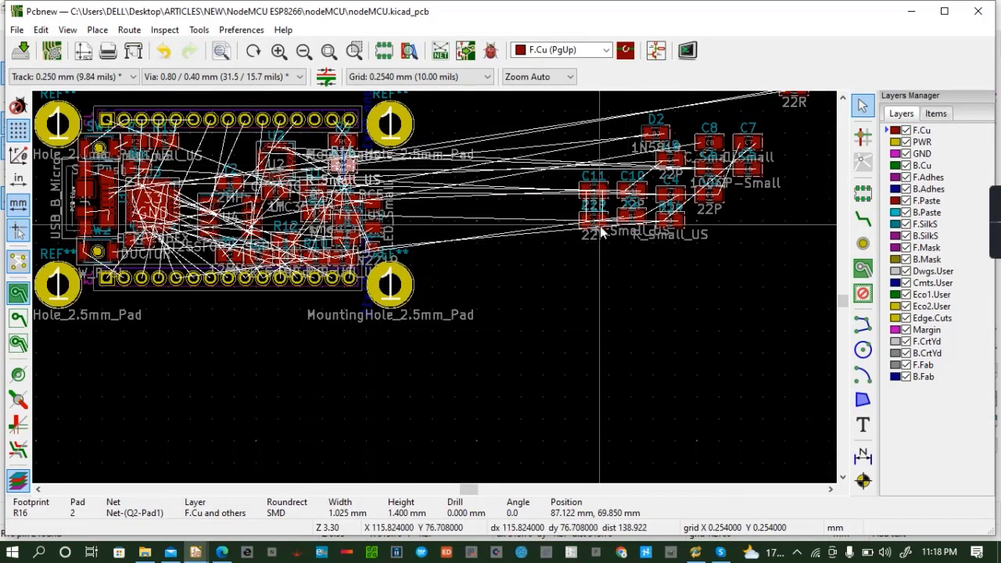
key(m)
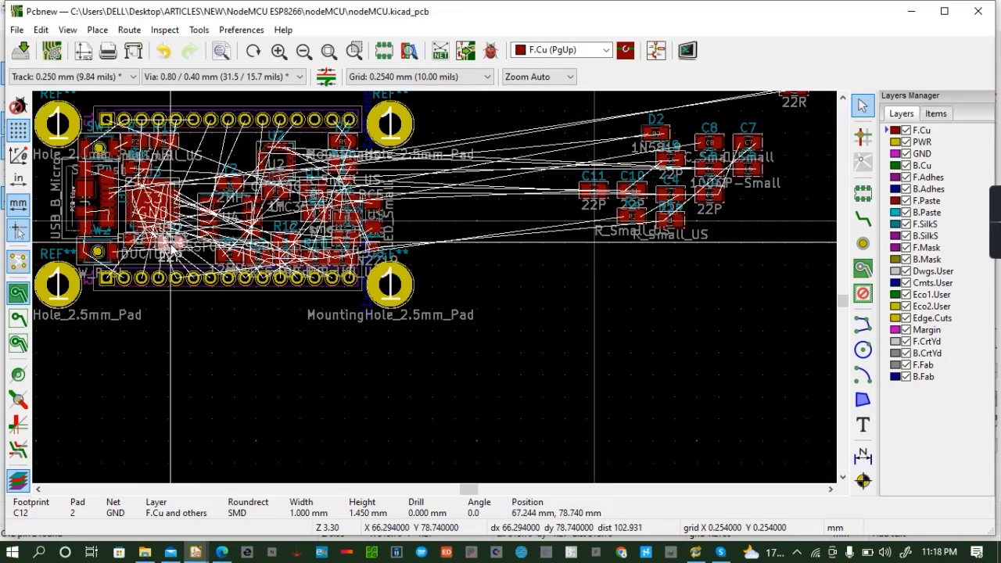
click(620, 224)
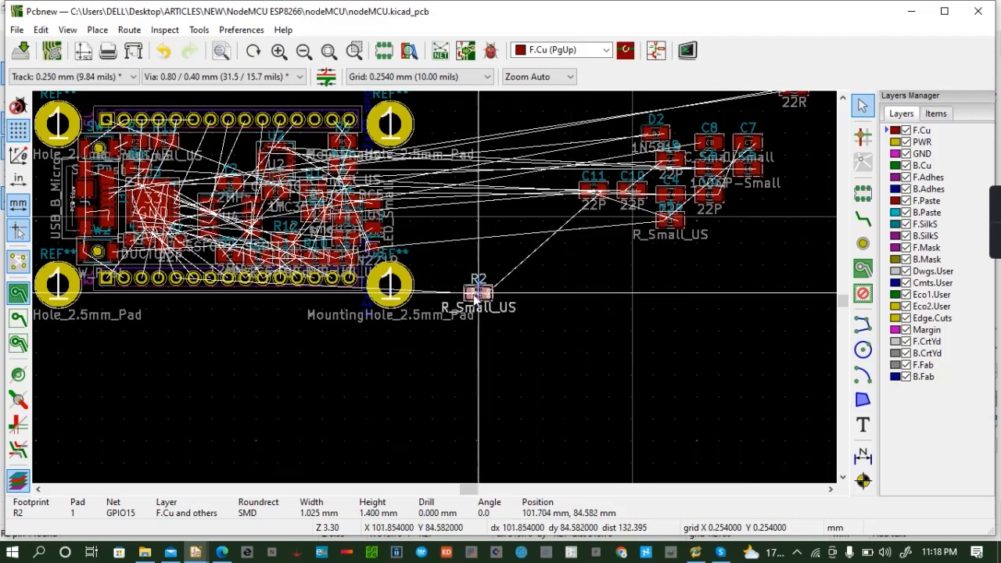
click(325, 238)
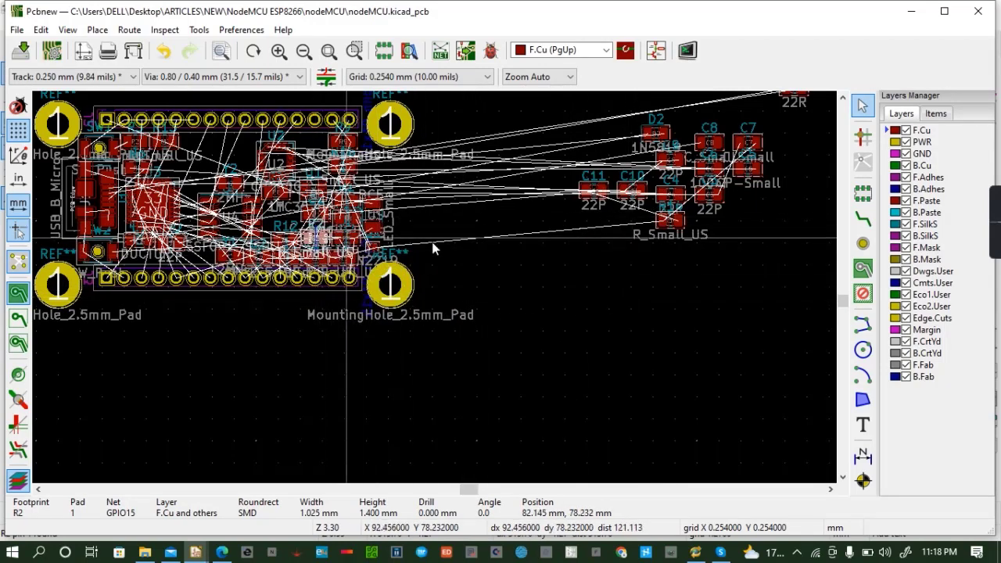
click(667, 229)
Place R14, rotated 90°, beside the lower-right mounting hole
click(679, 228)
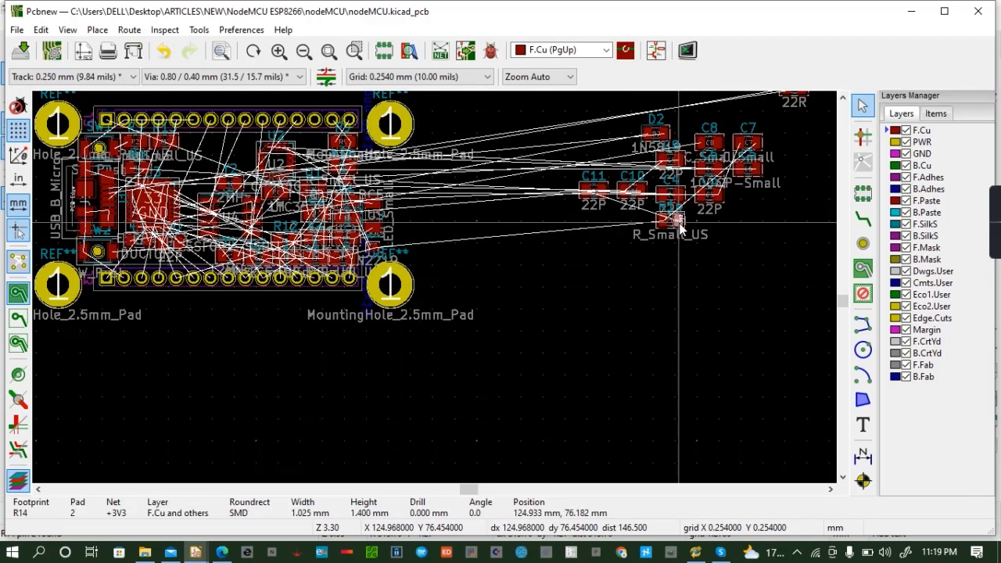
drag(679, 225, 391, 238)
key(r)
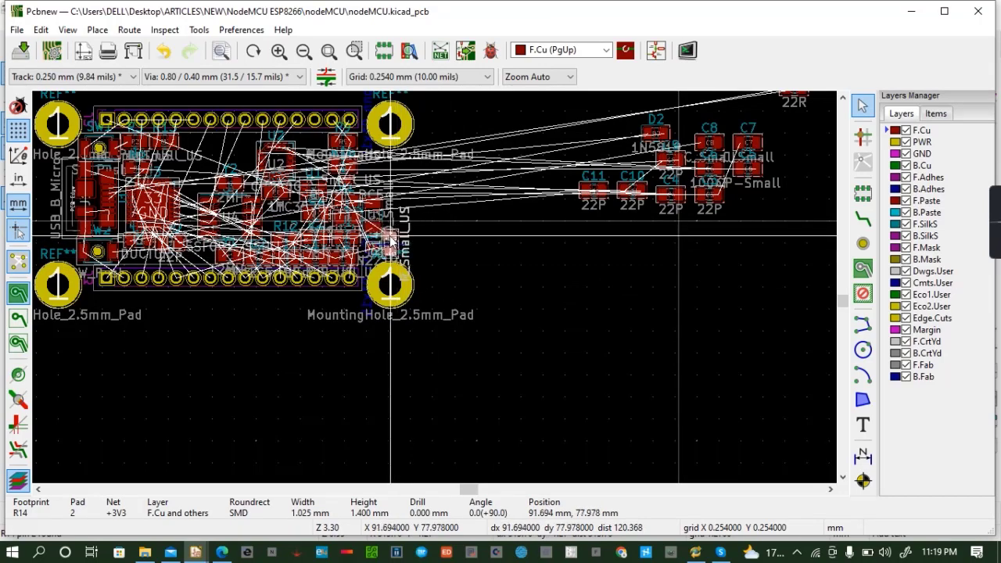
click(391, 238)
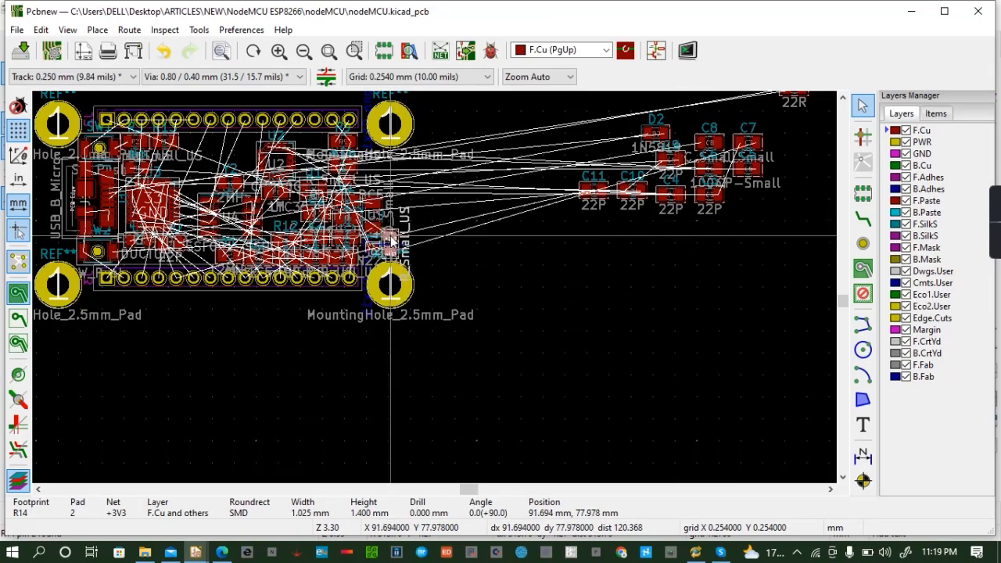
Move capacitors C10, C11 and C3 onto the board
click(638, 185)
click(674, 226)
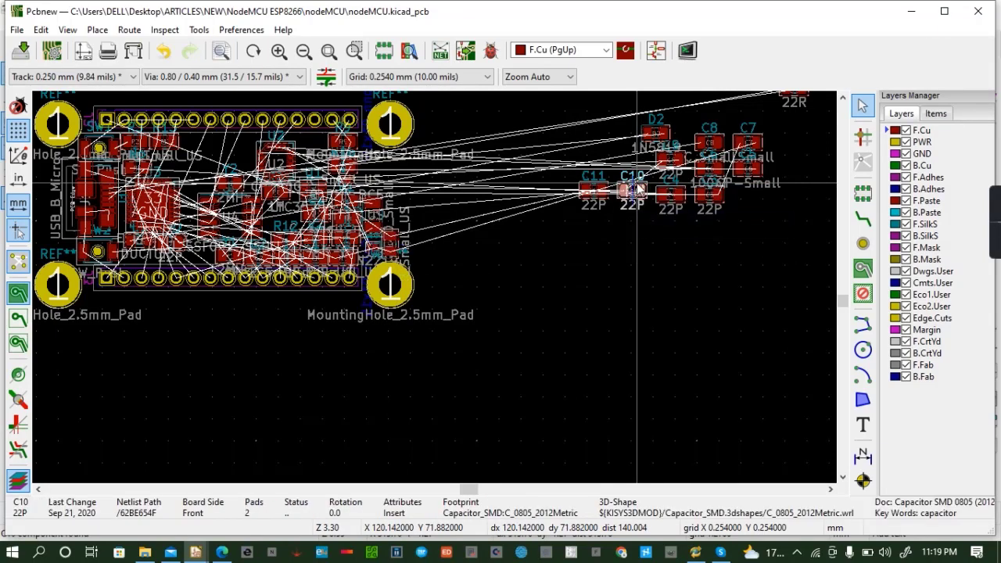
key(m)
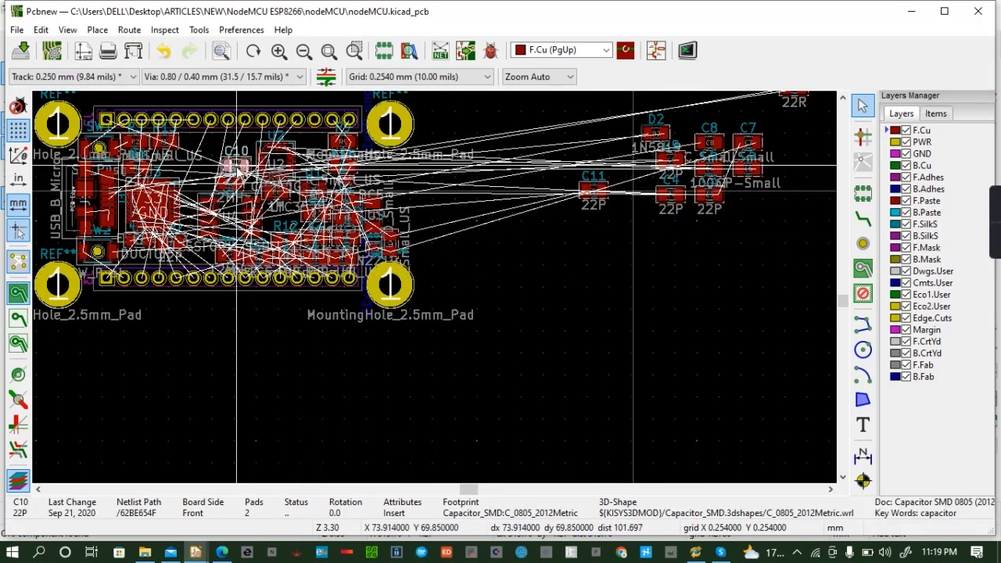
click(233, 164)
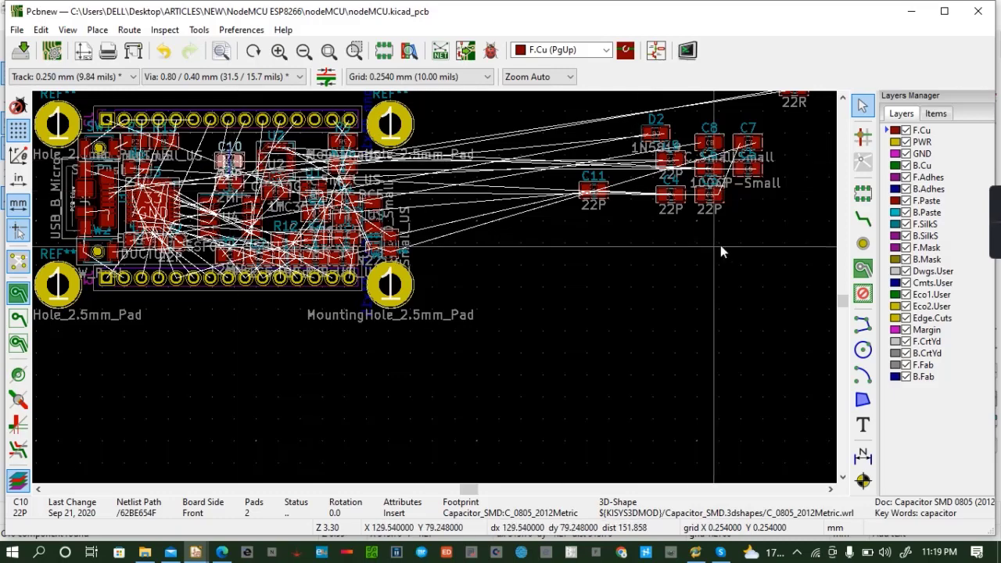
click(600, 195)
key(m)
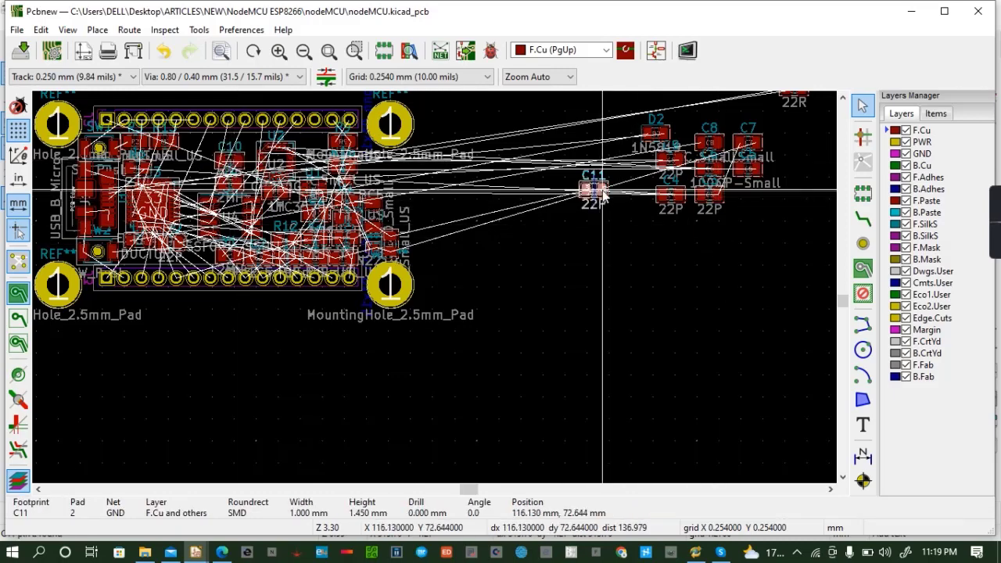
click(321, 169)
click(712, 200)
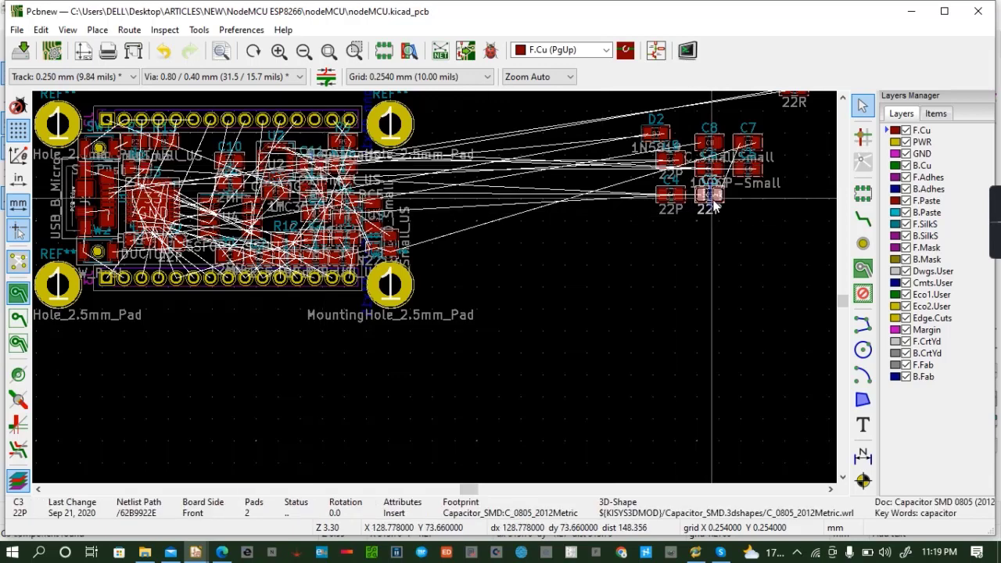
key(m)
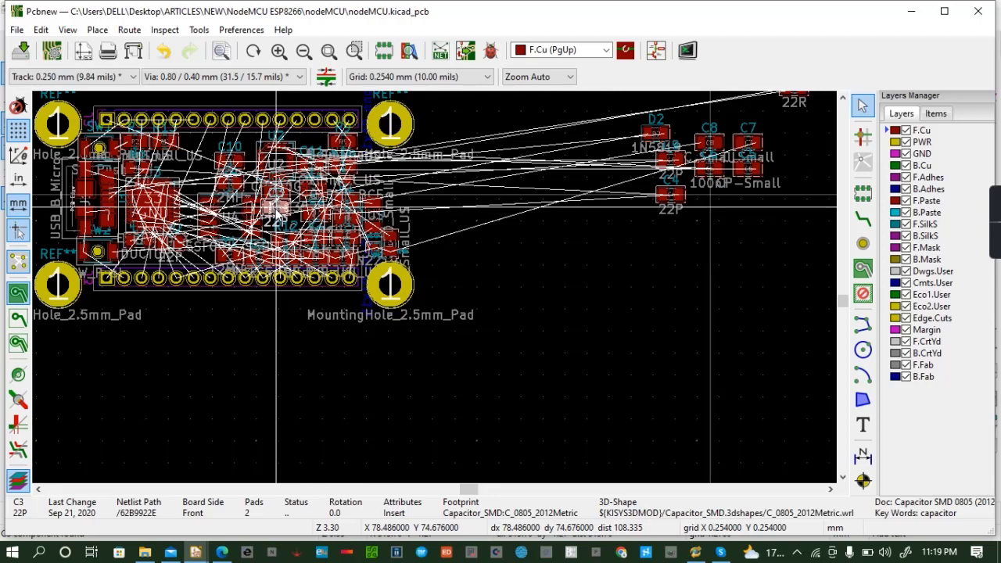
Move capacitors C4, C7 and C5 onto the board near the top header
click(680, 195)
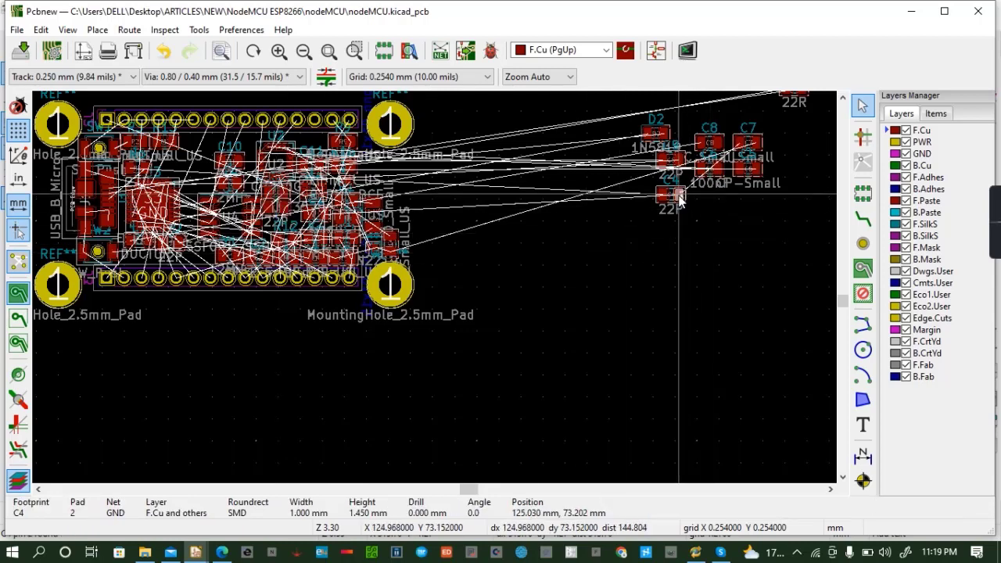
key(m)
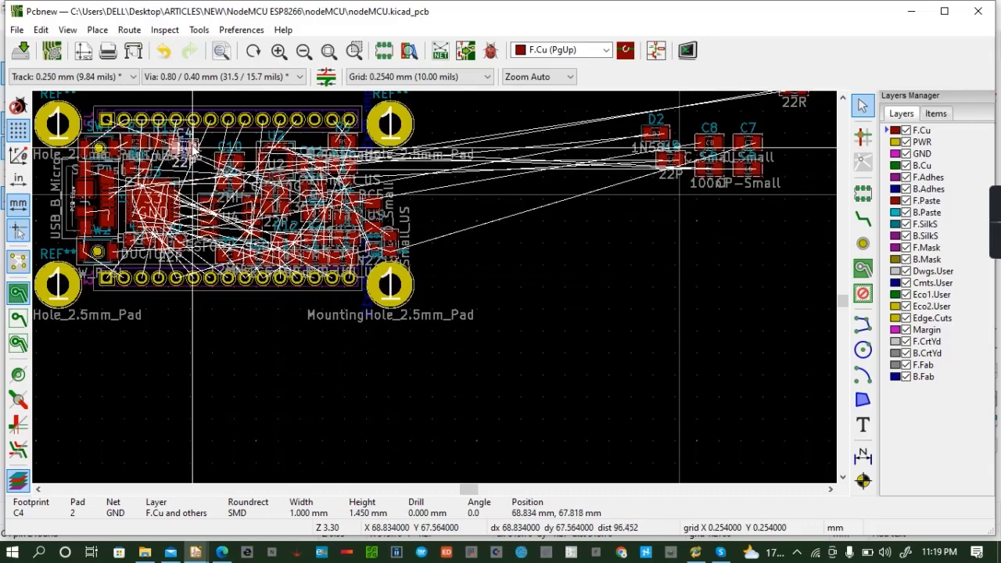
click(205, 141)
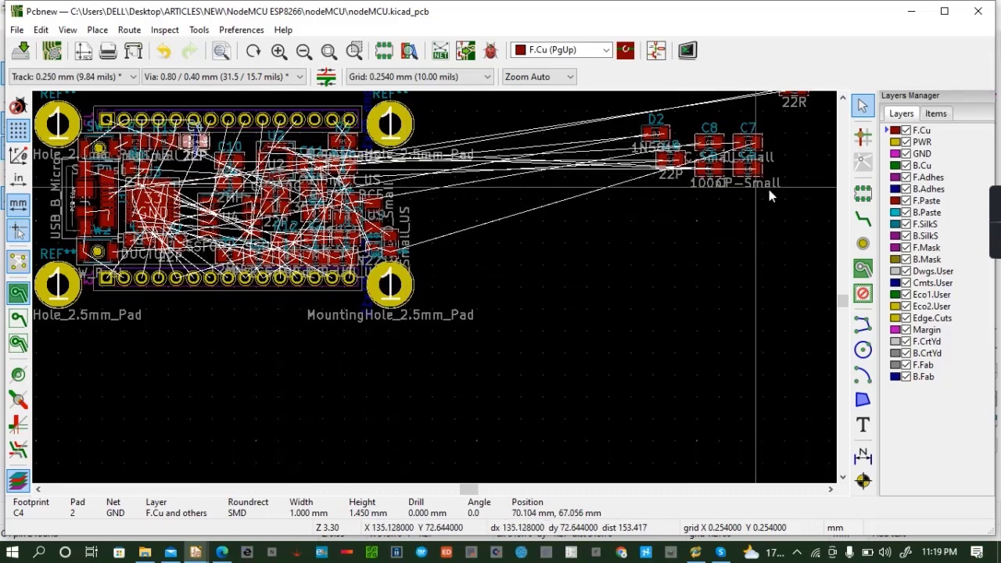
click(755, 144)
key(m)
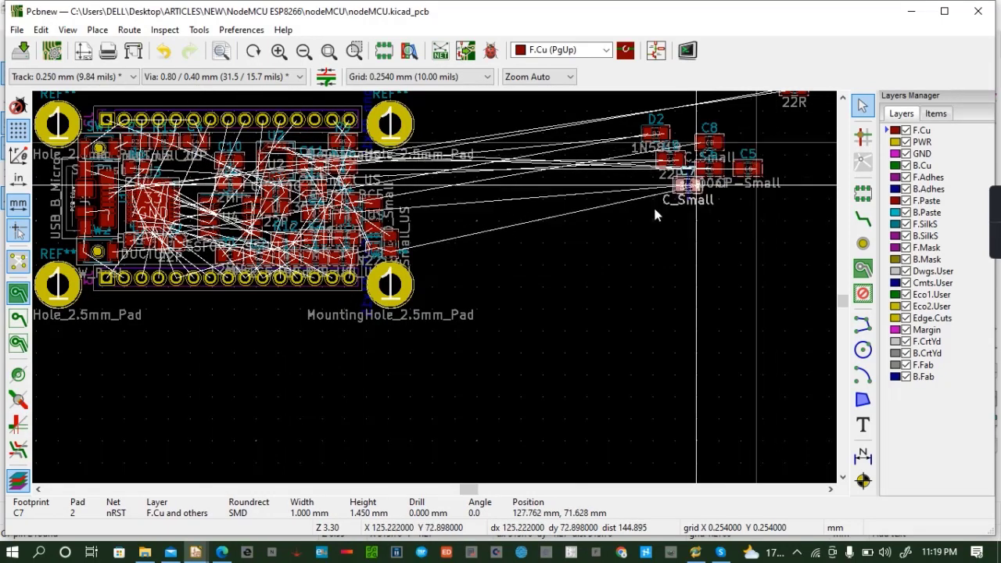
click(207, 256)
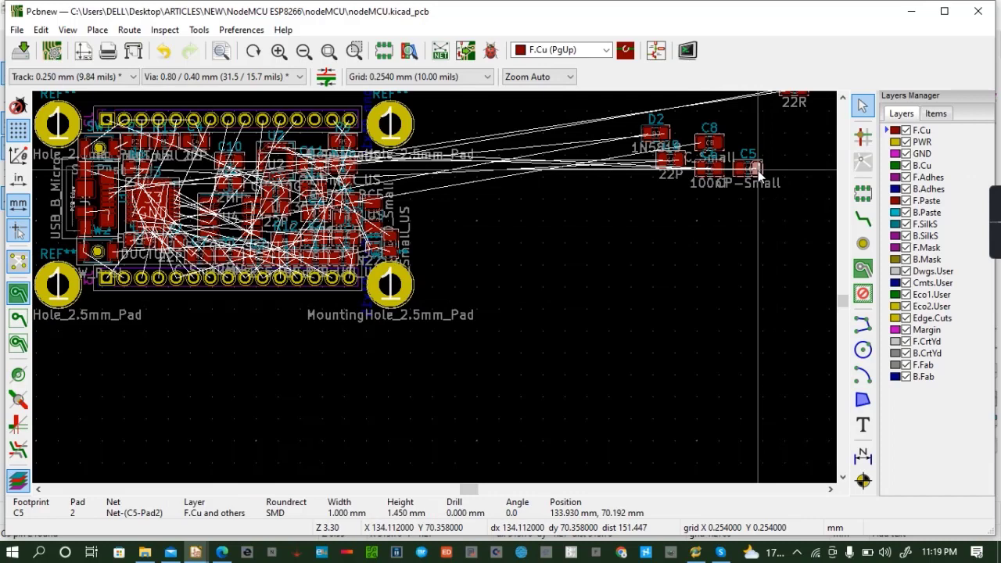
key(m)
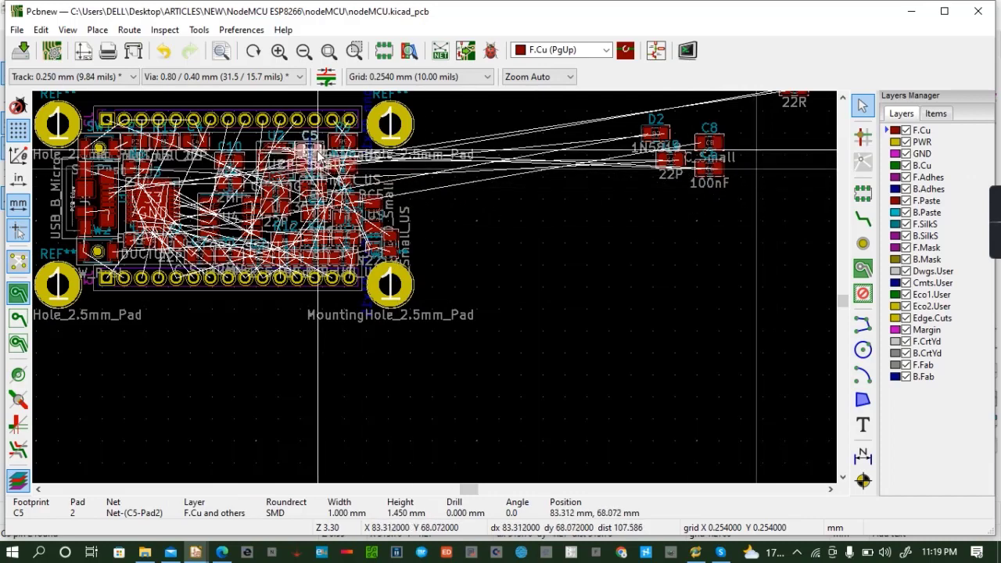
click(323, 145)
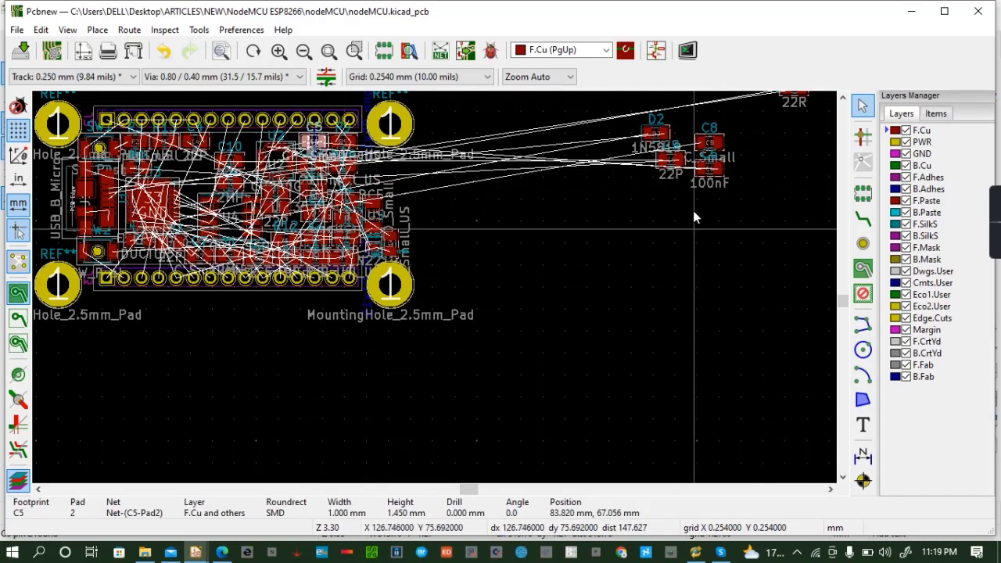
Place diode D2 and capacitor C8, rotated 90°, on the board
click(668, 138)
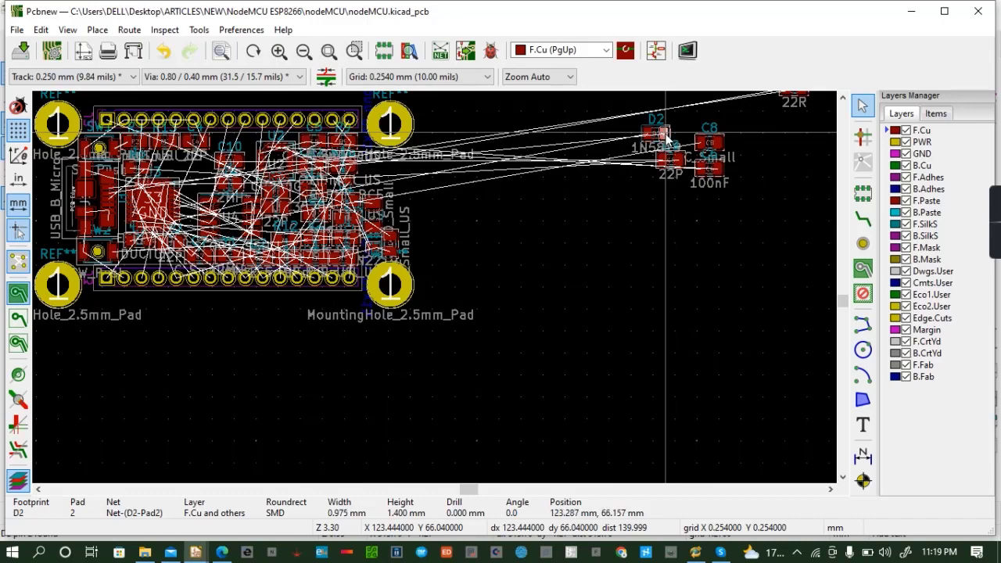
key(m)
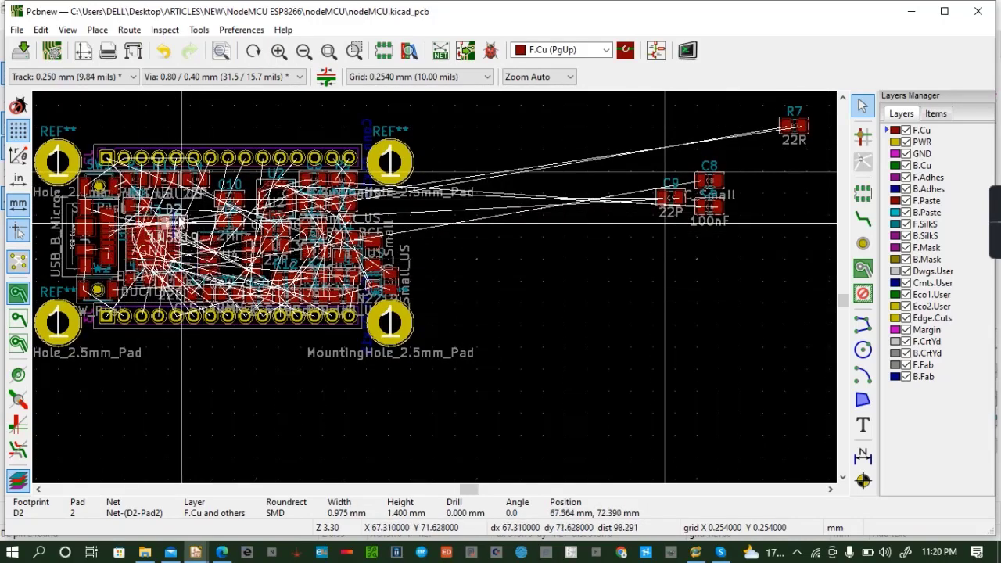
click(175, 206)
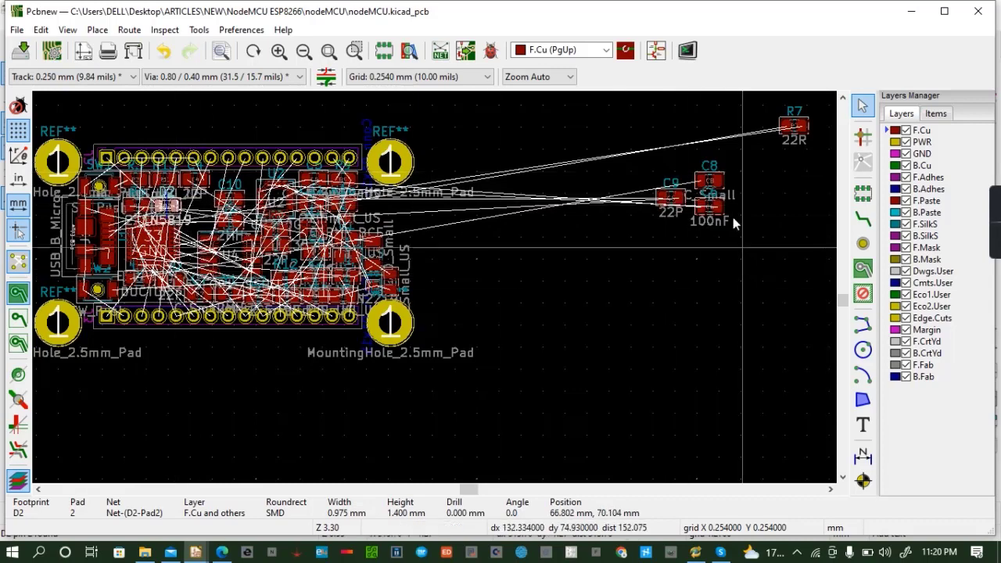
click(722, 179)
key(m)
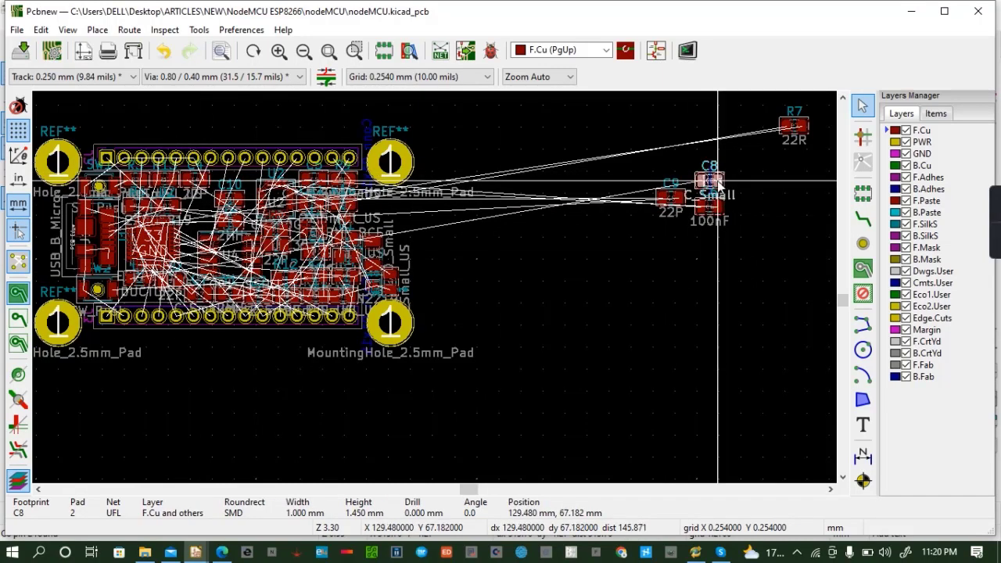
key(r)
click(191, 252)
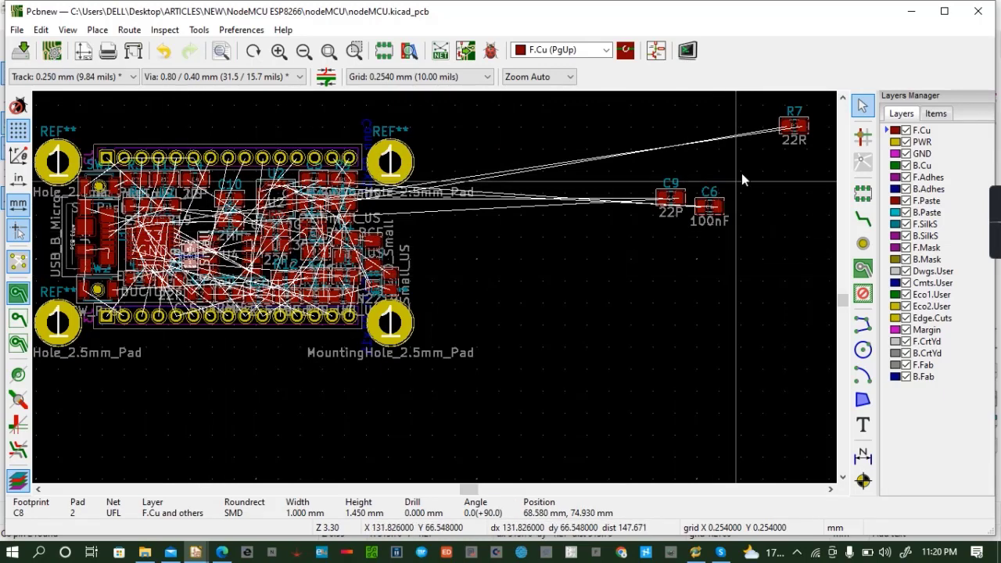
Move R7, C9 and C6 onto the board, leaving no loose parts outside
click(802, 136)
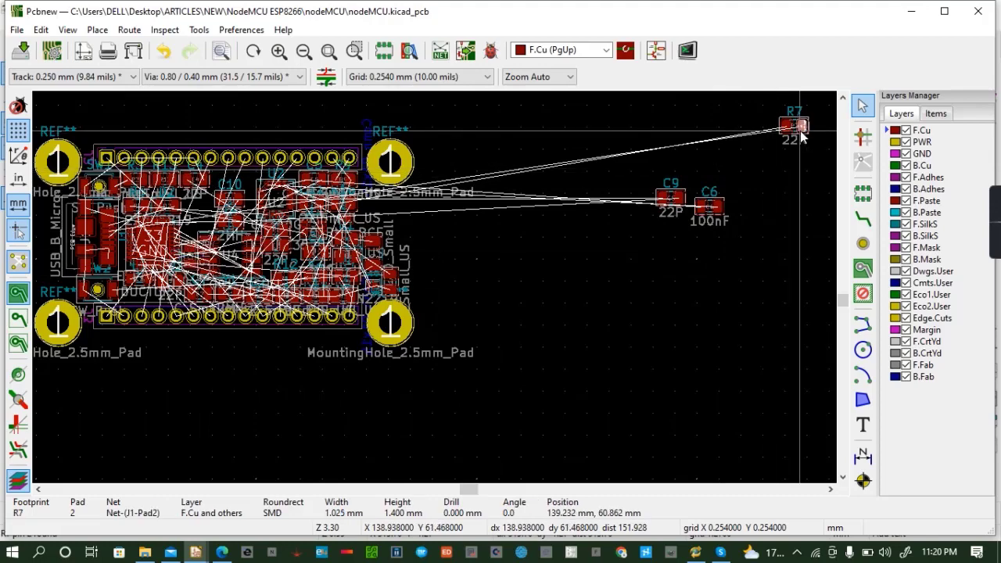
key(m)
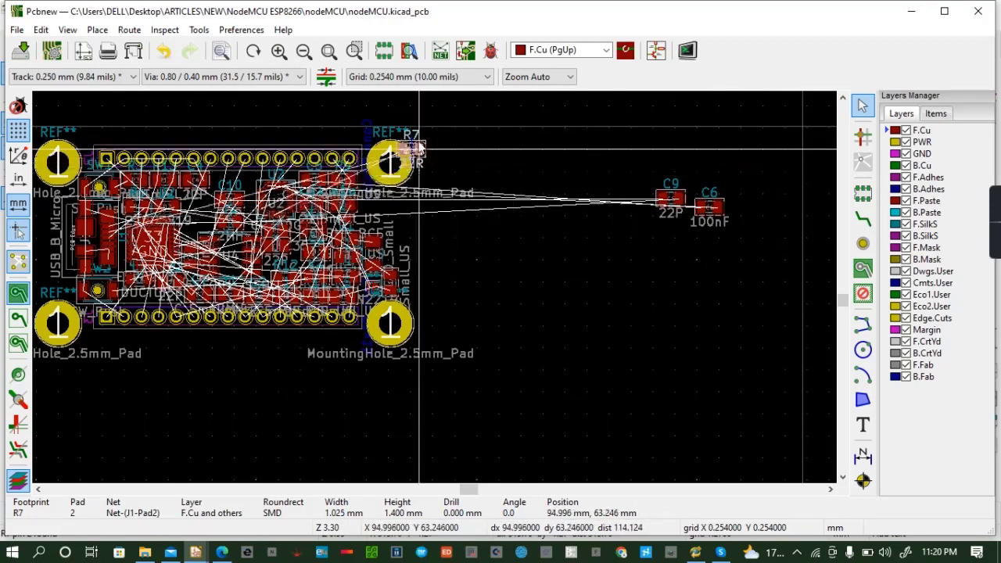
click(203, 222)
click(679, 217)
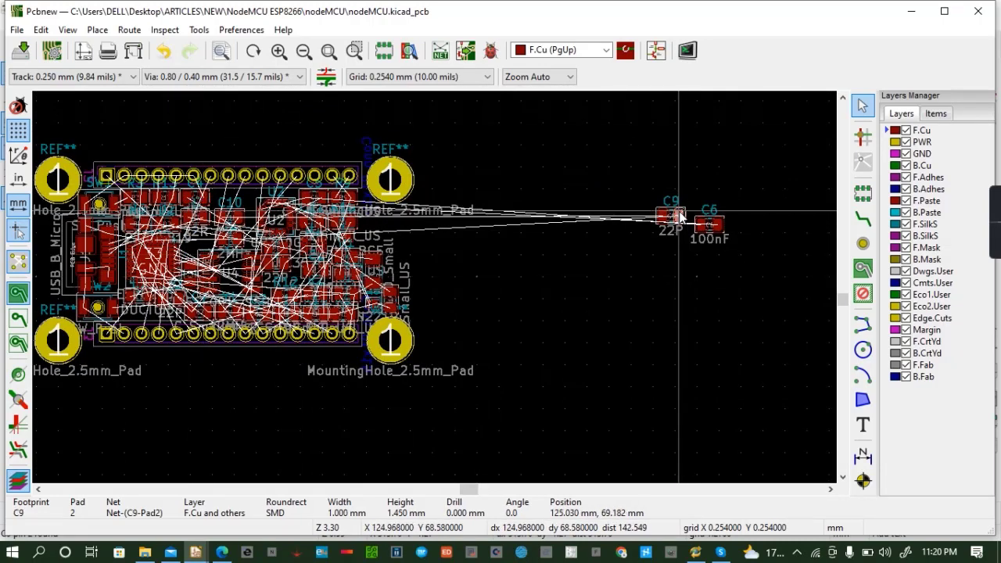
key(m)
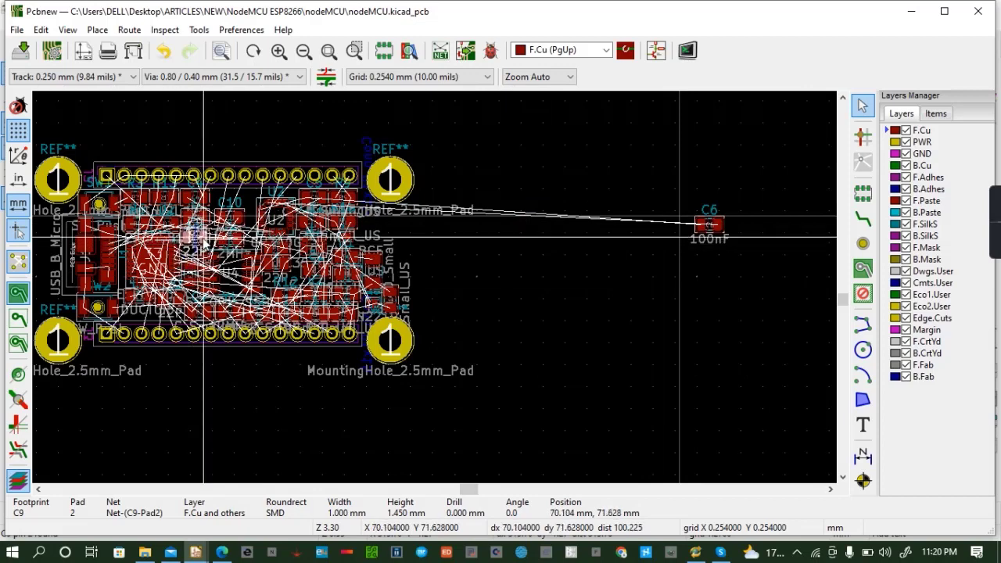
click(204, 236)
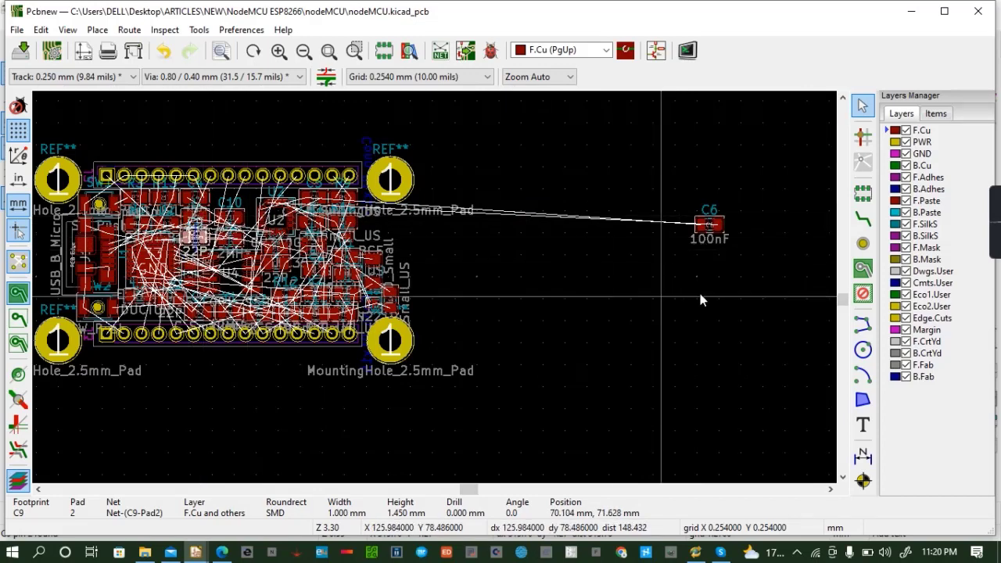
click(721, 225)
key(m)
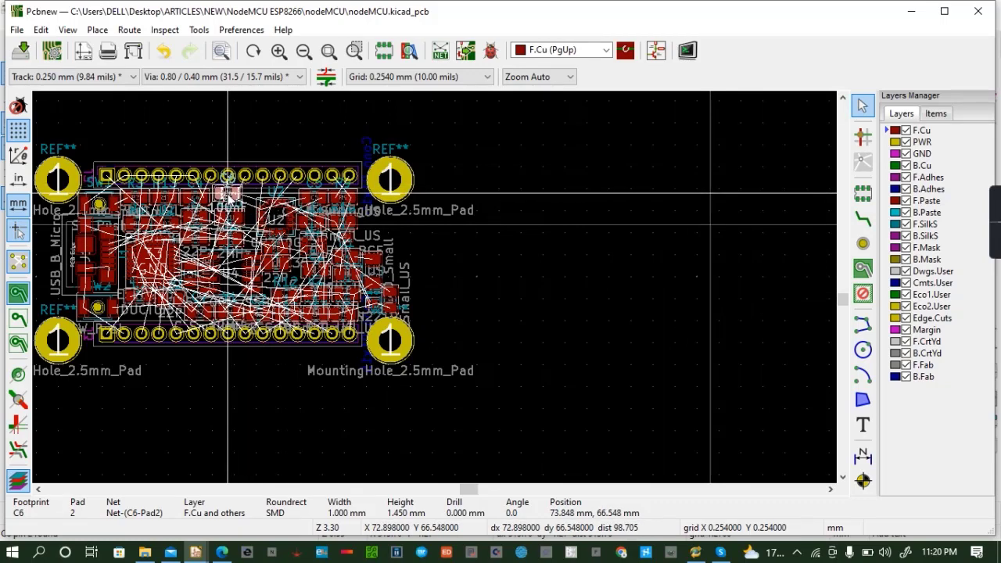
click(230, 202)
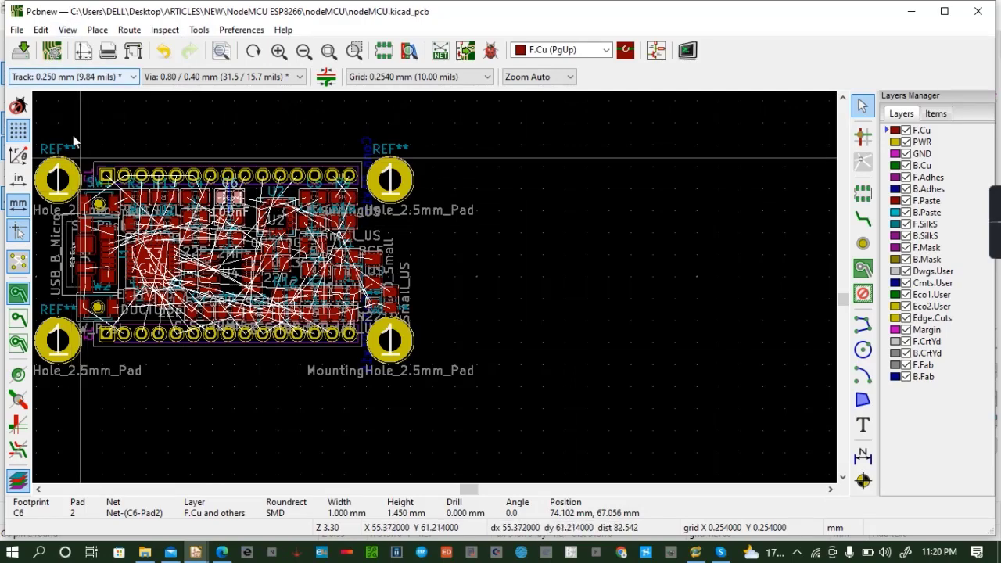
click(68, 30)
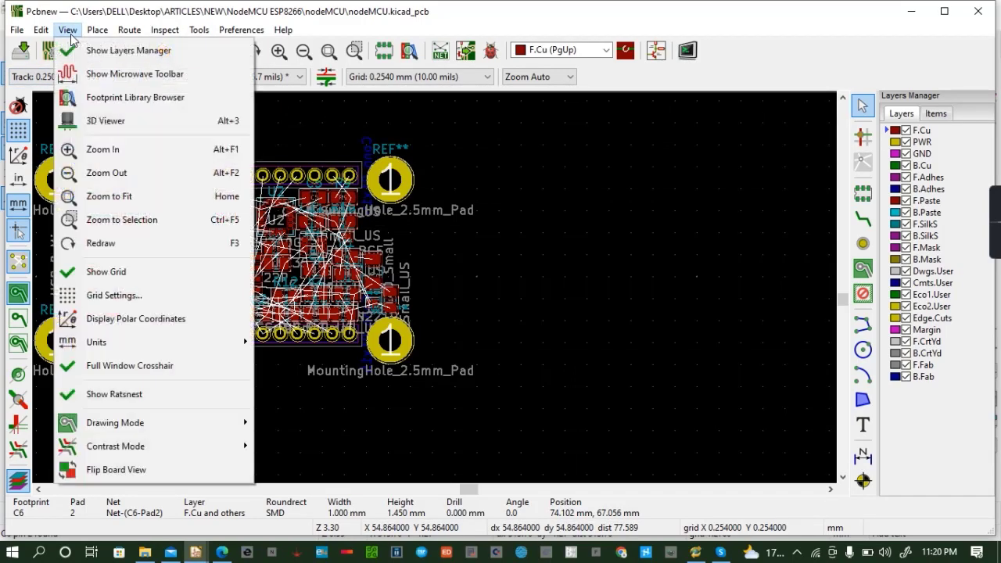
click(105, 122)
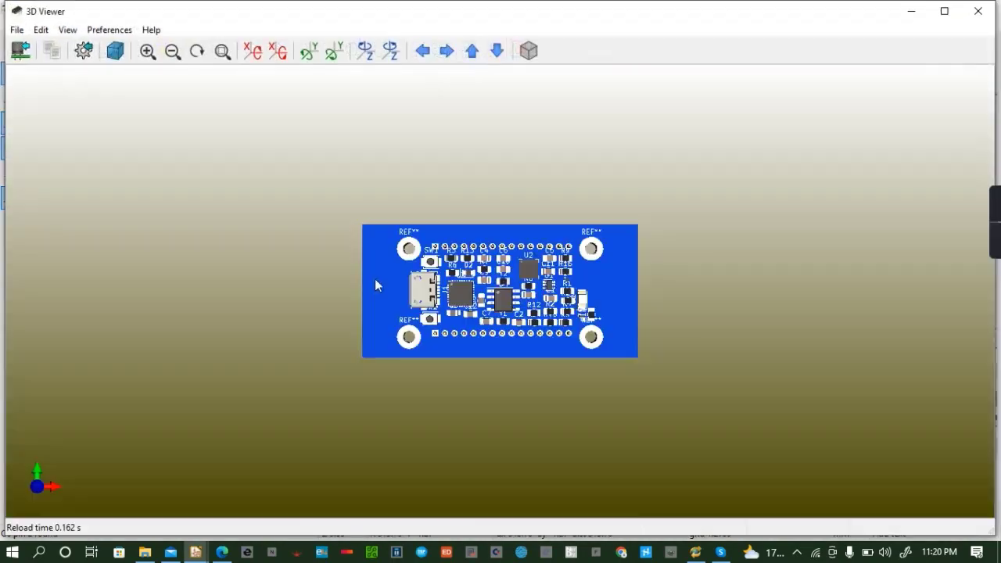
drag(483, 315, 546, 378)
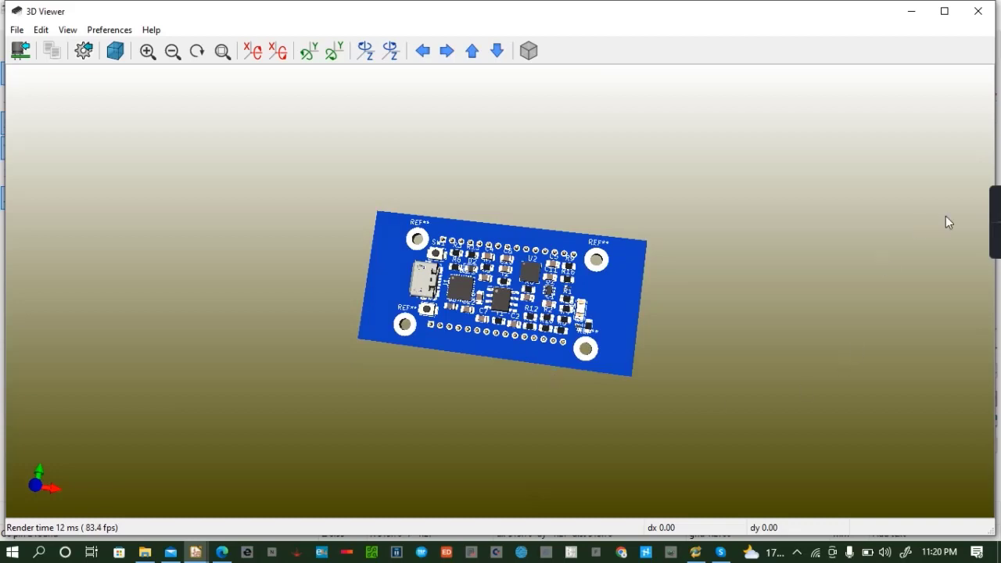
click(980, 13)
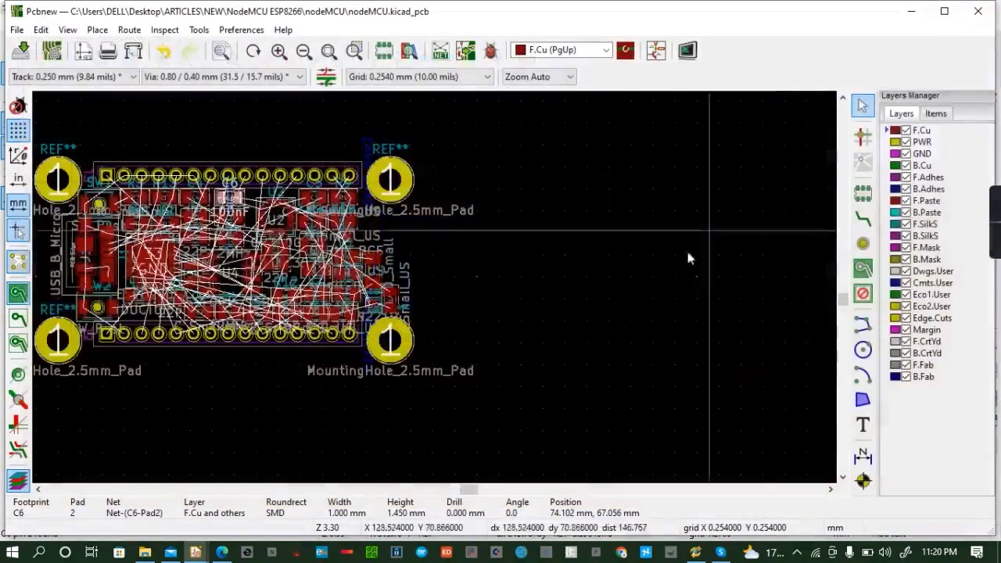
Slide the R14 footprint up the right board edge to just below the upper-right hole
click(390, 294)
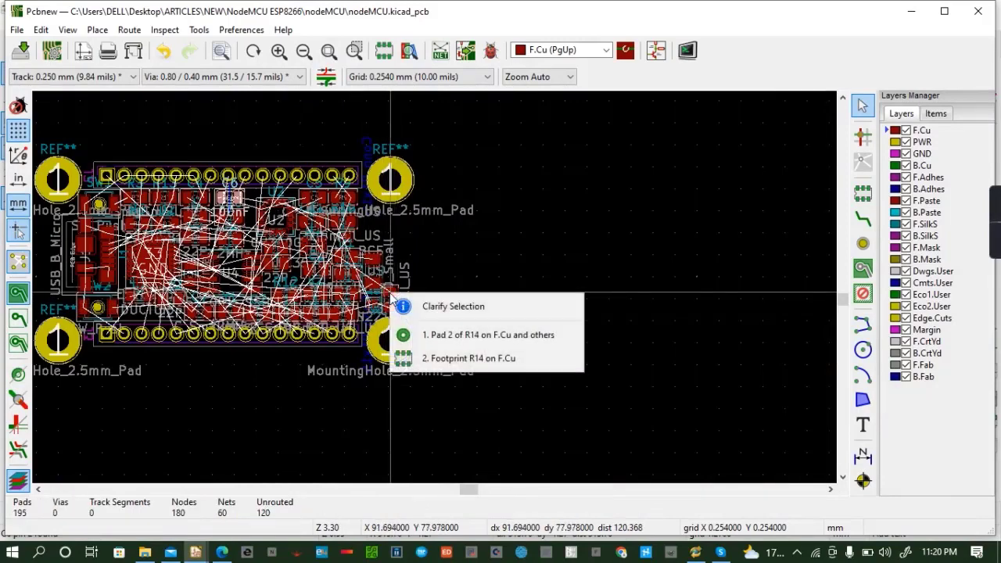
click(465, 360)
drag(390, 294, 376, 235)
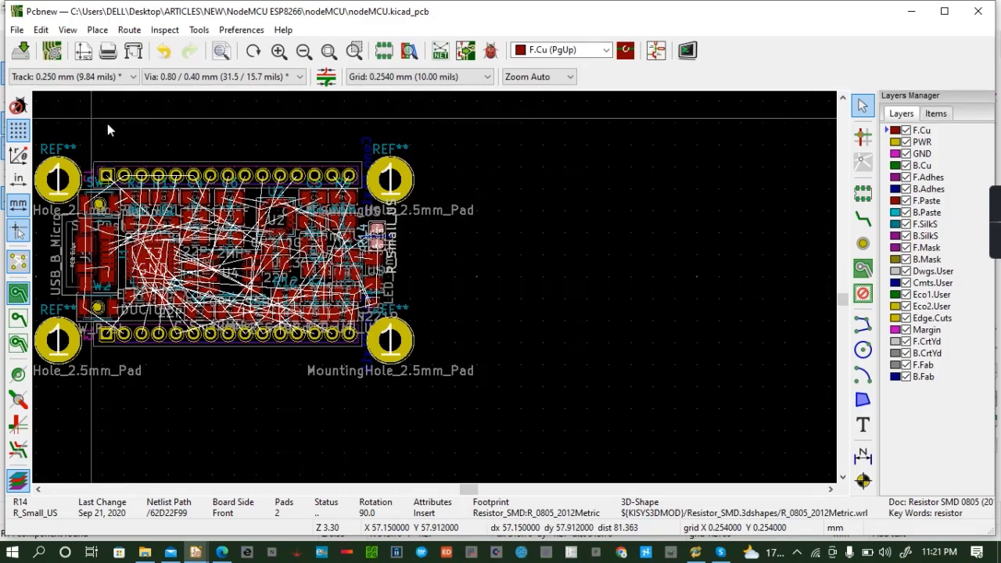
click(68, 30)
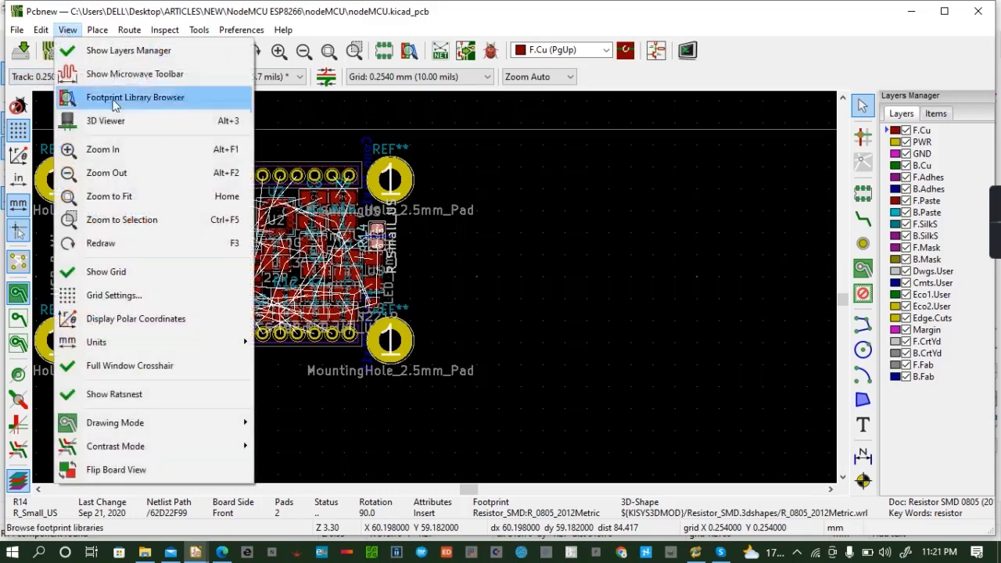
click(106, 122)
drag(422, 141, 460, 336)
scroll(451, 309, up, 1)
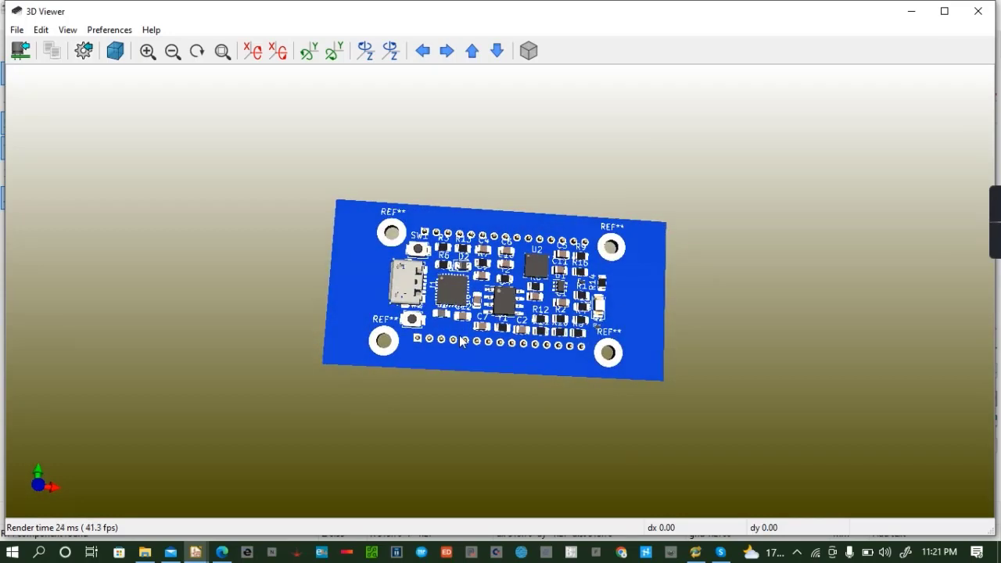
click(977, 14)
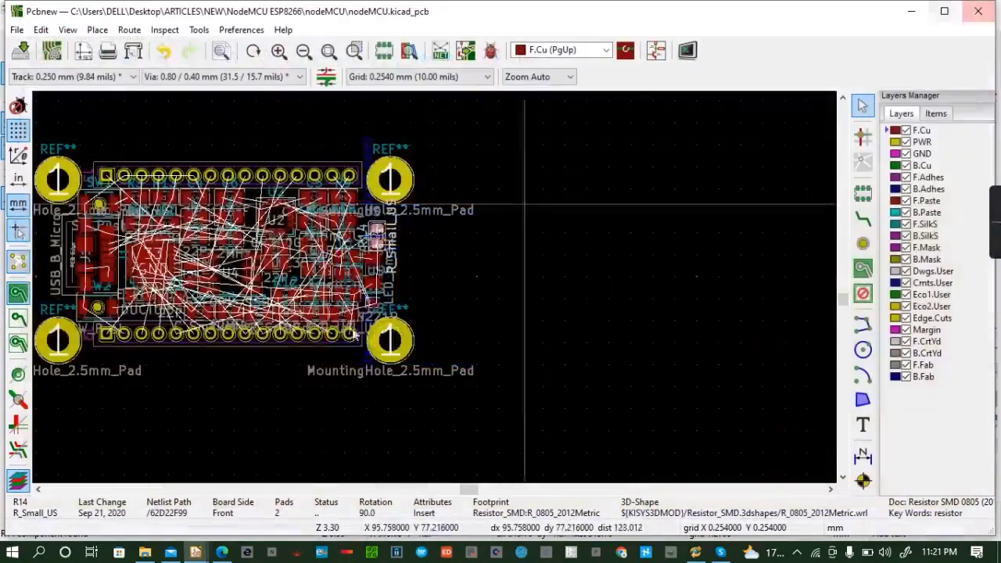
Centre the board in the view and select the graphic arc tool on Edge.Cuts
click(37, 489)
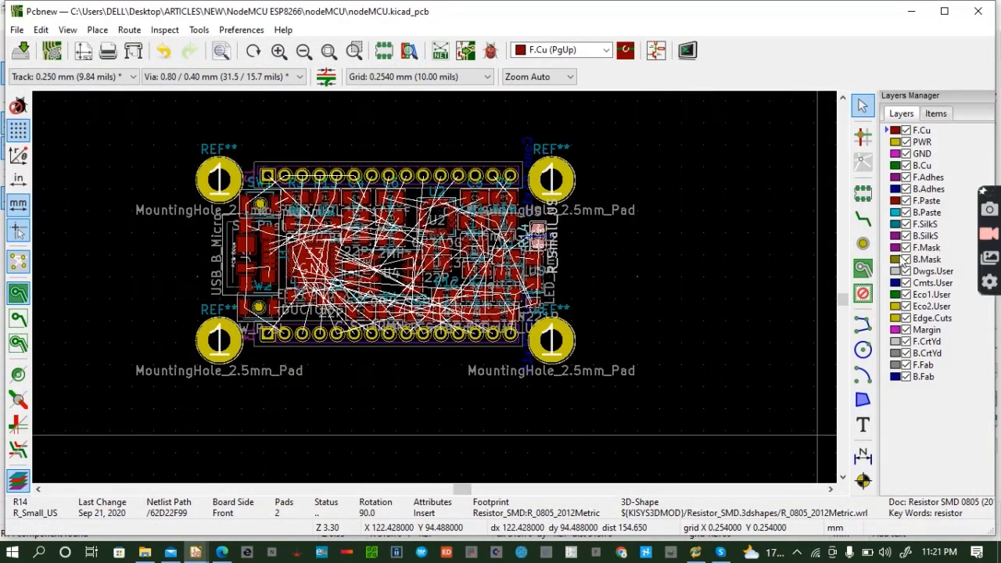
click(867, 401)
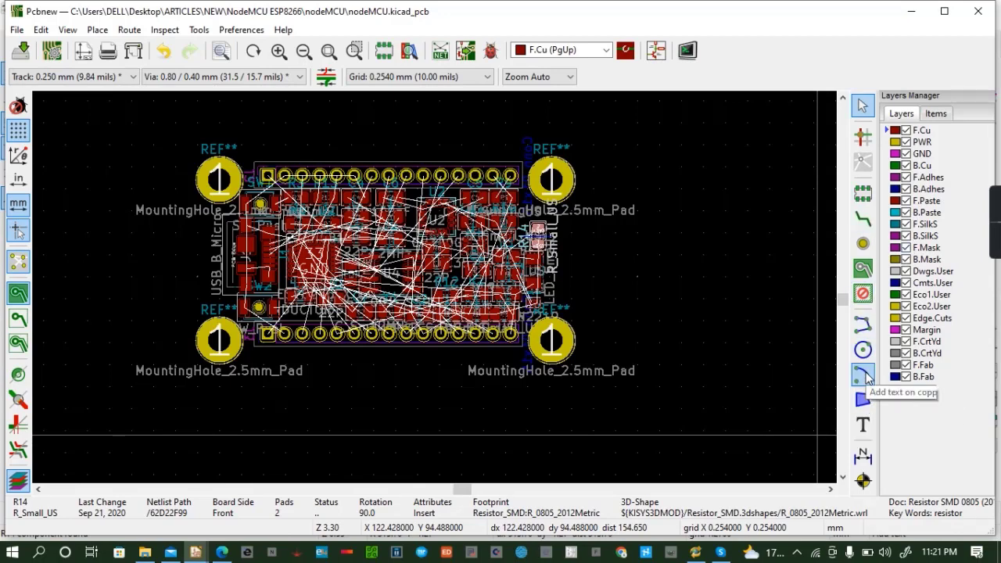
click(869, 377)
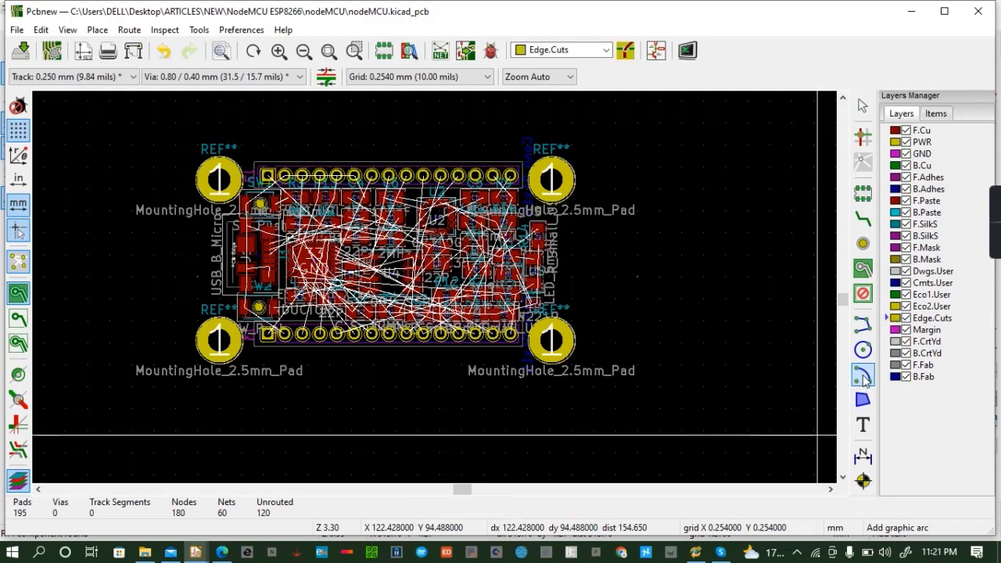
Draw Edge.Cuts arcs around the bottom-left and bottom-right mounting holes
click(219, 340)
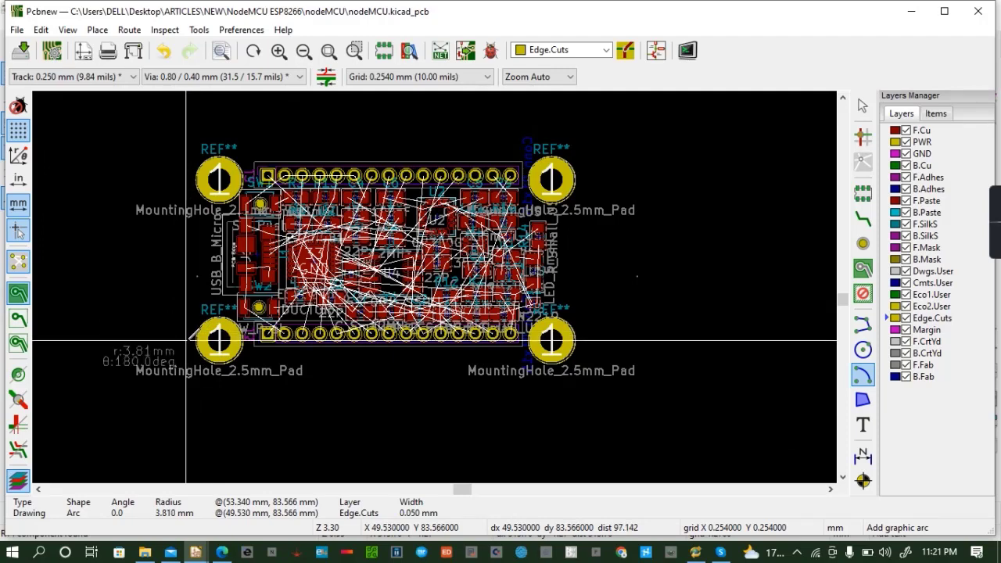
click(188, 340)
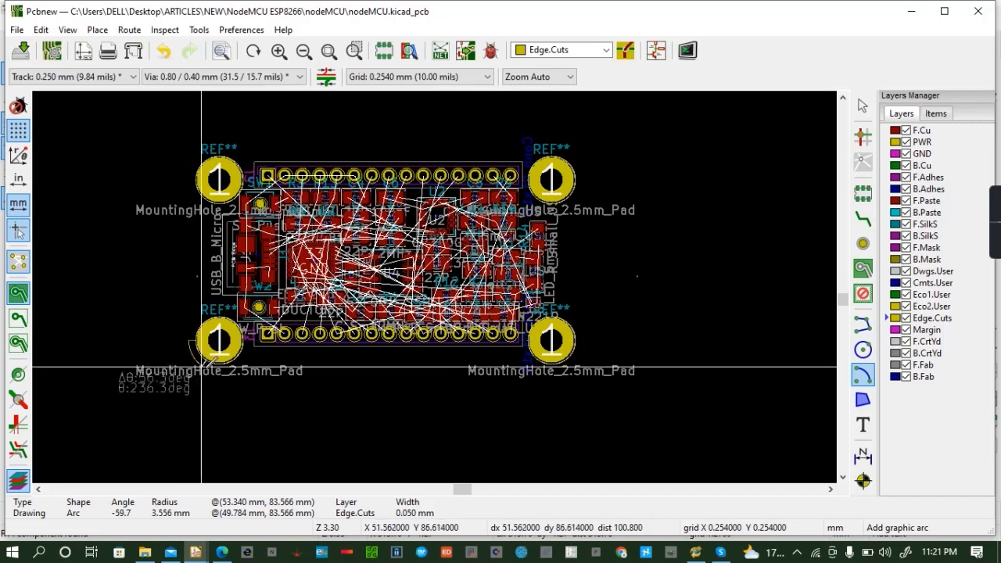
click(219, 376)
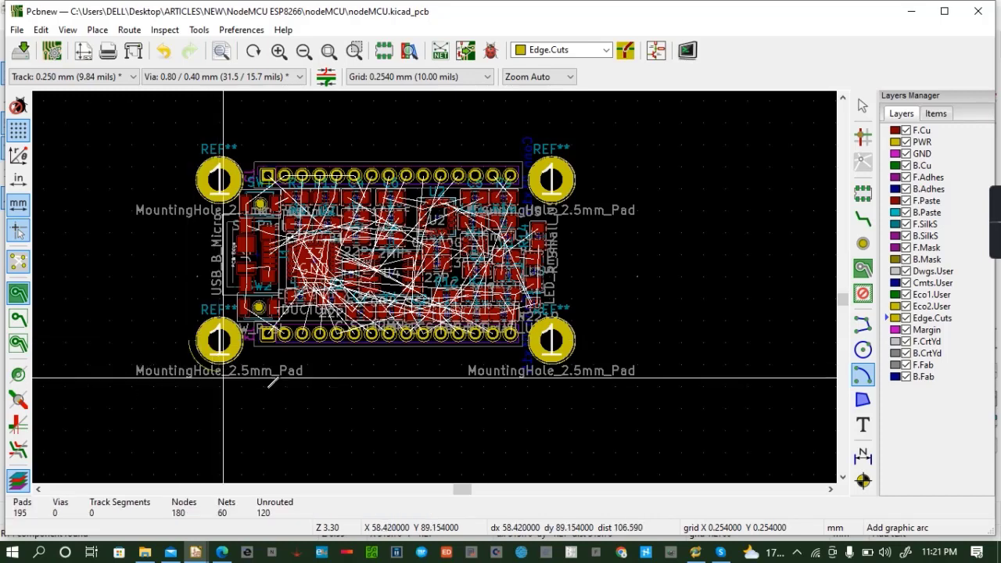
click(552, 340)
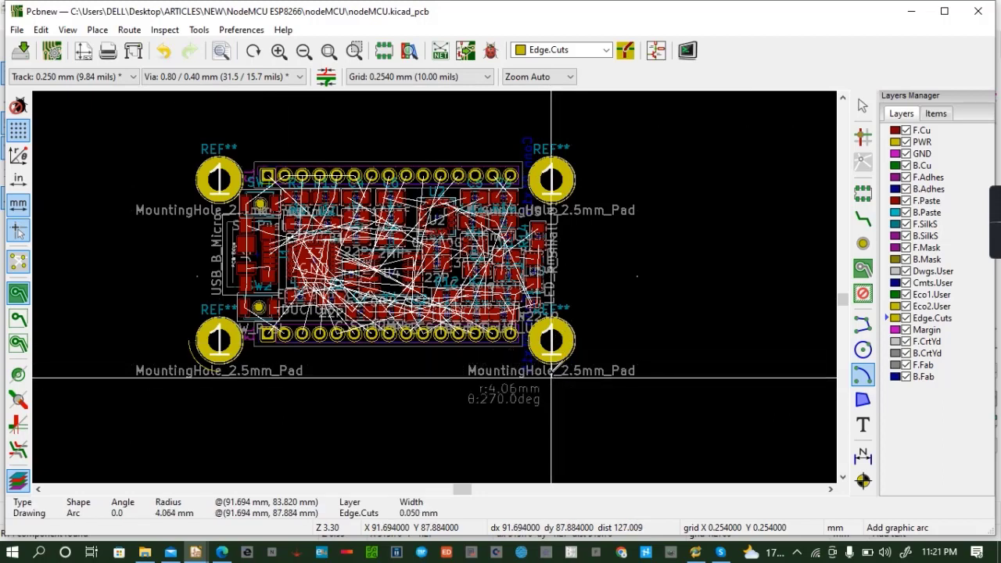
click(580, 342)
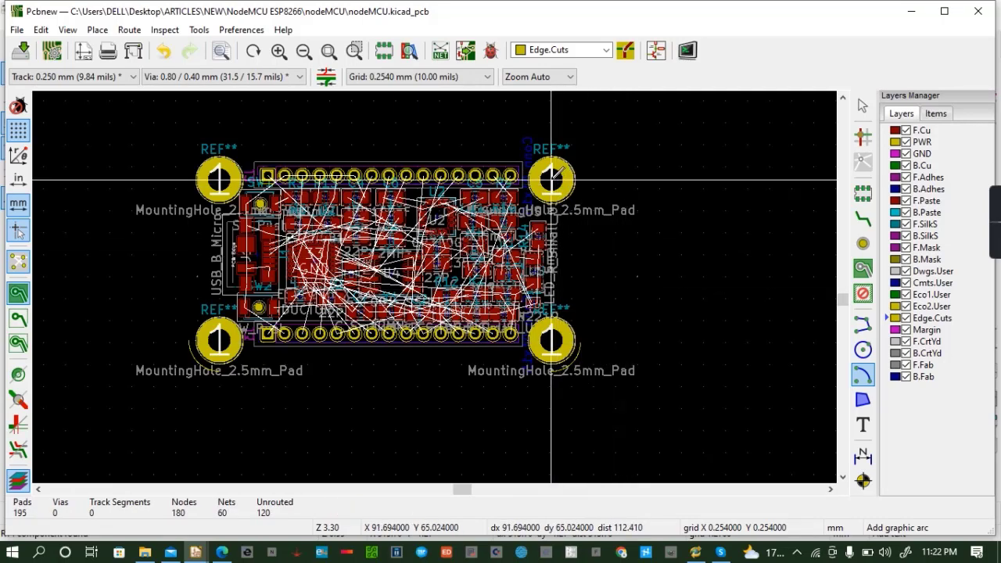
Draw the arc around the top-right hole and abandon the unfinished top-left arc
click(551, 180)
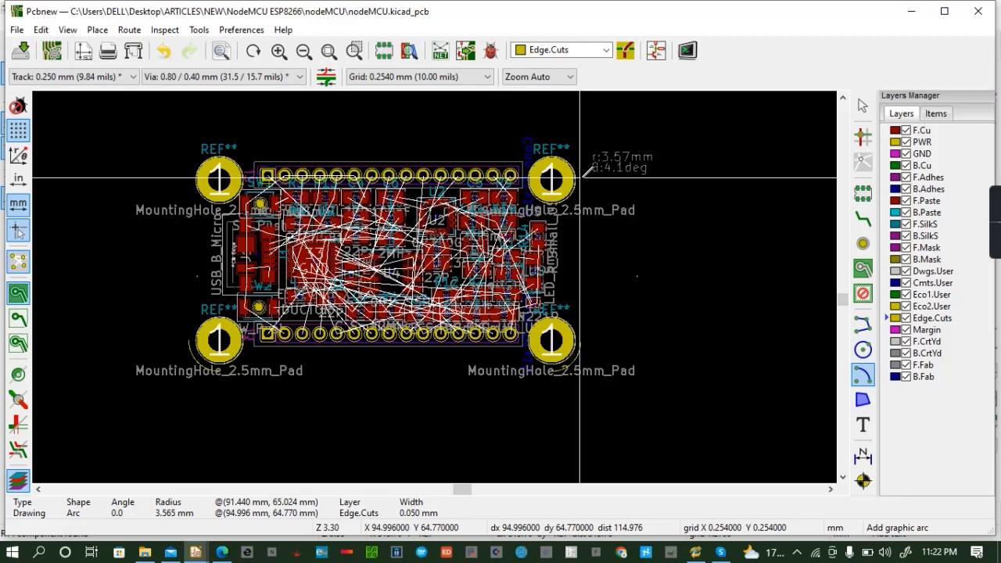
click(580, 178)
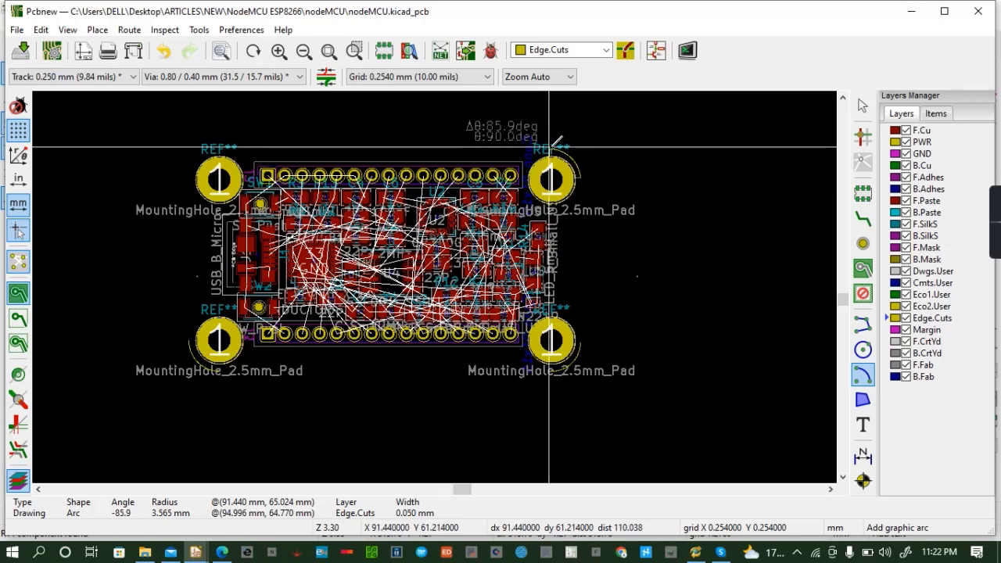
click(550, 149)
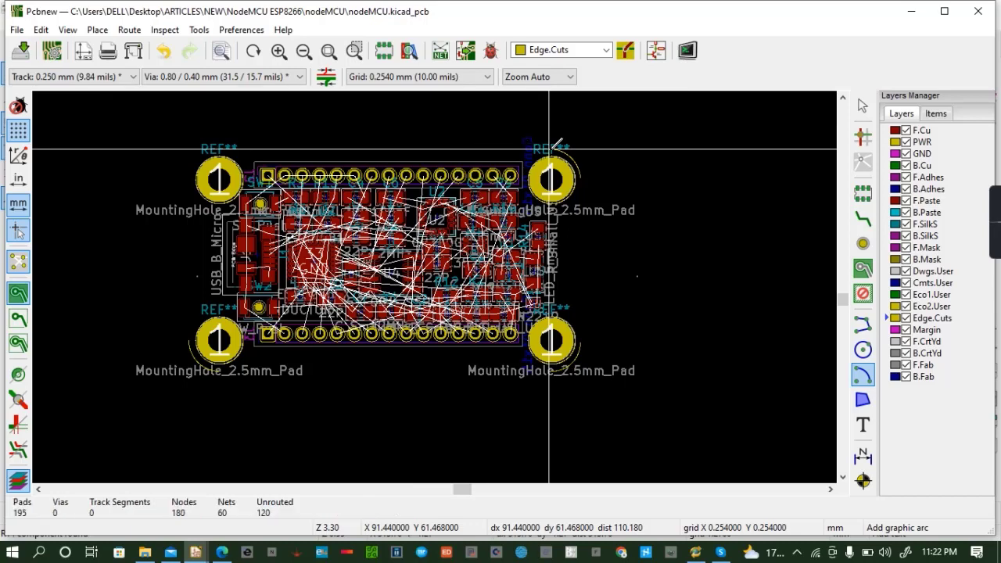
click(219, 179)
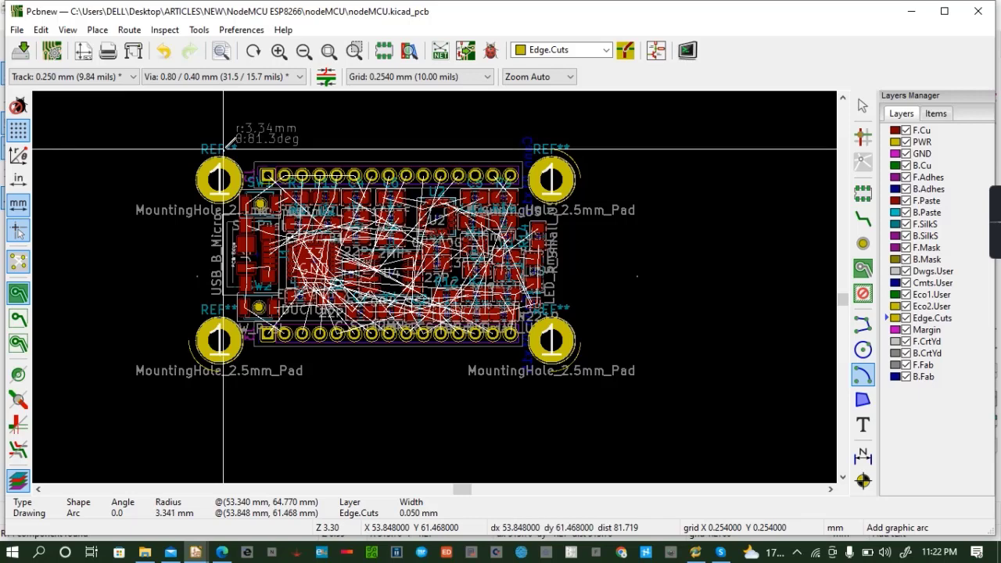
click(223, 148)
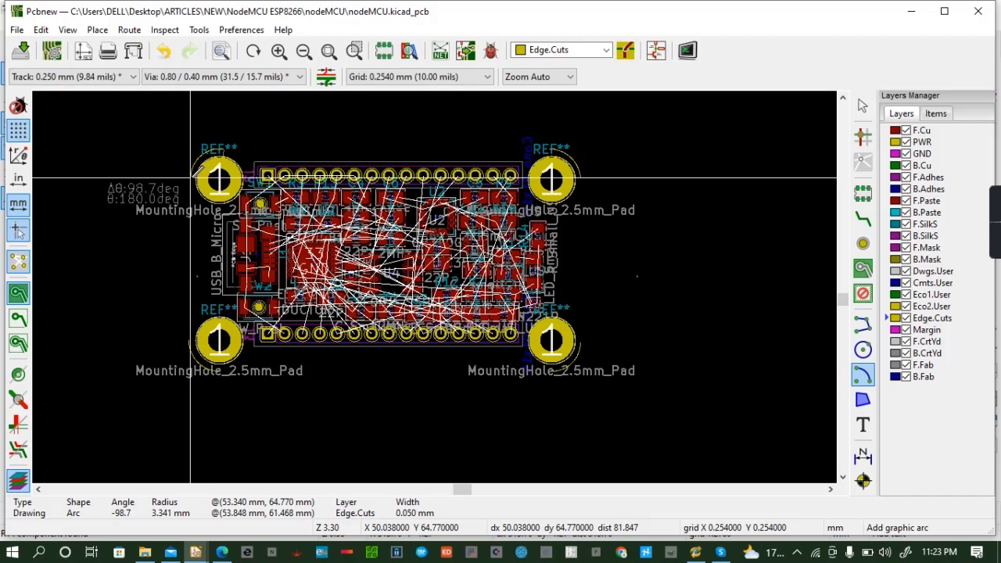
key(Escape)
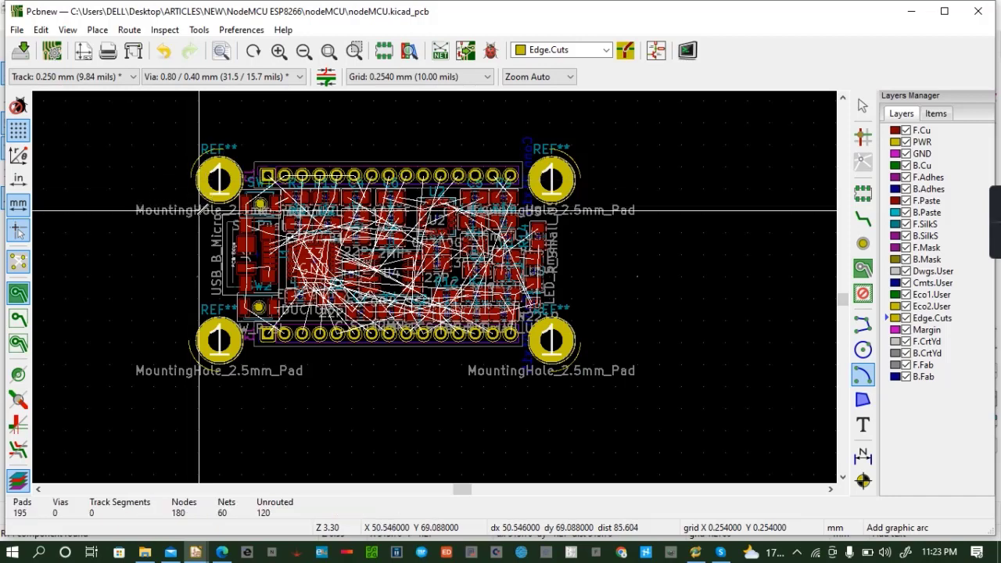
click(865, 323)
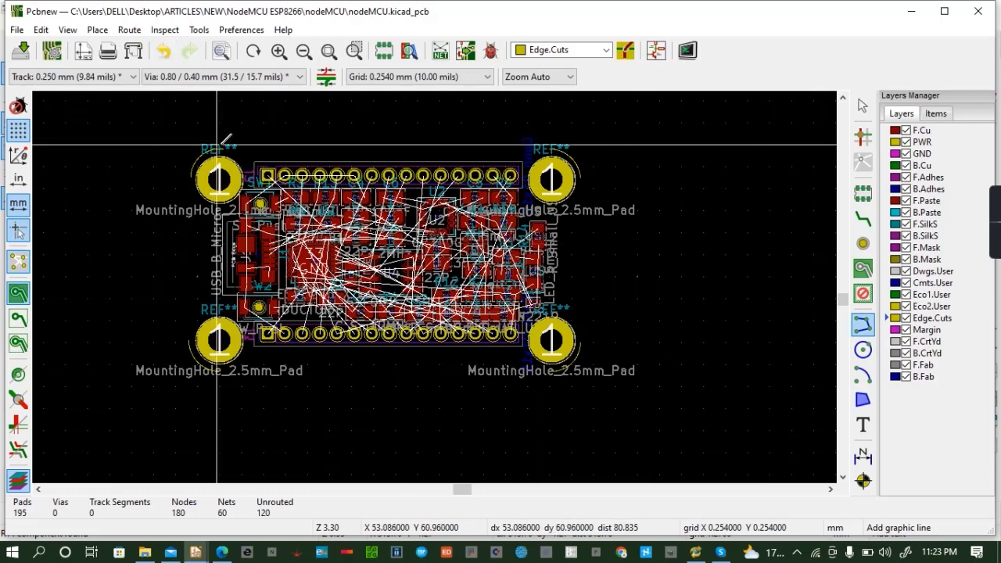
Draw the top and right Edge.Cuts lines between the corner arcs
click(223, 147)
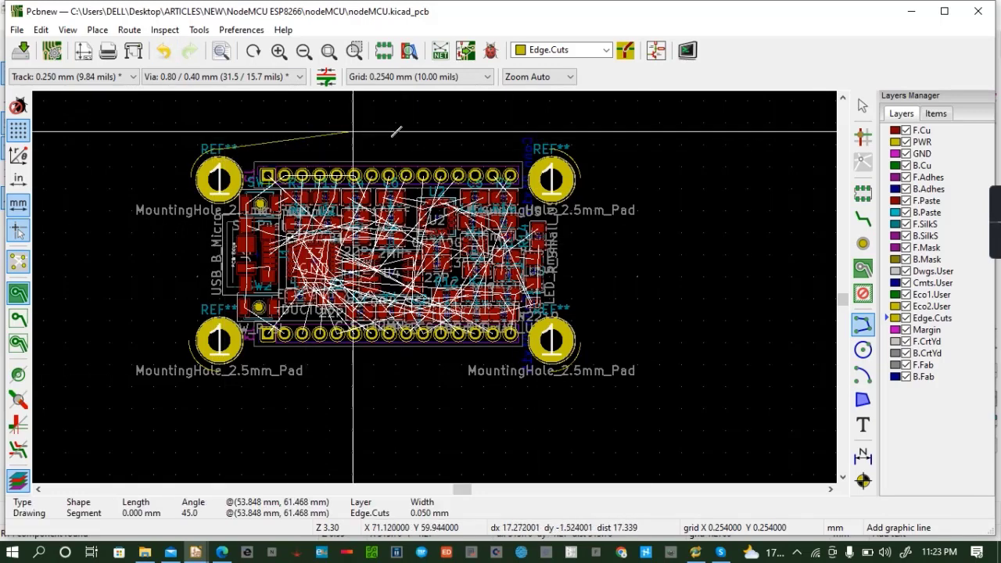
double_click(551, 145)
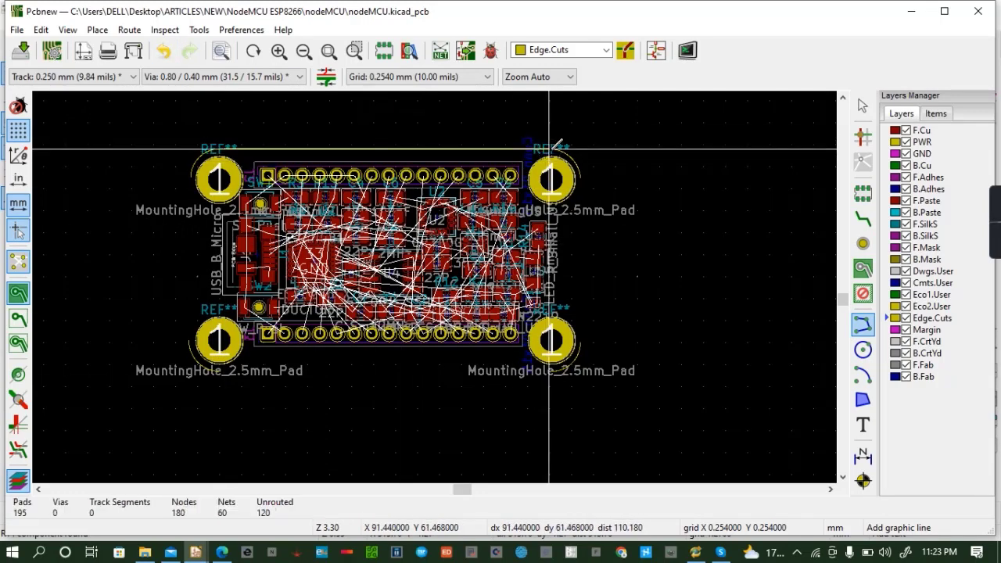
click(580, 179)
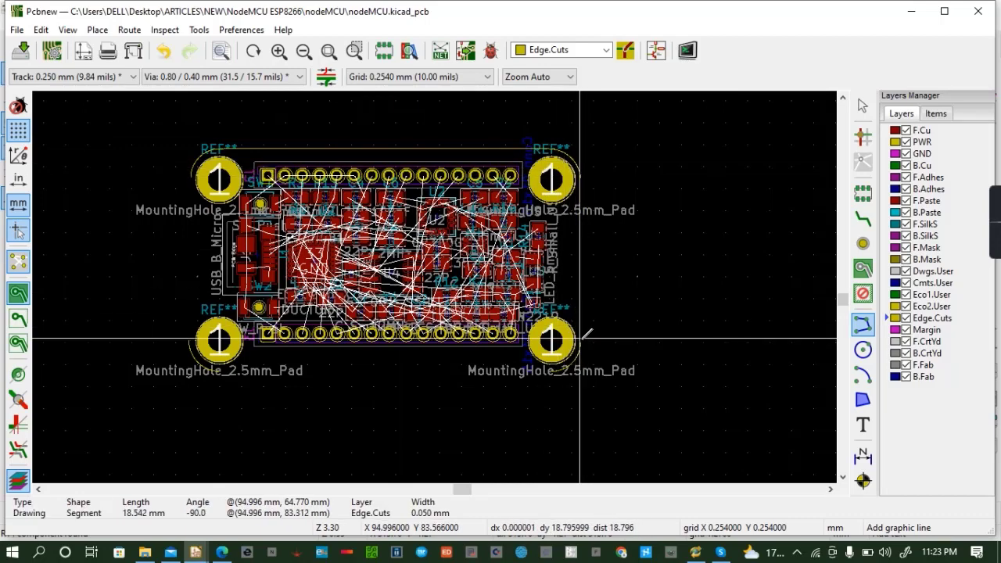
double_click(581, 342)
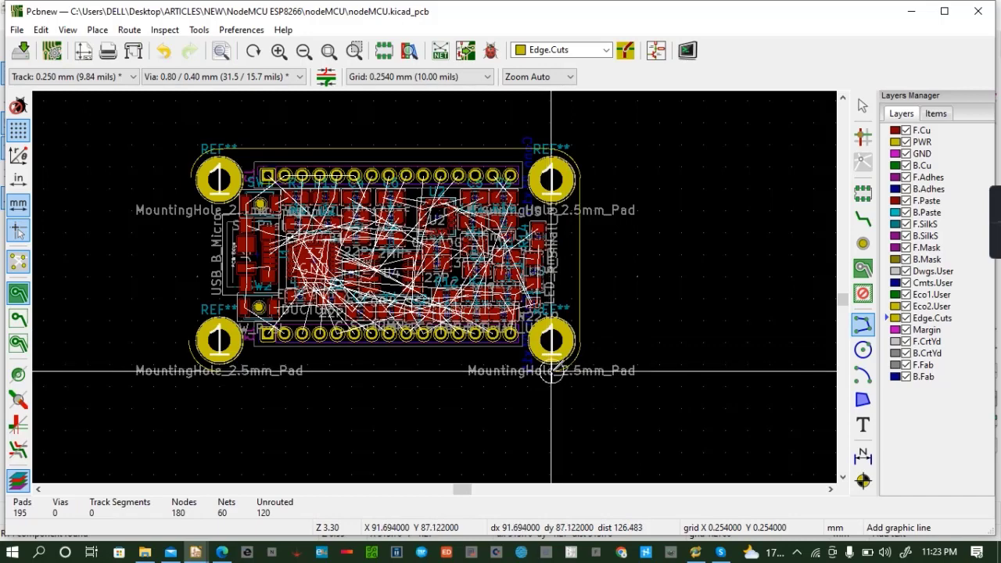
Redraw the bottom edge line after undoing a misplaced one, and begin the left edge
click(551, 371)
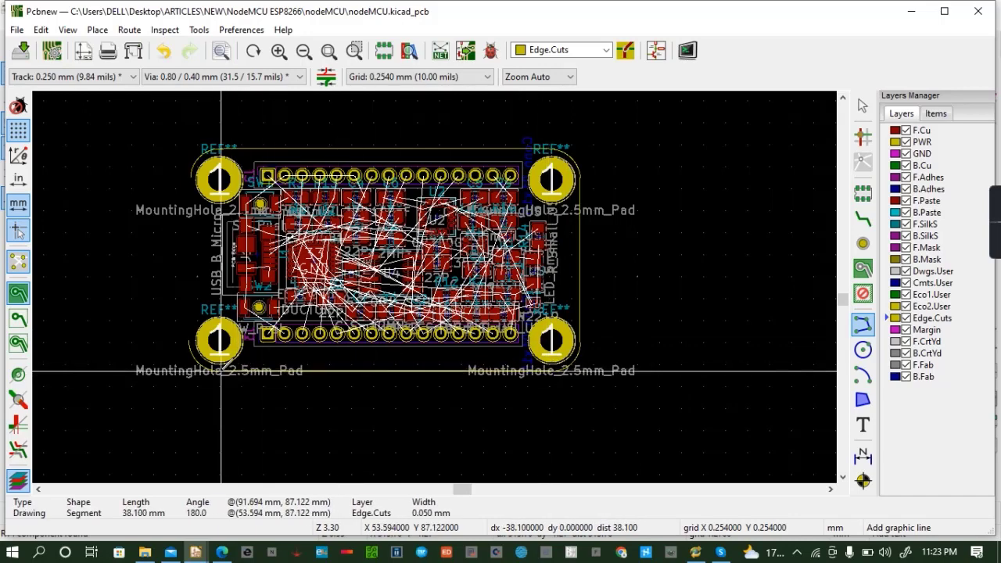
double_click(219, 371)
click(219, 371)
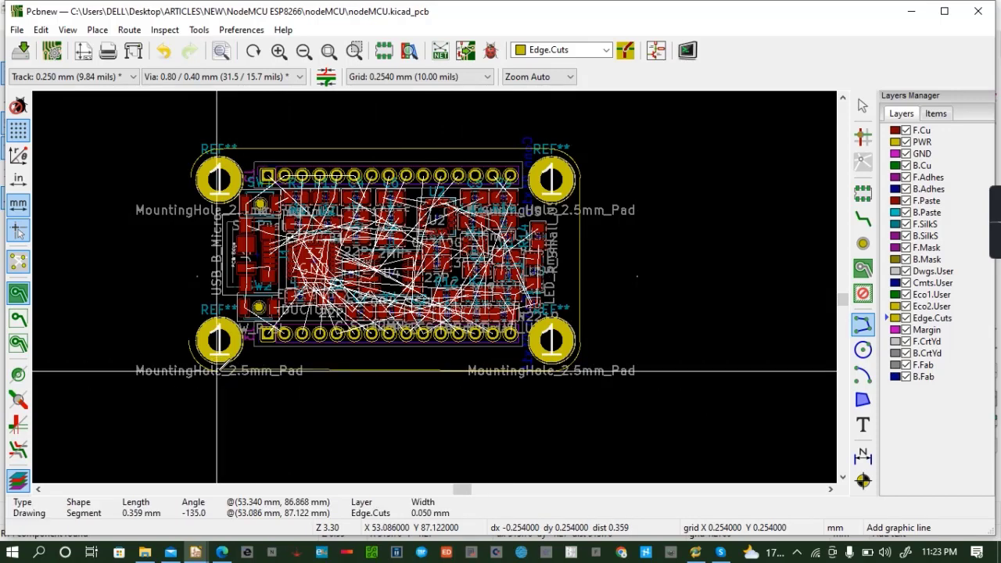
key(Escape)
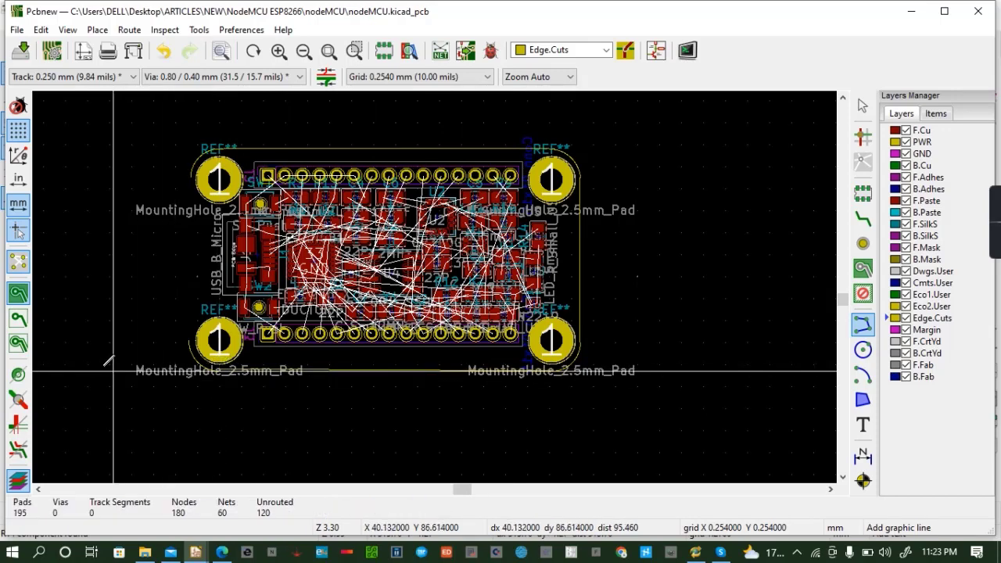
key(ctrl+z)
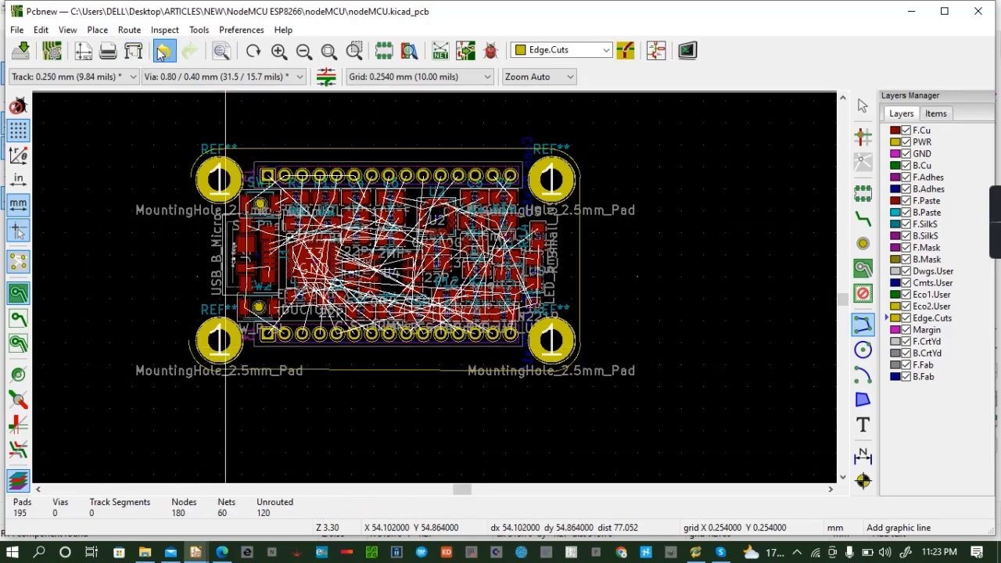
click(546, 371)
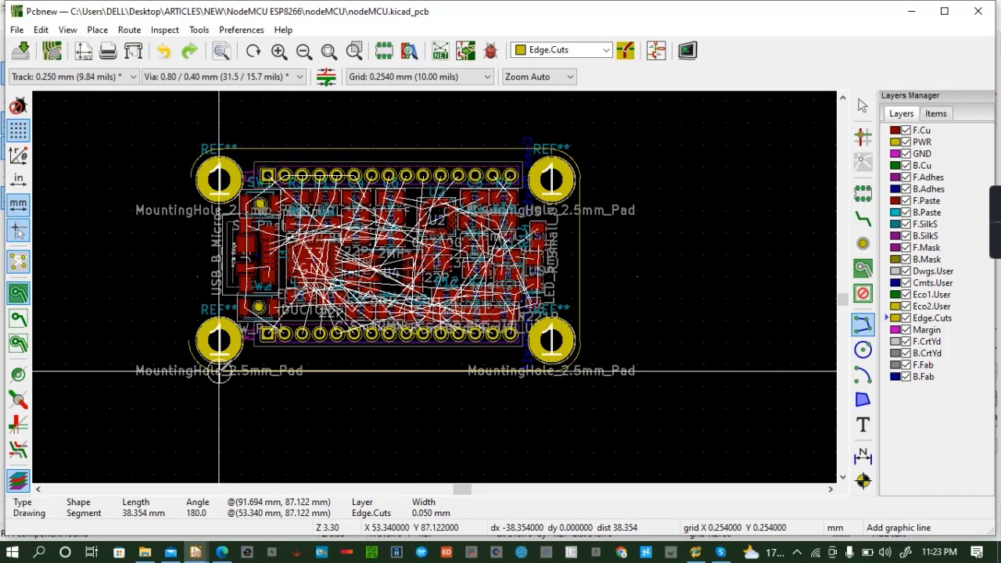
double_click(219, 371)
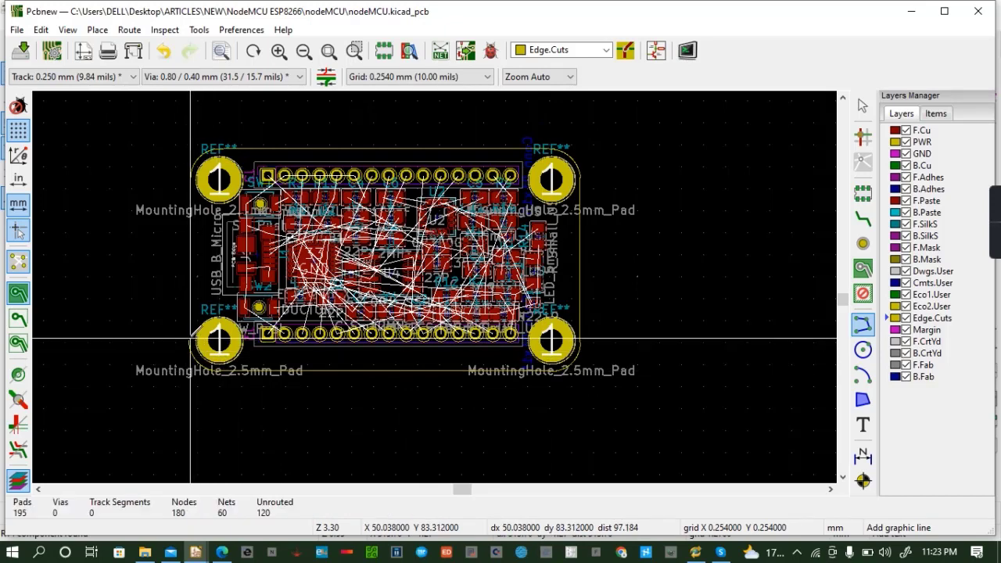
click(188, 341)
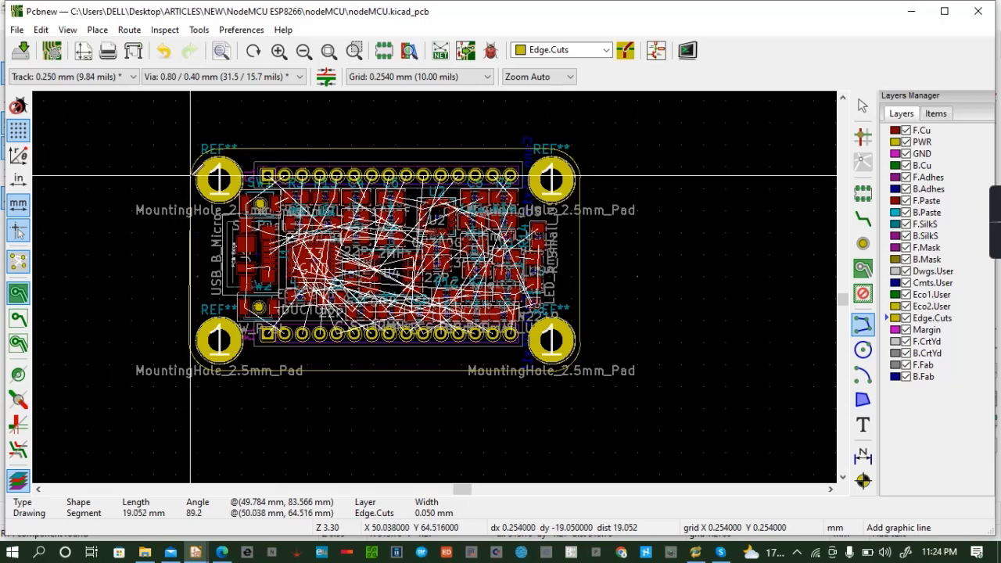
scroll(190, 175, up, 1)
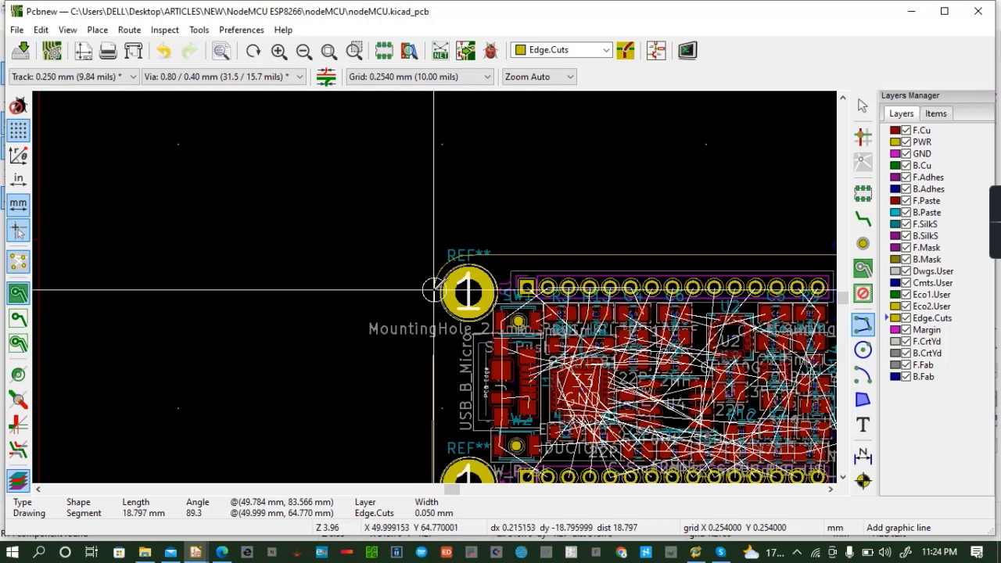
double_click(431, 289)
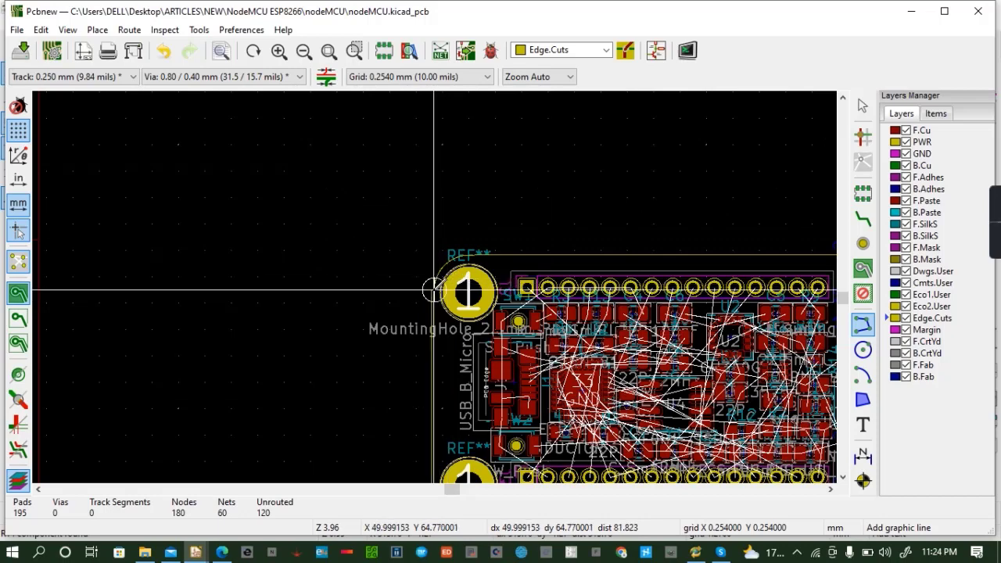
click(433, 290)
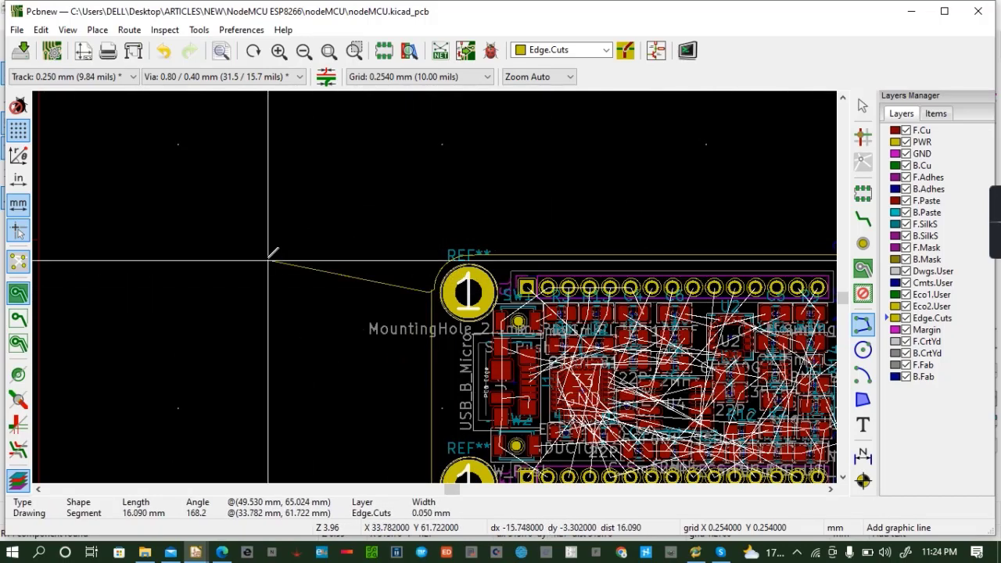
key(Escape)
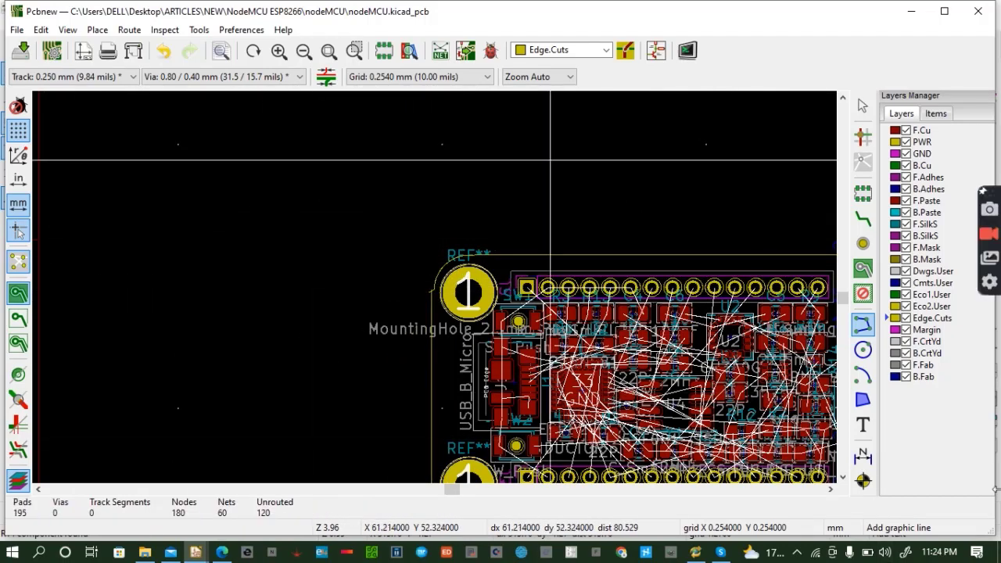
click(165, 51)
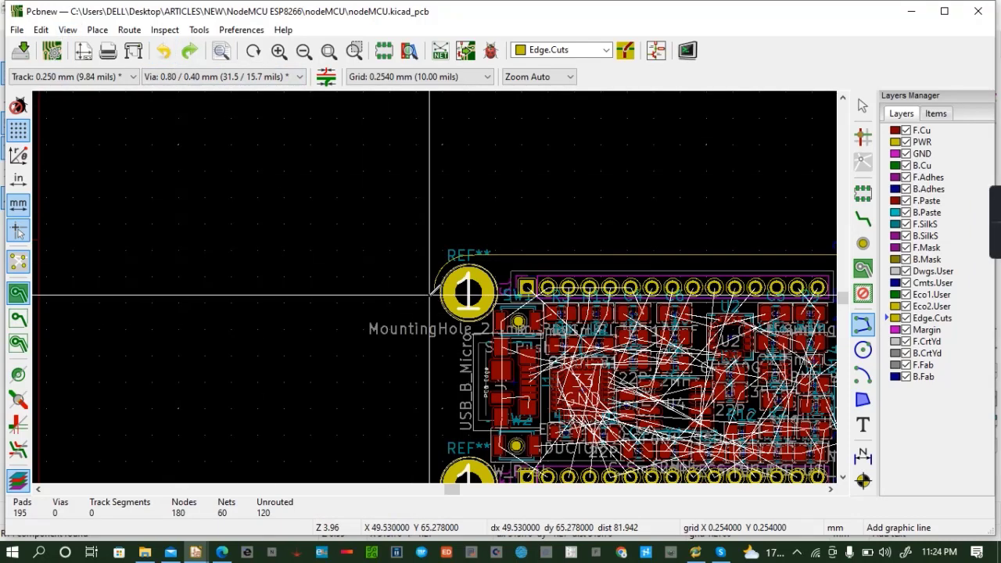
click(434, 290)
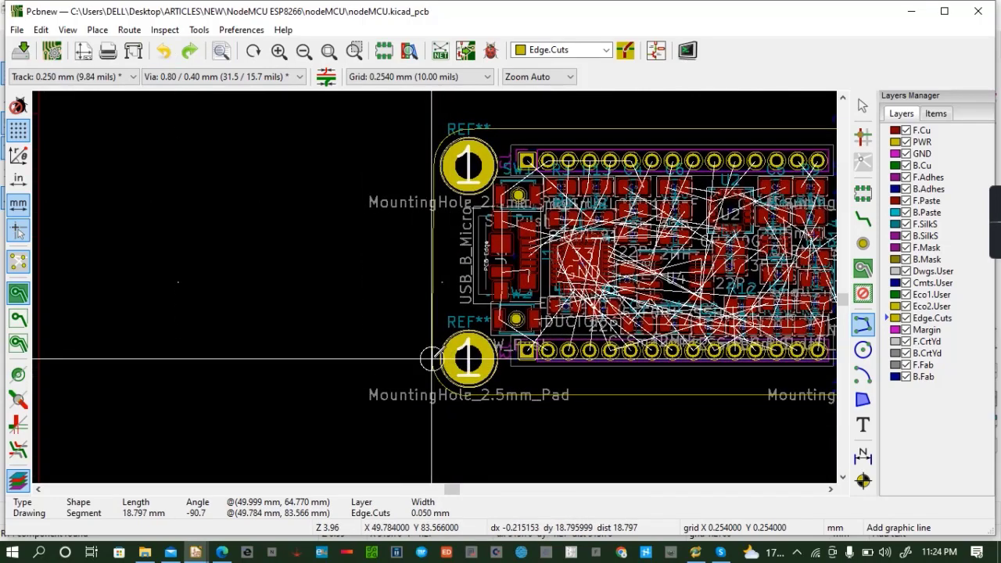
double_click(432, 359)
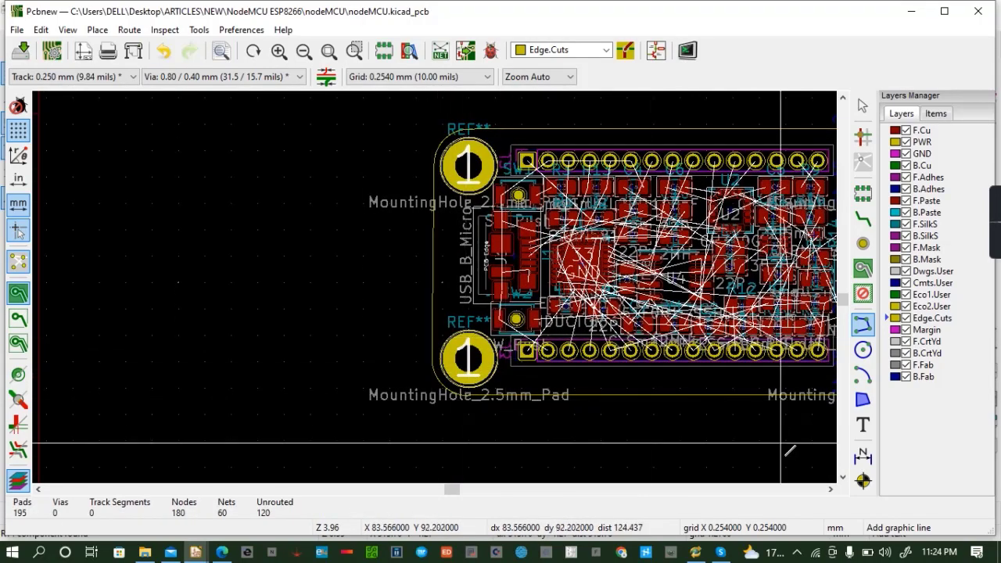
click(830, 490)
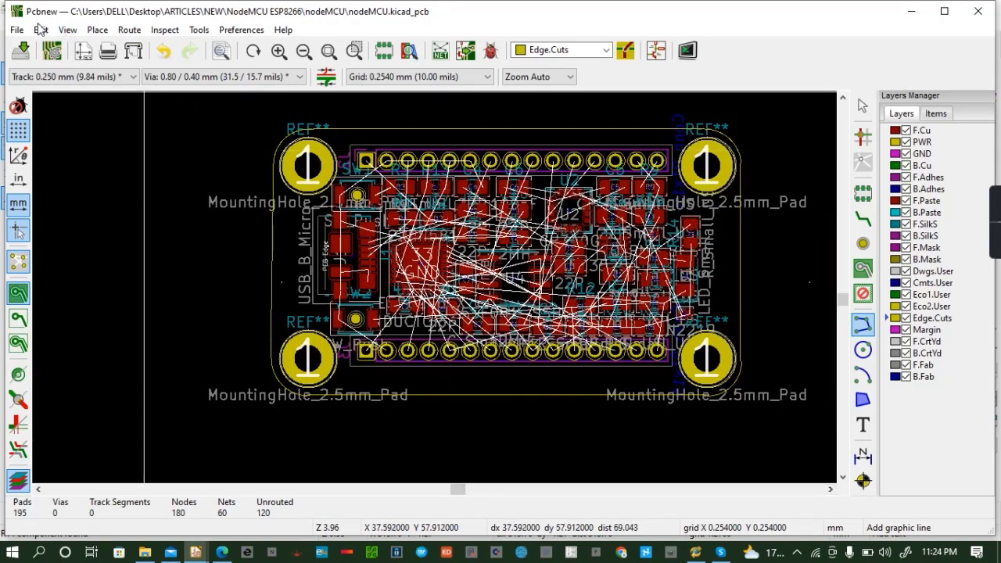
click(68, 29)
click(102, 119)
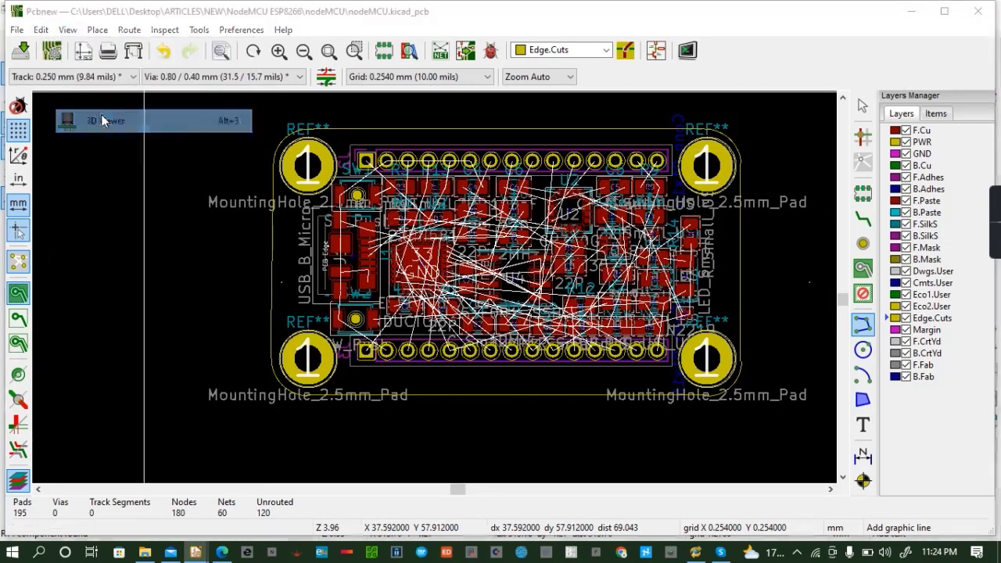
drag(483, 314, 498, 145)
scroll(481, 296, up, 4)
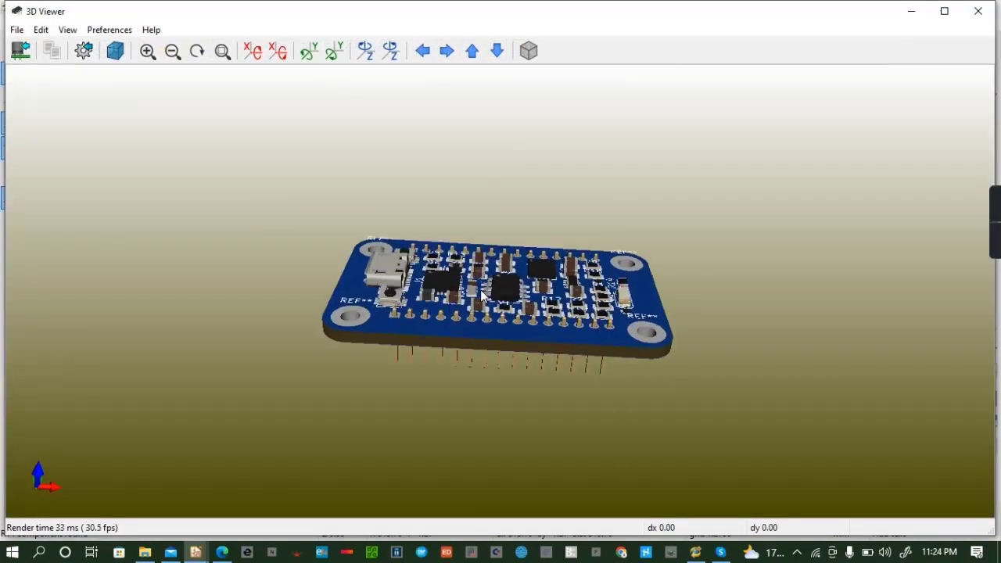
drag(483, 305, 500, 330)
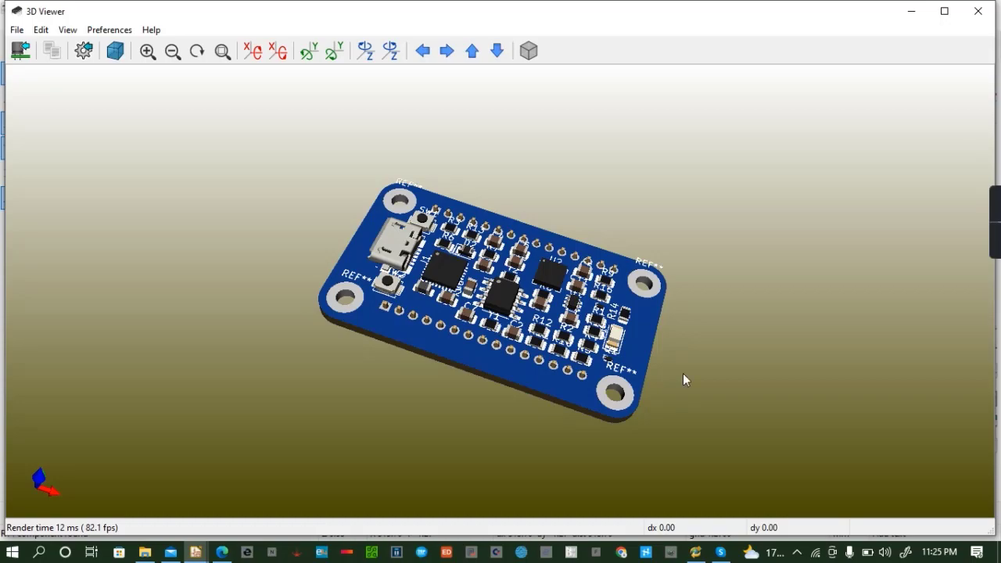
drag(475, 374, 463, 352)
scroll(479, 328, up, 3)
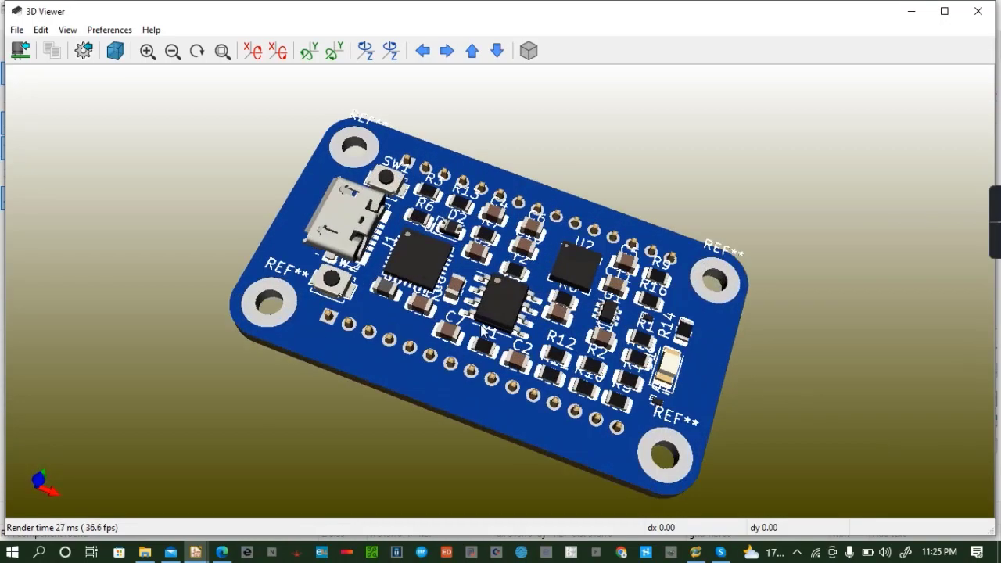
drag(514, 379, 452, 294)
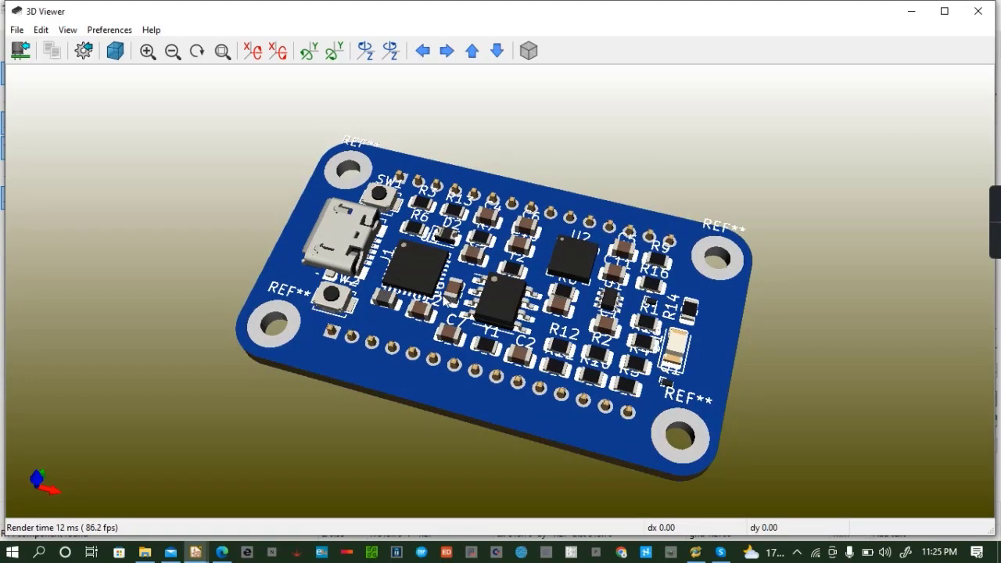
drag(444, 300, 459, 365)
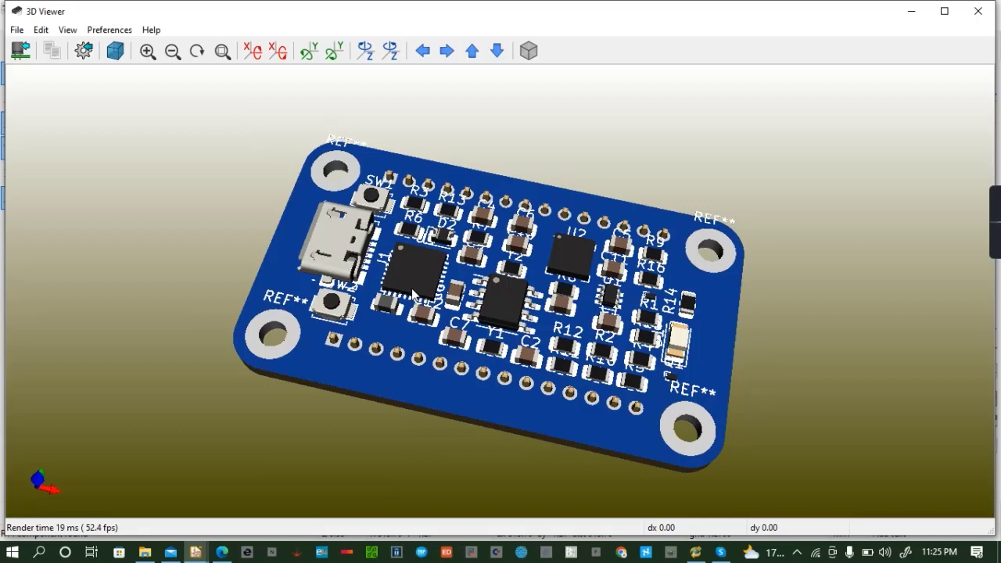
click(977, 11)
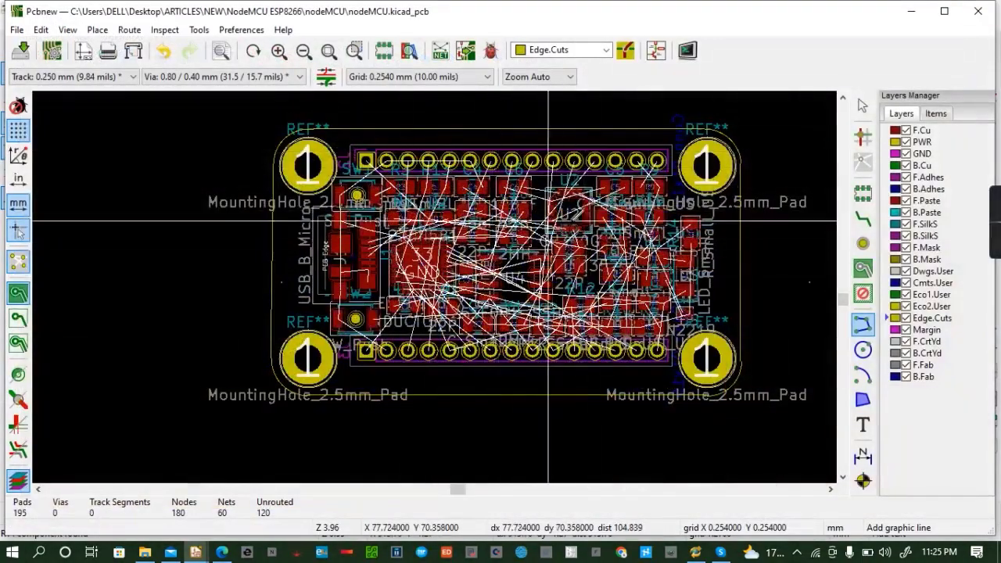
Try exporting the board as Specctra DSN 'nodeMCU', dismiss the error, and save the board
click(12, 29)
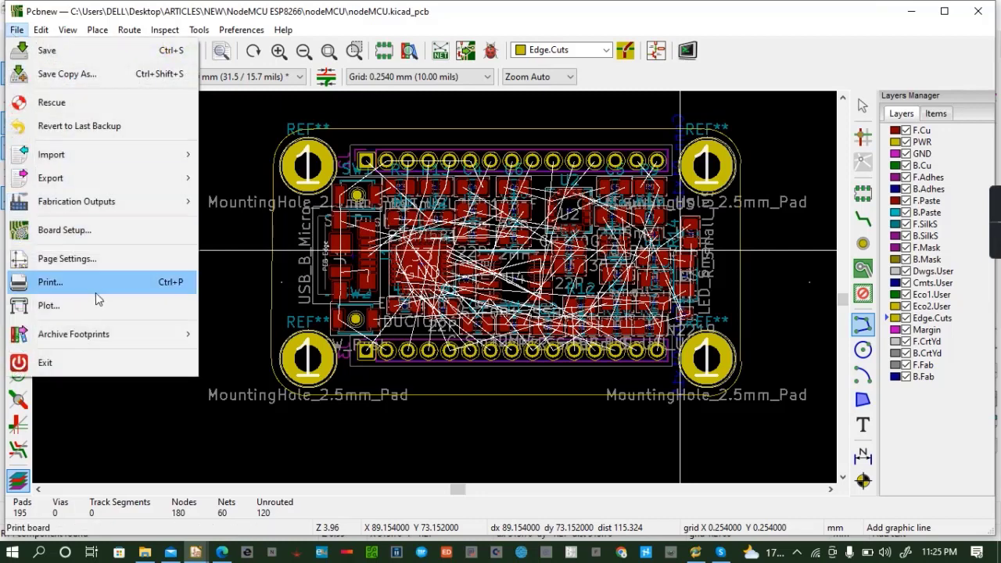
mouse_move(97, 203)
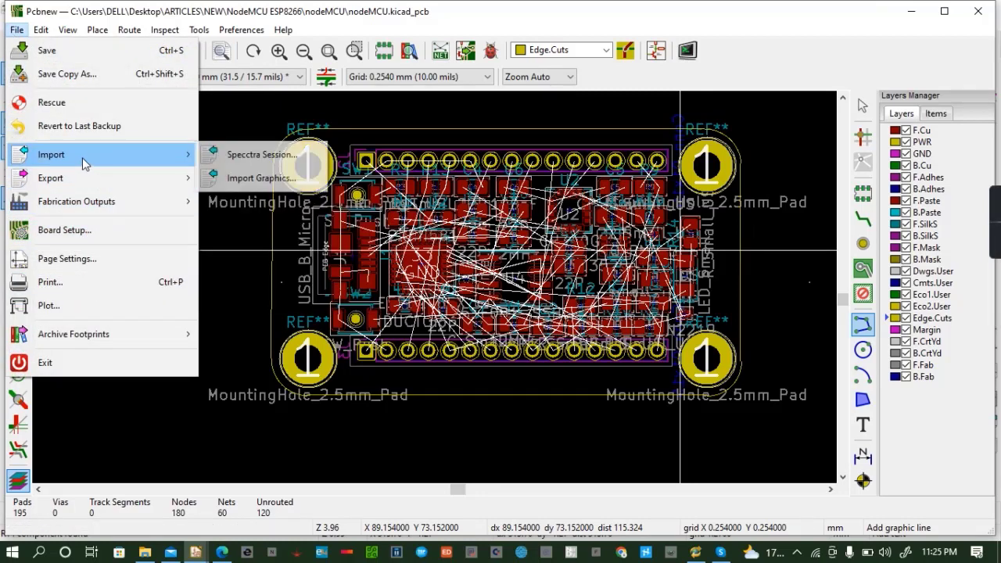
mouse_move(79, 174)
click(257, 178)
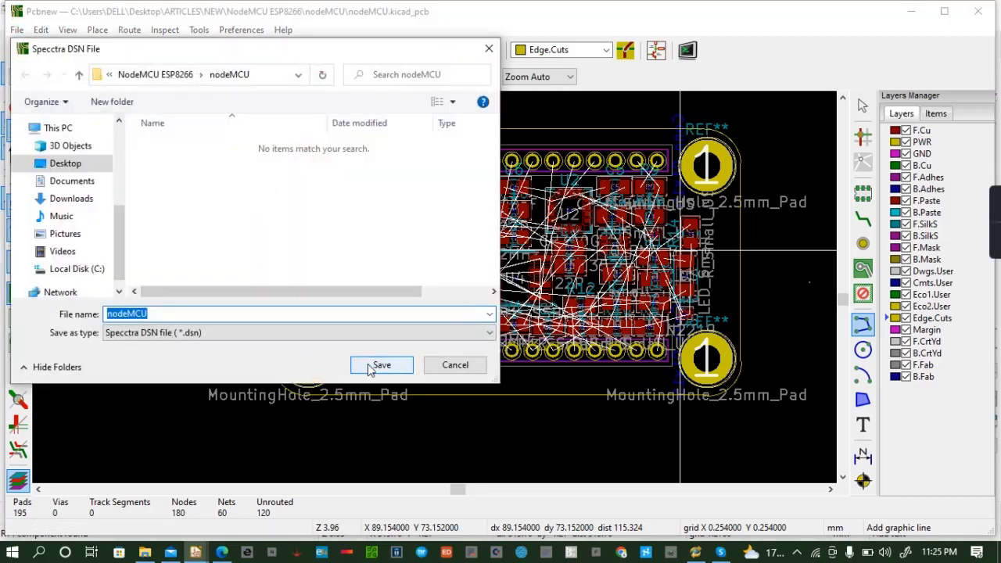
click(380, 365)
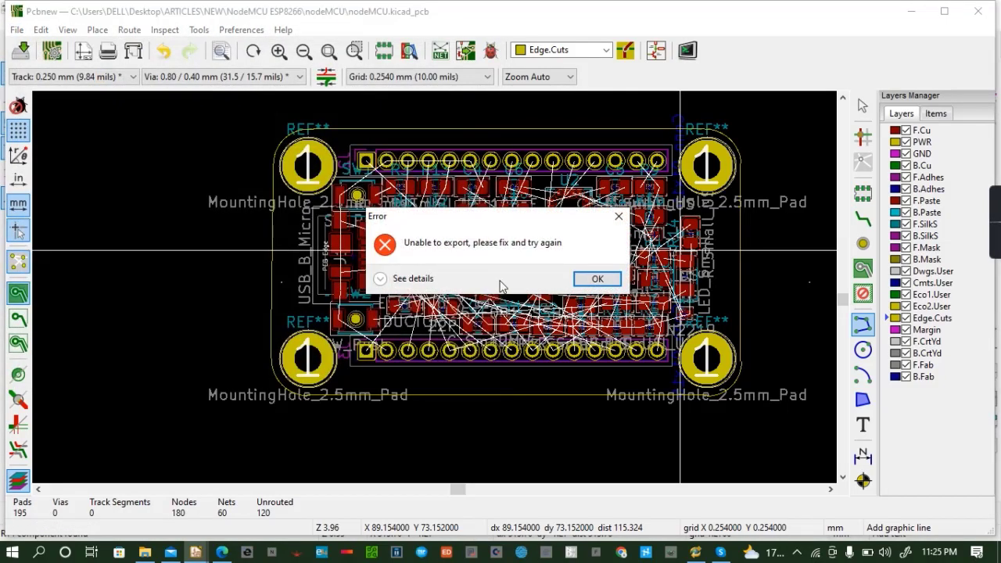
click(596, 279)
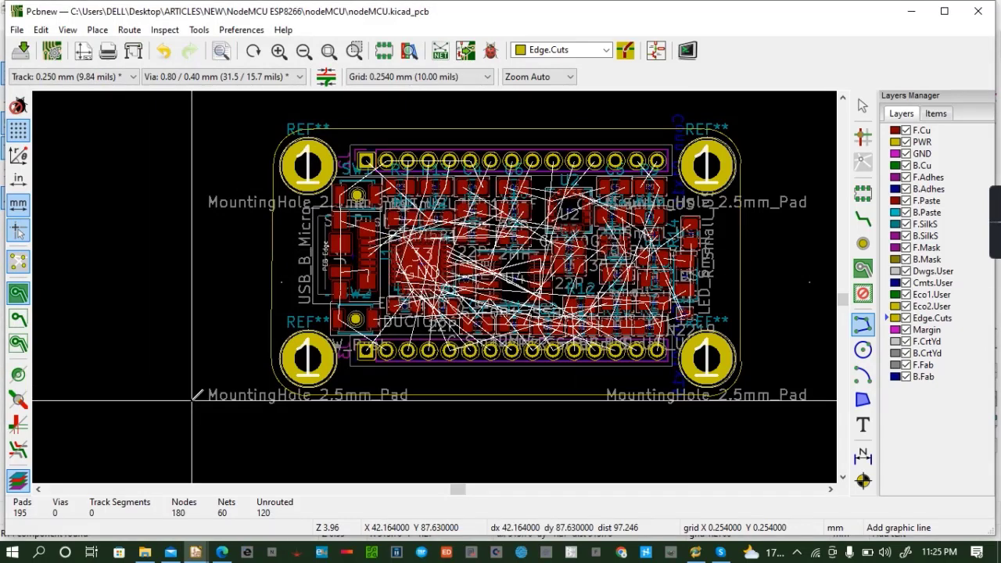
key(ctrl+s)
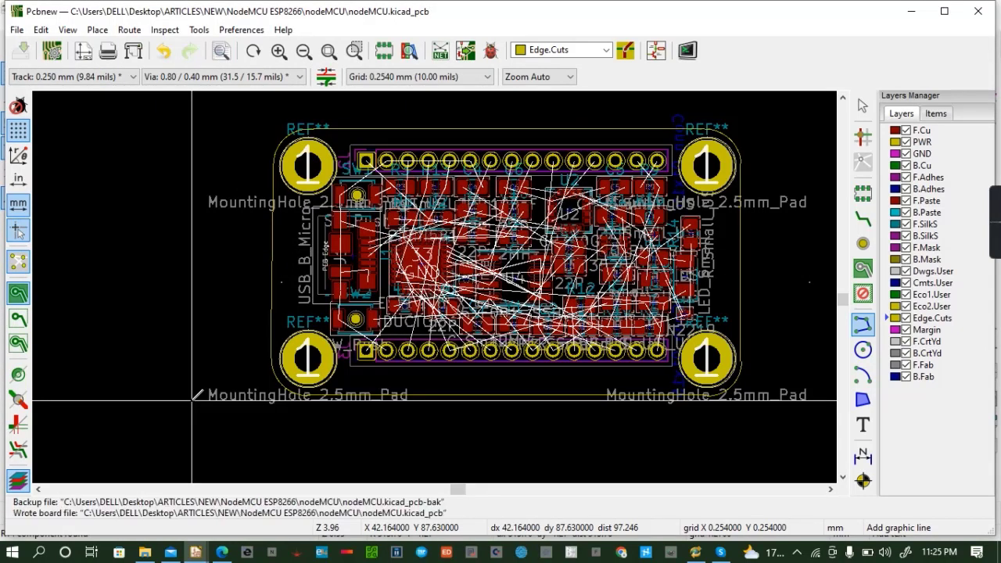
Retry the Specctra DSN export and dismiss the resulting error again
click(14, 30)
mouse_move(96, 179)
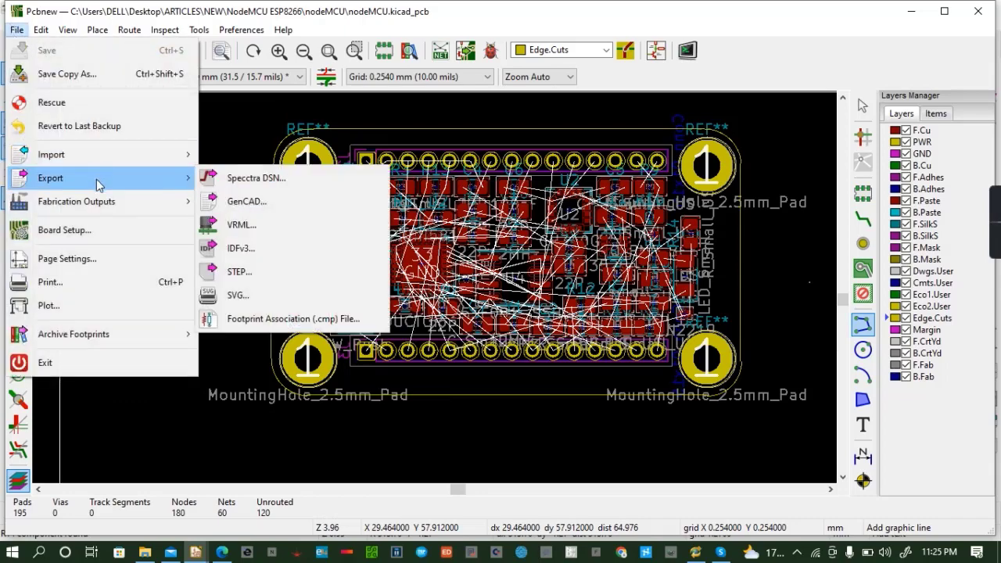
click(234, 178)
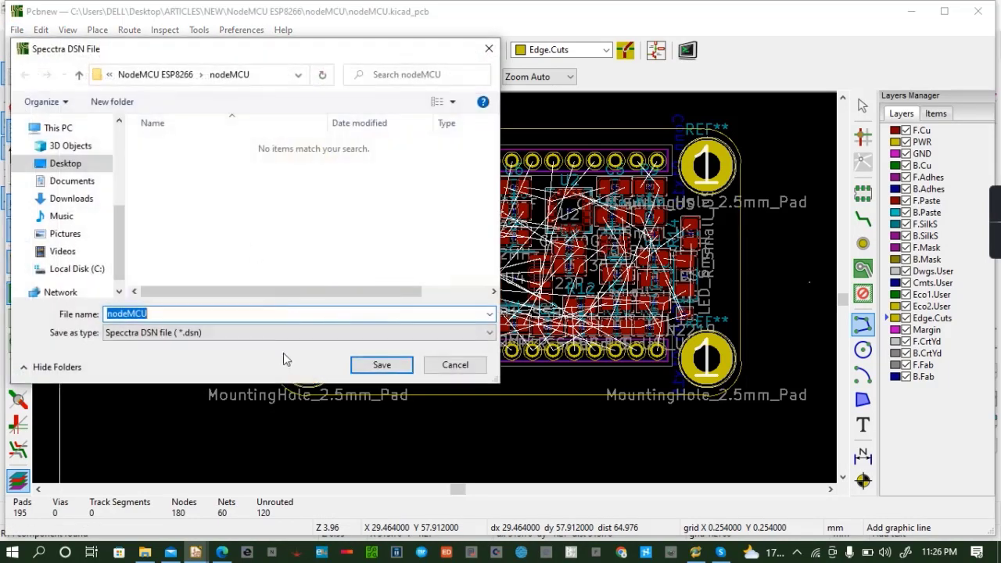
click(364, 367)
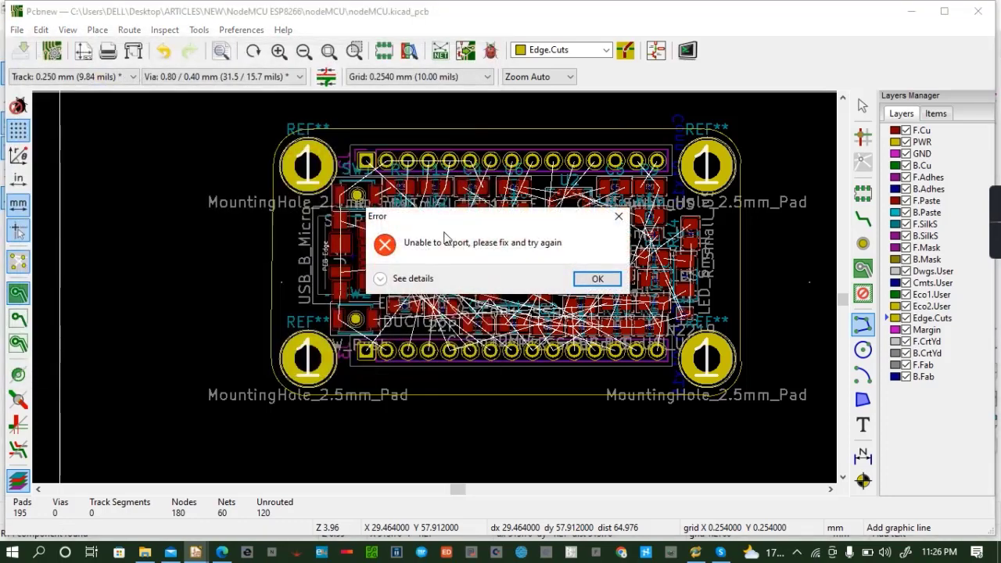
click(596, 280)
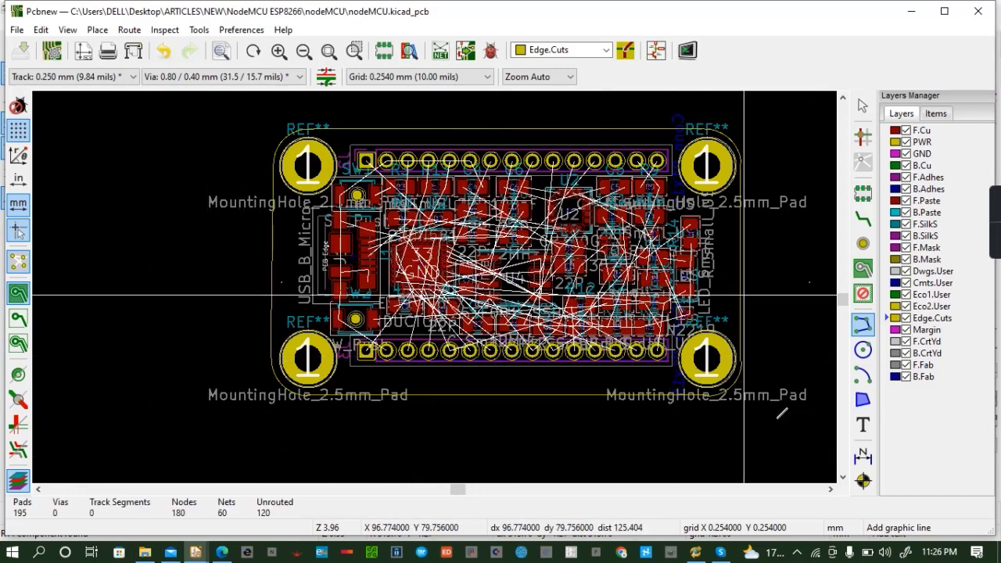
click(834, 492)
click(834, 492)
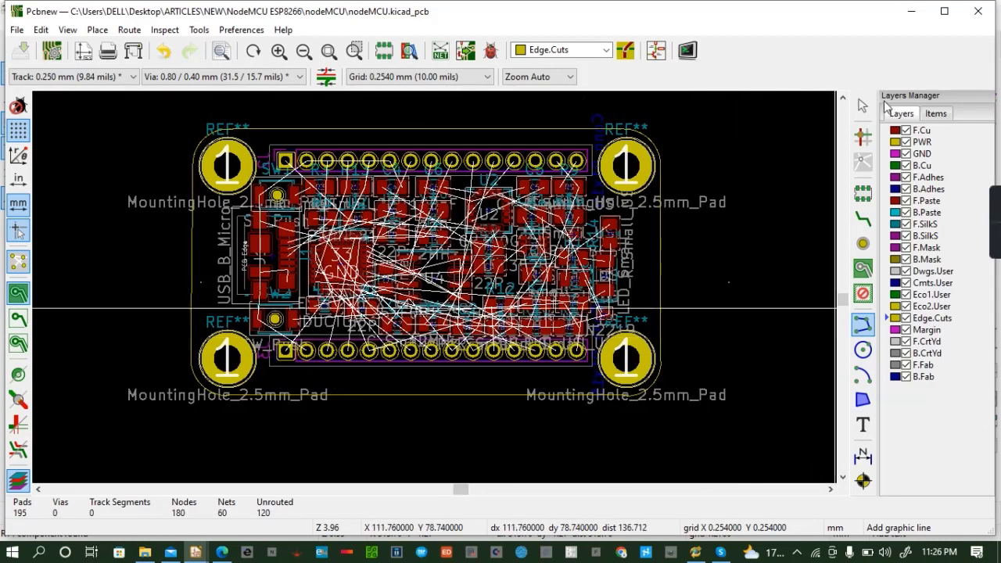
click(843, 96)
click(843, 96)
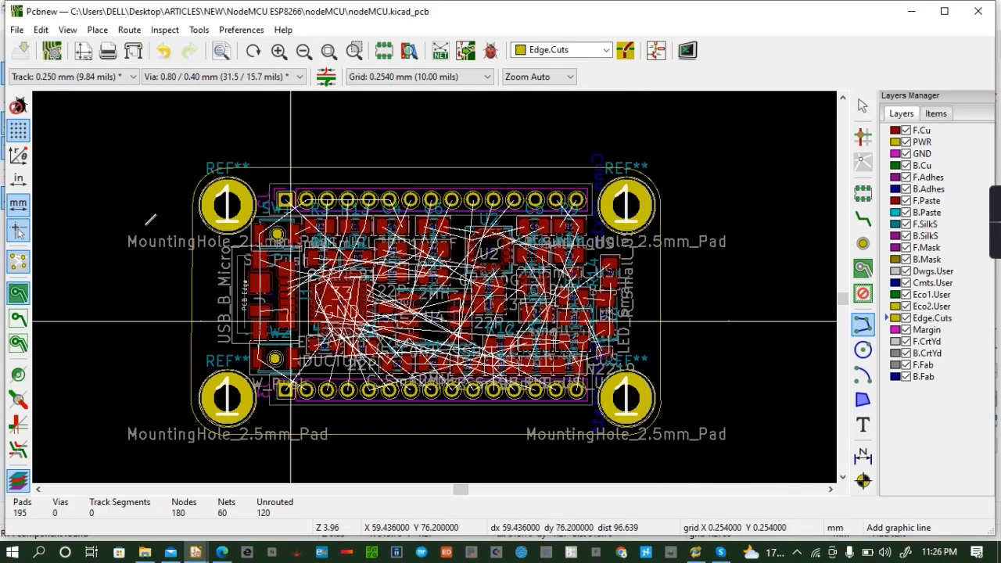
Export once more, view the error details showing duplicate REF** references, then close it
click(19, 31)
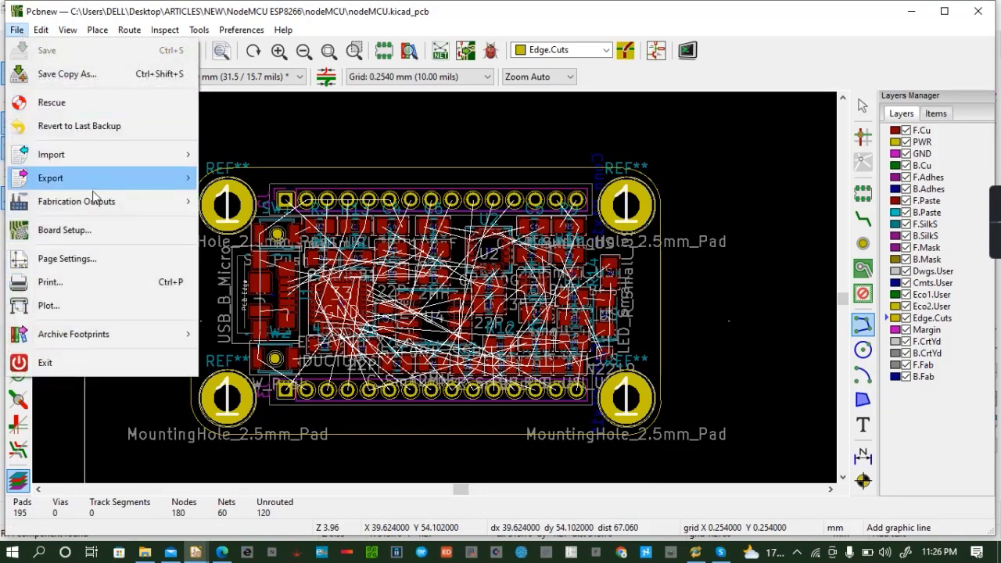
mouse_move(81, 181)
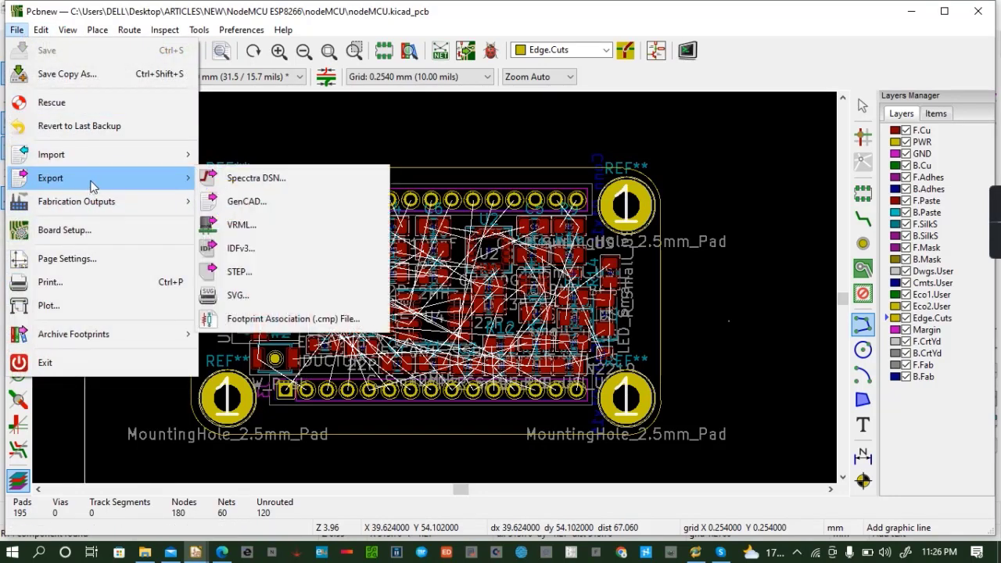
click(241, 180)
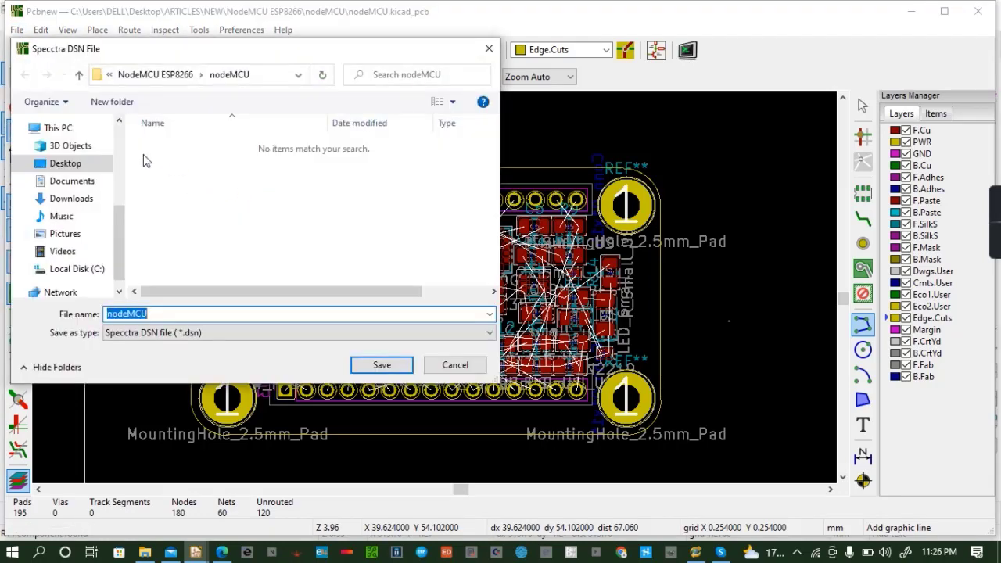
click(381, 365)
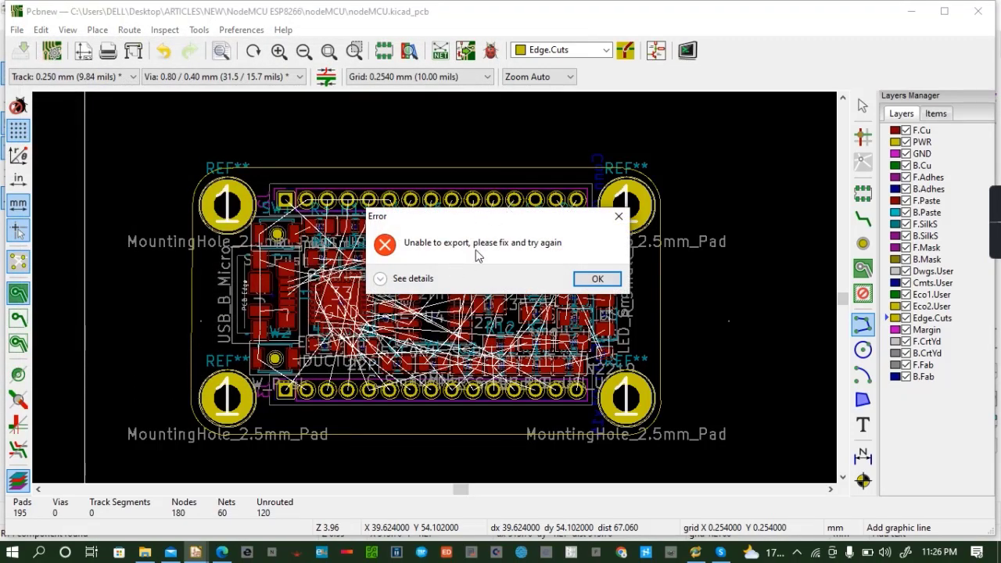
click(415, 278)
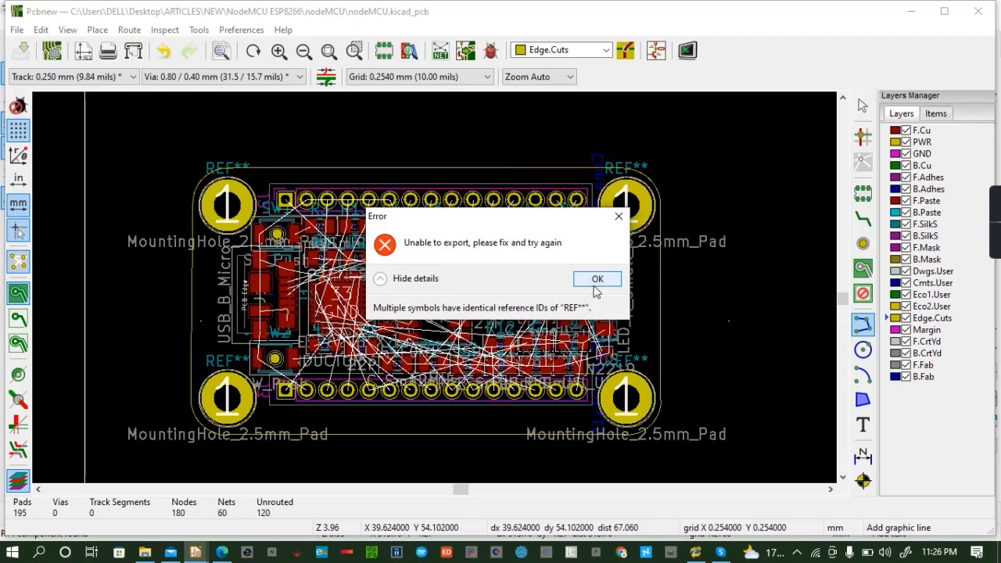
click(620, 219)
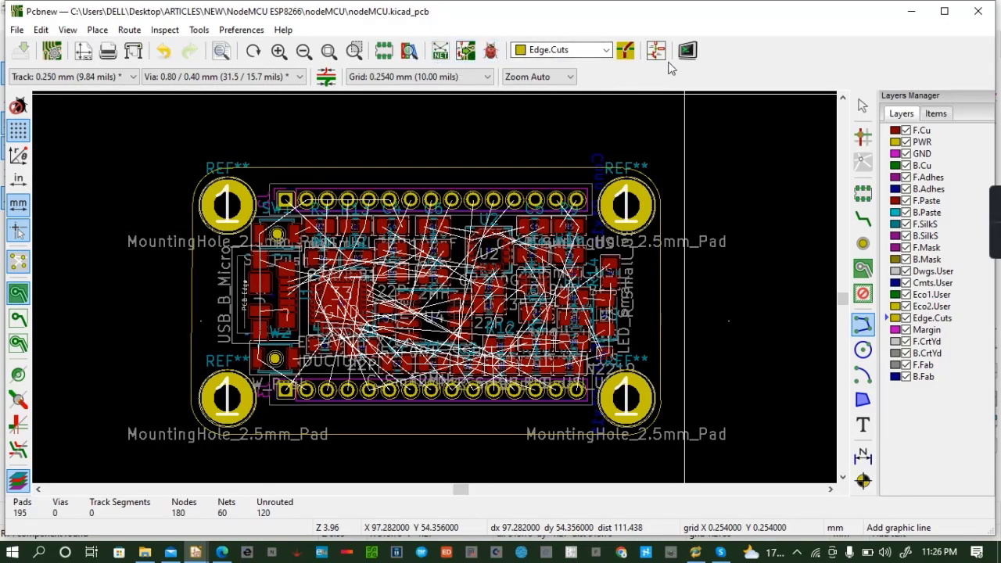
Cancel the accidentally started board-edge line and return to selecting board items
right_click(242, 203)
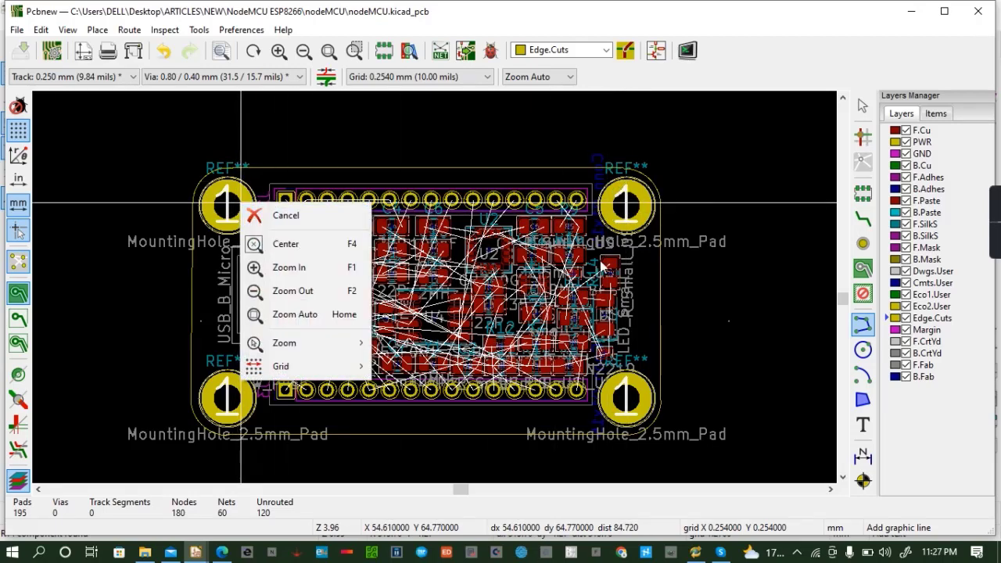
click(744, 317)
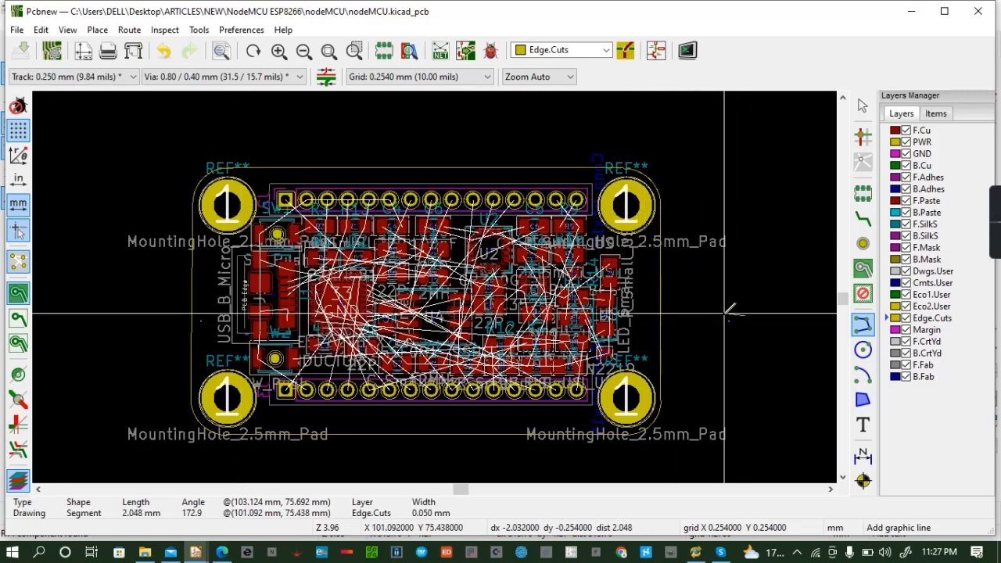
key(Escape)
click(867, 107)
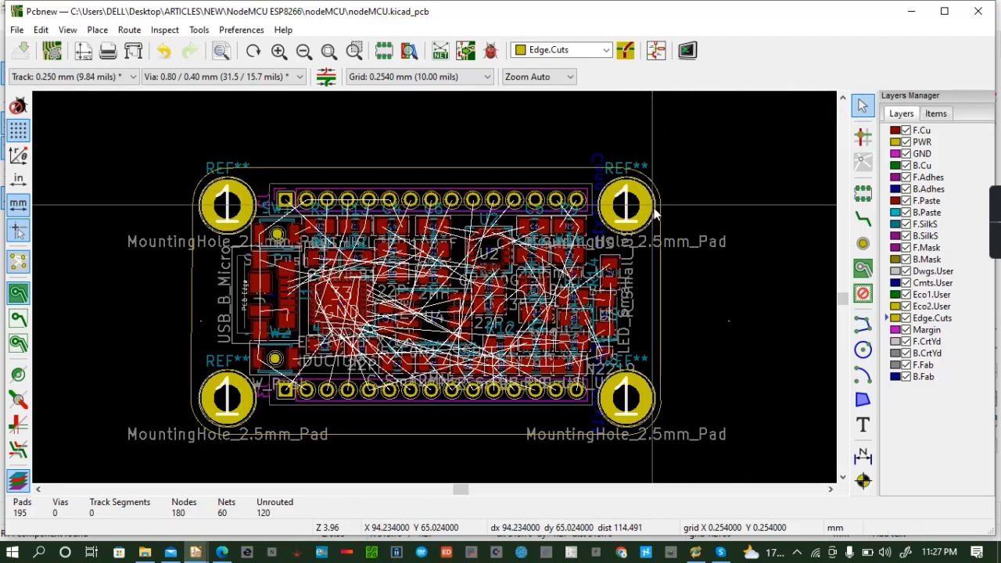
Change the top-right mounting hole's reference to REF1
click(650, 213)
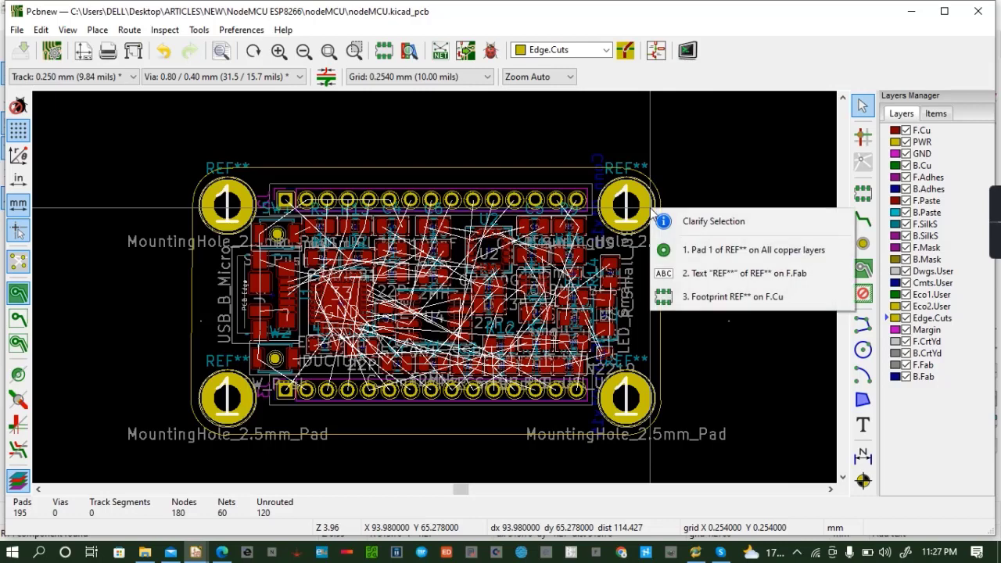
click(637, 193)
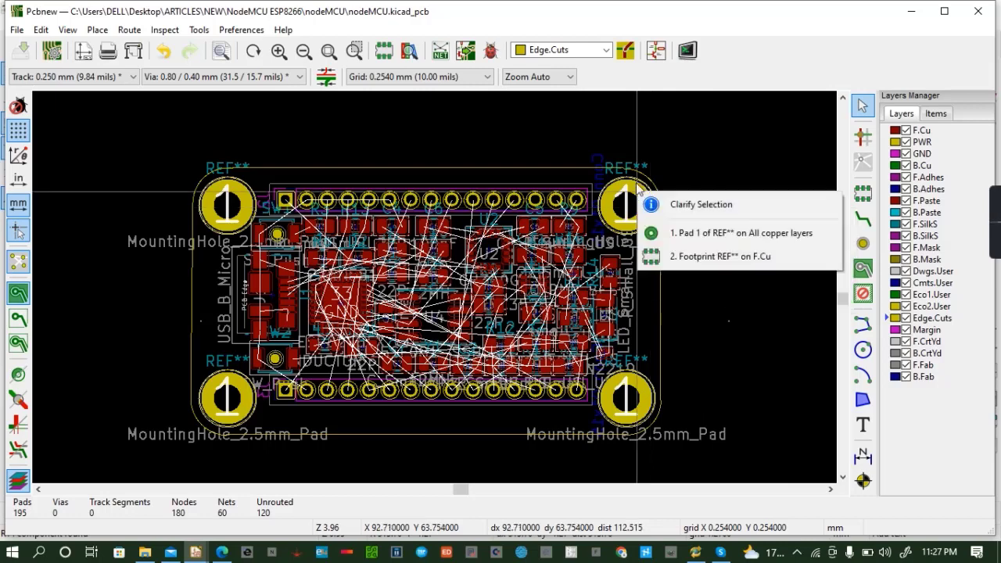
click(604, 195)
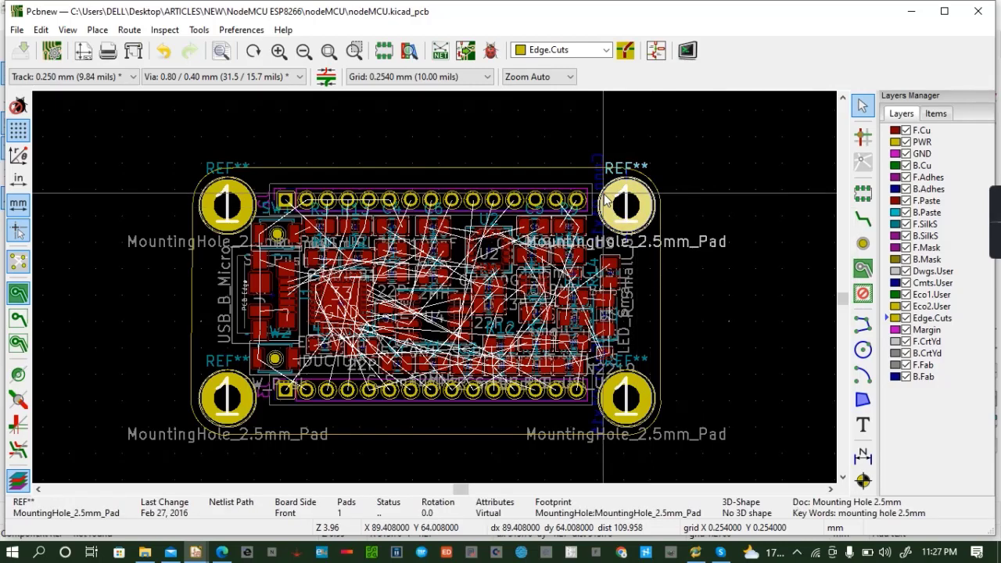
double_click(605, 199)
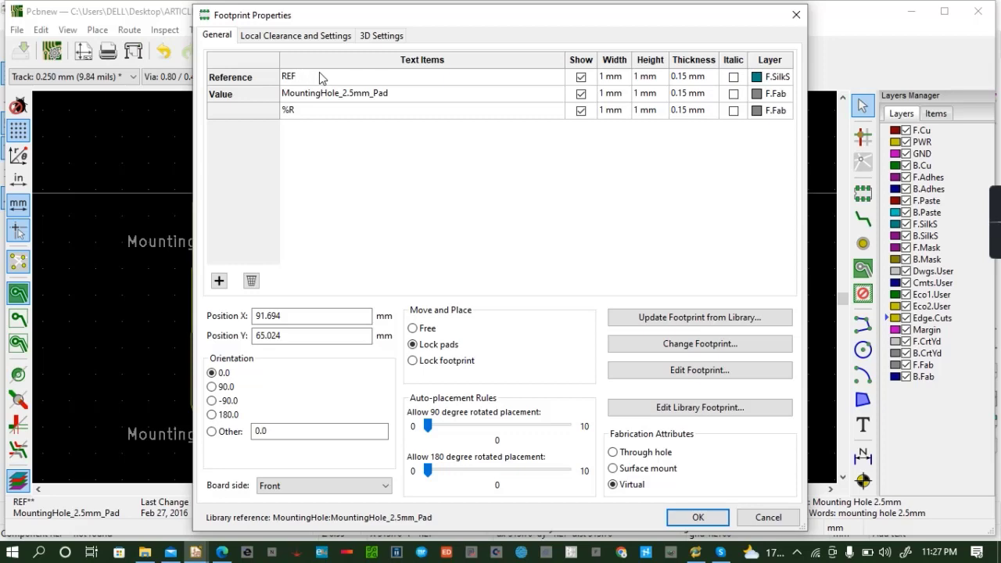
text(1)
click(687, 518)
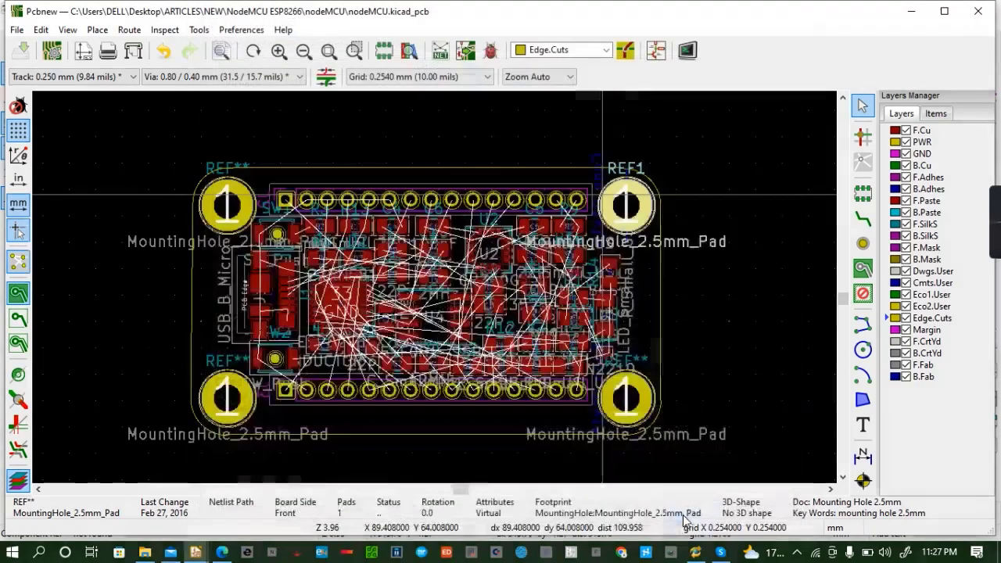
Change the top-left mounting hole's reference to REF2
double_click(243, 197)
click(796, 13)
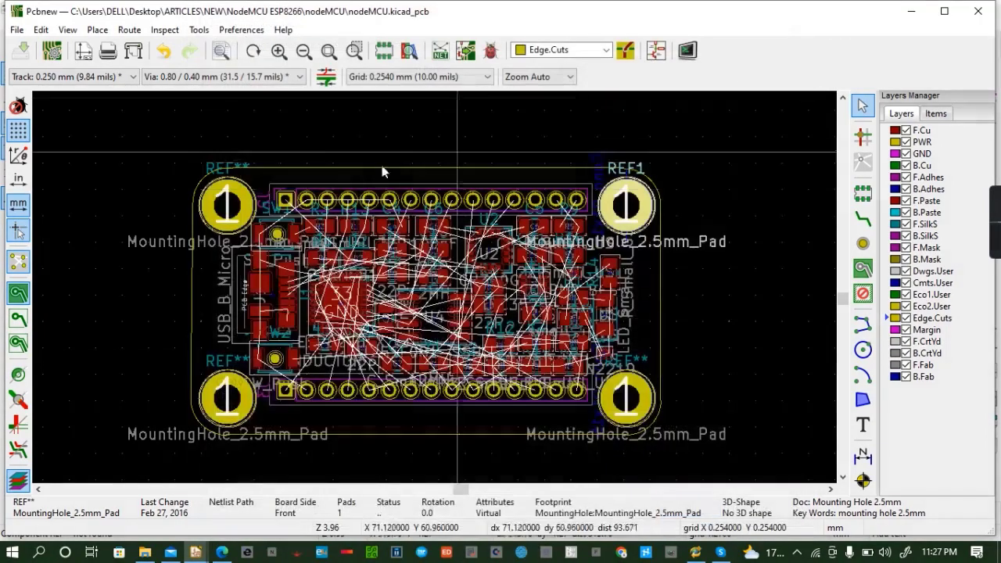
click(247, 205)
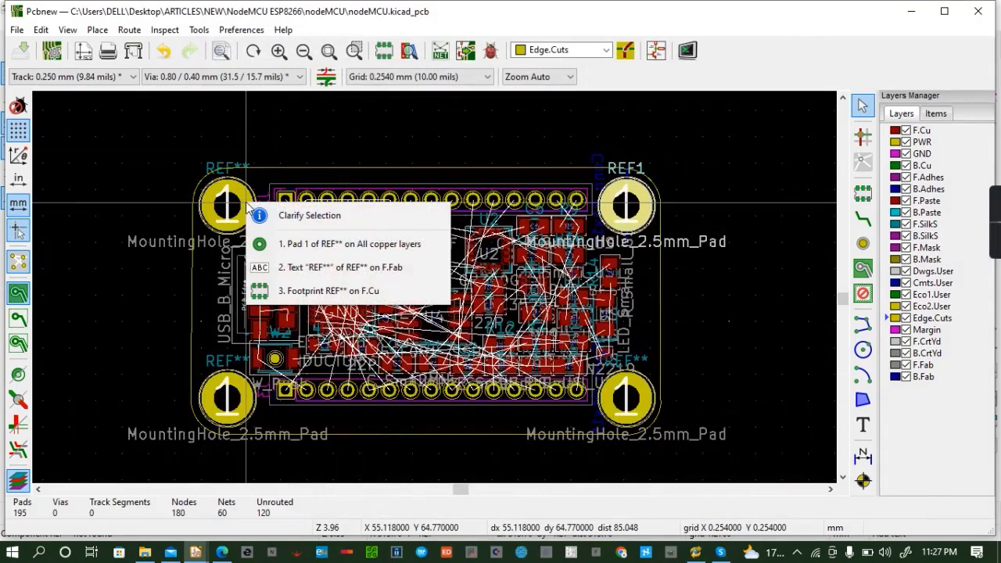
click(321, 290)
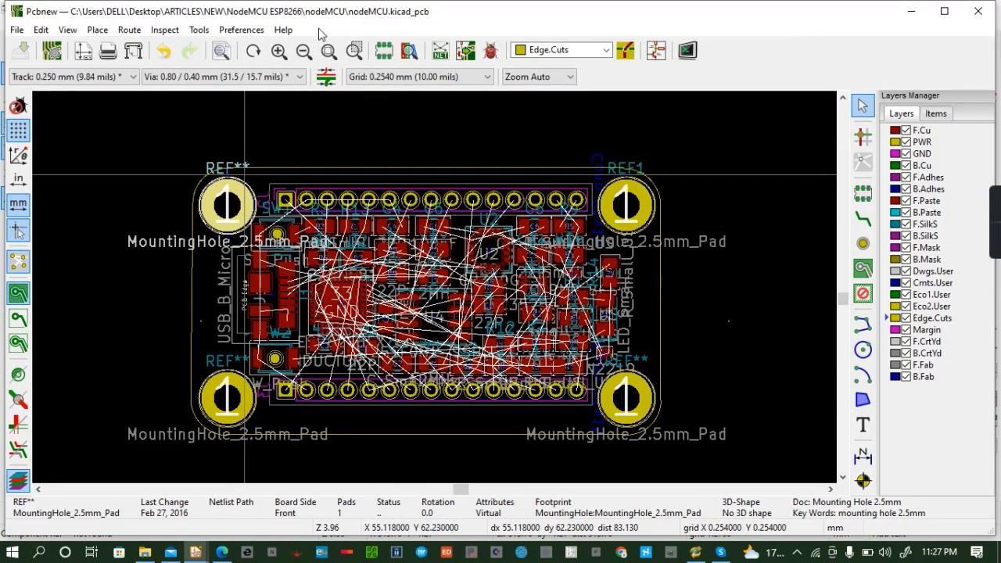
key(e)
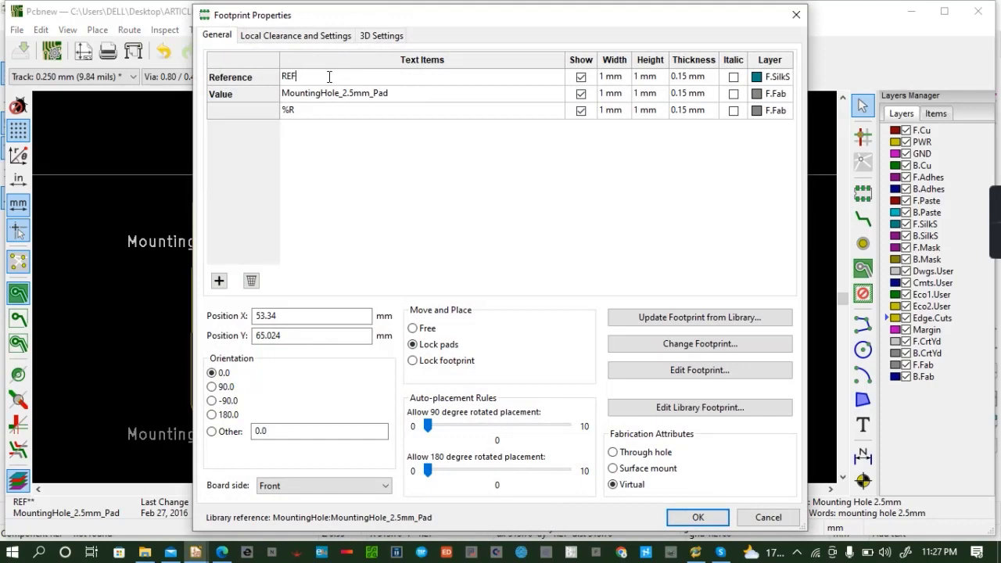
text(2)
click(698, 517)
Change the lower-left mounting hole's reference to REF3
click(241, 382)
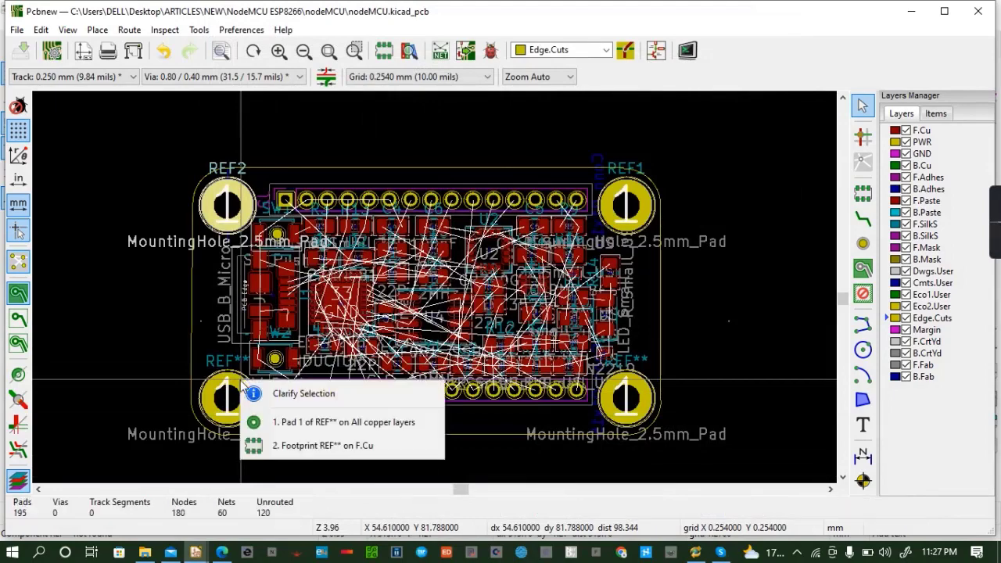
click(276, 445)
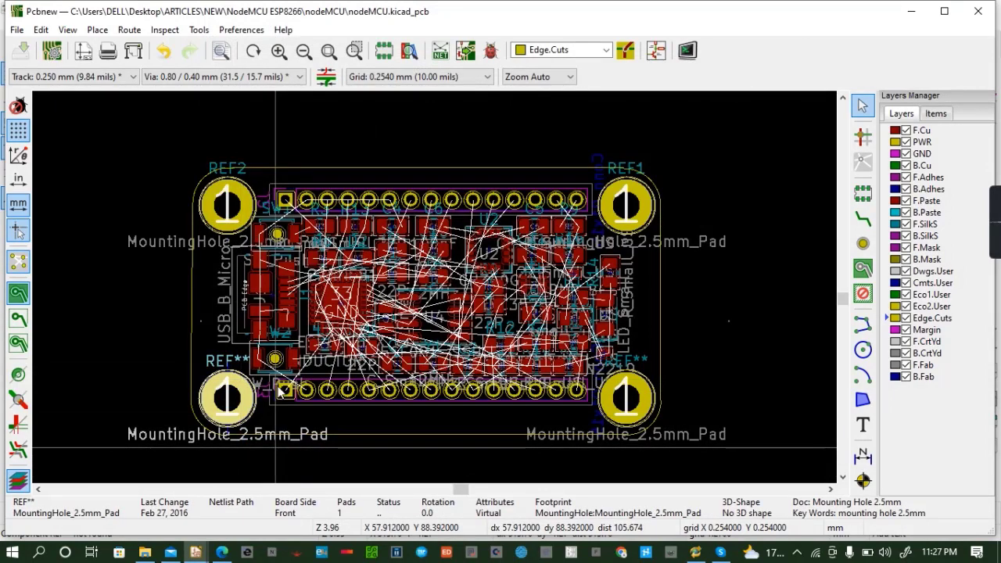
key(e)
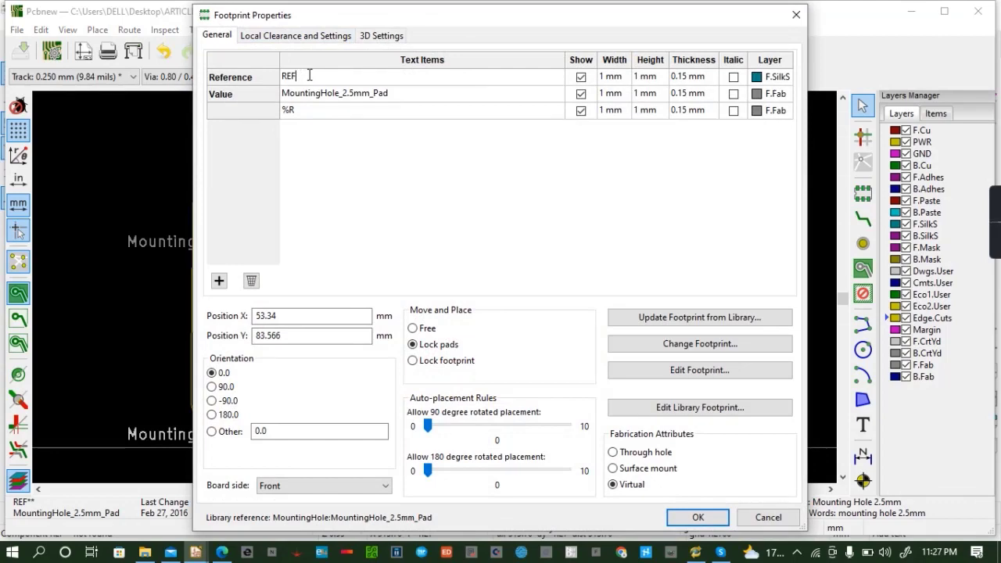
text(REF3)
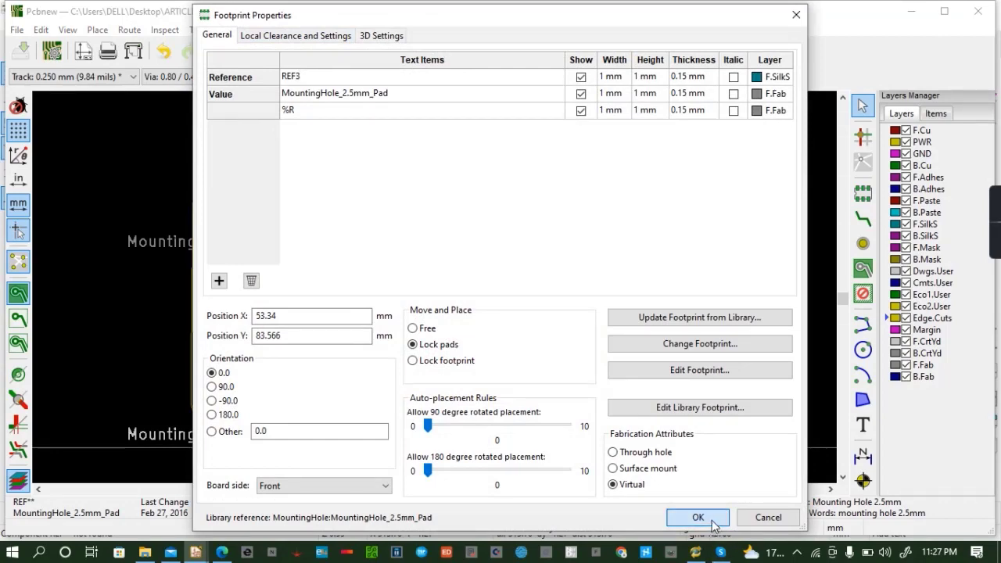
click(712, 523)
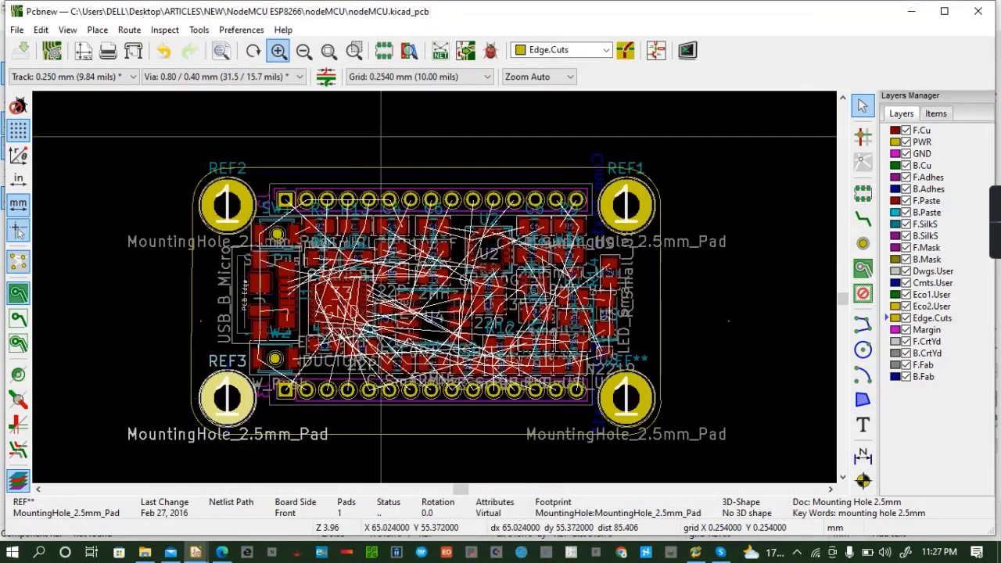
Export the board as the Specctra DSN file nodeMCU.dsn
click(17, 30)
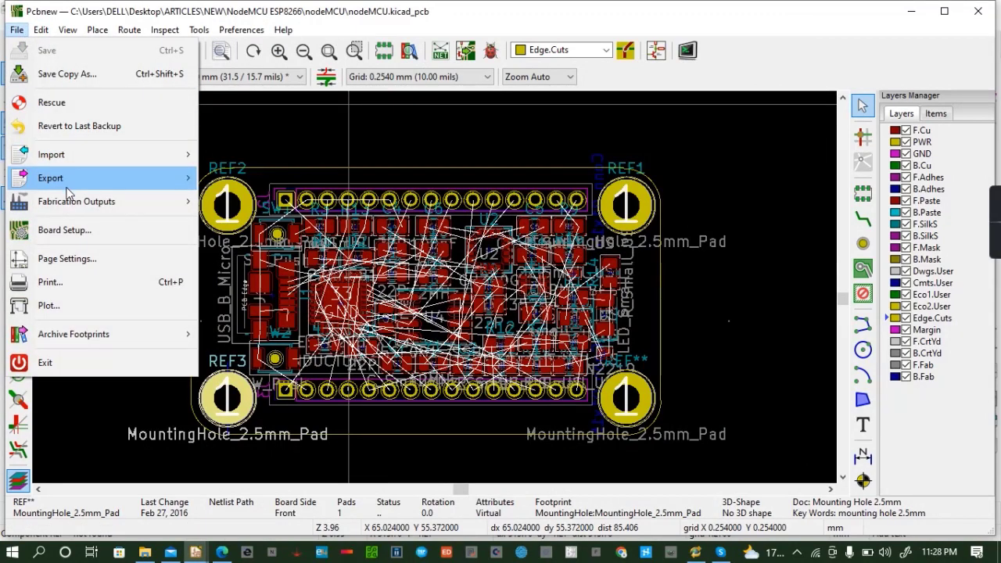
mouse_move(67, 178)
click(267, 193)
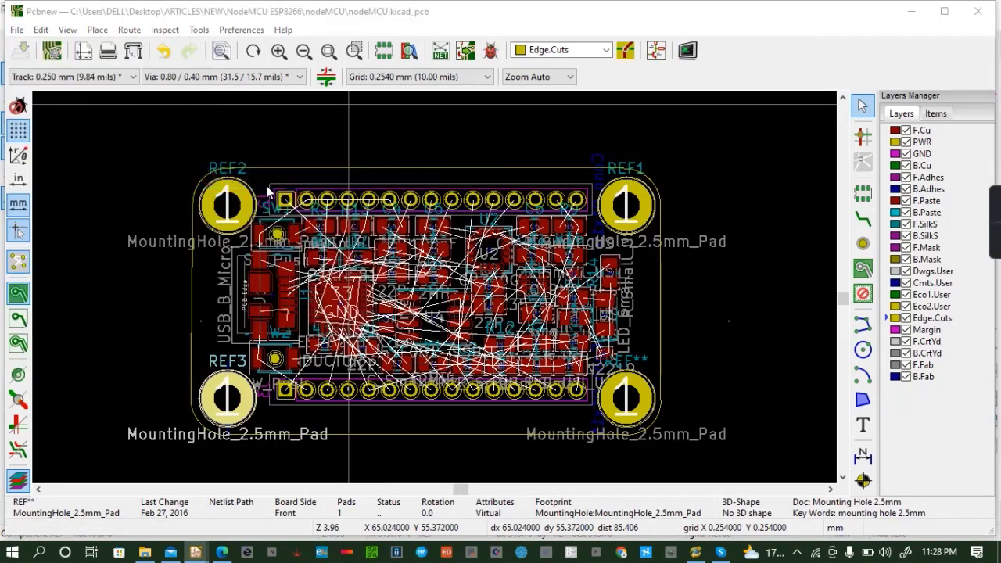
click(383, 370)
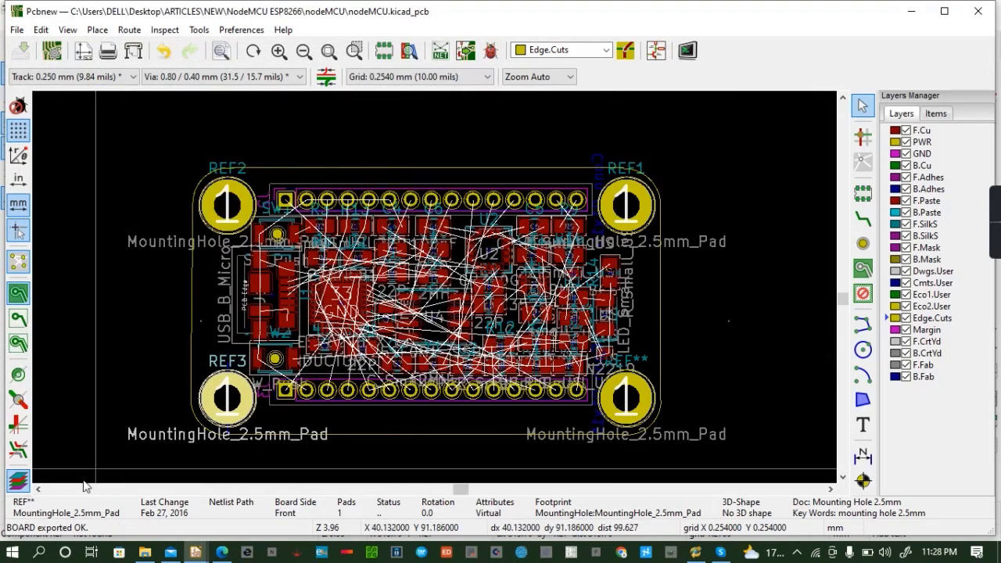
click(39, 553)
Launch Freerouting and open nodeMCU.dsn from Desktop\ARTICLES\NEW\NodeMCU ESP8266\nodeMCU
text(FRE)
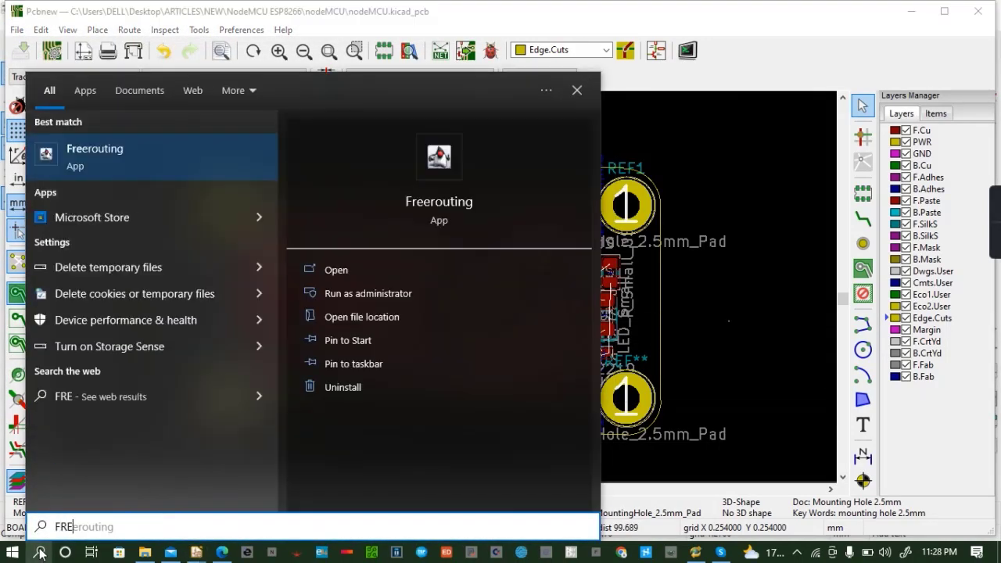
click(250, 154)
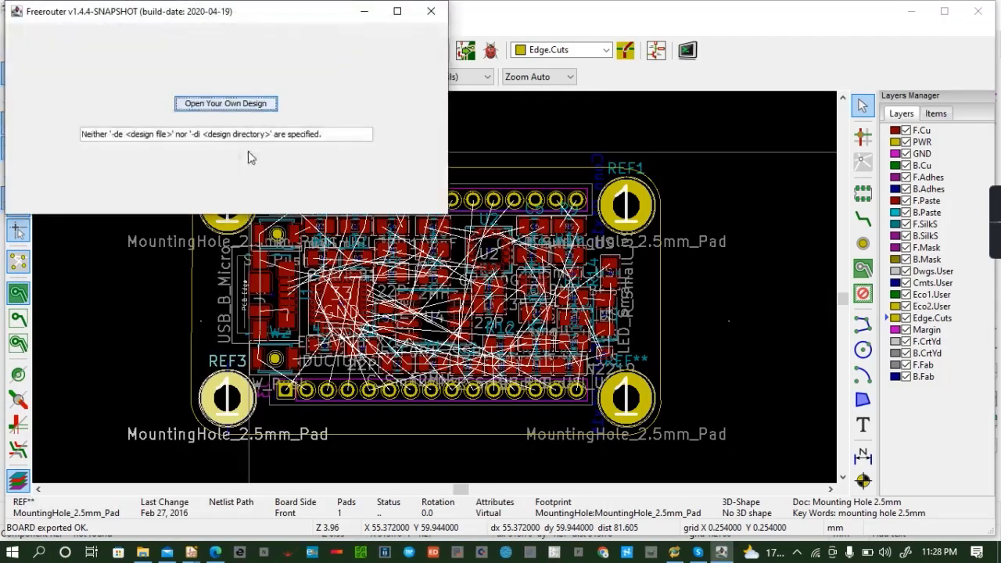
click(251, 107)
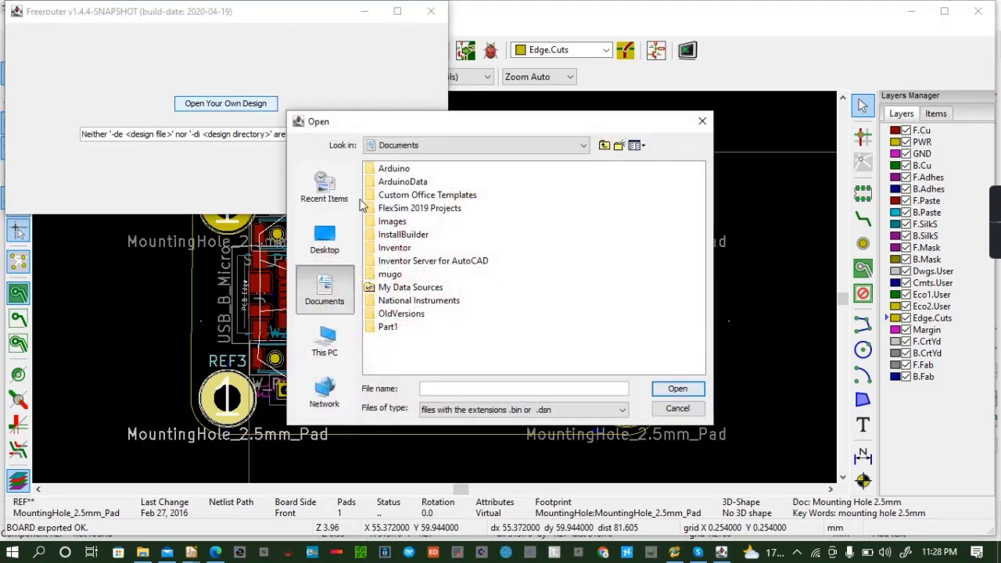
click(325, 236)
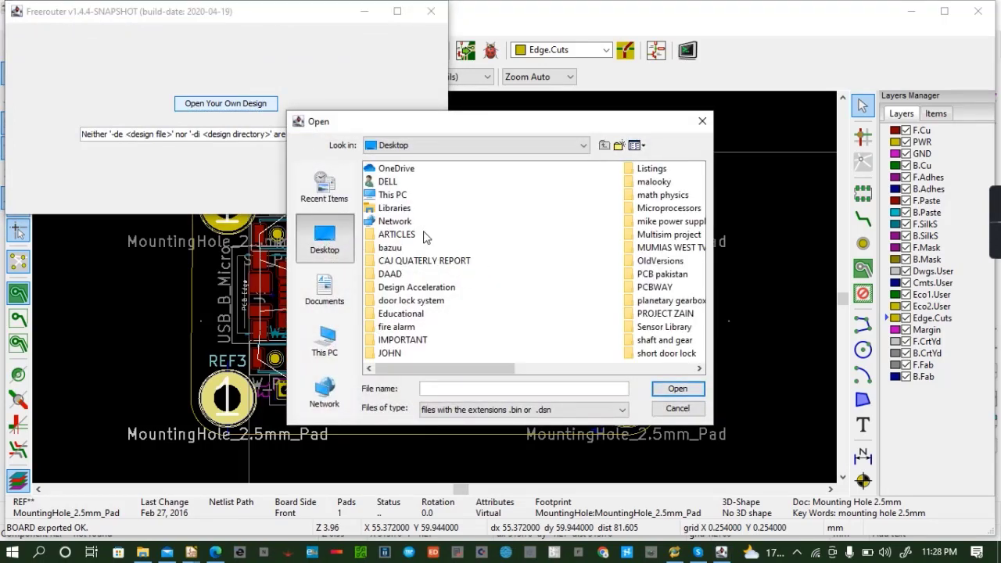
double_click(403, 235)
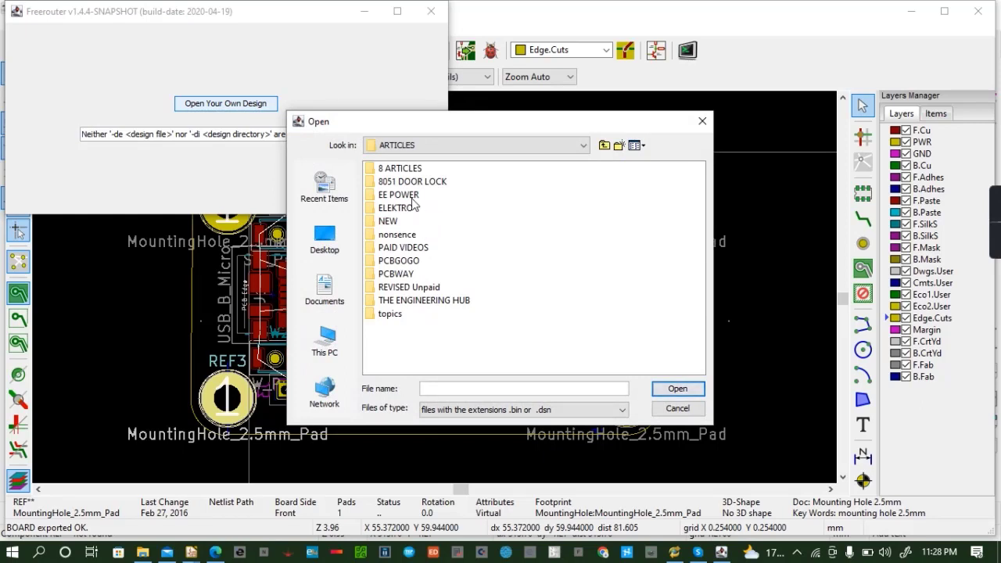
double_click(391, 222)
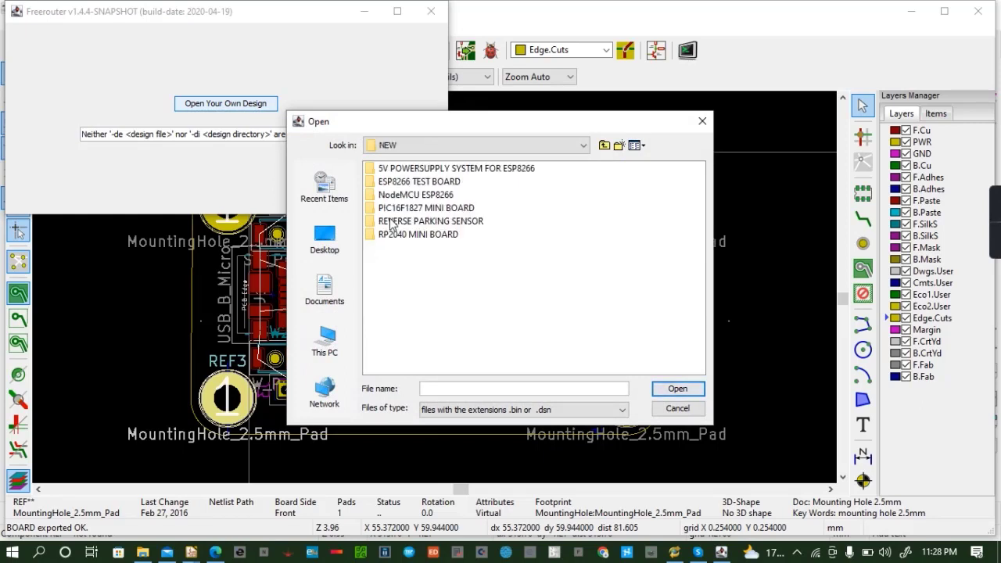
double_click(428, 196)
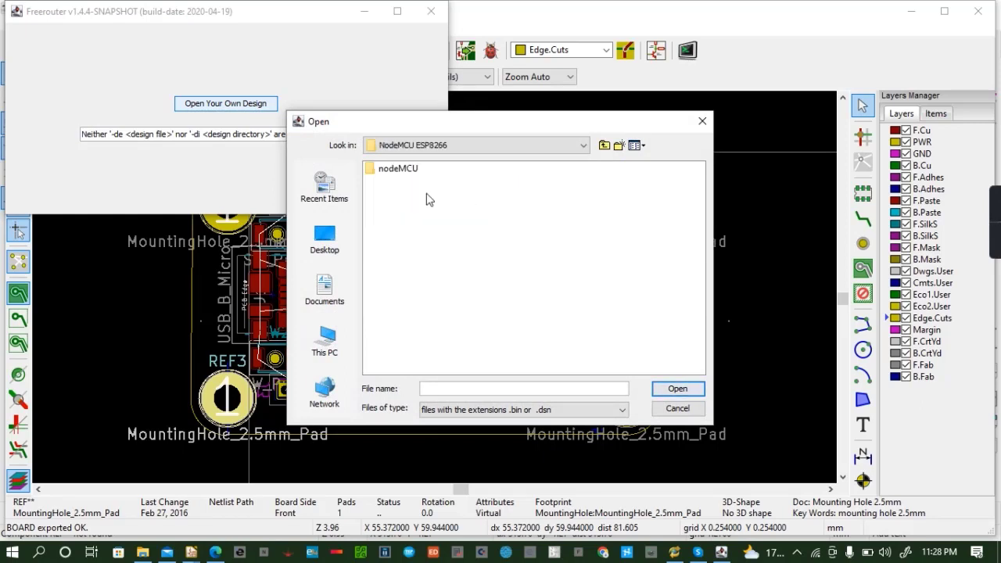
double_click(399, 169)
click(399, 169)
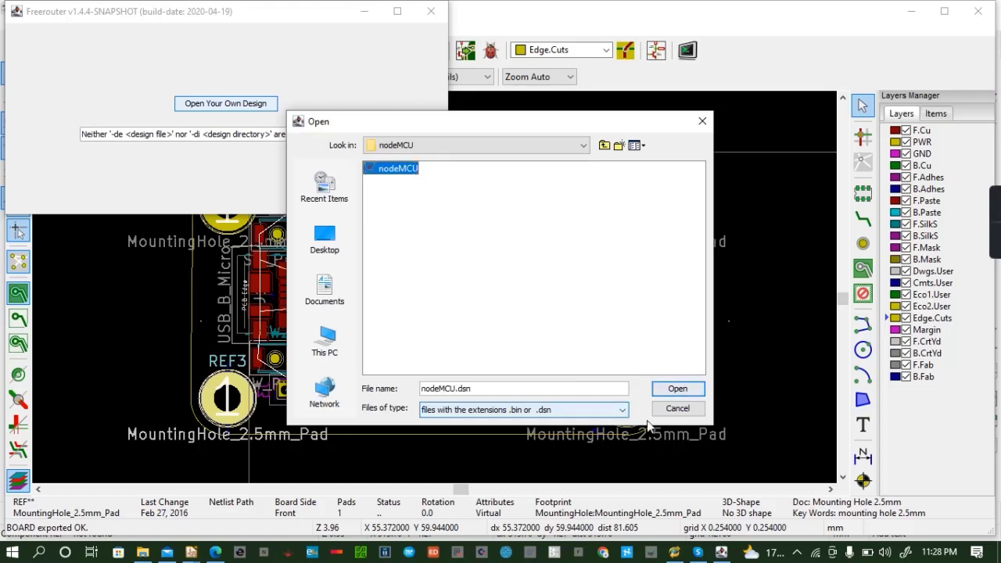
click(677, 388)
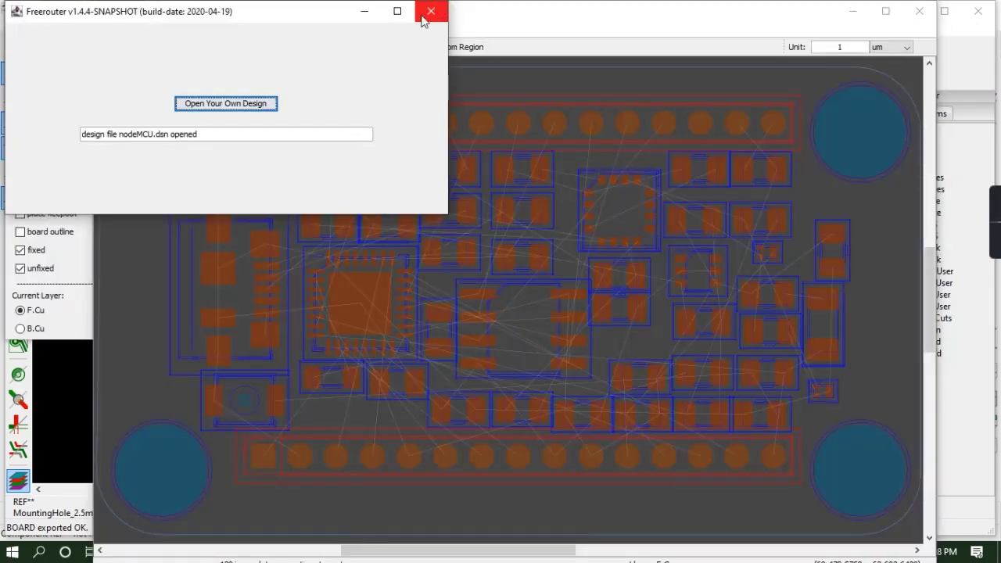
Run the autorouter on all of the NodeMCU board's connections
click(364, 11)
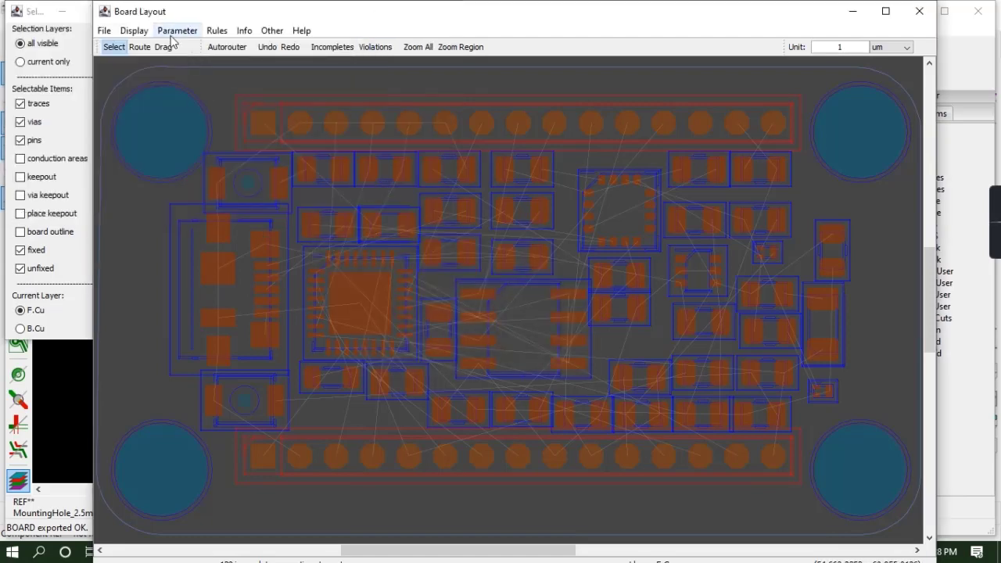
click(144, 49)
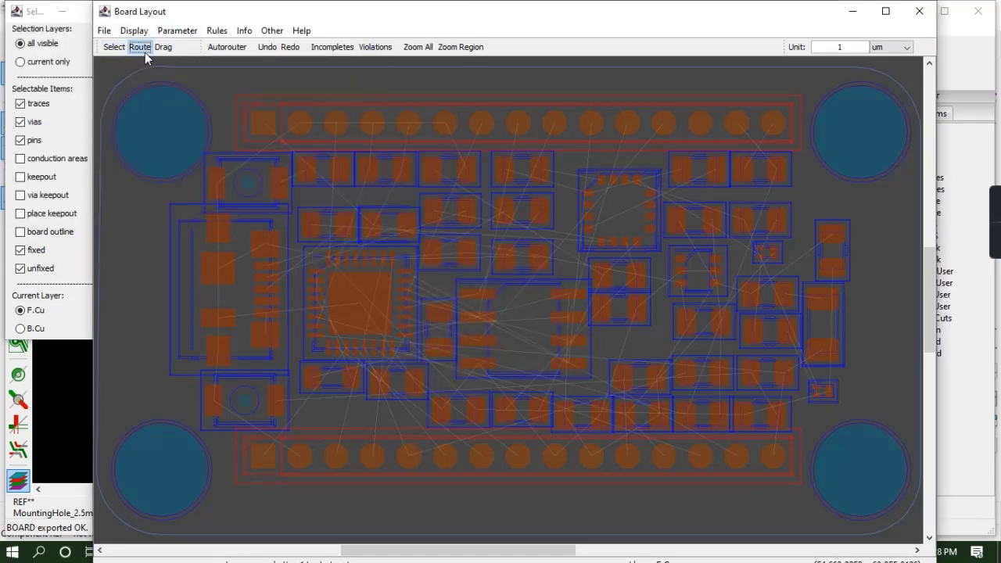
click(227, 48)
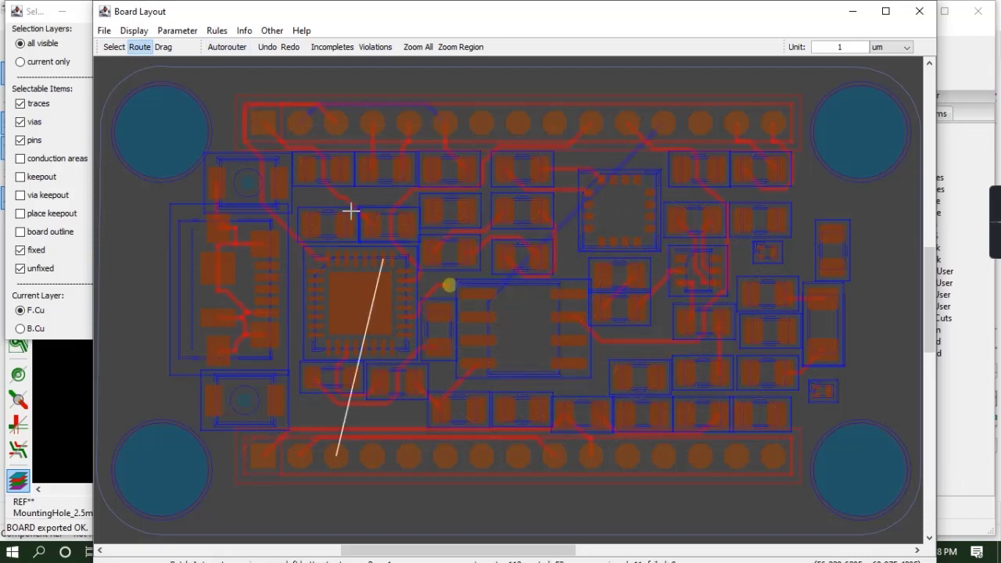
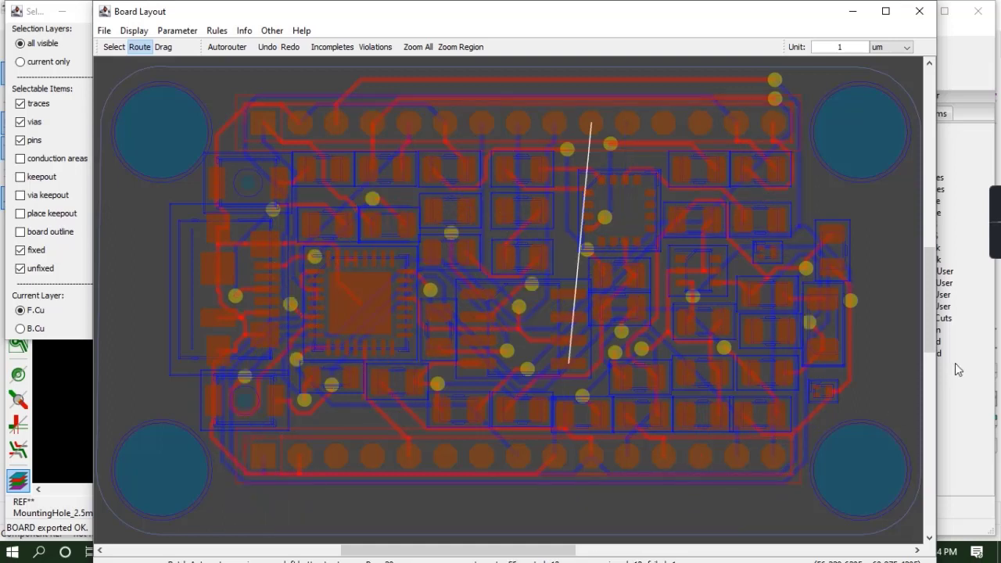
Let Freerouting finish laying tracks and vias across the board's front and back copper
mouse_move(995, 201)
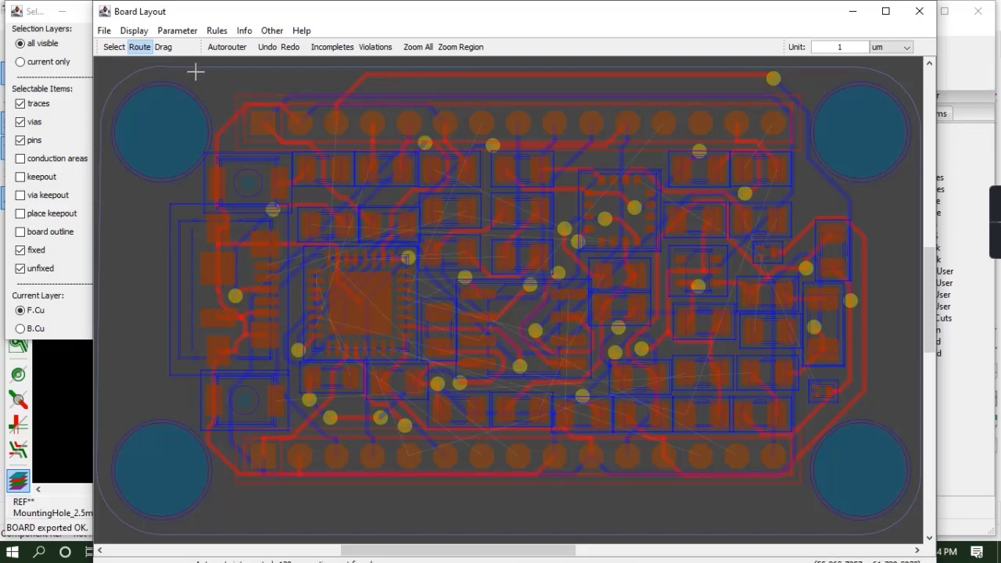
click(102, 32)
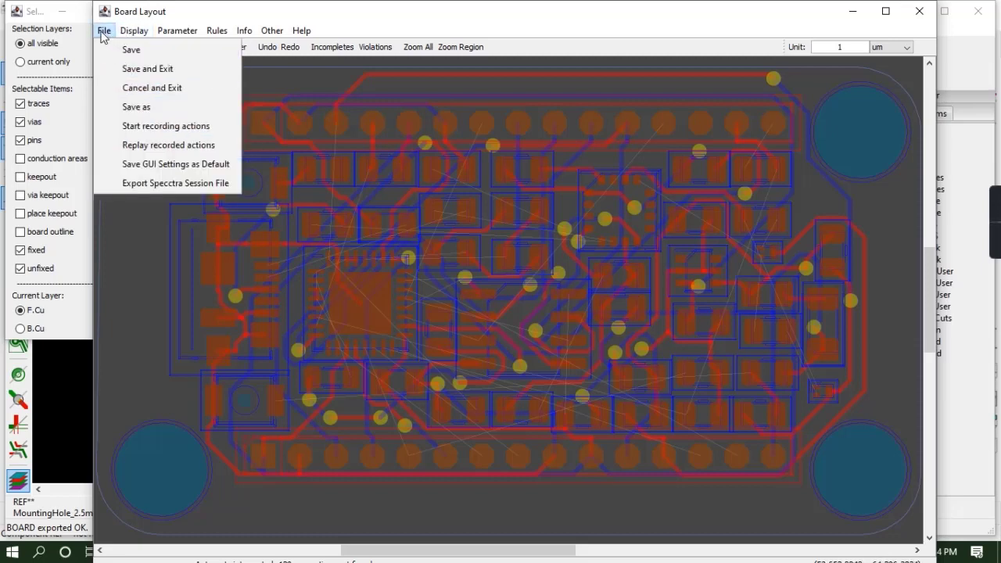
Export the routed board as a Specctra session file, saving its rules, and return to Pcbnew
click(174, 186)
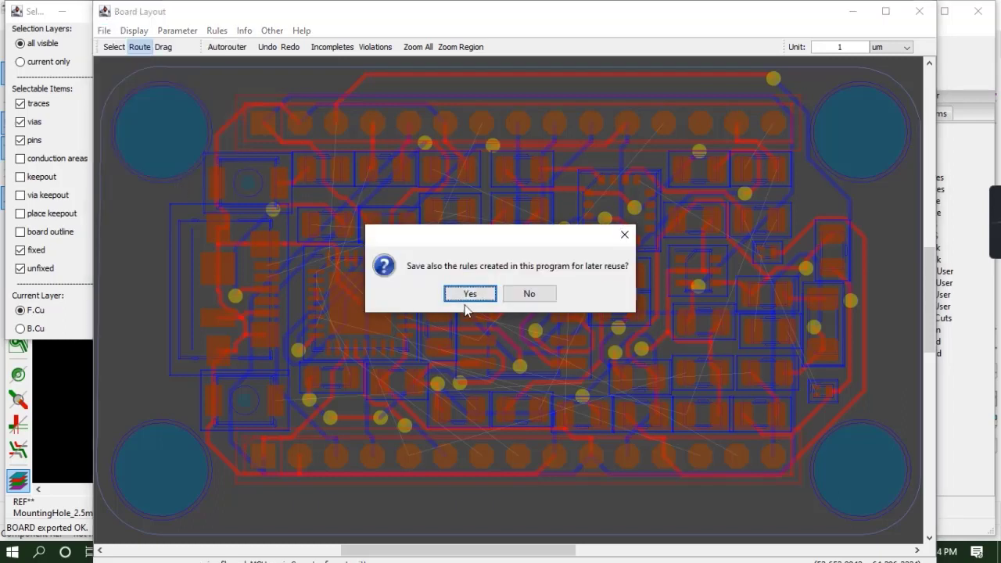
click(469, 295)
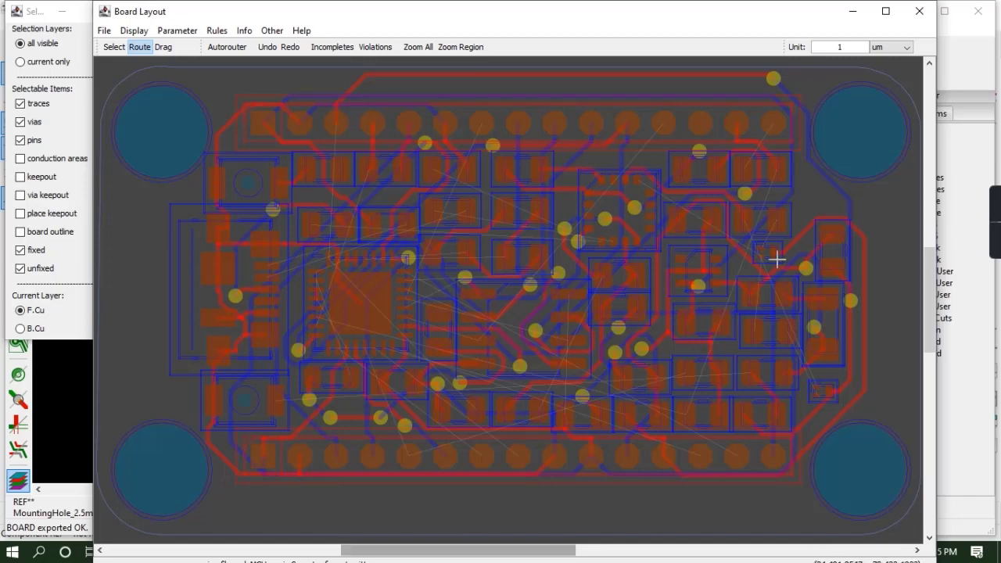
click(853, 12)
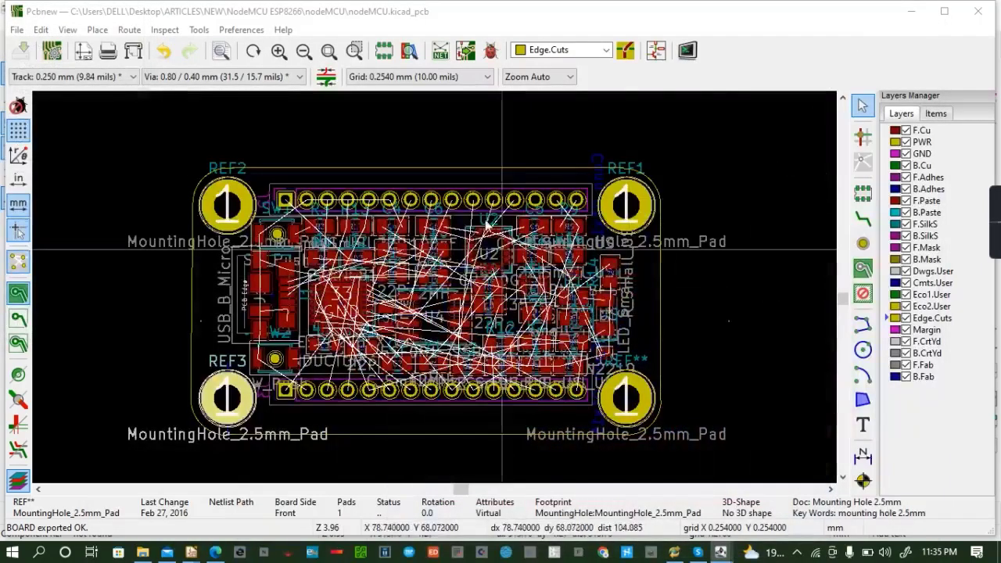
Import nodeMCU.ses into the PCB, adding 418 track segments and 32 vias
click(15, 31)
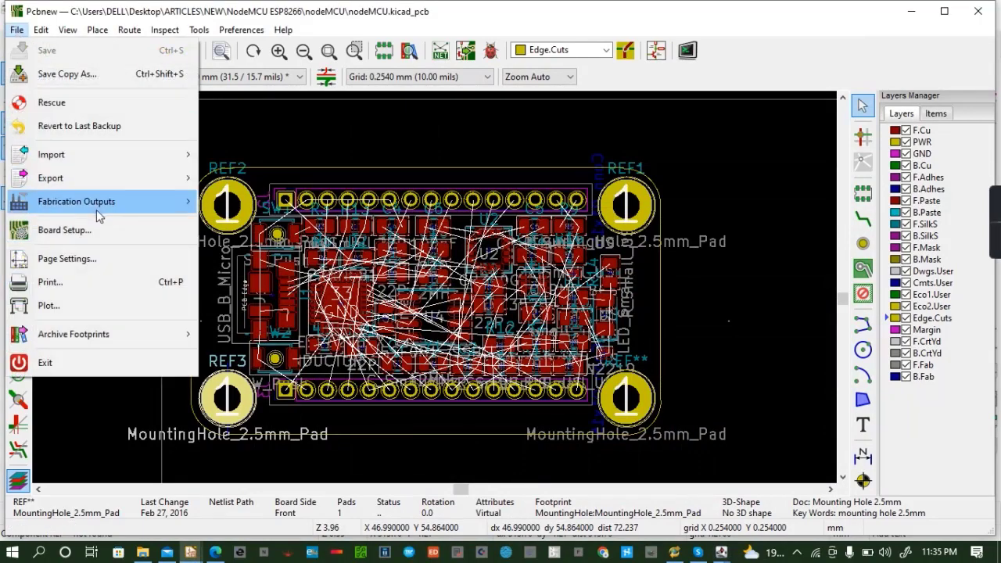
mouse_move(78, 160)
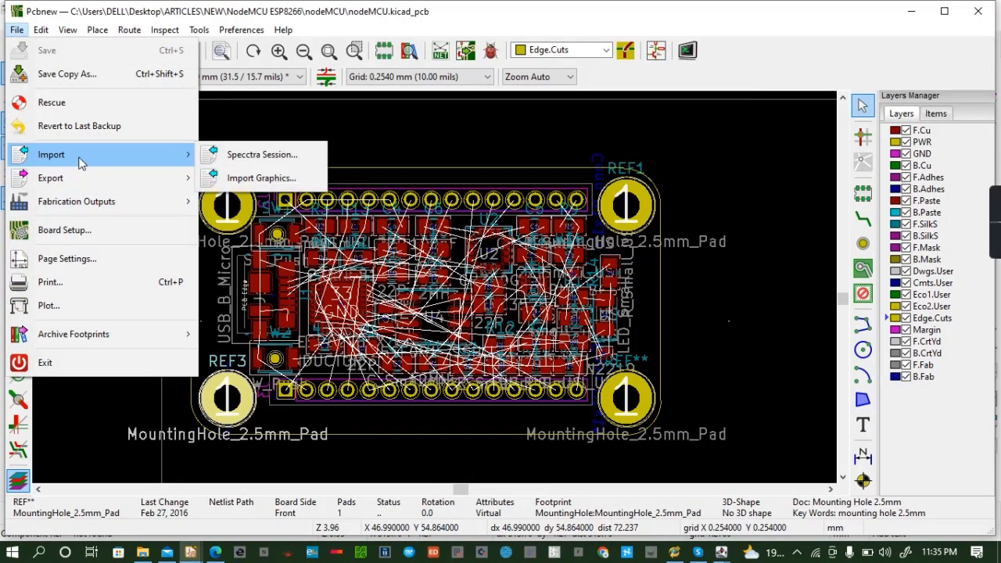
click(273, 161)
click(213, 148)
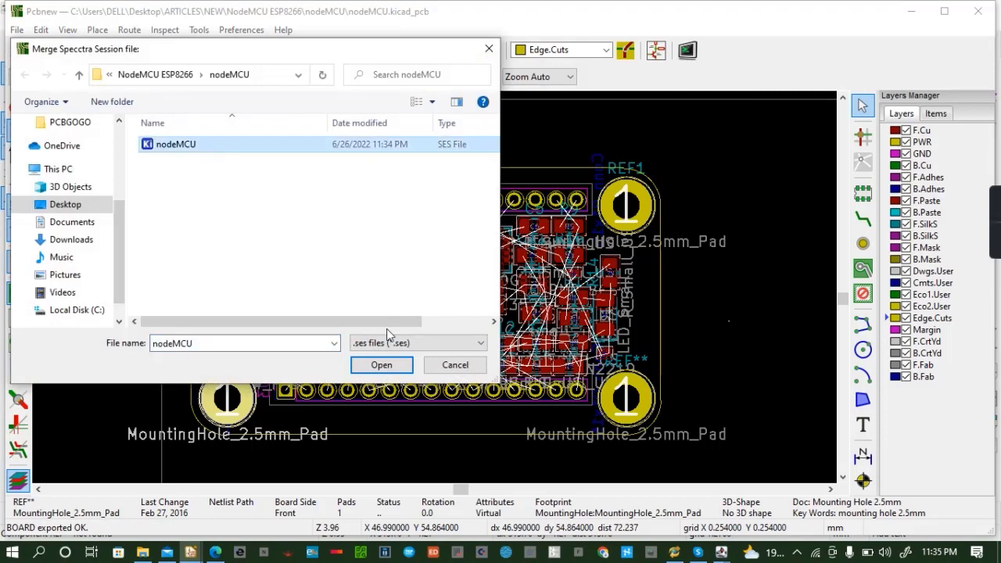
click(382, 365)
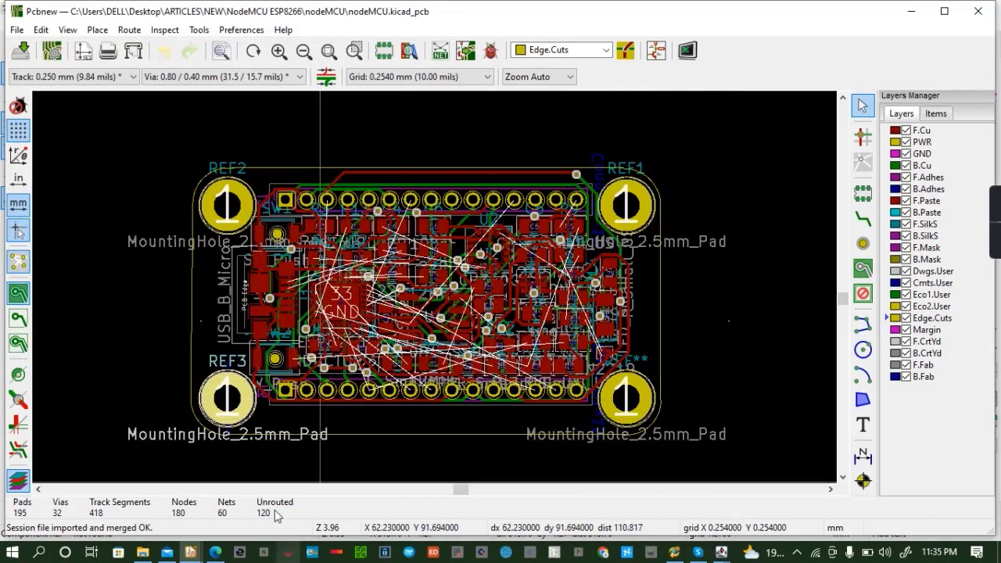
click(843, 478)
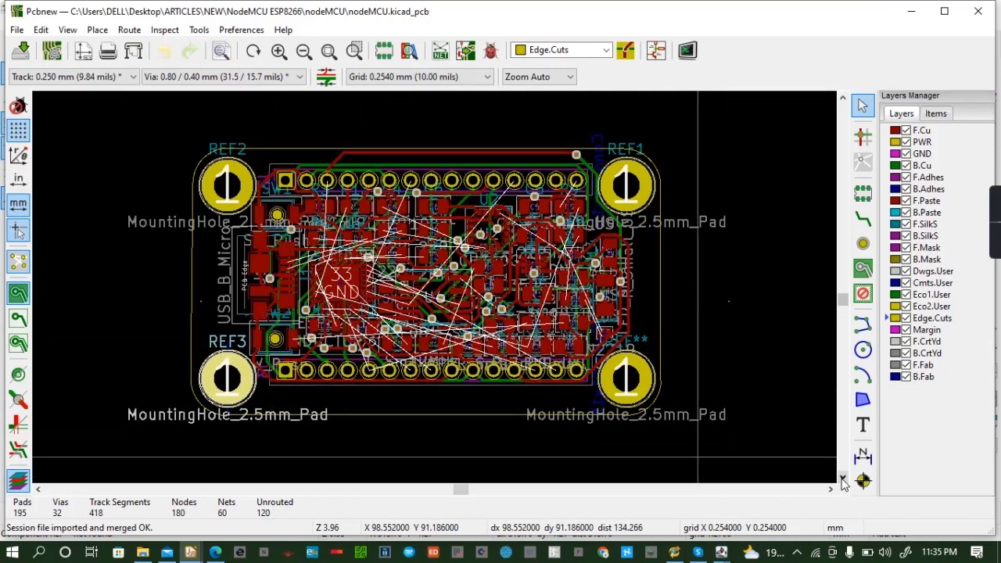
Route a track from resistor R13's pad with a via, giving 33 vias and 420 segments
click(345, 207)
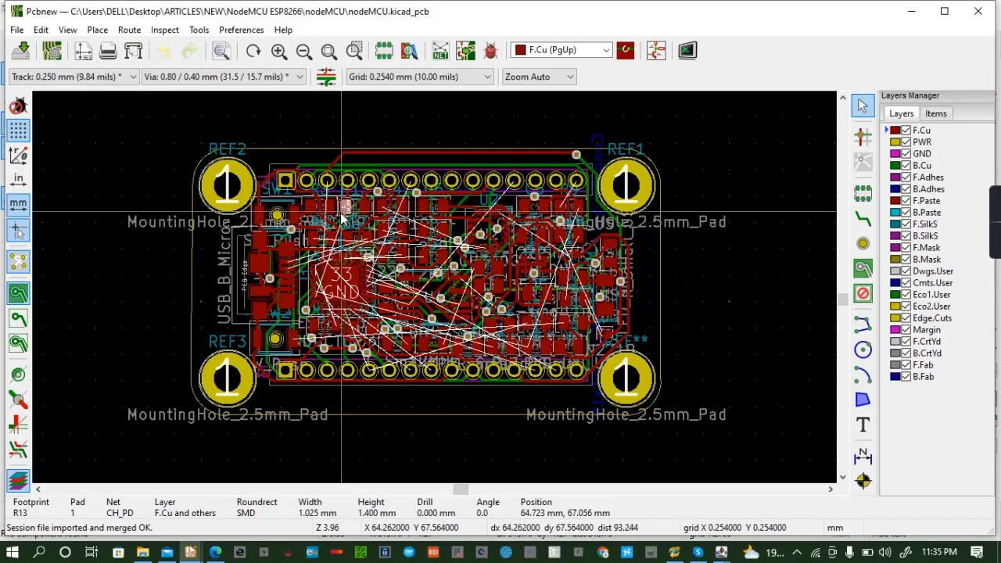
click(342, 213)
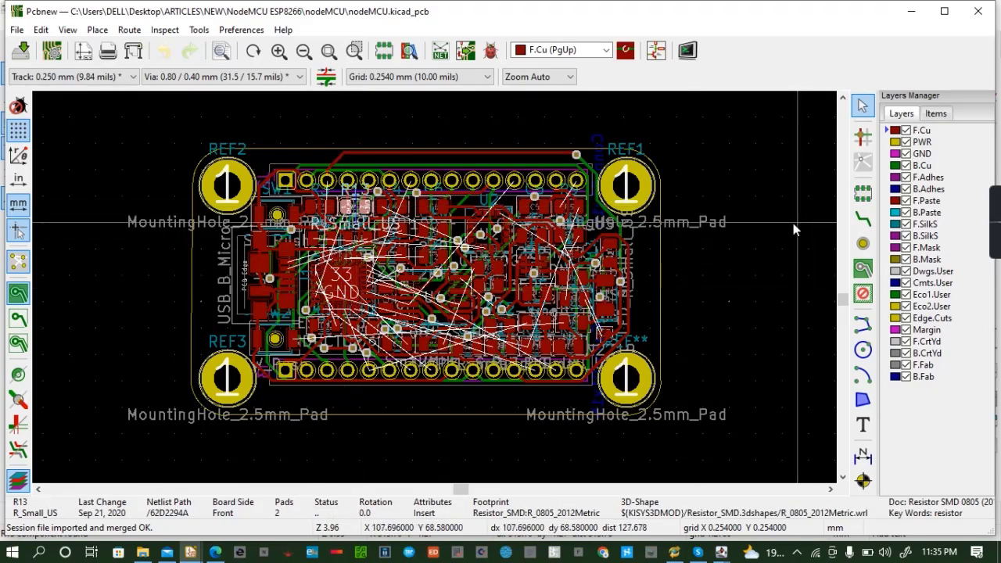
click(863, 219)
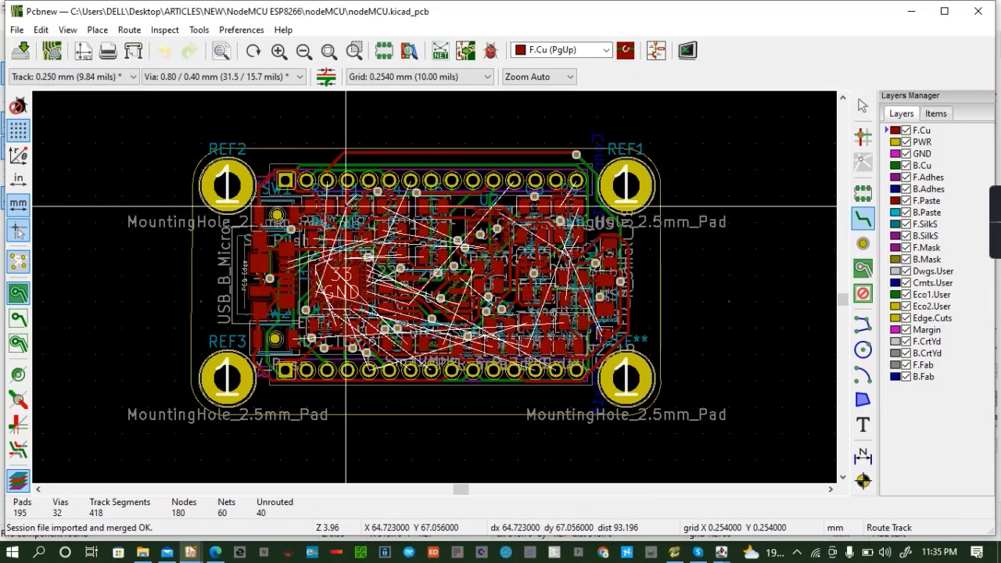
click(346, 207)
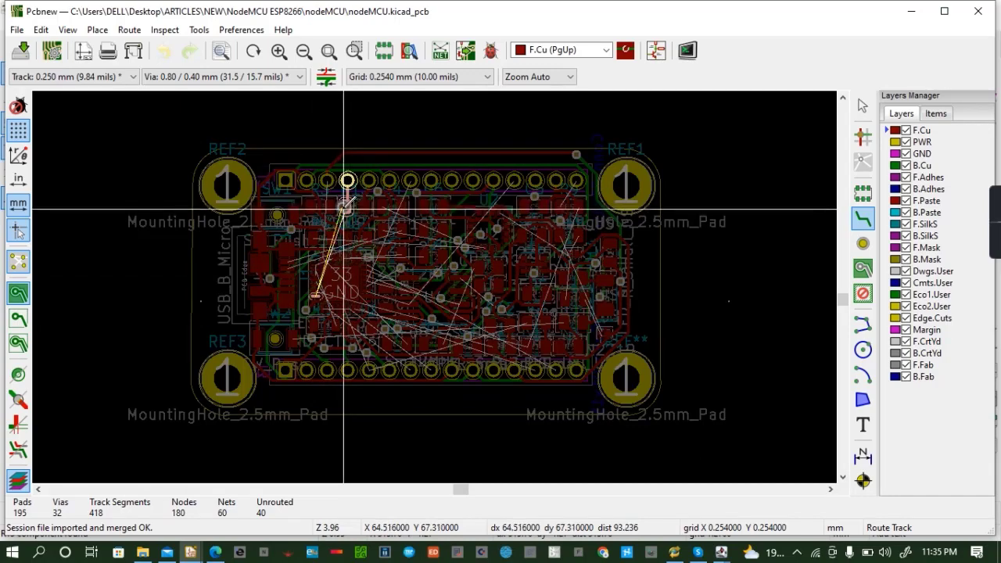
key(v)
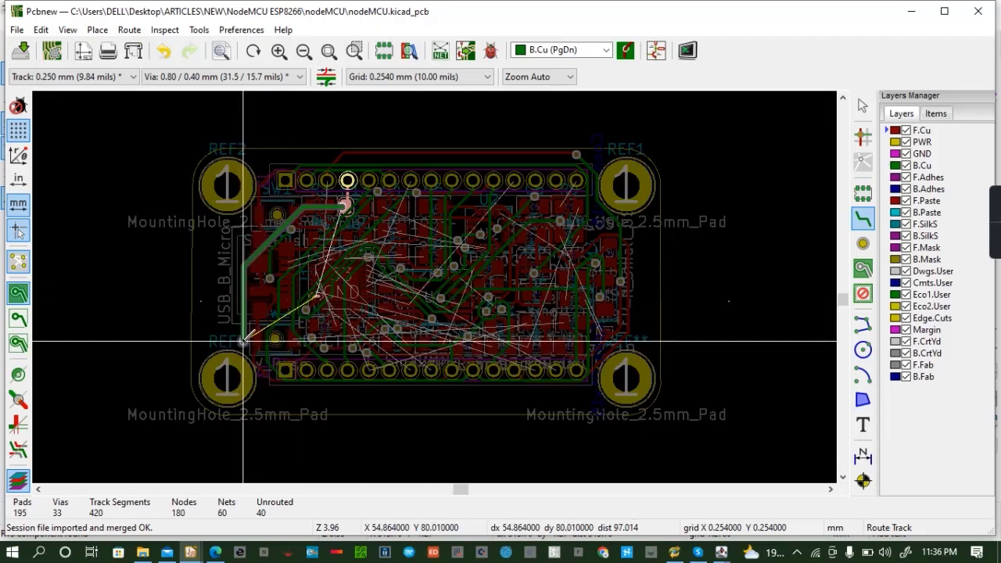
key(Page_Up)
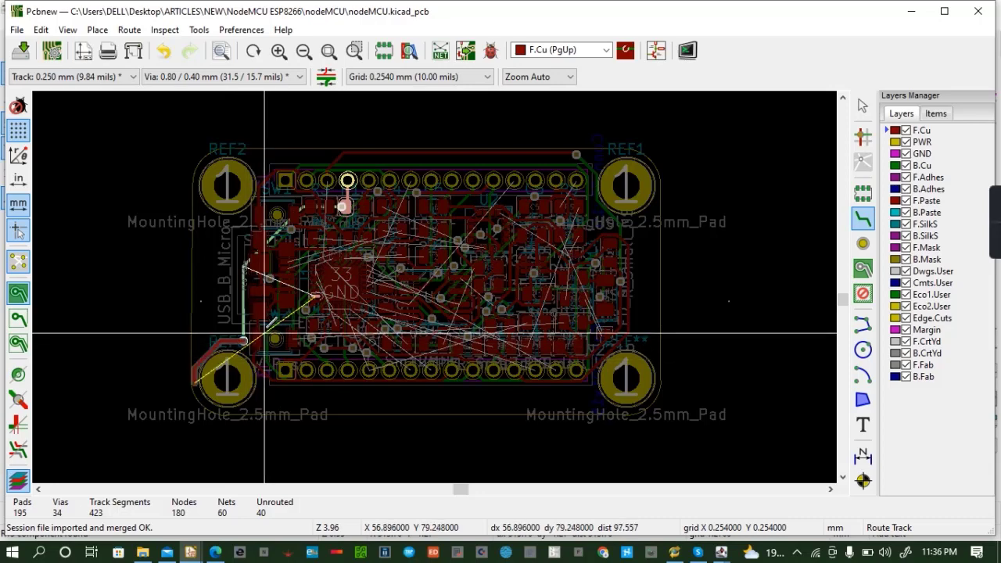
key(Escape)
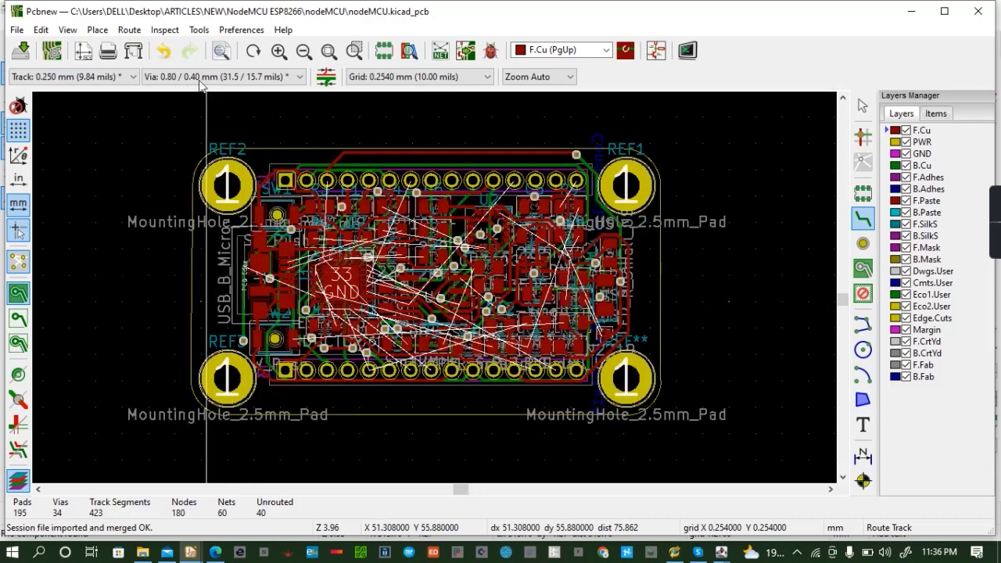
Start a track from a top-row header pin, then cancel it unfinished
click(410, 181)
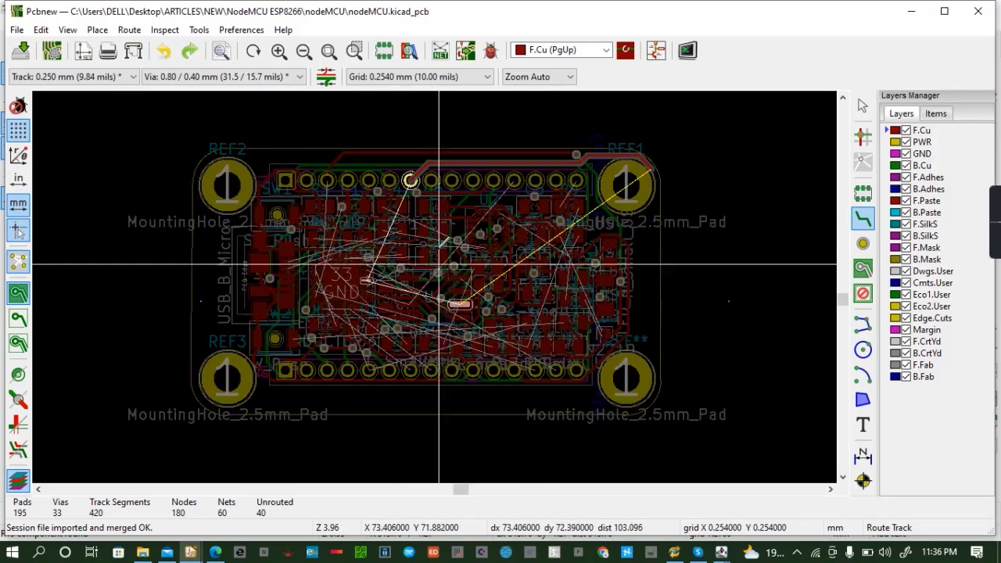
key(Escape)
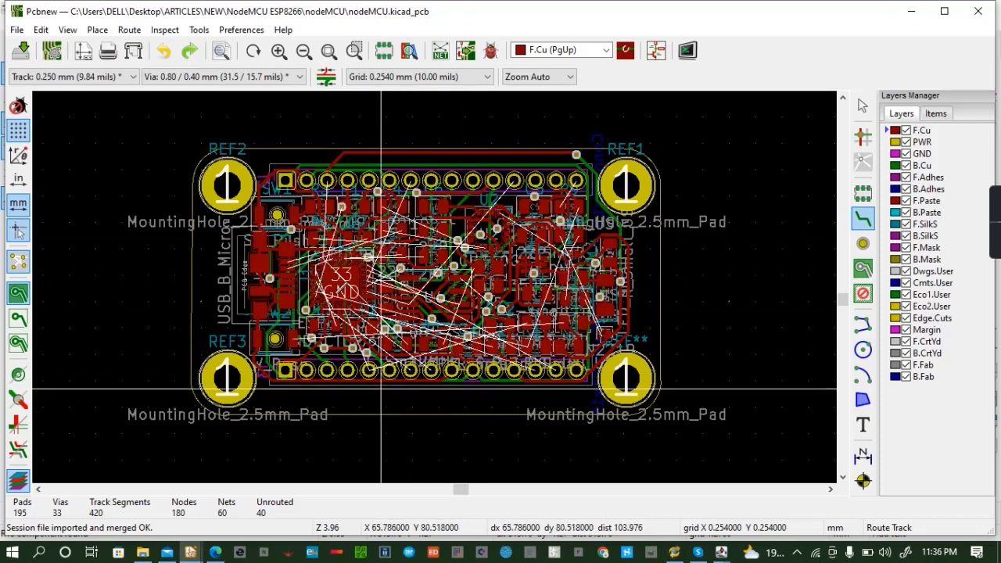
click(69, 29)
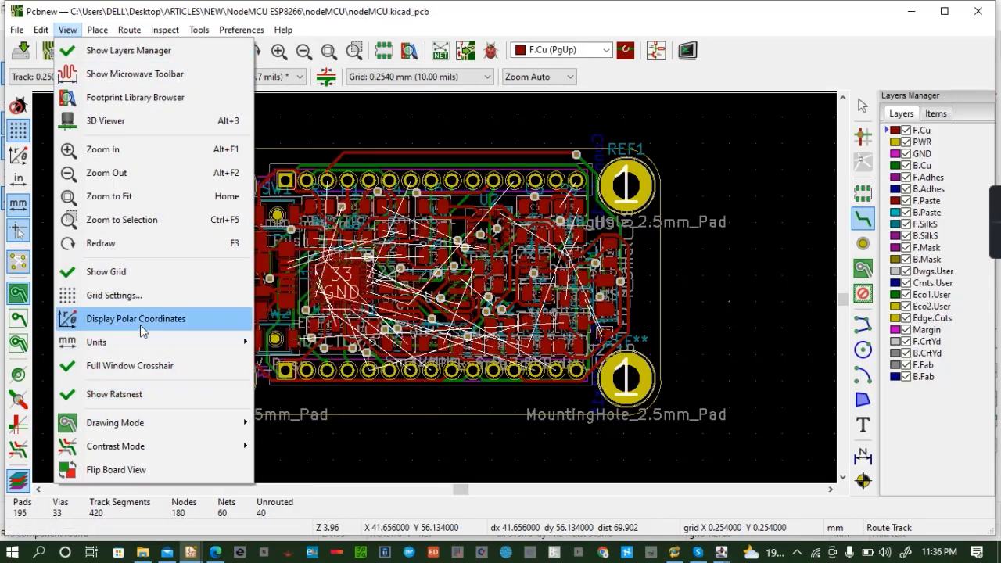
View the routed board in 3D, tilting it to inspect the underside, then close the viewer
mouse_move(12, 32)
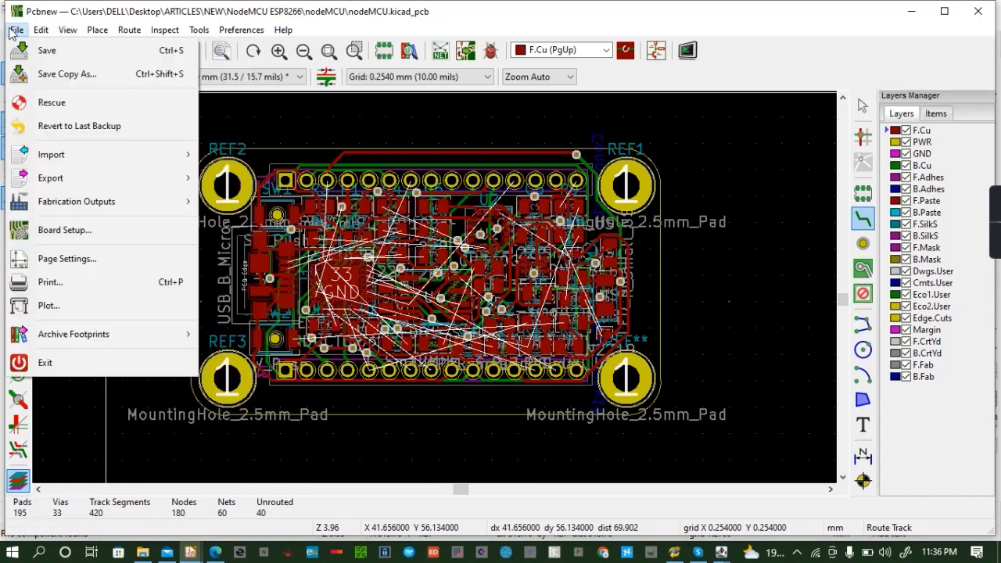
click(93, 119)
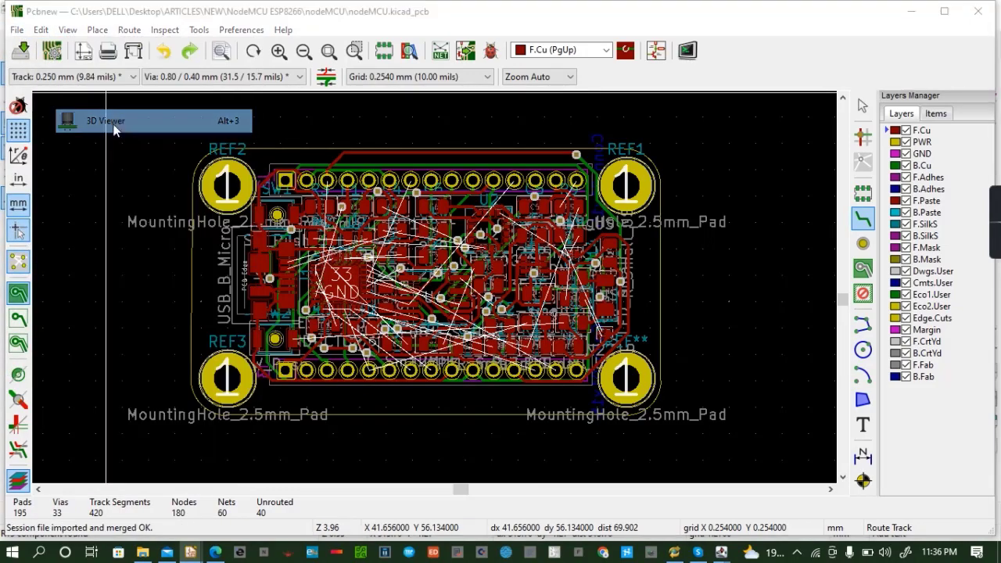
drag(438, 298, 409, 211)
scroll(417, 275, up, 9)
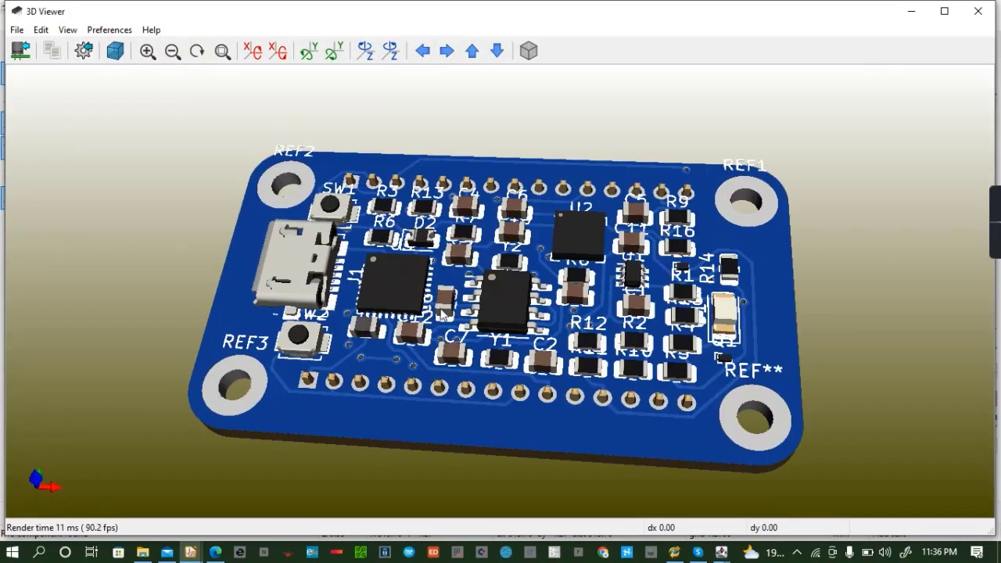
drag(484, 309, 495, 204)
drag(543, 364, 329, 226)
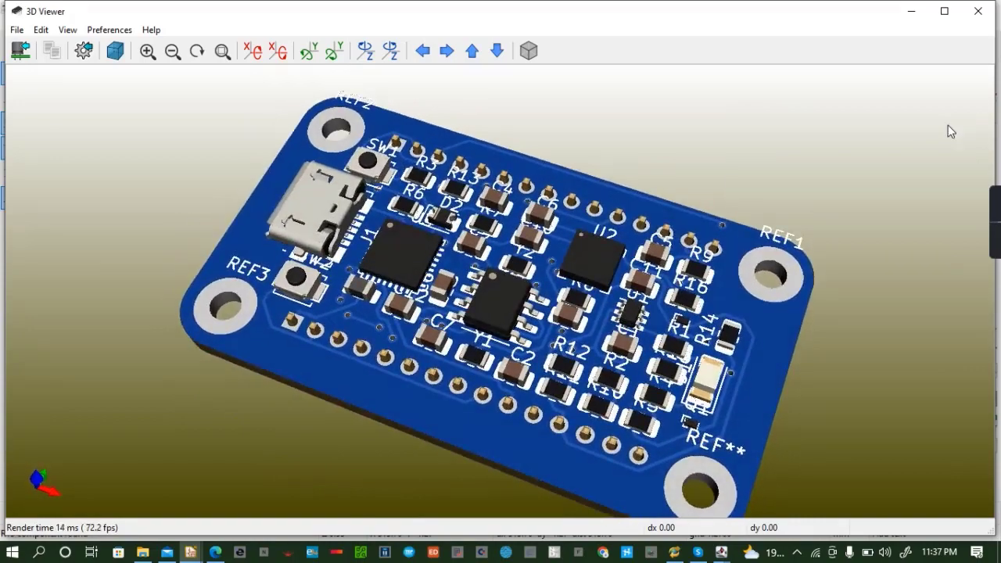
click(984, 16)
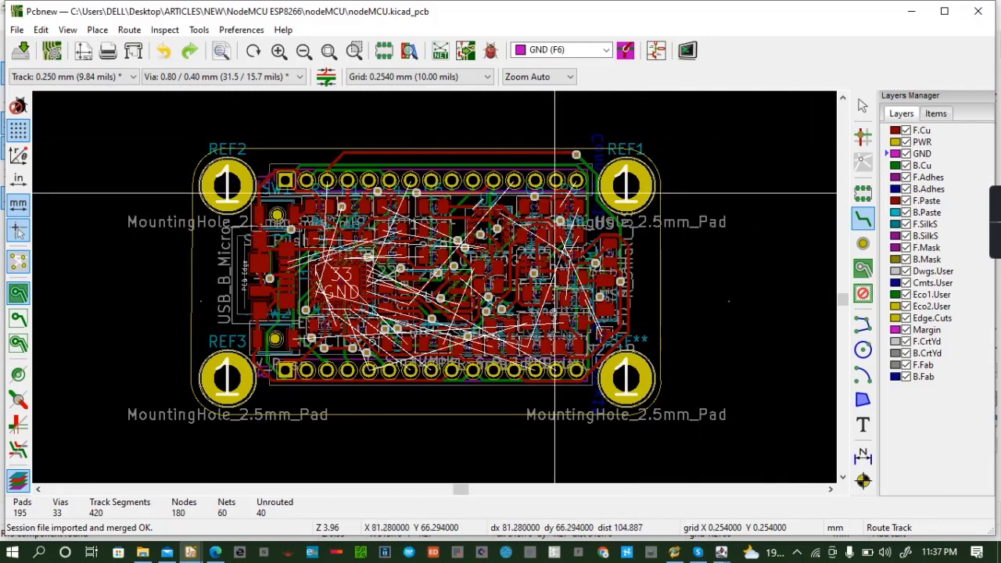
Draw a GND-net zone on the GND layer around all four board corners
click(182, 129)
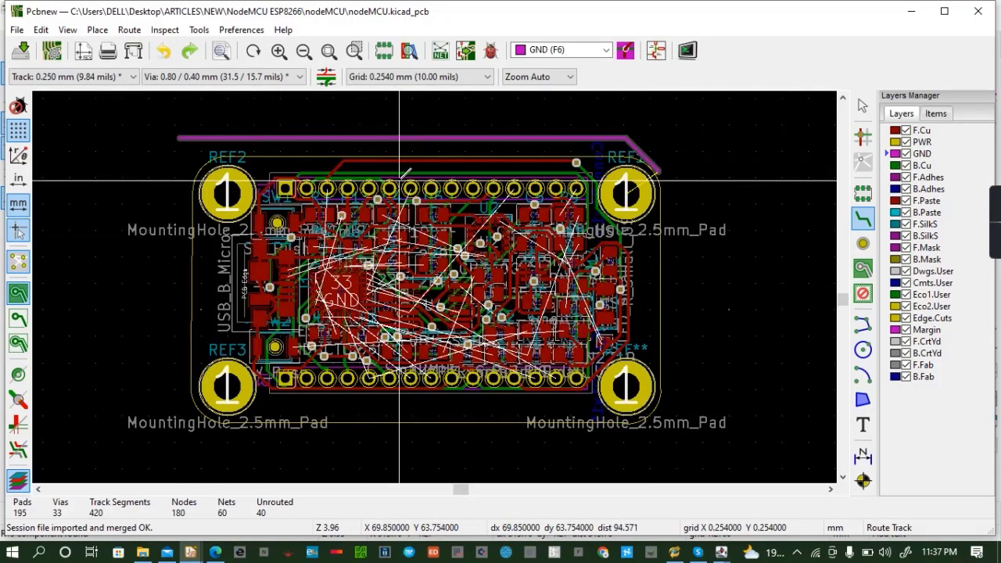
key(Escape)
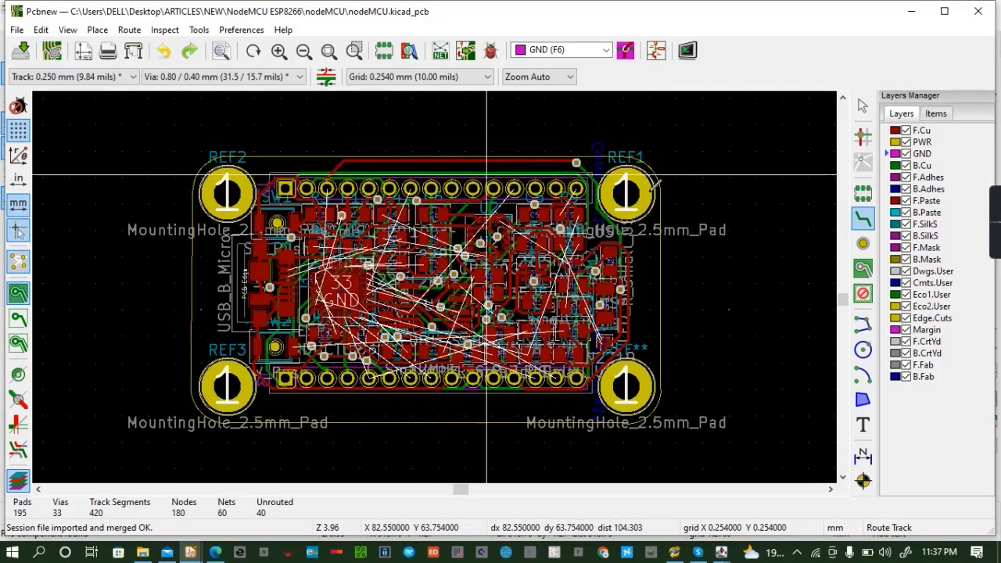
click(862, 270)
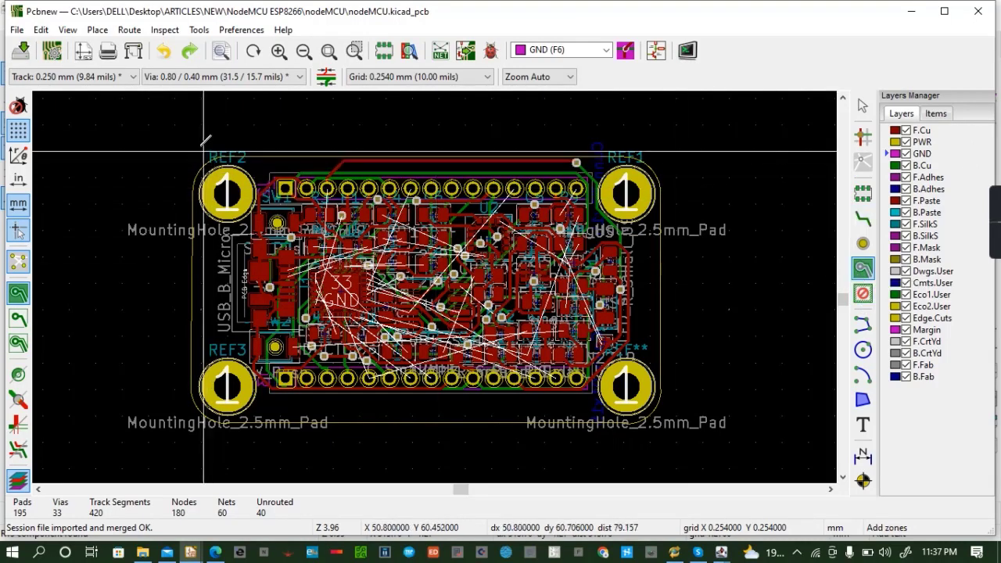
click(284, 151)
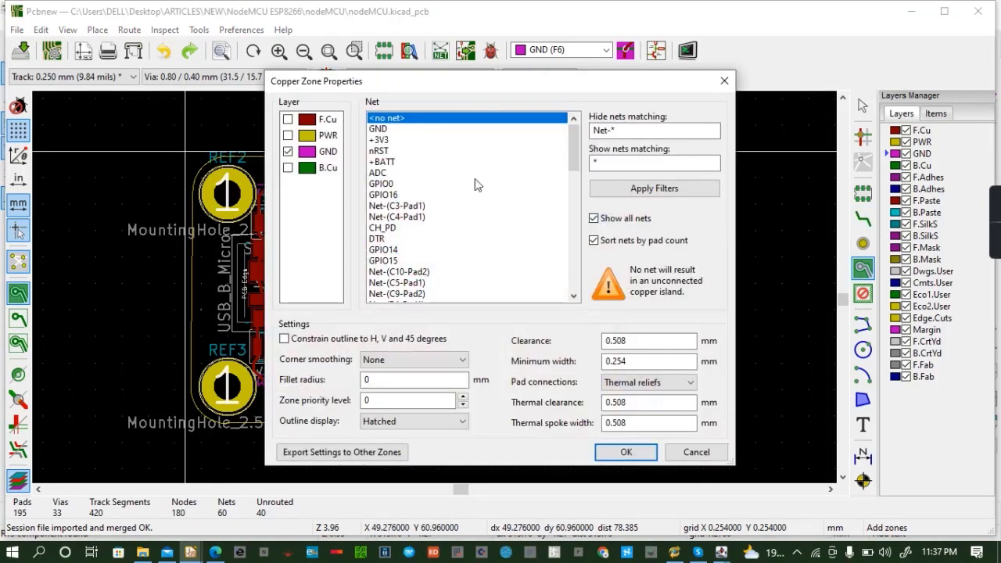
click(383, 129)
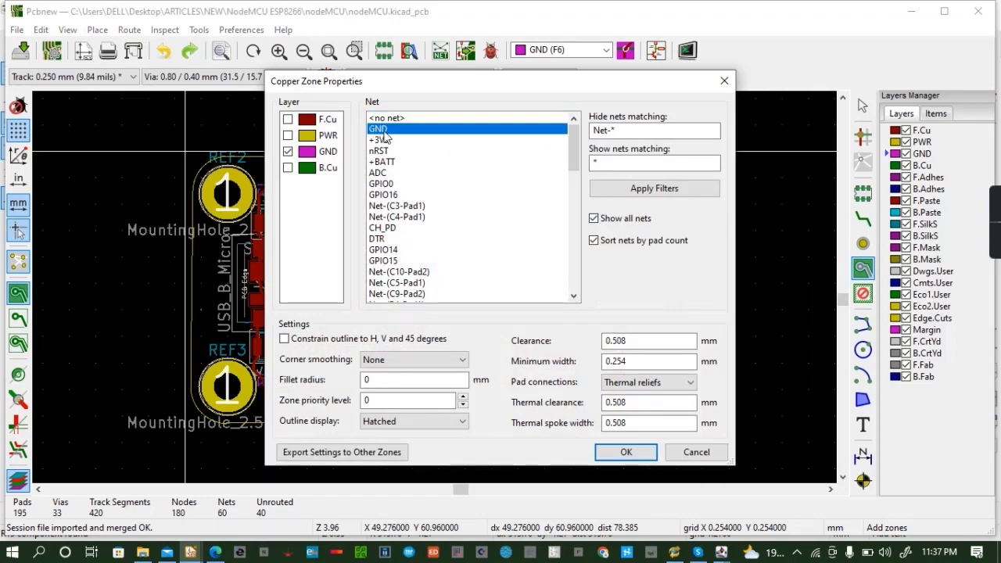
click(627, 452)
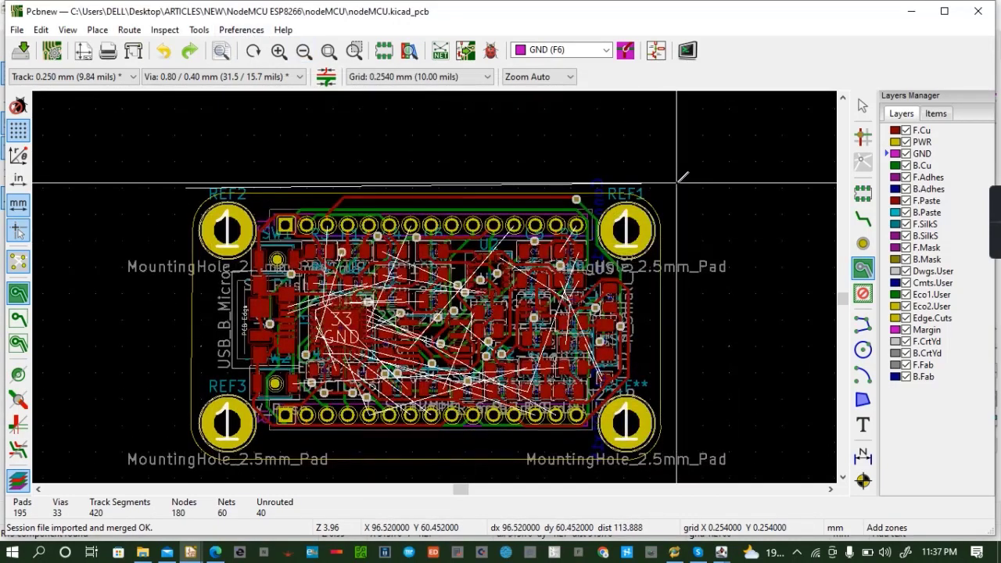
click(678, 183)
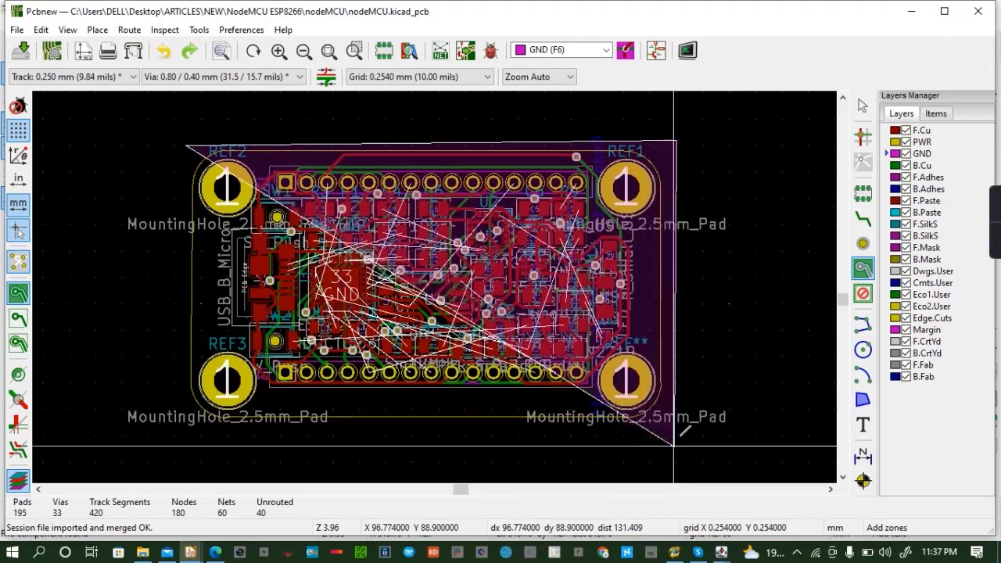
click(675, 428)
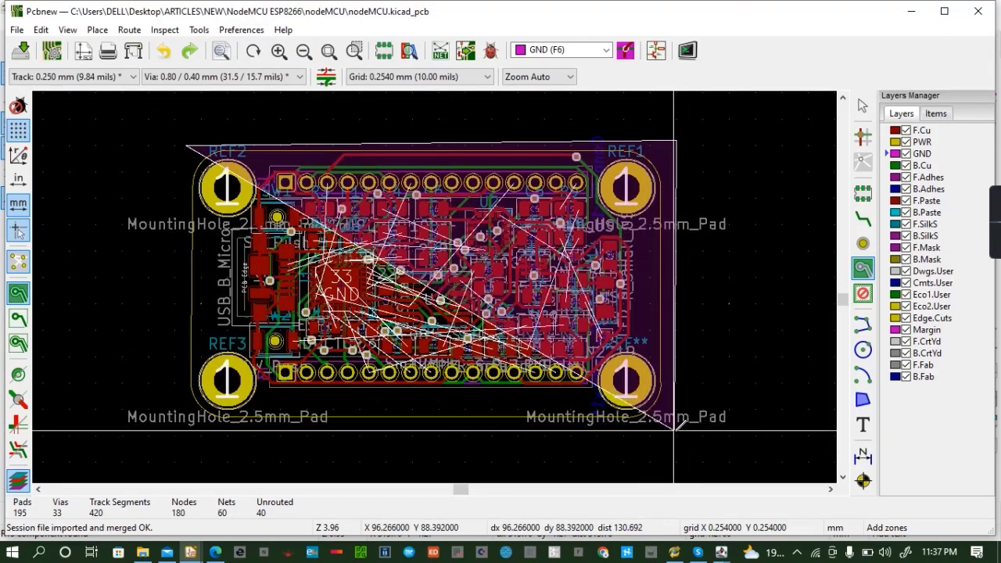
click(188, 424)
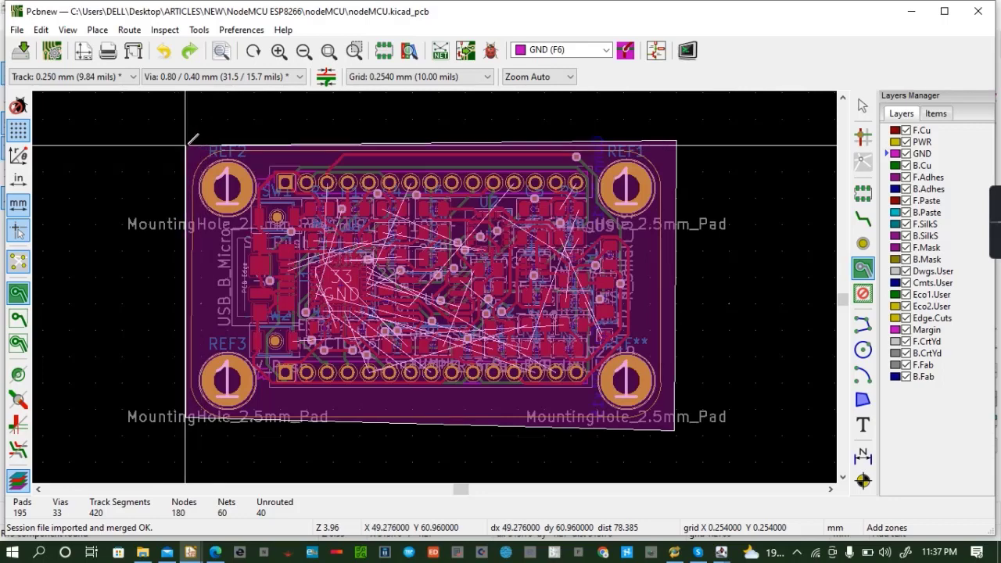
click(186, 144)
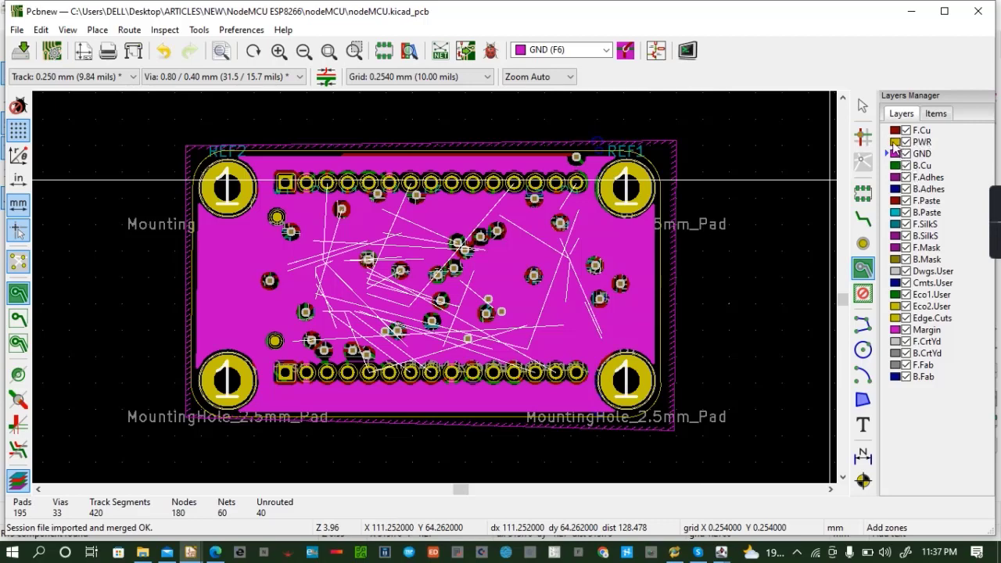
On the PWR layer, outline a GND-net copper zone around the four board corners
click(896, 143)
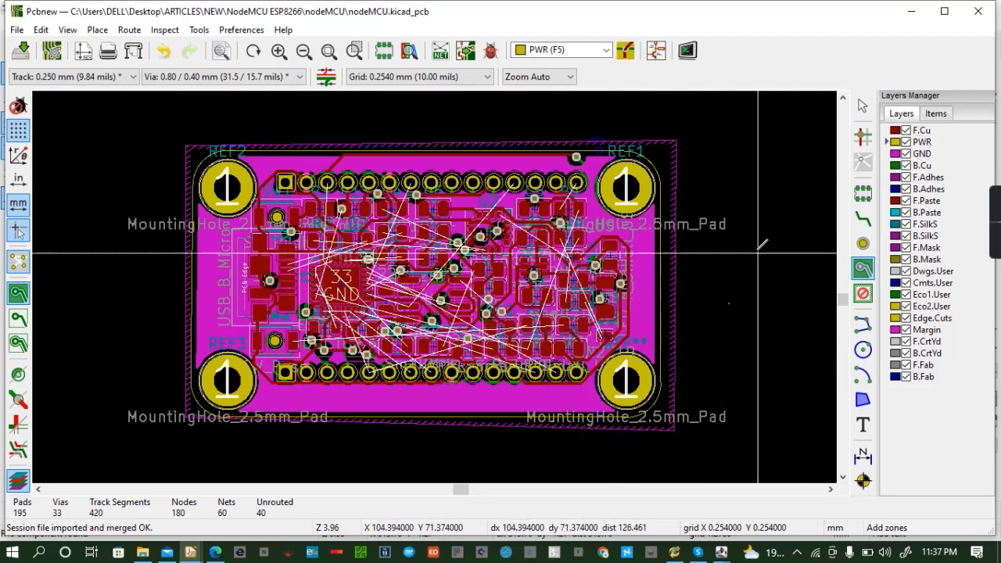
click(186, 146)
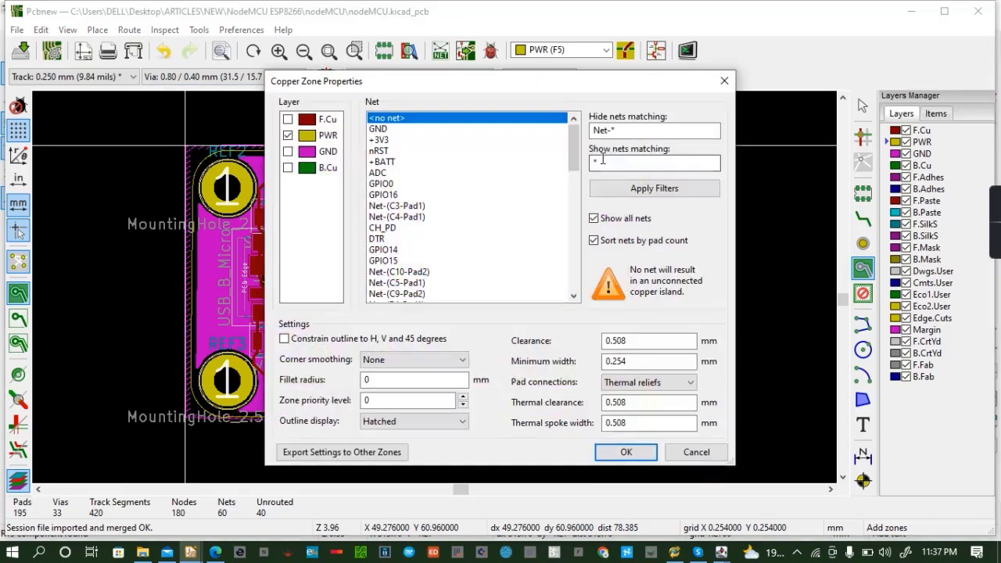
click(379, 129)
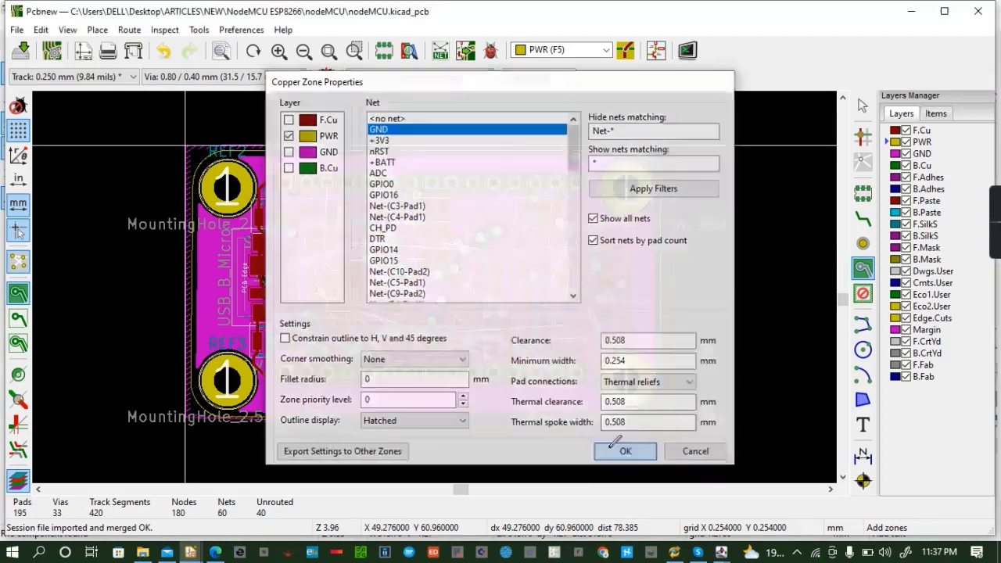
click(625, 451)
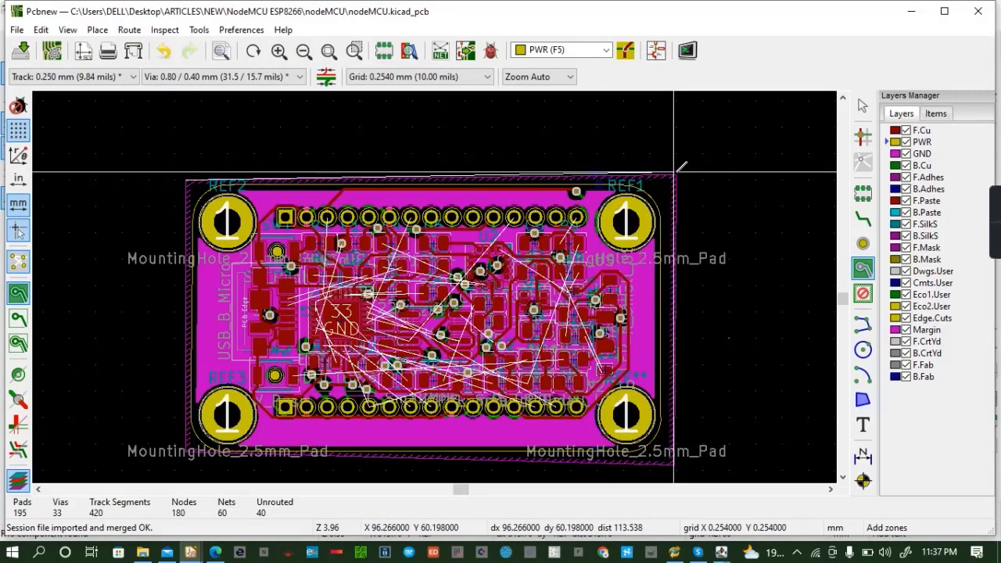
click(677, 175)
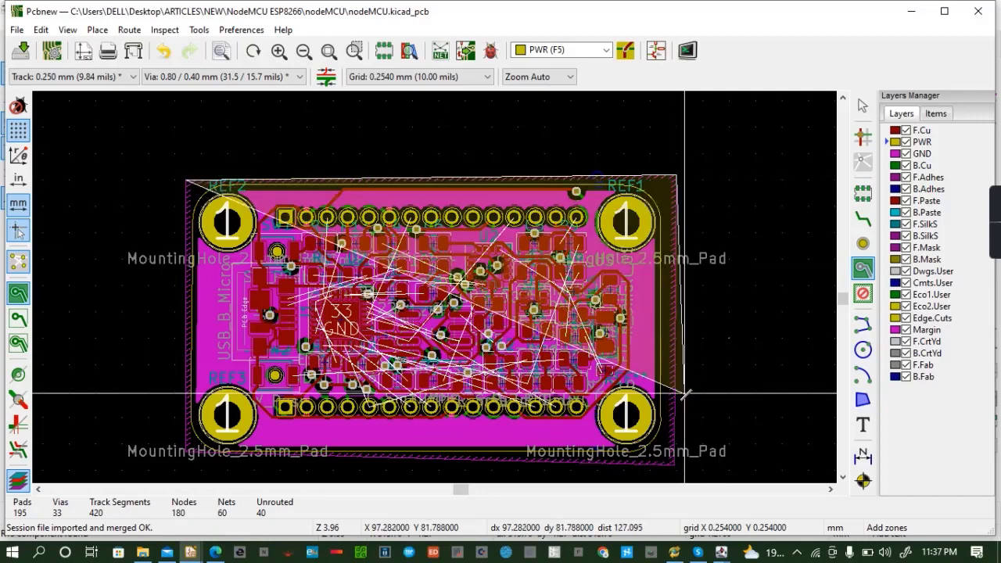
click(674, 428)
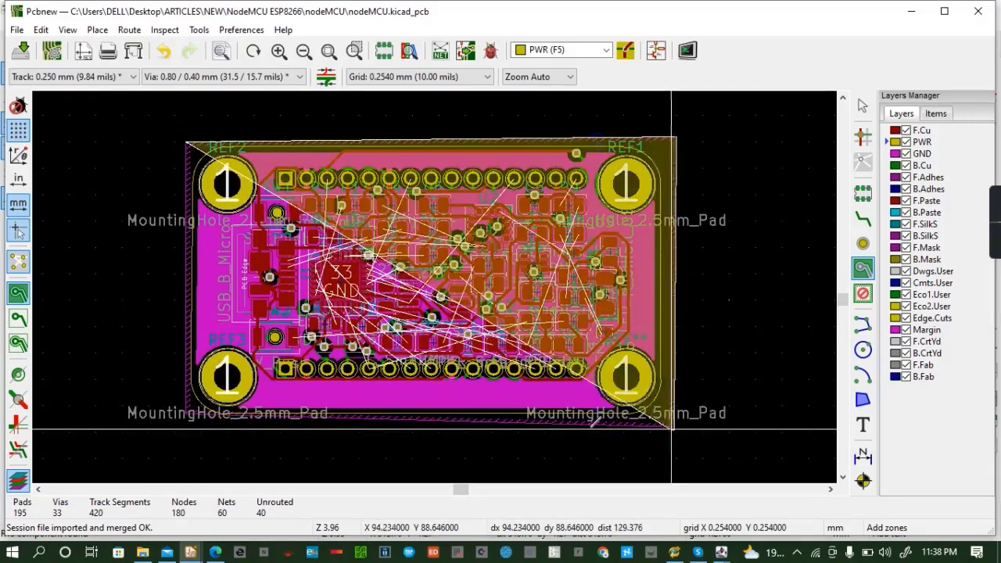
click(188, 417)
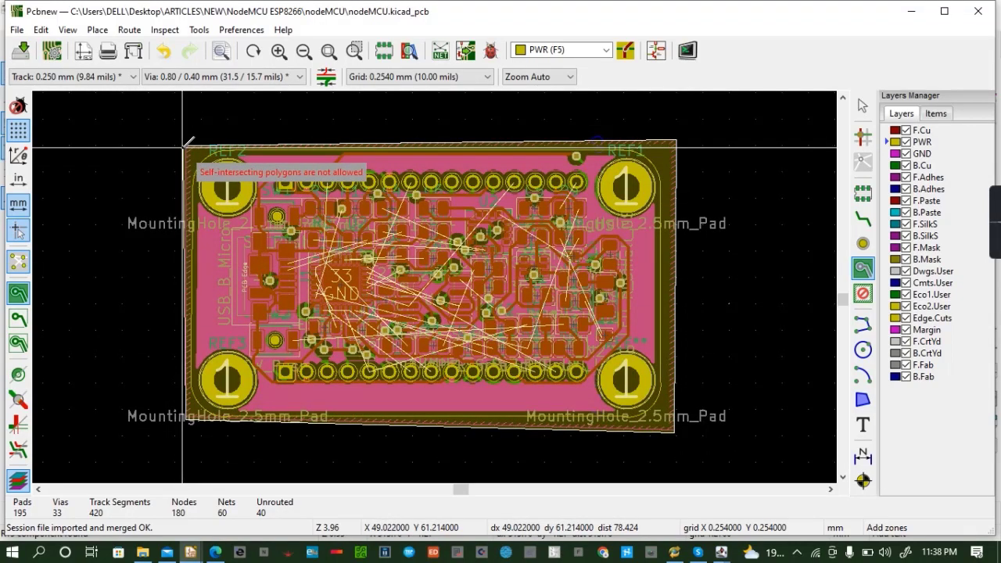
click(188, 143)
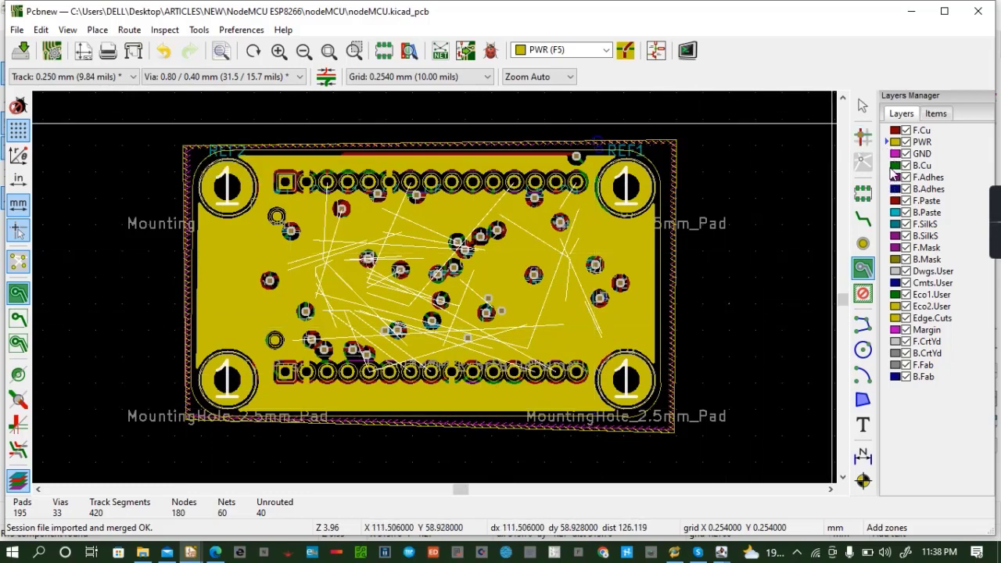
On B.Cu, outline a GND-net copper zone around the whole board, then select F.Cu
click(897, 167)
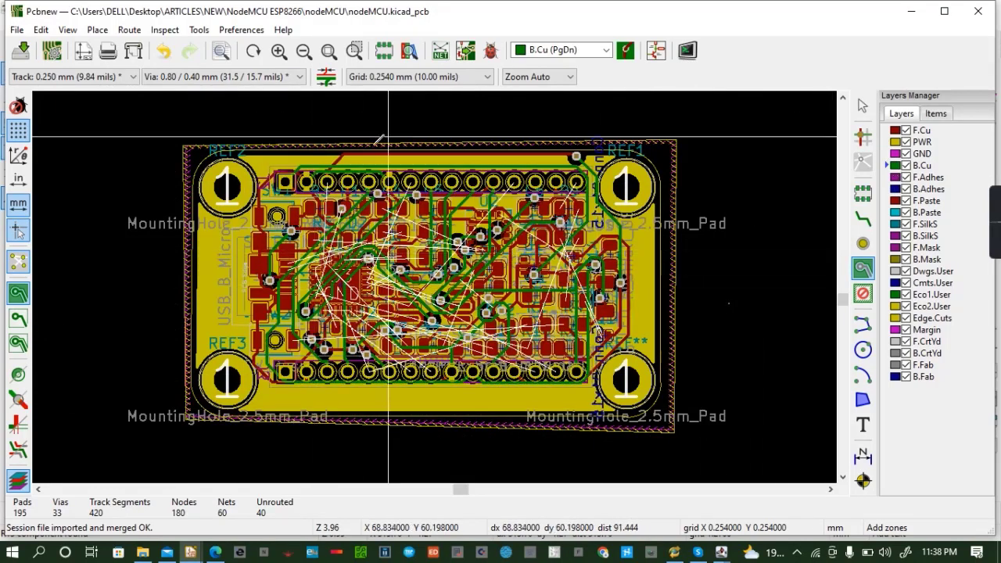
click(183, 148)
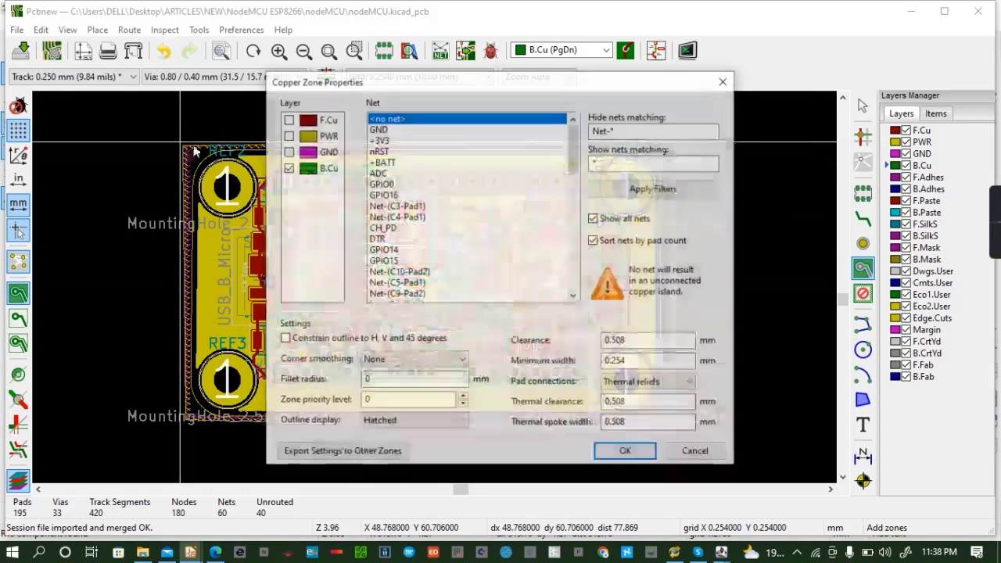
click(378, 129)
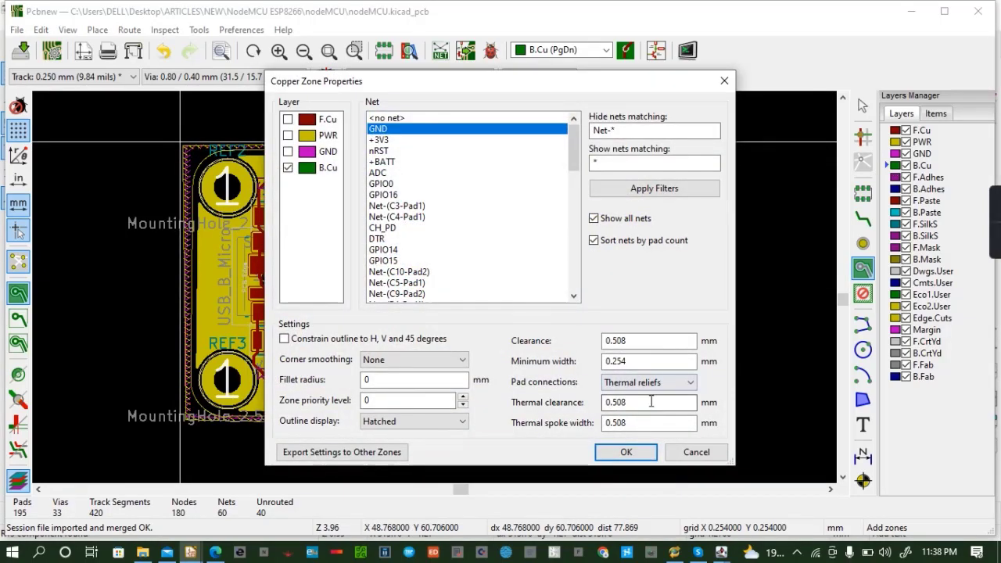
click(626, 452)
scroll(660, 172, down, 3)
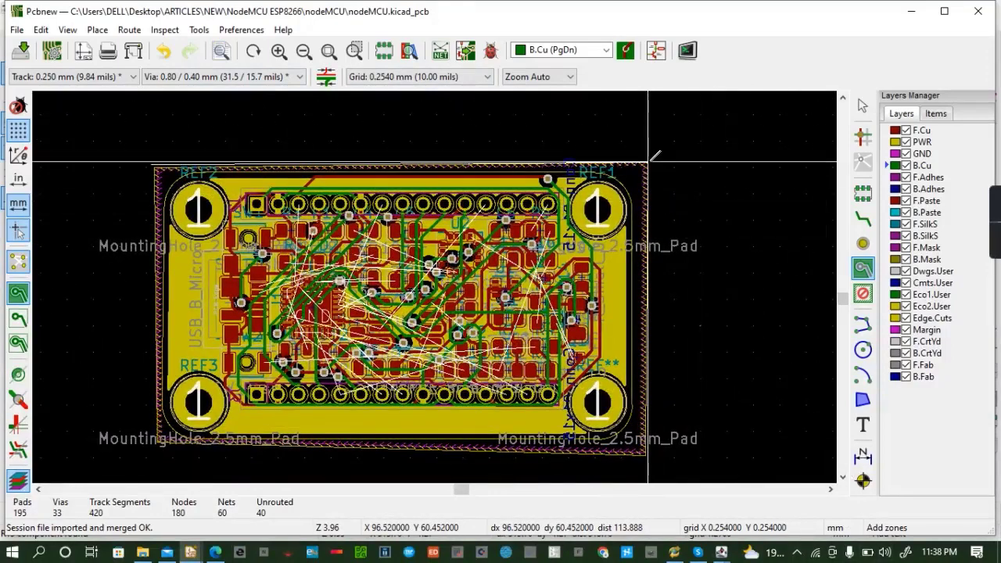
click(648, 162)
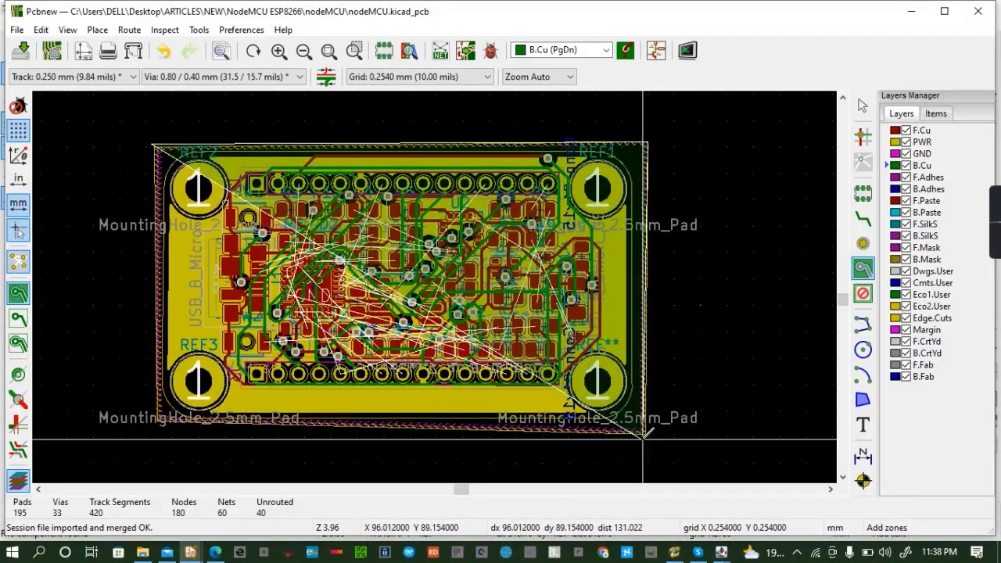
click(643, 436)
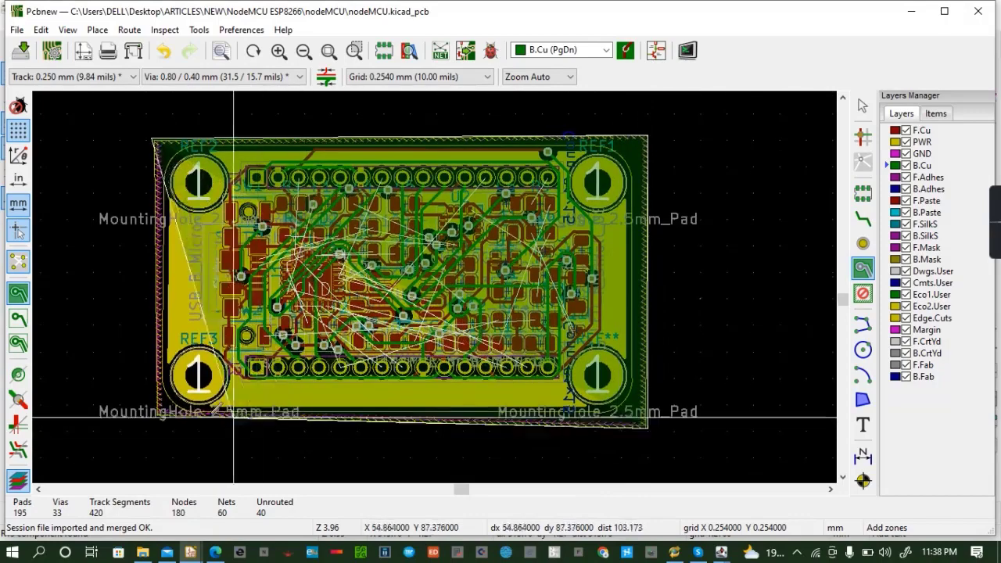
click(156, 412)
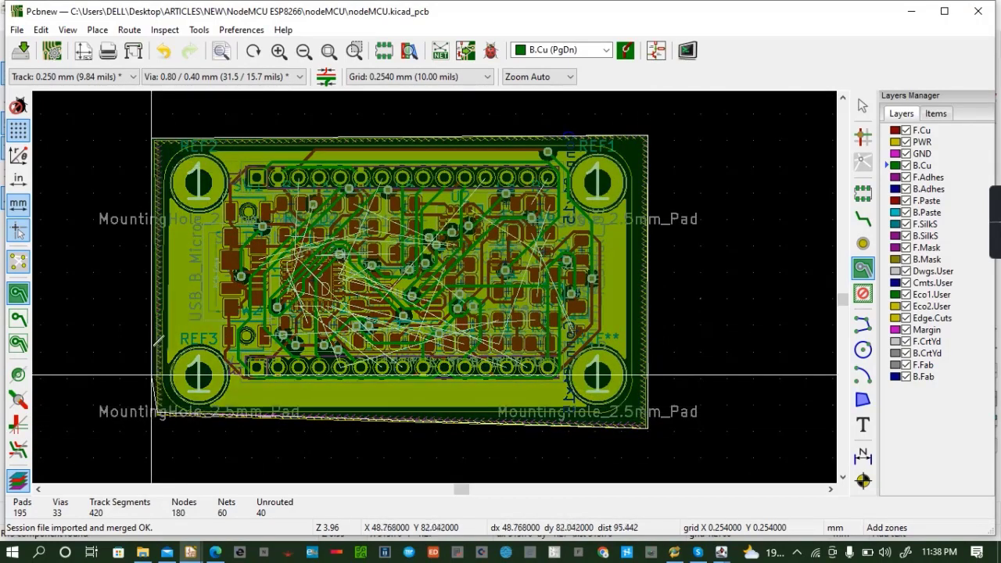
click(154, 134)
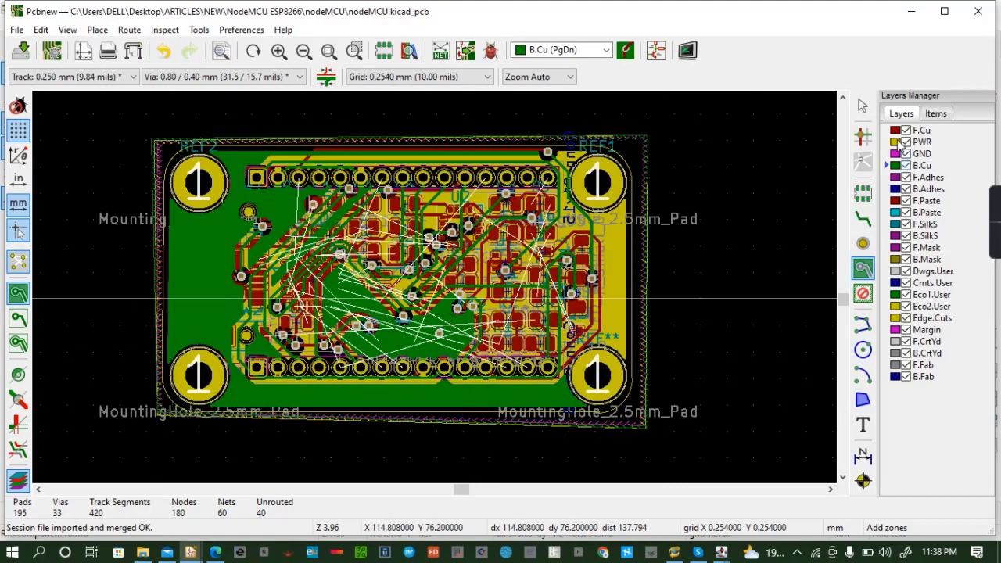
click(897, 131)
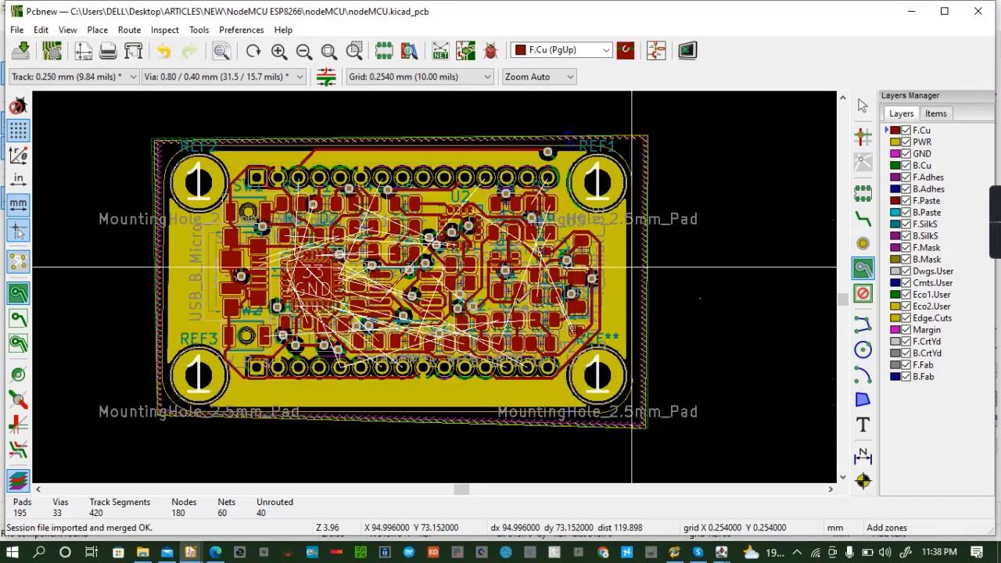
On F.Cu, outline a GND-net copper zone around all four board corners
click(153, 139)
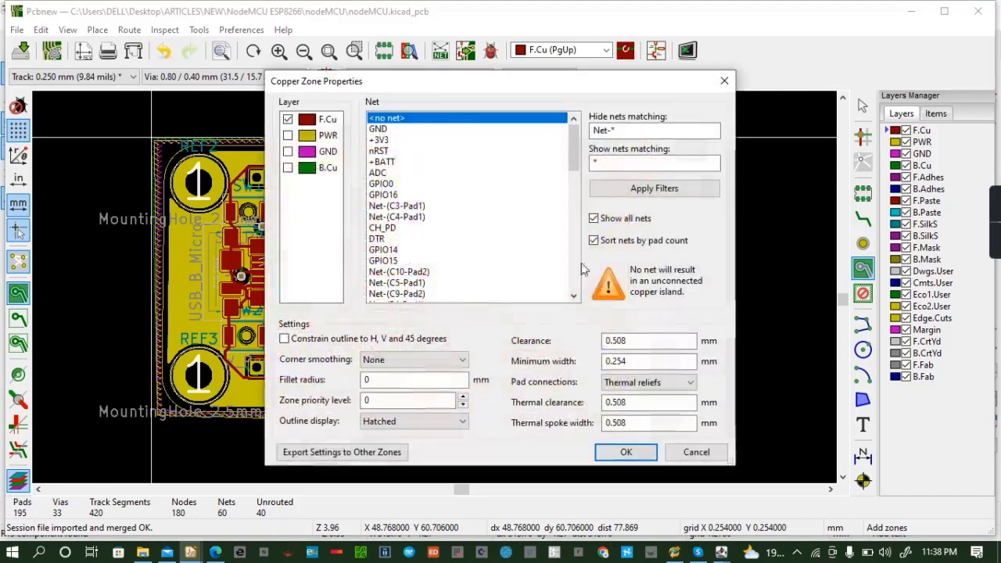
click(377, 129)
click(626, 452)
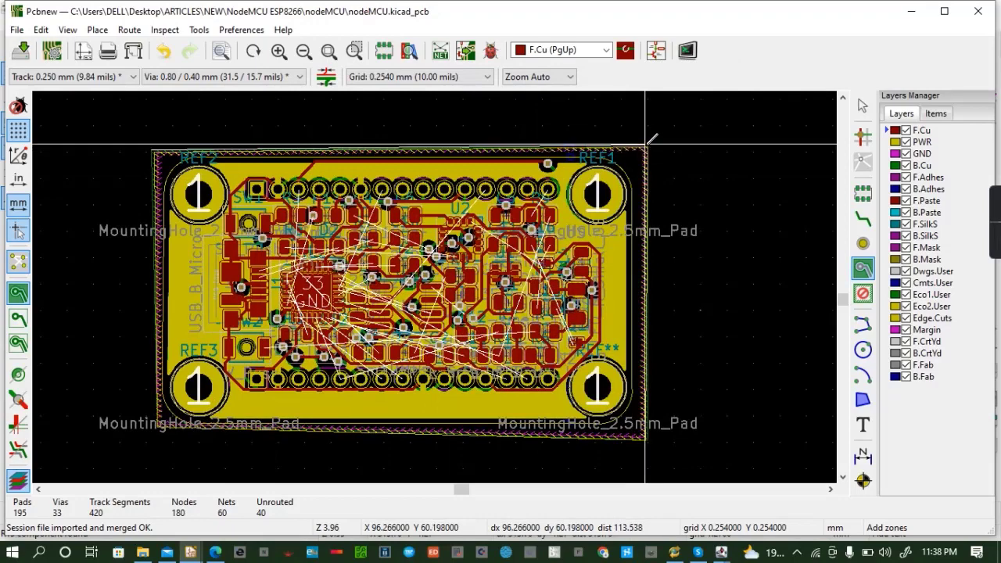
click(646, 147)
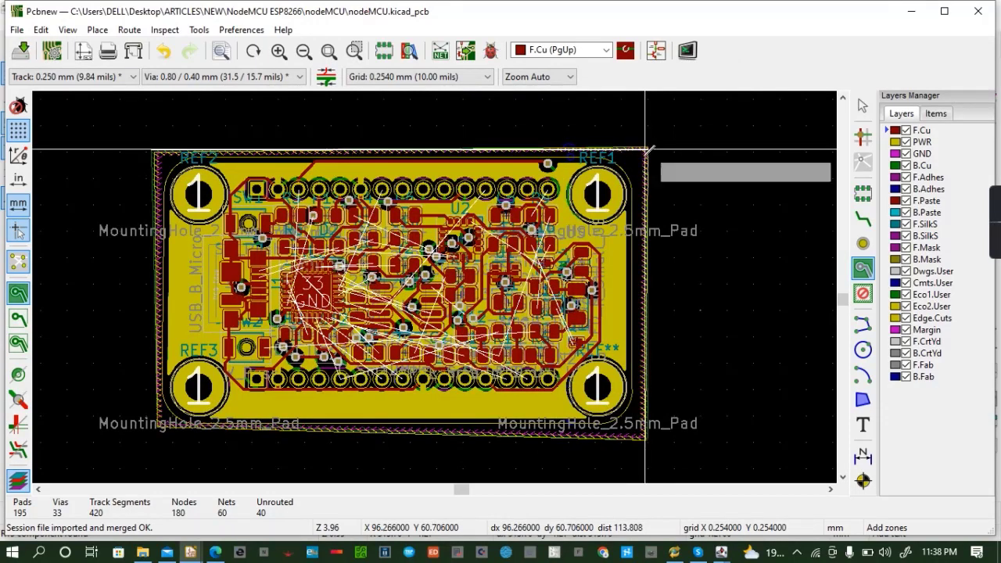
click(647, 438)
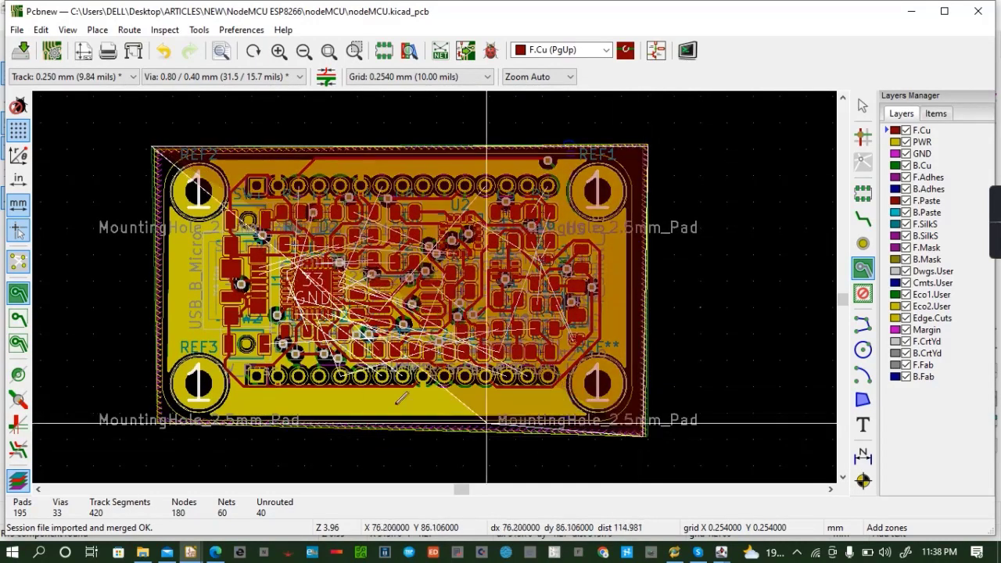
click(156, 426)
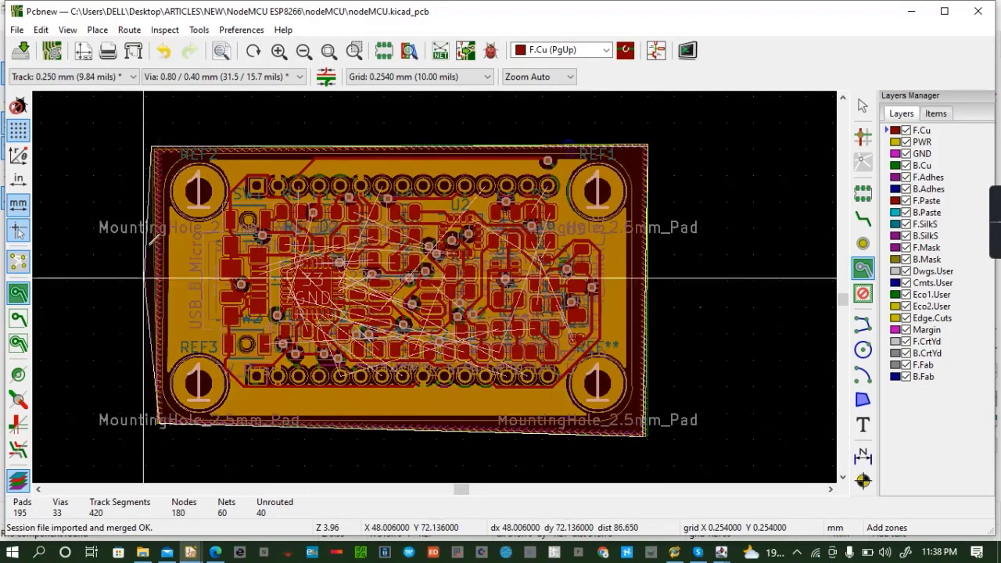
click(153, 145)
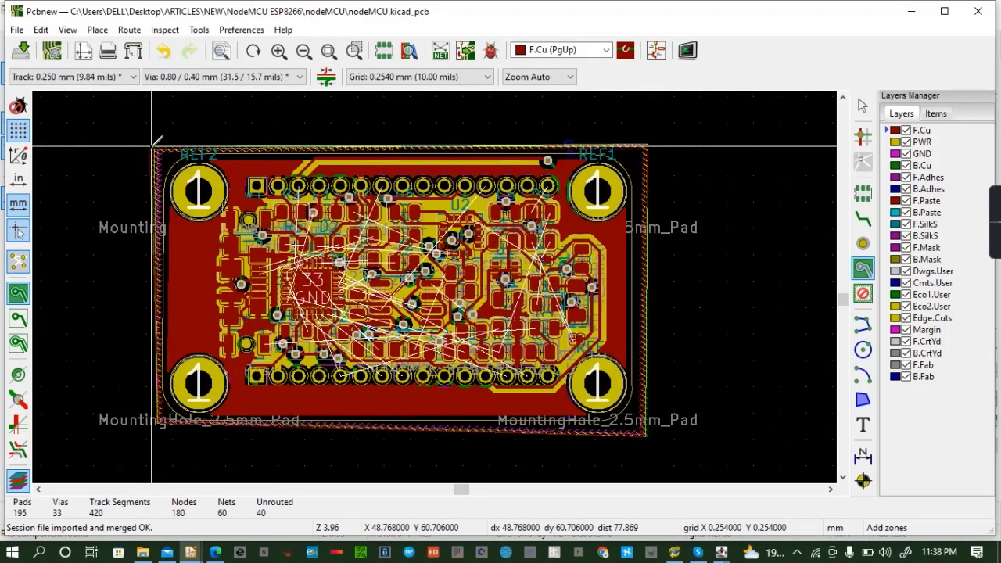
click(67, 29)
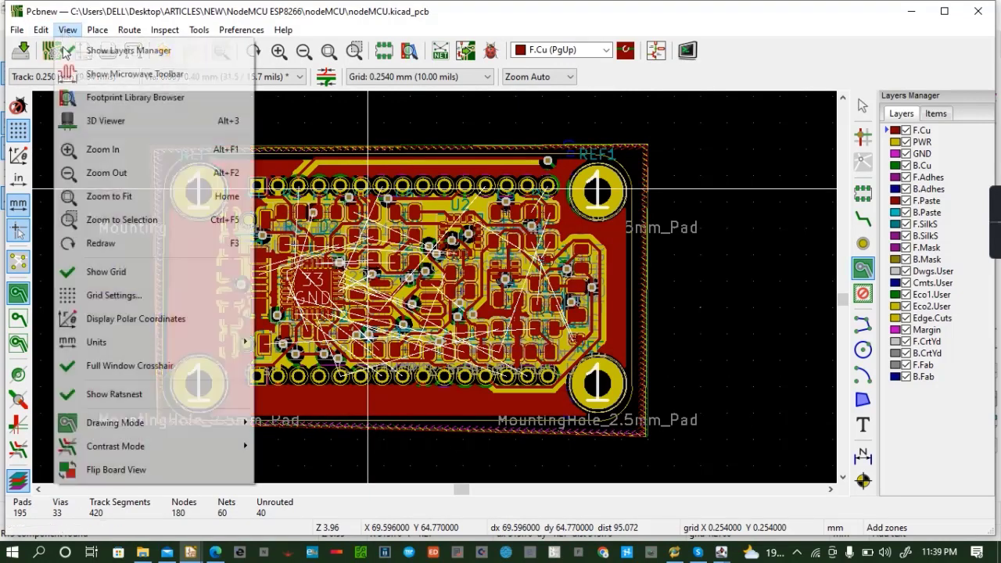
Show the board in the 3D viewer at an oblique top view and open the Solder Mask colour chooser
click(98, 122)
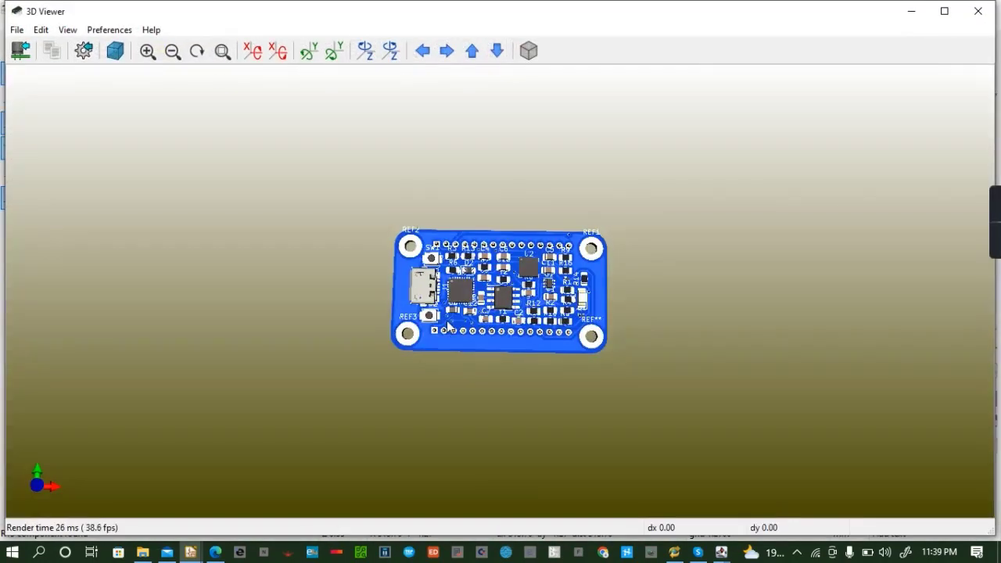
drag(462, 339, 410, 276)
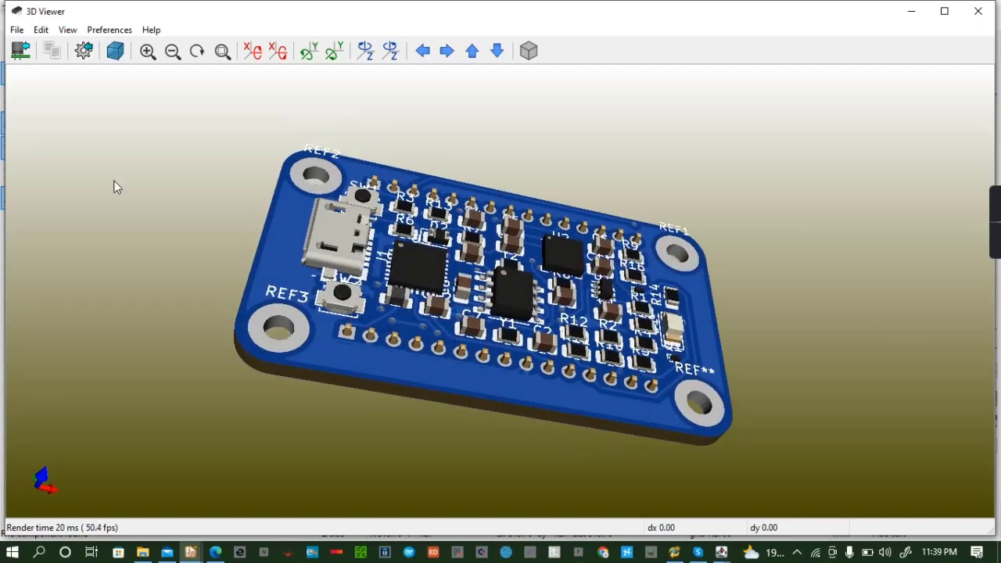
click(110, 30)
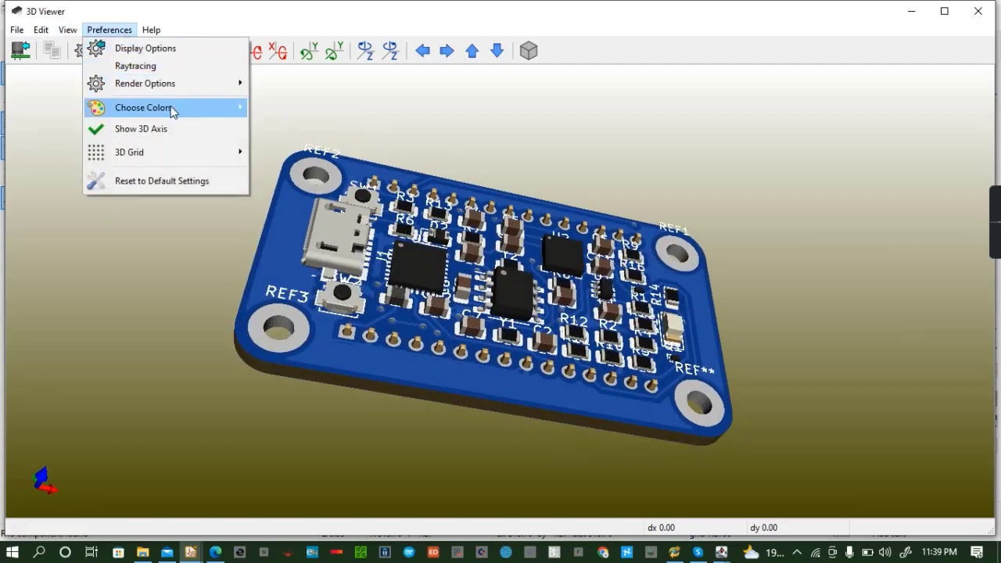
mouse_move(172, 111)
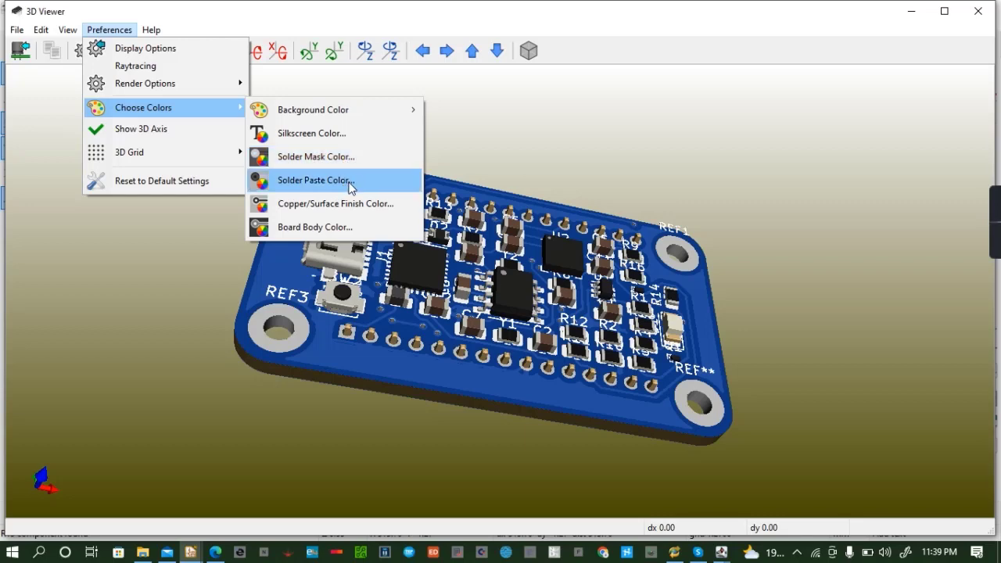
click(345, 160)
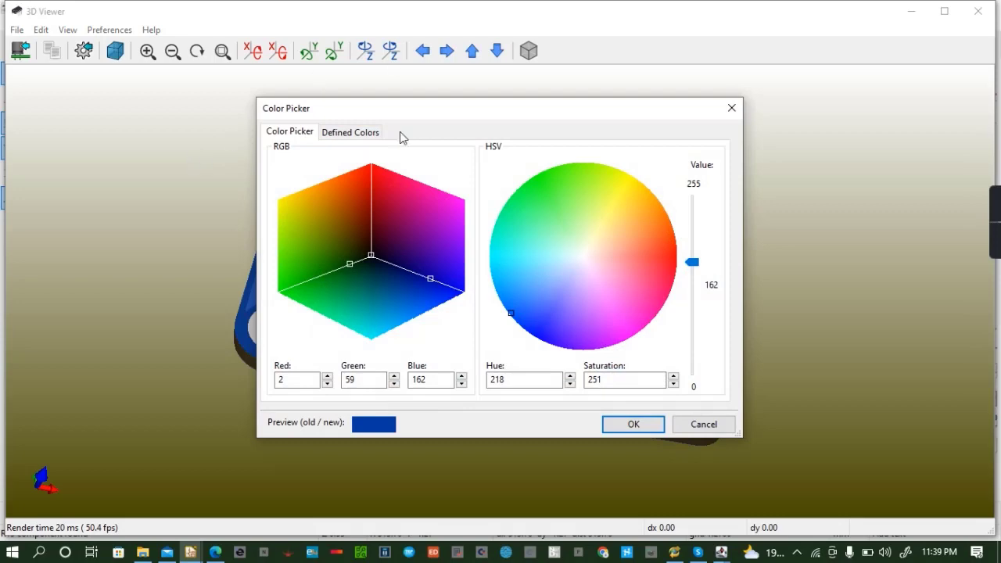
Pick Black from the predefined colours as the 3D board's solder mask colour
click(366, 134)
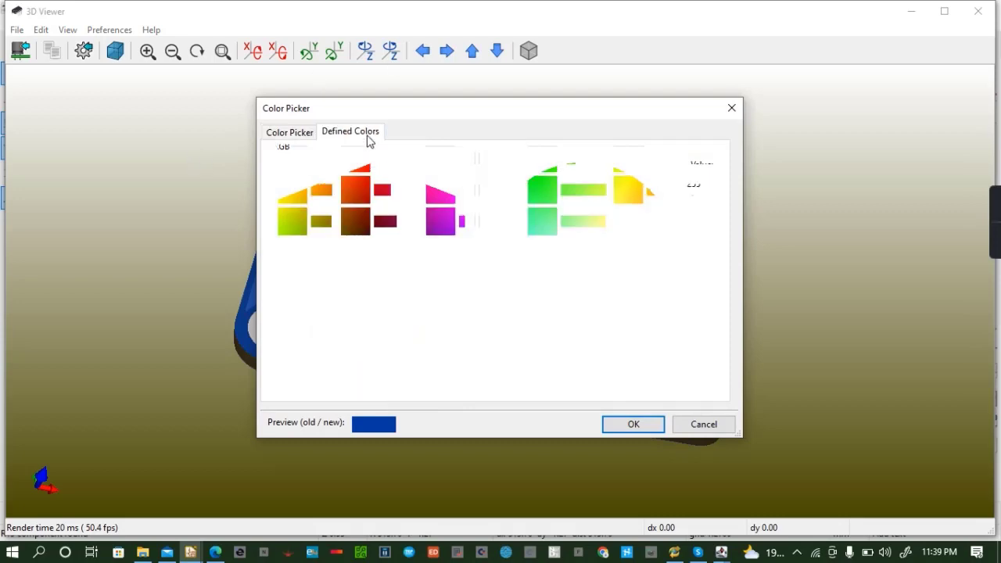
click(287, 225)
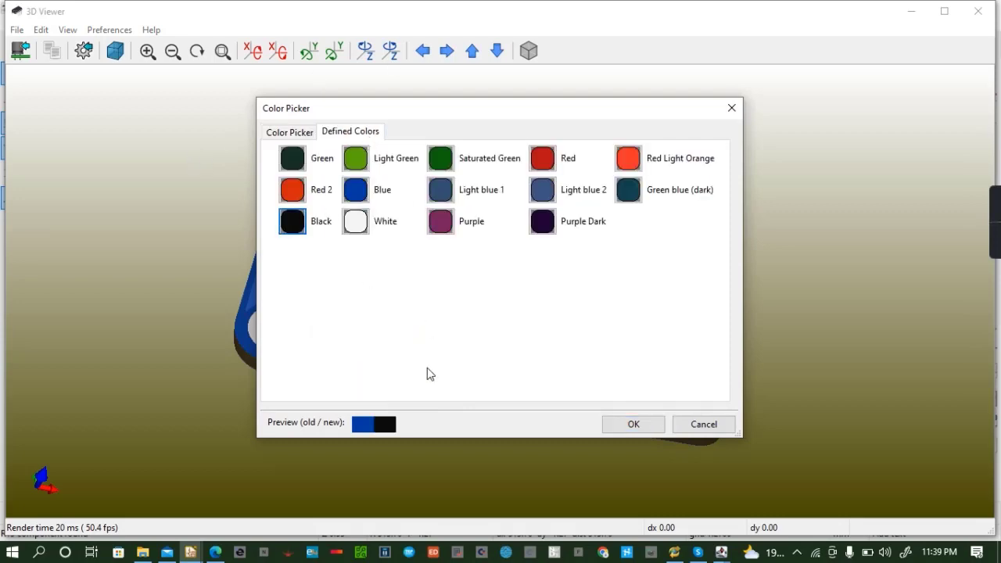
click(622, 424)
Orbit the black-masked board to a low side view showing its header pins
drag(549, 406, 381, 176)
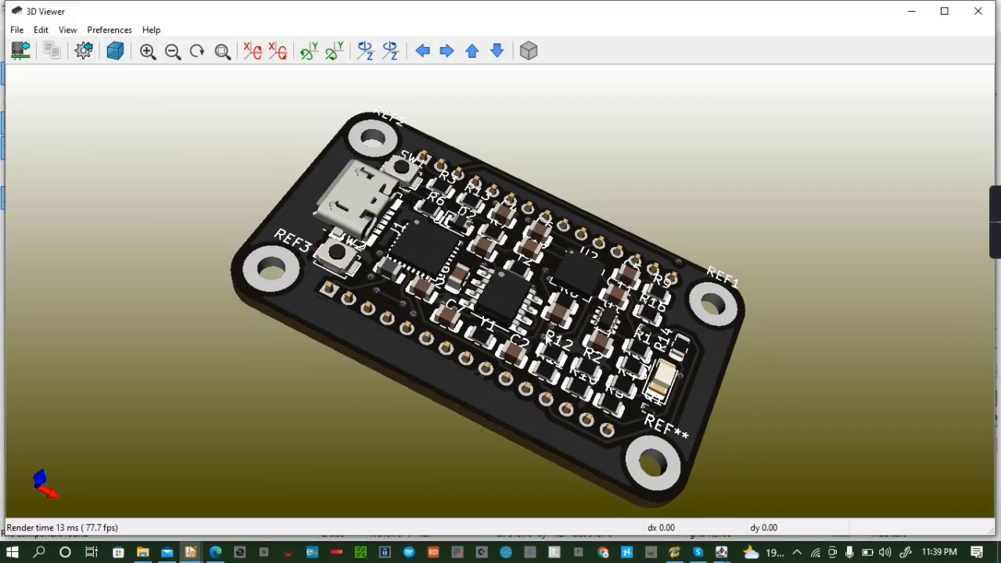
drag(566, 301, 575, 274)
drag(383, 254, 394, 214)
drag(395, 315, 370, 243)
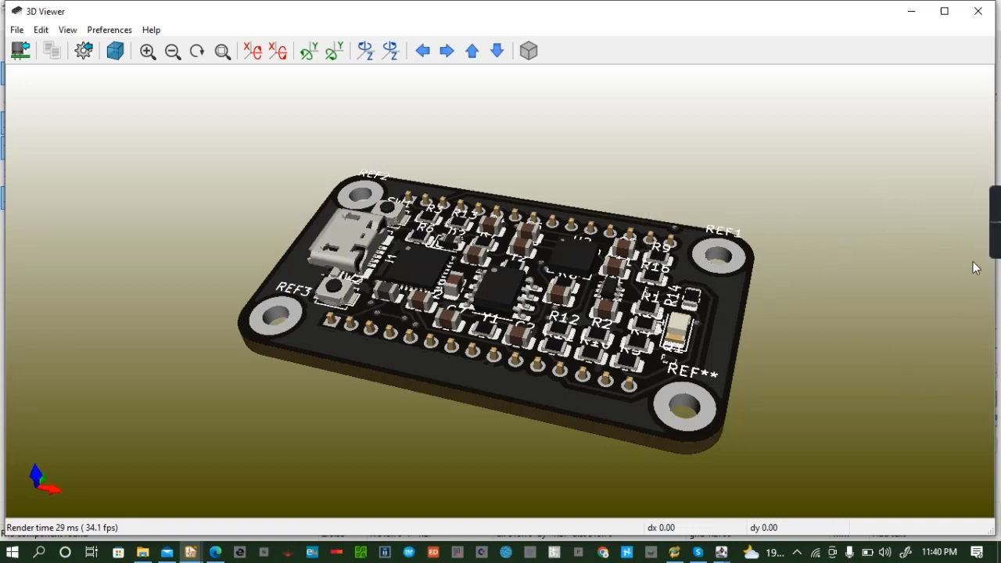
mouse_move(992, 238)
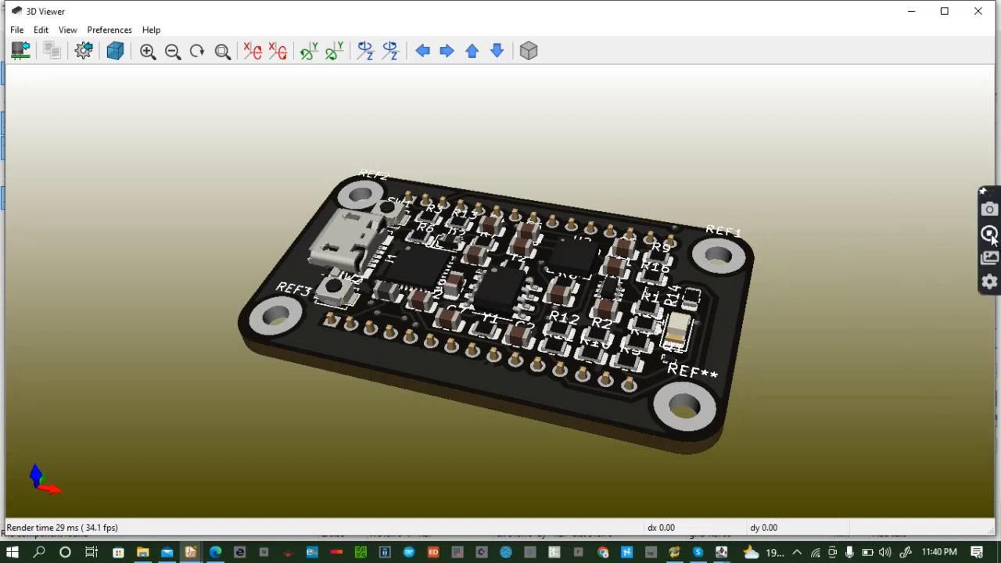